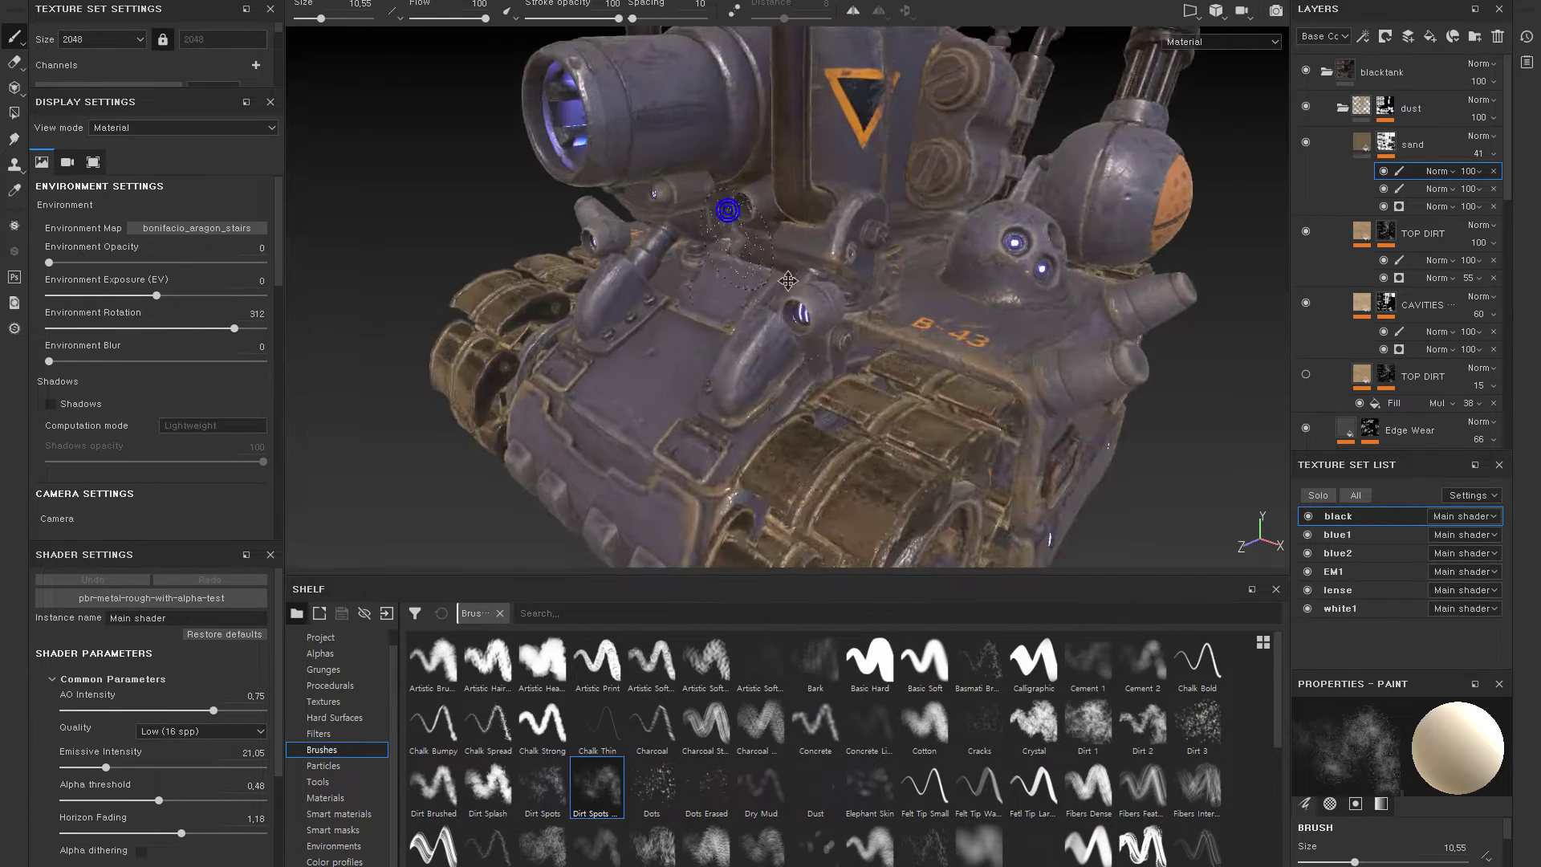
- Zoom onto the cannon barrel and toggle the blacktank and dust folders to review their layers
{"action": "mouse_move", "coordinate": [745, 235]}
{"action": "left_mouse_down", "text": "alt"}
{"action": "mouse_move", "coordinate": [837, 386]}
{"action": "mouse_move", "coordinate": [826, 327]}
{"action": "mouse_move", "coordinate": [771, 289]}
{"action": "mouse_move", "coordinate": [737, 217]}
{"action": "mouse_move", "coordinate": [857, 258]}
{"action": "mouse_move", "coordinate": [873, 337]}
{"action": "left_mouse_up", "text": "alt"}
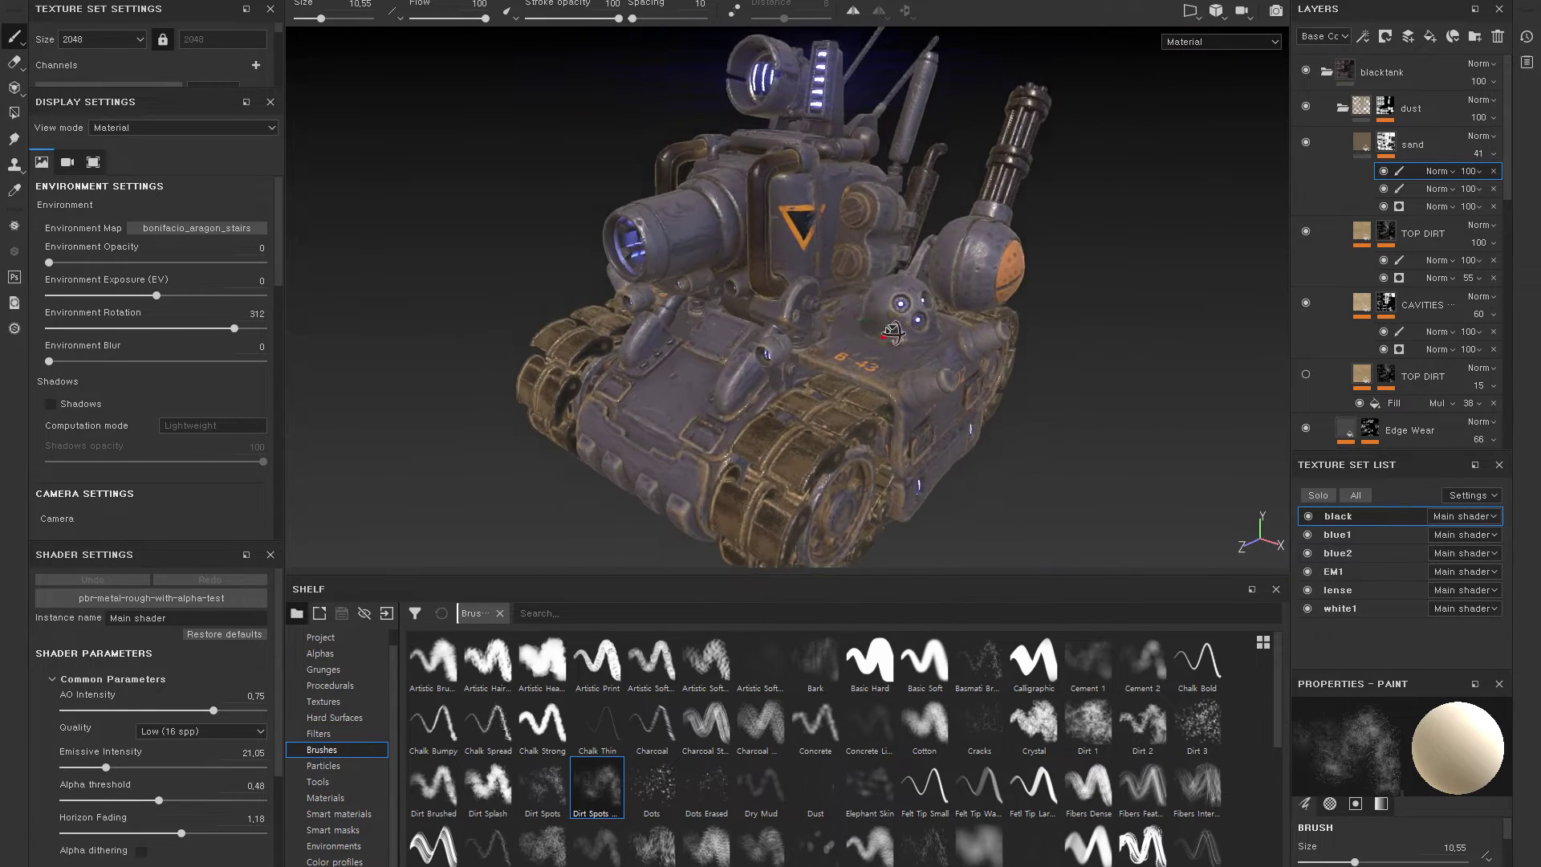
{"action": "left_click", "coordinate": [1342, 108]}
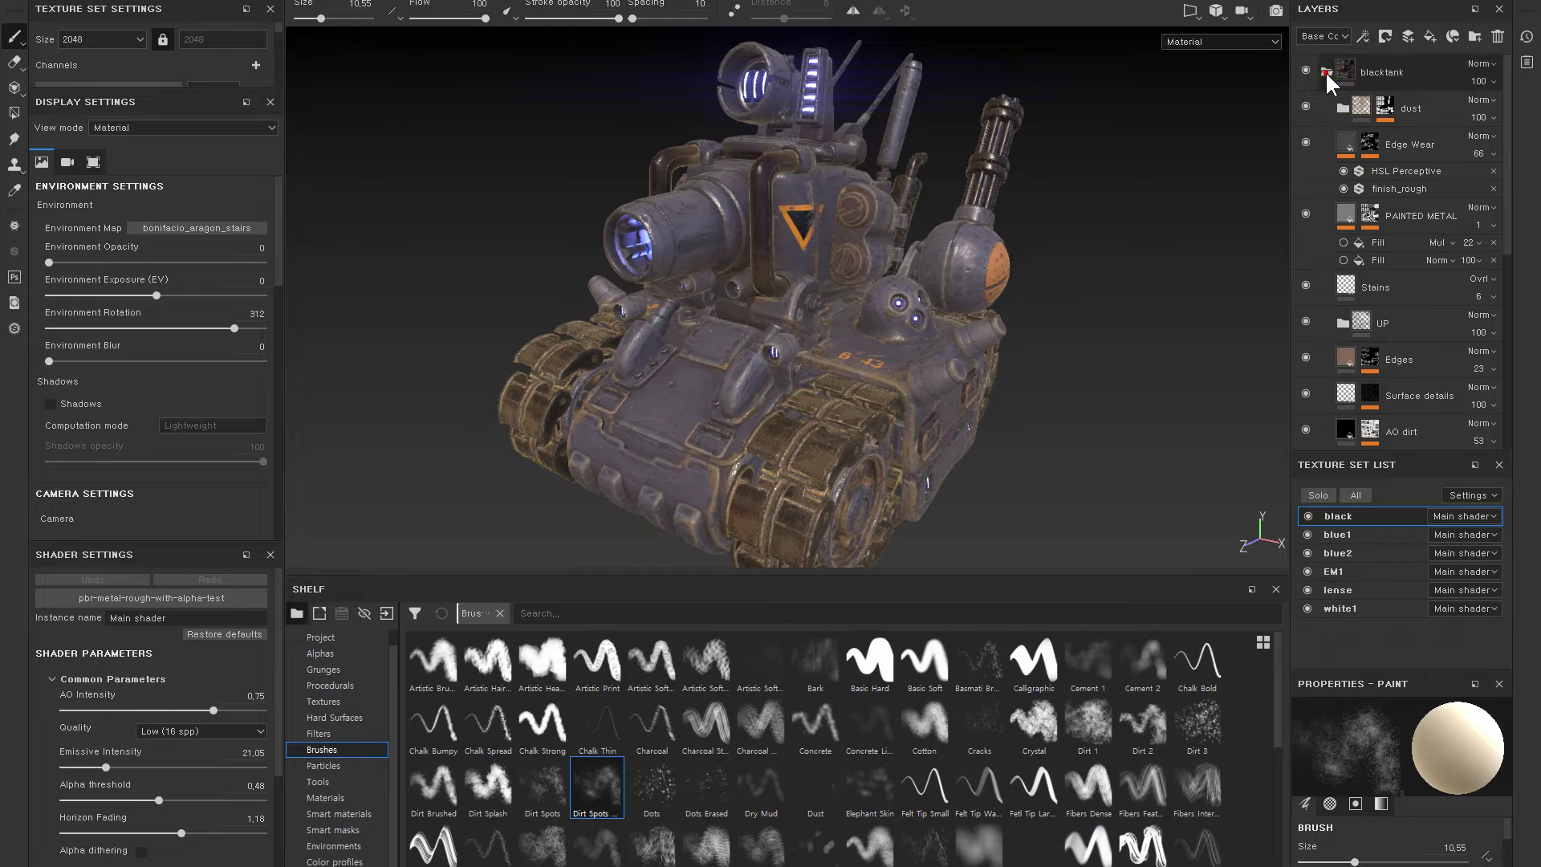
{"action": "left_click", "coordinate": [1328, 72]}
{"action": "left_click", "coordinate": [1328, 72]}
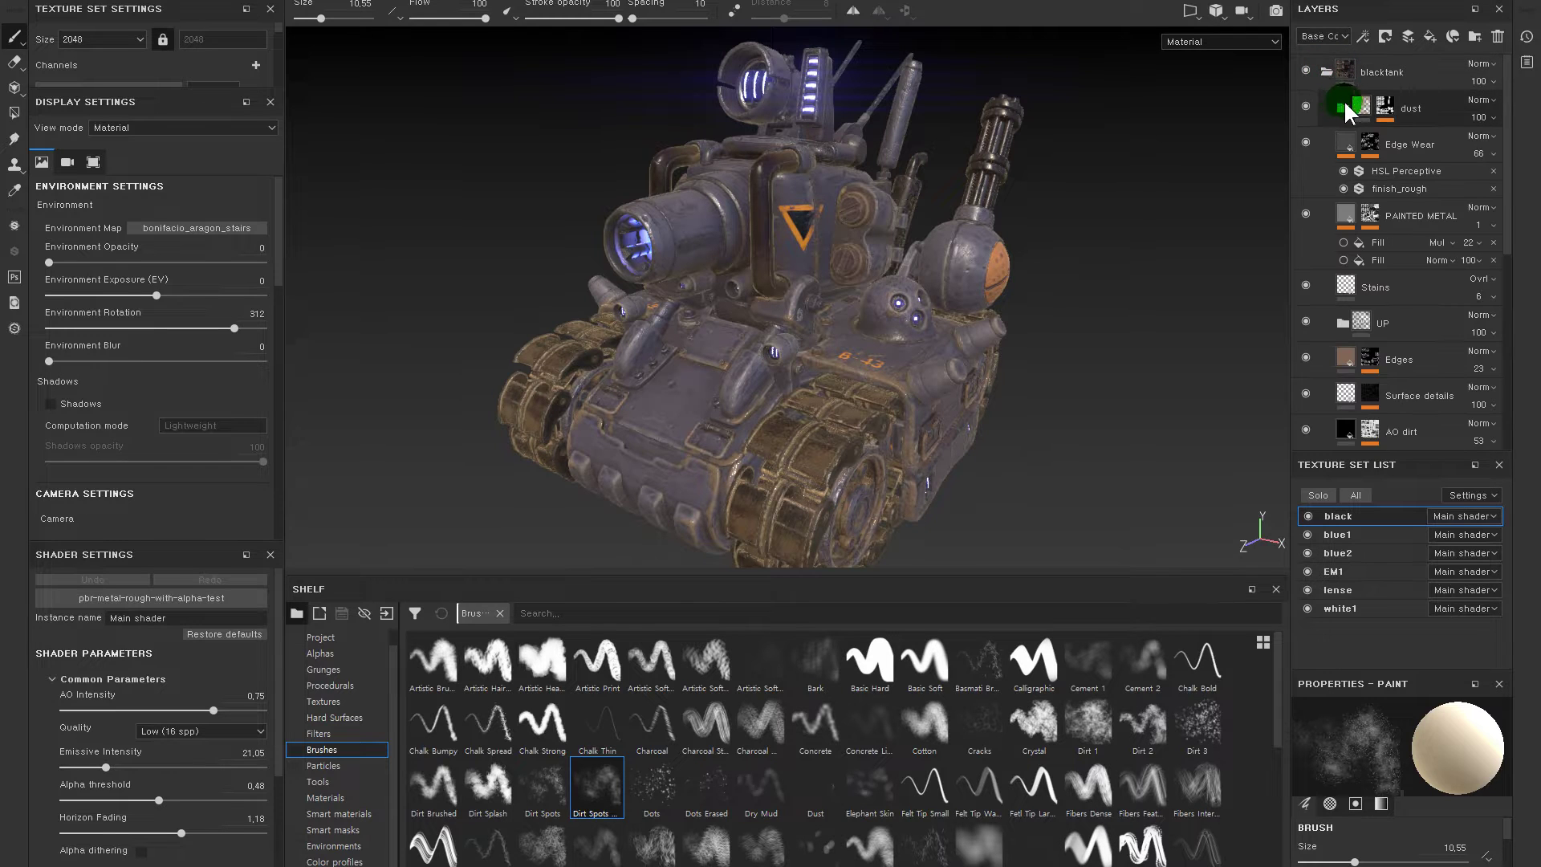
{"action": "left_click", "coordinate": [1342, 107]}
{"action": "left_click", "coordinate": [1339, 100]}
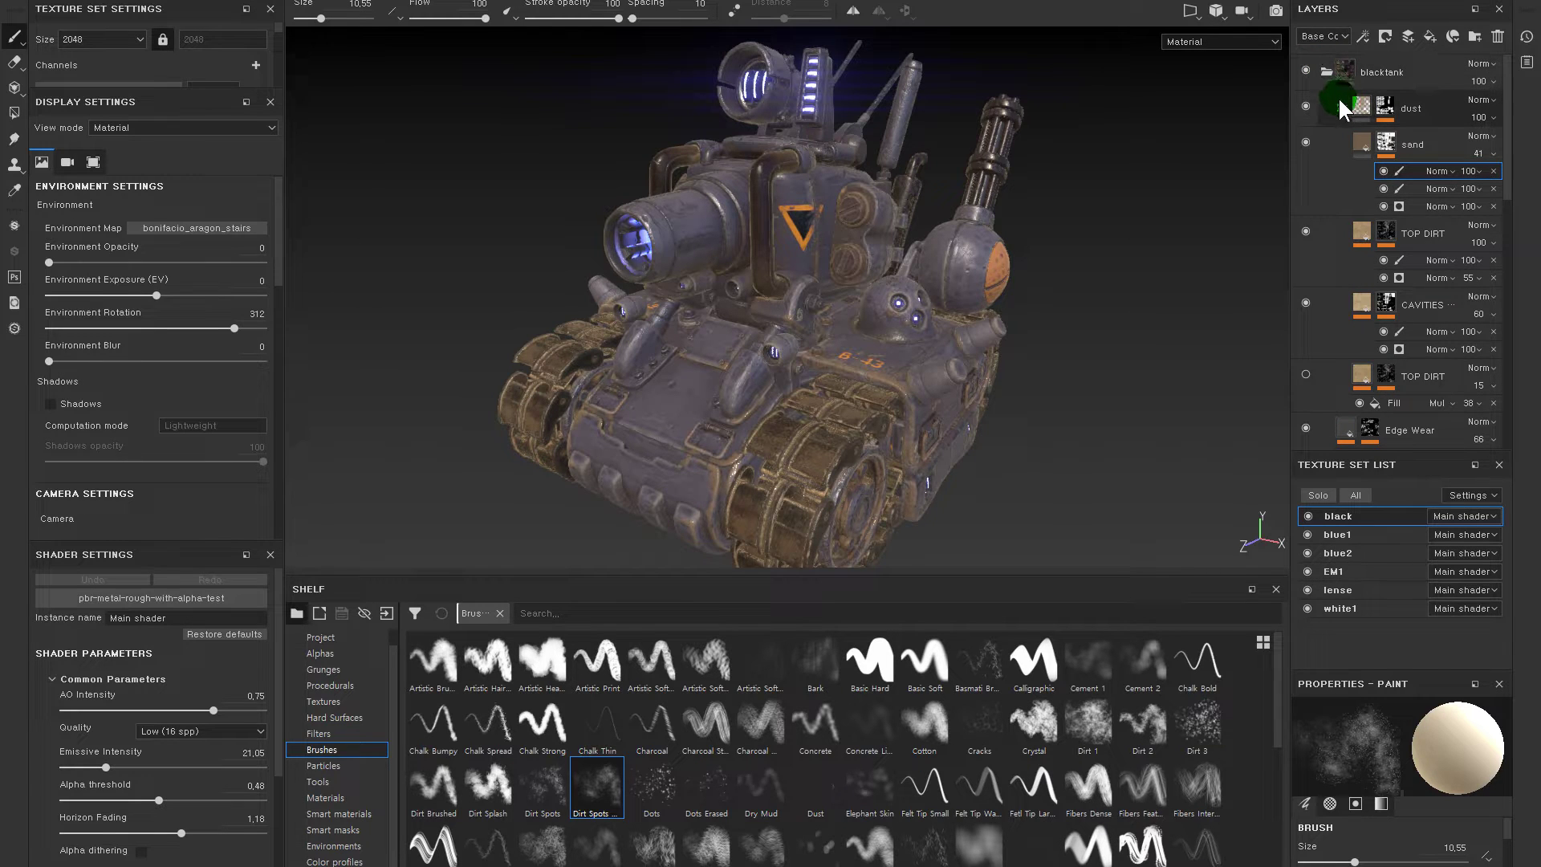
{"action": "left_click", "coordinate": [1325, 73]}
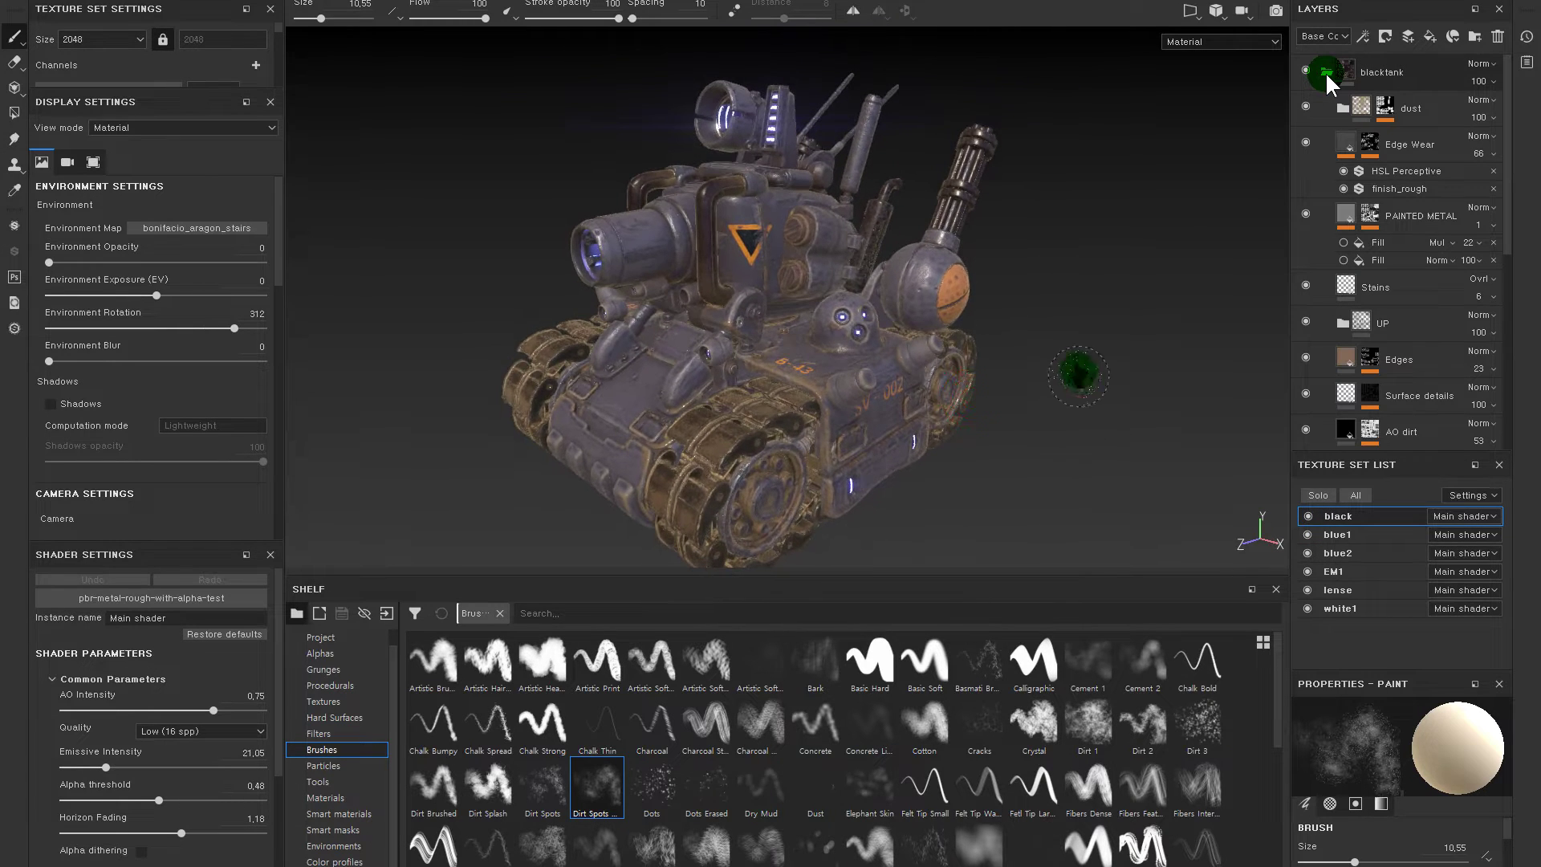
{"action": "left_click", "coordinate": [1326, 73]}
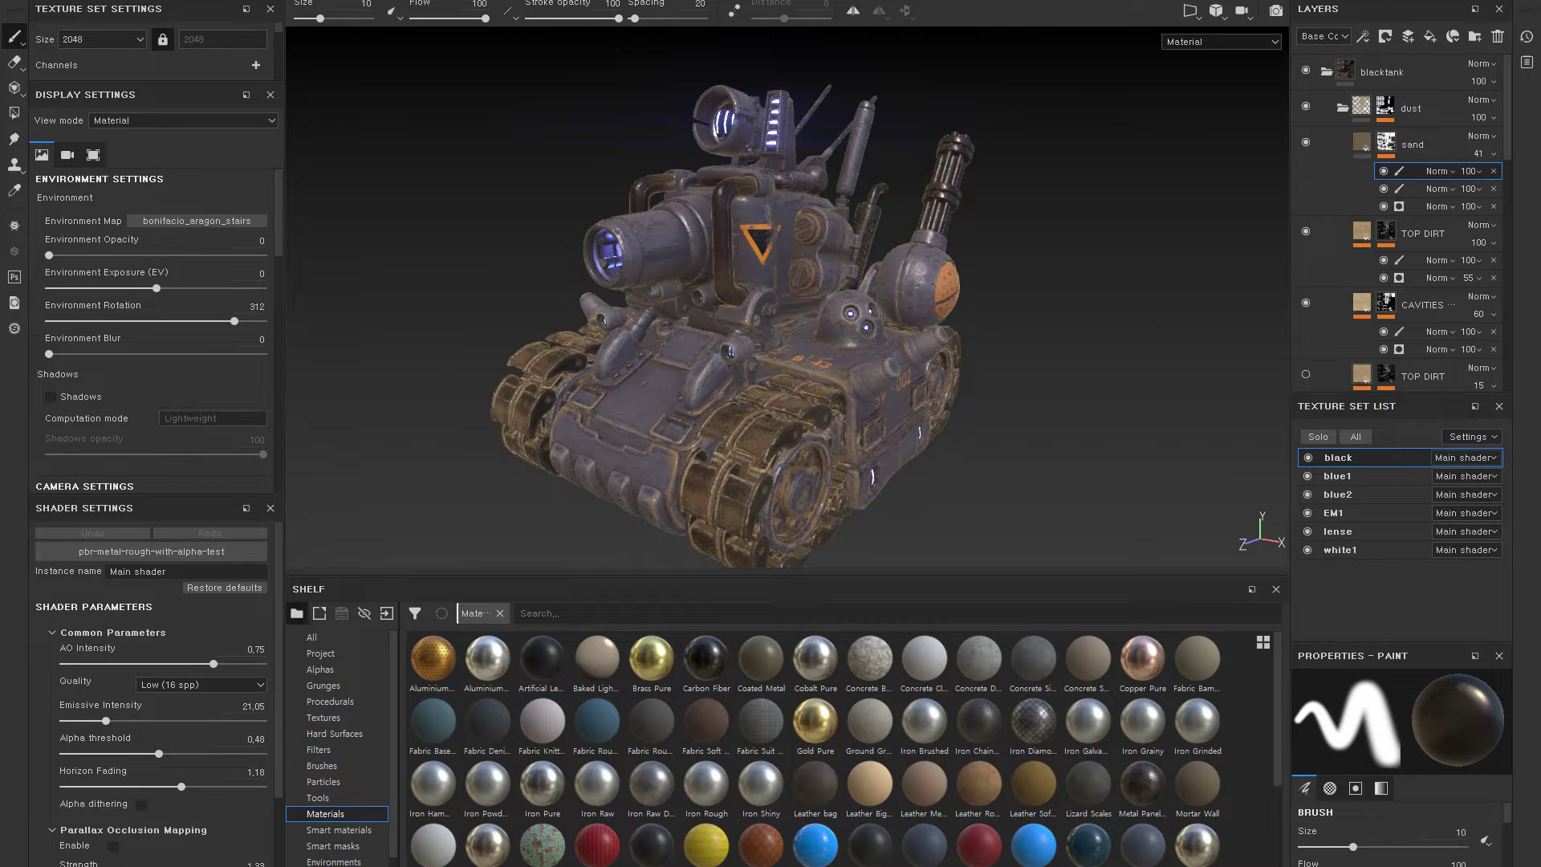
- Collapse the dust and blacktank folders in the Layers panel
{"action": "mouse_move", "coordinate": [838, 244]}
{"action": "left_mouse_down", "text": "alt"}
{"action": "mouse_move", "coordinate": [666, 225]}
{"action": "mouse_move", "coordinate": [1145, 341]}
{"action": "mouse_move", "coordinate": [1136, 293]}
{"action": "left_mouse_up", "text": "alt"}
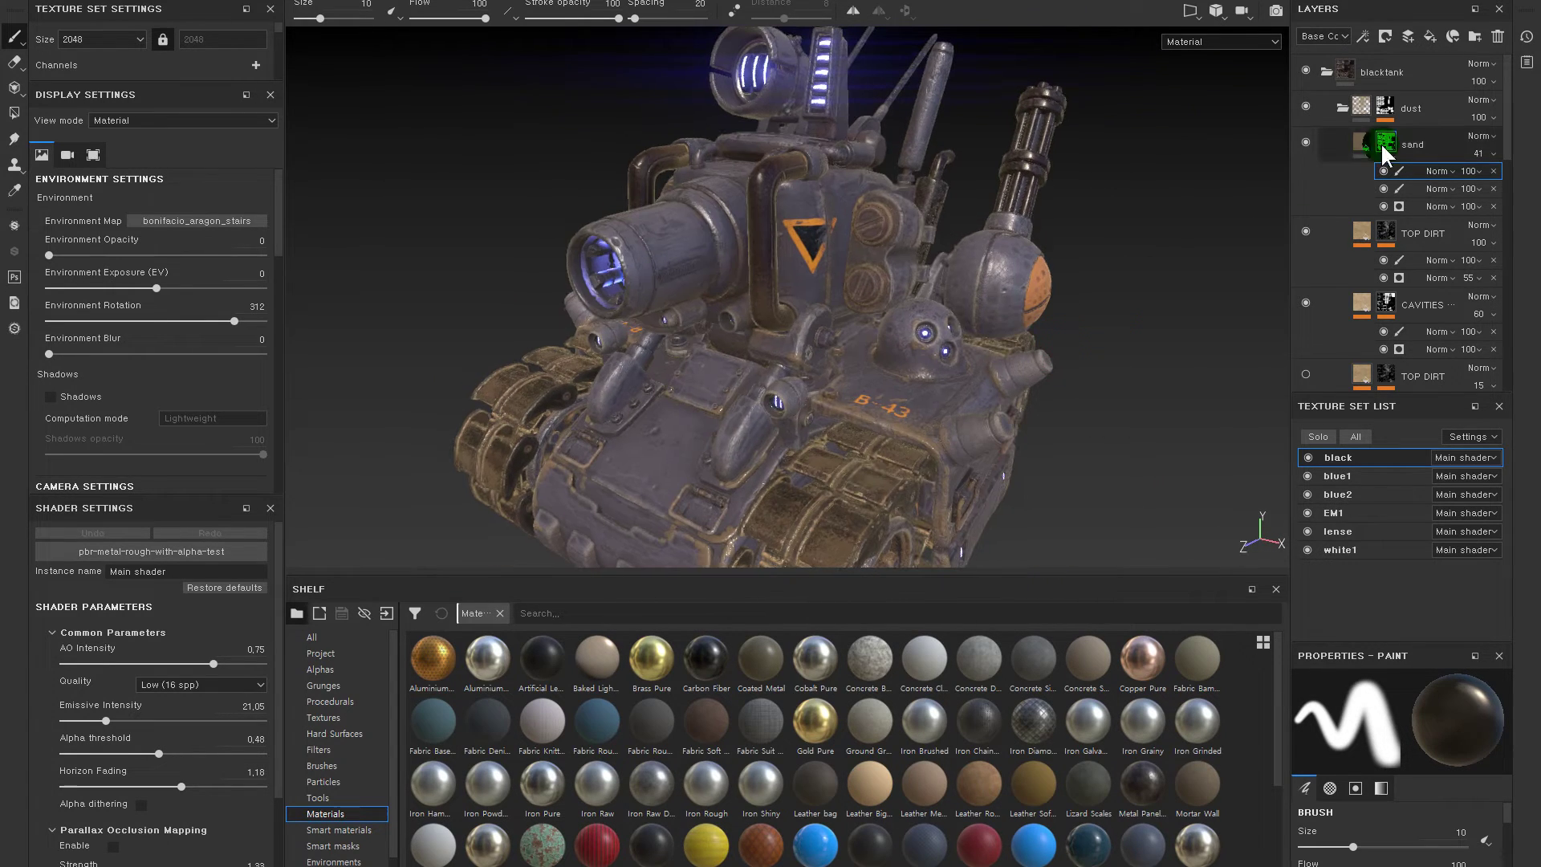
{"action": "left_click", "coordinate": [1337, 106]}
{"action": "left_click", "coordinate": [1344, 105]}
{"action": "left_click", "coordinate": [1327, 71]}
- Orbit and zoom the viewport to a close, low side view of the turret
{"action": "left_click_drag", "start_coordinate": [993, 151], "coordinate": [729, 216], "text": "alt"}
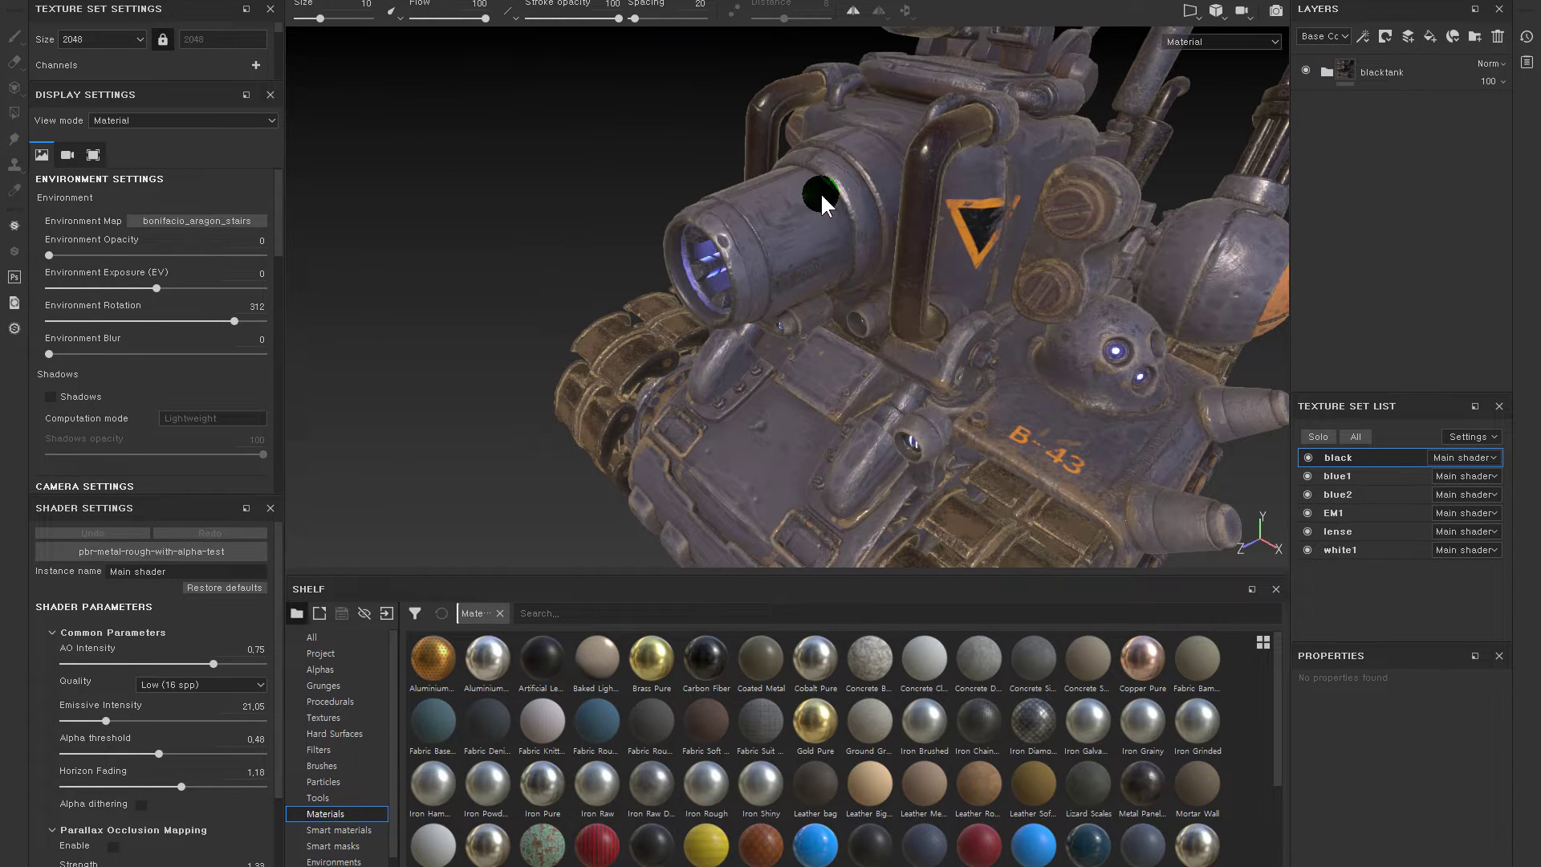
{"action": "left_click_drag", "start_coordinate": [1100, 371], "coordinate": [769, 200], "text": "alt"}
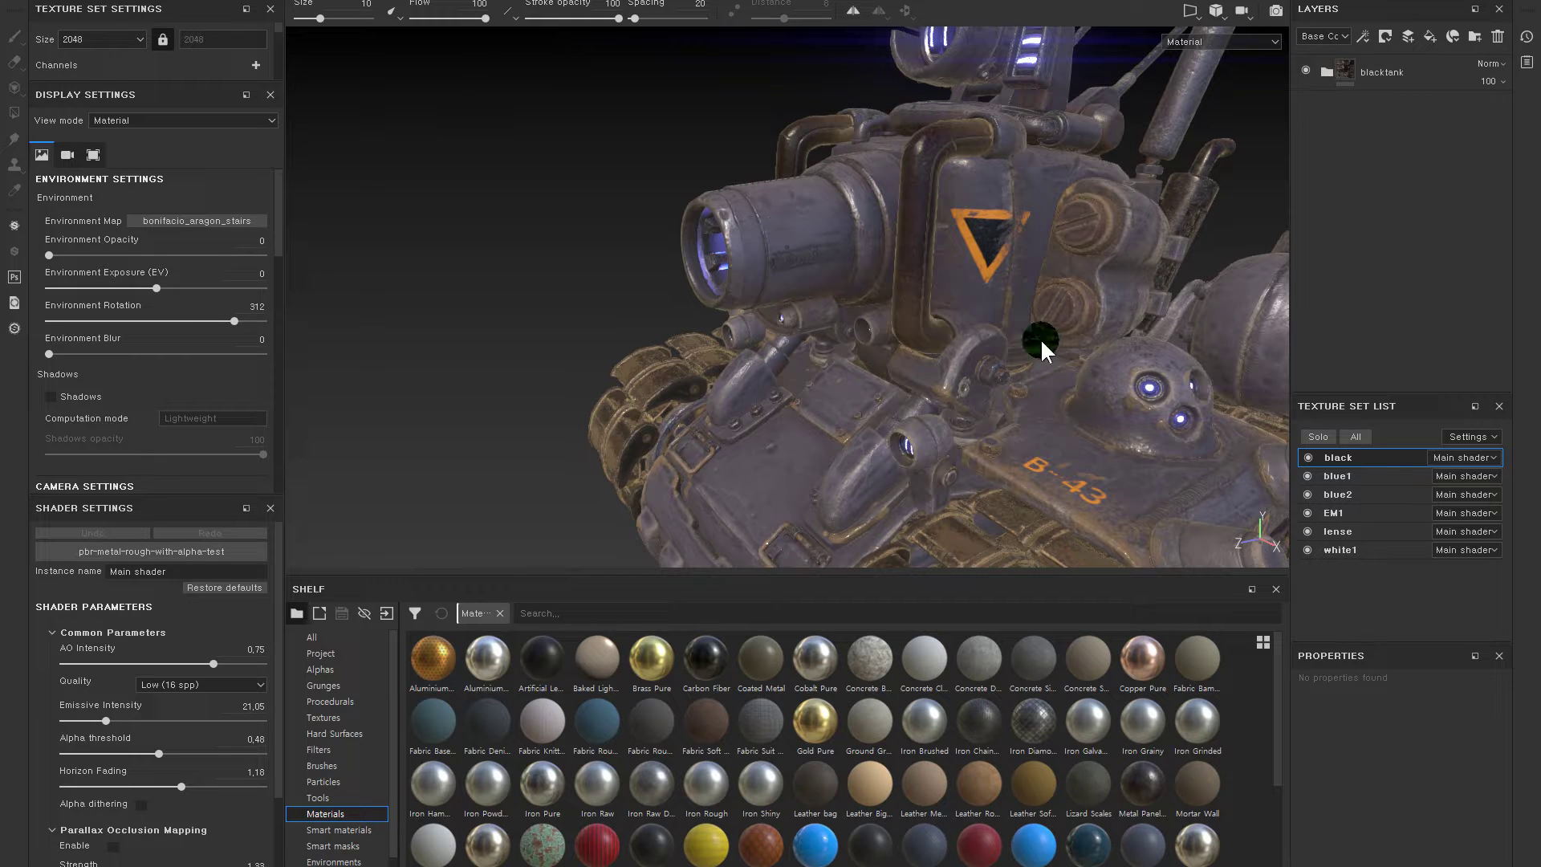
{"action": "left_click_drag", "start_coordinate": [947, 314], "coordinate": [833, 265], "text": "alt"}
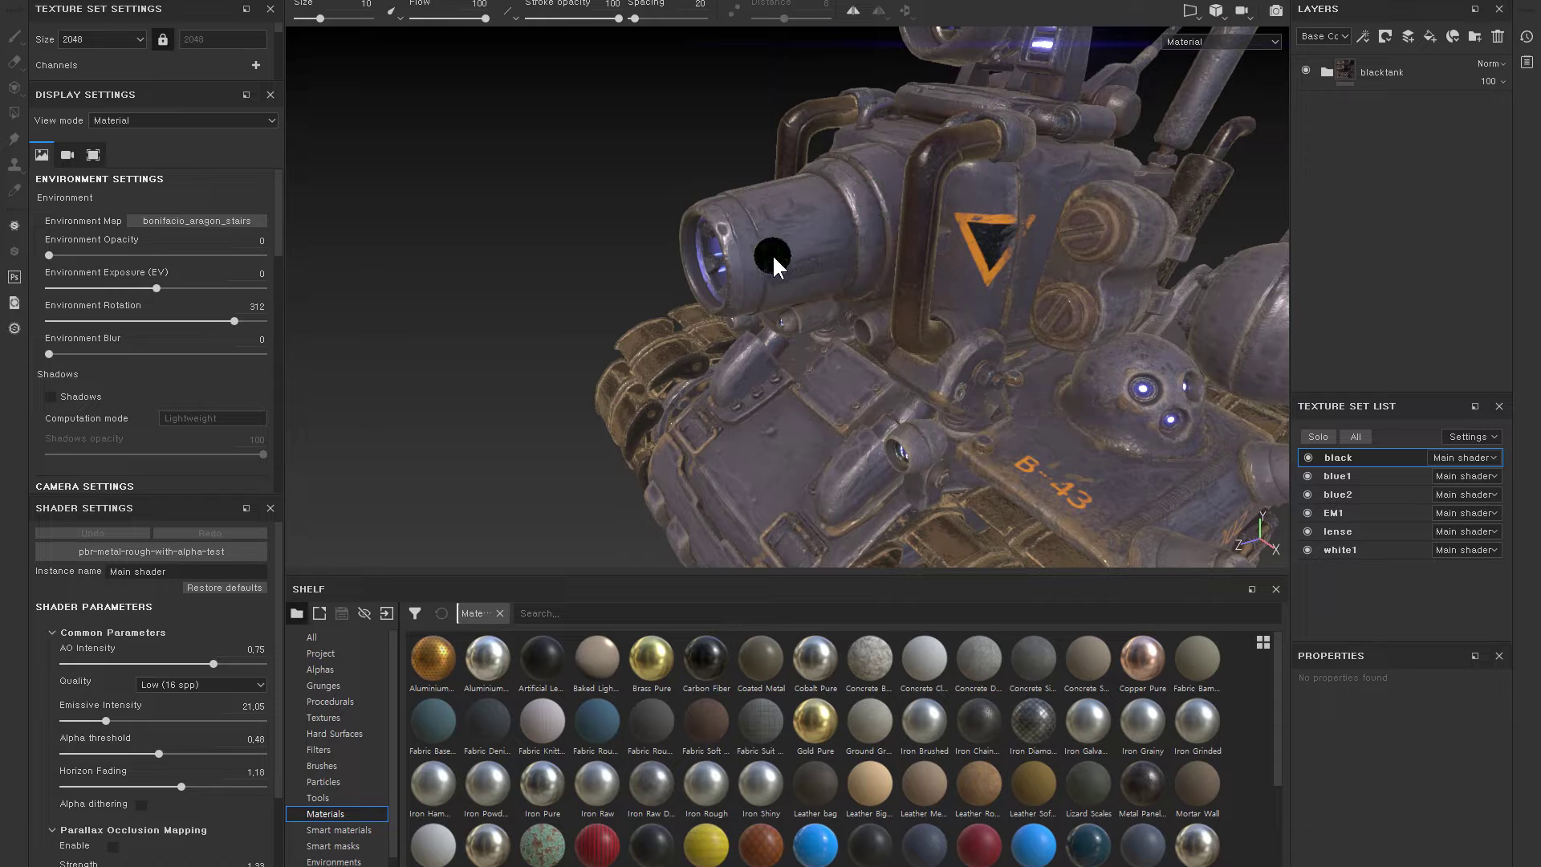
{"action": "left_click_drag", "start_coordinate": [871, 228], "coordinate": [733, 216], "text": "alt"}
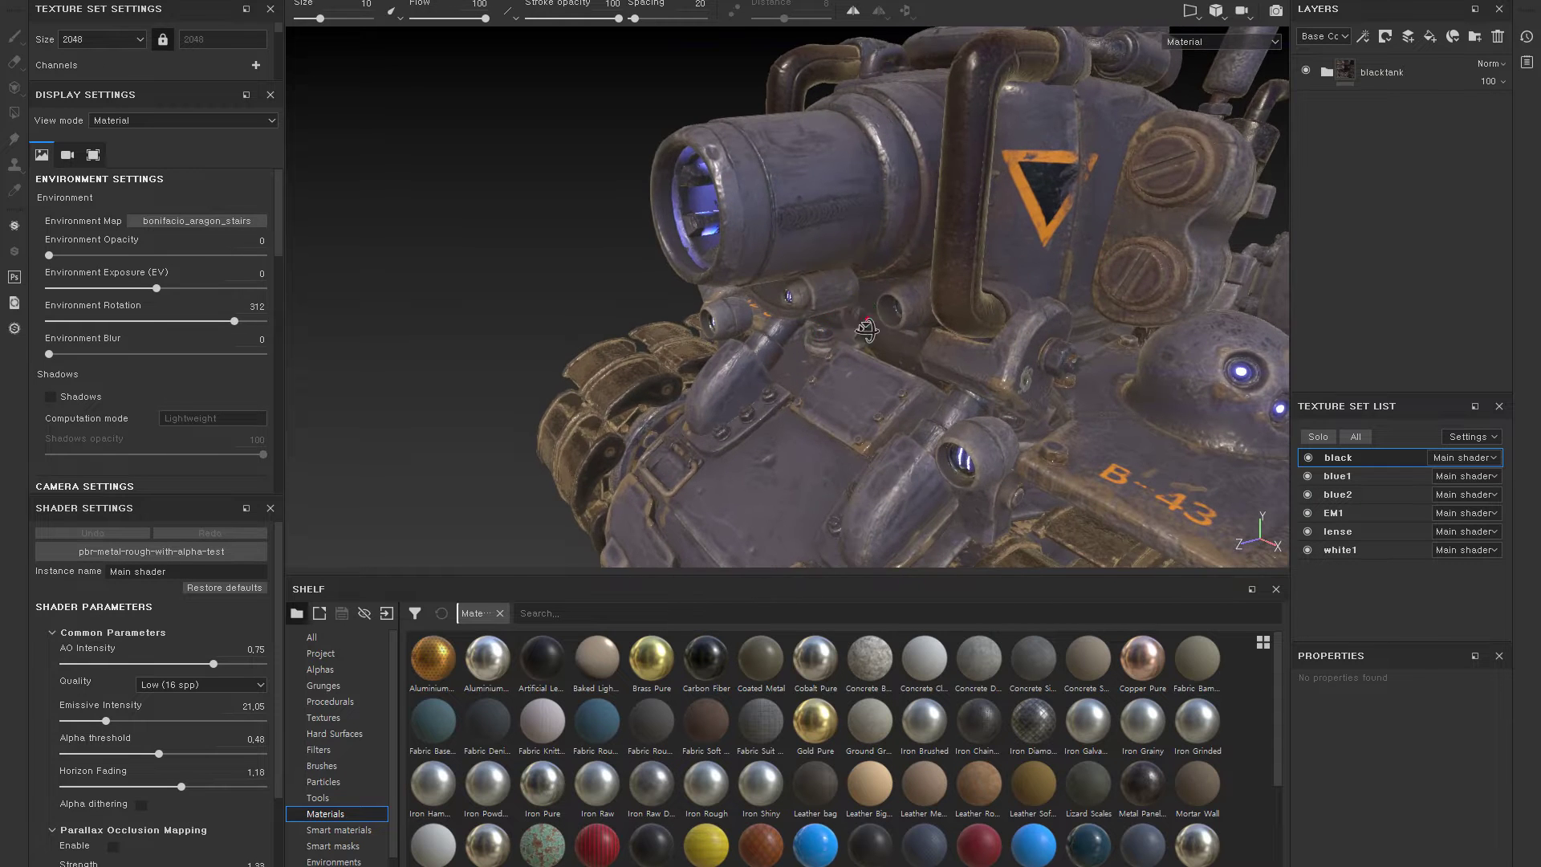
{"action": "left_click_drag", "start_coordinate": [915, 384], "coordinate": [897, 353], "text": "alt"}
- Select the black texture set and solo it in the viewport
{"action": "left_click", "coordinate": [1317, 456]}
{"action": "left_click", "coordinate": [1309, 475]}
{"action": "left_click", "coordinate": [1328, 438]}
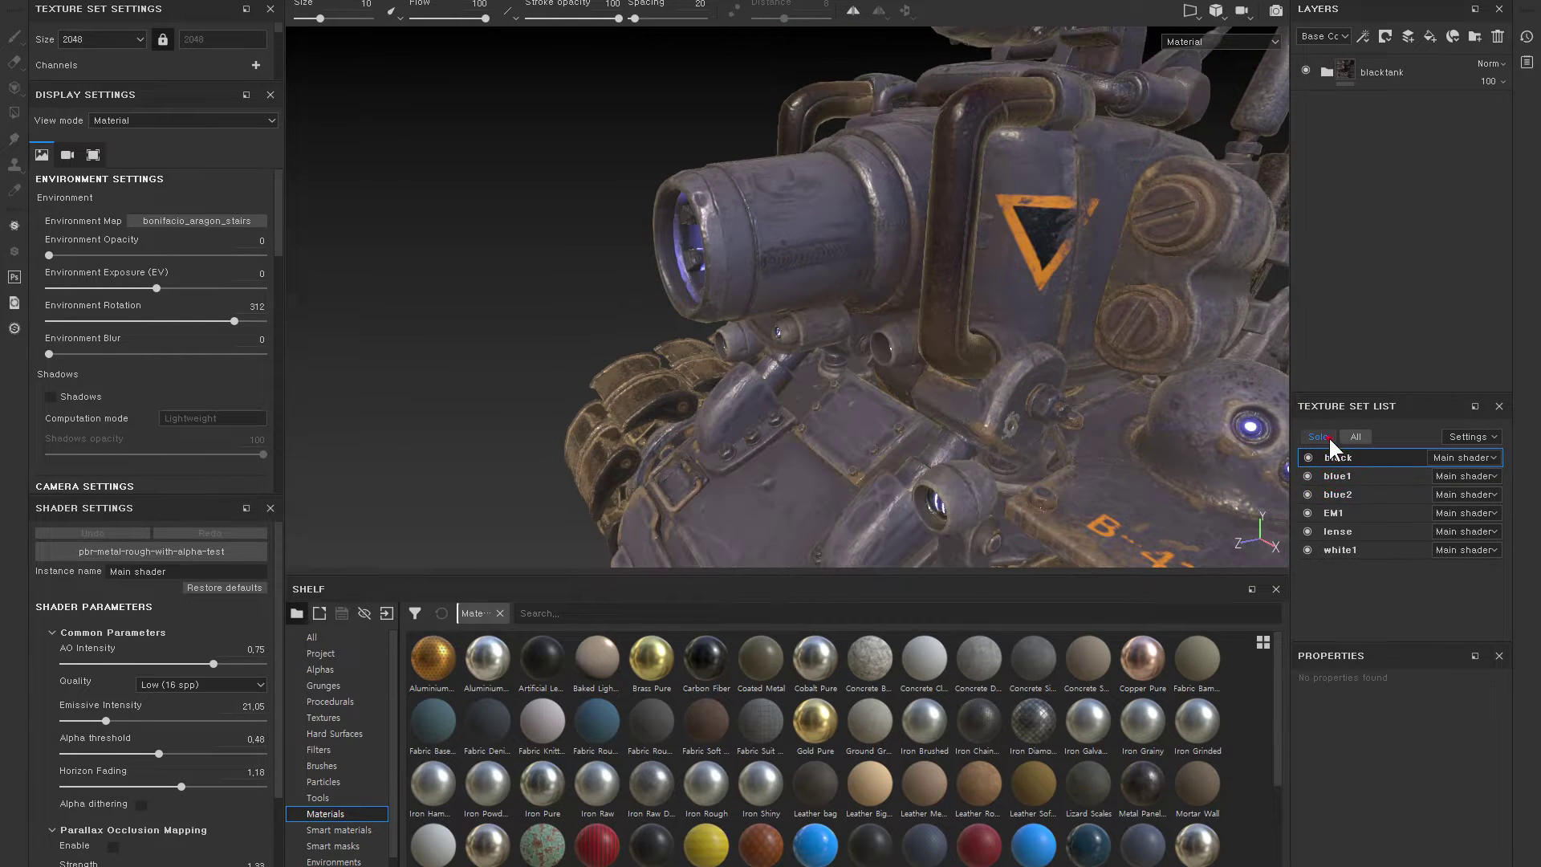
- Switch from blue1 to editing the blue2 texture set
{"action": "left_click", "coordinate": [1332, 473]}
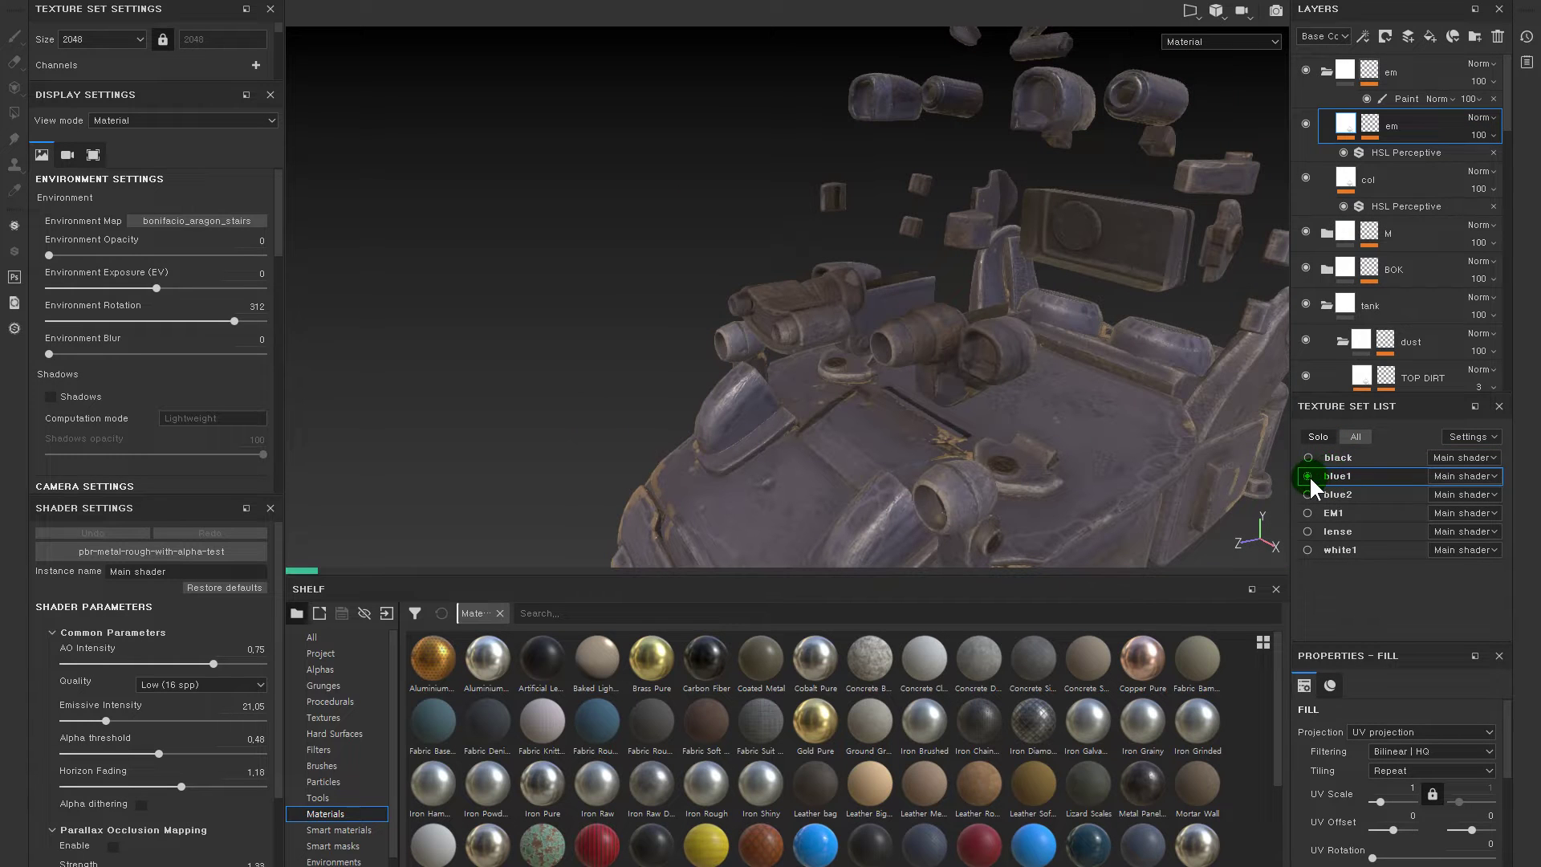
{"action": "left_click", "coordinate": [1326, 493]}
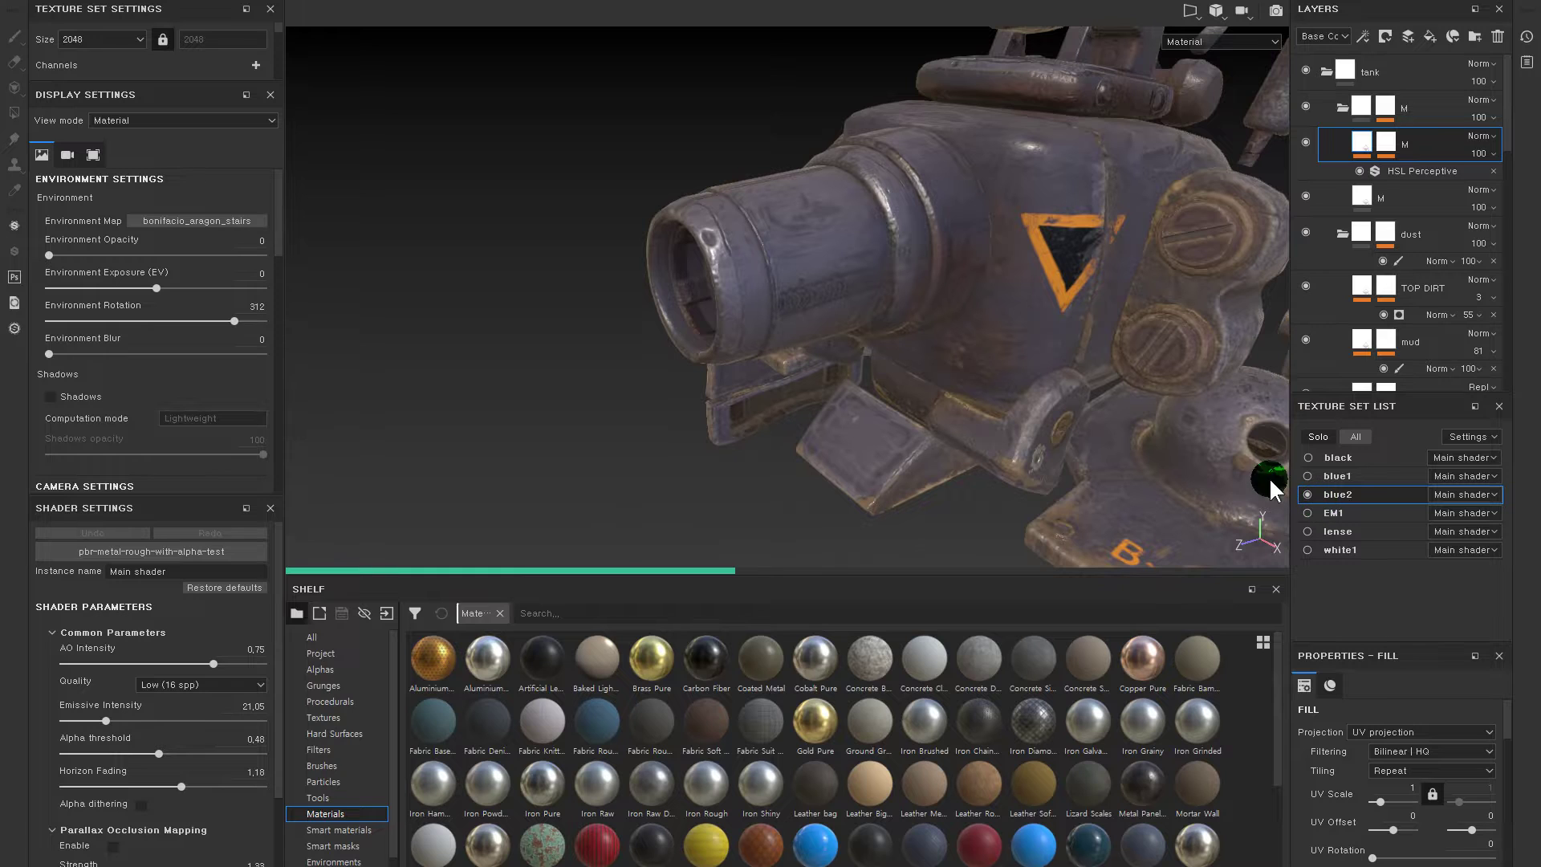
{"action": "left_click_drag", "start_coordinate": [889, 255], "coordinate": [878, 265], "text": "alt"}
{"action": "right_click_drag", "start_coordinate": [877, 265], "coordinate": [911, 233], "text": "alt"}
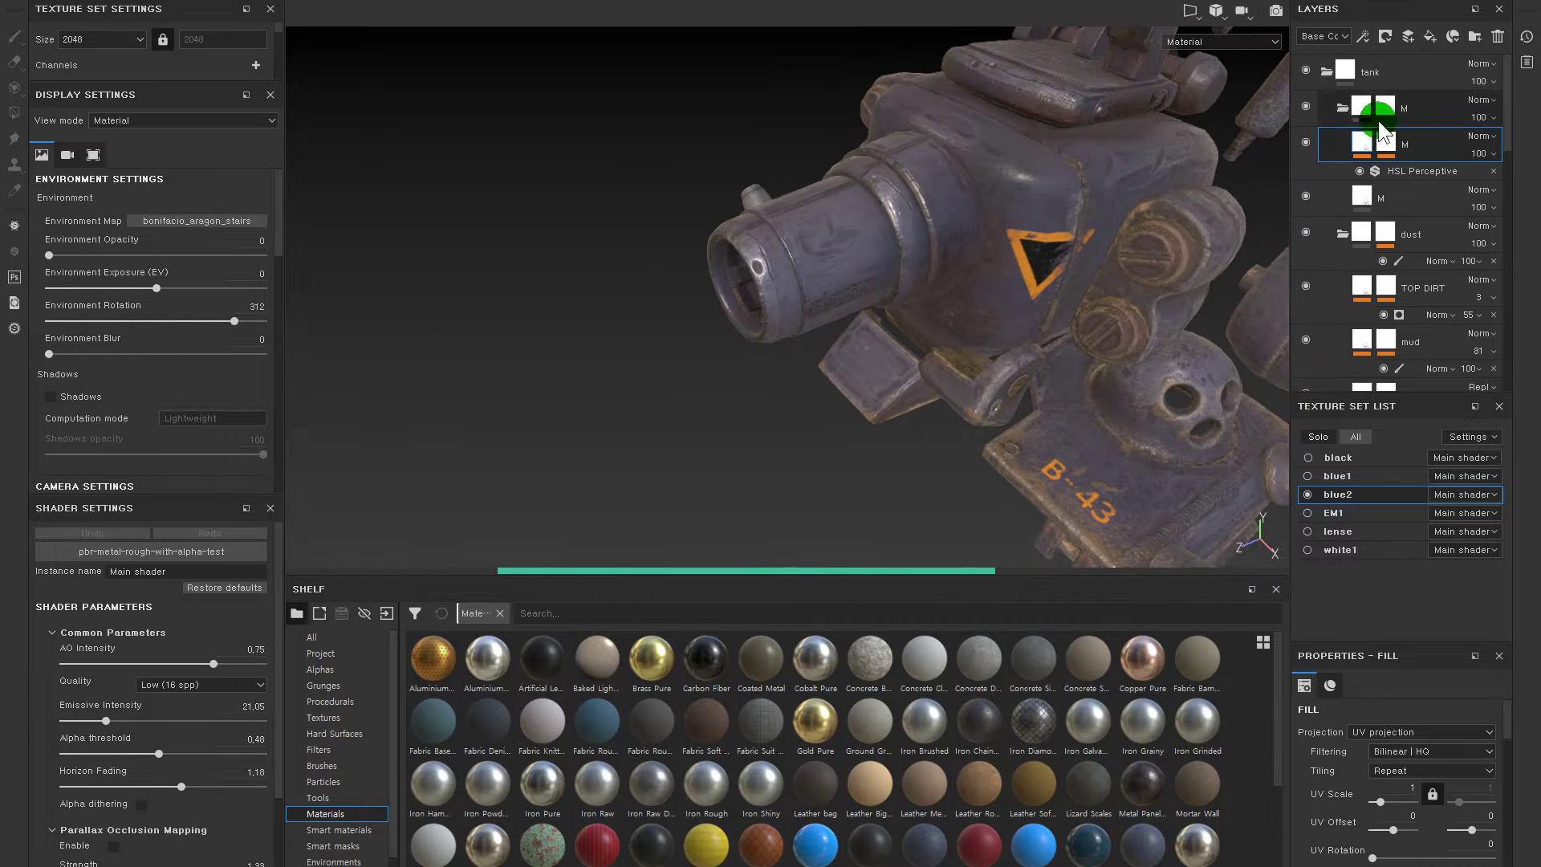
- Collapse the M folder and add Fill layer 1 at the UP folder
{"action": "left_click", "coordinate": [1339, 108]}
{"action": "left_click", "coordinate": [1325, 71]}
{"action": "left_click", "coordinate": [1338, 230]}
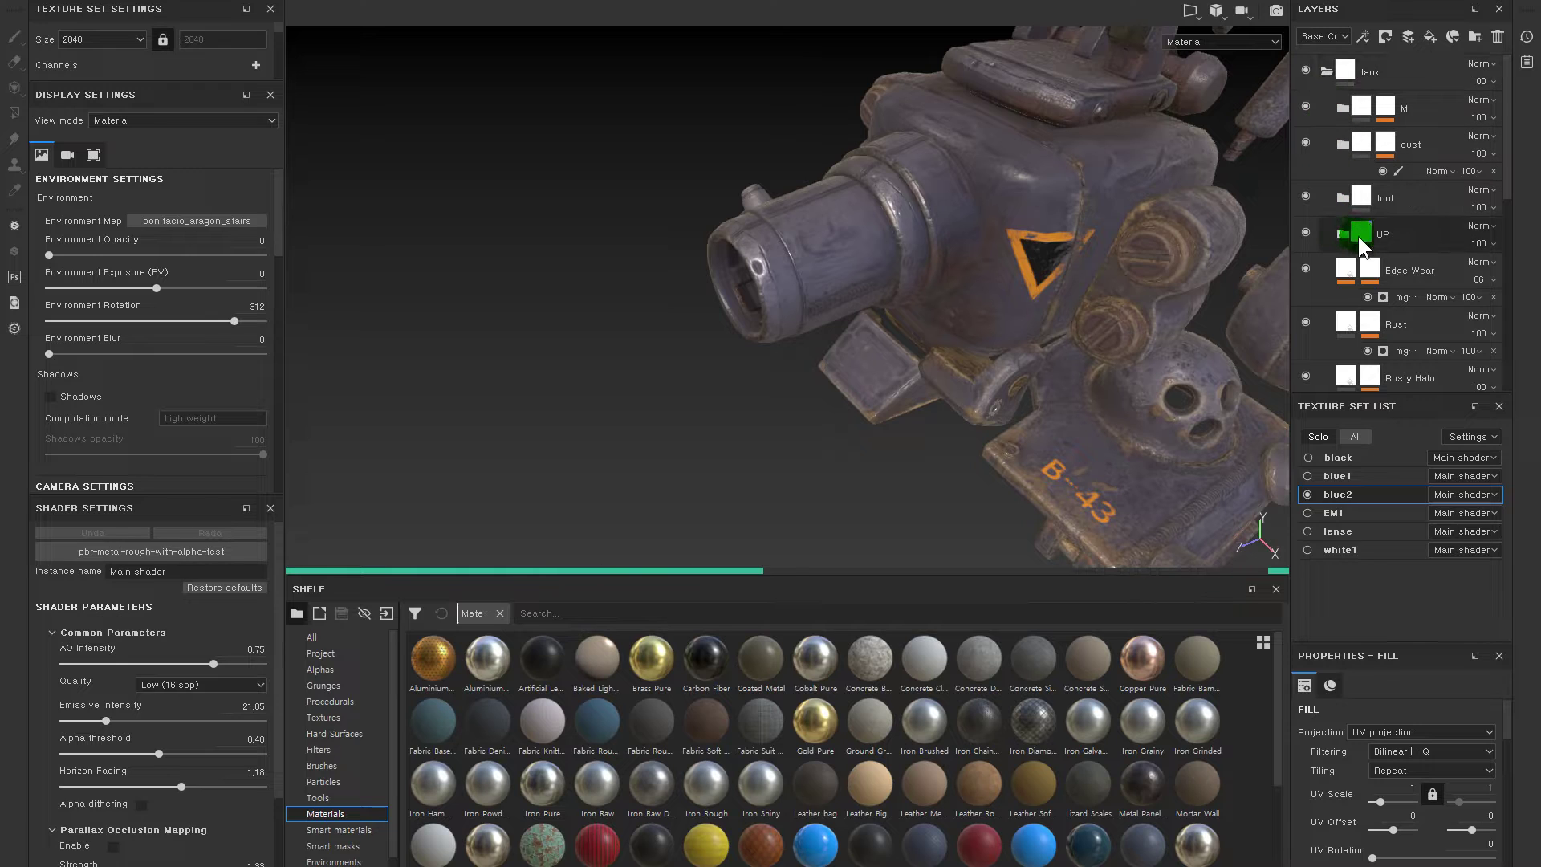
{"action": "left_click", "coordinate": [1431, 37]}
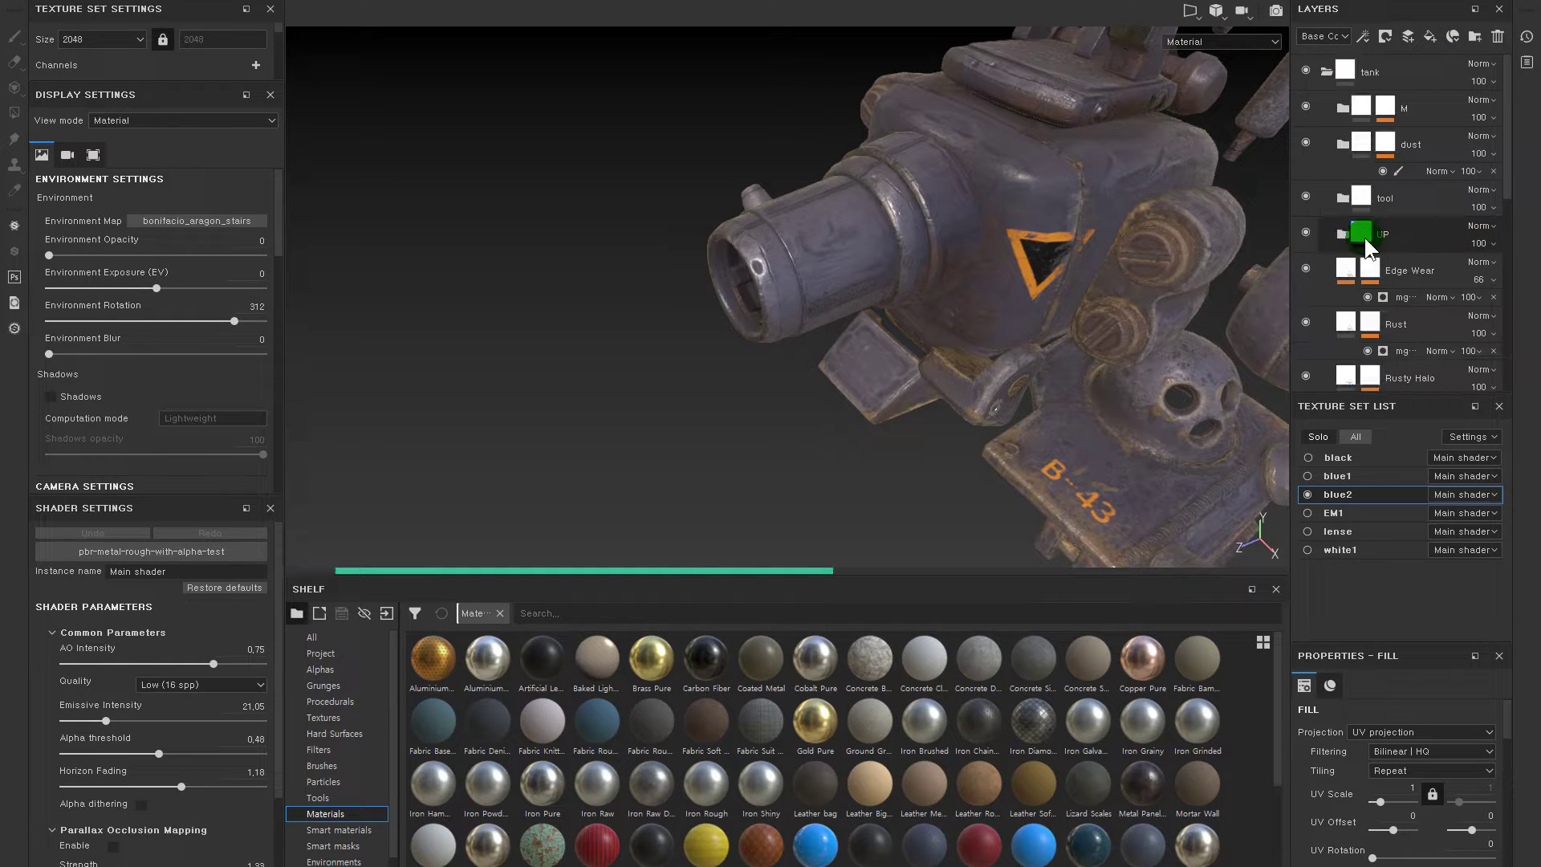
{"action": "left_click_drag", "start_coordinate": [1386, 231], "coordinate": [1353, 238]}
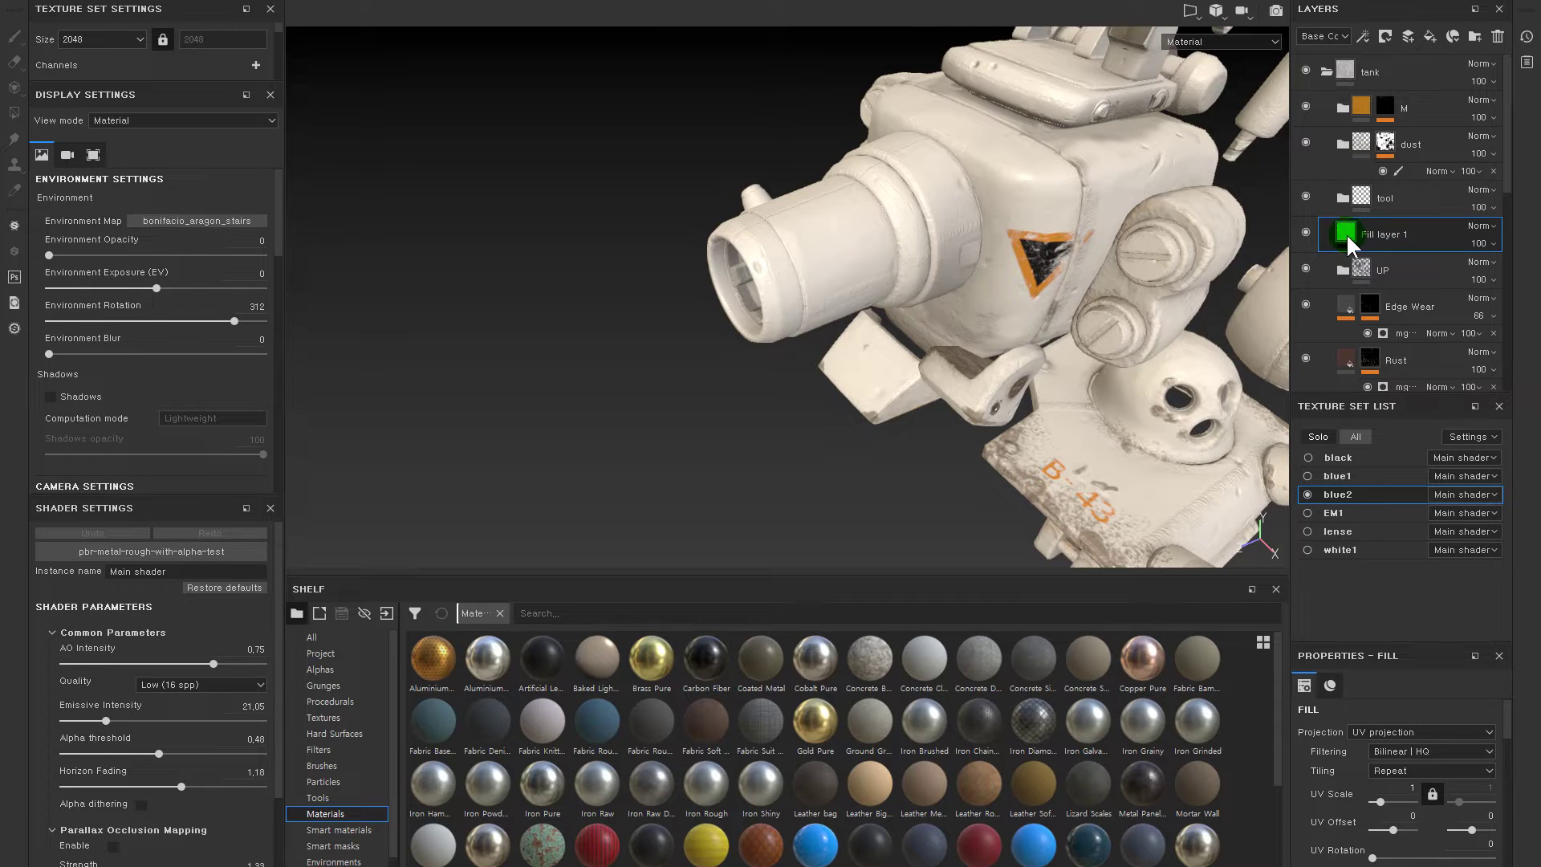
{"action": "left_click_drag", "start_coordinate": [1346, 232], "coordinate": [1498, 195]}
- Scroll down the Layers panel and select the lower Base layer
{"action": "scroll", "coordinate": [1493, 289], "scroll_direction": "down", "scroll_amount": 5}
{"action": "scroll", "coordinate": [1490, 319], "scroll_direction": "down", "scroll_amount": 3}
{"action": "left_click", "coordinate": [1341, 333]}
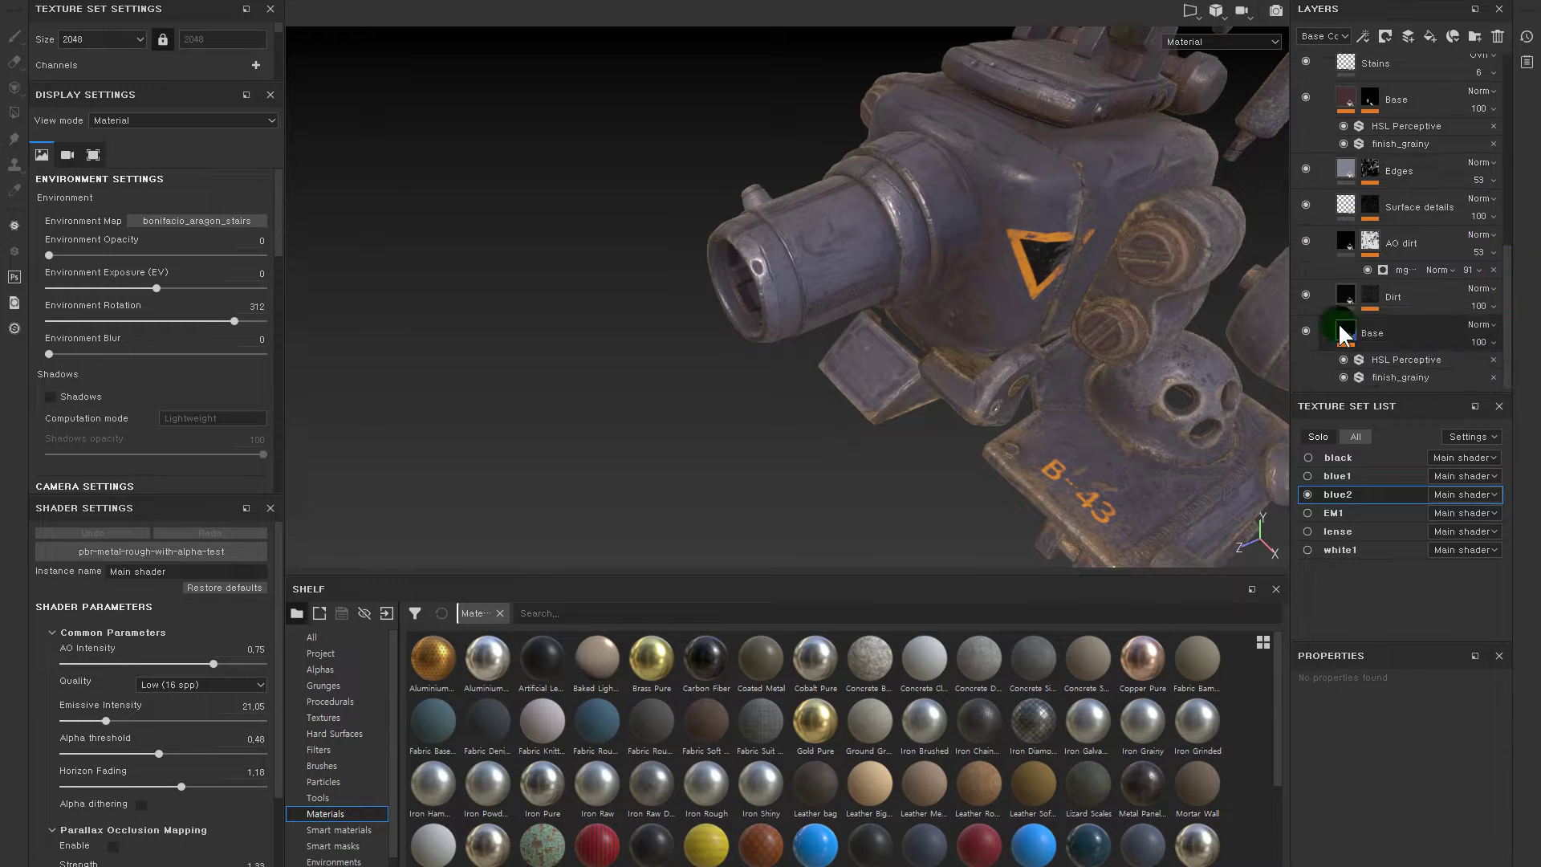
- Duplicate the Base layer with Ctrl+D and rename the copy Base2
{"action": "left_click", "coordinate": [1303, 329]}
{"action": "left_click", "coordinate": [1342, 334]}
{"action": "left_click", "coordinate": [1375, 341]}
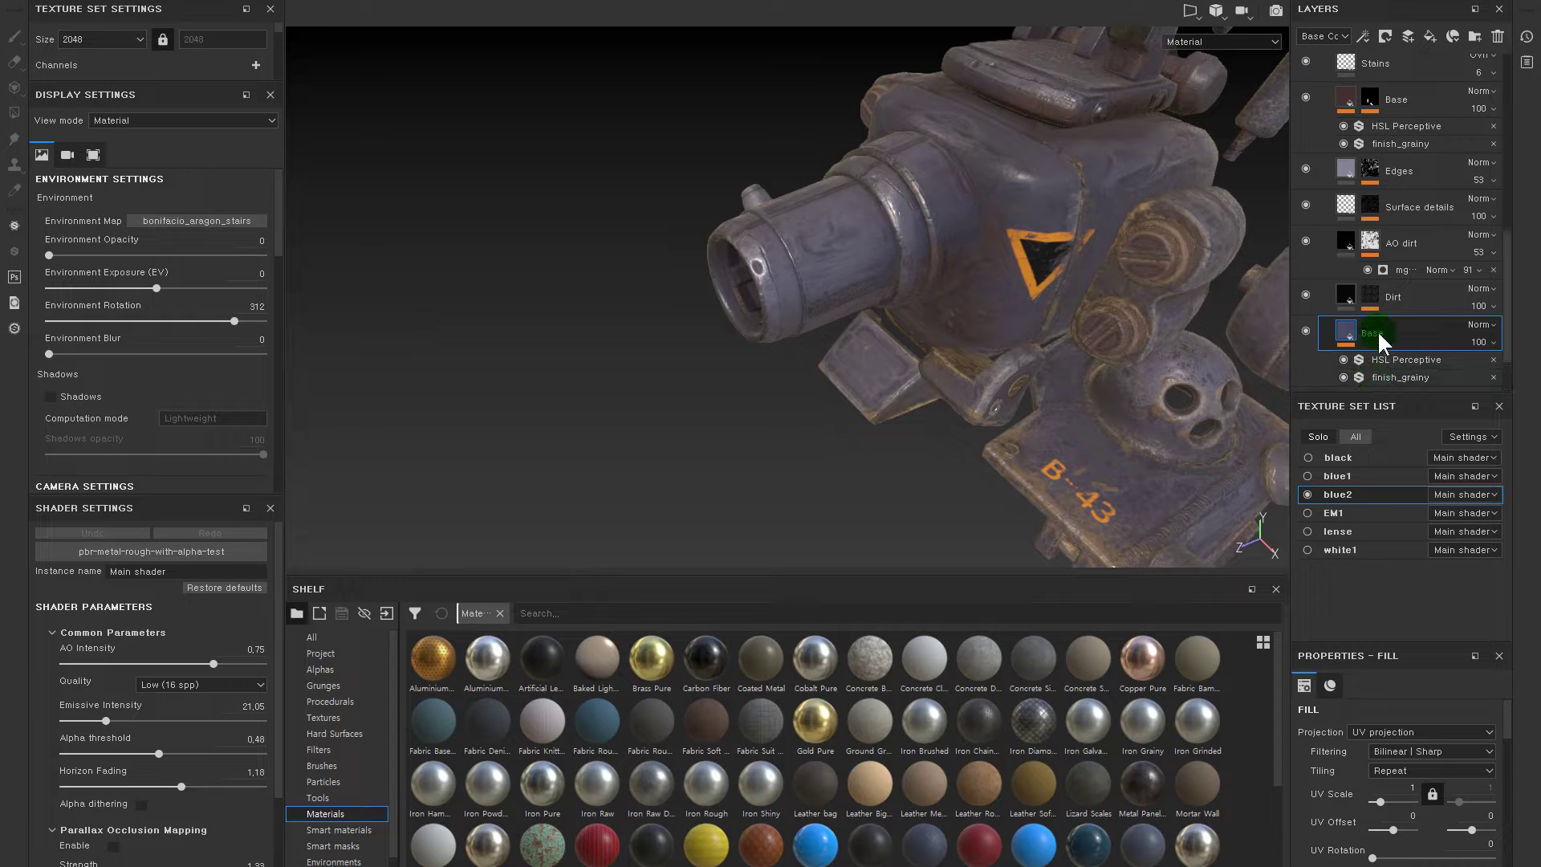
{"action": "key", "text": "ctrl+d"}
{"action": "scroll", "coordinate": [1444, 305], "scroll_direction": "down", "scroll_amount": 2}
{"action": "double_click", "coordinate": [1374, 262]}
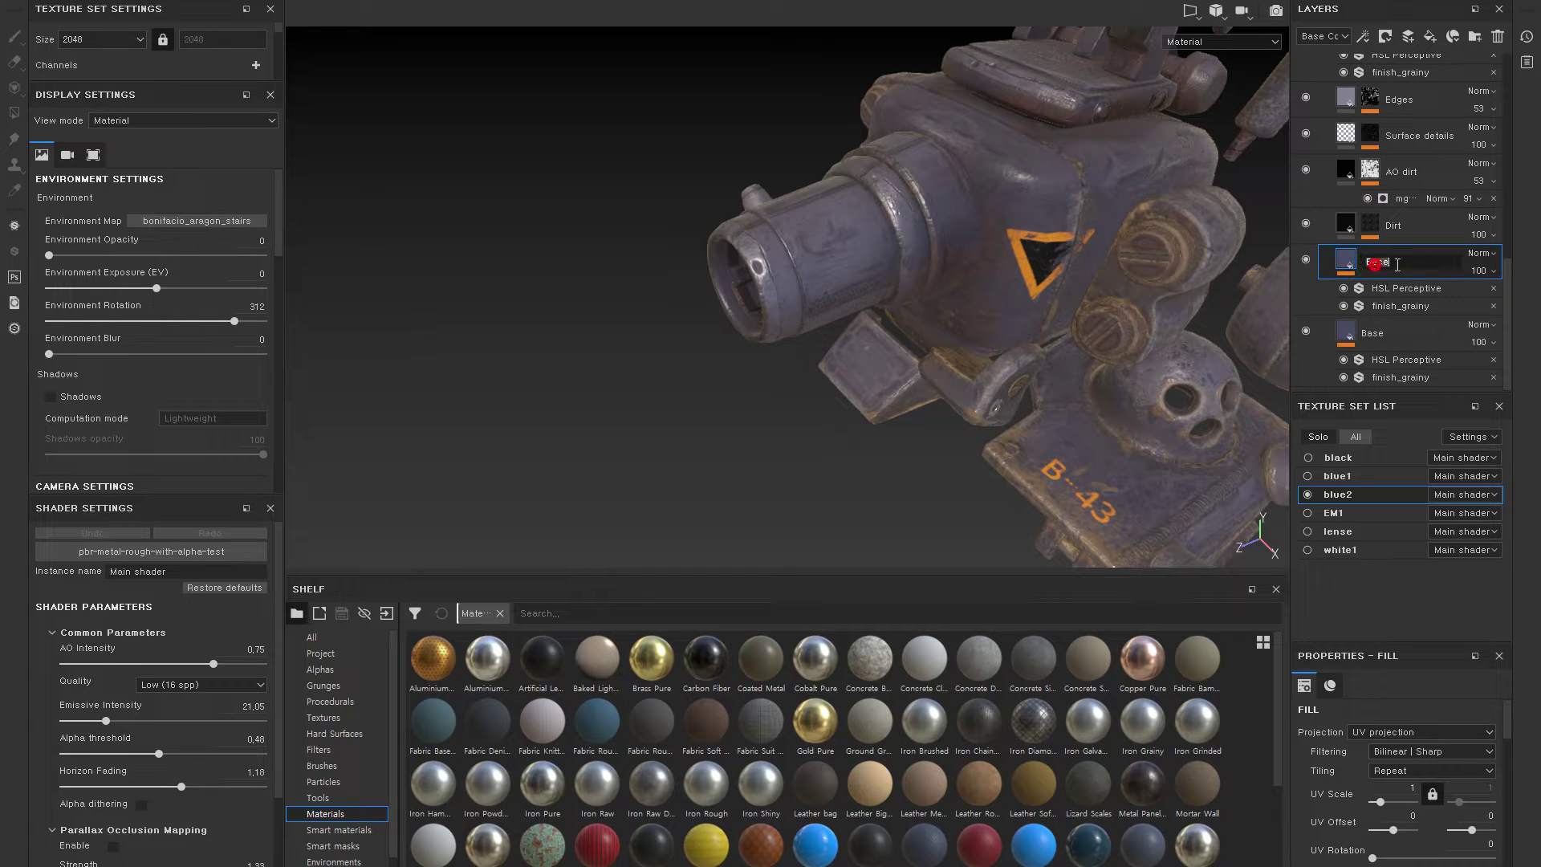
{"action": "type", "text": "2"}
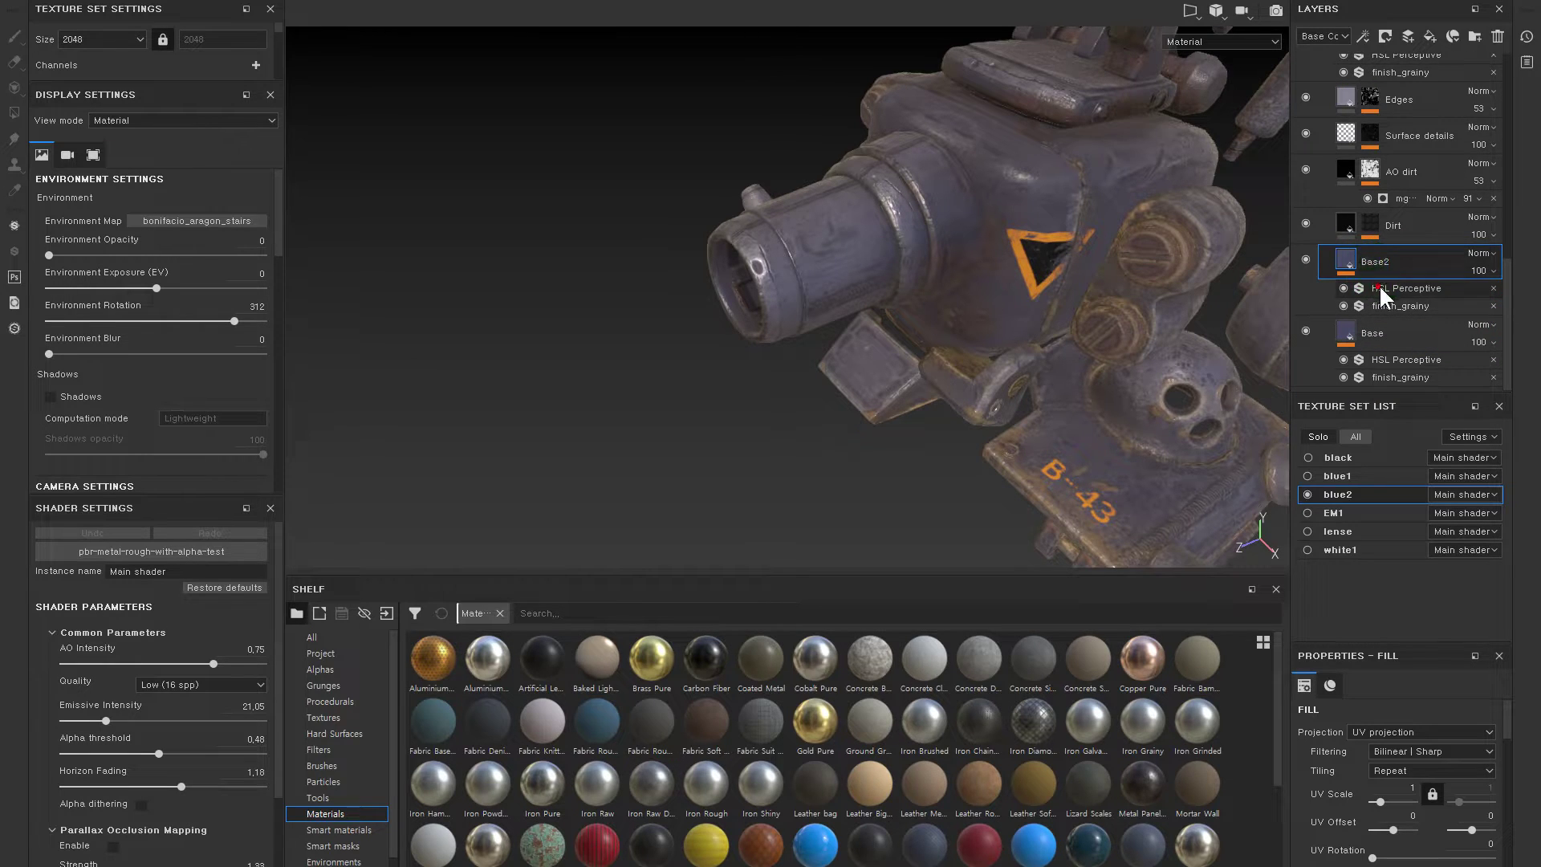
- Lower Base2's HSL Perceptive Lightness to 0.21
{"action": "left_click", "coordinate": [1378, 289]}
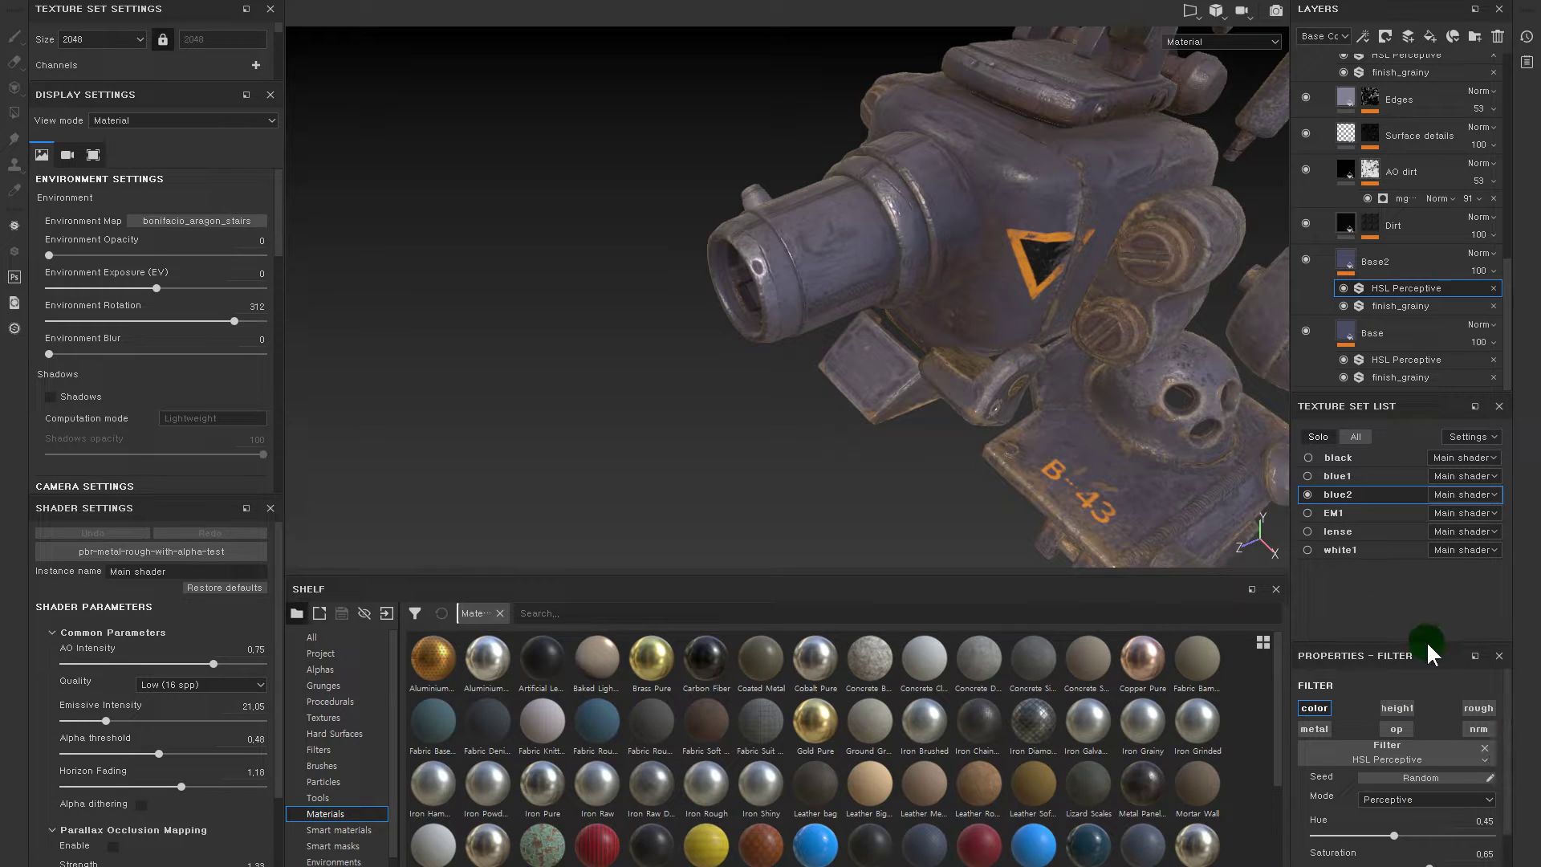
{"action": "left_click_drag", "start_coordinate": [1426, 641], "coordinate": [1427, 565]}
{"action": "left_click_drag", "start_coordinate": [1128, 279], "coordinate": [1146, 337], "text": "alt"}
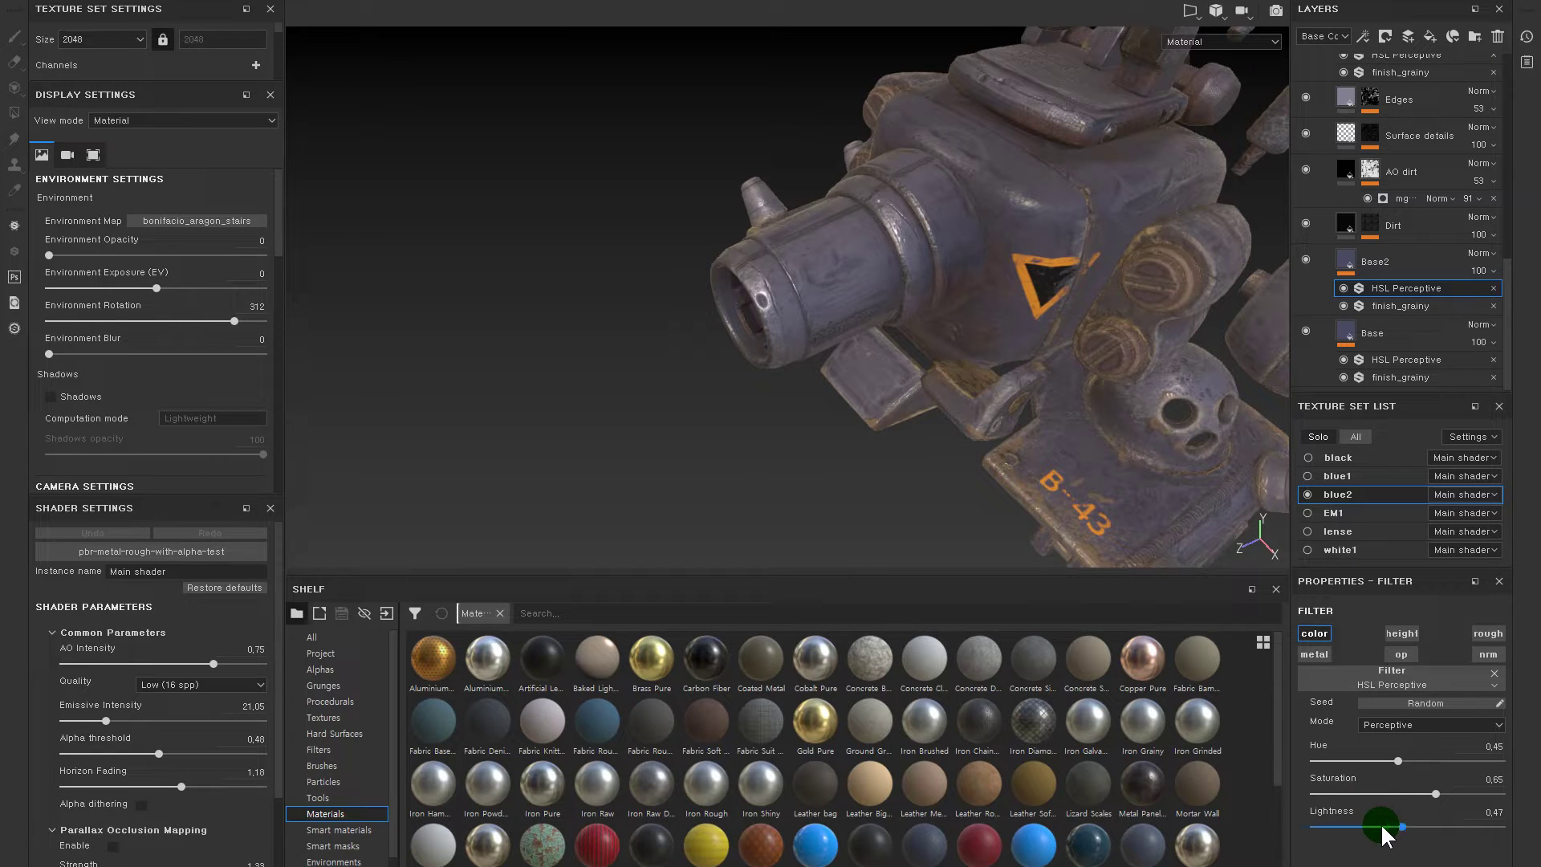
{"action": "left_click_drag", "start_coordinate": [1403, 828], "coordinate": [1371, 840]}
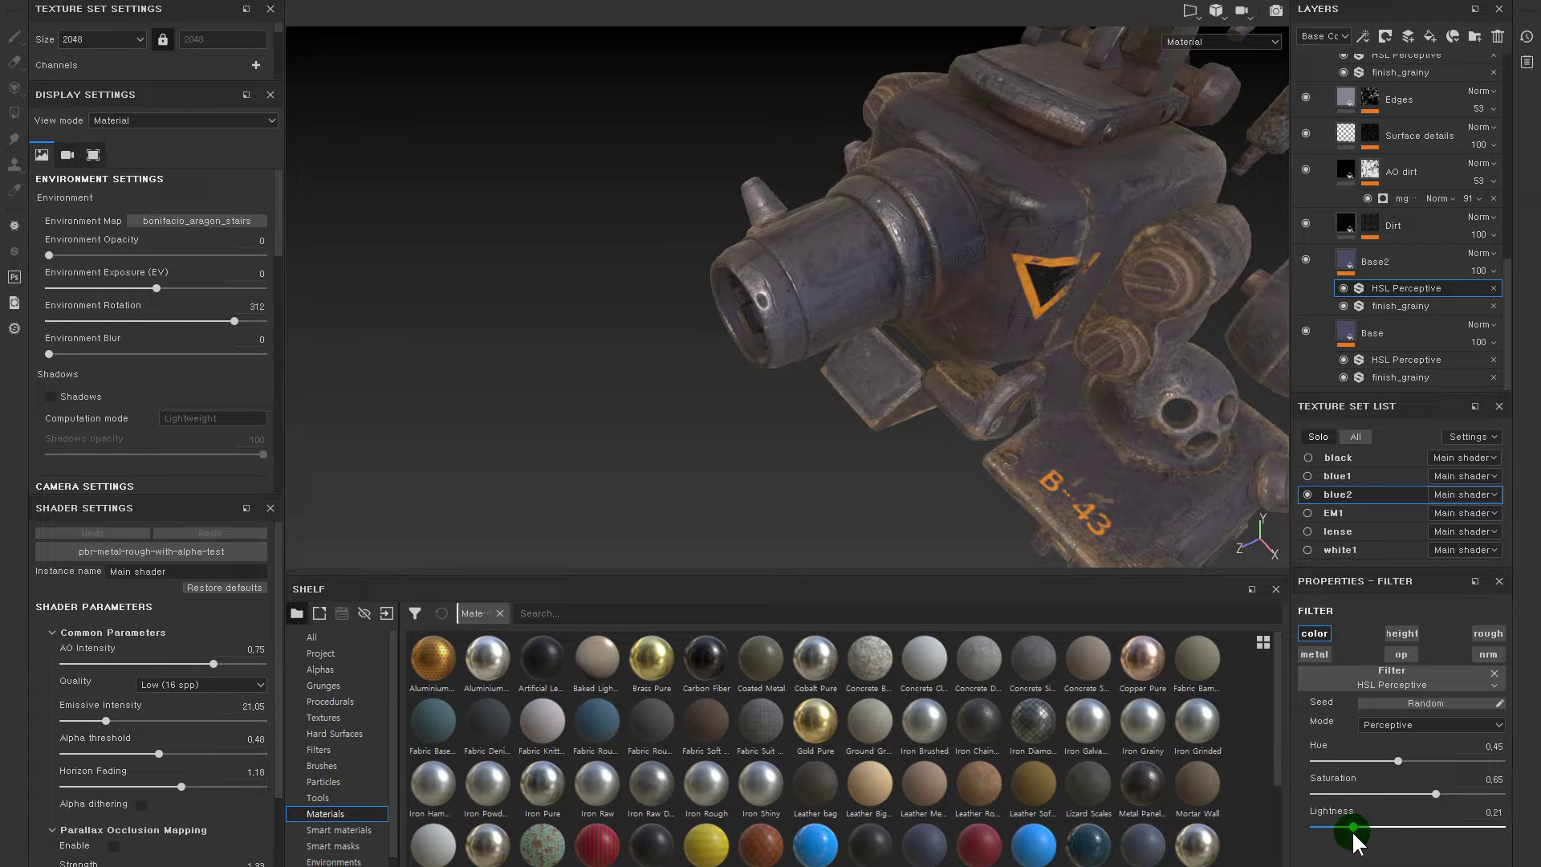
{"action": "left_click_drag", "start_coordinate": [1243, 409], "coordinate": [1118, 292], "text": "alt"}
{"action": "scroll", "coordinate": [1118, 292], "scroll_direction": "up", "scroll_amount": 2}
{"action": "left_click", "coordinate": [1346, 261]}
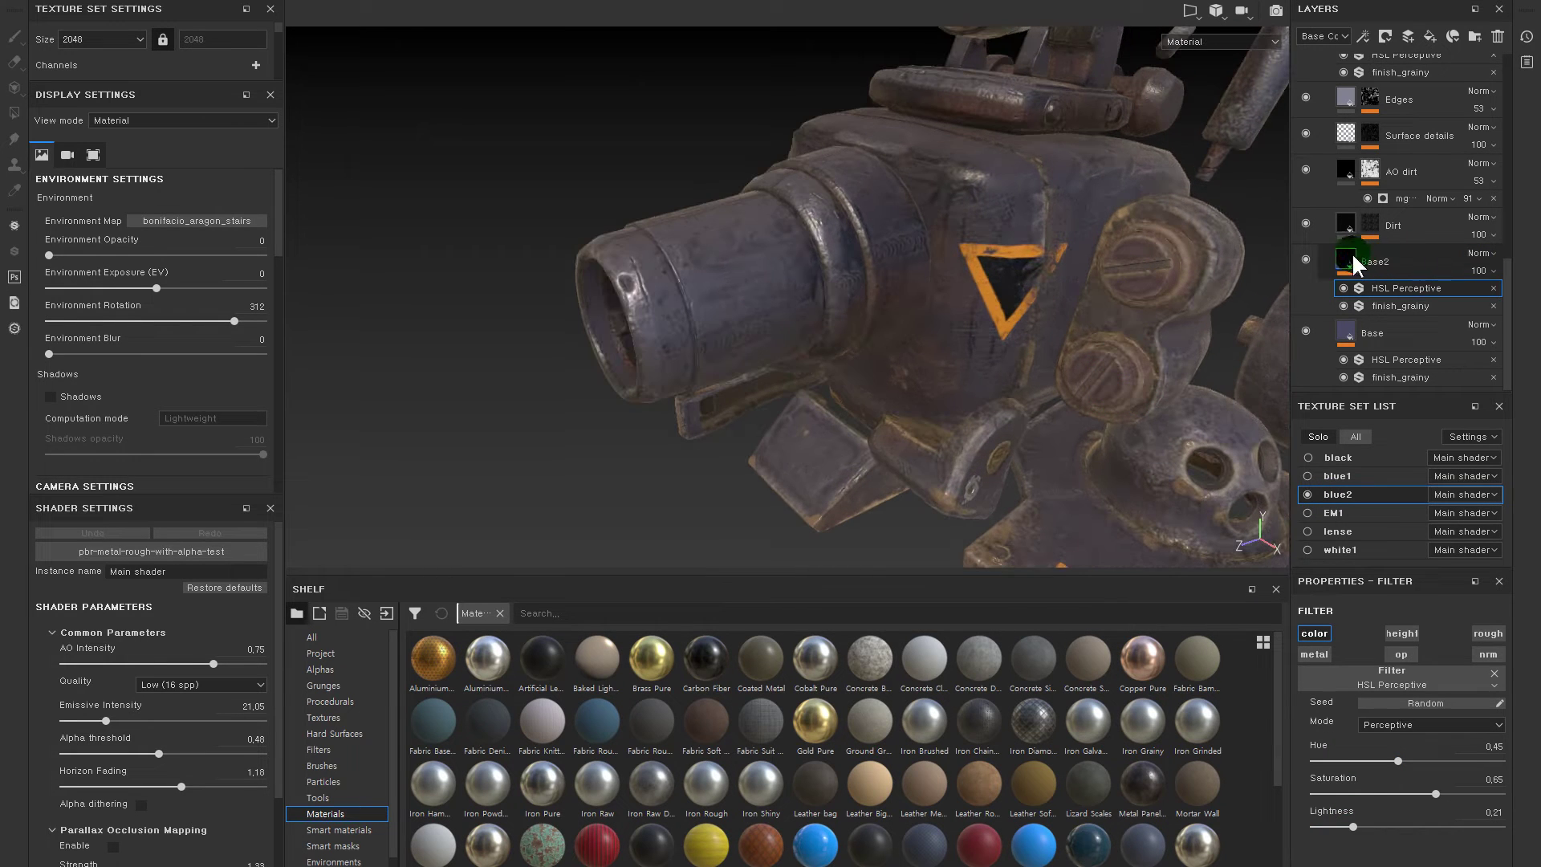
- Add a black mask to Base2 with a fill effect inside it
{"action": "right_click", "coordinate": [1343, 259]}
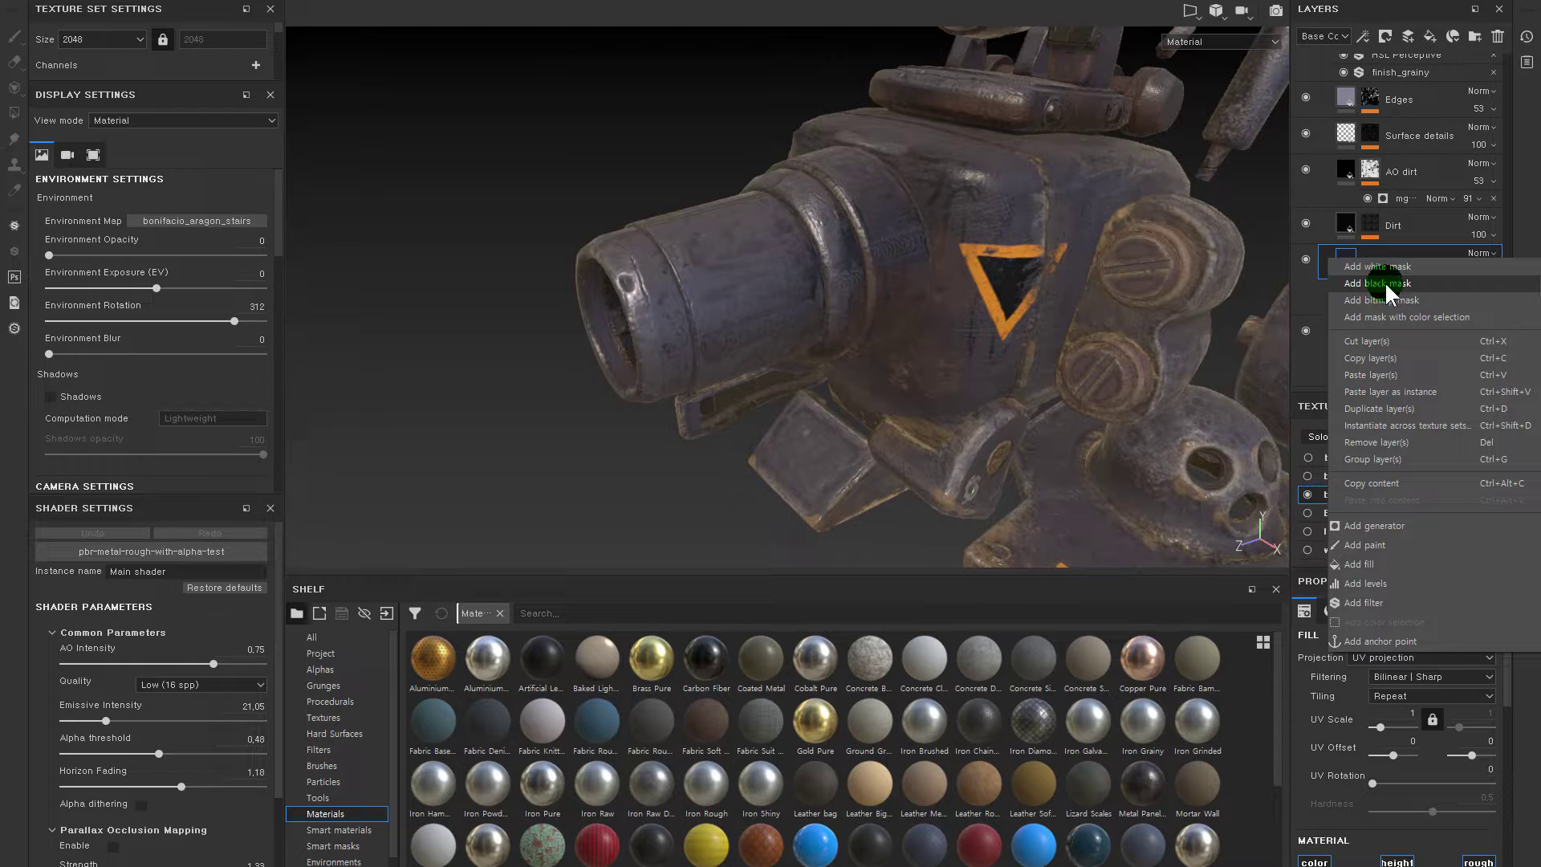
{"action": "left_click", "coordinate": [1385, 283]}
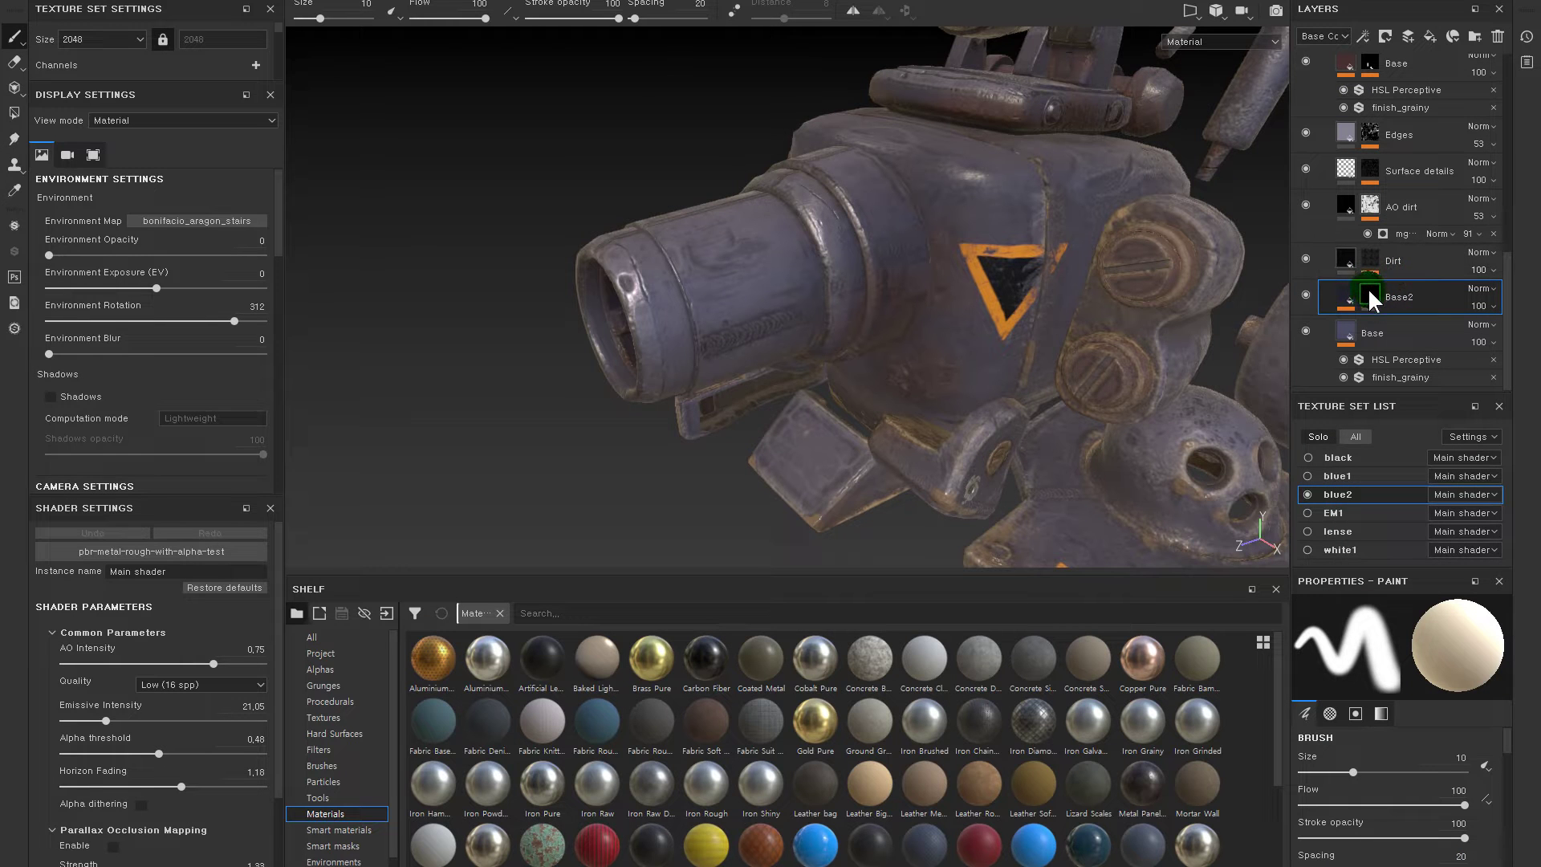
{"action": "right_click", "coordinate": [1369, 291]}
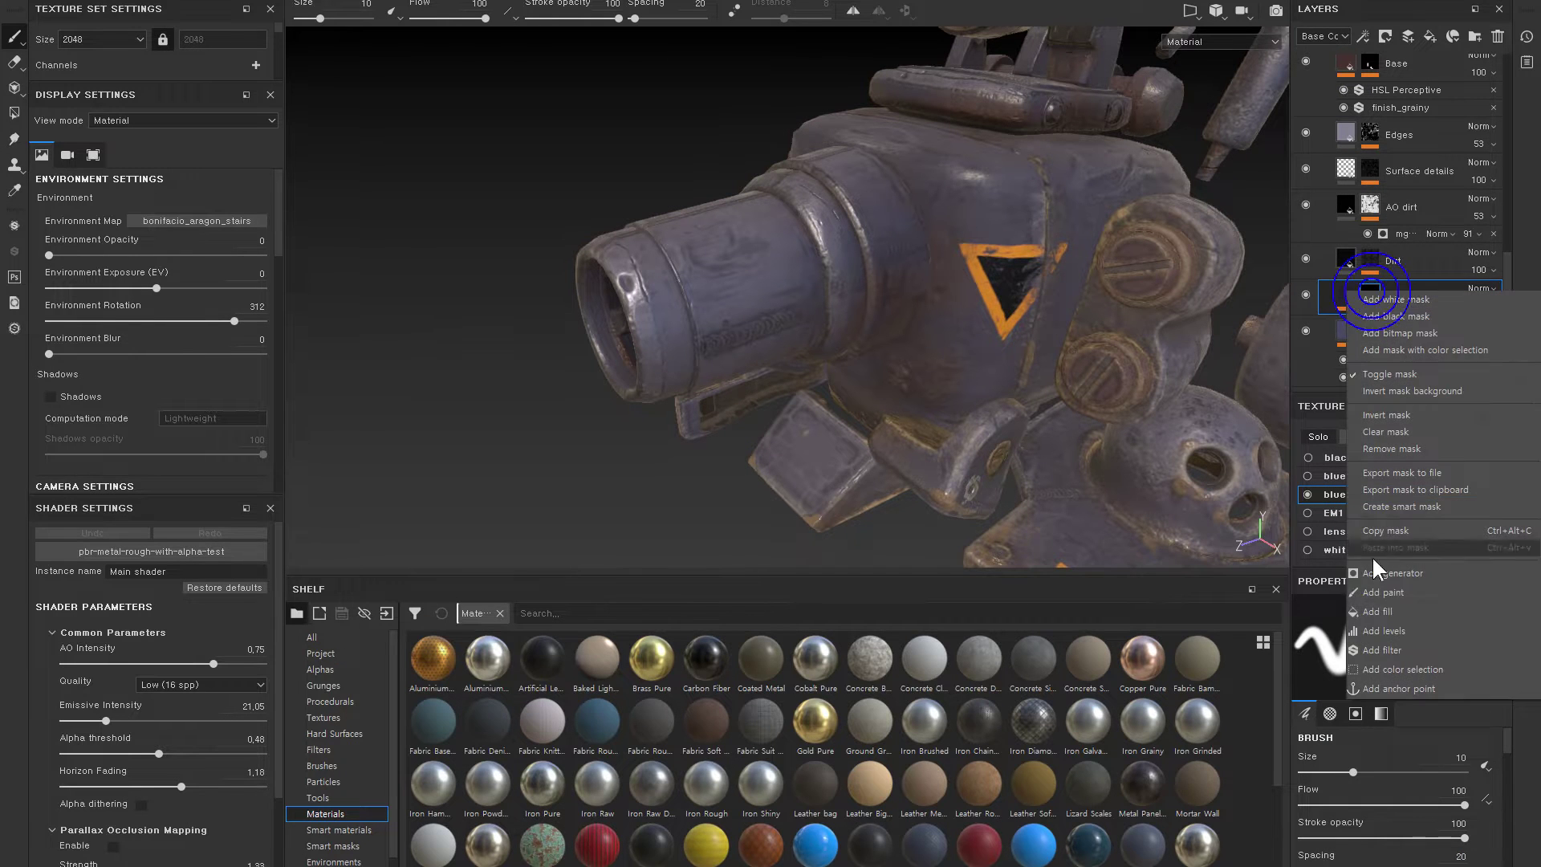
{"action": "left_click", "coordinate": [1422, 613]}
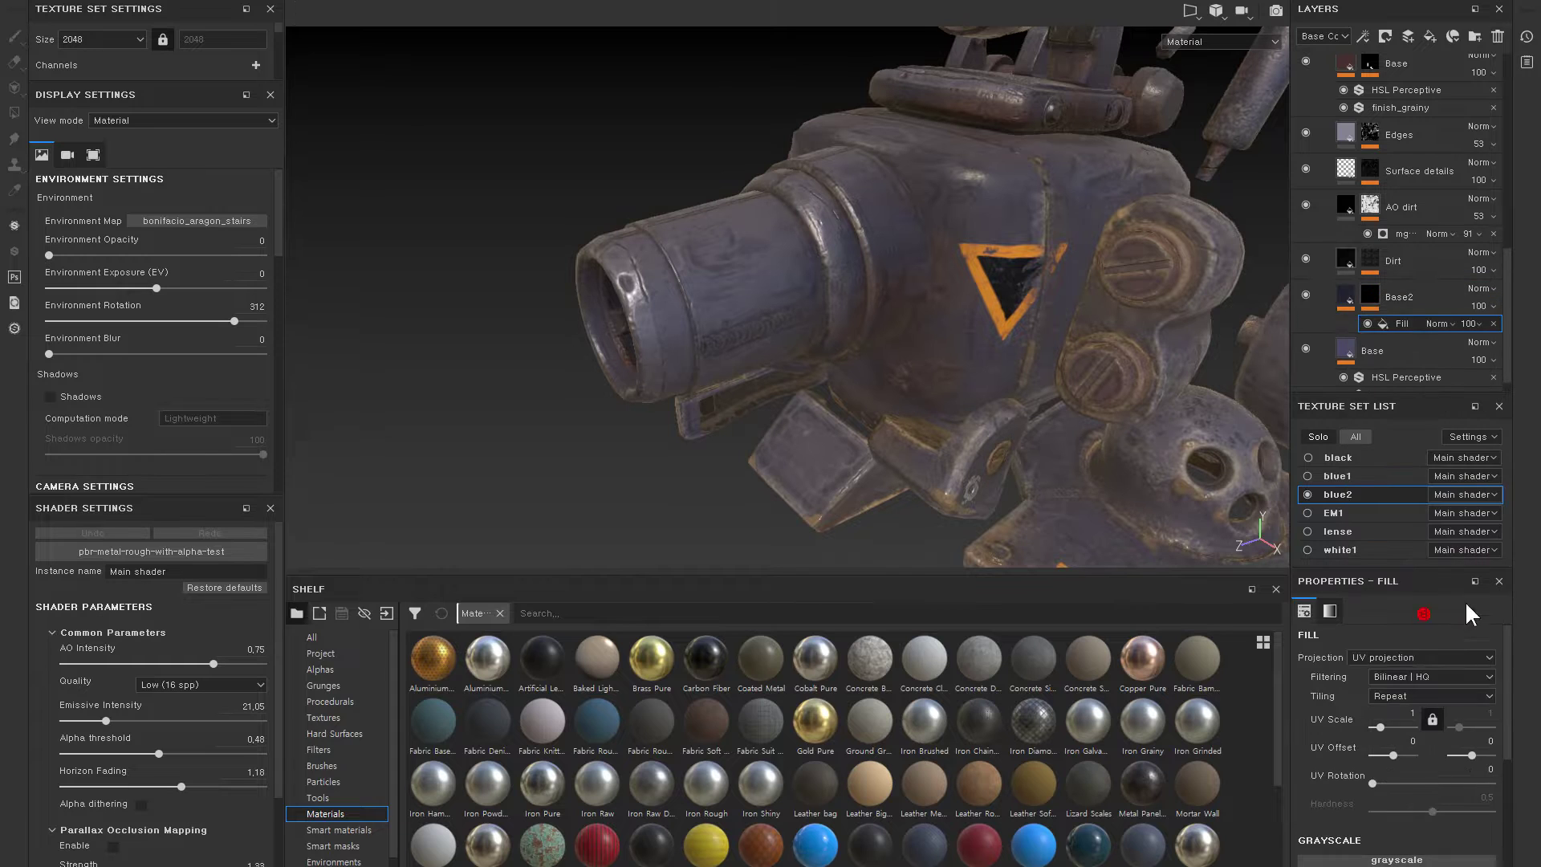
- Drag the Cells 4 procedural into the mask fill's Grayscale slot
{"action": "left_click", "coordinate": [365, 683]}
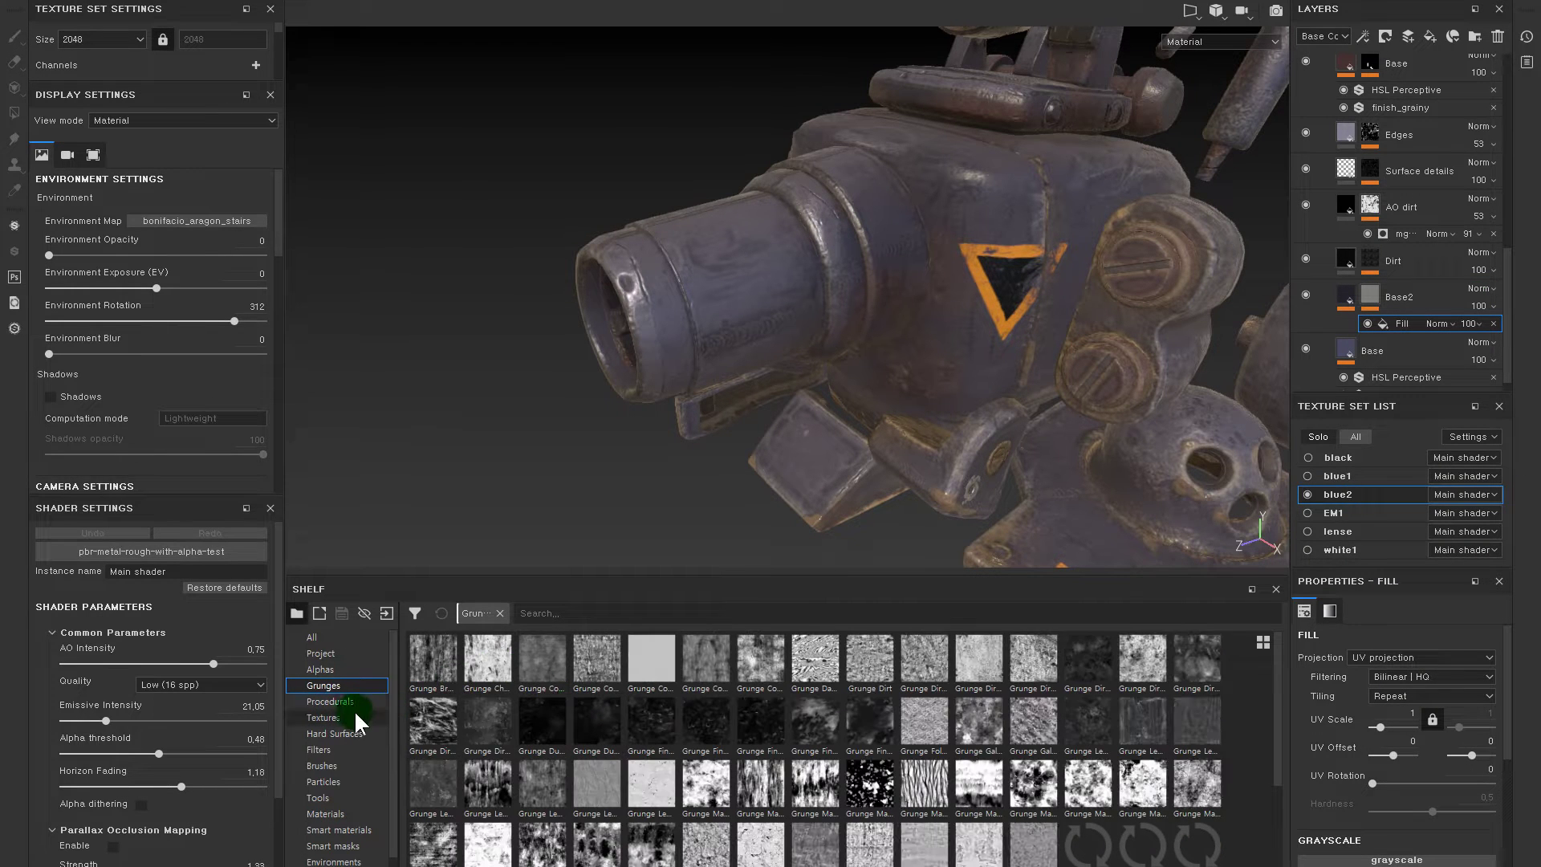
{"action": "left_click", "coordinate": [365, 700]}
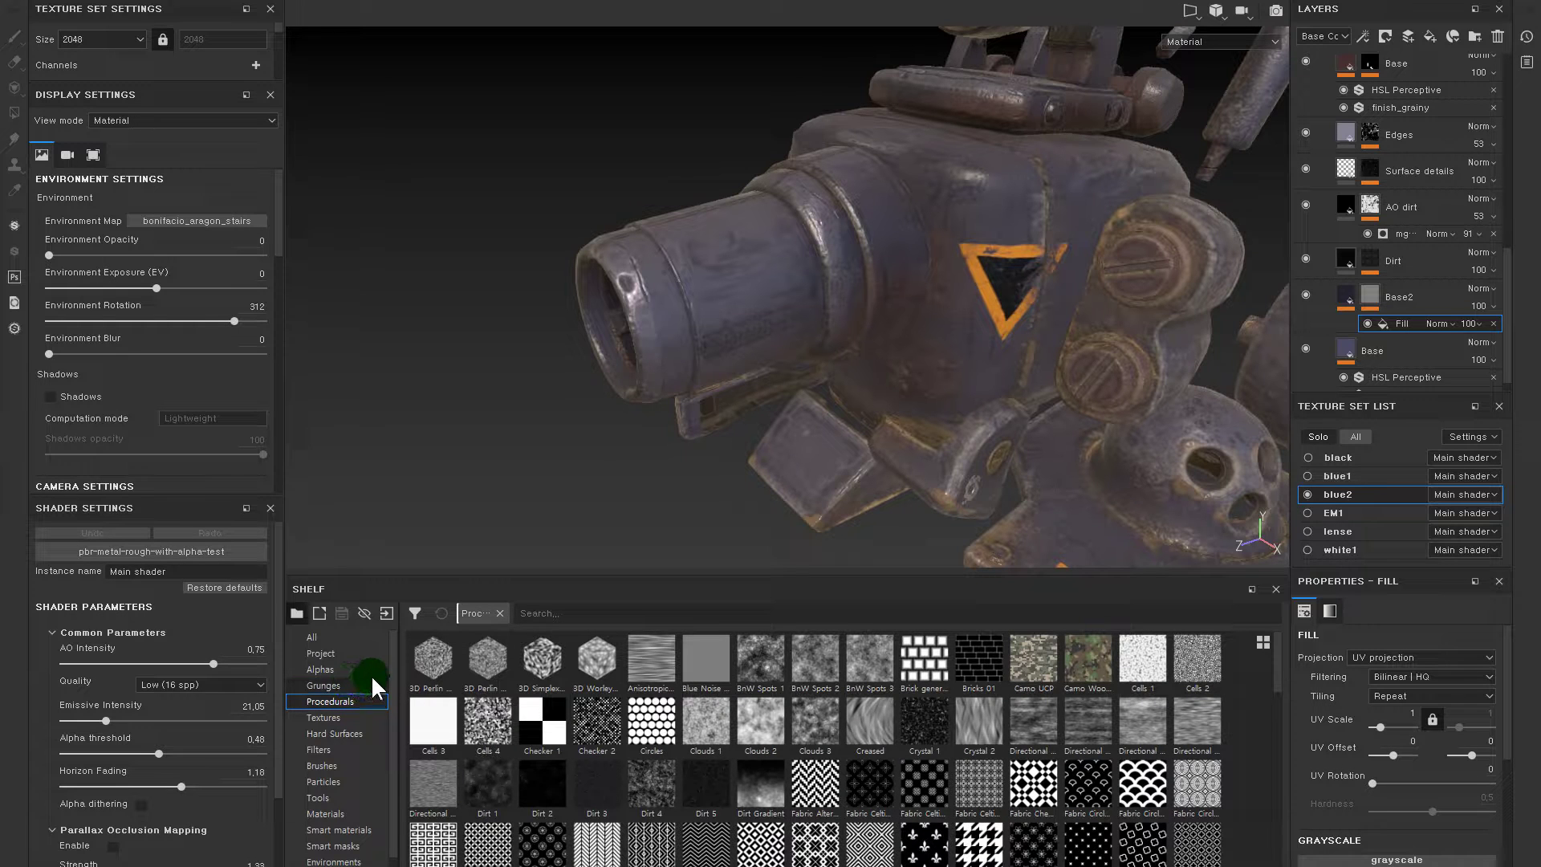
{"action": "left_click", "coordinate": [547, 730]}
{"action": "left_click_drag", "start_coordinate": [487, 723], "coordinate": [1413, 860]}
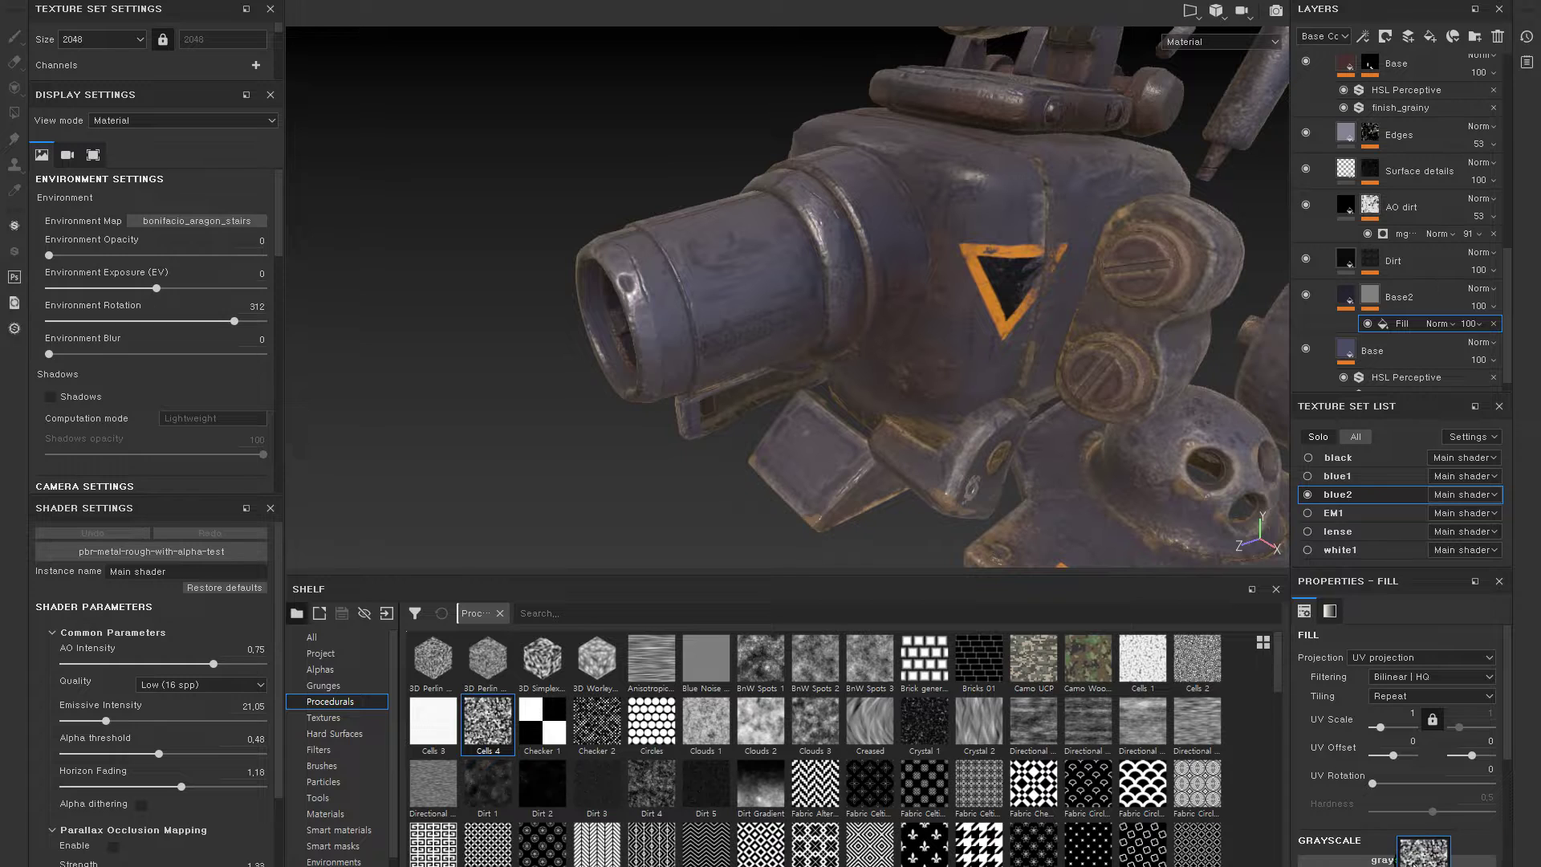
{"action": "left_click", "coordinate": [529, 730]}
{"action": "left_click", "coordinate": [494, 734]}
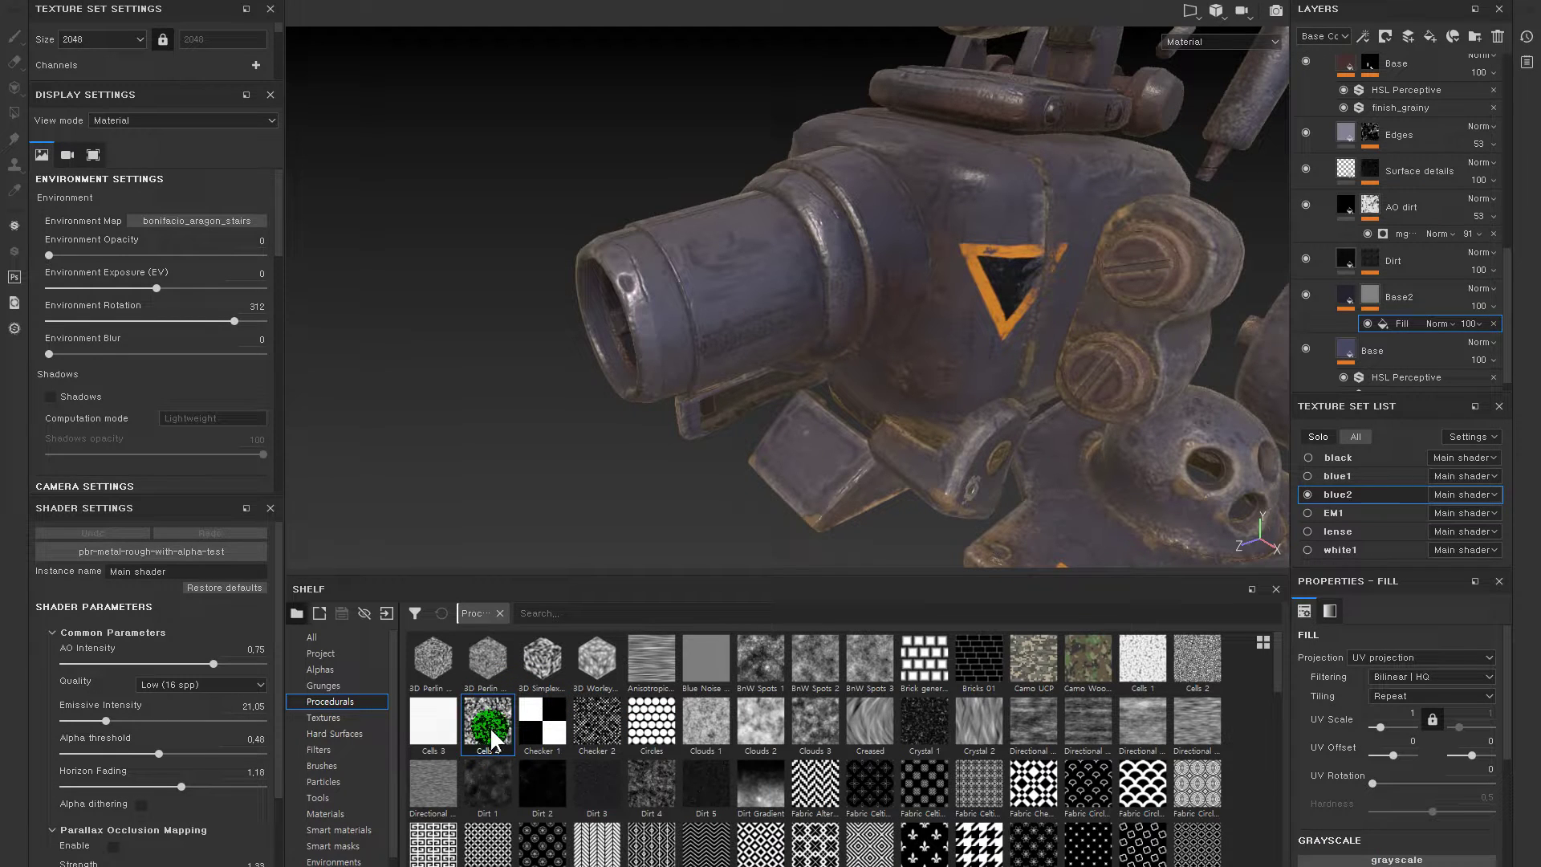
{"action": "left_click", "coordinate": [527, 729]}
{"action": "left_click_drag", "start_coordinate": [495, 733], "coordinate": [1396, 861]}
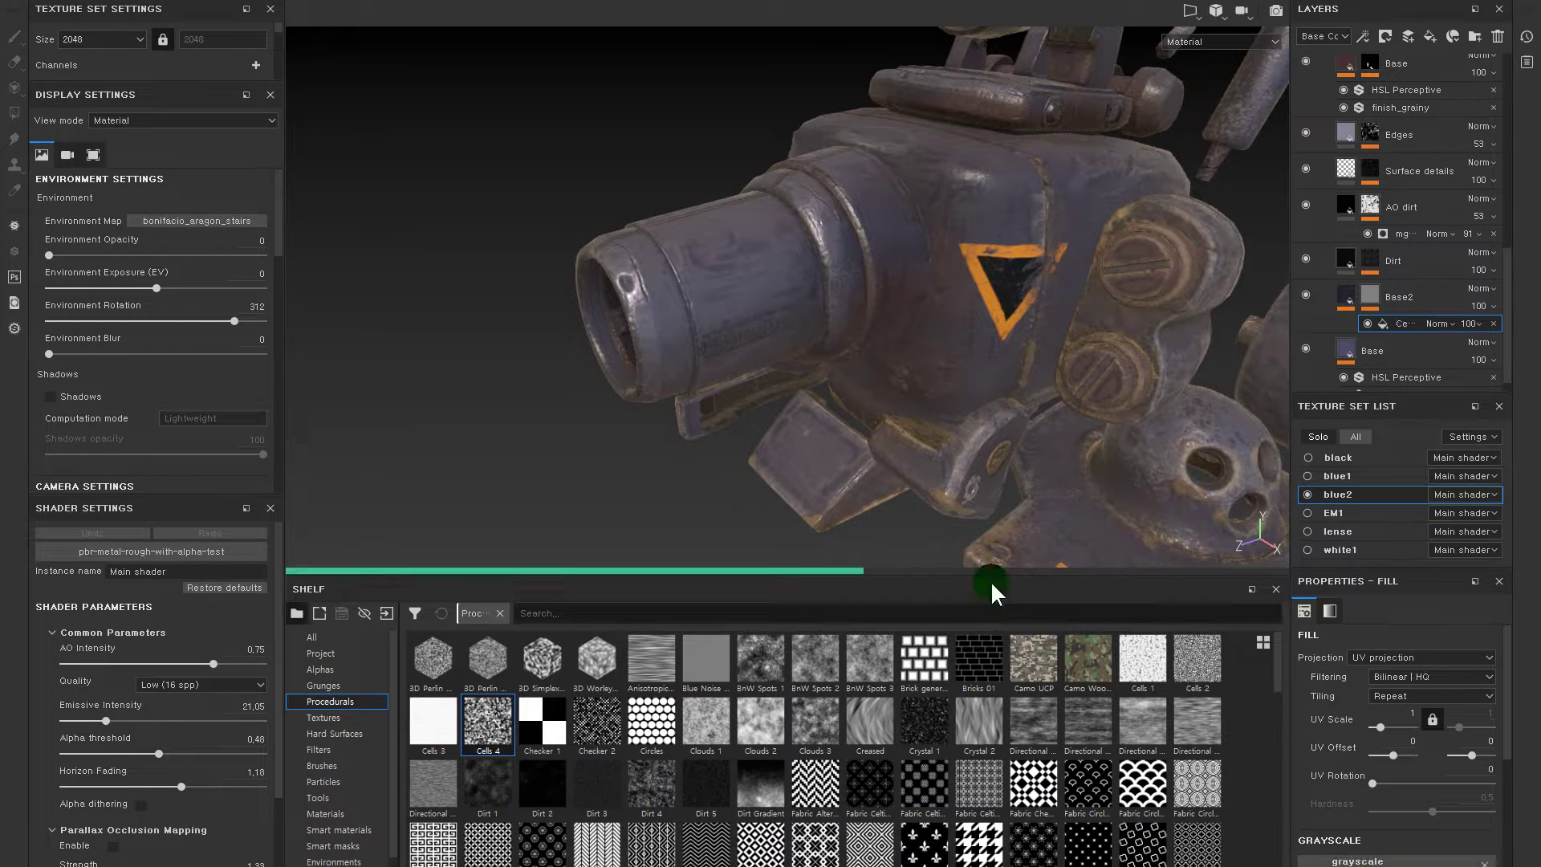
{"action": "left_click_drag", "start_coordinate": [962, 345], "coordinate": [975, 354], "text": "alt"}
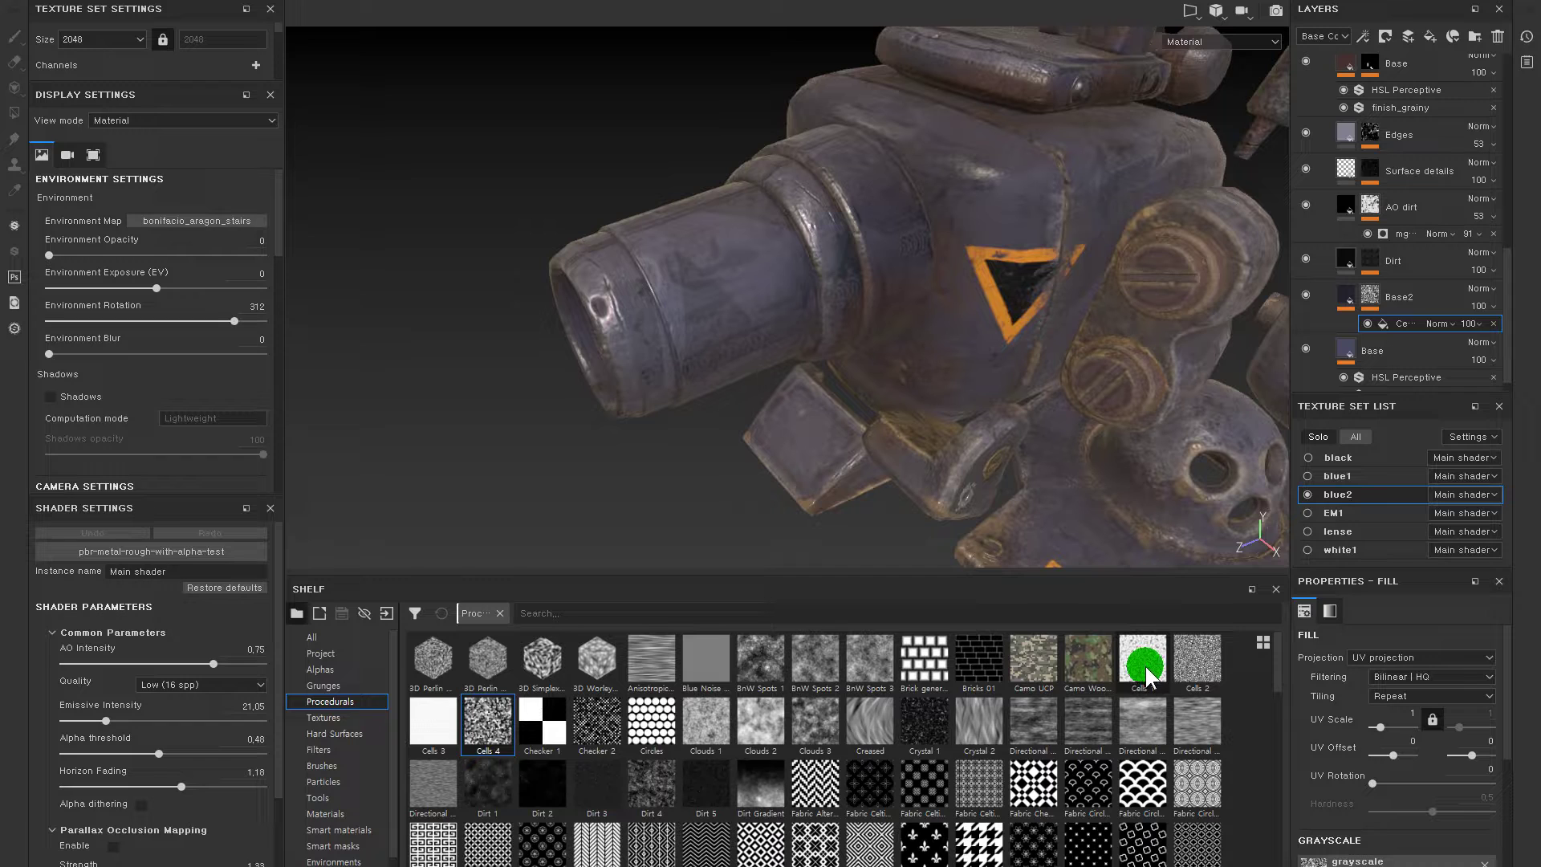
{"action": "left_click", "coordinate": [489, 722]}
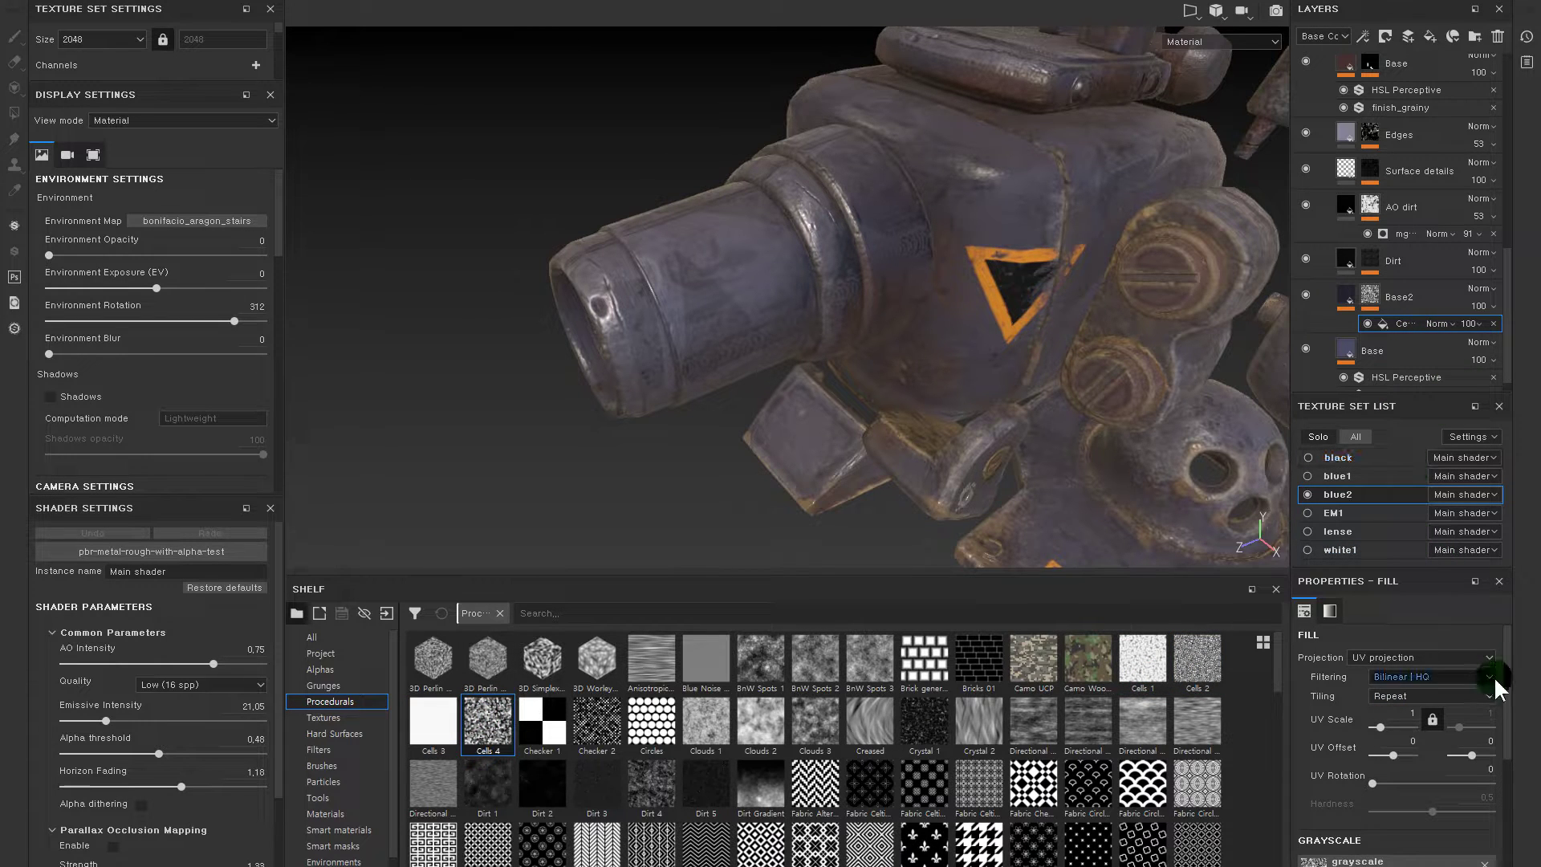
- Set the Cells 4 balance to 0.5 and UV scale to 18.01
{"action": "scroll", "coordinate": [1513, 714], "scroll_direction": "down", "scroll_amount": 2}
{"action": "scroll", "coordinate": [1512, 746], "scroll_direction": "down", "scroll_amount": 2}
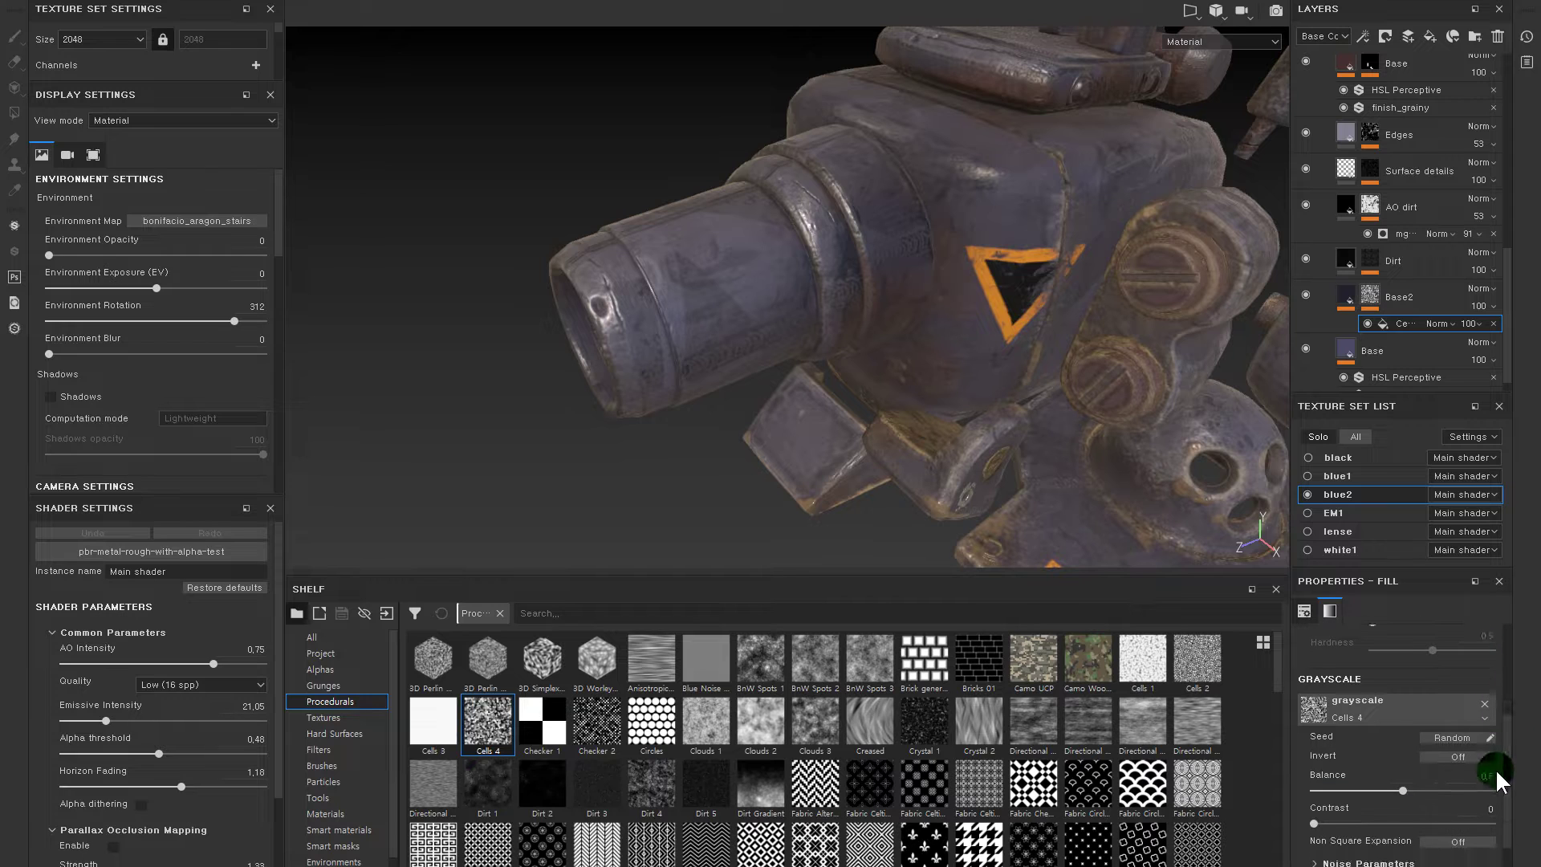
{"action": "mouse_move", "coordinate": [1040, 430]}
{"action": "left_mouse_down", "text": "alt"}
{"action": "mouse_move", "coordinate": [1008, 334]}
{"action": "mouse_move", "coordinate": [1018, 380]}
{"action": "left_mouse_up", "text": "alt"}
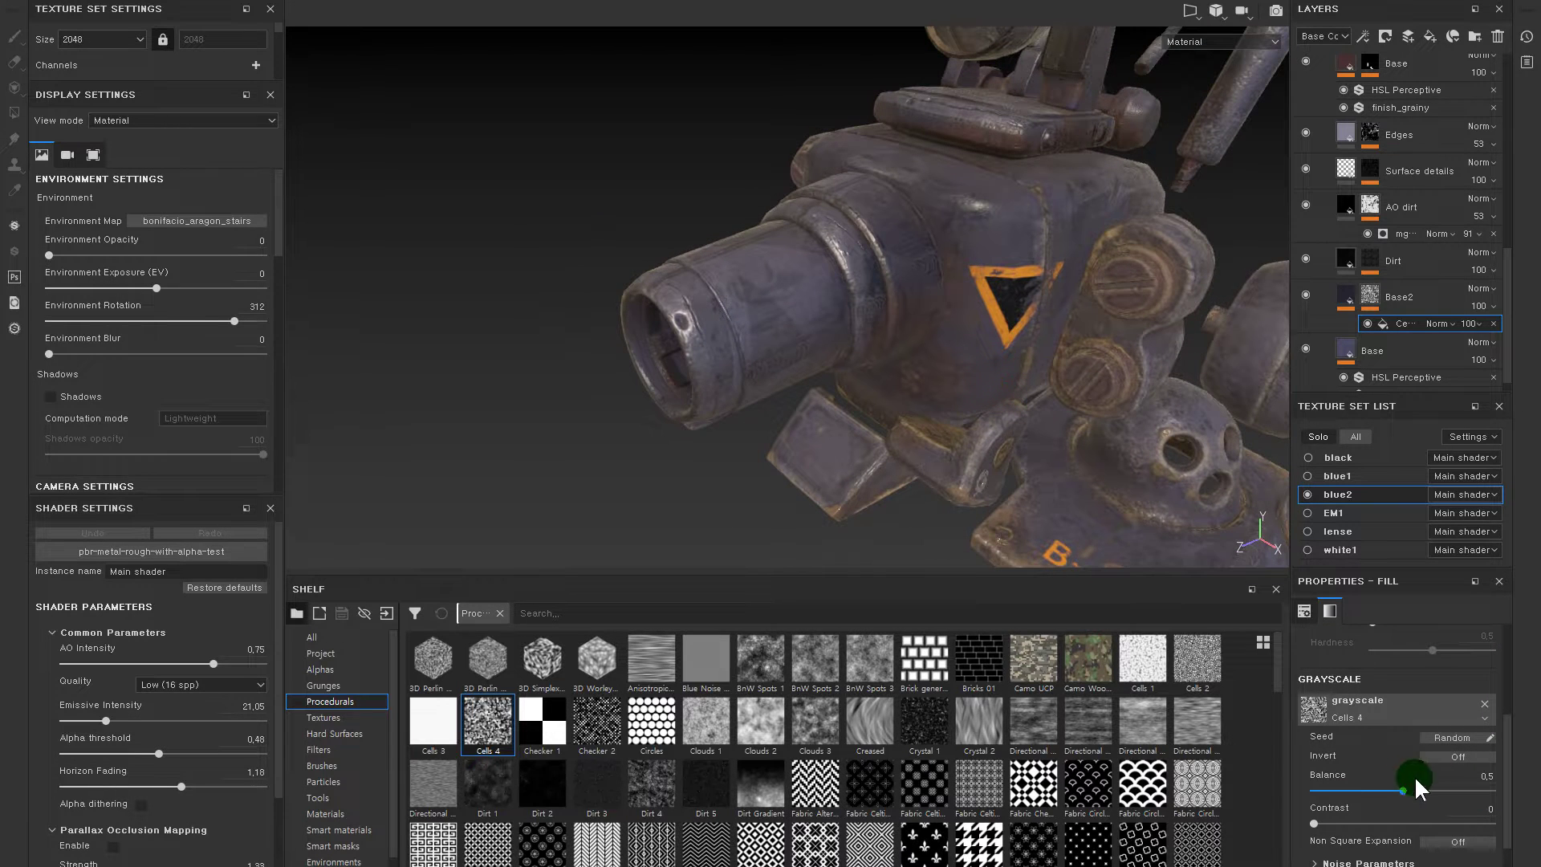
{"action": "left_click_drag", "start_coordinate": [1438, 788], "coordinate": [1404, 797]}
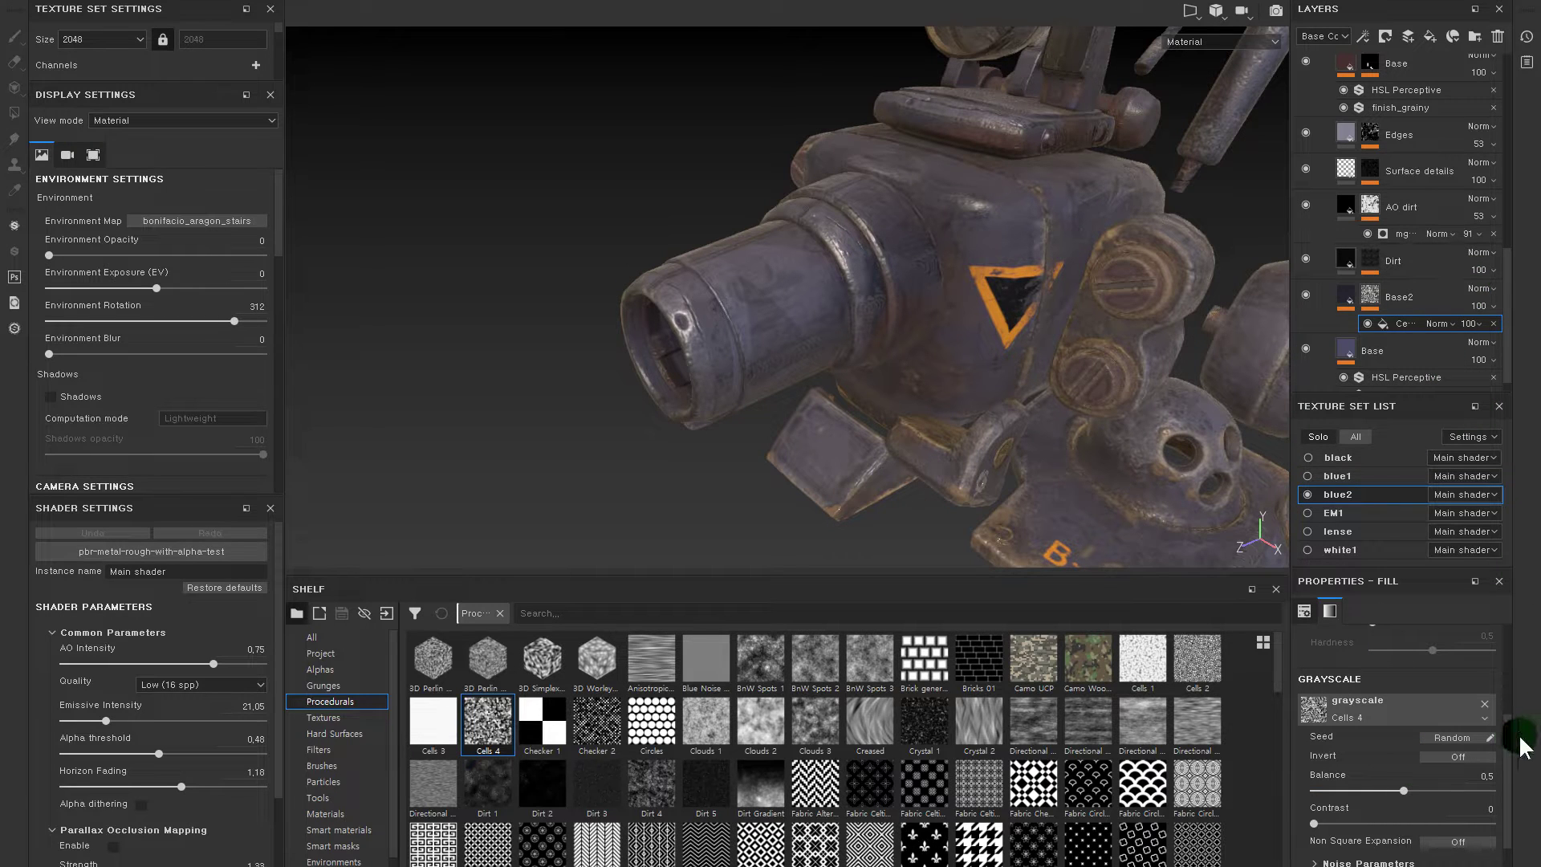
{"action": "scroll", "coordinate": [1509, 706], "scroll_direction": "up", "scroll_amount": 3}
{"action": "scroll", "coordinate": [1509, 690], "scroll_direction": "up", "scroll_amount": 2}
{"action": "left_click_drag", "start_coordinate": [1380, 725], "coordinate": [1390, 730]}
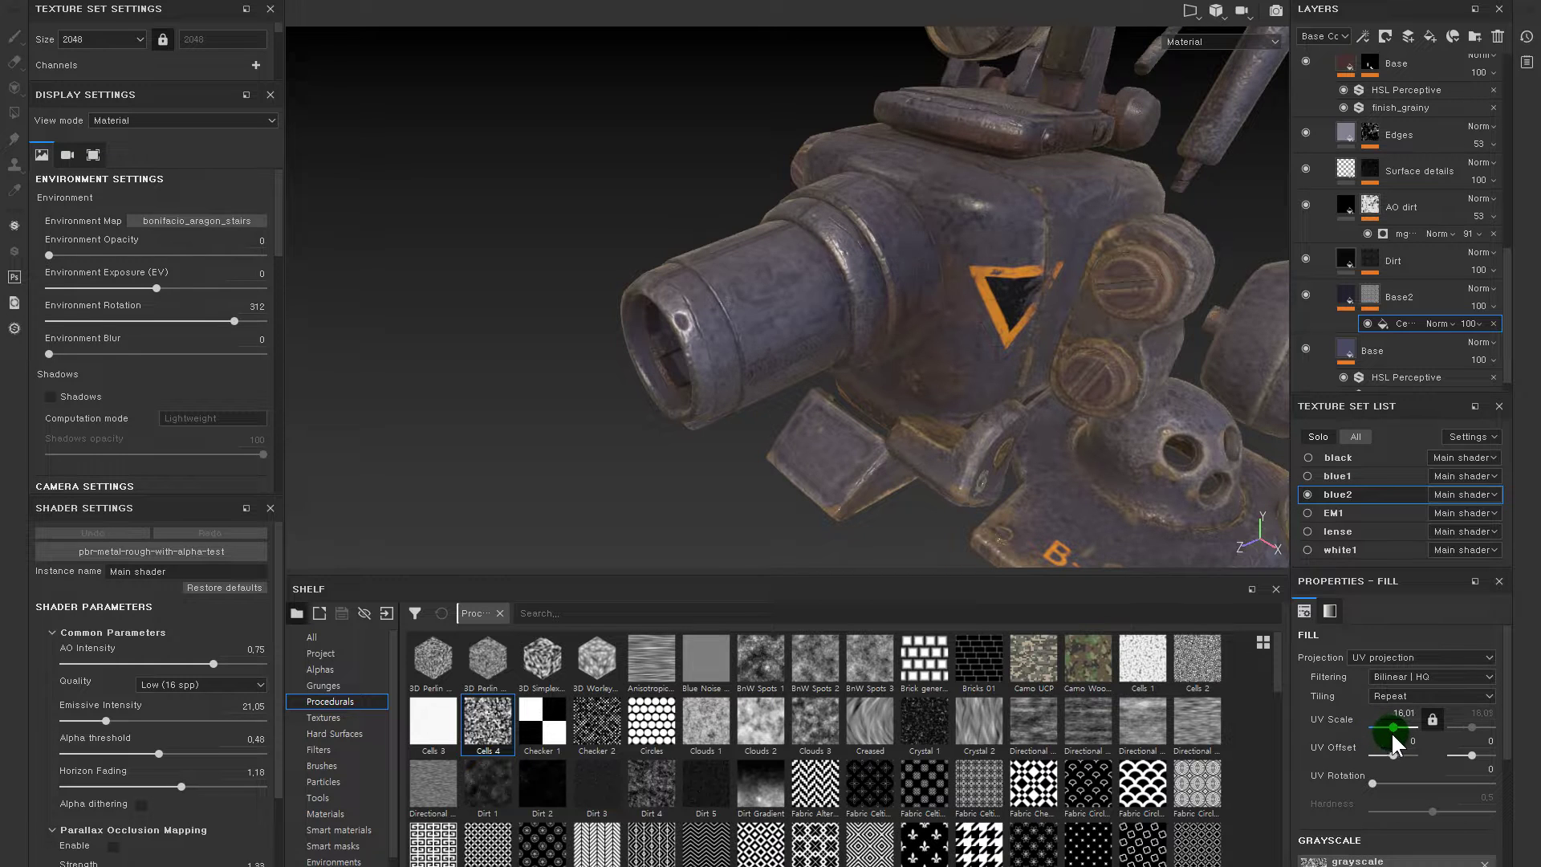
{"action": "left_click_drag", "start_coordinate": [1390, 730], "coordinate": [1393, 729]}
- Orbit around the barrel and toggle Base2's visibility to compare the effect
{"action": "left_click_drag", "start_coordinate": [899, 280], "coordinate": [887, 410], "text": "alt"}
{"action": "mouse_move", "coordinate": [875, 409]}
{"action": "right_mouse_down", "text": "alt"}
{"action": "mouse_move", "coordinate": [876, 343]}
{"action": "mouse_move", "coordinate": [918, 251]}
{"action": "right_mouse_up", "text": "alt"}
{"action": "mouse_move", "coordinate": [918, 251]}
{"action": "left_mouse_down", "text": "alt"}
{"action": "mouse_move", "coordinate": [860, 329]}
{"action": "mouse_move", "coordinate": [911, 359]}
{"action": "mouse_move", "coordinate": [963, 357]}
{"action": "left_mouse_up", "text": "alt"}
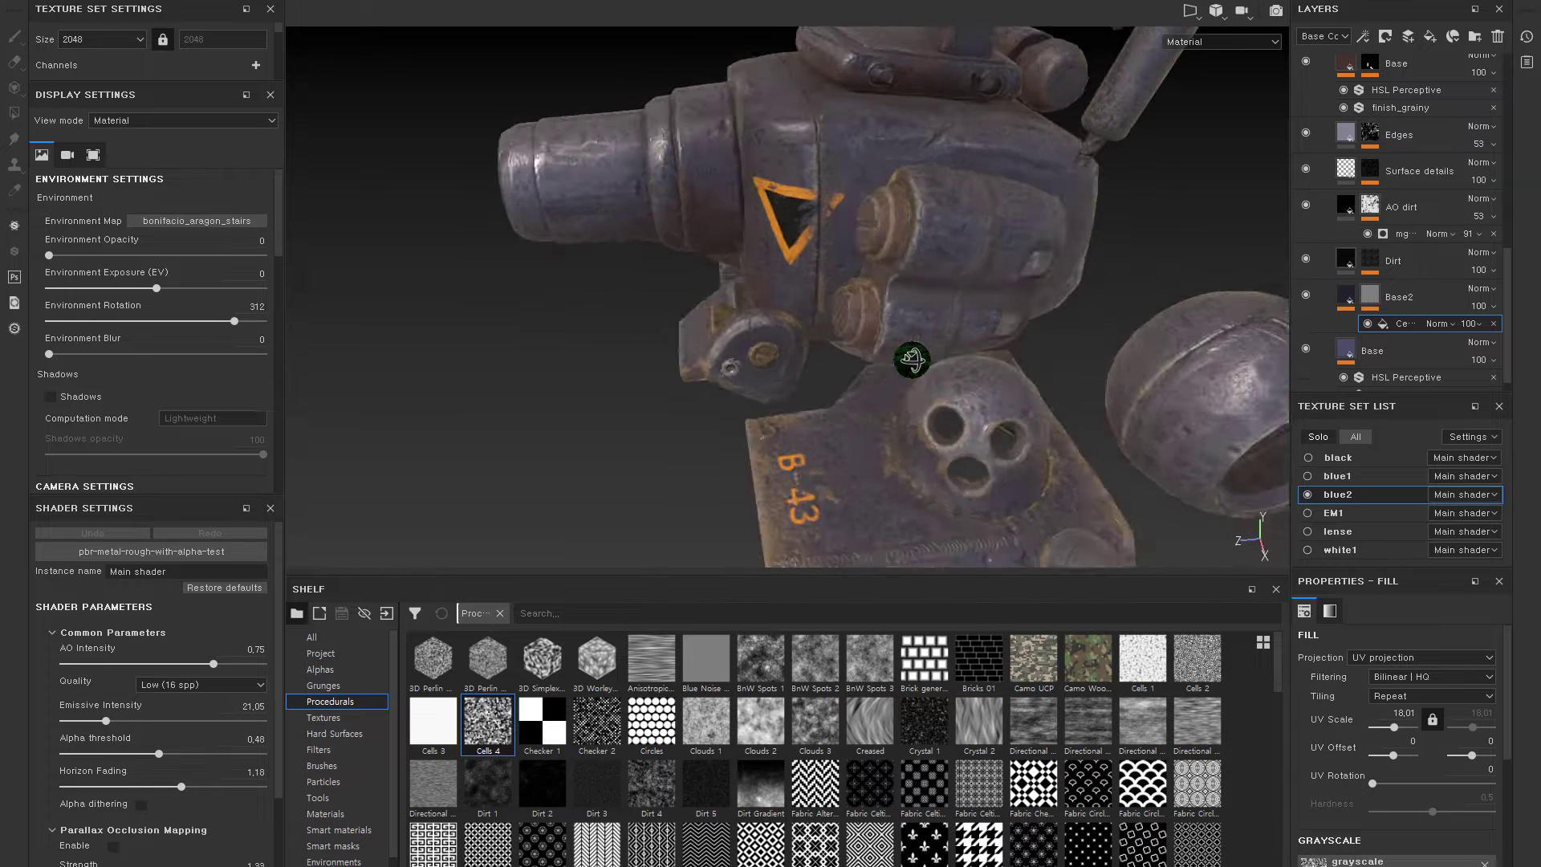
{"action": "left_click", "coordinate": [1295, 296]}
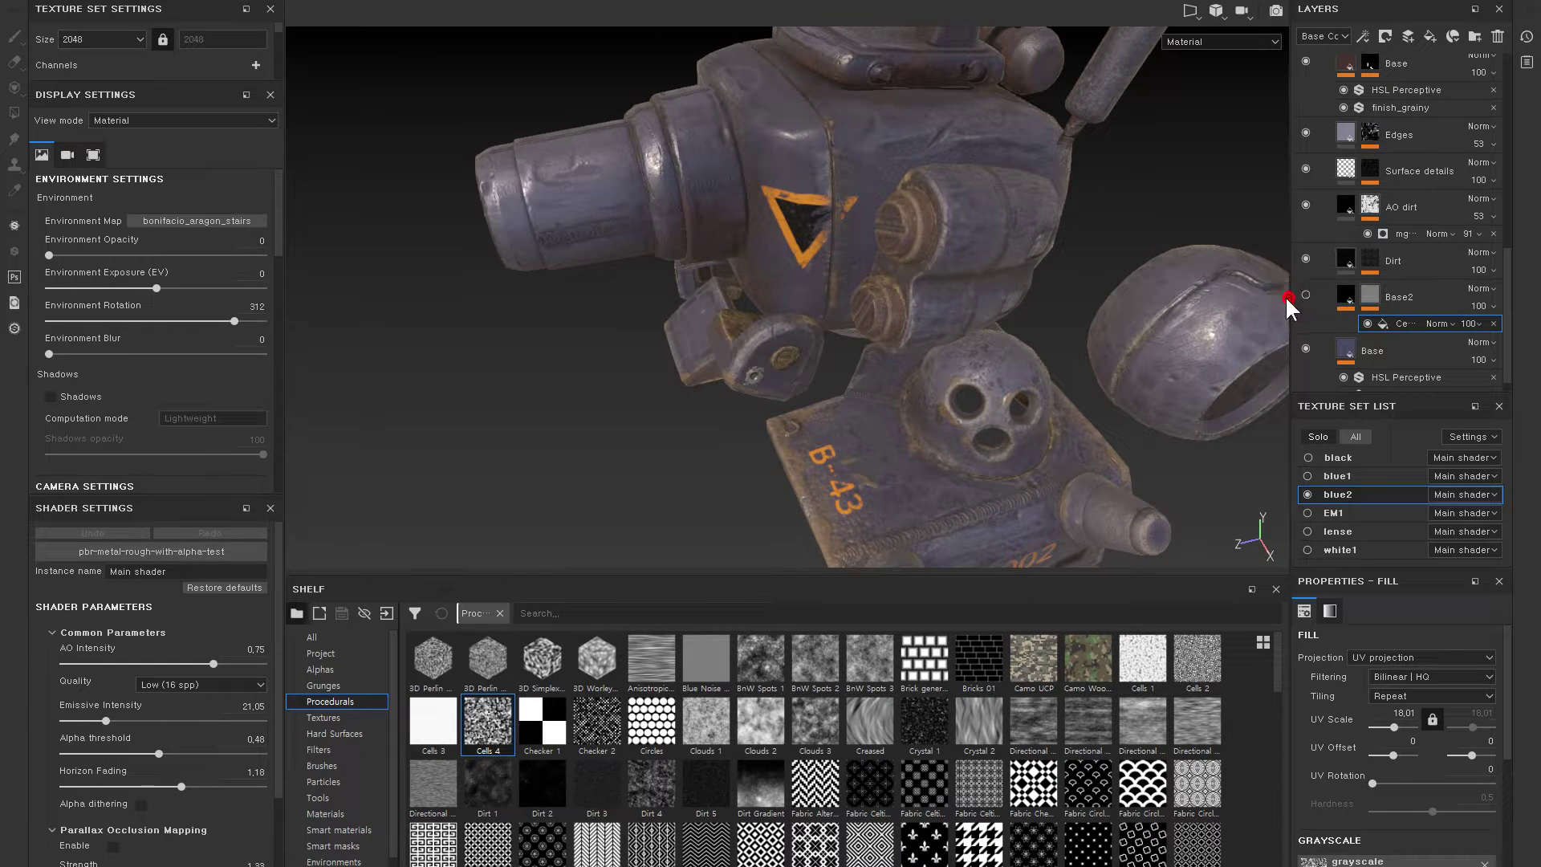
{"action": "left_click", "coordinate": [1304, 295]}
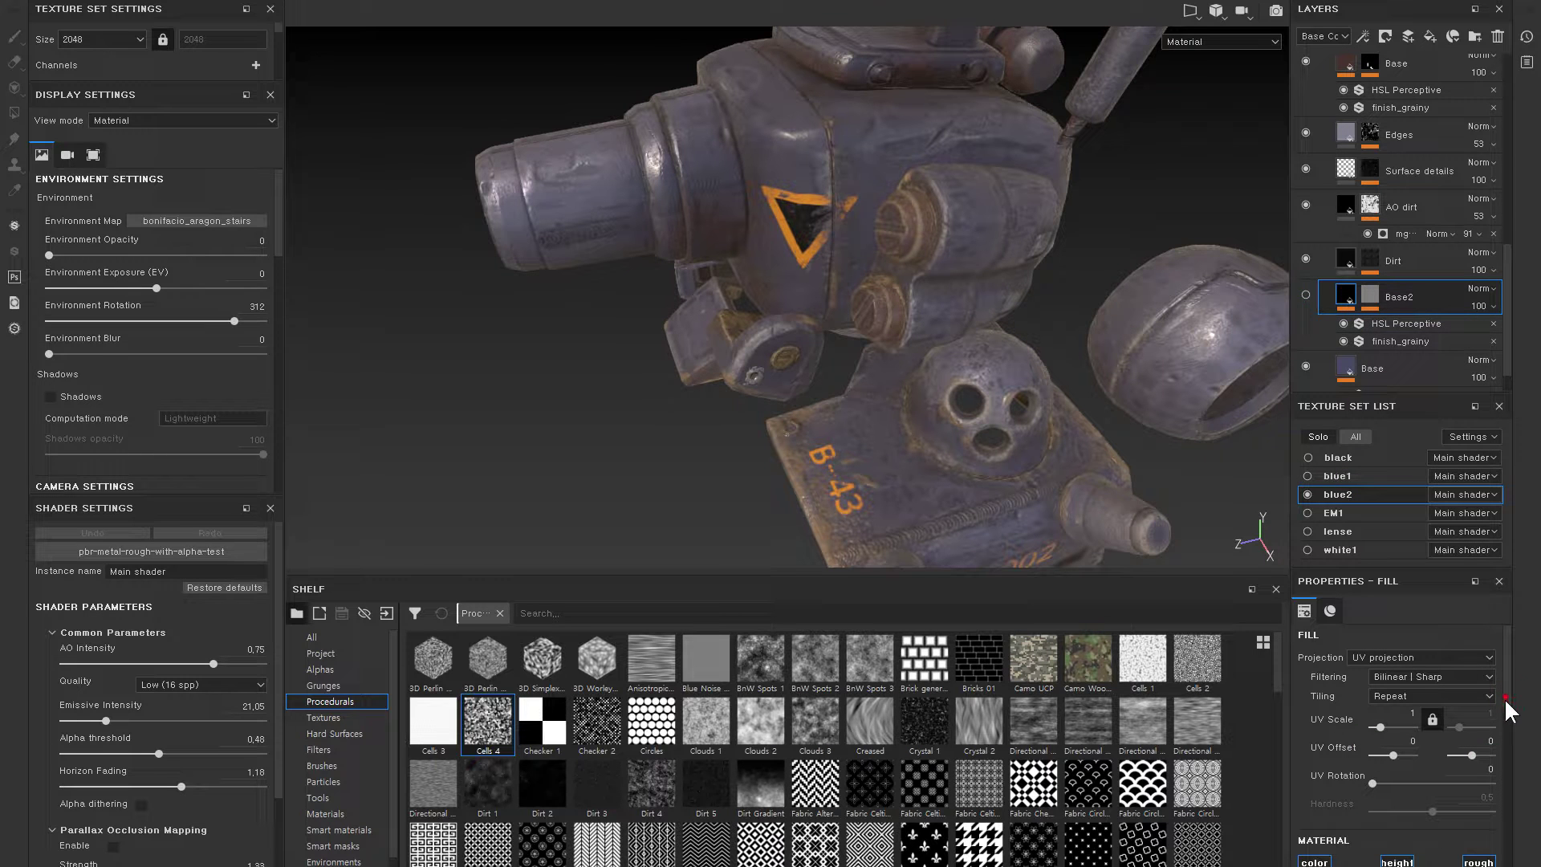
- Turn off Base2's height, roughness, normal, opacity and metalness channels
{"action": "scroll", "coordinate": [1500, 753], "scroll_direction": "down", "scroll_amount": 3}
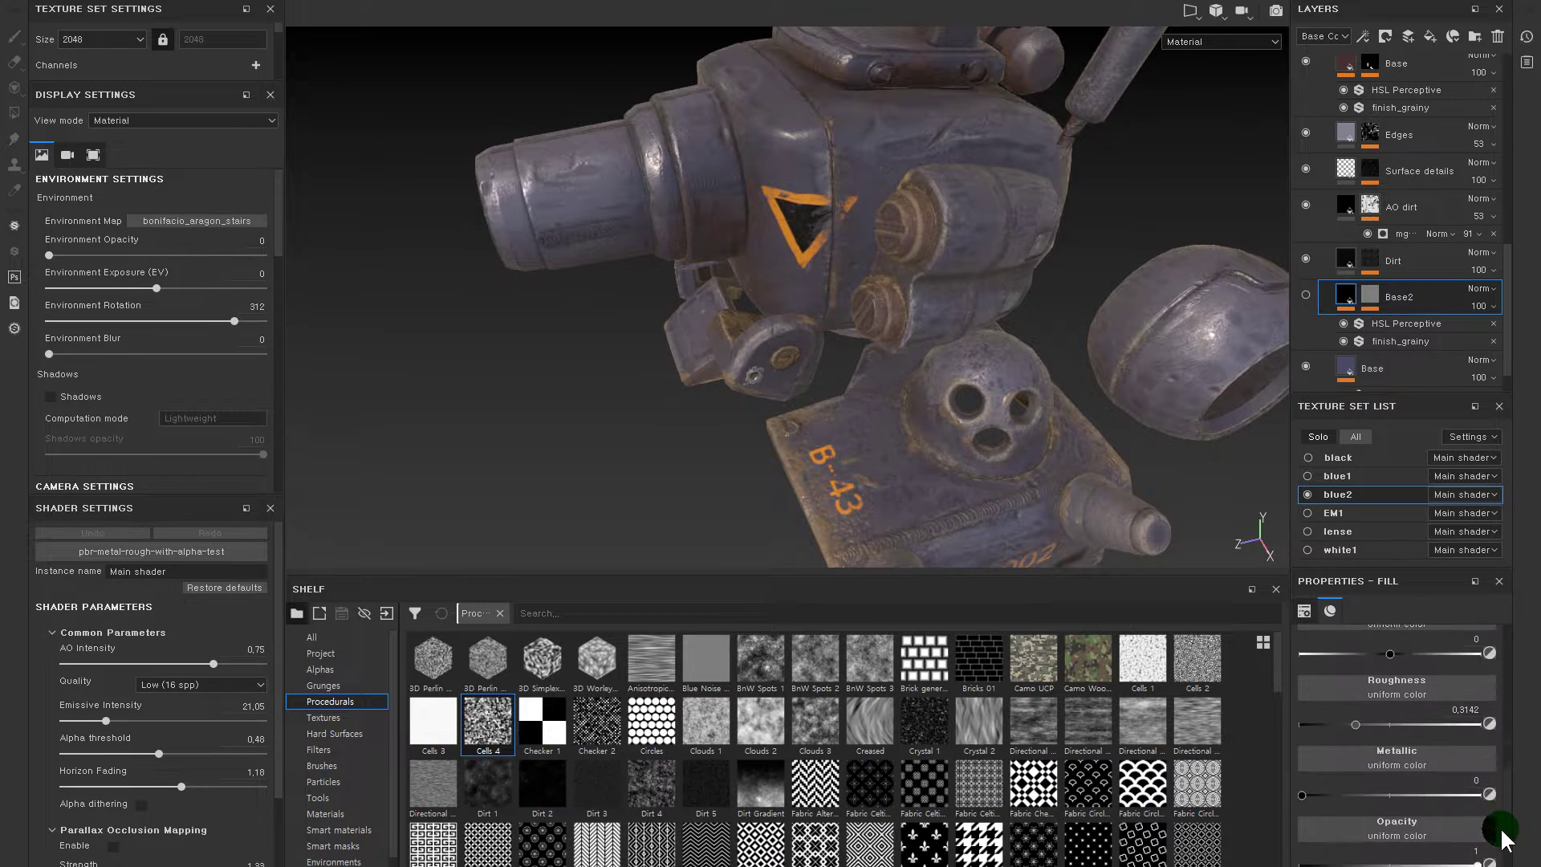
{"action": "left_click", "coordinate": [1397, 668]}
{"action": "left_click", "coordinate": [1479, 667]}
{"action": "left_click", "coordinate": [1396, 688]}
{"action": "left_click", "coordinate": [1314, 688]}
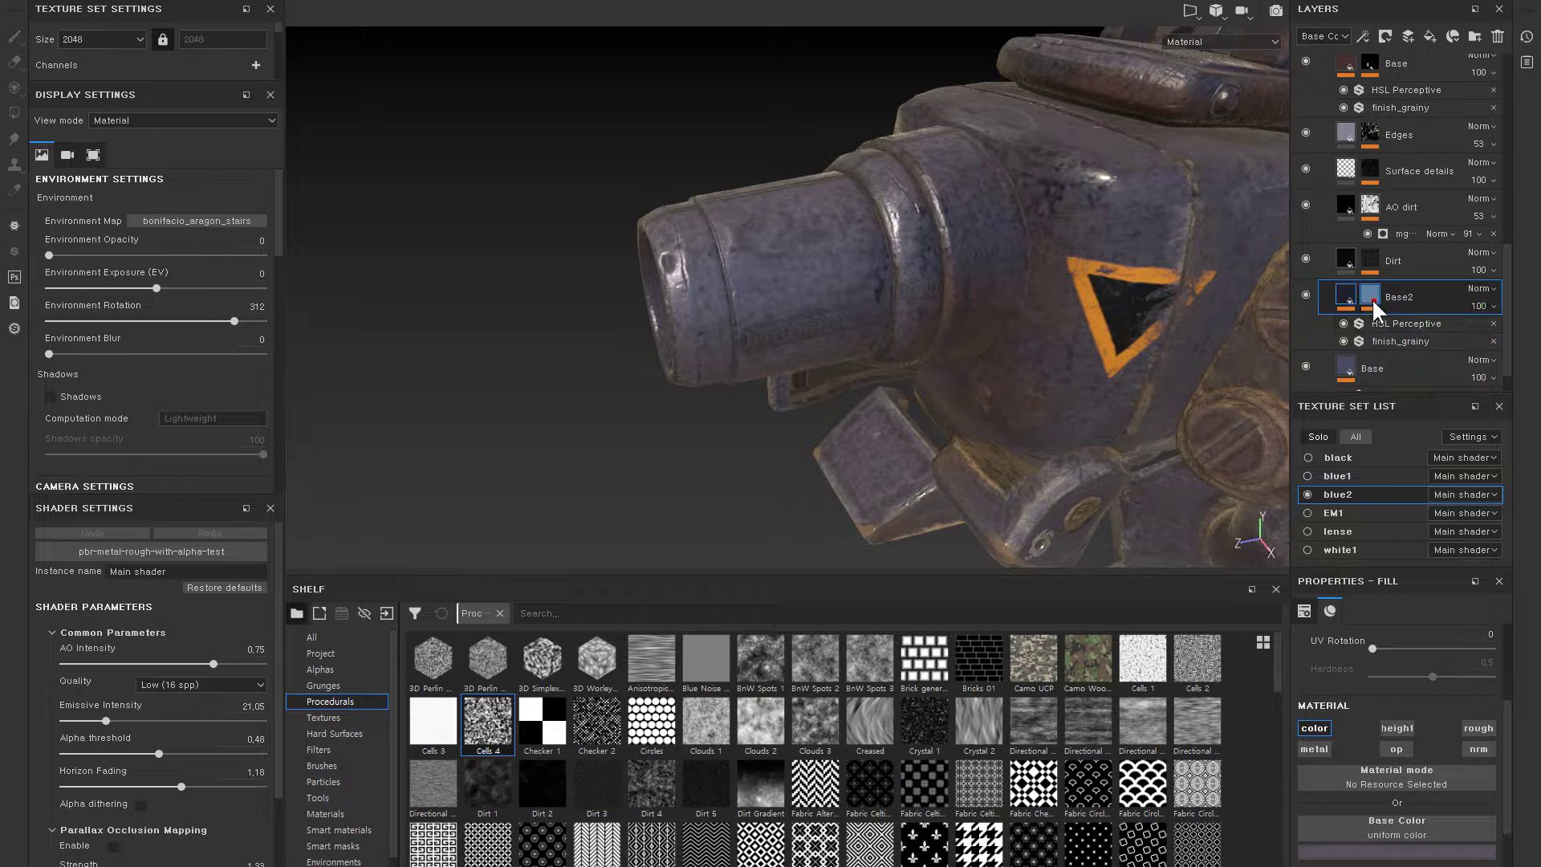
- Refine the Cells 4 mask fill to balance 0.27 and UV scale 65.54
{"action": "left_click", "coordinate": [1409, 321]}
{"action": "mouse_move", "coordinate": [1404, 817]}
{"action": "left_mouse_down"}
{"action": "mouse_move", "coordinate": [1465, 818]}
{"action": "mouse_move", "coordinate": [1365, 841]}
{"action": "left_mouse_up"}
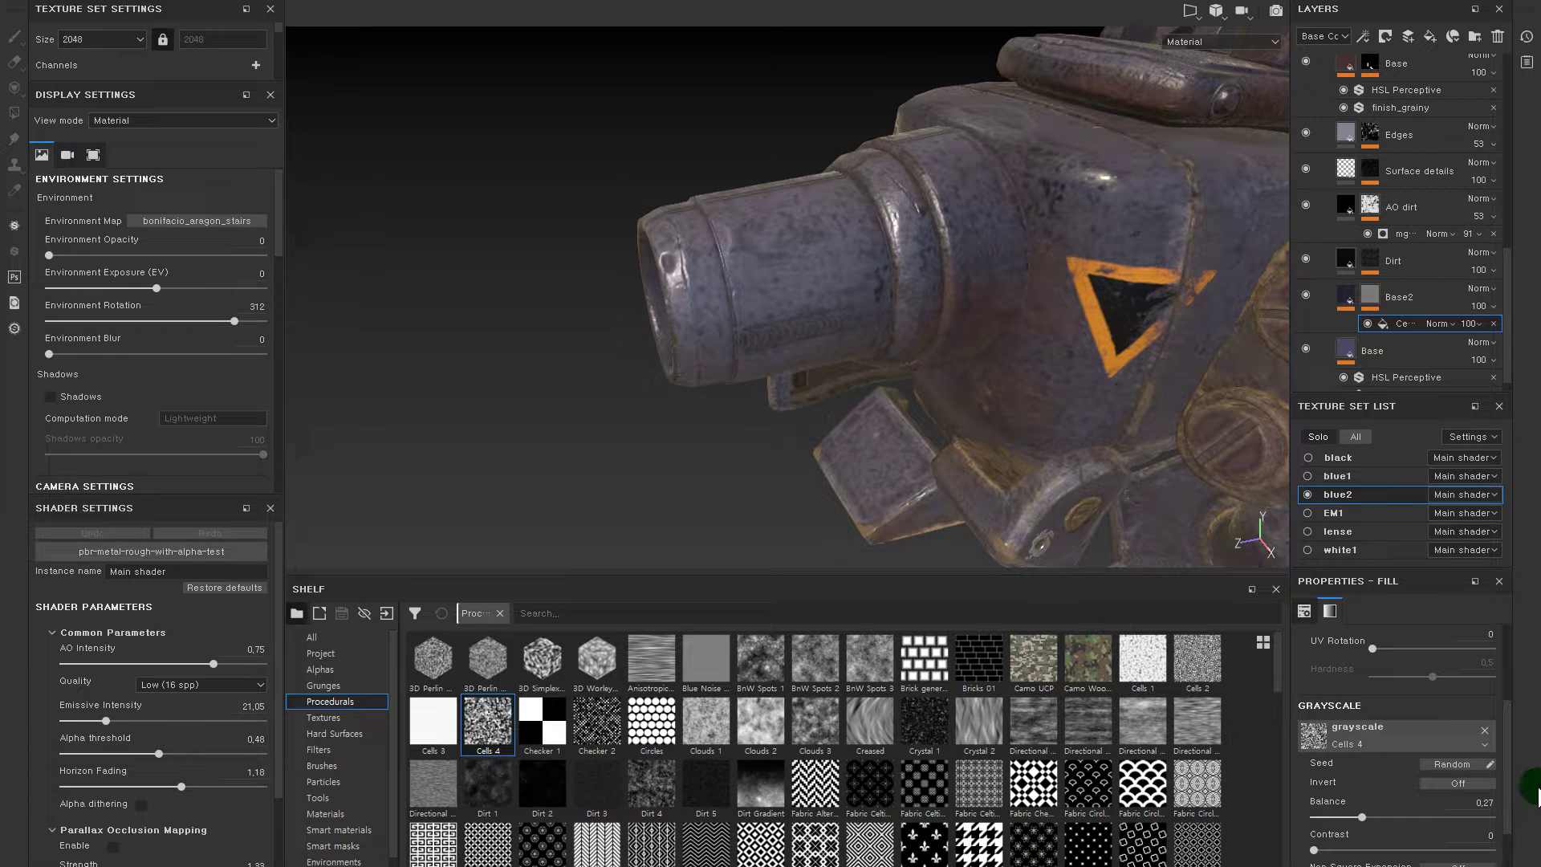
{"action": "left_click_drag", "start_coordinate": [1509, 786], "coordinate": [1507, 714]}
{"action": "left_click_drag", "start_coordinate": [1395, 719], "coordinate": [1406, 721]}
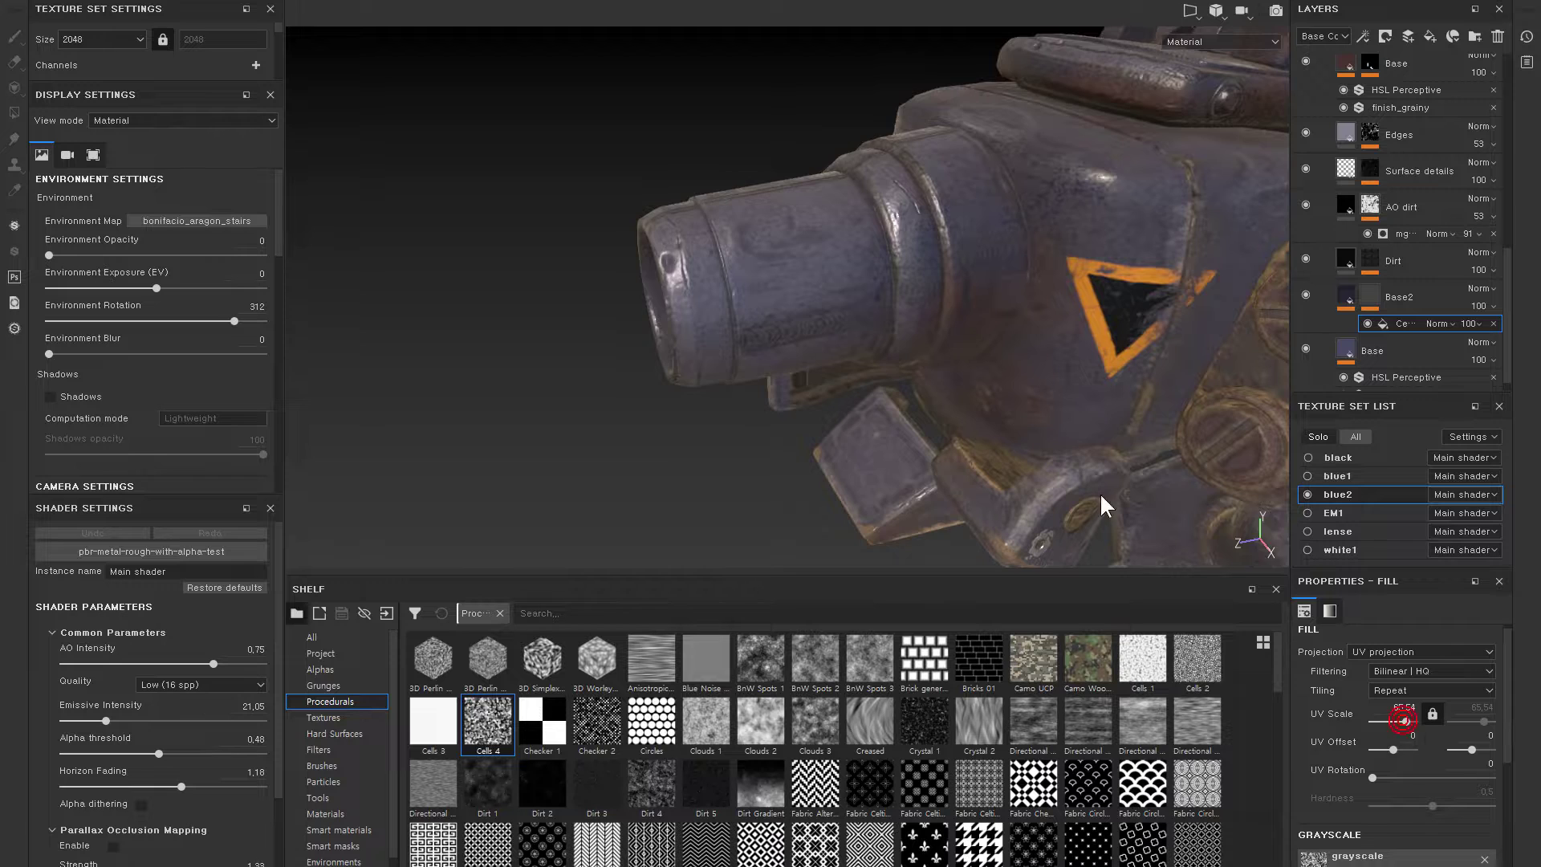
{"action": "left_click_drag", "start_coordinate": [1100, 507], "coordinate": [1020, 210], "text": "alt"}
{"action": "scroll", "coordinate": [1025, 292], "scroll_direction": "up", "scroll_amount": 2}
{"action": "scroll", "coordinate": [1022, 248], "scroll_direction": "up", "scroll_amount": 2}
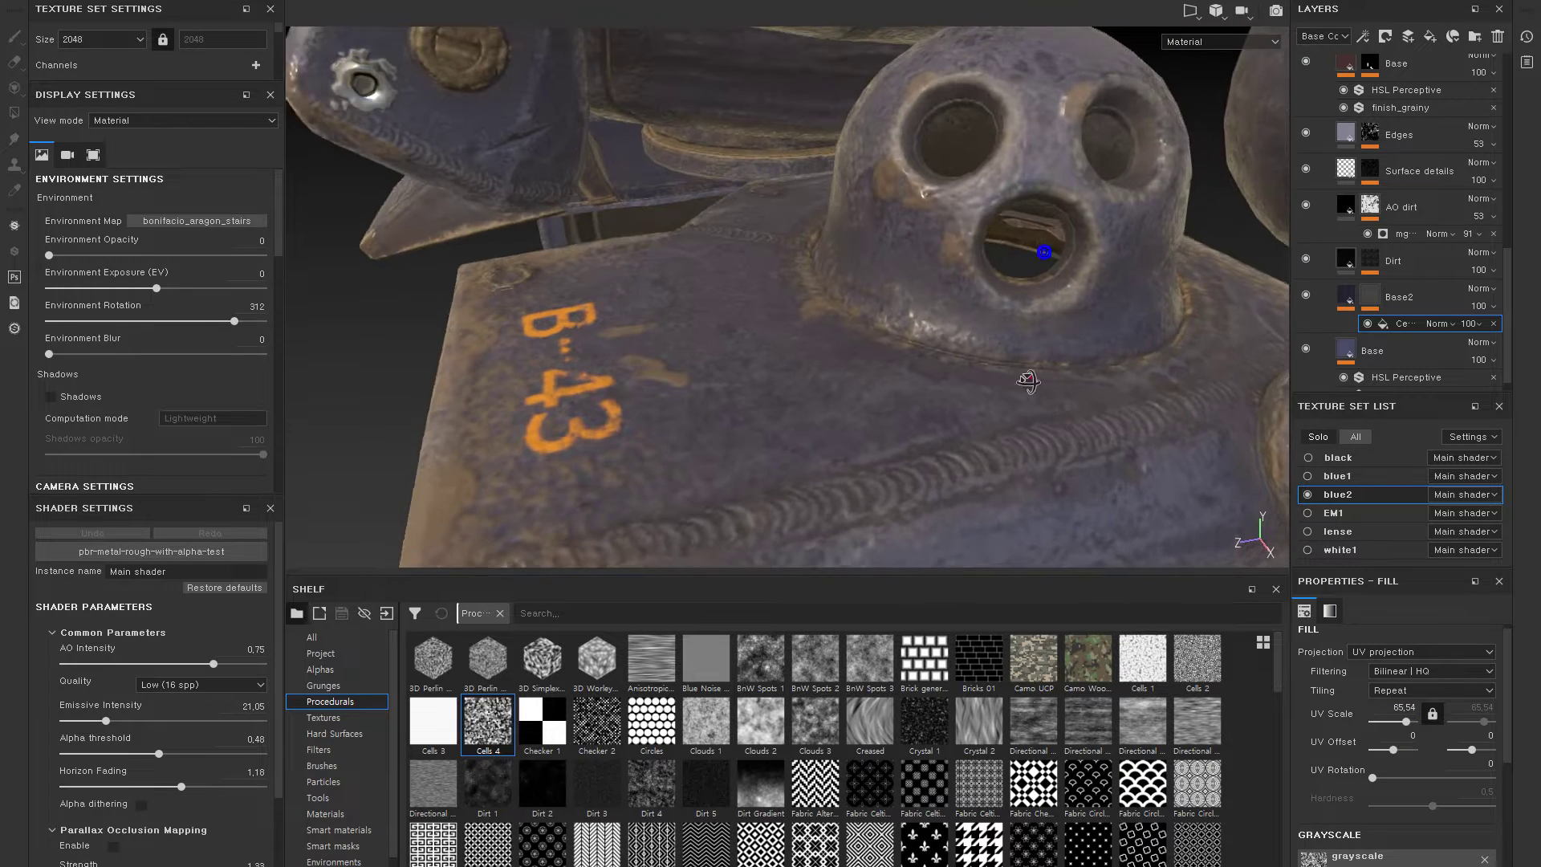
{"action": "scroll", "coordinate": [1021, 364], "scroll_direction": "up", "scroll_amount": 2}
{"action": "left_click", "coordinate": [1297, 293]}
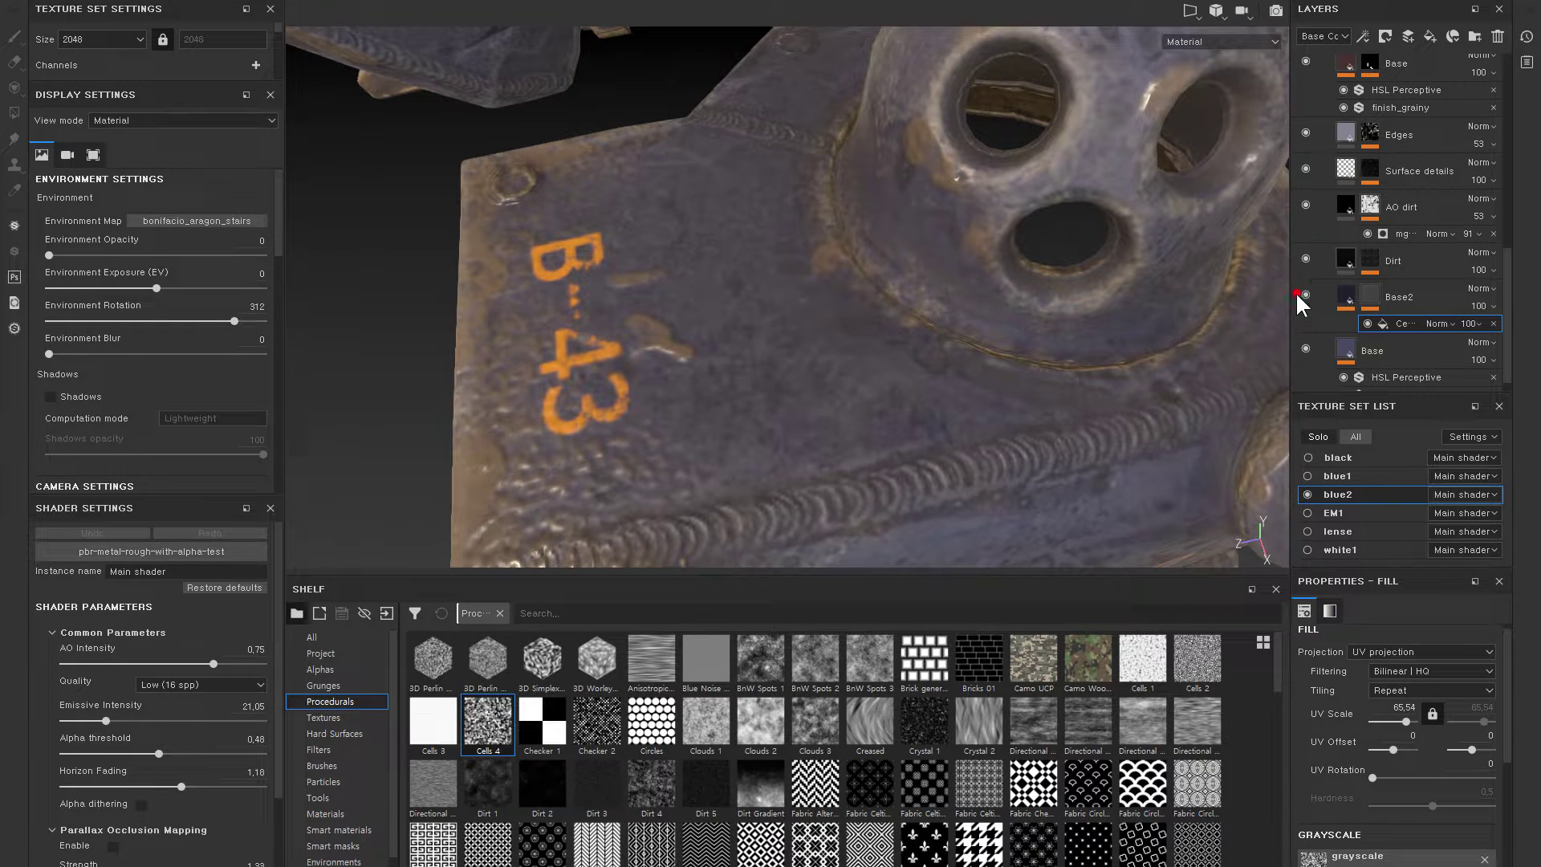
{"action": "mouse_move", "coordinate": [1022, 369]}
{"action": "left_mouse_down", "text": "alt"}
{"action": "mouse_move", "coordinate": [1067, 345]}
{"action": "mouse_move", "coordinate": [1013, 292]}
{"action": "left_mouse_up", "text": "alt"}
{"action": "left_click", "coordinate": [1305, 295]}
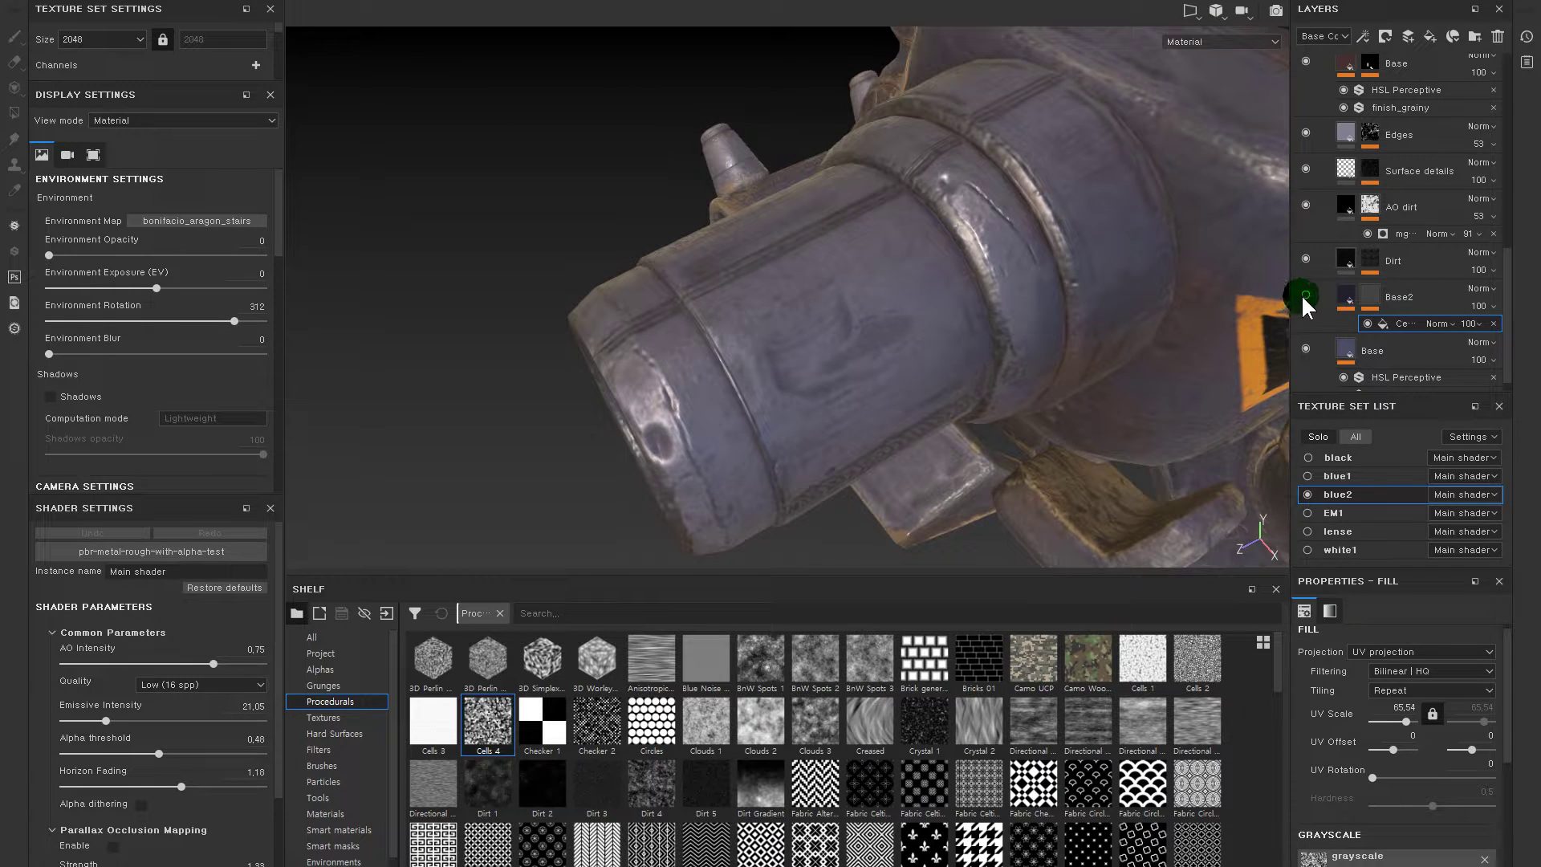
{"action": "left_click", "coordinate": [1304, 296]}
{"action": "left_click", "coordinate": [1305, 296]}
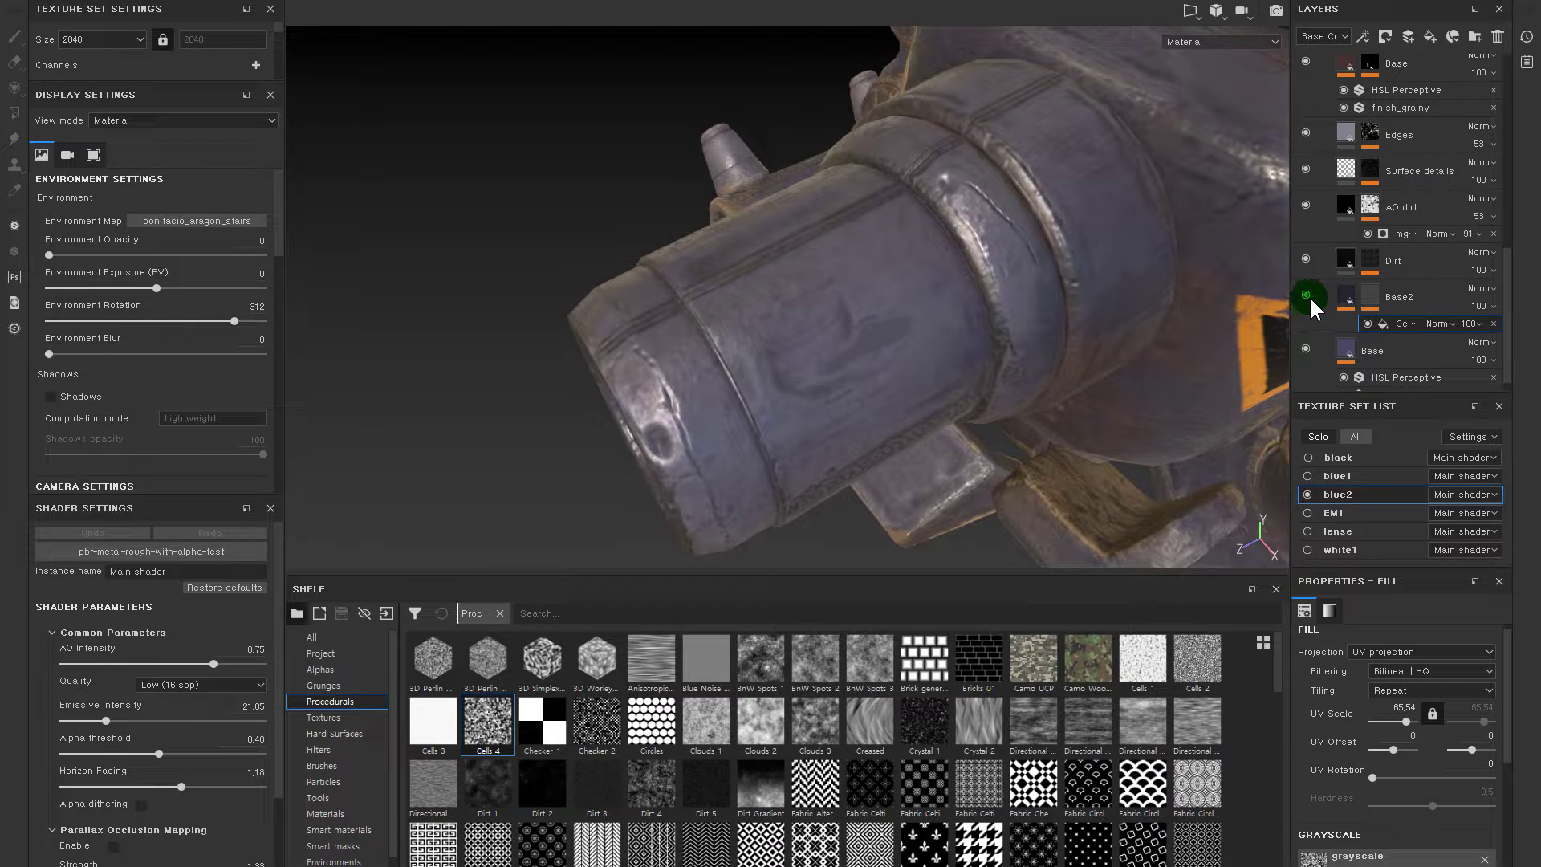
{"action": "mouse_move", "coordinate": [1506, 690]}
{"action": "left_mouse_down"}
{"action": "mouse_move", "coordinate": [1505, 722]}
{"action": "mouse_move", "coordinate": [1469, 718]}
{"action": "left_mouse_up"}
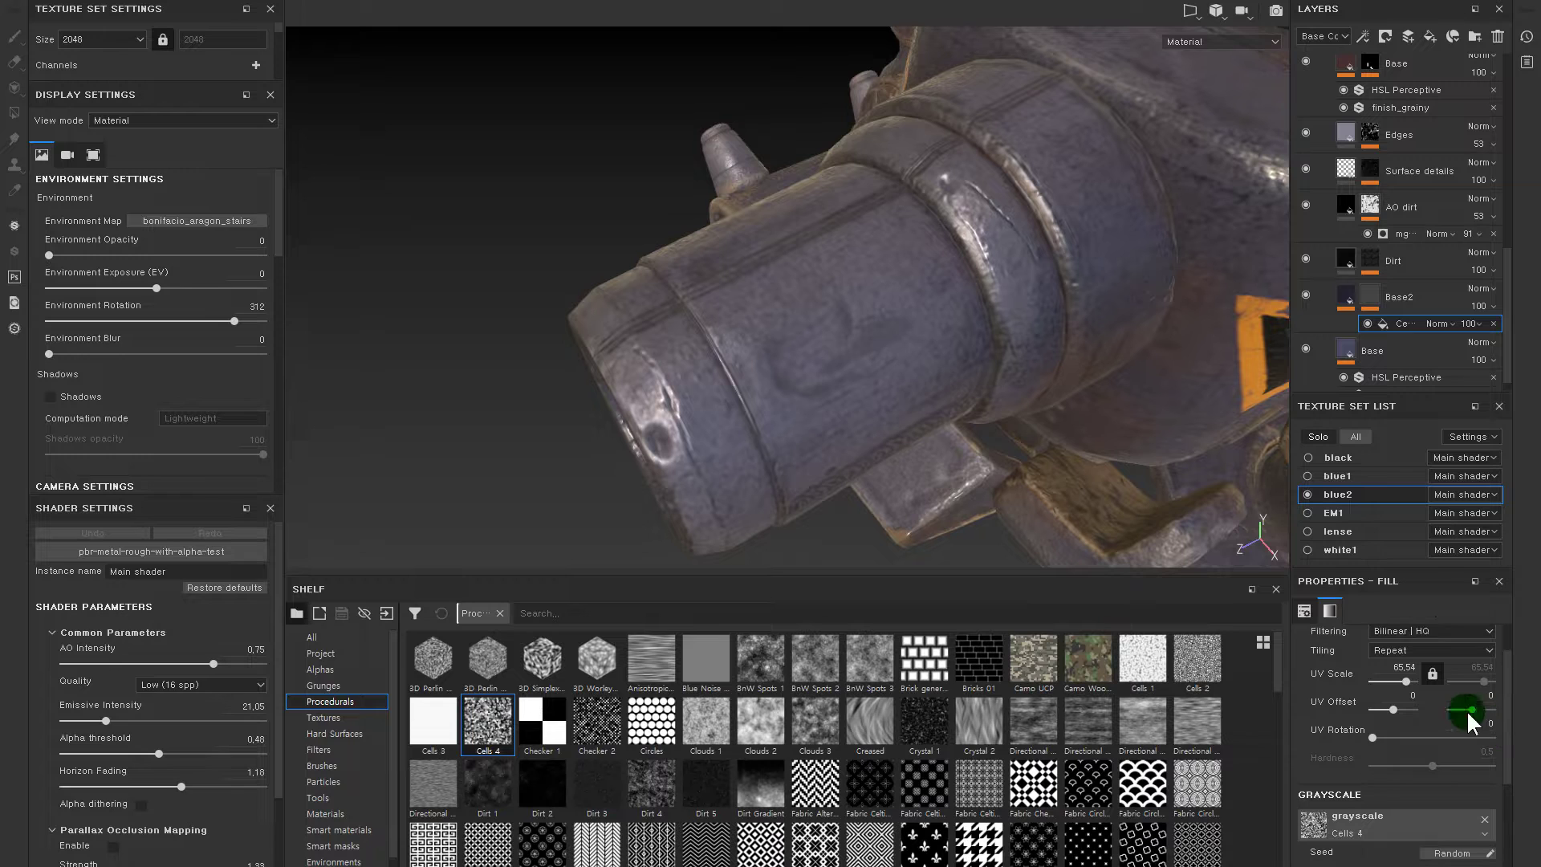
{"action": "left_click_drag", "start_coordinate": [1419, 568], "coordinate": [1419, 497]}
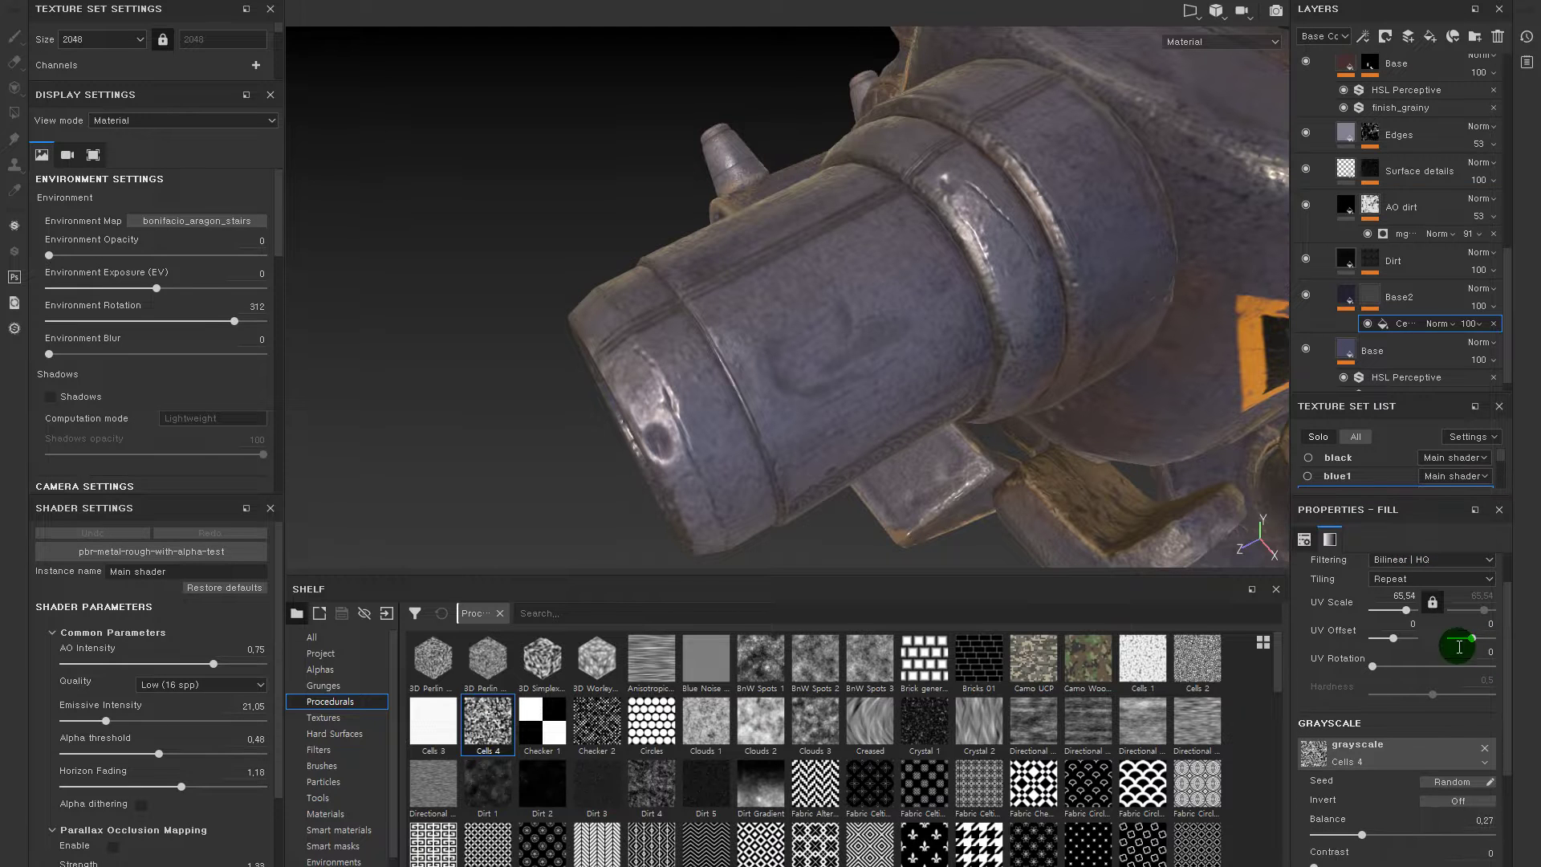
{"action": "left_click", "coordinate": [1406, 607]}
{"action": "mouse_move", "coordinate": [1121, 281]}
{"action": "left_mouse_down", "text": "alt"}
{"action": "mouse_move", "coordinate": [1121, 328]}
{"action": "mouse_move", "coordinate": [1088, 237]}
{"action": "mouse_move", "coordinate": [1080, 301]}
{"action": "mouse_move", "coordinate": [915, 241]}
{"action": "mouse_move", "coordinate": [977, 320]}
{"action": "mouse_move", "coordinate": [991, 313]}
{"action": "left_mouse_up", "text": "alt"}
{"action": "left_click", "coordinate": [1304, 294]}
{"action": "left_click_drag", "start_coordinate": [1032, 244], "coordinate": [937, 206], "text": "alt"}
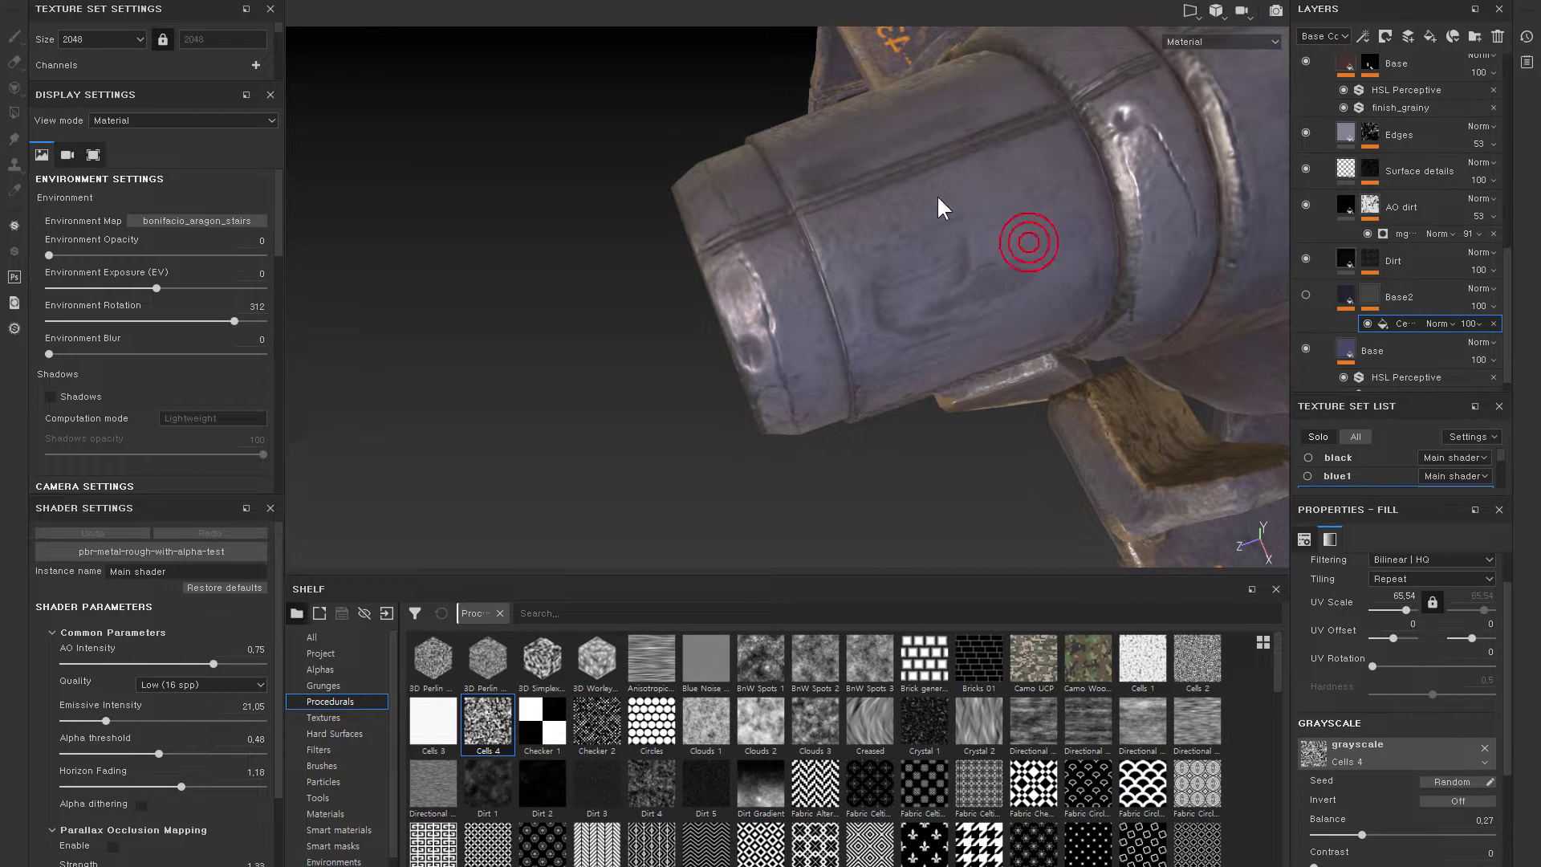
{"action": "left_click", "coordinate": [1305, 295]}
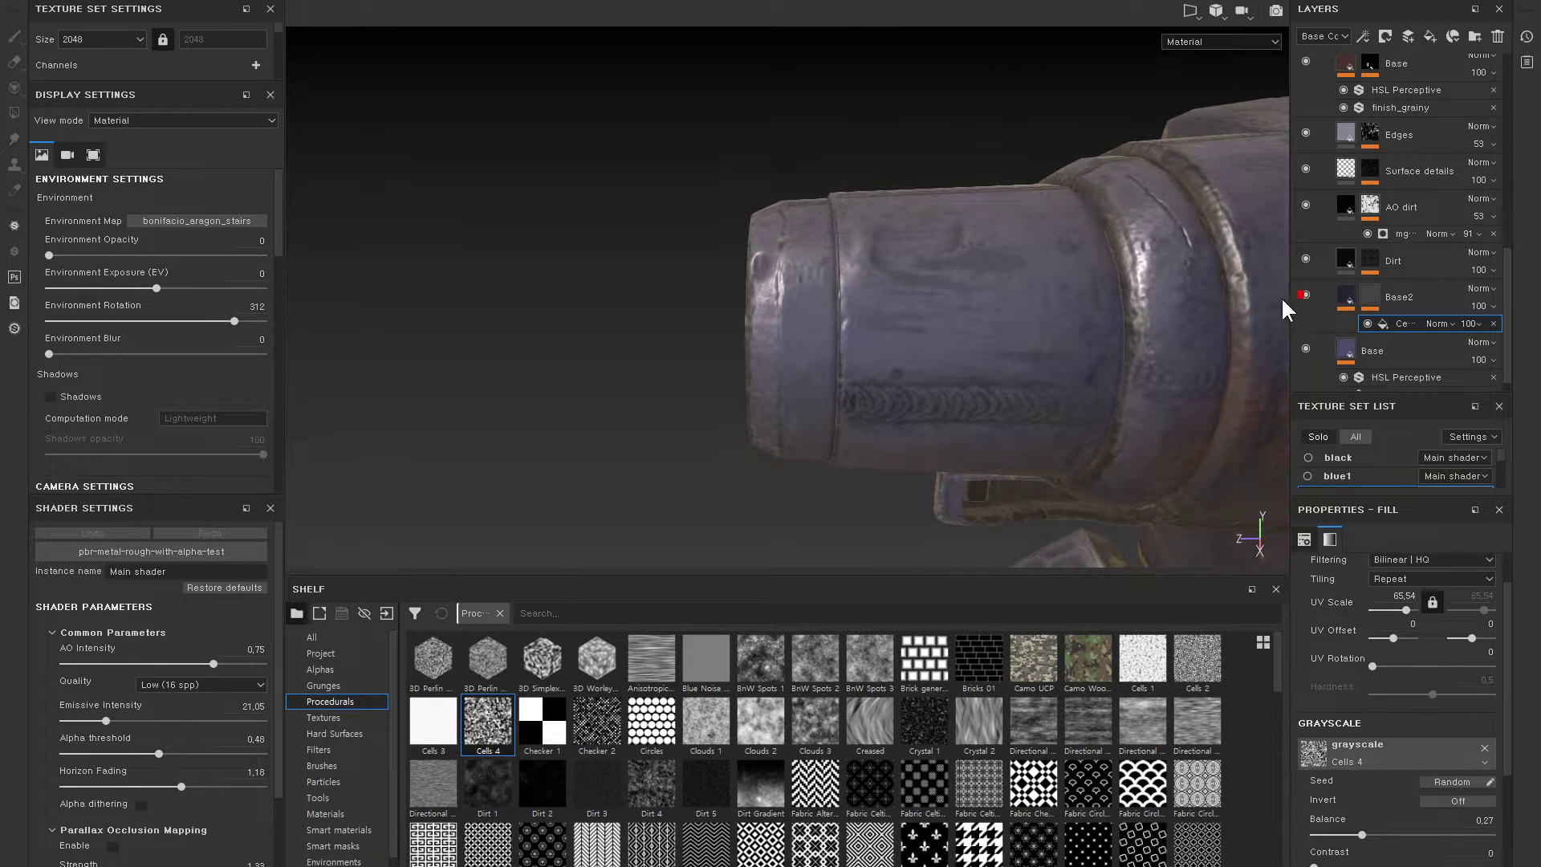
{"action": "left_click_drag", "start_coordinate": [1281, 296], "coordinate": [1150, 306], "text": "alt"}
{"action": "left_click", "coordinate": [1351, 300]}
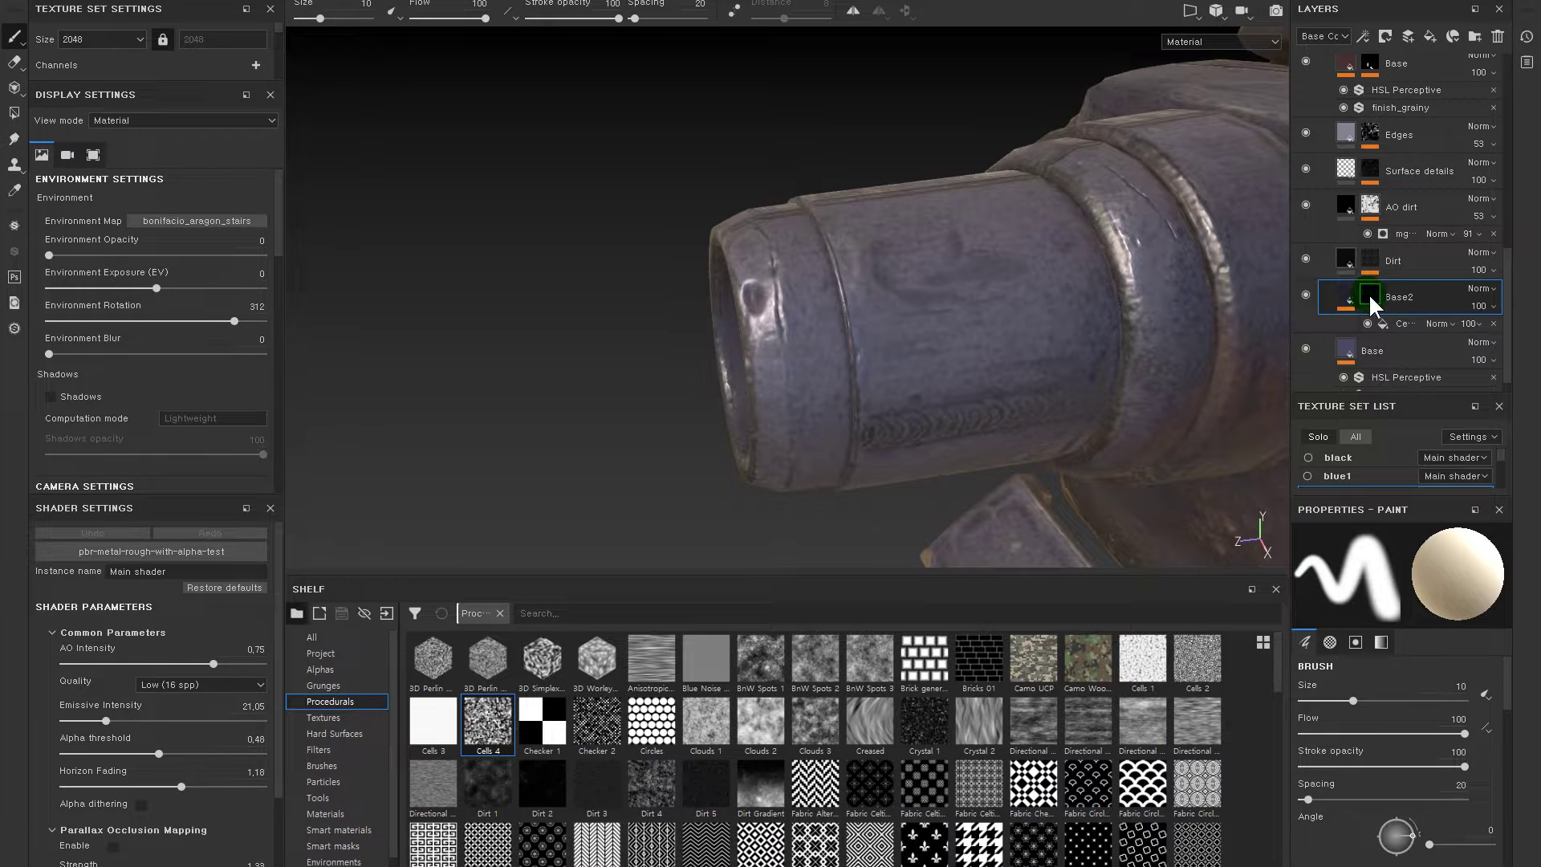
- Add a Blur filter from the filter list to Base2's mask with Blur Intensity 0.21
{"action": "right_click", "coordinate": [1367, 293]}
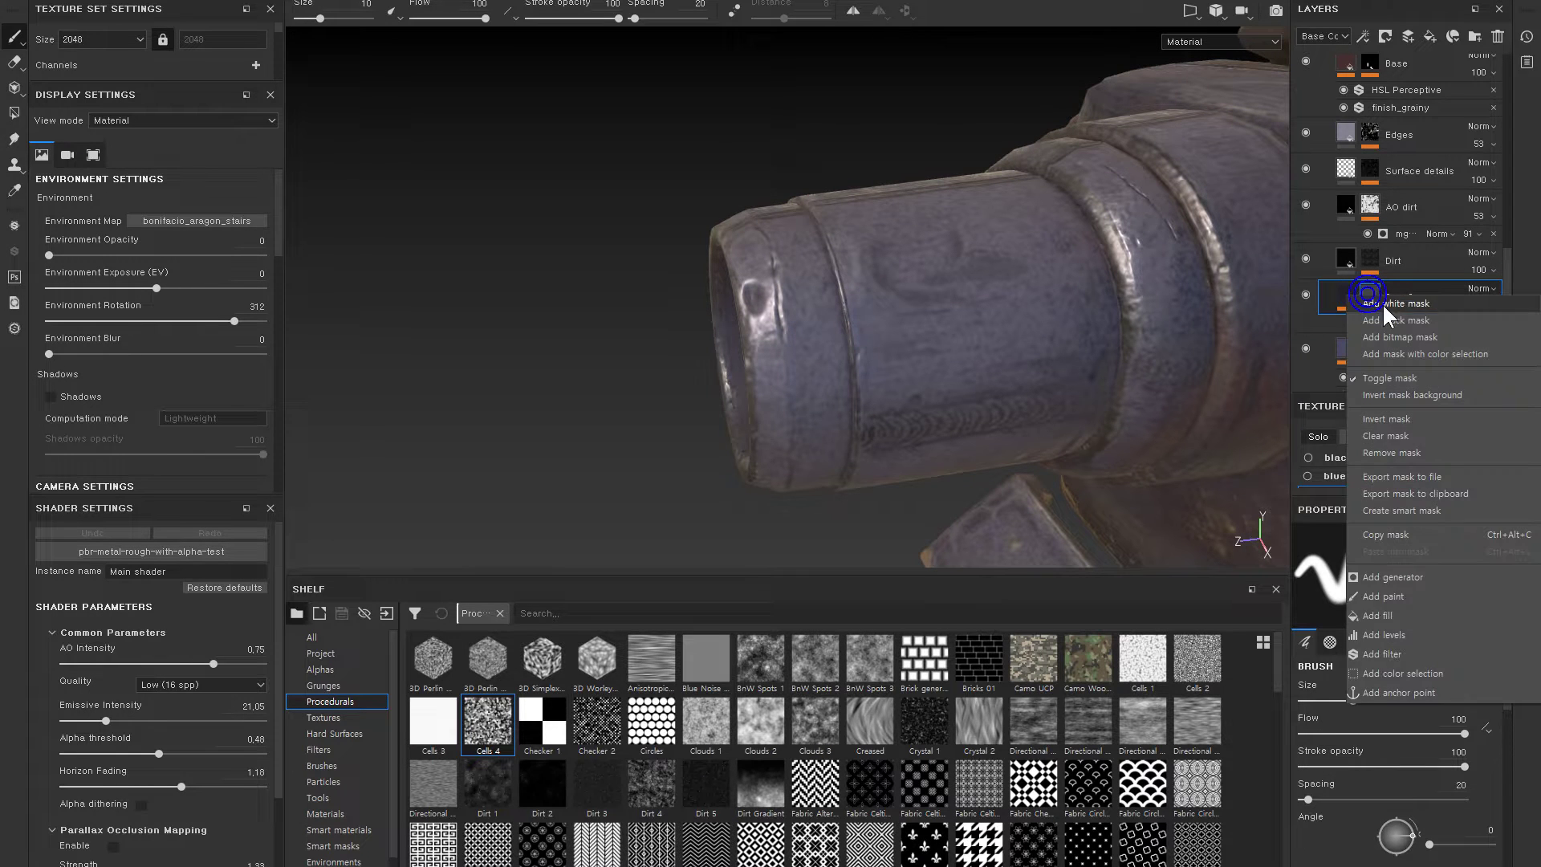
{"action": "left_click", "coordinate": [1388, 653]}
{"action": "left_click", "coordinate": [1395, 562]}
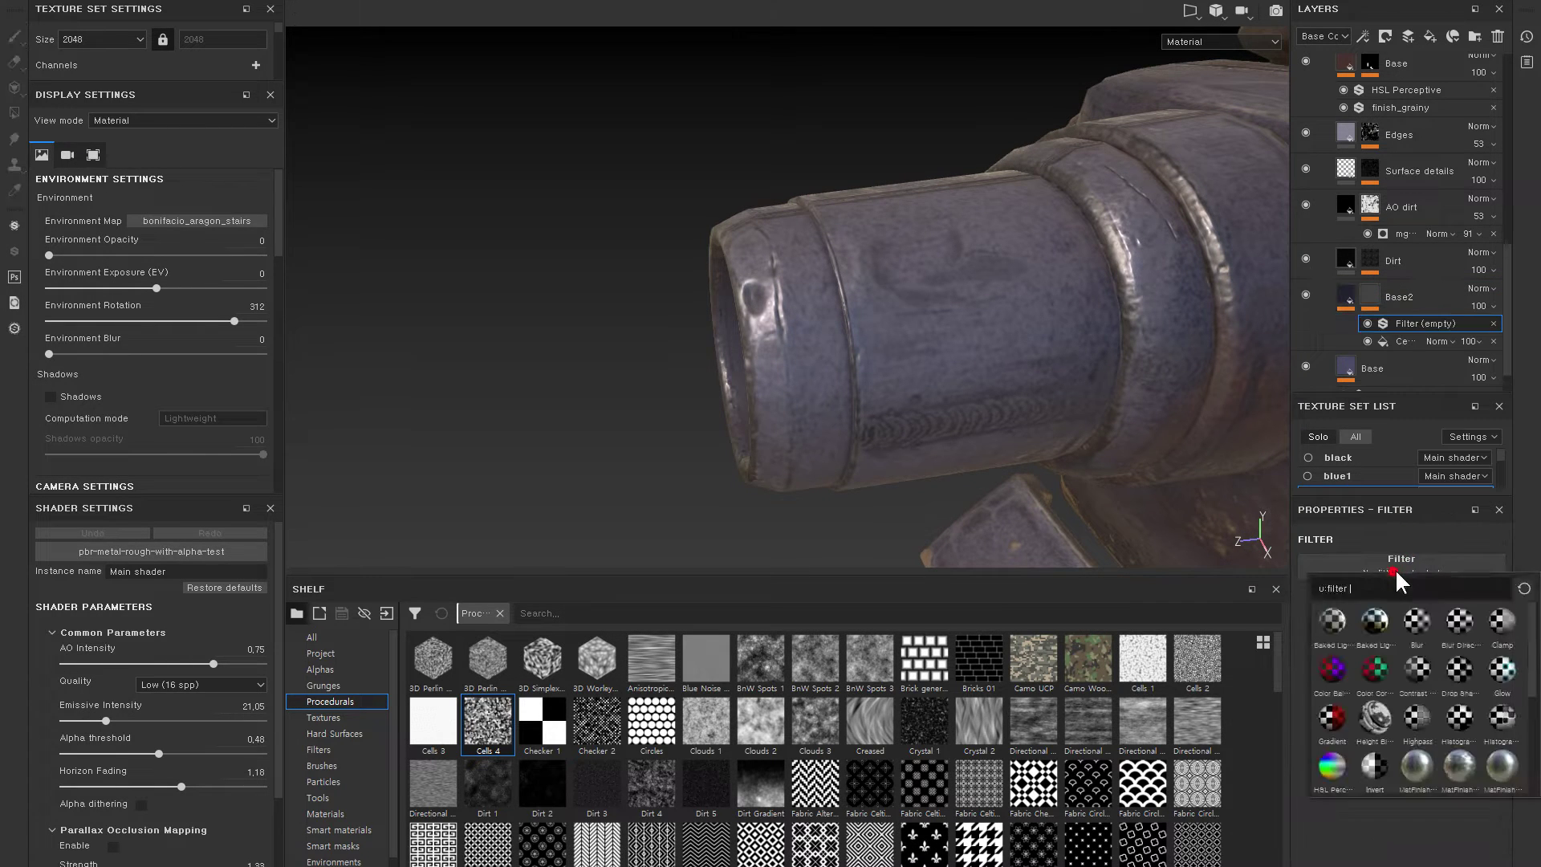
{"action": "left_click", "coordinate": [1411, 616]}
{"action": "left_click", "coordinate": [1314, 624]}
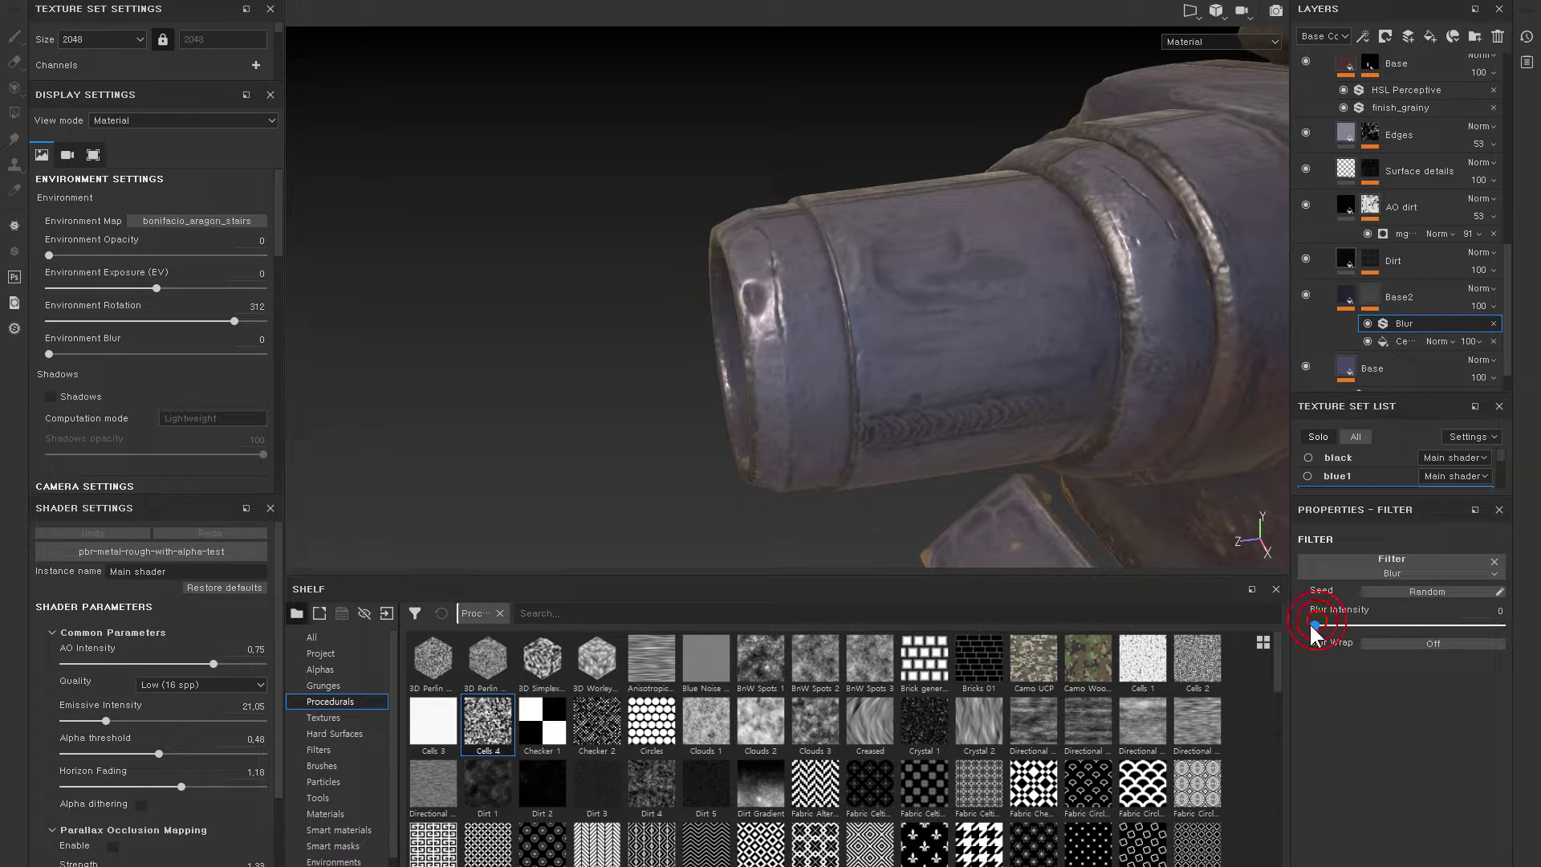
{"action": "left_click_drag", "start_coordinate": [1312, 628], "coordinate": [1316, 627]}
{"action": "left_click_drag", "start_coordinate": [1197, 568], "coordinate": [1085, 356], "text": "alt"}
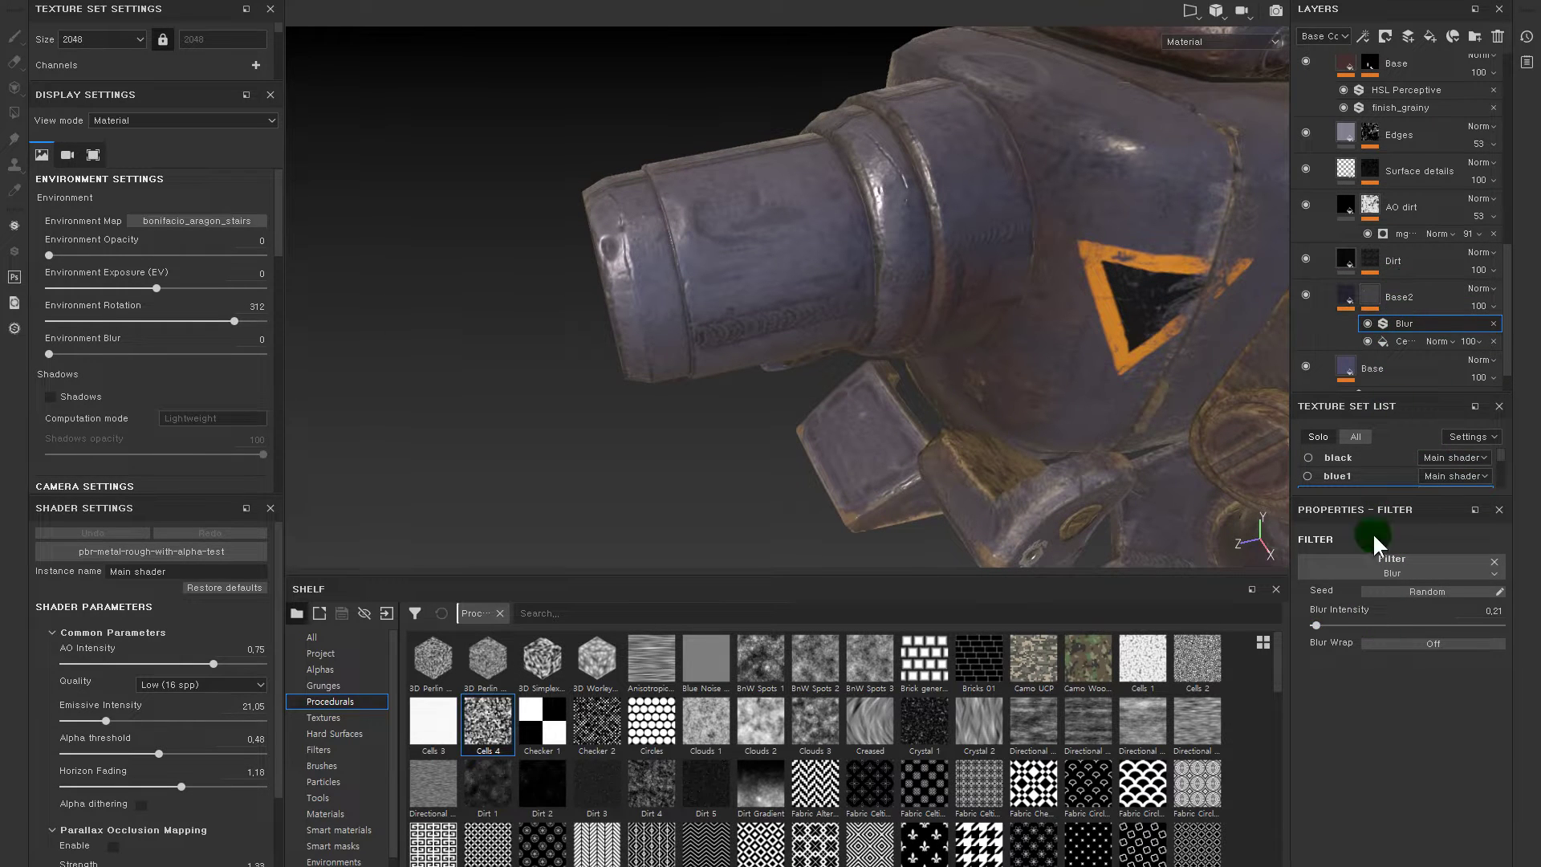
{"action": "left_click", "coordinate": [1350, 298]}
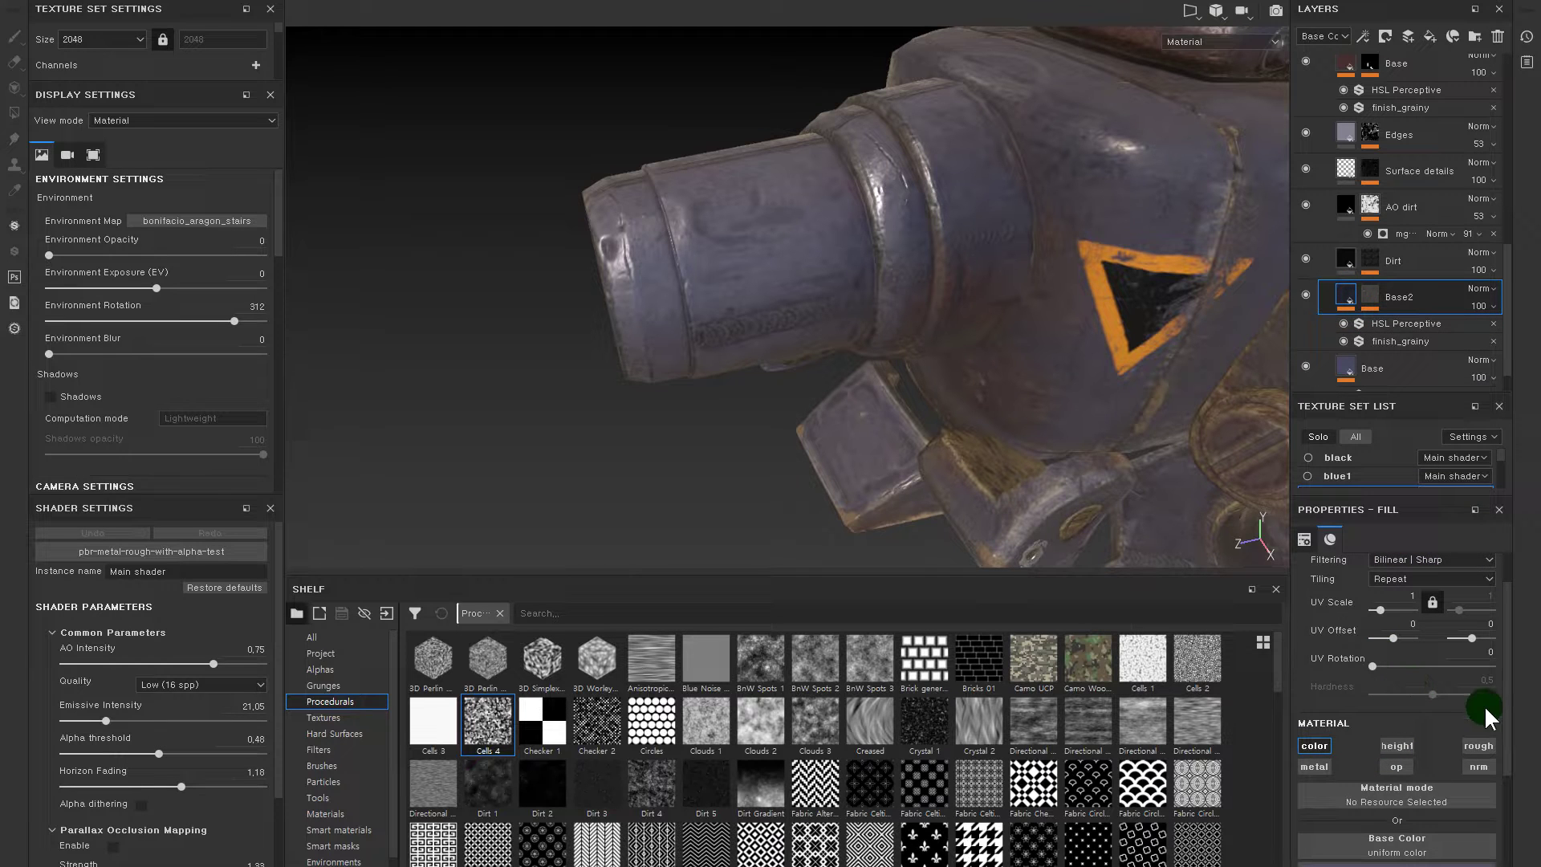
- Adjust Base2's HSL Perceptive Lightness, trying 0.18 and 0.21 before settling at 0.11
{"action": "left_click", "coordinate": [1413, 321]}
{"action": "left_click_drag", "start_coordinate": [1351, 755], "coordinate": [1309, 758]}
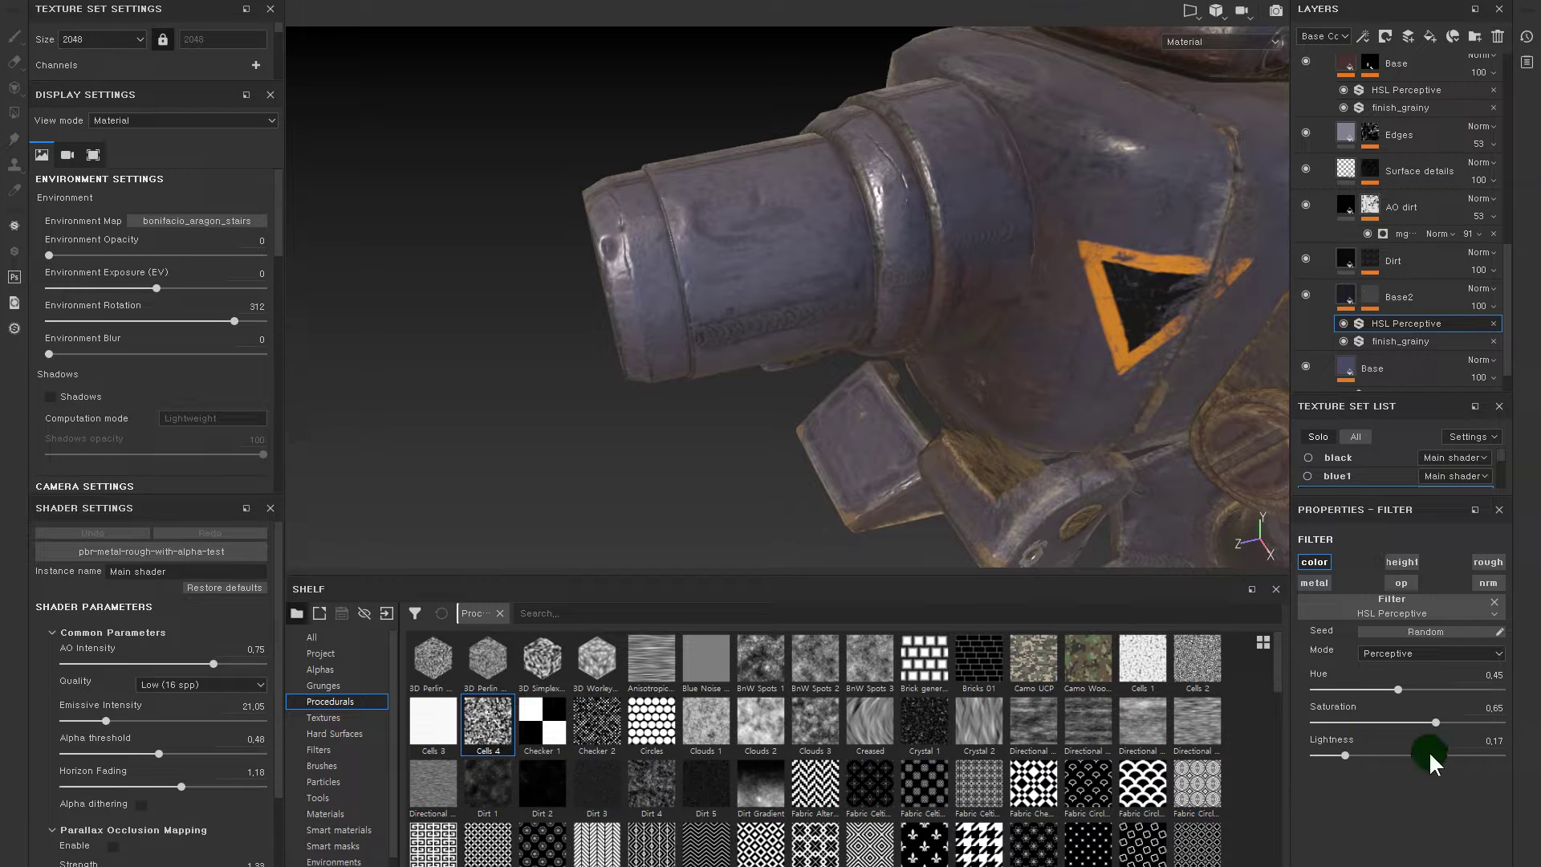
{"action": "left_click_drag", "start_coordinate": [1329, 734], "coordinate": [1344, 724]}
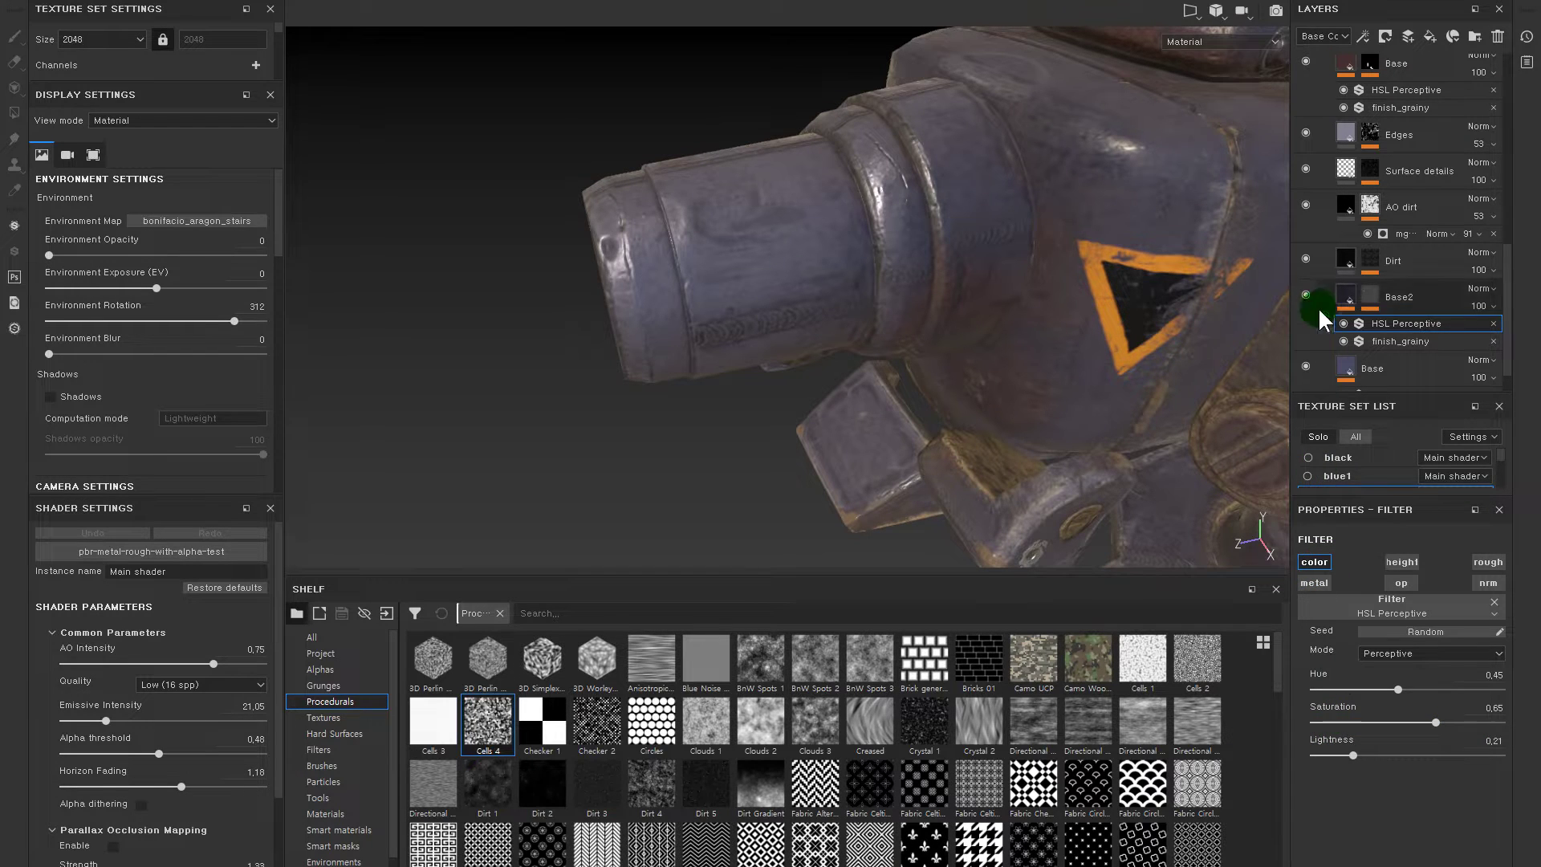
{"action": "left_click", "coordinate": [1370, 295]}
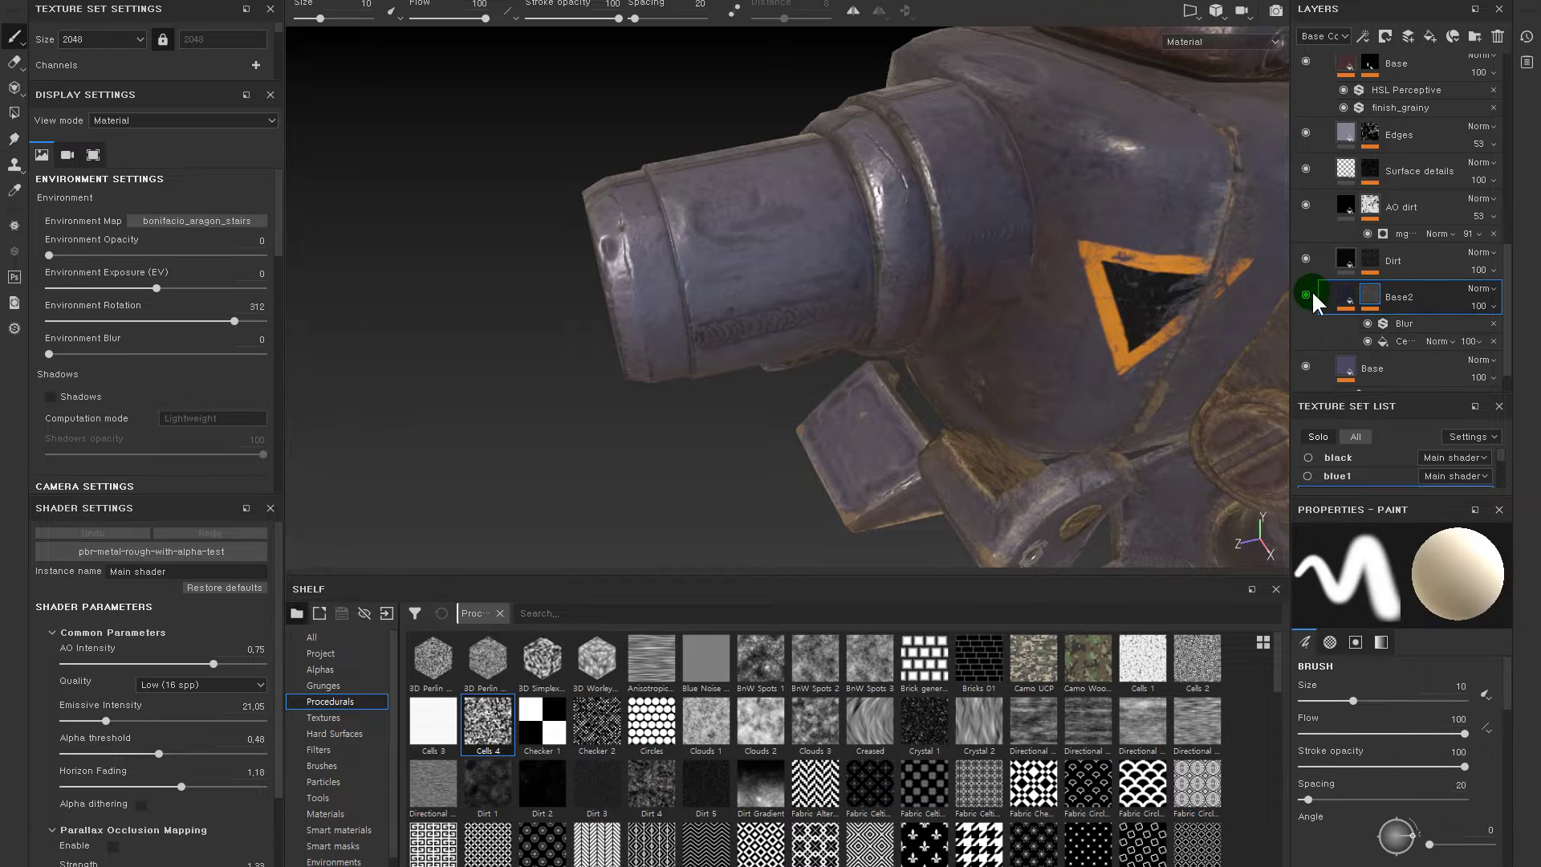
{"action": "left_click", "coordinate": [1346, 295]}
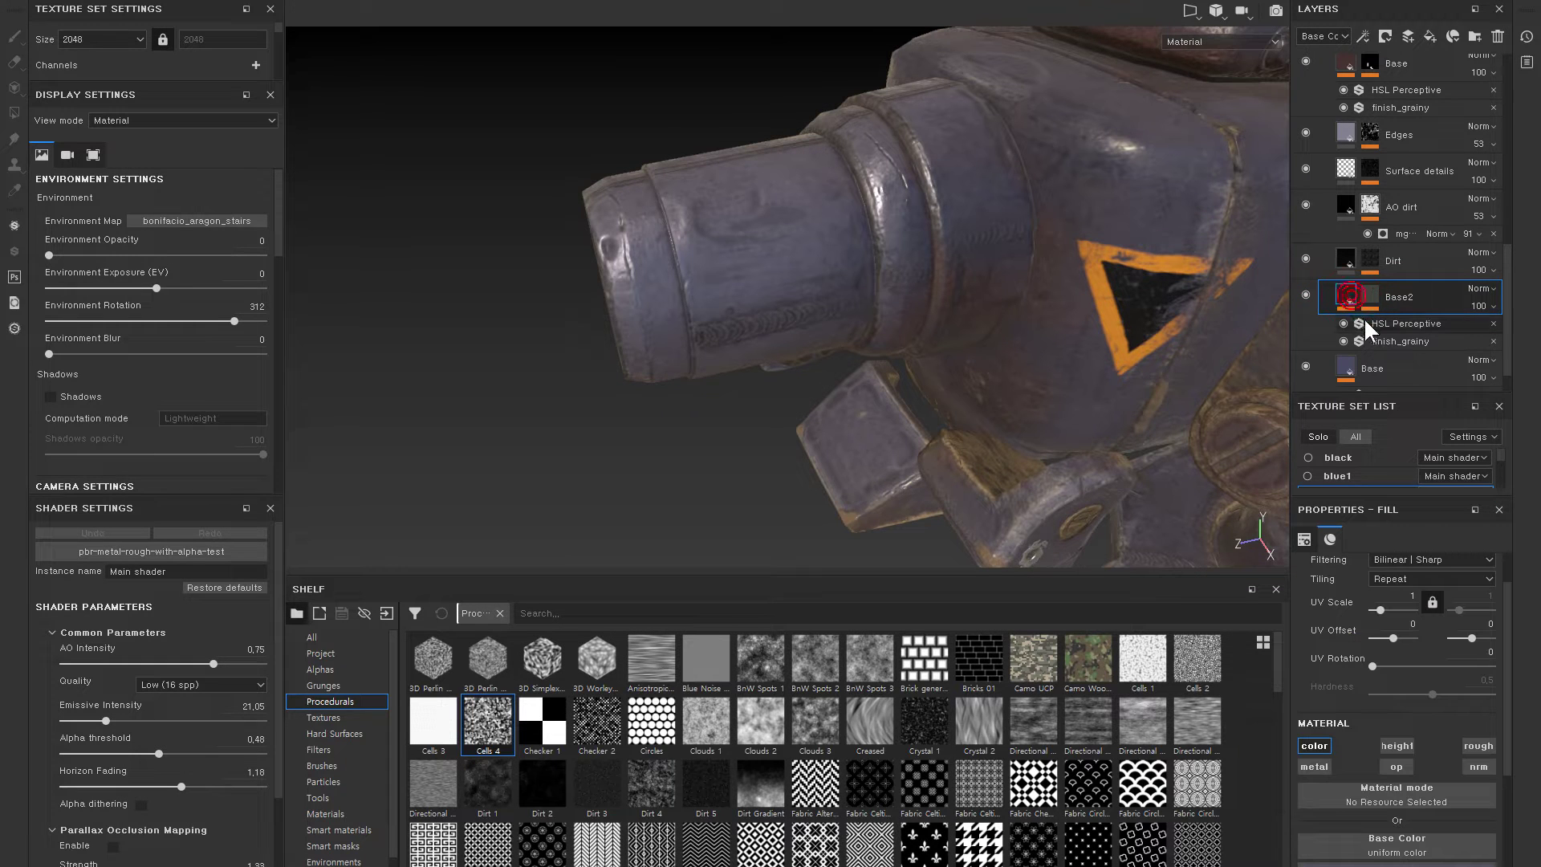
{"action": "left_click", "coordinate": [1374, 288], "text": "alt"}
{"action": "left_click", "coordinate": [1375, 323]}
{"action": "mouse_move", "coordinate": [1353, 754]}
{"action": "left_mouse_down"}
{"action": "mouse_move", "coordinate": [1340, 752]}
{"action": "mouse_move", "coordinate": [1462, 753]}
{"action": "mouse_move", "coordinate": [1337, 756]}
{"action": "mouse_move", "coordinate": [1442, 766]}
{"action": "mouse_move", "coordinate": [1333, 756]}
{"action": "left_mouse_up"}
{"action": "mouse_move", "coordinate": [915, 289]}
{"action": "left_mouse_down", "text": "alt"}
{"action": "mouse_move", "coordinate": [991, 248]}
{"action": "mouse_move", "coordinate": [987, 292]}
{"action": "mouse_move", "coordinate": [1016, 262]}
{"action": "mouse_move", "coordinate": [894, 265]}
{"action": "mouse_move", "coordinate": [901, 179]}
{"action": "mouse_move", "coordinate": [965, 345]}
{"action": "mouse_move", "coordinate": [946, 337]}
{"action": "mouse_move", "coordinate": [1008, 378]}
{"action": "left_mouse_up", "text": "alt"}
{"action": "left_click", "coordinate": [1346, 292]}
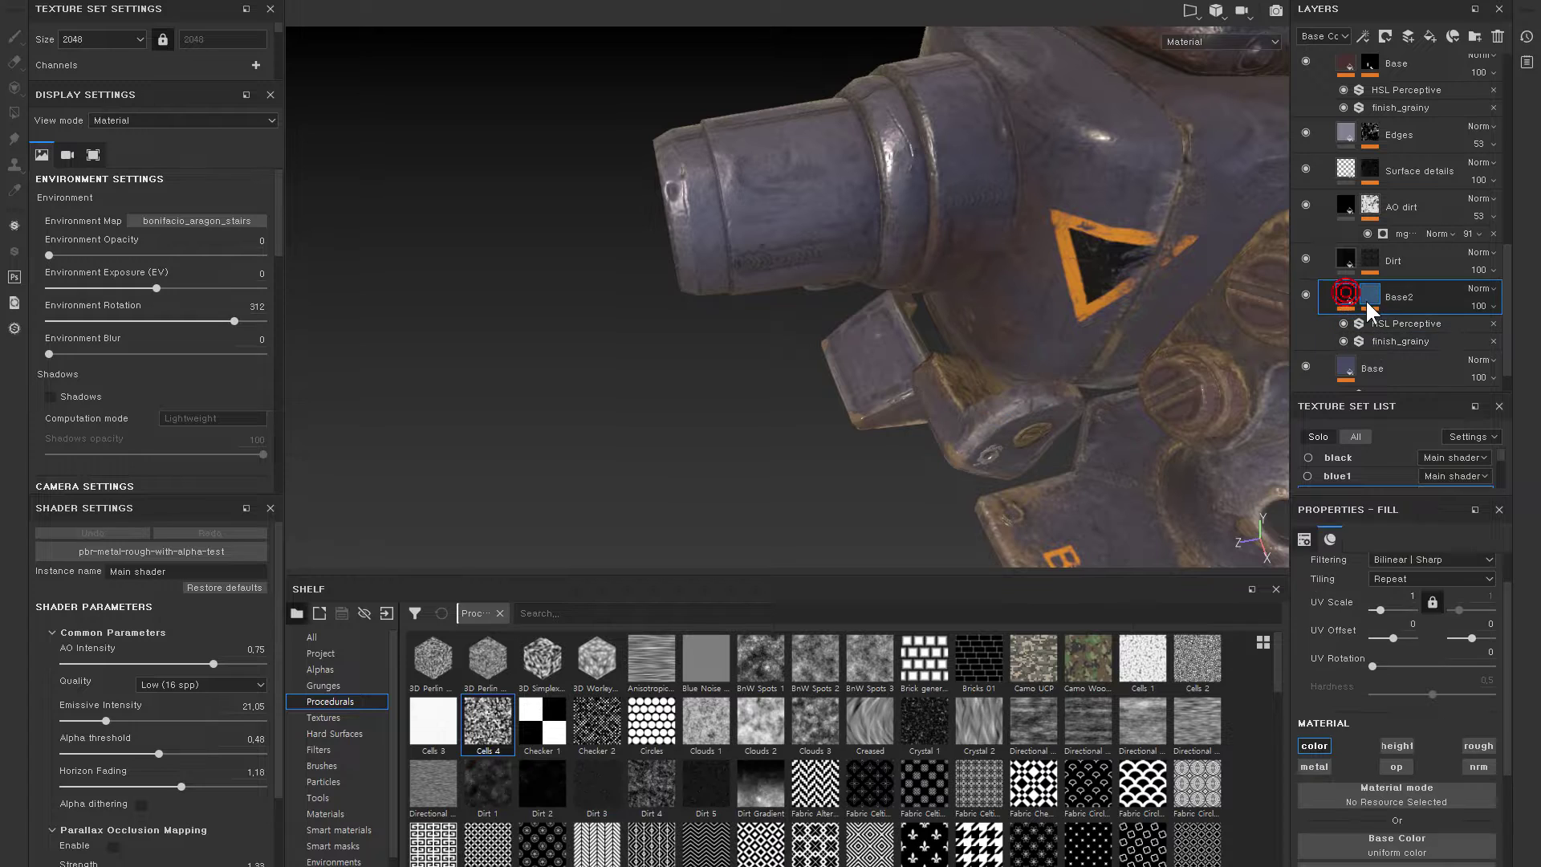
- Rename the duplicated layer to Base3
{"action": "double_click", "coordinate": [1404, 295]}
{"action": "key", "text": "BackSpace"}
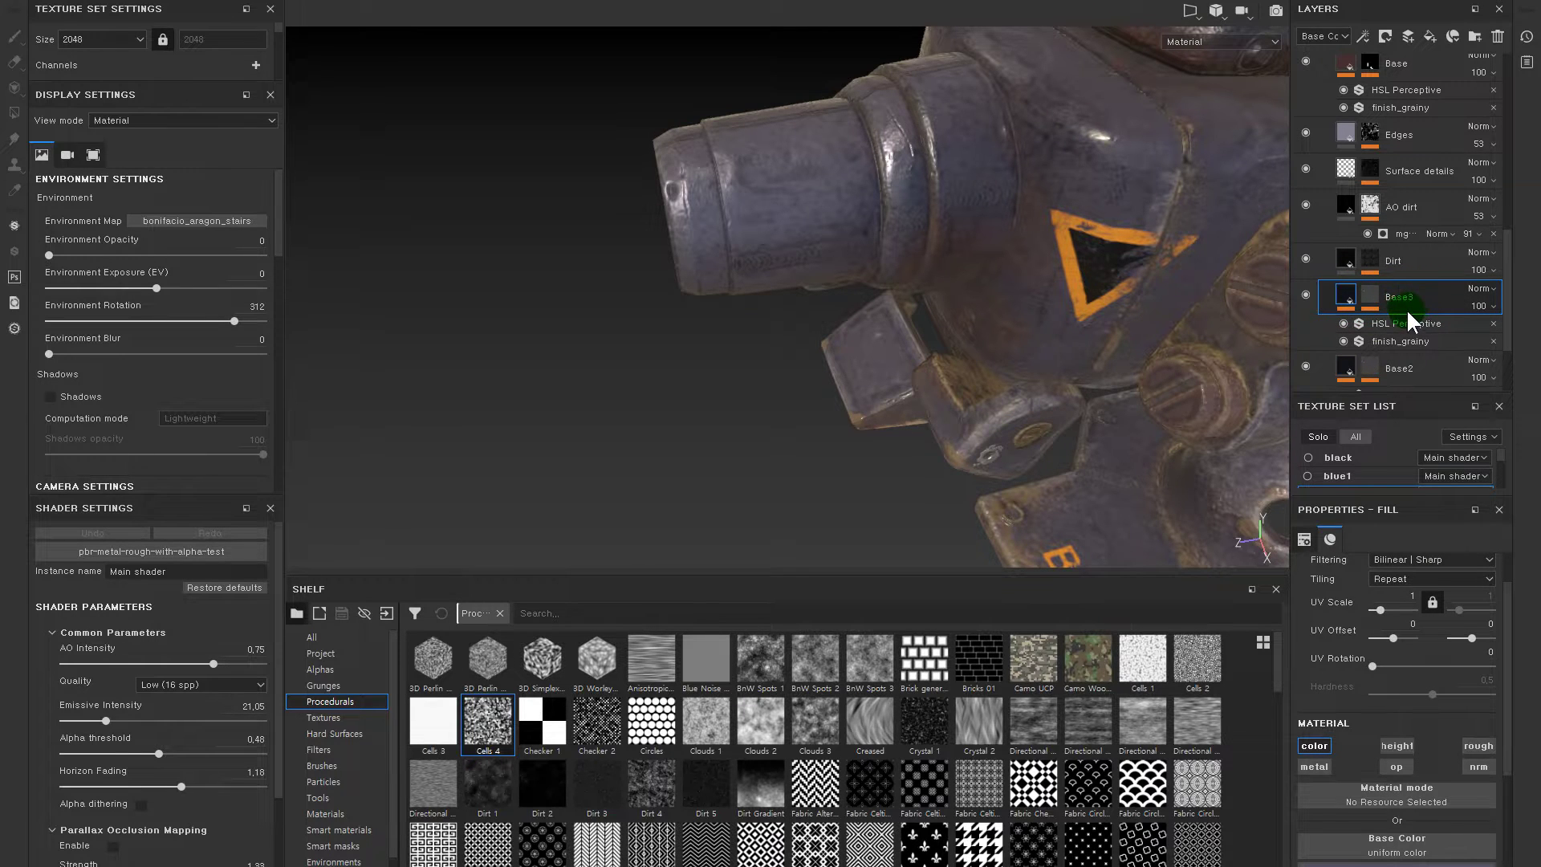
{"action": "mouse_move", "coordinate": [946, 390]}
{"action": "left_mouse_down", "text": "alt"}
{"action": "mouse_move", "coordinate": [992, 337]}
{"action": "mouse_move", "coordinate": [1033, 324]}
{"action": "mouse_move", "coordinate": [1168, 391]}
{"action": "left_mouse_up", "text": "alt"}
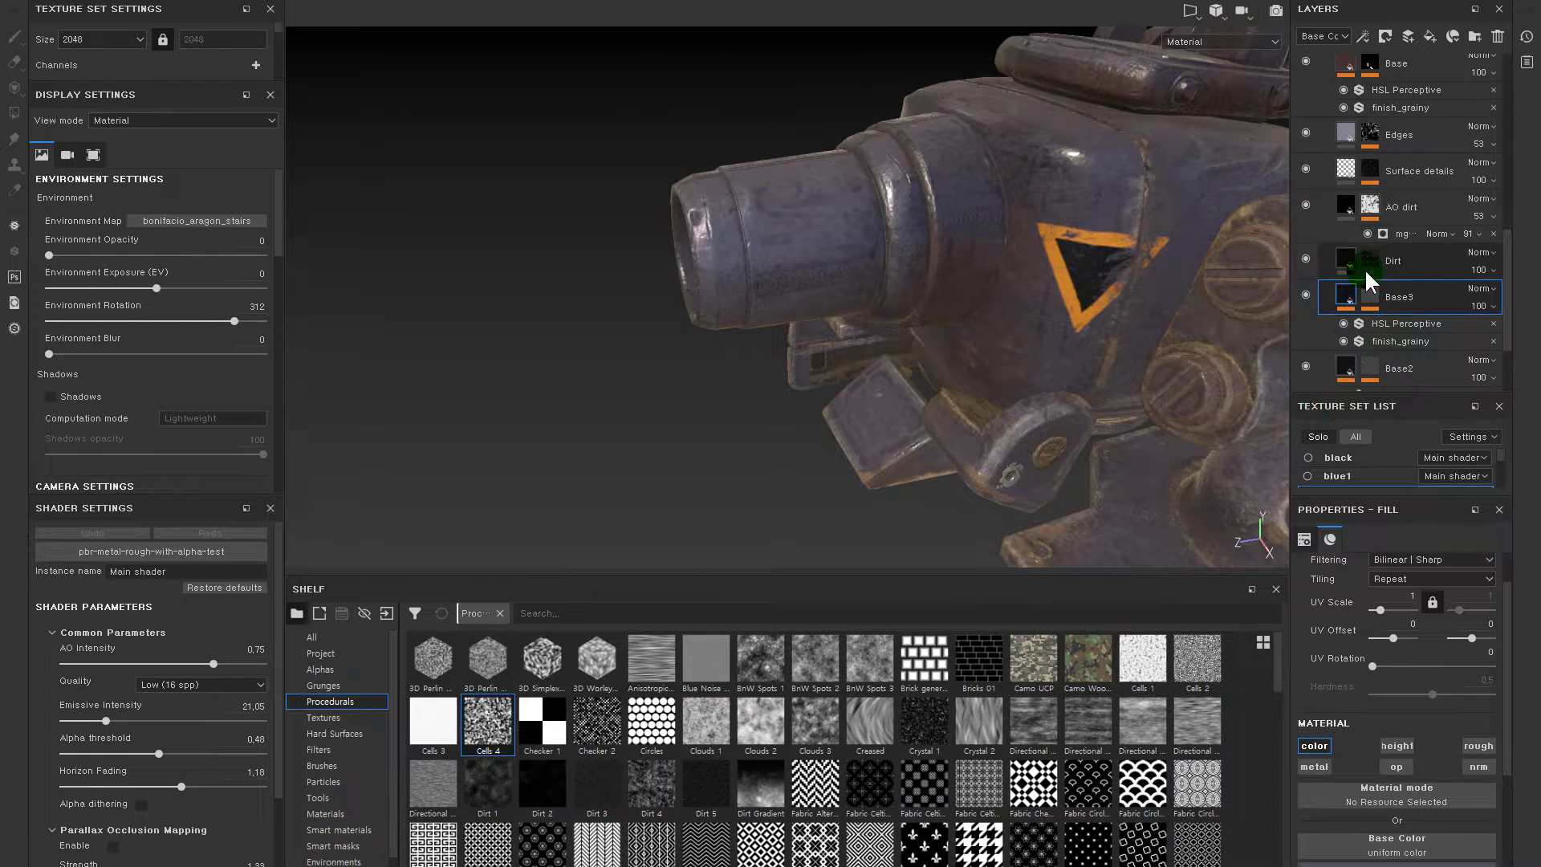
- Add a fill to Base3's mask using the Ambient Occlusion mesh map
{"action": "left_click", "coordinate": [1370, 295]}
{"action": "left_click", "coordinate": [1492, 324]}
{"action": "right_click", "coordinate": [1368, 295]}
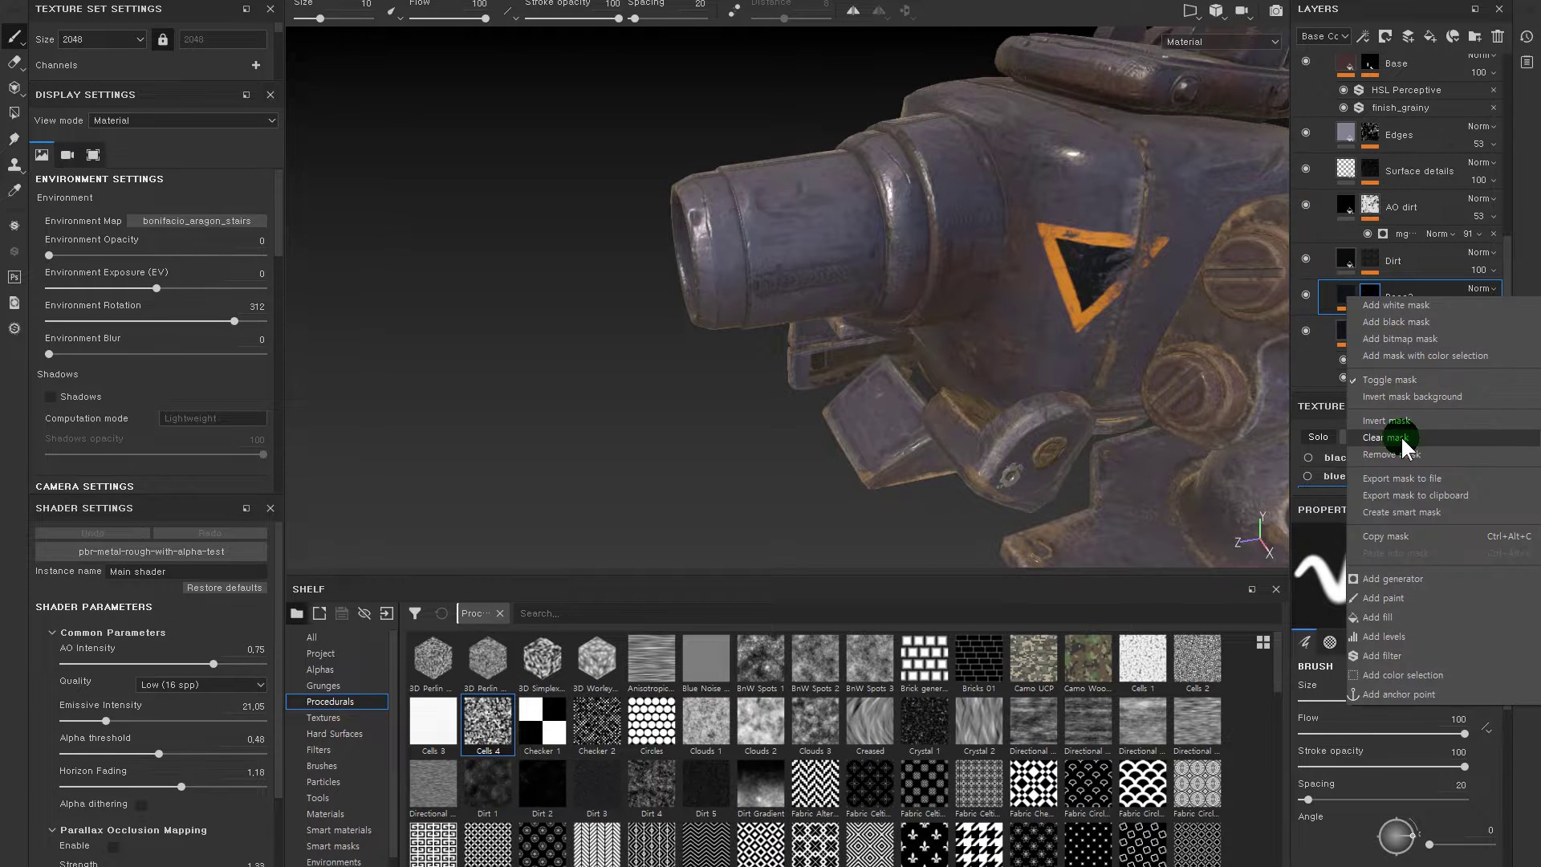
{"action": "left_click", "coordinate": [1386, 347]}
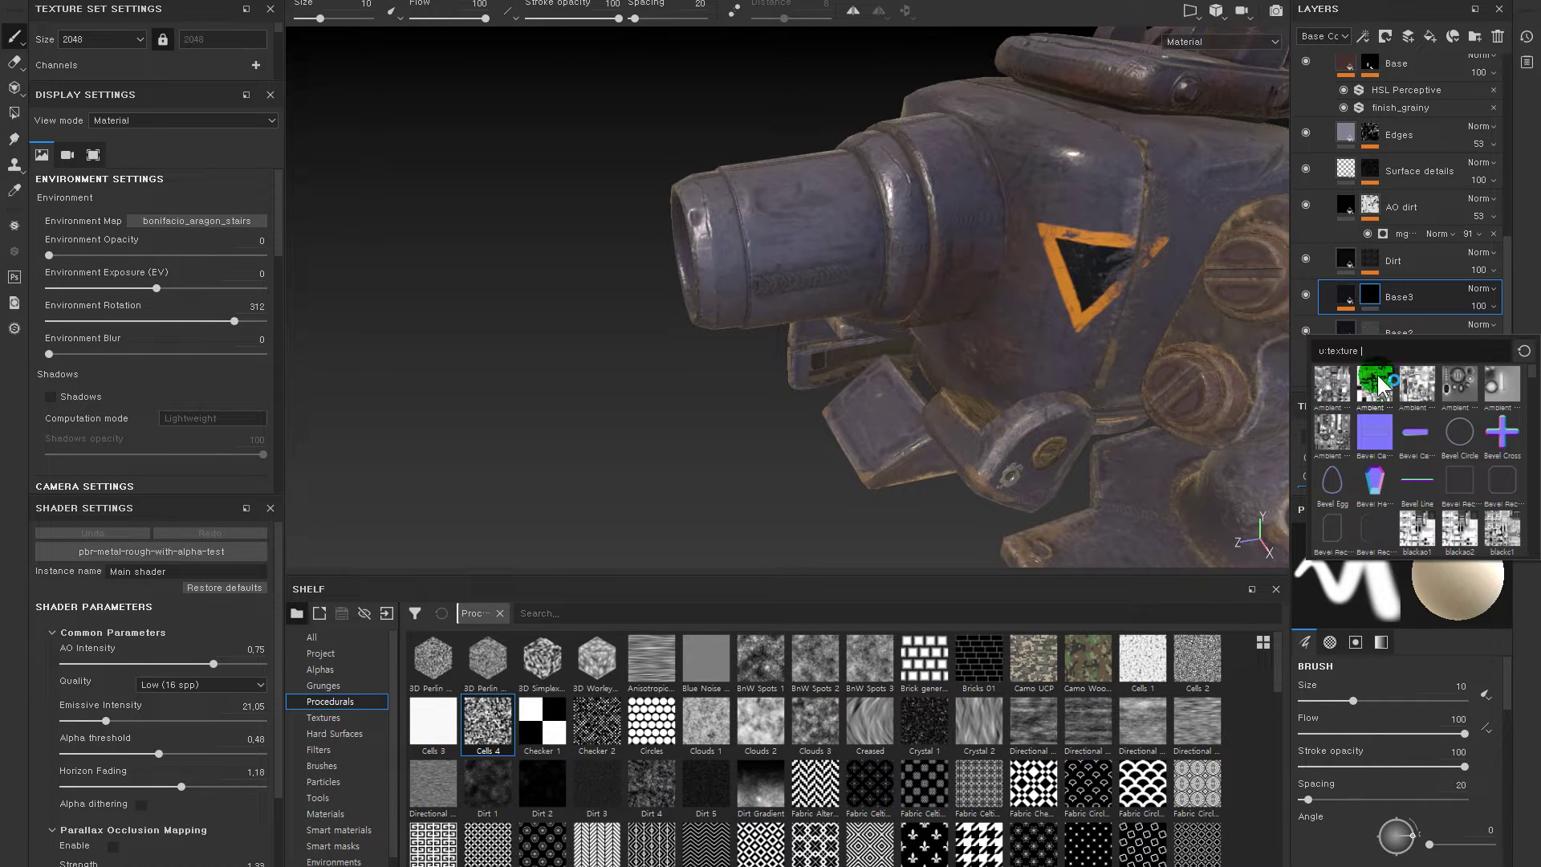
{"action": "left_click", "coordinate": [1375, 383]}
{"action": "right_click", "coordinate": [1401, 321]}
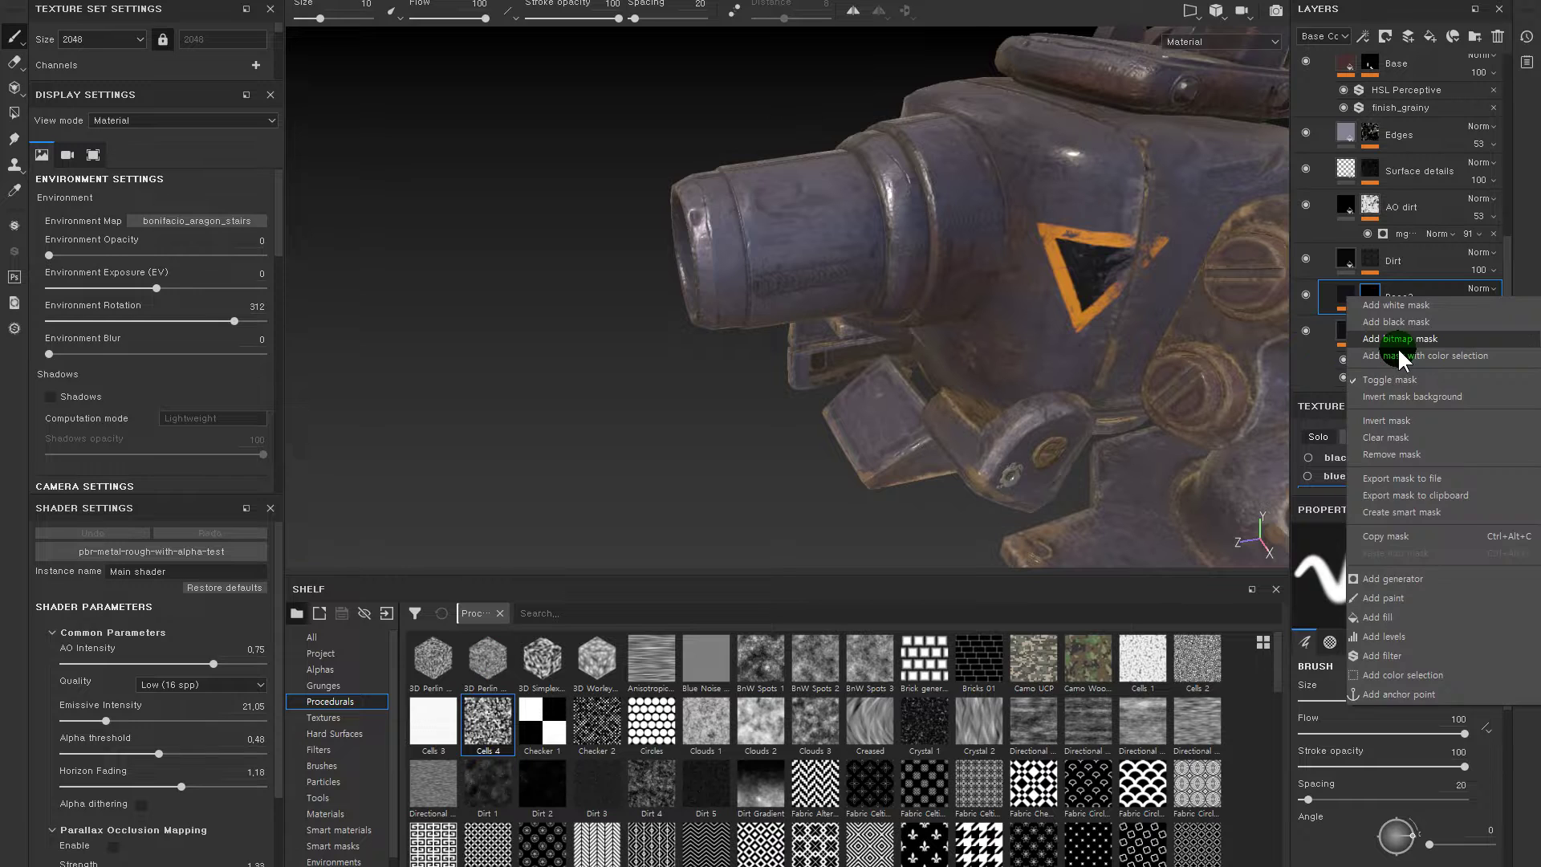
{"action": "left_click", "coordinate": [566, 631]}
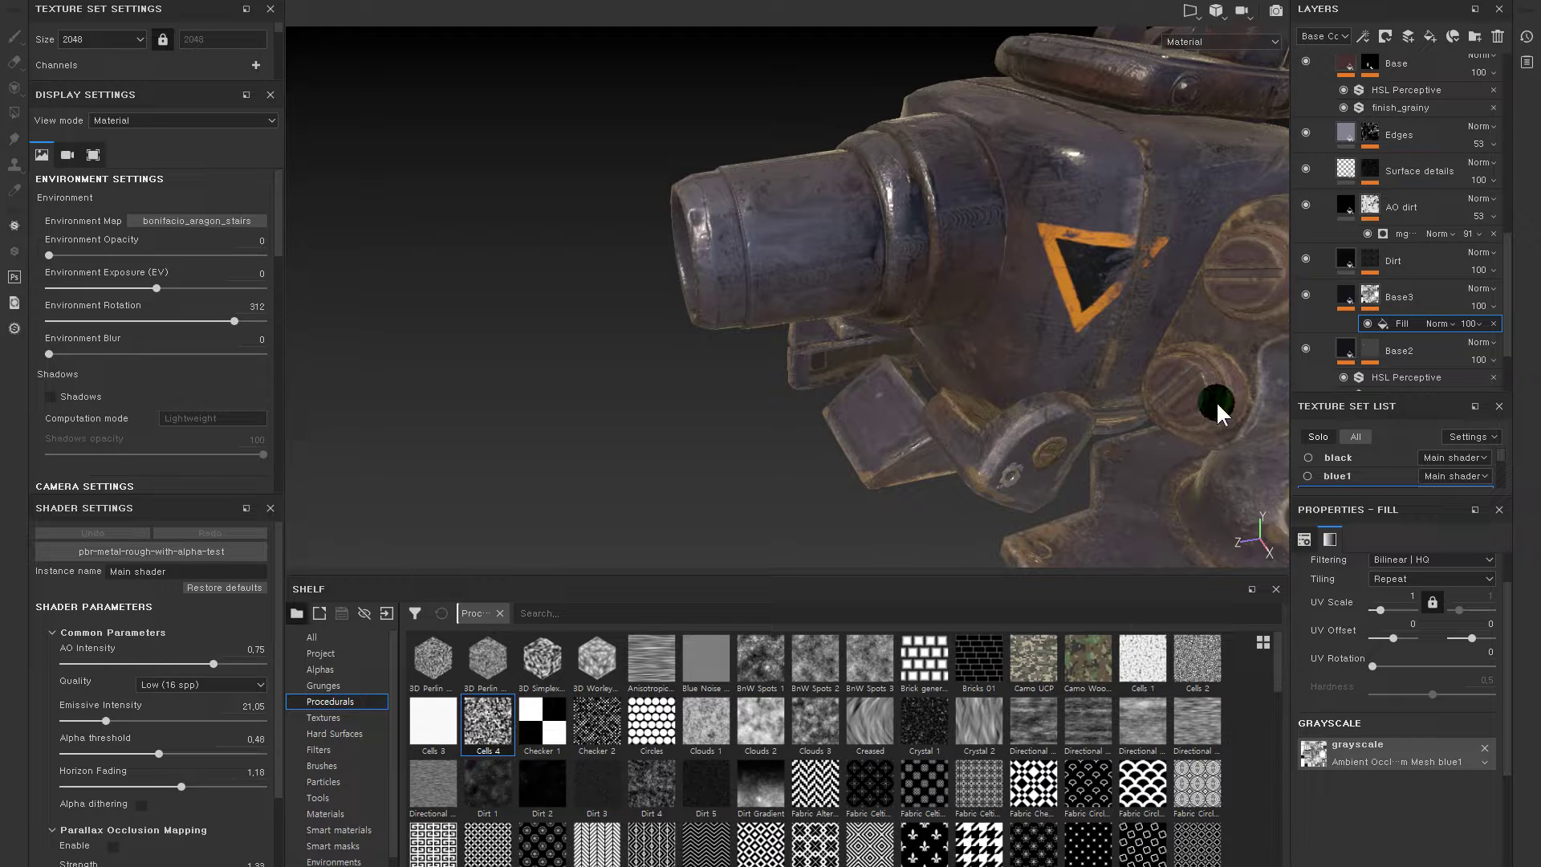
{"action": "left_click", "coordinate": [934, 618]}
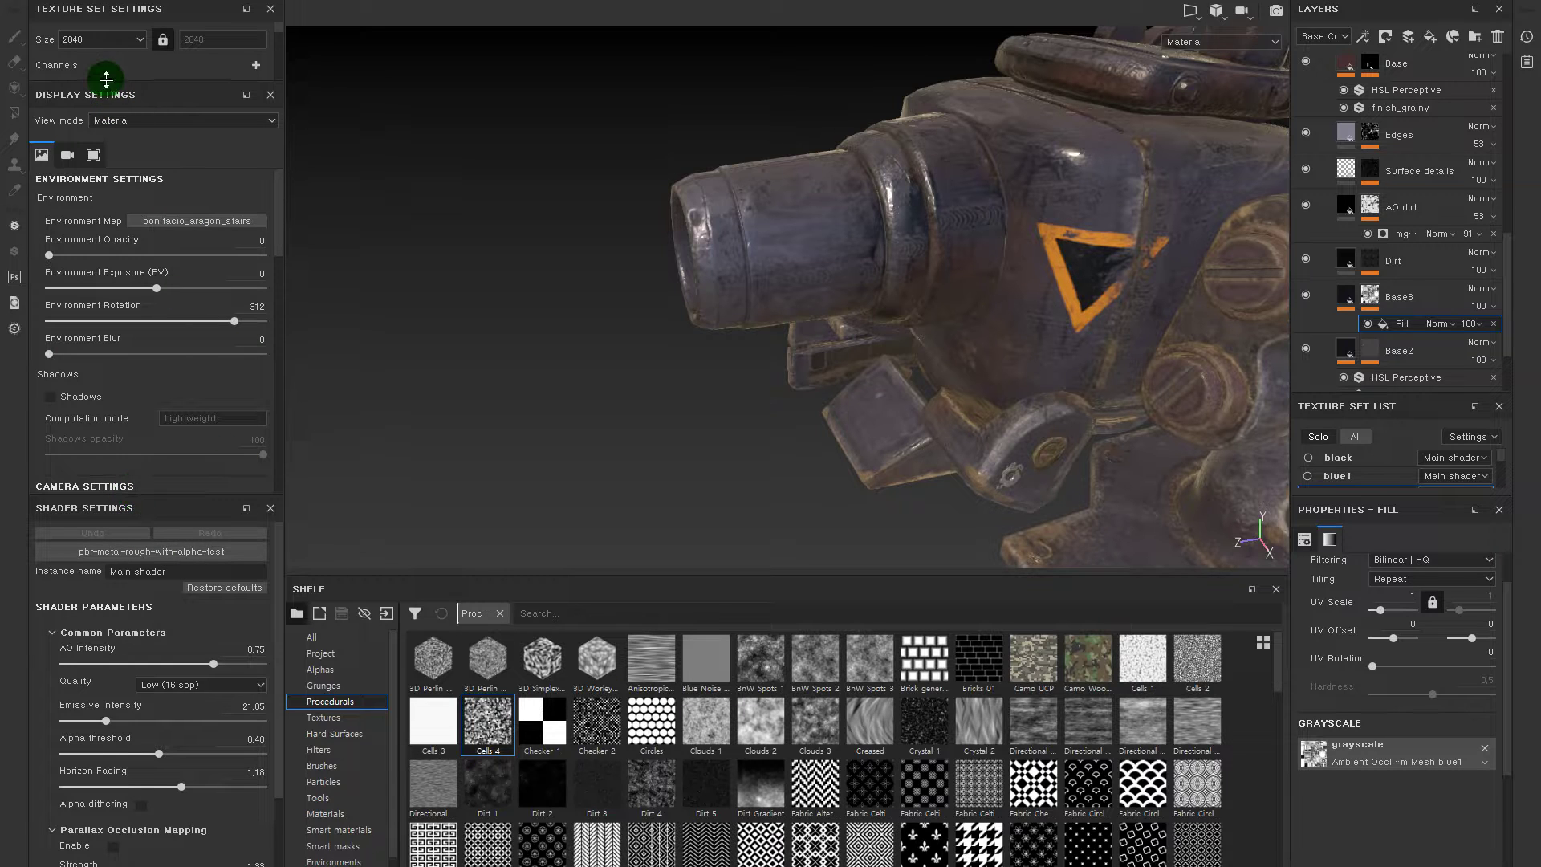
- Expand Texture Set Settings and browse the shelf textures, picking blue2ao9
{"action": "left_click_drag", "start_coordinate": [106, 81], "coordinate": [123, 480]}
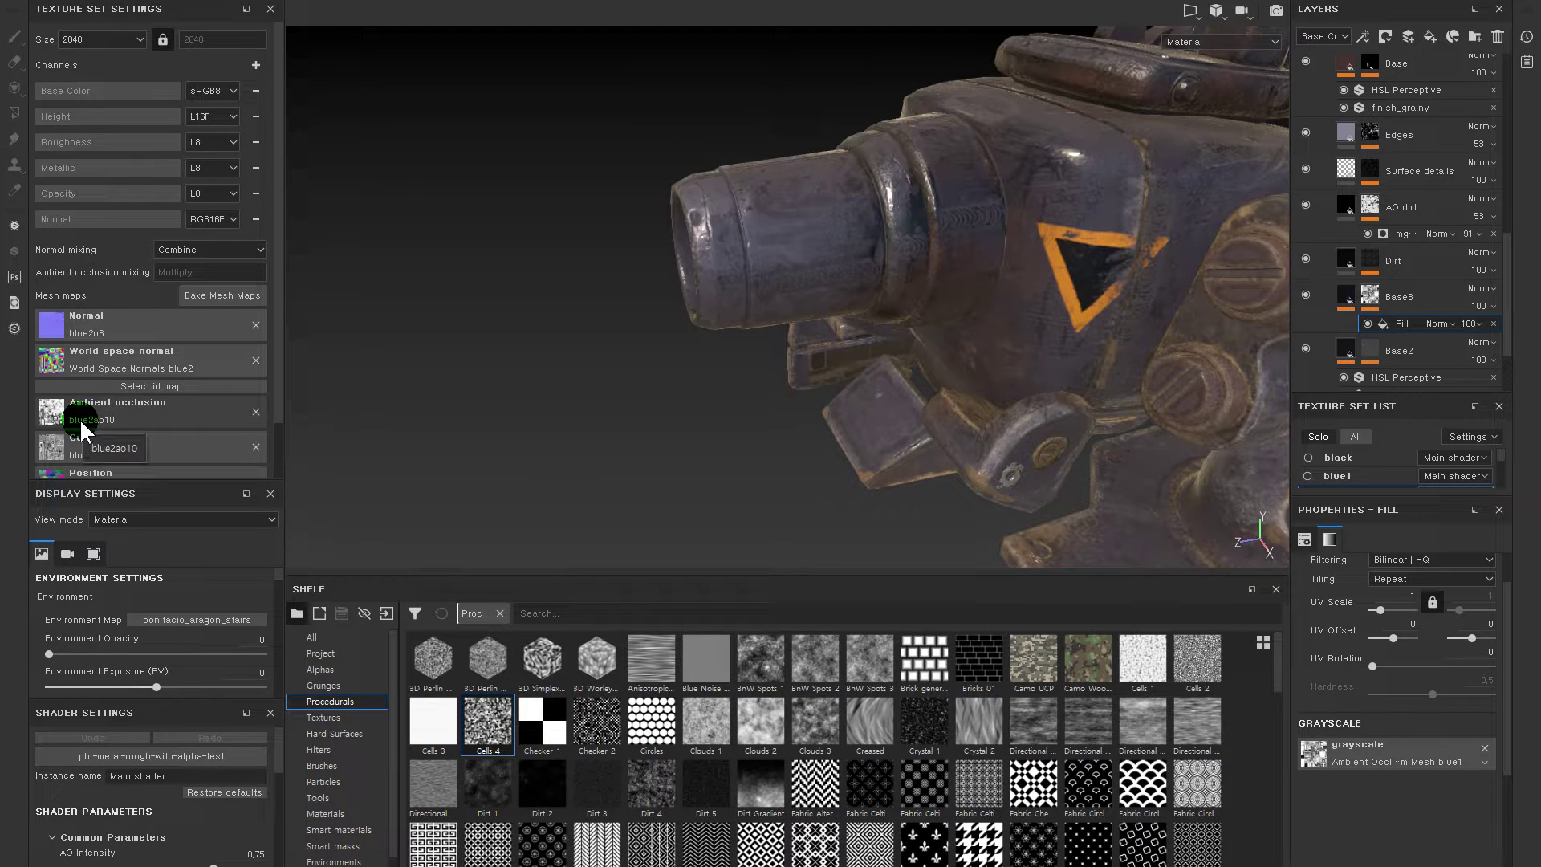
{"action": "left_click", "coordinate": [337, 717]}
{"action": "left_click", "coordinate": [609, 732]}
{"action": "left_click_drag", "start_coordinate": [608, 732], "coordinate": [698, 774]}
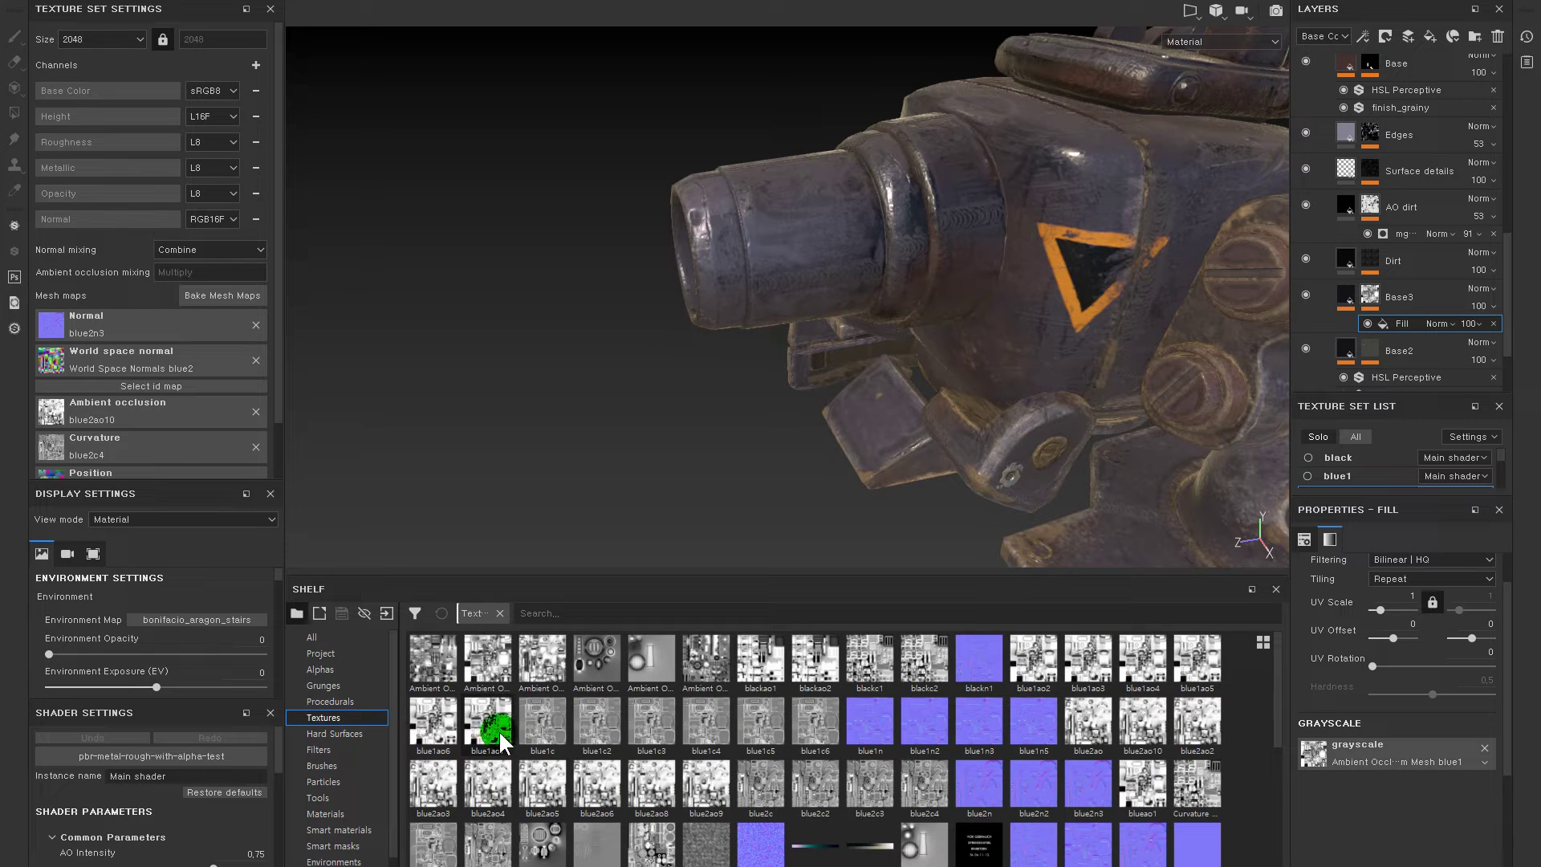
{"action": "left_click", "coordinate": [702, 775]}
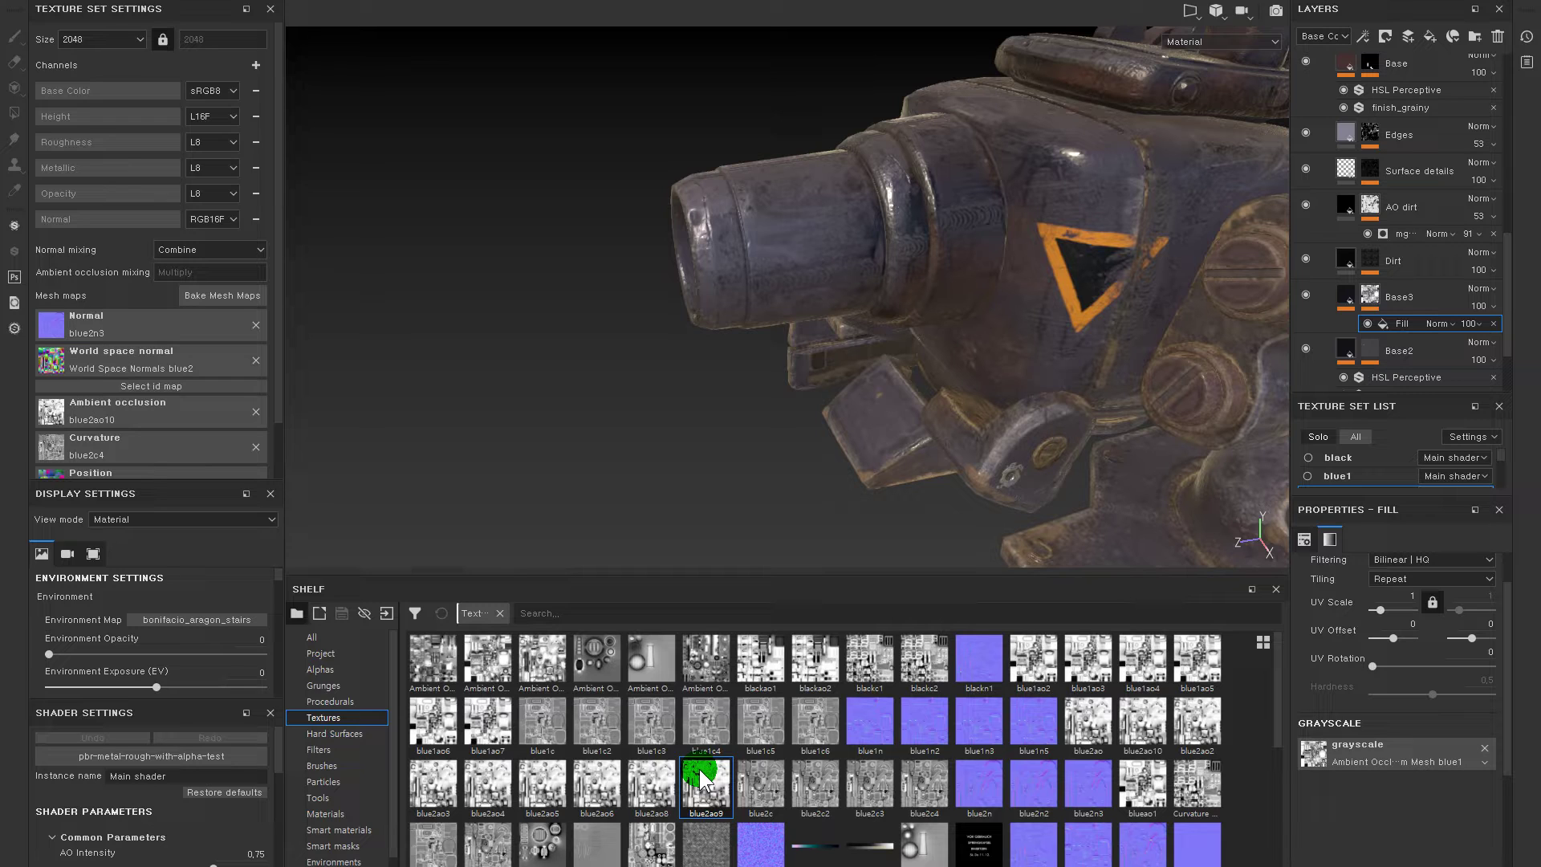
- Filter the shelf by 'blue2' and drag blue2ao10 into the mask fill's Grayscale slot
{"action": "left_click", "coordinate": [581, 618]}
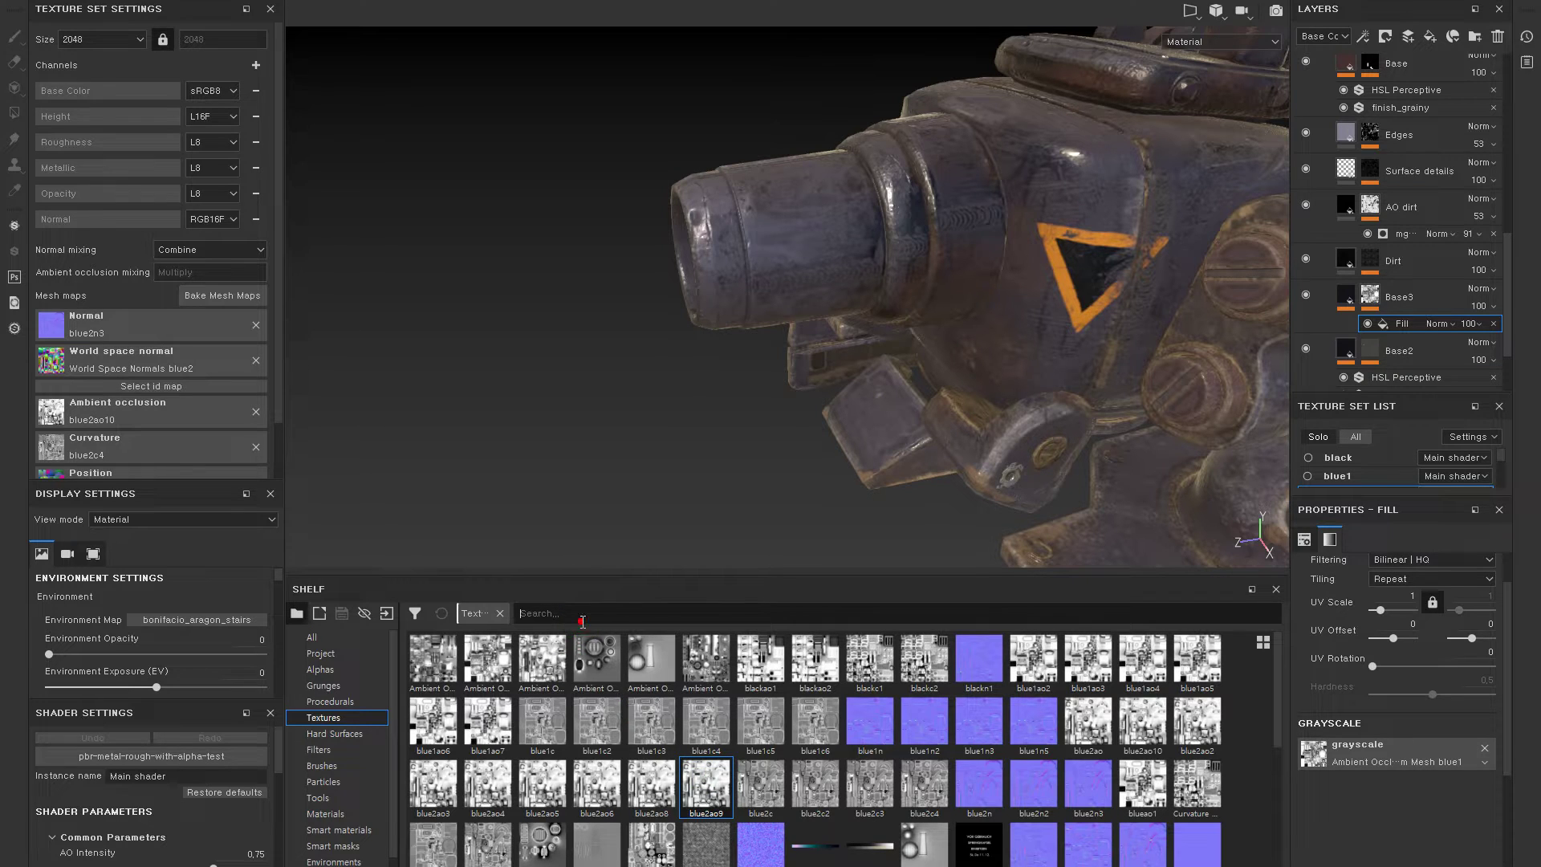
{"action": "type", "text": "blue"}
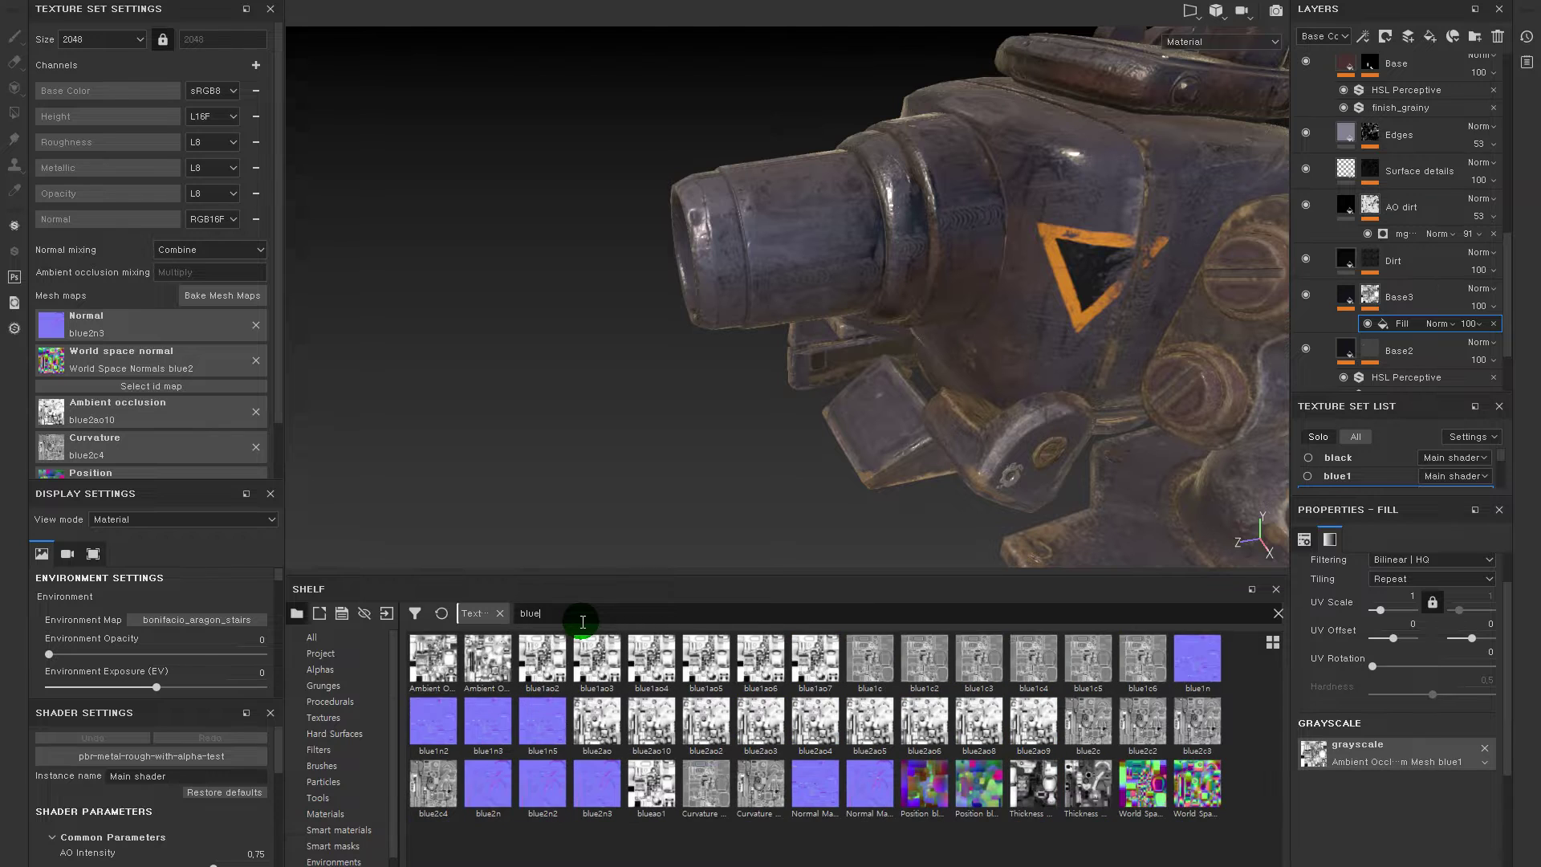
{"action": "type", "text": "2"}
{"action": "left_click", "coordinate": [730, 653]}
{"action": "left_click", "coordinate": [706, 666]}
{"action": "left_click_drag", "start_coordinate": [706, 666], "coordinate": [1364, 754]}
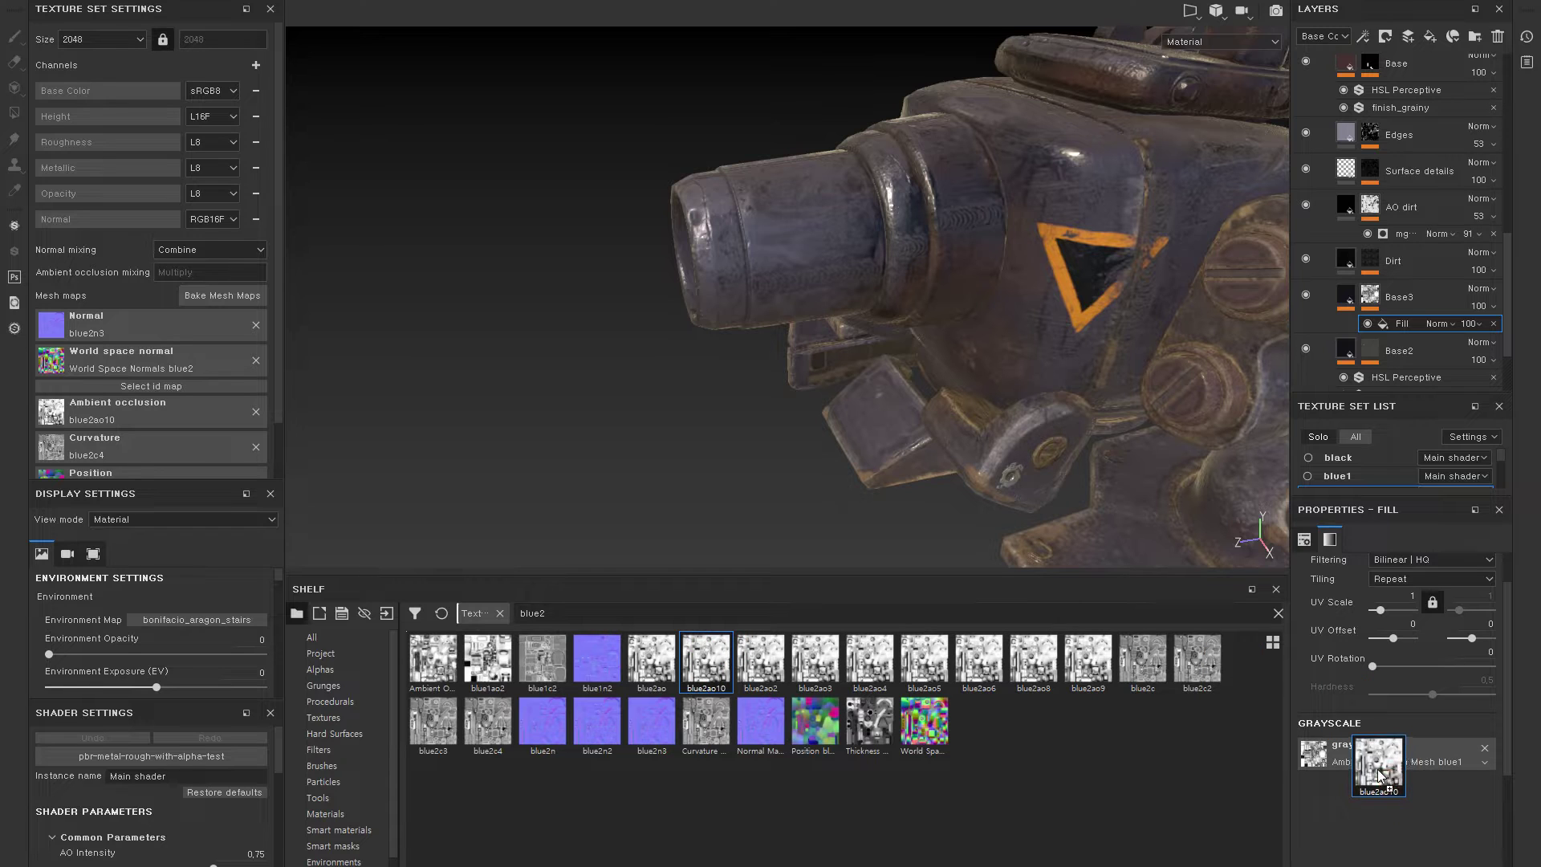
{"action": "left_click", "coordinate": [1369, 294], "text": "alt"}
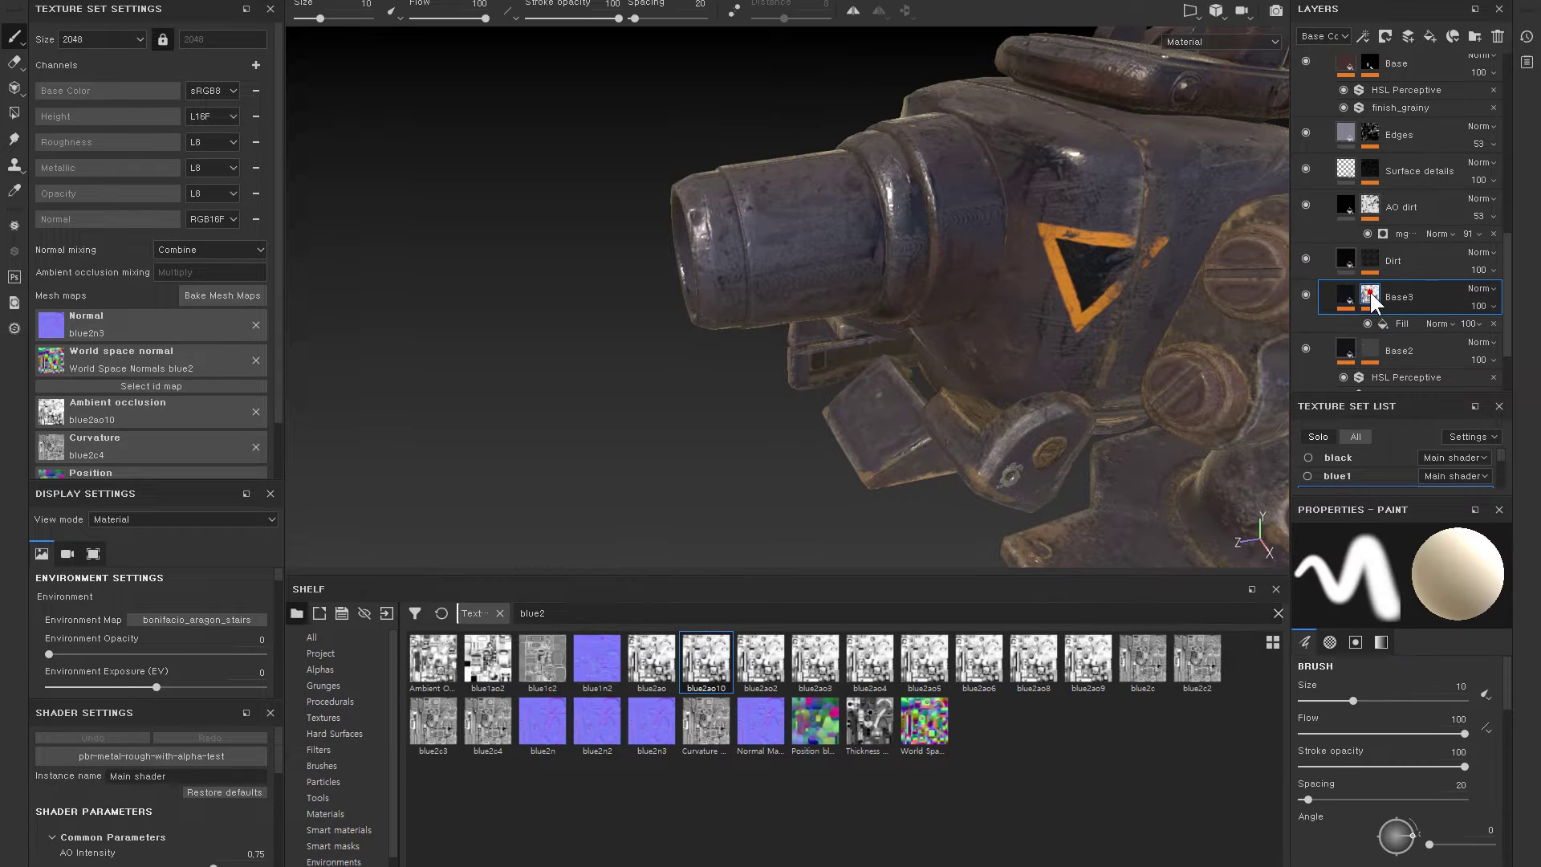
- Add an inverted Levels effect to the Base3 mask and preview the mask on the model
{"action": "right_click", "coordinate": [1371, 299]}
{"action": "mouse_move", "coordinate": [1032, 323]}
{"action": "left_mouse_down", "text": "alt"}
{"action": "mouse_move", "coordinate": [1000, 432]}
{"action": "mouse_move", "coordinate": [911, 343]}
{"action": "mouse_move", "coordinate": [932, 275]}
{"action": "left_mouse_up", "text": "alt"}
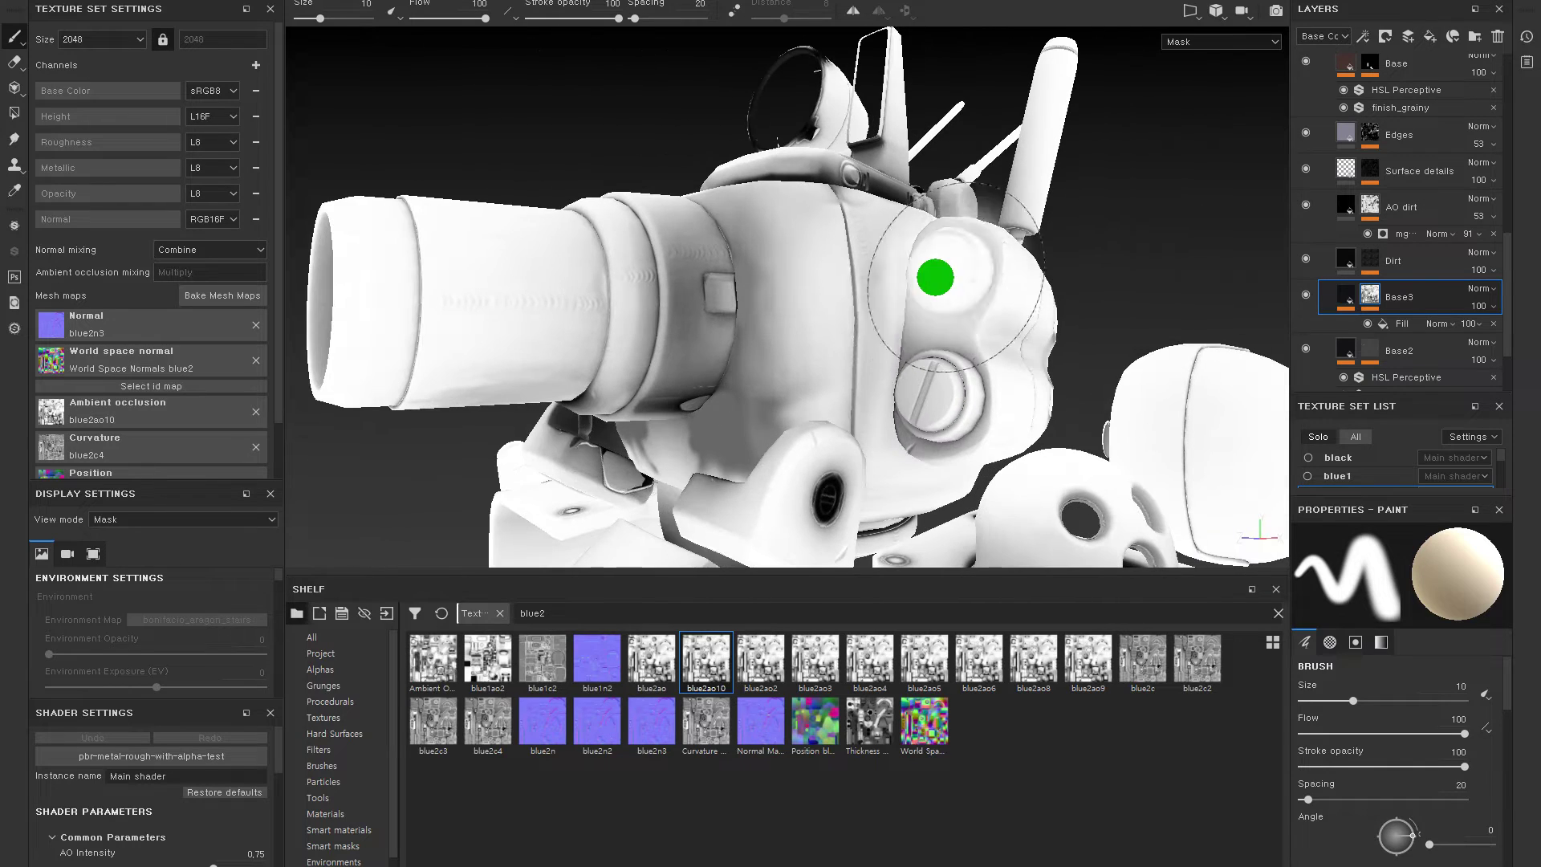
{"action": "right_click", "coordinate": [1355, 293]}
{"action": "right_click", "coordinate": [1369, 290]}
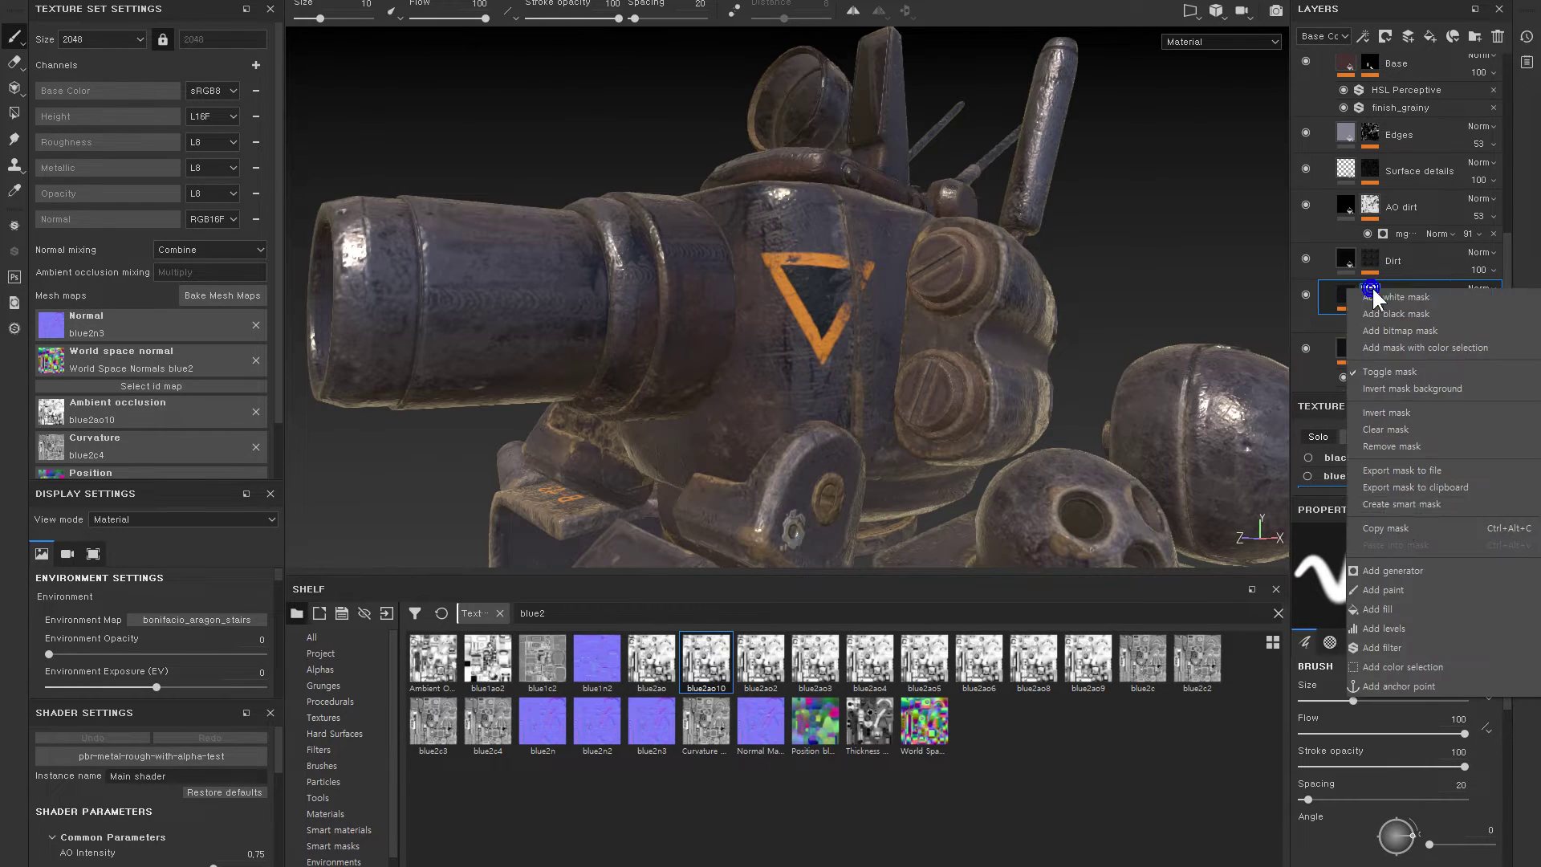
{"action": "left_click", "coordinate": [1403, 627]}
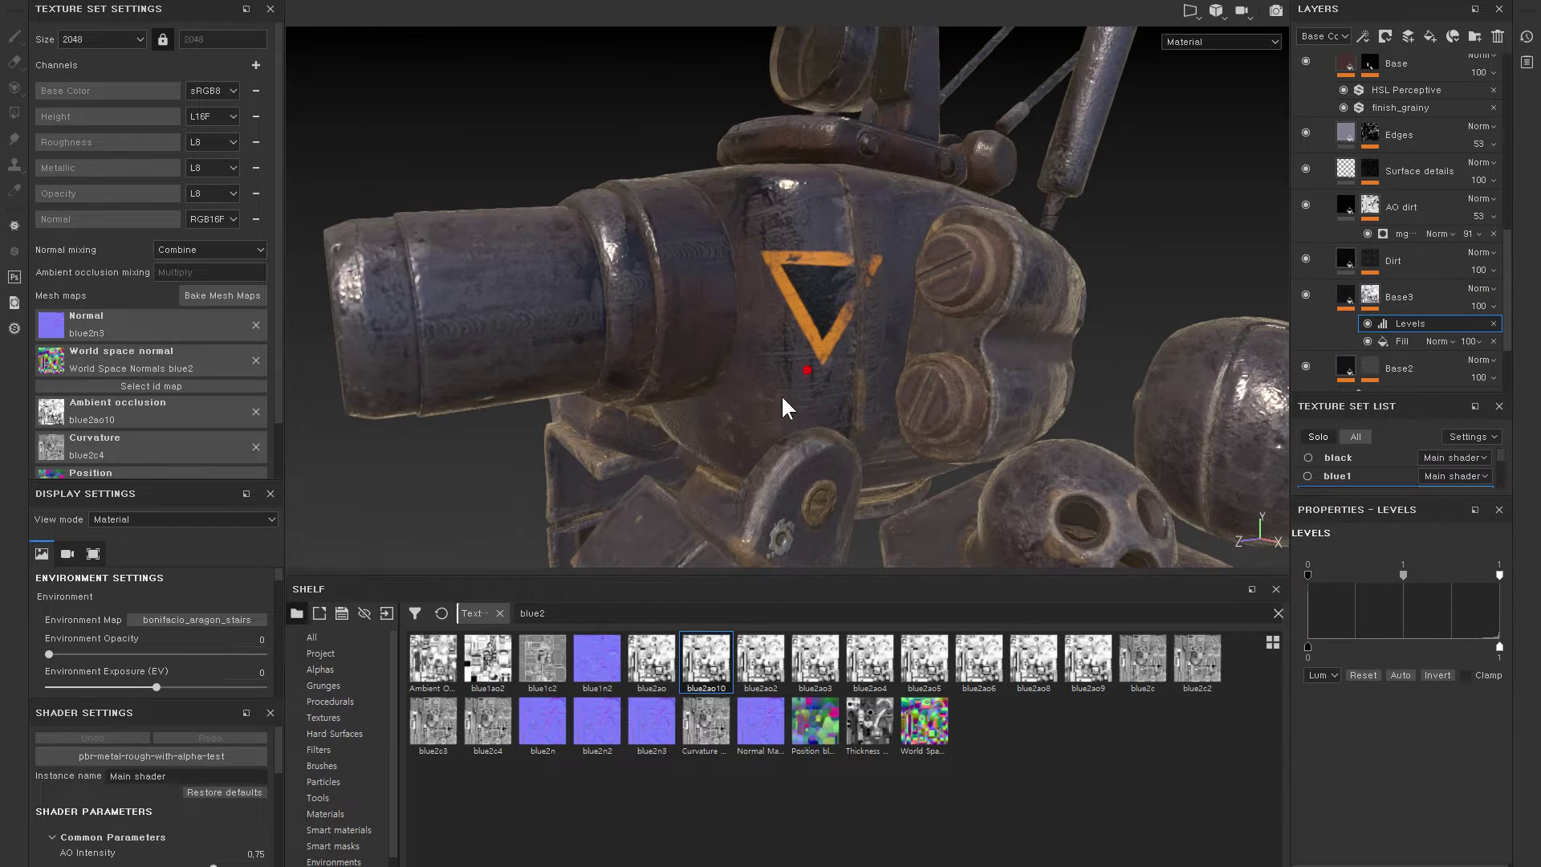
{"action": "left_click", "coordinate": [1369, 292], "text": "alt"}
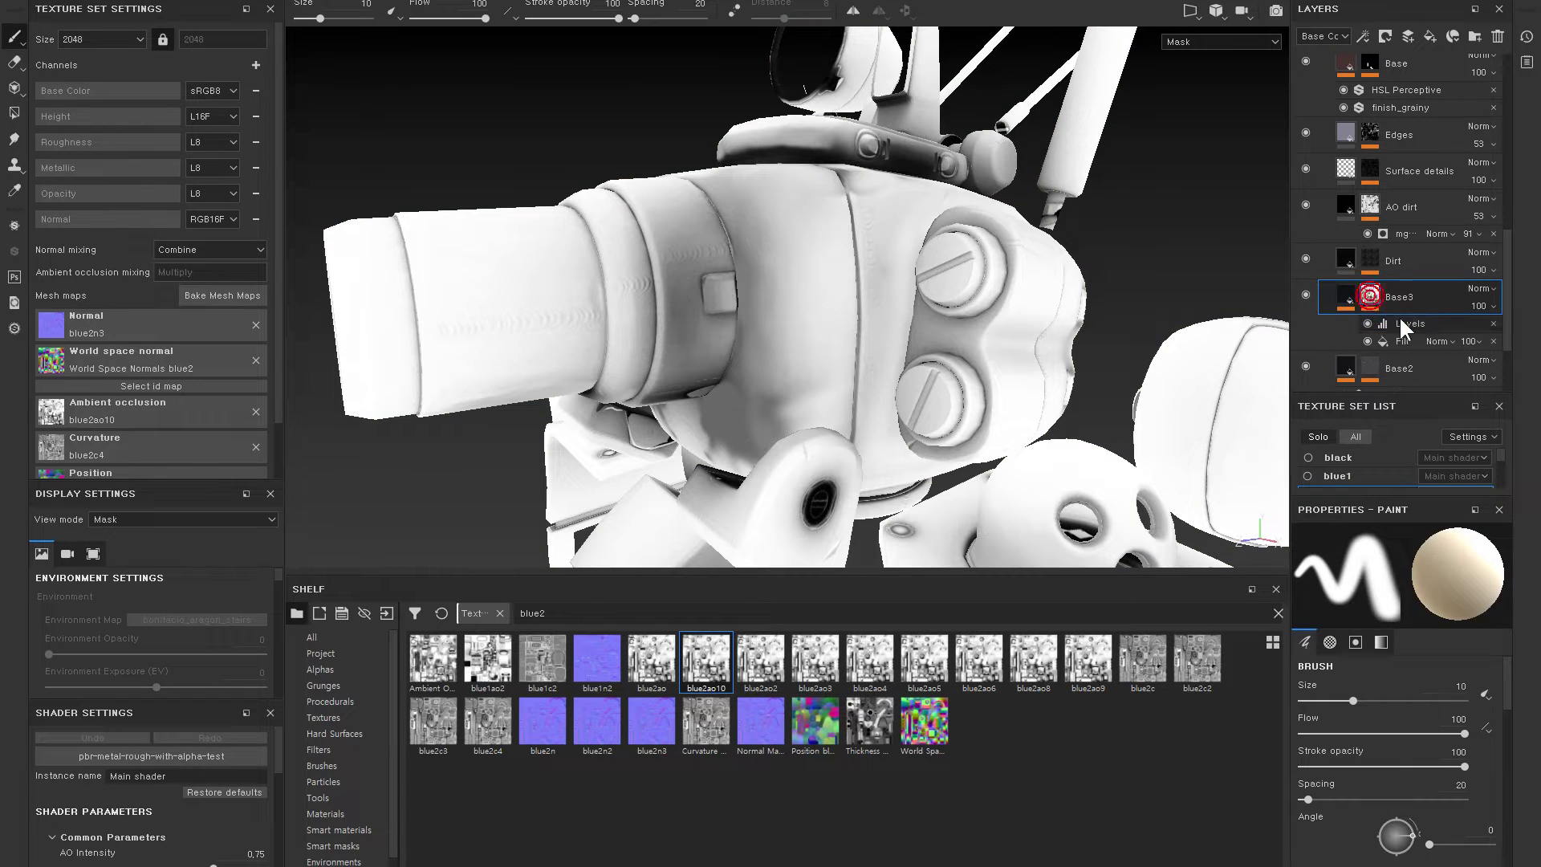
{"action": "left_click", "coordinate": [1399, 319]}
{"action": "left_click", "coordinate": [1437, 674]}
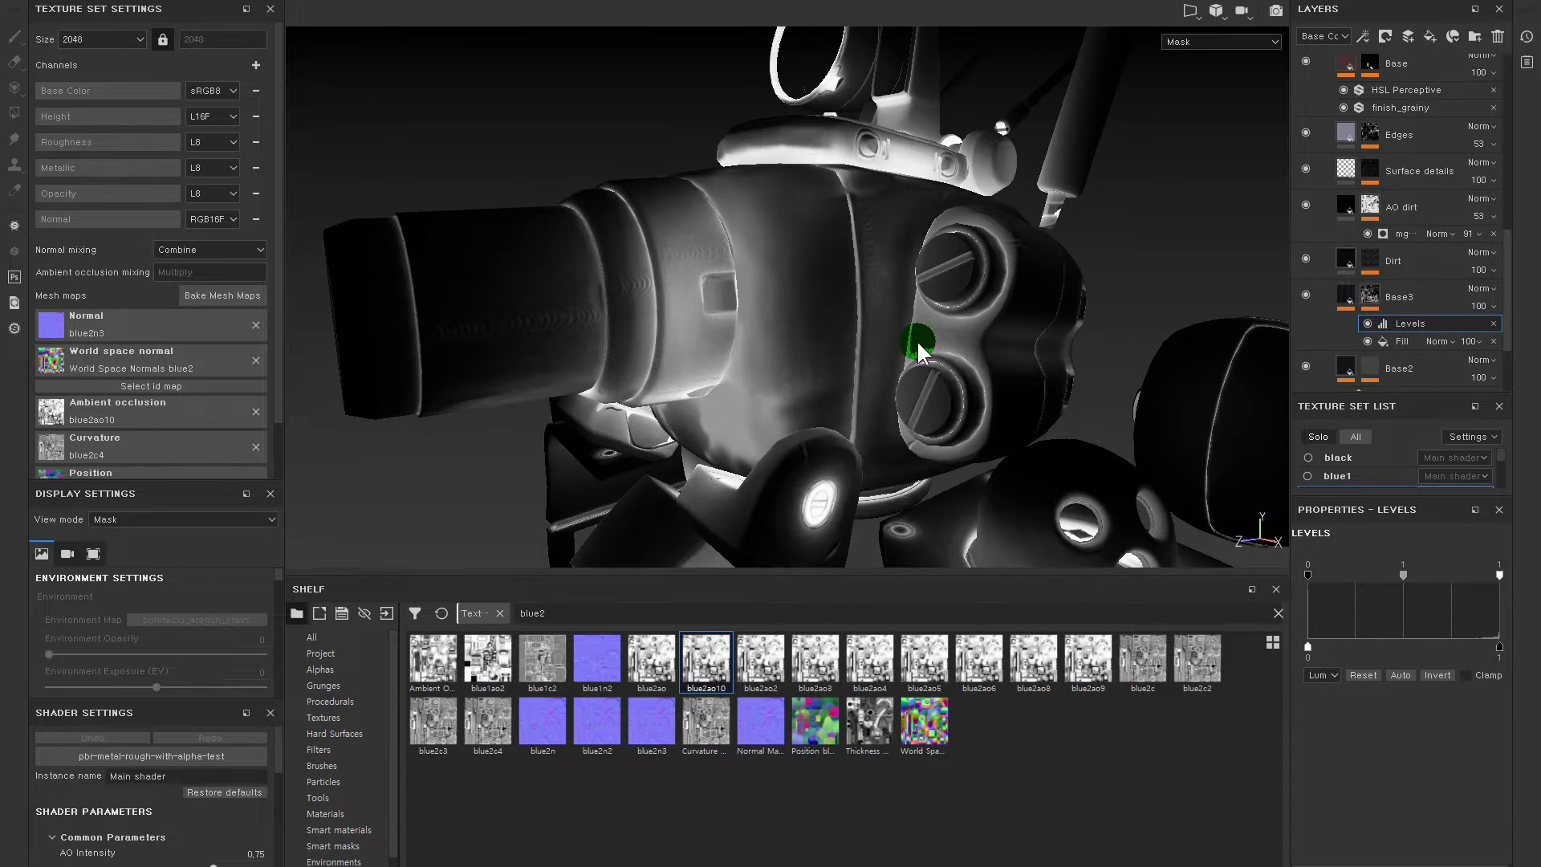
- Tighten the Levels: black input to 0.197, output black to 0.406, midtone to 0.472
{"action": "left_click_drag", "start_coordinate": [911, 344], "coordinate": [911, 333], "text": "alt"}
{"action": "left_click", "coordinate": [1351, 459]}
{"action": "left_click", "coordinate": [1400, 552]}
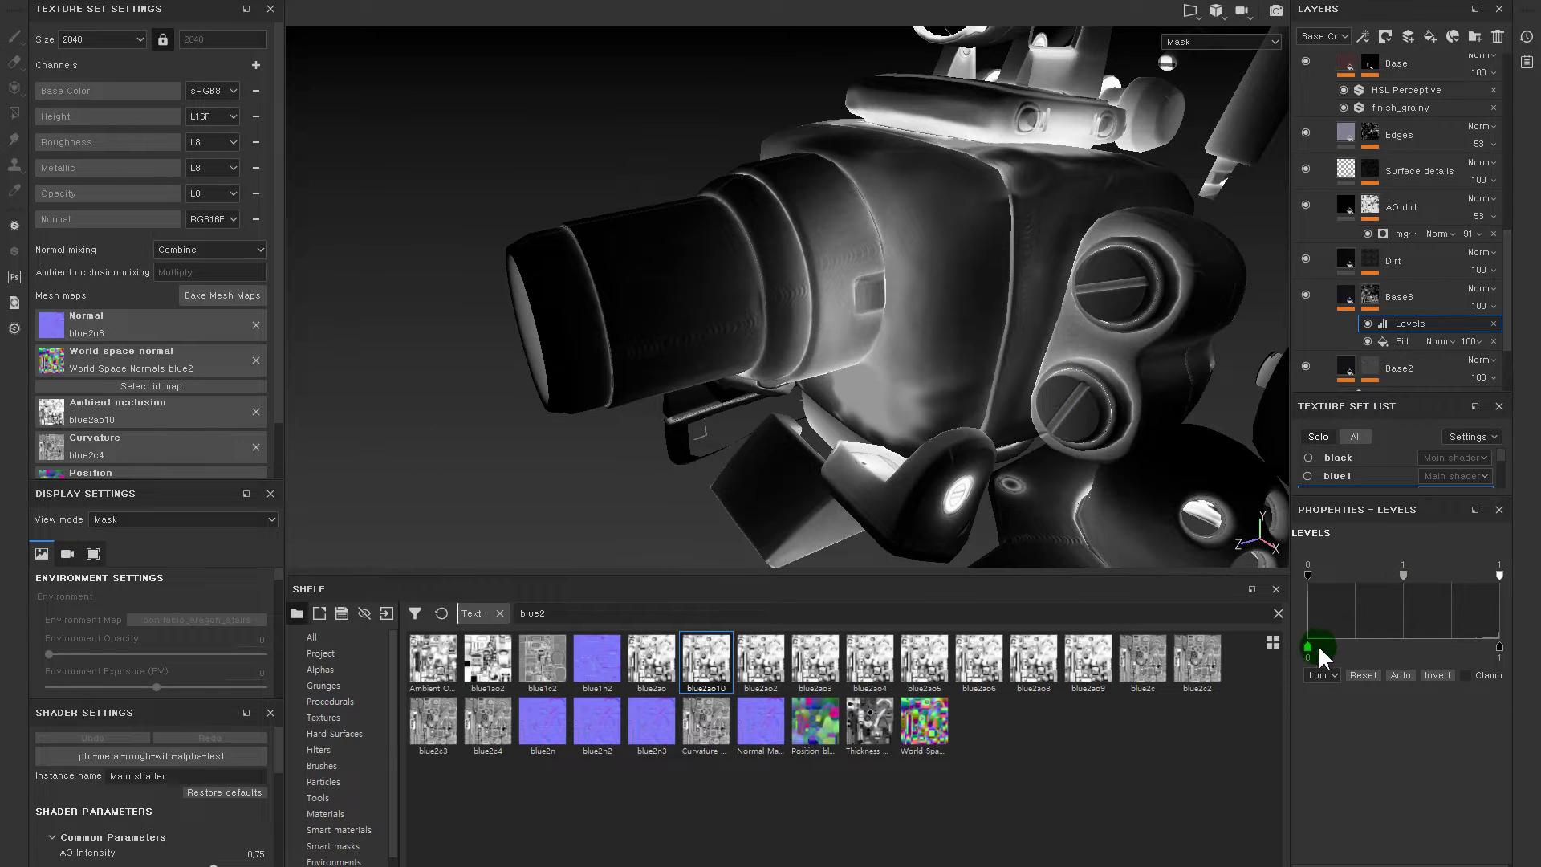
{"action": "left_click_drag", "start_coordinate": [1319, 649], "coordinate": [1346, 648]}
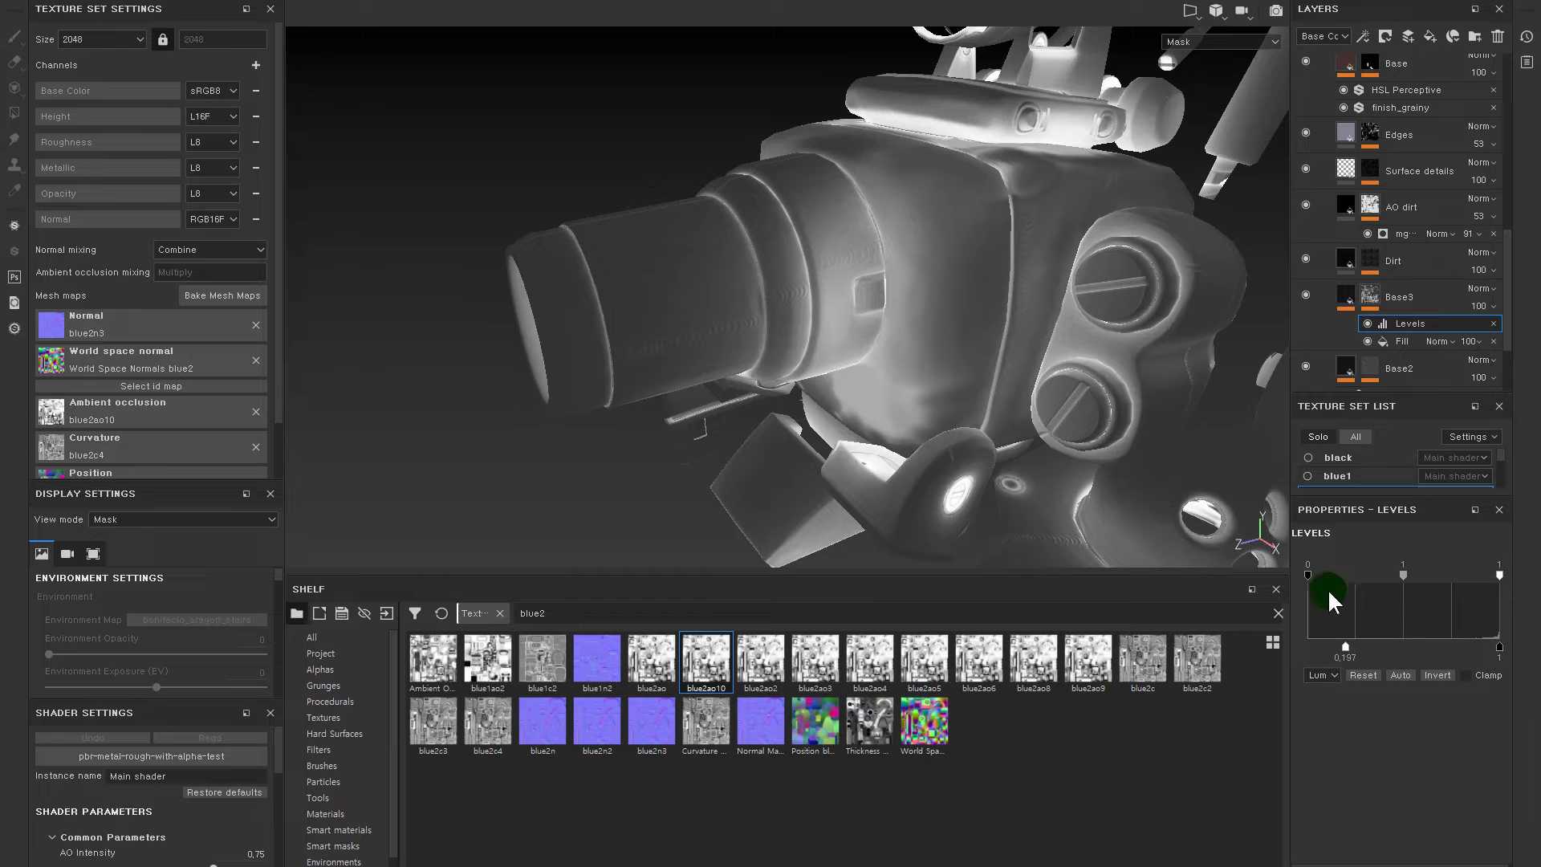
{"action": "left_click_drag", "start_coordinate": [1310, 574], "coordinate": [1440, 579]}
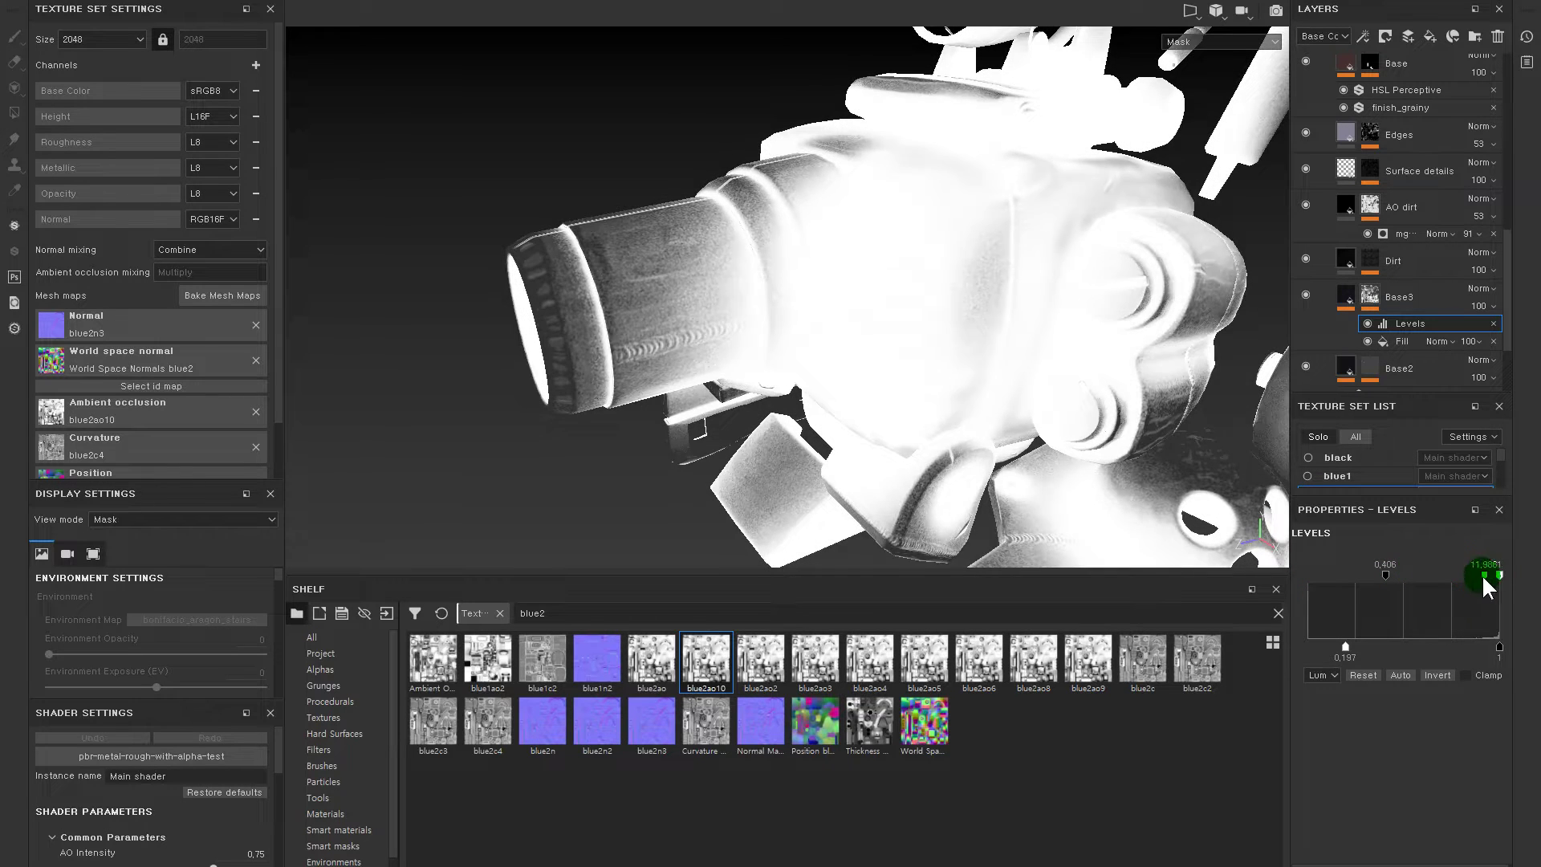
{"action": "mouse_move", "coordinate": [1441, 582]}
{"action": "left_mouse_down"}
{"action": "mouse_move", "coordinate": [1497, 574]}
{"action": "mouse_move", "coordinate": [1475, 576]}
{"action": "left_mouse_up"}
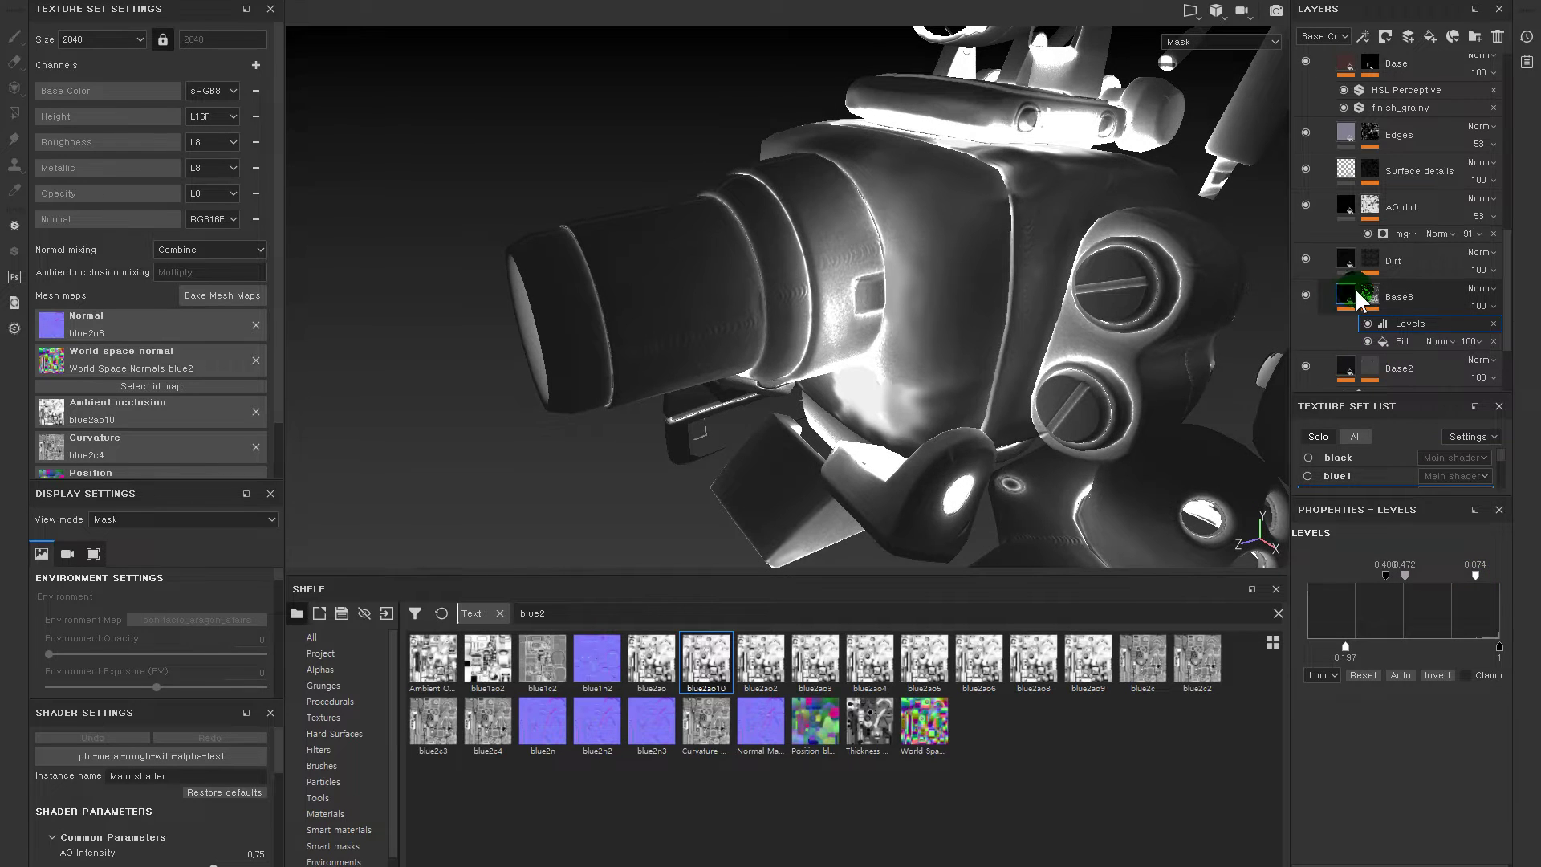
{"action": "left_click", "coordinate": [1345, 294]}
{"action": "left_click_drag", "start_coordinate": [883, 304], "coordinate": [825, 310], "text": "alt"}
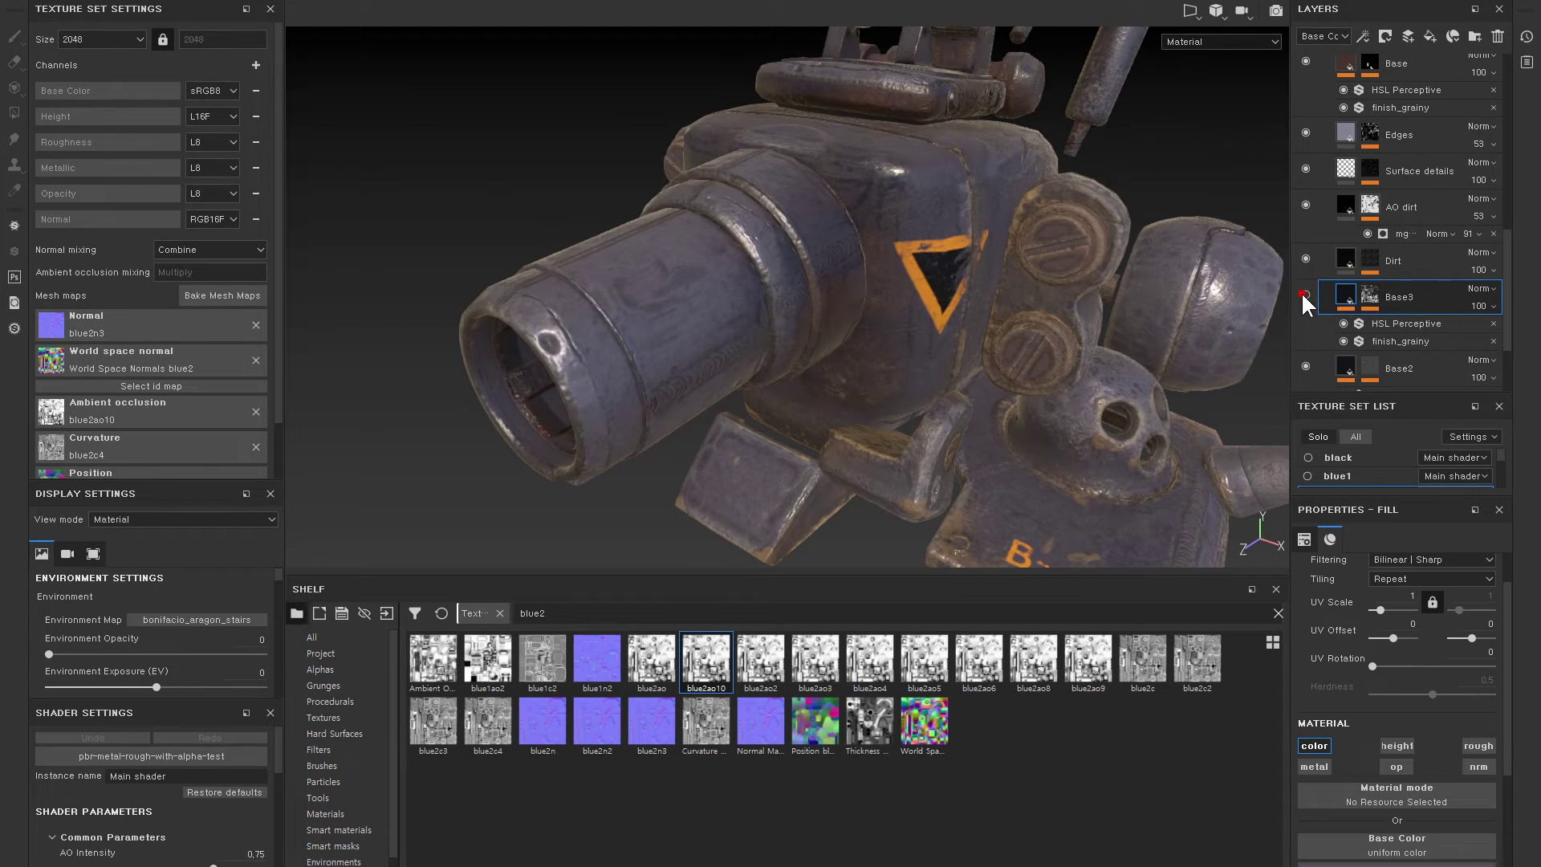
- Toggle Base3's visibility on and off to compare its effect on the tank
{"action": "left_click", "coordinate": [1304, 294]}
{"action": "left_click", "coordinate": [1304, 294]}
{"action": "left_click", "coordinate": [1305, 293]}
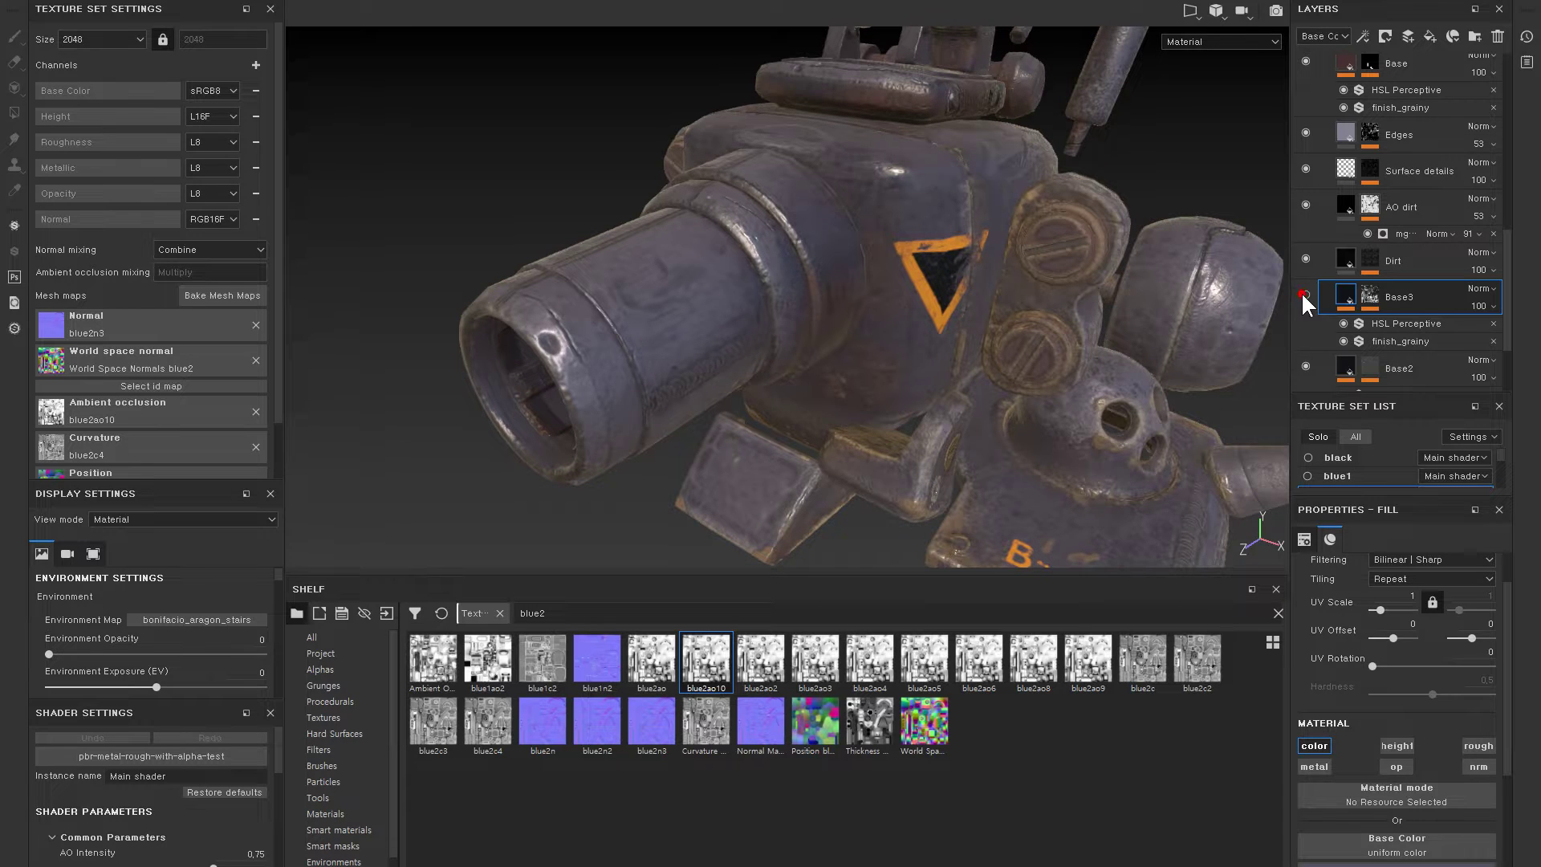
{"action": "mouse_move", "coordinate": [1098, 321]}
{"action": "left_mouse_down", "text": "alt"}
{"action": "mouse_move", "coordinate": [1168, 357]}
{"action": "mouse_move", "coordinate": [1046, 310]}
{"action": "left_mouse_up", "text": "alt"}
{"action": "left_click", "coordinate": [1305, 295]}
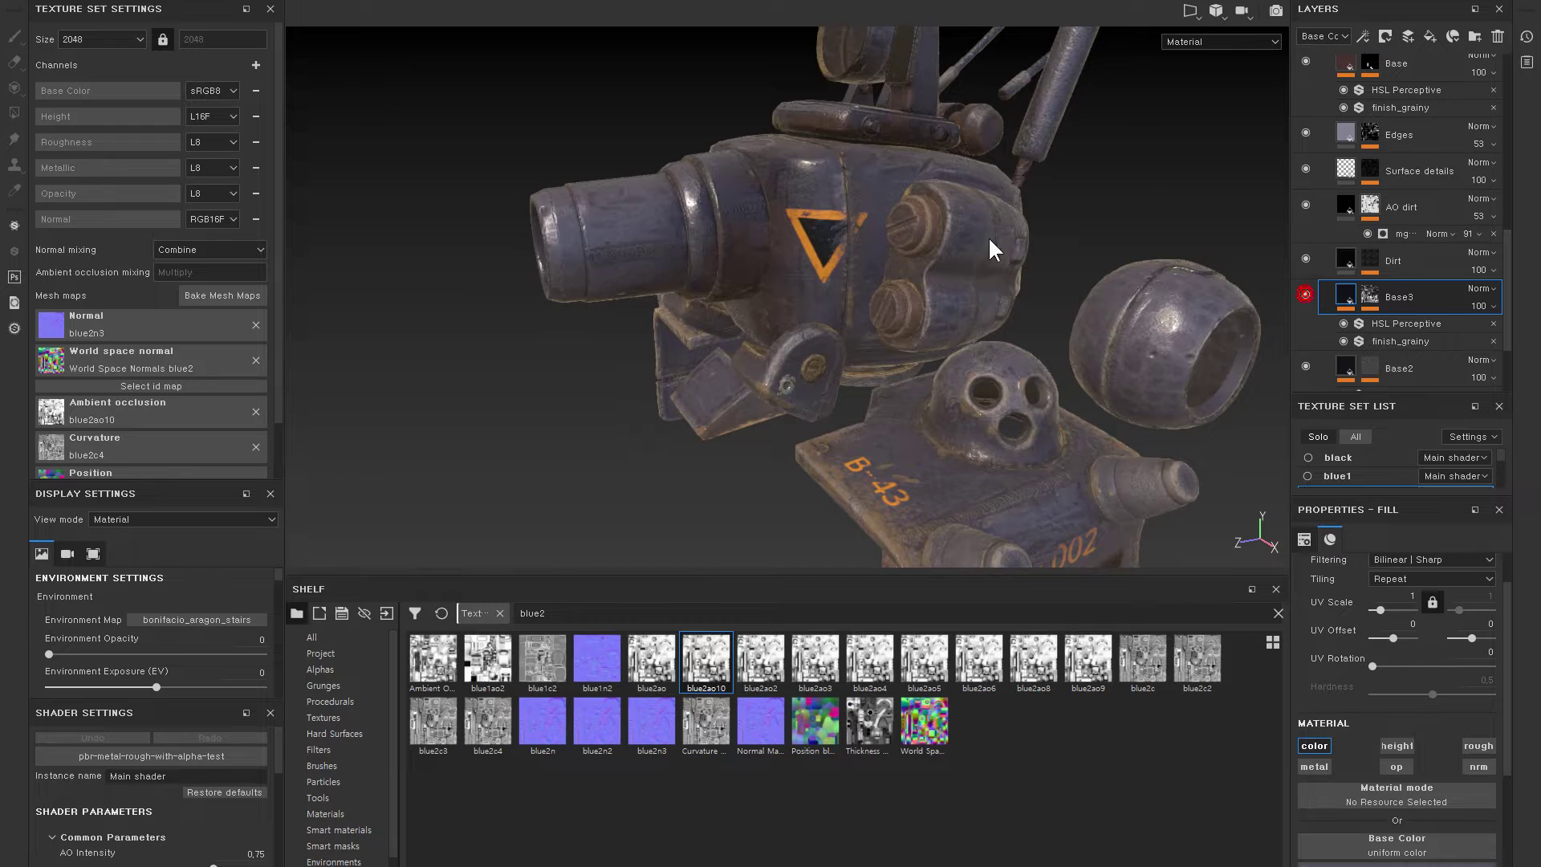
{"action": "left_click_drag", "start_coordinate": [989, 236], "coordinate": [1123, 241], "text": "alt"}
{"action": "left_click", "coordinate": [1345, 297]}
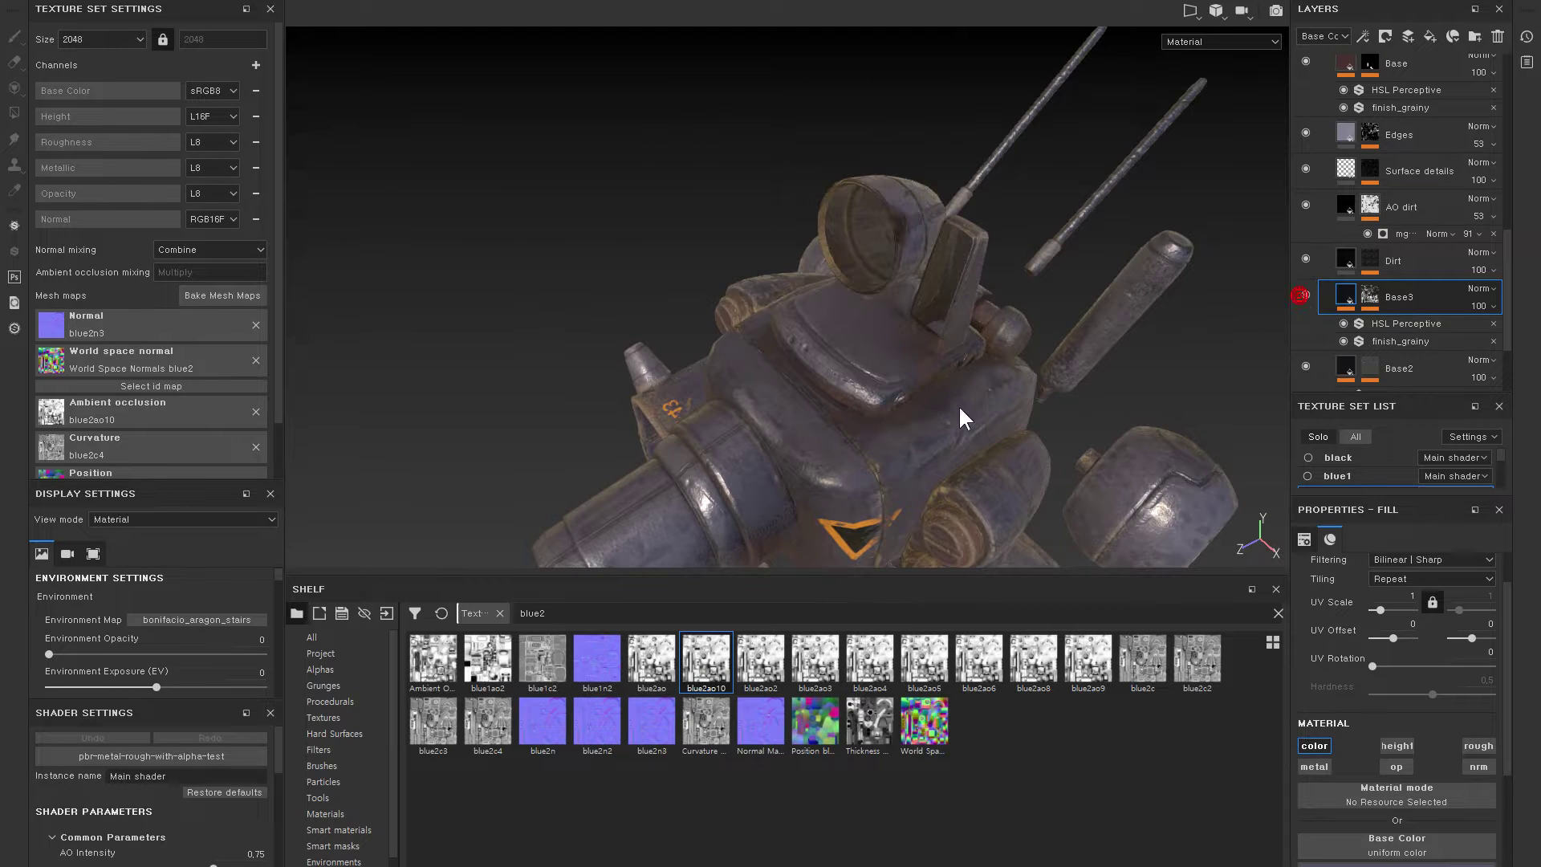
{"action": "left_click_drag", "start_coordinate": [958, 405], "coordinate": [923, 345], "text": "alt"}
- Compare with the Dirt layer toggled, then leave Base3 visible with its fill content selected
{"action": "left_click", "coordinate": [1307, 262]}
{"action": "left_click", "coordinate": [1305, 295]}
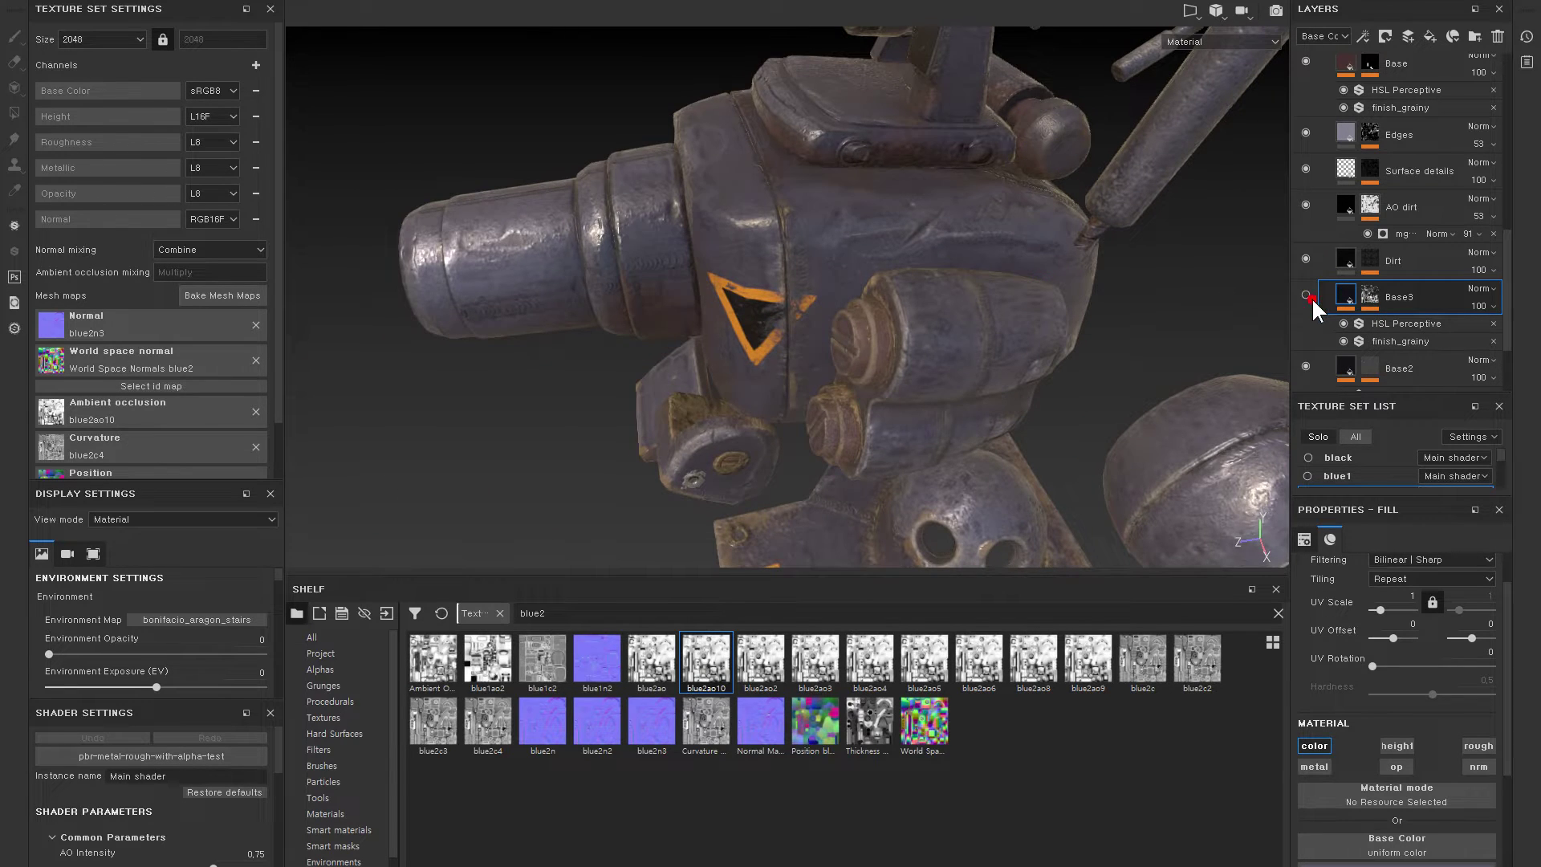
{"action": "mouse_move", "coordinate": [1158, 297]}
{"action": "left_mouse_down", "text": "alt"}
{"action": "mouse_move", "coordinate": [927, 292]}
{"action": "mouse_move", "coordinate": [1202, 188]}
{"action": "mouse_move", "coordinate": [1179, 270]}
{"action": "left_mouse_up", "text": "alt"}
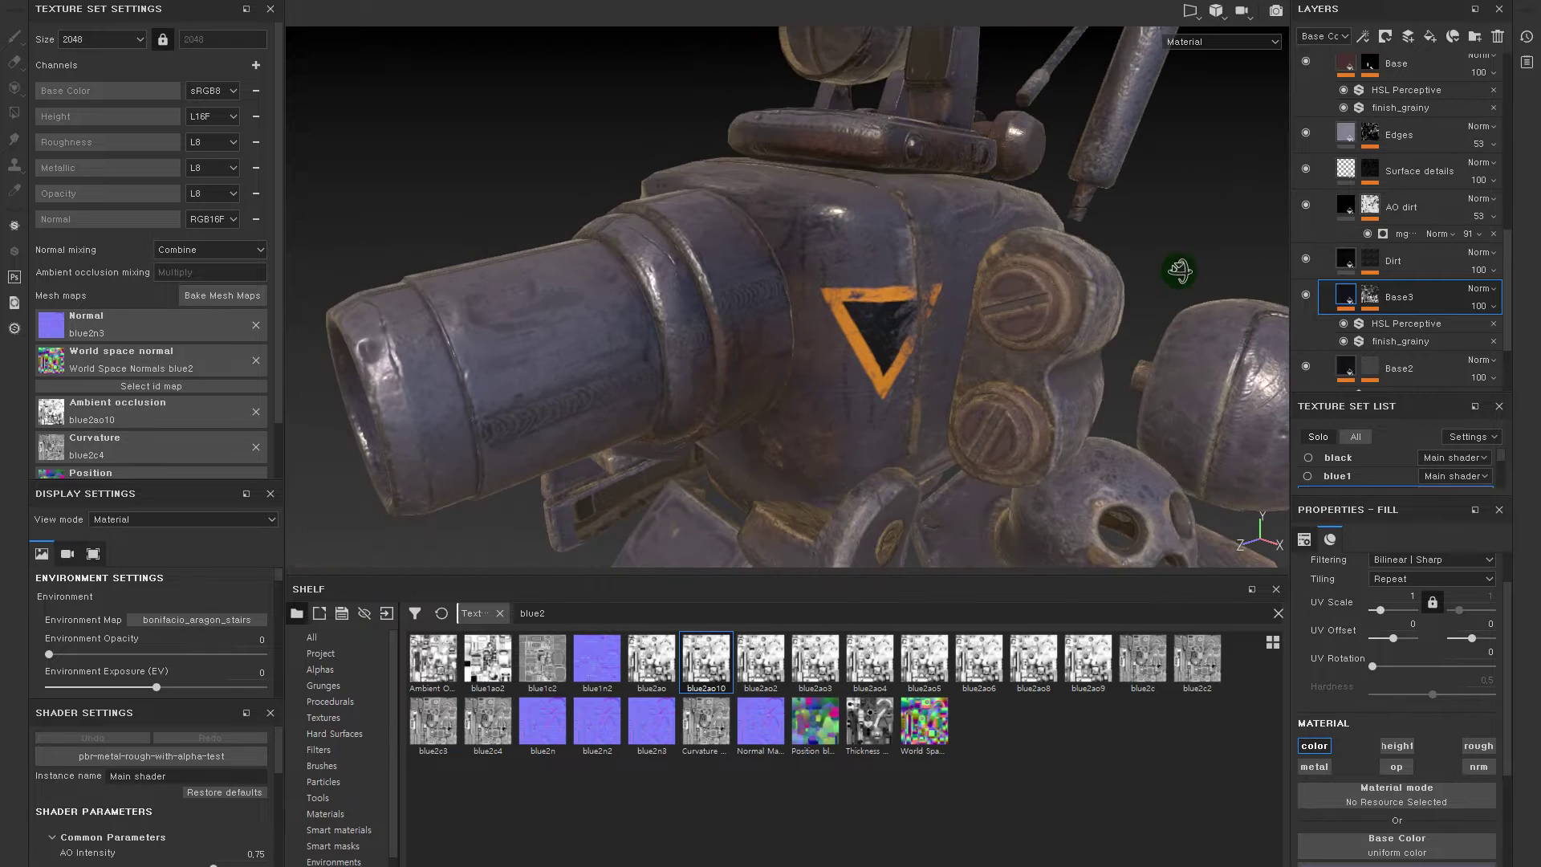
{"action": "right_click_drag", "start_coordinate": [1179, 272], "coordinate": [1250, 306], "text": "alt"}
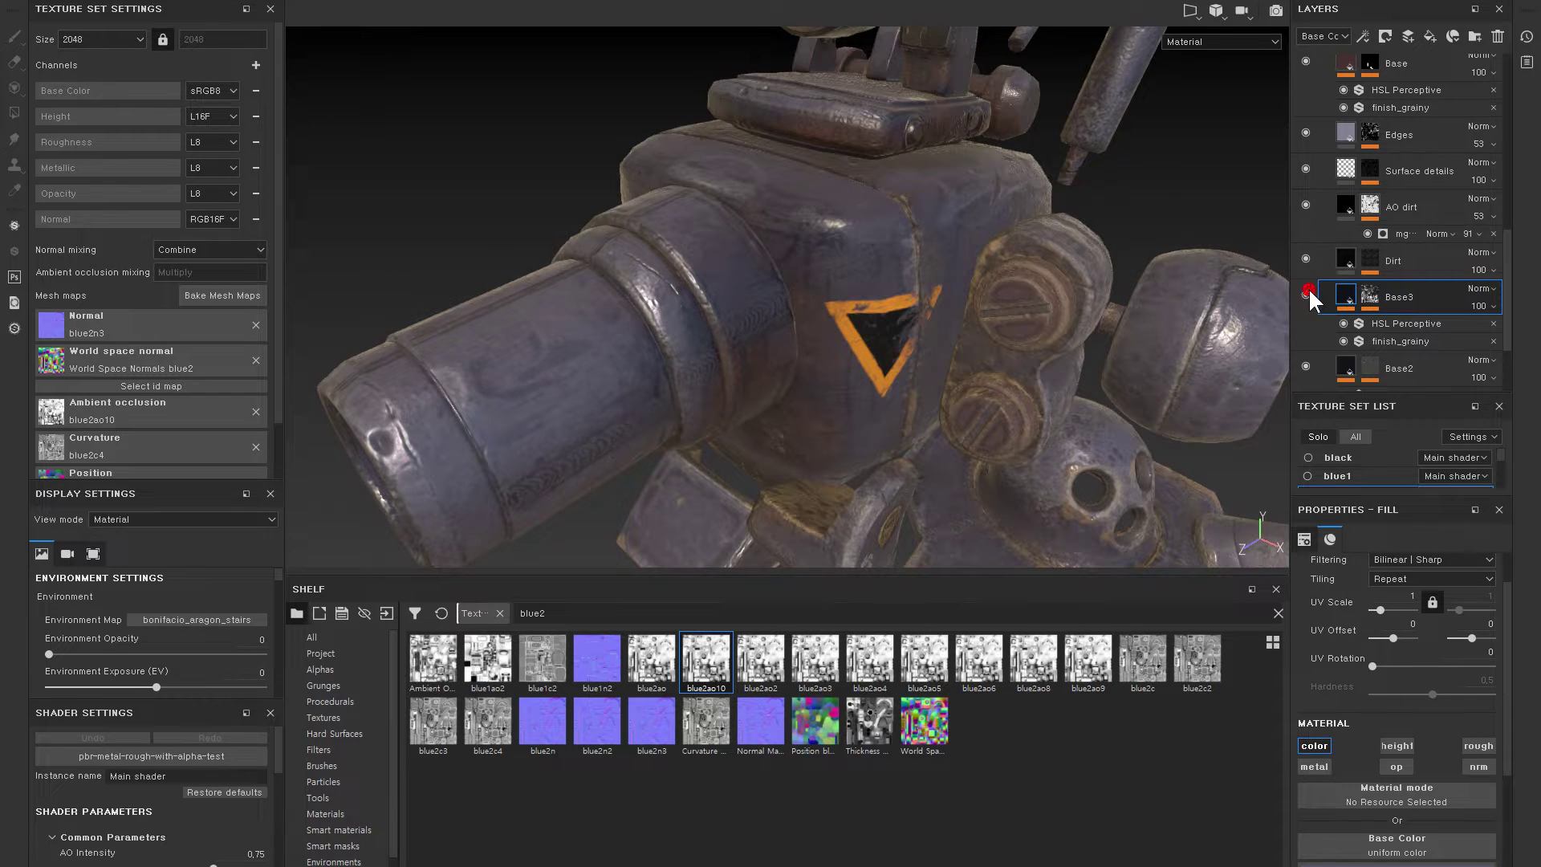
{"action": "right_click_drag", "start_coordinate": [912, 403], "coordinate": [917, 367], "text": "alt"}
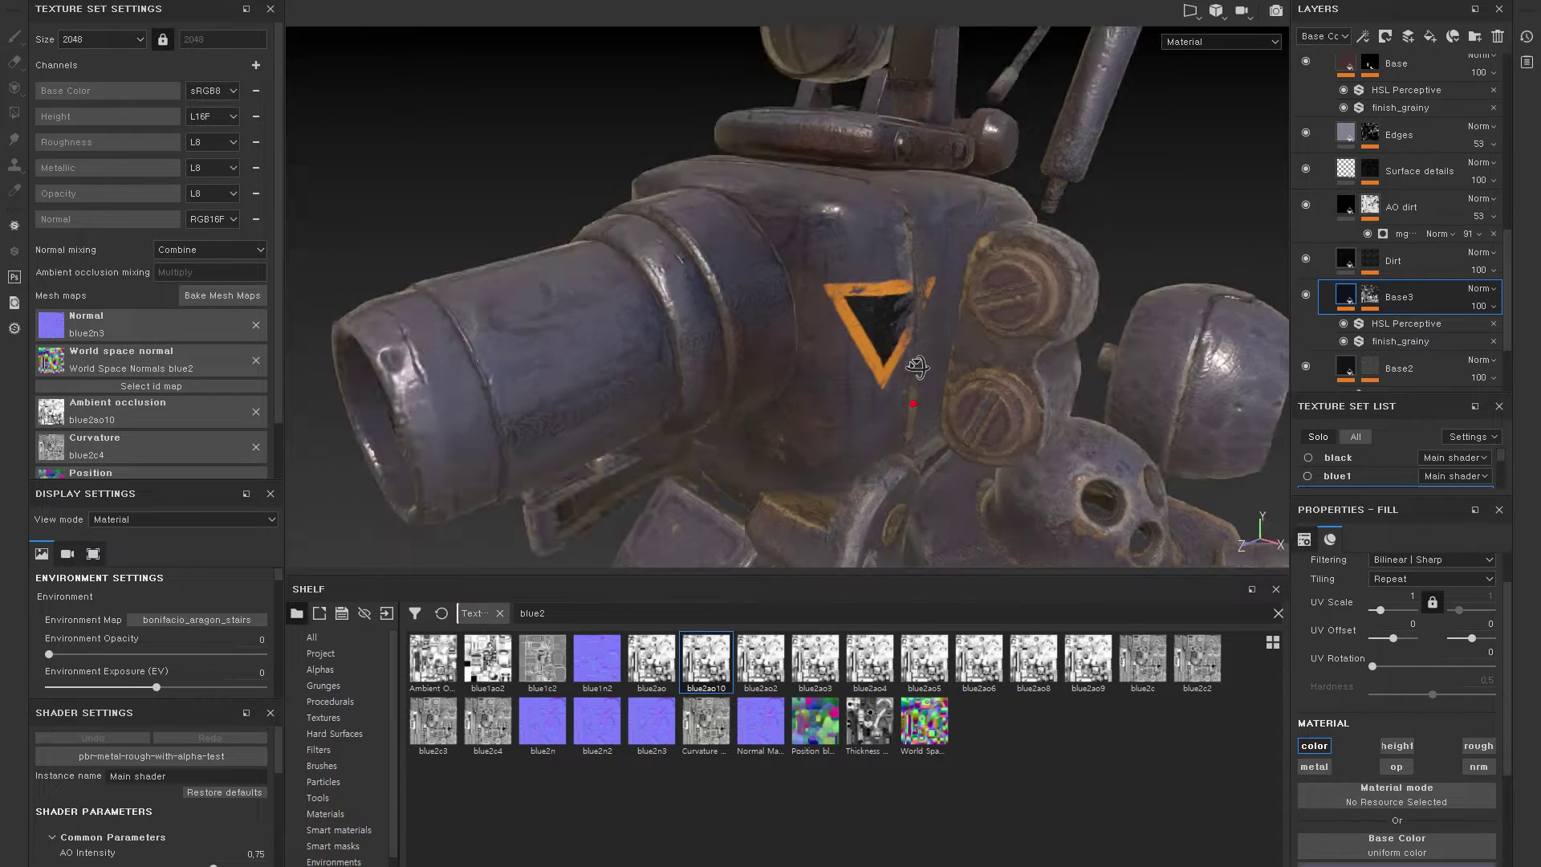
{"action": "mouse_move", "coordinate": [917, 366]}
{"action": "left_mouse_down", "text": "alt"}
{"action": "mouse_move", "coordinate": [973, 286]}
{"action": "mouse_move", "coordinate": [1134, 265]}
{"action": "mouse_move", "coordinate": [817, 358]}
{"action": "mouse_move", "coordinate": [942, 359]}
{"action": "left_mouse_up", "text": "alt"}
{"action": "left_click", "coordinate": [1308, 294]}
{"action": "left_click", "coordinate": [1311, 292]}
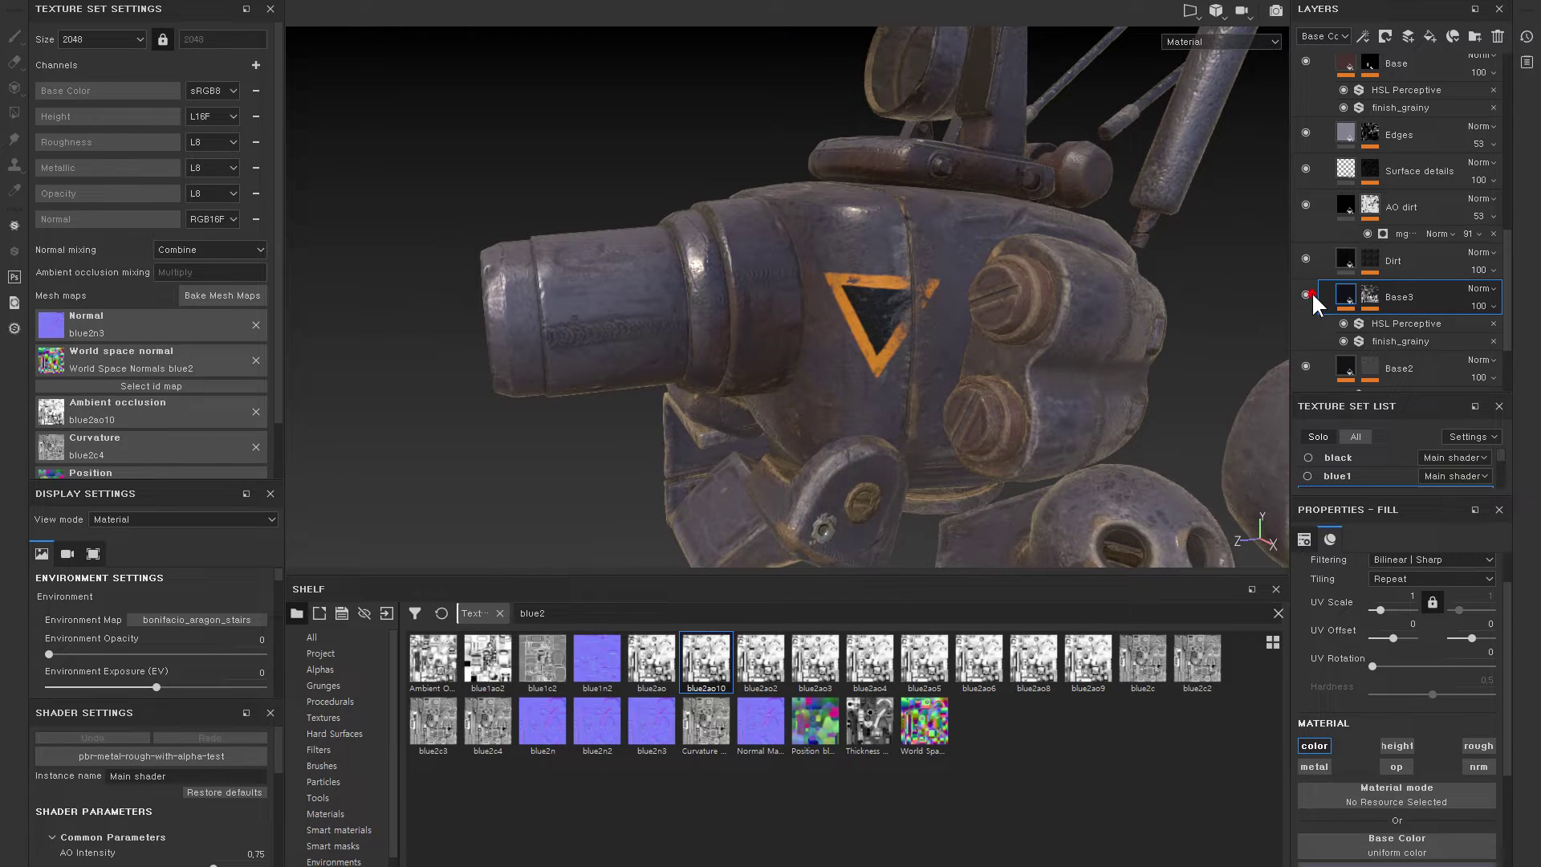
{"action": "left_click", "coordinate": [1140, 336]}
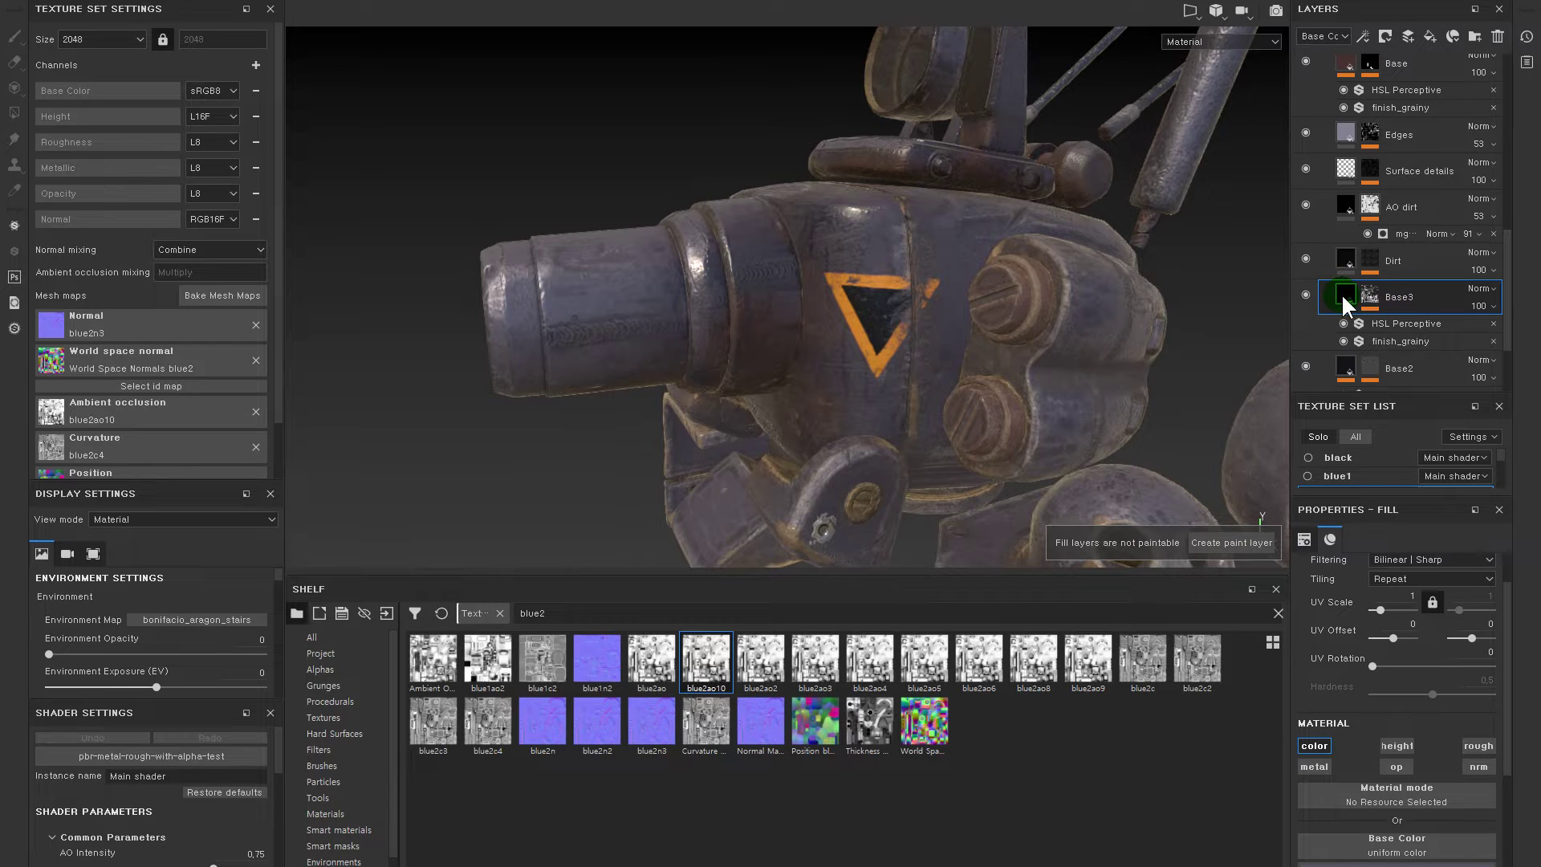
{"action": "scroll", "coordinate": [1352, 273], "scroll_direction": "down", "scroll_amount": 3}
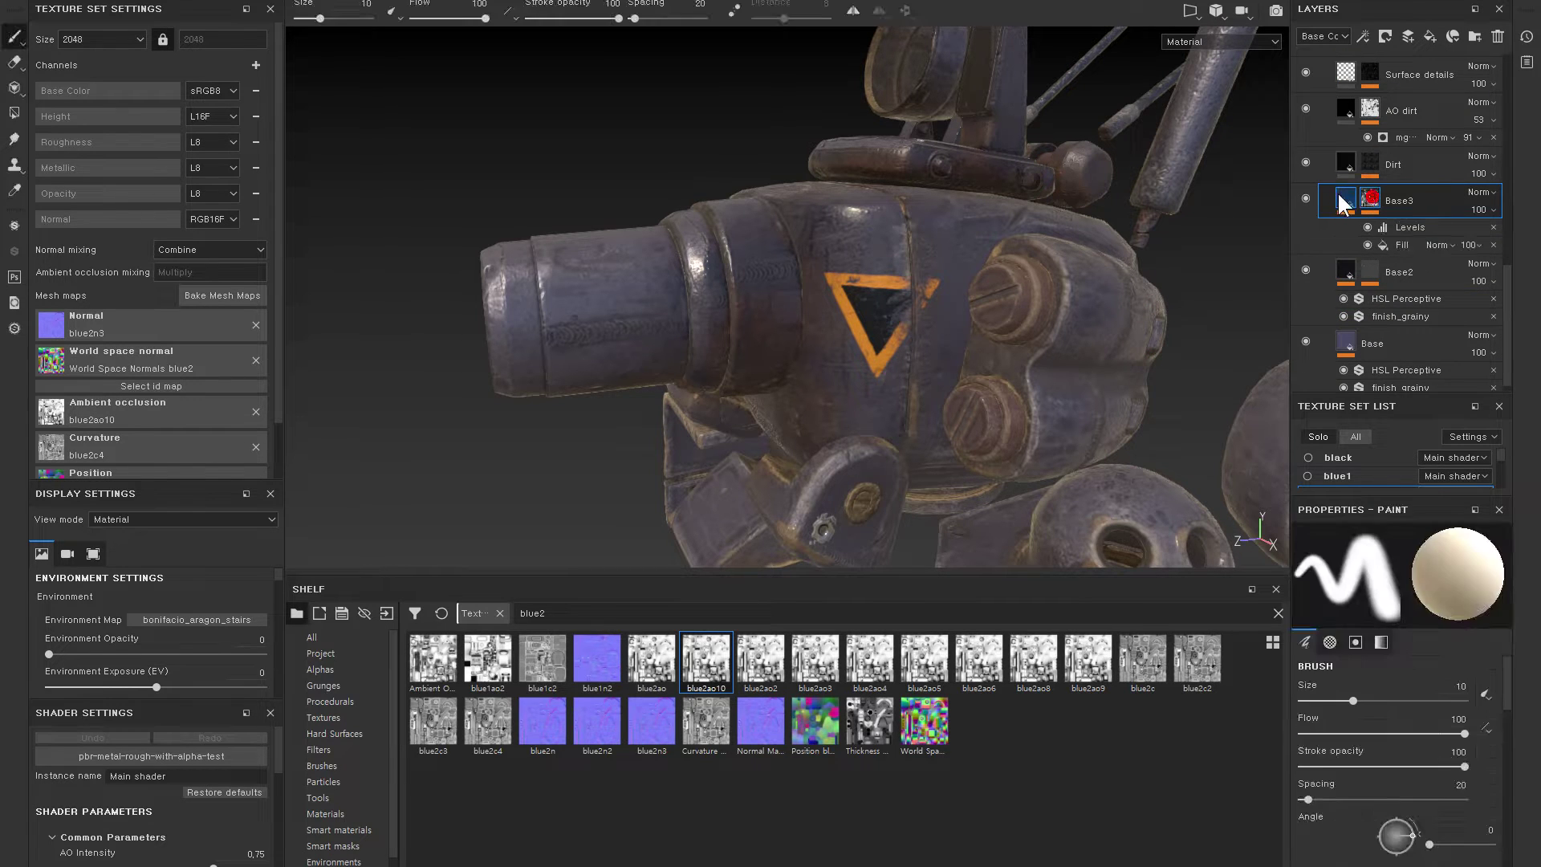
- Group Base3 and Base2 into a folder named 'base up2'
{"action": "left_click", "coordinate": [1369, 268]}
{"action": "left_click", "coordinate": [1375, 269], "text": "alt"}
{"action": "left_click", "coordinate": [1341, 201]}
{"action": "left_click", "coordinate": [1348, 281], "text": "ctrl"}
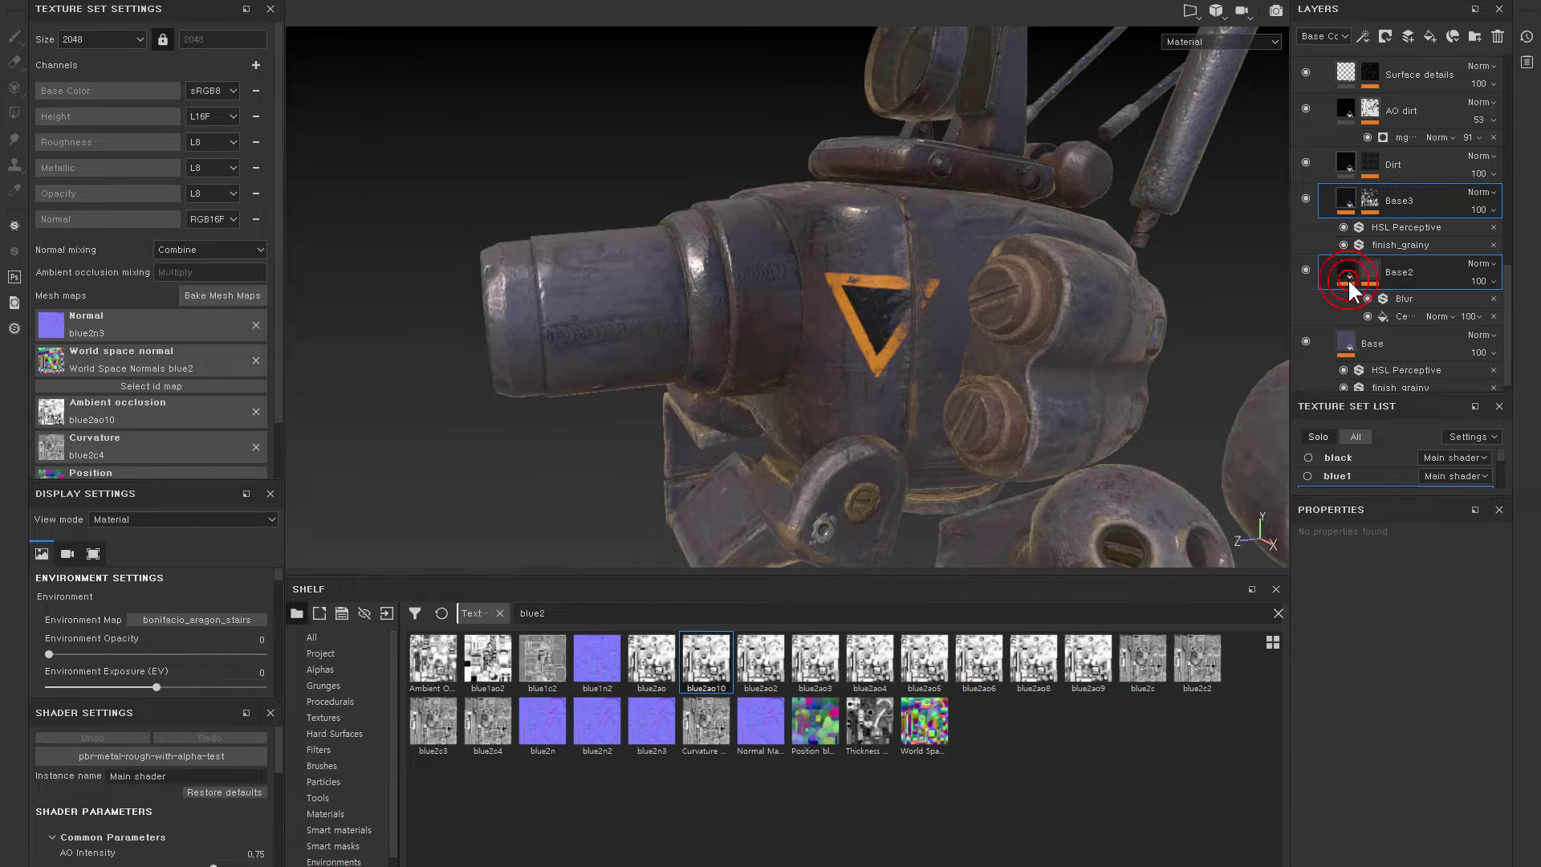
{"action": "key", "text": "ctrl+g"}
{"action": "double_click", "coordinate": [1391, 201]}
{"action": "type", "text": "base up2"}
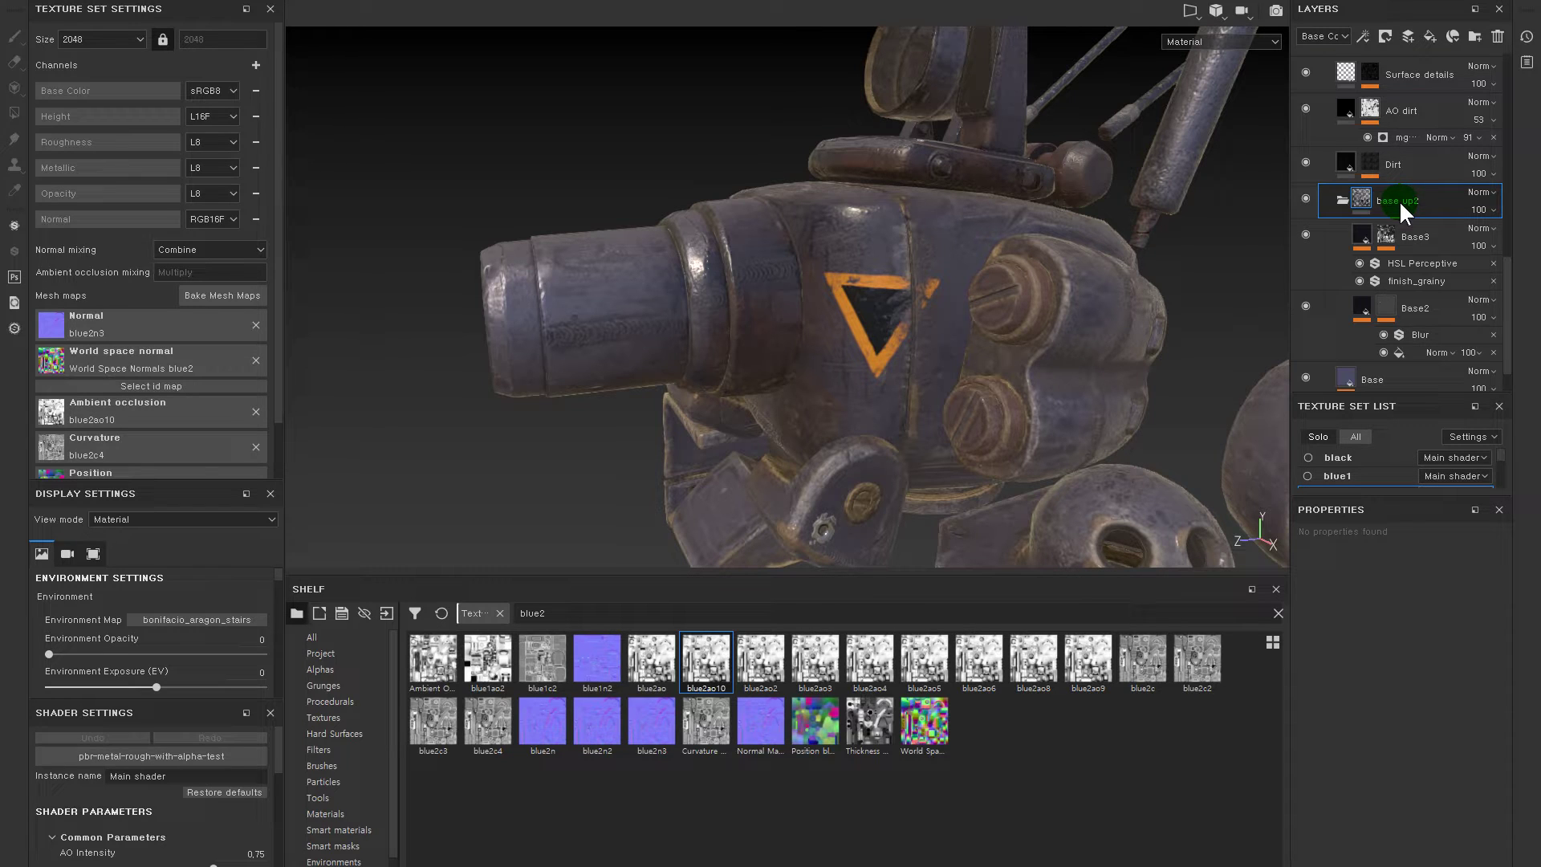
{"action": "left_click", "coordinate": [1352, 246]}
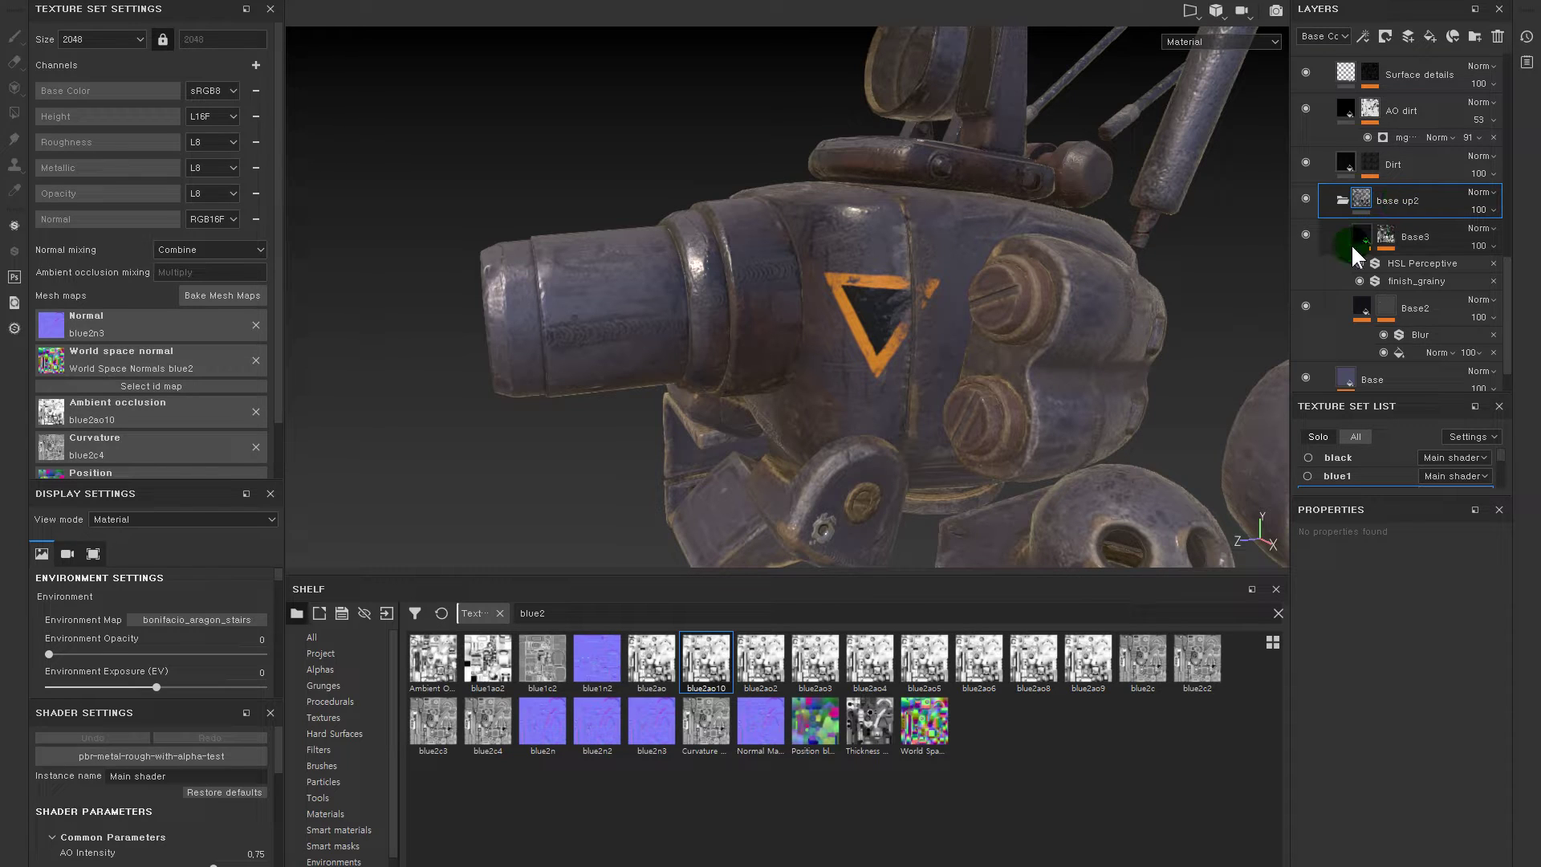
- Duplicate Base3 as Base4 and remove the Levels effect from Base4's mask
{"action": "left_click", "coordinate": [1361, 235]}
{"action": "key", "text": "ctrl+d"}
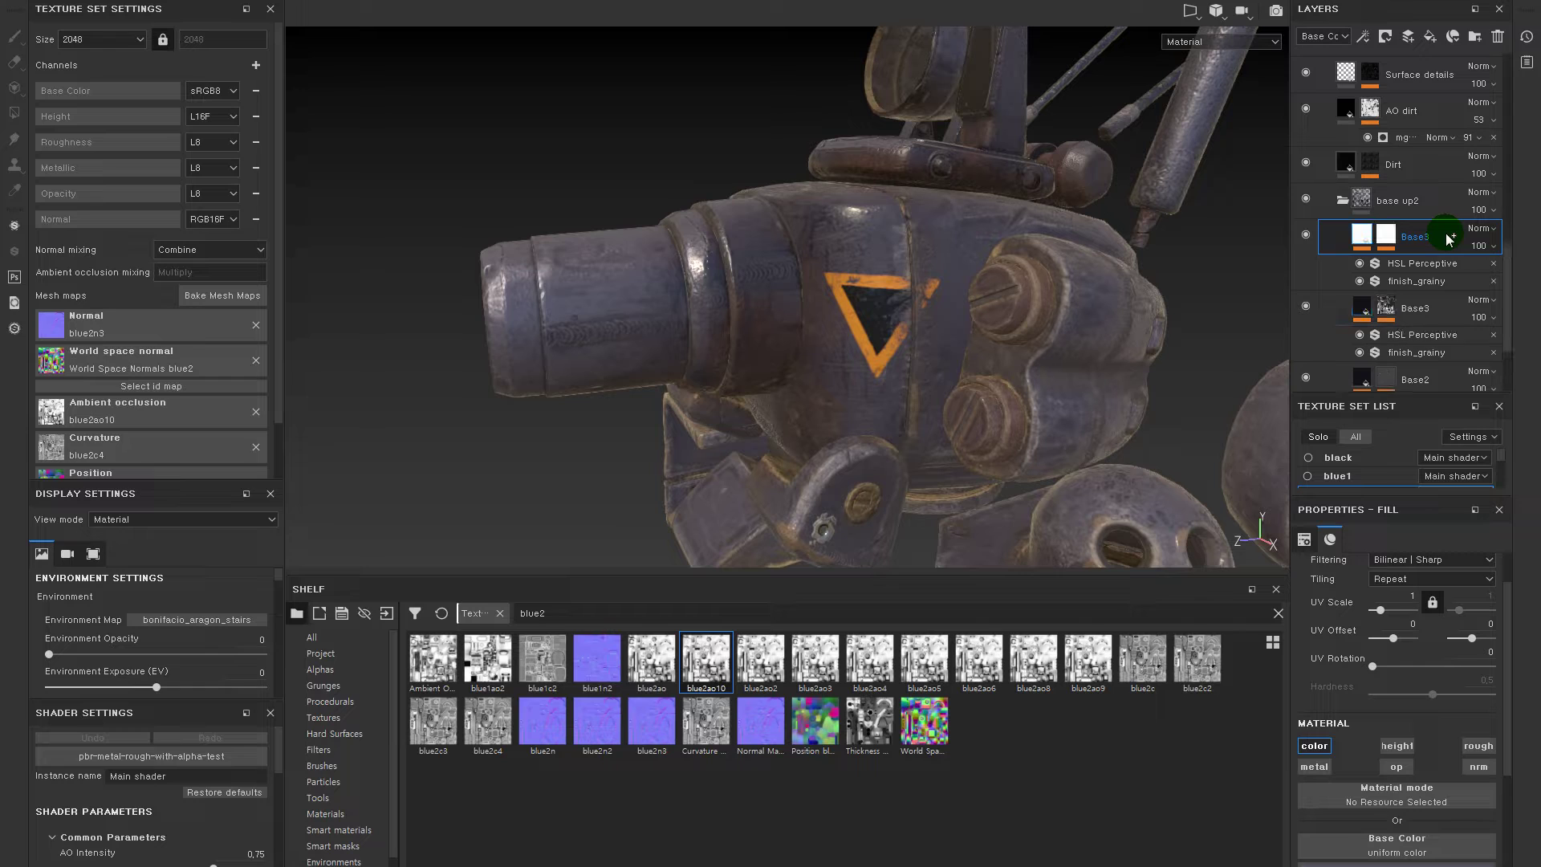
{"action": "double_click", "coordinate": [1438, 235]}
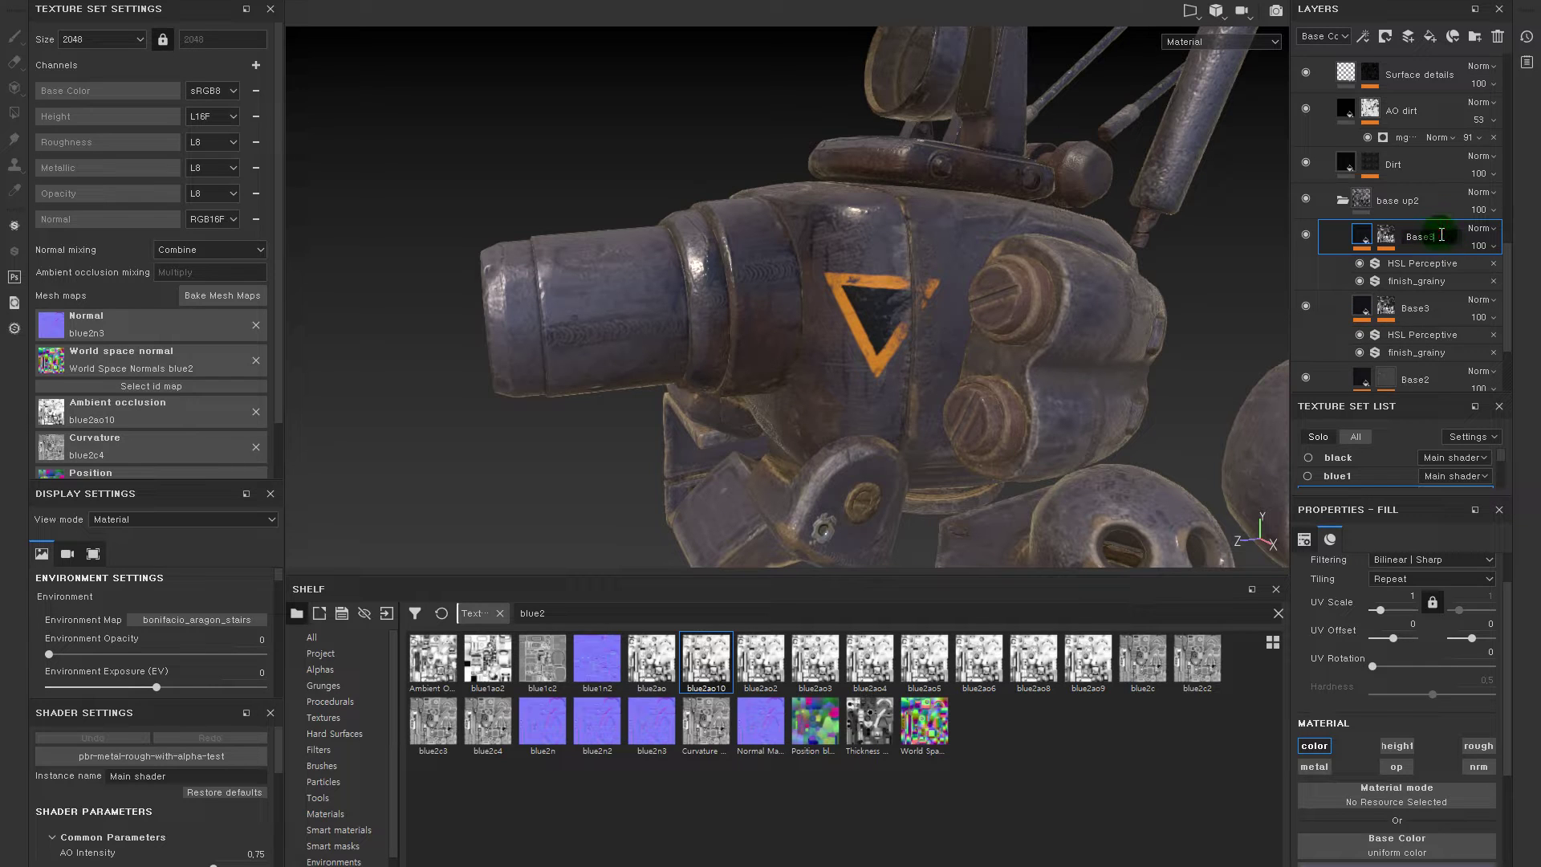
{"action": "type", "text": "4"}
{"action": "left_click", "coordinate": [1384, 242]}
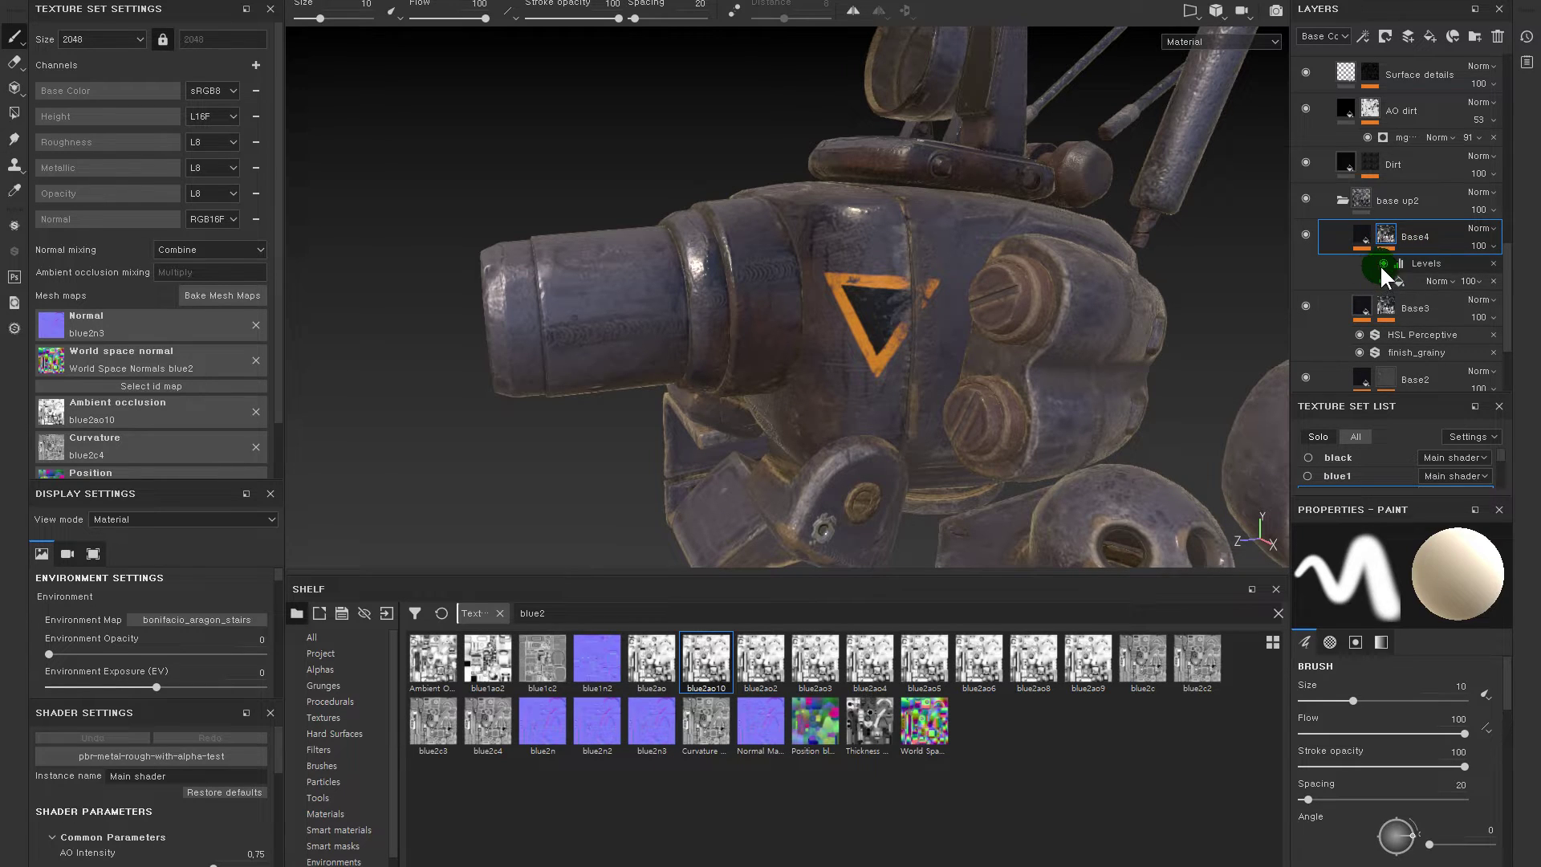
{"action": "left_click", "coordinate": [1493, 263]}
{"action": "left_click", "coordinate": [1361, 237]}
{"action": "left_click", "coordinate": [1386, 229]}
{"action": "right_click", "coordinate": [1389, 228]}
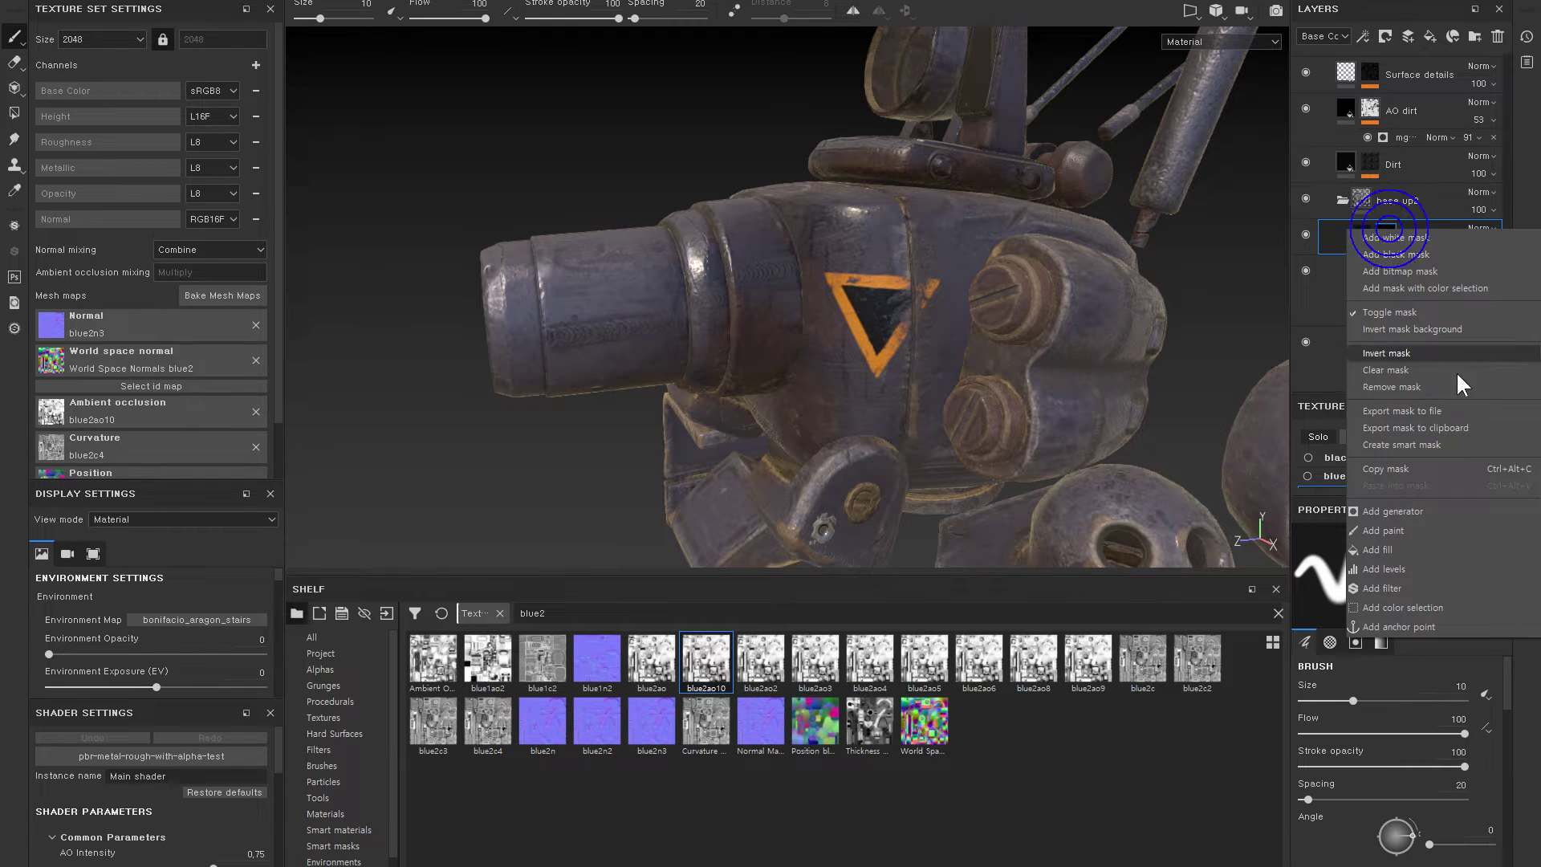
- Add a paint effect to Base4's mask and set HSL Perceptive lightness to 0.03
{"action": "left_click", "coordinate": [1443, 527]}
{"action": "left_click", "coordinate": [1364, 232]}
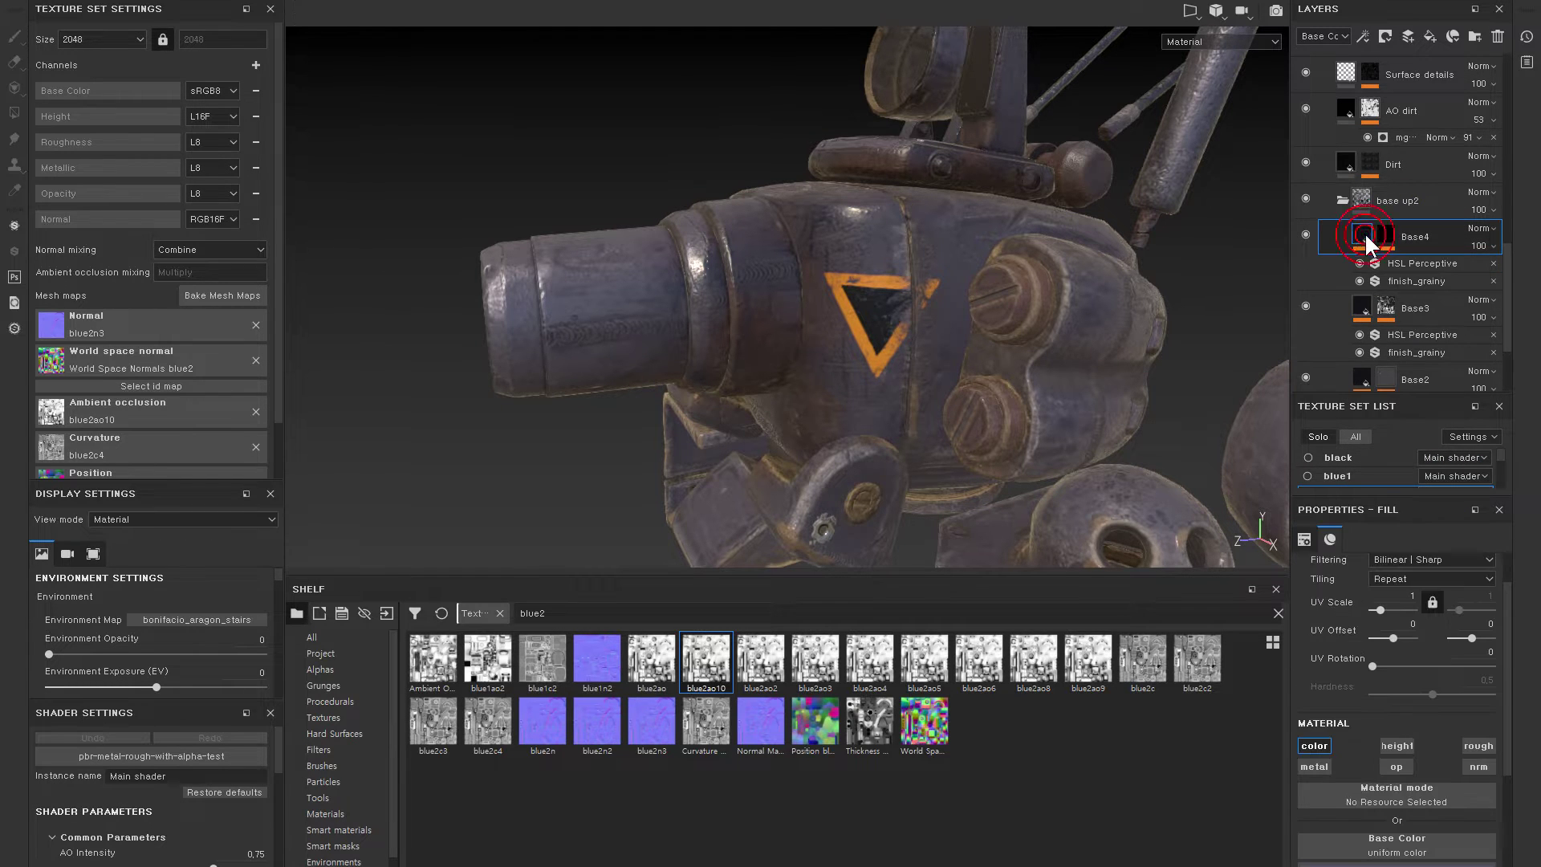
{"action": "left_click", "coordinate": [1393, 261]}
{"action": "left_click", "coordinate": [1362, 233]}
{"action": "left_click", "coordinate": [1389, 257]}
{"action": "left_click_drag", "start_coordinate": [1332, 757], "coordinate": [1317, 755]}
{"action": "left_click", "coordinate": [1377, 264]}
- With the mask's paint layer selected, shrink the brush to 5.58 and enable mirror symmetry
{"action": "left_click", "coordinate": [1410, 263]}
{"action": "left_click_drag", "start_coordinate": [862, 178], "coordinate": [613, 251], "text": "alt"}
{"action": "right_click_drag", "start_coordinate": [612, 252], "coordinate": [551, 248], "text": "ctrl"}
{"action": "left_click_drag", "start_coordinate": [551, 248], "coordinate": [654, 344], "text": "alt"}
{"action": "mouse_move", "coordinate": [633, 240]}
{"action": "left_mouse_down", "text": "alt"}
{"action": "mouse_move", "coordinate": [612, 225]}
{"action": "mouse_move", "coordinate": [834, 289]}
{"action": "mouse_move", "coordinate": [879, 282]}
{"action": "left_mouse_up", "text": "alt"}
{"action": "key", "text": "l"}
{"action": "right_click_drag", "start_coordinate": [879, 282], "coordinate": [633, 268], "text": "ctrl"}
{"action": "mouse_move", "coordinate": [815, 244]}
{"action": "left_mouse_down", "text": "alt"}
{"action": "mouse_move", "coordinate": [763, 244]}
{"action": "mouse_move", "coordinate": [796, 321]}
{"action": "mouse_move", "coordinate": [720, 168]}
{"action": "left_mouse_up", "text": "alt"}
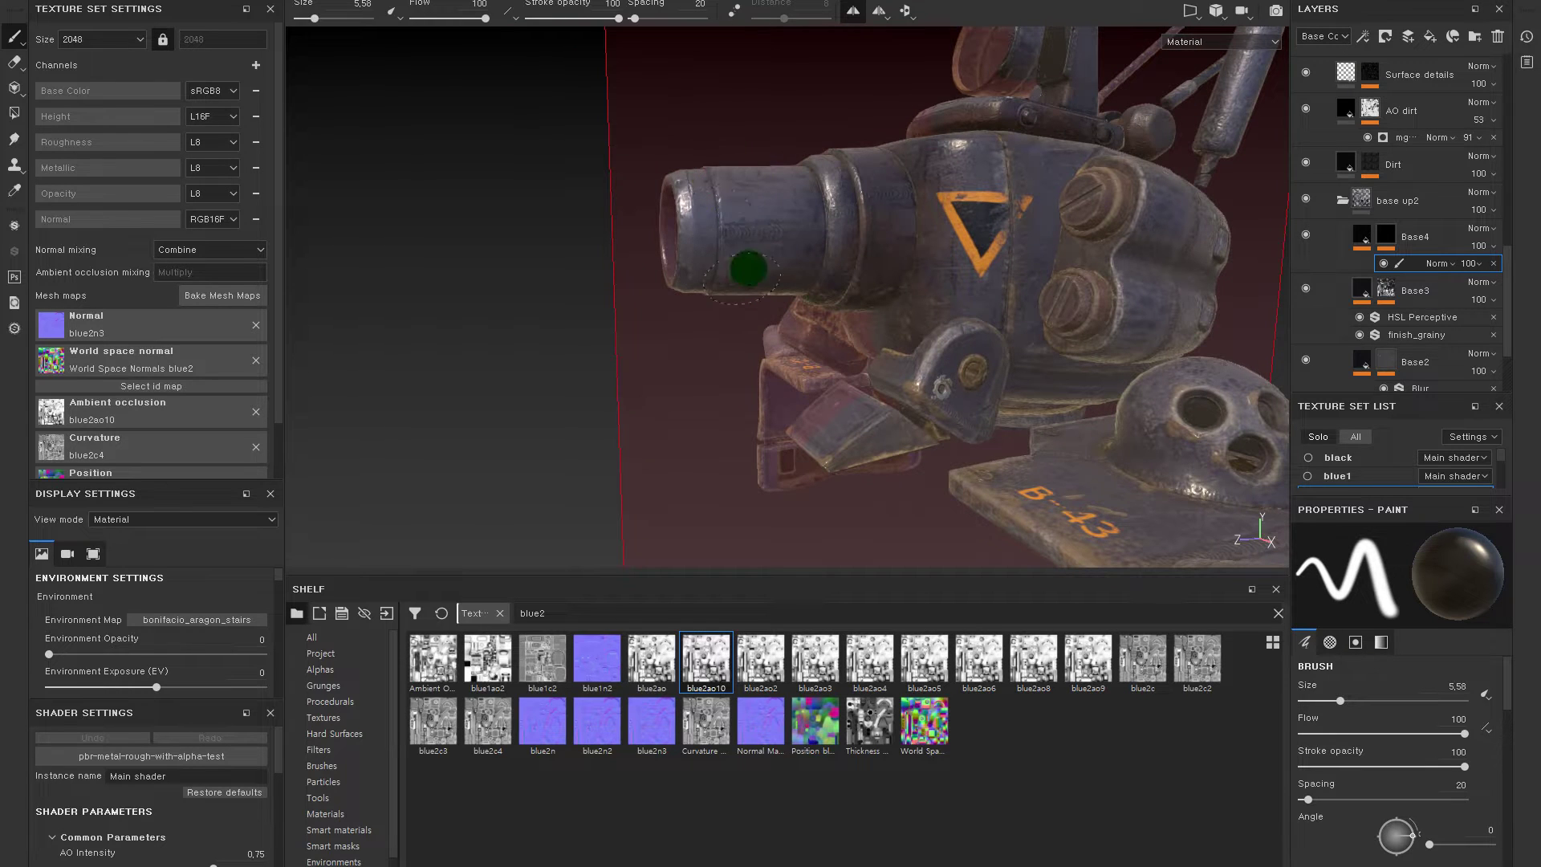
- Zoom in on the cannon barrel and reduce the brush size to 3.85
{"action": "mouse_move", "coordinate": [775, 261]}
{"action": "left_mouse_down", "text": "alt"}
{"action": "mouse_move", "coordinate": [774, 217]}
{"action": "mouse_move", "coordinate": [777, 341]}
{"action": "mouse_move", "coordinate": [860, 334]}
{"action": "mouse_move", "coordinate": [797, 334]}
{"action": "mouse_move", "coordinate": [823, 259]}
{"action": "mouse_move", "coordinate": [784, 334]}
{"action": "mouse_move", "coordinate": [746, 254]}
{"action": "mouse_move", "coordinate": [728, 252]}
{"action": "left_mouse_up", "text": "alt"}
{"action": "key", "text": "bracketleft"}
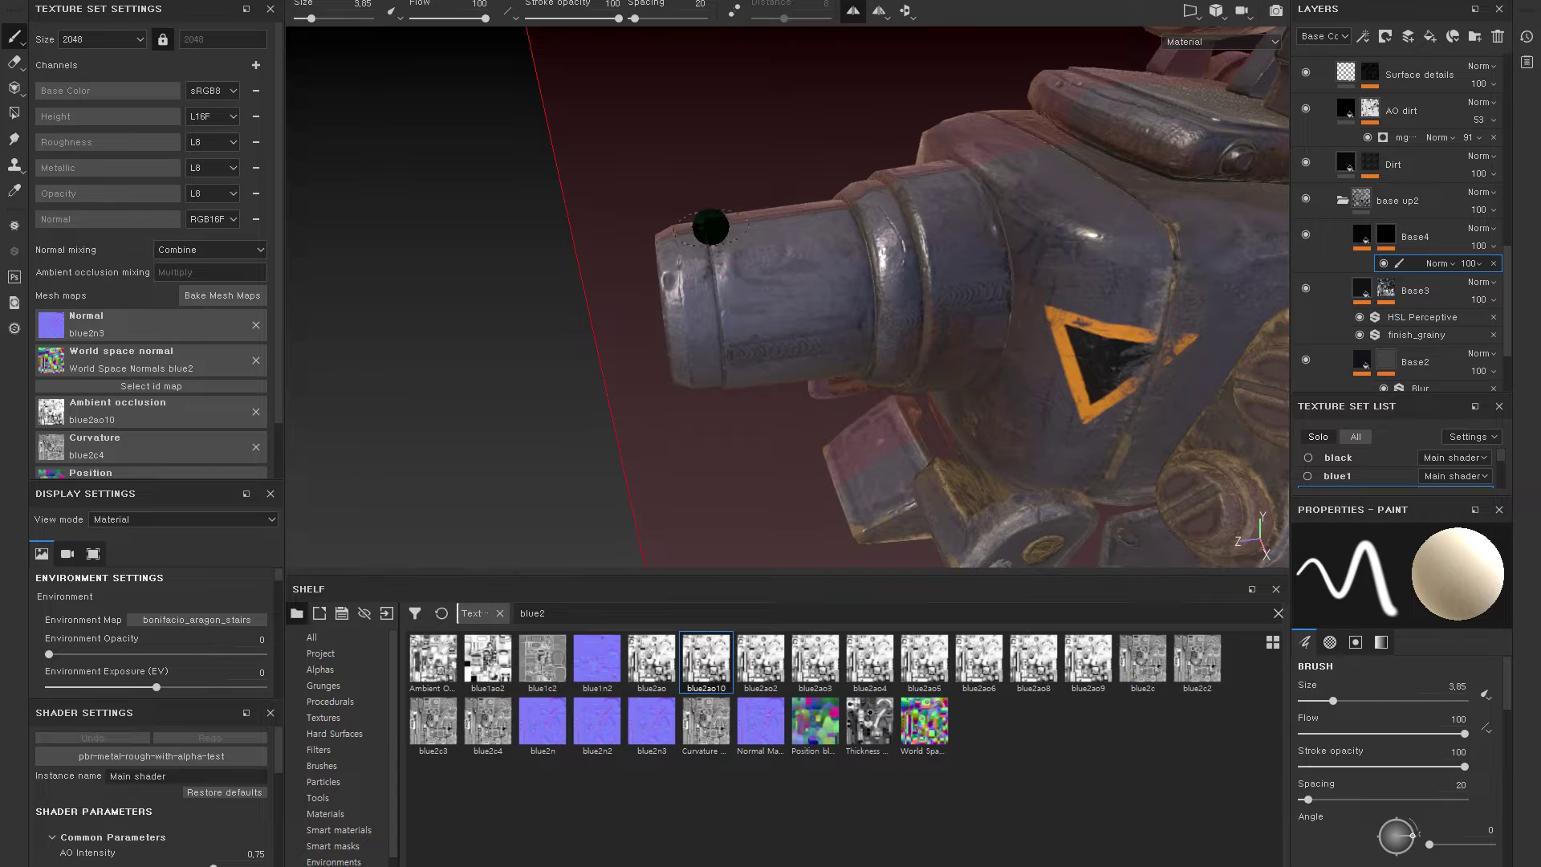
{"action": "left_click_drag", "start_coordinate": [715, 247], "coordinate": [746, 393], "text": "alt"}
{"action": "mouse_move", "coordinate": [719, 283]}
{"action": "left_mouse_down", "text": "alt"}
{"action": "mouse_move", "coordinate": [712, 303]}
{"action": "mouse_move", "coordinate": [737, 263]}
{"action": "mouse_move", "coordinate": [697, 313]}
{"action": "left_mouse_up", "text": "alt"}
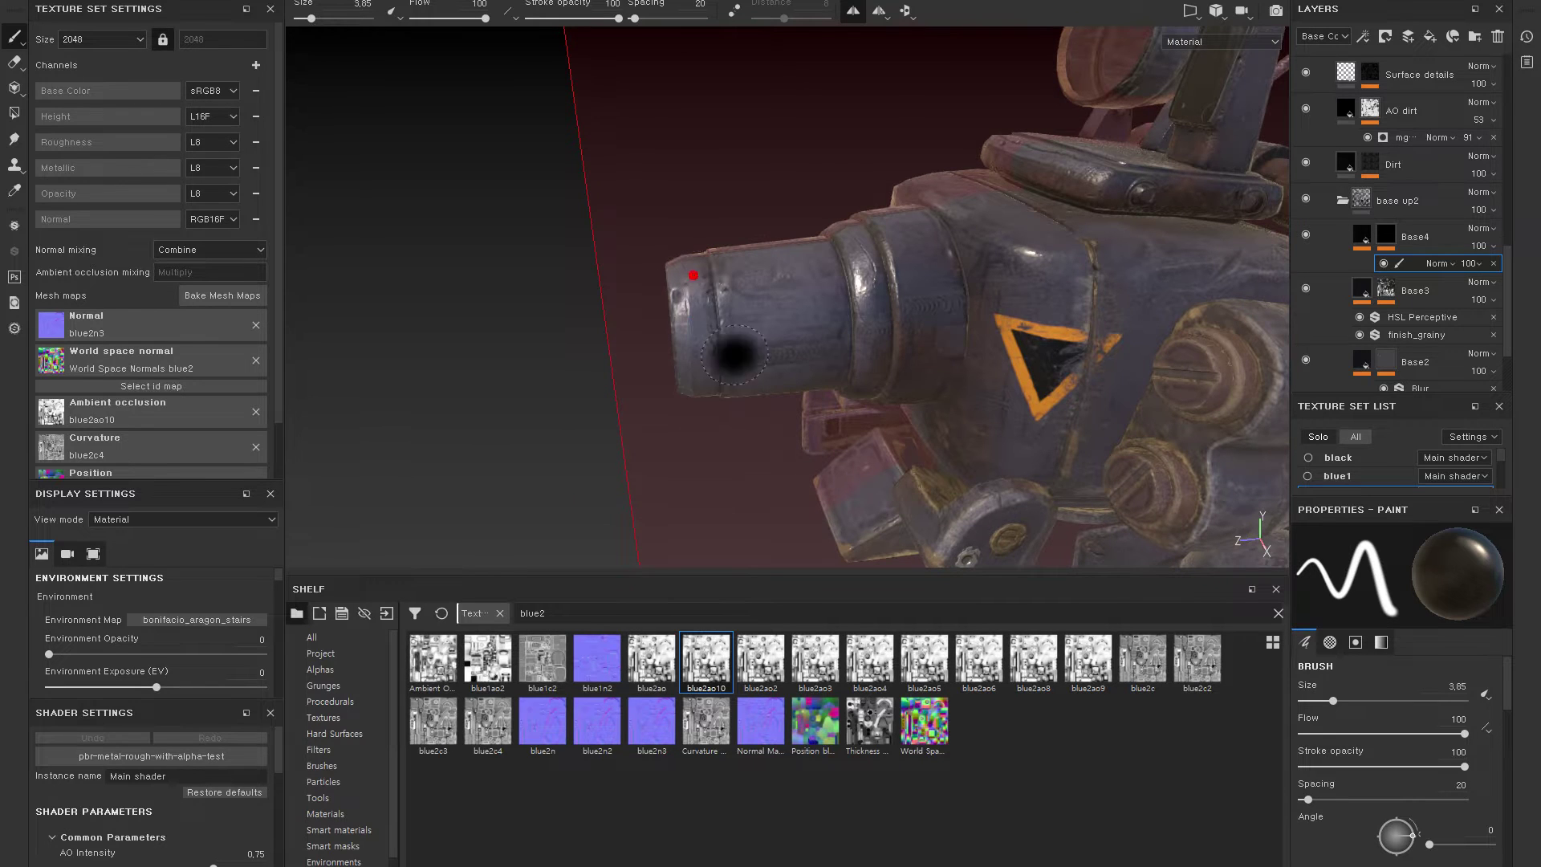
{"action": "left_click_drag", "start_coordinate": [733, 358], "coordinate": [735, 358], "text": "alt"}
{"action": "left_click_drag", "start_coordinate": [720, 283], "coordinate": [741, 424], "text": "alt"}
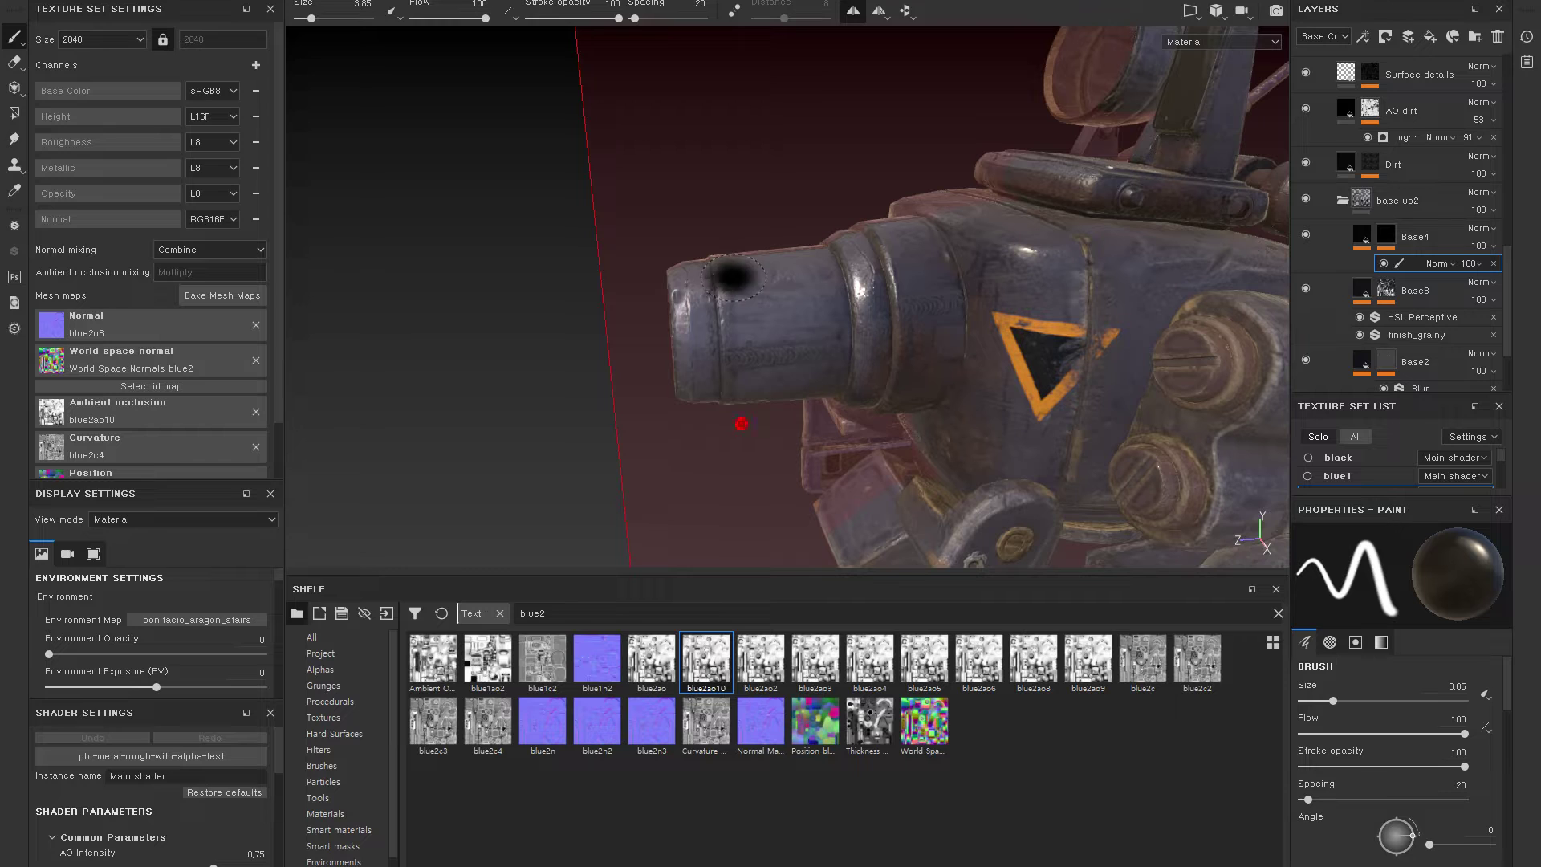
{"action": "left_click", "coordinate": [347, 732]}
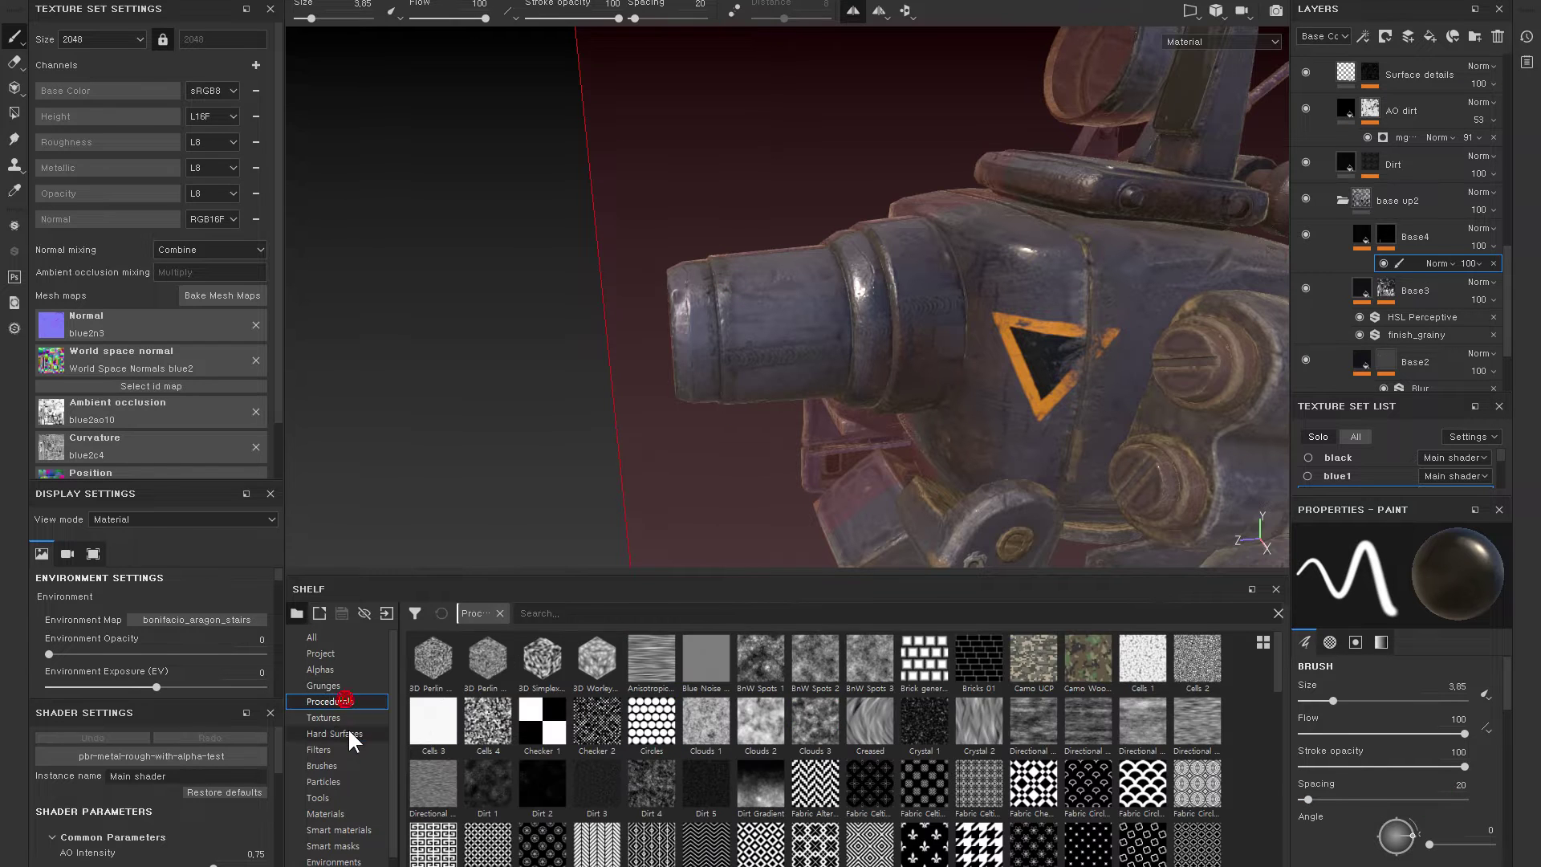
- Browse the shelf's materials, grunge and procedural categories, ending on the brush presets
{"action": "left_click", "coordinate": [360, 766]}
{"action": "left_click", "coordinate": [355, 794]}
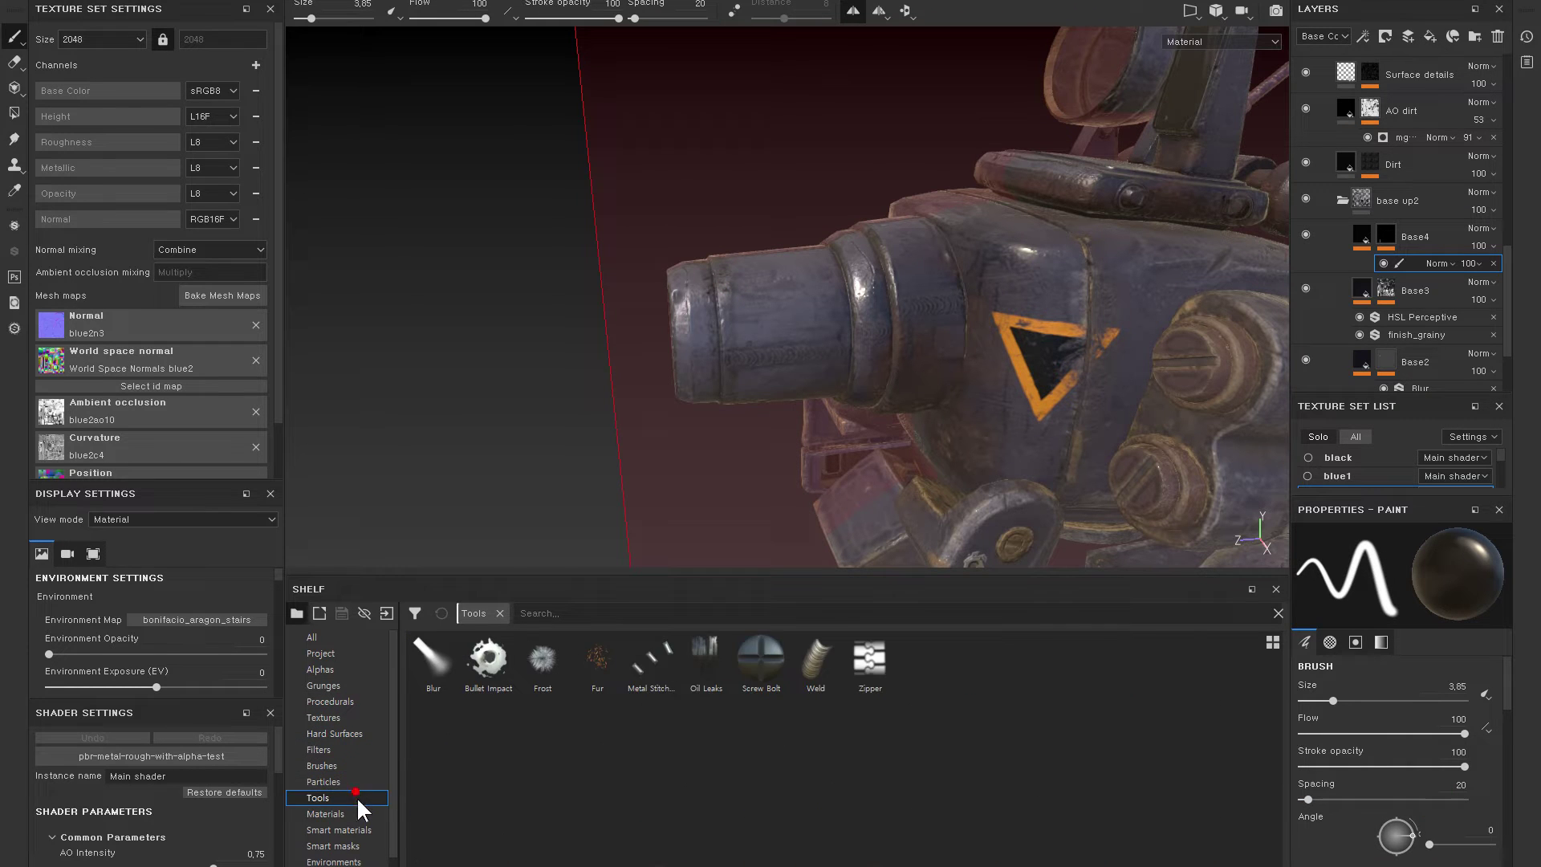
{"action": "left_click", "coordinate": [365, 766]}
{"action": "left_click", "coordinate": [378, 735]}
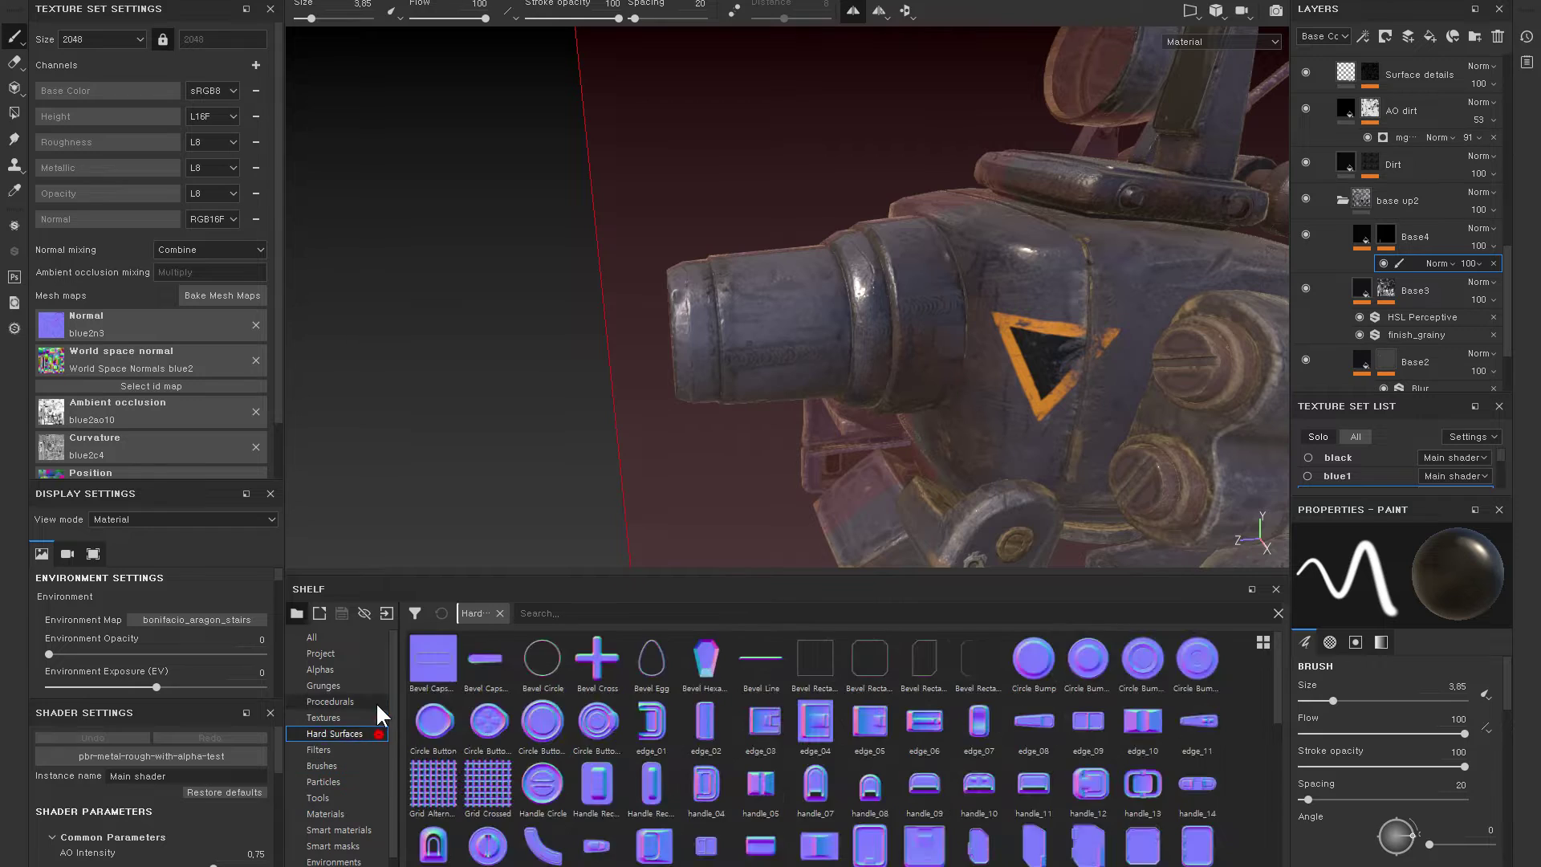
{"action": "left_click", "coordinate": [353, 701]}
{"action": "left_click", "coordinate": [355, 669]}
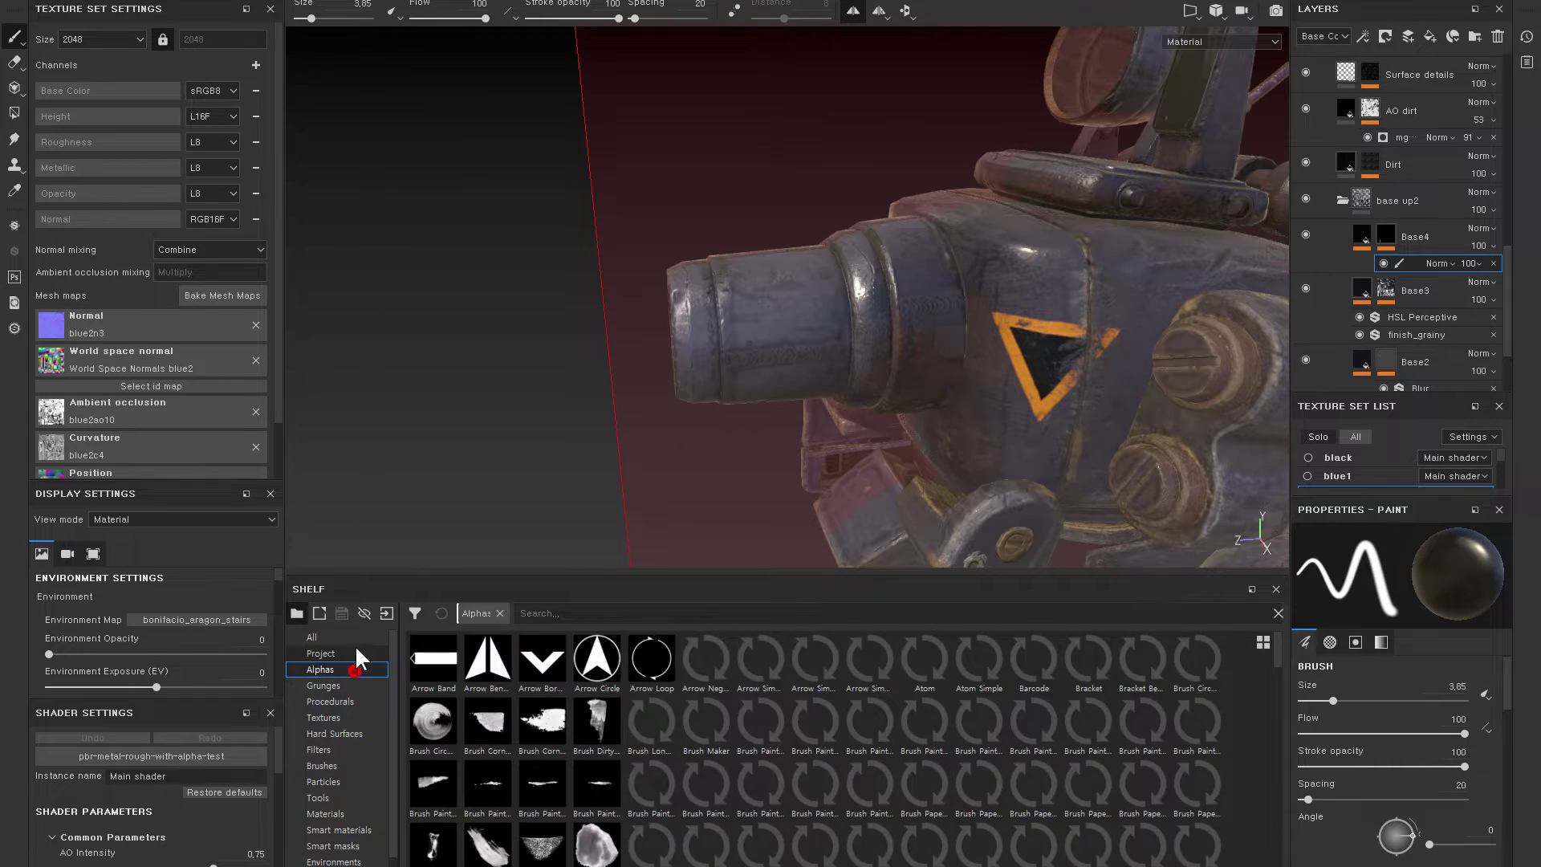
{"action": "left_click", "coordinate": [342, 702]}
{"action": "left_click", "coordinate": [341, 731]}
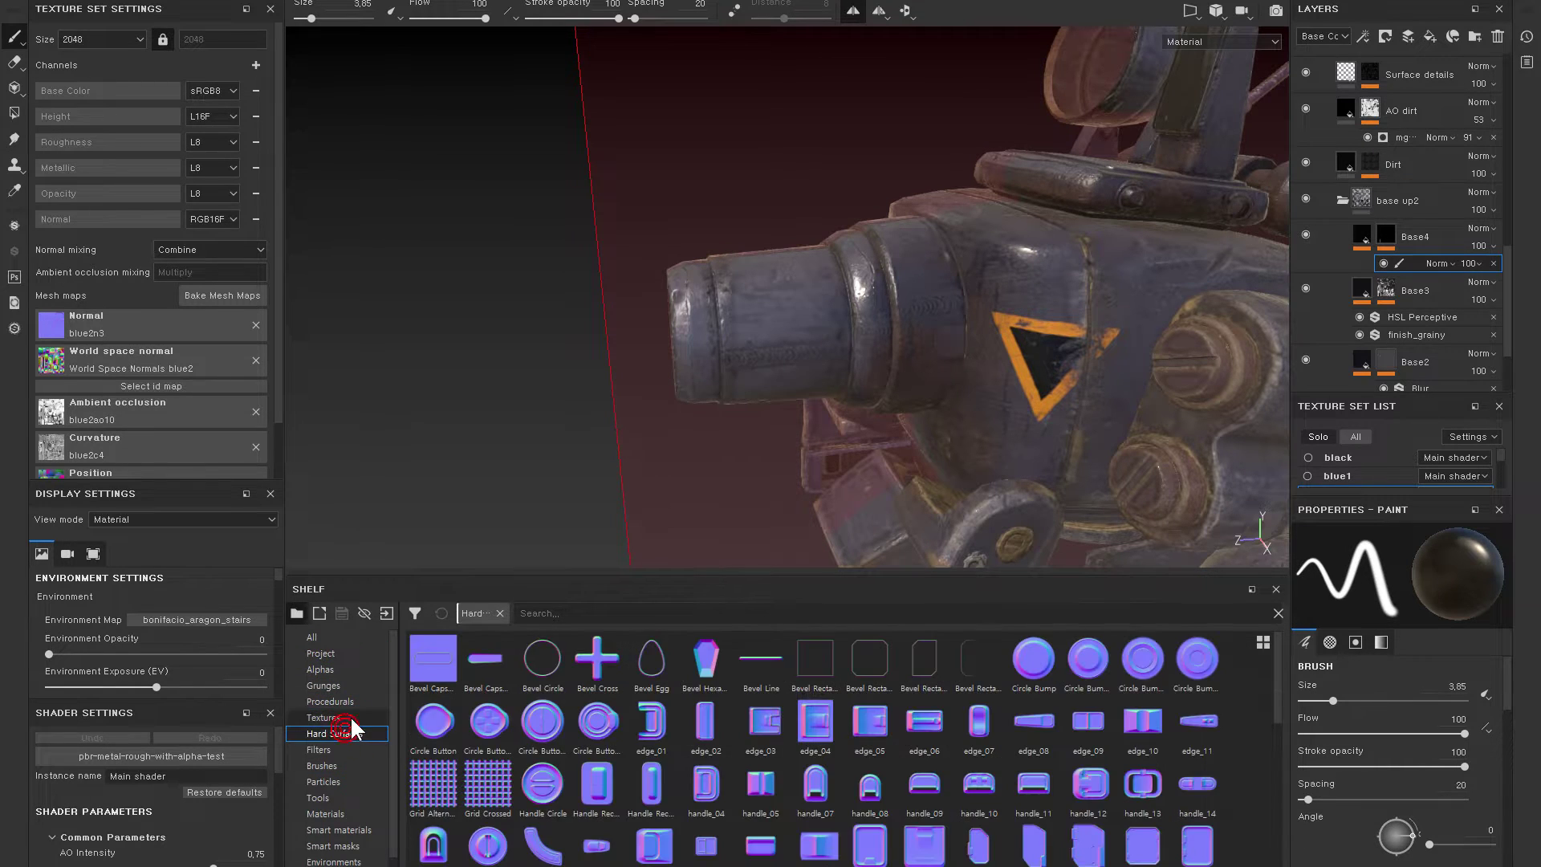
{"action": "left_click", "coordinate": [353, 701]}
{"action": "left_click", "coordinate": [339, 762]}
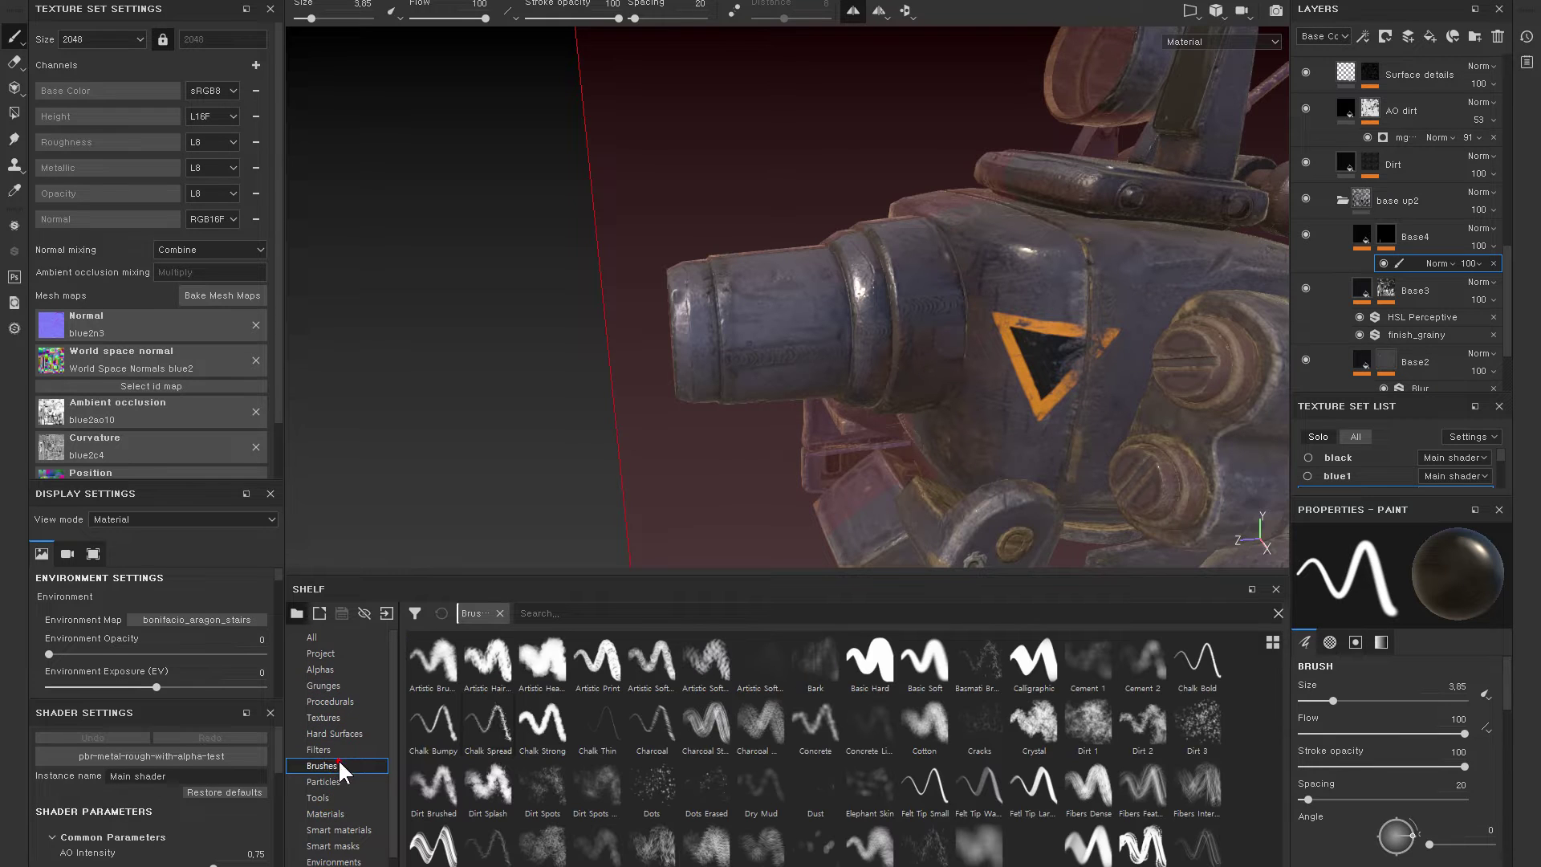
- Load the Artistic Brush preset at size 3.5 and undo the test strokes on the barrel
{"action": "left_click", "coordinate": [487, 660]}
{"action": "left_click", "coordinate": [811, 325]}
{"action": "mouse_move", "coordinate": [812, 322]}
{"action": "left_mouse_down"}
{"action": "mouse_move", "coordinate": [716, 379]}
{"action": "mouse_move", "coordinate": [772, 324]}
{"action": "left_mouse_up"}
{"action": "key", "text": "ctrl+z"}
{"action": "left_click", "coordinate": [433, 659]}
{"action": "right_click_drag", "start_coordinate": [770, 325], "coordinate": [735, 275], "text": "ctrl"}
{"action": "key", "text": "ctrl+z"}
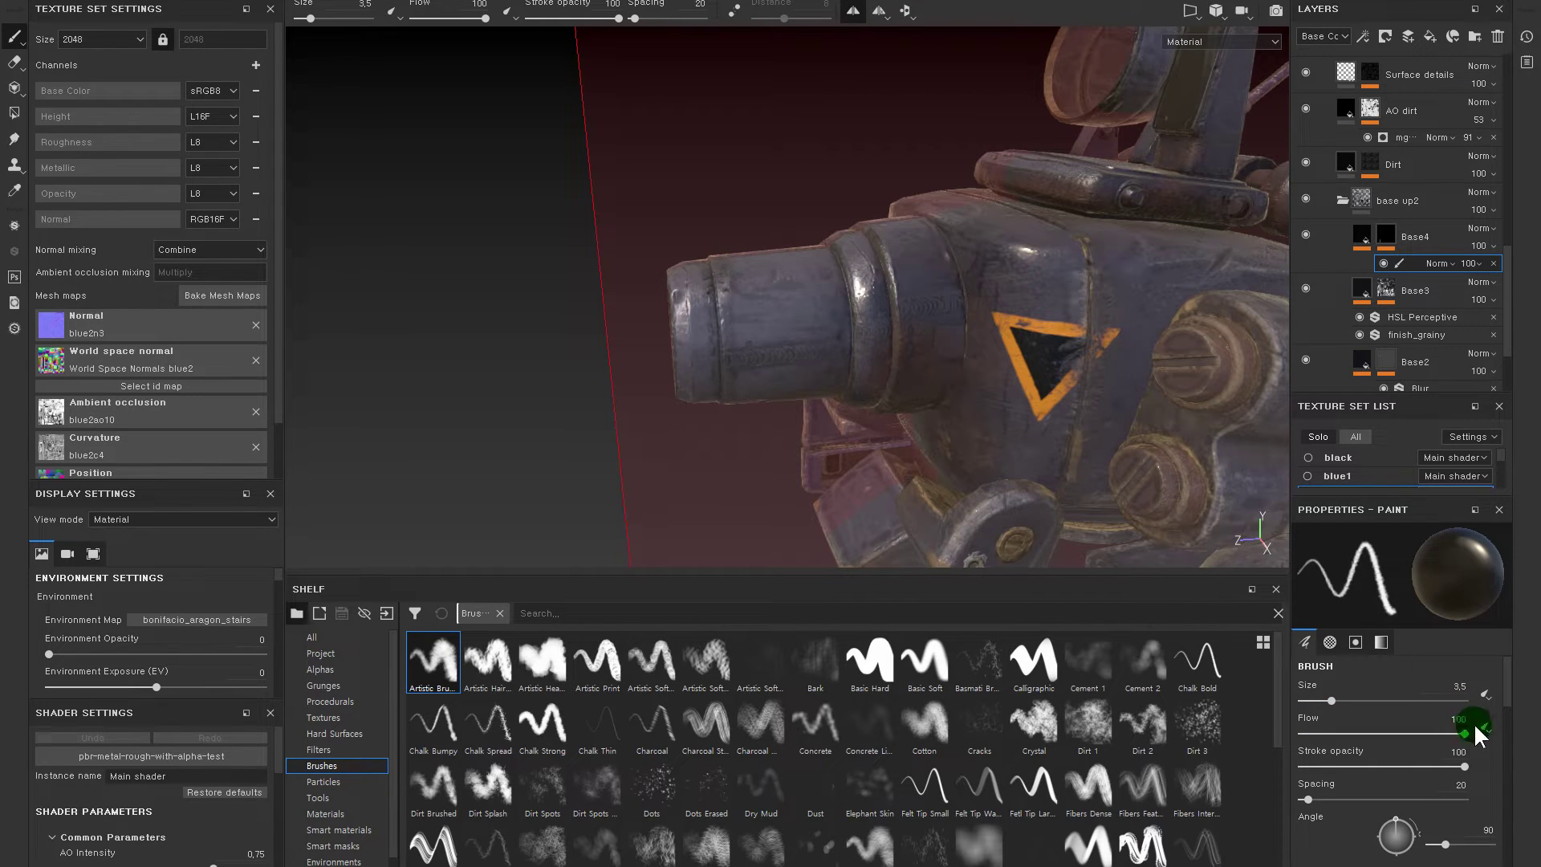
- Set brush flow to 68 and size 5.16, then preview mesh maps before returning to material view
{"action": "left_click_drag", "start_coordinate": [1454, 735], "coordinate": [1412, 734]}
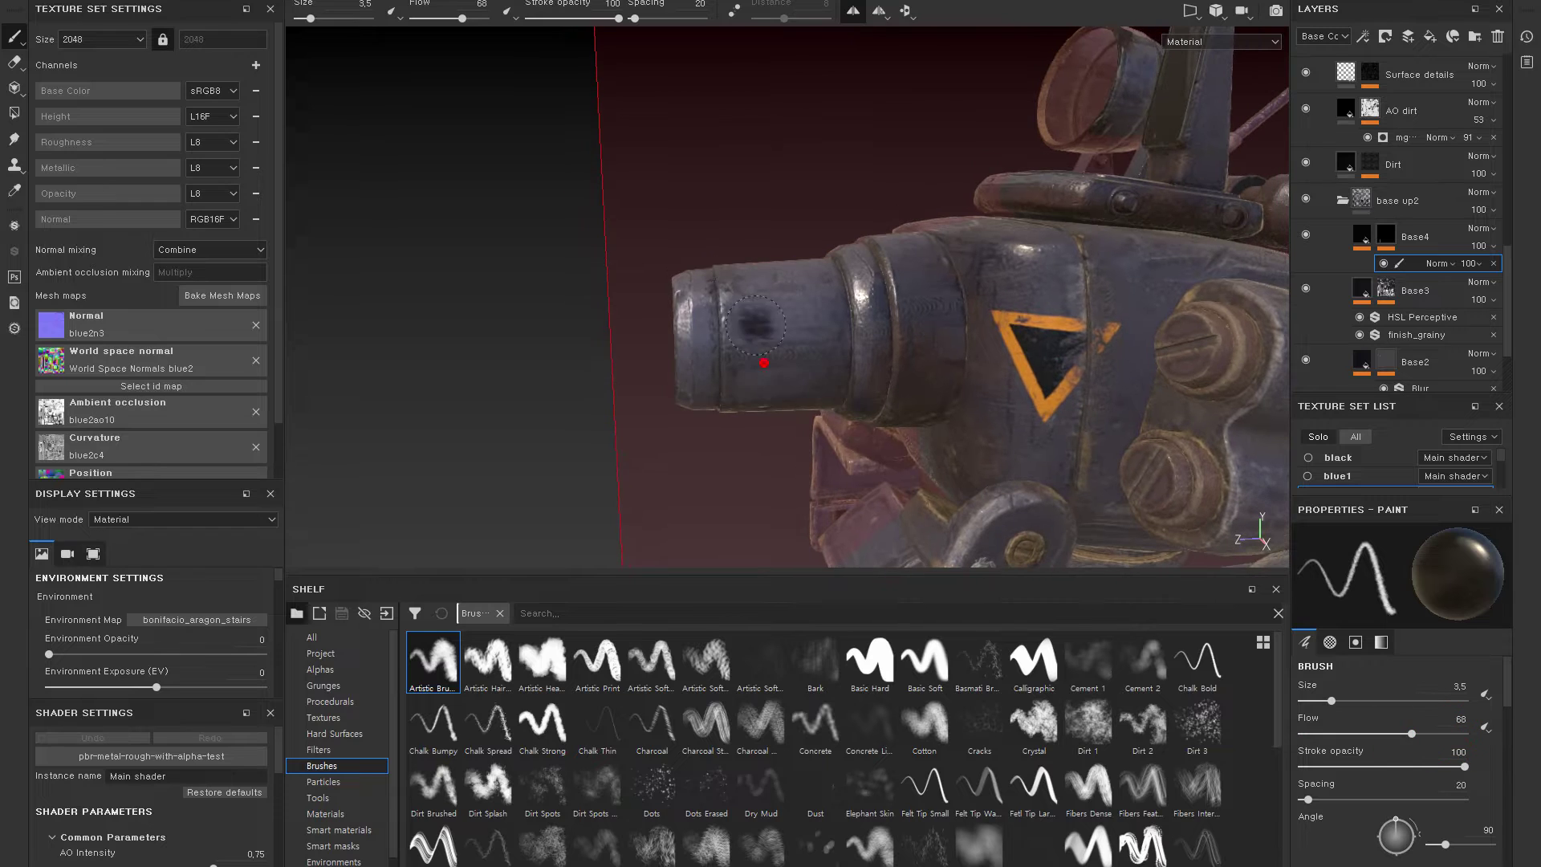
{"action": "key", "text": "bracketright"}
{"action": "left_click_drag", "start_coordinate": [730, 361], "coordinate": [840, 309], "text": "alt"}
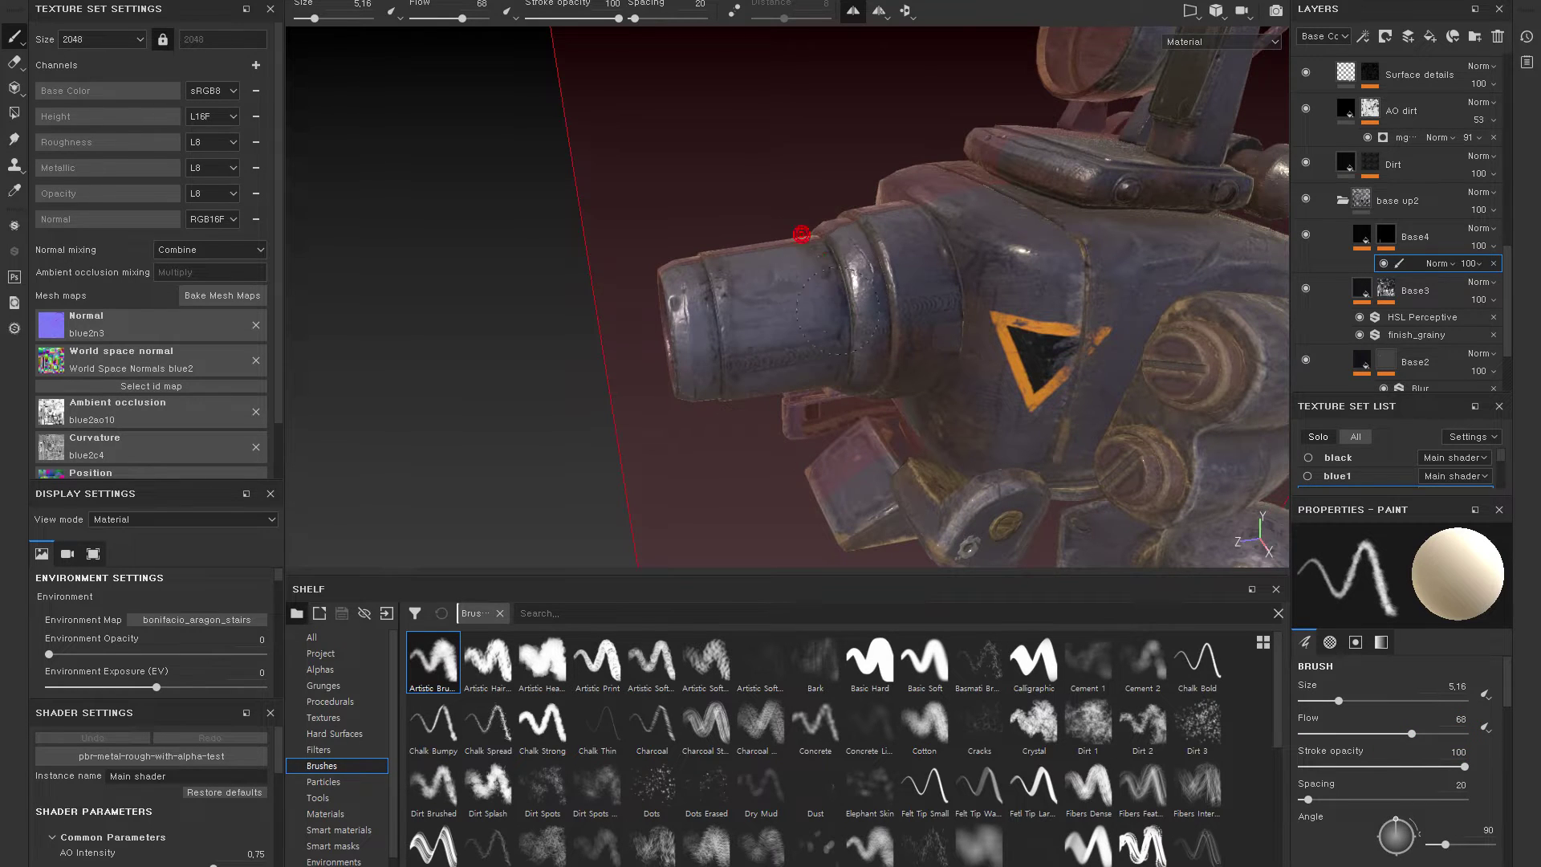
{"action": "mouse_move", "coordinate": [838, 401]}
{"action": "left_mouse_down", "text": "alt"}
{"action": "mouse_move", "coordinate": [838, 224]}
{"action": "mouse_move", "coordinate": [793, 385]}
{"action": "left_mouse_up", "text": "alt"}
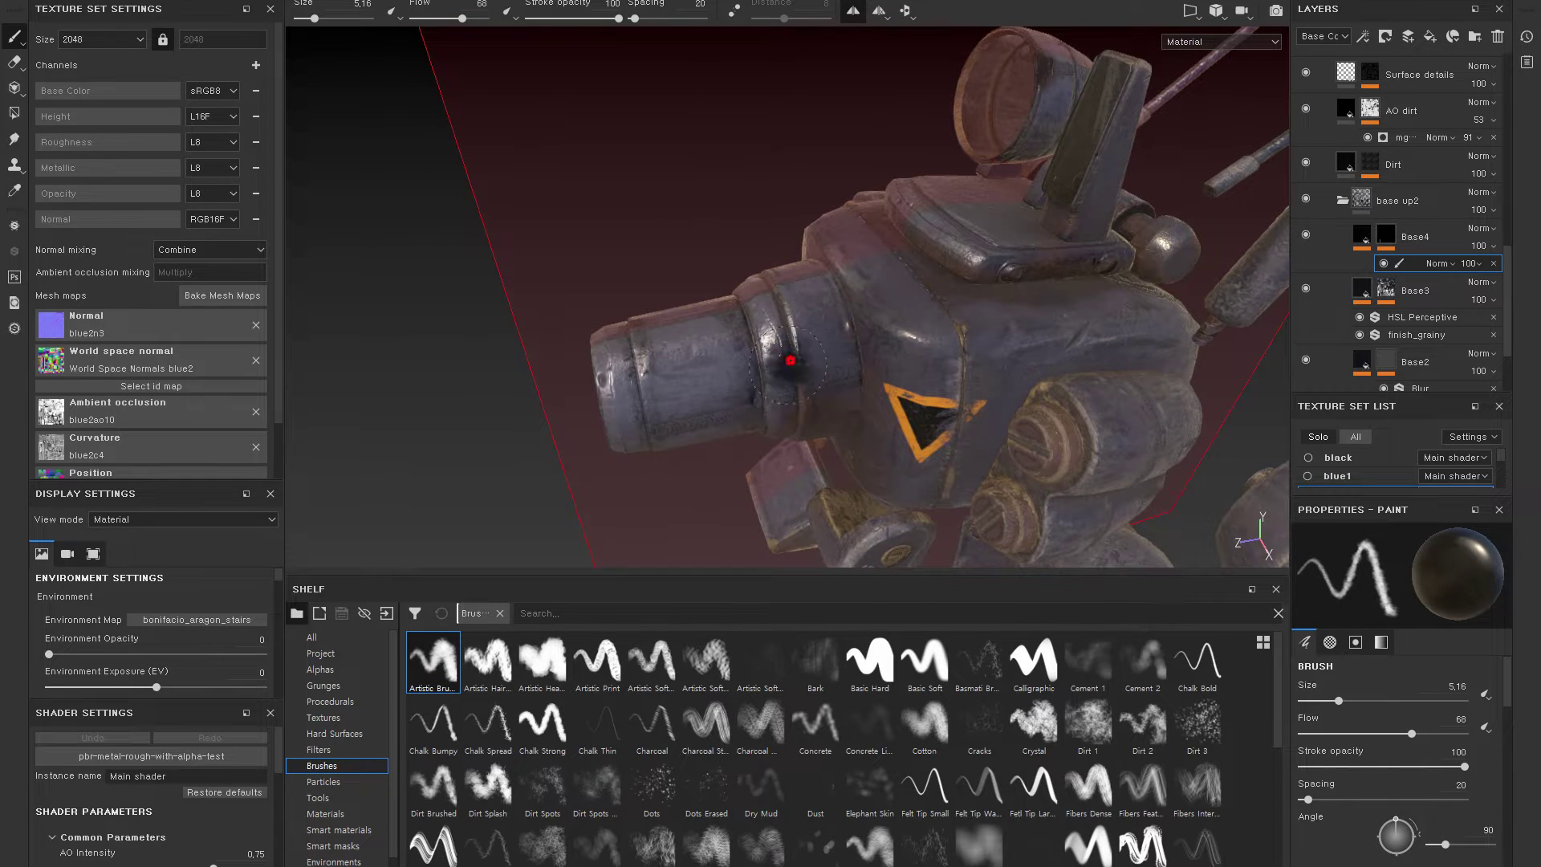
{"action": "mouse_move", "coordinate": [790, 401]}
{"action": "left_mouse_down", "text": "alt"}
{"action": "mouse_move", "coordinate": [785, 308]}
{"action": "mouse_move", "coordinate": [939, 502]}
{"action": "left_mouse_up", "text": "alt"}
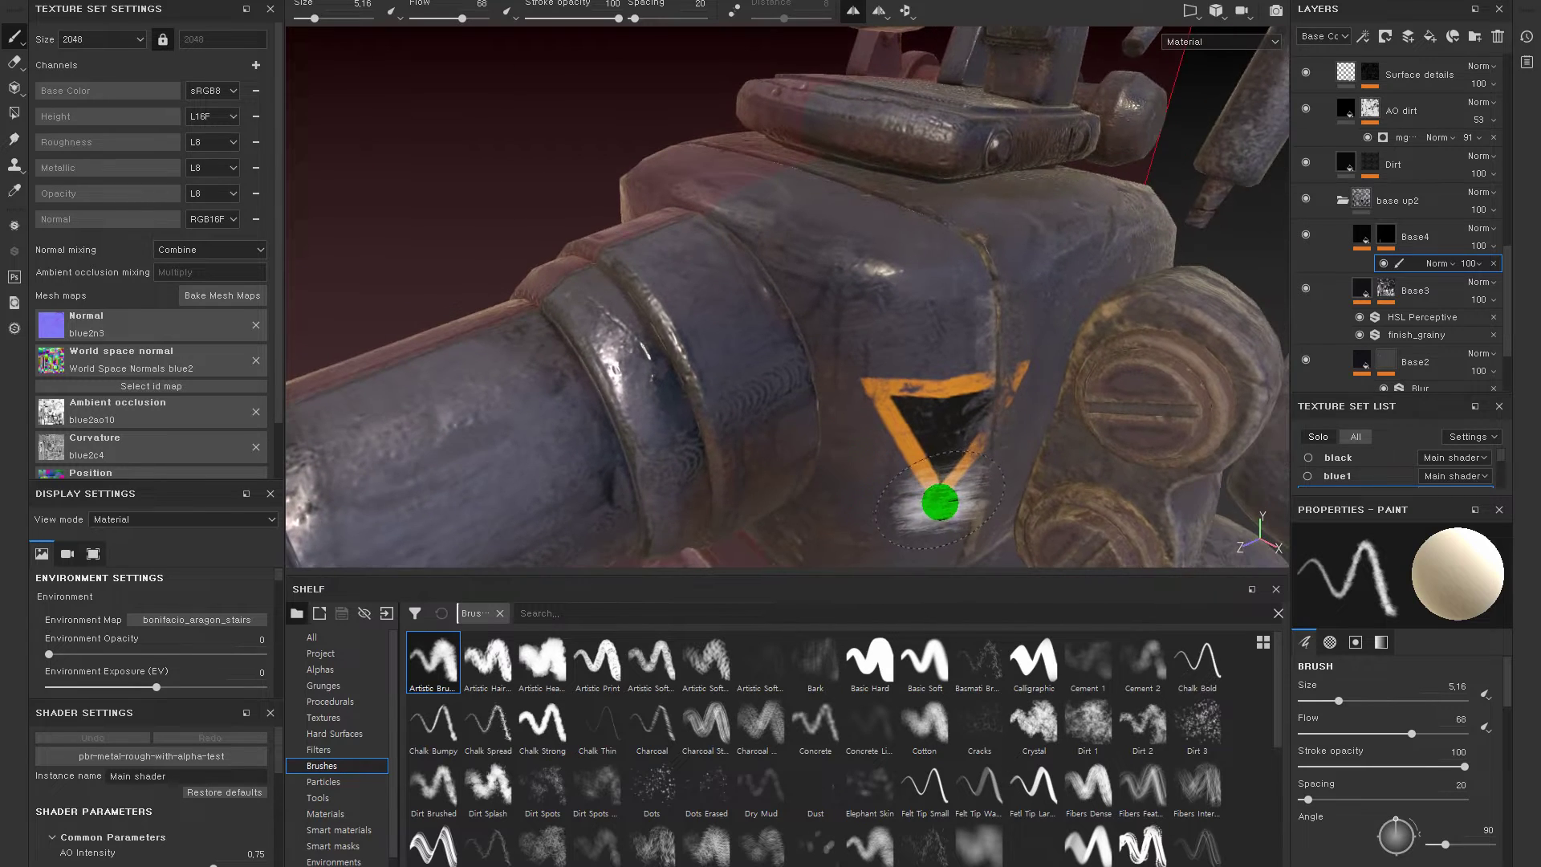
{"action": "key", "text": "c"}
{"action": "mouse_move", "coordinate": [922, 516]}
{"action": "left_mouse_down", "text": "alt"}
{"action": "mouse_move", "coordinate": [922, 378]}
{"action": "mouse_move", "coordinate": [980, 275]}
{"action": "mouse_move", "coordinate": [1002, 277]}
{"action": "mouse_move", "coordinate": [901, 298]}
{"action": "left_mouse_up", "text": "alt"}
{"action": "key", "text": "b"}
{"action": "key", "text": "b"}
{"action": "key", "text": "b"}
{"action": "key", "text": "b"}
{"action": "key", "text": "b"}
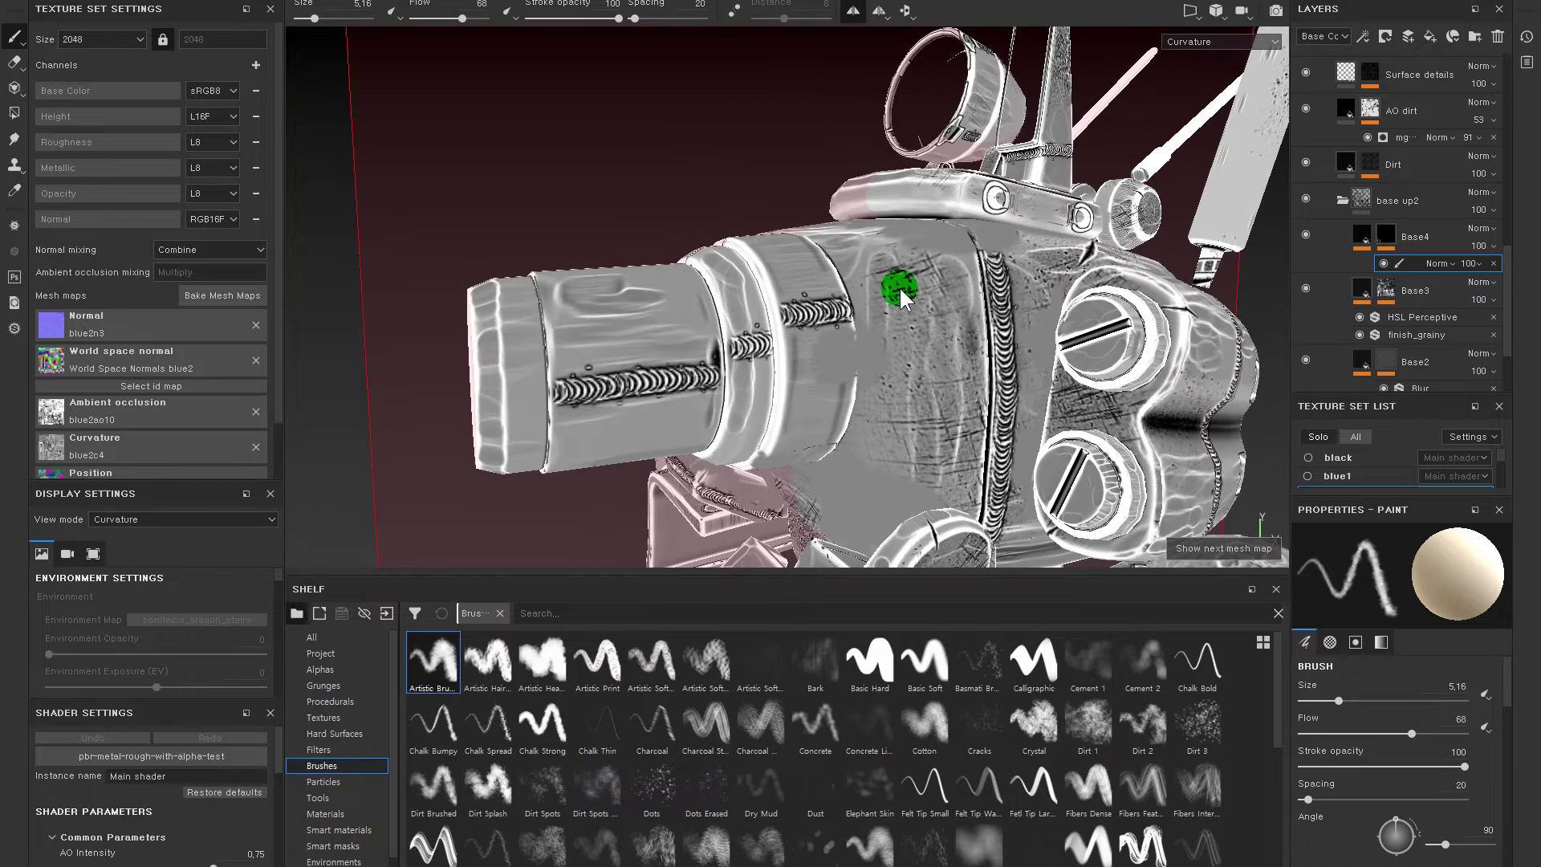
{"action": "key", "text": "b"}
{"action": "key", "text": "b"}
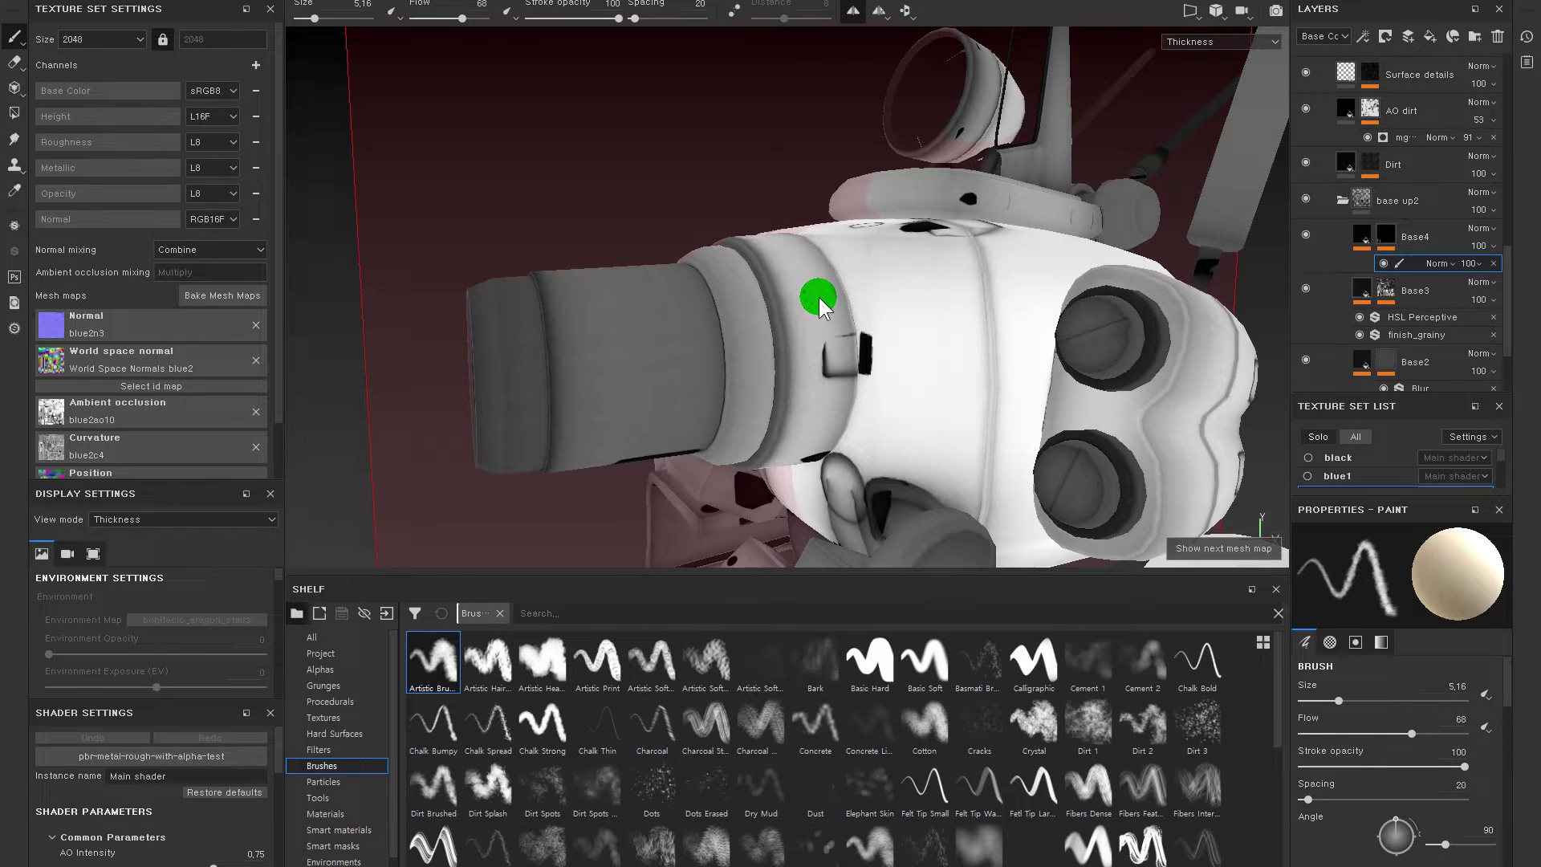
{"action": "key", "text": "b"}
{"action": "key", "text": "b"}
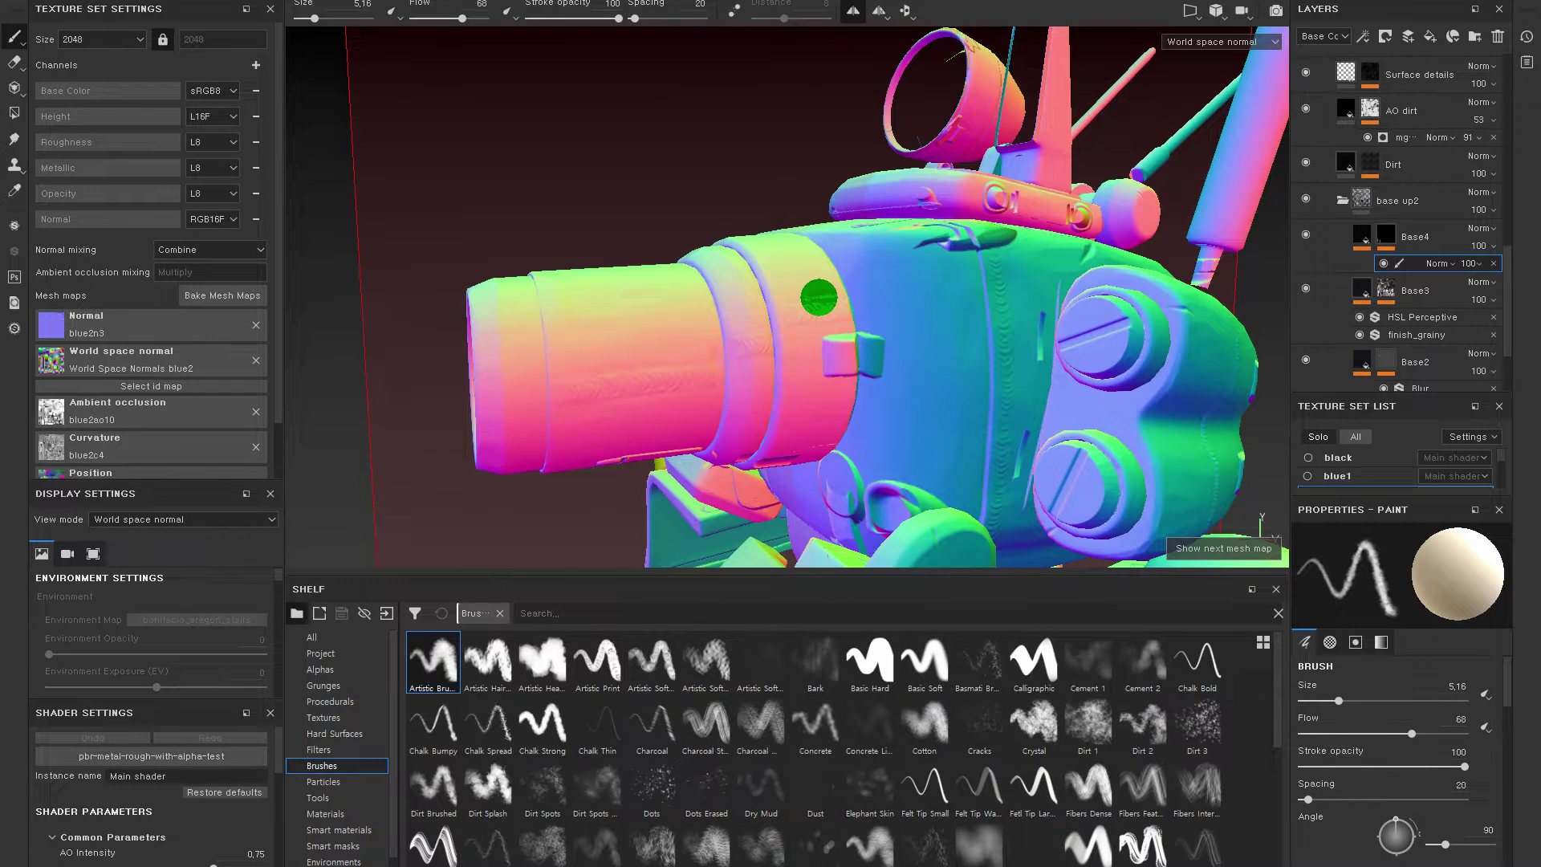
{"action": "key", "text": "m"}
{"action": "left_click_drag", "start_coordinate": [819, 299], "coordinate": [851, 301], "text": "alt"}
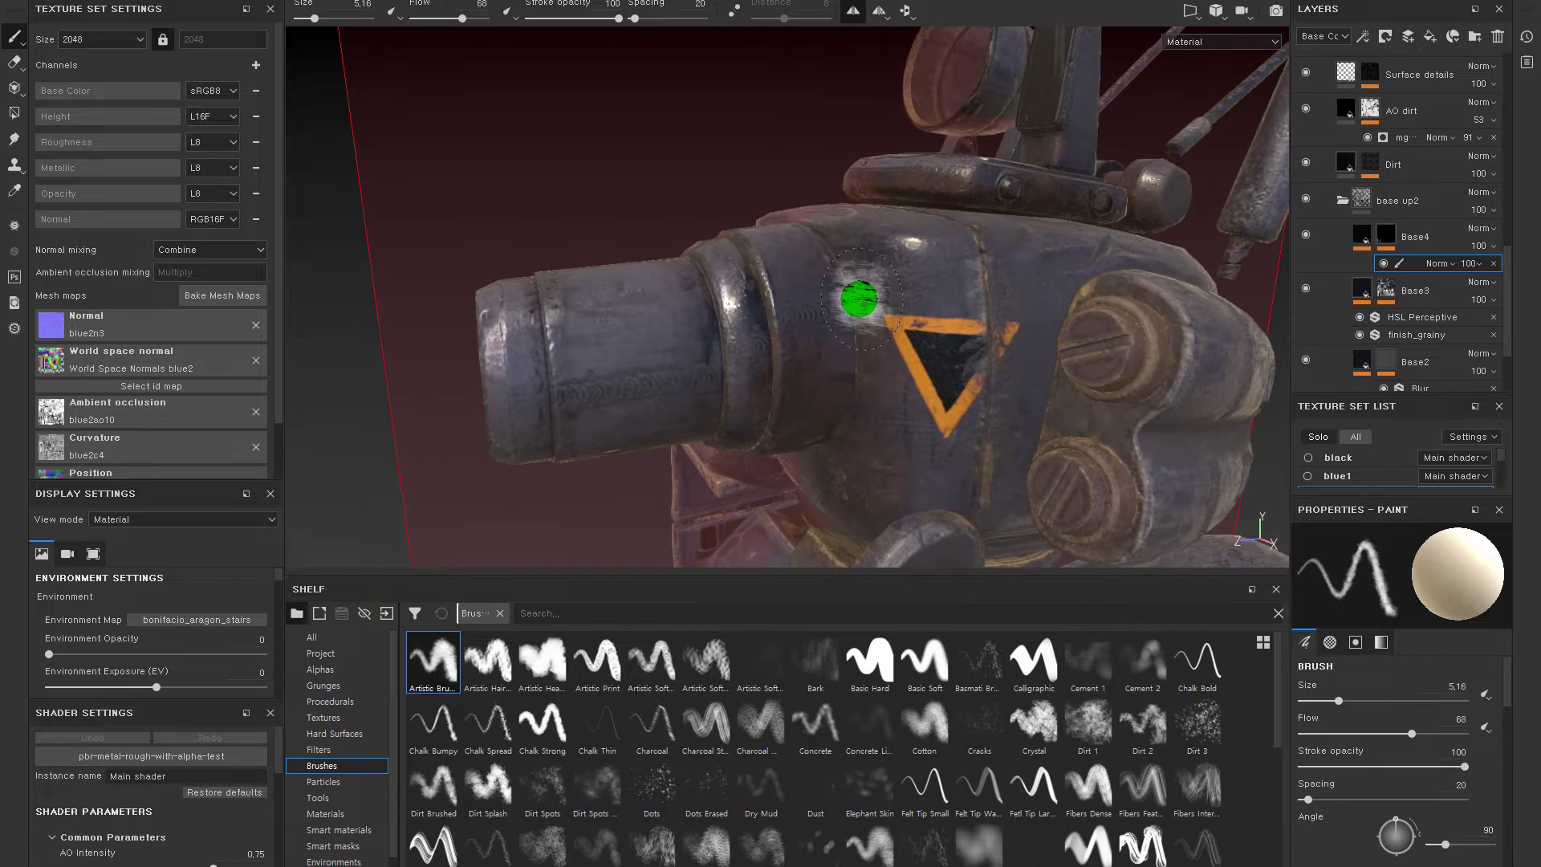
- Paint white dabs on the housing and barrel and a white stroke on the barrel ring
{"action": "left_click", "coordinate": [869, 257]}
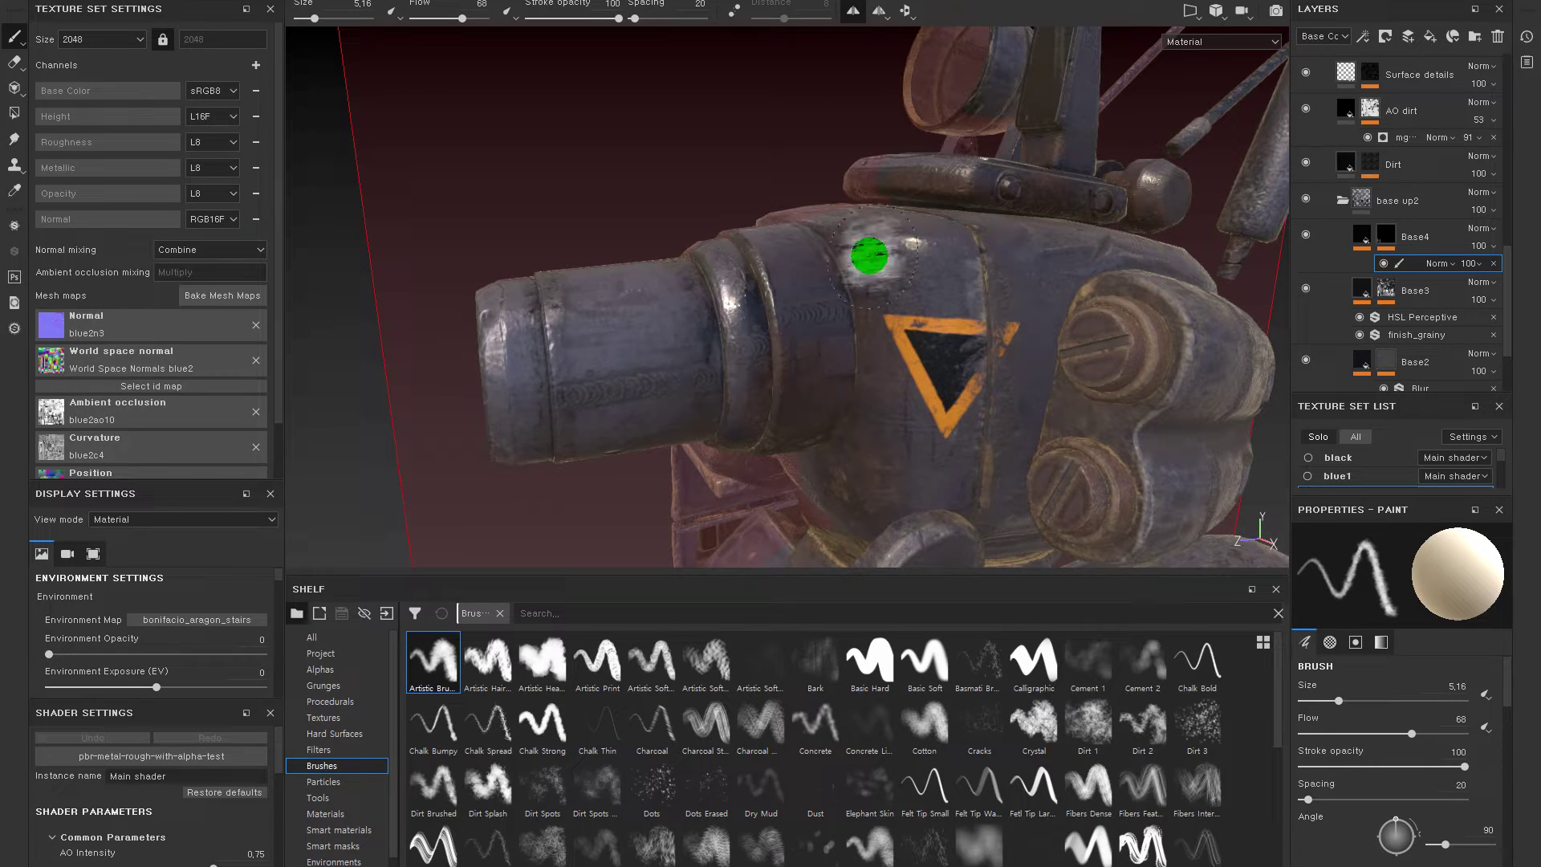
{"action": "left_click", "coordinate": [661, 299]}
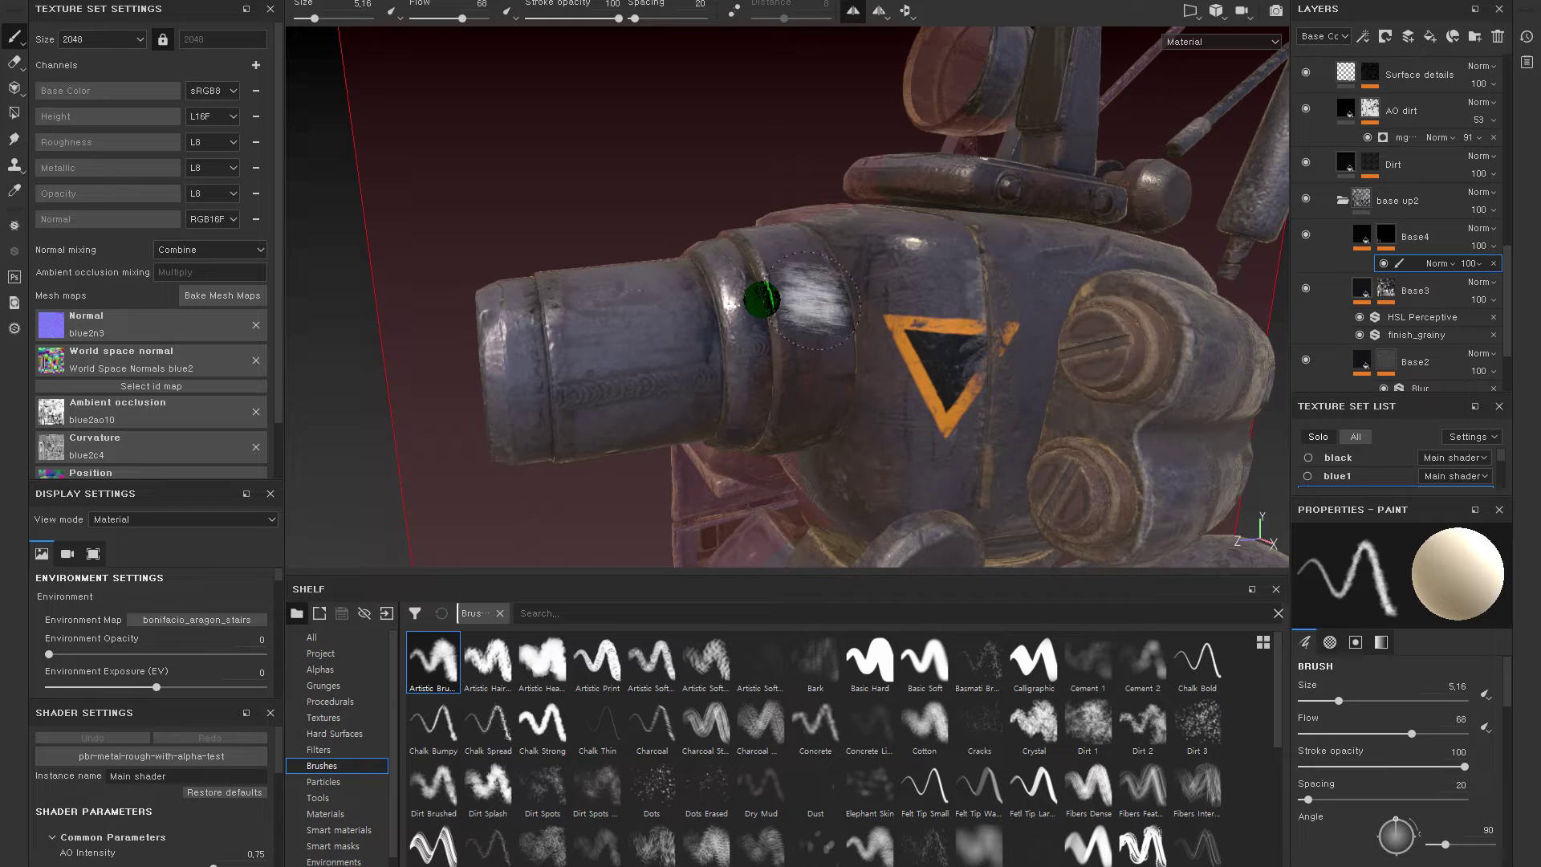
{"action": "left_click_drag", "start_coordinate": [761, 299], "coordinate": [727, 297], "text": "alt"}
{"action": "left_click", "coordinate": [870, 275]}
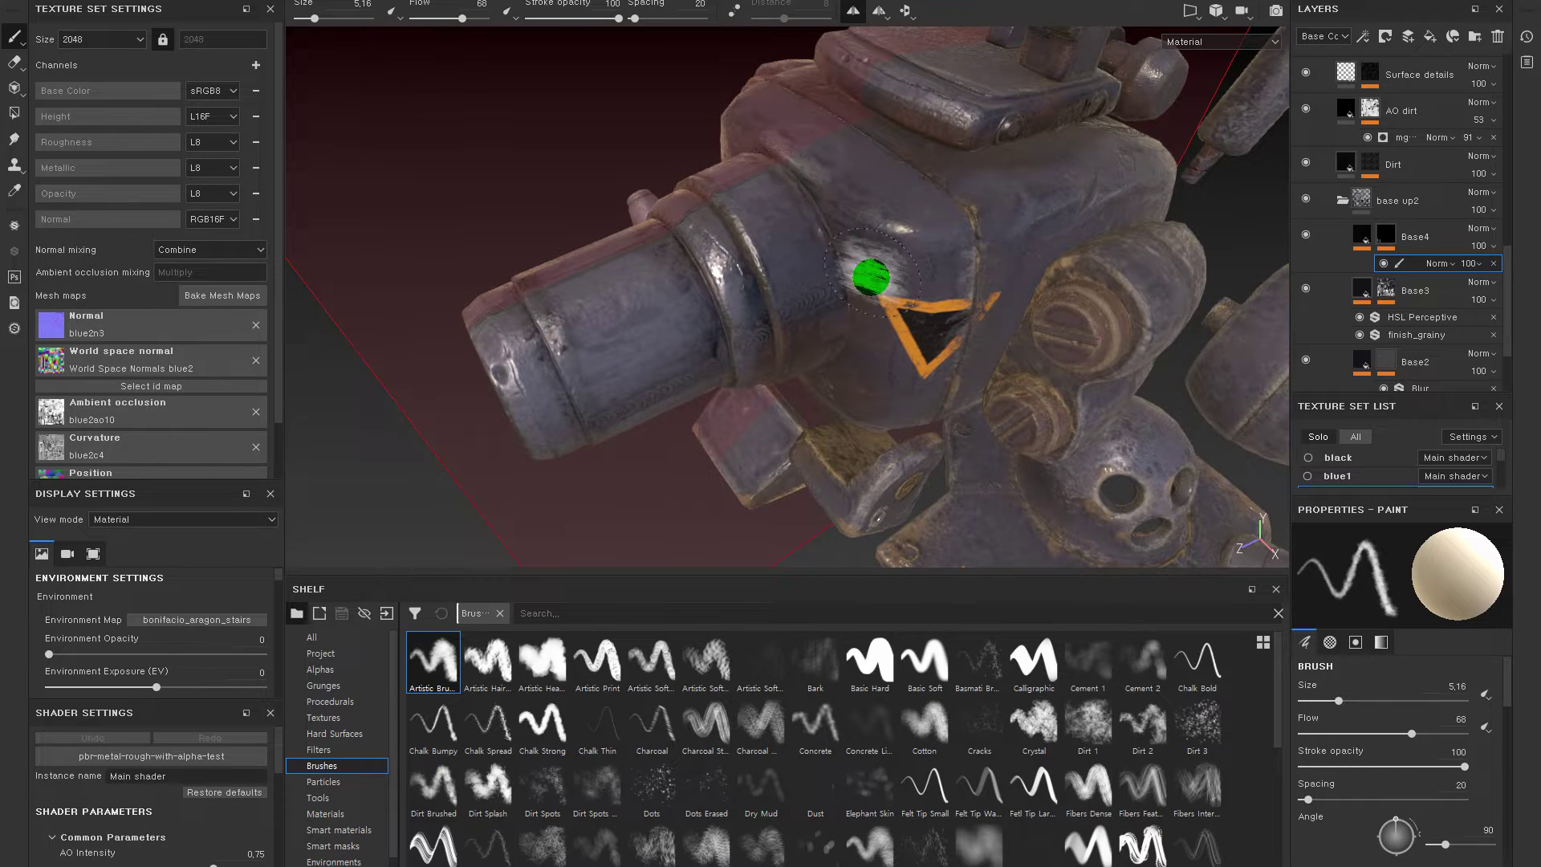
{"action": "left_click_drag", "start_coordinate": [870, 275], "coordinate": [843, 241], "text": "alt"}
{"action": "mouse_move", "coordinate": [726, 181]}
{"action": "left_mouse_down"}
{"action": "mouse_move", "coordinate": [789, 188]}
{"action": "mouse_move", "coordinate": [798, 348]}
{"action": "left_mouse_up"}
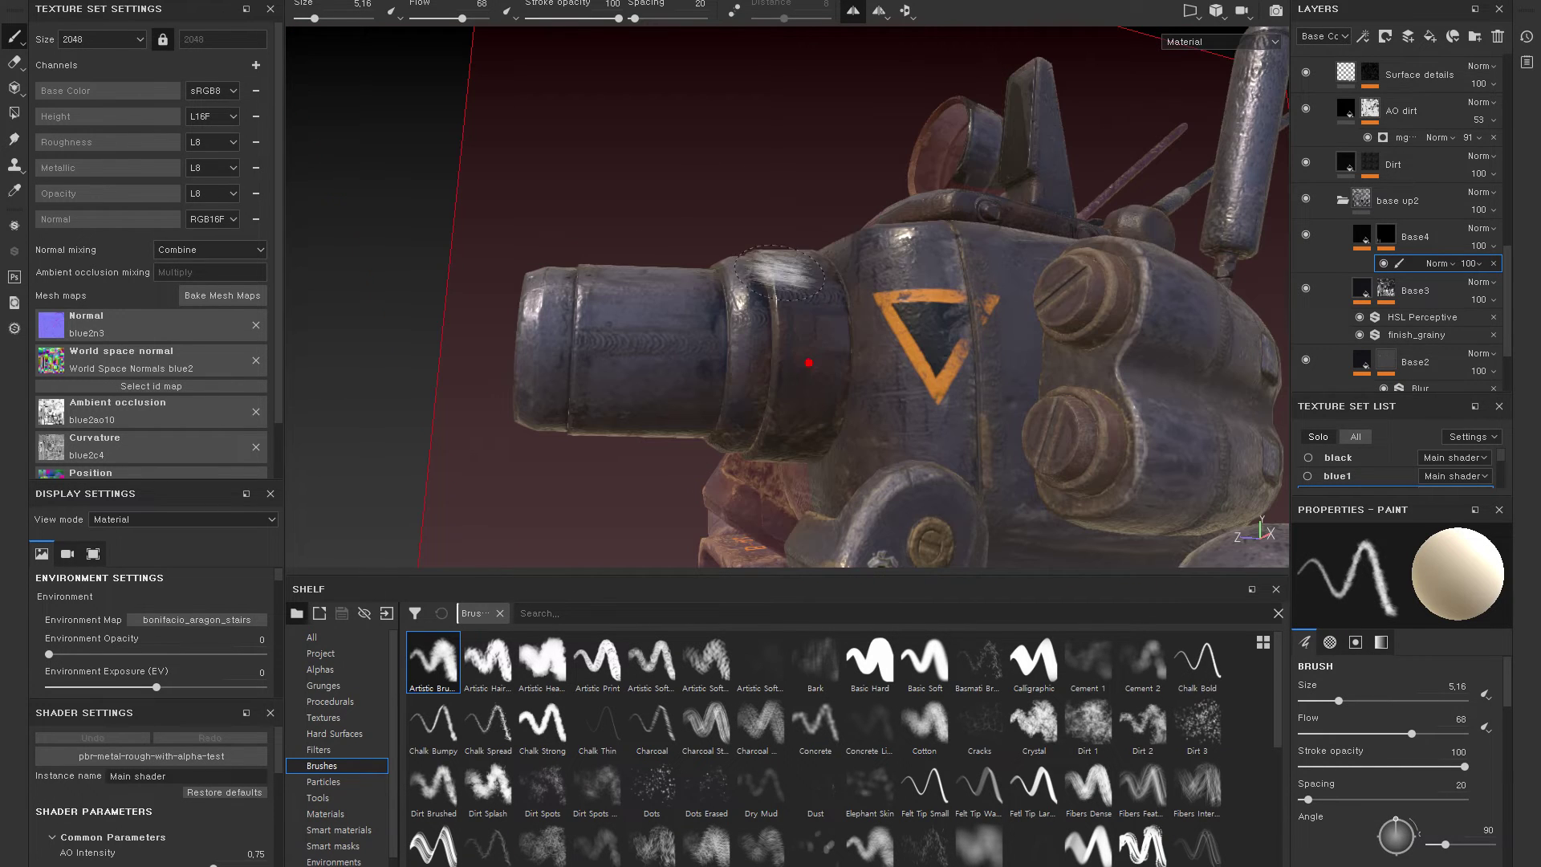
{"action": "left_click_drag", "start_coordinate": [733, 284], "coordinate": [704, 231], "text": "alt"}
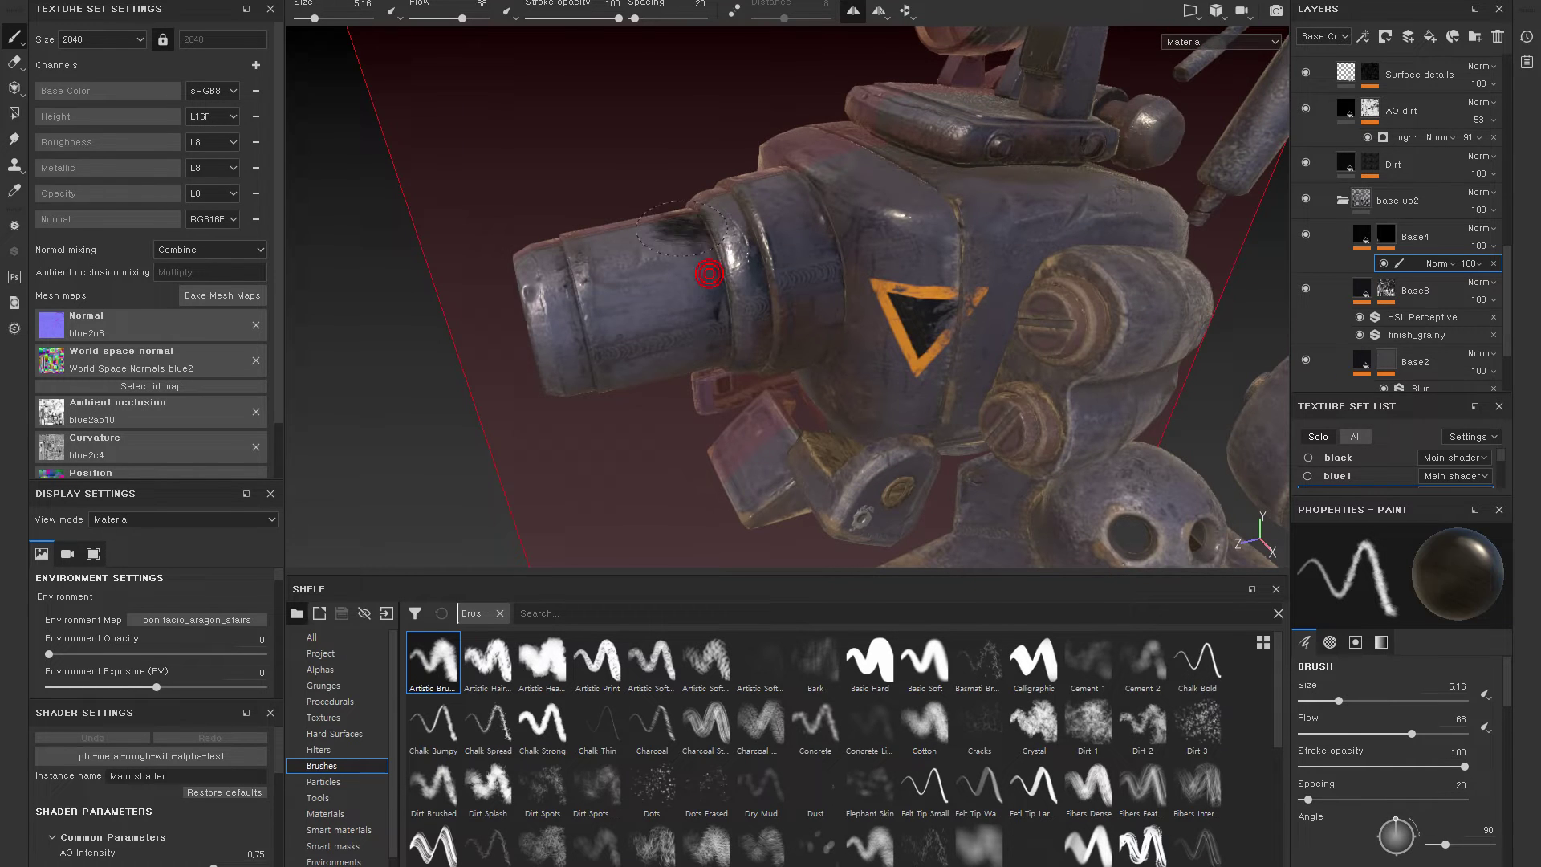
{"action": "left_click_drag", "start_coordinate": [703, 319], "coordinate": [721, 294], "text": "alt"}
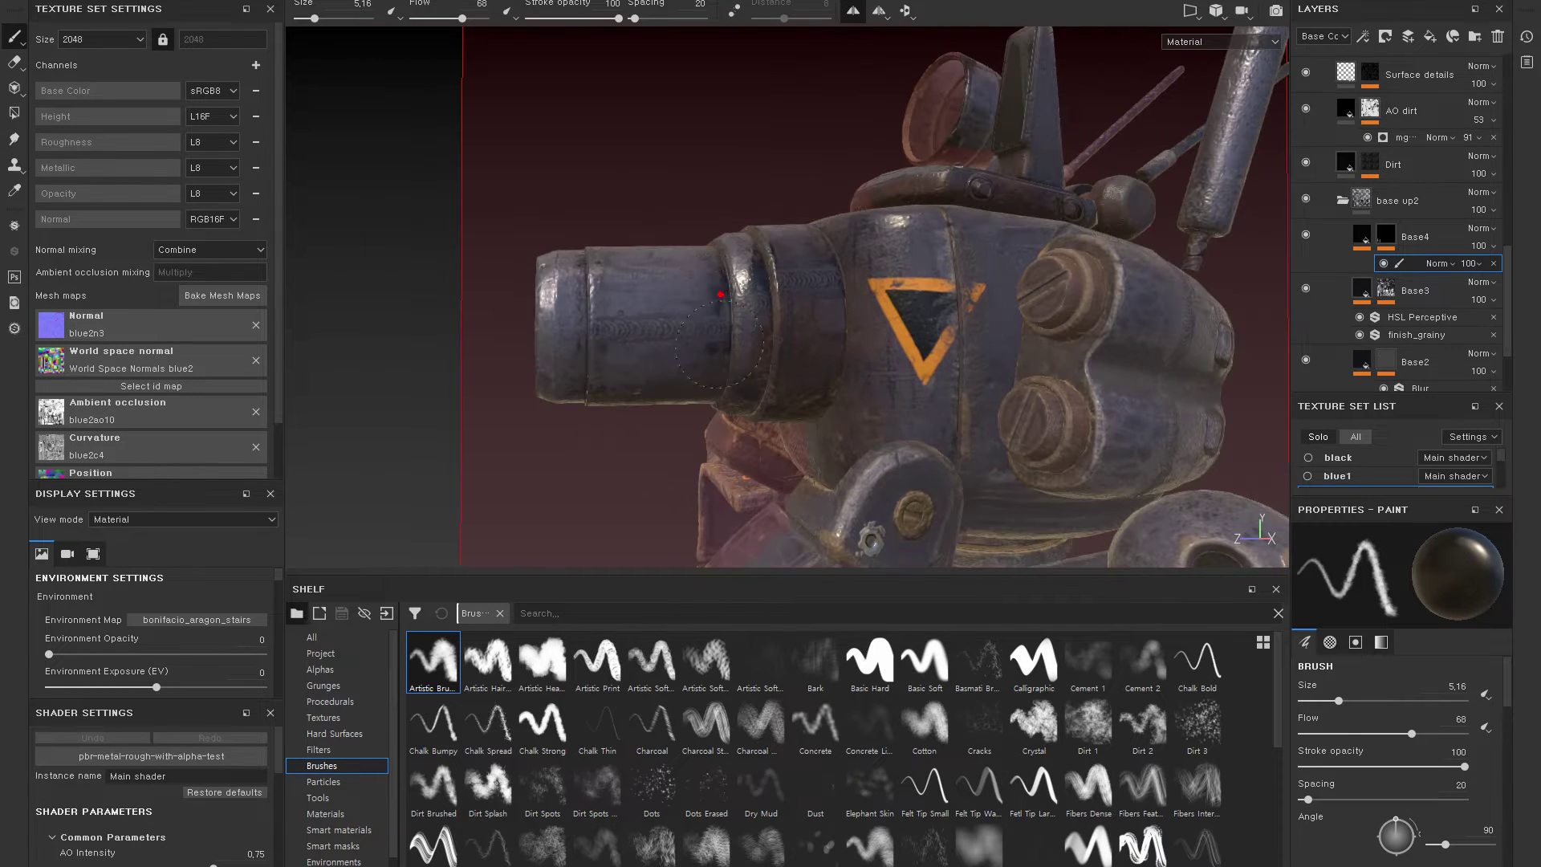
- Sample the dark metal and cream materials from the barrel and housing
{"action": "left_click", "coordinate": [610, 246]}
{"action": "left_click", "coordinate": [610, 281]}
{"action": "mouse_move", "coordinate": [646, 373]}
{"action": "left_mouse_down", "text": "alt"}
{"action": "mouse_move", "coordinate": [712, 227]}
{"action": "mouse_move", "coordinate": [732, 288]}
{"action": "left_mouse_up", "text": "alt"}
{"action": "left_click", "coordinate": [707, 238]}
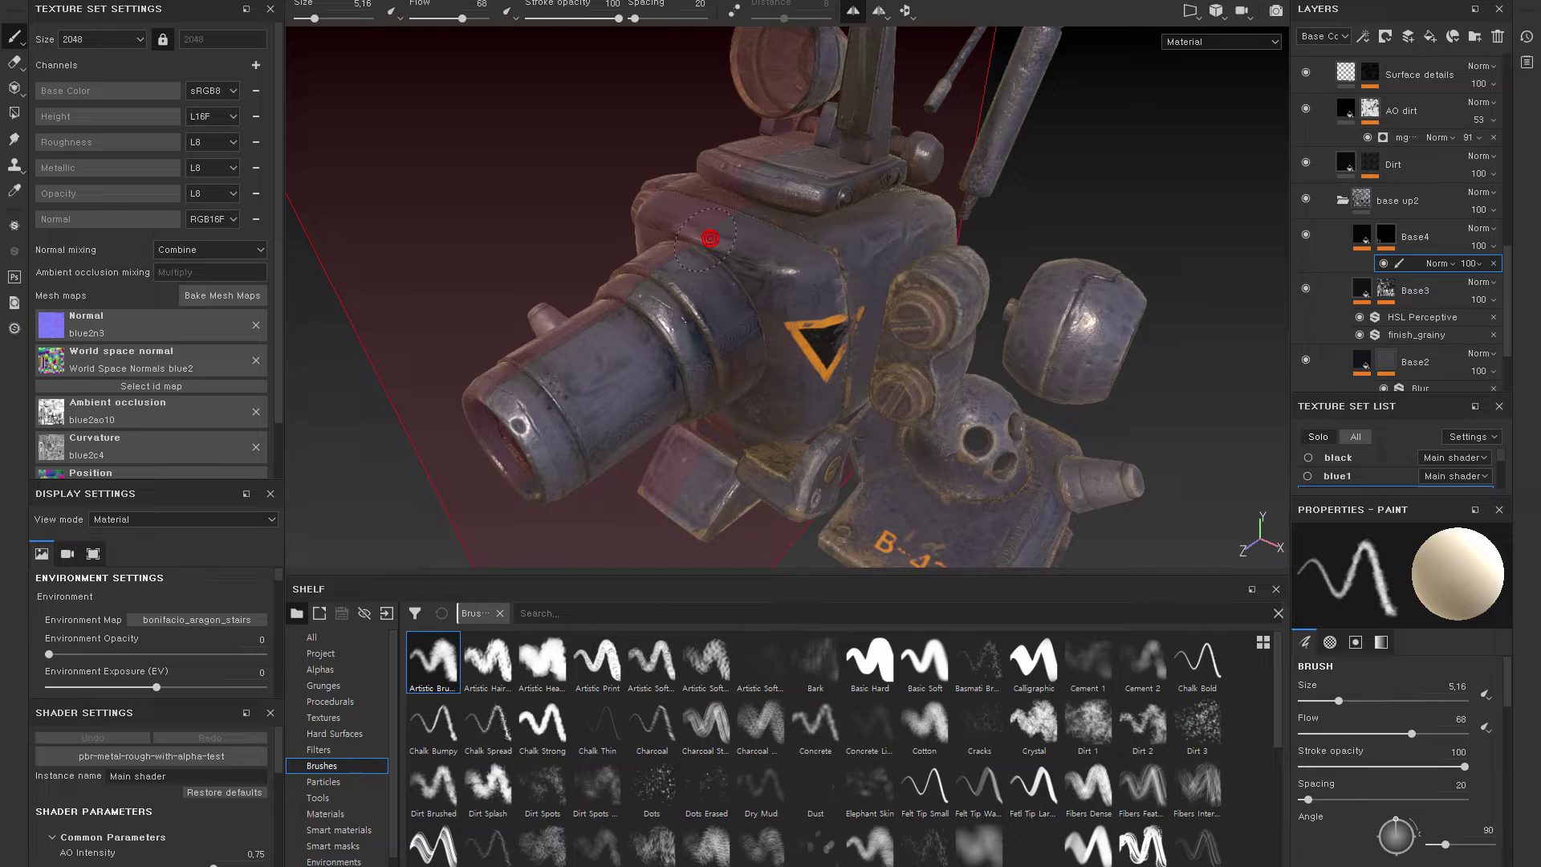
{"action": "left_click", "coordinate": [762, 260]}
{"action": "mouse_move", "coordinate": [832, 304]}
{"action": "left_mouse_down", "text": "alt"}
{"action": "mouse_move", "coordinate": [762, 260]}
{"action": "mouse_move", "coordinate": [800, 259]}
{"action": "left_mouse_up", "text": "alt"}
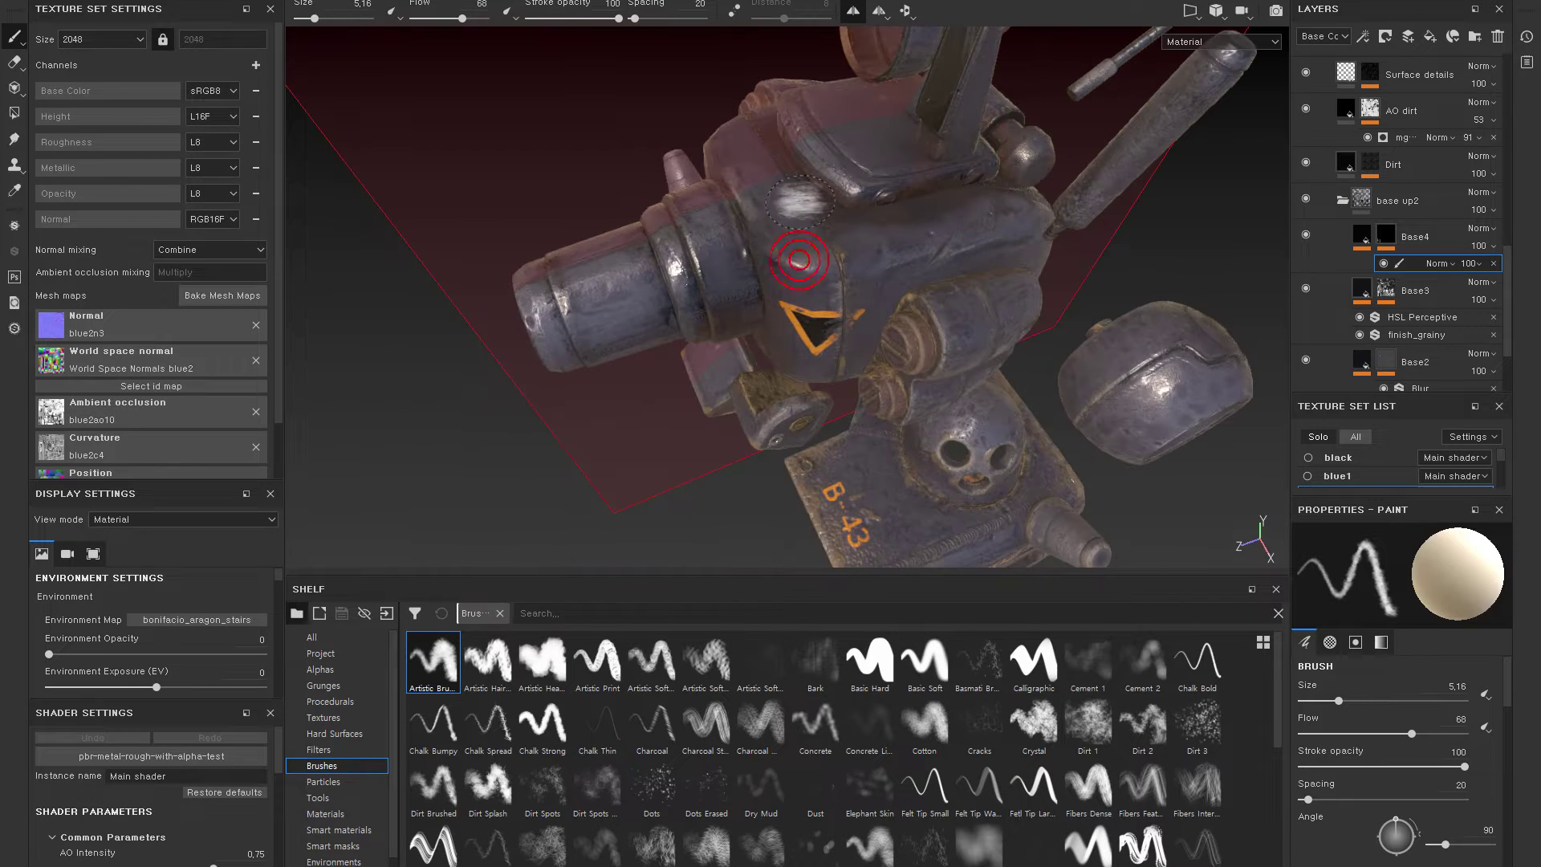
{"action": "left_click", "coordinate": [791, 197]}
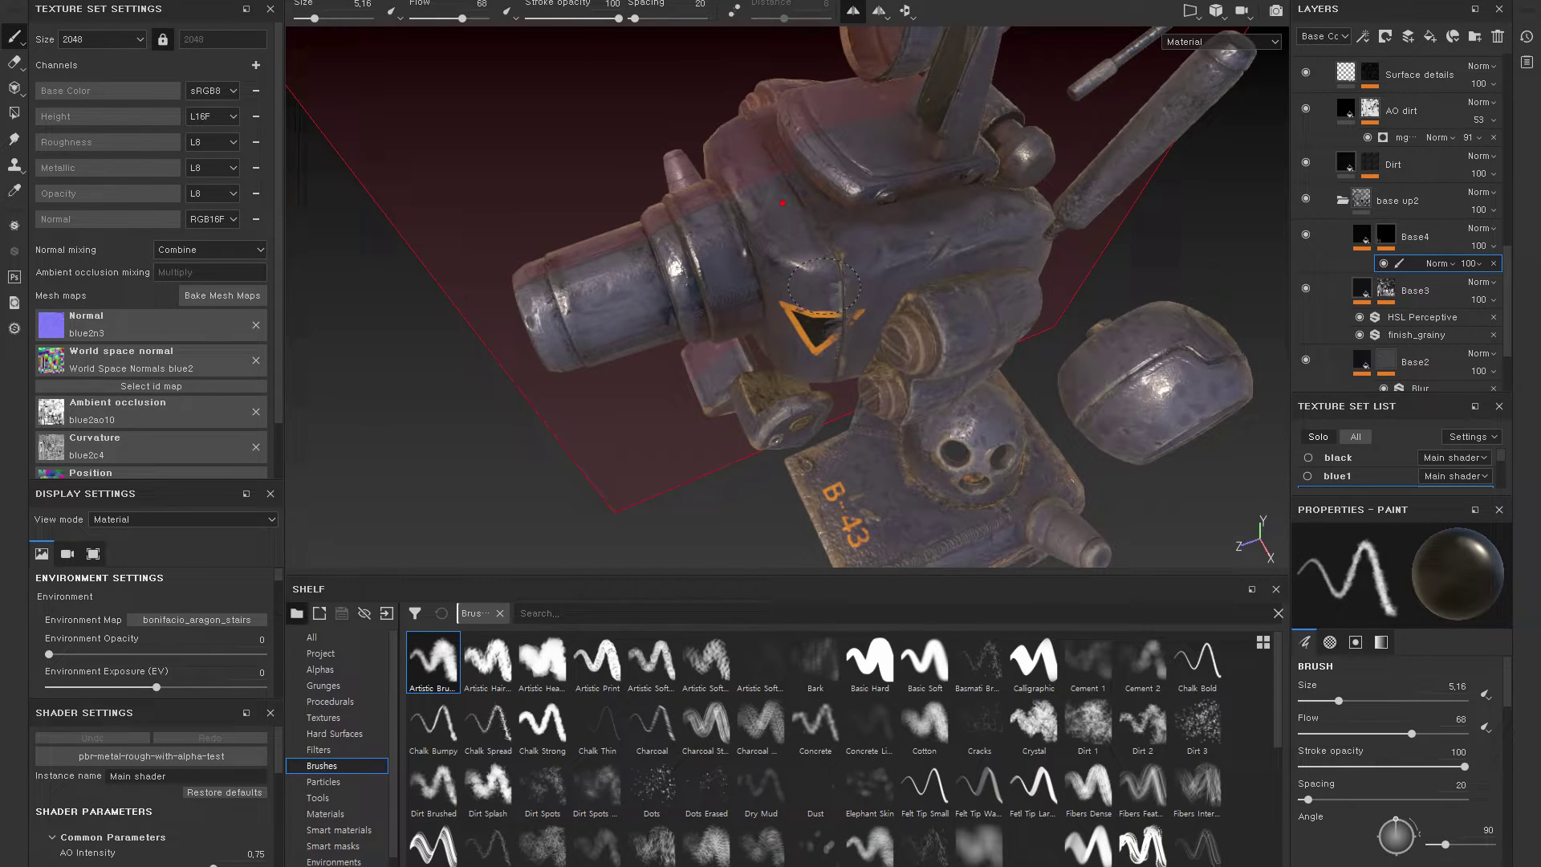
{"action": "left_click_drag", "start_coordinate": [824, 285], "coordinate": [825, 302], "text": "alt"}
{"action": "scroll", "coordinate": [789, 241], "scroll_direction": "up", "scroll_amount": 3}
{"action": "left_click_drag", "start_coordinate": [793, 245], "coordinate": [829, 285], "text": "alt"}
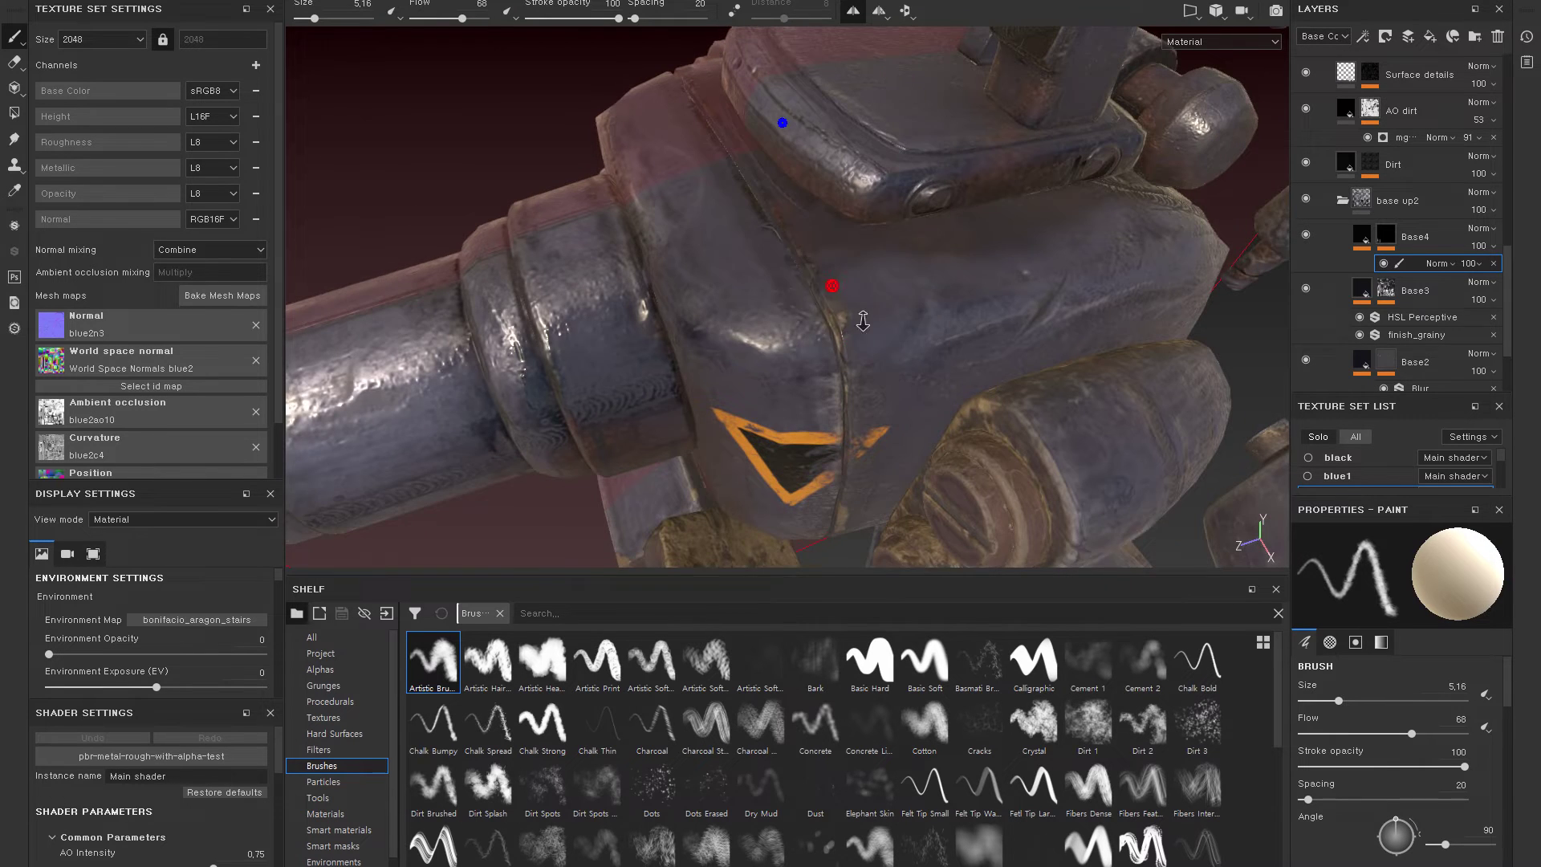
- Resize the brush to about 3.5 and paint a light stroke above the upper bolt
{"action": "right_click_drag", "start_coordinate": [802, 296], "coordinate": [810, 290], "text": "ctrl"}
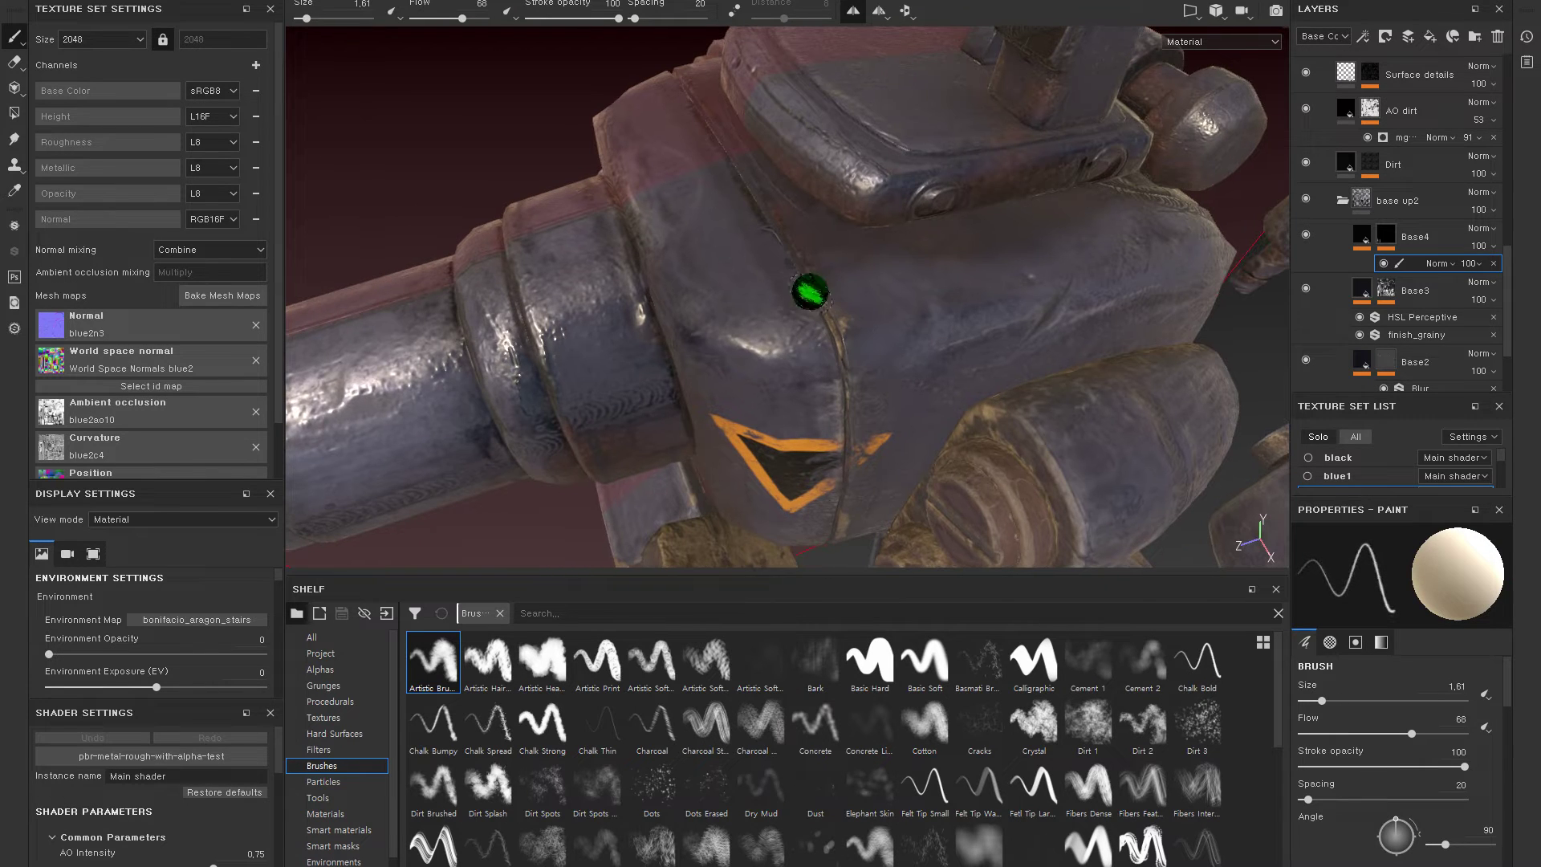
{"action": "left_click", "coordinate": [823, 350]}
{"action": "key", "text": "p"}
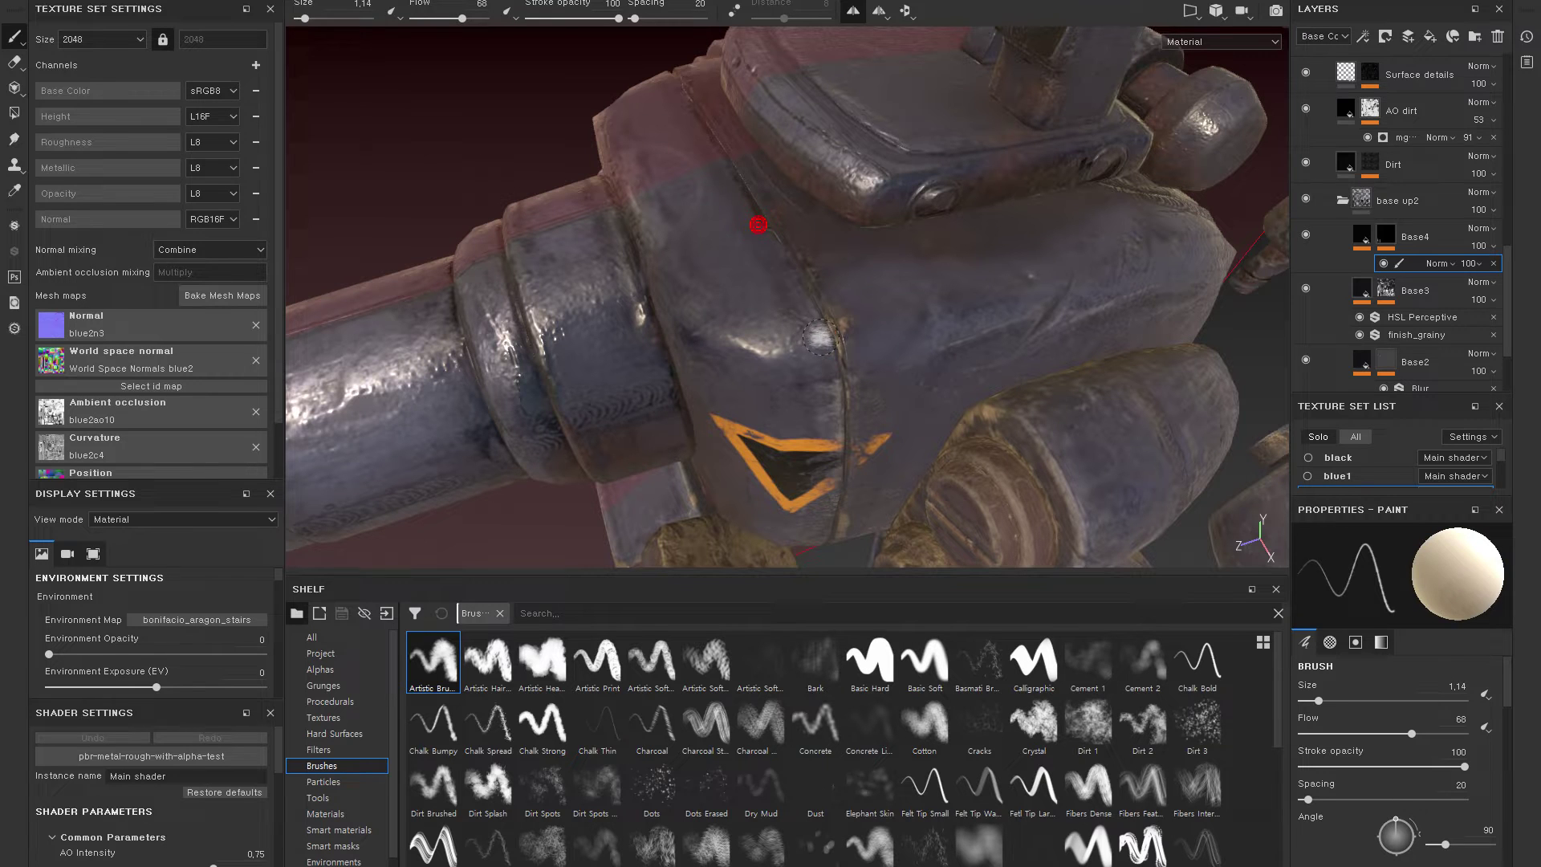
{"action": "left_click_drag", "start_coordinate": [798, 332], "coordinate": [778, 211], "text": "alt"}
{"action": "right_click_drag", "start_coordinate": [779, 211], "coordinate": [815, 237], "text": "ctrl"}
{"action": "mouse_move", "coordinate": [815, 236]}
{"action": "left_mouse_down", "text": "alt"}
{"action": "mouse_move", "coordinate": [768, 196]}
{"action": "mouse_move", "coordinate": [745, 216]}
{"action": "mouse_move", "coordinate": [774, 237]}
{"action": "left_mouse_up", "text": "alt"}
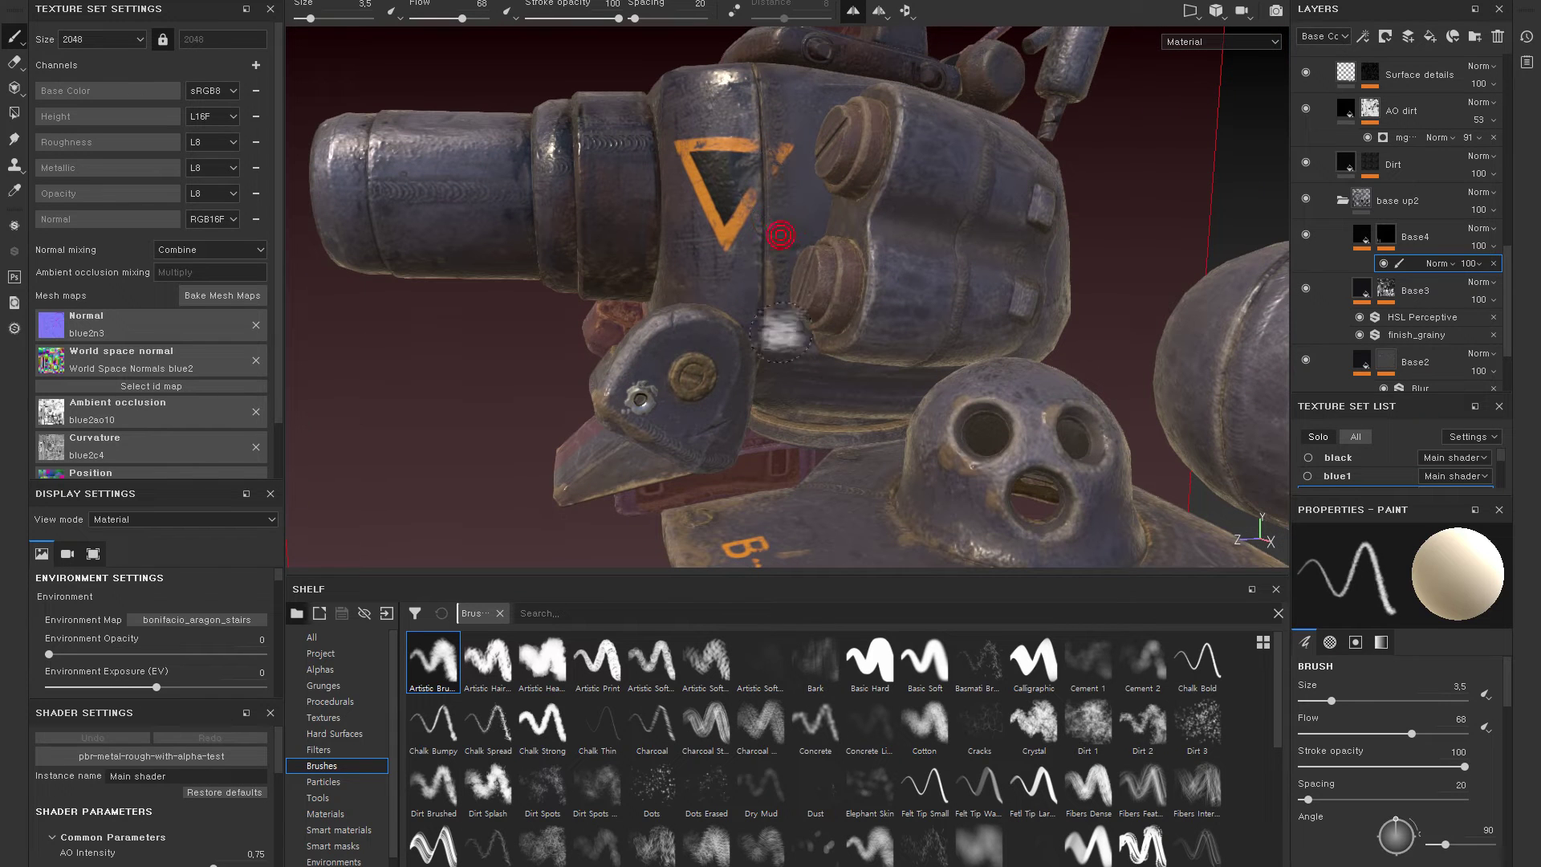
{"action": "left_click_drag", "start_coordinate": [947, 193], "coordinate": [914, 114]}
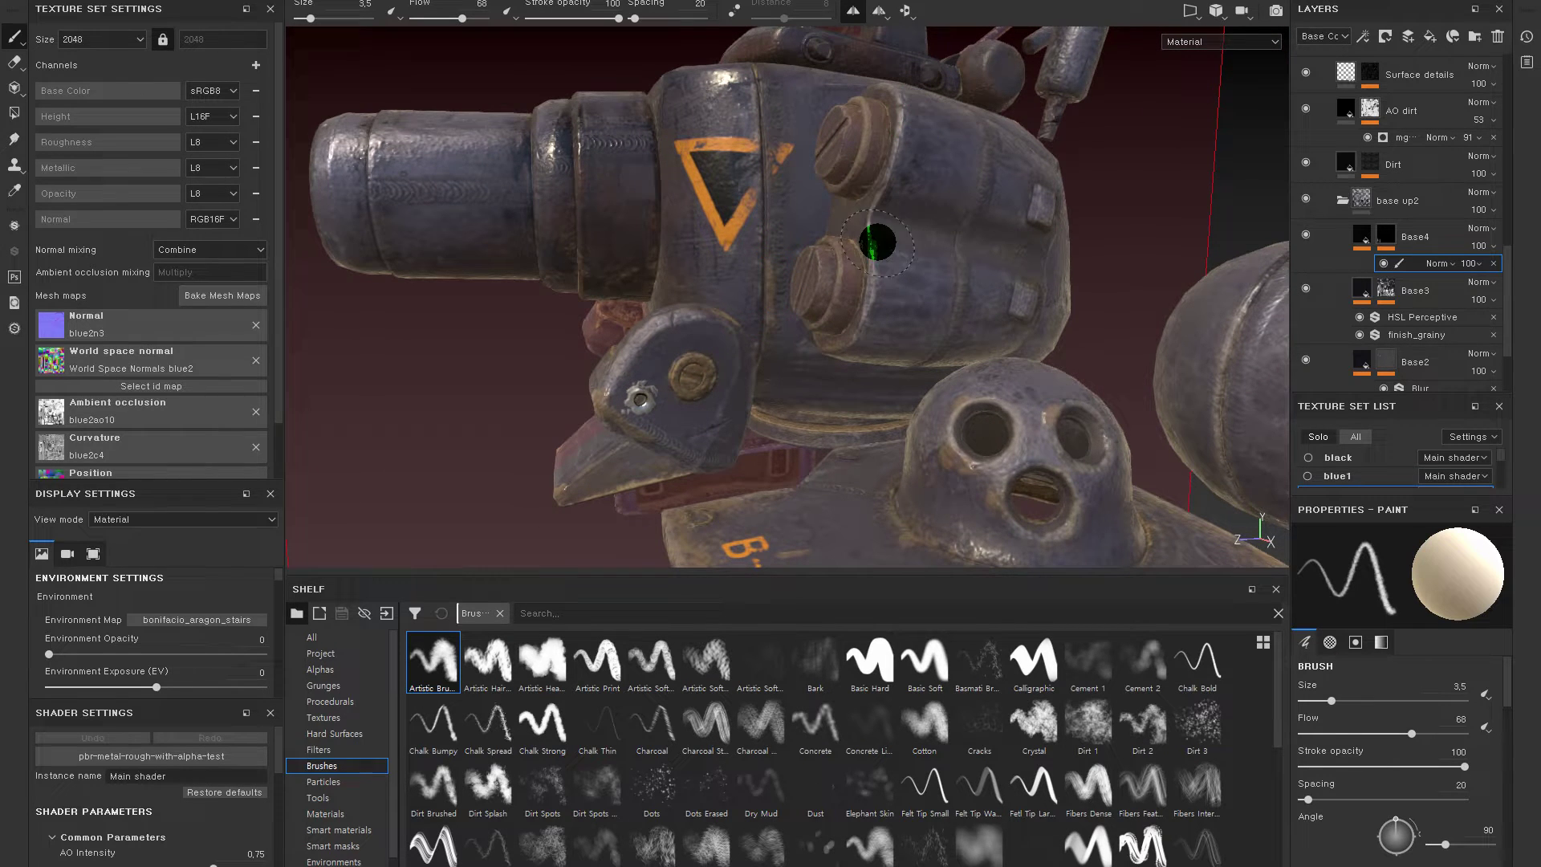
- Paint a dark stroke near the B-43 plate holes and lower brush flow to 35
{"action": "mouse_move", "coordinate": [839, 354]}
{"action": "left_mouse_down", "text": "alt"}
{"action": "mouse_move", "coordinate": [888, 241]}
{"action": "mouse_move", "coordinate": [853, 305]}
{"action": "left_mouse_up", "text": "alt"}
{"action": "left_click_drag", "start_coordinate": [869, 216], "coordinate": [782, 211], "text": "alt"}
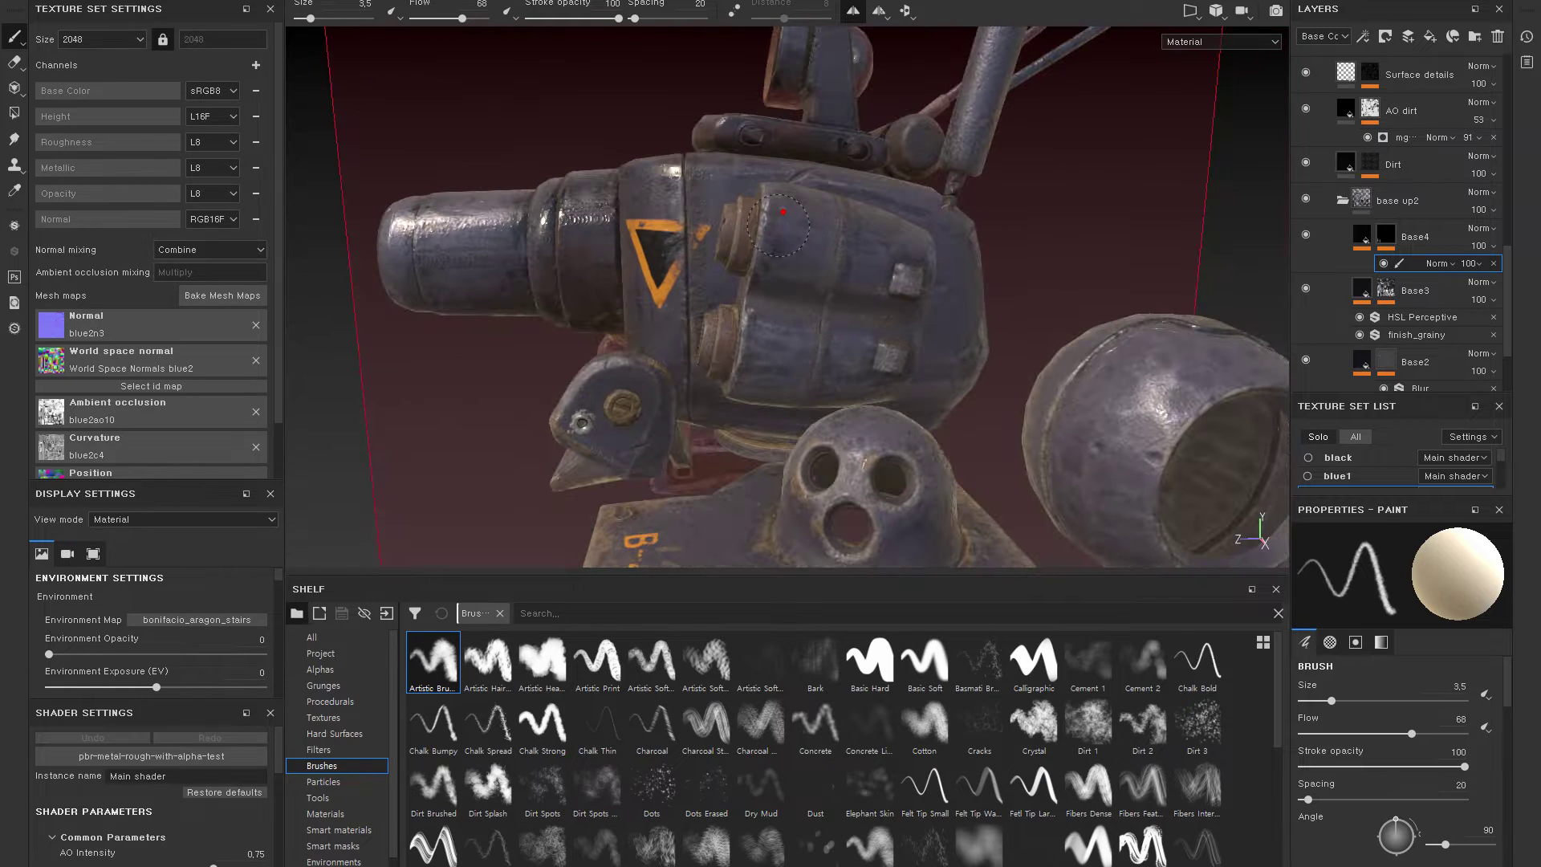
{"action": "scroll", "coordinate": [759, 294], "scroll_direction": "up", "scroll_amount": 3}
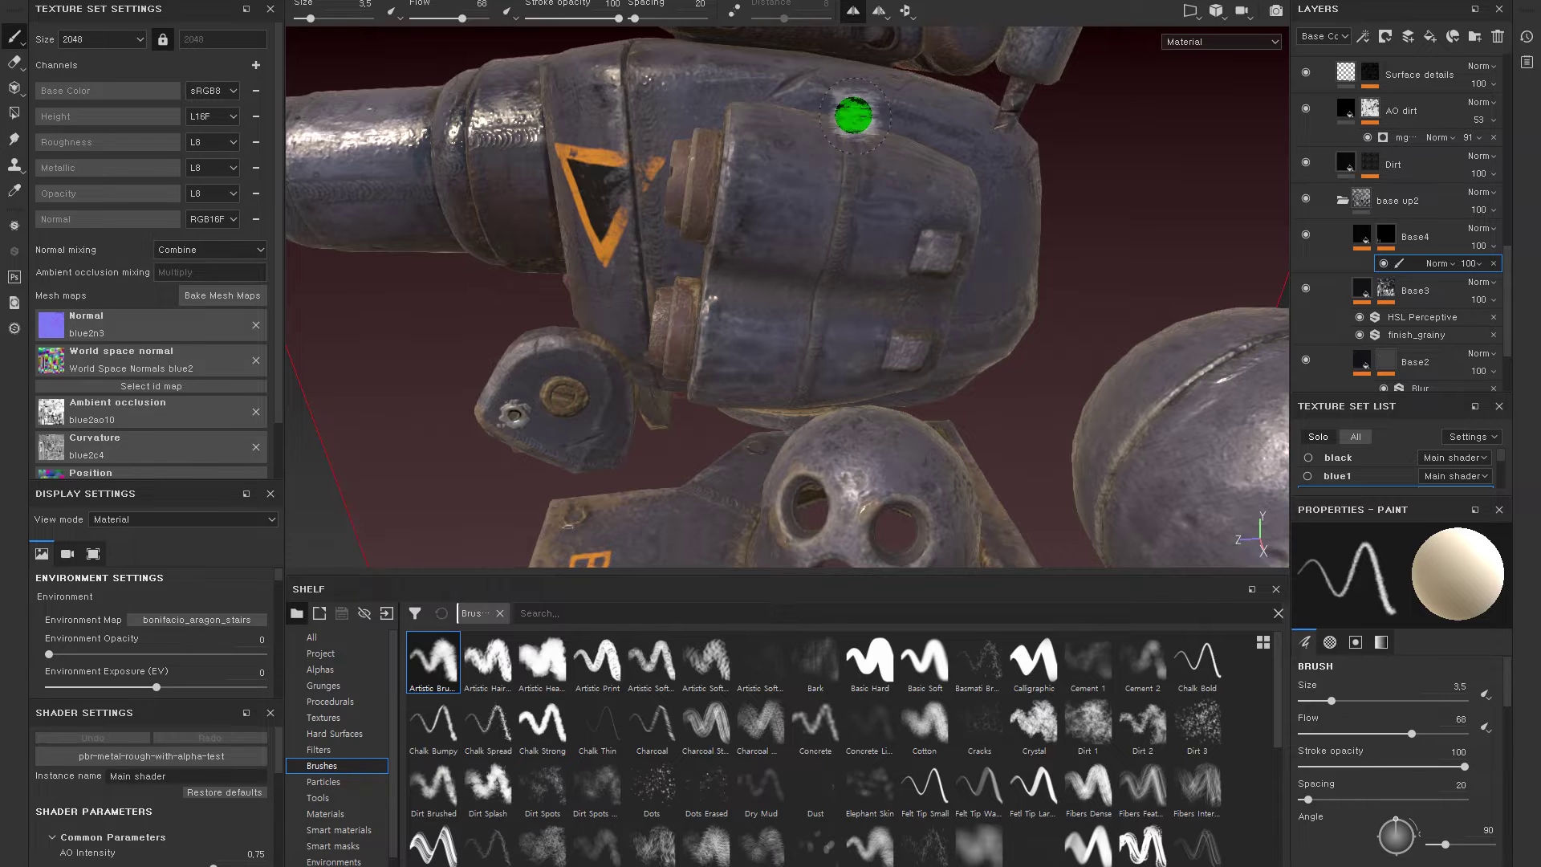
{"action": "mouse_move", "coordinate": [821, 246]}
{"action": "left_mouse_down", "text": "alt"}
{"action": "mouse_move", "coordinate": [903, 301]}
{"action": "mouse_move", "coordinate": [780, 235]}
{"action": "left_mouse_up", "text": "alt"}
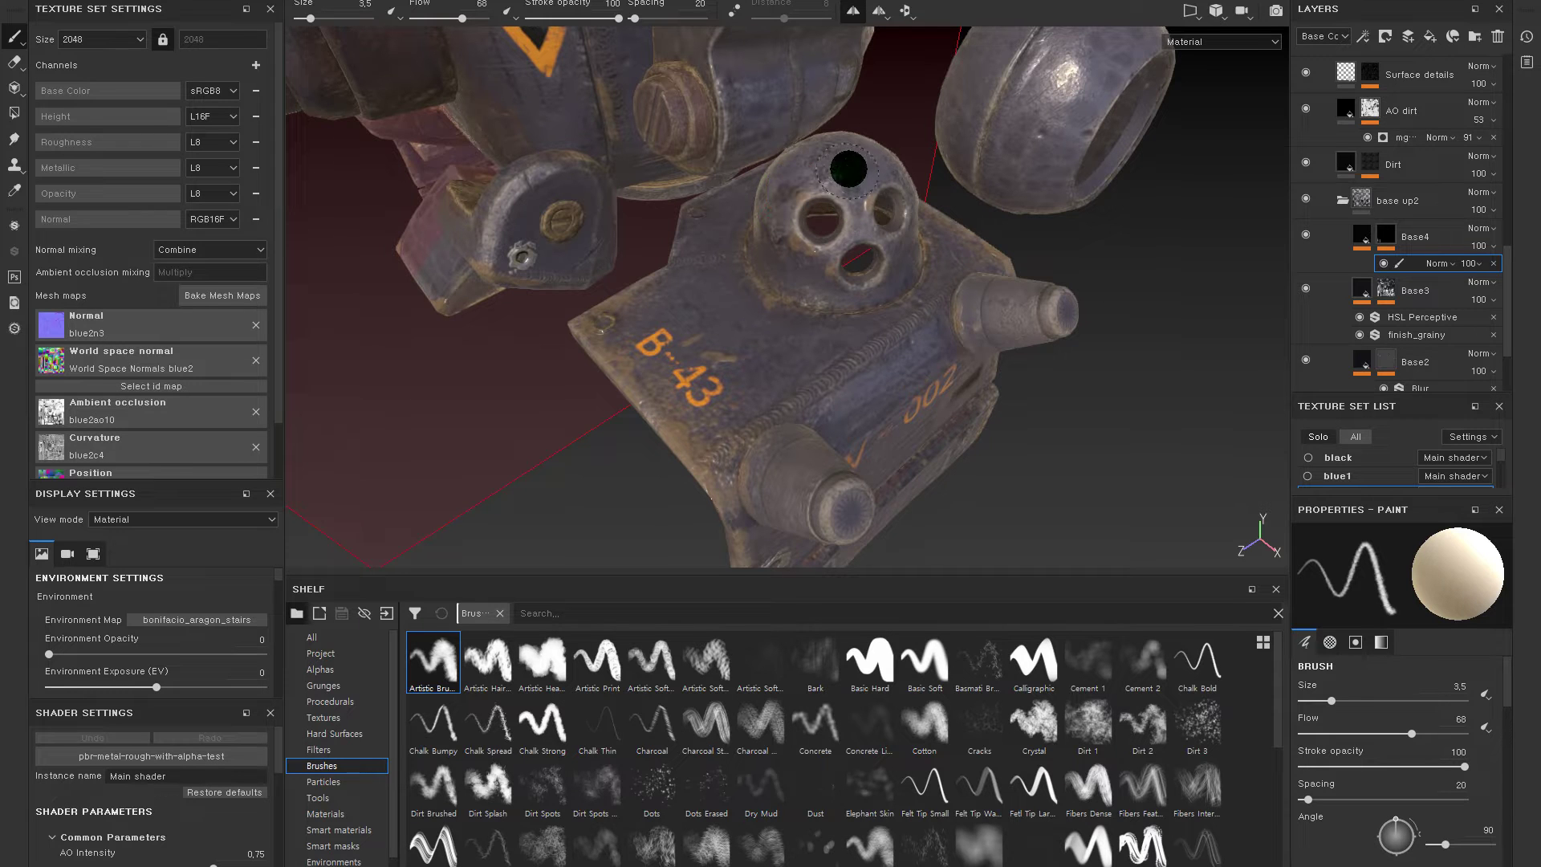
{"action": "mouse_move", "coordinate": [930, 196]}
{"action": "left_mouse_down", "text": "alt"}
{"action": "mouse_move", "coordinate": [901, 172]}
{"action": "mouse_move", "coordinate": [894, 234]}
{"action": "left_mouse_up", "text": "alt"}
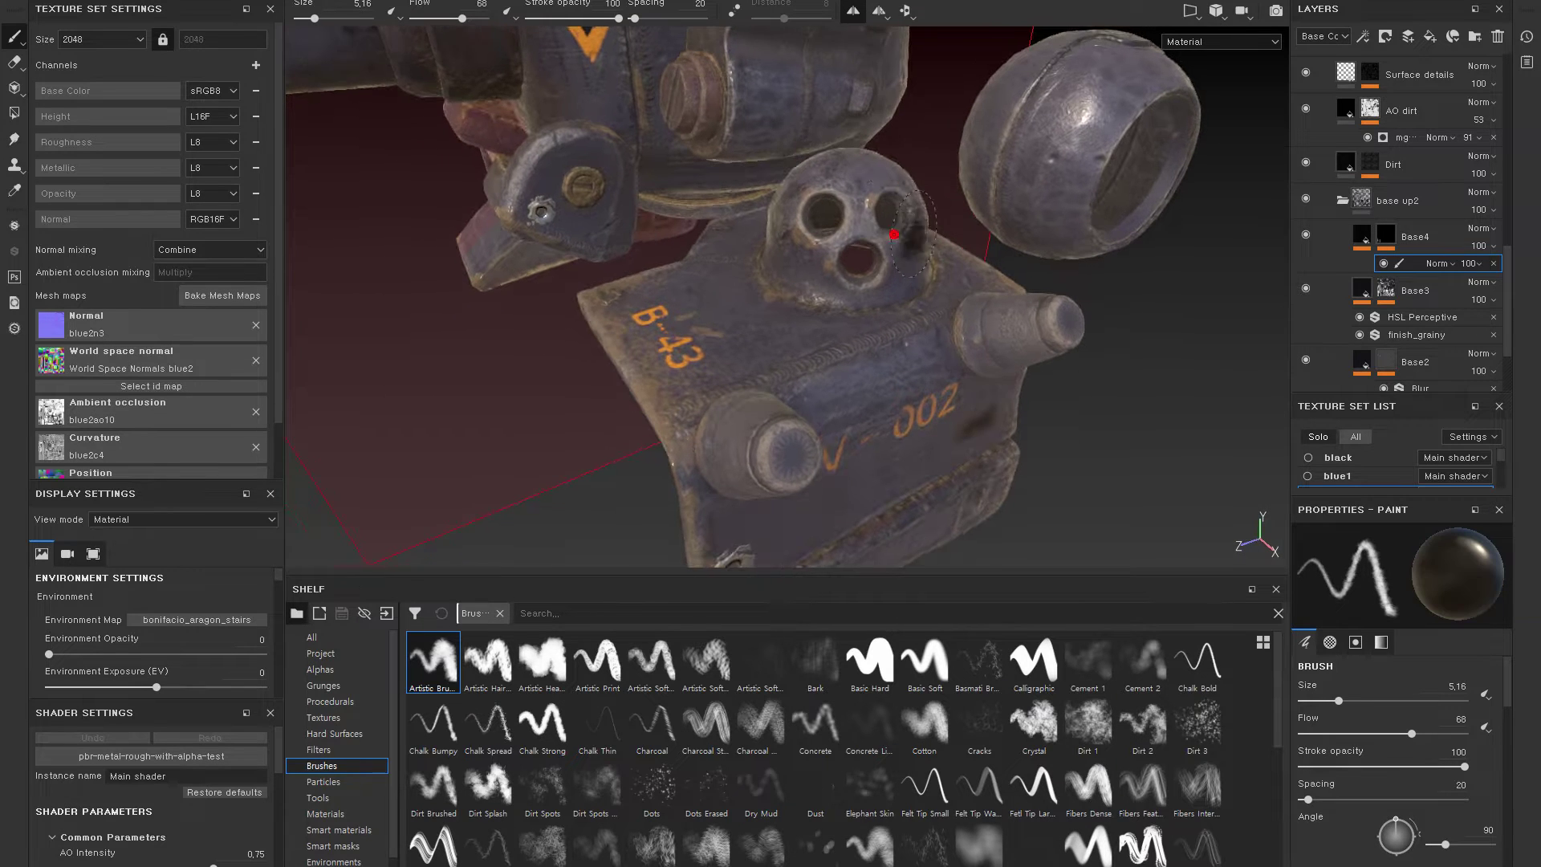
{"action": "left_click_drag", "start_coordinate": [1410, 733], "coordinate": [1357, 734]}
{"action": "mouse_move", "coordinate": [850, 377]}
{"action": "left_mouse_down", "text": "alt"}
{"action": "mouse_move", "coordinate": [786, 369]}
{"action": "mouse_move", "coordinate": [825, 330]}
{"action": "mouse_move", "coordinate": [857, 341]}
{"action": "left_mouse_up", "text": "alt"}
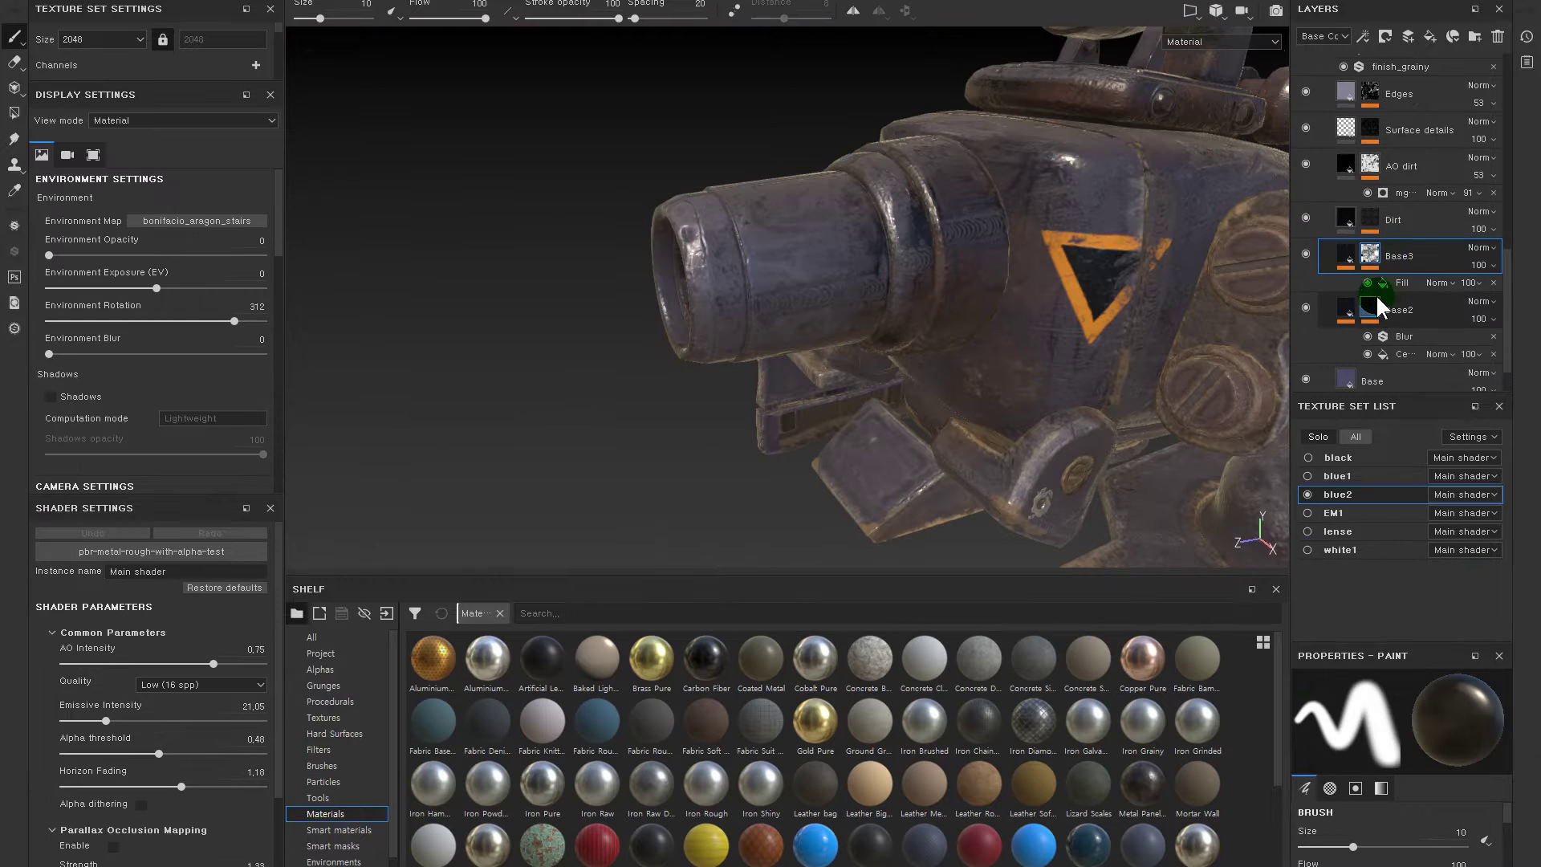
- Move the Fill effect onto Base2 and apply a mask option to Base2's mask
{"action": "left_click_drag", "start_coordinate": [1378, 299], "coordinate": [1365, 314]}
{"action": "right_click", "coordinate": [1365, 306]}
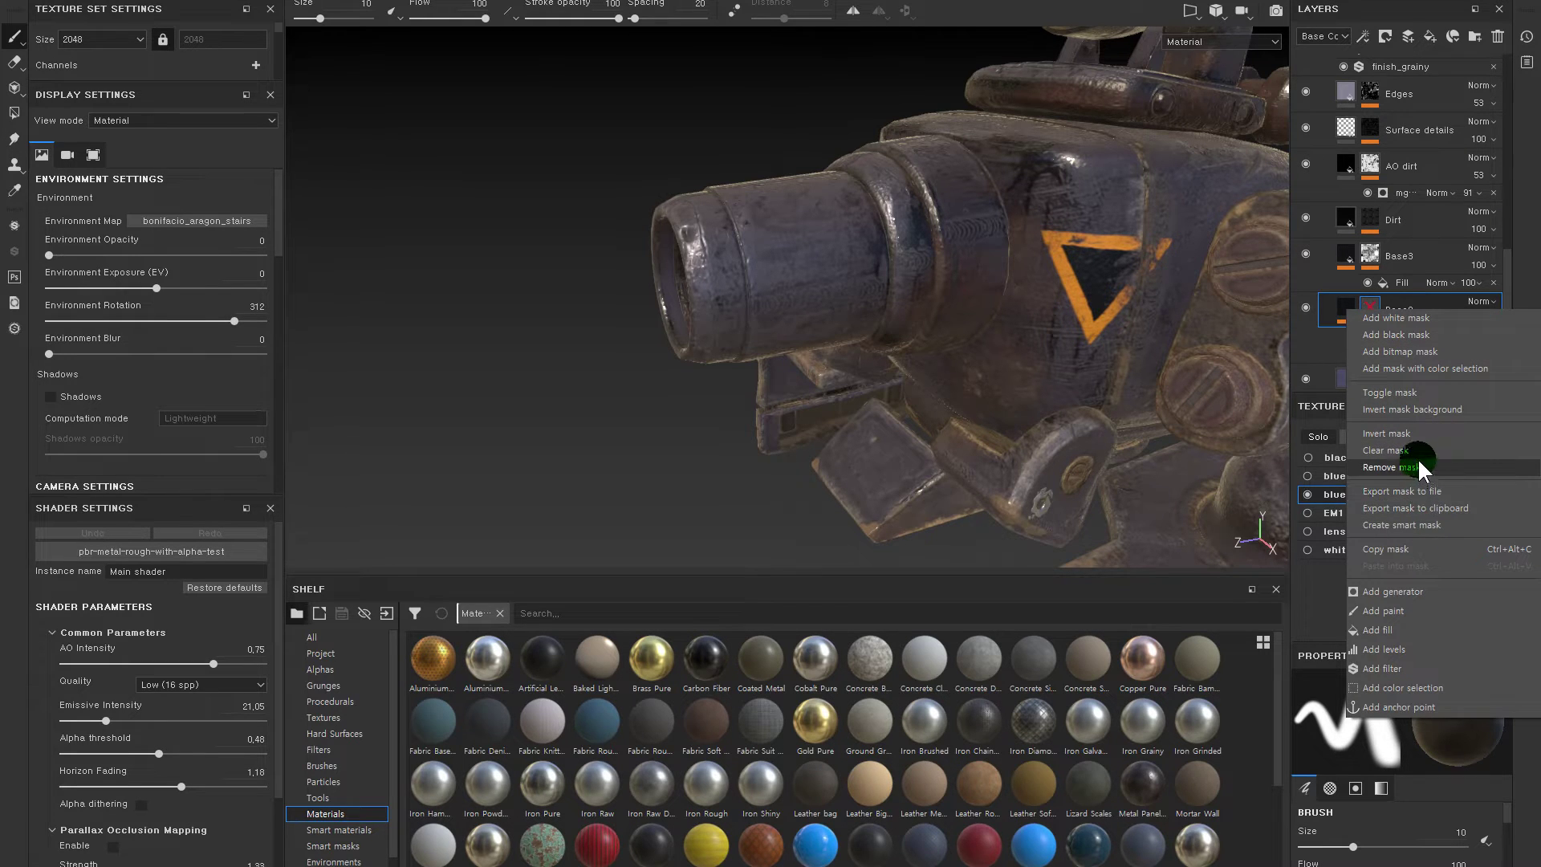
{"action": "left_click", "coordinate": [1371, 310]}
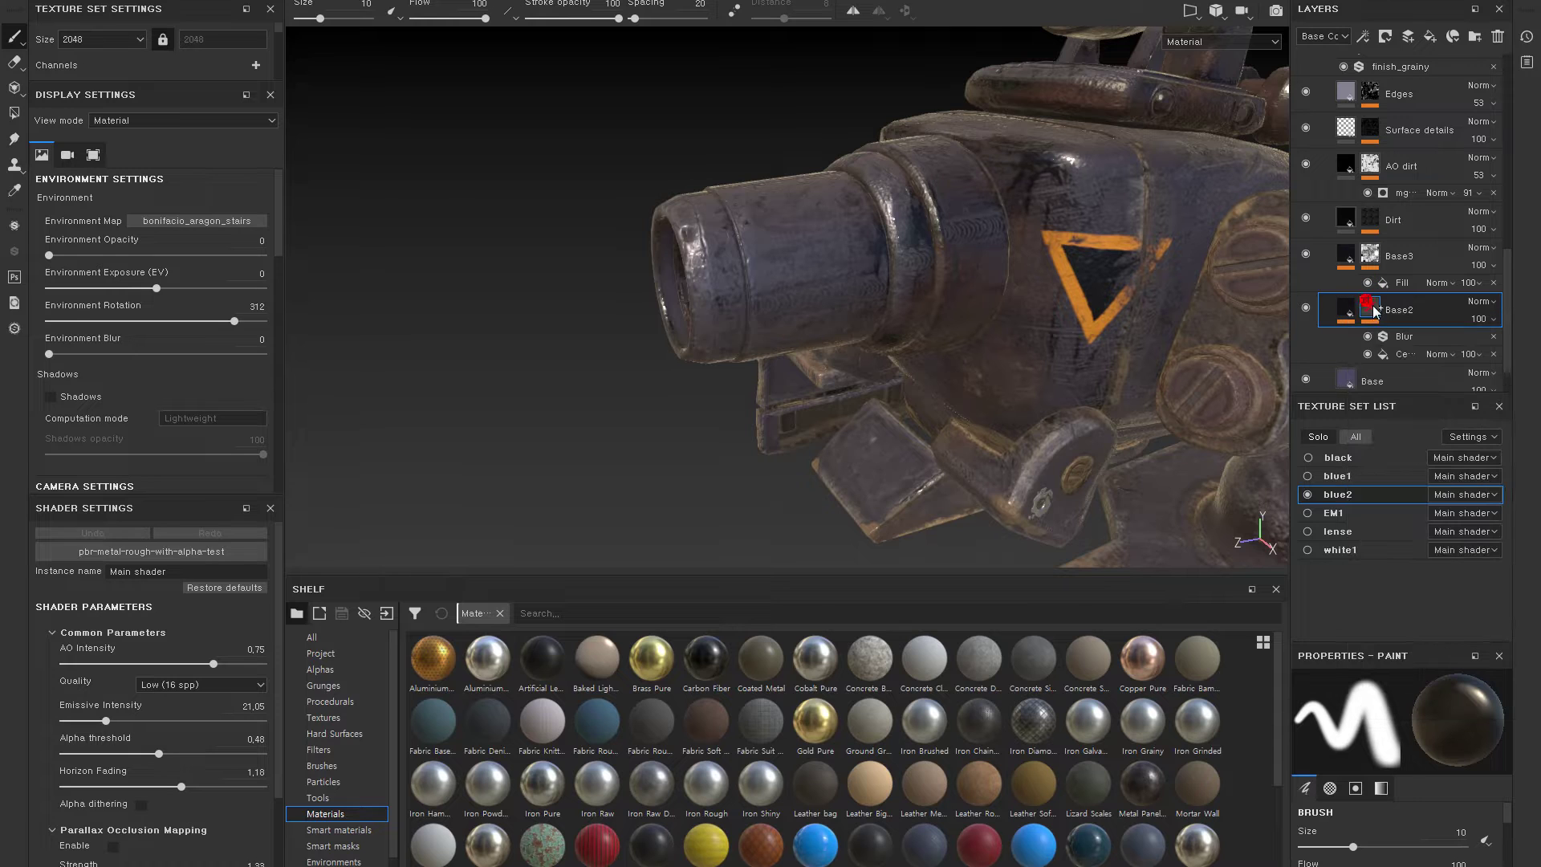
{"action": "left_click", "coordinate": [1370, 307]}
- Bring up the settings of the Fill effect in Base3's mask
{"action": "left_click", "coordinate": [1348, 259]}
{"action": "left_click", "coordinate": [1397, 285]}
{"action": "left_click", "coordinate": [307, 778]}
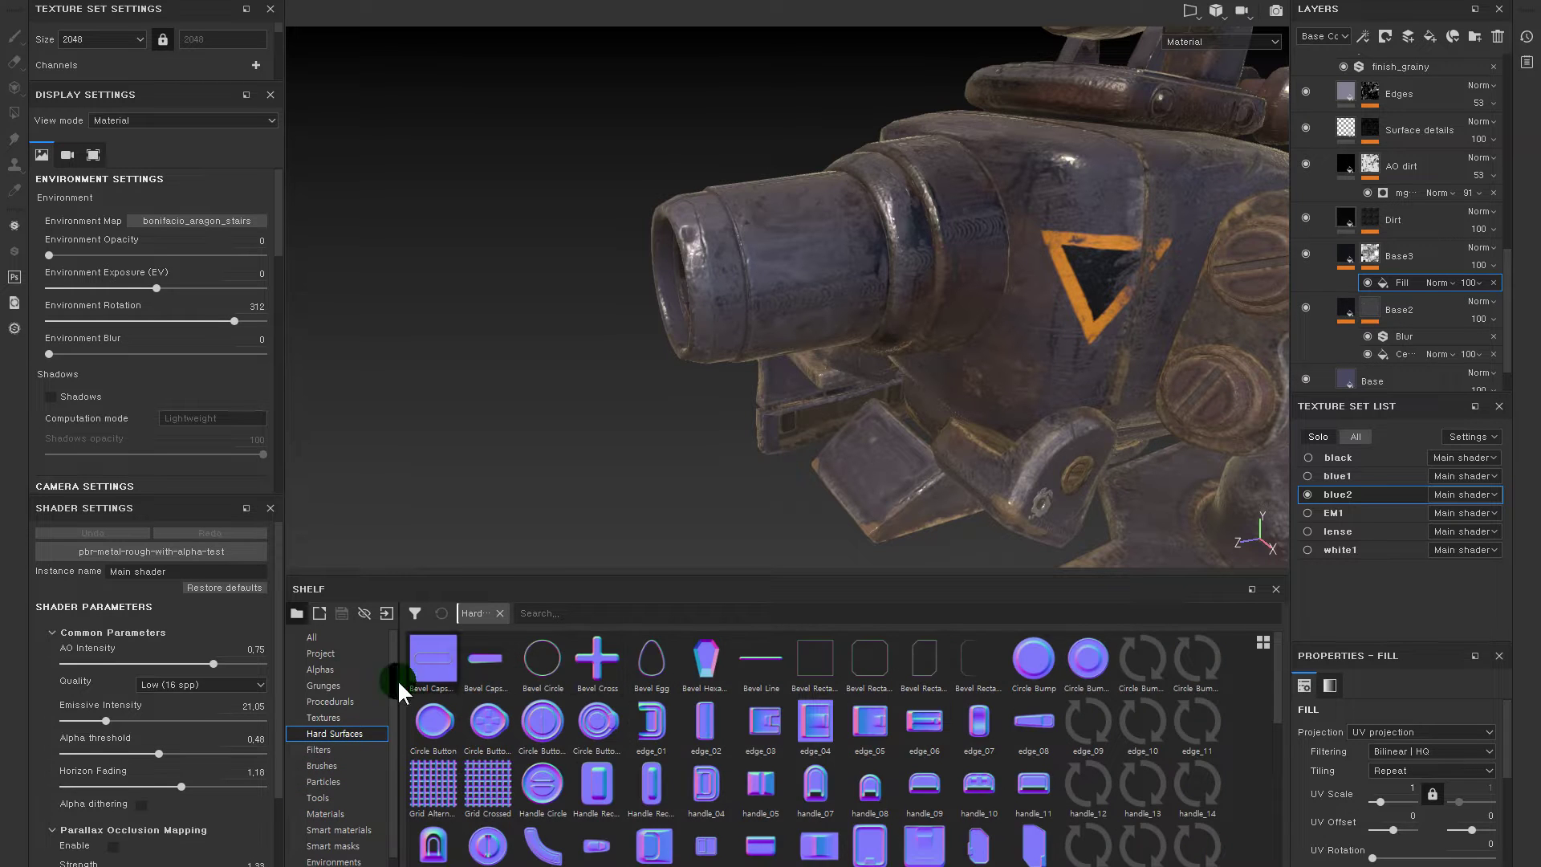
- Browse the shelf to Textures and search for 'blue2'
{"action": "left_click", "coordinate": [325, 700]}
{"action": "left_click", "coordinate": [336, 686]}
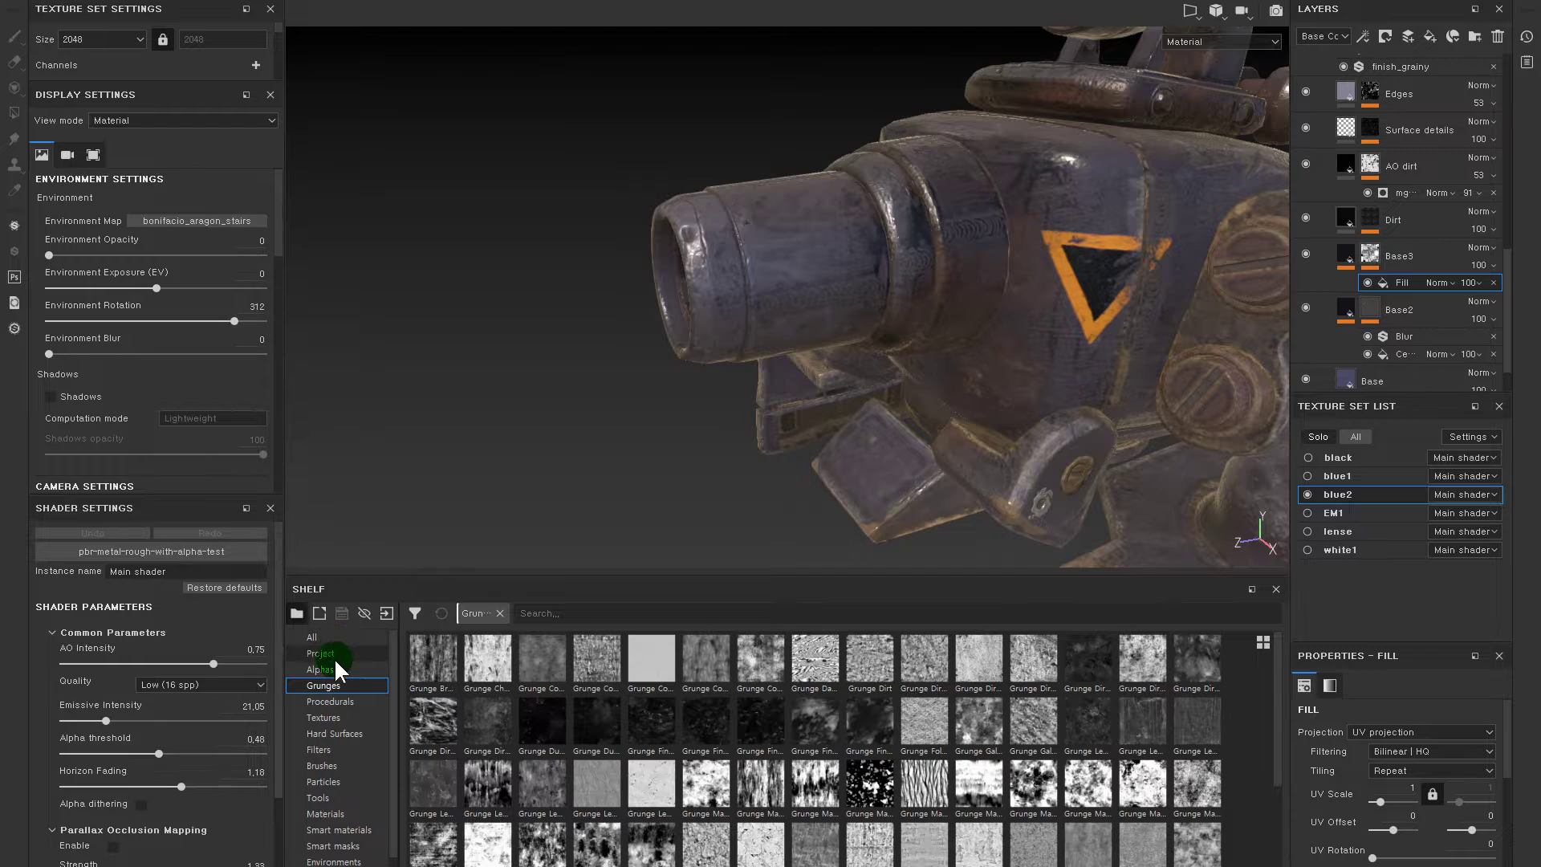
{"action": "left_click", "coordinate": [340, 700]}
{"action": "left_click", "coordinate": [342, 715]}
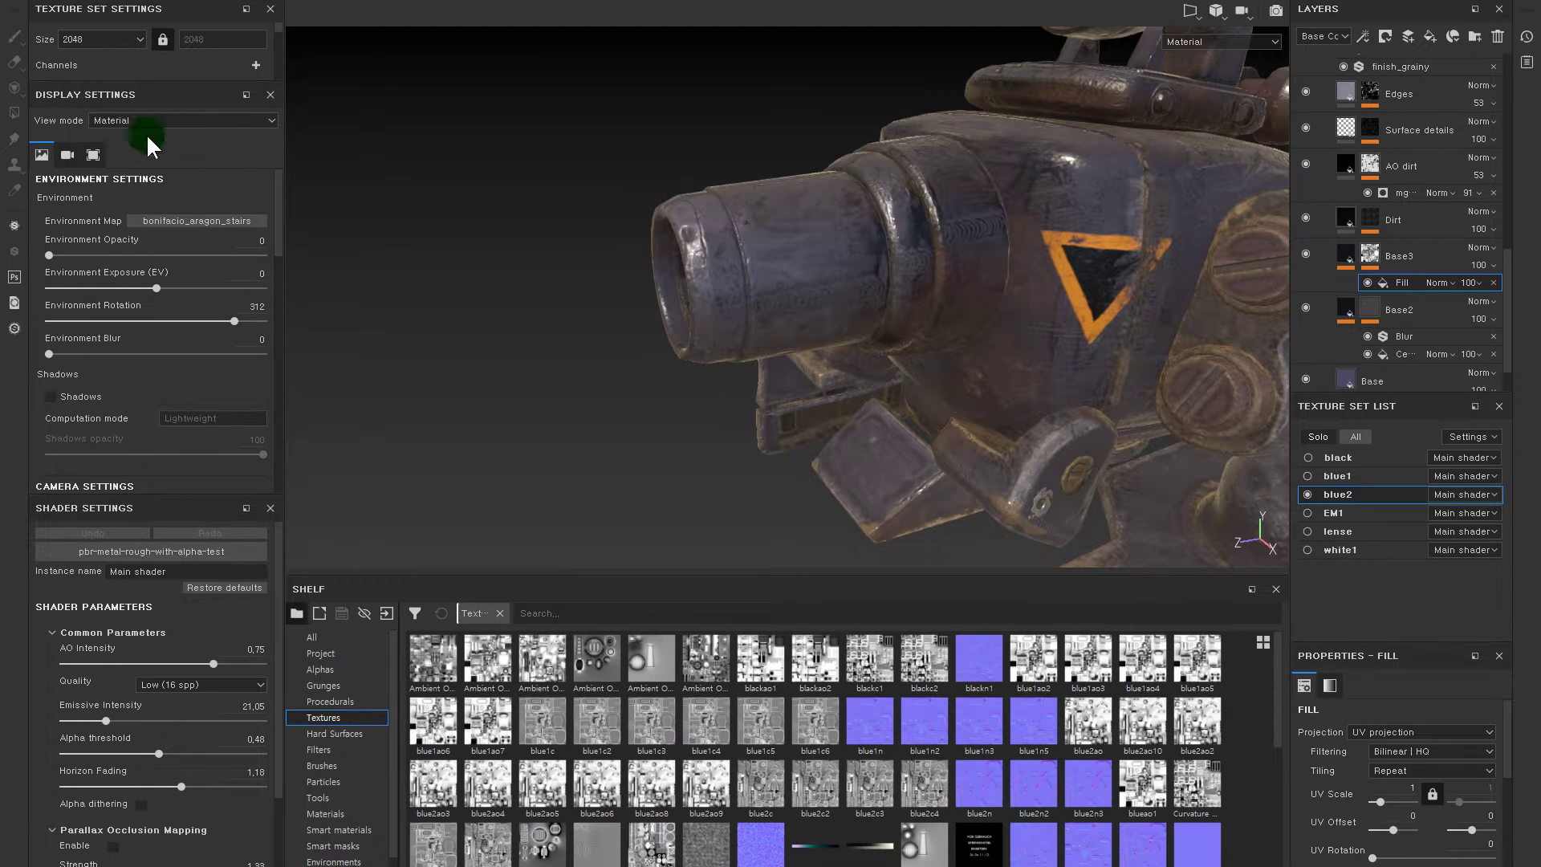
{"action": "left_click", "coordinate": [145, 79]}
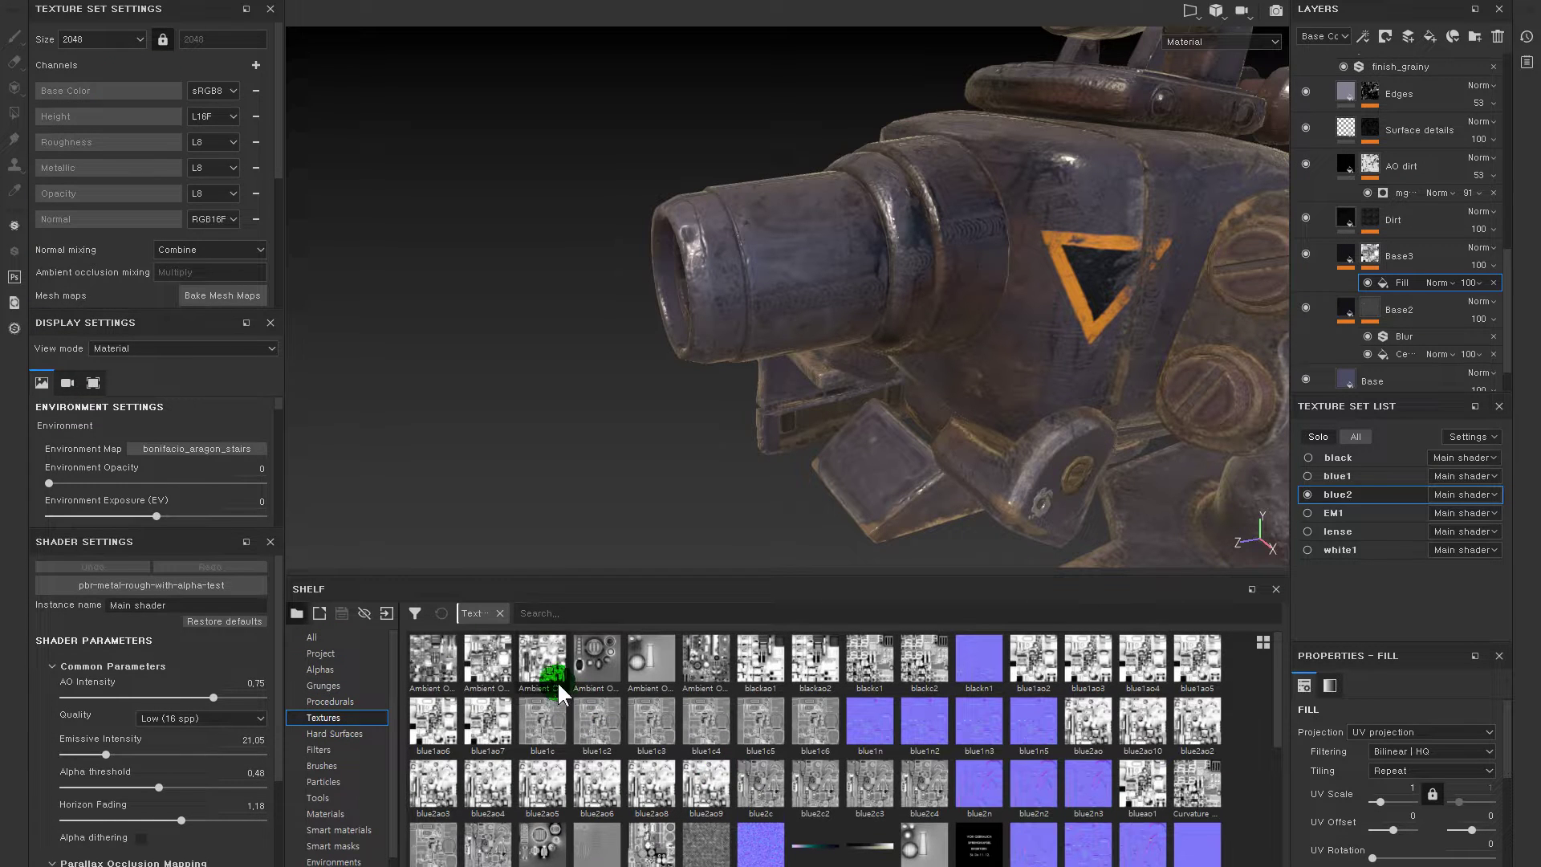
{"action": "left_click", "coordinate": [545, 616]}
{"action": "type", "text": "blu"}
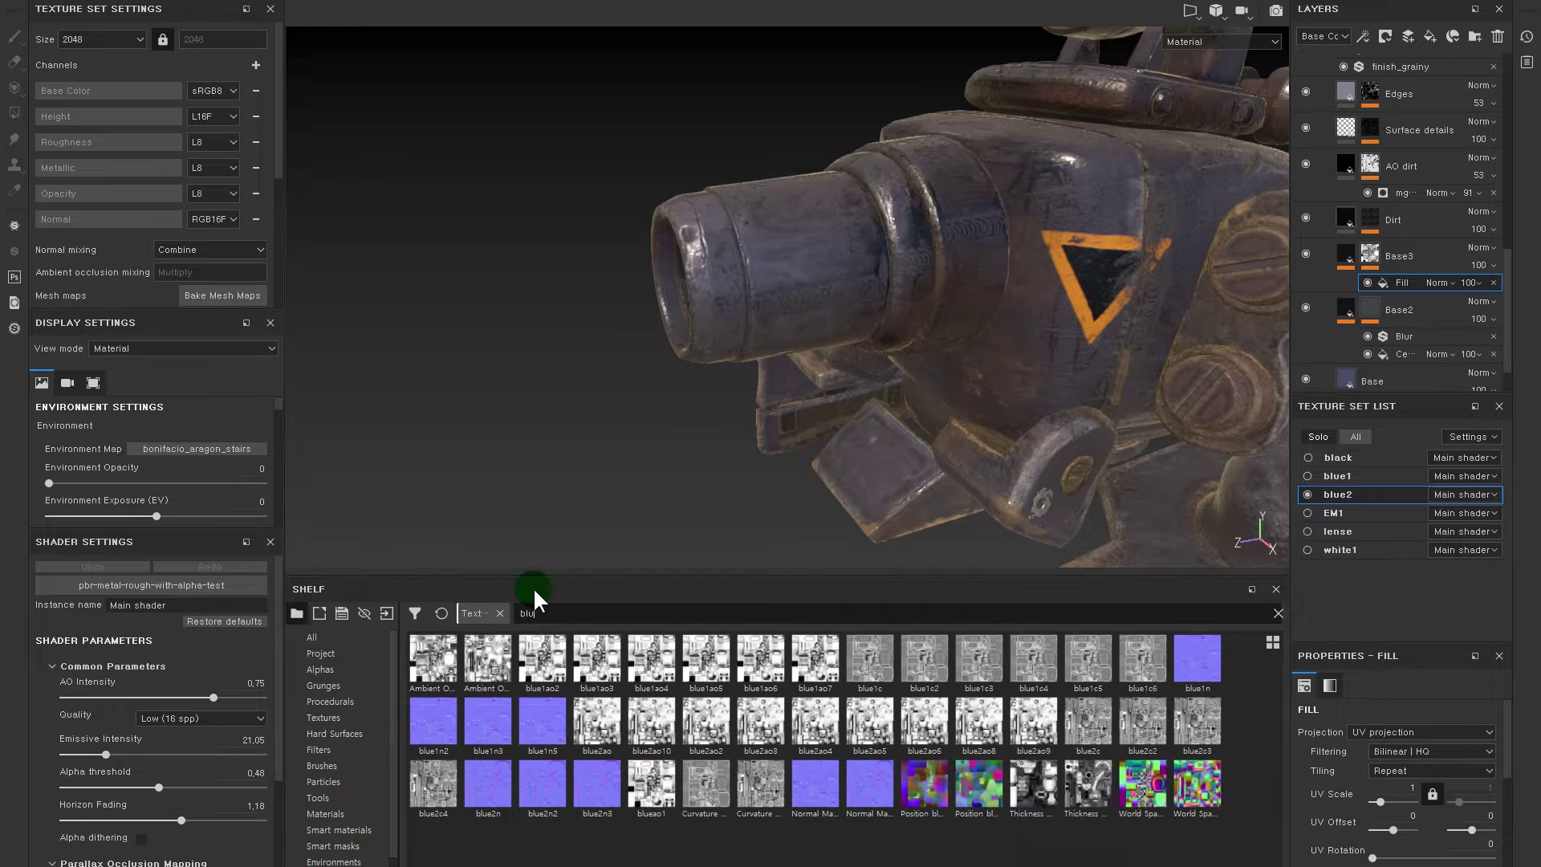
{"action": "type", "text": "e2"}
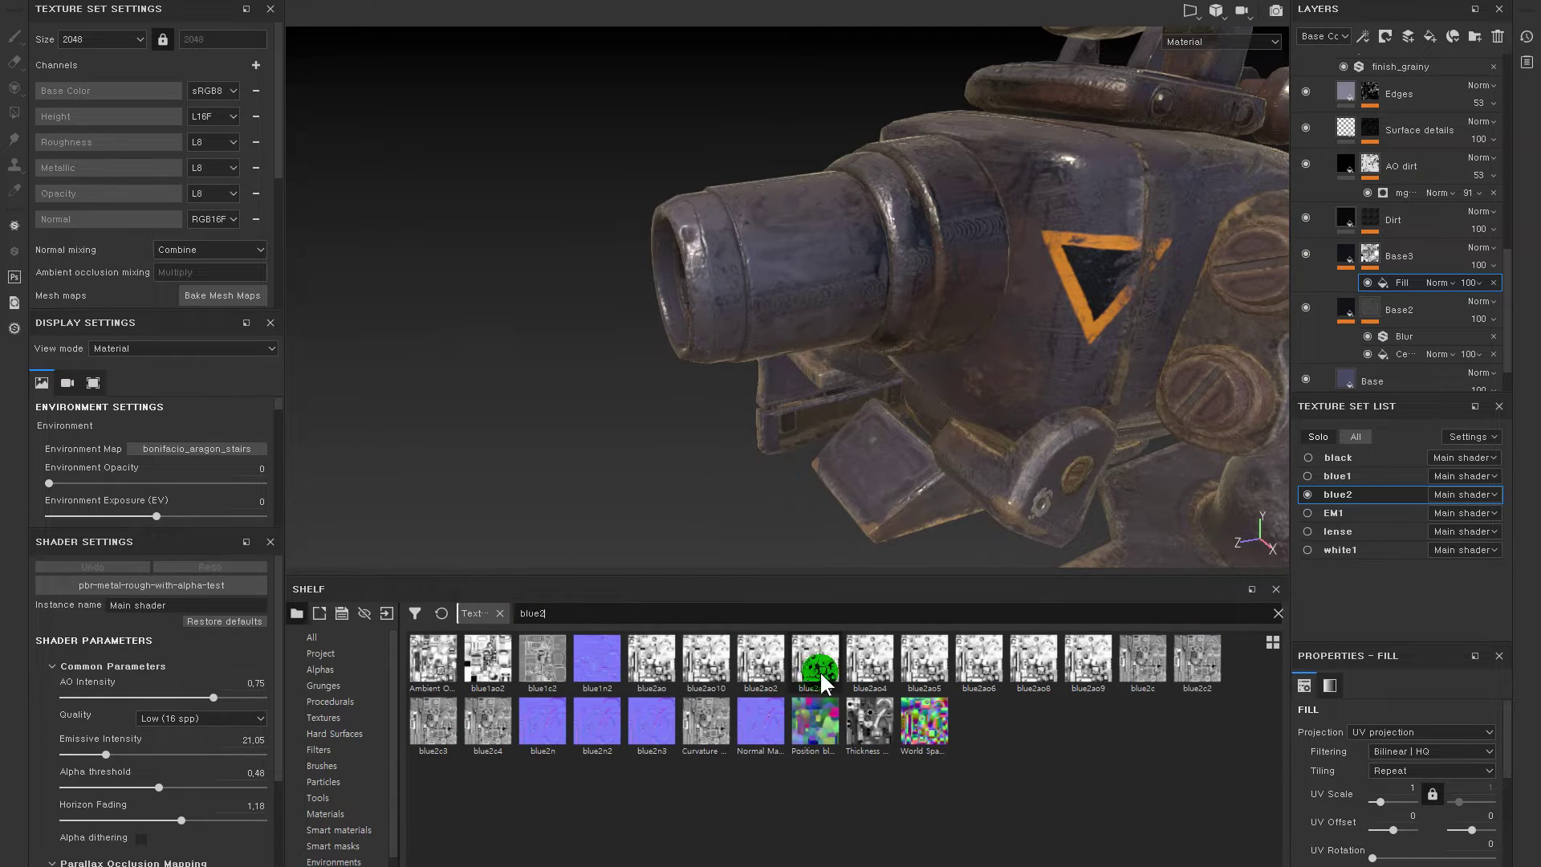
- Drop blue2ao10 into the Fill's grayscale input, replacing the AO map, and select Base3
{"action": "left_click_drag", "start_coordinate": [701, 663], "coordinate": [1418, 574]}
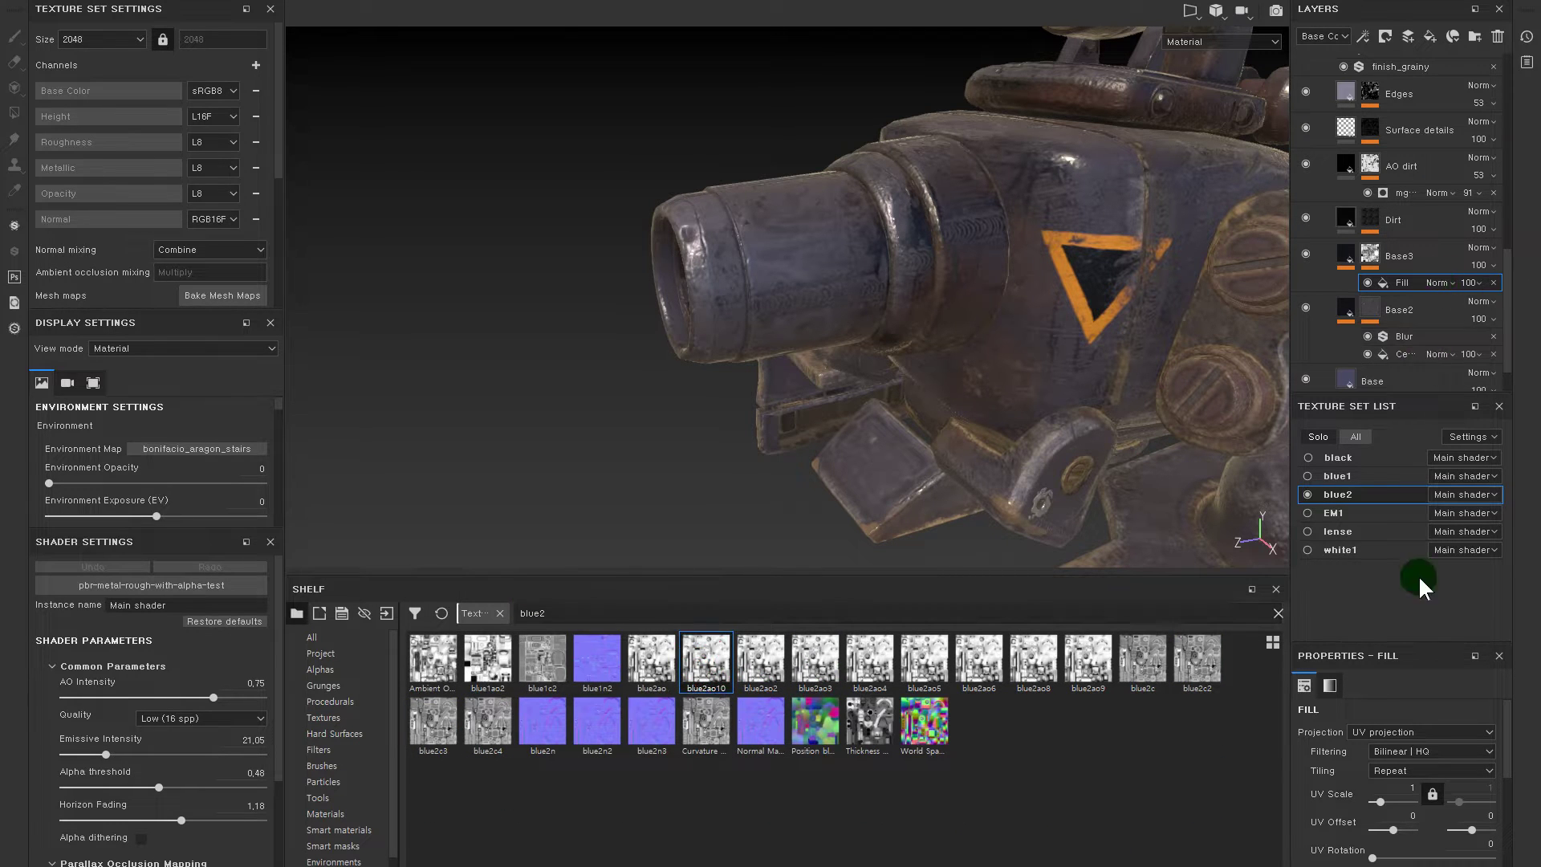
{"action": "left_click_drag", "start_coordinate": [1415, 640], "coordinate": [1415, 555]}
{"action": "scroll", "coordinate": [1426, 748], "scroll_direction": "down", "scroll_amount": 3}
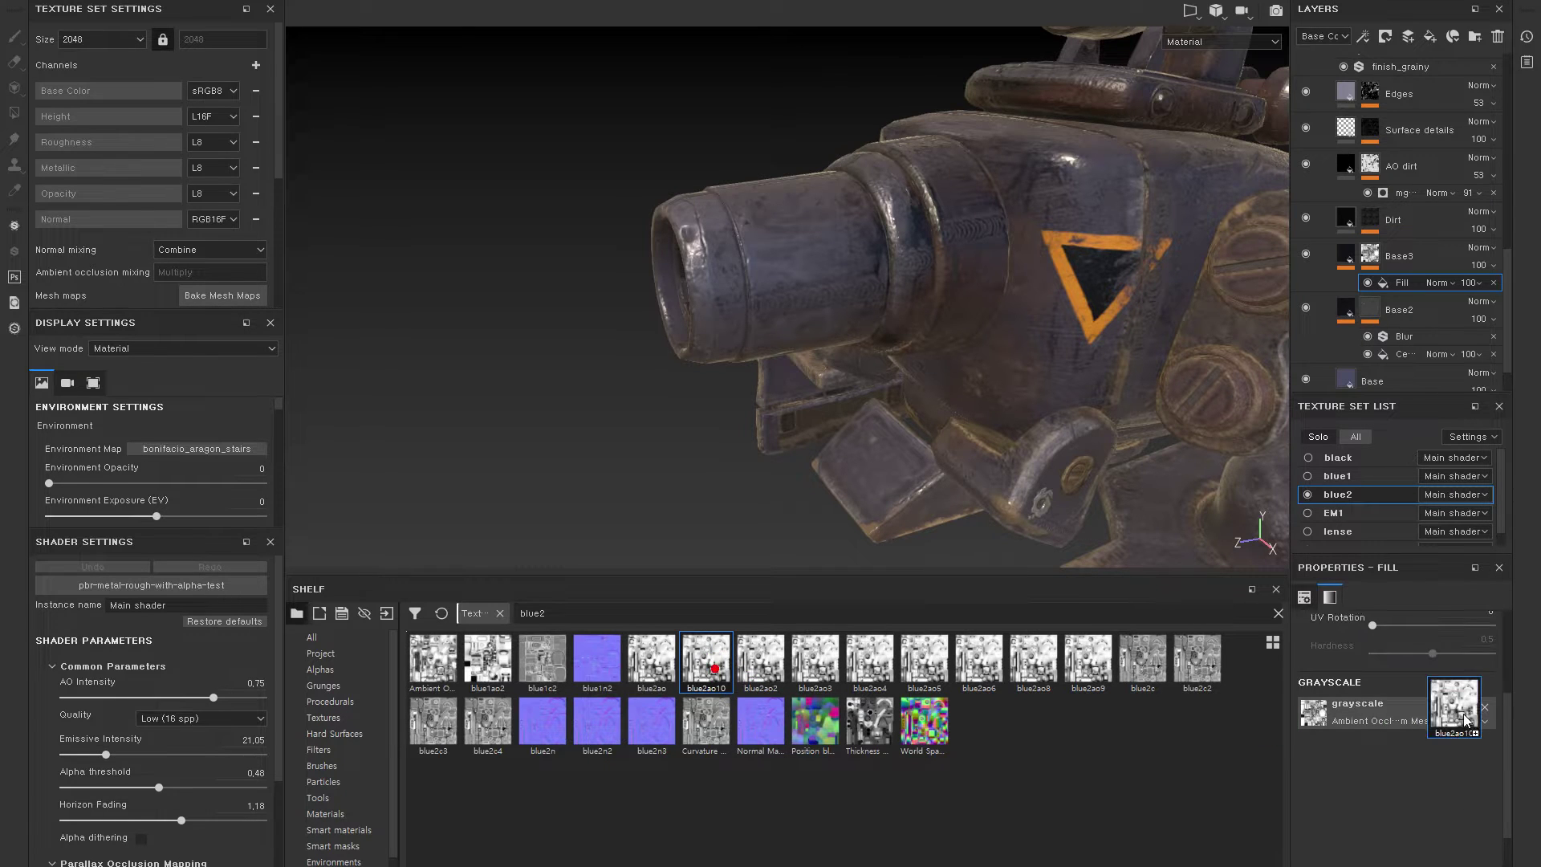
{"action": "left_click_drag", "start_coordinate": [706, 660], "coordinate": [1396, 711]}
{"action": "mouse_move", "coordinate": [1077, 392]}
{"action": "left_mouse_down", "text": "alt"}
{"action": "mouse_move", "coordinate": [979, 363]}
{"action": "mouse_move", "coordinate": [1284, 303]}
{"action": "left_mouse_up", "text": "alt"}
{"action": "left_click", "coordinate": [1365, 254]}
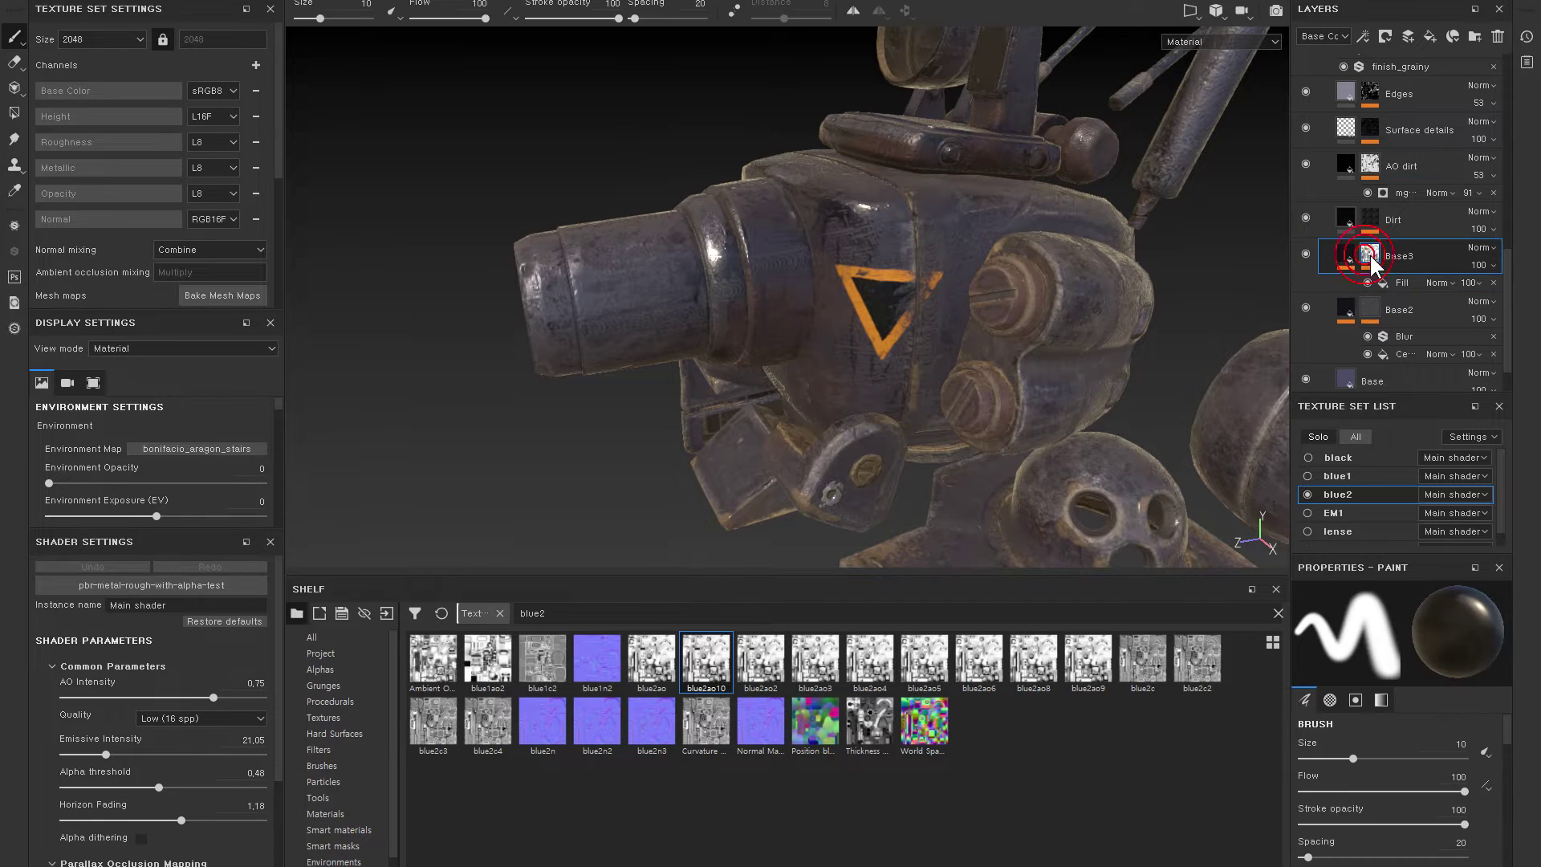
- Add an inverted Levels effect to Base3's mask and view the mask alone
{"action": "right_click", "coordinate": [1373, 261]}
{"action": "left_click", "coordinate": [1422, 592]}
{"action": "left_click_drag", "start_coordinate": [772, 302], "coordinate": [818, 301], "text": "alt"}
{"action": "left_click", "coordinate": [1365, 255], "text": "alt"}
{"action": "left_click", "coordinate": [1406, 277]}
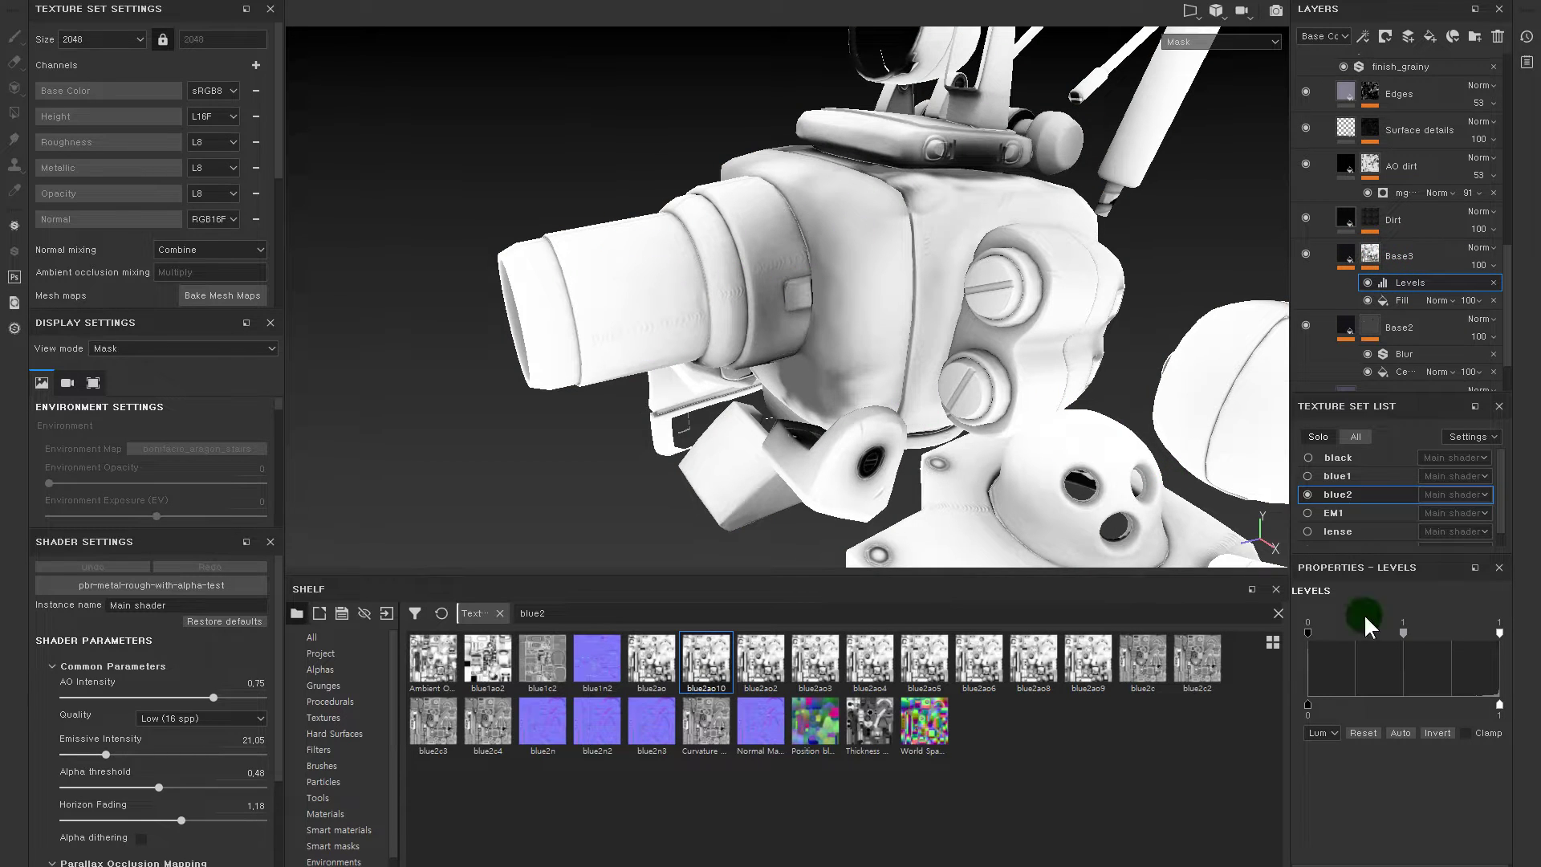
{"action": "left_click", "coordinate": [1433, 732]}
{"action": "left_click", "coordinate": [1346, 254]}
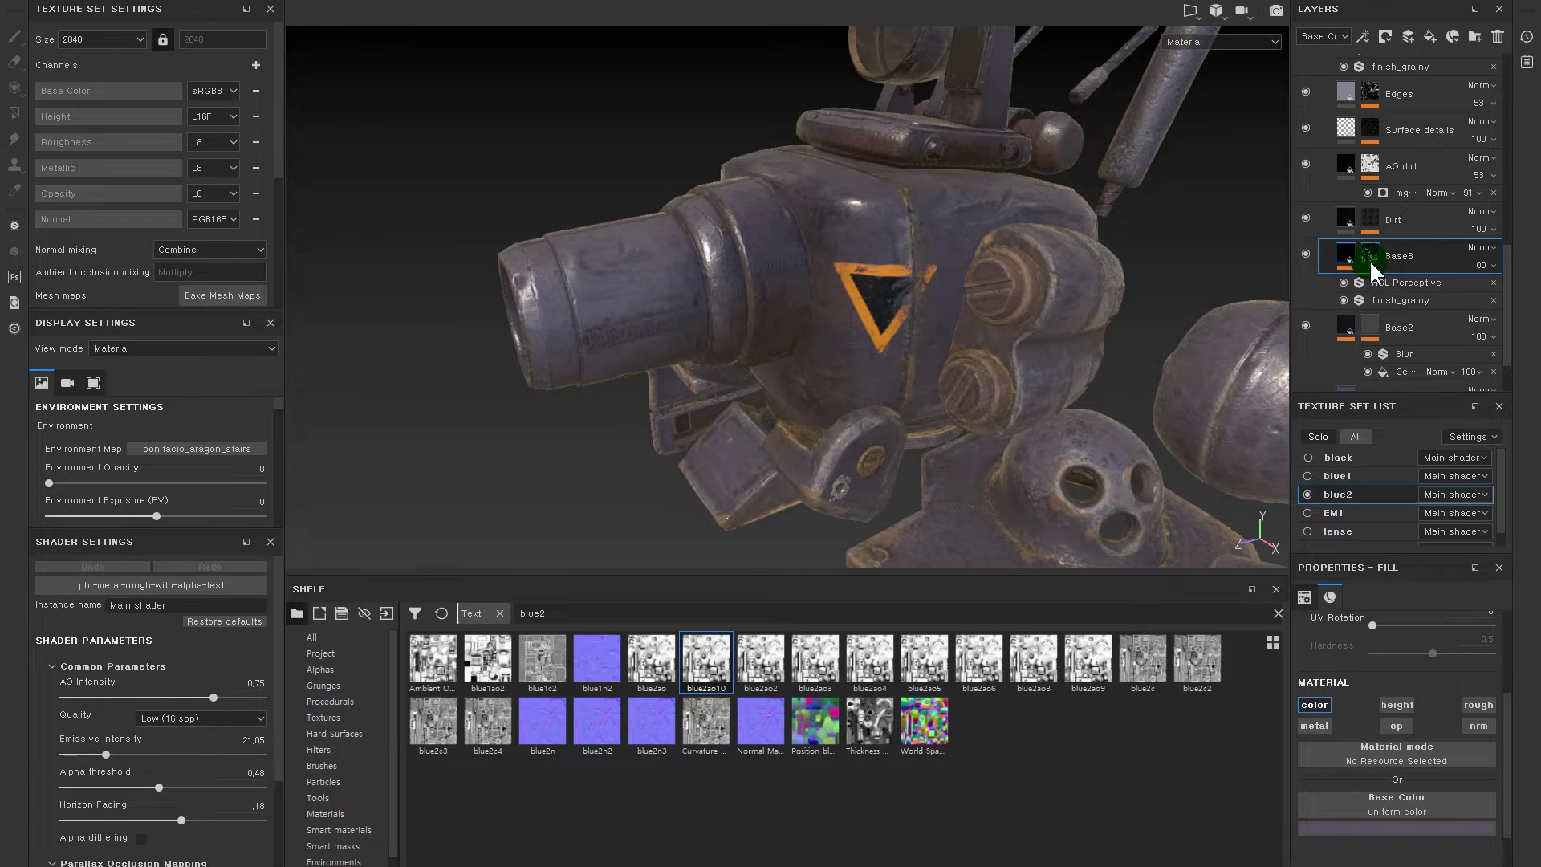
- Tune the Levels midtone and black point, ending with the white point near 0.967
{"action": "left_click", "coordinate": [1393, 276]}
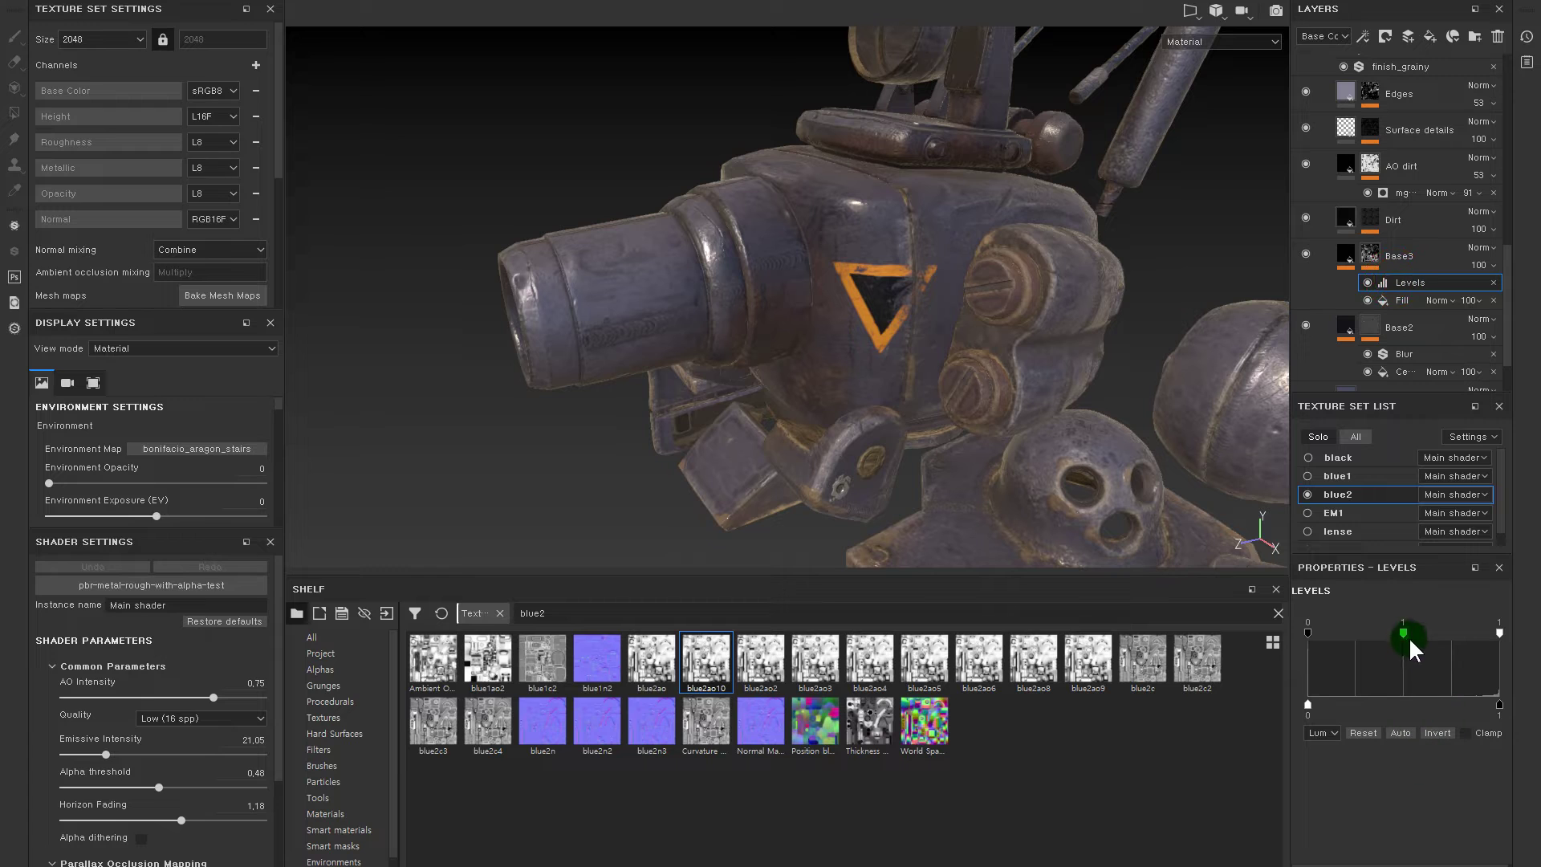
{"action": "left_click_drag", "start_coordinate": [1403, 633], "coordinate": [1453, 633]}
{"action": "left_click_drag", "start_coordinate": [1321, 627], "coordinate": [1204, 626]}
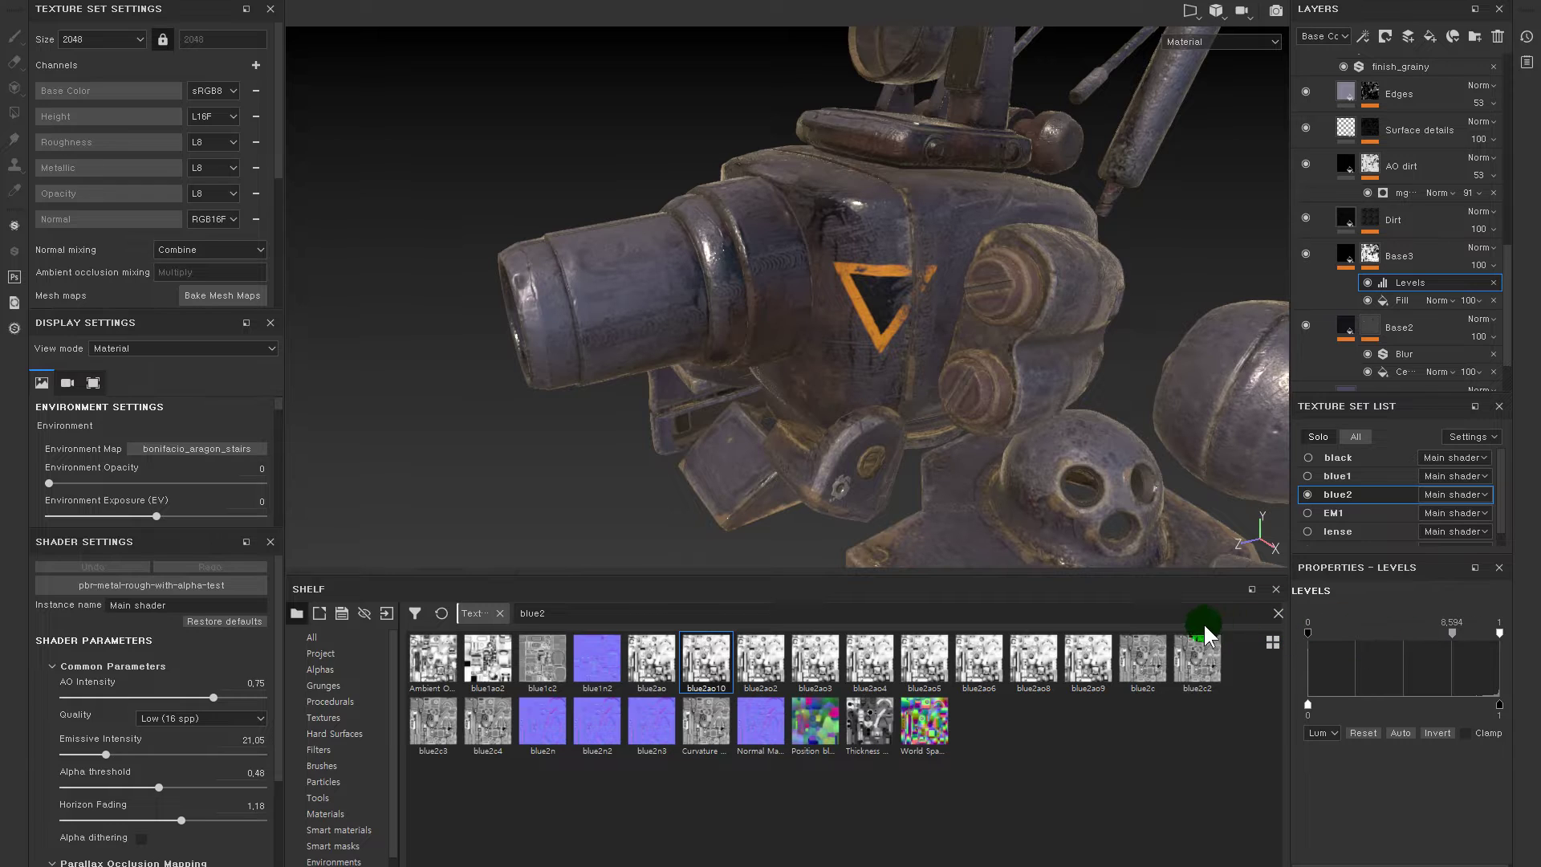
{"action": "mouse_move", "coordinate": [1497, 633]}
{"action": "left_mouse_down"}
{"action": "mouse_move", "coordinate": [1453, 632]}
{"action": "mouse_move", "coordinate": [1498, 633]}
{"action": "left_mouse_up"}
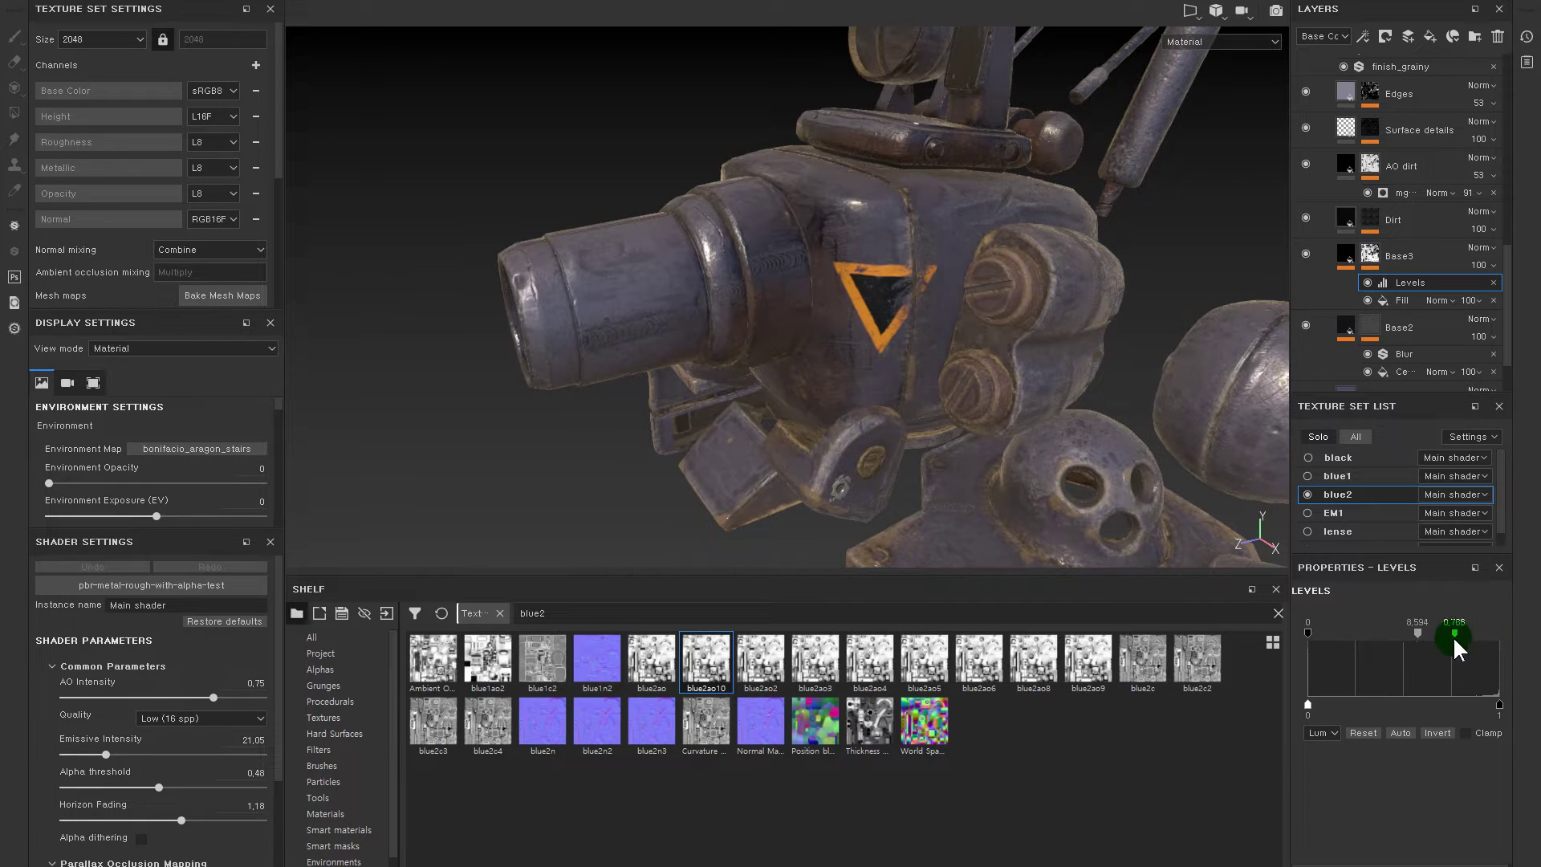
{"action": "left_click_drag", "start_coordinate": [1486, 636], "coordinate": [1493, 633]}
- Orbit around the tank to check the tightened mask on the cannon and body
{"action": "left_click_drag", "start_coordinate": [602, 346], "coordinate": [661, 395], "text": "alt"}
{"action": "right_click_drag", "start_coordinate": [656, 396], "coordinate": [727, 451], "text": "alt"}
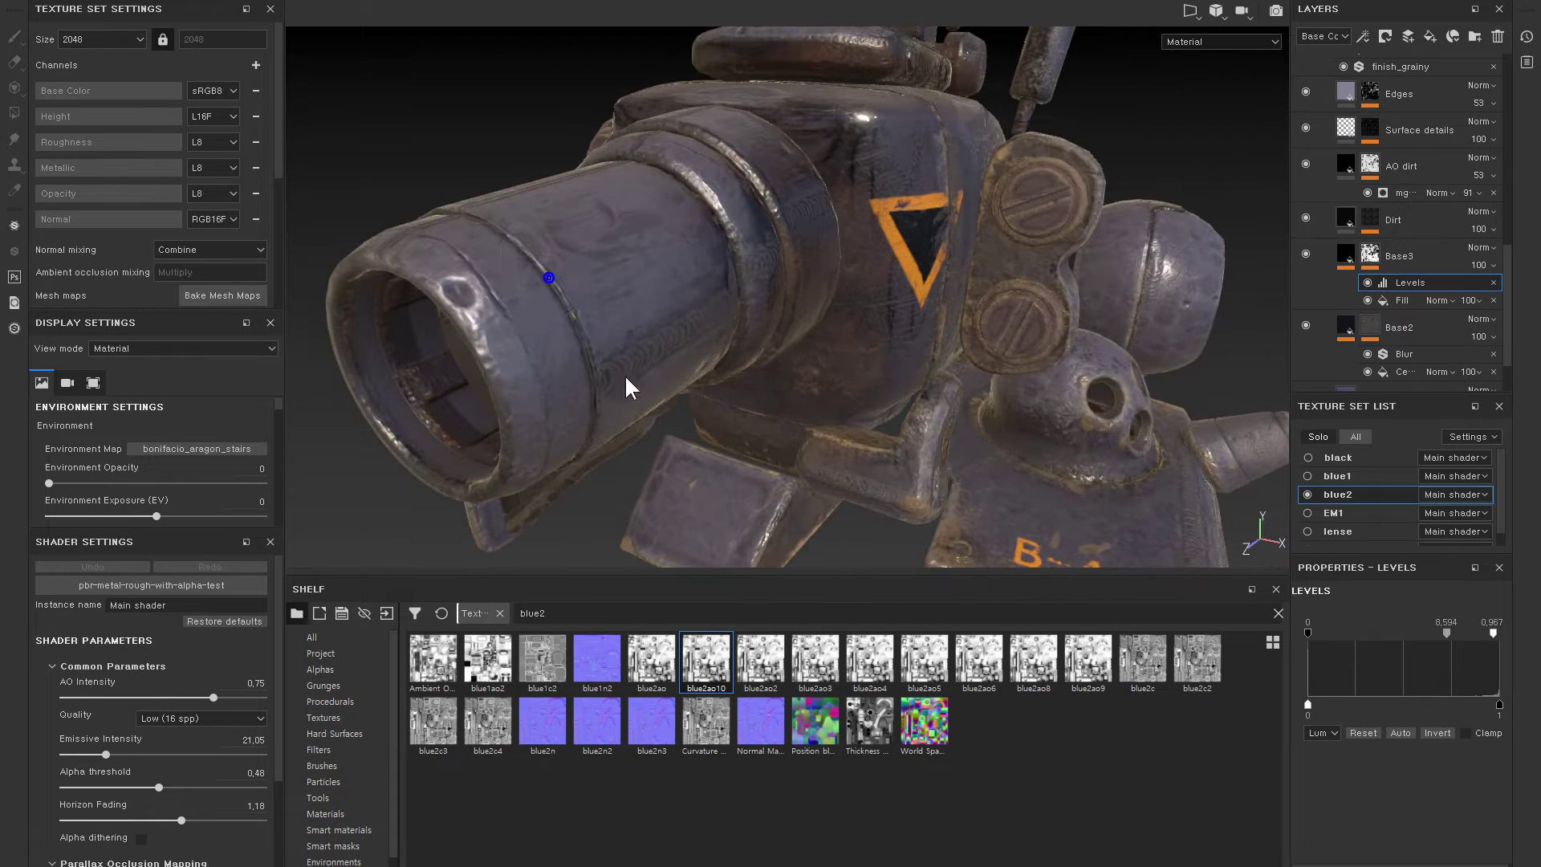
{"action": "left_click_drag", "start_coordinate": [896, 333], "coordinate": [673, 250], "text": "alt"}
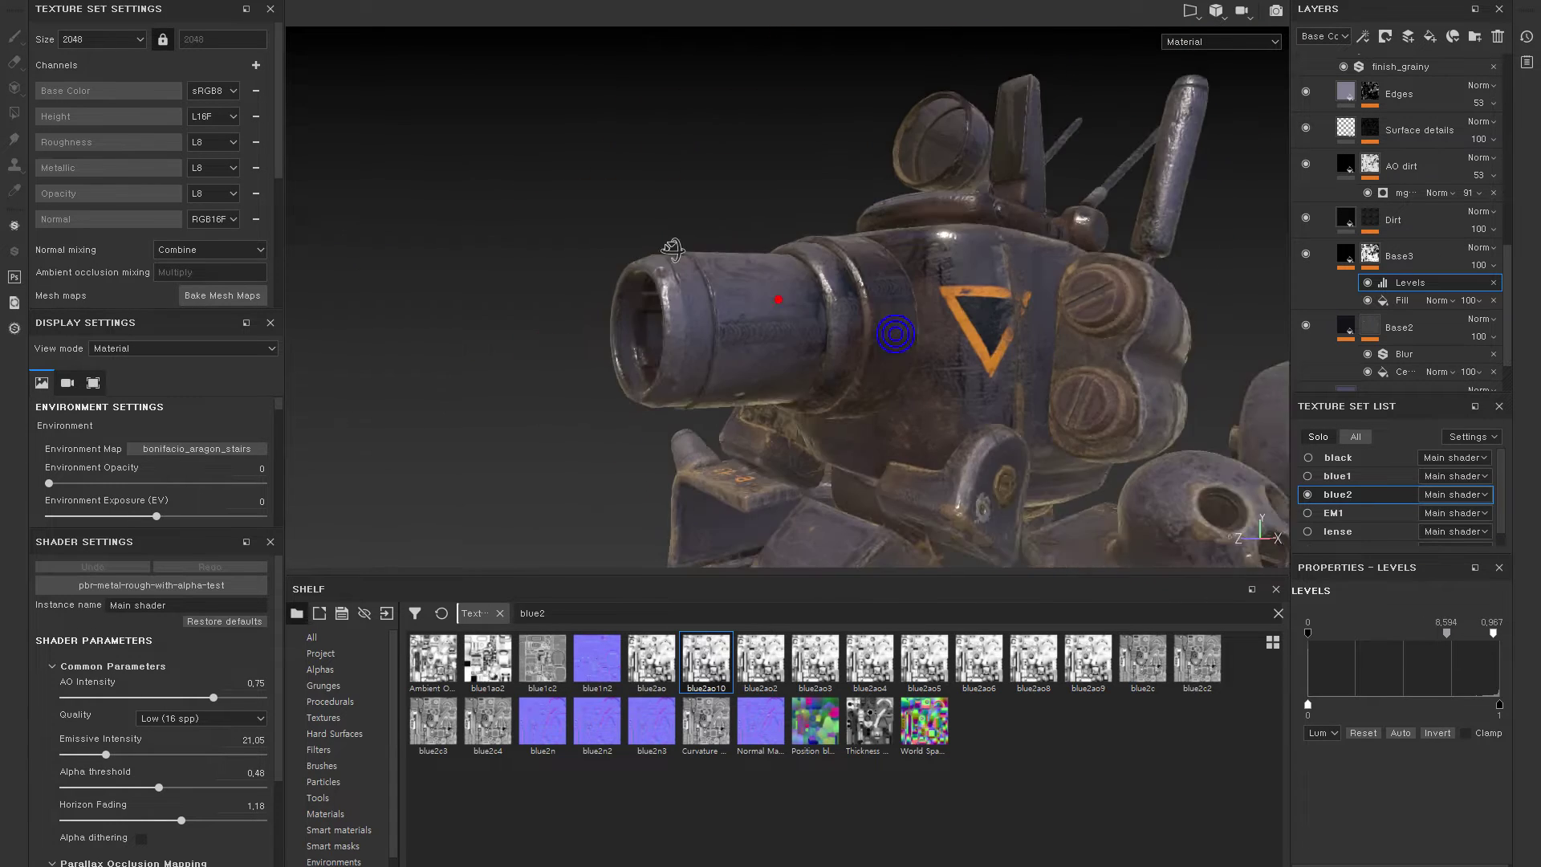
{"action": "middle_click_drag", "start_coordinate": [821, 358], "coordinate": [901, 354], "text": "alt"}
{"action": "right_click_drag", "start_coordinate": [828, 324], "coordinate": [815, 317], "text": "alt"}
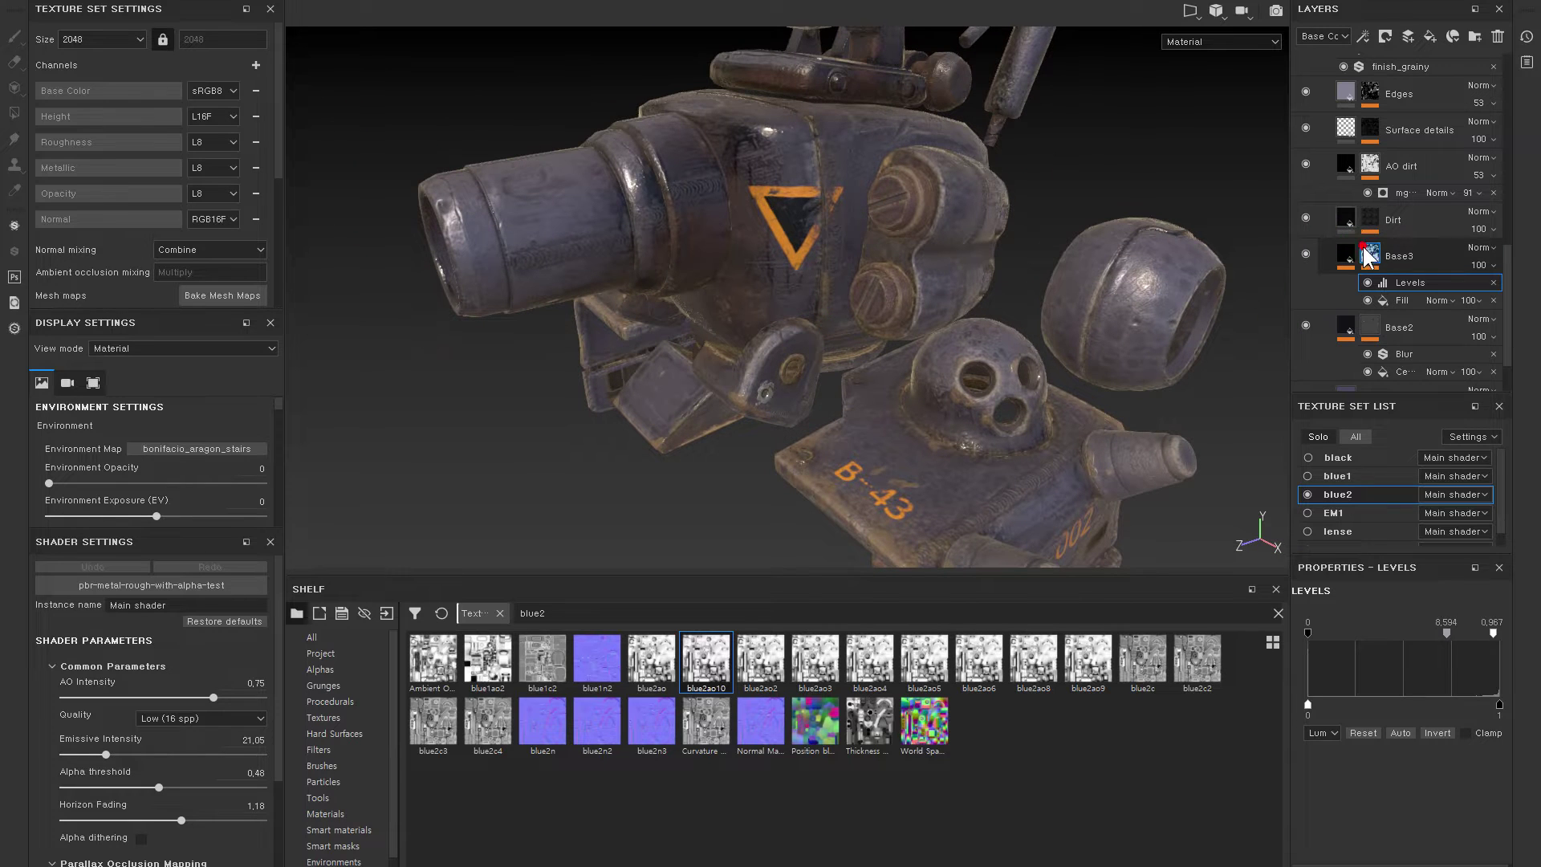
{"action": "right_click", "coordinate": [1368, 255]}
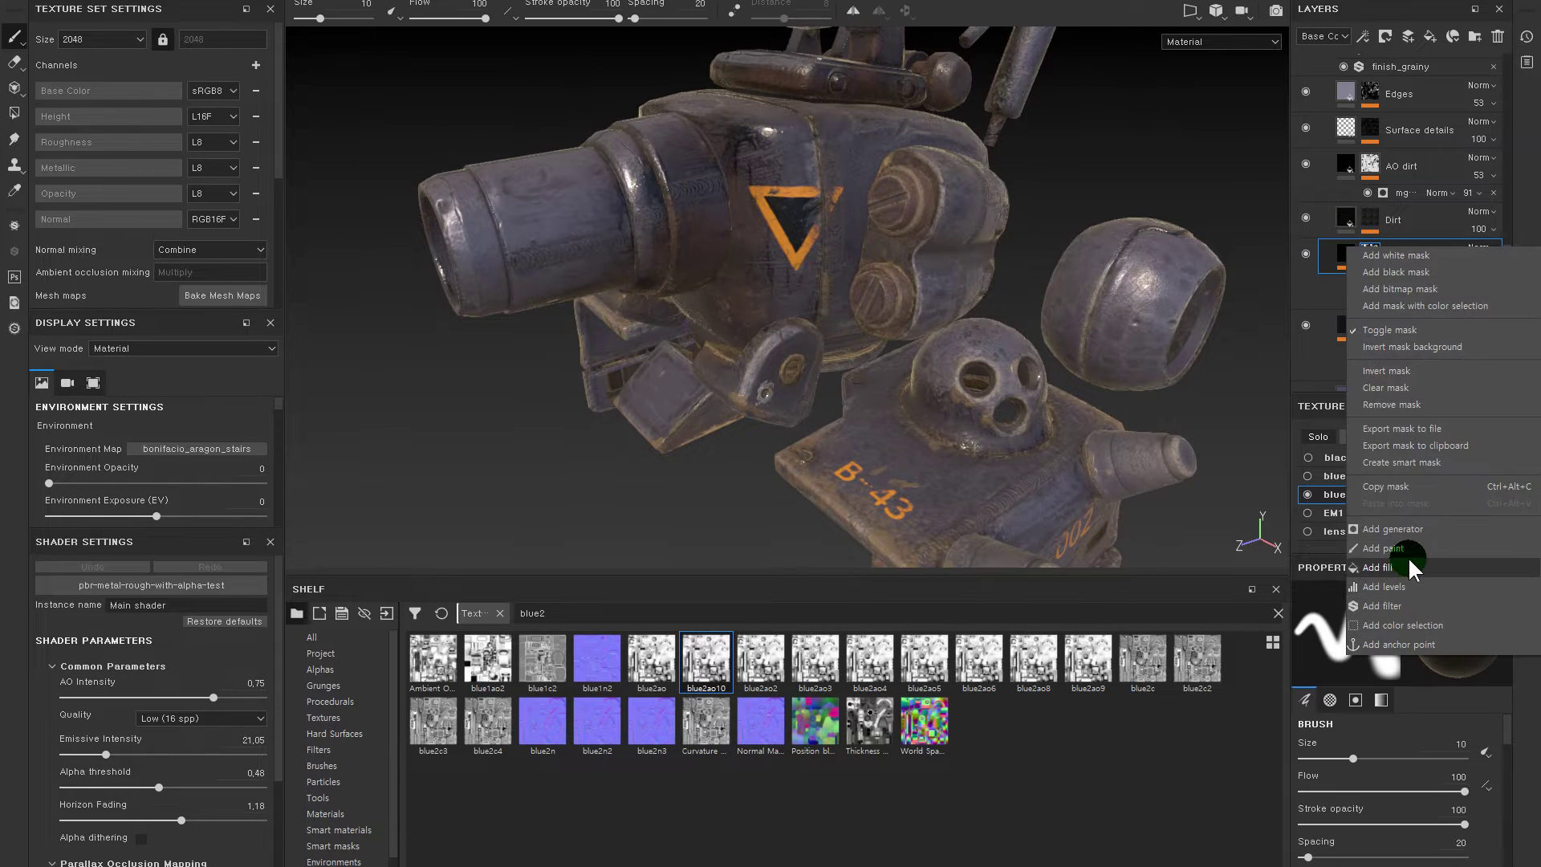
- Add a Paint effect to Base3's mask with flow 19, a smaller brush and dark paint
{"action": "left_click", "coordinate": [1408, 561]}
{"action": "scroll", "coordinate": [786, 265], "scroll_direction": "up", "scroll_amount": 3}
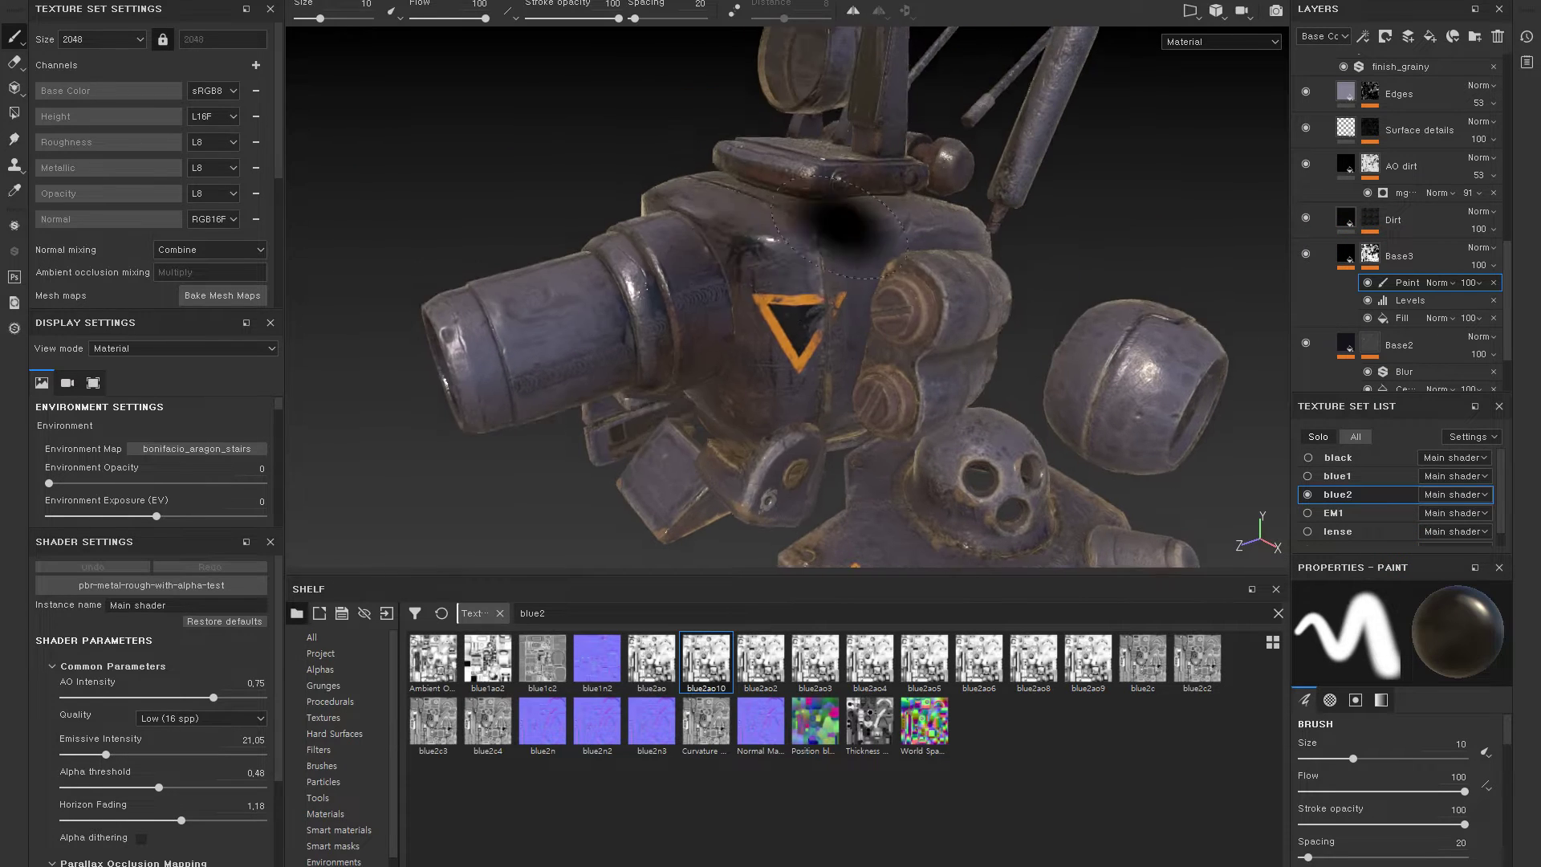
{"action": "left_click", "coordinate": [786, 264]}
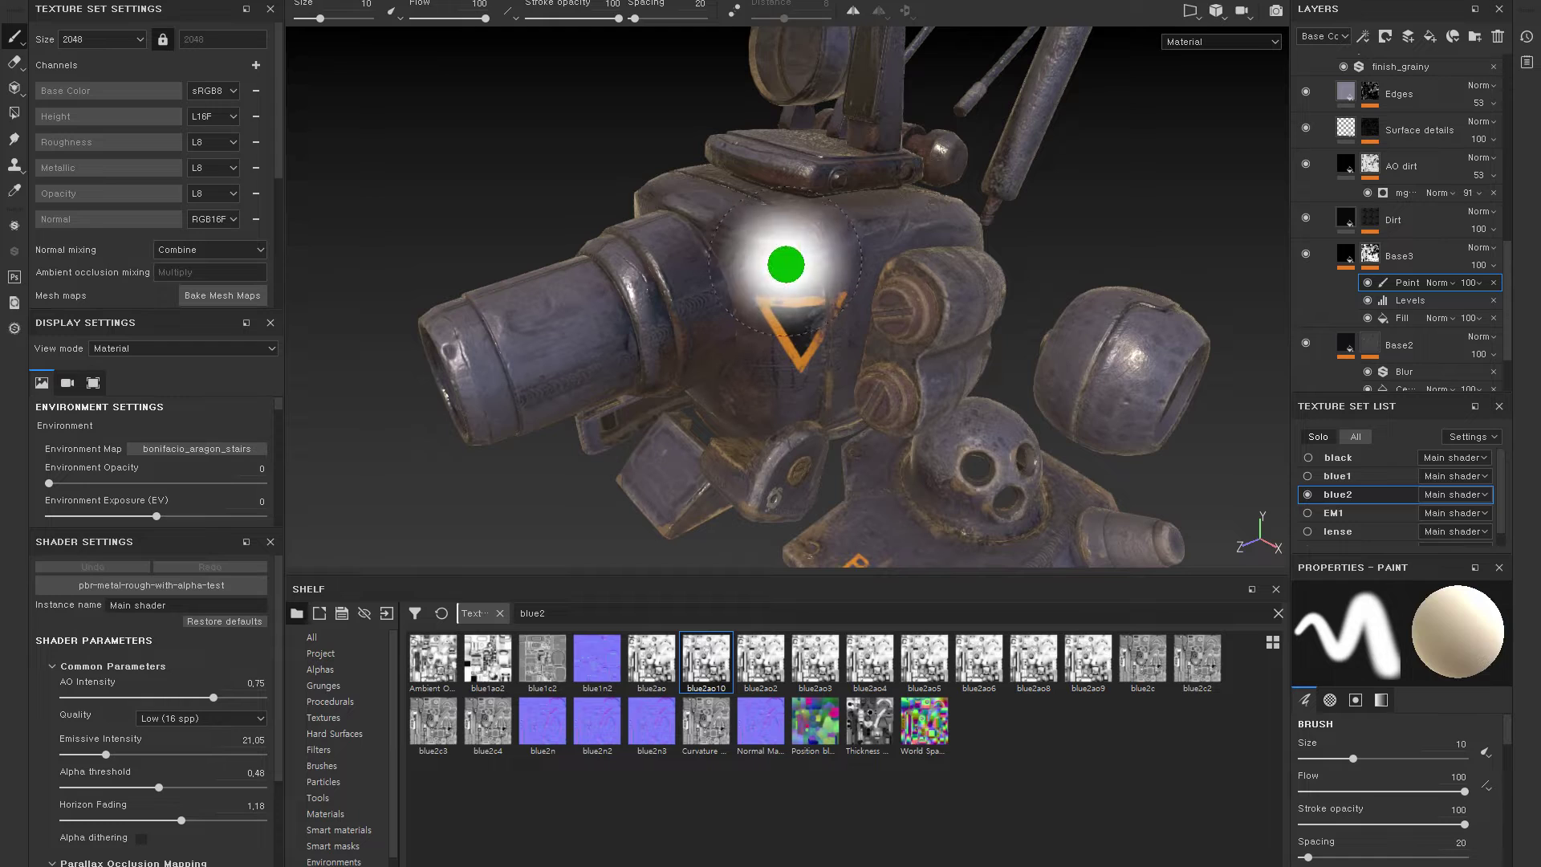
{"action": "key", "text": "ctrl+z"}
{"action": "left_click_drag", "start_coordinate": [1464, 791], "coordinate": [1332, 791]}
{"action": "right_click_drag", "start_coordinate": [704, 246], "coordinate": [739, 233], "text": "ctrl"}
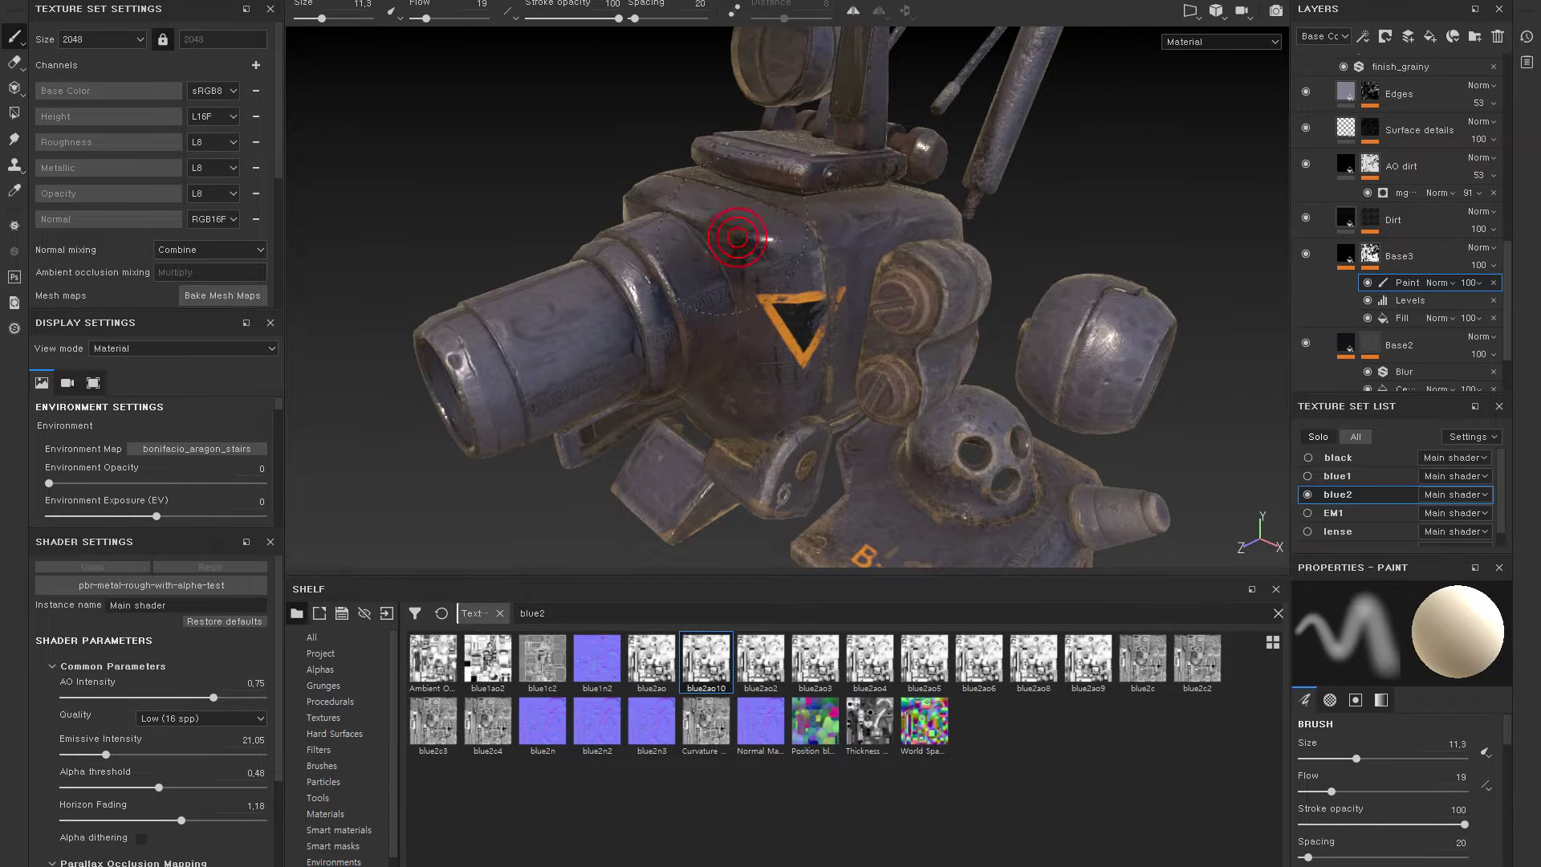
{"action": "left_click", "coordinate": [720, 218]}
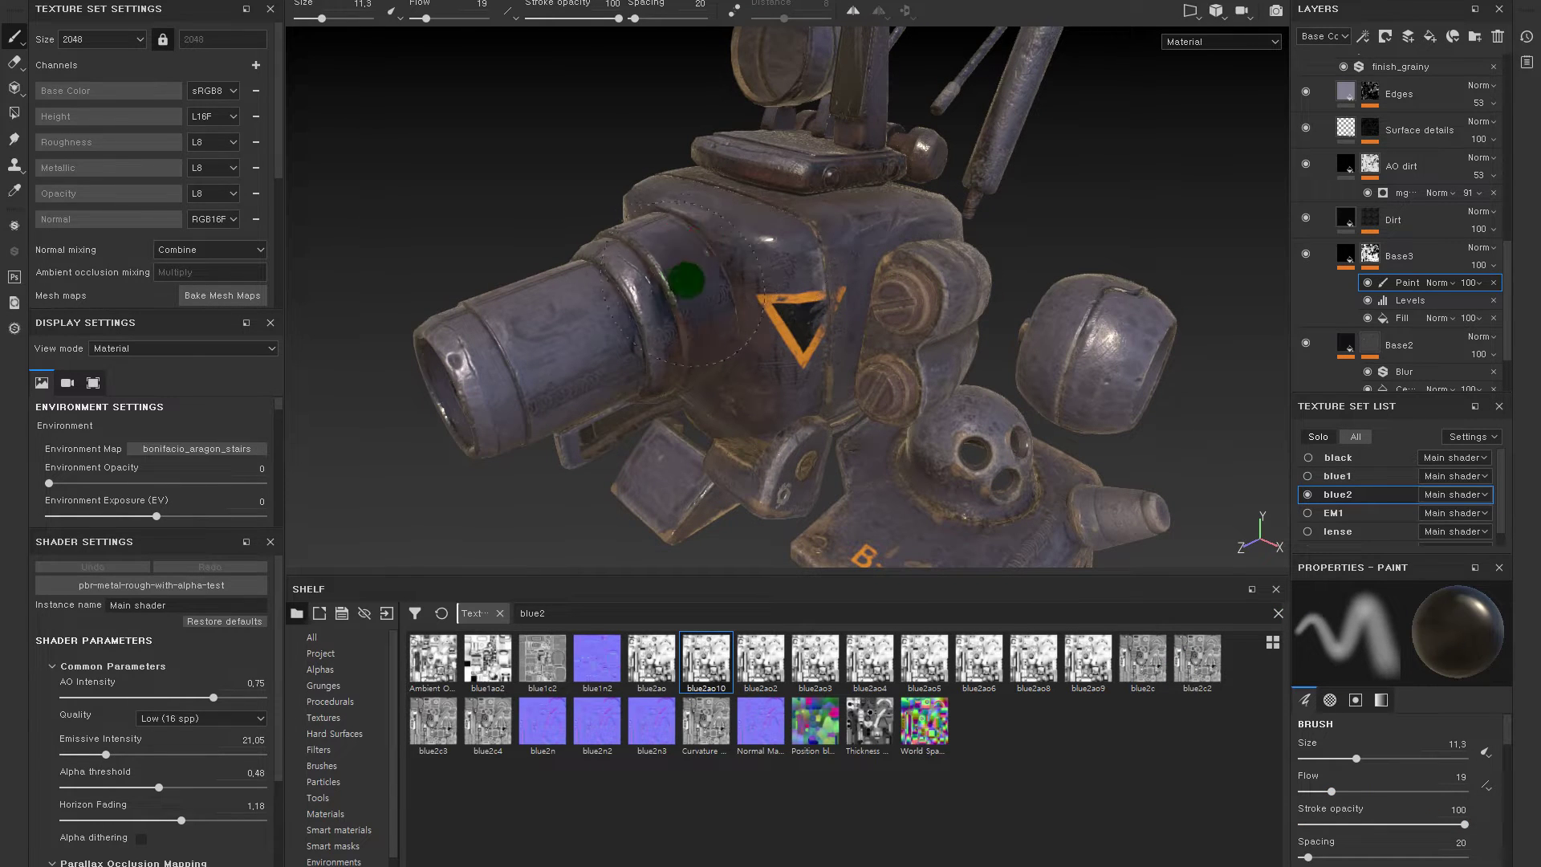
{"action": "mouse_move", "coordinate": [722, 265]}
{"action": "right_mouse_down", "text": "ctrl"}
{"action": "mouse_move", "coordinate": [677, 272]}
{"action": "mouse_move", "coordinate": [615, 318]}
{"action": "right_mouse_up", "text": "ctrl"}
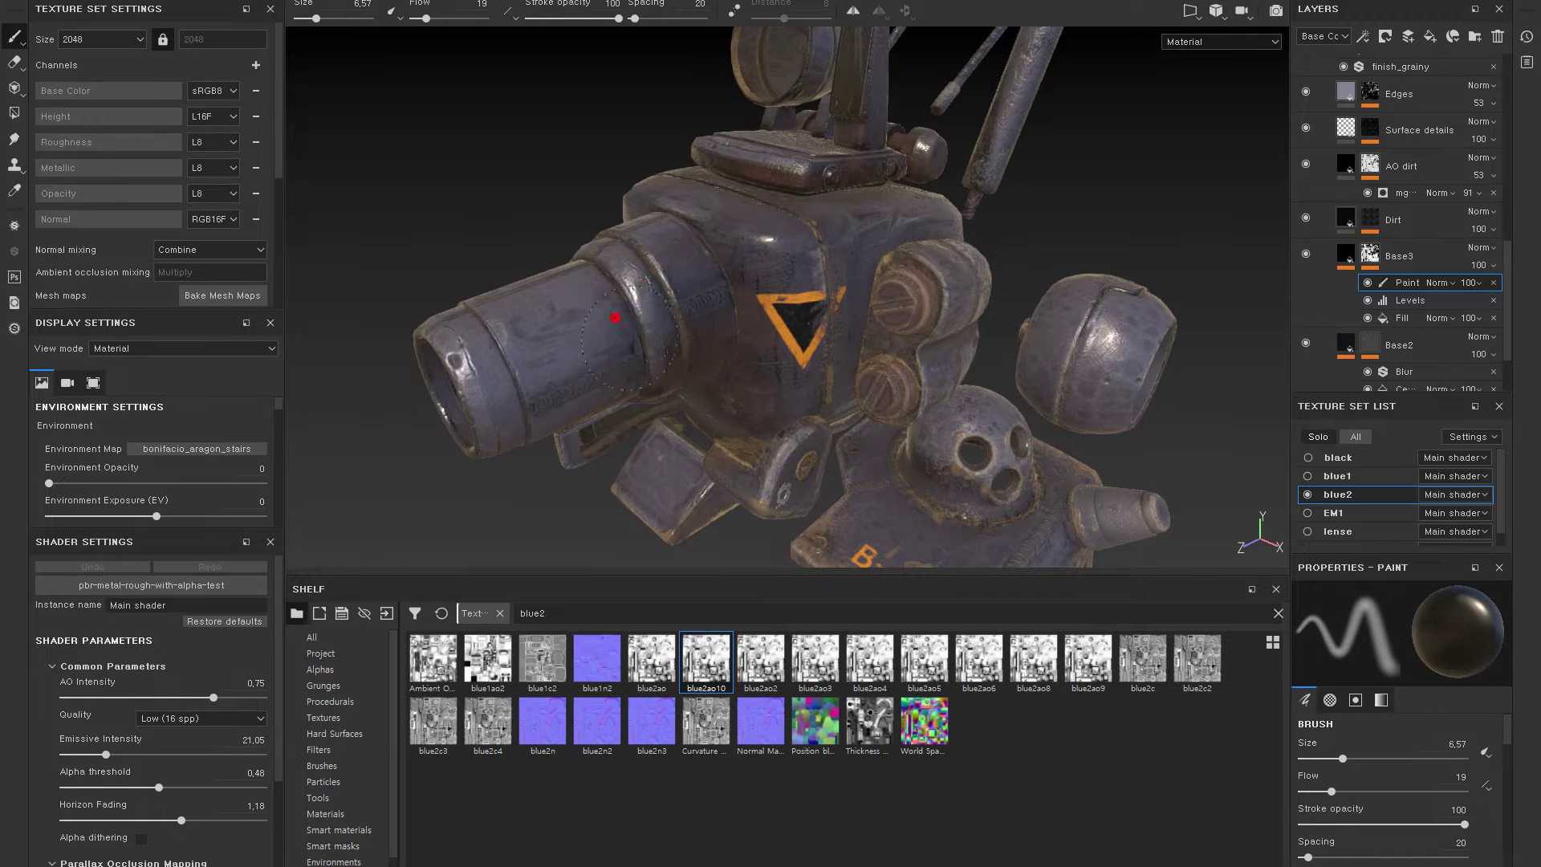
- Orbit around the tank to inspect the underside, lens and orange triangle
{"action": "left_click_drag", "start_coordinate": [791, 344], "coordinate": [795, 340], "text": "alt"}
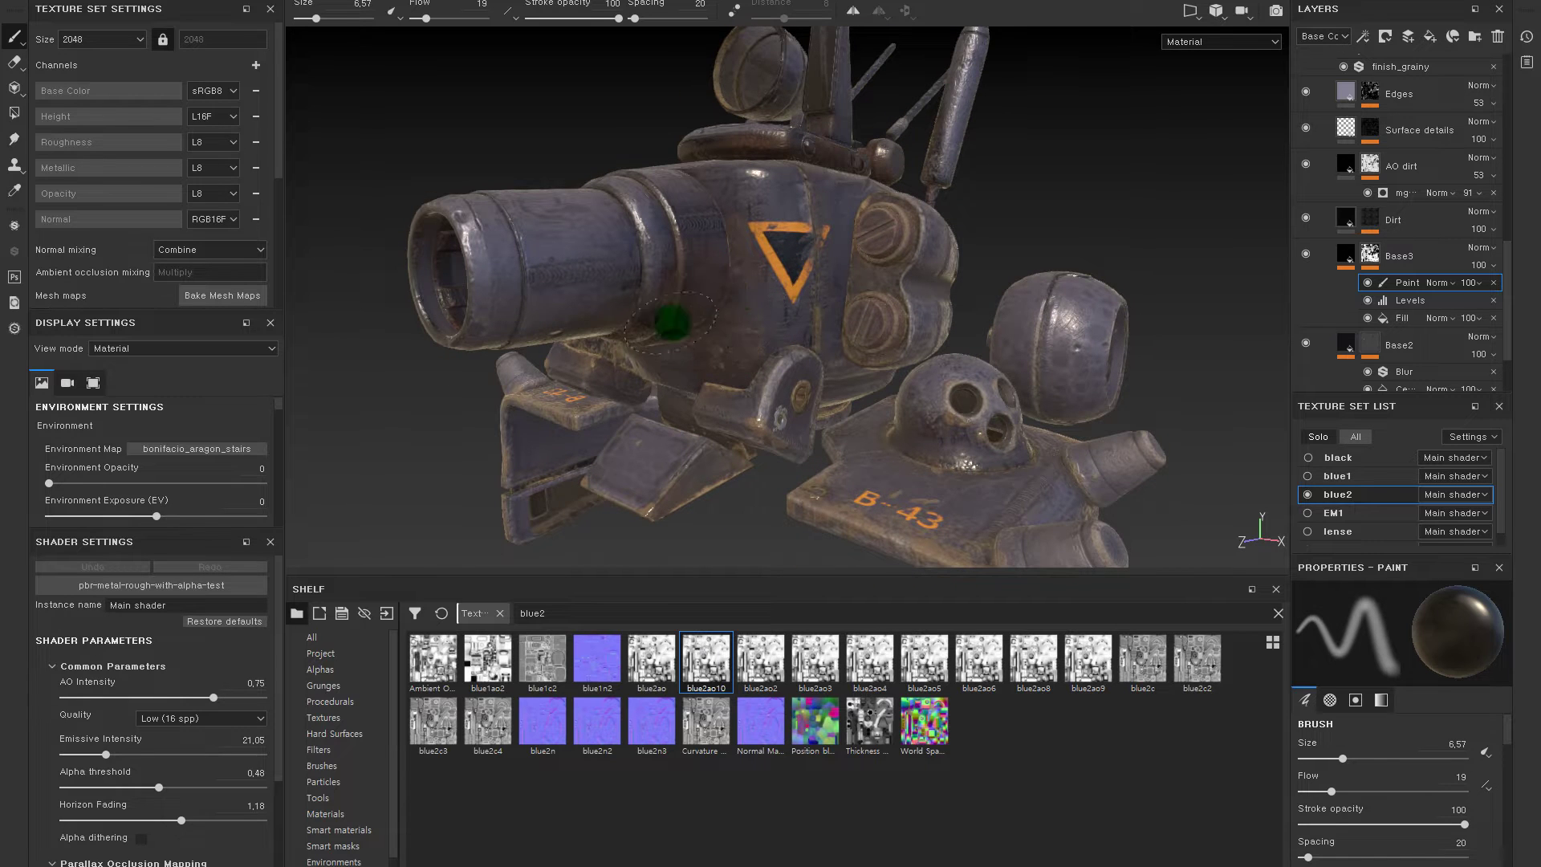
{"action": "left_click_drag", "start_coordinate": [782, 332], "coordinate": [862, 353], "text": "alt"}
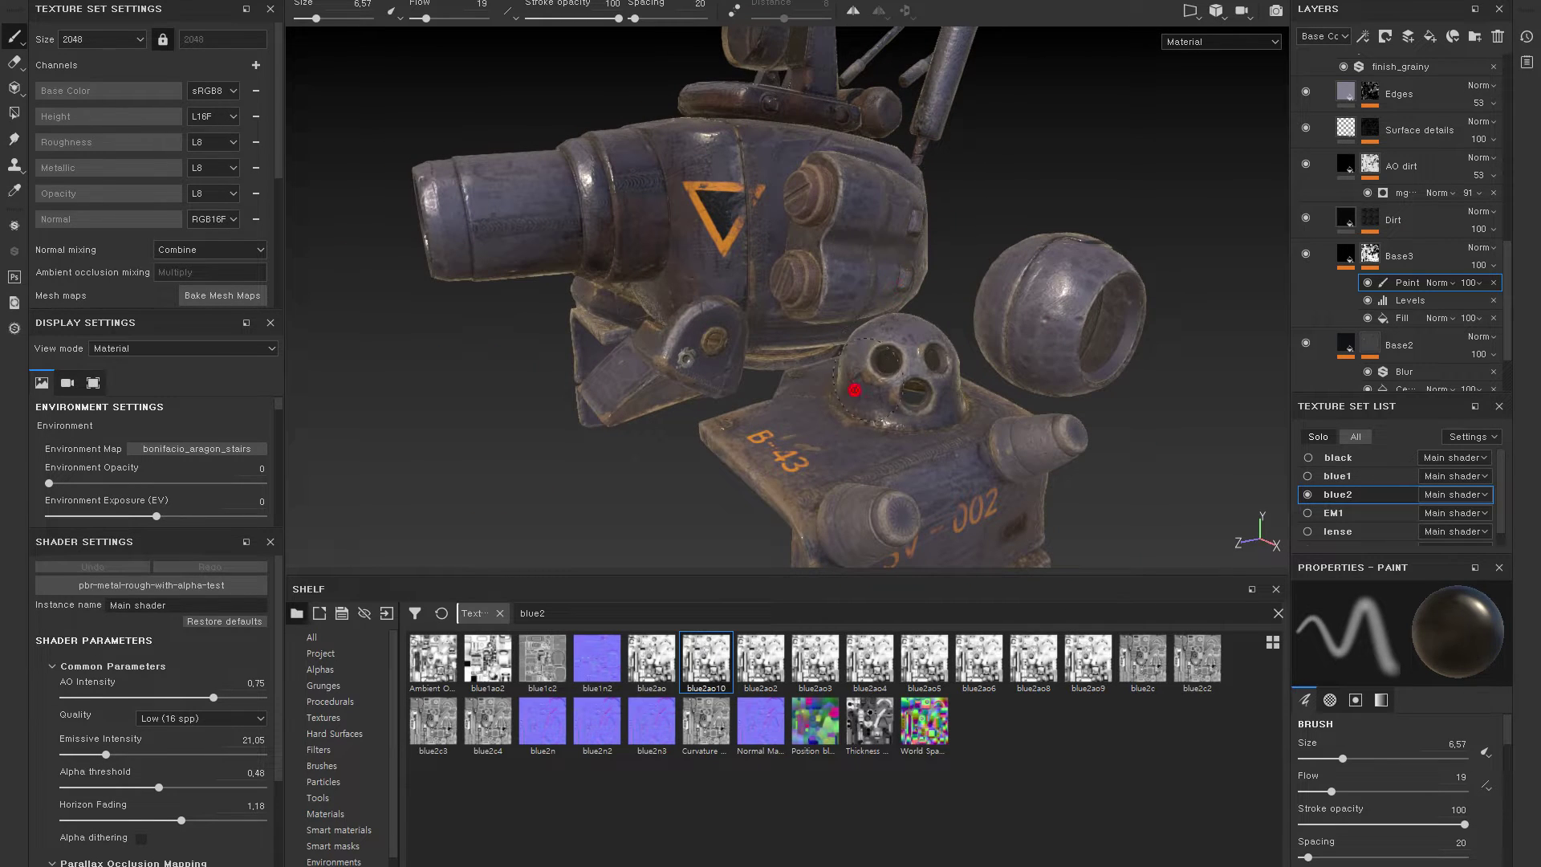
{"action": "mouse_move", "coordinate": [930, 402]}
{"action": "left_mouse_down", "text": "alt"}
{"action": "mouse_move", "coordinate": [1203, 337]}
{"action": "mouse_move", "coordinate": [786, 286]}
{"action": "left_mouse_up", "text": "alt"}
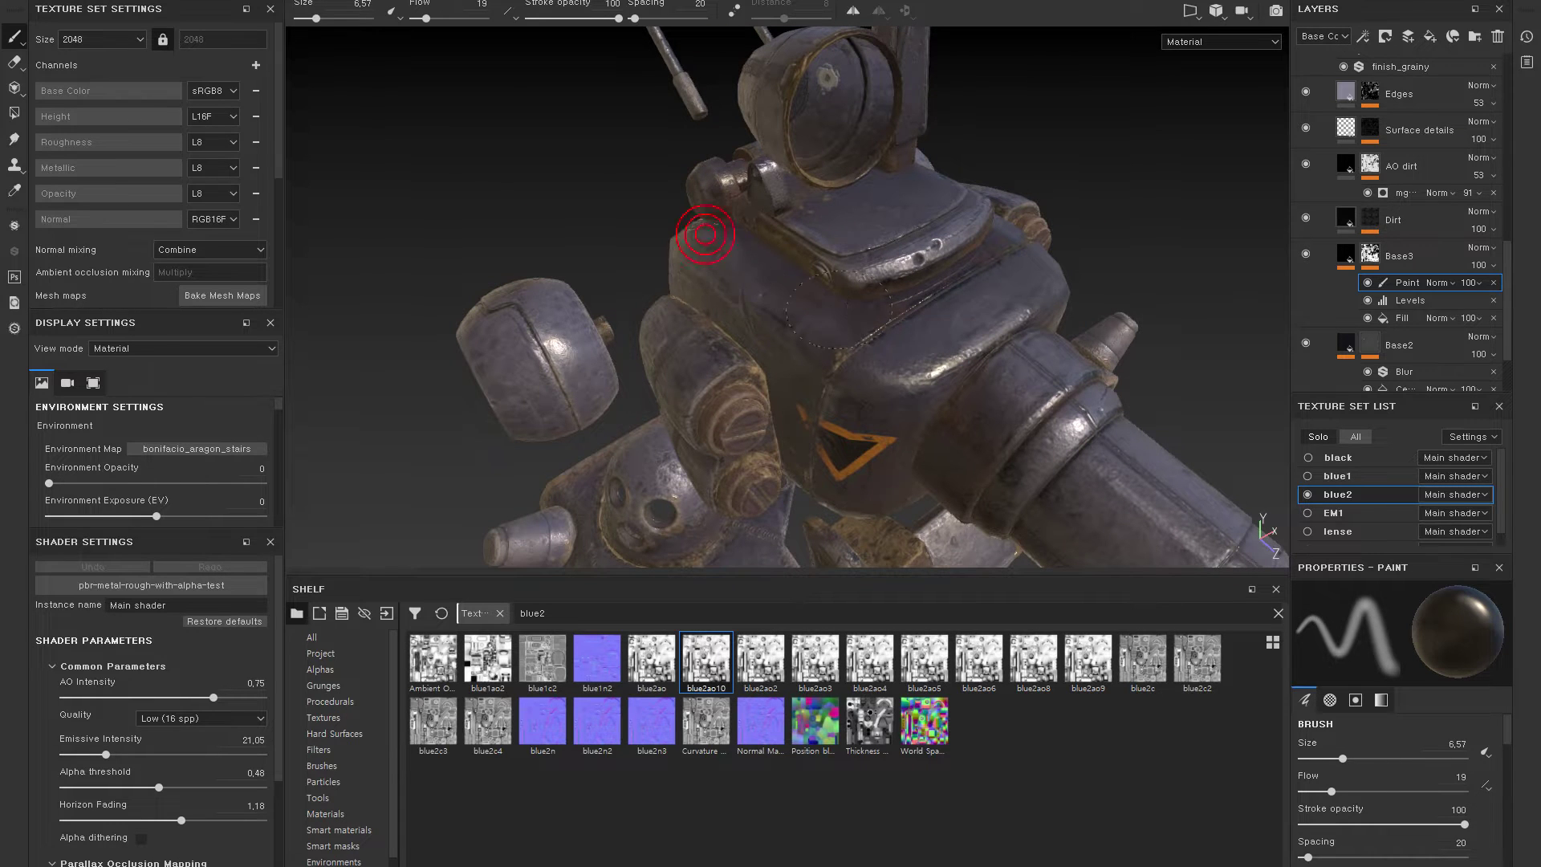
{"action": "left_click_drag", "start_coordinate": [704, 235], "coordinate": [1091, 267], "text": "alt"}
{"action": "mouse_move", "coordinate": [764, 173]}
{"action": "left_mouse_down", "text": "alt"}
{"action": "mouse_move", "coordinate": [907, 102]}
{"action": "mouse_move", "coordinate": [936, 171]}
{"action": "mouse_move", "coordinate": [910, 271]}
{"action": "left_mouse_up", "text": "alt"}
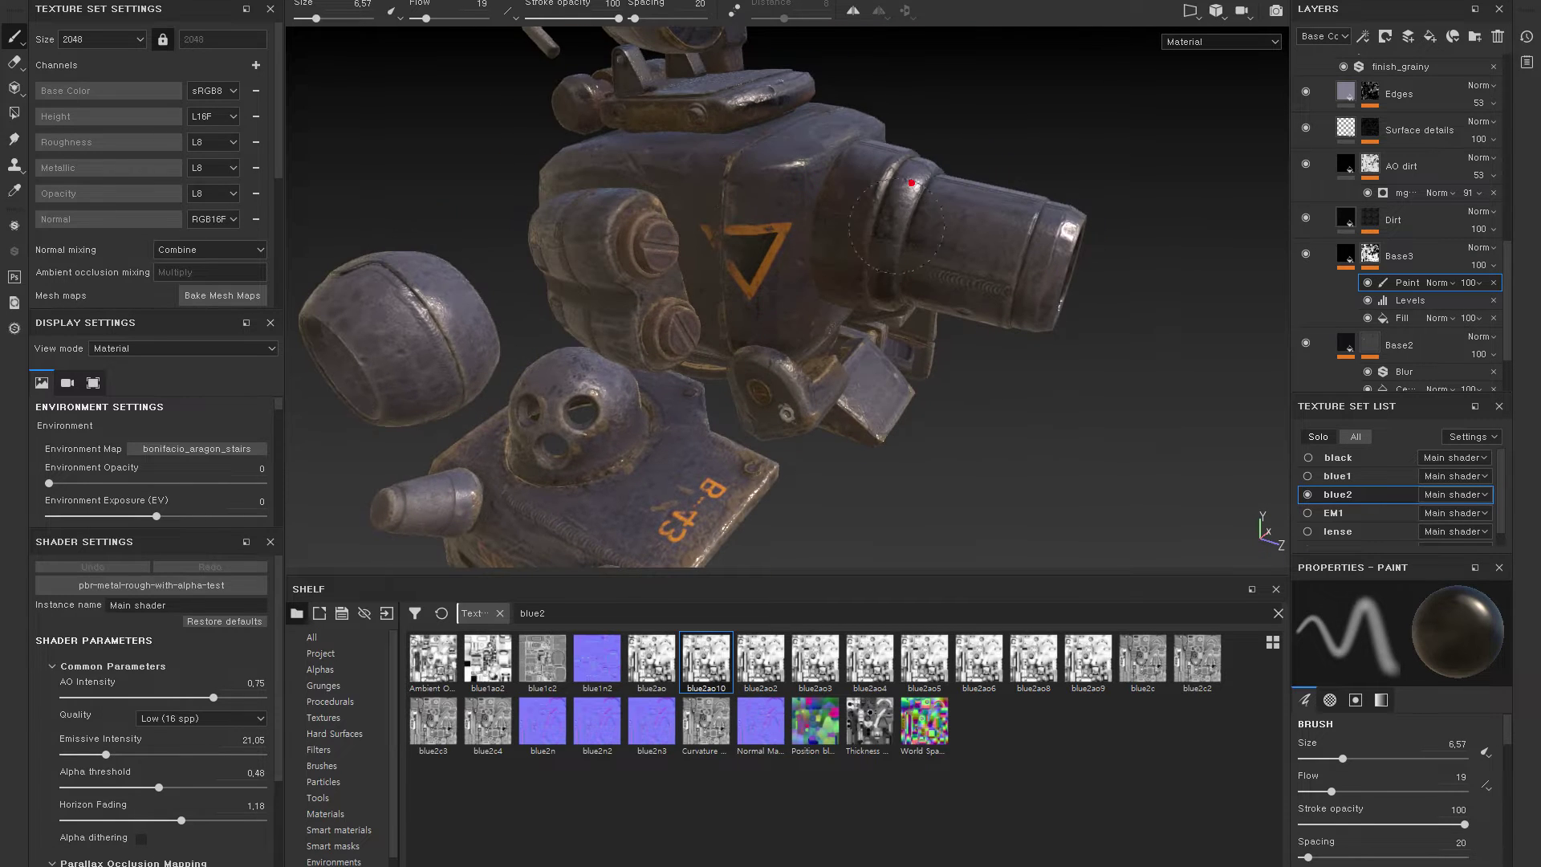
{"action": "mouse_move", "coordinate": [860, 326]}
{"action": "left_mouse_down", "text": "alt"}
{"action": "mouse_move", "coordinate": [885, 241]}
{"action": "mouse_move", "coordinate": [813, 281]}
{"action": "mouse_move", "coordinate": [709, 304]}
{"action": "left_mouse_up", "text": "alt"}
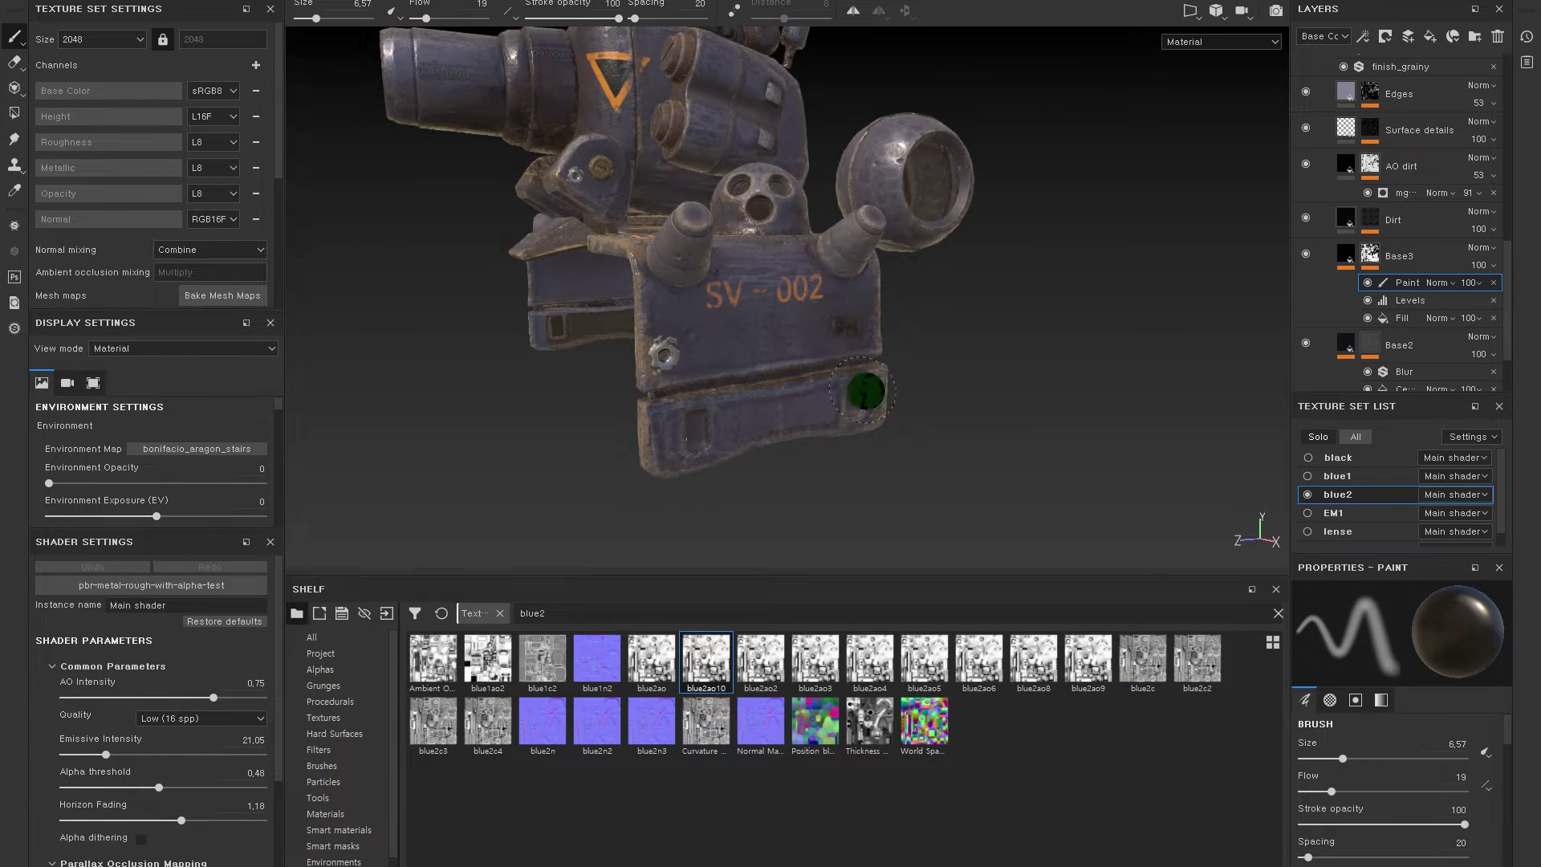
{"action": "left_click_drag", "start_coordinate": [667, 420], "coordinate": [936, 366], "text": "alt"}
- Group Base3 and Base2 into a new folder
{"action": "left_click", "coordinate": [1358, 253]}
{"action": "left_click", "coordinate": [1357, 340], "text": "shift"}
{"action": "key", "text": "ctrl+g"}
- Name the new folder 'base up'
{"action": "double_click", "coordinate": [1397, 251]}
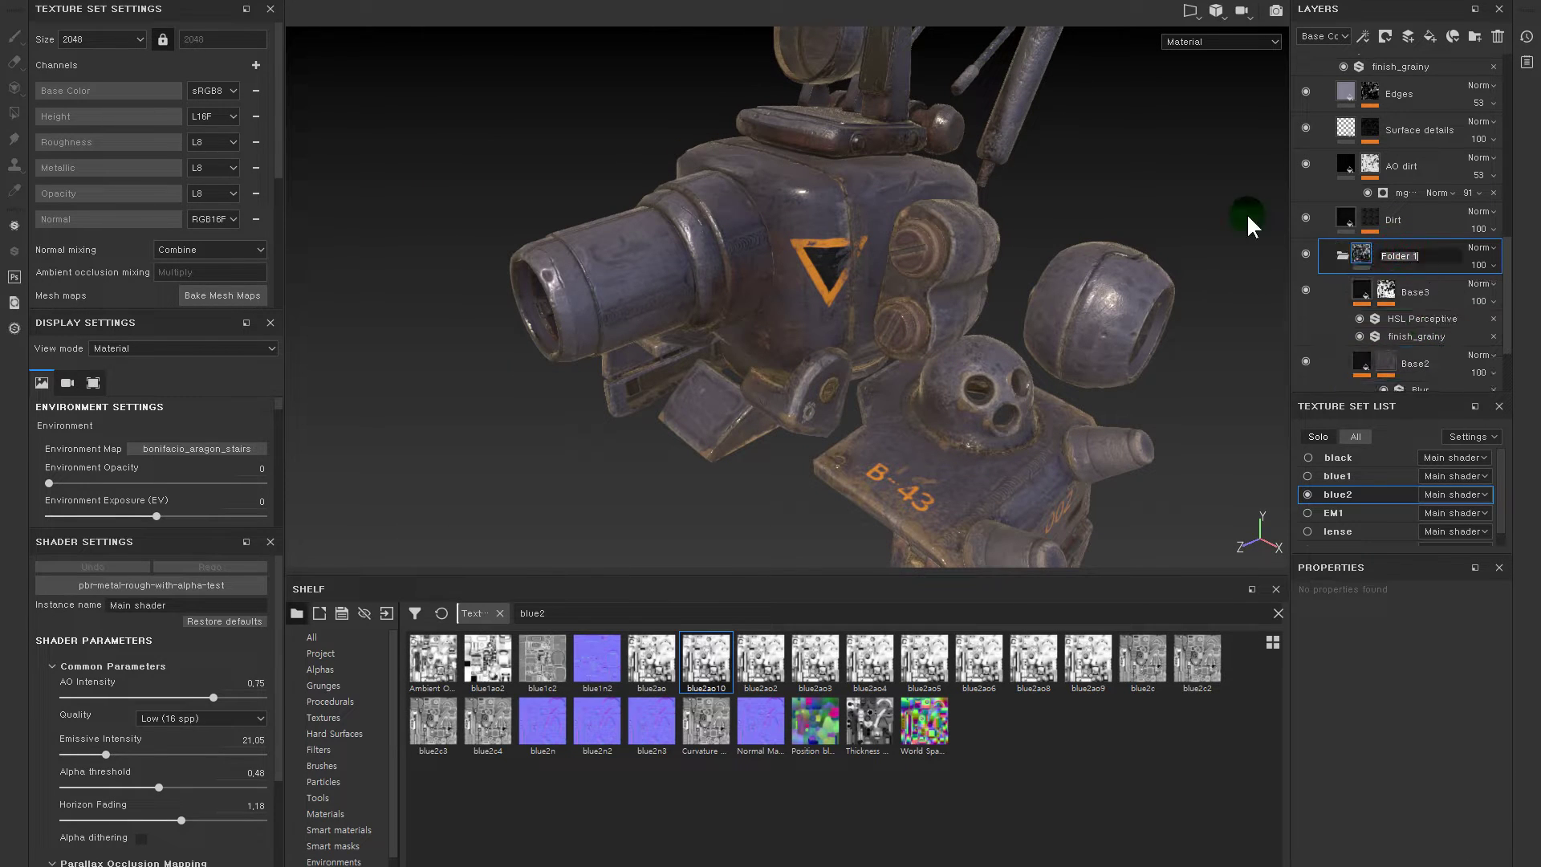
{"action": "type", "text": "base up"}
{"action": "key", "text": "Return"}
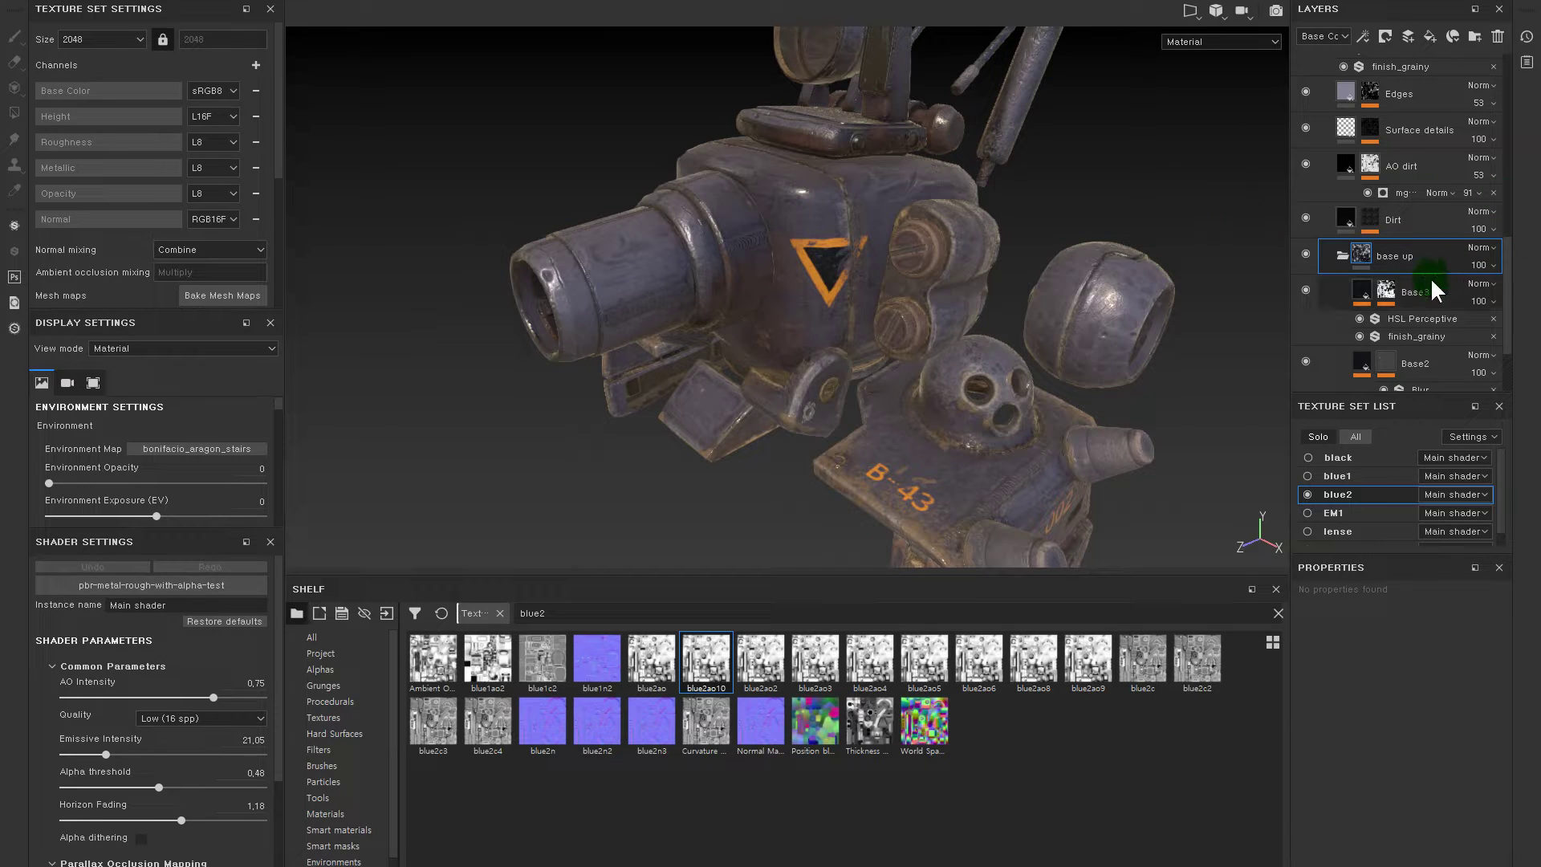
{"action": "left_click", "coordinate": [1341, 257]}
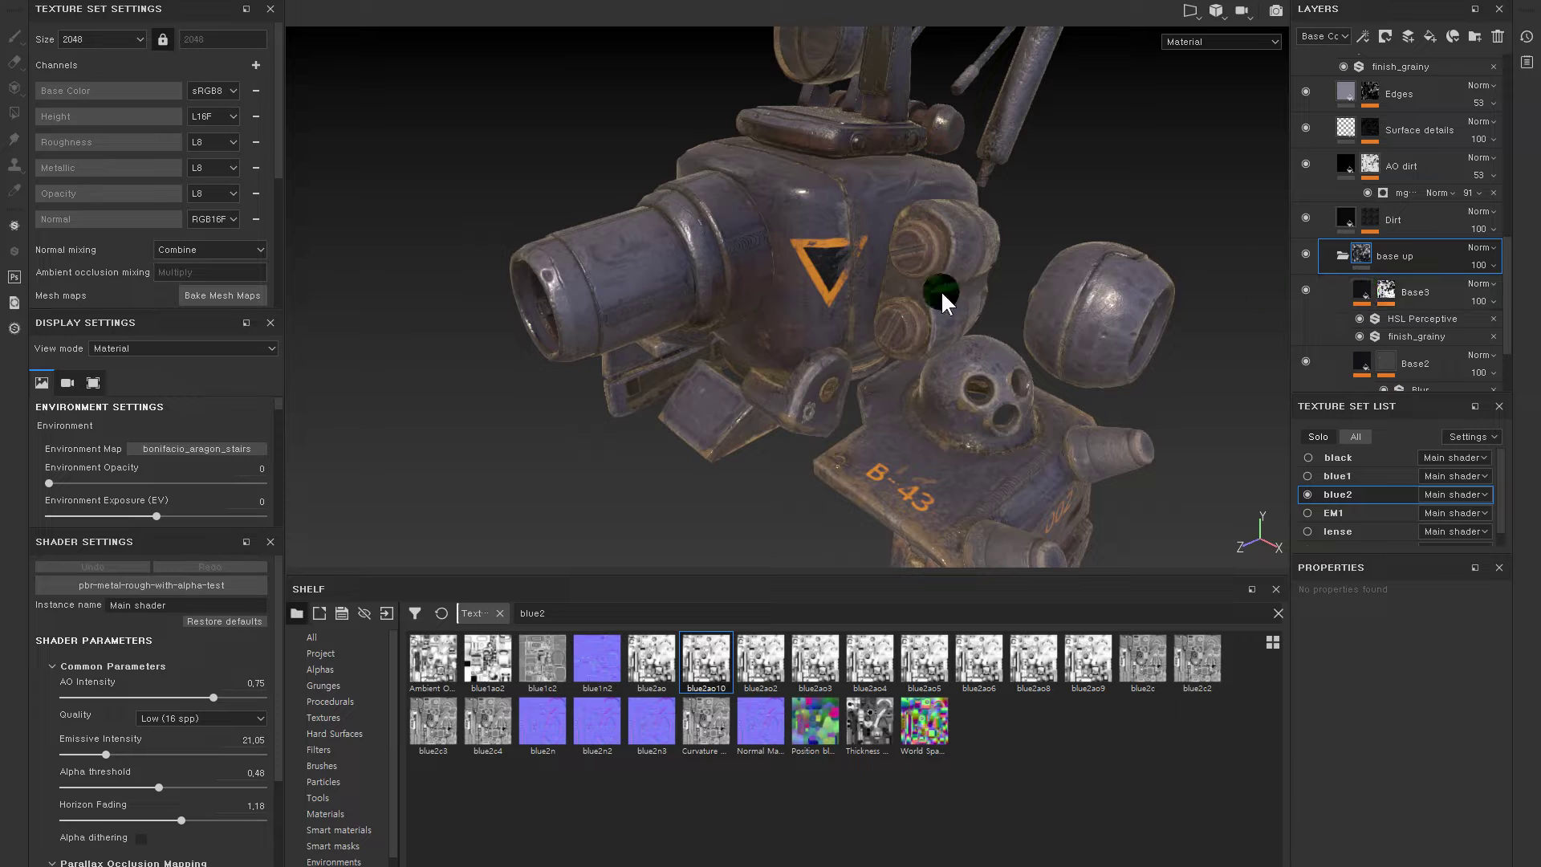
- Toggle the Dirt and AO dirt layers' visibility and review Base3's mask inside base up
{"action": "left_click", "coordinate": [1306, 214]}
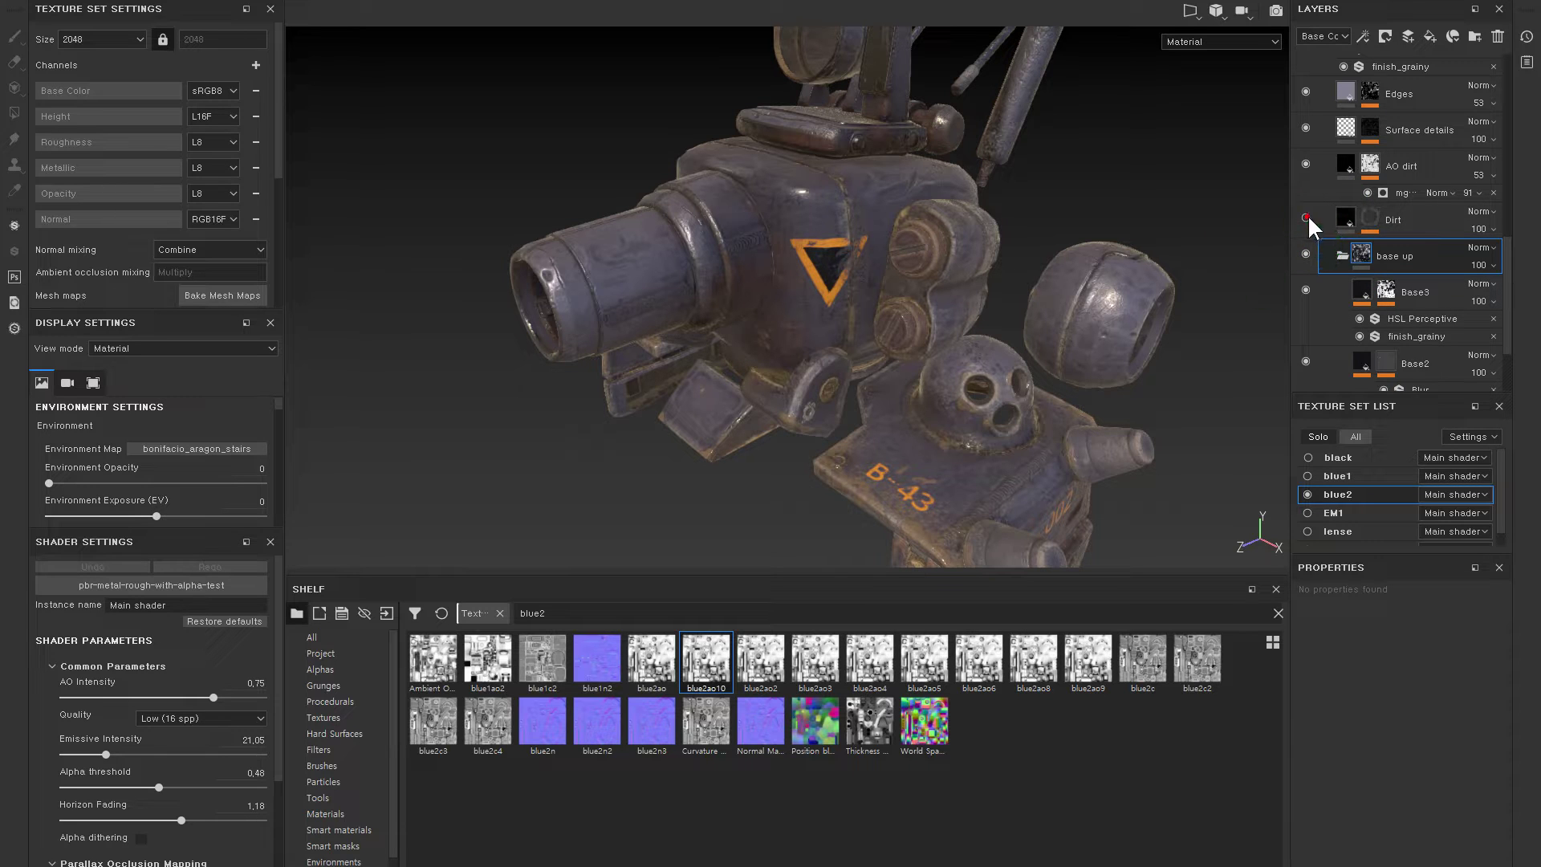
{"action": "left_click", "coordinate": [1305, 164]}
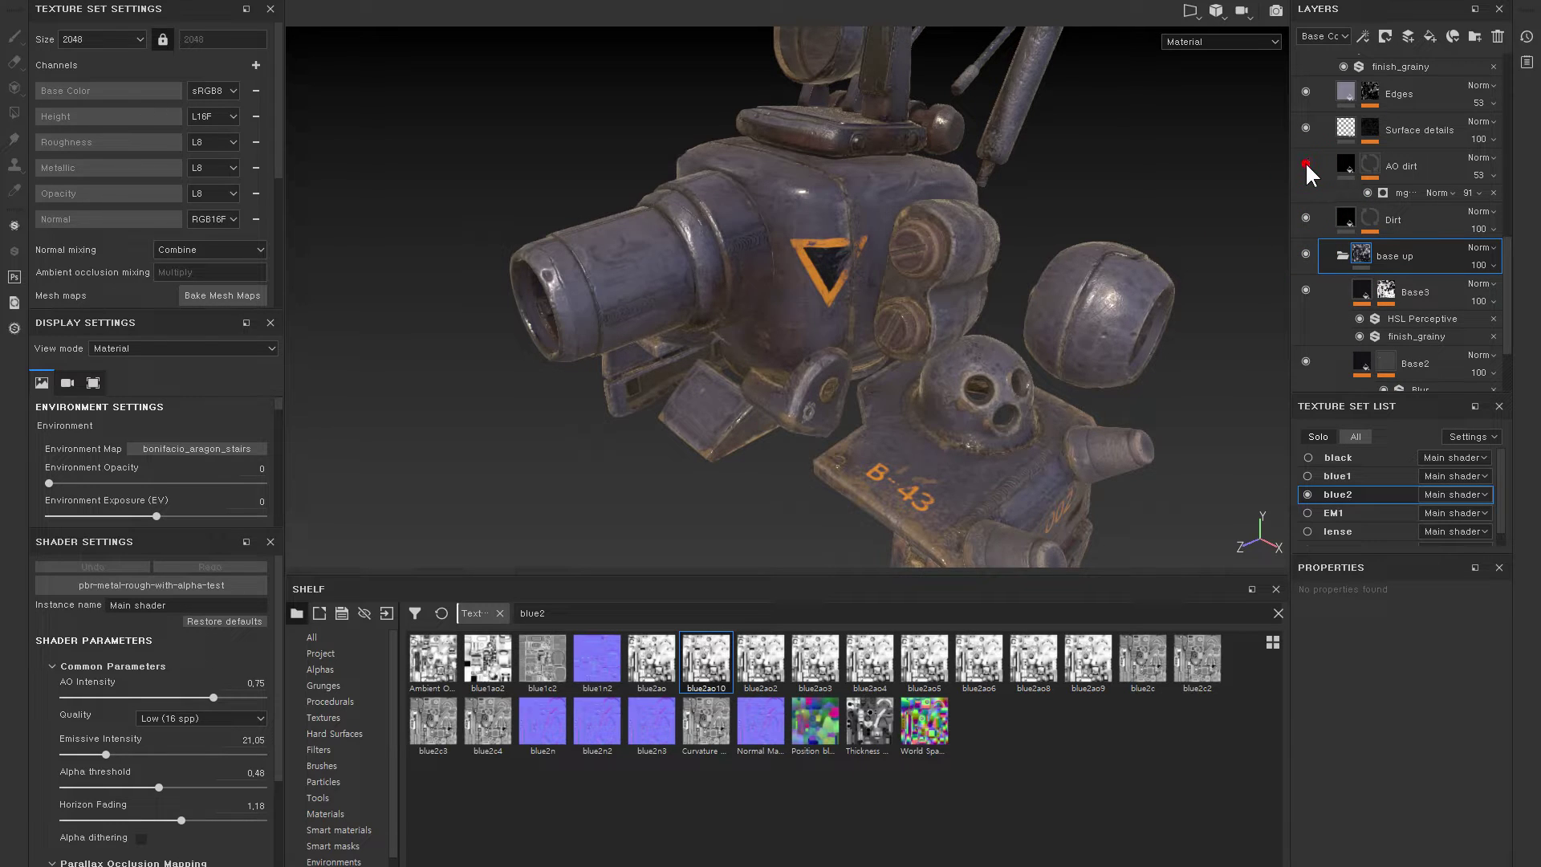
{"action": "scroll", "coordinate": [1270, 171], "scroll_direction": "up", "scroll_amount": 3}
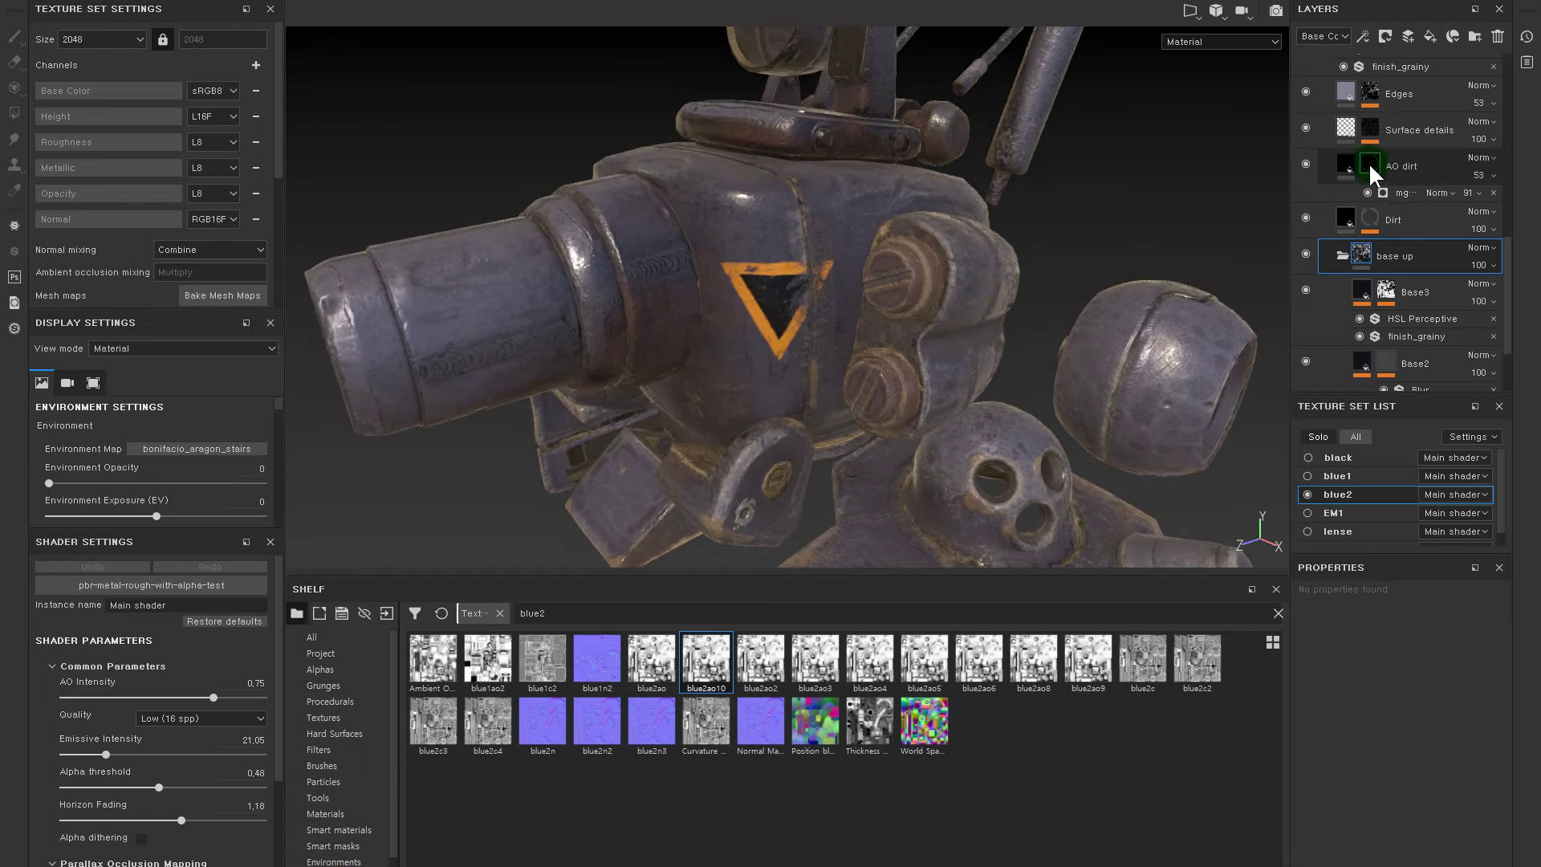
{"action": "left_click", "coordinate": [1368, 165]}
{"action": "left_click", "coordinate": [1385, 290]}
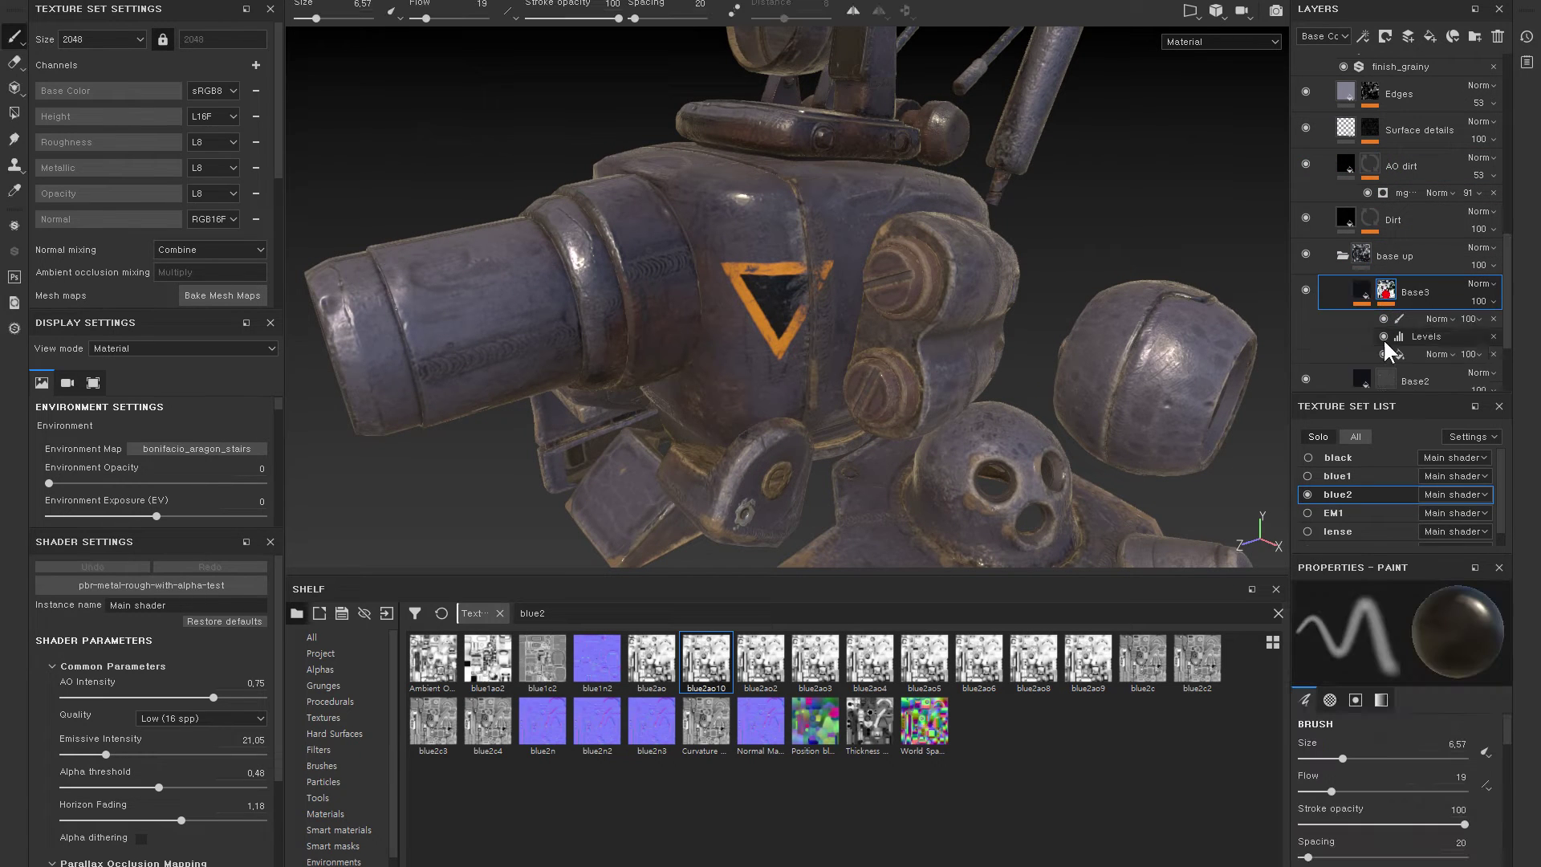
{"action": "mouse_move", "coordinate": [947, 258]}
{"action": "left_mouse_down", "text": "alt"}
{"action": "mouse_move", "coordinate": [1084, 258]}
{"action": "mouse_move", "coordinate": [1117, 241]}
{"action": "left_mouse_up", "text": "alt"}
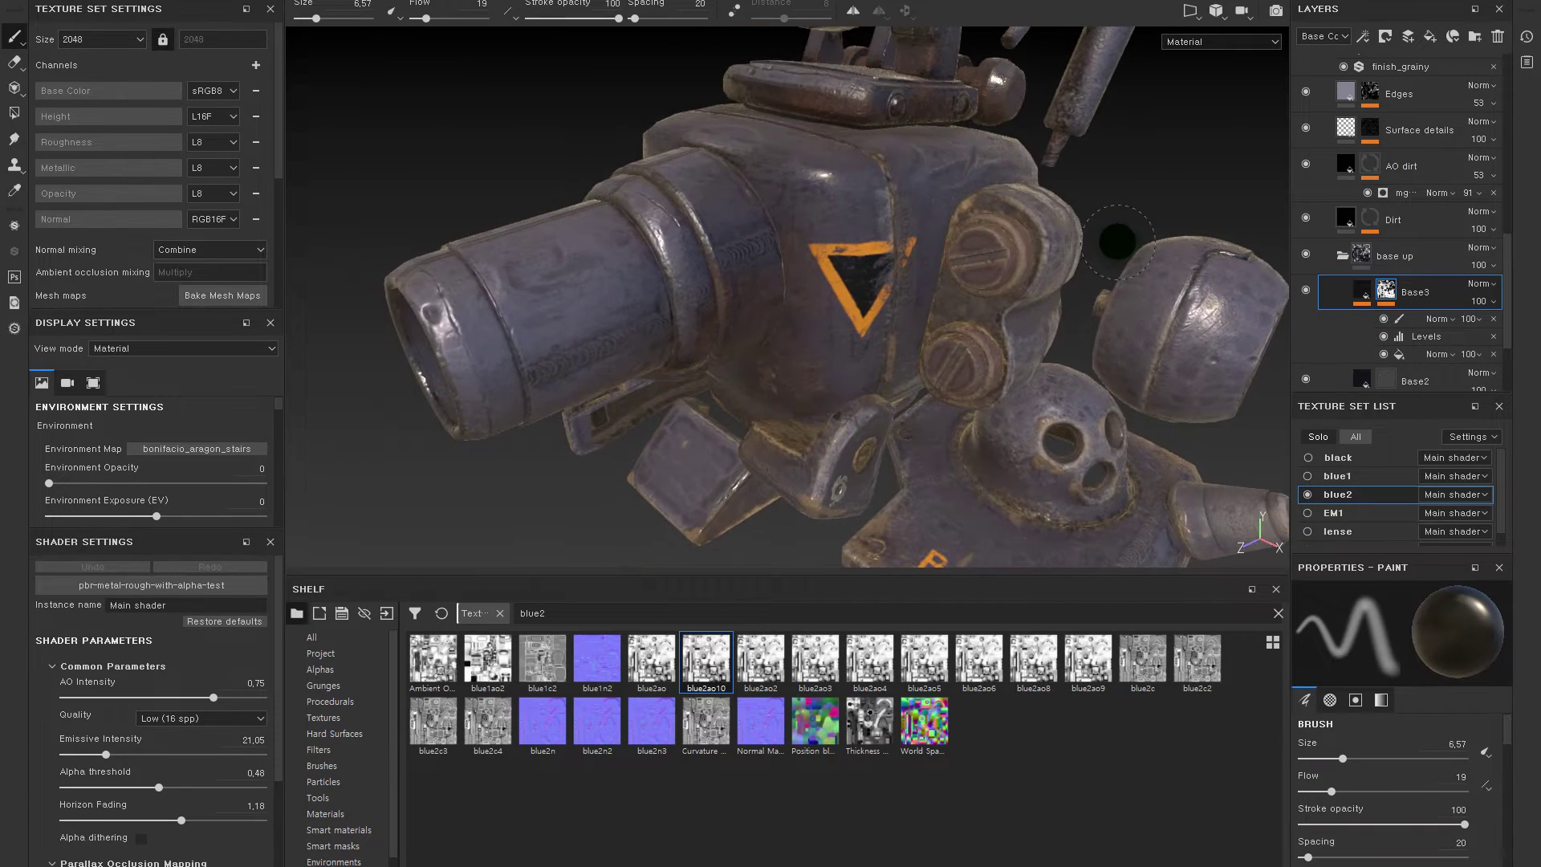
{"action": "left_click", "coordinate": [1341, 255]}
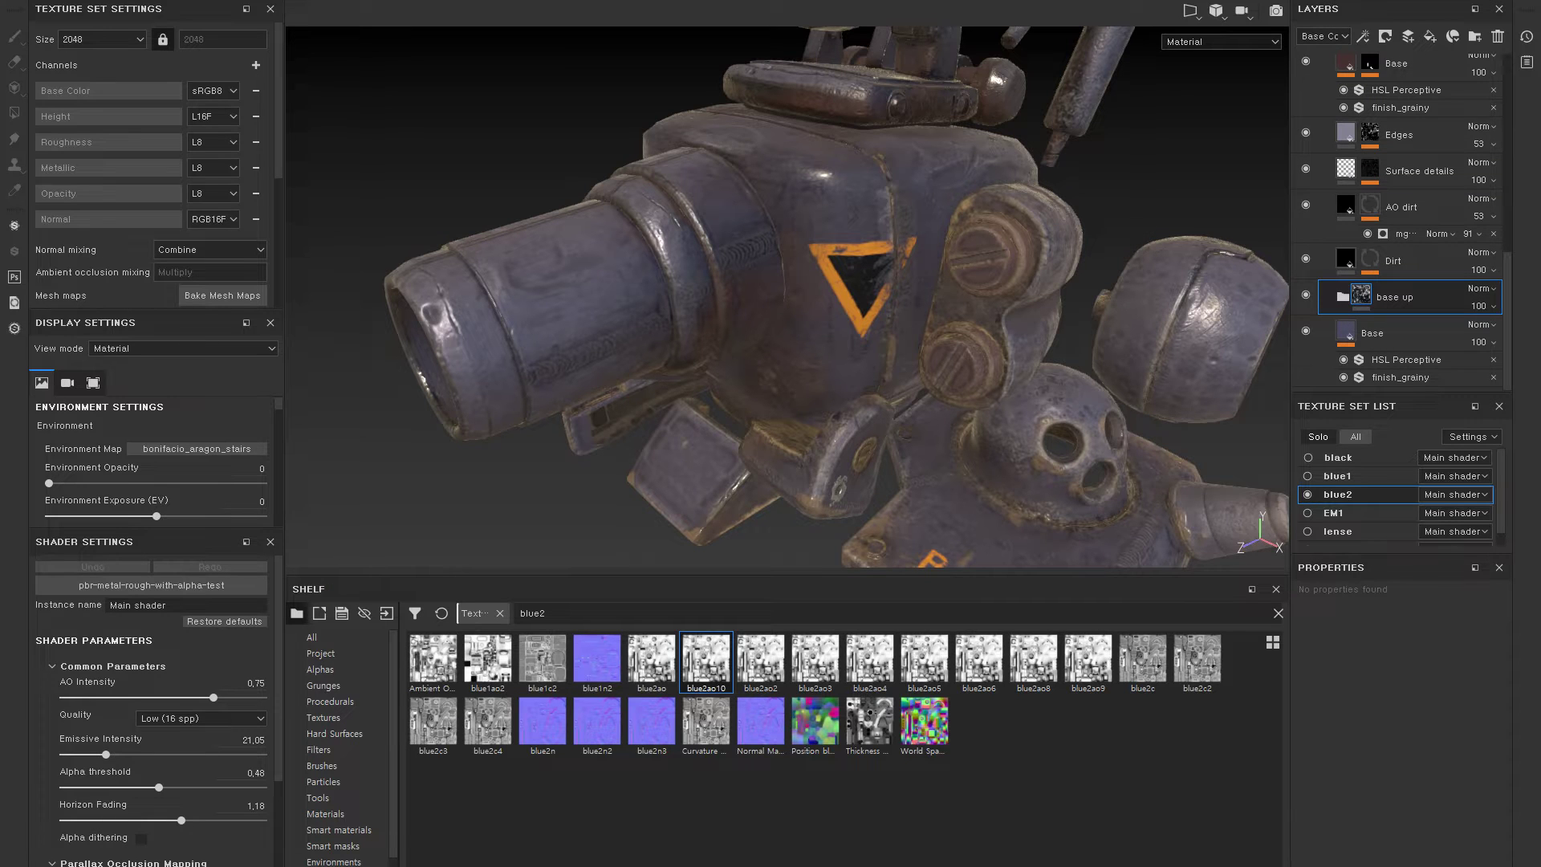
{"action": "left_click", "coordinate": [1342, 296]}
- Add a Paint effect to the AO dirt layer's mask
{"action": "left_click", "coordinate": [1376, 327]}
{"action": "left_click", "coordinate": [1362, 329]}
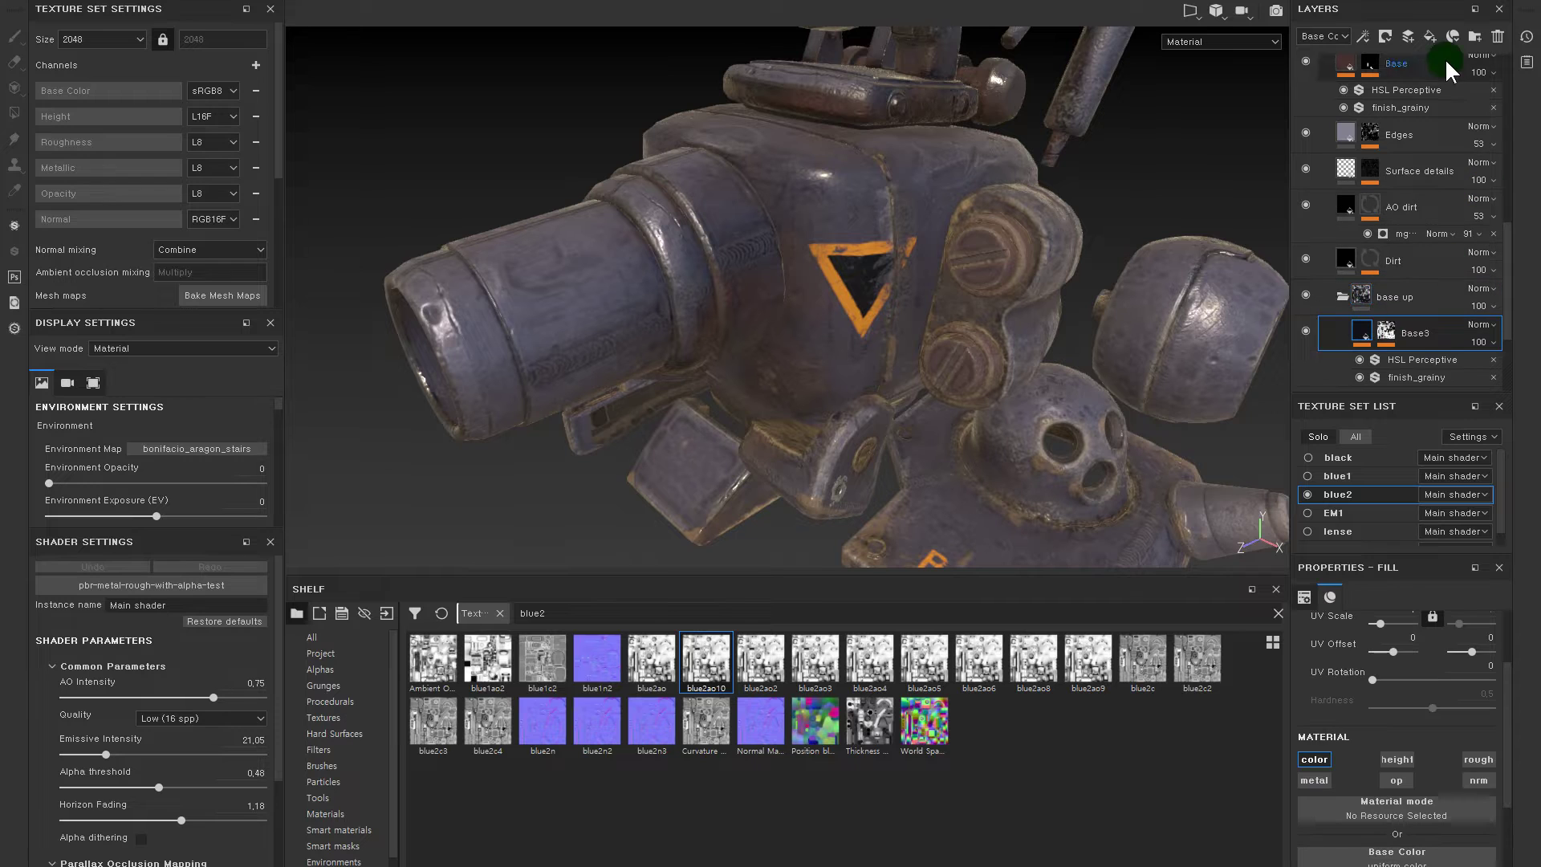
{"action": "mouse_move", "coordinate": [1044, 160]}
{"action": "left_mouse_down", "text": "alt"}
{"action": "mouse_move", "coordinate": [977, 144]}
{"action": "mouse_move", "coordinate": [991, 151]}
{"action": "left_mouse_up", "text": "alt"}
{"action": "left_click", "coordinate": [1306, 199]}
{"action": "right_click", "coordinate": [1380, 203]}
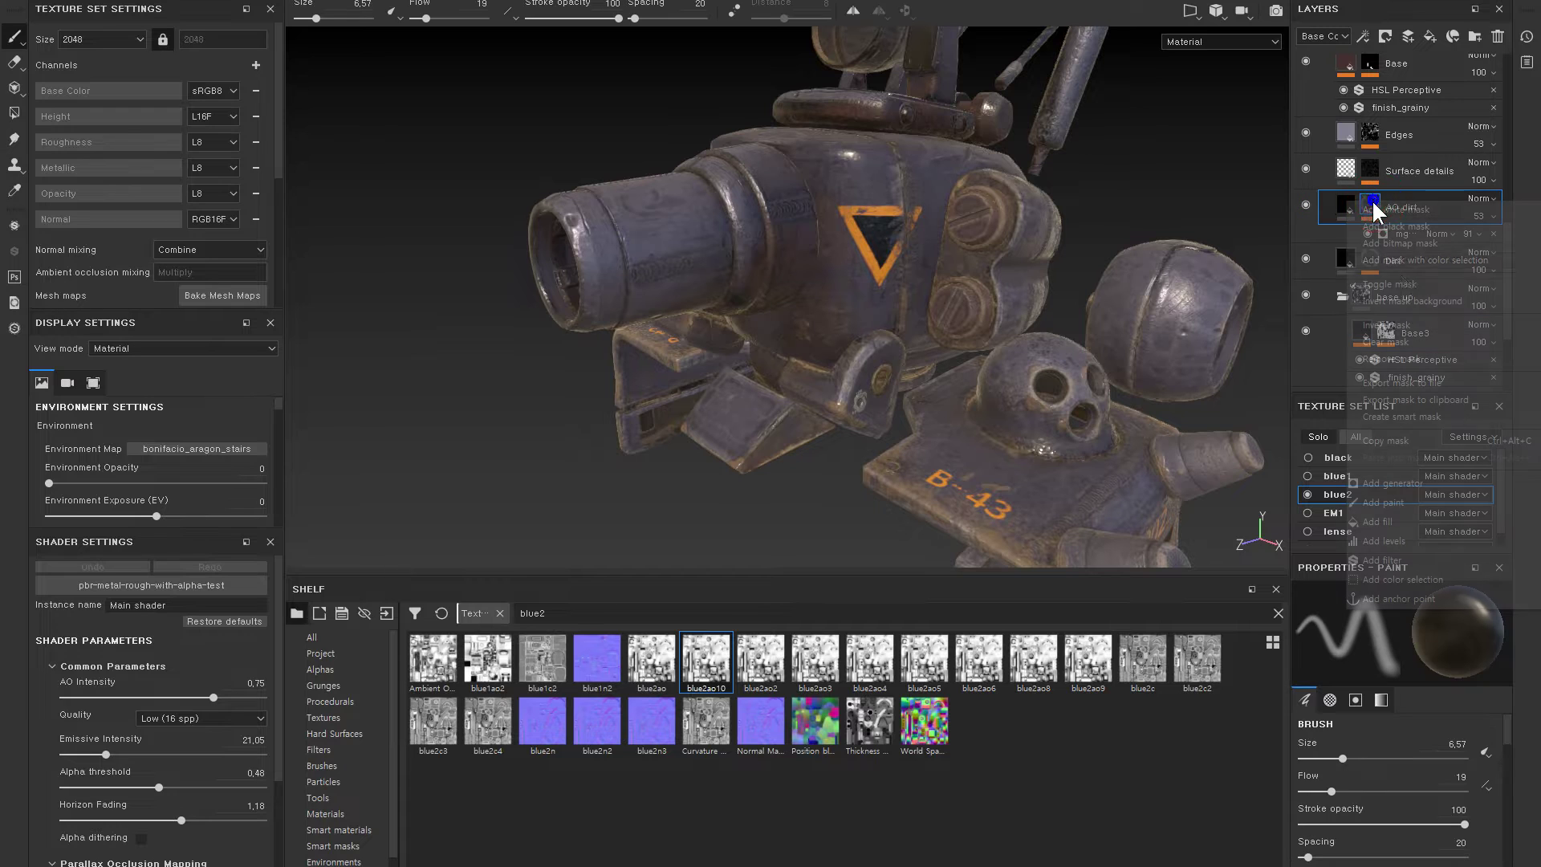
{"action": "left_click", "coordinate": [1390, 500]}
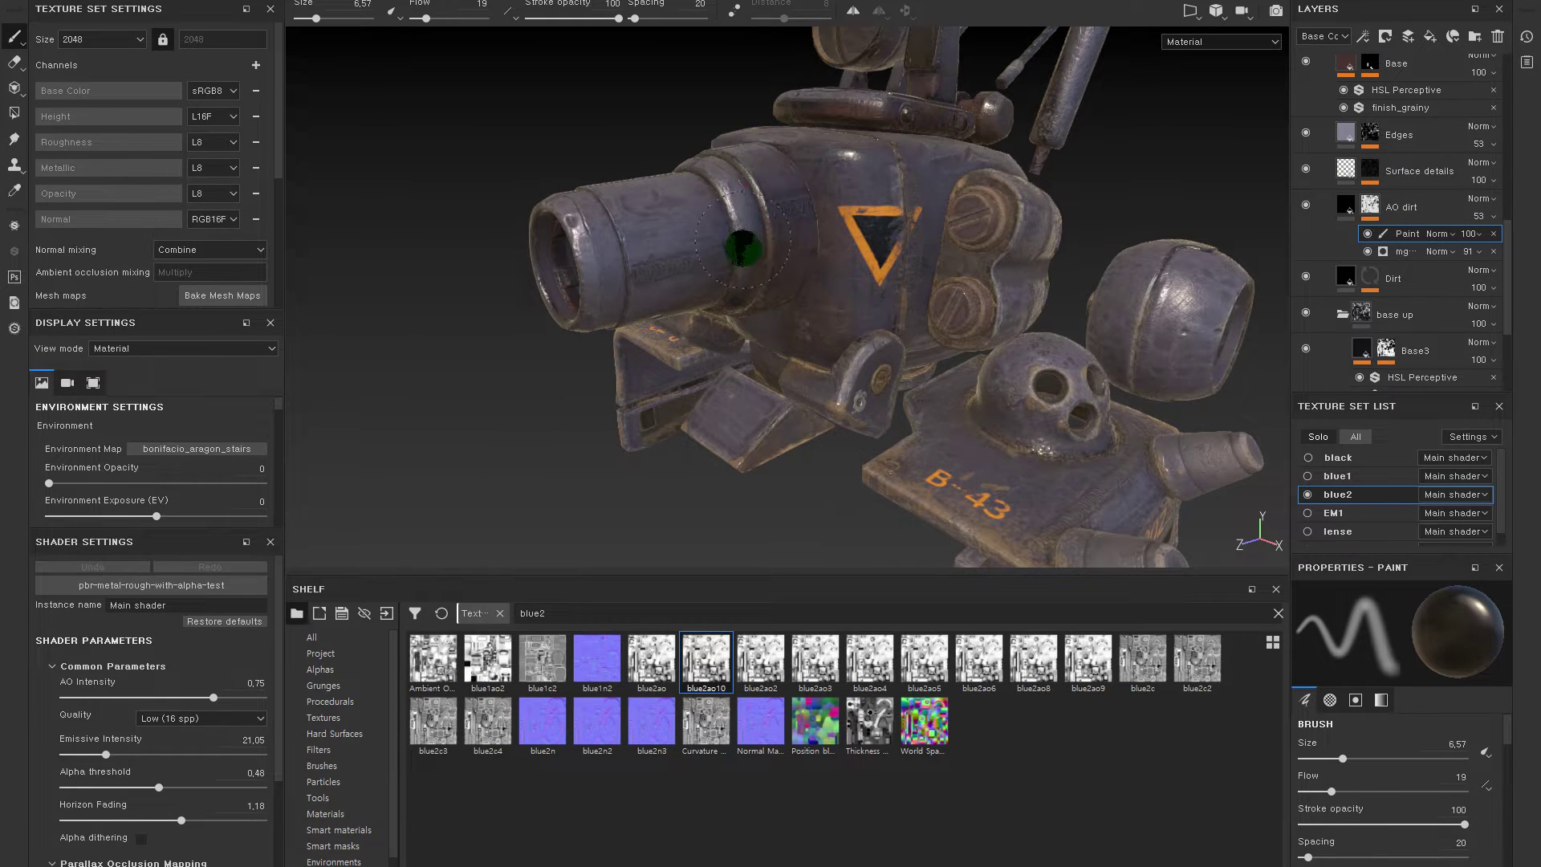
- Orbit the tank and toggle AO dirt visibility to compare the surface with and without it
{"action": "left_click_drag", "start_coordinate": [736, 269], "coordinate": [753, 351], "text": "alt"}
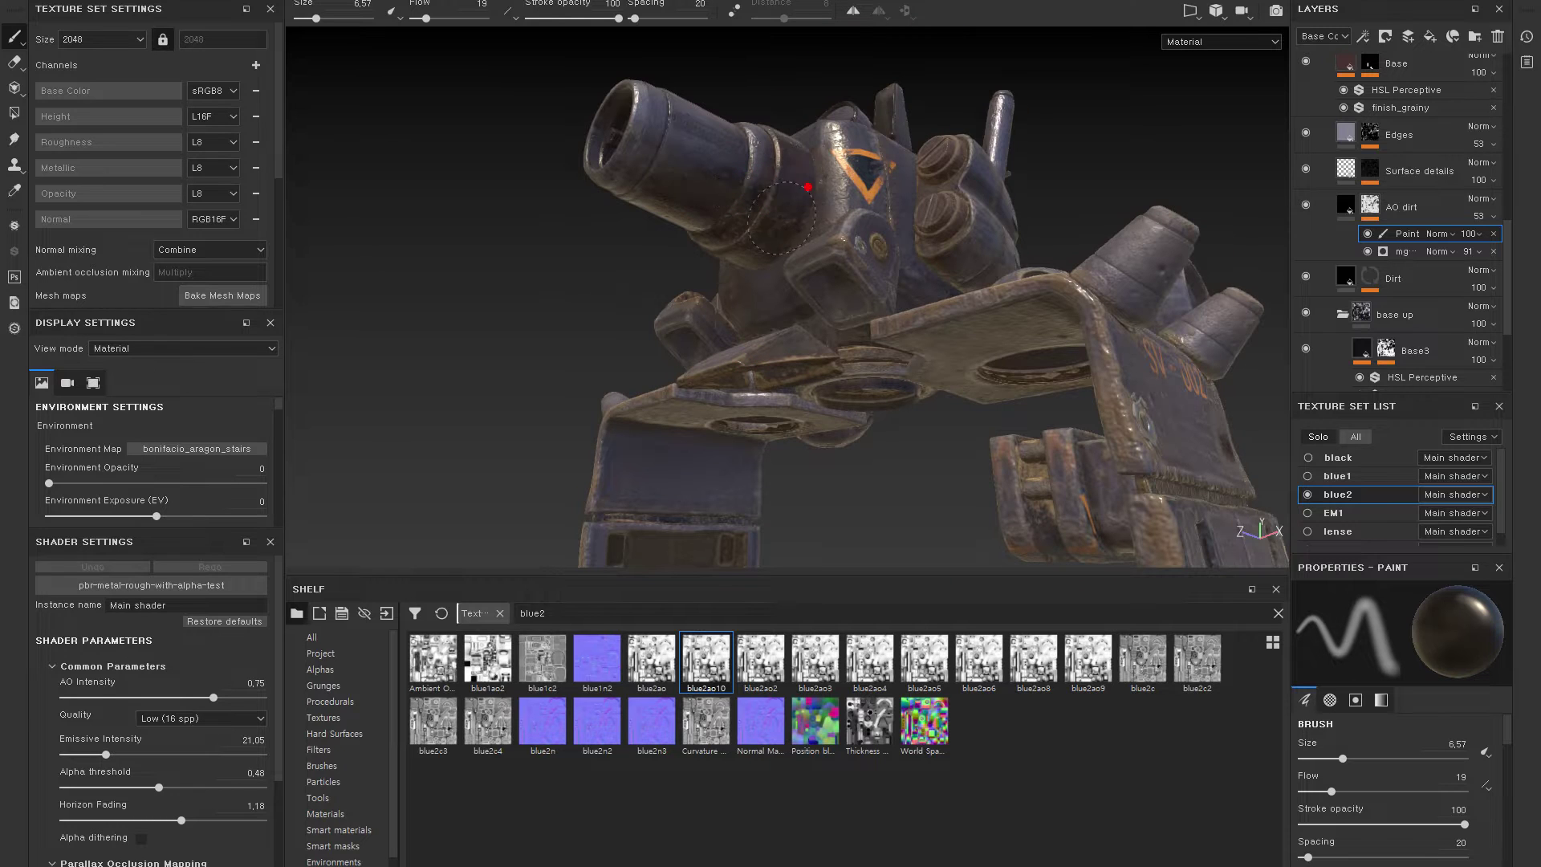
{"action": "mouse_move", "coordinate": [750, 191]}
{"action": "left_mouse_down", "text": "alt"}
{"action": "mouse_move", "coordinate": [845, 138]}
{"action": "mouse_move", "coordinate": [860, 190]}
{"action": "left_mouse_up", "text": "alt"}
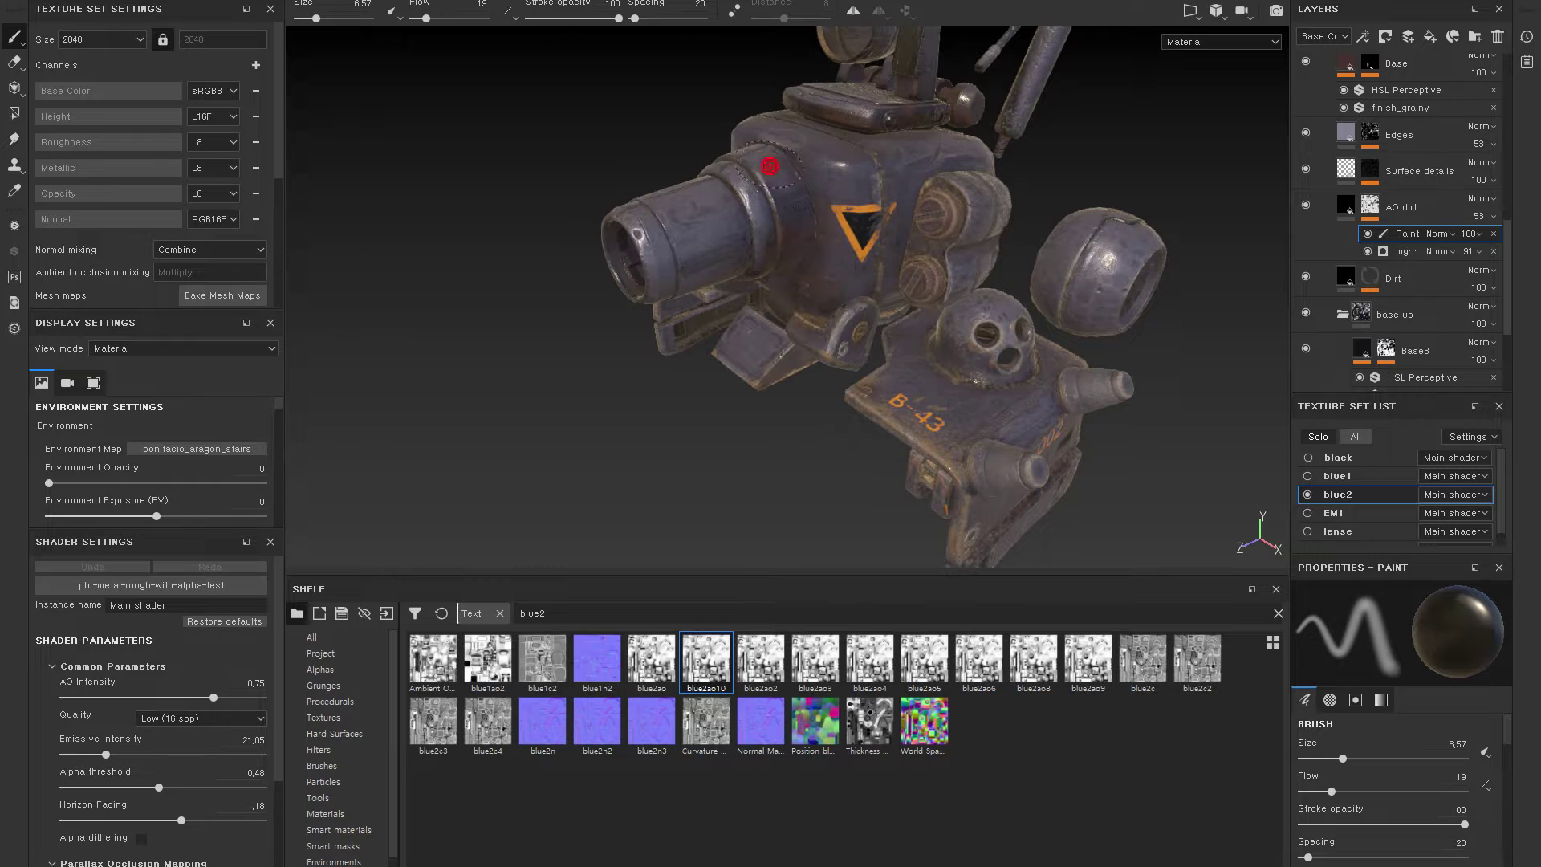
{"action": "left_click_drag", "start_coordinate": [784, 165], "coordinate": [875, 188], "text": "alt"}
{"action": "left_click", "coordinate": [1305, 206]}
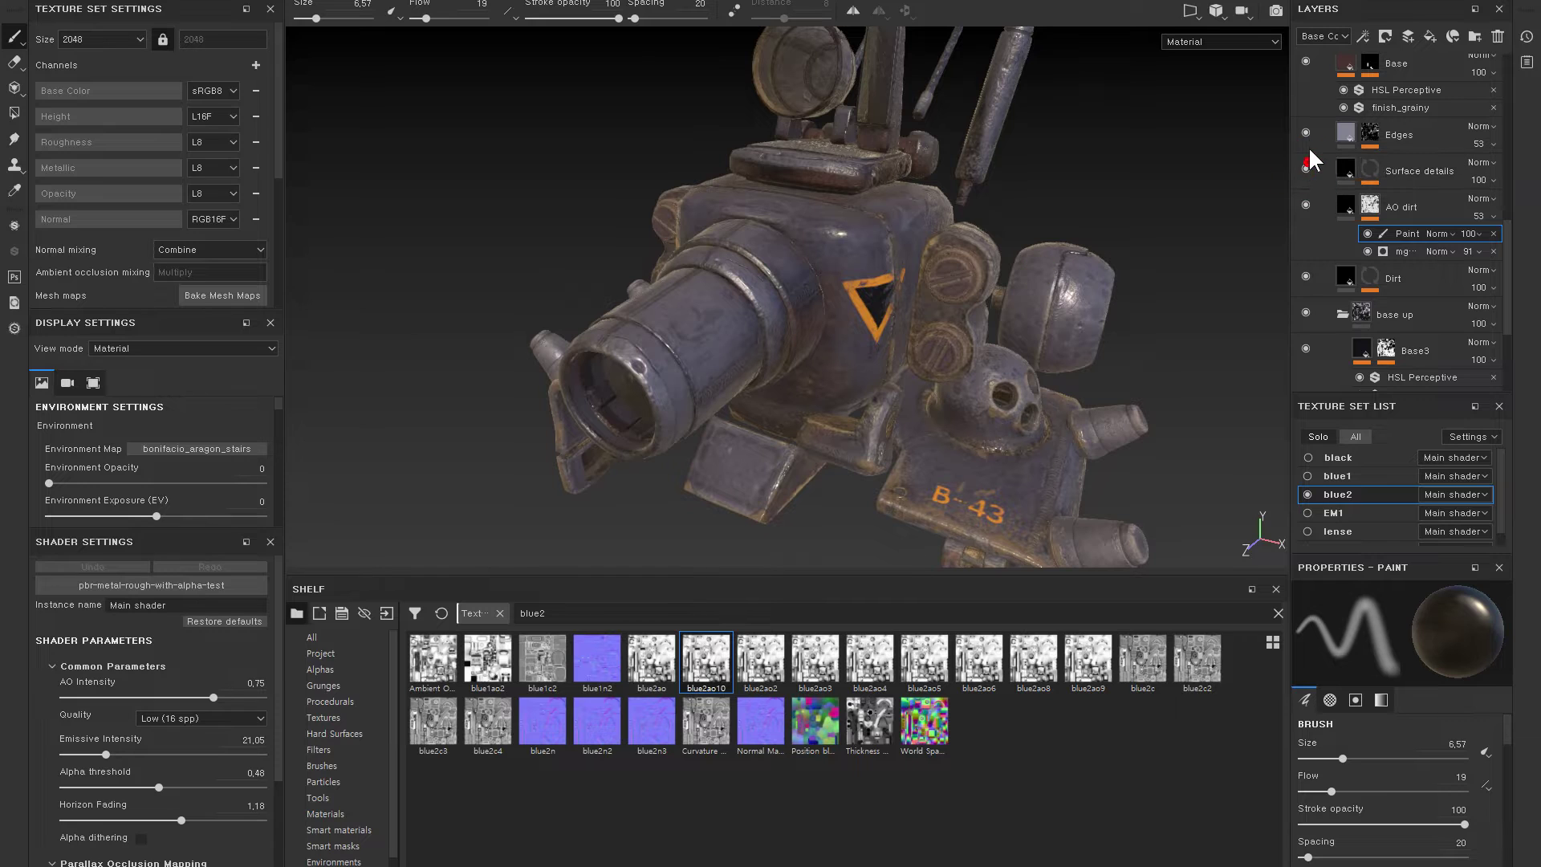
{"action": "left_click_drag", "start_coordinate": [1056, 224], "coordinate": [998, 215], "text": "alt"}
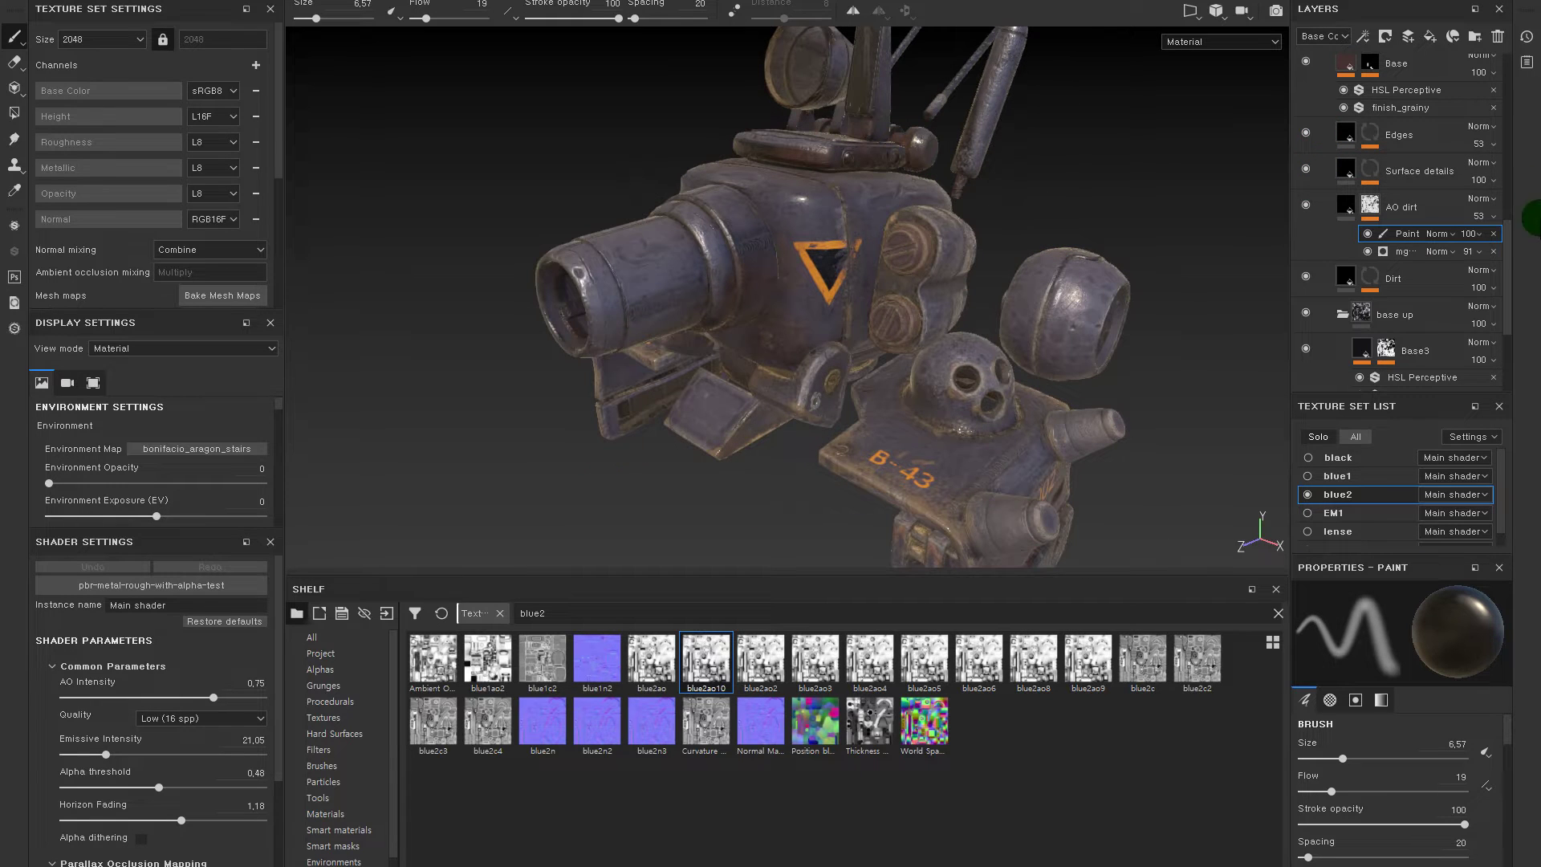
{"action": "scroll", "coordinate": [1500, 241], "scroll_direction": "up", "scroll_amount": 3}
{"action": "left_click", "coordinate": [1305, 219]}
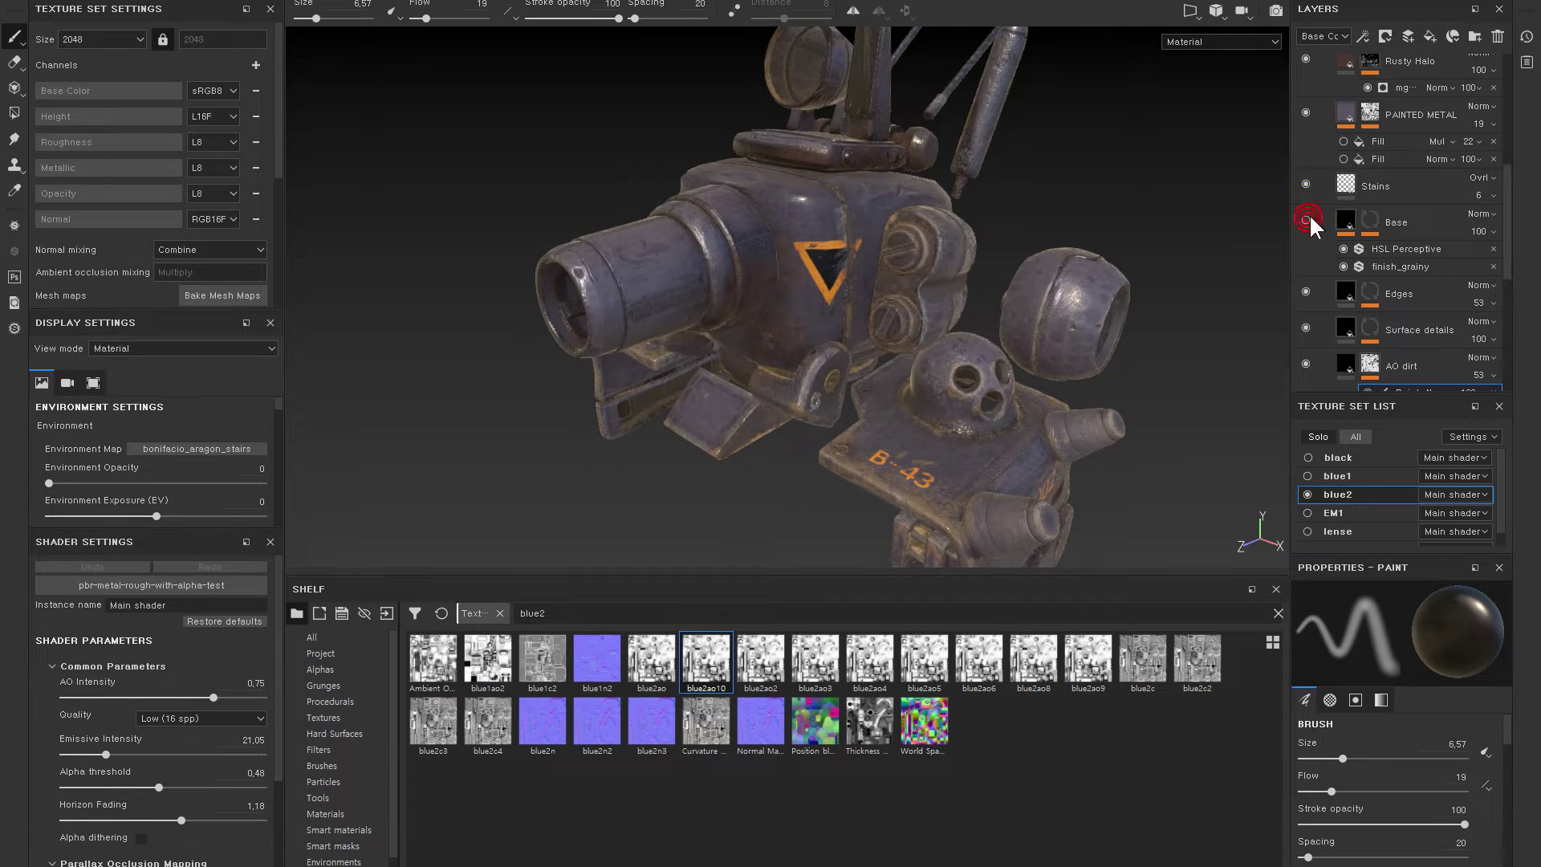
{"action": "left_click", "coordinate": [1308, 177]}
{"action": "left_click", "coordinate": [1306, 112]}
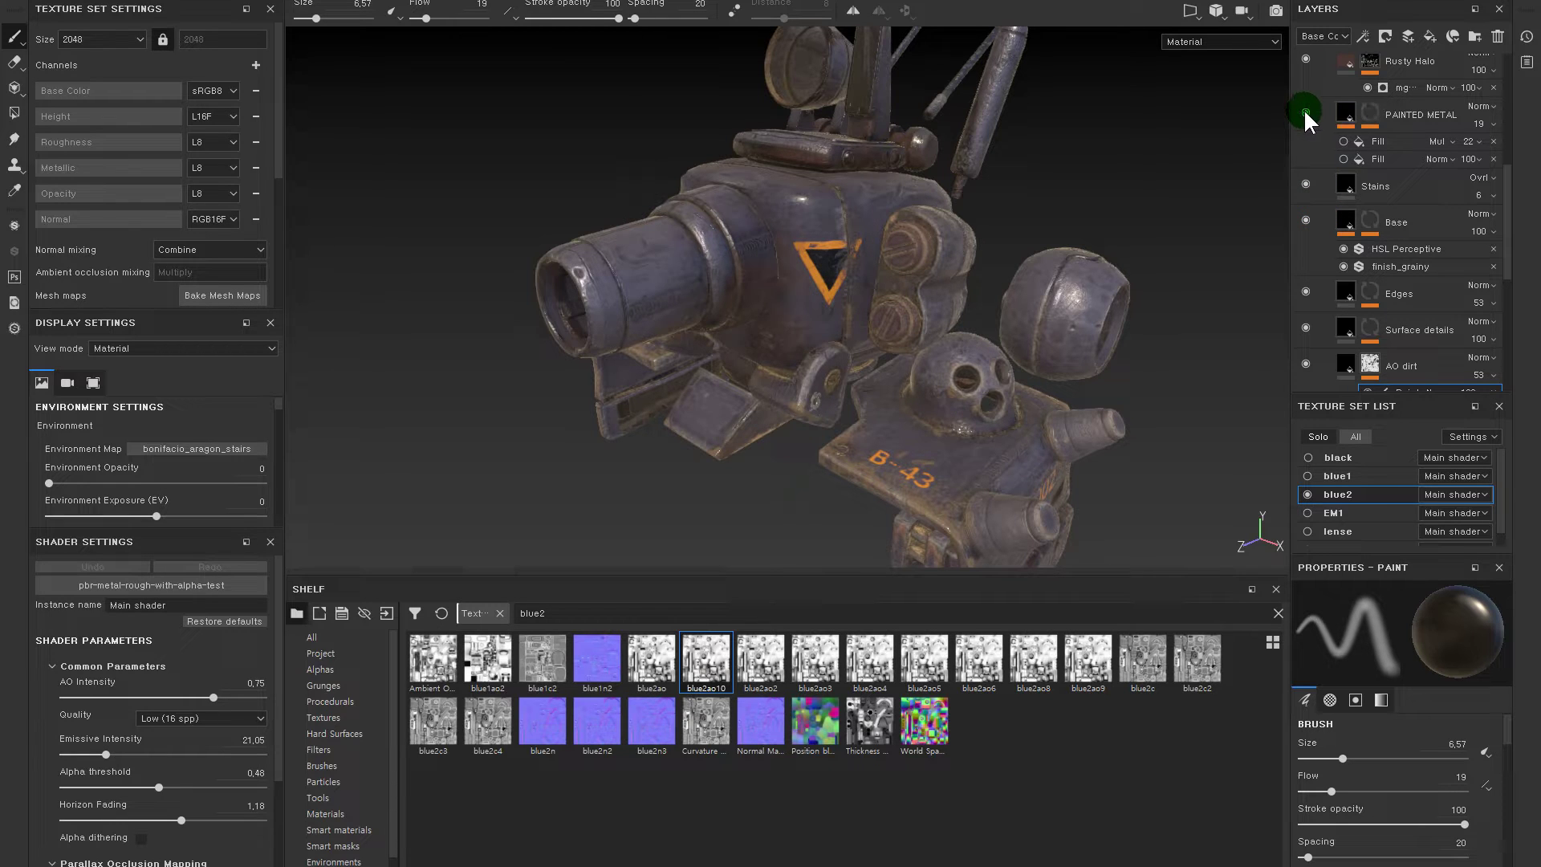
{"action": "left_click", "coordinate": [1306, 60]}
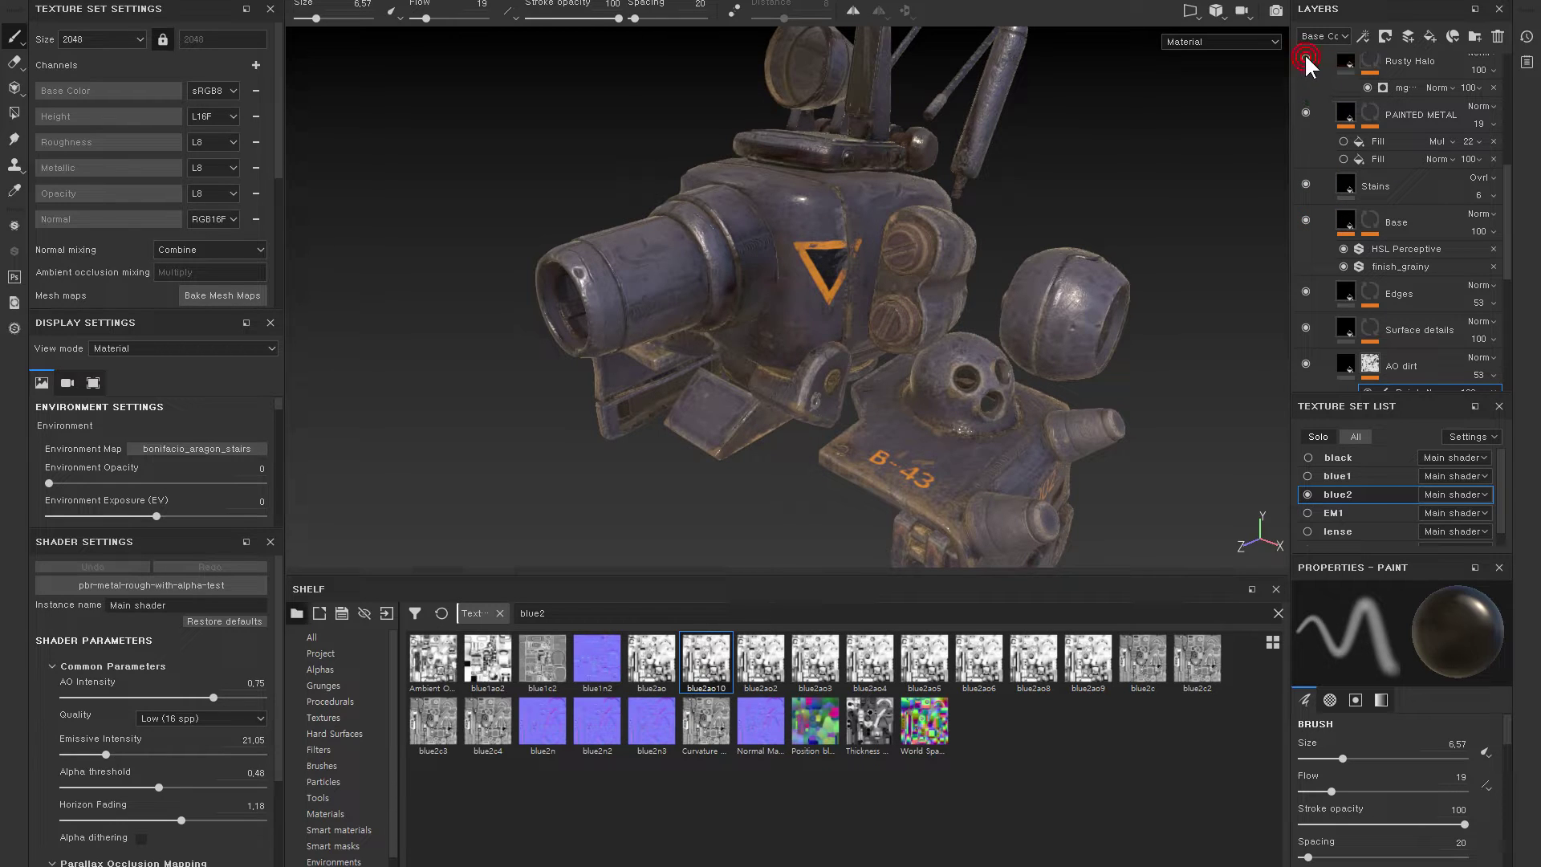
{"action": "left_click", "coordinate": [1368, 57]}
{"action": "left_click", "coordinate": [1409, 374]}
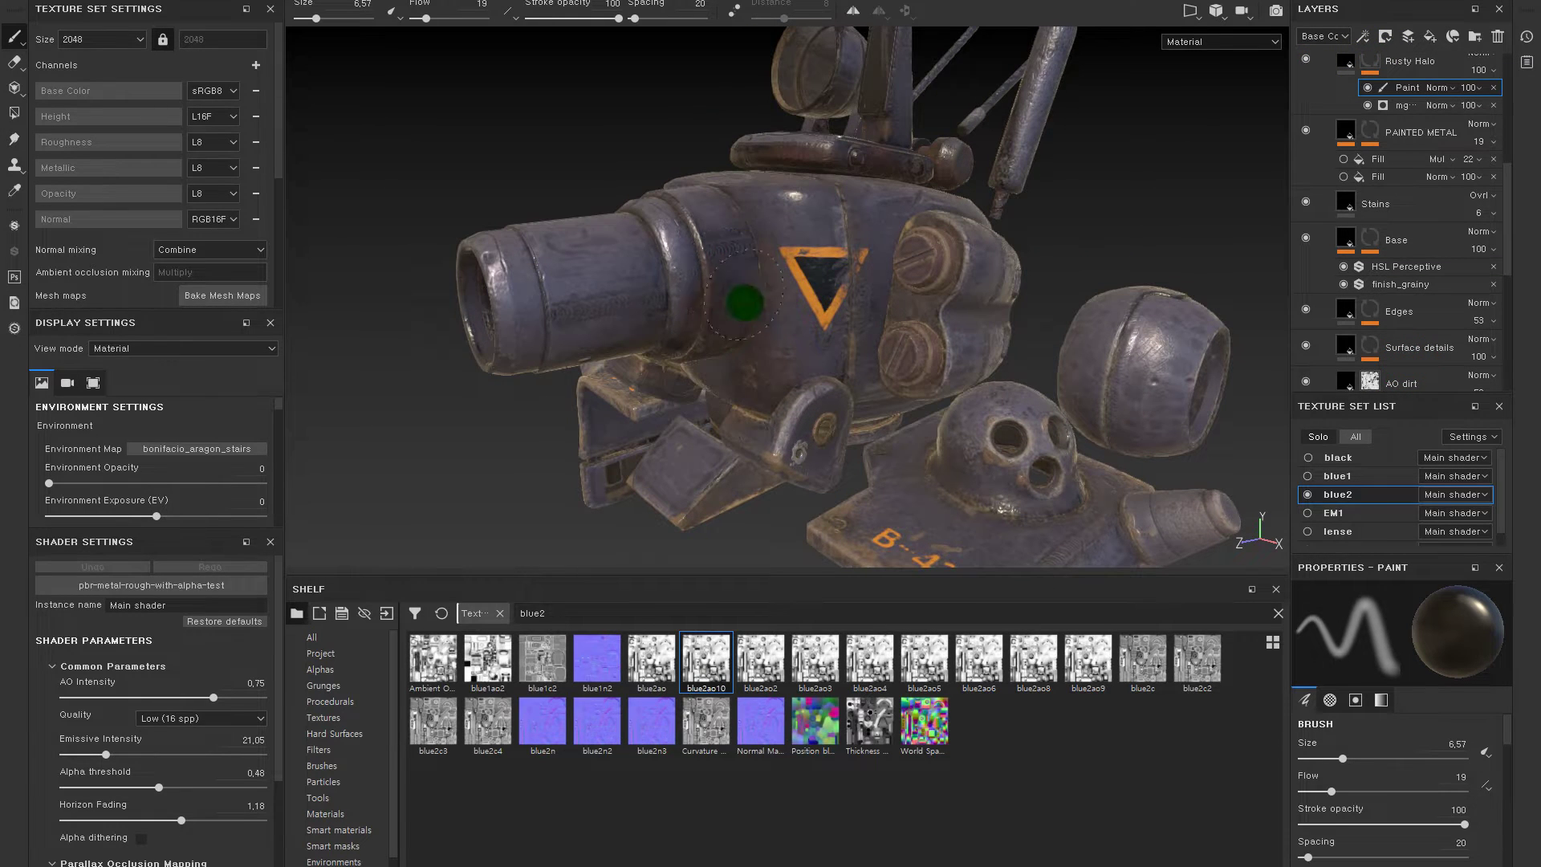
{"action": "left_click_drag", "start_coordinate": [735, 288], "coordinate": [708, 272], "text": "alt"}
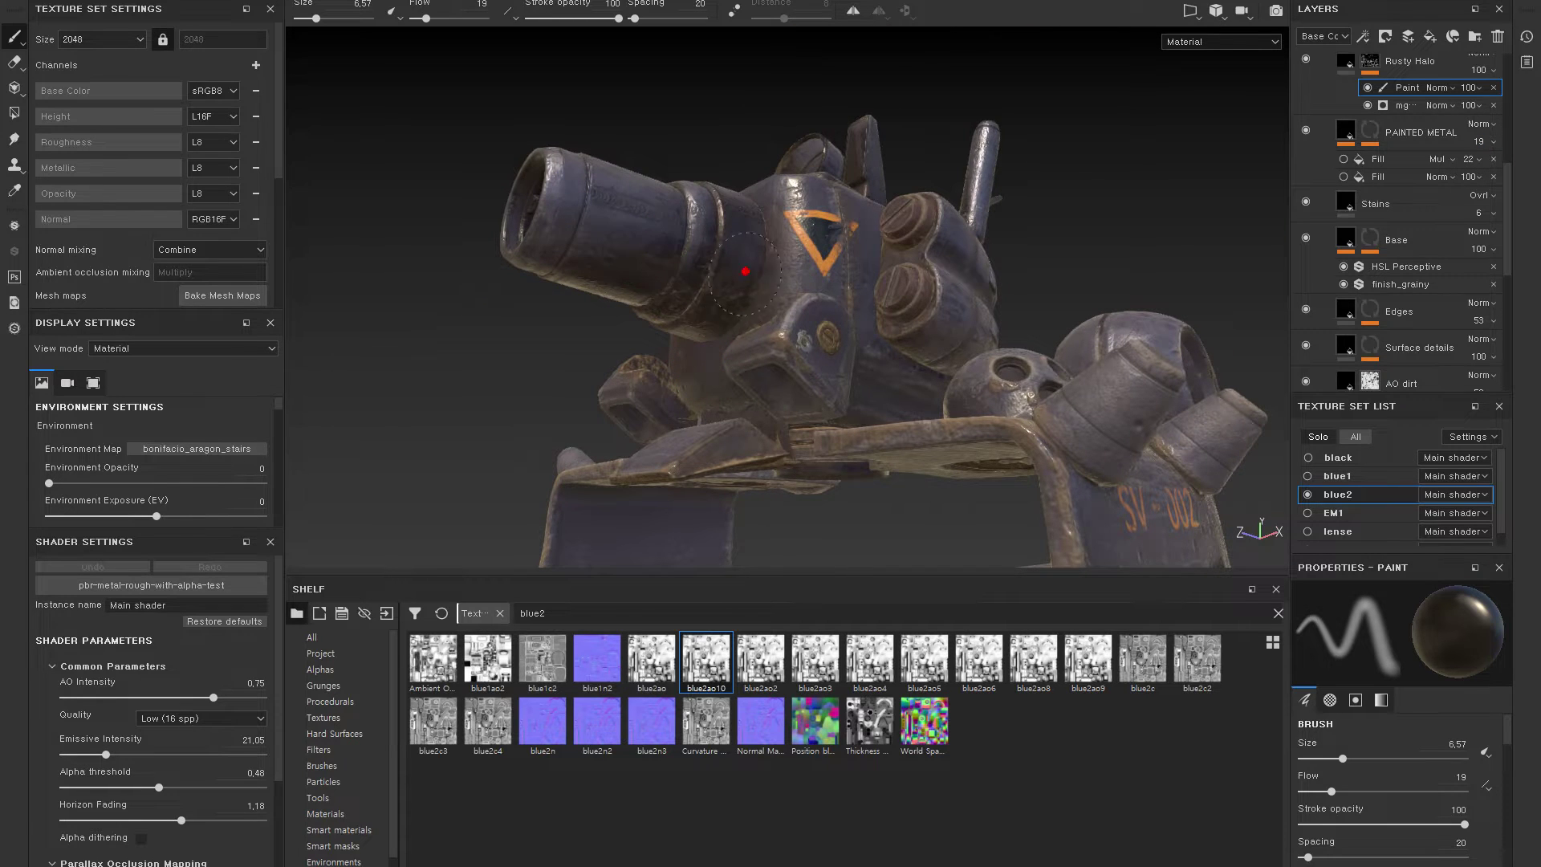
{"action": "mouse_move", "coordinate": [660, 246]}
{"action": "left_mouse_down", "text": "alt"}
{"action": "mouse_move", "coordinate": [775, 300]}
{"action": "mouse_move", "coordinate": [813, 353]}
{"action": "left_mouse_up", "text": "alt"}
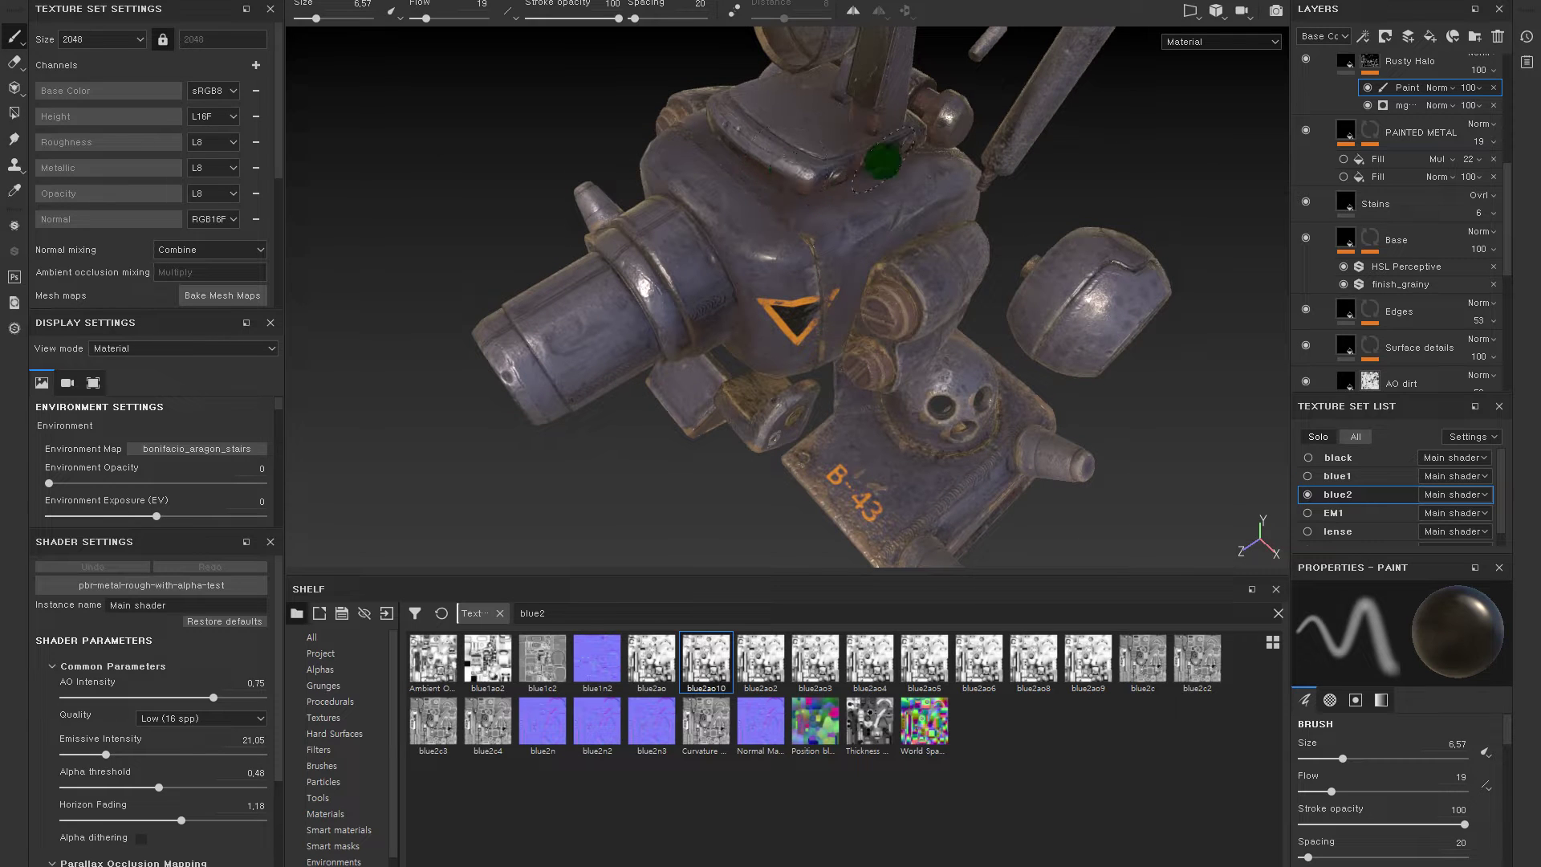
{"action": "left_click_drag", "start_coordinate": [901, 233], "coordinate": [932, 244], "text": "alt"}
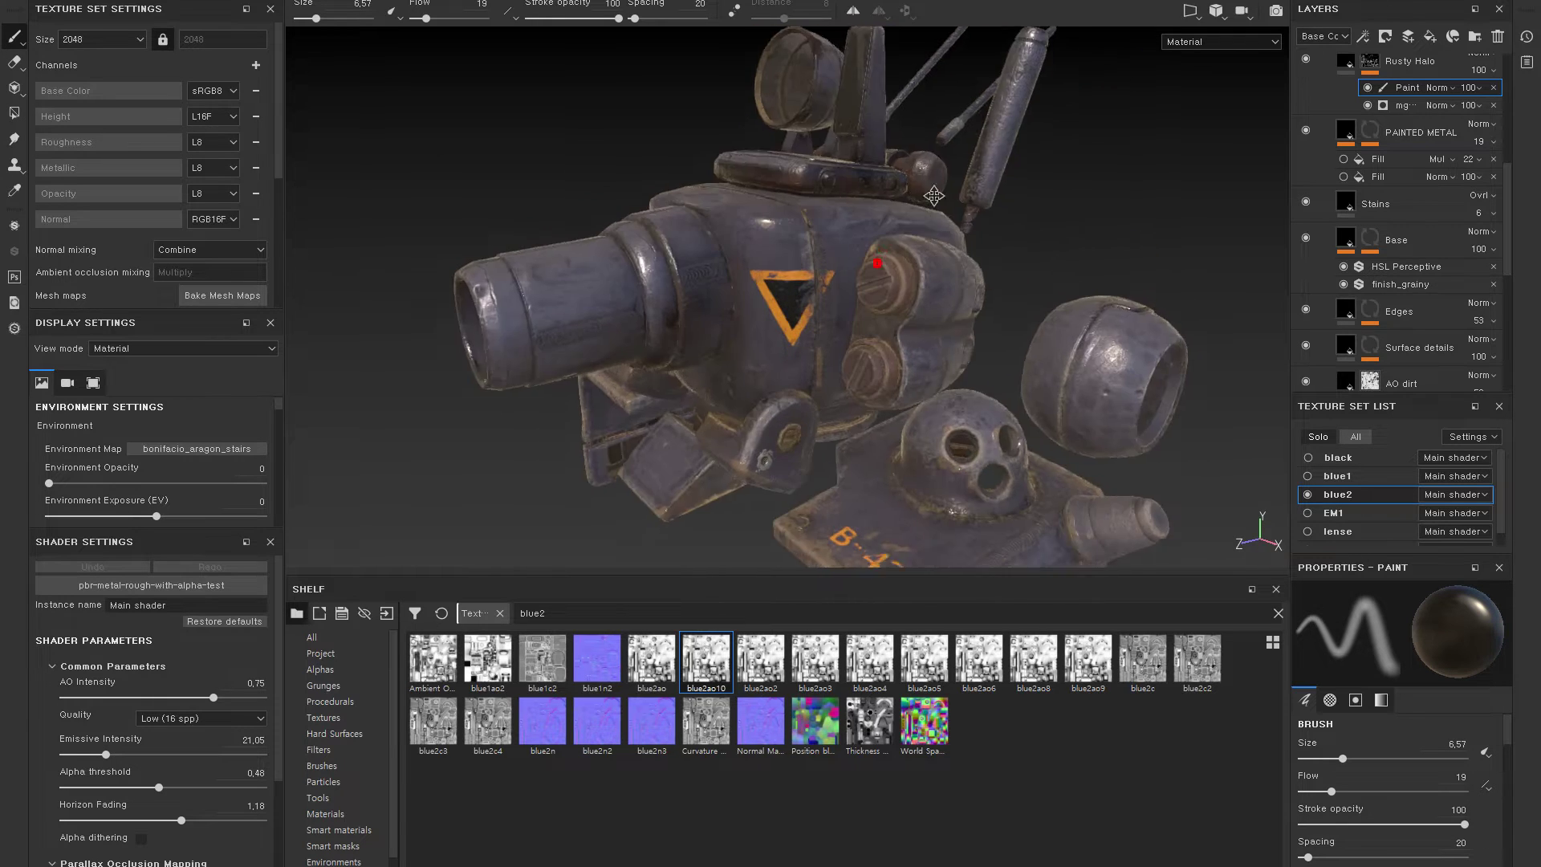
{"action": "mouse_move", "coordinate": [936, 175]}
{"action": "left_mouse_down", "text": "alt"}
{"action": "mouse_move", "coordinate": [913, 307]}
{"action": "mouse_move", "coordinate": [881, 264]}
{"action": "mouse_move", "coordinate": [921, 265]}
{"action": "left_mouse_up", "text": "alt"}
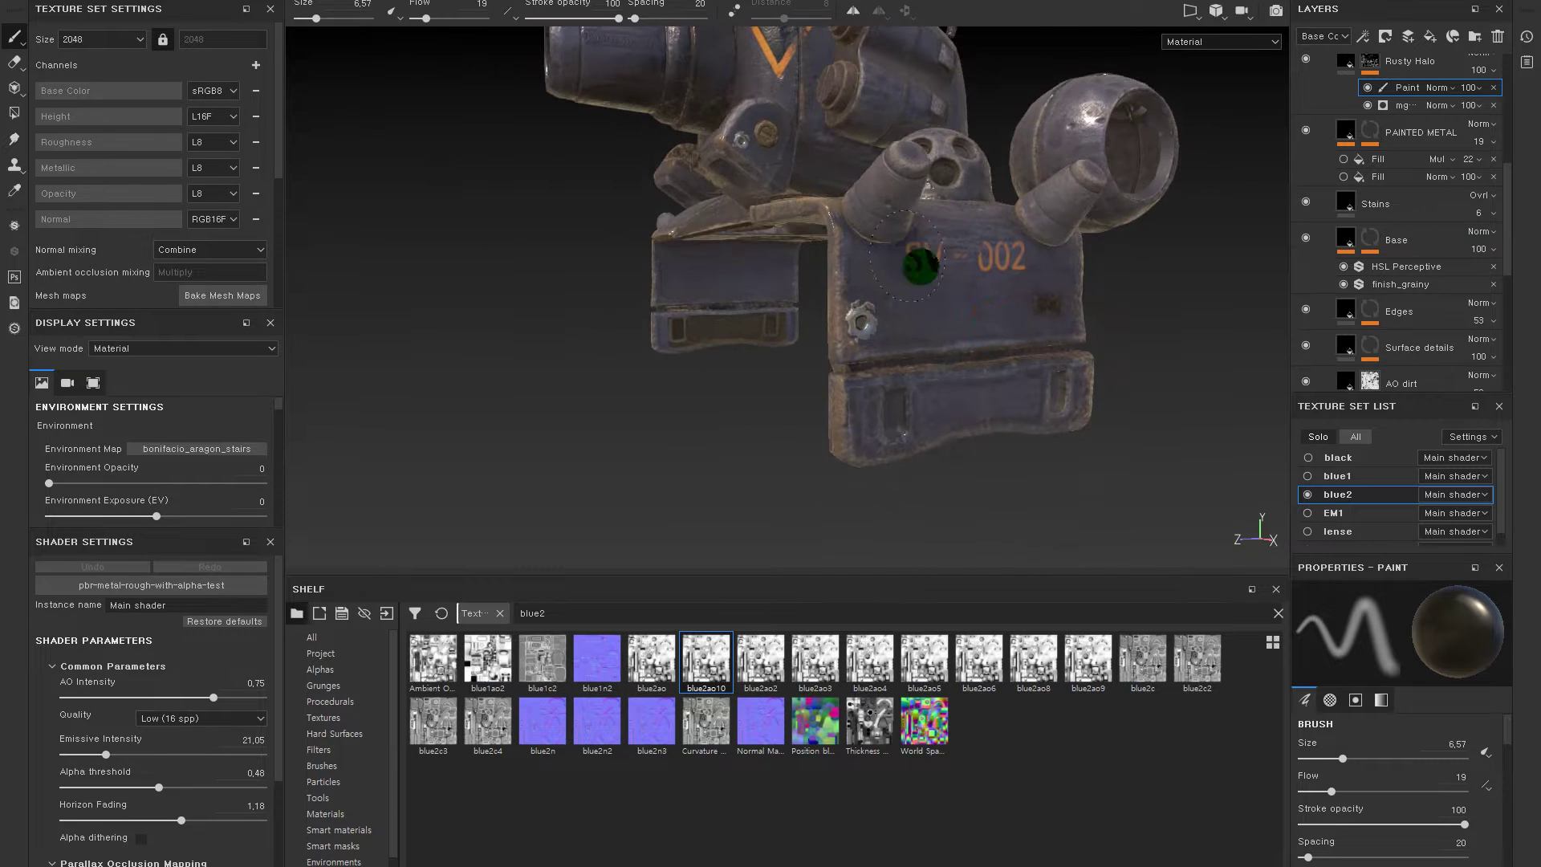
{"action": "mouse_move", "coordinate": [1077, 347]}
{"action": "left_mouse_down", "text": "alt"}
{"action": "mouse_move", "coordinate": [801, 292]}
{"action": "mouse_move", "coordinate": [893, 285]}
{"action": "mouse_move", "coordinate": [751, 199]}
{"action": "mouse_move", "coordinate": [882, 233]}
{"action": "left_mouse_up", "text": "alt"}
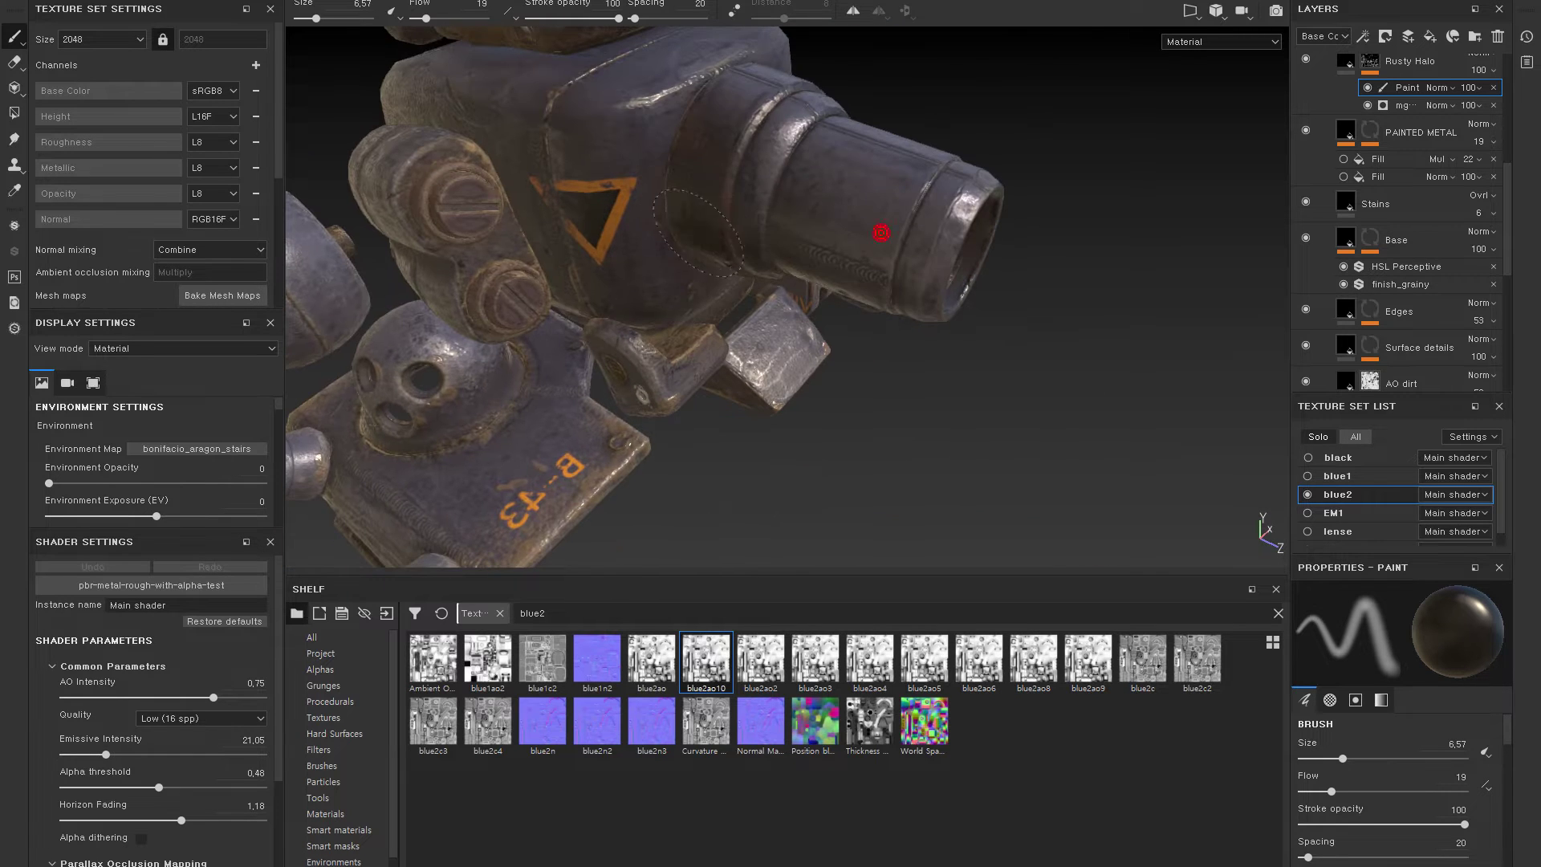
{"action": "mouse_move", "coordinate": [688, 234]}
{"action": "left_mouse_down", "text": "alt"}
{"action": "mouse_move", "coordinate": [963, 189]}
{"action": "mouse_move", "coordinate": [904, 196]}
{"action": "mouse_move", "coordinate": [864, 155]}
{"action": "mouse_move", "coordinate": [763, 185]}
{"action": "mouse_move", "coordinate": [718, 157]}
{"action": "left_mouse_up", "text": "alt"}
{"action": "mouse_move", "coordinate": [816, 261]}
{"action": "left_mouse_down", "text": "alt"}
{"action": "mouse_move", "coordinate": [784, 206]}
{"action": "mouse_move", "coordinate": [882, 276]}
{"action": "mouse_move", "coordinate": [892, 228]}
{"action": "mouse_move", "coordinate": [923, 212]}
{"action": "mouse_move", "coordinate": [902, 123]}
{"action": "left_mouse_up", "text": "alt"}
{"action": "mouse_move", "coordinate": [788, 143]}
{"action": "left_mouse_down", "text": "alt"}
{"action": "mouse_move", "coordinate": [994, 216]}
{"action": "mouse_move", "coordinate": [1015, 344]}
{"action": "left_mouse_up", "text": "alt"}
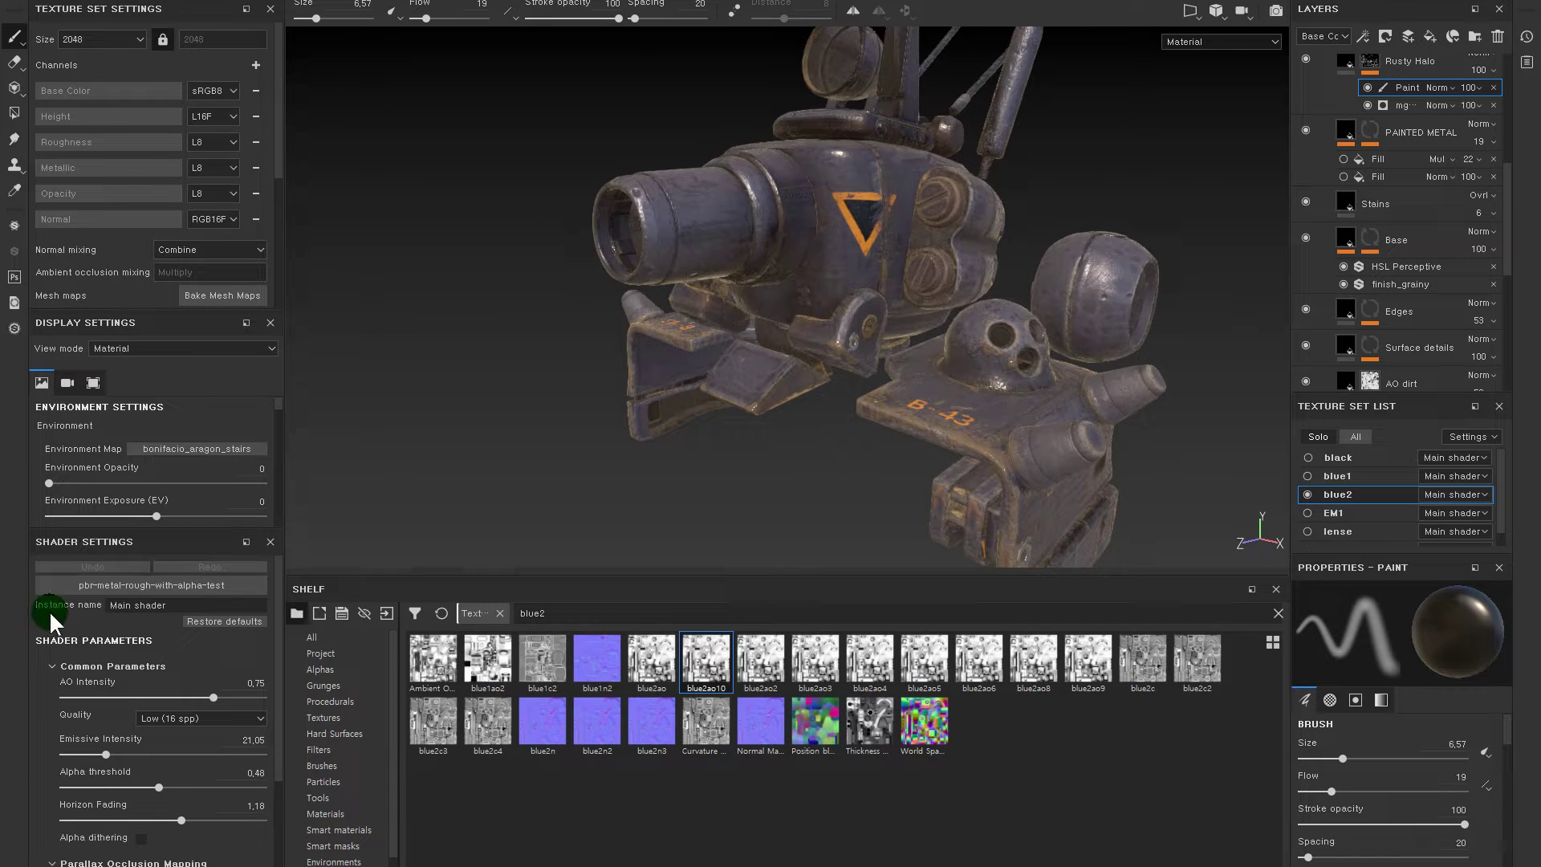
- Duplicate Base3 as Base4 and set its HSL Perceptive lightness to 0.03
{"action": "scroll", "coordinate": [1170, 199], "scroll_direction": "up", "scroll_amount": 3}
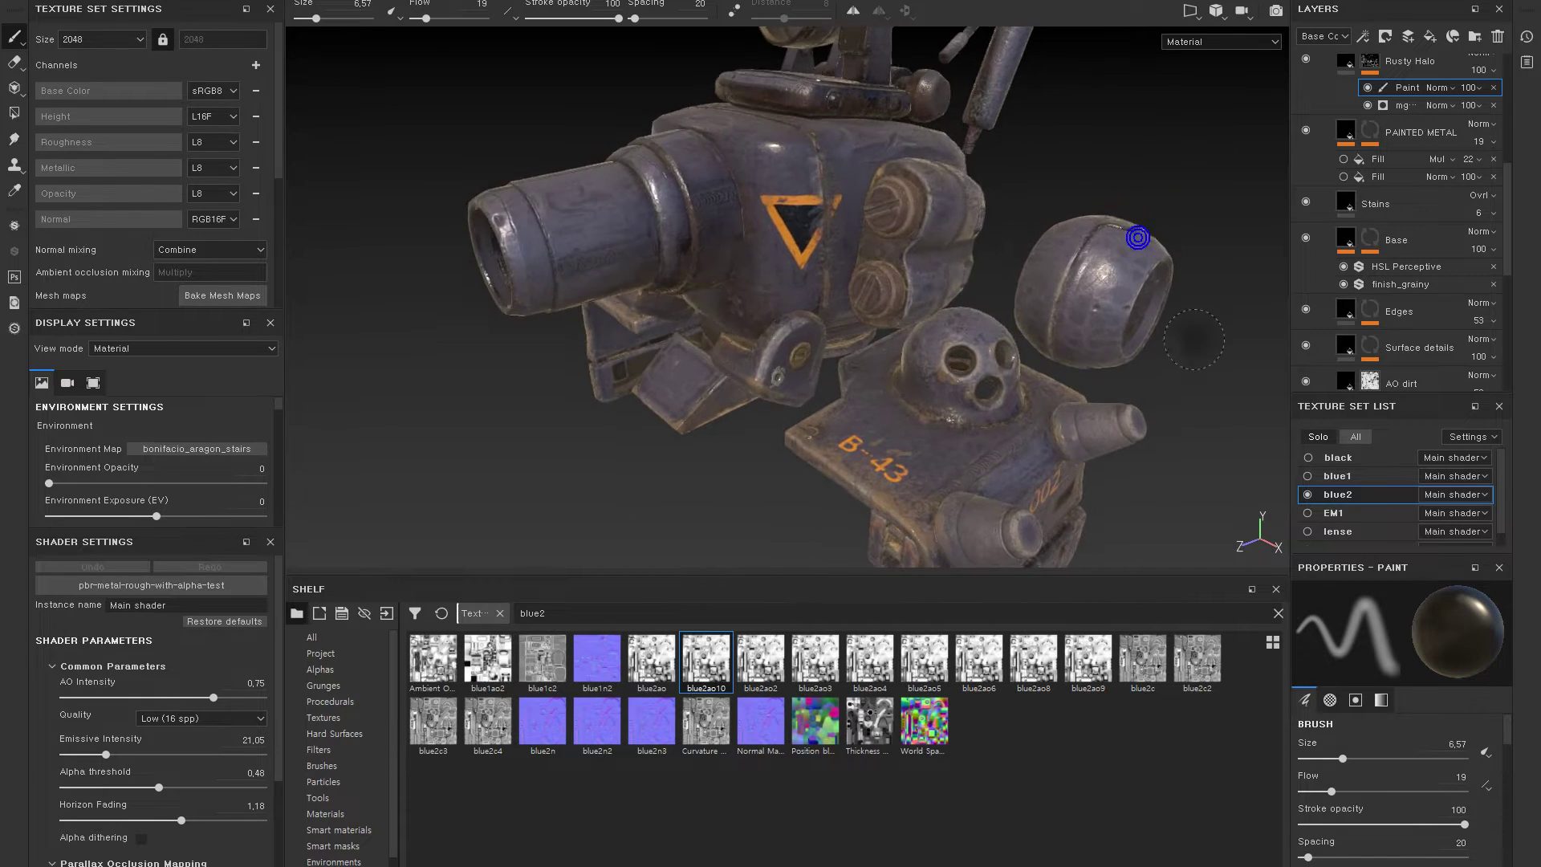
{"action": "scroll", "coordinate": [1491, 324], "scroll_direction": "down", "scroll_amount": 3}
{"action": "scroll", "coordinate": [1477, 324], "scroll_direction": "down", "scroll_amount": 3}
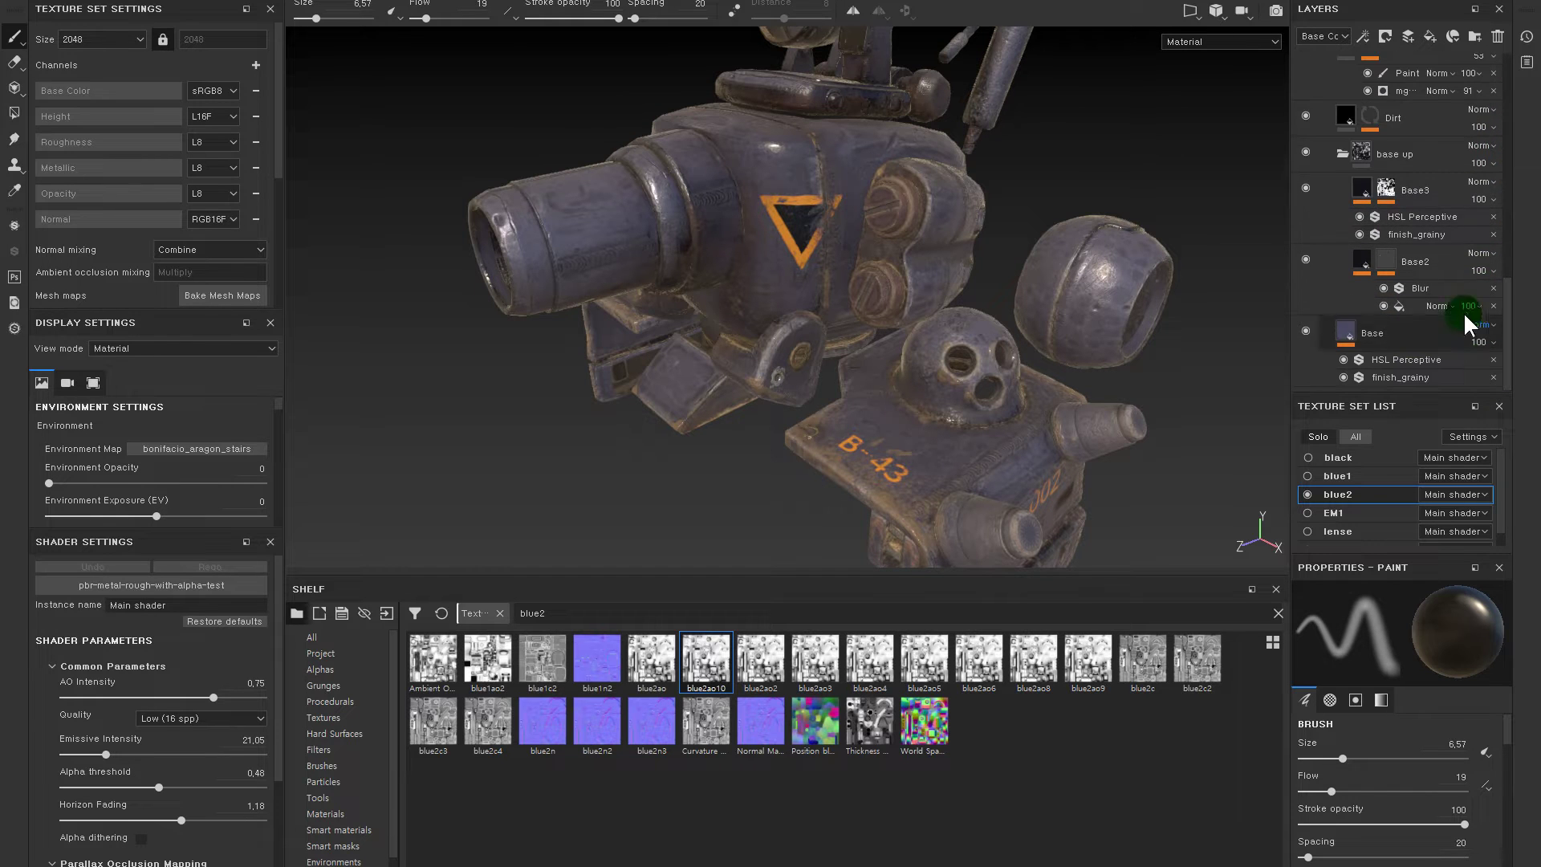
{"action": "left_click", "coordinate": [1364, 190]}
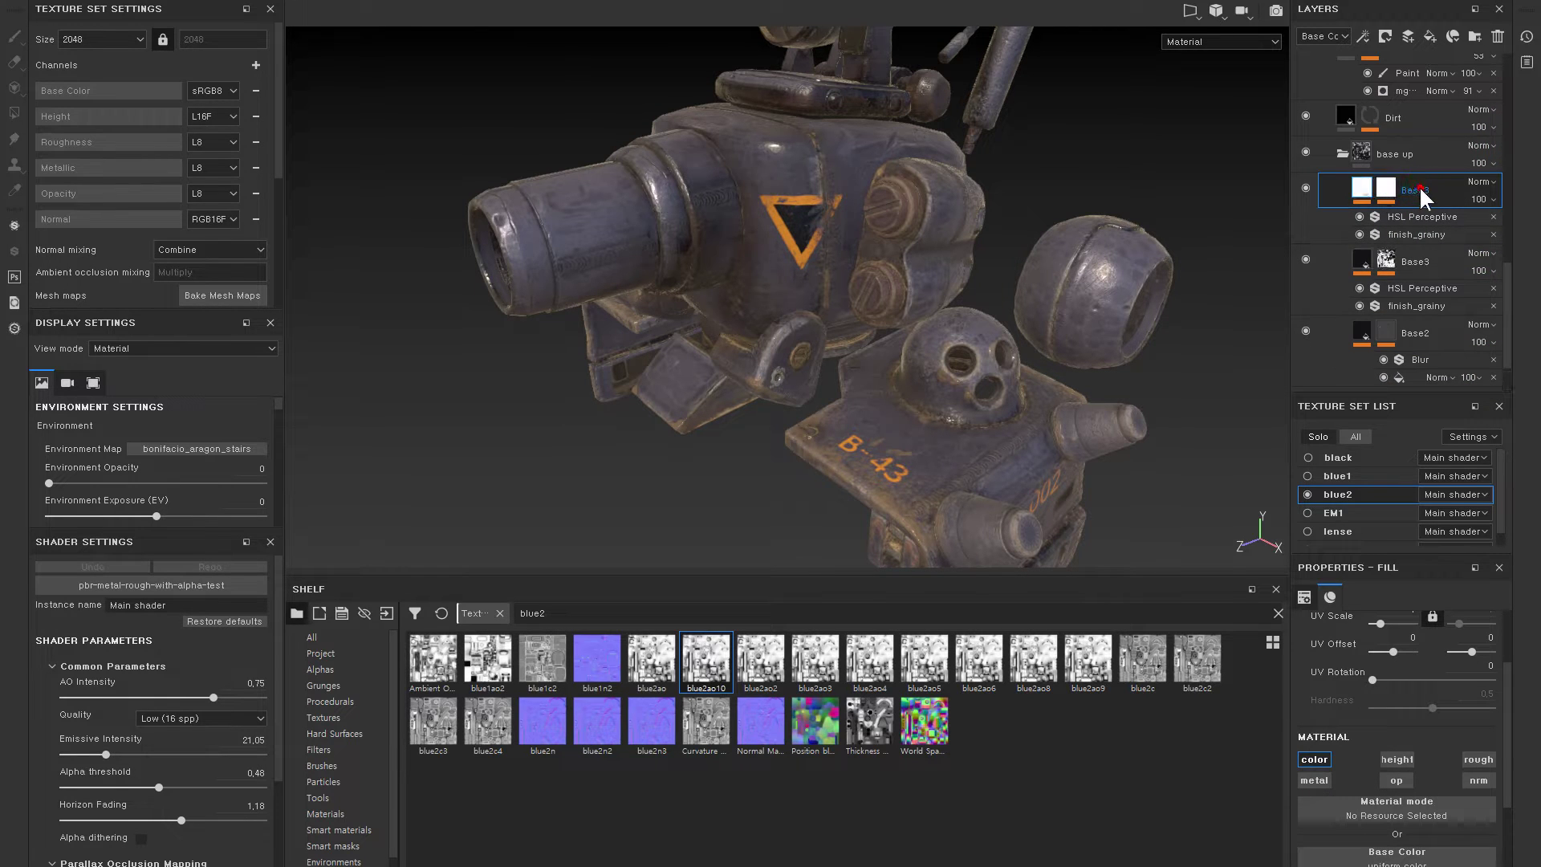
{"action": "double_click", "coordinate": [1422, 190]}
{"action": "left_click", "coordinate": [1401, 216]}
{"action": "left_click", "coordinate": [1335, 813]}
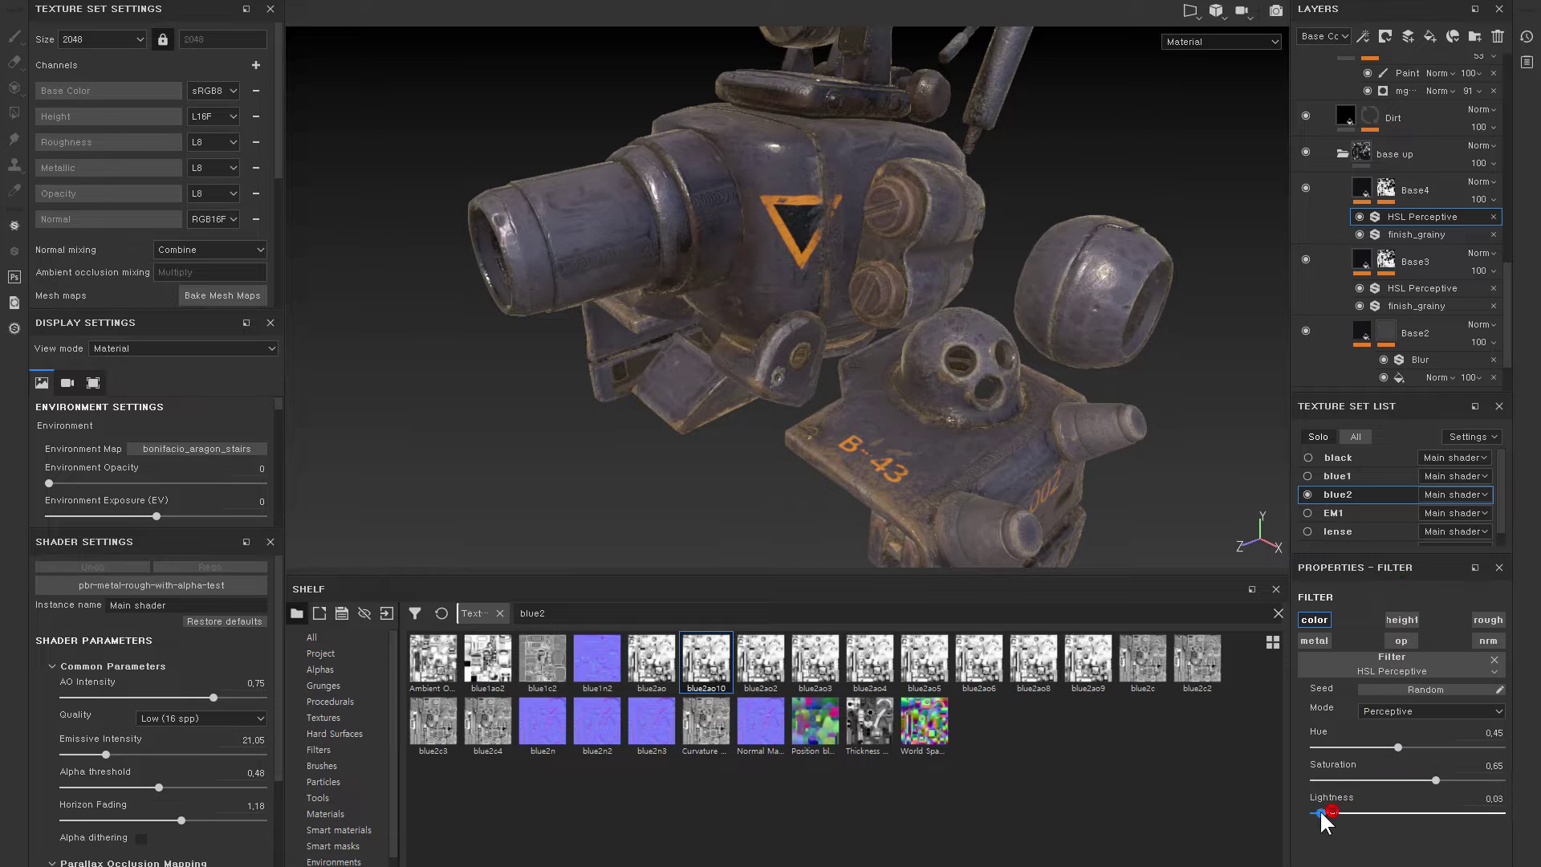
{"action": "left_click", "coordinate": [1387, 191]}
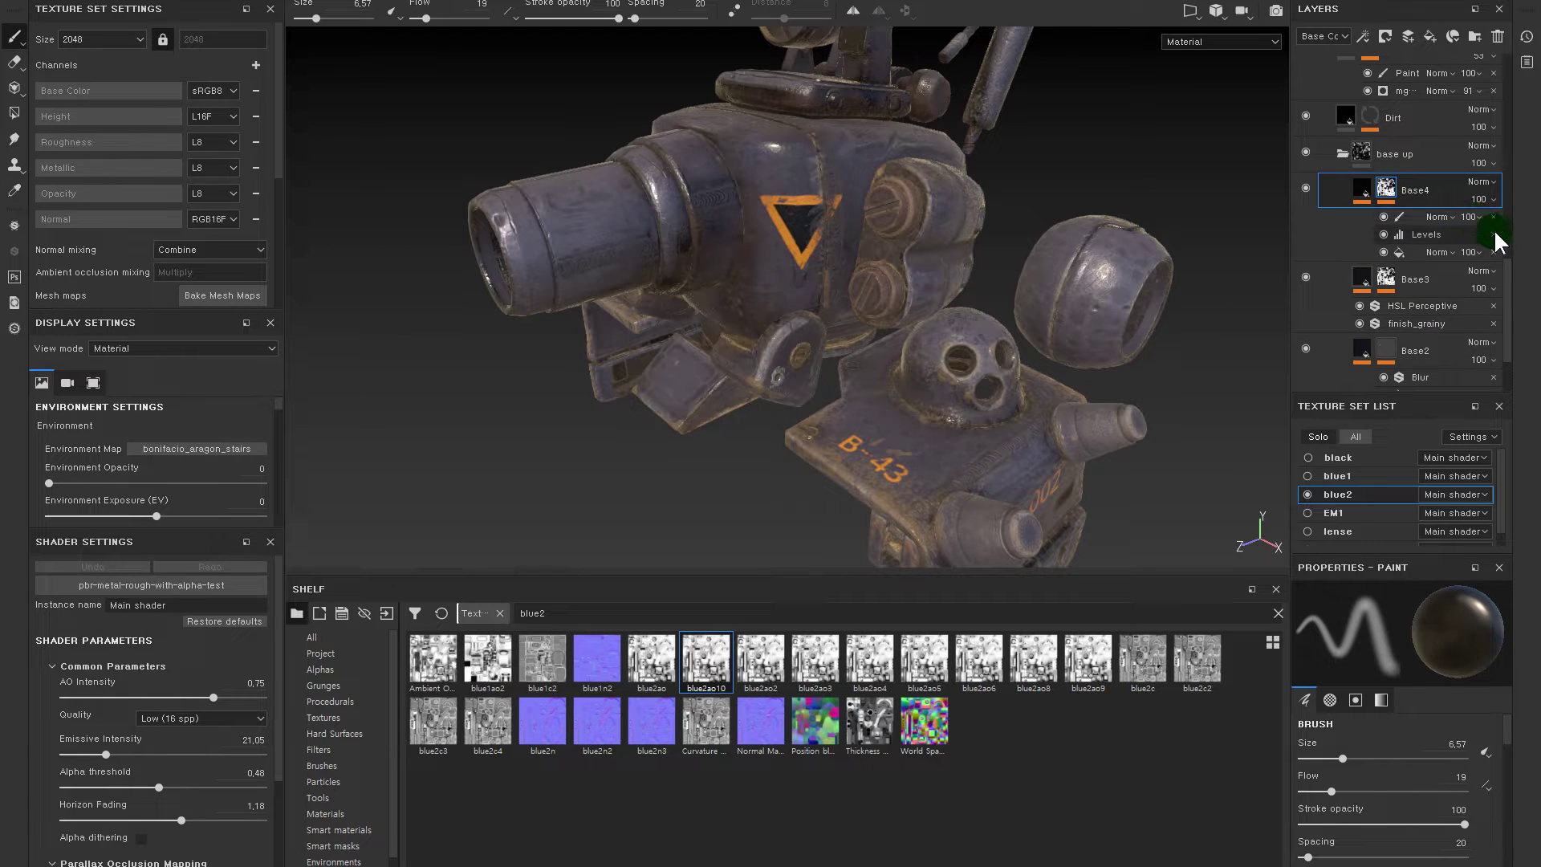
{"action": "left_click", "coordinate": [1494, 234]}
- Clear Base4's mask effects and give it a fresh Paint effect
{"action": "left_click", "coordinate": [1387, 187], "text": "alt"}
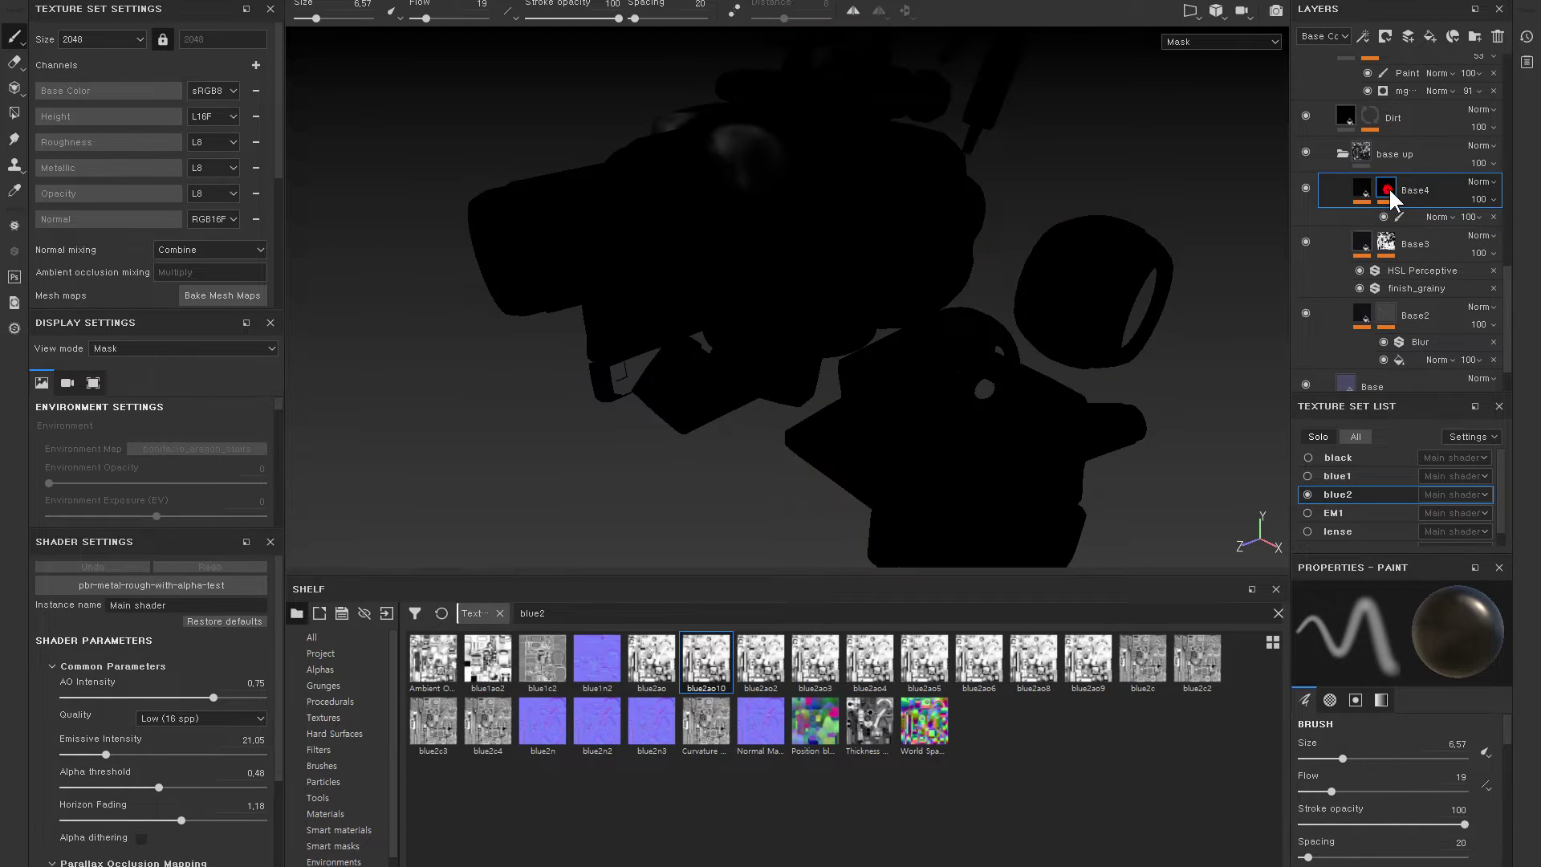
{"action": "left_click", "coordinate": [1493, 216]}
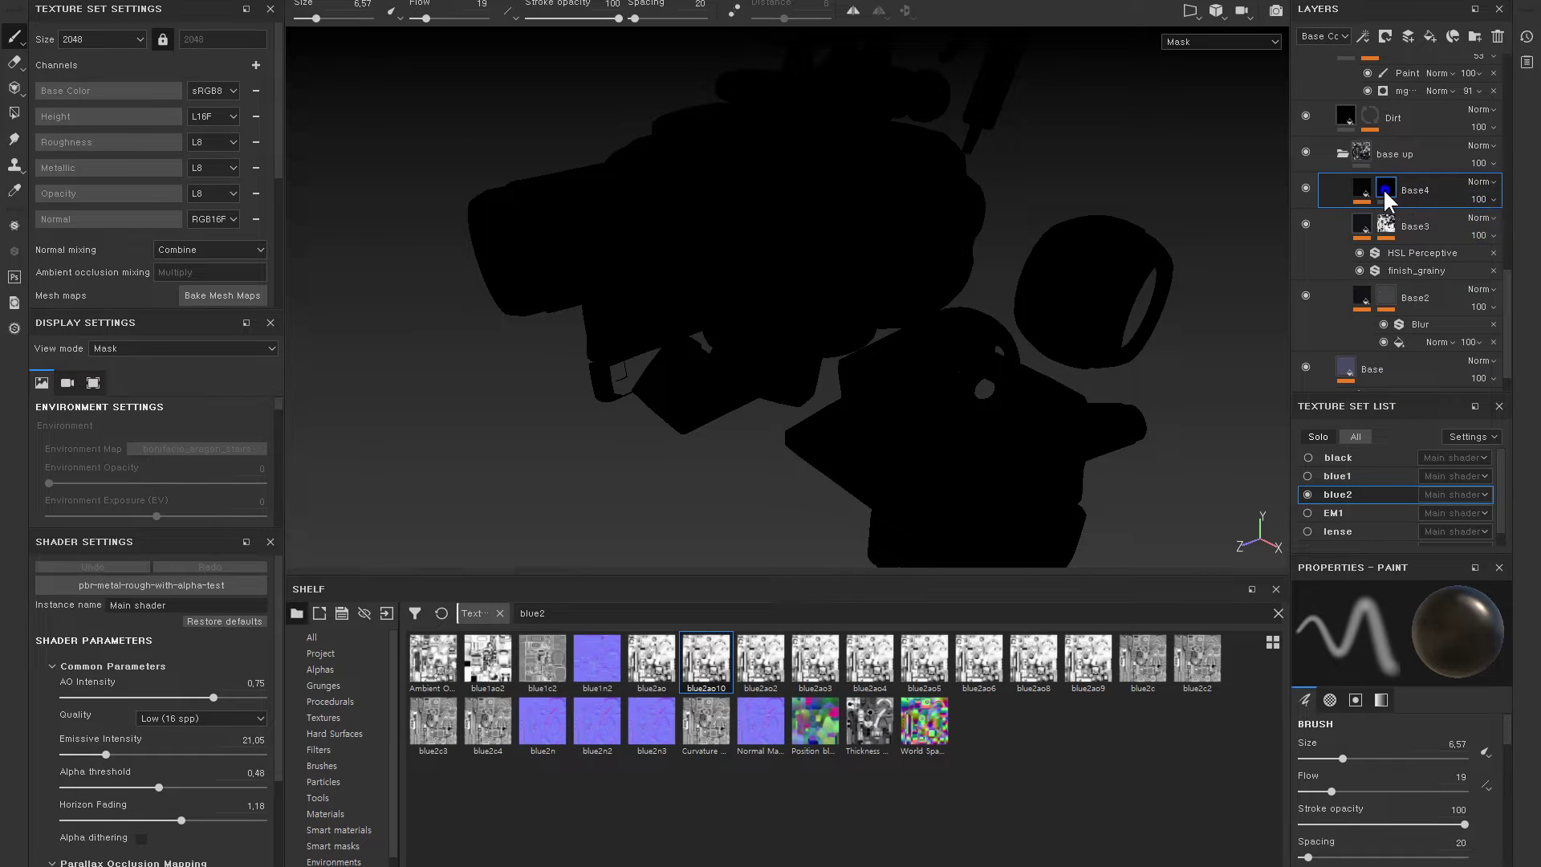
{"action": "right_click", "coordinate": [1384, 187]}
{"action": "left_click", "coordinate": [1414, 506]}
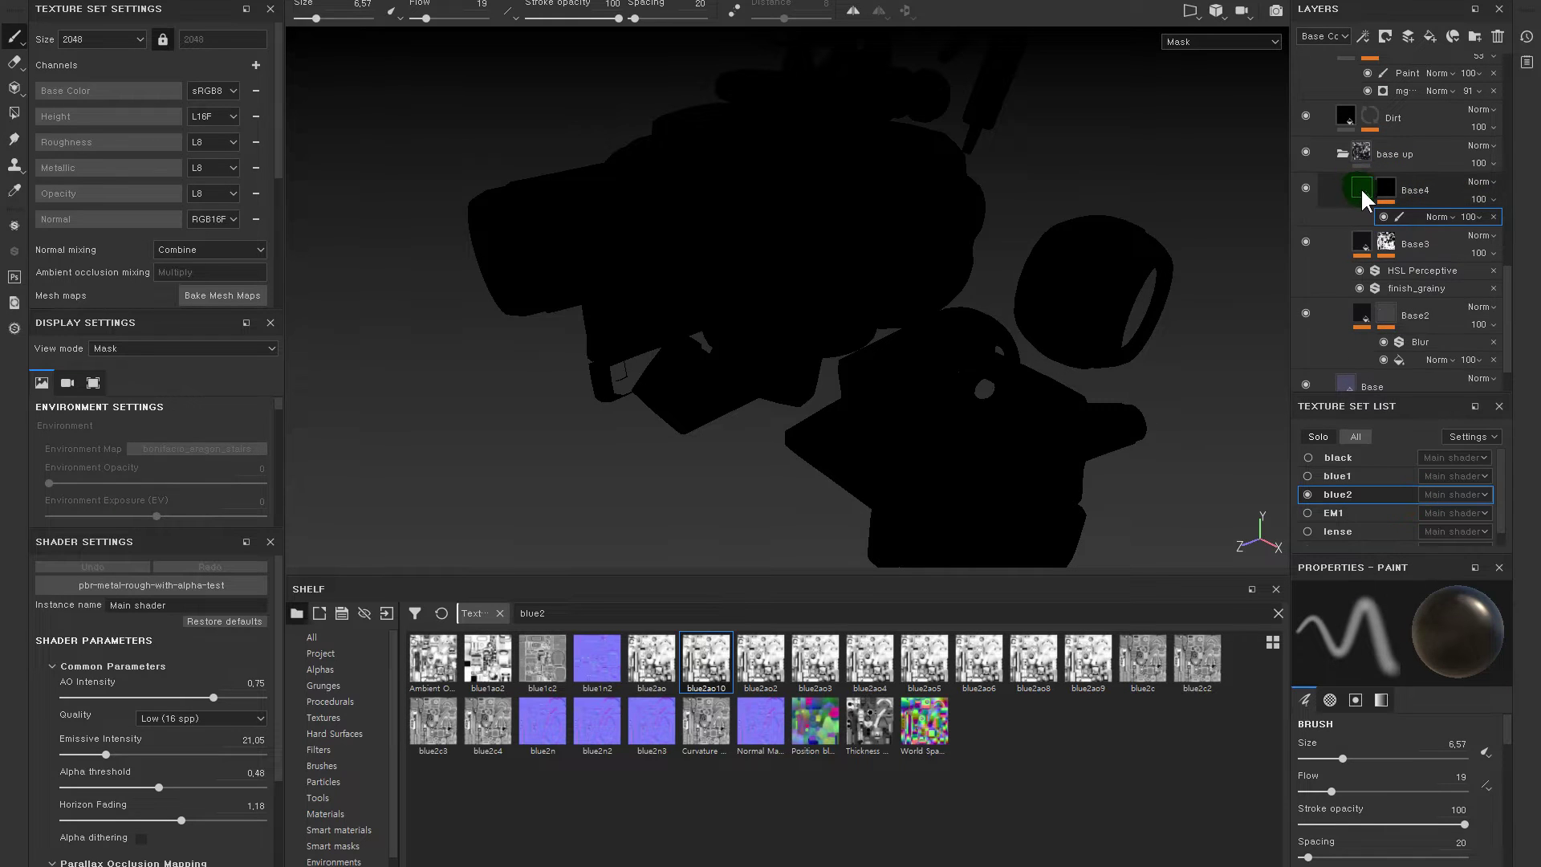
{"action": "left_click", "coordinate": [1386, 188], "text": "alt"}
{"action": "left_click", "coordinate": [1396, 217]}
- Hide the HSL Perceptive filter on Base4
{"action": "left_click", "coordinate": [1356, 185]}
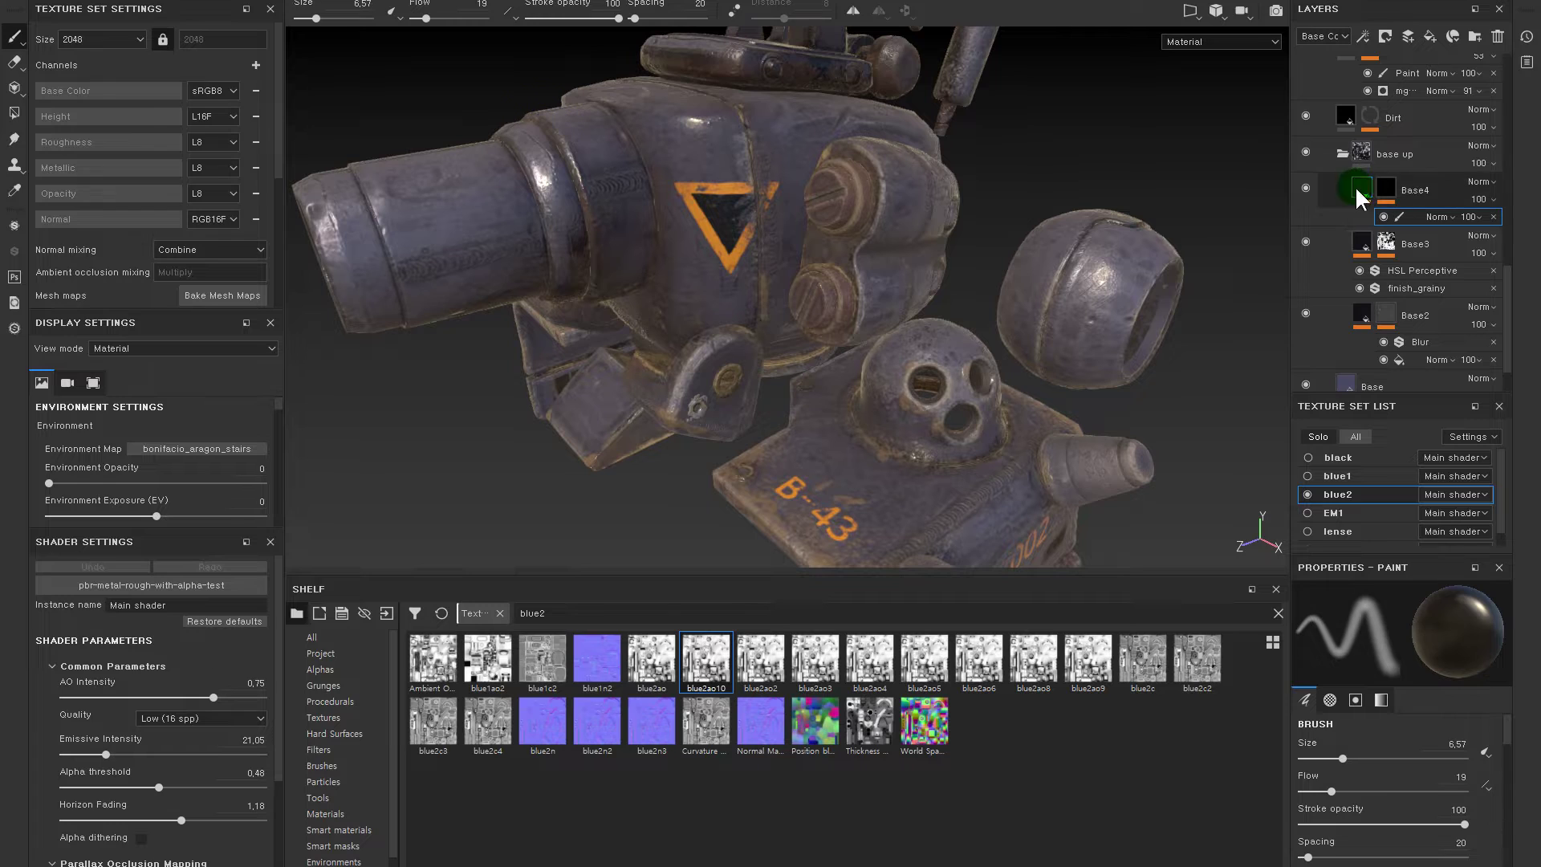
{"action": "left_click", "coordinate": [1359, 217]}
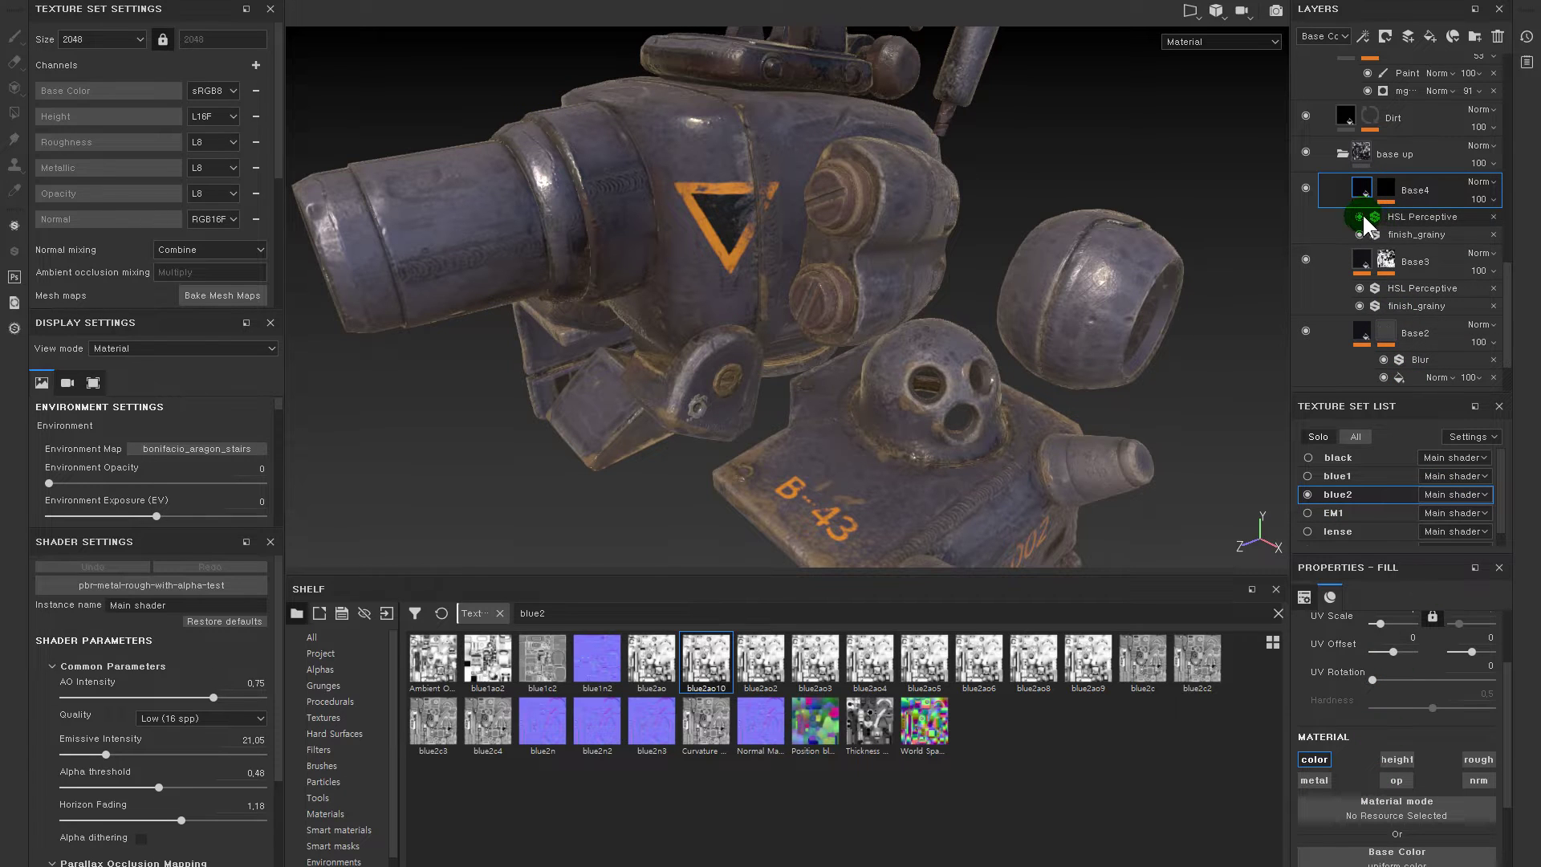
{"action": "left_click", "coordinate": [1359, 217]}
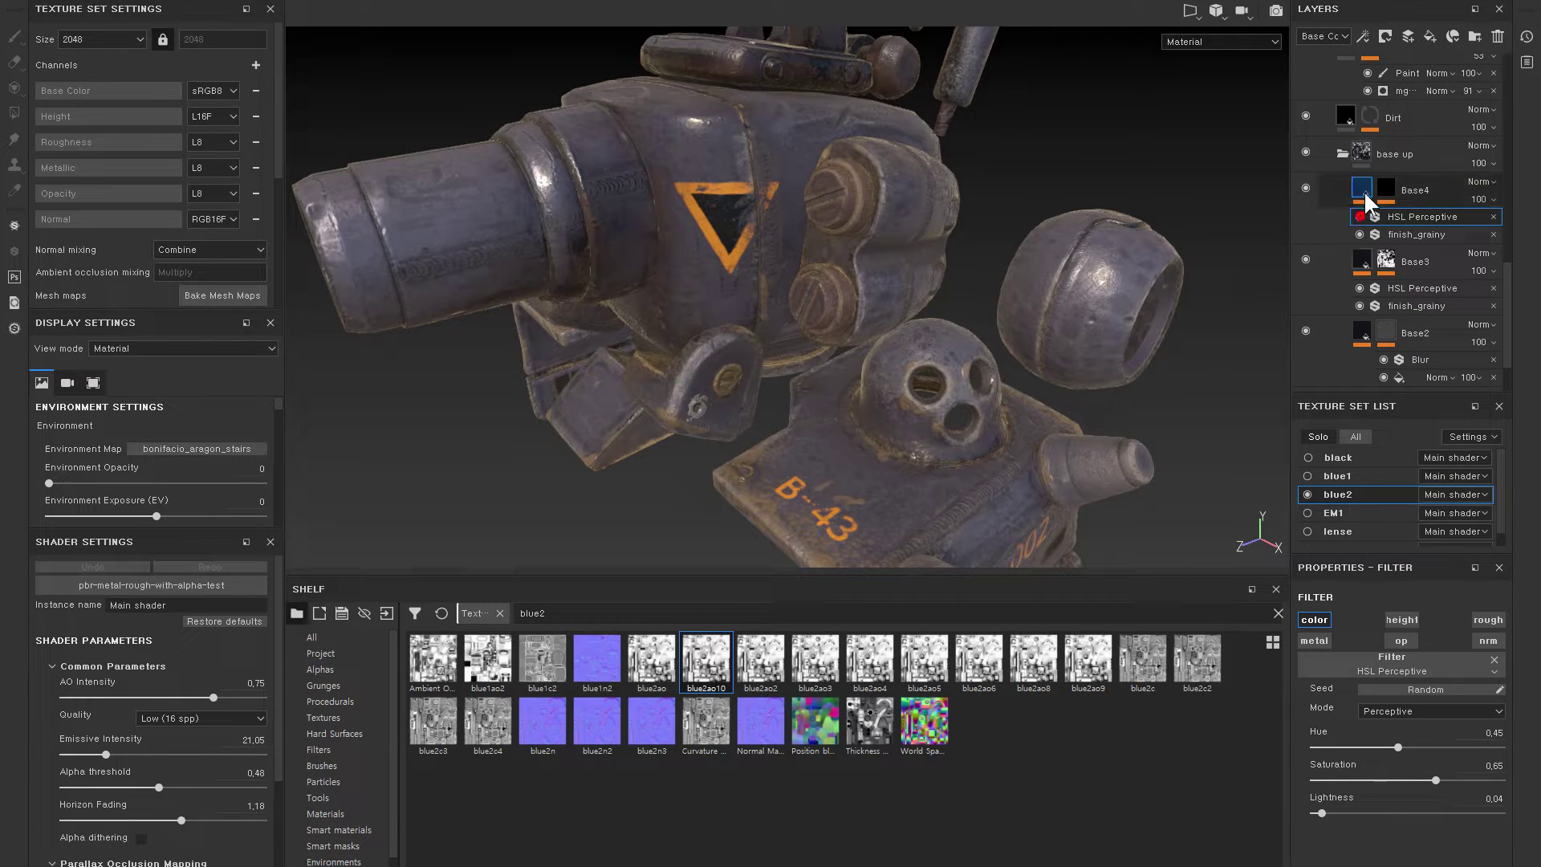
{"action": "left_click", "coordinate": [1362, 189]}
- Set Base4's base colour to pure red
{"action": "left_click", "coordinate": [1494, 752]}
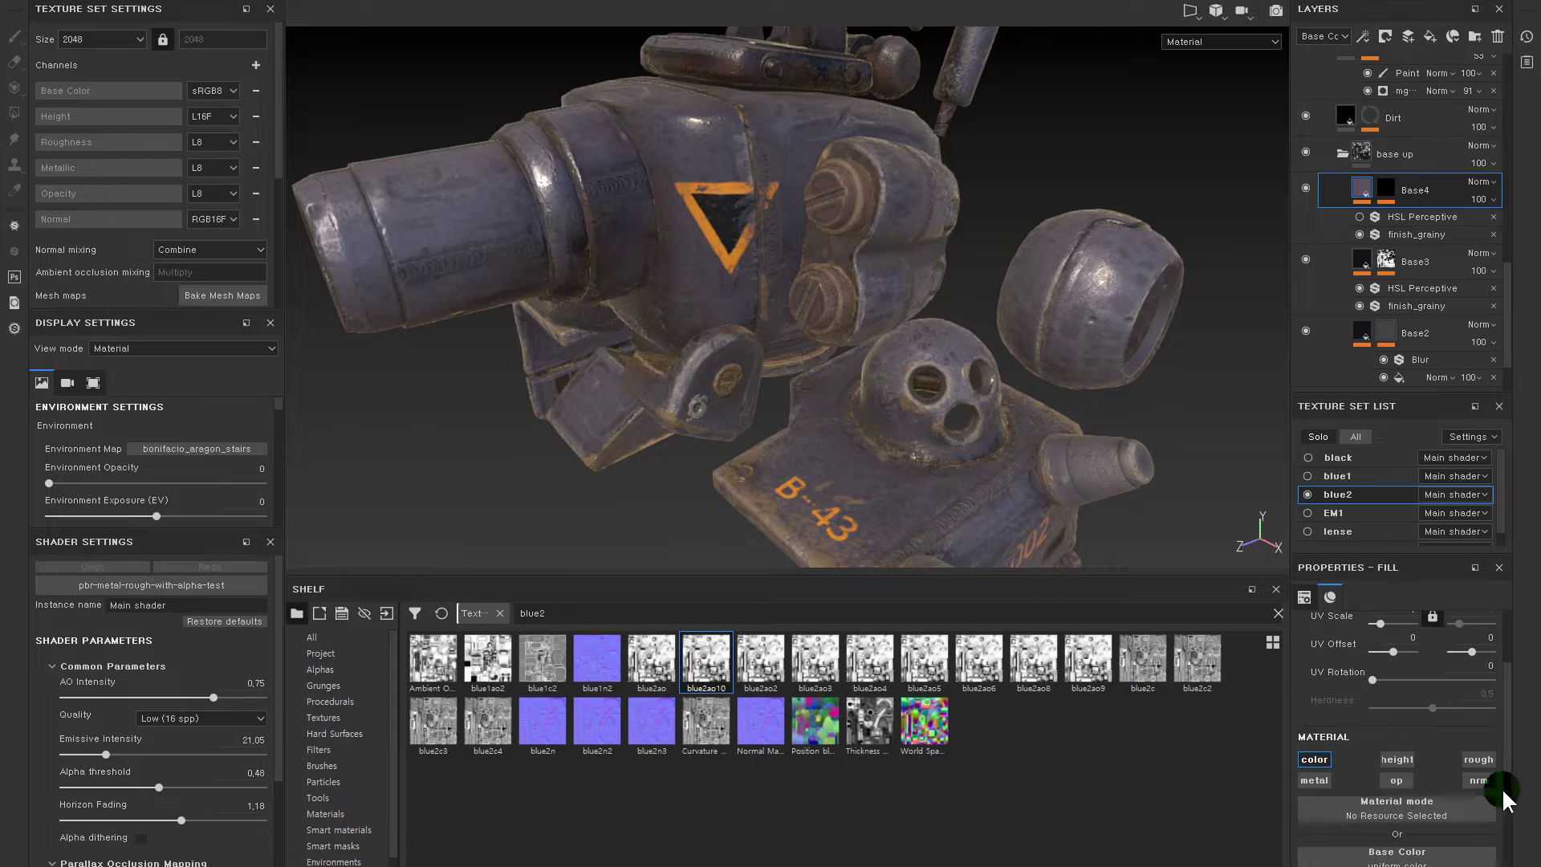
{"action": "left_click_drag", "start_coordinate": [1509, 789], "coordinate": [1523, 849]}
{"action": "left_click", "coordinate": [1427, 768]}
{"action": "mouse_move", "coordinate": [1415, 632]}
{"action": "left_mouse_down"}
{"action": "mouse_move", "coordinate": [1459, 624]}
{"action": "mouse_move", "coordinate": [1449, 690]}
{"action": "left_mouse_up"}
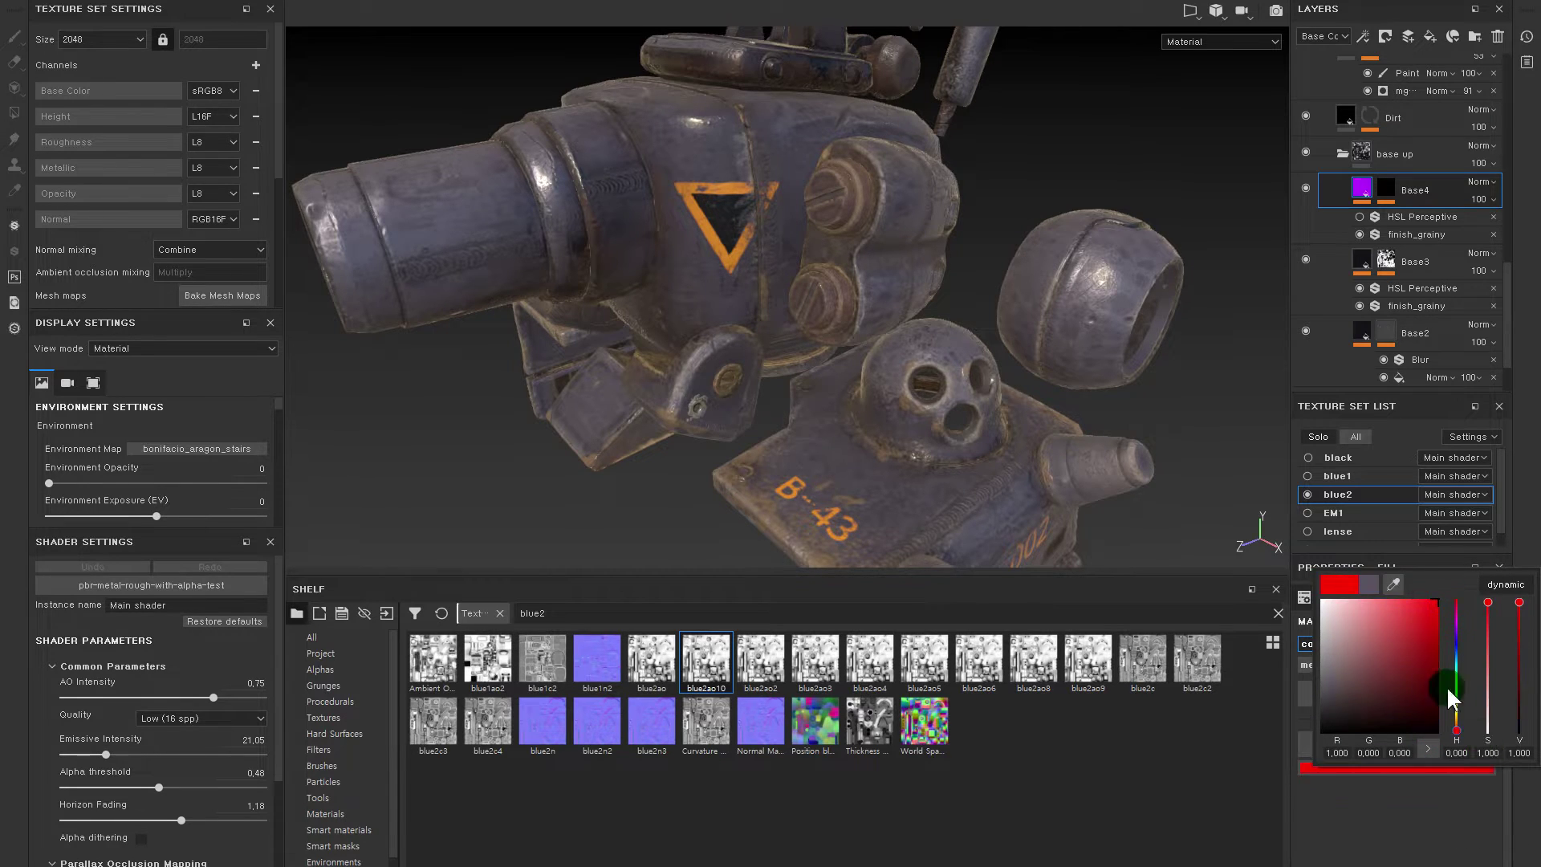
{"action": "left_click", "coordinate": [1393, 179]}
- With mirror symmetry on, paint a red band around the barrel end
{"action": "key", "text": "1"}
{"action": "mouse_move", "coordinate": [409, 170]}
{"action": "left_mouse_down", "text": "alt"}
{"action": "mouse_move", "coordinate": [447, 166]}
{"action": "mouse_move", "coordinate": [422, 229]}
{"action": "left_mouse_up", "text": "alt"}
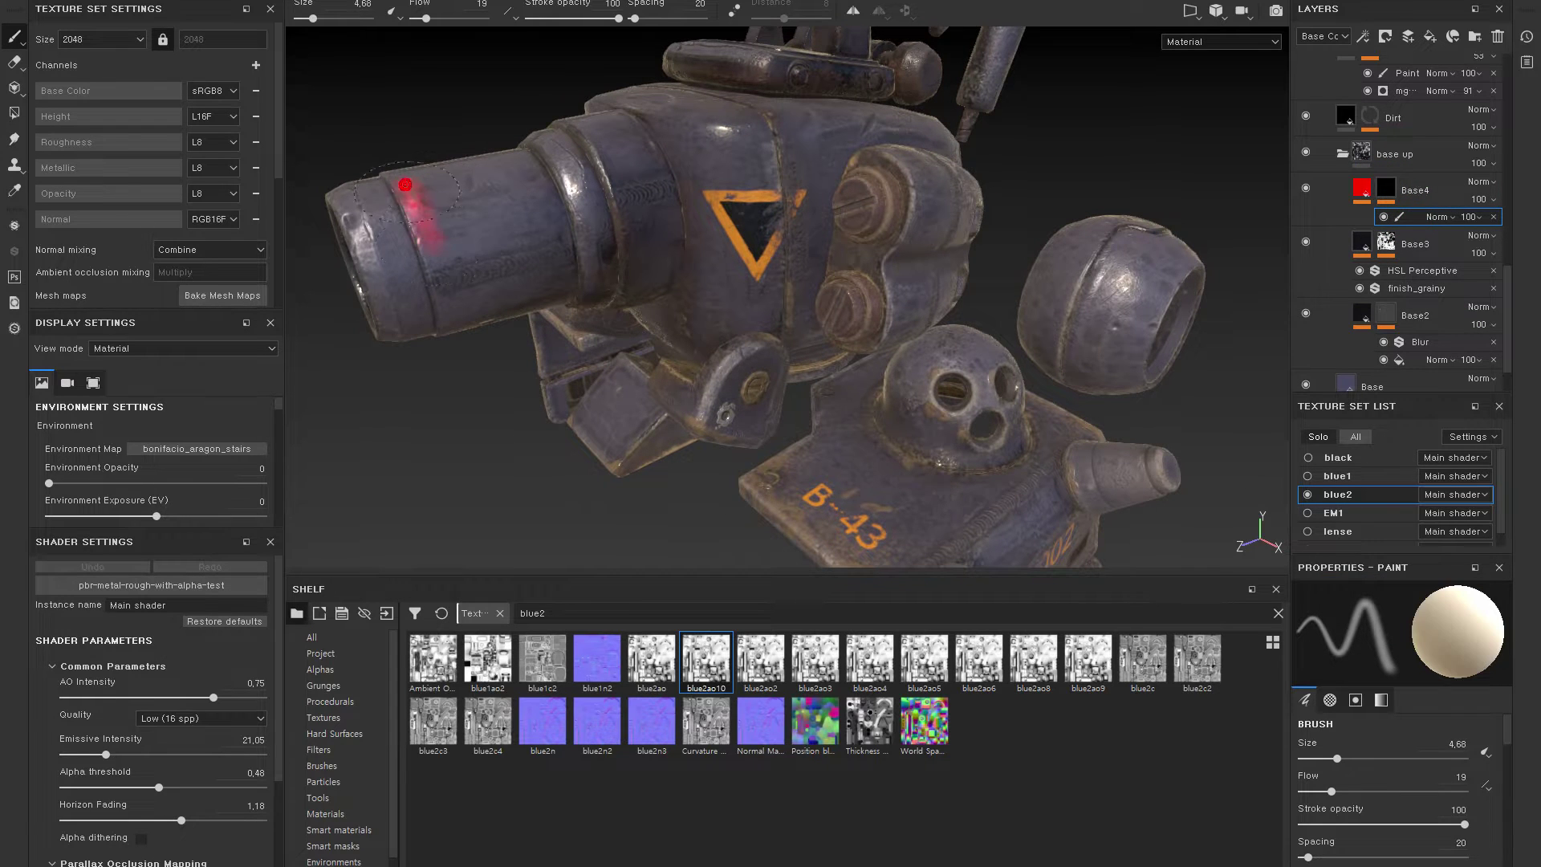
{"action": "mouse_move", "coordinate": [533, 268]}
{"action": "left_mouse_down", "text": "alt"}
{"action": "mouse_move", "coordinate": [553, 267]}
{"action": "mouse_move", "coordinate": [602, 186]}
{"action": "mouse_move", "coordinate": [563, 228]}
{"action": "left_mouse_up", "text": "alt"}
{"action": "key", "text": "ctrl+z"}
{"action": "mouse_move", "coordinate": [492, 186]}
{"action": "left_mouse_down", "text": "alt"}
{"action": "mouse_move", "coordinate": [503, 165]}
{"action": "mouse_move", "coordinate": [516, 196]}
{"action": "mouse_move", "coordinate": [529, 148]}
{"action": "mouse_move", "coordinate": [626, 229]}
{"action": "left_mouse_up", "text": "alt"}
{"action": "key", "text": "c"}
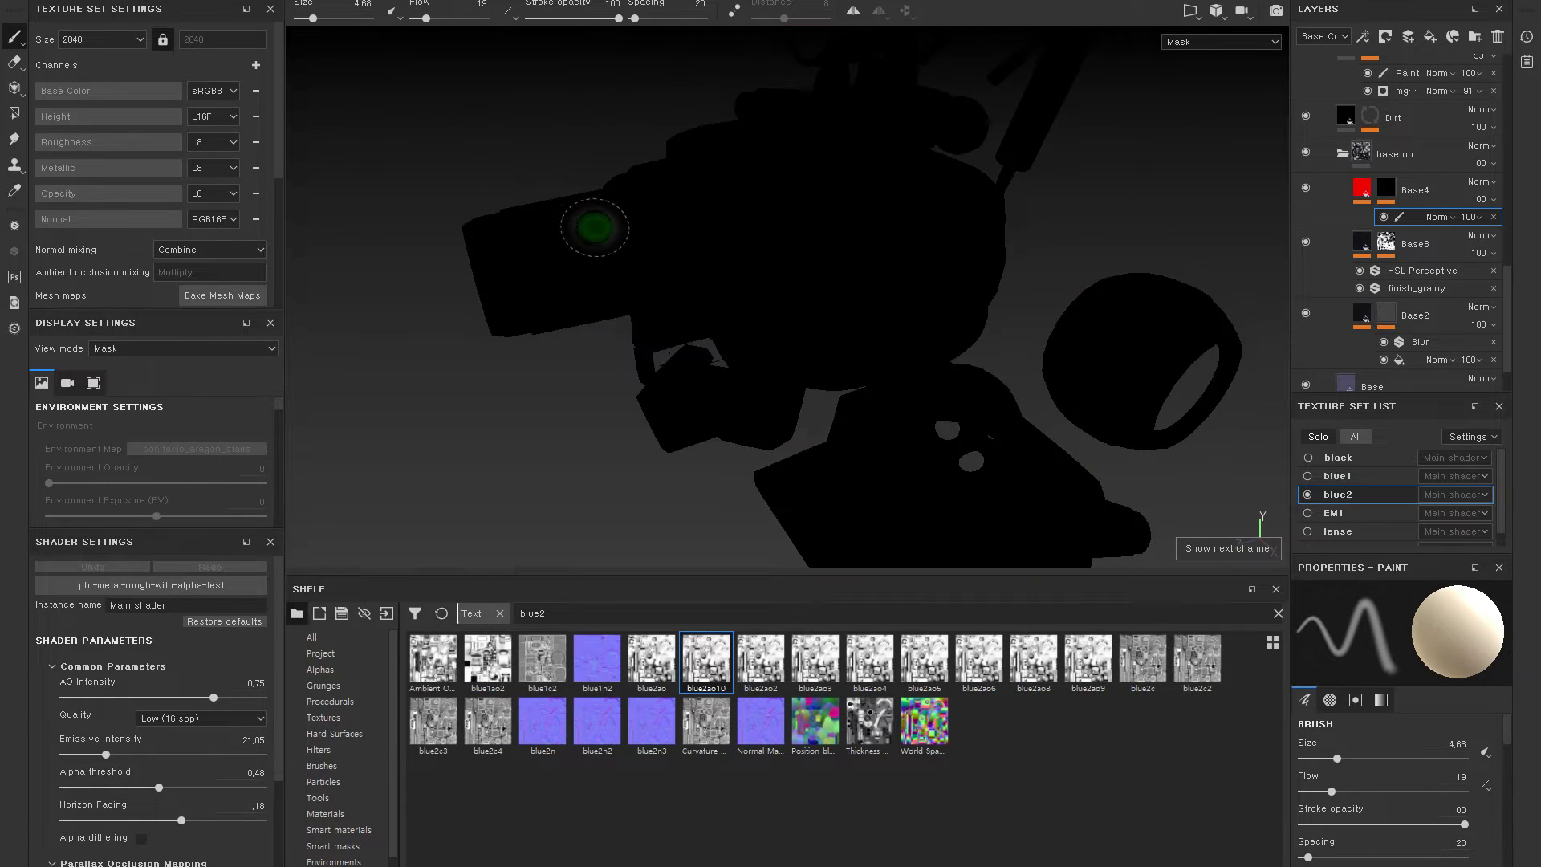
{"action": "mouse_move", "coordinate": [524, 224]}
{"action": "left_mouse_down", "text": "alt"}
{"action": "mouse_move", "coordinate": [544, 361]}
{"action": "mouse_move", "coordinate": [546, 299]}
{"action": "left_mouse_up", "text": "alt"}
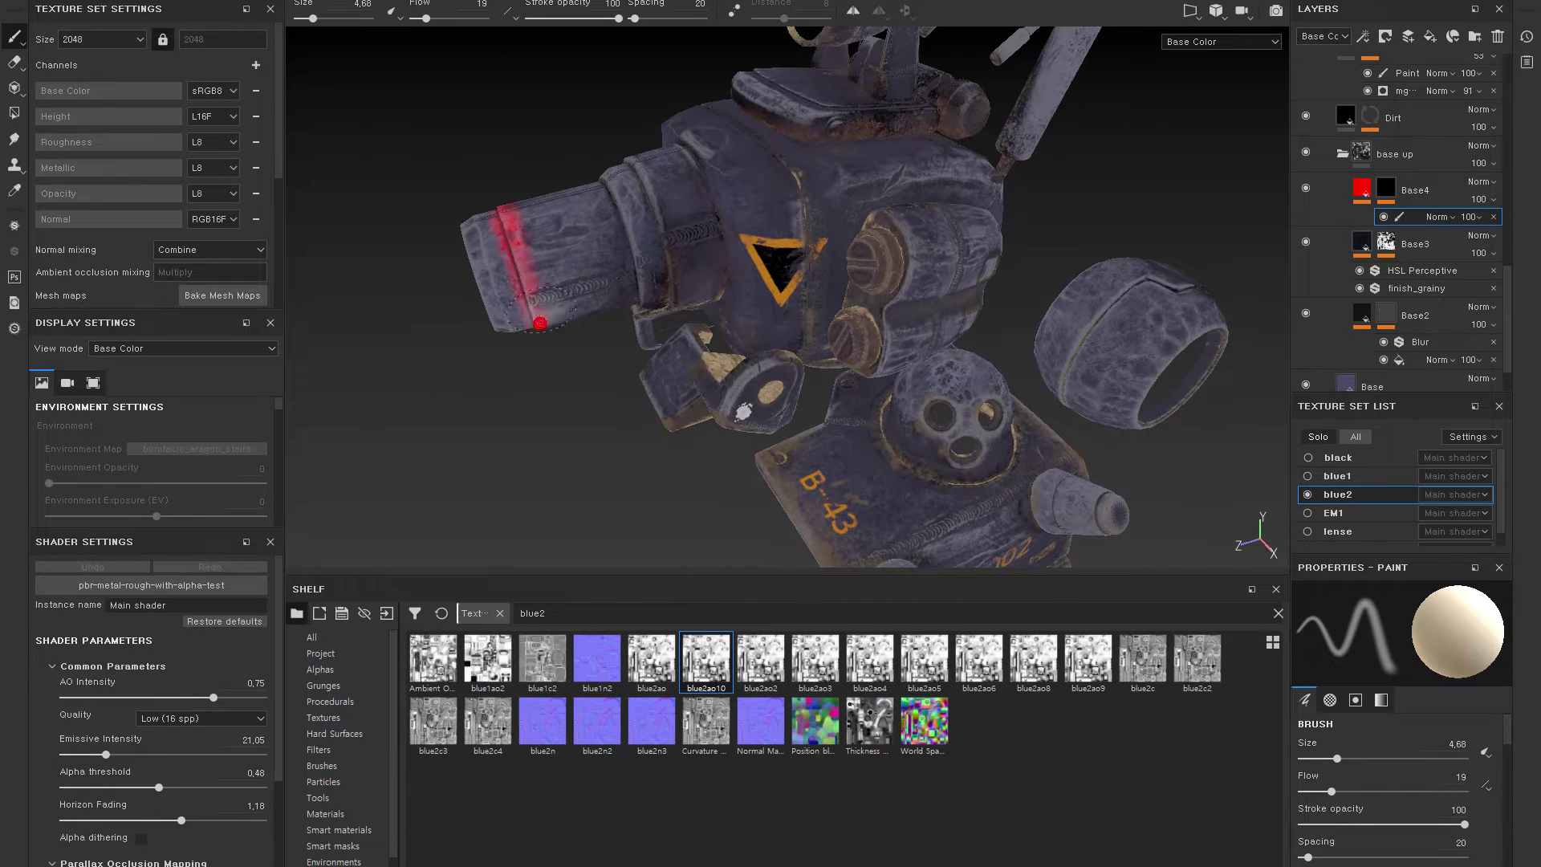
{"action": "key", "text": "l"}
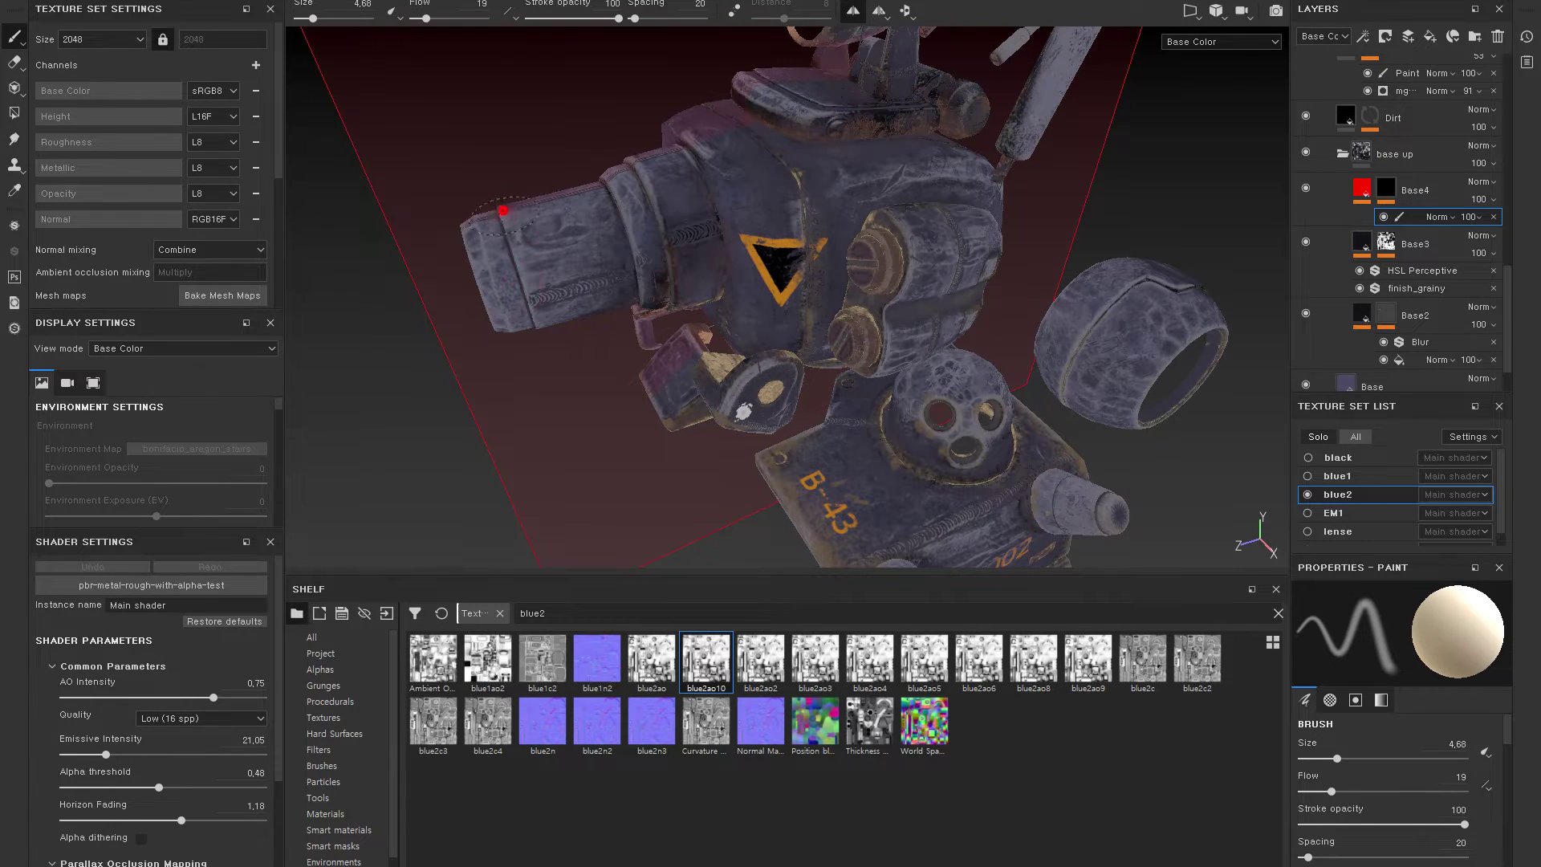
{"action": "left_click_drag", "start_coordinate": [520, 255], "coordinate": [522, 284]}
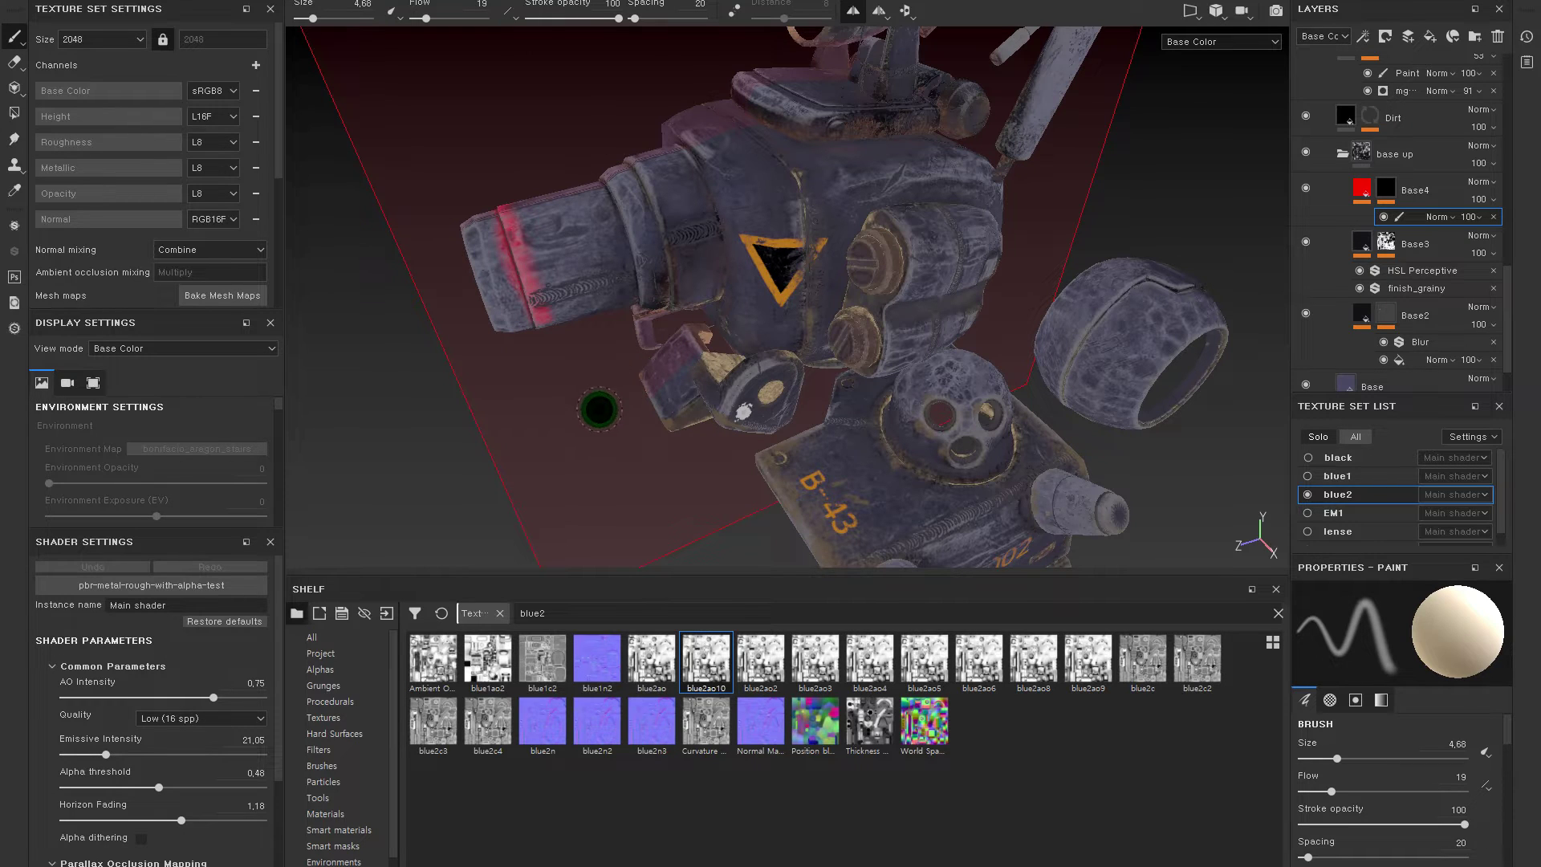
- Shrink the brush and paint a thin red stripe just behind the barrel band
{"action": "left_click_drag", "start_coordinate": [566, 262], "coordinate": [543, 294], "text": "alt"}
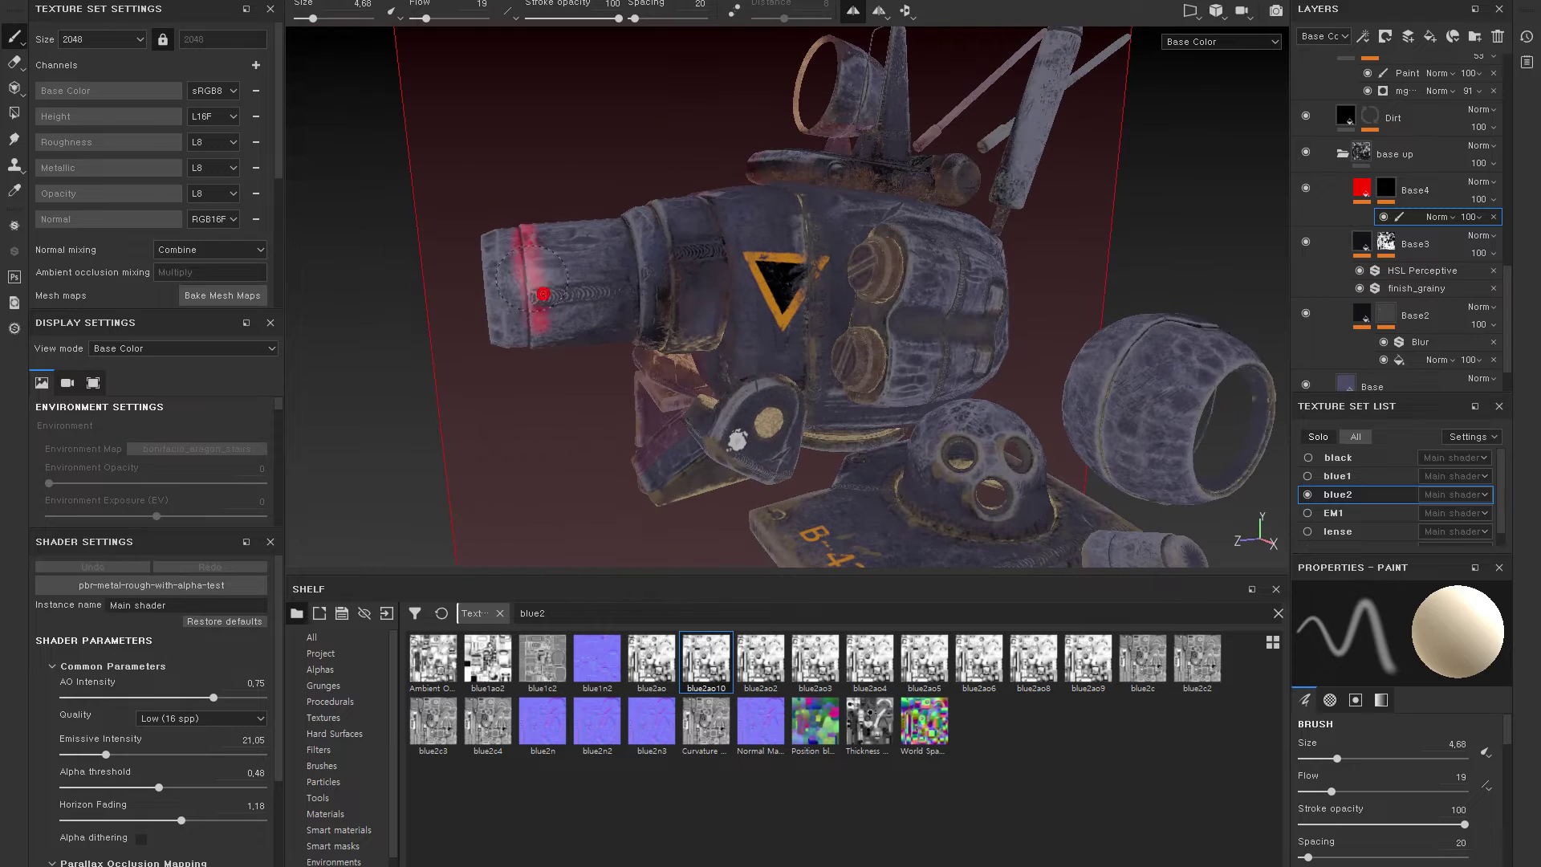
{"action": "left_click_drag", "start_coordinate": [537, 403], "coordinate": [543, 397], "text": "alt"}
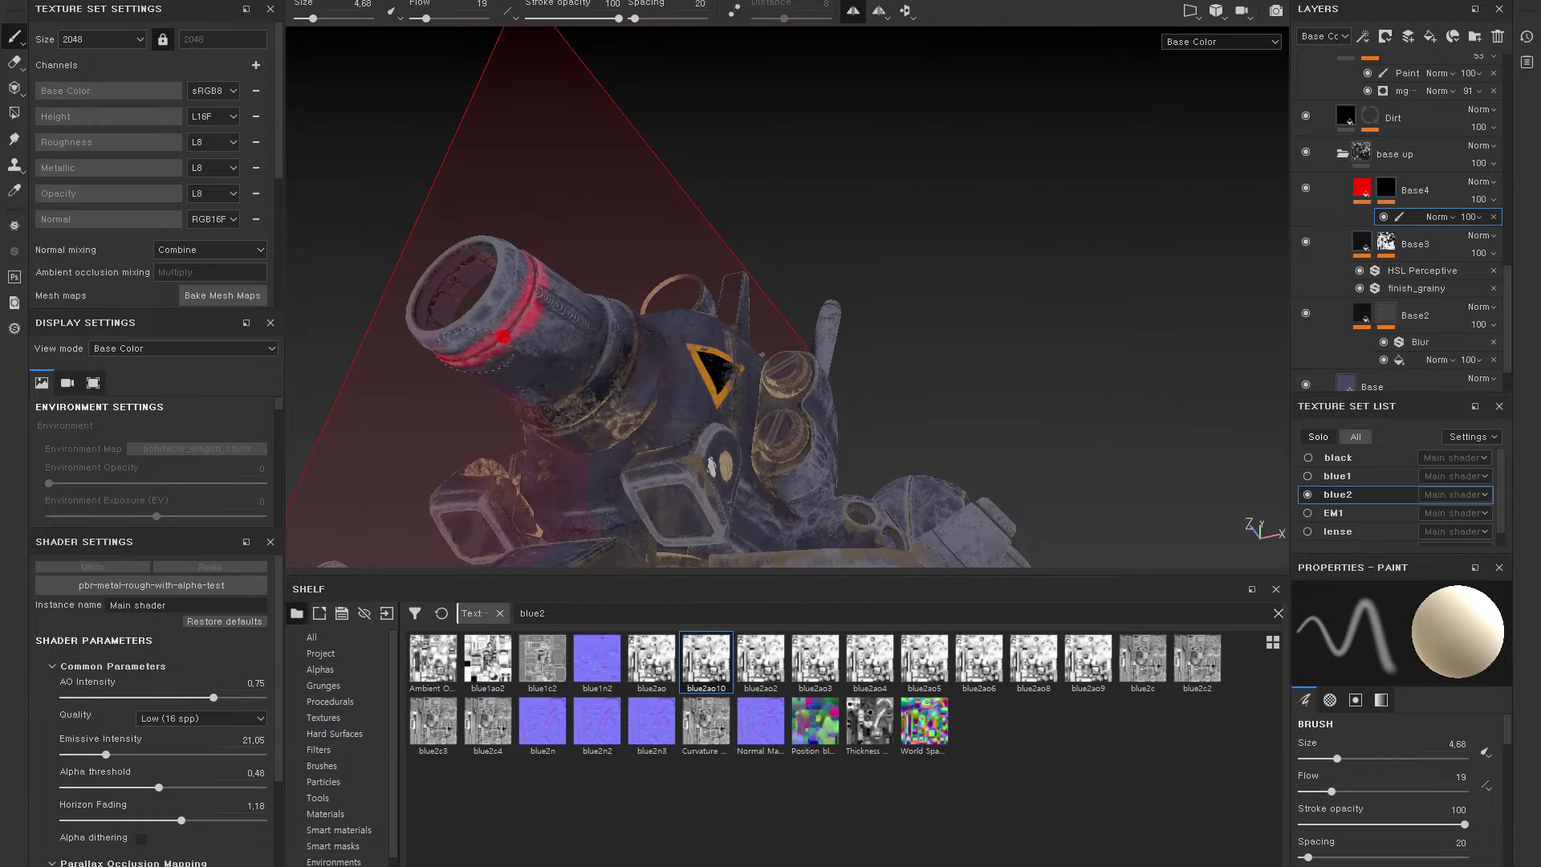
{"action": "left_click_drag", "start_coordinate": [503, 336], "coordinate": [557, 290], "text": "alt"}
{"action": "scroll", "coordinate": [557, 291], "scroll_direction": "up", "scroll_amount": 3}
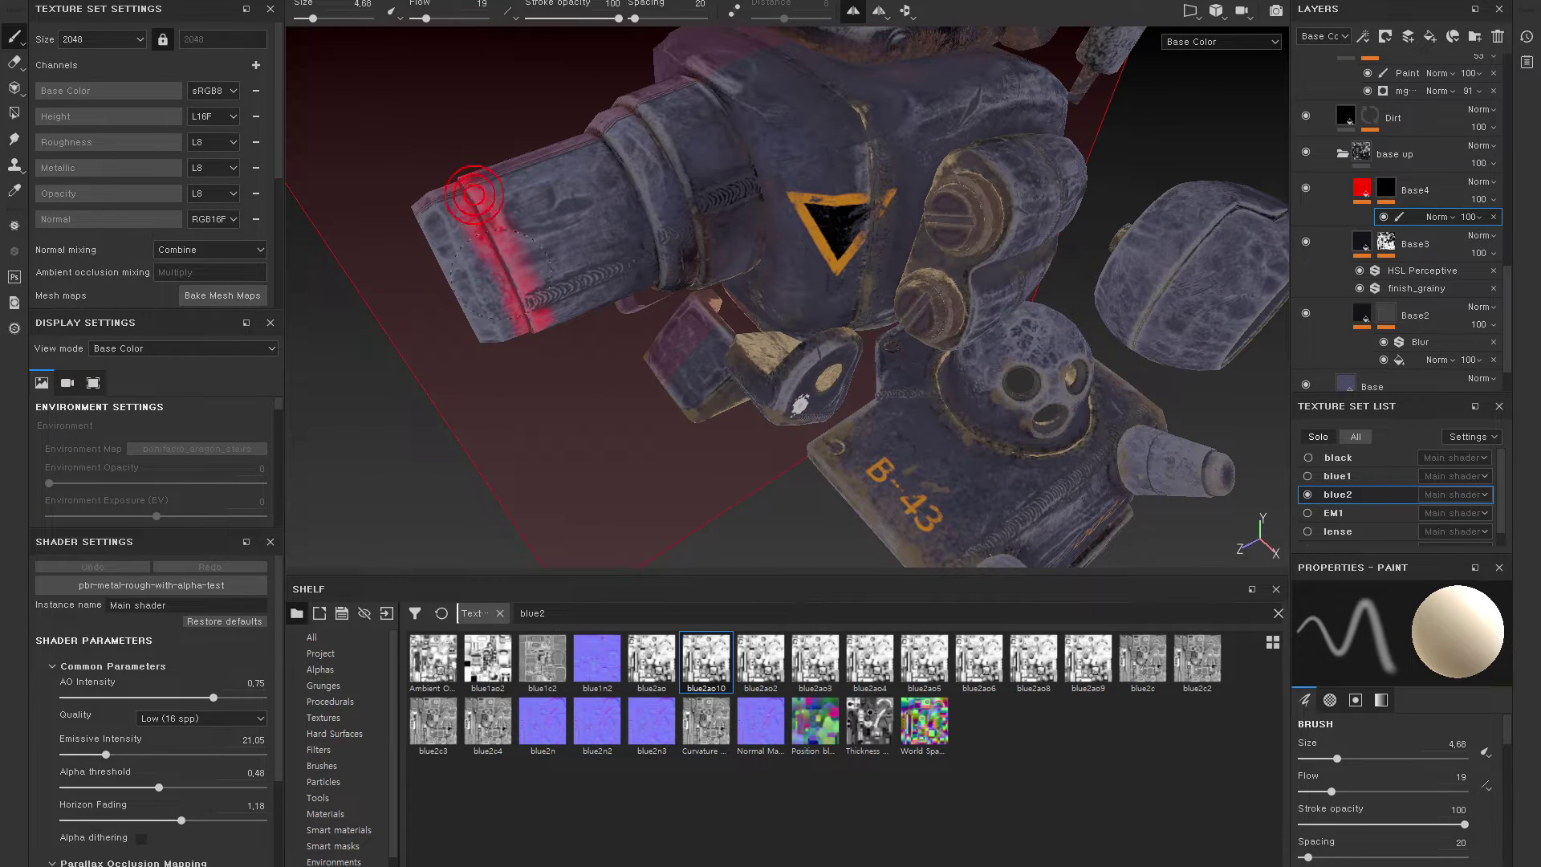
{"action": "scroll", "coordinate": [534, 215], "scroll_direction": "up", "scroll_amount": 2}
{"action": "scroll", "coordinate": [554, 321], "scroll_direction": "up", "scroll_amount": 2}
{"action": "scroll", "coordinate": [534, 207], "scroll_direction": "up", "scroll_amount": 2}
{"action": "key", "text": "bracketleft"}
{"action": "key", "text": "bracketleft"}
{"action": "key", "text": "bracketleft"}
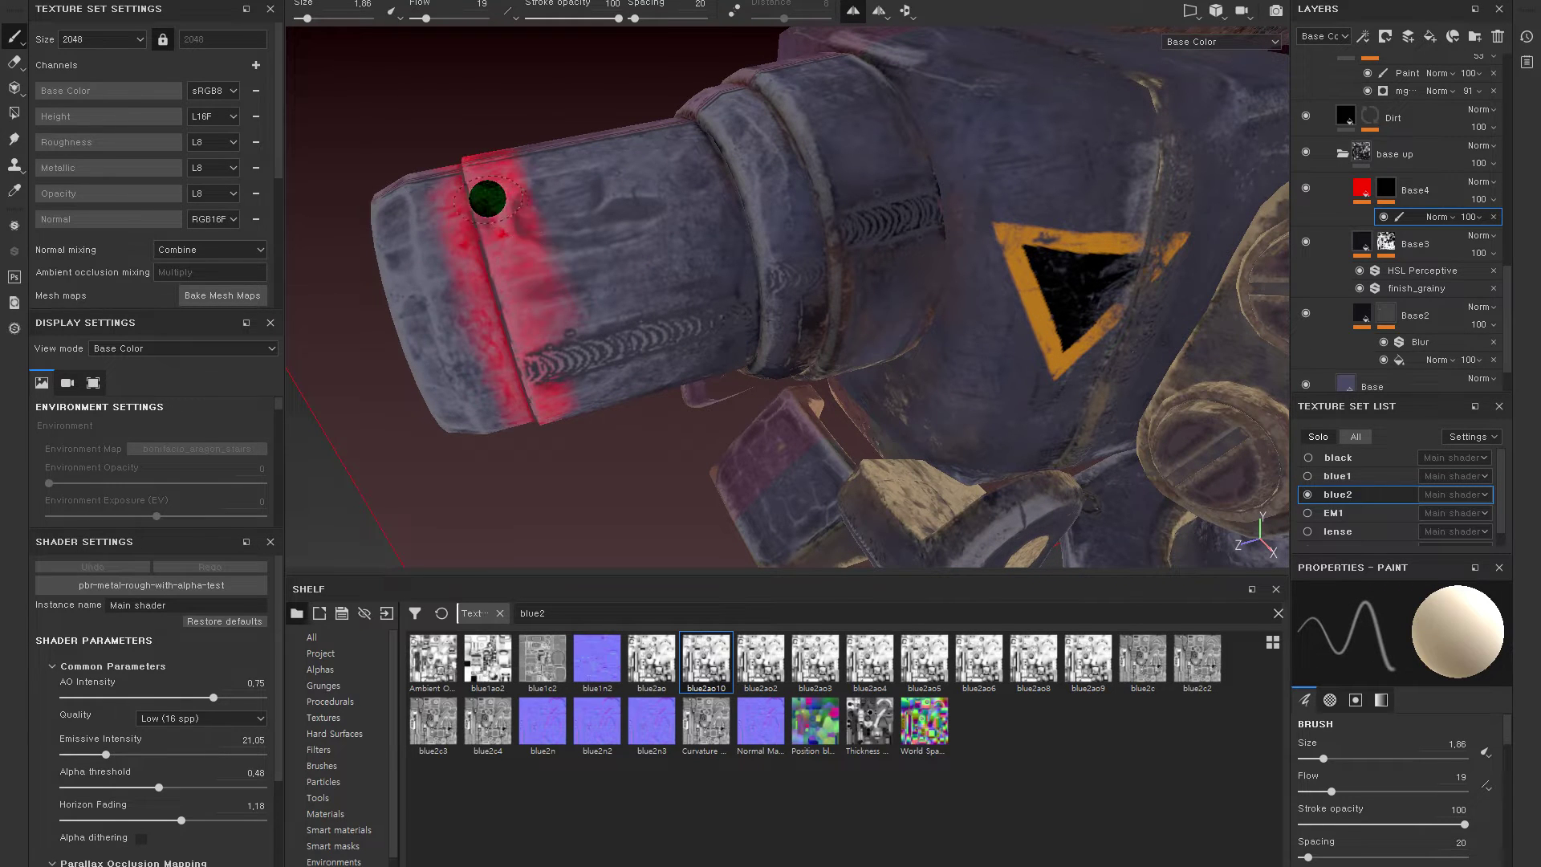
{"action": "left_click_drag", "start_coordinate": [471, 181], "coordinate": [467, 216]}
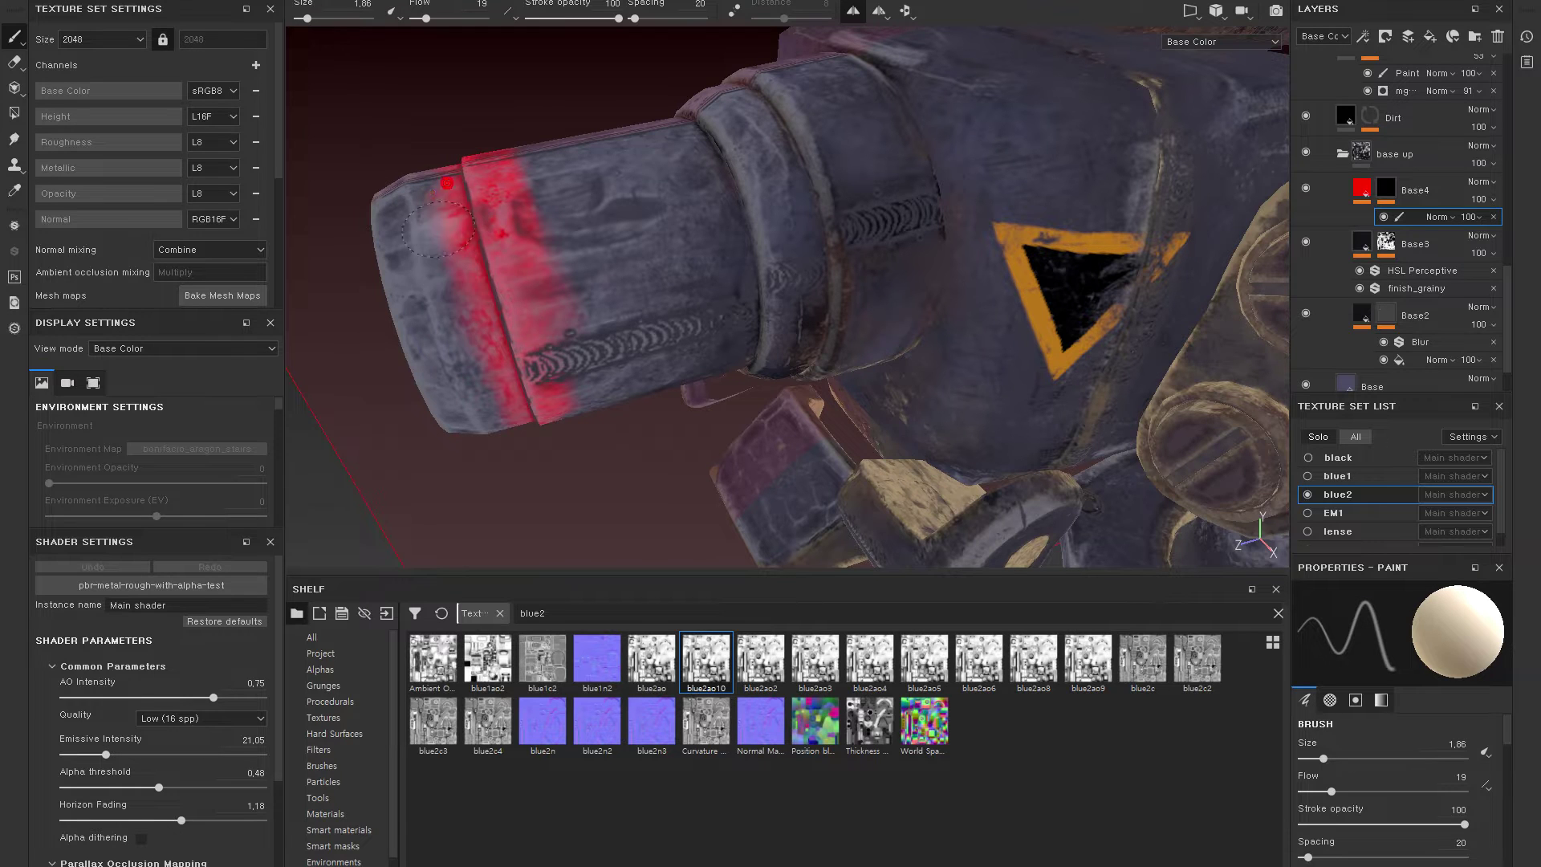
{"action": "scroll", "coordinate": [497, 297], "scroll_direction": "down", "scroll_amount": 2}
{"action": "key", "text": "bracketleft"}
- Orbit around the tank to review the red barrel bands from several angles
{"action": "left_click_drag", "start_coordinate": [482, 248], "coordinate": [441, 258], "text": "alt"}
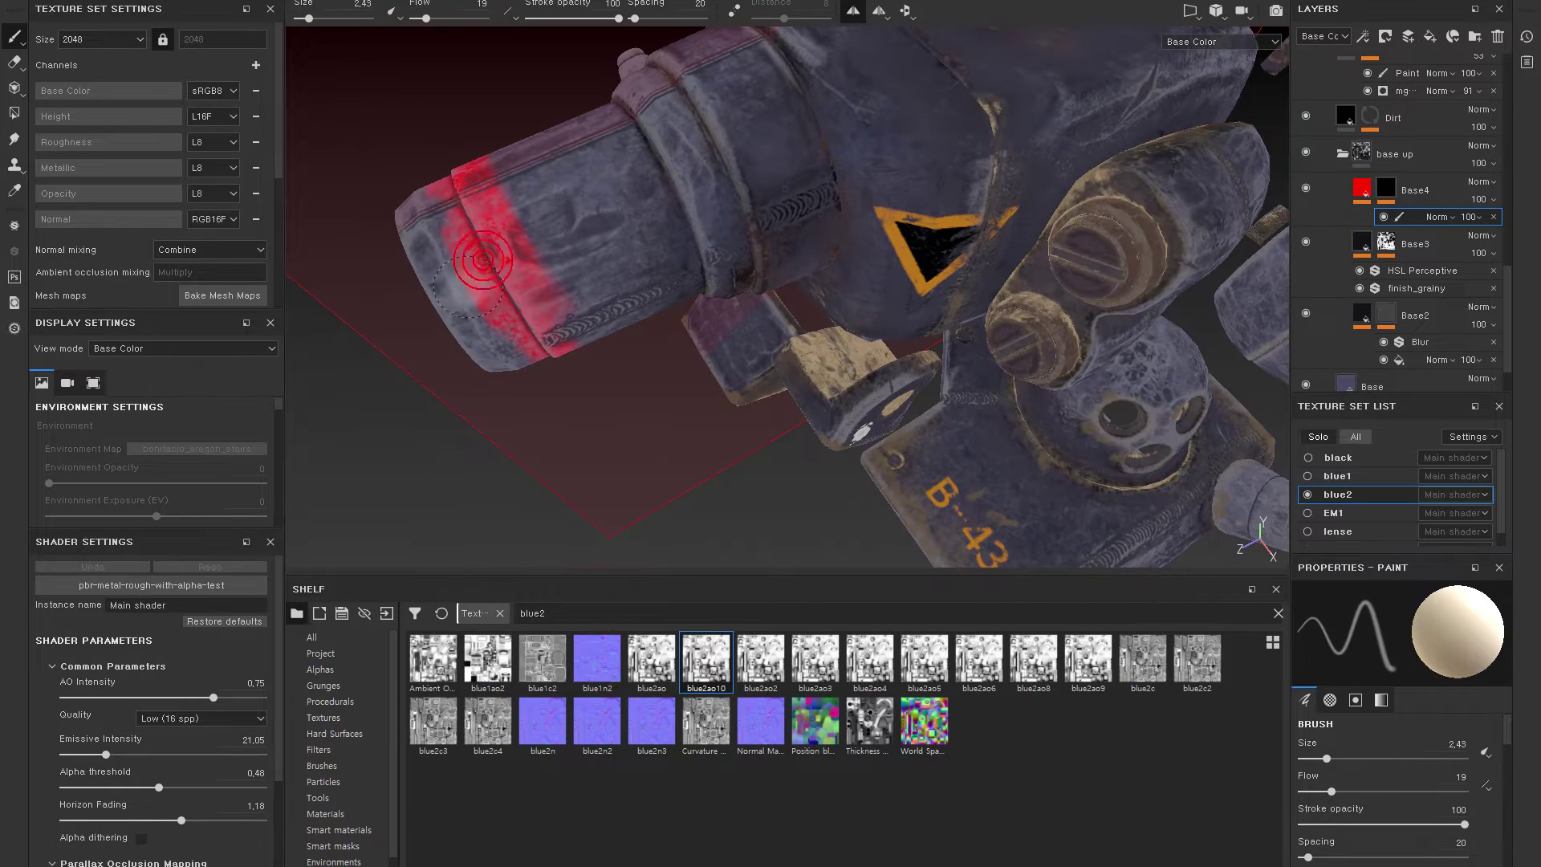
{"action": "mouse_move", "coordinate": [526, 386]}
{"action": "left_mouse_down", "text": "alt"}
{"action": "mouse_move", "coordinate": [498, 309]}
{"action": "mouse_move", "coordinate": [573, 301]}
{"action": "left_mouse_up", "text": "alt"}
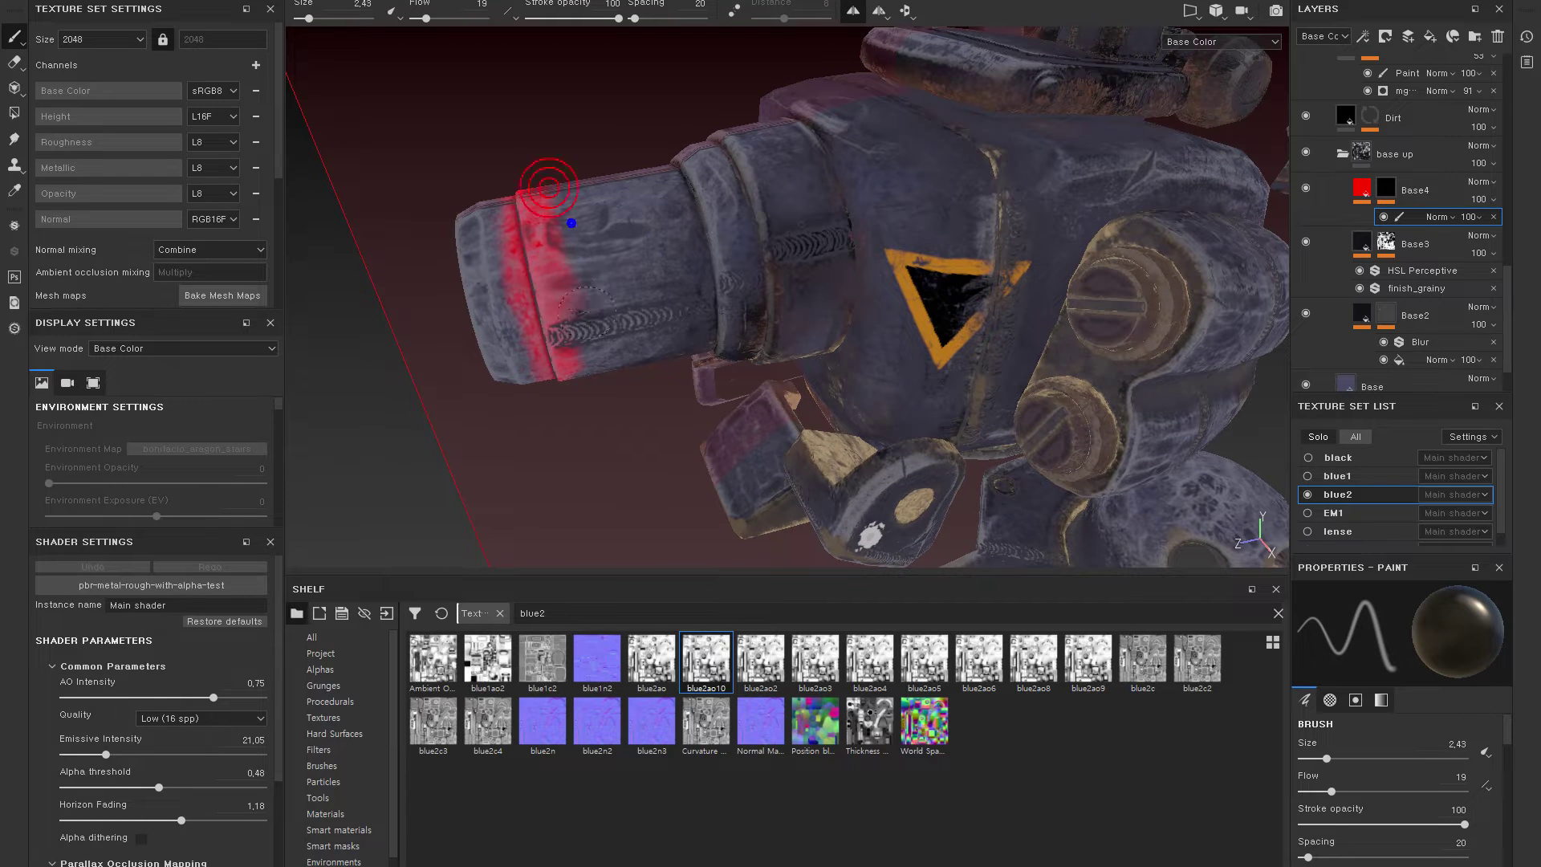
{"action": "left_click_drag", "start_coordinate": [549, 186], "coordinate": [581, 233], "text": "alt"}
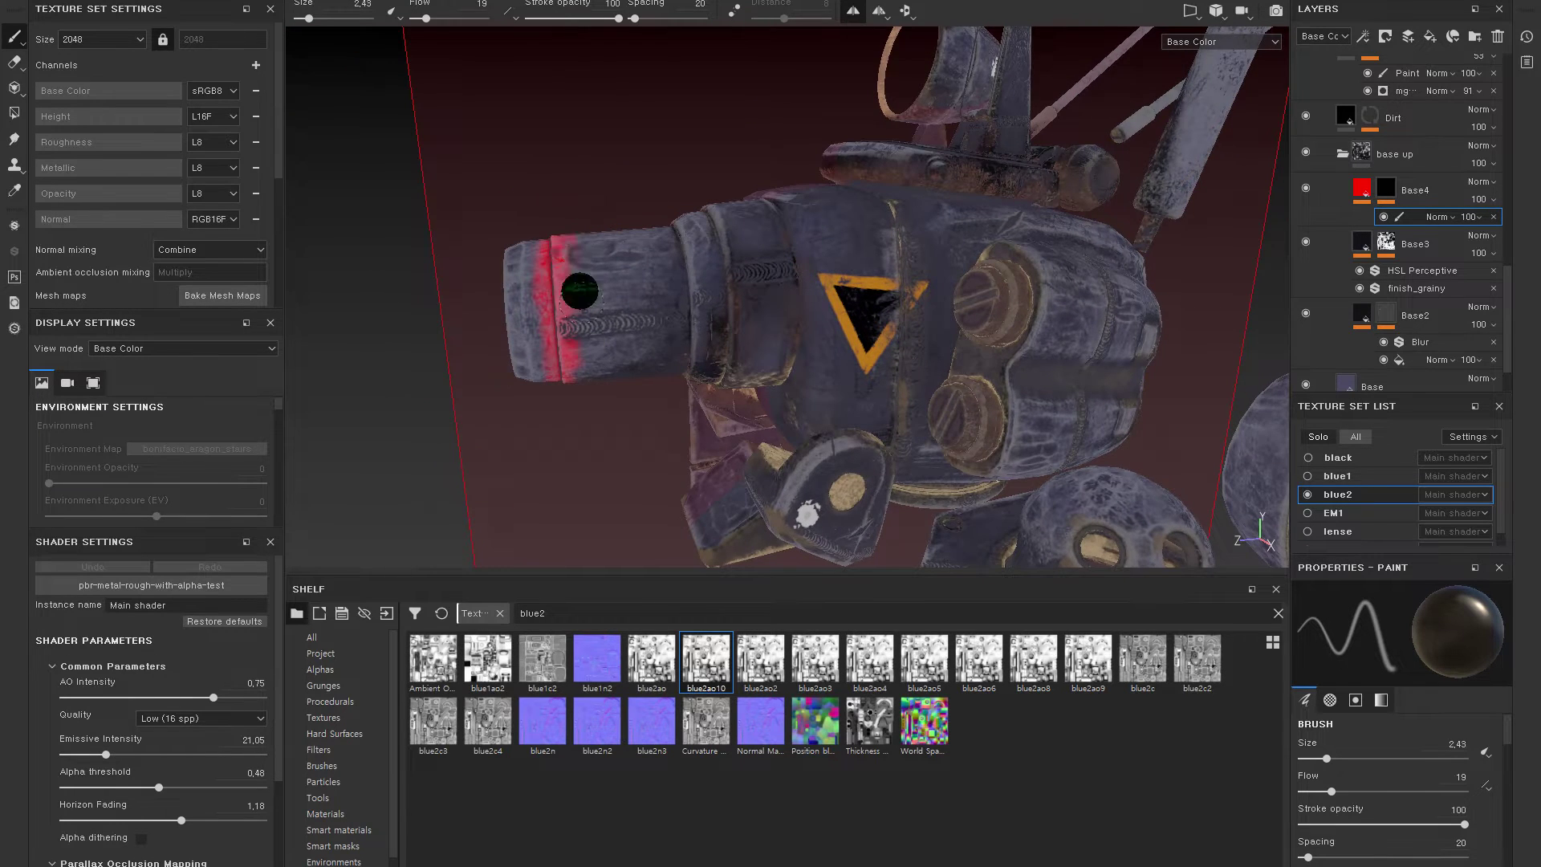
{"action": "left_click_drag", "start_coordinate": [610, 402], "coordinate": [613, 302], "text": "alt"}
{"action": "left_click_drag", "start_coordinate": [553, 225], "coordinate": [672, 322], "text": "alt"}
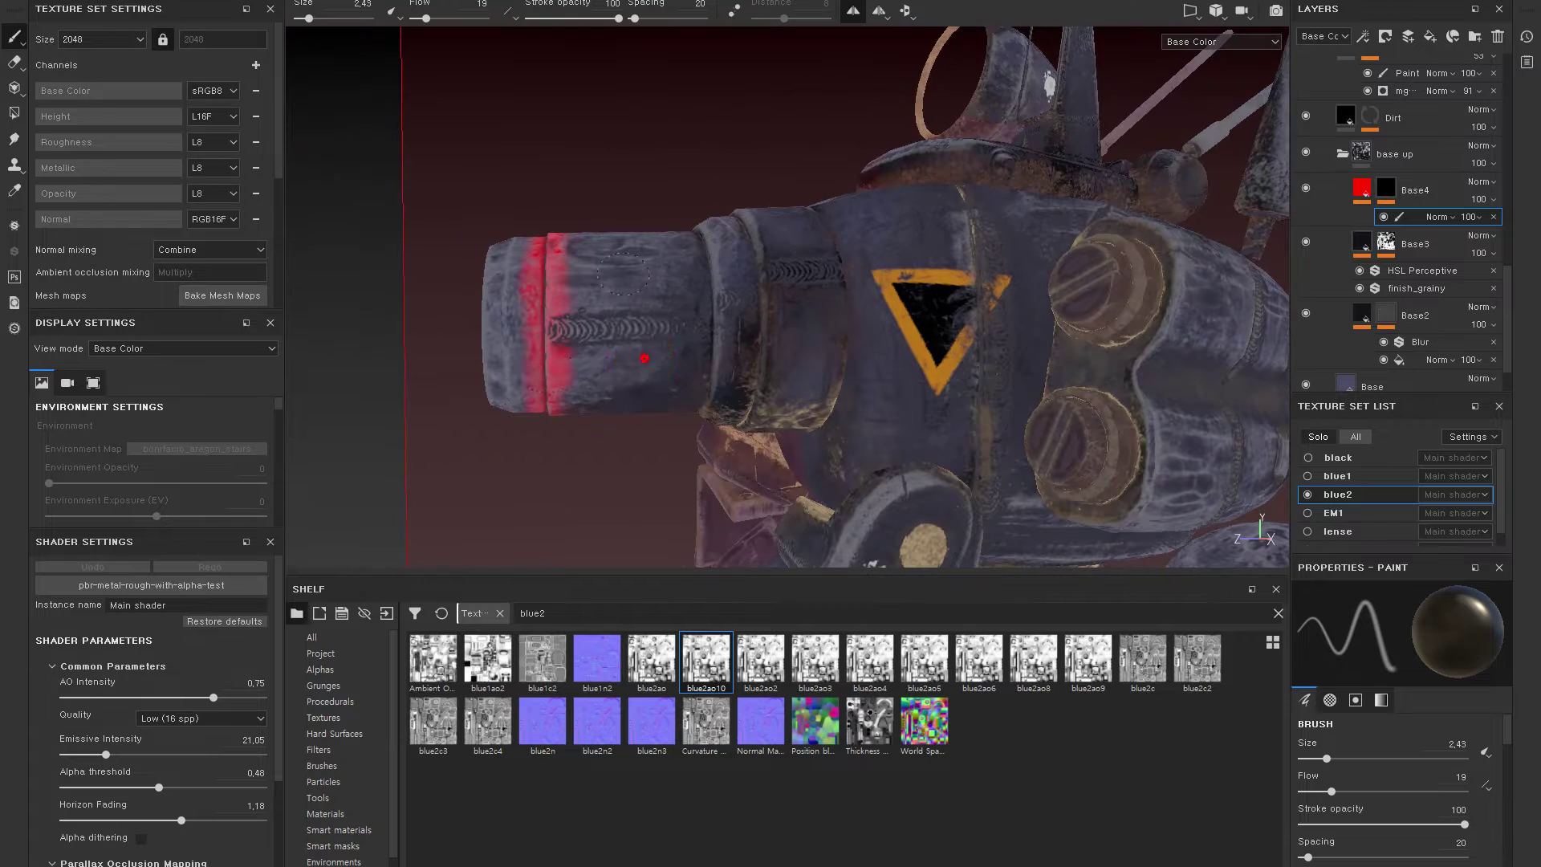
{"action": "left_click_drag", "start_coordinate": [718, 276], "coordinate": [701, 246], "text": "alt"}
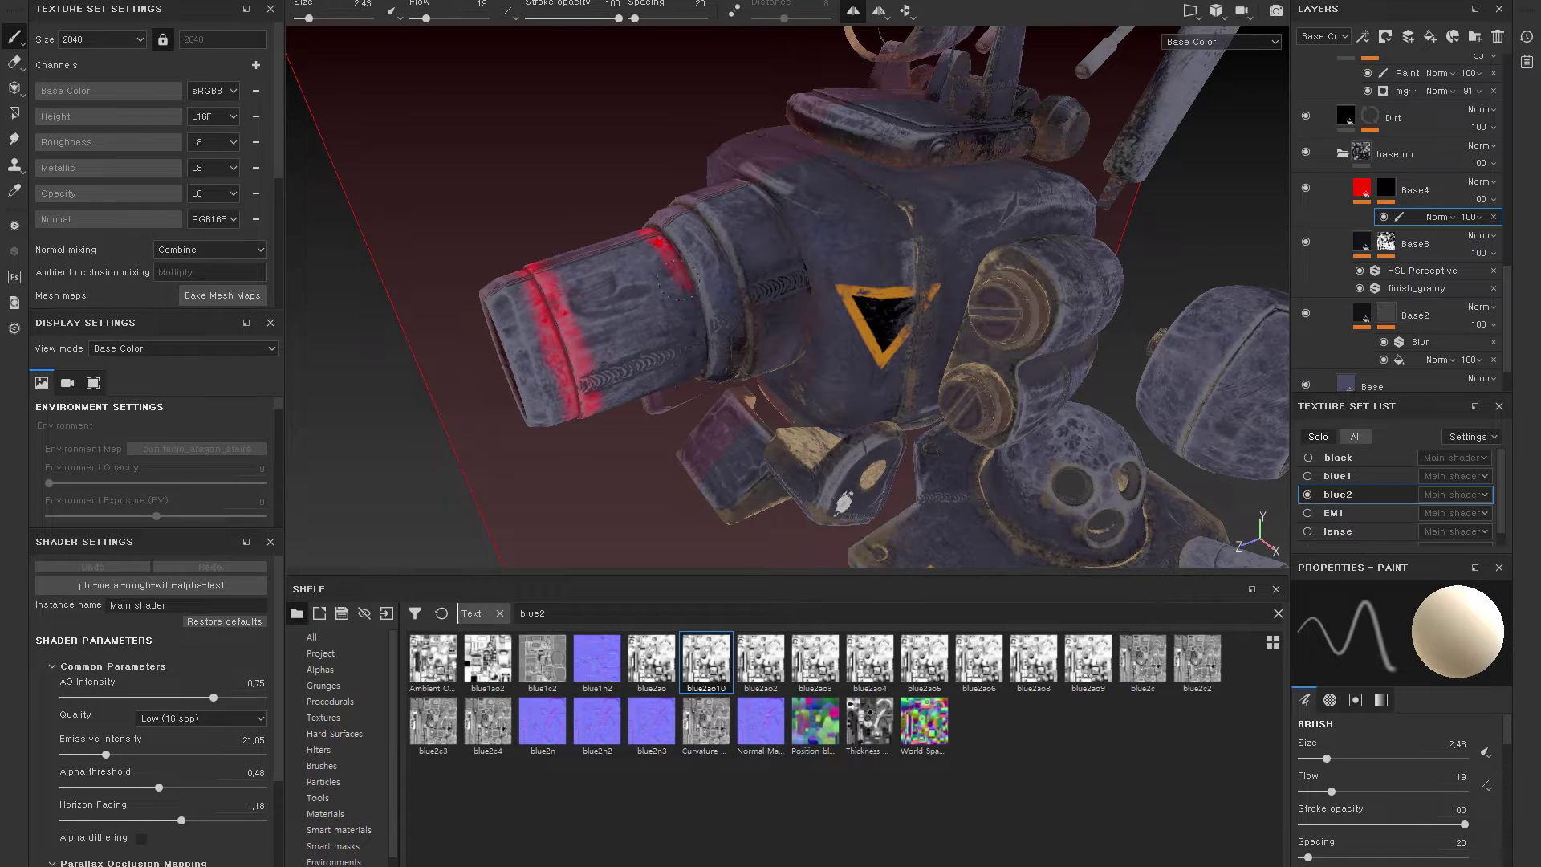
- Enlarge the brush to 3.83 and paint red stripes on the body, side pod, dome and ring
{"action": "left_click_drag", "start_coordinate": [646, 232], "coordinate": [666, 255], "text": "alt"}
{"action": "right_click_drag", "start_coordinate": [667, 255], "coordinate": [678, 256], "text": "ctrl"}
{"action": "mouse_move", "coordinate": [681, 392]}
{"action": "left_mouse_down", "text": "alt"}
{"action": "mouse_move", "coordinate": [688, 303]}
{"action": "mouse_move", "coordinate": [721, 253]}
{"action": "left_mouse_up", "text": "alt"}
{"action": "left_click_drag", "start_coordinate": [701, 362], "coordinate": [684, 294], "text": "alt"}
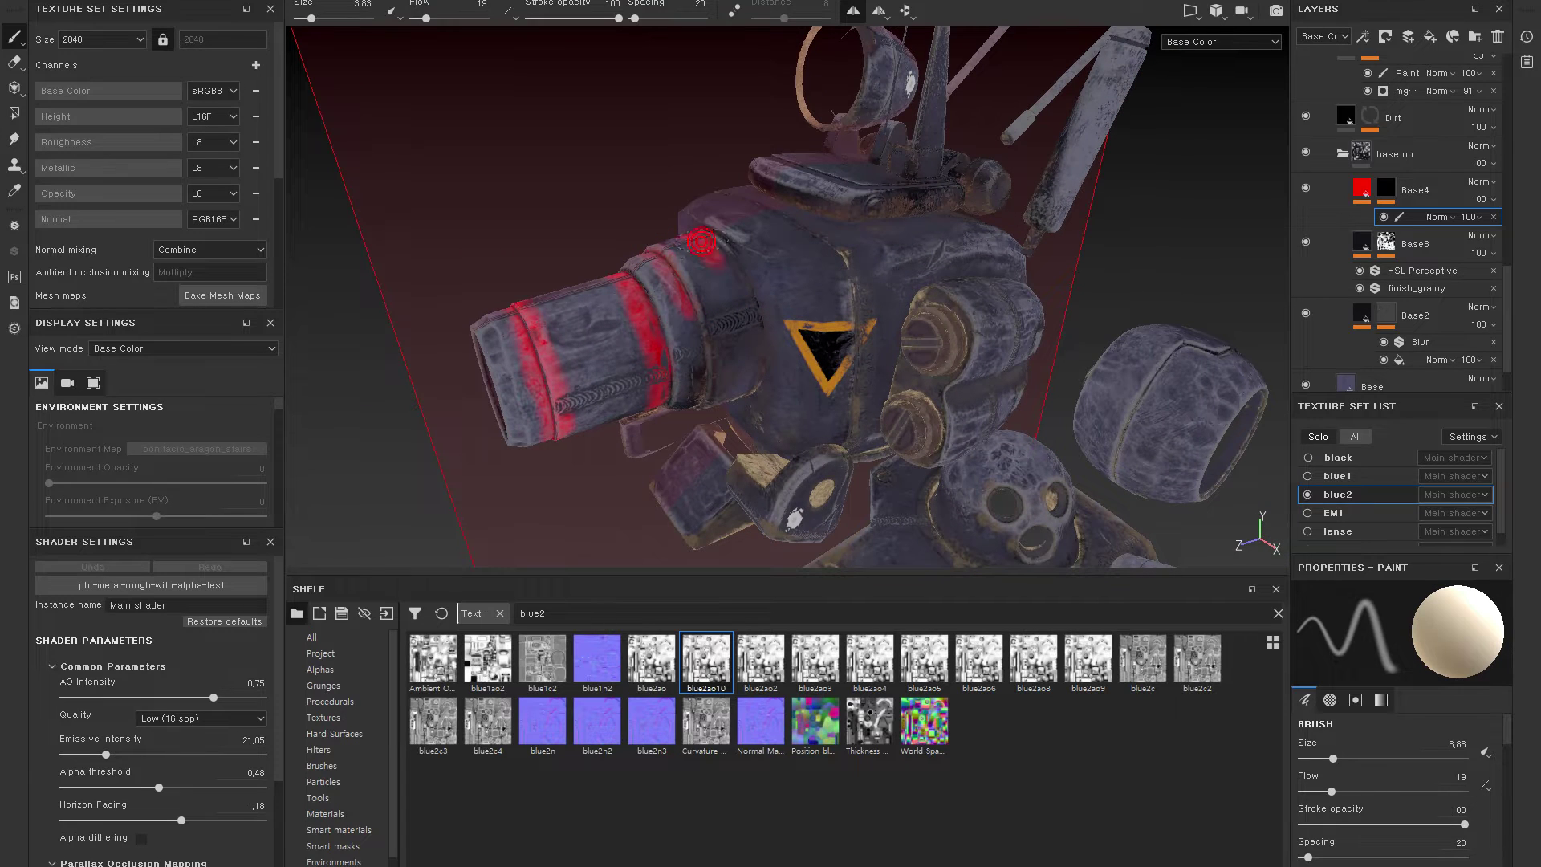
{"action": "mouse_move", "coordinate": [743, 365]}
{"action": "left_mouse_down", "text": "alt"}
{"action": "mouse_move", "coordinate": [795, 337]}
{"action": "mouse_move", "coordinate": [835, 277]}
{"action": "left_mouse_up", "text": "alt"}
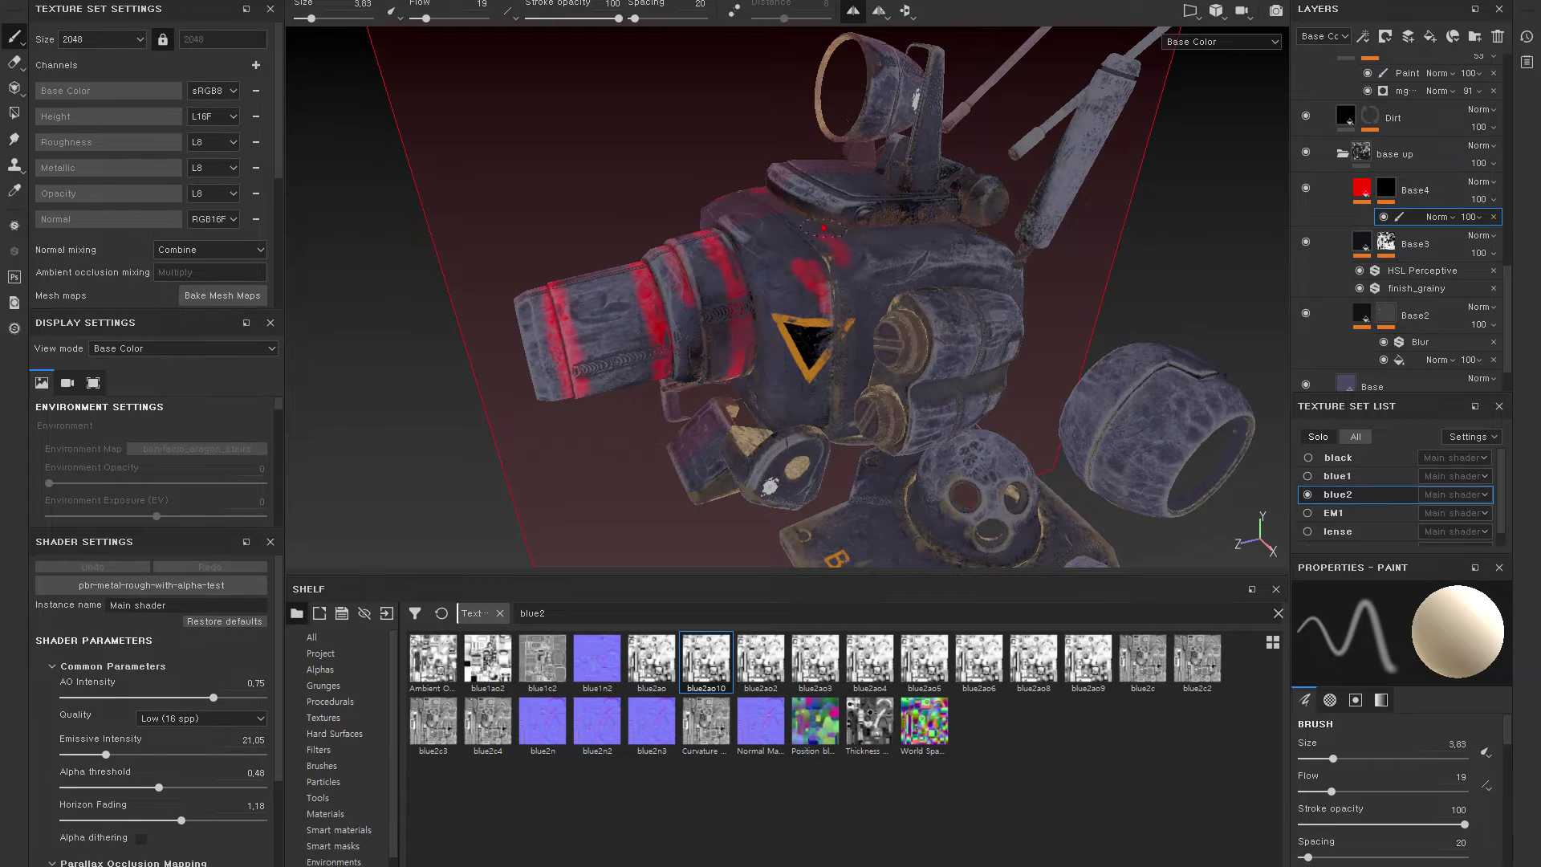
{"action": "right_click_drag", "start_coordinate": [822, 228], "coordinate": [914, 299], "text": "alt"}
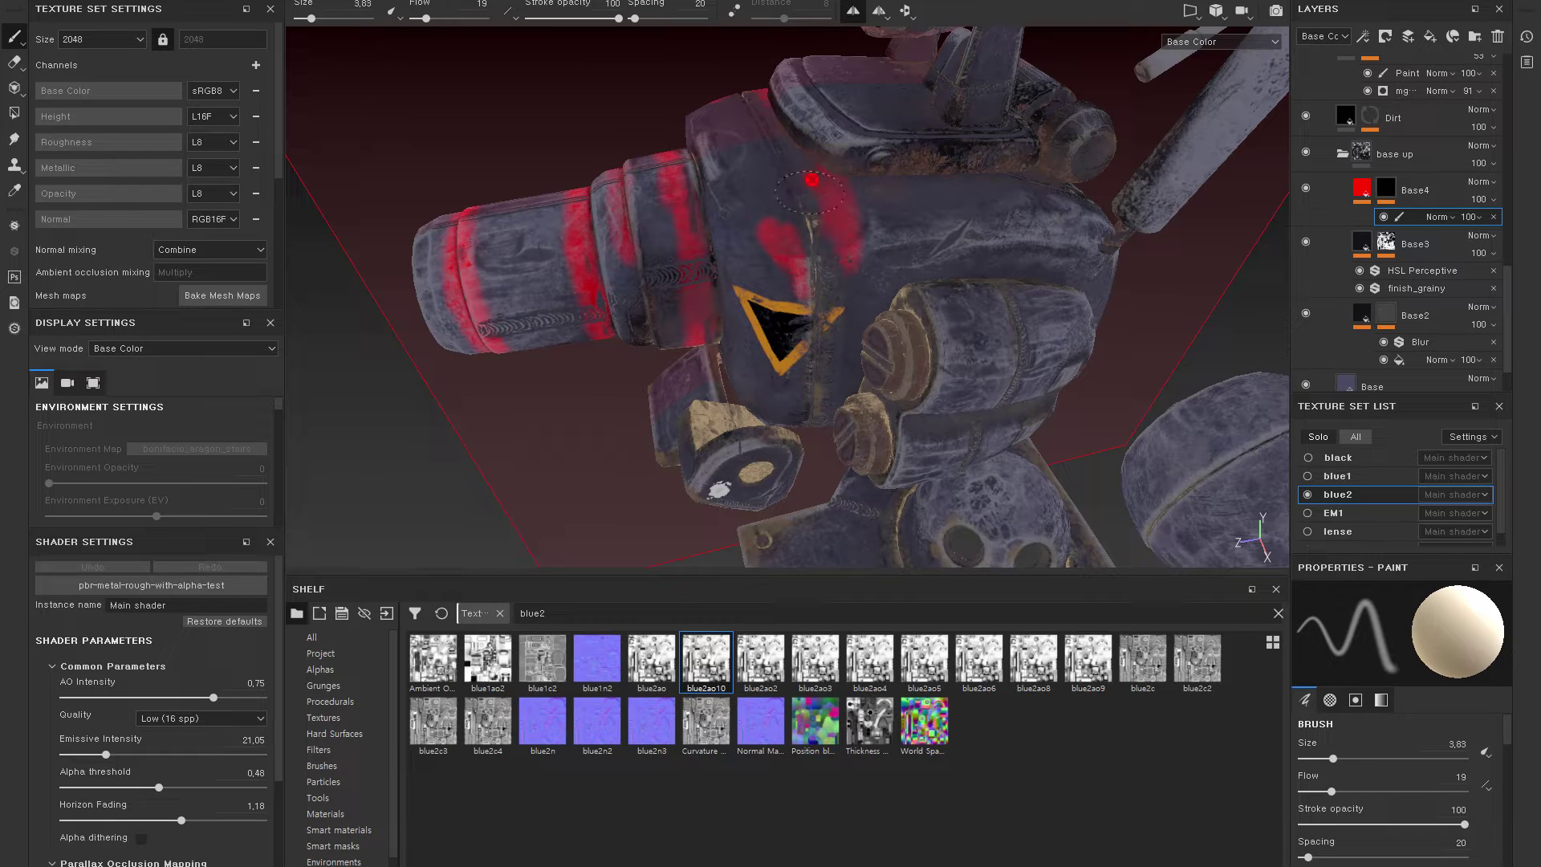
{"action": "mouse_move", "coordinate": [860, 342]}
{"action": "left_mouse_down", "text": "alt"}
{"action": "mouse_move", "coordinate": [835, 343]}
{"action": "mouse_move", "coordinate": [992, 263]}
{"action": "left_mouse_up", "text": "alt"}
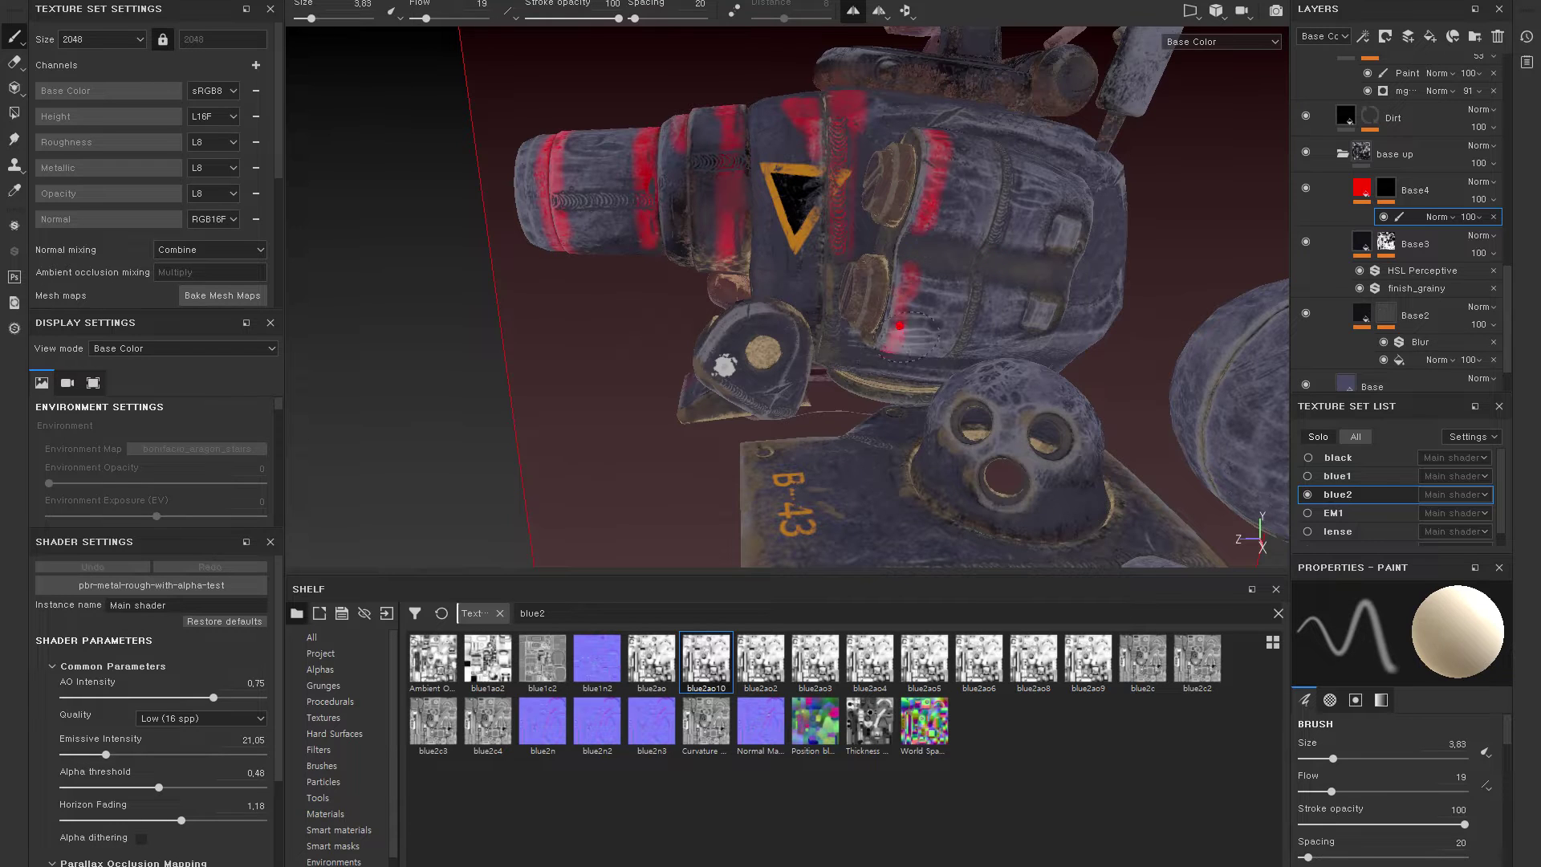
{"action": "left_click_drag", "start_coordinate": [911, 334], "coordinate": [923, 281], "text": "alt"}
{"action": "mouse_move", "coordinate": [905, 344]}
{"action": "left_mouse_down", "text": "alt"}
{"action": "mouse_move", "coordinate": [877, 349]}
{"action": "mouse_move", "coordinate": [973, 268]}
{"action": "mouse_move", "coordinate": [1147, 272]}
{"action": "left_mouse_up", "text": "alt"}
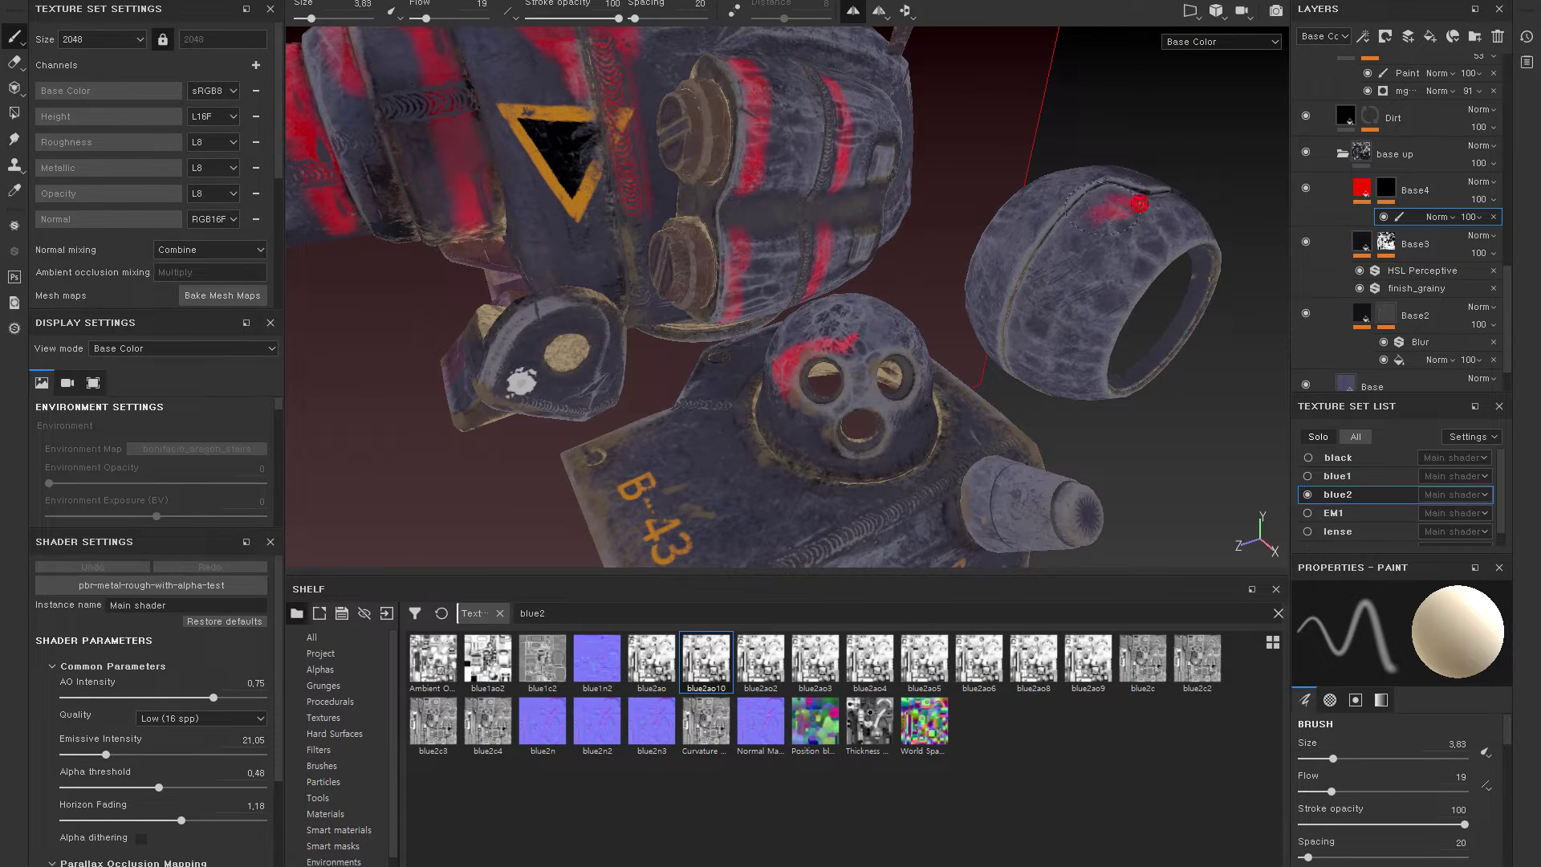
{"action": "left_click_drag", "start_coordinate": [1072, 256], "coordinate": [1066, 207], "text": "alt"}
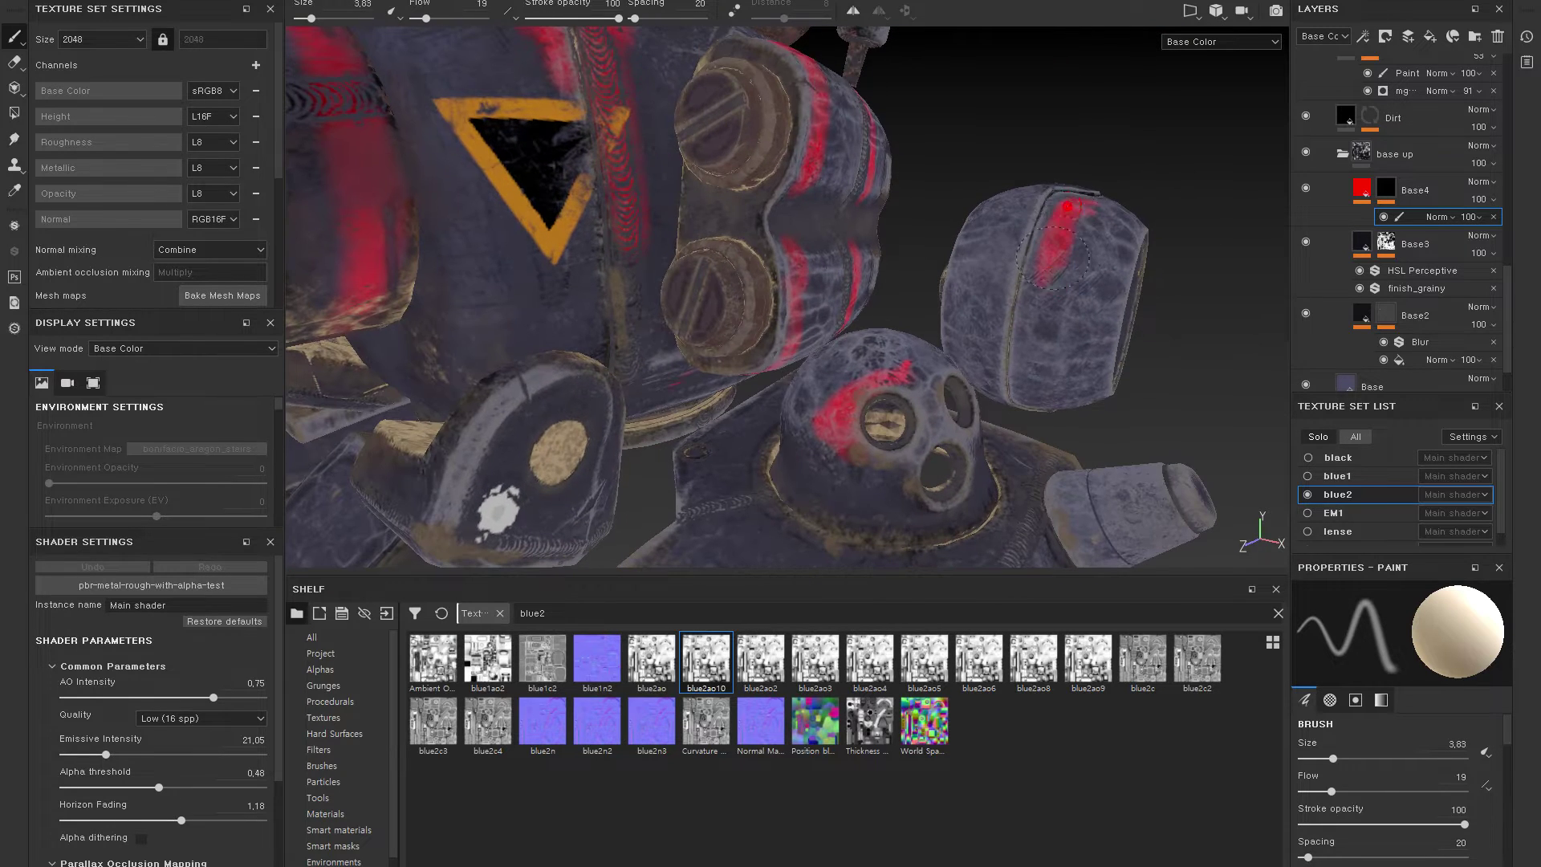
{"action": "mouse_move", "coordinate": [1035, 393]}
{"action": "left_mouse_down", "text": "alt"}
{"action": "mouse_move", "coordinate": [899, 212]}
{"action": "mouse_move", "coordinate": [997, 309]}
{"action": "left_mouse_up", "text": "alt"}
- Orbit in close to the ring and paint a red stroke on its open side
{"action": "mouse_move", "coordinate": [980, 375]}
{"action": "left_mouse_down", "text": "alt"}
{"action": "mouse_move", "coordinate": [972, 325]}
{"action": "mouse_move", "coordinate": [1004, 261]}
{"action": "left_mouse_up", "text": "alt"}
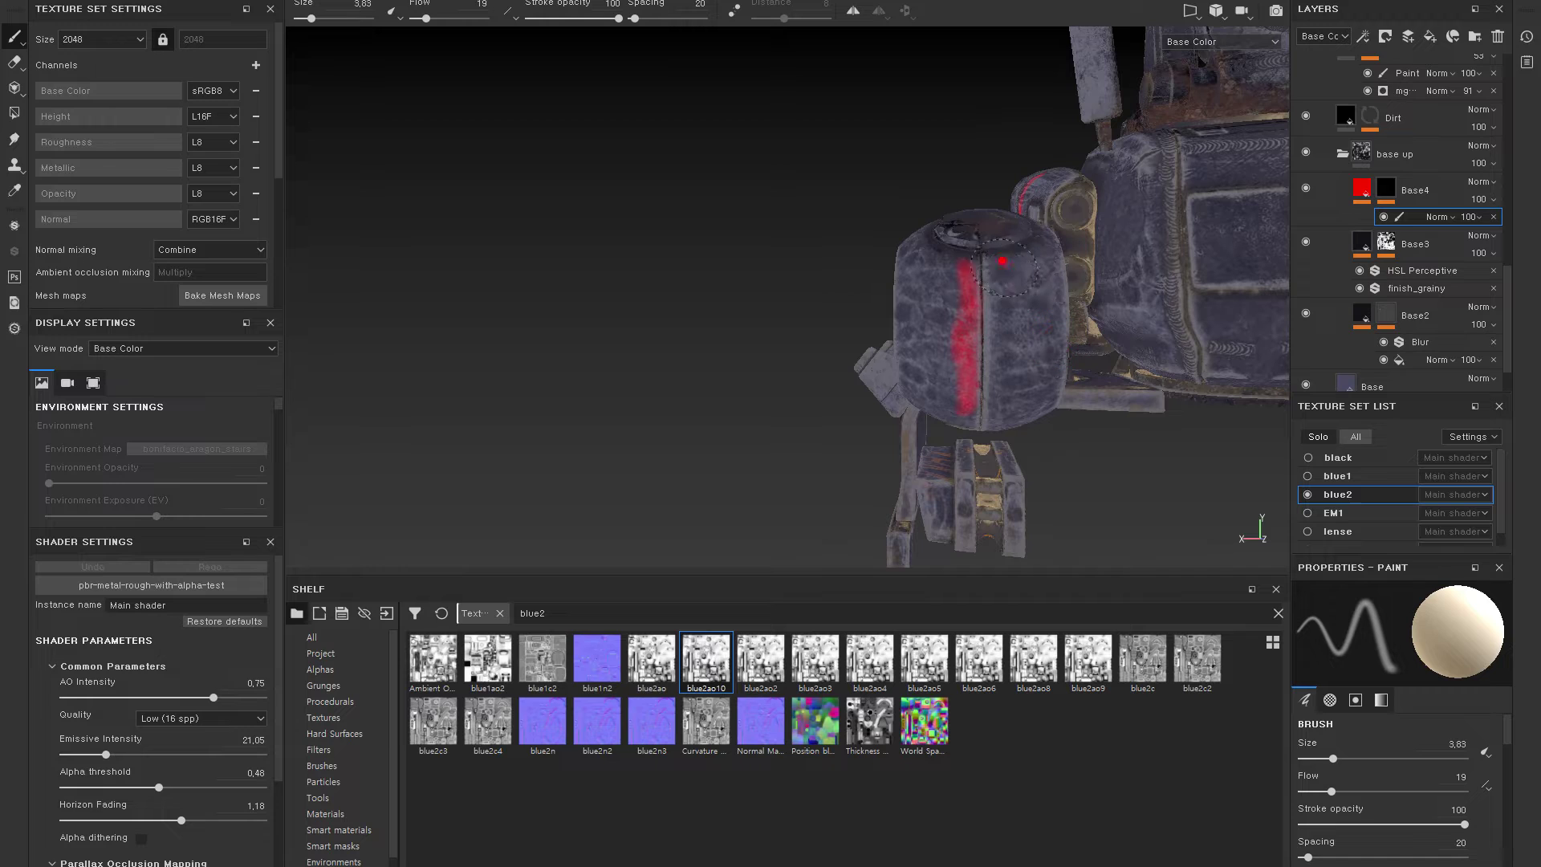
{"action": "left_click_drag", "start_coordinate": [1004, 276], "coordinate": [999, 324], "text": "alt"}
{"action": "left_click_drag", "start_coordinate": [1015, 437], "coordinate": [1000, 341], "text": "alt"}
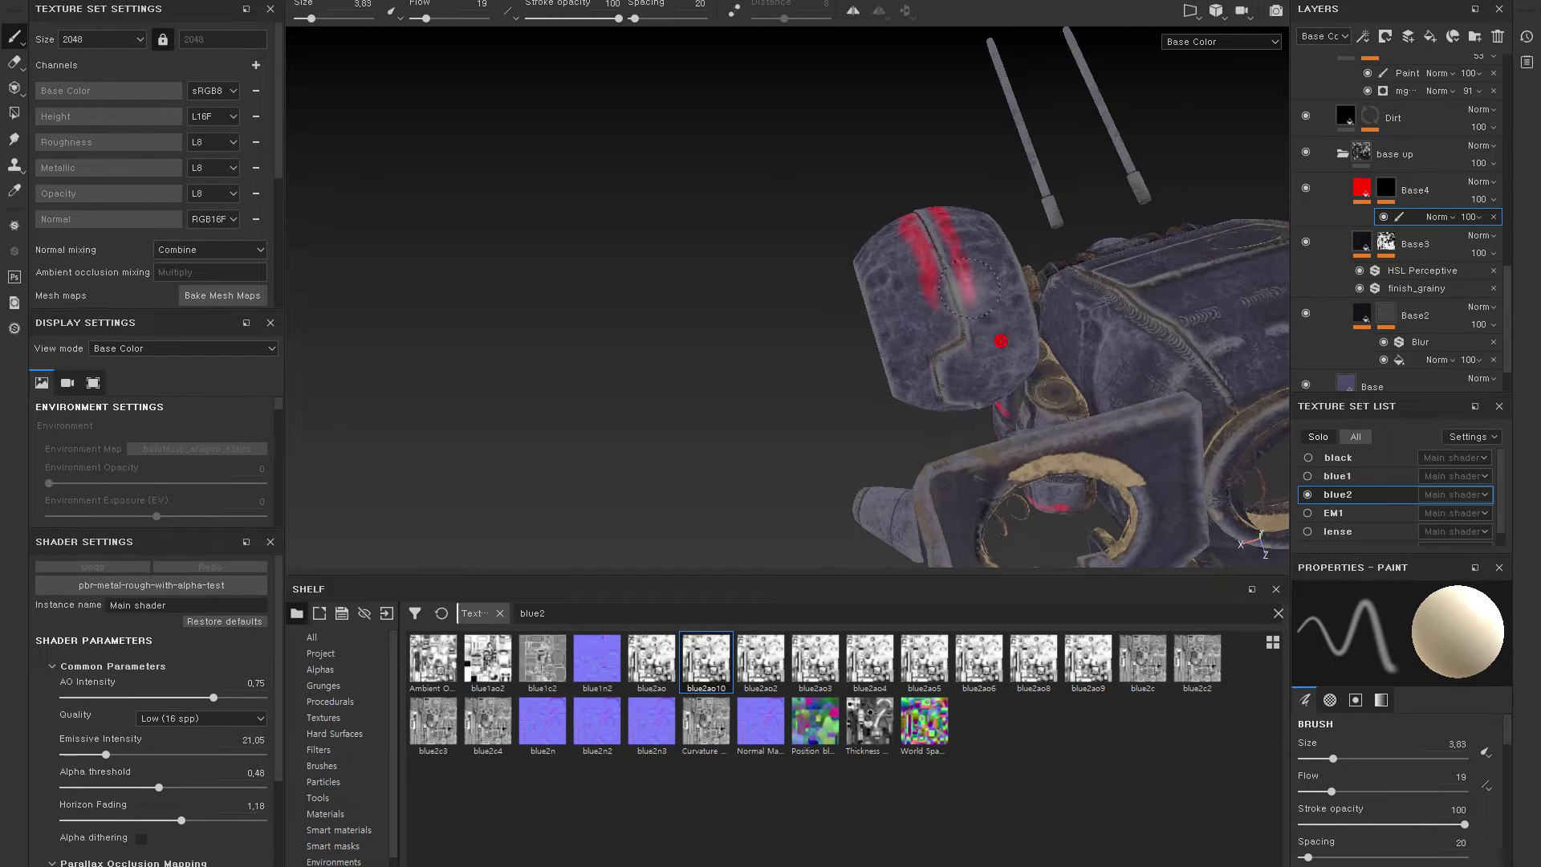
{"action": "mouse_move", "coordinate": [950, 393]}
{"action": "left_mouse_down", "text": "alt"}
{"action": "mouse_move", "coordinate": [976, 329]}
{"action": "mouse_move", "coordinate": [1124, 354]}
{"action": "left_mouse_up", "text": "alt"}
{"action": "right_click_drag", "start_coordinate": [1124, 354], "coordinate": [1111, 275], "text": "alt"}
{"action": "left_click_drag", "start_coordinate": [1111, 275], "coordinate": [877, 344], "text": "alt"}
{"action": "right_click_drag", "start_coordinate": [877, 344], "coordinate": [864, 272], "text": "alt"}
{"action": "mouse_move", "coordinate": [863, 272]}
{"action": "left_mouse_down", "text": "alt"}
{"action": "mouse_move", "coordinate": [927, 369]}
{"action": "mouse_move", "coordinate": [927, 327]}
{"action": "mouse_move", "coordinate": [875, 312]}
{"action": "left_mouse_up", "text": "alt"}
{"action": "left_click_drag", "start_coordinate": [790, 289], "coordinate": [850, 300]}
- Orbit to the B-43 plate side to inspect the red-striped cylinder and box part
{"action": "left_click_drag", "start_coordinate": [772, 391], "coordinate": [834, 301], "text": "alt"}
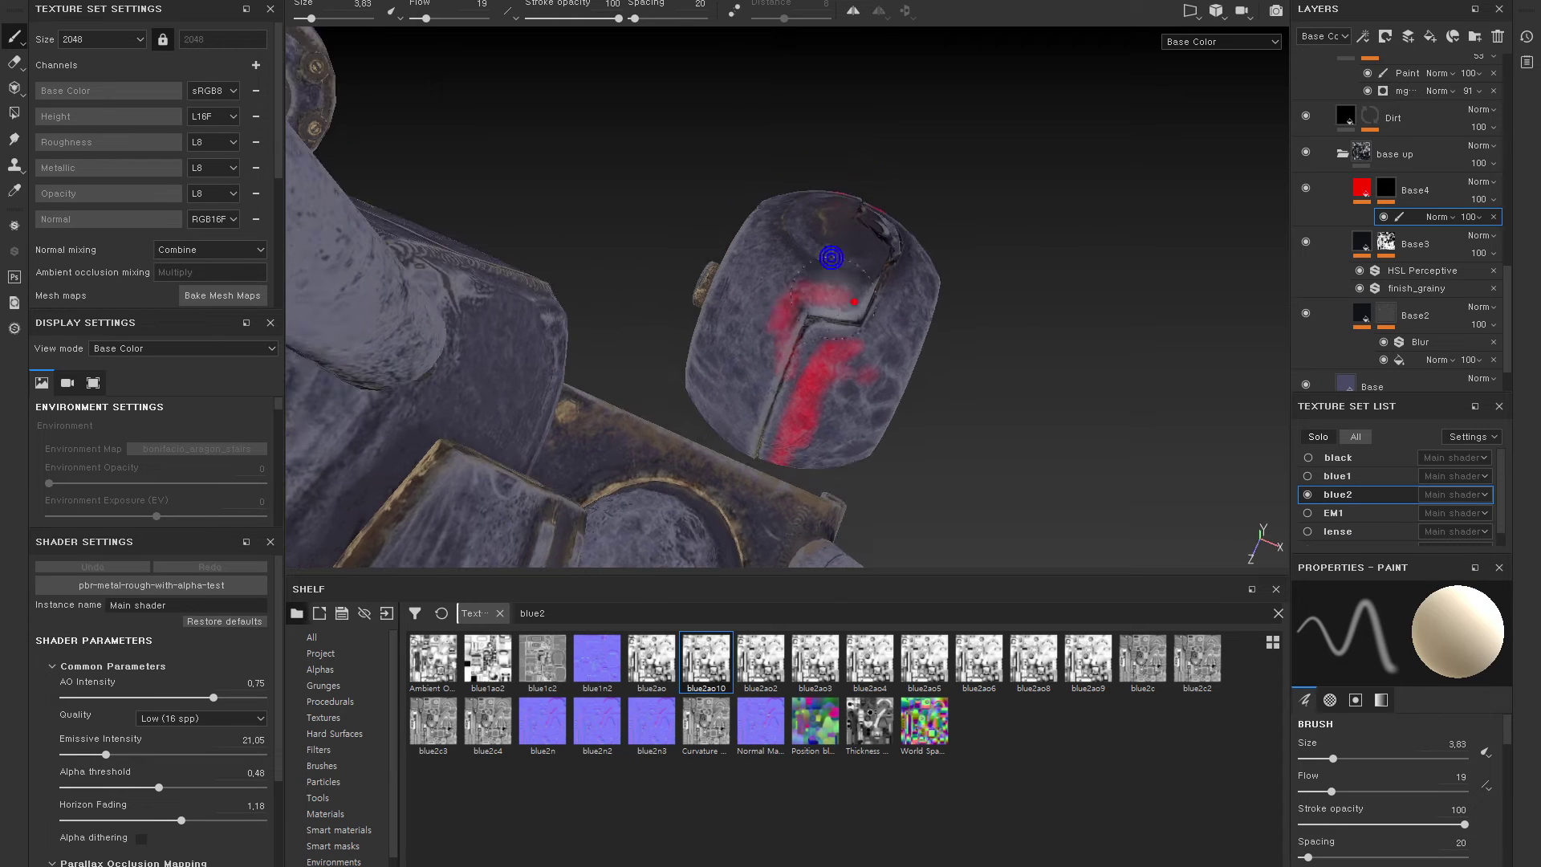
{"action": "right_click_drag", "start_coordinate": [845, 289], "coordinate": [845, 264], "text": "alt"}
{"action": "mouse_move", "coordinate": [845, 265]}
{"action": "left_mouse_down", "text": "alt"}
{"action": "mouse_move", "coordinate": [1012, 298]}
{"action": "mouse_move", "coordinate": [877, 335]}
{"action": "left_mouse_up", "text": "alt"}
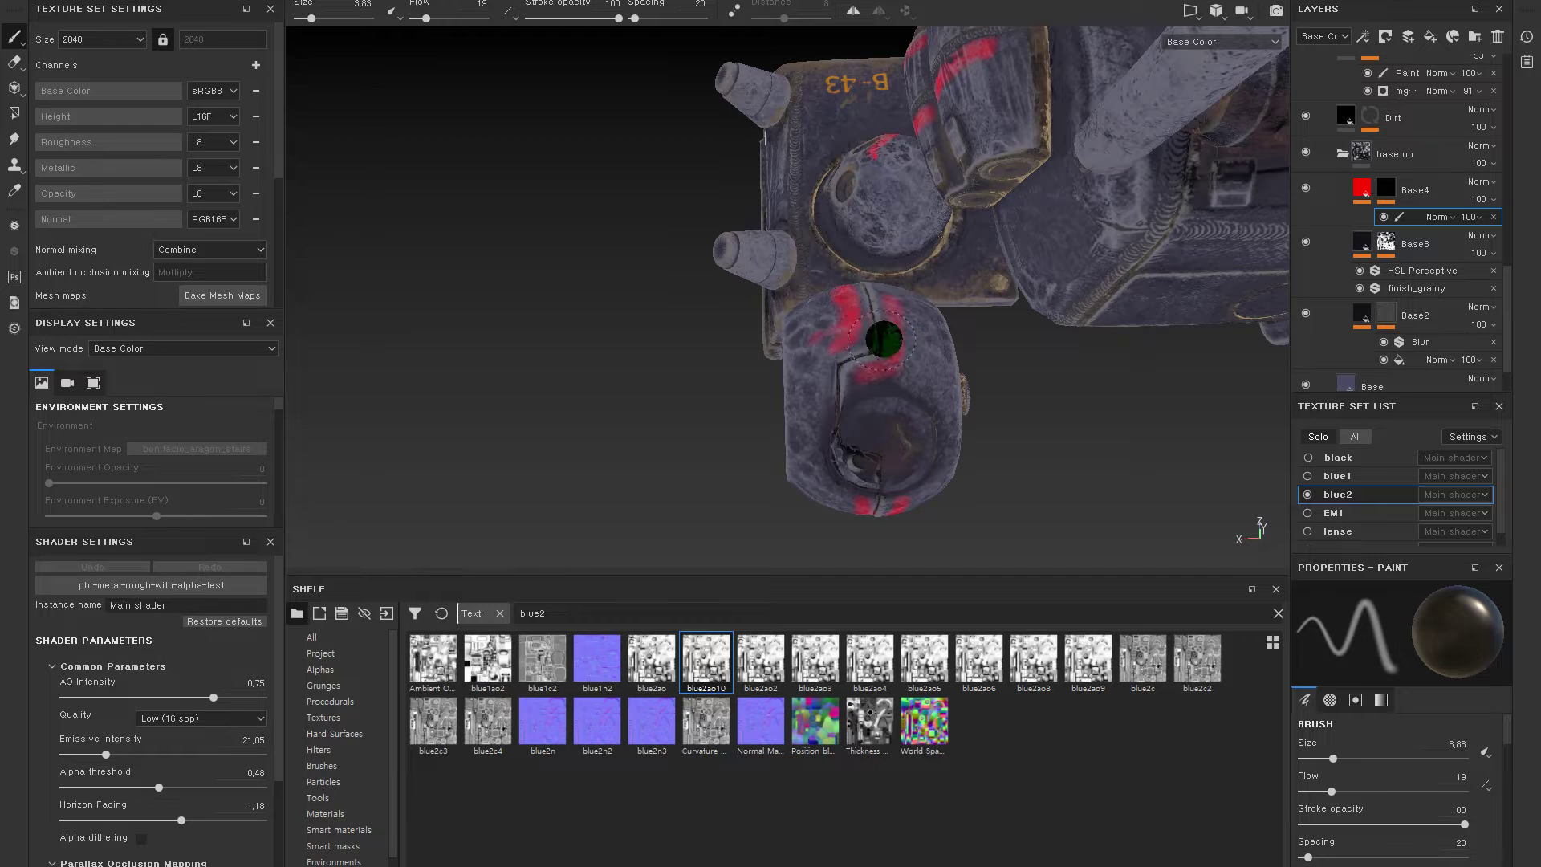
{"action": "scroll", "coordinate": [873, 265], "scroll_direction": "up", "scroll_amount": 3}
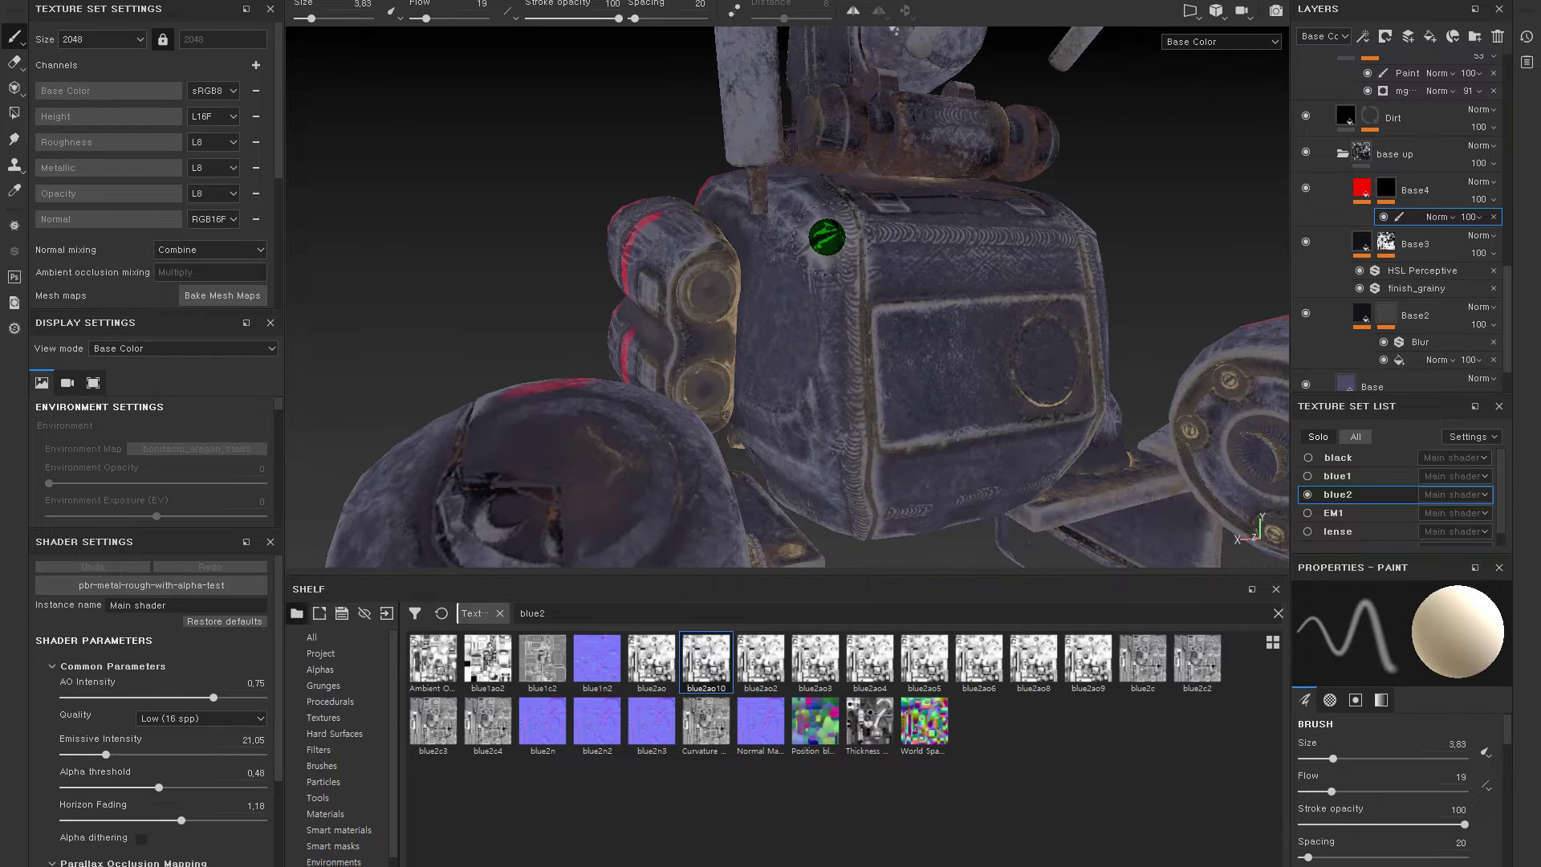
{"action": "left_click_drag", "start_coordinate": [879, 251], "coordinate": [947, 232], "text": "alt"}
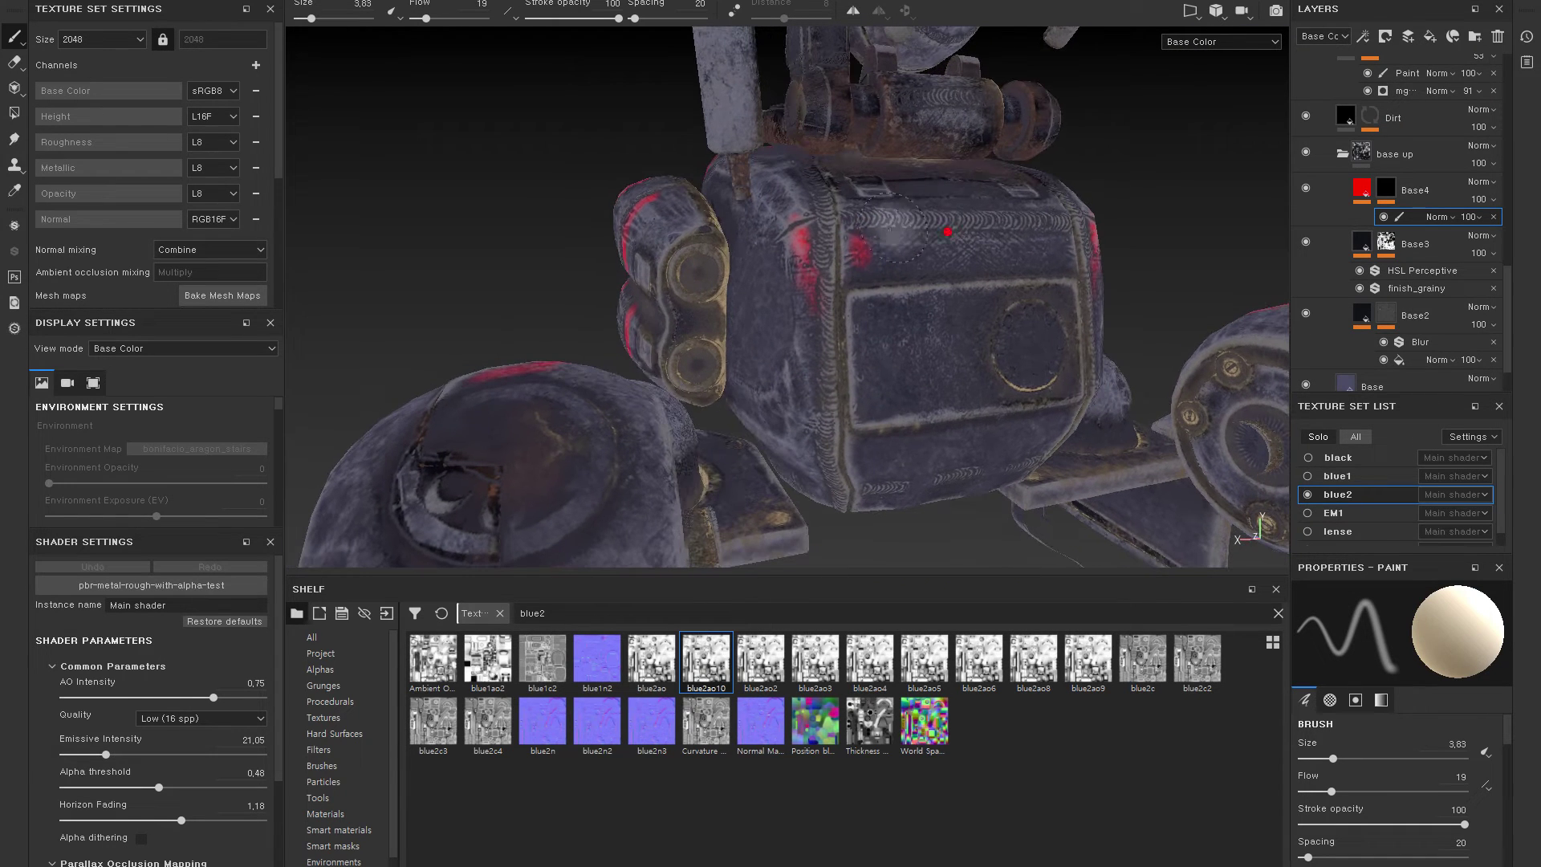
{"action": "left_click_drag", "start_coordinate": [867, 303], "coordinate": [834, 275], "text": "alt"}
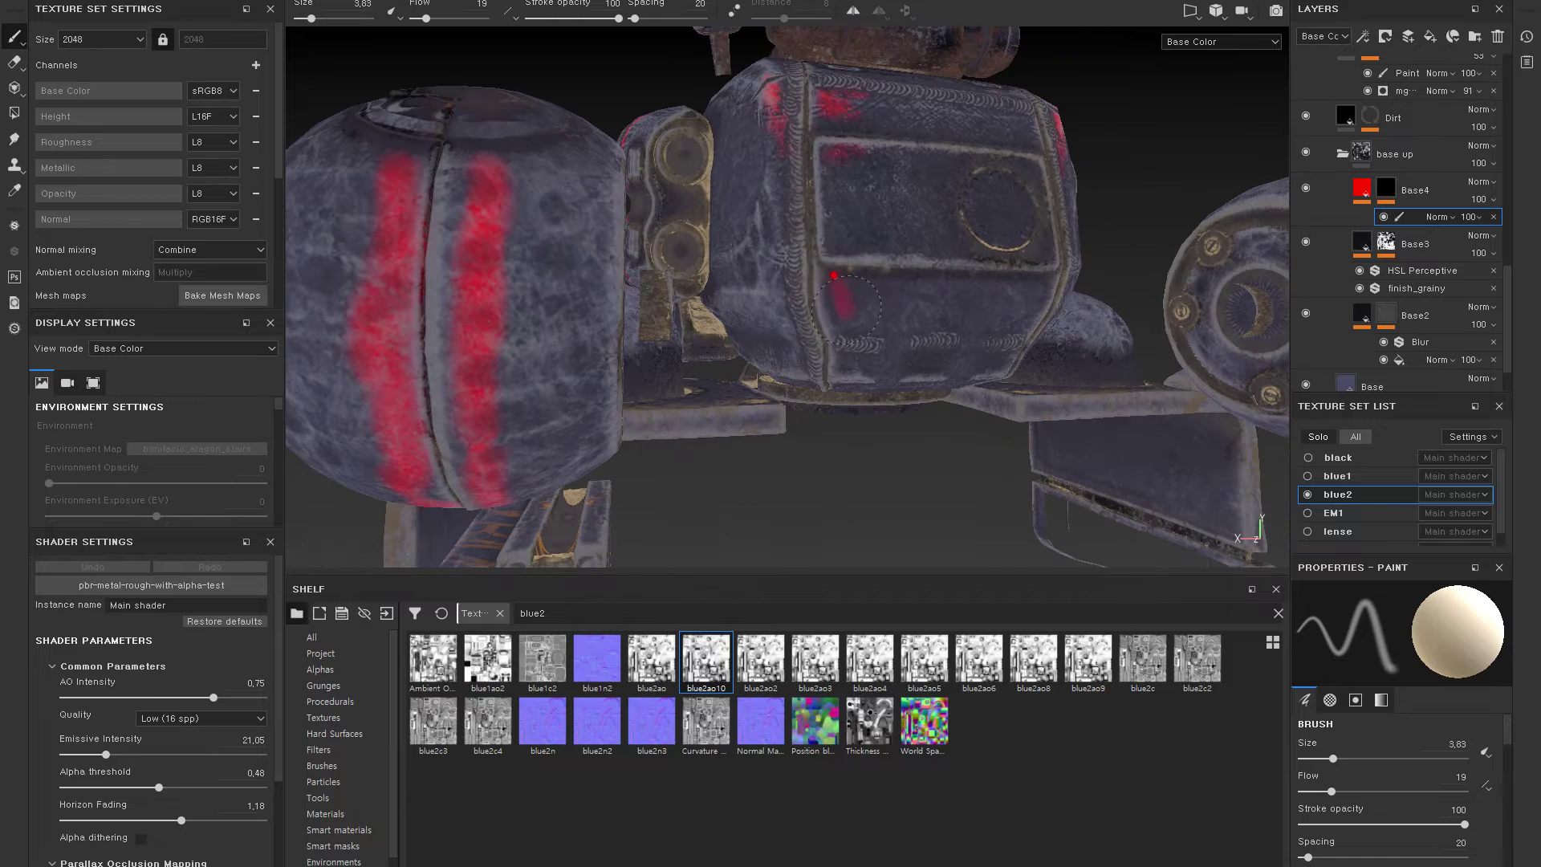
{"action": "mouse_move", "coordinate": [929, 296]}
{"action": "left_mouse_down", "text": "alt"}
{"action": "mouse_move", "coordinate": [853, 155]}
{"action": "mouse_move", "coordinate": [888, 326]}
{"action": "left_mouse_up", "text": "alt"}
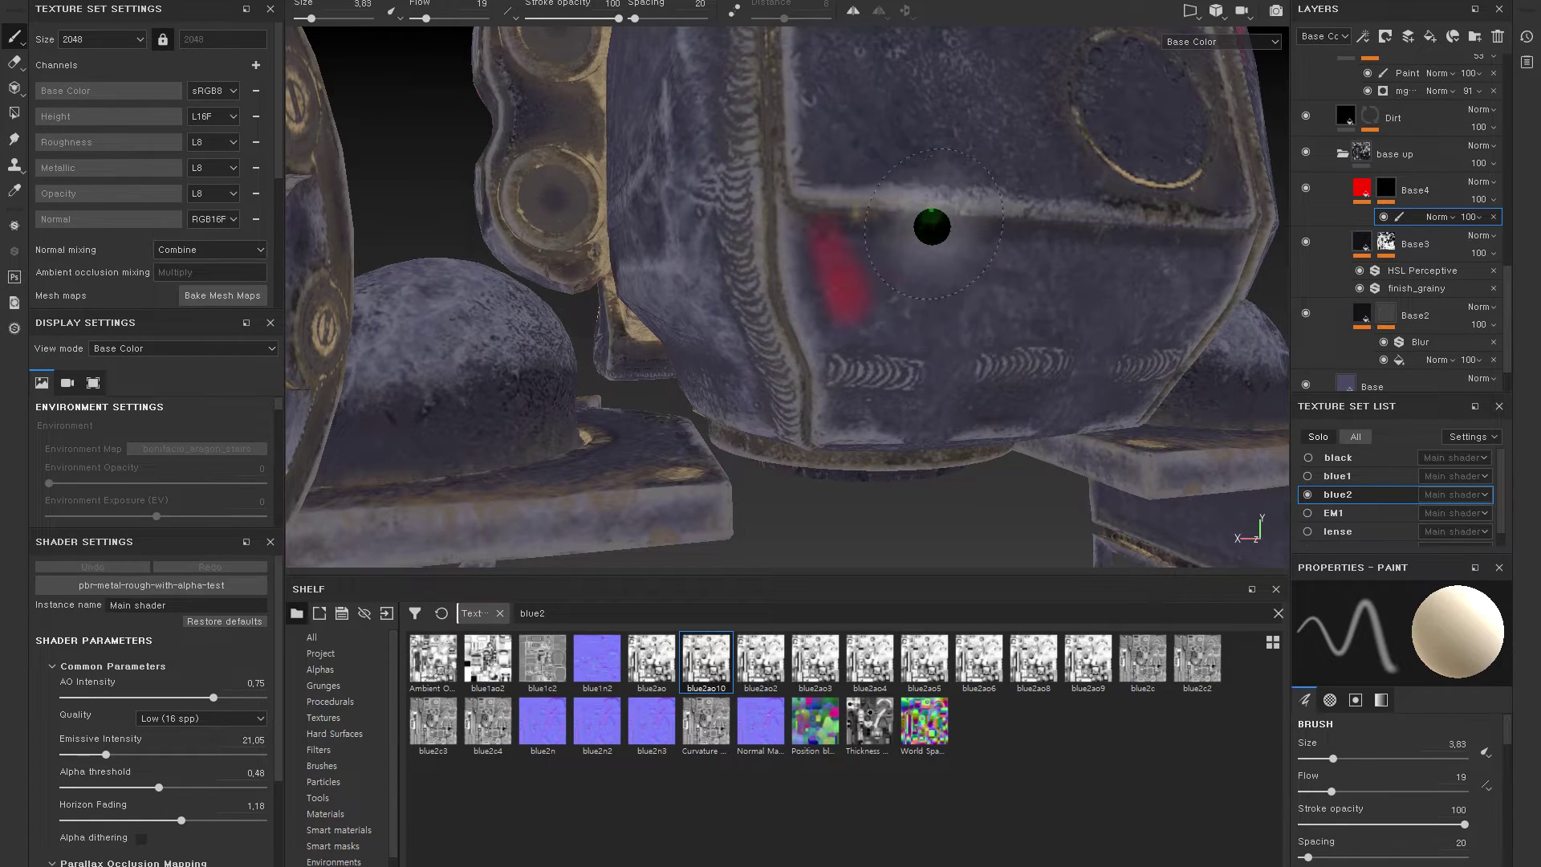
{"action": "left_click_drag", "start_coordinate": [928, 231], "coordinate": [908, 327], "text": "alt"}
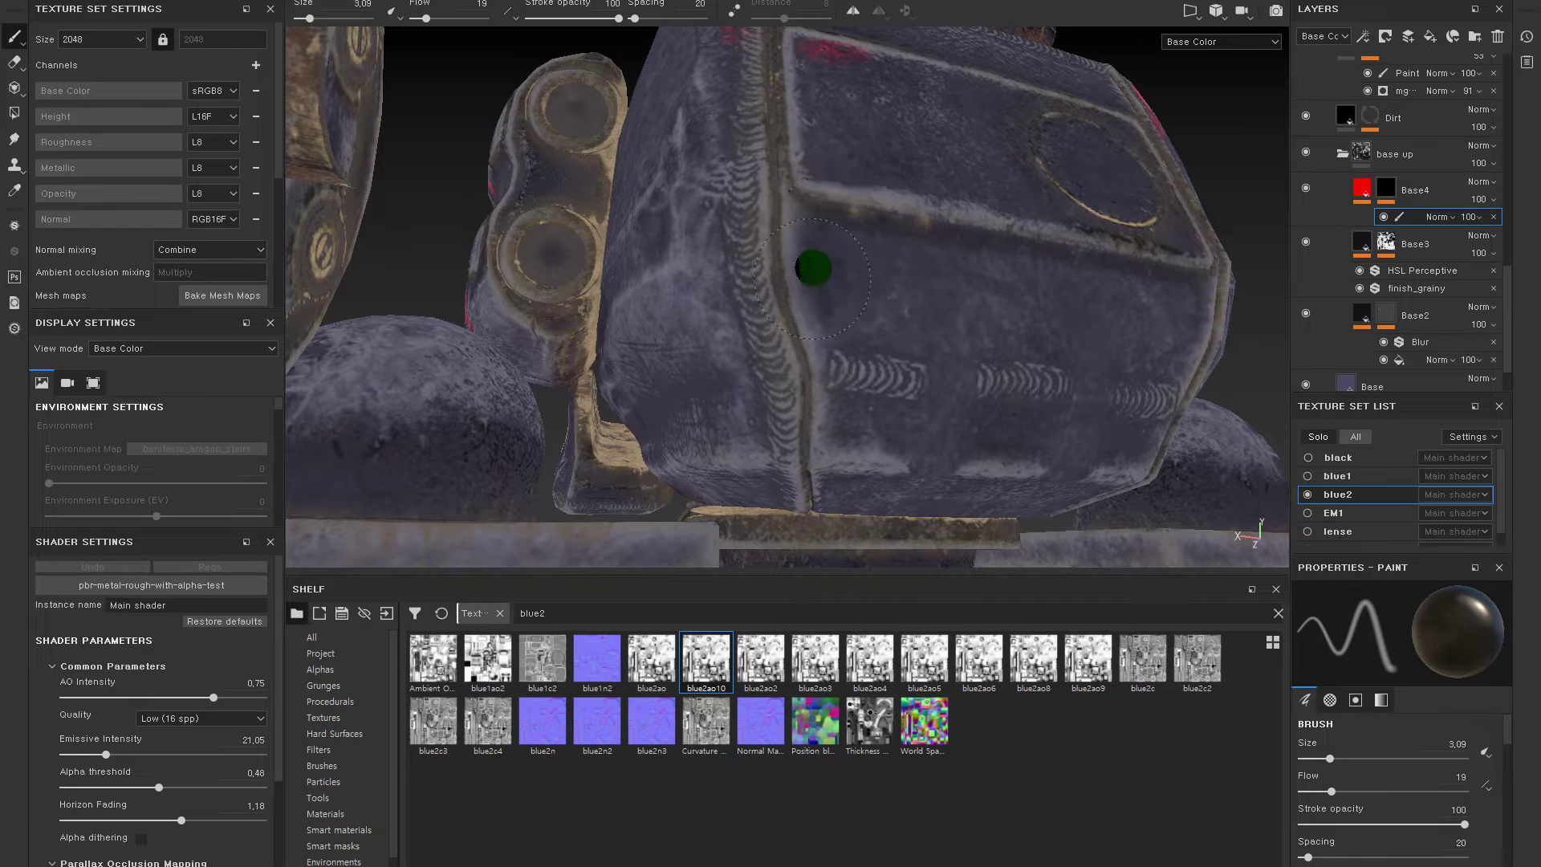
{"action": "mouse_move", "coordinate": [813, 268]}
{"action": "left_mouse_down", "text": "alt"}
{"action": "mouse_move", "coordinate": [853, 396]}
{"action": "mouse_move", "coordinate": [880, 254]}
{"action": "mouse_move", "coordinate": [894, 354]}
{"action": "mouse_move", "coordinate": [928, 345]}
{"action": "mouse_move", "coordinate": [1205, 134]}
{"action": "mouse_move", "coordinate": [795, 233]}
{"action": "mouse_move", "coordinate": [824, 346]}
{"action": "left_mouse_up", "text": "alt"}
- Orbit around the B-43, SV-002, hazard-triangle and top sides to review the red bands
{"action": "left_click_drag", "start_coordinate": [784, 290], "coordinate": [878, 336], "text": "alt"}
{"action": "left_click_drag", "start_coordinate": [1002, 391], "coordinate": [954, 366], "text": "alt"}
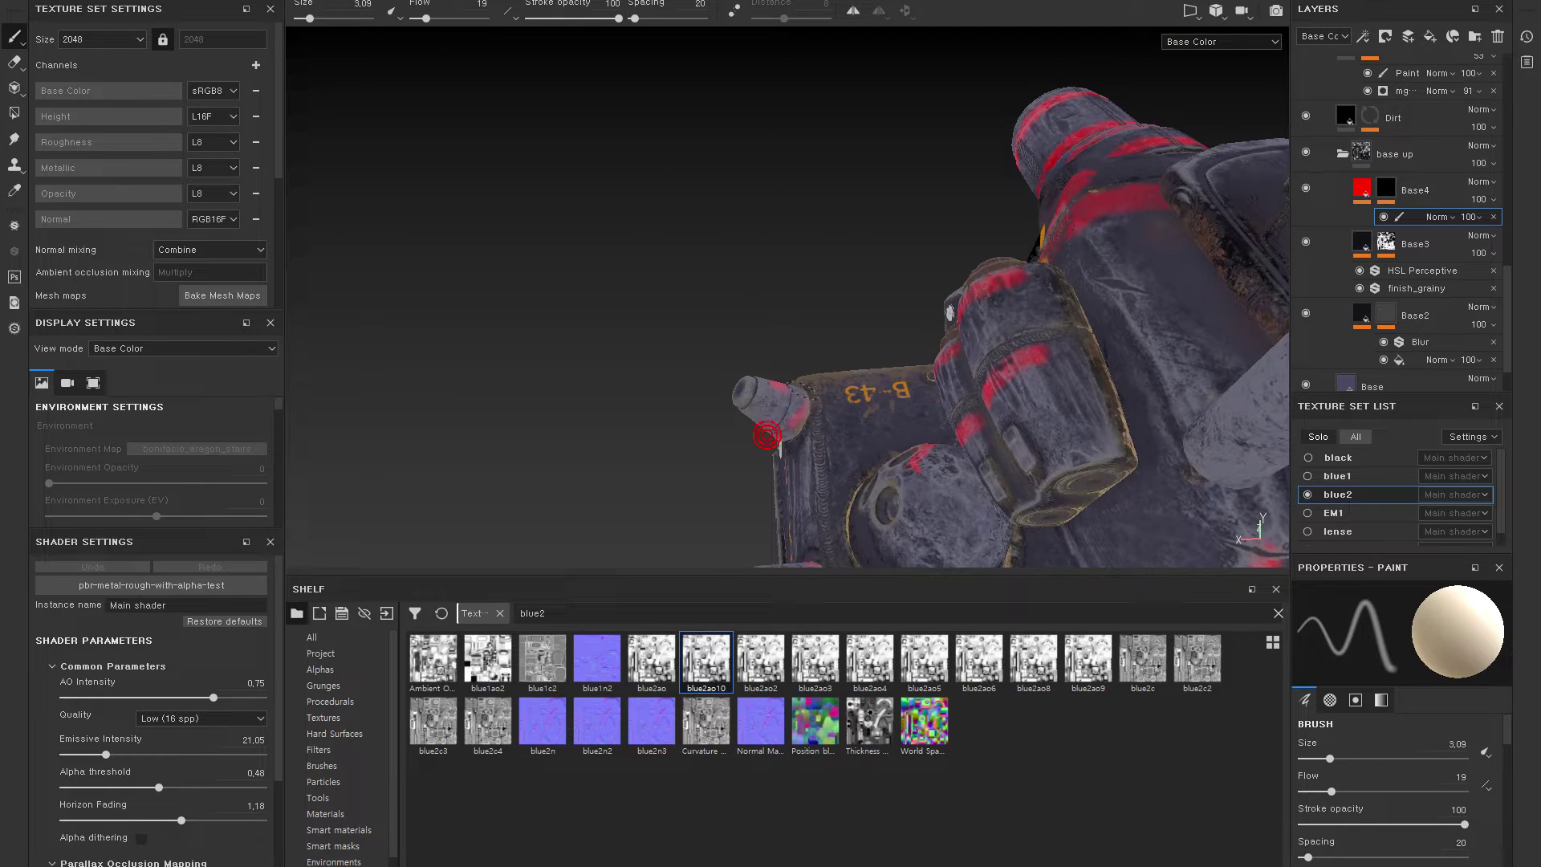
{"action": "mouse_move", "coordinate": [749, 426]}
{"action": "left_mouse_down", "text": "alt"}
{"action": "mouse_move", "coordinate": [859, 473]}
{"action": "mouse_move", "coordinate": [921, 474]}
{"action": "mouse_move", "coordinate": [893, 386]}
{"action": "left_mouse_up", "text": "alt"}
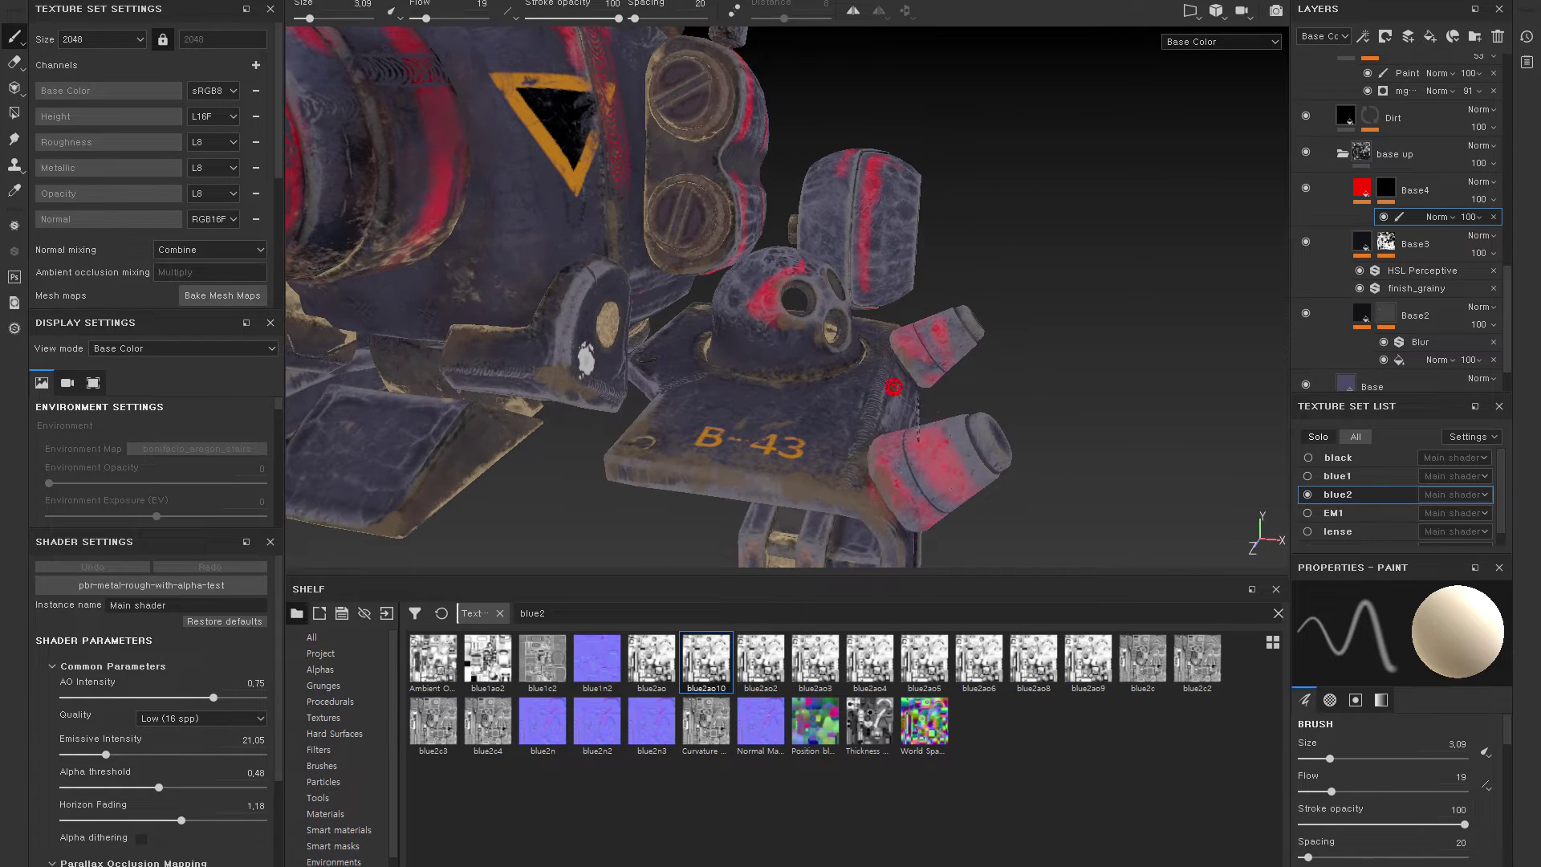
{"action": "mouse_move", "coordinate": [930, 338]}
{"action": "left_mouse_down", "text": "alt"}
{"action": "mouse_move", "coordinate": [845, 259]}
{"action": "mouse_move", "coordinate": [954, 322]}
{"action": "left_mouse_up", "text": "alt"}
{"action": "mouse_move", "coordinate": [798, 263]}
{"action": "left_mouse_down", "text": "alt"}
{"action": "mouse_move", "coordinate": [836, 257]}
{"action": "mouse_move", "coordinate": [988, 374]}
{"action": "mouse_move", "coordinate": [793, 318]}
{"action": "left_mouse_up", "text": "alt"}
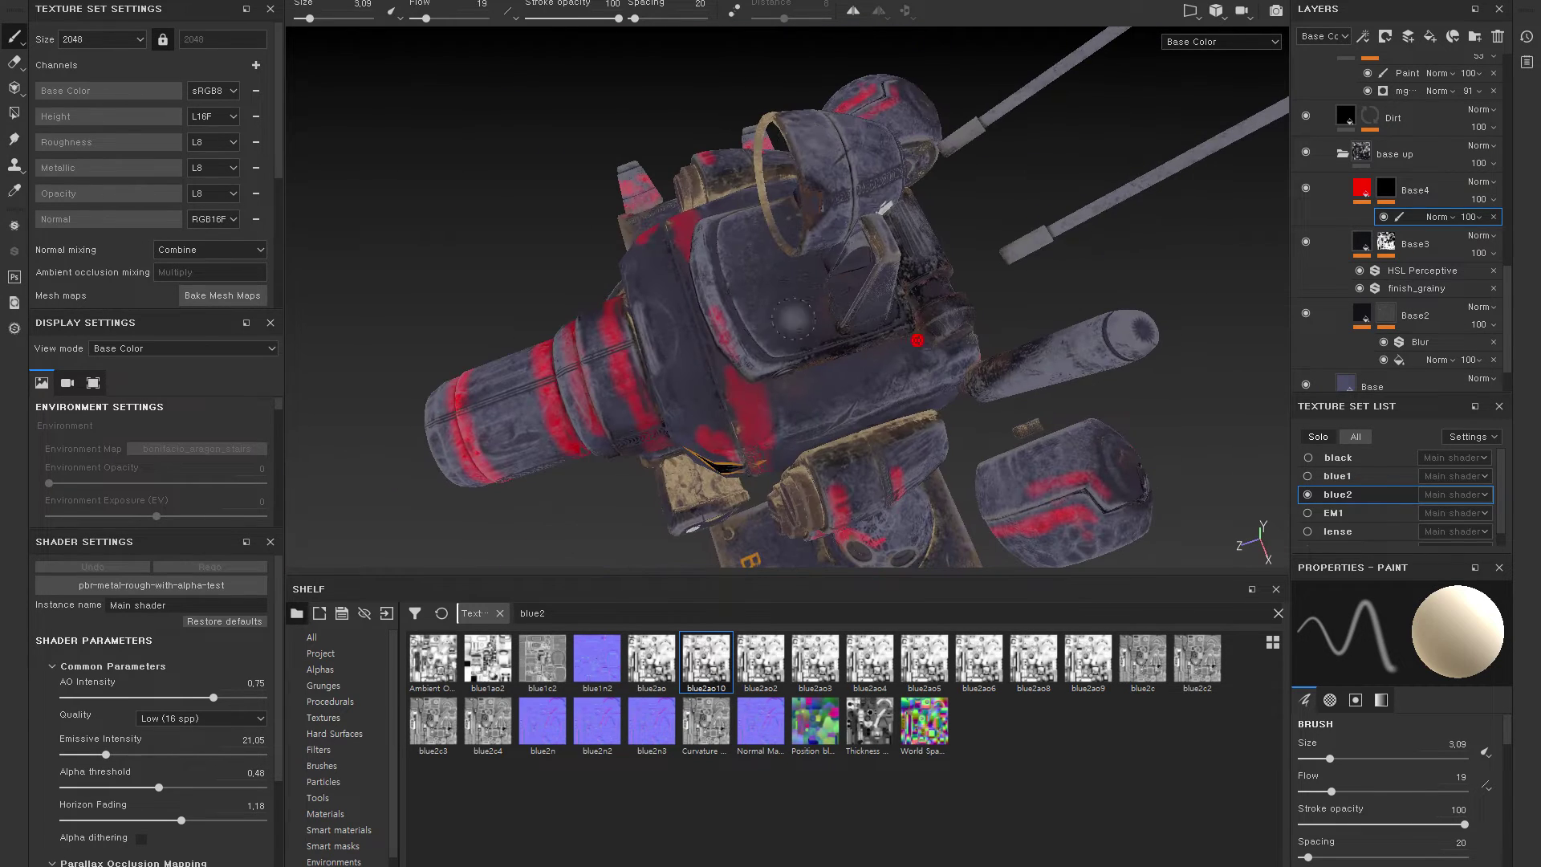
{"action": "left_click_drag", "start_coordinate": [800, 120], "coordinate": [866, 191], "text": "alt"}
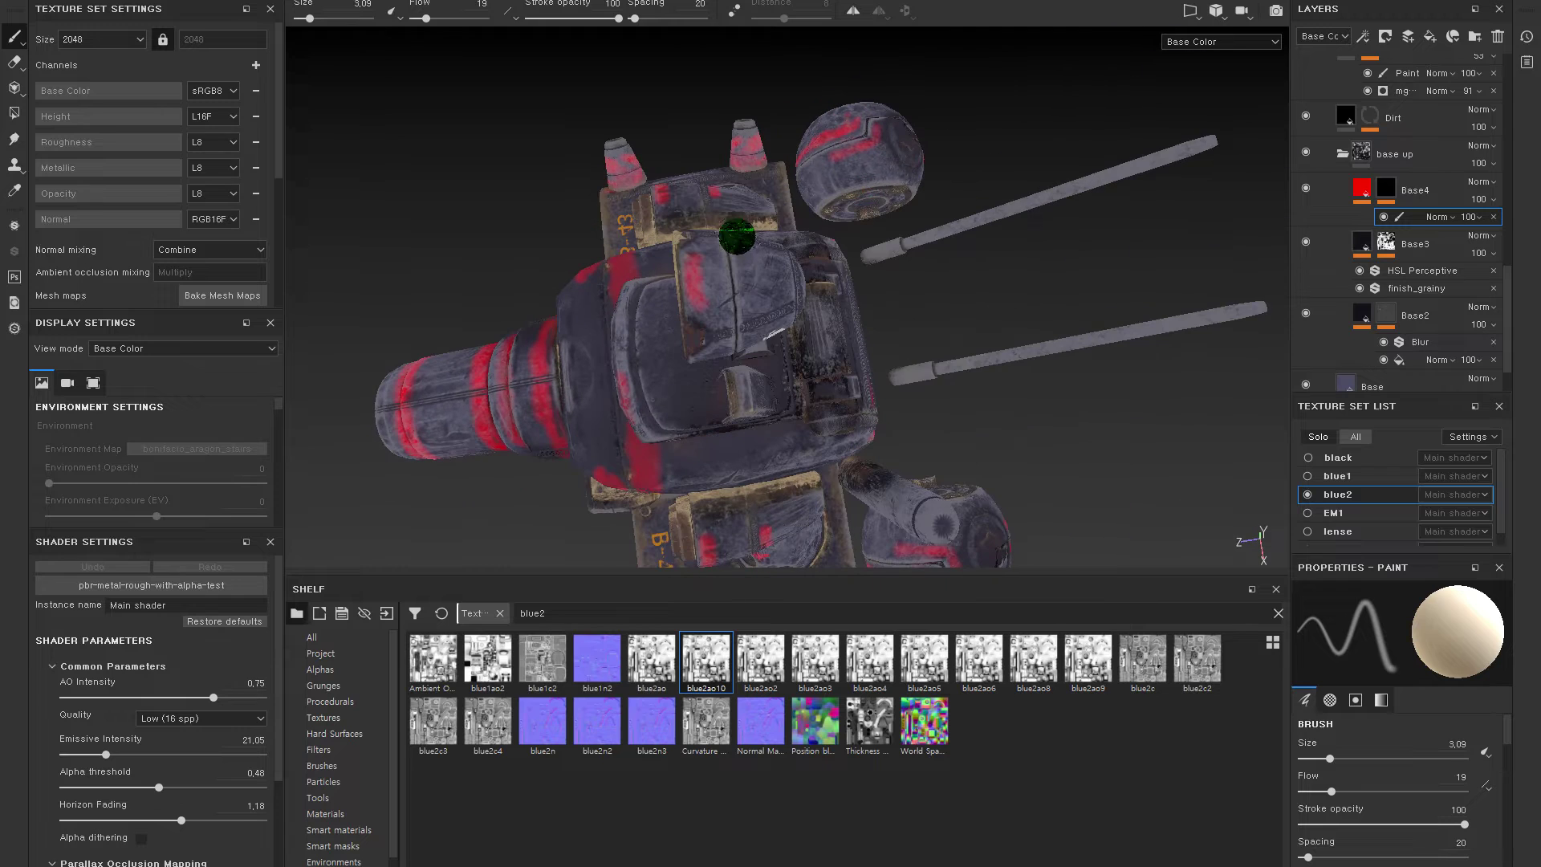
{"action": "left_click_drag", "start_coordinate": [741, 236], "coordinate": [786, 332], "text": "alt"}
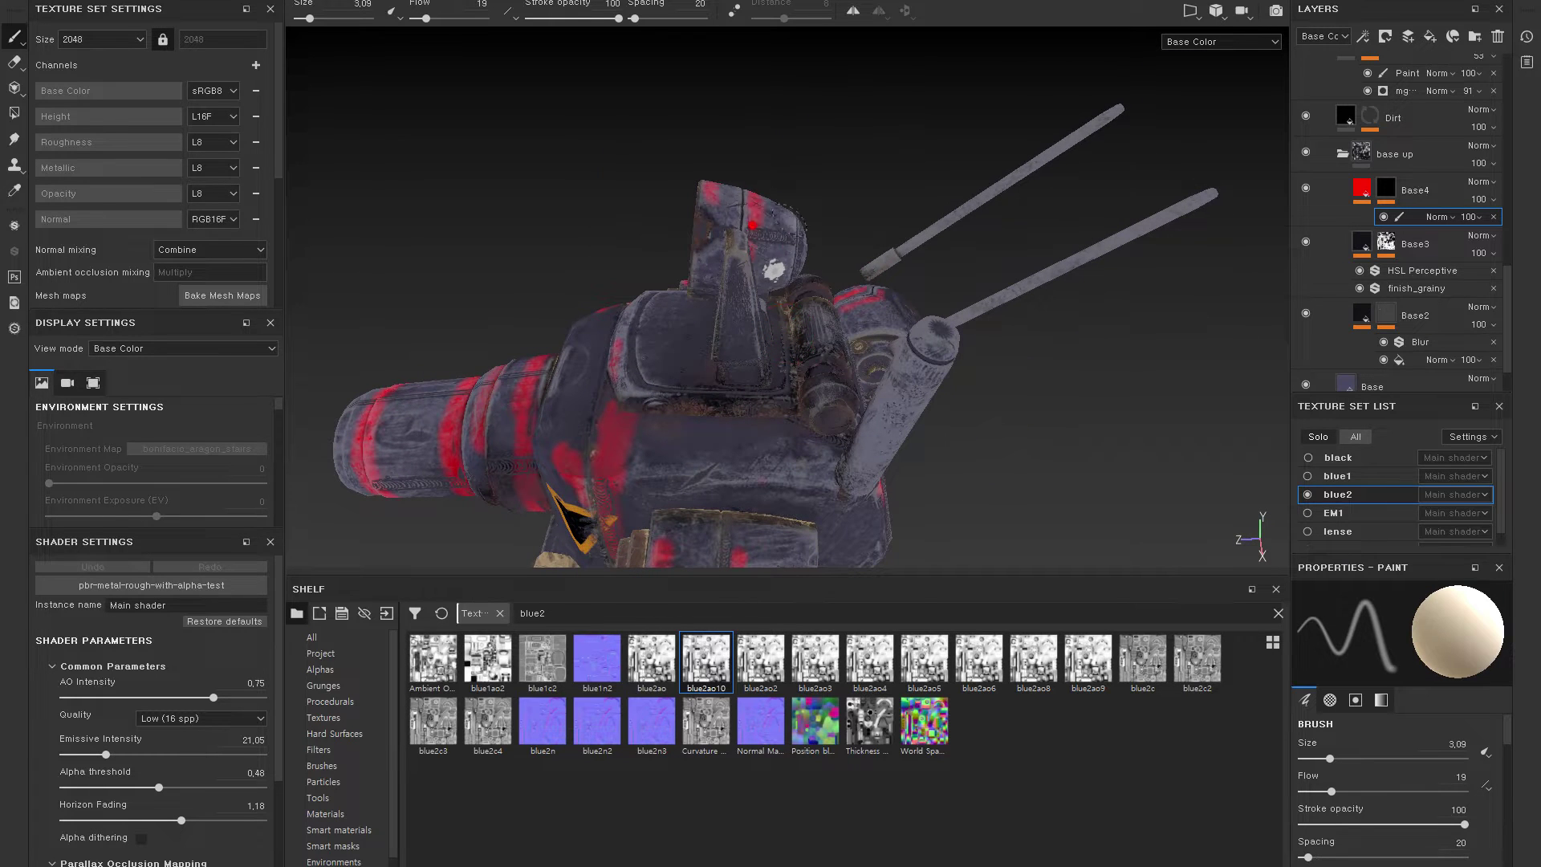
{"action": "mouse_move", "coordinate": [702, 261]}
{"action": "left_mouse_down", "text": "alt"}
{"action": "mouse_move", "coordinate": [998, 258]}
{"action": "mouse_move", "coordinate": [822, 215]}
{"action": "mouse_move", "coordinate": [993, 158]}
{"action": "mouse_move", "coordinate": [805, 244]}
{"action": "mouse_move", "coordinate": [774, 305]}
{"action": "mouse_move", "coordinate": [732, 318]}
{"action": "mouse_move", "coordinate": [996, 318]}
{"action": "mouse_move", "coordinate": [947, 305]}
{"action": "left_mouse_up", "text": "alt"}
- Paint a short red stripe on the cannon's front panel, then view its left side
{"action": "scroll", "coordinate": [1104, 220], "scroll_direction": "up", "scroll_amount": 5}
{"action": "scroll", "coordinate": [1104, 220], "scroll_direction": "down", "scroll_amount": 5}
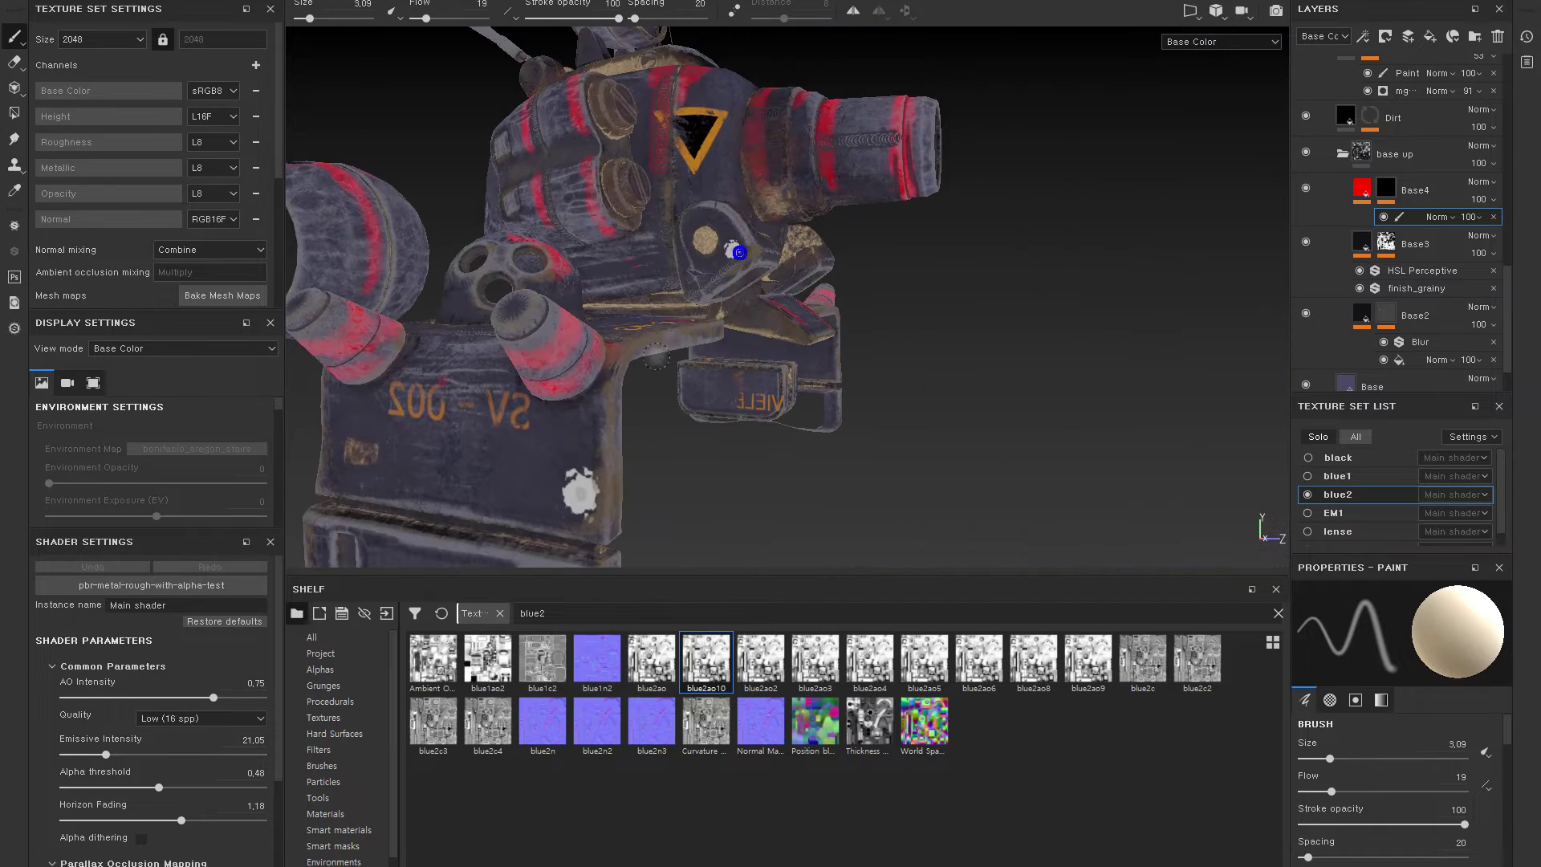
{"action": "left_click_drag", "start_coordinate": [1105, 221], "coordinate": [767, 328], "text": "alt"}
{"action": "left_click_drag", "start_coordinate": [632, 357], "coordinate": [634, 393]}
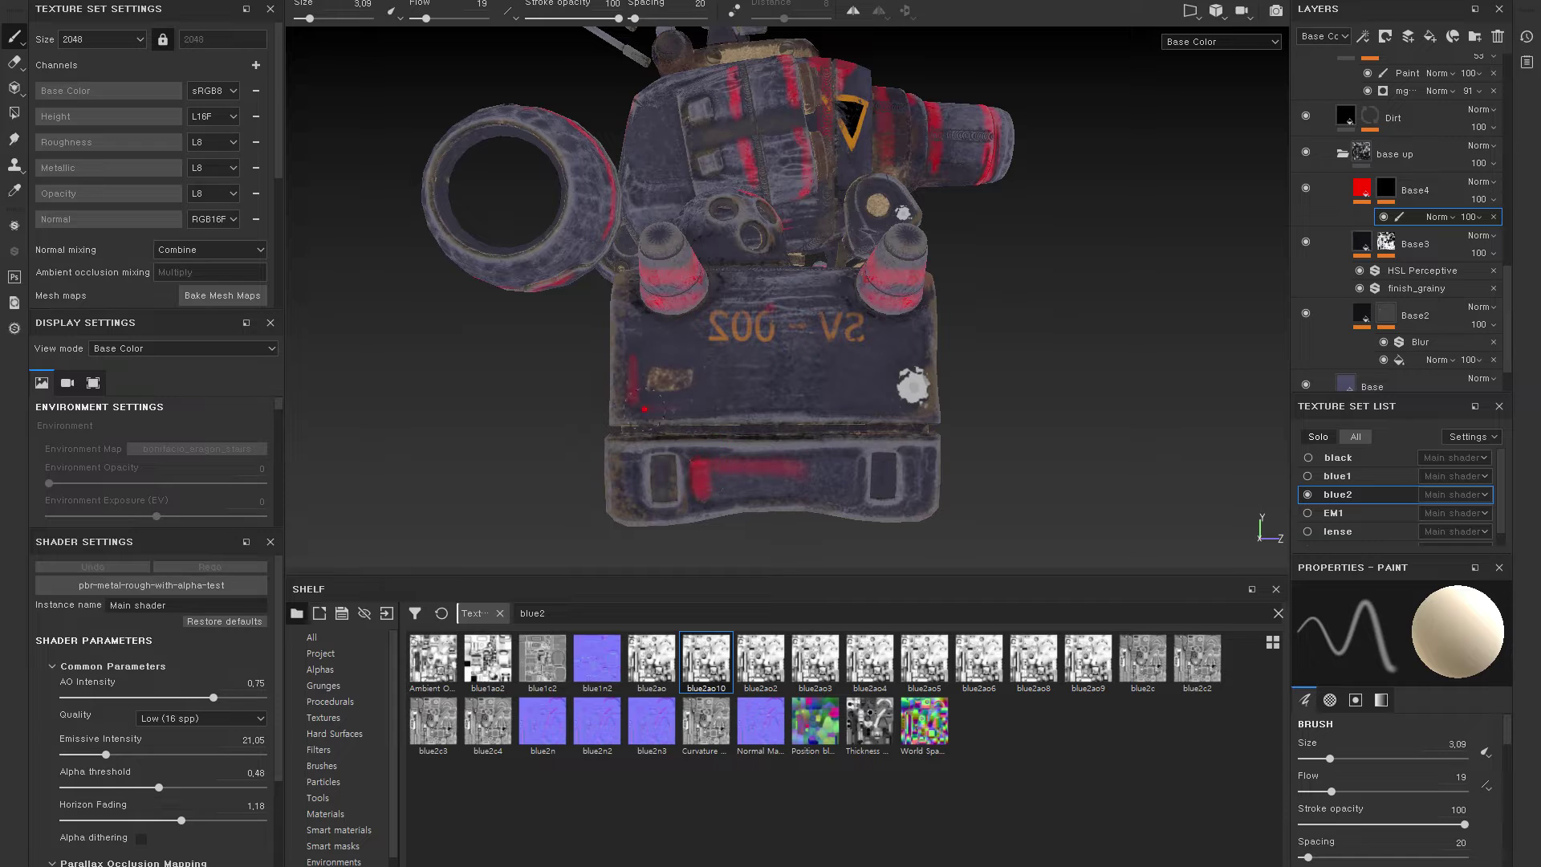
{"action": "mouse_move", "coordinate": [634, 305]}
{"action": "left_mouse_down", "text": "alt"}
{"action": "mouse_move", "coordinate": [897, 215]}
{"action": "mouse_move", "coordinate": [771, 267]}
{"action": "left_mouse_up", "text": "alt"}
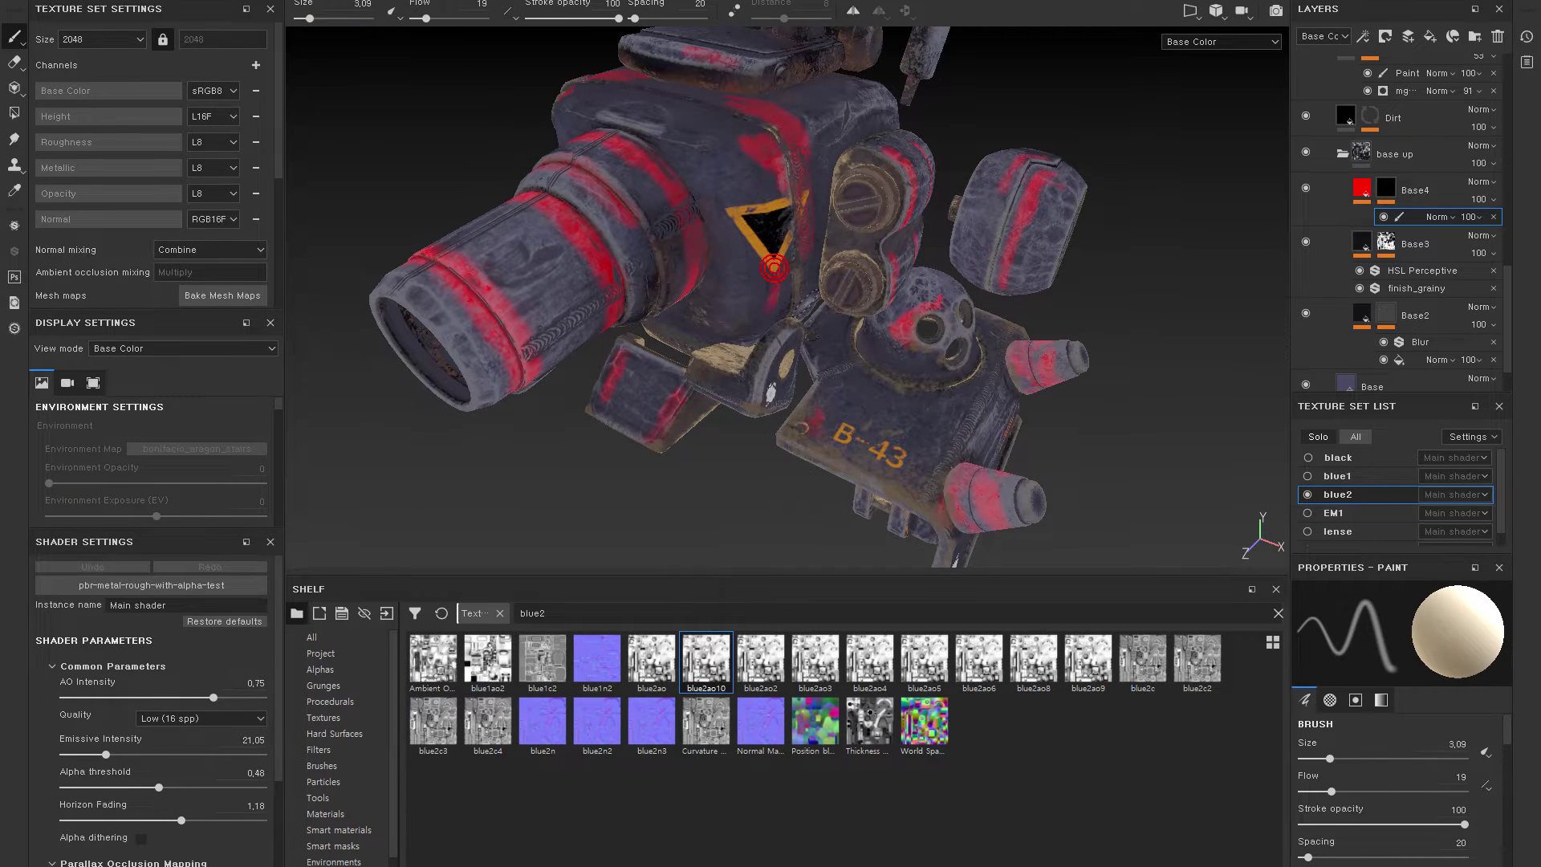
{"action": "left_click_drag", "start_coordinate": [1154, 322], "coordinate": [1436, 244], "text": "alt"}
- Paste HSL Perceptive and finish_grainy onto Base4 and eyedrop a dark hull base colour
{"action": "left_click", "coordinate": [1360, 186]}
{"action": "key", "text": "ctrl+v"}
{"action": "left_click", "coordinate": [1386, 756]}
{"action": "left_click", "coordinate": [724, 249]}
{"action": "left_click_drag", "start_coordinate": [724, 249], "coordinate": [697, 225]}
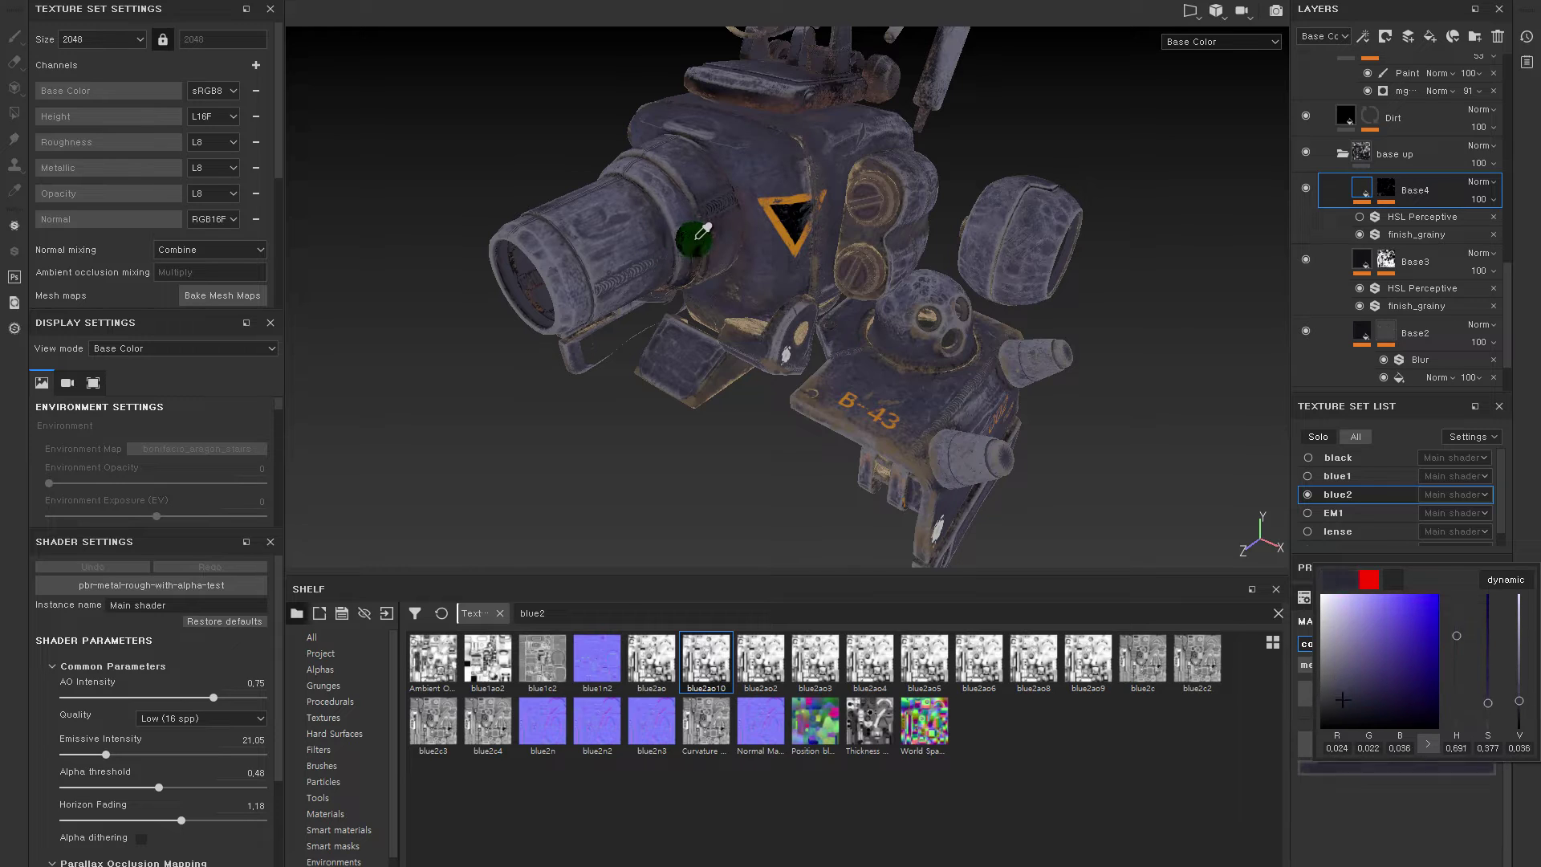
{"action": "left_click", "coordinate": [792, 251]}
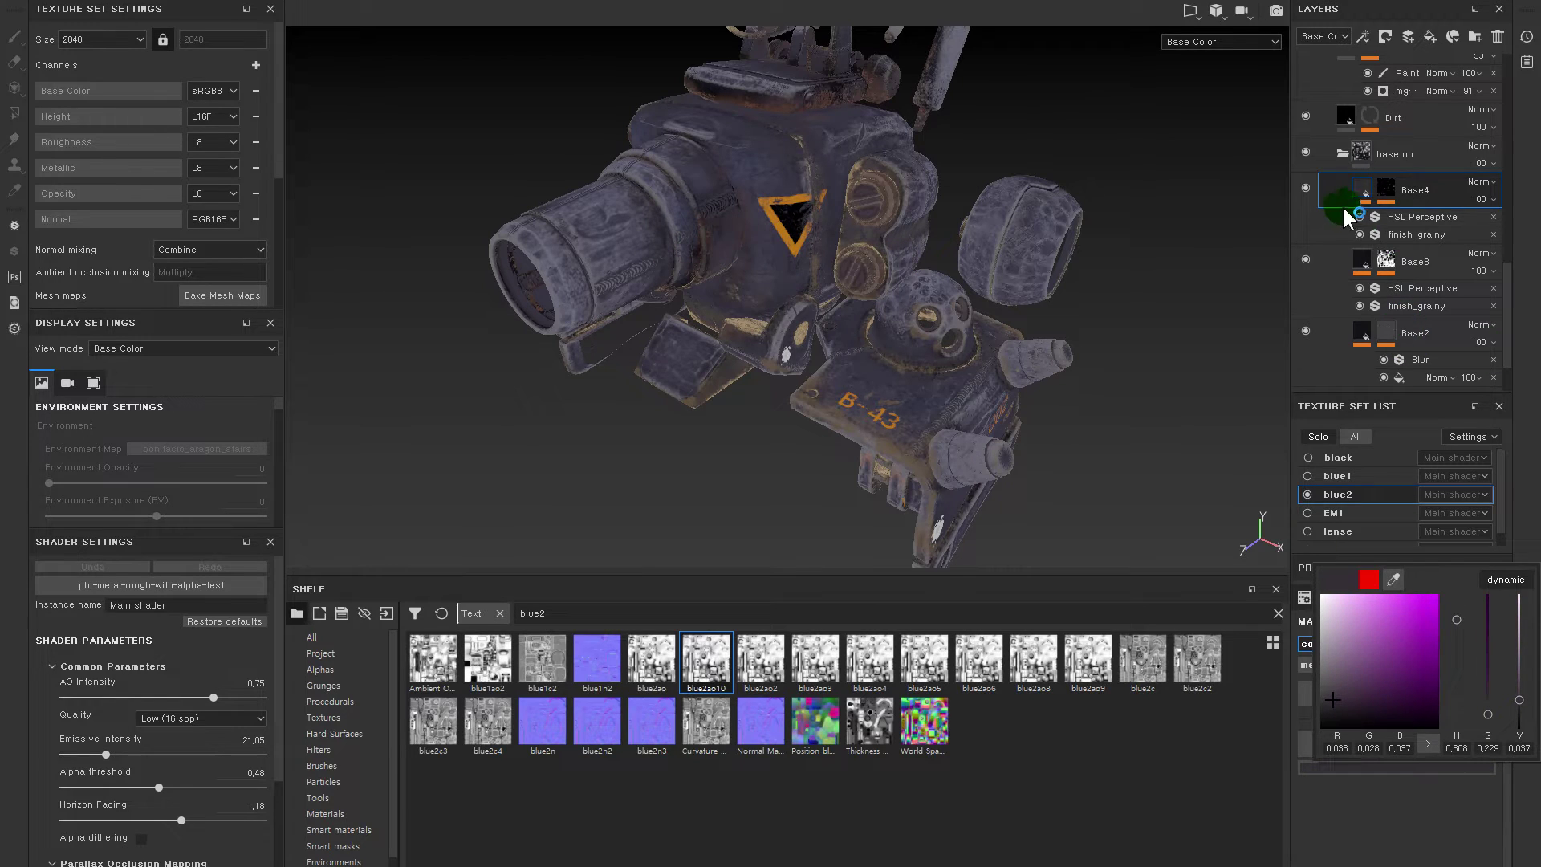
{"action": "left_click", "coordinate": [1353, 213]}
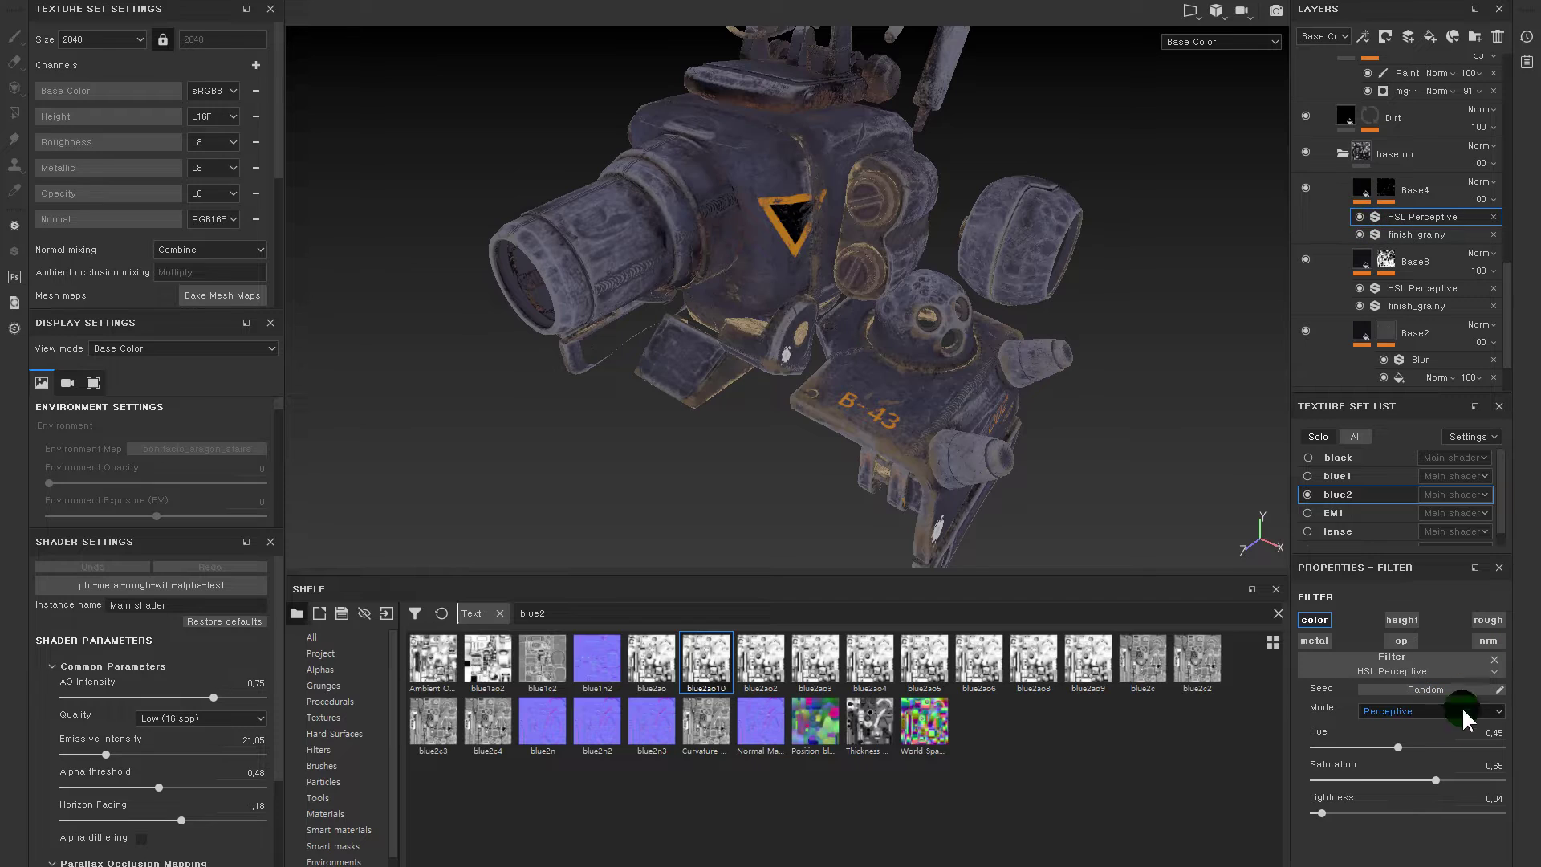
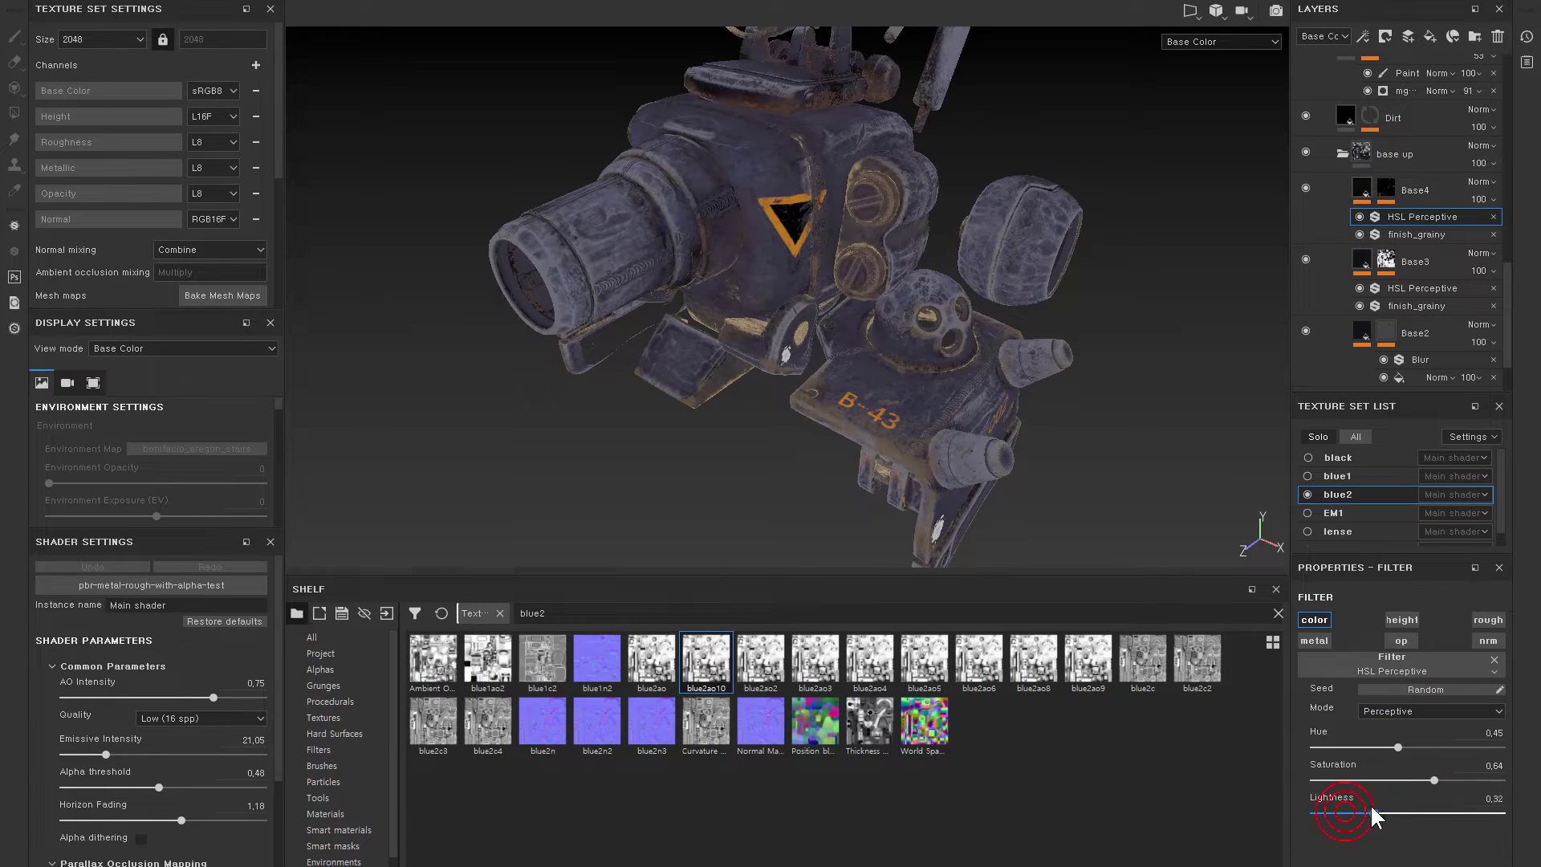
- Set Base4's HSL Perceptive hue to 0.56 and lightness to 0.16, toggling Base4 to compare
{"action": "left_click_drag", "start_coordinate": [1365, 804], "coordinate": [1336, 809]}
{"action": "left_click_drag", "start_coordinate": [1389, 746], "coordinate": [1418, 745]}
{"action": "mouse_move", "coordinate": [1018, 455]}
{"action": "left_mouse_down", "text": "alt"}
{"action": "mouse_move", "coordinate": [1007, 263]}
{"action": "mouse_move", "coordinate": [1057, 353]}
{"action": "mouse_move", "coordinate": [1115, 358]}
{"action": "mouse_move", "coordinate": [999, 361]}
{"action": "left_mouse_up", "text": "alt"}
{"action": "key", "text": "m"}
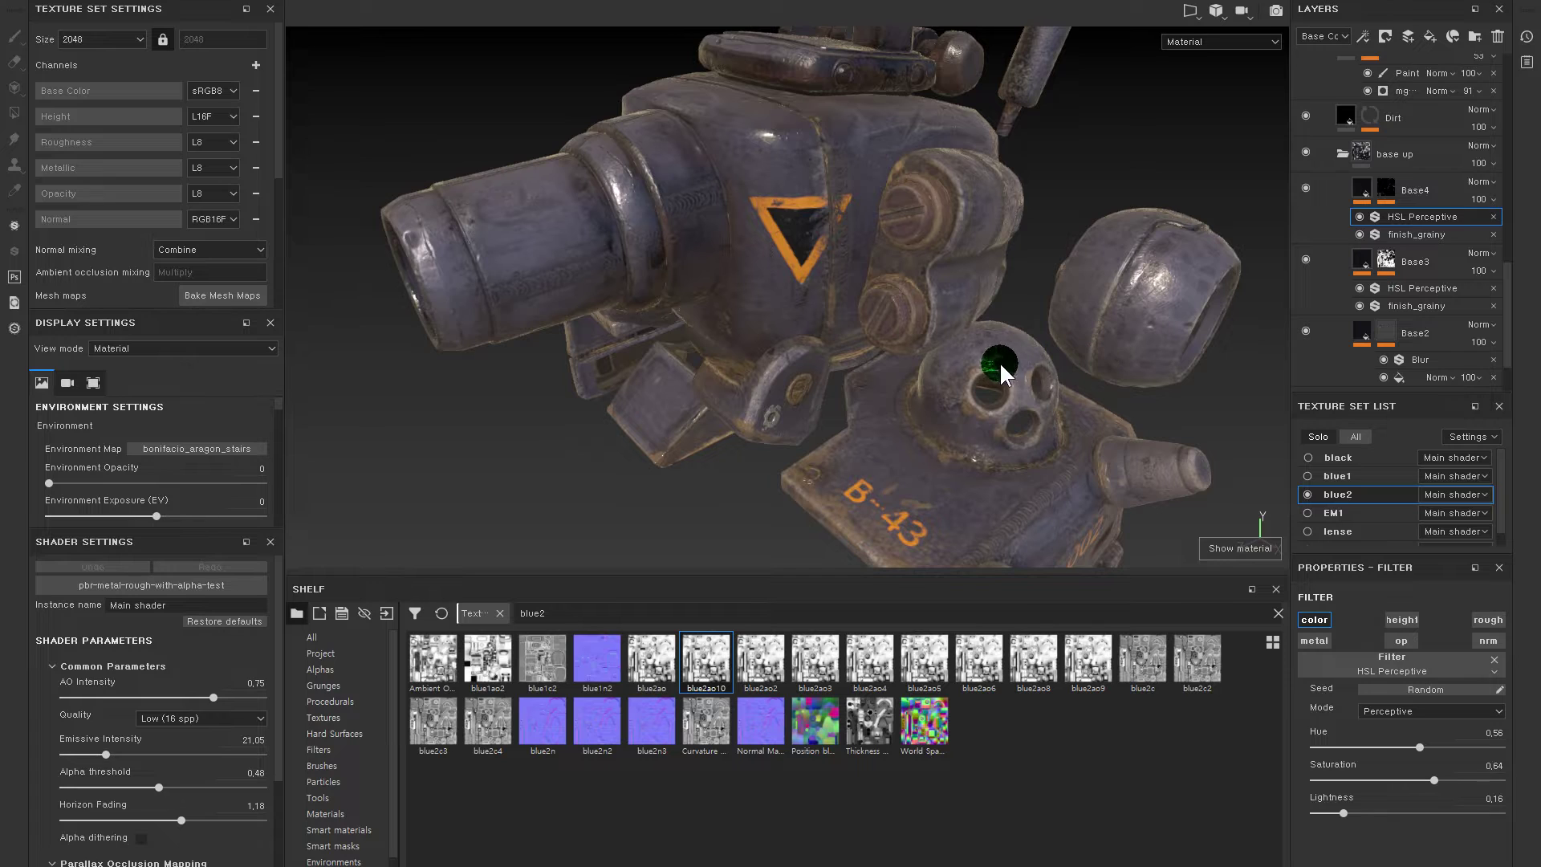
{"action": "left_click", "coordinate": [1305, 187]}
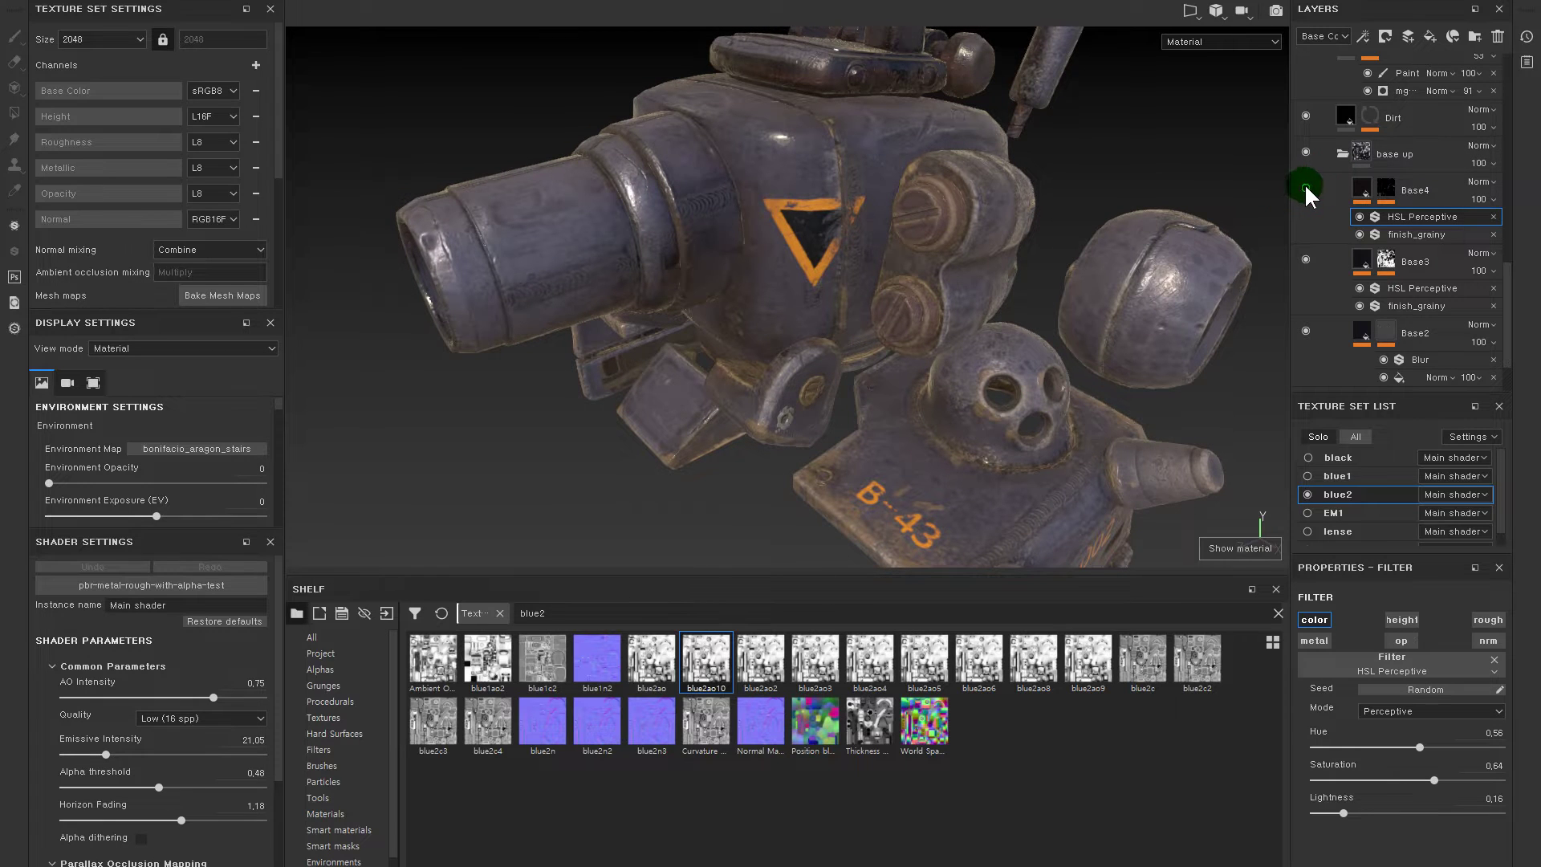
{"action": "left_click", "coordinate": [1305, 187]}
- Add a Blur filter to Base4's mask with intensity 1.38
{"action": "left_click", "coordinate": [1387, 188]}
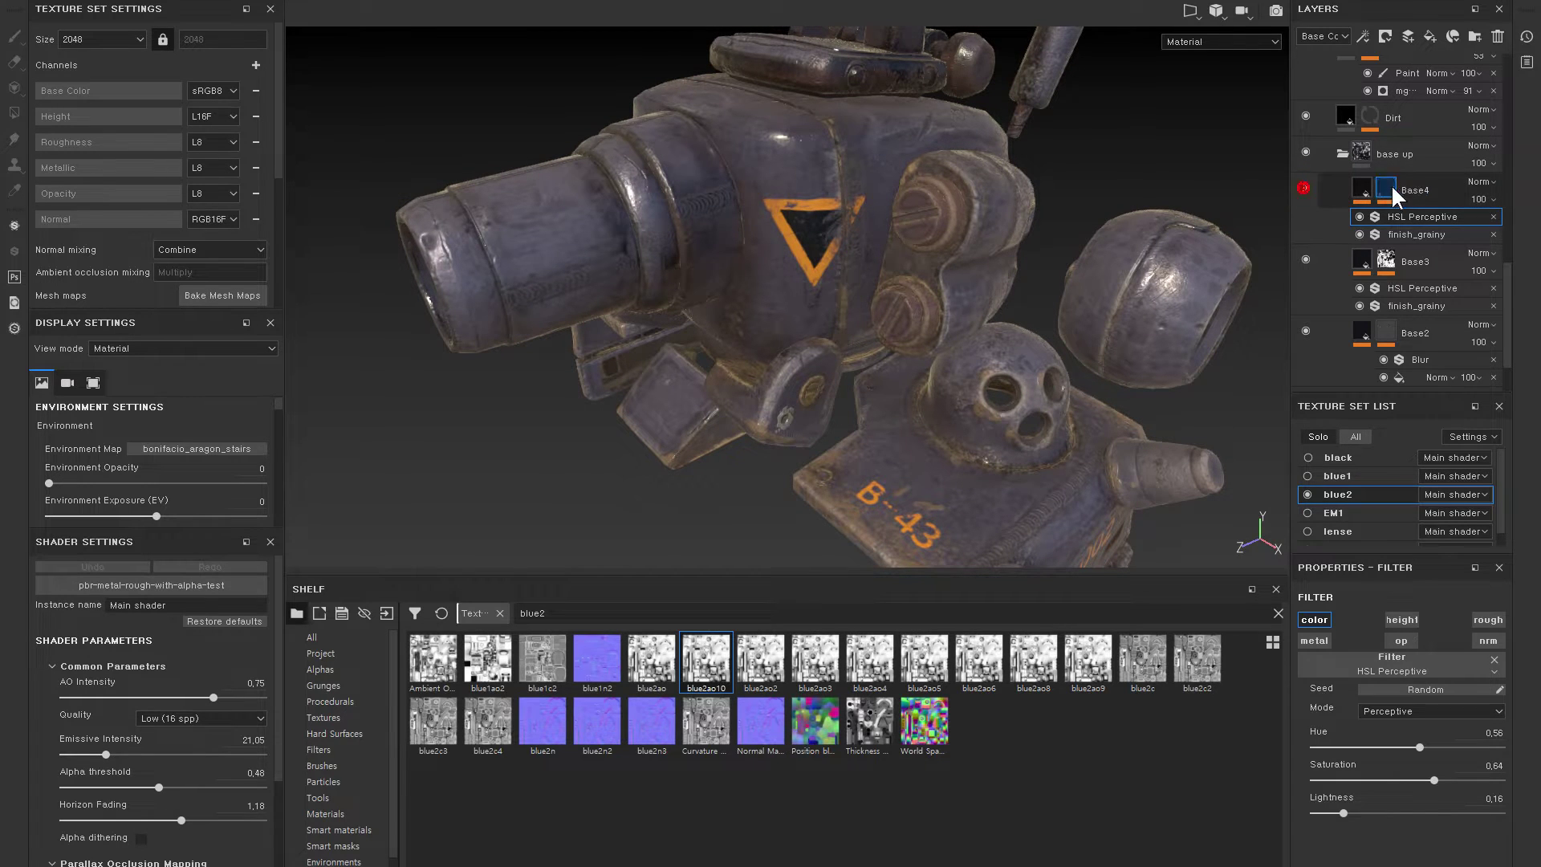
{"action": "right_click", "coordinate": [1382, 193]}
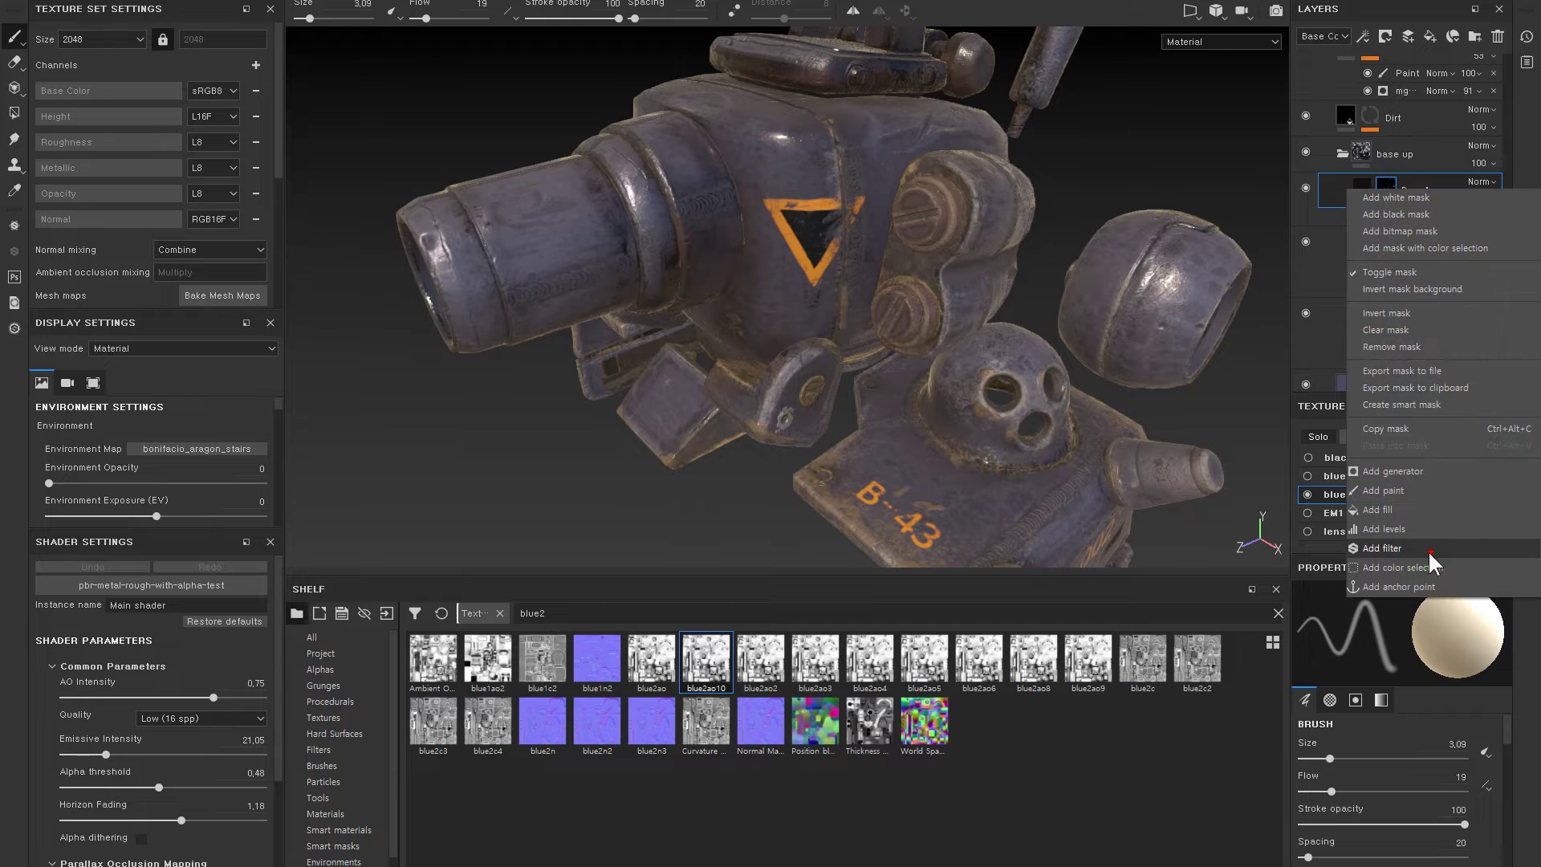
{"action": "left_click", "coordinate": [1427, 551]}
{"action": "left_click", "coordinate": [1403, 628]}
{"action": "left_click", "coordinate": [1420, 679]}
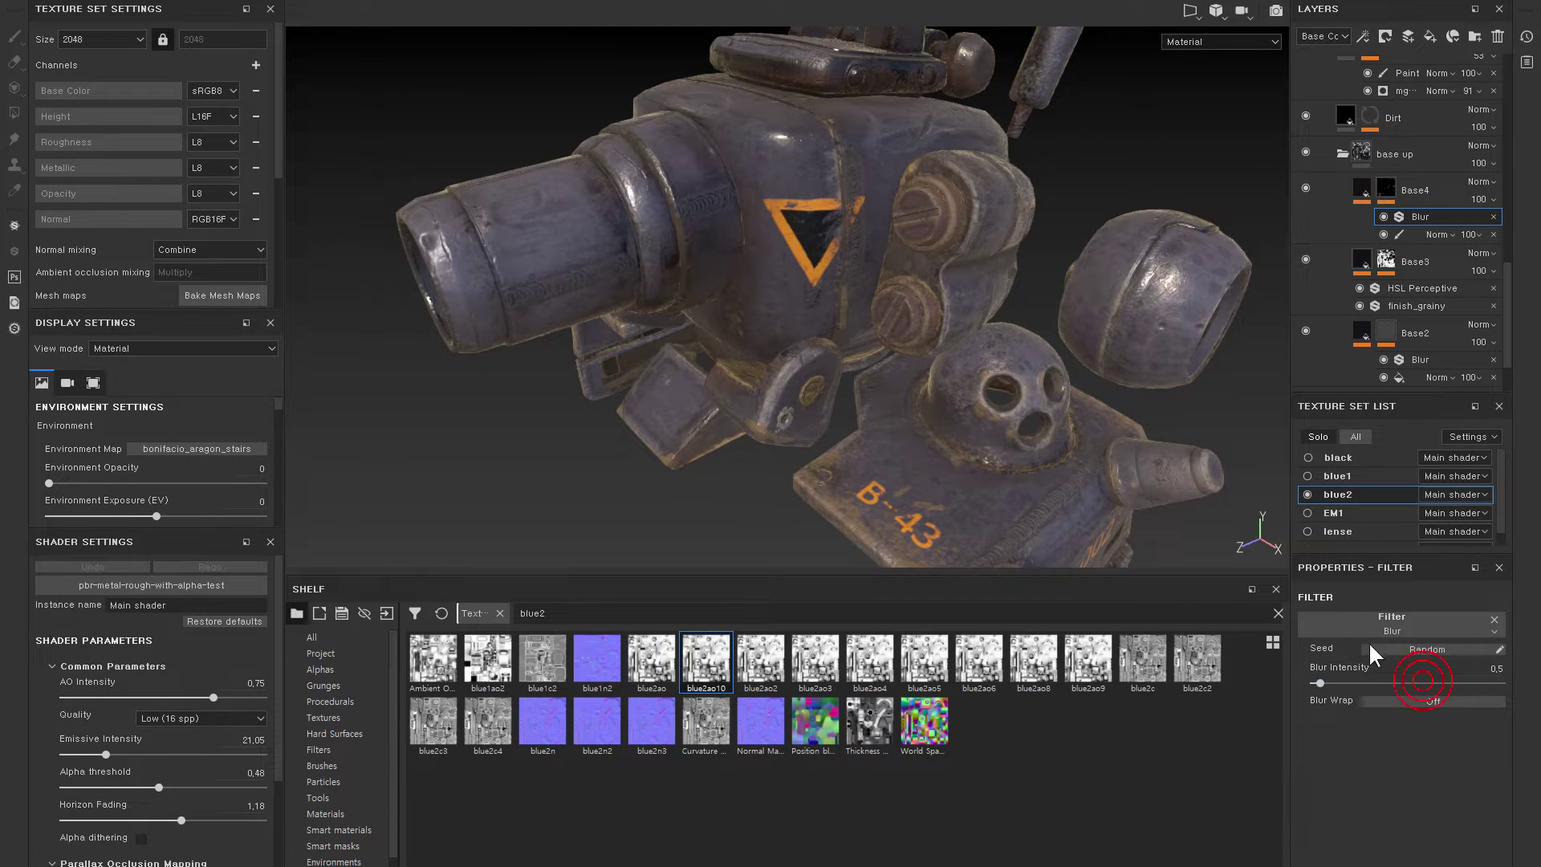
{"action": "mouse_move", "coordinate": [1321, 681]}
{"action": "left_mouse_down"}
{"action": "mouse_move", "coordinate": [1369, 683]}
{"action": "mouse_move", "coordinate": [1331, 691]}
{"action": "left_mouse_up"}
{"action": "mouse_move", "coordinate": [886, 442]}
{"action": "left_mouse_down", "text": "alt"}
{"action": "mouse_move", "coordinate": [856, 255]}
{"action": "mouse_move", "coordinate": [912, 321]}
{"action": "left_mouse_up", "text": "alt"}
{"action": "left_click", "coordinate": [1349, 191]}
{"action": "scroll", "coordinate": [1341, 157], "scroll_direction": "up", "scroll_amount": 3}
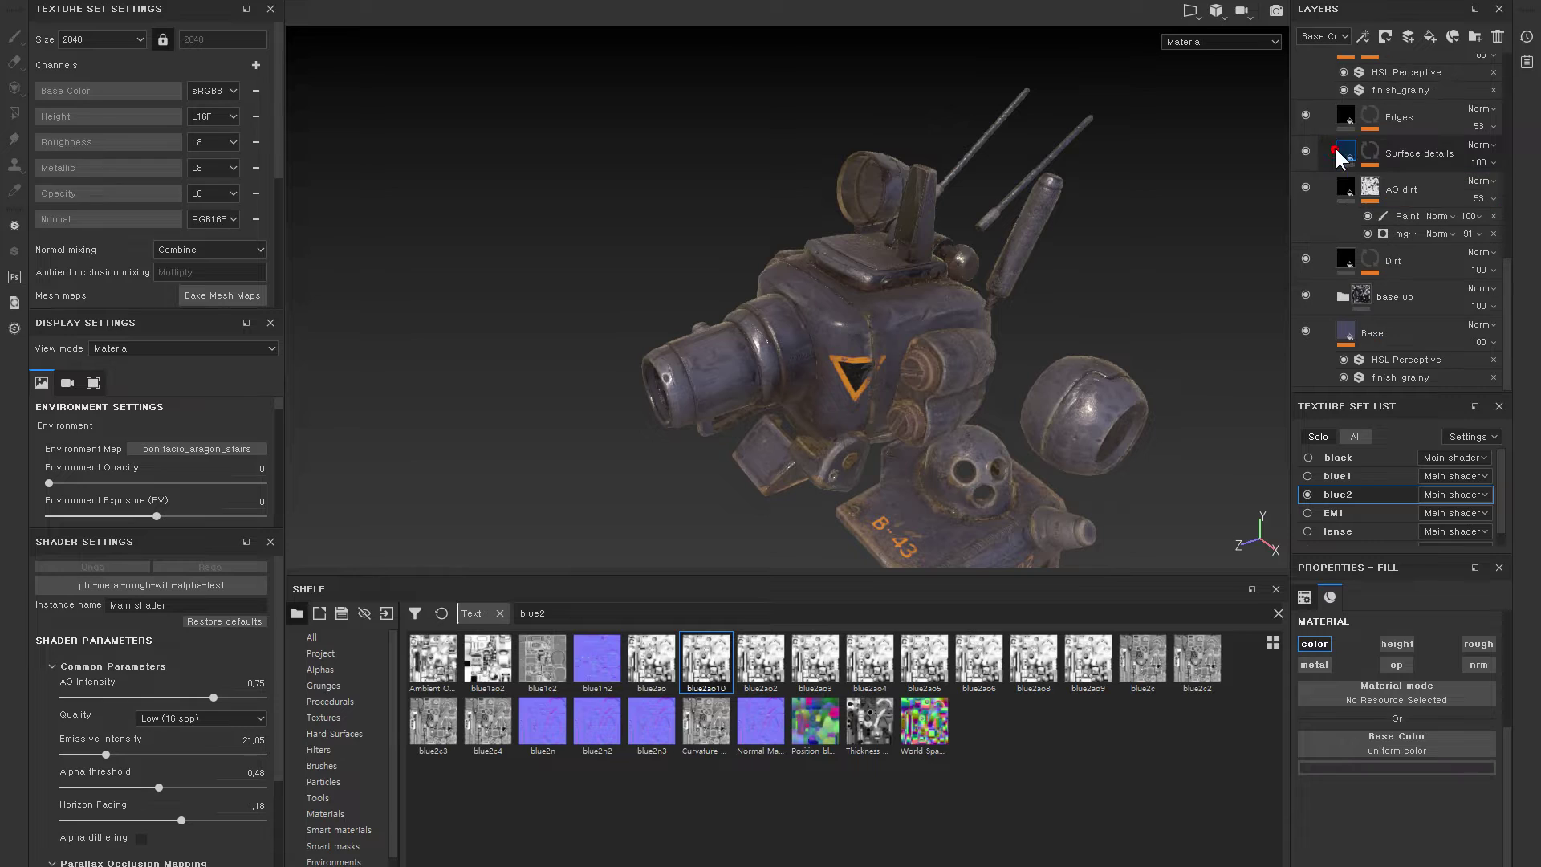
{"action": "left_click", "coordinate": [1350, 188]}
{"action": "left_click", "coordinate": [1347, 262]}
{"action": "left_click", "coordinate": [1345, 303]}
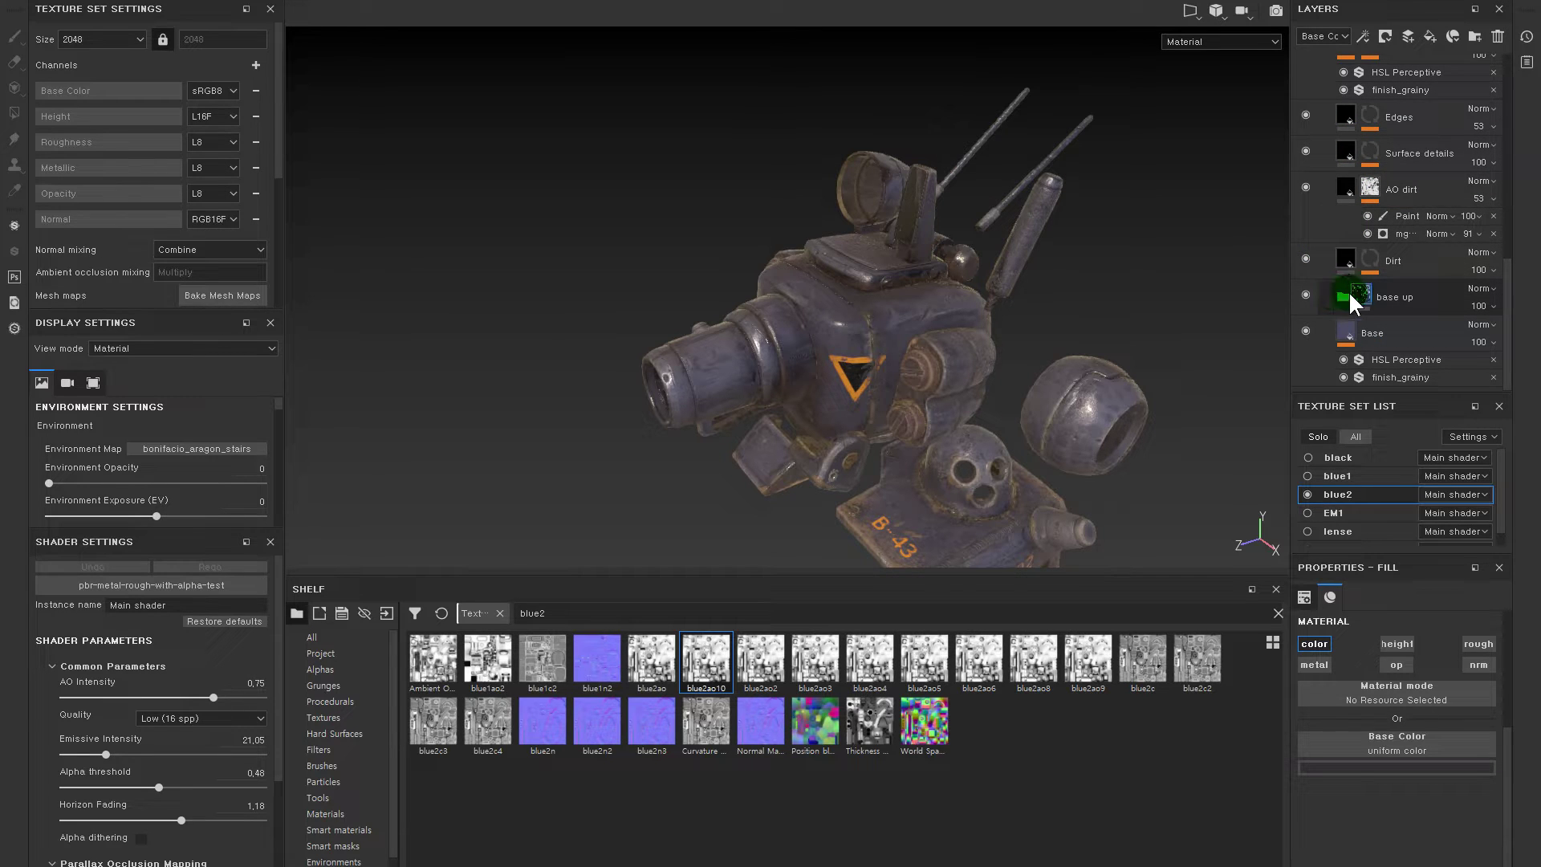
{"action": "left_click", "coordinate": [1324, 268]}
{"action": "left_click", "coordinate": [1305, 187]}
{"action": "left_click", "coordinate": [1343, 296]}
{"action": "left_click", "coordinate": [1364, 333]}
{"action": "left_click", "coordinate": [1343, 299]}
{"action": "left_click", "coordinate": [1305, 114]}
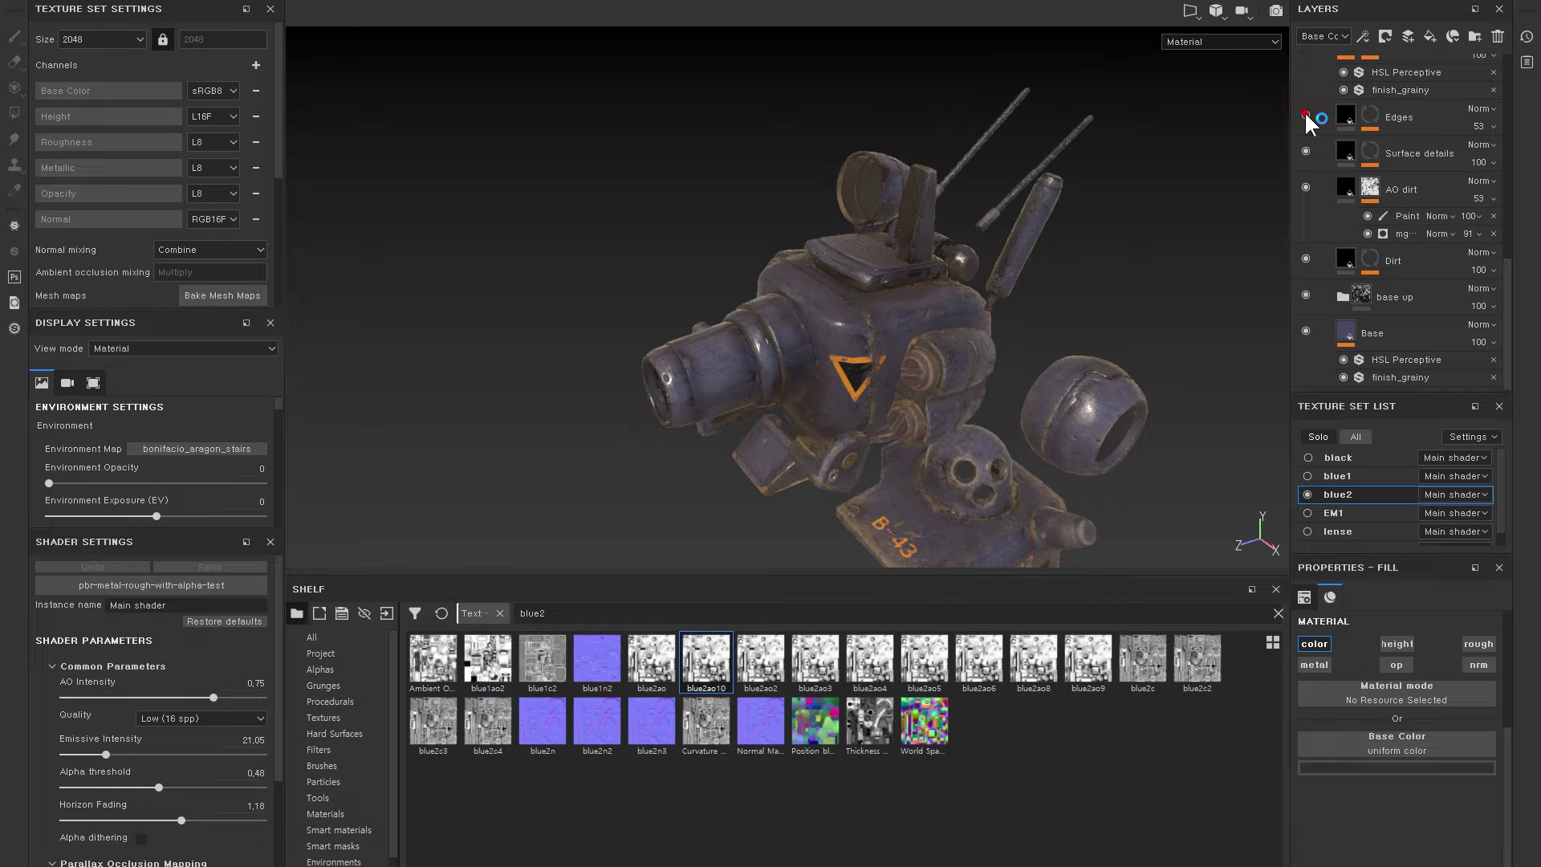
{"action": "left_click", "coordinate": [1305, 116]}
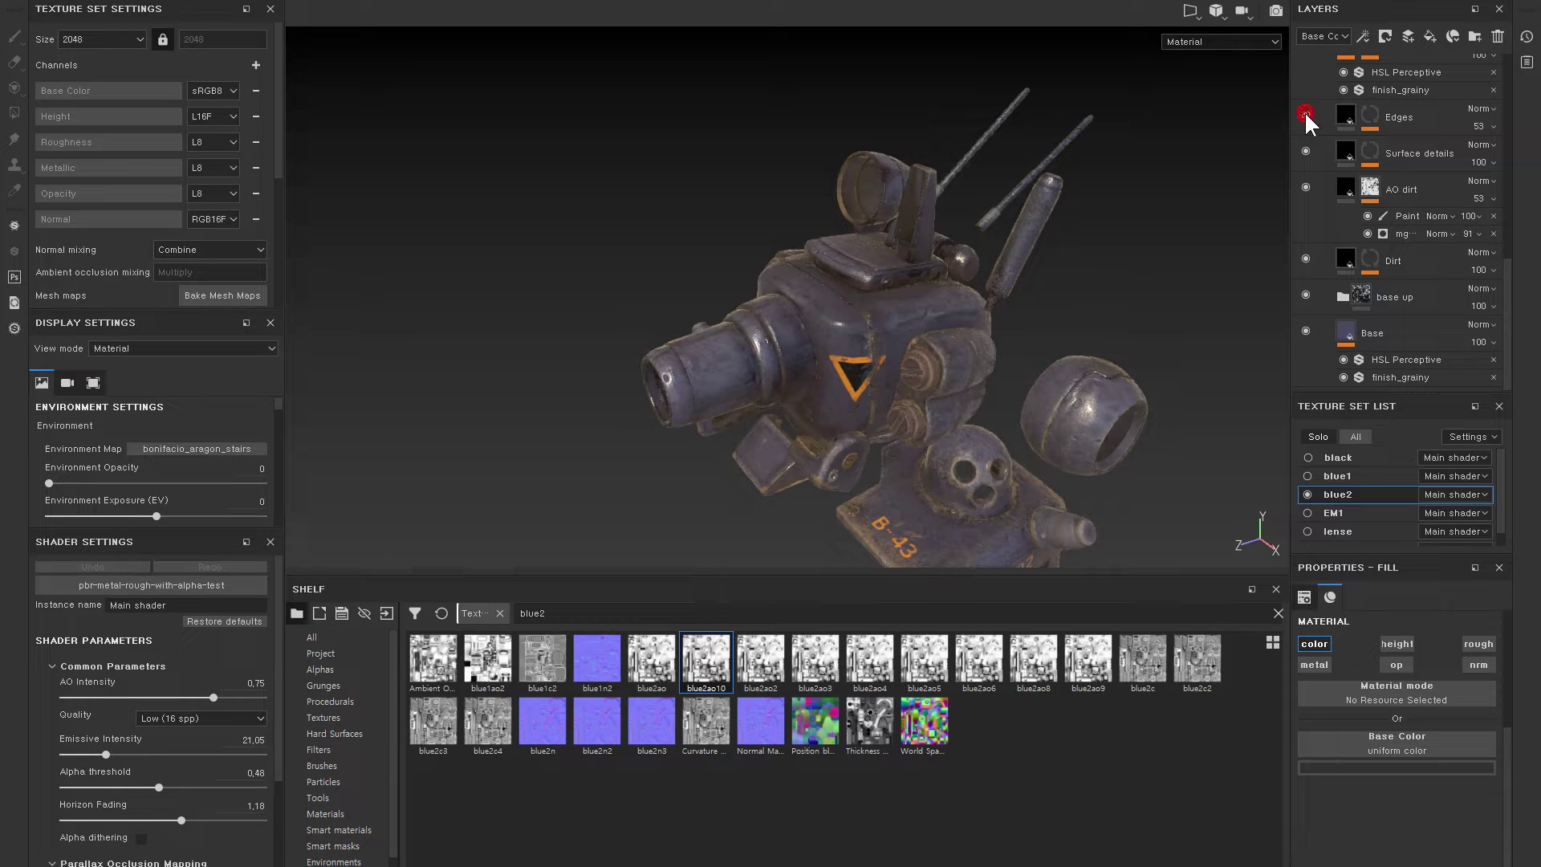
{"action": "left_click", "coordinate": [1361, 297]}
{"action": "left_click_drag", "start_coordinate": [1362, 297], "coordinate": [1340, 105]}
{"action": "left_click", "coordinate": [1306, 115]}
{"action": "left_click", "coordinate": [1306, 114]}
{"action": "left_click", "coordinate": [1306, 115]}
{"action": "left_click", "coordinate": [1305, 114]}
{"action": "key", "text": "ctrl+z"}
{"action": "key", "text": "ctrl+z"}
{"action": "key", "text": "ctrl+z"}
{"action": "key", "text": "ctrl+z"}
{"action": "key", "text": "ctrl+z"}
{"action": "key", "text": "ctrl+z"}
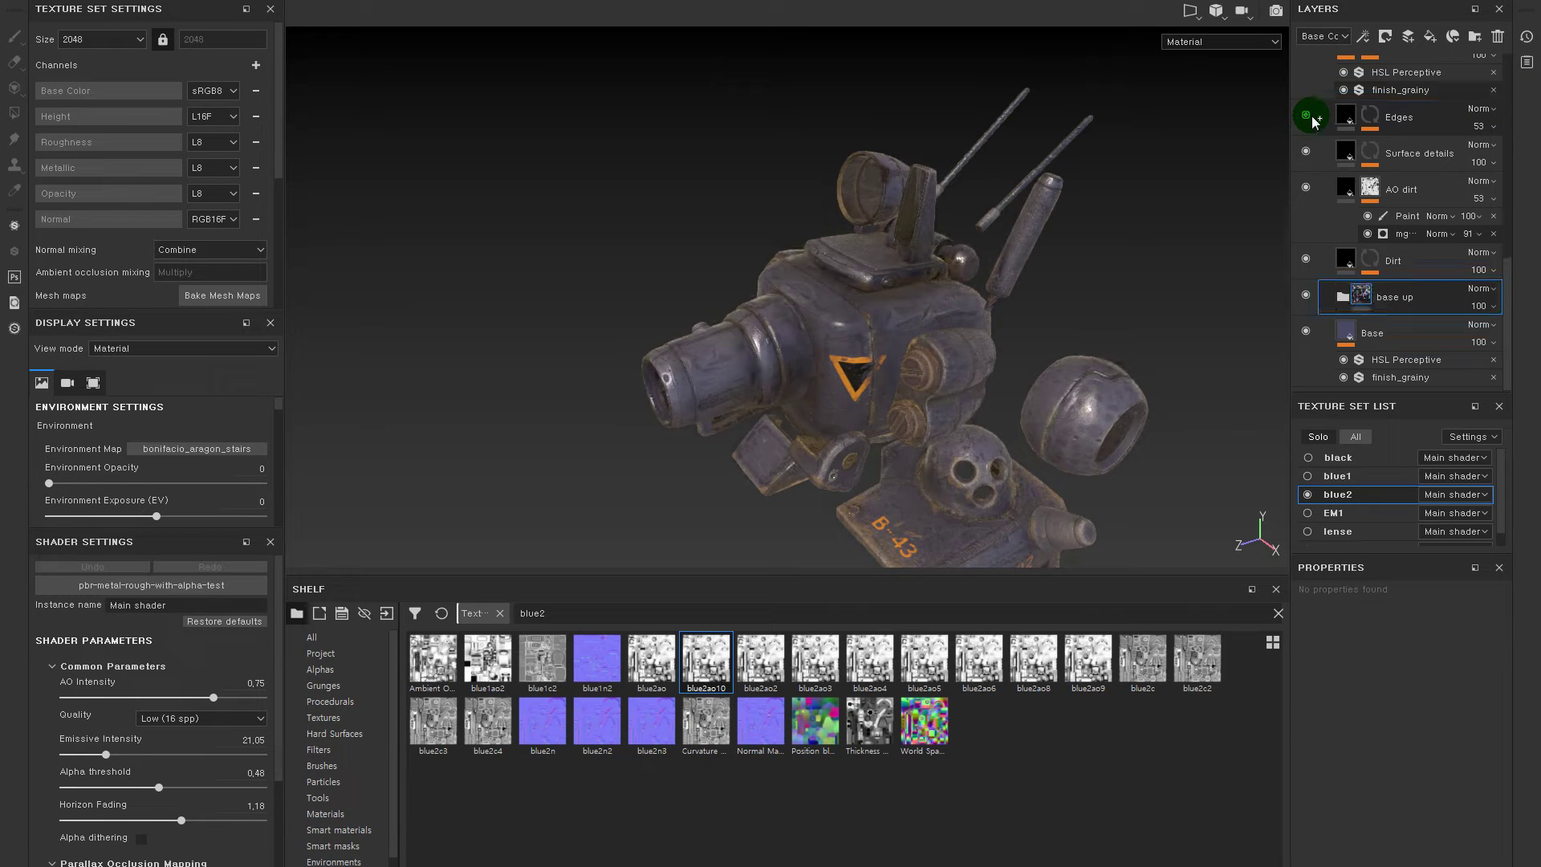
{"action": "mouse_move", "coordinate": [1263, 145]}
{"action": "left_mouse_down", "text": "alt"}
{"action": "mouse_move", "coordinate": [998, 254]}
{"action": "mouse_move", "coordinate": [983, 182]}
{"action": "mouse_move", "coordinate": [974, 214]}
{"action": "left_mouse_up", "text": "alt"}
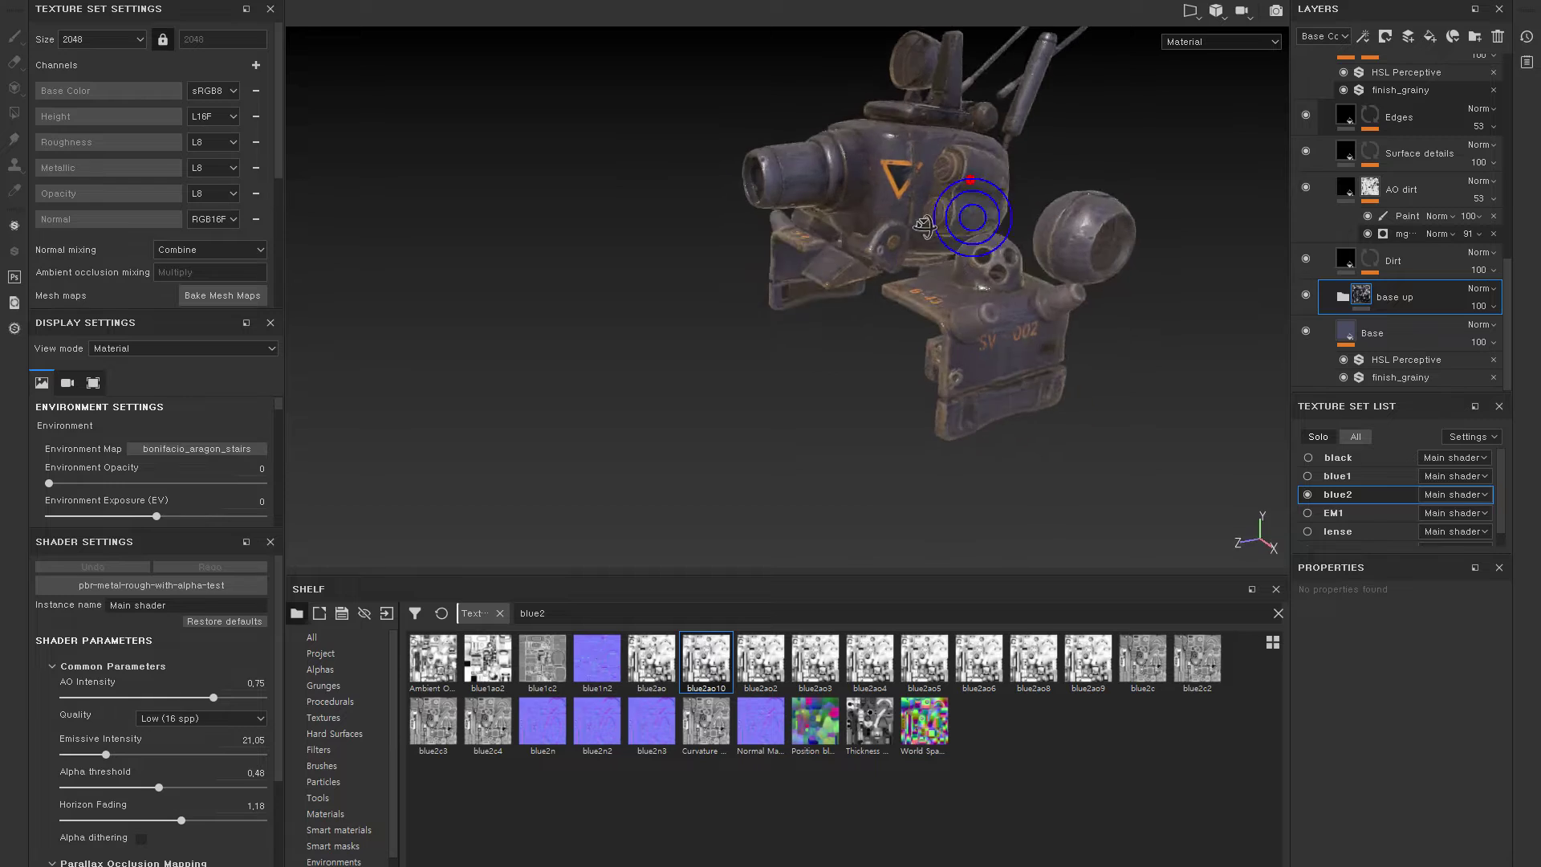
{"action": "scroll", "coordinate": [1034, 399], "scroll_direction": "up", "scroll_amount": 3}
{"action": "left_click_drag", "start_coordinate": [1032, 387], "coordinate": [961, 345], "text": "alt"}
{"action": "scroll", "coordinate": [961, 345], "scroll_direction": "up", "scroll_amount": 3}
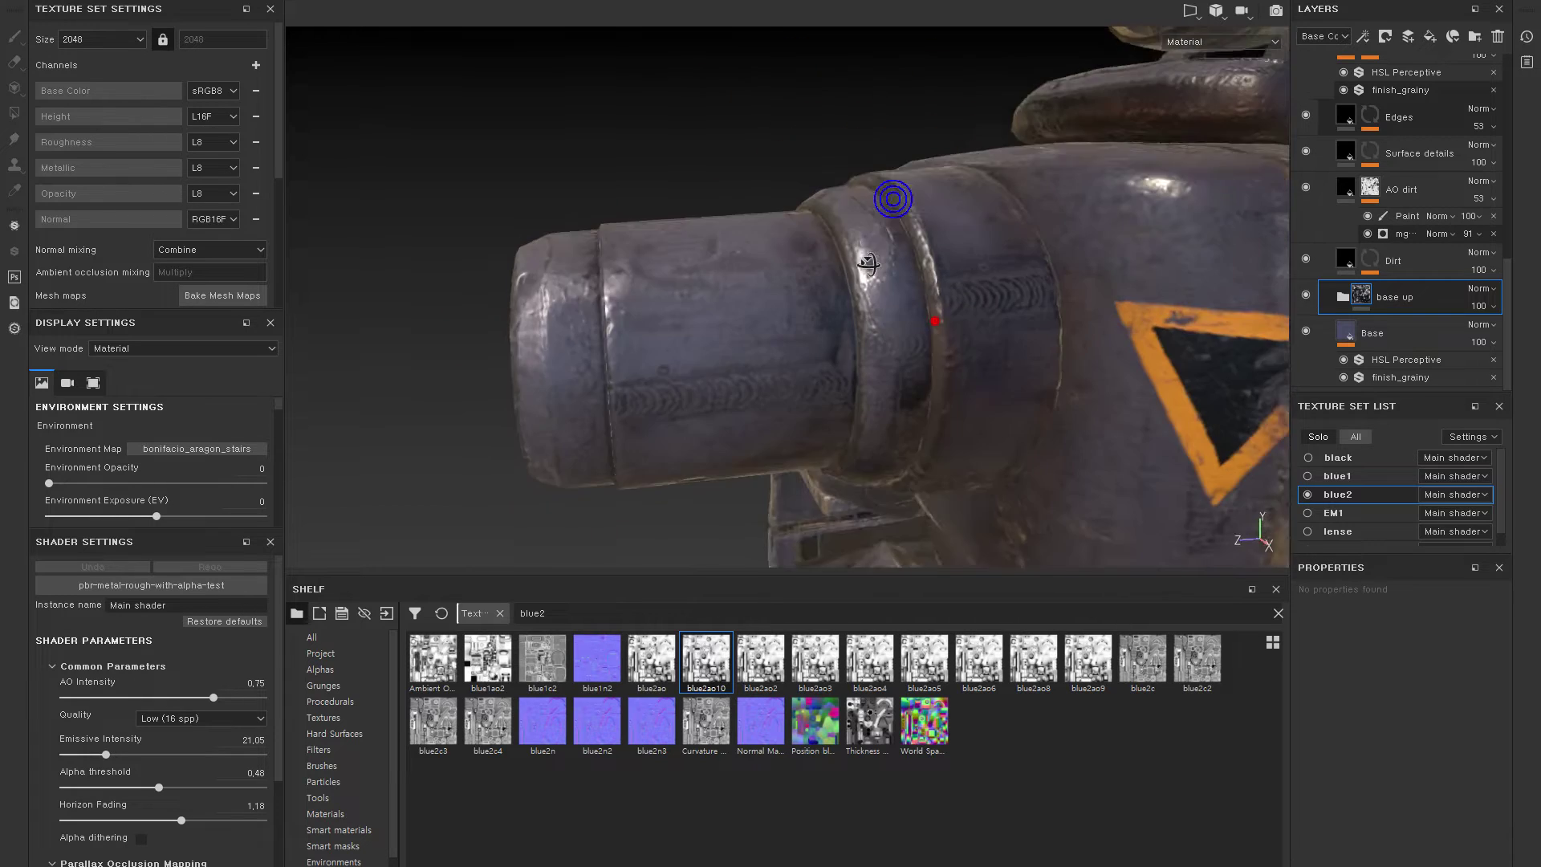
{"action": "scroll", "coordinate": [852, 189], "scroll_direction": "up", "scroll_amount": 2}
{"action": "mouse_move", "coordinate": [852, 189]}
{"action": "left_mouse_down", "text": "alt"}
{"action": "mouse_move", "coordinate": [877, 241]}
{"action": "mouse_move", "coordinate": [921, 179]}
{"action": "mouse_move", "coordinate": [867, 230]}
{"action": "mouse_move", "coordinate": [901, 245]}
{"action": "mouse_move", "coordinate": [826, 241]}
{"action": "mouse_move", "coordinate": [913, 286]}
{"action": "mouse_move", "coordinate": [878, 162]}
{"action": "mouse_move", "coordinate": [963, 258]}
{"action": "mouse_move", "coordinate": [977, 334]}
{"action": "mouse_move", "coordinate": [1052, 113]}
{"action": "mouse_move", "coordinate": [1043, 240]}
{"action": "left_mouse_up", "text": "alt"}
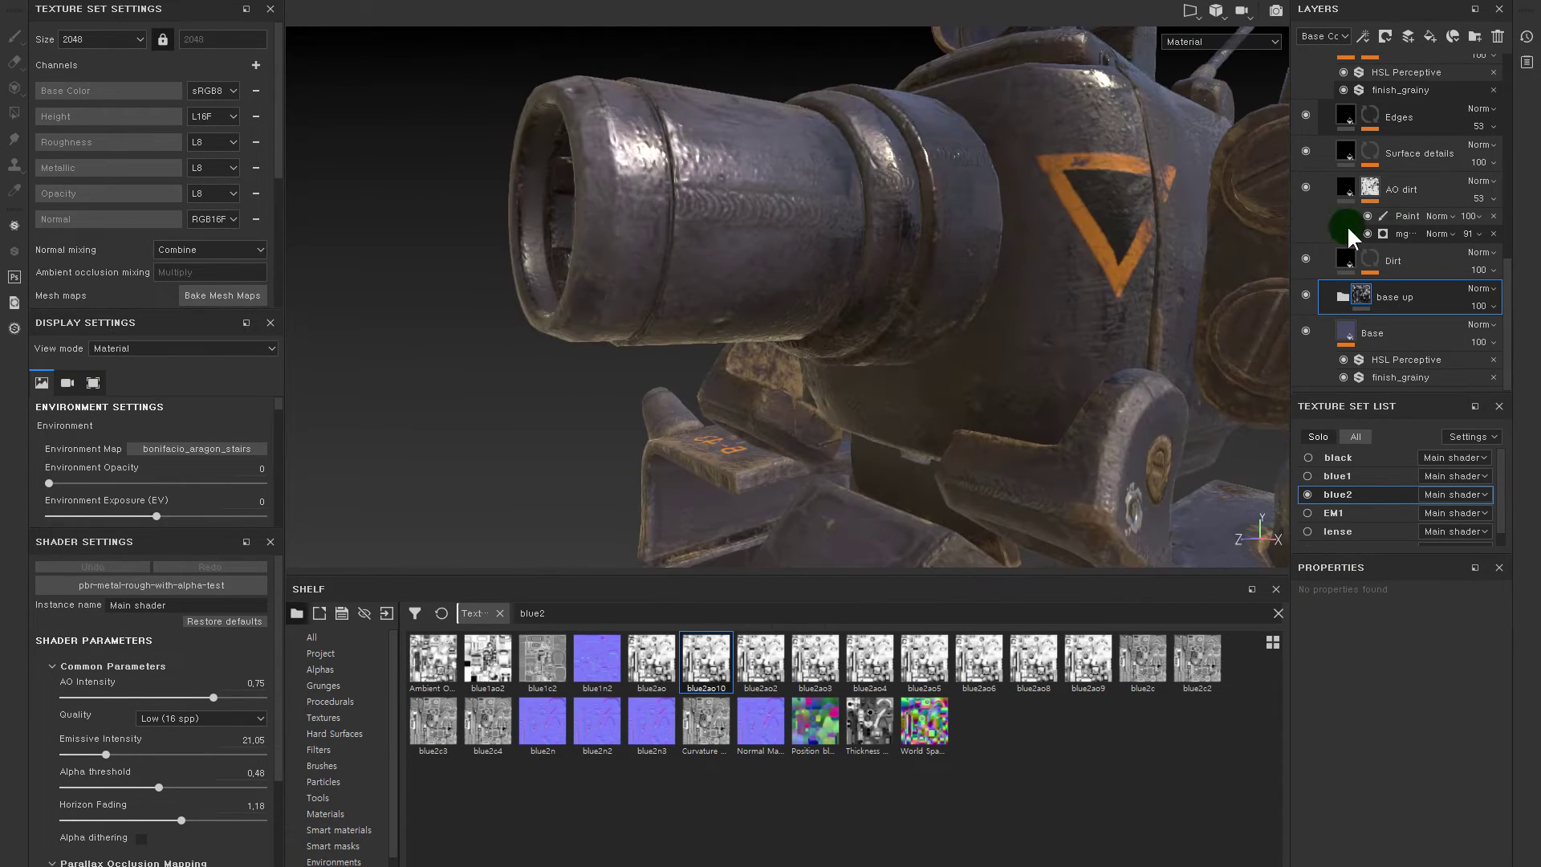
{"action": "left_click", "coordinate": [1342, 297]}
{"action": "scroll", "coordinate": [1345, 303], "scroll_direction": "down", "scroll_amount": 1}
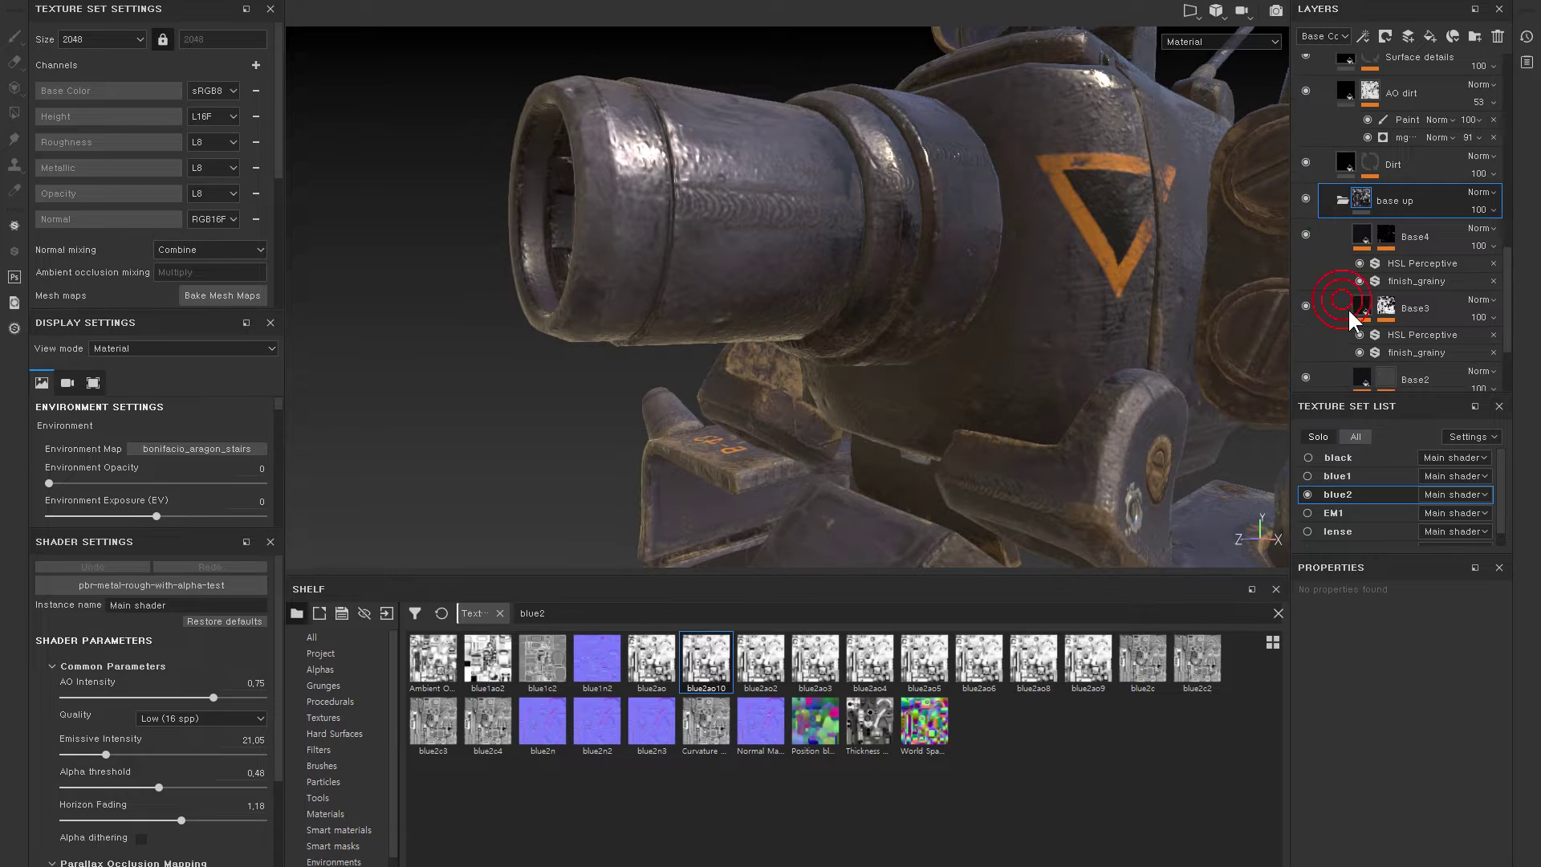
{"action": "left_click", "coordinate": [1356, 239]}
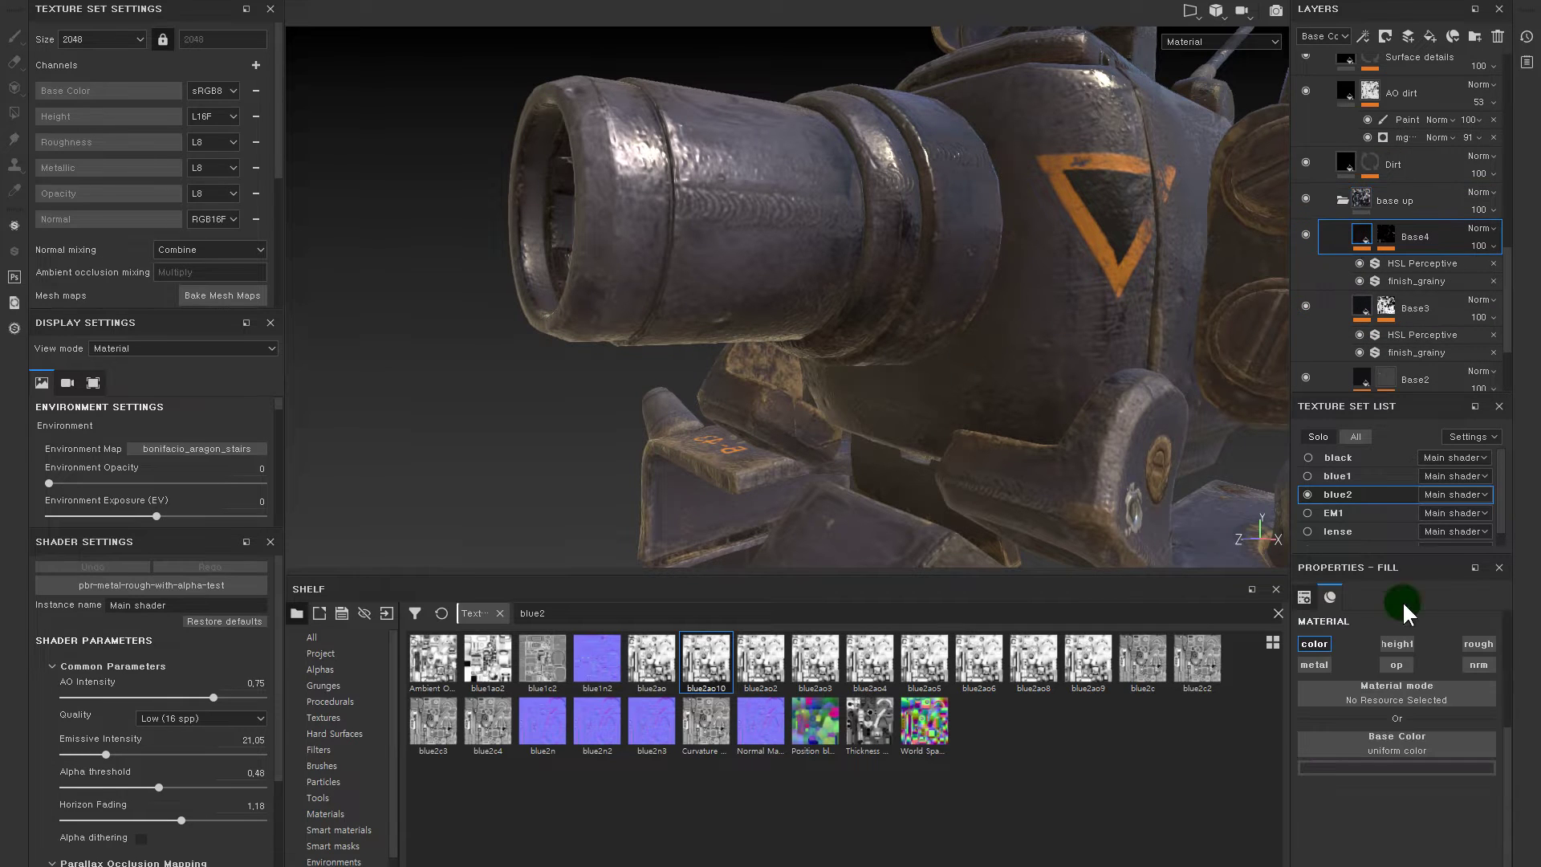
{"action": "left_click", "coordinate": [1361, 317]}
{"action": "left_click", "coordinate": [1360, 373]}
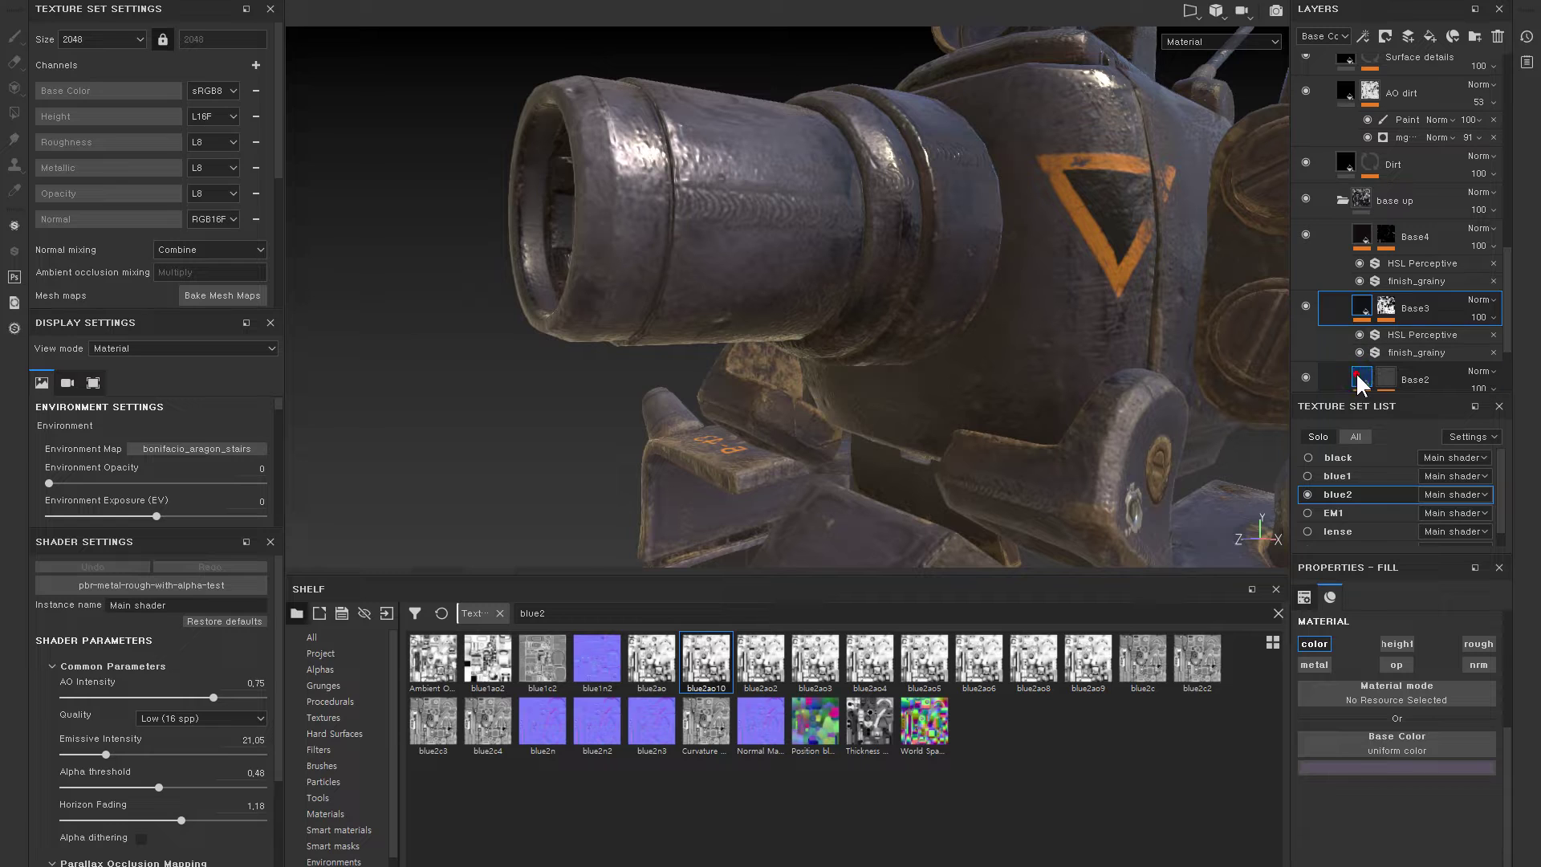
{"action": "left_click", "coordinate": [1357, 237]}
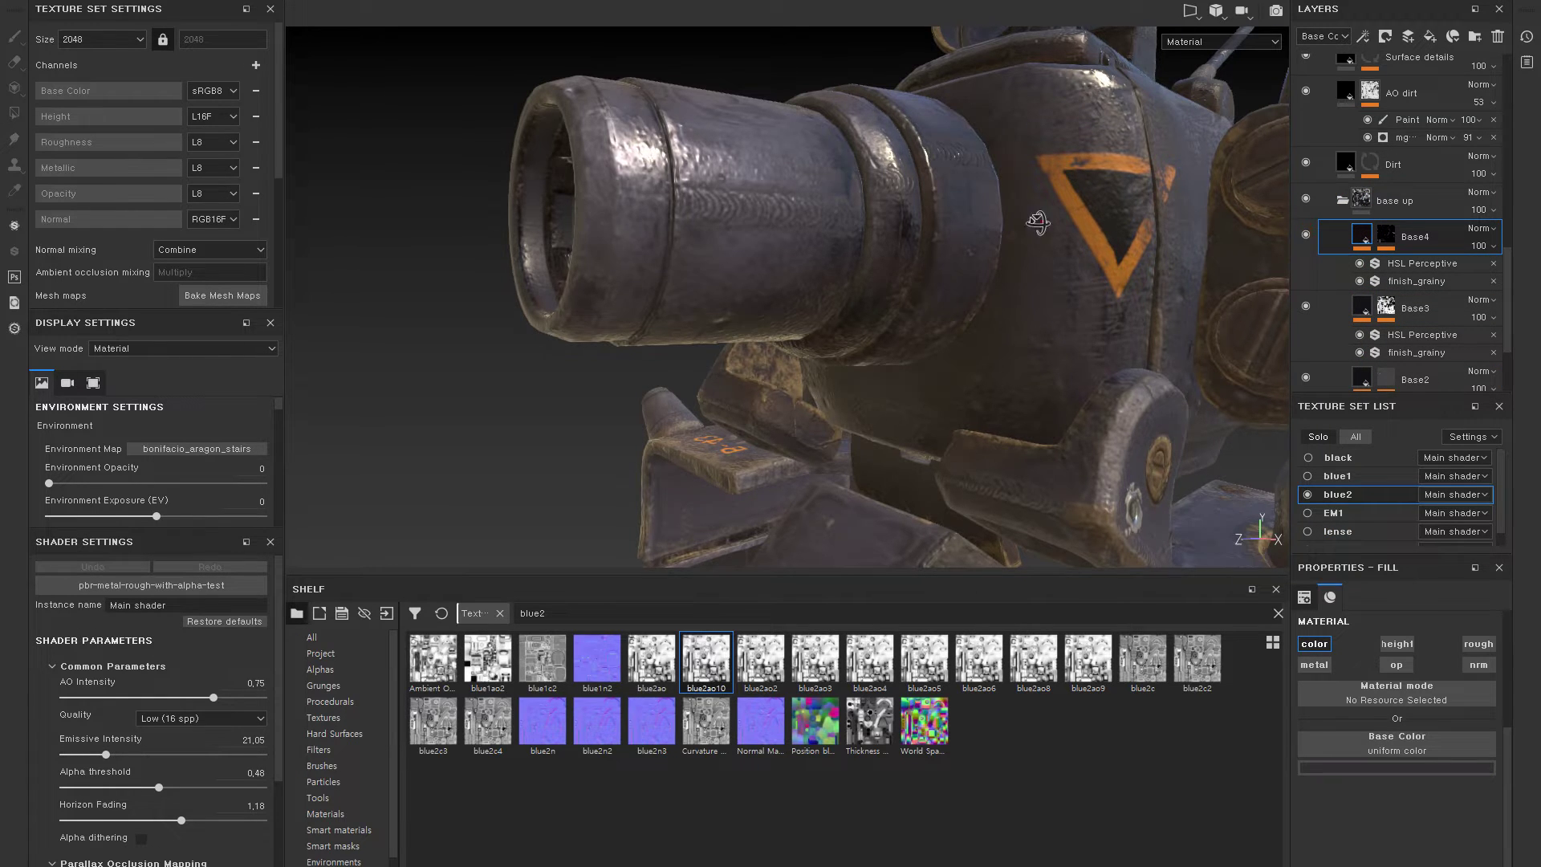
{"action": "left_click_drag", "start_coordinate": [1040, 234], "coordinate": [928, 241], "text": "alt"}
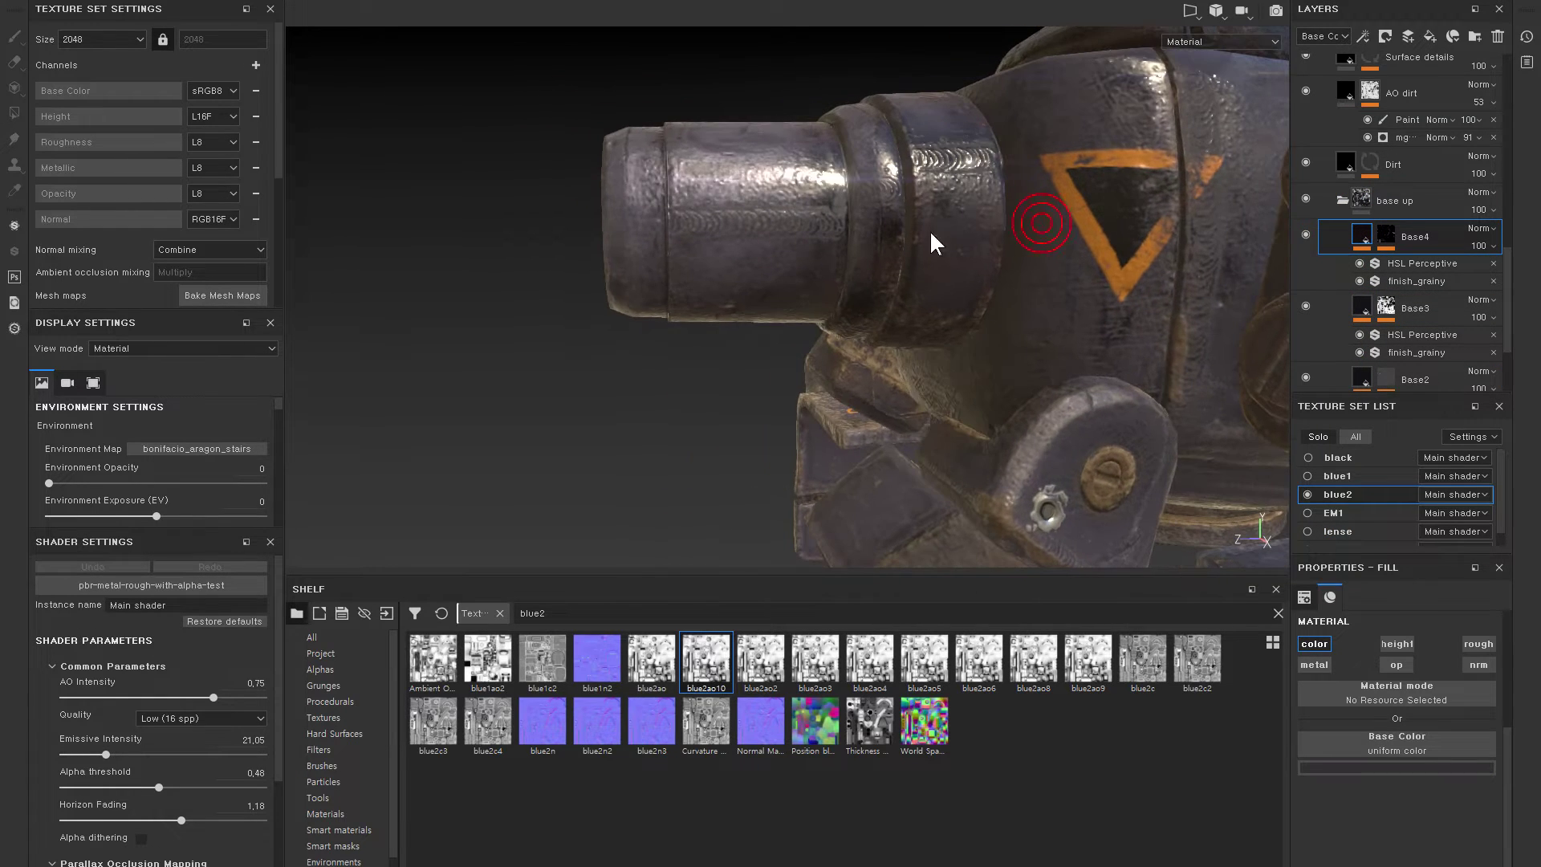
{"action": "left_click", "coordinate": [1305, 306]}
{"action": "left_click_drag", "start_coordinate": [1115, 193], "coordinate": [1138, 272], "text": "alt"}
{"action": "key", "text": "b"}
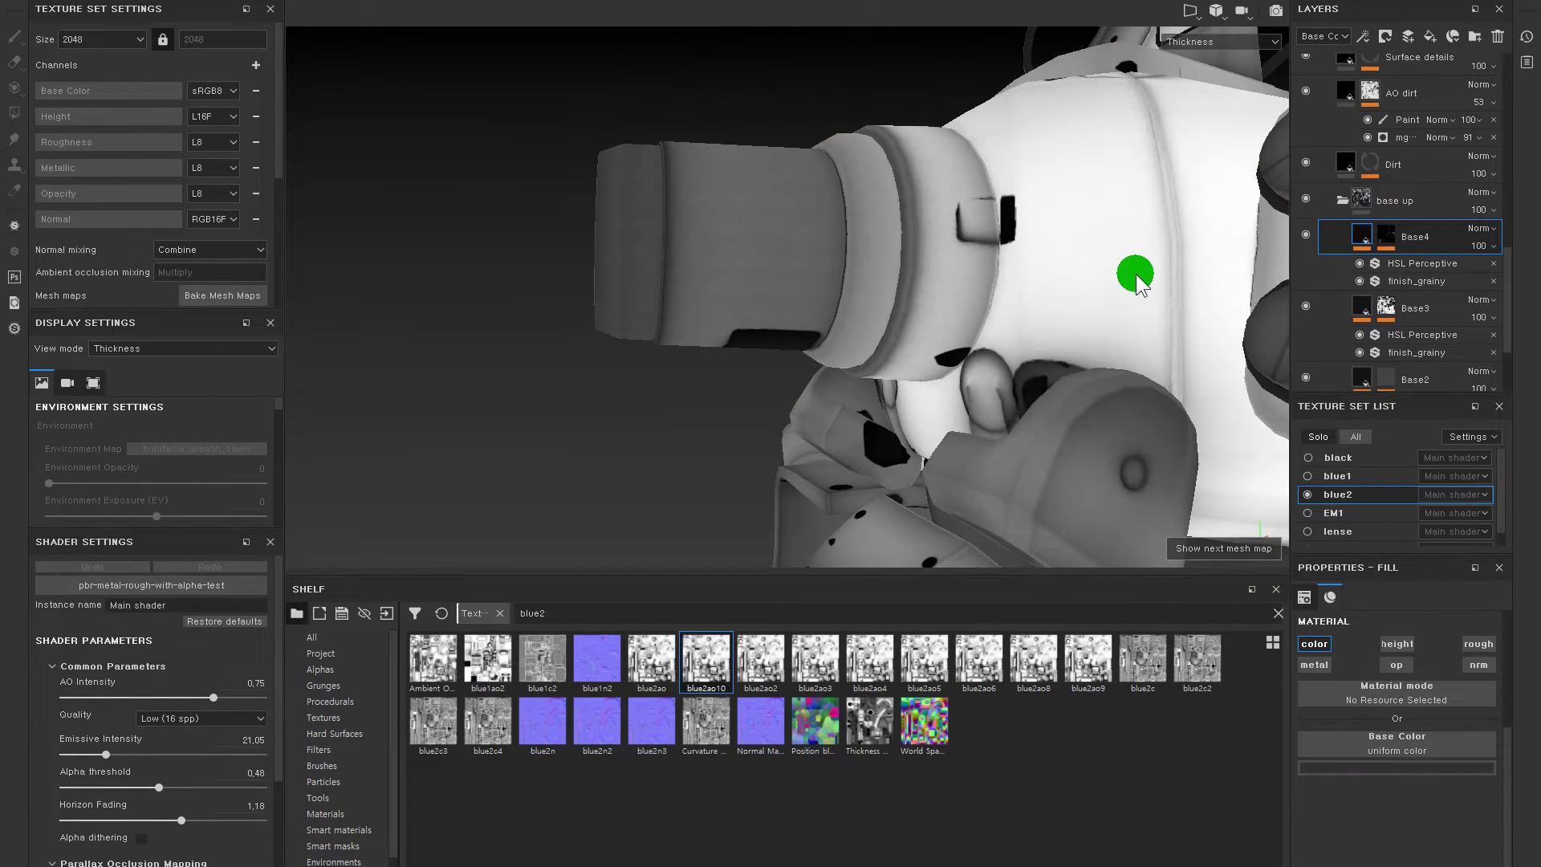
{"action": "mouse_move", "coordinate": [1110, 241]}
{"action": "left_mouse_down", "text": "alt"}
{"action": "mouse_move", "coordinate": [1019, 199]}
{"action": "mouse_move", "coordinate": [1019, 248]}
{"action": "left_mouse_up", "text": "alt"}
{"action": "key", "text": "b"}
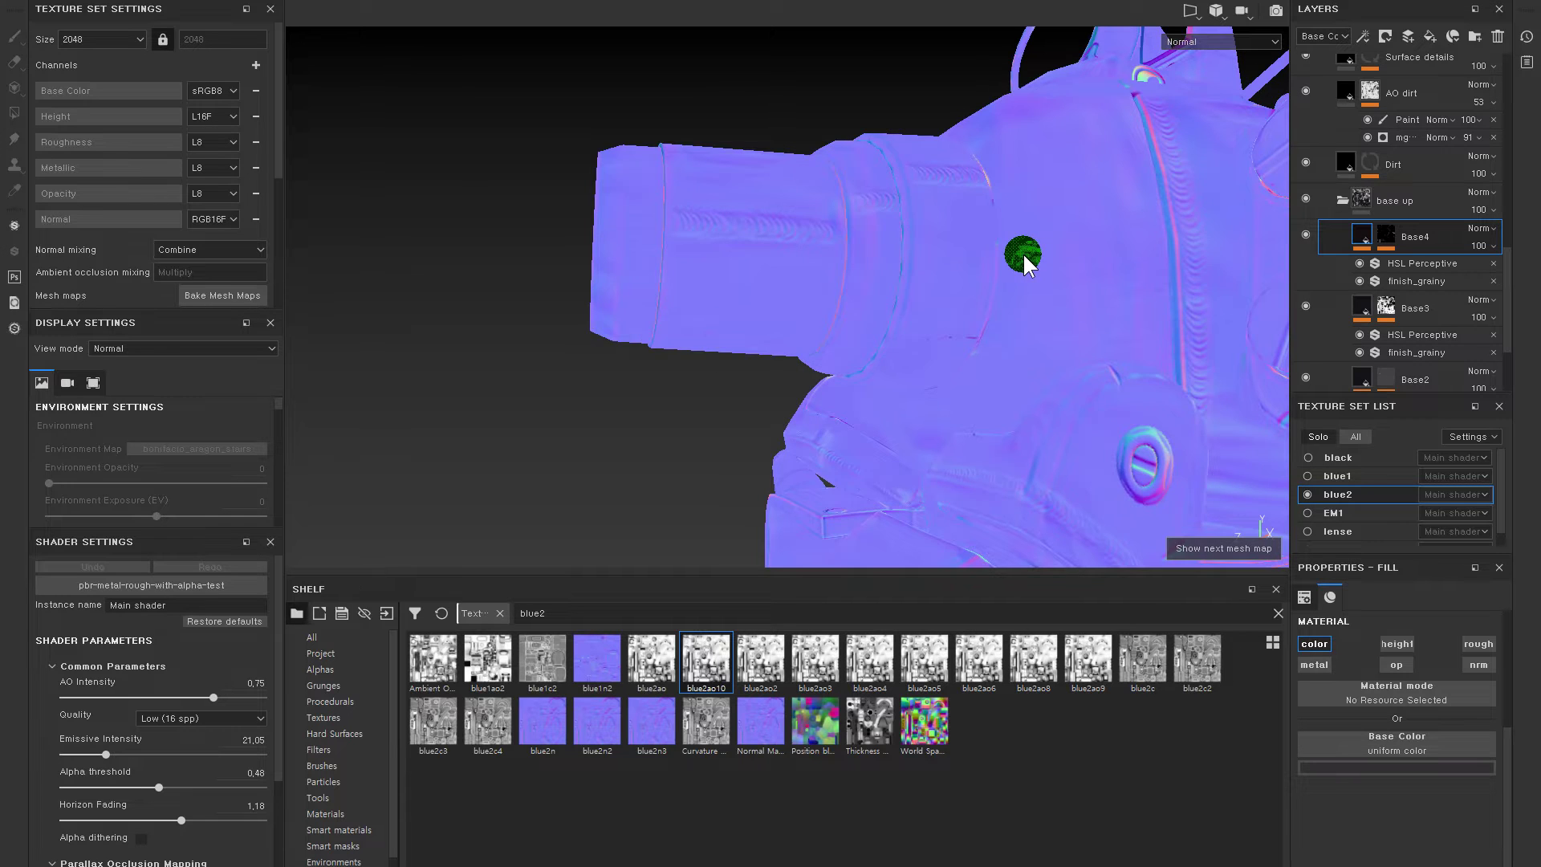
{"action": "key", "text": "b"}
{"action": "key", "text": "b"}
{"action": "mouse_move", "coordinate": [1023, 254]}
{"action": "left_mouse_down", "text": "alt"}
{"action": "mouse_move", "coordinate": [1132, 309]}
{"action": "mouse_move", "coordinate": [974, 286]}
{"action": "left_mouse_up", "text": "alt"}
{"action": "key", "text": "b"}
{"action": "key", "text": "b"}
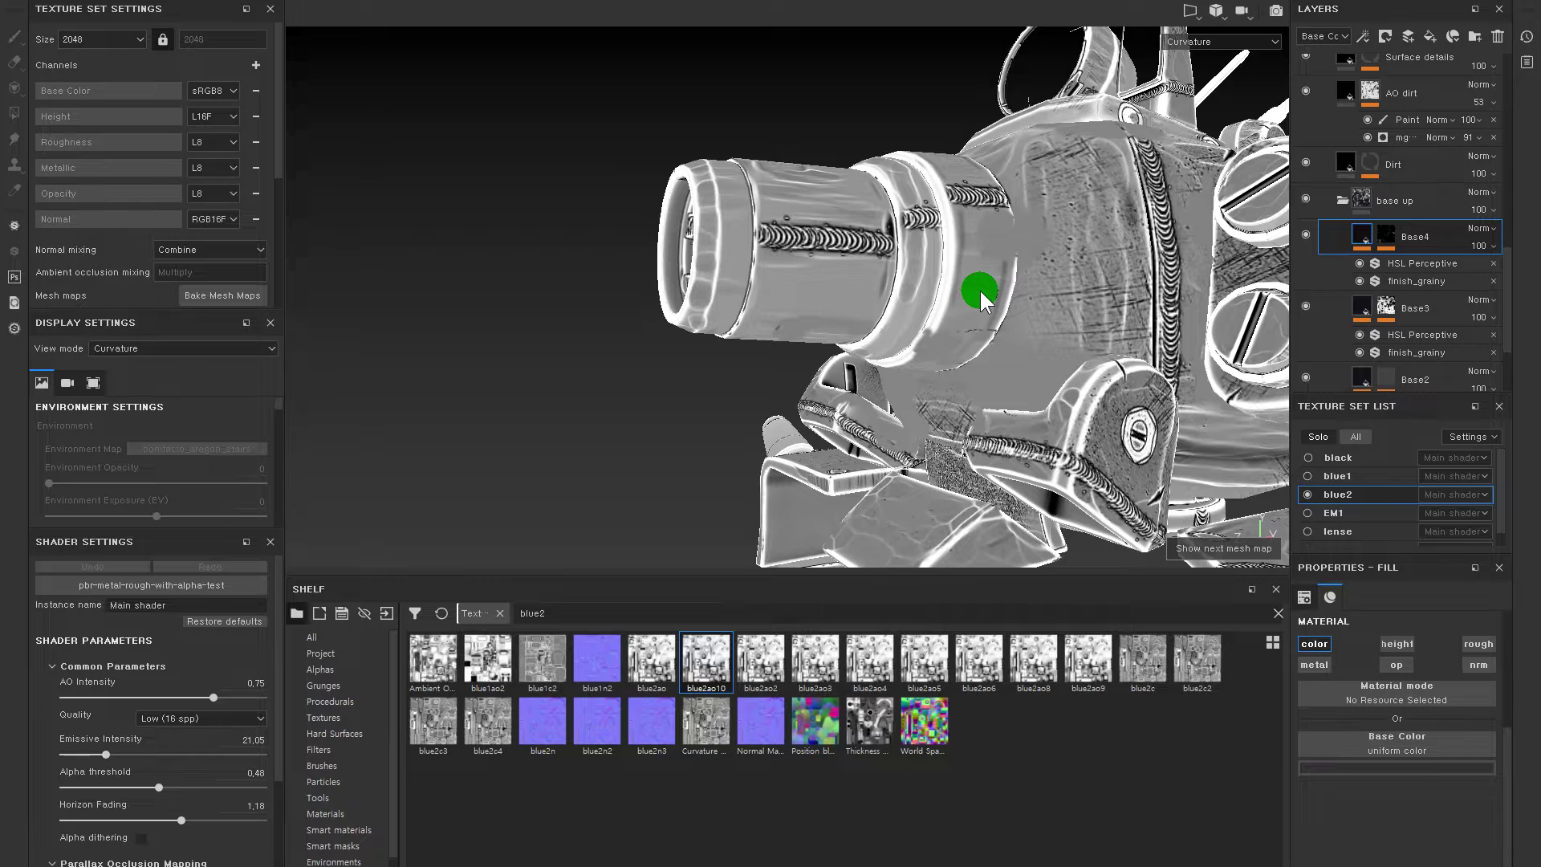
{"action": "key", "text": "b"}
{"action": "key", "text": "b"}
{"action": "key", "text": "b"}
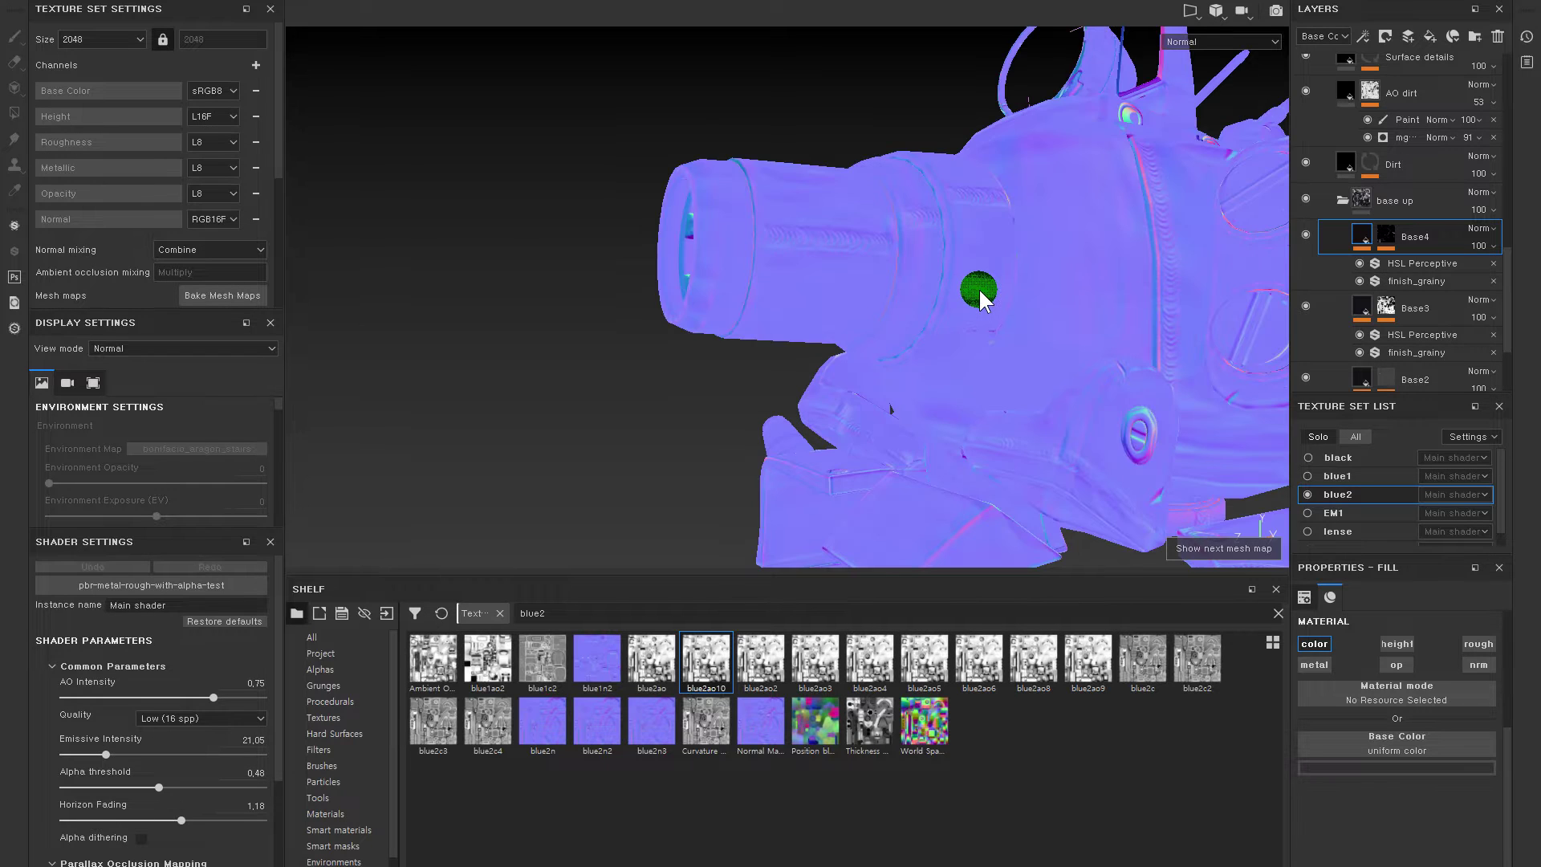
{"action": "key", "text": "m"}
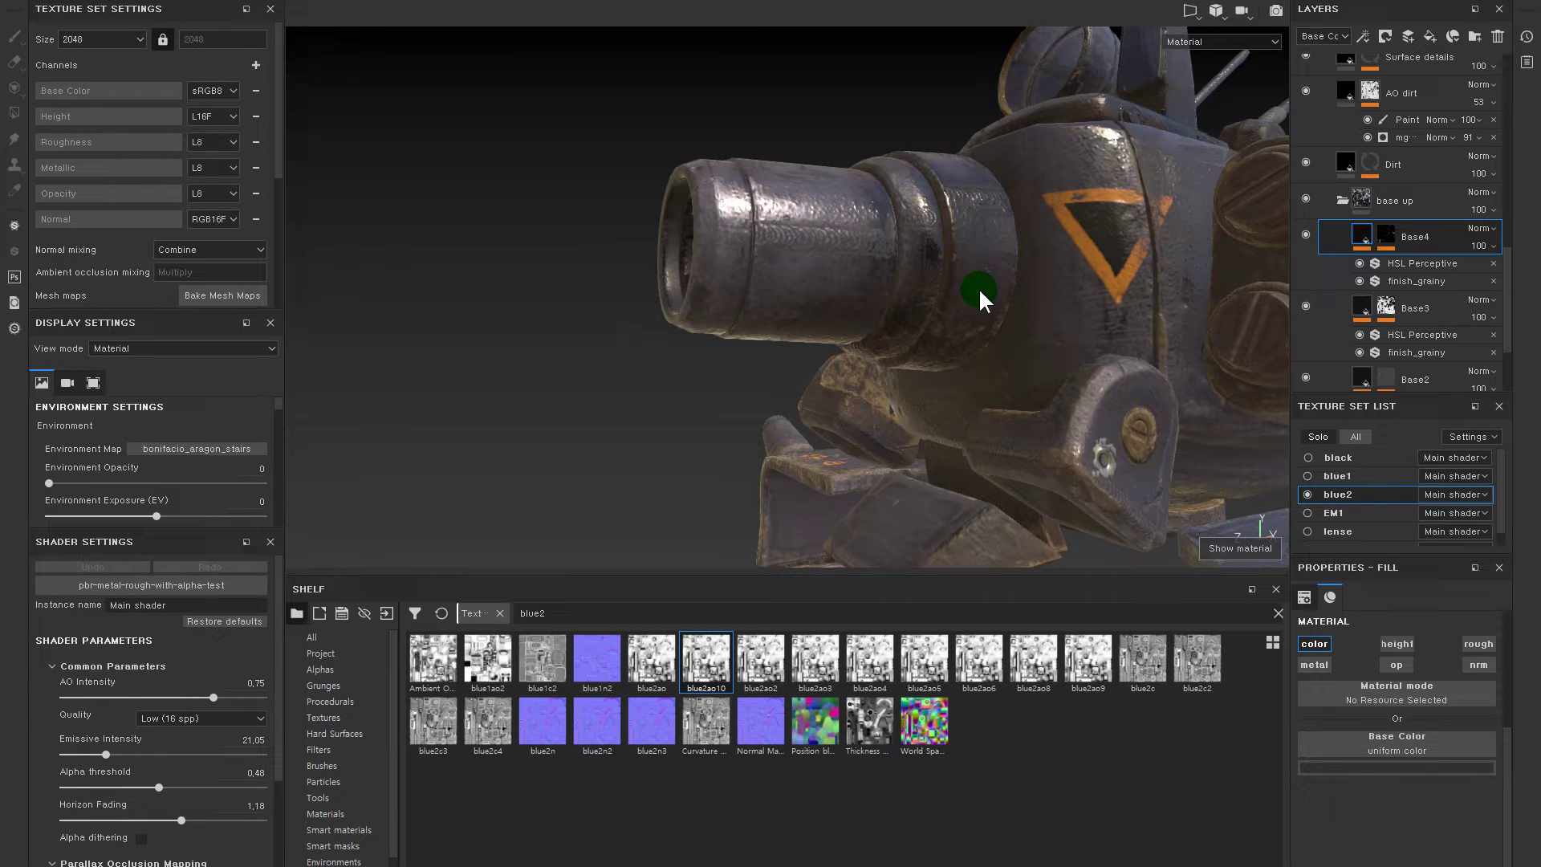
{"action": "mouse_move", "coordinate": [985, 267]}
{"action": "left_mouse_down", "text": "alt"}
{"action": "mouse_move", "coordinate": [984, 251]}
{"action": "mouse_move", "coordinate": [995, 263]}
{"action": "left_mouse_up", "text": "alt"}
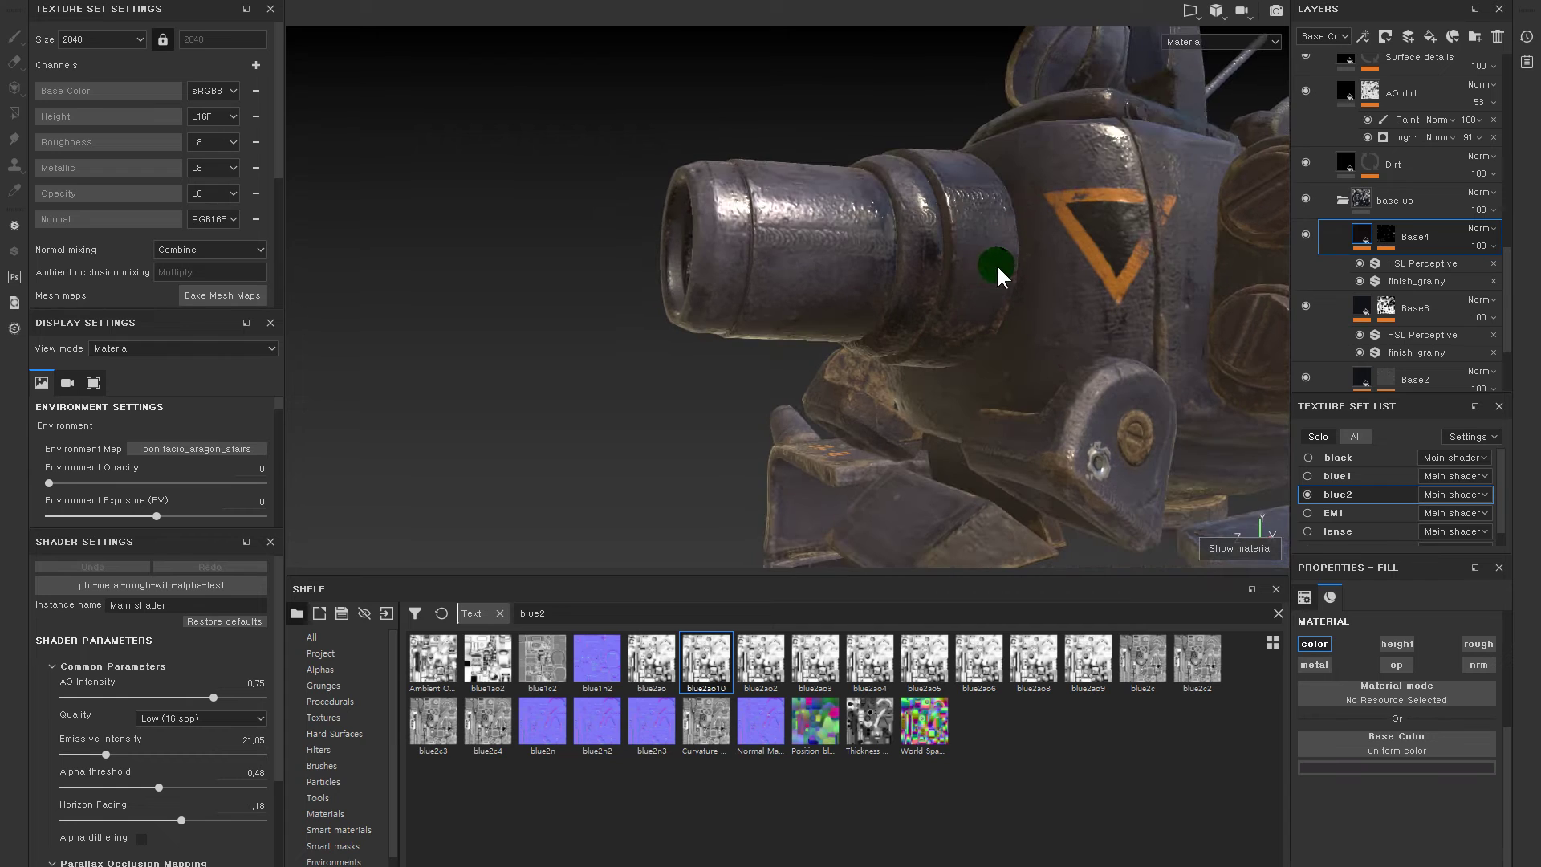
{"action": "key", "text": "c"}
{"action": "key", "text": "c"}
{"action": "key", "text": "c"}
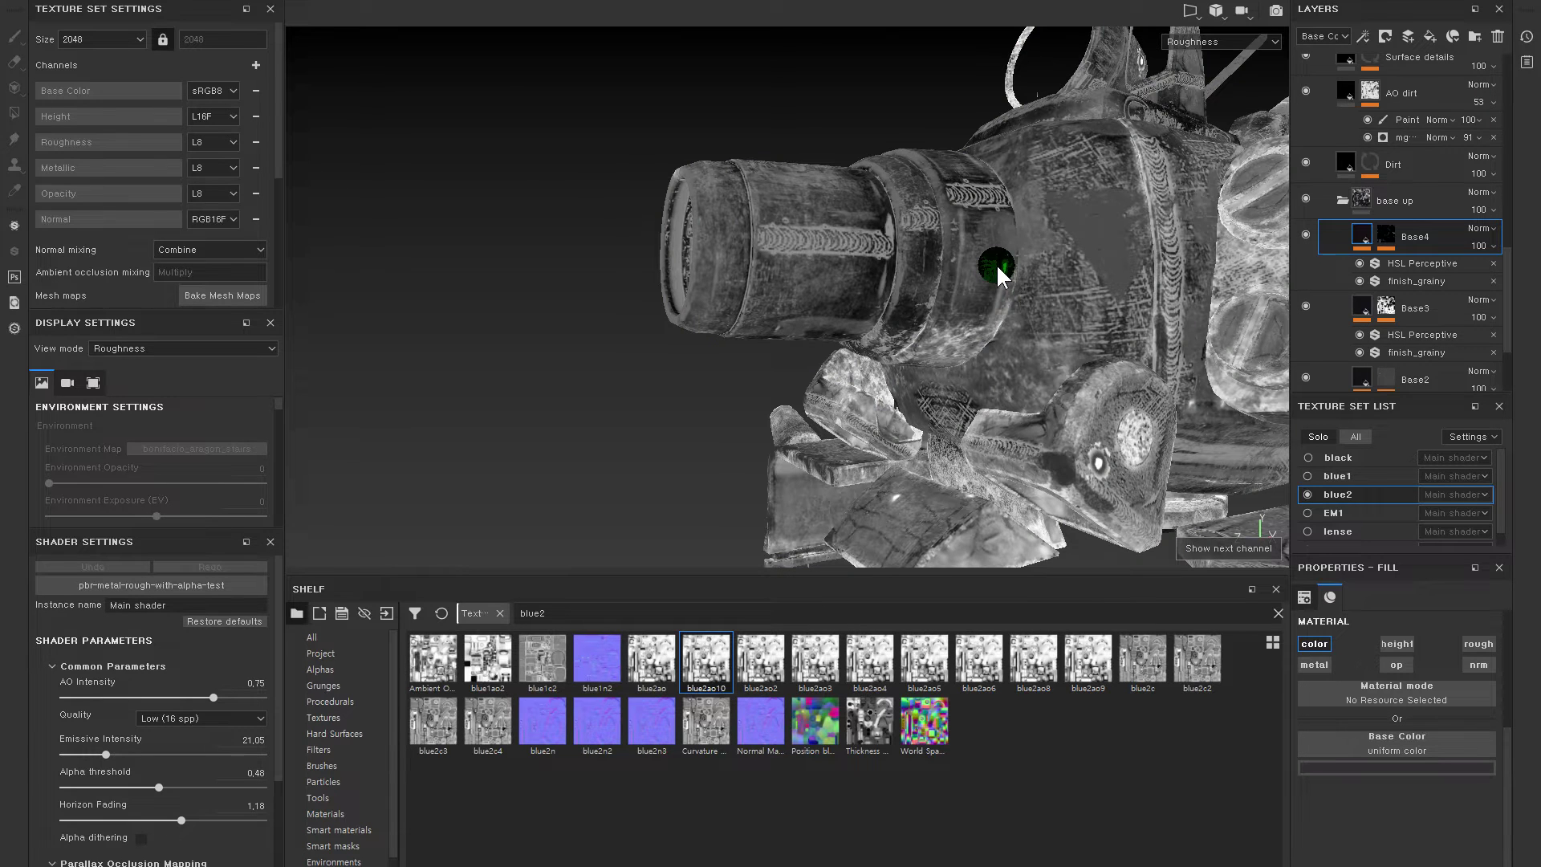
{"action": "key", "text": "c"}
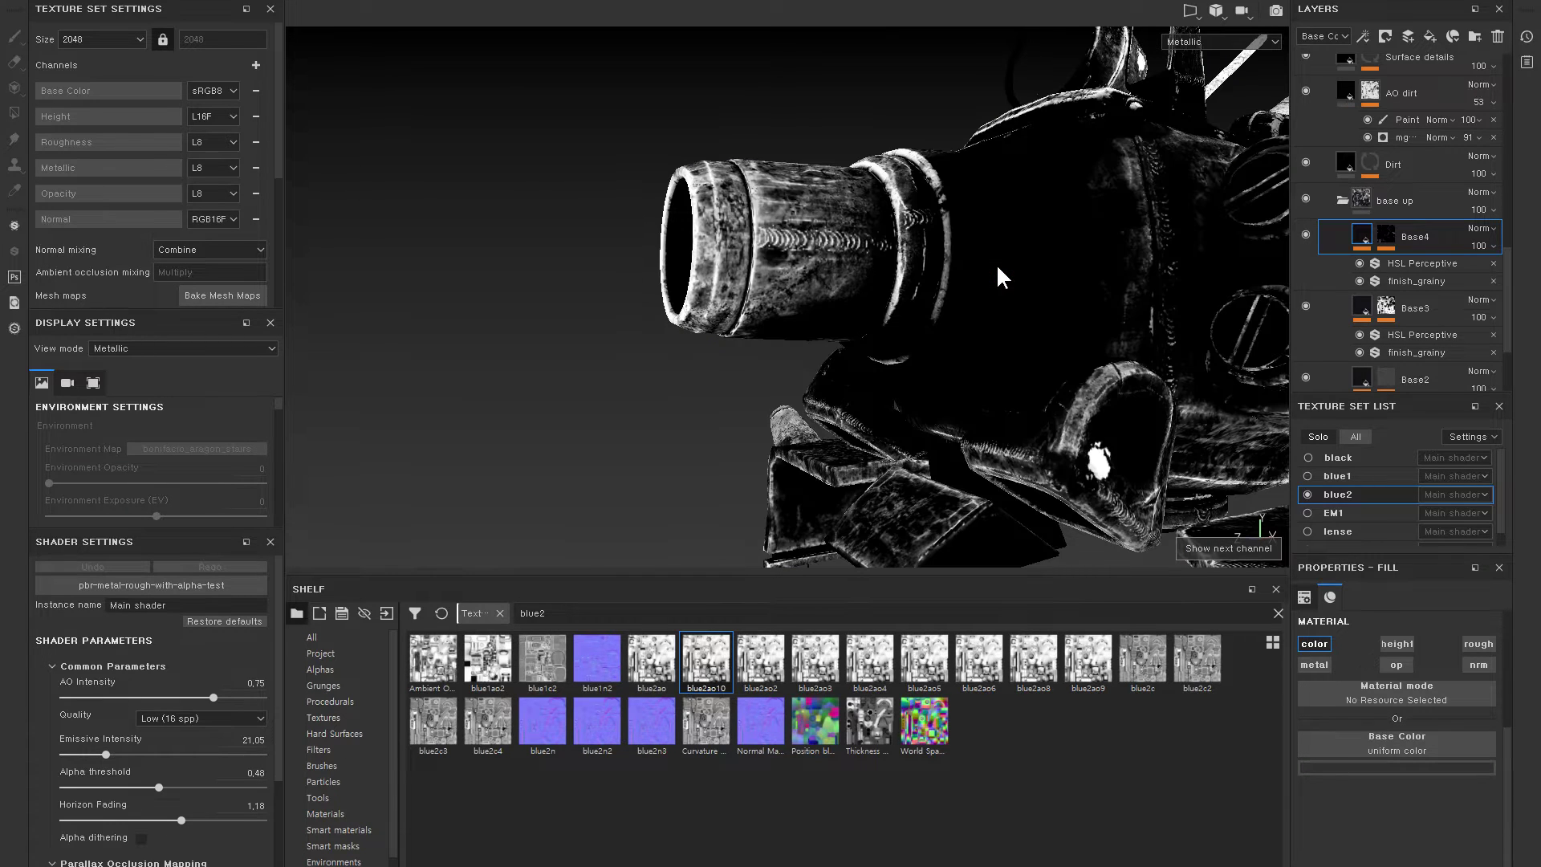
{"action": "mouse_move", "coordinate": [997, 268]}
{"action": "left_mouse_down", "text": "alt"}
{"action": "mouse_move", "coordinate": [972, 275]}
{"action": "mouse_move", "coordinate": [998, 310]}
{"action": "left_mouse_up", "text": "alt"}
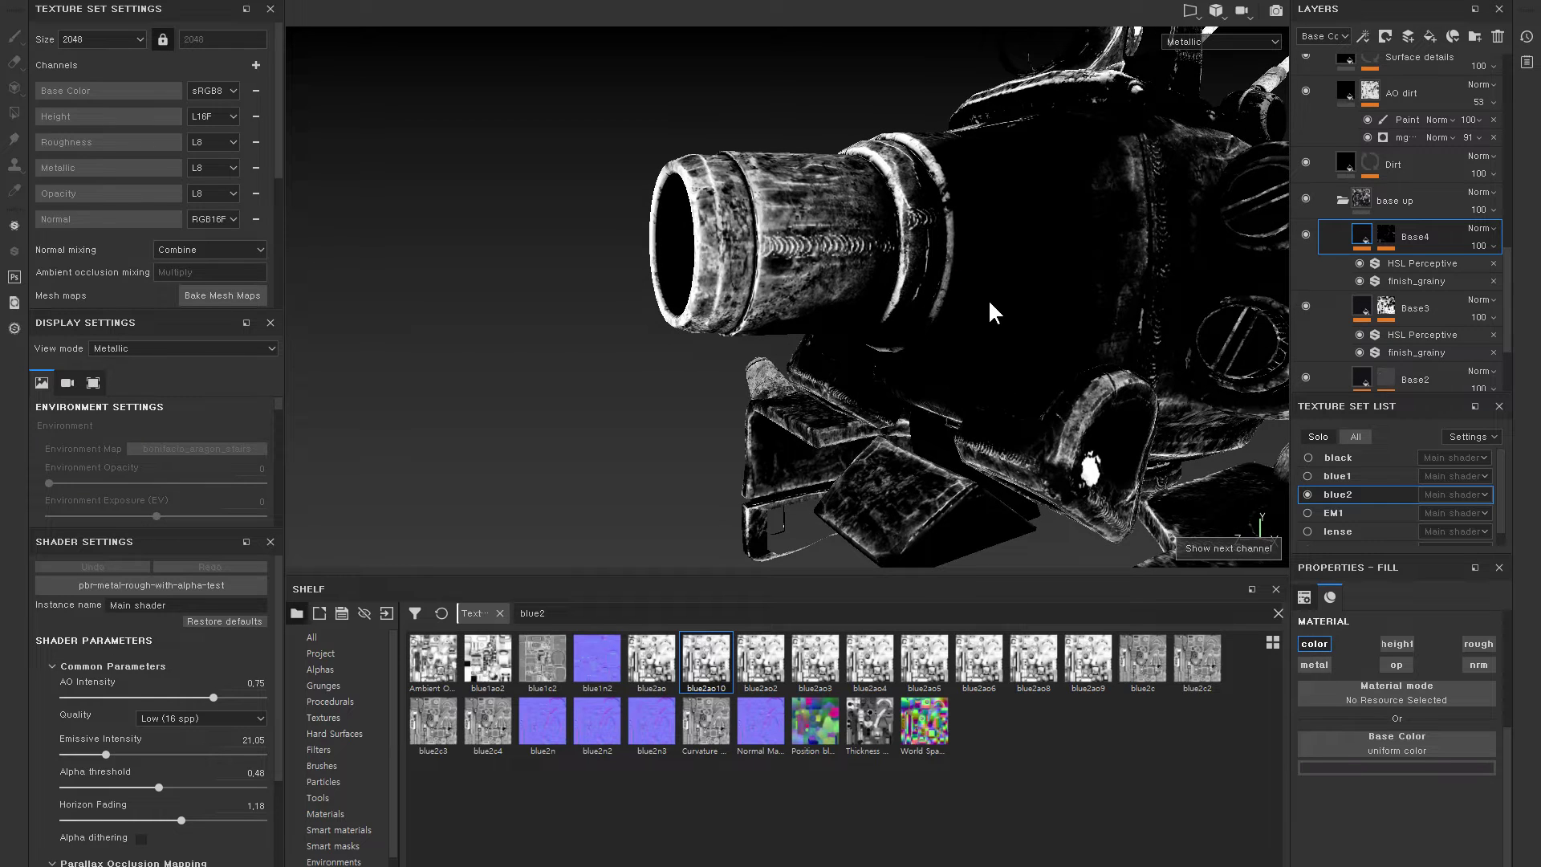
{"action": "key", "text": "c"}
{"action": "key", "text": "c"}
{"action": "key", "text": "c"}
{"action": "key", "text": "c"}
{"action": "key", "text": "m"}
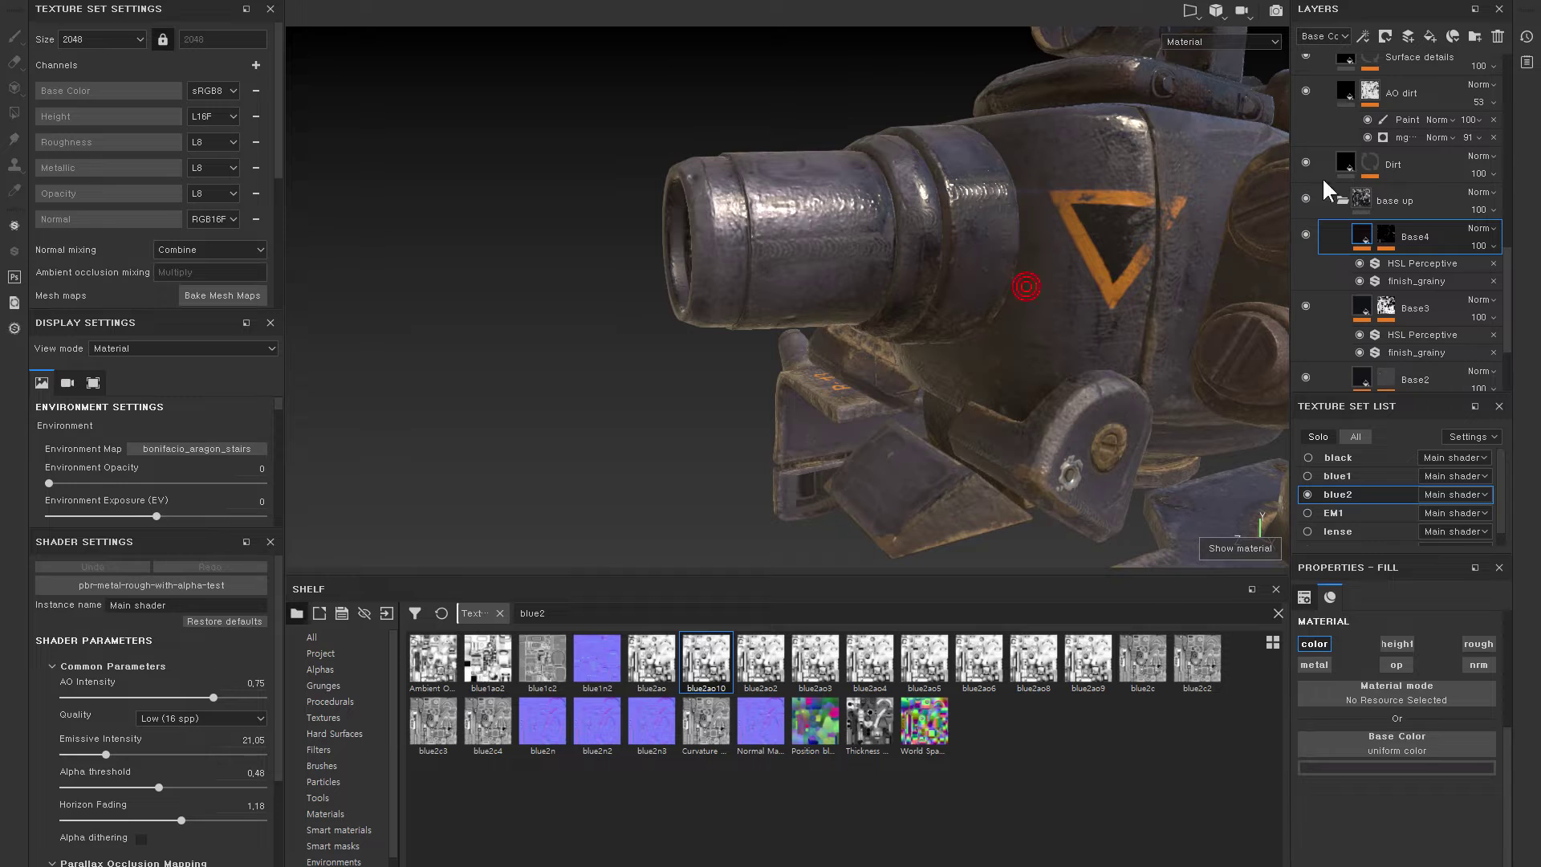
- Collapse base up and toggle the Edges, Base, Stains and PAINTED METAL layers to compare
{"action": "left_click", "coordinate": [1338, 200]}
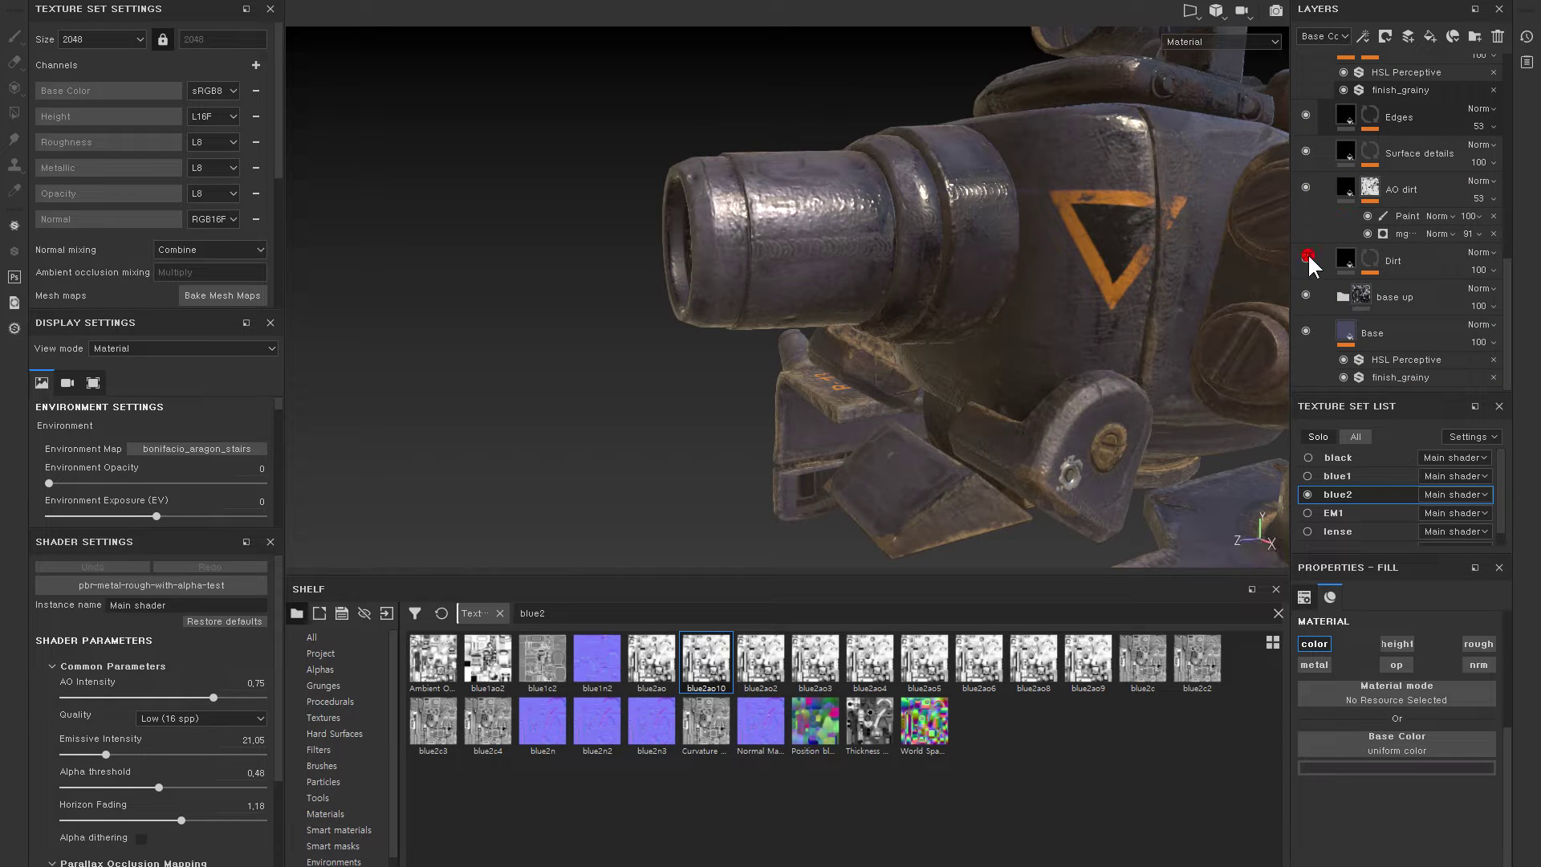
{"action": "left_click", "coordinate": [1297, 151]}
{"action": "left_click", "coordinate": [1301, 114]}
{"action": "left_click", "coordinate": [1302, 113]}
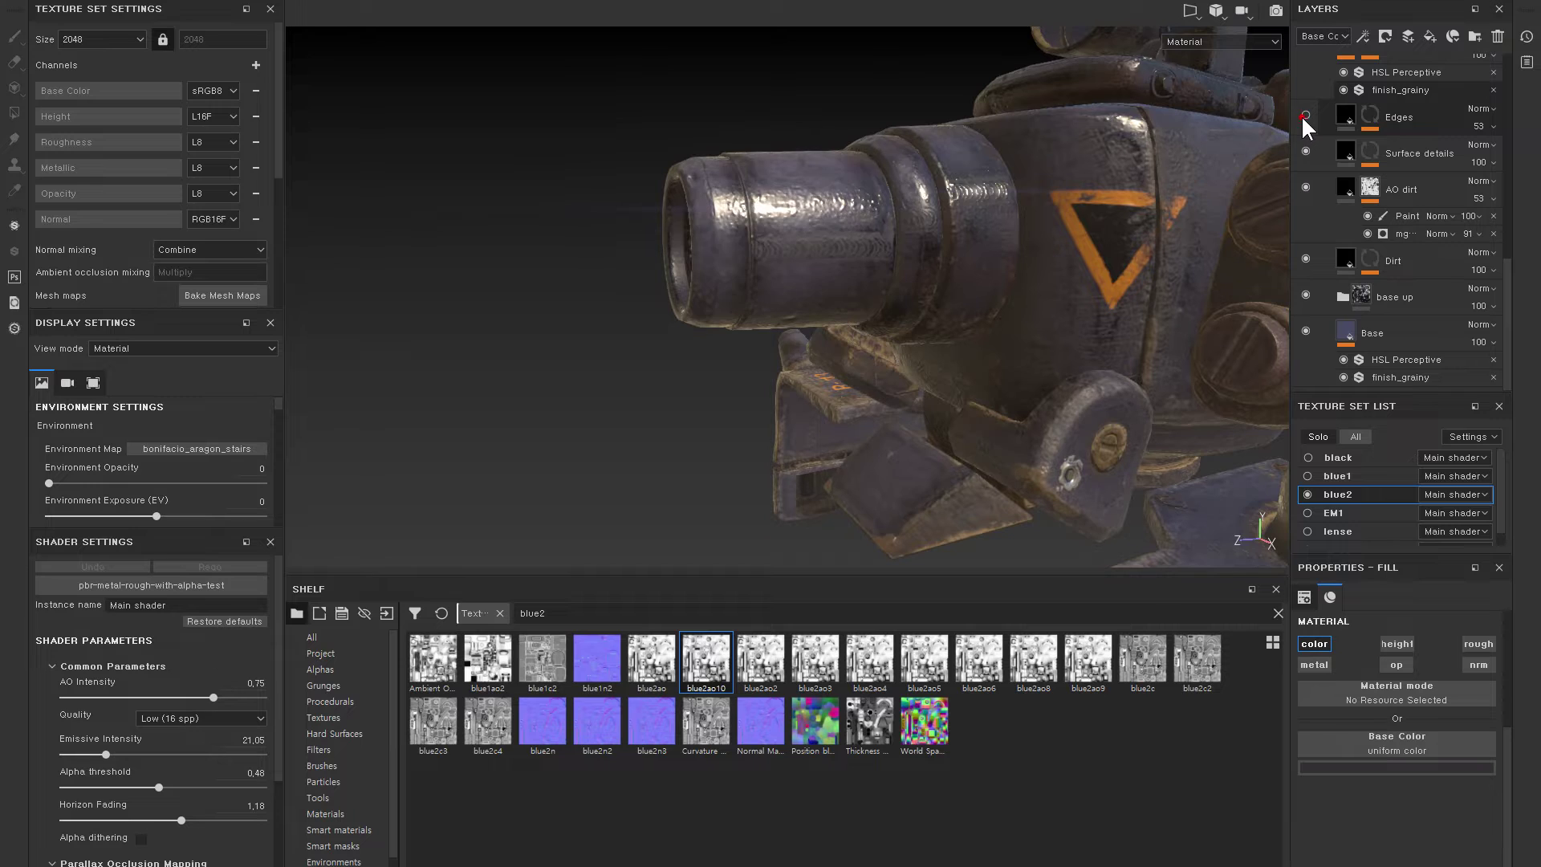
{"action": "scroll", "coordinate": [1323, 173], "scroll_direction": "up", "scroll_amount": 1}
{"action": "left_click", "coordinate": [1306, 93]}
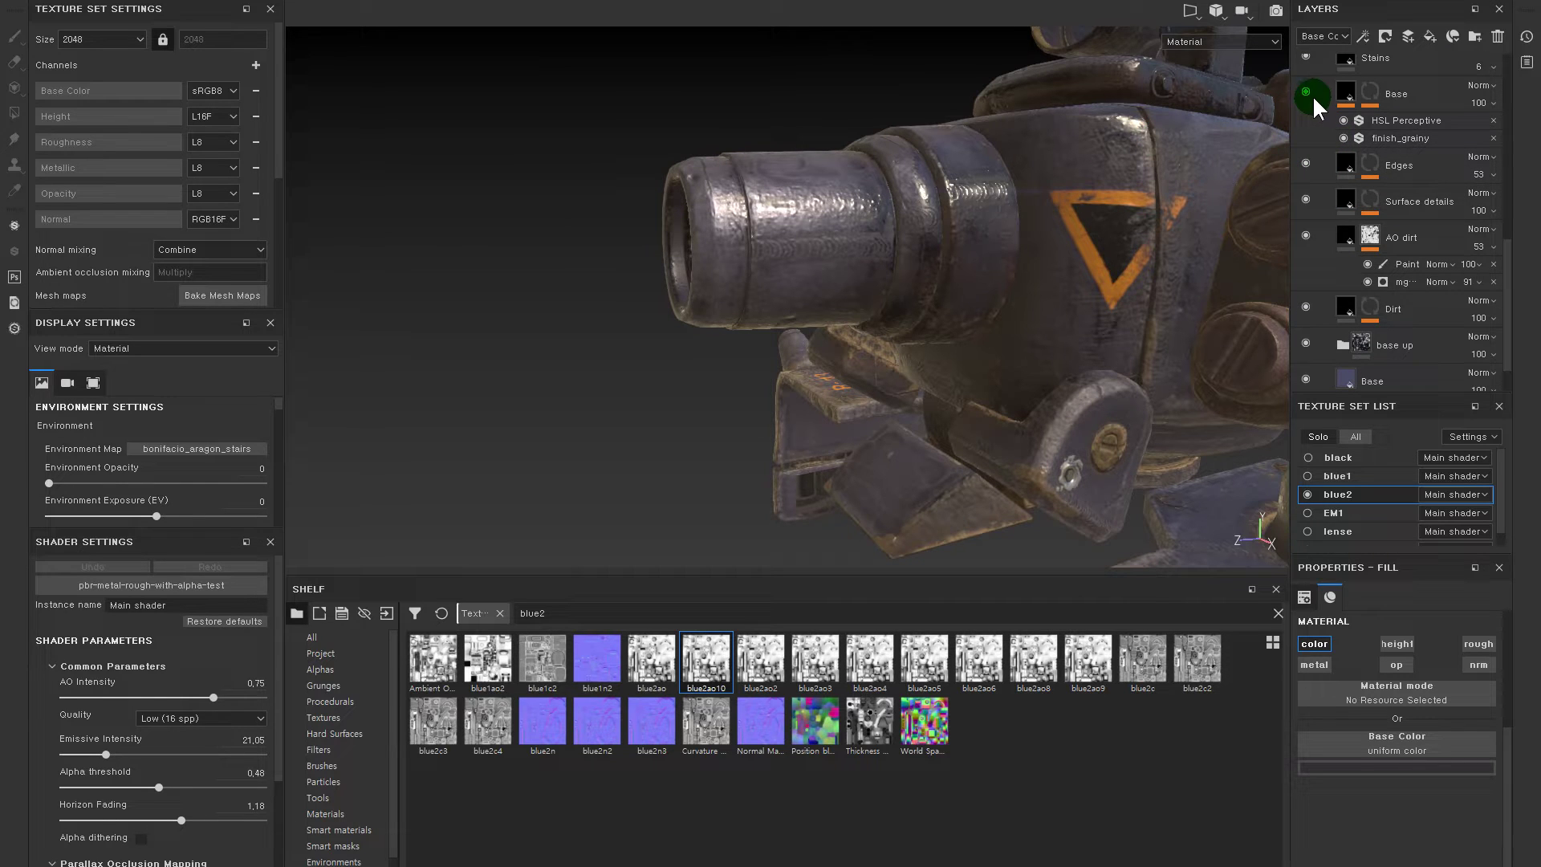
{"action": "scroll", "coordinate": [1304, 90], "scroll_direction": "up", "scroll_amount": 3}
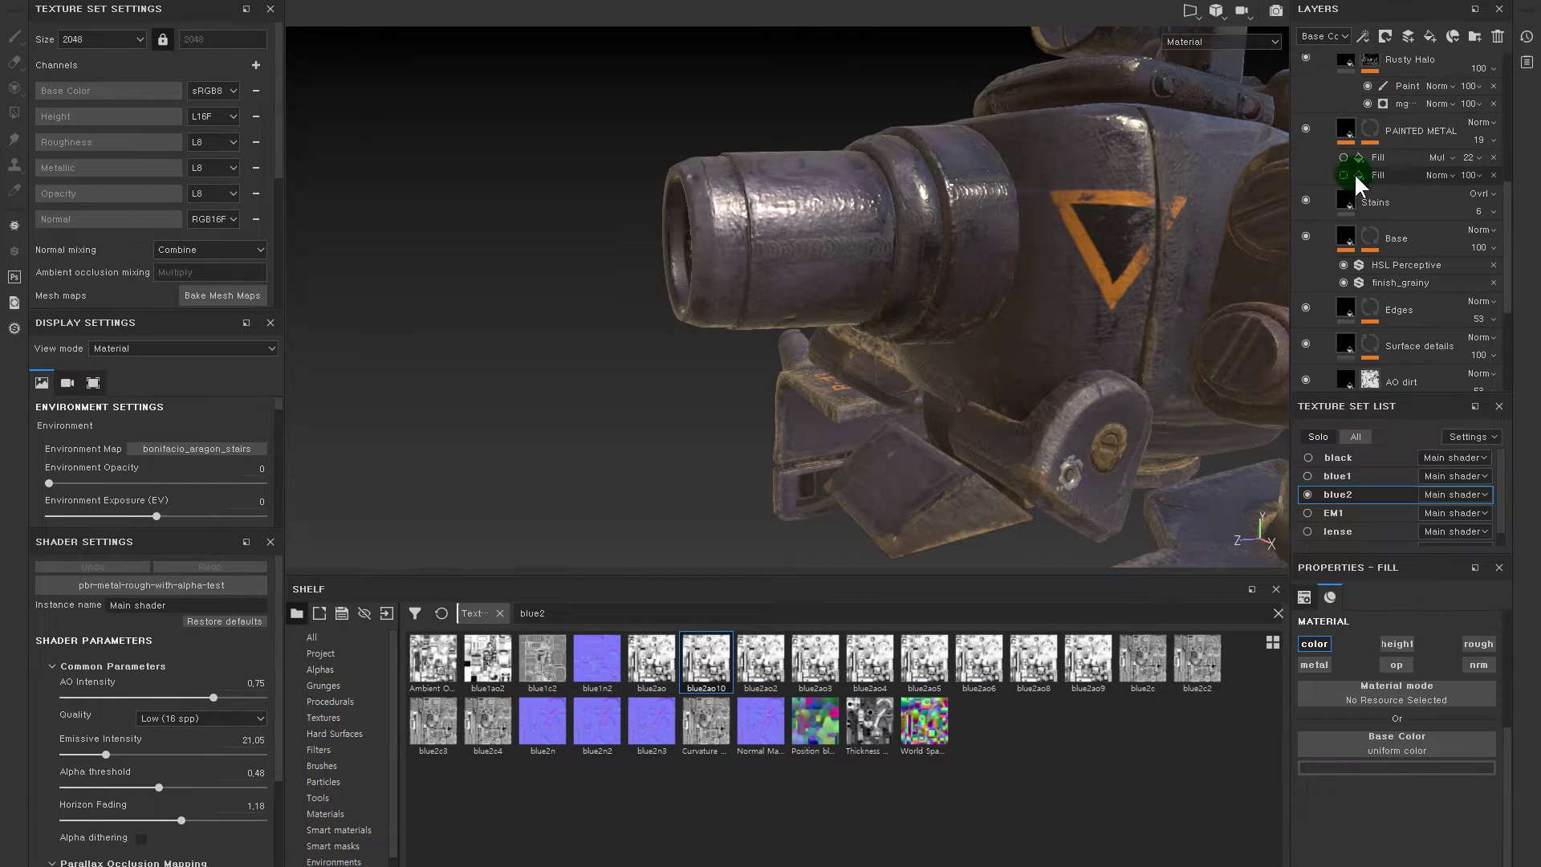
{"action": "left_click", "coordinate": [1304, 201]}
{"action": "left_click", "coordinate": [1303, 200]}
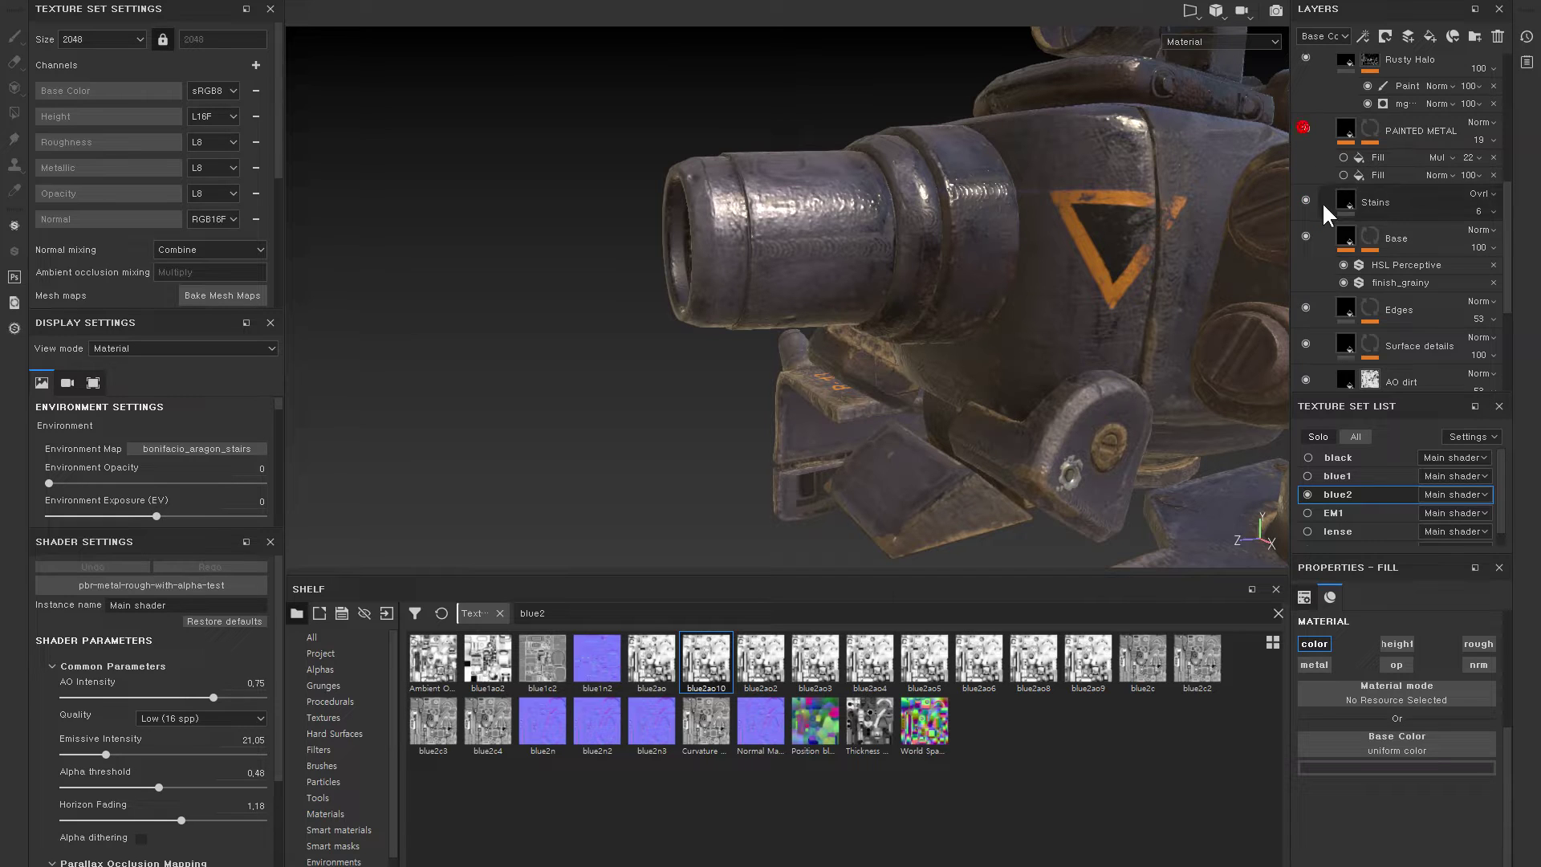
{"action": "scroll", "coordinate": [1316, 206], "scroll_direction": "up", "scroll_amount": 1}
{"action": "left_click", "coordinate": [1305, 175]}
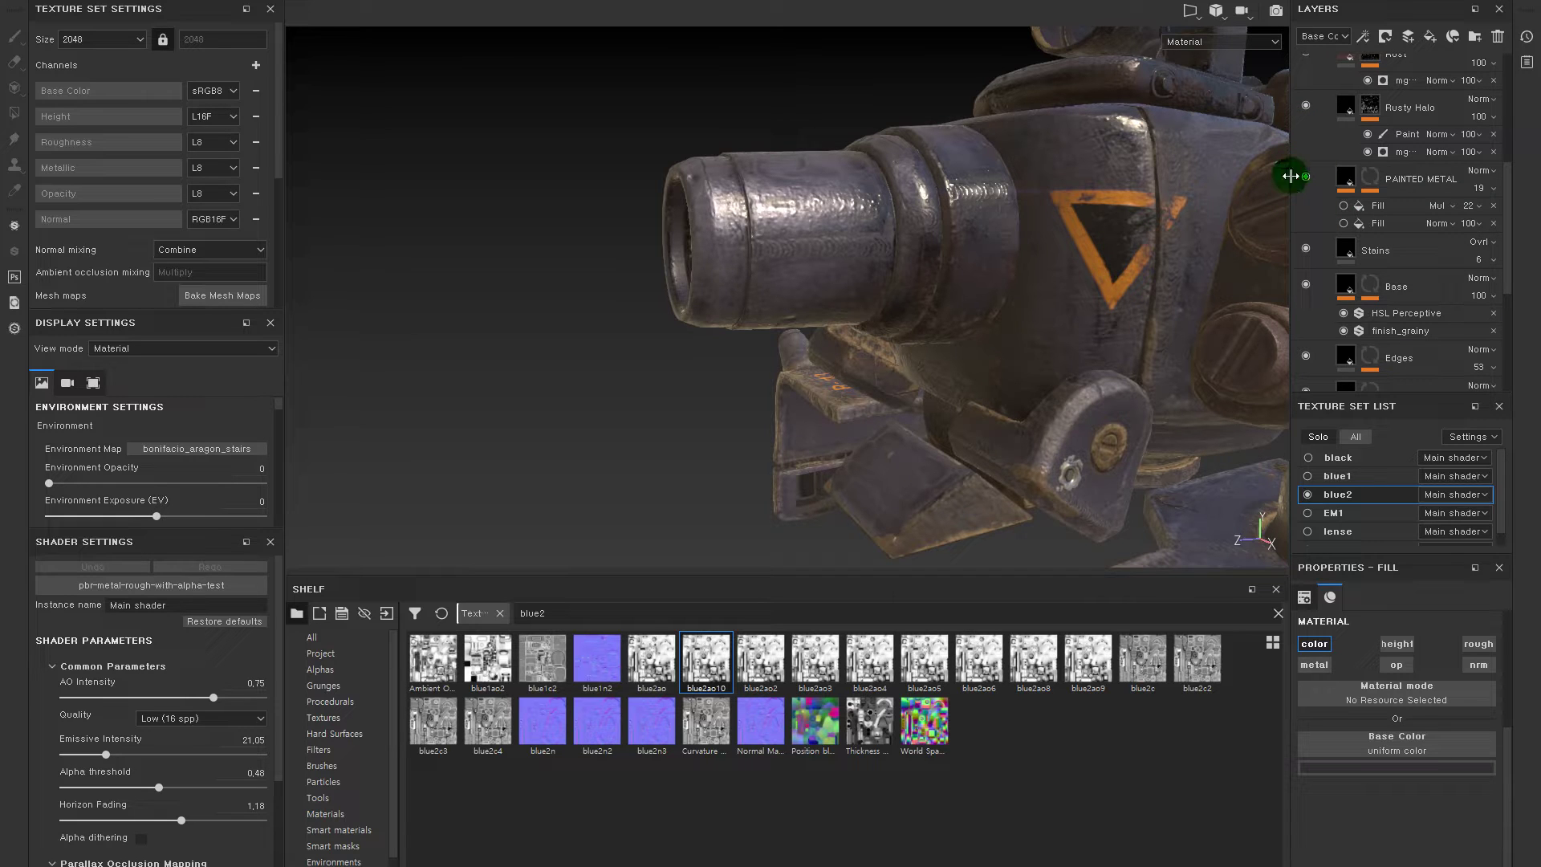
- Toggle the Edge Wear layer and UP folder to compare on the cannon and B-43 plate
{"action": "mouse_move", "coordinate": [911, 286]}
{"action": "left_mouse_down", "text": "alt"}
{"action": "mouse_move", "coordinate": [936, 190]}
{"action": "mouse_move", "coordinate": [948, 199]}
{"action": "left_mouse_up", "text": "alt"}
{"action": "mouse_move", "coordinate": [948, 198]}
{"action": "right_mouse_down", "text": "shift"}
{"action": "mouse_move", "coordinate": [887, 199]}
{"action": "mouse_move", "coordinate": [1073, 145]}
{"action": "right_mouse_up", "text": "shift"}
{"action": "scroll", "coordinate": [1316, 201], "scroll_direction": "up", "scroll_amount": 3}
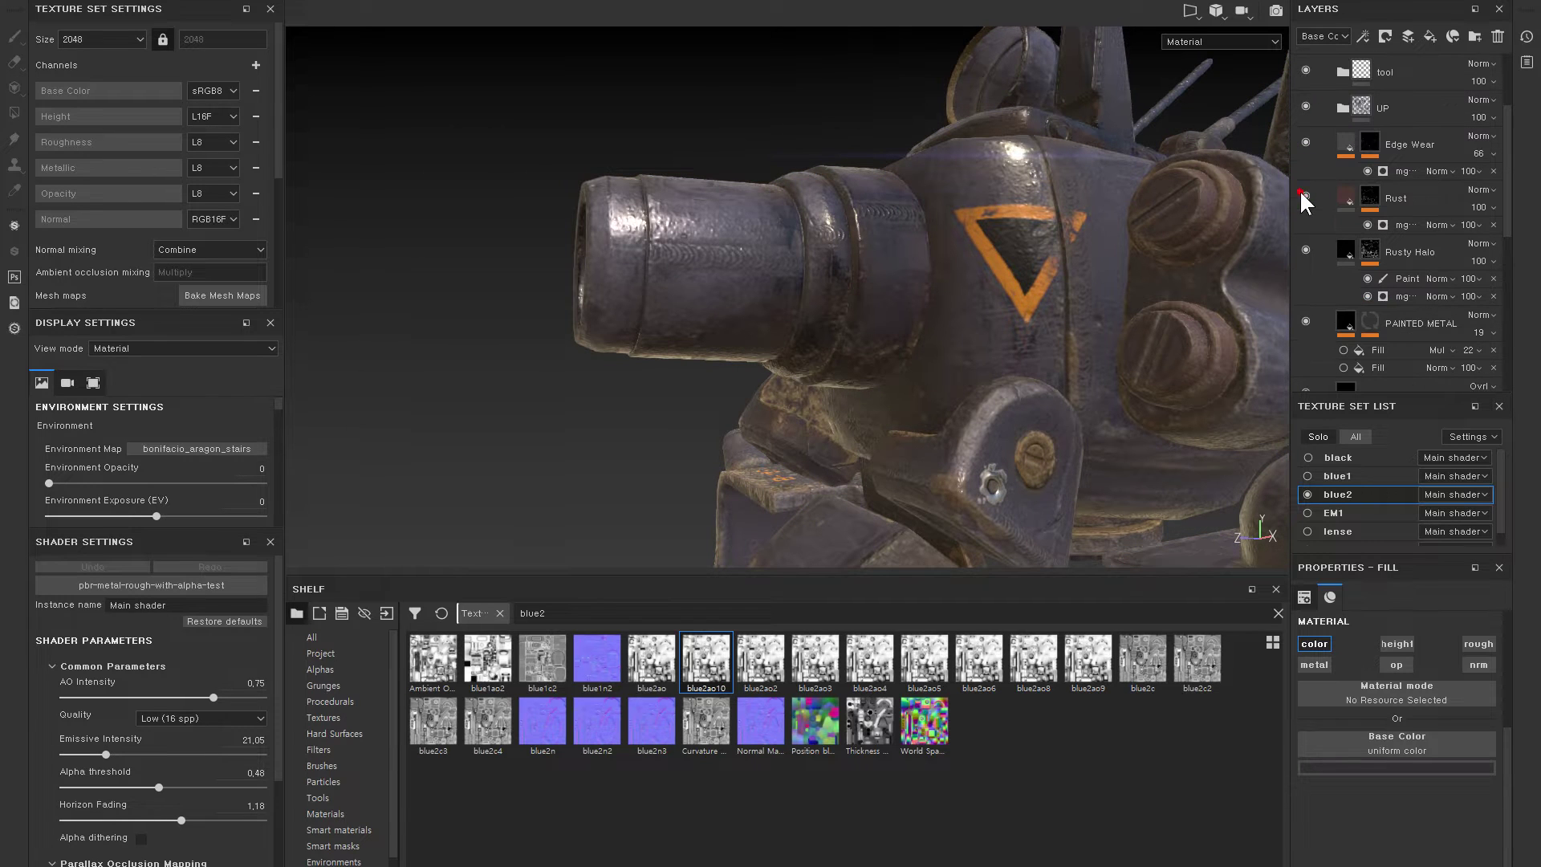
{"action": "left_click", "coordinate": [1305, 142]}
{"action": "left_click", "coordinate": [1305, 105]}
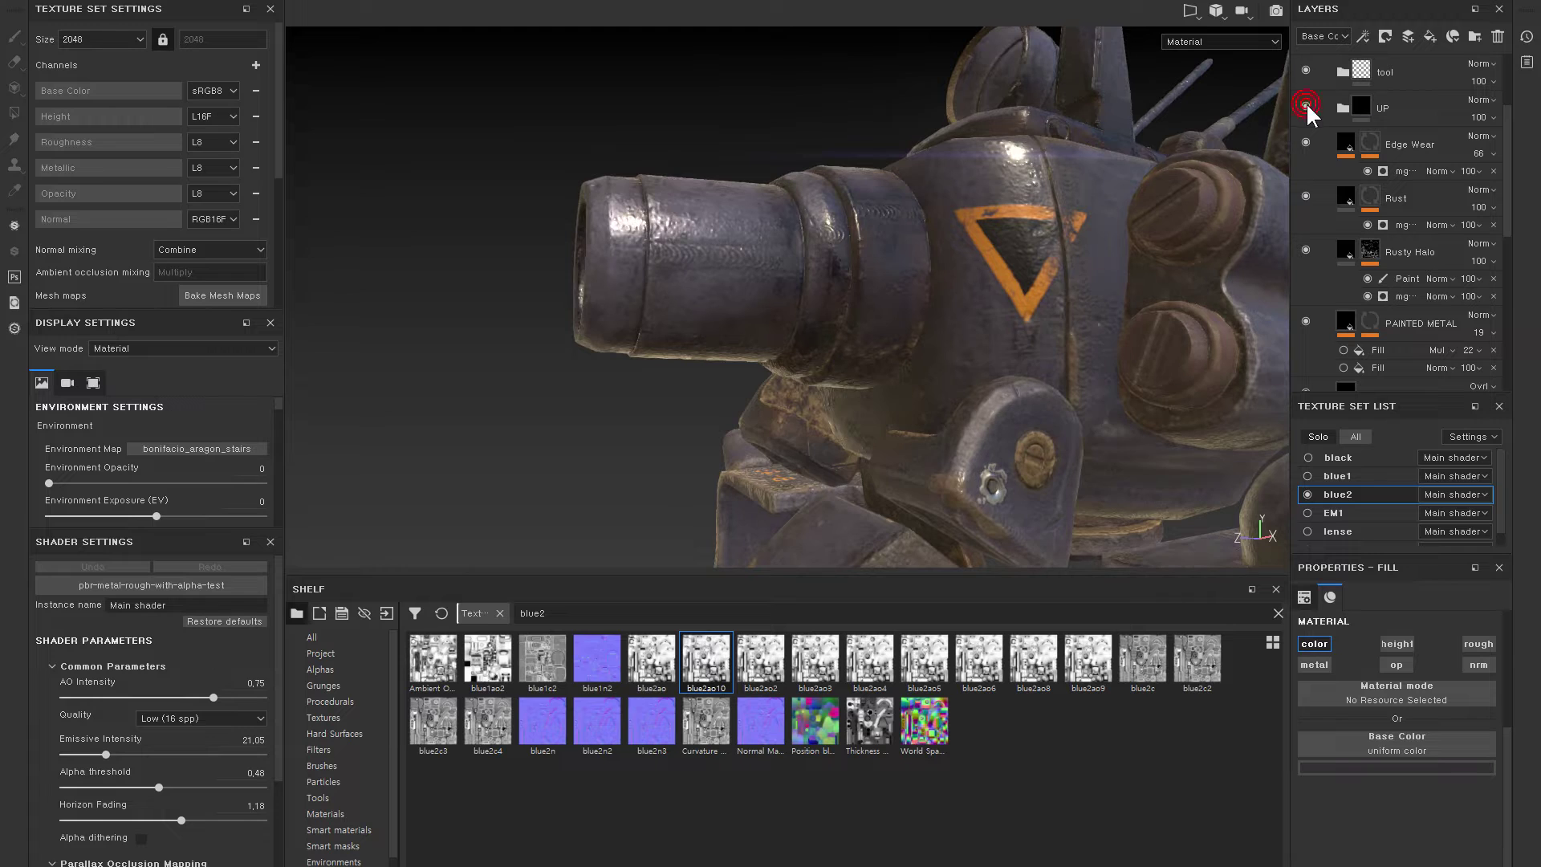
{"action": "right_click_drag", "start_coordinate": [895, 226], "coordinate": [973, 337], "text": "alt"}
{"action": "left_click", "coordinate": [1306, 105]}
{"action": "left_click", "coordinate": [1306, 105]}
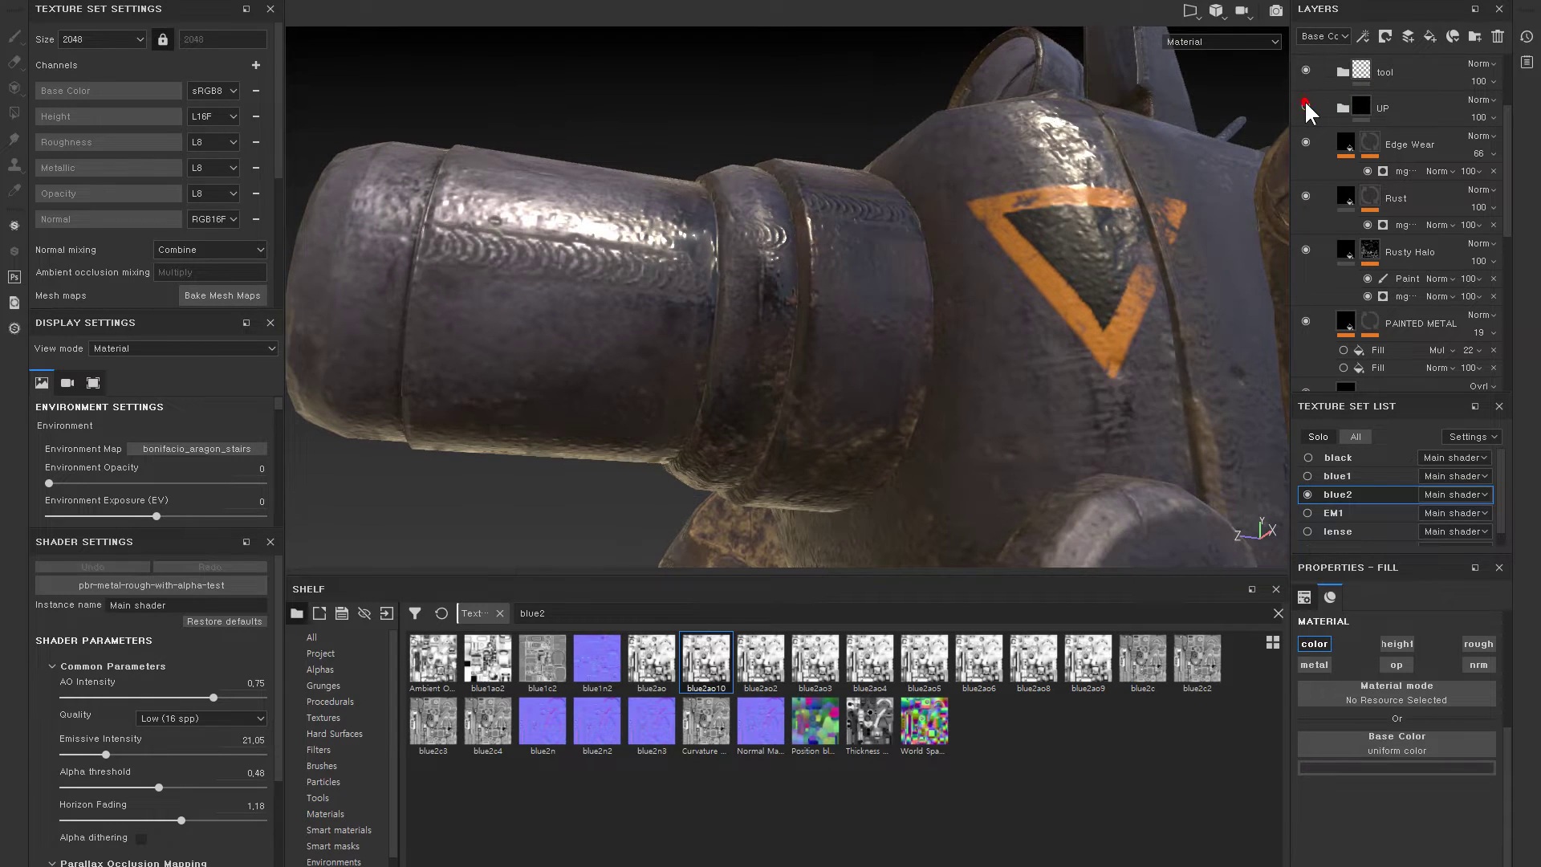
{"action": "left_click", "coordinate": [1306, 105]}
{"action": "left_click_drag", "start_coordinate": [632, 287], "coordinate": [860, 311], "text": "alt"}
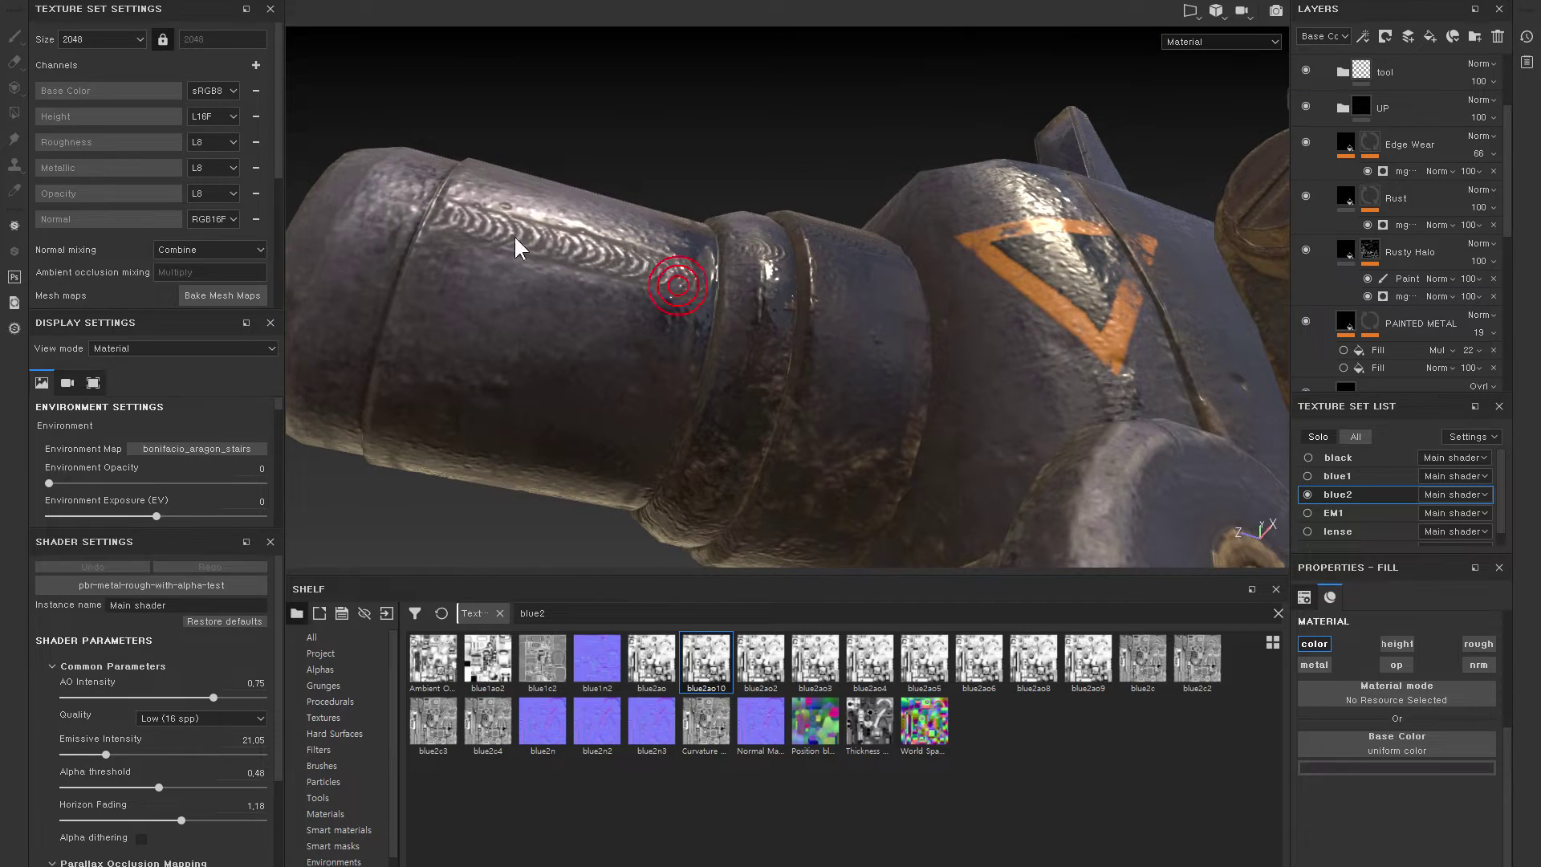
{"action": "right_click_drag", "start_coordinate": [860, 311], "coordinate": [877, 344], "text": "alt"}
{"action": "mouse_move", "coordinate": [876, 343]}
{"action": "left_mouse_down", "text": "alt"}
{"action": "mouse_move", "coordinate": [923, 299]}
{"action": "mouse_move", "coordinate": [809, 224]}
{"action": "mouse_move", "coordinate": [757, 355]}
{"action": "mouse_move", "coordinate": [762, 392]}
{"action": "mouse_move", "coordinate": [808, 305]}
{"action": "mouse_move", "coordinate": [747, 233]}
{"action": "mouse_move", "coordinate": [571, 213]}
{"action": "mouse_move", "coordinate": [729, 240]}
{"action": "mouse_move", "coordinate": [933, 207]}
{"action": "left_mouse_up", "text": "alt"}
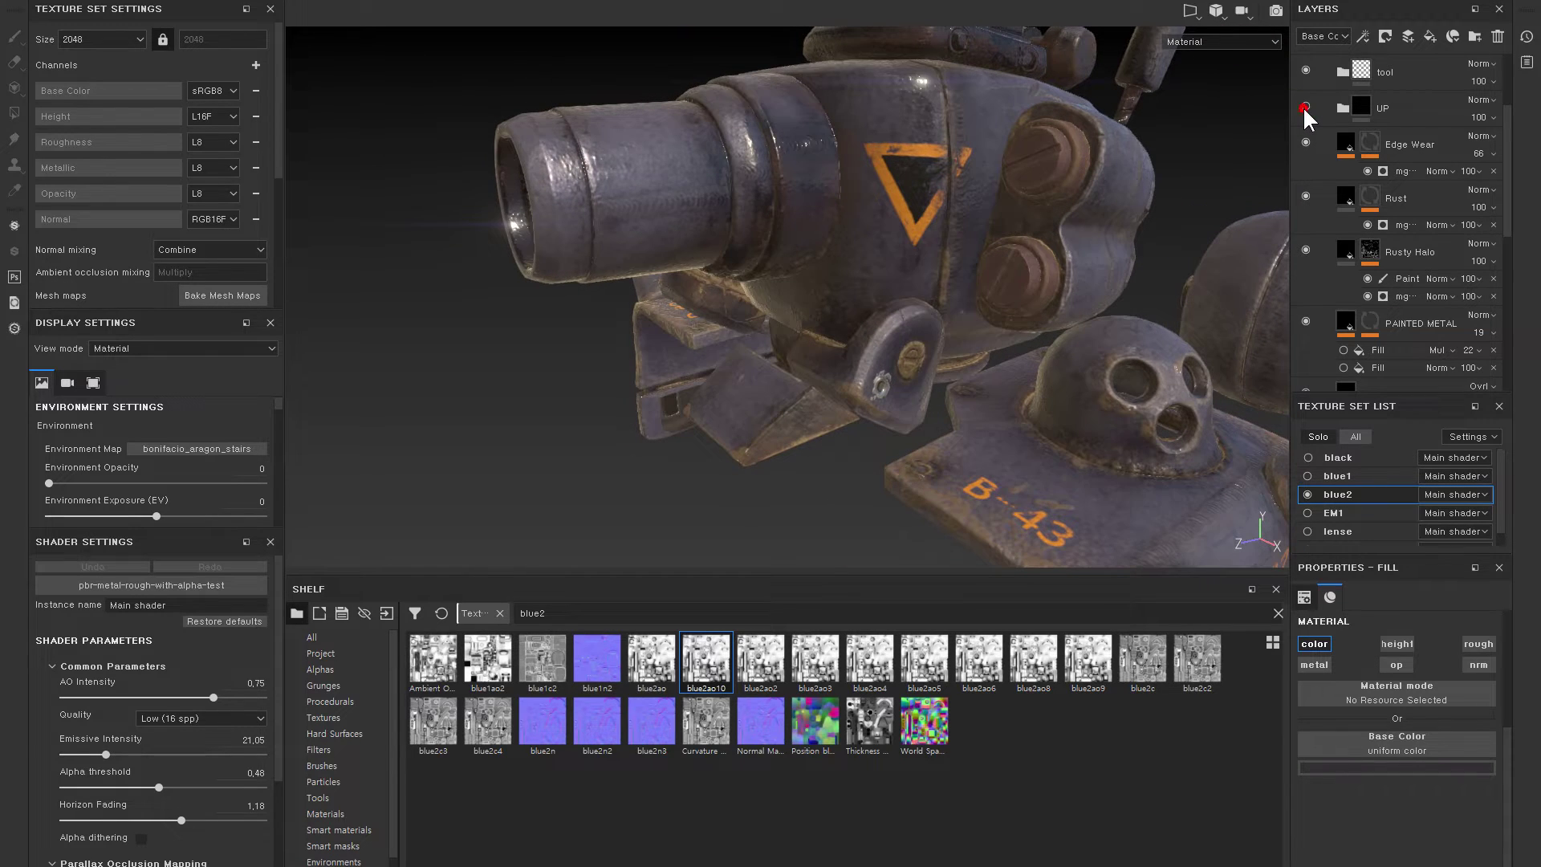
- Compare the M markings, dust folder and detail4 layer while inspecting the barrel
{"action": "scroll", "coordinate": [1298, 189], "scroll_direction": "up", "scroll_amount": 3}
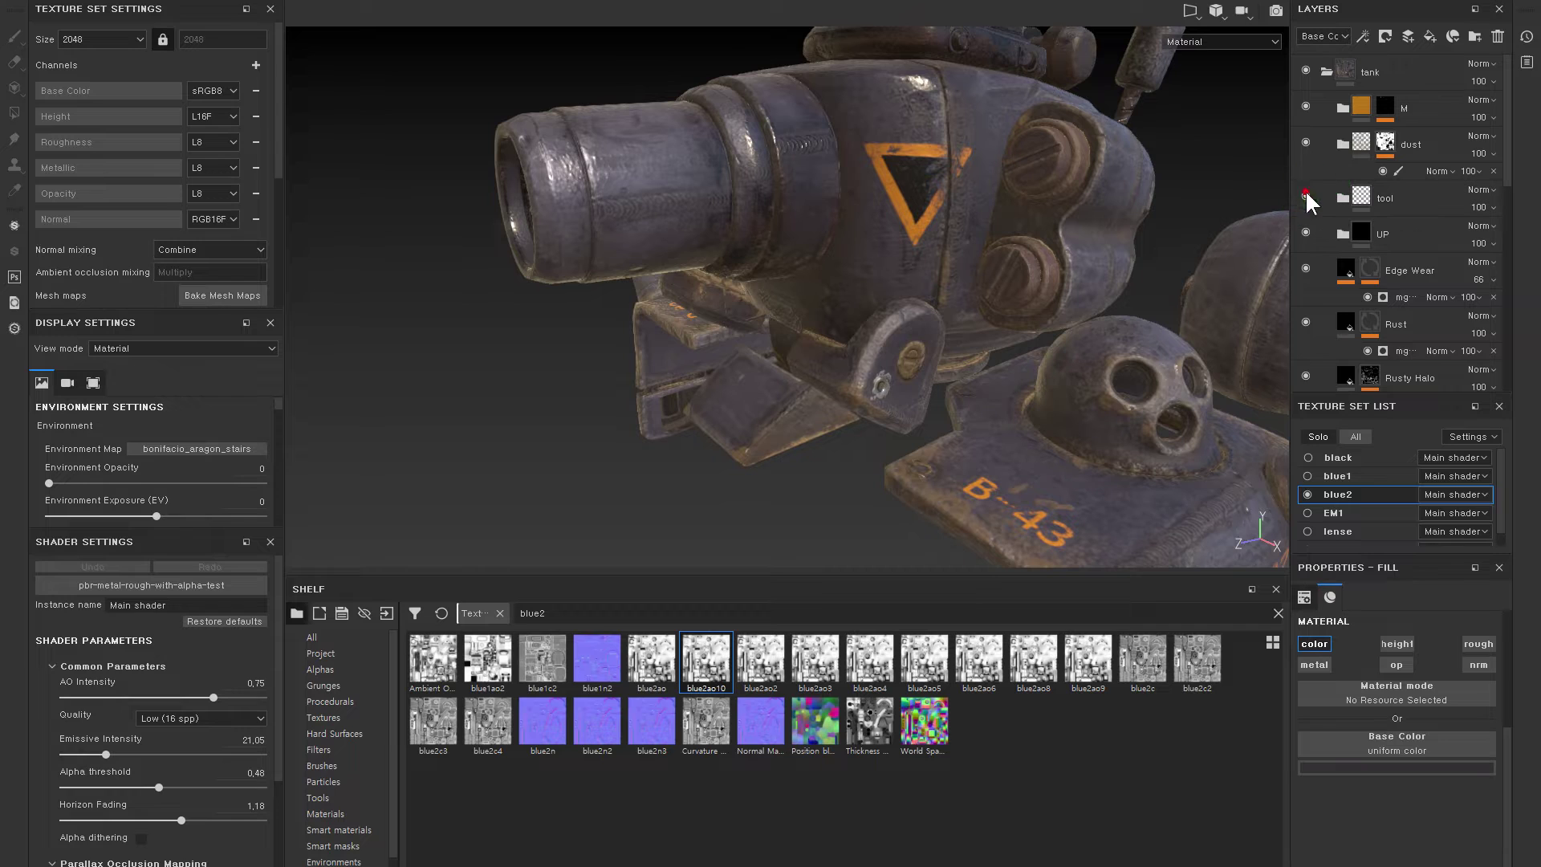
{"action": "left_click", "coordinate": [1304, 142]}
{"action": "left_click", "coordinate": [1304, 107]}
{"action": "left_click", "coordinate": [1342, 233]}
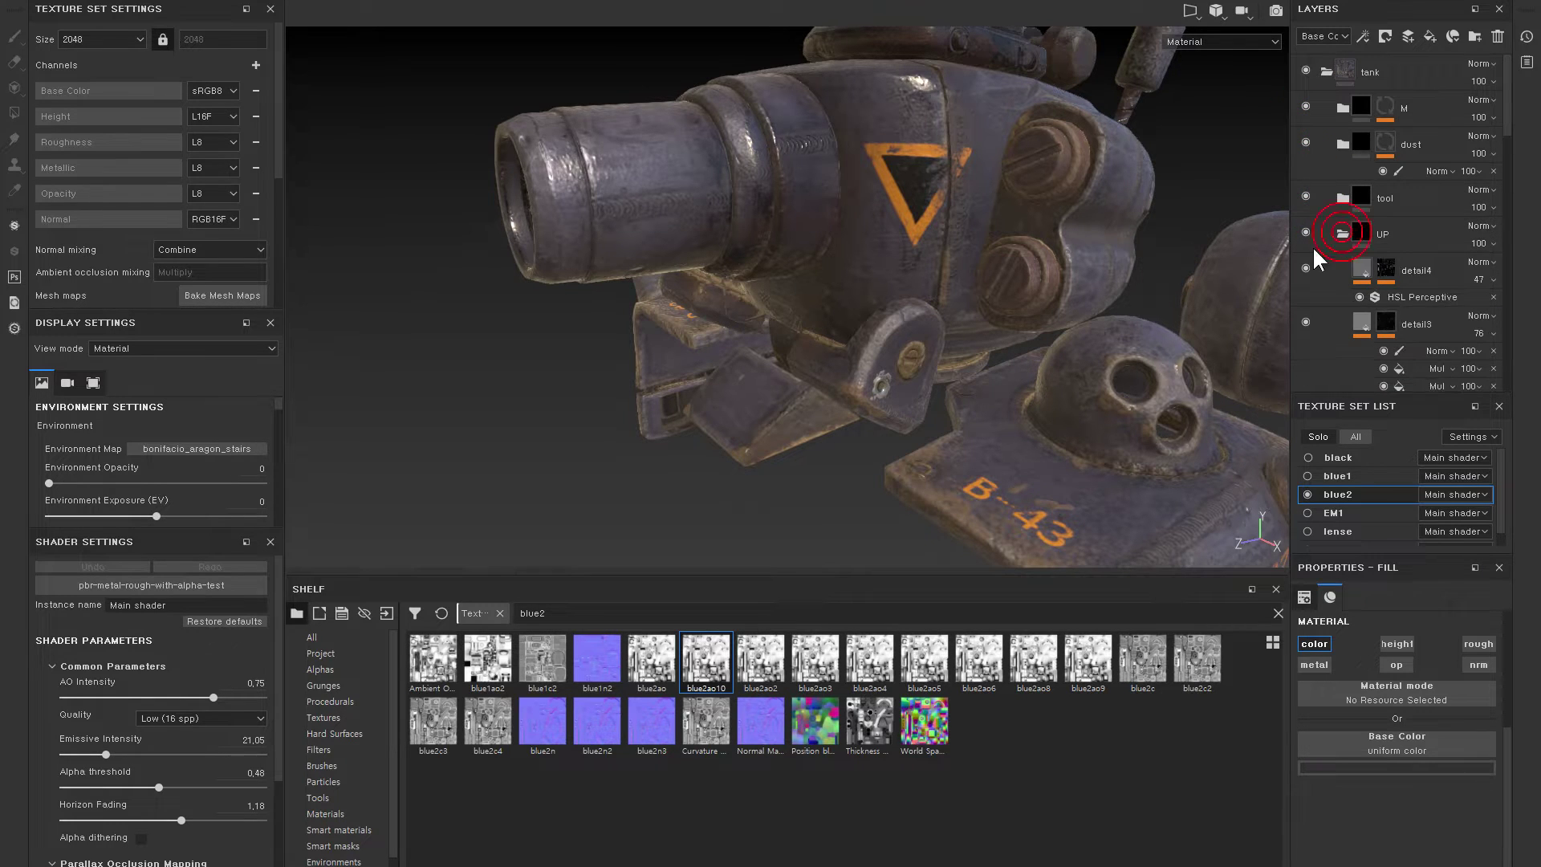
{"action": "mouse_move", "coordinate": [802, 201]}
{"action": "left_mouse_down", "text": "alt"}
{"action": "mouse_move", "coordinate": [922, 196]}
{"action": "mouse_move", "coordinate": [1083, 225]}
{"action": "left_mouse_up", "text": "alt"}
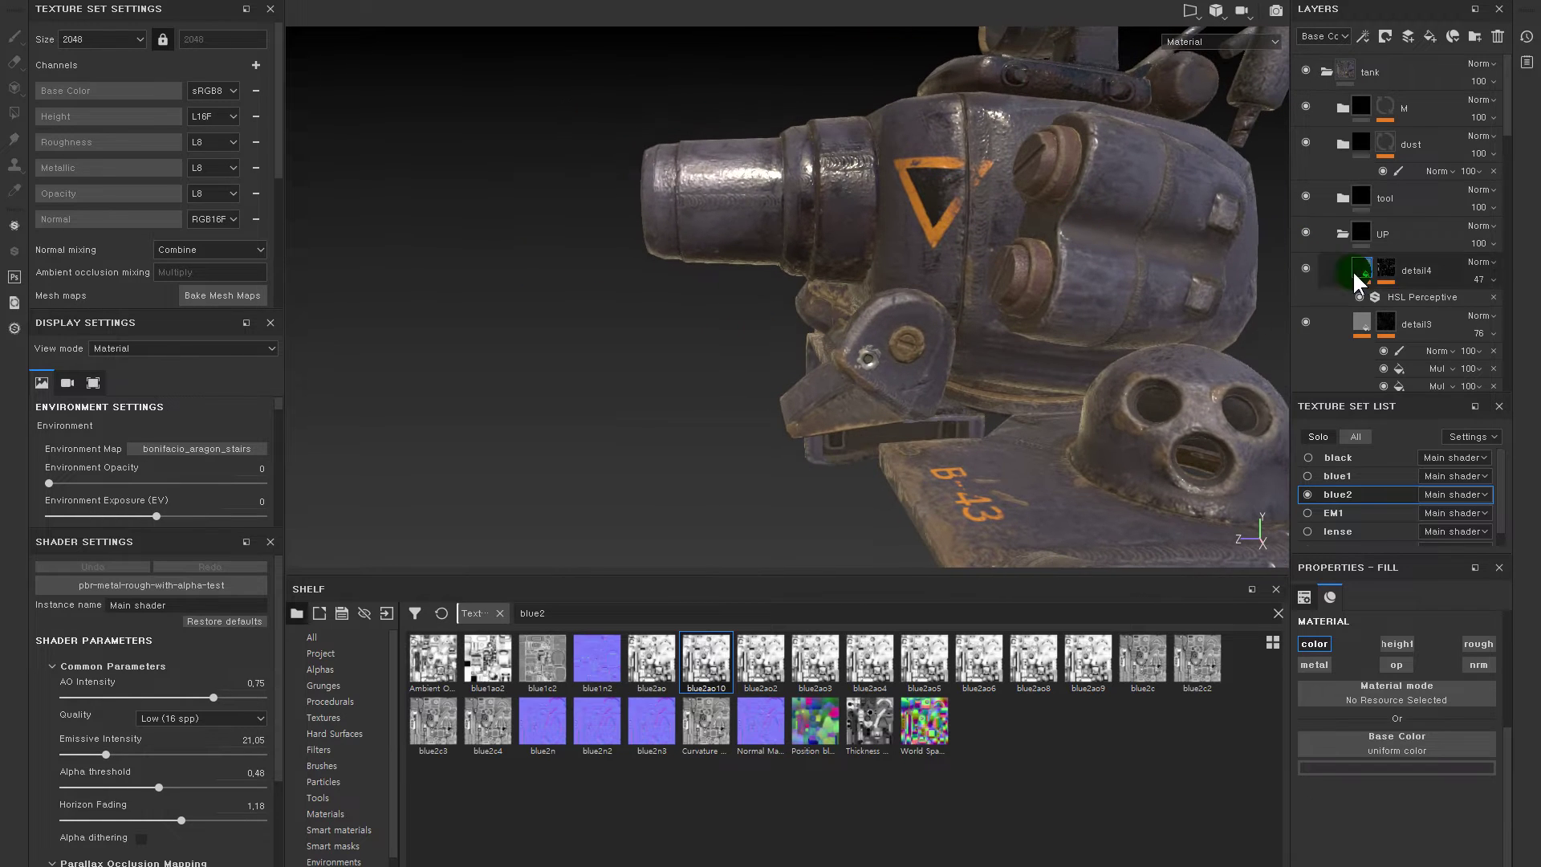
{"action": "left_click", "coordinate": [1304, 267]}
{"action": "left_click_drag", "start_coordinate": [928, 224], "coordinate": [850, 184], "text": "alt"}
{"action": "right_click_drag", "start_coordinate": [829, 175], "coordinate": [901, 295], "text": "alt"}
{"action": "left_click_drag", "start_coordinate": [873, 179], "coordinate": [749, 161], "text": "alt"}
{"action": "right_click_drag", "start_coordinate": [751, 160], "coordinate": [929, 207], "text": "alt"}
{"action": "scroll", "coordinate": [1331, 325], "scroll_direction": "down", "scroll_amount": 2}
- Toggle detail3, detail2, detail1 and GAu2 layers to compare, then view the underside
{"action": "left_click", "coordinate": [1306, 227]}
{"action": "left_click", "coordinate": [1306, 332]}
{"action": "left_click", "coordinate": [1306, 385]}
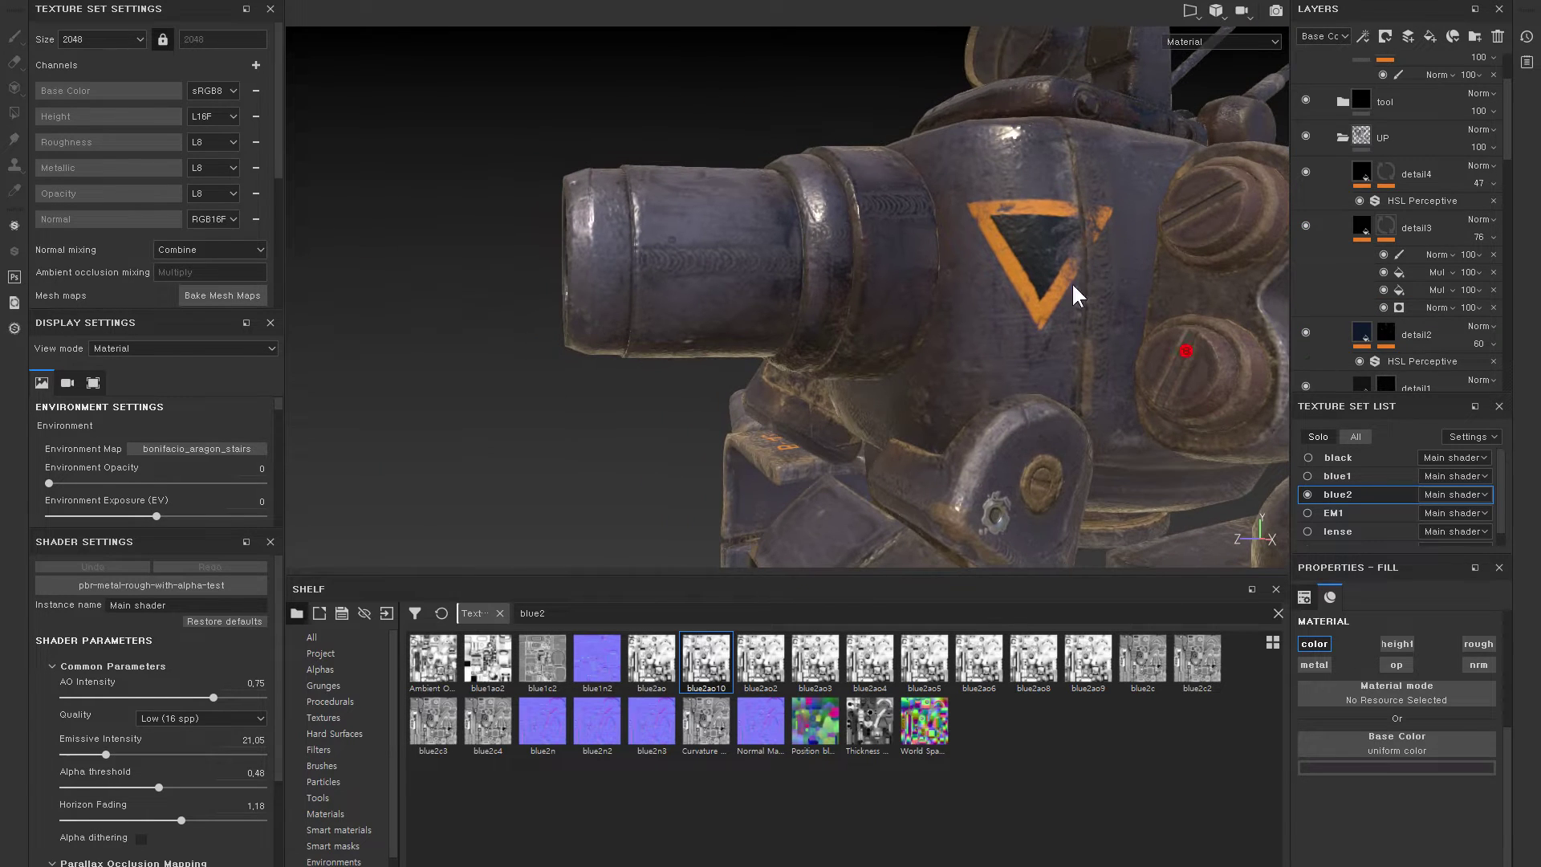
{"action": "scroll", "coordinate": [1309, 337], "scroll_direction": "down", "scroll_amount": 2}
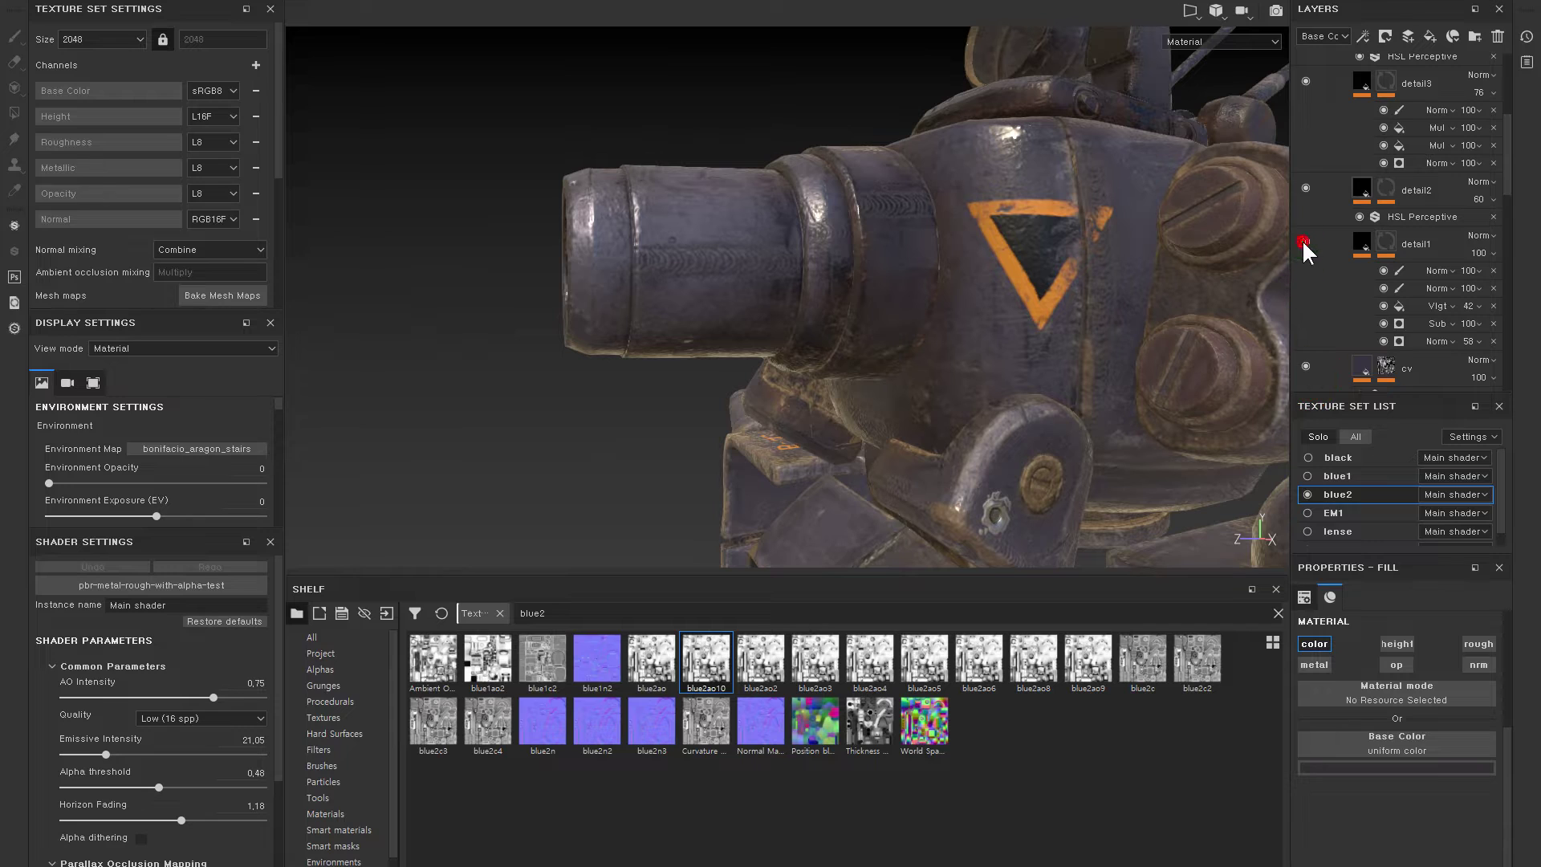
{"action": "scroll", "coordinate": [1308, 253], "scroll_direction": "down", "scroll_amount": 1}
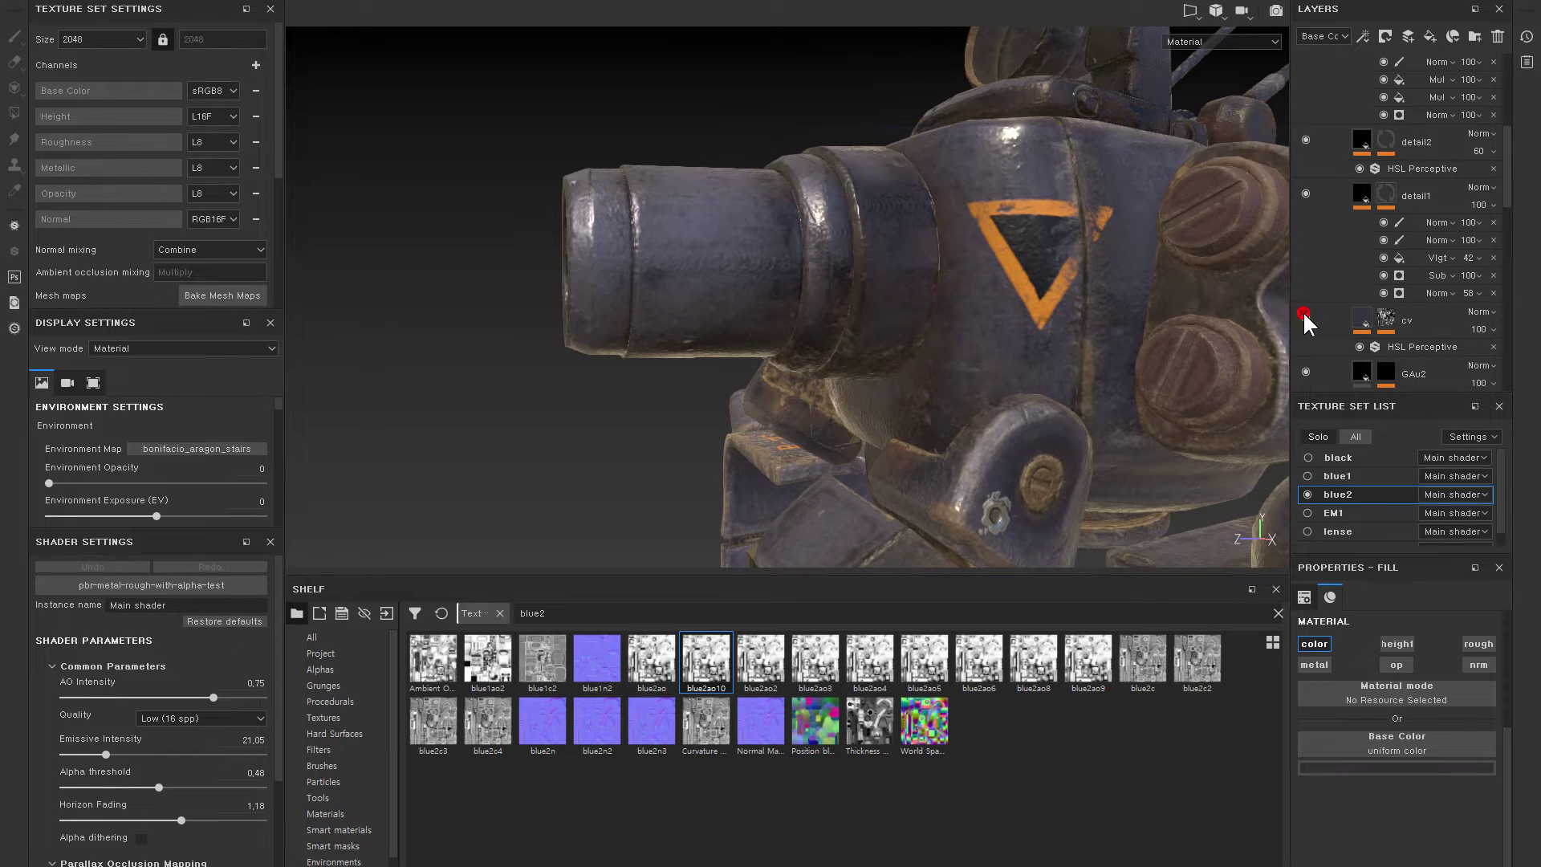
{"action": "scroll", "coordinate": [1304, 321], "scroll_direction": "down", "scroll_amount": 2}
{"action": "left_click", "coordinate": [1305, 279]}
{"action": "left_click", "coordinate": [1305, 277]}
{"action": "scroll", "coordinate": [1302, 314], "scroll_direction": "down", "scroll_amount": 2}
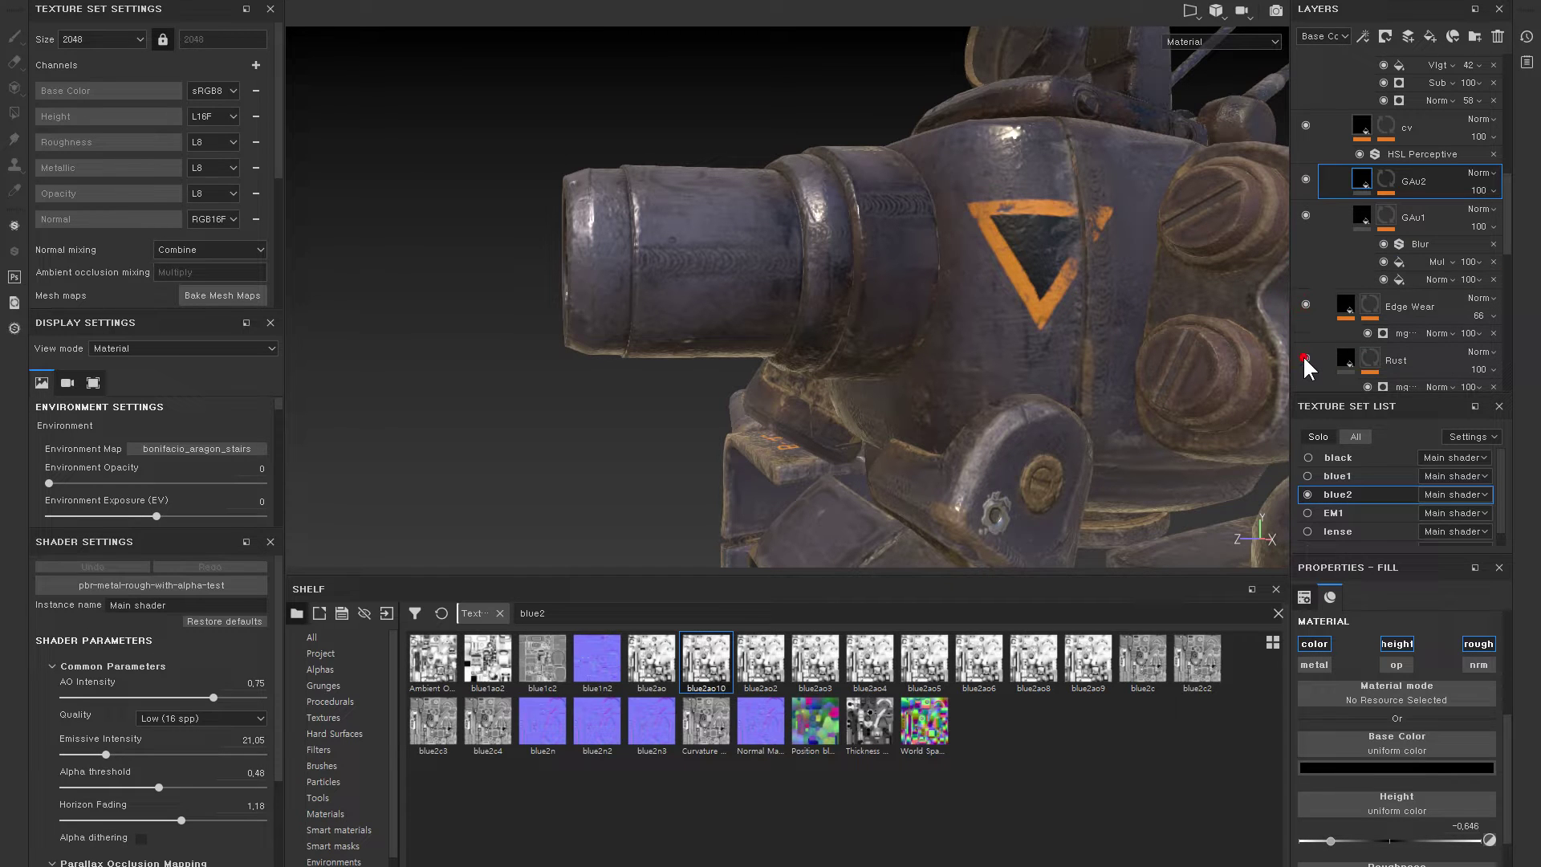
{"action": "left_click_drag", "start_coordinate": [1140, 357], "coordinate": [1107, 369], "text": "alt"}
{"action": "scroll", "coordinate": [1306, 281], "scroll_direction": "down", "scroll_amount": 2}
- Lower the Rust mask generator's Global Balance to 0.05
{"action": "left_click", "coordinate": [1397, 269]}
{"action": "left_click", "coordinate": [1387, 284]}
{"action": "left_click_drag", "start_coordinate": [975, 355], "coordinate": [1228, 305], "text": "alt"}
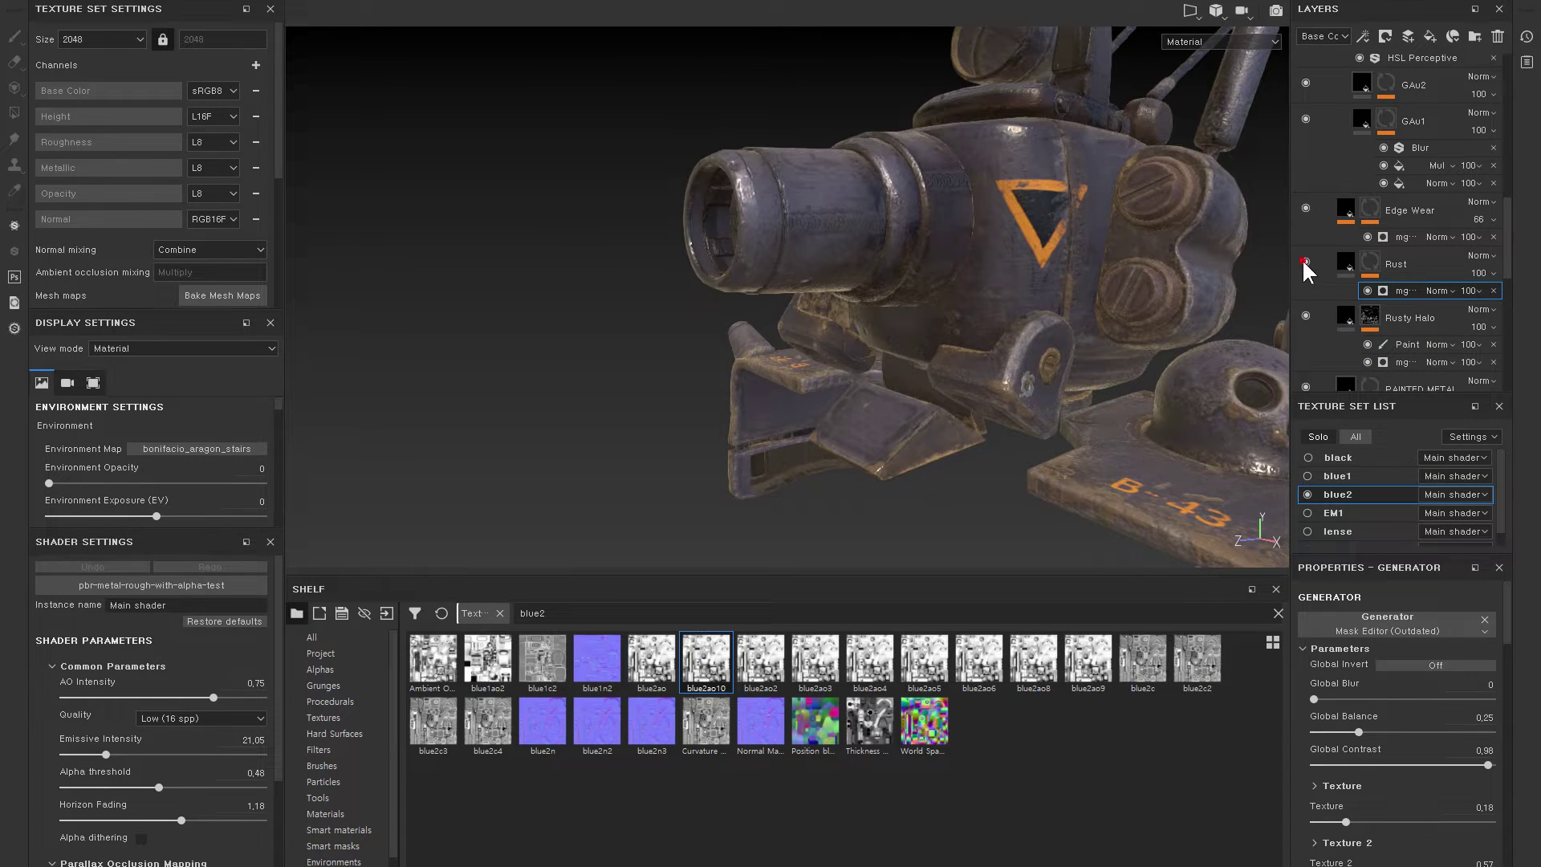
{"action": "left_click", "coordinate": [1369, 701]}
{"action": "left_click_drag", "start_coordinate": [1349, 725], "coordinate": [1321, 730]}
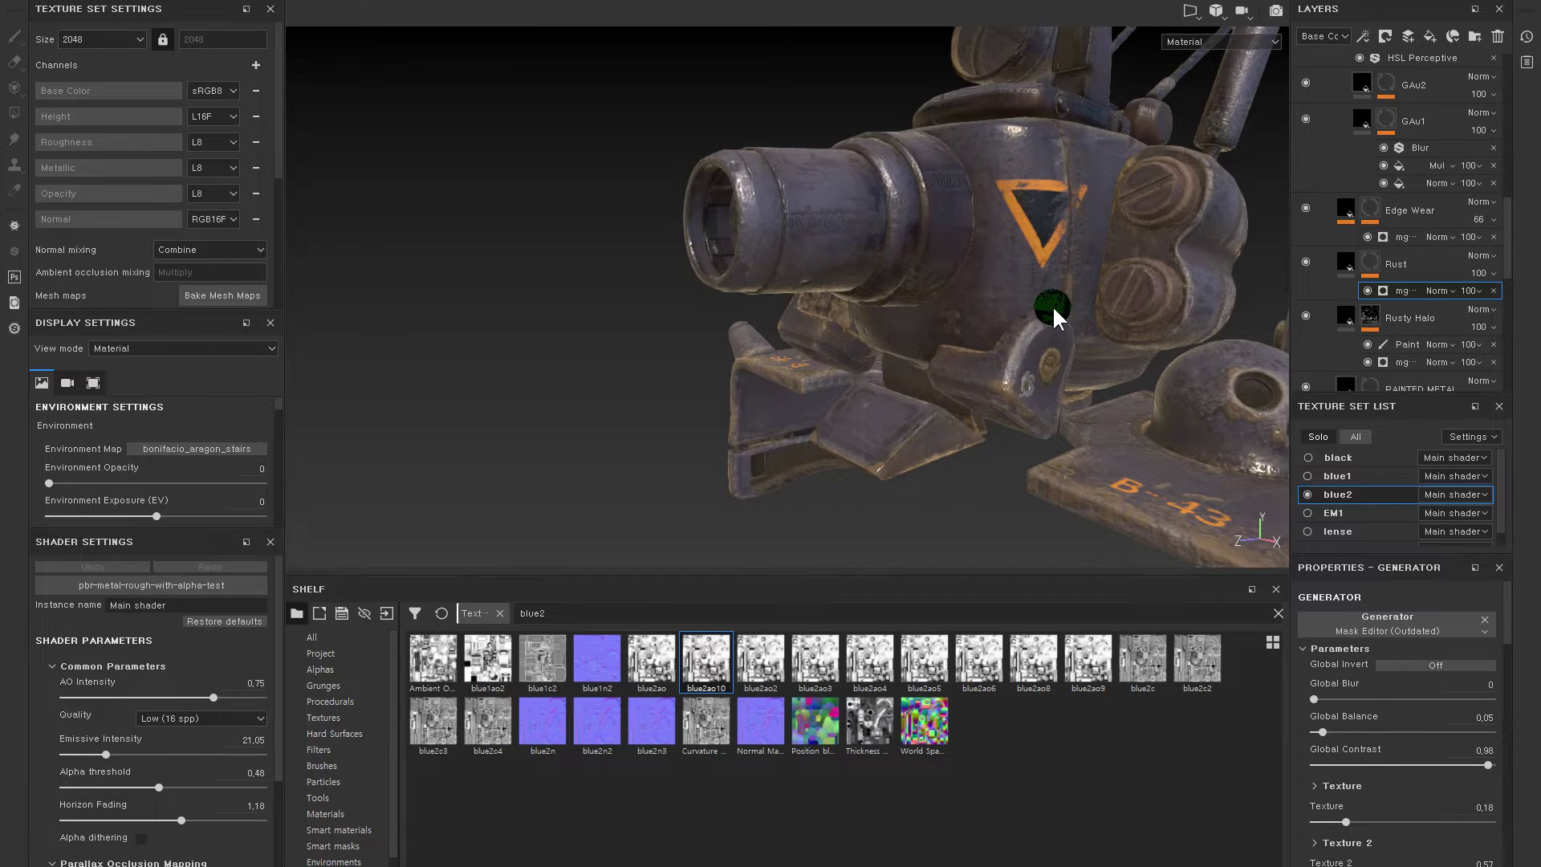
{"action": "scroll", "coordinate": [1351, 307], "scroll_direction": "down", "scroll_amount": 2}
- Set the Rusty Halo layer's opacity to 32 after comparing it on and off
{"action": "left_click", "coordinate": [1306, 268]}
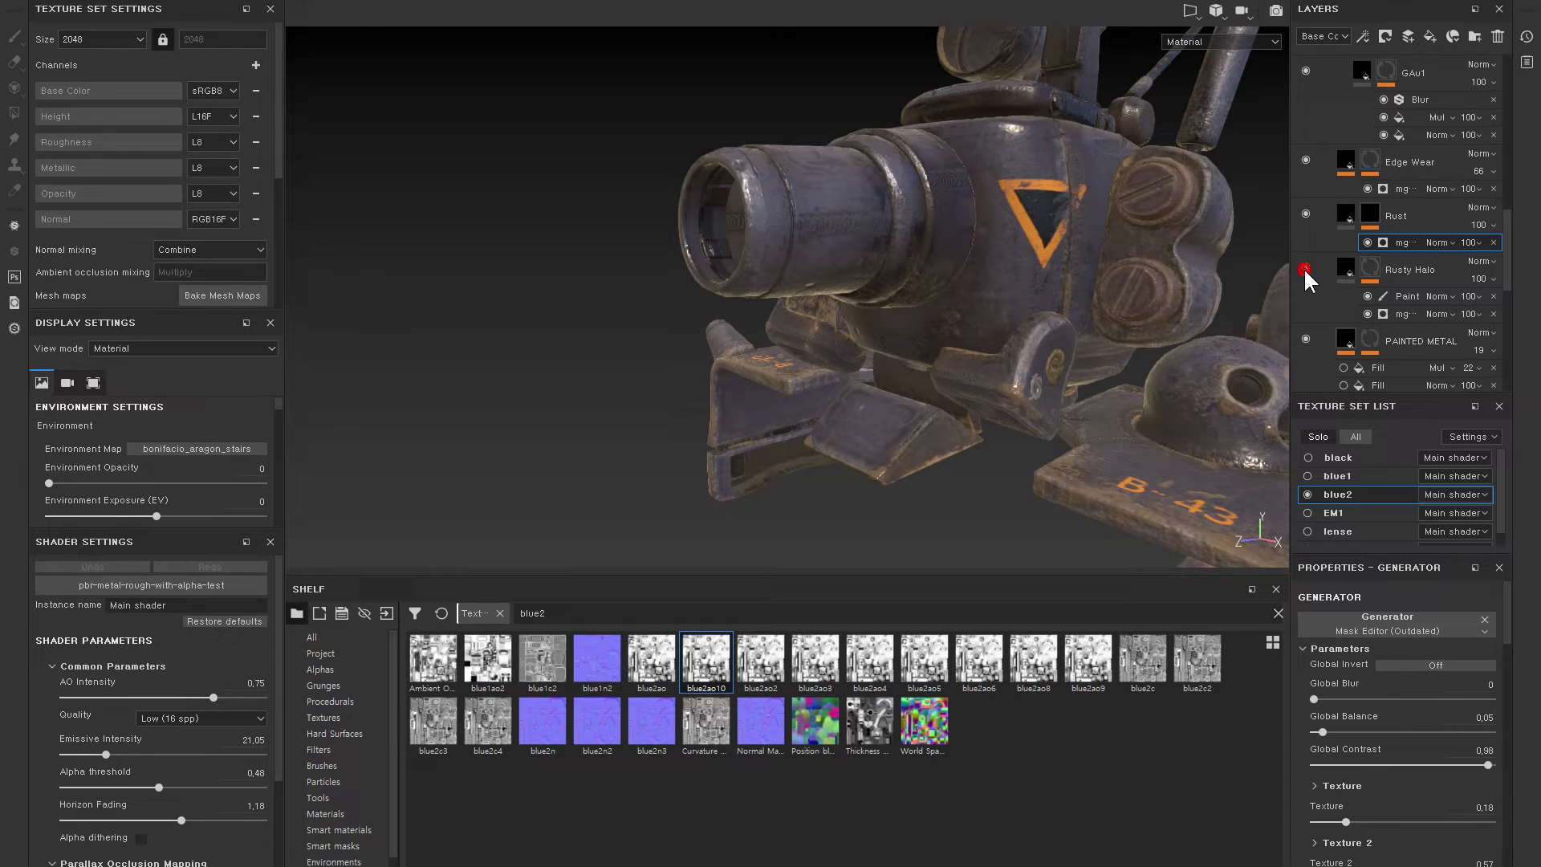
{"action": "left_click", "coordinate": [1306, 269]}
{"action": "left_click", "coordinate": [1498, 274]}
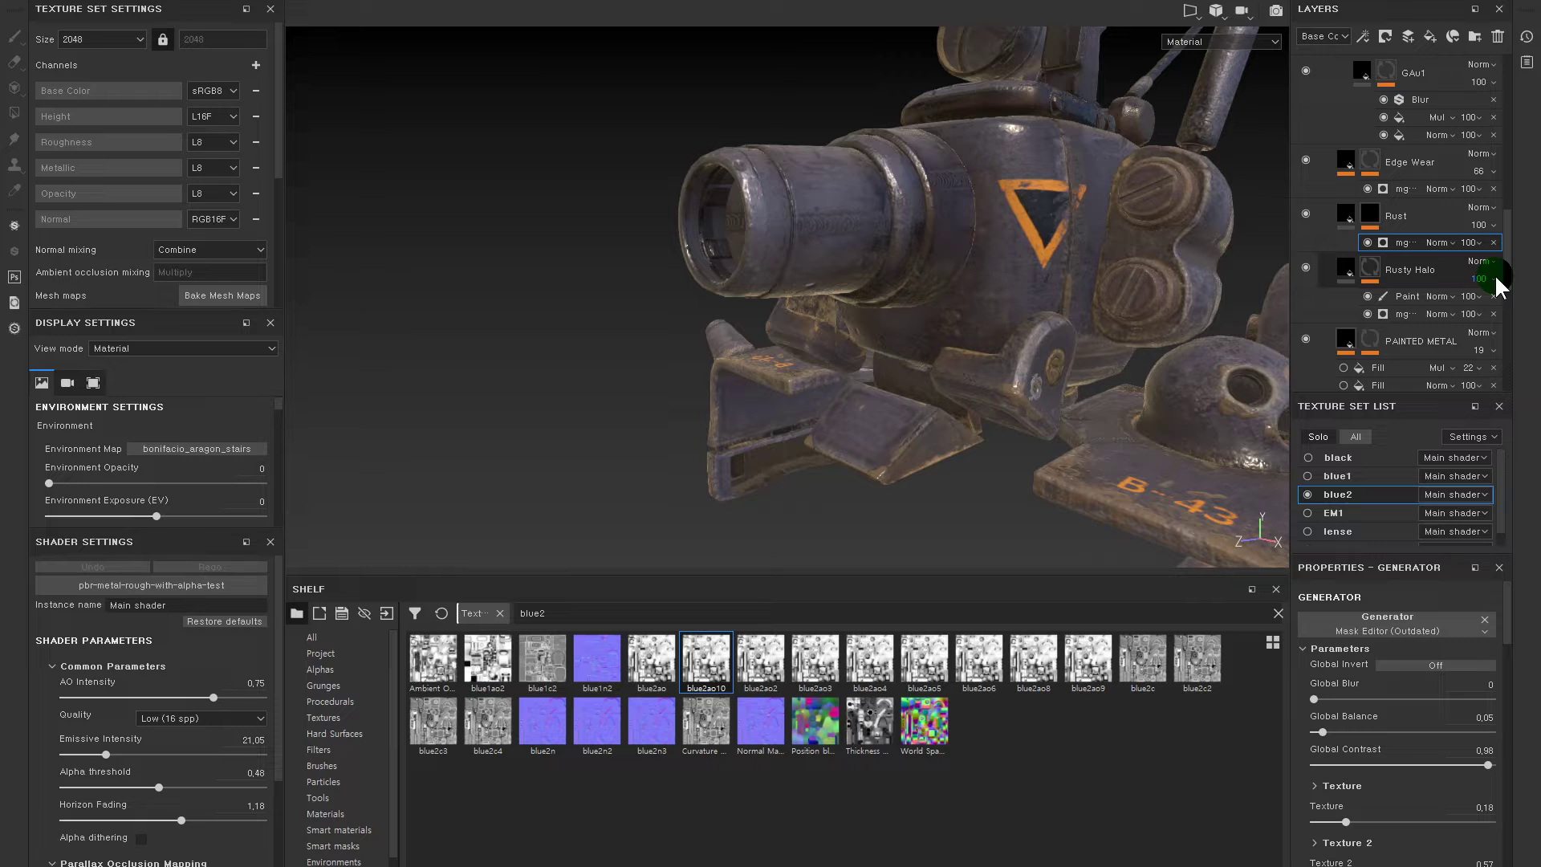
{"action": "left_click_drag", "start_coordinate": [1494, 303], "coordinate": [1503, 308]}
{"action": "left_click_drag", "start_coordinate": [1169, 275], "coordinate": [1150, 269], "text": "alt"}
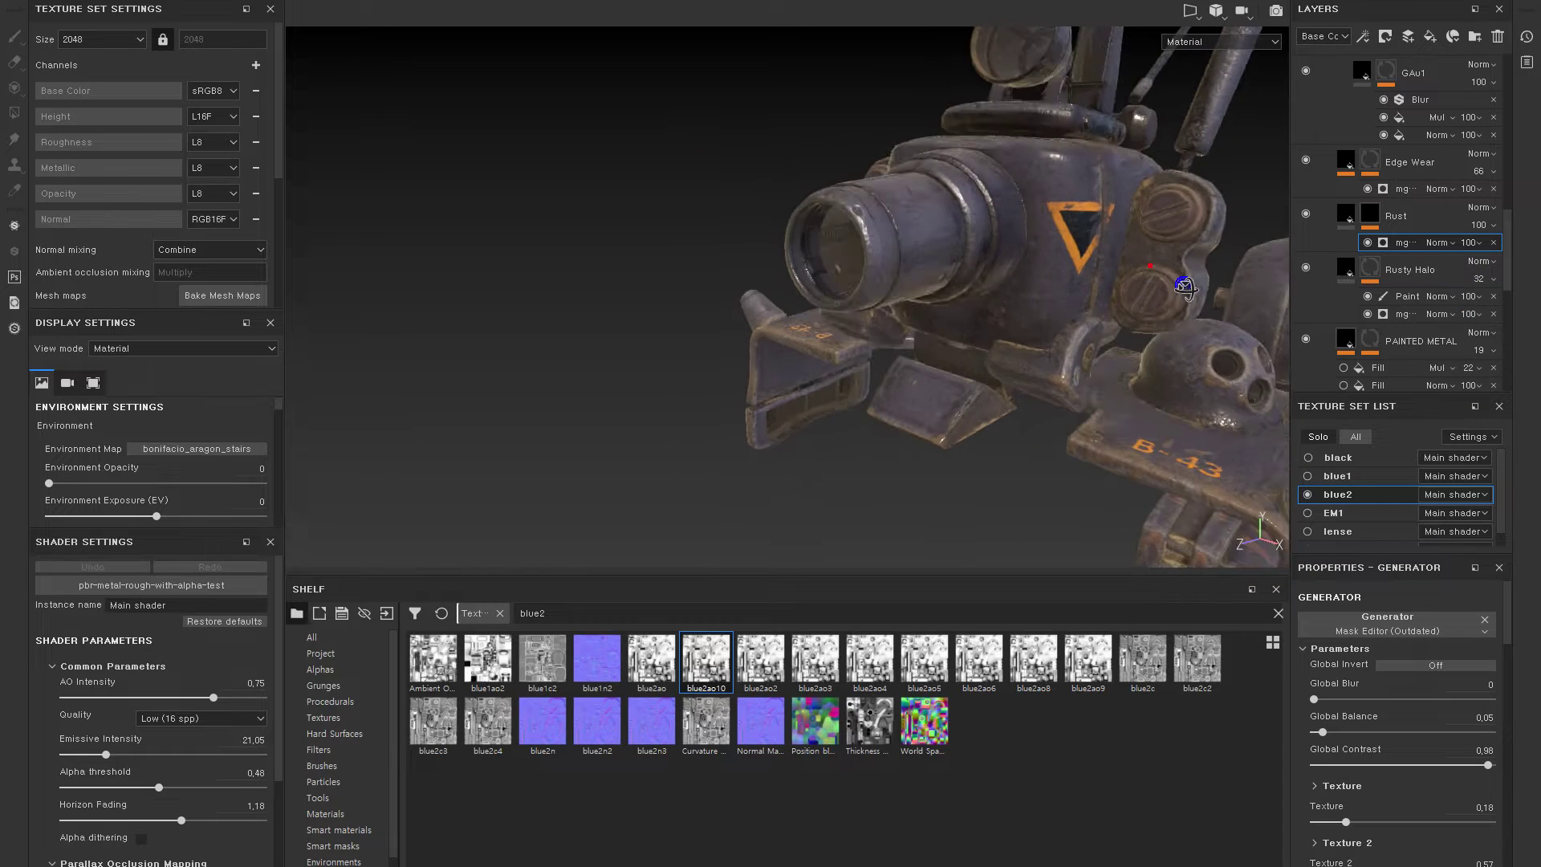
{"action": "scroll", "coordinate": [1327, 255], "scroll_direction": "down", "scroll_amount": 3}
- Compare the PAINTED METAL and Surface details layers on the cannon barrel
{"action": "left_click", "coordinate": [1306, 242]}
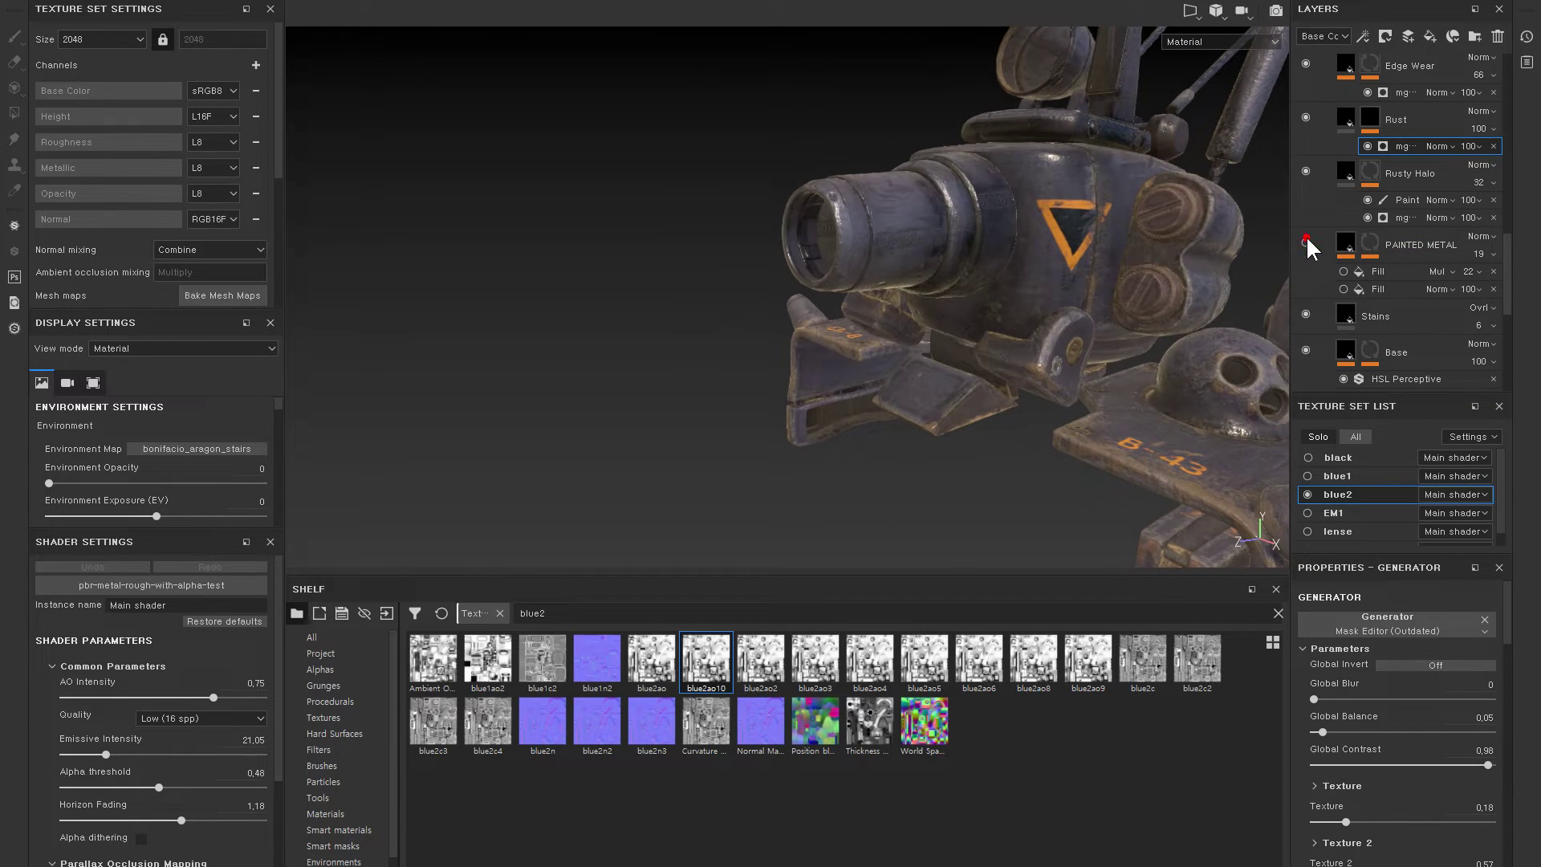
{"action": "left_click_drag", "start_coordinate": [1090, 179], "coordinate": [1094, 268], "text": "alt"}
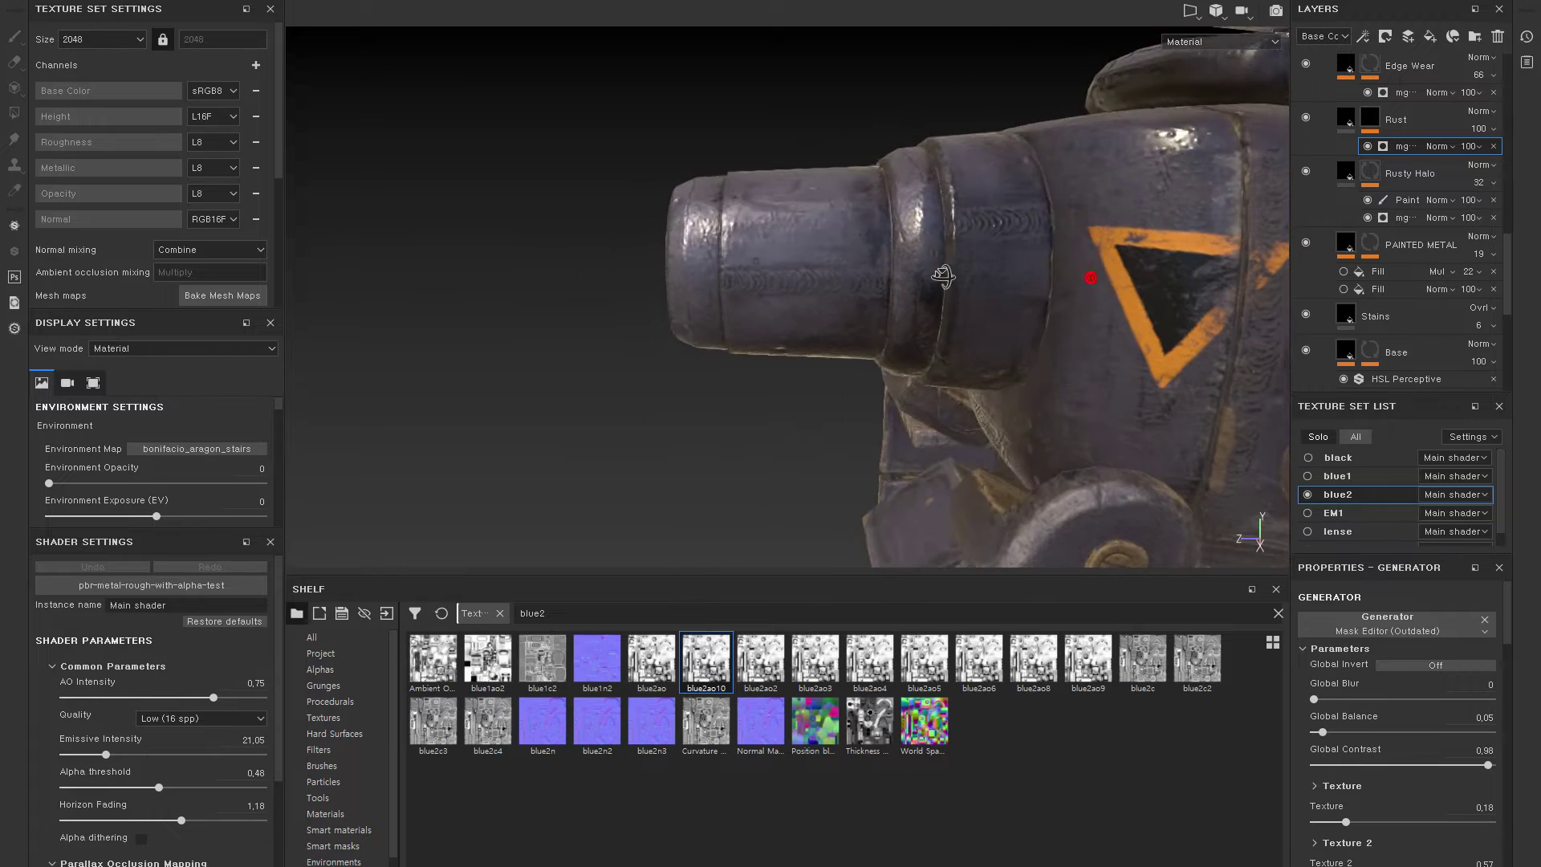
{"action": "left_click", "coordinate": [1369, 242], "text": "alt"}
{"action": "left_click", "coordinate": [1350, 242]}
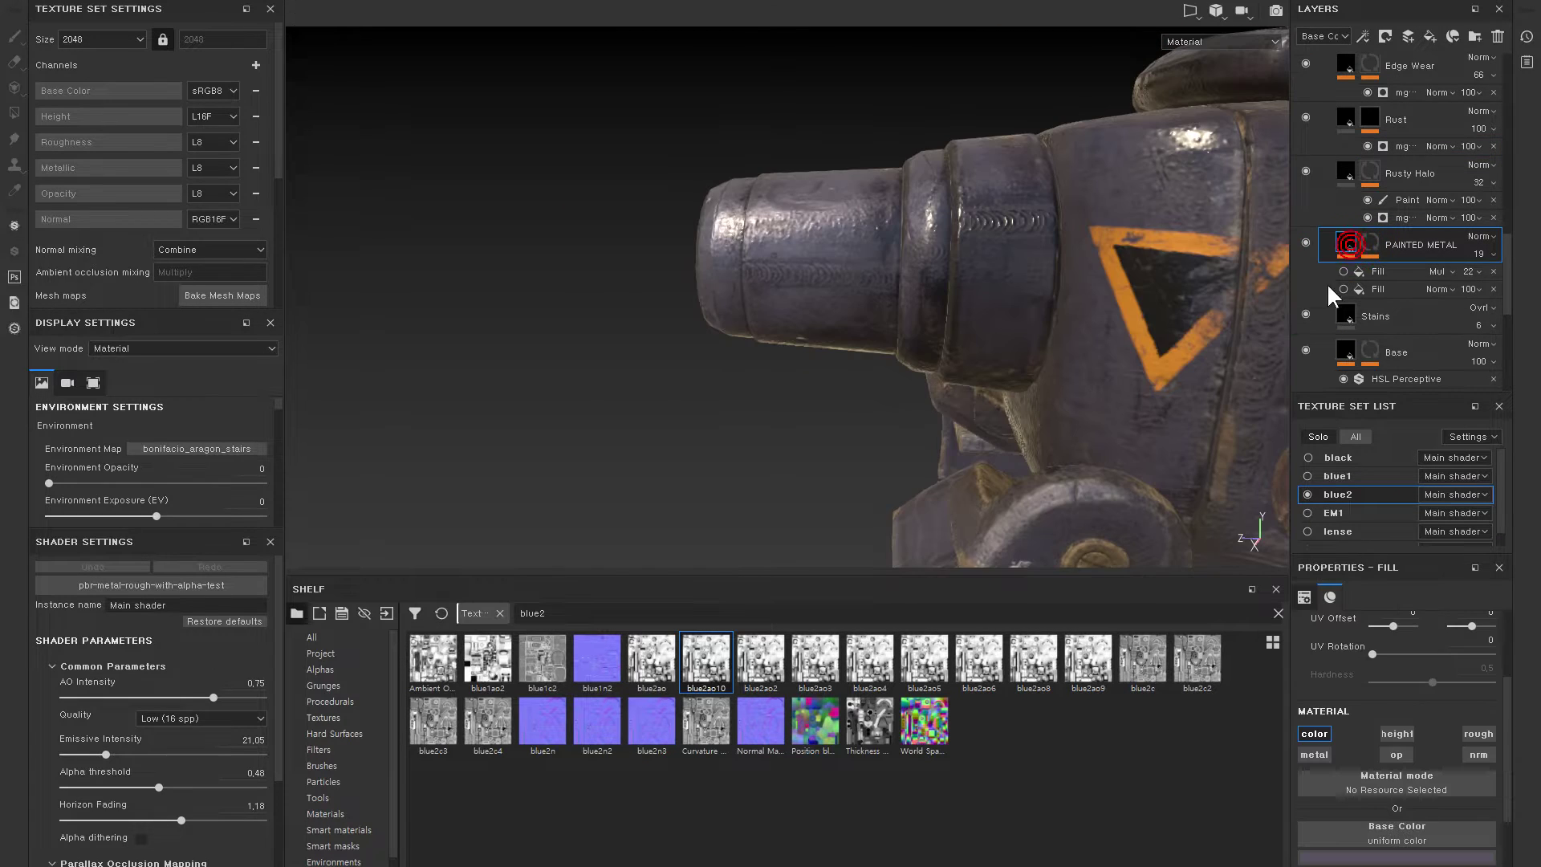
{"action": "scroll", "coordinate": [1302, 345], "scroll_direction": "down", "scroll_amount": 3}
{"action": "left_click", "coordinate": [1303, 312]}
{"action": "scroll", "coordinate": [1302, 313], "scroll_direction": "down", "scroll_amount": 2}
- Select the AO dirt and Dirt layers, toggle Dirt to compare and change its properties
{"action": "left_click", "coordinate": [1346, 255]}
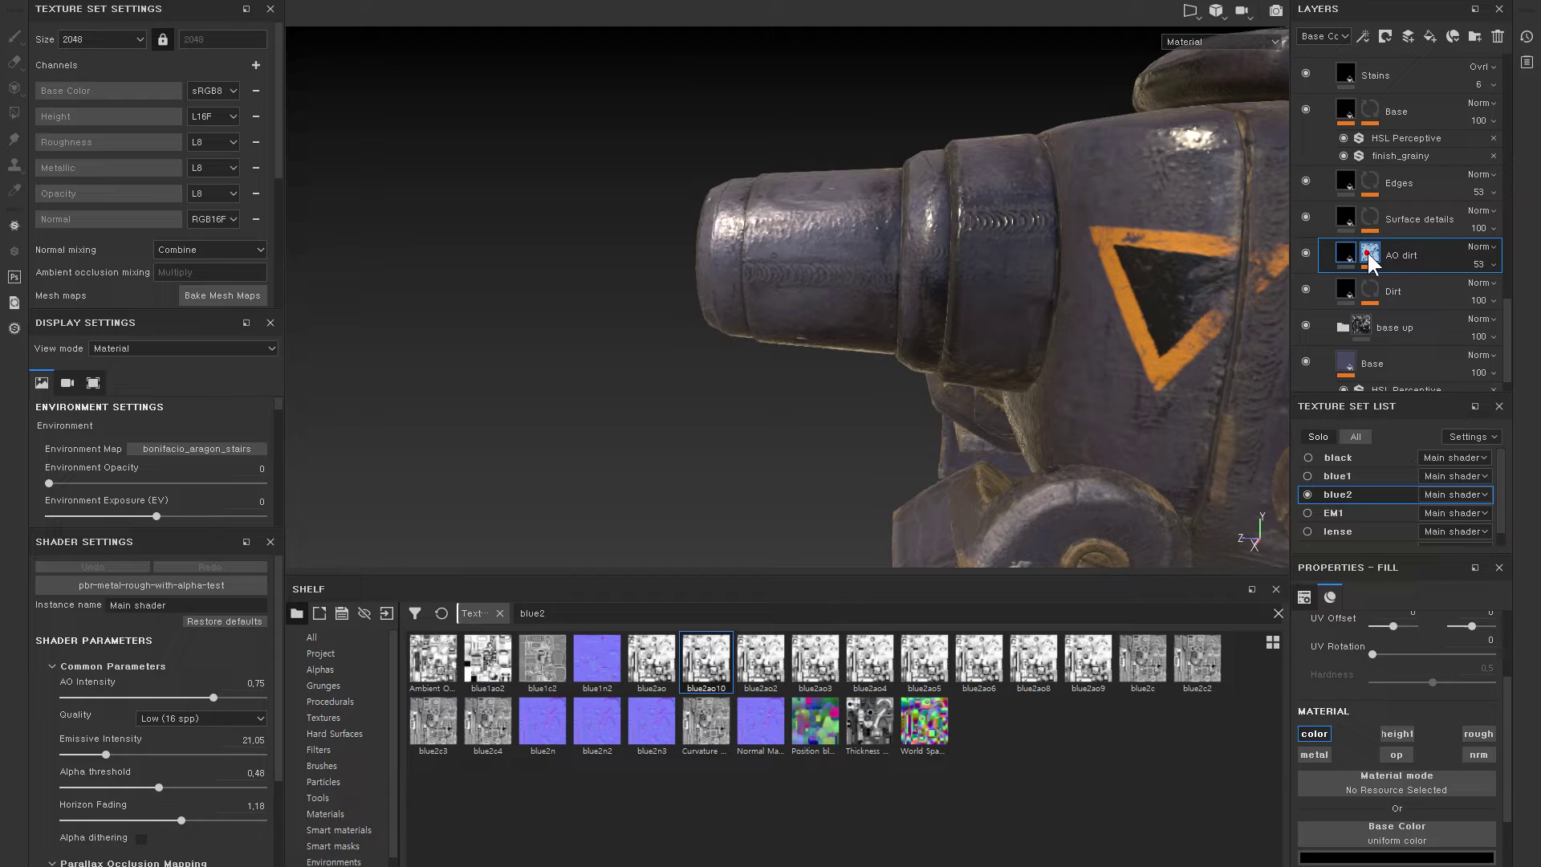
{"action": "left_click", "coordinate": [1369, 255]}
{"action": "left_click", "coordinate": [1304, 324]}
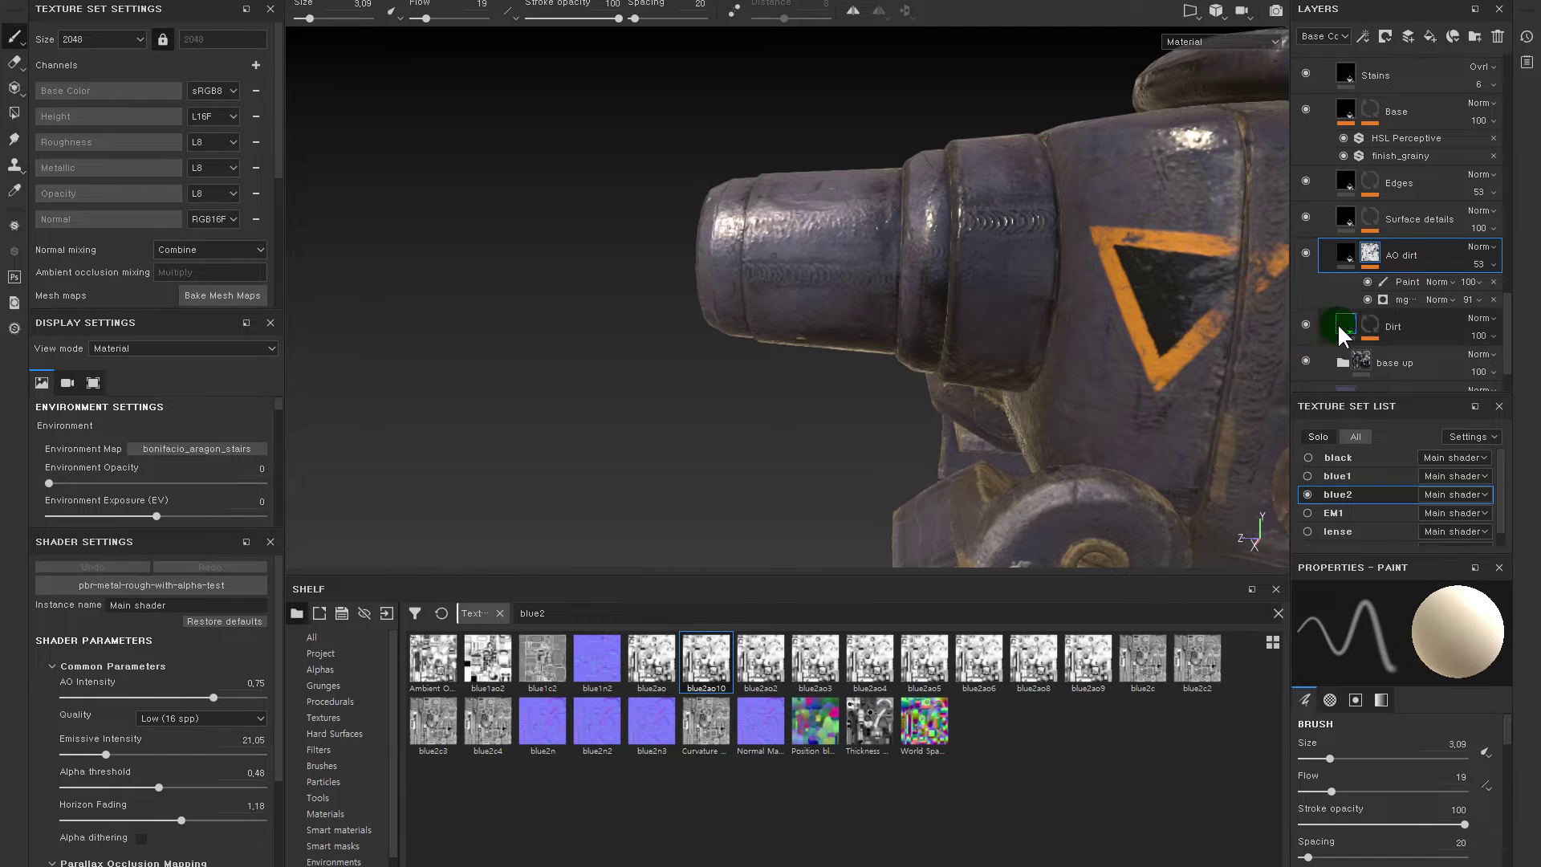
{"action": "left_click", "coordinate": [1342, 325]}
{"action": "scroll", "coordinate": [1357, 329], "scroll_direction": "down", "scroll_amount": 1}
{"action": "left_click", "coordinate": [1476, 756]}
{"action": "left_click", "coordinate": [1472, 732]}
{"action": "scroll", "coordinate": [1358, 343], "scroll_direction": "down", "scroll_amount": 1}
{"action": "left_click", "coordinate": [1472, 625]}
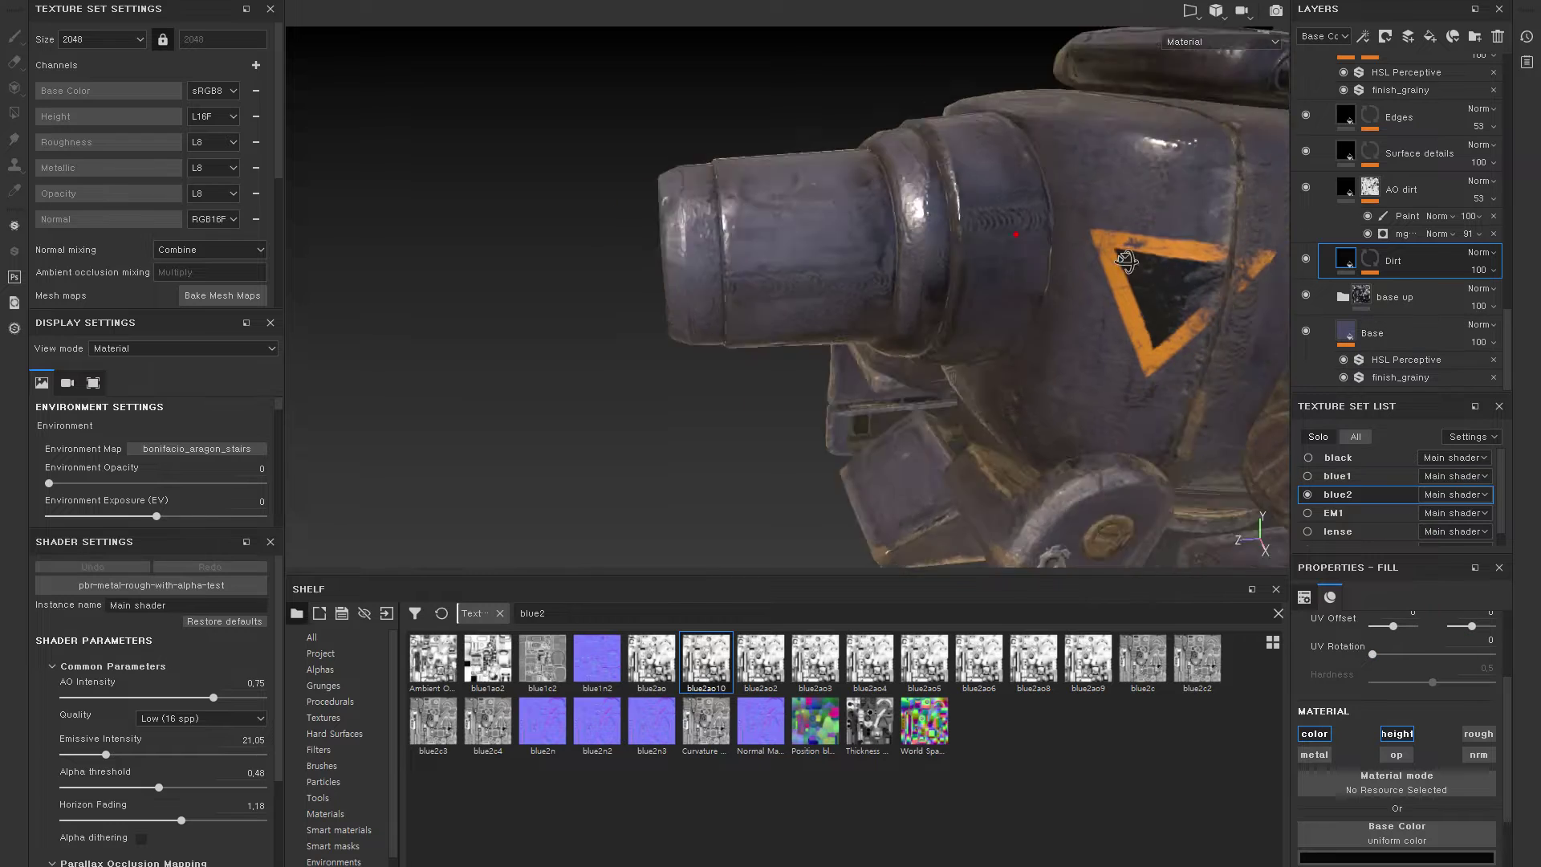
{"action": "scroll", "coordinate": [1078, 293], "scroll_direction": "down", "scroll_amount": 3}
- Review the whole robot, the B-43 plate and the sphere, then select the base up folder
{"action": "mouse_move", "coordinate": [1078, 293]}
{"action": "left_mouse_down", "text": "alt"}
{"action": "mouse_move", "coordinate": [798, 207]}
{"action": "mouse_move", "coordinate": [945, 199]}
{"action": "mouse_move", "coordinate": [1025, 241]}
{"action": "left_mouse_up", "text": "alt"}
{"action": "scroll", "coordinate": [989, 341], "scroll_direction": "up", "scroll_amount": 2}
{"action": "mouse_move", "coordinate": [989, 341]}
{"action": "left_mouse_down", "text": "alt"}
{"action": "mouse_move", "coordinate": [949, 498]}
{"action": "mouse_move", "coordinate": [901, 344]}
{"action": "mouse_move", "coordinate": [1118, 292]}
{"action": "mouse_move", "coordinate": [1374, 297]}
{"action": "mouse_move", "coordinate": [1372, 253]}
{"action": "mouse_move", "coordinate": [901, 344]}
{"action": "mouse_move", "coordinate": [859, 338]}
{"action": "left_mouse_up", "text": "alt"}
{"action": "middle_click_drag", "start_coordinate": [859, 338], "coordinate": [912, 137], "text": "alt"}
{"action": "mouse_move", "coordinate": [912, 137]}
{"action": "right_mouse_down", "text": "alt"}
{"action": "mouse_move", "coordinate": [946, 172]}
{"action": "mouse_move", "coordinate": [1015, 327]}
{"action": "right_mouse_up", "text": "alt"}
{"action": "middle_click_drag", "start_coordinate": [1015, 327], "coordinate": [1011, 321], "text": "alt"}
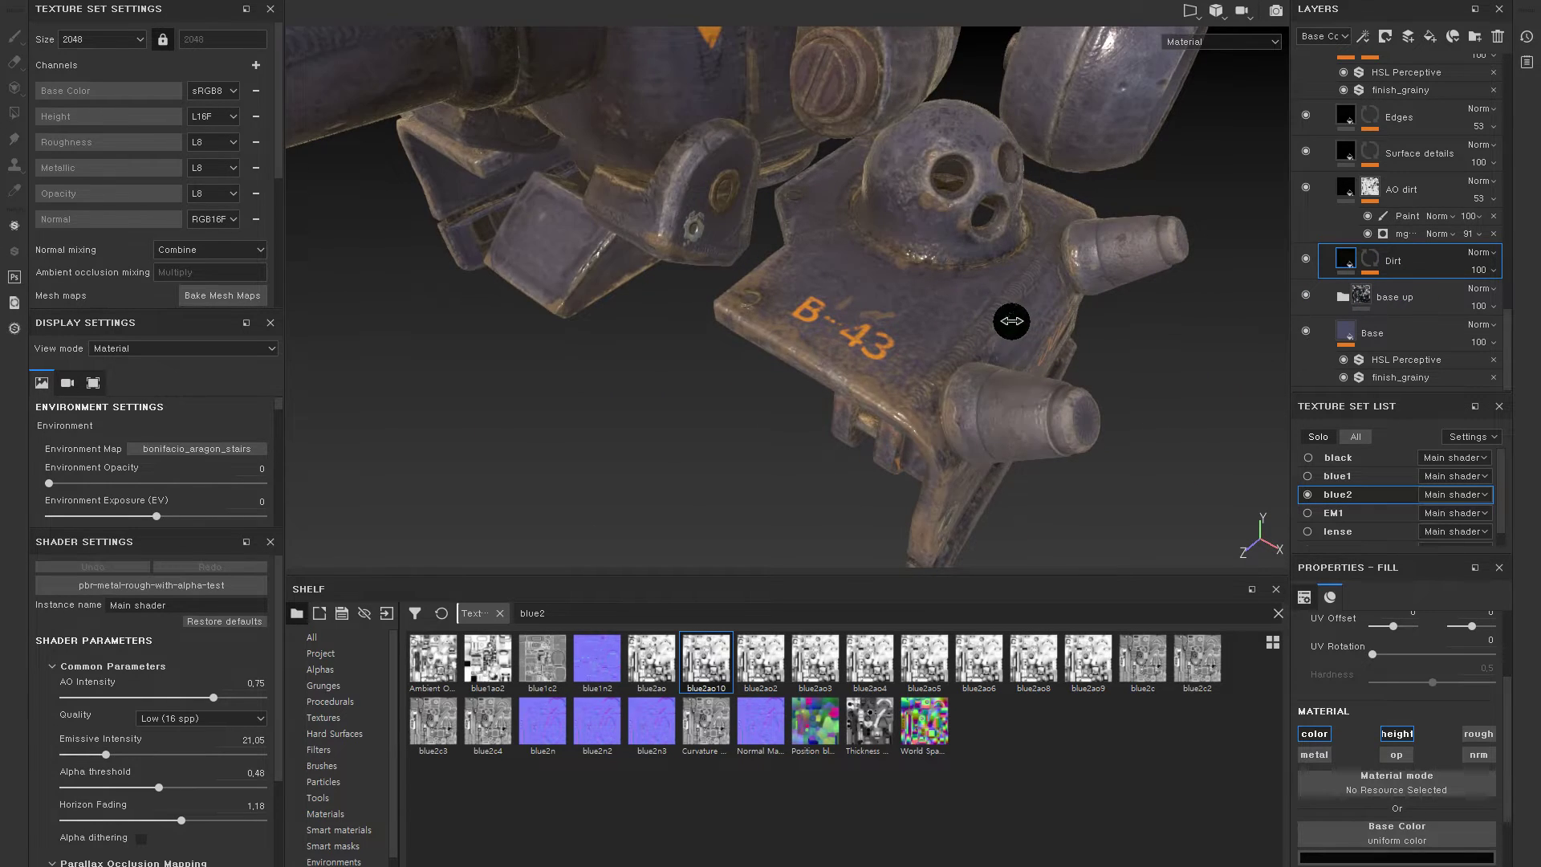
{"action": "left_click_drag", "start_coordinate": [1011, 321], "coordinate": [1067, 321], "text": "alt"}
{"action": "left_click", "coordinate": [1385, 261]}
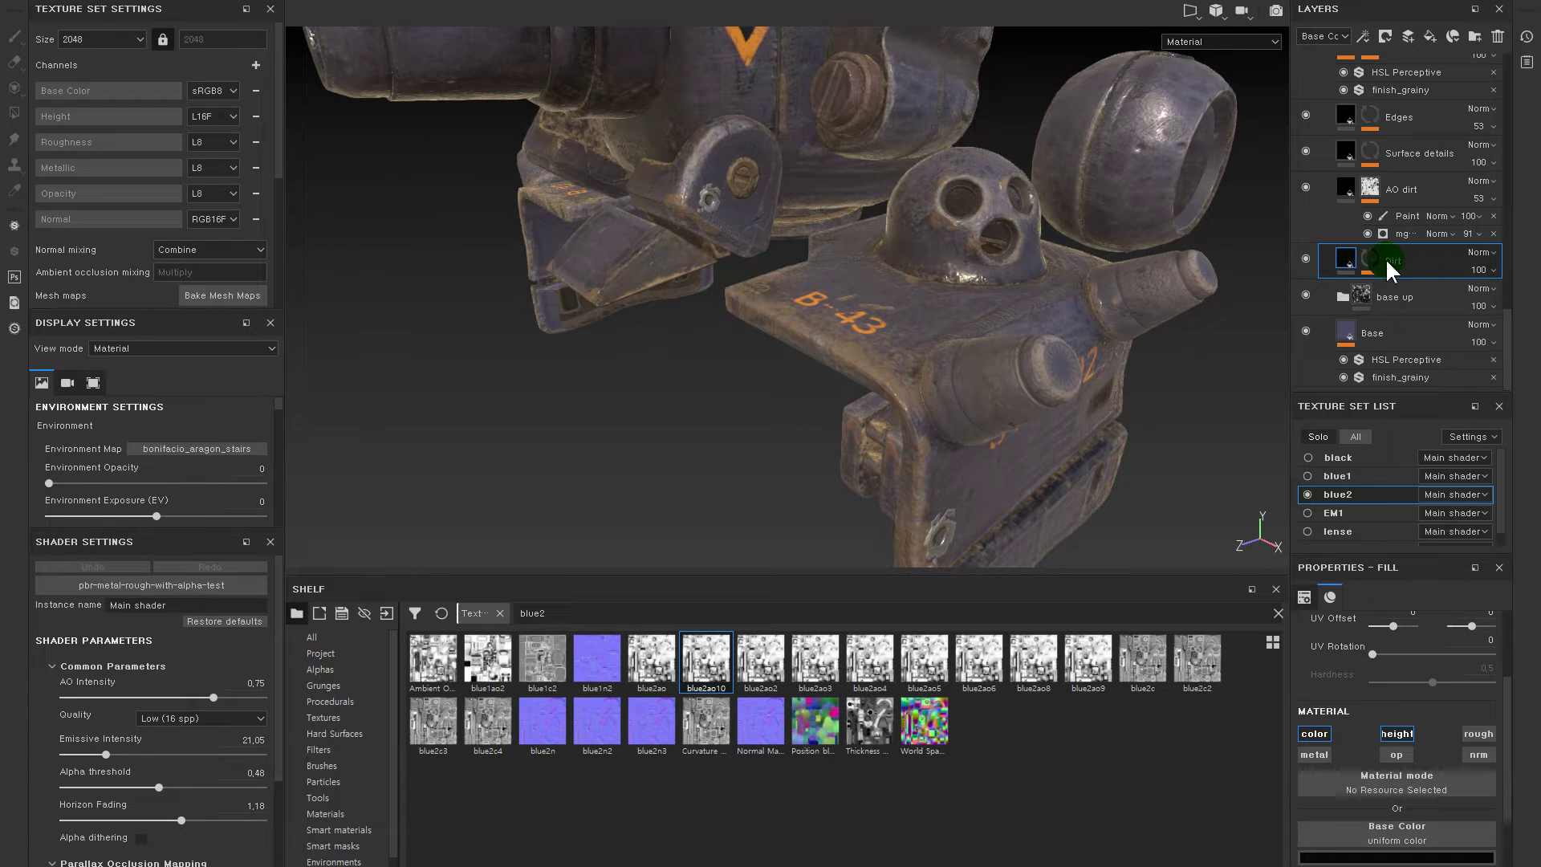
{"action": "left_click", "coordinate": [1356, 296]}
{"action": "left_click", "coordinate": [1362, 302]}
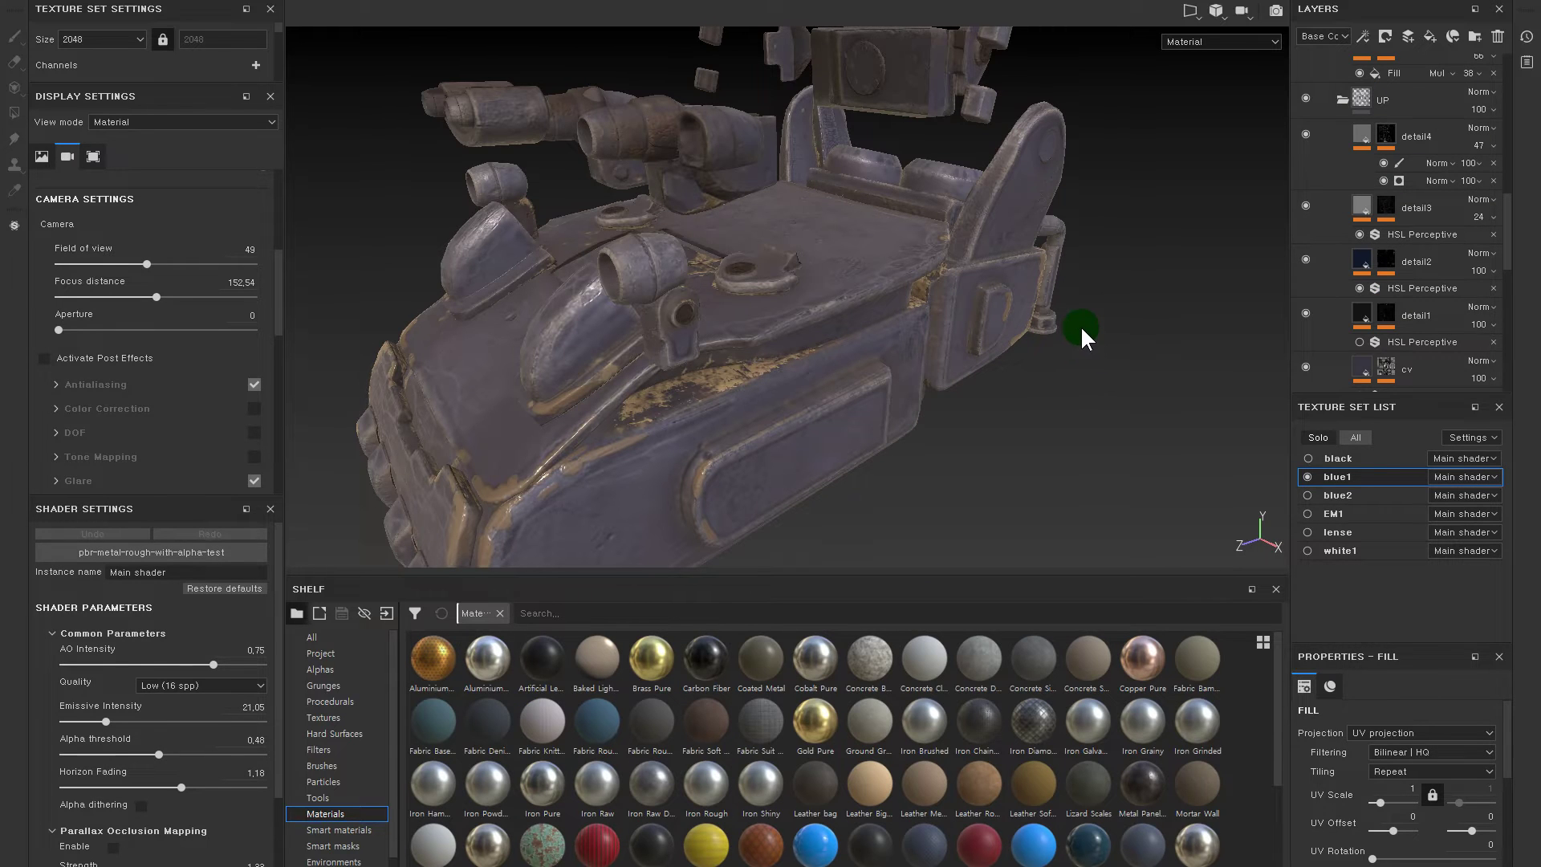
- Group Base4 and Base3 into a new 'base up' folder above Base, then select Base4's mask
{"action": "left_click_drag", "start_coordinate": [878, 258], "coordinate": [1244, 396], "text": "alt"}
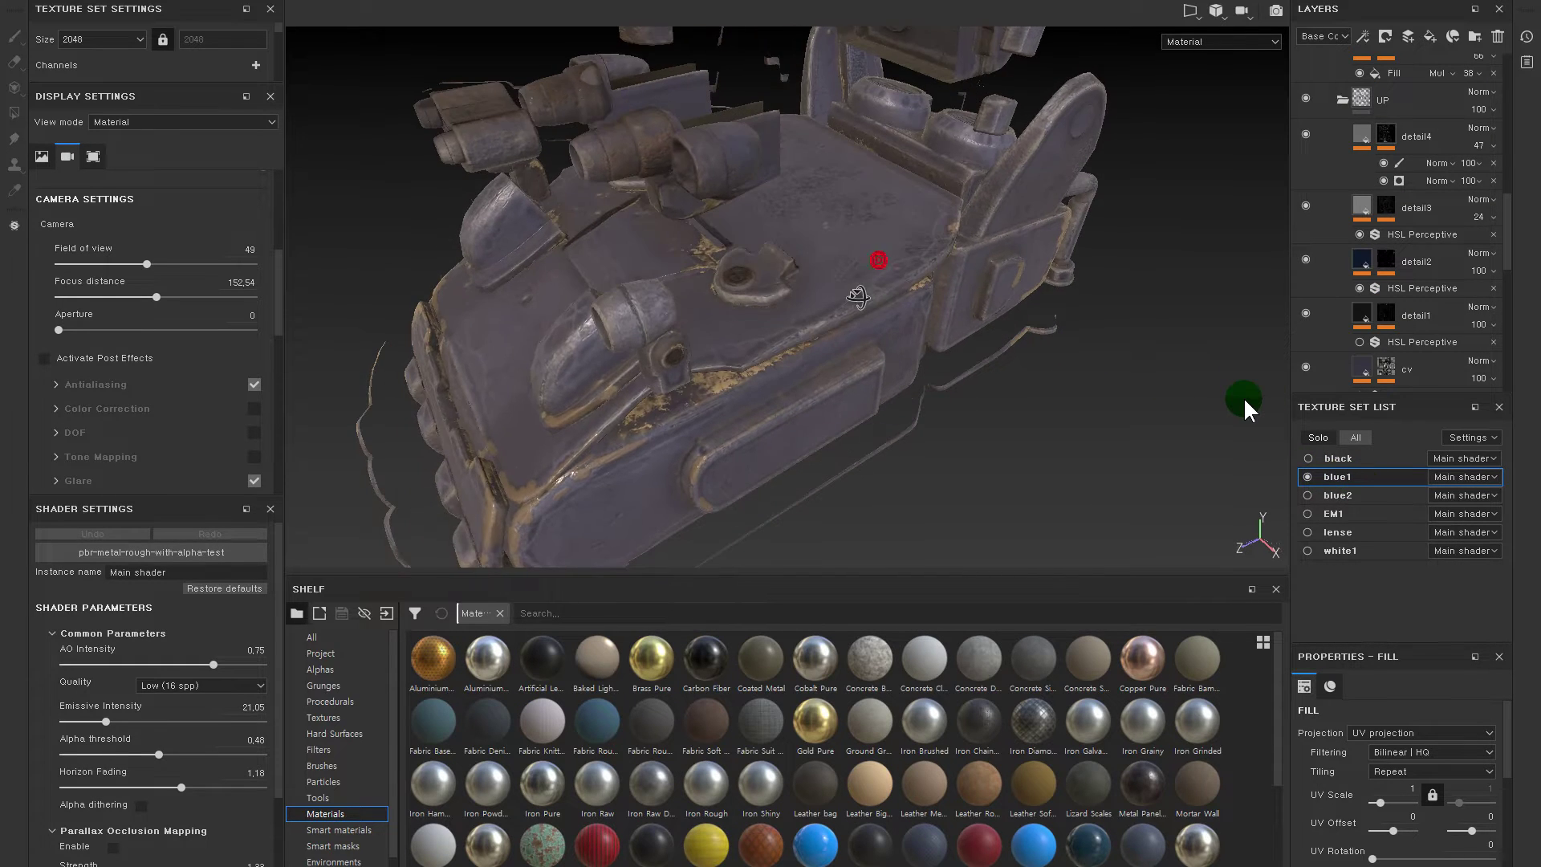
{"action": "left_click", "coordinate": [1344, 100]}
{"action": "scroll", "coordinate": [1354, 268], "scroll_direction": "down", "scroll_amount": 3}
{"action": "left_click", "coordinate": [1361, 330]}
{"action": "key", "text": "ctrl+g"}
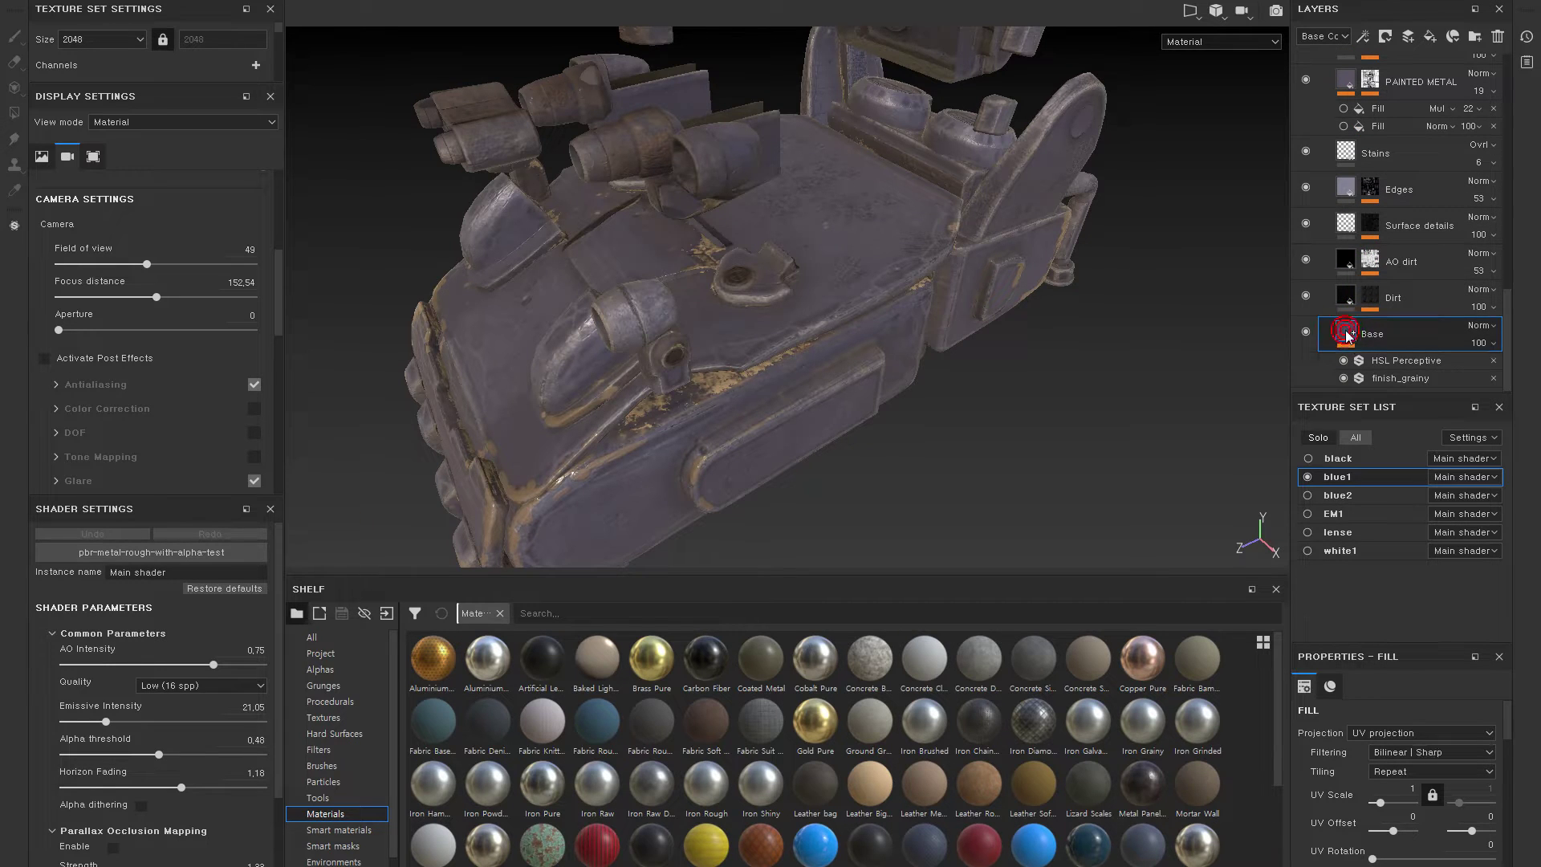
{"action": "left_click", "coordinate": [1337, 330]}
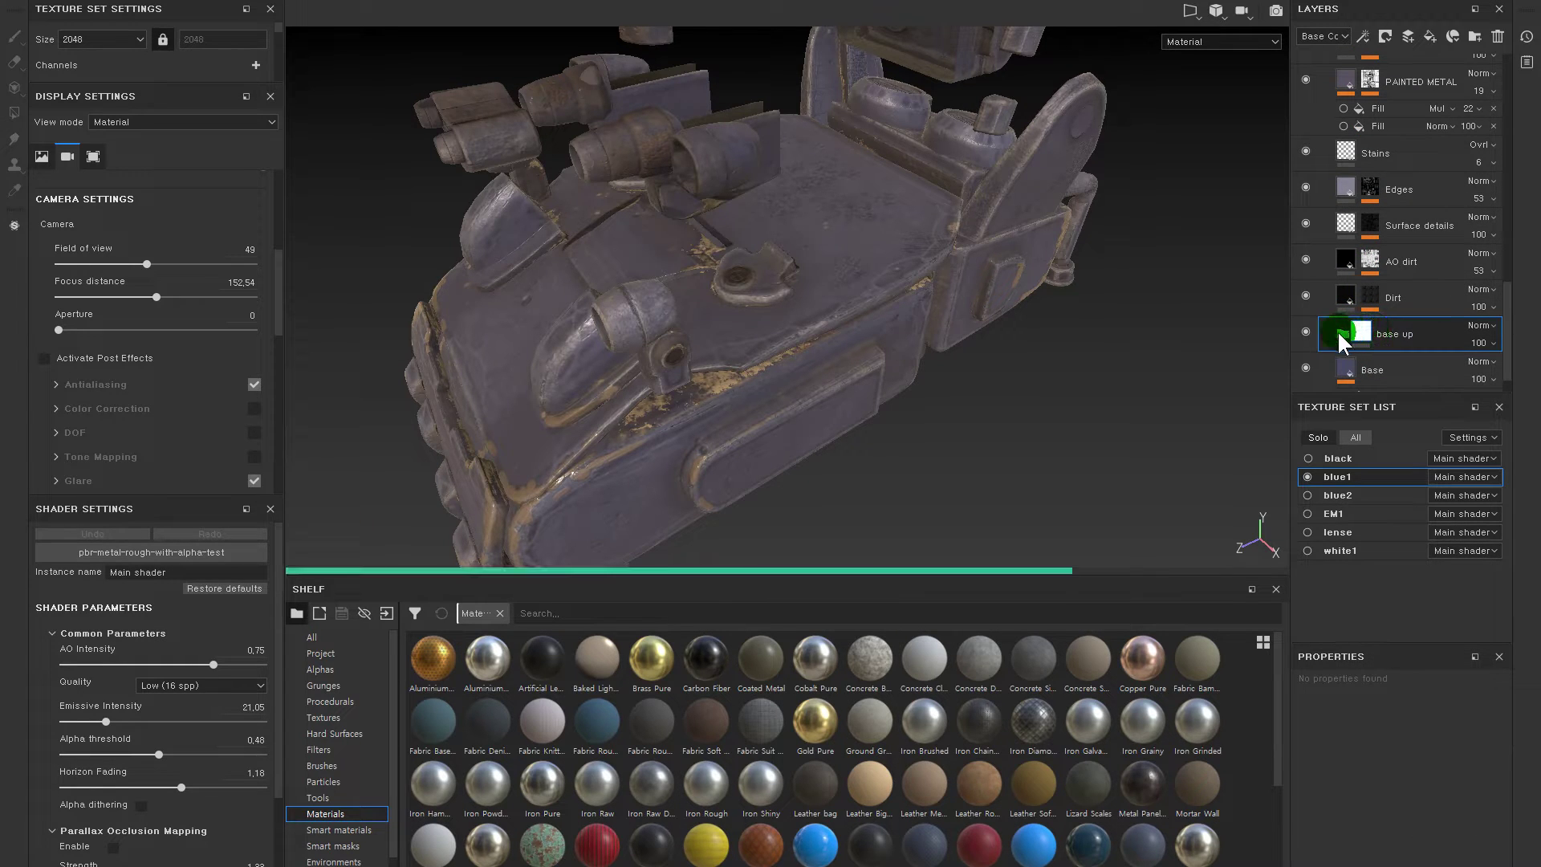
{"action": "left_click", "coordinate": [1337, 330]}
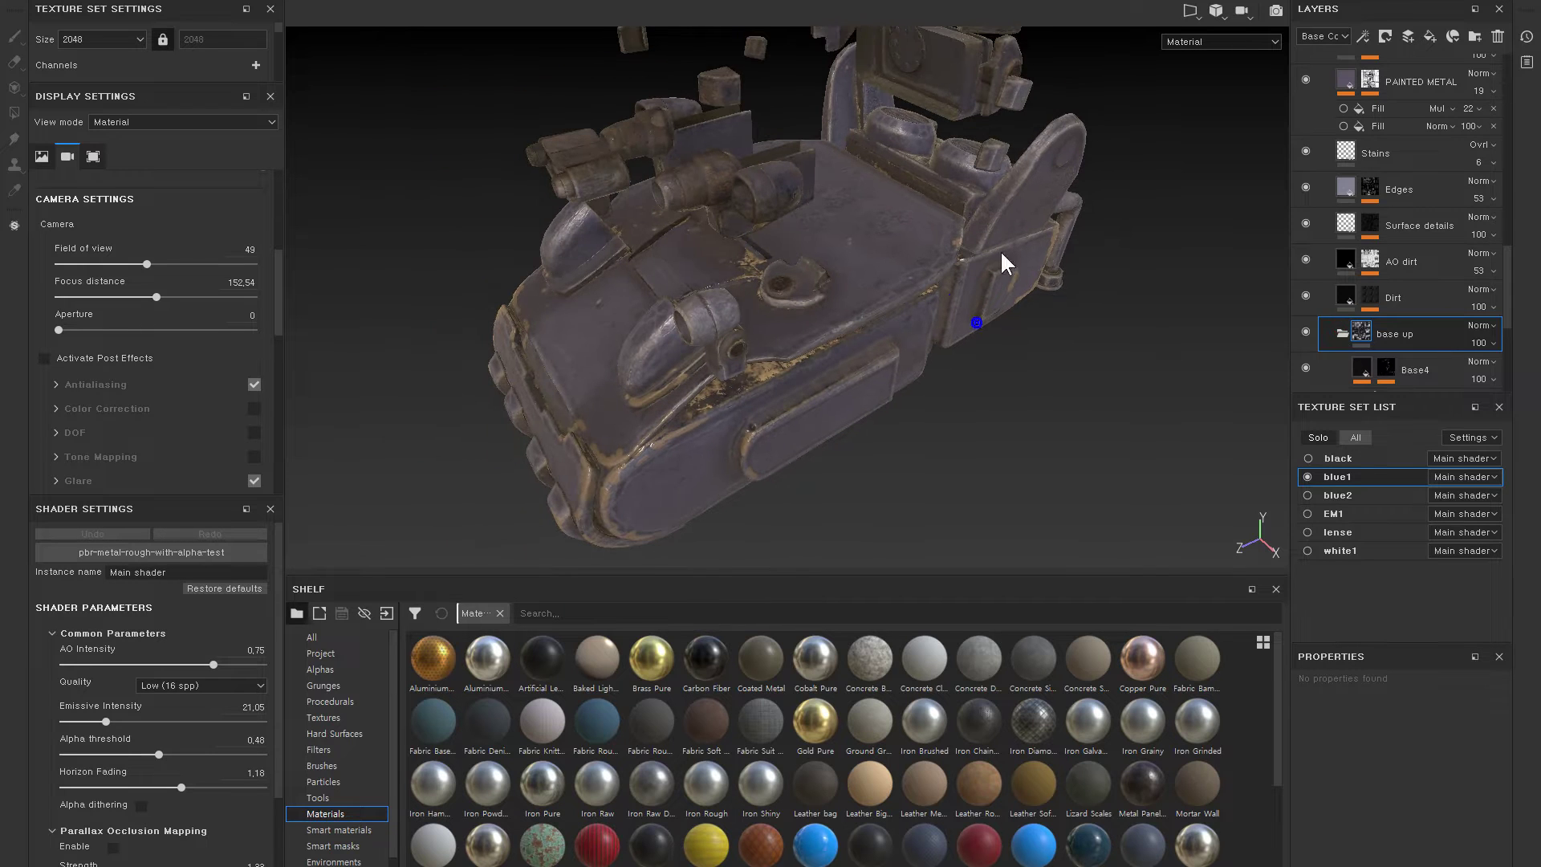
{"action": "scroll", "coordinate": [1449, 282], "scroll_direction": "down", "scroll_amount": 1}
{"action": "left_click", "coordinate": [1380, 271]}
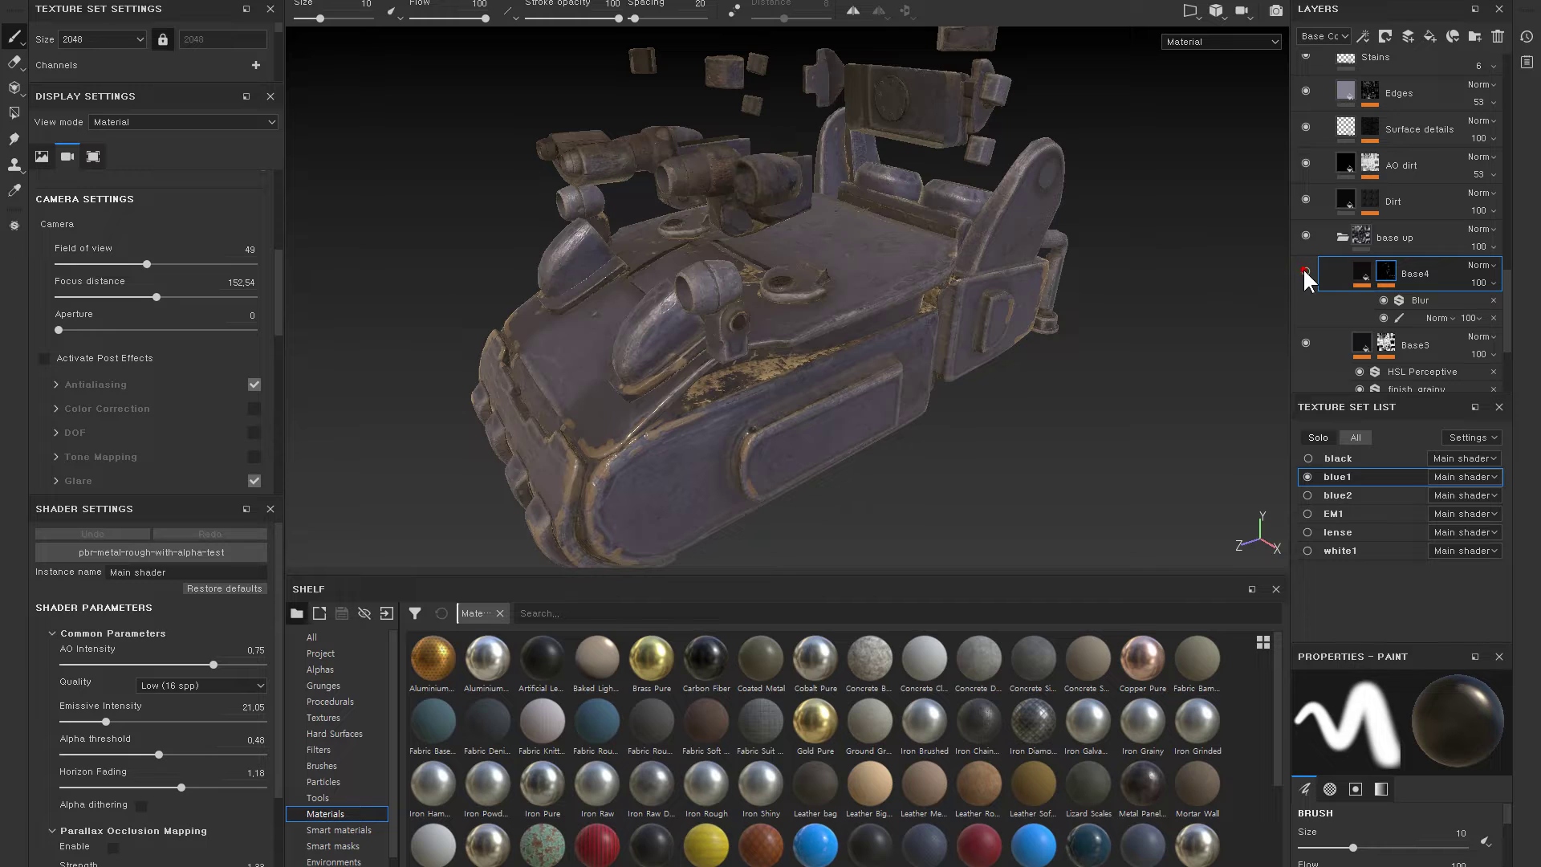
{"action": "left_click", "coordinate": [1386, 271], "text": "alt"}
- View Base4's mask, delete its old Paint effect and add a fresh Paint effect
{"action": "left_click", "coordinate": [1382, 300]}
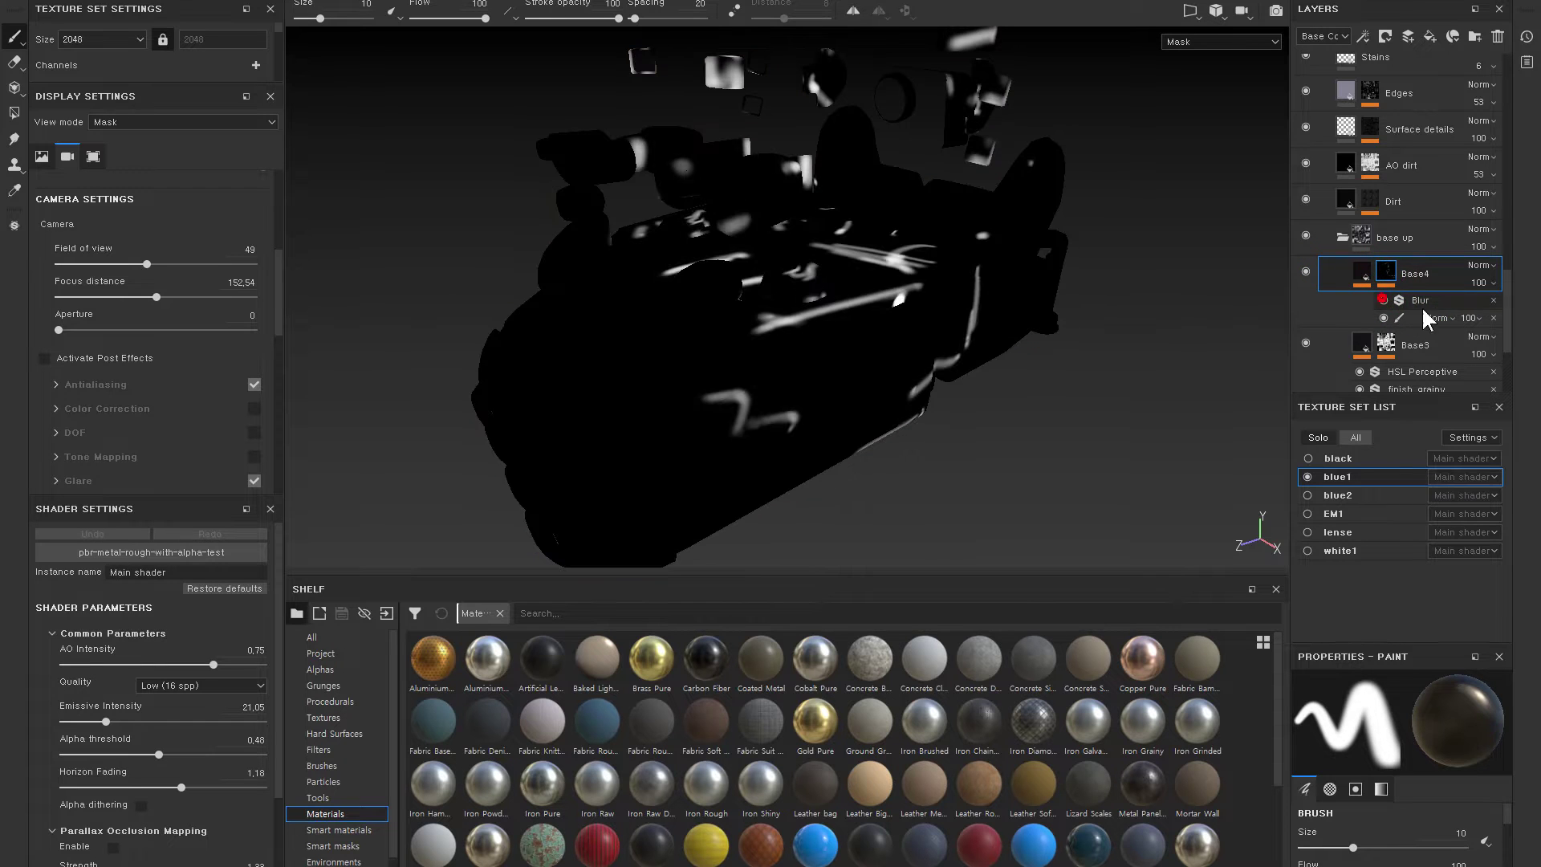
{"action": "left_click", "coordinate": [1491, 318]}
{"action": "right_click", "coordinate": [1386, 274]}
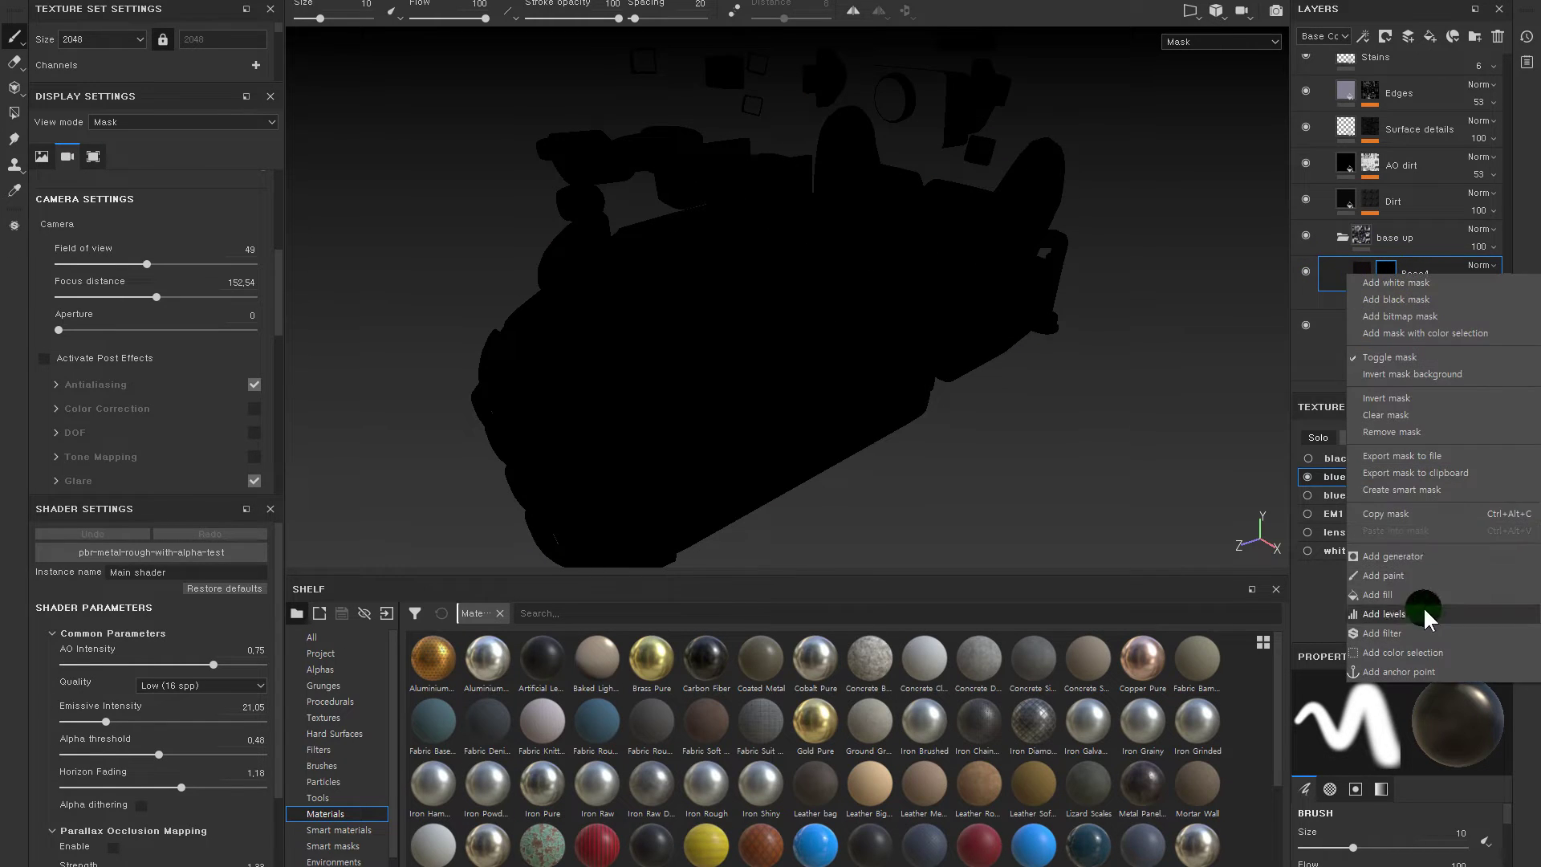
{"action": "left_click", "coordinate": [1423, 577]}
{"action": "left_click", "coordinate": [1350, 274]}
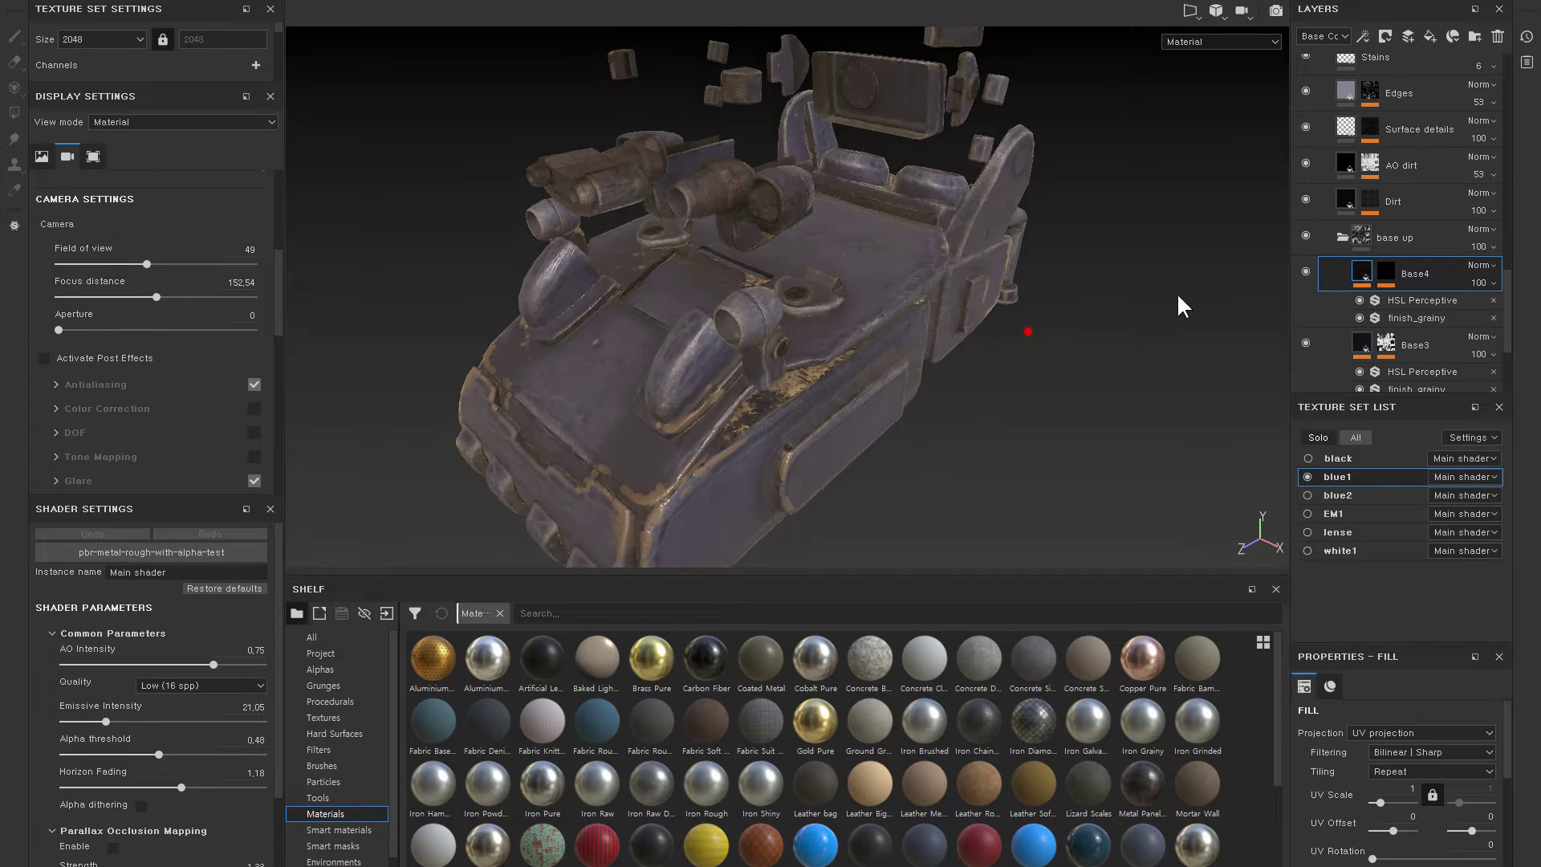
- Check Base4's HSL Perceptive filter and mask Blur, then select the new Paint effect
{"action": "scroll", "coordinate": [1404, 247], "scroll_direction": "down", "scroll_amount": 3}
{"action": "left_click", "coordinate": [1393, 207]}
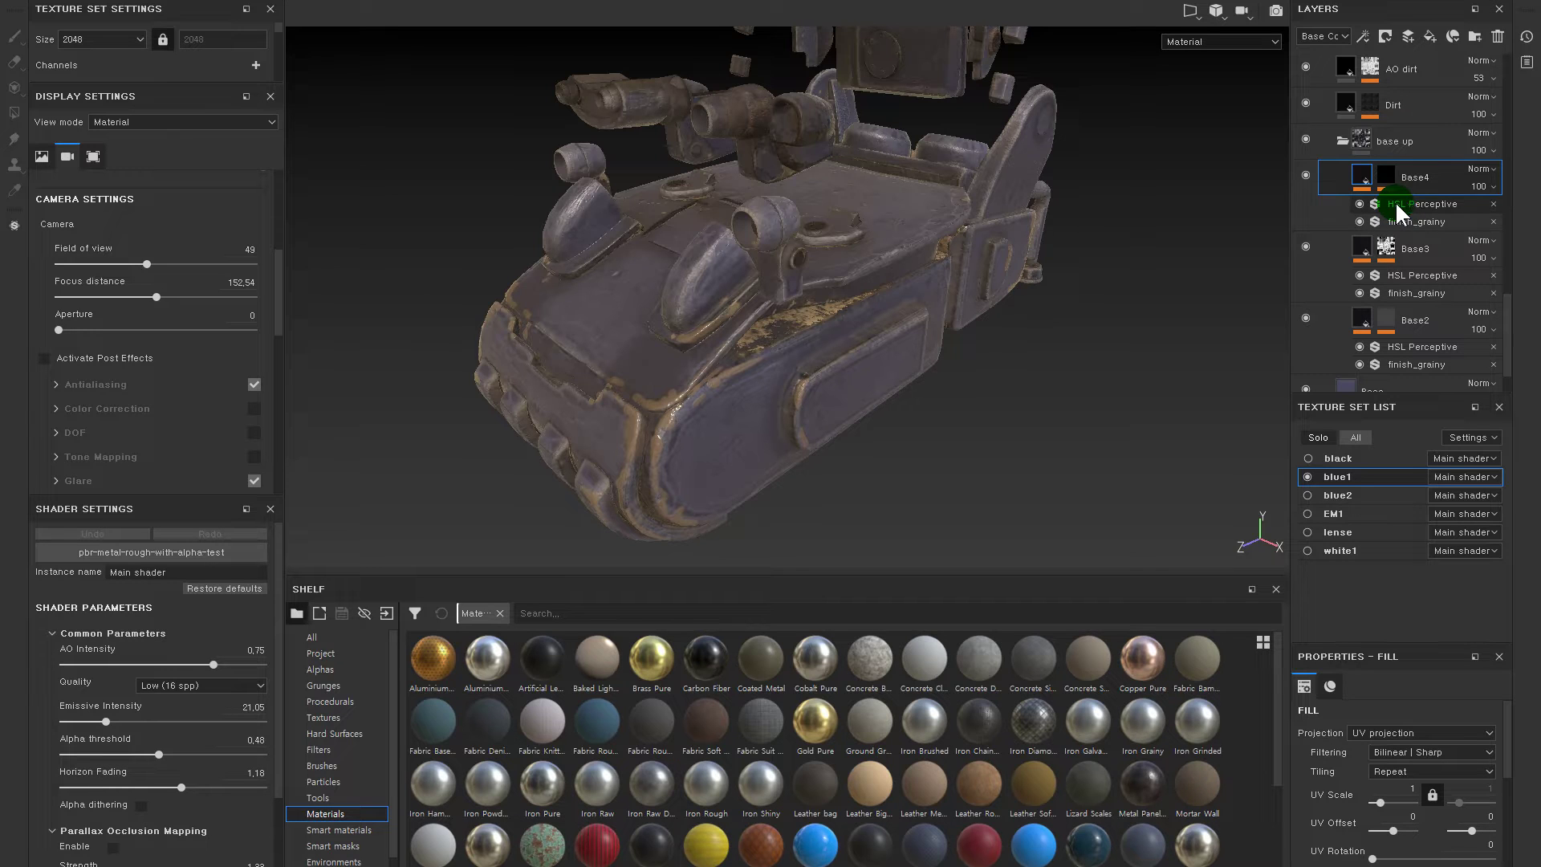
{"action": "left_click", "coordinate": [1386, 175]}
{"action": "left_click", "coordinate": [1437, 205]}
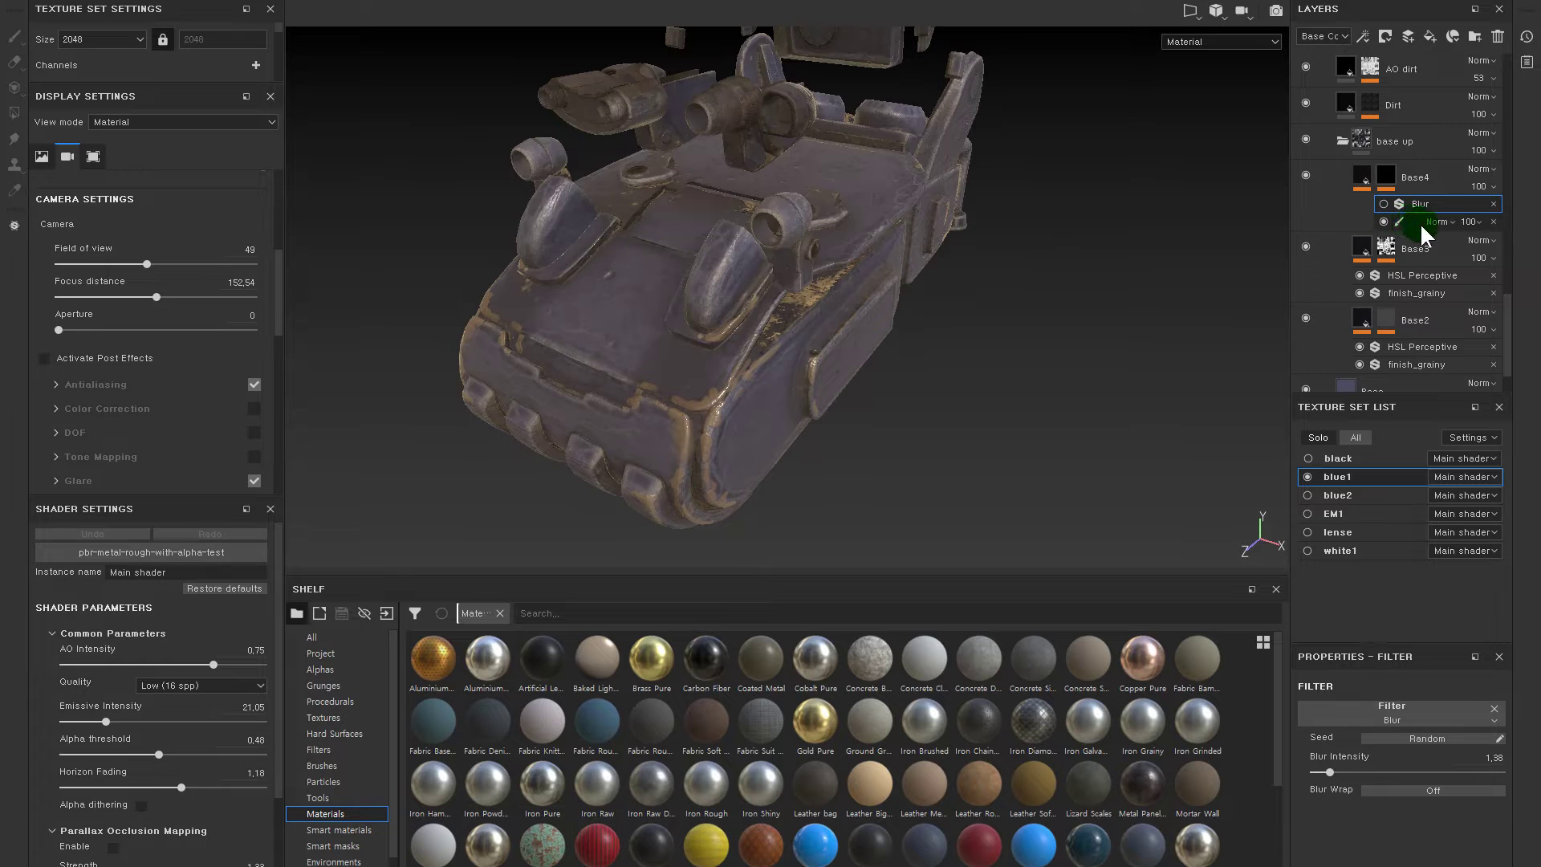
{"action": "left_click", "coordinate": [1419, 224]}
{"action": "left_click_drag", "start_coordinate": [1292, 219], "coordinate": [1226, 219]}
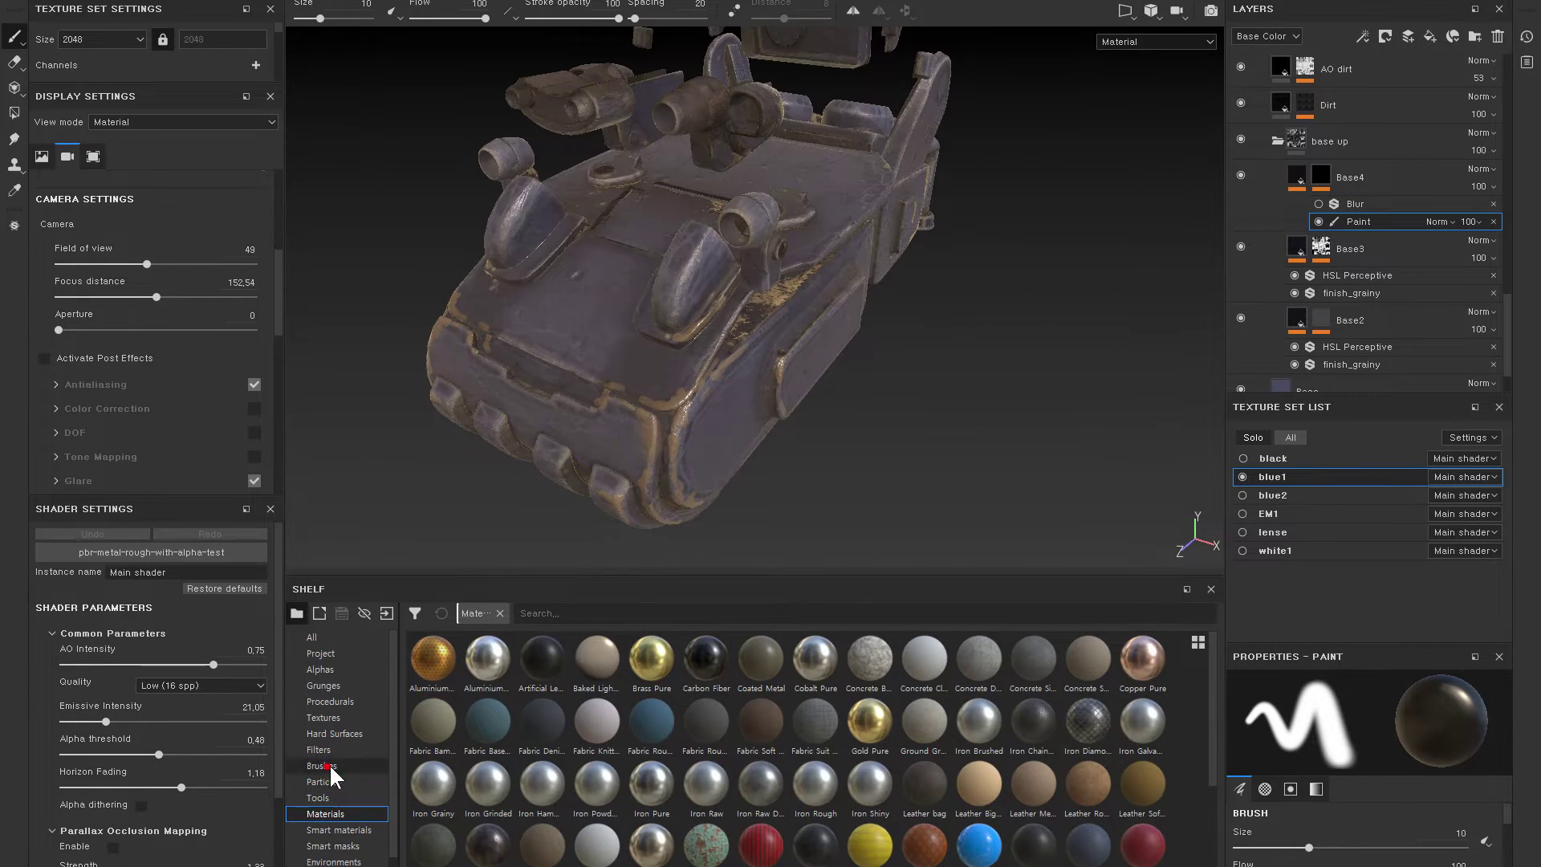
- Choose the Artistic Hair brush from the Brushes shelf and shrink it to about 3.11
{"action": "left_click", "coordinate": [321, 766]}
{"action": "left_click", "coordinate": [598, 659]}
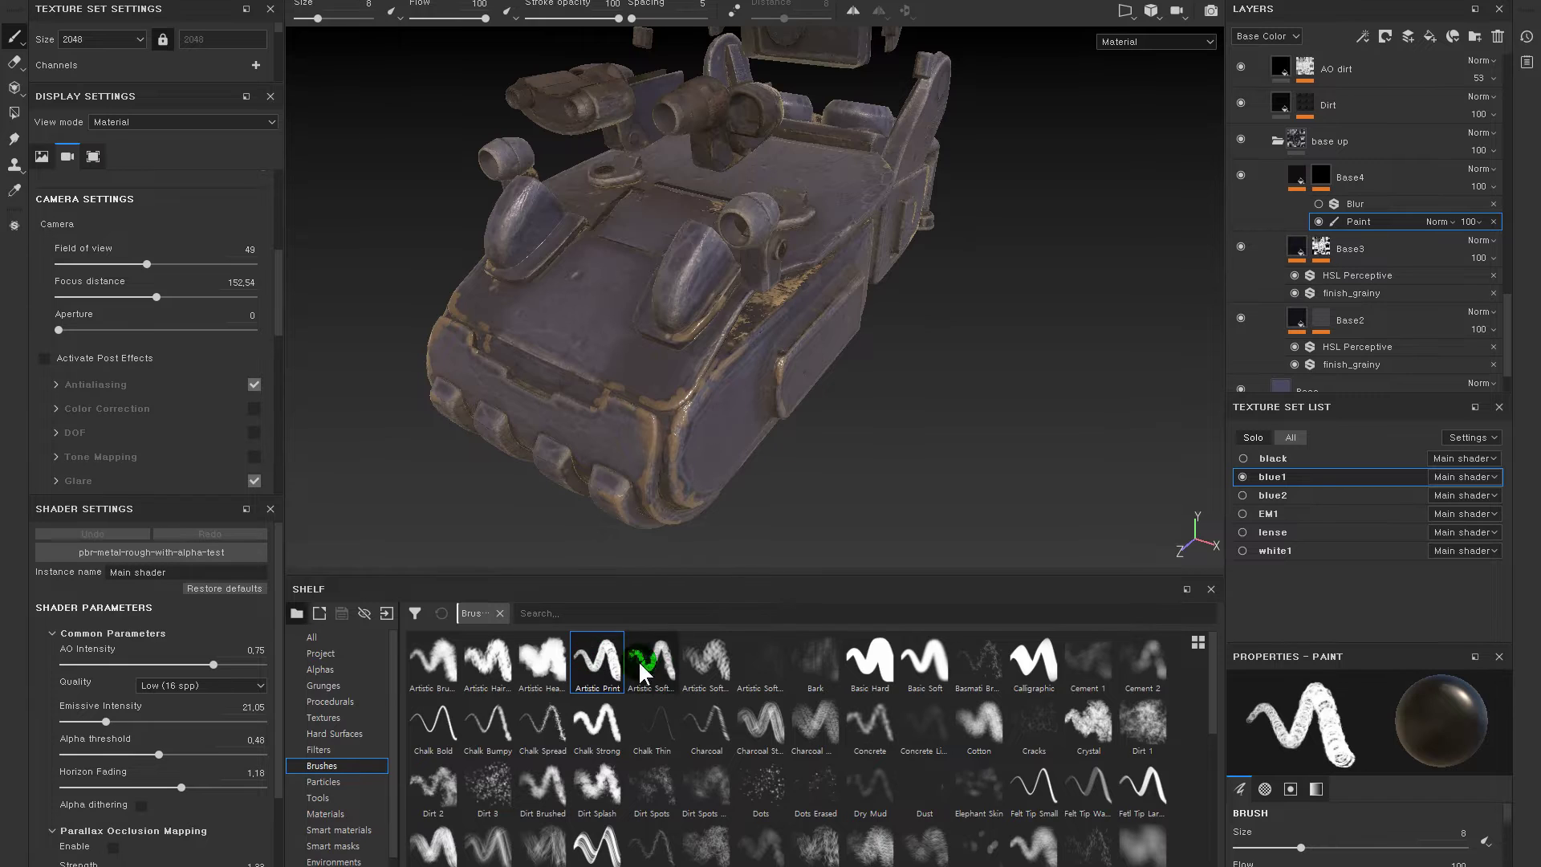
{"action": "left_click", "coordinate": [542, 660]}
{"action": "left_click", "coordinate": [473, 790]}
{"action": "left_click", "coordinate": [533, 722]}
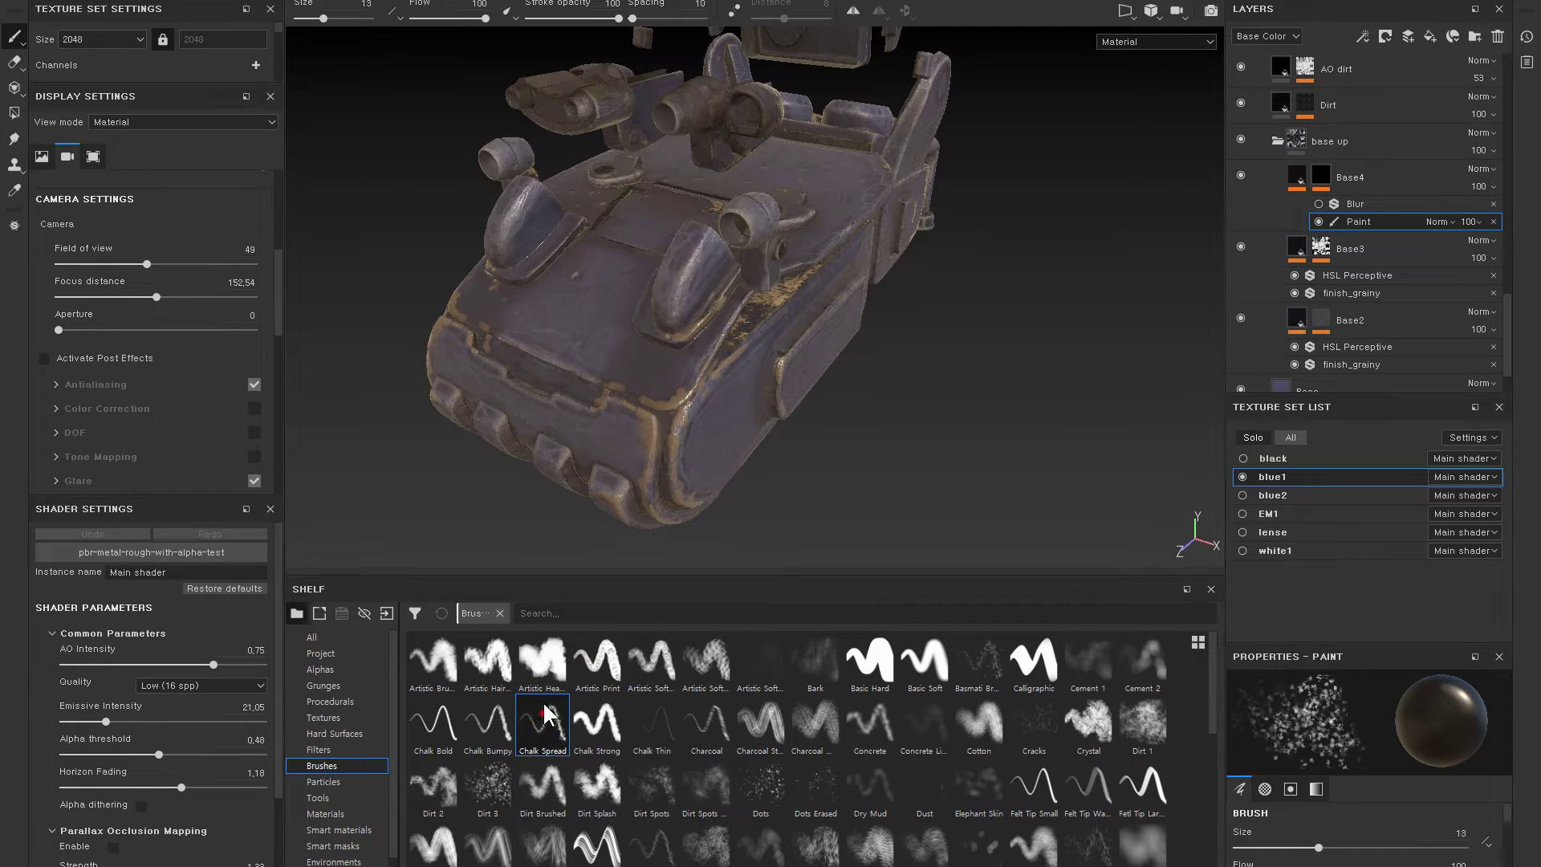
{"action": "left_click", "coordinate": [507, 642]}
{"action": "key", "text": "bracketright"}
{"action": "key", "text": "bracketright"}
{"action": "key", "text": "bracketright"}
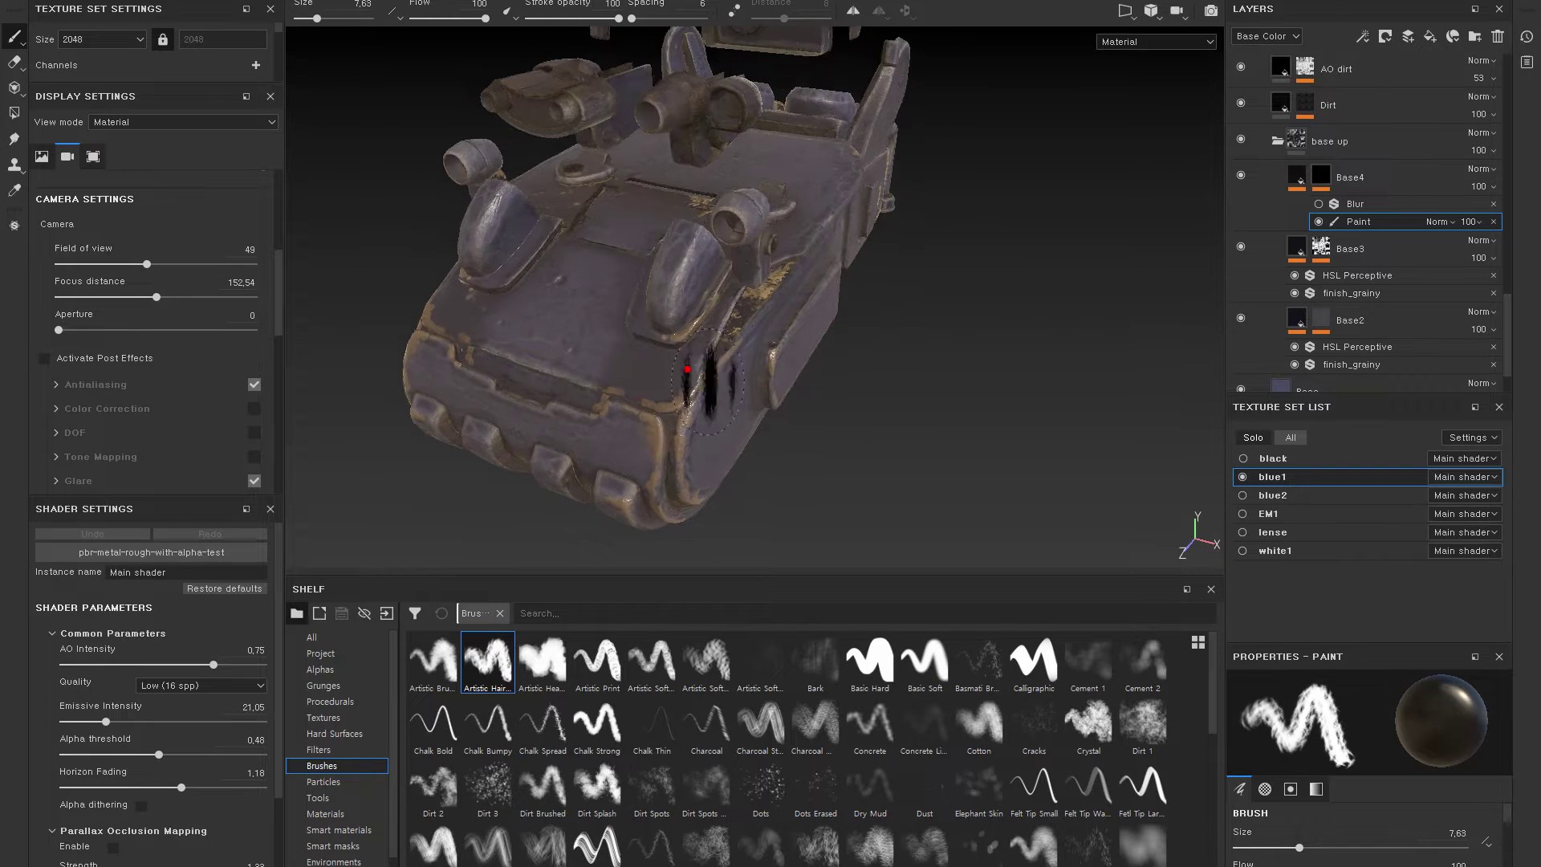
{"action": "left_click_drag", "start_coordinate": [663, 360], "coordinate": [678, 423], "text": "alt"}
{"action": "right_click_drag", "start_coordinate": [678, 422], "coordinate": [676, 422], "text": "ctrl"}
{"action": "key", "text": "bracketleft"}
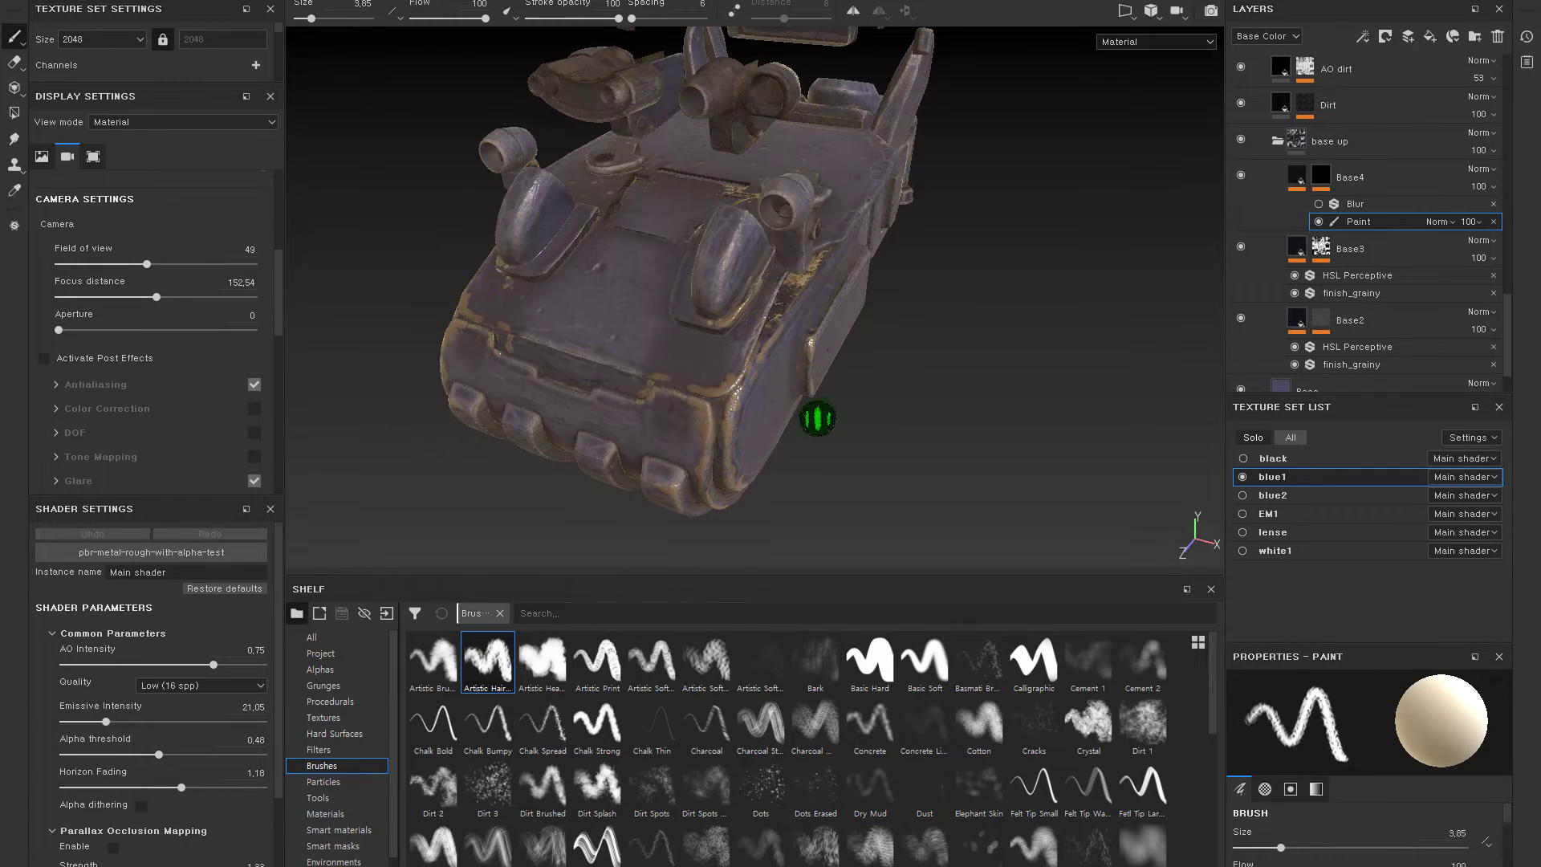
{"action": "mouse_move", "coordinate": [815, 417]}
{"action": "left_mouse_down", "text": "alt"}
{"action": "mouse_move", "coordinate": [1038, 267]}
{"action": "mouse_move", "coordinate": [1065, 334]}
{"action": "left_mouse_up", "text": "alt"}
- Select Base4, expand its mask effects and select the Paint effect for brushwork
{"action": "left_click", "coordinate": [1298, 187]}
{"action": "left_click", "coordinate": [1511, 738]}
{"action": "scroll", "coordinate": [1445, 794], "scroll_direction": "down", "scroll_amount": 3}
{"action": "left_click", "coordinate": [1326, 748]}
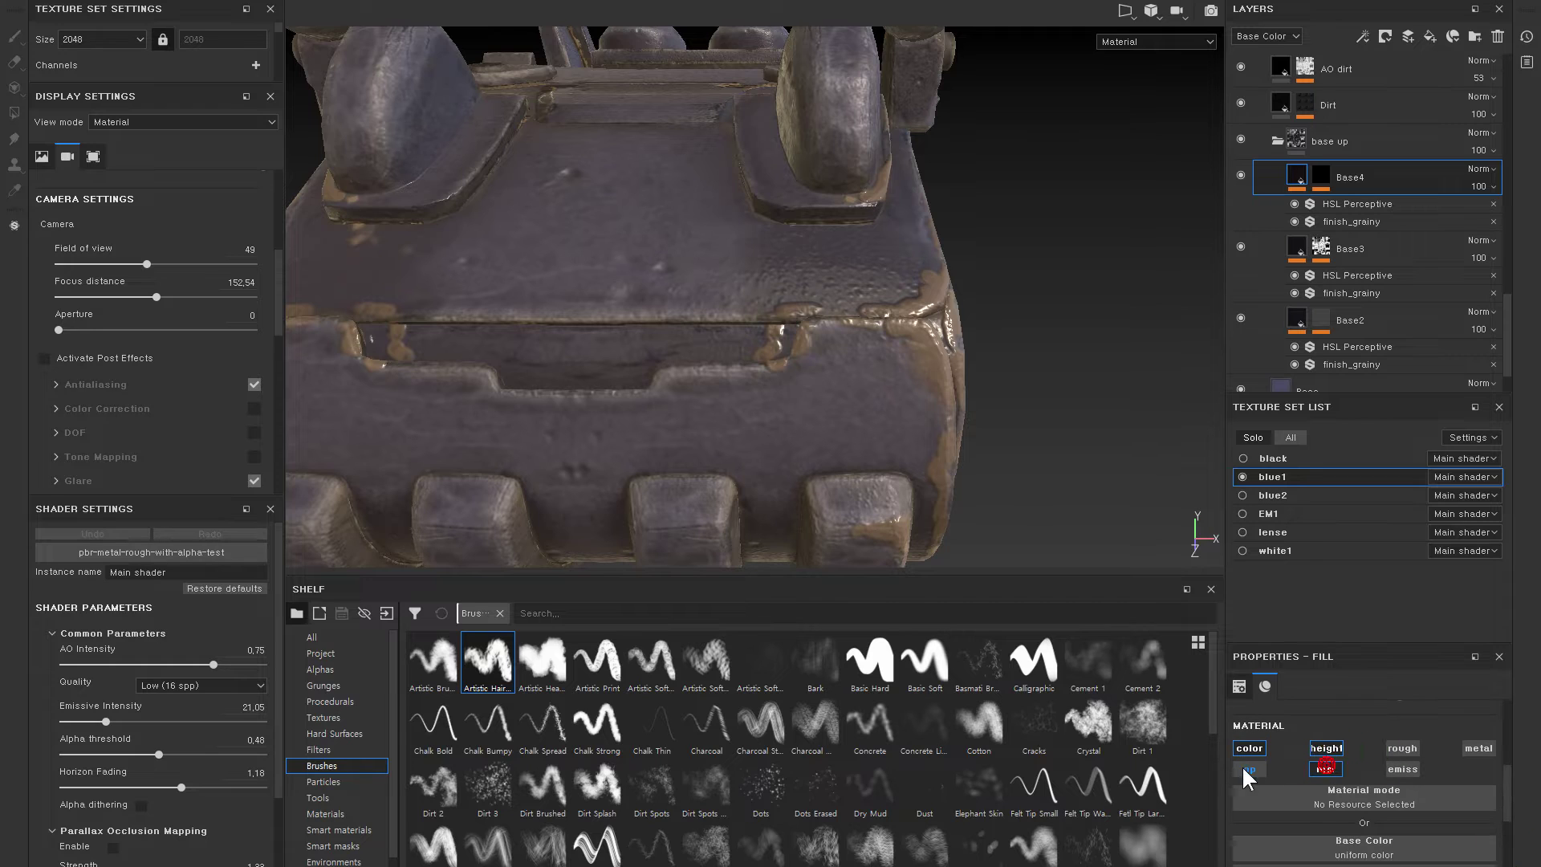
{"action": "scroll", "coordinate": [1254, 742], "scroll_direction": "up", "scroll_amount": 1}
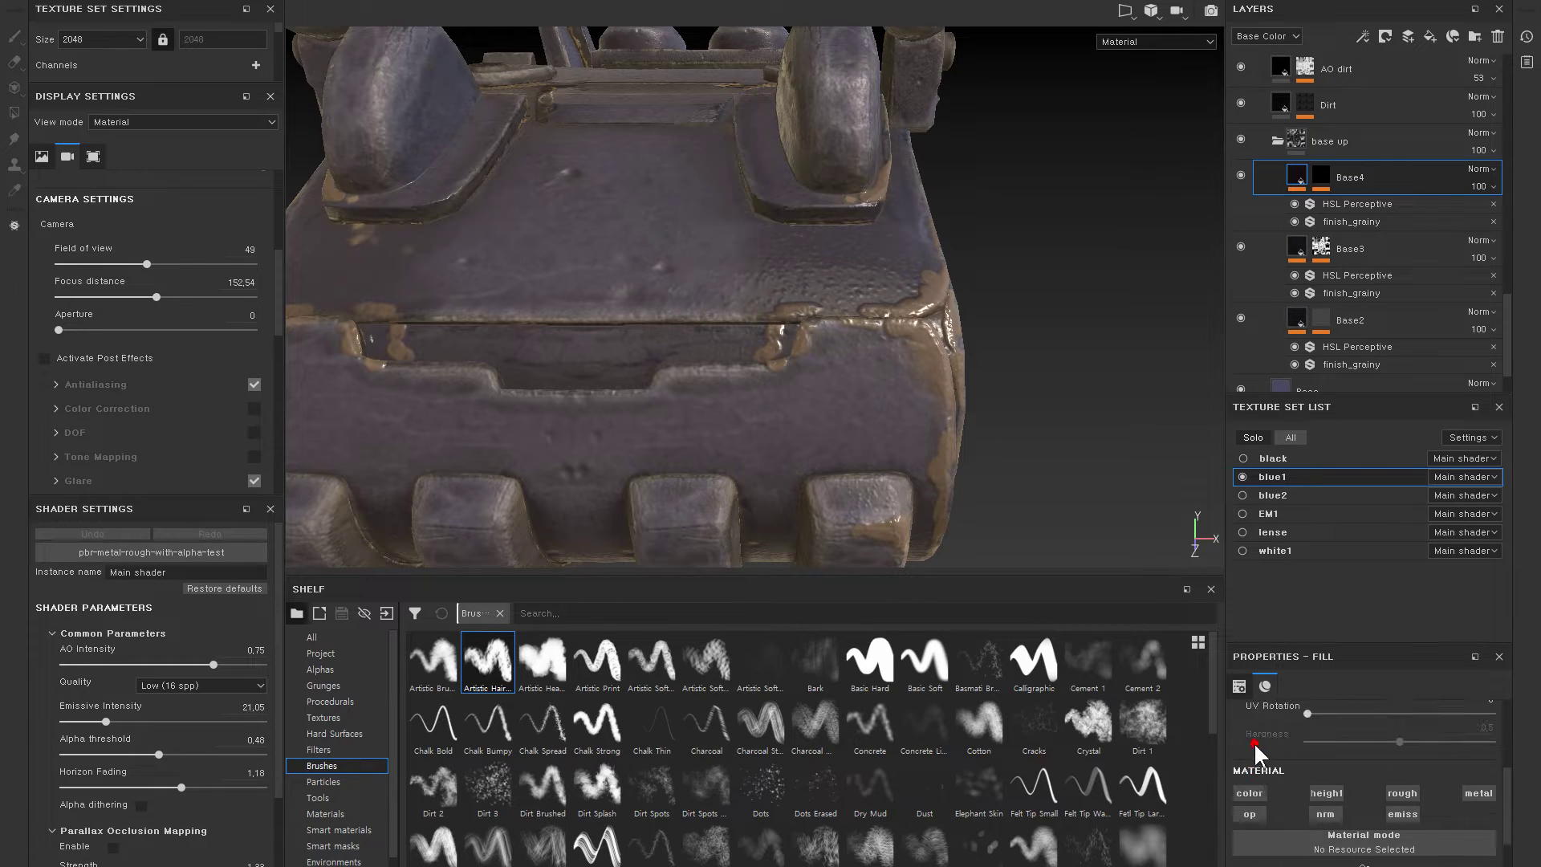
{"action": "left_click", "coordinate": [1320, 177]}
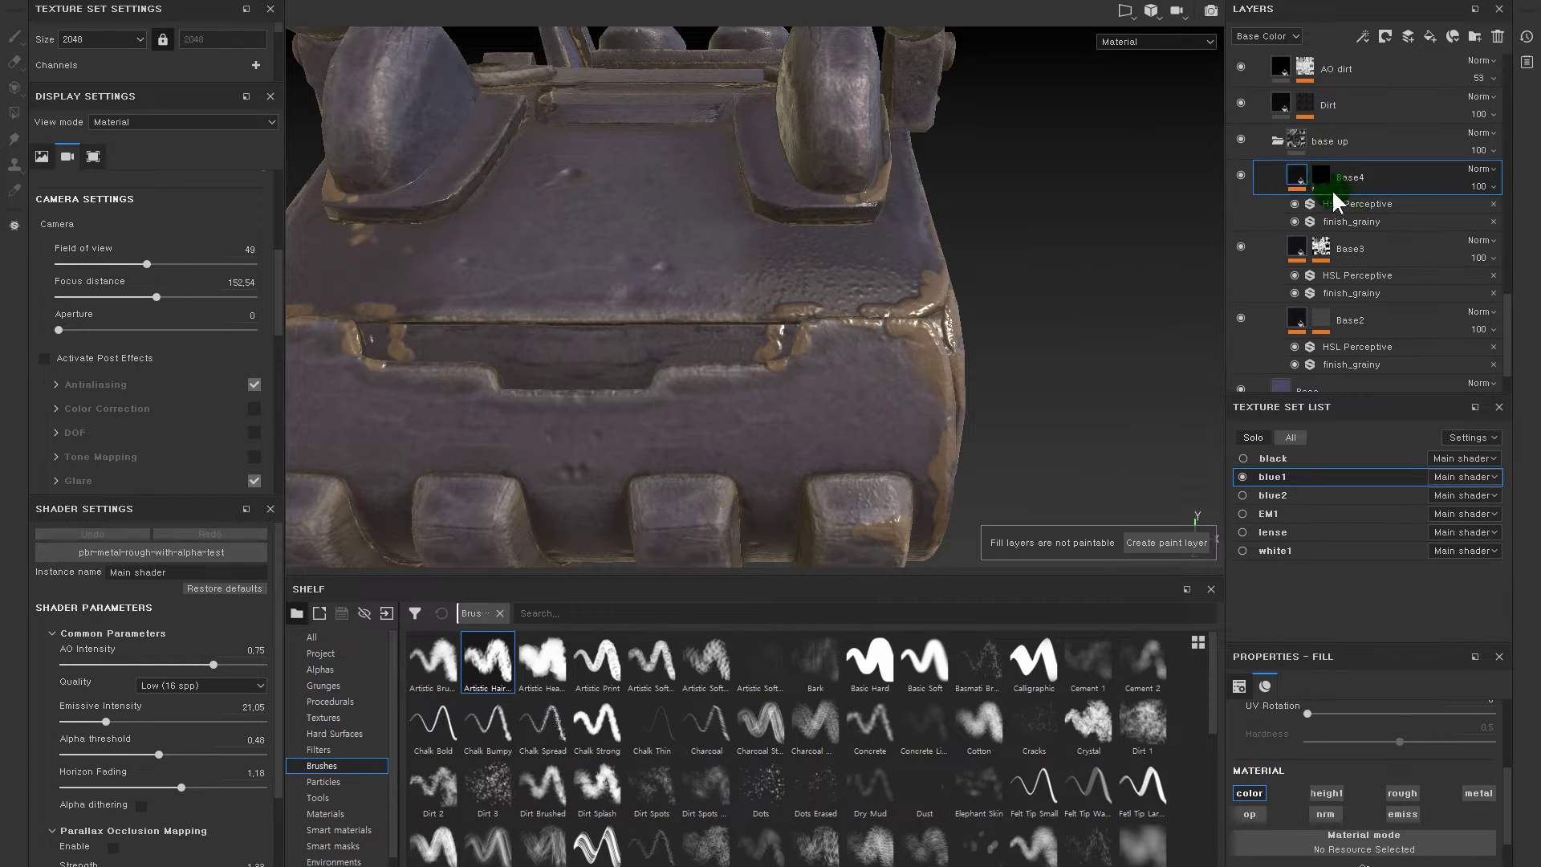
{"action": "left_click", "coordinate": [1348, 204]}
{"action": "mouse_move", "coordinate": [855, 345]}
{"action": "left_mouse_down", "text": "alt"}
{"action": "mouse_move", "coordinate": [955, 367]}
{"action": "mouse_move", "coordinate": [870, 378]}
{"action": "mouse_move", "coordinate": [1022, 362]}
{"action": "mouse_move", "coordinate": [853, 457]}
{"action": "mouse_move", "coordinate": [835, 364]}
{"action": "mouse_move", "coordinate": [922, 334]}
{"action": "mouse_move", "coordinate": [847, 289]}
{"action": "mouse_move", "coordinate": [1118, 272]}
{"action": "mouse_move", "coordinate": [987, 310]}
{"action": "left_mouse_up", "text": "alt"}
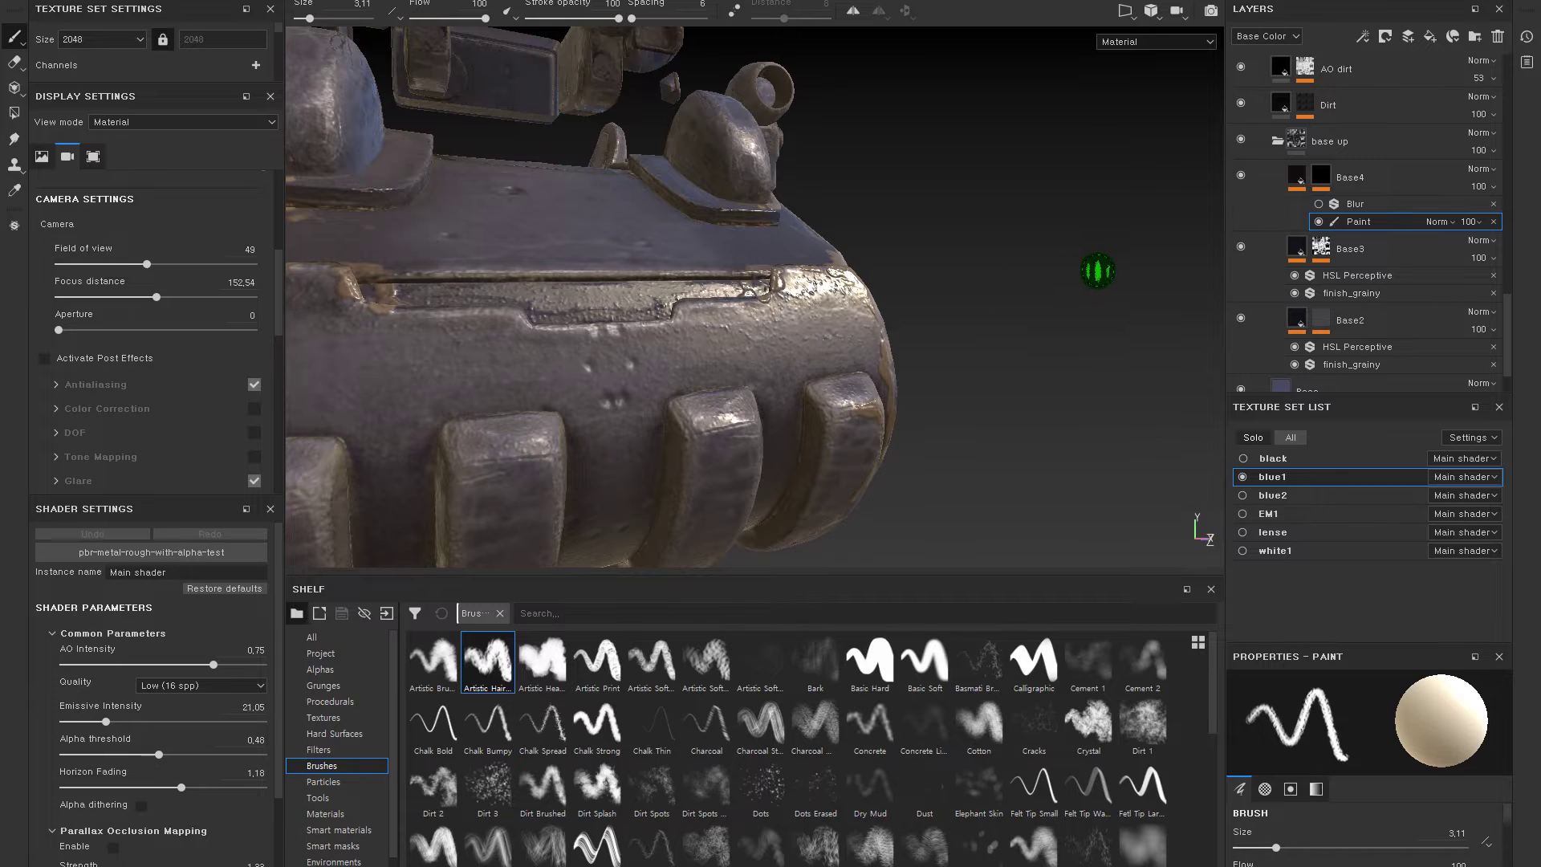
- Select the Base4 fill layer, enable its roughness channel, and select its mask's paint effect
{"action": "left_click_drag", "start_coordinate": [1078, 274], "coordinate": [1092, 292], "text": "alt"}
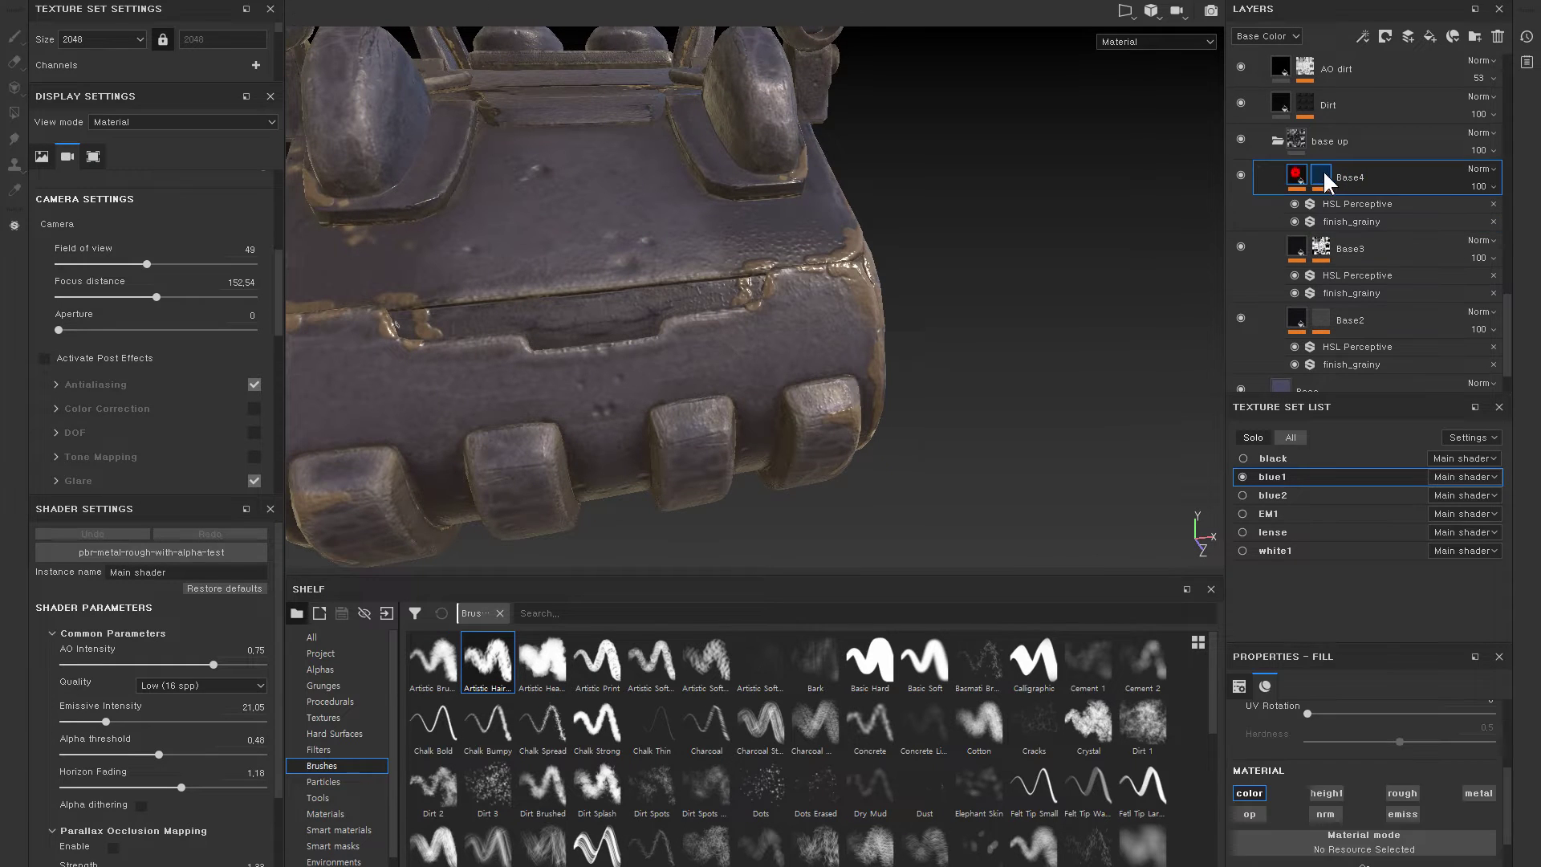
{"action": "left_click", "coordinate": [1294, 182]}
{"action": "left_click", "coordinate": [1406, 783]}
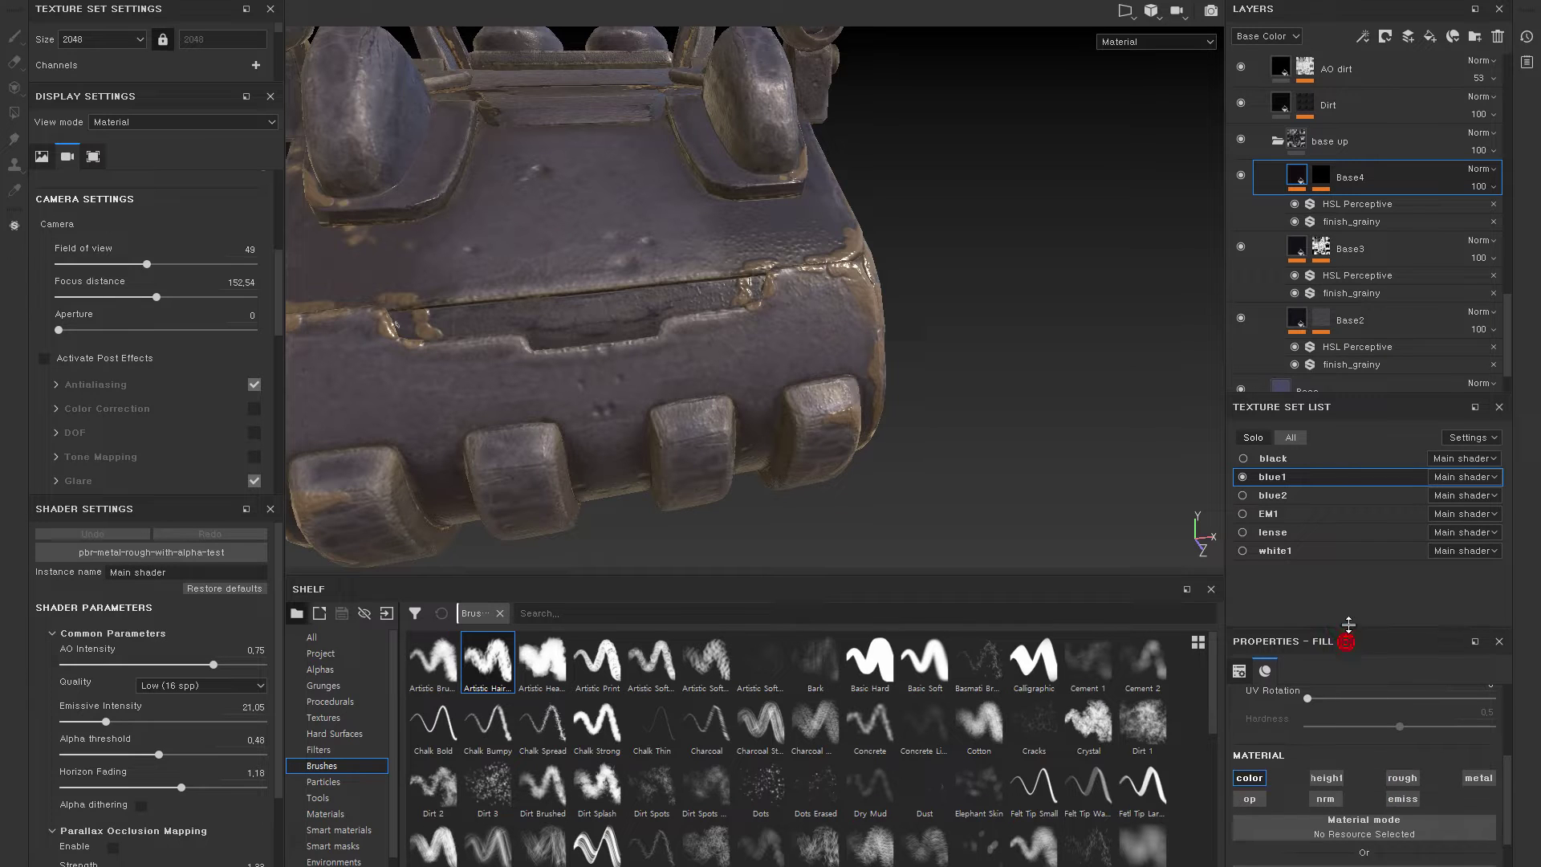
{"action": "left_click_drag", "start_coordinate": [1343, 647], "coordinate": [1348, 457]}
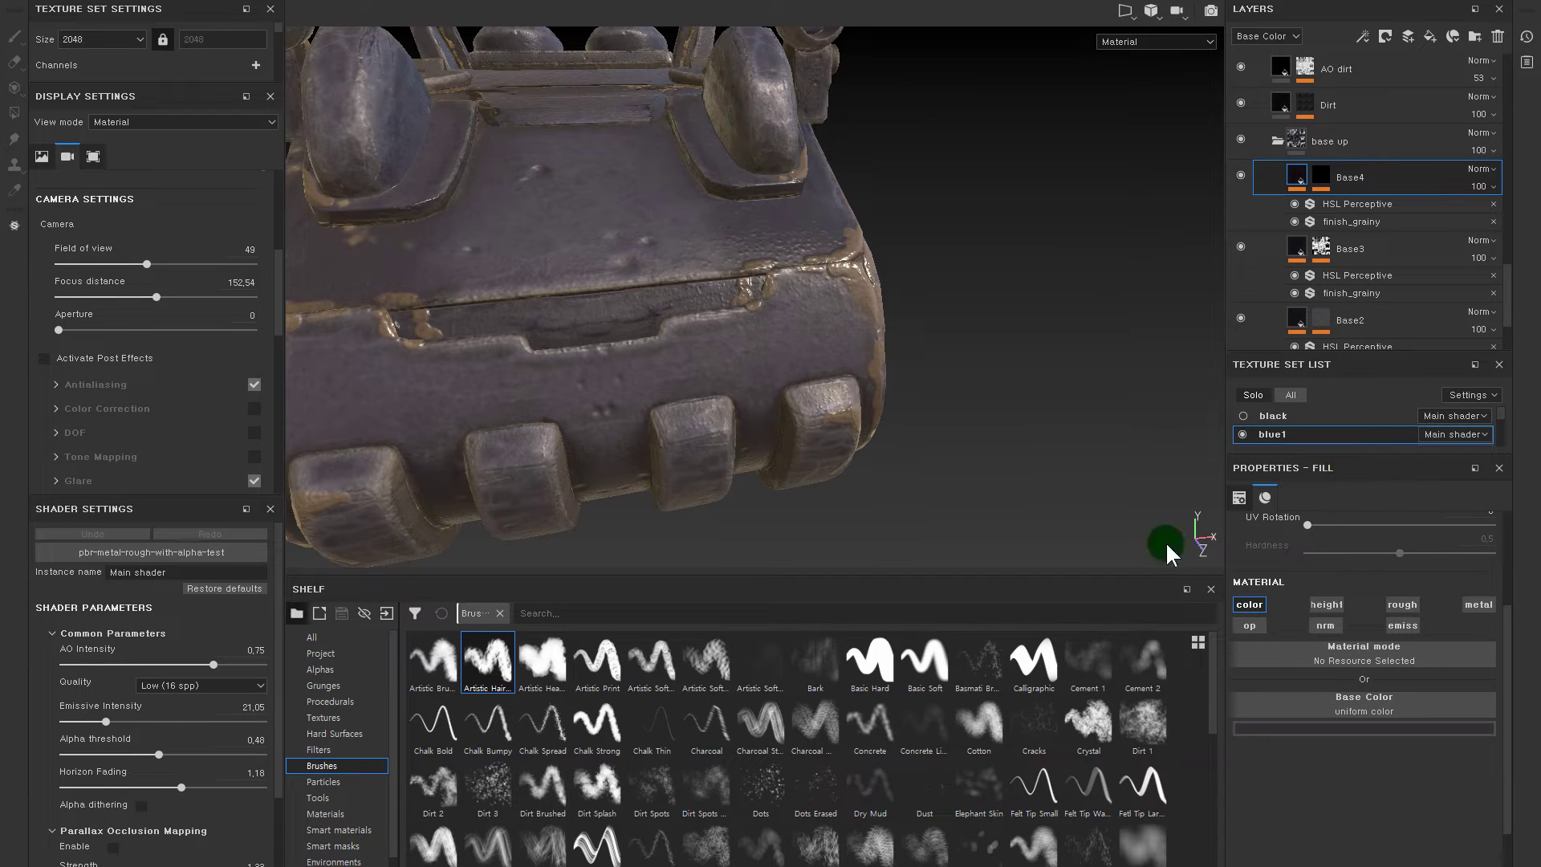
{"action": "left_click_drag", "start_coordinate": [1168, 554], "coordinate": [1186, 464], "text": "alt"}
{"action": "left_click", "coordinate": [1403, 603]}
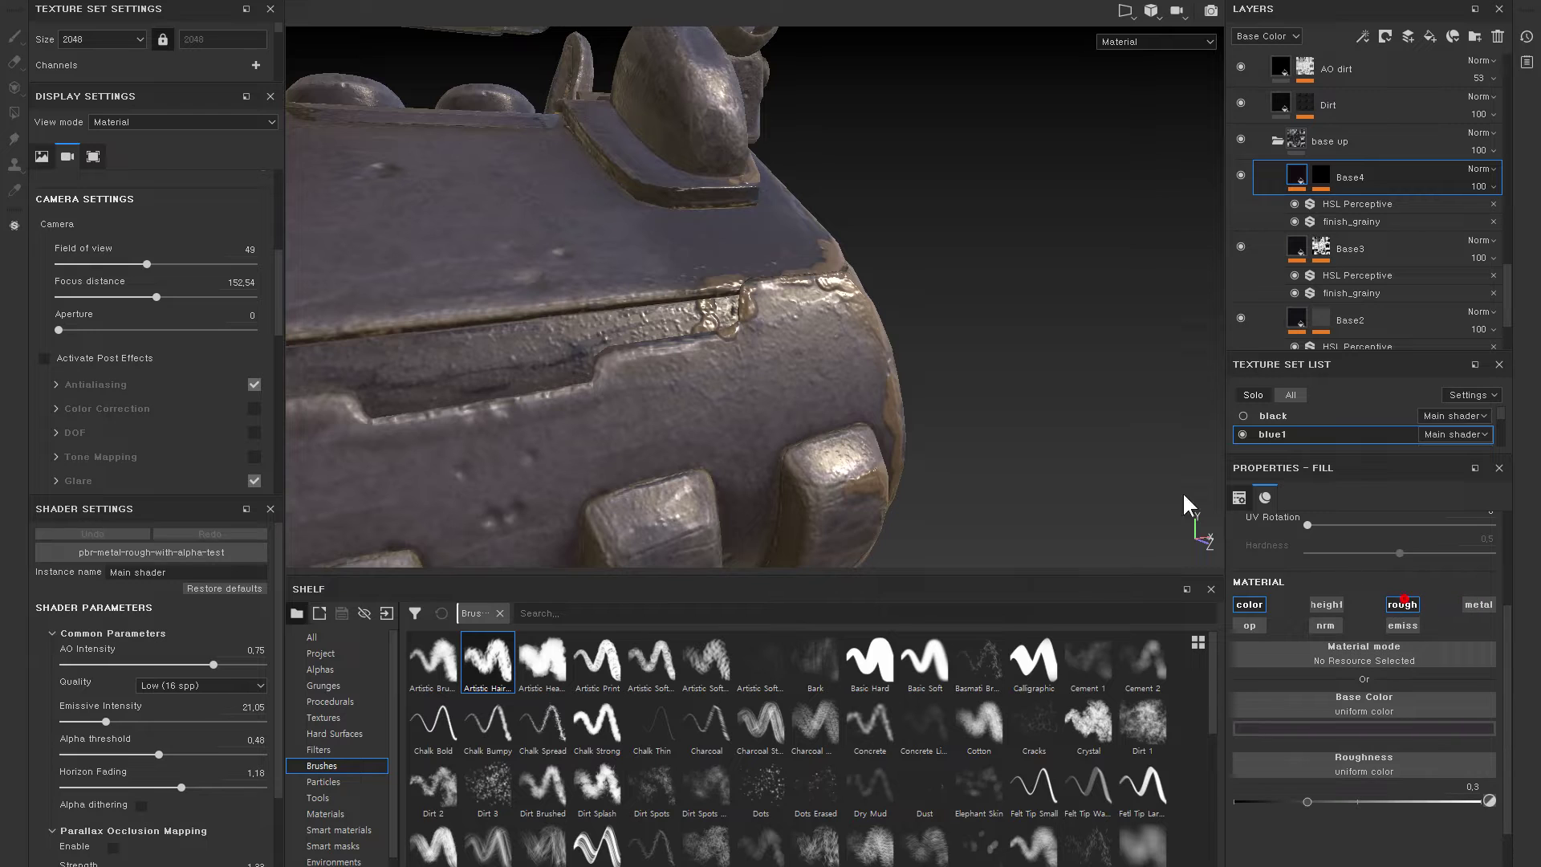
{"action": "left_click", "coordinate": [1320, 177]}
{"action": "left_click", "coordinate": [1356, 221]}
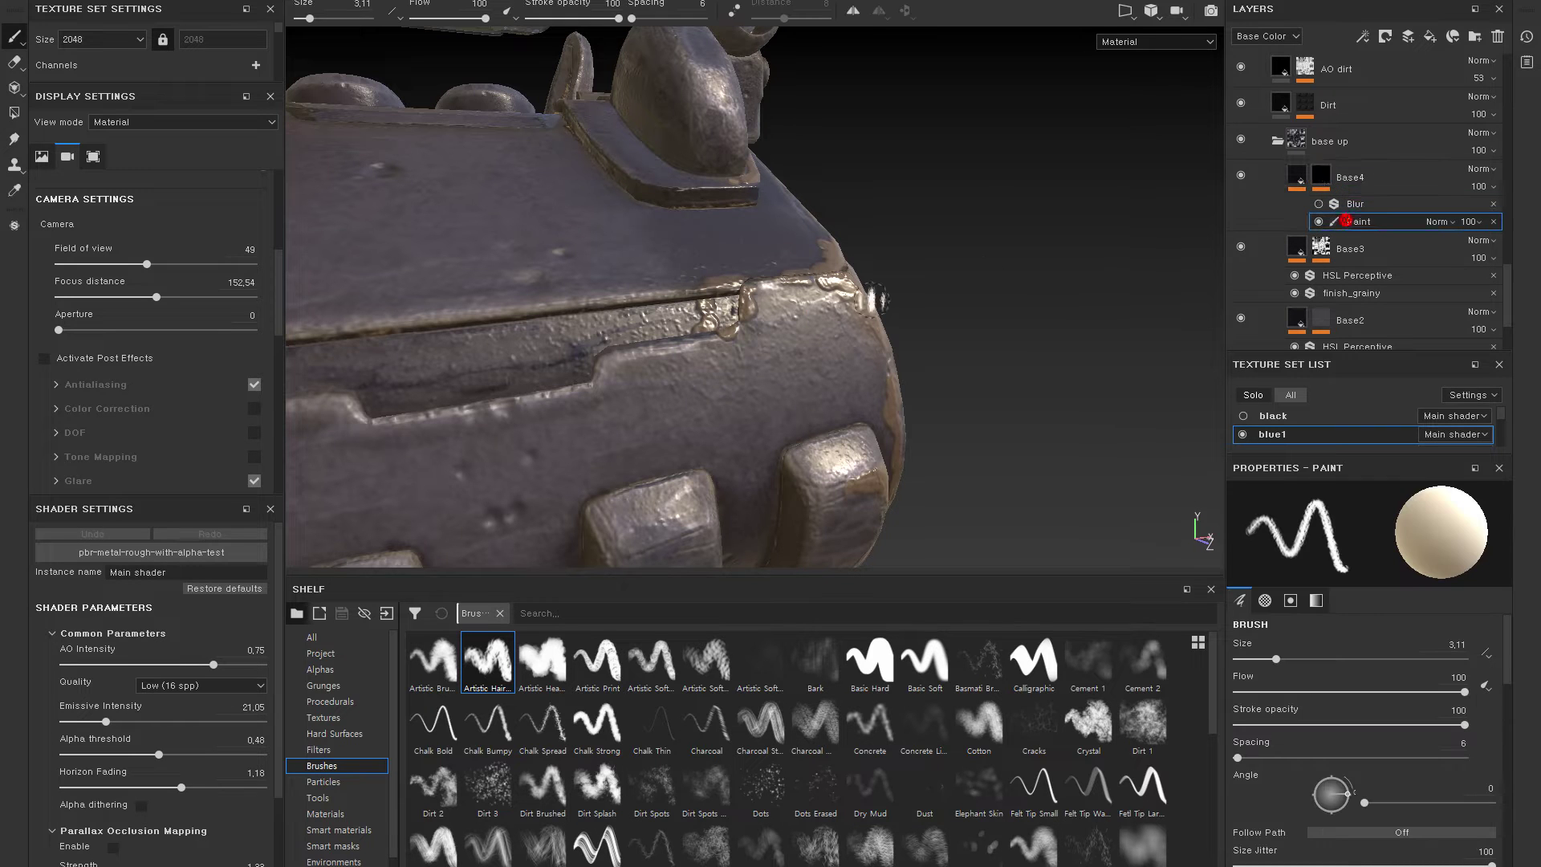
- Frame the whole case front and set the brush to about 2.44 size and 25 flow
{"action": "left_click_drag", "start_coordinate": [950, 295], "coordinate": [985, 302], "text": "alt"}
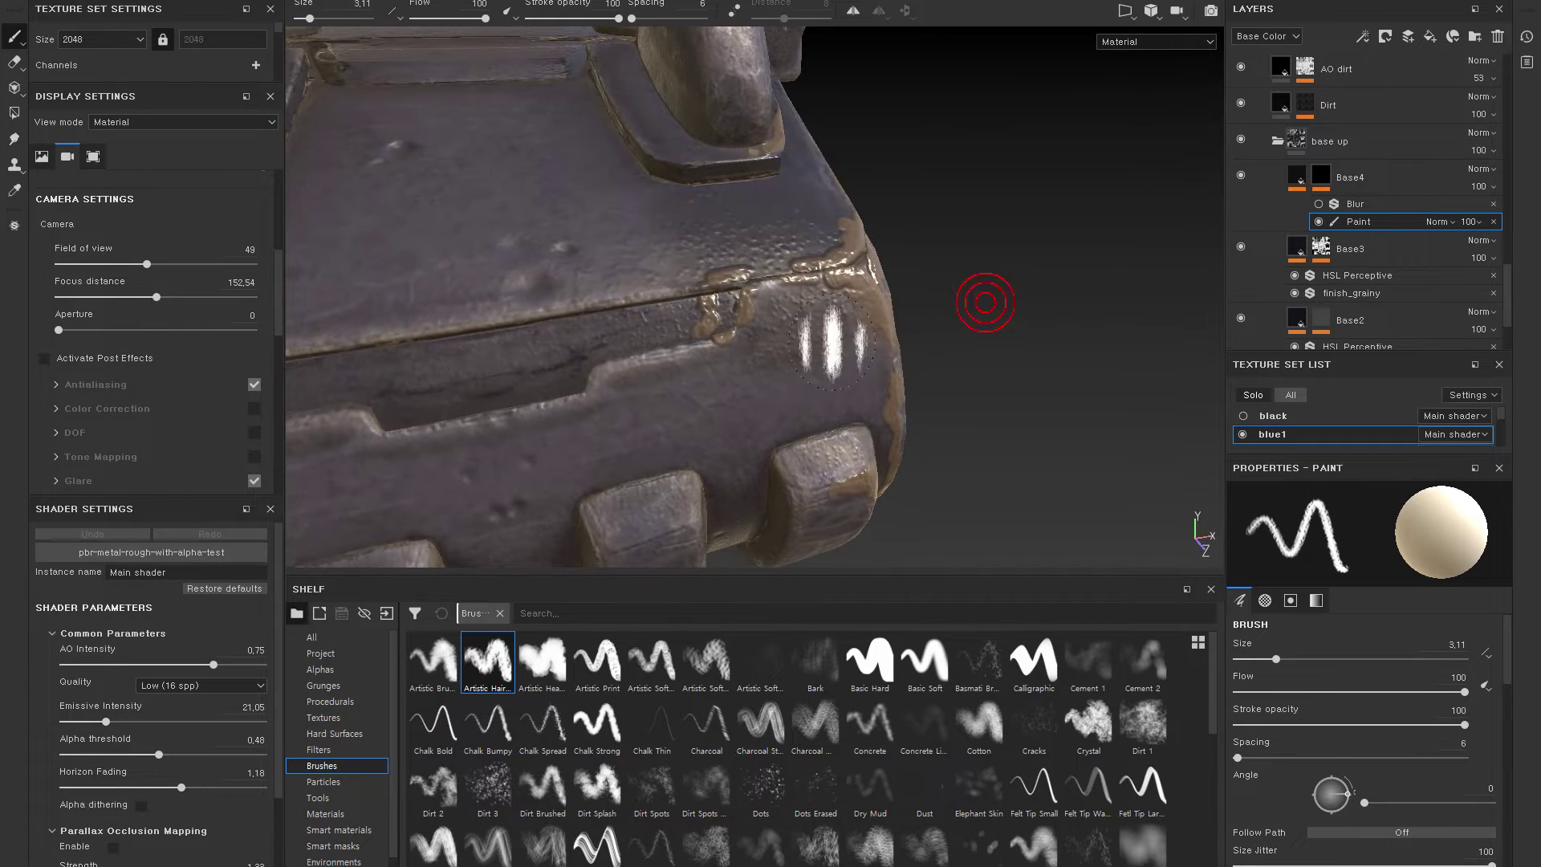
{"action": "right_click_drag", "start_coordinate": [811, 340], "coordinate": [877, 354], "text": "alt"}
{"action": "left_click_drag", "start_coordinate": [994, 234], "coordinate": [1104, 234], "text": "alt"}
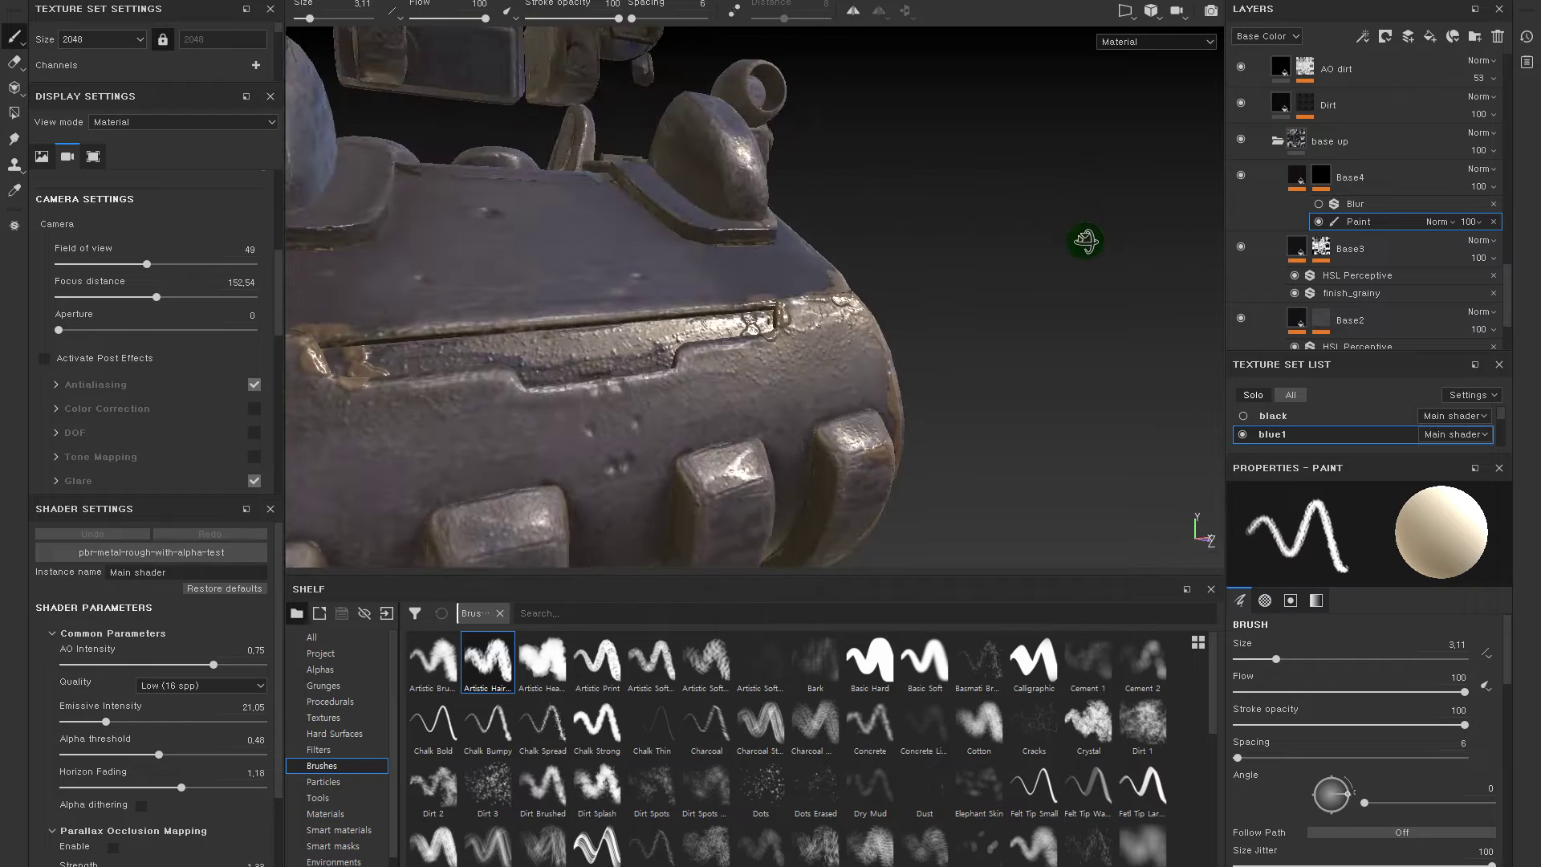
{"action": "right_click_drag", "start_coordinate": [1104, 234], "coordinate": [842, 207], "text": "alt"}
{"action": "left_click_drag", "start_coordinate": [842, 207], "coordinate": [901, 257], "text": "alt"}
{"action": "right_click_drag", "start_coordinate": [901, 258], "coordinate": [977, 358], "text": "alt"}
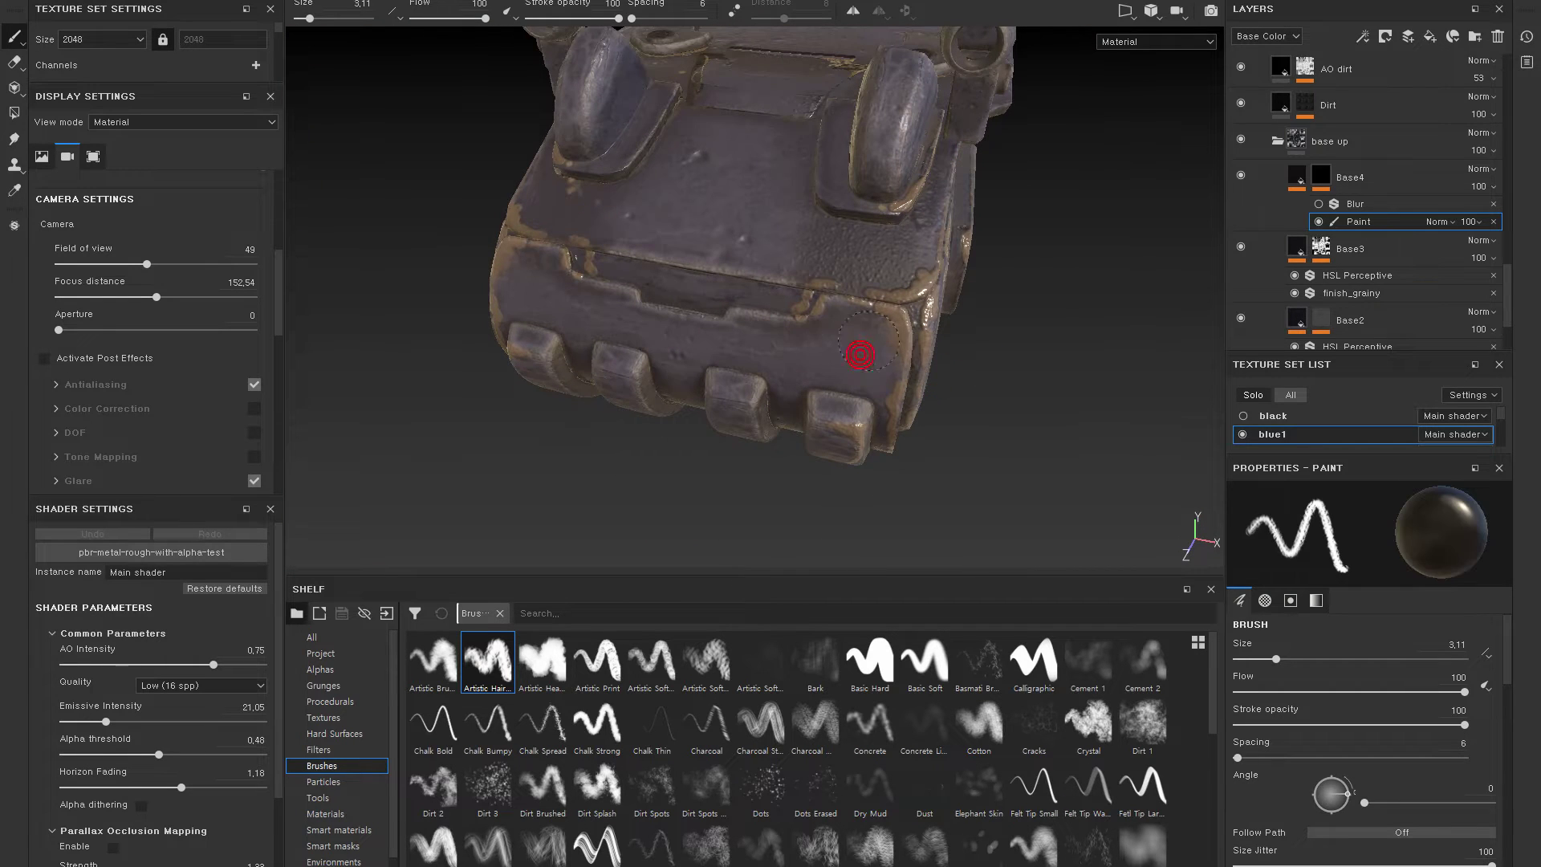
{"action": "right_click_drag", "start_coordinate": [820, 351], "coordinate": [731, 327], "text": "ctrl"}
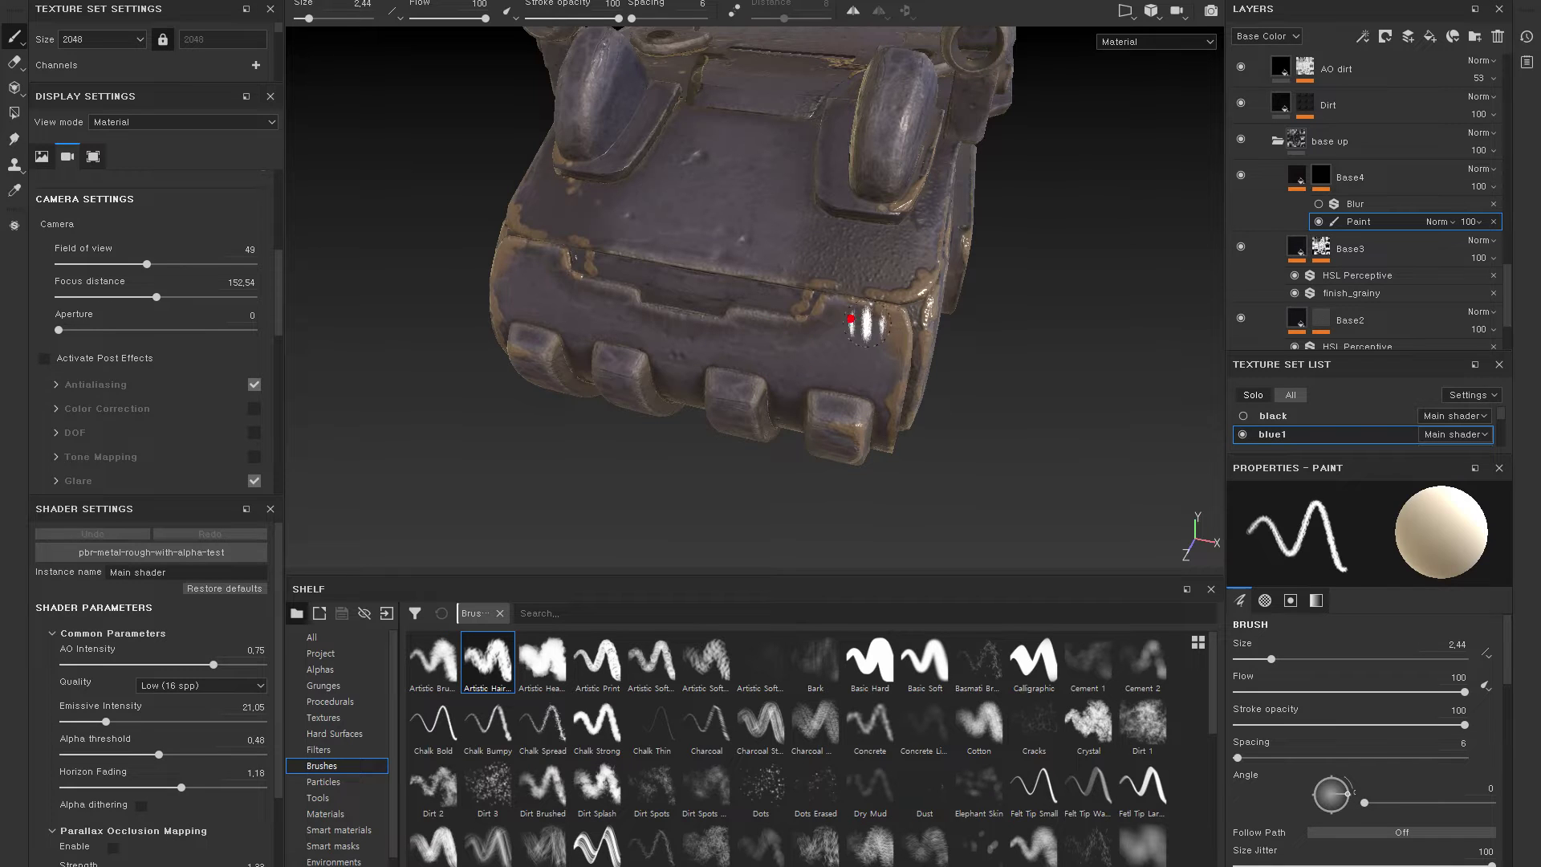
{"action": "left_click", "coordinate": [1291, 691]}
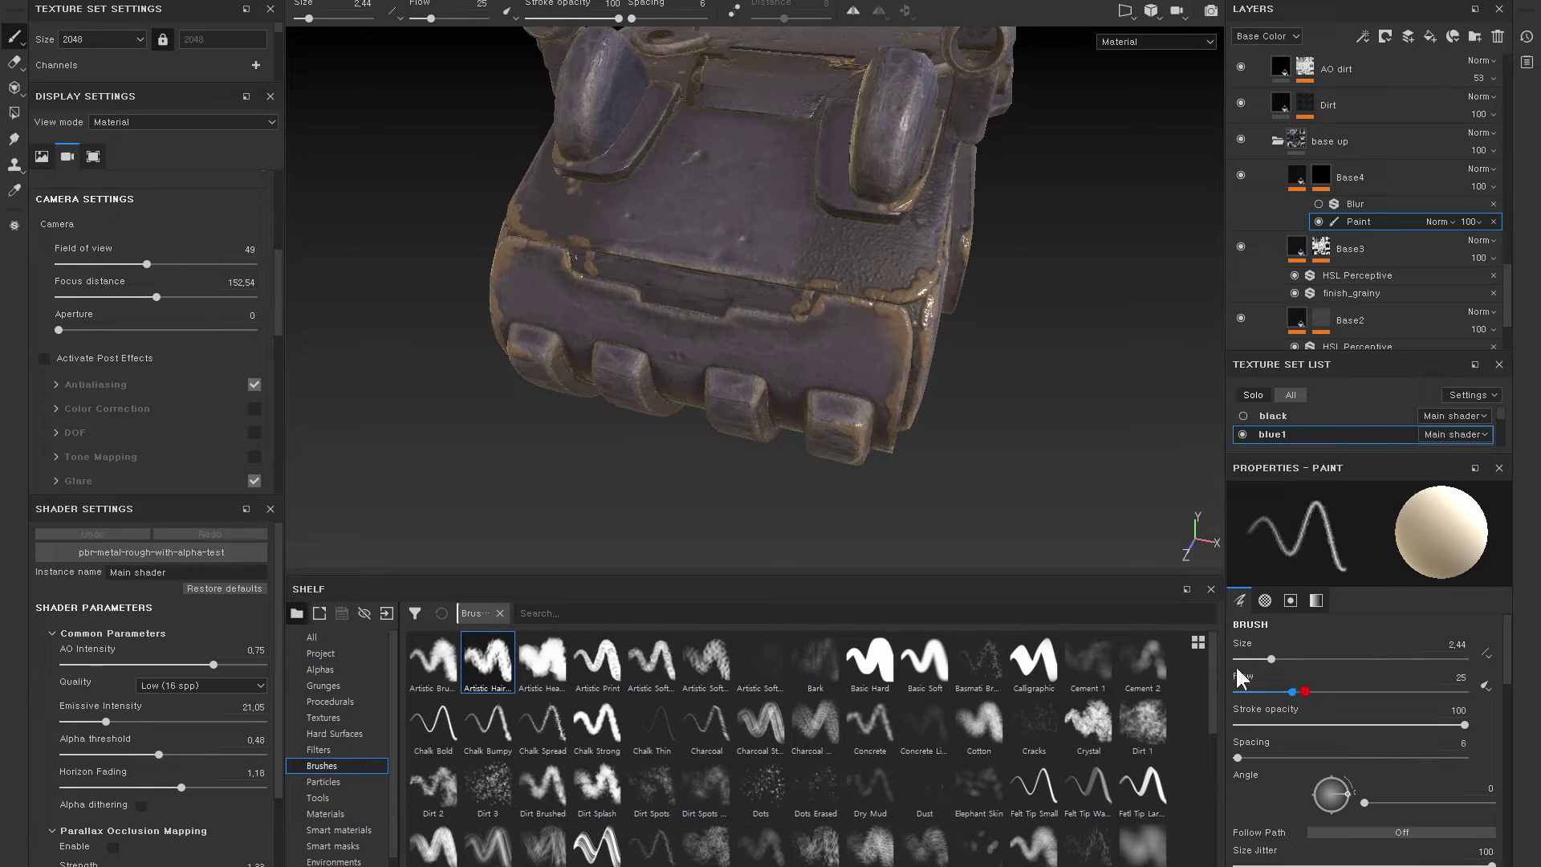
- Orbit the robot to inspect the worn paint on its top and left side
{"action": "left_click_drag", "start_coordinate": [923, 353], "coordinate": [936, 378], "text": "alt"}
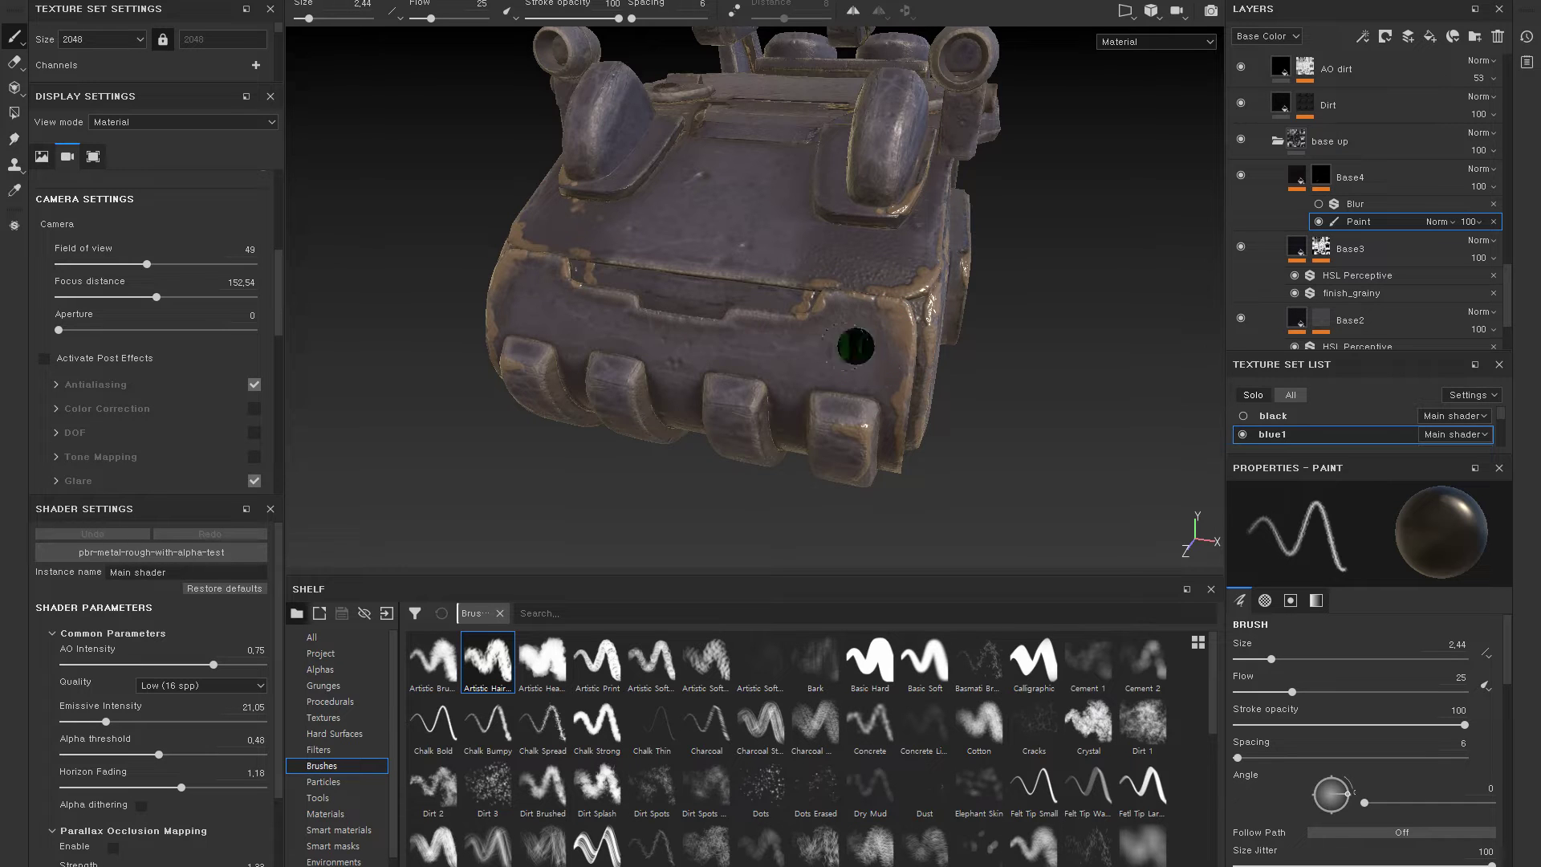
{"action": "left_click_drag", "start_coordinate": [850, 340], "coordinate": [840, 343], "text": "alt"}
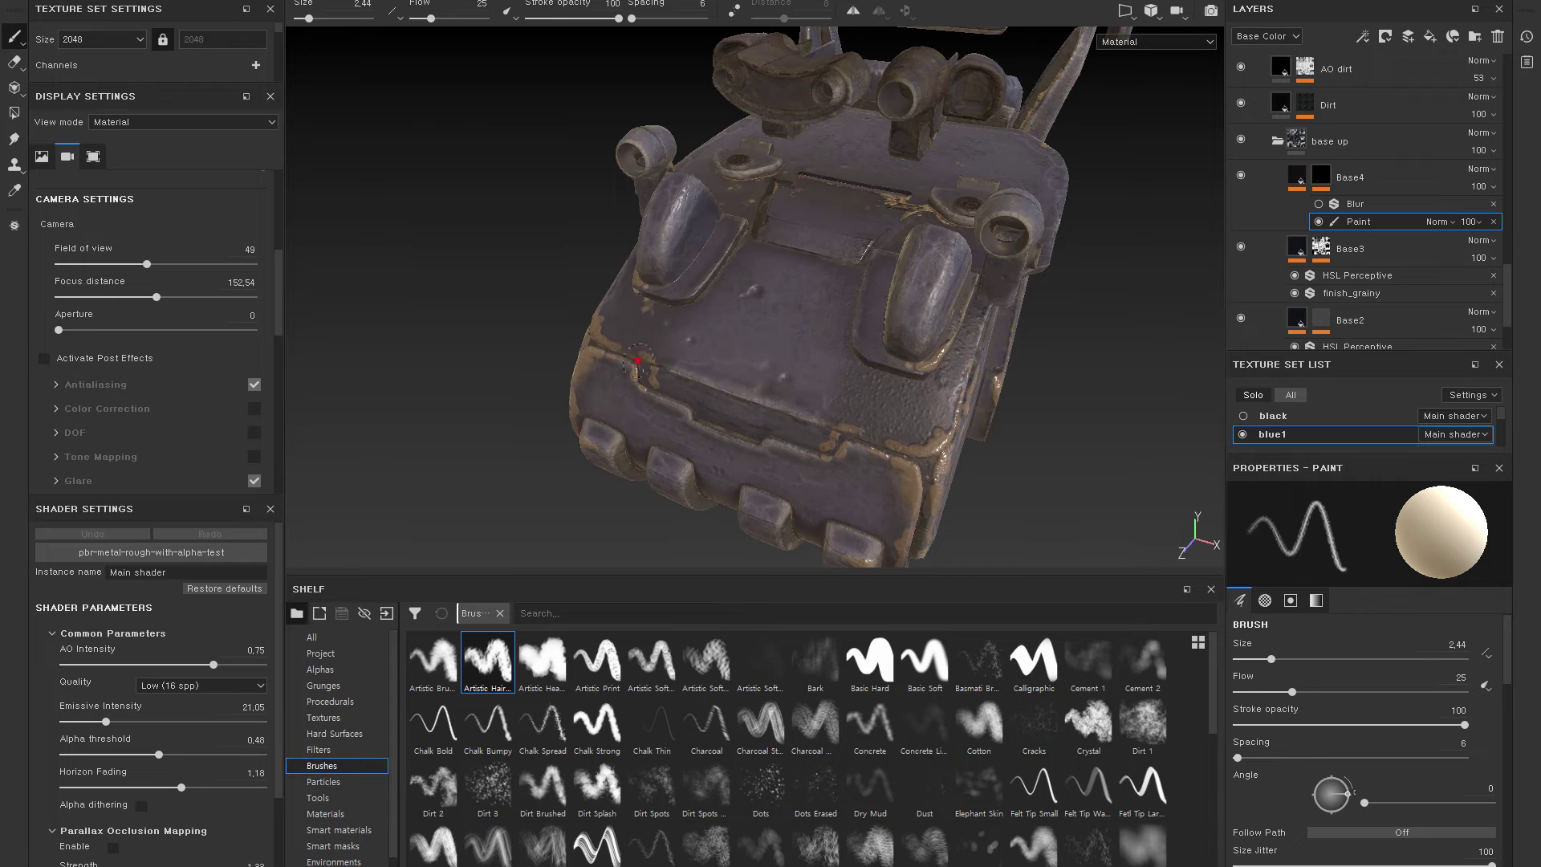
{"action": "left_click_drag", "start_coordinate": [639, 351], "coordinate": [564, 354], "text": "alt"}
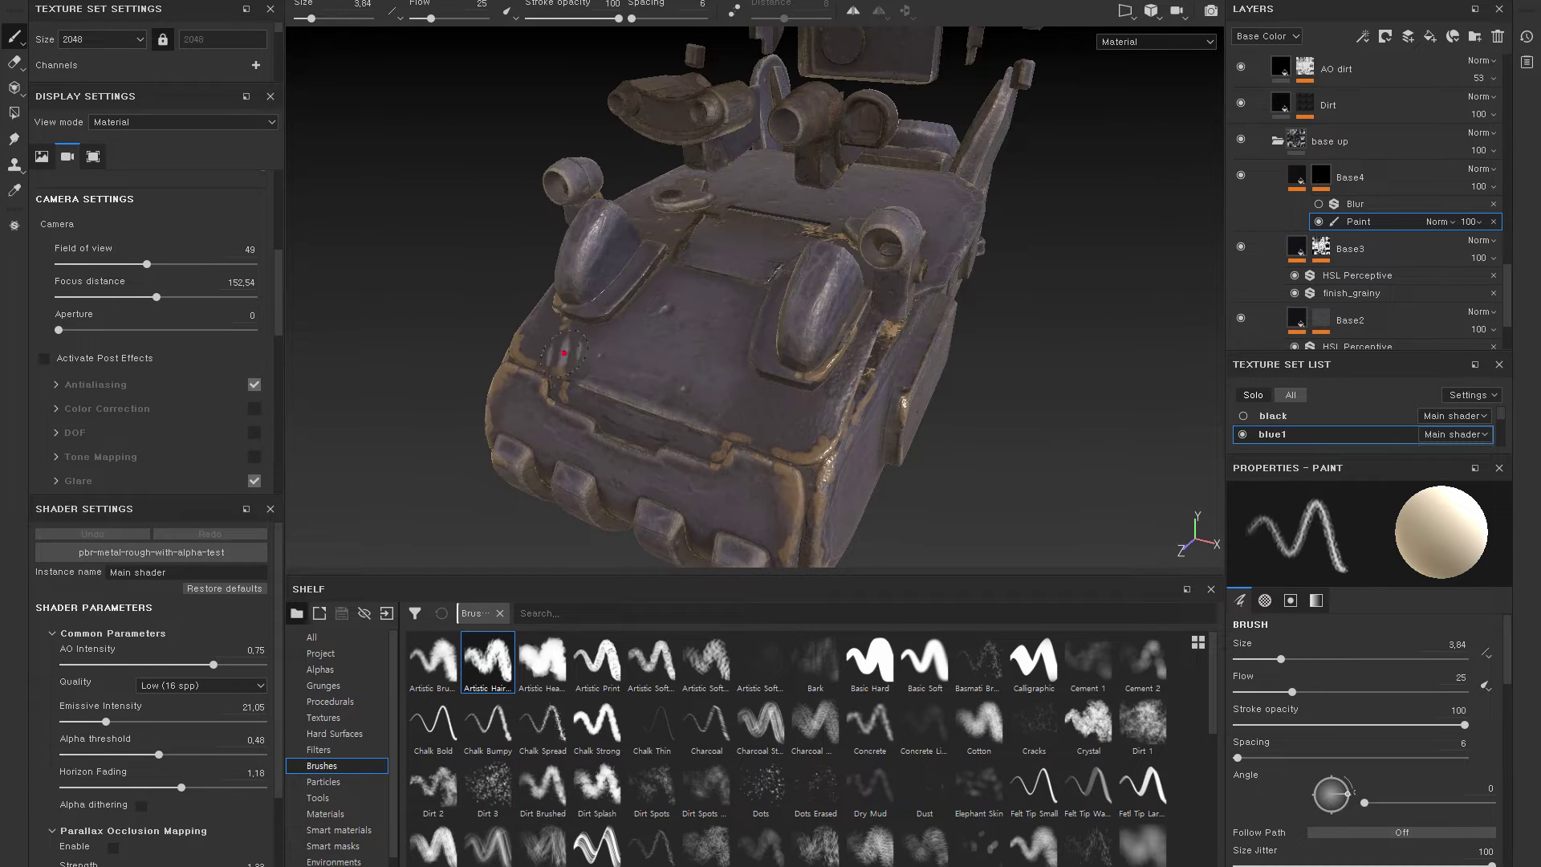
{"action": "left_click_drag", "start_coordinate": [733, 402], "coordinate": [738, 347], "text": "alt"}
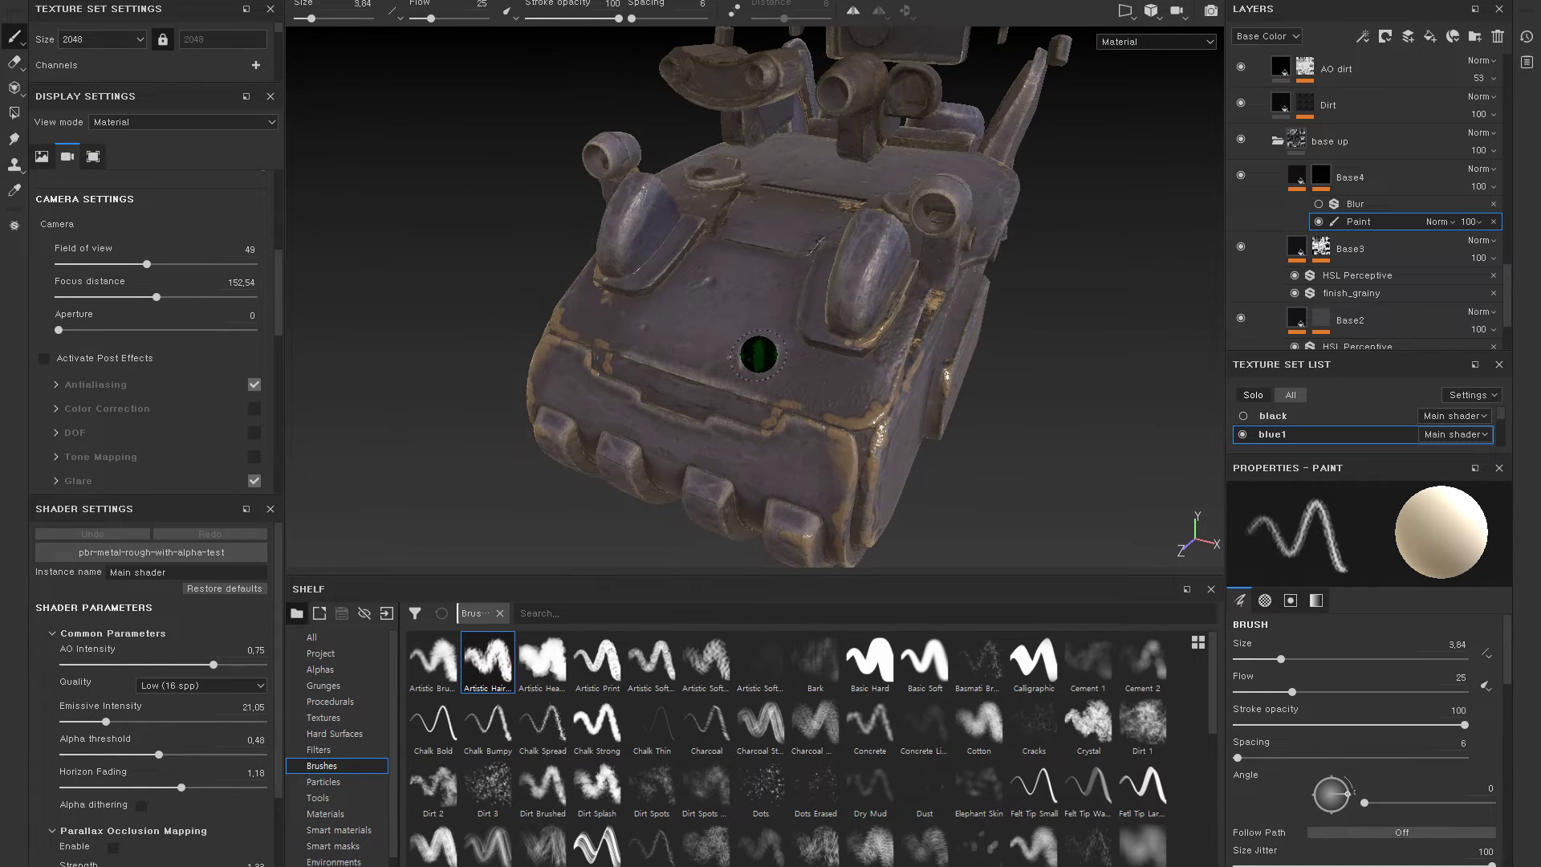
{"action": "left_click_drag", "start_coordinate": [662, 236], "coordinate": [719, 281], "text": "alt"}
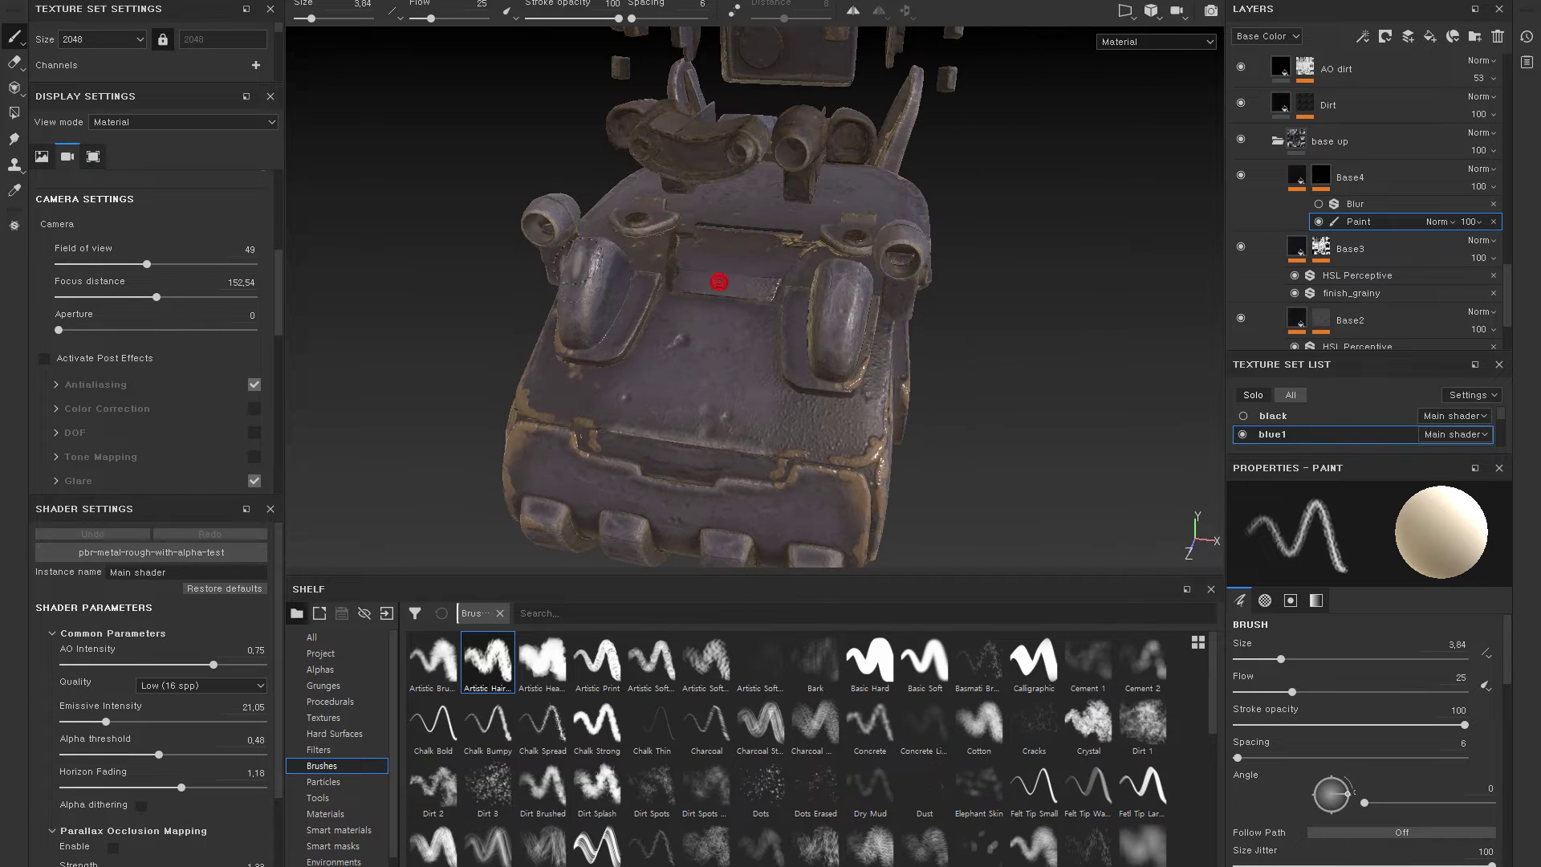
{"action": "mouse_move", "coordinate": [576, 259]}
{"action": "left_mouse_down", "text": "alt"}
{"action": "mouse_move", "coordinate": [928, 309]}
{"action": "mouse_move", "coordinate": [712, 296]}
{"action": "left_mouse_up", "text": "alt"}
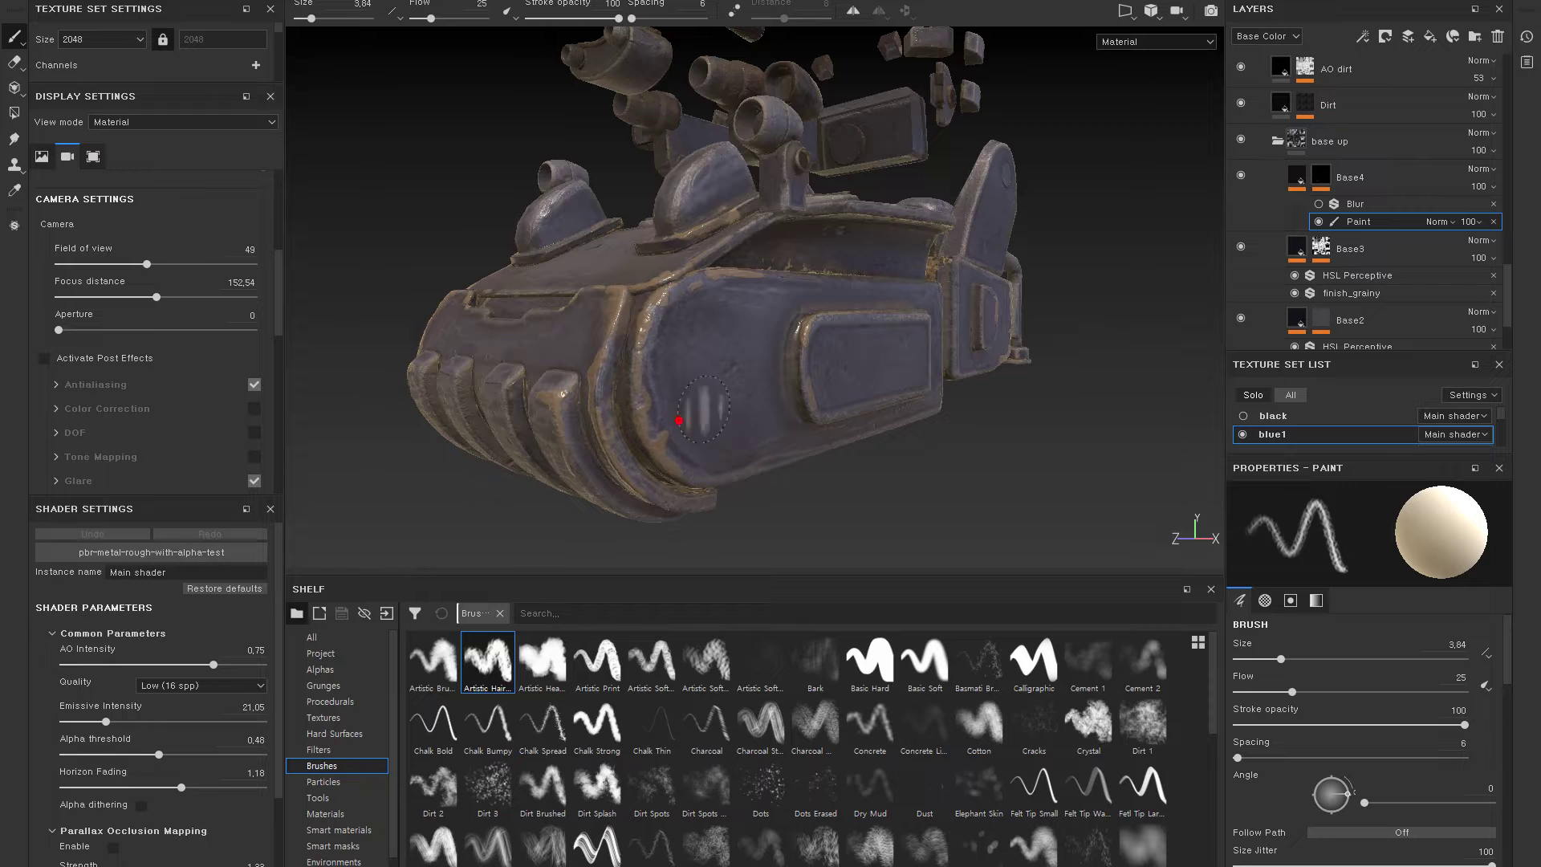
{"action": "mouse_move", "coordinate": [672, 385]}
{"action": "left_mouse_down", "text": "alt"}
{"action": "mouse_move", "coordinate": [705, 326]}
{"action": "mouse_move", "coordinate": [568, 378]}
{"action": "left_mouse_up", "text": "alt"}
{"action": "mouse_move", "coordinate": [443, 367]}
{"action": "left_mouse_down", "text": "alt"}
{"action": "mouse_move", "coordinate": [578, 420]}
{"action": "mouse_move", "coordinate": [508, 316]}
{"action": "left_mouse_up", "text": "alt"}
- Resize the brush from 1.86 through 3.12 to 4.7 on a close side view
{"action": "right_click_drag", "start_coordinate": [509, 316], "coordinate": [383, 318], "text": "ctrl"}
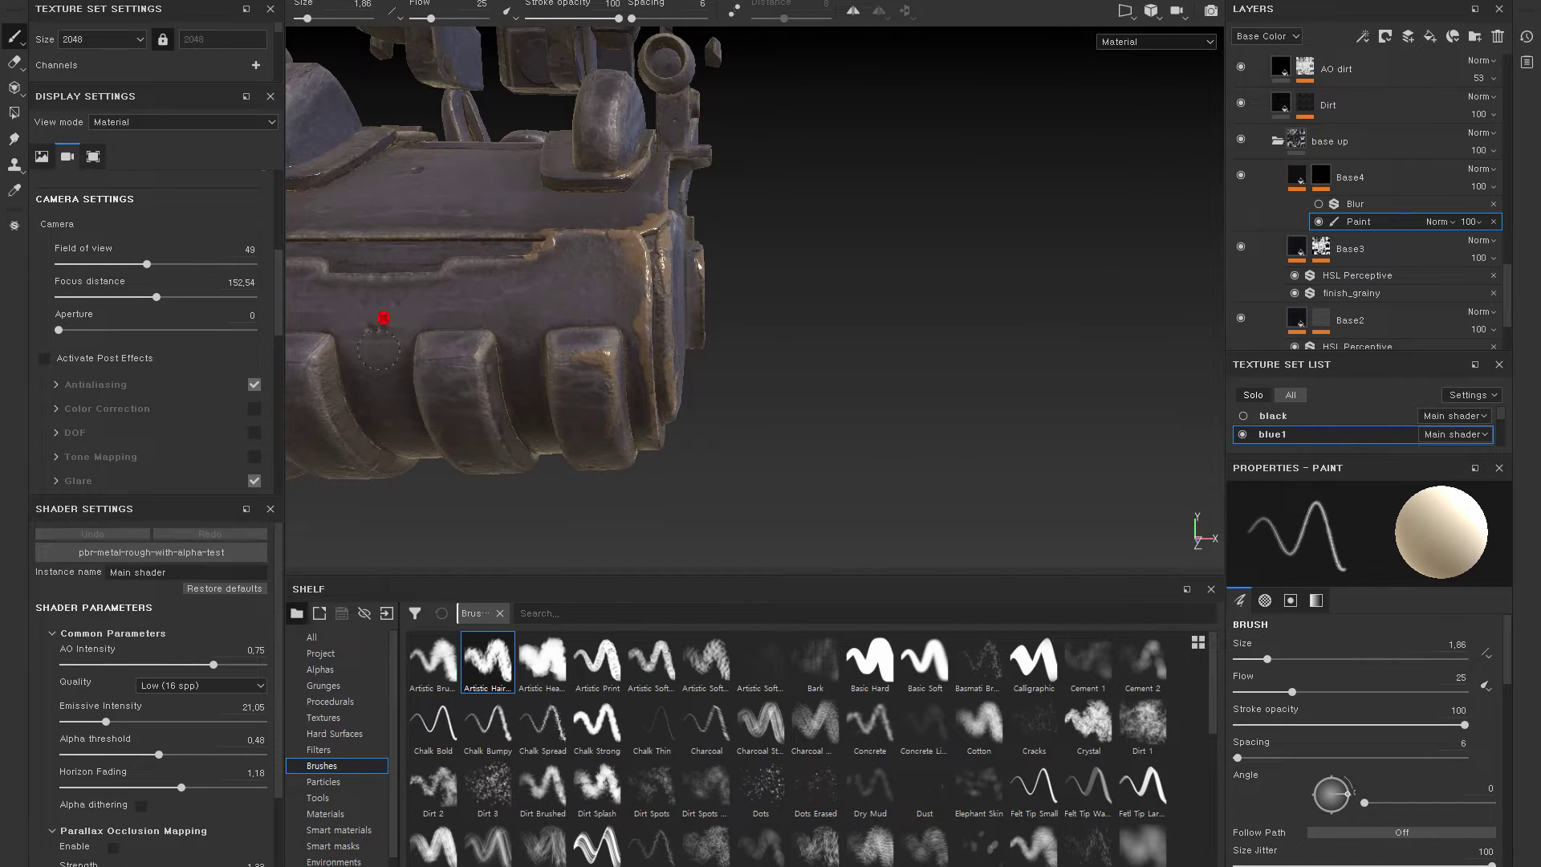
{"action": "left_click_drag", "start_coordinate": [558, 372], "coordinate": [613, 303], "text": "alt"}
{"action": "right_click_drag", "start_coordinate": [612, 302], "coordinate": [612, 276], "text": "ctrl"}
{"action": "mouse_move", "coordinate": [612, 276]}
{"action": "left_mouse_down", "text": "alt"}
{"action": "mouse_move", "coordinate": [602, 293]}
{"action": "mouse_move", "coordinate": [774, 281]}
{"action": "mouse_move", "coordinate": [601, 303]}
{"action": "left_mouse_up", "text": "alt"}
{"action": "right_click_drag", "start_coordinate": [602, 302], "coordinate": [598, 303], "text": "ctrl"}
{"action": "left_click_drag", "start_coordinate": [597, 303], "coordinate": [773, 324], "text": "alt"}
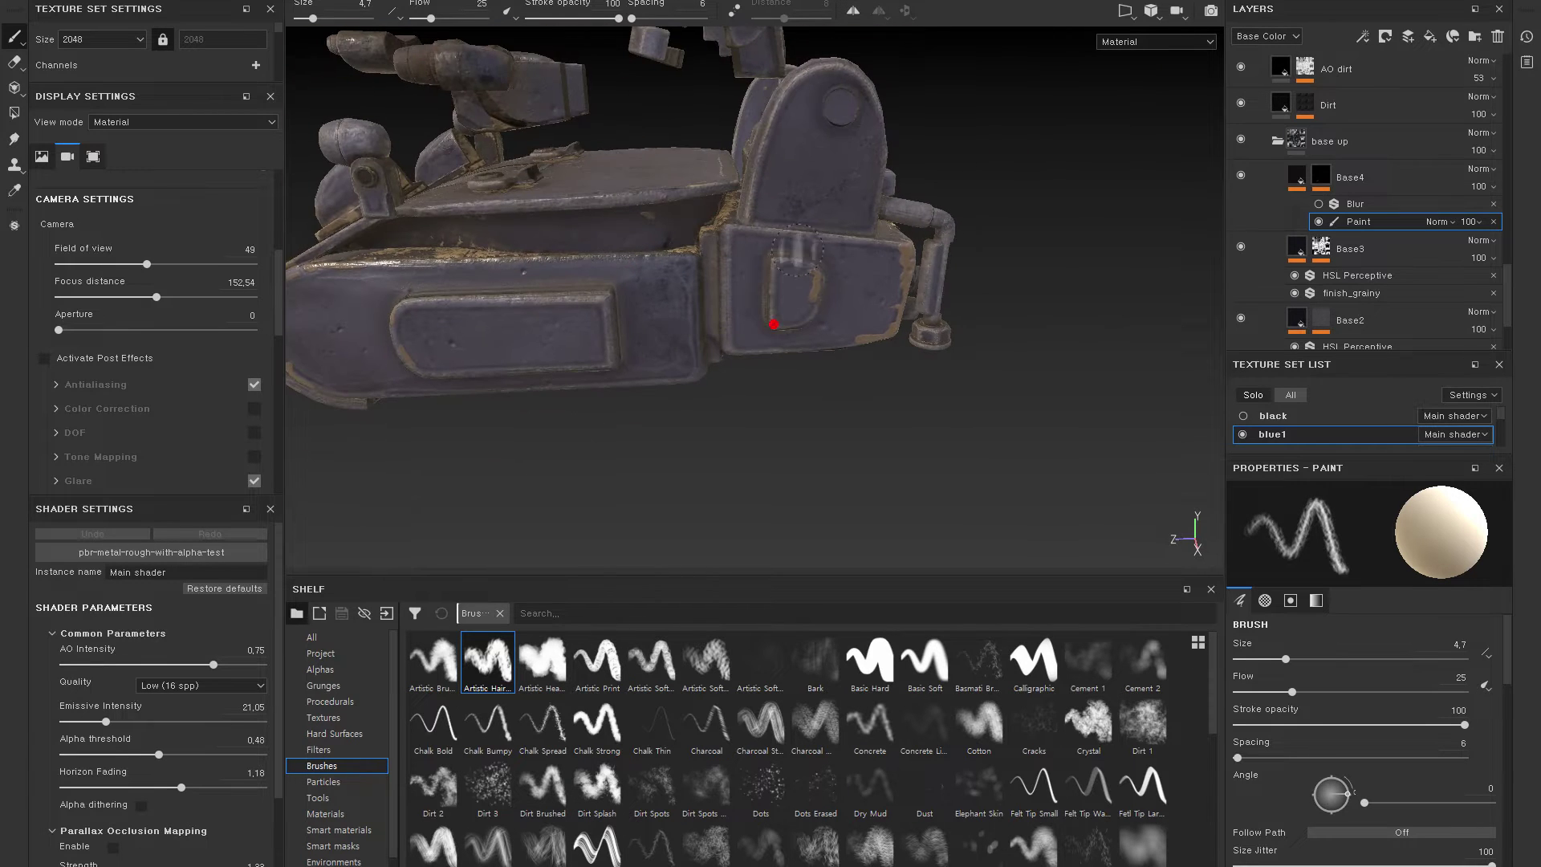
- Inspect the machine from front, above and three-quarter side, then collapse the base up folder
{"action": "mouse_move", "coordinate": [815, 101]}
{"action": "left_mouse_down", "text": "alt"}
{"action": "mouse_move", "coordinate": [585, 172]}
{"action": "mouse_move", "coordinate": [791, 247]}
{"action": "left_mouse_up", "text": "alt"}
{"action": "right_click_drag", "start_coordinate": [791, 247], "coordinate": [833, 274], "text": "alt"}
{"action": "mouse_move", "coordinate": [833, 273]}
{"action": "left_mouse_down", "text": "alt"}
{"action": "mouse_move", "coordinate": [732, 275]}
{"action": "mouse_move", "coordinate": [732, 357]}
{"action": "mouse_move", "coordinate": [771, 319]}
{"action": "mouse_move", "coordinate": [789, 347]}
{"action": "left_mouse_up", "text": "alt"}
{"action": "mouse_move", "coordinate": [754, 297]}
{"action": "left_mouse_down", "text": "alt"}
{"action": "mouse_move", "coordinate": [746, 248]}
{"action": "mouse_move", "coordinate": [716, 261]}
{"action": "mouse_move", "coordinate": [721, 211]}
{"action": "mouse_move", "coordinate": [791, 213]}
{"action": "mouse_move", "coordinate": [656, 107]}
{"action": "left_mouse_up", "text": "alt"}
{"action": "mouse_move", "coordinate": [584, 153]}
{"action": "left_mouse_down", "text": "alt"}
{"action": "mouse_move", "coordinate": [653, 144]}
{"action": "mouse_move", "coordinate": [712, 227]}
{"action": "mouse_move", "coordinate": [547, 207]}
{"action": "mouse_move", "coordinate": [705, 206]}
{"action": "mouse_move", "coordinate": [492, 292]}
{"action": "mouse_move", "coordinate": [493, 313]}
{"action": "mouse_move", "coordinate": [540, 234]}
{"action": "mouse_move", "coordinate": [440, 227]}
{"action": "mouse_move", "coordinate": [650, 155]}
{"action": "mouse_move", "coordinate": [792, 161]}
{"action": "mouse_move", "coordinate": [770, 232]}
{"action": "mouse_move", "coordinate": [698, 247]}
{"action": "mouse_move", "coordinate": [974, 285]}
{"action": "mouse_move", "coordinate": [1008, 219]}
{"action": "left_mouse_up", "text": "alt"}
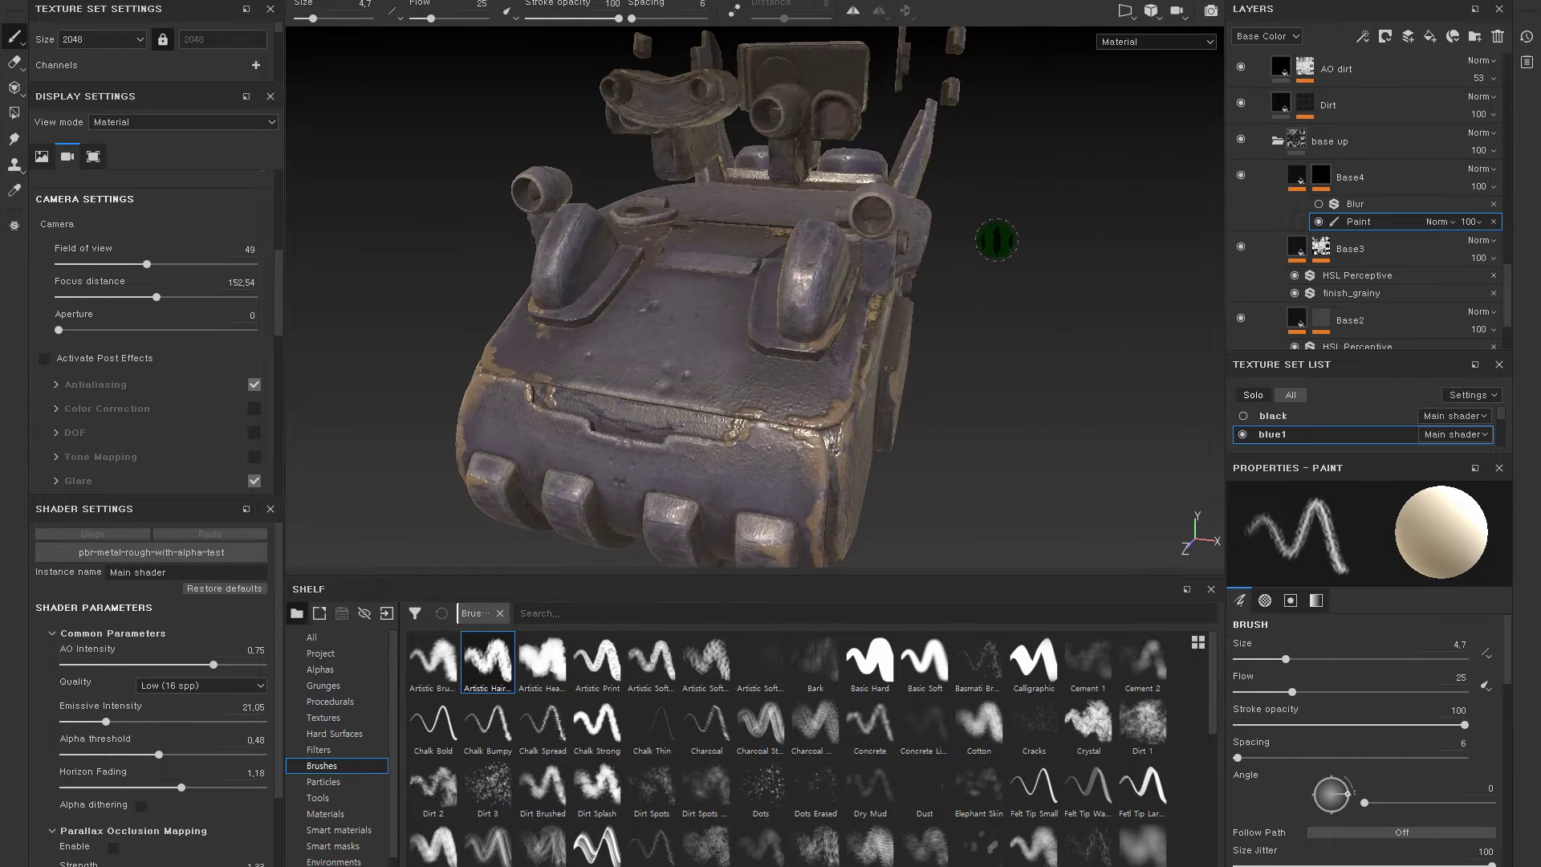
{"action": "mouse_move", "coordinate": [853, 96]}
{"action": "left_mouse_down", "text": "alt"}
{"action": "mouse_move", "coordinate": [975, 40]}
{"action": "mouse_move", "coordinate": [996, 236]}
{"action": "left_mouse_up", "text": "alt"}
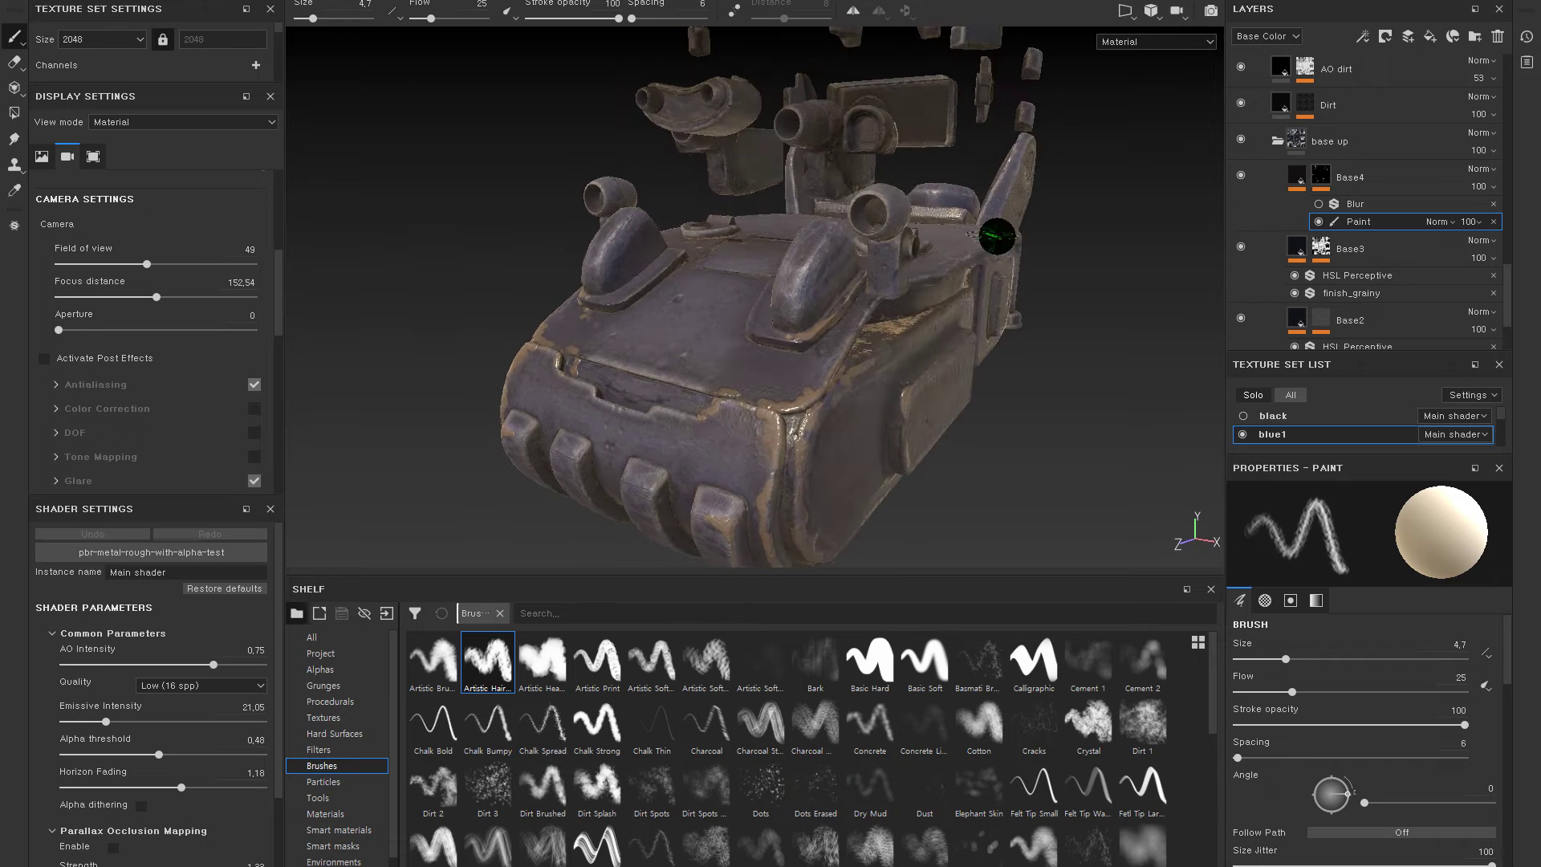
{"action": "left_click", "coordinate": [1276, 142]}
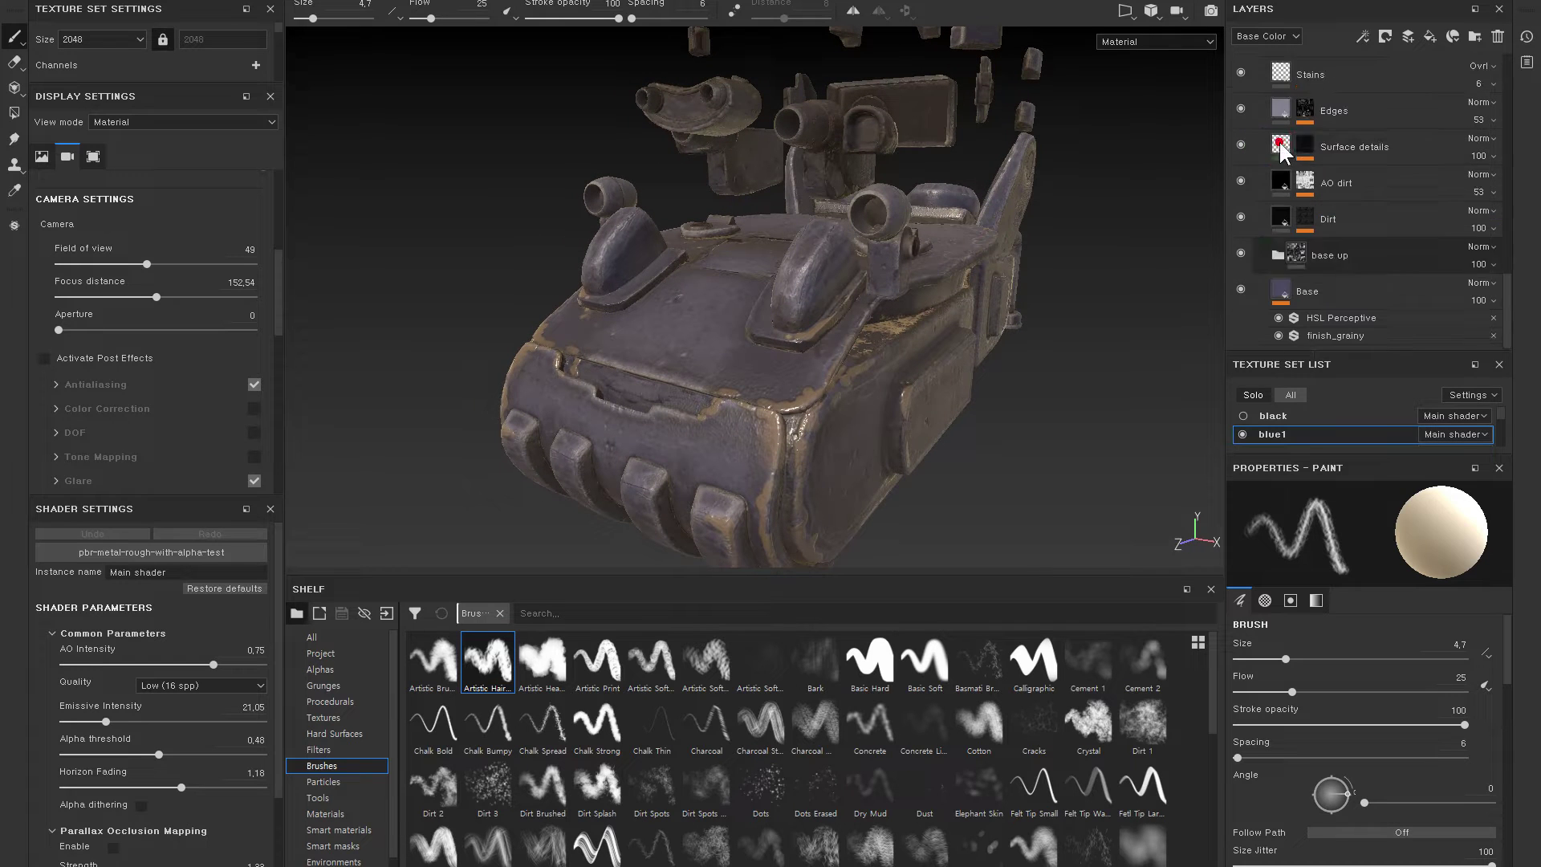
- Toggle visibility of Dirt, AO dirt, Surface details, Edges and PAINTED METAL to compare their contribution
{"action": "left_click", "coordinate": [1242, 217]}
{"action": "left_click", "coordinate": [1240, 179]}
{"action": "left_click", "coordinate": [1239, 144]}
{"action": "left_click", "coordinate": [1238, 109]}
{"action": "scroll", "coordinate": [1284, 183], "scroll_direction": "up", "scroll_amount": 2}
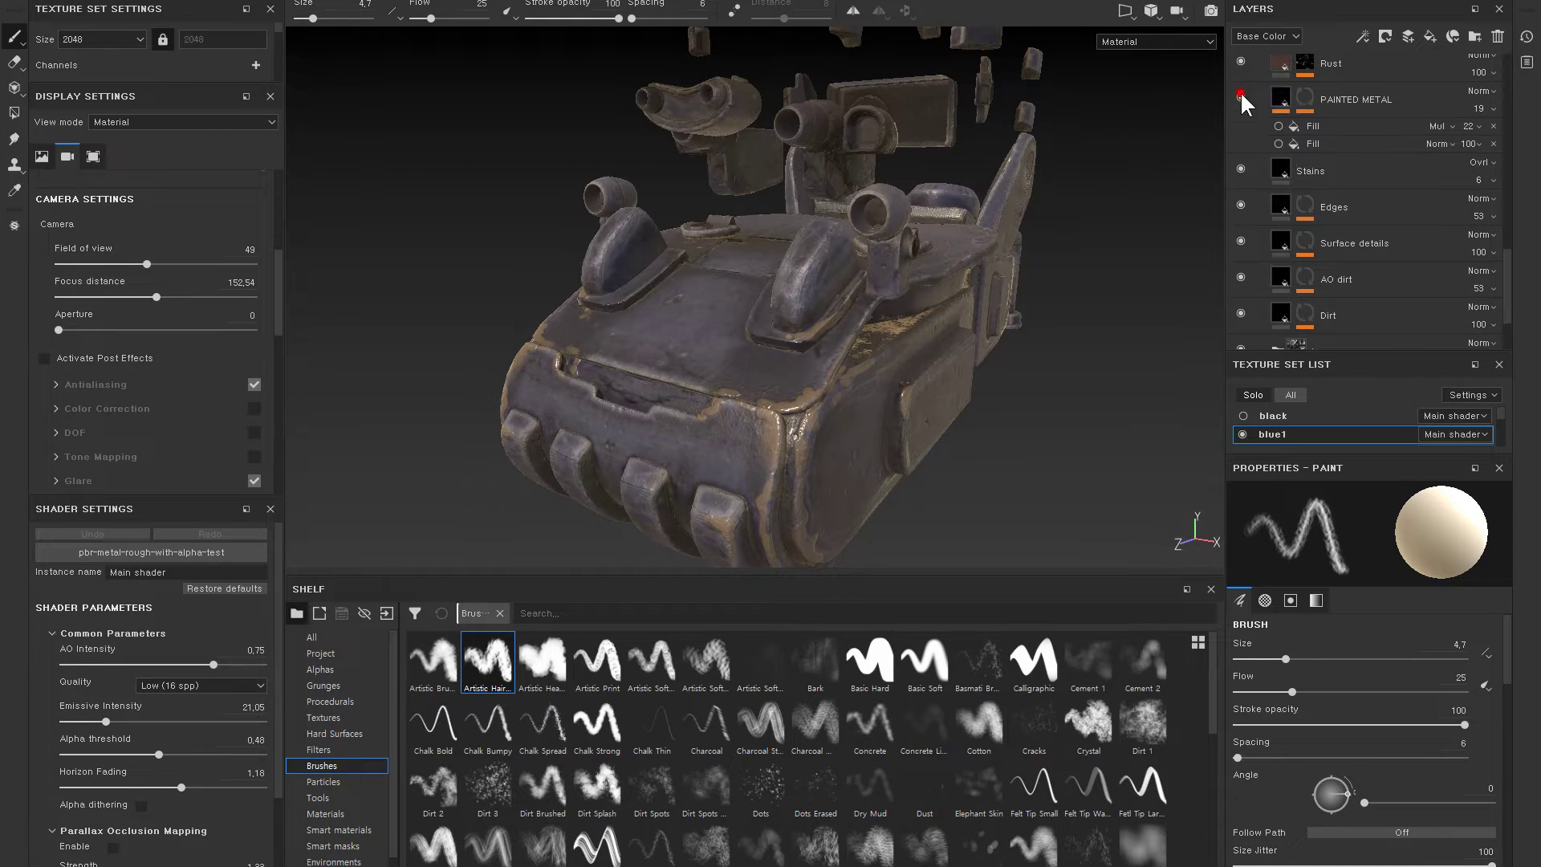
{"action": "scroll", "coordinate": [1269, 146], "scroll_direction": "up", "scroll_amount": 2}
{"action": "left_click", "coordinate": [1241, 195]}
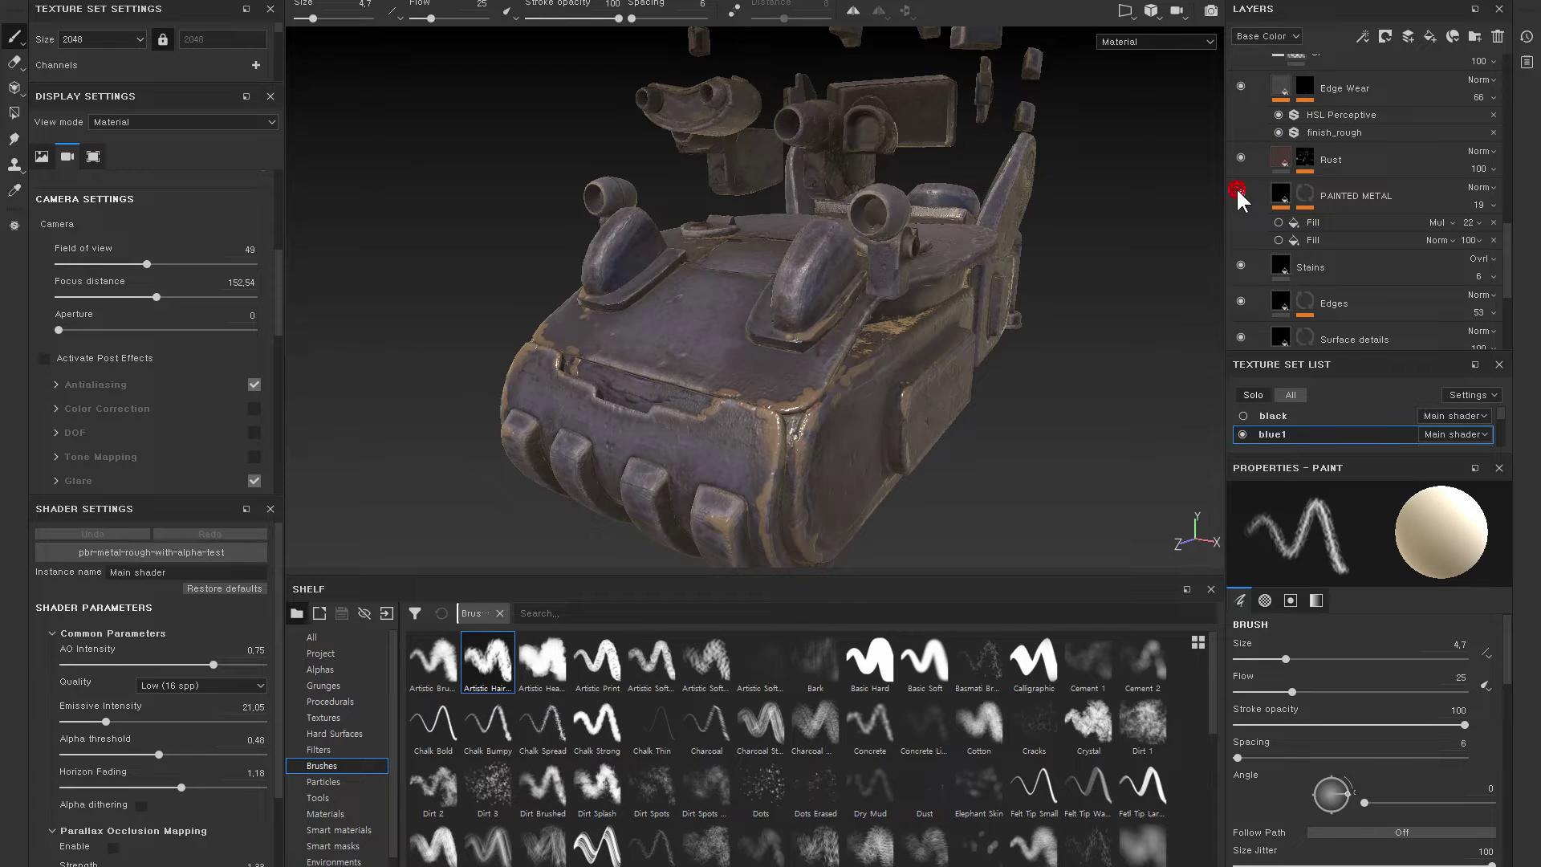
- Preview the PAINTED METAL mask, return to material view, and raise its opacity to 20
{"action": "left_click", "coordinate": [1303, 194]}
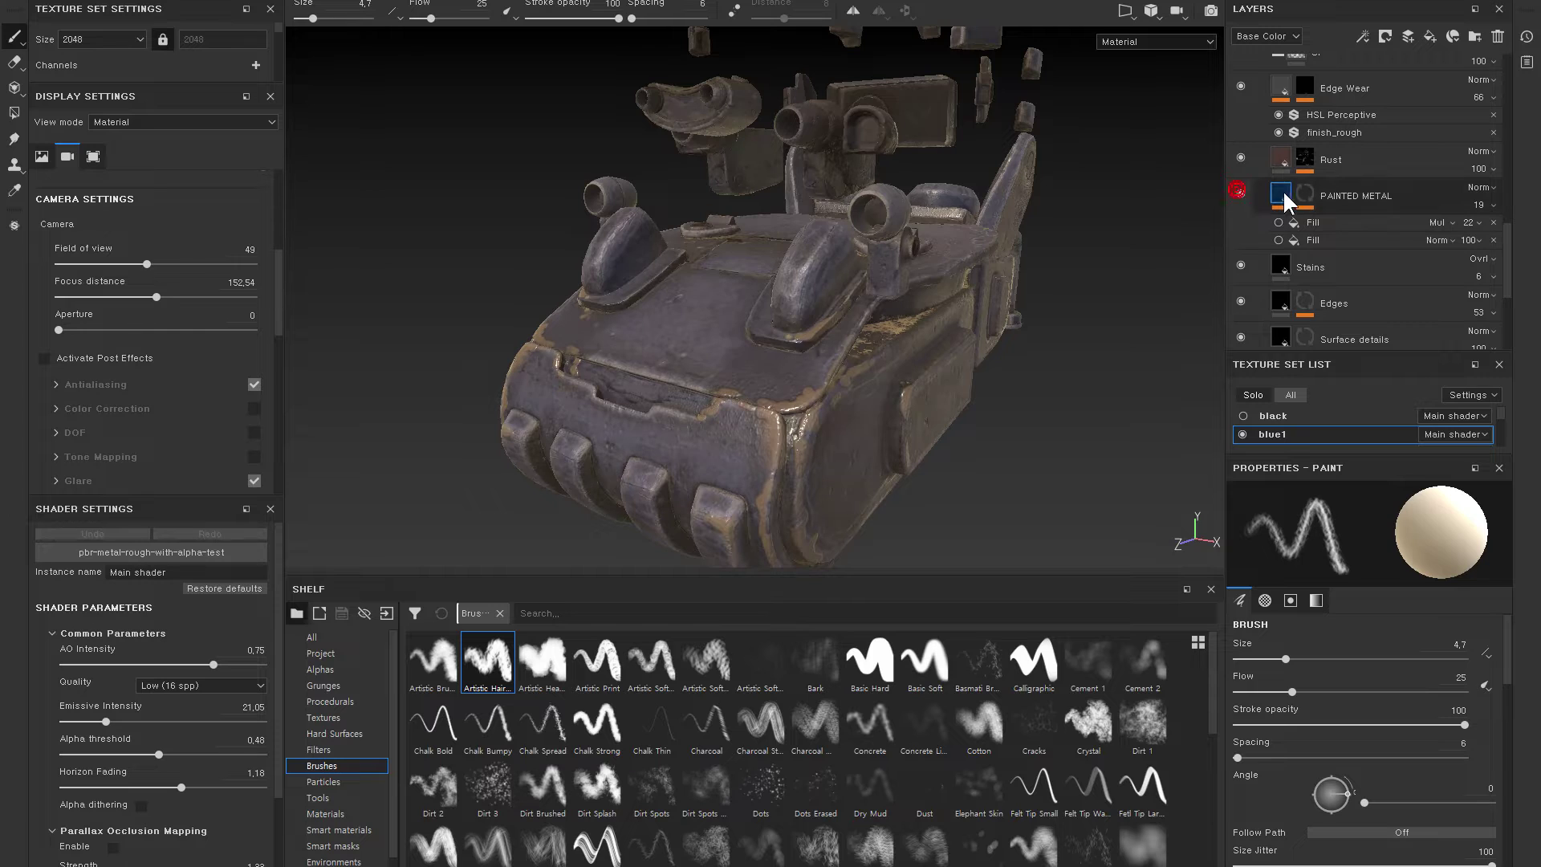
{"action": "left_click", "coordinate": [1302, 194], "text": "alt"}
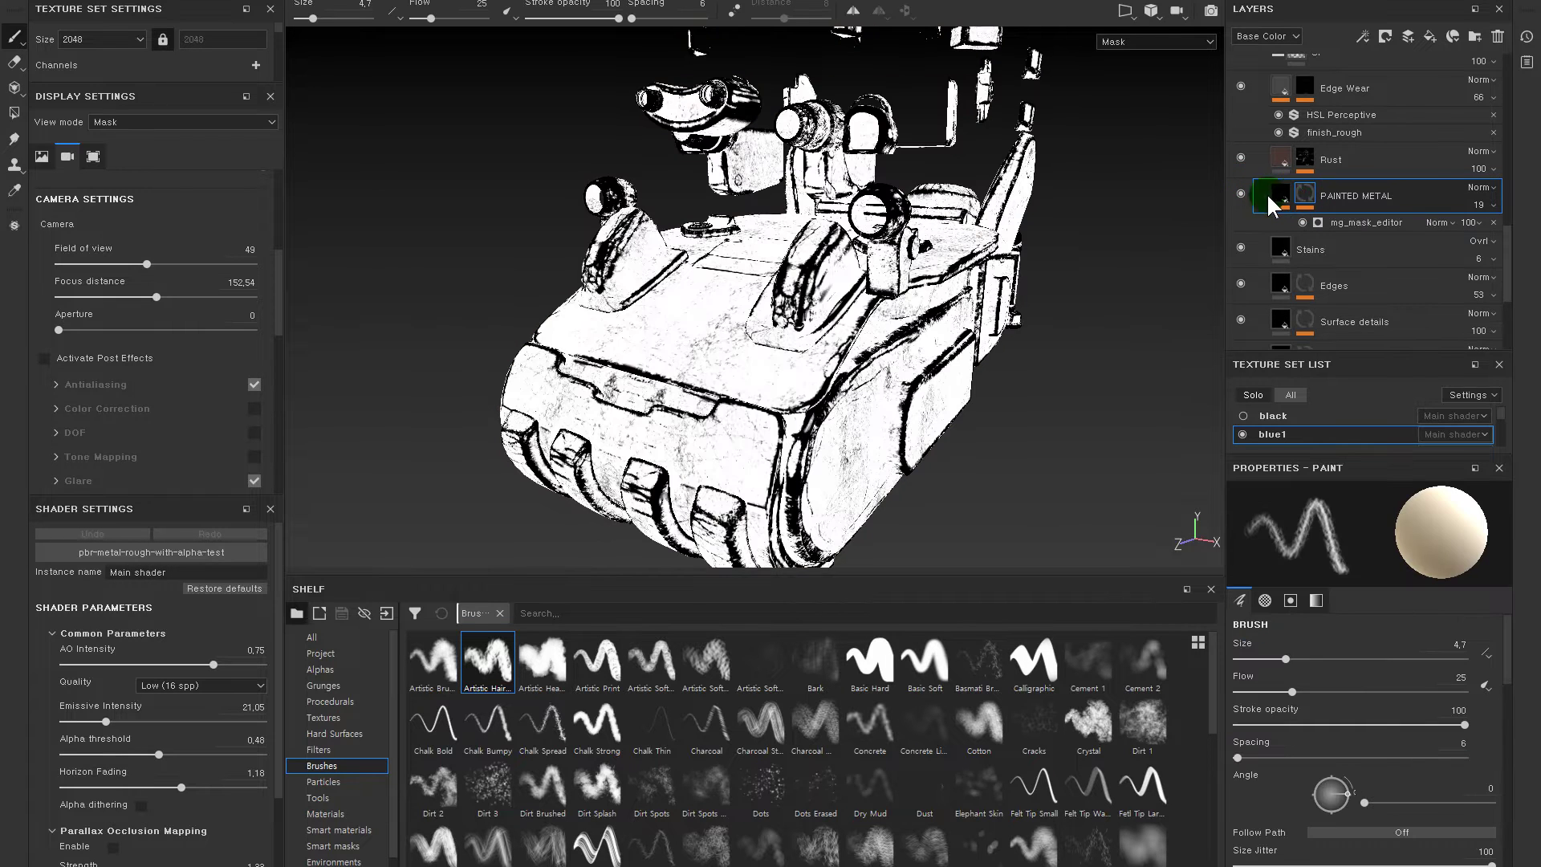
{"action": "left_click", "coordinate": [1276, 196]}
{"action": "left_click_drag", "start_coordinate": [1478, 230], "coordinate": [1479, 234]}
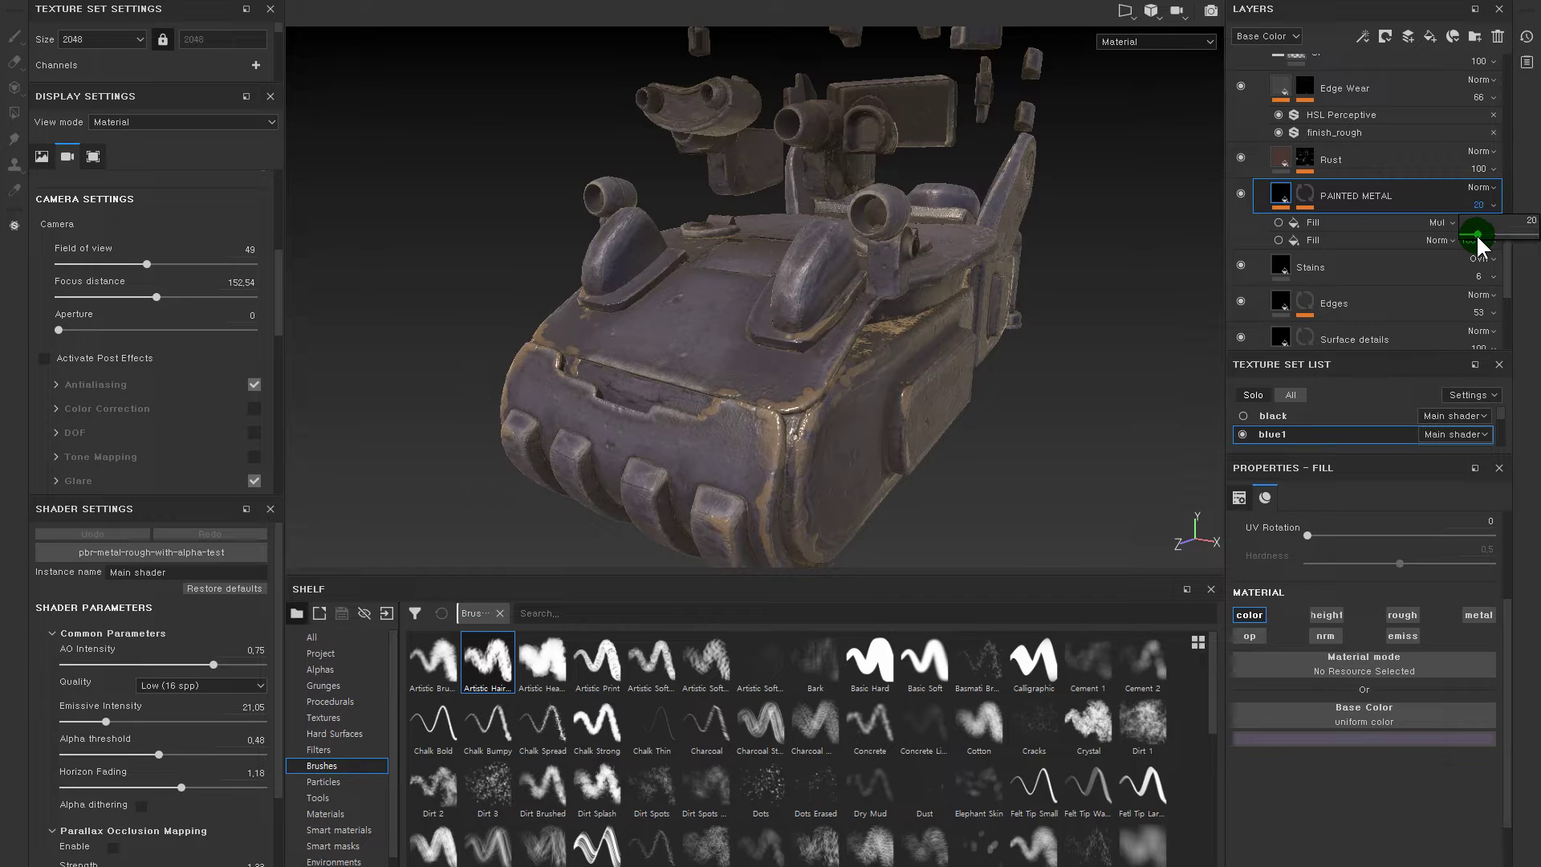
- Hide PAINTED METAL's grunge_rough_dirty fill effect and check the Rust layer's effect
{"action": "left_click", "coordinate": [1278, 222]}
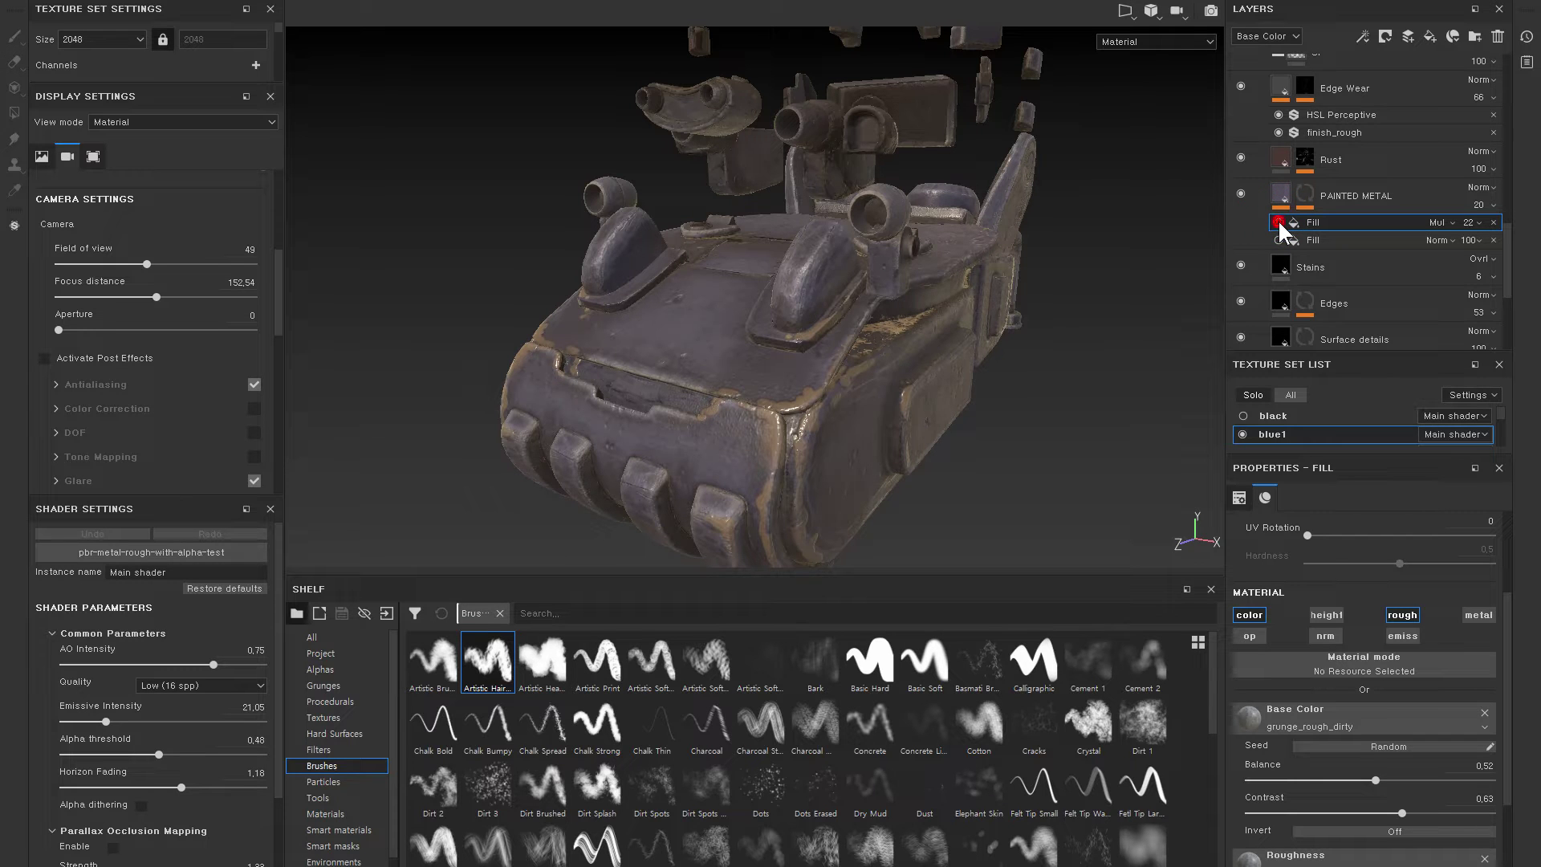
{"action": "left_click", "coordinate": [1277, 222]}
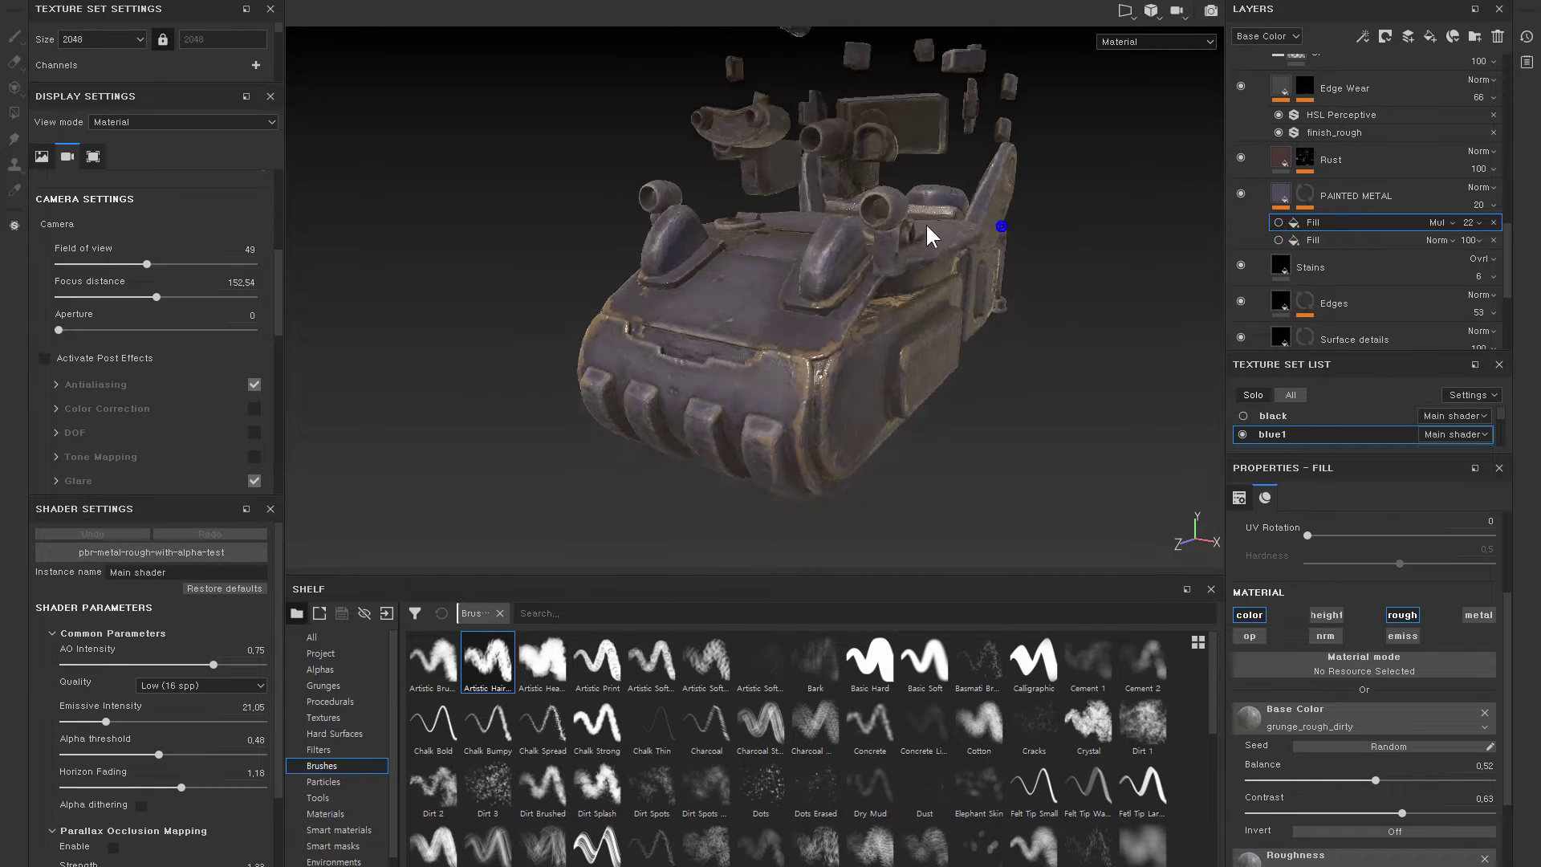
{"action": "left_click_drag", "start_coordinate": [807, 223], "coordinate": [1123, 213], "text": "alt"}
{"action": "left_click", "coordinate": [1237, 154]}
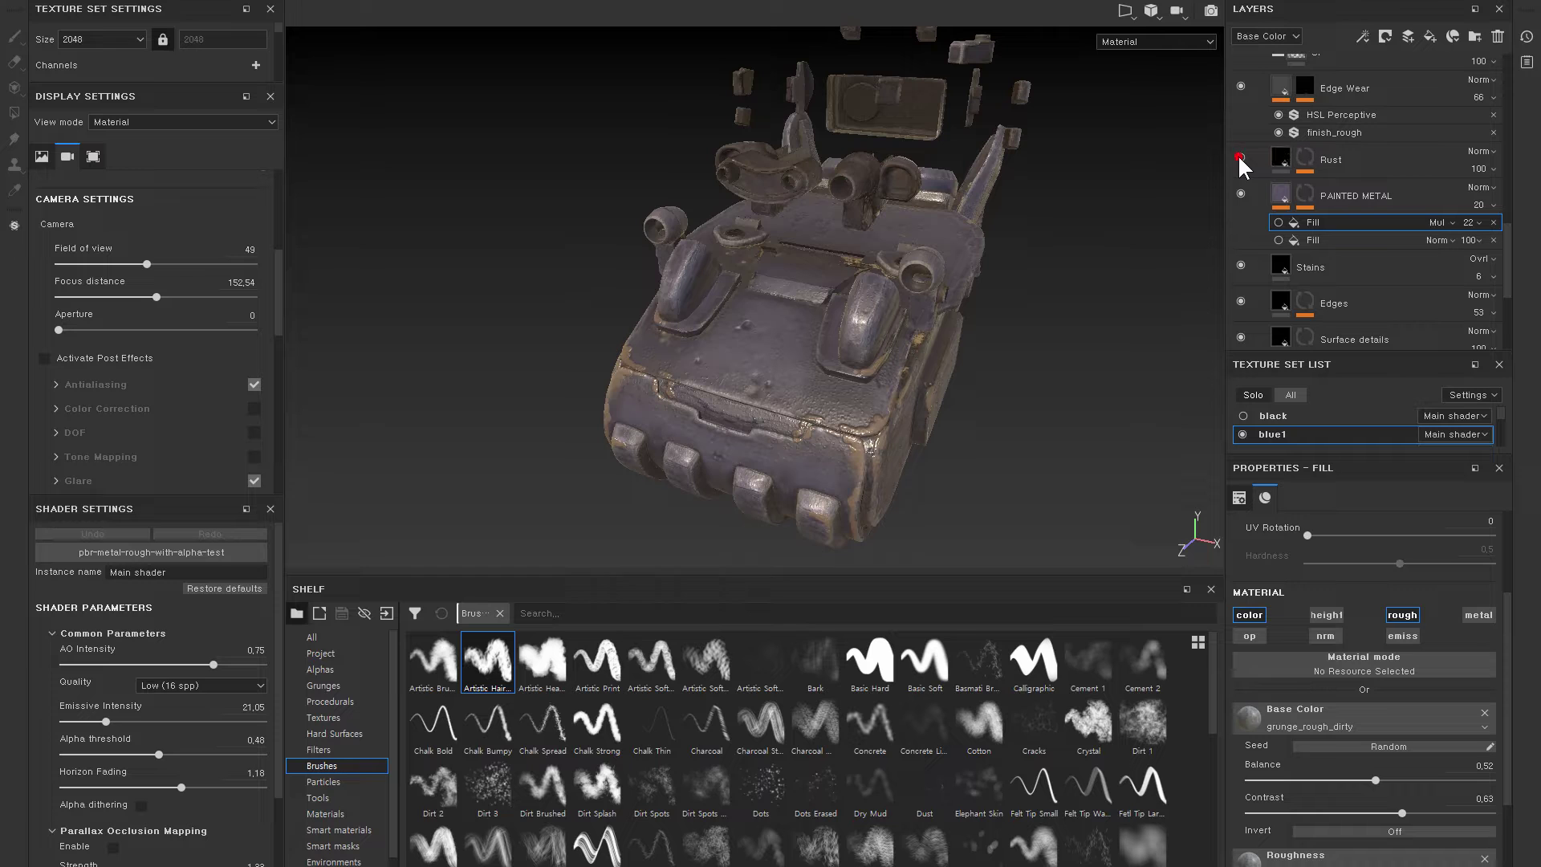
{"action": "mouse_move", "coordinate": [1073, 156]}
{"action": "left_mouse_down", "text": "alt"}
{"action": "mouse_move", "coordinate": [1014, 336]}
{"action": "mouse_move", "coordinate": [1206, 197]}
{"action": "left_mouse_up", "text": "alt"}
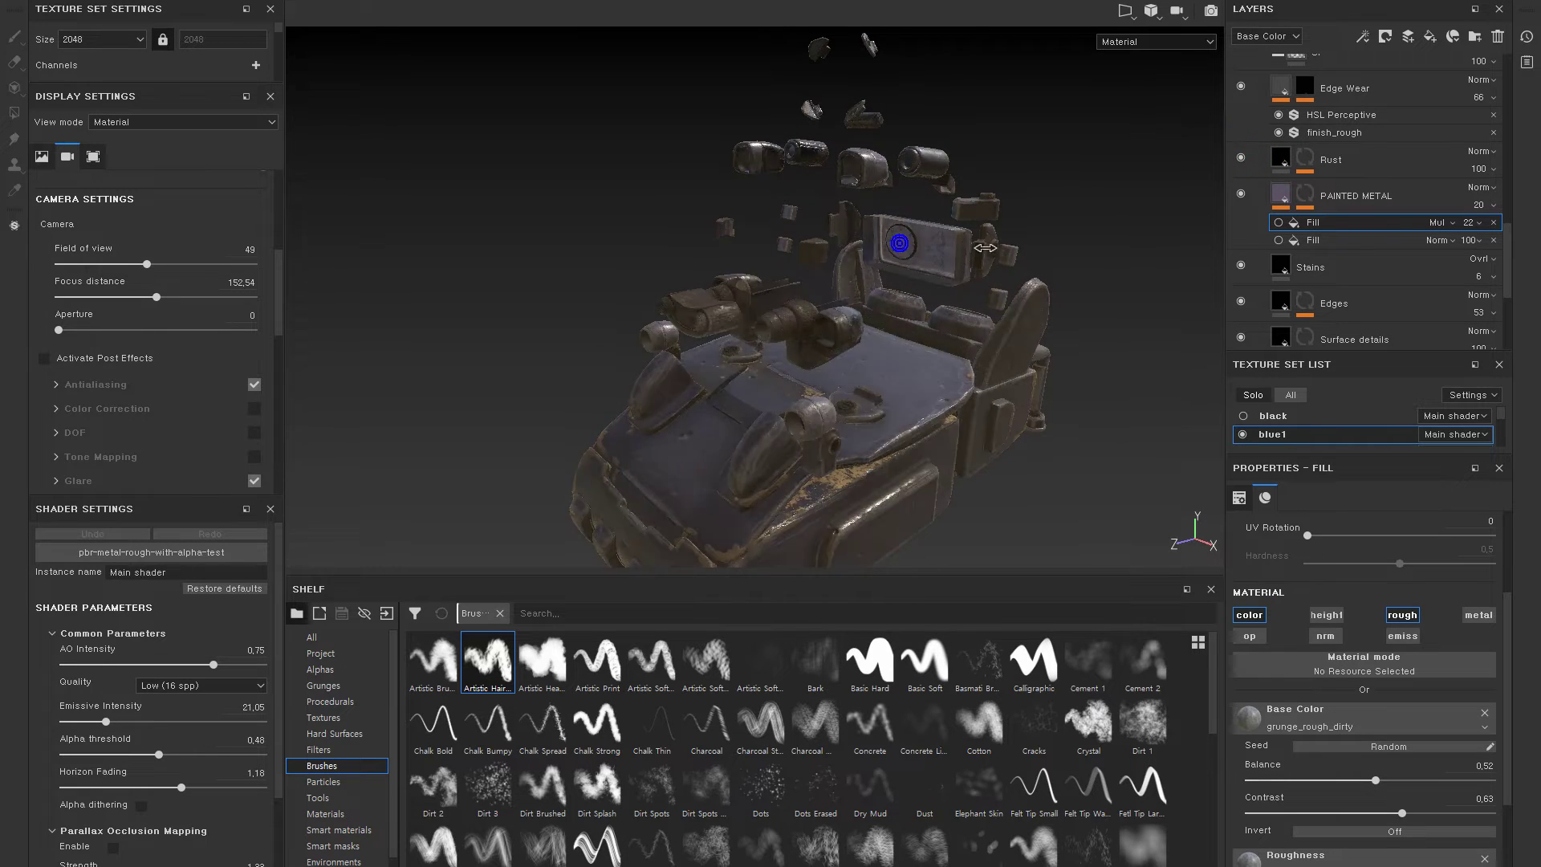
{"action": "left_click_drag", "start_coordinate": [895, 248], "coordinate": [912, 251], "text": "alt"}
{"action": "mouse_move", "coordinate": [981, 292]}
{"action": "left_mouse_down", "text": "alt"}
{"action": "mouse_move", "coordinate": [962, 255]}
{"action": "mouse_move", "coordinate": [1156, 153]}
{"action": "left_mouse_up", "text": "alt"}
- Compare the model with Rust and Edge Wear toggled, then delete the Rust layer
{"action": "left_click", "coordinate": [1240, 157]}
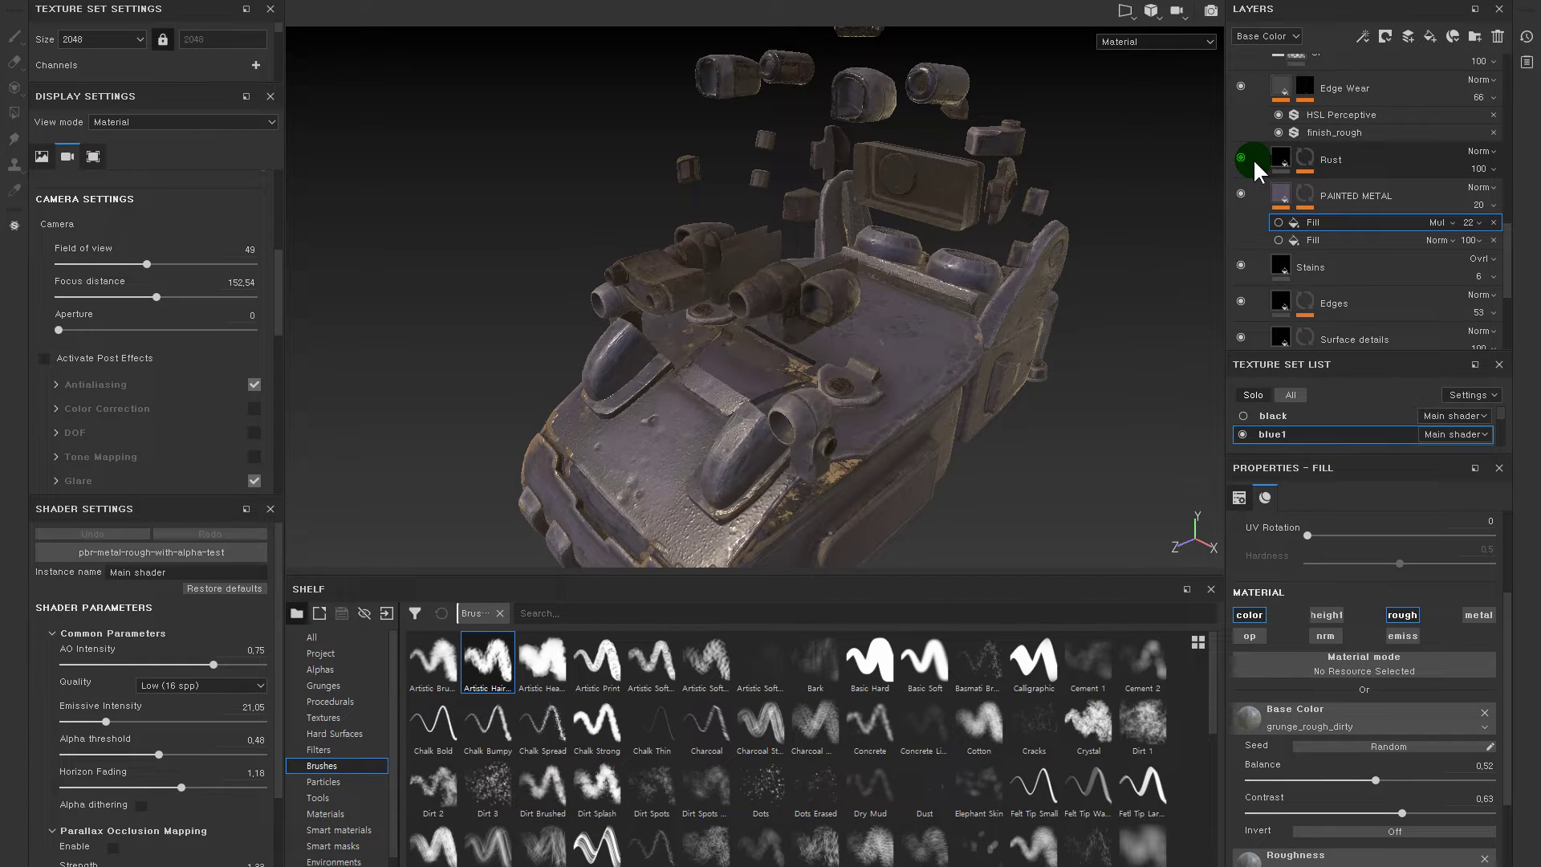
{"action": "left_click", "coordinate": [1240, 157]}
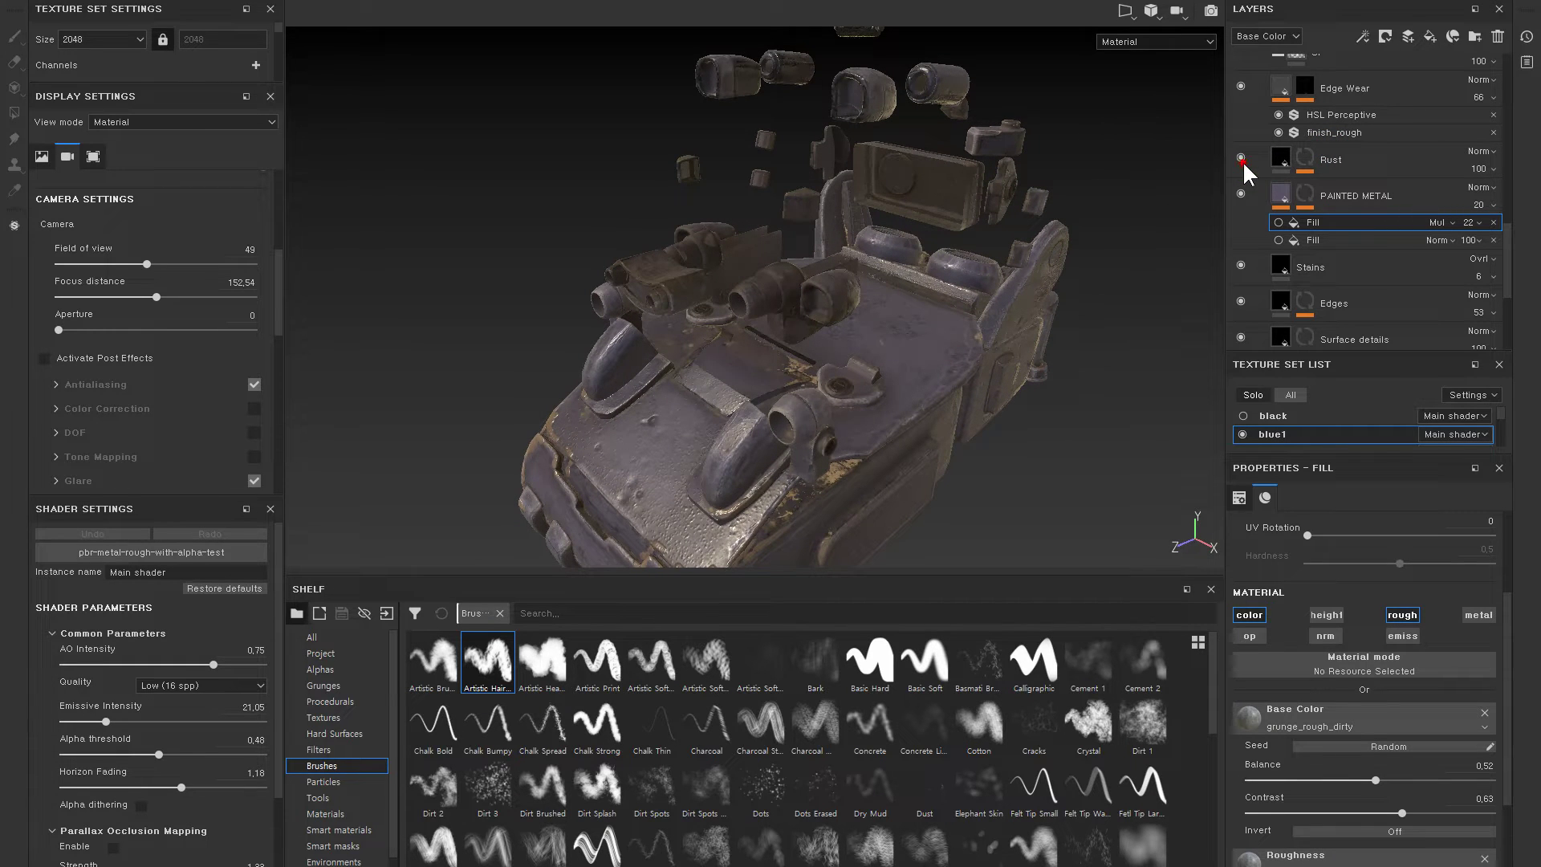
{"action": "left_click", "coordinate": [1240, 85]}
{"action": "left_click", "coordinate": [1255, 165]}
{"action": "key", "text": "Delete"}
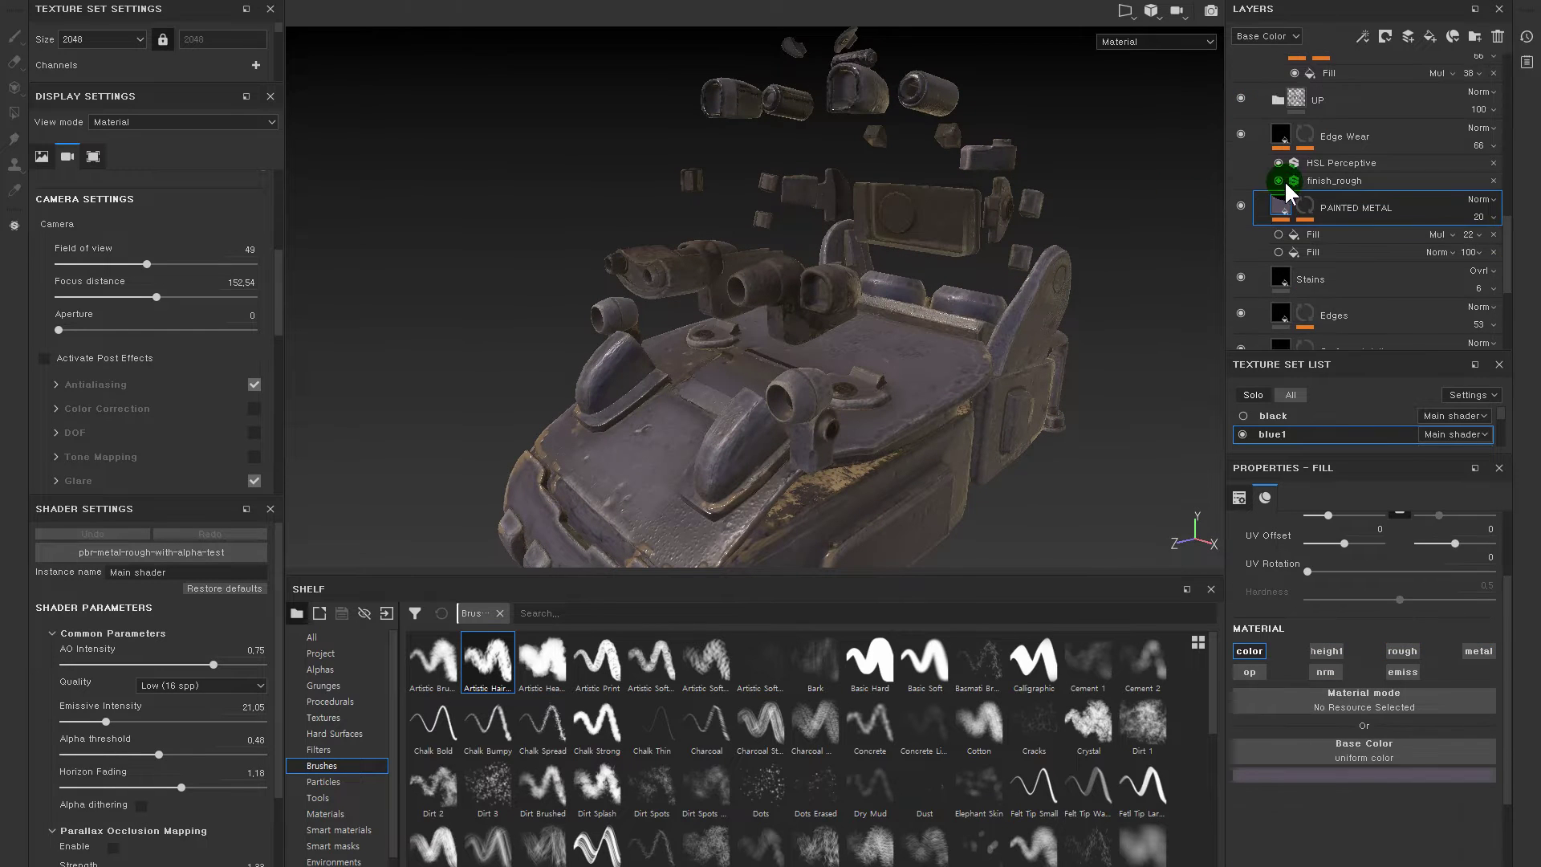
- Compare the model with UP, CAVITIES DIRT and Dust Background toggled, then select Dust Background's mask
{"action": "scroll", "coordinate": [1287, 167], "scroll_direction": "up", "scroll_amount": 2}
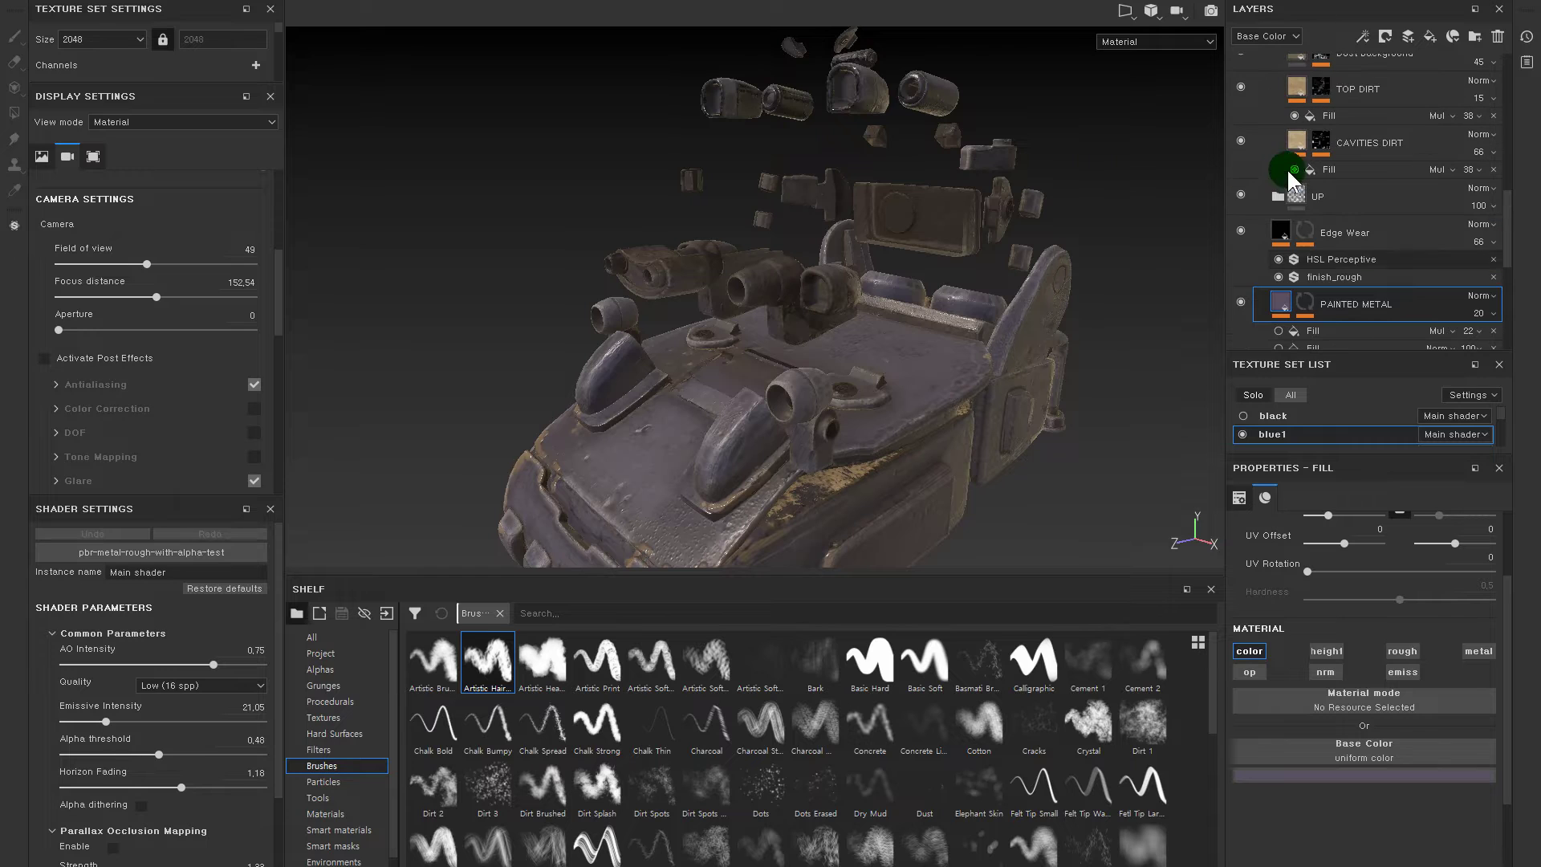
{"action": "left_click", "coordinate": [1241, 195]}
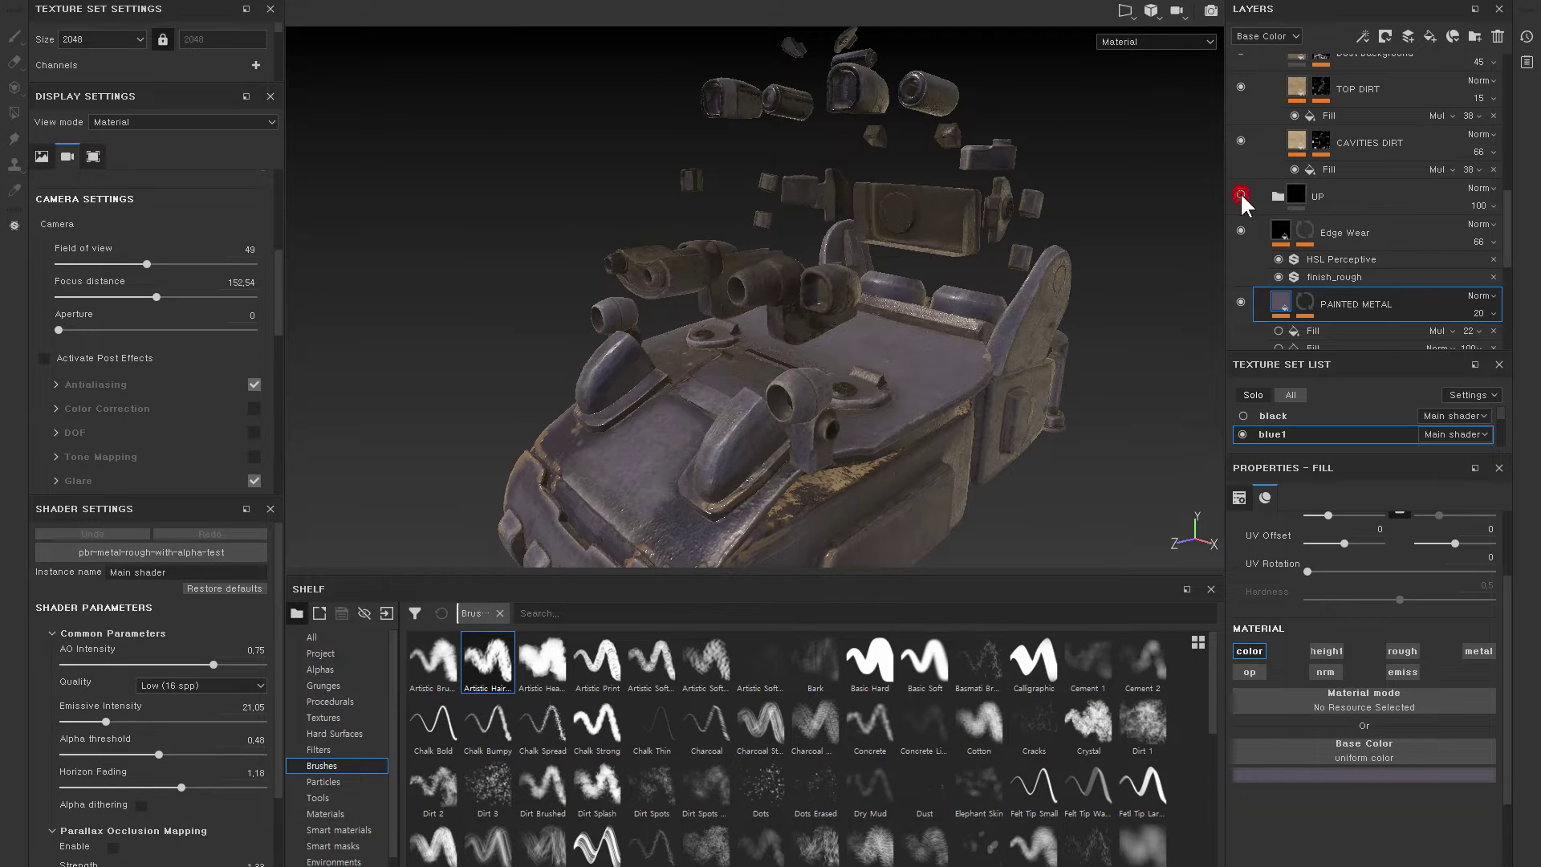
{"action": "left_click_drag", "start_coordinate": [997, 225], "coordinate": [1019, 251], "text": "alt"}
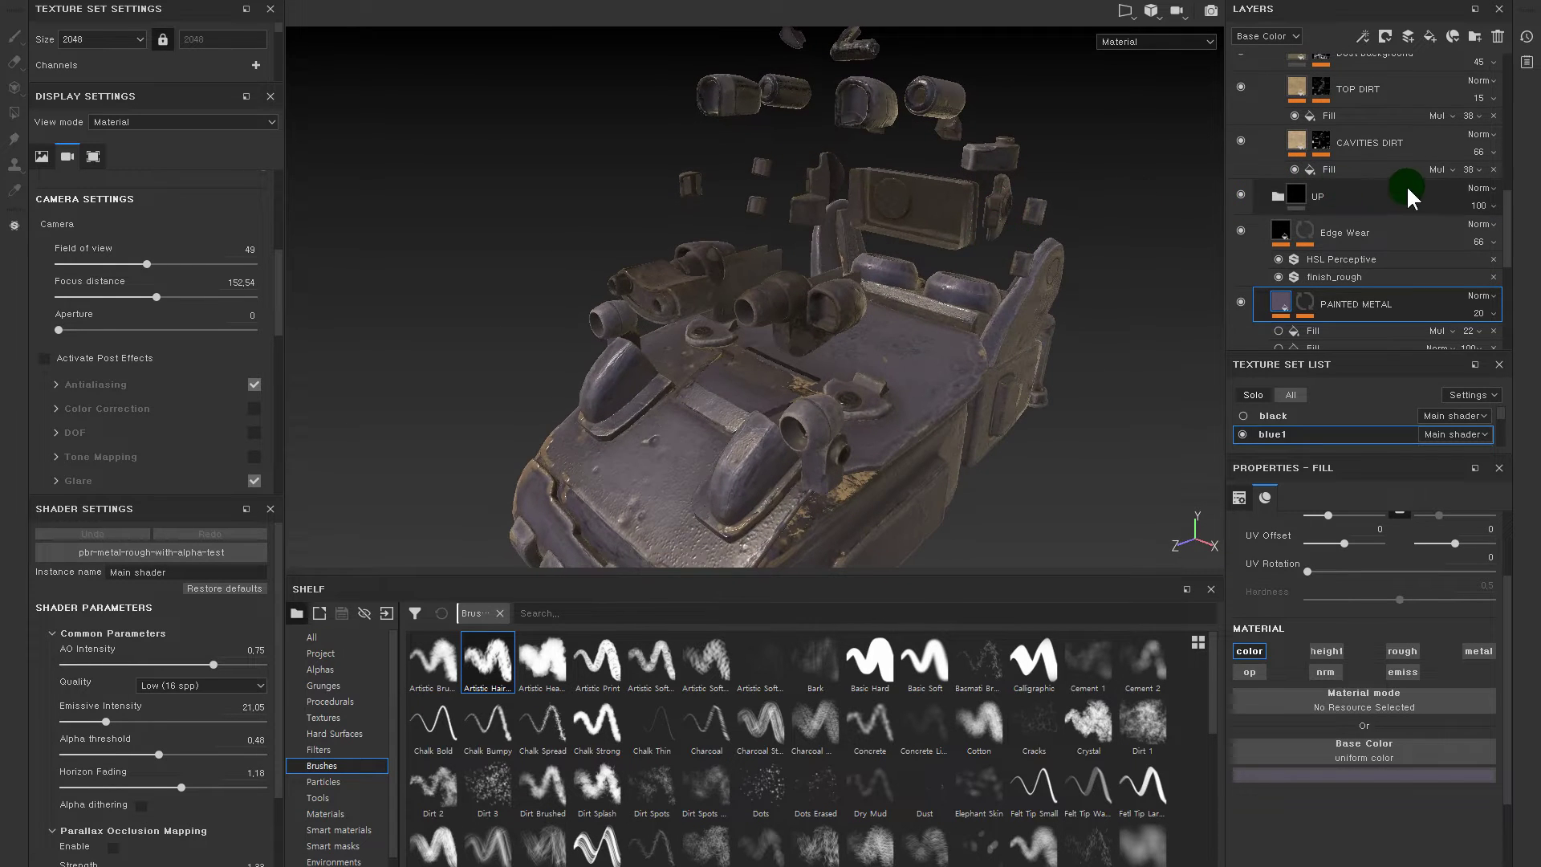
{"action": "scroll", "coordinate": [1462, 200], "scroll_direction": "up", "scroll_amount": 2}
{"action": "left_click", "coordinate": [1240, 236]}
{"action": "right_click_drag", "start_coordinate": [924, 206], "coordinate": [980, 224], "text": "shift"}
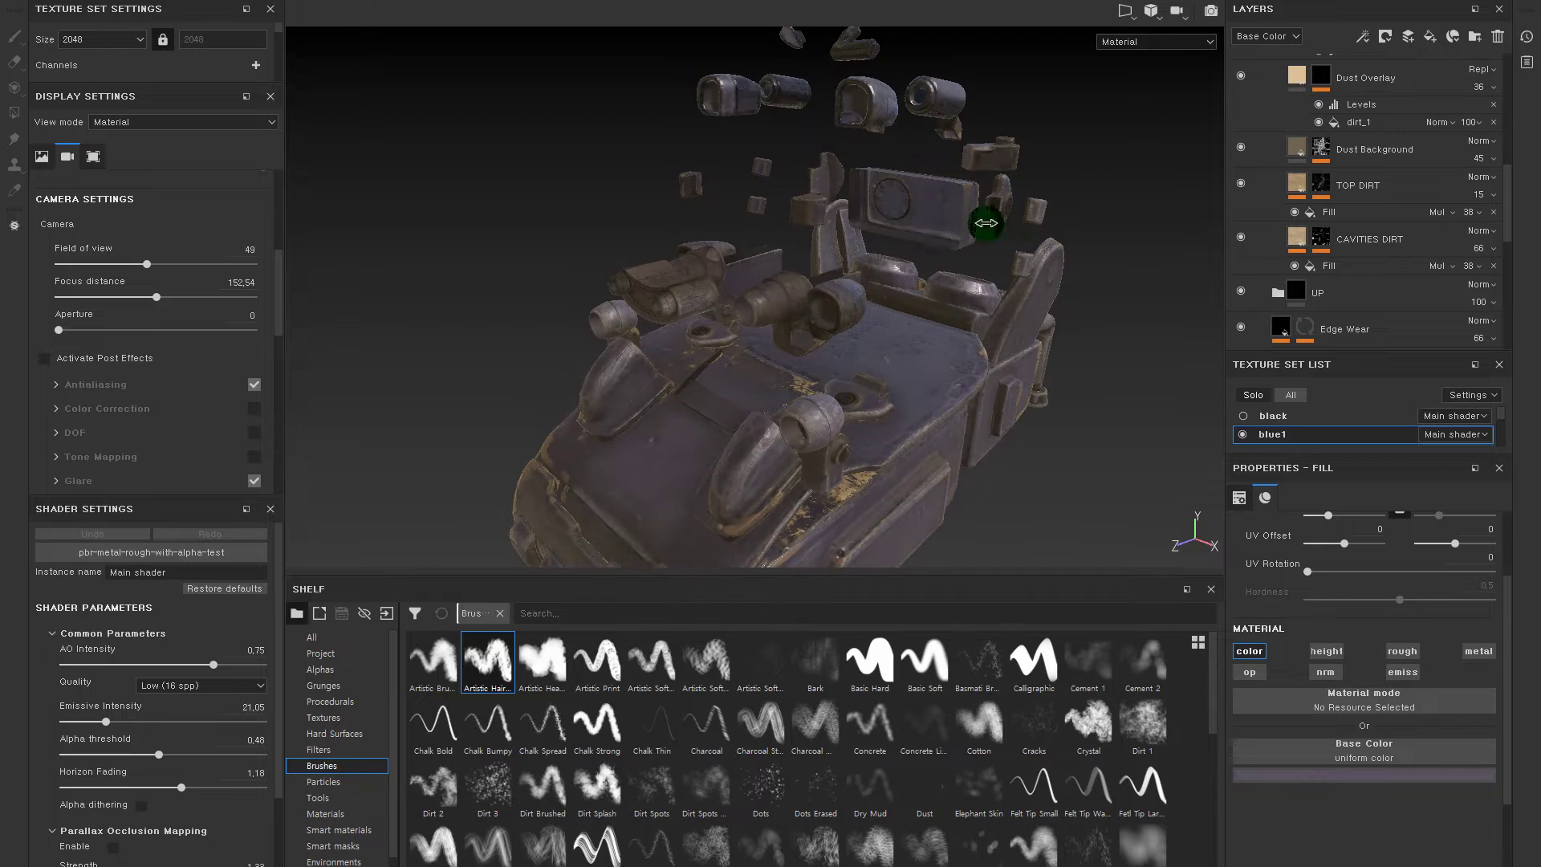
{"action": "left_click", "coordinate": [1241, 148]}
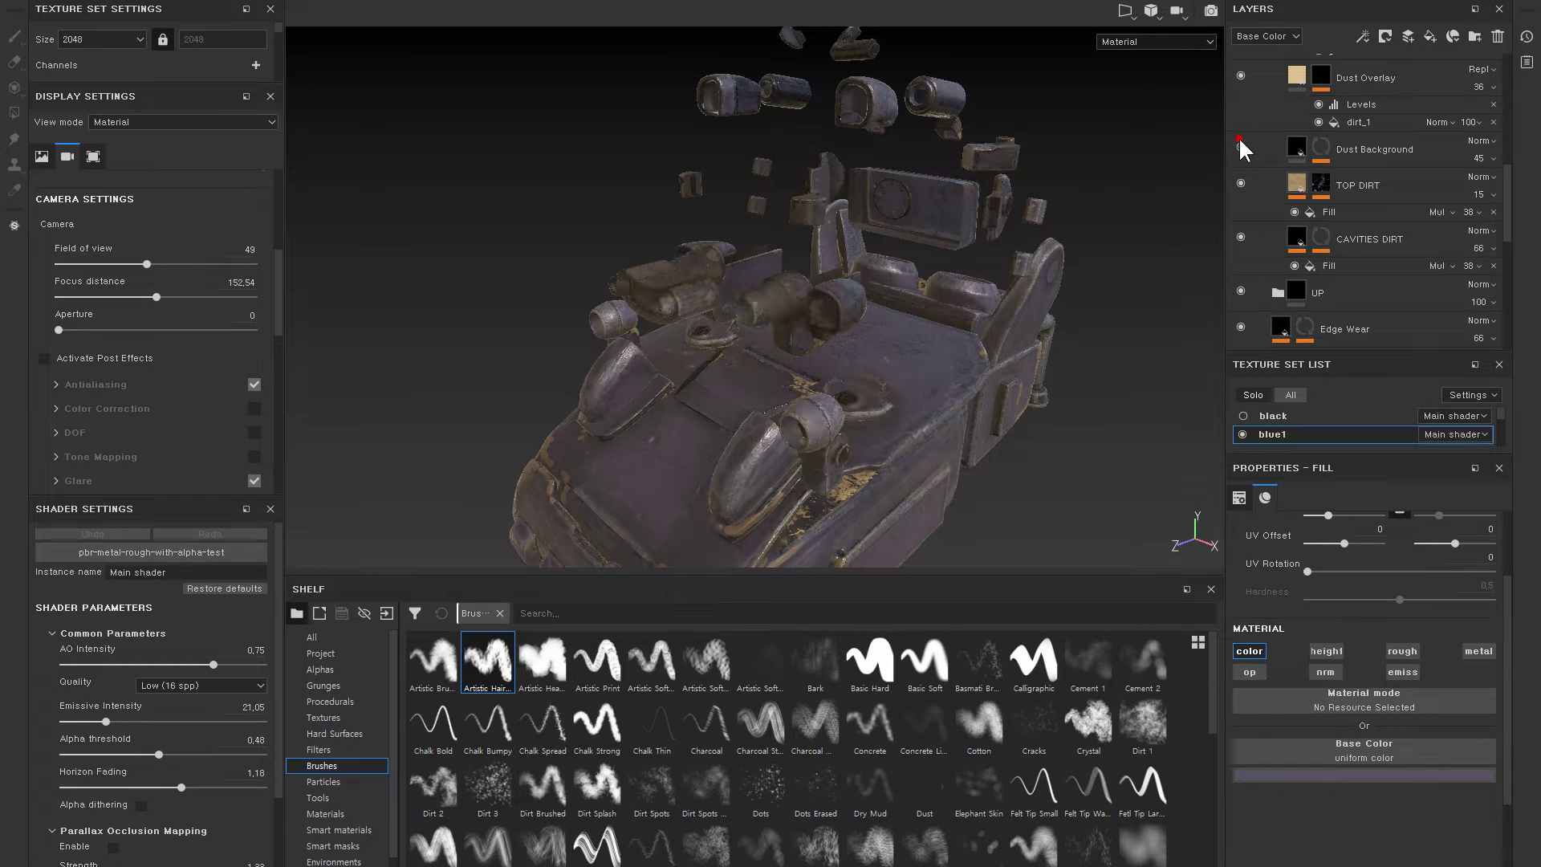
{"action": "left_click_drag", "start_coordinate": [1009, 265], "coordinate": [1028, 114], "text": "alt"}
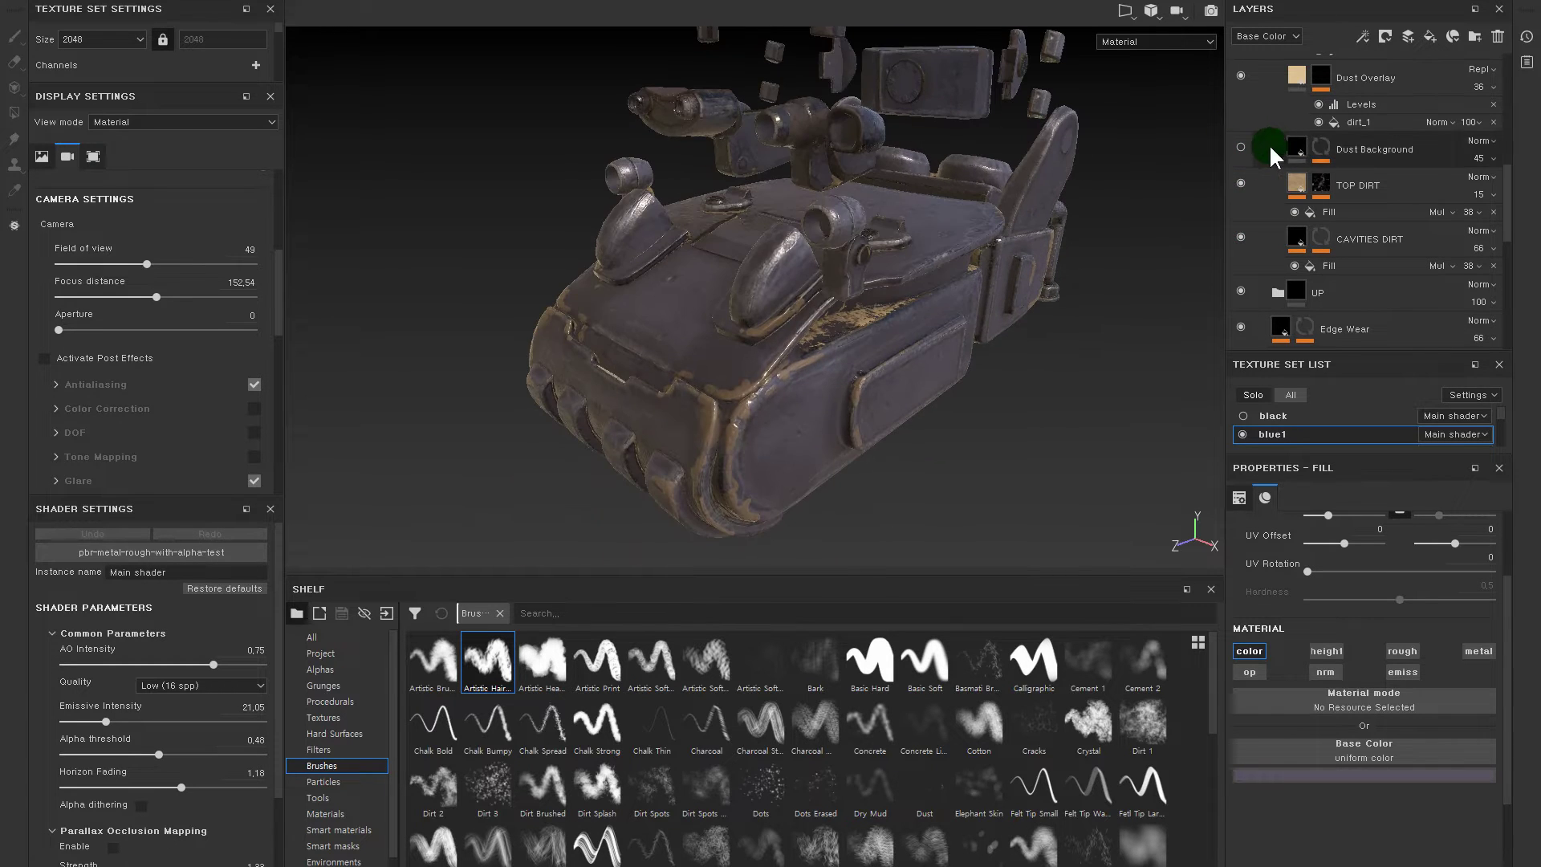
{"action": "left_click", "coordinate": [1233, 145]}
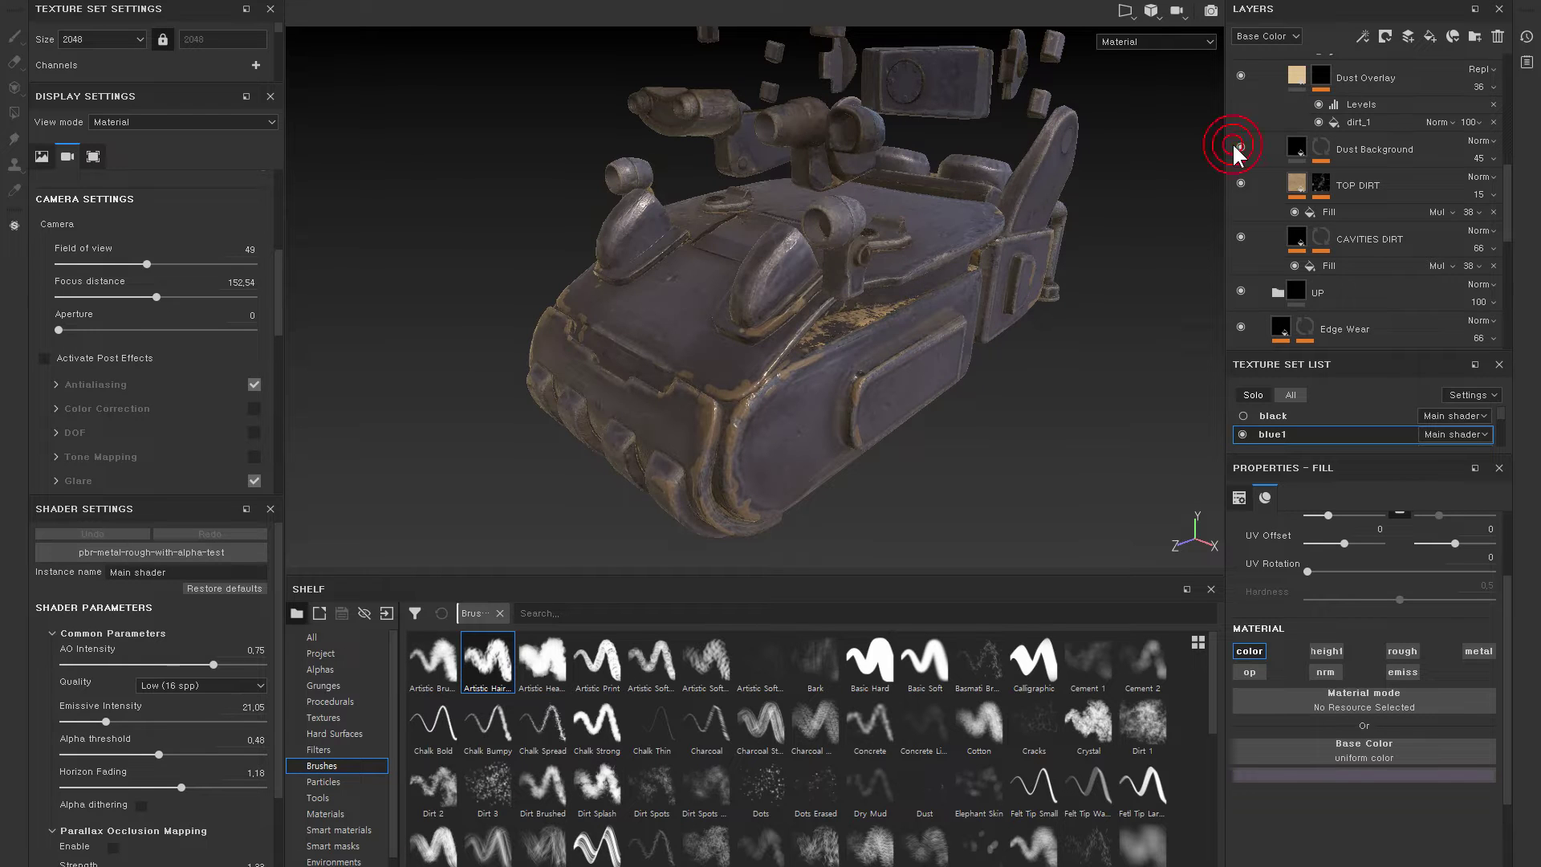
{"action": "left_click", "coordinate": [1240, 148]}
- Add a paint effect to the Dust Background mask, with the brush at size 11.36
{"action": "left_click", "coordinate": [1321, 149]}
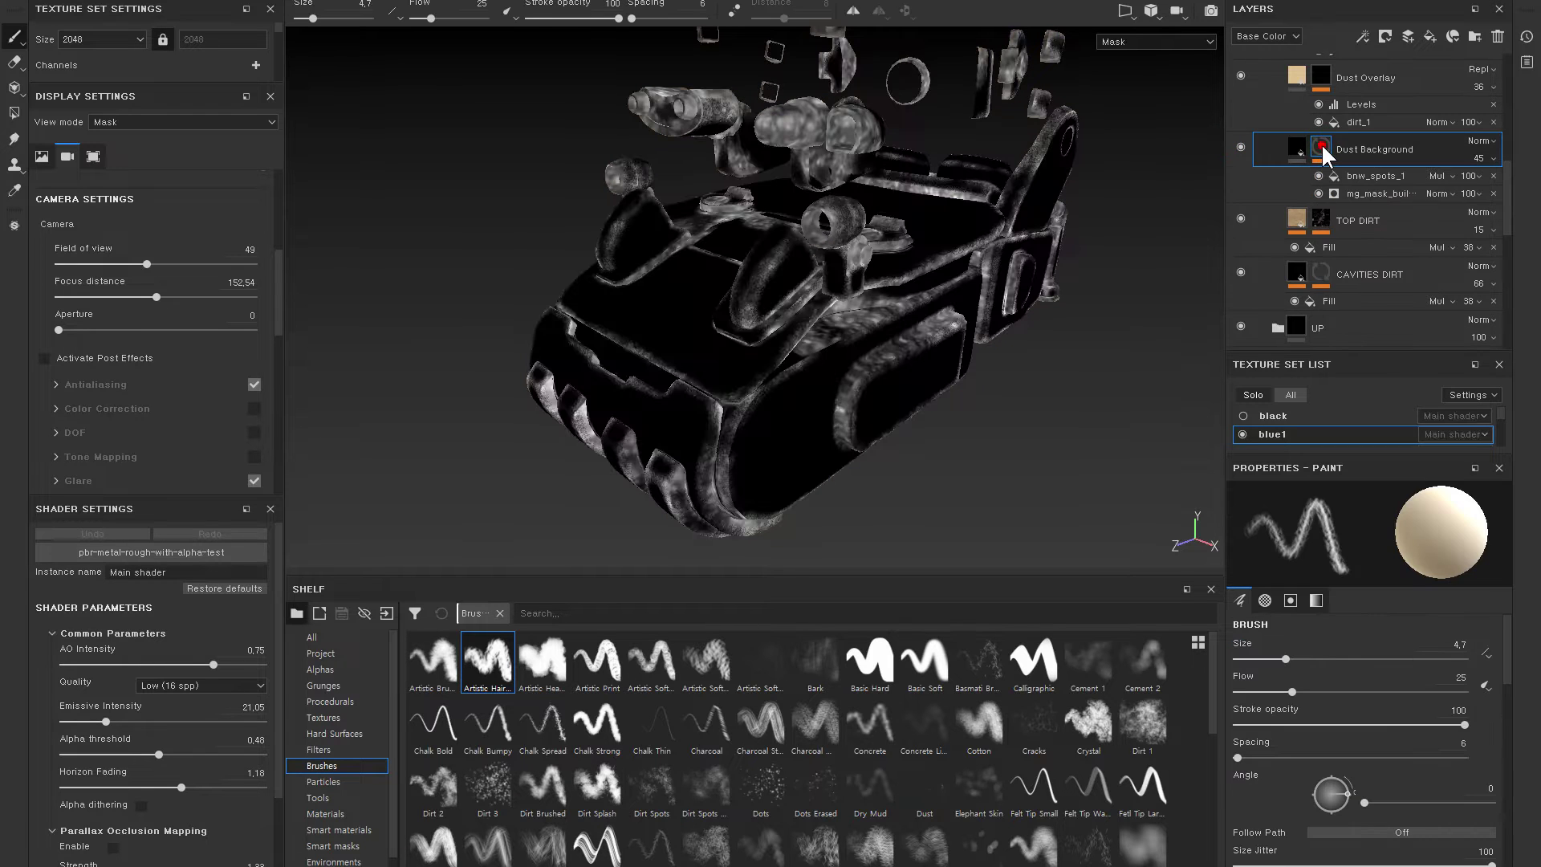
{"action": "right_click", "coordinate": [1321, 144]}
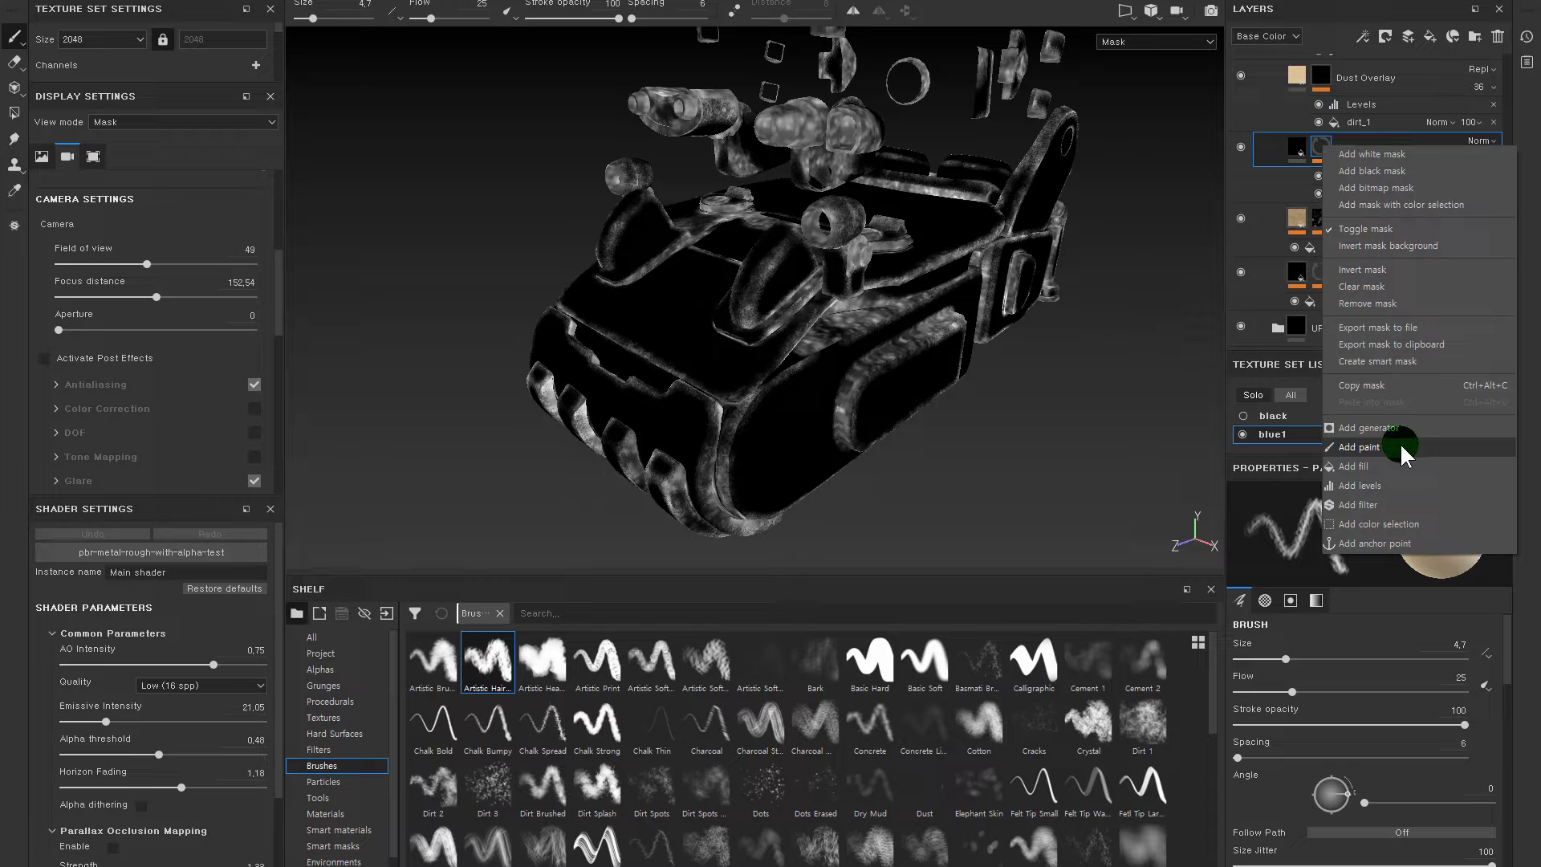
{"action": "left_click", "coordinate": [1399, 446]}
{"action": "left_click_drag", "start_coordinate": [1043, 321], "coordinate": [818, 277], "text": "alt"}
{"action": "right_click_drag", "start_coordinate": [818, 277], "coordinate": [842, 276], "text": "ctrl"}
{"action": "mouse_move", "coordinate": [842, 277]}
{"action": "left_mouse_down", "text": "alt"}
{"action": "mouse_move", "coordinate": [867, 171]}
{"action": "mouse_move", "coordinate": [953, 149]}
{"action": "left_mouse_up", "text": "alt"}
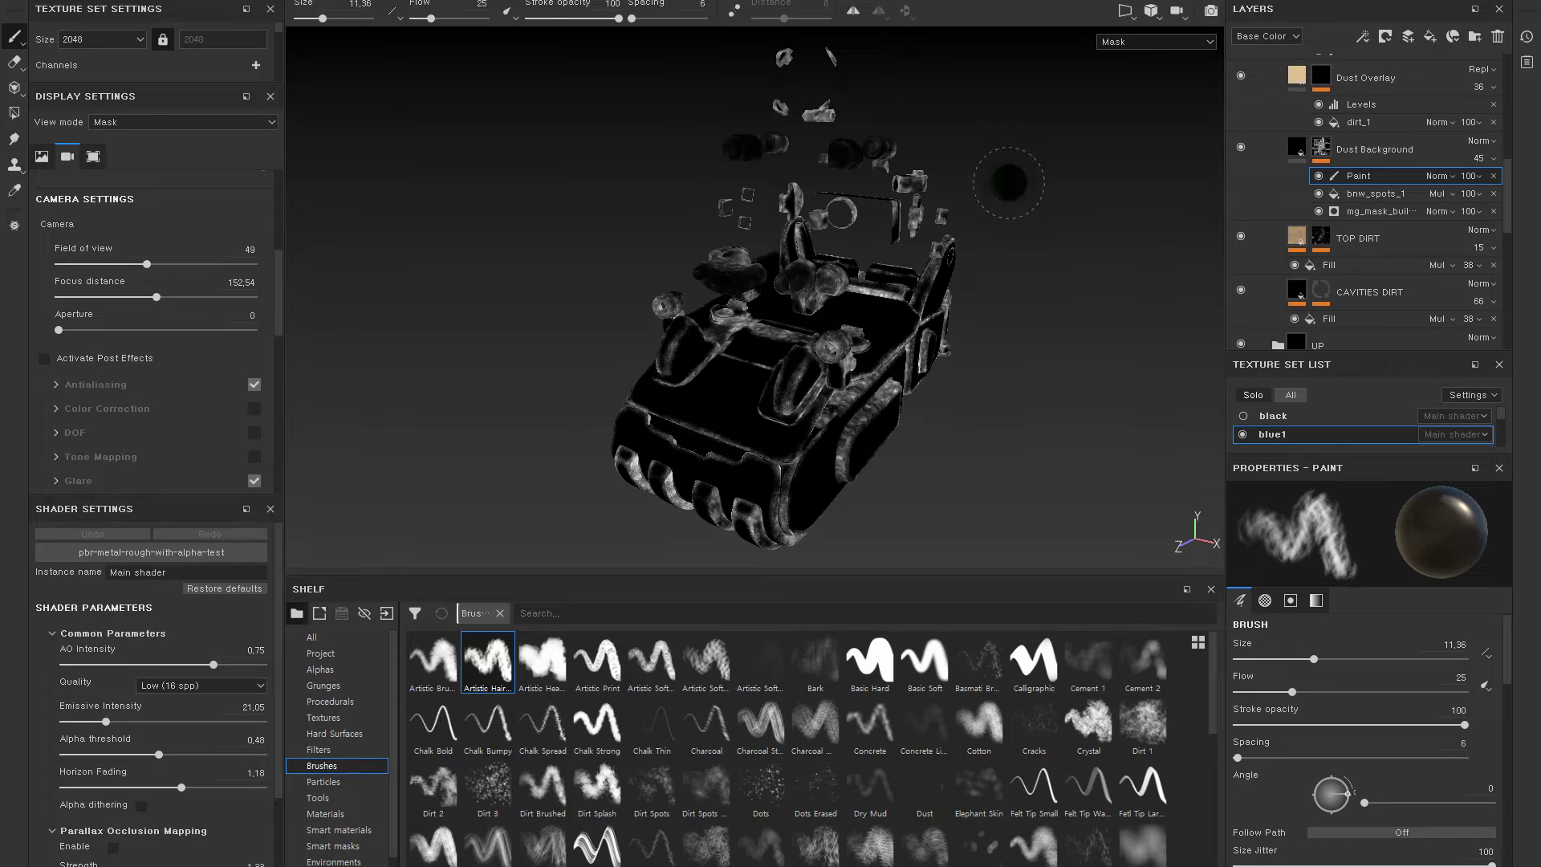
- Return to Material view, set brush flow to 16, and shrink the brush to 3.87
{"action": "key", "text": "m"}
{"action": "mouse_move", "coordinate": [1033, 172]}
{"action": "left_mouse_down", "text": "alt"}
{"action": "mouse_move", "coordinate": [969, 185]}
{"action": "mouse_move", "coordinate": [835, 130]}
{"action": "left_mouse_up", "text": "alt"}
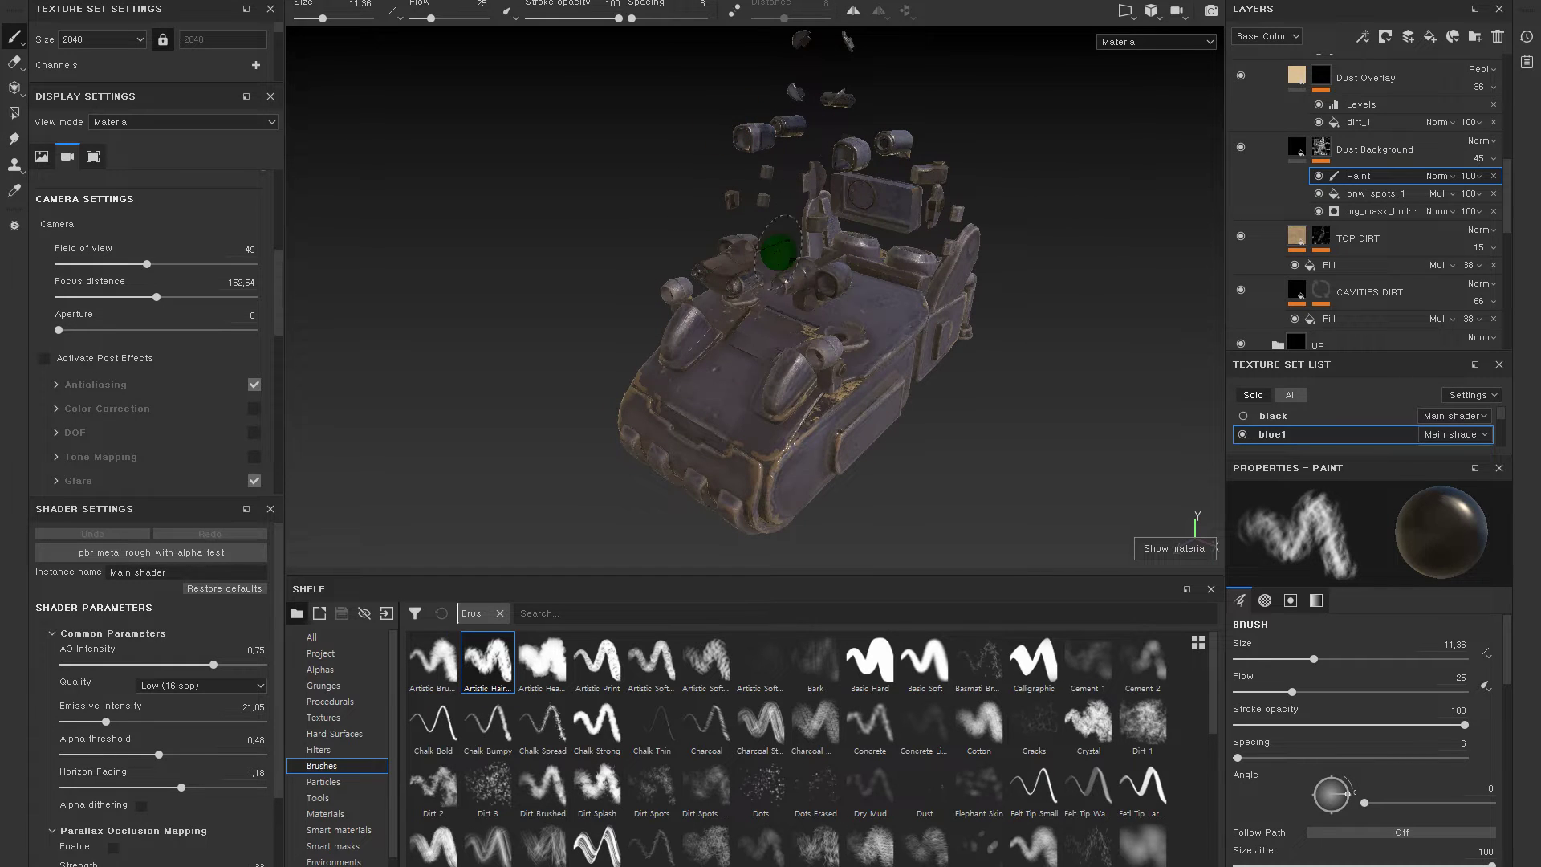
{"action": "left_click_drag", "start_coordinate": [1291, 691], "coordinate": [1281, 691]}
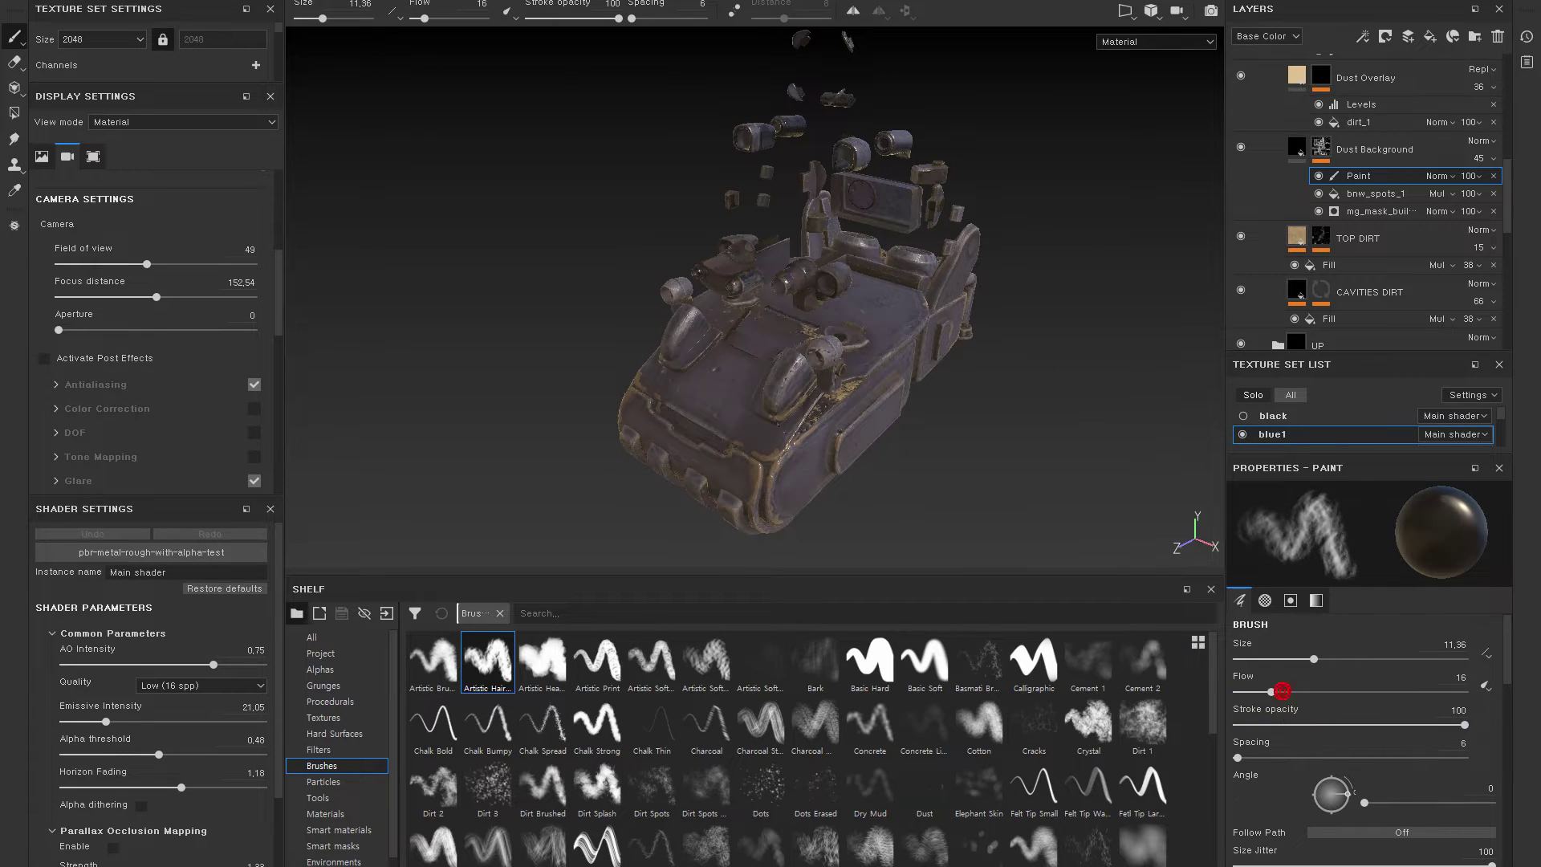
{"action": "left_click_drag", "start_coordinate": [883, 313], "coordinate": [684, 305], "text": "alt"}
{"action": "mouse_move", "coordinate": [840, 306]}
{"action": "left_mouse_down", "text": "alt"}
{"action": "mouse_move", "coordinate": [1076, 224]}
{"action": "mouse_move", "coordinate": [593, 336]}
{"action": "mouse_move", "coordinate": [698, 261]}
{"action": "left_mouse_up", "text": "alt"}
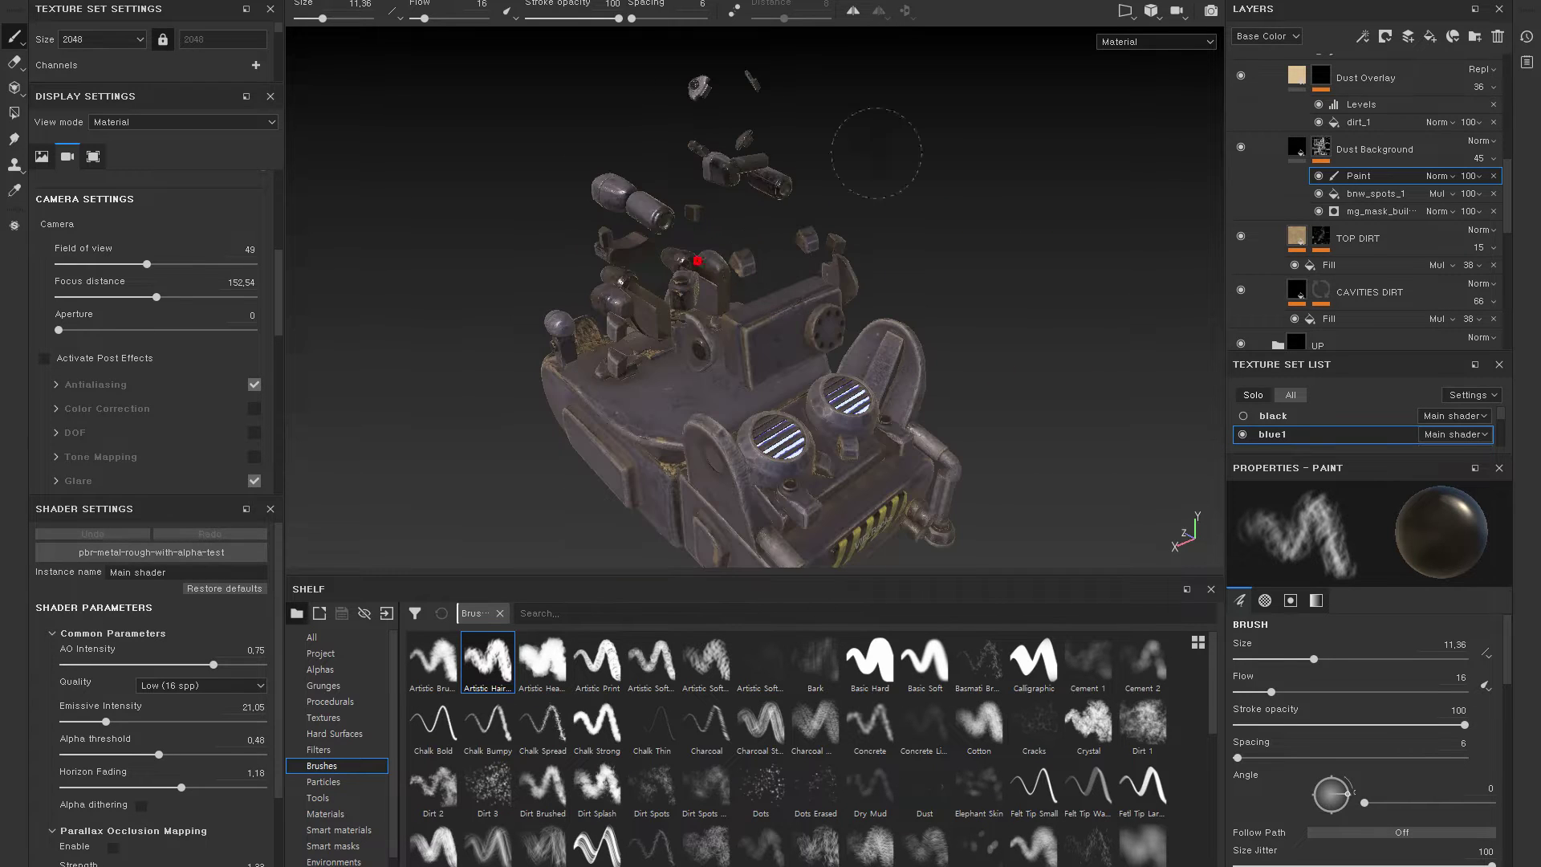
{"action": "left_click_drag", "start_coordinate": [817, 371], "coordinate": [889, 183], "text": "alt"}
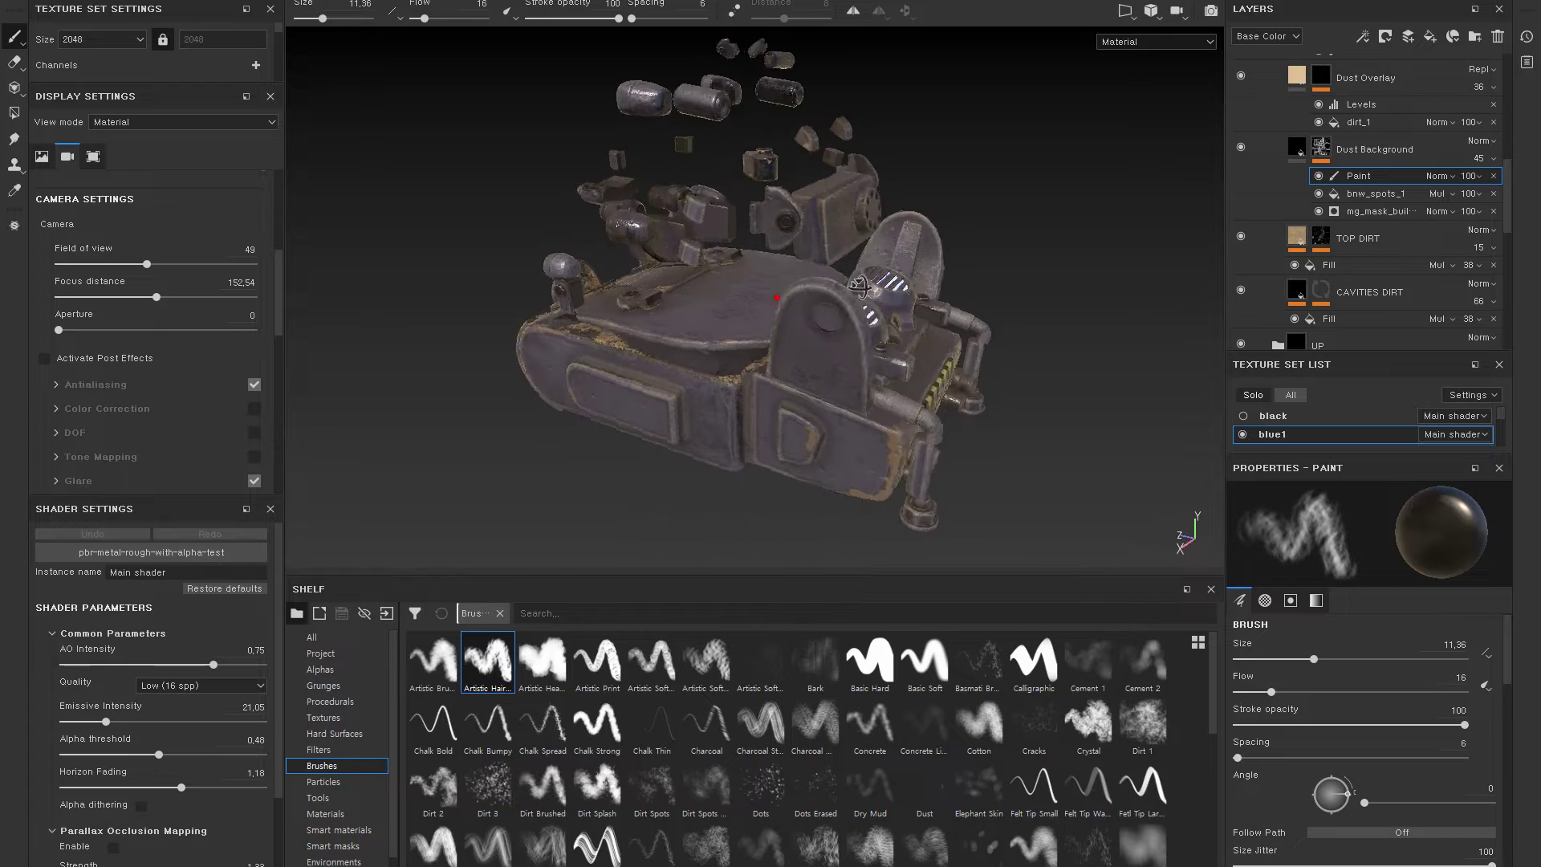
{"action": "left_click_drag", "start_coordinate": [907, 301], "coordinate": [834, 282], "text": "alt"}
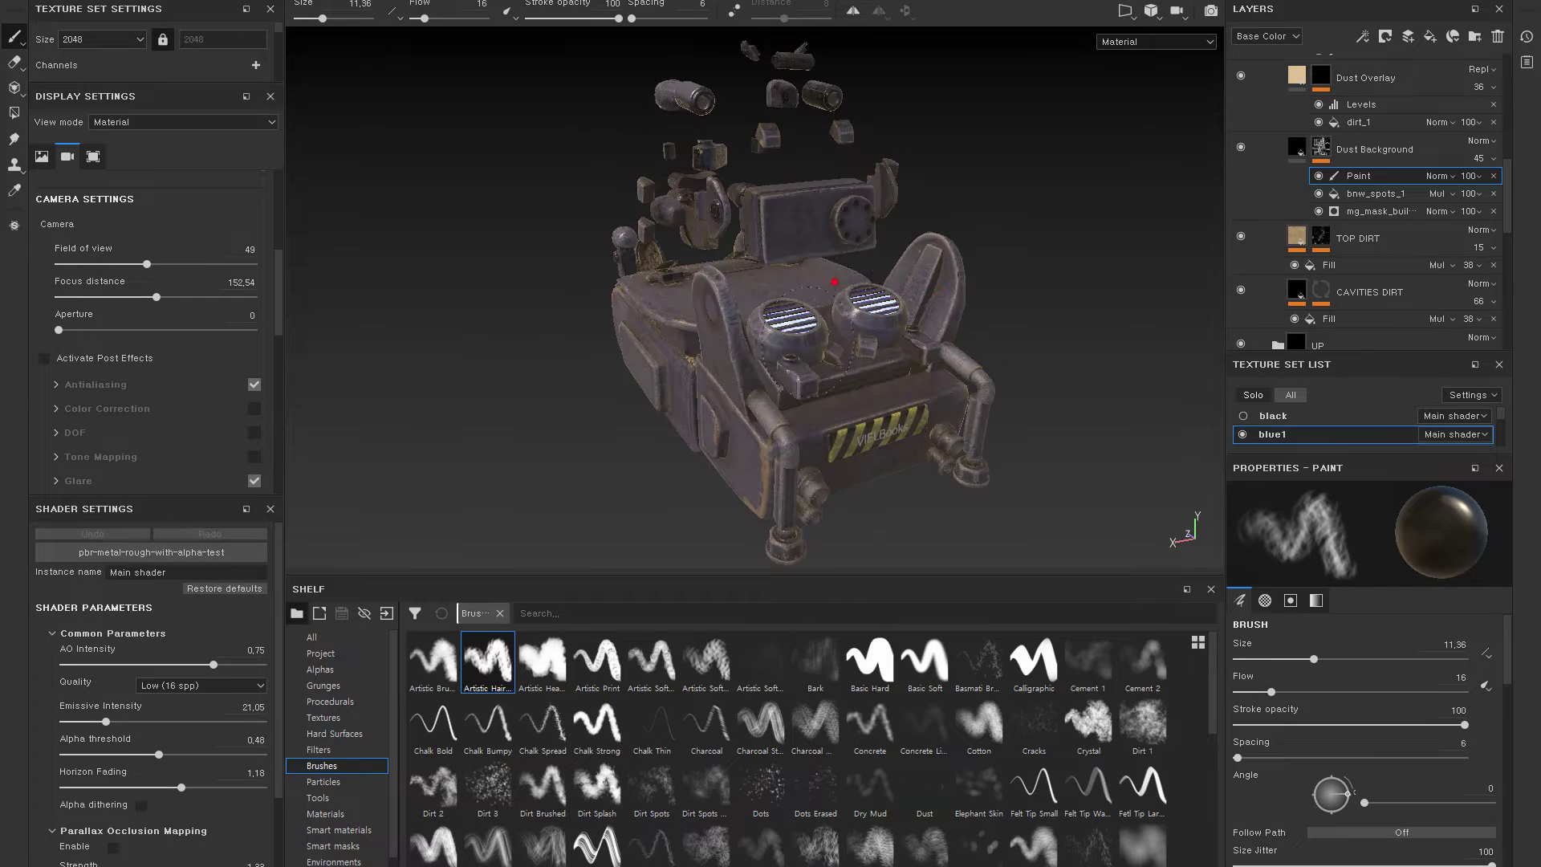
{"action": "mouse_move", "coordinate": [817, 347]}
{"action": "left_mouse_down", "text": "alt"}
{"action": "mouse_move", "coordinate": [774, 258]}
{"action": "mouse_move", "coordinate": [768, 307]}
{"action": "mouse_move", "coordinate": [963, 316]}
{"action": "mouse_move", "coordinate": [720, 343]}
{"action": "left_mouse_up", "text": "alt"}
{"action": "mouse_move", "coordinate": [678, 390]}
{"action": "left_mouse_down", "text": "alt"}
{"action": "mouse_move", "coordinate": [749, 330]}
{"action": "mouse_move", "coordinate": [824, 396]}
{"action": "mouse_move", "coordinate": [801, 388]}
{"action": "left_mouse_up", "text": "alt"}
{"action": "key", "text": "bracketleft"}
{"action": "key", "text": "bracketleft"}
{"action": "key", "text": "bracketleft"}
{"action": "key", "text": "bracketleft"}
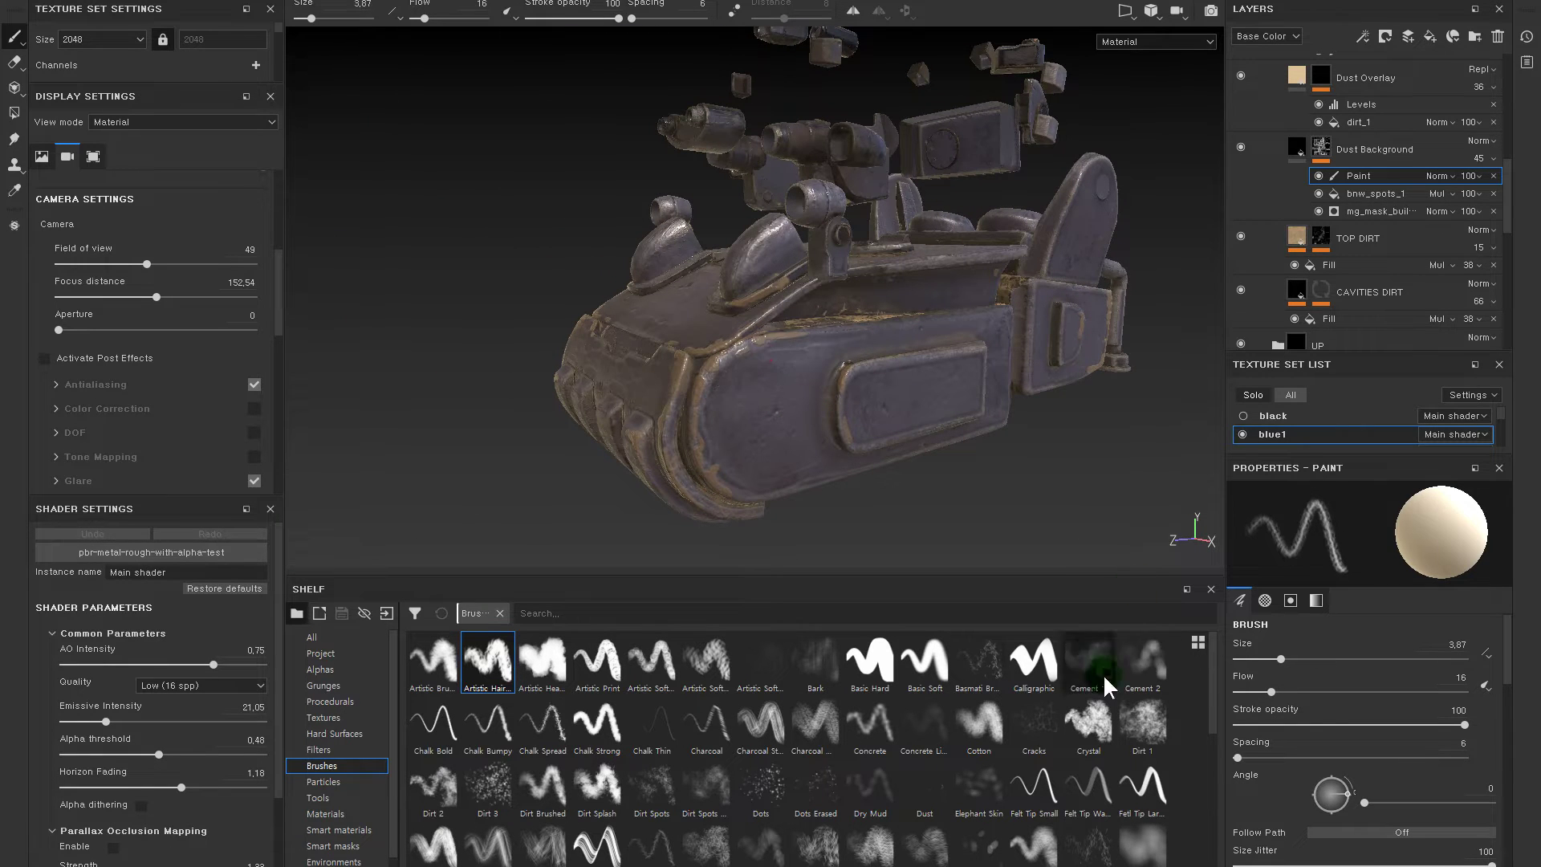
- Switch the mask brush to Artistic Print at size 3.35 and flow 21
{"action": "left_click", "coordinate": [541, 660]}
{"action": "left_click", "coordinate": [777, 404]}
{"action": "key", "text": "ctrl+z"}
{"action": "key", "text": "bracketleft"}
{"action": "key", "text": "bracketleft"}
{"action": "key", "text": "bracketleft"}
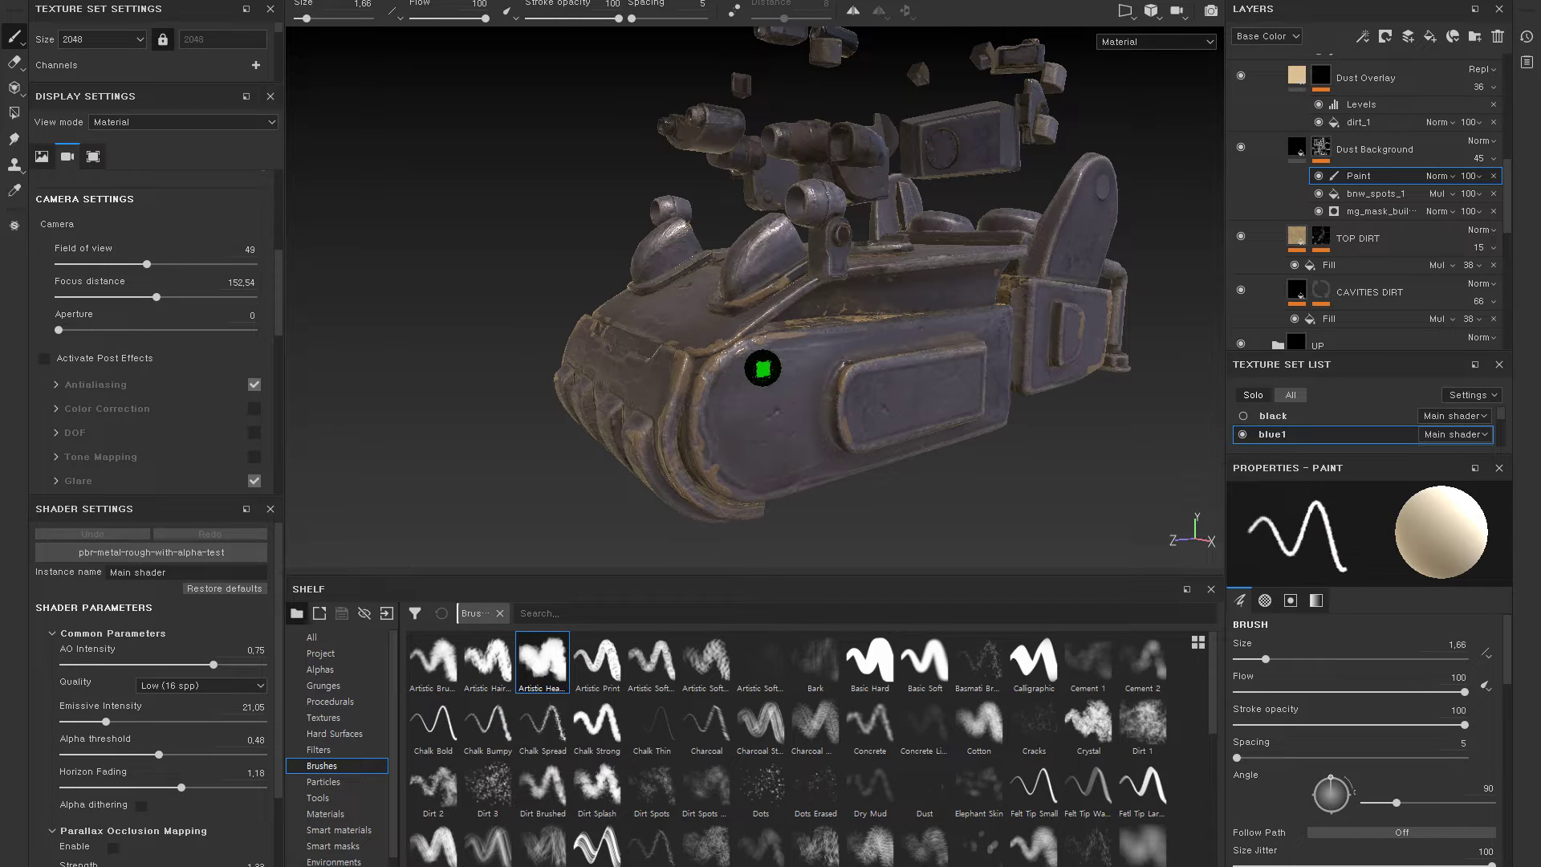
{"action": "left_click", "coordinate": [597, 659]}
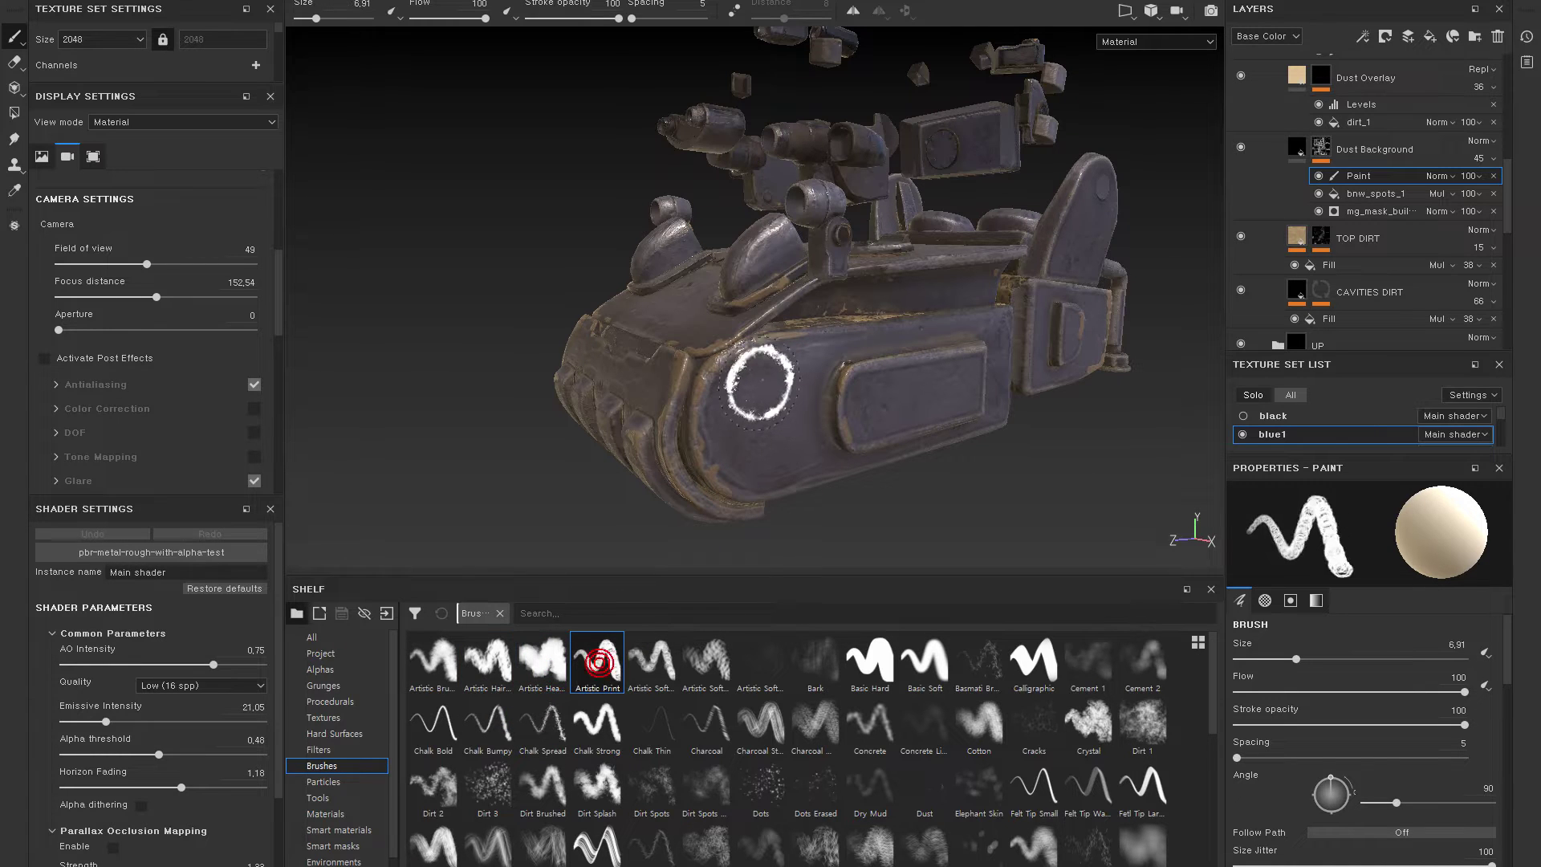
{"action": "right_click_drag", "start_coordinate": [716, 370], "coordinate": [769, 431], "text": "ctrl"}
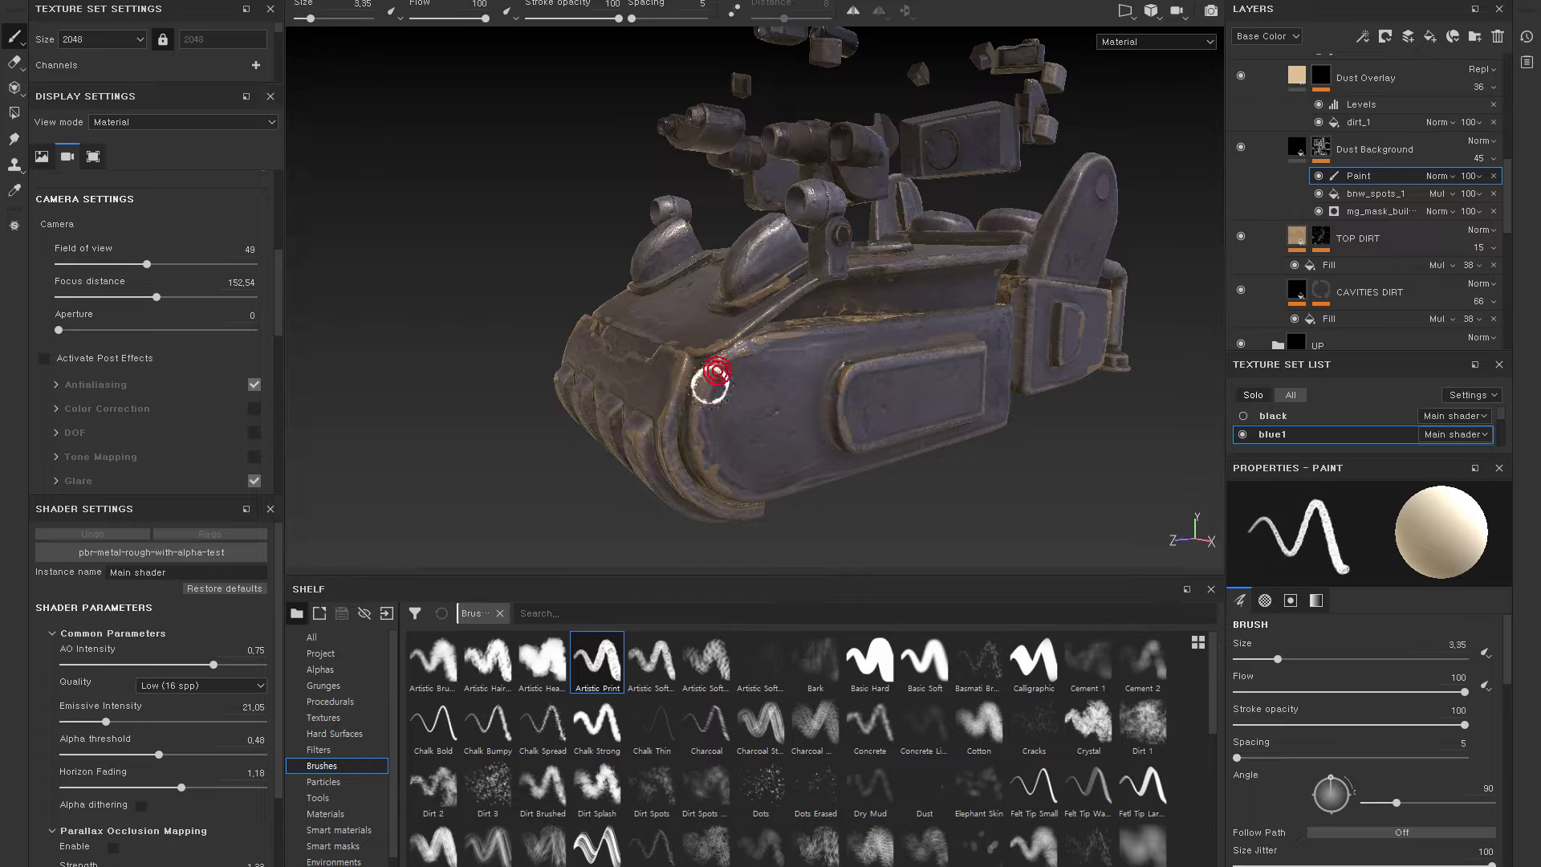
{"action": "left_click_drag", "start_coordinate": [1260, 692], "coordinate": [1281, 692]}
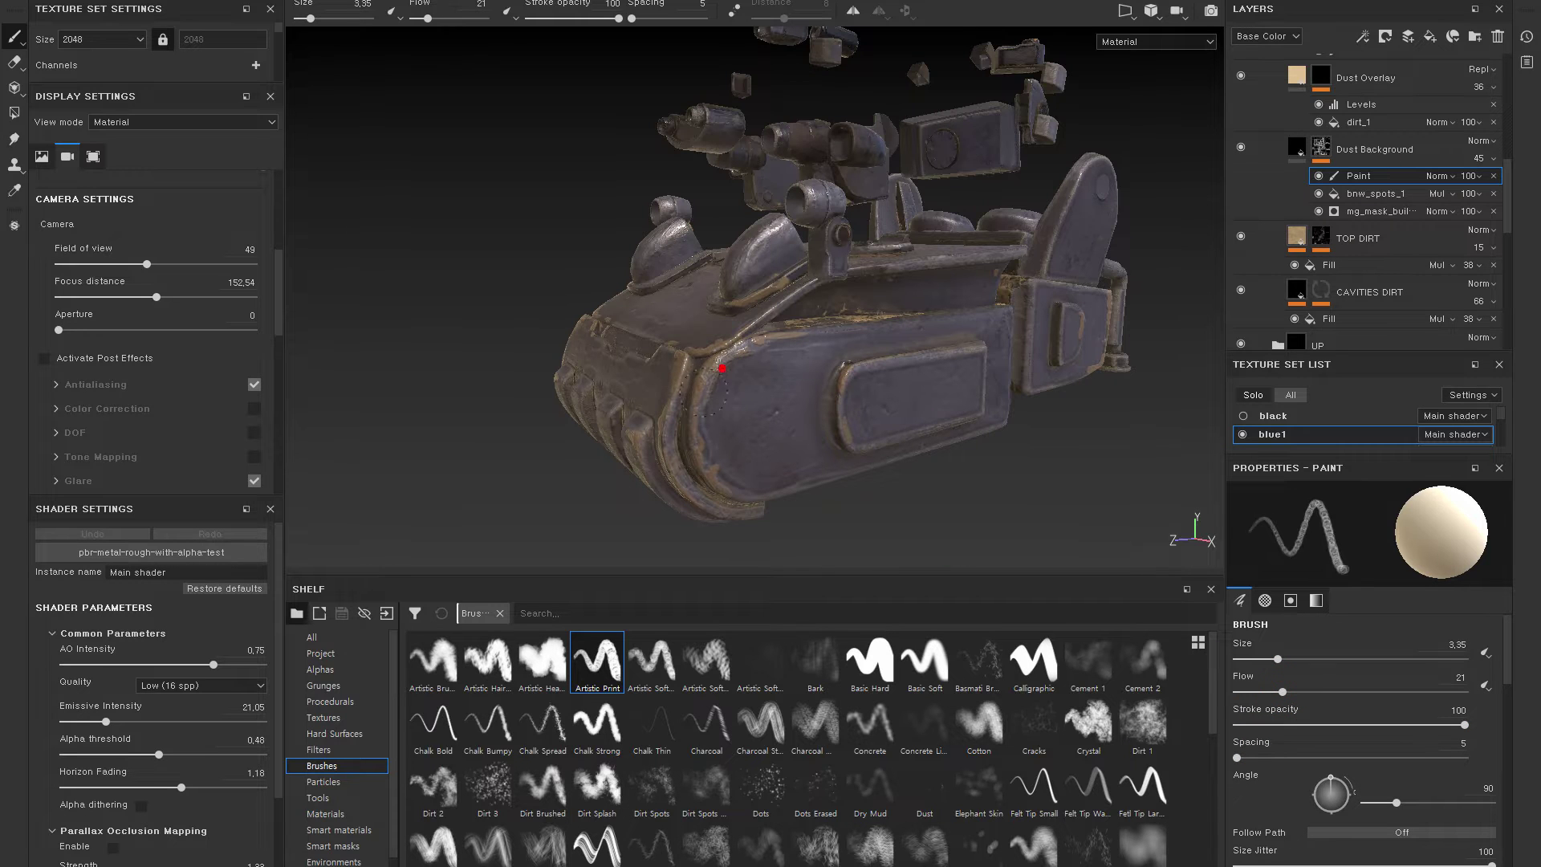
- Check the dust on the robot's top, hull side, D bracket and hazard-stripe front
{"action": "left_click_drag", "start_coordinate": [700, 402], "coordinate": [713, 361], "text": "alt"}
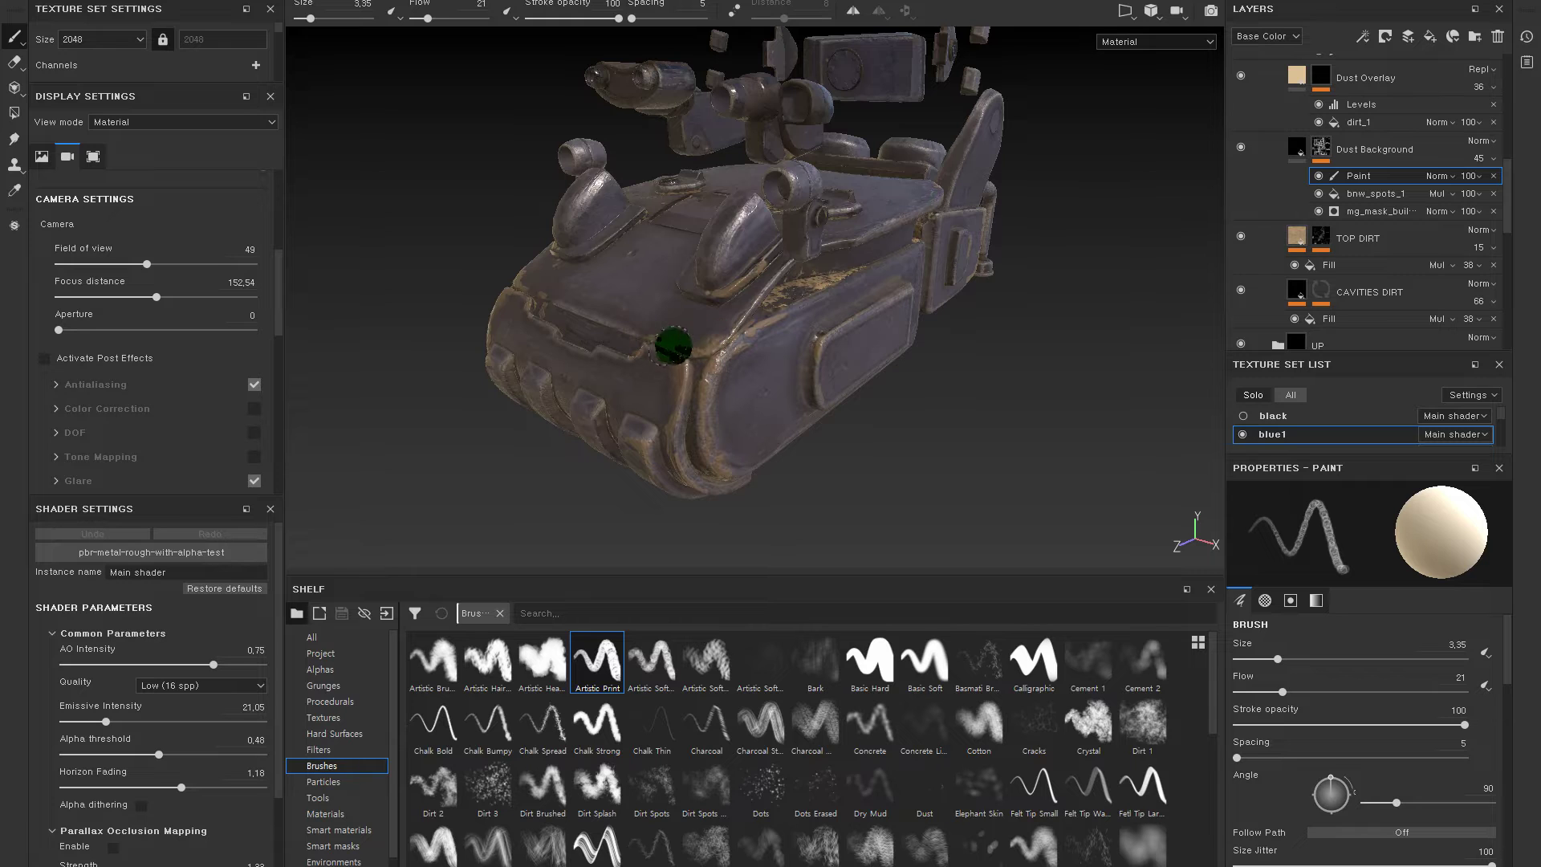
{"action": "left_click_drag", "start_coordinate": [675, 368], "coordinate": [795, 329], "text": "alt"}
{"action": "left_click_drag", "start_coordinate": [707, 358], "coordinate": [707, 359], "text": "alt"}
{"action": "mouse_move", "coordinate": [652, 422]}
{"action": "left_mouse_down", "text": "alt"}
{"action": "mouse_move", "coordinate": [784, 447]}
{"action": "mouse_move", "coordinate": [654, 519]}
{"action": "left_mouse_up", "text": "alt"}
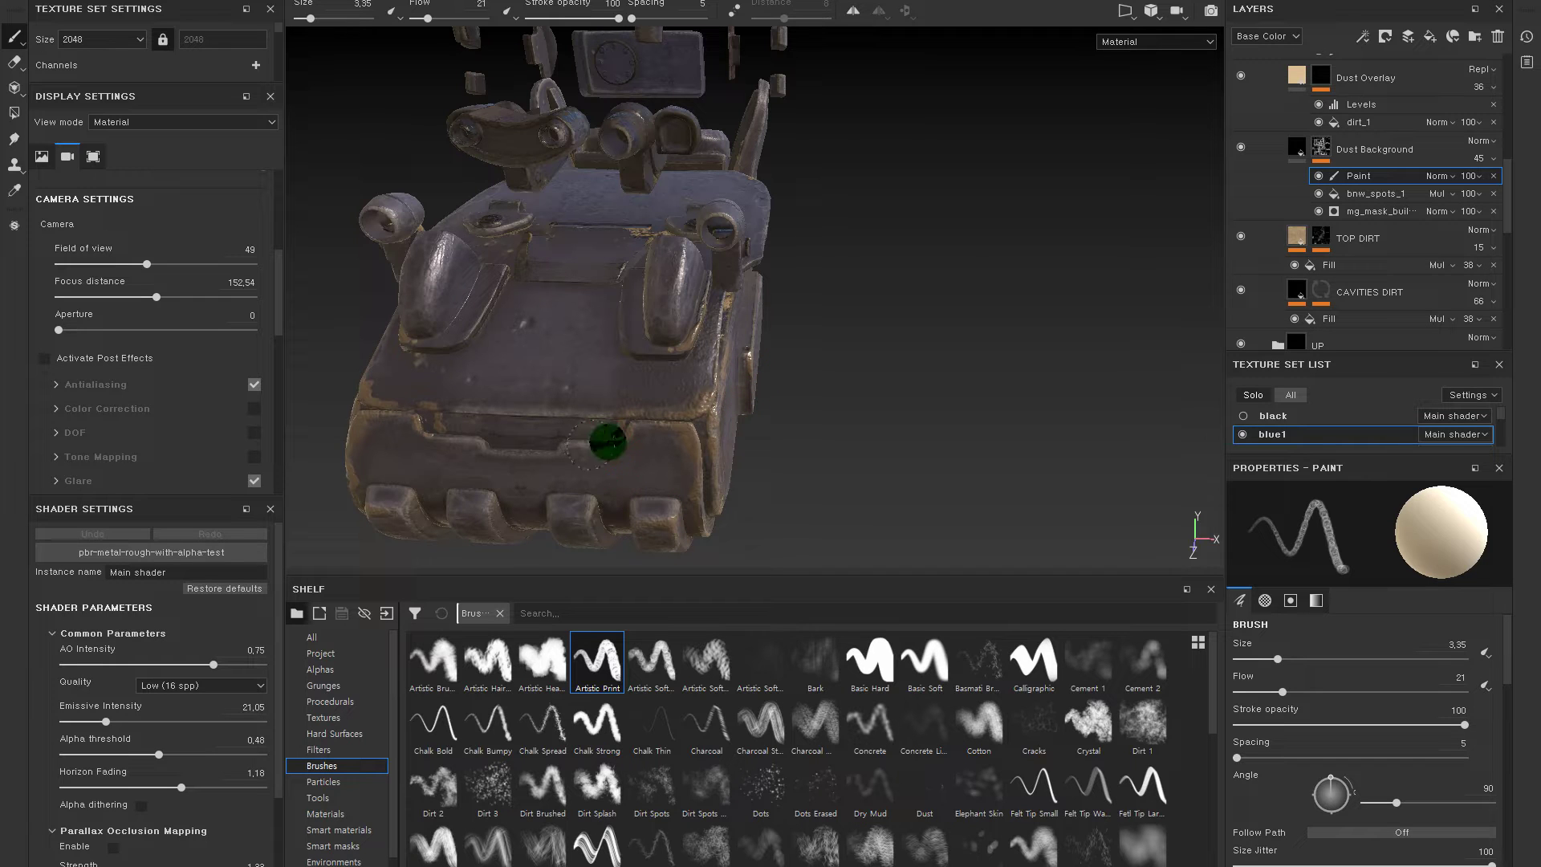
{"action": "left_click_drag", "start_coordinate": [732, 372], "coordinate": [637, 295], "text": "alt"}
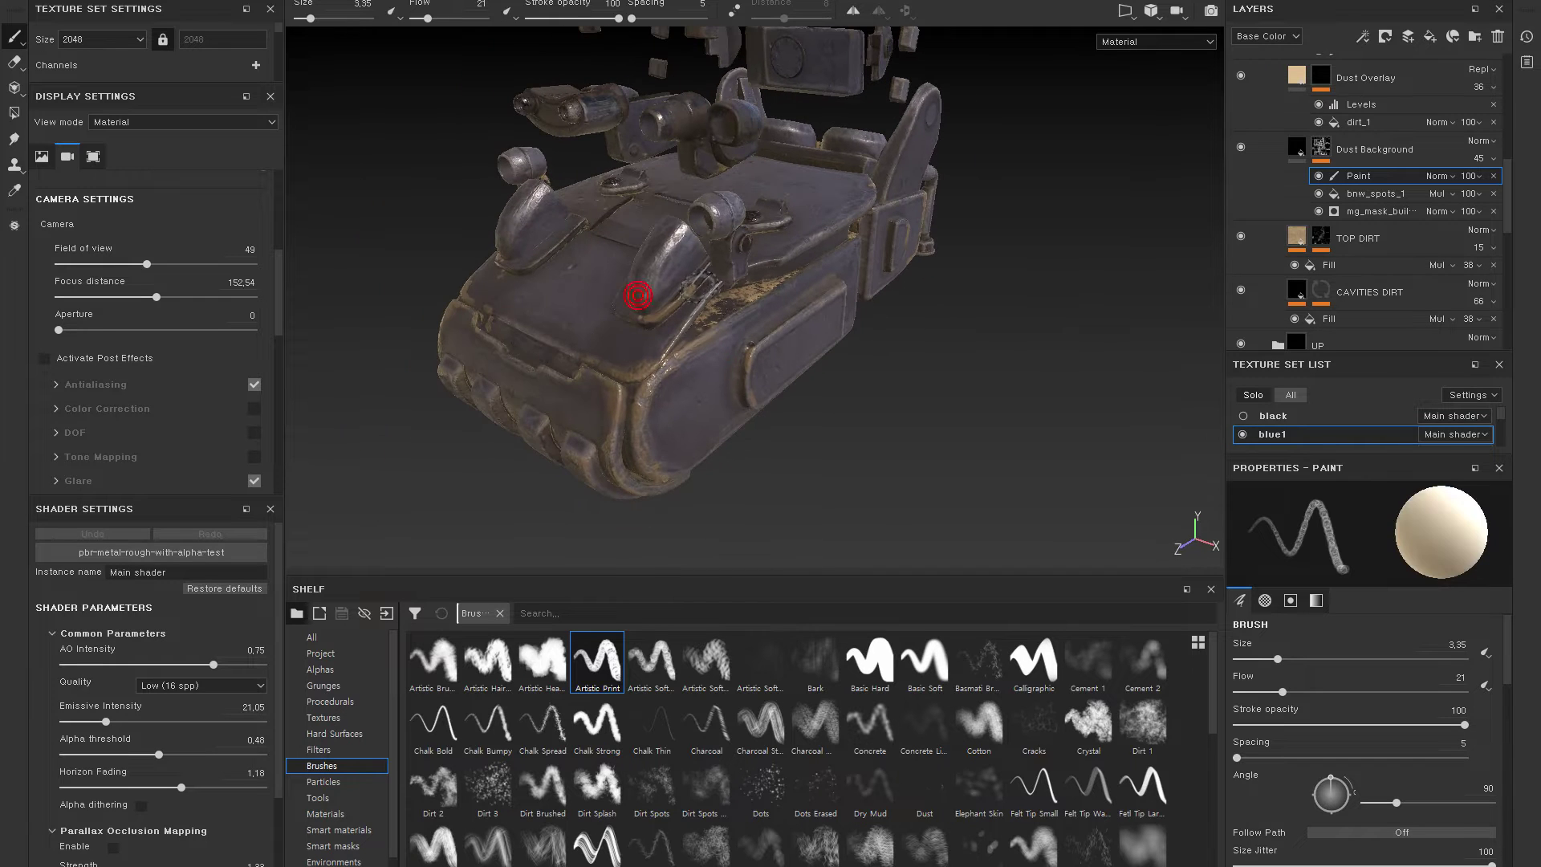
{"action": "mouse_move", "coordinate": [742, 301]}
{"action": "left_mouse_down", "text": "alt"}
{"action": "mouse_move", "coordinate": [736, 329]}
{"action": "mouse_move", "coordinate": [756, 344]}
{"action": "left_mouse_up", "text": "alt"}
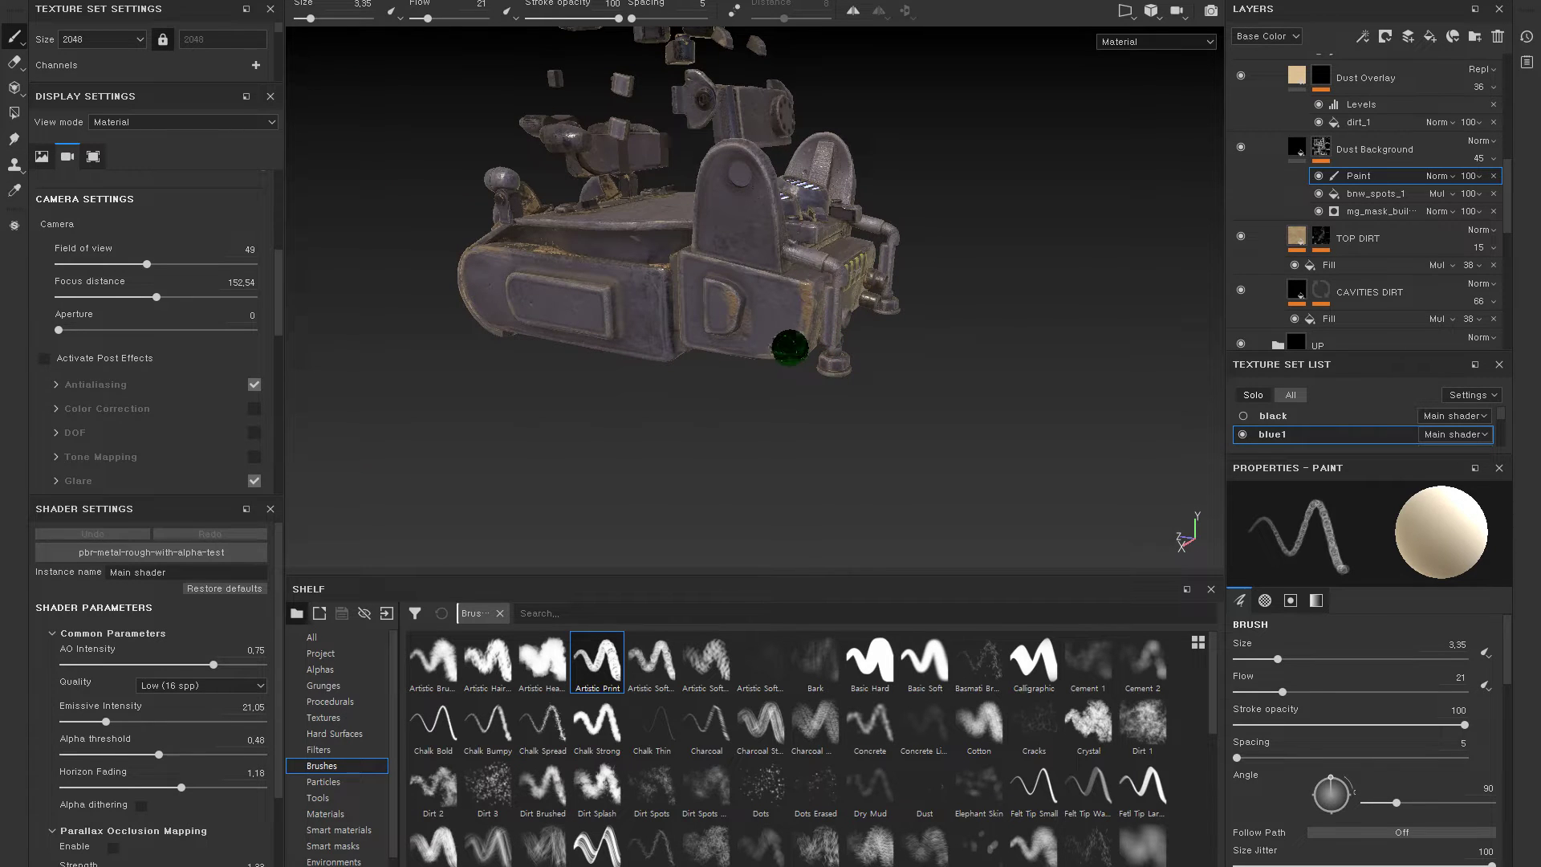
{"action": "mouse_move", "coordinate": [792, 329]}
{"action": "left_mouse_down", "text": "alt"}
{"action": "mouse_move", "coordinate": [911, 281]}
{"action": "mouse_move", "coordinate": [854, 322]}
{"action": "left_mouse_up", "text": "alt"}
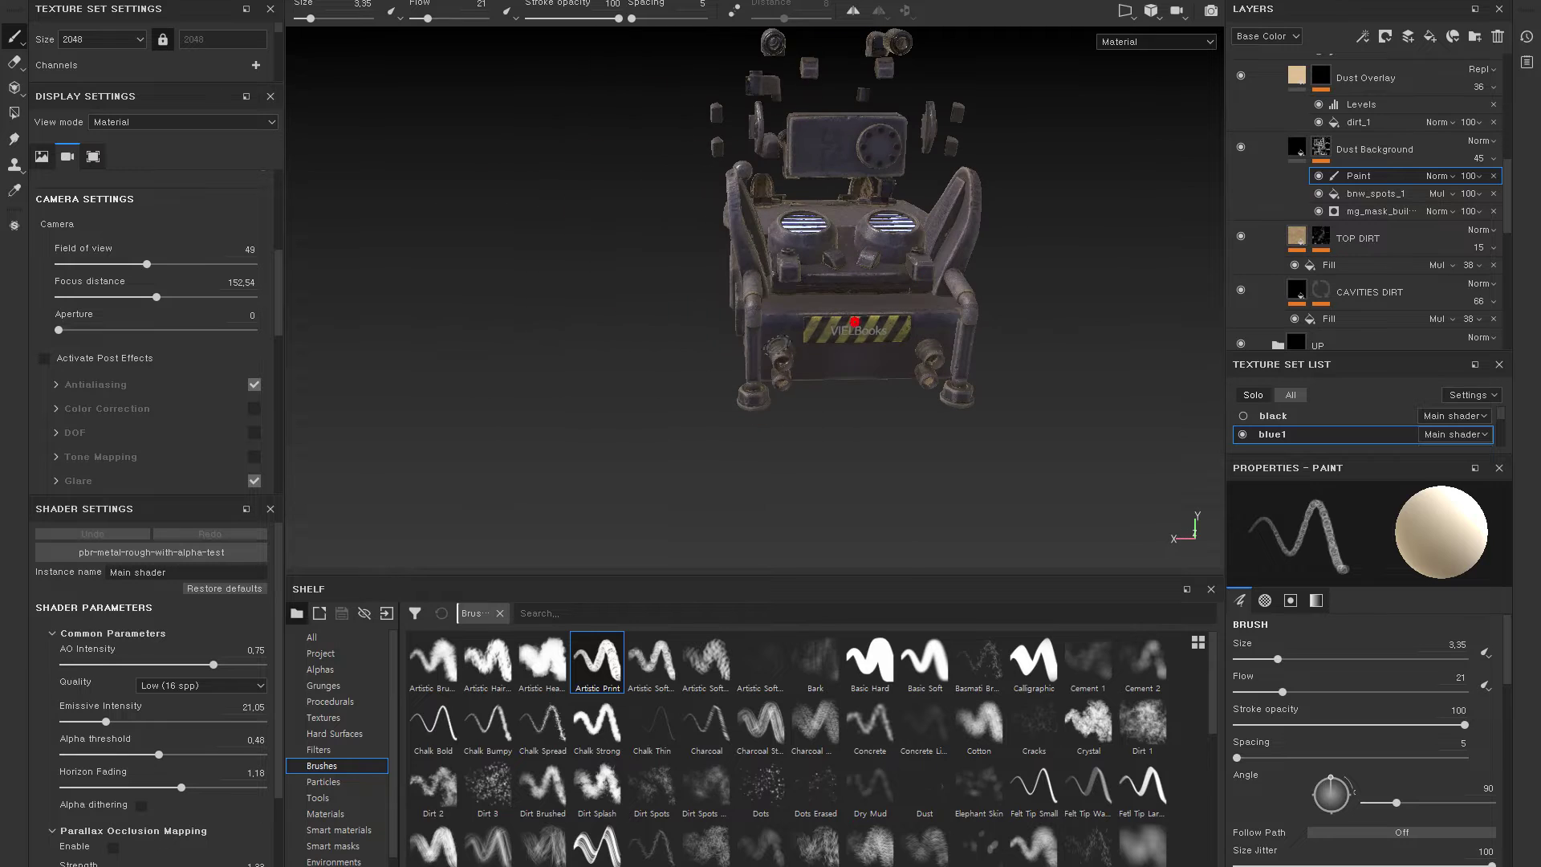
{"action": "mouse_move", "coordinate": [798, 366]}
{"action": "left_mouse_down", "text": "alt"}
{"action": "mouse_move", "coordinate": [840, 402]}
{"action": "mouse_move", "coordinate": [857, 389]}
{"action": "mouse_move", "coordinate": [835, 319]}
{"action": "left_mouse_up", "text": "alt"}
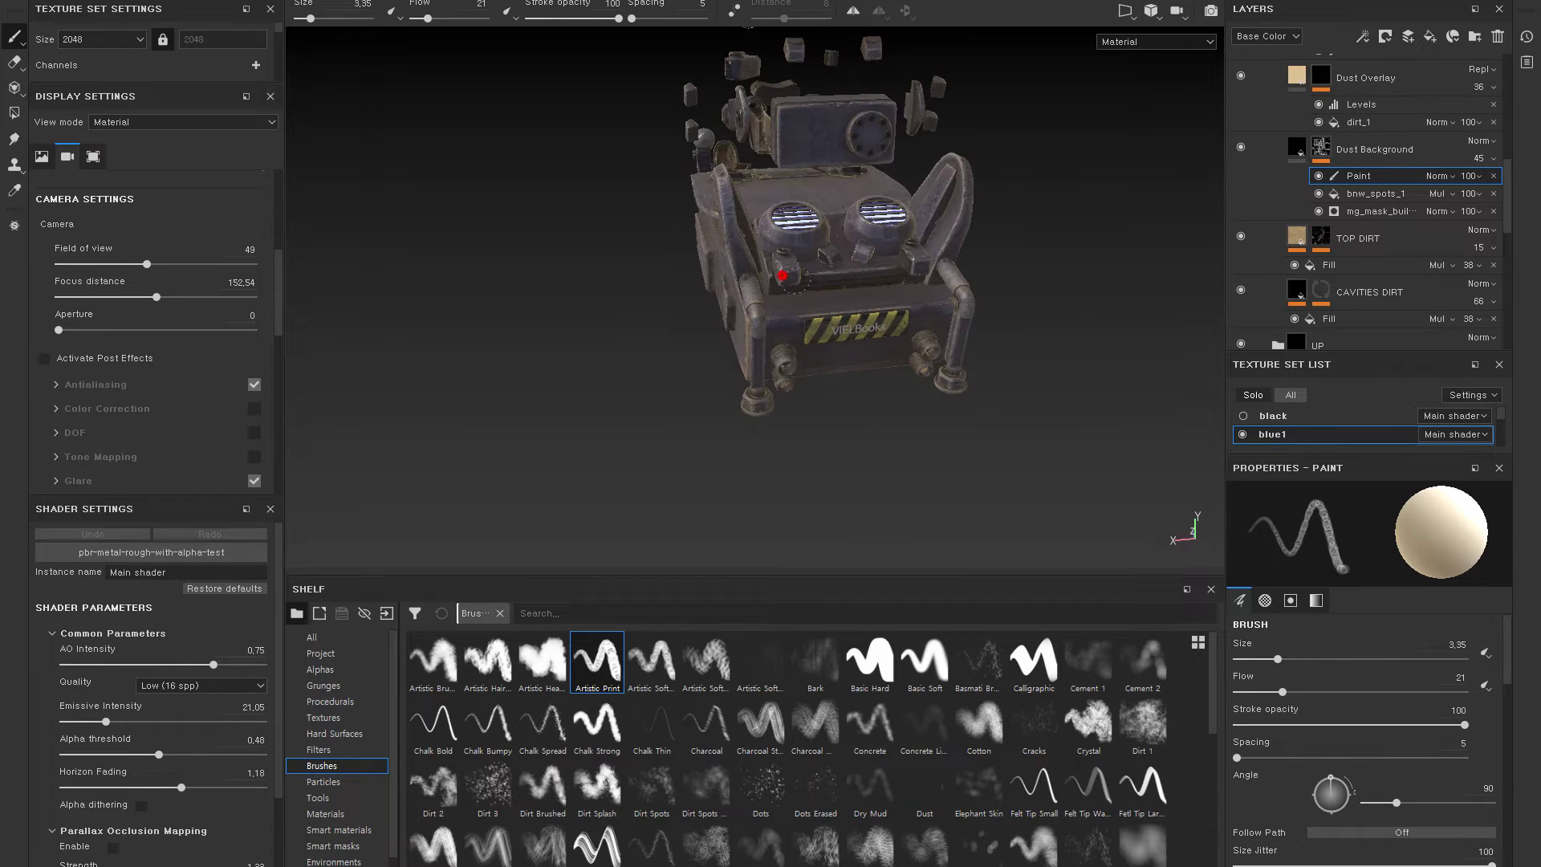
{"action": "left_click_drag", "start_coordinate": [744, 254], "coordinate": [702, 334], "text": "alt"}
{"action": "right_click_drag", "start_coordinate": [701, 334], "coordinate": [915, 286], "text": "alt"}
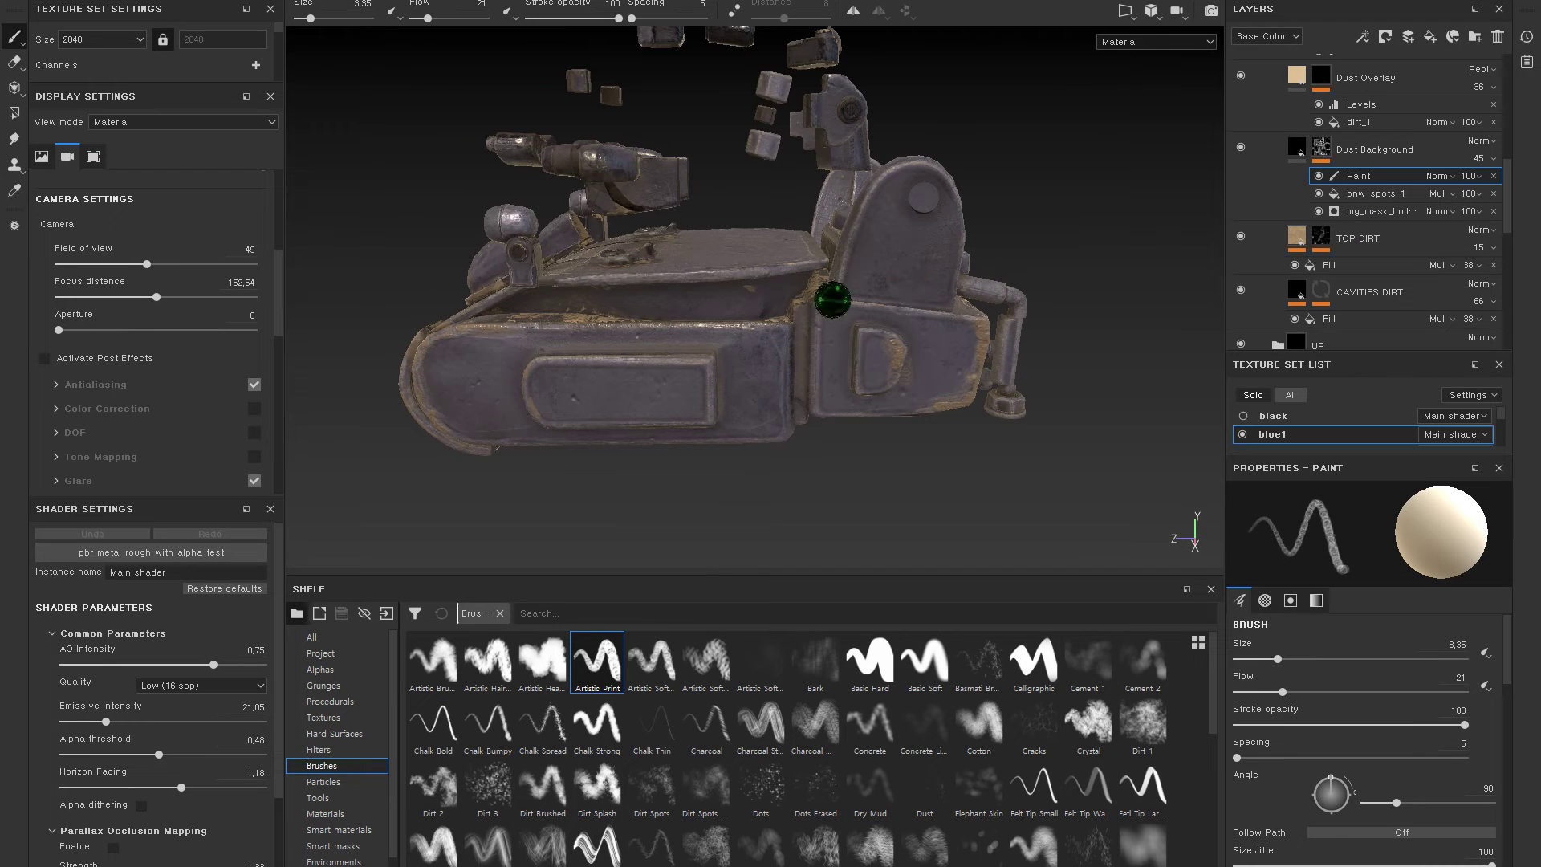
{"action": "middle_click_drag", "start_coordinate": [826, 303], "coordinate": [901, 298], "text": "alt"}
- Check the dust from above, on the hazard plate, the top vents and the rear
{"action": "mouse_move", "coordinate": [901, 298]}
{"action": "left_mouse_down", "text": "alt"}
{"action": "mouse_move", "coordinate": [630, 326]}
{"action": "mouse_move", "coordinate": [534, 362]}
{"action": "left_mouse_up", "text": "alt"}
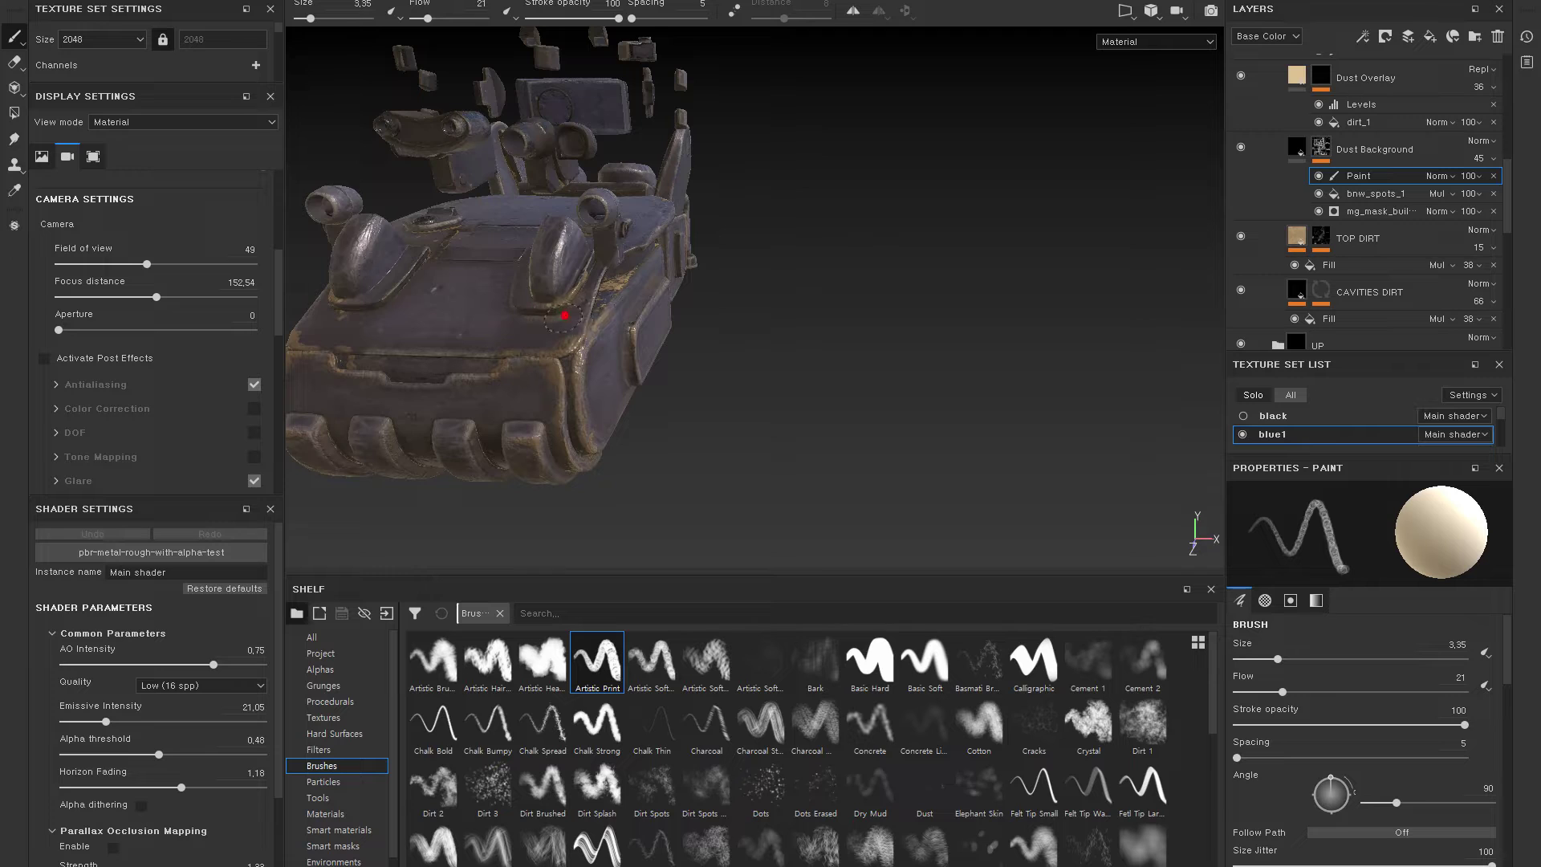
{"action": "left_click_drag", "start_coordinate": [948, 366], "coordinate": [826, 244], "text": "alt"}
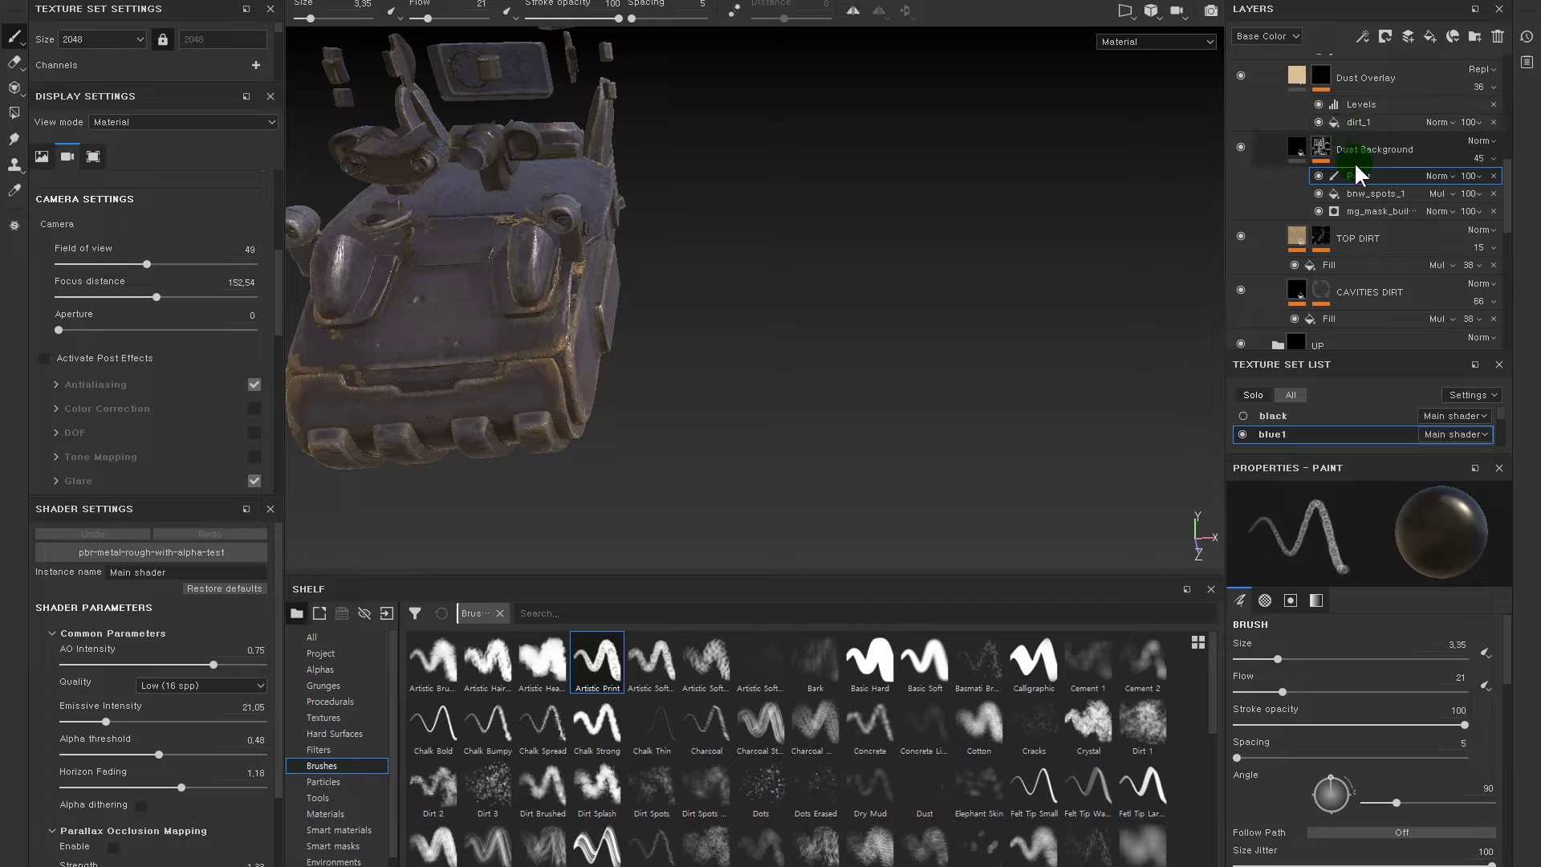
{"action": "mouse_move", "coordinate": [951, 198]}
{"action": "left_mouse_down", "text": "alt"}
{"action": "mouse_move", "coordinate": [908, 206]}
{"action": "mouse_move", "coordinate": [915, 276]}
{"action": "mouse_move", "coordinate": [961, 284]}
{"action": "mouse_move", "coordinate": [1079, 371]}
{"action": "mouse_move", "coordinate": [944, 241]}
{"action": "mouse_move", "coordinate": [1025, 248]}
{"action": "mouse_move", "coordinate": [936, 132]}
{"action": "mouse_move", "coordinate": [877, 206]}
{"action": "mouse_move", "coordinate": [827, 180]}
{"action": "mouse_move", "coordinate": [886, 196]}
{"action": "mouse_move", "coordinate": [929, 233]}
{"action": "left_mouse_up", "text": "alt"}
{"action": "right_click_drag", "start_coordinate": [973, 334], "coordinate": [1025, 290], "text": "alt"}
{"action": "mouse_move", "coordinate": [1025, 290]}
{"action": "left_mouse_down", "text": "alt"}
{"action": "mouse_move", "coordinate": [979, 369]}
{"action": "mouse_move", "coordinate": [899, 297]}
{"action": "mouse_move", "coordinate": [690, 190]}
{"action": "mouse_move", "coordinate": [788, 215]}
{"action": "mouse_move", "coordinate": [901, 182]}
{"action": "mouse_move", "coordinate": [901, 251]}
{"action": "left_mouse_up", "text": "alt"}
{"action": "right_click_drag", "start_coordinate": [901, 251], "coordinate": [836, 285], "text": "alt"}
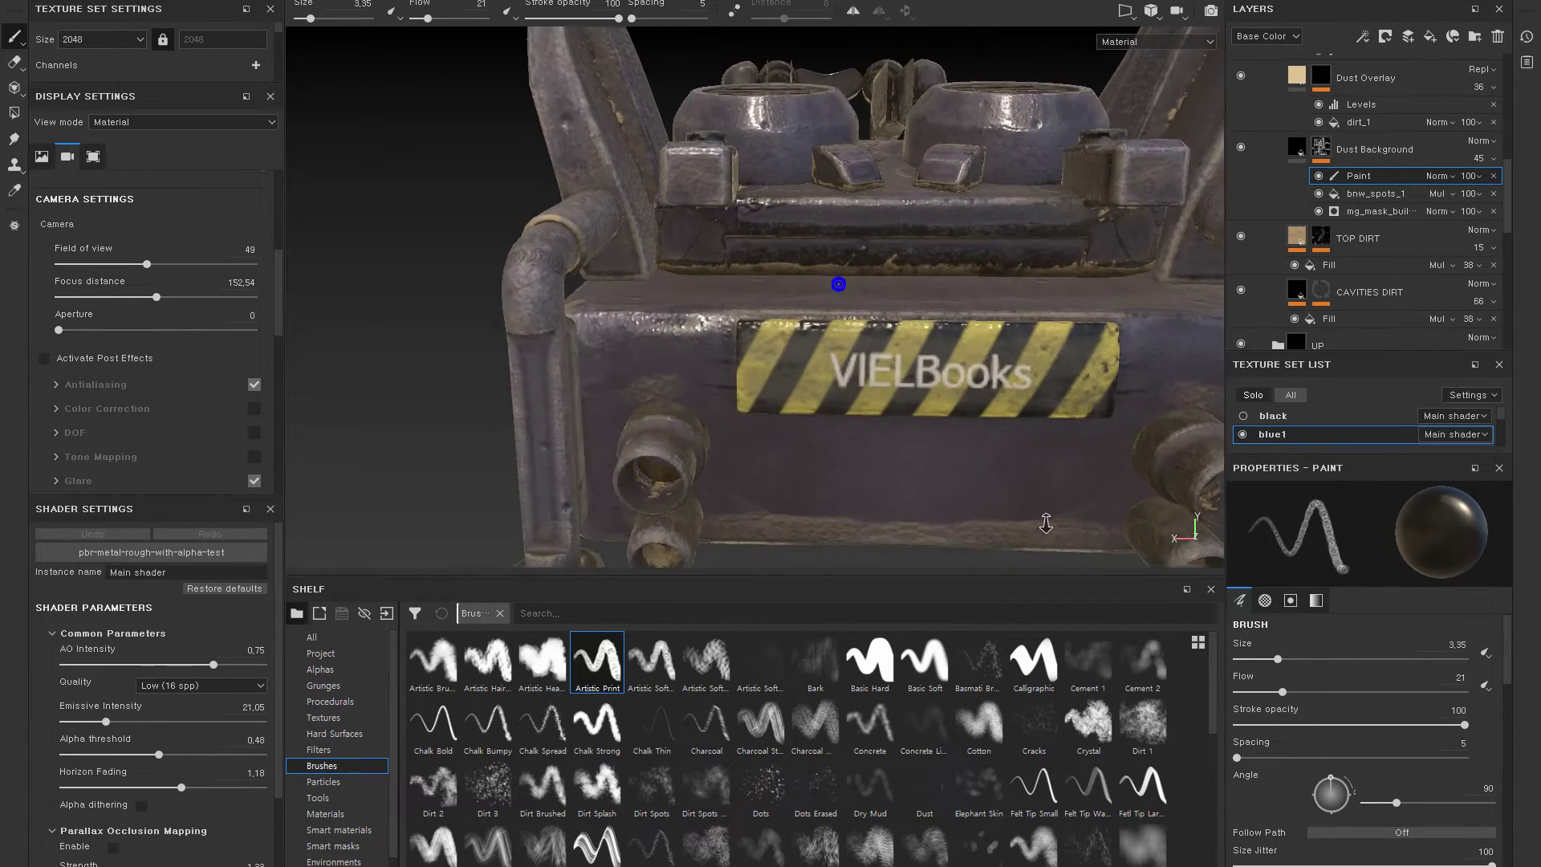
{"action": "left_click_drag", "start_coordinate": [835, 286], "coordinate": [961, 363], "text": "alt"}
{"action": "right_click_drag", "start_coordinate": [961, 363], "coordinate": [1001, 430], "text": "alt"}
{"action": "left_click_drag", "start_coordinate": [1032, 385], "coordinate": [1049, 409], "text": "alt"}
{"action": "right_click_drag", "start_coordinate": [1050, 409], "coordinate": [1067, 449], "text": "alt"}
{"action": "mouse_move", "coordinate": [1067, 449]}
{"action": "left_mouse_down", "text": "alt"}
{"action": "mouse_move", "coordinate": [928, 327]}
{"action": "mouse_move", "coordinate": [637, 240]}
{"action": "mouse_move", "coordinate": [441, 307]}
{"action": "mouse_move", "coordinate": [583, 276]}
{"action": "left_mouse_up", "text": "alt"}
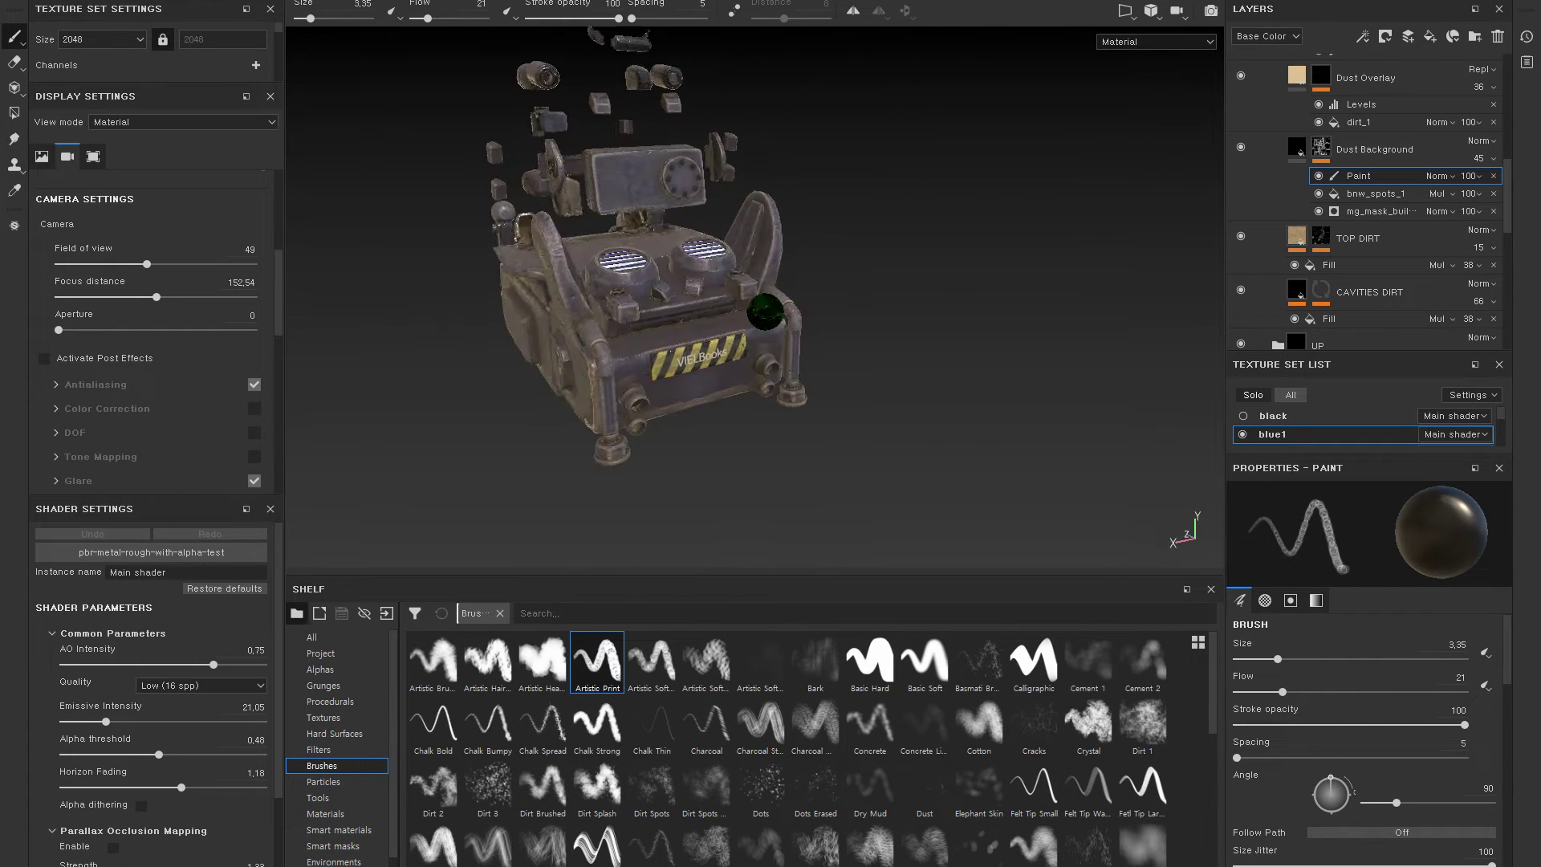
{"action": "mouse_move", "coordinate": [583, 276]}
{"action": "left_mouse_down", "text": "alt"}
{"action": "mouse_move", "coordinate": [955, 399]}
{"action": "mouse_move", "coordinate": [868, 342]}
{"action": "mouse_move", "coordinate": [826, 344]}
{"action": "left_mouse_up", "text": "alt"}
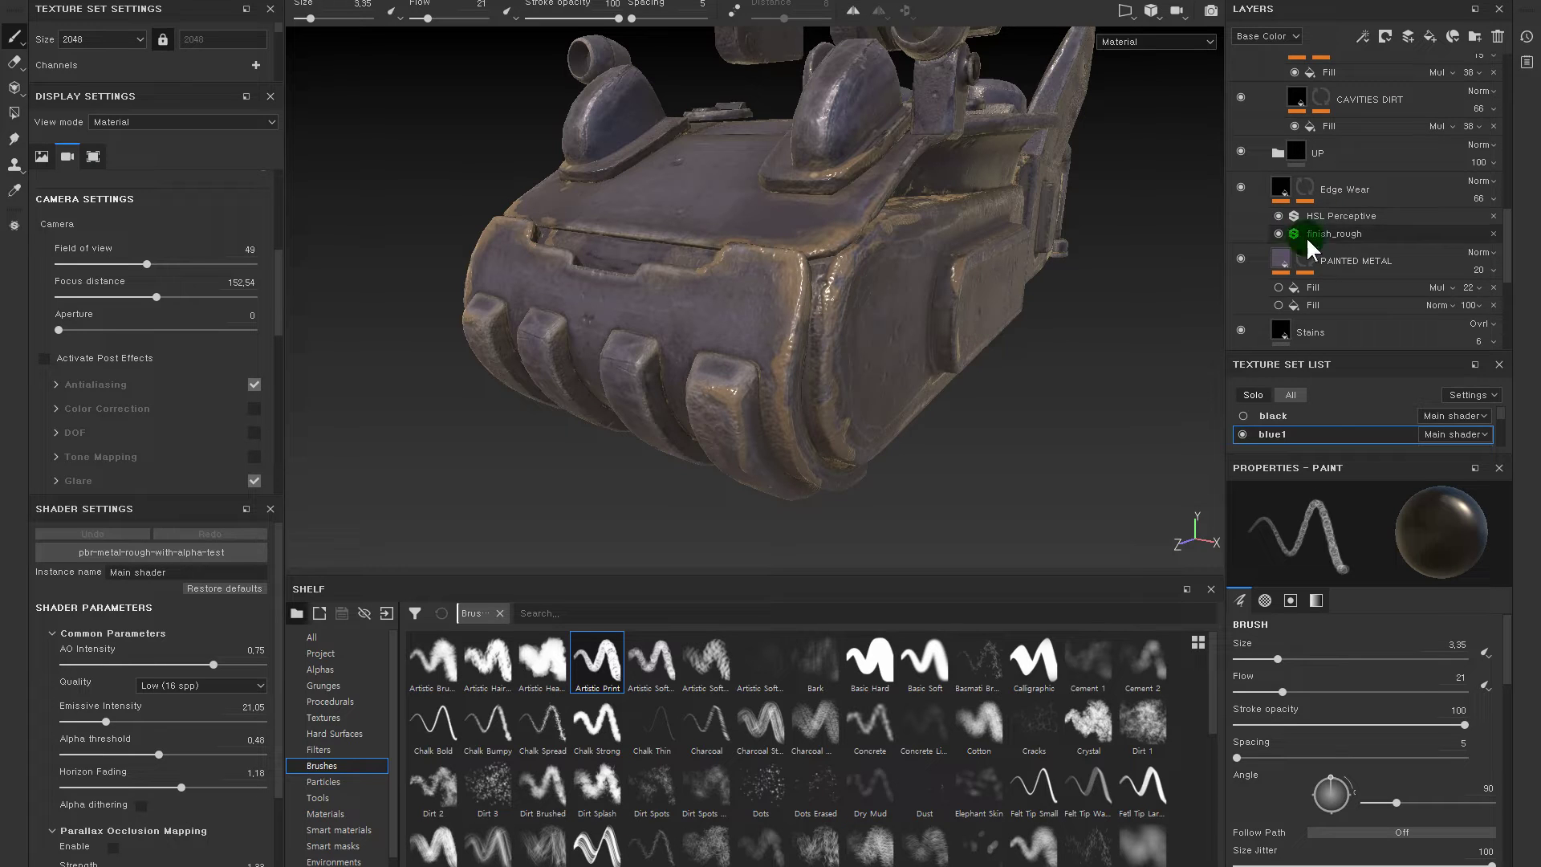
- Expand the UP folder and select the base up layer folder
{"action": "left_click", "coordinate": [1282, 160]}
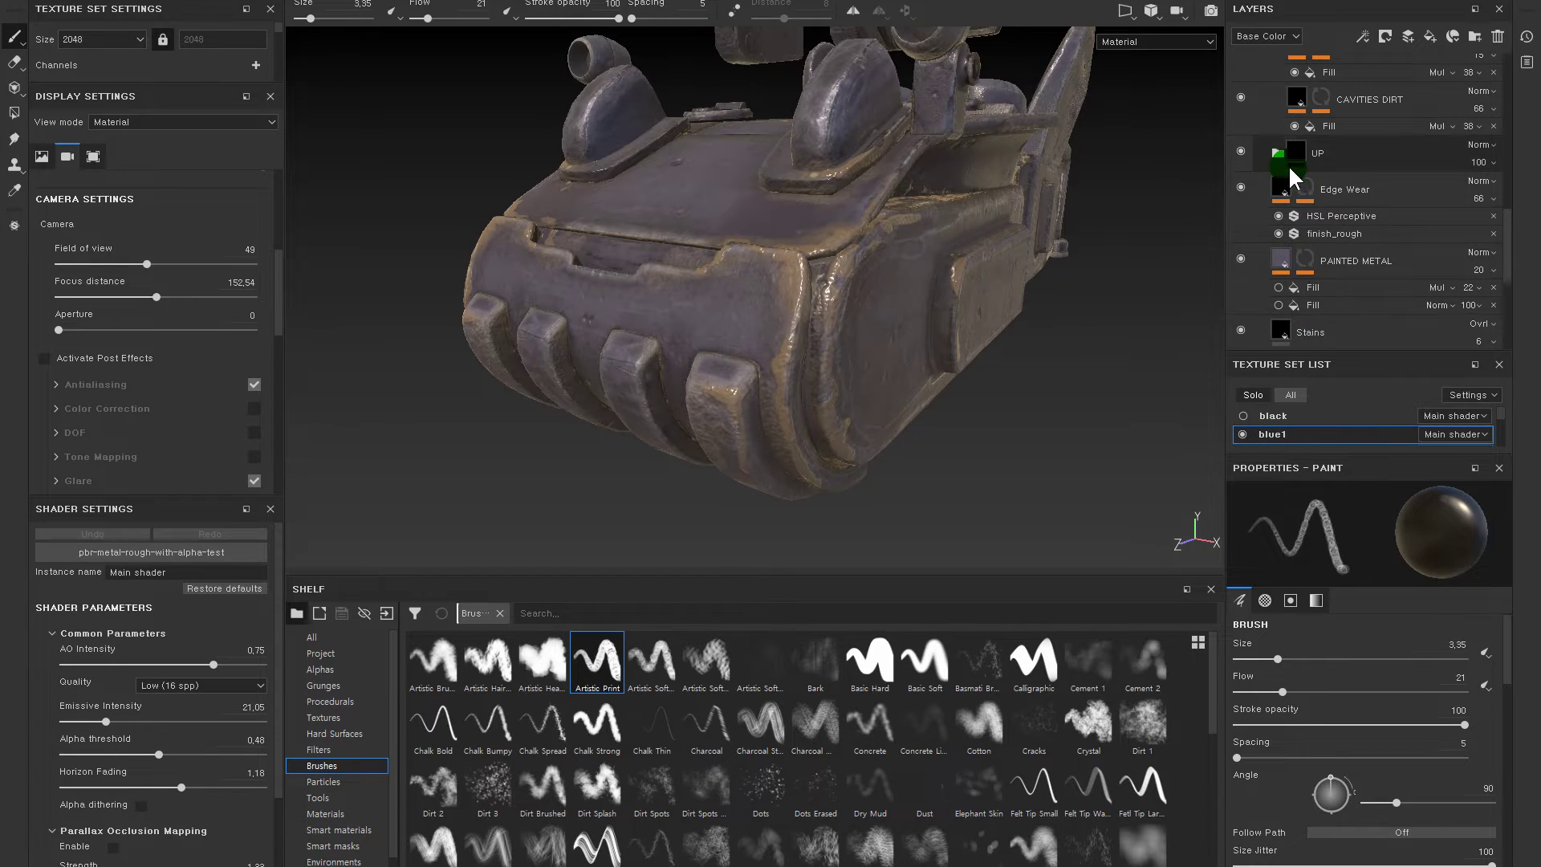
{"action": "scroll", "coordinate": [1324, 200], "scroll_direction": "down", "scroll_amount": 1}
{"action": "left_click", "coordinate": [1275, 300]}
{"action": "scroll", "coordinate": [1339, 294], "scroll_direction": "down", "scroll_amount": 3}
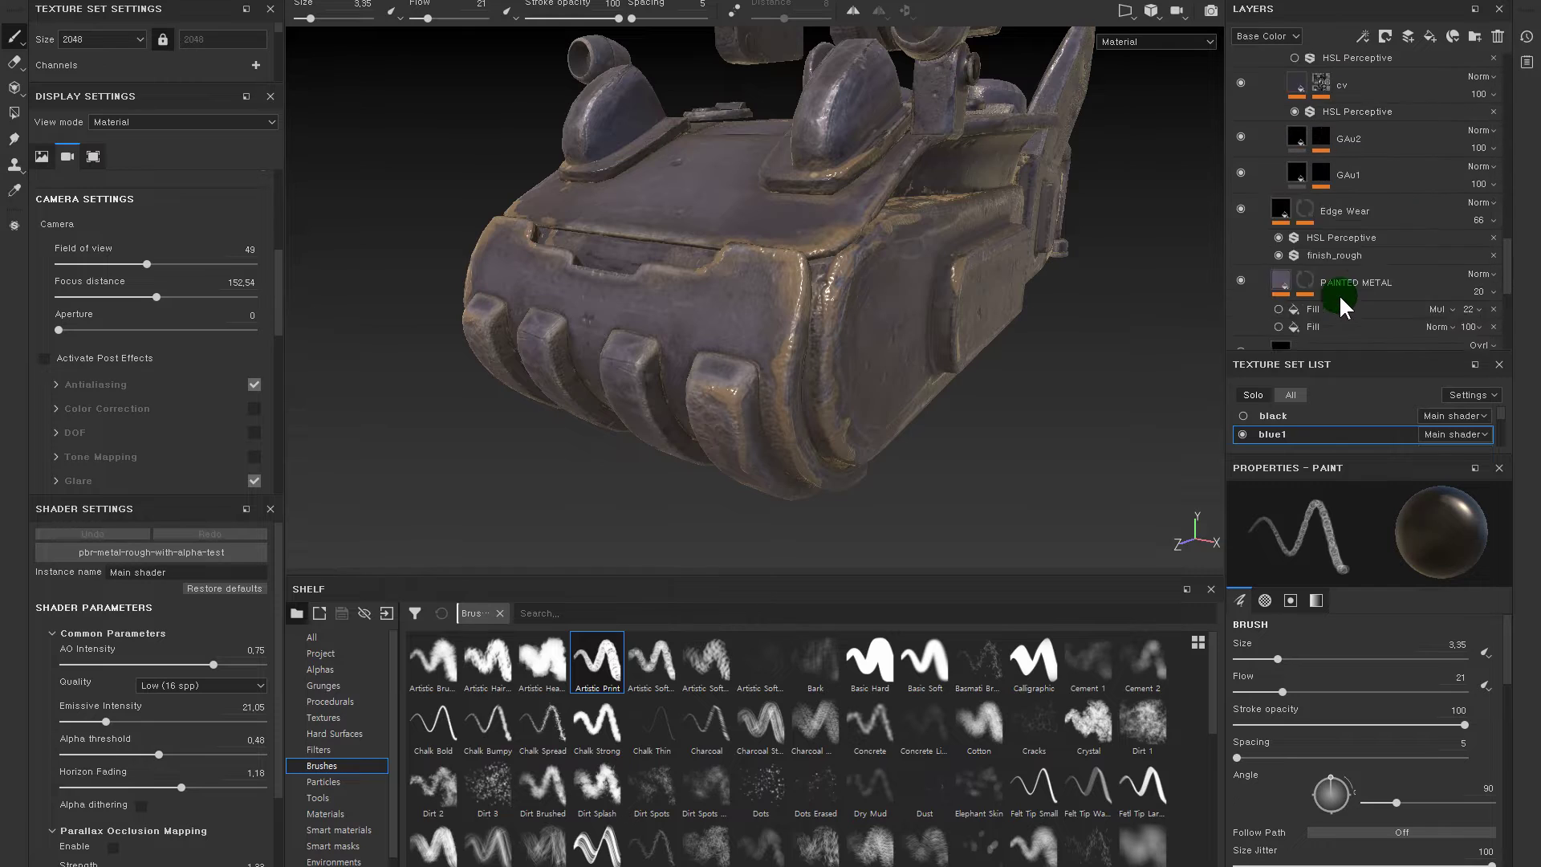
{"action": "scroll", "coordinate": [1344, 195], "scroll_direction": "down", "scroll_amount": 2}
{"action": "scroll", "coordinate": [1343, 195], "scroll_direction": "down", "scroll_amount": 1}
{"action": "left_click", "coordinate": [1303, 245]}
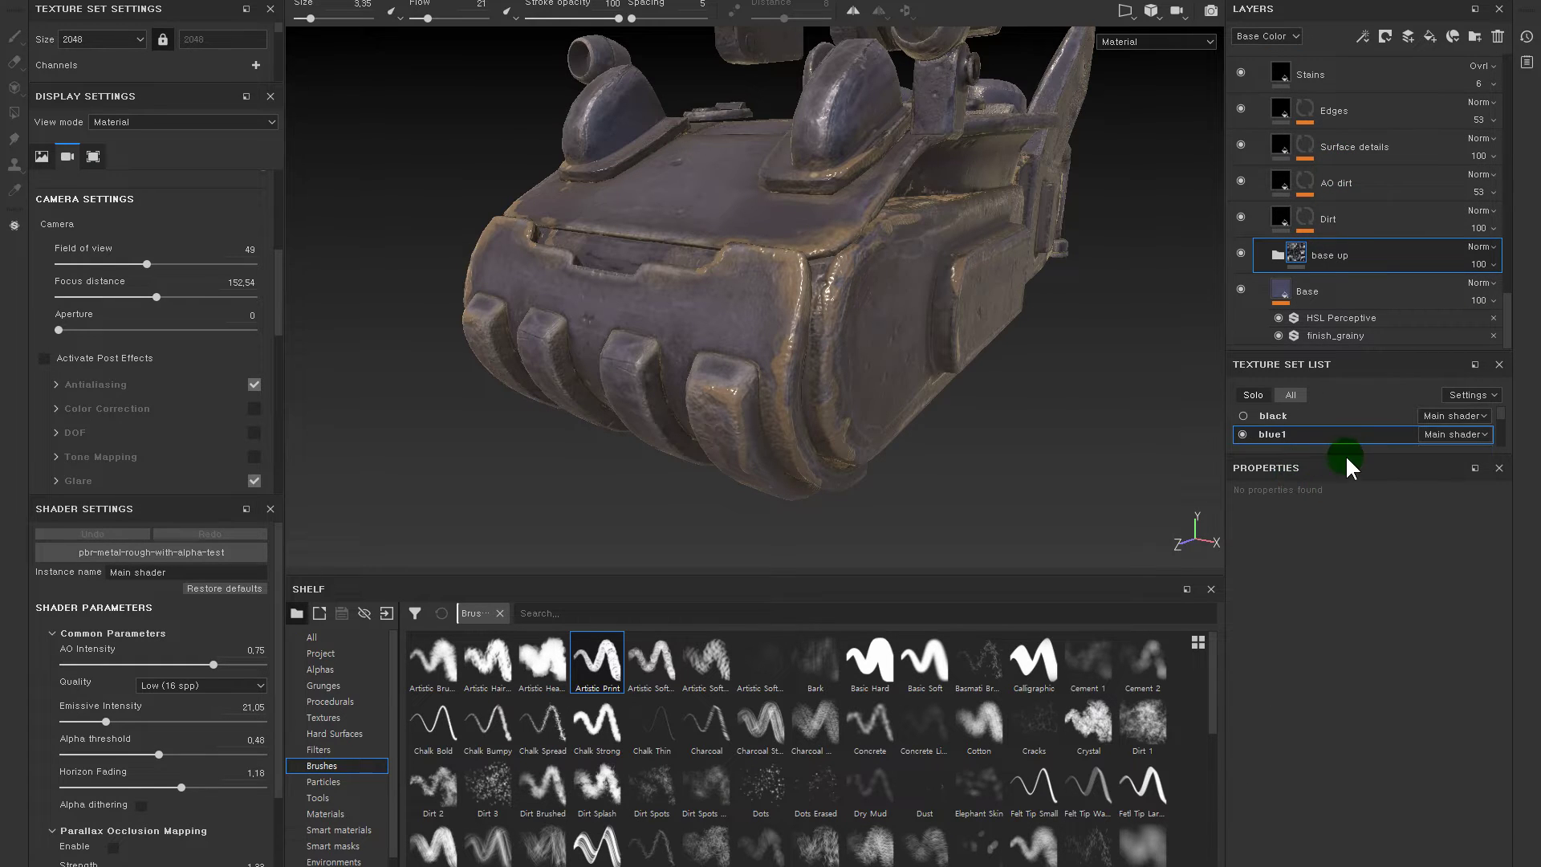
- Show all texture sets and make the black texture set visible and active
{"action": "left_click_drag", "start_coordinate": [1345, 454], "coordinate": [1348, 652]}
{"action": "left_click_drag", "start_coordinate": [1027, 412], "coordinate": [523, 346], "text": "alt"}
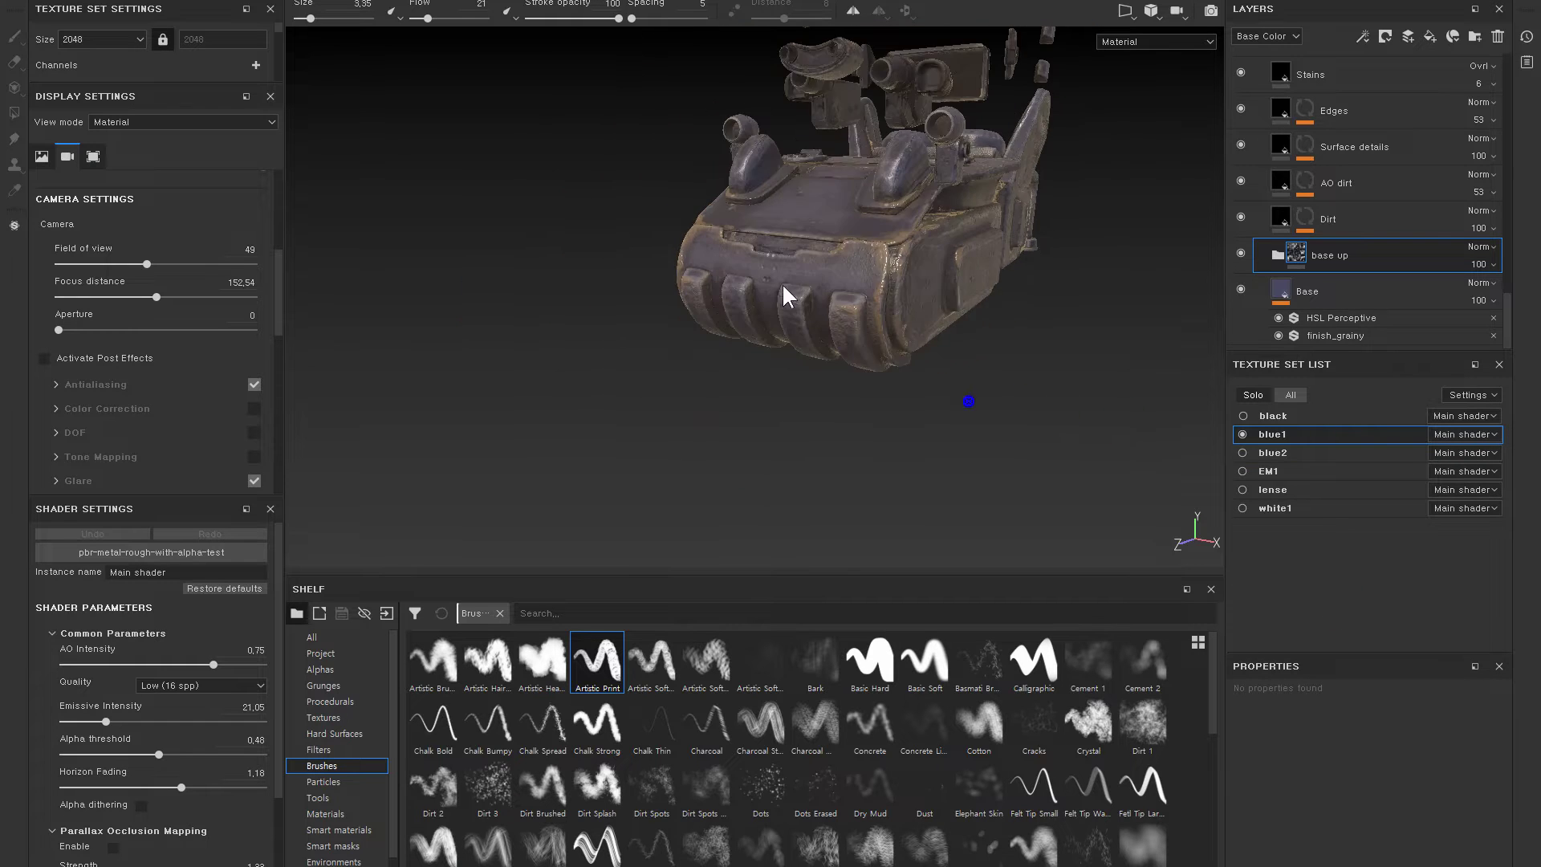
{"action": "left_click_drag", "start_coordinate": [969, 401], "coordinate": [1056, 437], "text": "alt"}
{"action": "left_click", "coordinate": [1242, 415]}
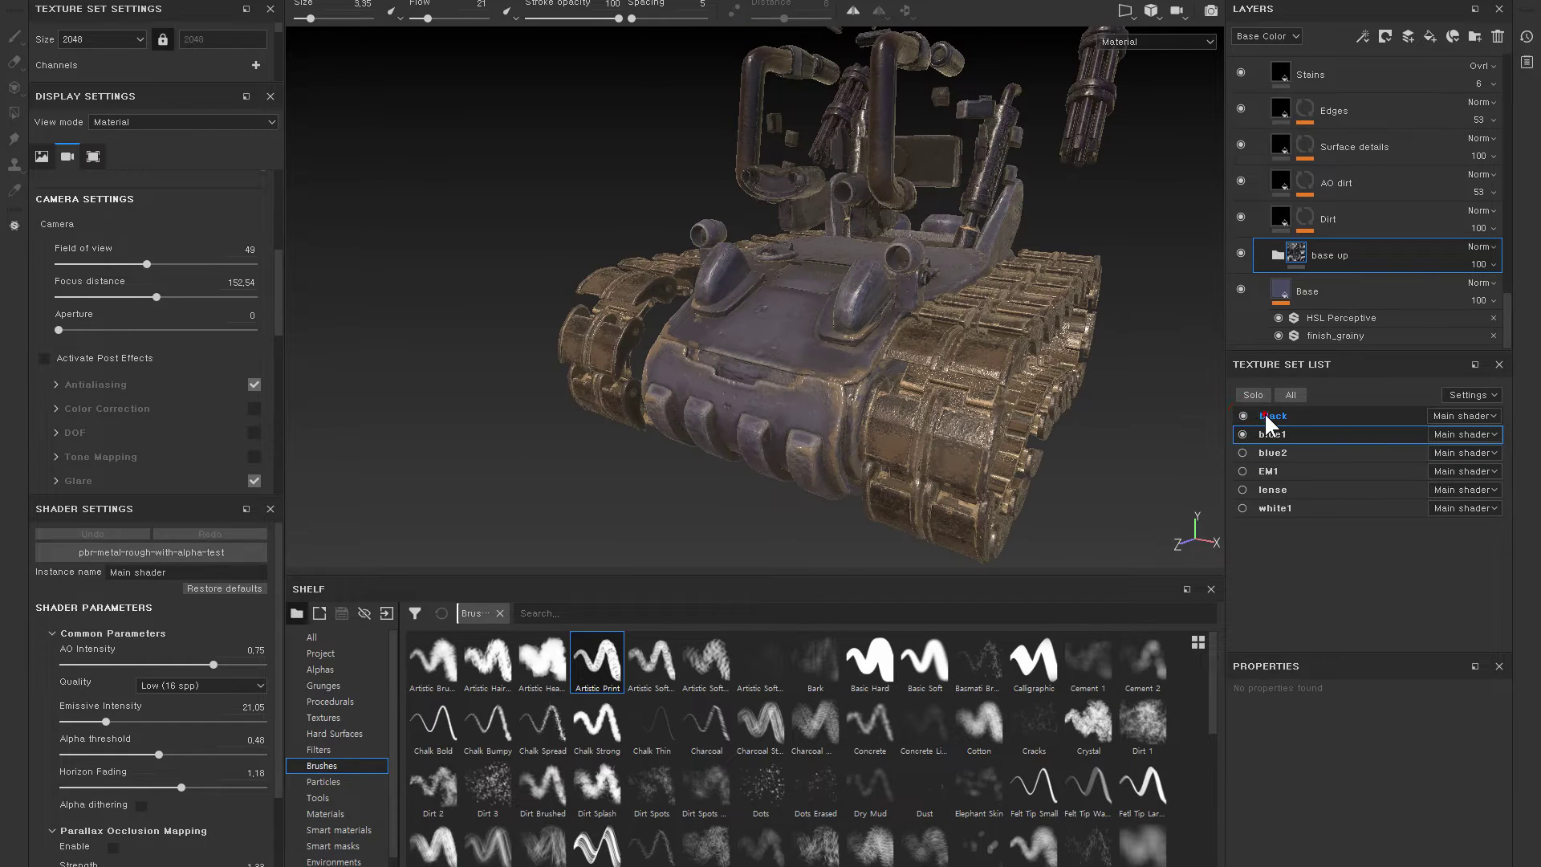
{"action": "left_click", "coordinate": [1264, 411]}
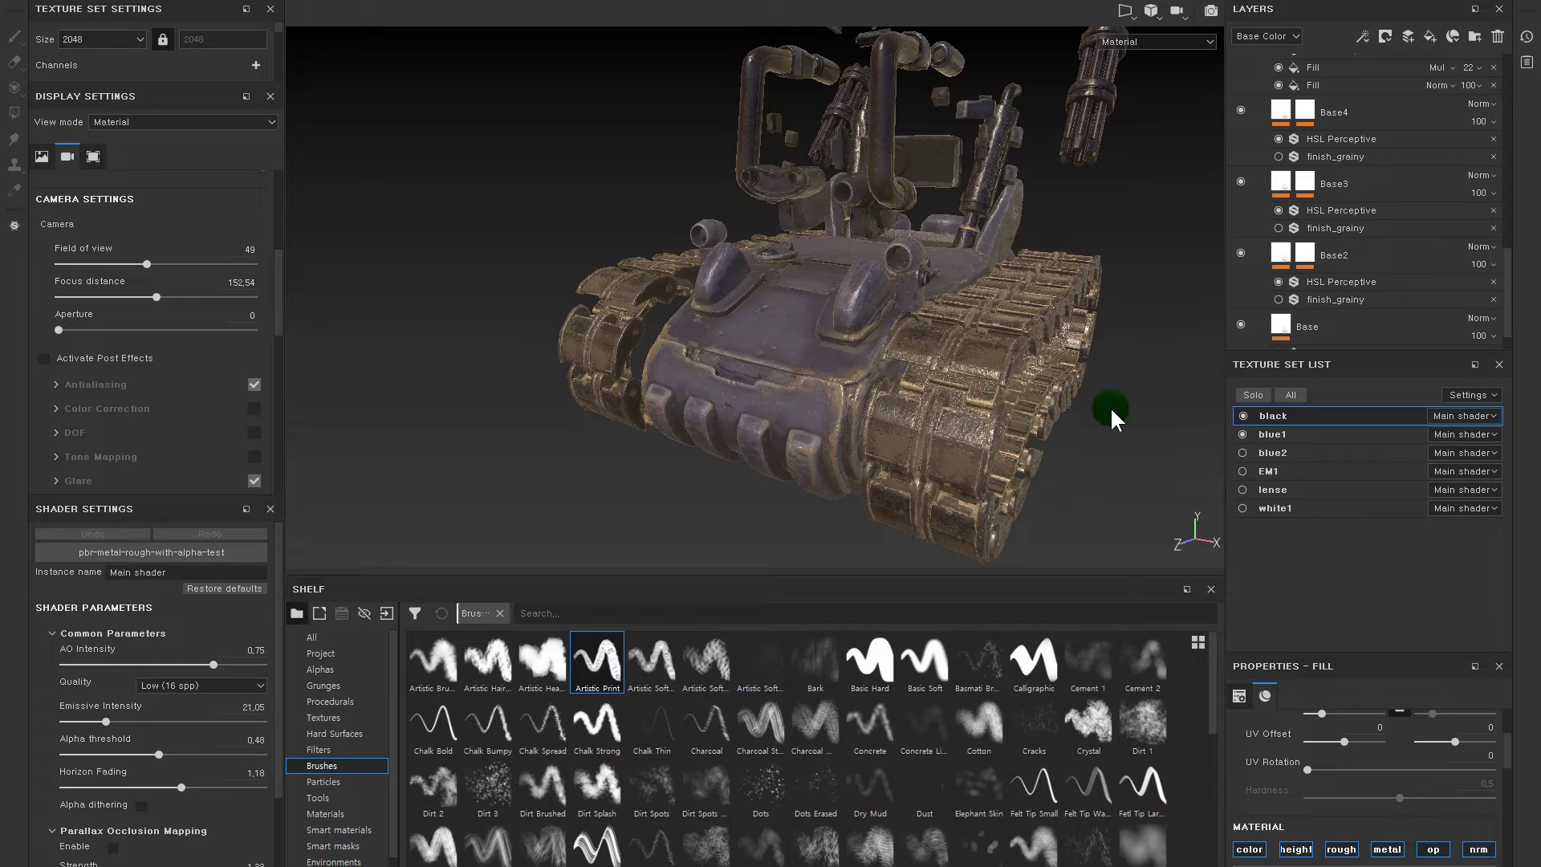
{"action": "left_click_drag", "start_coordinate": [947, 379], "coordinate": [1225, 466], "text": "alt"}
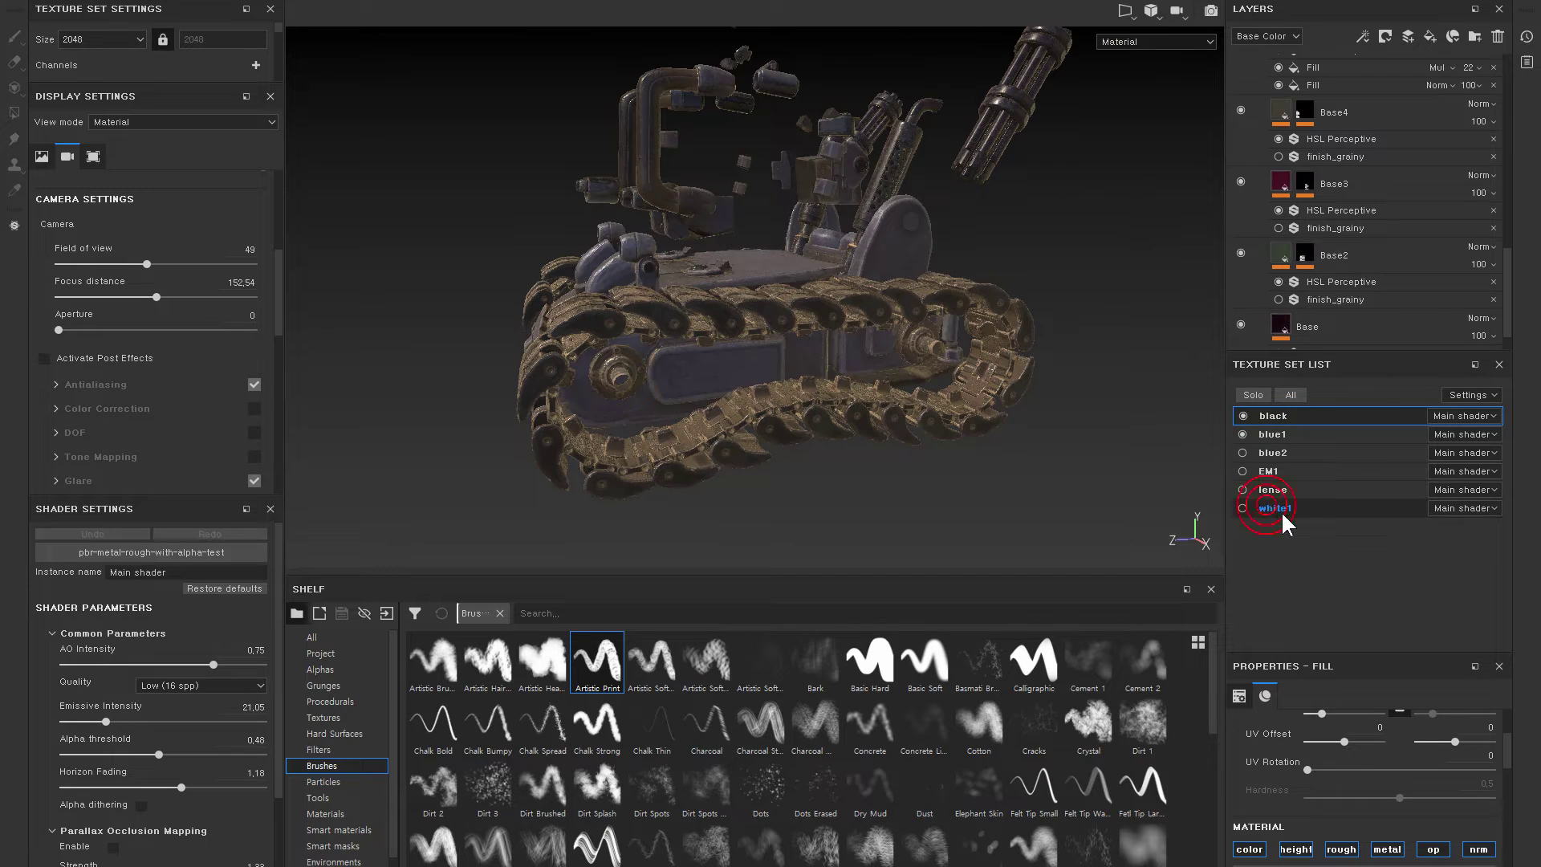
- Make white1 active and toggle blue1 and black visibility to see each set's parts
{"action": "left_click", "coordinate": [1250, 426]}
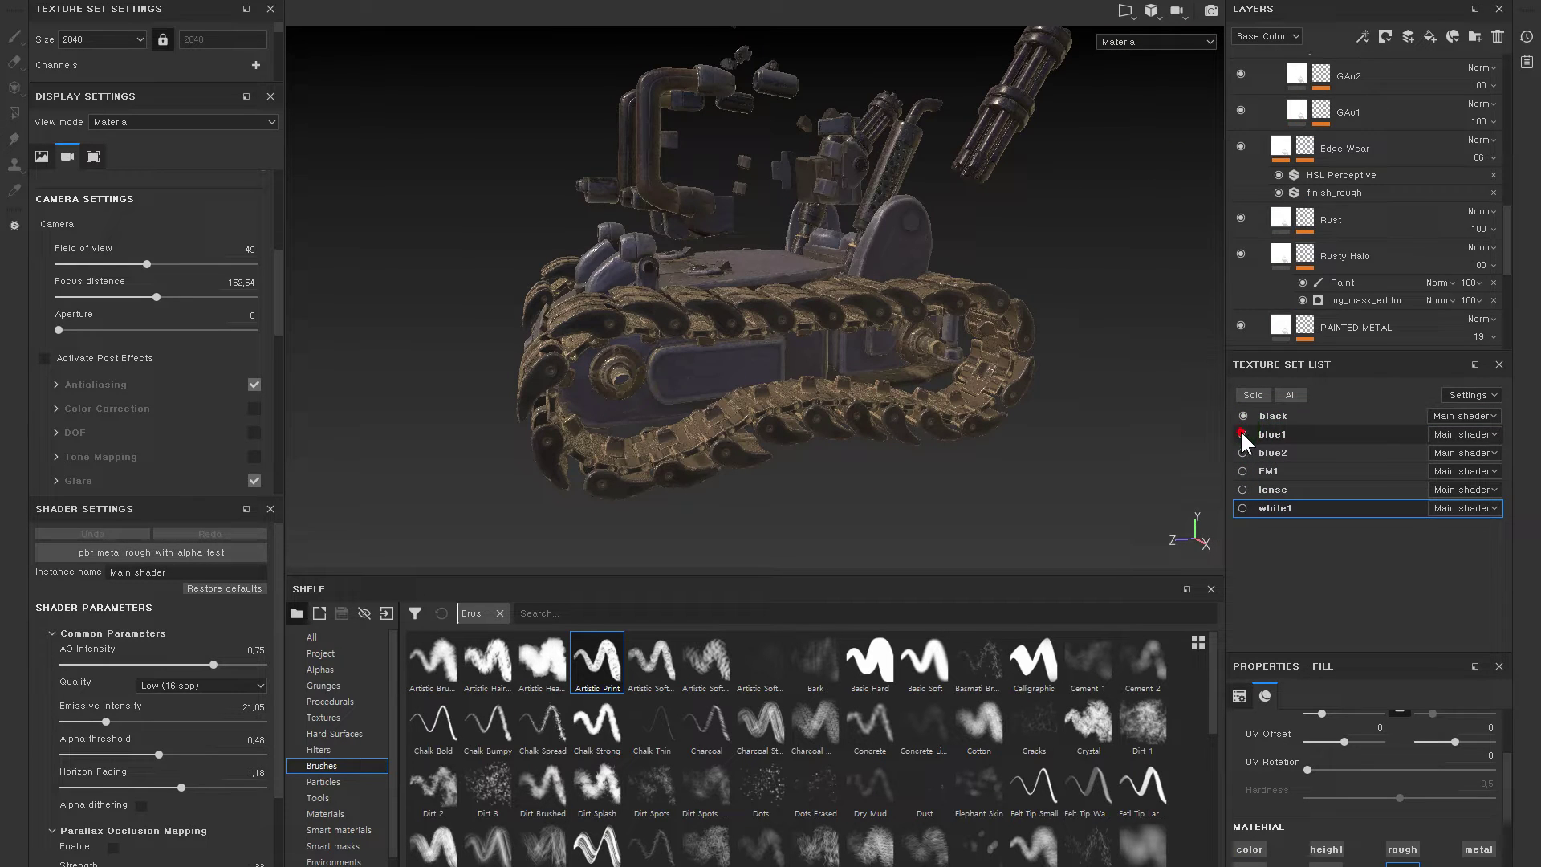
{"action": "left_click", "coordinate": [1241, 432]}
{"action": "left_click", "coordinate": [1302, 506]}
{"action": "left_click", "coordinate": [1243, 508]}
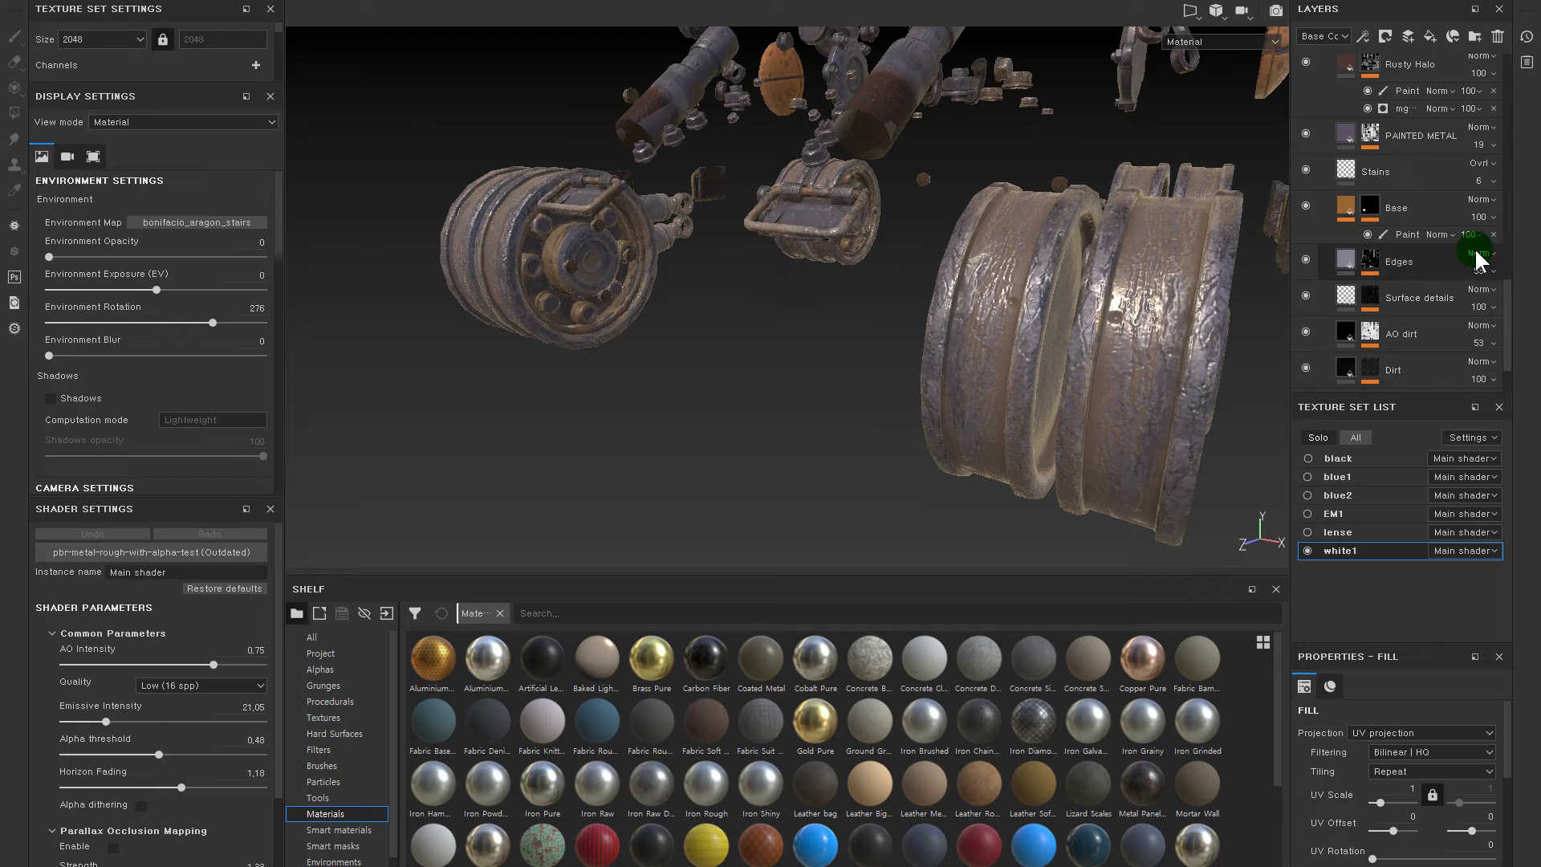
- Name the new folder 'base up'
{"action": "scroll", "coordinate": [1476, 261], "scroll_direction": "down", "scroll_amount": 2}
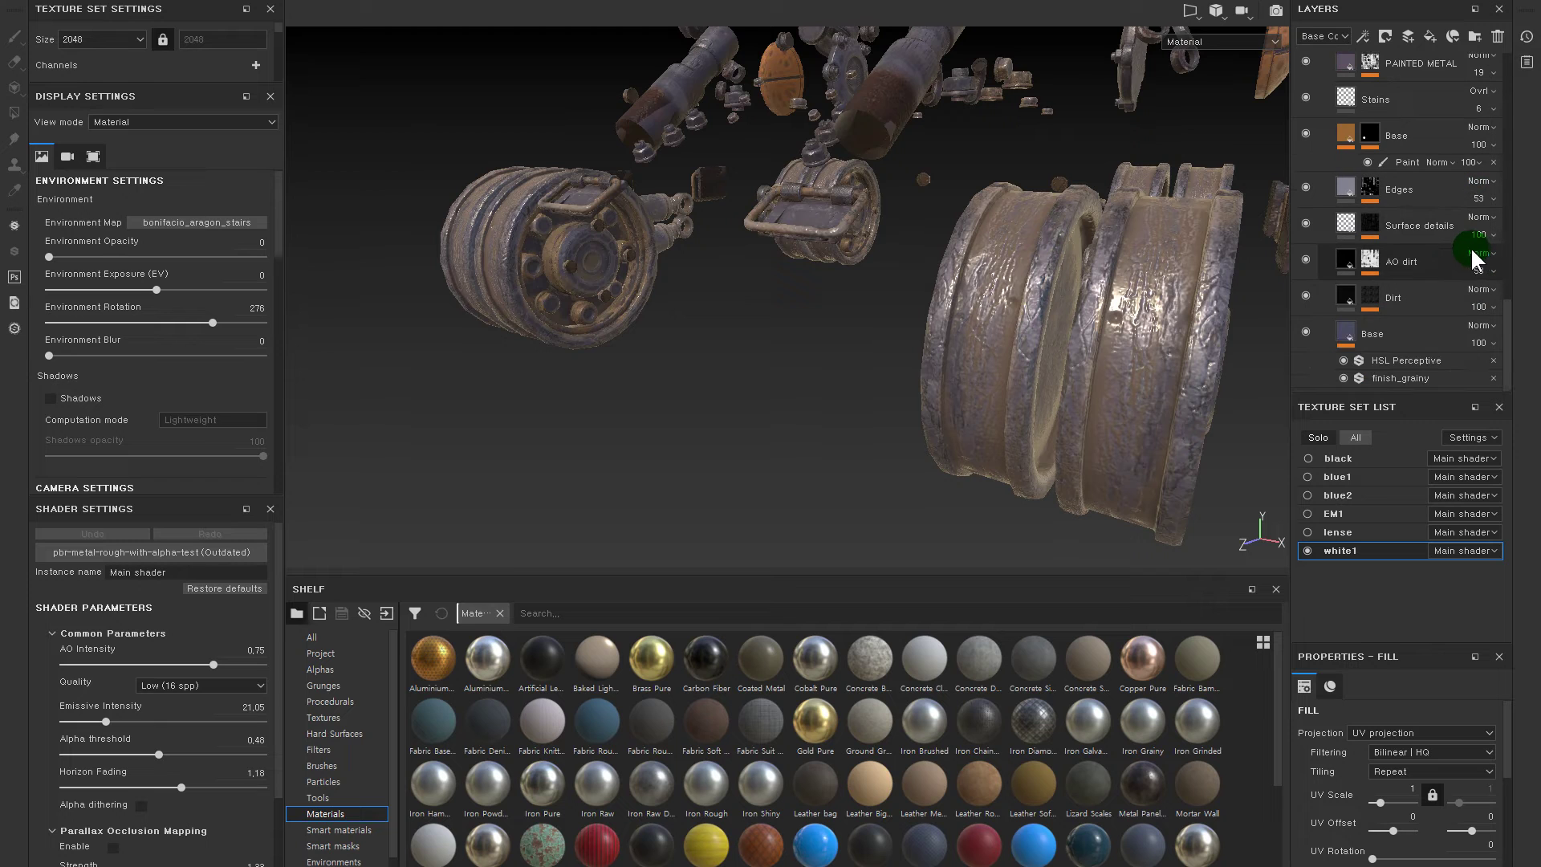
{"action": "double_click", "coordinate": [1419, 341]}
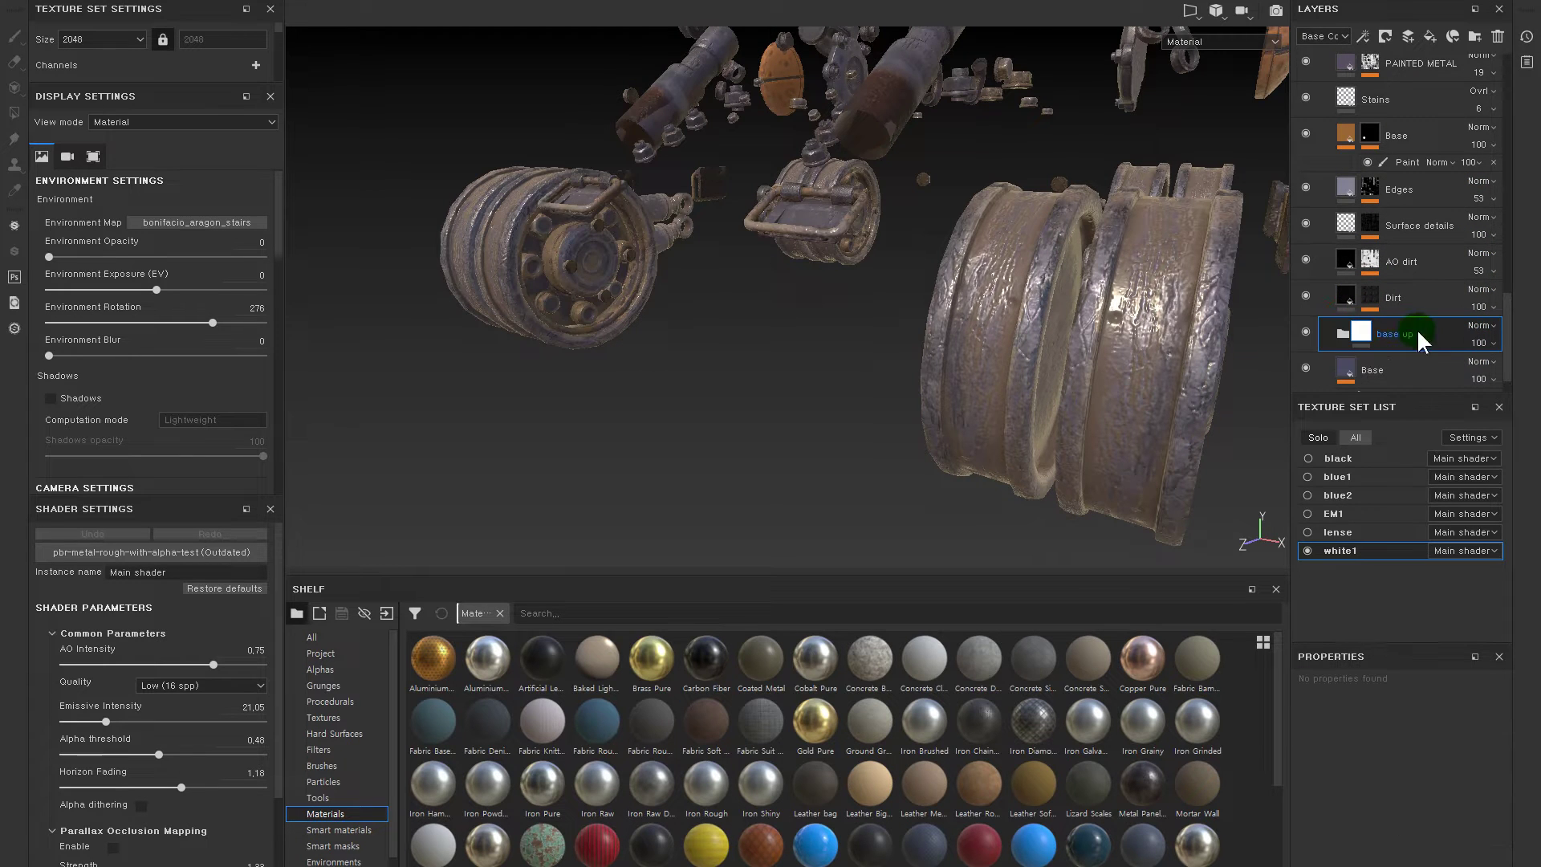
{"action": "key", "text": "Return"}
{"action": "mouse_move", "coordinate": [1049, 327]}
{"action": "left_mouse_down", "text": "alt"}
{"action": "mouse_move", "coordinate": [1015, 233]}
{"action": "mouse_move", "coordinate": [1000, 247]}
{"action": "left_mouse_up", "text": "alt"}
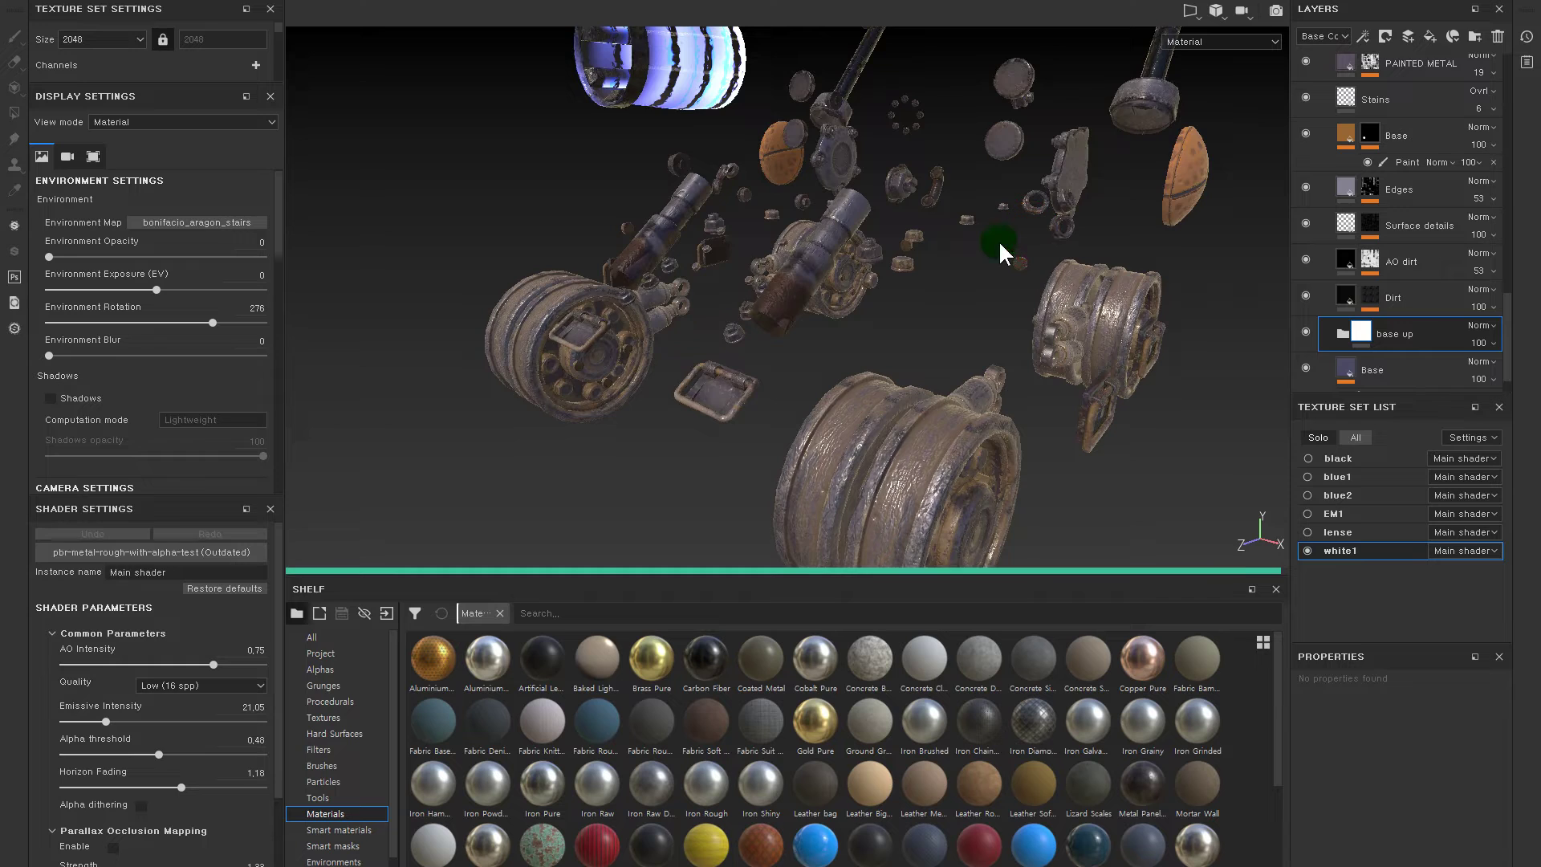
- Expand 'base up', then hide and delete the Base4 layer
{"action": "left_click", "coordinate": [1345, 329]}
{"action": "scroll", "coordinate": [1347, 329], "scroll_direction": "down", "scroll_amount": 4}
{"action": "left_click", "coordinate": [1305, 177]}
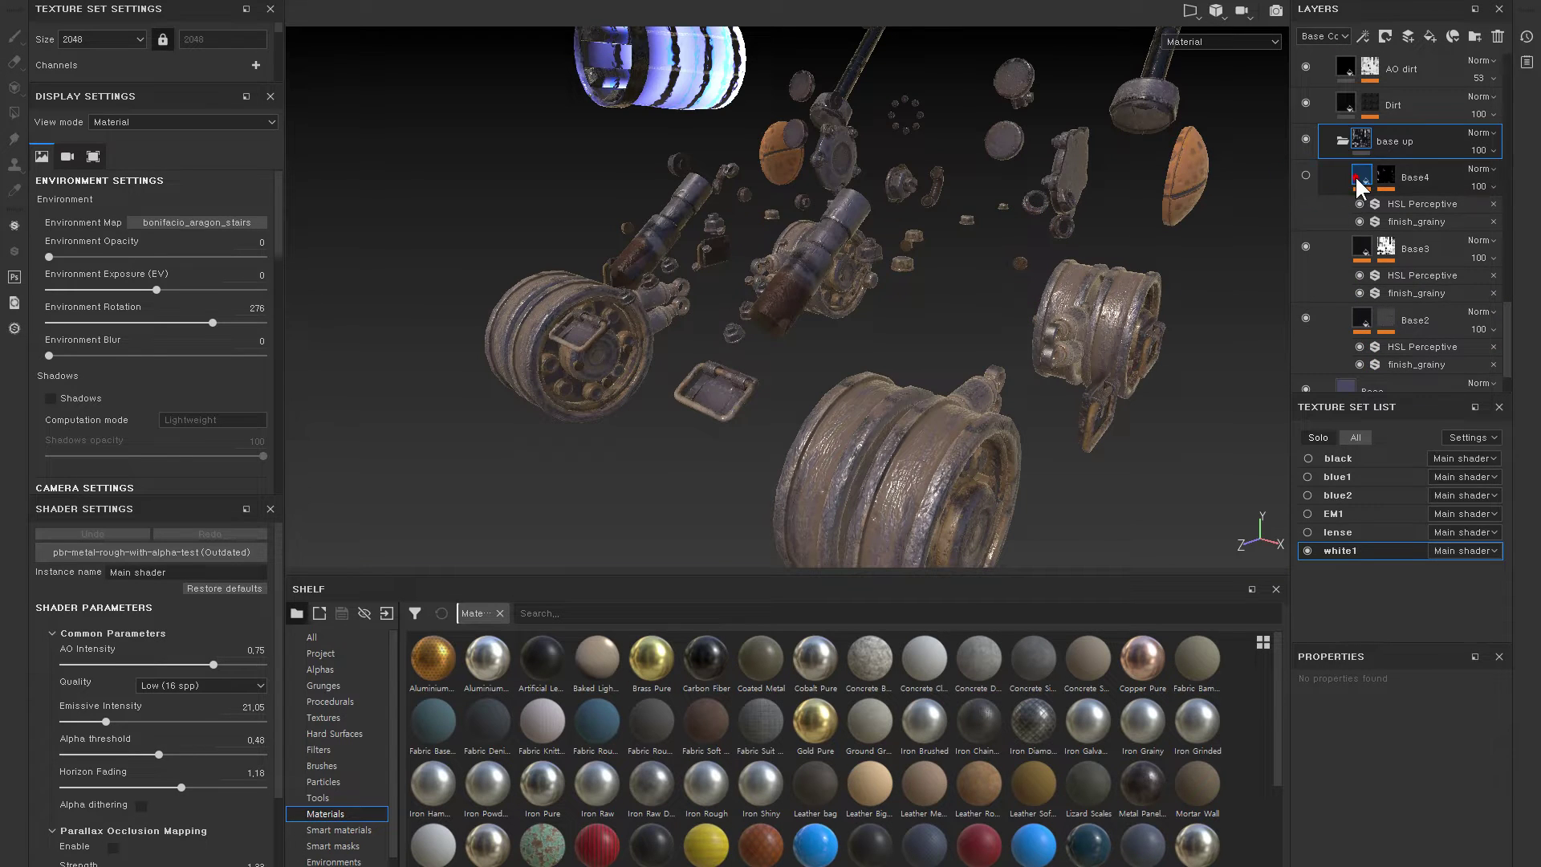
{"action": "left_click", "coordinate": [1328, 178]}
{"action": "key", "text": "Delete"}
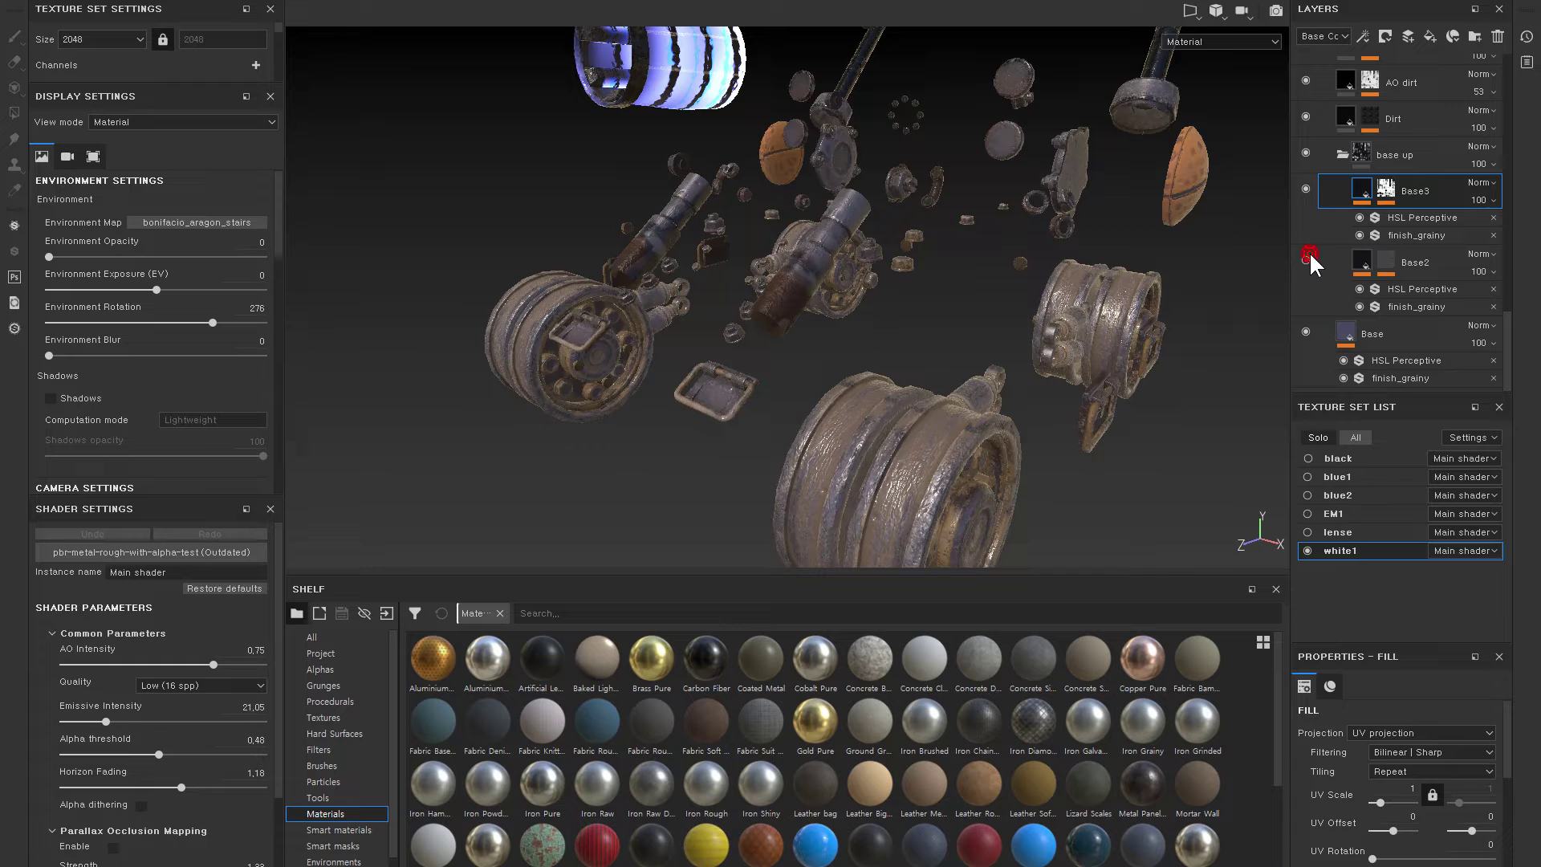
- Compare the model with Base3 on and off, then delete Base3
{"action": "left_click", "coordinate": [1305, 187]}
{"action": "mouse_move", "coordinate": [1236, 205]}
{"action": "left_mouse_down", "text": "alt"}
{"action": "mouse_move", "coordinate": [623, 261]}
{"action": "mouse_move", "coordinate": [993, 238]}
{"action": "mouse_move", "coordinate": [881, 274]}
{"action": "left_mouse_up", "text": "alt"}
{"action": "left_click", "coordinate": [1326, 195]}
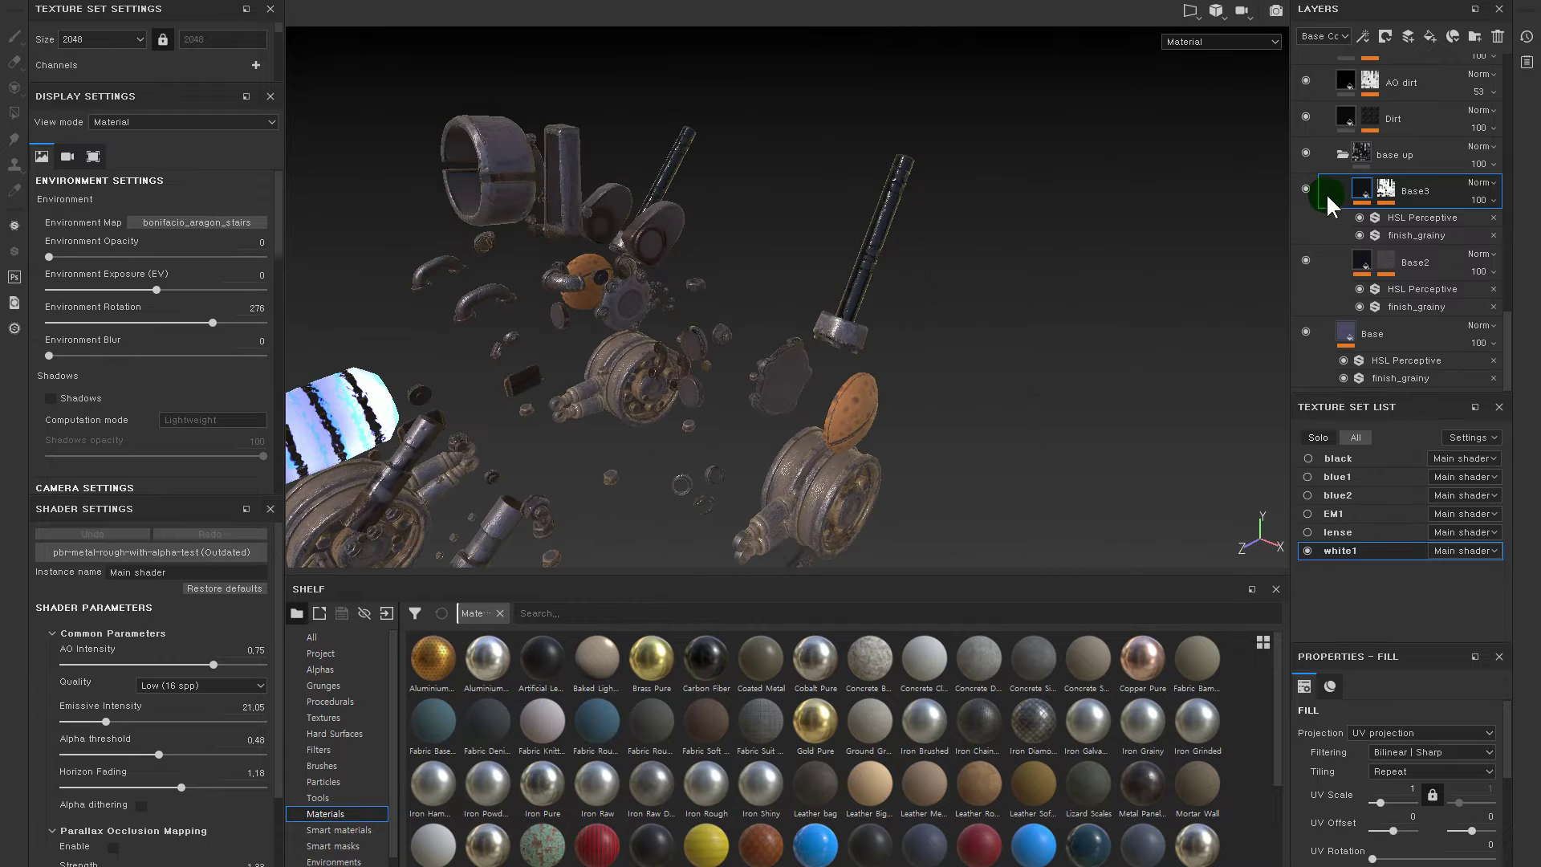
{"action": "left_click", "coordinate": [1305, 187]}
{"action": "left_click", "coordinate": [1305, 187]}
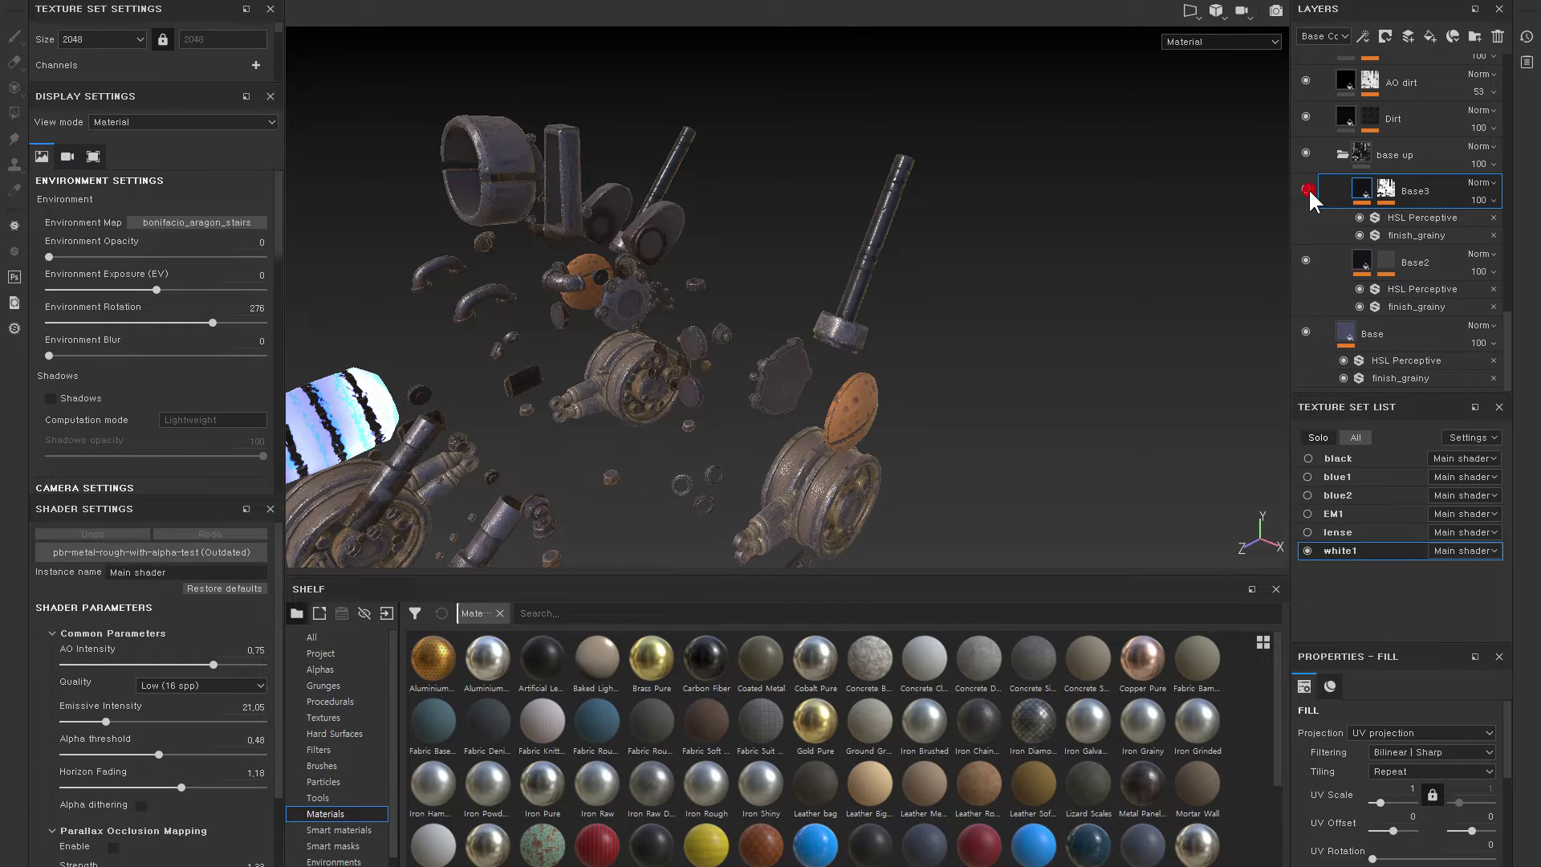
{"action": "left_click", "coordinate": [1306, 189]}
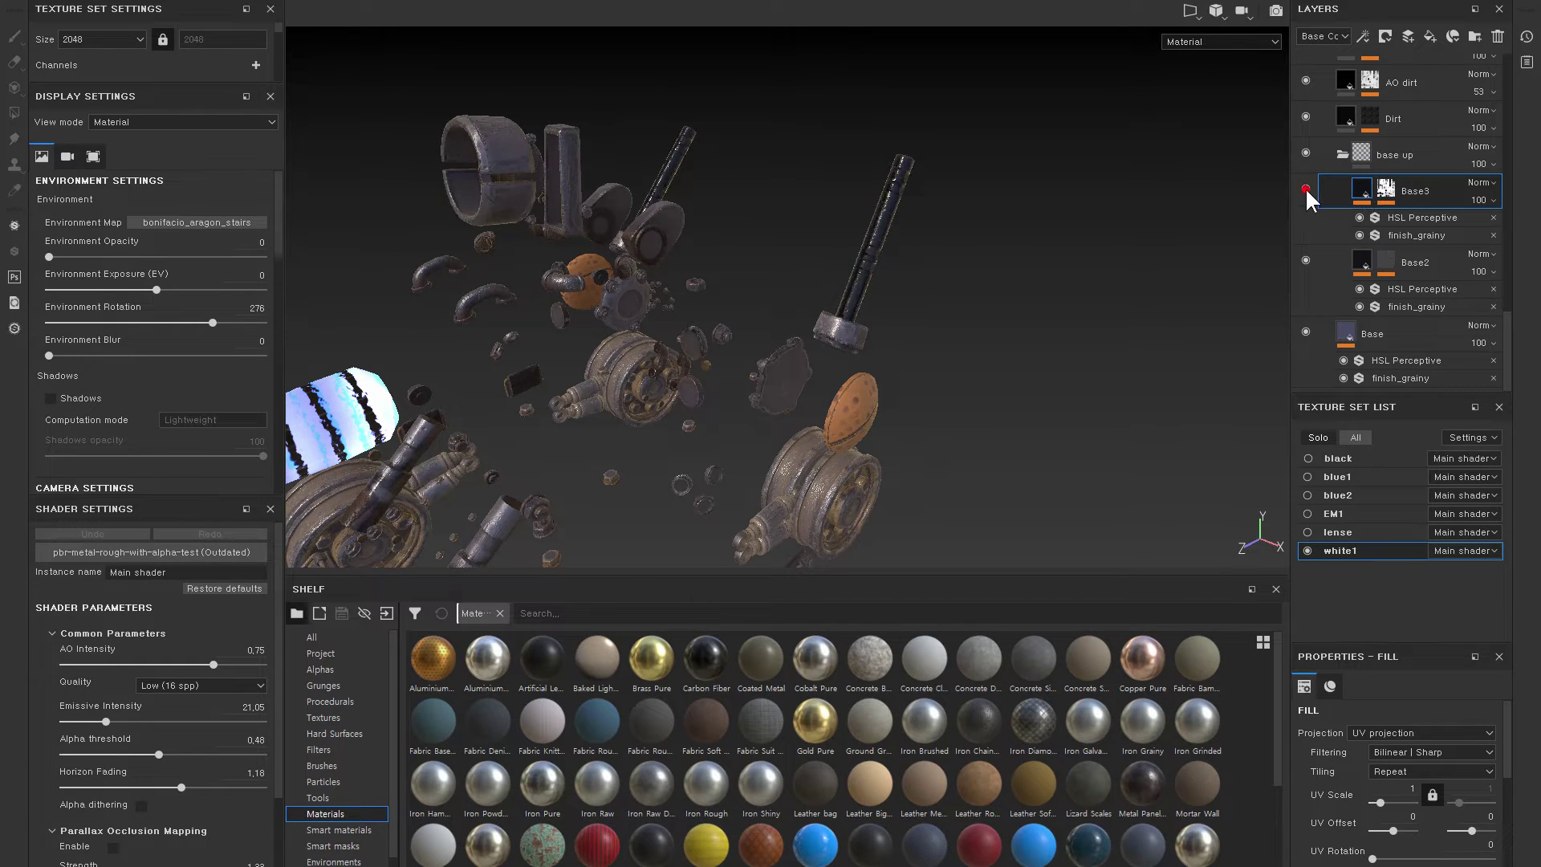
{"action": "left_click", "coordinate": [1306, 187]}
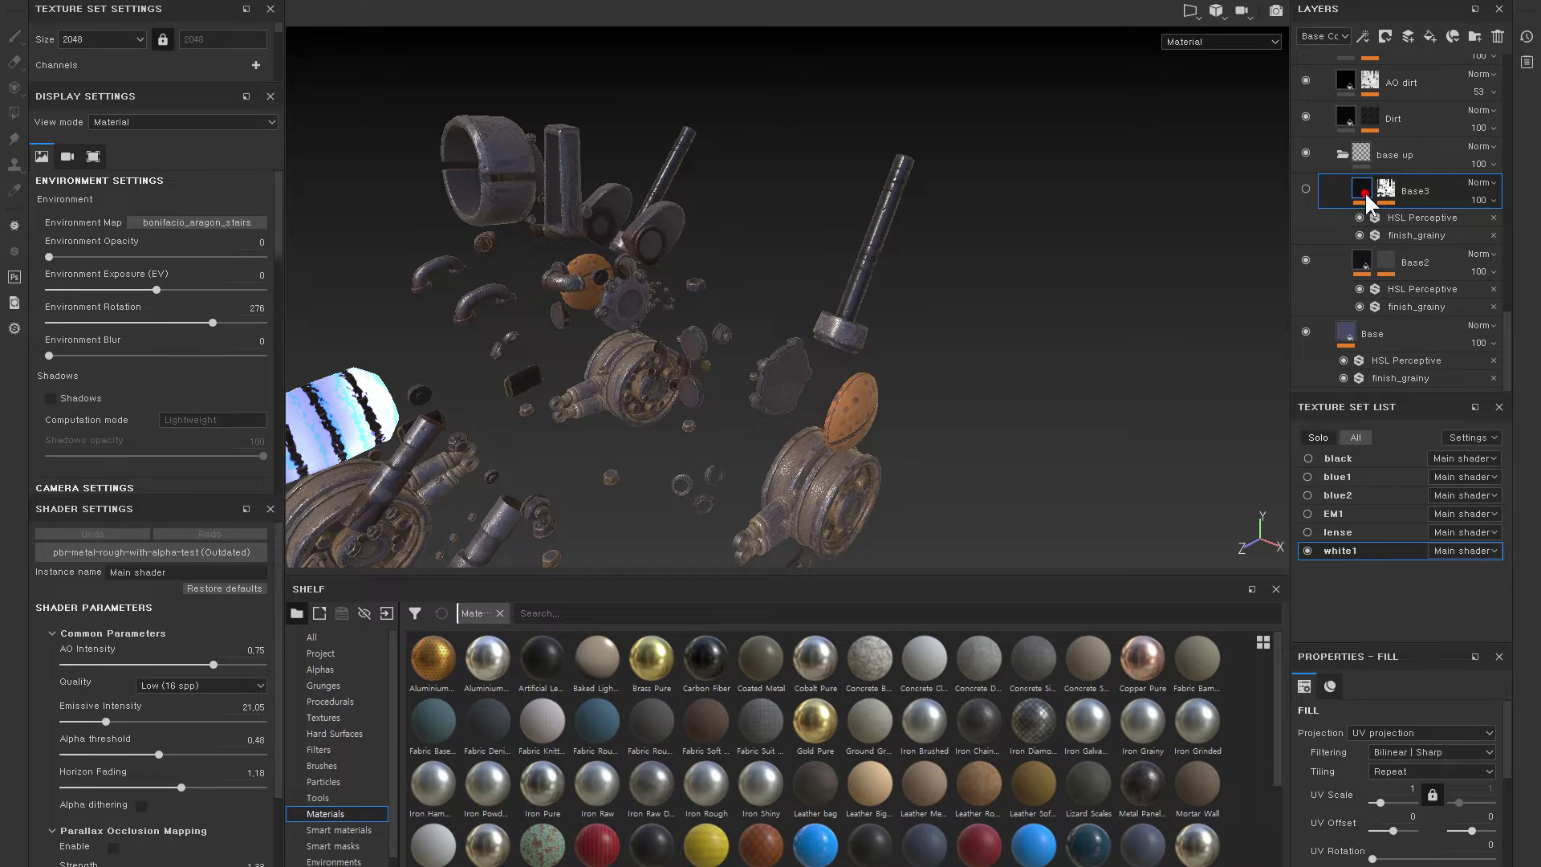
{"action": "key", "text": "Delete"}
{"action": "right_click_drag", "start_coordinate": [1217, 258], "coordinate": [1242, 287], "text": "alt"}
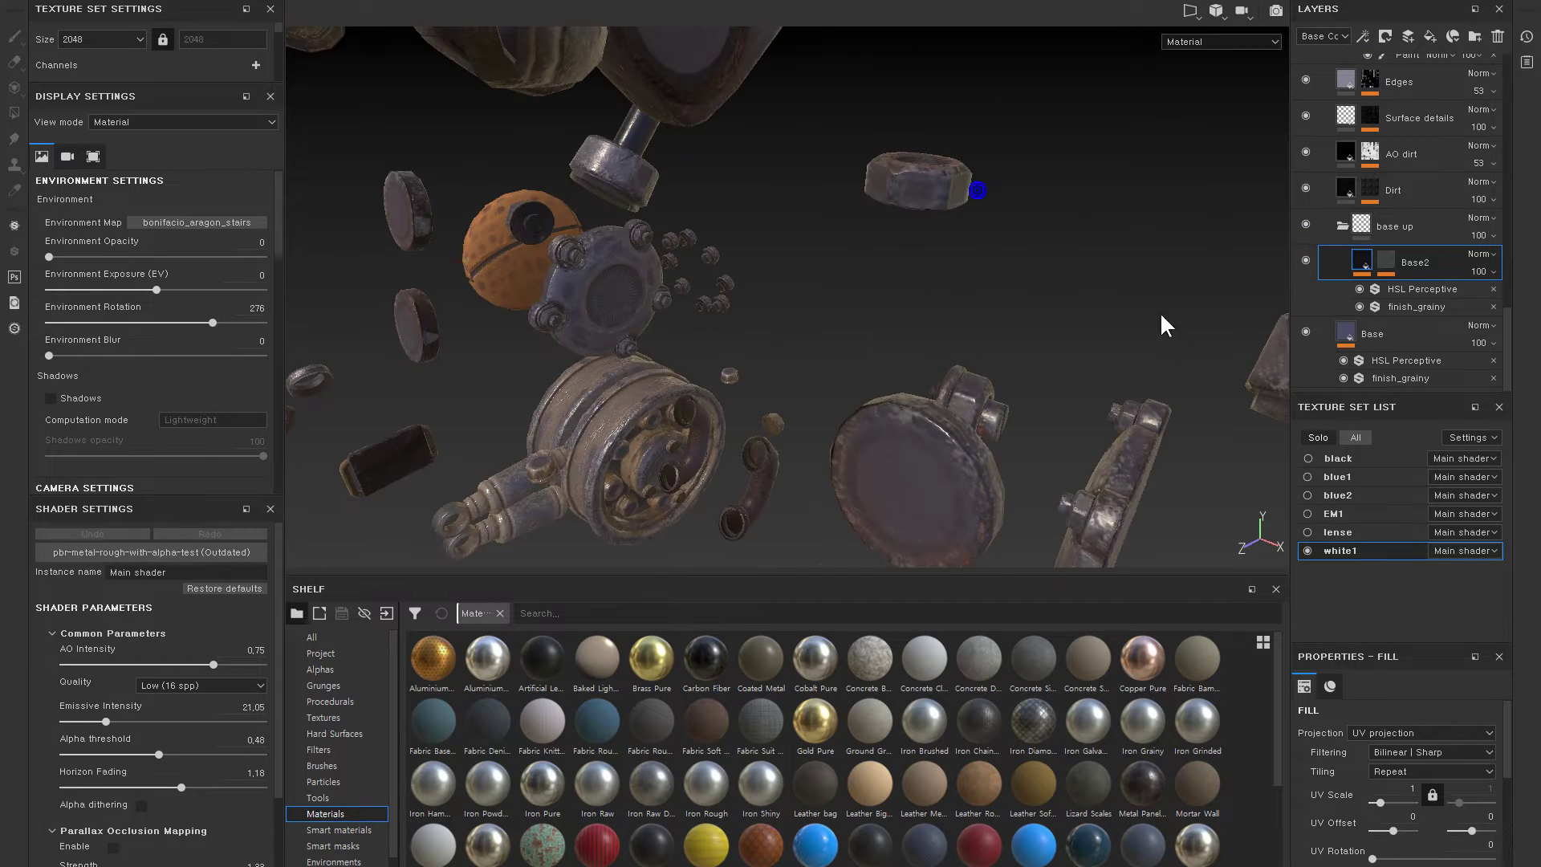
- Compare the shaft with Base2 on and off in the roughness, metallic and material views
{"action": "left_click", "coordinate": [1305, 262]}
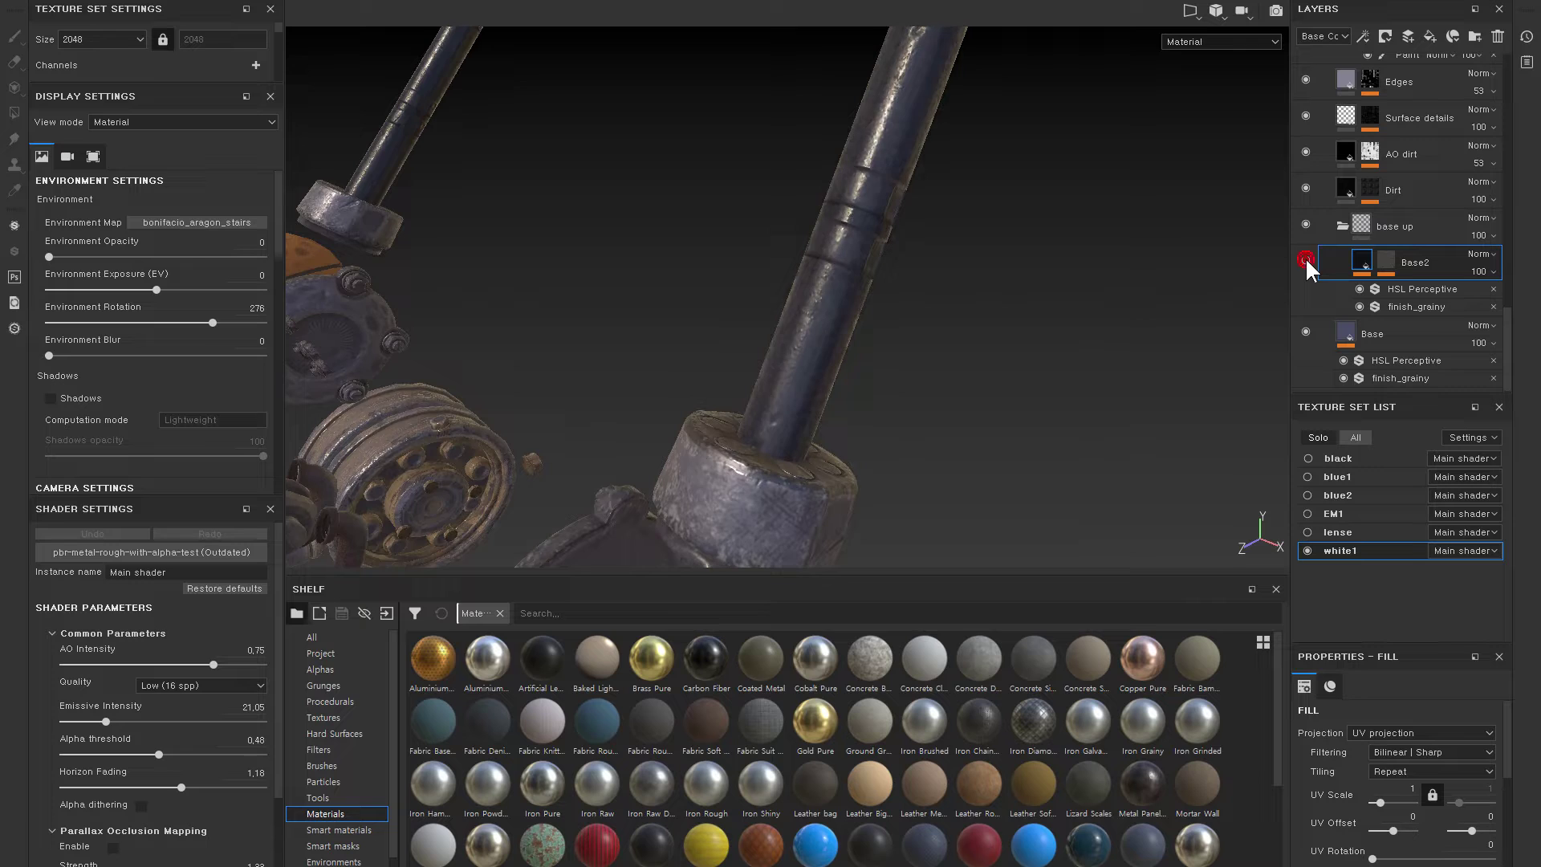
{"action": "left_click", "coordinate": [1306, 261]}
{"action": "left_click", "coordinate": [1306, 261]}
{"action": "left_click", "coordinate": [1306, 262]}
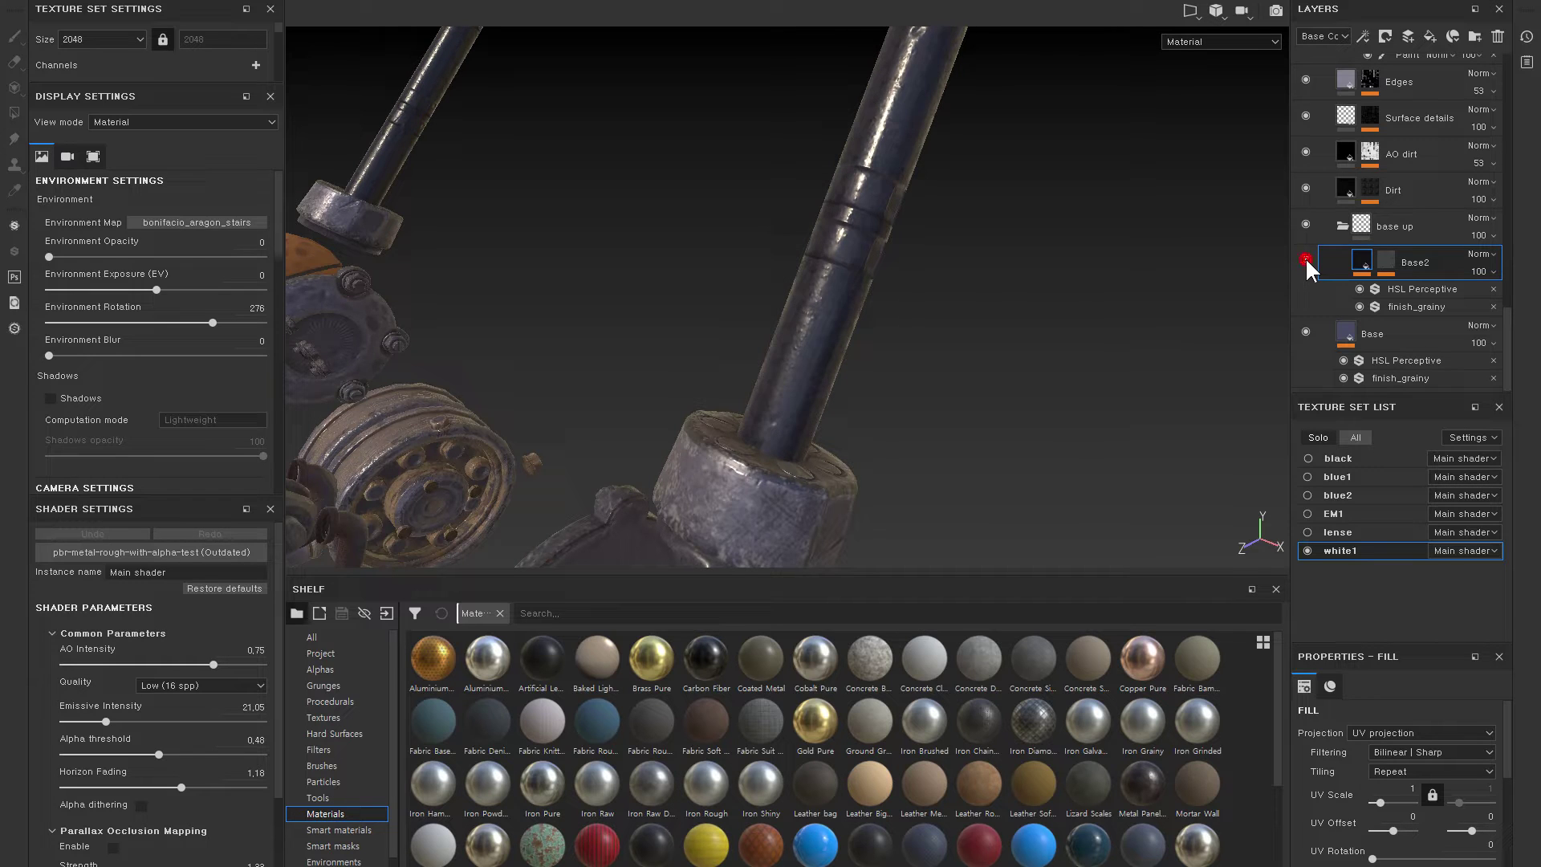
{"action": "left_click", "coordinate": [1305, 262]}
{"action": "key", "text": "c"}
{"action": "key", "text": "c"}
{"action": "key", "text": "c"}
{"action": "left_click", "coordinate": [1306, 262]}
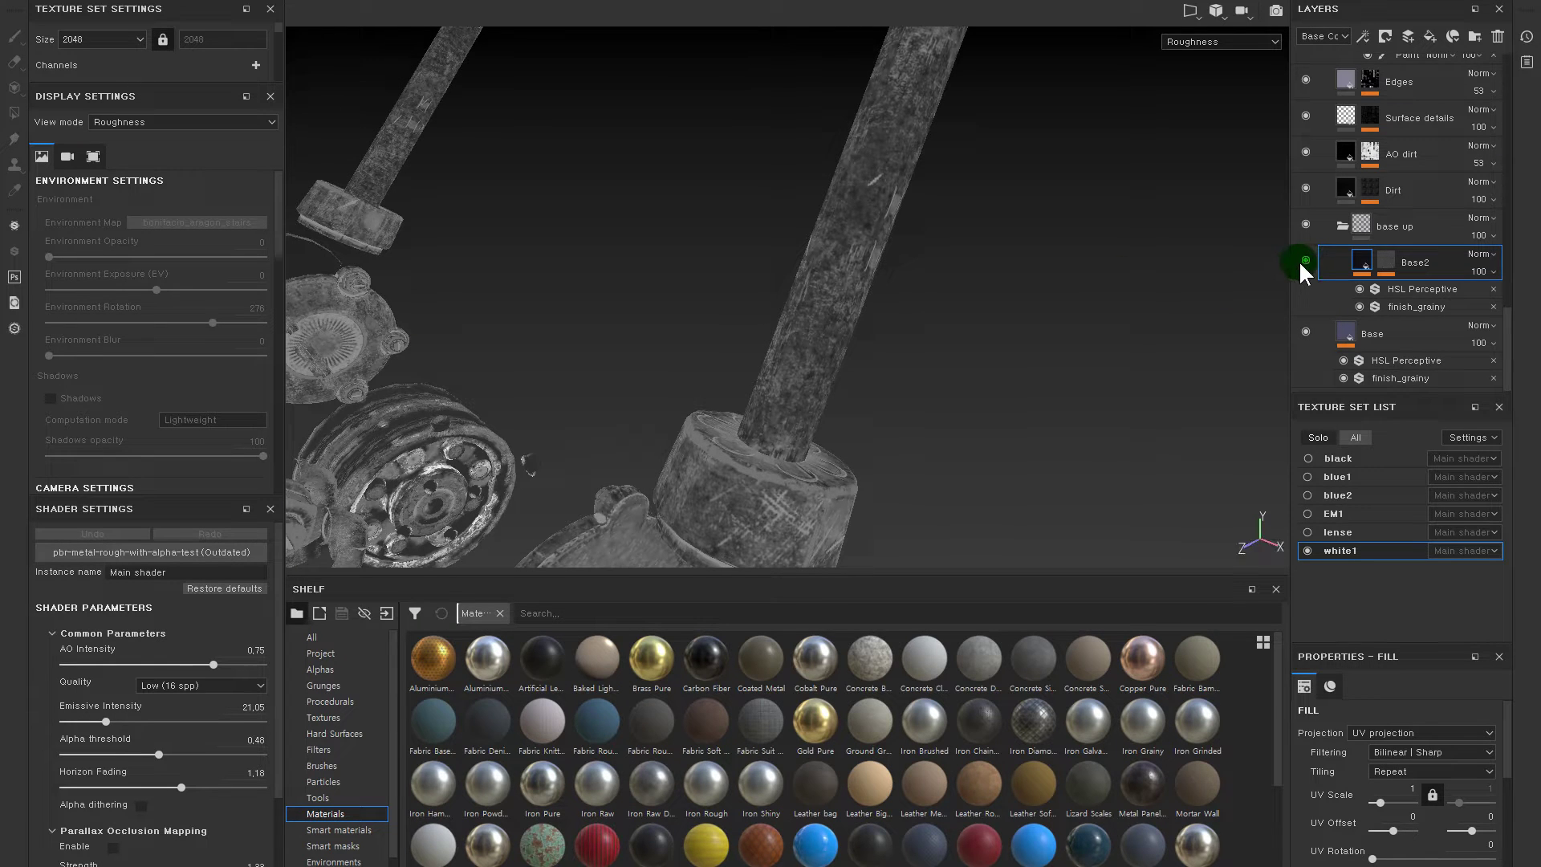
{"action": "key", "text": "c"}
{"action": "left_click", "coordinate": [1306, 262]}
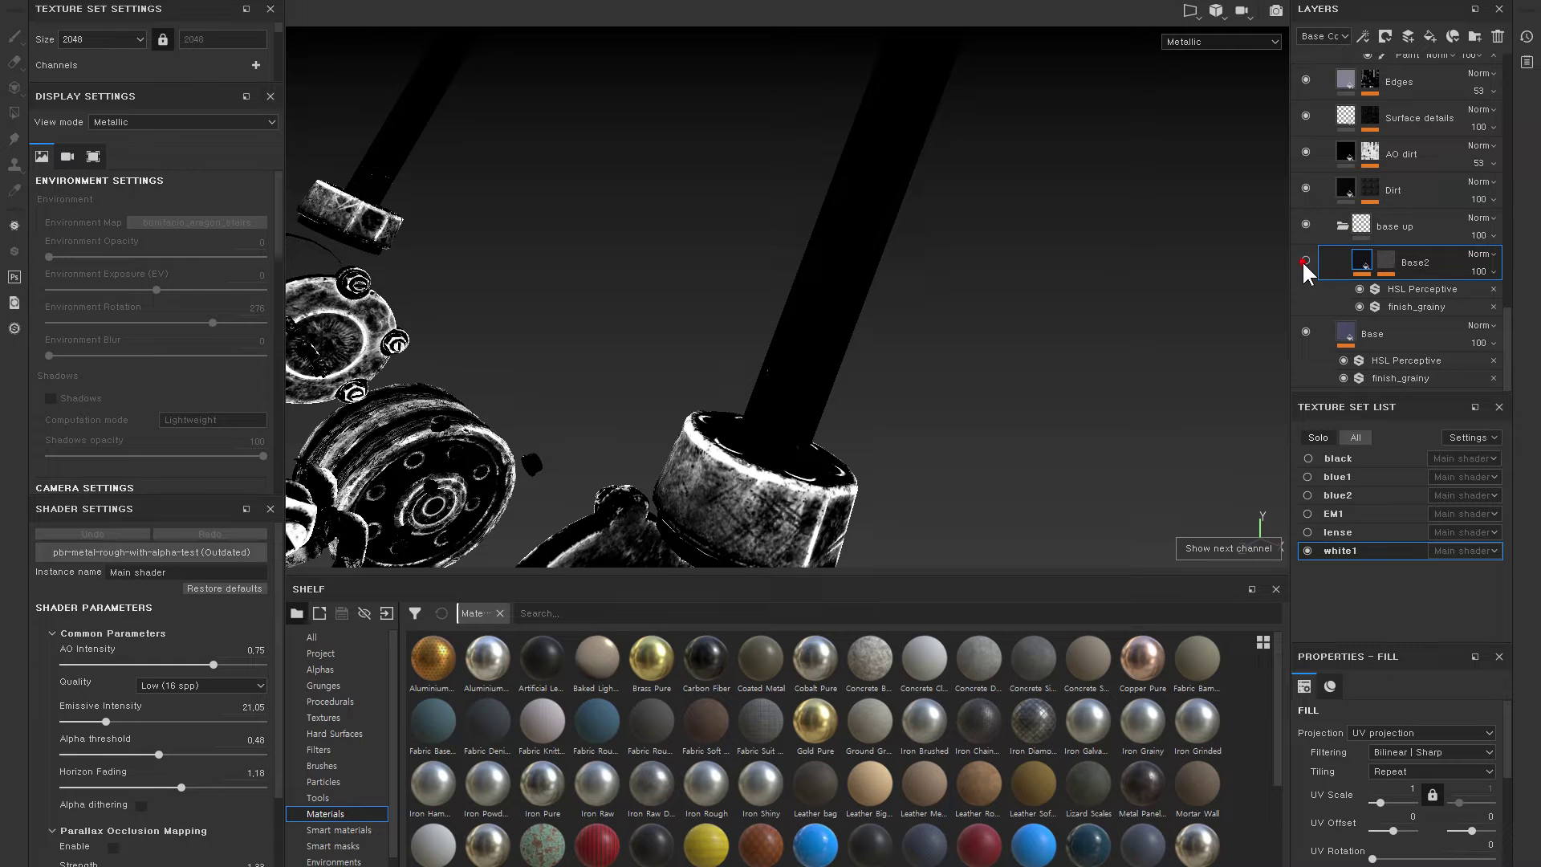
{"action": "key", "text": "m"}
- Select Base2's fill layer and enlarge the Properties panel for its settings
{"action": "left_click", "coordinate": [1365, 260]}
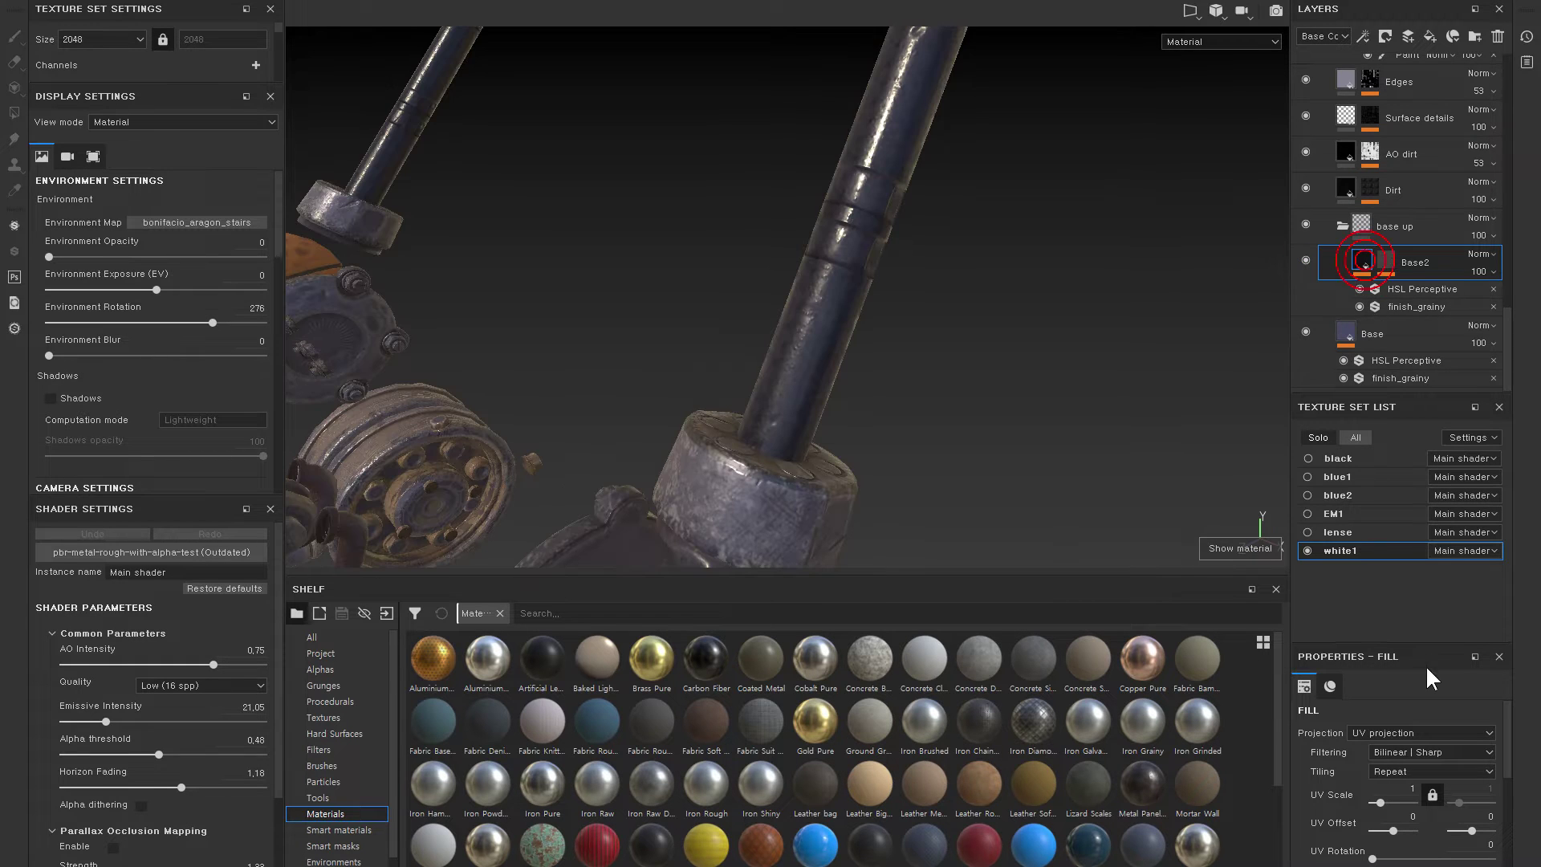
{"action": "left_click", "coordinate": [1364, 262]}
{"action": "left_click_drag", "start_coordinate": [1389, 642], "coordinate": [1386, 471]}
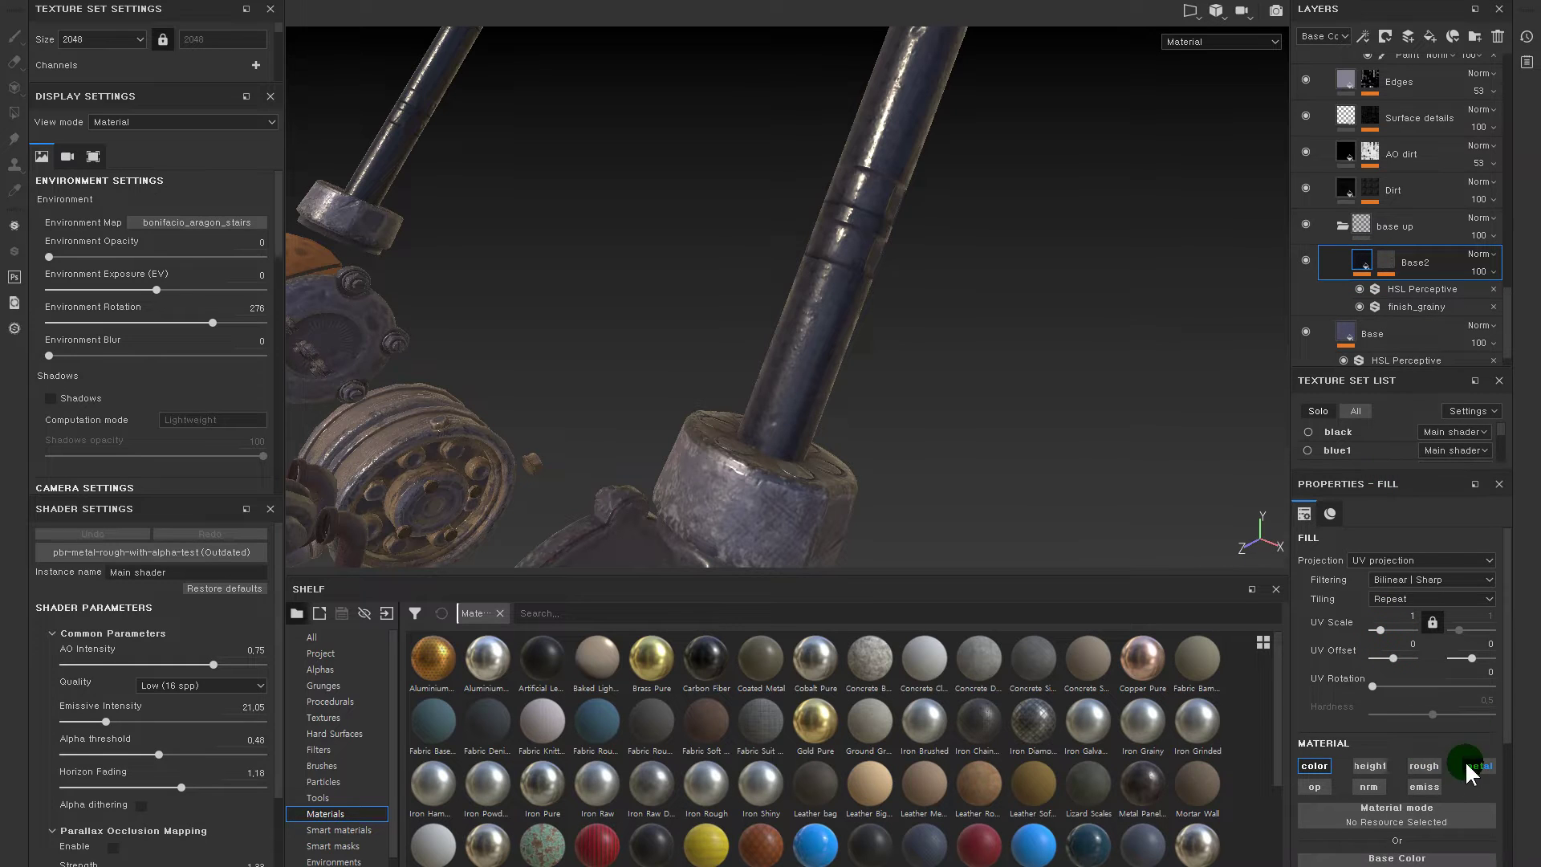
{"action": "left_click", "coordinate": [1305, 260]}
{"action": "scroll", "coordinate": [795, 326], "scroll_direction": "down", "scroll_amount": 5}
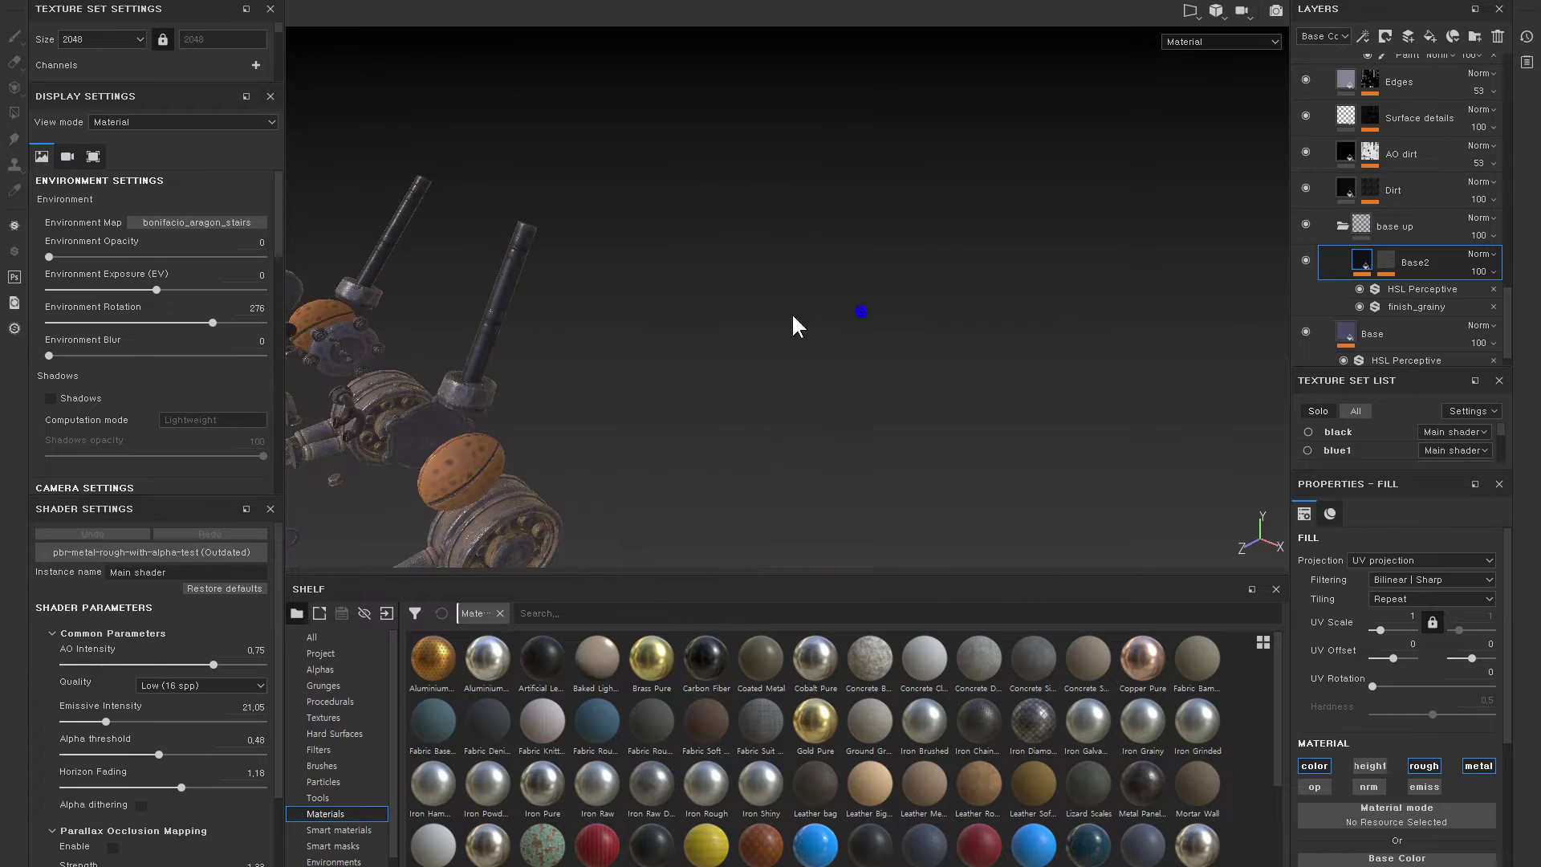
{"action": "left_click_drag", "start_coordinate": [980, 354], "coordinate": [983, 343], "text": "alt"}
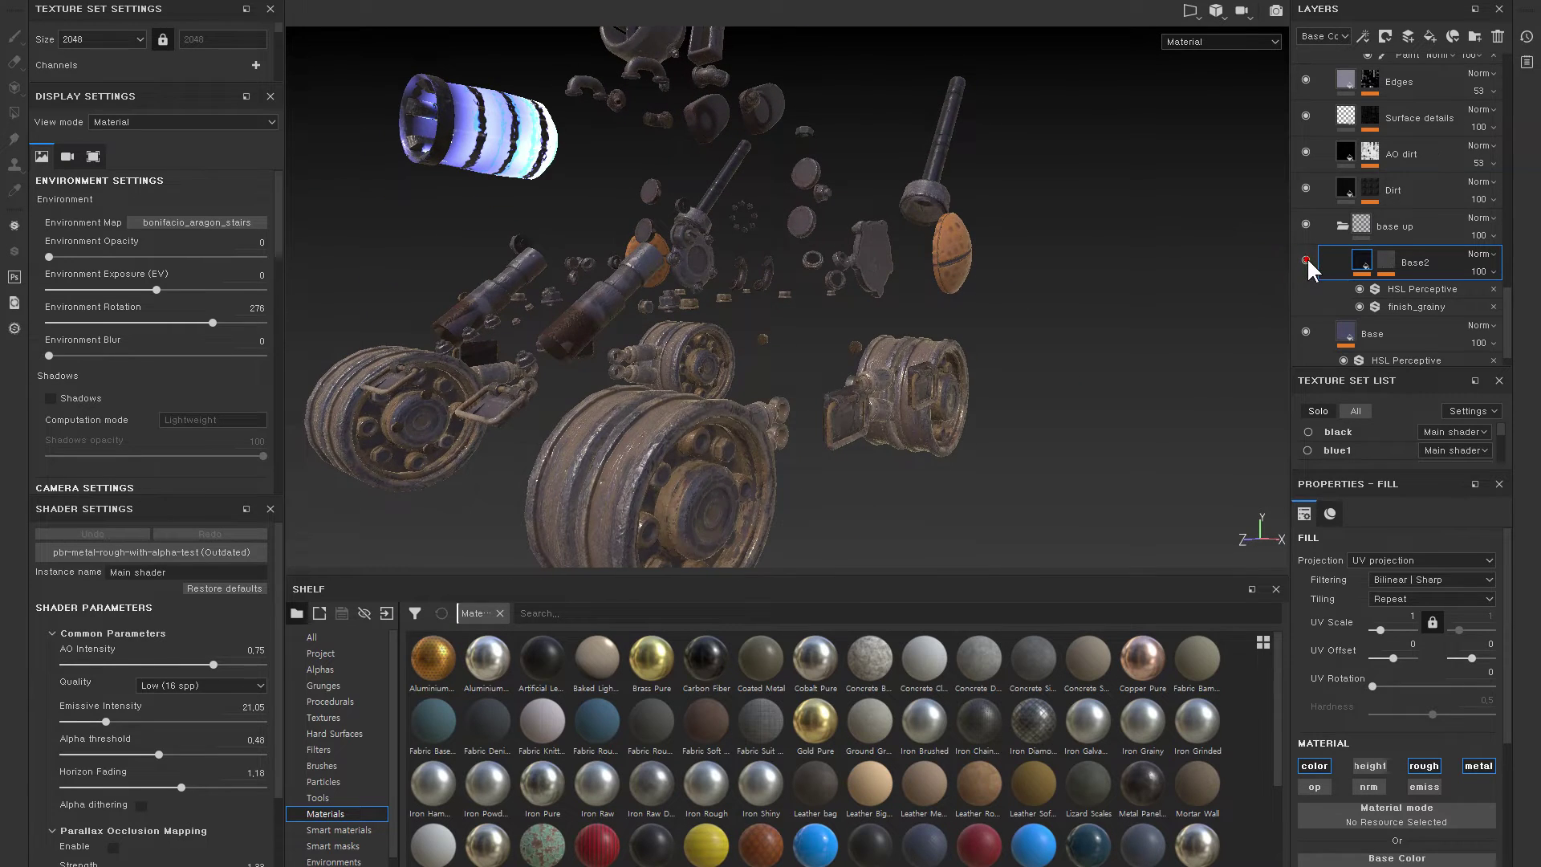
- Orbit the exploded model and rotate the environment lighting round to 202
{"action": "mouse_move", "coordinate": [1161, 267]}
{"action": "left_mouse_down", "text": "alt"}
{"action": "mouse_move", "coordinate": [883, 281]}
{"action": "mouse_move", "coordinate": [853, 316]}
{"action": "mouse_move", "coordinate": [750, 257]}
{"action": "mouse_move", "coordinate": [836, 261]}
{"action": "mouse_move", "coordinate": [746, 222]}
{"action": "mouse_move", "coordinate": [974, 276]}
{"action": "mouse_move", "coordinate": [867, 183]}
{"action": "mouse_move", "coordinate": [843, 282]}
{"action": "mouse_move", "coordinate": [897, 257]}
{"action": "mouse_move", "coordinate": [705, 141]}
{"action": "mouse_move", "coordinate": [629, 196]}
{"action": "mouse_move", "coordinate": [1090, 343]}
{"action": "mouse_move", "coordinate": [1184, 268]}
{"action": "left_mouse_up", "text": "alt"}
{"action": "mouse_move", "coordinate": [1319, 222]}
{"action": "left_mouse_down", "text": "alt"}
{"action": "mouse_move", "coordinate": [1448, 235]}
{"action": "mouse_move", "coordinate": [799, 289]}
{"action": "left_mouse_up", "text": "alt"}
{"action": "right_click_drag", "start_coordinate": [798, 289], "coordinate": [1002, 345], "text": "shift"}
{"action": "mouse_move", "coordinate": [1001, 345]}
{"action": "left_mouse_down", "text": "alt"}
{"action": "mouse_move", "coordinate": [911, 227]}
{"action": "mouse_move", "coordinate": [997, 299]}
{"action": "mouse_move", "coordinate": [953, 323]}
{"action": "left_mouse_up", "text": "alt"}
{"action": "mouse_move", "coordinate": [953, 324]}
{"action": "middle_mouse_down", "text": "alt"}
{"action": "mouse_move", "coordinate": [659, 341]}
{"action": "mouse_move", "coordinate": [774, 344]}
{"action": "middle_mouse_up", "text": "alt"}
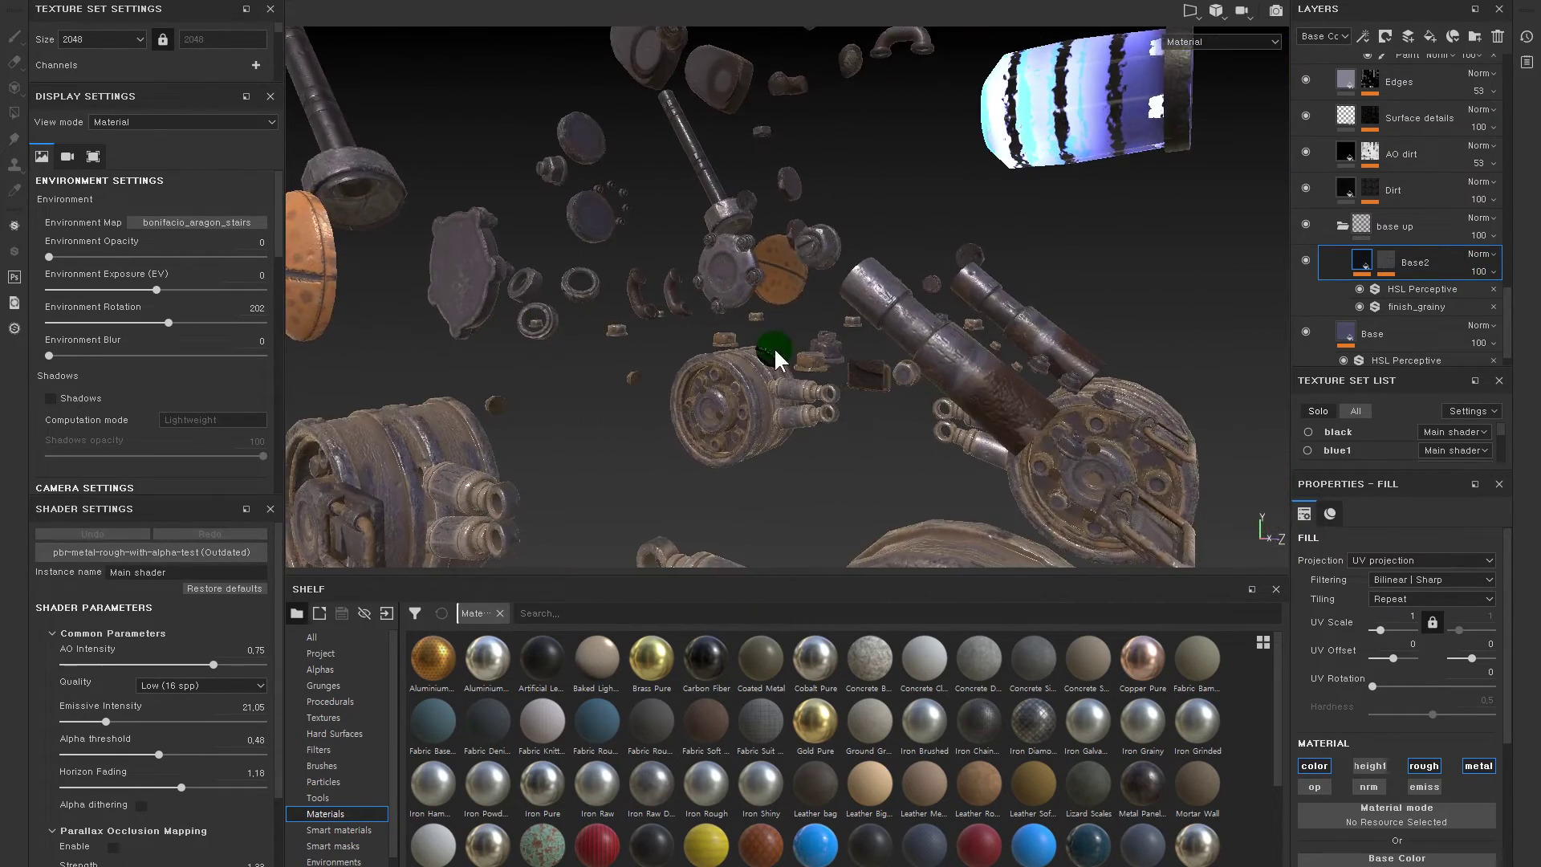
{"action": "right_click_drag", "start_coordinate": [774, 343], "coordinate": [922, 354], "text": "alt"}
{"action": "mouse_move", "coordinate": [921, 354]}
{"action": "left_mouse_down", "text": "alt"}
{"action": "mouse_move", "coordinate": [921, 310]}
{"action": "mouse_move", "coordinate": [975, 426]}
{"action": "mouse_move", "coordinate": [877, 403]}
{"action": "mouse_move", "coordinate": [988, 506]}
{"action": "mouse_move", "coordinate": [988, 493]}
{"action": "mouse_move", "coordinate": [917, 488]}
{"action": "left_mouse_up", "text": "alt"}
{"action": "mouse_move", "coordinate": [1008, 416]}
{"action": "right_mouse_down", "text": "alt"}
{"action": "mouse_move", "coordinate": [1038, 339]}
{"action": "mouse_move", "coordinate": [990, 316]}
{"action": "right_mouse_up", "text": "alt"}
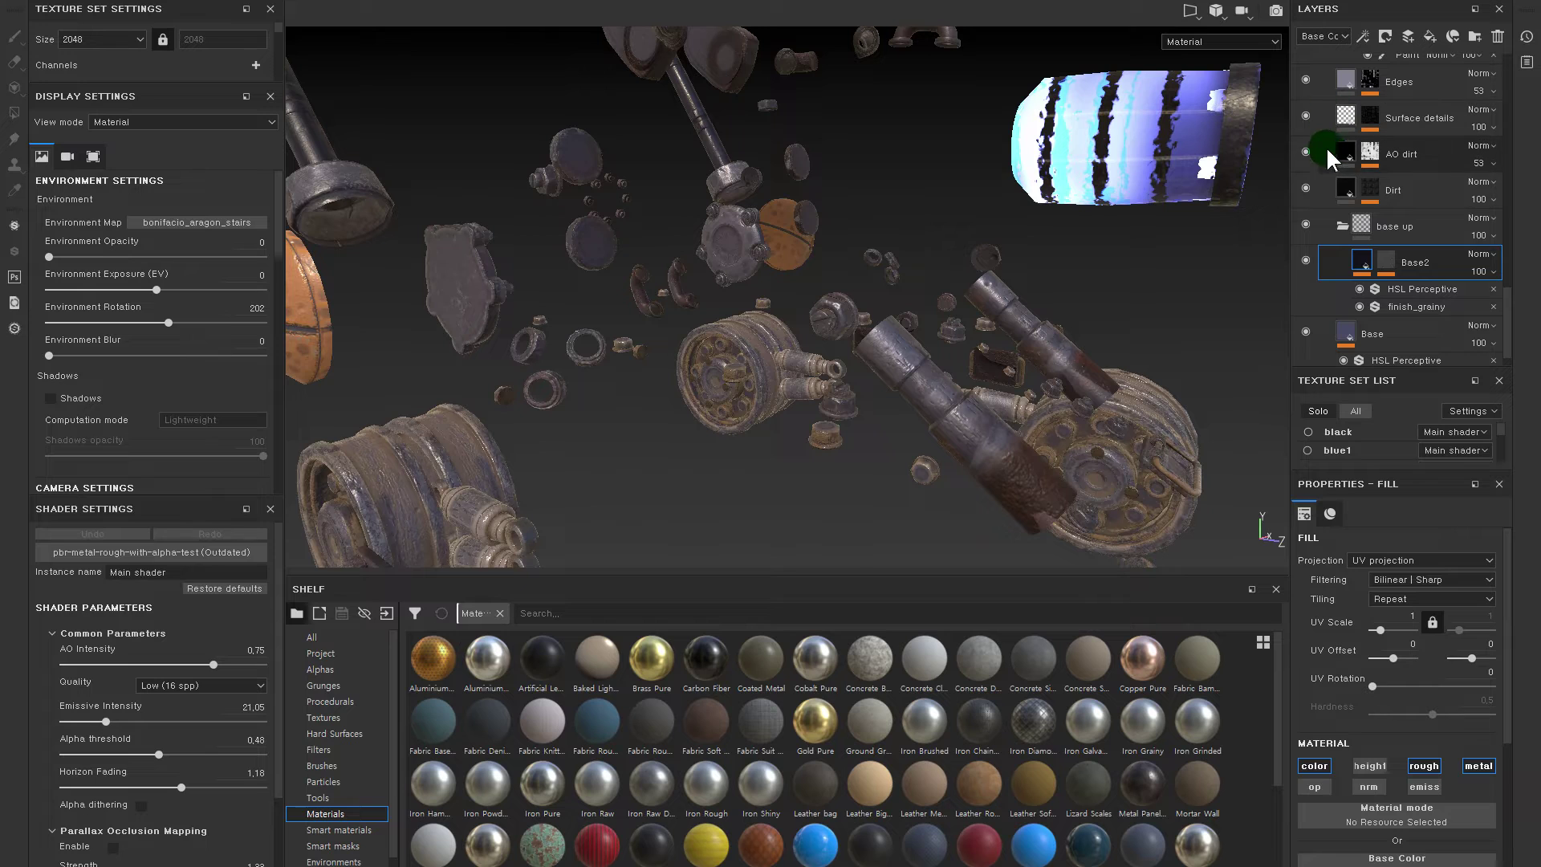
- Collapse the layer stack down to the em and white folders
{"action": "scroll", "coordinate": [1345, 223], "scroll_direction": "up", "scroll_amount": 3}
{"action": "scroll", "coordinate": [1345, 229], "scroll_direction": "up", "scroll_amount": 2}
{"action": "scroll", "coordinate": [1345, 233], "scroll_direction": "up", "scroll_amount": 2}
{"action": "scroll", "coordinate": [1345, 235], "scroll_direction": "up", "scroll_amount": 1}
{"action": "scroll", "coordinate": [1345, 234], "scroll_direction": "up", "scroll_amount": 1}
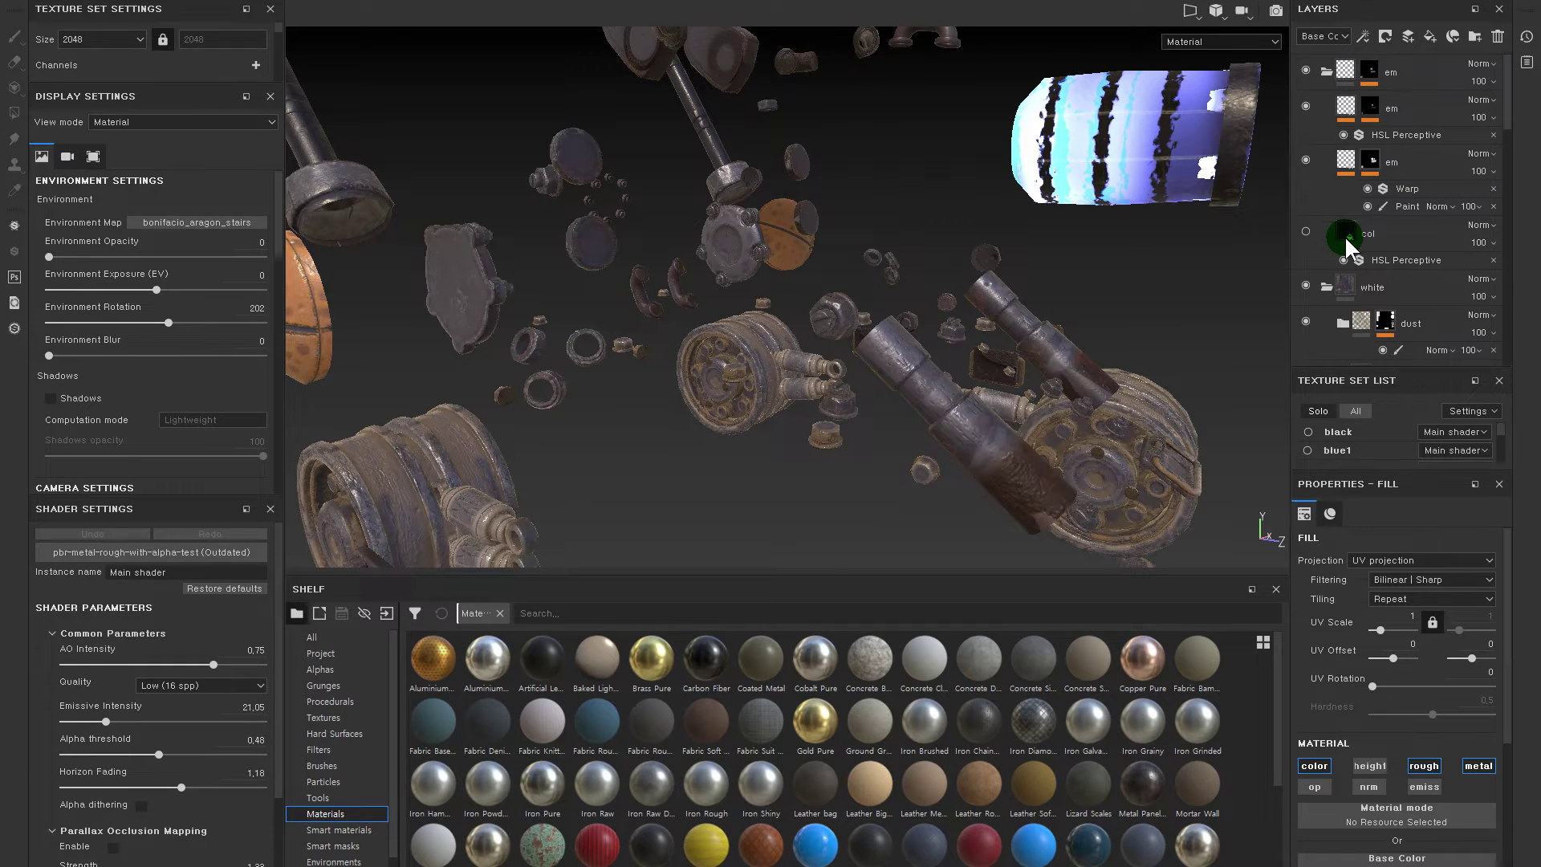
{"action": "left_click", "coordinate": [1326, 69]}
{"action": "left_click", "coordinate": [1328, 101]}
{"action": "left_click", "coordinate": [316, 811]}
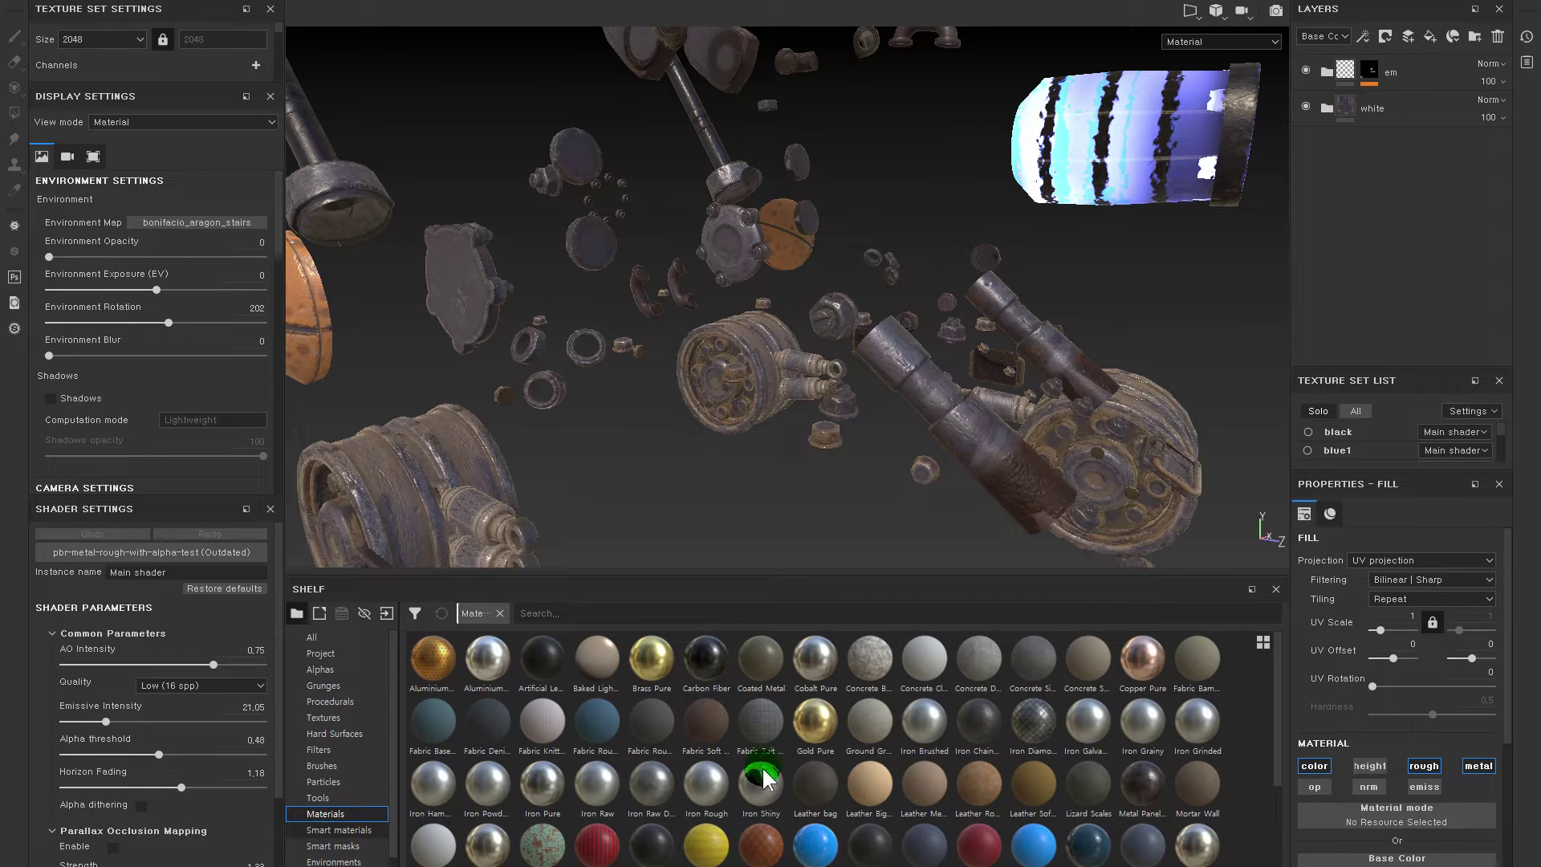
{"action": "key", "text": "Down"}
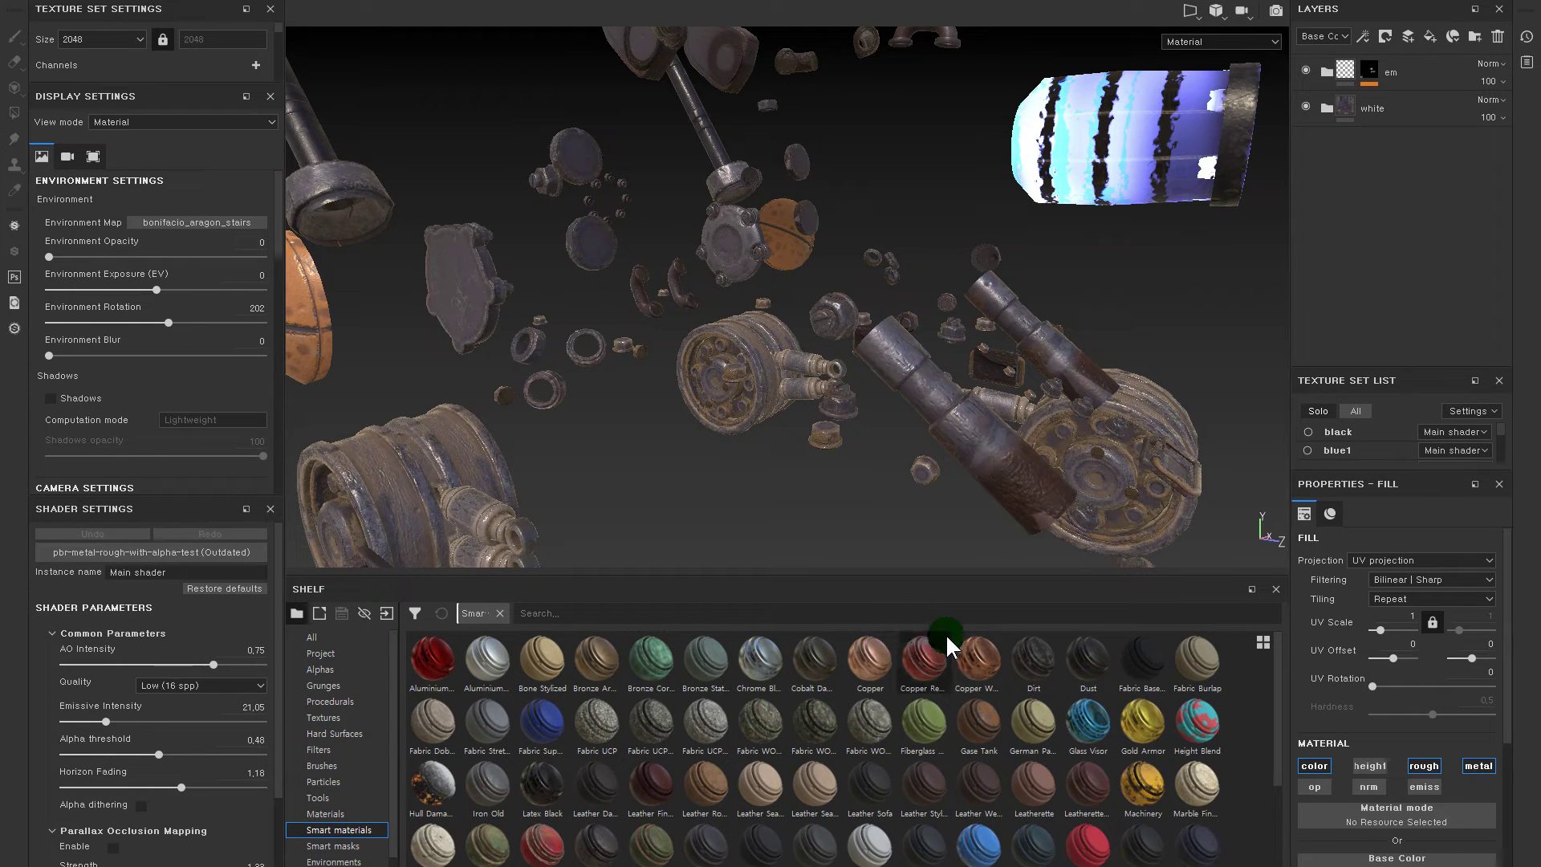
{"action": "scroll", "coordinate": [951, 637], "scroll_direction": "down", "scroll_amount": 2}
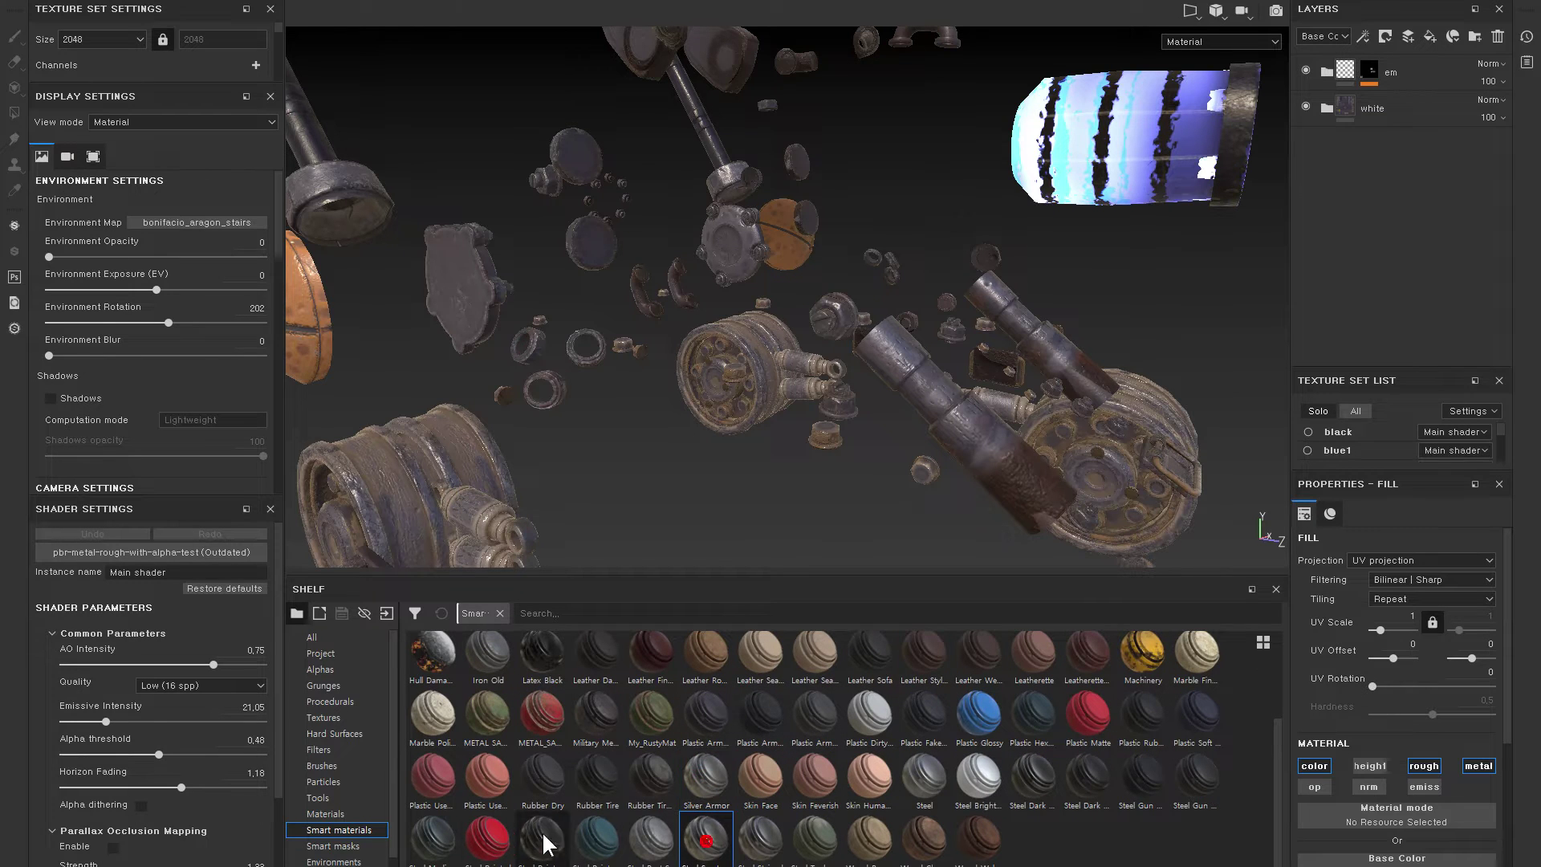
{"action": "left_click", "coordinate": [687, 780]}
{"action": "scroll", "coordinate": [707, 775], "scroll_direction": "up", "scroll_amount": 2}
{"action": "left_click", "coordinate": [585, 654]}
{"action": "left_click", "coordinate": [1326, 106]}
{"action": "scroll", "coordinate": [1423, 205], "scroll_direction": "down", "scroll_amount": 3}
{"action": "scroll", "coordinate": [1408, 252], "scroll_direction": "down", "scroll_amount": 3}
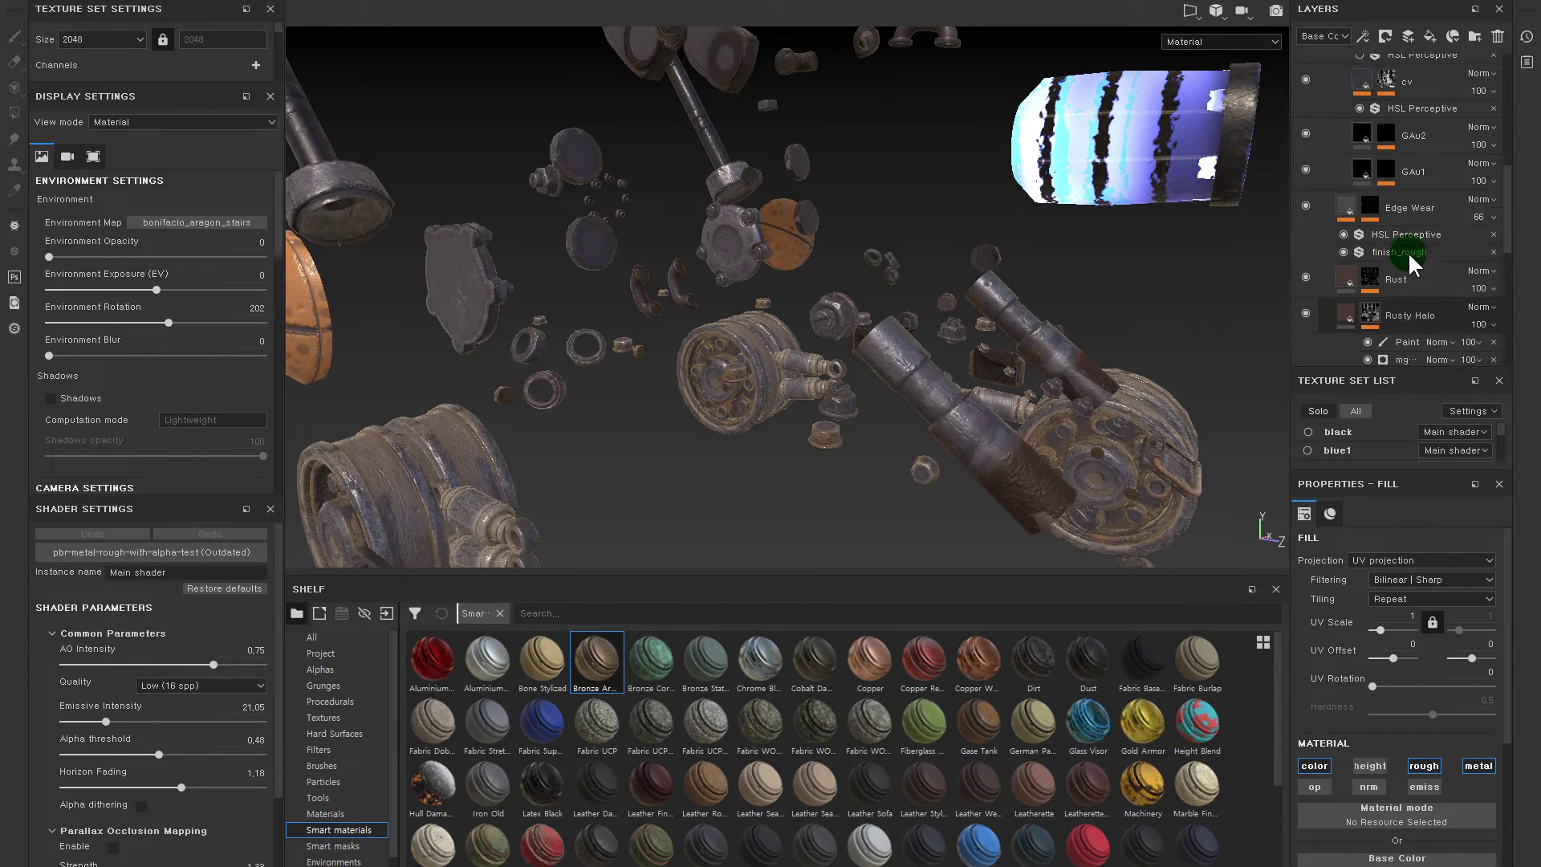
{"action": "scroll", "coordinate": [1408, 257], "scroll_direction": "down", "scroll_amount": 3}
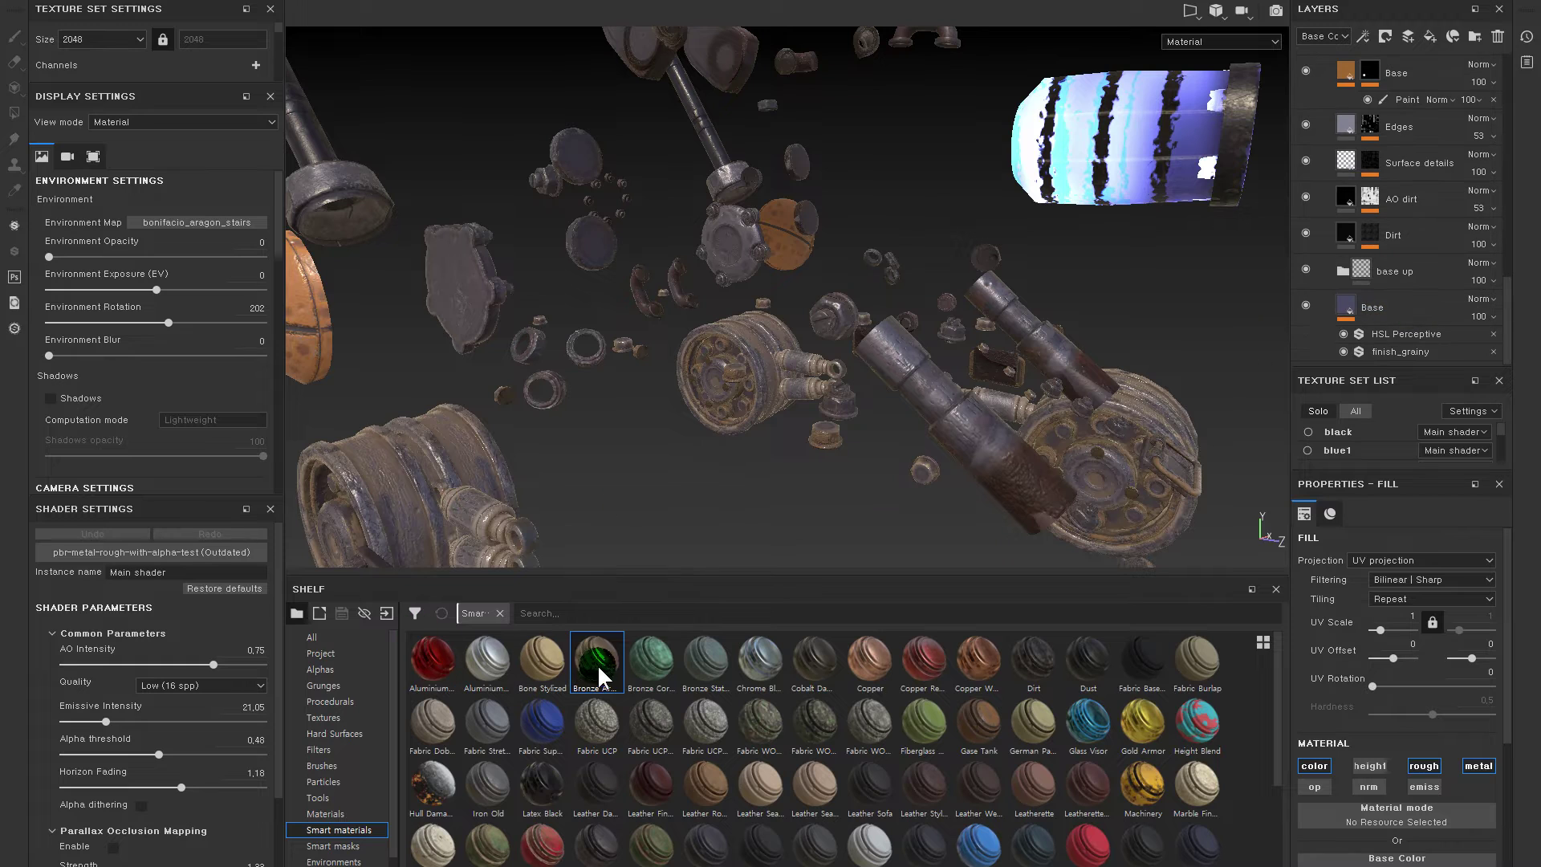
{"action": "left_click_drag", "start_coordinate": [594, 662], "coordinate": [1428, 268]}
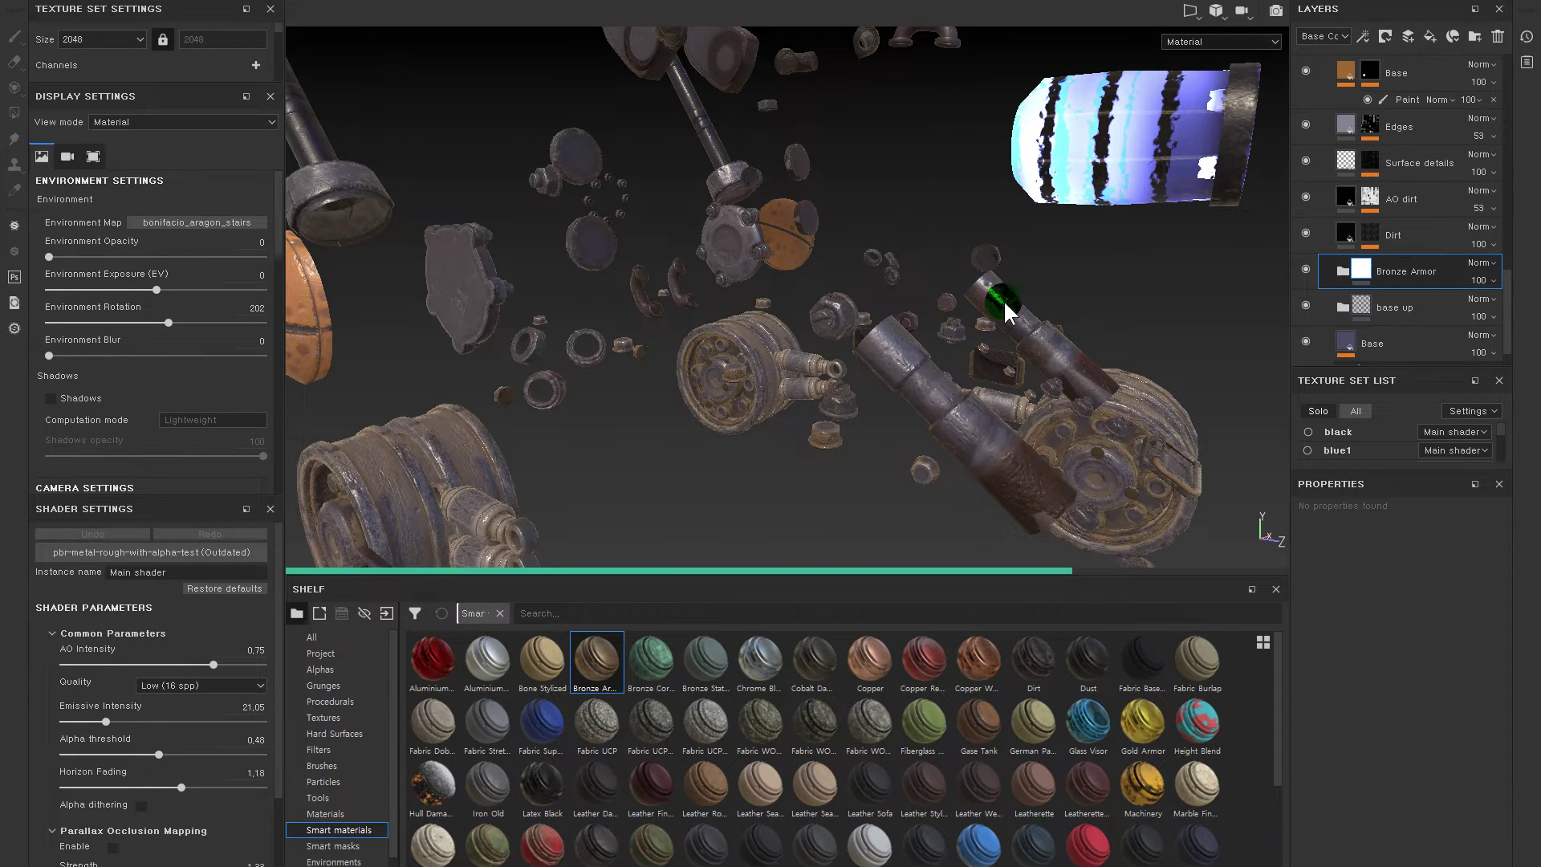
{"action": "scroll", "coordinate": [962, 350], "scroll_direction": "up", "scroll_amount": 3}
{"action": "scroll", "coordinate": [963, 350], "scroll_direction": "up", "scroll_amount": 3}
{"action": "mouse_move", "coordinate": [962, 350]}
{"action": "left_mouse_down", "text": "alt"}
{"action": "mouse_move", "coordinate": [403, 357]}
{"action": "mouse_move", "coordinate": [826, 392]}
{"action": "mouse_move", "coordinate": [1038, 337]}
{"action": "left_mouse_up", "text": "alt"}
{"action": "mouse_move", "coordinate": [887, 303]}
{"action": "right_mouse_down", "text": "alt"}
{"action": "mouse_move", "coordinate": [965, 409]}
{"action": "mouse_move", "coordinate": [946, 378]}
{"action": "right_mouse_up", "text": "alt"}
{"action": "left_click_drag", "start_coordinate": [946, 378], "coordinate": [1163, 337], "text": "alt"}
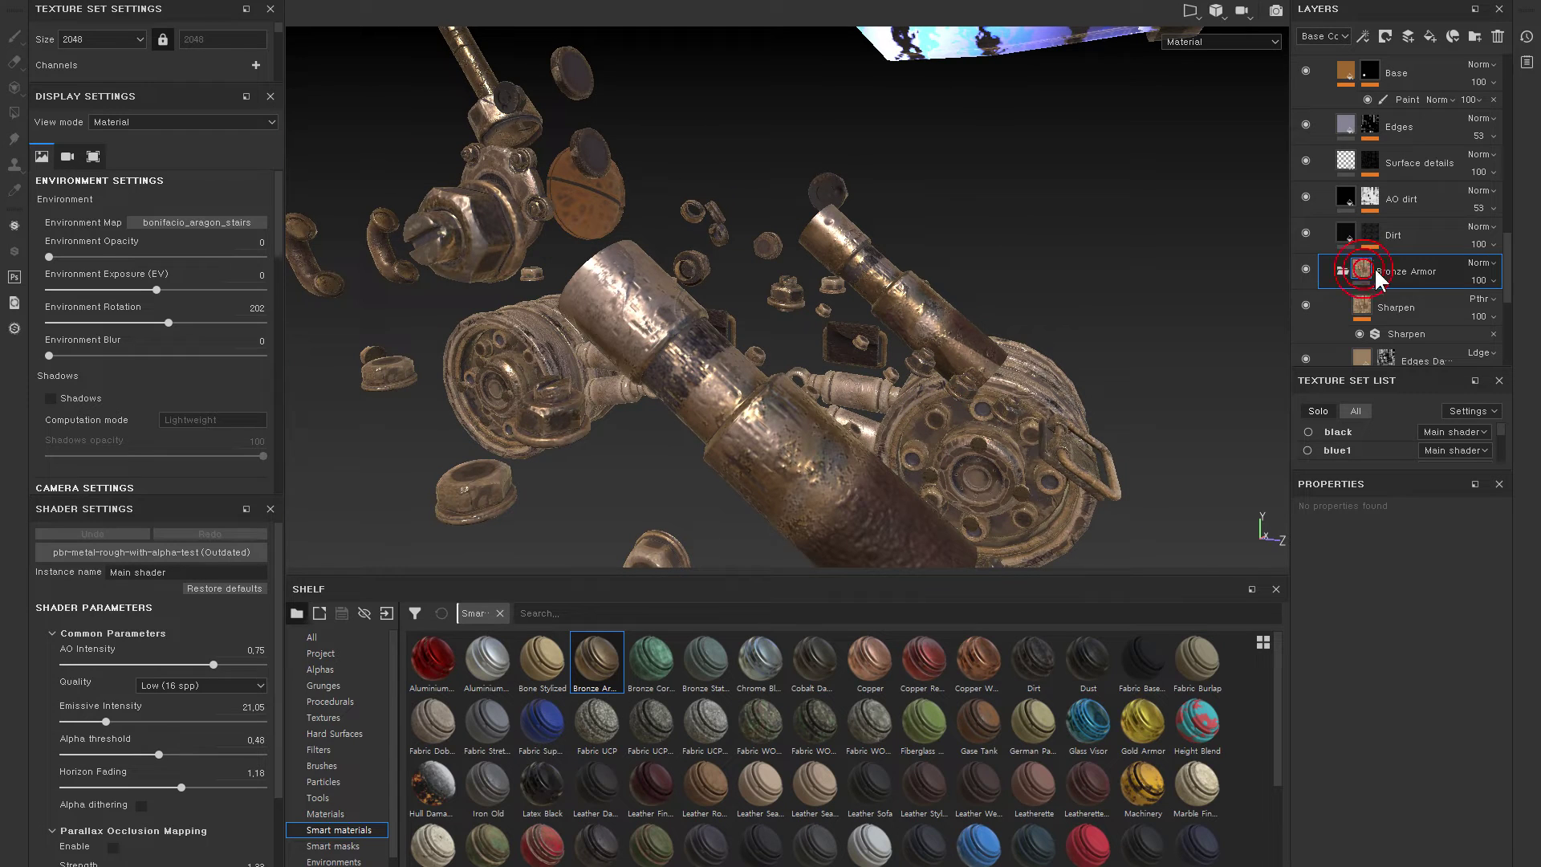
- Rename the Bronze Armor group to 'silver', then collapse and hide it
{"action": "double_click", "coordinate": [1385, 269]}
{"action": "type", "text": "silver"}
{"action": "key", "text": "Return"}
{"action": "right_click", "coordinate": [1364, 272]}
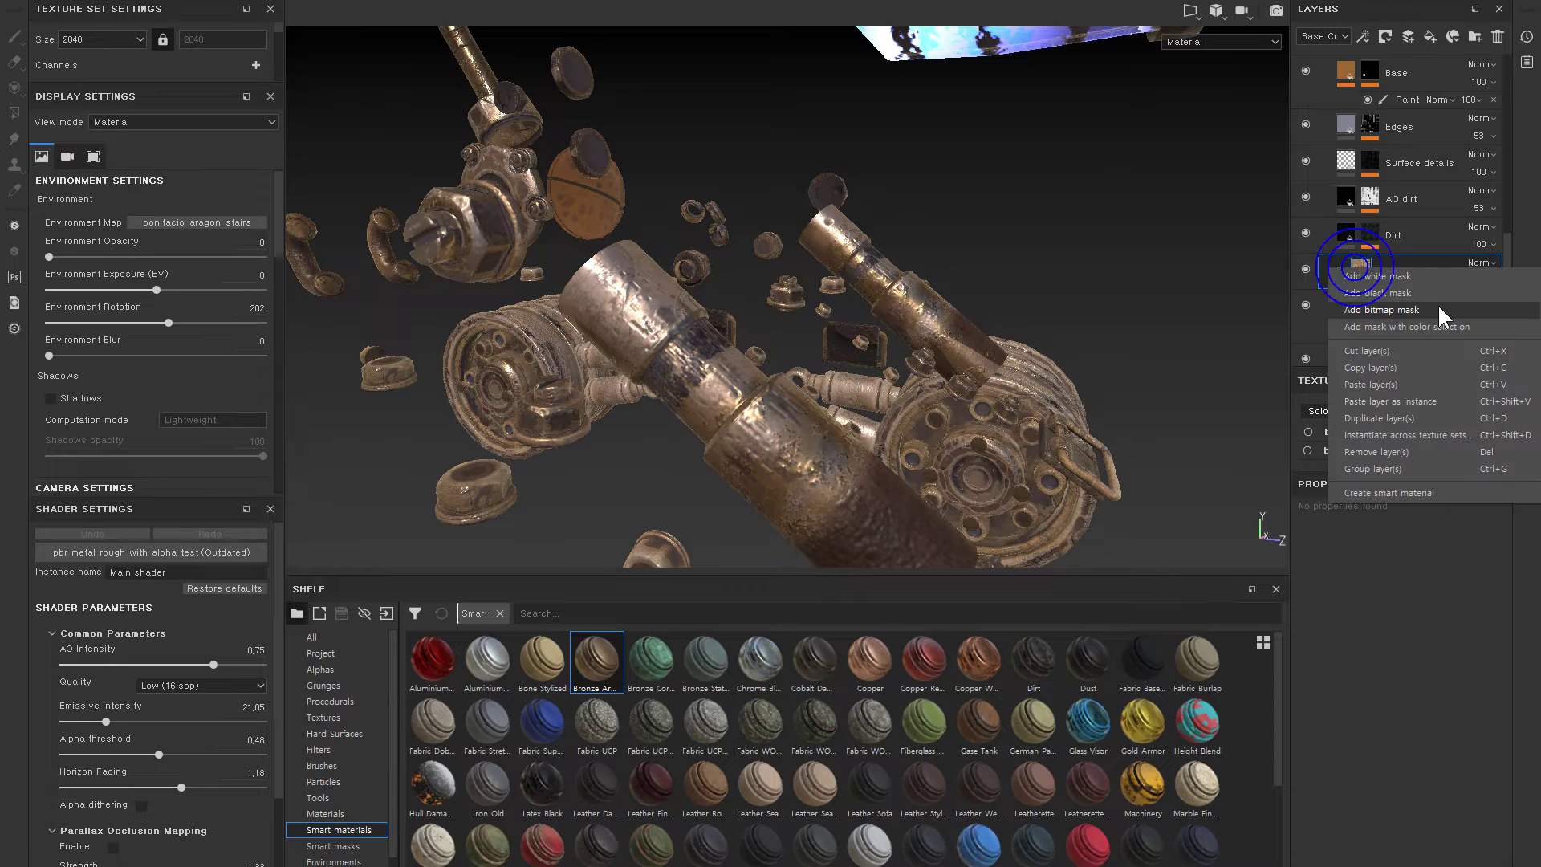
{"action": "key", "text": "Escape"}
{"action": "left_click", "coordinate": [1341, 270]}
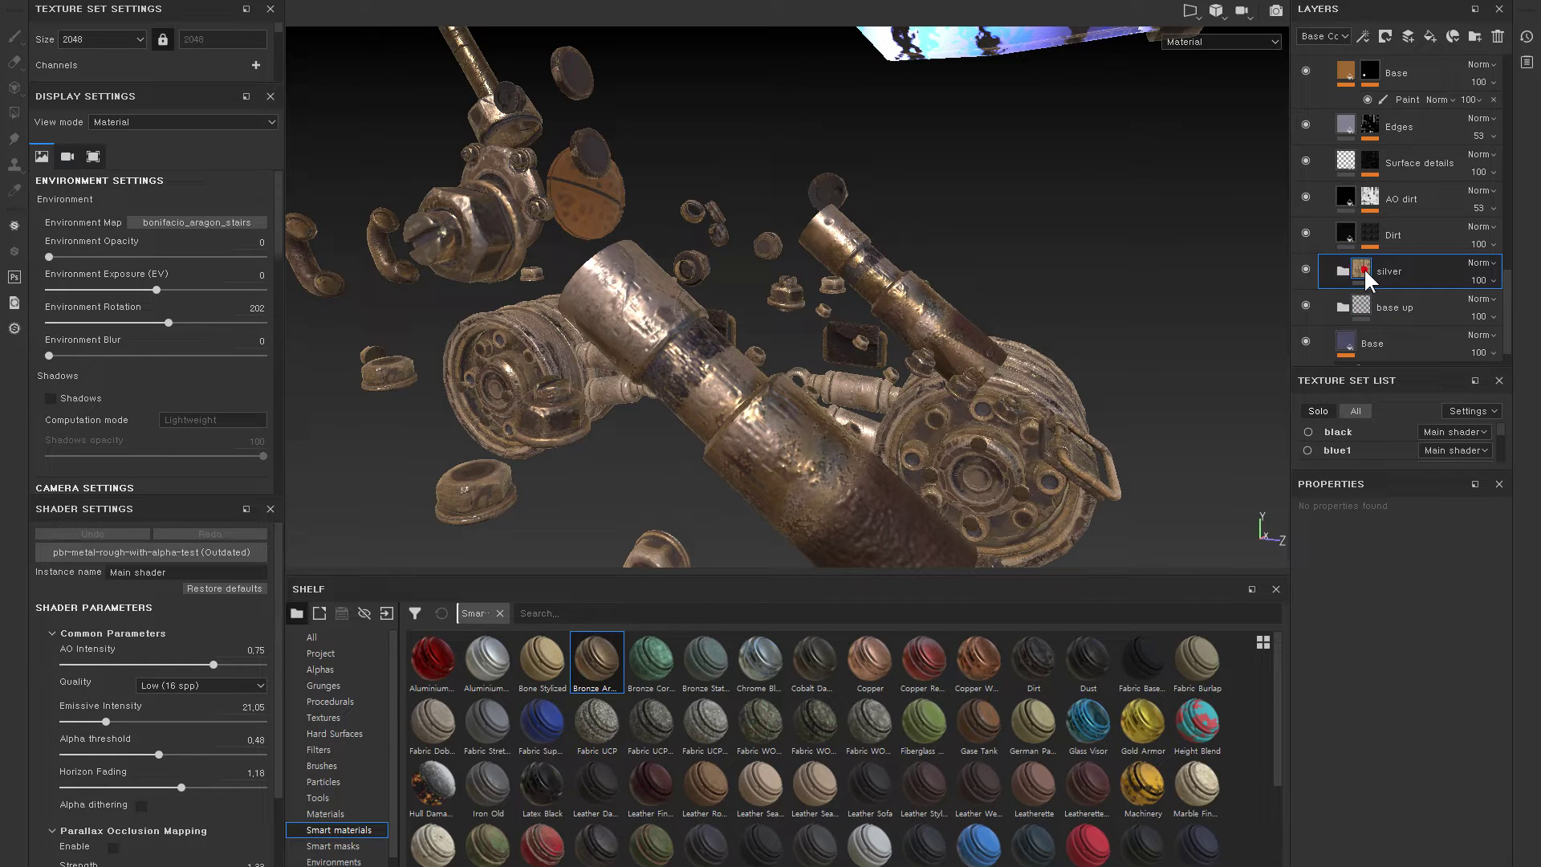
{"action": "left_click", "coordinate": [1305, 269]}
{"action": "scroll", "coordinate": [965, 780], "scroll_direction": "down", "scroll_amount": 2}
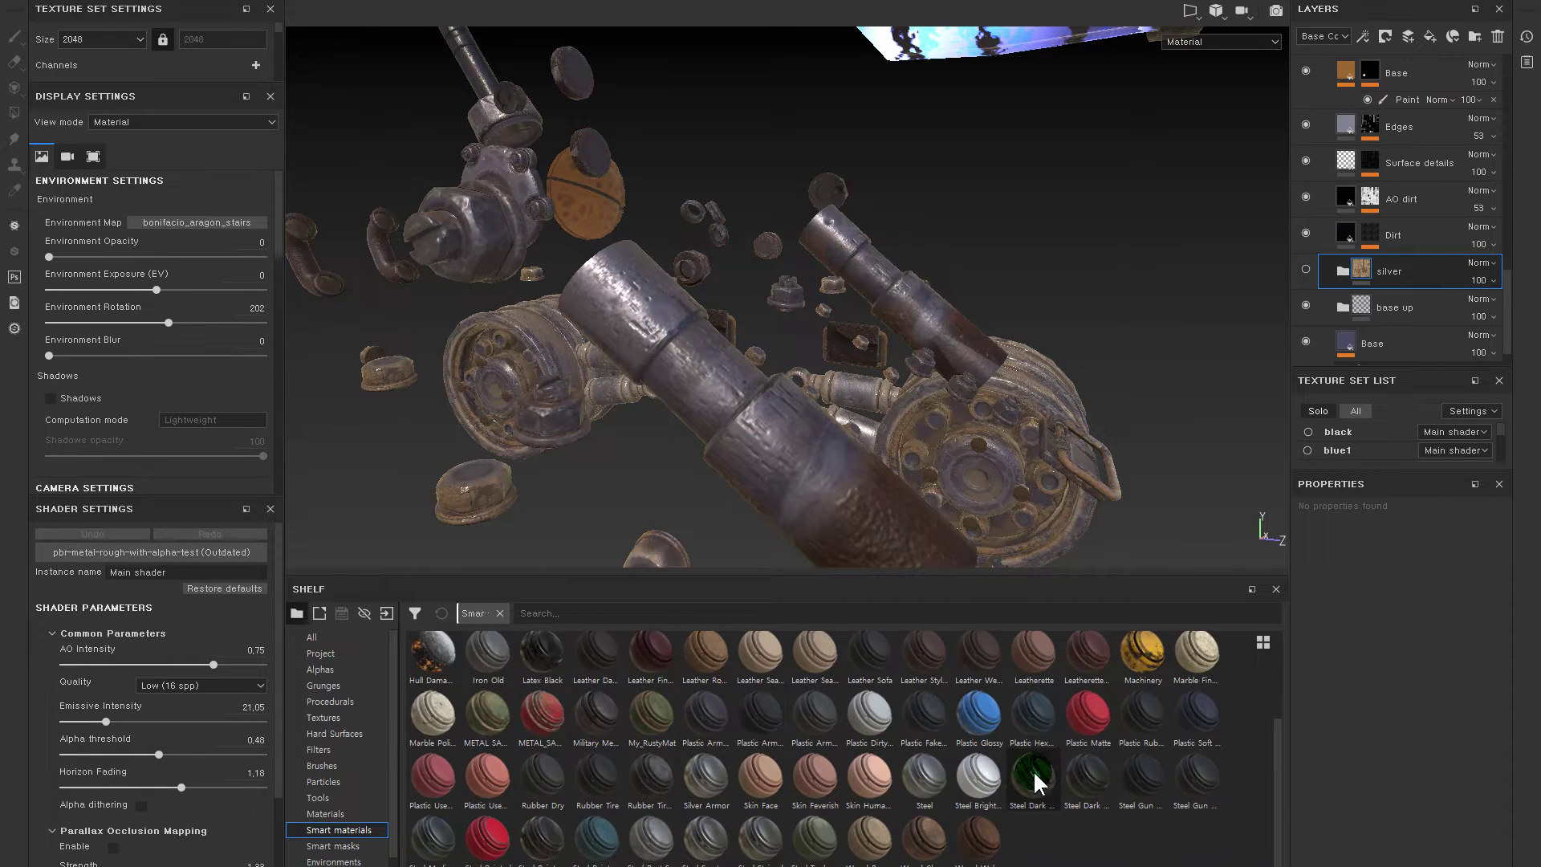
- Apply the Silver Armor smart material and delete the old hidden silver group
{"action": "mouse_move", "coordinate": [701, 796]}
{"action": "left_mouse_down"}
{"action": "mouse_move", "coordinate": [1386, 276]}
{"action": "mouse_move", "coordinate": [1390, 252]}
{"action": "left_mouse_up"}
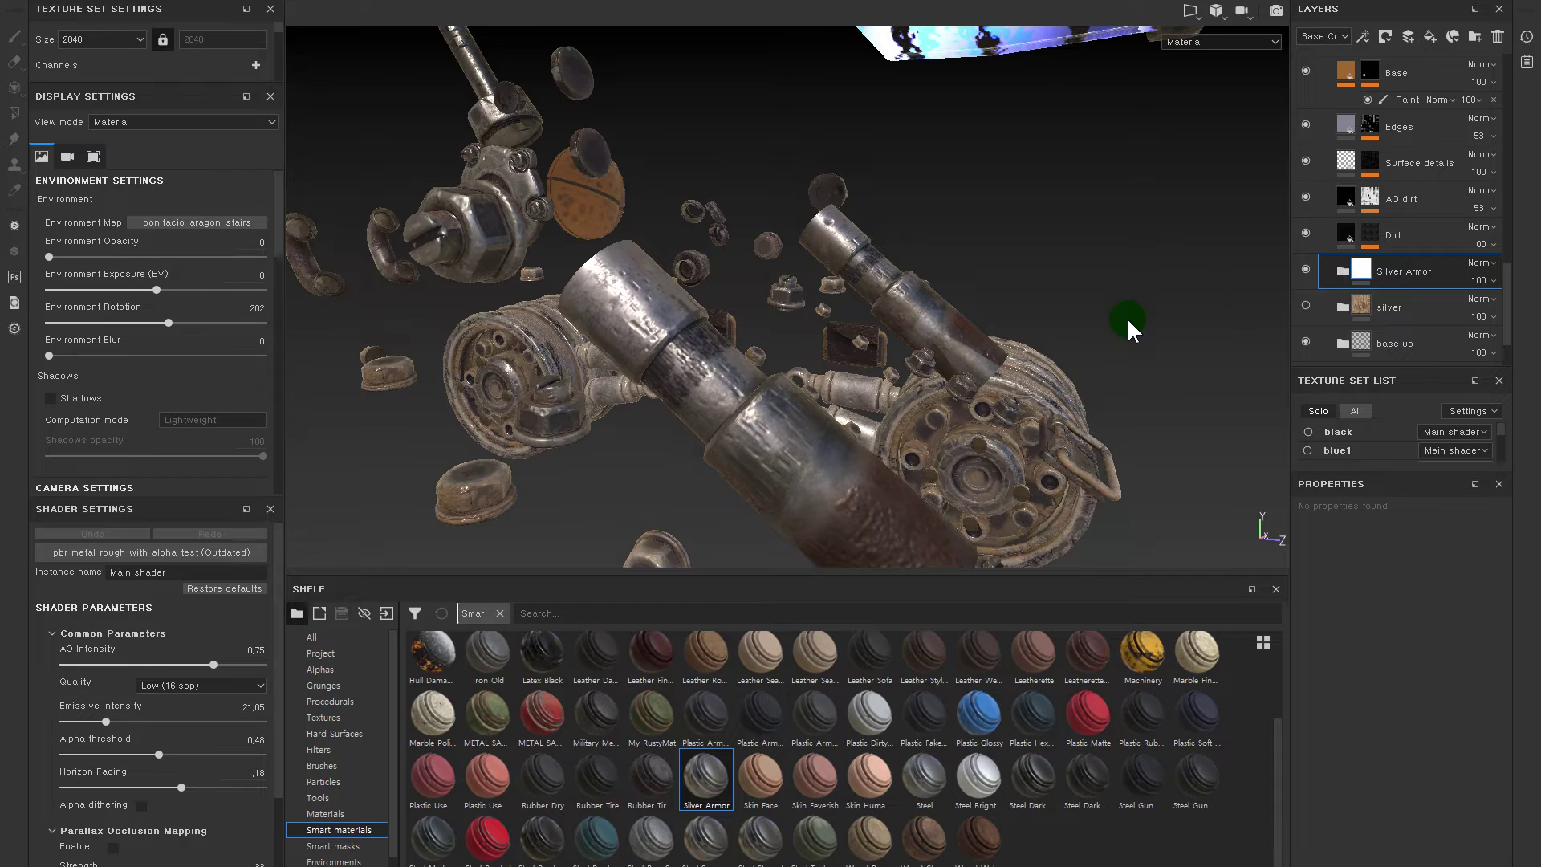
{"action": "left_click_drag", "start_coordinate": [1135, 325], "coordinate": [1039, 354], "text": "alt"}
{"action": "left_click_drag", "start_coordinate": [1369, 303], "coordinate": [1384, 271]}
{"action": "right_click", "coordinate": [1357, 264]}
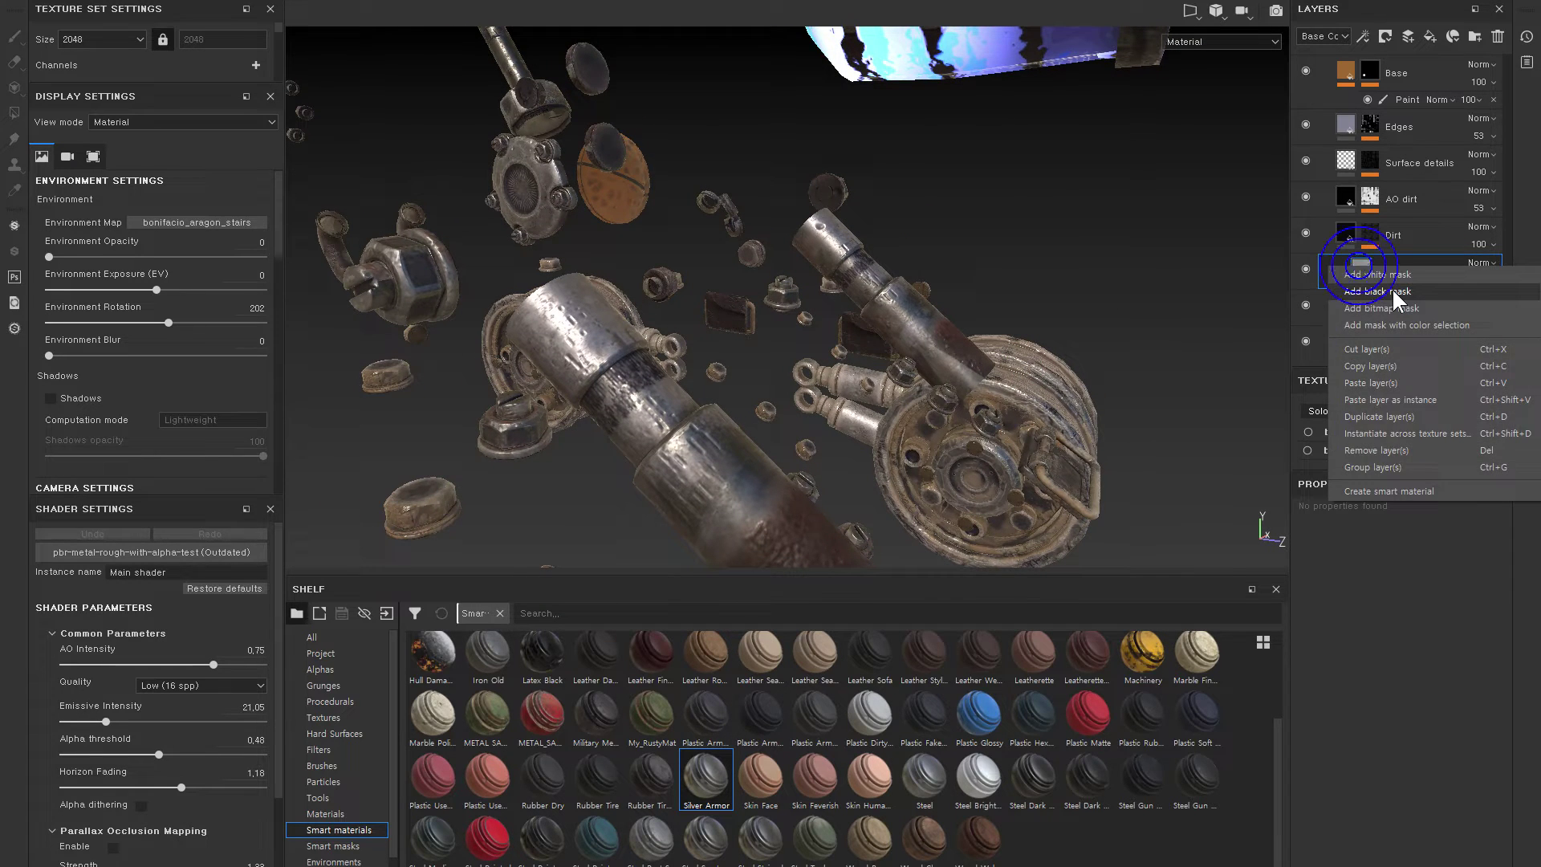
{"action": "left_click", "coordinate": [1391, 287]}
- Add a black mask to Silver Armor and mesh-fill the pipe band into it
{"action": "right_click", "coordinate": [1382, 268]}
{"action": "left_click", "coordinate": [1383, 567]}
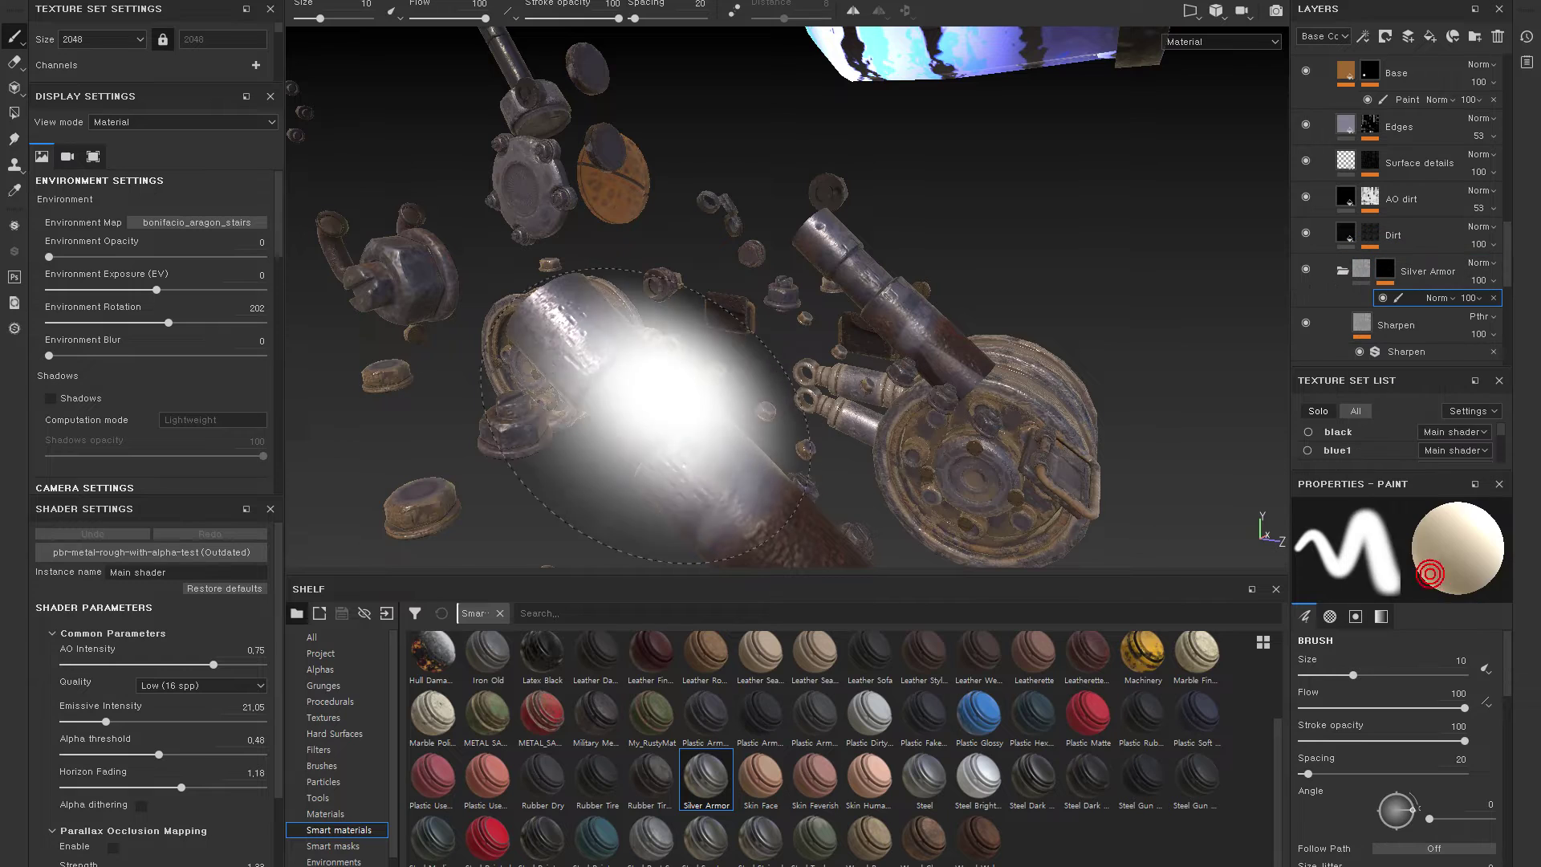
{"action": "key", "text": "4"}
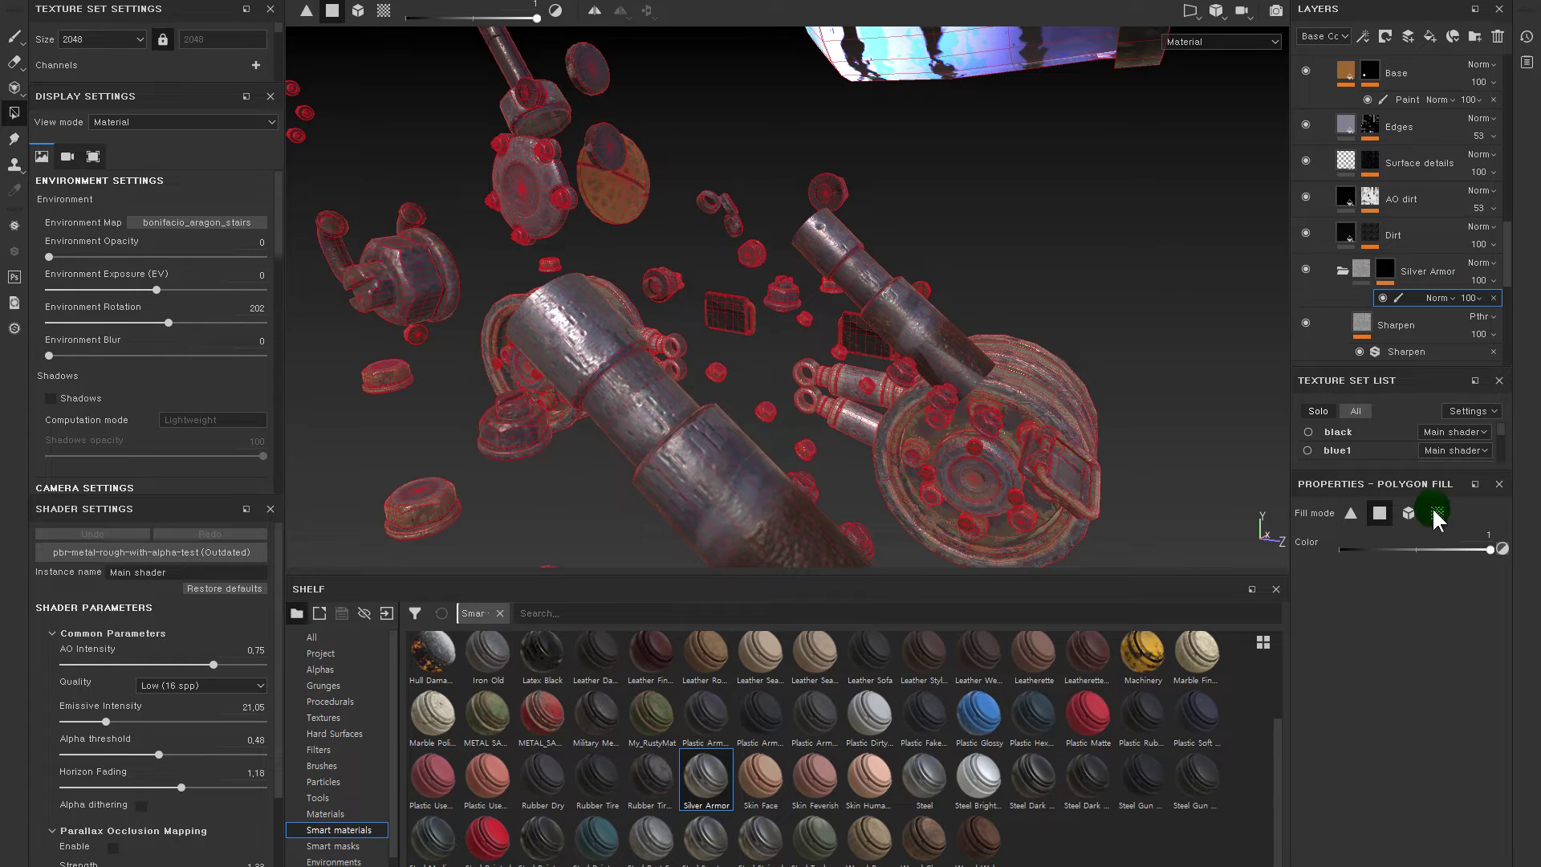
{"action": "left_click", "coordinate": [641, 401]}
- Add the plate and pipe parts to the Silver Armor mask
{"action": "mouse_move", "coordinate": [963, 321]}
{"action": "left_mouse_down", "text": "alt"}
{"action": "mouse_move", "coordinate": [602, 325]}
{"action": "mouse_move", "coordinate": [784, 406]}
{"action": "mouse_move", "coordinate": [915, 275]}
{"action": "left_mouse_up", "text": "alt"}
{"action": "scroll", "coordinate": [919, 289], "scroll_direction": "up", "scroll_amount": 3}
{"action": "left_click_drag", "start_coordinate": [972, 419], "coordinate": [835, 345], "text": "alt"}
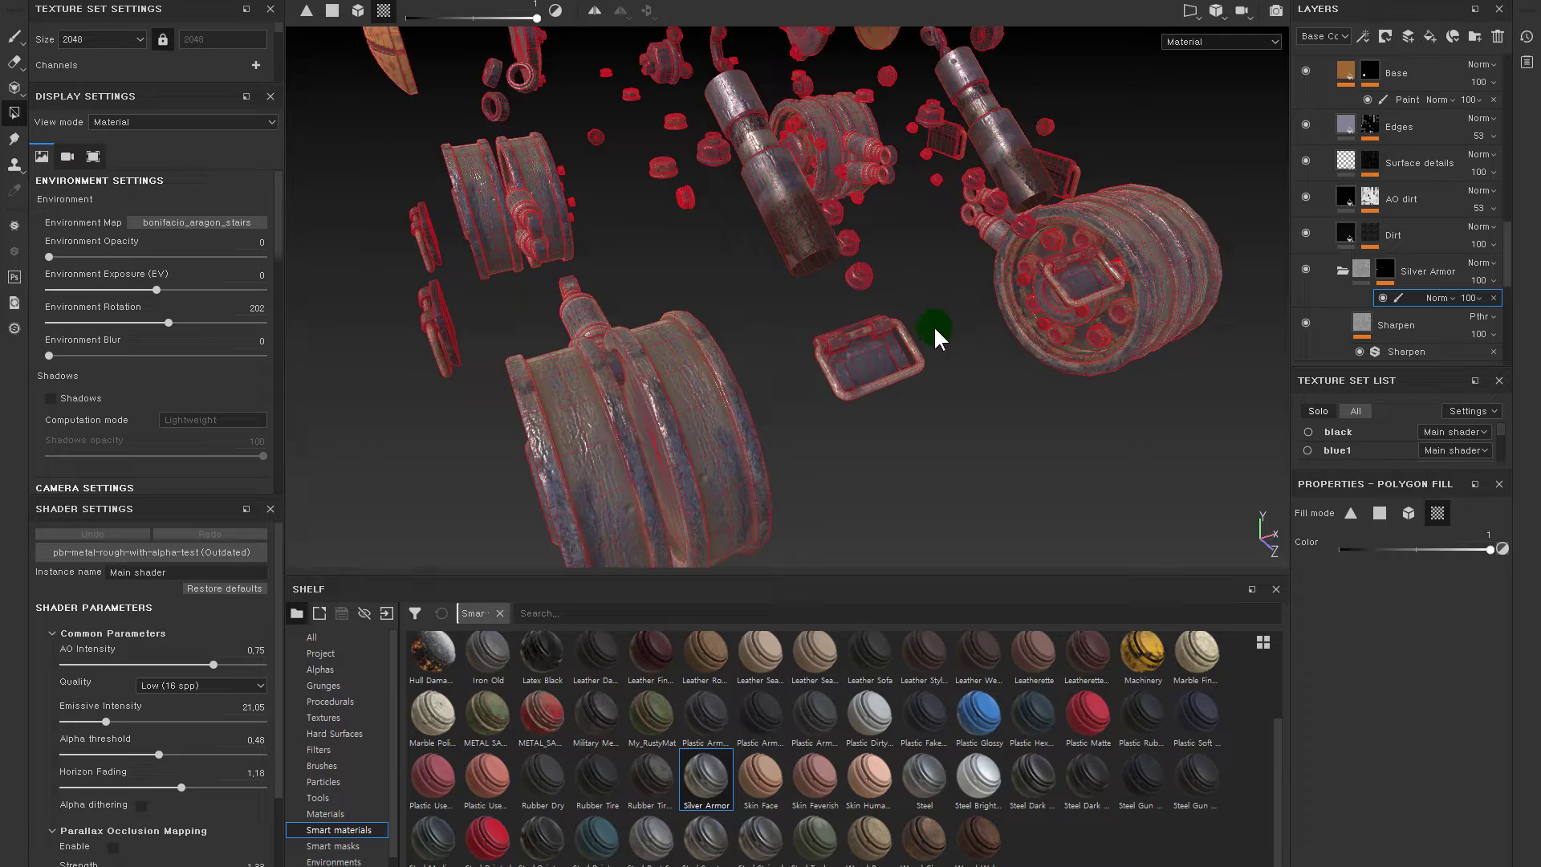
{"action": "mouse_move", "coordinate": [931, 340]}
{"action": "left_mouse_down", "text": "alt"}
{"action": "mouse_move", "coordinate": [912, 440]}
{"action": "mouse_move", "coordinate": [920, 374]}
{"action": "mouse_move", "coordinate": [987, 458]}
{"action": "mouse_move", "coordinate": [938, 323]}
{"action": "mouse_move", "coordinate": [958, 335]}
{"action": "left_mouse_up", "text": "alt"}
{"action": "left_click_drag", "start_coordinate": [791, 345], "coordinate": [789, 318], "text": "alt"}
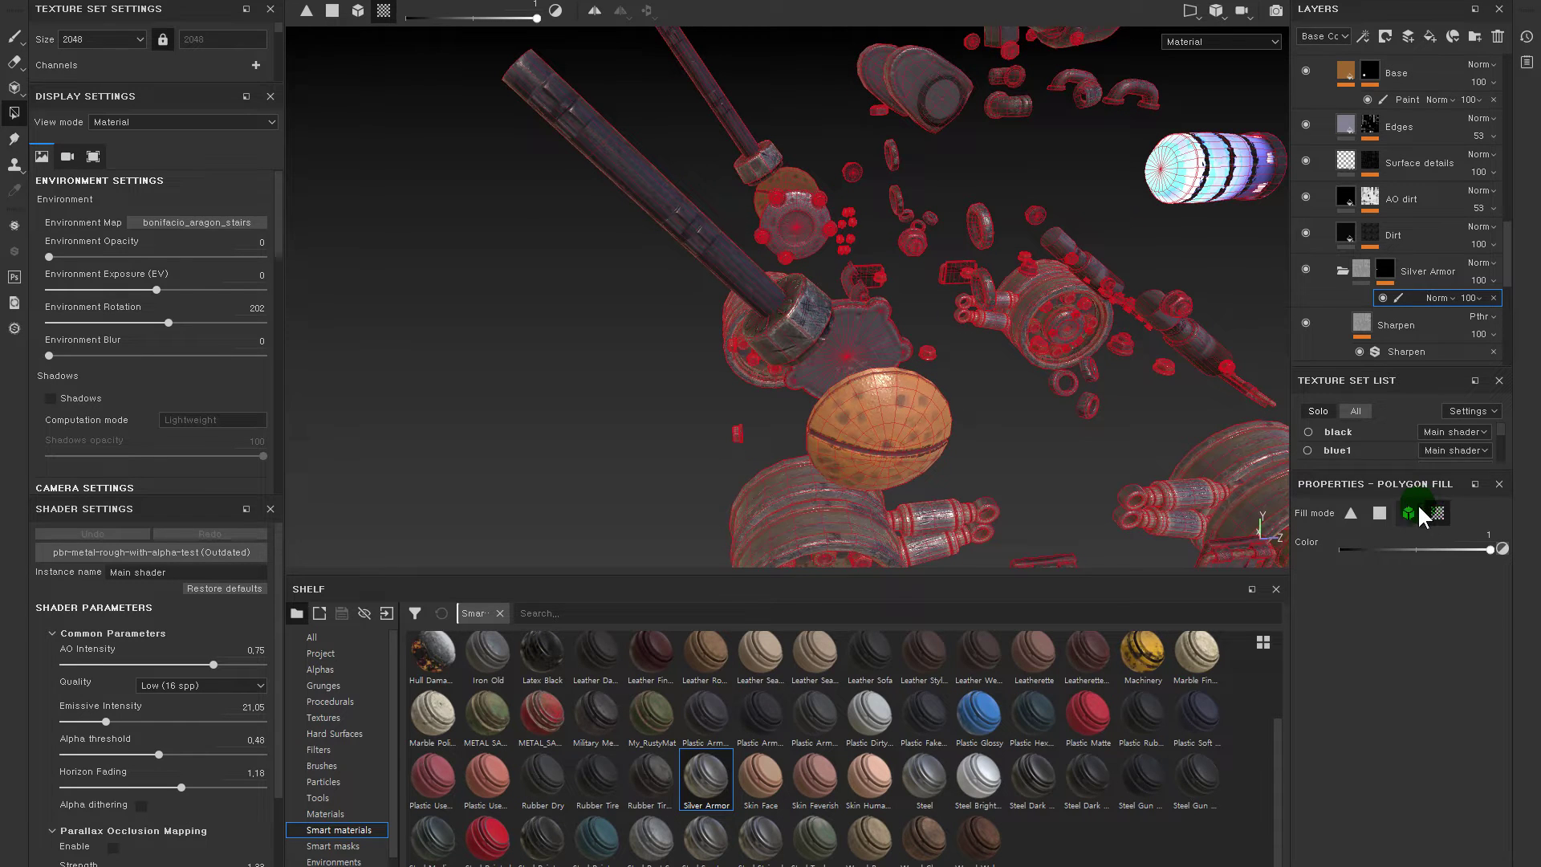
{"action": "left_click", "coordinate": [842, 355]}
{"action": "left_click", "coordinate": [780, 324]}
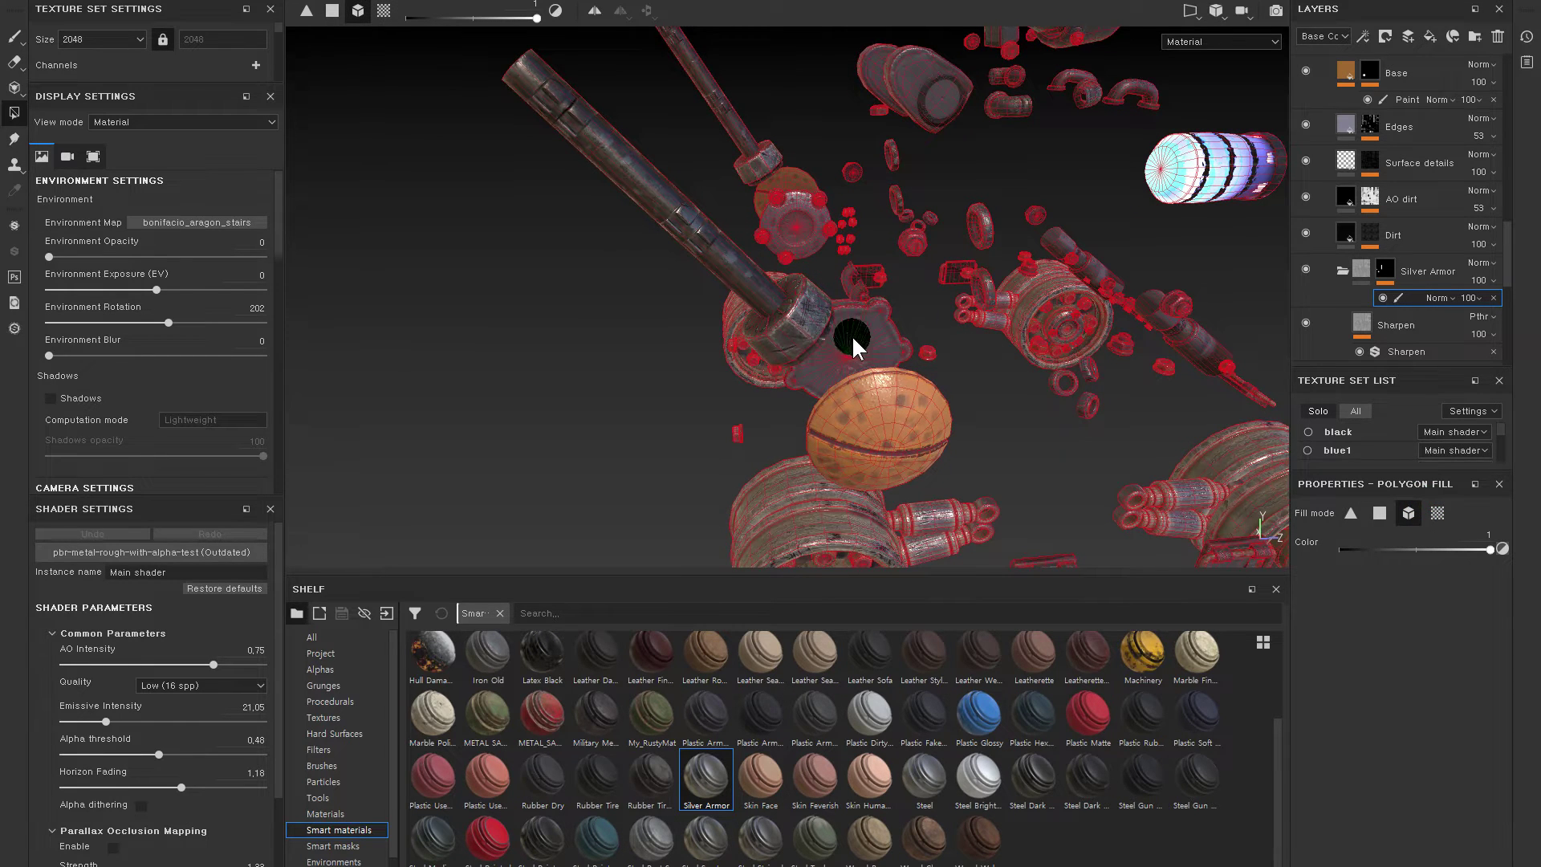
- Orbit around the model to review the silver-armored parts
{"action": "mouse_move", "coordinate": [875, 341]}
{"action": "left_mouse_down", "text": "alt"}
{"action": "mouse_move", "coordinate": [813, 305]}
{"action": "mouse_move", "coordinate": [794, 345]}
{"action": "mouse_move", "coordinate": [859, 315]}
{"action": "left_mouse_up", "text": "alt"}
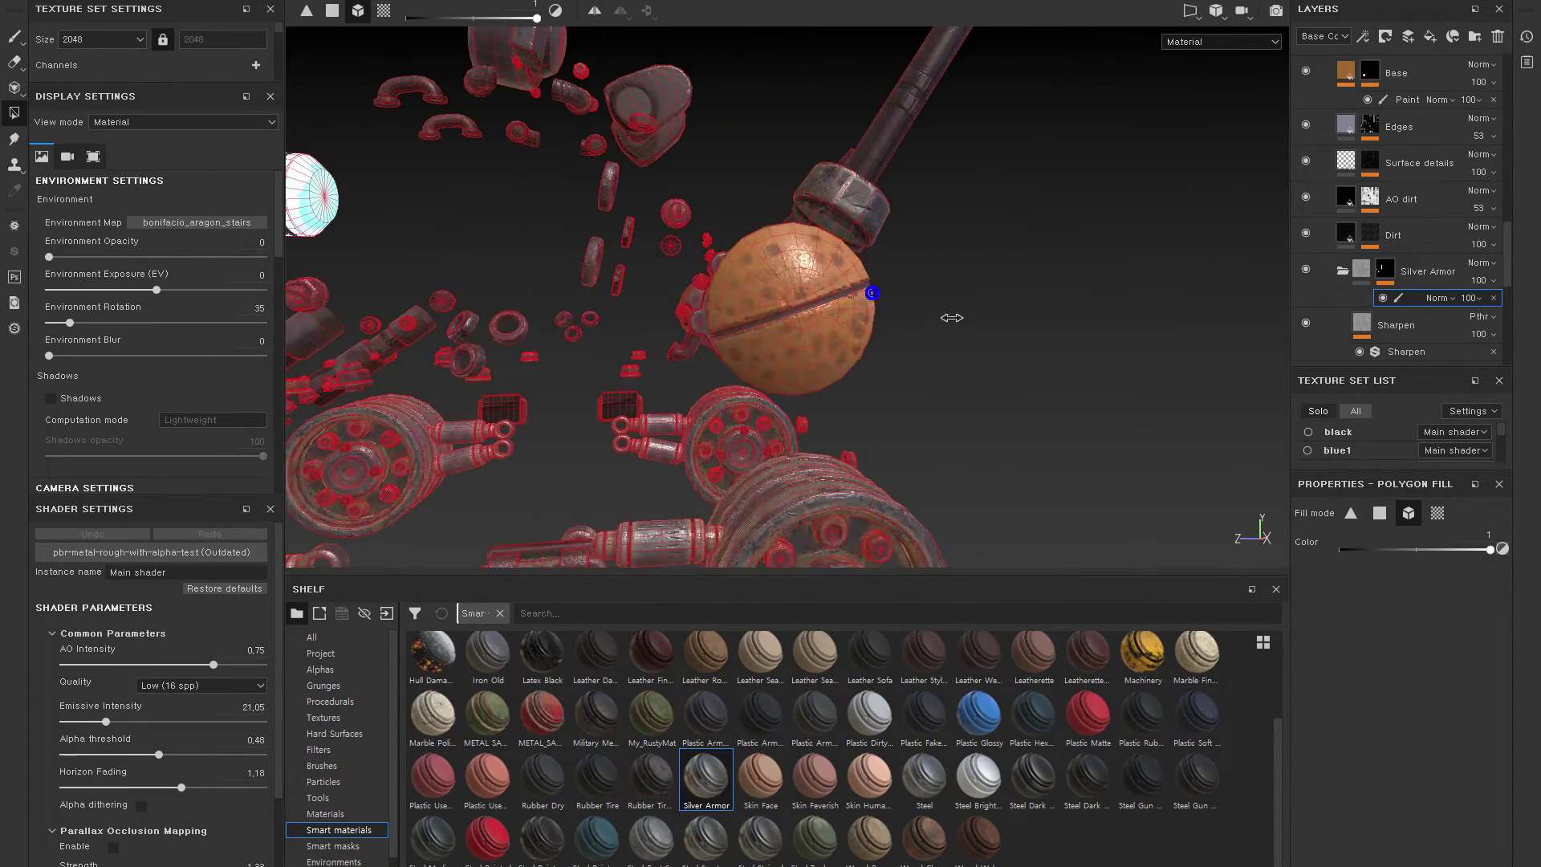
{"action": "mouse_move", "coordinate": [706, 334]}
{"action": "left_mouse_down", "text": "alt"}
{"action": "mouse_move", "coordinate": [861, 372]}
{"action": "mouse_move", "coordinate": [733, 375]}
{"action": "mouse_move", "coordinate": [829, 385]}
{"action": "mouse_move", "coordinate": [736, 265]}
{"action": "mouse_move", "coordinate": [915, 336]}
{"action": "mouse_move", "coordinate": [866, 402]}
{"action": "mouse_move", "coordinate": [916, 434]}
{"action": "left_mouse_up", "text": "alt"}
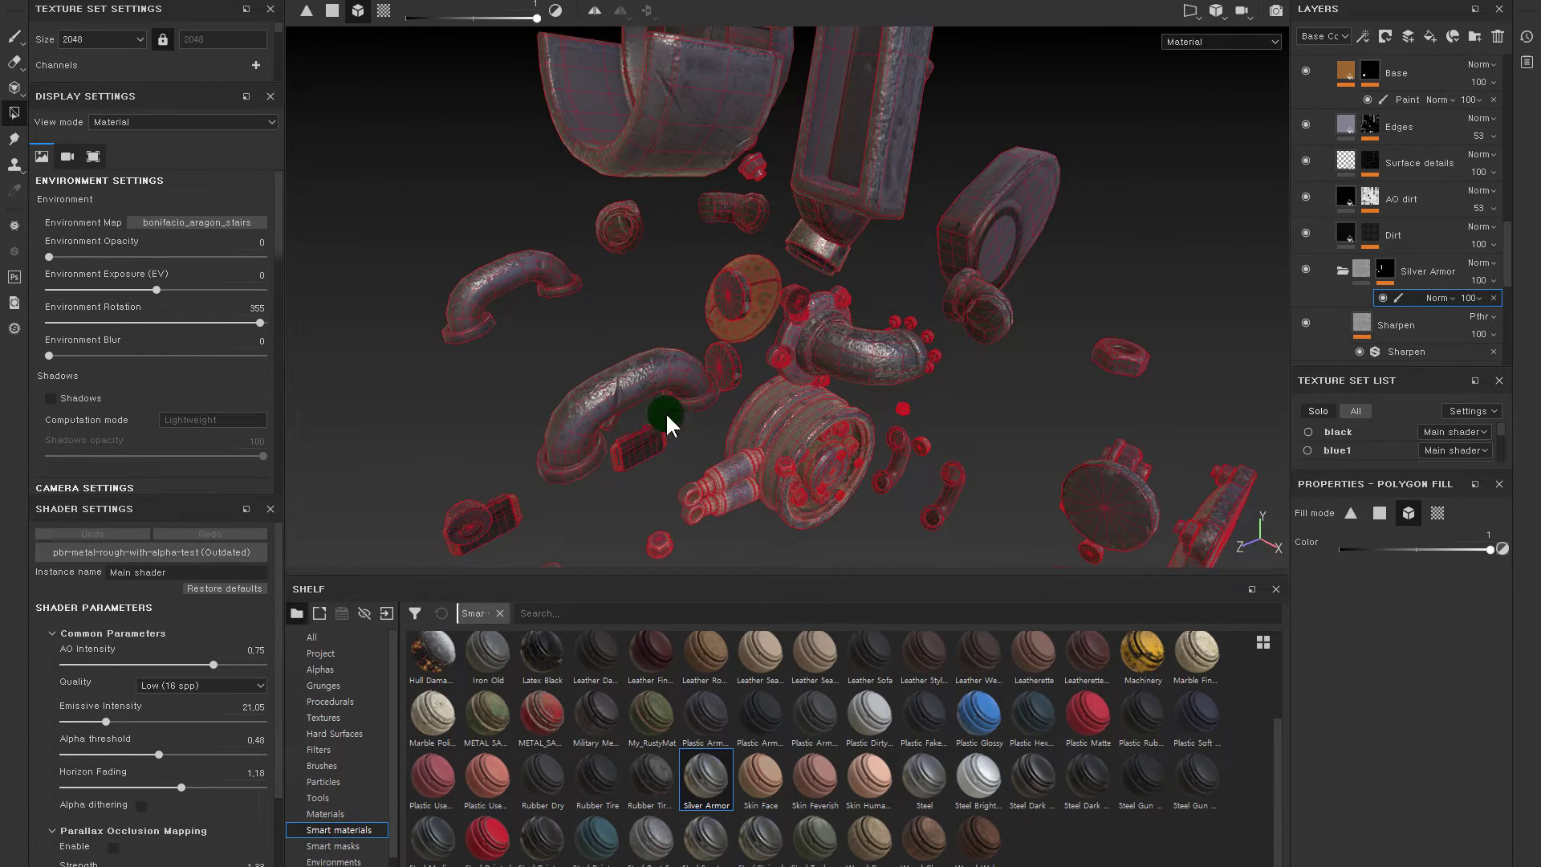
{"action": "mouse_move", "coordinate": [631, 381]}
{"action": "left_mouse_down", "text": "alt"}
{"action": "mouse_move", "coordinate": [791, 398]}
{"action": "mouse_move", "coordinate": [873, 345]}
{"action": "mouse_move", "coordinate": [936, 420]}
{"action": "mouse_move", "coordinate": [923, 419]}
{"action": "left_mouse_up", "text": "alt"}
{"action": "mouse_move", "coordinate": [923, 420]}
{"action": "middle_mouse_down", "text": "alt"}
{"action": "mouse_move", "coordinate": [896, 214]}
{"action": "mouse_move", "coordinate": [845, 85]}
{"action": "middle_mouse_up", "text": "alt"}
{"action": "left_click_drag", "start_coordinate": [845, 86], "coordinate": [926, 151], "text": "alt"}
{"action": "mouse_move", "coordinate": [927, 151]}
{"action": "right_mouse_down", "text": "alt"}
{"action": "mouse_move", "coordinate": [832, 373]}
{"action": "mouse_move", "coordinate": [915, 209]}
{"action": "right_mouse_up", "text": "alt"}
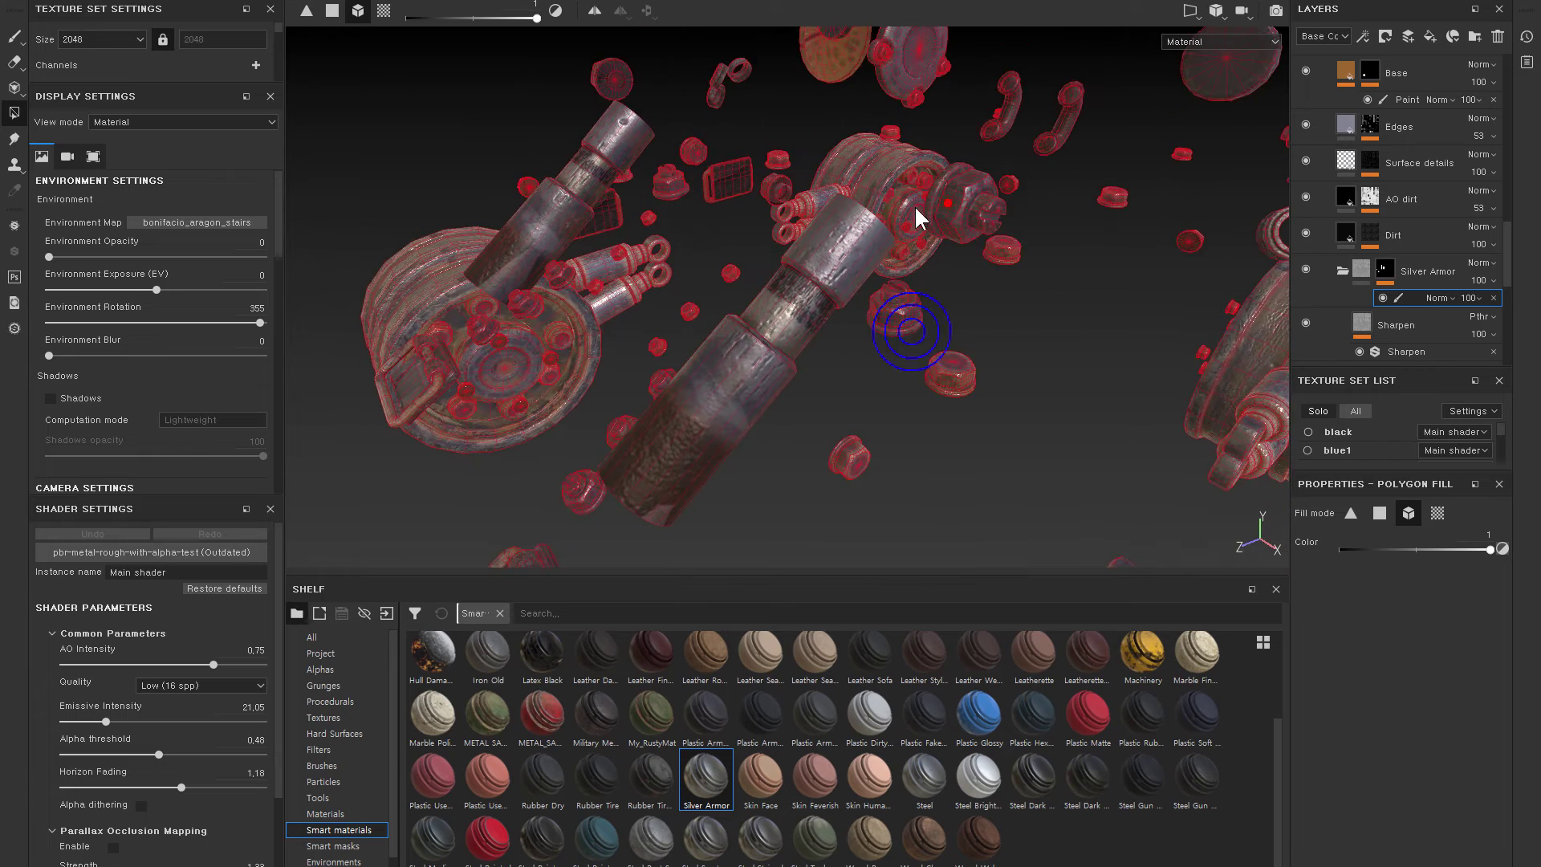
- Lower Silver Armor's Base fill roughness from 0.3319 to 0.1018, keeping Metallic at 1
{"action": "left_click", "coordinate": [1348, 265]}
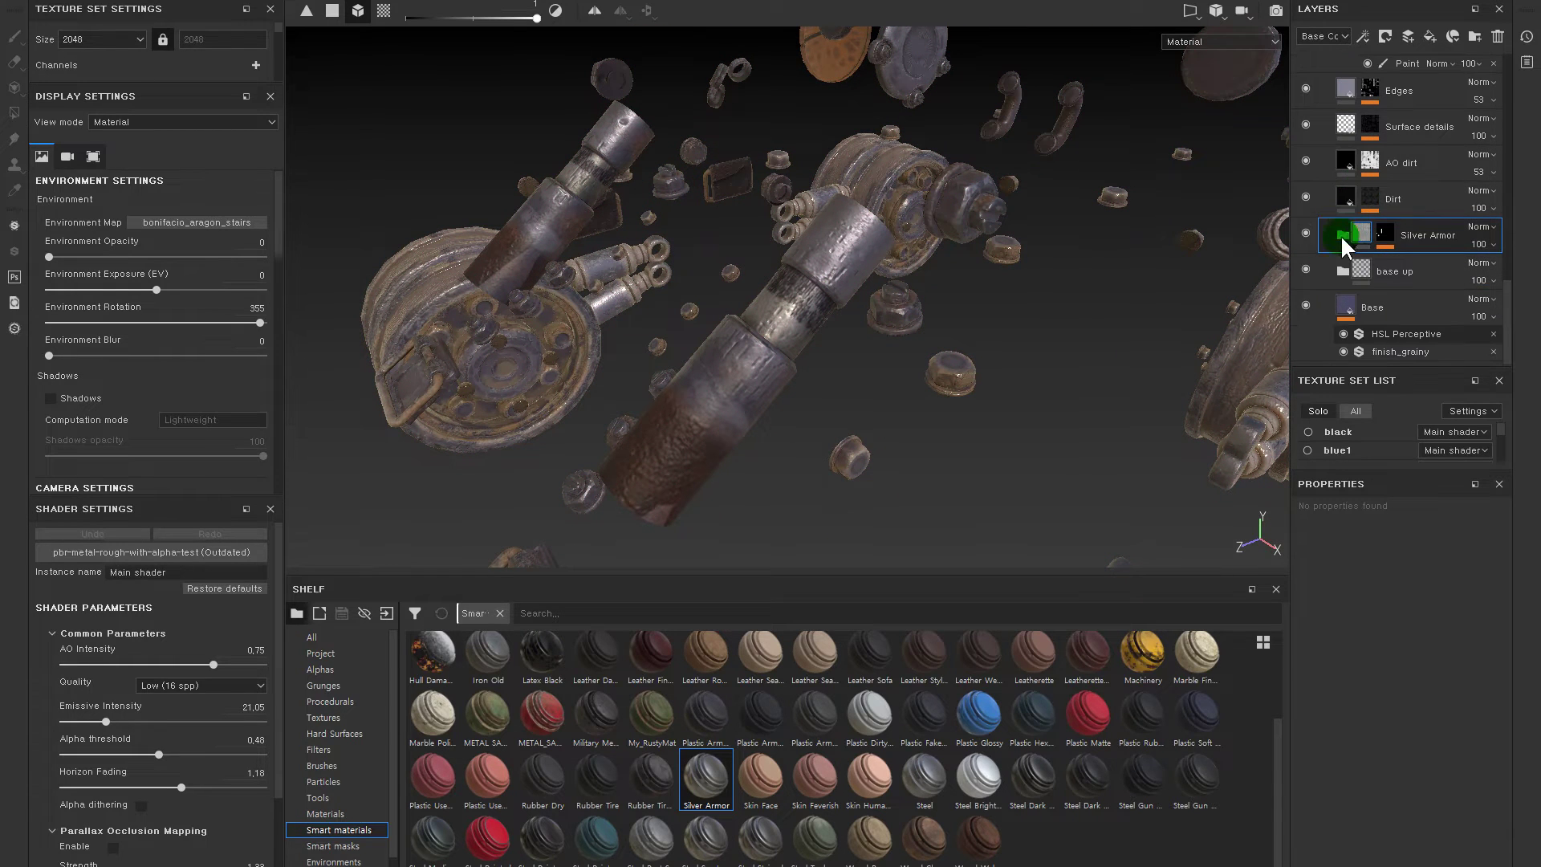
{"action": "left_click", "coordinate": [1342, 235]}
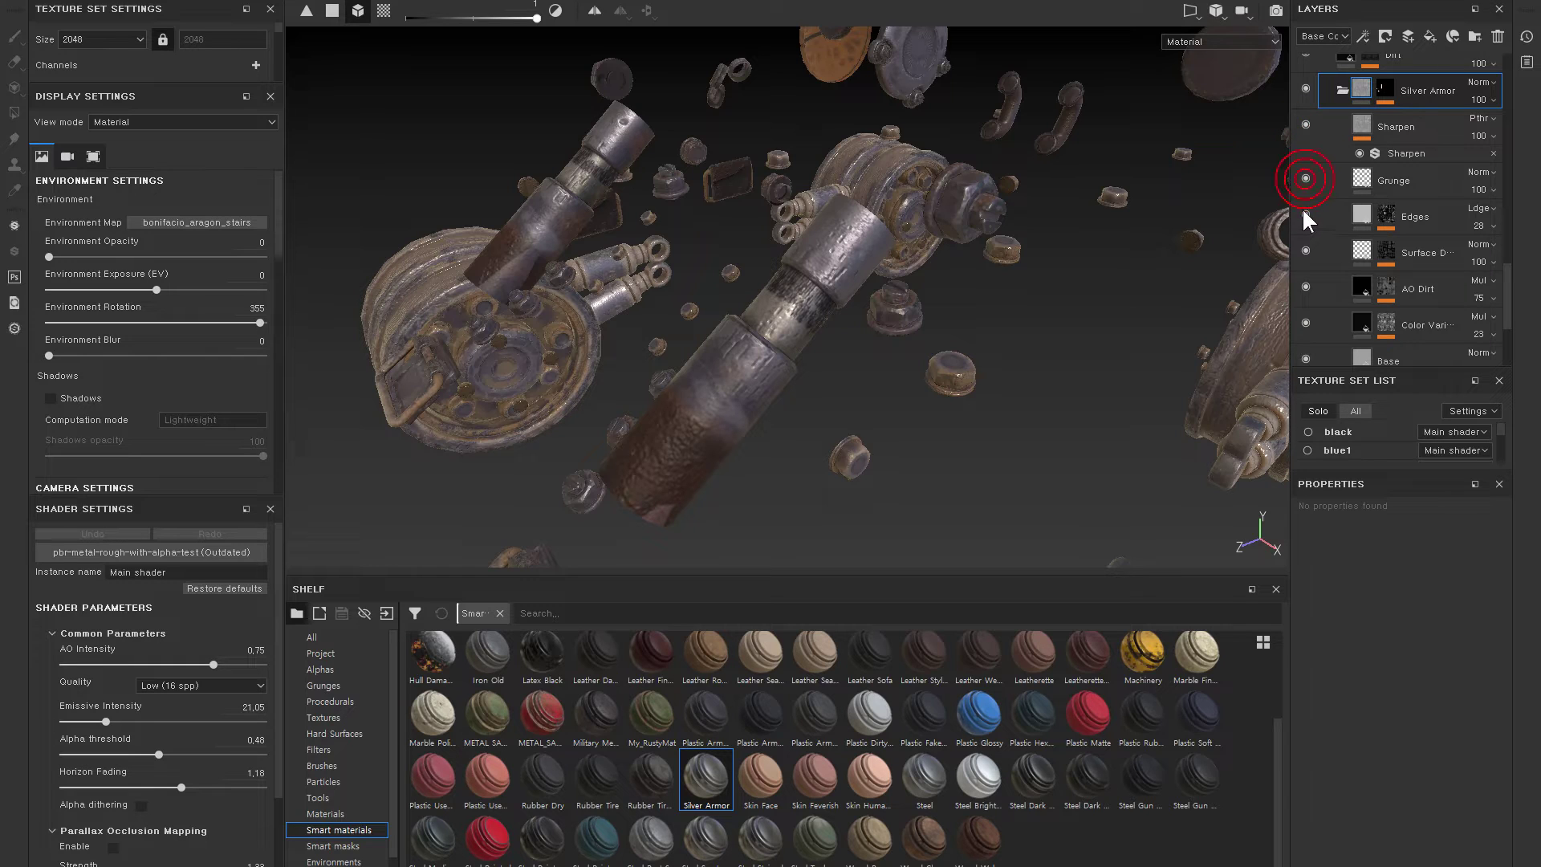
{"action": "left_click", "coordinate": [1304, 250]}
{"action": "scroll", "coordinate": [1314, 318], "scroll_direction": "down", "scroll_amount": 2}
{"action": "left_click", "coordinate": [1370, 261]}
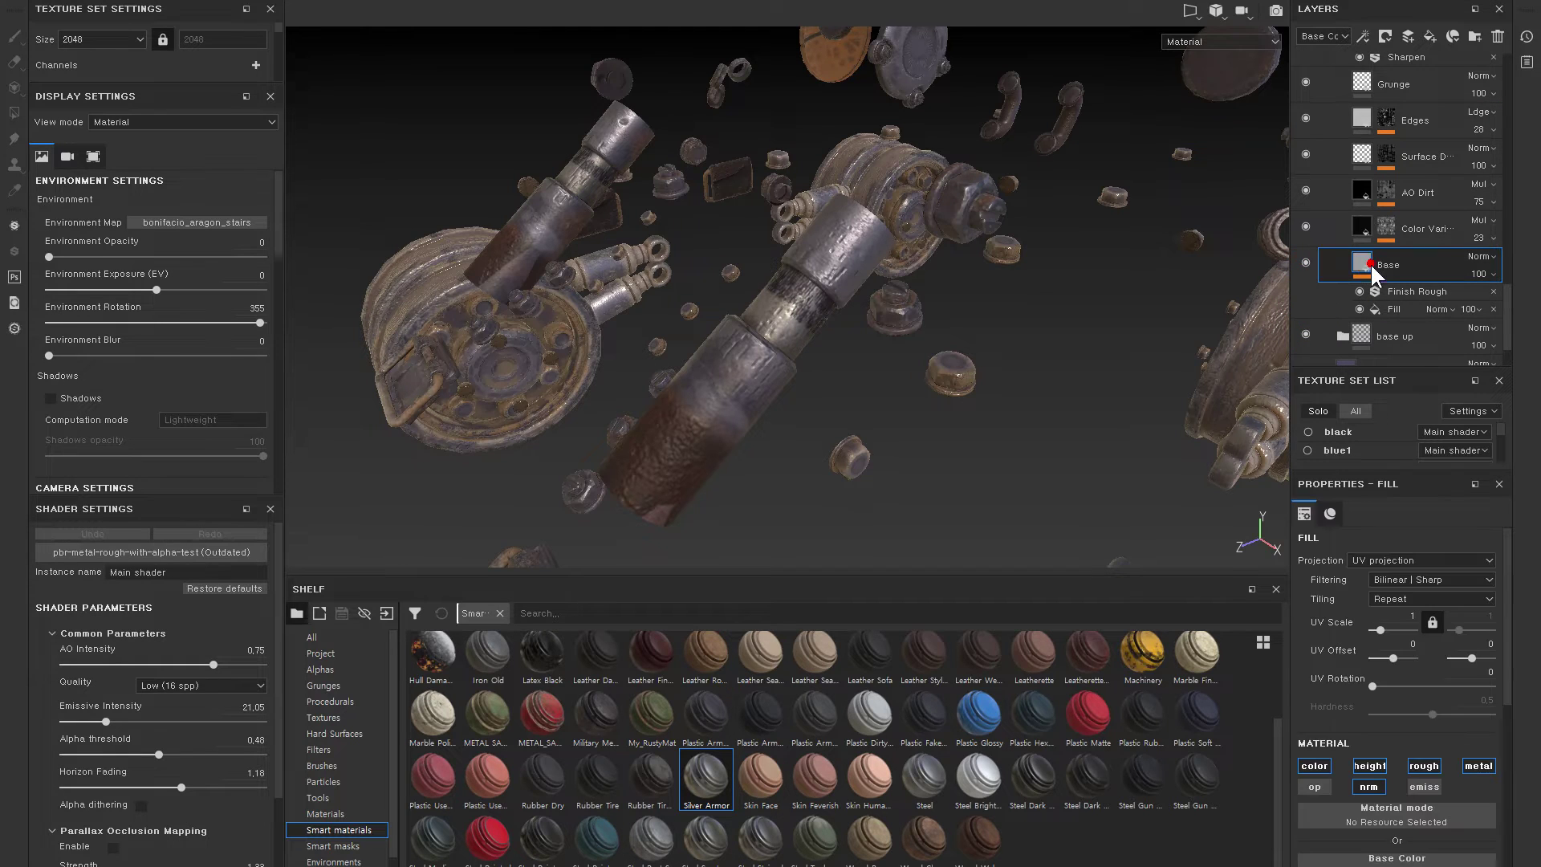
{"action": "scroll", "coordinate": [1429, 634], "scroll_direction": "down", "scroll_amount": 2}
{"action": "scroll", "coordinate": [1416, 682], "scroll_direction": "down", "scroll_amount": 2}
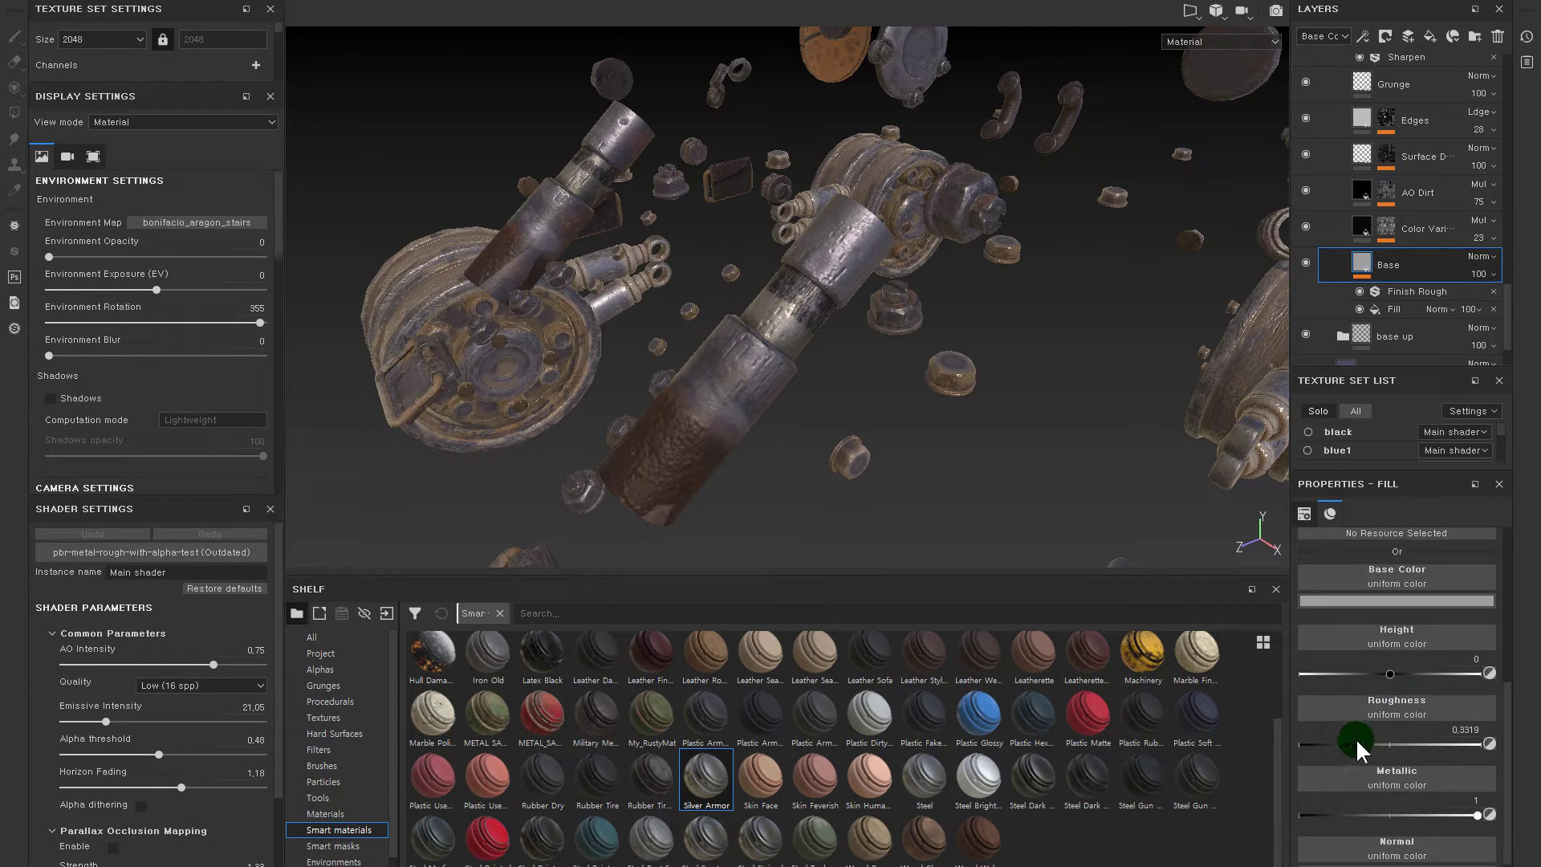
{"action": "left_click_drag", "start_coordinate": [1358, 741], "coordinate": [1316, 745]}
{"action": "left_click", "coordinate": [1458, 814]}
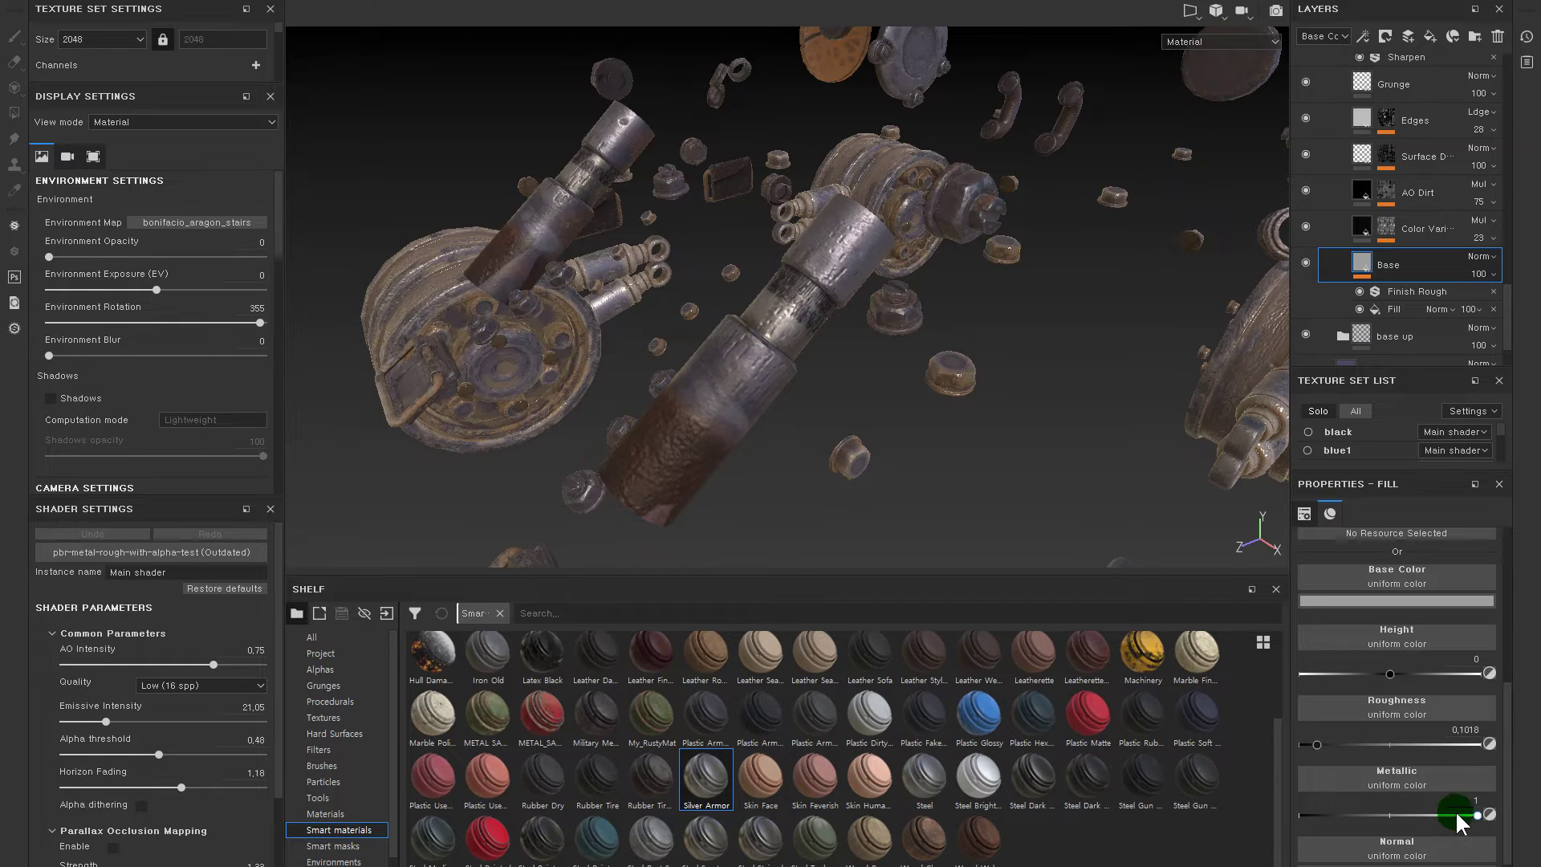
{"action": "mouse_move", "coordinate": [803, 361]}
{"action": "left_mouse_down", "text": "alt"}
{"action": "mouse_move", "coordinate": [1081, 340]}
{"action": "mouse_move", "coordinate": [1321, 256]}
{"action": "left_mouse_up", "text": "alt"}
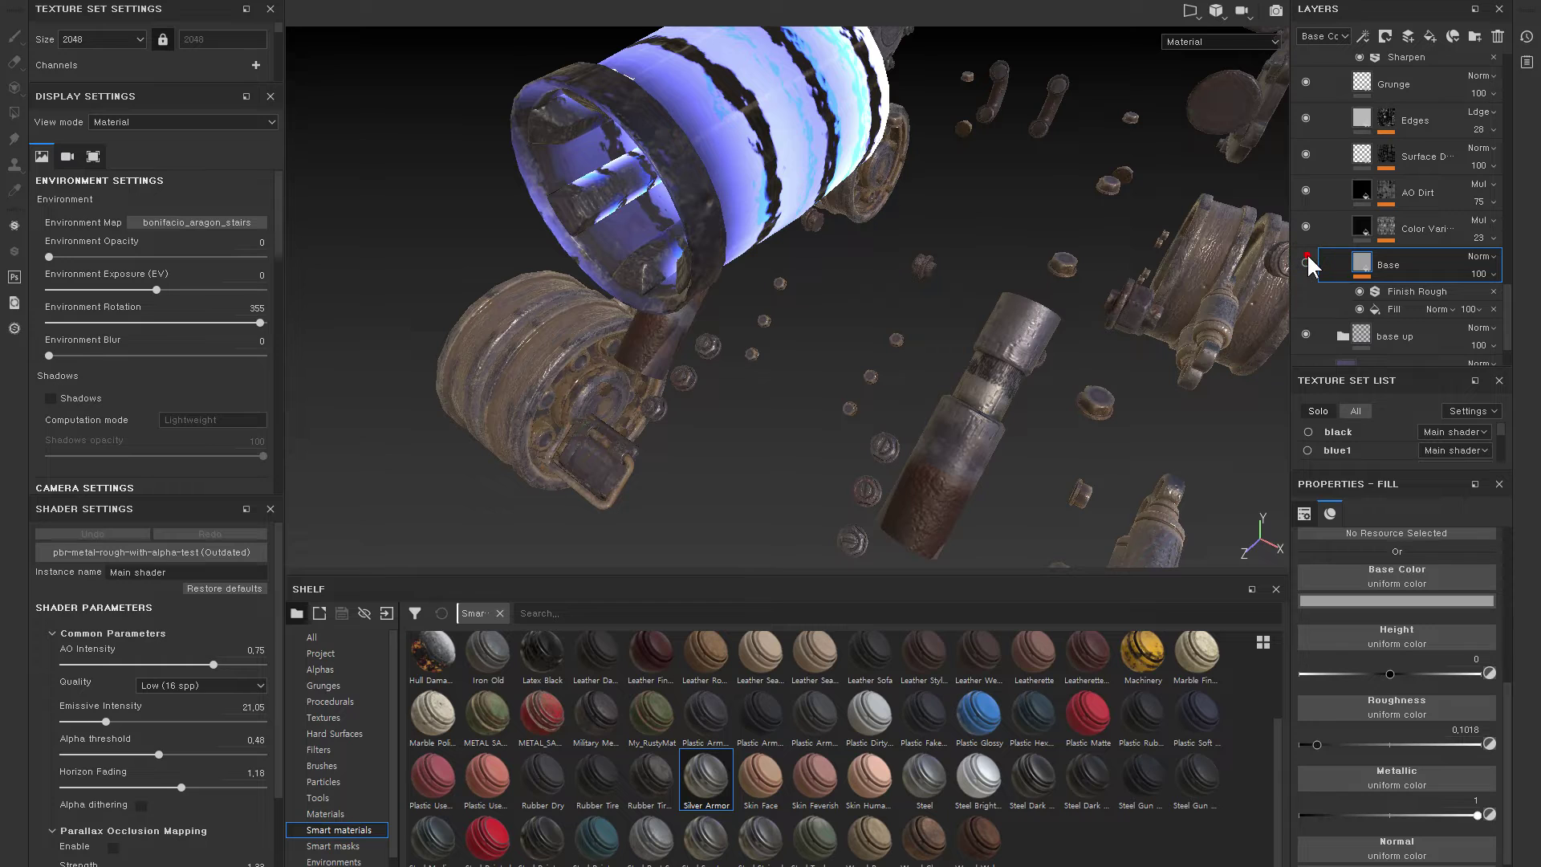
{"action": "left_click_drag", "start_coordinate": [1066, 329], "coordinate": [1114, 482], "text": "alt"}
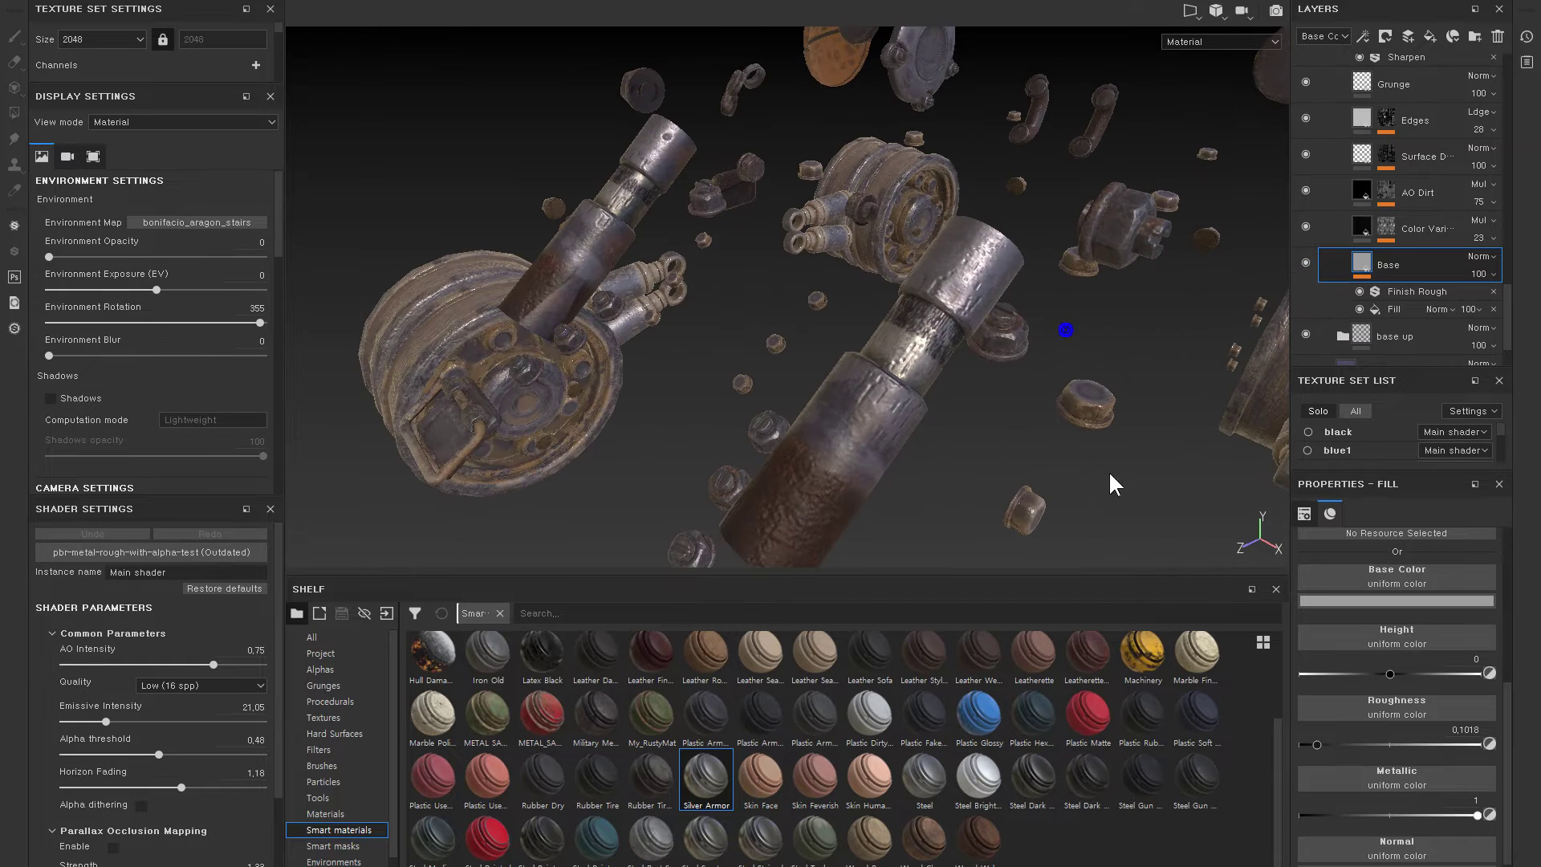
{"action": "scroll", "coordinate": [1306, 224], "scroll_direction": "up", "scroll_amount": 3}
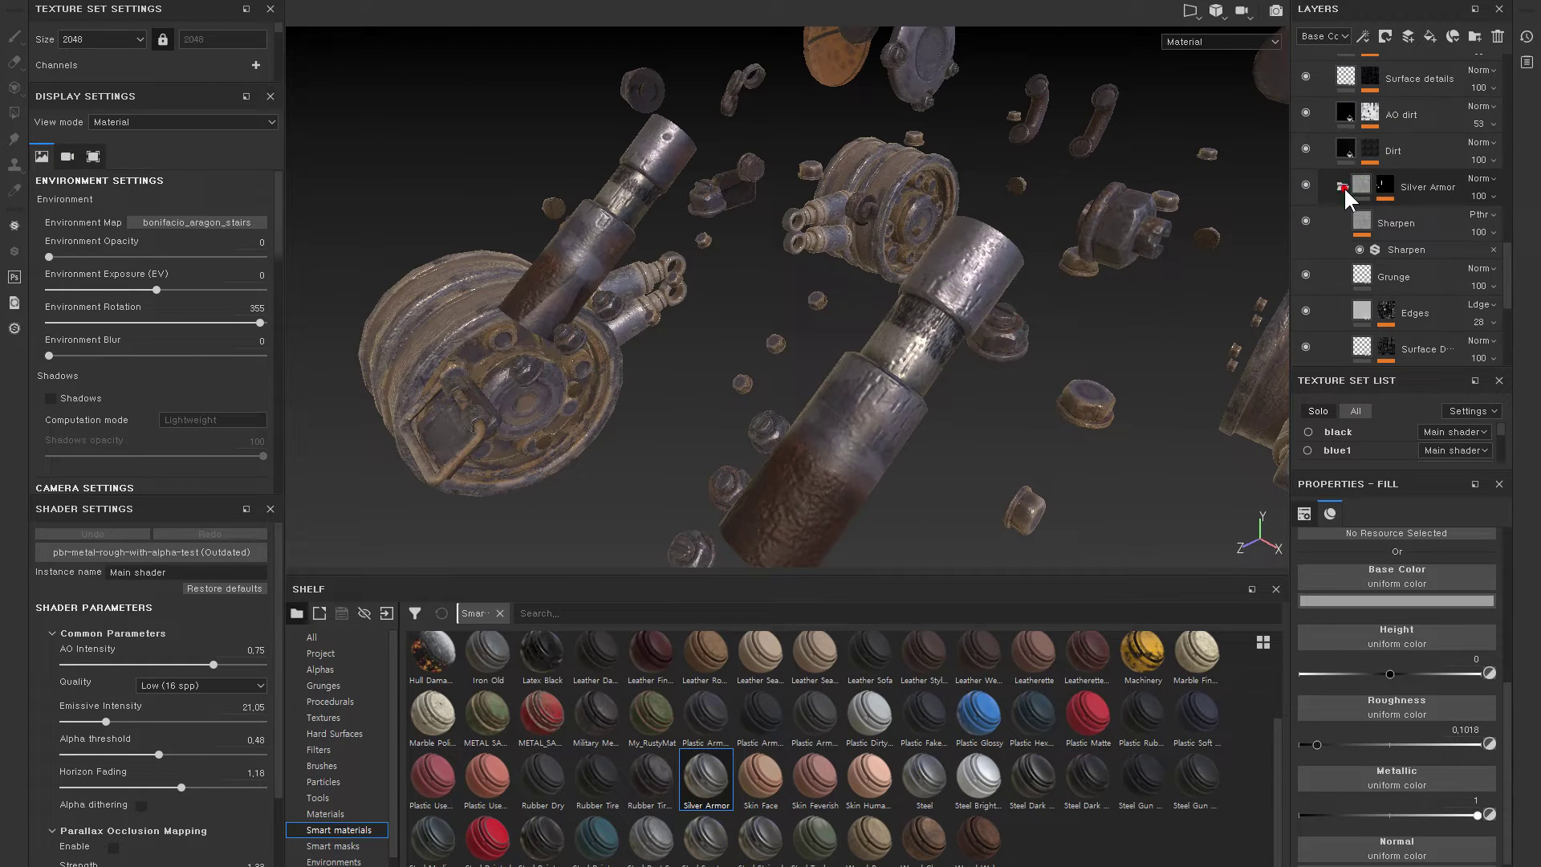
{"action": "left_click", "coordinate": [1356, 233]}
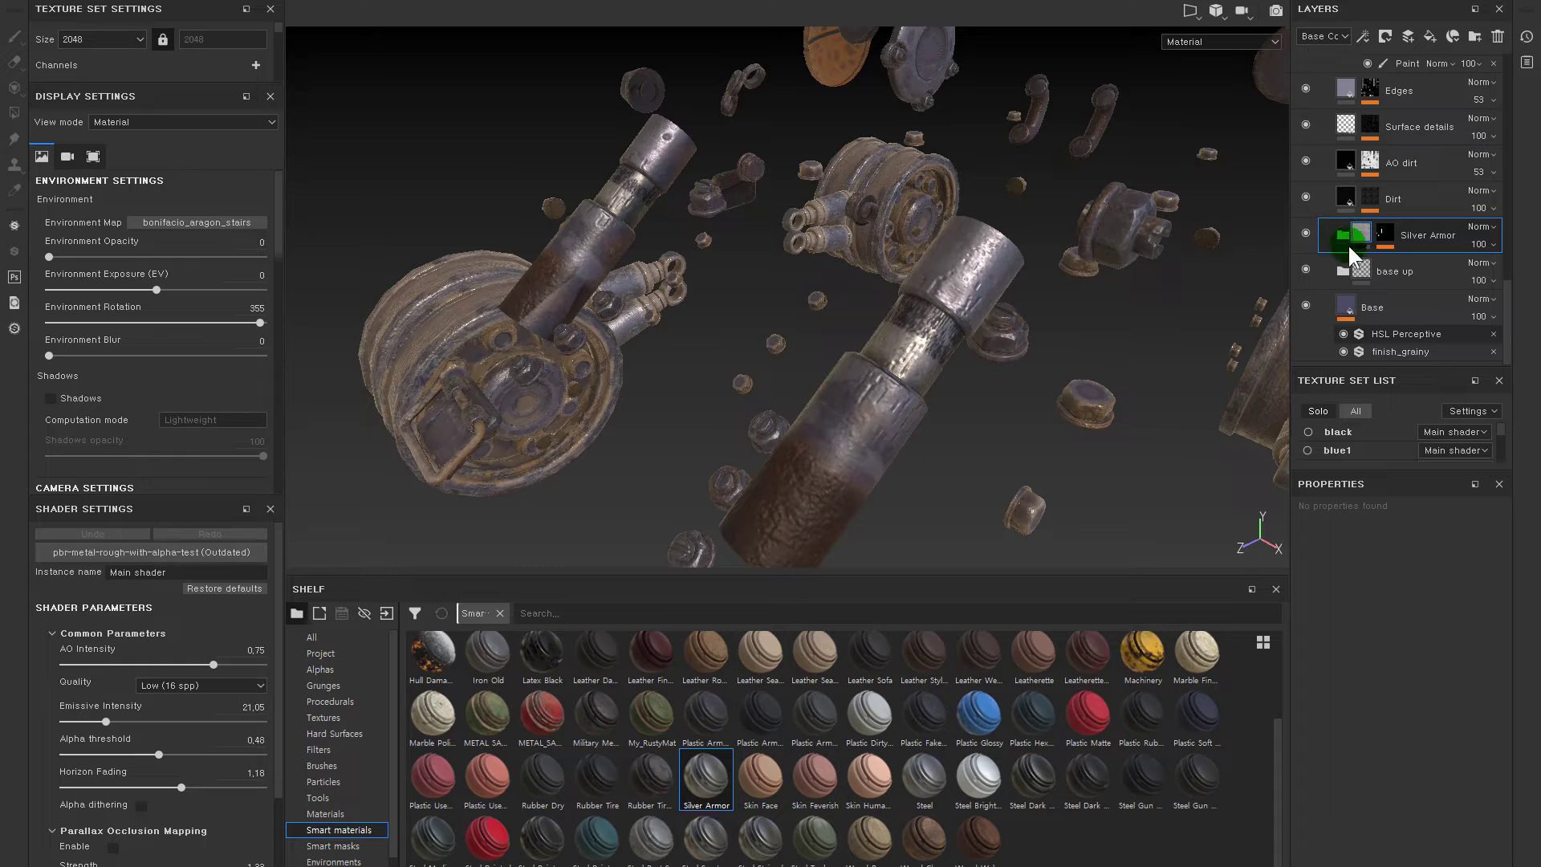
- Move the Silver Armor folder up to just below Stains and check the result
{"action": "left_click_drag", "start_coordinate": [1350, 247], "coordinate": [1356, 127]}
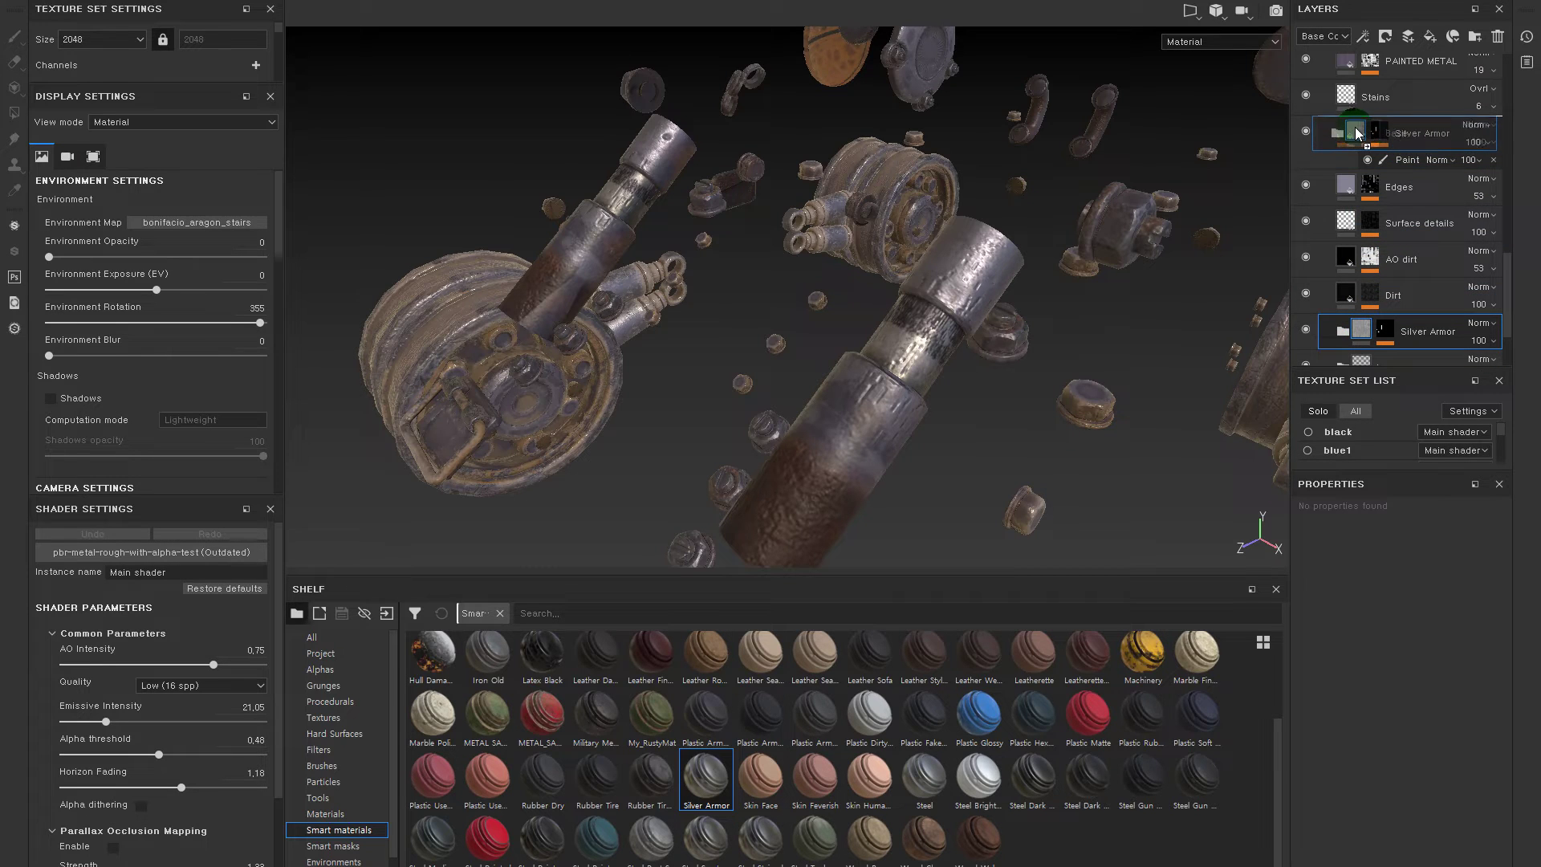
{"action": "left_click_drag", "start_coordinate": [1355, 133], "coordinate": [1365, 129]}
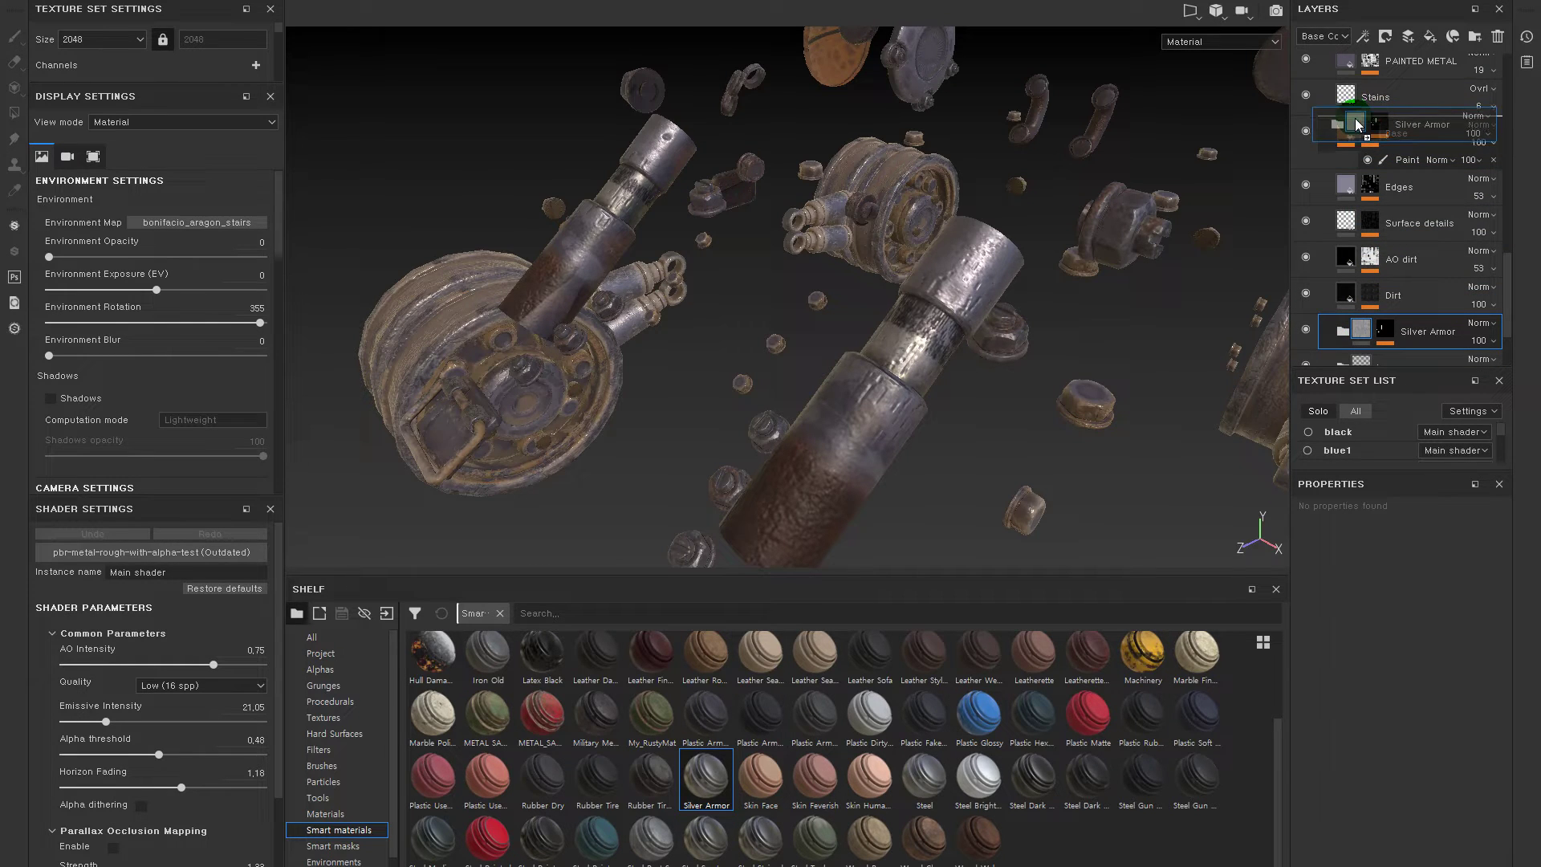
{"action": "mouse_move", "coordinate": [1196, 208]}
{"action": "left_mouse_down", "text": "alt"}
{"action": "mouse_move", "coordinate": [1018, 256]}
{"action": "mouse_move", "coordinate": [997, 248]}
{"action": "mouse_move", "coordinate": [1037, 257]}
{"action": "left_mouse_up", "text": "alt"}
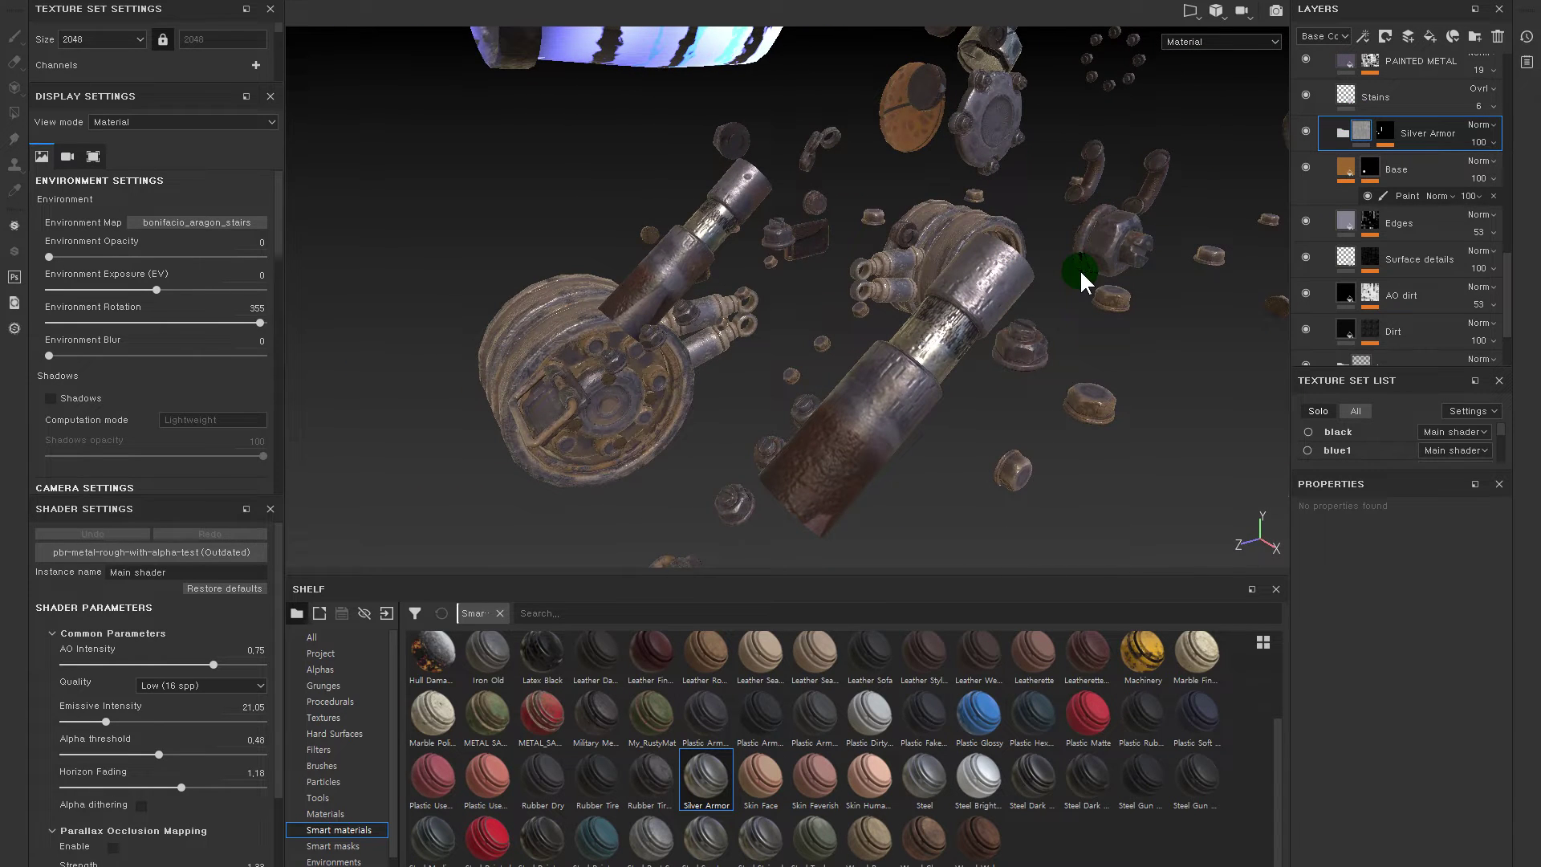
{"action": "left_click_drag", "start_coordinate": [1033, 279], "coordinate": [1038, 295], "text": "alt"}
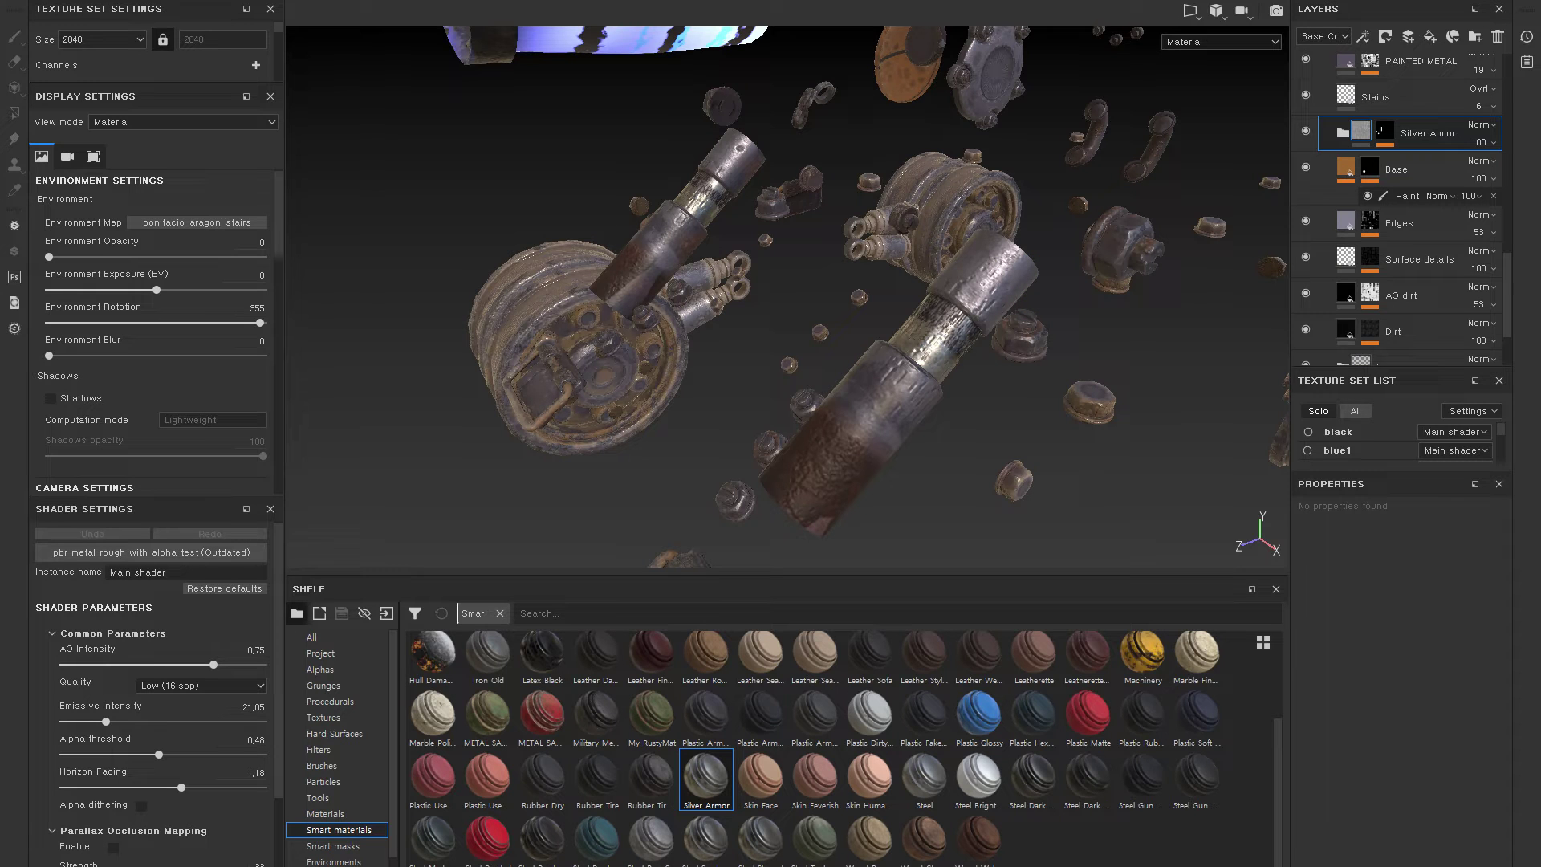
{"action": "mouse_move", "coordinate": [645, 504]}
{"action": "left_mouse_down", "text": "alt"}
{"action": "mouse_move", "coordinate": [963, 333]}
{"action": "mouse_move", "coordinate": [897, 320]}
{"action": "mouse_move", "coordinate": [911, 207]}
{"action": "mouse_move", "coordinate": [853, 240]}
{"action": "mouse_move", "coordinate": [1119, 252]}
{"action": "left_mouse_up", "text": "alt"}
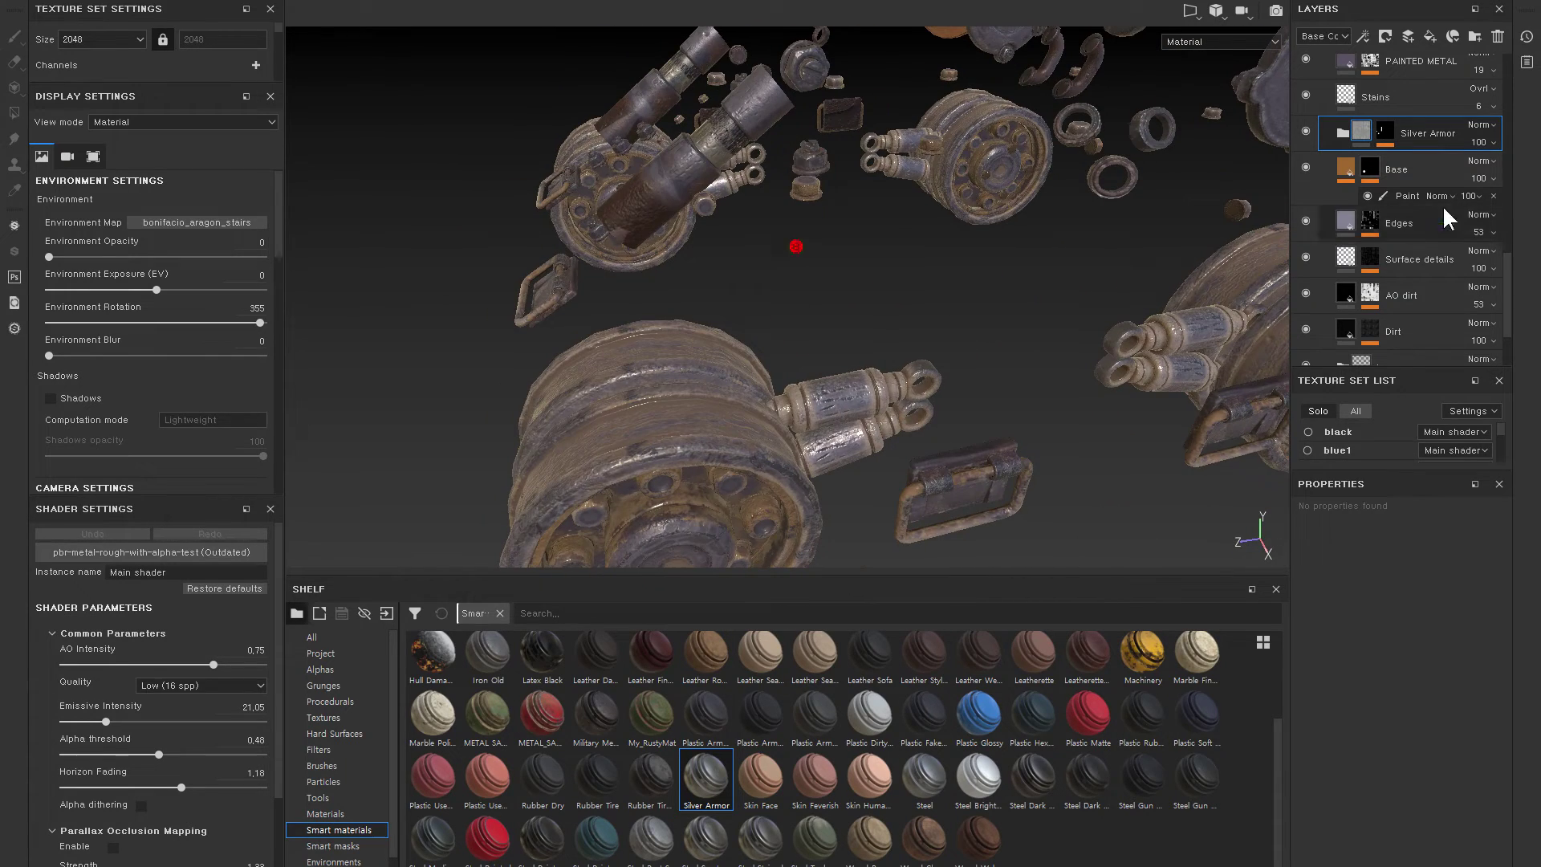
{"action": "left_click", "coordinate": [1392, 133]}
- Extend the Silver Armor mask onto the upper cylinder part
{"action": "left_click", "coordinate": [1410, 159]}
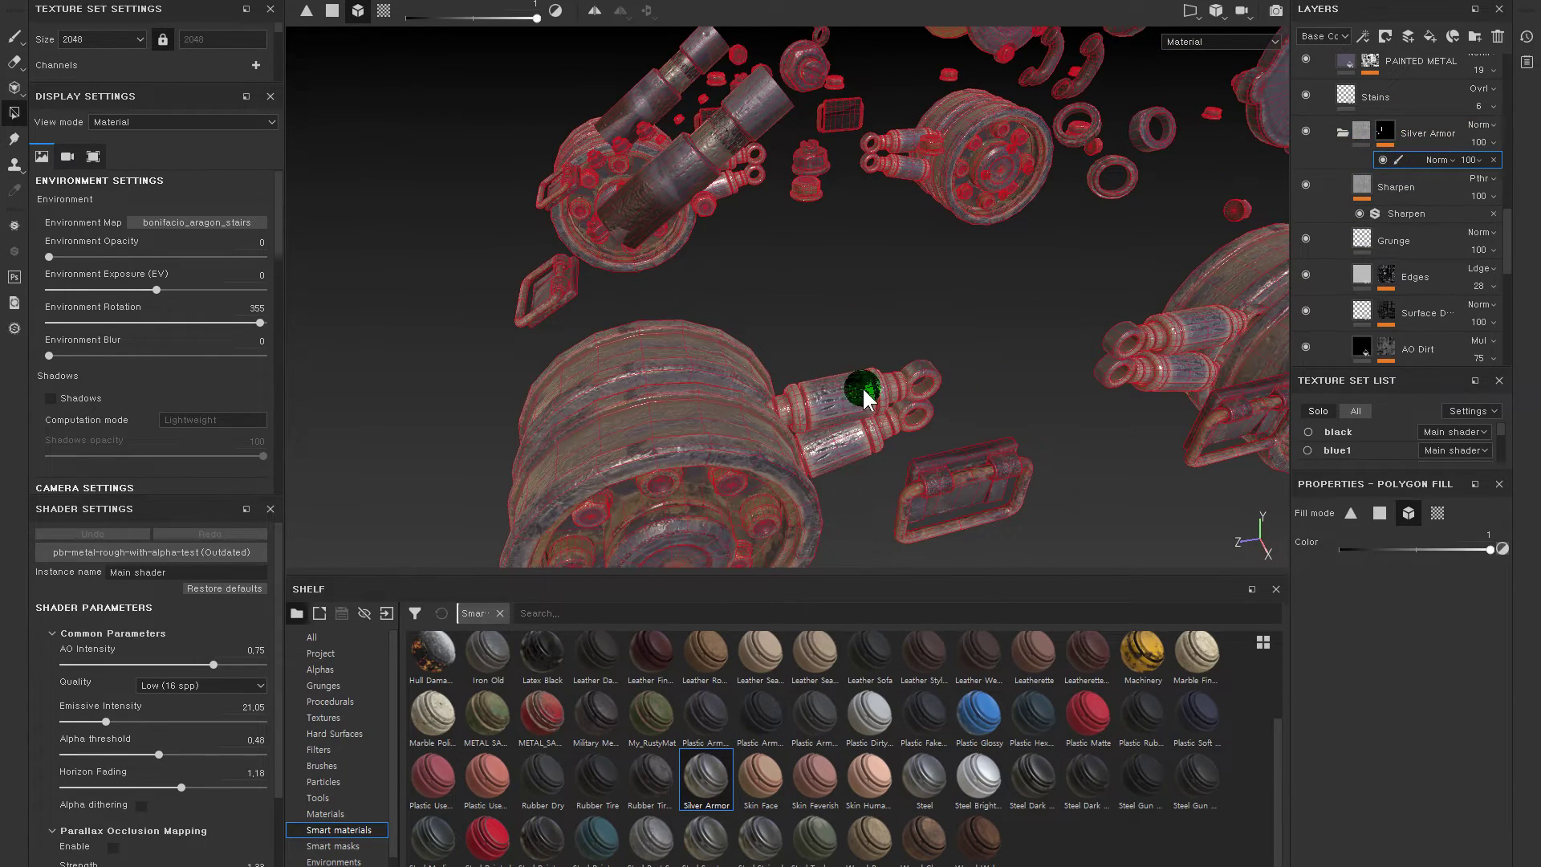
{"action": "left_click_drag", "start_coordinate": [860, 365], "coordinate": [849, 251], "text": "alt"}
{"action": "scroll", "coordinate": [1017, 241], "scroll_direction": "up", "scroll_amount": 3}
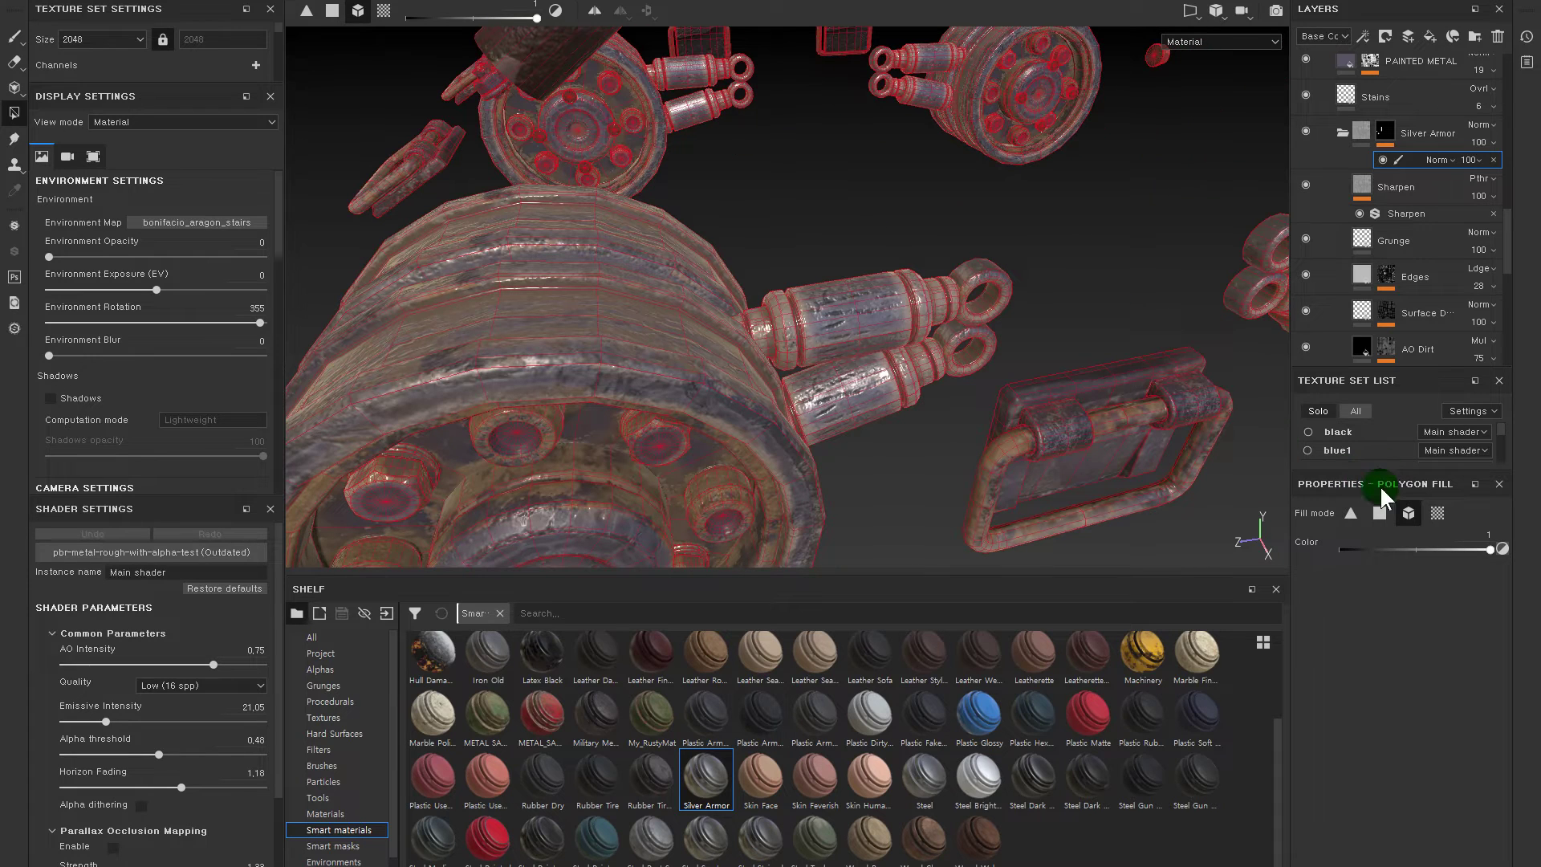
{"action": "left_click", "coordinate": [874, 321]}
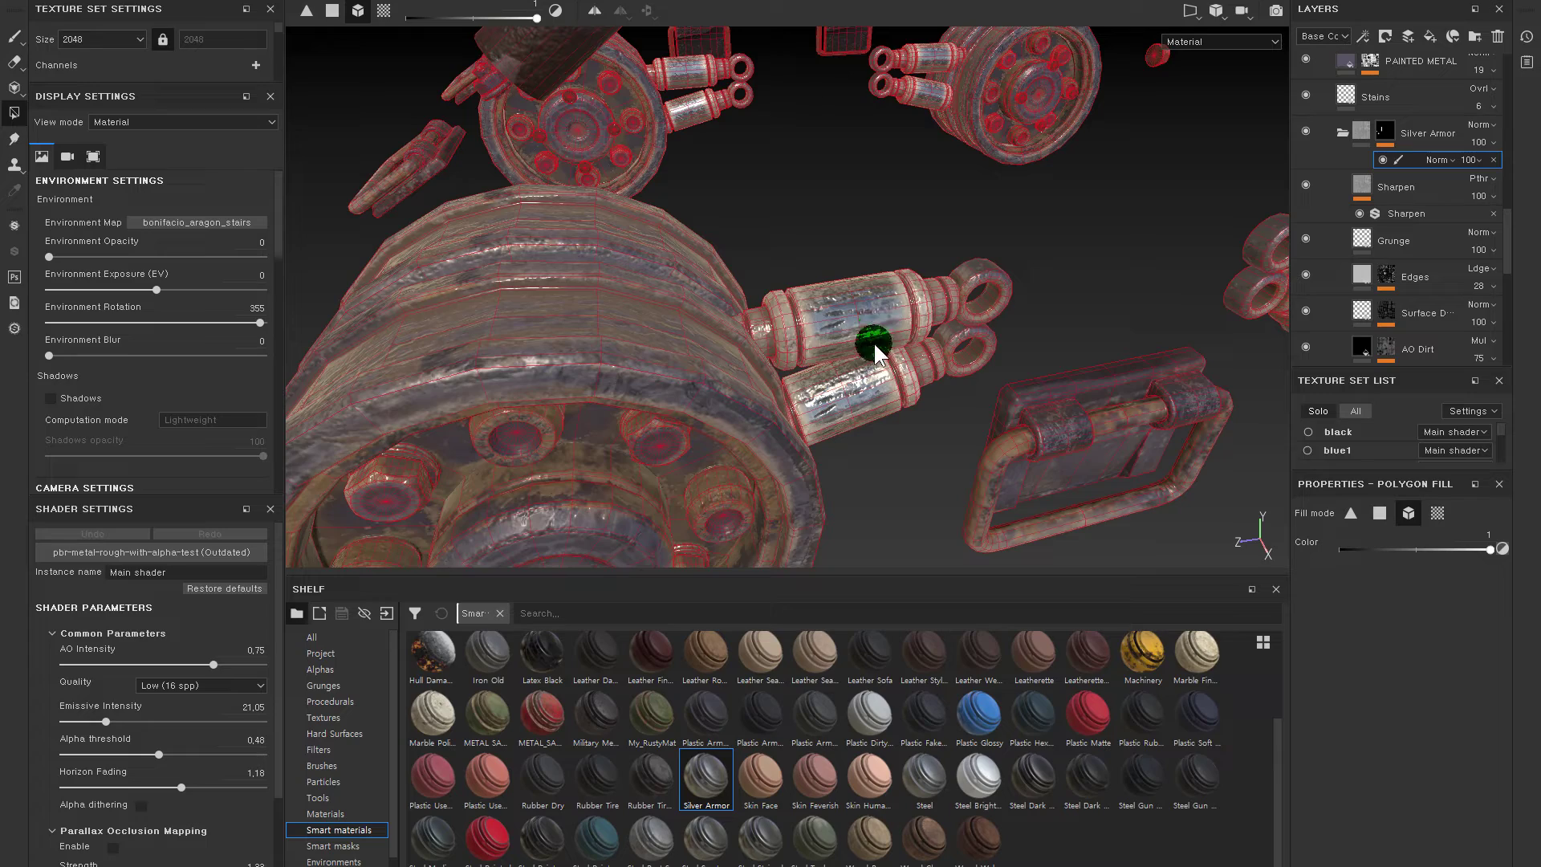
{"action": "left_click", "coordinate": [1361, 131]}
{"action": "mouse_move", "coordinate": [901, 258]}
{"action": "left_mouse_down", "text": "alt"}
{"action": "mouse_move", "coordinate": [1024, 312]}
{"action": "mouse_move", "coordinate": [1043, 340]}
{"action": "mouse_move", "coordinate": [1035, 213]}
{"action": "mouse_move", "coordinate": [915, 206]}
{"action": "mouse_move", "coordinate": [933, 147]}
{"action": "mouse_move", "coordinate": [1045, 262]}
{"action": "mouse_move", "coordinate": [911, 192]}
{"action": "mouse_move", "coordinate": [1128, 533]}
{"action": "mouse_move", "coordinate": [1082, 405]}
{"action": "mouse_move", "coordinate": [1025, 426]}
{"action": "mouse_move", "coordinate": [884, 296]}
{"action": "left_mouse_up", "text": "alt"}
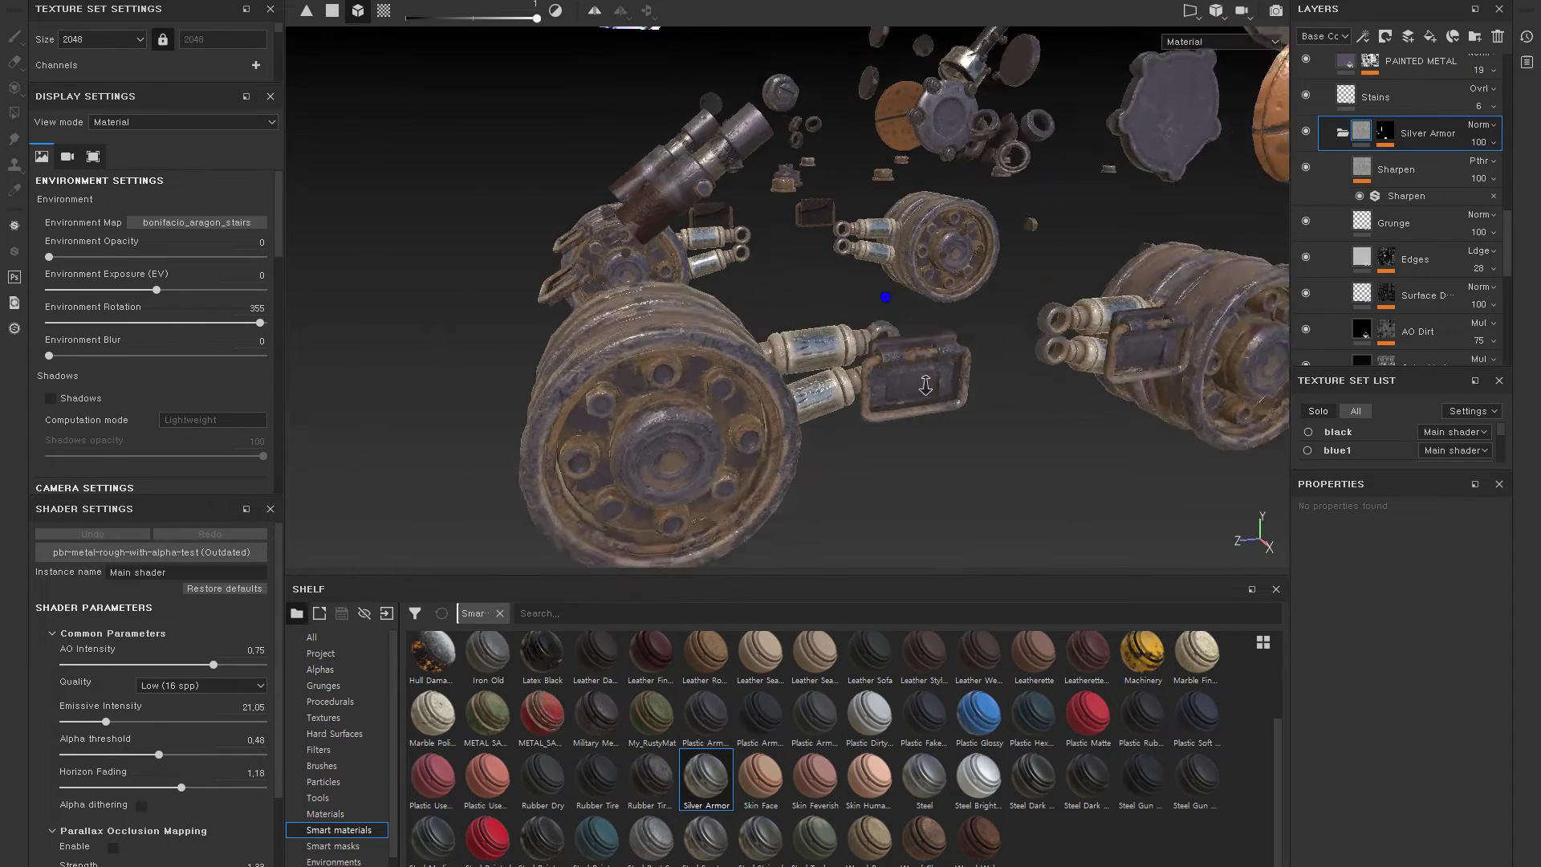
- Hide the dust layer to inspect the wheel hub, then show it again
{"action": "left_click", "coordinate": [1340, 133]}
{"action": "scroll", "coordinate": [1337, 217], "scroll_direction": "down", "scroll_amount": 2}
{"action": "scroll", "coordinate": [1334, 215], "scroll_direction": "down", "scroll_amount": 2}
{"action": "scroll", "coordinate": [1332, 209], "scroll_direction": "down", "scroll_amount": 2}
{"action": "scroll", "coordinate": [1332, 209], "scroll_direction": "up", "scroll_amount": 2}
{"action": "scroll", "coordinate": [1334, 206], "scroll_direction": "up", "scroll_amount": 2}
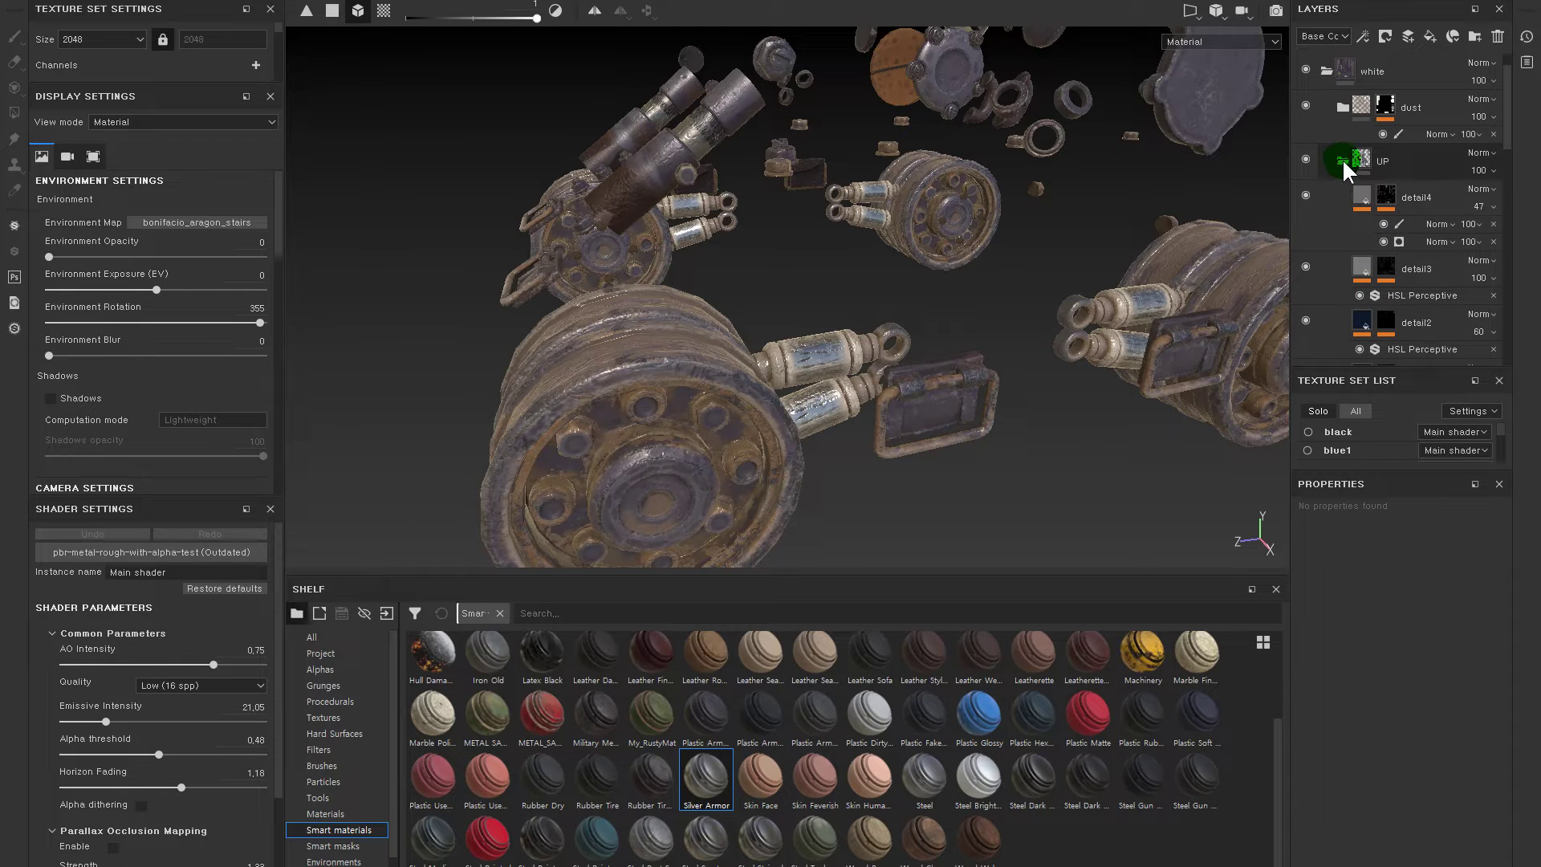
{"action": "scroll", "coordinate": [1340, 159], "scroll_direction": "up", "scroll_amount": 2}
{"action": "left_click", "coordinate": [1300, 105]}
{"action": "mouse_move", "coordinate": [1204, 184]}
{"action": "left_mouse_down", "text": "alt"}
{"action": "mouse_move", "coordinate": [1117, 289]}
{"action": "mouse_move", "coordinate": [887, 244]}
{"action": "left_mouse_up", "text": "alt"}
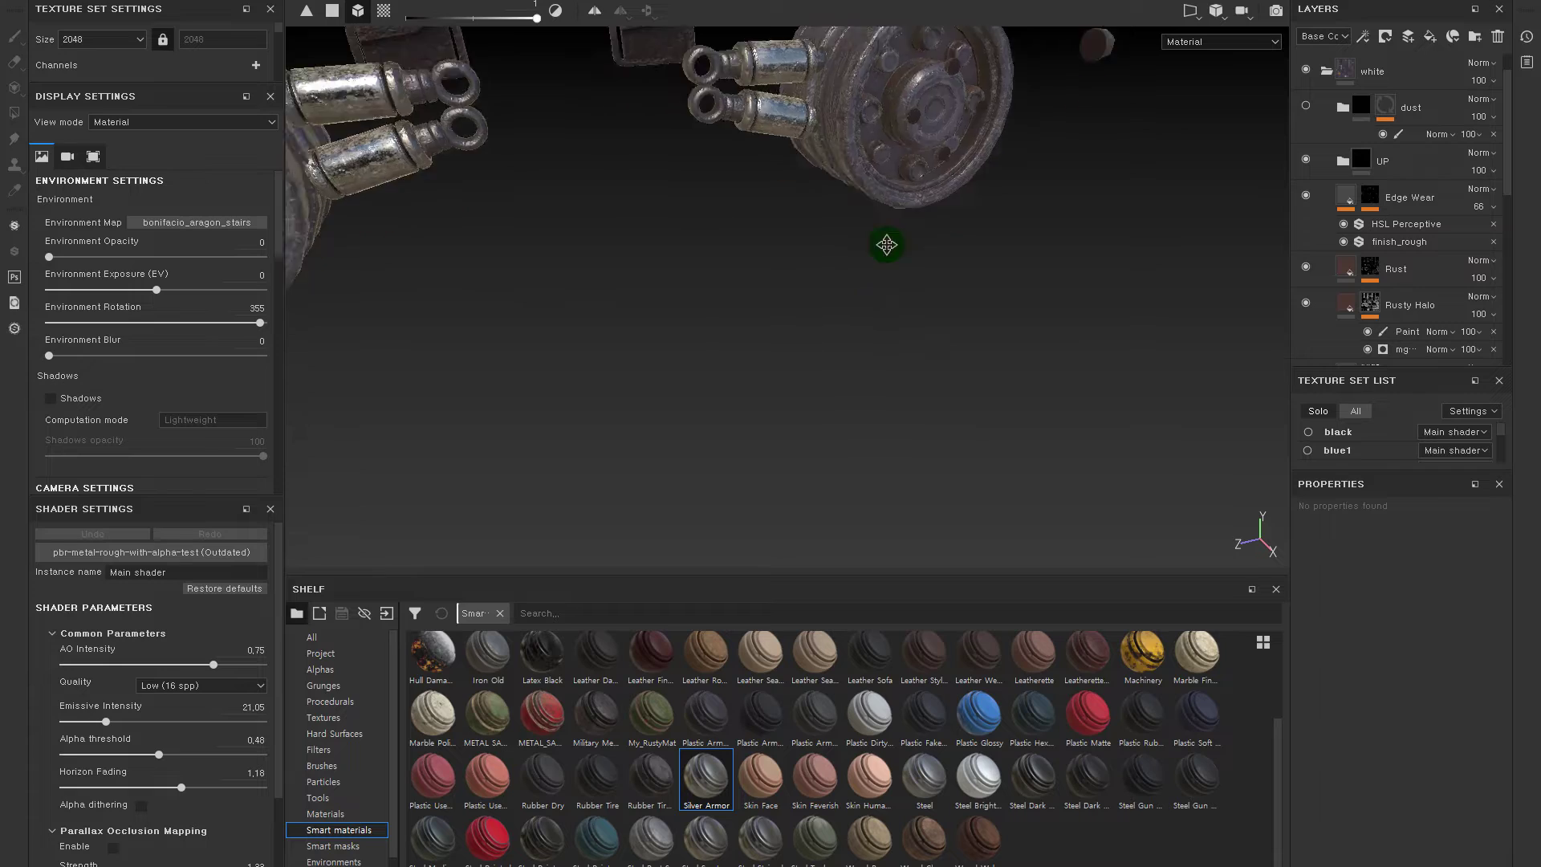
{"action": "key", "text": "f"}
{"action": "mouse_move", "coordinate": [969, 192]}
{"action": "right_mouse_down", "text": "alt"}
{"action": "mouse_move", "coordinate": [999, 375]}
{"action": "mouse_move", "coordinate": [686, 267]}
{"action": "right_mouse_up", "text": "alt"}
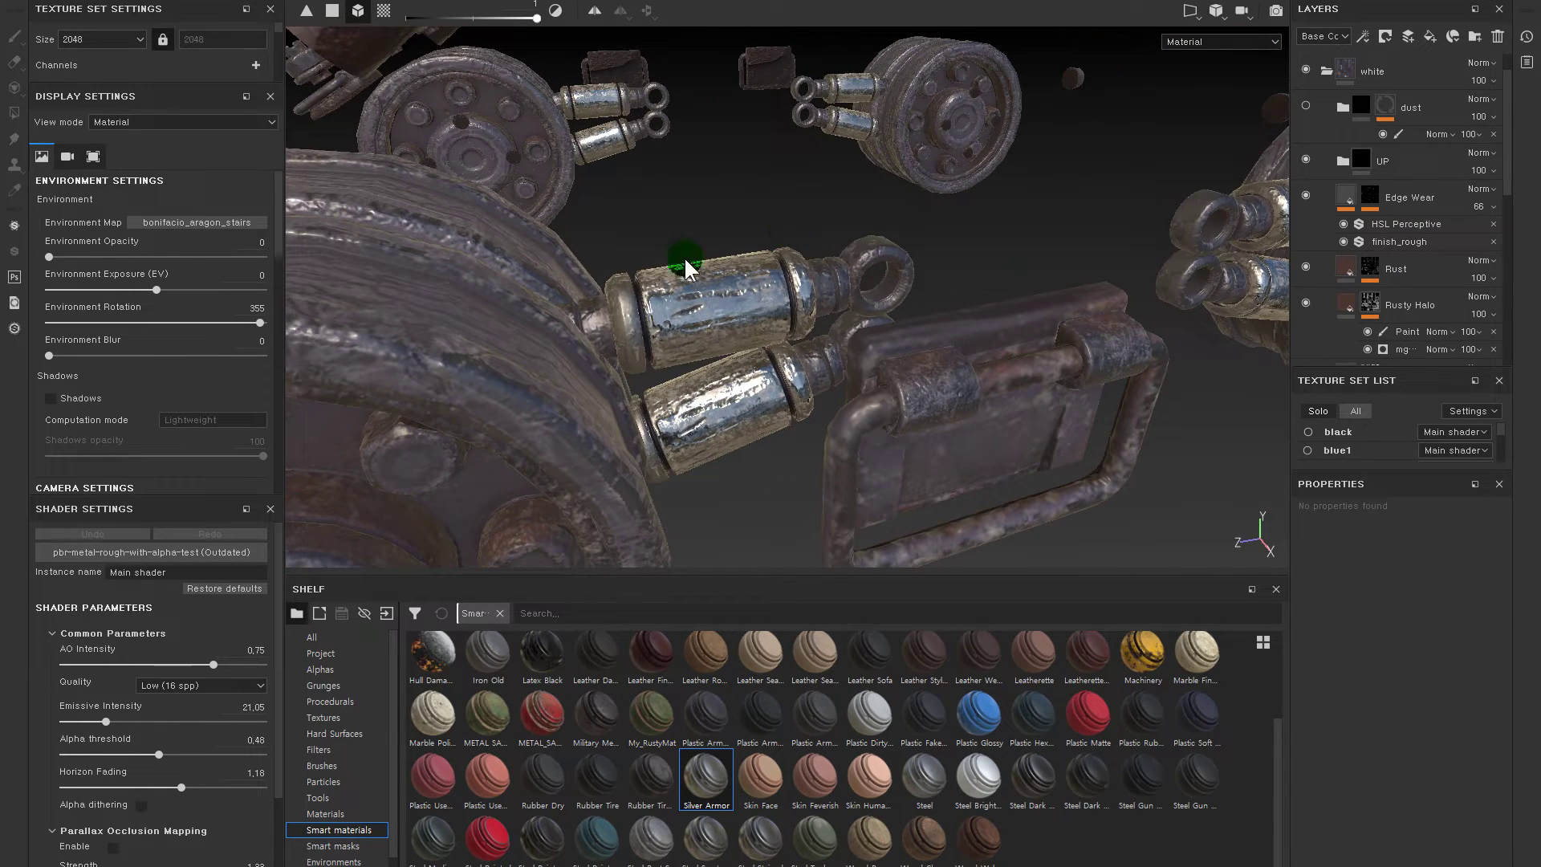
{"action": "left_click_drag", "start_coordinate": [1076, 265], "coordinate": [922, 234], "text": "alt"}
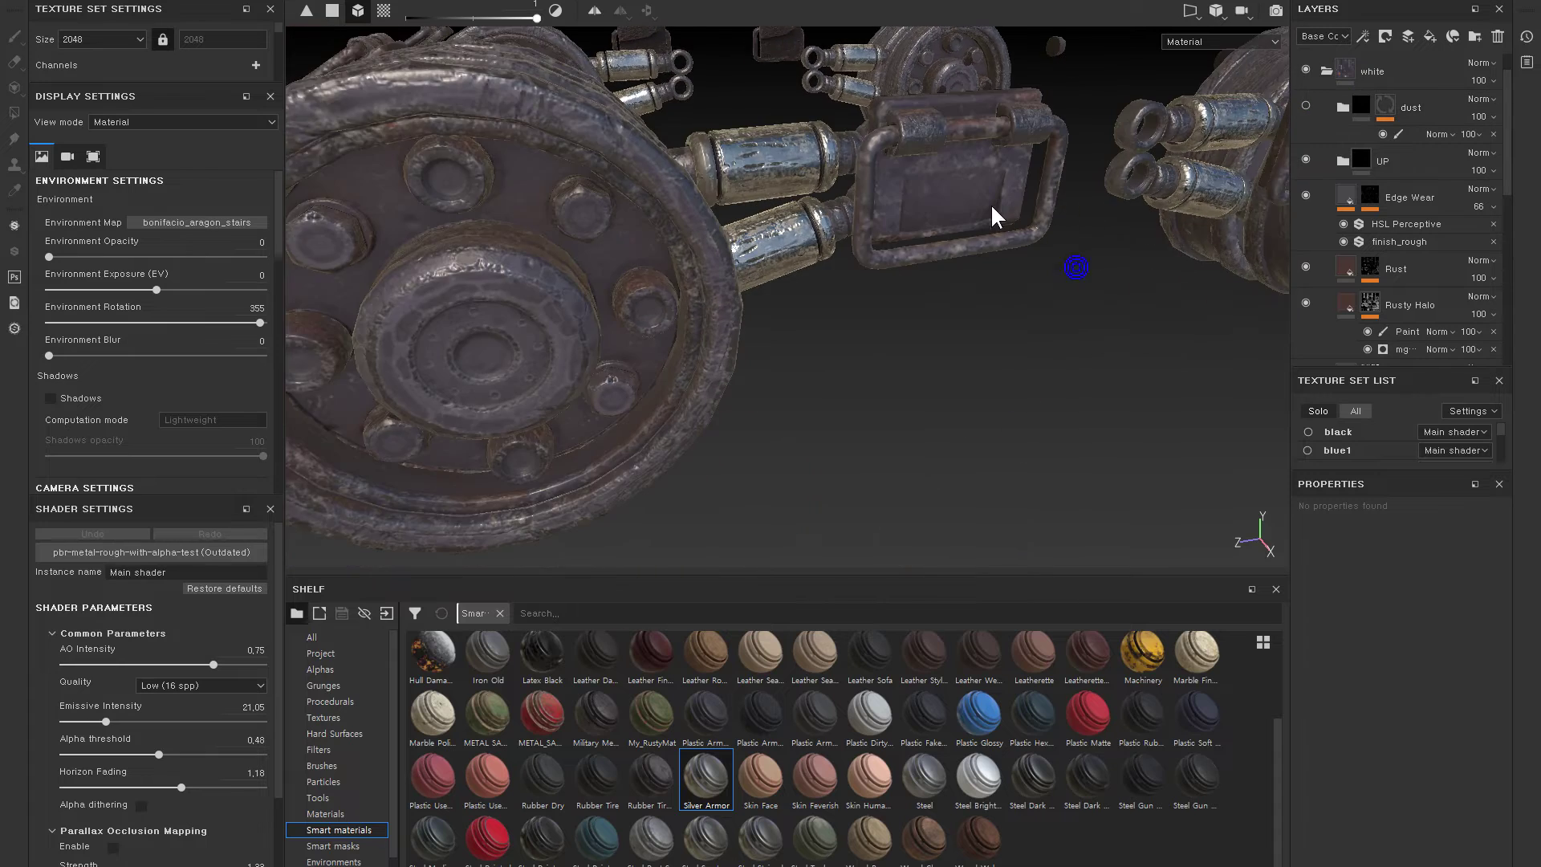
{"action": "right_click_drag", "start_coordinate": [1060, 197], "coordinate": [1101, 225], "text": "alt"}
{"action": "left_click", "coordinate": [1305, 100]}
- Compare the model with Silver Armor on and off
{"action": "scroll", "coordinate": [1364, 199], "scroll_direction": "down", "scroll_amount": 6}
{"action": "left_click", "coordinate": [1390, 155]}
{"action": "left_click", "coordinate": [1337, 161]}
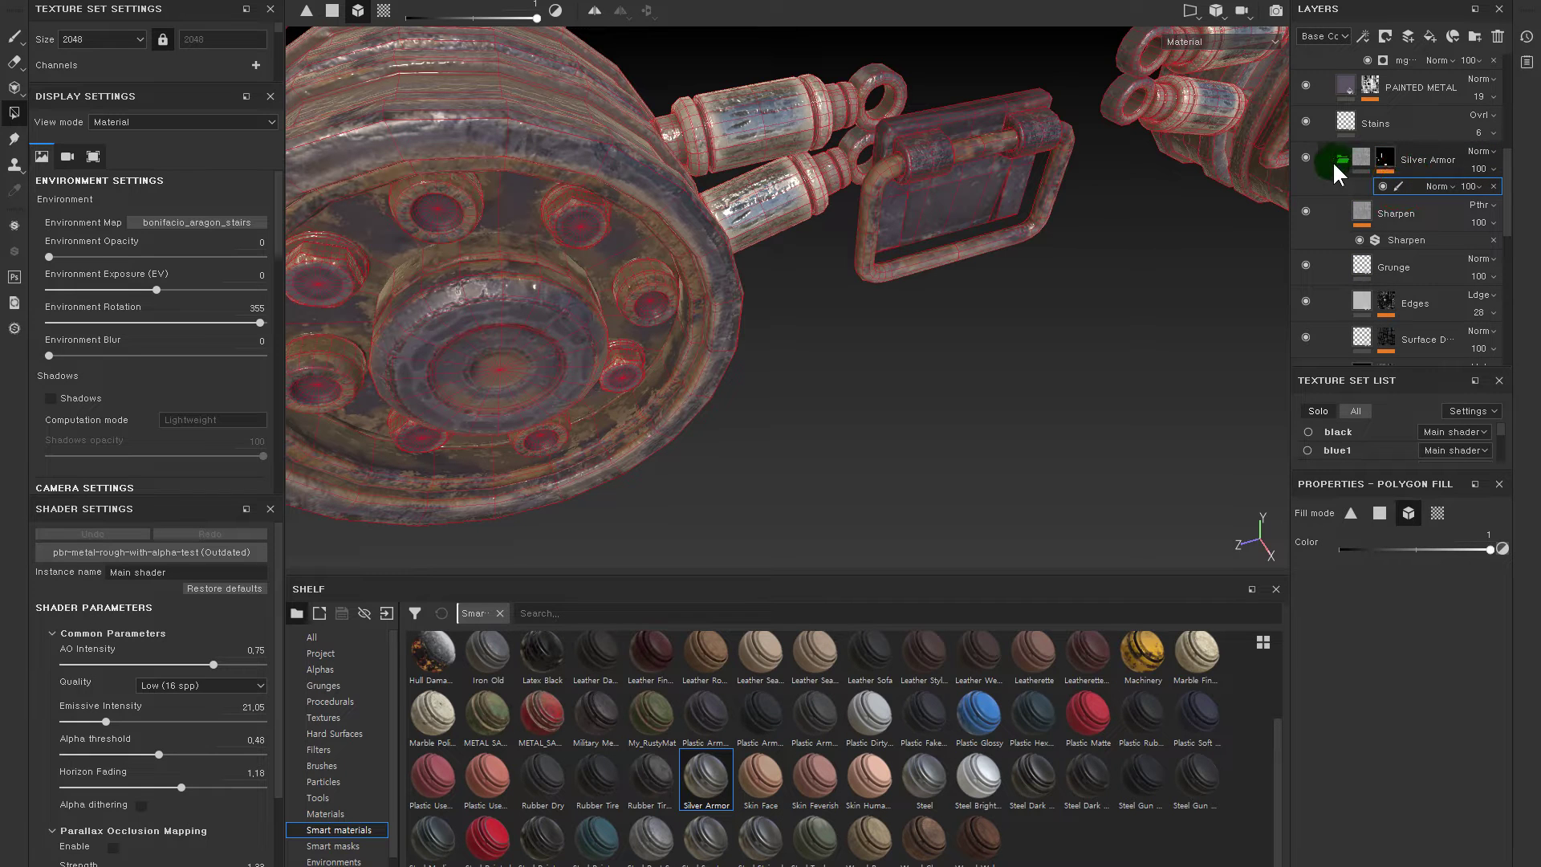
{"action": "left_click", "coordinate": [1305, 156]}
{"action": "left_click_drag", "start_coordinate": [1105, 327], "coordinate": [1358, 321], "text": "alt"}
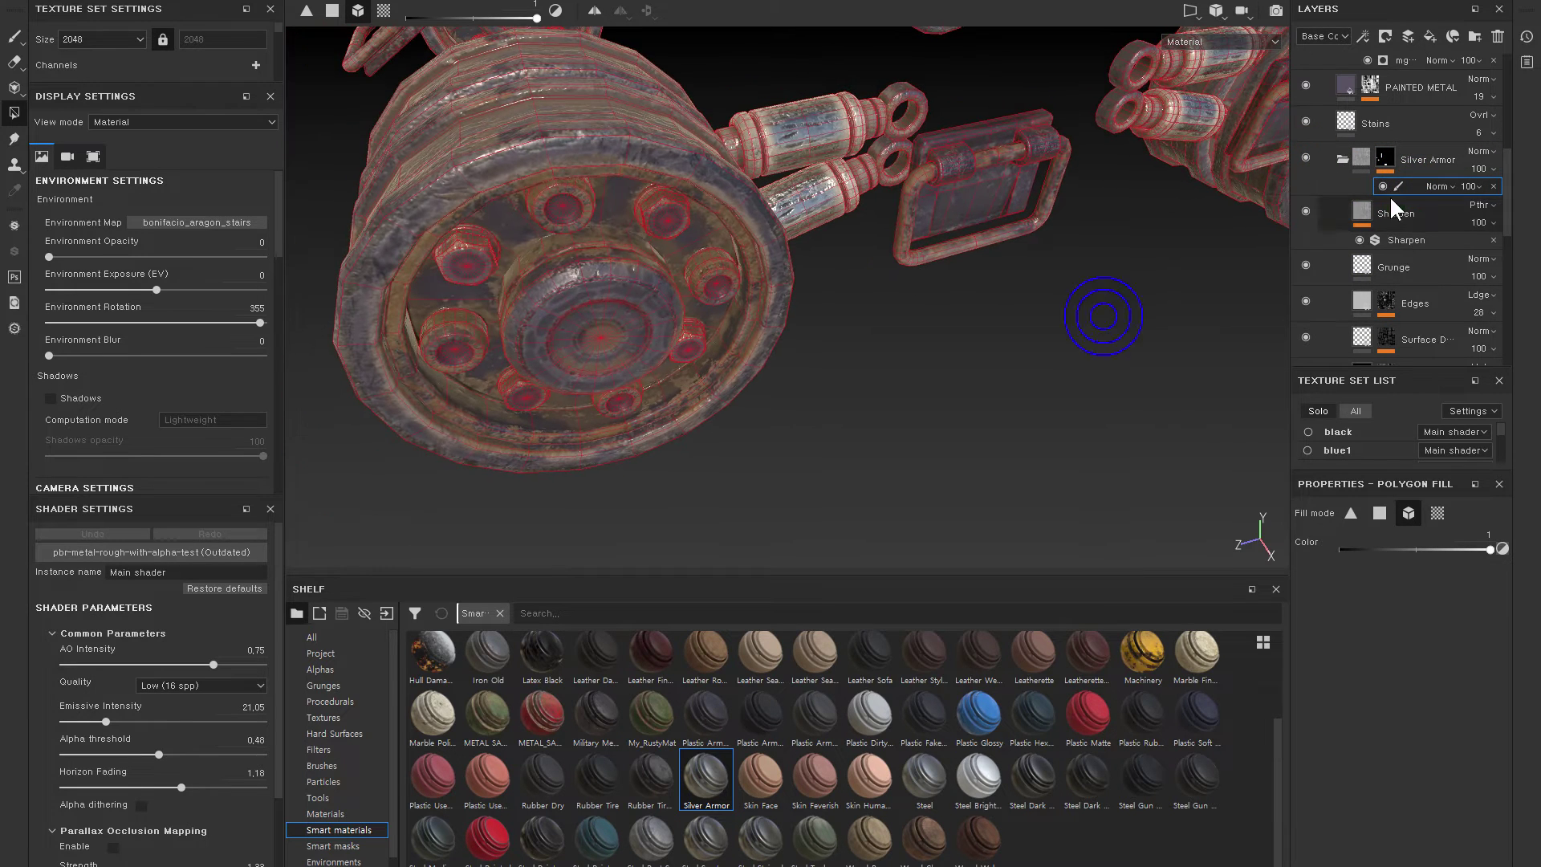
{"action": "left_click", "coordinate": [1336, 157]}
- Reposition the Silver Armor layer directly beneath Stains
{"action": "left_click_drag", "start_coordinate": [1356, 157], "coordinate": [1349, 294]}
{"action": "mouse_move", "coordinate": [1218, 289]}
{"action": "left_mouse_down", "text": "alt"}
{"action": "mouse_move", "coordinate": [722, 162]}
{"action": "mouse_move", "coordinate": [698, 223]}
{"action": "mouse_move", "coordinate": [911, 298]}
{"action": "left_mouse_up", "text": "alt"}
{"action": "left_click_drag", "start_coordinate": [1359, 250], "coordinate": [1342, 148]}
{"action": "left_click", "coordinate": [1347, 122]}
{"action": "mouse_move", "coordinate": [923, 265]}
{"action": "left_mouse_down", "text": "alt"}
{"action": "mouse_move", "coordinate": [1016, 278]}
{"action": "mouse_move", "coordinate": [845, 233]}
{"action": "mouse_move", "coordinate": [1049, 368]}
{"action": "left_mouse_up", "text": "alt"}
- Inspect the glowing blue cylinder up close and collapse the em folder
{"action": "right_click_drag", "start_coordinate": [1048, 369], "coordinate": [624, 237], "text": "alt"}
{"action": "mouse_move", "coordinate": [624, 238]}
{"action": "left_mouse_down", "text": "alt"}
{"action": "mouse_move", "coordinate": [1100, 385]}
{"action": "mouse_move", "coordinate": [1063, 396]}
{"action": "mouse_move", "coordinate": [1043, 378]}
{"action": "mouse_move", "coordinate": [1047, 265]}
{"action": "mouse_move", "coordinate": [936, 233]}
{"action": "left_mouse_up", "text": "alt"}
{"action": "right_click_drag", "start_coordinate": [935, 234], "coordinate": [888, 302], "text": "alt"}
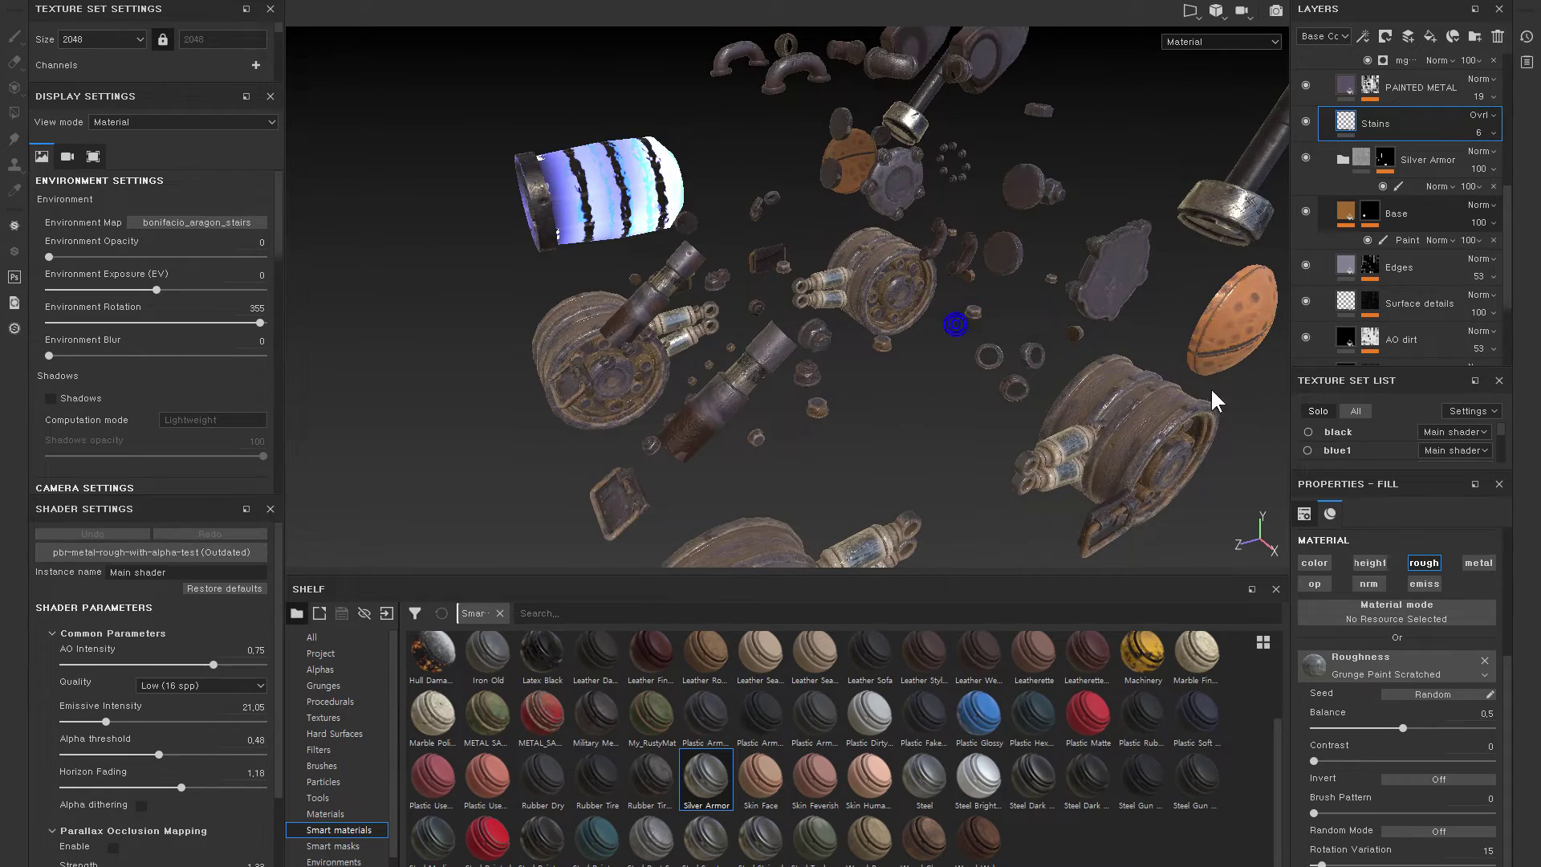
{"action": "mouse_move", "coordinate": [887, 367]}
{"action": "left_mouse_down", "text": "alt"}
{"action": "mouse_move", "coordinate": [946, 330]}
{"action": "mouse_move", "coordinate": [883, 344]}
{"action": "left_mouse_up", "text": "alt"}
{"action": "mouse_move", "coordinate": [946, 302]}
{"action": "left_mouse_down", "text": "alt"}
{"action": "mouse_move", "coordinate": [938, 331]}
{"action": "mouse_move", "coordinate": [1020, 331]}
{"action": "mouse_move", "coordinate": [1067, 268]}
{"action": "left_mouse_up", "text": "alt"}
{"action": "mouse_move", "coordinate": [1089, 284]}
{"action": "right_mouse_down", "text": "alt"}
{"action": "mouse_move", "coordinate": [884, 286]}
{"action": "mouse_move", "coordinate": [1056, 304]}
{"action": "right_mouse_up", "text": "alt"}
{"action": "left_click_drag", "start_coordinate": [1055, 304], "coordinate": [732, 193], "text": "alt"}
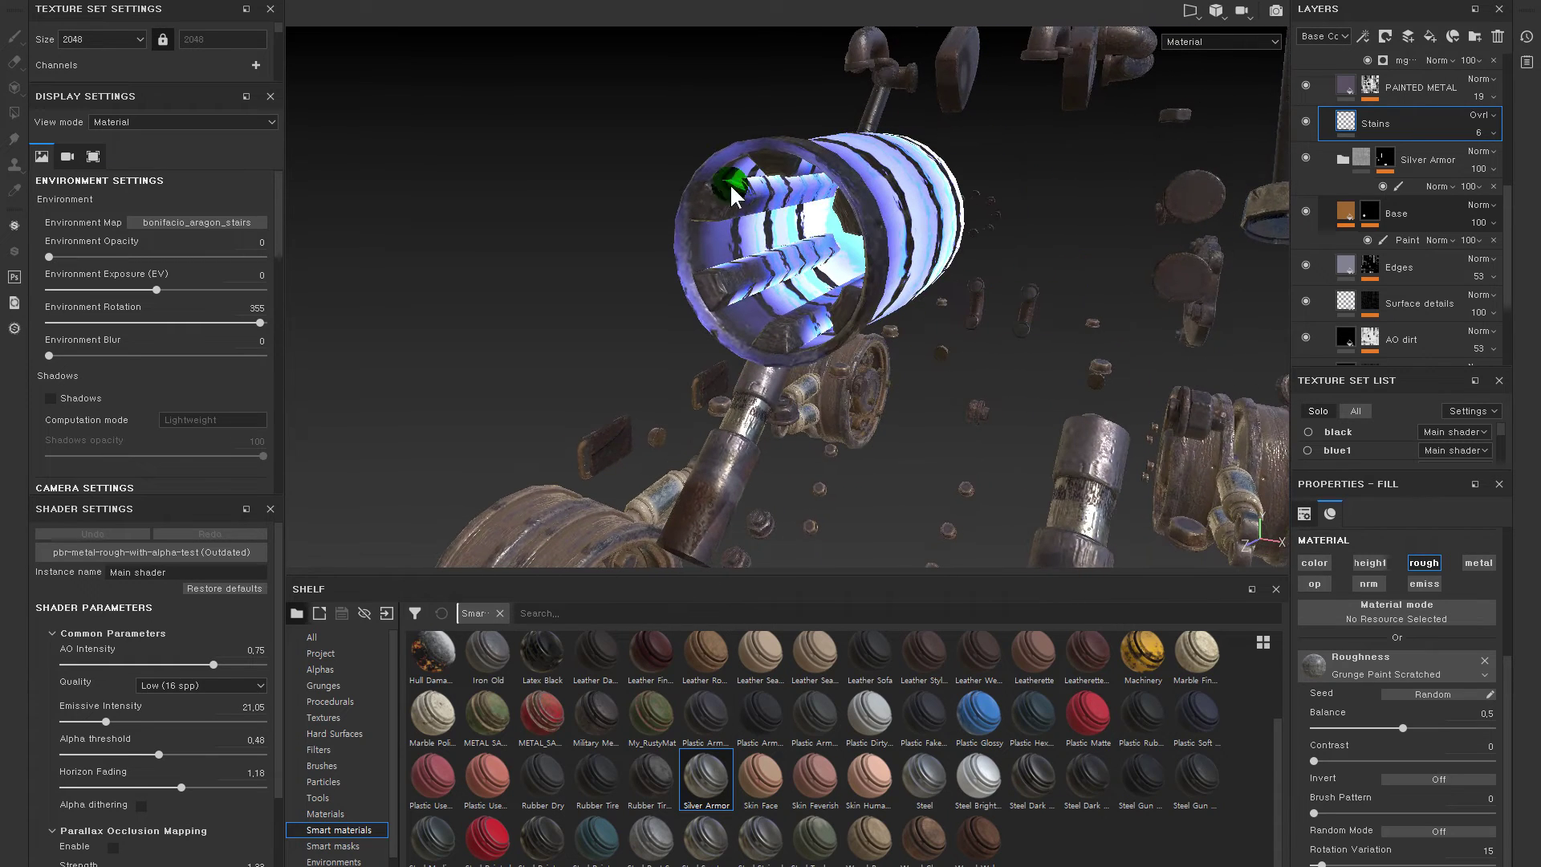
{"action": "scroll", "coordinate": [1316, 241], "scroll_direction": "up", "scroll_amount": 5}
{"action": "left_click", "coordinate": [1325, 73]}
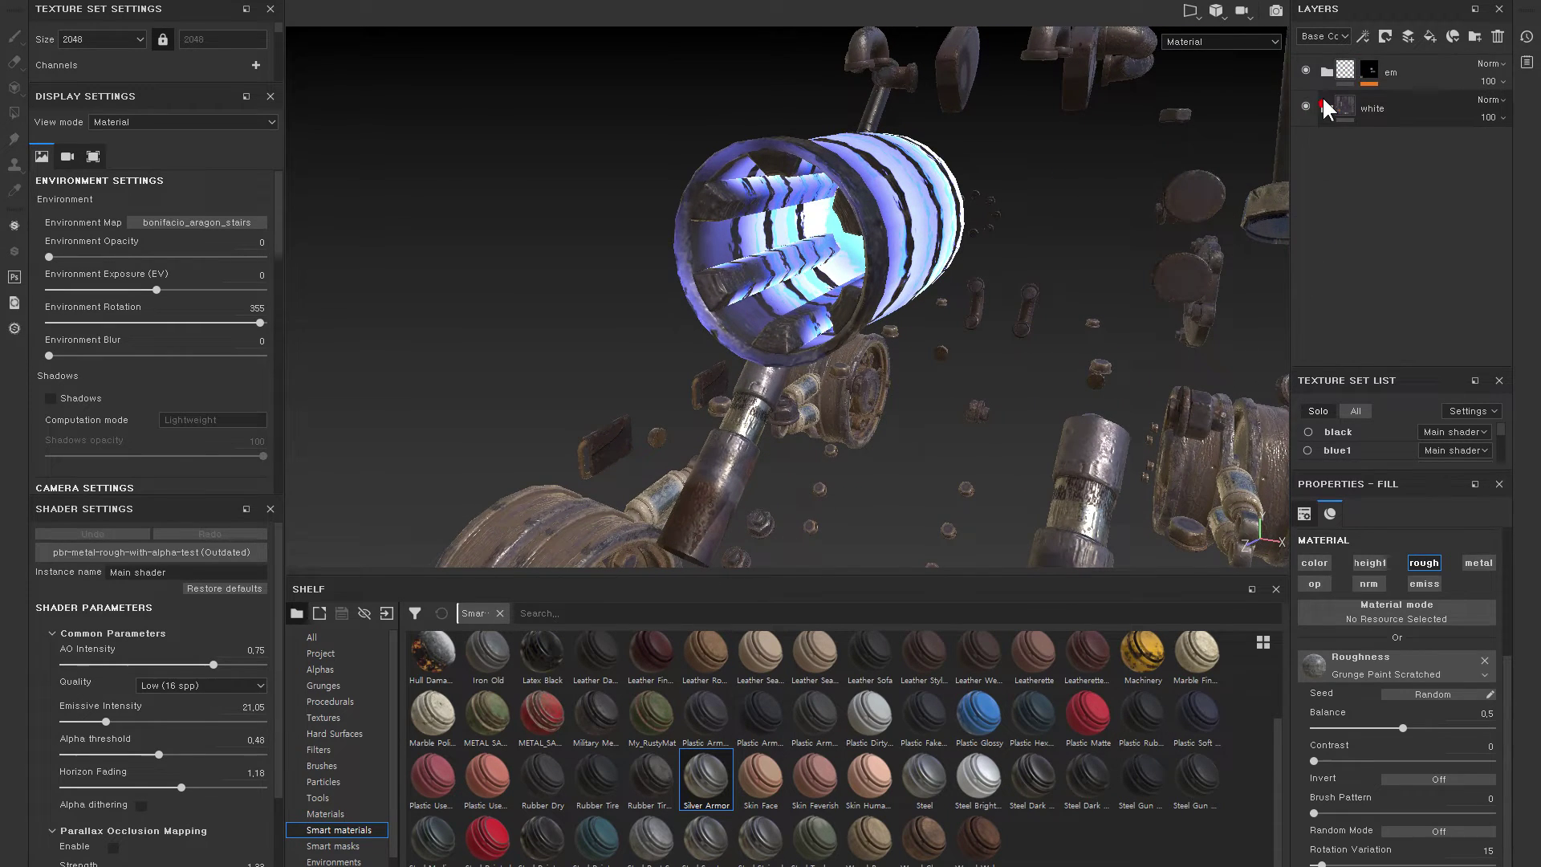
- Set the em layer's HSL Perceptive filter to saturation 0.42 and lightness 0.38
{"action": "left_click", "coordinate": [1322, 75]}
{"action": "mouse_move", "coordinate": [1043, 208]}
{"action": "left_mouse_down", "text": "alt"}
{"action": "mouse_move", "coordinate": [1088, 166]}
{"action": "mouse_move", "coordinate": [1068, 217]}
{"action": "mouse_move", "coordinate": [1300, 164]}
{"action": "left_mouse_up", "text": "alt"}
{"action": "left_click", "coordinate": [1325, 71]}
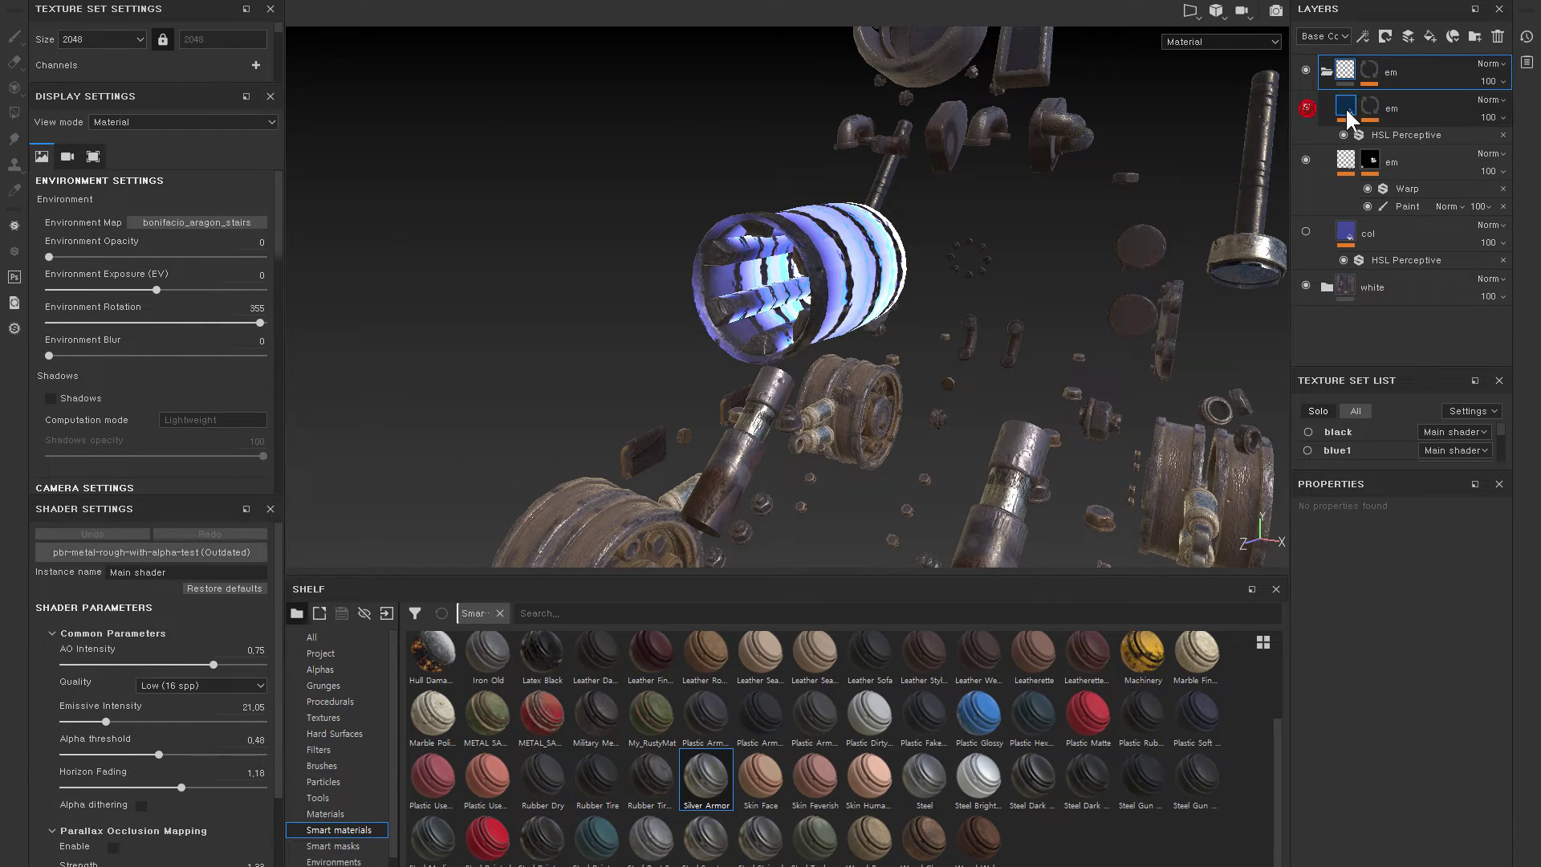
{"action": "left_click", "coordinate": [1387, 135]}
{"action": "left_click_drag", "start_coordinate": [1406, 695], "coordinate": [1394, 706]}
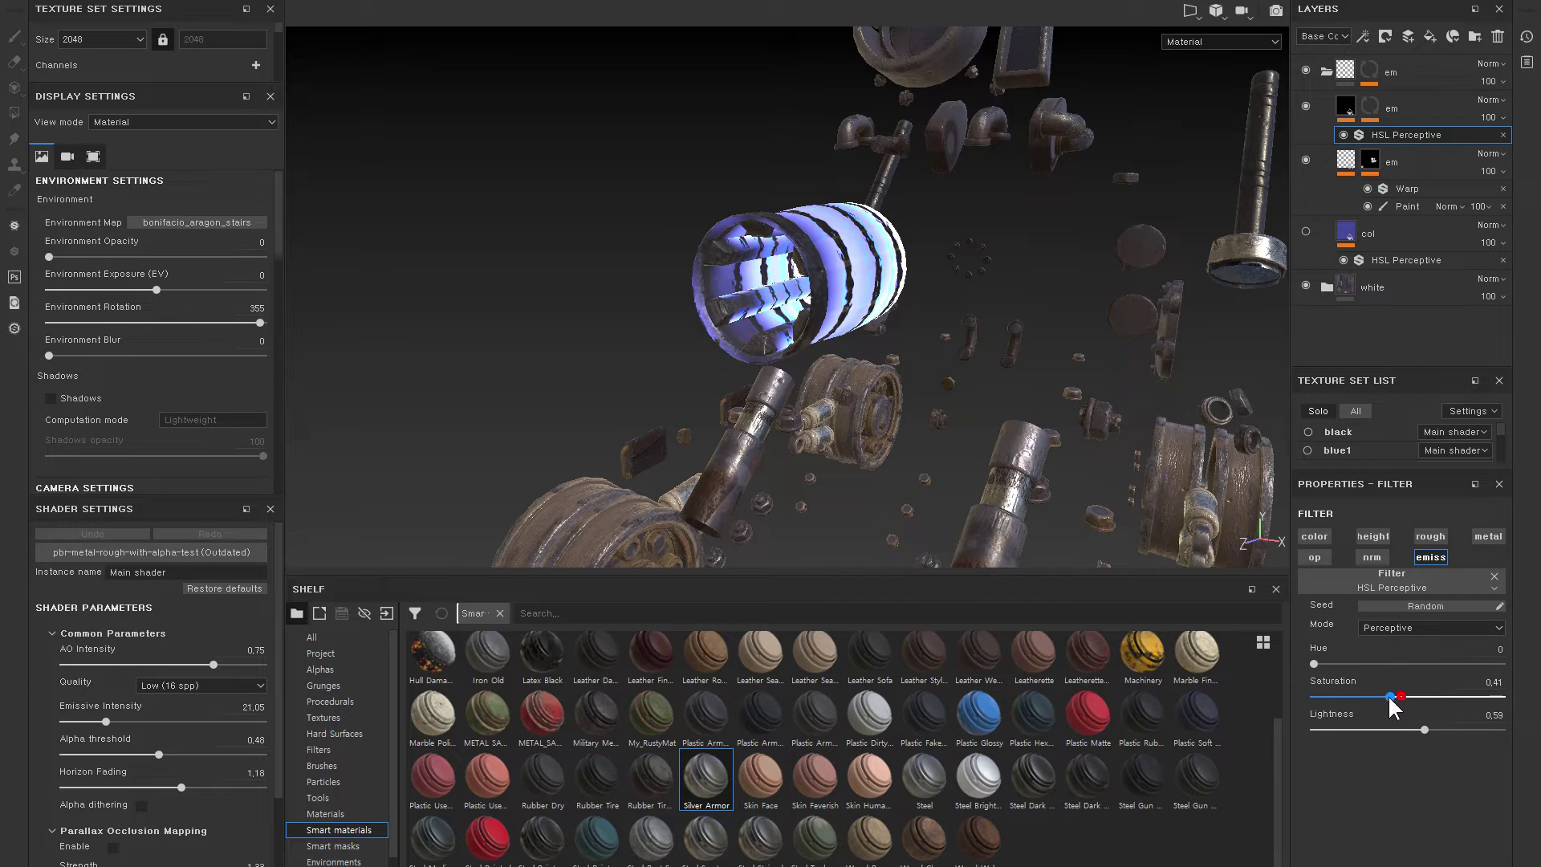
{"action": "left_click_drag", "start_coordinate": [1059, 361], "coordinate": [1096, 345], "text": "alt"}
{"action": "left_click_drag", "start_coordinate": [1411, 733], "coordinate": [1383, 732]}
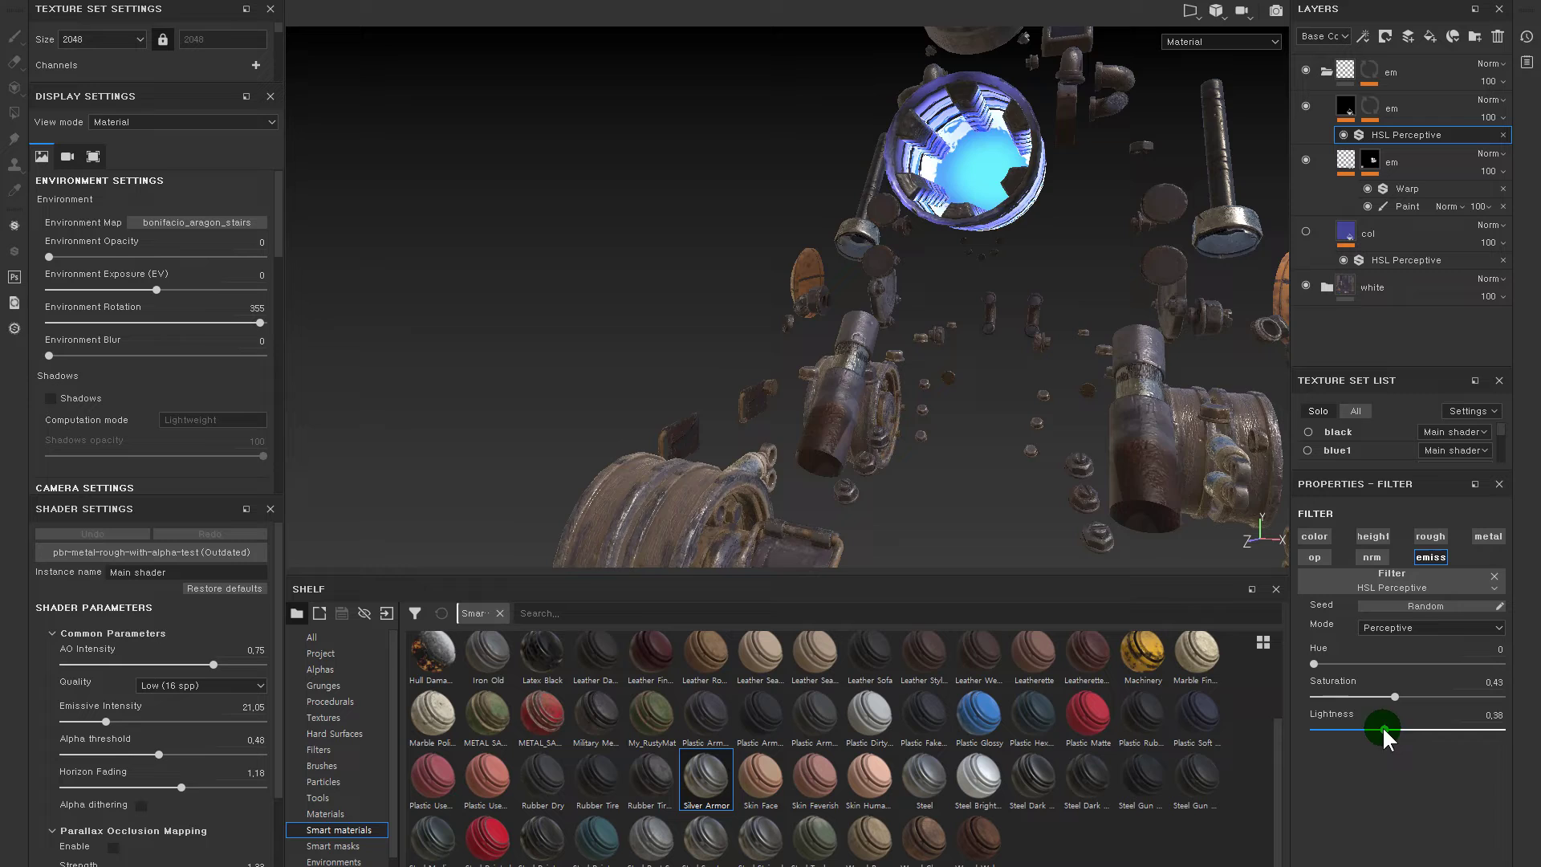
{"action": "scroll", "coordinate": [987, 317], "scroll_direction": "down", "scroll_amount": 3}
{"action": "mouse_move", "coordinate": [987, 316]}
{"action": "left_mouse_down", "text": "alt"}
{"action": "mouse_move", "coordinate": [1087, 413]}
{"action": "mouse_move", "coordinate": [1083, 245]}
{"action": "left_mouse_up", "text": "alt"}
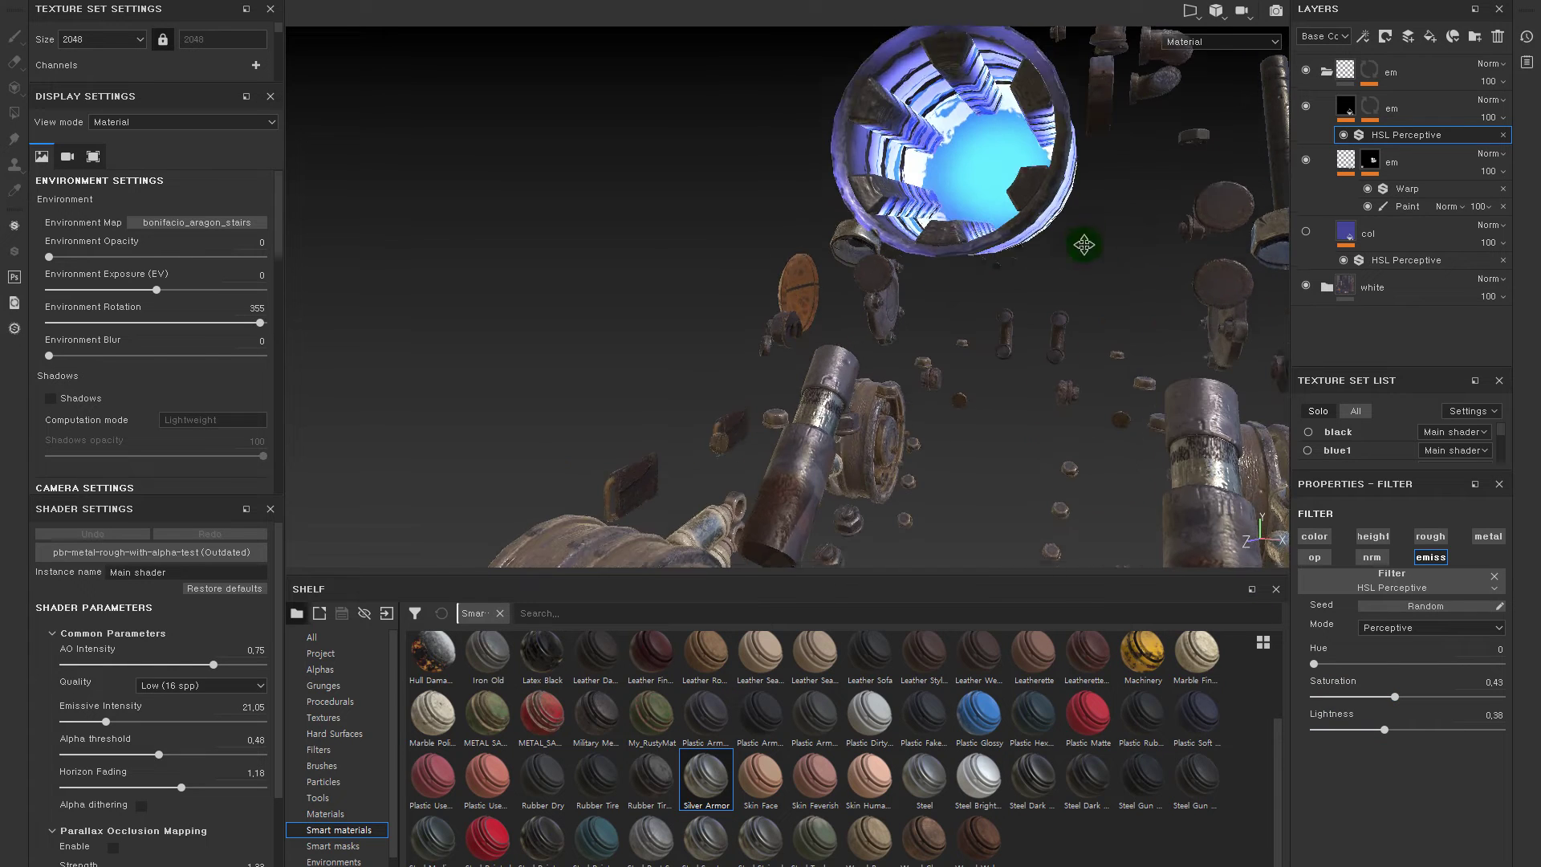
- View the em mask, toggle its Warp filter, and add an empty filter to the mask
{"action": "left_click", "coordinate": [1368, 109]}
{"action": "key", "text": "4"}
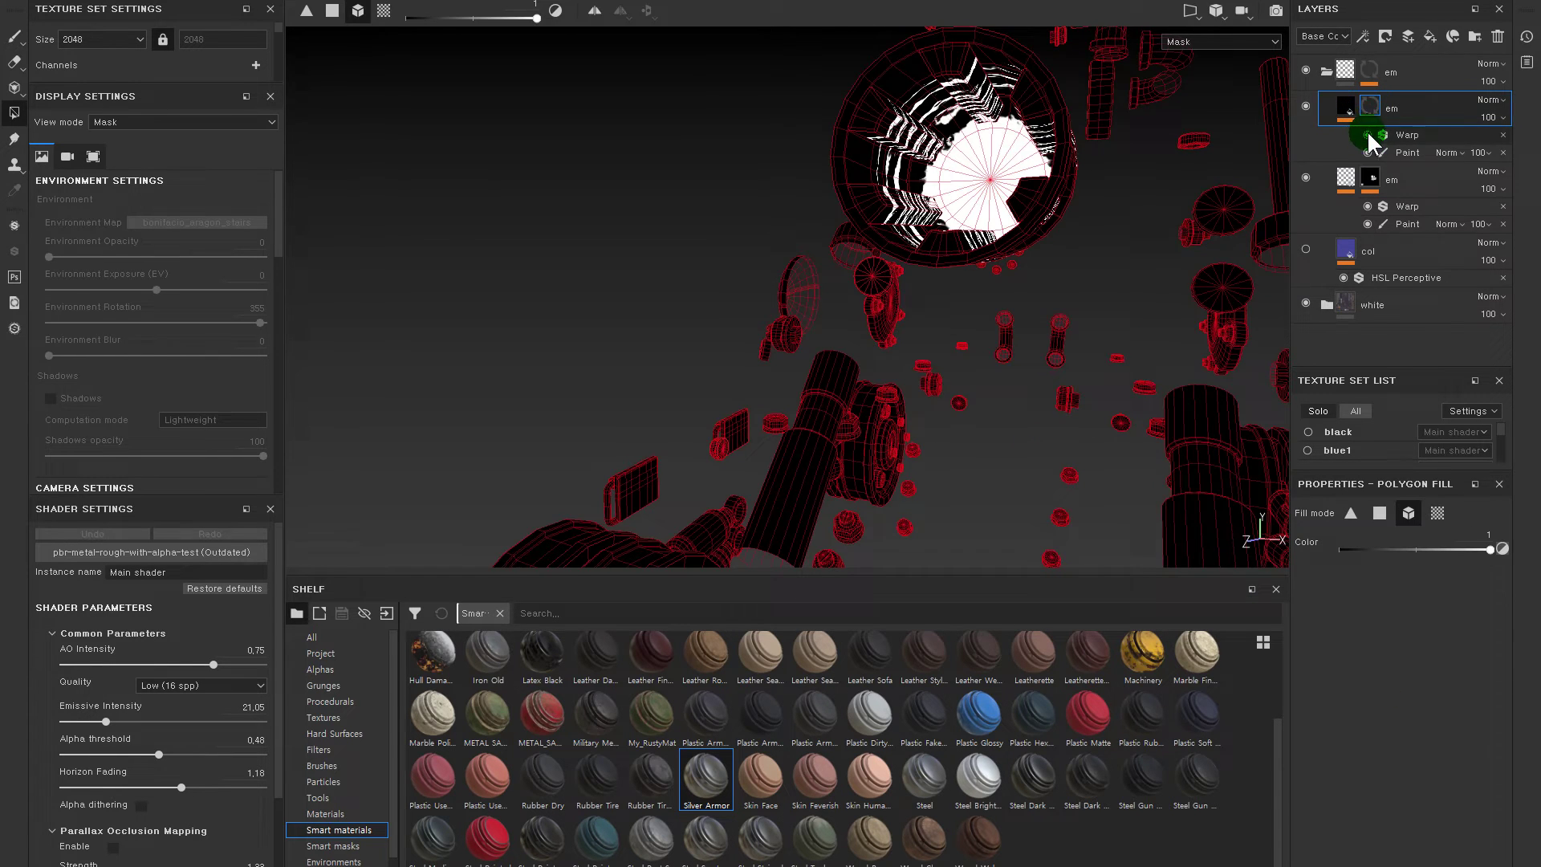
{"action": "left_click", "coordinate": [1367, 136]}
{"action": "left_click", "coordinate": [1367, 137]}
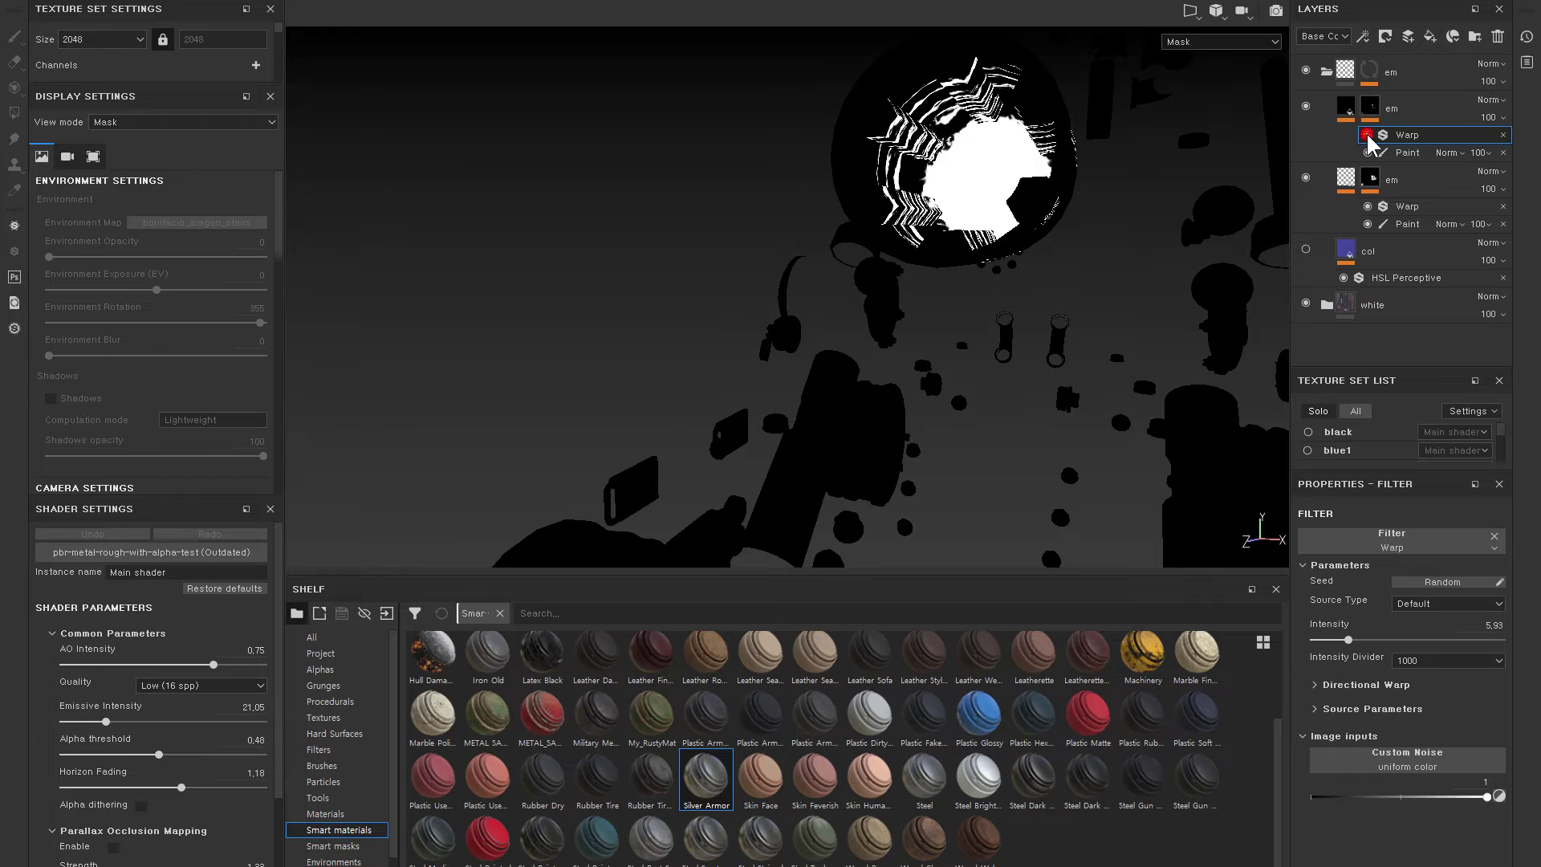
{"action": "left_click", "coordinate": [1378, 114]}
{"action": "right_click", "coordinate": [1374, 108]}
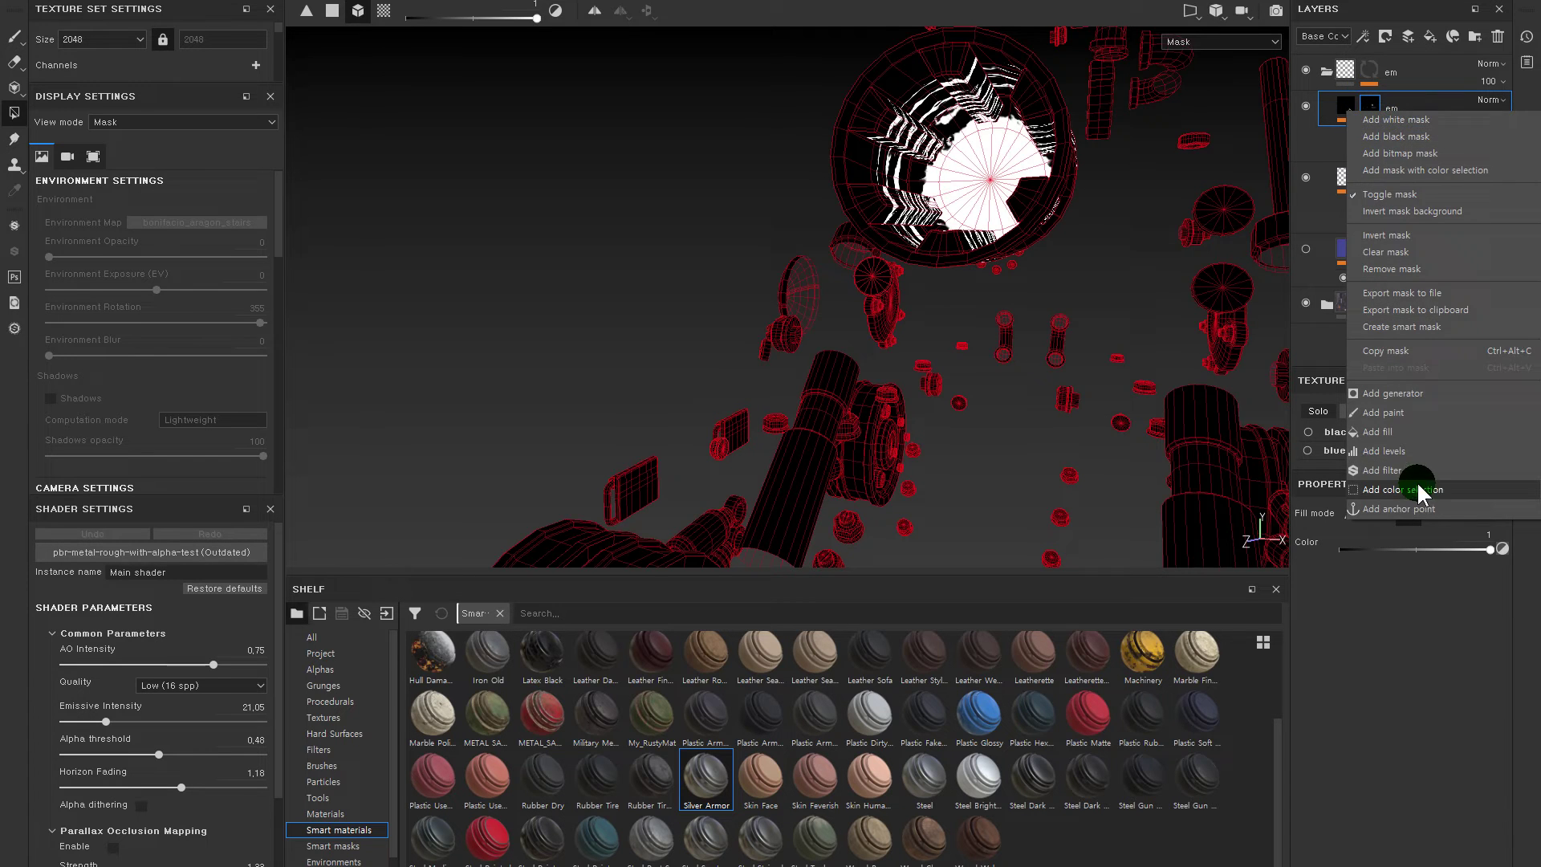
{"action": "left_click", "coordinate": [1414, 465]}
- Try moving the empty filter below Warp, undo that, and disable the empty filter in material view
{"action": "left_click", "coordinate": [1395, 427]}
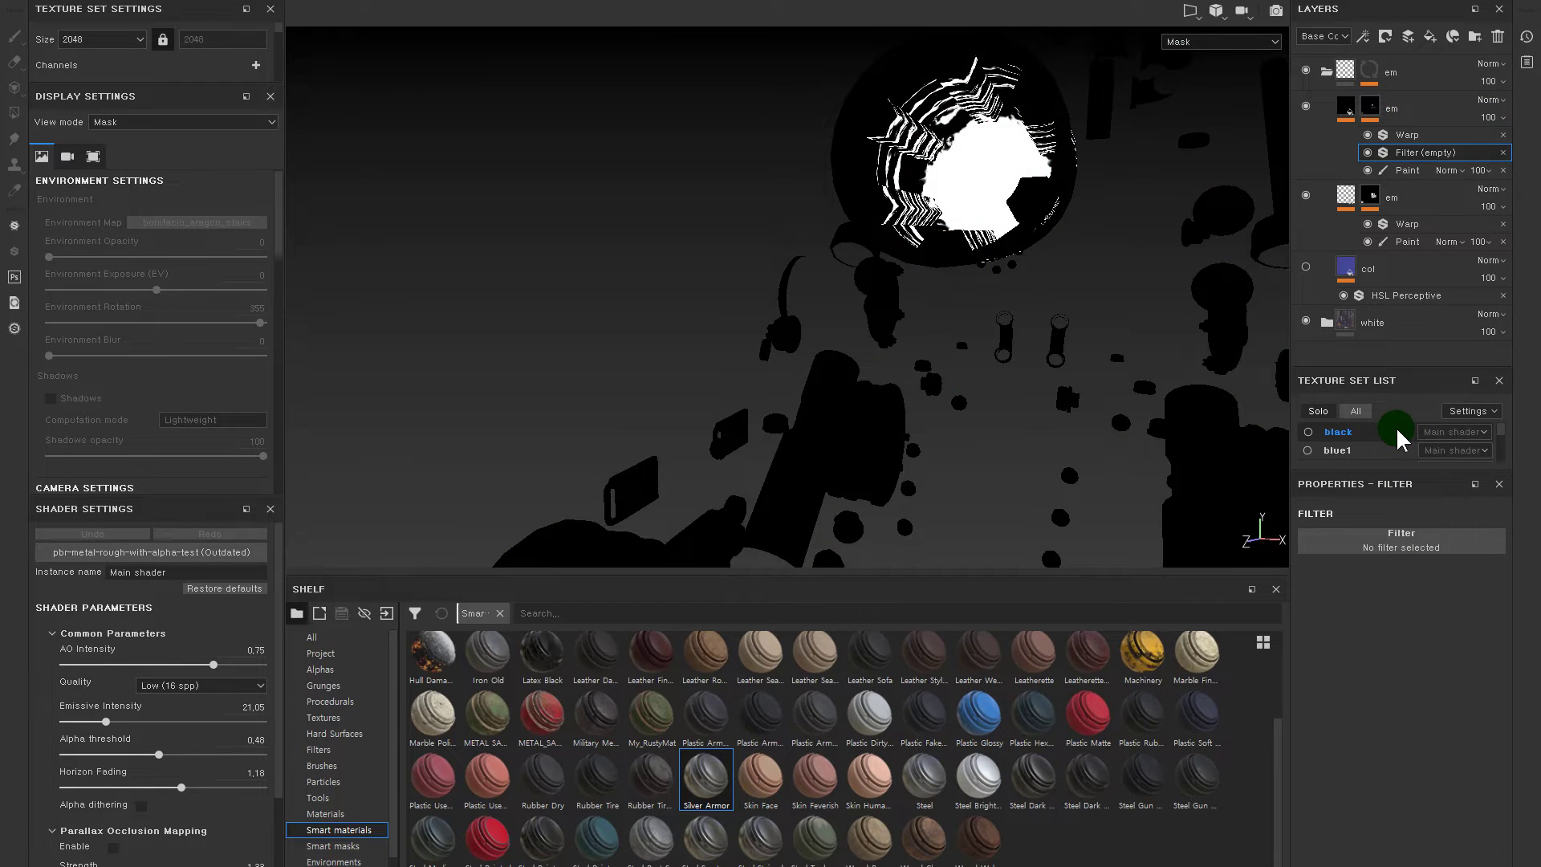
{"action": "left_click_drag", "start_coordinate": [1384, 152], "coordinate": [1380, 139]}
{"action": "key", "text": "ctrl+z"}
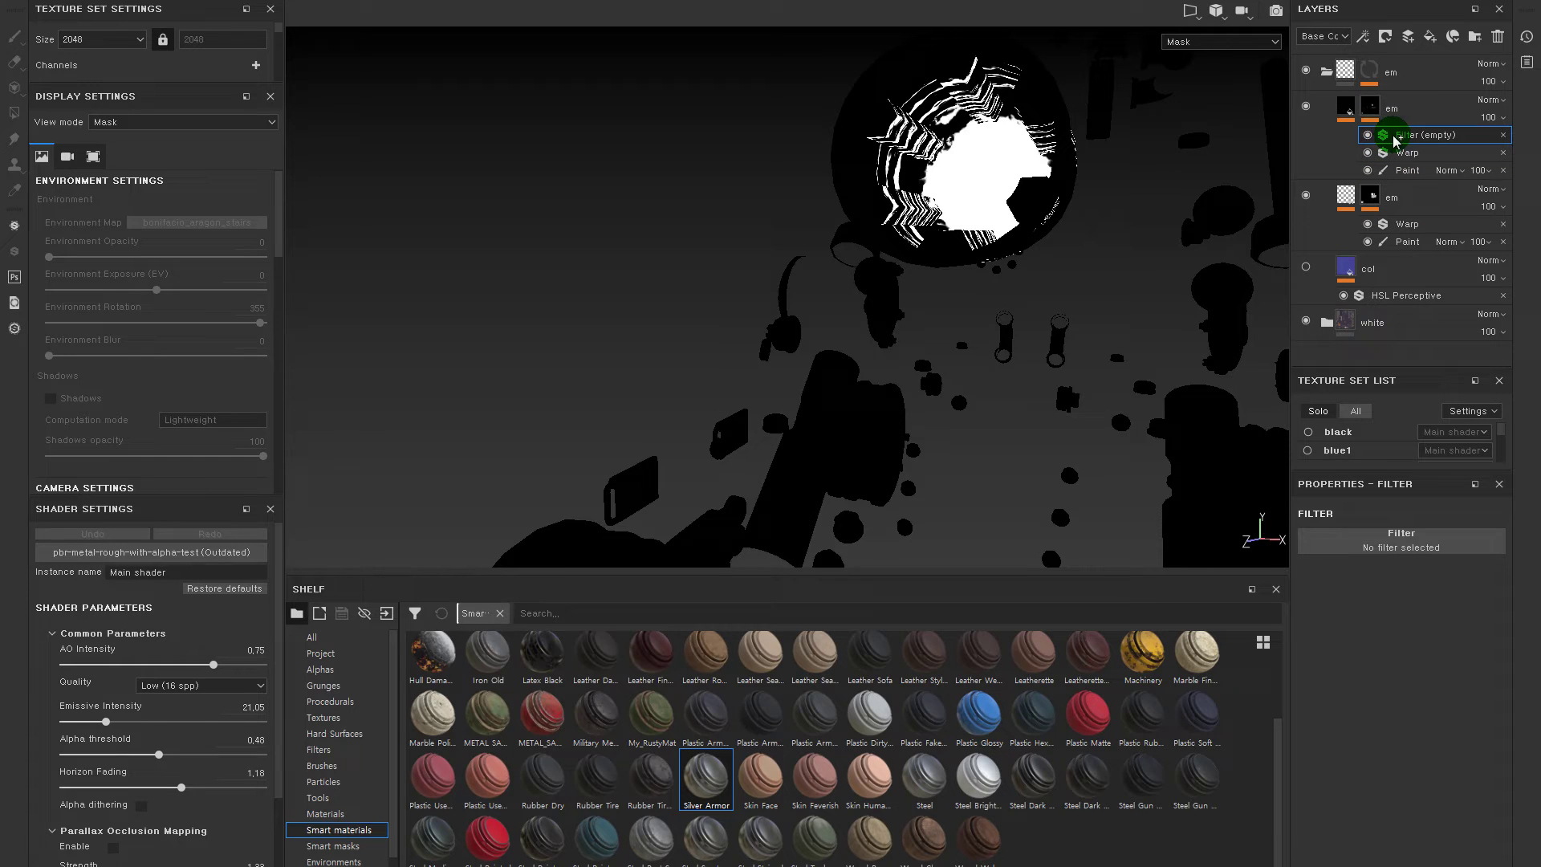
{"action": "left_click", "coordinate": [1369, 107]}
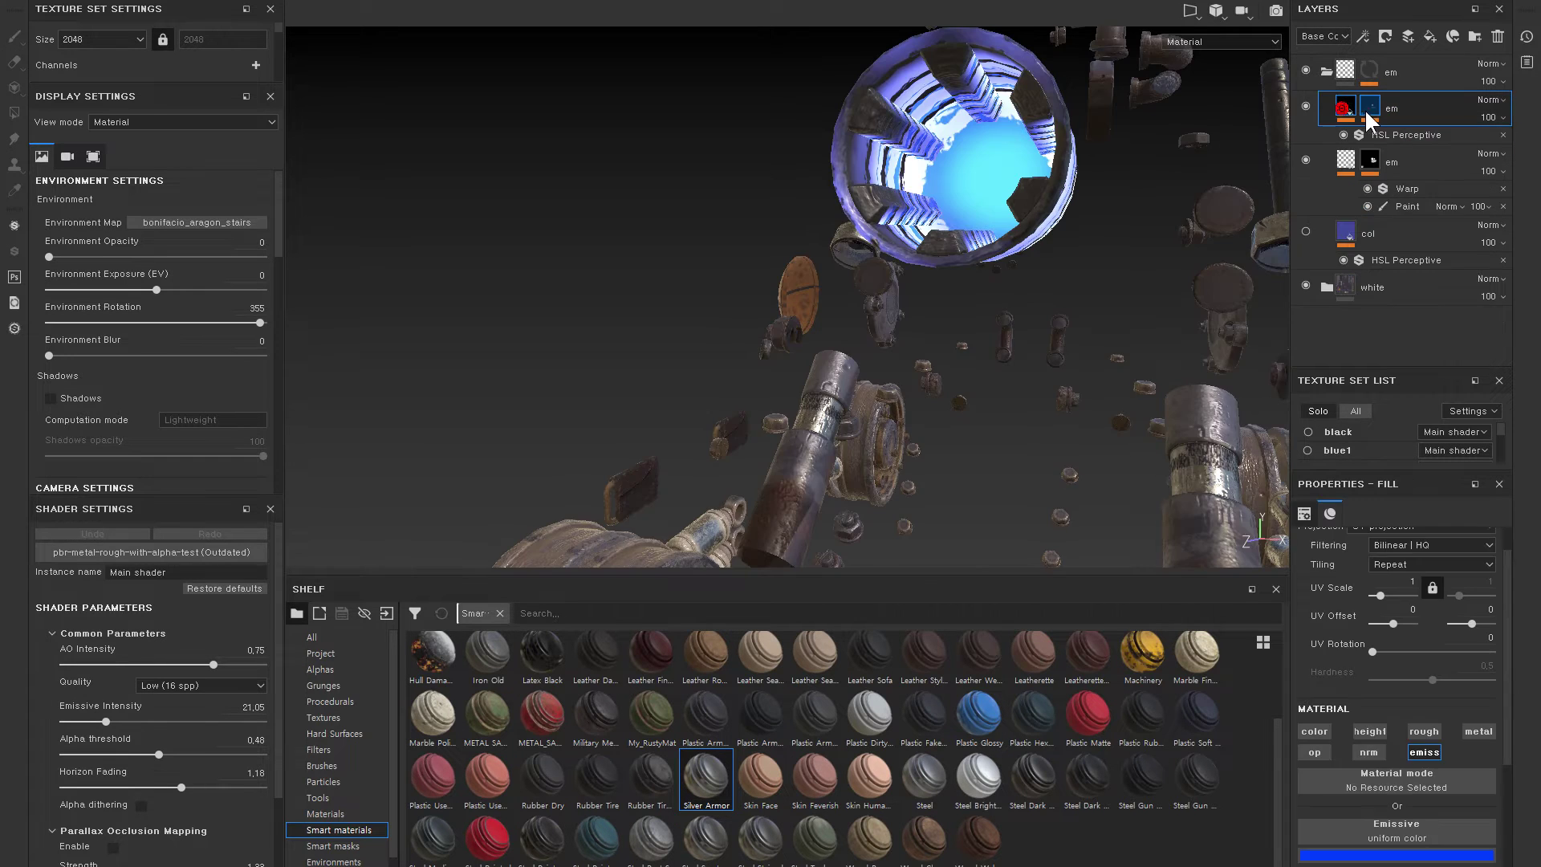
{"action": "key", "text": "4"}
{"action": "left_click", "coordinate": [1366, 135]}
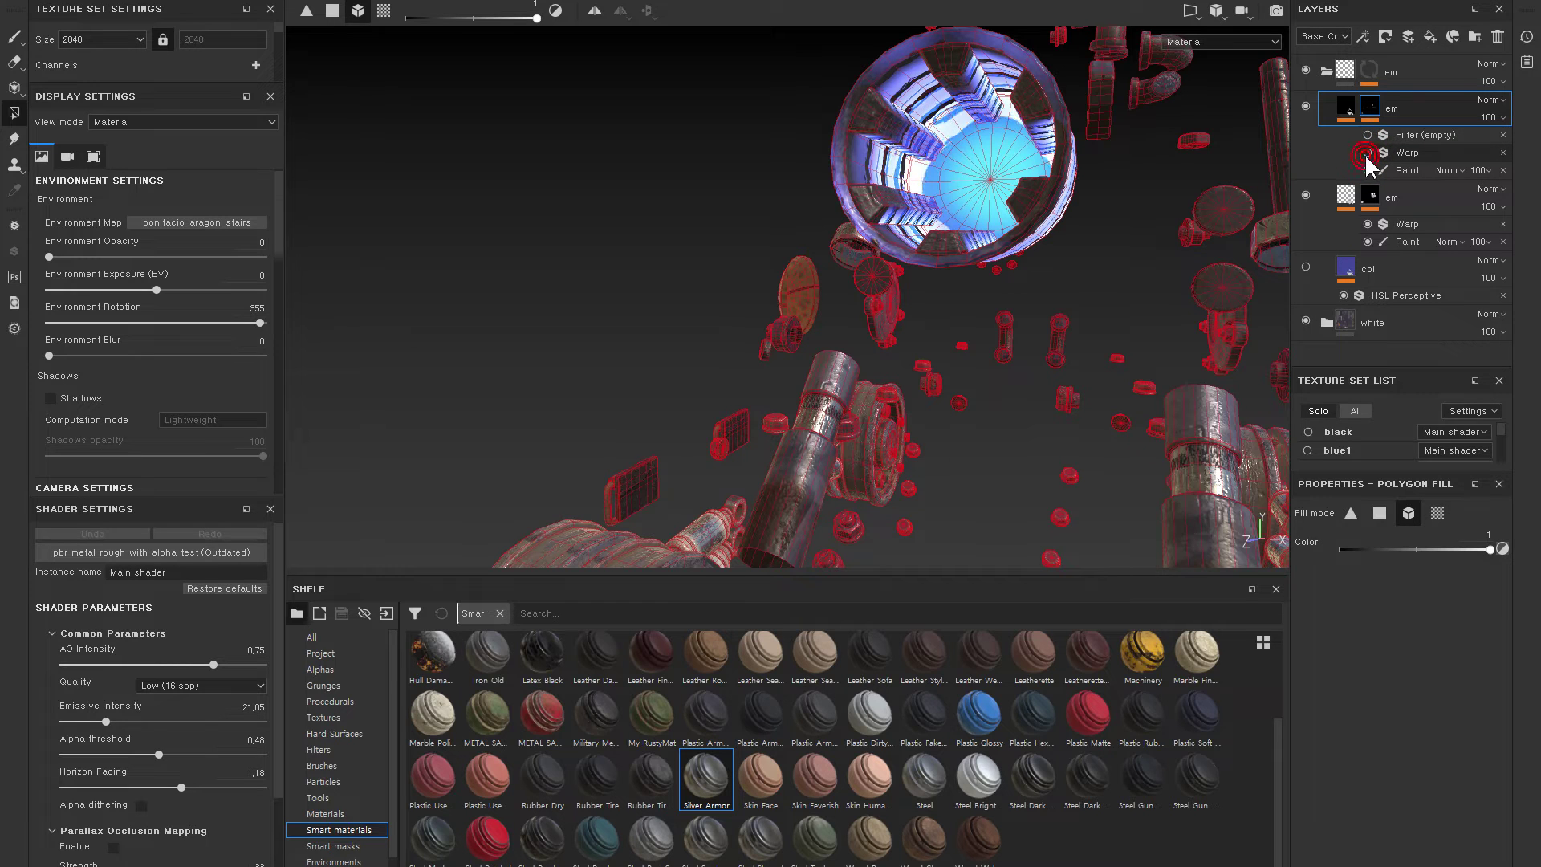
{"action": "left_click_drag", "start_coordinate": [1097, 164], "coordinate": [1164, 169], "text": "alt"}
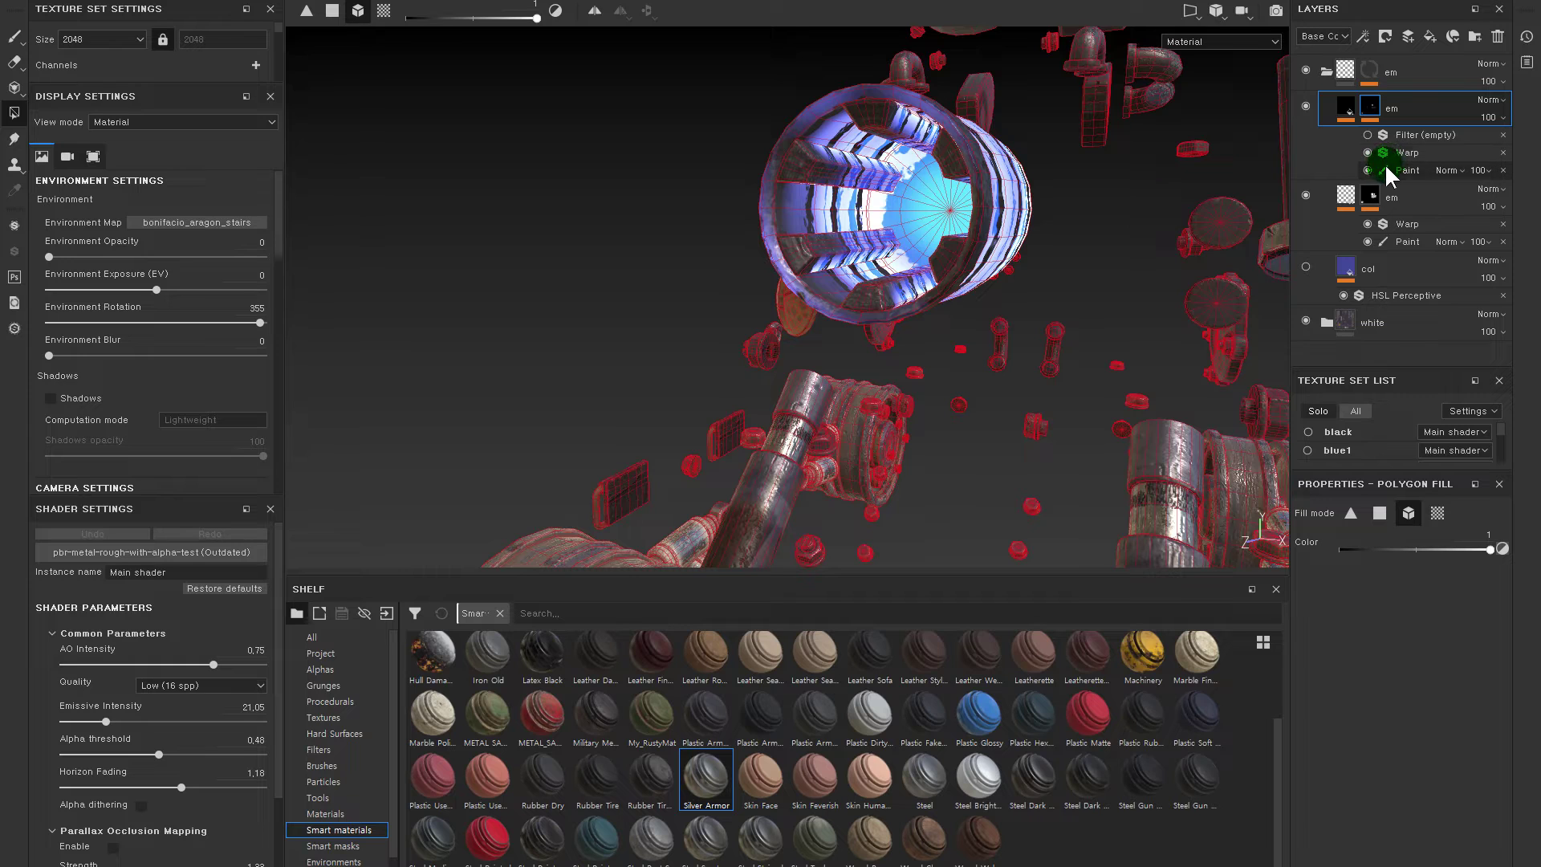
- Duplicate the em layer with its HSL effect and begin renaming the copy
{"action": "left_click", "coordinate": [1368, 108]}
{"action": "left_click", "coordinate": [1338, 108]}
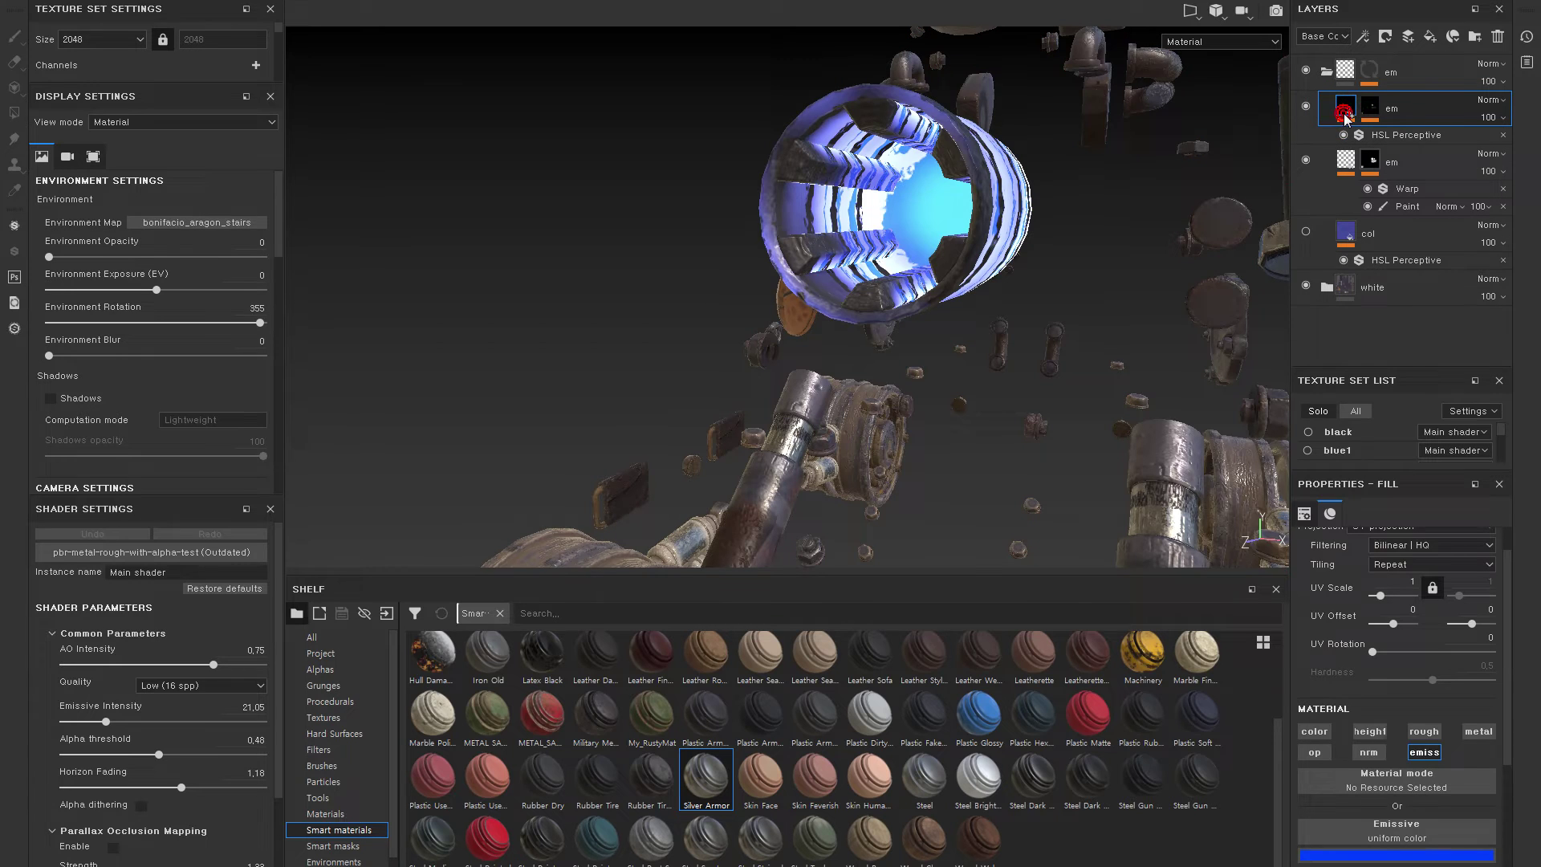
{"action": "key", "text": "ctrl+d"}
{"action": "double_click", "coordinate": [1387, 110]}
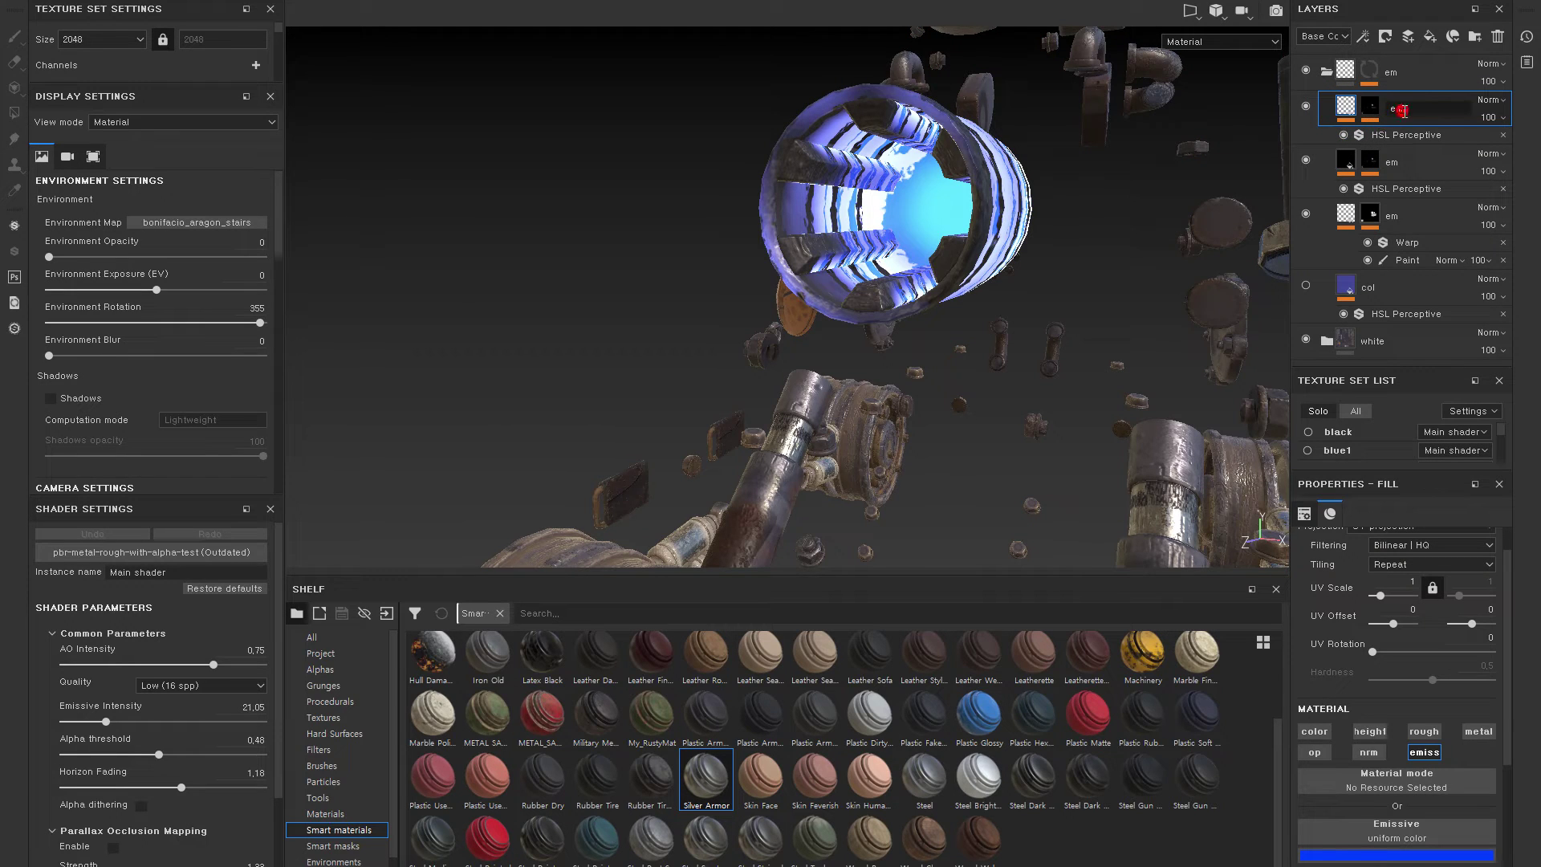
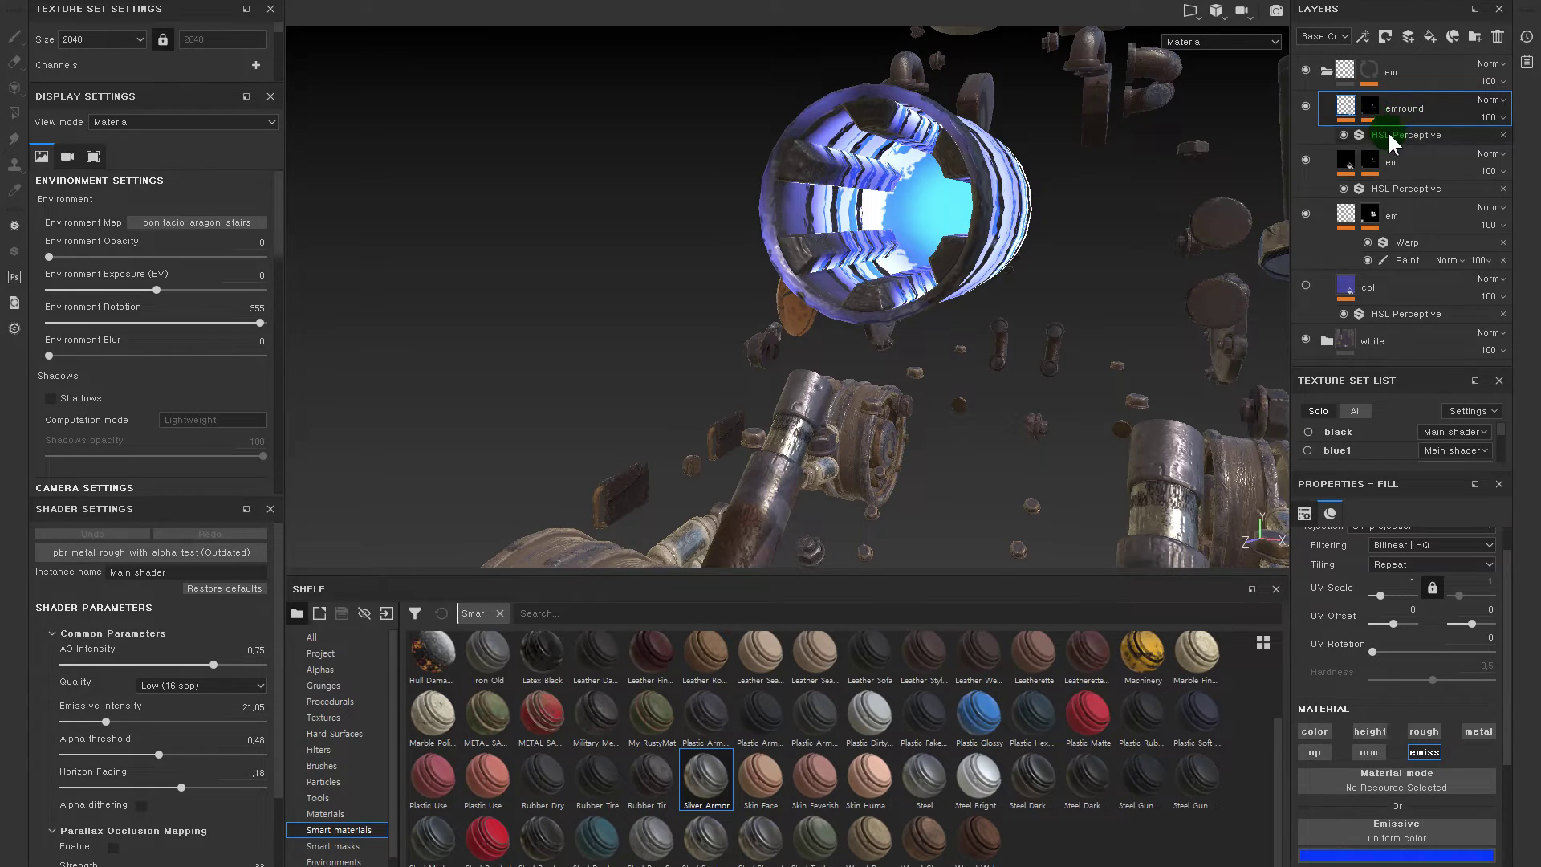
- Copy emround's Filter/Warp/Paint mask effects onto the middle em layer and show its mask in split 3D/UV view
{"action": "left_click", "coordinate": [1368, 107]}
{"action": "left_click", "coordinate": [1379, 195]}
{"action": "left_click_drag", "start_coordinate": [1379, 201], "coordinate": [1378, 200]}
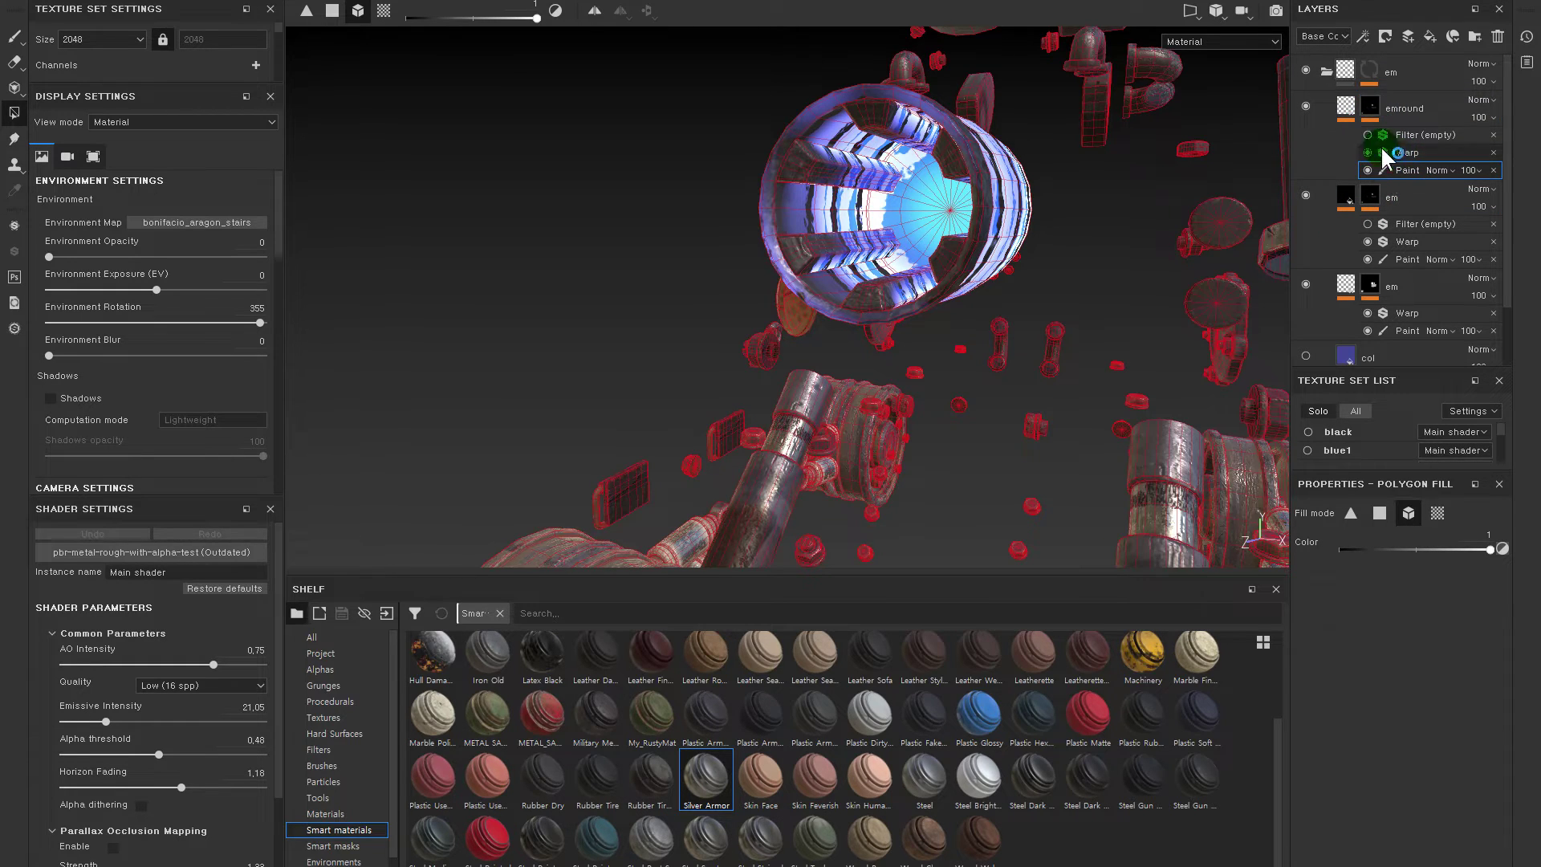
{"action": "left_click", "coordinate": [1369, 105], "text": "alt"}
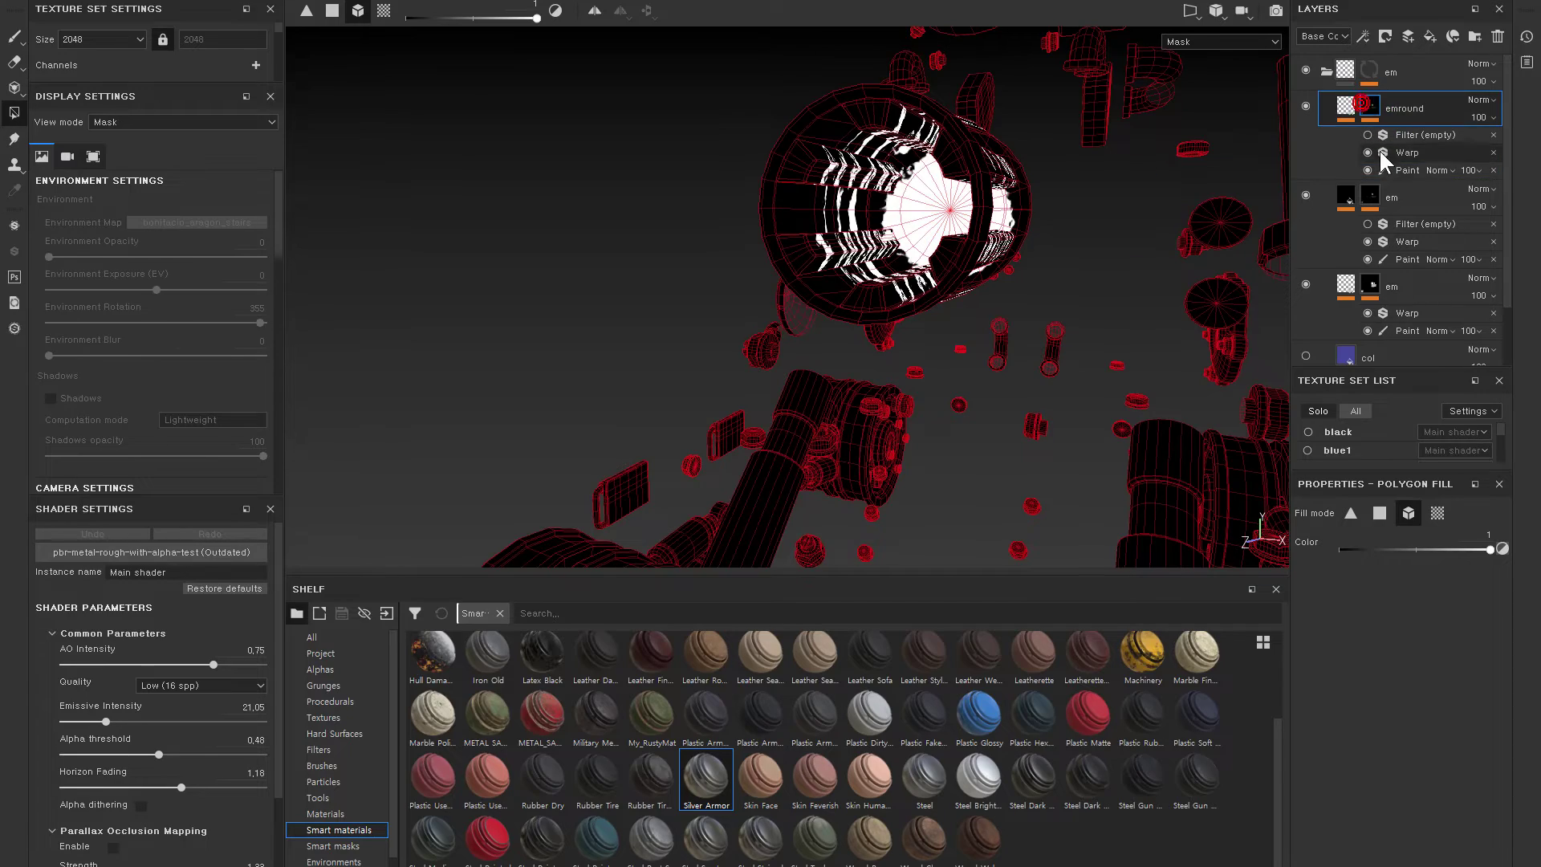
{"action": "key", "text": "F1"}
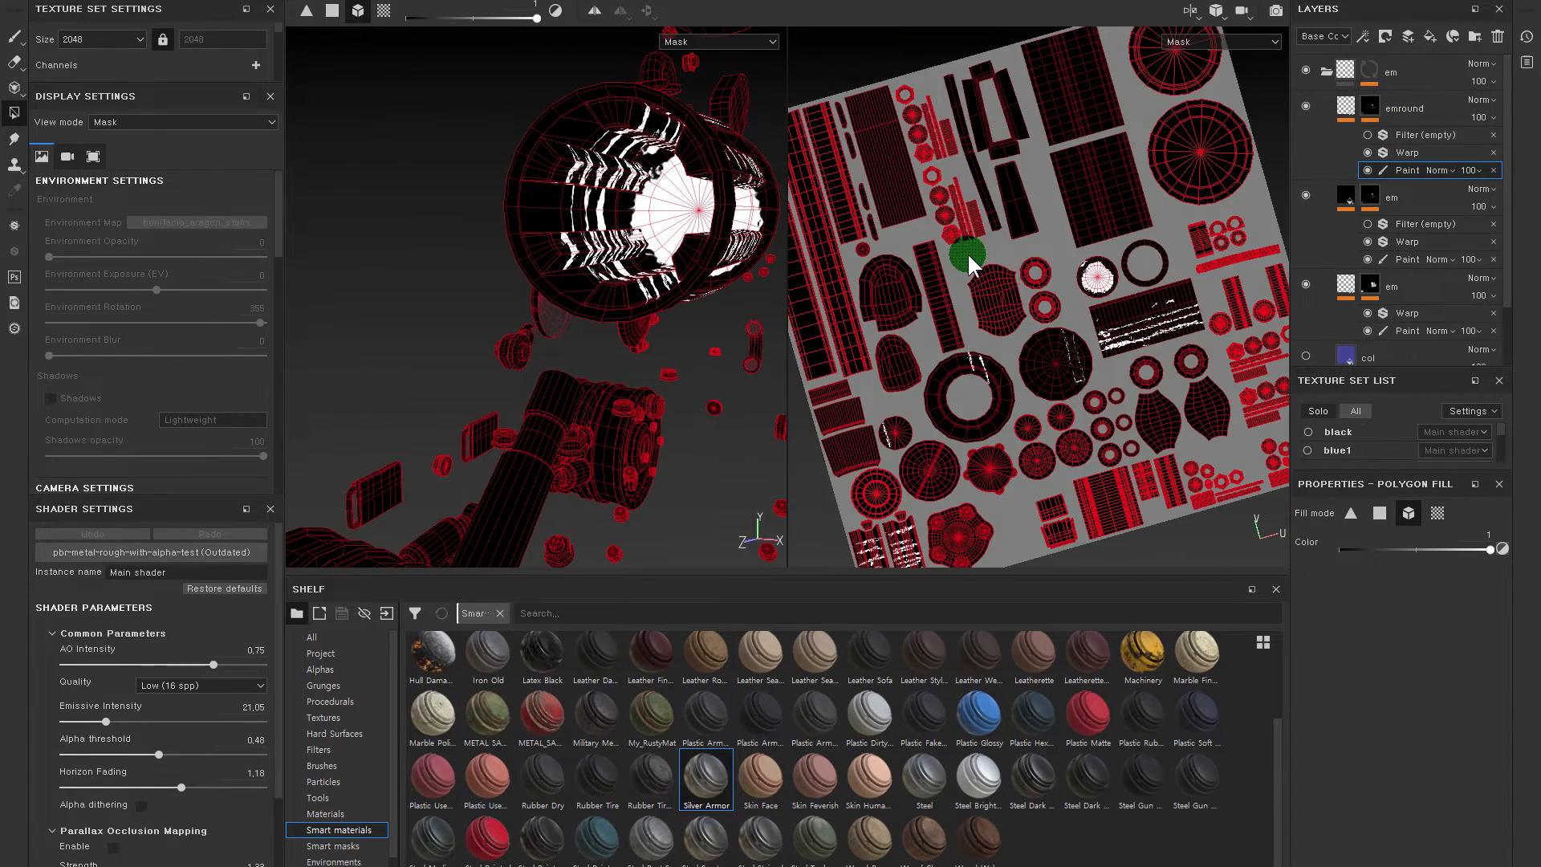
{"action": "scroll", "coordinate": [1095, 340], "scroll_direction": "up", "scroll_amount": 3}
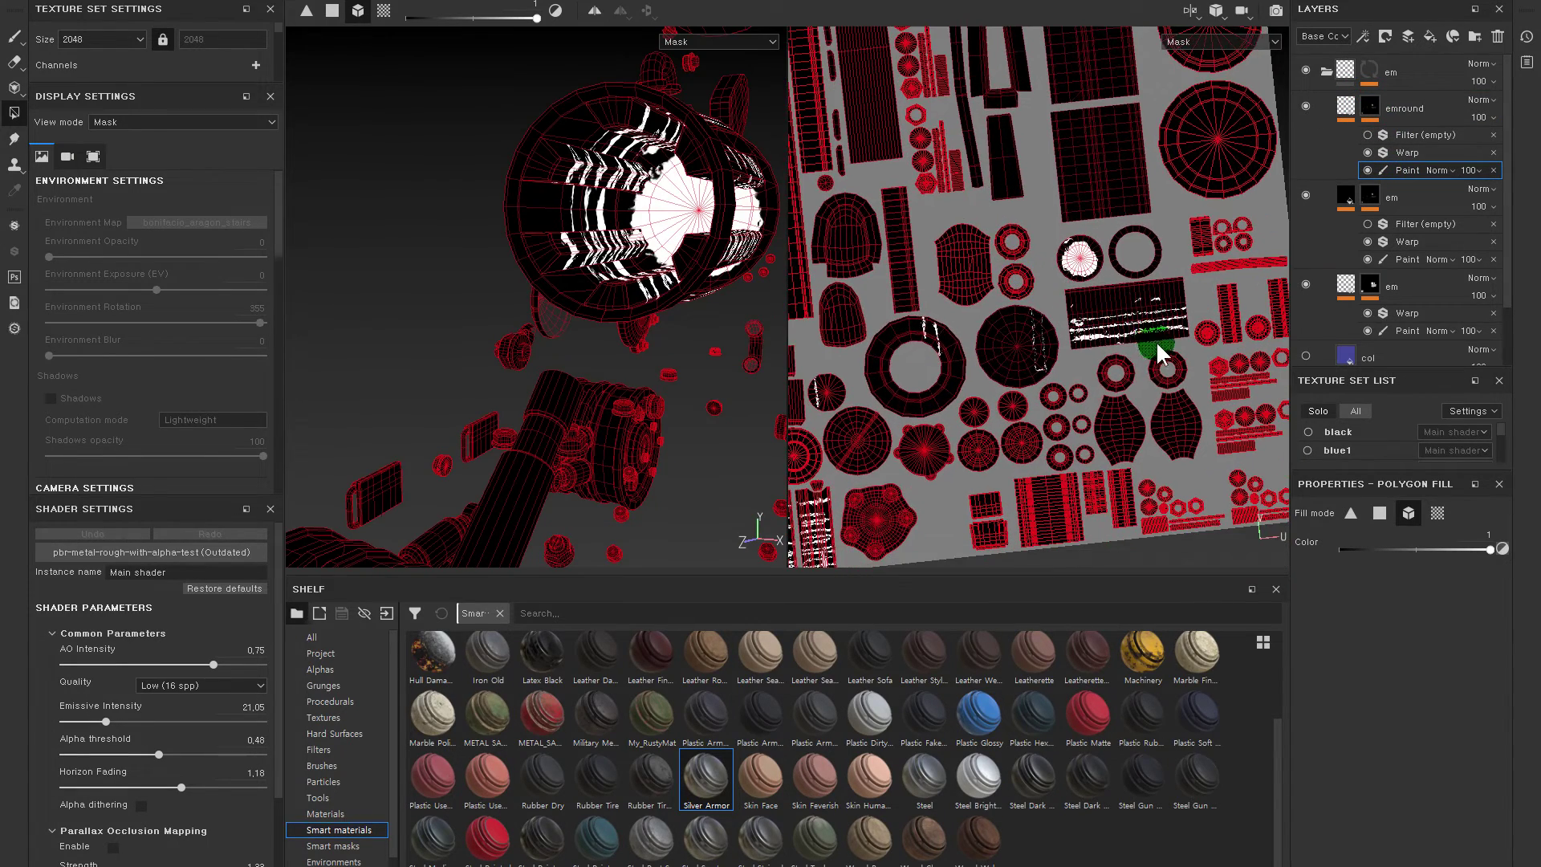
- Polygon-fill black by UV chunk over the stray white islands, leaving only the lens centre white
{"action": "key", "text": "x"}
{"action": "left_click", "coordinate": [1438, 513]}
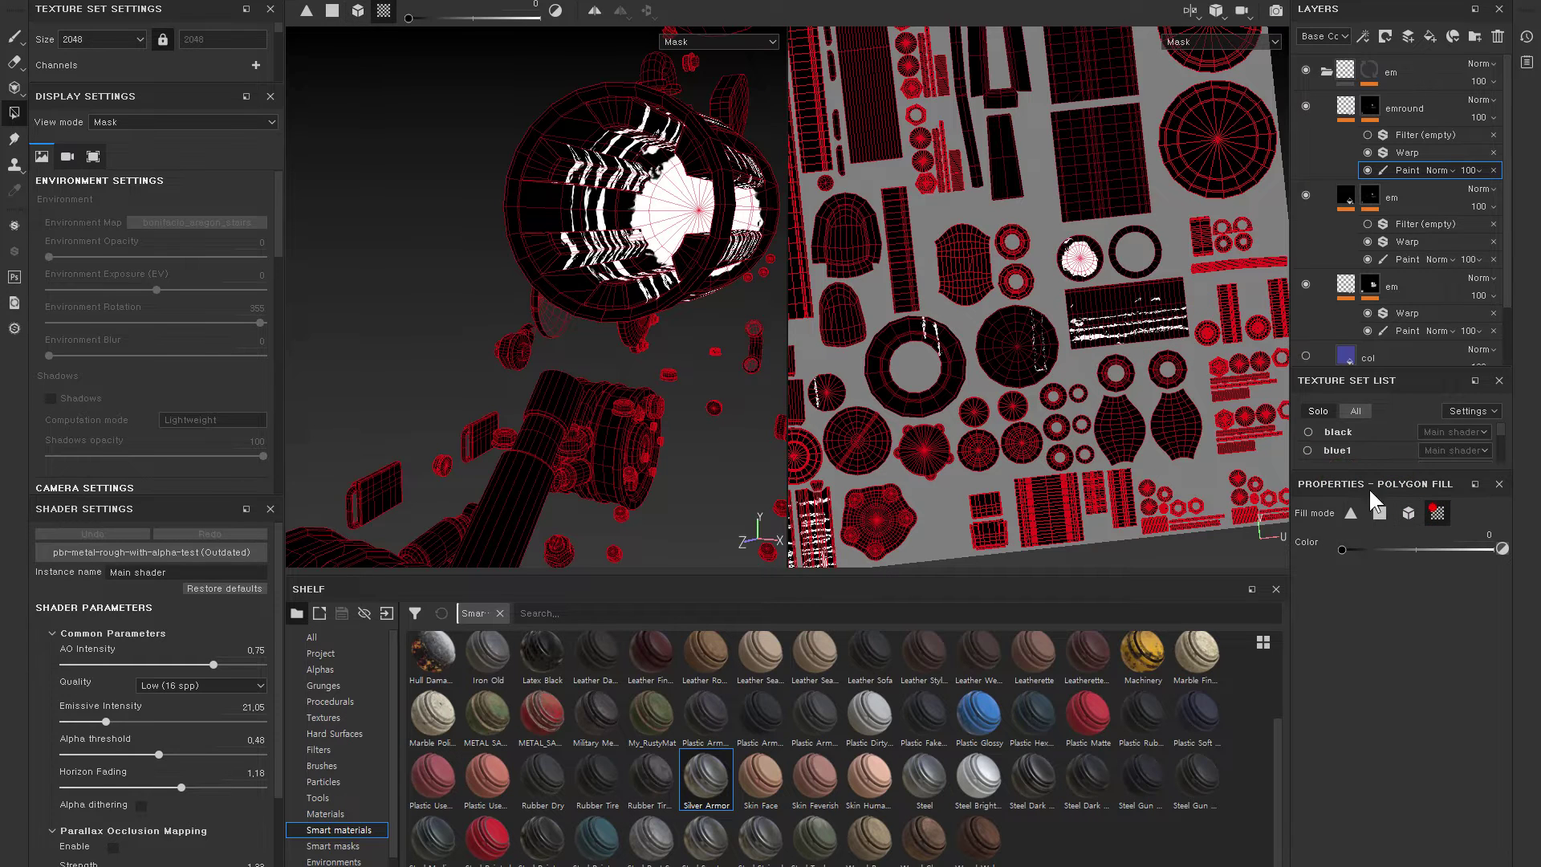
{"action": "scroll", "coordinate": [1162, 334], "scroll_direction": "up", "scroll_amount": 1}
{"action": "left_click", "coordinate": [1162, 335]}
{"action": "scroll", "coordinate": [899, 396], "scroll_direction": "down", "scroll_amount": 2}
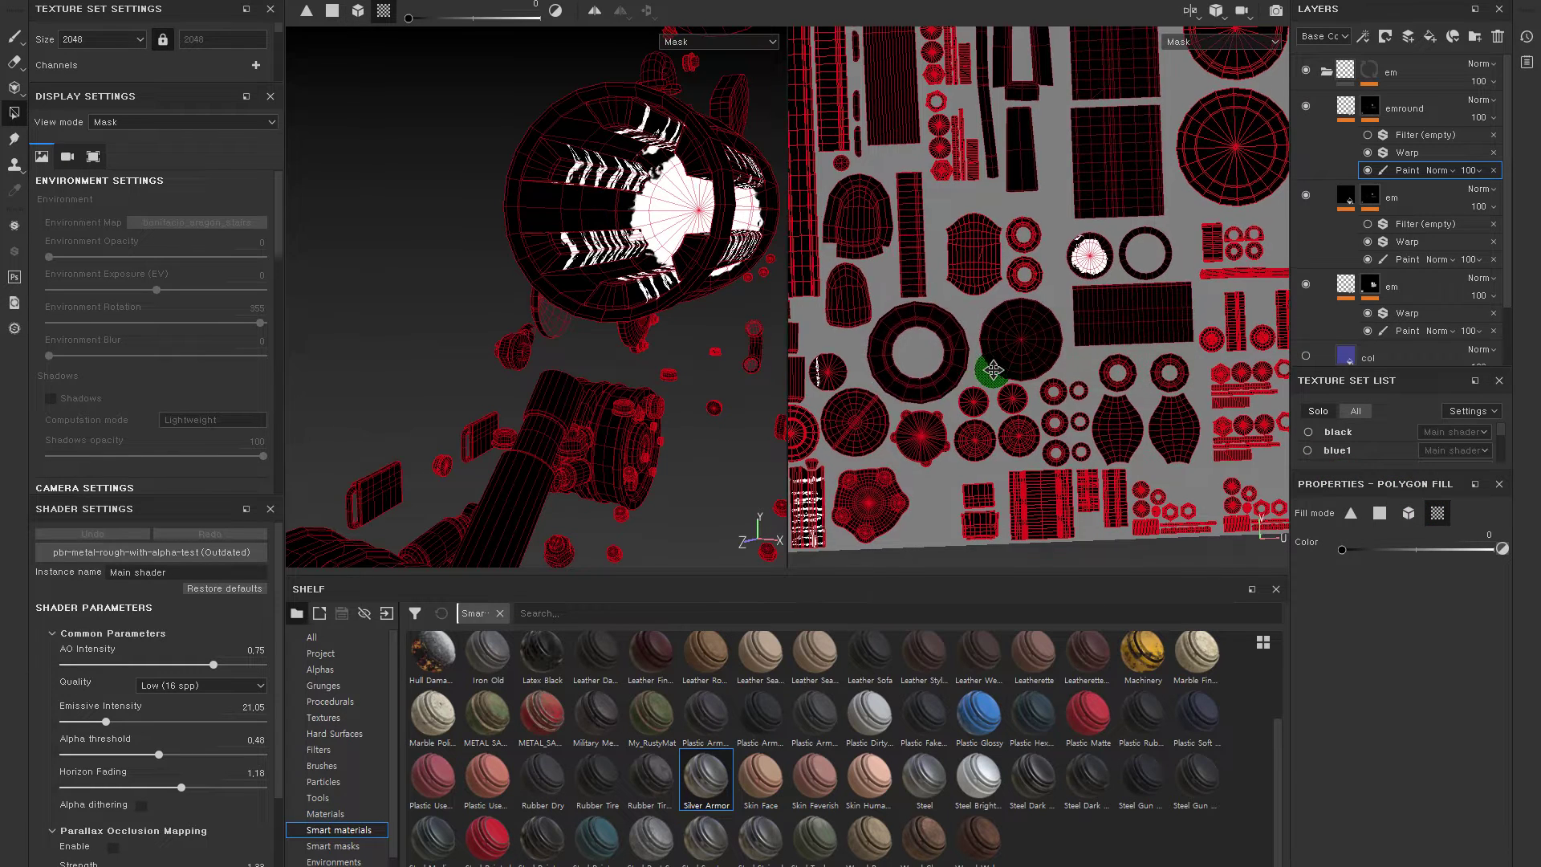
{"action": "left_click", "coordinate": [871, 453]}
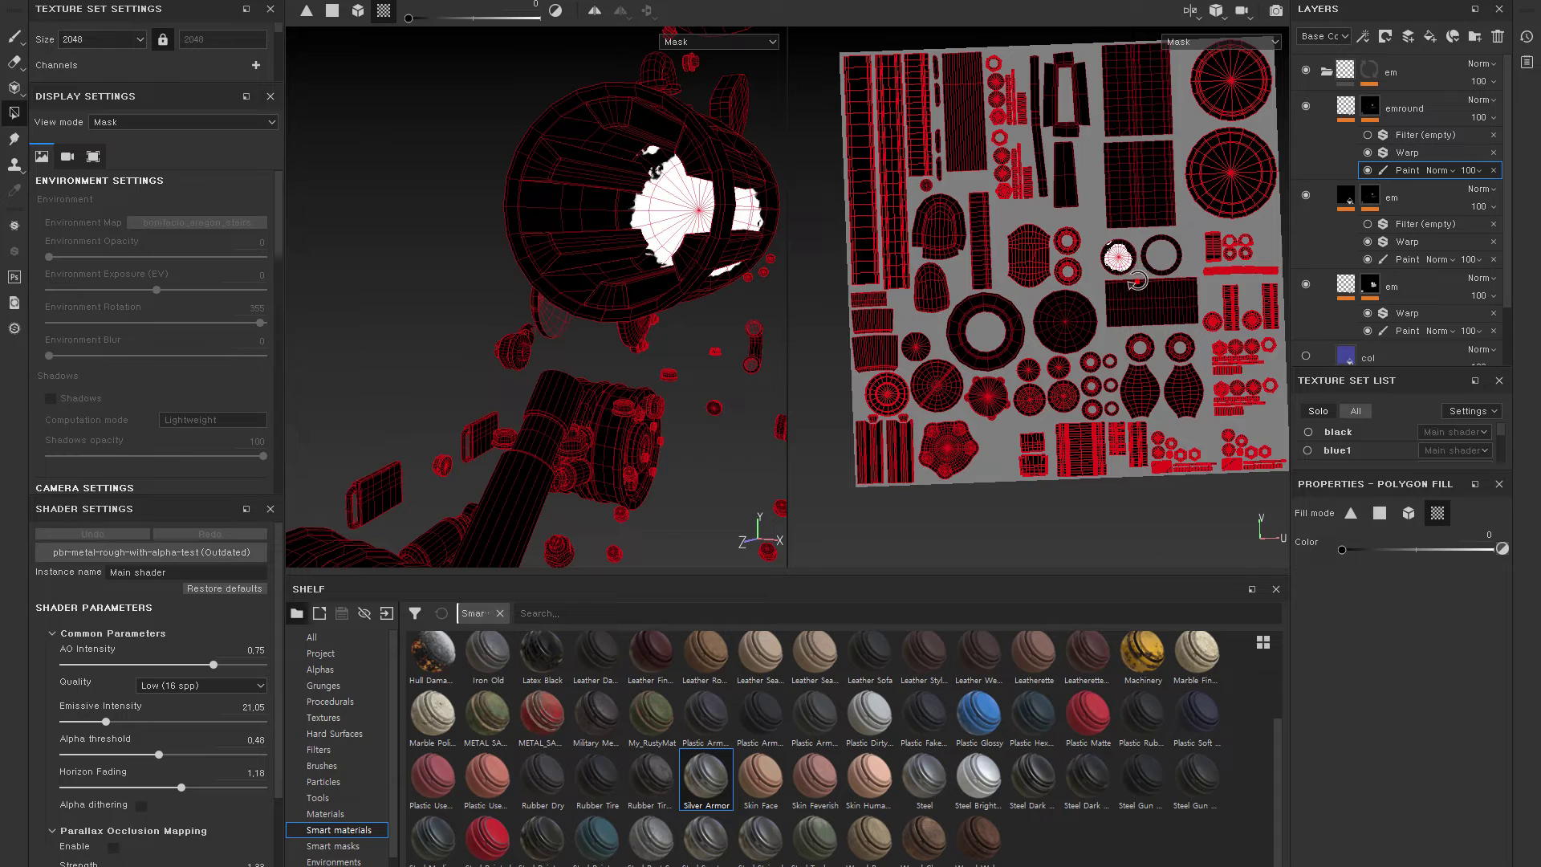
{"action": "scroll", "coordinate": [1086, 201], "scroll_direction": "up", "scroll_amount": 2}
{"action": "scroll", "coordinate": [1072, 225], "scroll_direction": "up", "scroll_amount": 1}
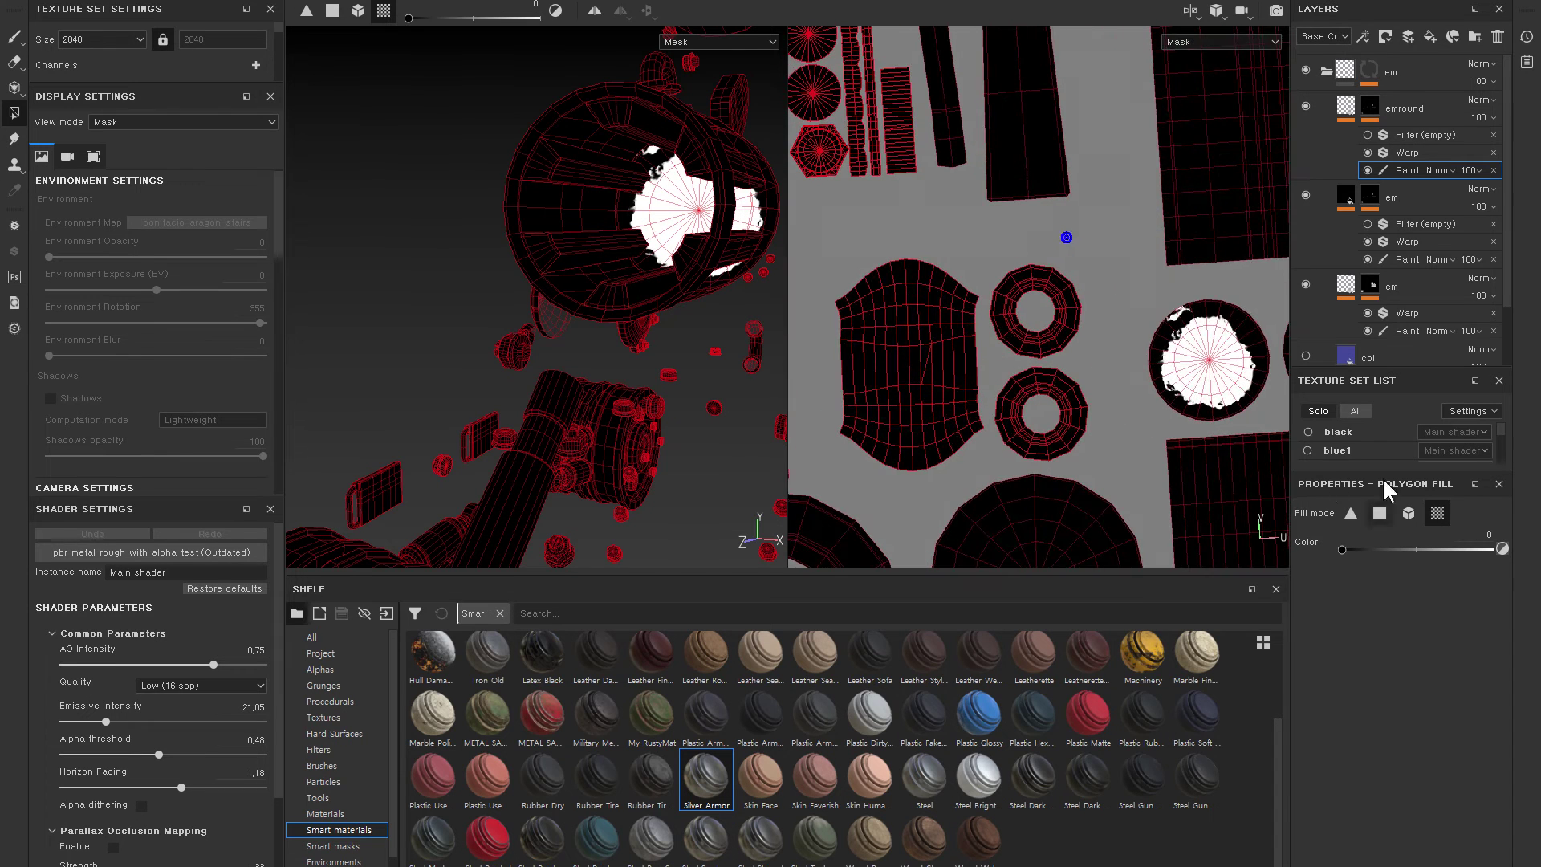
{"action": "left_click", "coordinate": [1390, 332]}
{"action": "scroll", "coordinate": [1153, 302], "scroll_direction": "up", "scroll_amount": 2}
- Set the brush size to 1.35 and disable the Warp on the emround mask
{"action": "right_click_drag", "start_coordinate": [1004, 294], "coordinate": [989, 277], "text": "ctrl"}
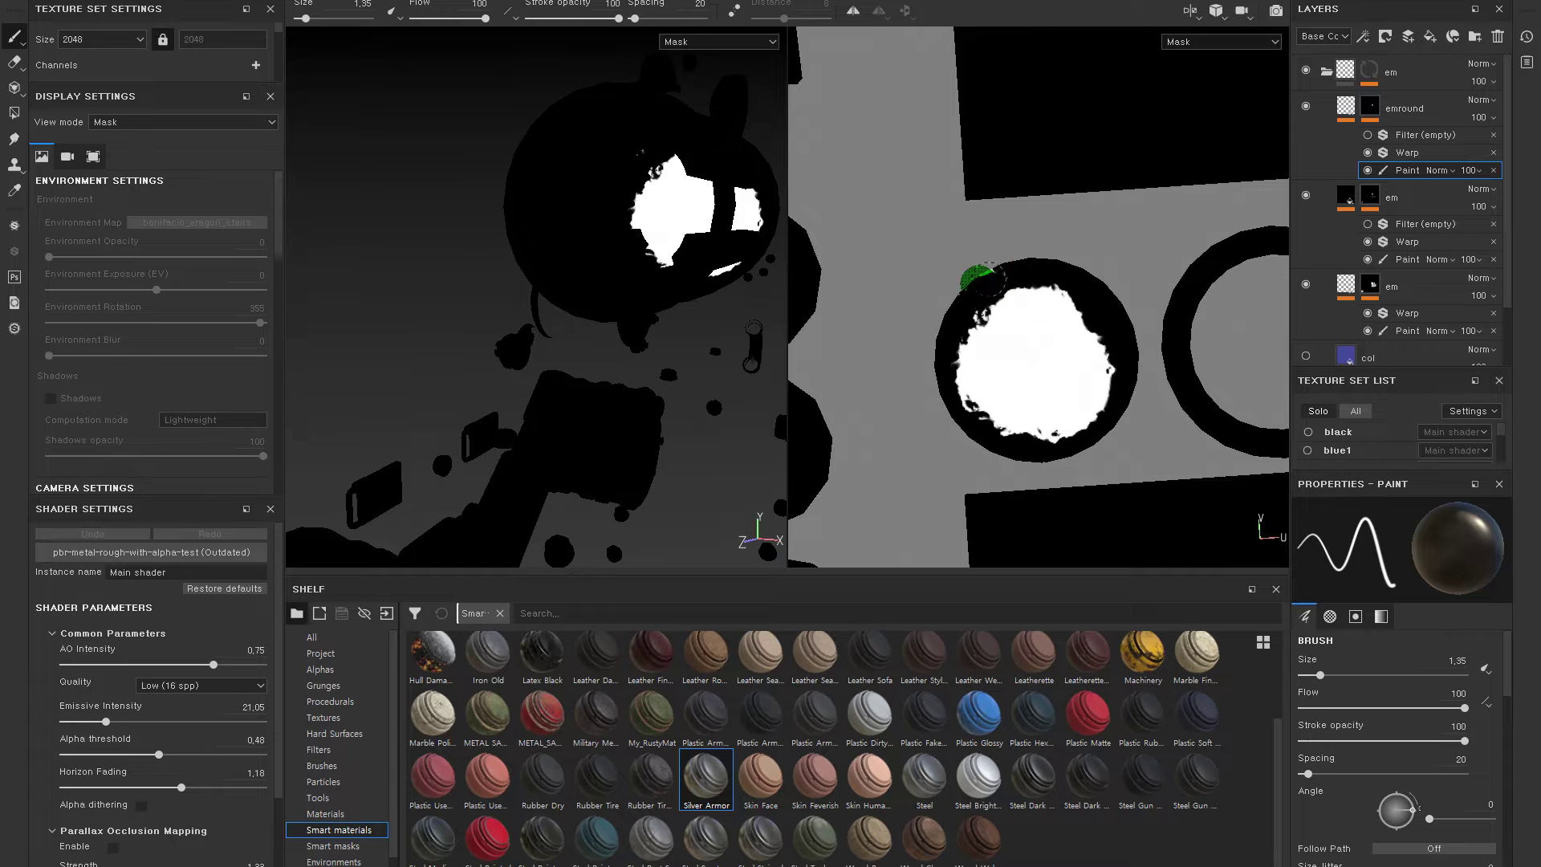
{"action": "left_click_drag", "start_coordinate": [851, 190], "coordinate": [875, 210], "text": "alt"}
{"action": "left_click_drag", "start_coordinate": [656, 286], "coordinate": [706, 283], "text": "alt"}
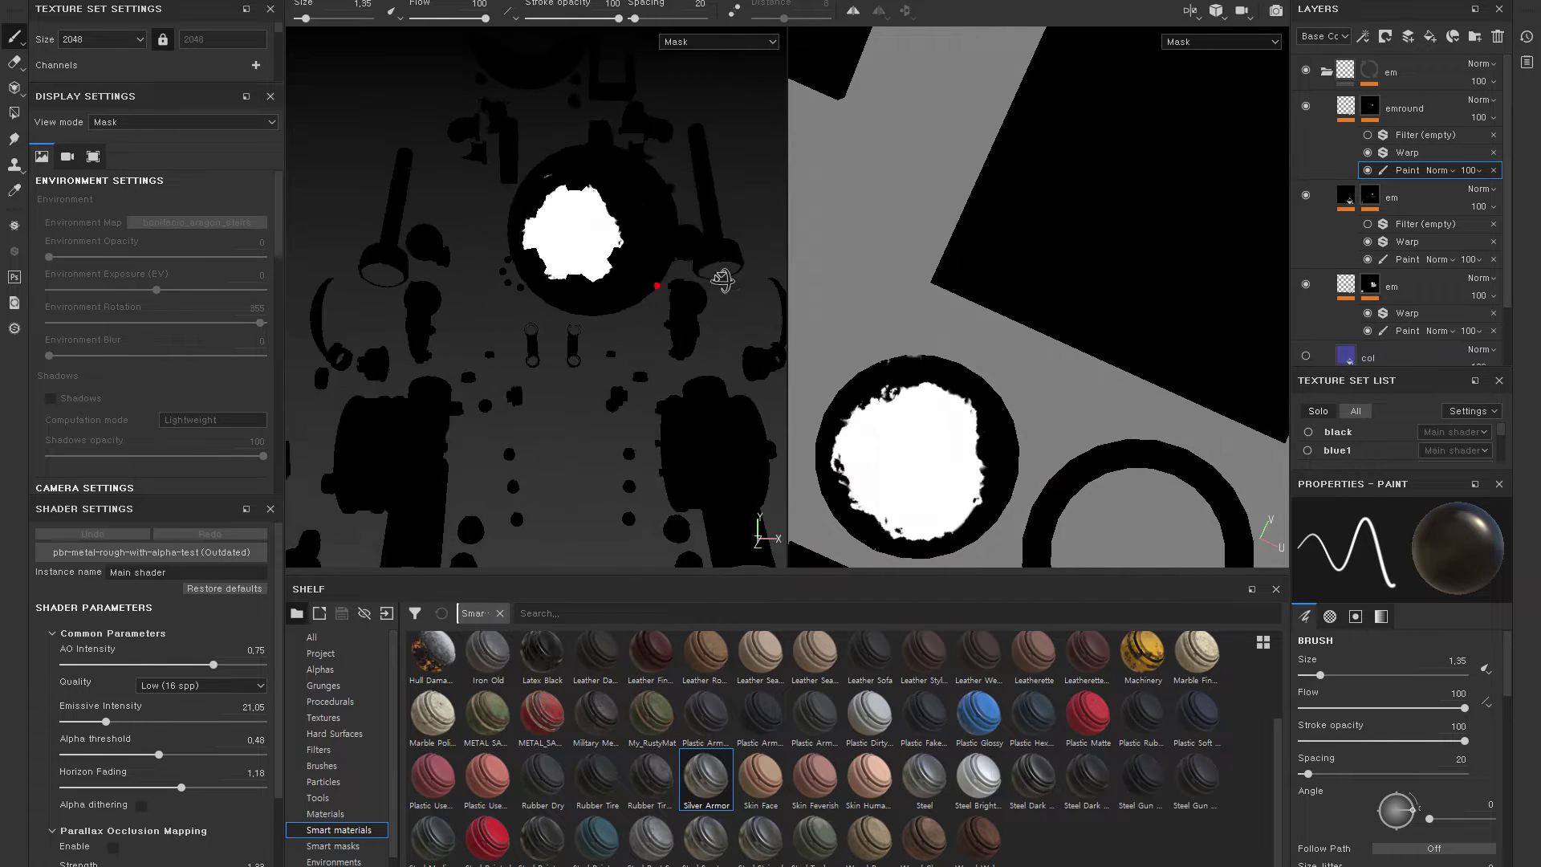
{"action": "left_click", "coordinate": [1366, 153]}
{"action": "left_click", "coordinate": [1406, 170]}
- Move the empty Filter below Warp as a Blur at intensity 3.93, then return to Material view
{"action": "left_click", "coordinate": [1398, 136]}
{"action": "left_click_drag", "start_coordinate": [1398, 136], "coordinate": [1398, 154]}
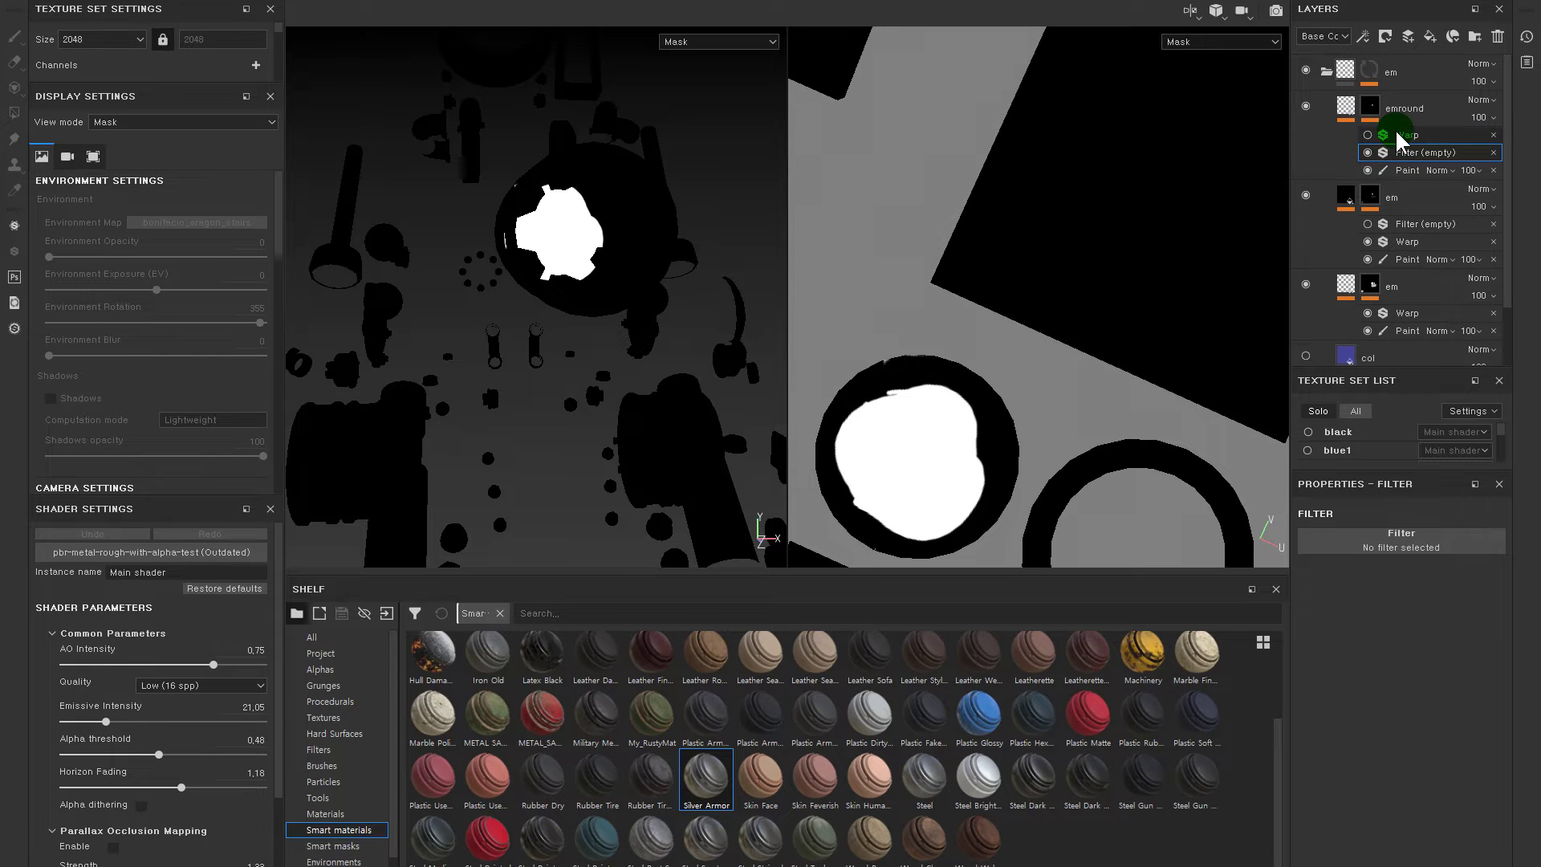
{"action": "left_click", "coordinate": [1379, 533]}
{"action": "left_click", "coordinate": [1412, 574]}
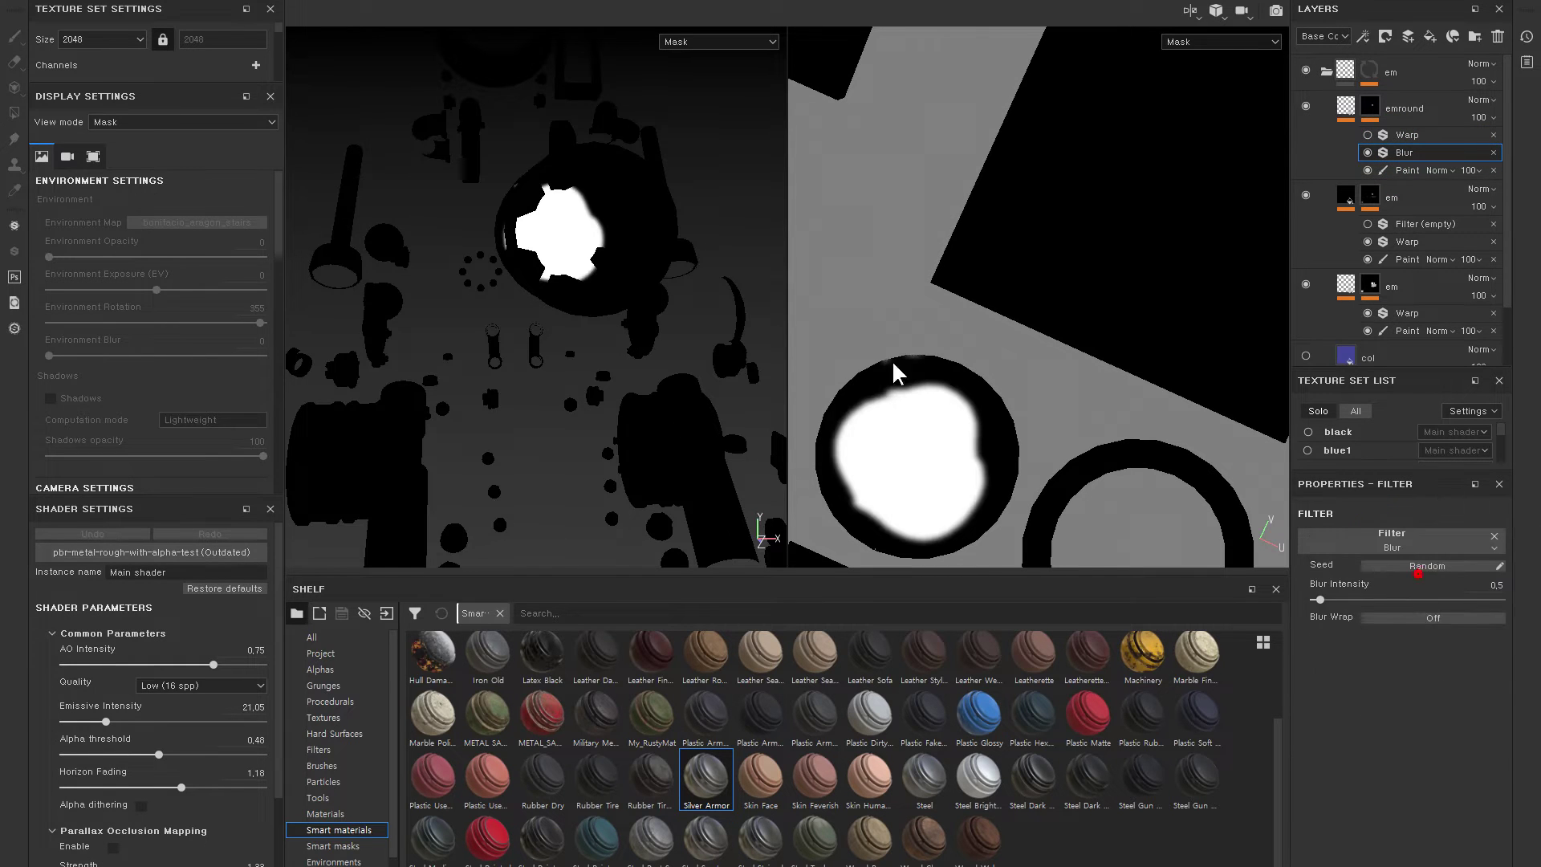
{"action": "left_click_drag", "start_coordinate": [731, 330], "coordinate": [684, 323], "text": "alt"}
{"action": "left_click_drag", "start_coordinate": [1320, 599], "coordinate": [1360, 600]}
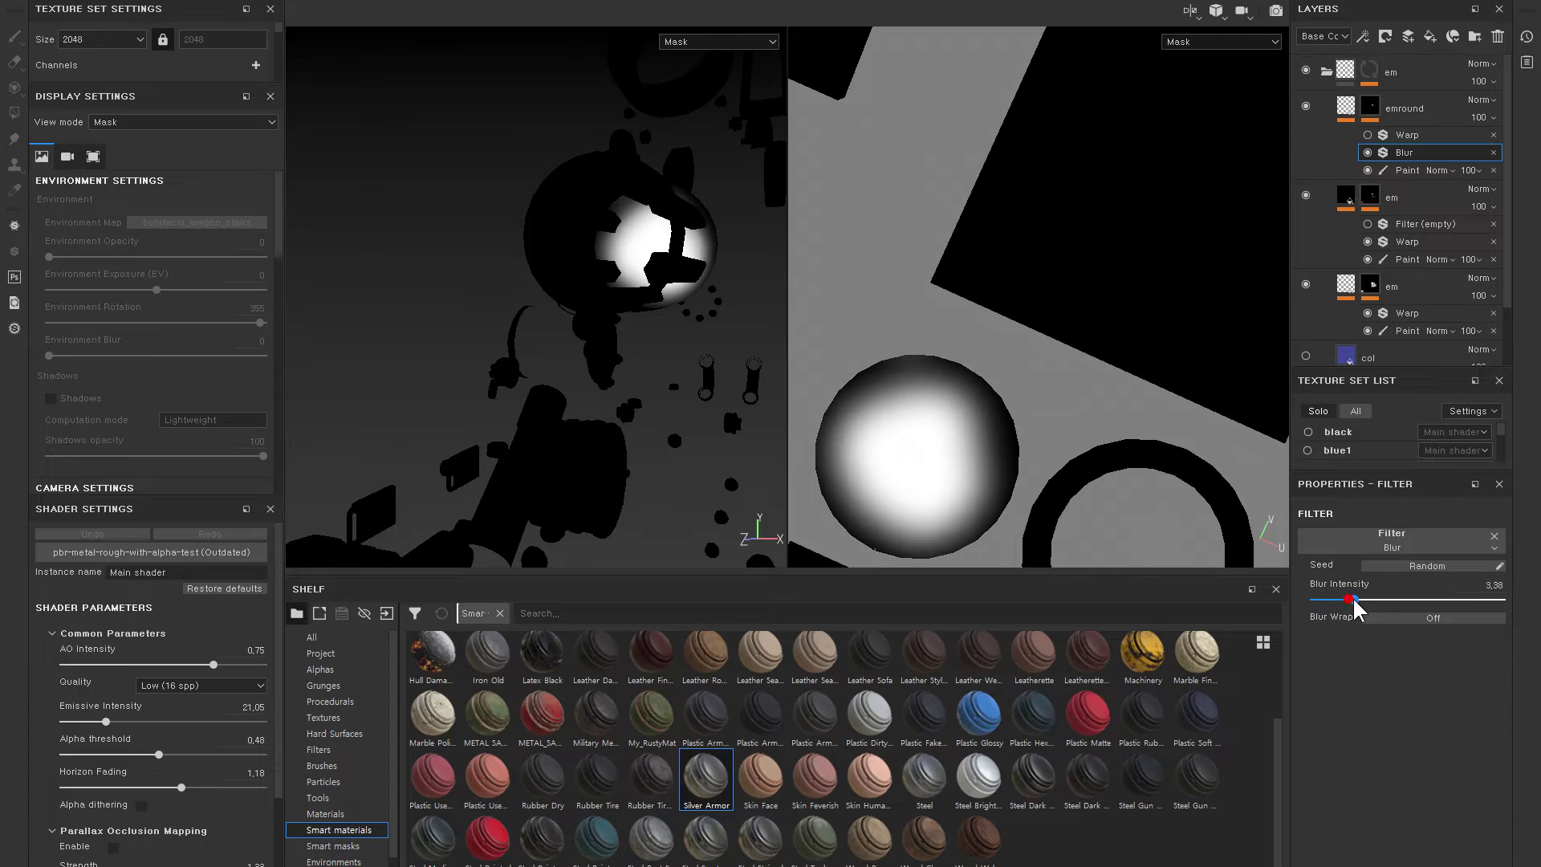
{"action": "key", "text": "m"}
{"action": "left_click_drag", "start_coordinate": [547, 228], "coordinate": [871, 255], "text": "alt"}
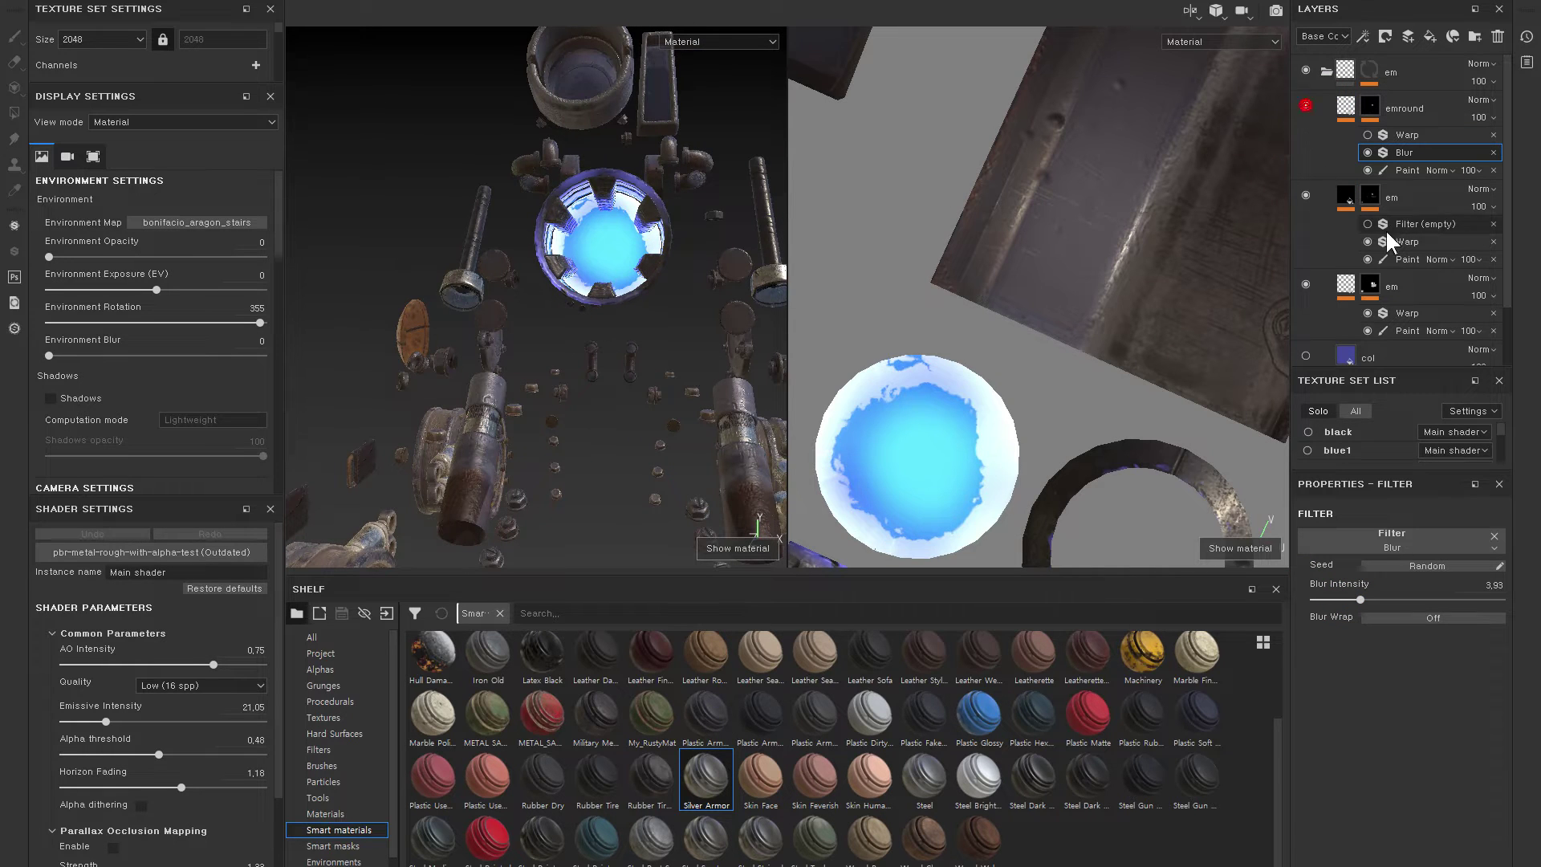
{"action": "left_click", "coordinate": [1396, 257]}
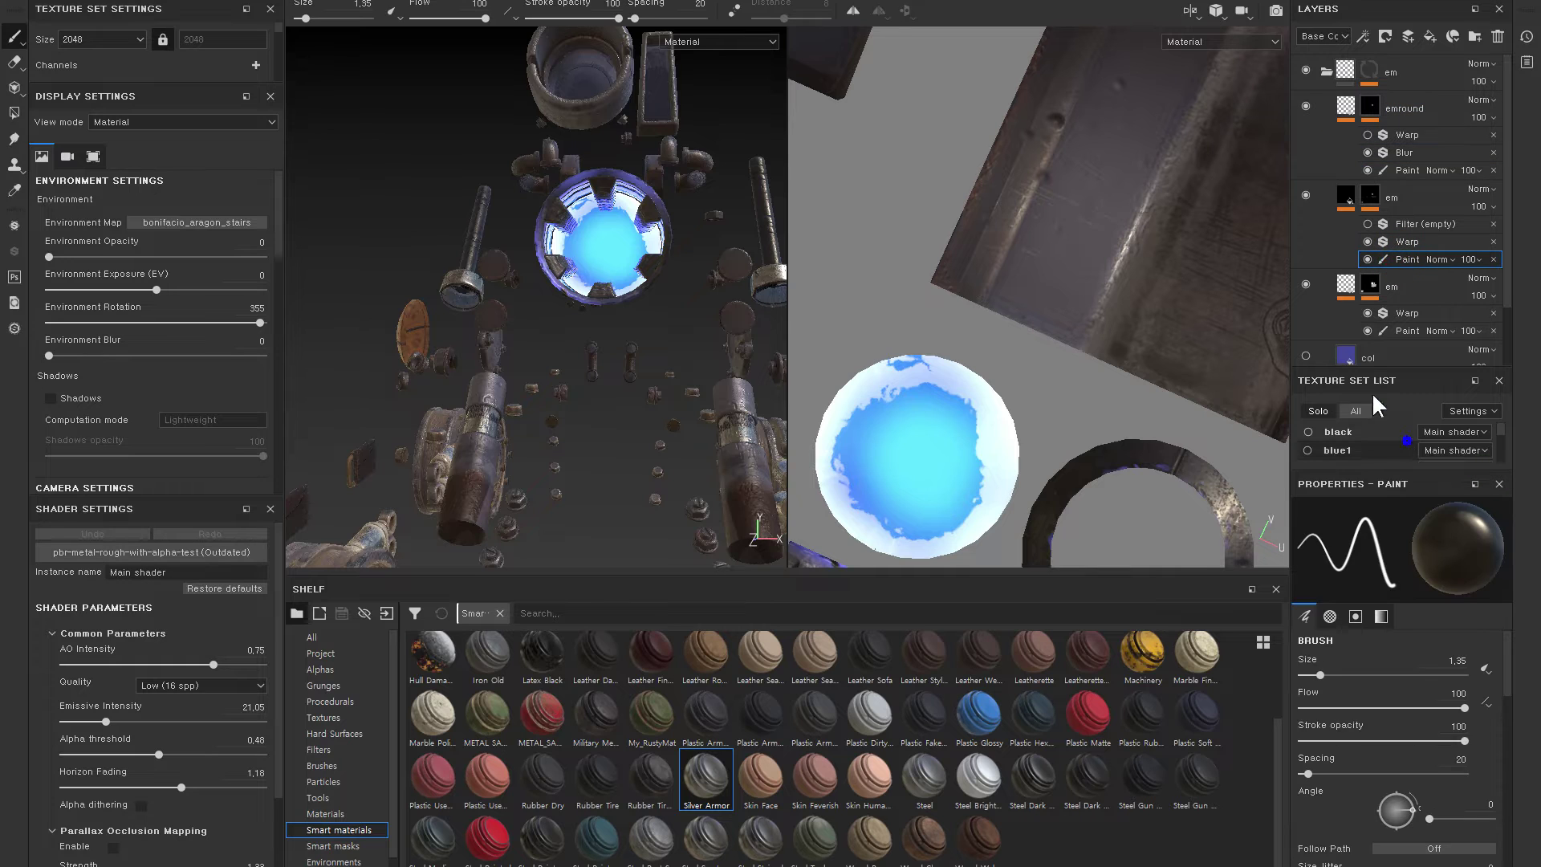
- Polygon-fill the lens circle island white on the em mask
{"action": "key", "text": "4"}
{"action": "key", "text": "x"}
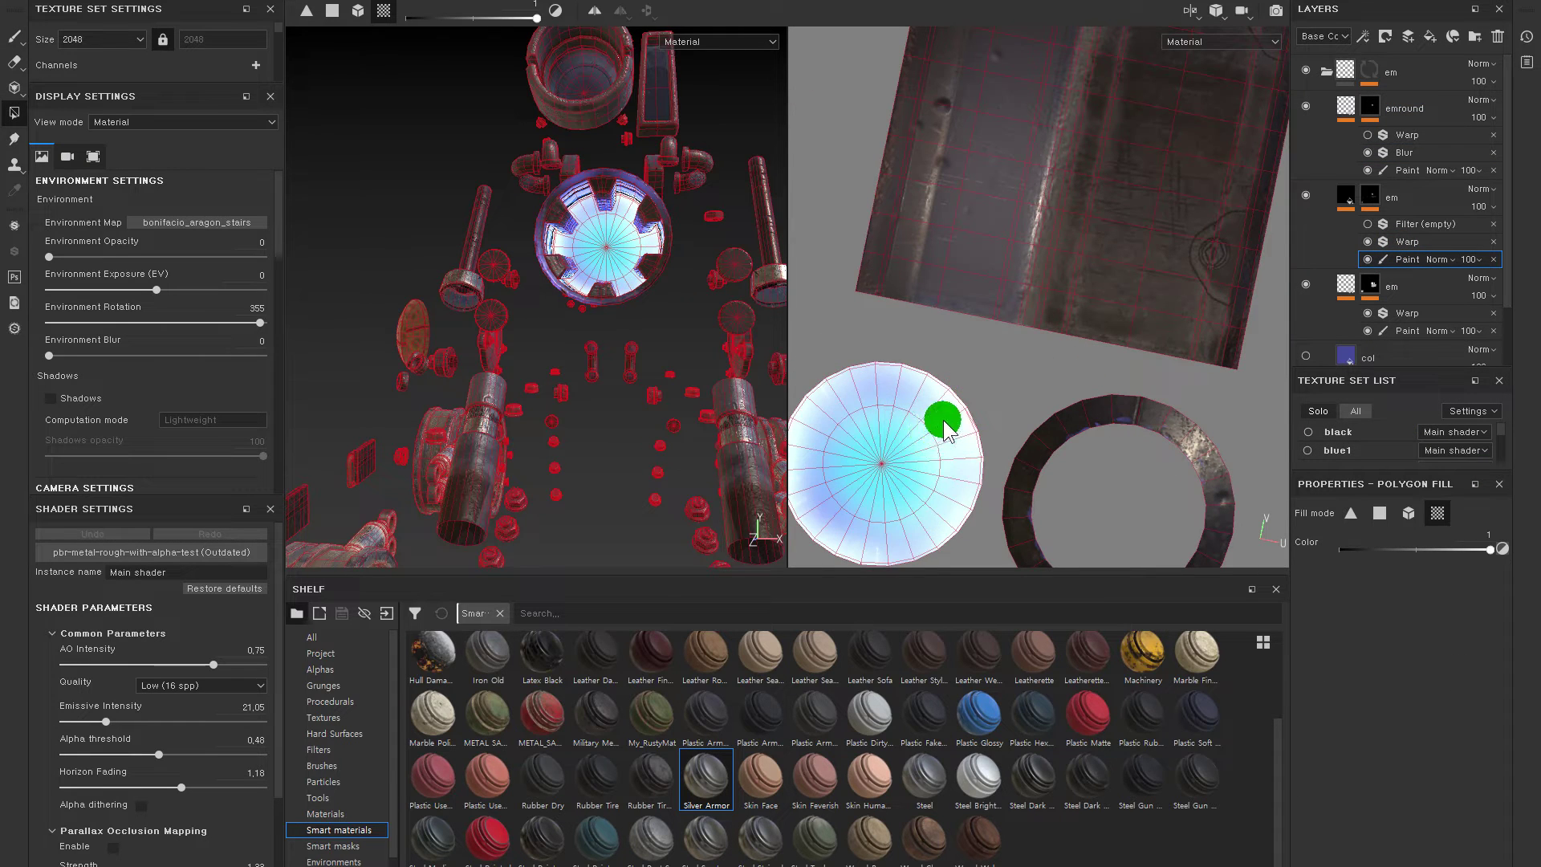
{"action": "left_click", "coordinate": [927, 421]}
{"action": "mouse_move", "coordinate": [922, 425]}
{"action": "left_mouse_down", "text": "alt"}
{"action": "mouse_move", "coordinate": [983, 349]}
{"action": "mouse_move", "coordinate": [838, 319]}
{"action": "left_mouse_up", "text": "alt"}
{"action": "left_click_drag", "start_coordinate": [723, 289], "coordinate": [686, 207], "text": "alt"}
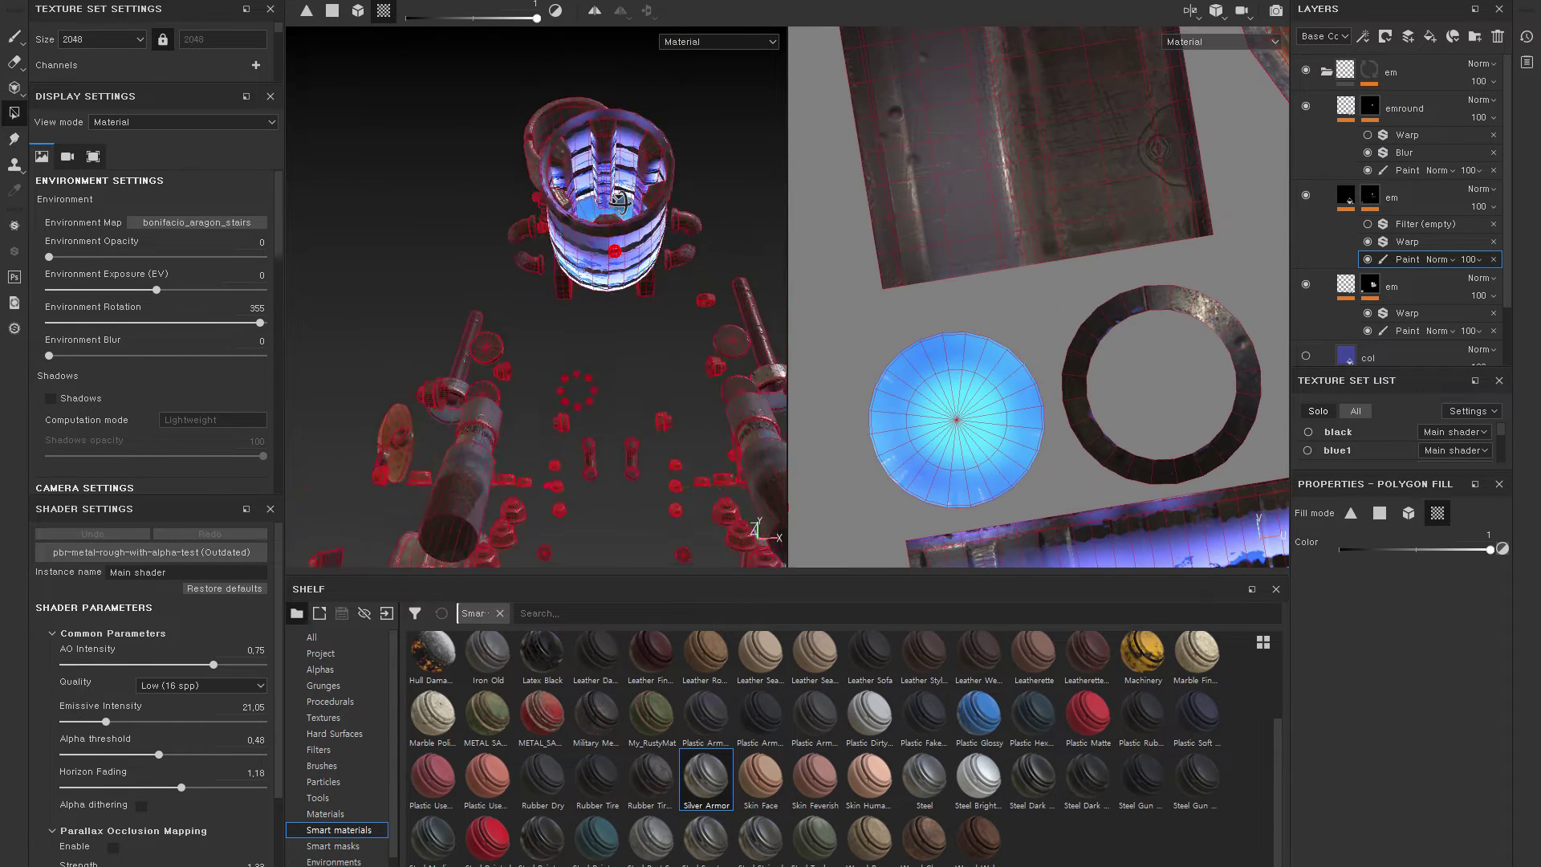
- Inspect the middle em layer's mask and fill the lens circle back to black
{"action": "left_click", "coordinate": [1370, 195]}
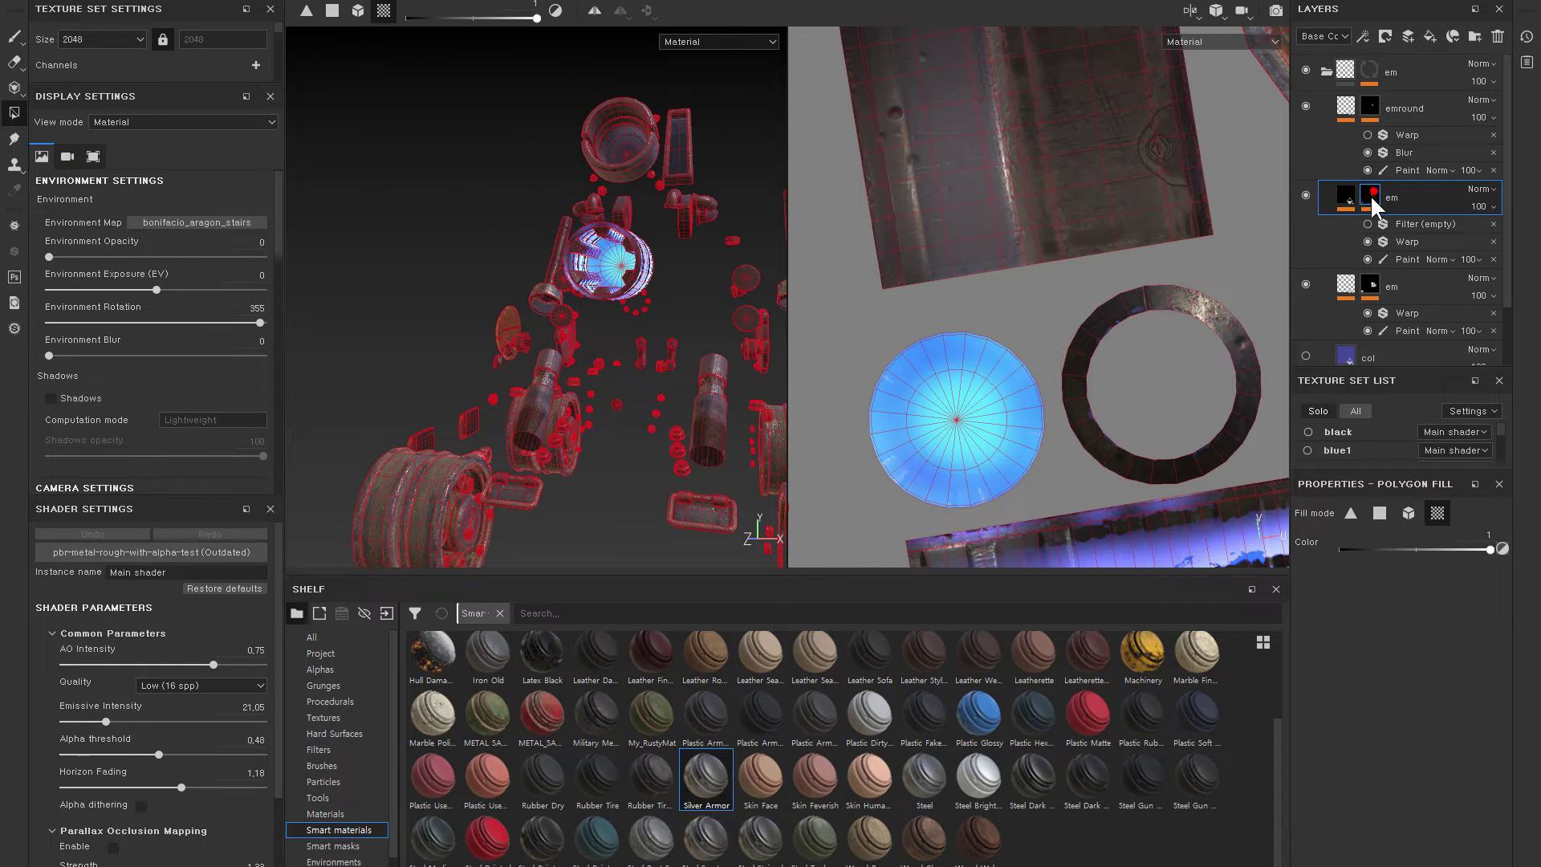
{"action": "left_click", "coordinate": [1369, 196], "text": "alt"}
{"action": "left_click_drag", "start_coordinate": [642, 321], "coordinate": [1067, 295], "text": "alt"}
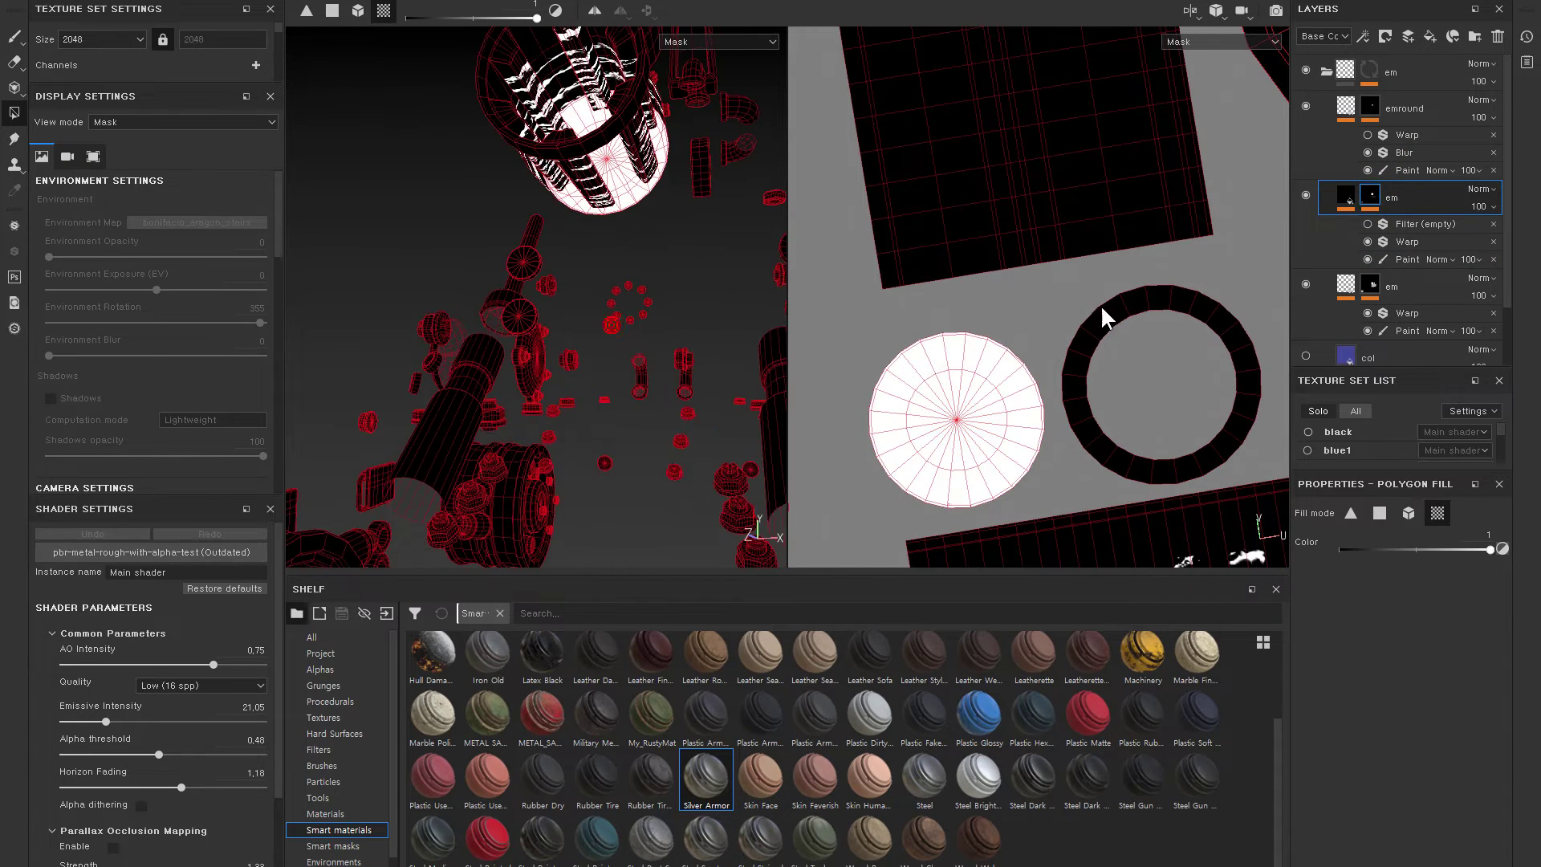
{"action": "left_click", "coordinate": [1353, 196]}
{"action": "left_click", "coordinate": [1412, 258]}
{"action": "left_click", "coordinate": [1019, 369]}
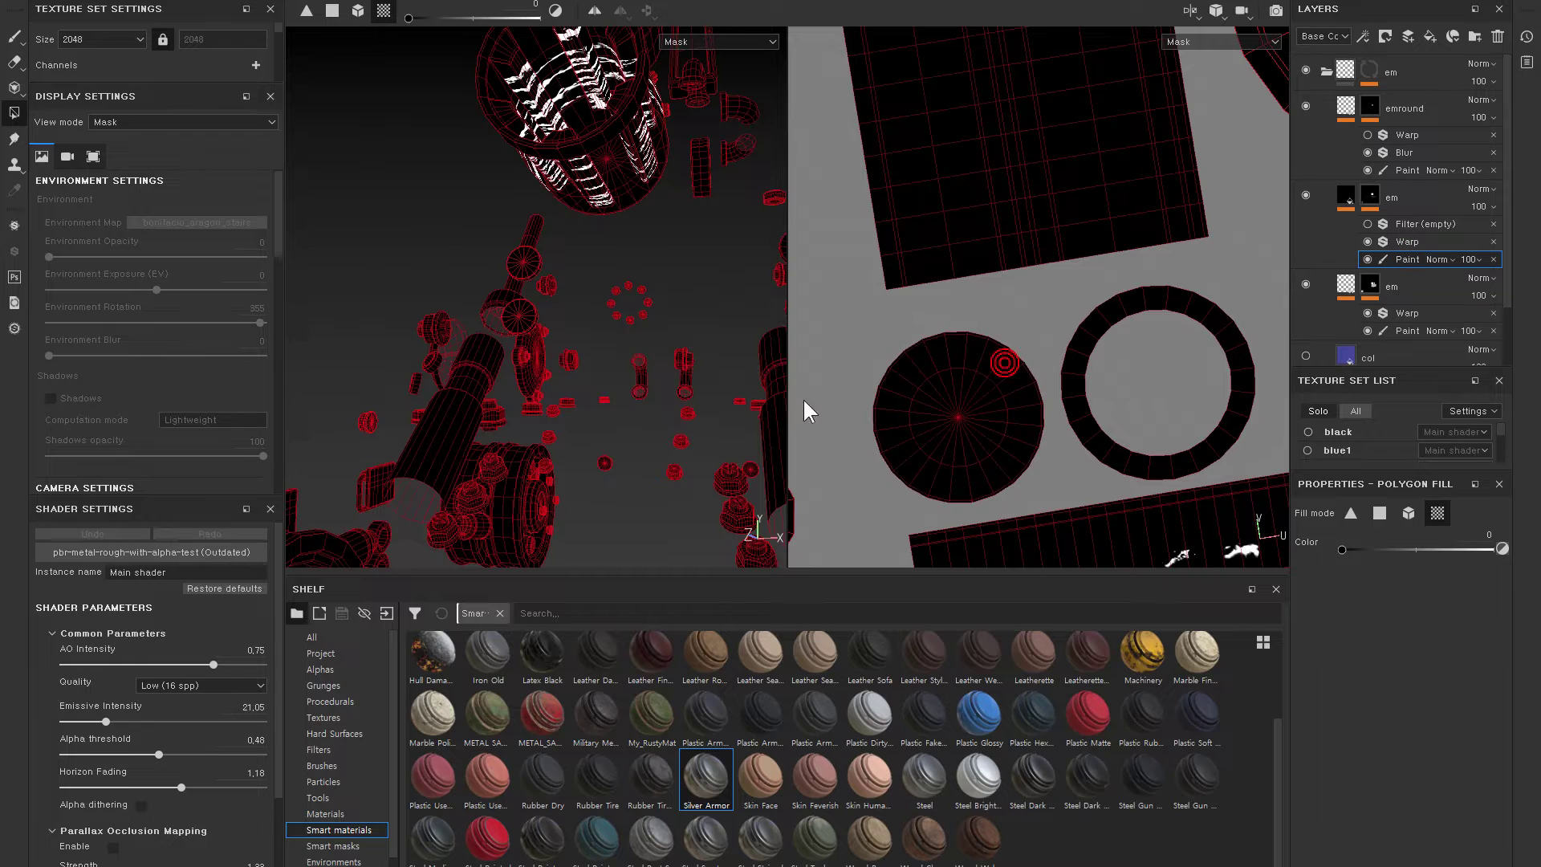
{"action": "left_click_drag", "start_coordinate": [779, 401], "coordinate": [513, 255], "text": "alt"}
{"action": "left_click", "coordinate": [1314, 199]}
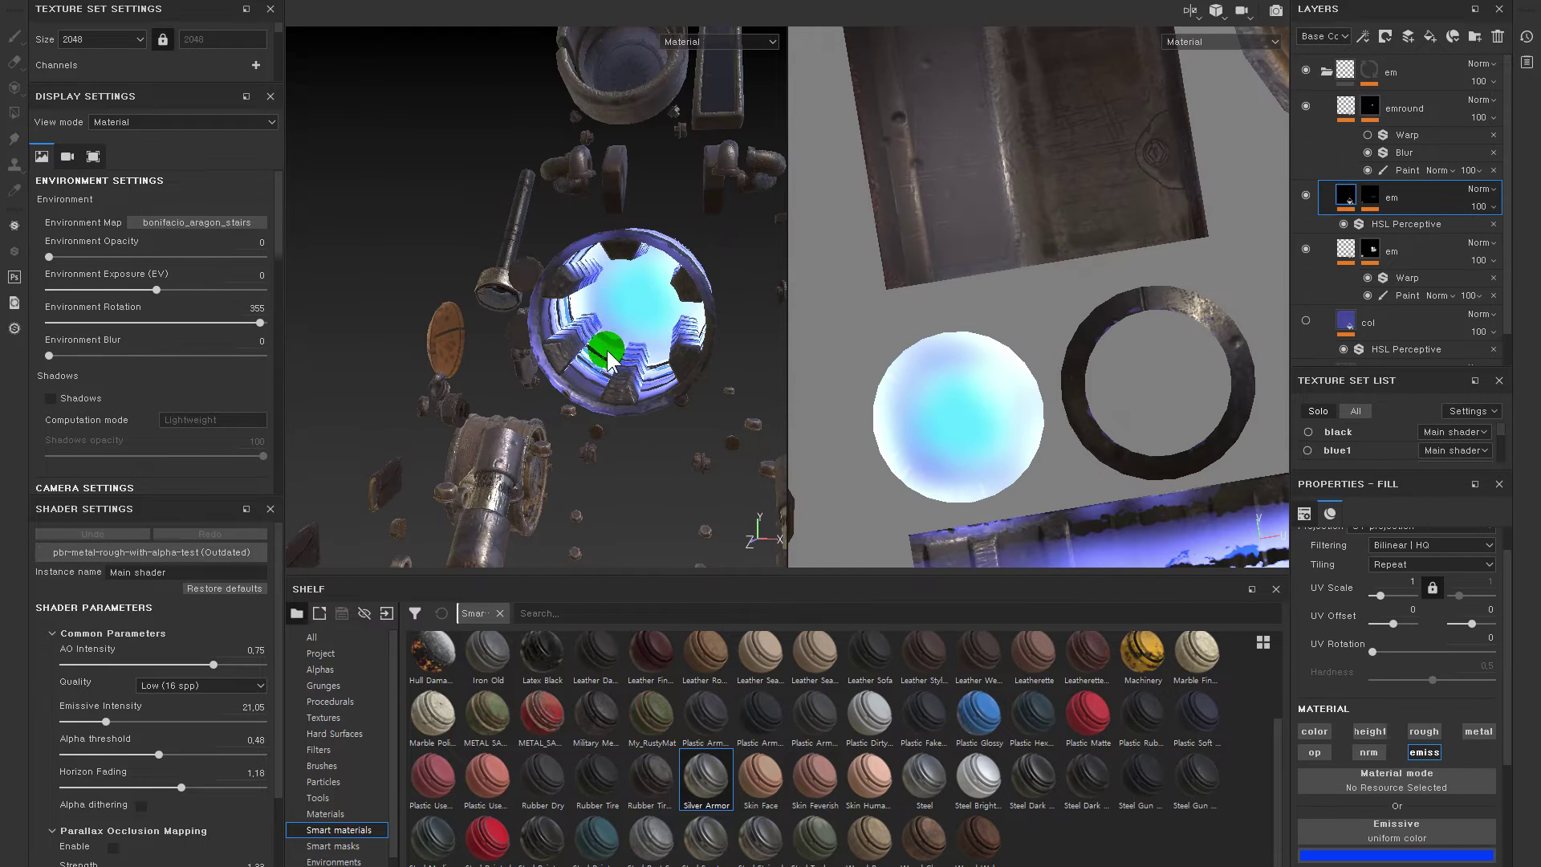
{"action": "left_click_drag", "start_coordinate": [602, 345], "coordinate": [634, 329], "text": "alt"}
- Toggle the lower em layer to compare the glow, leaving it hidden for a saturated blue lens
{"action": "left_click", "coordinate": [1306, 105]}
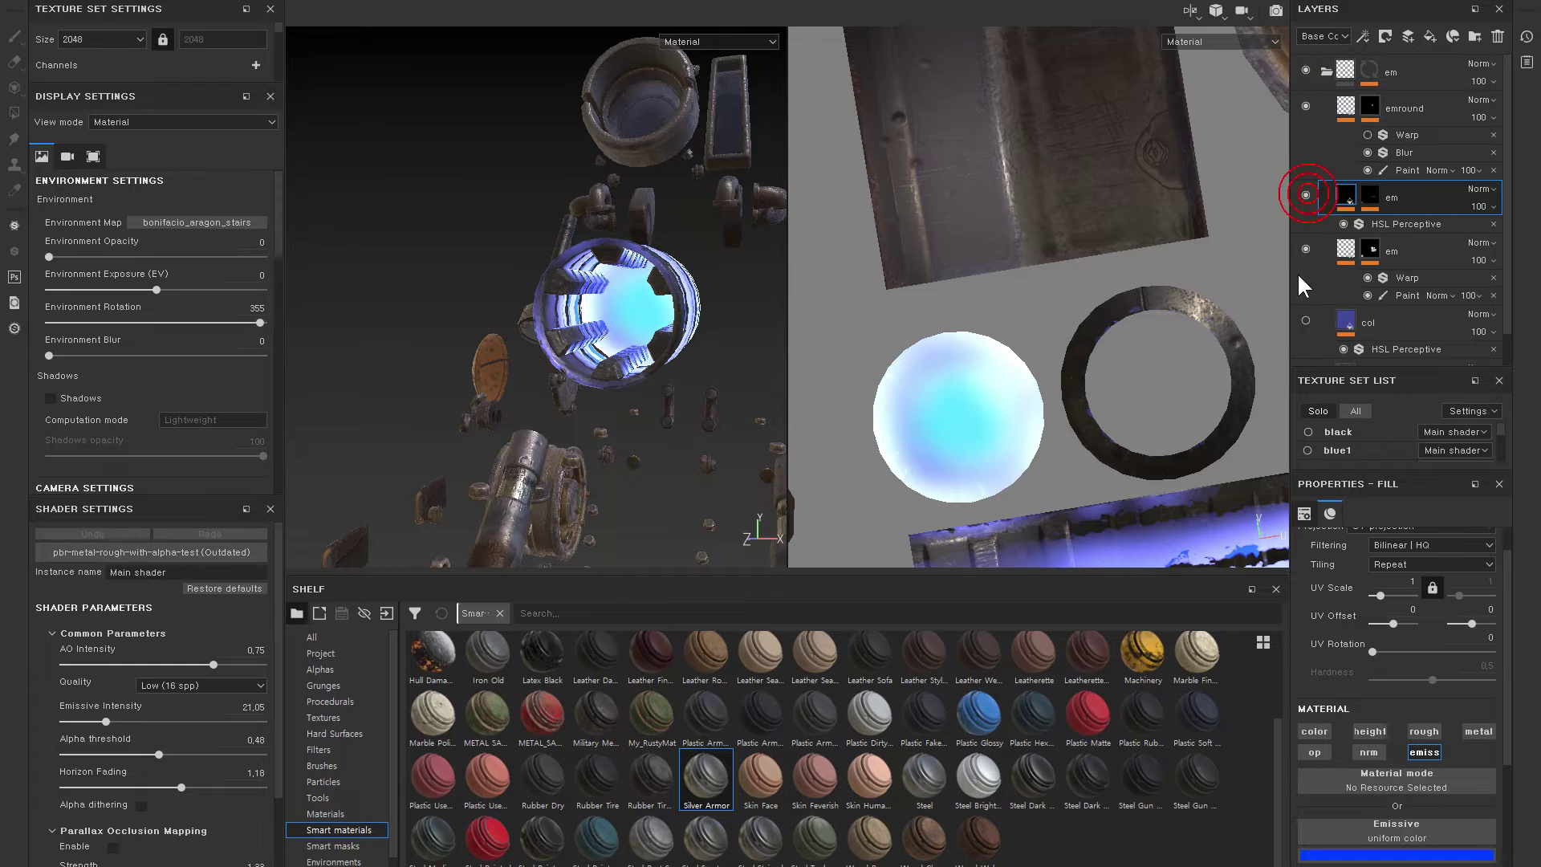
{"action": "left_click", "coordinate": [1306, 249]}
{"action": "left_click", "coordinate": [1306, 250]}
{"action": "left_click_drag", "start_coordinate": [771, 385], "coordinate": [738, 361], "text": "alt"}
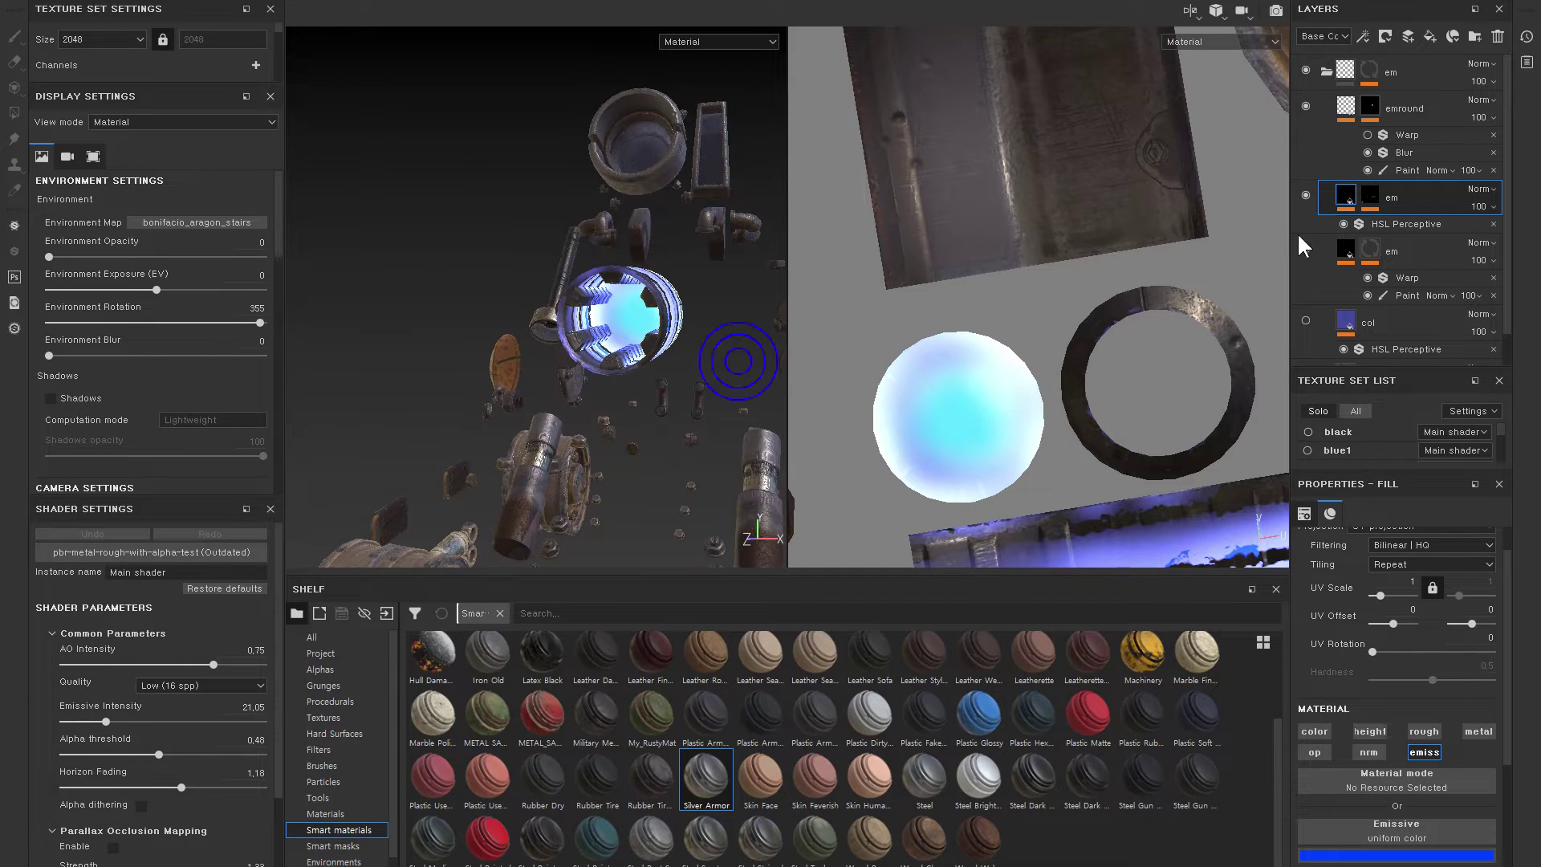
{"action": "left_click", "coordinate": [1306, 249]}
{"action": "mouse_move", "coordinate": [582, 227]}
{"action": "left_mouse_down", "text": "alt"}
{"action": "mouse_move", "coordinate": [514, 233]}
{"action": "mouse_move", "coordinate": [541, 179]}
{"action": "mouse_move", "coordinate": [468, 210]}
{"action": "mouse_move", "coordinate": [475, 179]}
{"action": "mouse_move", "coordinate": [1018, 263]}
{"action": "left_mouse_up", "text": "alt"}
{"action": "scroll", "coordinate": [1018, 263], "scroll_direction": "down", "scroll_amount": 5}
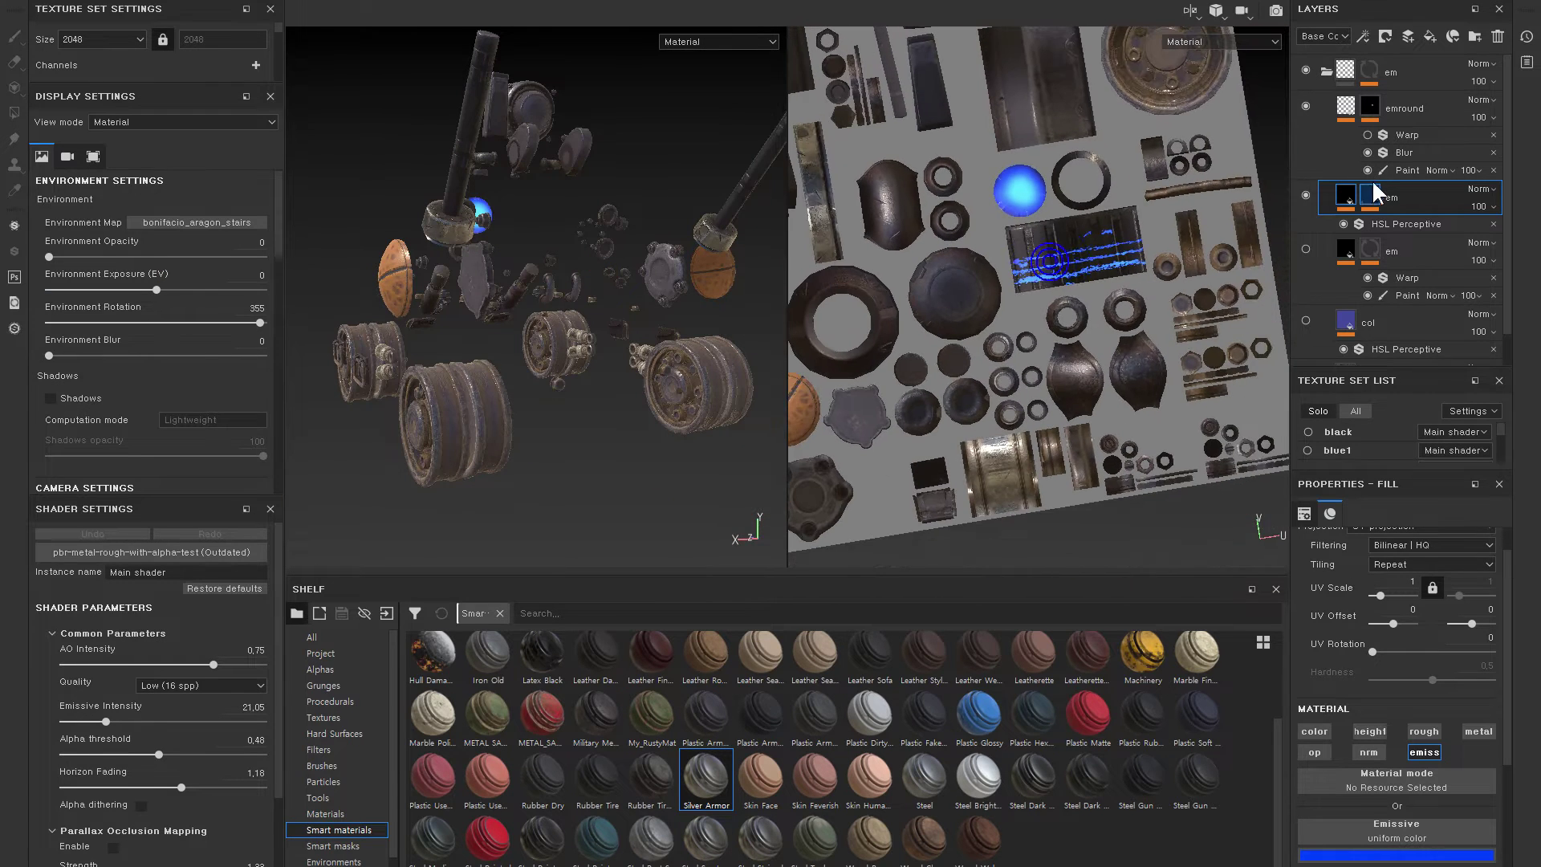
- Re-enable the lower em layer and lower its HSL Perceptive filter's Lightness to 0.29
{"action": "left_click", "coordinate": [1303, 244]}
{"action": "left_click", "coordinate": [1306, 249]}
{"action": "left_click_drag", "start_coordinate": [447, 302], "coordinate": [770, 321], "text": "alt"}
{"action": "left_click", "coordinate": [1346, 251]}
{"action": "left_click", "coordinate": [1369, 277]}
{"action": "left_click_drag", "start_coordinate": [1406, 729], "coordinate": [1367, 729]}
{"action": "left_click", "coordinate": [1426, 556]}
- Apply that HSL Perceptive filter to the emissive channel and dim it to Lightness 0.2
{"action": "left_click", "coordinate": [1322, 539]}
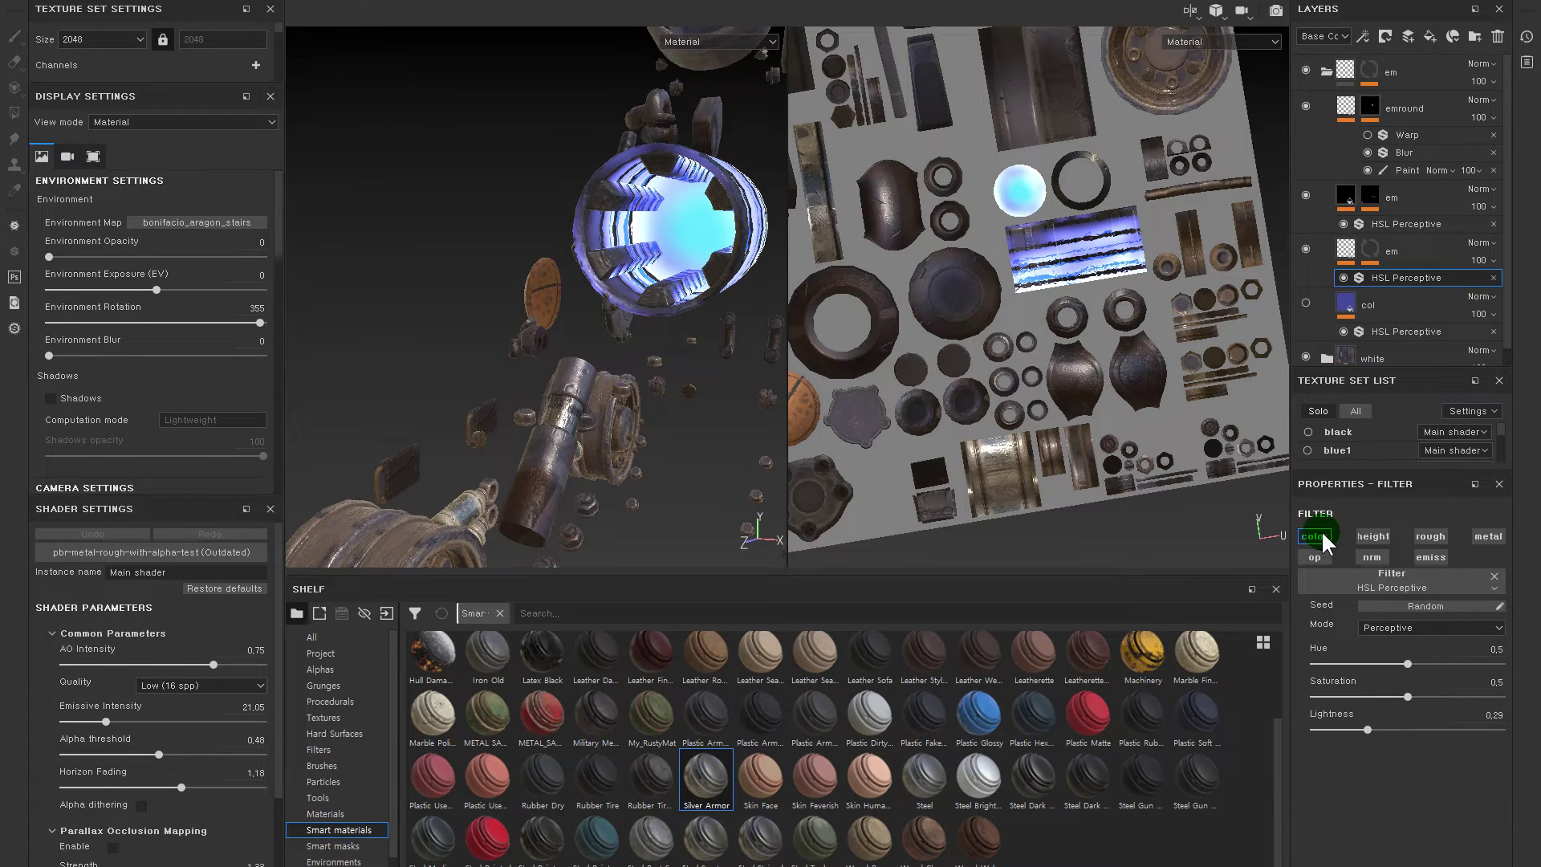
{"action": "left_click", "coordinate": [1306, 303]}
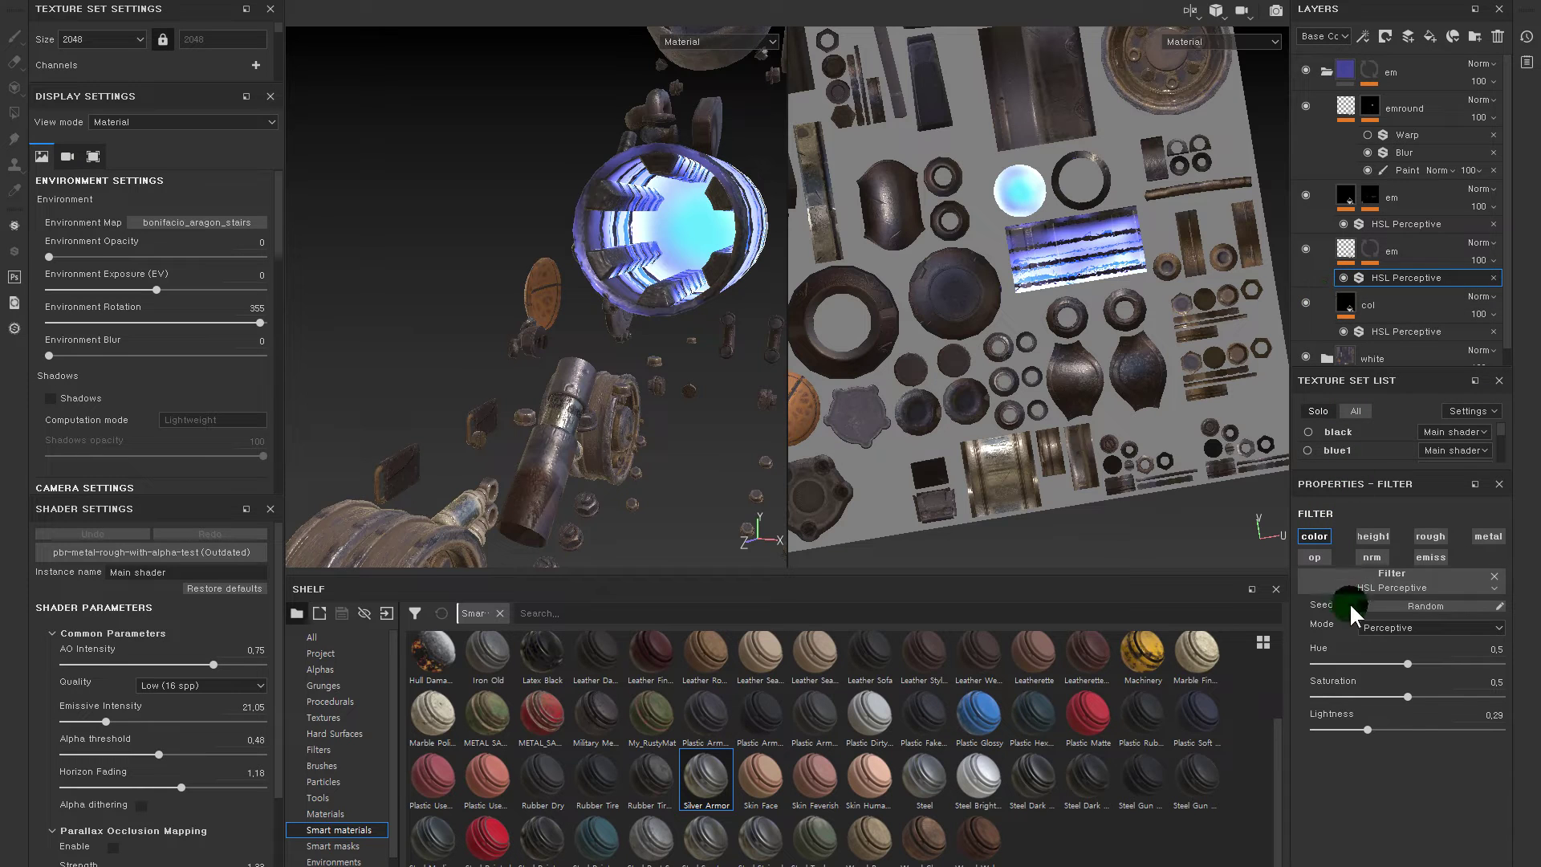
{"action": "left_click", "coordinate": [1431, 557]}
{"action": "left_click_drag", "start_coordinate": [1367, 729], "coordinate": [1351, 729]}
{"action": "left_click_drag", "start_coordinate": [610, 305], "coordinate": [533, 124], "text": "alt"}
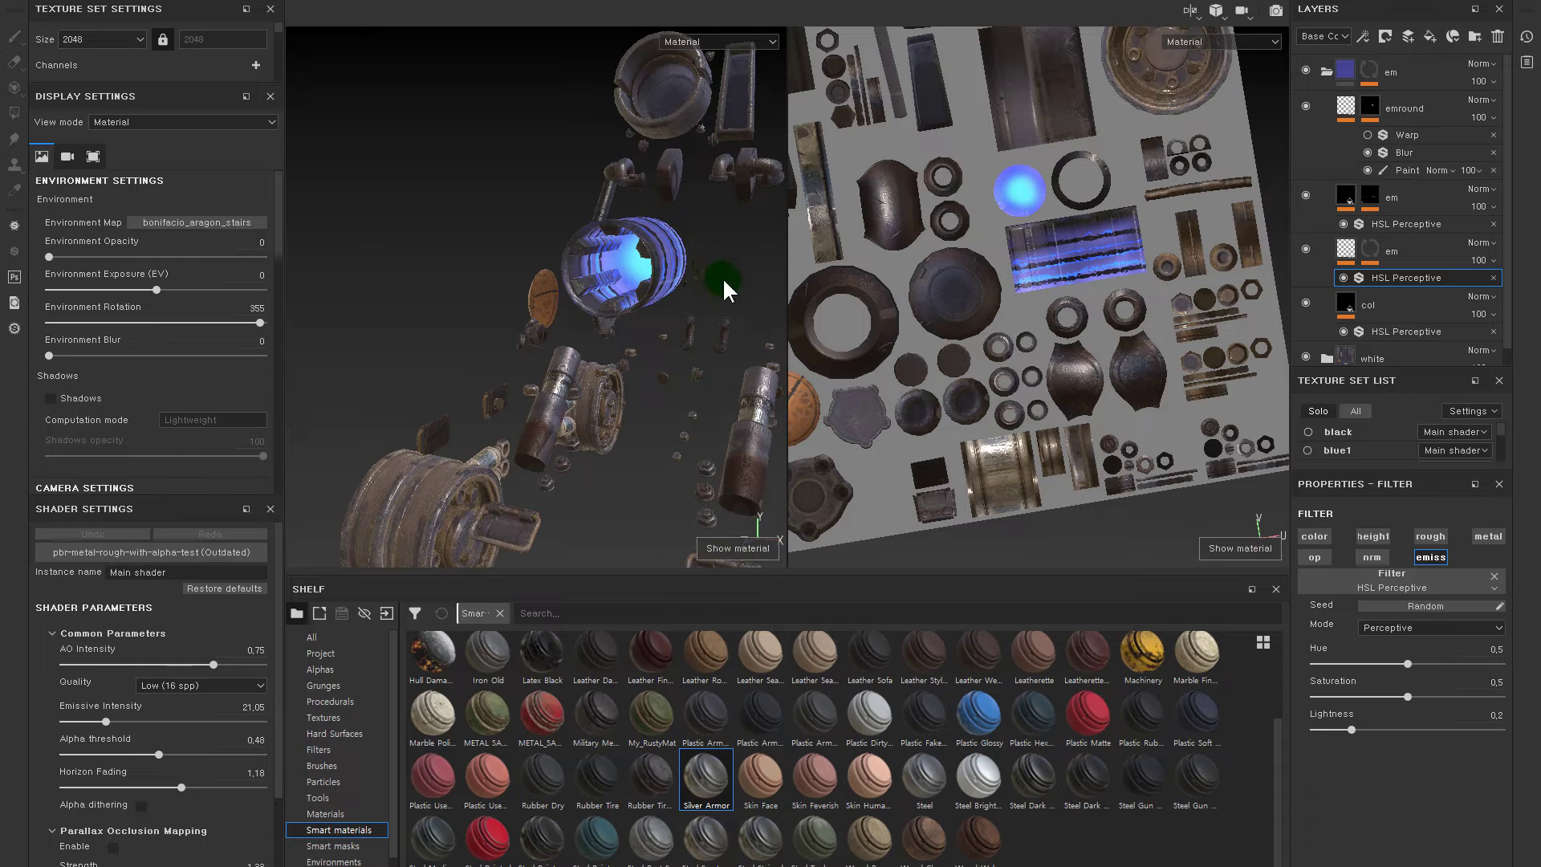
{"action": "left_click_drag", "start_coordinate": [729, 285], "coordinate": [671, 169], "text": "alt"}
{"action": "right_click_drag", "start_coordinate": [671, 169], "coordinate": [613, 170], "text": "alt"}
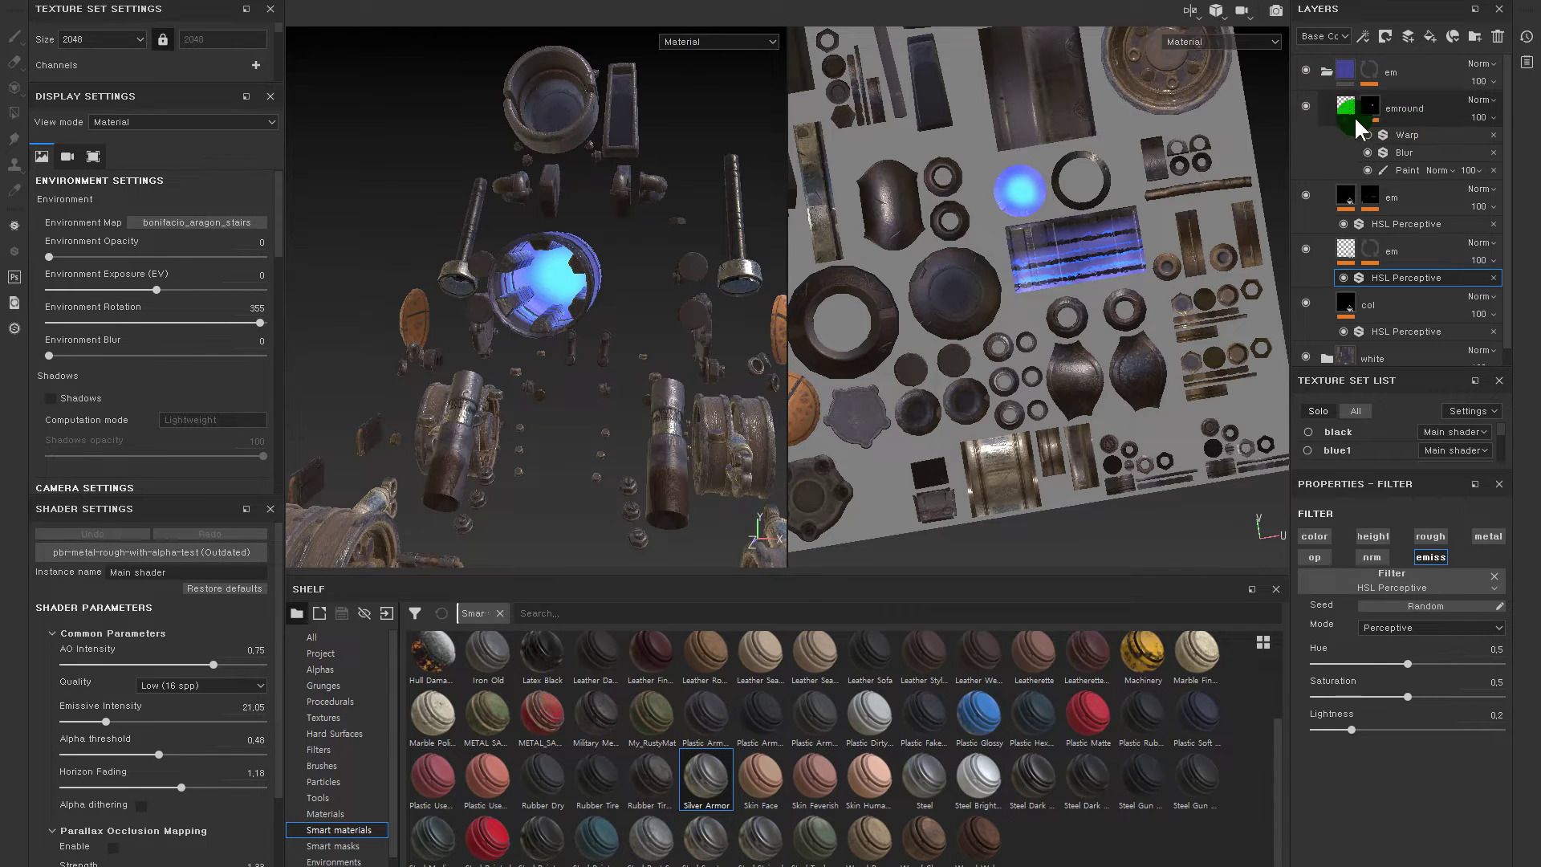
- Set emround's HSL Perceptive filter to saturation 0.43 and Lightness 0.51
{"action": "left_click", "coordinate": [1376, 160]}
{"action": "left_click", "coordinate": [1405, 135]}
{"action": "left_click_drag", "start_coordinate": [1392, 730], "coordinate": [1409, 730]}
{"action": "left_click_drag", "start_coordinate": [517, 219], "coordinate": [470, 301], "text": "alt"}
{"action": "left_click_drag", "start_coordinate": [593, 273], "coordinate": [574, 122], "text": "alt"}
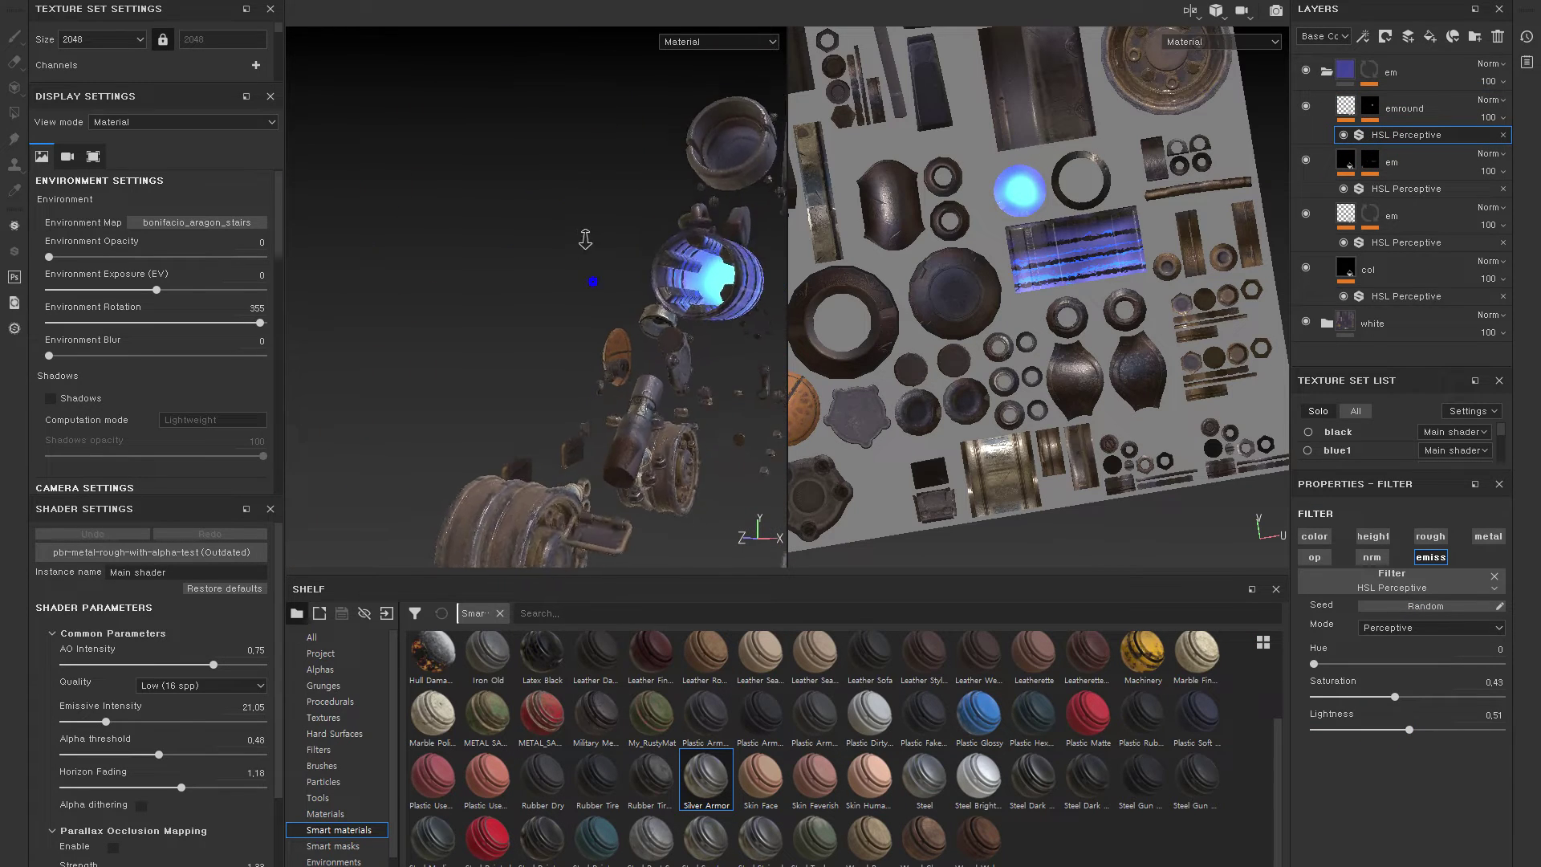
{"action": "left_click", "coordinate": [1370, 160]}
- Rename the middle em layer 'emline', pick the paint brush, and display the em group's mask
{"action": "key", "text": "4"}
{"action": "double_click", "coordinate": [1397, 163]}
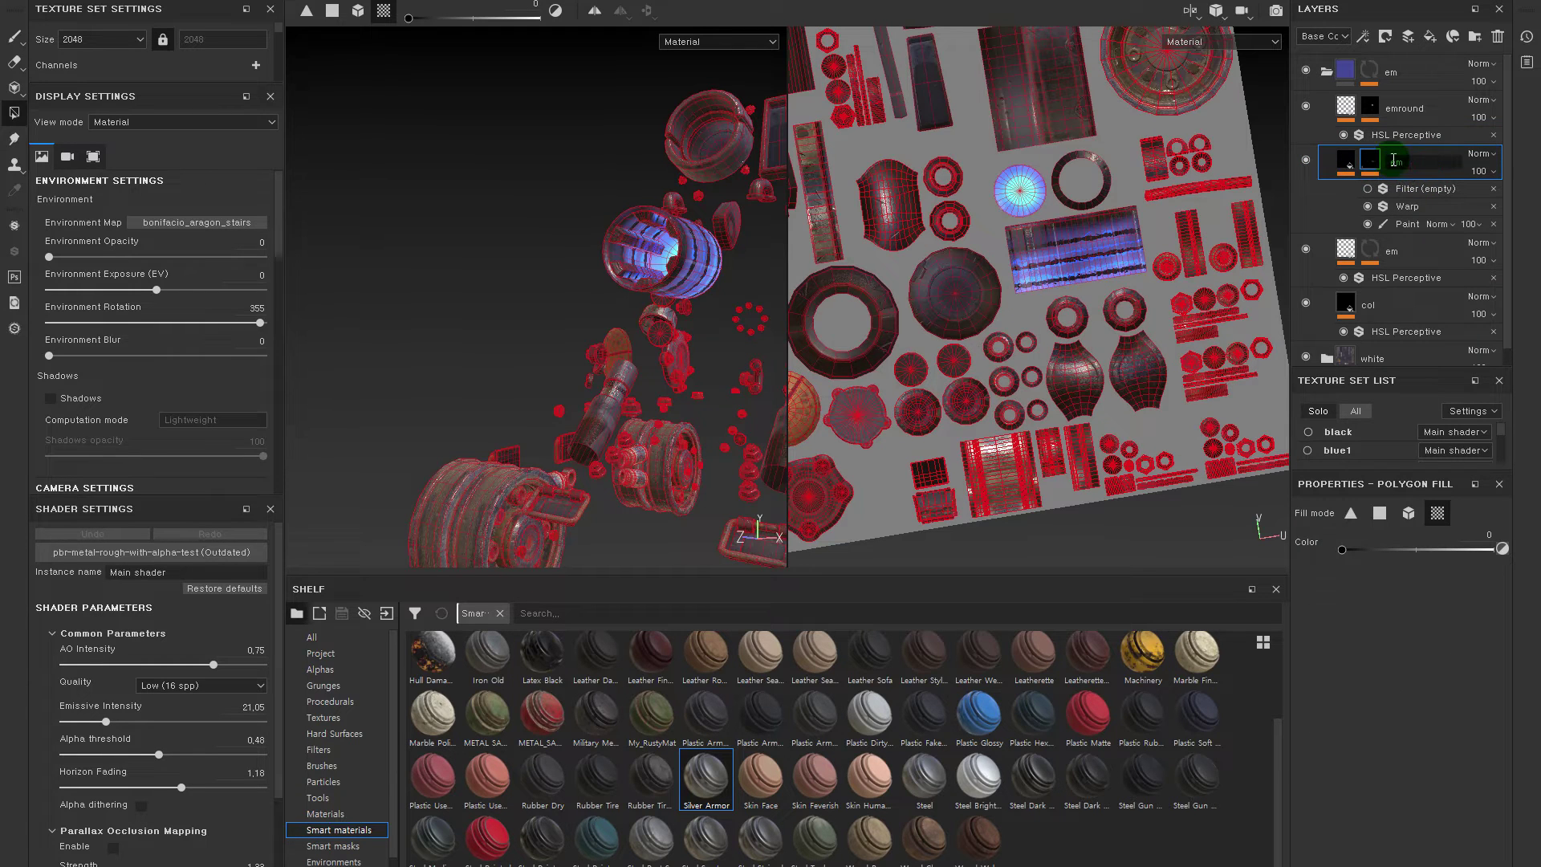
{"action": "scroll", "coordinate": [568, 371], "scroll_direction": "up", "scroll_amount": 3}
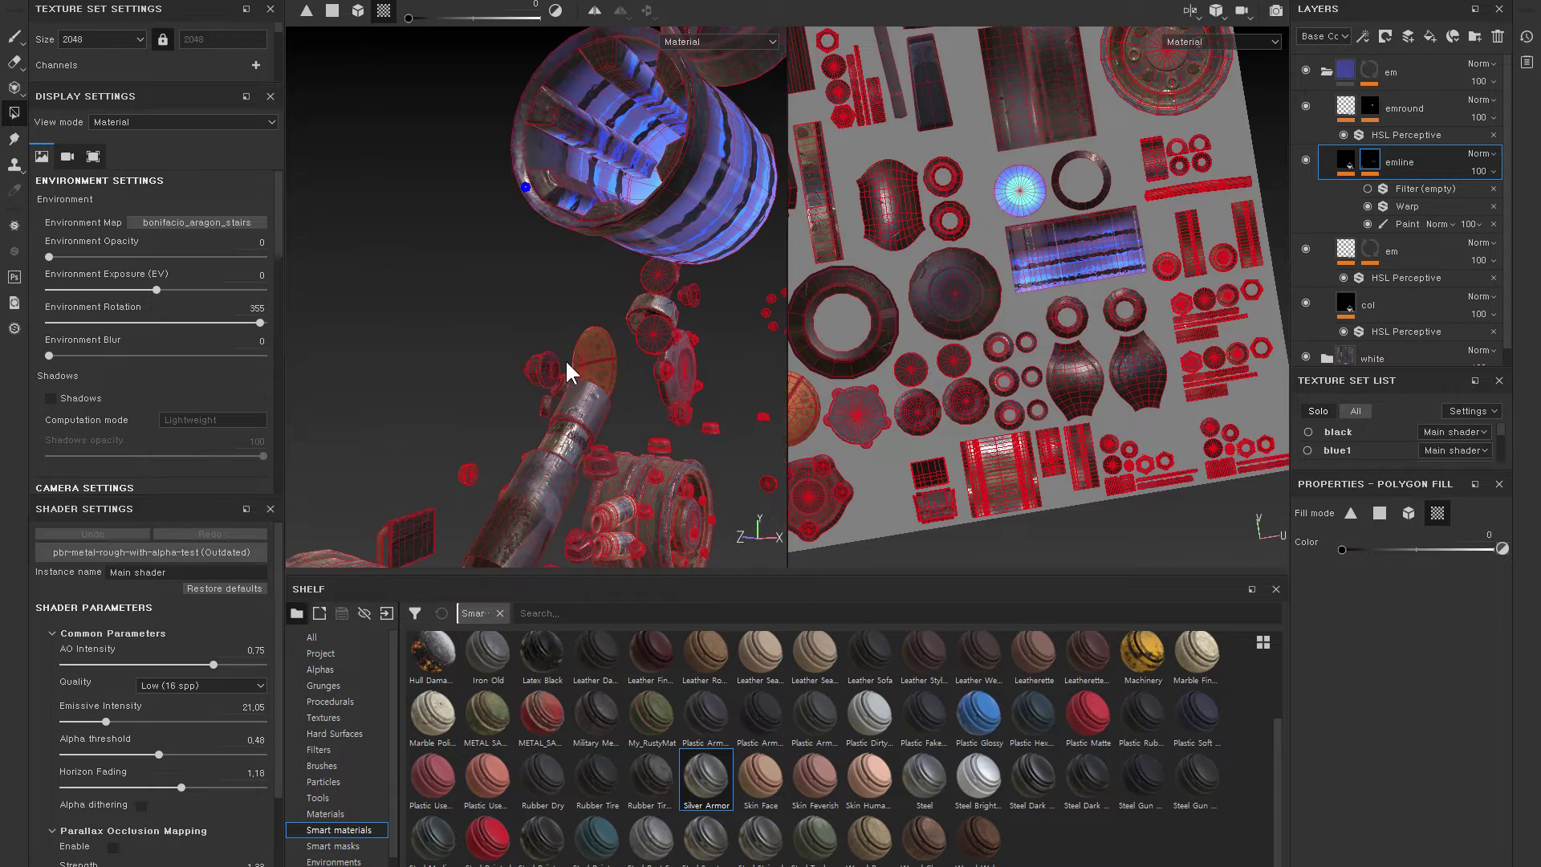
{"action": "left_click", "coordinate": [1405, 224]}
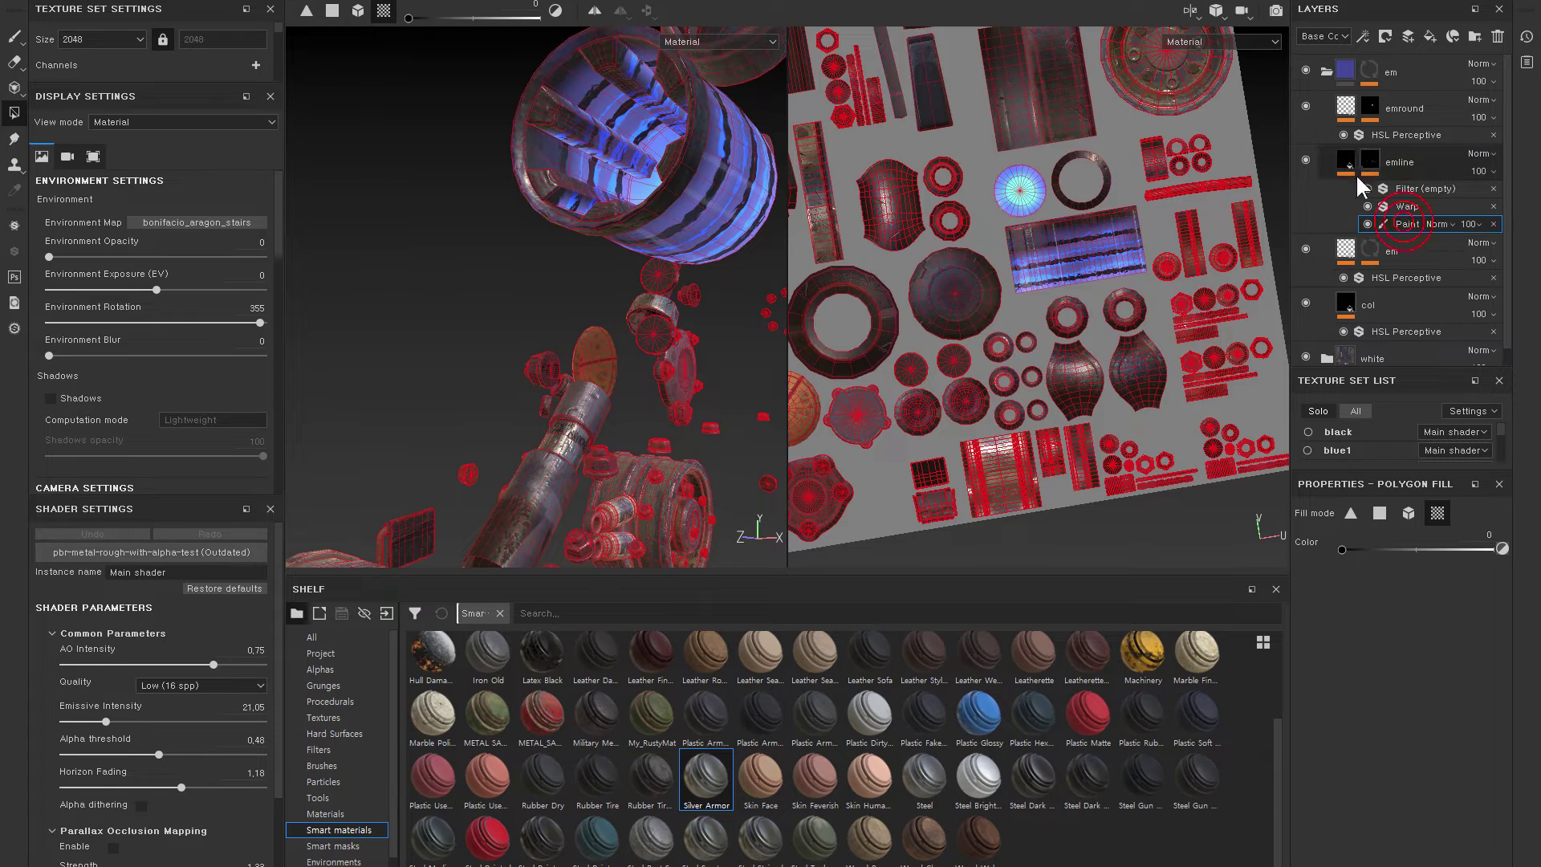
{"action": "left_click_drag", "start_coordinate": [596, 184], "coordinate": [592, 235], "text": "alt"}
{"action": "key", "text": "1"}
{"action": "left_click_drag", "start_coordinate": [637, 293], "coordinate": [631, 261], "text": "alt"}
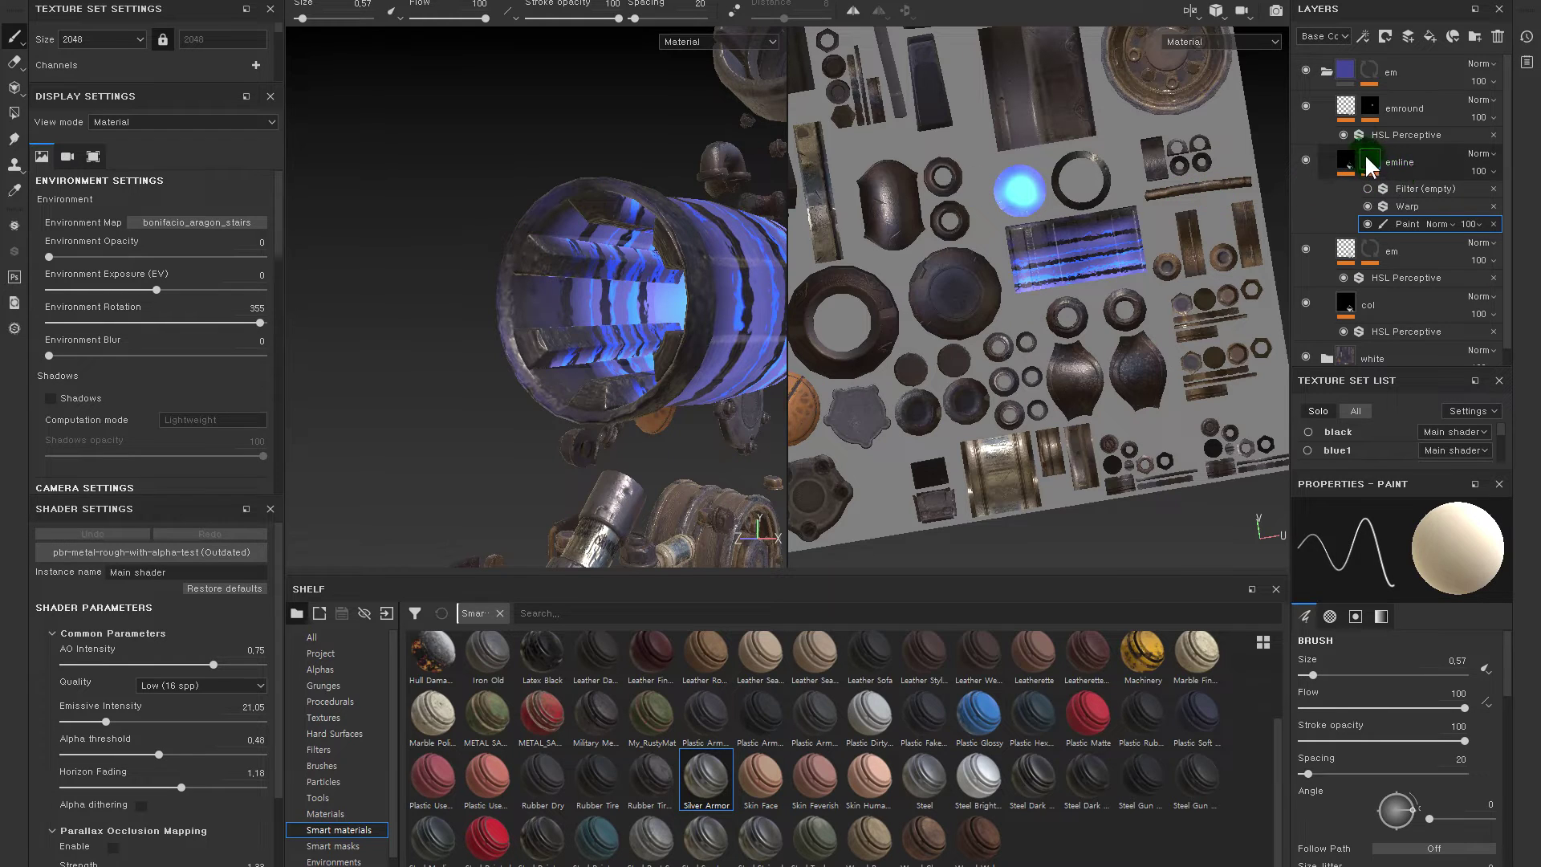
{"action": "left_click", "coordinate": [1369, 69], "text": "alt"}
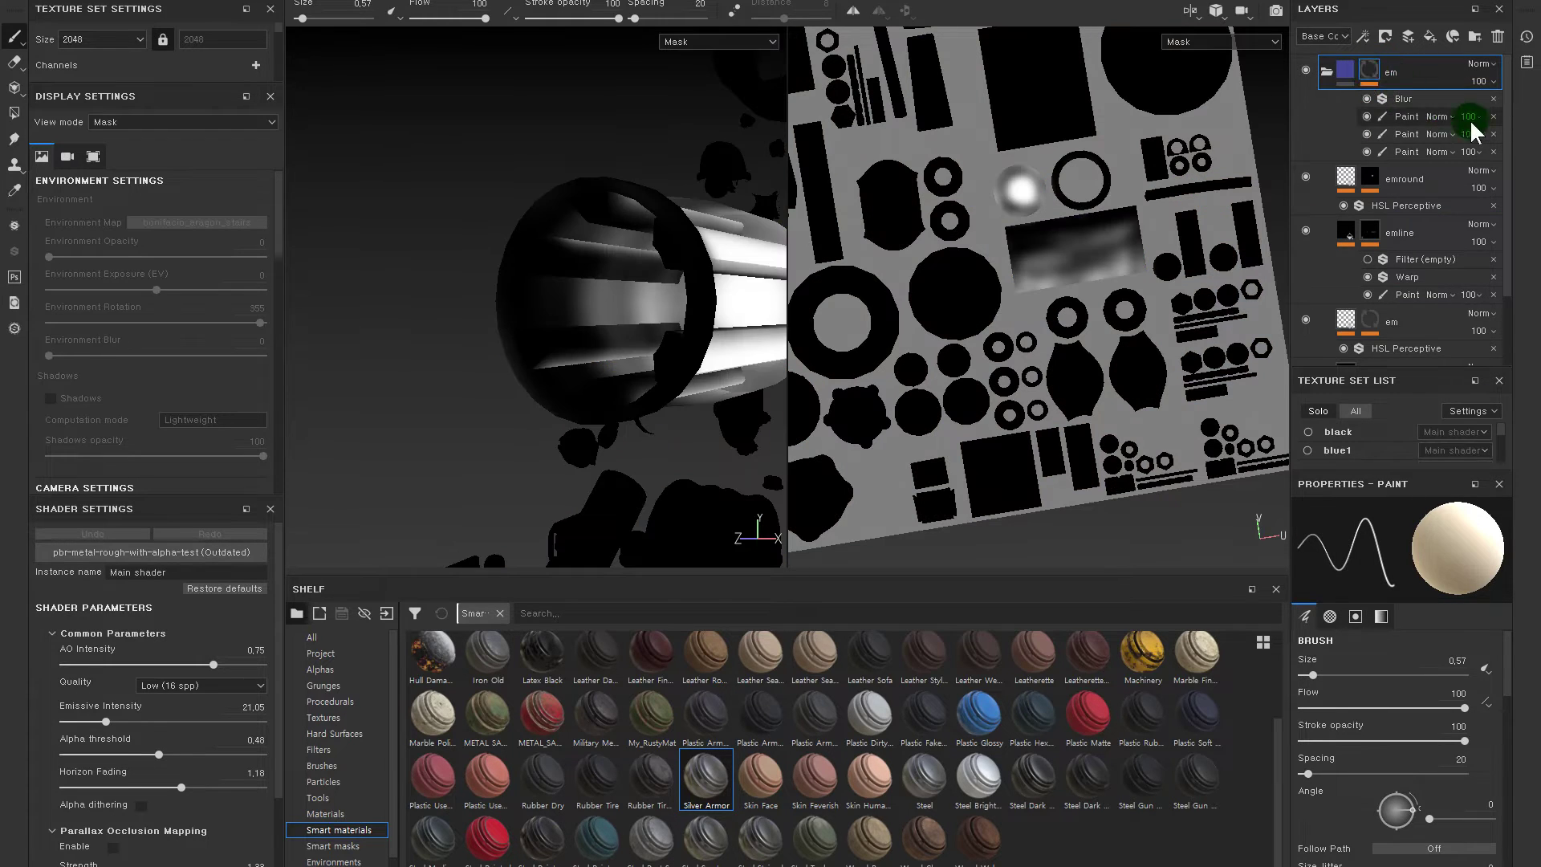
- Toggle the em mask's Paint effects on and off to compare, keeping the third one on
{"action": "left_click", "coordinate": [1505, 124]}
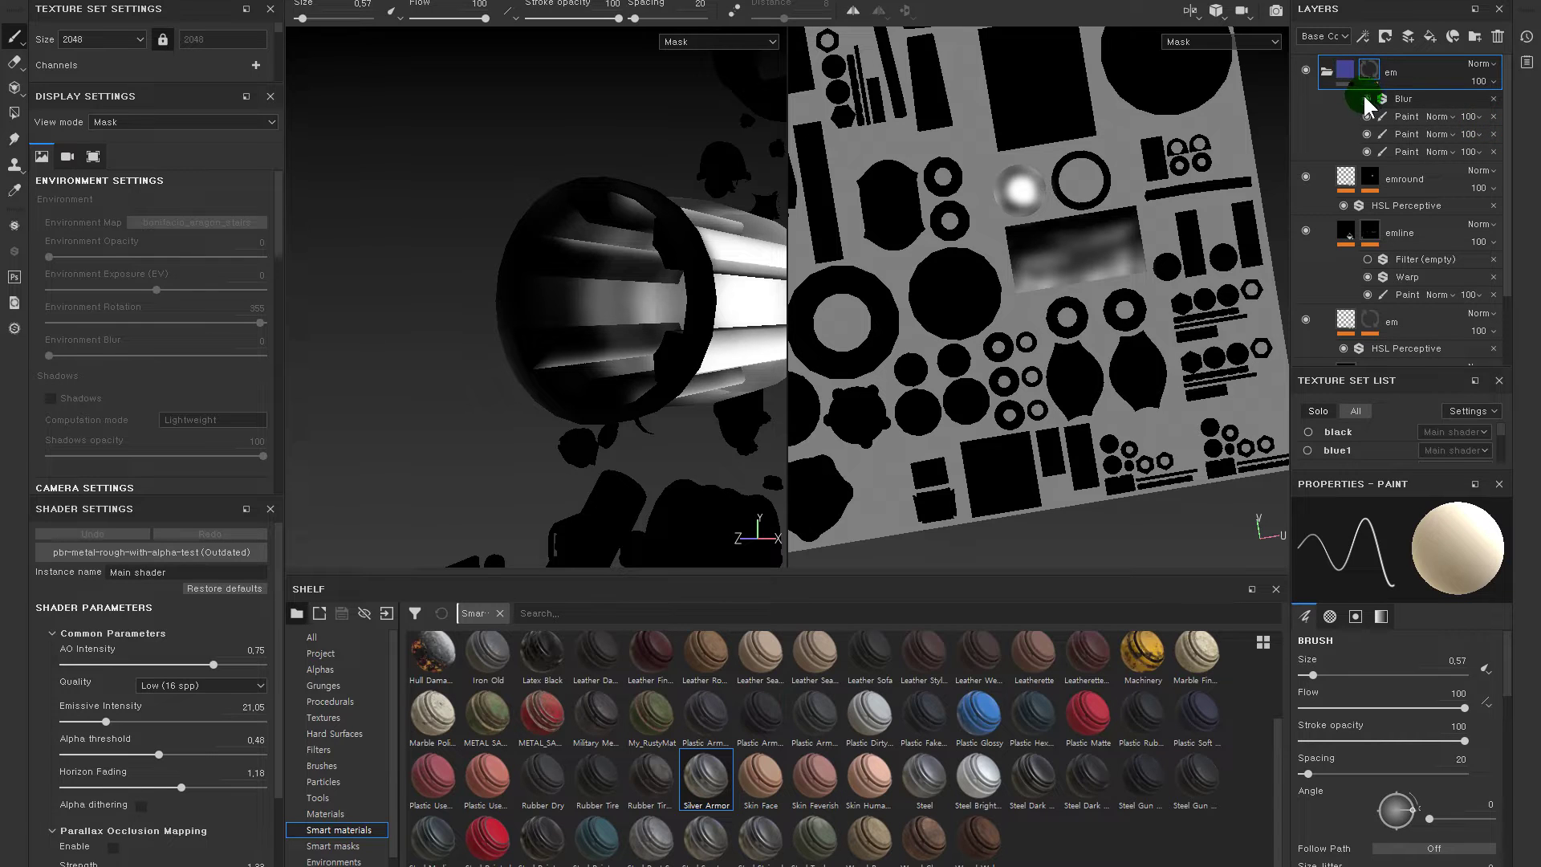
{"action": "left_click", "coordinate": [1367, 117]}
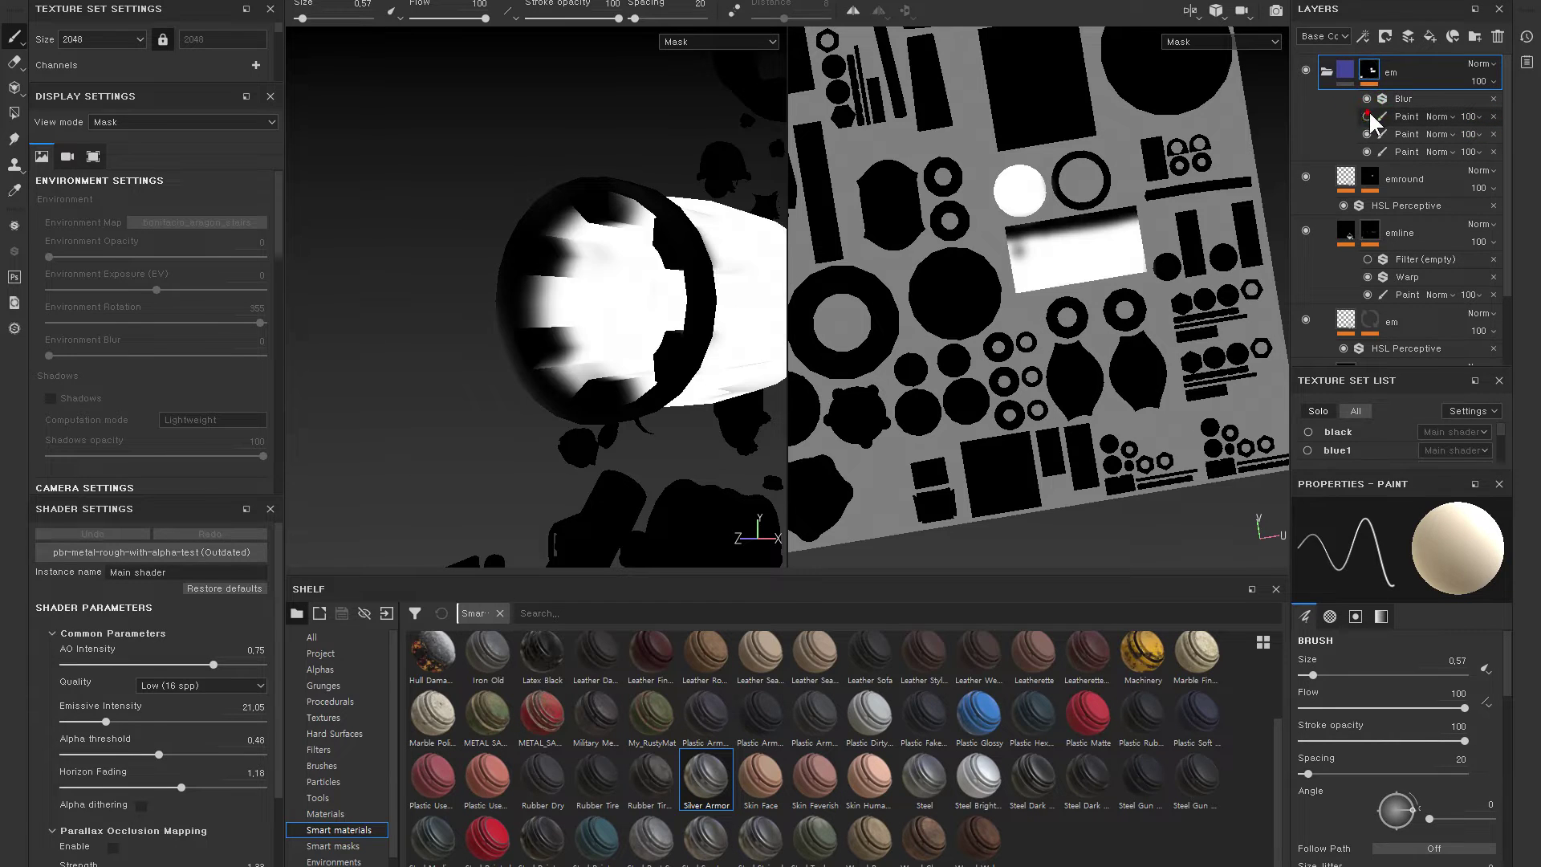
{"action": "left_click", "coordinate": [1342, 69]}
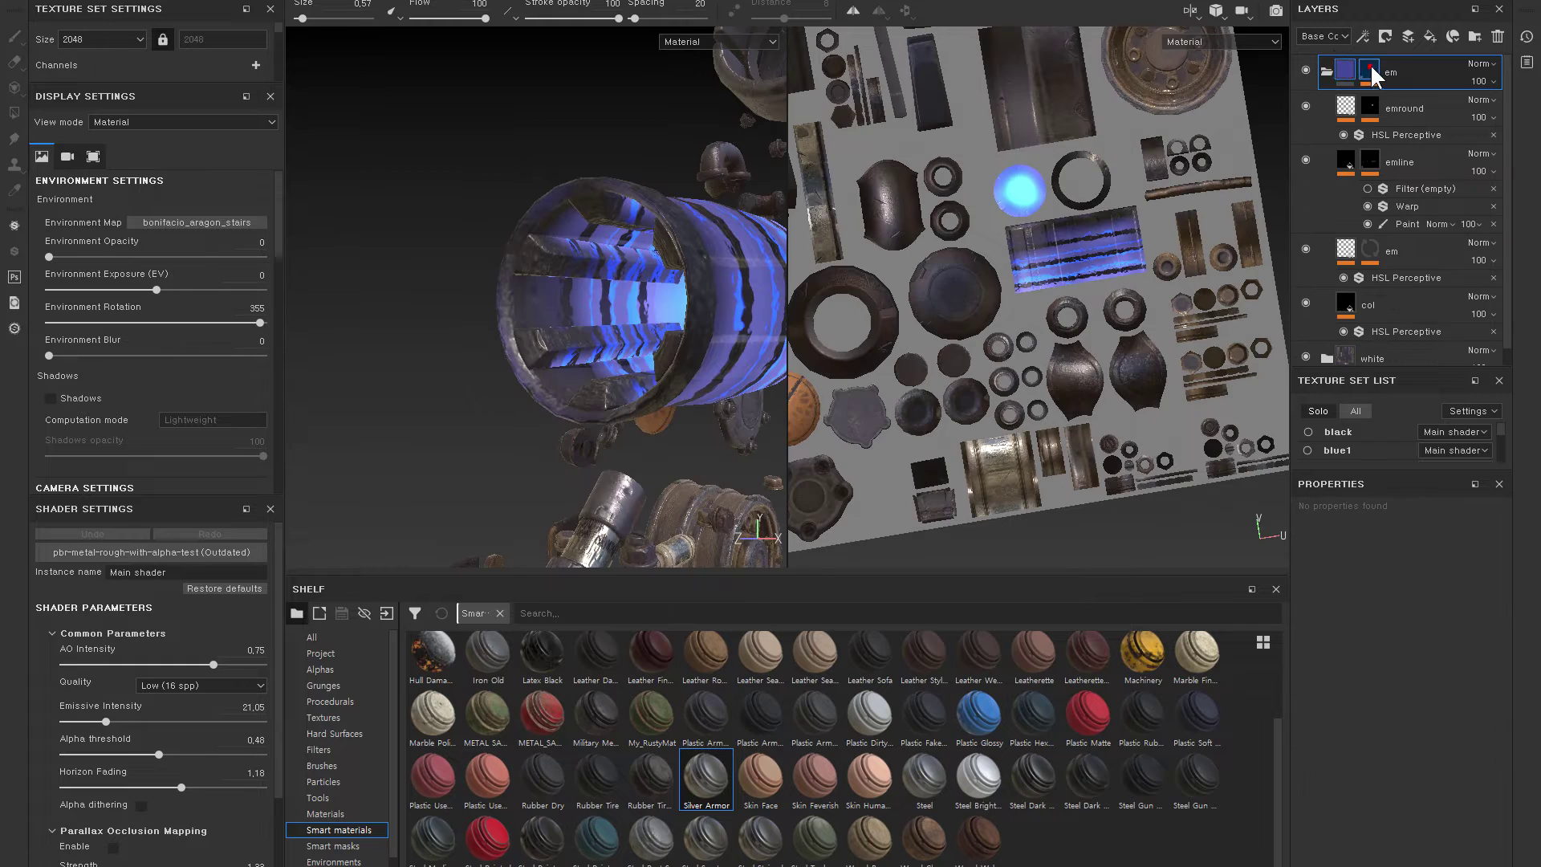
{"action": "left_click", "coordinate": [1366, 97]}
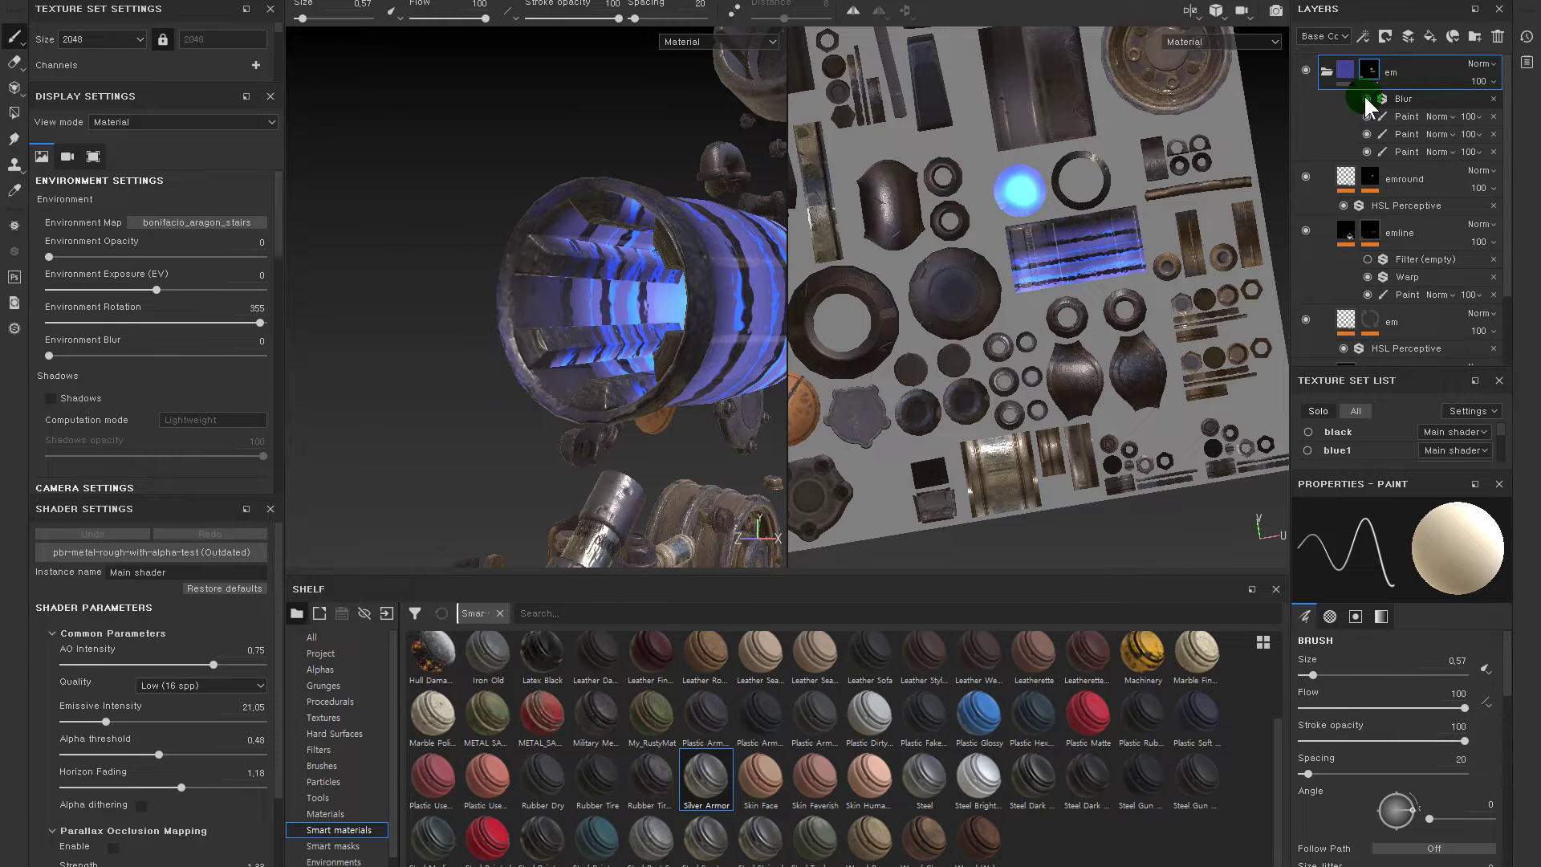
{"action": "right_click", "coordinate": [1364, 94]}
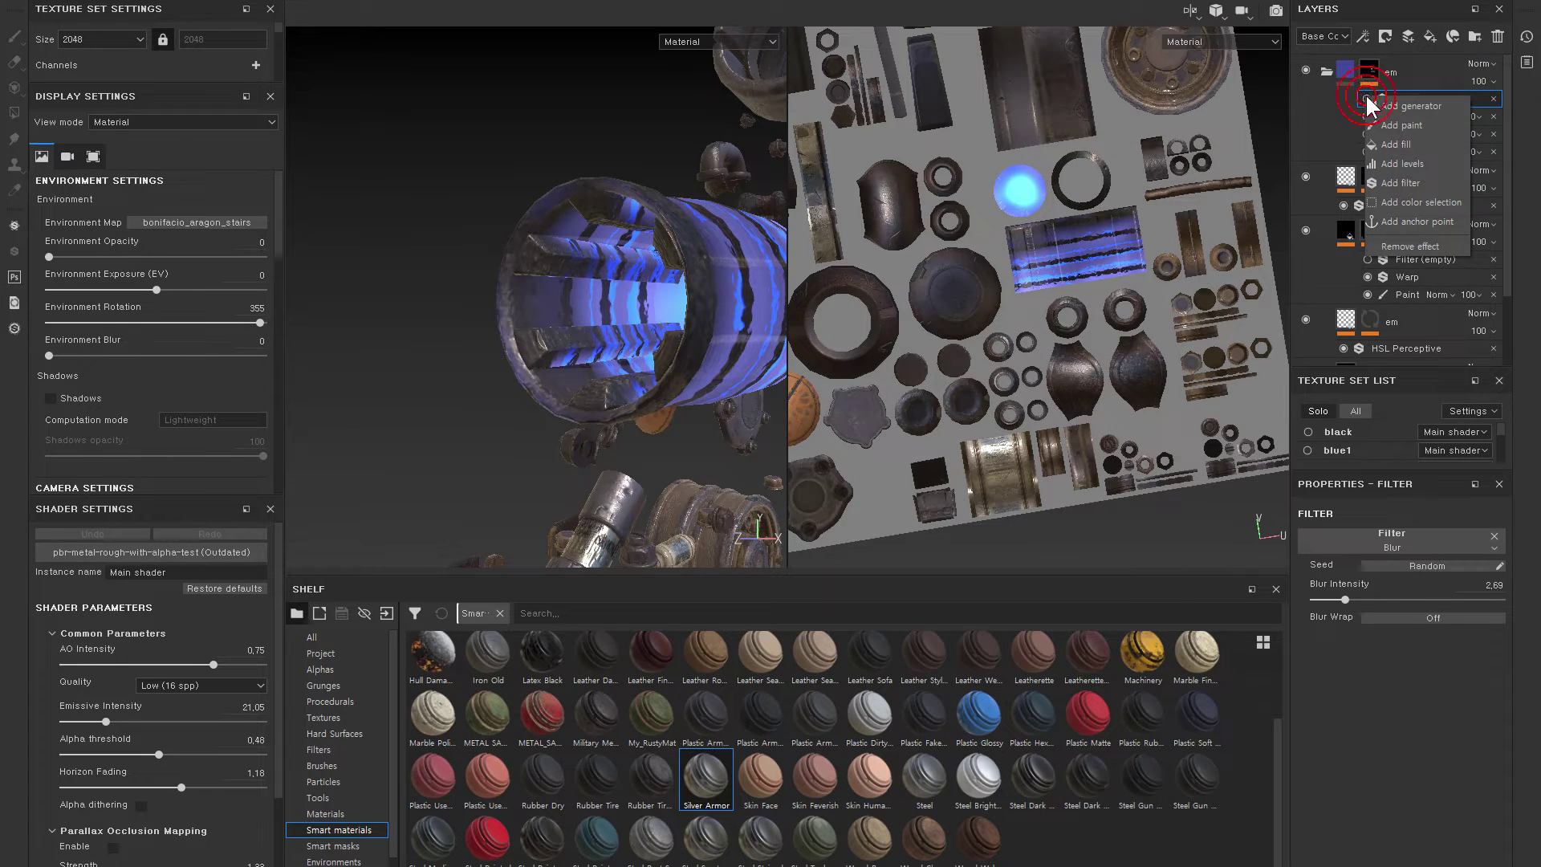
{"action": "left_click", "coordinate": [1364, 93]}
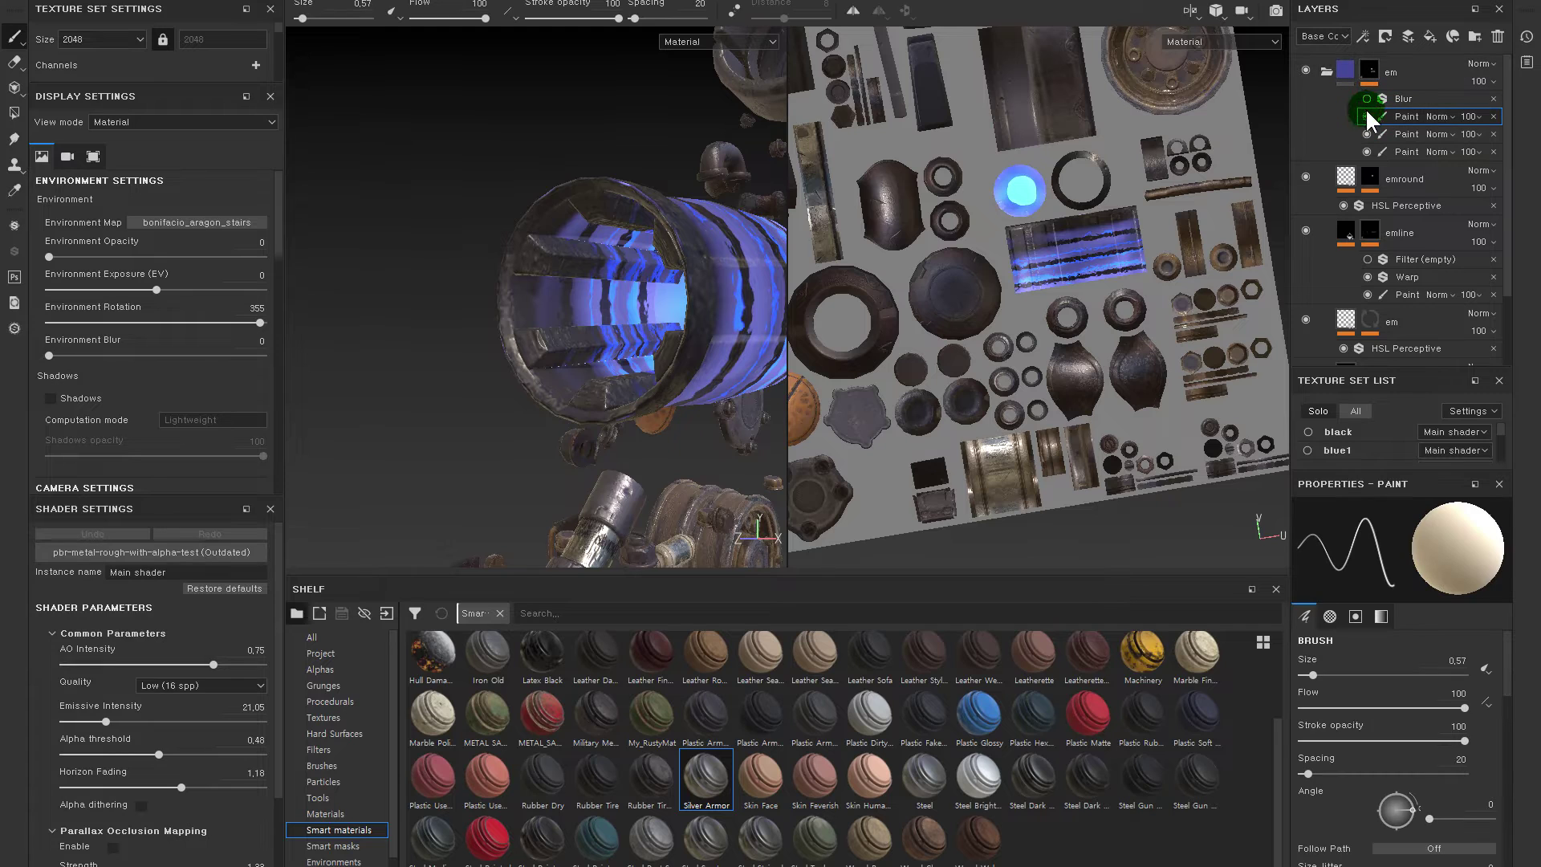
{"action": "left_click", "coordinate": [1367, 116]}
{"action": "left_click", "coordinate": [1366, 116]}
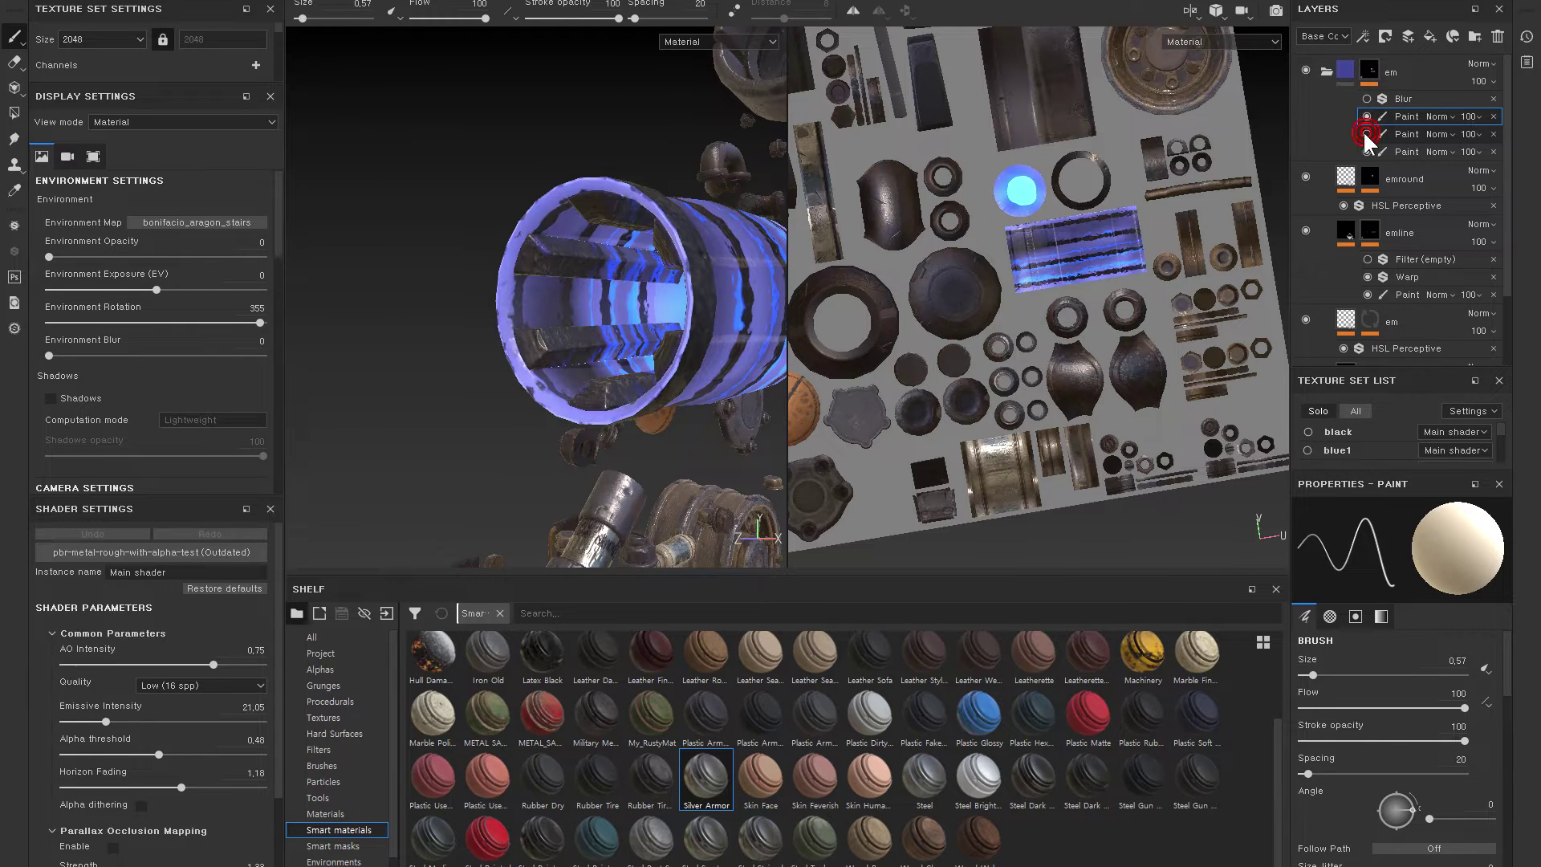
{"action": "left_click", "coordinate": [1362, 149]}
{"action": "left_click", "coordinate": [1364, 152]}
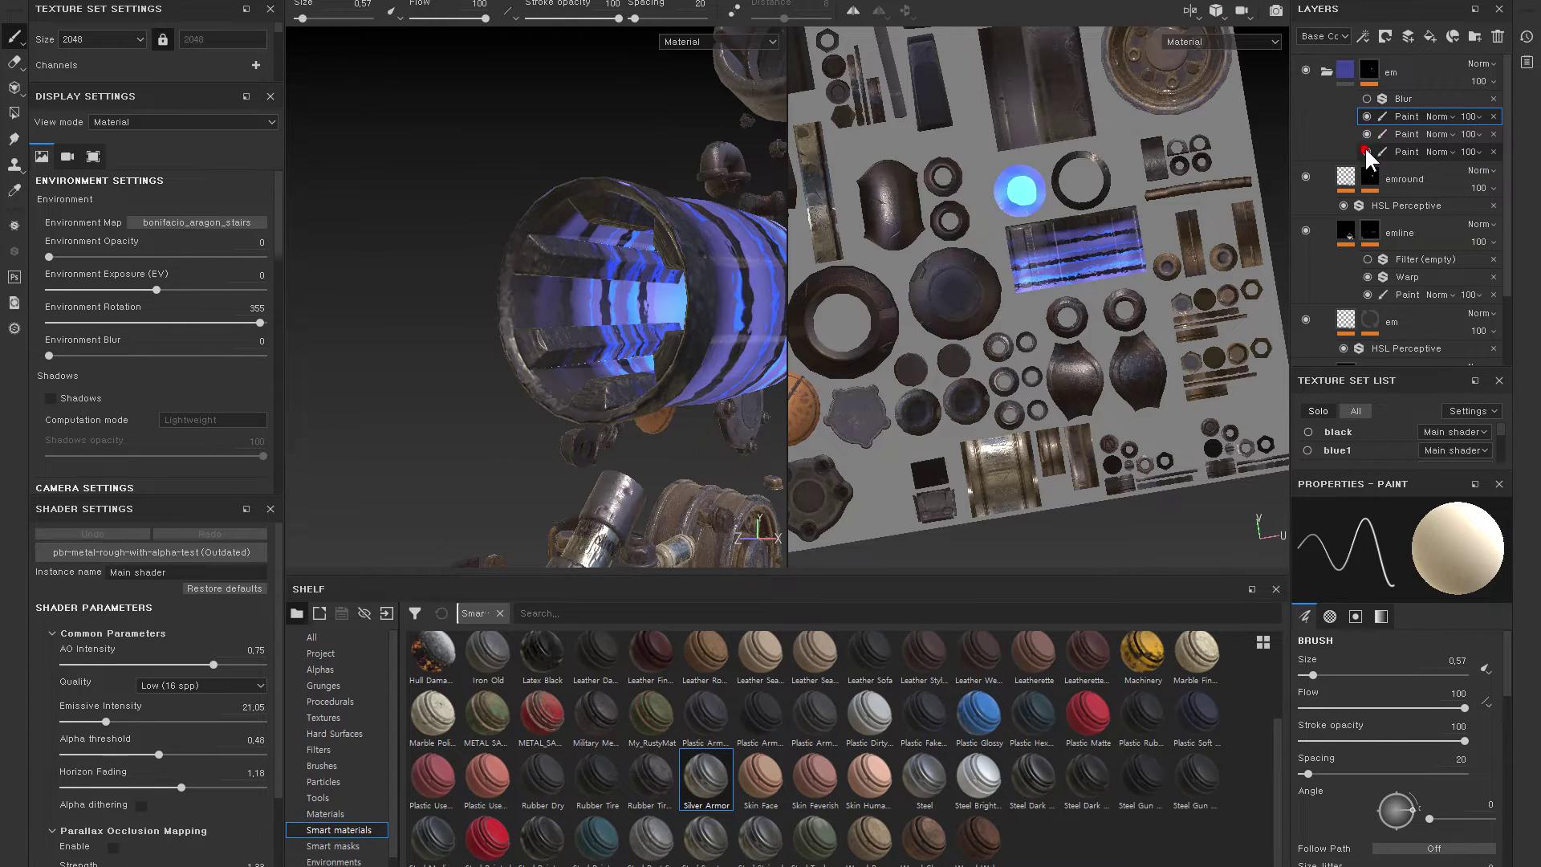
- Collapse the em group and put it in a new folder named 'em'
{"action": "left_click", "coordinate": [1368, 71]}
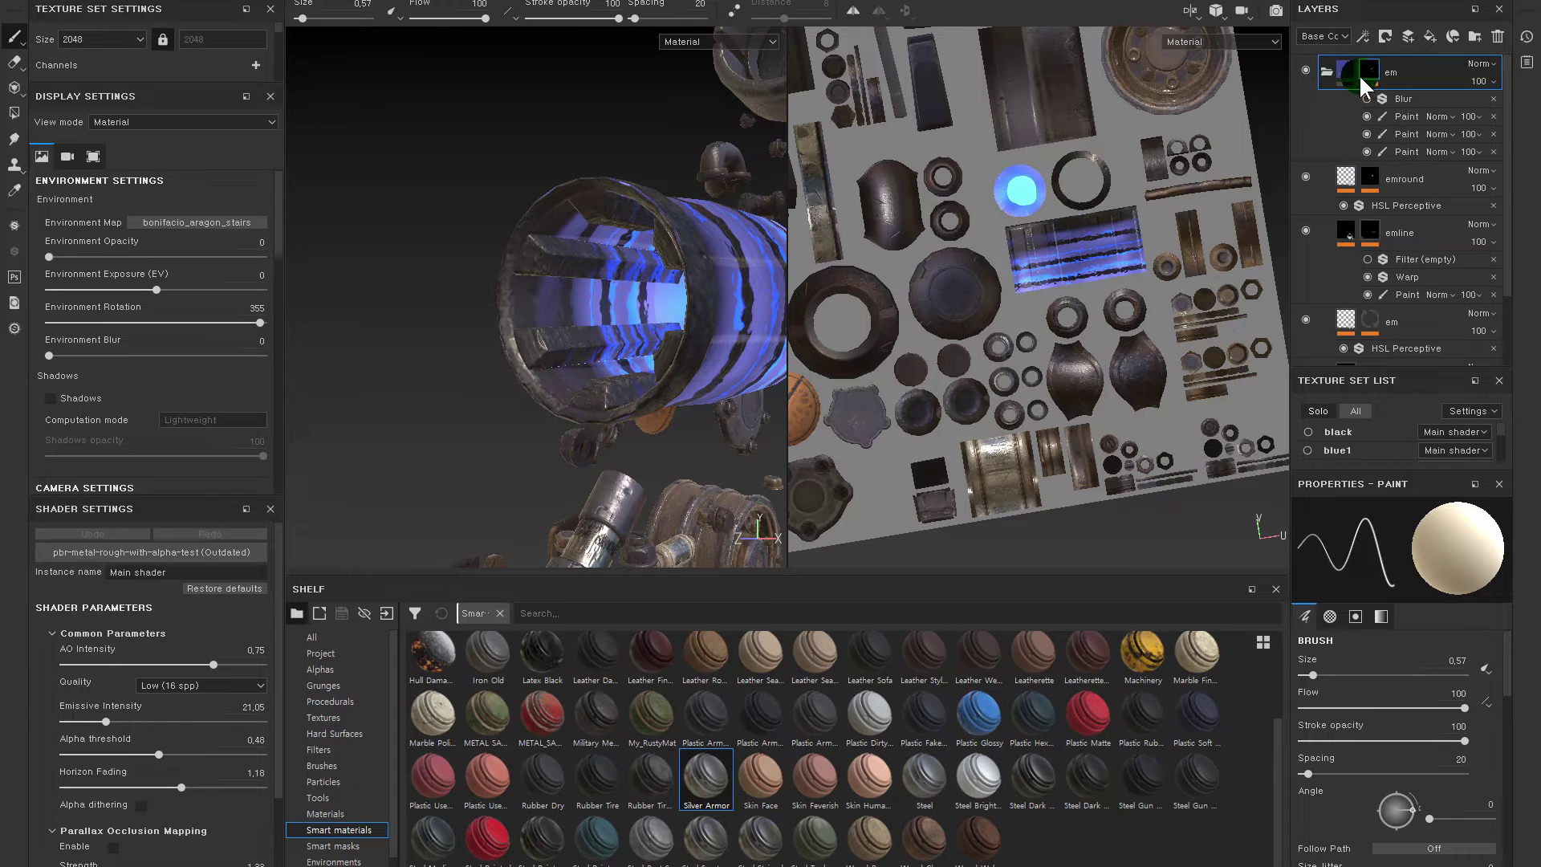
{"action": "left_click", "coordinate": [1369, 175]}
{"action": "left_click", "coordinate": [1326, 70]}
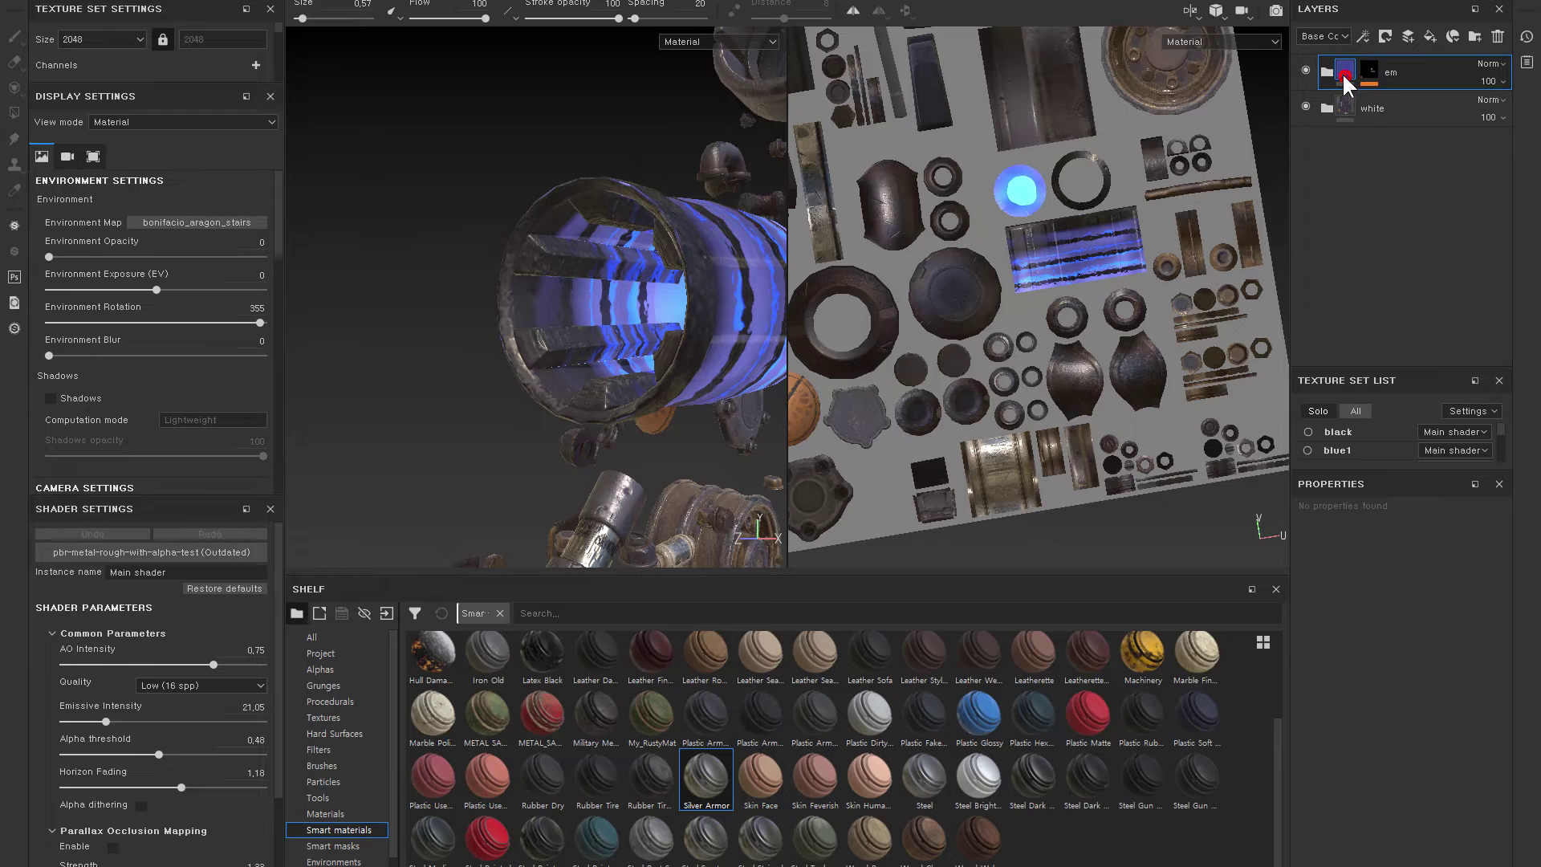
{"action": "left_click_drag", "start_coordinate": [1344, 74], "coordinate": [1340, 81]}
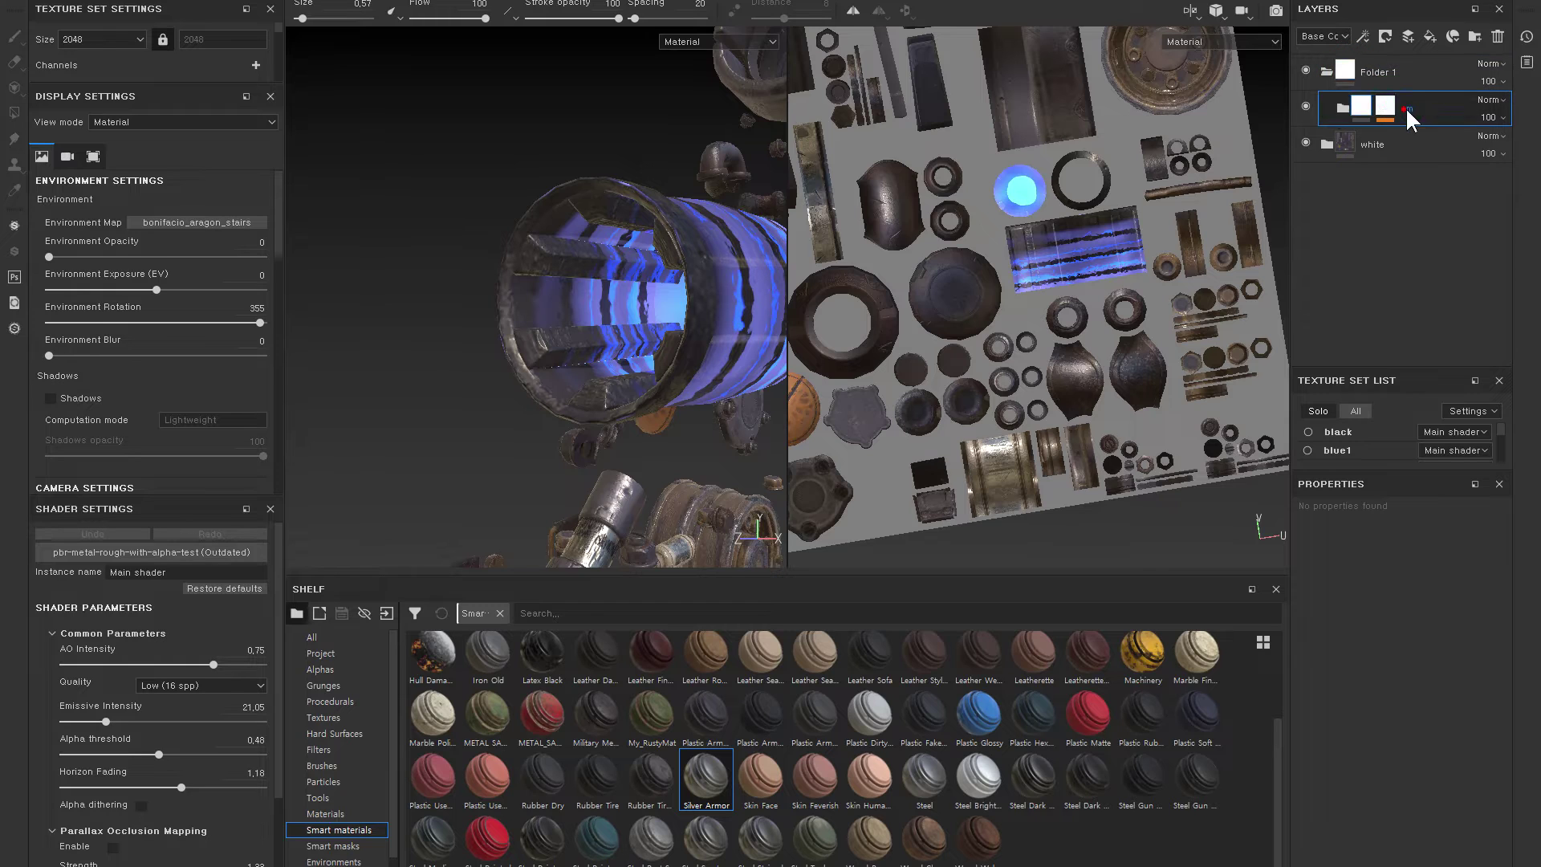
{"action": "double_click", "coordinate": [1384, 74]}
{"action": "type", "text": "em"}
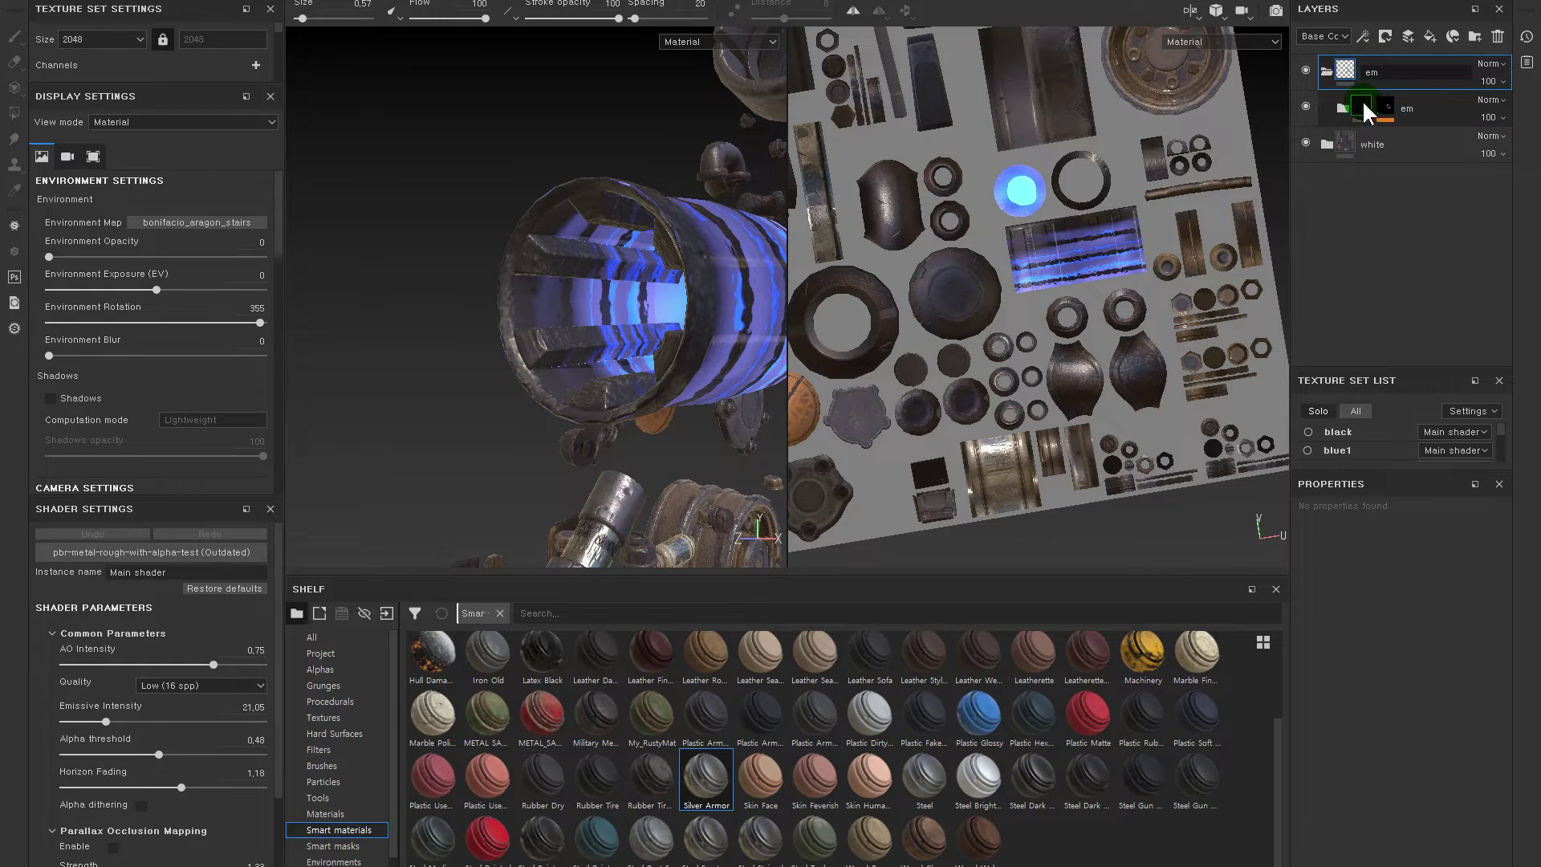
{"action": "left_click", "coordinate": [1361, 103]}
{"action": "left_click", "coordinate": [1335, 100]}
- Duplicate the emline layer above the em folder and select its mask
{"action": "left_click", "coordinate": [1353, 156]}
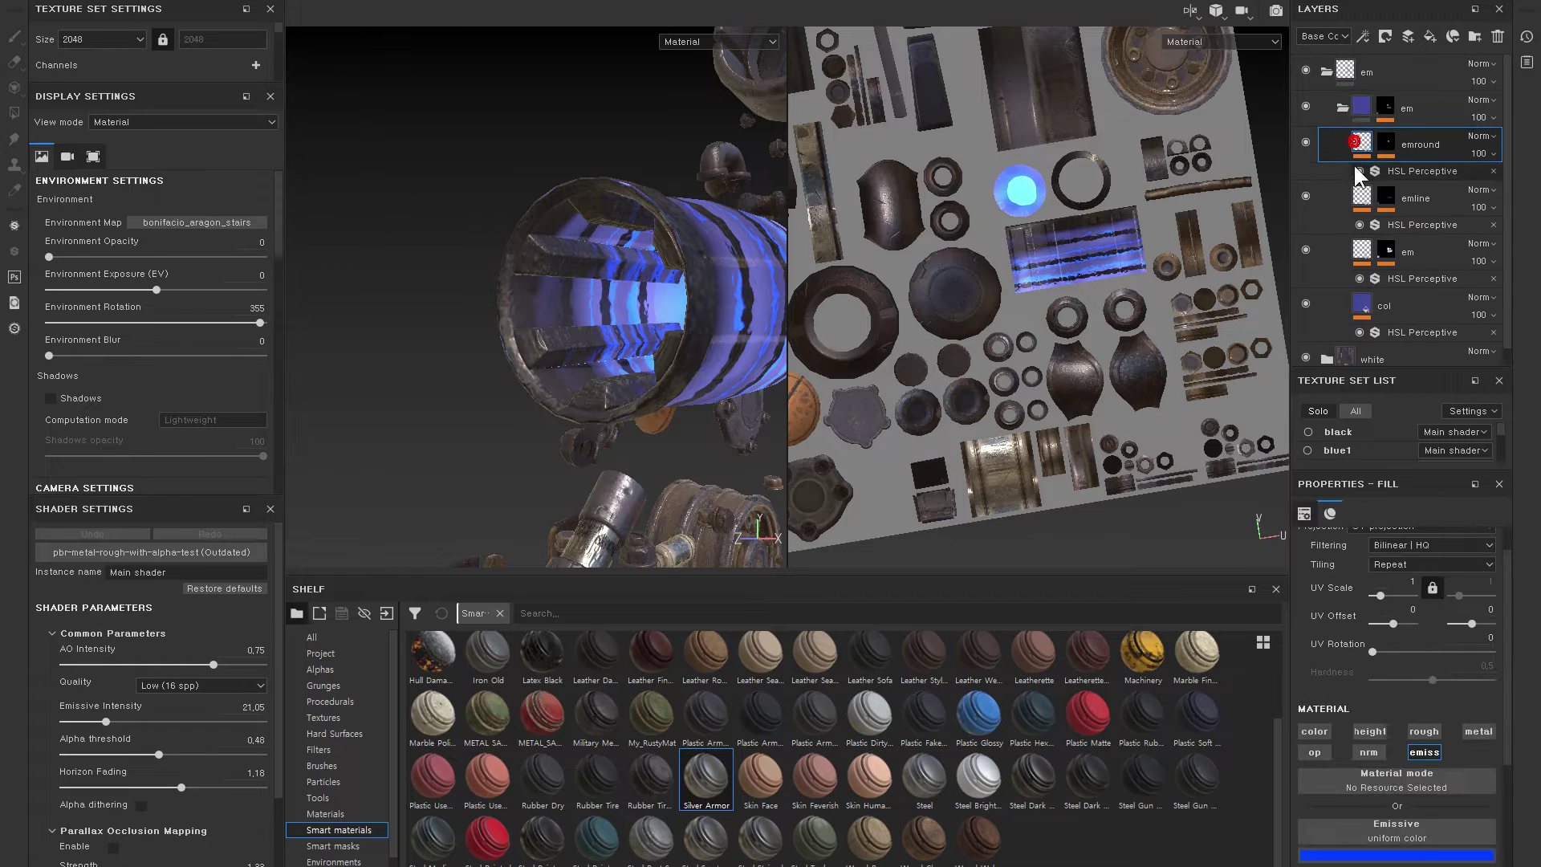
{"action": "left_click", "coordinate": [1364, 195]}
{"action": "left_click", "coordinate": [1343, 105]}
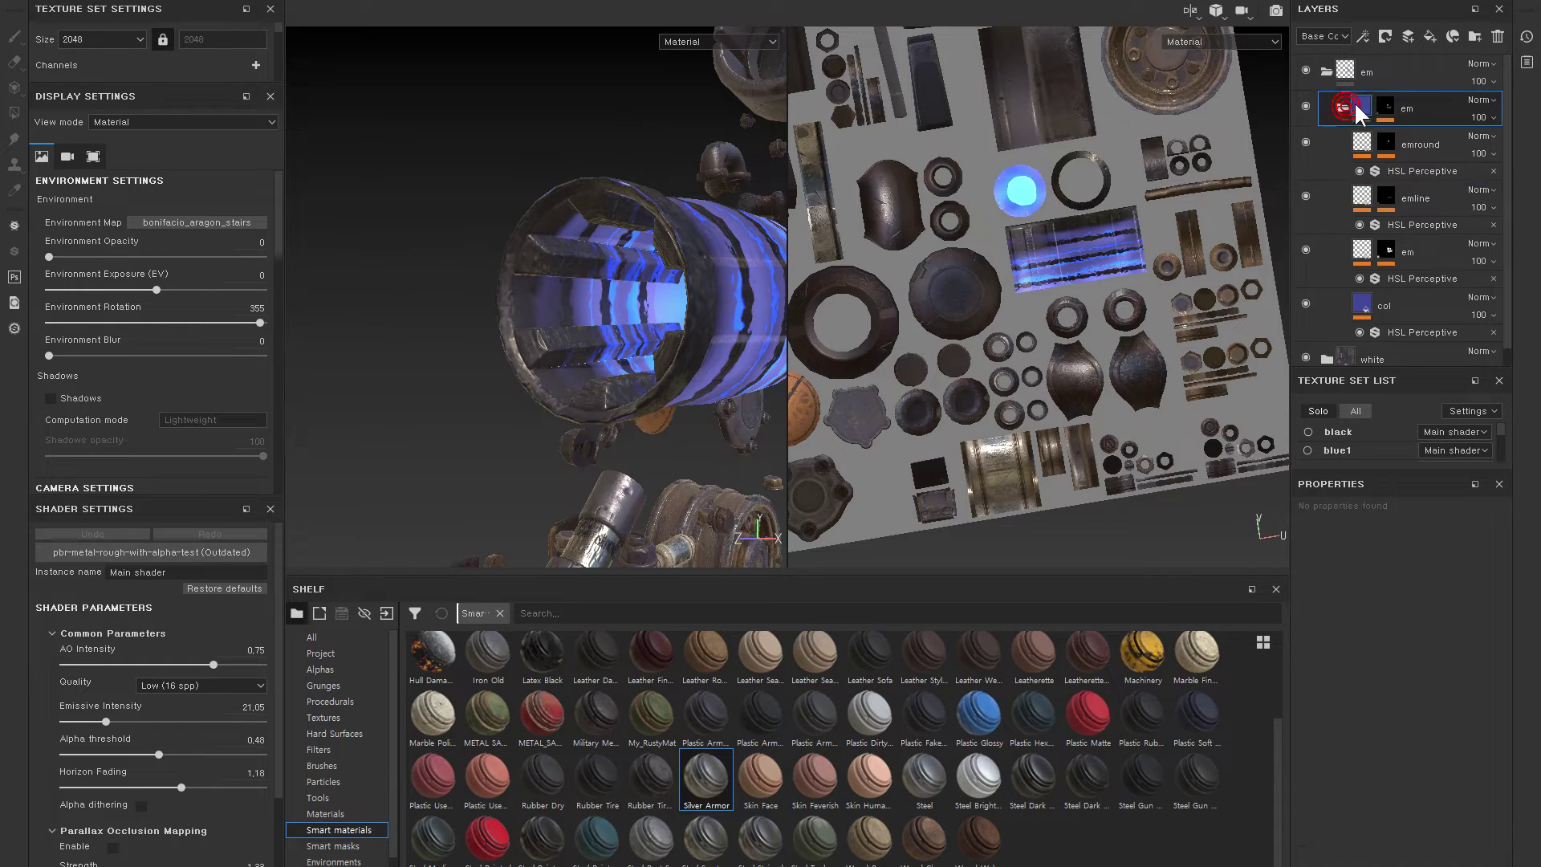
{"action": "key", "text": "ctrl+v"}
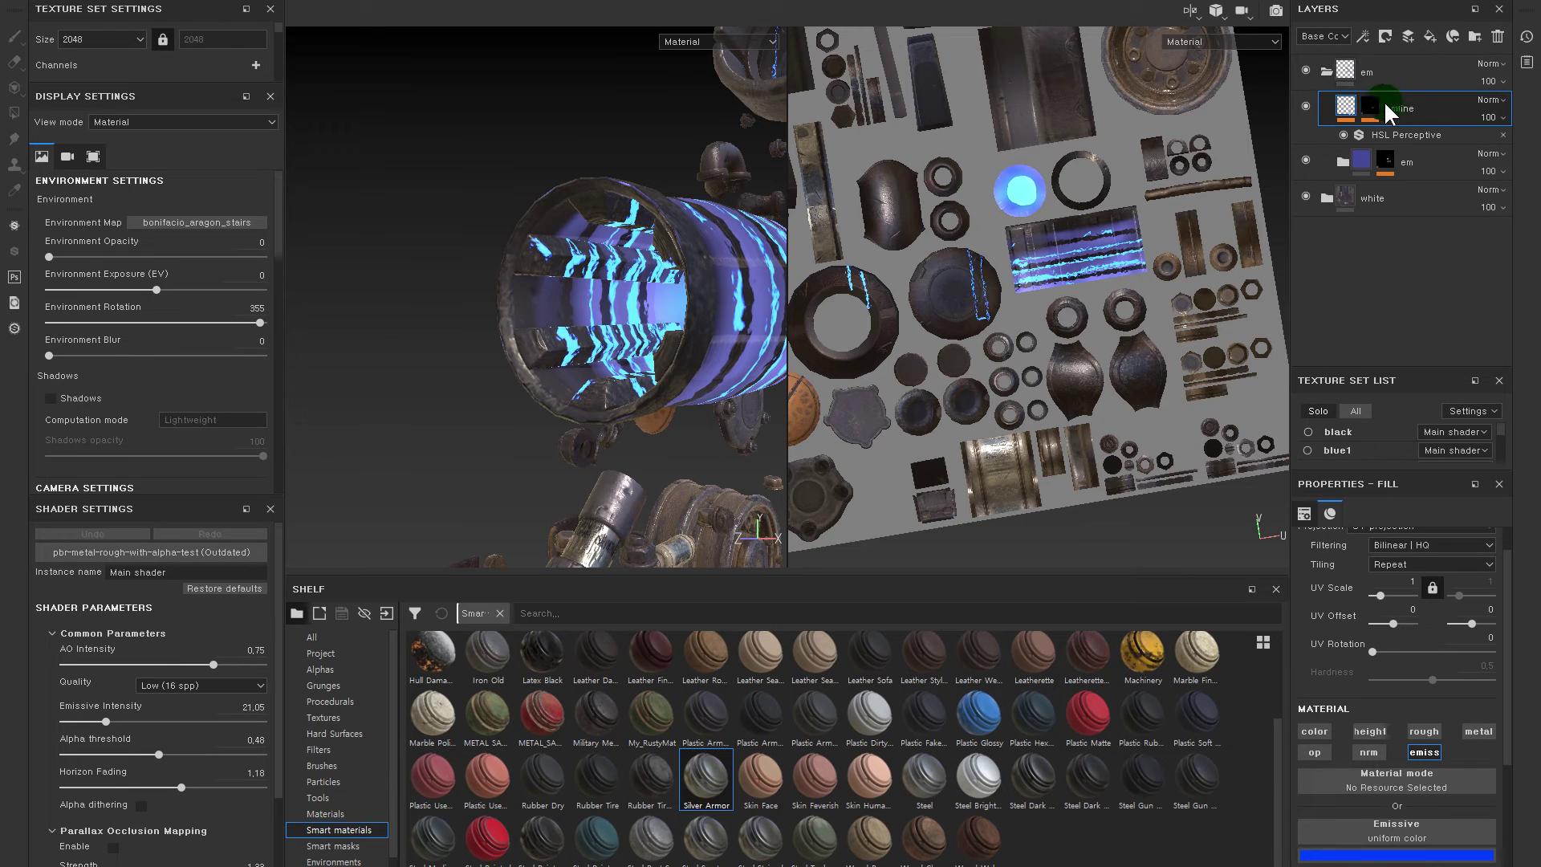
{"action": "left_click", "coordinate": [1379, 114]}
{"action": "left_click", "coordinate": [1497, 152]}
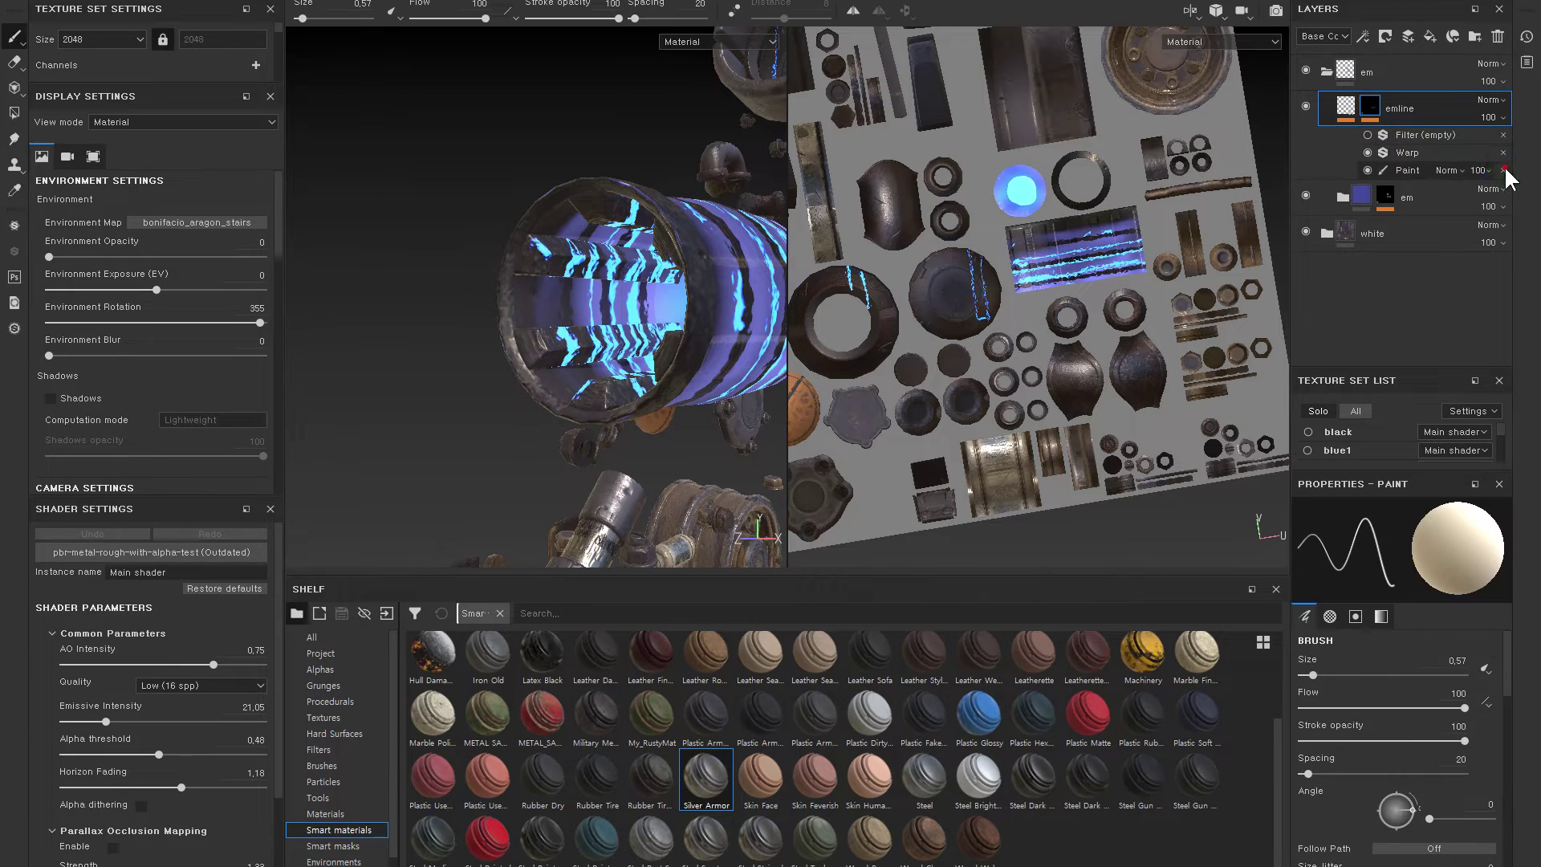
{"action": "right_click", "coordinate": [1372, 103]}
- Add an empty Filter to emline's mask and move the Paint effect below it
{"action": "left_click", "coordinate": [1416, 462]}
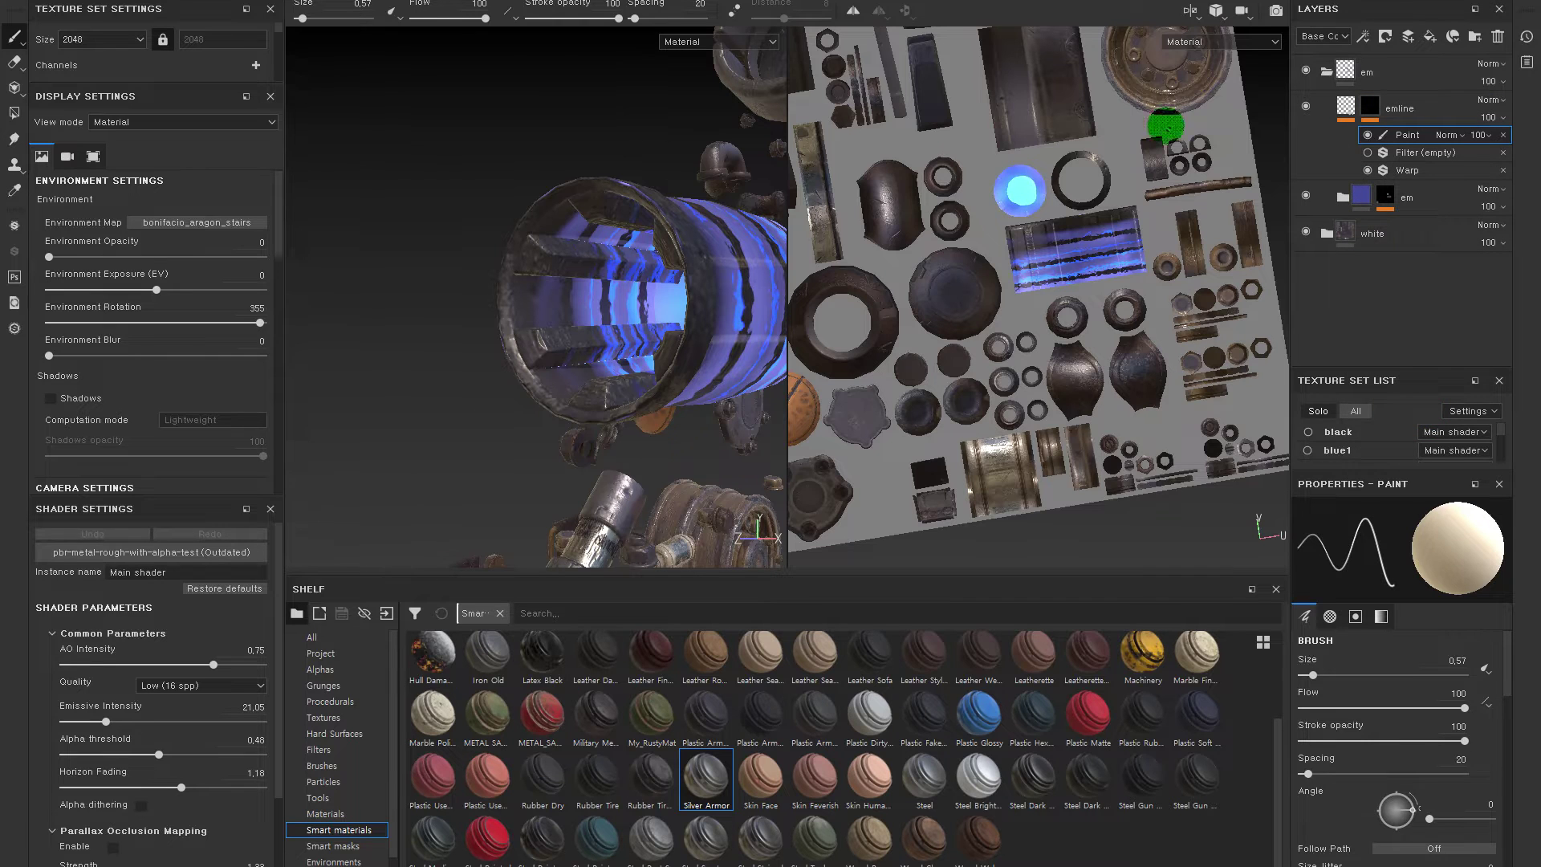
{"action": "left_click_drag", "start_coordinate": [1410, 131], "coordinate": [1409, 155]}
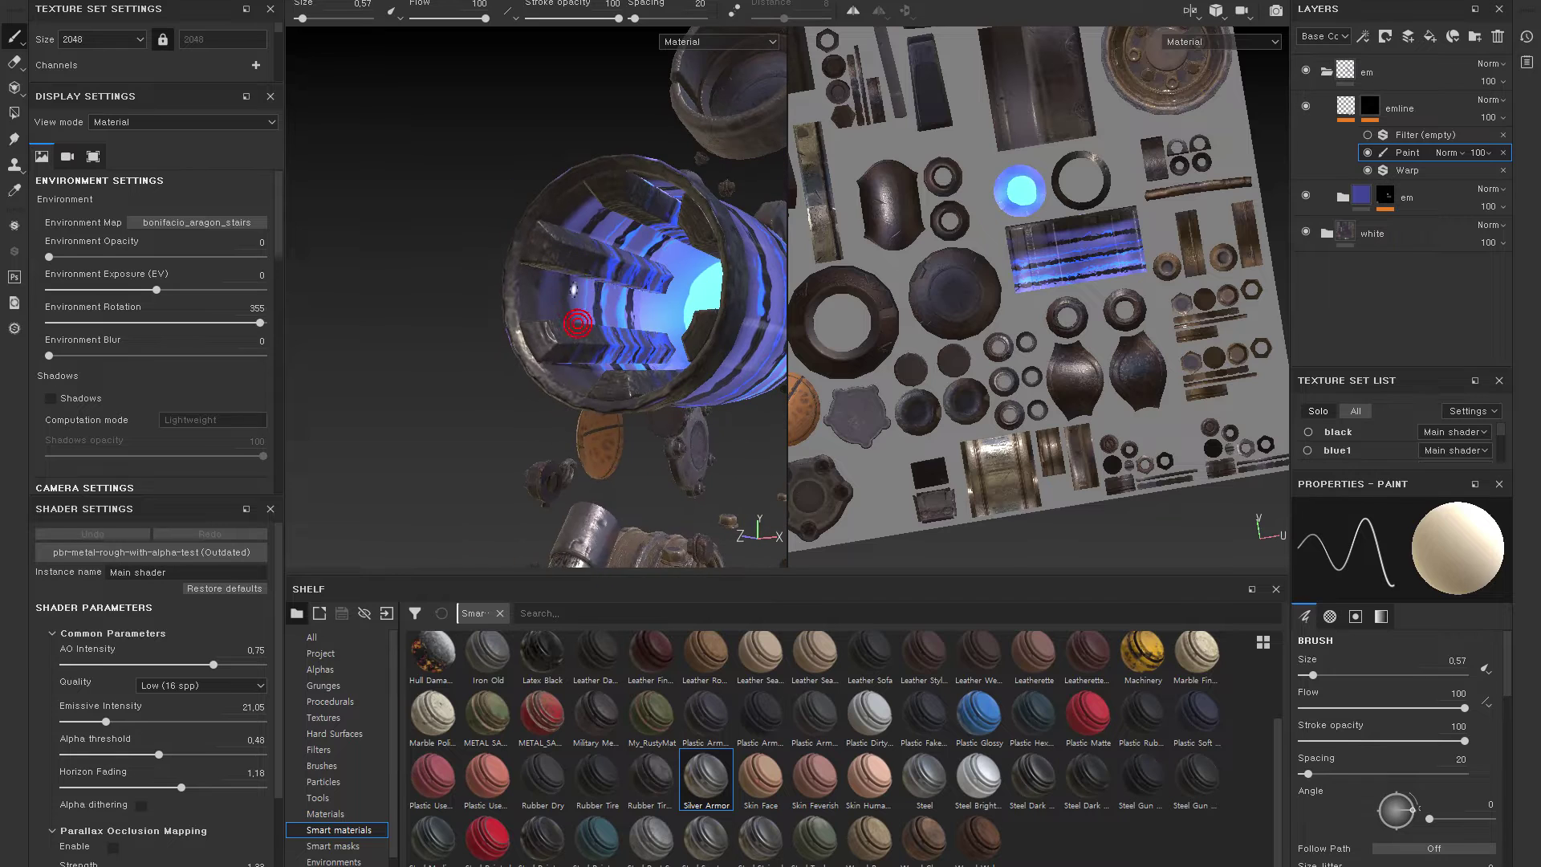
{"action": "left_click_drag", "start_coordinate": [730, 210], "coordinate": [594, 305], "text": "alt"}
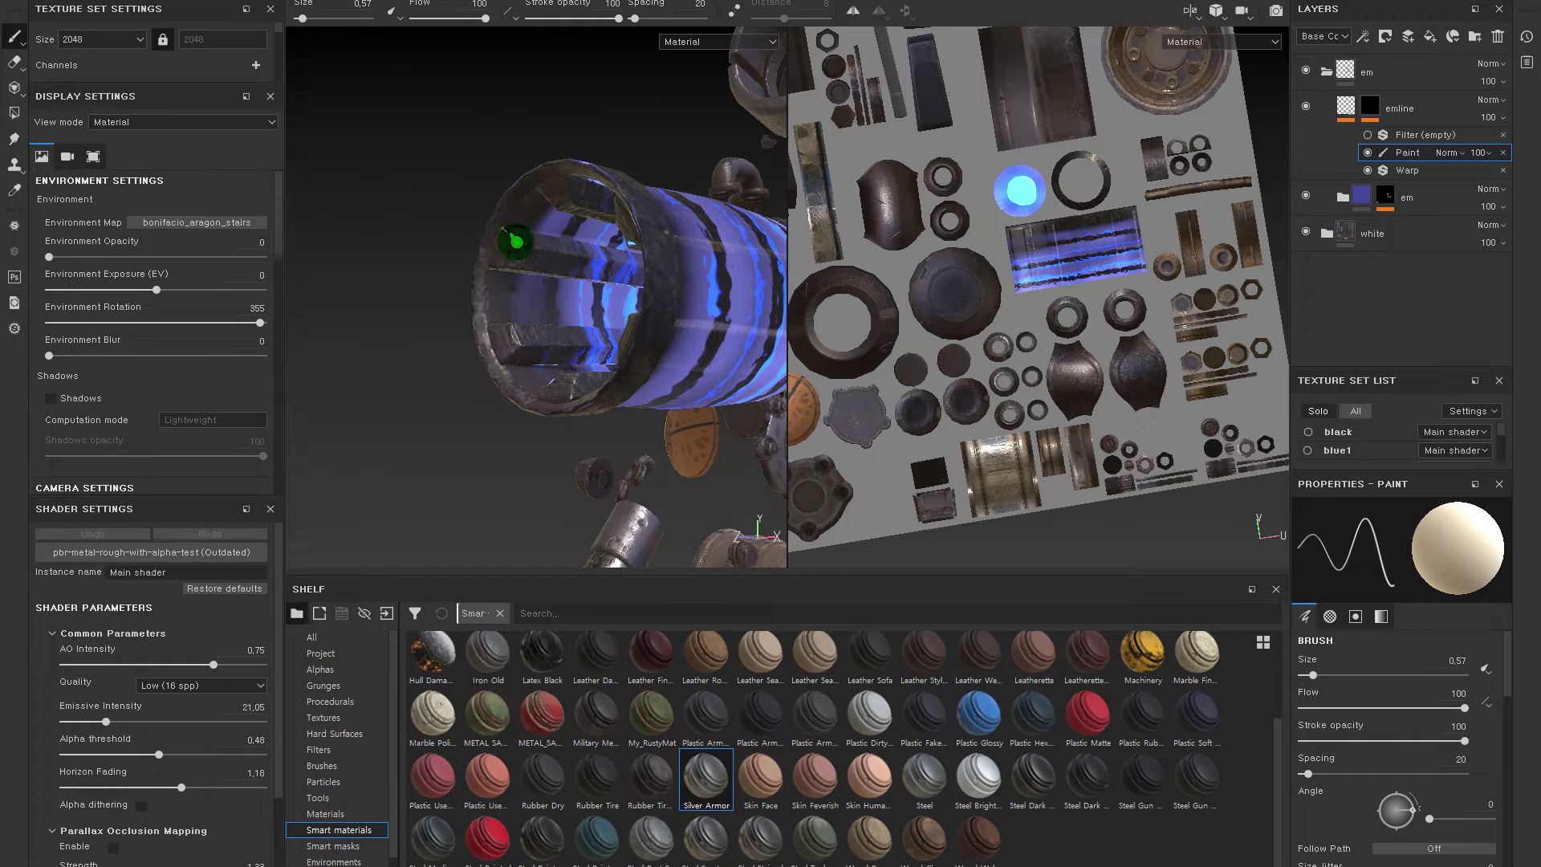
{"action": "left_click_drag", "start_coordinate": [512, 246], "coordinate": [553, 266], "text": "alt"}
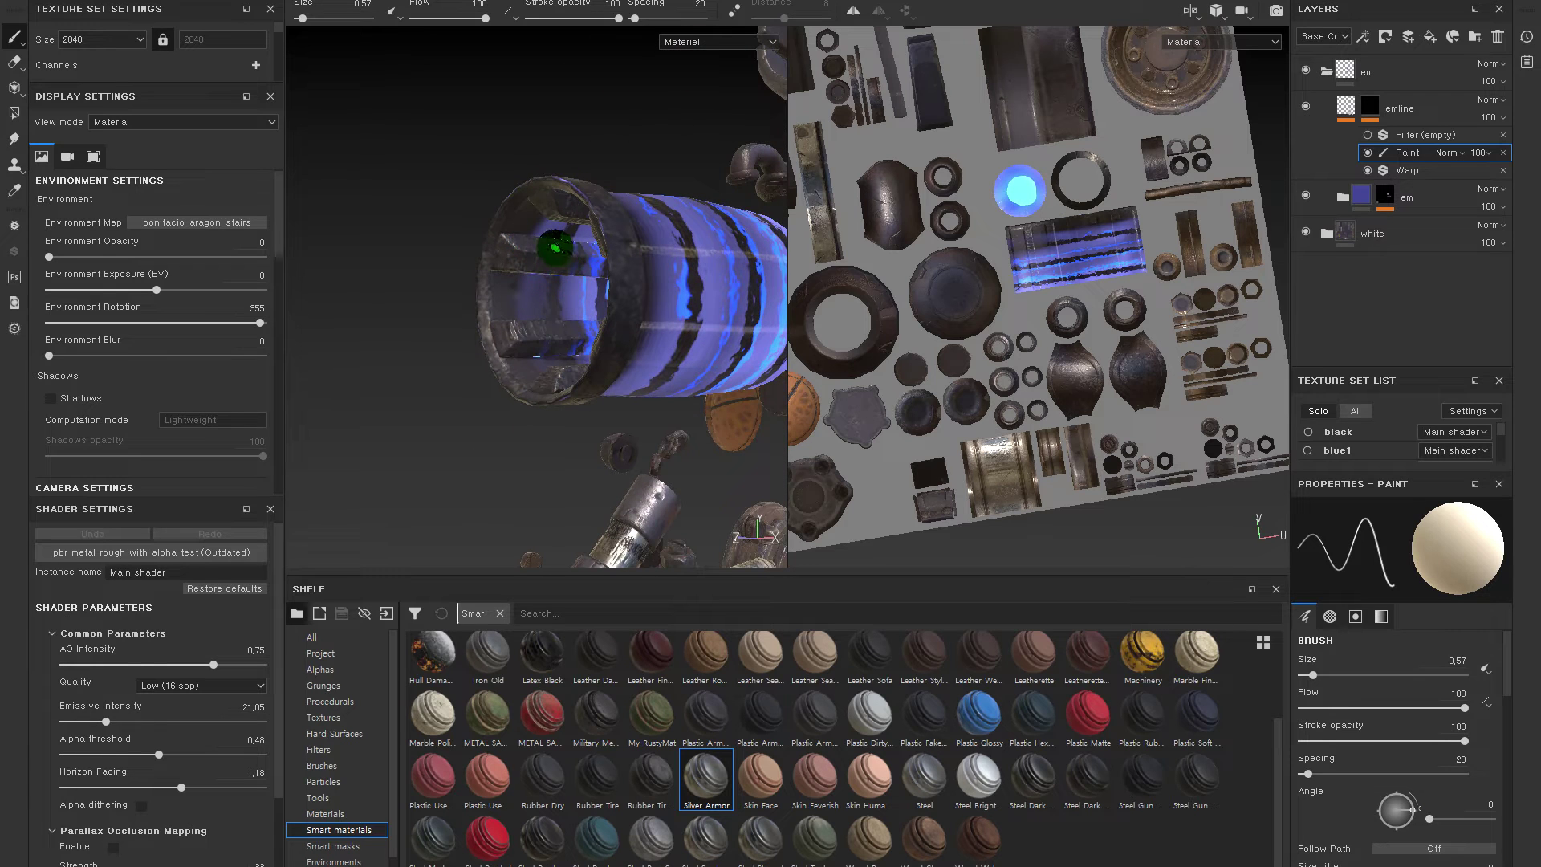
{"action": "mouse_move", "coordinate": [560, 254]}
{"action": "left_mouse_down", "text": "alt"}
{"action": "mouse_move", "coordinate": [551, 322]}
{"action": "mouse_move", "coordinate": [647, 370]}
{"action": "mouse_move", "coordinate": [670, 270]}
{"action": "left_mouse_up", "text": "alt"}
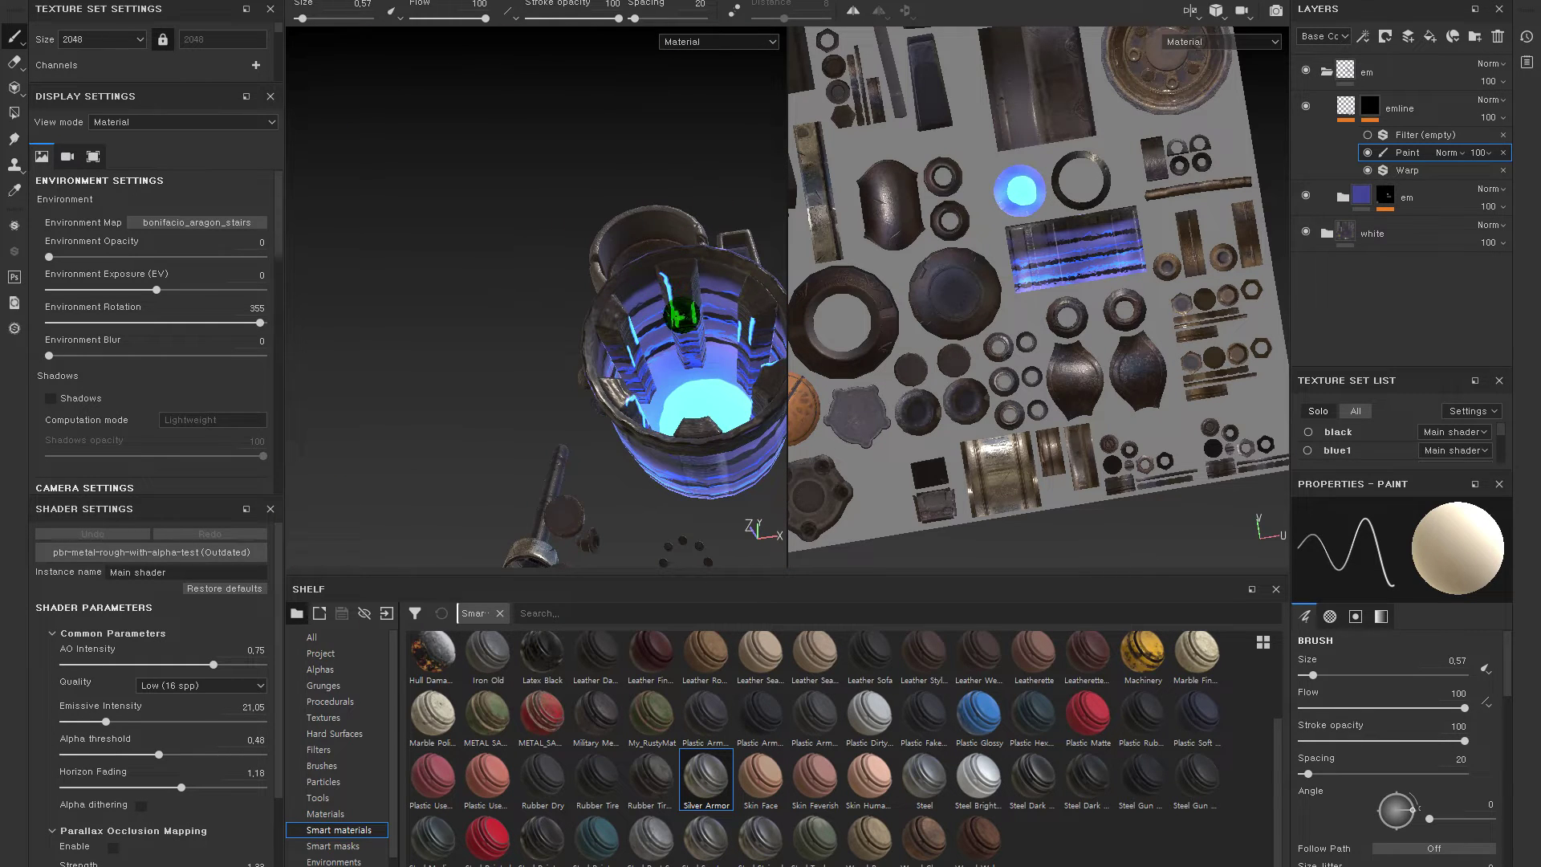
{"action": "left_click_drag", "start_coordinate": [761, 374], "coordinate": [719, 371], "text": "alt"}
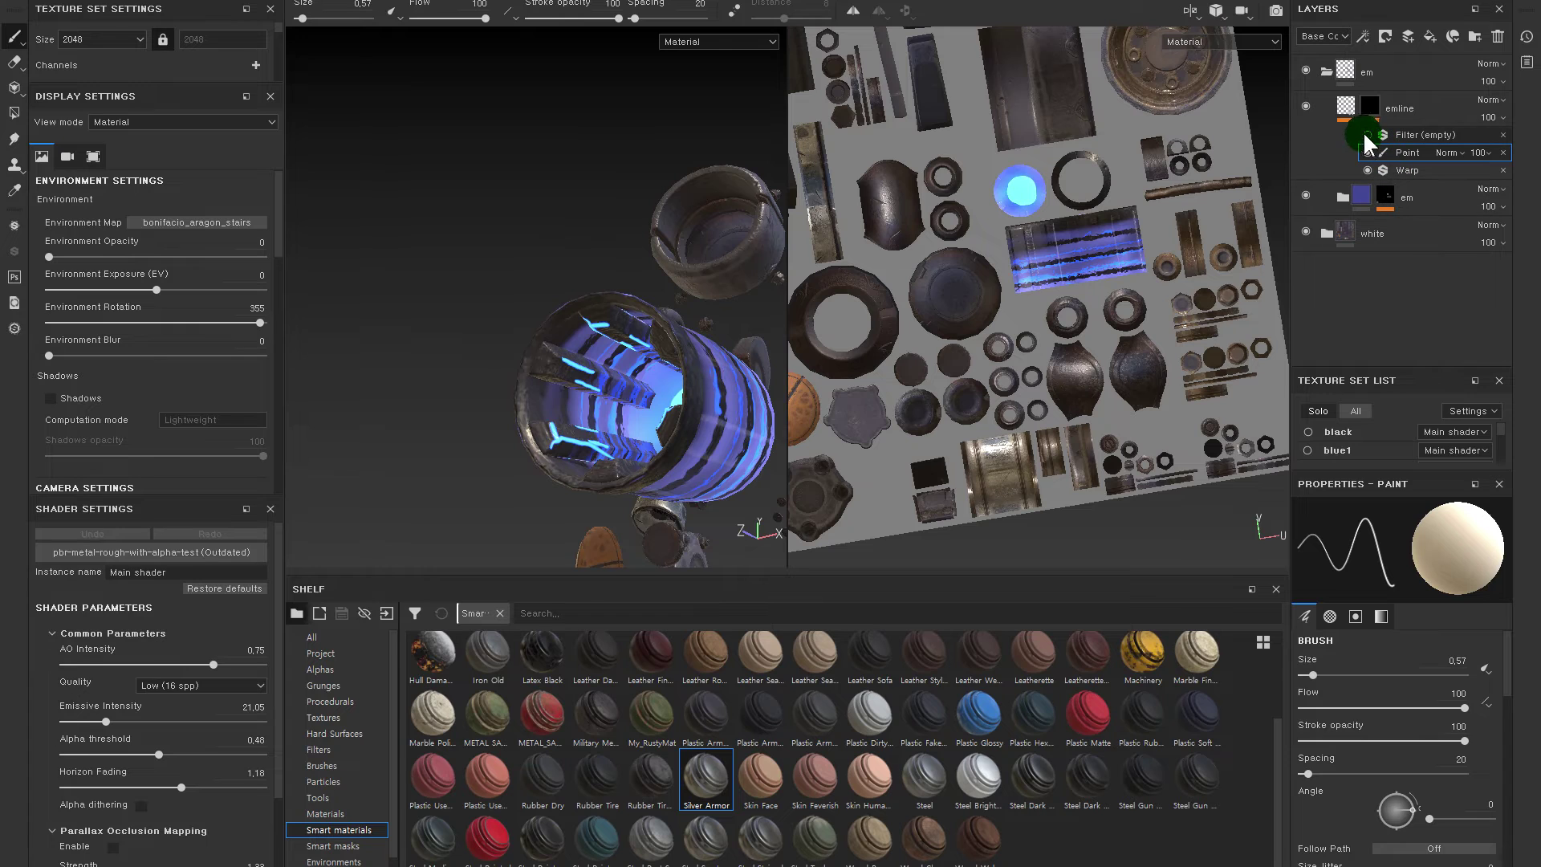
- Place Warp above Paint at about 2.9 intensity and reselect Paint, framing the lens cylinder
{"action": "left_click", "coordinate": [1403, 134]}
{"action": "left_click", "coordinate": [1454, 90]}
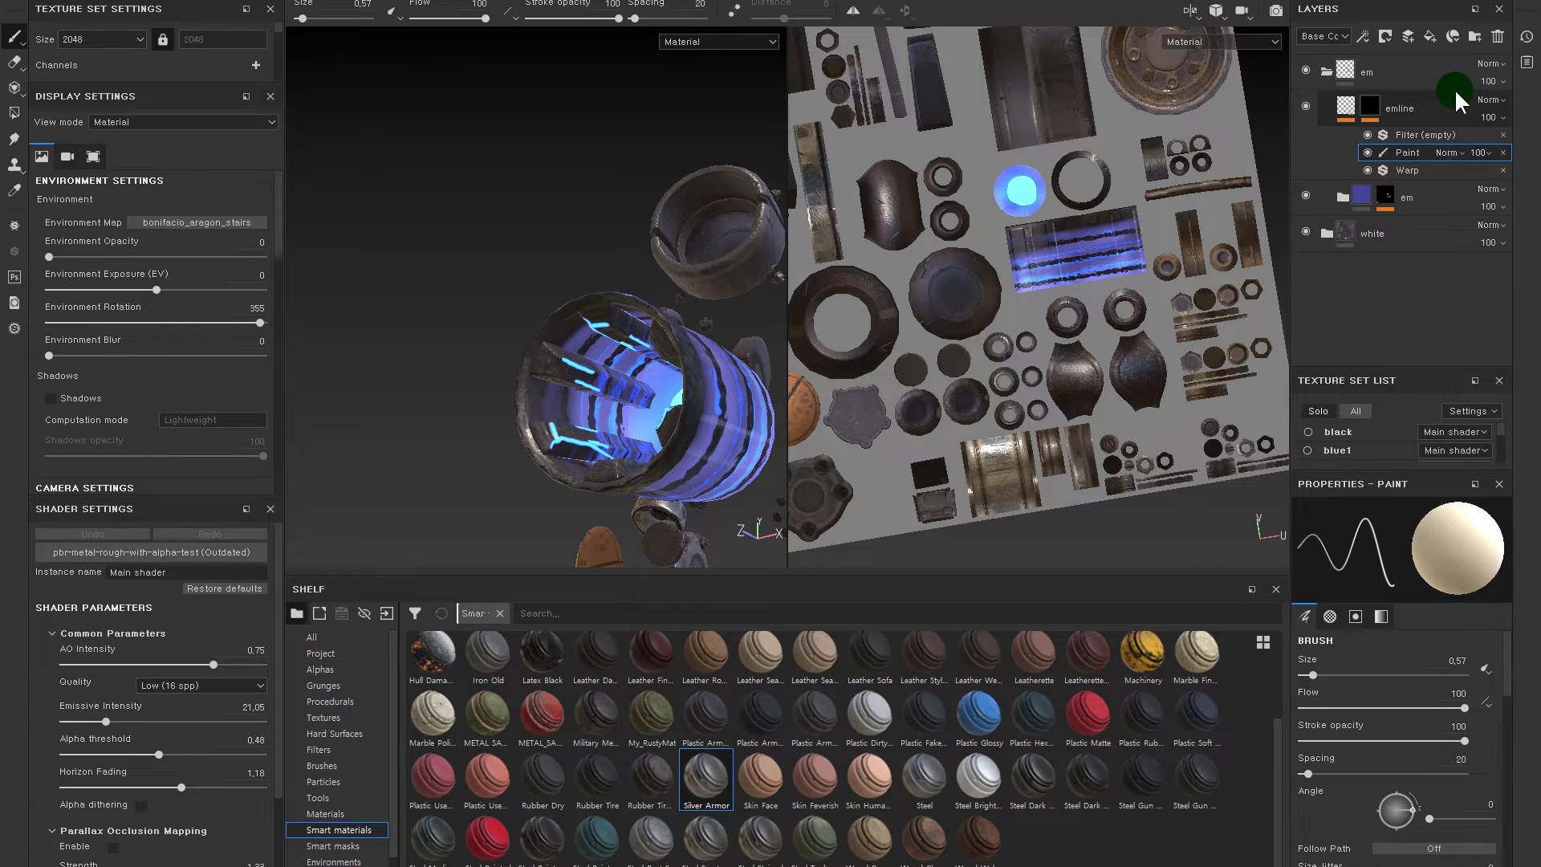
{"action": "left_click_drag", "start_coordinate": [1401, 170], "coordinate": [1396, 152]}
{"action": "left_click_drag", "start_coordinate": [1348, 639], "coordinate": [1330, 640]}
{"action": "left_click_drag", "start_coordinate": [562, 321], "coordinate": [591, 250], "text": "alt"}
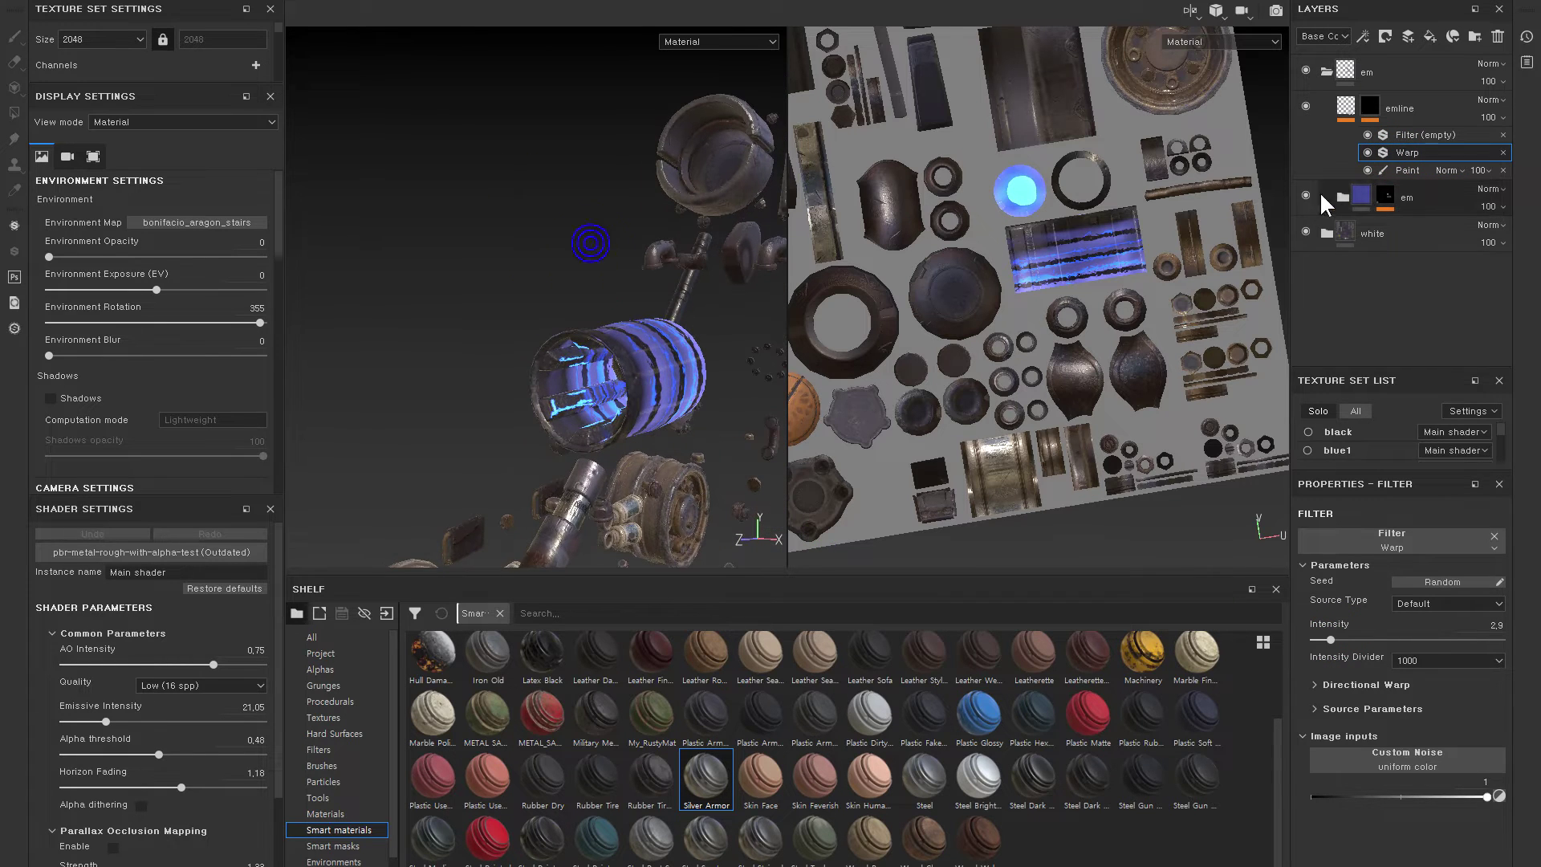
{"action": "left_click", "coordinate": [1407, 170]}
{"action": "left_click_drag", "start_coordinate": [451, 368], "coordinate": [562, 369], "text": "alt"}
{"action": "scroll", "coordinate": [616, 371], "scroll_direction": "up", "scroll_amount": 3}
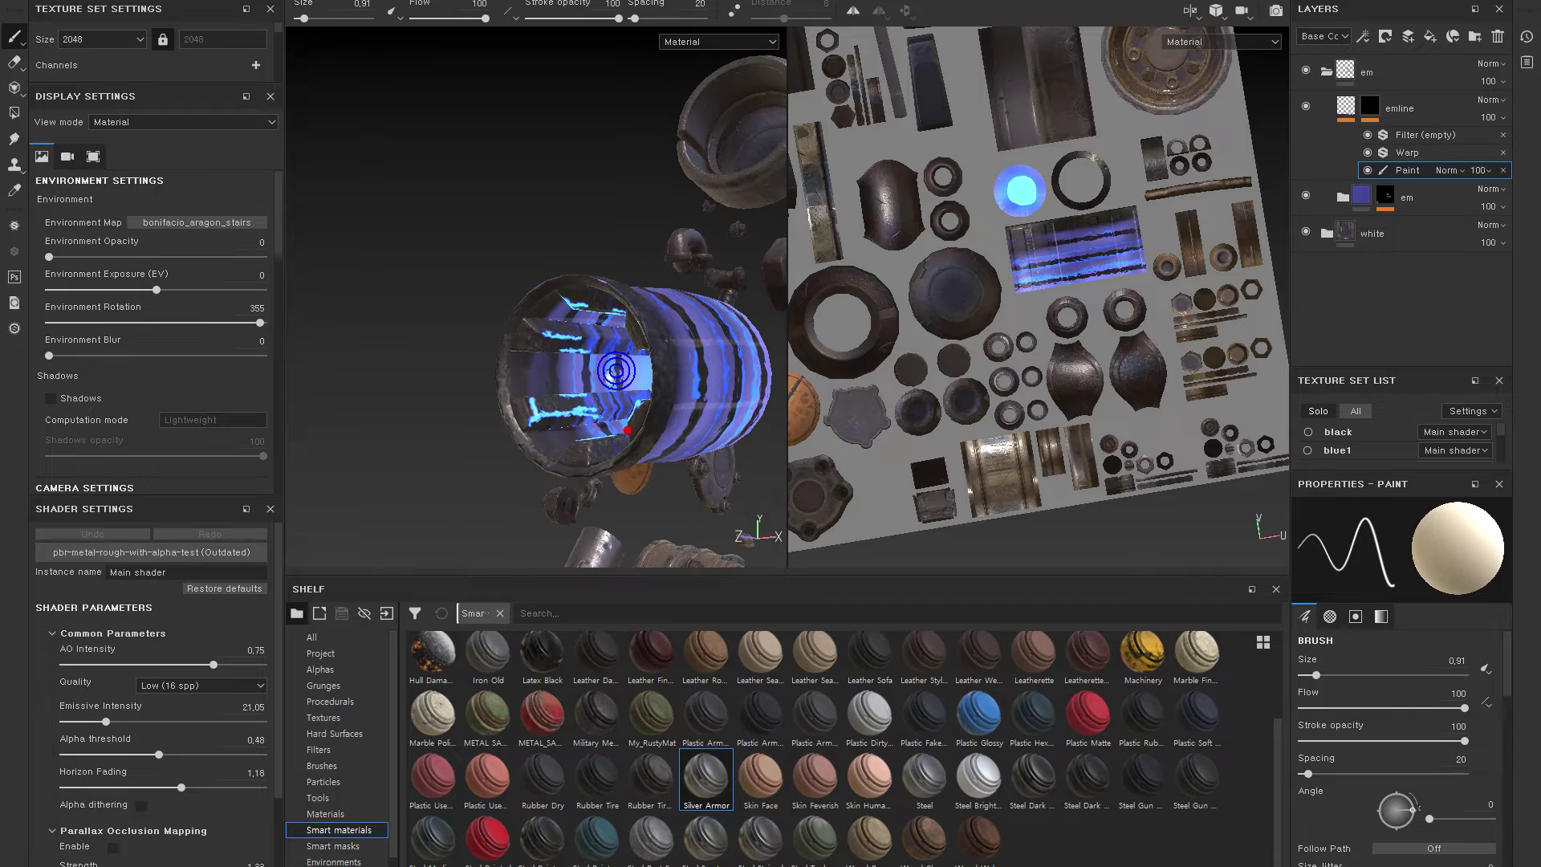
{"action": "left_click_drag", "start_coordinate": [612, 327], "coordinate": [674, 289], "text": "alt"}
{"action": "mouse_move", "coordinate": [1186, 313]}
{"action": "right_mouse_down", "text": "alt"}
{"action": "mouse_move", "coordinate": [1115, 255]}
{"action": "mouse_move", "coordinate": [963, 256]}
{"action": "mouse_move", "coordinate": [1105, 240]}
{"action": "right_mouse_up", "text": "alt"}
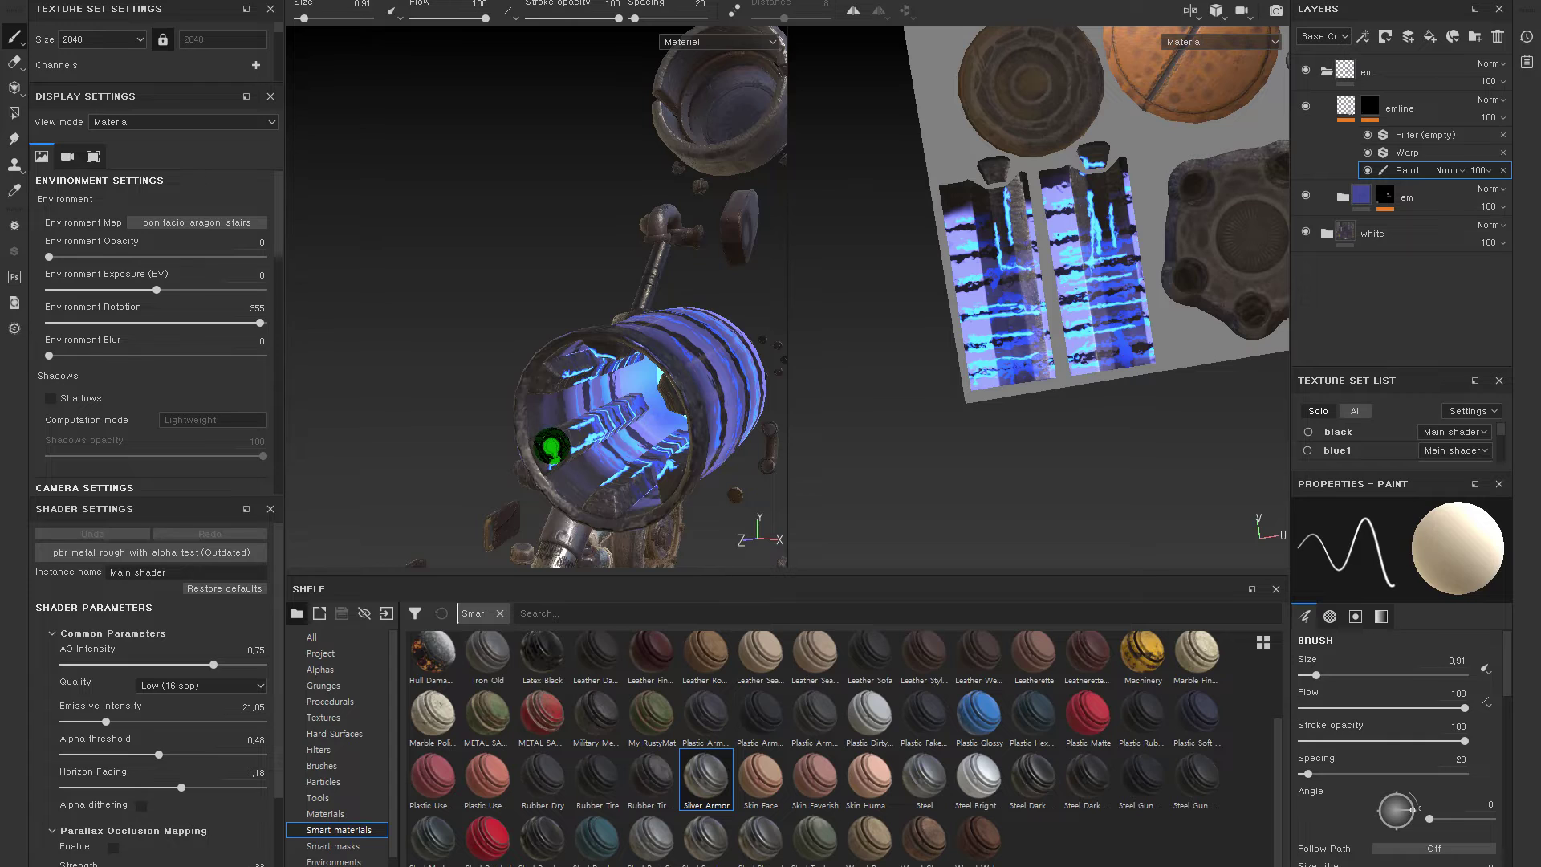
- Paint a bright cyan glow onto the cylinder's inner base
{"action": "left_click", "coordinate": [549, 446]}
{"action": "left_click_drag", "start_coordinate": [583, 464], "coordinate": [628, 371], "text": "alt"}
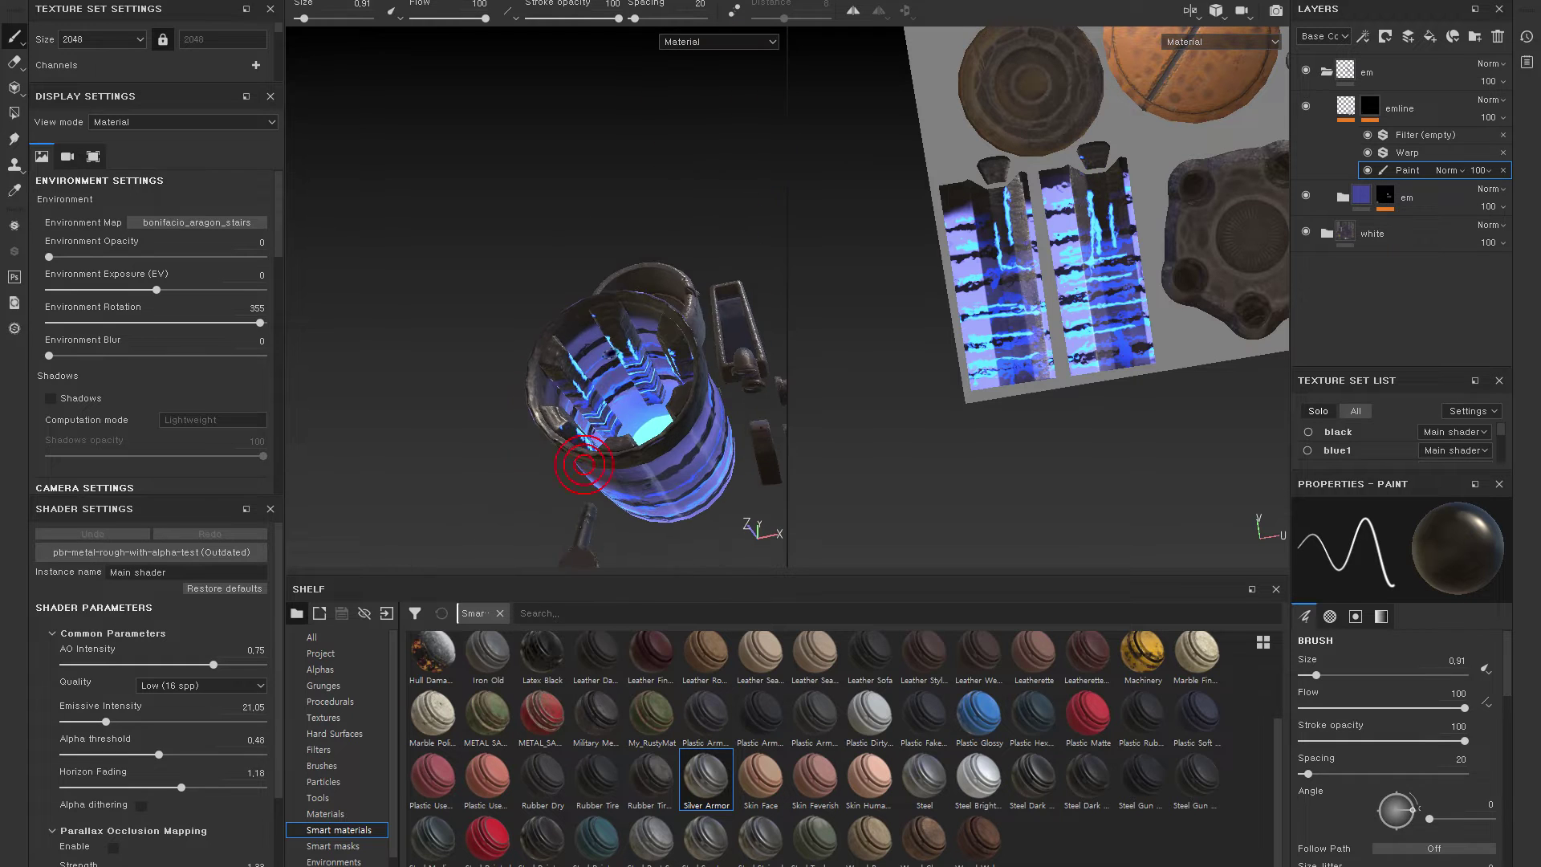
{"action": "key", "text": "ctrl+z"}
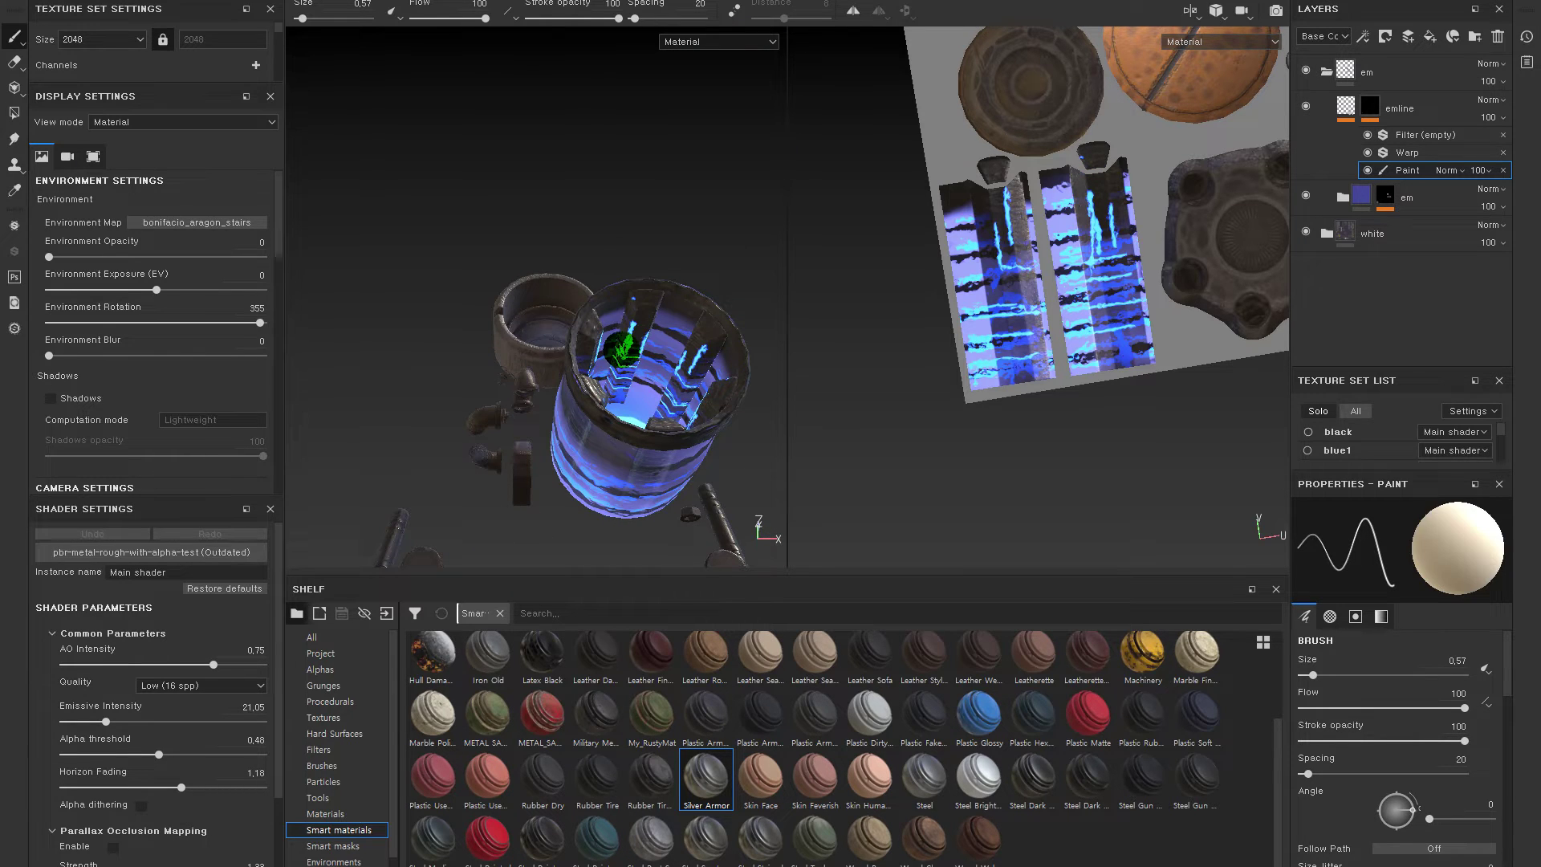
{"action": "mouse_move", "coordinate": [613, 375]}
{"action": "left_mouse_down", "text": "alt"}
{"action": "mouse_move", "coordinate": [650, 394]}
{"action": "mouse_move", "coordinate": [591, 440]}
{"action": "mouse_move", "coordinate": [595, 423]}
{"action": "left_mouse_up", "text": "alt"}
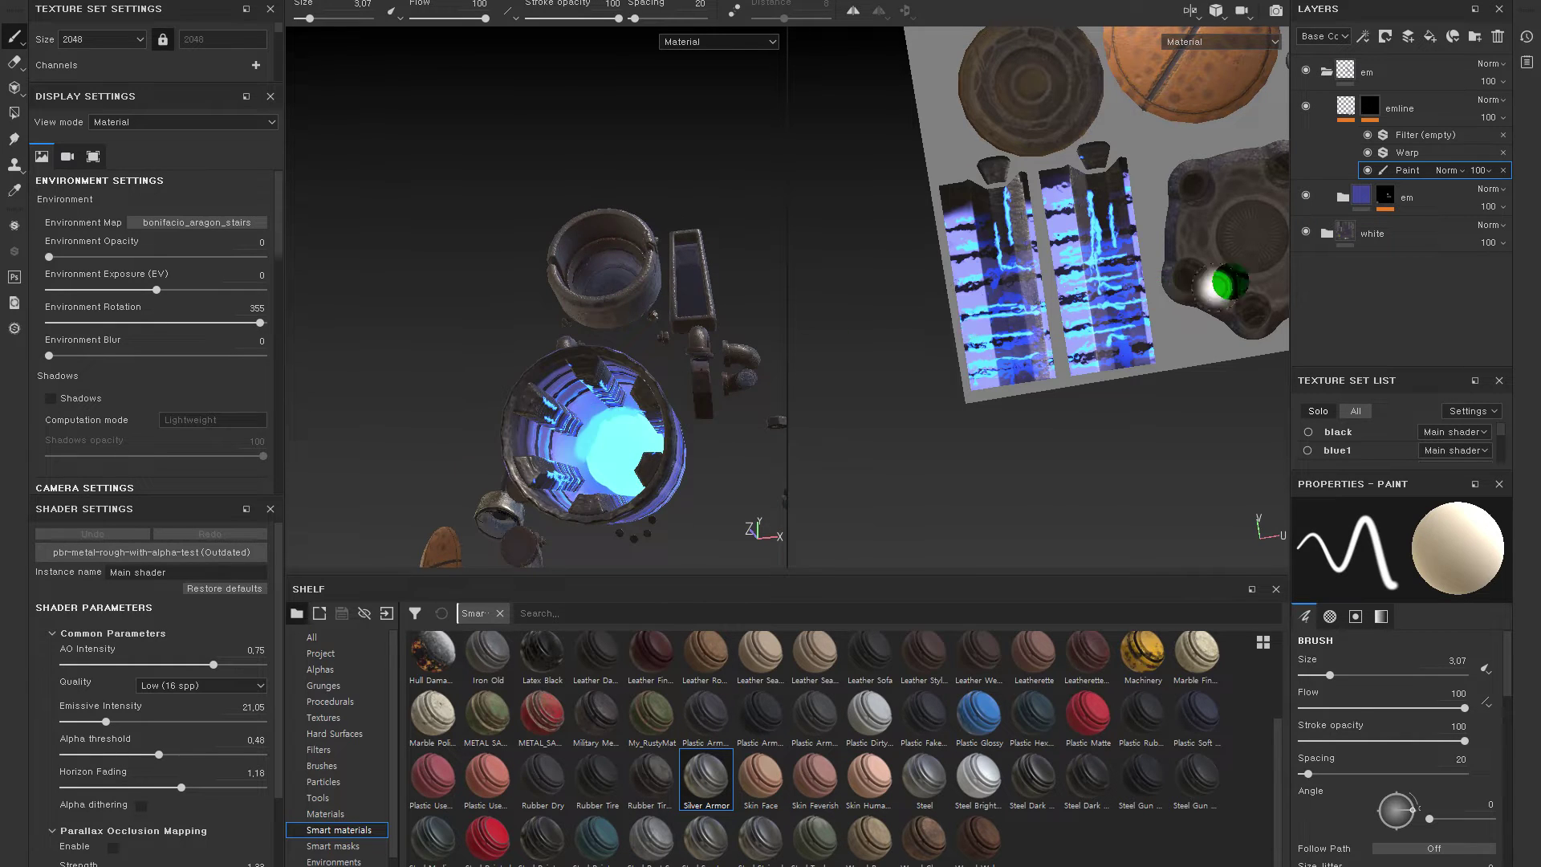
{"action": "middle_click_drag", "start_coordinate": [1221, 276], "coordinate": [1255, 300], "text": "alt"}
{"action": "mouse_move", "coordinate": [572, 446]}
{"action": "left_mouse_down", "text": "alt"}
{"action": "mouse_move", "coordinate": [617, 493]}
{"action": "mouse_move", "coordinate": [652, 498]}
{"action": "left_mouse_up", "text": "alt"}
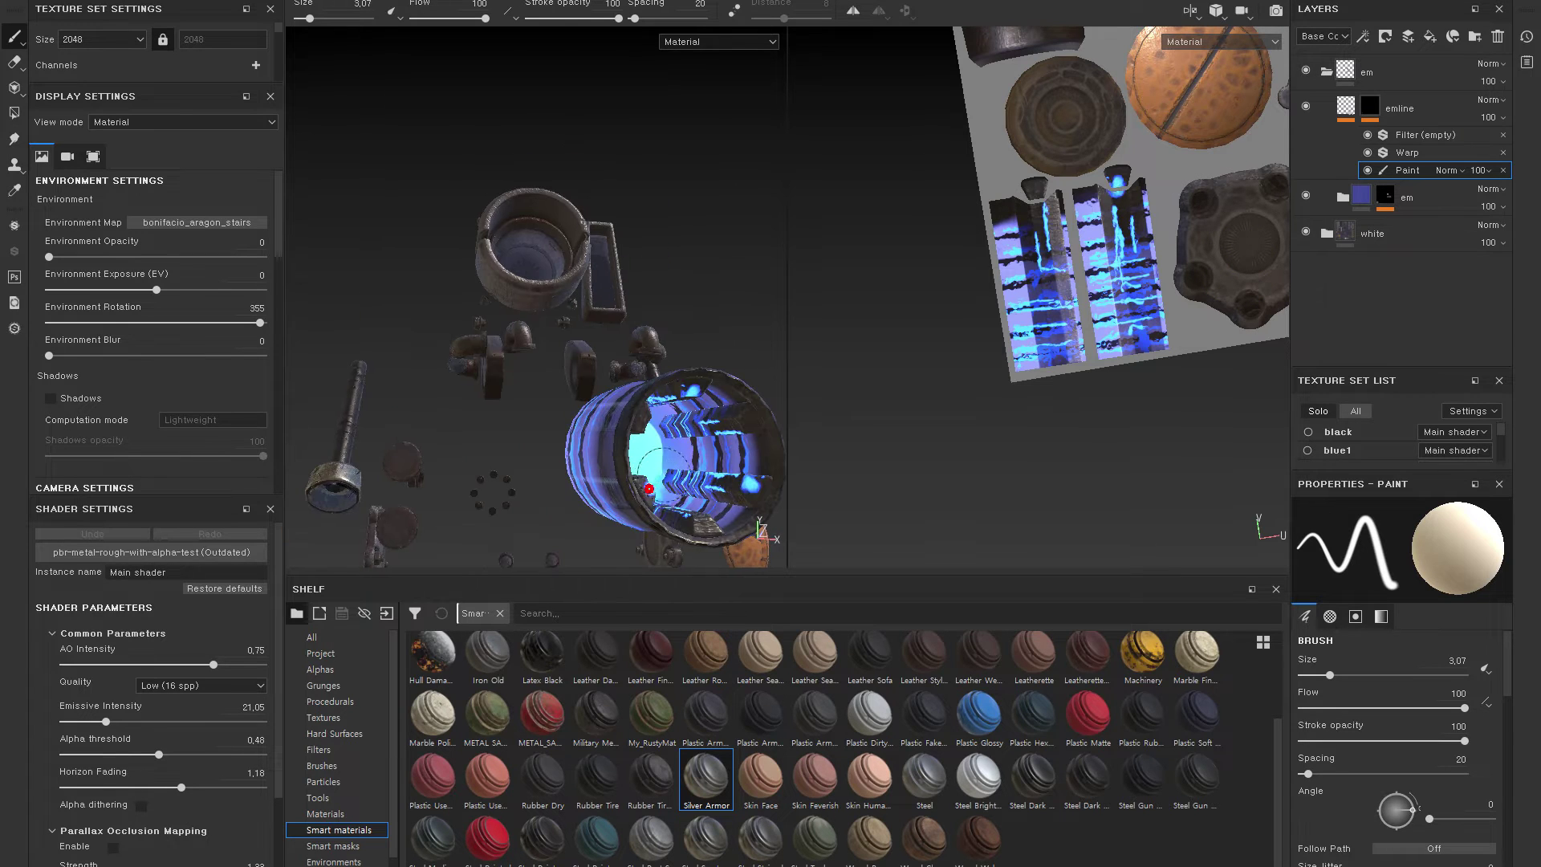
{"action": "mouse_move", "coordinate": [661, 439]}
{"action": "left_mouse_down", "text": "alt"}
{"action": "mouse_move", "coordinate": [695, 449]}
{"action": "mouse_move", "coordinate": [652, 443]}
{"action": "left_mouse_up", "text": "alt"}
- Zoom out to the whole exploded model, expand the Texture Set List, and open the lense set
{"action": "scroll", "coordinate": [805, 347], "scroll_direction": "down", "scroll_amount": 2}
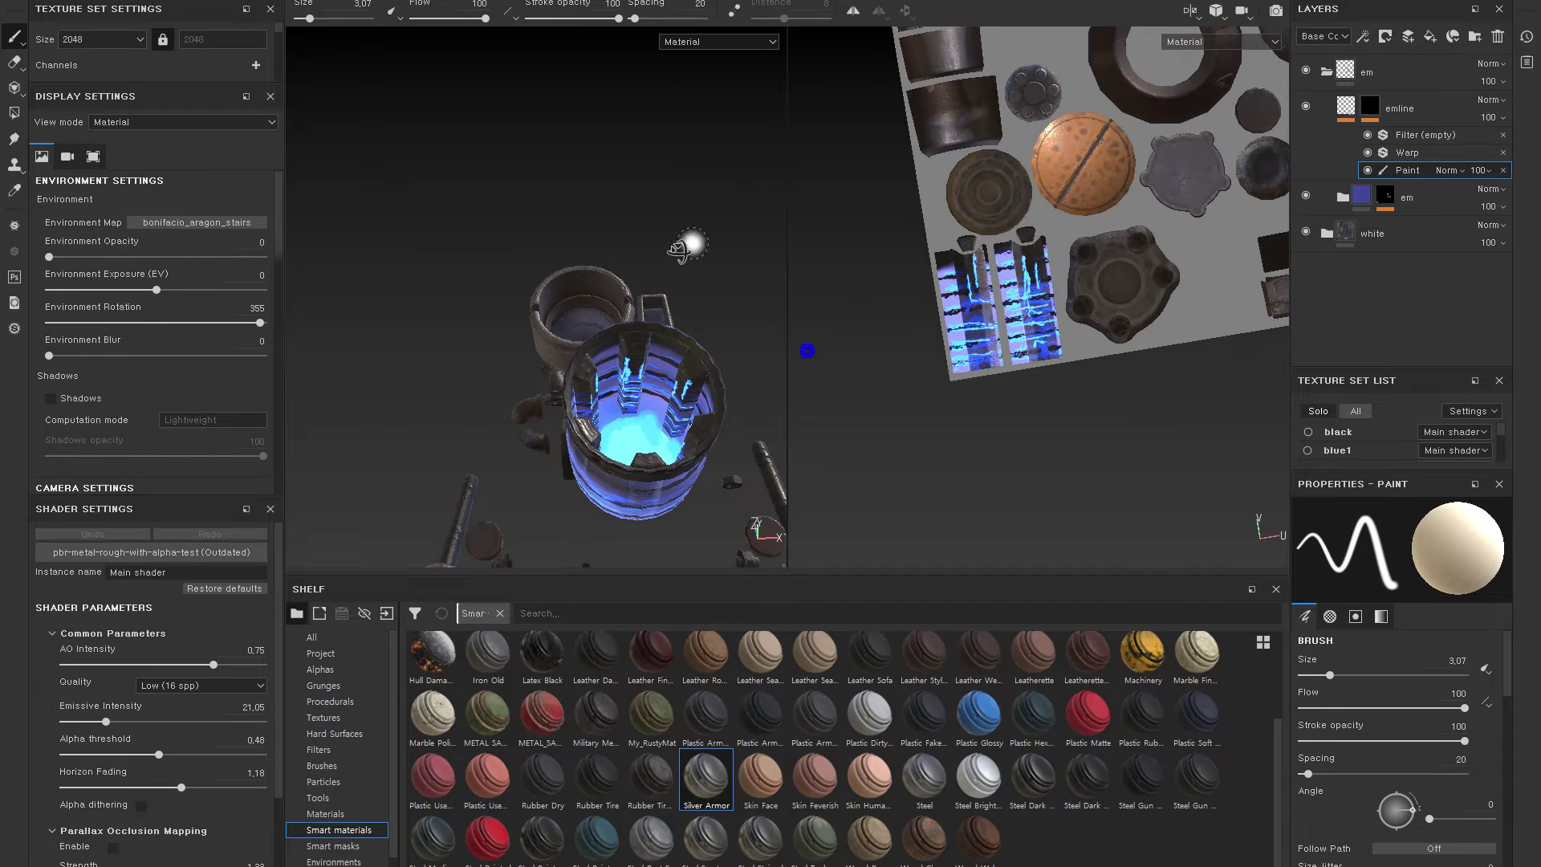
{"action": "scroll", "coordinate": [653, 268], "scroll_direction": "down", "scroll_amount": 3}
{"action": "scroll", "coordinate": [639, 265], "scroll_direction": "down", "scroll_amount": 3}
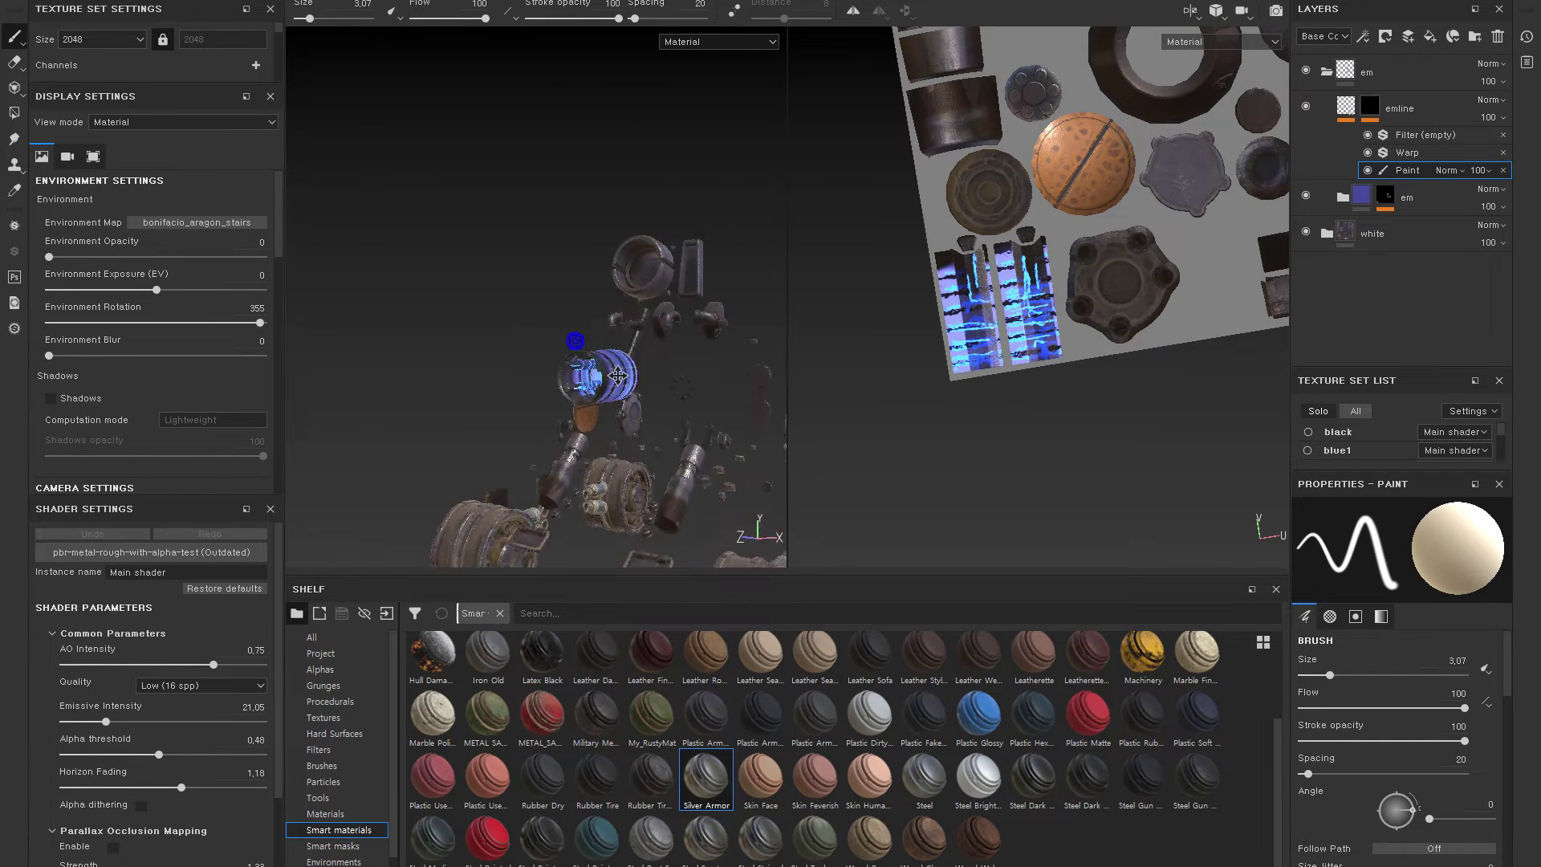
{"action": "scroll", "coordinate": [622, 321], "scroll_direction": "up", "scroll_amount": 2}
{"action": "scroll", "coordinate": [610, 369], "scroll_direction": "up", "scroll_amount": 2}
{"action": "scroll", "coordinate": [600, 417], "scroll_direction": "up", "scroll_amount": 2}
{"action": "scroll", "coordinate": [598, 429], "scroll_direction": "down", "scroll_amount": 3}
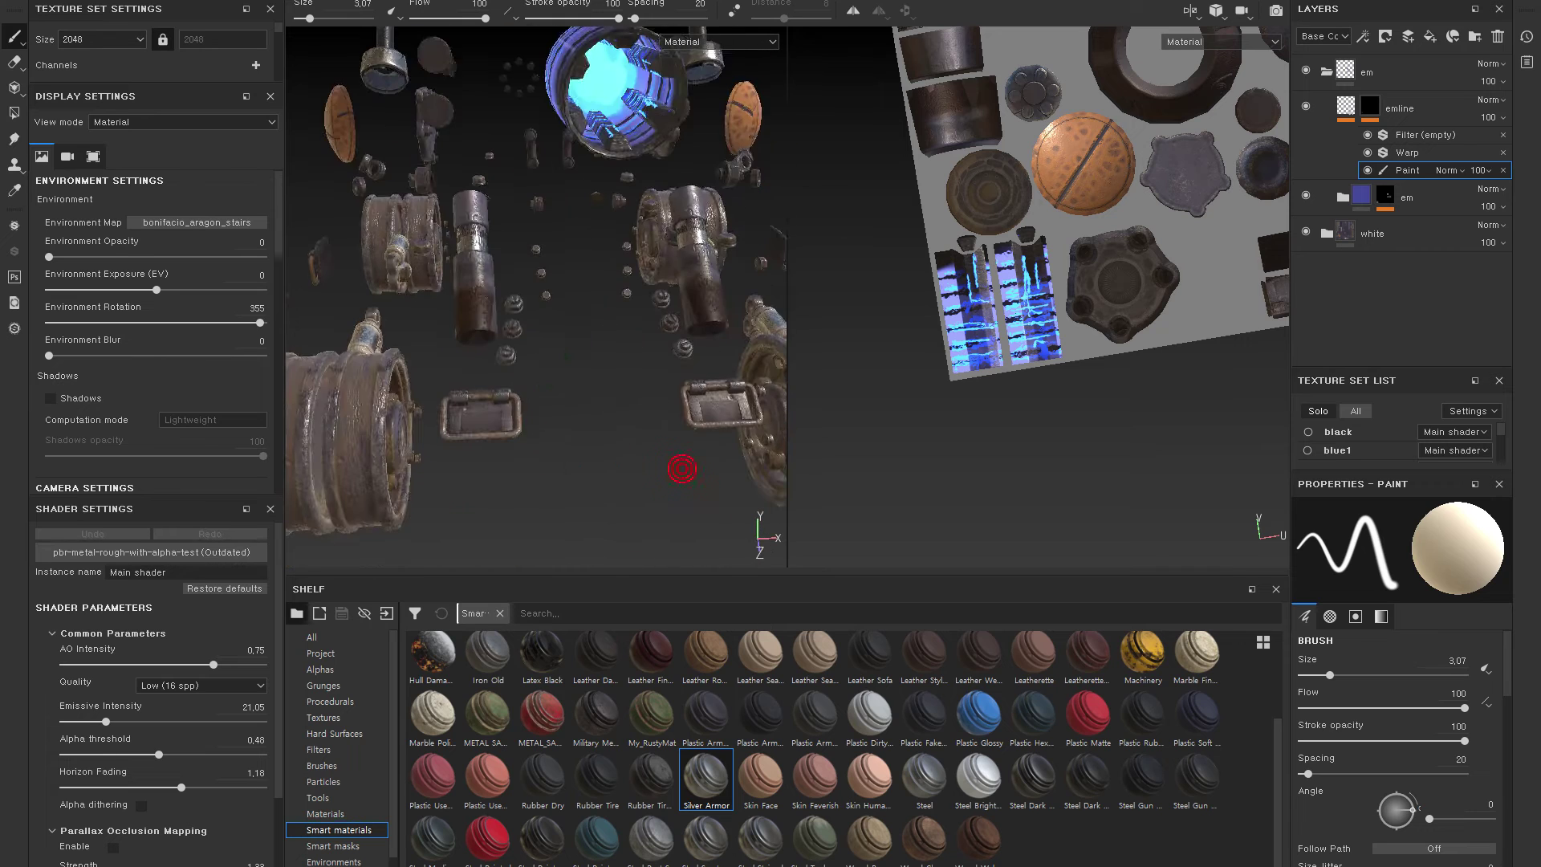
{"action": "middle_click_drag", "start_coordinate": [617, 229], "coordinate": [616, 279], "text": "alt"}
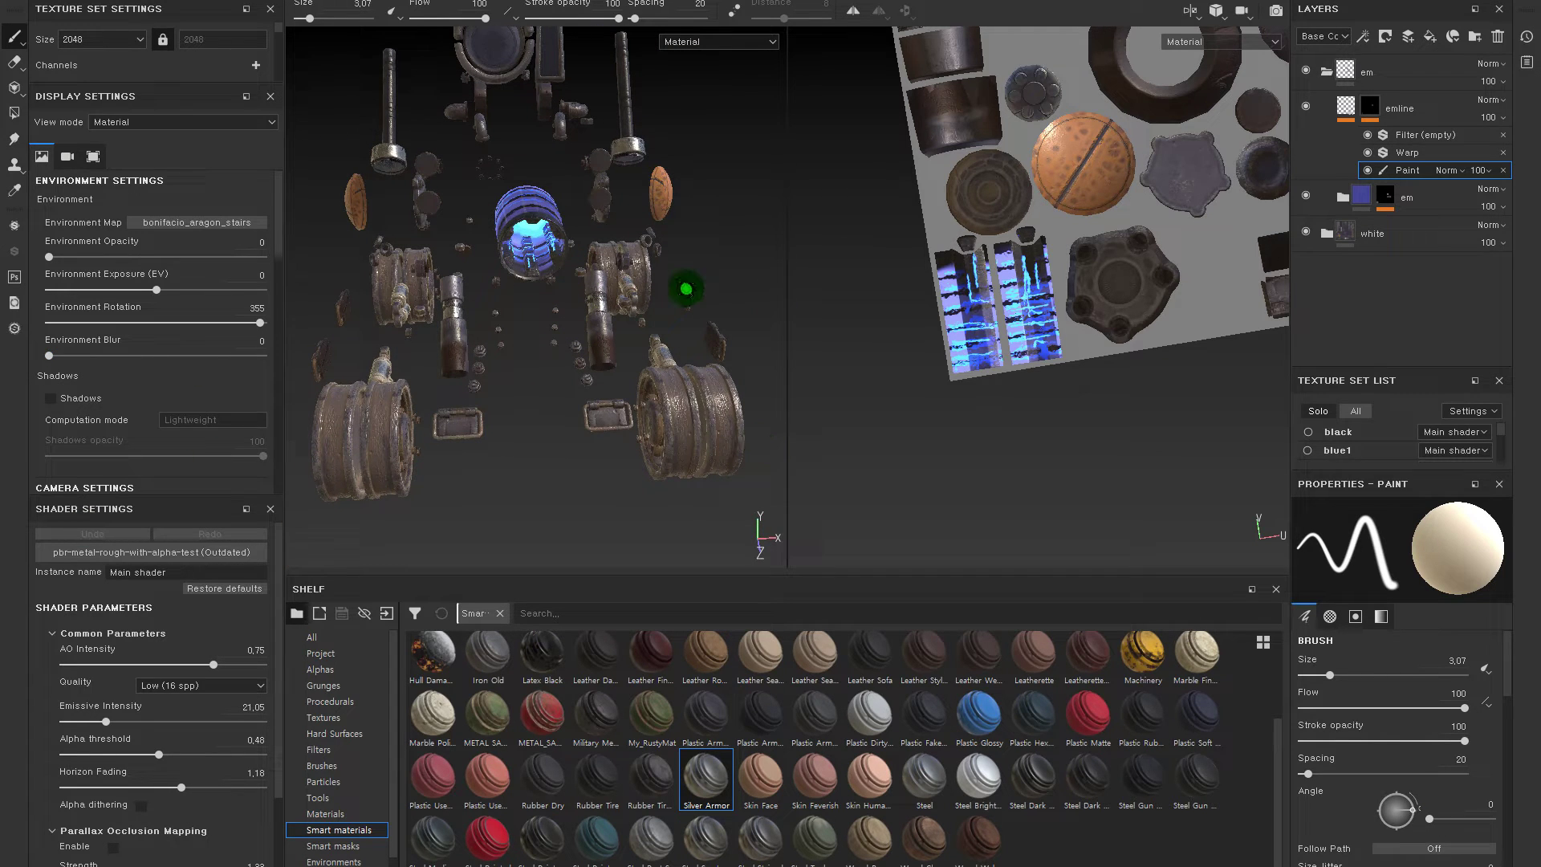
{"action": "mouse_move", "coordinate": [686, 289]}
{"action": "left_mouse_down", "text": "alt"}
{"action": "mouse_move", "coordinate": [610, 313]}
{"action": "mouse_move", "coordinate": [602, 354]}
{"action": "mouse_move", "coordinate": [440, 348]}
{"action": "mouse_move", "coordinate": [646, 358]}
{"action": "mouse_move", "coordinate": [705, 265]}
{"action": "mouse_move", "coordinate": [585, 299]}
{"action": "mouse_move", "coordinate": [609, 321]}
{"action": "mouse_move", "coordinate": [666, 321]}
{"action": "left_mouse_up", "text": "alt"}
{"action": "scroll", "coordinate": [597, 316], "scroll_direction": "up", "scroll_amount": 3}
{"action": "left_click_drag", "start_coordinate": [1400, 469], "coordinate": [1393, 560]}
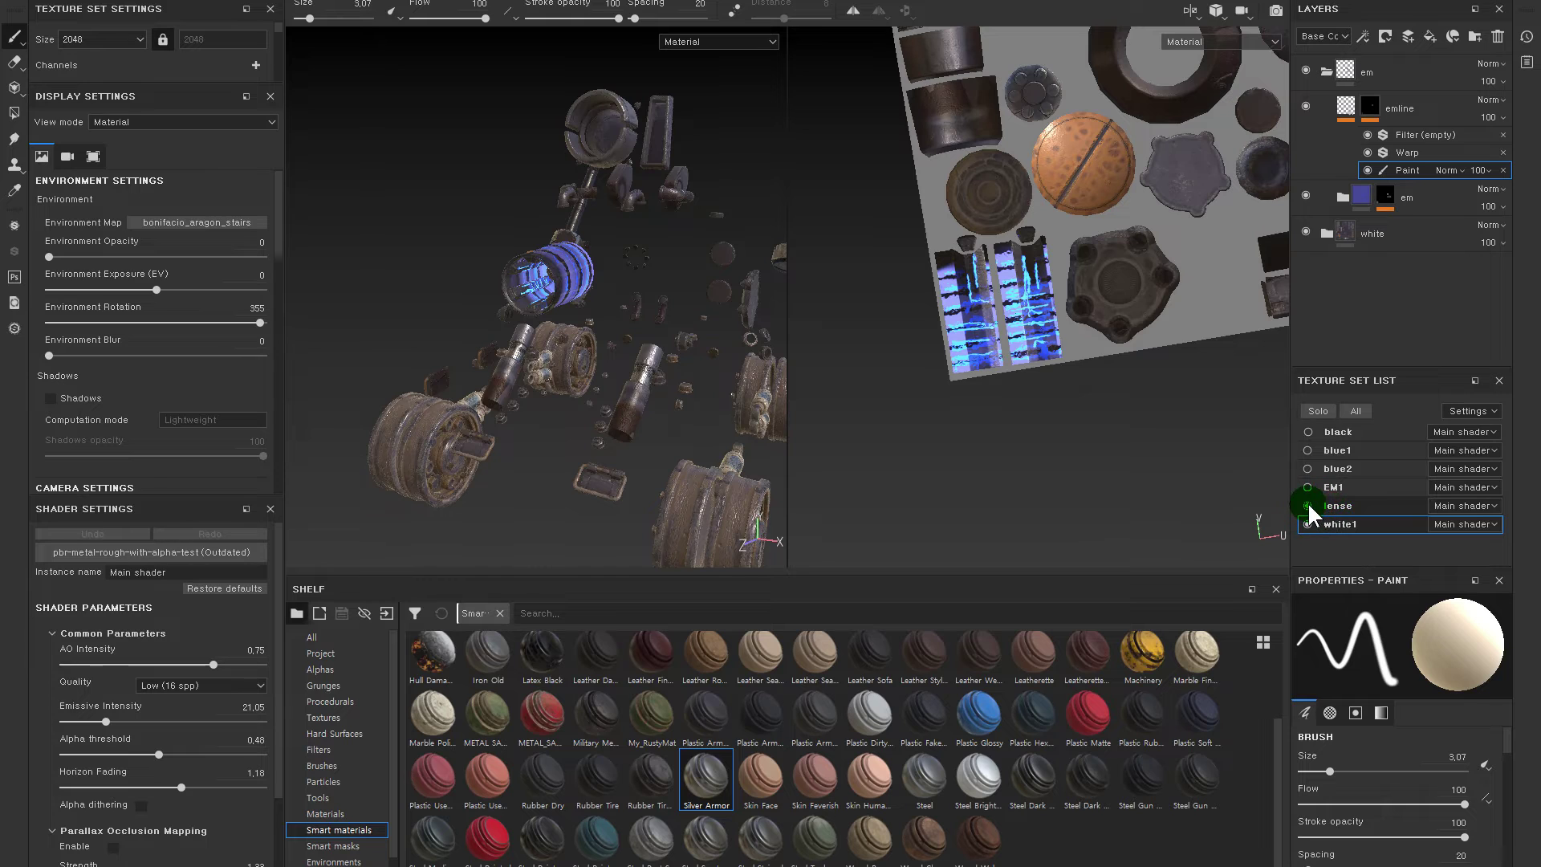
{"action": "left_click", "coordinate": [1355, 508]}
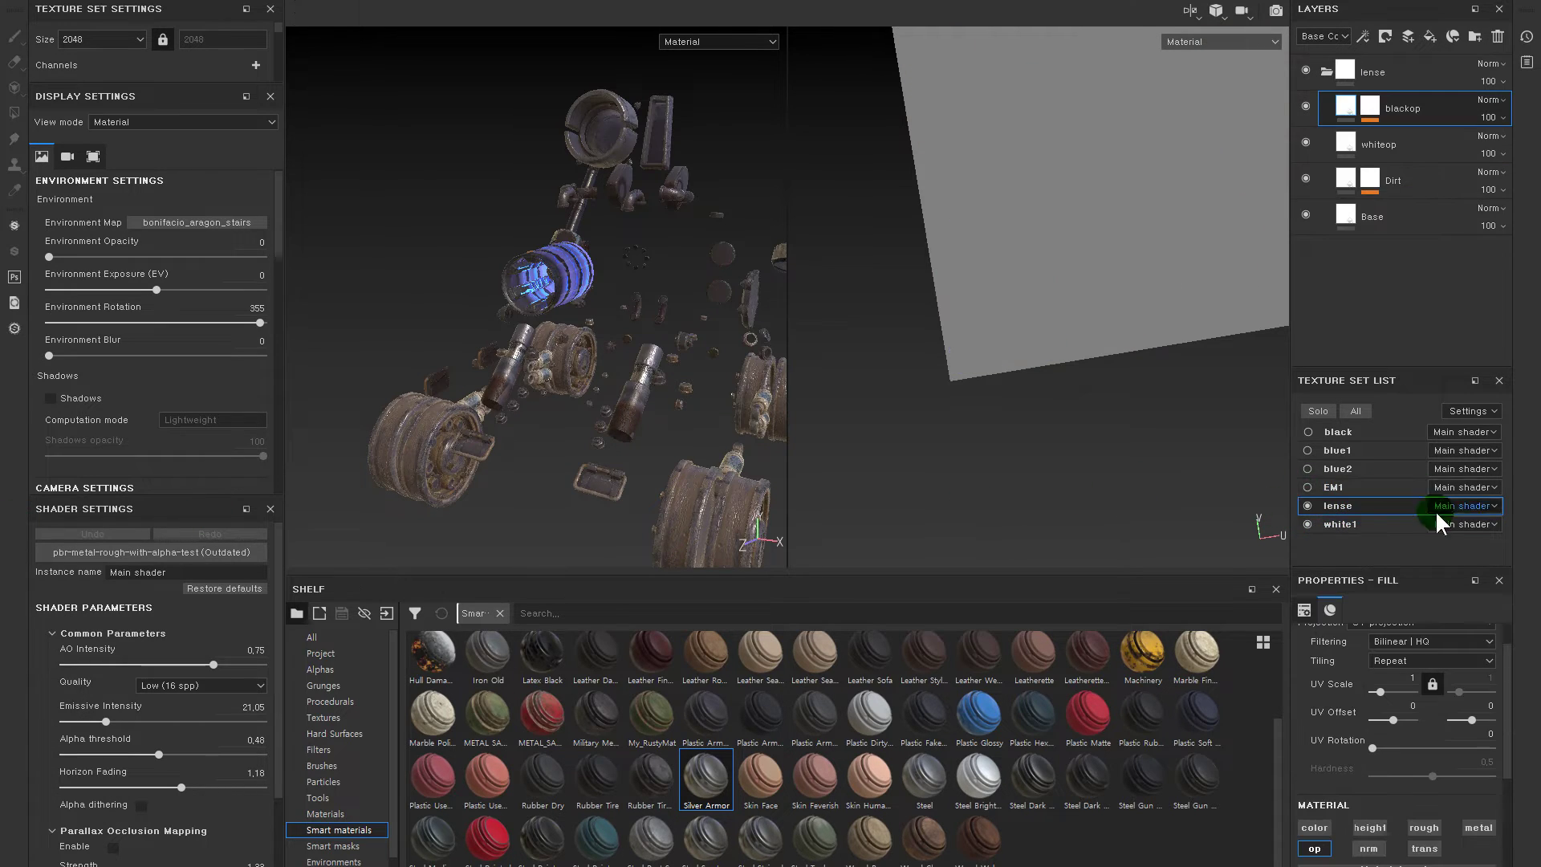
- On the lense texture set, raise the blackop fill's opacity to 0.6195
{"action": "left_click", "coordinate": [1355, 524]}
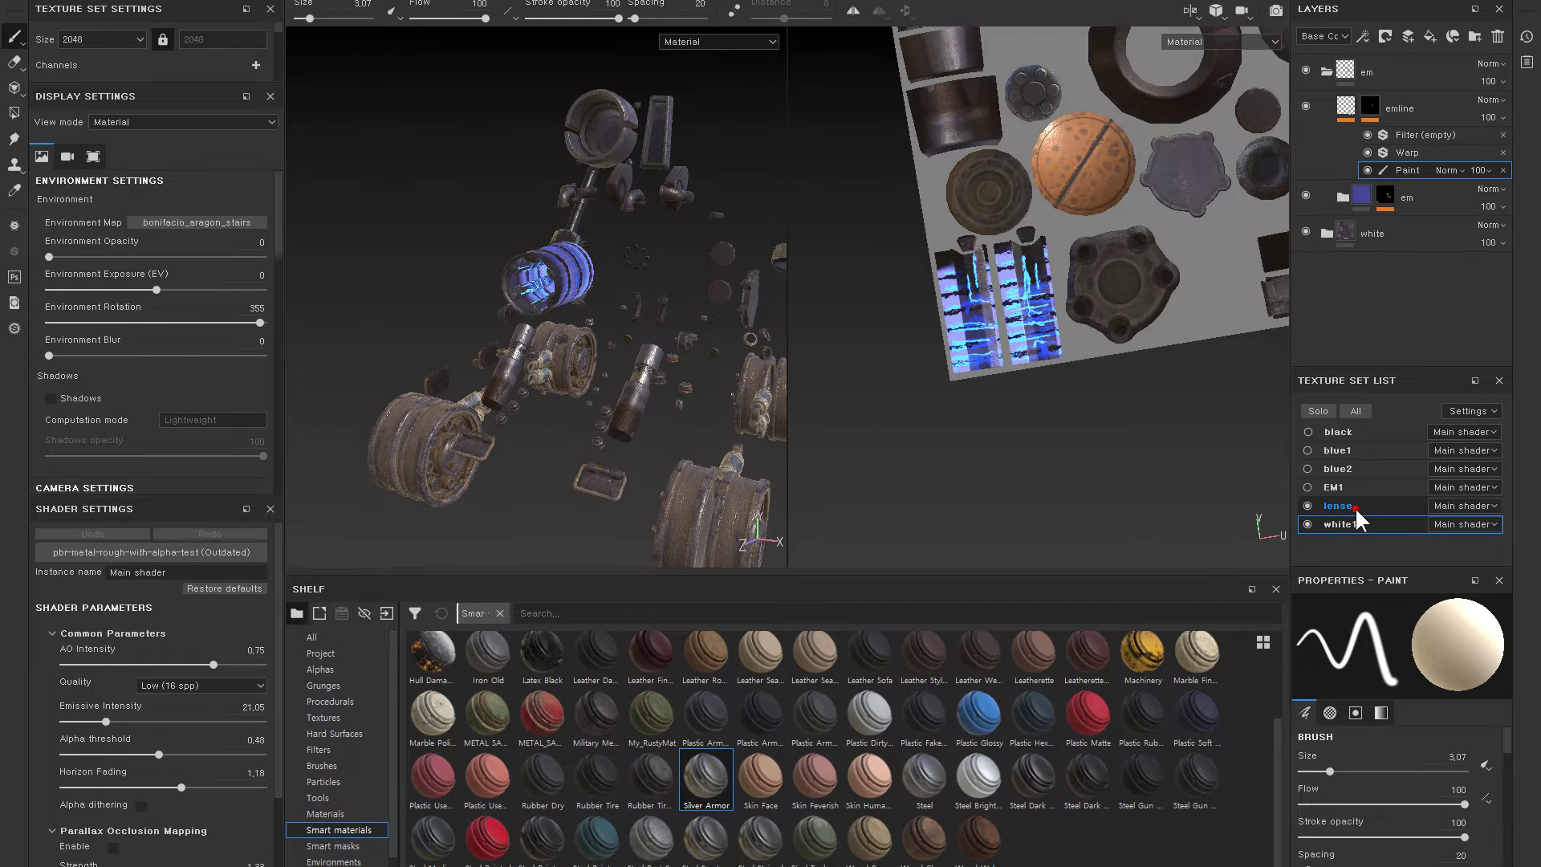
{"action": "left_click", "coordinate": [1355, 507]}
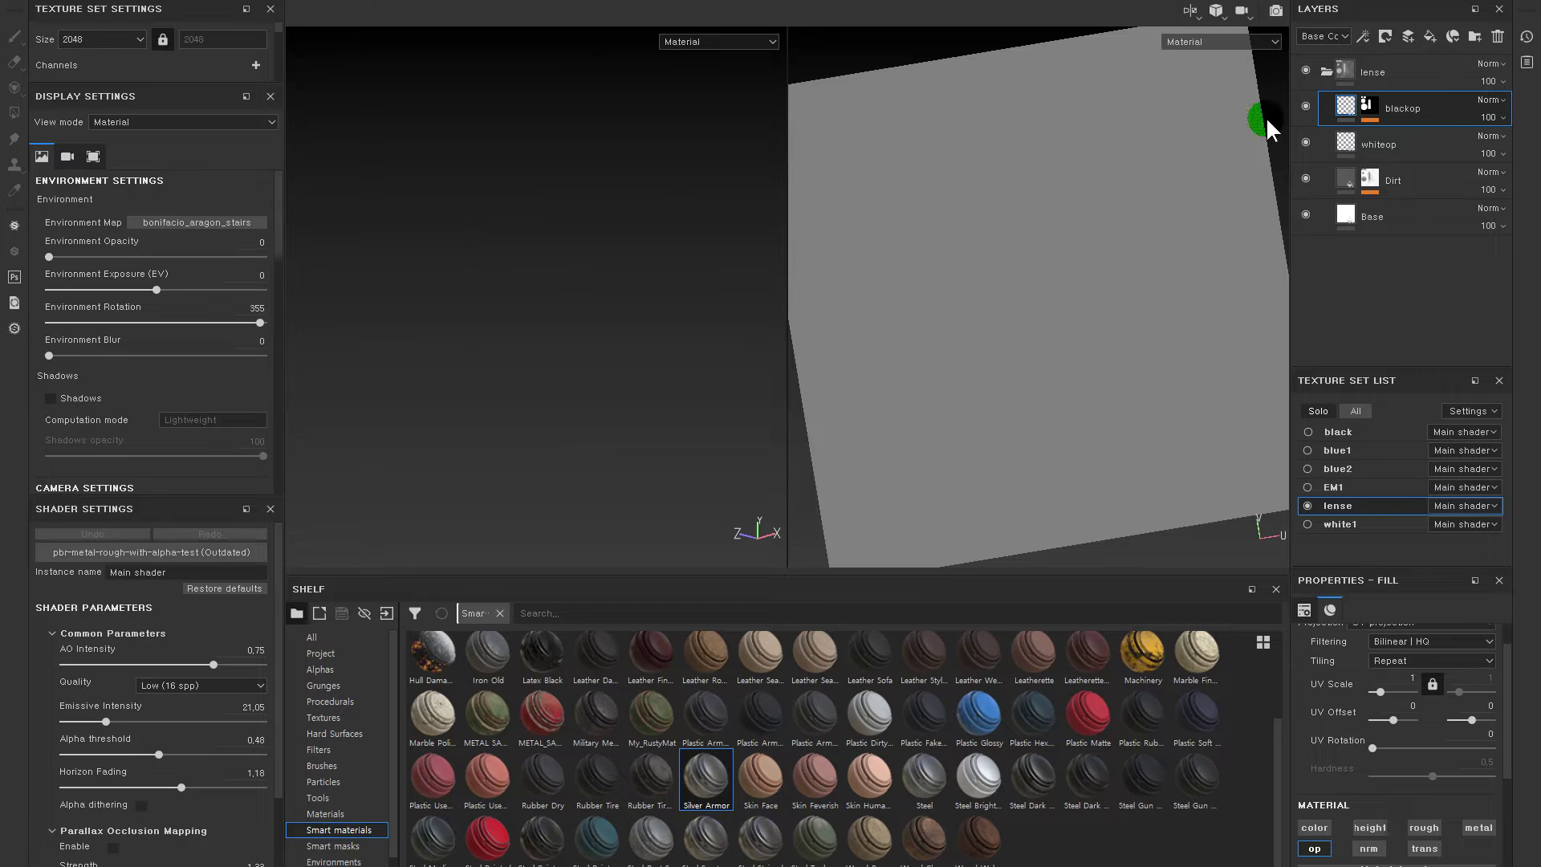
{"action": "left_click", "coordinate": [1345, 107]}
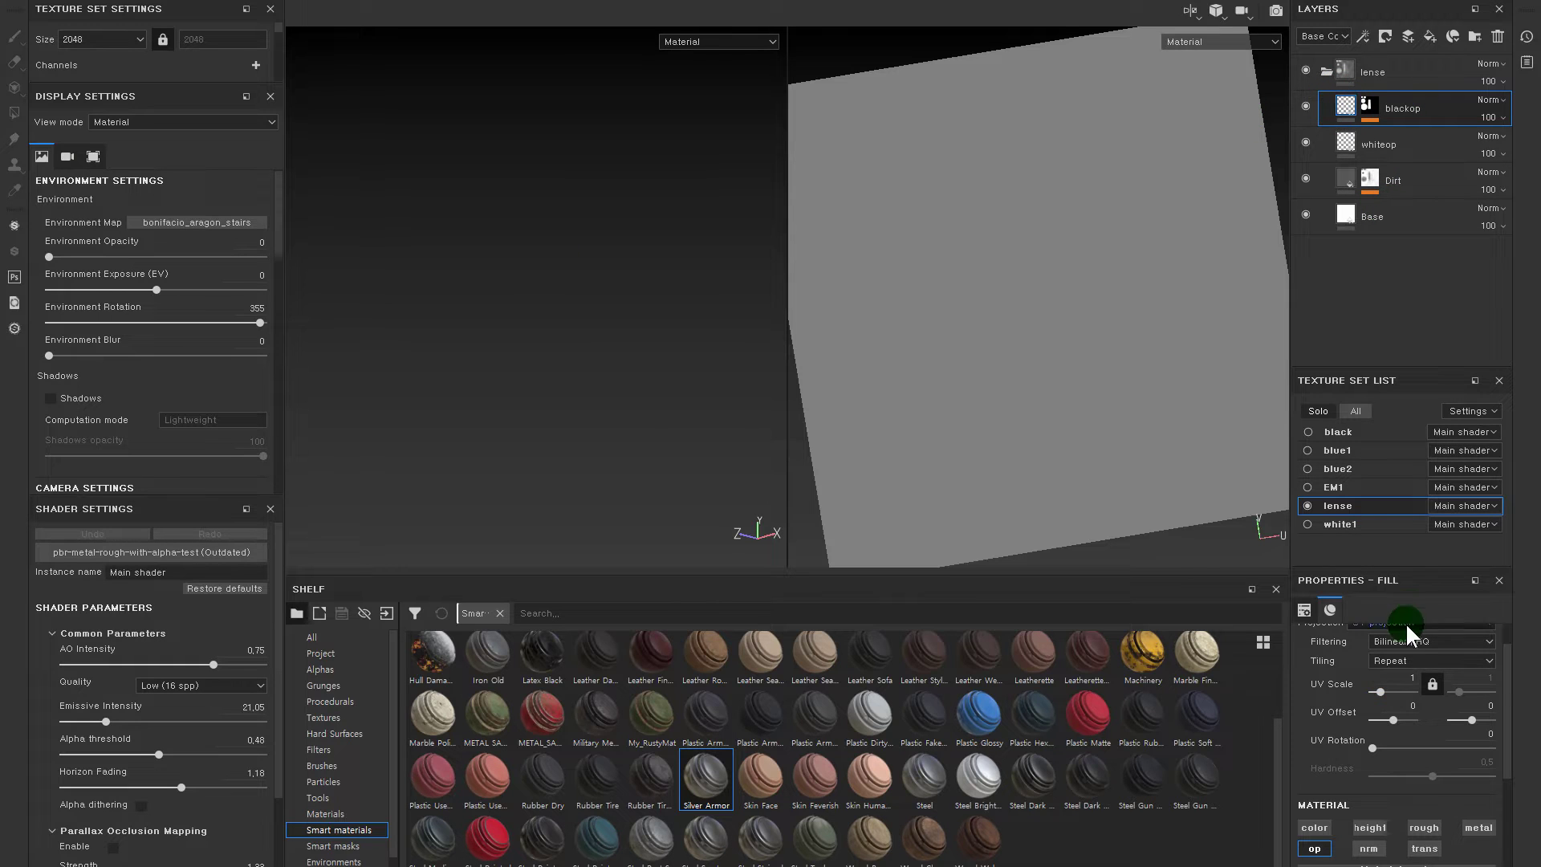
{"action": "scroll", "coordinate": [1407, 630], "scroll_direction": "down", "scroll_amount": 2}
{"action": "left_click_drag", "start_coordinate": [1313, 860], "coordinate": [1420, 863]}
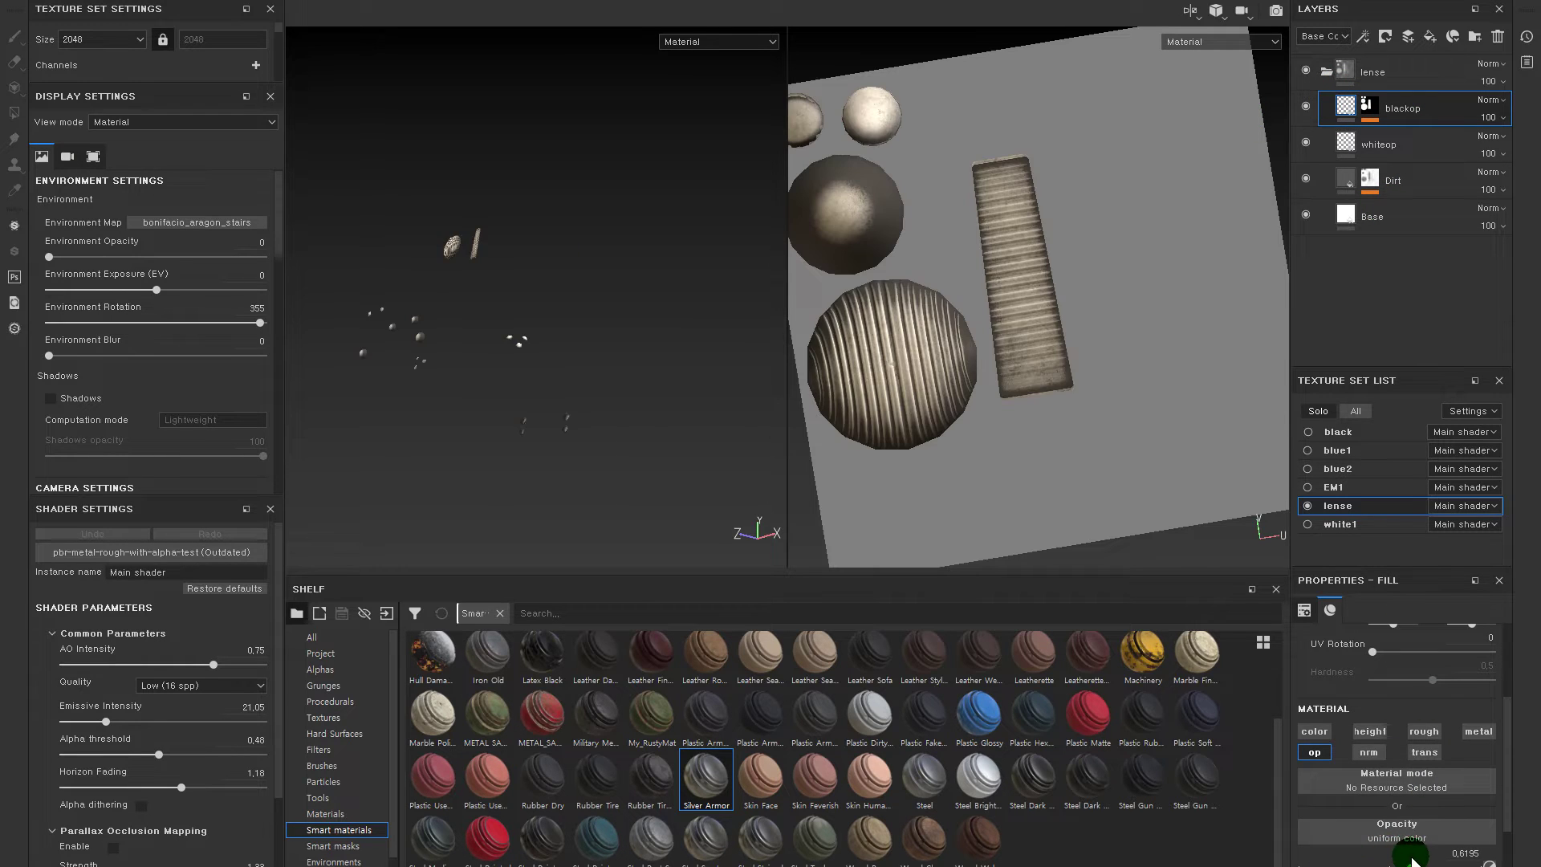
- Orbit around the striped sphere and plank to inspect the lens pieces, then toggle blackop's visibility
{"action": "scroll", "coordinate": [568, 236], "scroll_direction": "up", "scroll_amount": 2}
{"action": "scroll", "coordinate": [569, 236], "scroll_direction": "up", "scroll_amount": 2}
{"action": "middle_click_drag", "start_coordinate": [559, 236], "coordinate": [483, 251]}
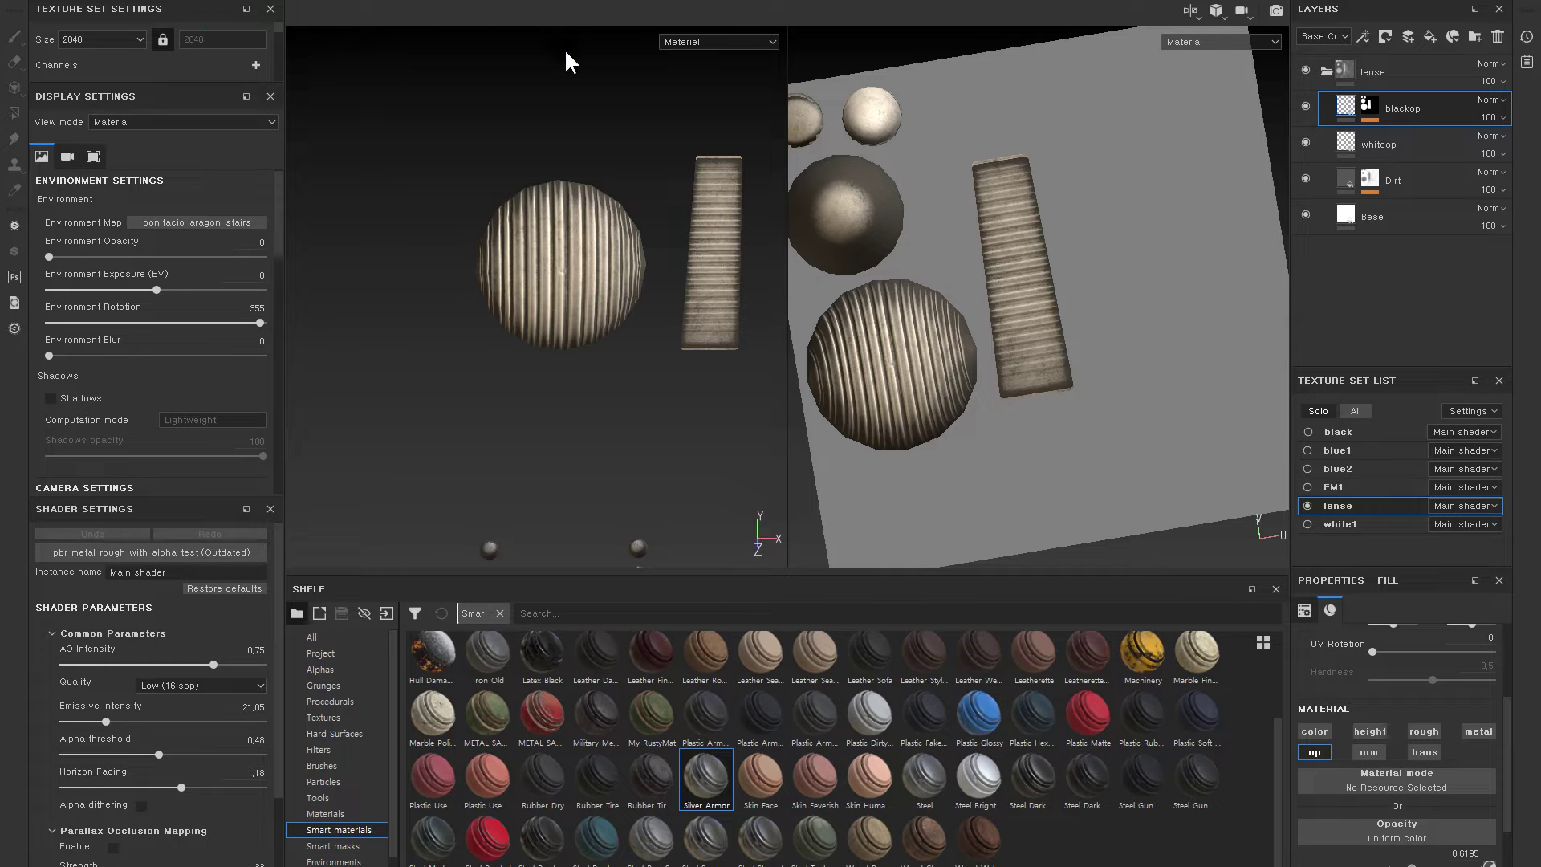
{"action": "mouse_move", "coordinate": [634, 205]}
{"action": "left_mouse_down", "text": "alt"}
{"action": "mouse_move", "coordinate": [585, 275]}
{"action": "mouse_move", "coordinate": [547, 268]}
{"action": "mouse_move", "coordinate": [540, 319]}
{"action": "mouse_move", "coordinate": [533, 196]}
{"action": "mouse_move", "coordinate": [585, 185]}
{"action": "mouse_move", "coordinate": [598, 275]}
{"action": "mouse_move", "coordinate": [544, 340]}
{"action": "mouse_move", "coordinate": [520, 277]}
{"action": "mouse_move", "coordinate": [525, 221]}
{"action": "left_mouse_up", "text": "alt"}
{"action": "scroll", "coordinate": [562, 257], "scroll_direction": "up", "scroll_amount": 2}
{"action": "scroll", "coordinate": [584, 210], "scroll_direction": "up", "scroll_amount": 2}
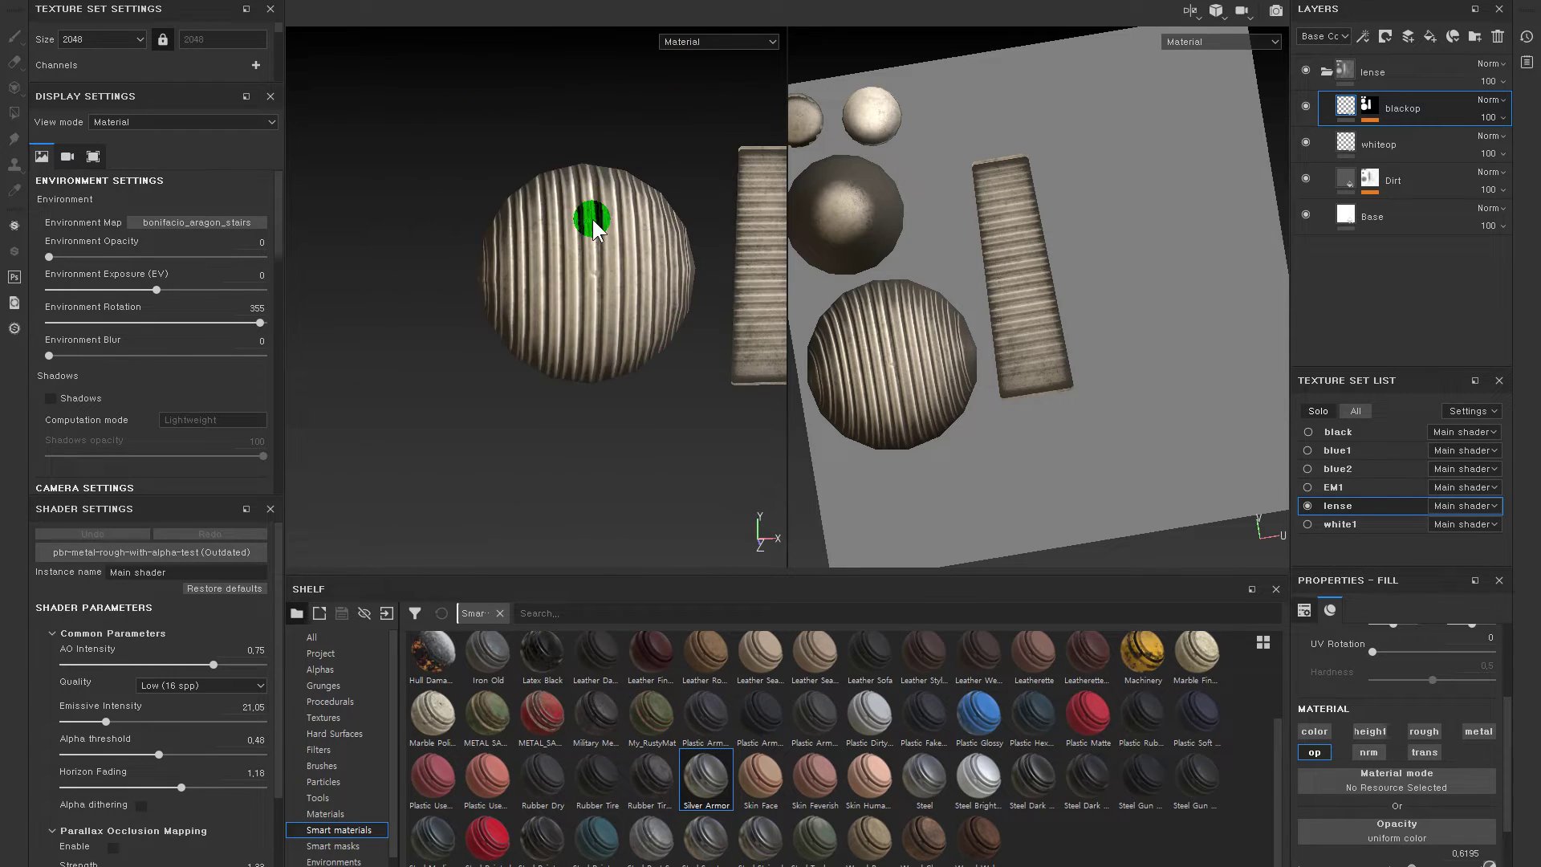
{"action": "left_click_drag", "start_coordinate": [634, 264], "coordinate": [618, 261], "text": "alt"}
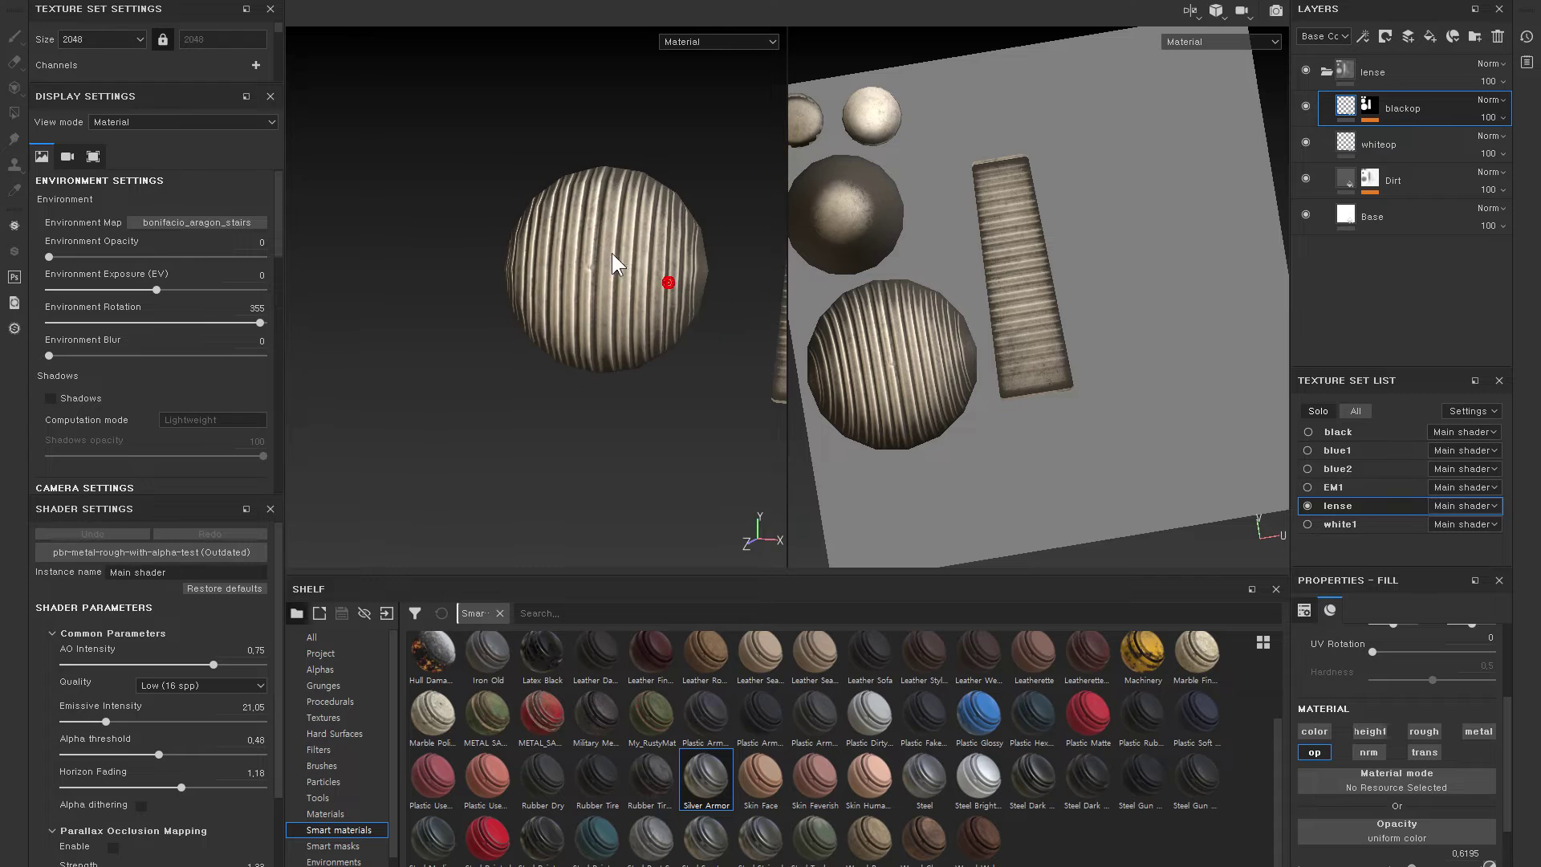
{"action": "scroll", "coordinate": [638, 146], "scroll_direction": "up", "scroll_amount": 2}
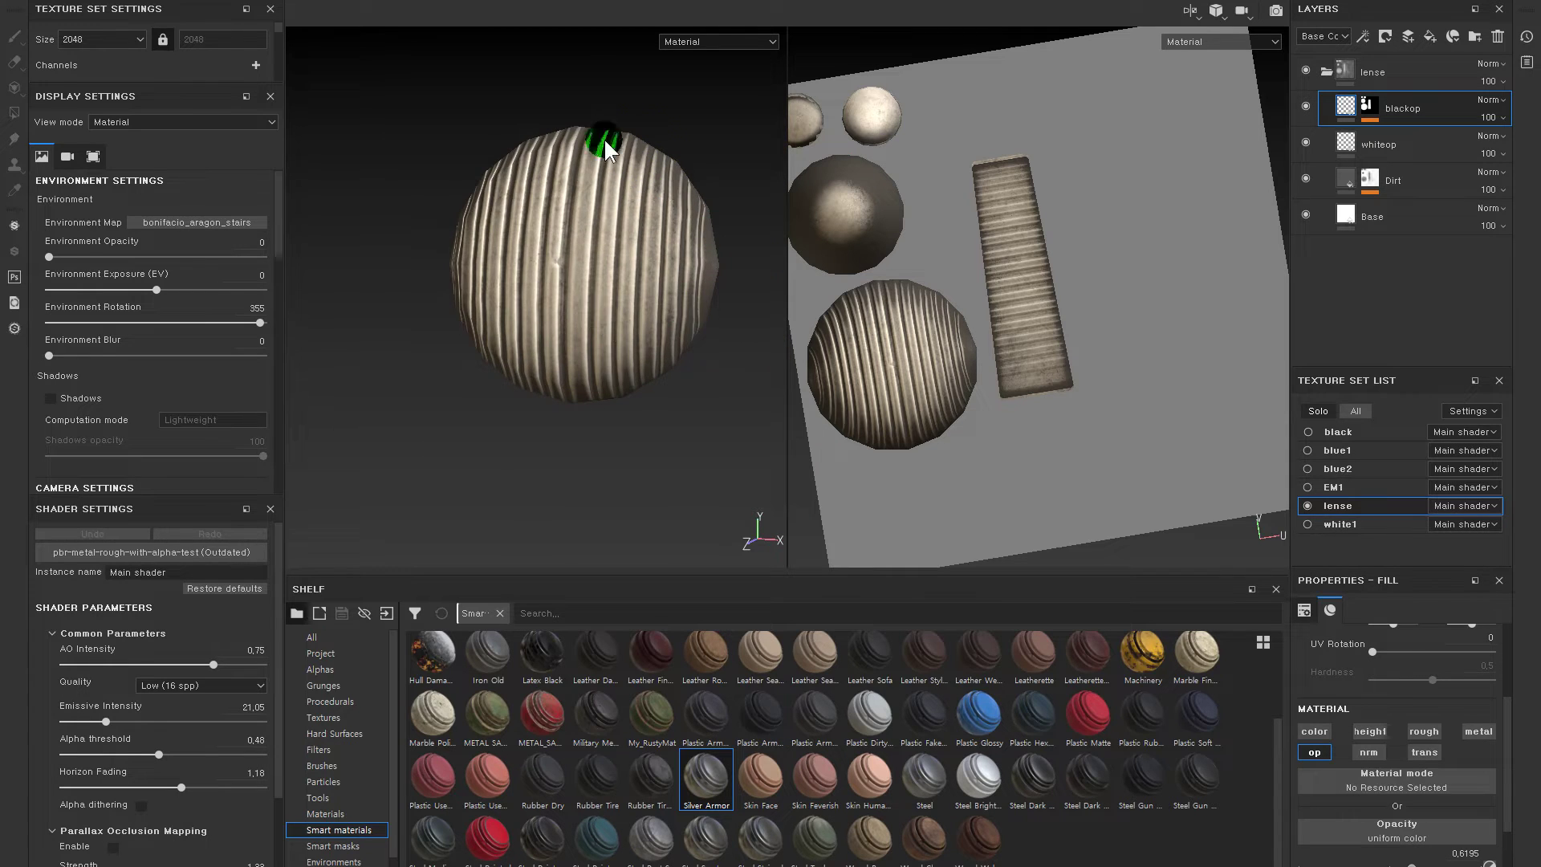
{"action": "left_click_drag", "start_coordinate": [605, 144], "coordinate": [759, 222], "text": "alt"}
{"action": "left_click", "coordinate": [1306, 106]}
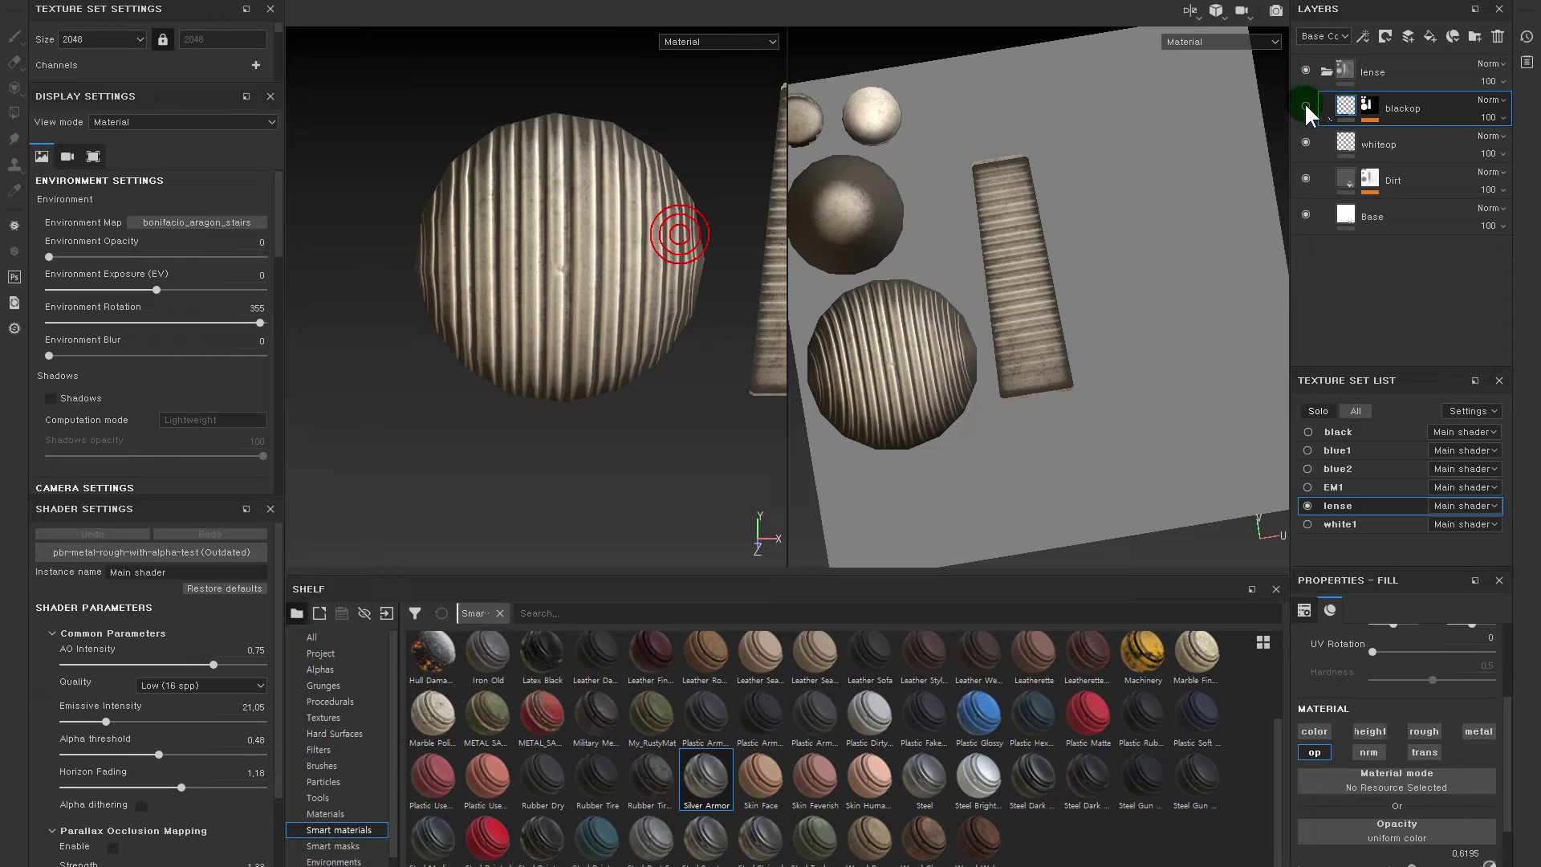
- Duplicate the blackop layer
{"action": "left_click", "coordinate": [1364, 109]}
{"action": "key", "text": "ctrl+d"}
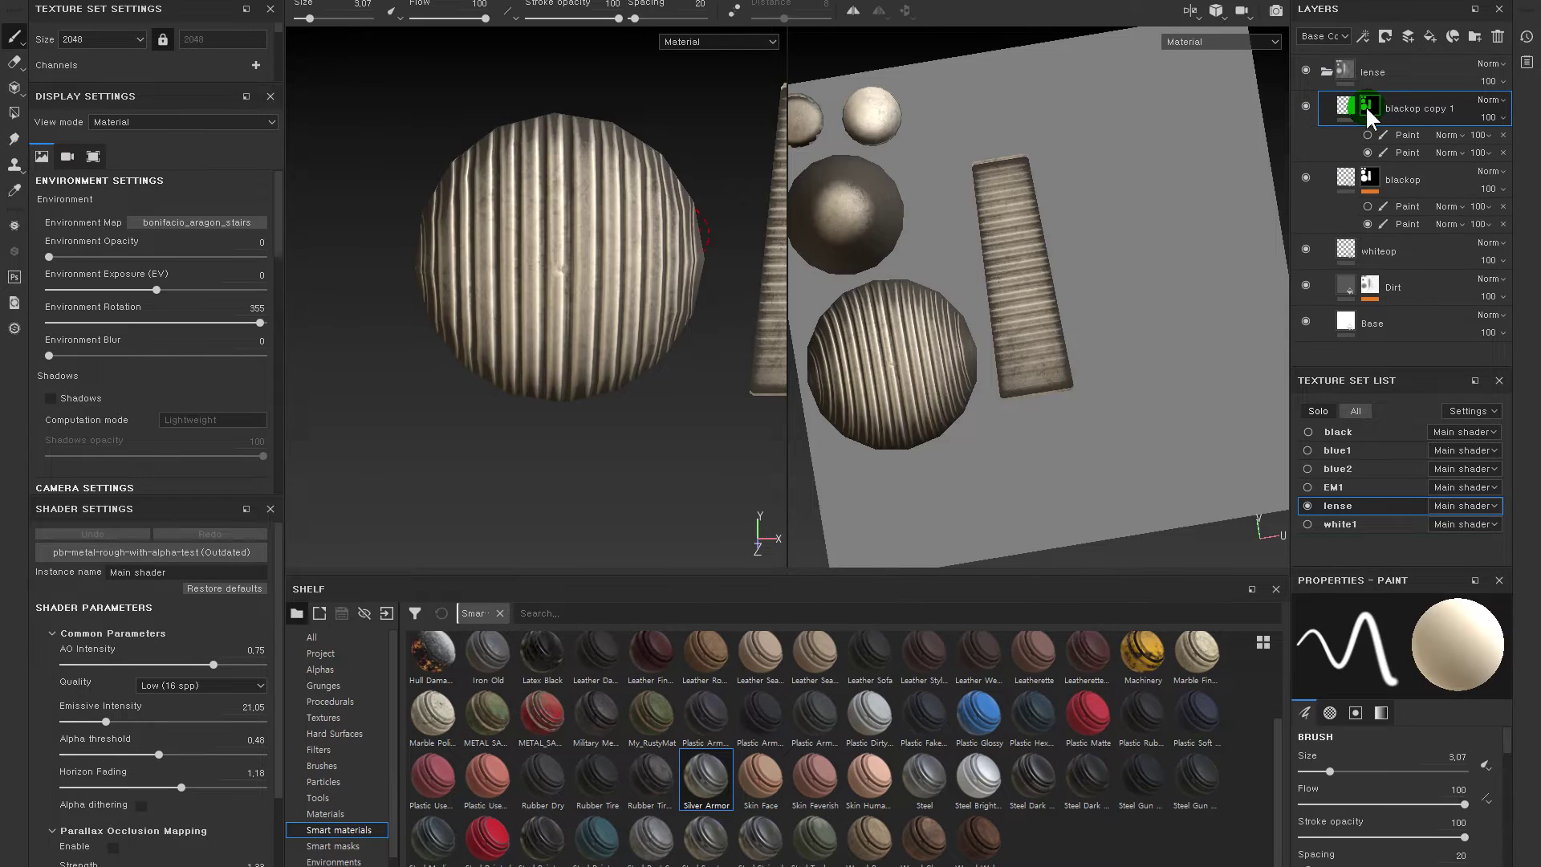
{"action": "left_click", "coordinate": [1364, 106], "text": "alt"}
{"action": "left_click", "coordinate": [1346, 106]}
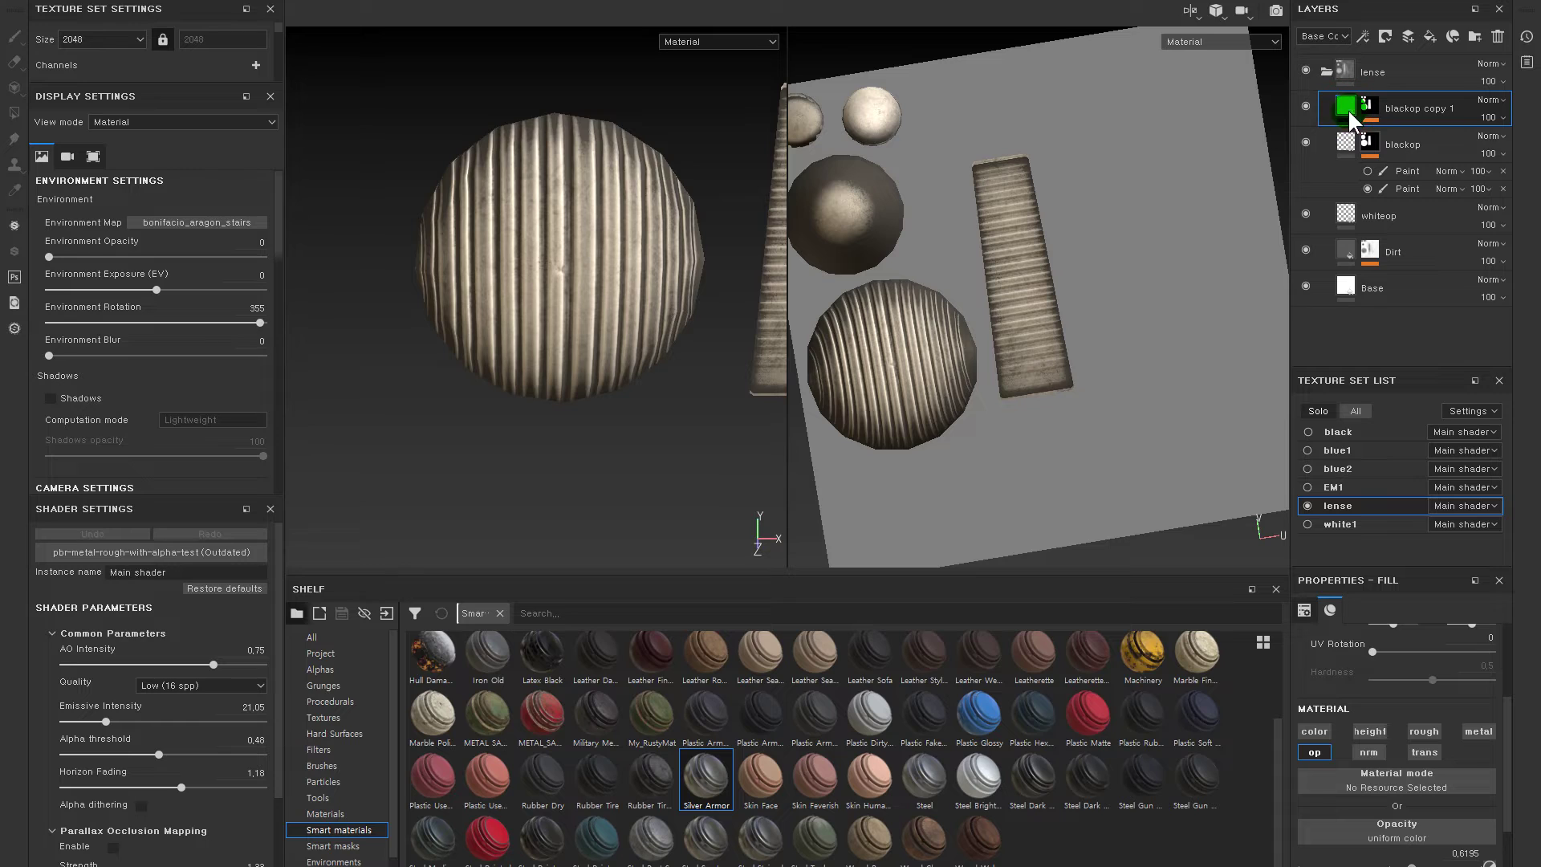
- Group the blackop copy into a new folder named op and give the folder a white mask
{"action": "key", "text": "ctrl+g"}
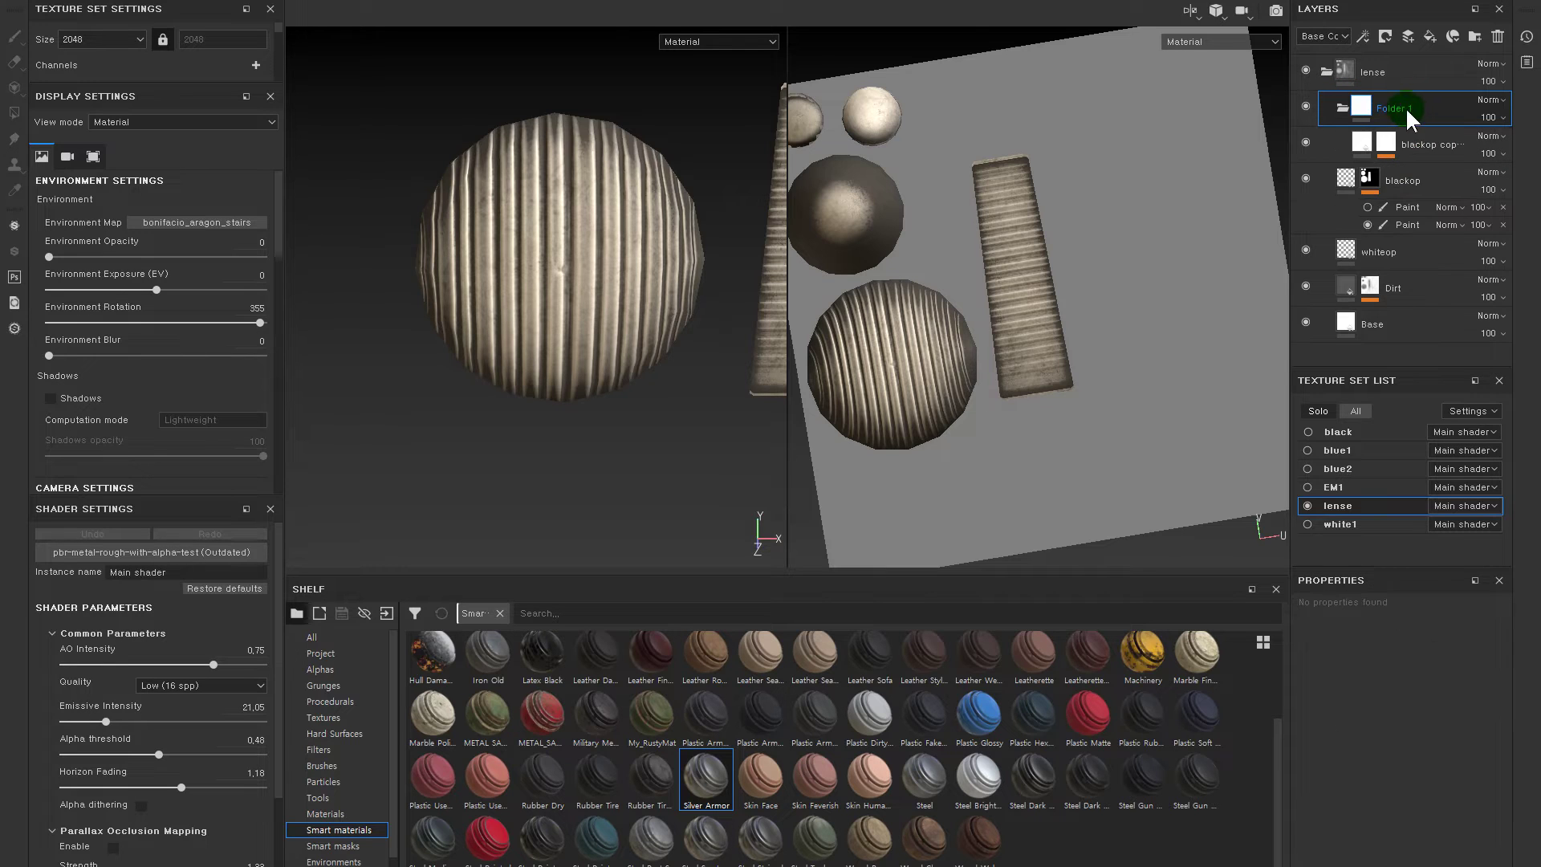
{"action": "double_click", "coordinate": [1404, 108]}
{"action": "type", "text": "op"}
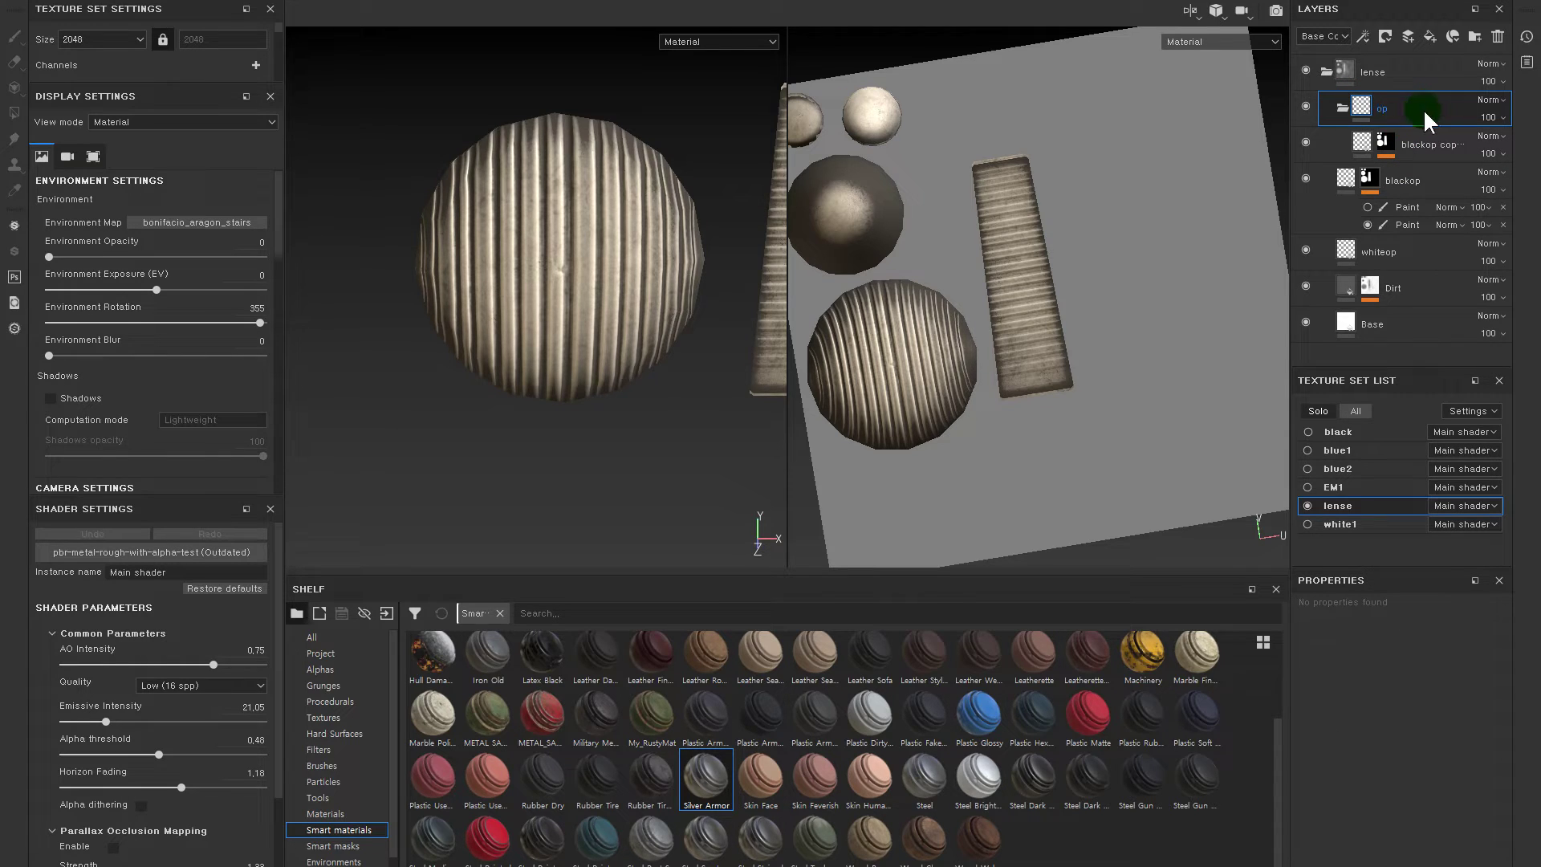
{"action": "key", "text": "Return"}
{"action": "mouse_move", "coordinate": [1366, 151]}
{"action": "left_mouse_down"}
{"action": "mouse_move", "coordinate": [1369, 109]}
{"action": "mouse_move", "coordinate": [1389, 111]}
{"action": "left_mouse_up"}
{"action": "left_click", "coordinate": [1385, 123]}
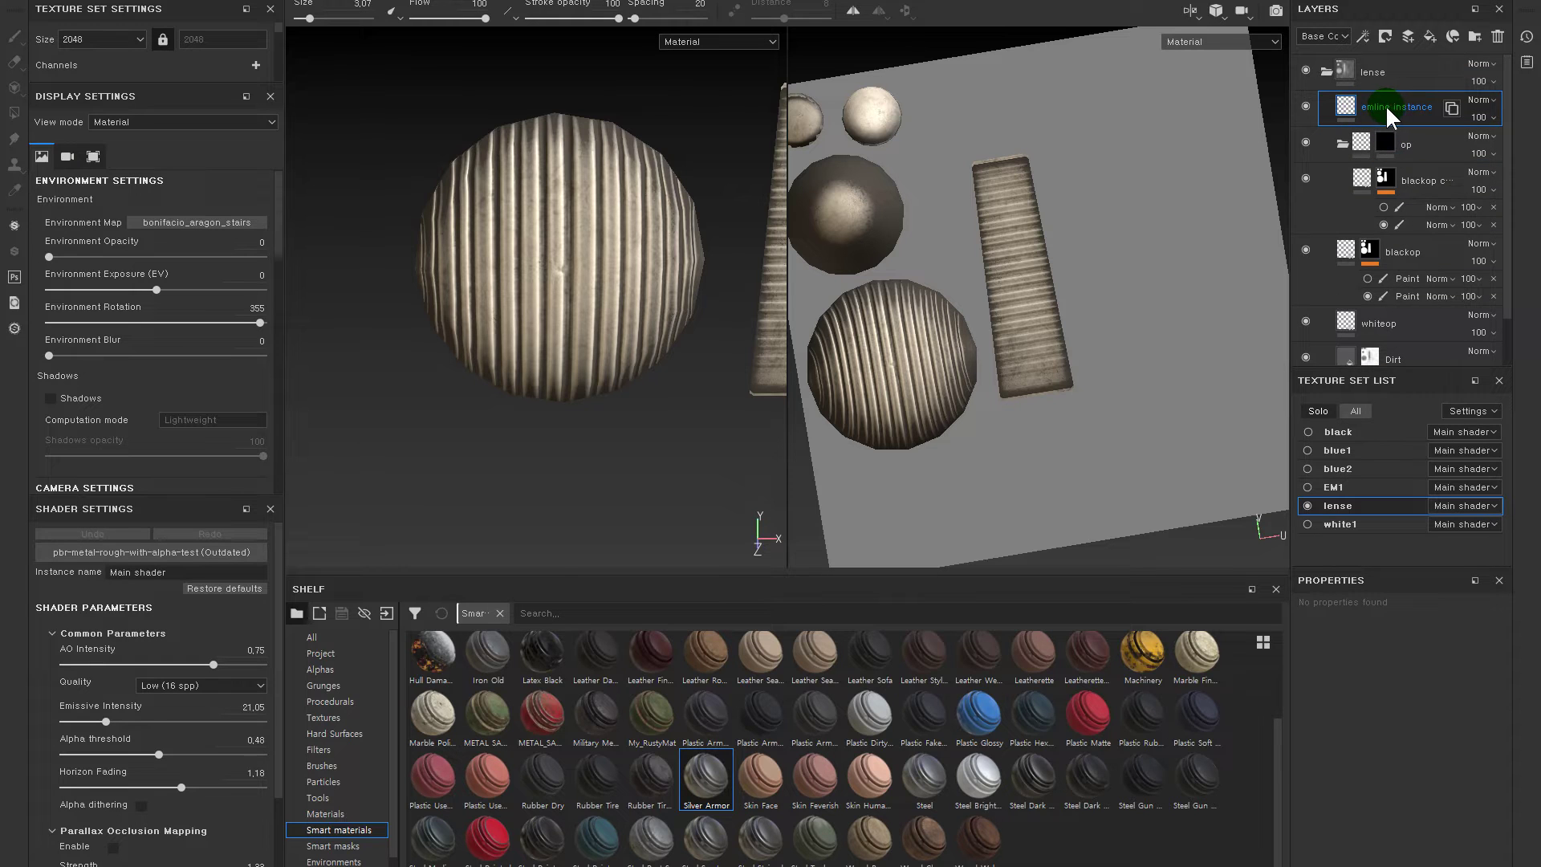
- Copy the blackop copy's mask and paste it into the op folder's mask
{"action": "left_click", "coordinate": [1386, 139]}
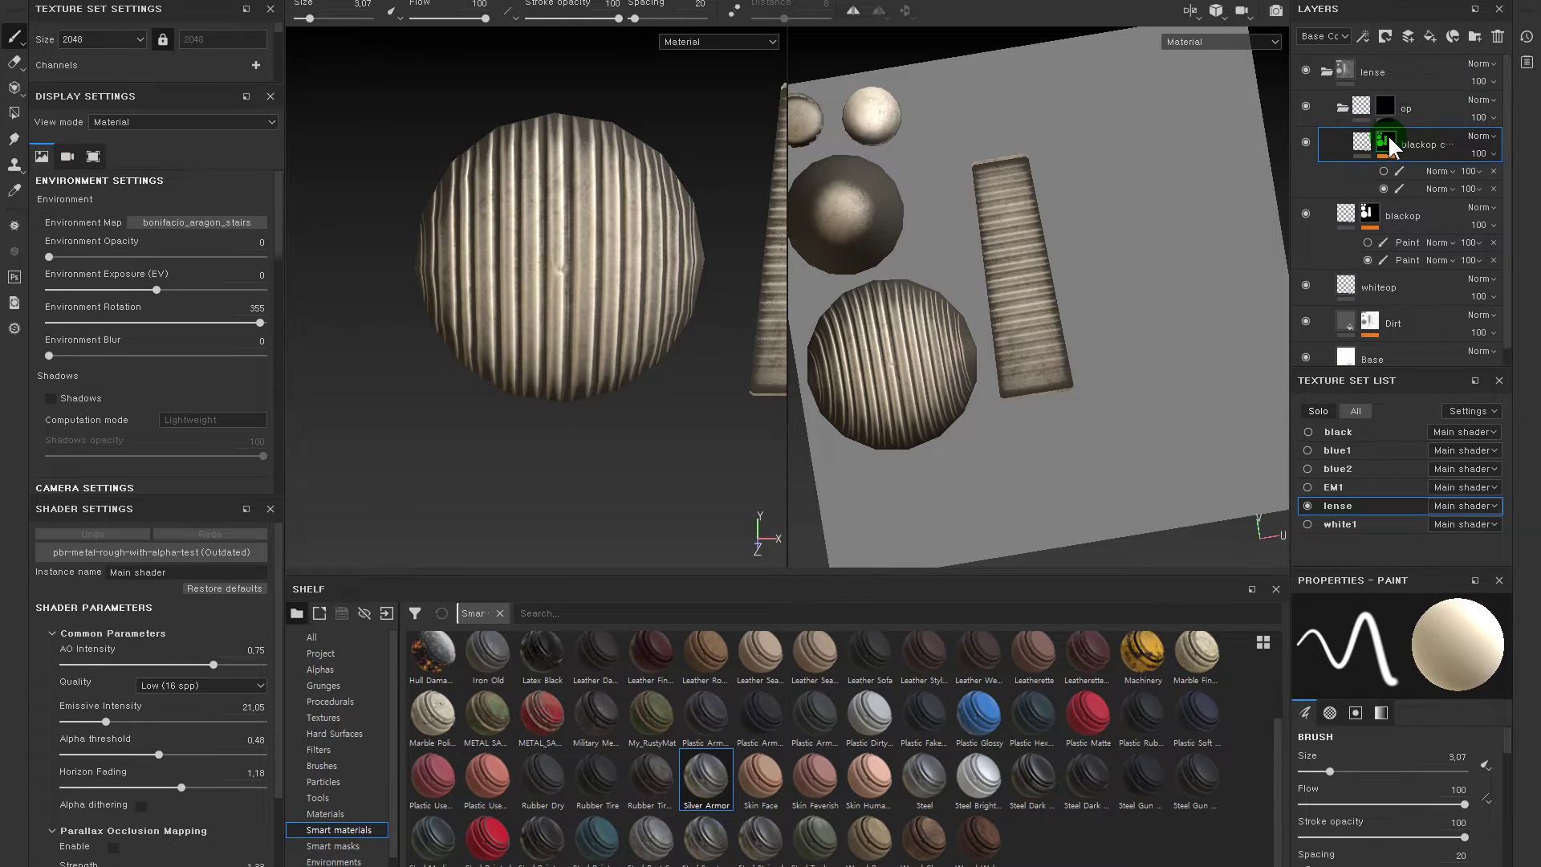
{"action": "right_click", "coordinate": [1390, 138]}
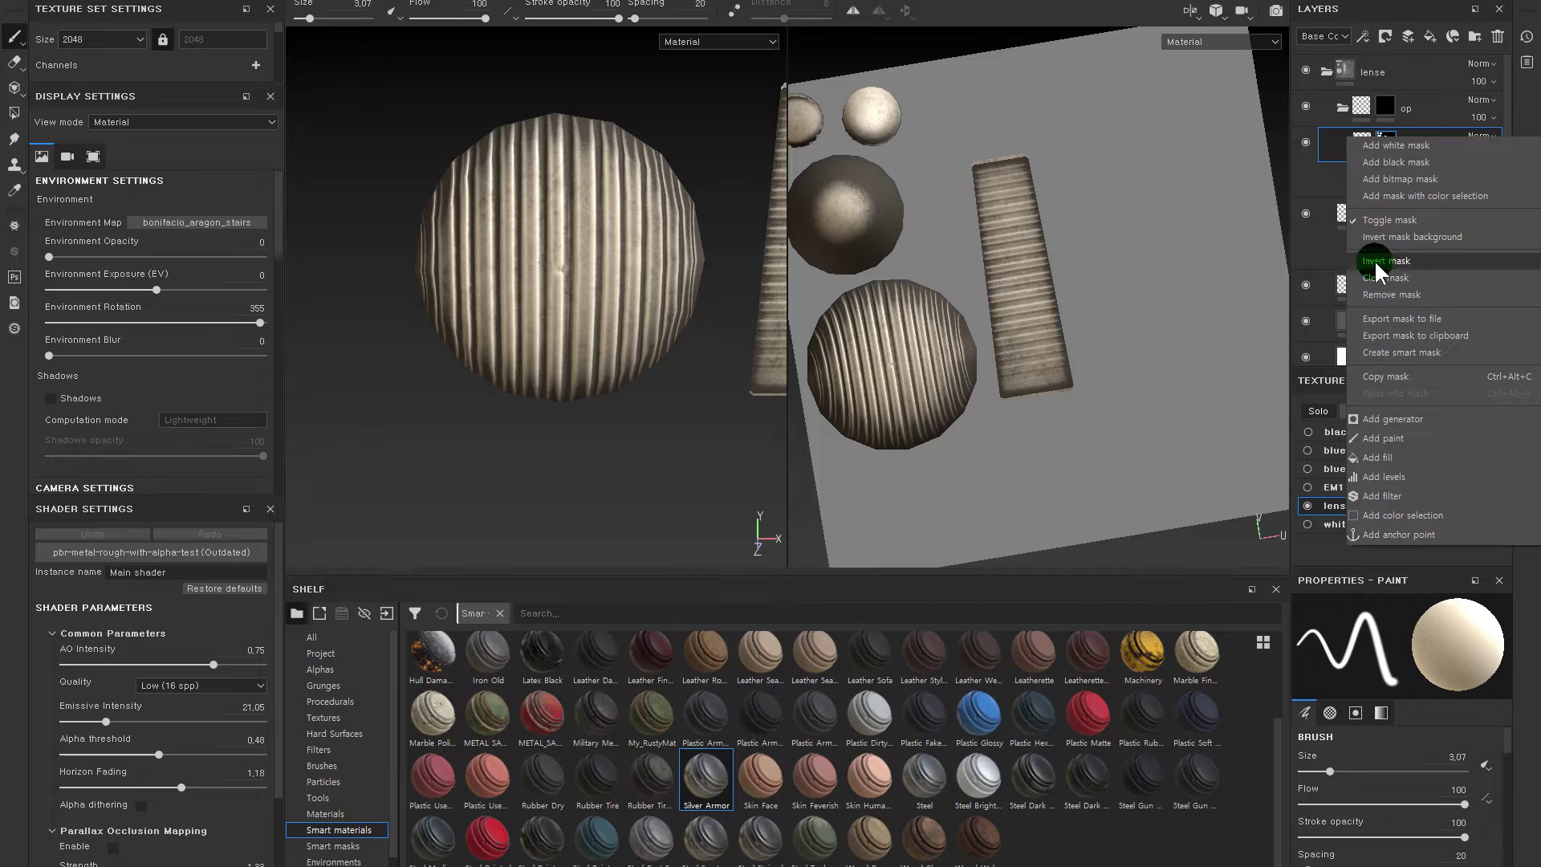
{"action": "left_click", "coordinate": [1423, 377]}
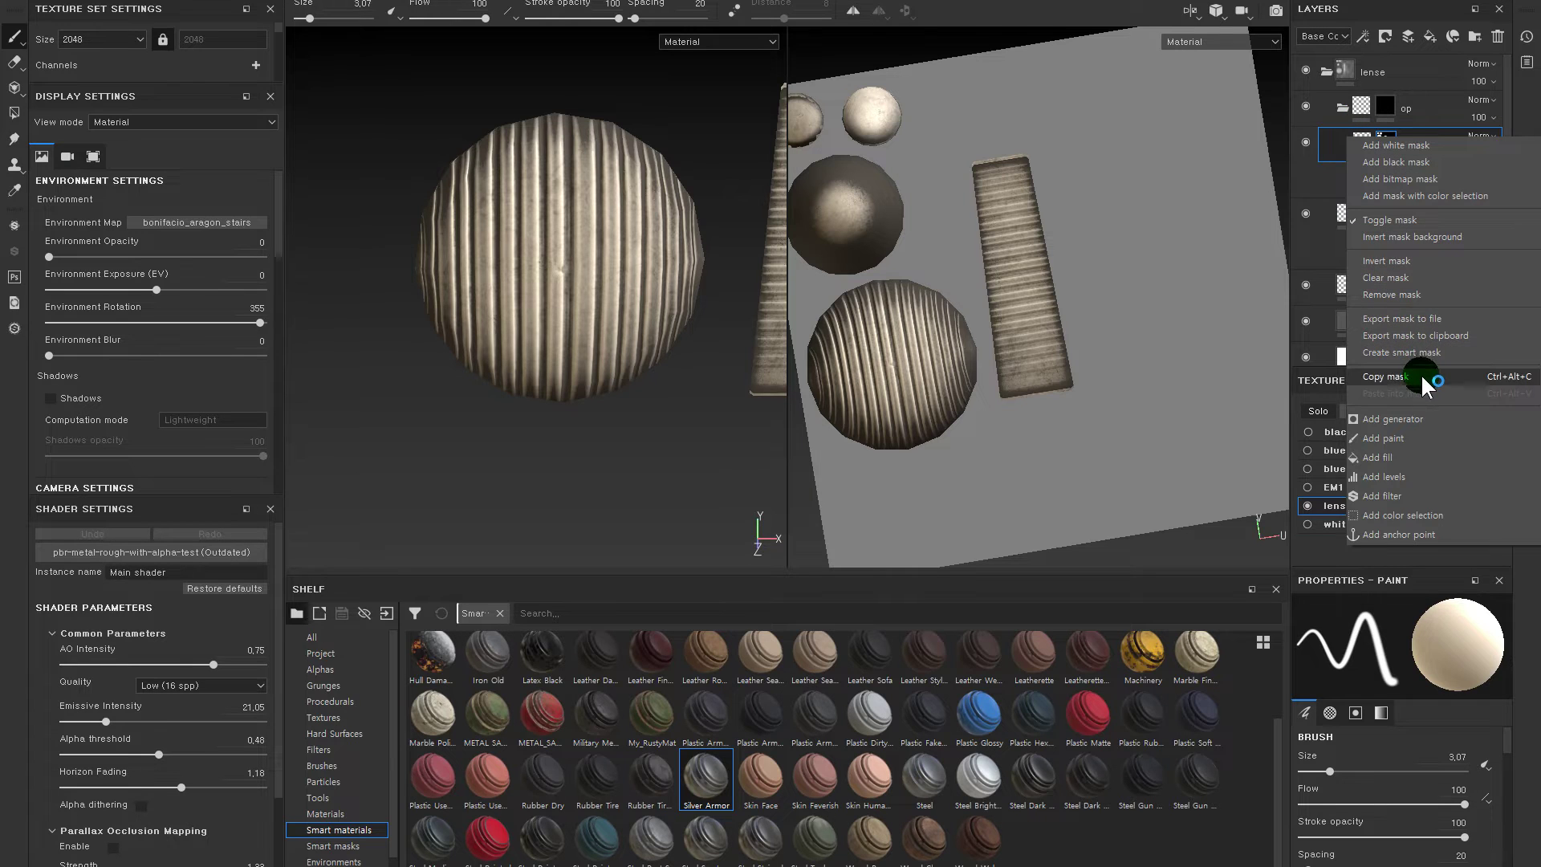
{"action": "left_click", "coordinate": [1385, 145]}
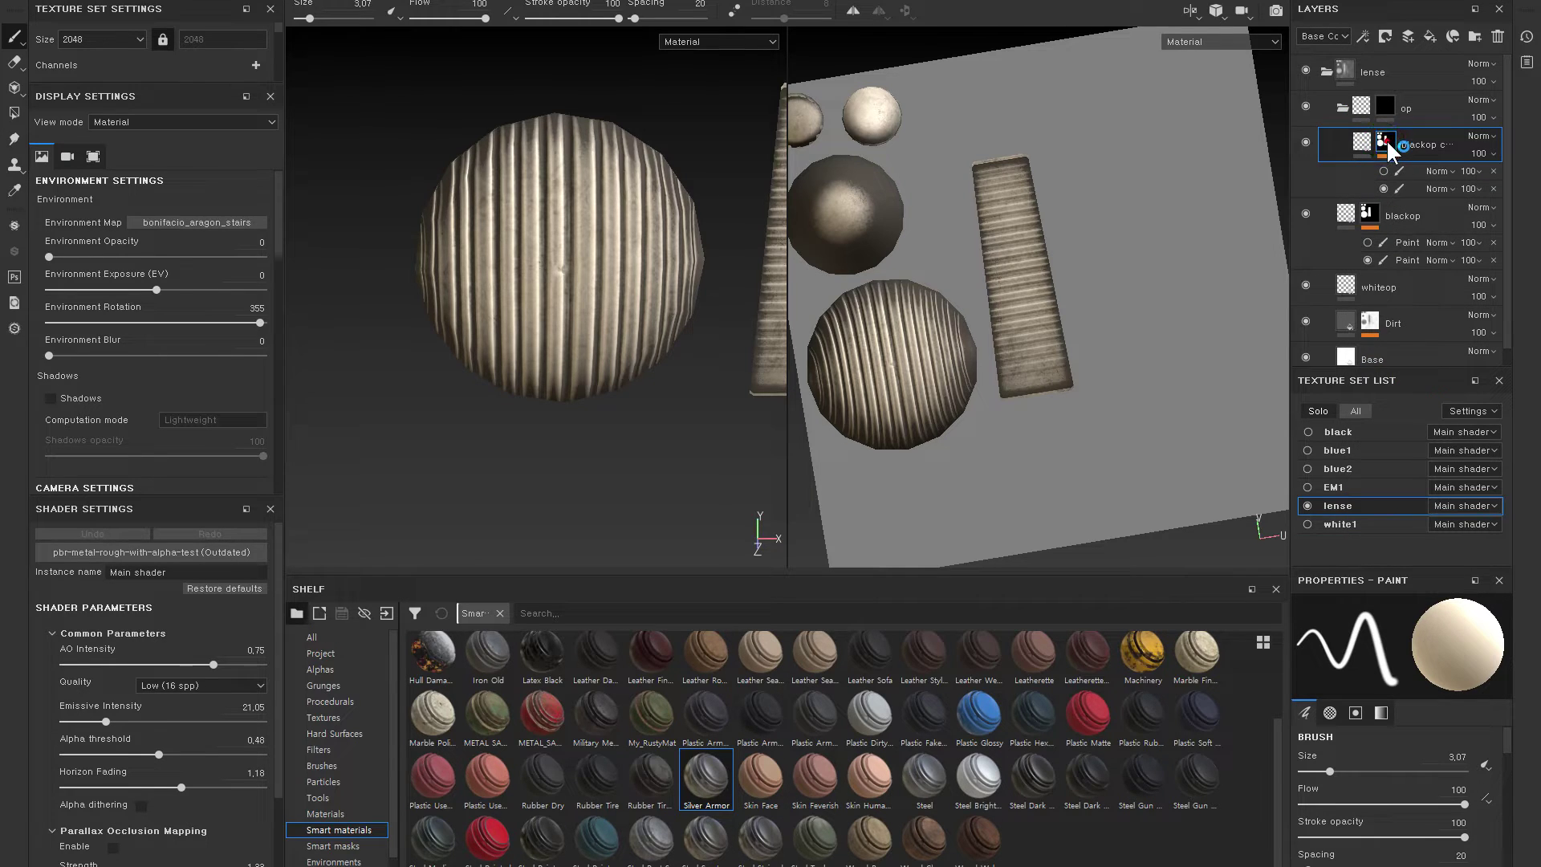
{"action": "right_click", "coordinate": [1385, 104]}
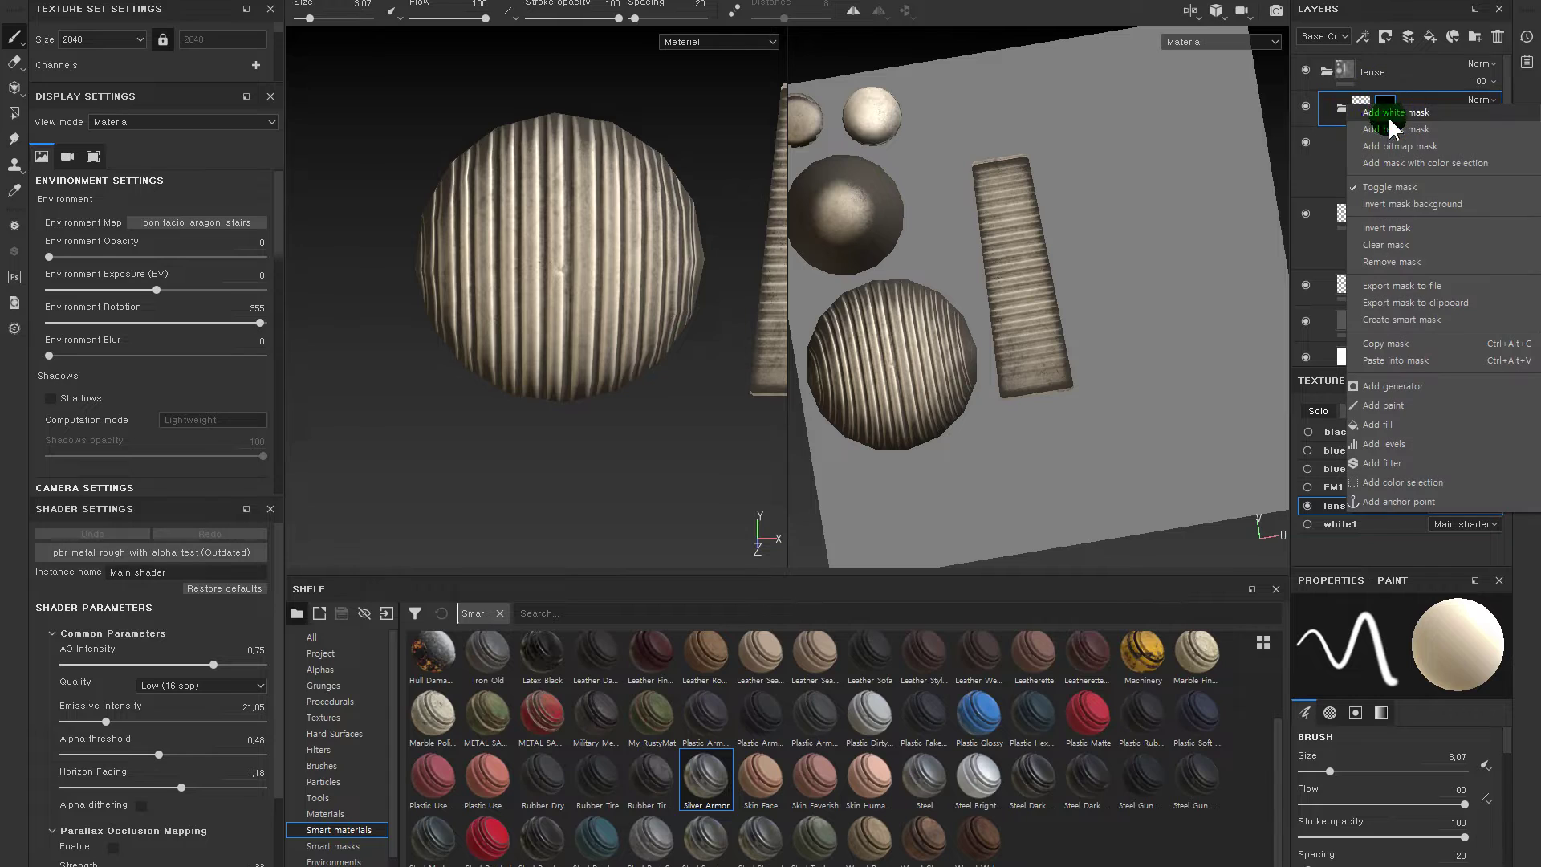
{"action": "left_click", "coordinate": [1437, 347]}
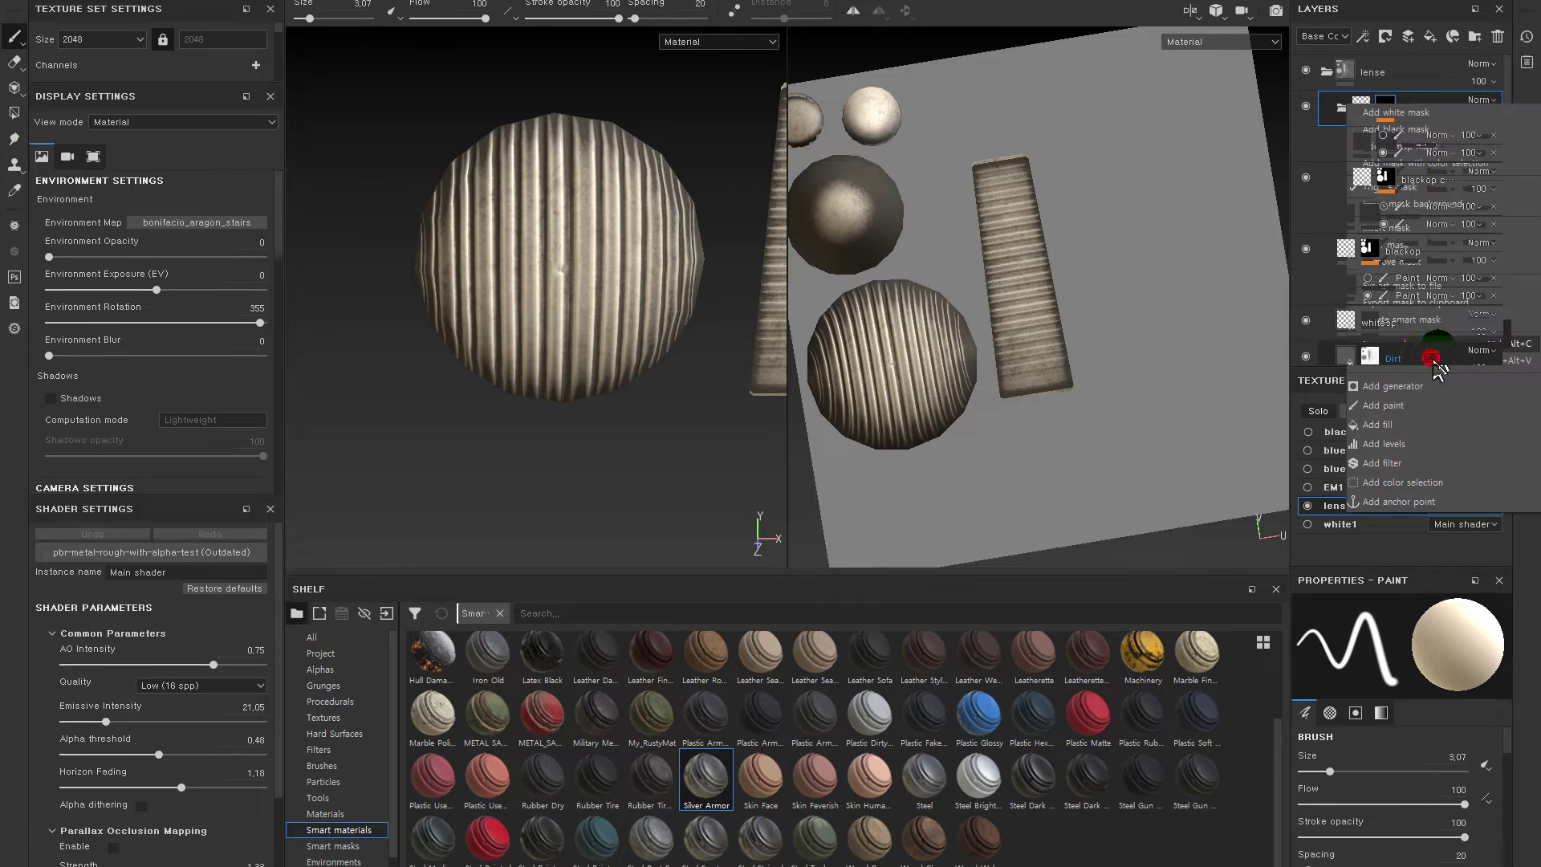
- View the op mask alone to check the circle and bar shapes, then return to the material view
{"action": "left_click", "coordinate": [1383, 106], "text": "alt"}
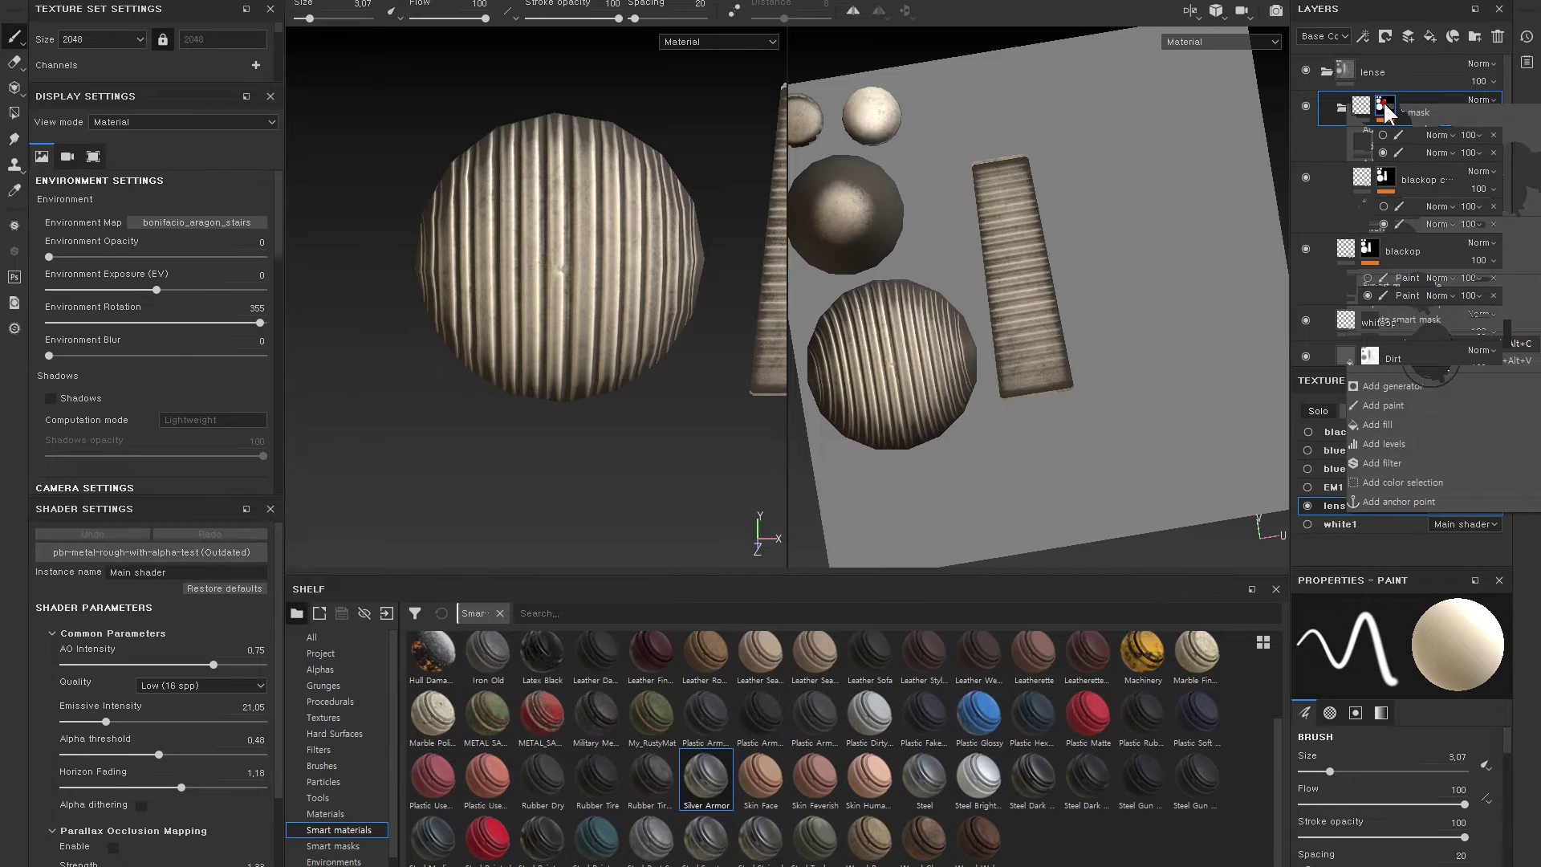
{"action": "mouse_move", "coordinate": [671, 423]}
{"action": "left_mouse_down", "text": "alt"}
{"action": "mouse_move", "coordinate": [603, 206]}
{"action": "mouse_move", "coordinate": [674, 248]}
{"action": "left_mouse_up", "text": "alt"}
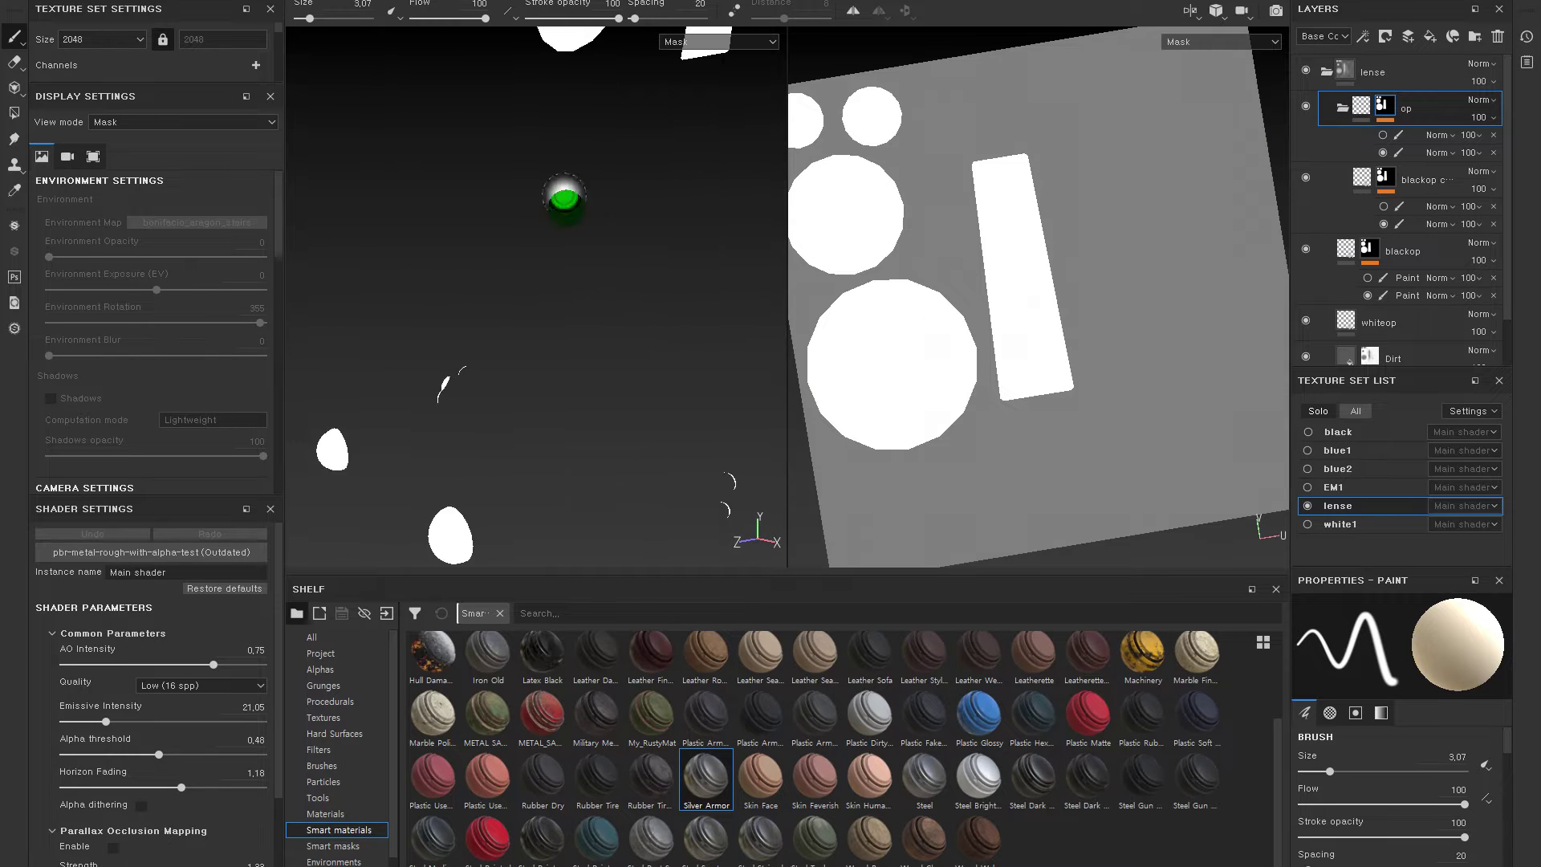
{"action": "middle_click_drag", "start_coordinate": [675, 248], "coordinate": [662, 171], "text": "alt"}
{"action": "right_click_drag", "start_coordinate": [662, 171], "coordinate": [640, 275], "text": "alt"}
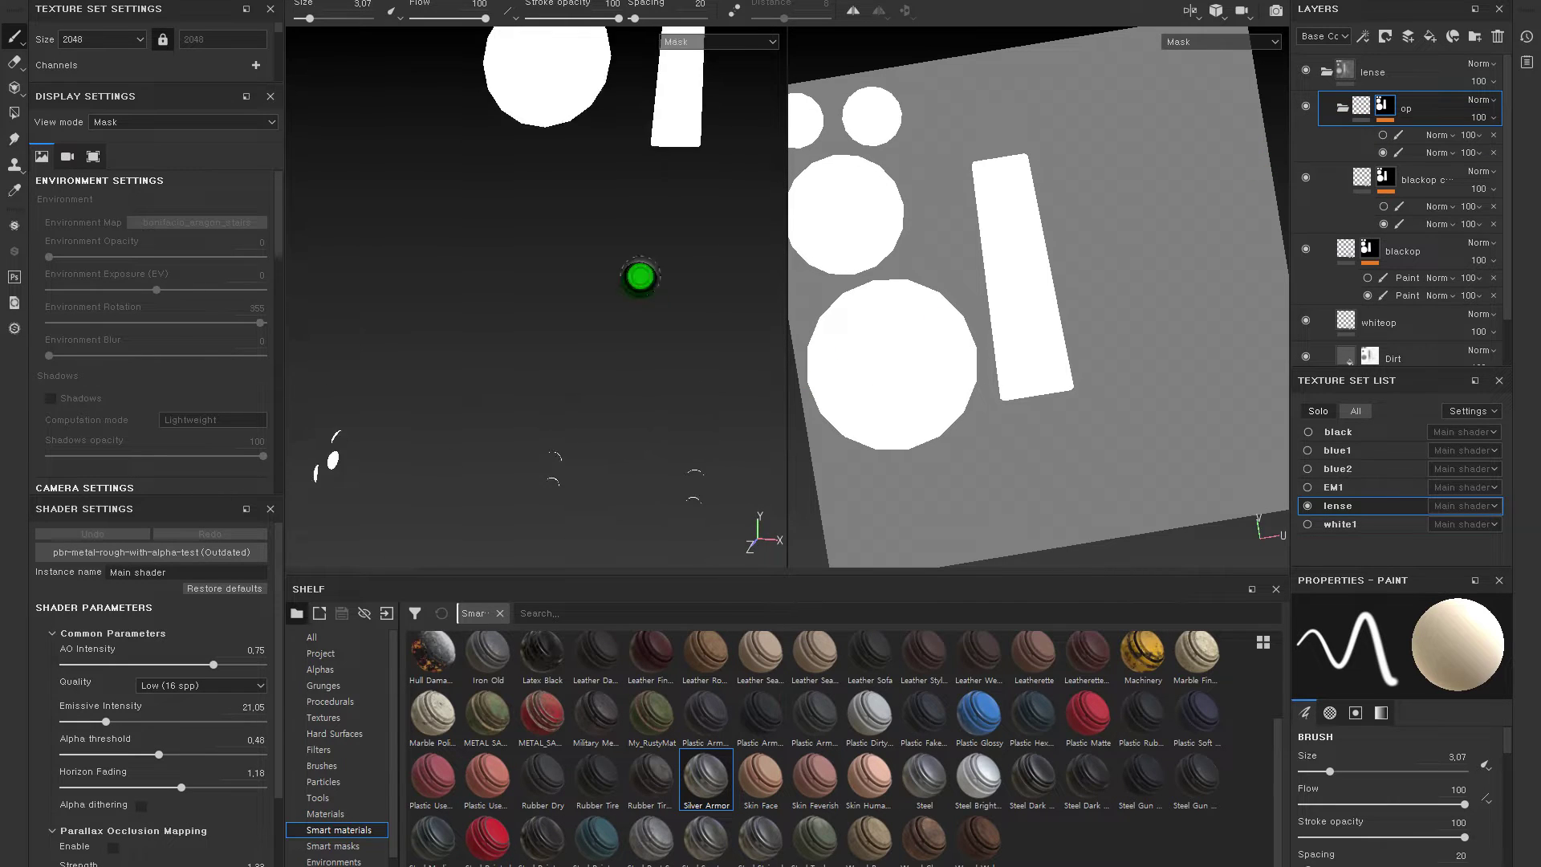
{"action": "right_click_drag", "start_coordinate": [622, 224], "coordinate": [589, 241], "text": "alt"}
{"action": "left_click", "coordinate": [1369, 178]}
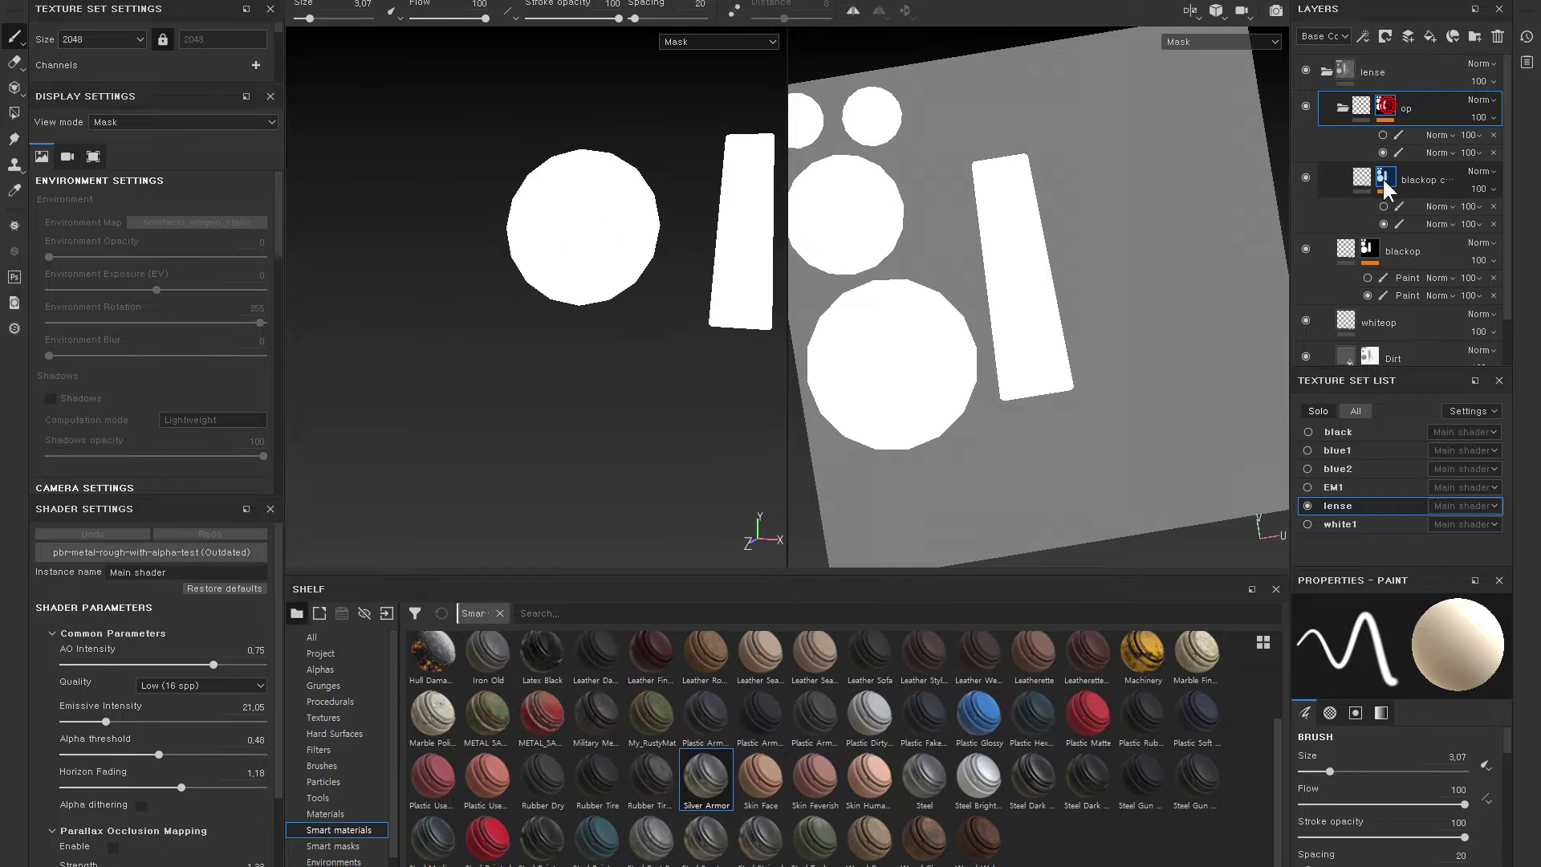
{"action": "left_click", "coordinate": [1387, 176]}
{"action": "right_click", "coordinate": [1387, 178]}
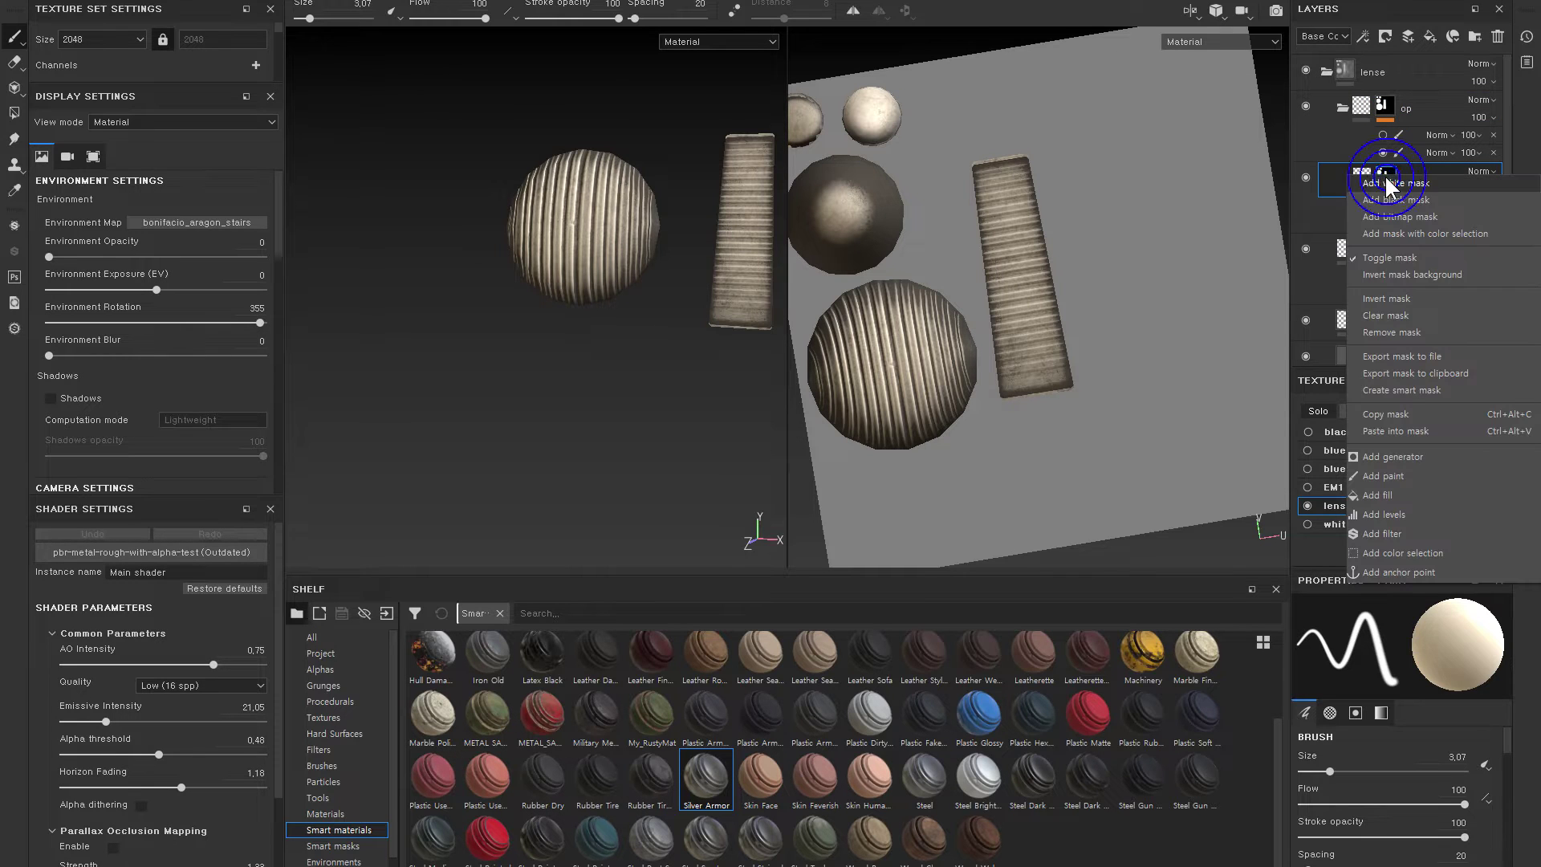
- Clear the duplicated blackop layer's mask
{"action": "left_click", "coordinate": [1385, 172]}
{"action": "right_click", "coordinate": [1386, 174]}
{"action": "left_click", "coordinate": [1383, 170]}
{"action": "right_click", "coordinate": [1387, 178]}
{"action": "left_click", "coordinate": [1382, 176]}
{"action": "right_click", "coordinate": [1380, 176]}
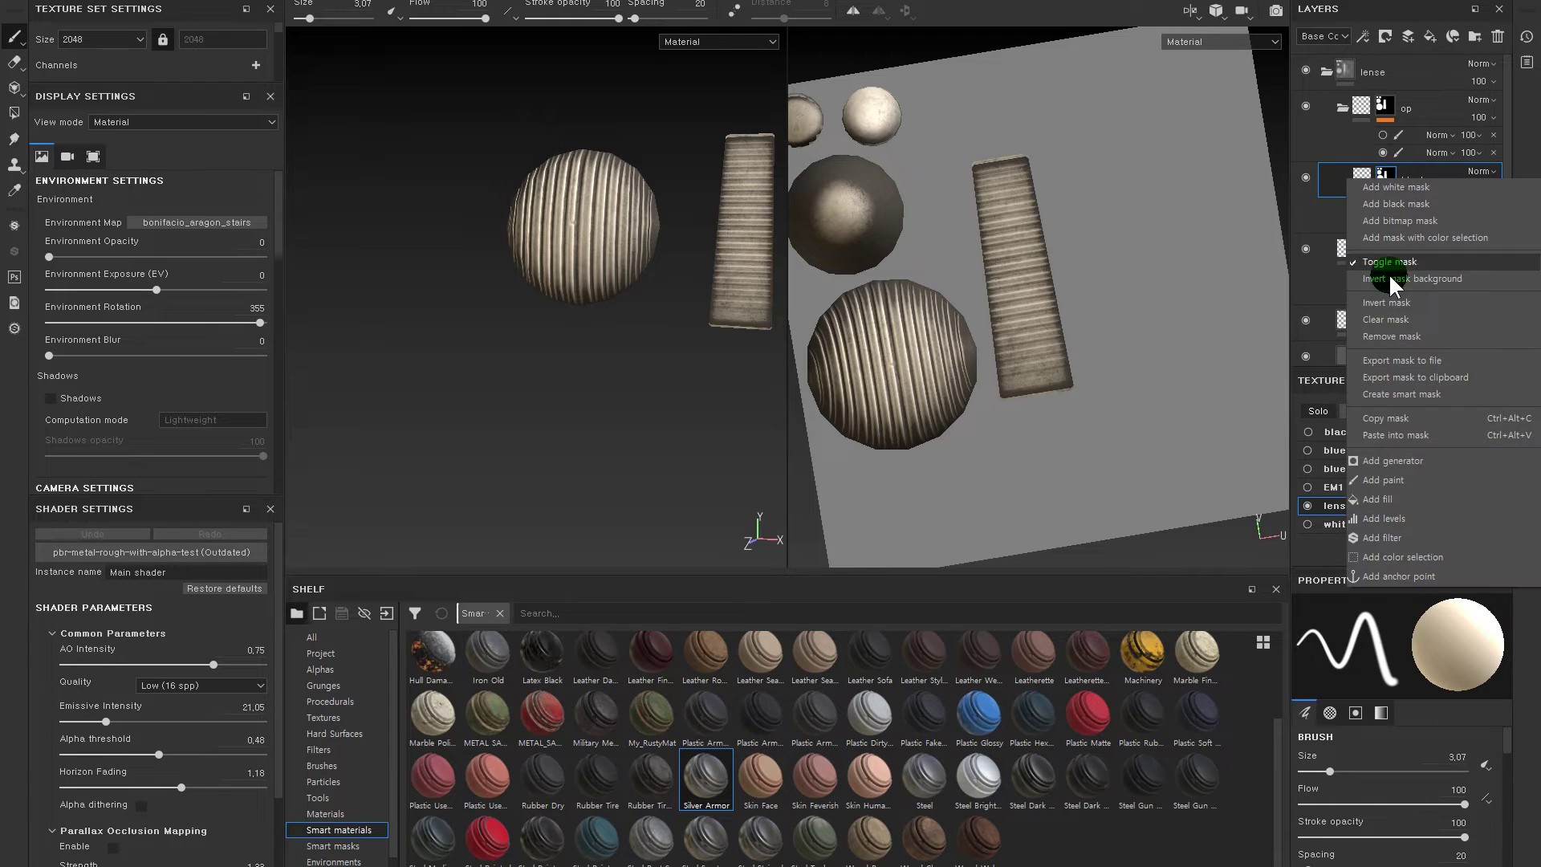
{"action": "left_click", "coordinate": [1397, 319]}
- Rearrange the layers and dock a taller Properties panel beside the Texture Set list
{"action": "left_click", "coordinate": [1329, 190]}
{"action": "left_click_drag", "start_coordinate": [1371, 175], "coordinate": [1361, 147]}
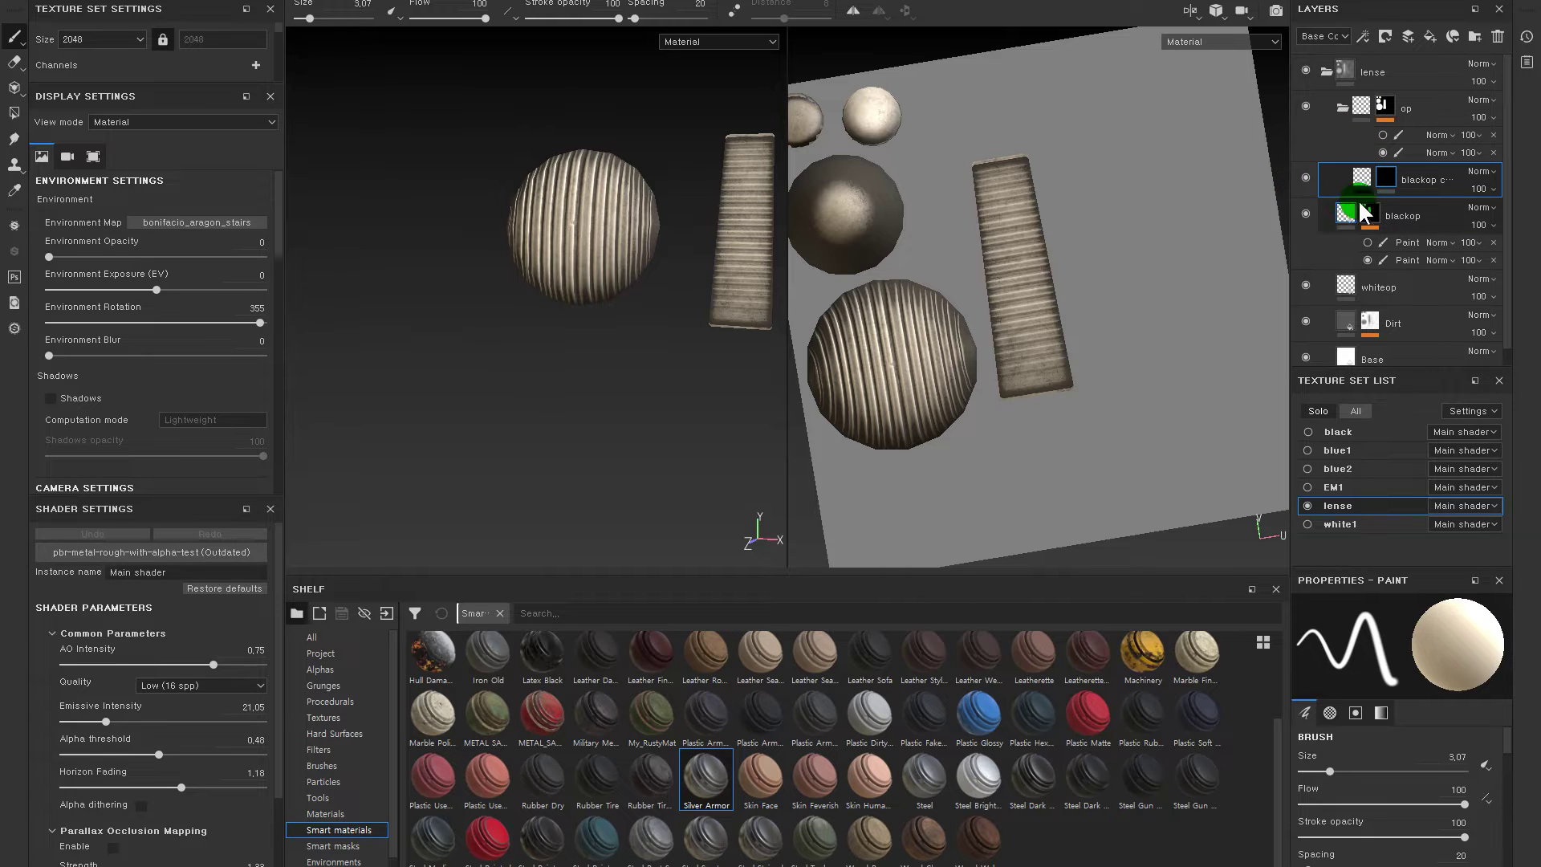
{"action": "left_click_drag", "start_coordinate": [1361, 152], "coordinate": [1509, 210]}
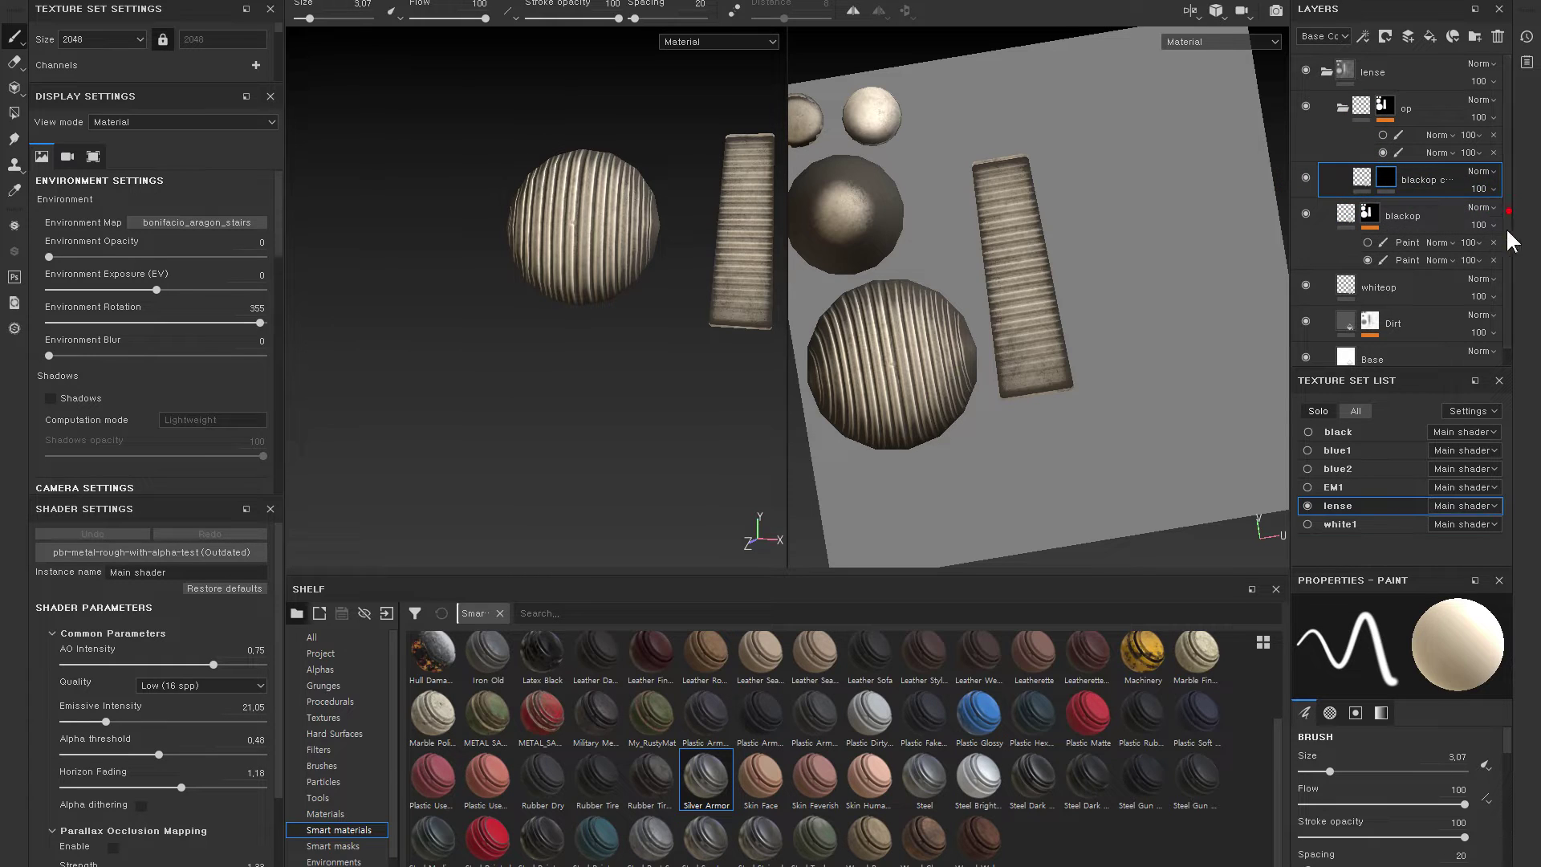
{"action": "left_click", "coordinate": [1345, 213]}
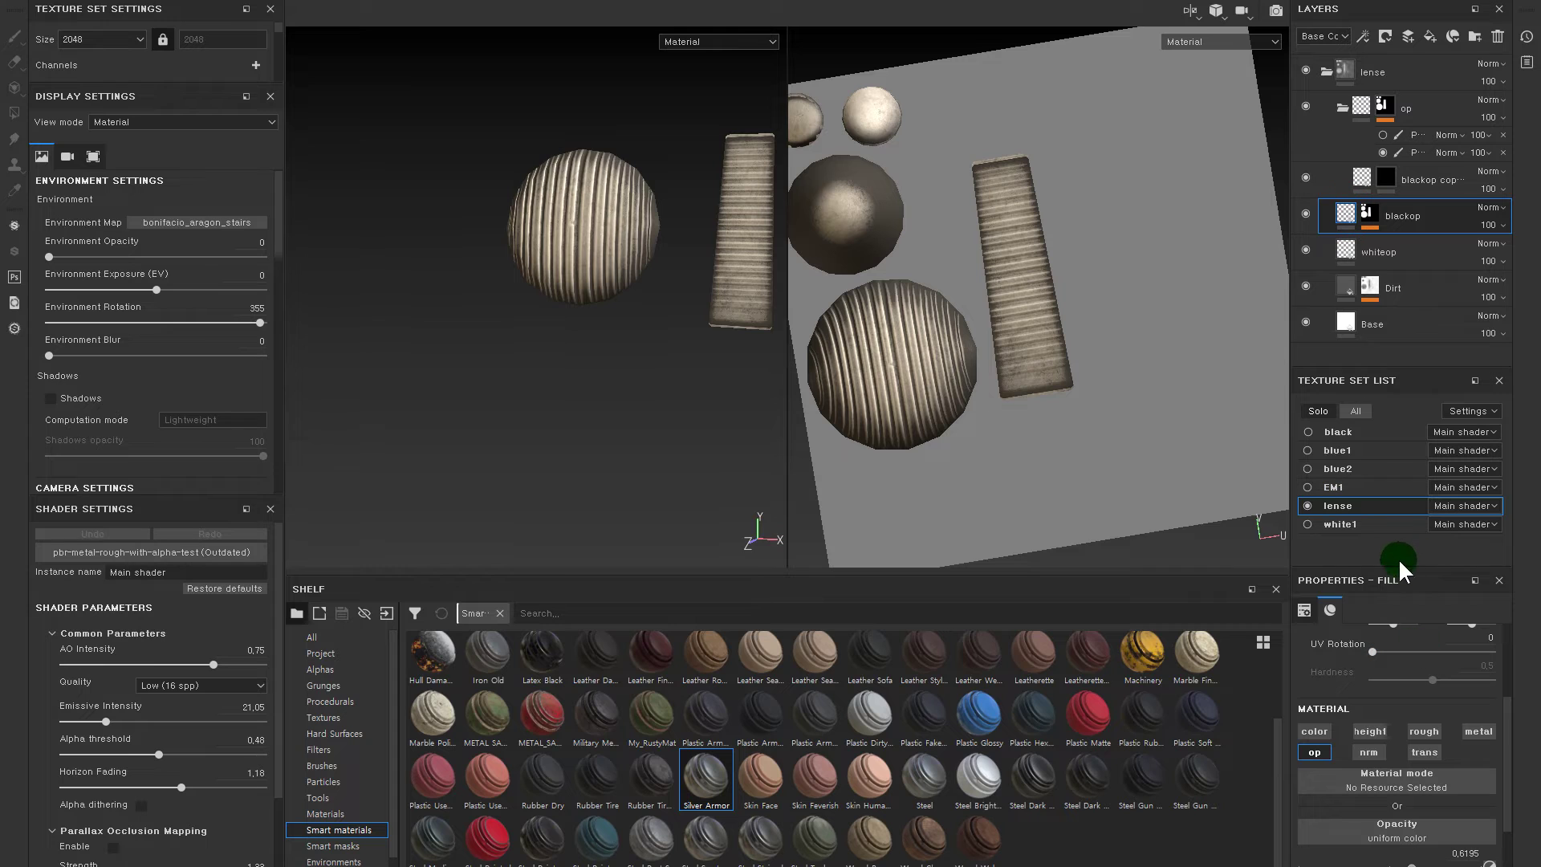
{"action": "mouse_move", "coordinate": [1398, 561]}
{"action": "left_mouse_down"}
{"action": "mouse_move", "coordinate": [1402, 670]}
{"action": "mouse_move", "coordinate": [1422, 446]}
{"action": "mouse_move", "coordinate": [1409, 521]}
{"action": "left_mouse_up"}
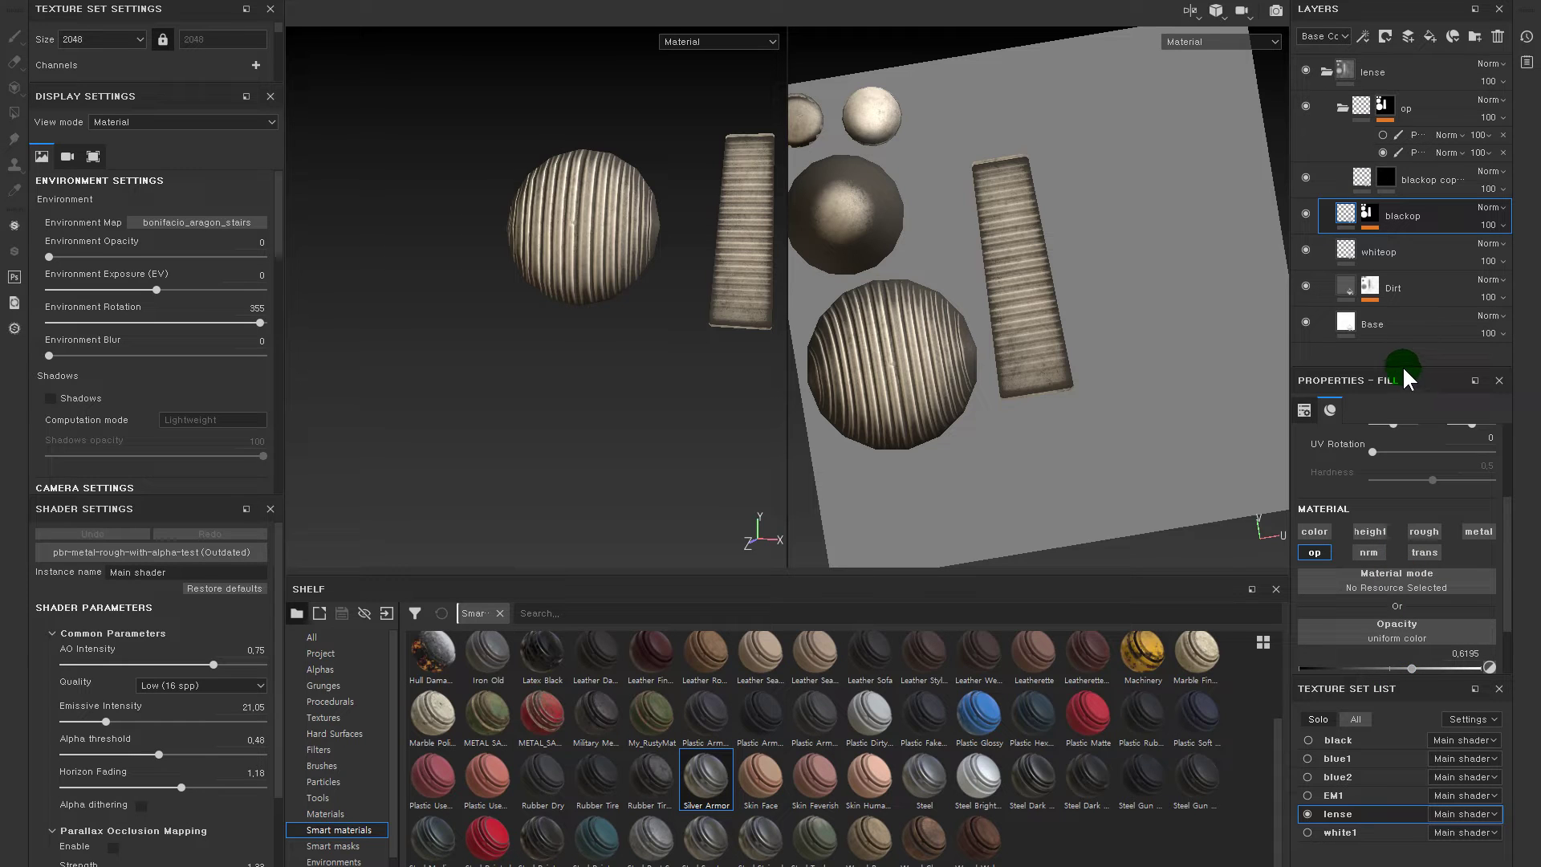
{"action": "left_click_drag", "start_coordinate": [1396, 383], "coordinate": [1403, 792]}
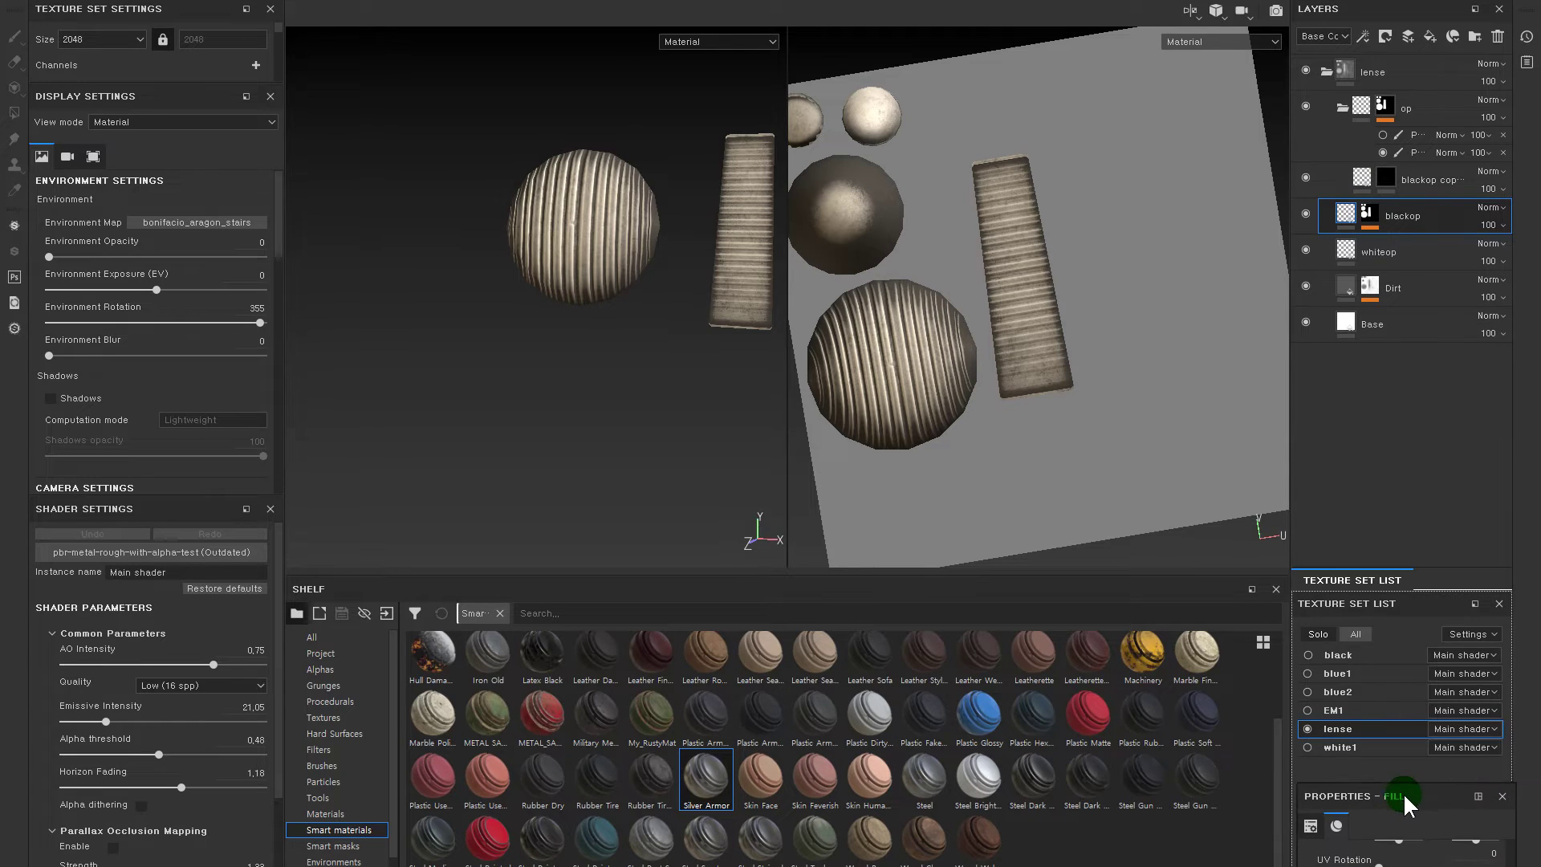
{"action": "left_click", "coordinate": [1447, 584]}
{"action": "left_click", "coordinate": [1361, 580]}
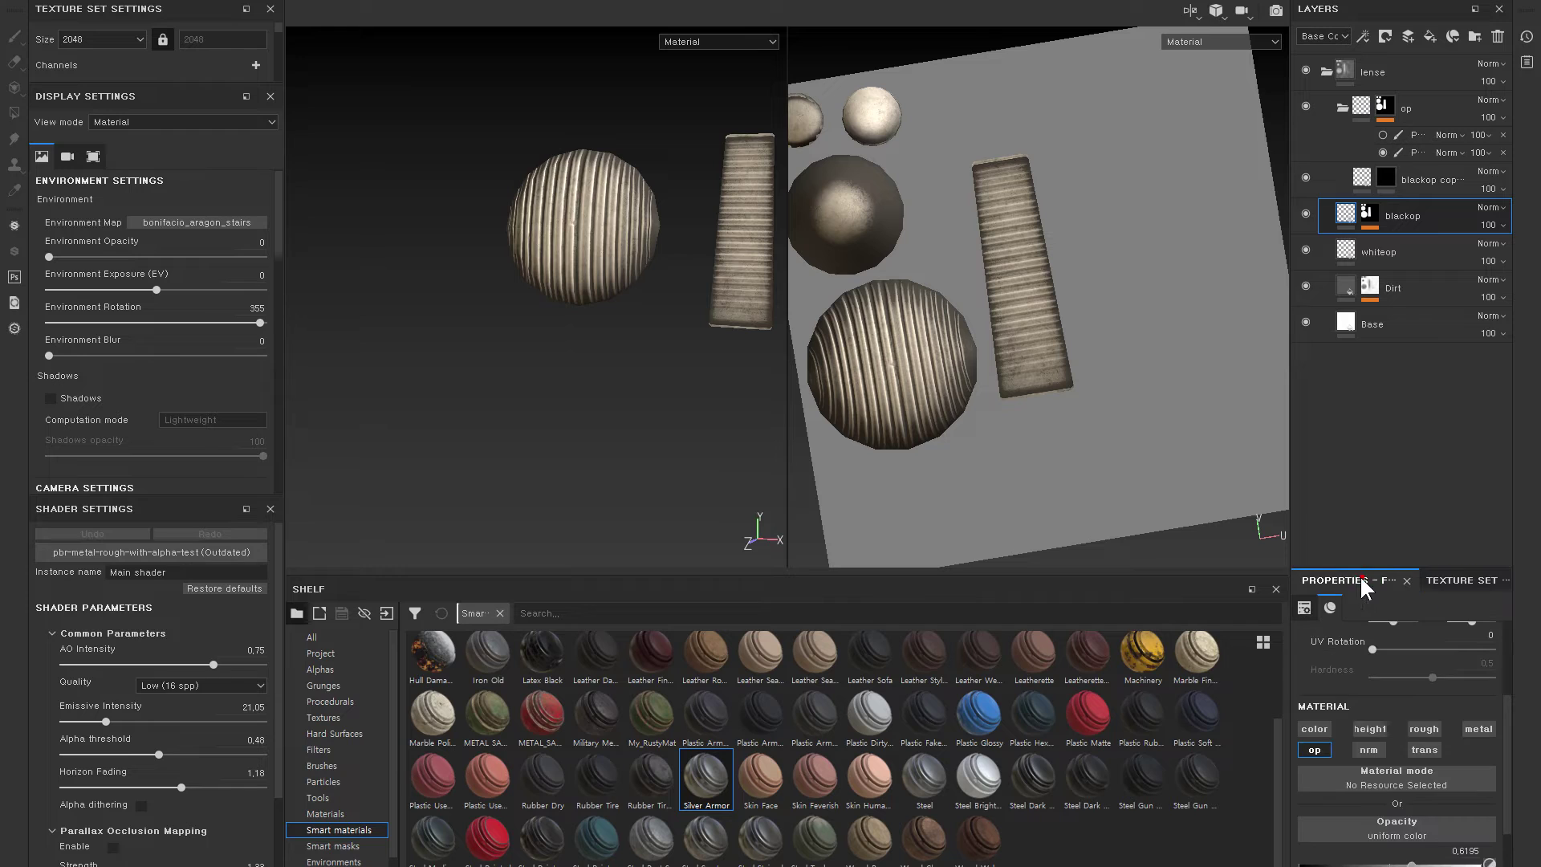
{"action": "left_click_drag", "start_coordinate": [1362, 567], "coordinate": [1364, 372]}
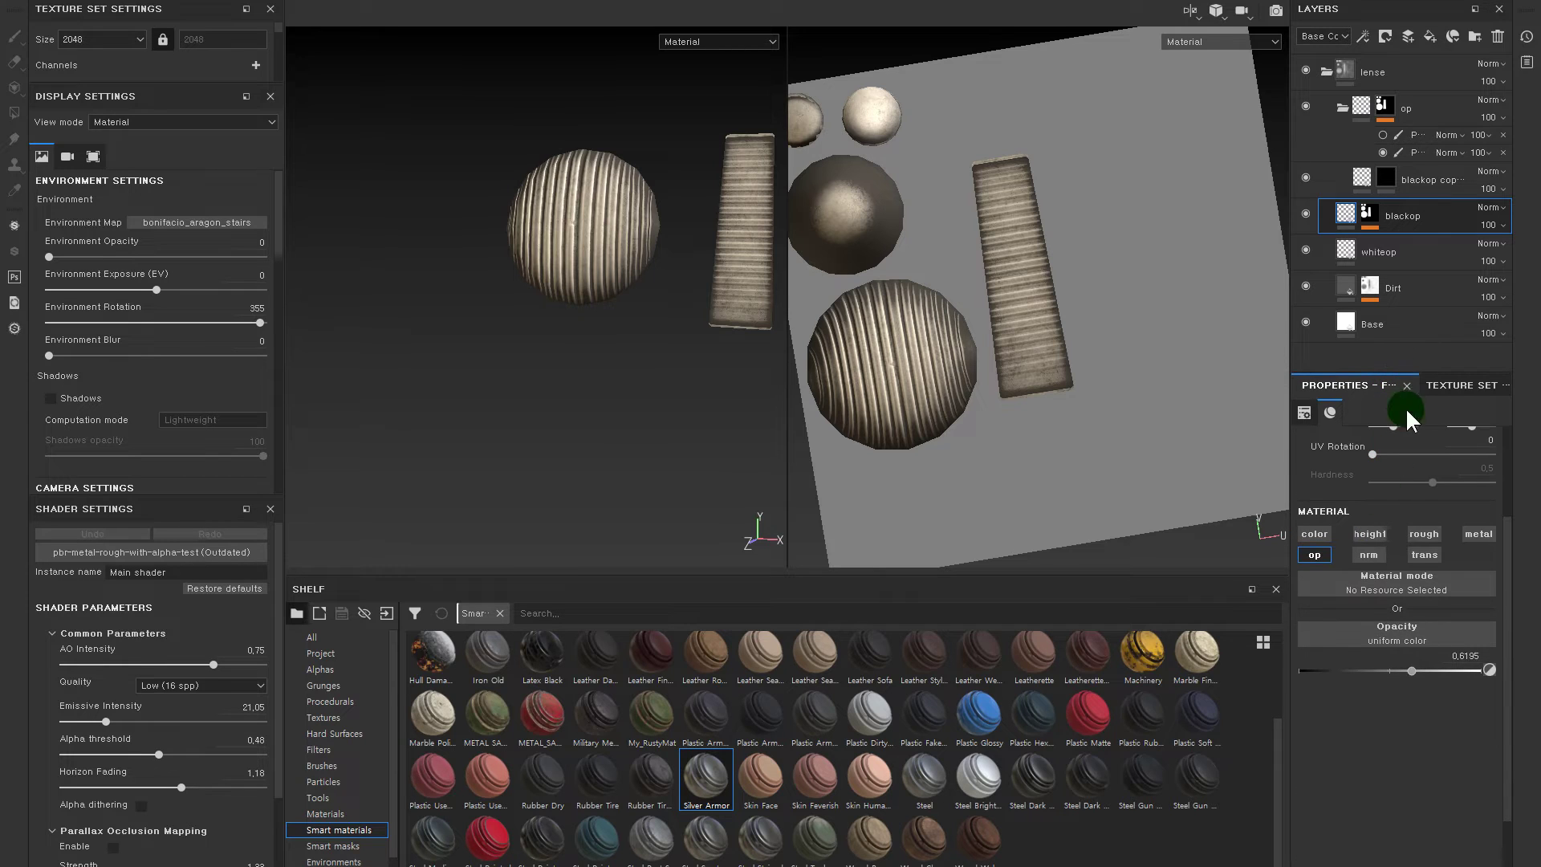
- Delete the original blackop layer and set the copy's opacity to 1
{"action": "left_click", "coordinate": [1344, 215]}
{"action": "left_click_drag", "start_coordinate": [1370, 200], "coordinate": [1370, 190]}
{"action": "left_click", "coordinate": [1381, 176]}
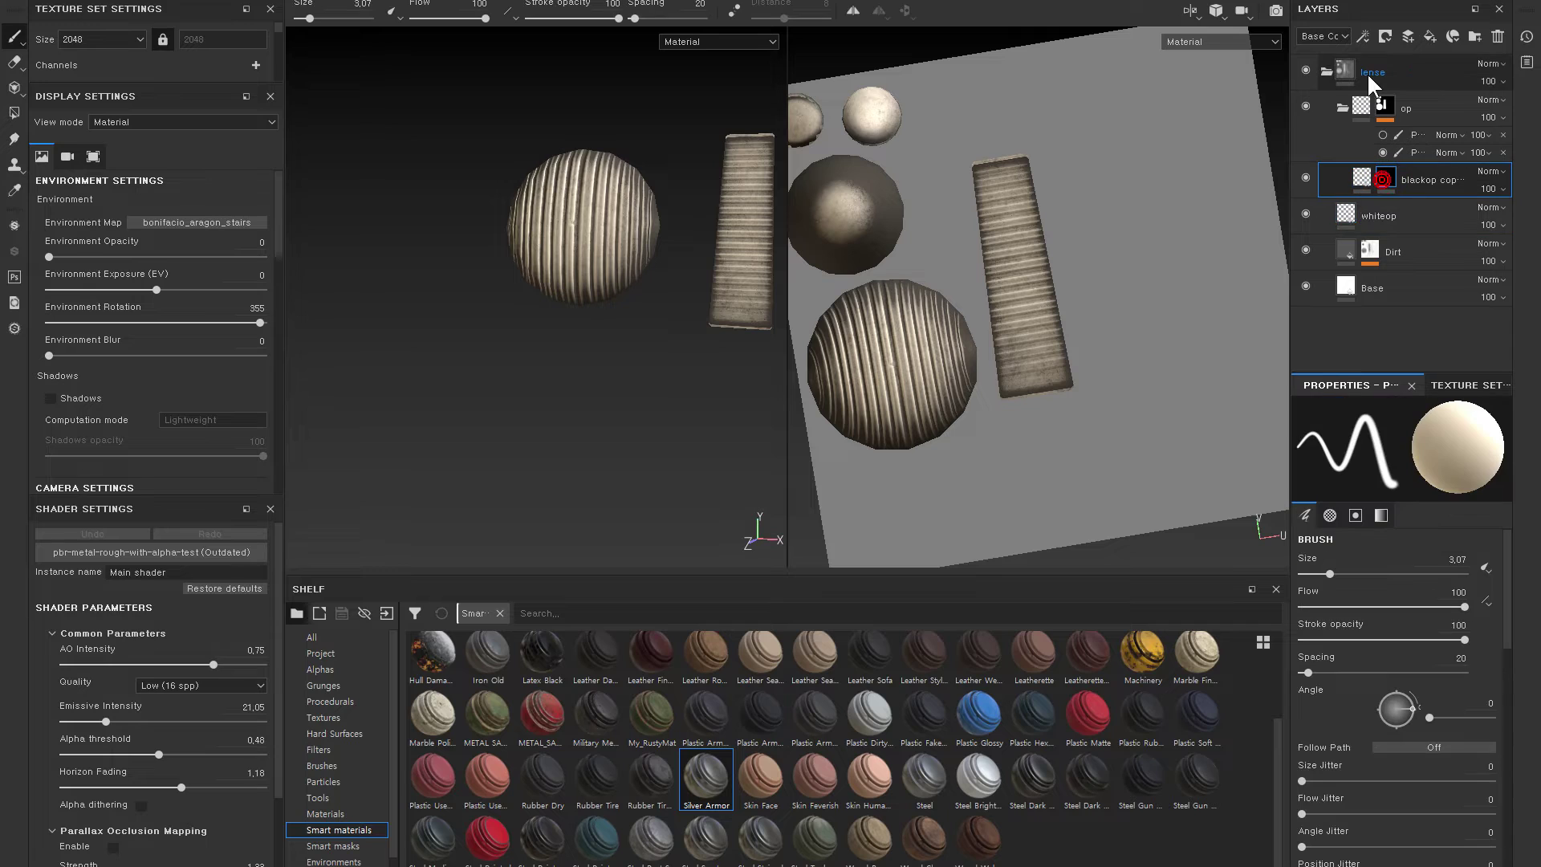
{"action": "left_click", "coordinate": [1376, 105]}
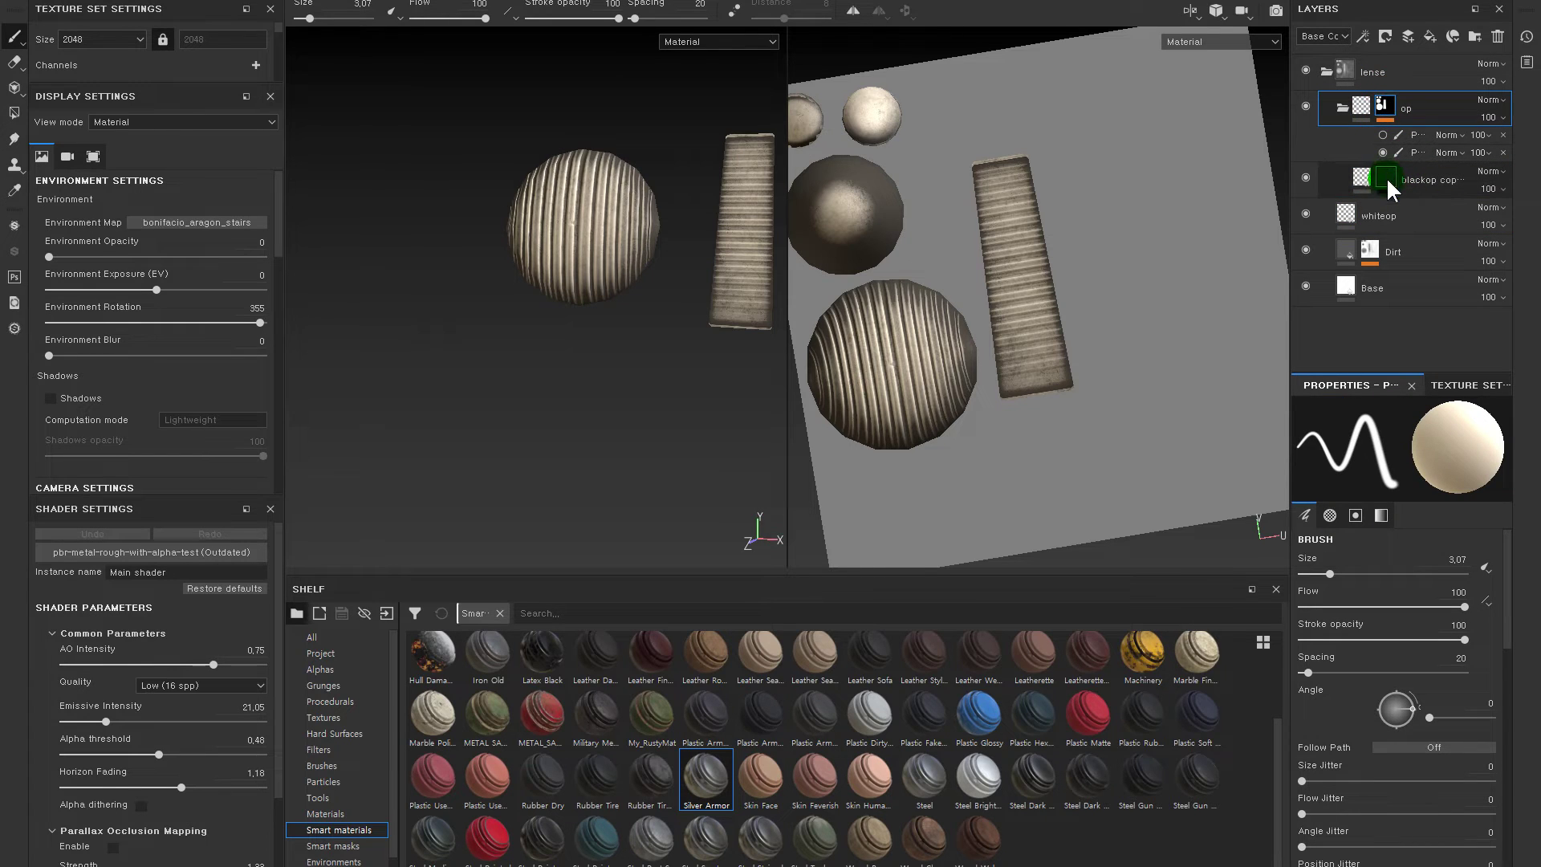
{"action": "left_click", "coordinate": [1361, 177]}
{"action": "left_click_drag", "start_coordinate": [1414, 669], "coordinate": [1301, 686]}
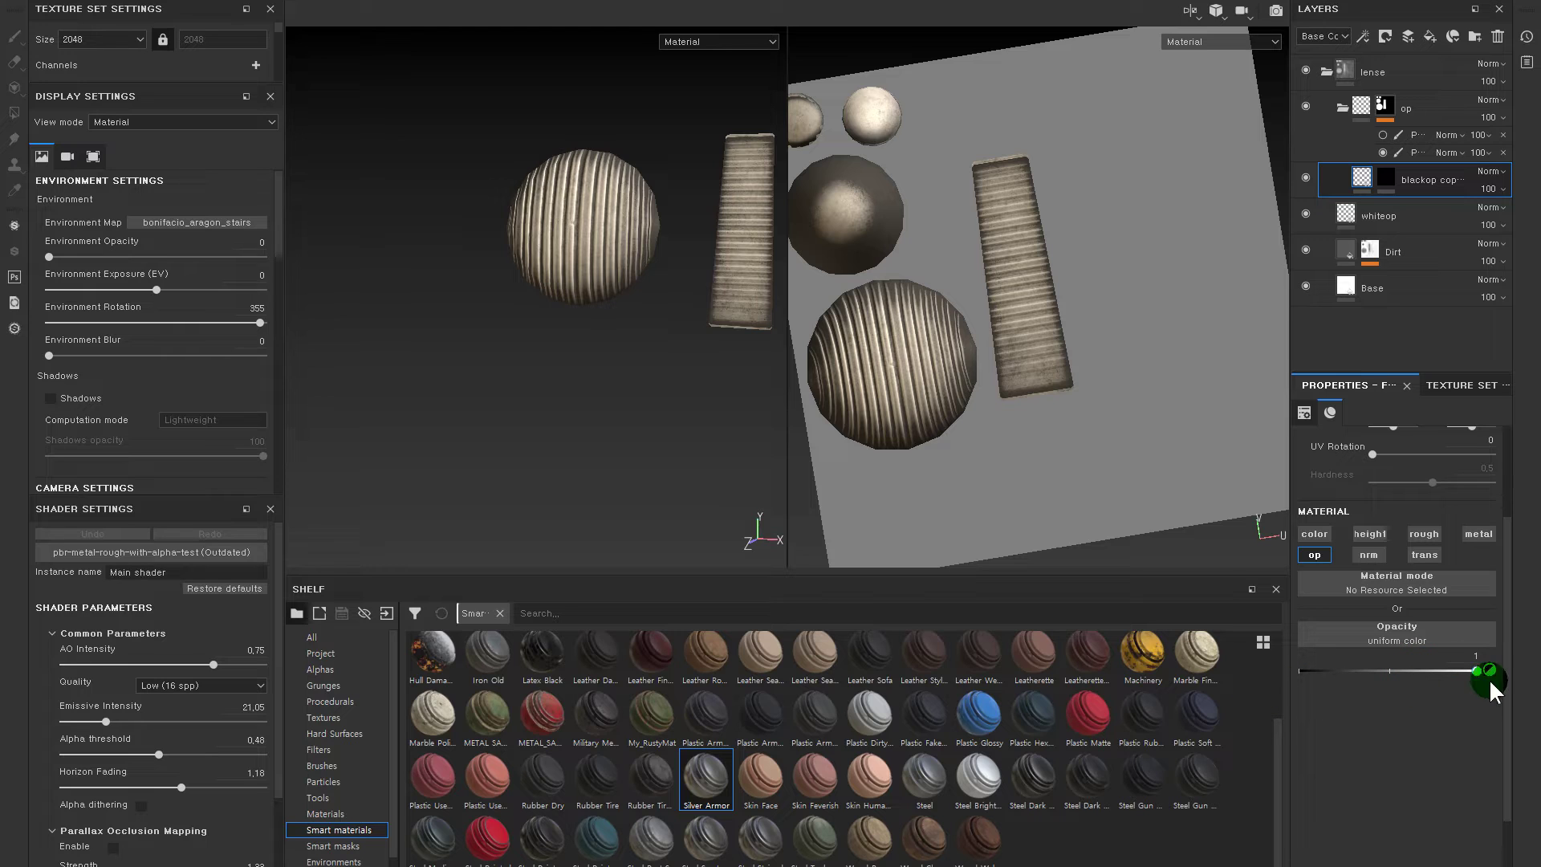
- Add a paint effect to the blackop copy's mask
{"action": "left_click", "coordinate": [1381, 172]}
{"action": "right_click", "coordinate": [1382, 172]}
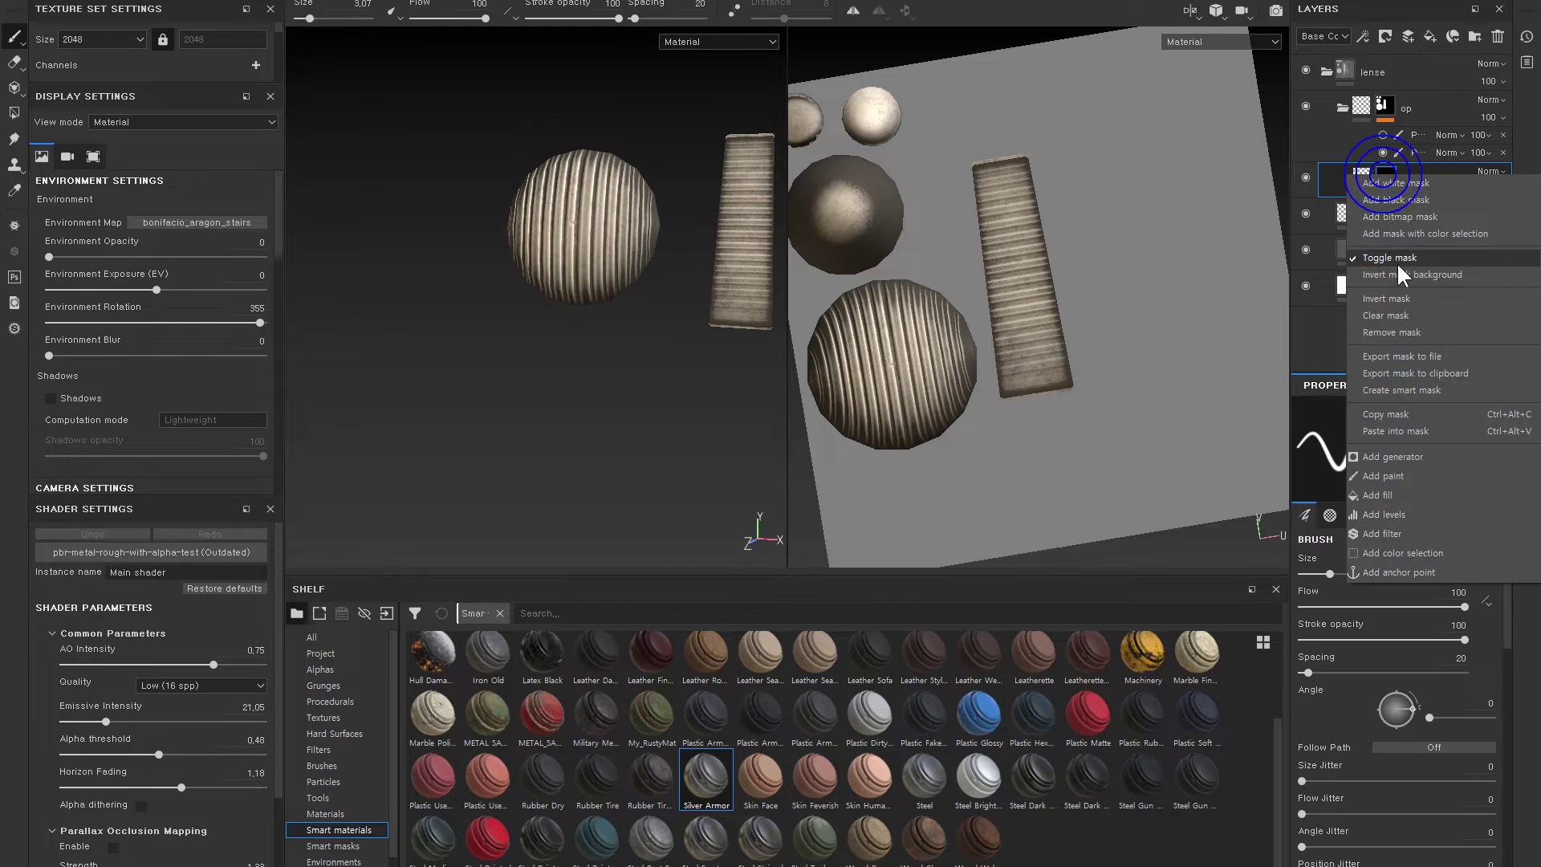
{"action": "left_click", "coordinate": [1374, 475]}
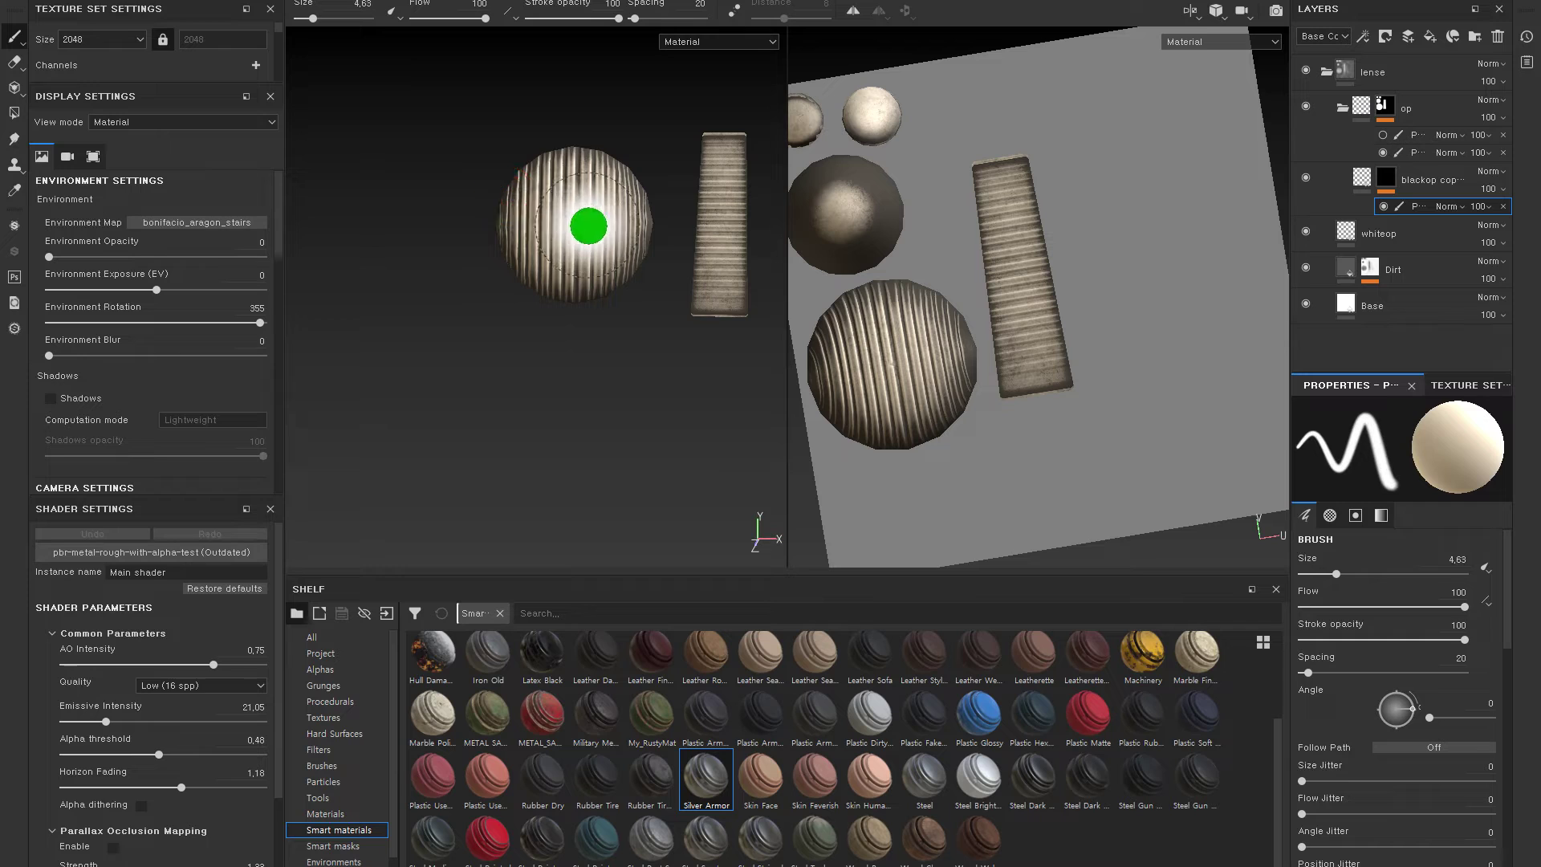
{"action": "right_click", "coordinate": [1382, 172]}
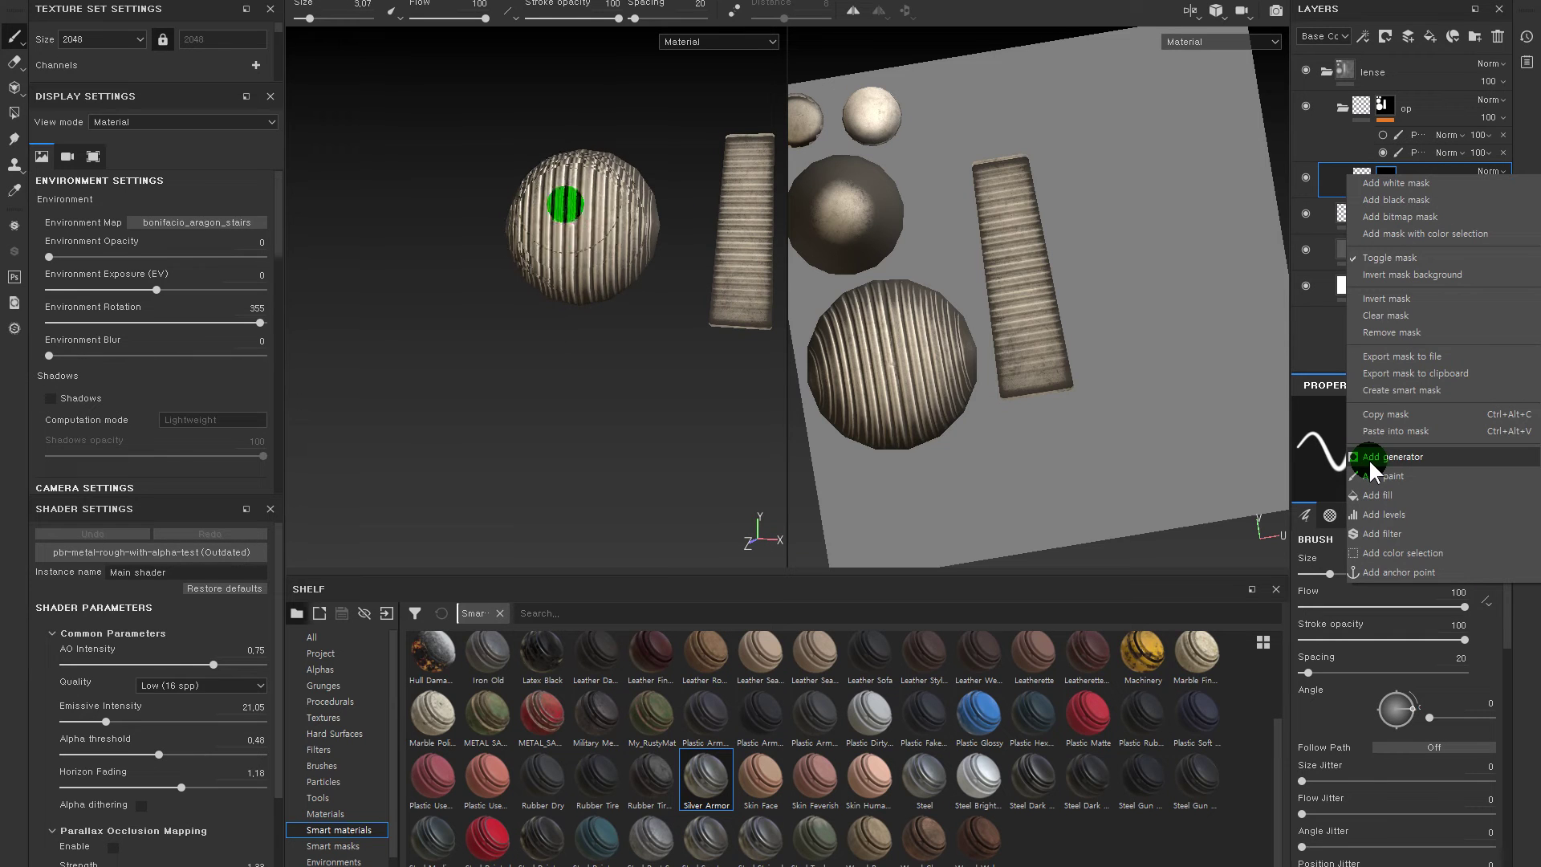
{"action": "left_click", "coordinate": [1382, 178]}
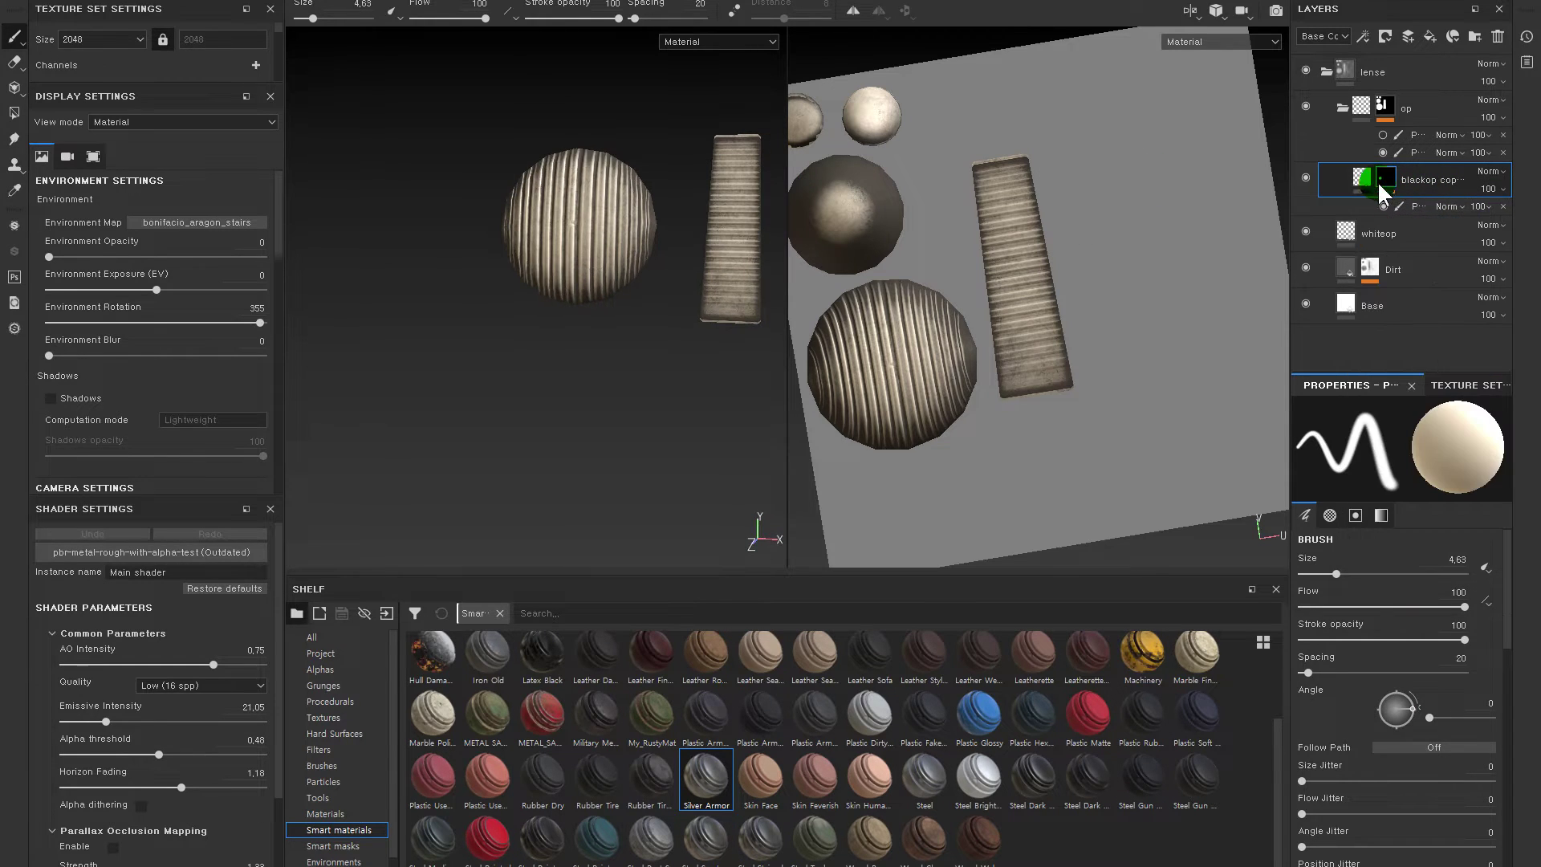
- Enable the fill's color channel with a red base colour and select the mask for painting
{"action": "left_click", "coordinate": [1360, 180]}
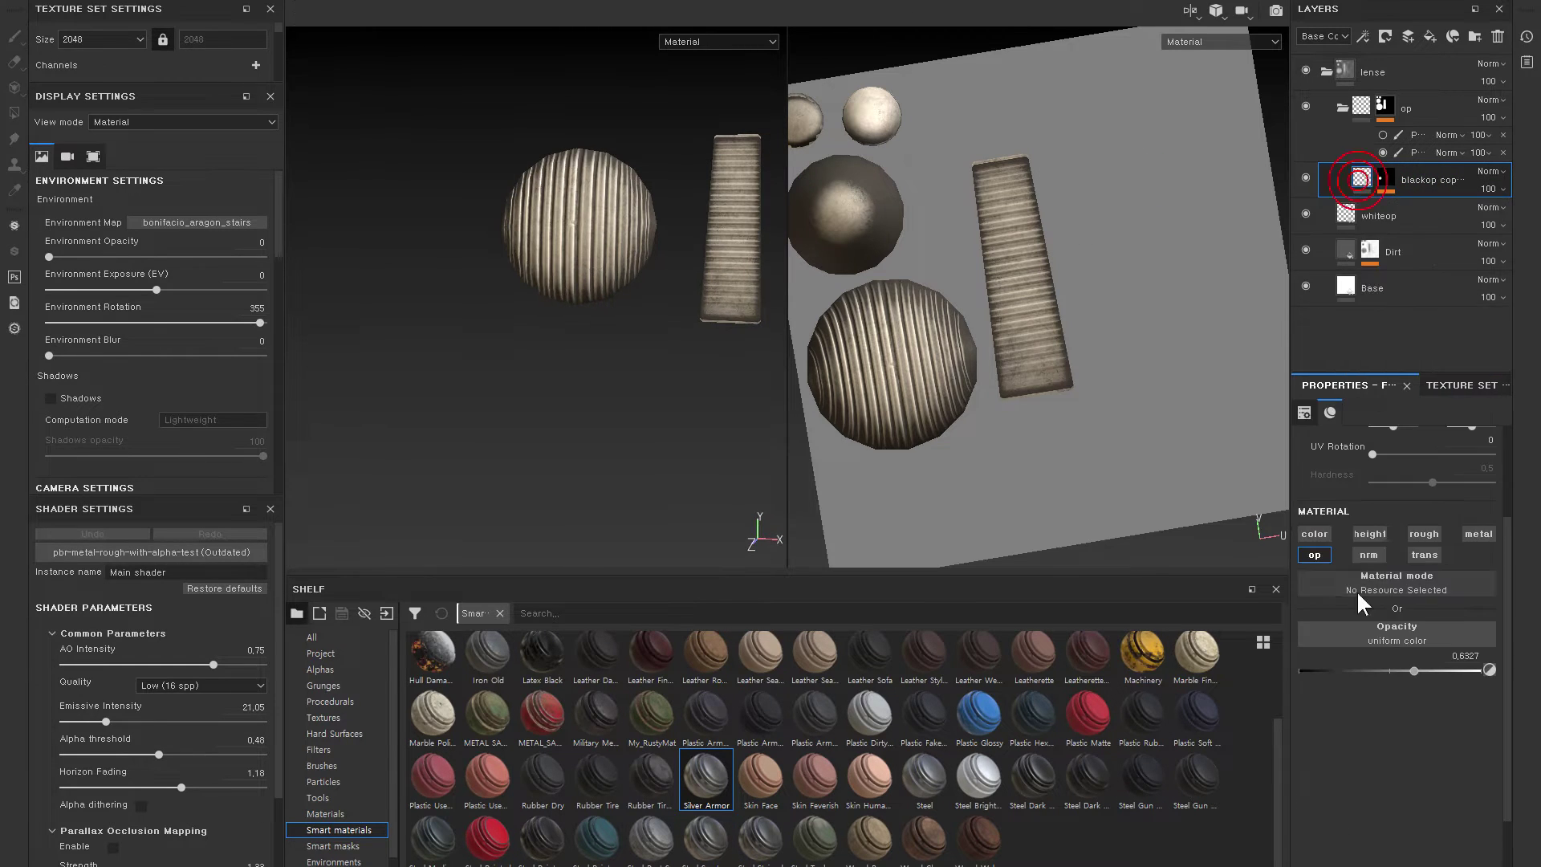
{"action": "left_click", "coordinate": [1323, 532]}
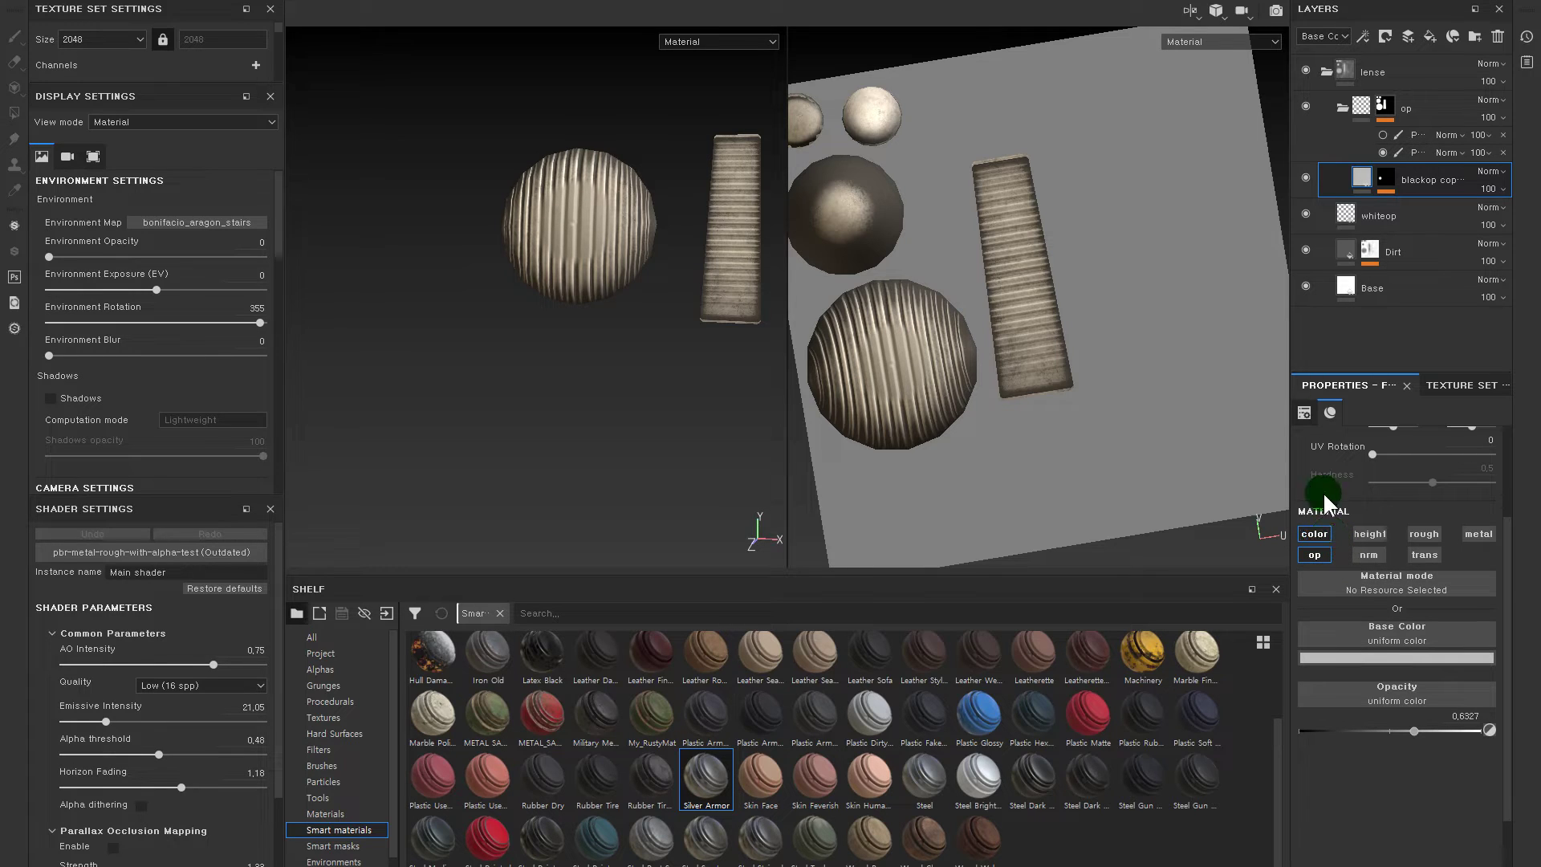
{"action": "left_click", "coordinate": [1419, 656]}
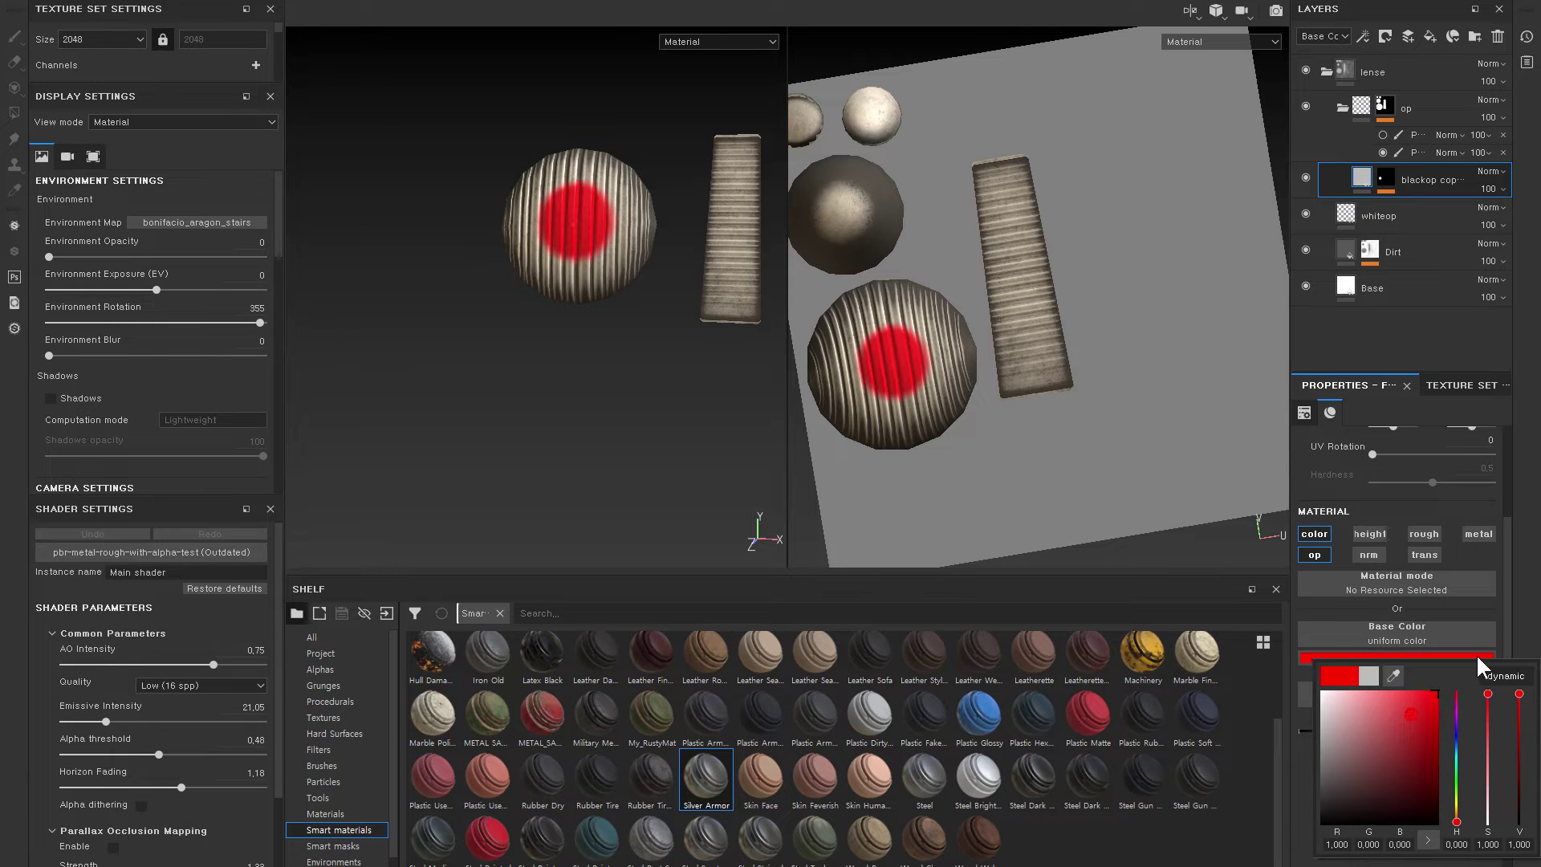
{"action": "left_click", "coordinate": [1386, 181]}
{"action": "left_click", "coordinate": [1387, 183]}
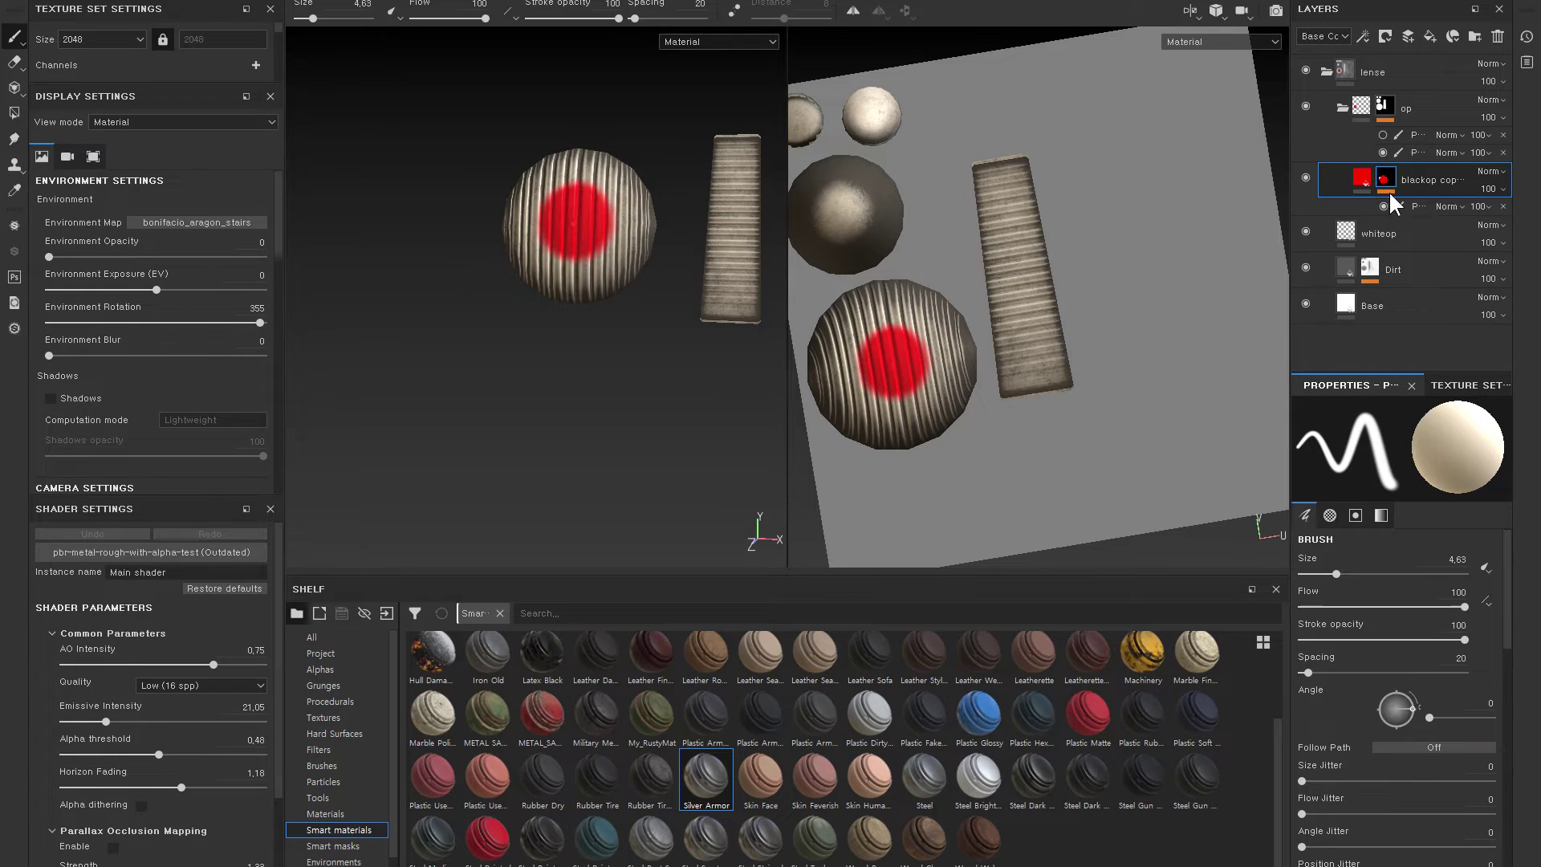
- Pick a hair brush and try strokes on the left sphere, undoing the last one
{"action": "left_click", "coordinate": [321, 798]}
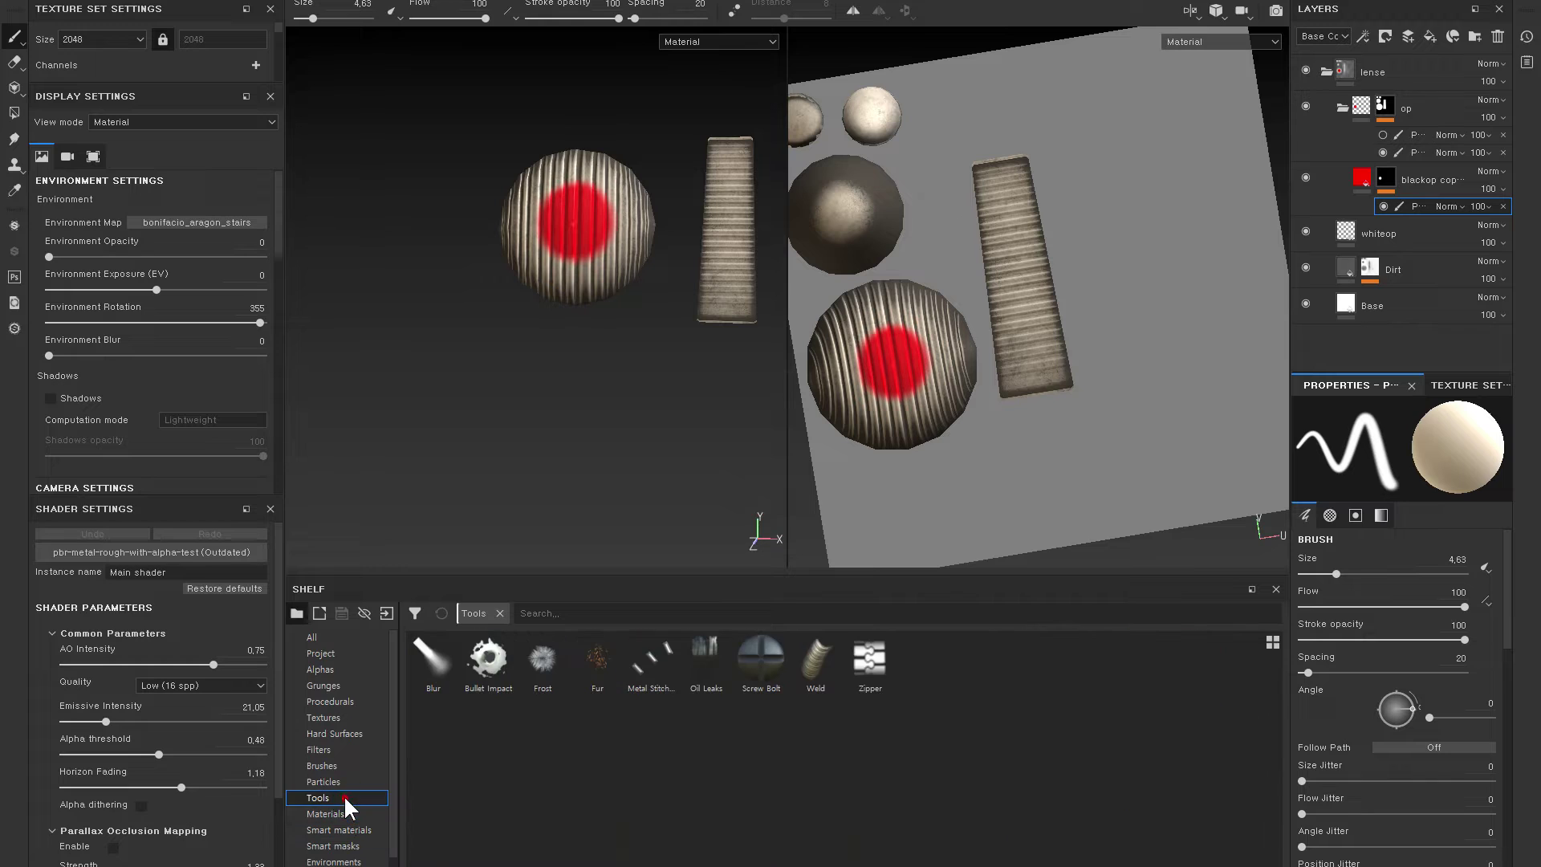
{"action": "left_click", "coordinate": [322, 765]}
{"action": "left_click", "coordinate": [487, 658]}
{"action": "left_click_drag", "start_coordinate": [613, 212], "coordinate": [599, 210]}
{"action": "right_click_drag", "start_coordinate": [599, 211], "coordinate": [562, 194], "text": "ctrl"}
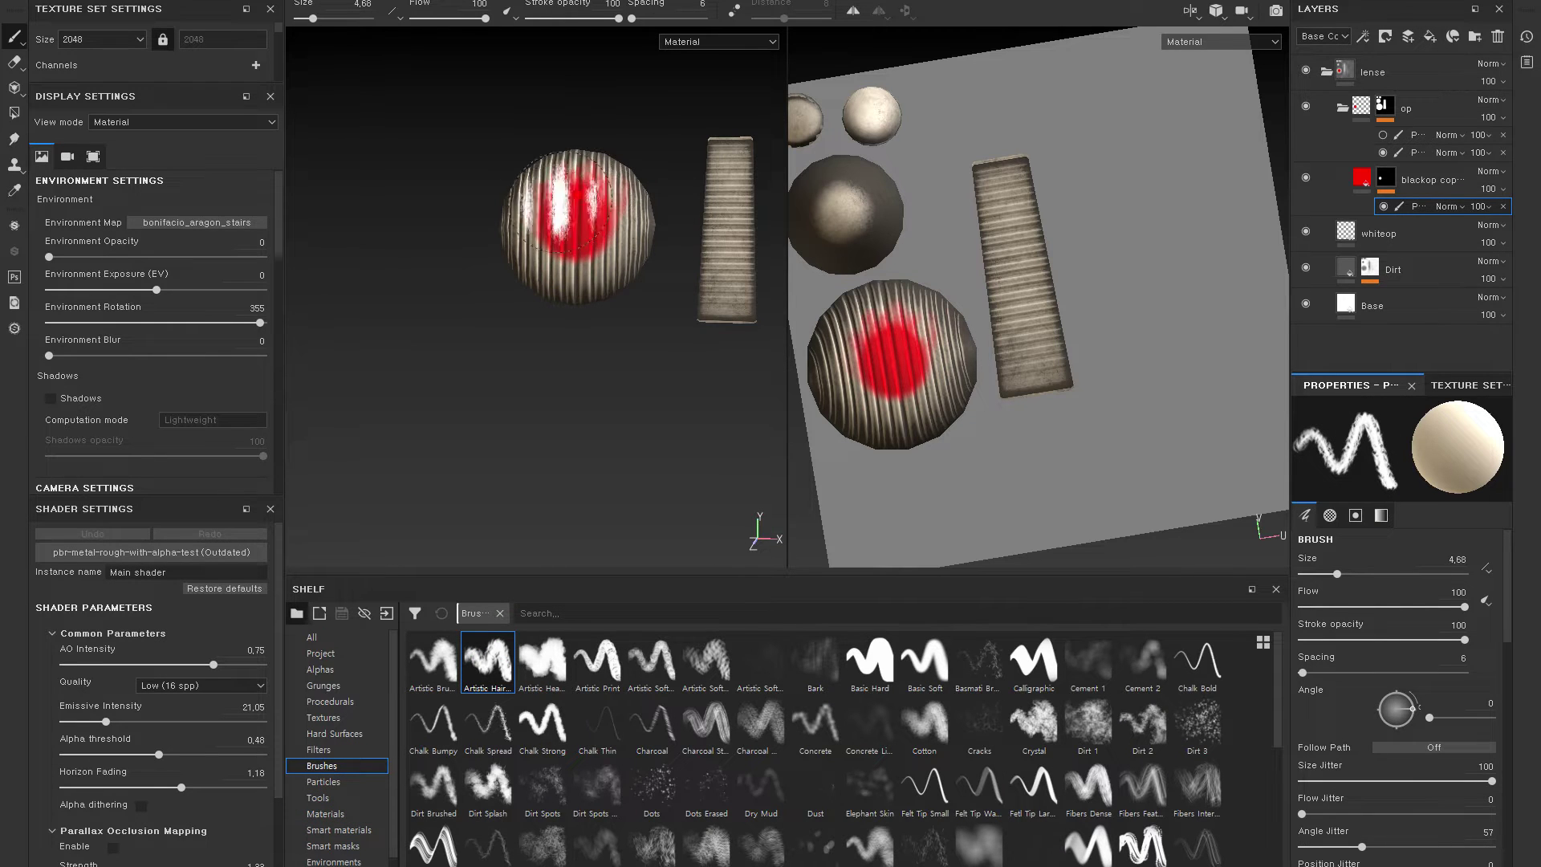
{"action": "left_click_drag", "start_coordinate": [562, 195], "coordinate": [623, 293]}
{"action": "key", "text": "ctrl+z"}
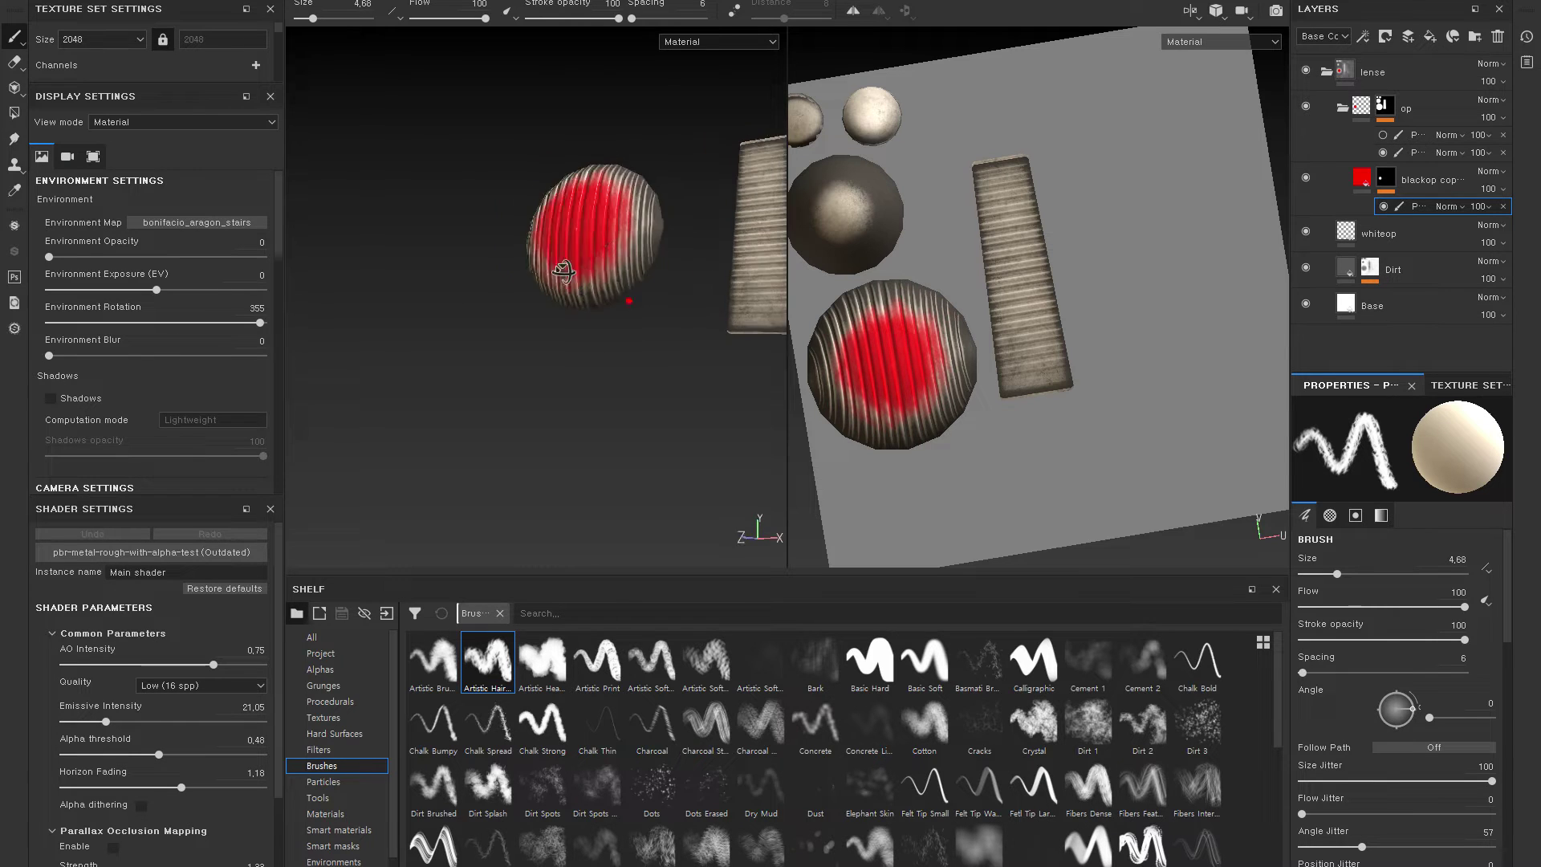
- Paint red down the plank, then shrink the brush to 1.35
{"action": "mouse_move", "coordinate": [568, 242]}
{"action": "left_mouse_down", "text": "alt"}
{"action": "mouse_move", "coordinate": [611, 171]}
{"action": "mouse_move", "coordinate": [611, 234]}
{"action": "mouse_move", "coordinate": [571, 302]}
{"action": "mouse_move", "coordinate": [657, 196]}
{"action": "left_mouse_up", "text": "alt"}
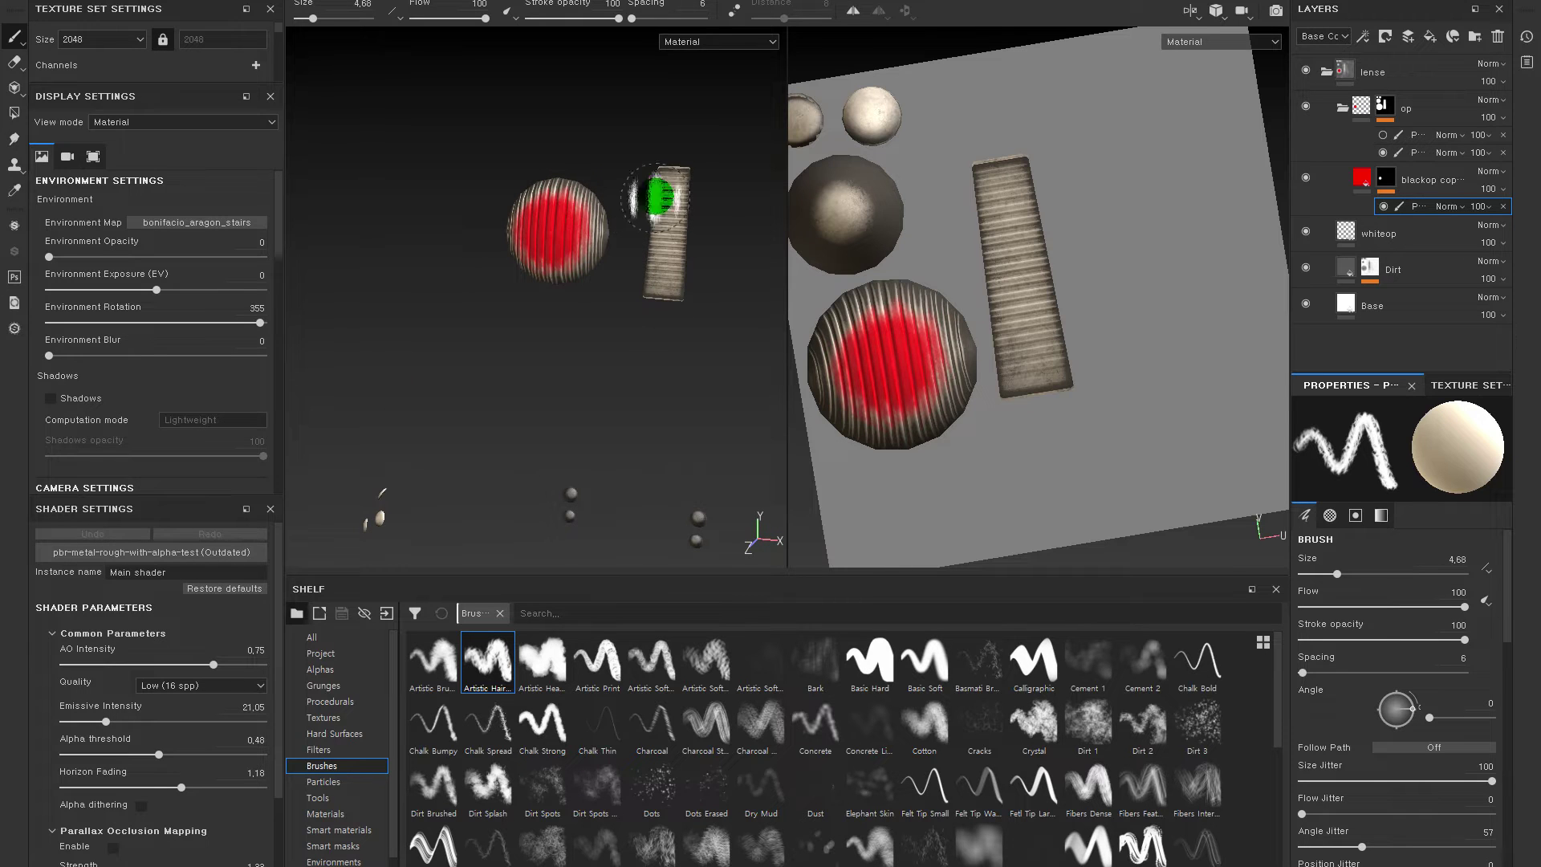
{"action": "right_click_drag", "start_coordinate": [656, 196], "coordinate": [642, 197], "text": "ctrl"}
{"action": "mouse_move", "coordinate": [653, 179]}
{"action": "left_mouse_down"}
{"action": "mouse_move", "coordinate": [663, 238]}
{"action": "mouse_move", "coordinate": [657, 268]}
{"action": "mouse_move", "coordinate": [662, 193]}
{"action": "mouse_move", "coordinate": [631, 329]}
{"action": "mouse_move", "coordinate": [607, 276]}
{"action": "left_mouse_up"}
{"action": "right_click_drag", "start_coordinate": [610, 282], "coordinate": [594, 282], "text": "ctrl"}
{"action": "mouse_move", "coordinate": [610, 281]}
{"action": "left_mouse_down", "text": "alt"}
{"action": "mouse_move", "coordinate": [629, 268]}
{"action": "mouse_move", "coordinate": [613, 280]}
{"action": "left_mouse_up", "text": "alt"}
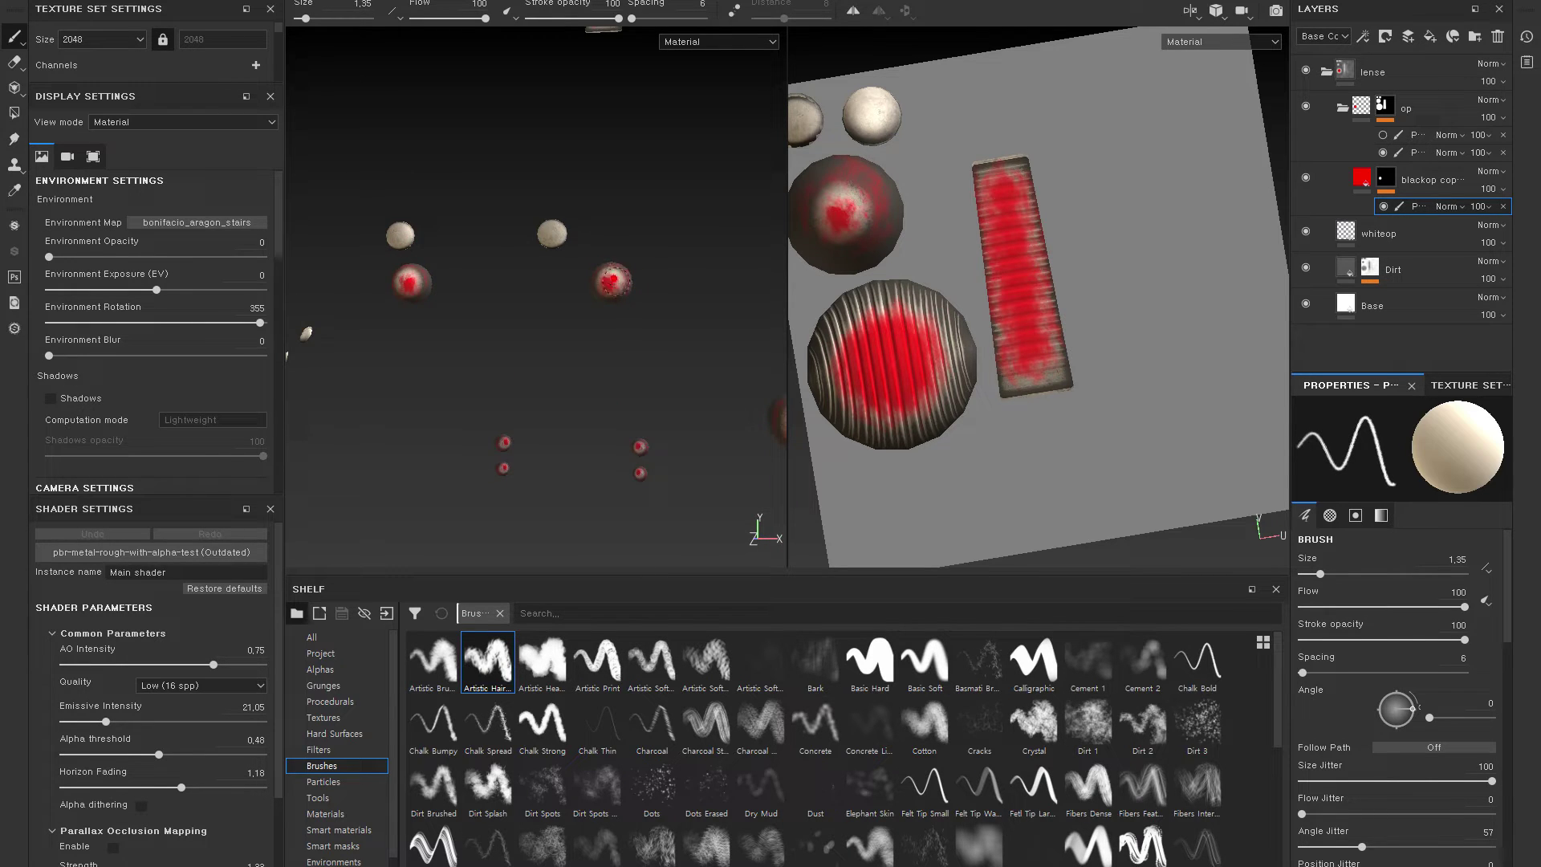
- Orbit to the small round parts and enlarge the brush to 3.09
{"action": "scroll", "coordinate": [613, 279], "scroll_direction": "down", "scroll_amount": 2}
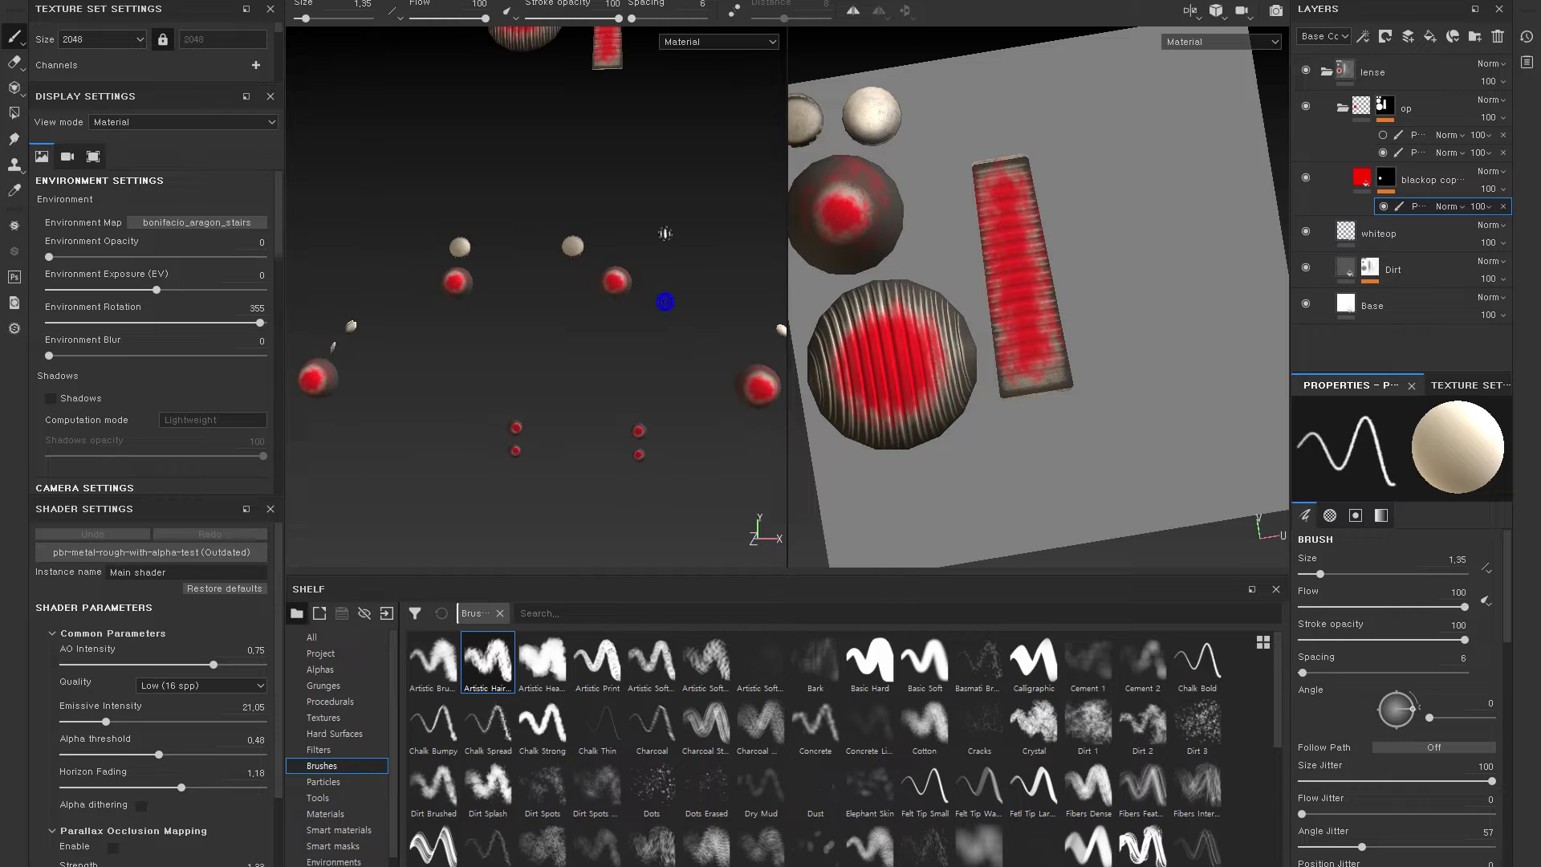
{"action": "mouse_move", "coordinate": [619, 249]}
{"action": "left_mouse_down", "text": "alt"}
{"action": "mouse_move", "coordinate": [523, 255]}
{"action": "mouse_move", "coordinate": [540, 138]}
{"action": "mouse_move", "coordinate": [697, 339]}
{"action": "mouse_move", "coordinate": [640, 343]}
{"action": "mouse_move", "coordinate": [585, 289]}
{"action": "mouse_move", "coordinate": [633, 330]}
{"action": "mouse_move", "coordinate": [642, 252]}
{"action": "left_mouse_up", "text": "alt"}
{"action": "right_click_drag", "start_coordinate": [608, 327], "coordinate": [597, 327], "text": "alt"}
{"action": "mouse_move", "coordinate": [597, 327]}
{"action": "left_mouse_down", "text": "alt"}
{"action": "mouse_move", "coordinate": [610, 320]}
{"action": "mouse_move", "coordinate": [540, 162]}
{"action": "mouse_move", "coordinate": [514, 337]}
{"action": "mouse_move", "coordinate": [471, 420]}
{"action": "mouse_move", "coordinate": [564, 299]}
{"action": "mouse_move", "coordinate": [572, 397]}
{"action": "mouse_move", "coordinate": [605, 327]}
{"action": "mouse_move", "coordinate": [579, 298]}
{"action": "left_mouse_up", "text": "alt"}
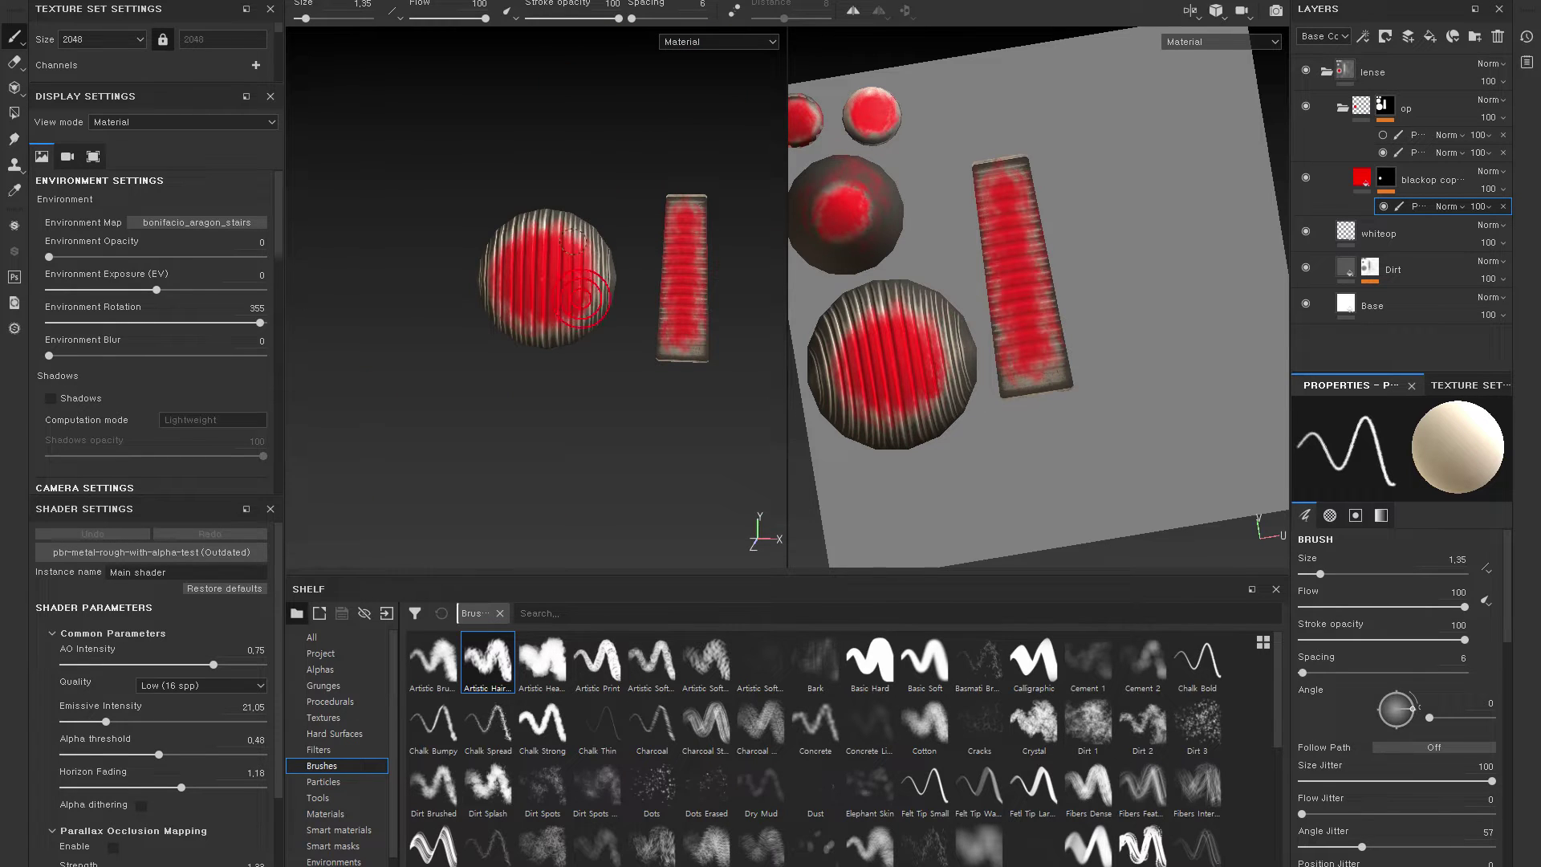
{"action": "right_click_drag", "start_coordinate": [560, 261], "coordinate": [585, 262], "text": "ctrl"}
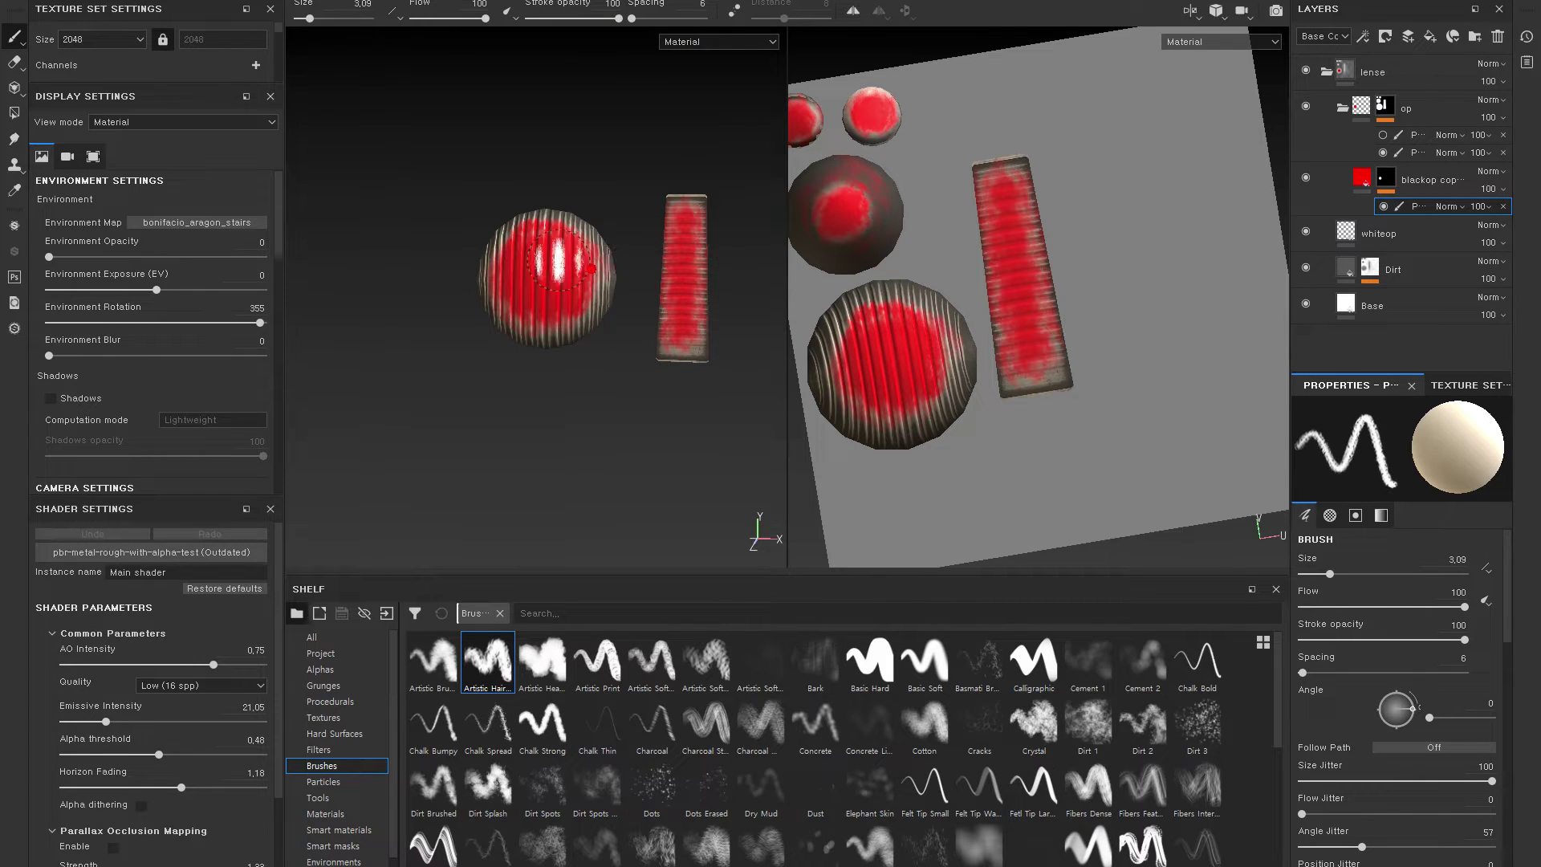
- Add a Blur filter to the red layer's mask, raise its intensity, and inspect the softened red areas
{"action": "left_click", "coordinate": [1396, 182]}
{"action": "right_click", "coordinate": [1396, 181]}
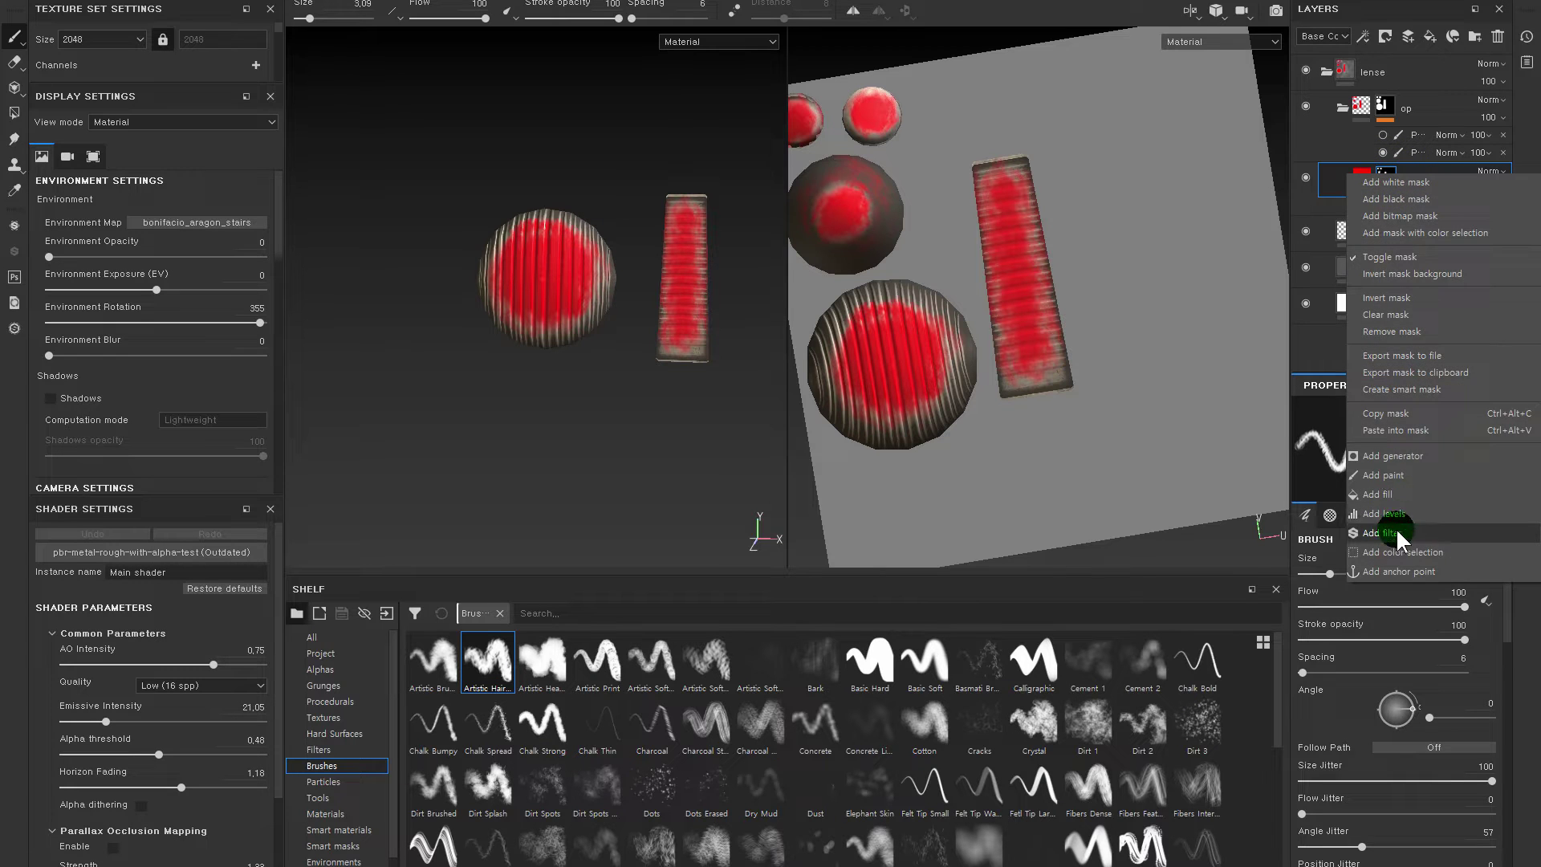
{"action": "left_click", "coordinate": [1396, 532]}
{"action": "left_click", "coordinate": [1424, 442]}
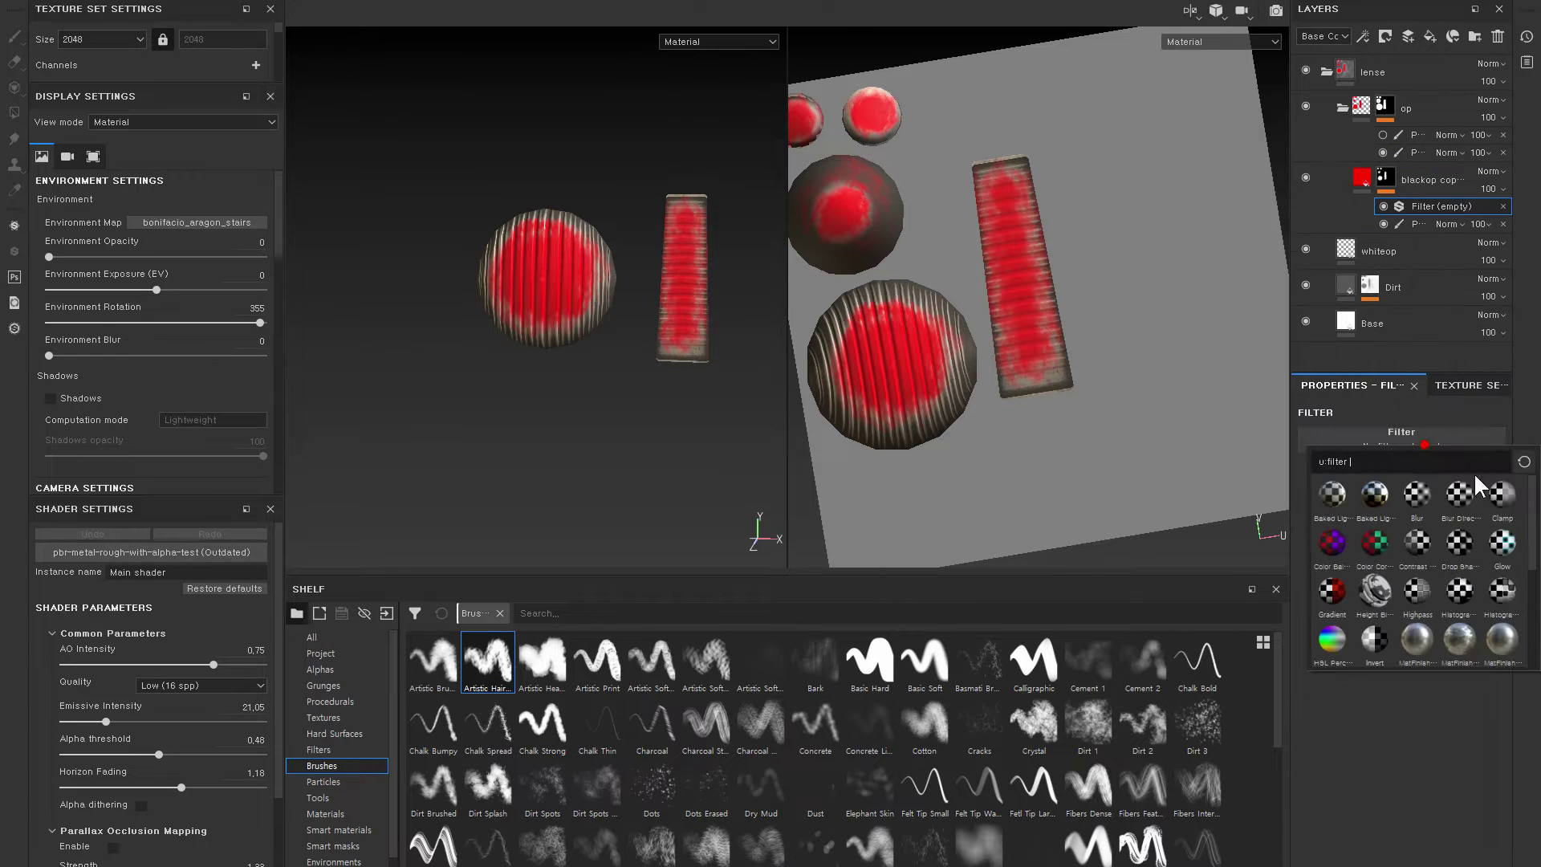
{"action": "left_click", "coordinate": [1417, 503]}
{"action": "mouse_move", "coordinate": [1367, 499]}
{"action": "left_mouse_down"}
{"action": "mouse_move", "coordinate": [1353, 498]}
{"action": "mouse_move", "coordinate": [1411, 498]}
{"action": "mouse_move", "coordinate": [1308, 499]}
{"action": "mouse_move", "coordinate": [1394, 499]}
{"action": "left_mouse_up"}
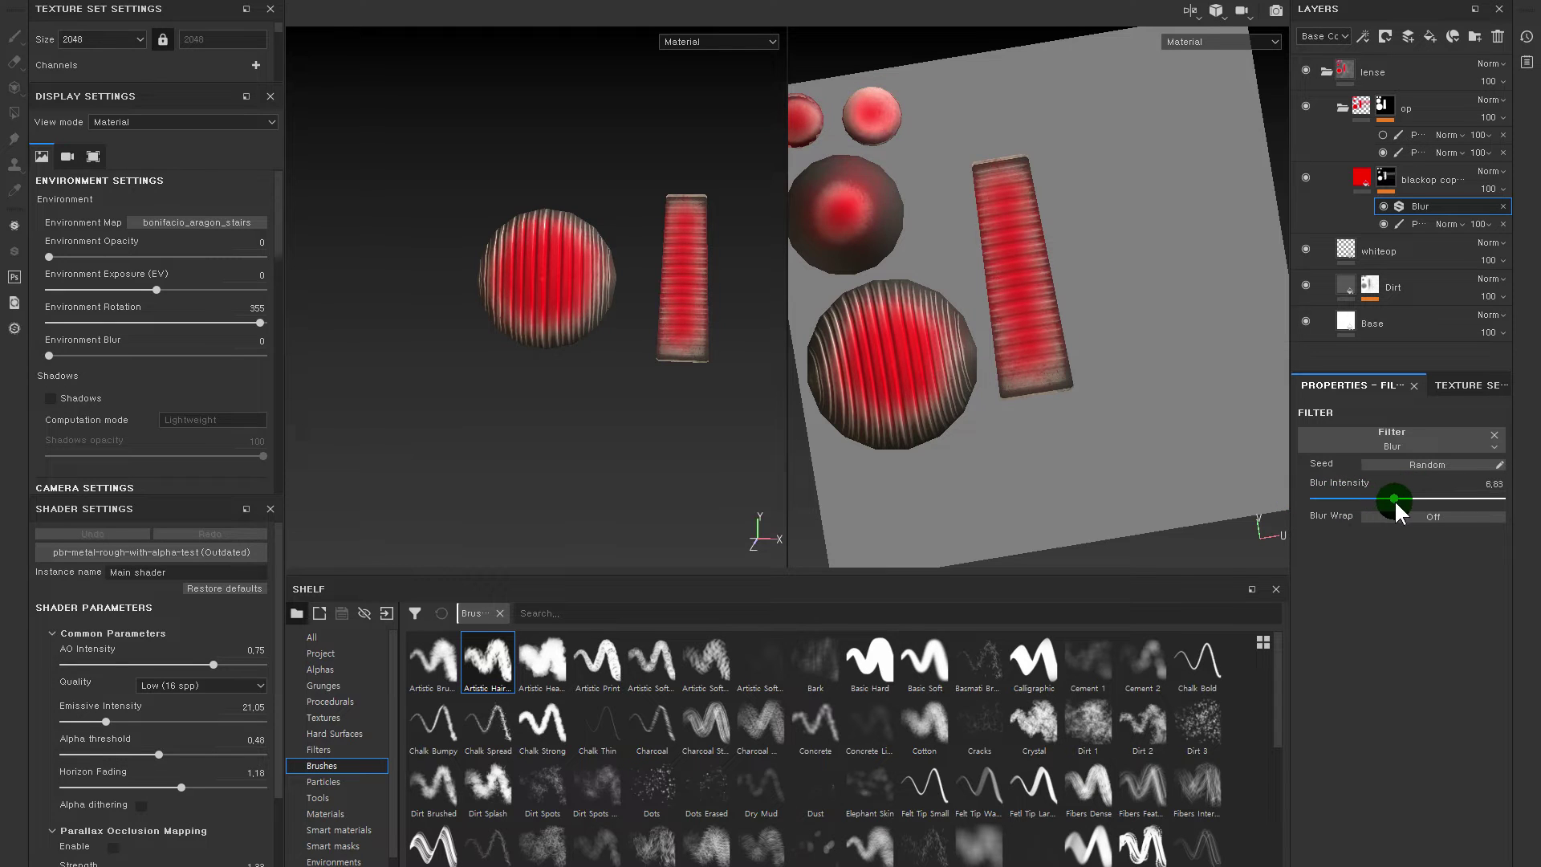
{"action": "left_click_drag", "start_coordinate": [630, 419], "coordinate": [682, 337], "text": "alt"}
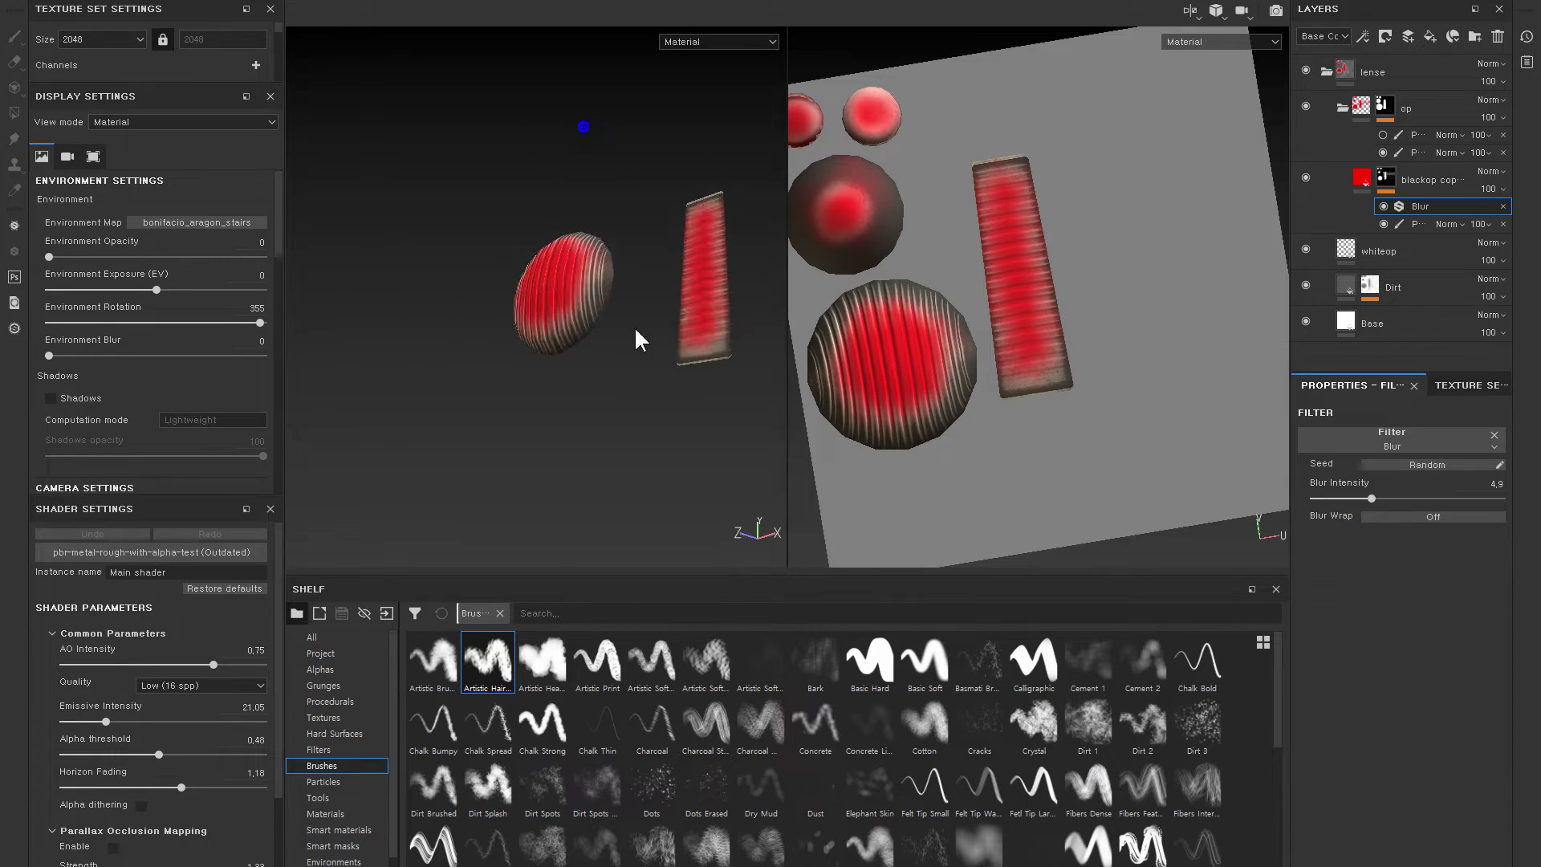
{"action": "left_click", "coordinate": [1356, 182]}
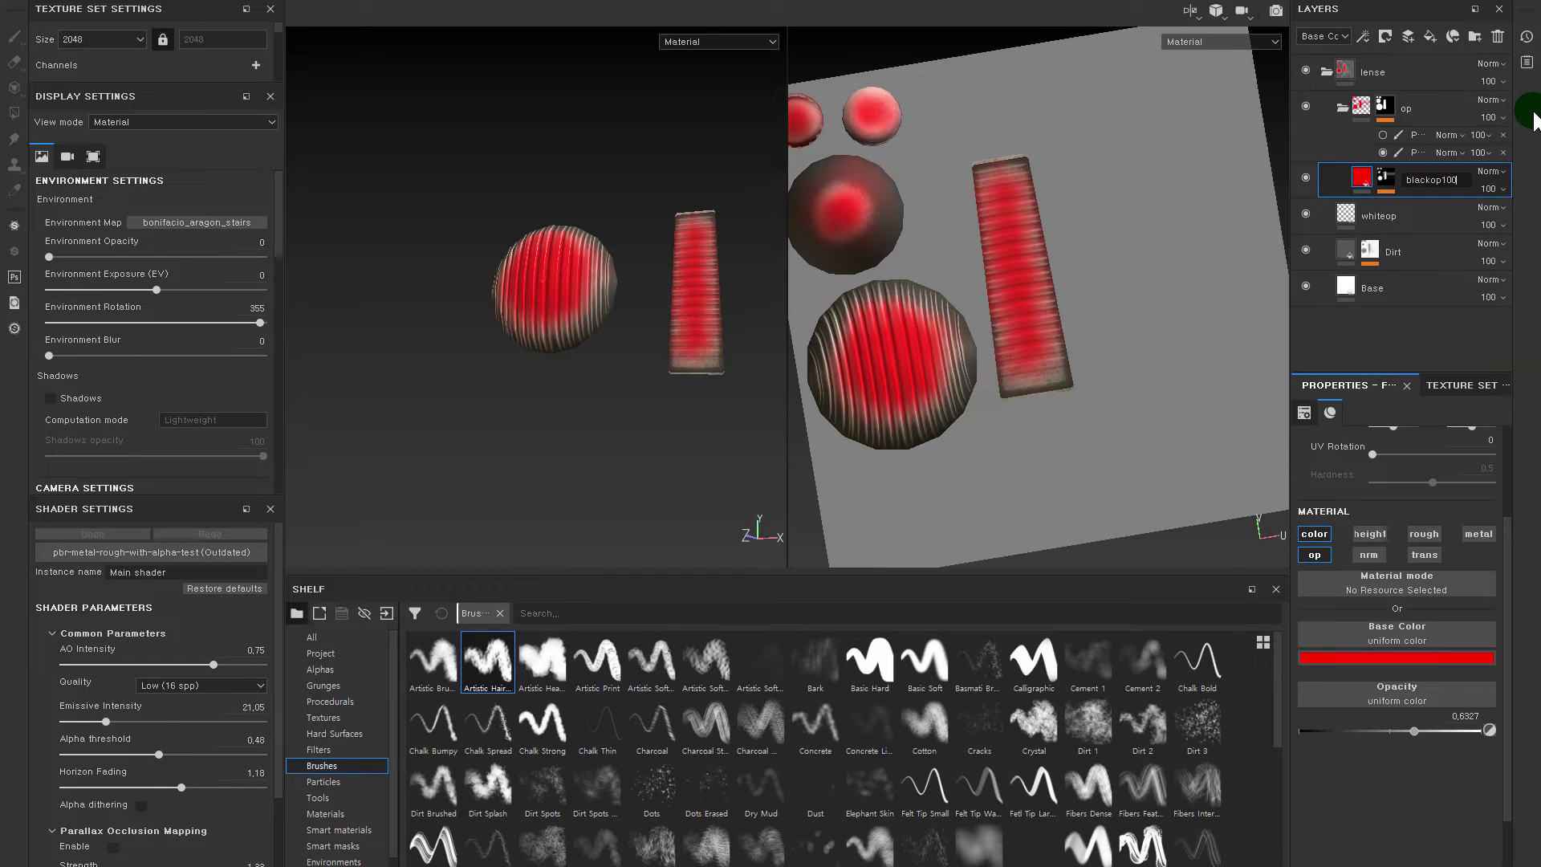
- Duplicate blackop100 and open the lower copy's opacity settings
{"action": "left_click", "coordinate": [1429, 202]}
{"action": "left_click_drag", "start_coordinate": [1393, 206], "coordinate": [1427, 195]}
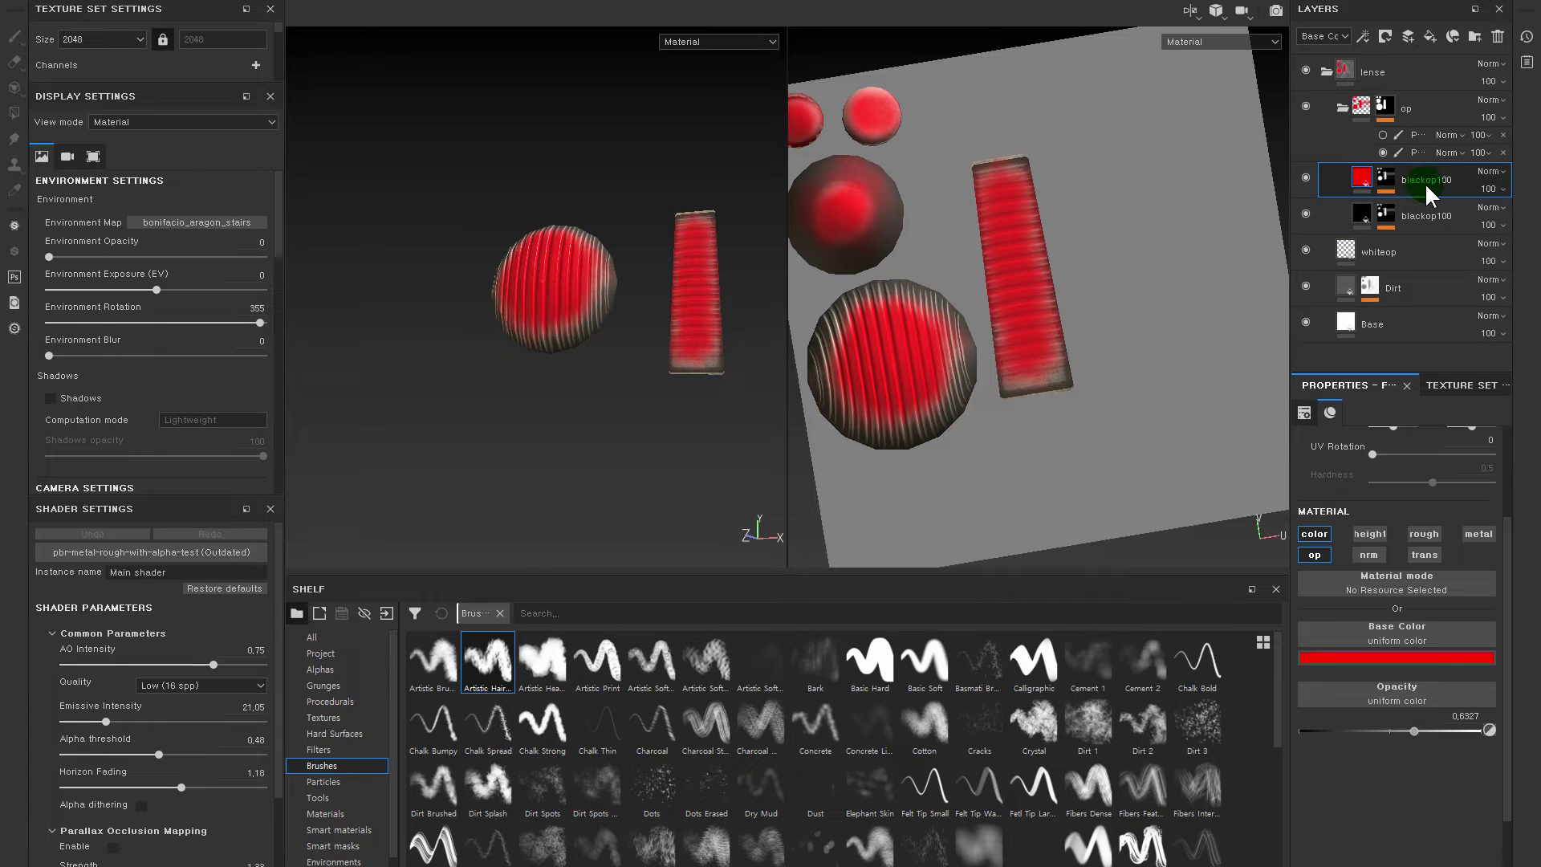
{"action": "left_click", "coordinate": [1420, 215]}
{"action": "left_click", "coordinate": [1414, 730]}
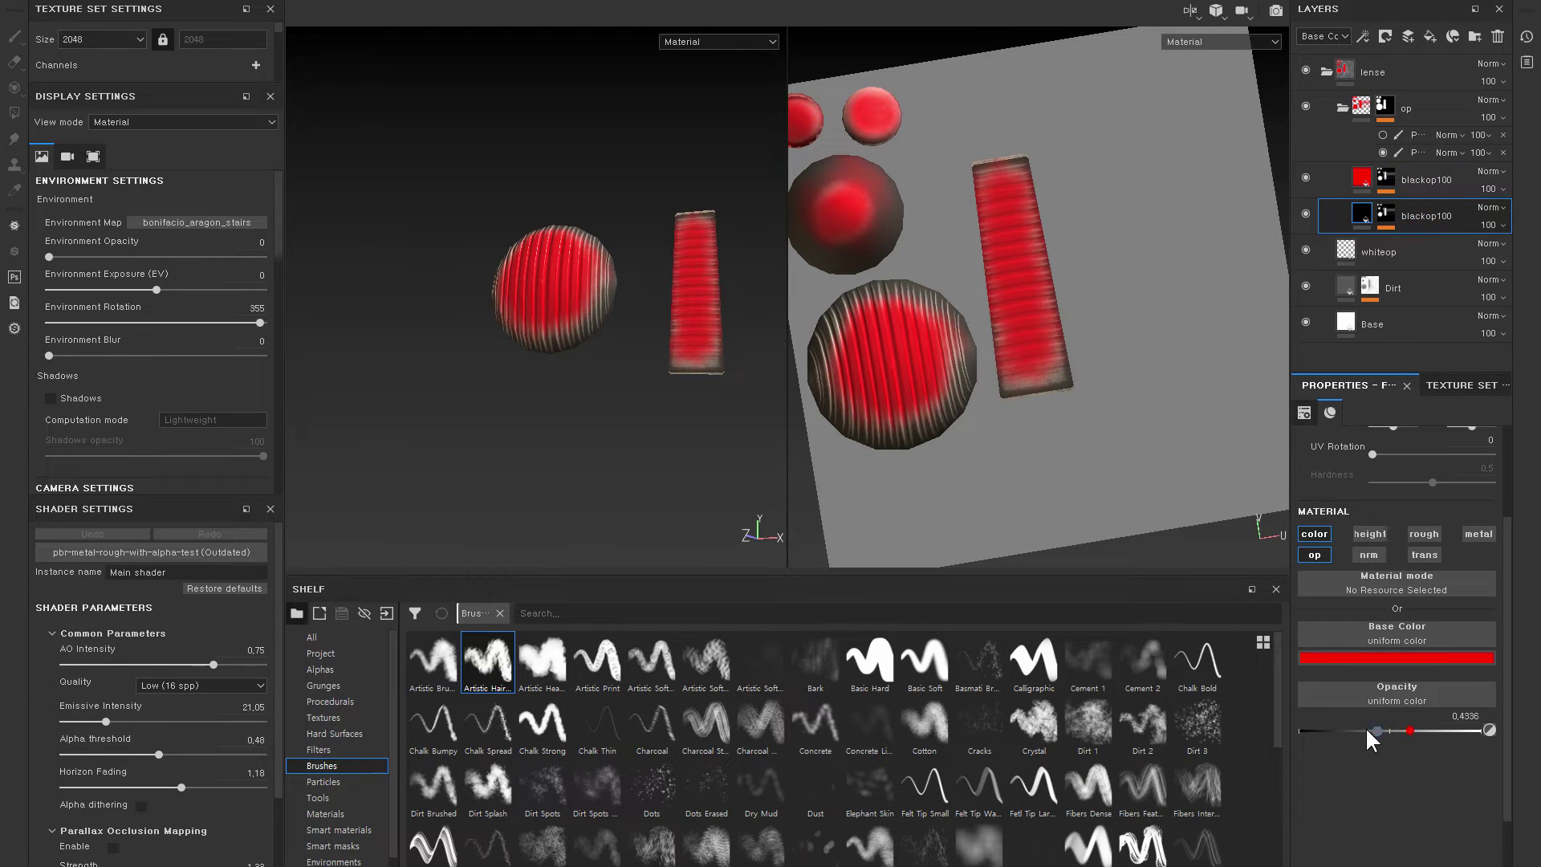
{"action": "left_click", "coordinate": [1358, 378]}
{"action": "left_click", "coordinate": [1401, 708]}
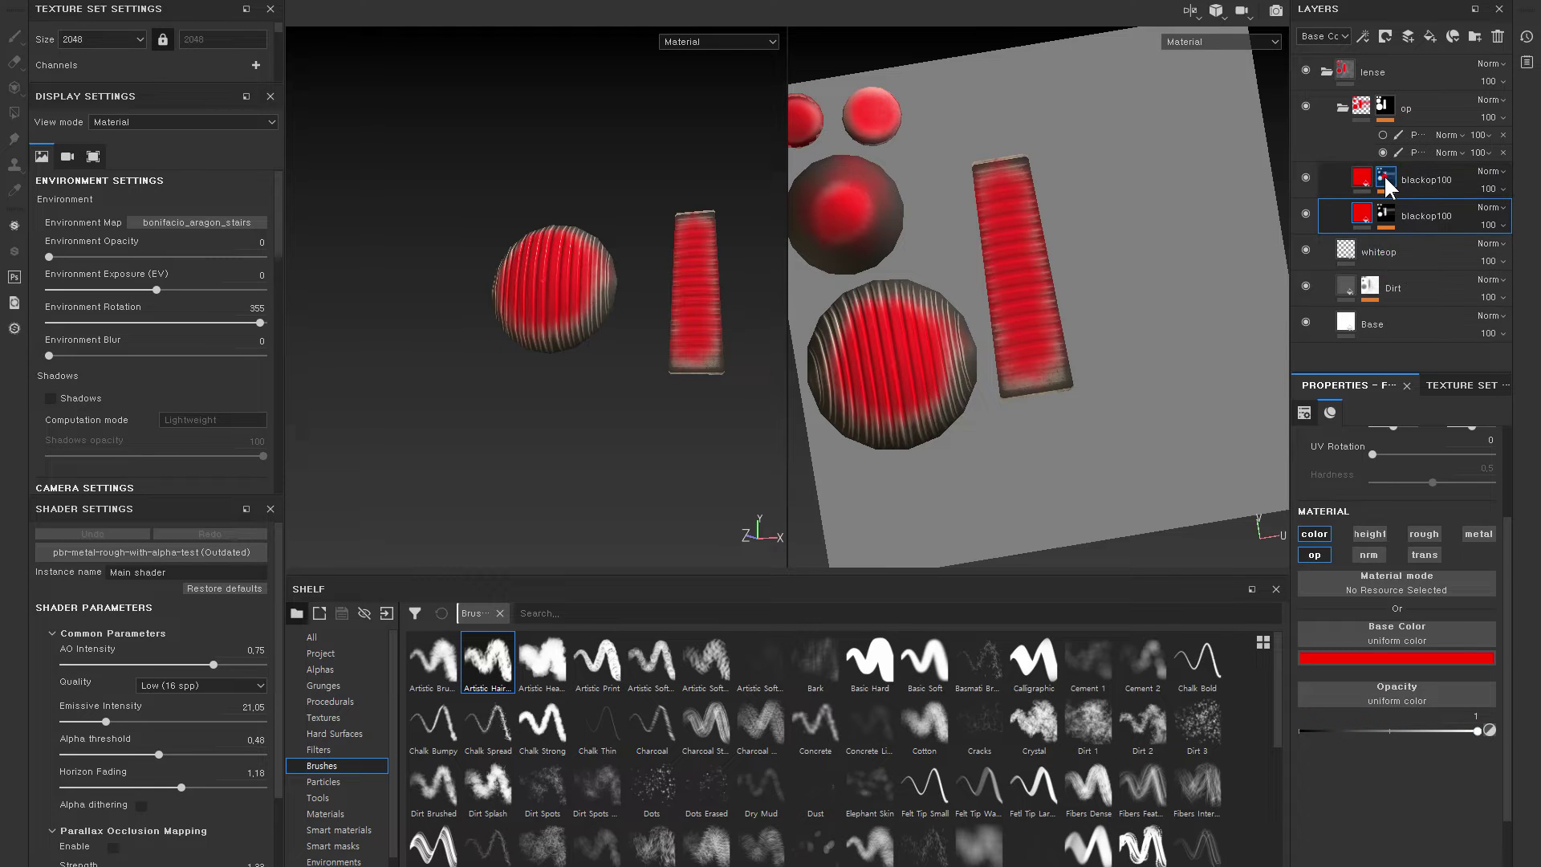
- Hide the upper blackop100, test the lower copy's opacity at 0, then set about 0.78
{"action": "left_click", "coordinate": [1334, 176]}
{"action": "left_click", "coordinate": [1305, 177]}
{"action": "left_click", "coordinate": [1385, 250]}
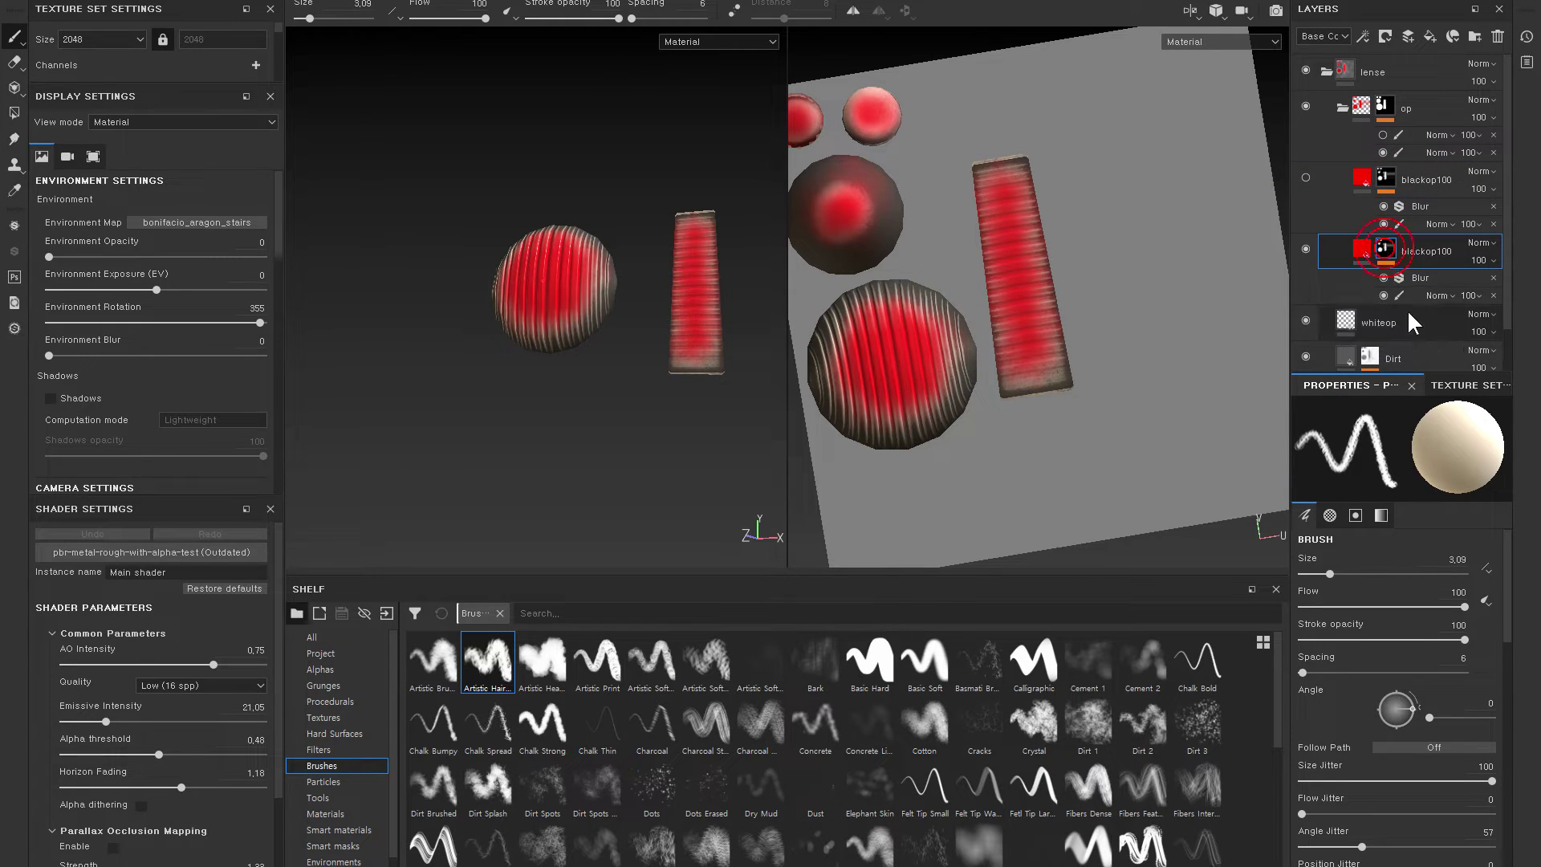
{"action": "left_click", "coordinate": [1386, 104]}
{"action": "left_click", "coordinate": [1377, 252]}
{"action": "left_click", "coordinate": [1403, 717]}
{"action": "left_click_drag", "start_coordinate": [1414, 739], "coordinate": [1242, 714]}
{"action": "mouse_move", "coordinate": [567, 329]}
{"action": "left_mouse_down", "text": "alt"}
{"action": "mouse_move", "coordinate": [527, 361]}
{"action": "mouse_move", "coordinate": [657, 371]}
{"action": "mouse_move", "coordinate": [649, 393]}
{"action": "left_mouse_up", "text": "alt"}
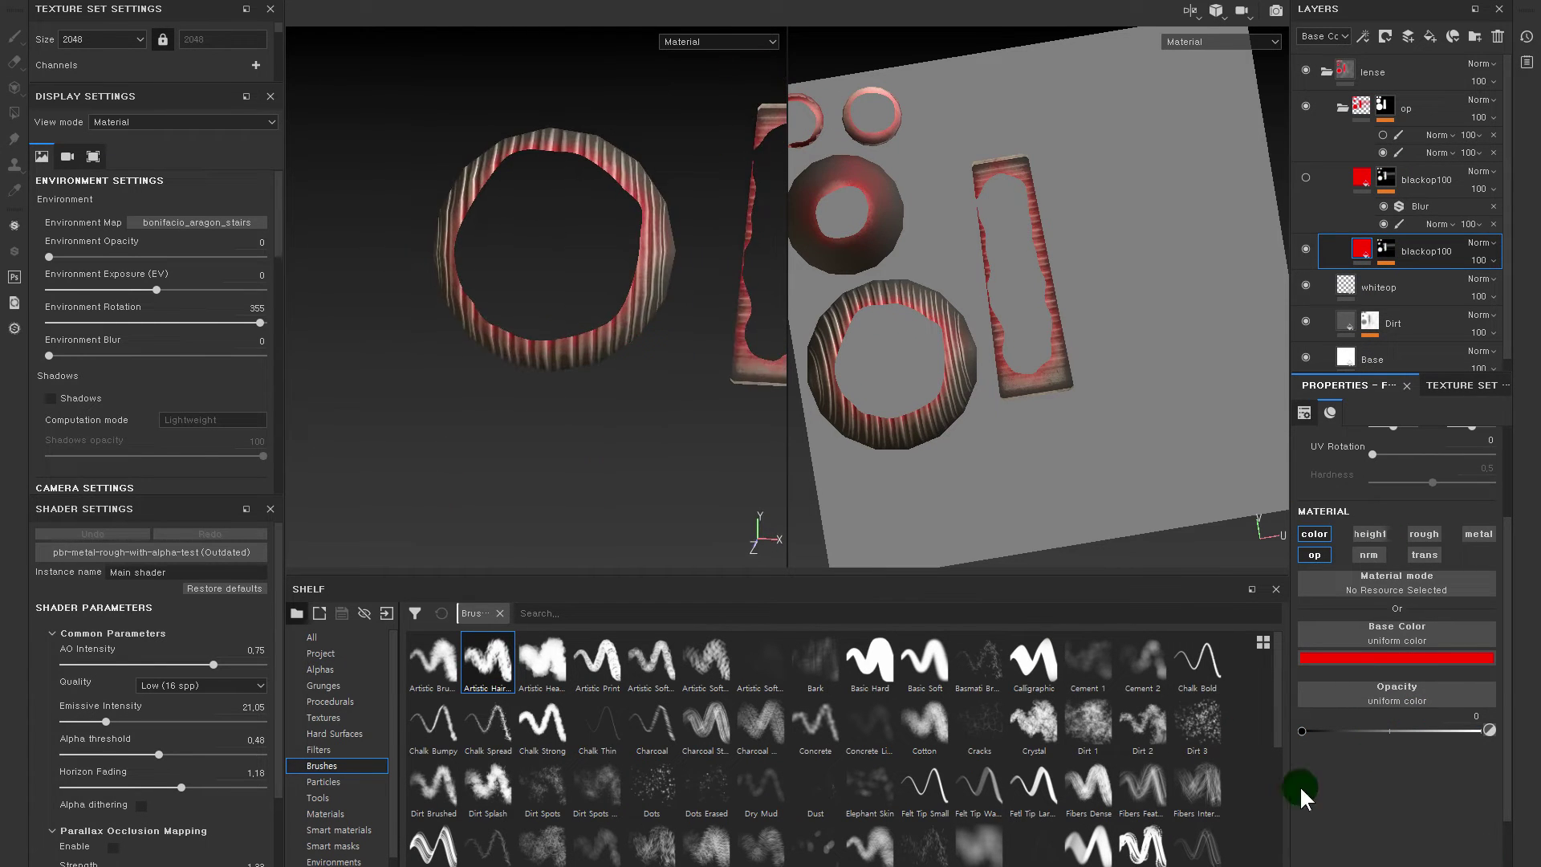
{"action": "mouse_move", "coordinate": [1313, 729]}
{"action": "left_mouse_down"}
{"action": "mouse_move", "coordinate": [1409, 725]}
{"action": "mouse_move", "coordinate": [1311, 727]}
{"action": "mouse_move", "coordinate": [1423, 738]}
{"action": "mouse_move", "coordinate": [1255, 730]}
{"action": "mouse_move", "coordinate": [1392, 733]}
{"action": "mouse_move", "coordinate": [1239, 499]}
{"action": "left_mouse_up"}
{"action": "left_click", "coordinate": [1305, 177]}
- Darken the mask paint effect's grayscale value and test a dark patch, then undo it
{"action": "left_click", "coordinate": [1400, 223]}
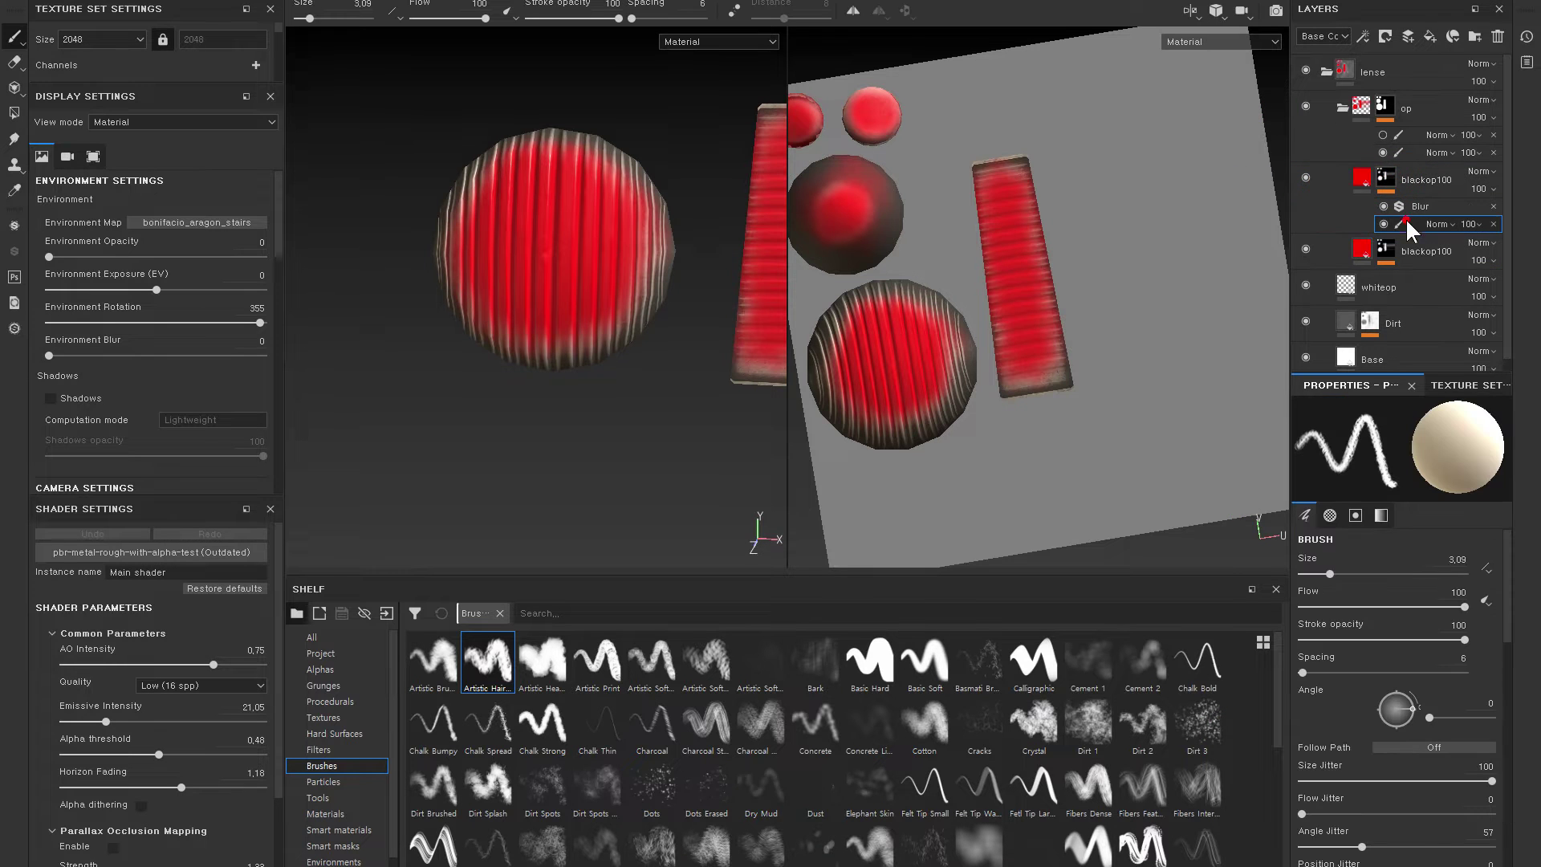
{"action": "scroll", "coordinate": [1408, 777], "scroll_direction": "down", "scroll_amount": 4}
{"action": "scroll", "coordinate": [1403, 768], "scroll_direction": "down", "scroll_amount": 3}
{"action": "scroll", "coordinate": [1391, 730], "scroll_direction": "down", "scroll_amount": 2}
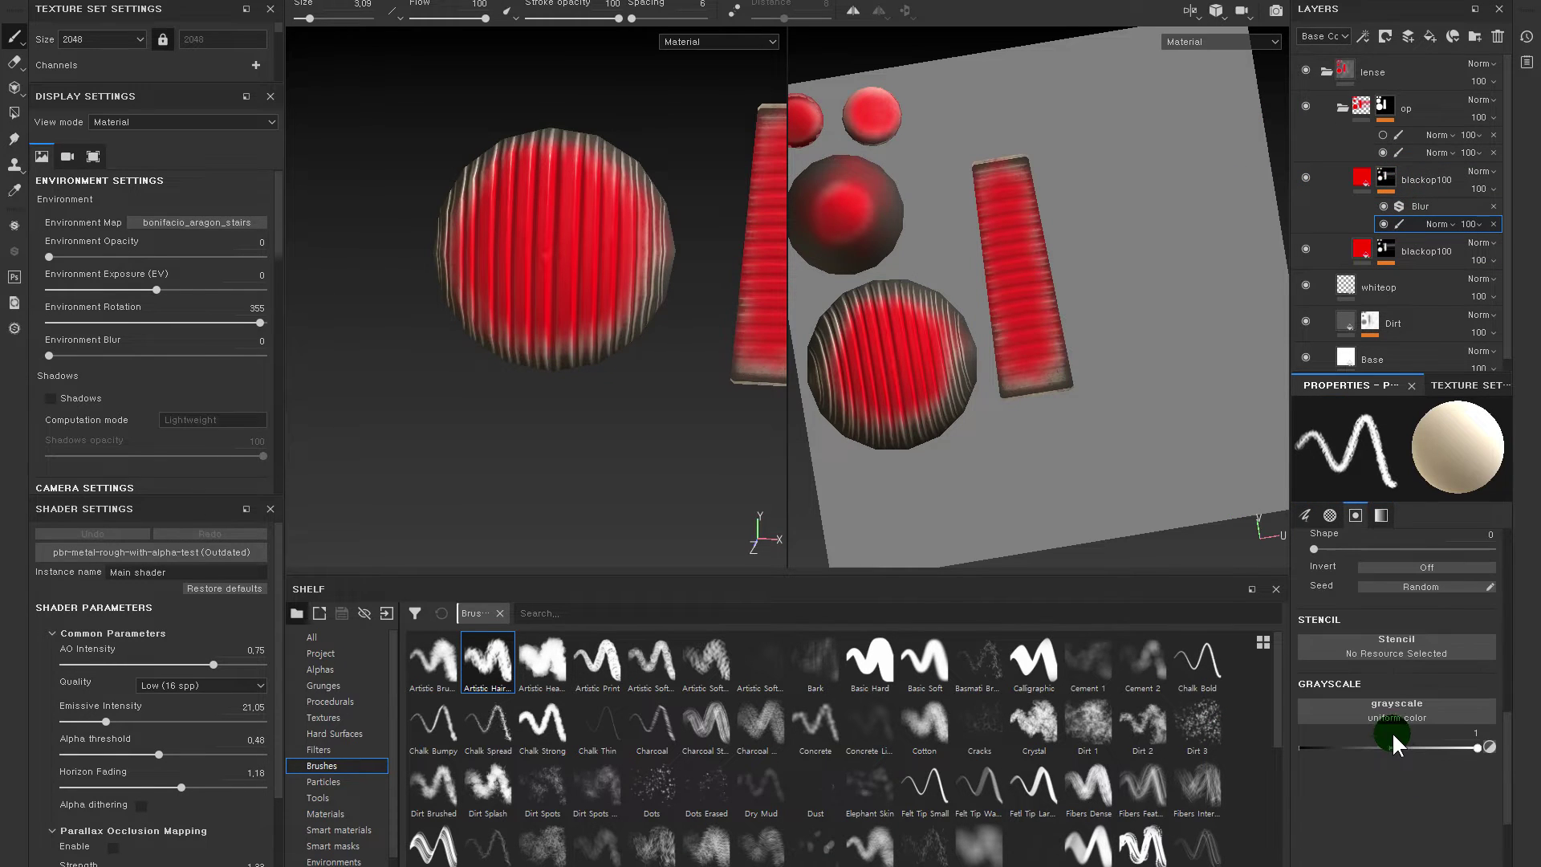
{"action": "mouse_move", "coordinate": [1403, 758]}
{"action": "left_mouse_down"}
{"action": "mouse_move", "coordinate": [1303, 747]}
{"action": "mouse_move", "coordinate": [1339, 748]}
{"action": "left_mouse_up"}
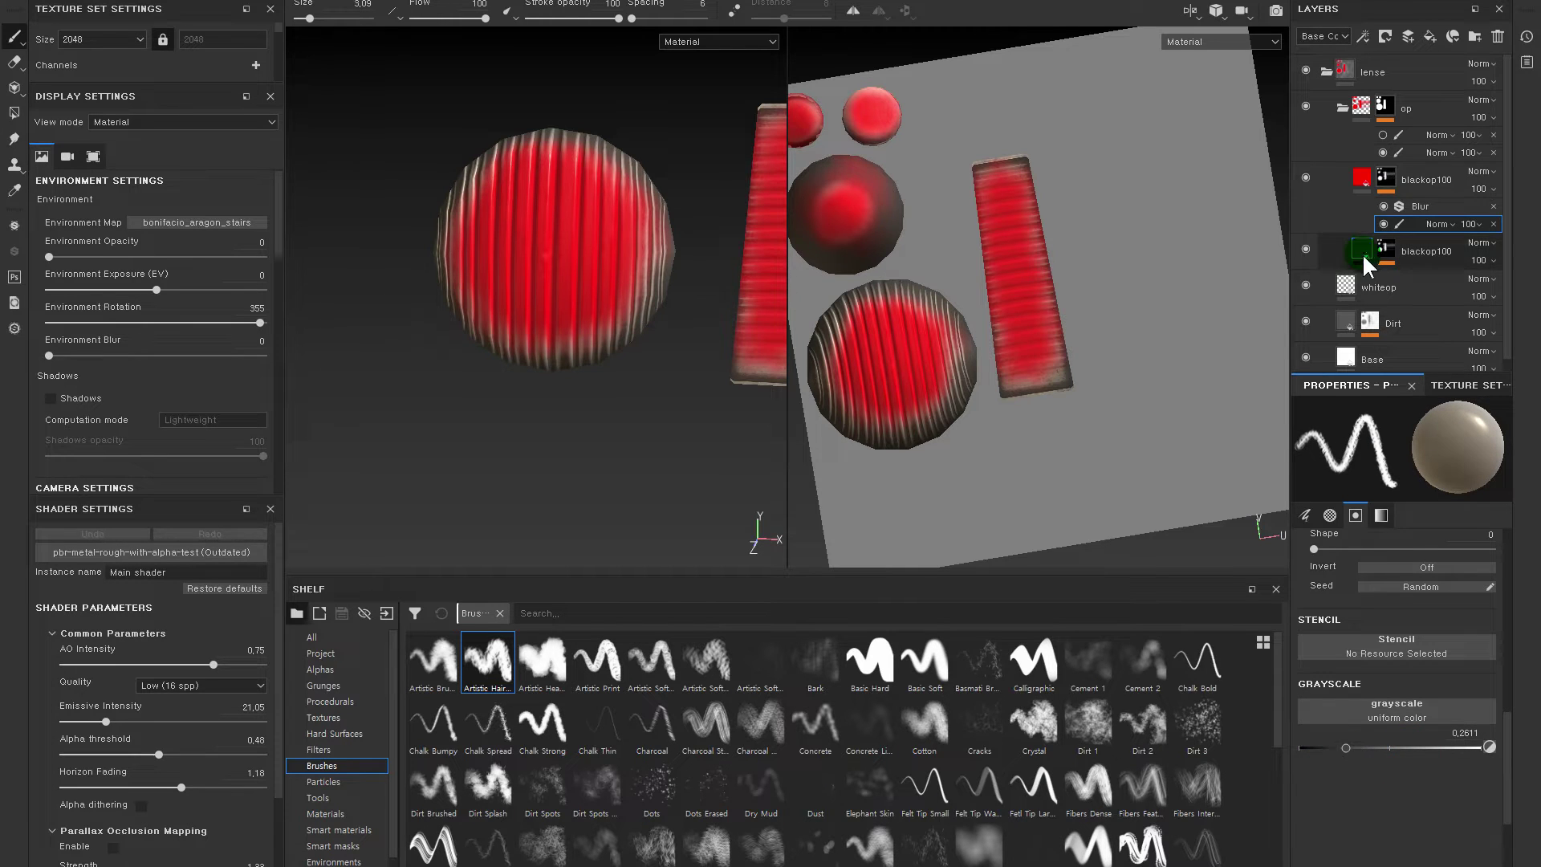
{"action": "left_click_drag", "start_coordinate": [612, 189], "coordinate": [610, 170]}
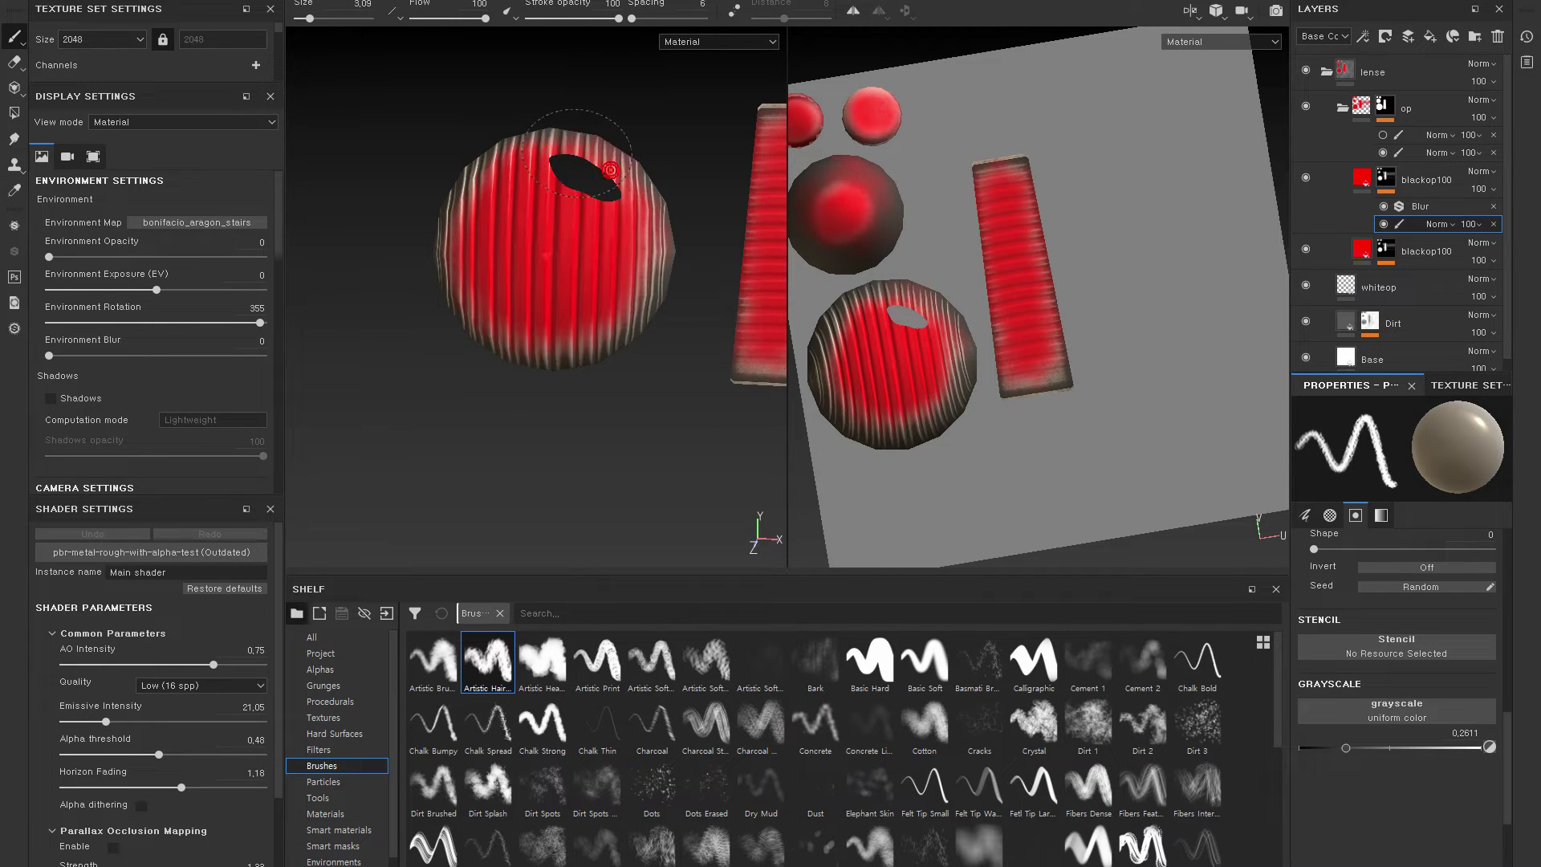
{"action": "key", "text": "ctrl+z"}
- Move blackop100 into the op folder and orbit to check the hollow rings
{"action": "left_click", "coordinate": [1383, 180]}
{"action": "left_click", "coordinate": [1322, 181]}
{"action": "left_click", "coordinate": [1361, 181]}
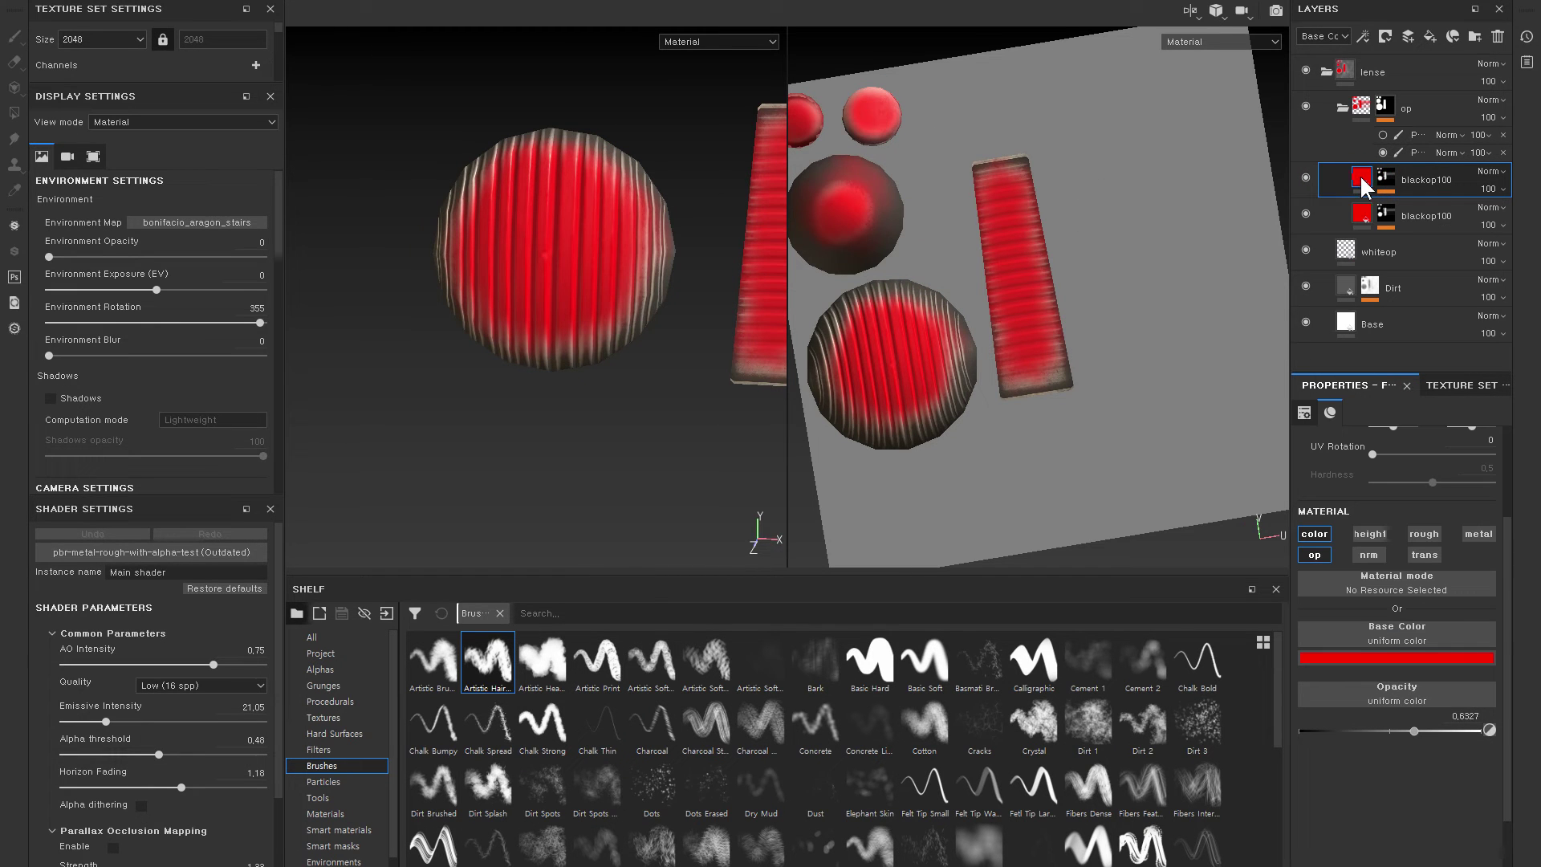
{"action": "left_click", "coordinate": [1380, 177], "text": "alt"}
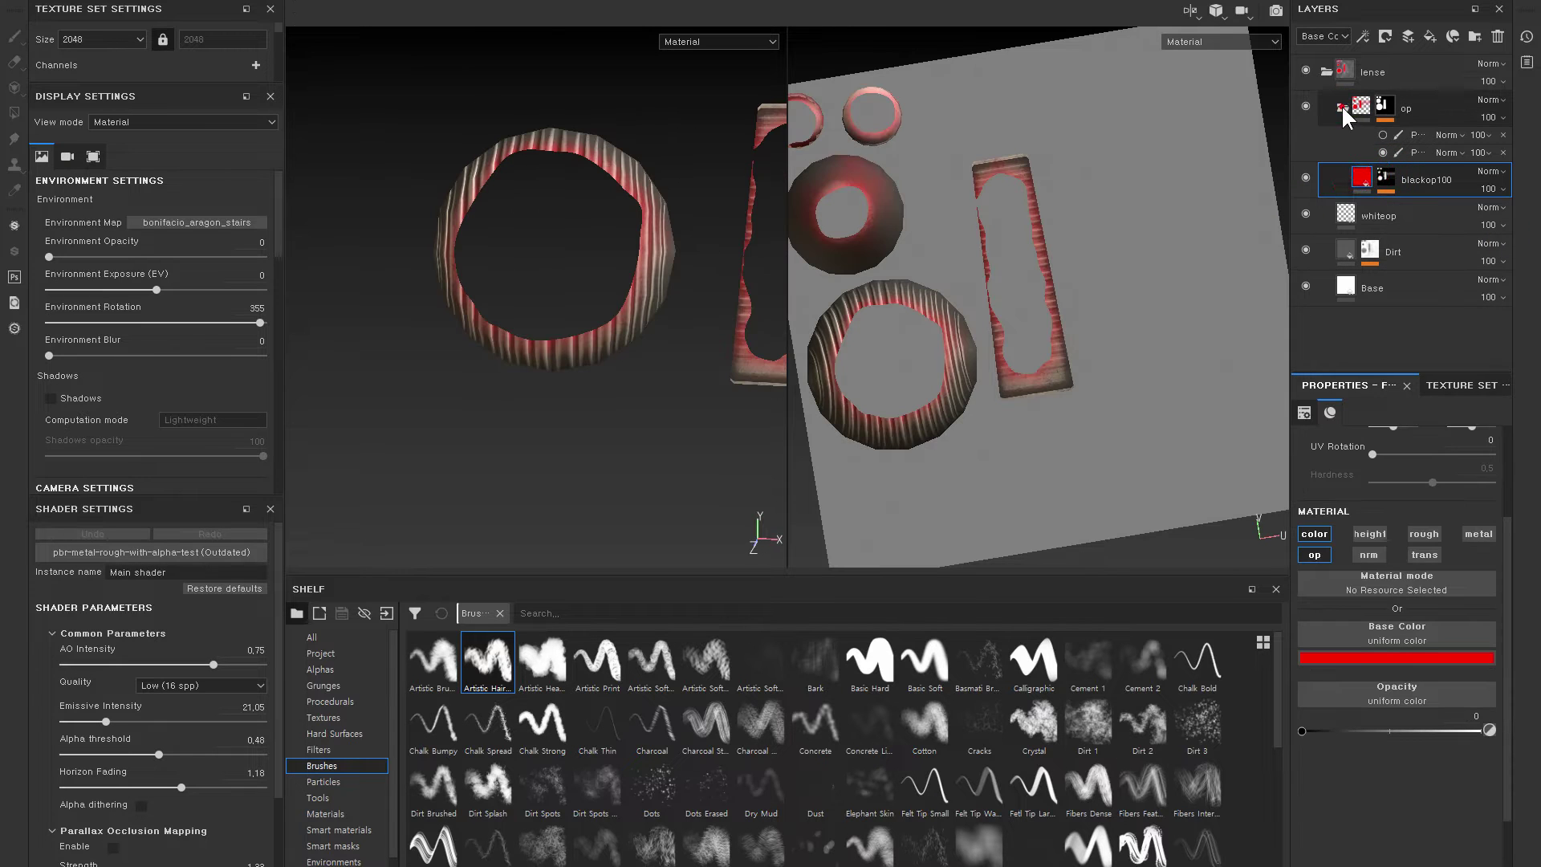
{"action": "left_click_drag", "start_coordinate": [1345, 180], "coordinate": [1341, 105]}
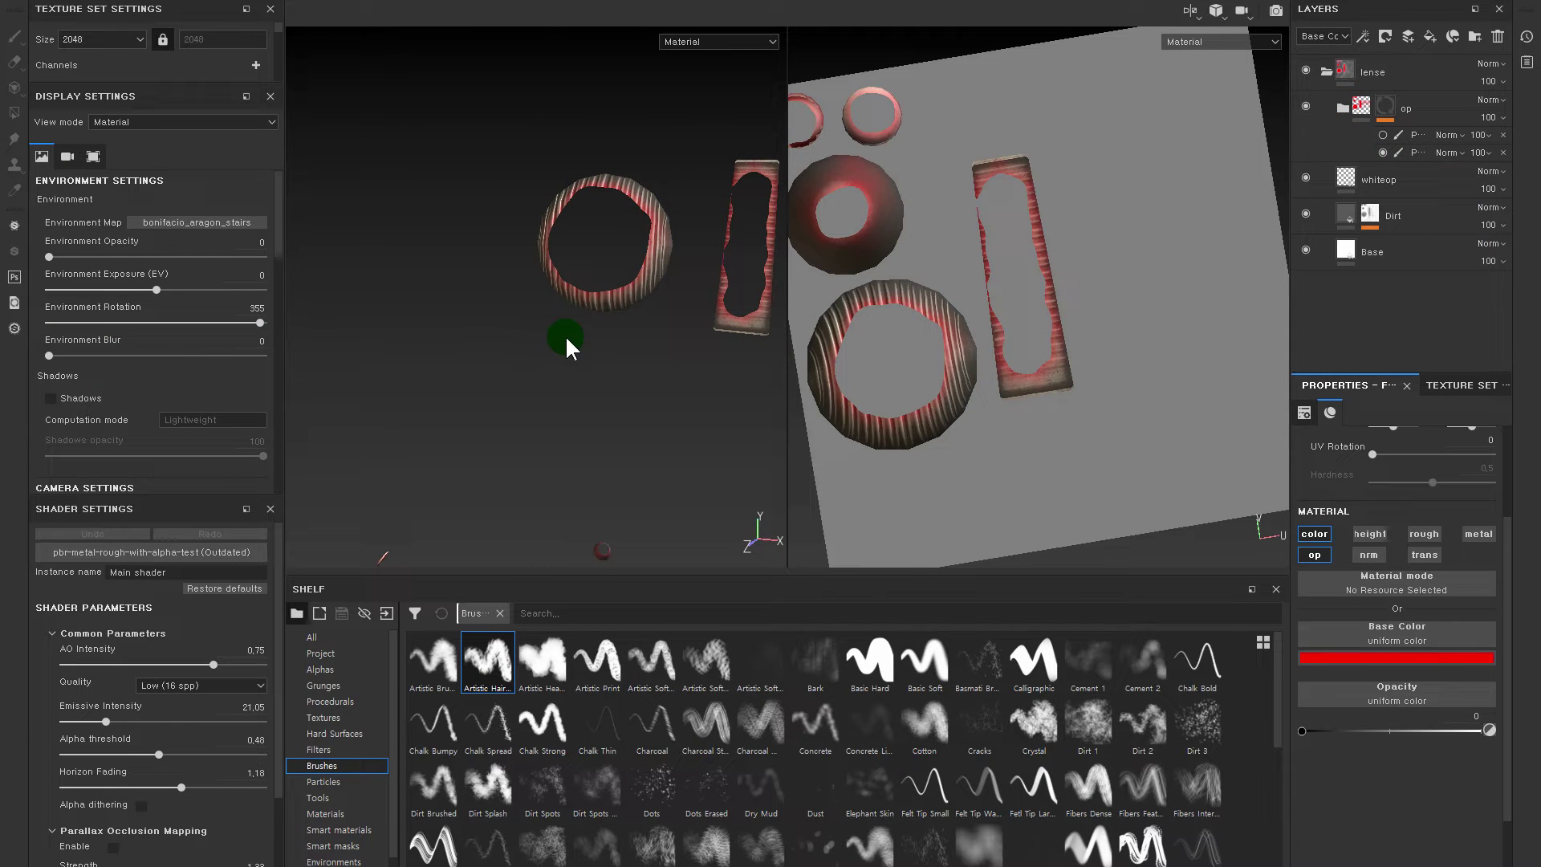
{"action": "mouse_move", "coordinate": [584, 261]}
{"action": "left_mouse_down", "text": "alt"}
{"action": "mouse_move", "coordinate": [612, 276]}
{"action": "mouse_move", "coordinate": [595, 326]}
{"action": "mouse_move", "coordinate": [413, 248]}
{"action": "left_mouse_up", "text": "alt"}
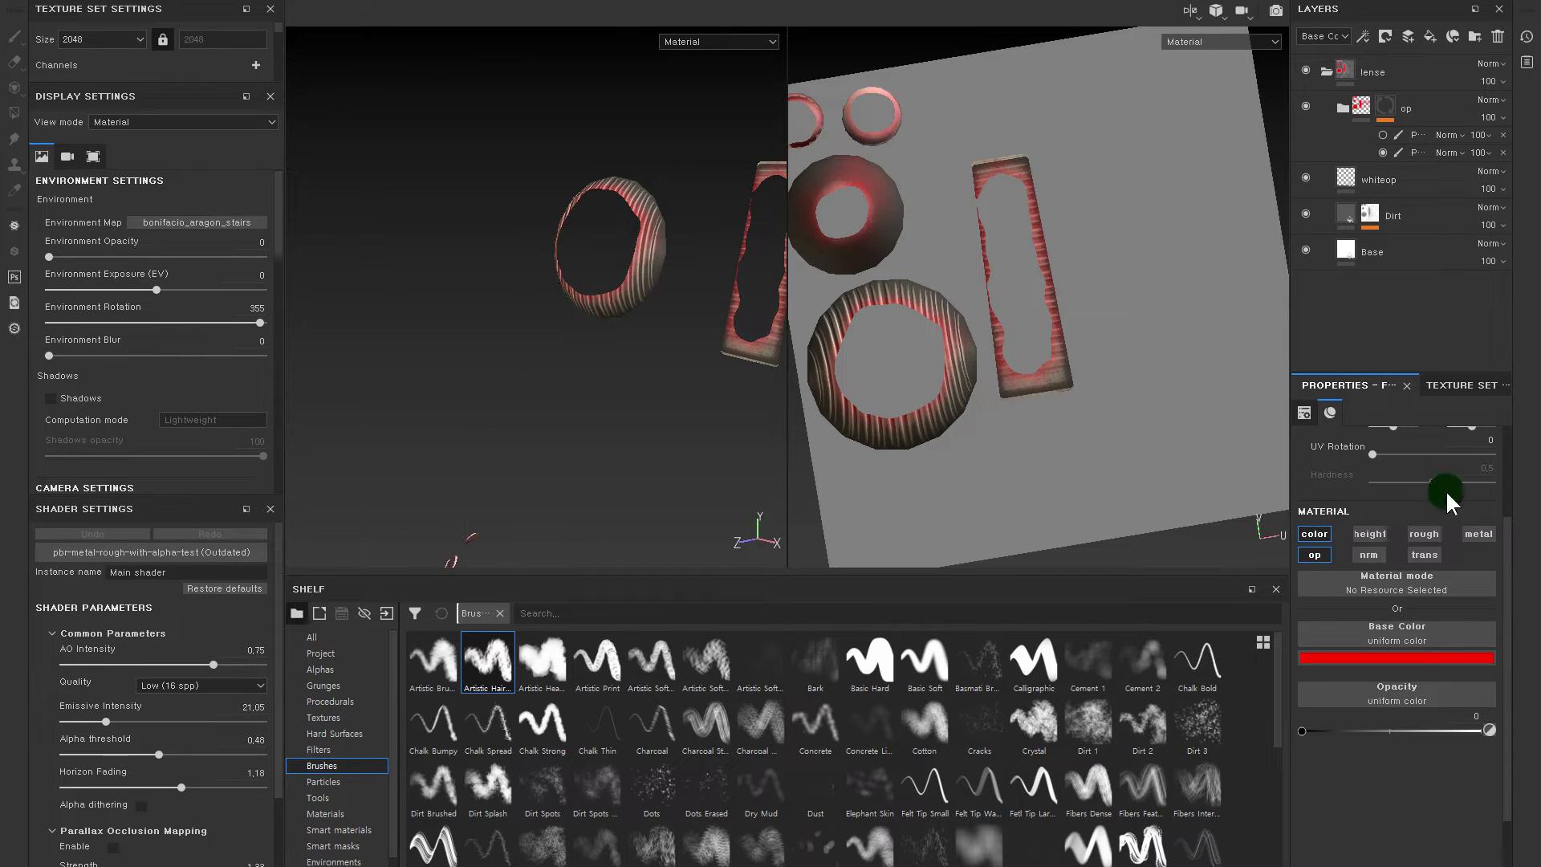
- Show the EM1 texture set alongside lense, inspect the glowing lenses, and switch to 3D-only view
{"action": "left_click", "coordinate": [1467, 387]}
{"action": "left_click", "coordinate": [1358, 415]}
{"action": "left_click", "coordinate": [1308, 508]}
{"action": "left_click", "coordinate": [1306, 489]}
{"action": "mouse_move", "coordinate": [689, 380]}
{"action": "left_mouse_down", "text": "alt"}
{"action": "mouse_move", "coordinate": [814, 377]}
{"action": "mouse_move", "coordinate": [728, 394]}
{"action": "left_mouse_up", "text": "alt"}
{"action": "right_click_drag", "start_coordinate": [729, 394], "coordinate": [625, 373], "text": "alt"}
{"action": "left_click_drag", "start_coordinate": [626, 373], "coordinate": [740, 359], "text": "alt"}
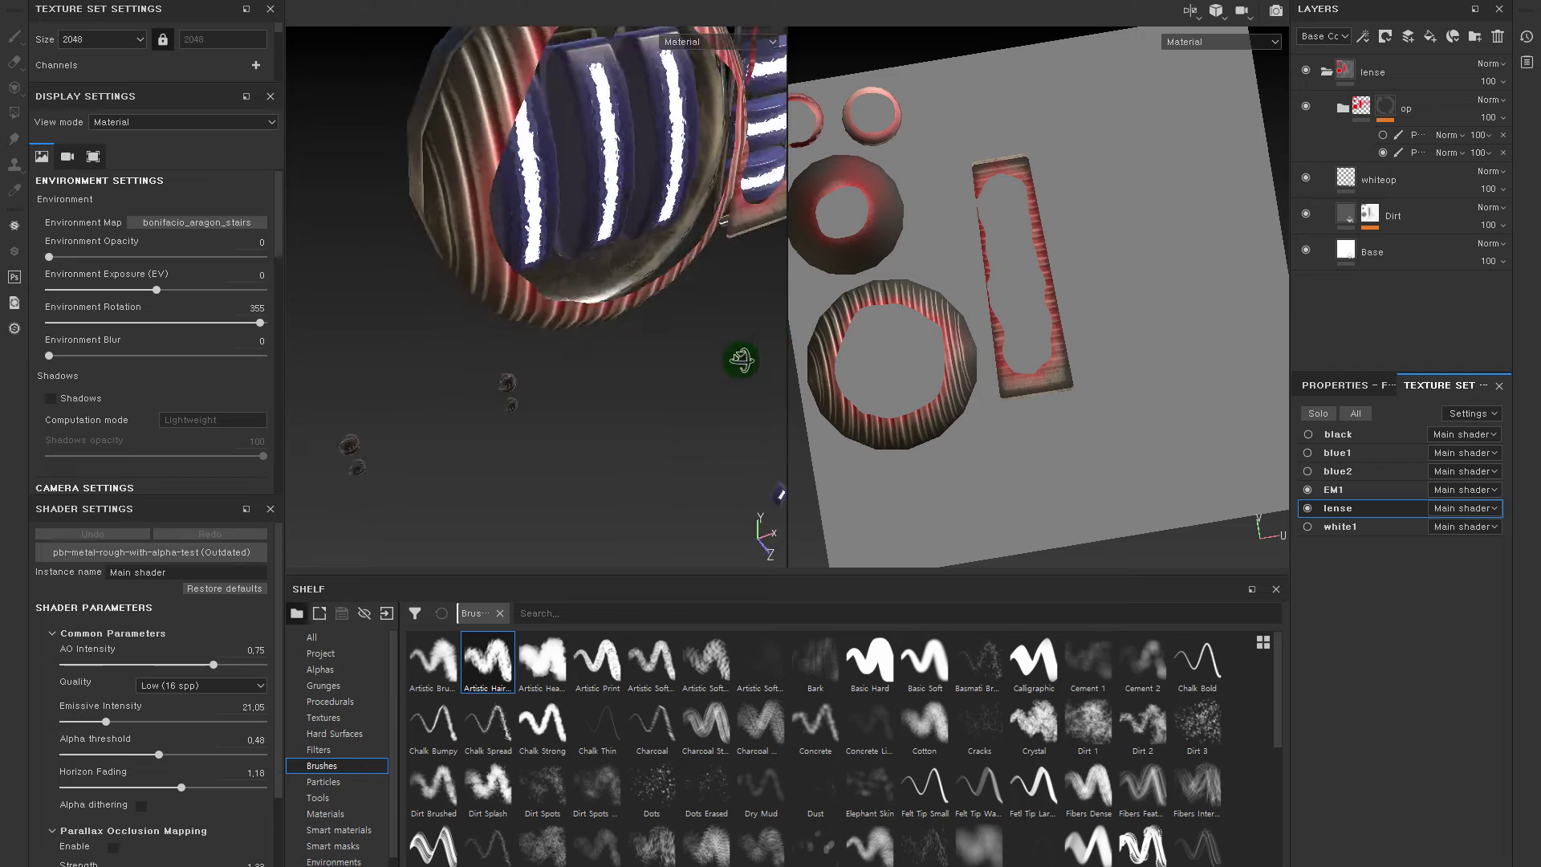
{"action": "right_click_drag", "start_coordinate": [740, 359], "coordinate": [610, 353], "text": "alt"}
{"action": "mouse_move", "coordinate": [610, 353]}
{"action": "left_mouse_down", "text": "alt"}
{"action": "mouse_move", "coordinate": [510, 350]}
{"action": "mouse_move", "coordinate": [576, 349]}
{"action": "left_mouse_up", "text": "alt"}
{"action": "key", "text": "F2"}
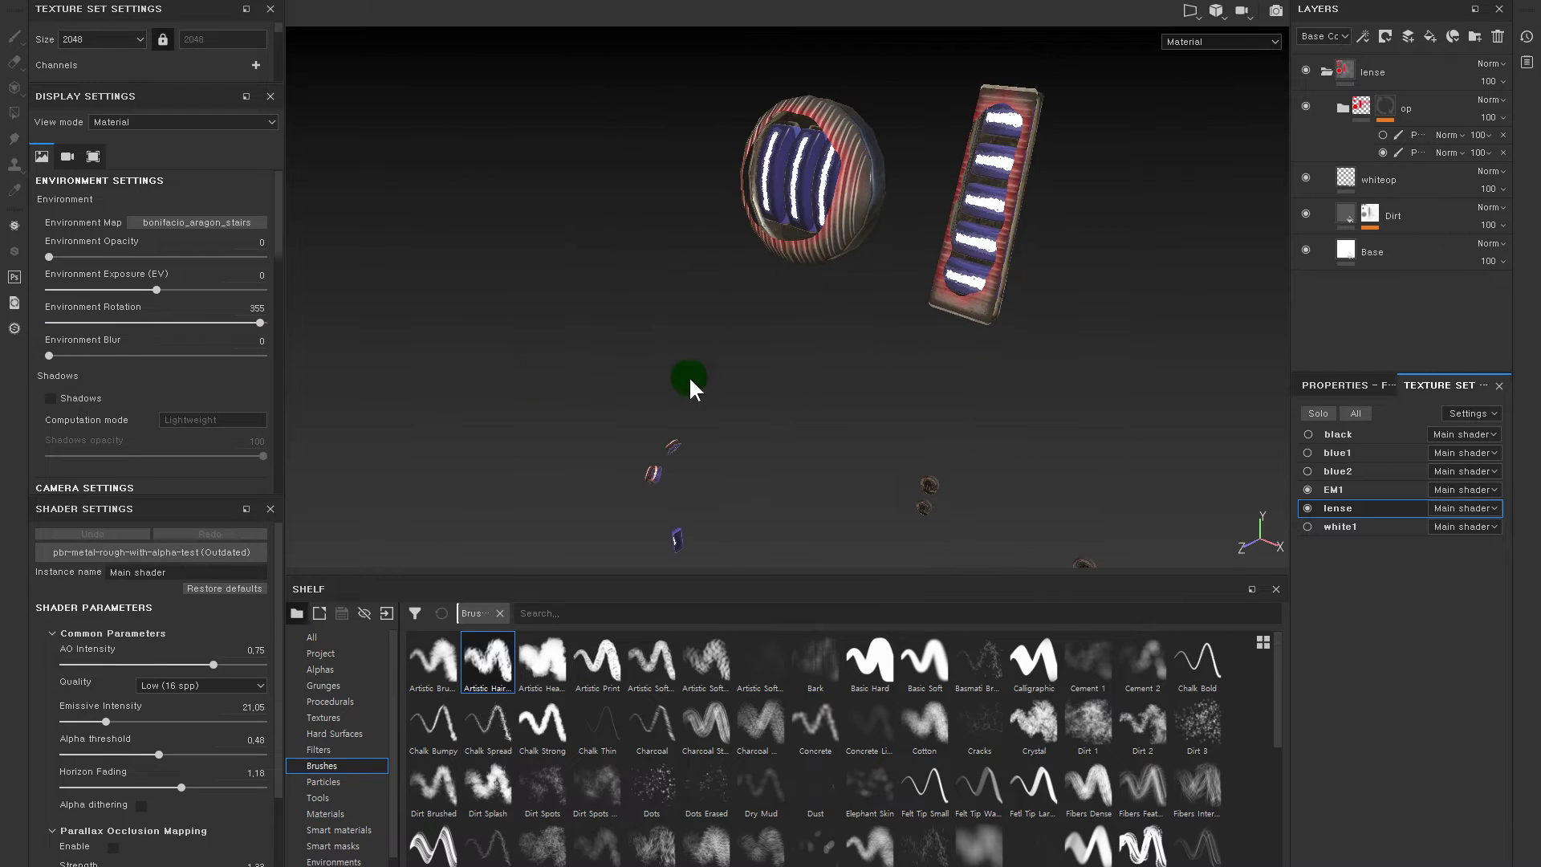
- Enable the opacity channel on the Dirt fill and set its opacity to 0.9381
{"action": "mouse_move", "coordinate": [689, 376]}
{"action": "left_mouse_down", "text": "alt"}
{"action": "mouse_move", "coordinate": [763, 419]}
{"action": "mouse_move", "coordinate": [935, 412]}
{"action": "left_mouse_up", "text": "alt"}
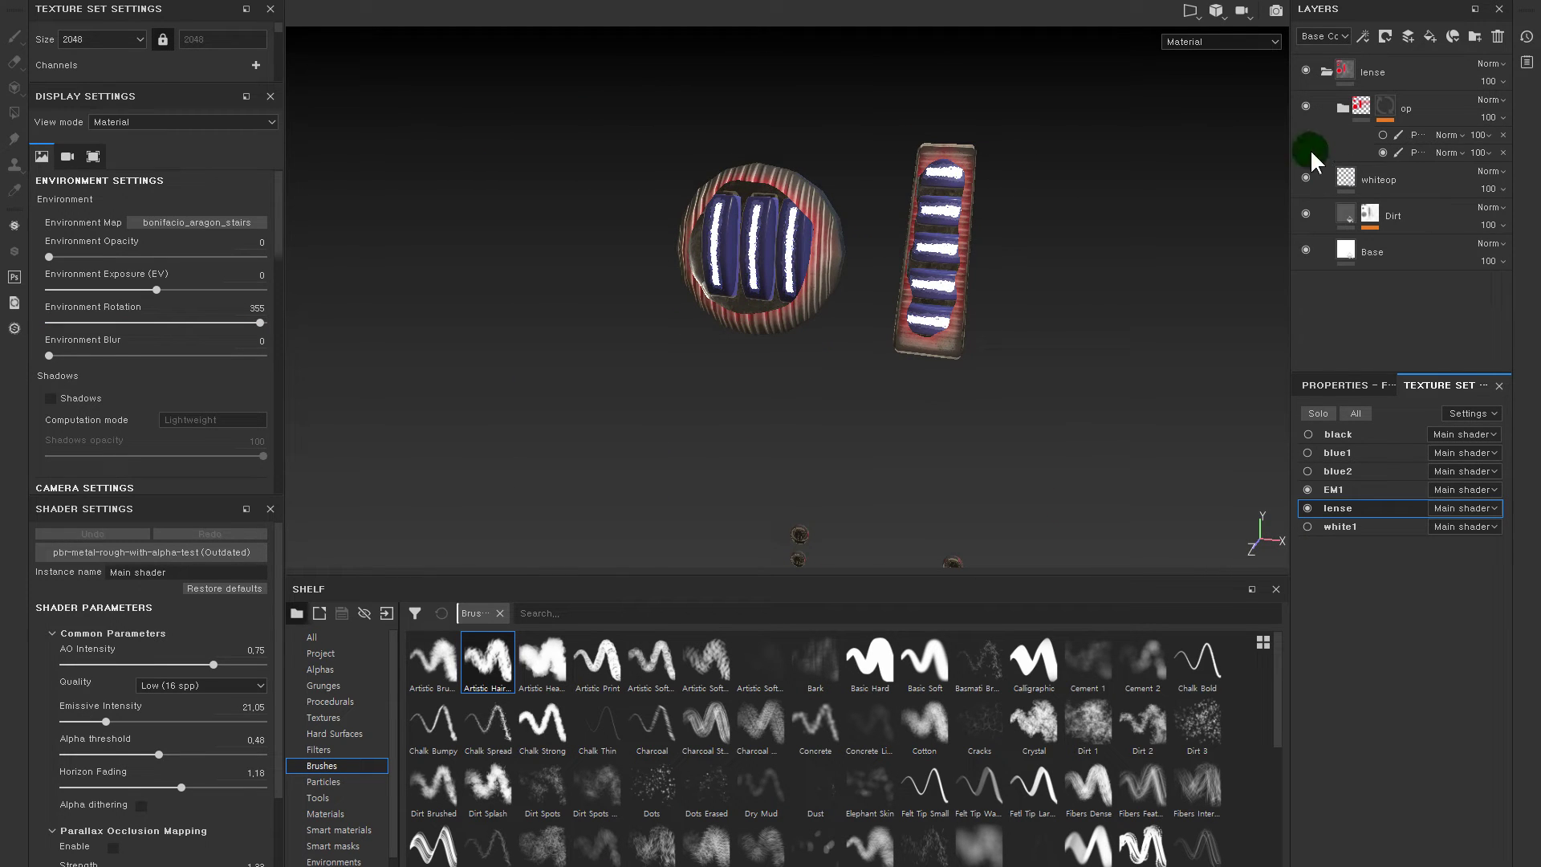
{"action": "left_click", "coordinate": [1305, 214]}
{"action": "left_click", "coordinate": [1306, 214]}
{"action": "left_click", "coordinate": [1305, 213]}
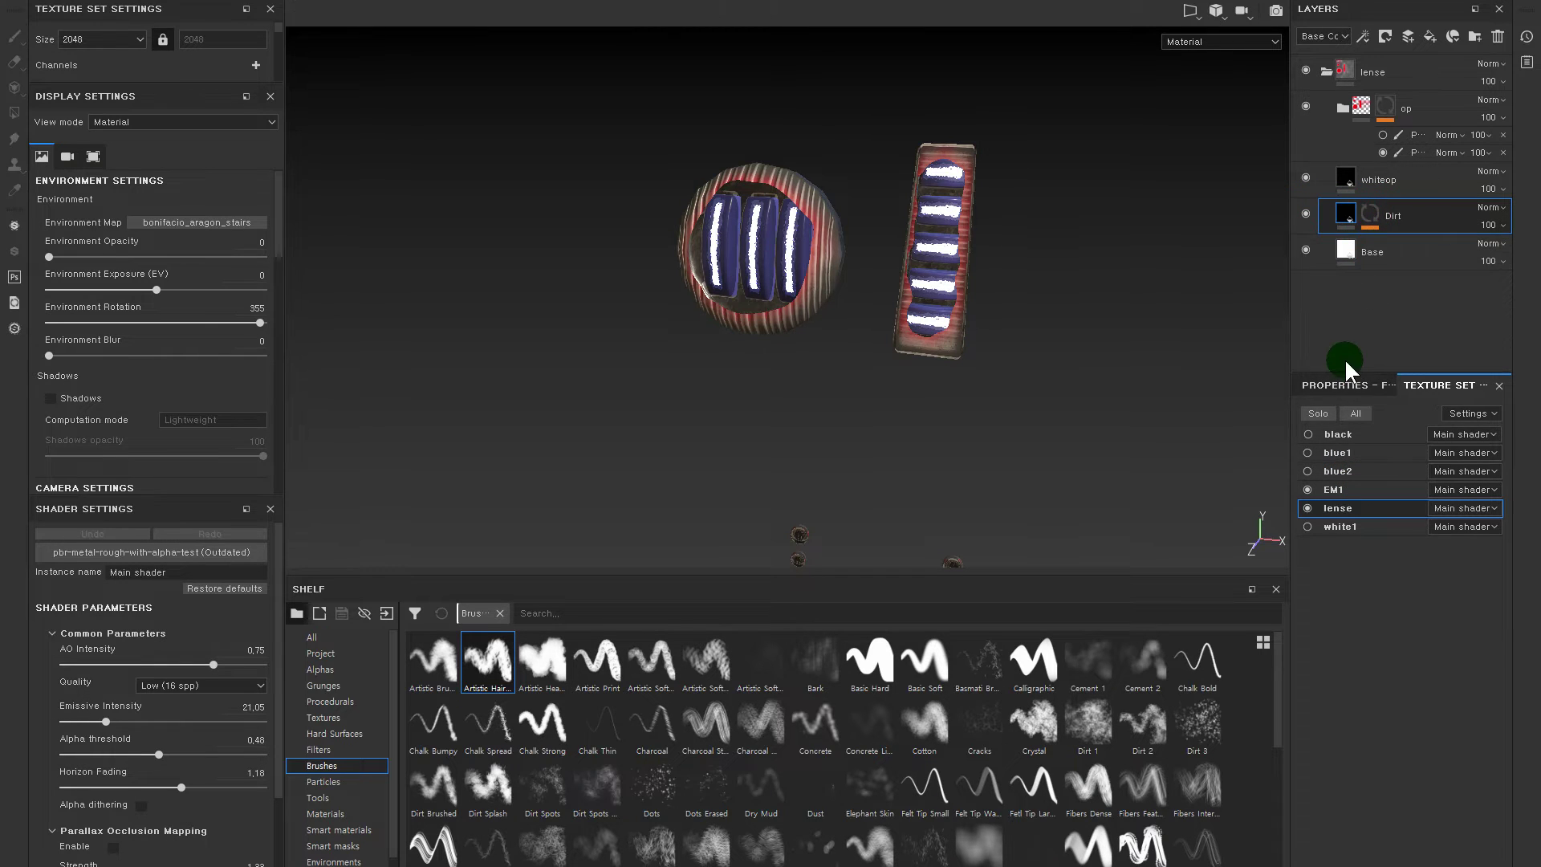
{"action": "mouse_move", "coordinate": [1432, 384]}
{"action": "left_mouse_down"}
{"action": "mouse_move", "coordinate": [1358, 274]}
{"action": "mouse_move", "coordinate": [1388, 166]}
{"action": "mouse_move", "coordinate": [1384, 341]}
{"action": "left_mouse_up"}
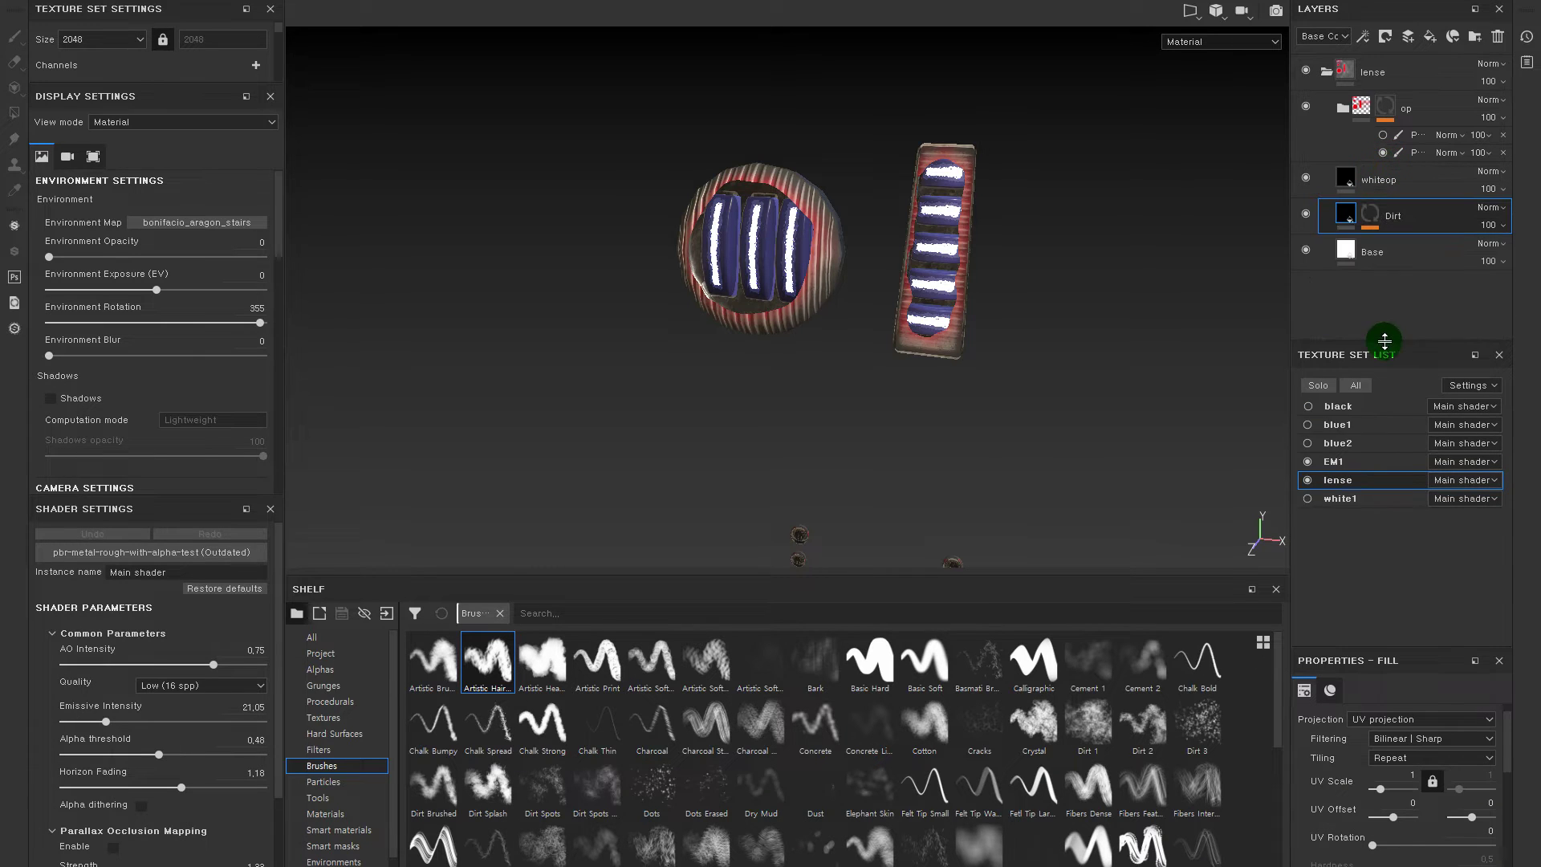
{"action": "left_click_drag", "start_coordinate": [1404, 647], "coordinate": [1398, 397]}
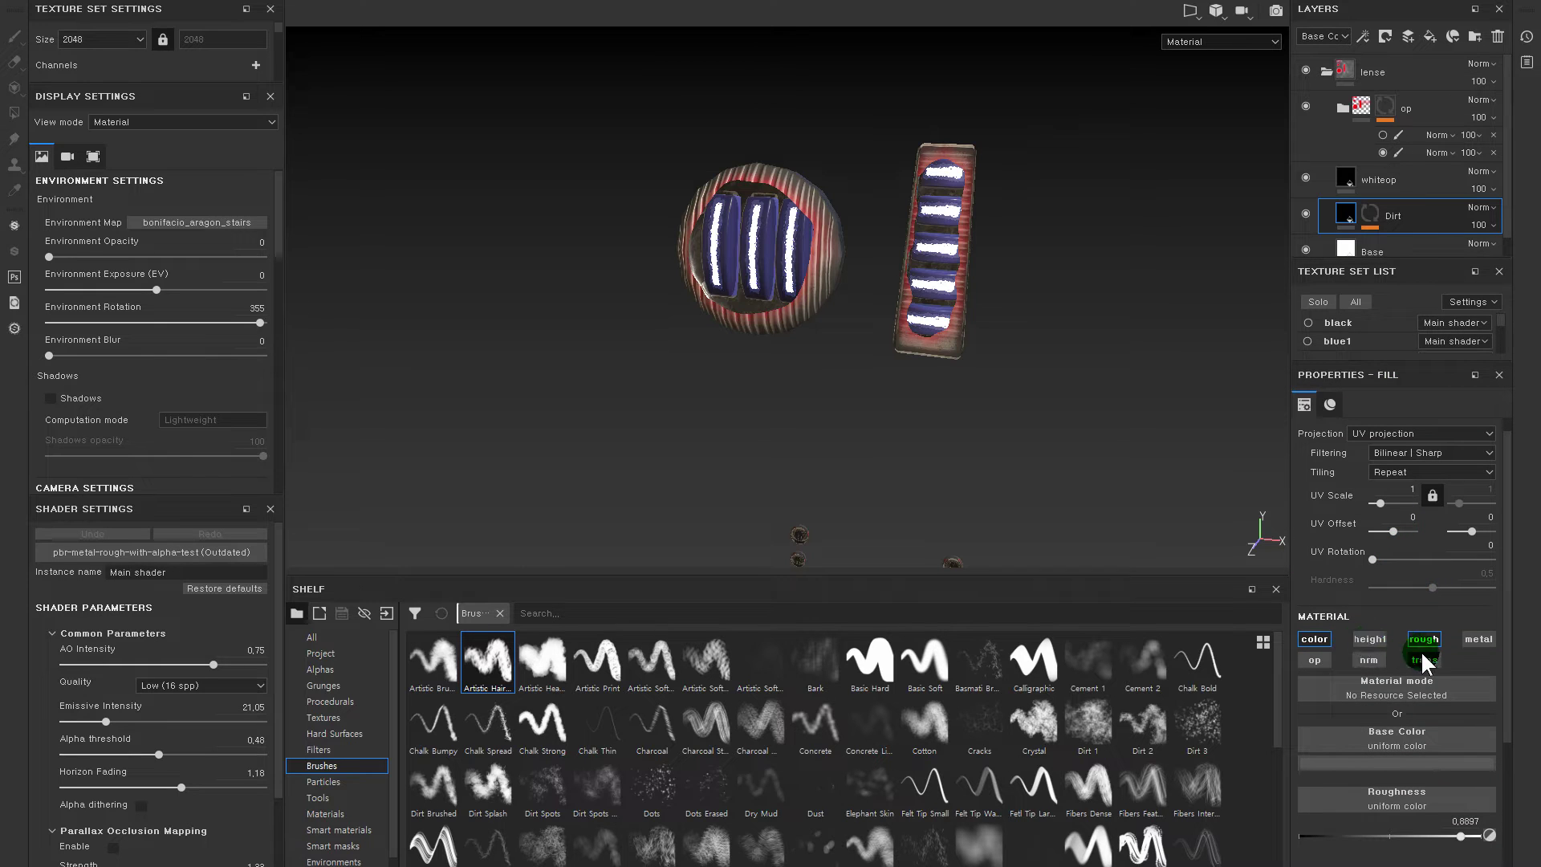
{"action": "left_click", "coordinate": [1318, 658]}
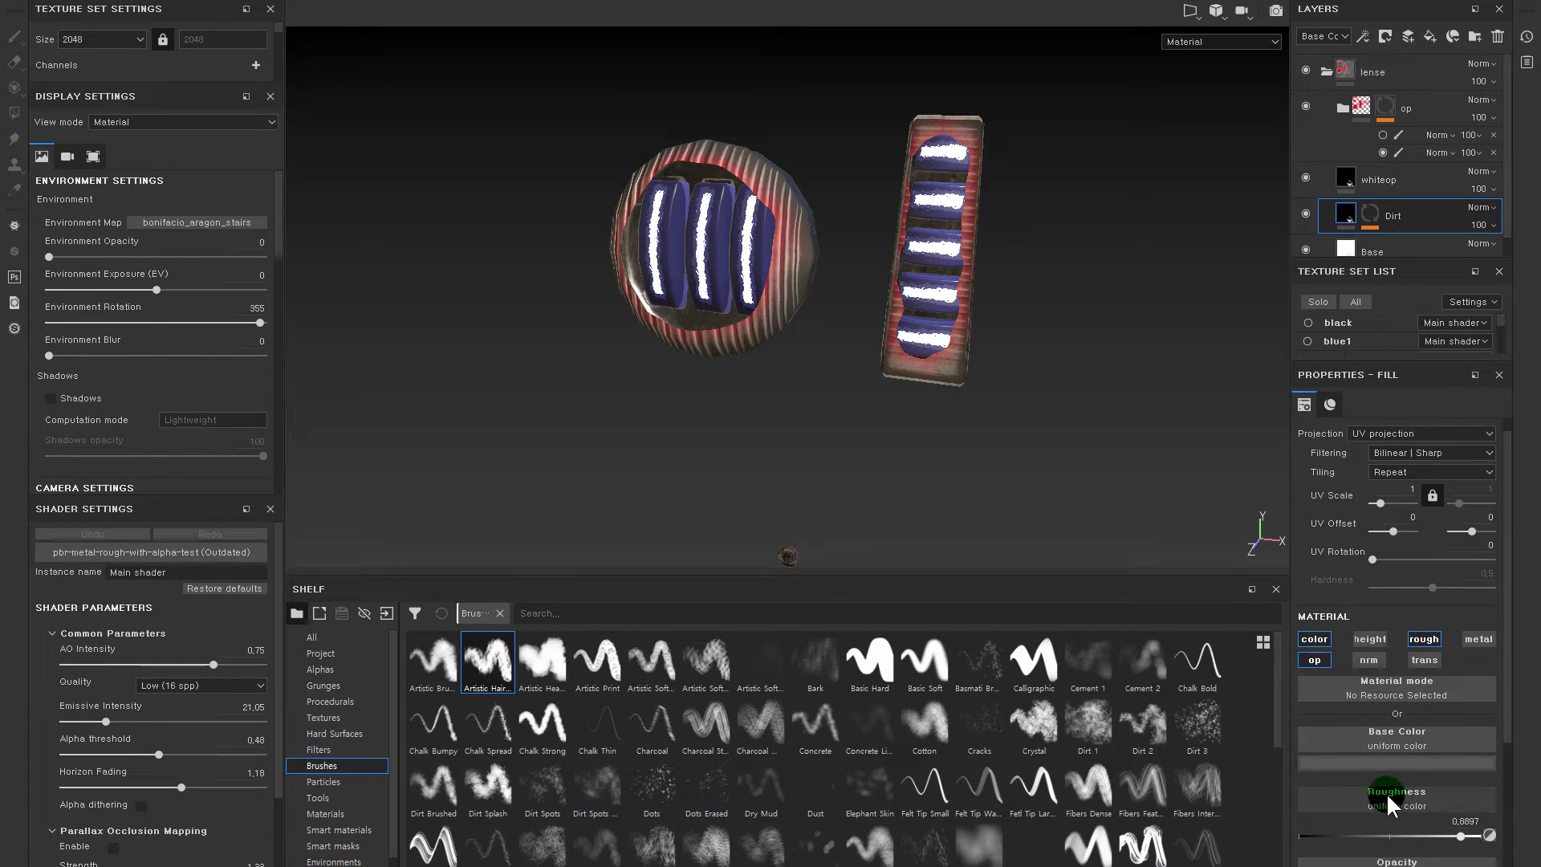
{"action": "scroll", "coordinate": [1390, 805], "scroll_direction": "down", "scroll_amount": 3}
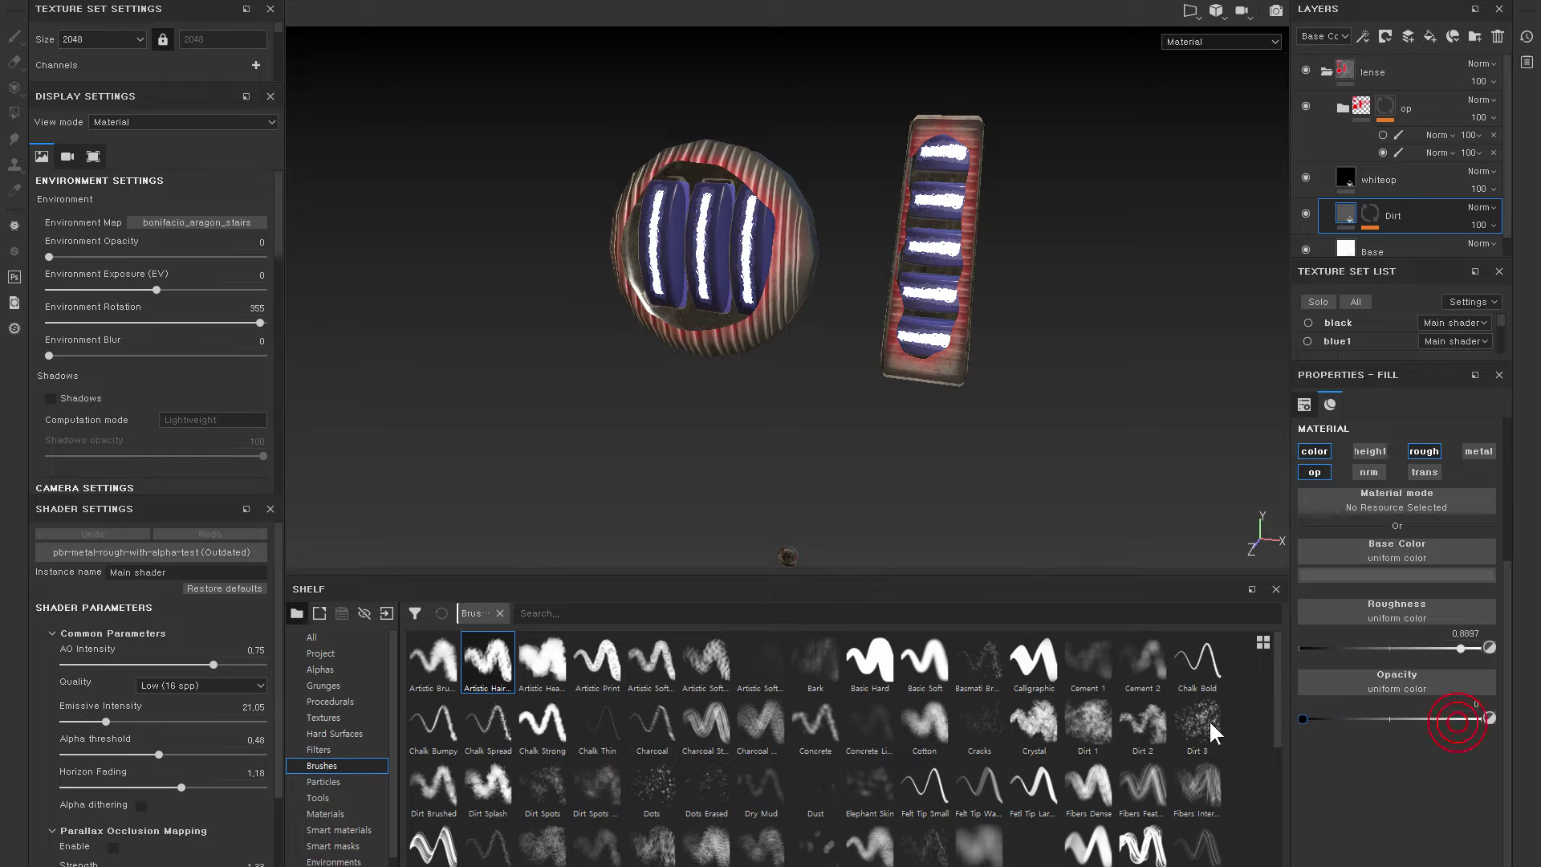
{"action": "left_click_drag", "start_coordinate": [1465, 721], "coordinate": [1470, 719]}
{"action": "left_click", "coordinate": [1404, 224]}
- Toggle the whiteop and Base layers' visibility and enable the Base fill's opacity channel
{"action": "left_click", "coordinate": [1345, 188]}
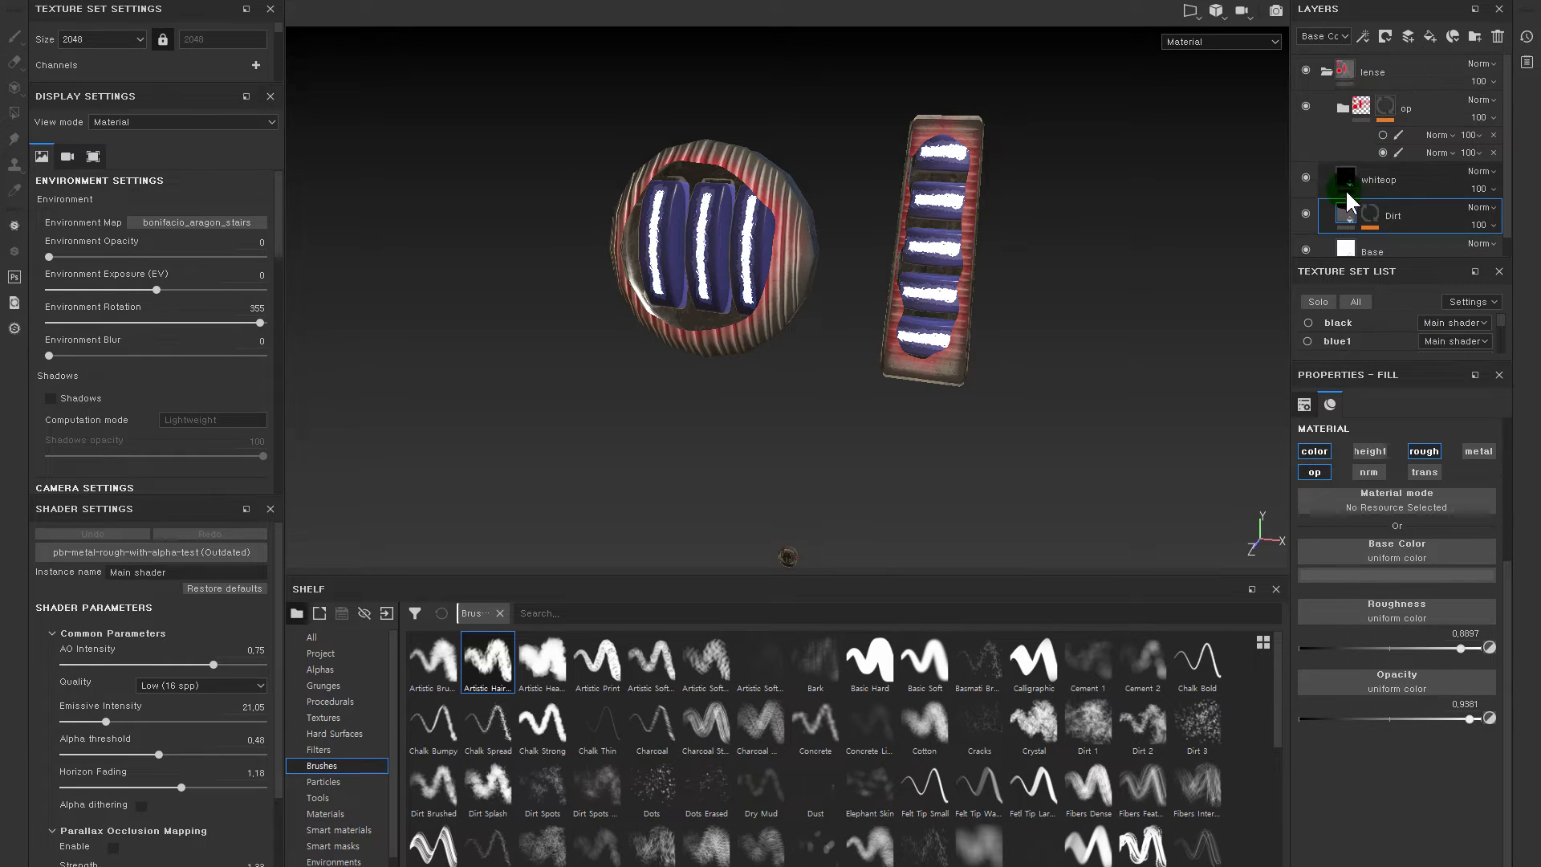
{"action": "left_click", "coordinate": [1300, 173]}
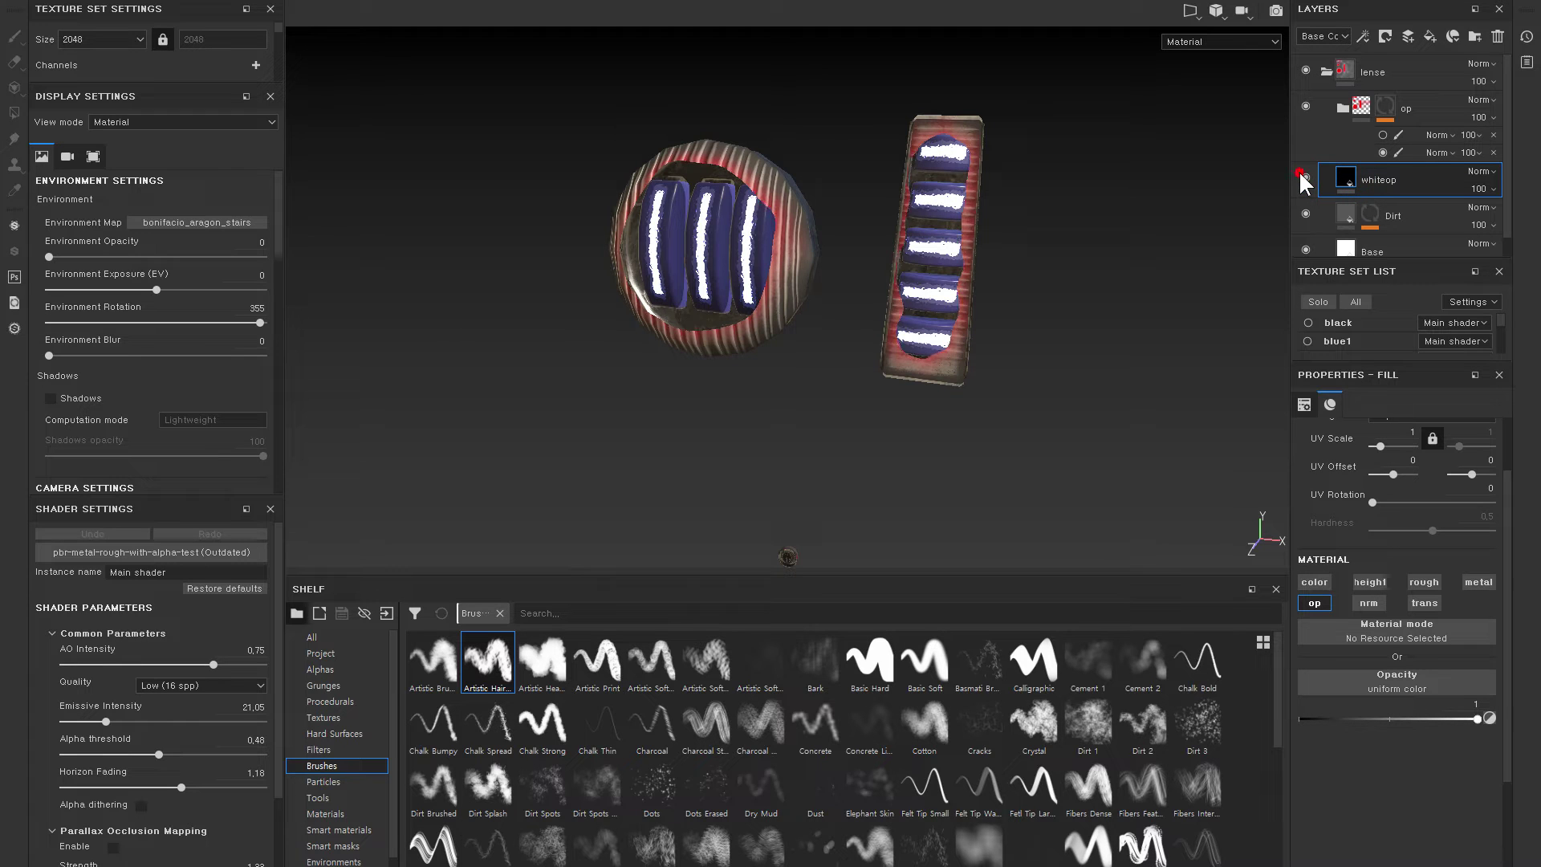
{"action": "left_click", "coordinate": [1305, 250]}
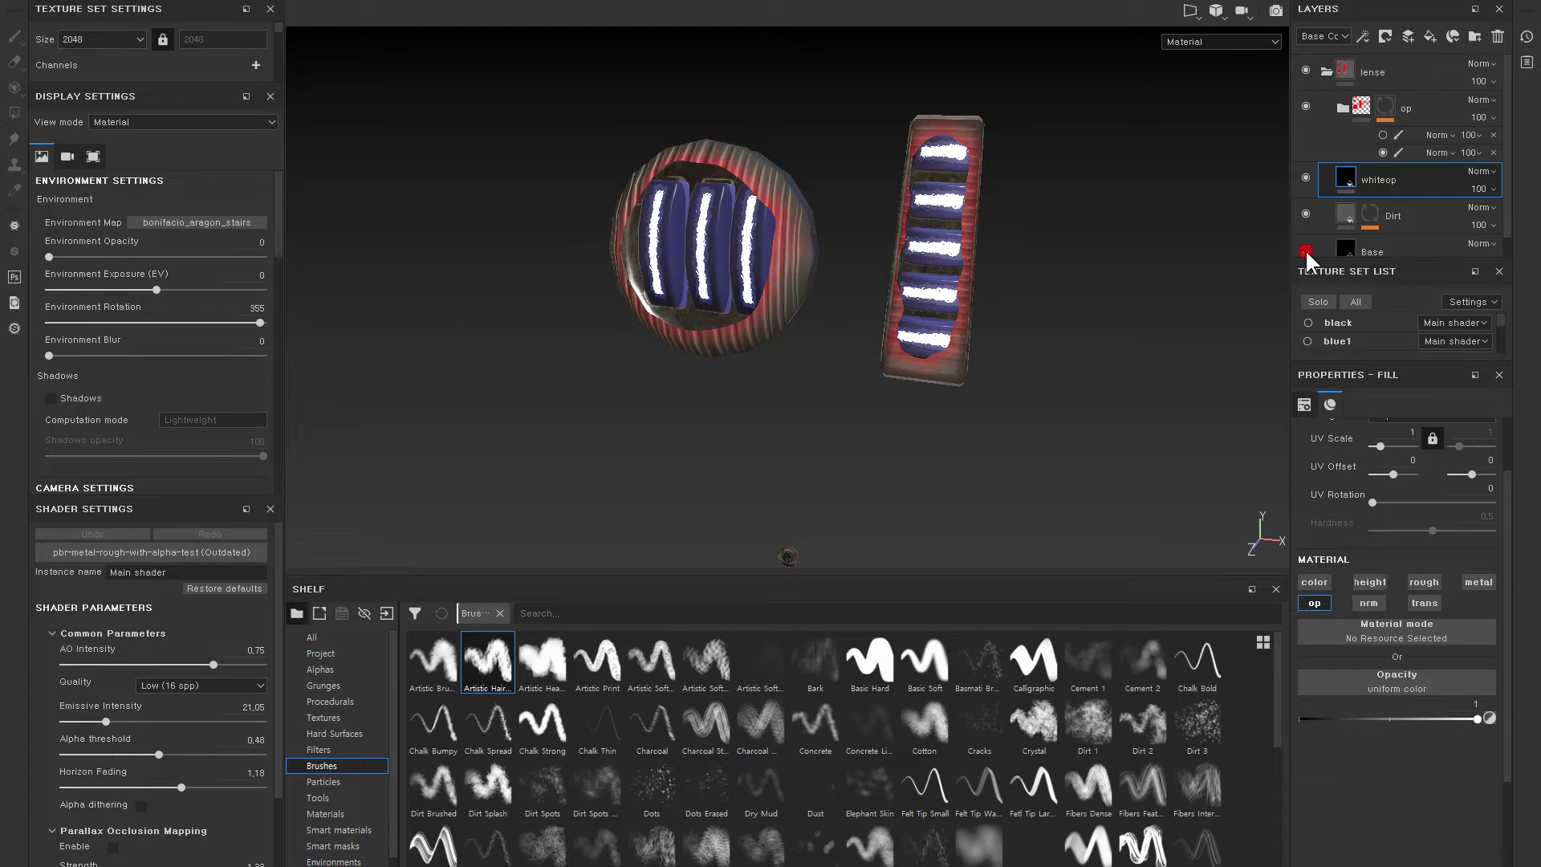
{"action": "left_click", "coordinate": [1355, 248]}
{"action": "left_click", "coordinate": [1316, 603]}
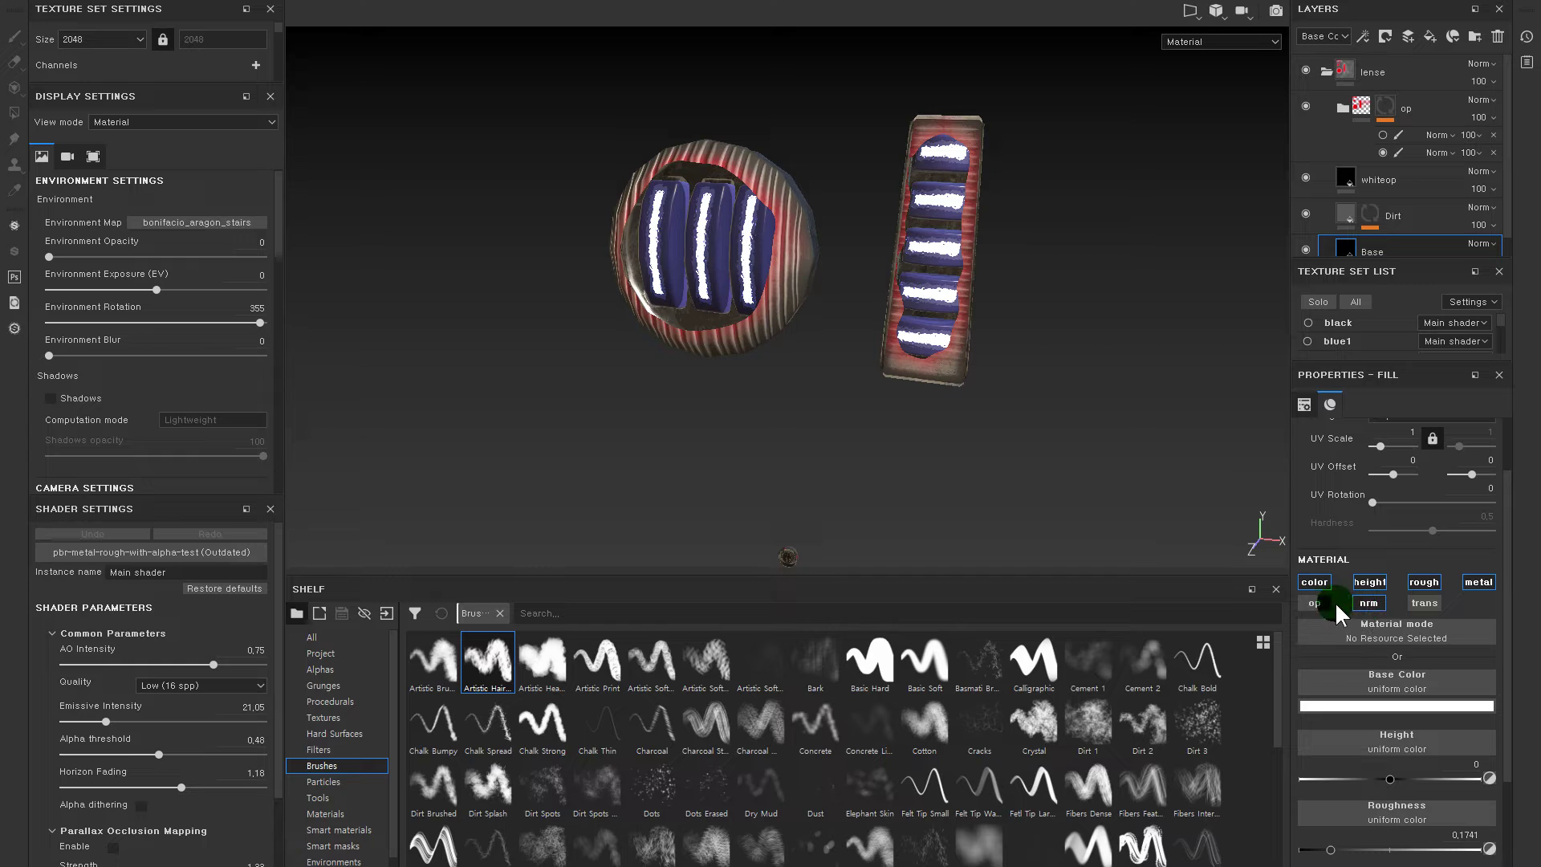
{"action": "scroll", "coordinate": [1357, 811], "scroll_direction": "down", "scroll_amount": 3}
{"action": "scroll", "coordinate": [1410, 828], "scroll_direction": "down", "scroll_amount": 1}
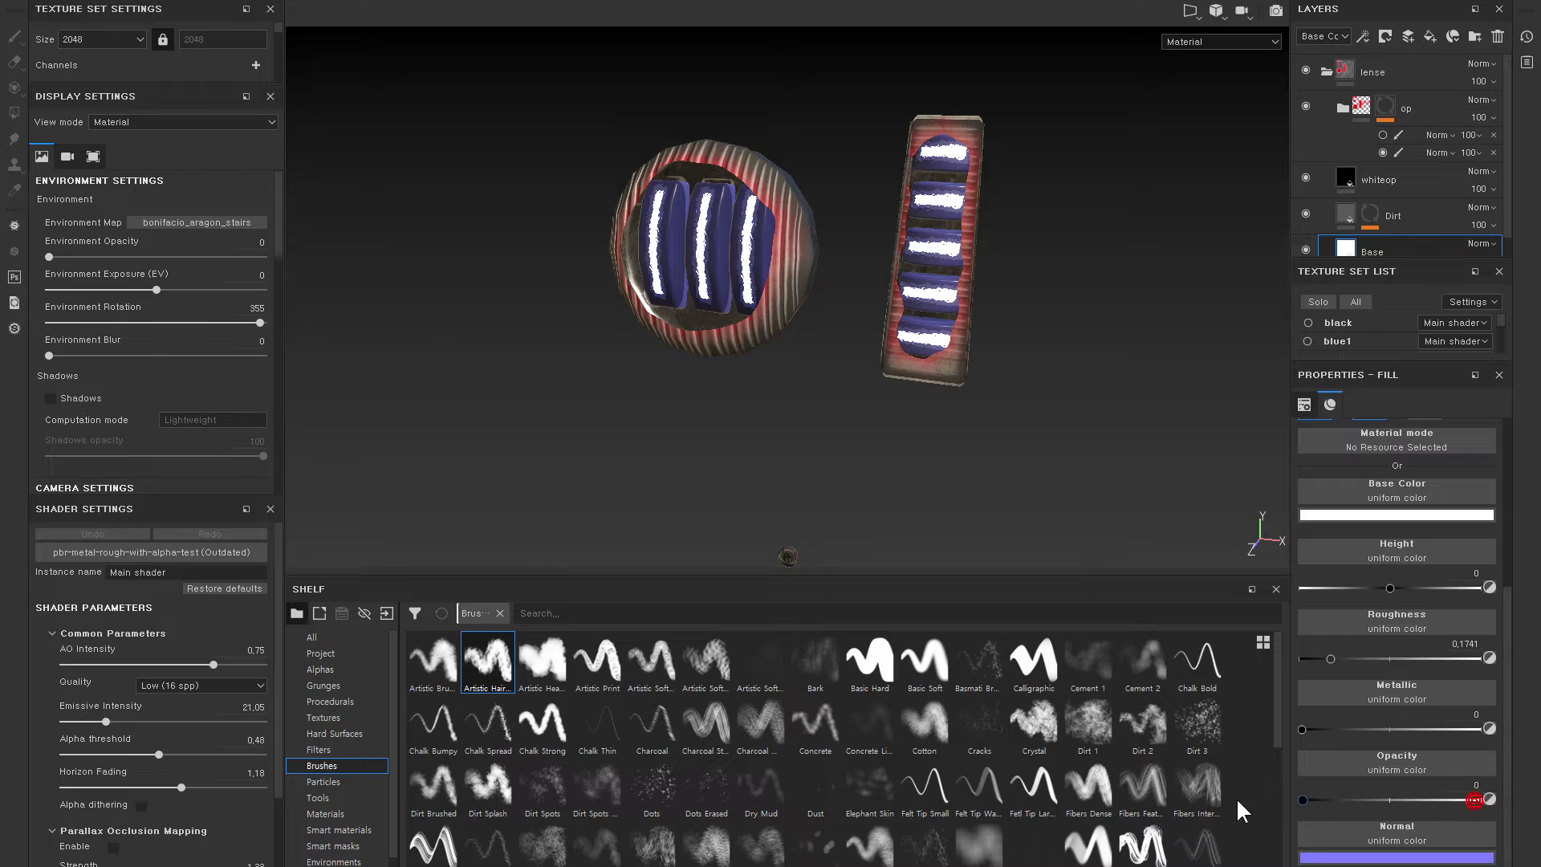
- Delete the whiteop layer from the lens stack
{"action": "left_click", "coordinate": [1345, 228]}
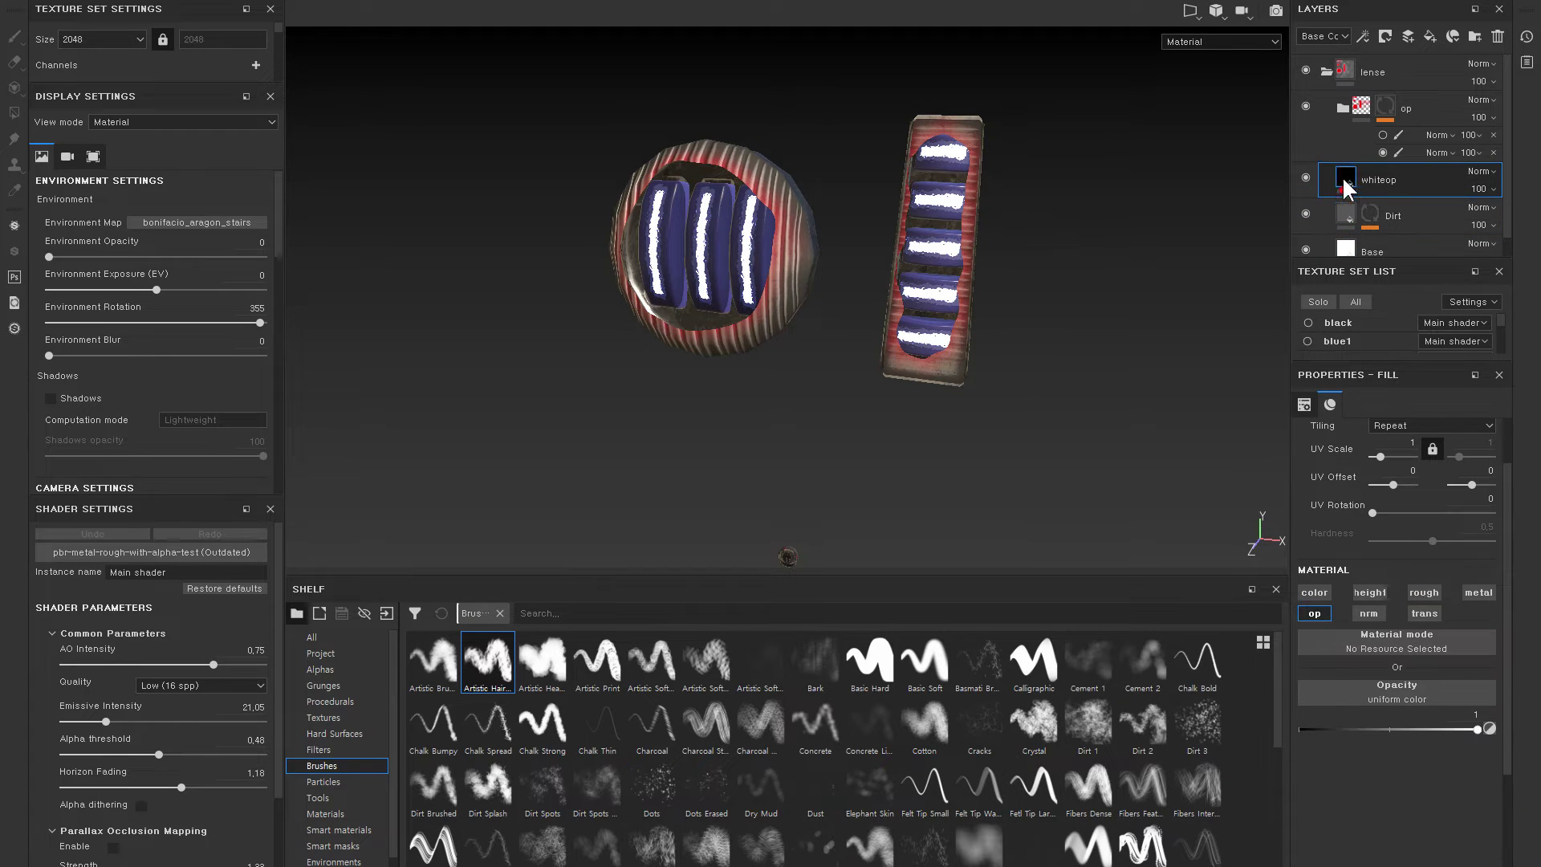
{"action": "left_click", "coordinate": [1361, 108]}
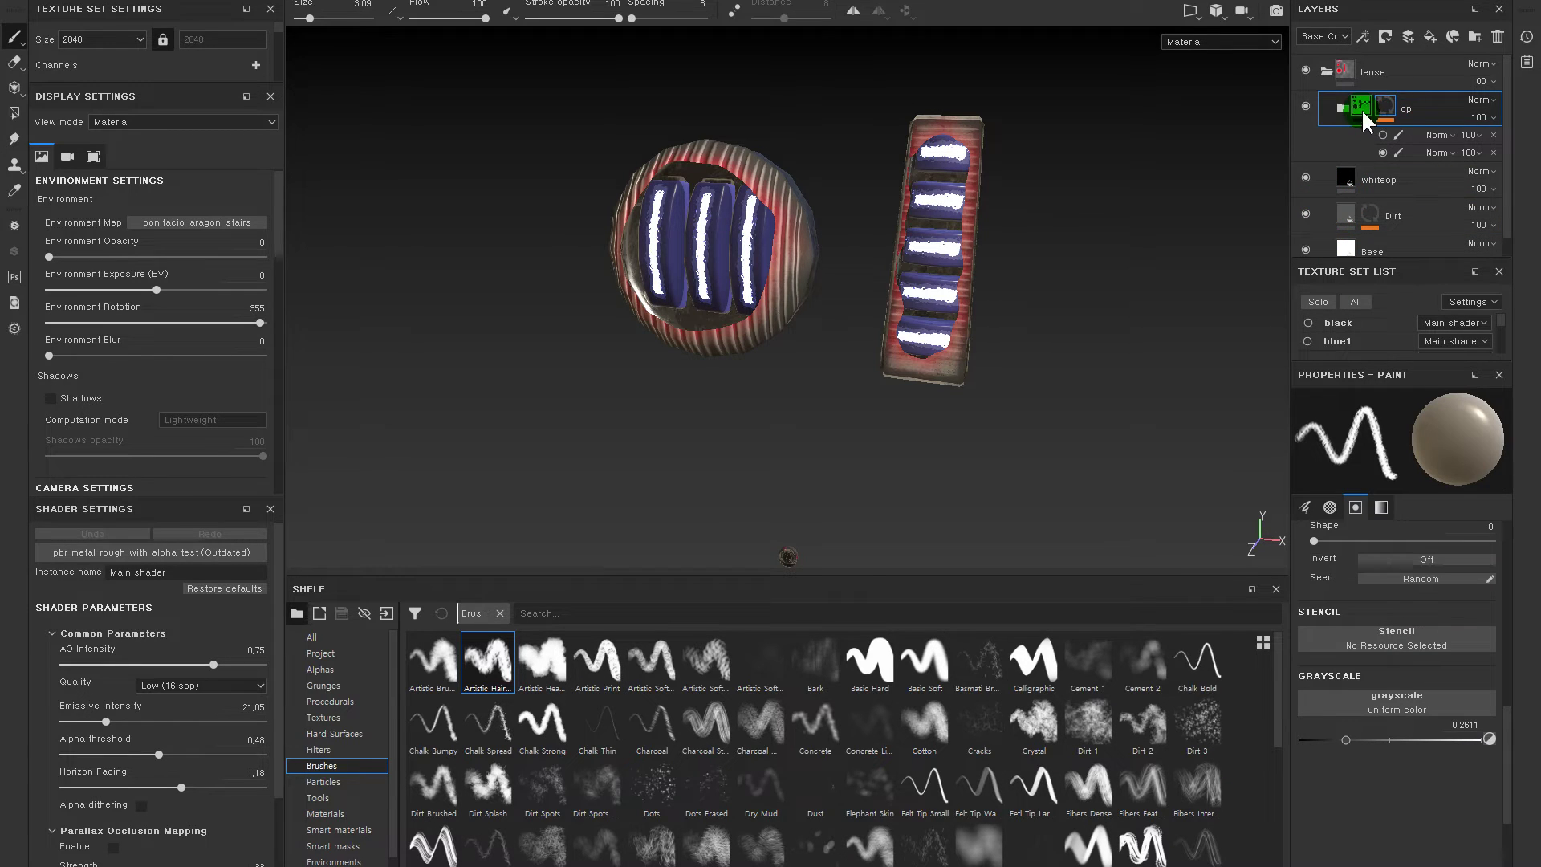
{"action": "left_click", "coordinate": [1339, 173]}
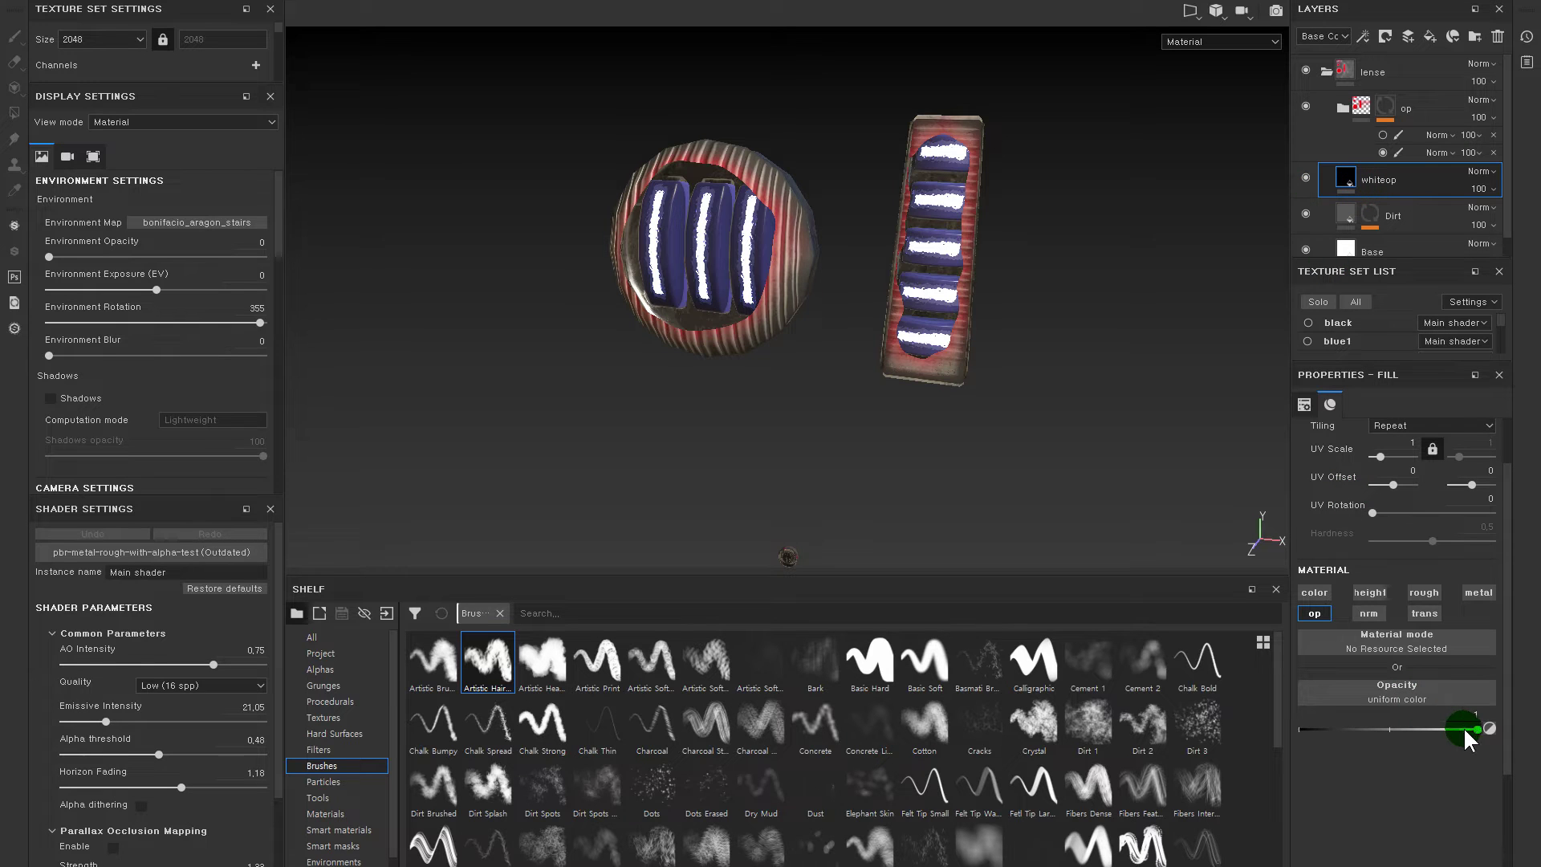
{"action": "left_click_drag", "start_coordinate": [1462, 726], "coordinate": [1523, 729]}
{"action": "key", "text": "Delete"}
{"action": "left_click", "coordinate": [1348, 174]}
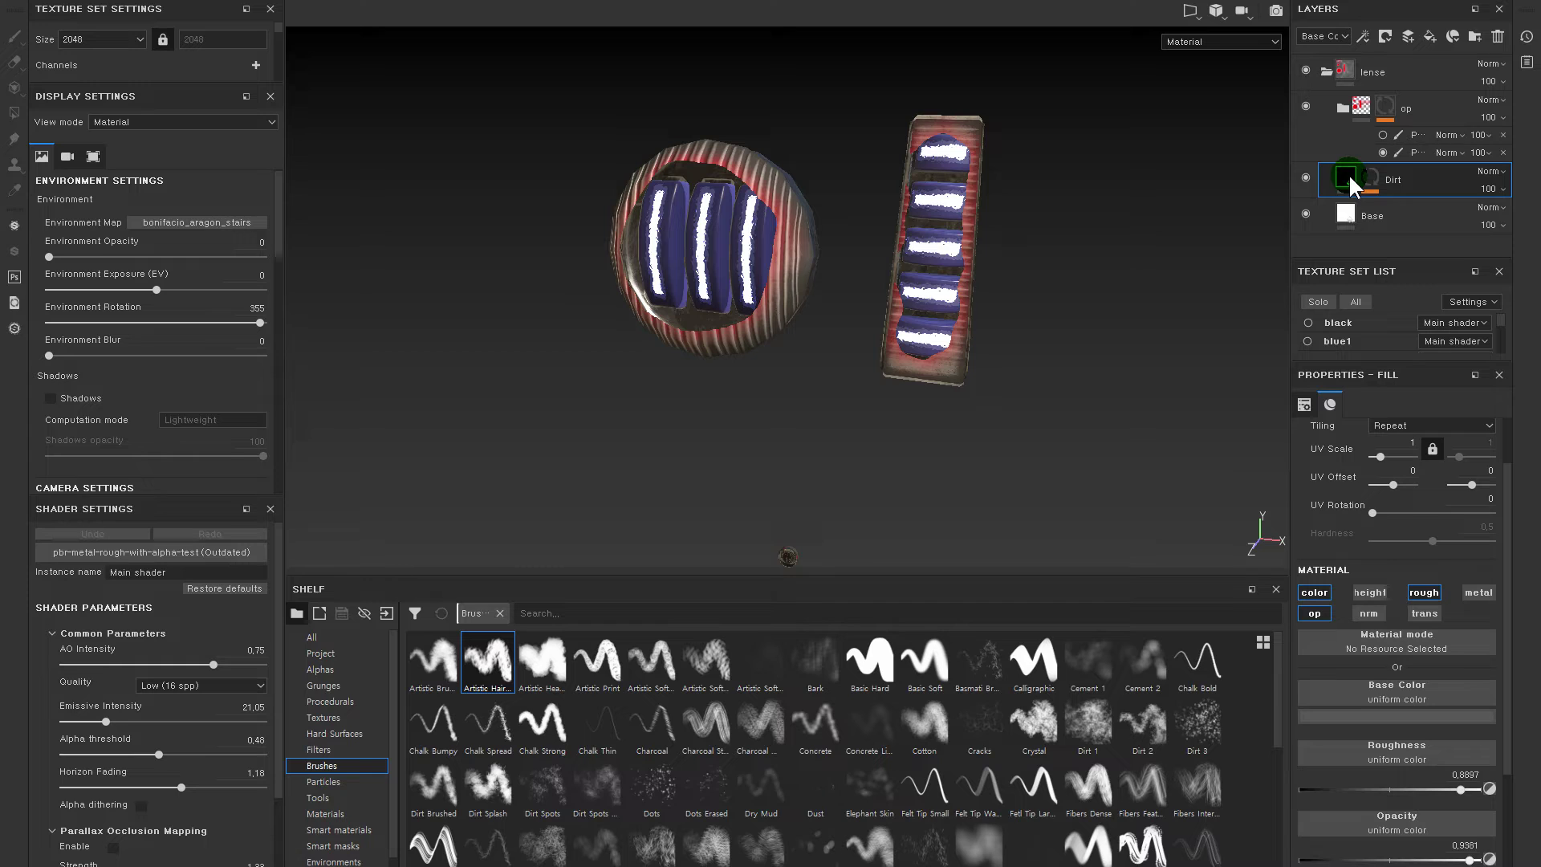
- Fade the Dirt layer's opacity to 0 so the red dirt disappears
{"action": "left_click", "coordinate": [1303, 172]}
{"action": "left_click", "coordinate": [1298, 172]}
{"action": "left_click", "coordinate": [1299, 172]}
{"action": "left_click_drag", "start_coordinate": [1470, 859], "coordinate": [1252, 859]}
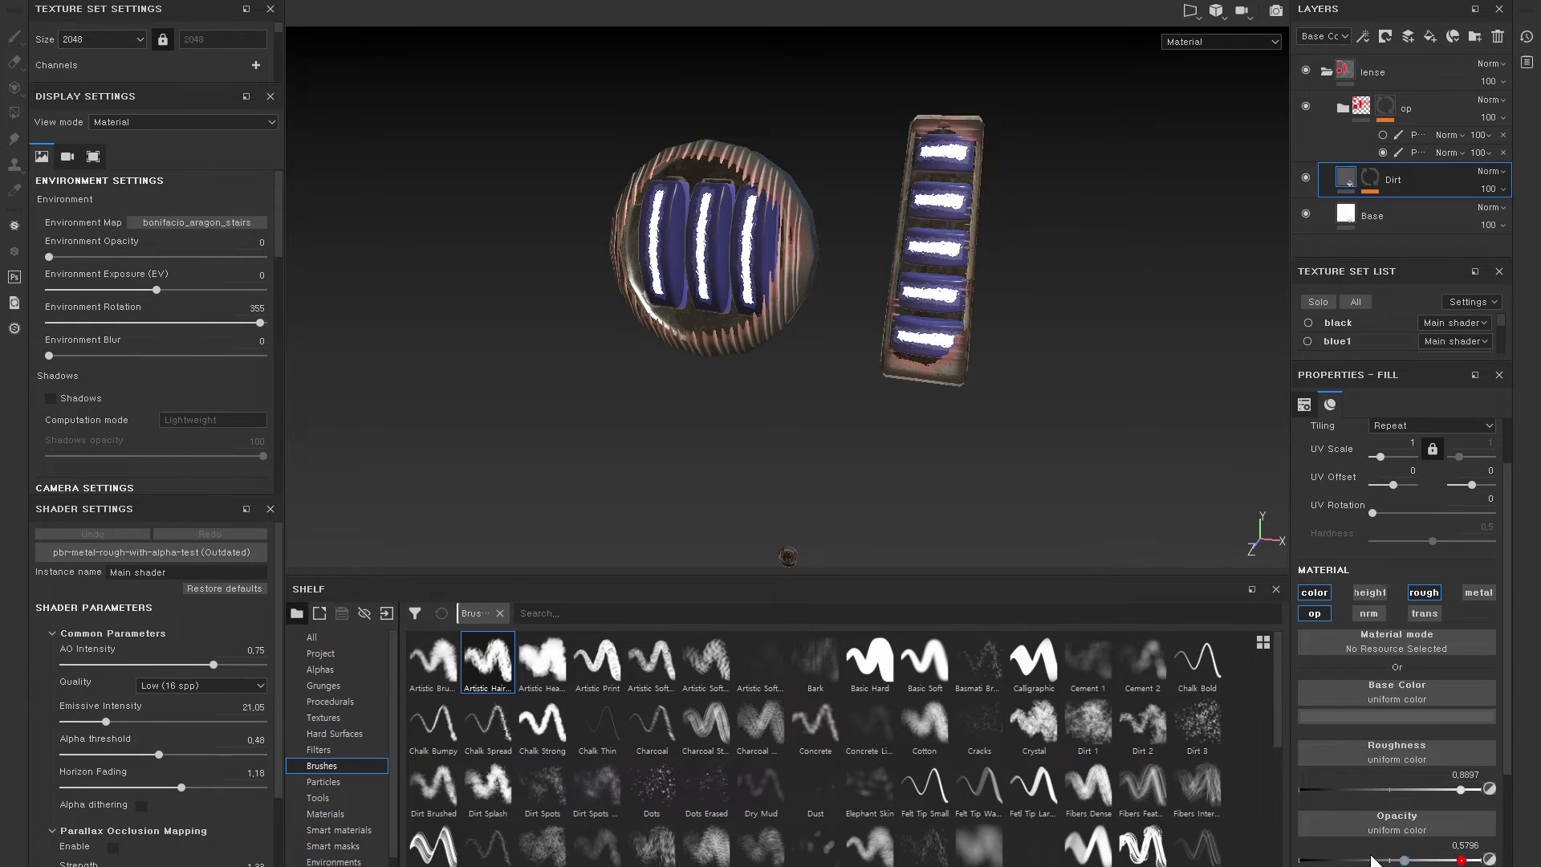
{"action": "mouse_move", "coordinate": [944, 363]}
{"action": "left_mouse_down", "text": "alt"}
{"action": "mouse_move", "coordinate": [911, 206]}
{"action": "mouse_move", "coordinate": [996, 248]}
{"action": "left_mouse_up", "text": "alt"}
- Compare the lenses with Dirt and Base toggled, hide the op layer, and select the lense group
{"action": "left_click", "coordinate": [1305, 176]}
{"action": "left_click", "coordinate": [1305, 177]}
{"action": "left_click", "coordinate": [1305, 177]}
{"action": "left_click", "coordinate": [1305, 176]}
{"action": "left_click", "coordinate": [1308, 104]}
{"action": "left_click", "coordinate": [1306, 104]}
{"action": "mouse_move", "coordinate": [1018, 220]}
{"action": "left_mouse_down", "text": "alt"}
{"action": "mouse_move", "coordinate": [976, 206]}
{"action": "mouse_move", "coordinate": [870, 103]}
{"action": "left_mouse_up", "text": "alt"}
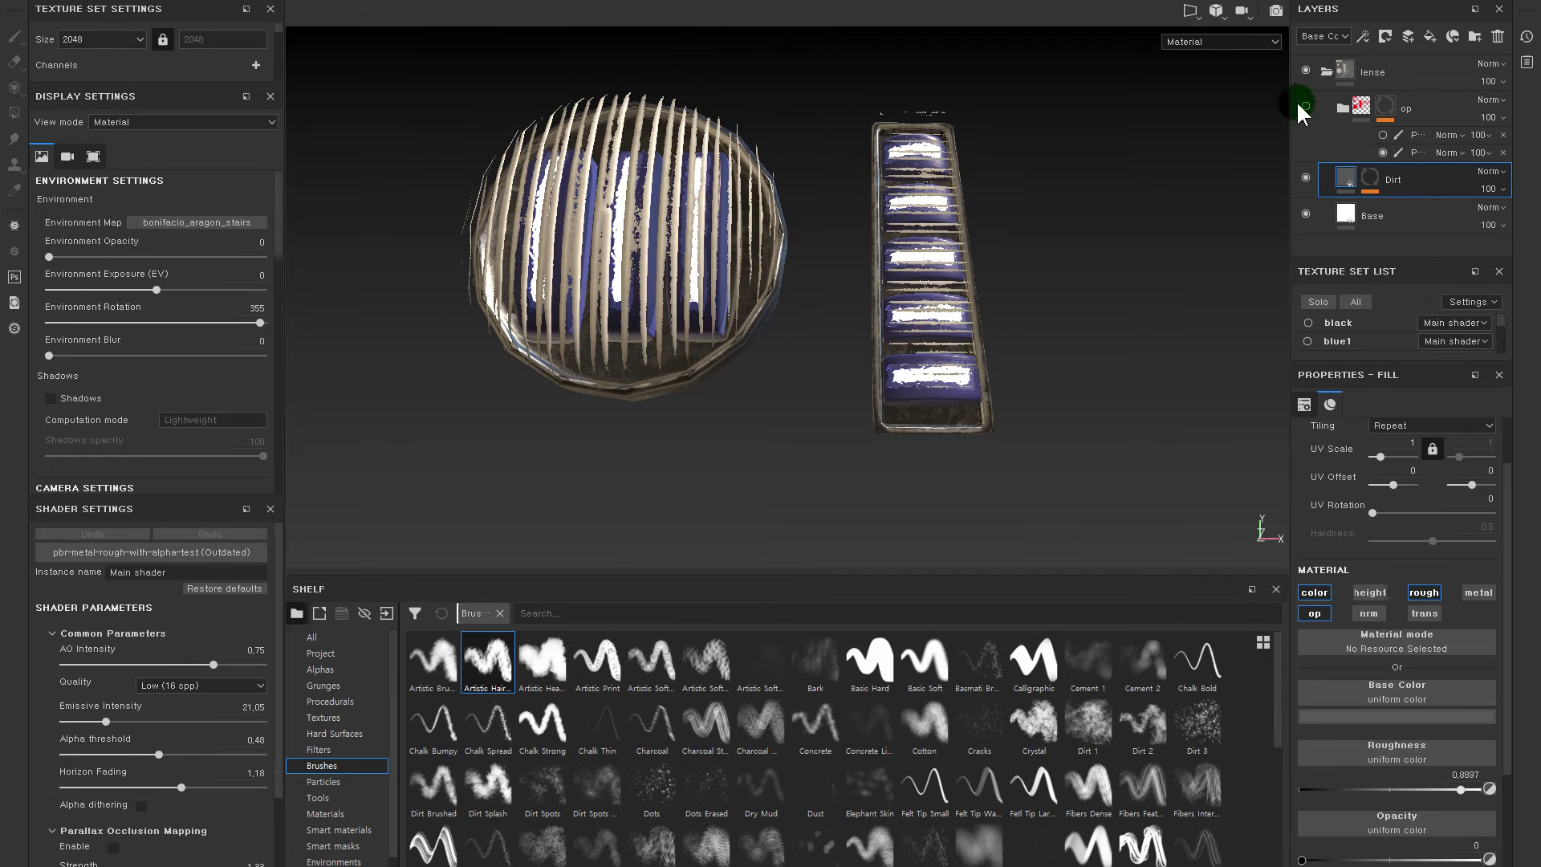
{"action": "left_click", "coordinate": [1351, 74]}
{"action": "mouse_move", "coordinate": [1271, 93]}
{"action": "left_mouse_down", "text": "alt"}
{"action": "mouse_move", "coordinate": [940, 329]}
{"action": "mouse_move", "coordinate": [1049, 368]}
{"action": "left_mouse_up", "text": "alt"}
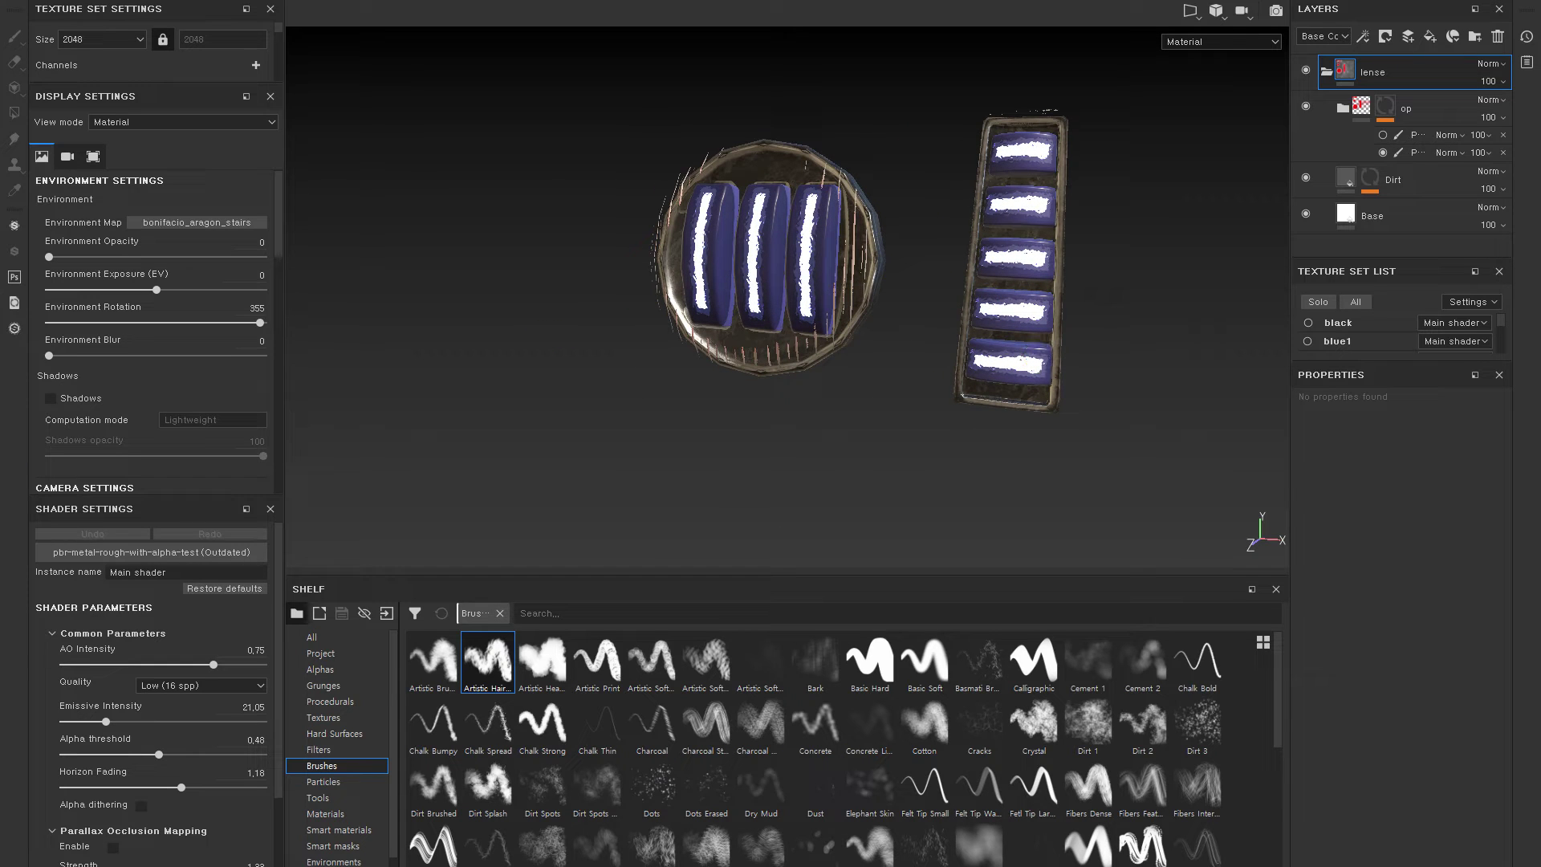
- Switch the viewport to Iray rendering mode with F10
{"action": "left_click", "coordinate": [186, 4]}
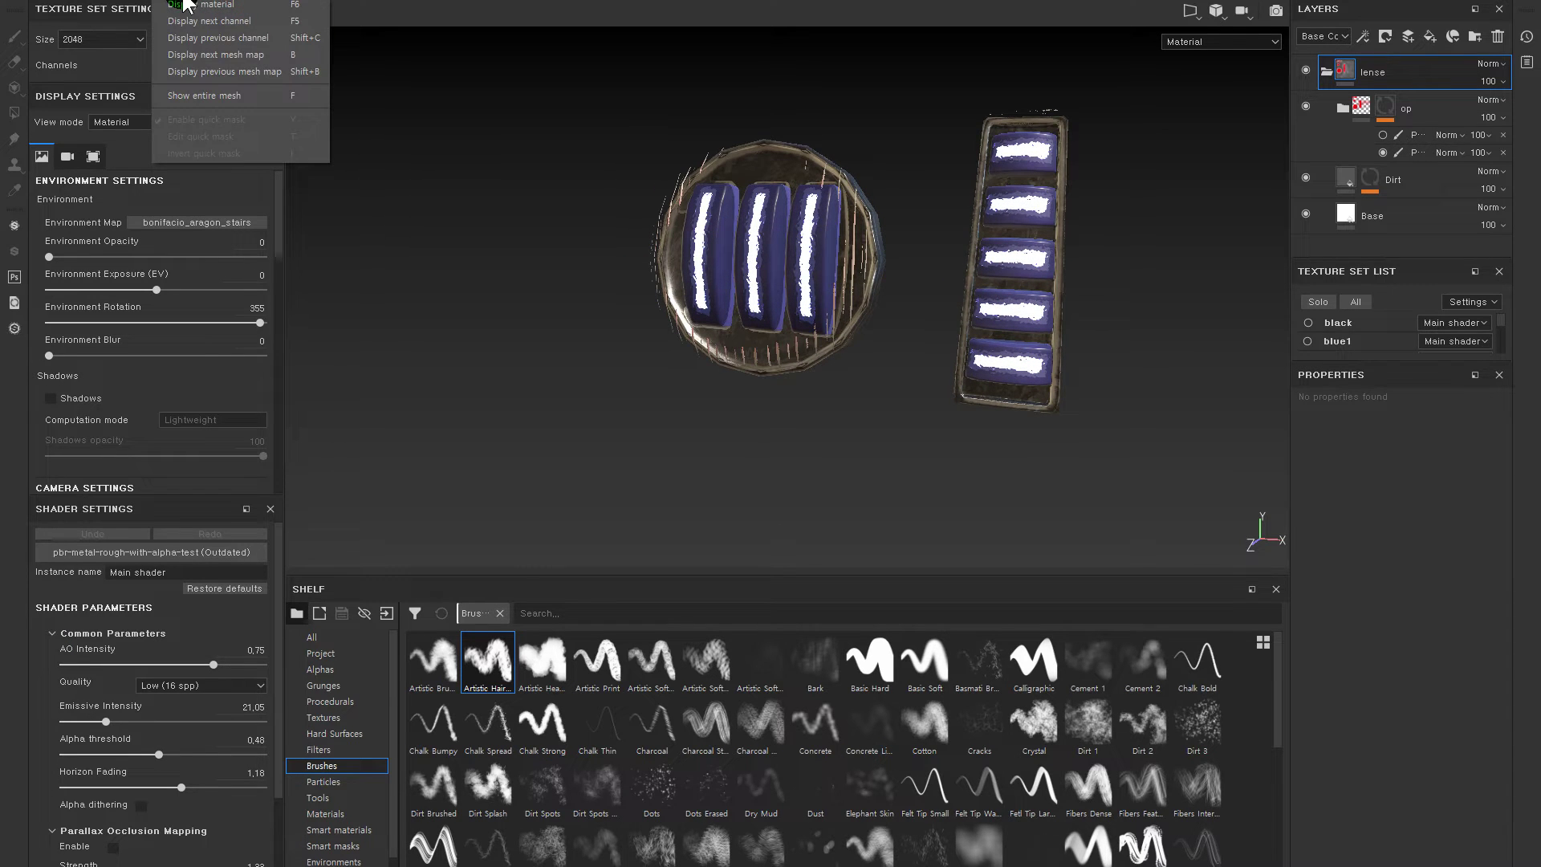
{"action": "left_click", "coordinate": [129, 2]}
{"action": "mouse_move", "coordinate": [136, 20]}
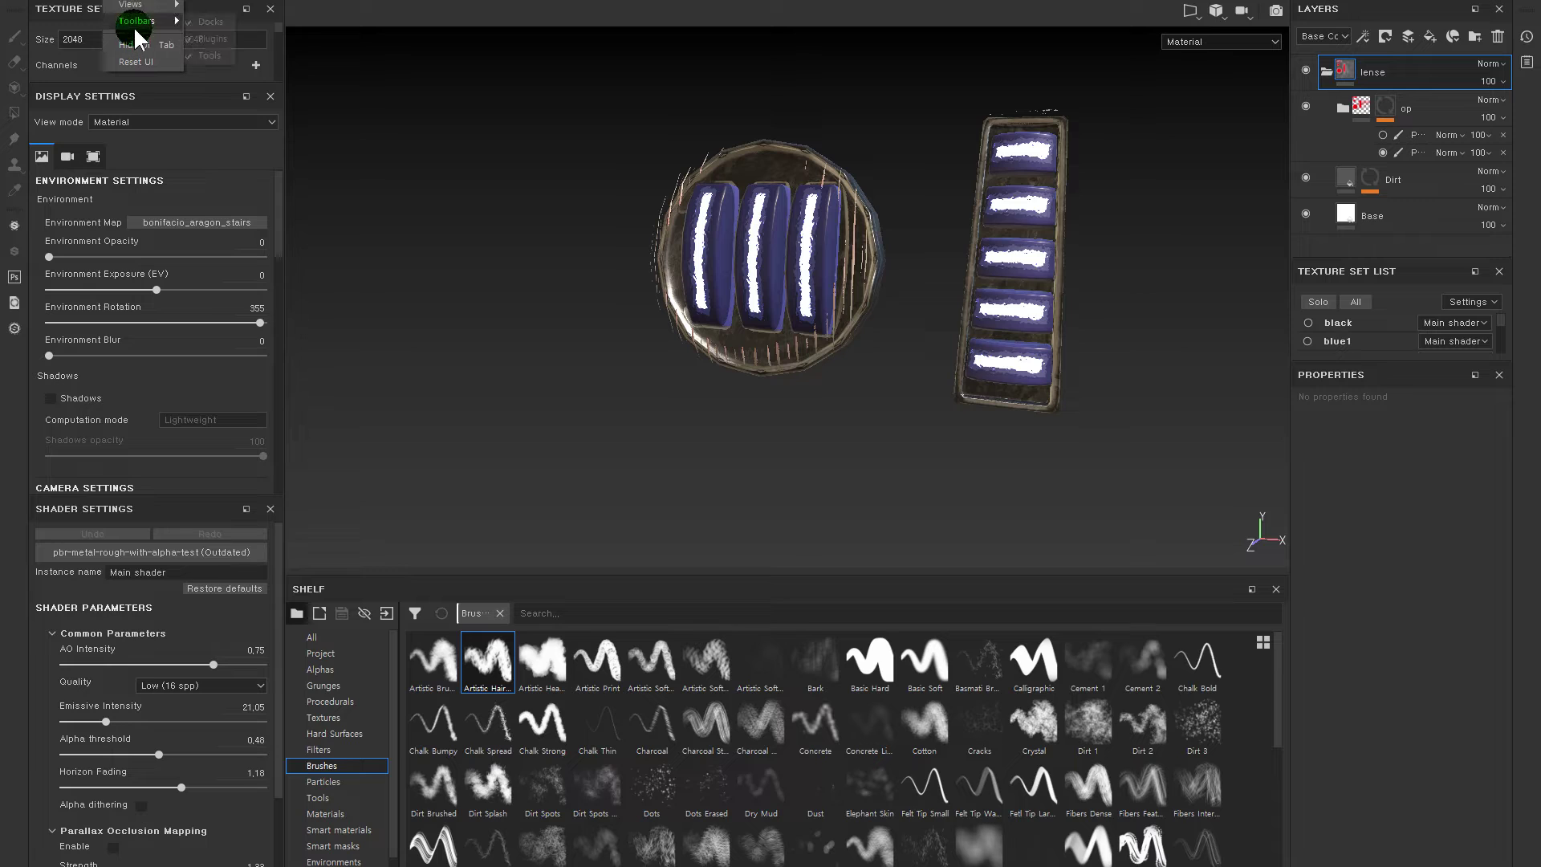
{"action": "left_click", "coordinate": [128, 2]}
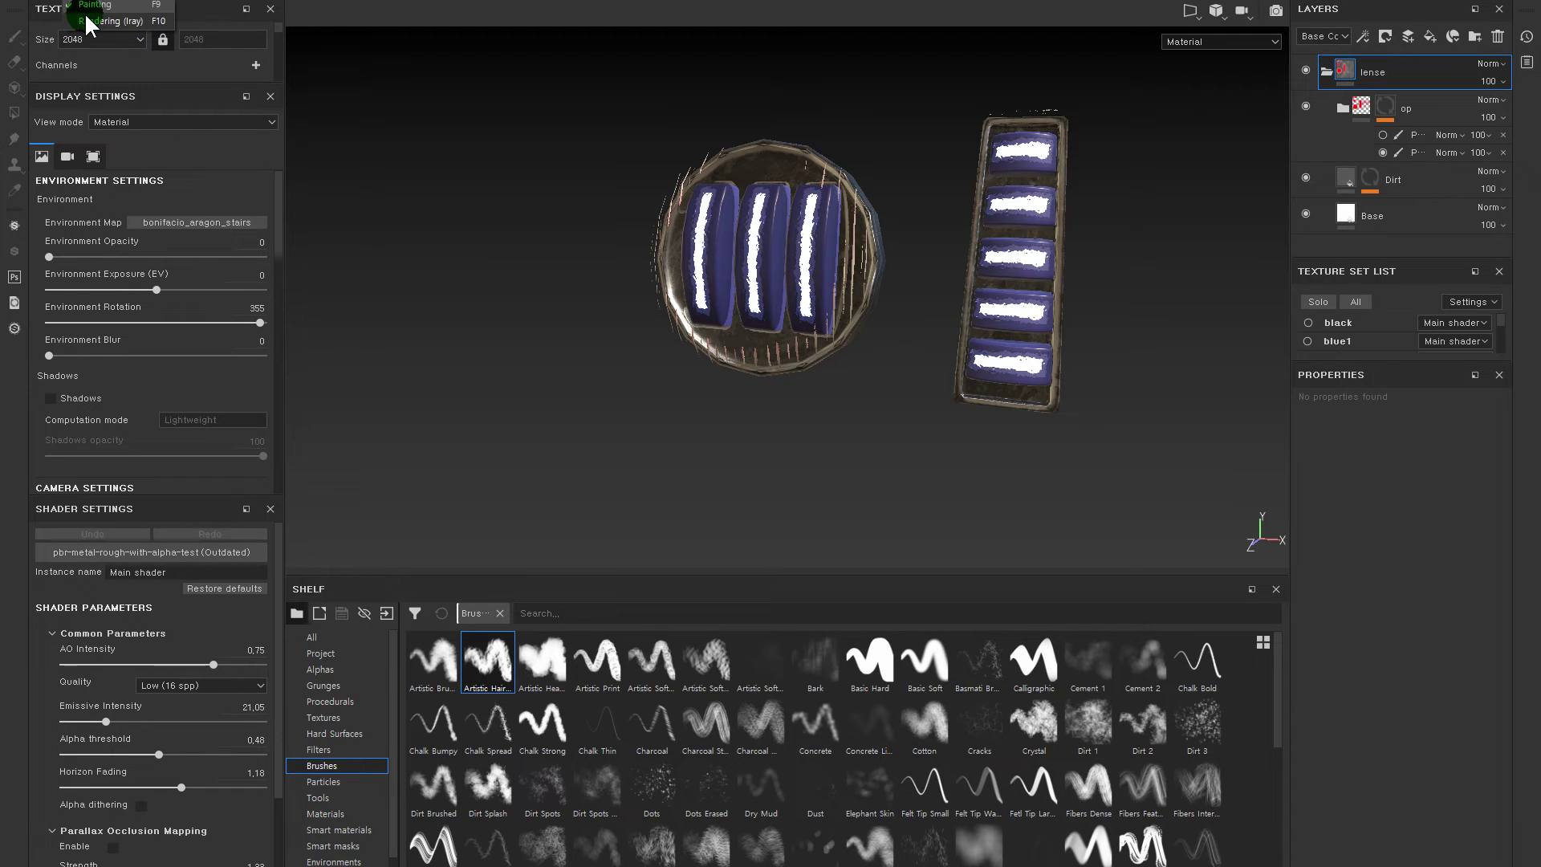
{"action": "key", "text": "Escape"}
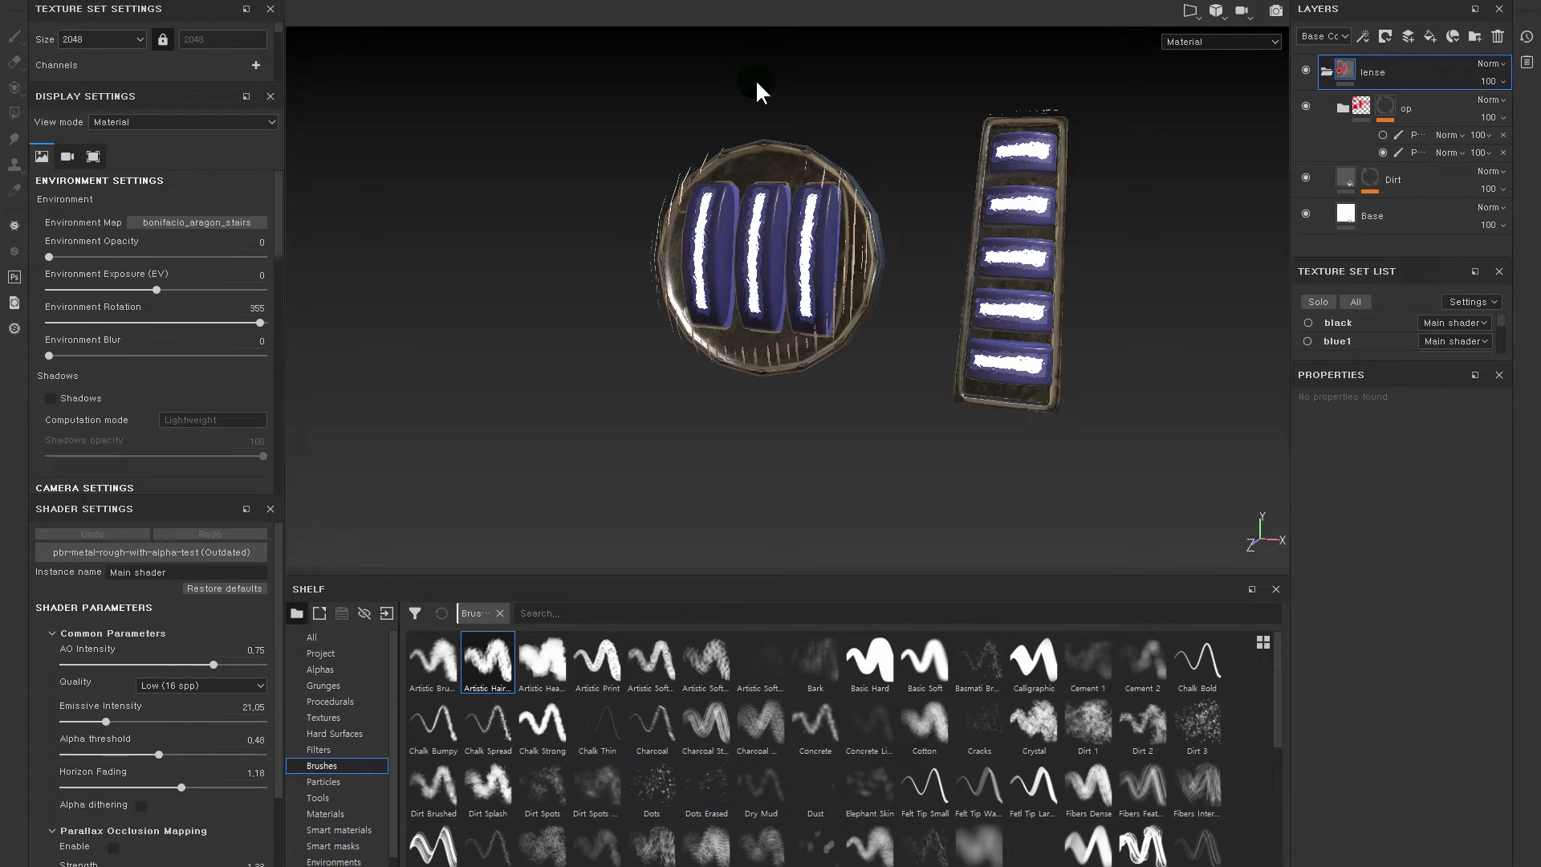
{"action": "key", "text": "F10"}
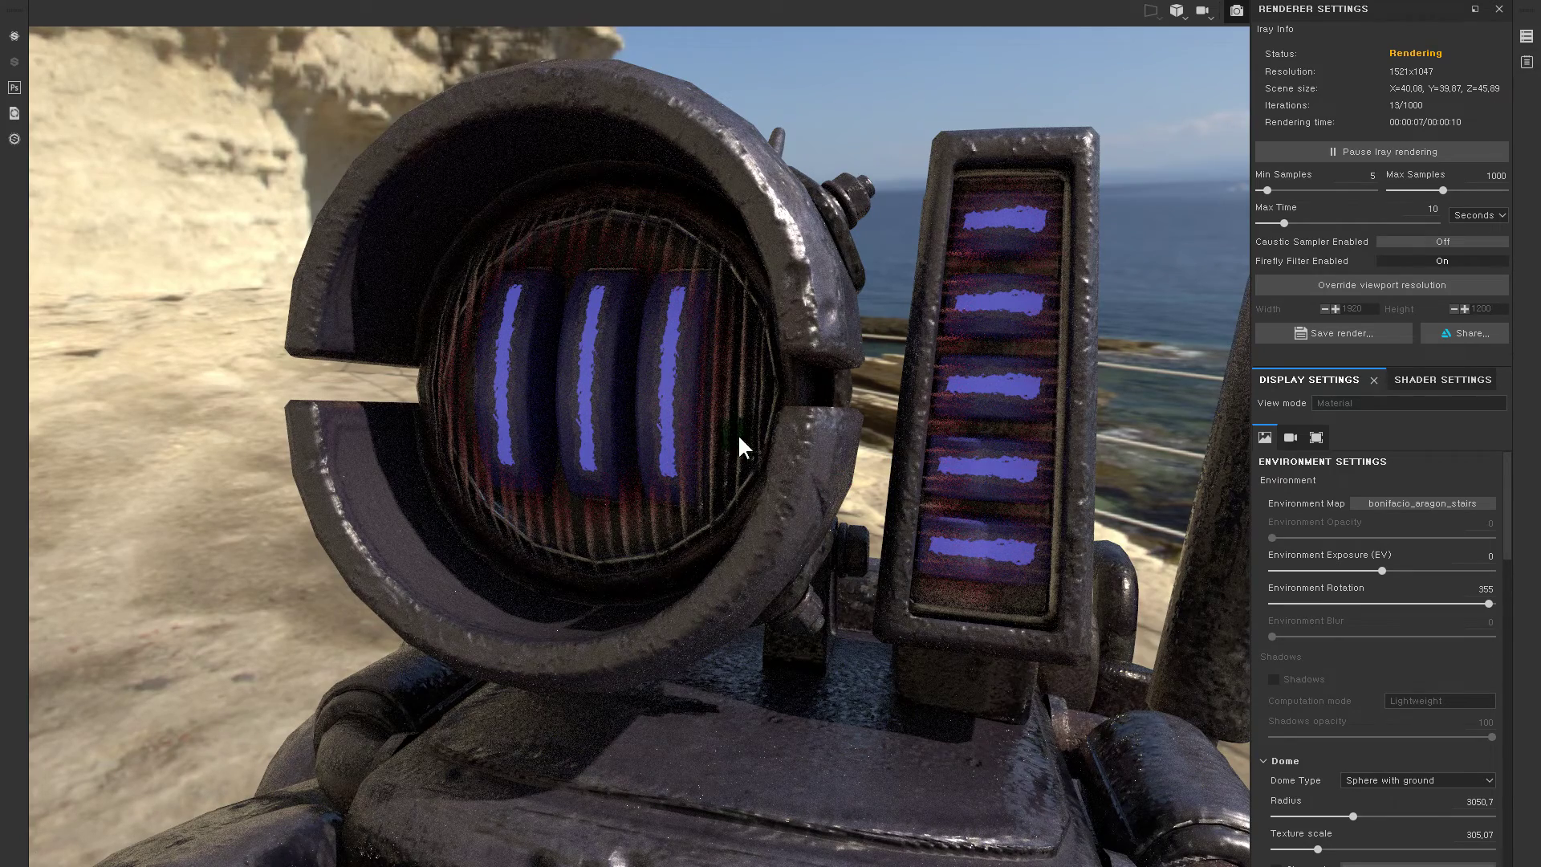
- Orbit the Iray view around the robot's head, B-43 plate, top emblem and sides
{"action": "mouse_move", "coordinate": [778, 444]}
{"action": "left_mouse_down", "text": "alt"}
{"action": "mouse_move", "coordinate": [942, 557]}
{"action": "mouse_move", "coordinate": [791, 425]}
{"action": "mouse_move", "coordinate": [882, 472]}
{"action": "mouse_move", "coordinate": [806, 497]}
{"action": "left_mouse_up", "text": "alt"}
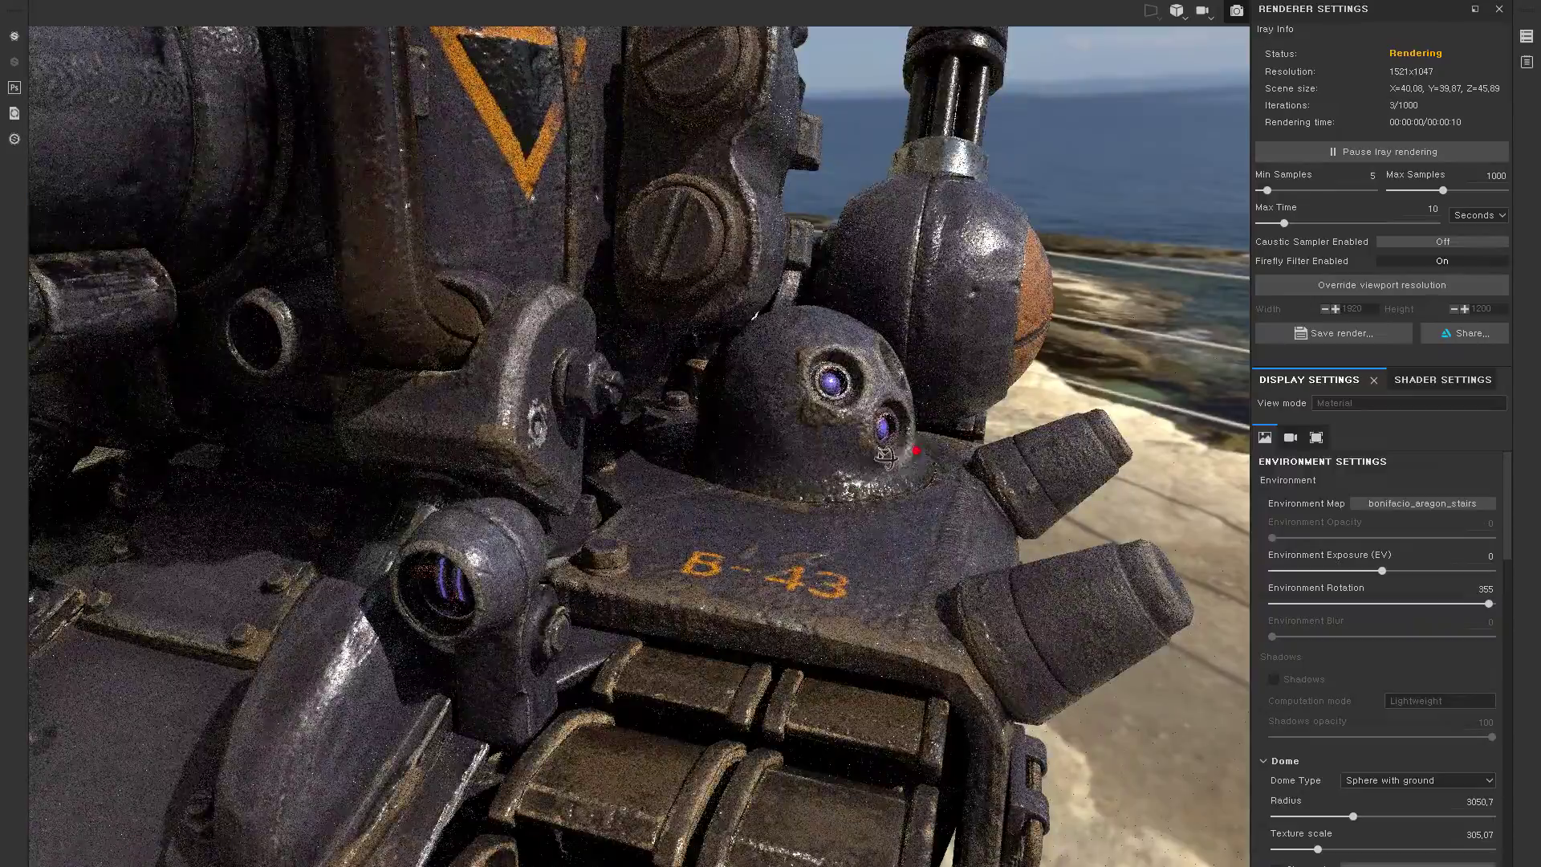
{"action": "left_click_drag", "start_coordinate": [806, 497], "coordinate": [821, 513], "text": "alt"}
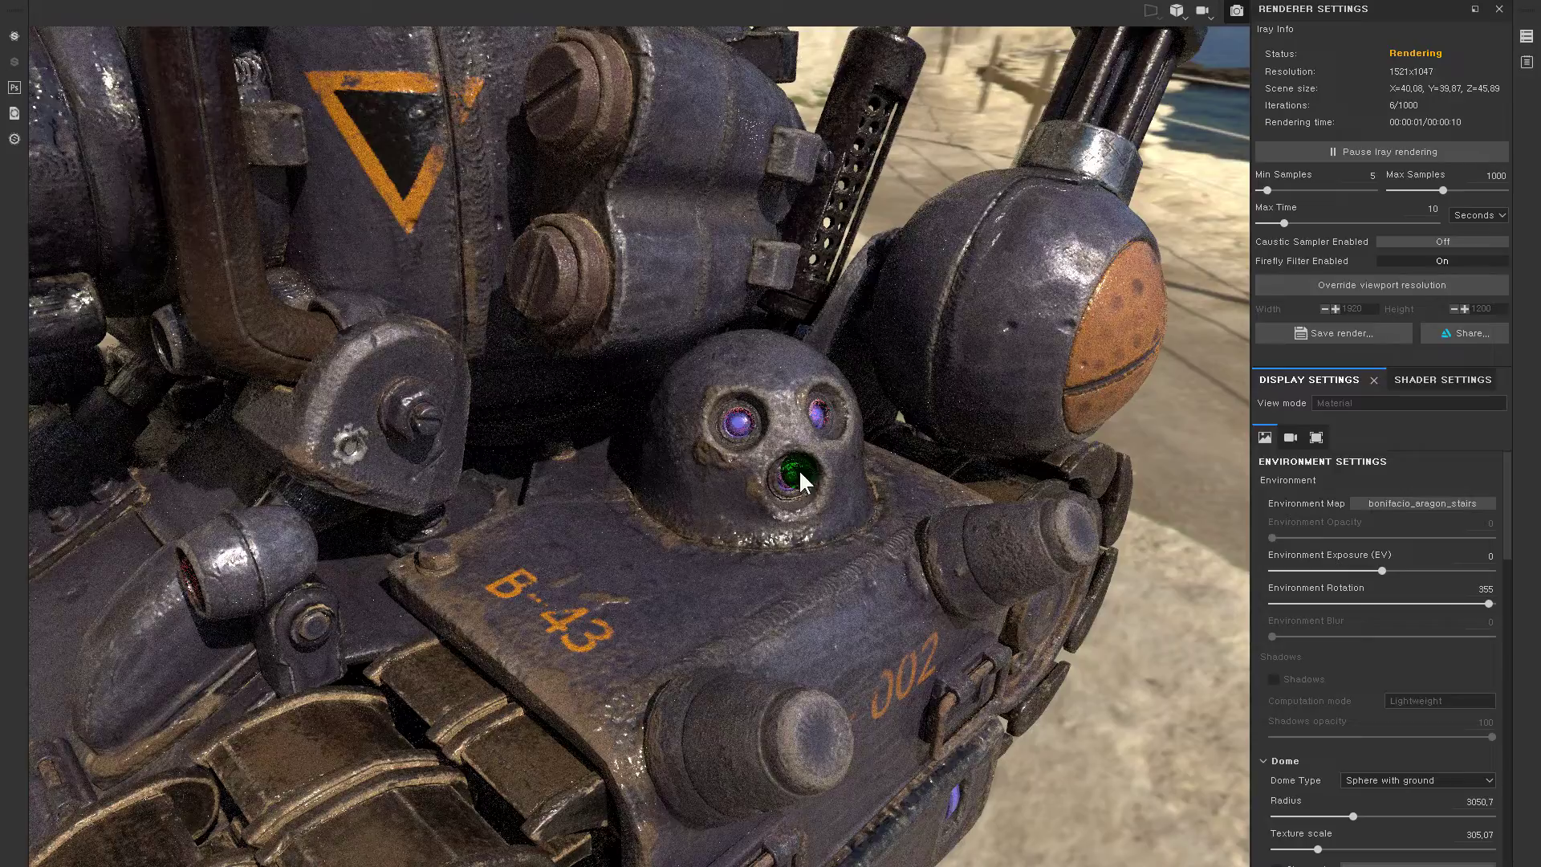
{"action": "mouse_move", "coordinate": [884, 489]}
{"action": "left_mouse_down", "text": "alt"}
{"action": "mouse_move", "coordinate": [621, 416]}
{"action": "mouse_move", "coordinate": [691, 398]}
{"action": "left_mouse_up", "text": "alt"}
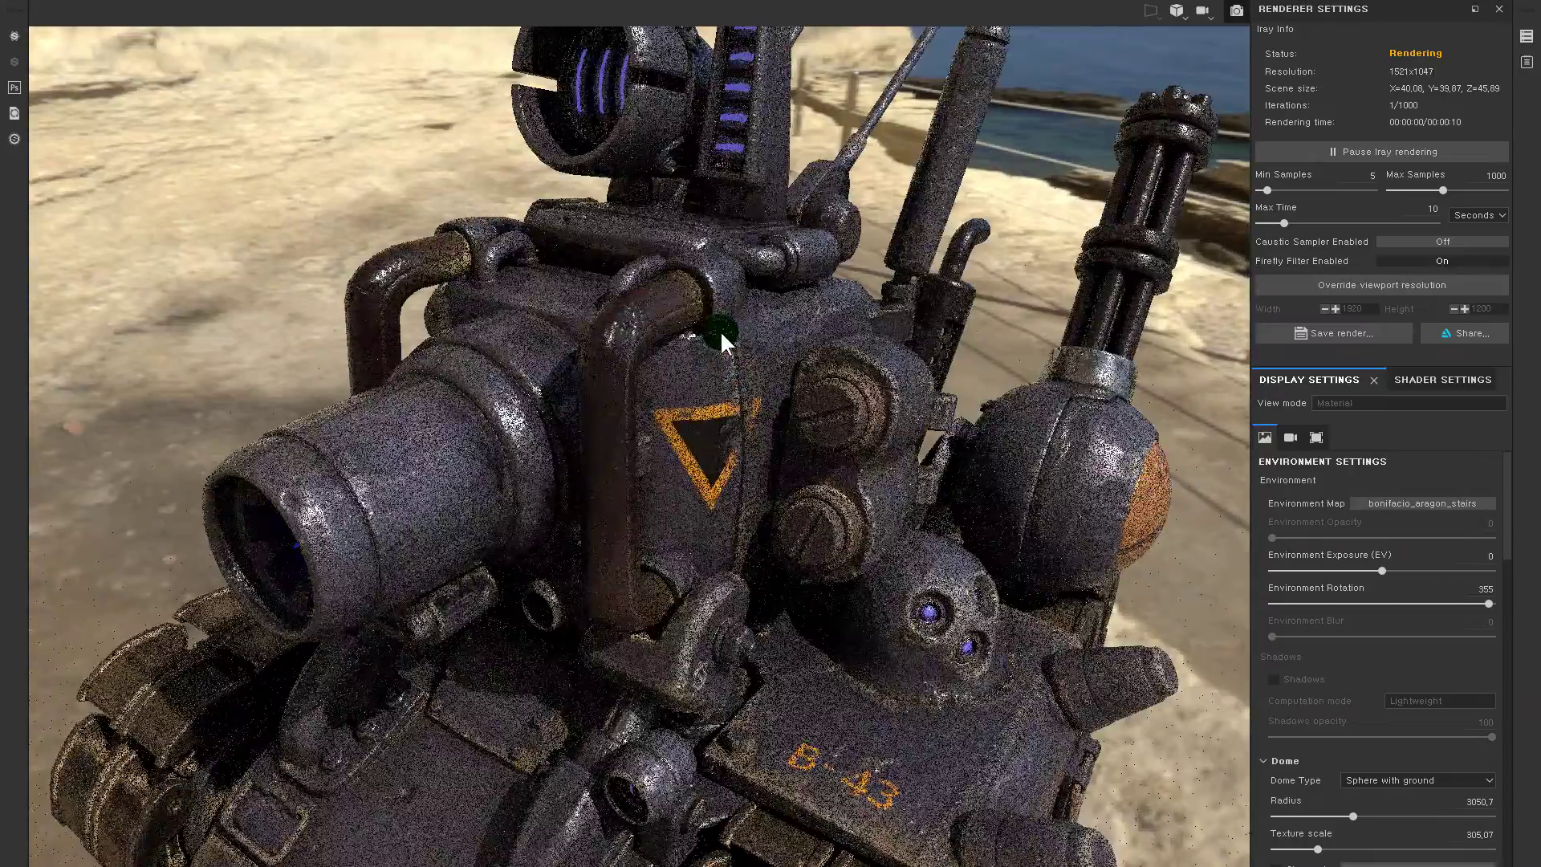
{"action": "mouse_move", "coordinate": [720, 330]}
{"action": "left_mouse_down", "text": "alt"}
{"action": "mouse_move", "coordinate": [711, 482]}
{"action": "mouse_move", "coordinate": [700, 412]}
{"action": "mouse_move", "coordinate": [872, 348]}
{"action": "left_mouse_up", "text": "alt"}
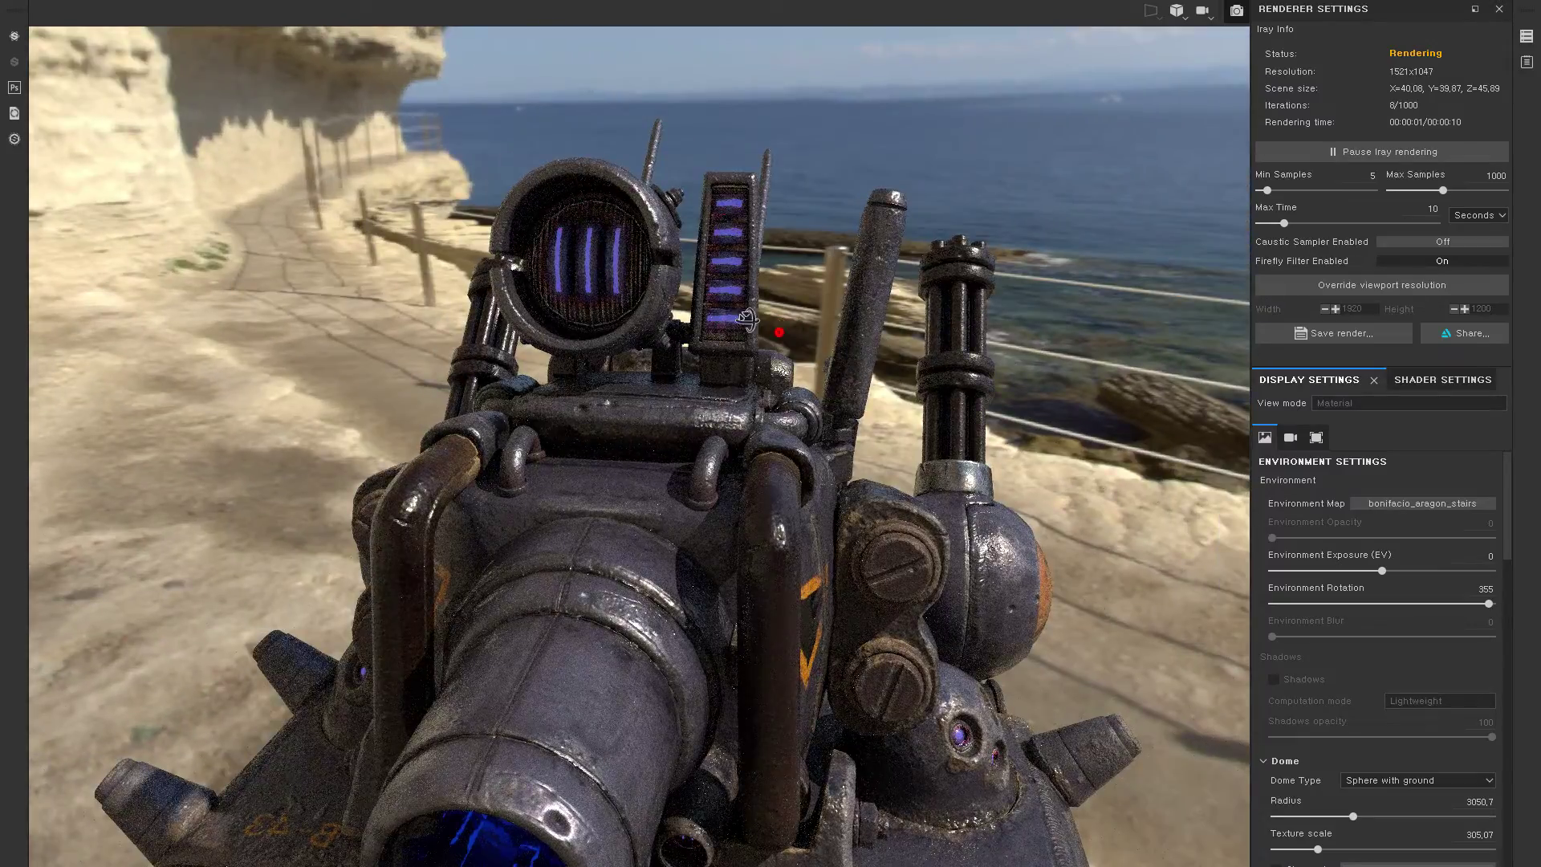
{"action": "mouse_move", "coordinate": [714, 304]}
{"action": "left_mouse_down", "text": "alt"}
{"action": "mouse_move", "coordinate": [673, 273]}
{"action": "mouse_move", "coordinate": [723, 353]}
{"action": "left_mouse_up", "text": "alt"}
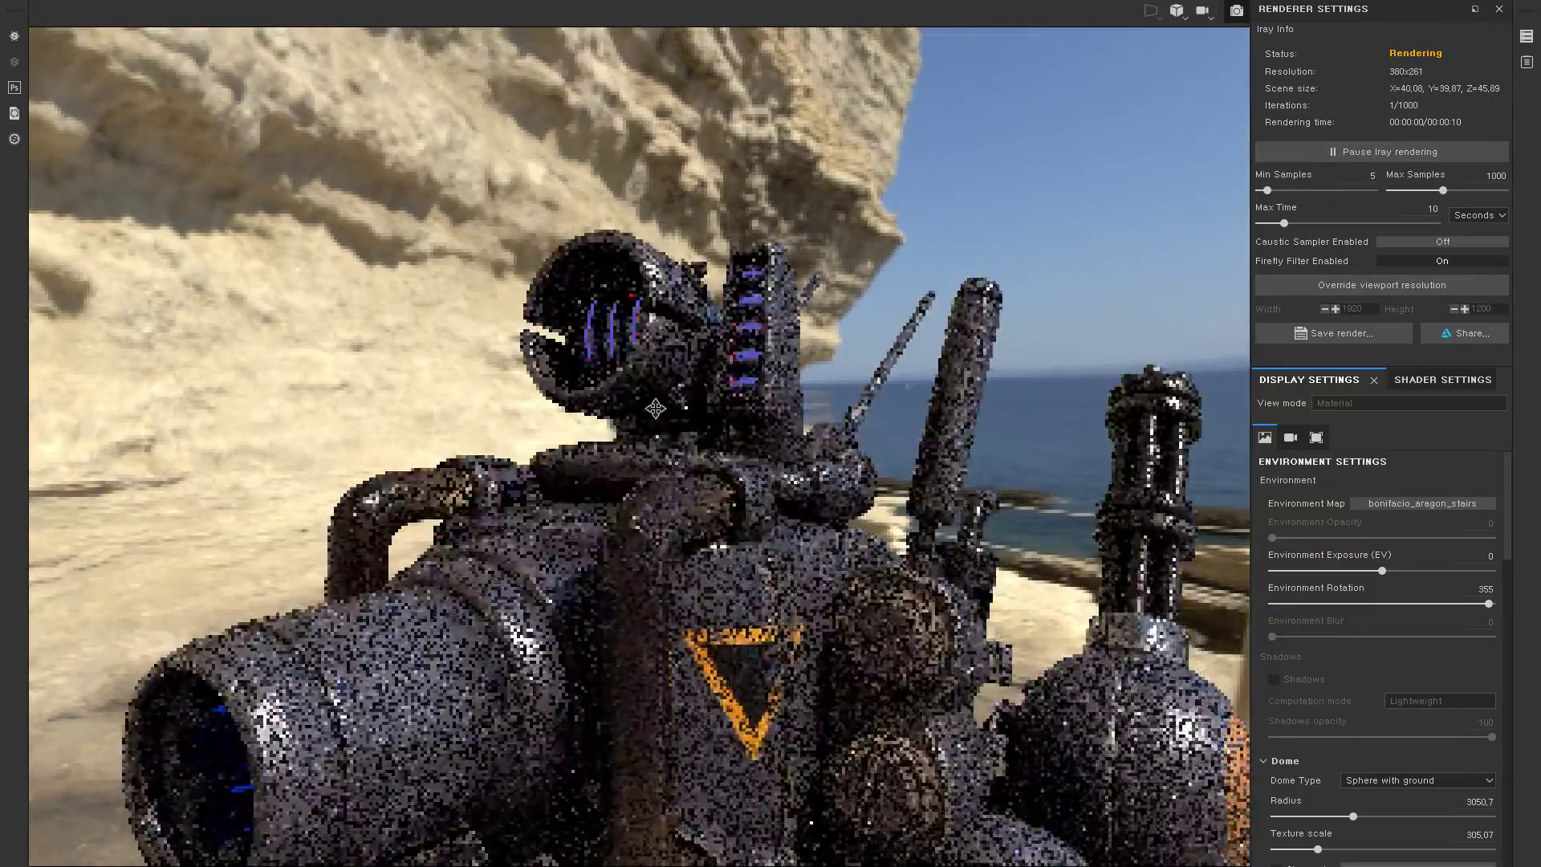
{"action": "right_click_drag", "start_coordinate": [722, 353], "coordinate": [771, 397], "text": "alt"}
{"action": "mouse_move", "coordinate": [770, 396]}
{"action": "left_mouse_down", "text": "alt"}
{"action": "mouse_move", "coordinate": [616, 377]}
{"action": "mouse_move", "coordinate": [631, 368]}
{"action": "left_mouse_up", "text": "alt"}
{"action": "right_click_drag", "start_coordinate": [630, 367], "coordinate": [715, 389], "text": "alt"}
- Return to painting mode and zoom in on the lens
{"action": "left_click", "coordinate": [130, 2]}
{"action": "left_click", "coordinate": [96, 2]}
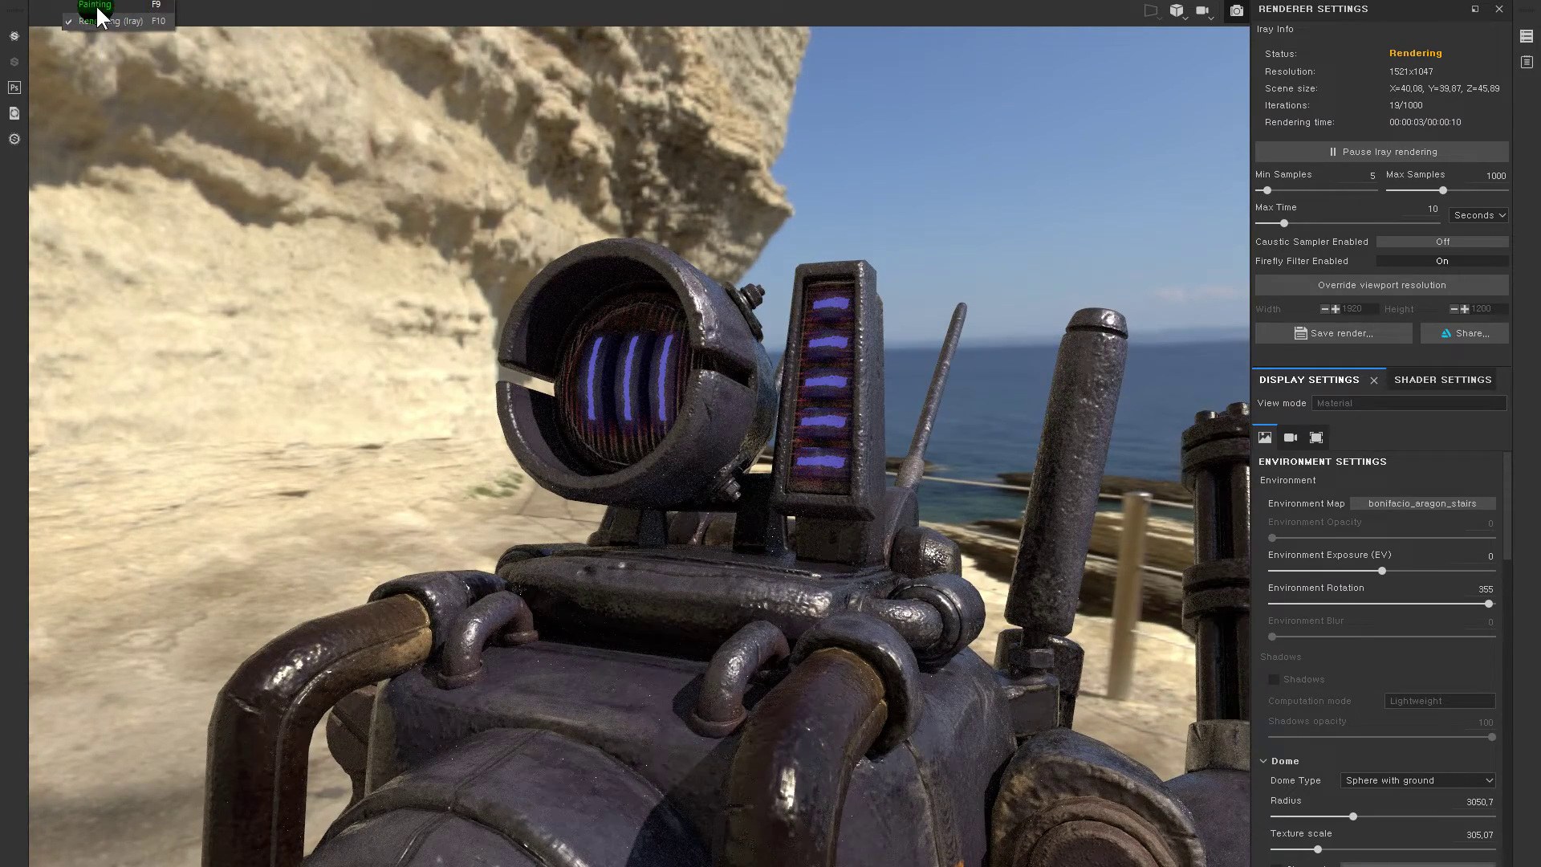
{"action": "left_click", "coordinate": [96, 4]}
{"action": "mouse_move", "coordinate": [637, 155]}
{"action": "right_mouse_down", "text": "alt"}
{"action": "mouse_move", "coordinate": [819, 251]}
{"action": "mouse_move", "coordinate": [769, 269]}
{"action": "right_mouse_up", "text": "alt"}
- Inspect the blackop100 and Dirt layers' masks and materials, toggling Dirt's visibility
{"action": "left_click", "coordinate": [1306, 106]}
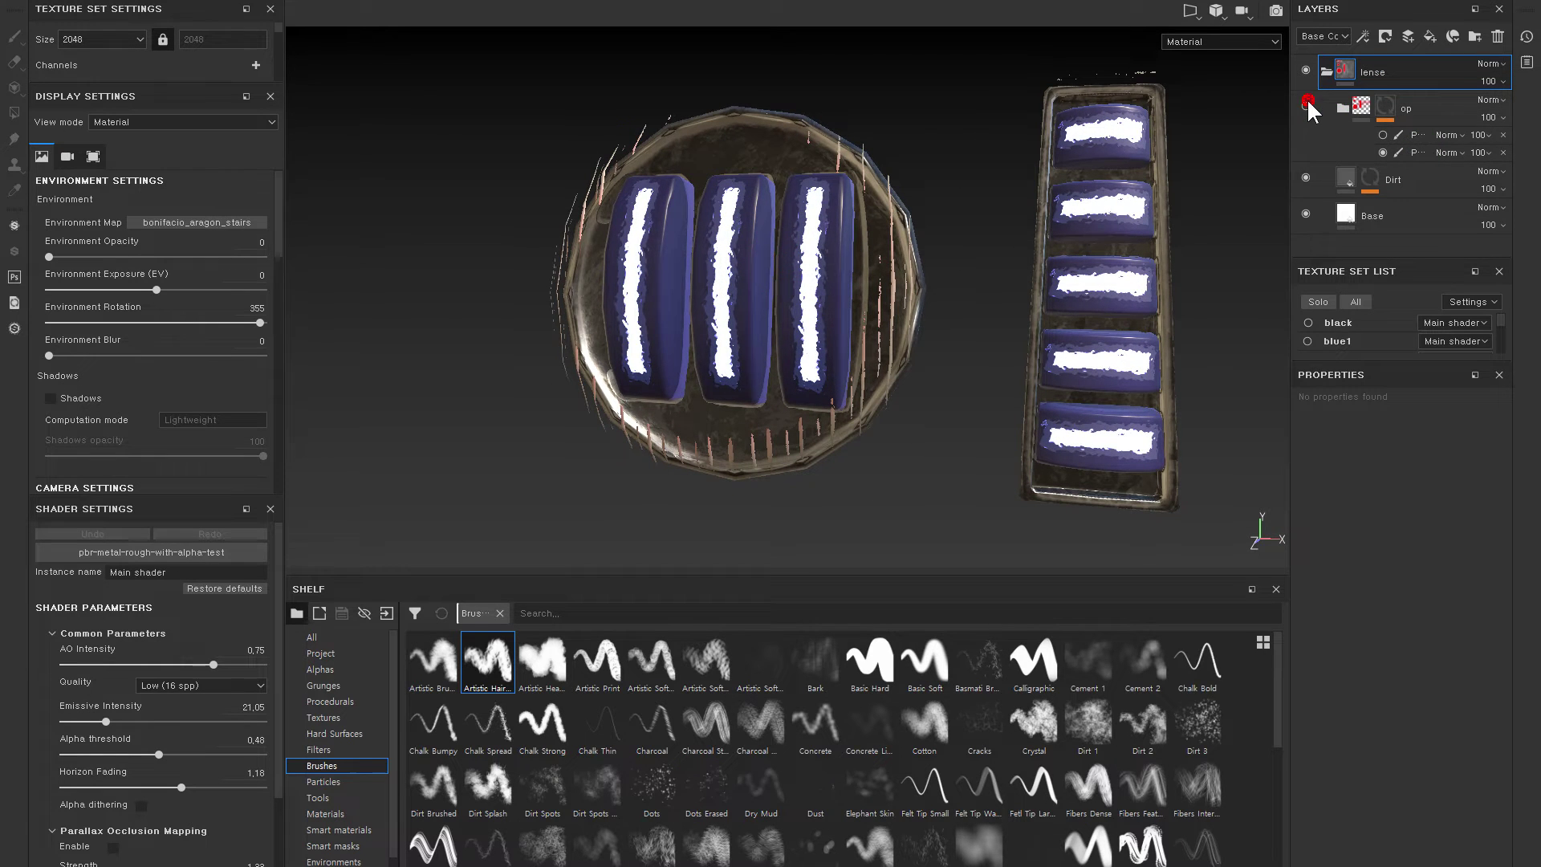
{"action": "key", "text": "ctrl+z"}
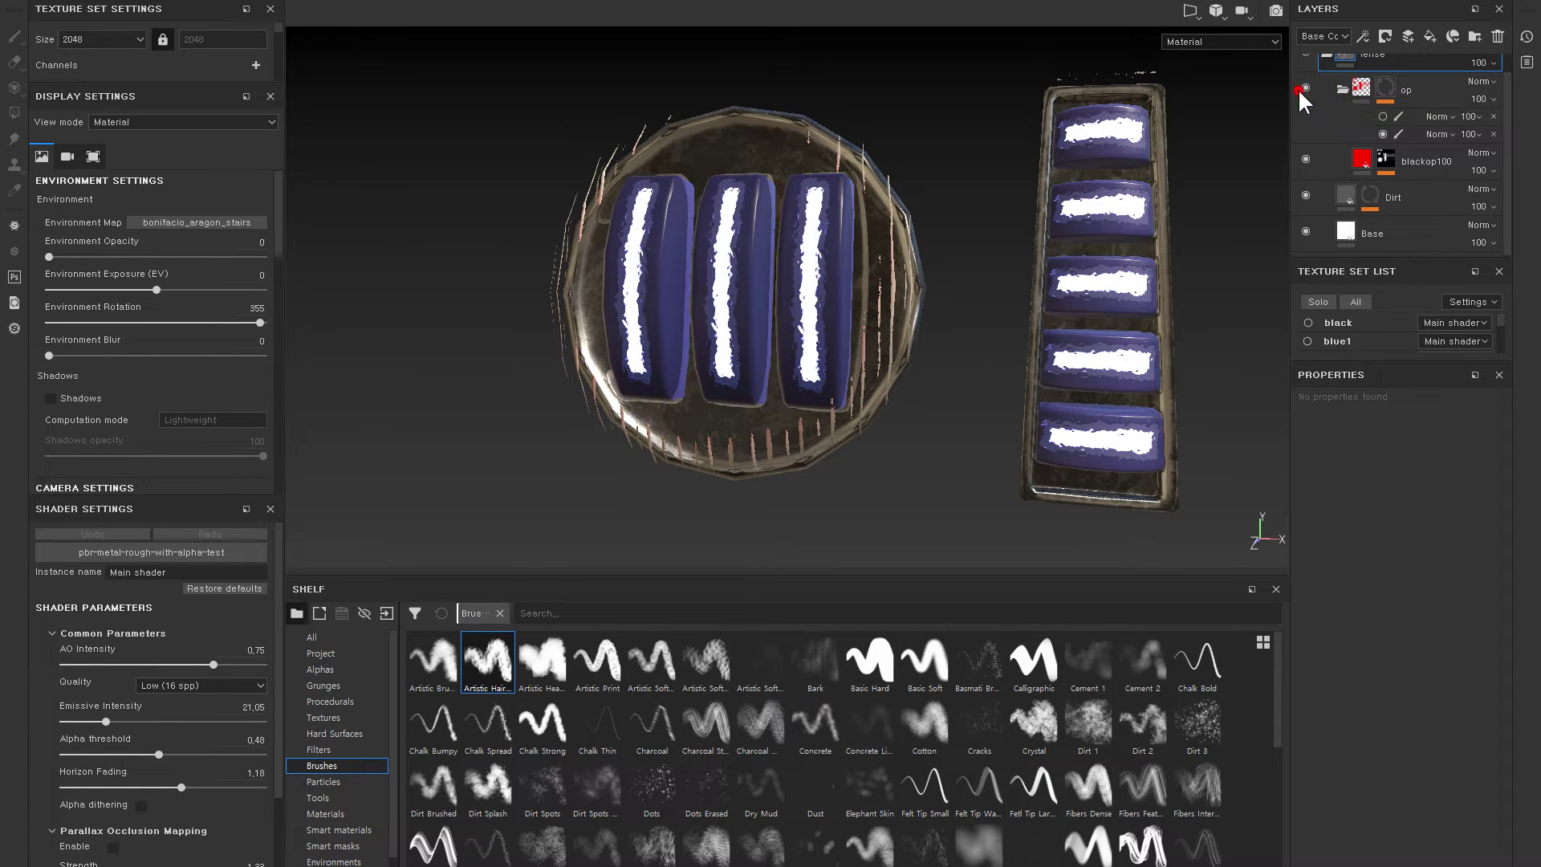
{"action": "left_click", "coordinate": [1384, 159], "text": "alt"}
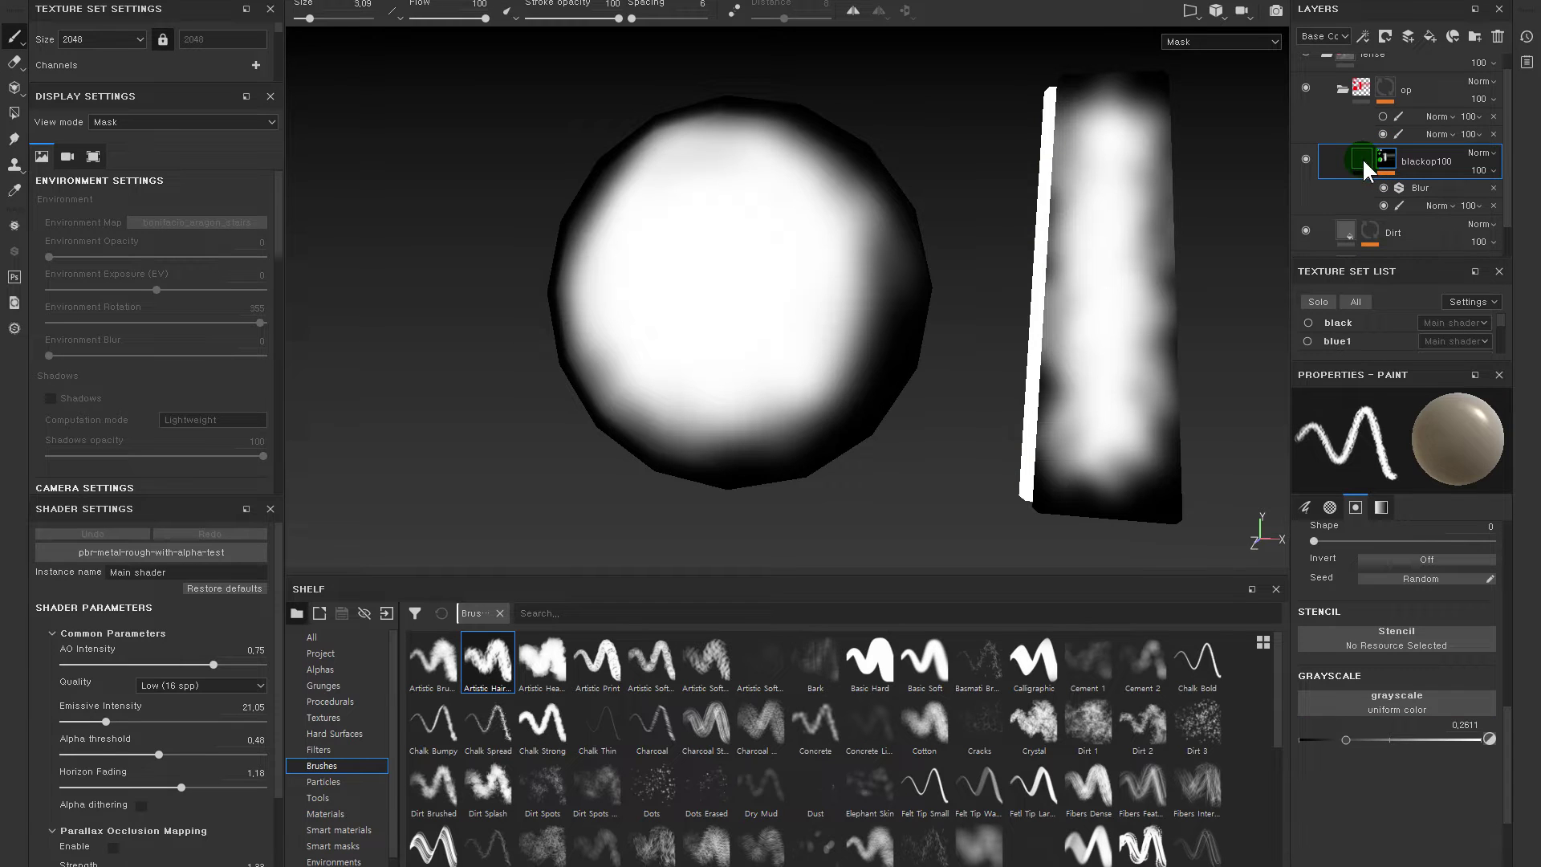
{"action": "left_click", "coordinate": [1386, 87], "text": "alt"}
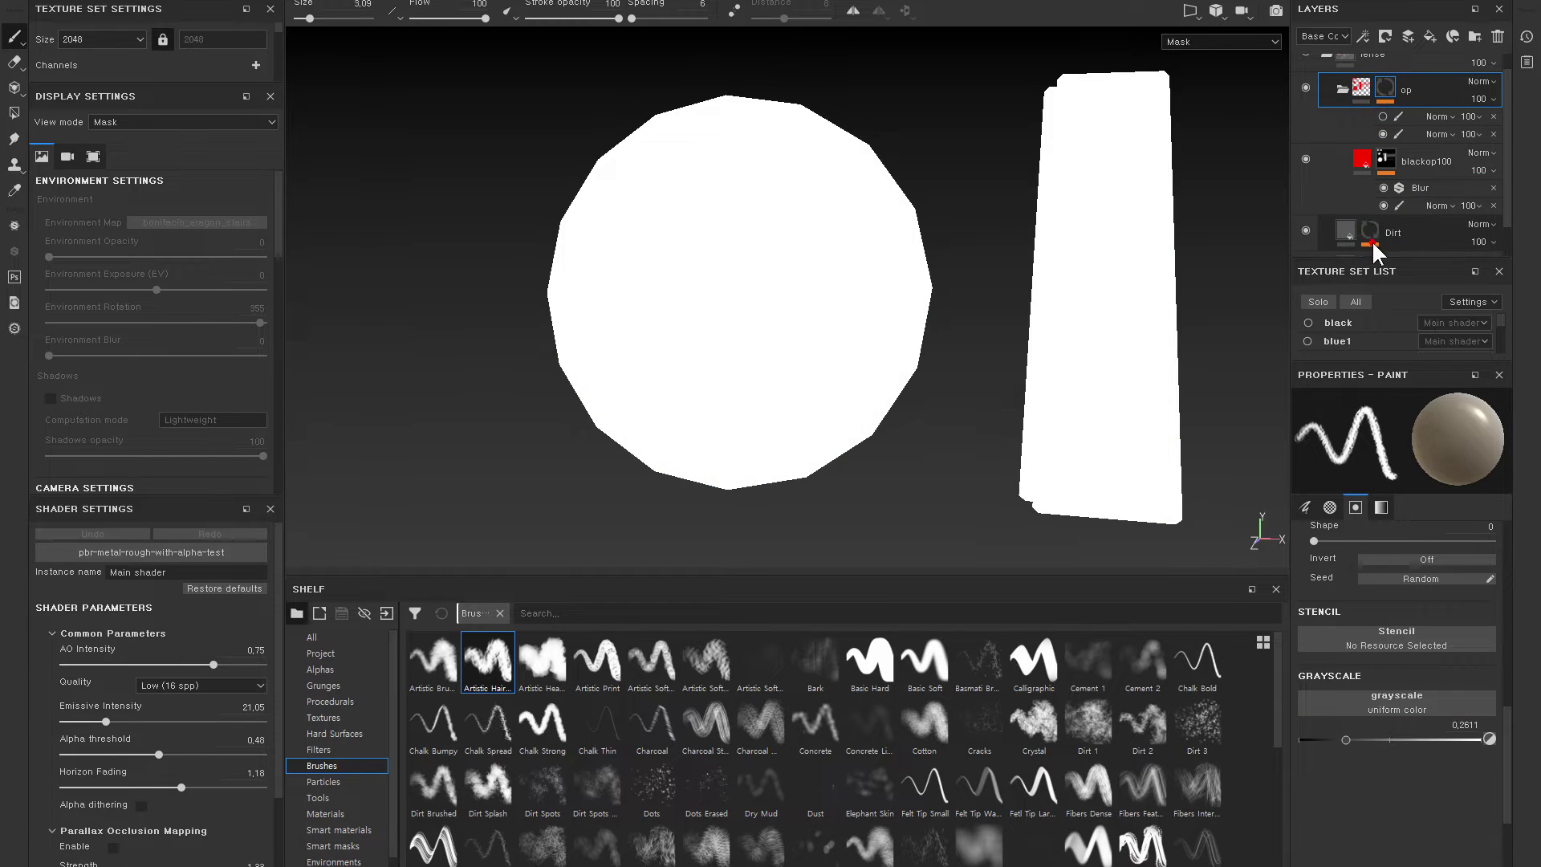
{"action": "left_click", "coordinate": [1371, 231], "text": "alt"}
{"action": "scroll", "coordinate": [1371, 228], "scroll_direction": "down", "scroll_amount": 1}
{"action": "left_click", "coordinate": [1364, 186], "text": "alt"}
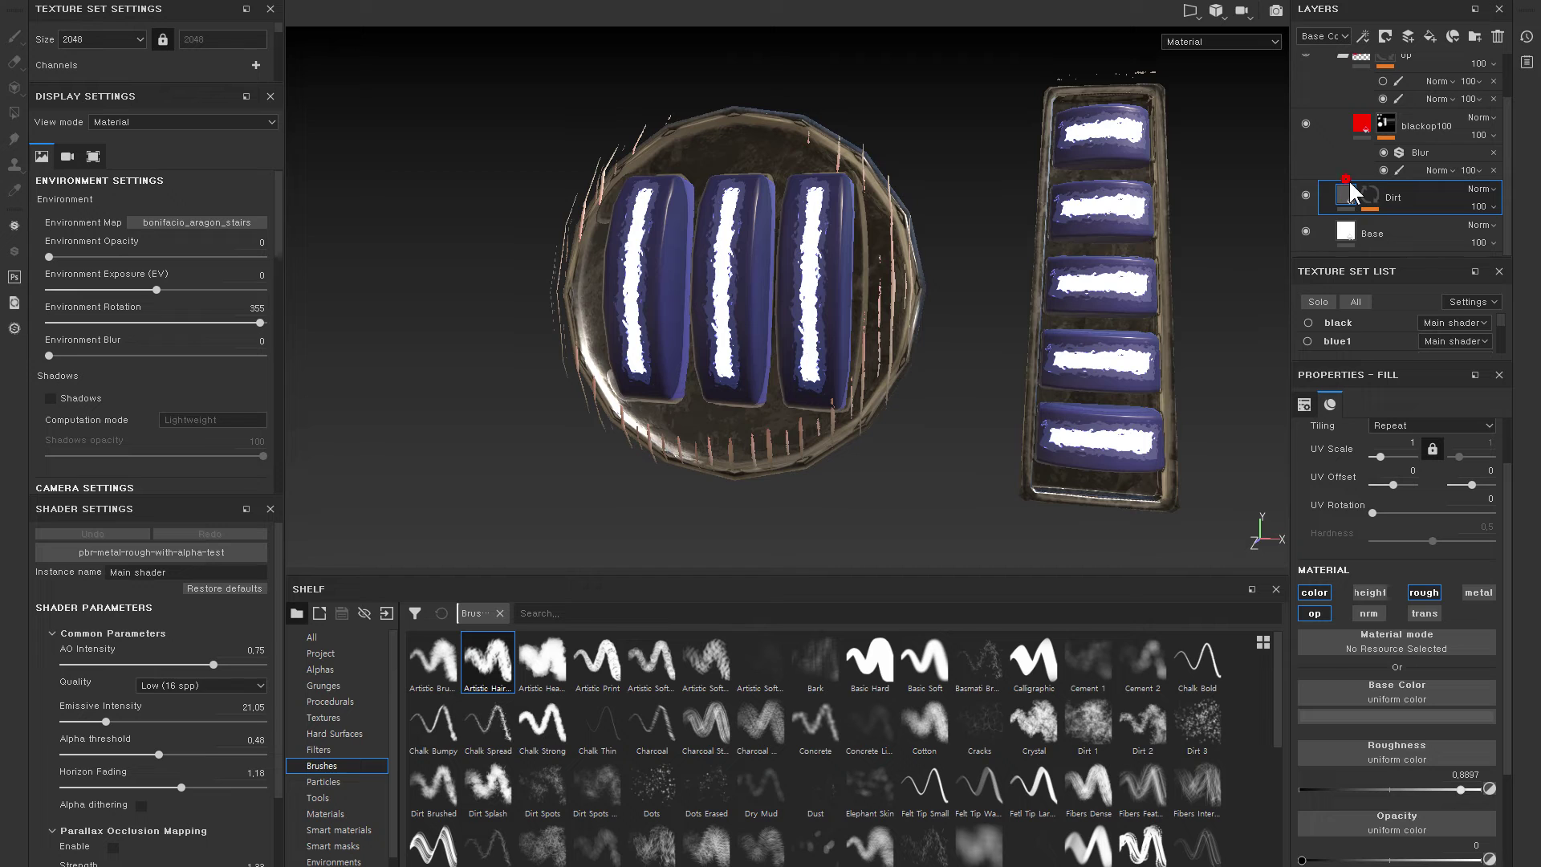
{"action": "left_click", "coordinate": [1303, 195]}
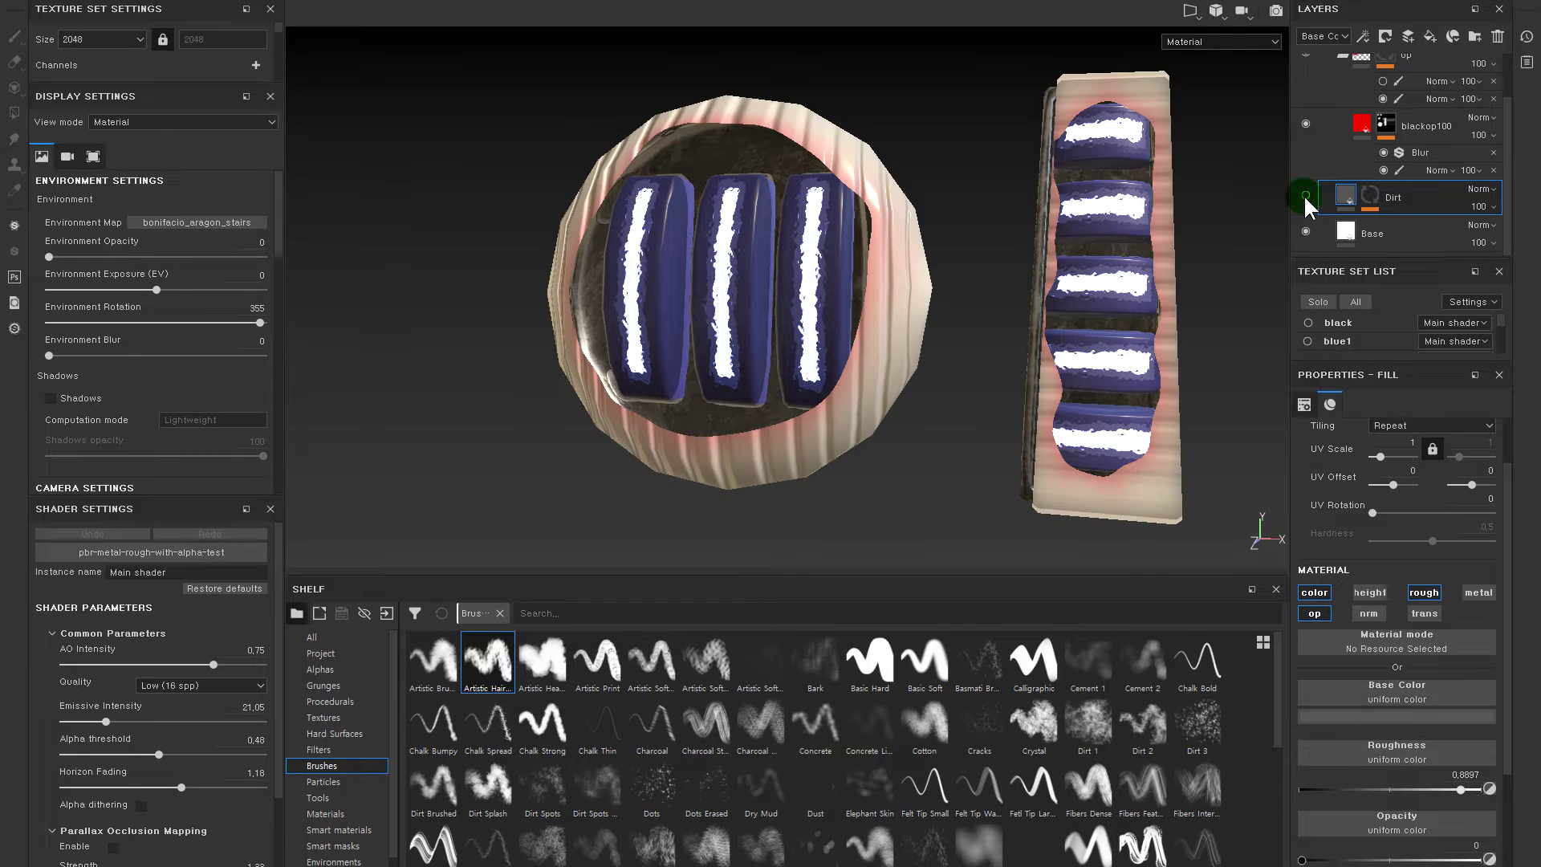
{"action": "left_click", "coordinate": [1303, 195]}
{"action": "left_click", "coordinate": [1369, 196]}
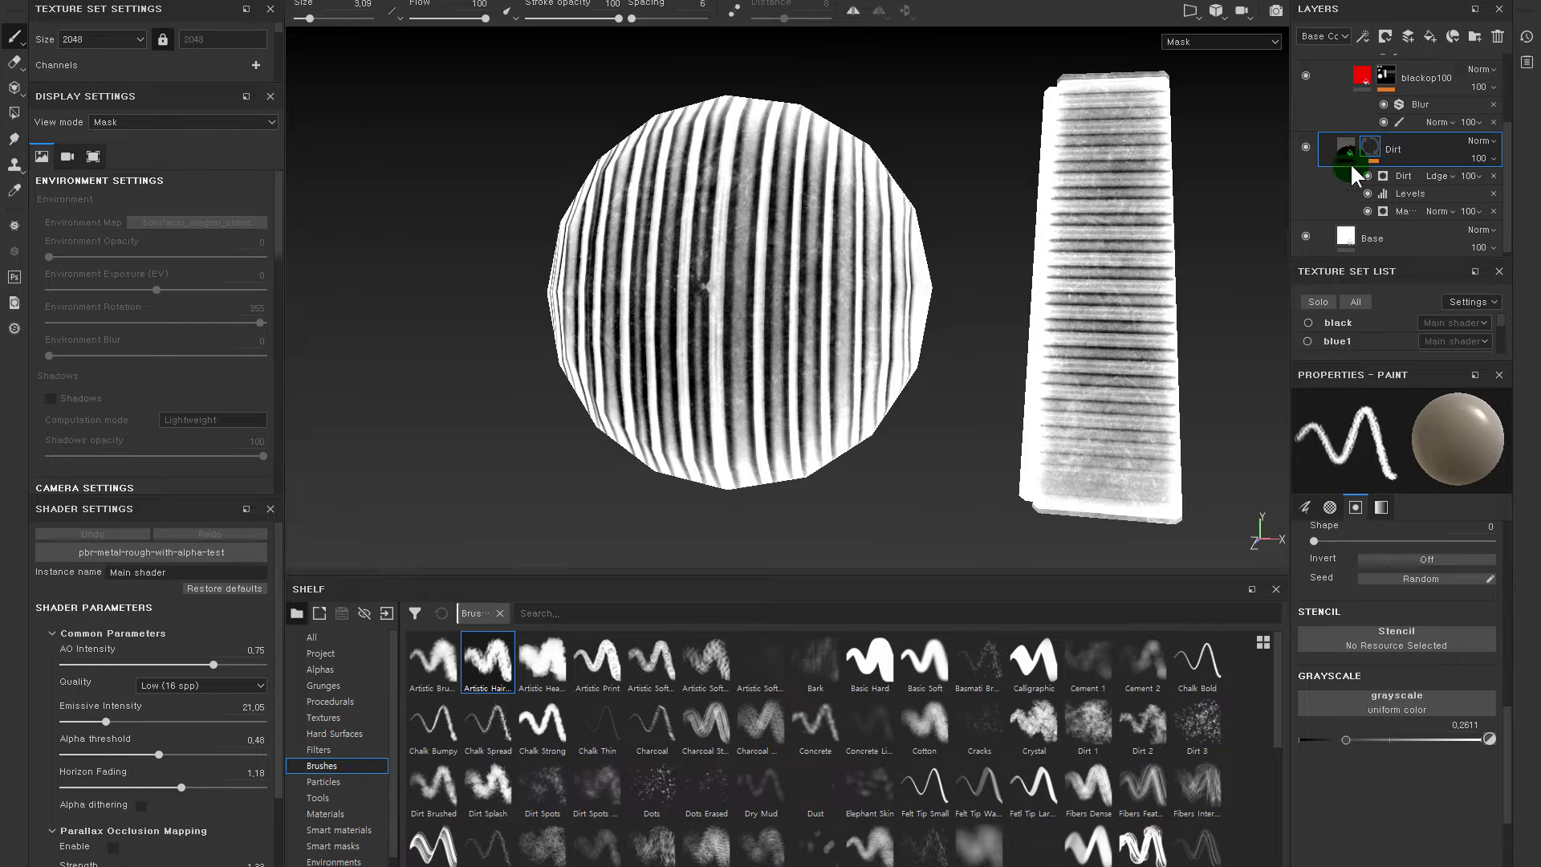
{"action": "left_click", "coordinate": [1346, 152]}
{"action": "left_click", "coordinate": [1364, 696]}
- Delete the op group from the lens layer stack
{"action": "left_click", "coordinate": [1317, 604]}
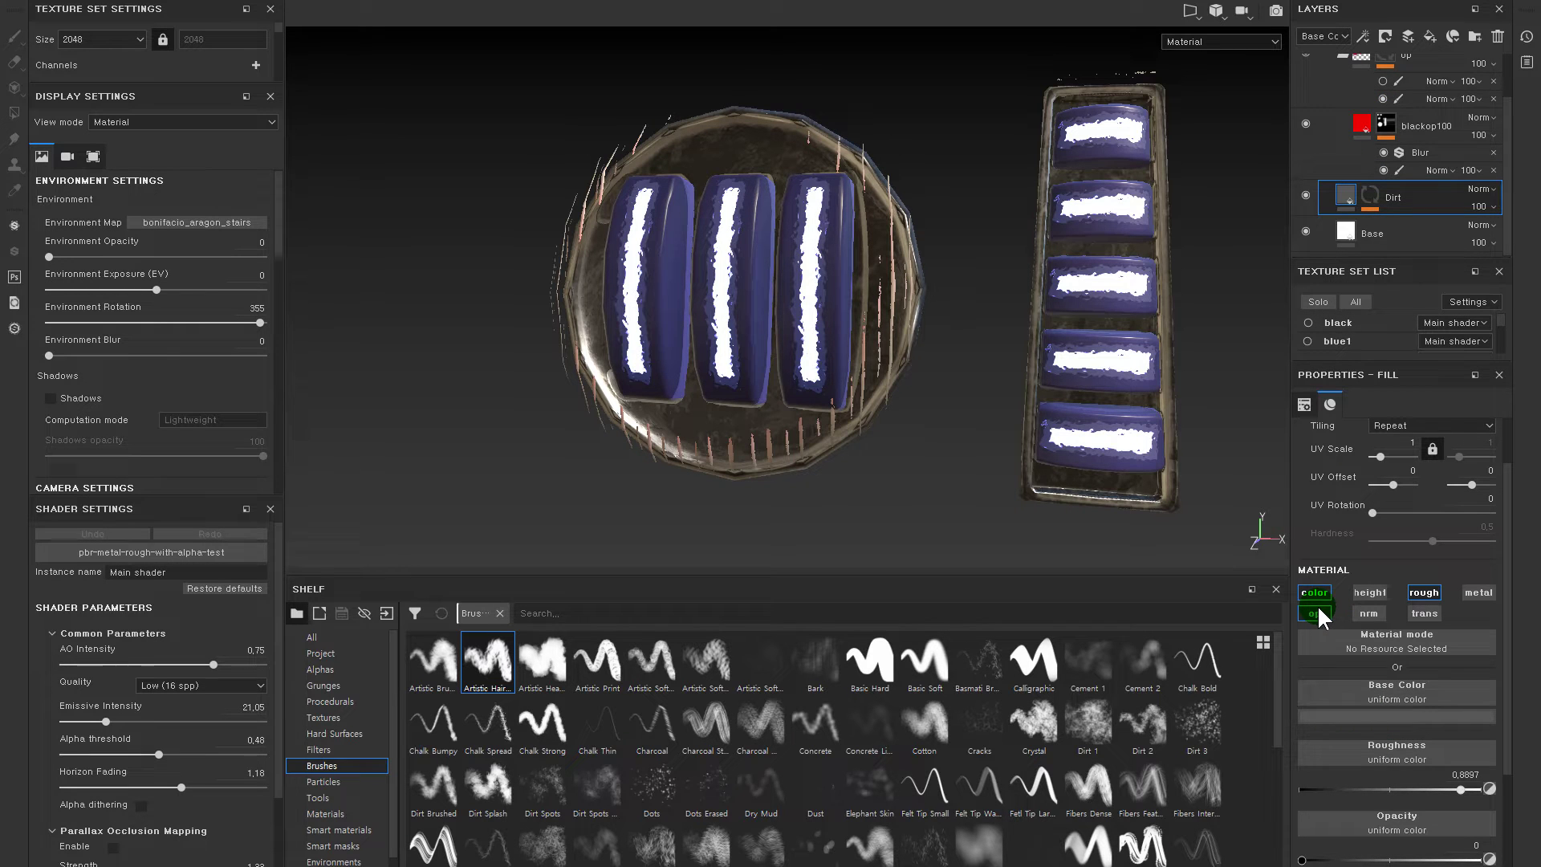
{"action": "left_click", "coordinate": [1286, 151]}
{"action": "left_click", "coordinate": [1417, 184]}
{"action": "left_click_drag", "start_coordinate": [1401, 259], "coordinate": [1422, 347]}
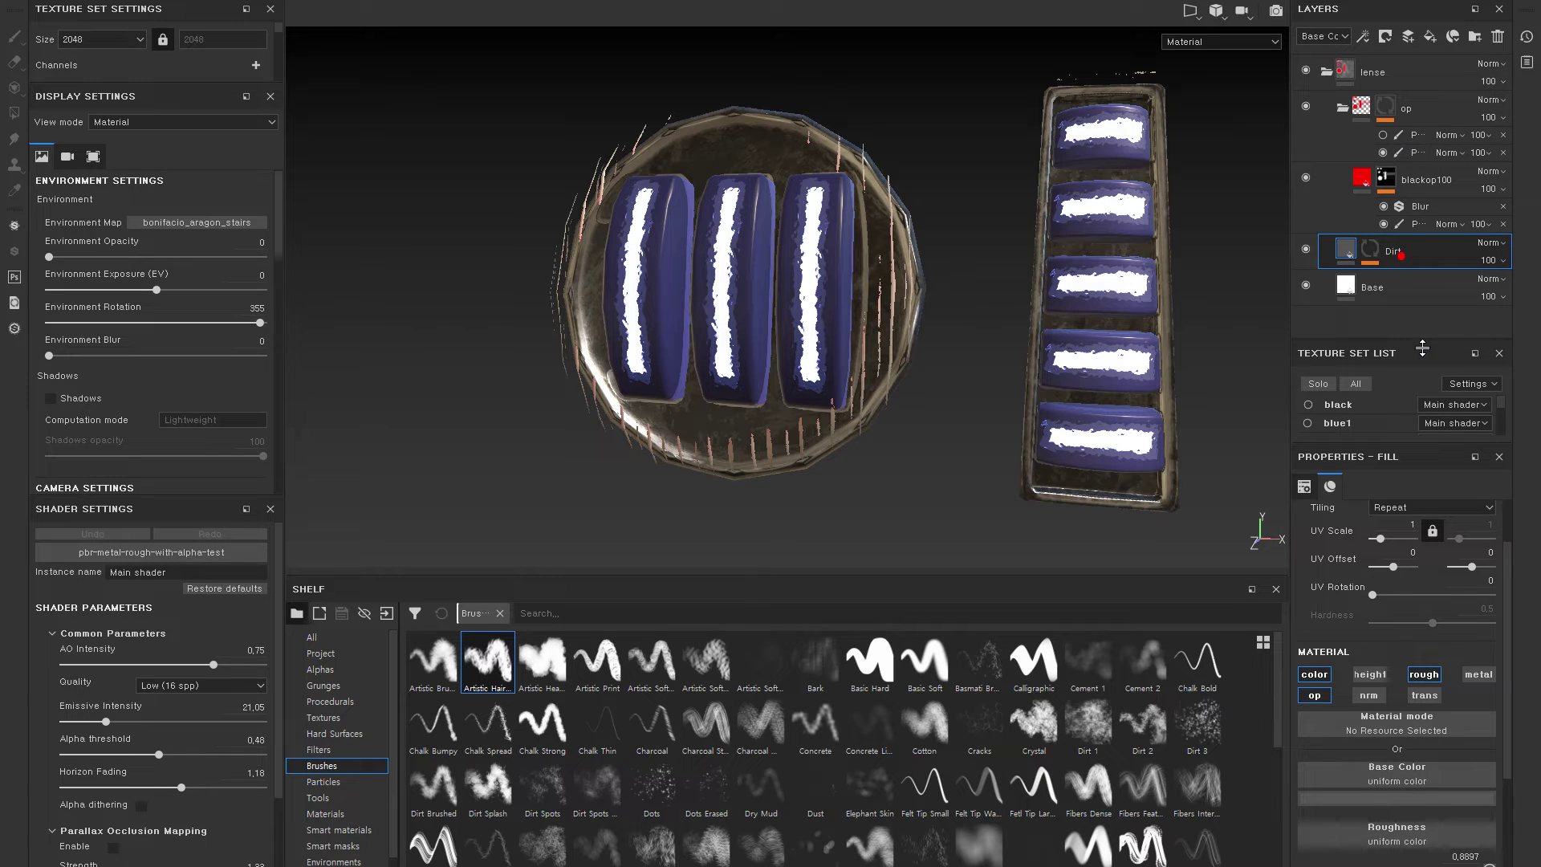
{"action": "left_click", "coordinate": [1364, 120]}
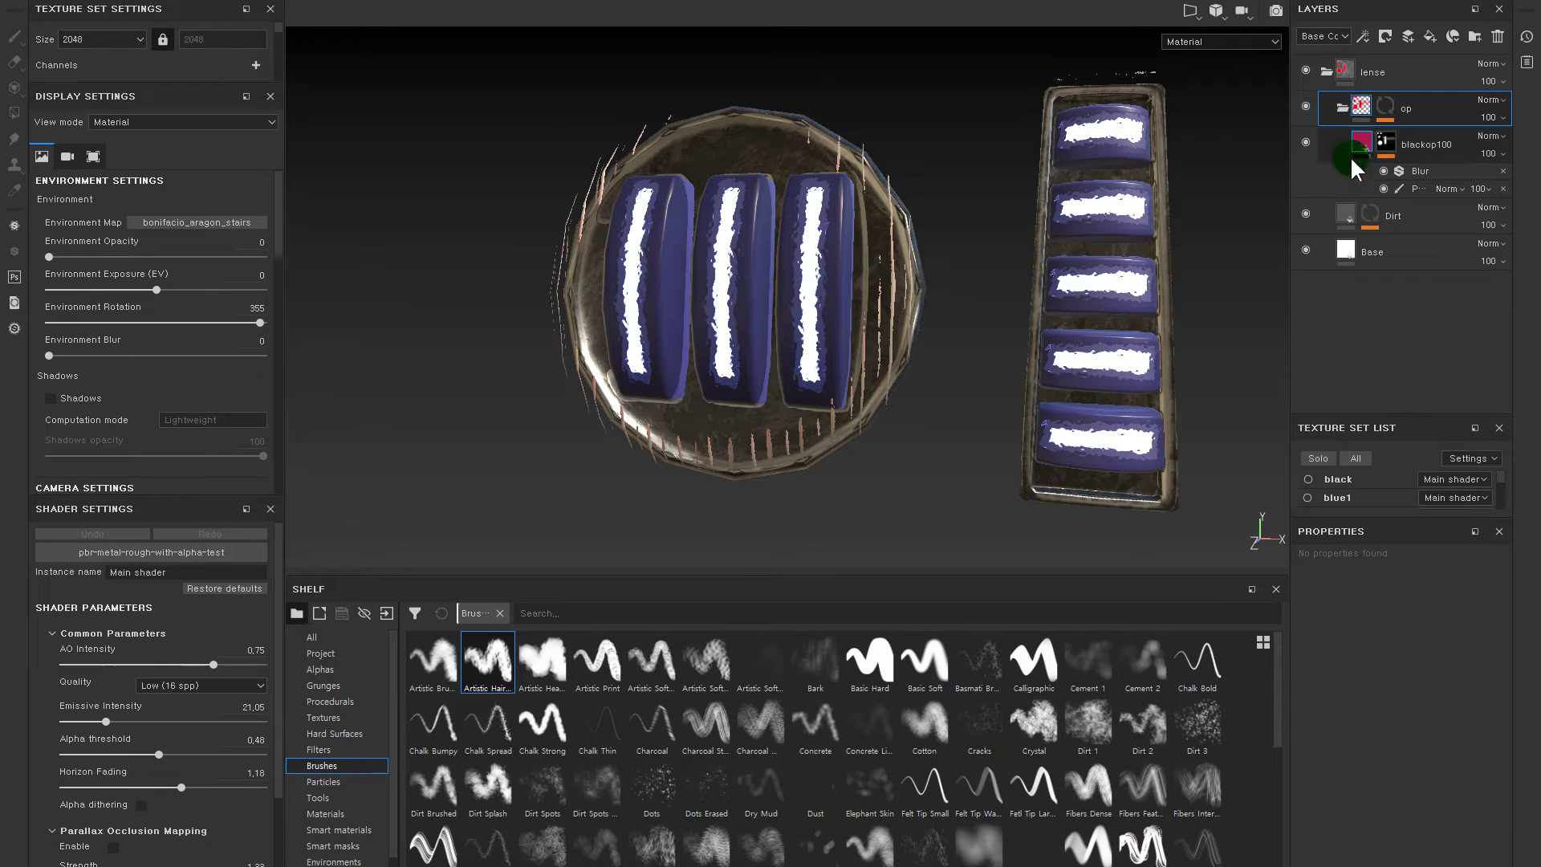
{"action": "left_click", "coordinate": [1365, 106]}
{"action": "left_click", "coordinate": [1384, 107]}
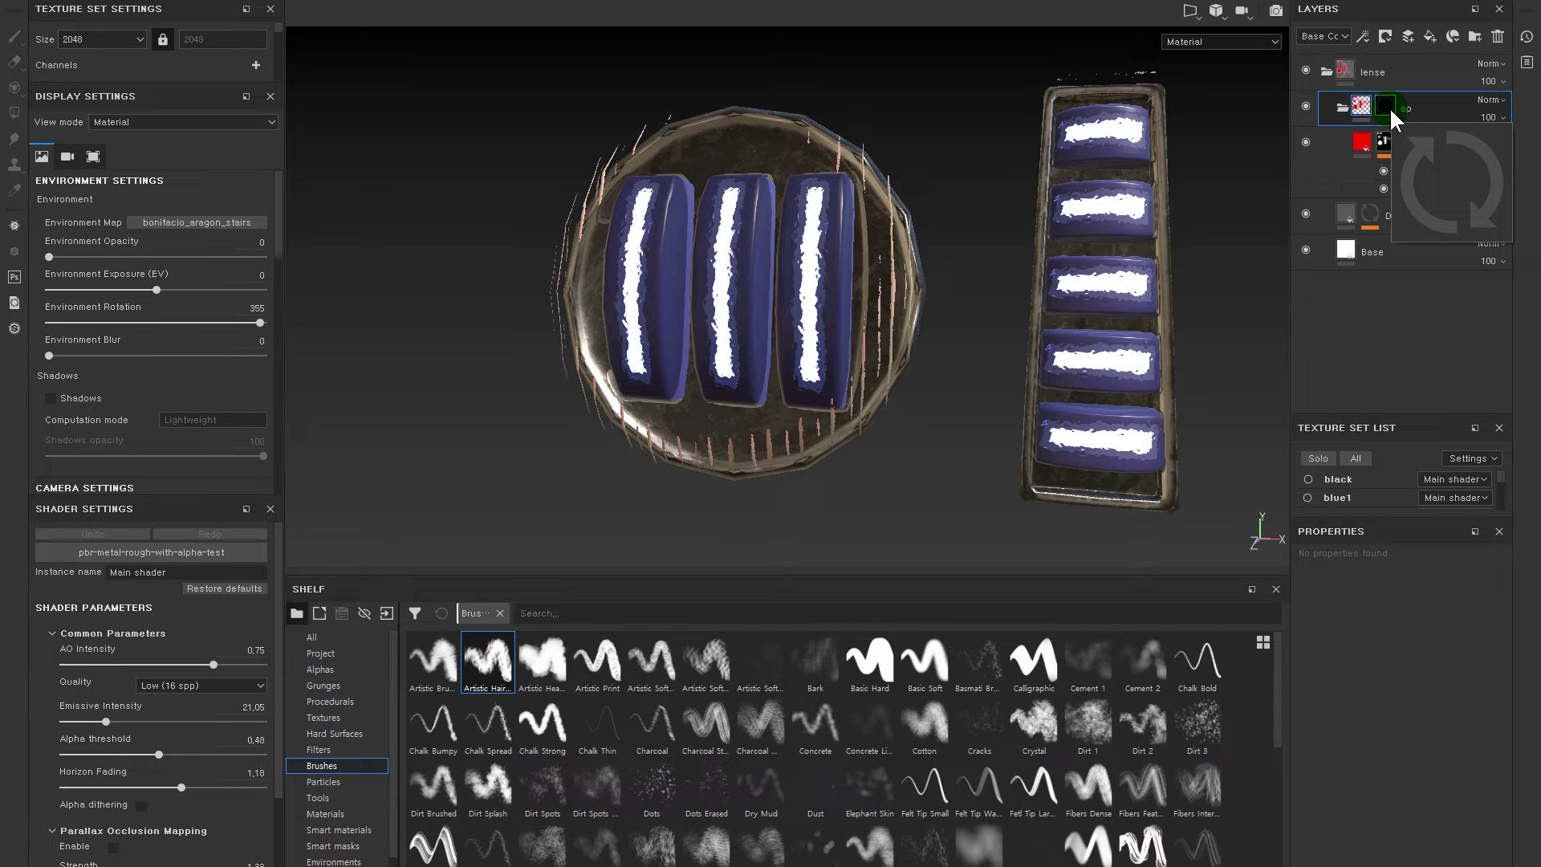
{"action": "left_click", "coordinate": [1365, 146]}
{"action": "left_click", "coordinate": [1362, 111], "text": "alt"}
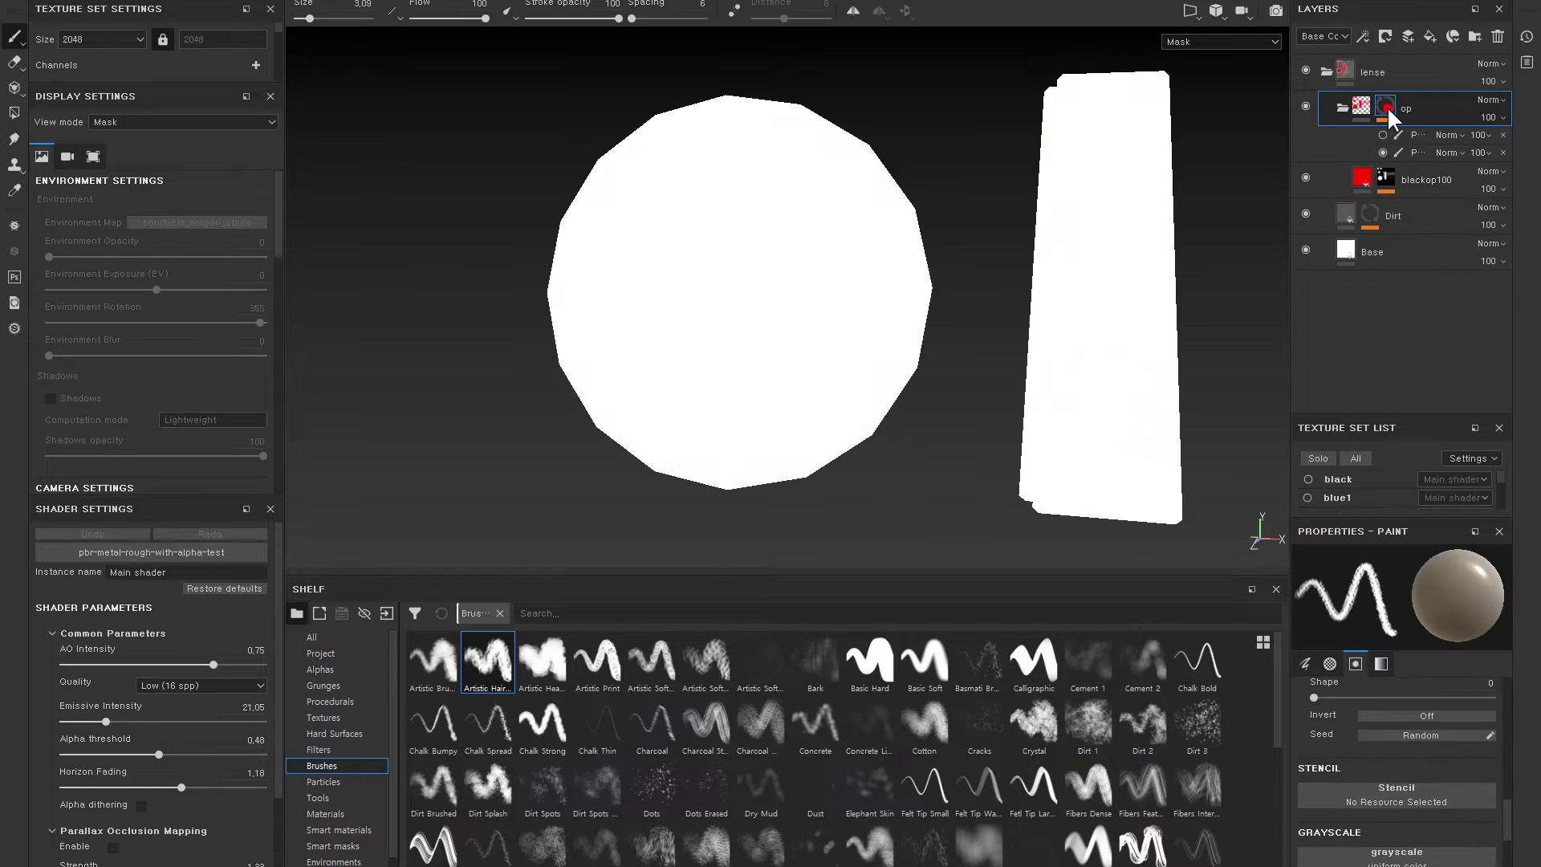
{"action": "left_click", "coordinate": [1361, 111], "text": "alt"}
{"action": "left_click", "coordinate": [1374, 112]}
{"action": "key", "text": "Delete"}
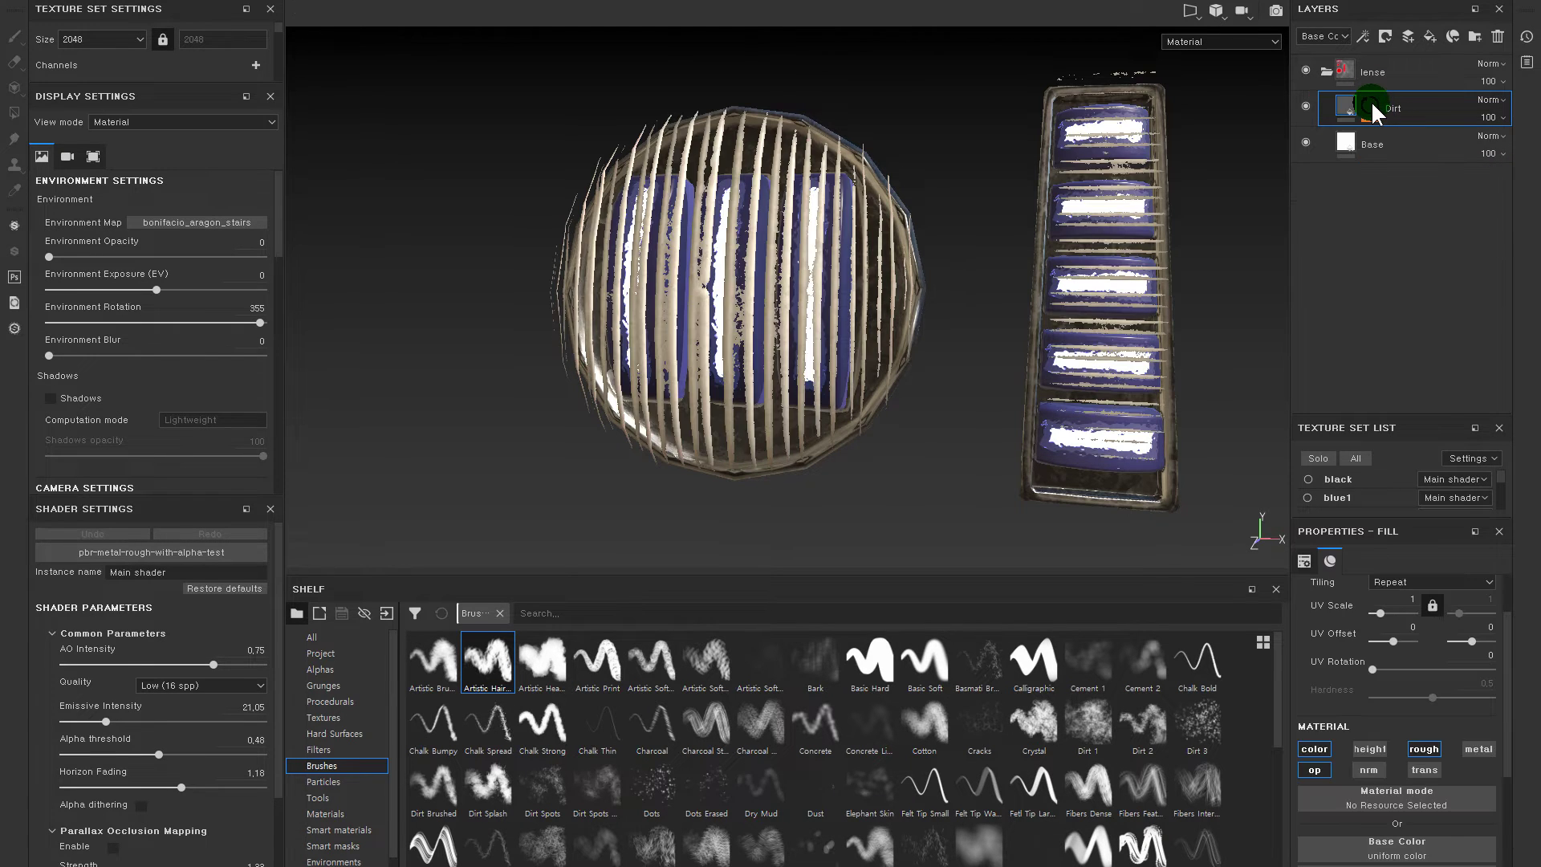
- Delete the Dirt layer after comparing its mask effects
{"action": "left_click", "coordinate": [1366, 105]}
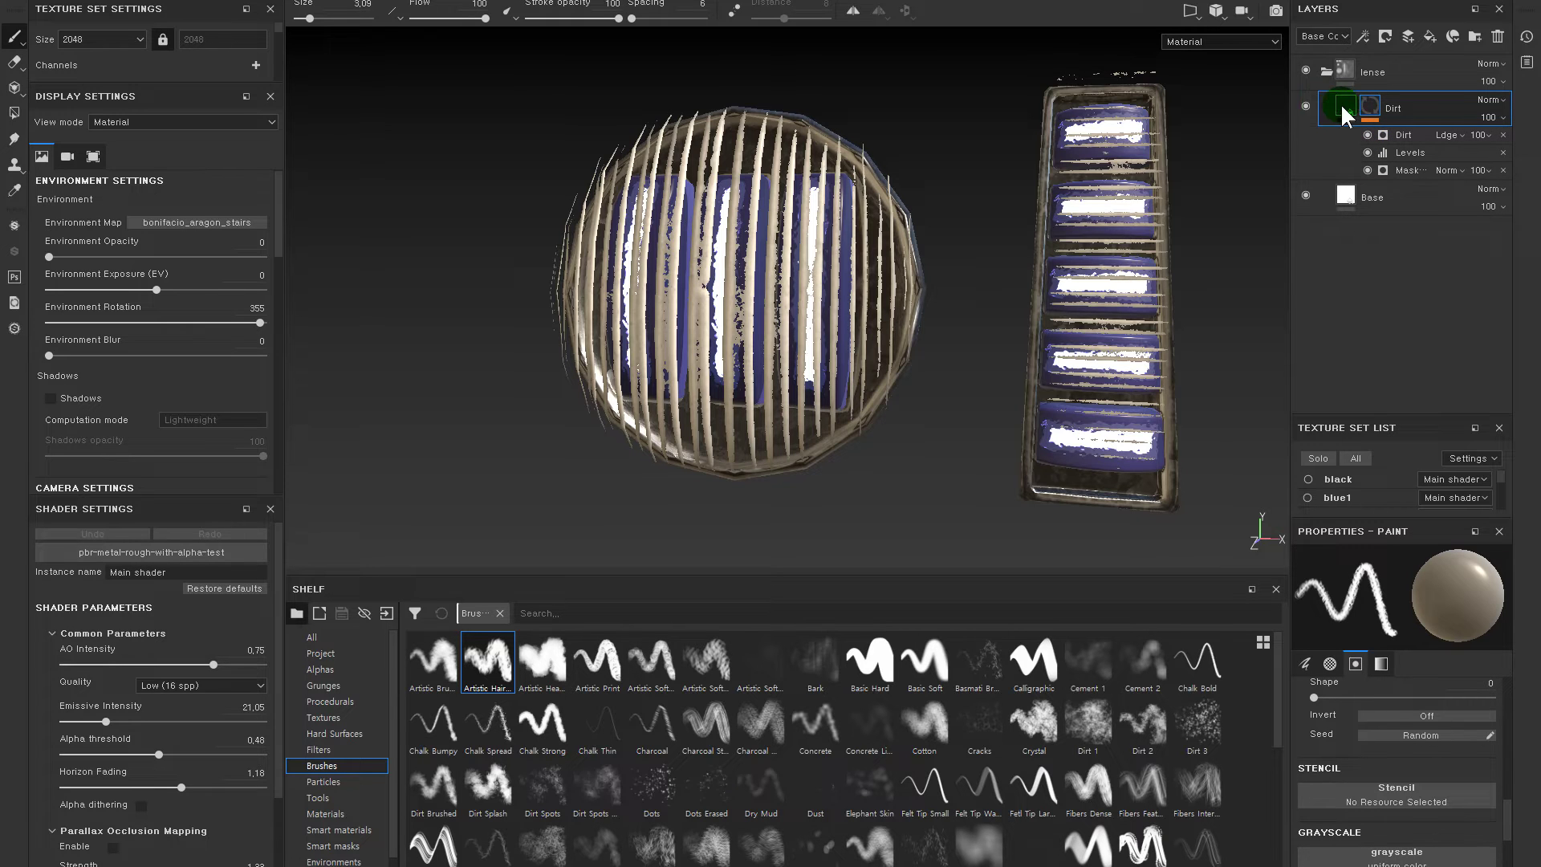
{"action": "left_click", "coordinate": [1368, 135]}
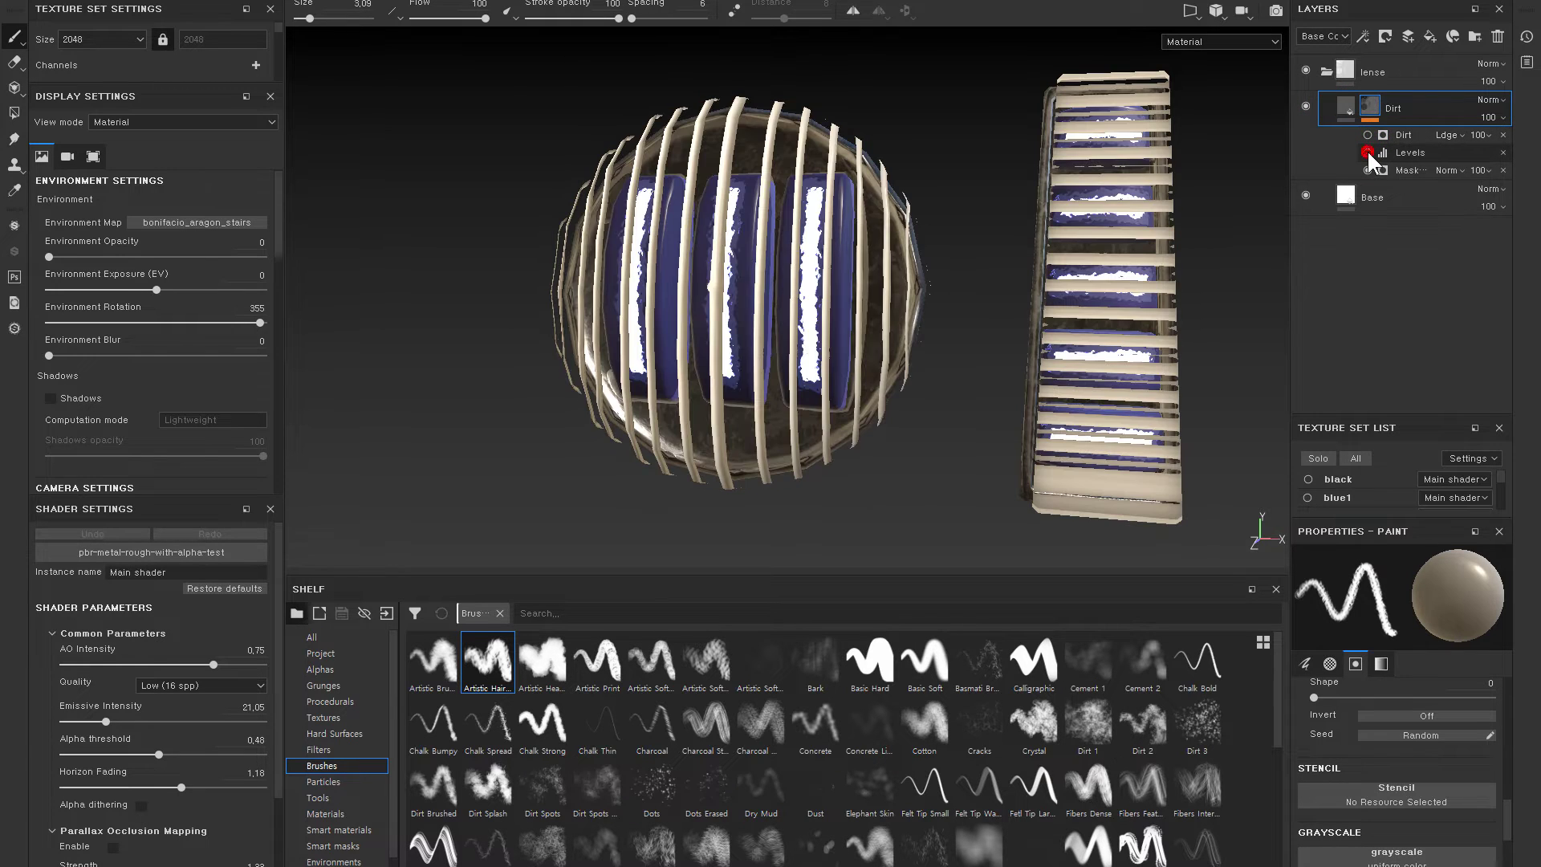
{"action": "left_click", "coordinate": [1363, 171]}
{"action": "left_click", "coordinate": [1366, 151]}
{"action": "left_click", "coordinate": [1364, 129]}
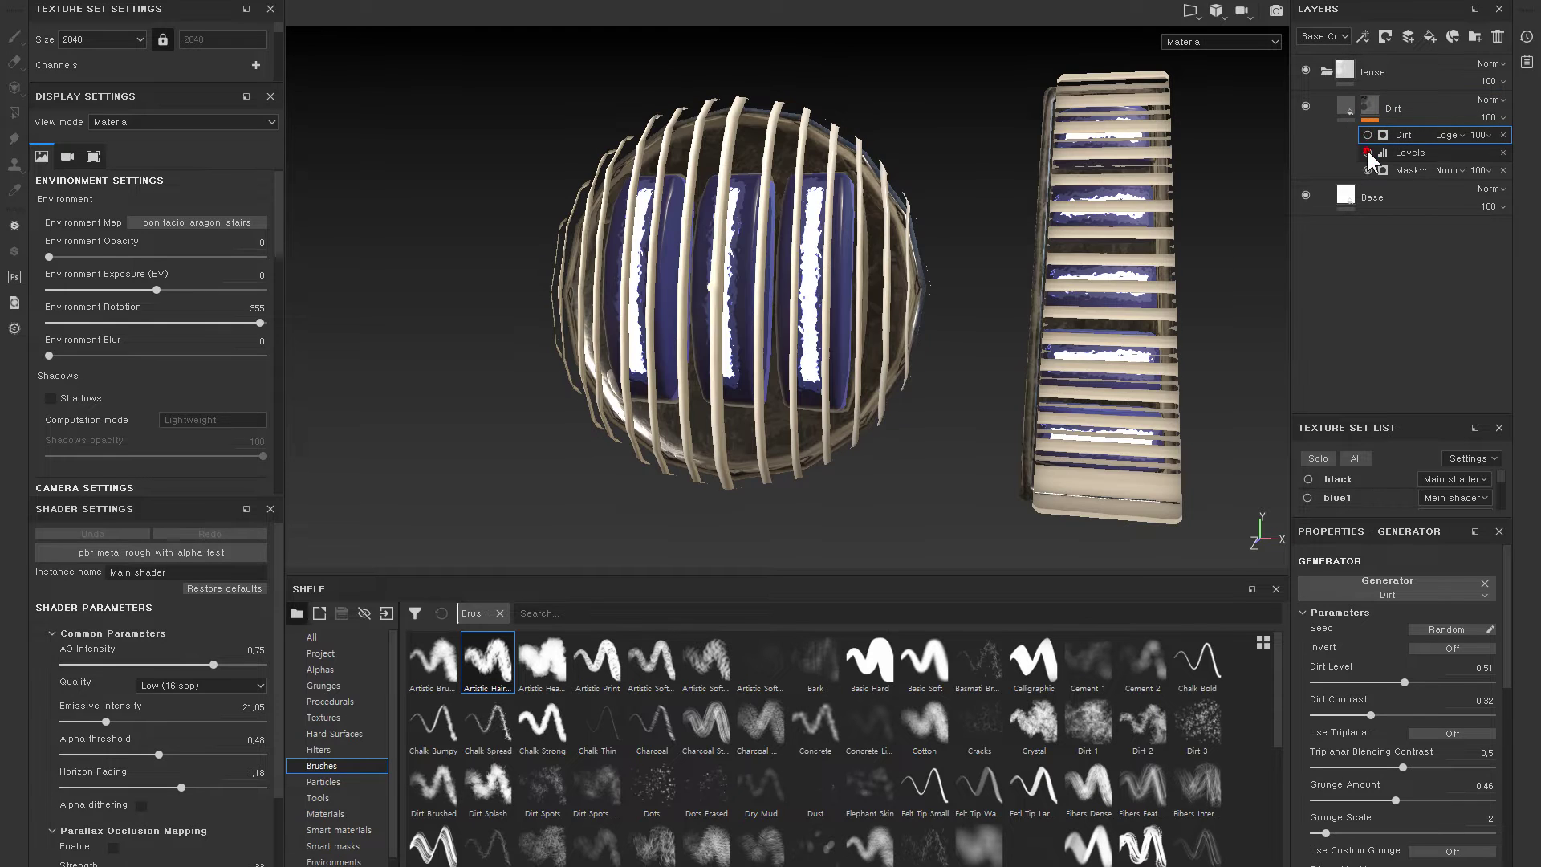
{"action": "left_click", "coordinate": [1368, 168]}
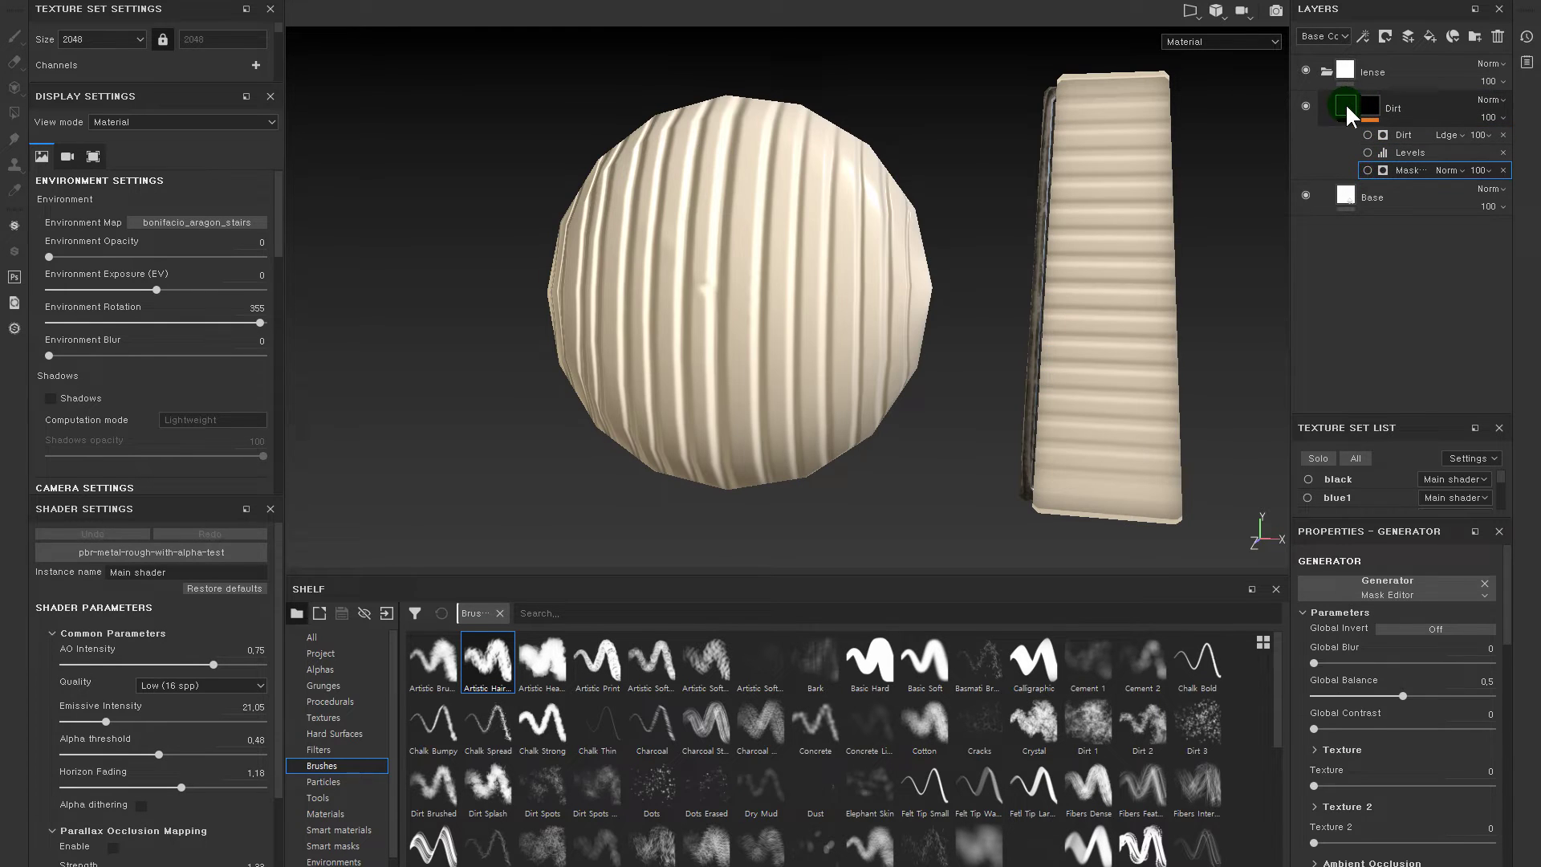
{"action": "left_click", "coordinate": [1345, 106]}
{"action": "key", "text": "Delete"}
- Set the Base fill's opacity to 0, making it fully transparent
{"action": "scroll", "coordinate": [1404, 768], "scroll_direction": "down", "scroll_amount": 3}
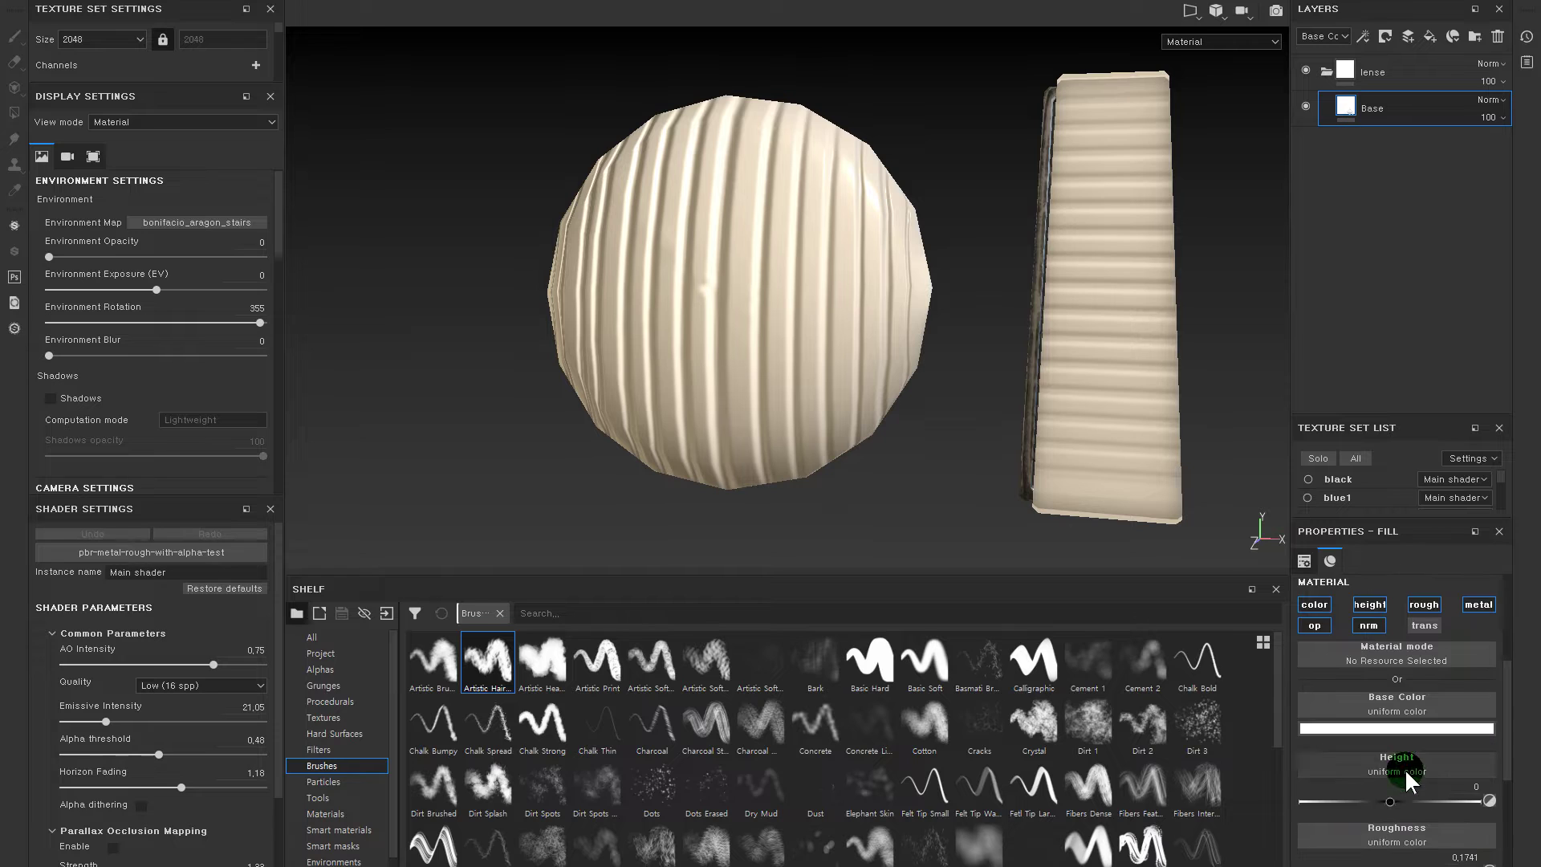
{"action": "scroll", "coordinate": [1390, 791], "scroll_direction": "down", "scroll_amount": 3}
{"action": "left_click_drag", "start_coordinate": [1436, 800], "coordinate": [1237, 791]}
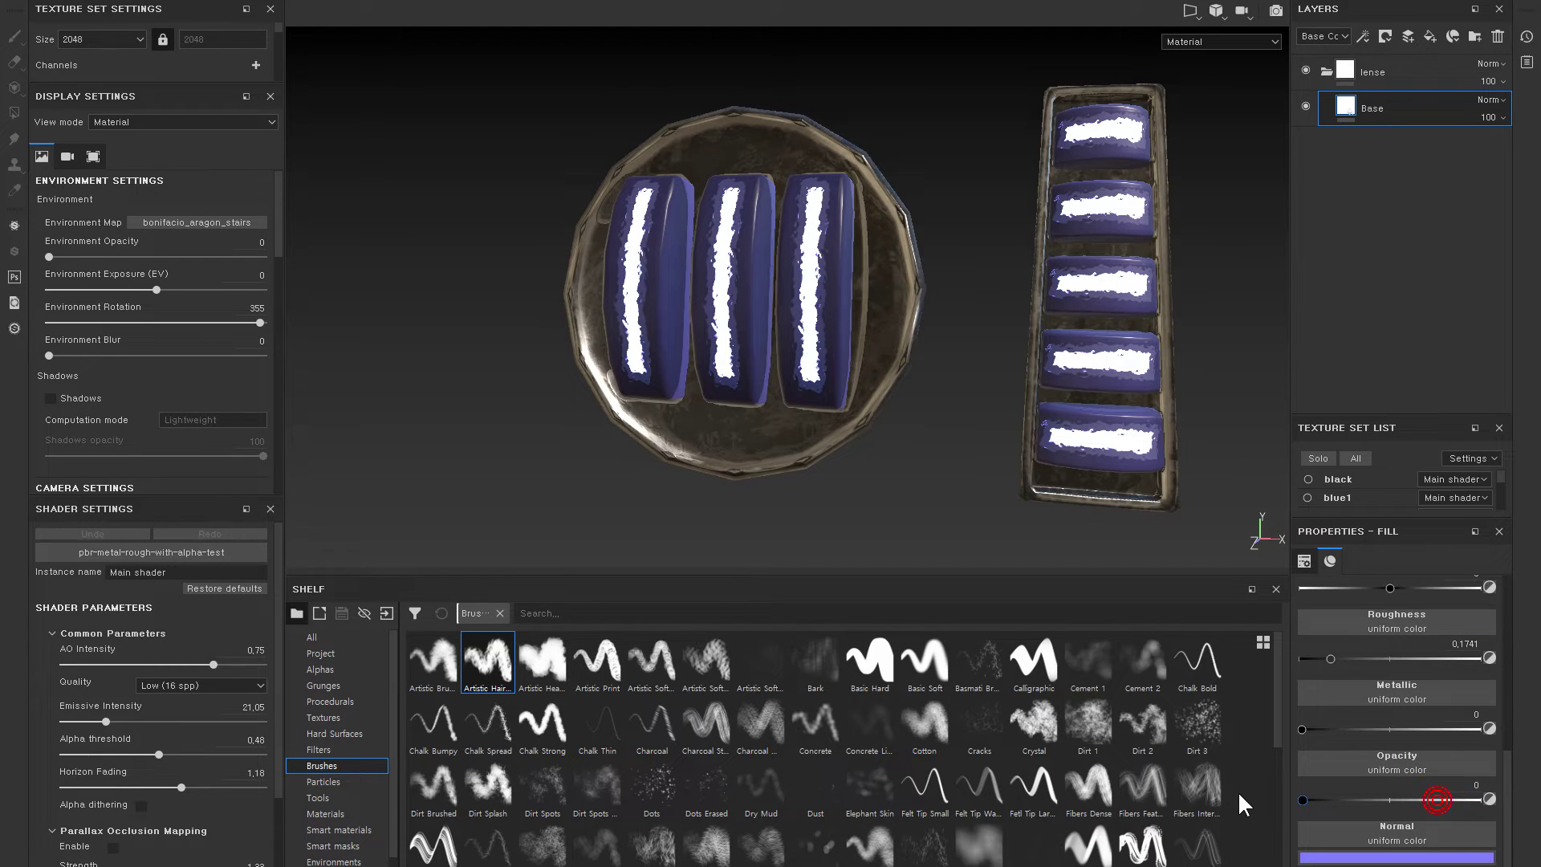
{"action": "scroll", "coordinate": [1392, 684], "scroll_direction": "up", "scroll_amount": 4}
- Add a new paint layer named 'rou' above Base
{"action": "left_click", "coordinate": [1408, 38]}
{"action": "double_click", "coordinate": [1387, 104]}
{"action": "type", "text": "u"}
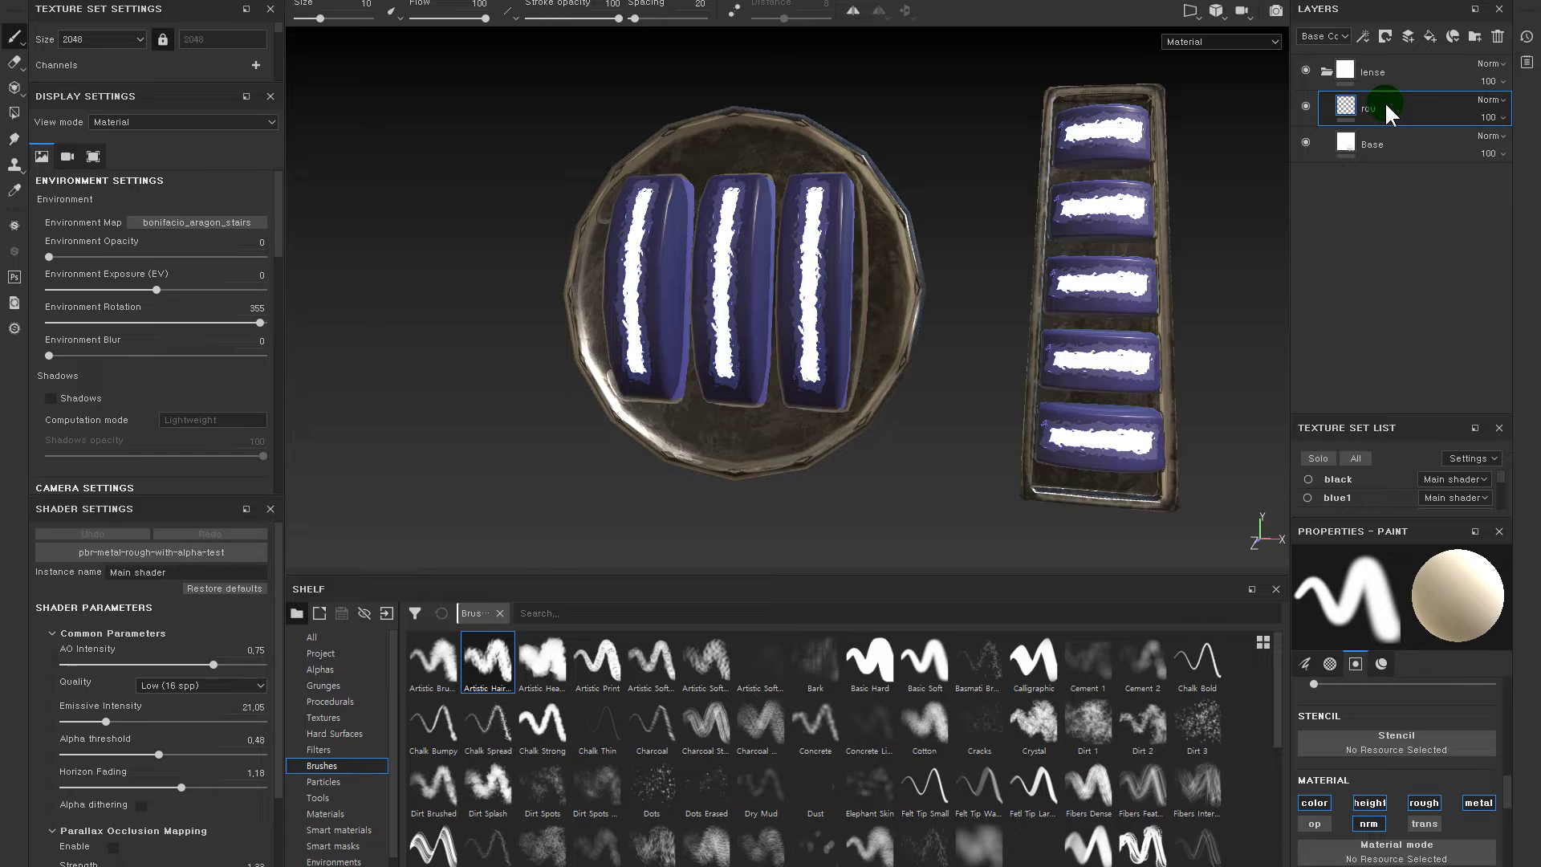
{"action": "left_click", "coordinate": [1046, 398]}
{"action": "left_click", "coordinate": [1443, 622]}
{"action": "left_click_drag", "start_coordinate": [1394, 415], "coordinate": [1409, 331]}
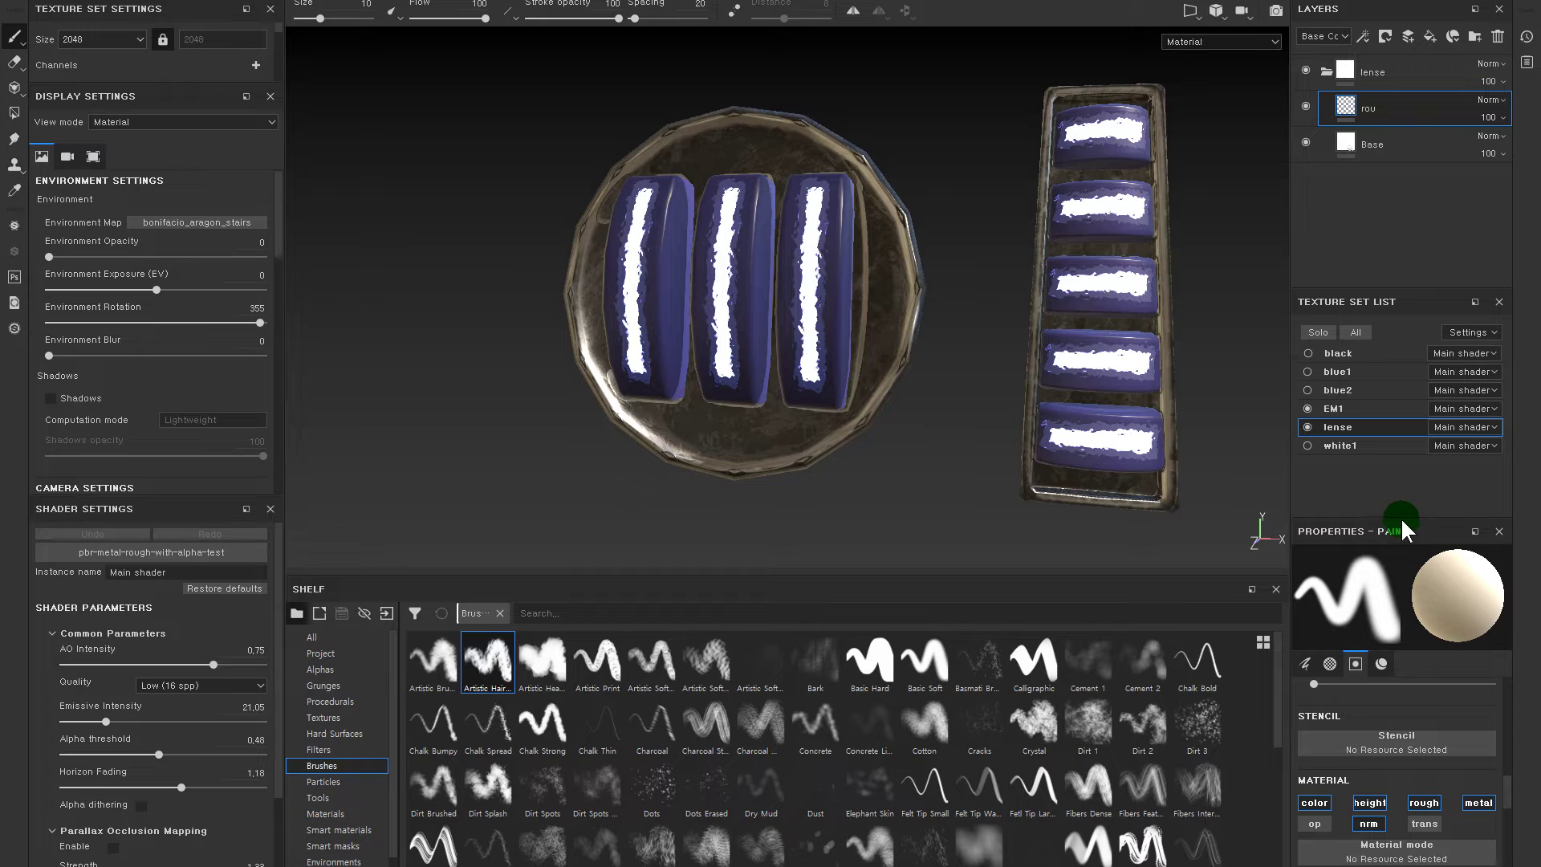
{"action": "left_click_drag", "start_coordinate": [1400, 517], "coordinate": [1399, 401]}
{"action": "left_click", "coordinate": [597, 616]}
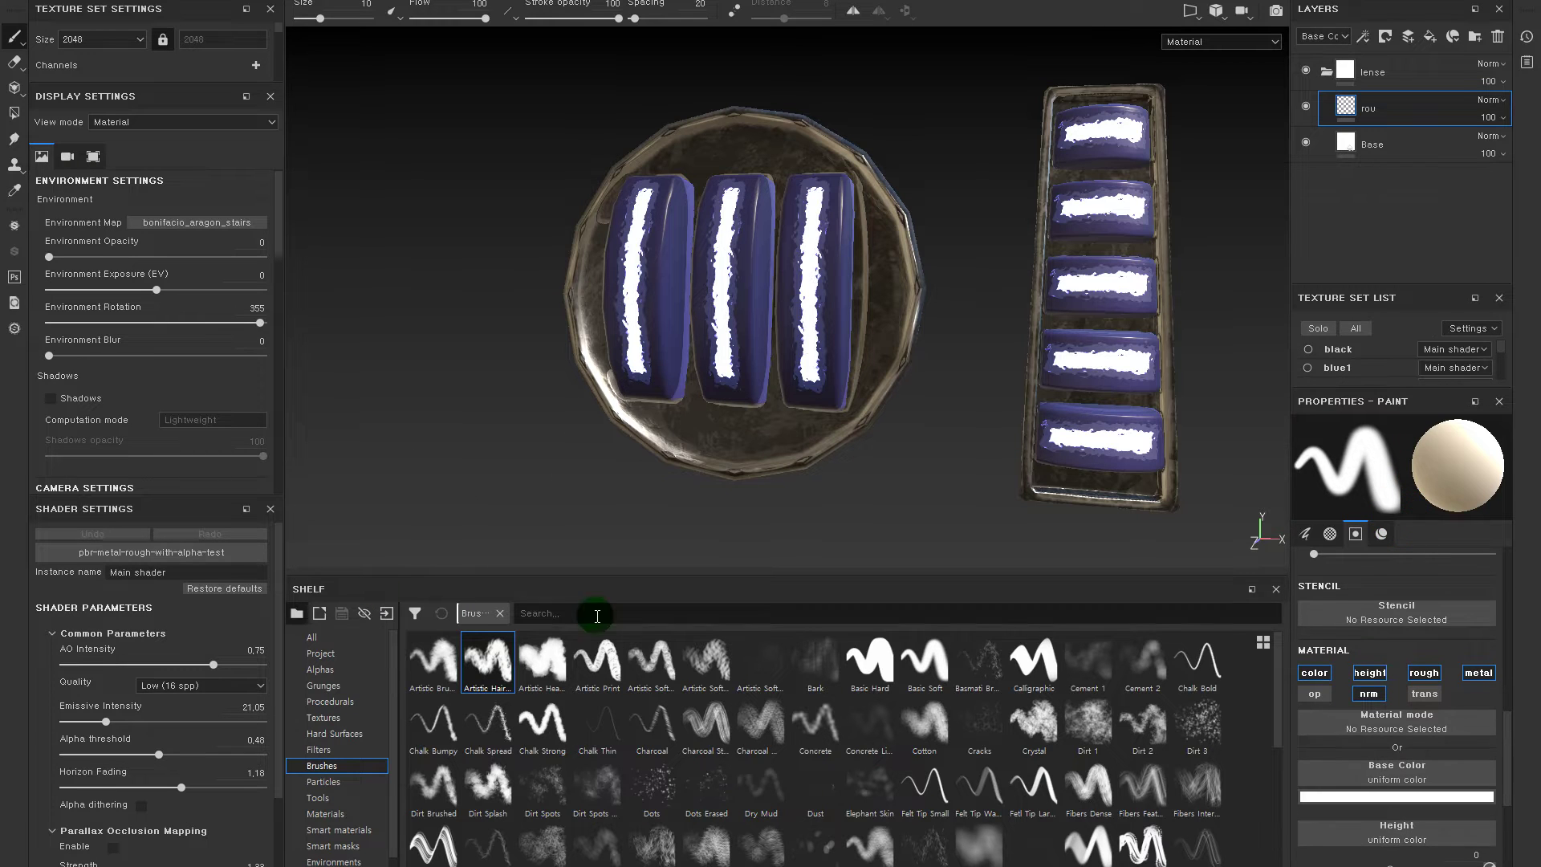
- Search the shelf for 'scra' and drop Grunge Scratches onto the layer
{"action": "type", "text": "sc"}
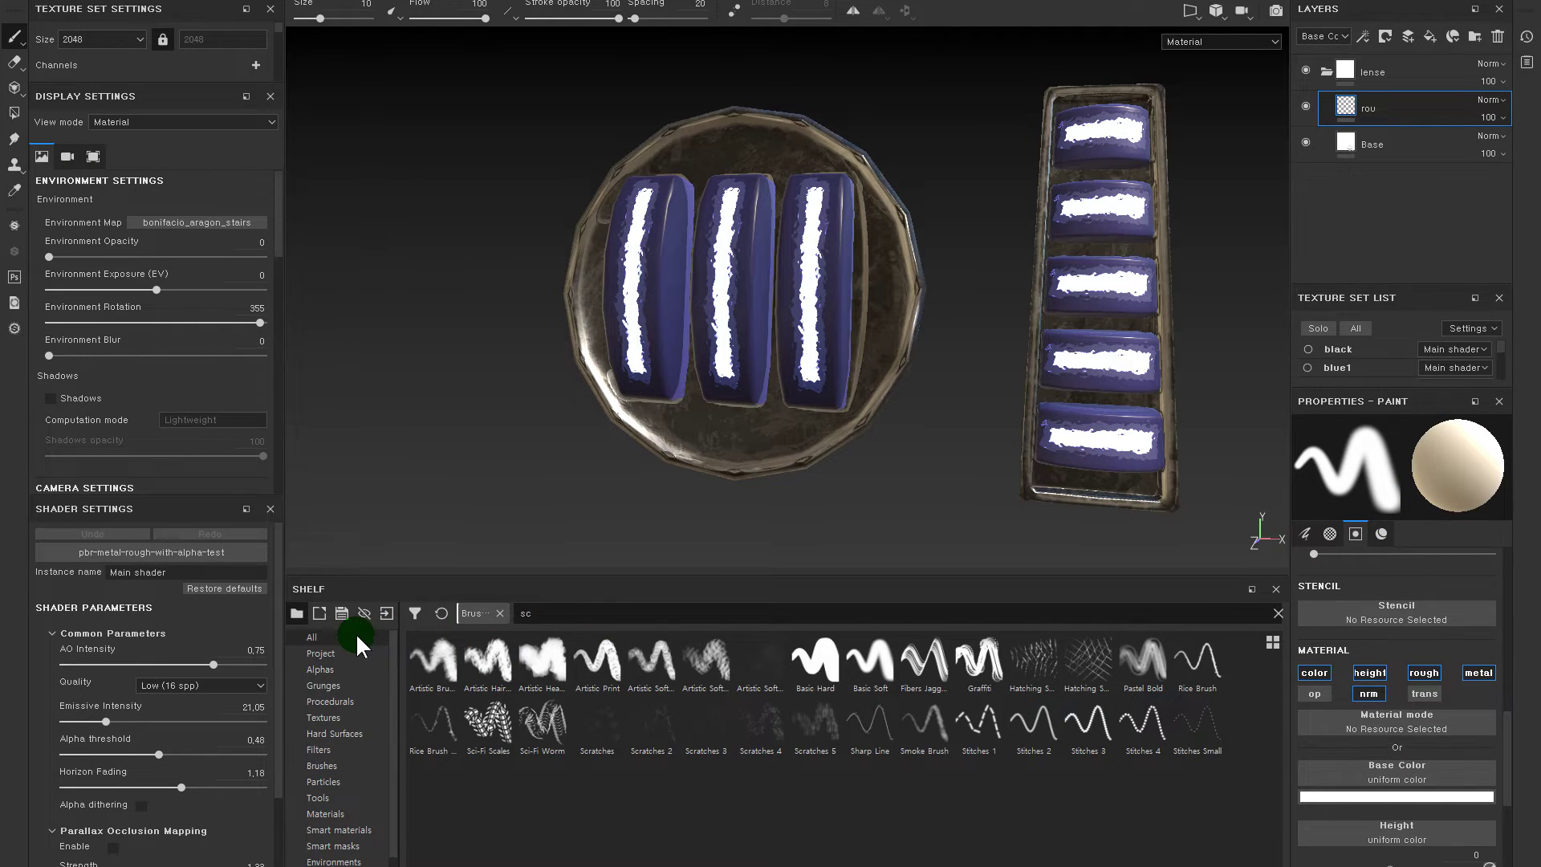
{"action": "left_click", "coordinate": [353, 638]}
{"action": "left_click", "coordinate": [535, 618]}
{"action": "type", "text": "r"}
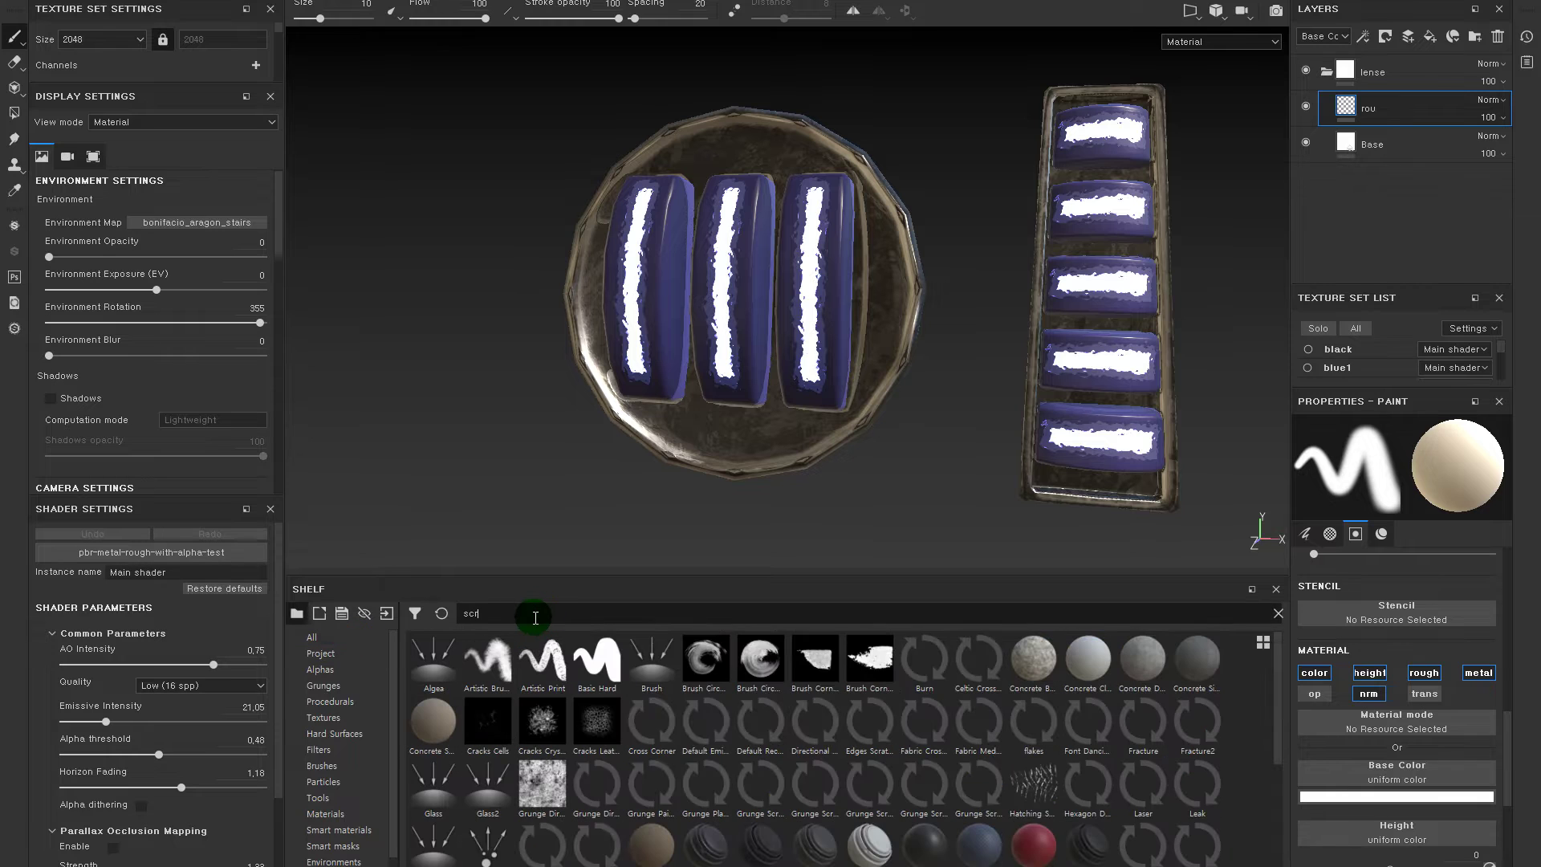
{"action": "type", "text": "a"}
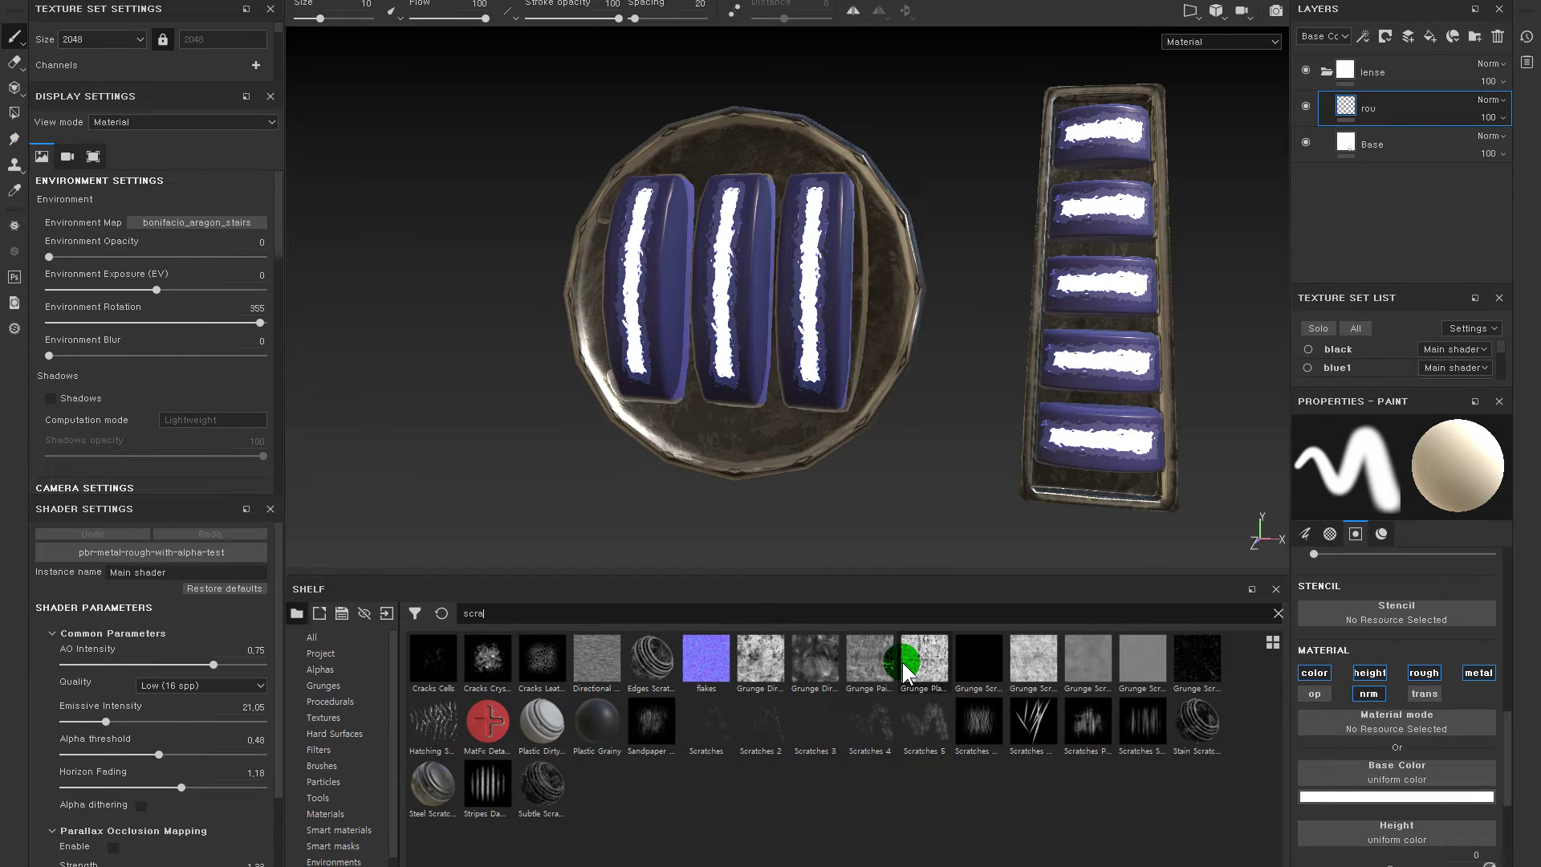
{"action": "mouse_move", "coordinate": [1088, 657]}
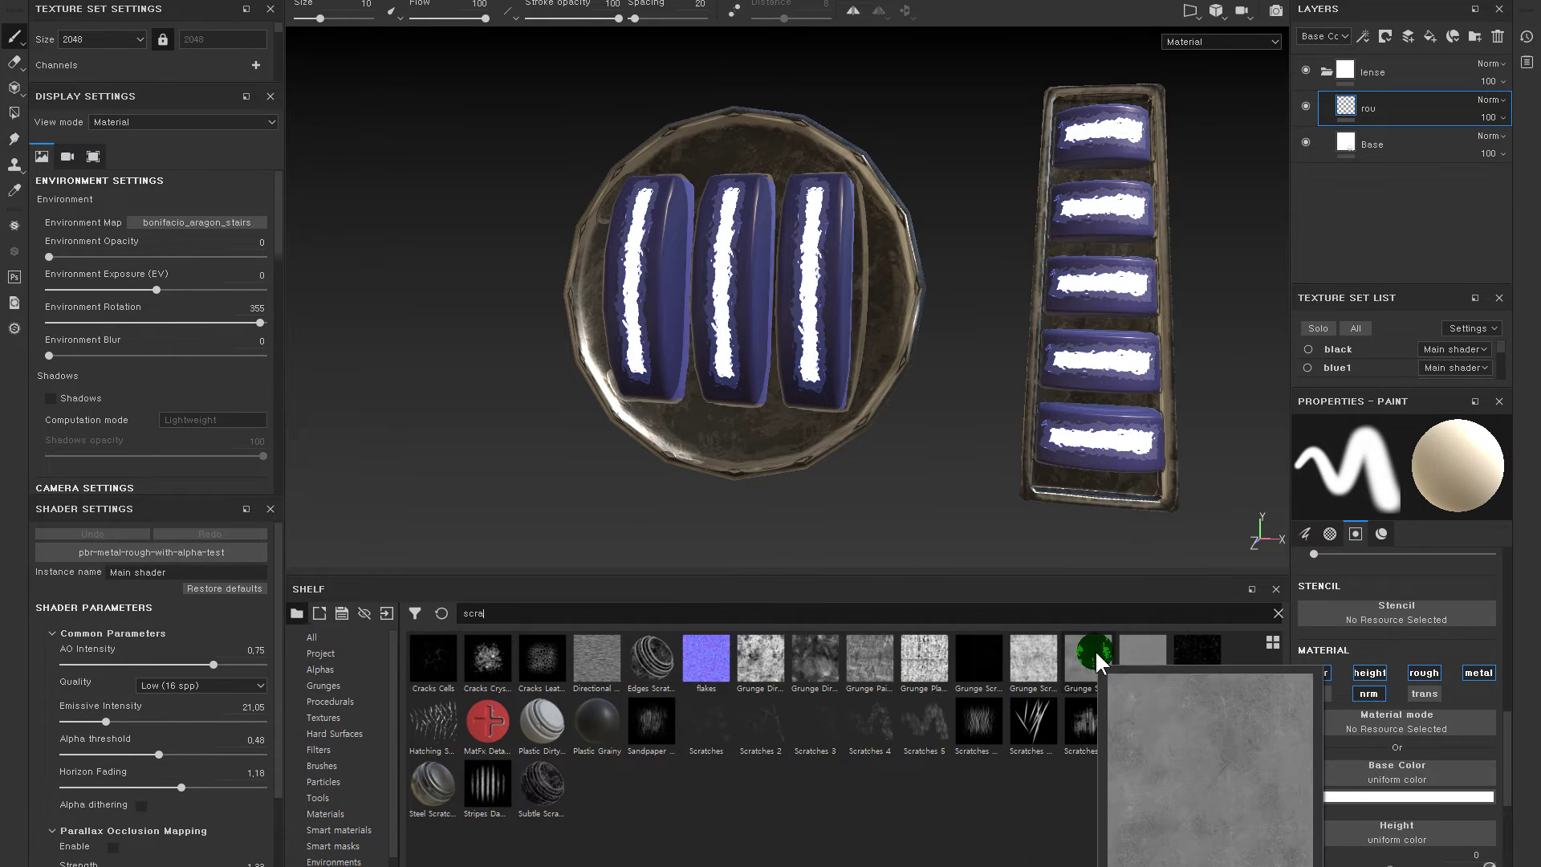
{"action": "mouse_move", "coordinate": [1030, 651]}
{"action": "left_mouse_down"}
{"action": "mouse_move", "coordinate": [1403, 773]}
{"action": "mouse_move", "coordinate": [1390, 767]}
{"action": "left_mouse_up"}
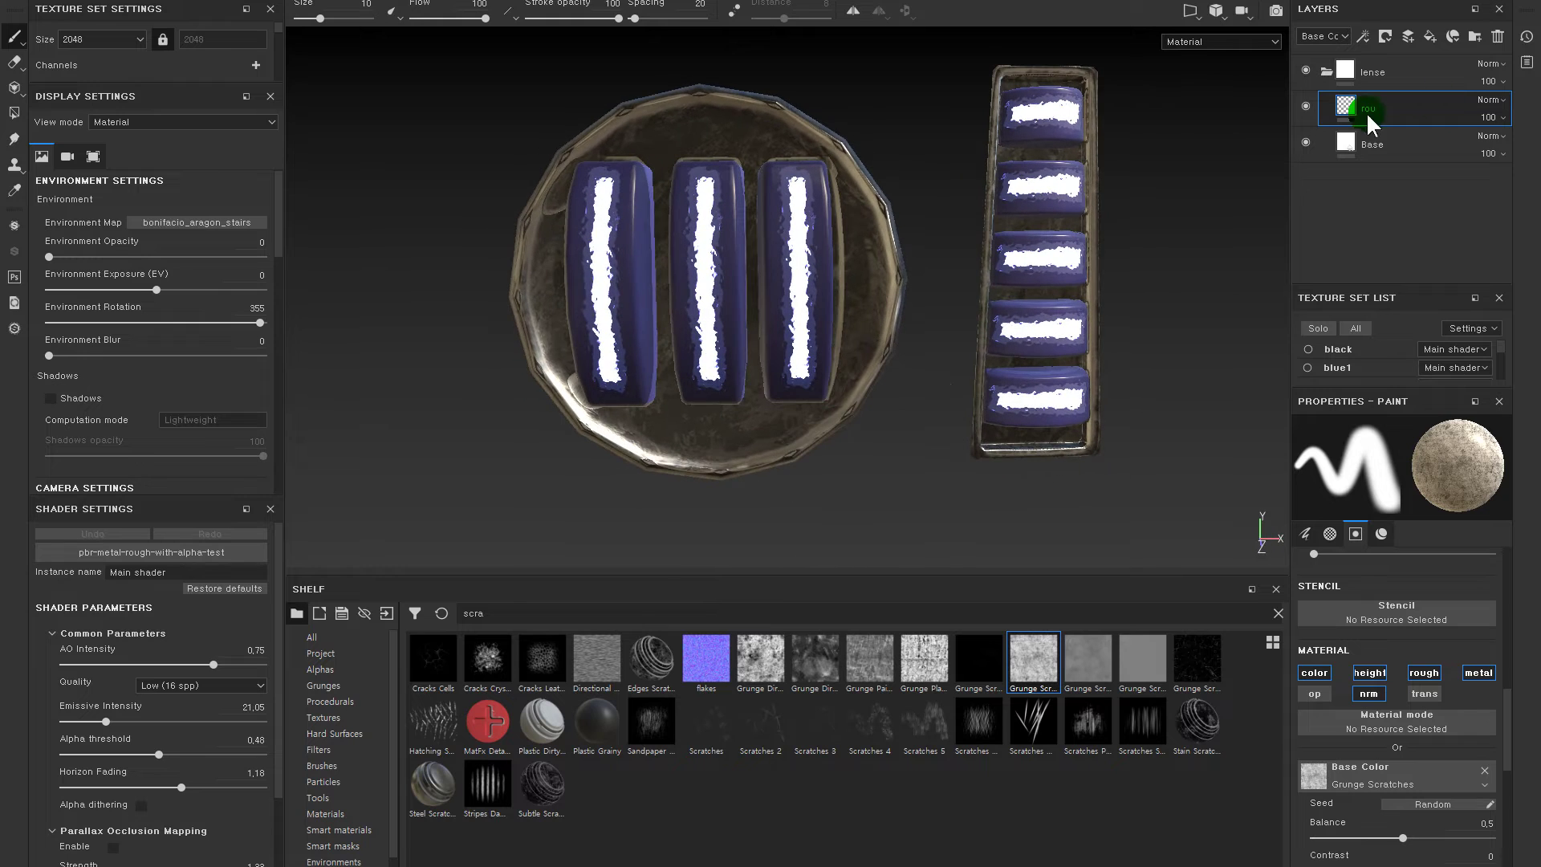
- Add a black mask to Layer 1 with a Grunge Scratches fill at UV scale 1.37
{"action": "right_click", "coordinate": [1346, 95]}
{"action": "left_click", "coordinate": [1381, 124]}
{"action": "right_click", "coordinate": [1370, 104]}
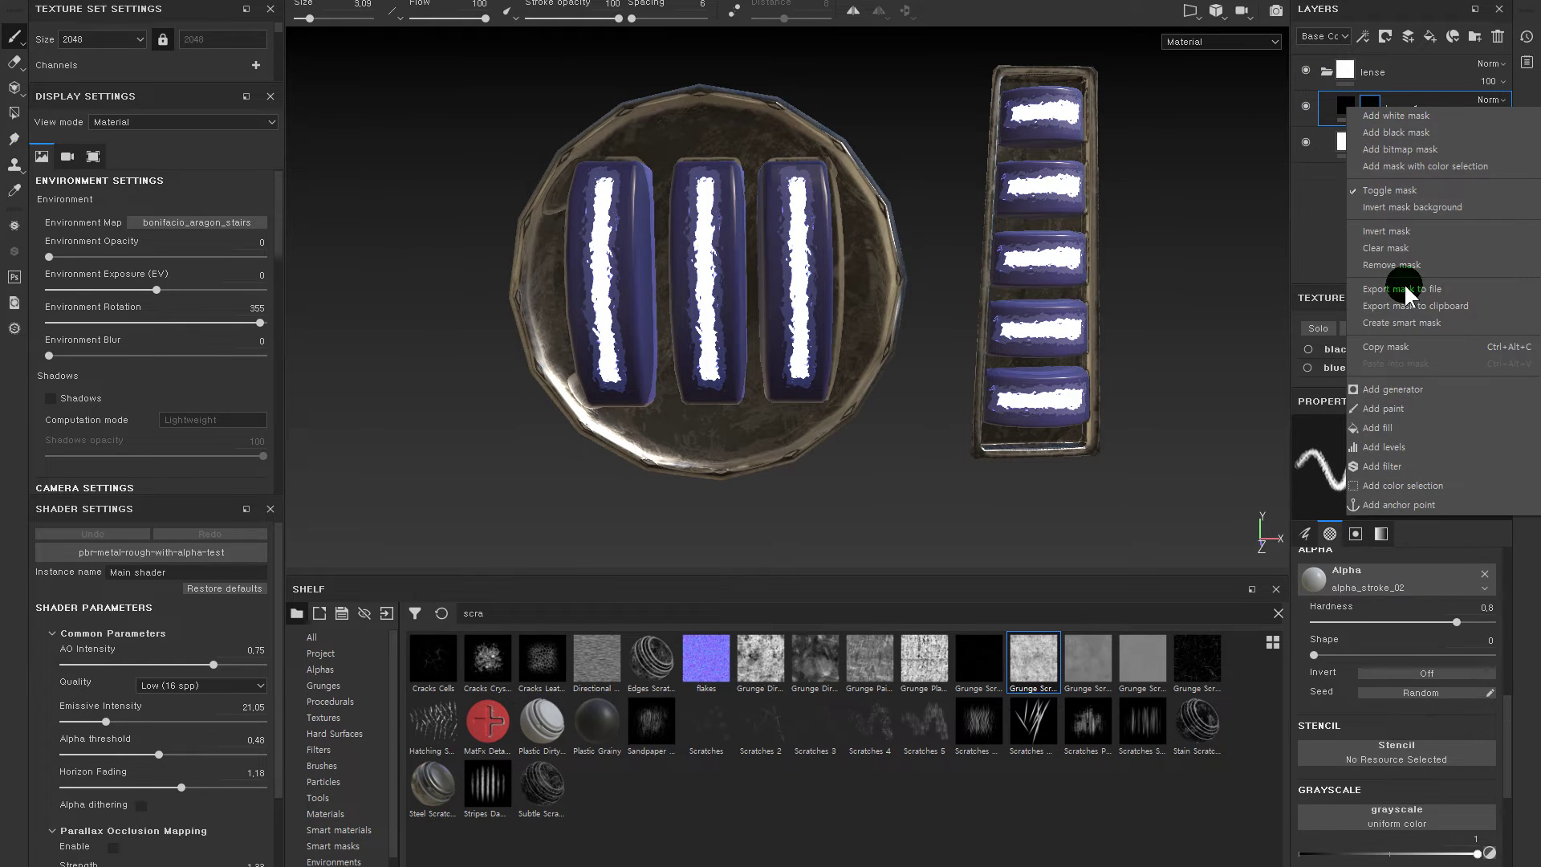
{"action": "left_click", "coordinate": [1409, 434]}
{"action": "left_click_drag", "start_coordinate": [1035, 663], "coordinate": [1400, 689]}
{"action": "left_click", "coordinate": [1367, 108]}
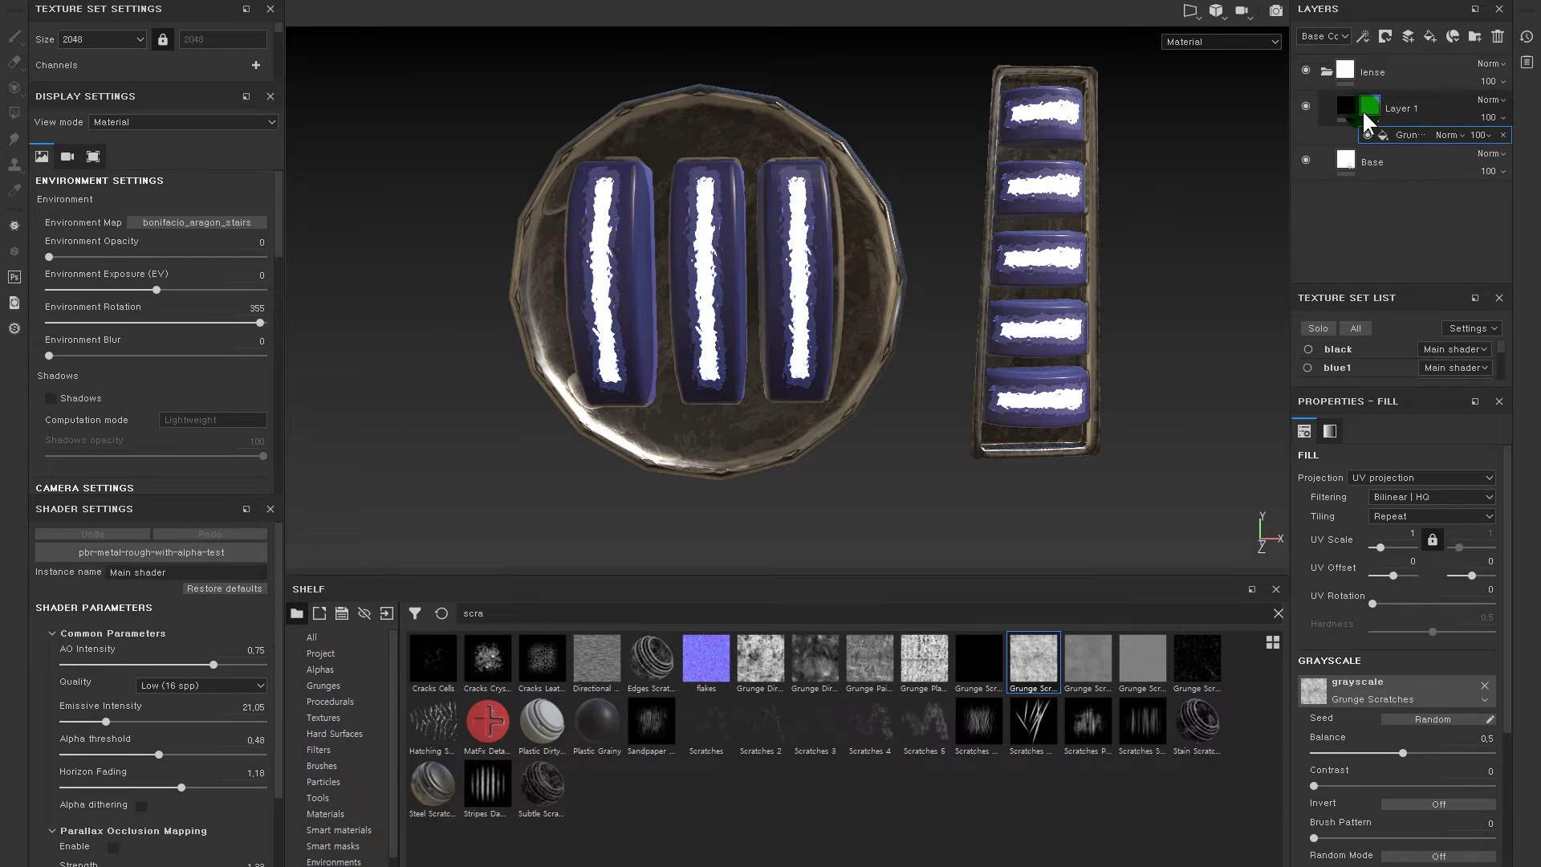
{"action": "left_click", "coordinate": [1370, 105], "text": "alt"}
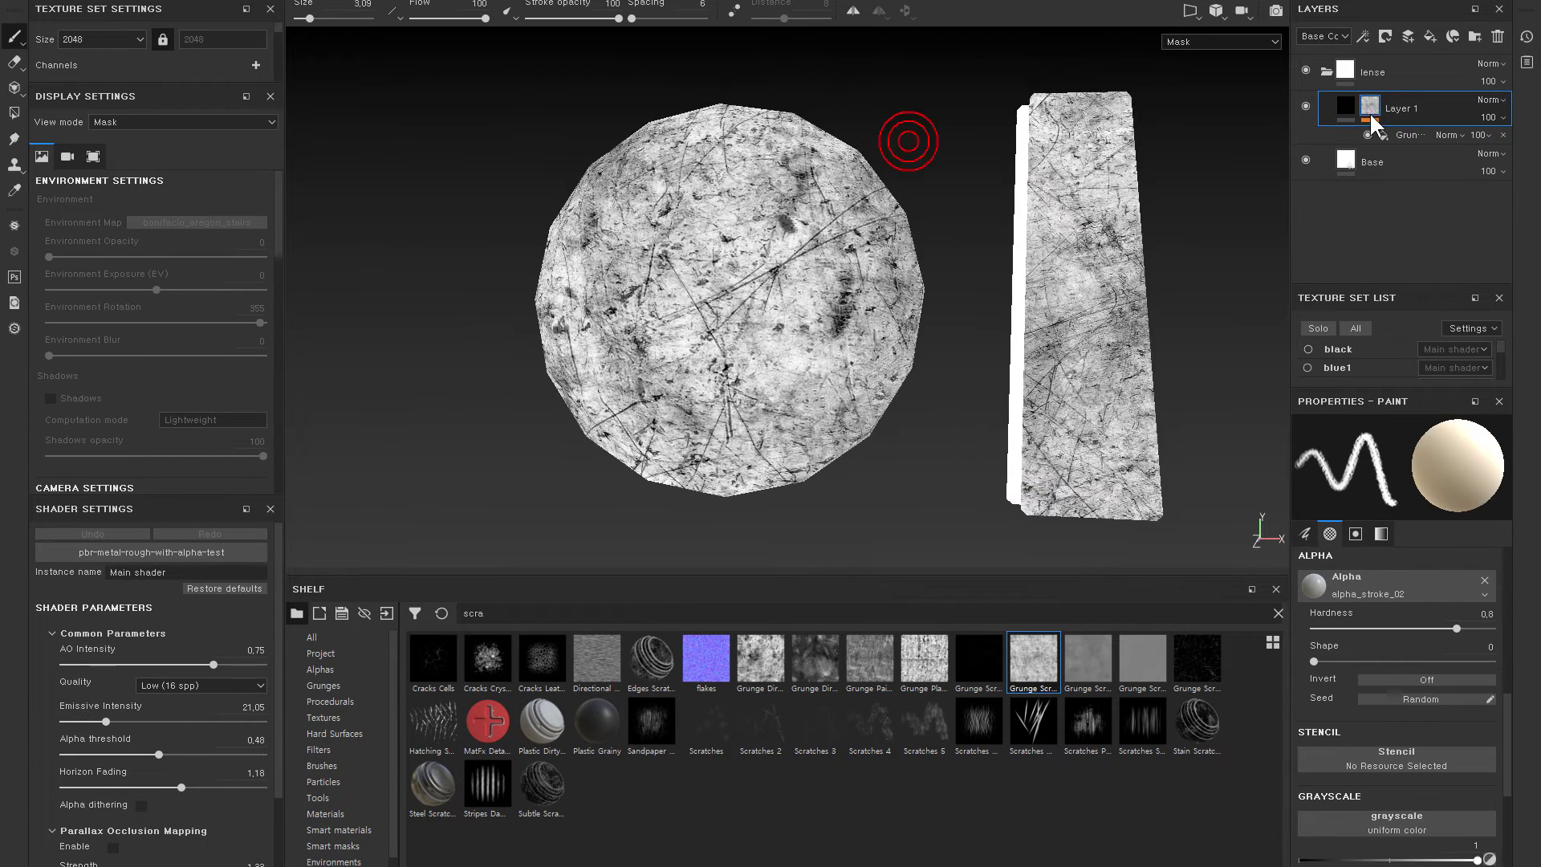
{"action": "left_click", "coordinate": [1398, 136]}
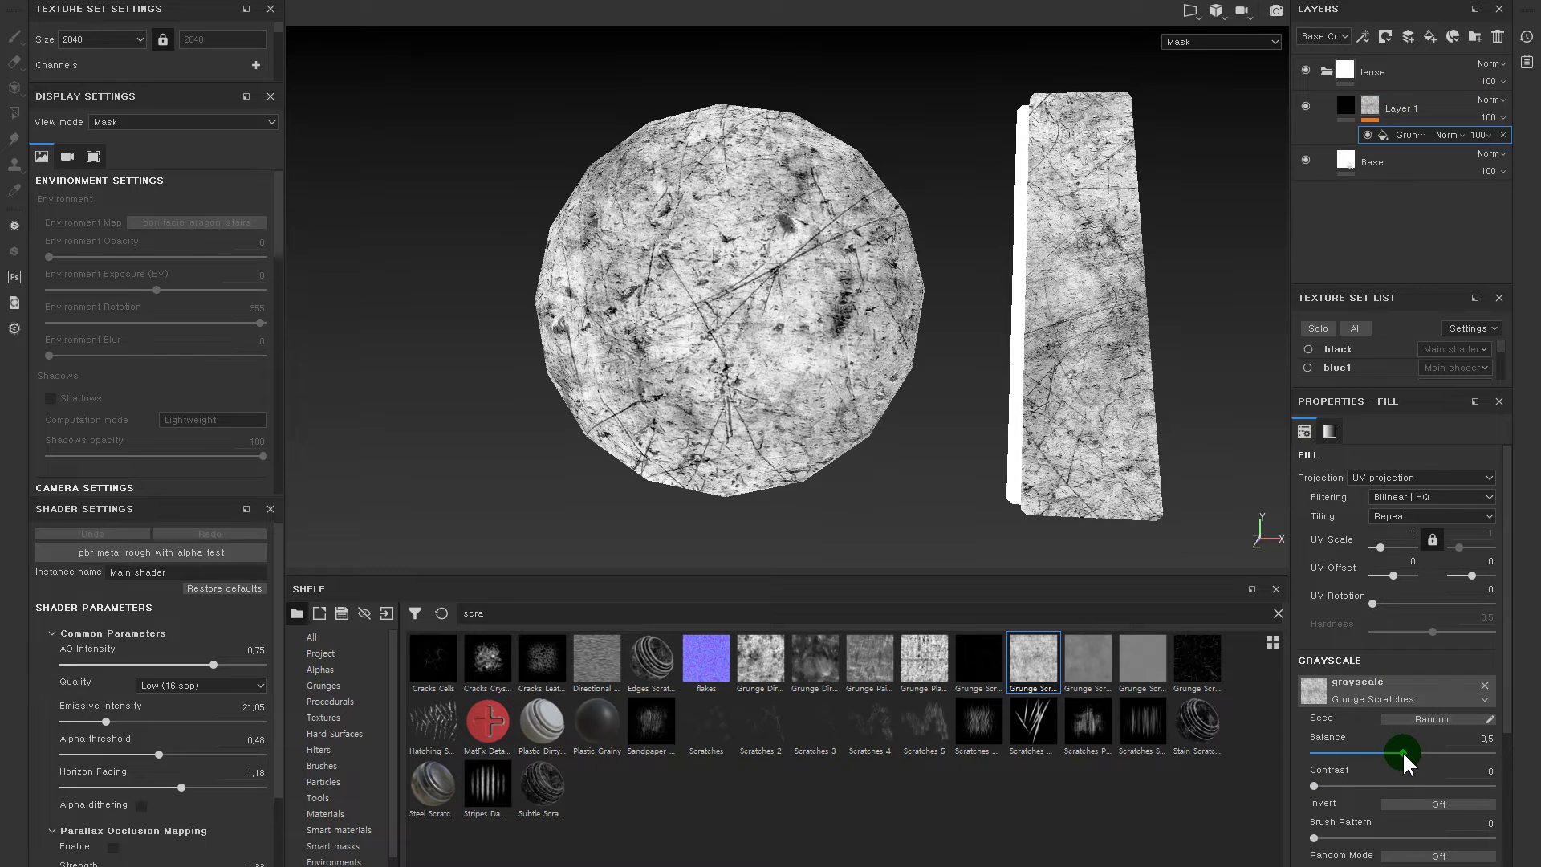
{"action": "left_click_drag", "start_coordinate": [1392, 536], "coordinate": [1382, 546]}
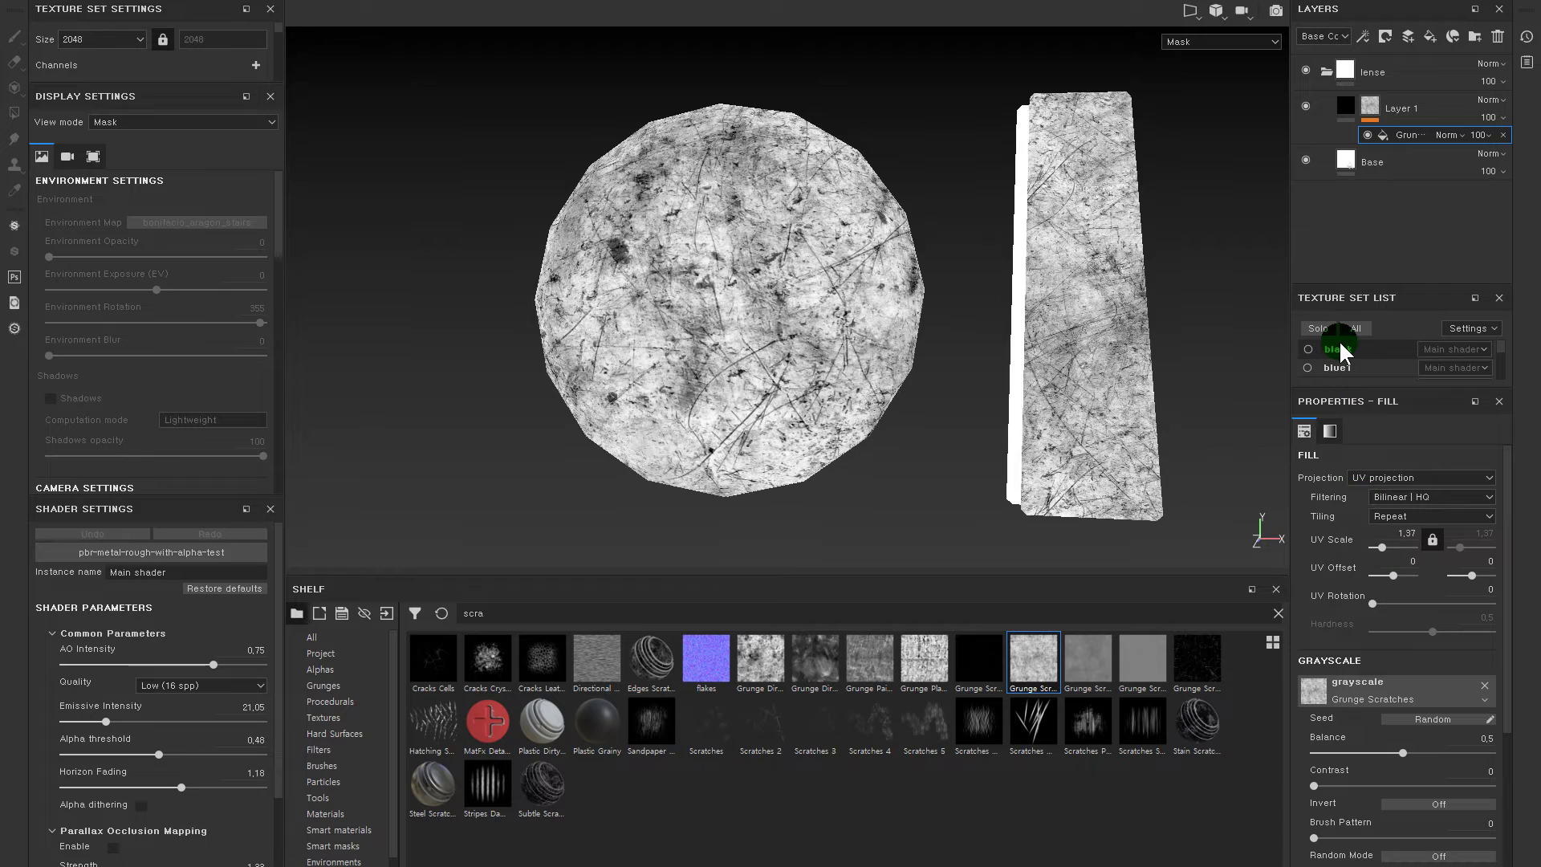
- Turn off Layer 1's colour, height, normal and metal channels, keeping roughness
{"action": "left_click", "coordinate": [1345, 109]}
{"action": "left_click", "coordinate": [1315, 766]}
{"action": "left_click", "coordinate": [1371, 767]}
{"action": "left_click", "coordinate": [1478, 766]}
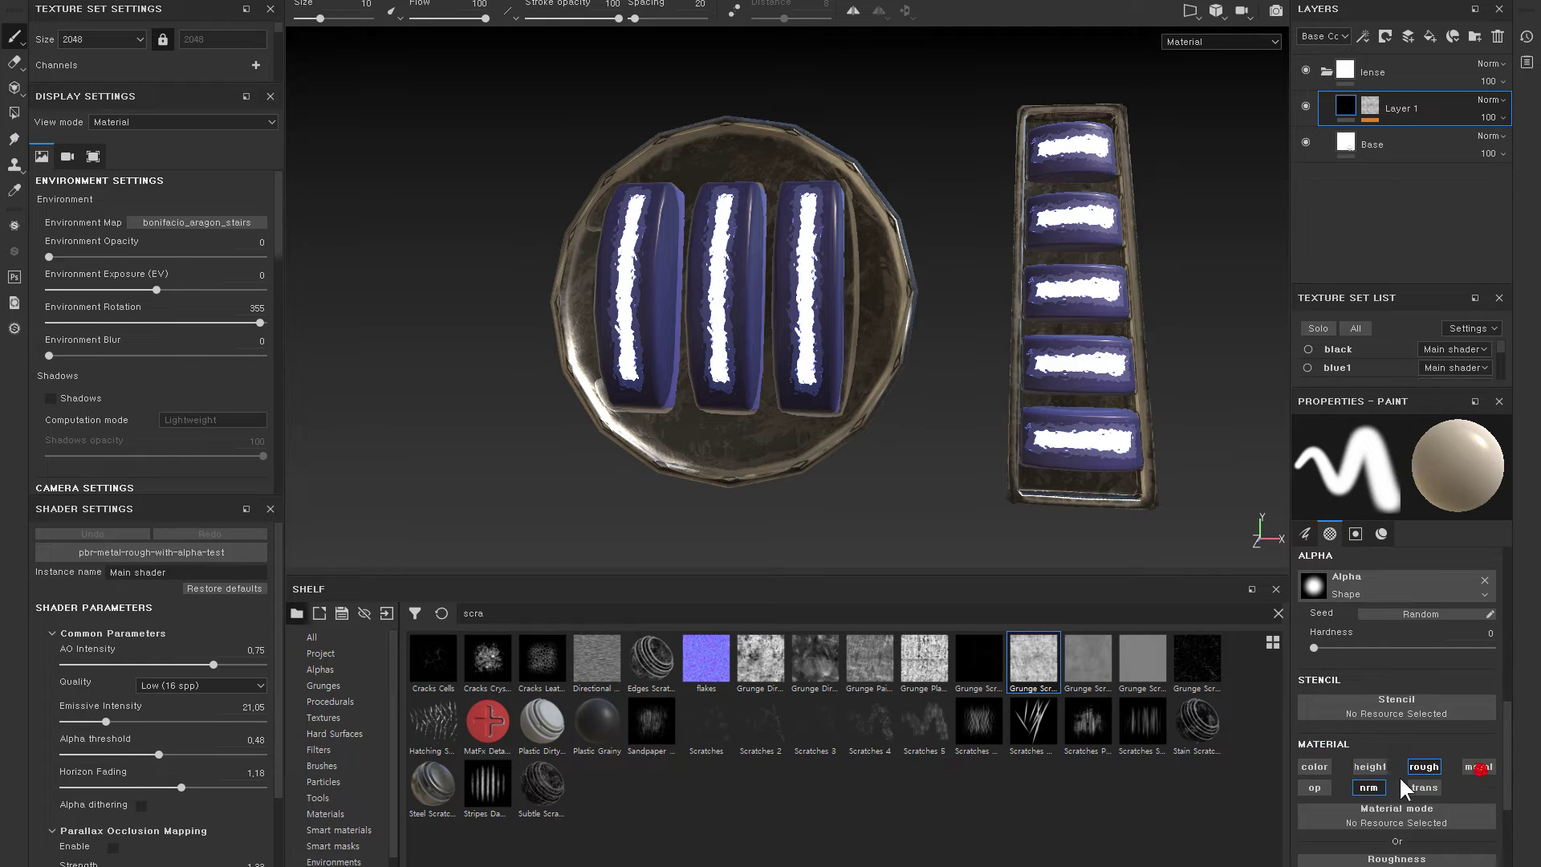
- Rename the lens Base layer to 'Baseop'
{"action": "mouse_move", "coordinate": [936, 340]}
{"action": "left_mouse_down", "text": "alt"}
{"action": "mouse_move", "coordinate": [1020, 329]}
{"action": "mouse_move", "coordinate": [911, 275]}
{"action": "mouse_move", "coordinate": [815, 255]}
{"action": "mouse_move", "coordinate": [1289, 127]}
{"action": "left_mouse_up", "text": "alt"}
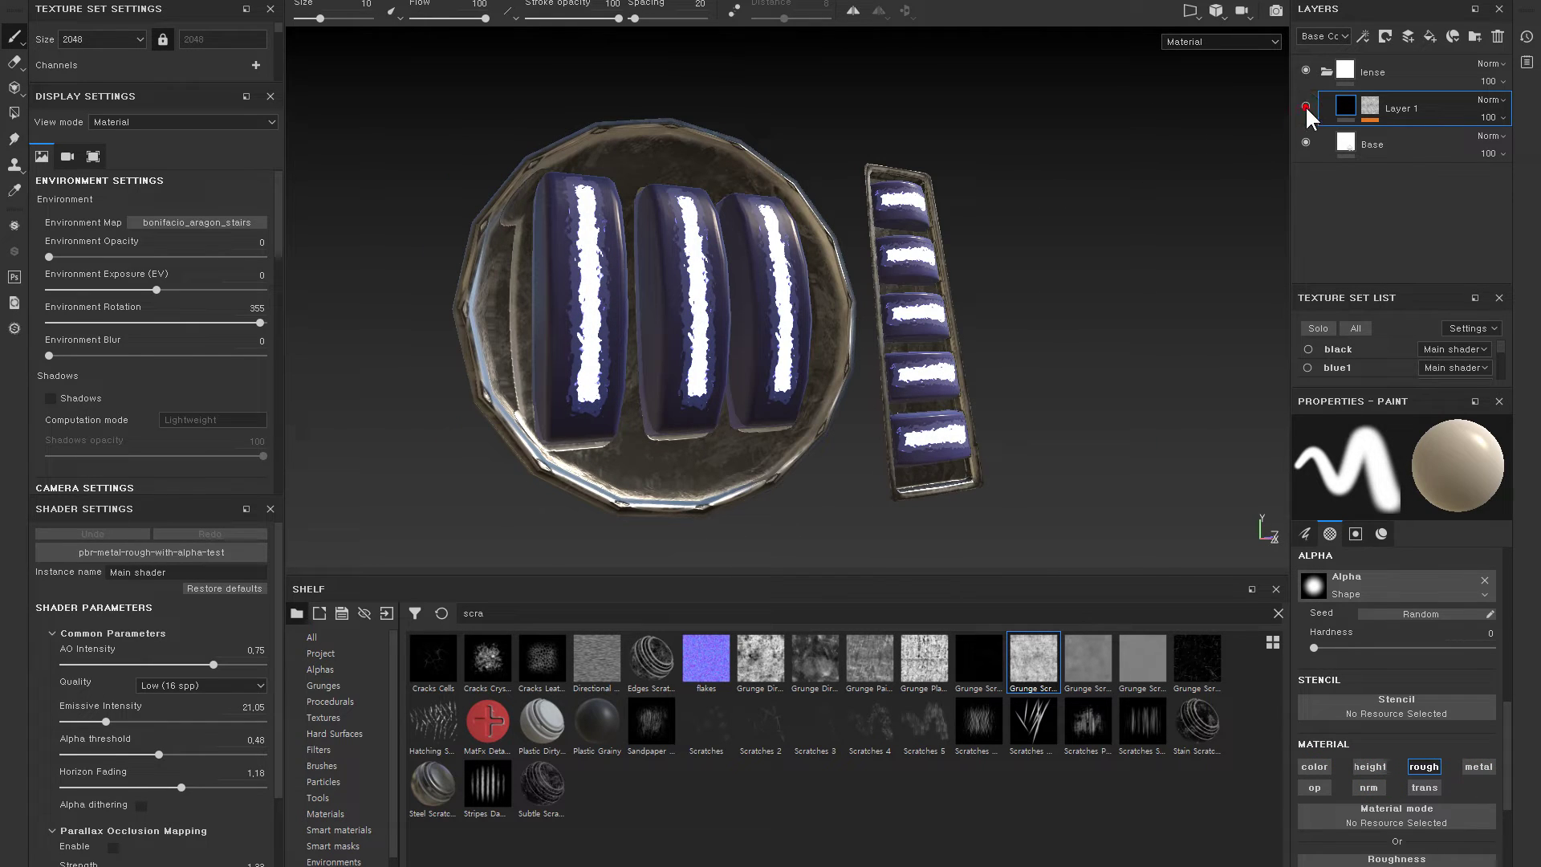
{"action": "left_click", "coordinate": [1306, 142], "text": "alt"}
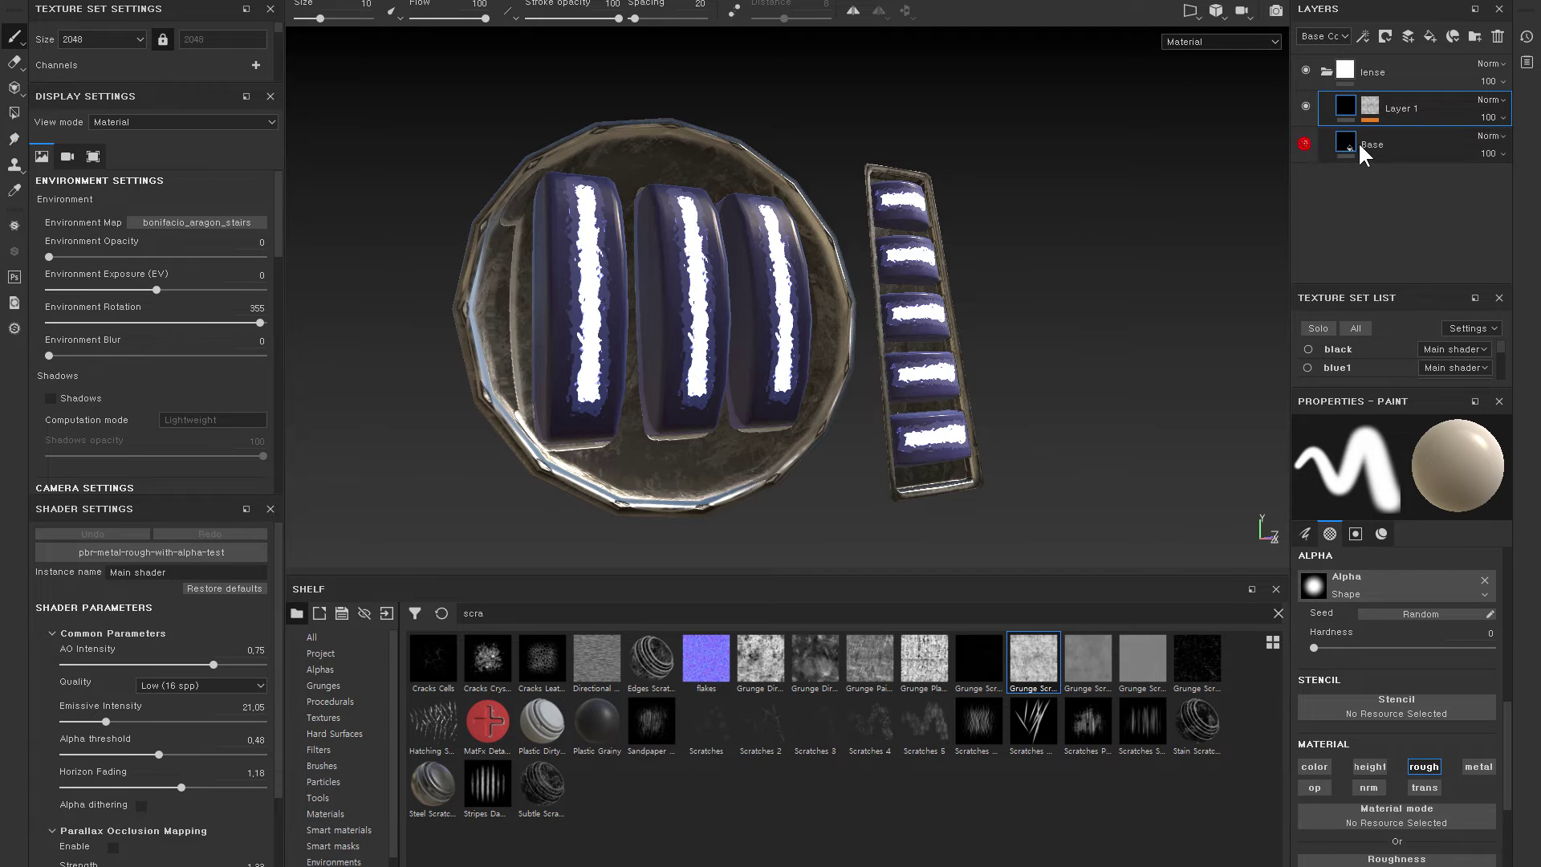
{"action": "left_click", "coordinate": [1358, 142]}
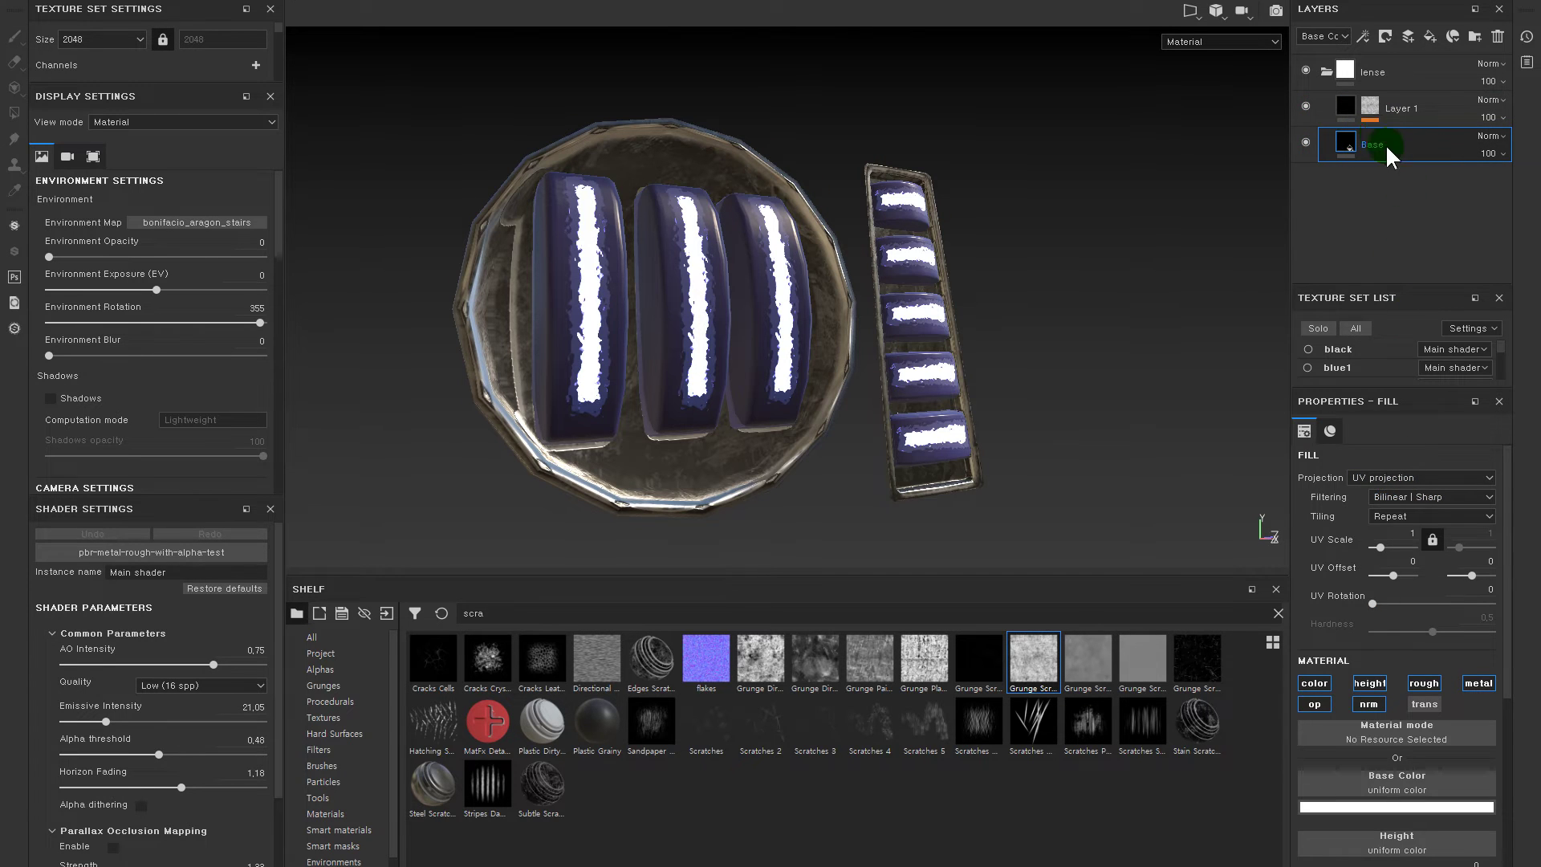
{"action": "double_click", "coordinate": [1391, 146]}
{"action": "type", "text": "op"}
{"action": "key", "text": "Return"}
- Set Baseop's fill opacity to 0.1327 and frame both lens models
{"action": "scroll", "coordinate": [1436, 682], "scroll_direction": "down", "scroll_amount": 3}
{"action": "scroll", "coordinate": [1413, 762], "scroll_direction": "down", "scroll_amount": 2}
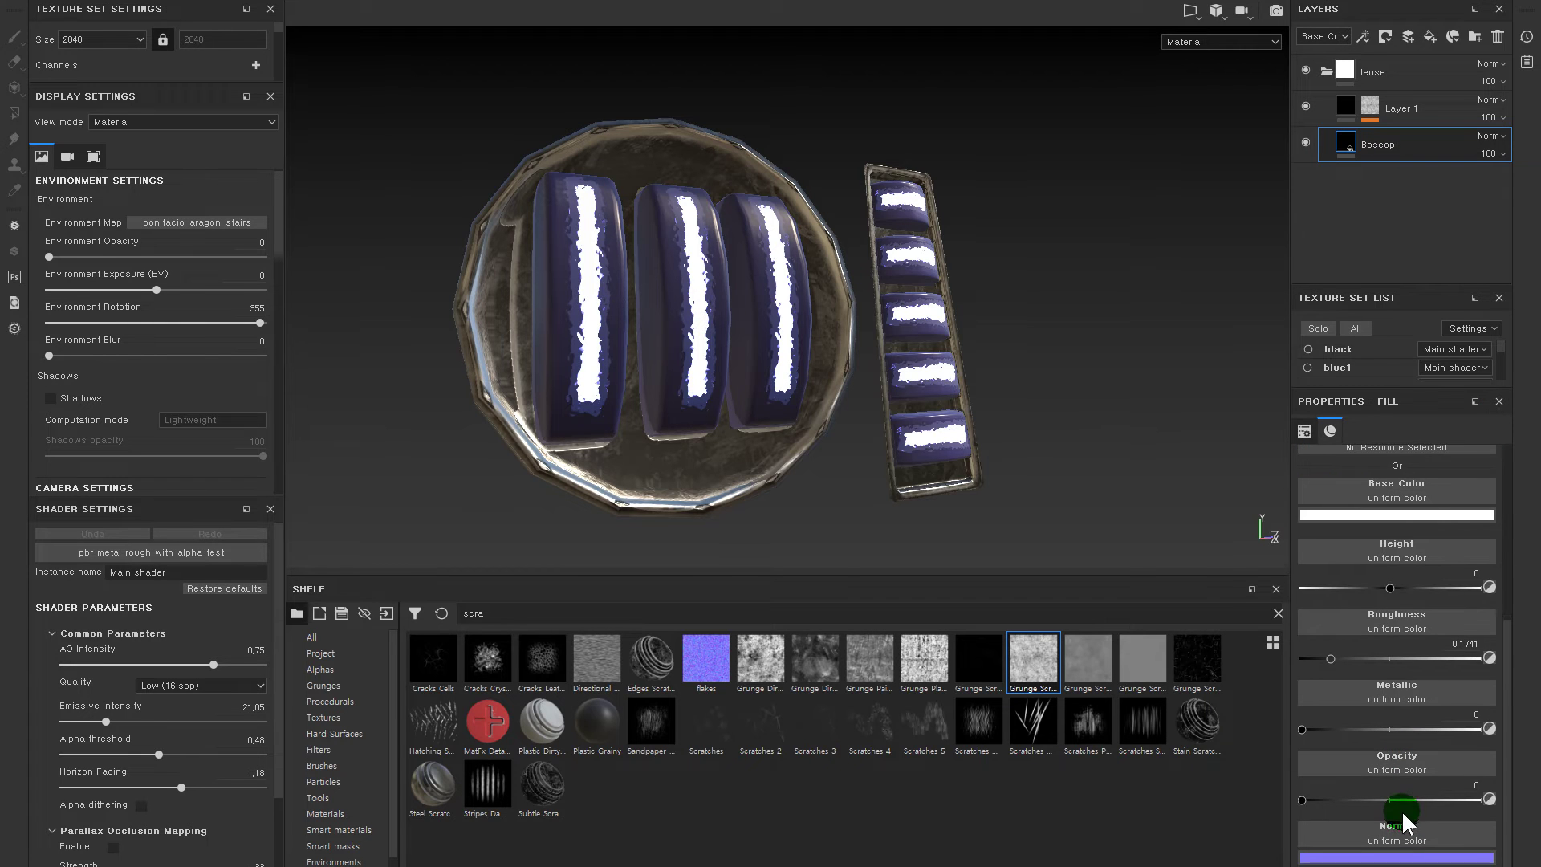
{"action": "left_click_drag", "start_coordinate": [1306, 797], "coordinate": [1366, 800]}
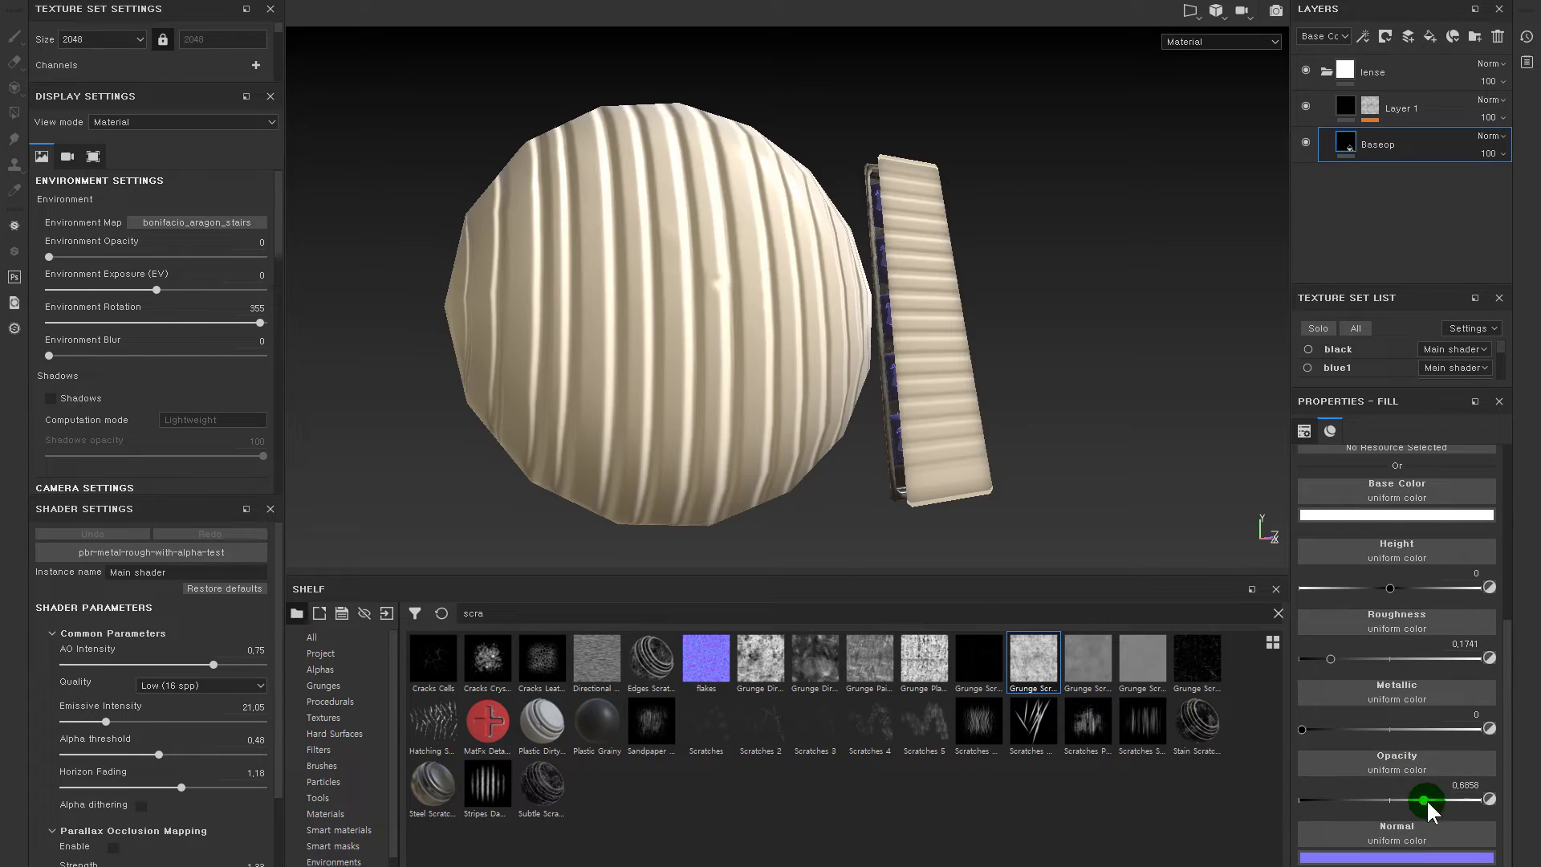
{"action": "left_click_drag", "start_coordinate": [987, 351], "coordinate": [998, 344], "text": "alt"}
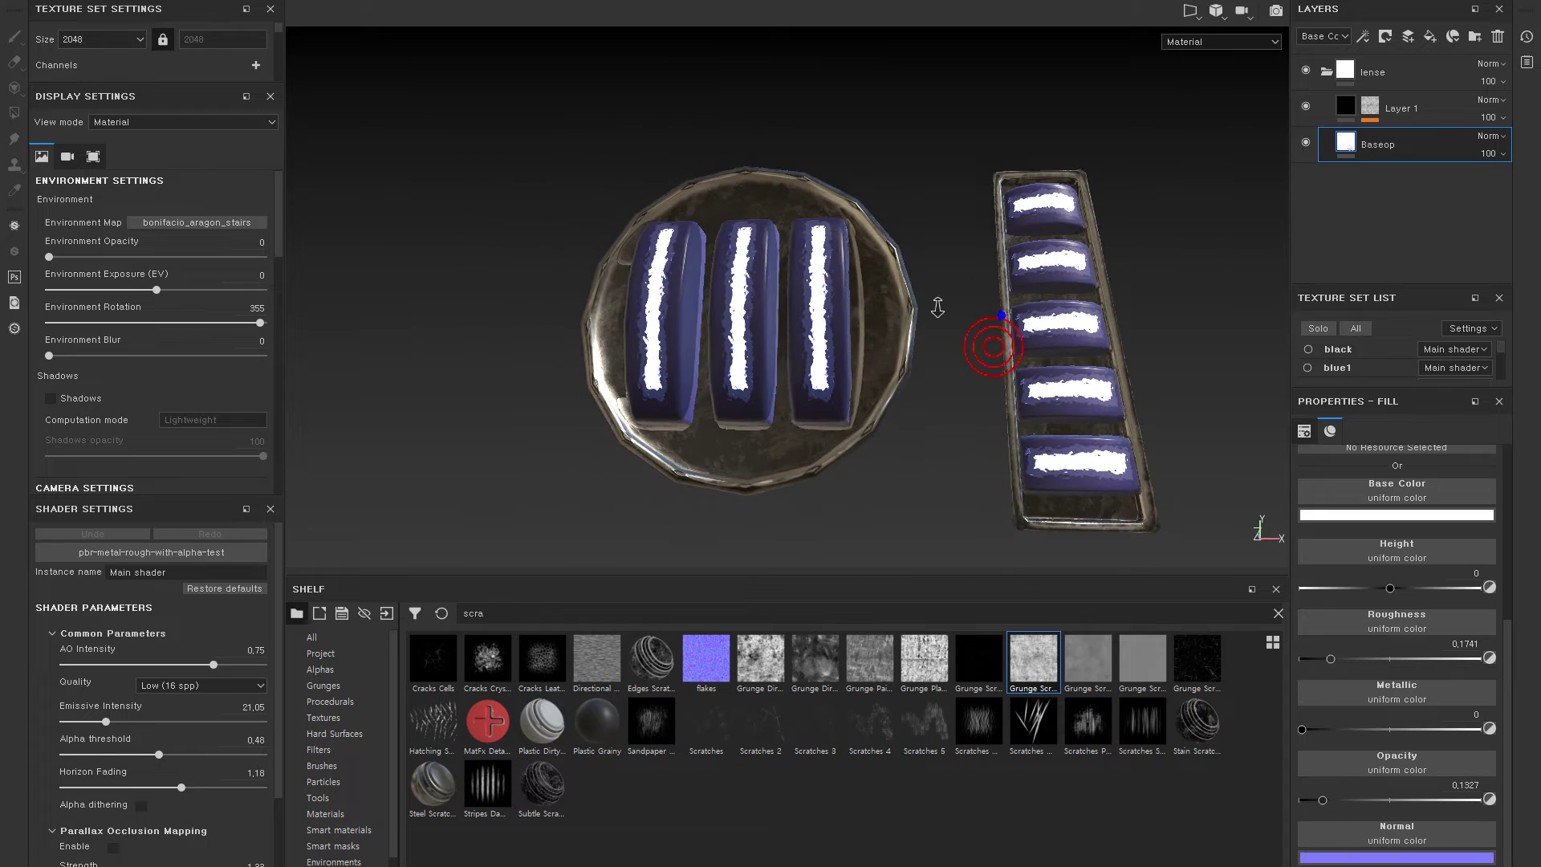
{"action": "right_click_drag", "start_coordinate": [998, 316], "coordinate": [918, 365], "text": "alt"}
{"action": "middle_click_drag", "start_coordinate": [915, 350], "coordinate": [970, 275], "text": "alt"}
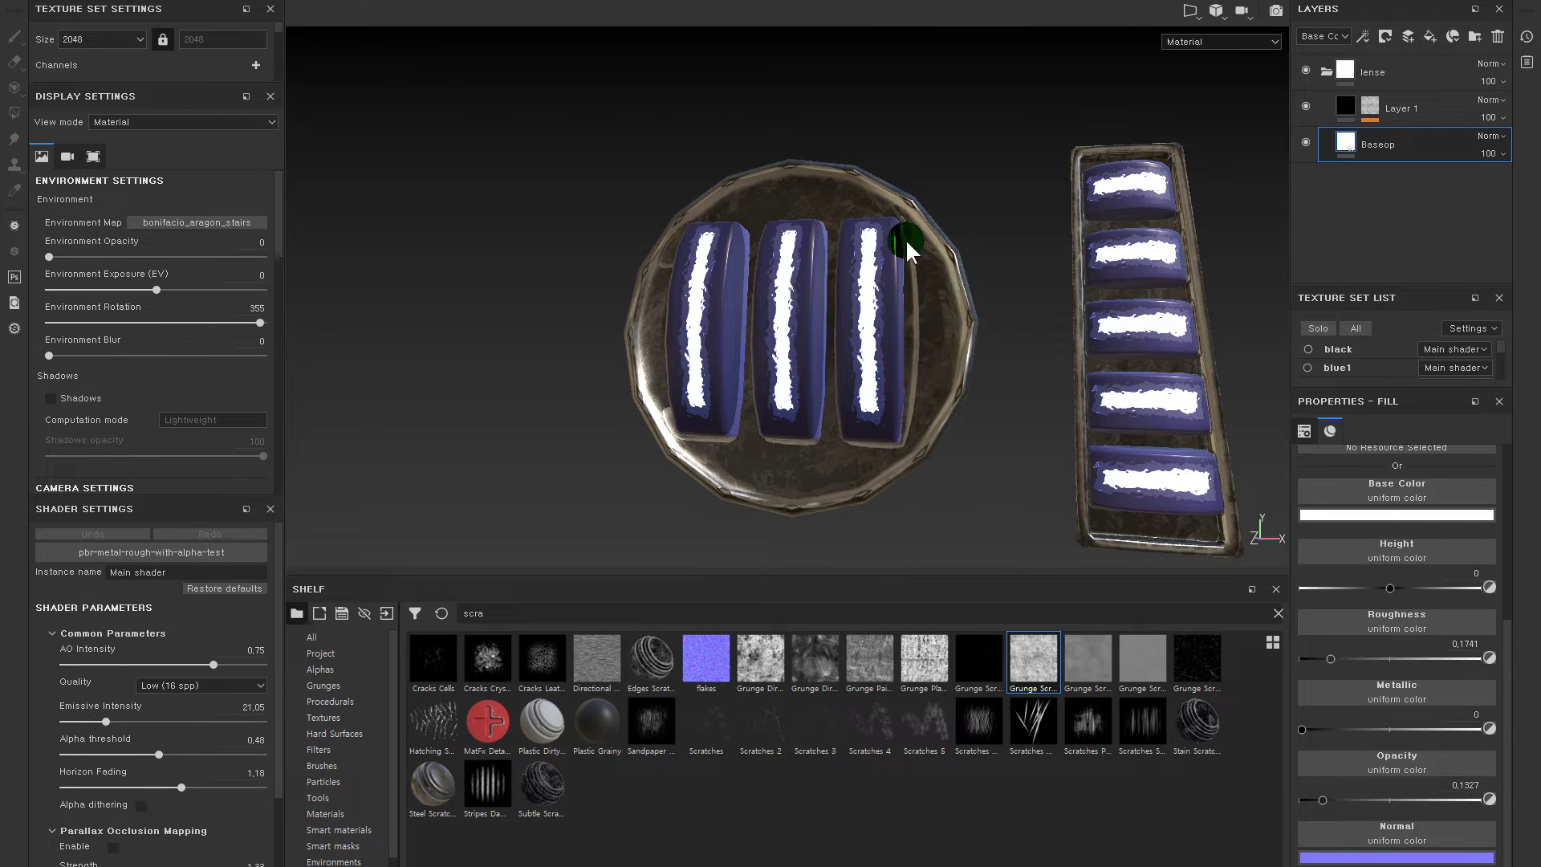
{"action": "left_click", "coordinate": [96, 18]}
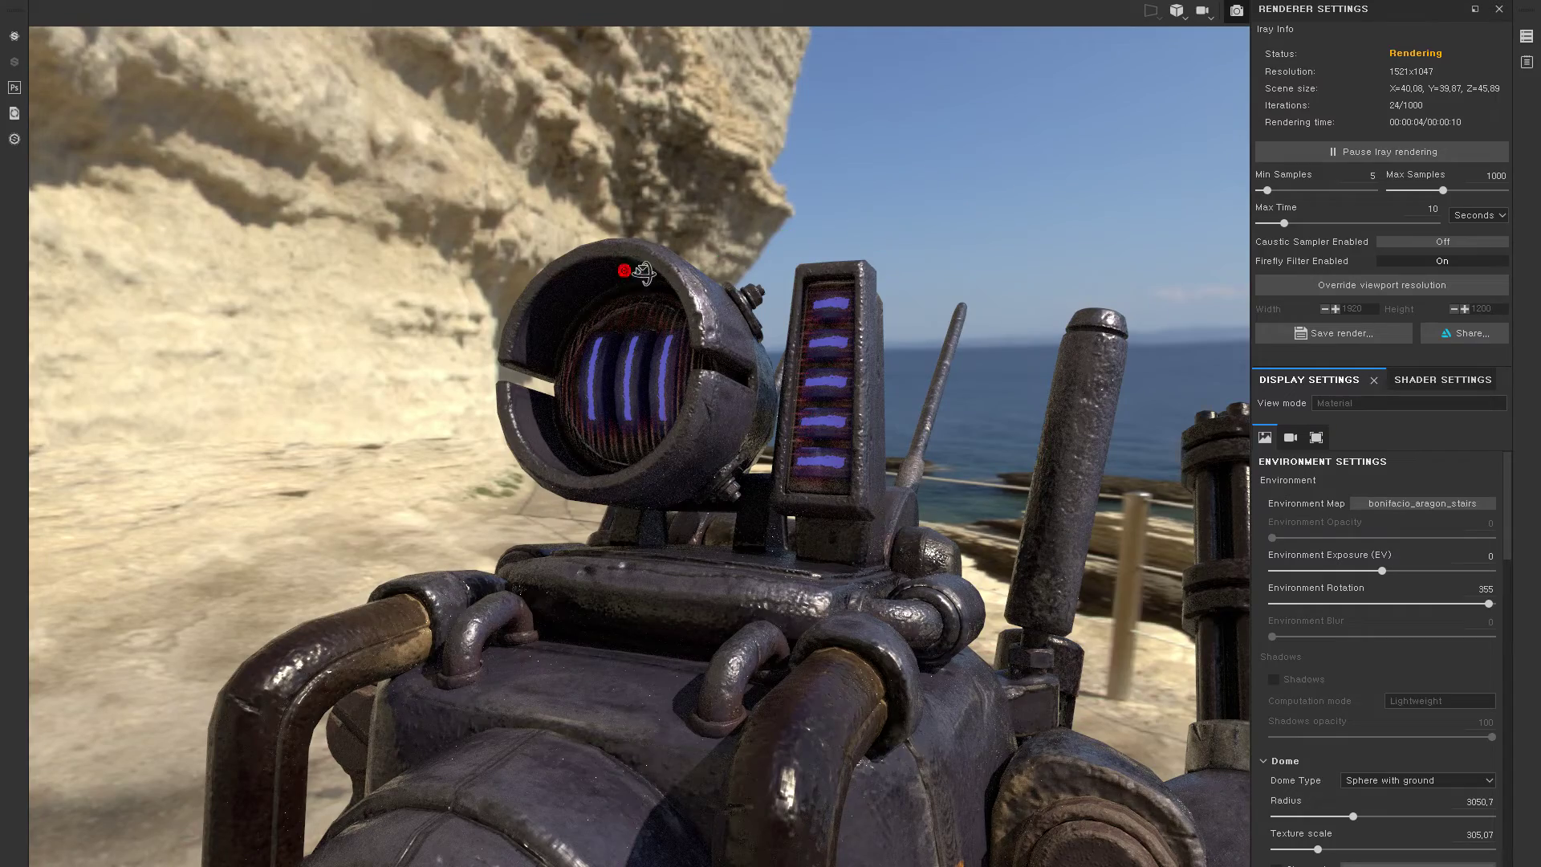
- Zoom and orbit in close to view the lens glass head-on in Iray
{"action": "right_click_drag", "start_coordinate": [639, 273], "coordinate": [653, 343], "text": "alt"}
{"action": "left_click_drag", "start_coordinate": [791, 365], "coordinate": [915, 481], "text": "alt"}
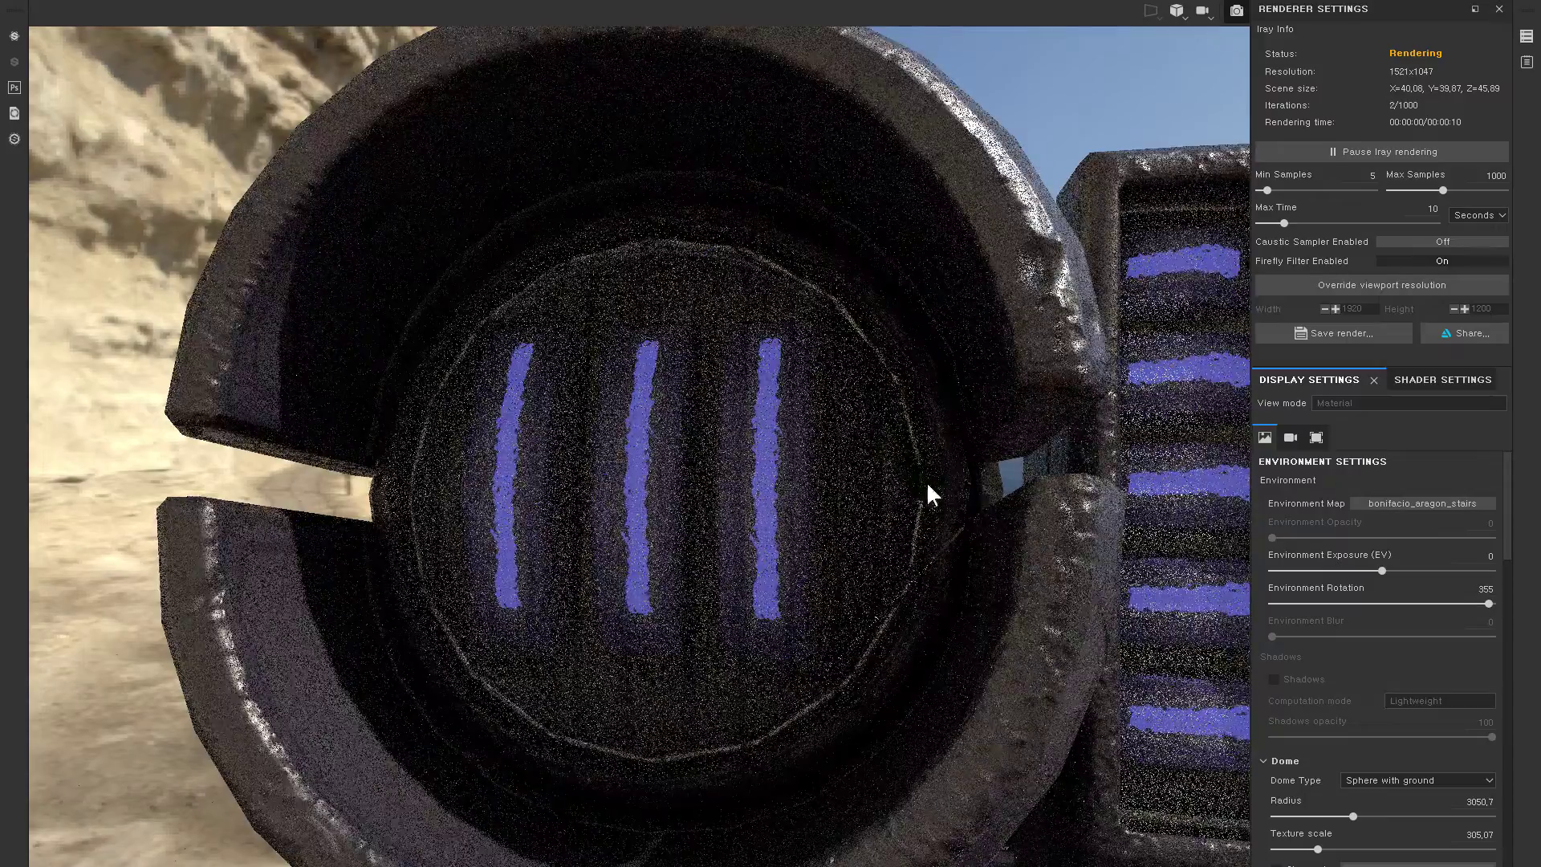
{"action": "right_click_drag", "start_coordinate": [1023, 502], "coordinate": [848, 468], "text": "alt"}
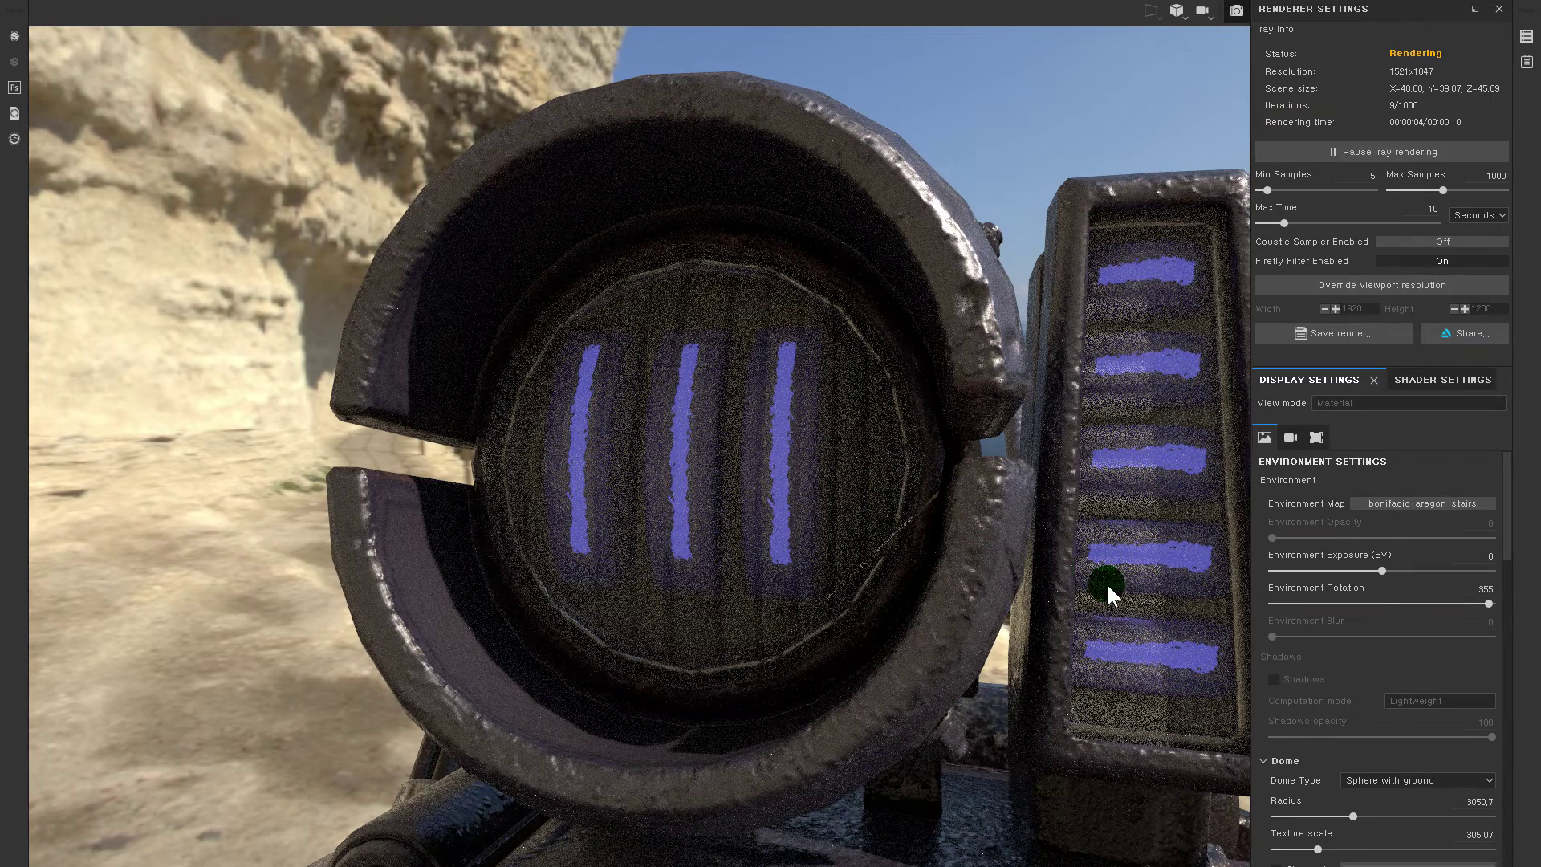
{"action": "mouse_move", "coordinate": [696, 519]}
{"action": "left_mouse_down", "text": "alt"}
{"action": "mouse_move", "coordinate": [966, 410]}
{"action": "mouse_move", "coordinate": [886, 425]}
{"action": "left_mouse_up", "text": "alt"}
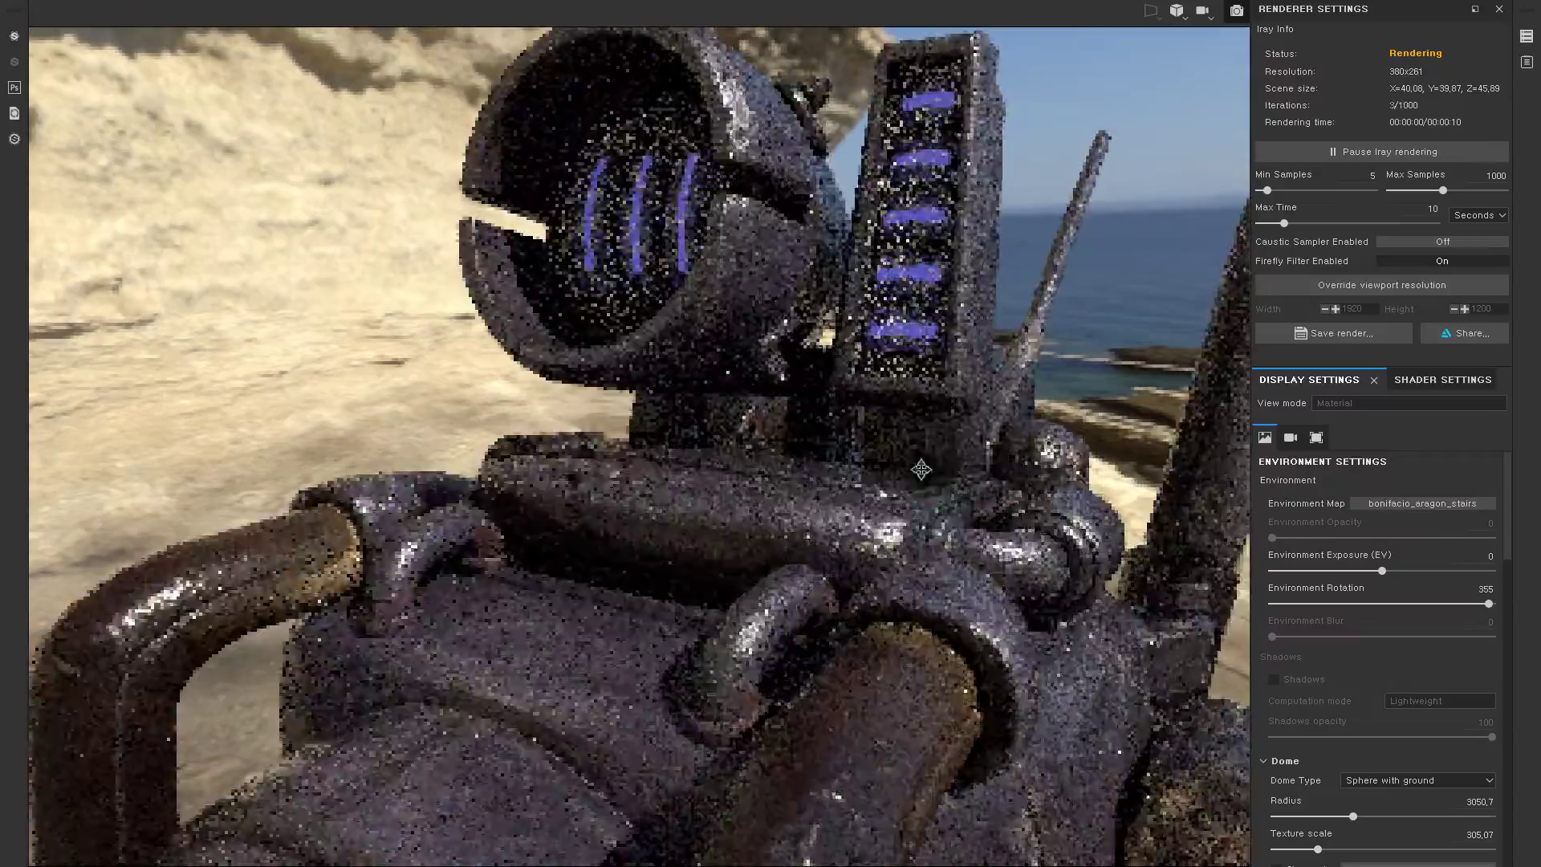
- Close in on the yellow triangle decal, then orbit to a side view of the tread
{"action": "middle_click_drag", "start_coordinate": [930, 493], "coordinate": [994, 516], "text": "alt"}
{"action": "mouse_move", "coordinate": [994, 516]}
{"action": "right_mouse_down", "text": "alt"}
{"action": "mouse_move", "coordinate": [629, 486]}
{"action": "mouse_move", "coordinate": [918, 629]}
{"action": "right_mouse_up", "text": "alt"}
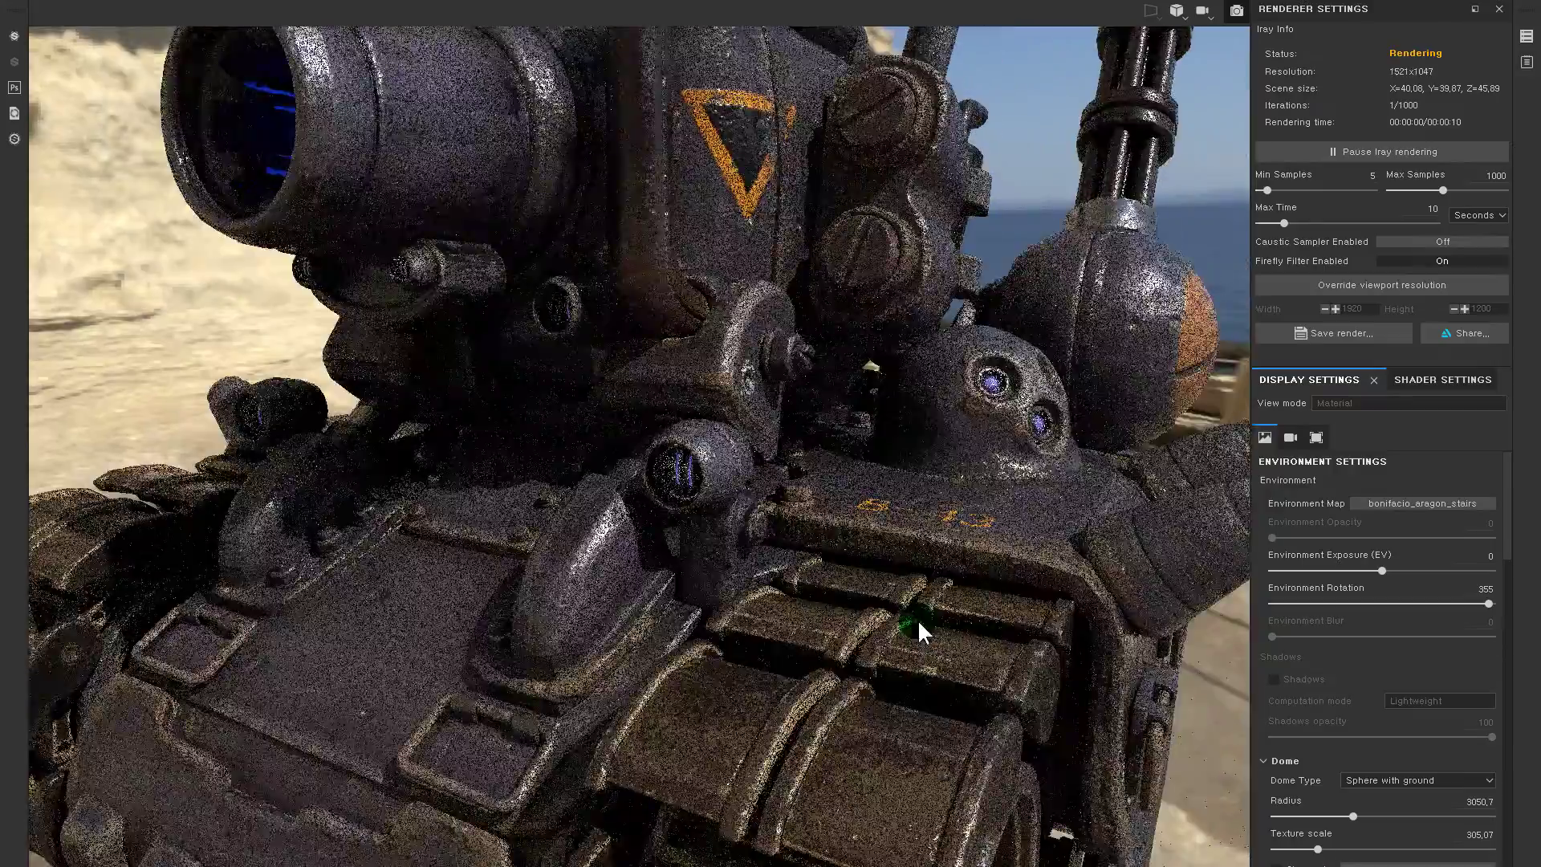
{"action": "middle_click_drag", "start_coordinate": [918, 629], "coordinate": [953, 480], "text": "alt"}
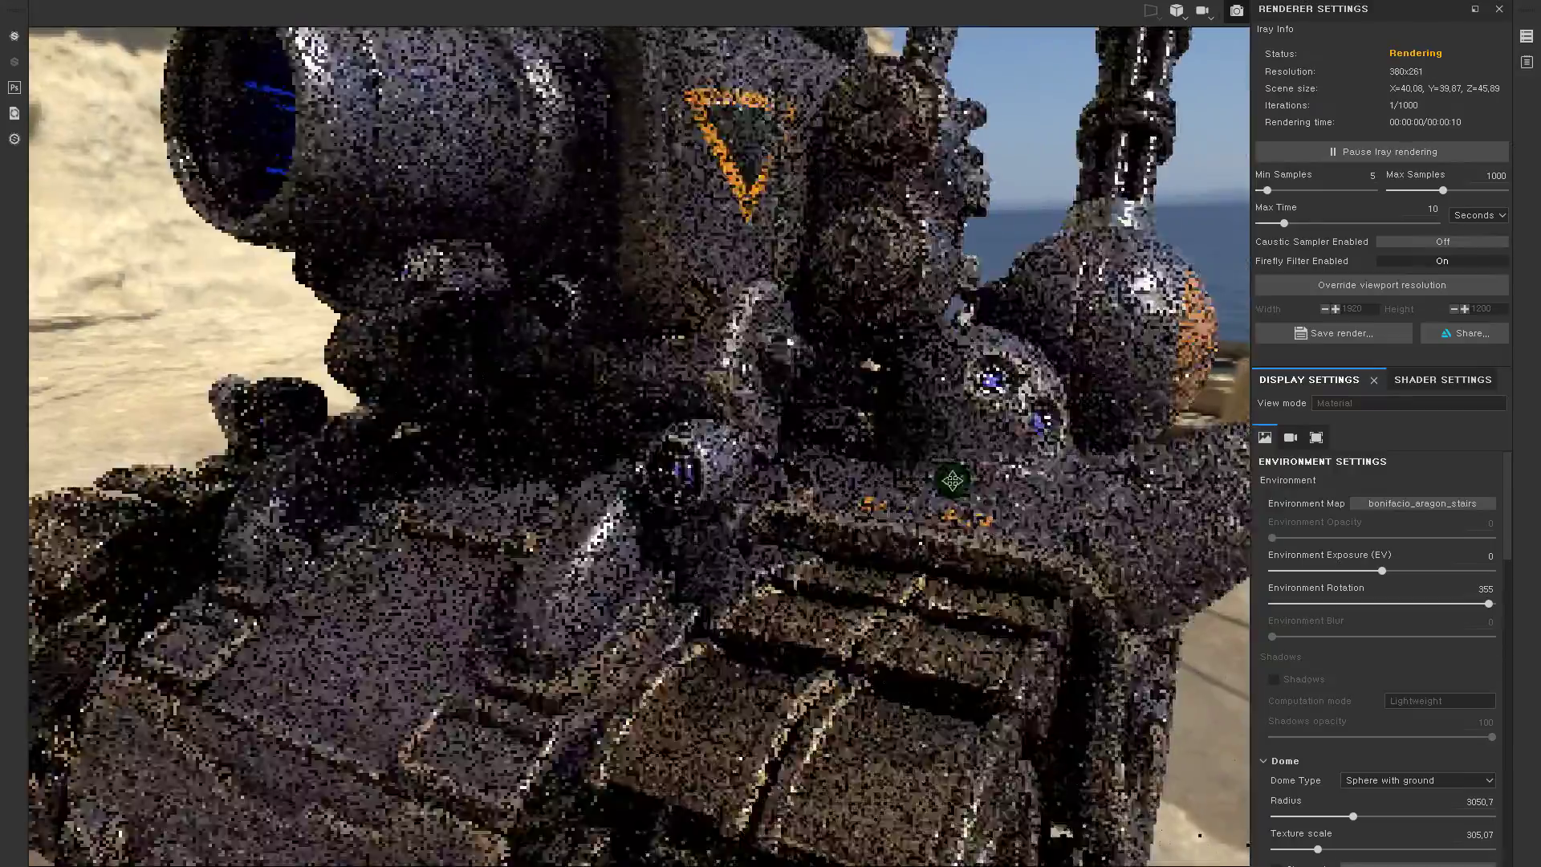
{"action": "right_click_drag", "start_coordinate": [953, 480], "coordinate": [983, 540], "text": "alt"}
{"action": "mouse_move", "coordinate": [987, 533]}
{"action": "left_mouse_down", "text": "alt"}
{"action": "mouse_move", "coordinate": [757, 499]}
{"action": "mouse_move", "coordinate": [785, 619]}
{"action": "left_mouse_up", "text": "alt"}
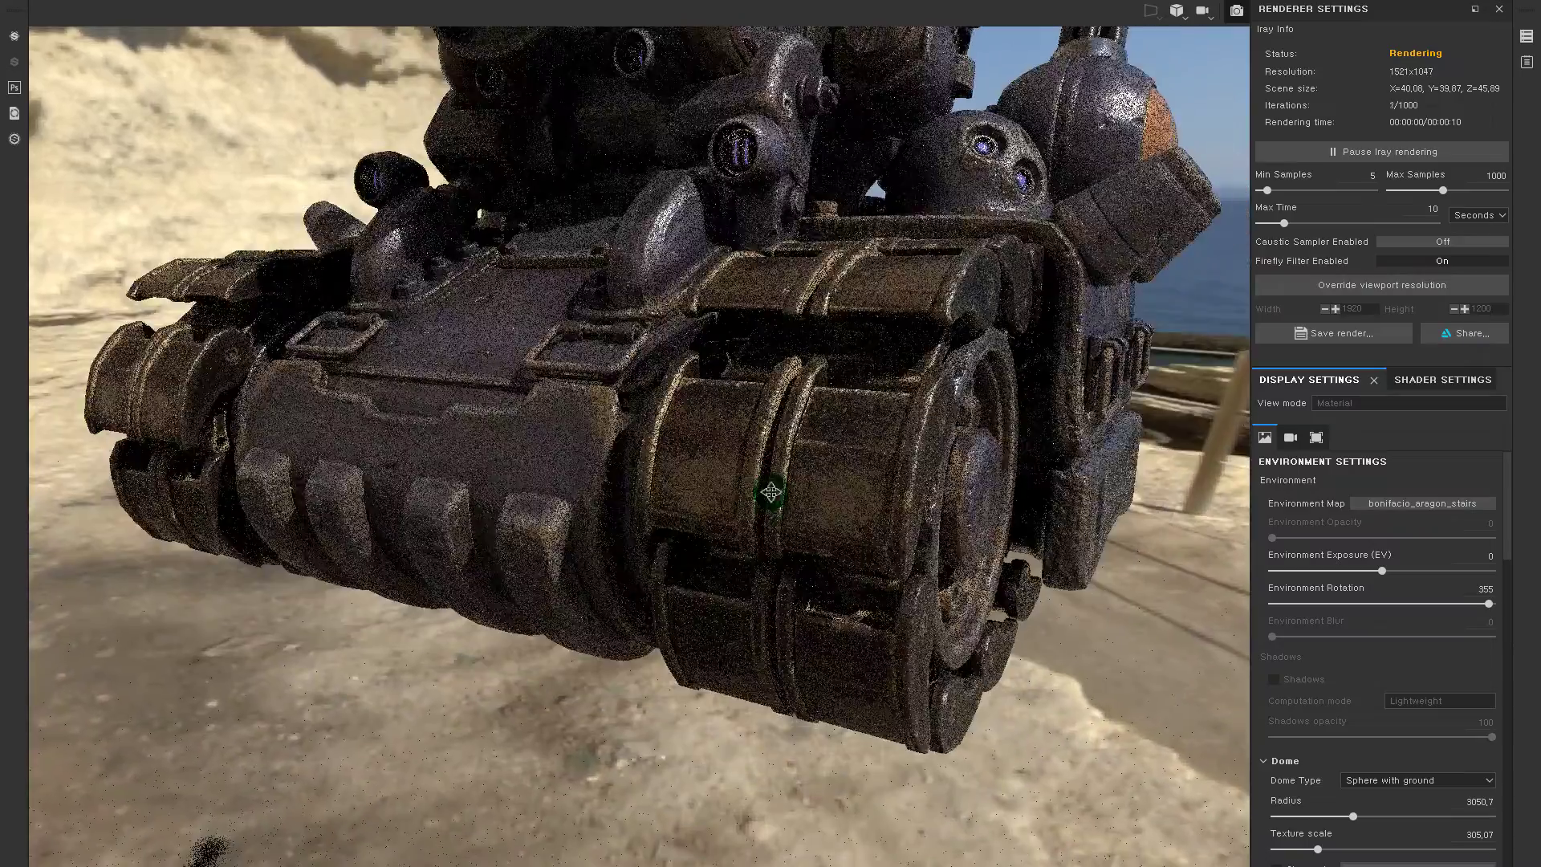
- Enable post effects for the Iray render, with Antialiasing and Glare active
{"action": "scroll", "coordinate": [1404, 735], "scroll_direction": "down", "scroll_amount": 2}
{"action": "scroll", "coordinate": [1406, 734], "scroll_direction": "down", "scroll_amount": 1}
{"action": "scroll", "coordinate": [1407, 734], "scroll_direction": "down", "scroll_amount": 5}
{"action": "scroll", "coordinate": [1408, 735], "scroll_direction": "down", "scroll_amount": 2}
{"action": "scroll", "coordinate": [1408, 735], "scroll_direction": "down", "scroll_amount": 2}
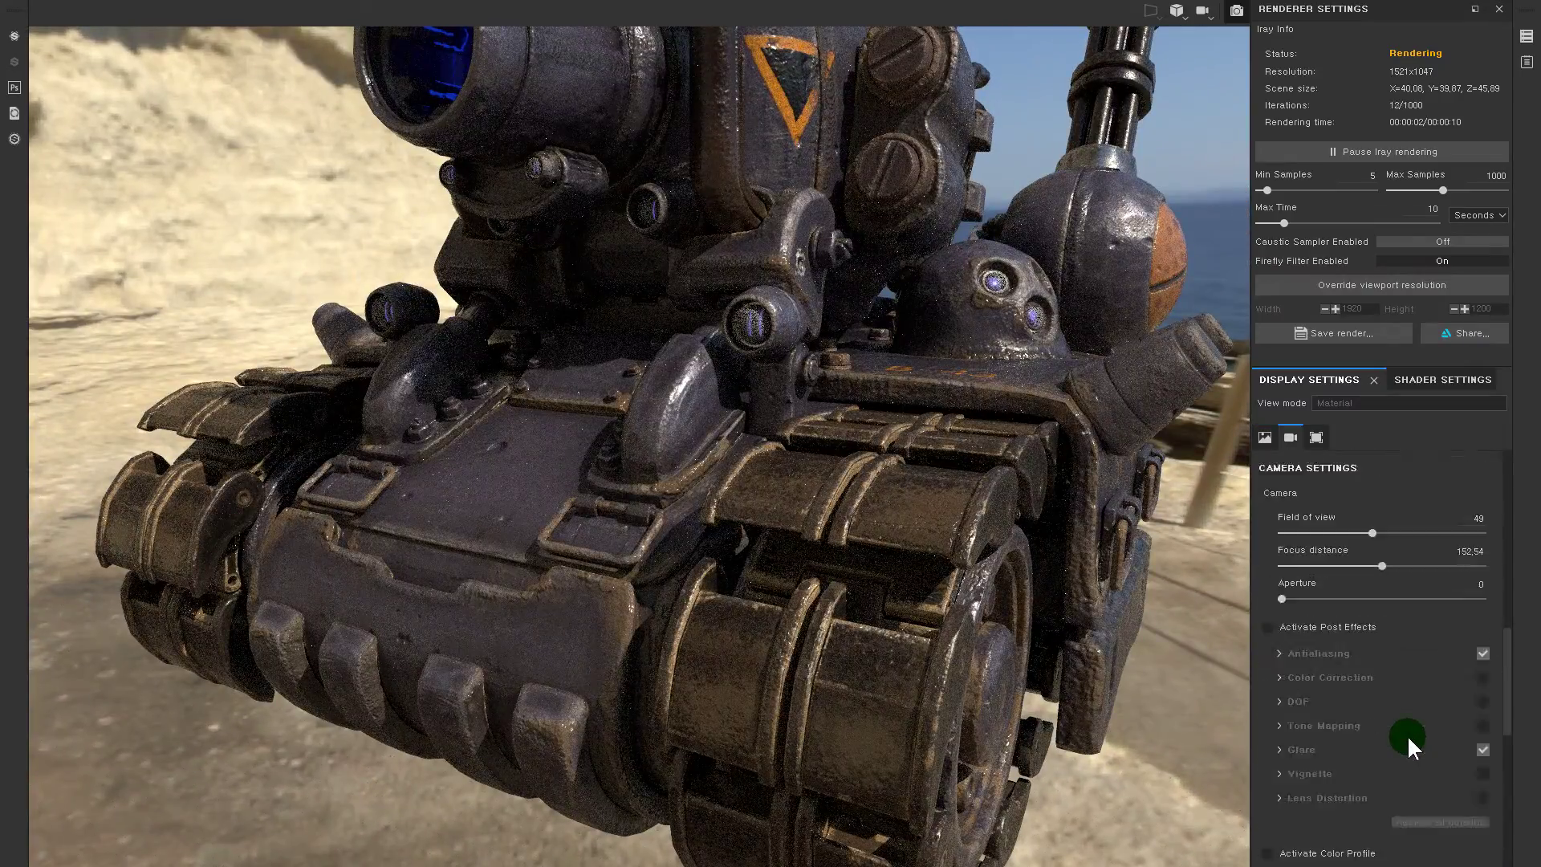
{"action": "left_click", "coordinate": [1289, 625]}
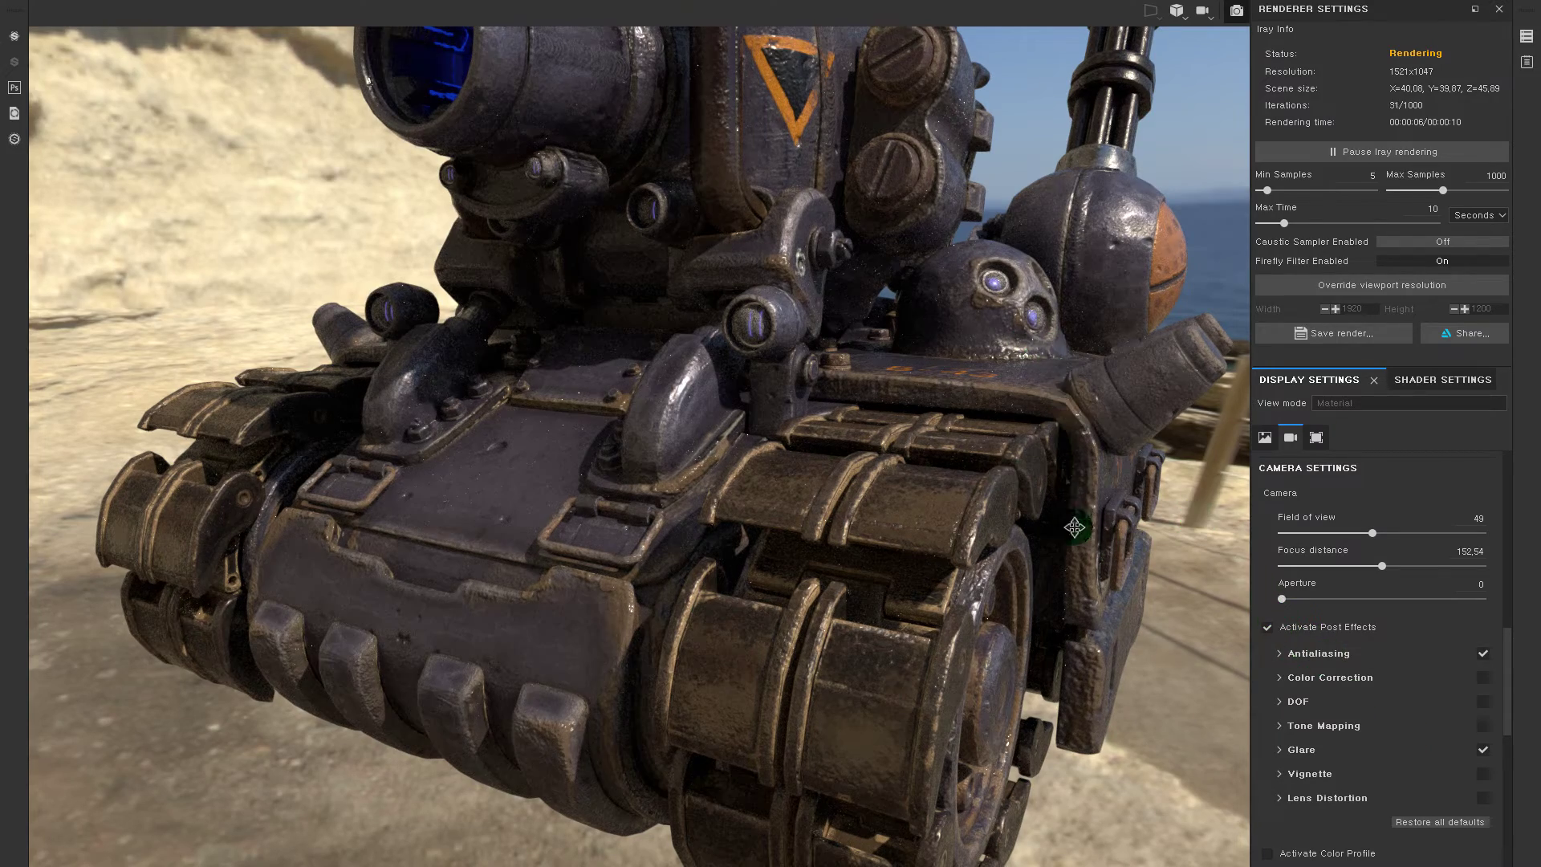
- Zoom and orbit around the turret to inspect it from below
{"action": "right_click_drag", "start_coordinate": [1069, 498], "coordinate": [1088, 646], "text": "alt"}
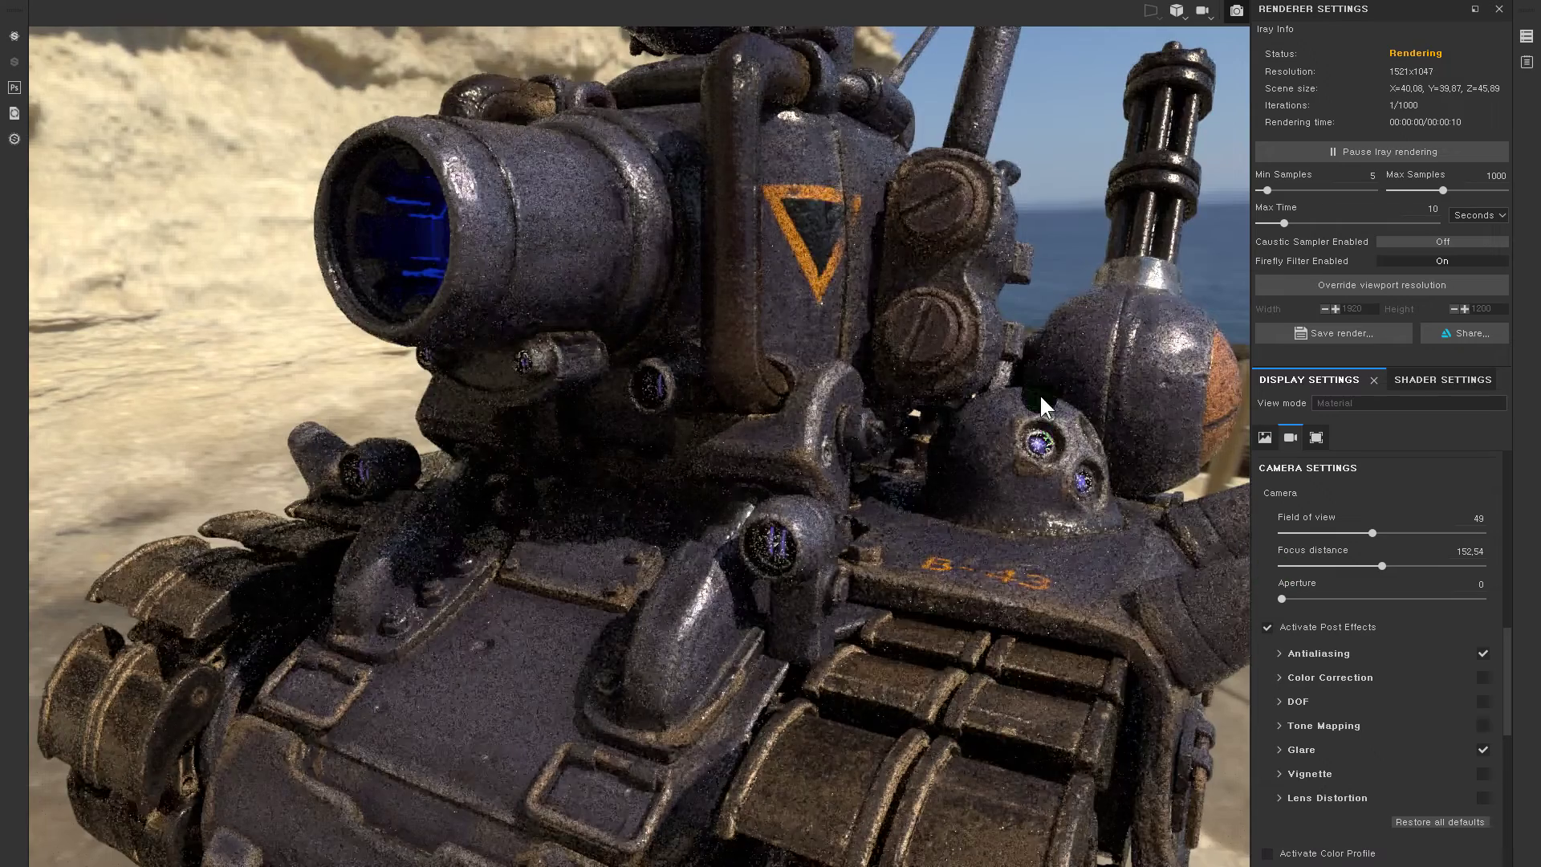
{"action": "right_click_drag", "start_coordinate": [1044, 395], "coordinate": [1073, 557], "text": "alt"}
{"action": "left_click_drag", "start_coordinate": [1073, 557], "coordinate": [1073, 636], "text": "alt"}
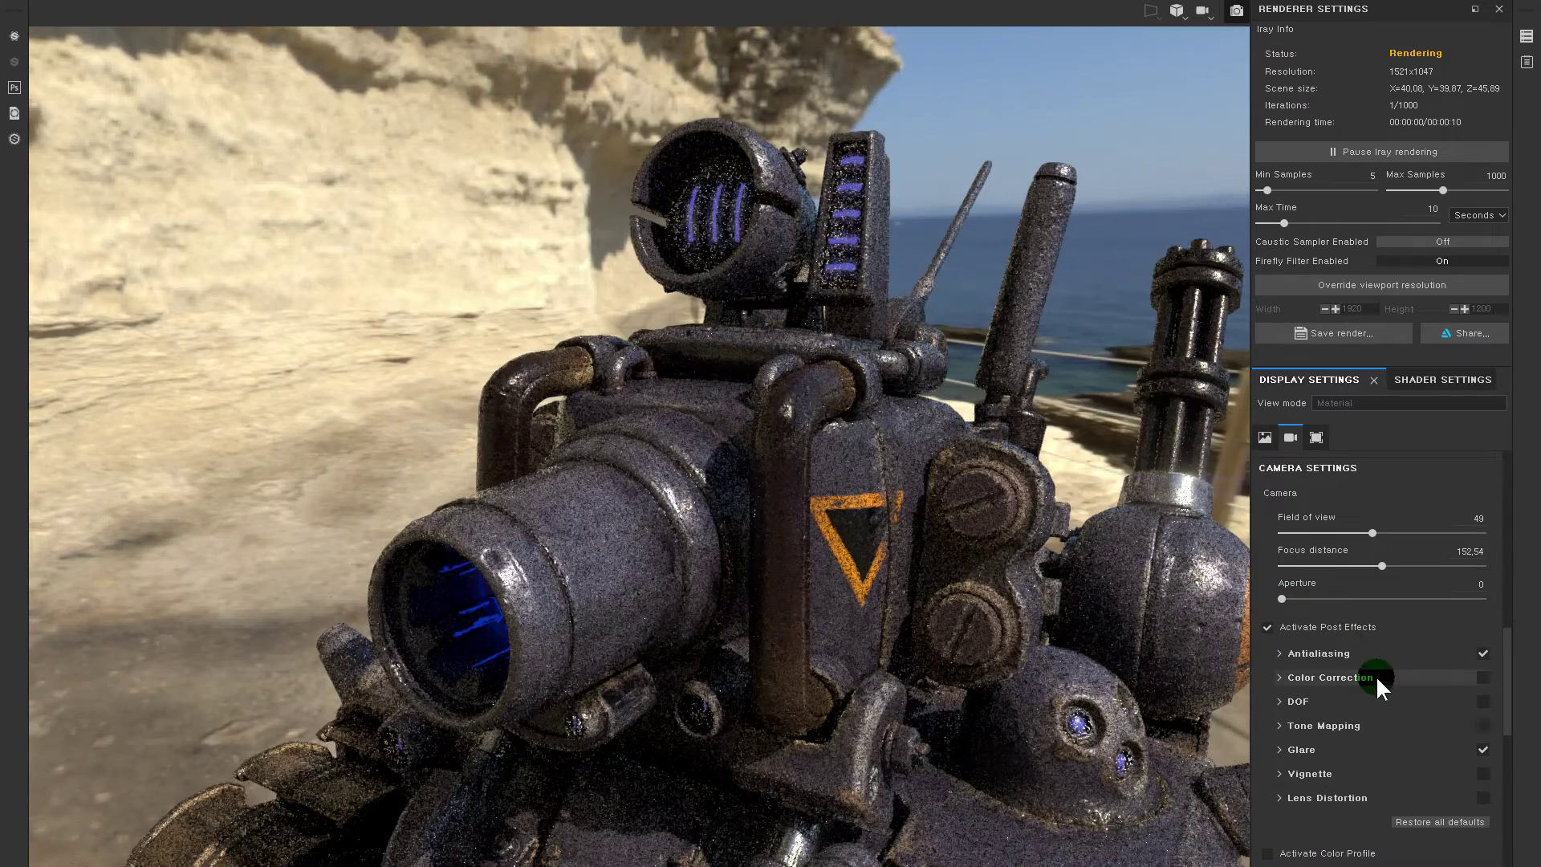
{"action": "scroll", "coordinate": [1428, 721], "scroll_direction": "down", "scroll_amount": 3}
{"action": "scroll", "coordinate": [1429, 720], "scroll_direction": "down", "scroll_amount": 2}
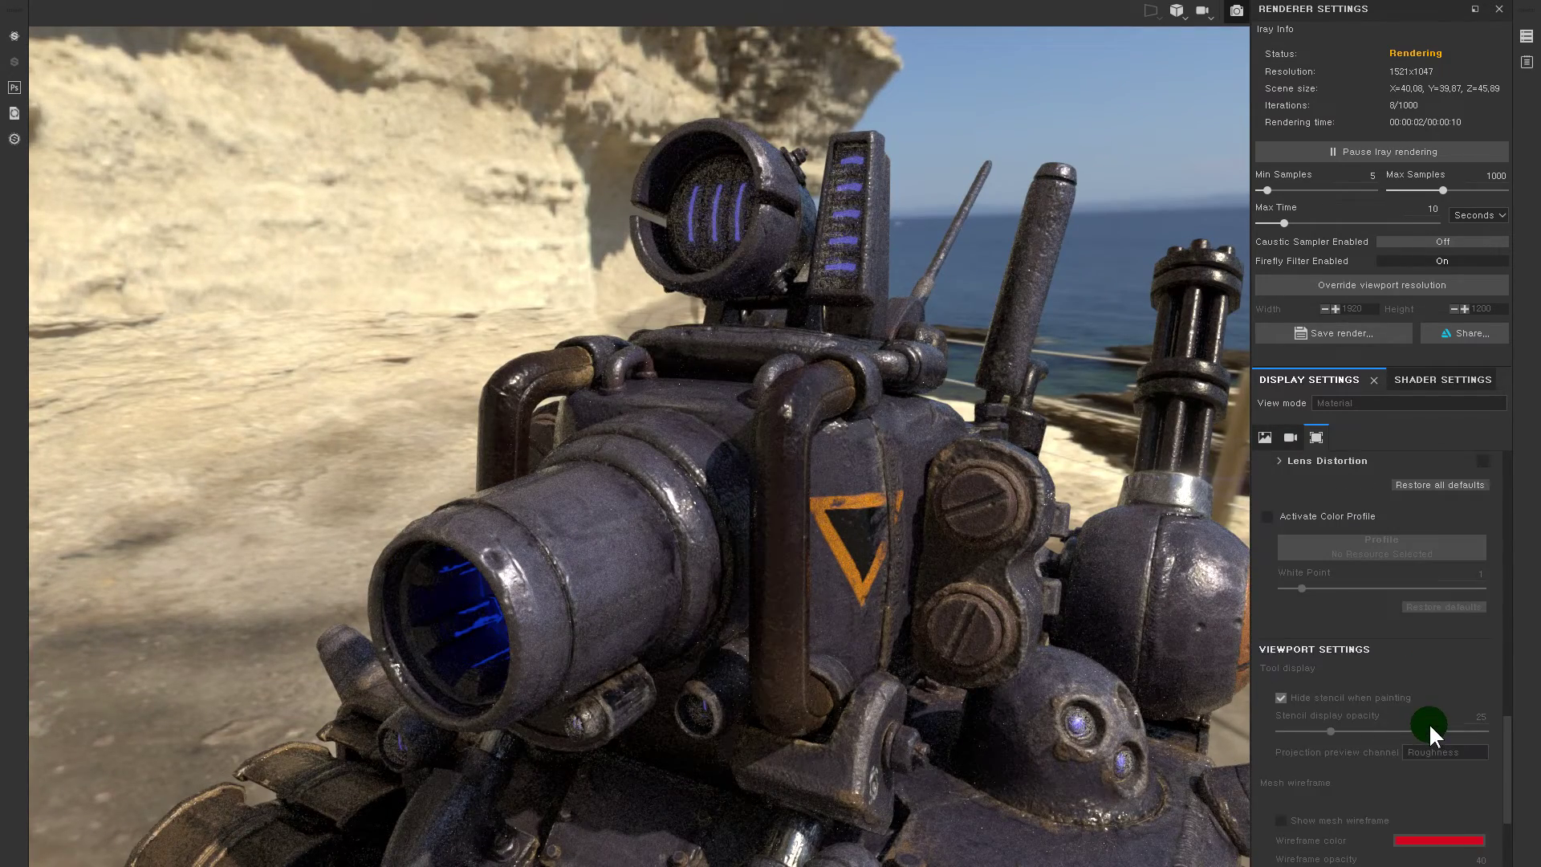
{"action": "scroll", "coordinate": [1354, 728], "scroll_direction": "down", "scroll_amount": 3}
{"action": "scroll", "coordinate": [1352, 743], "scroll_direction": "up", "scroll_amount": 2}
{"action": "scroll", "coordinate": [1351, 743], "scroll_direction": "up", "scroll_amount": 2}
{"action": "scroll", "coordinate": [1351, 743], "scroll_direction": "up", "scroll_amount": 1}
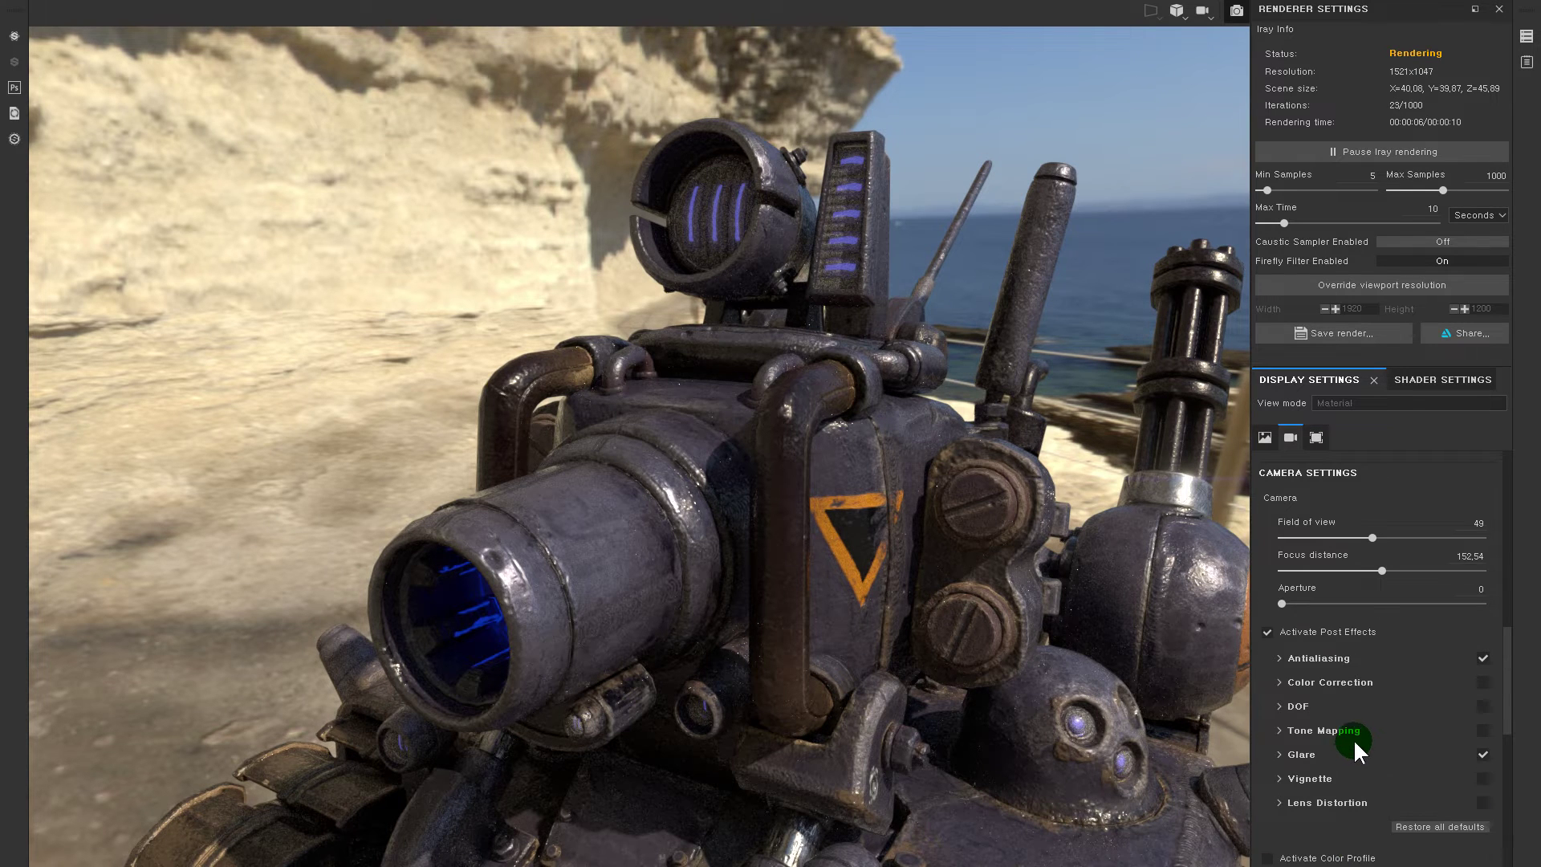
{"action": "scroll", "coordinate": [1354, 738], "scroll_direction": "up", "scroll_amount": 1}
{"action": "scroll", "coordinate": [1355, 729], "scroll_direction": "up", "scroll_amount": 1}
{"action": "scroll", "coordinate": [1356, 729], "scroll_direction": "up", "scroll_amount": 1}
{"action": "scroll", "coordinate": [1356, 729], "scroll_direction": "up", "scroll_amount": 1}
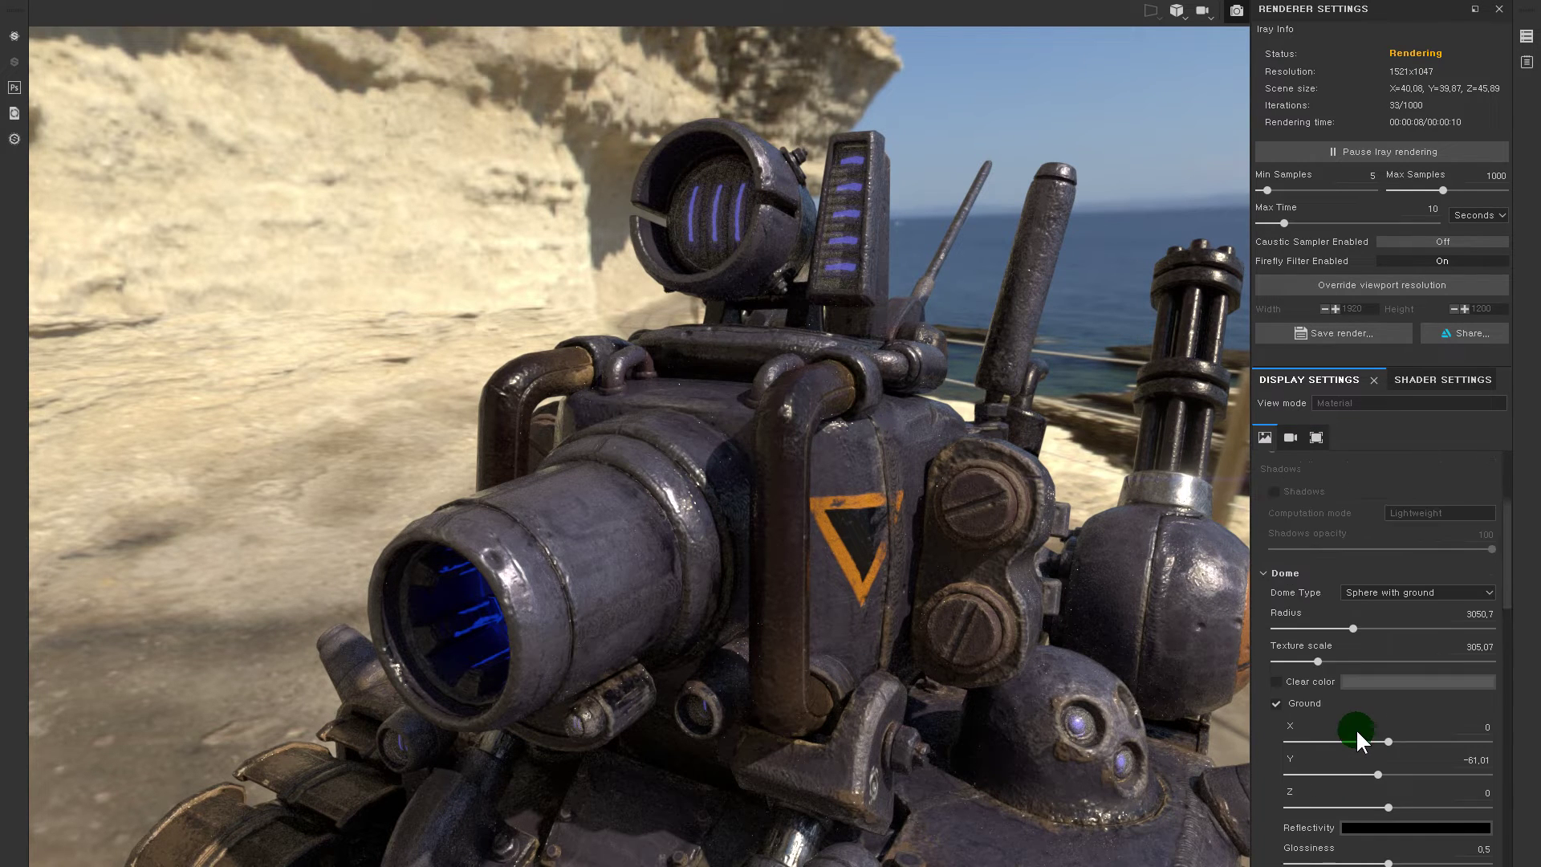
{"action": "scroll", "coordinate": [1373, 642], "scroll_direction": "up", "scroll_amount": 3}
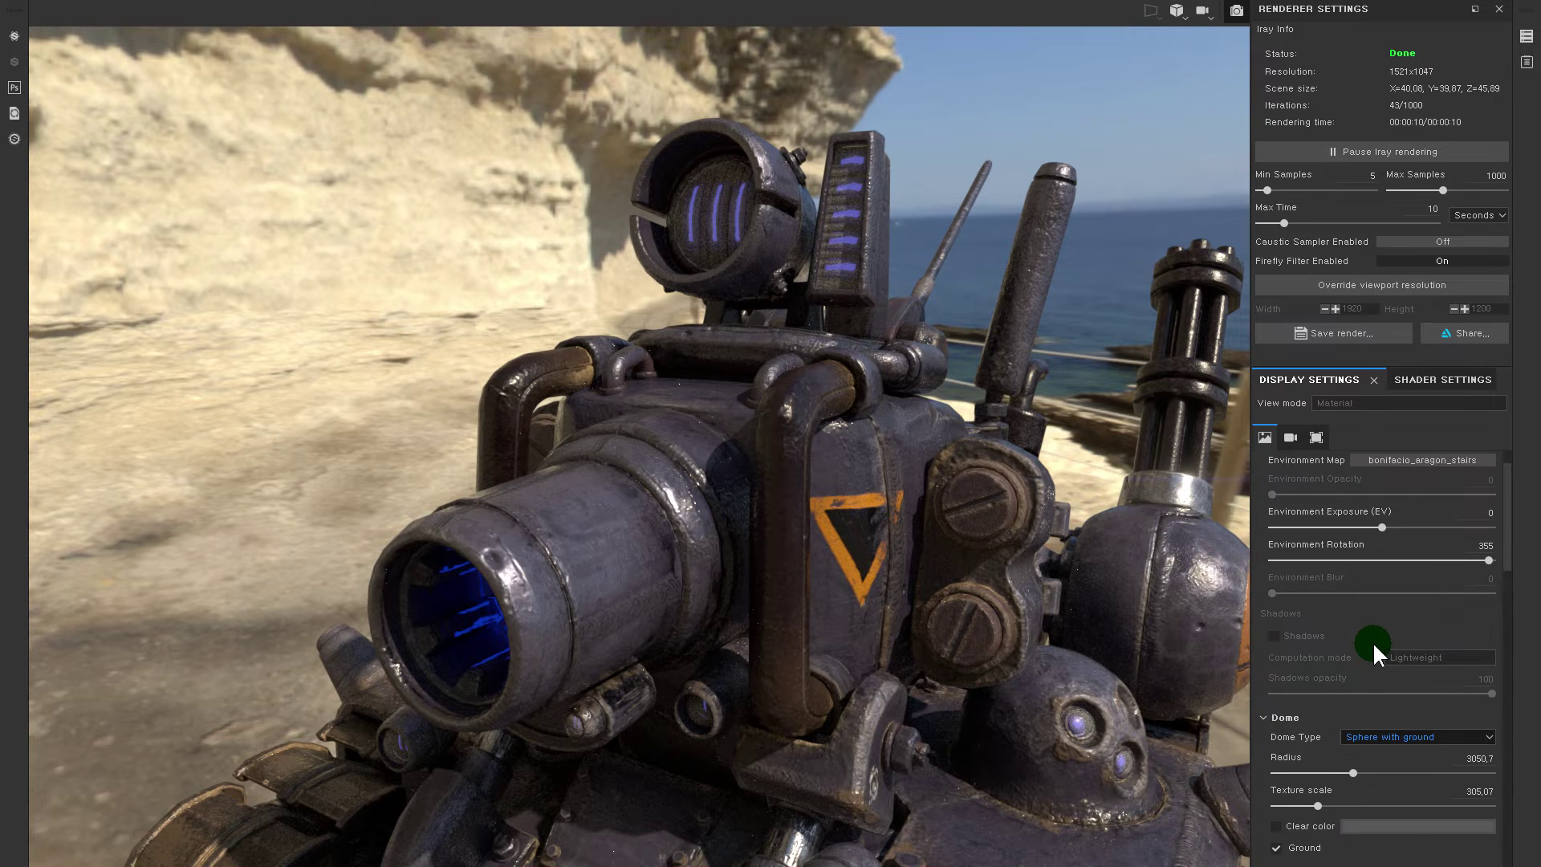
{"action": "scroll", "coordinate": [1373, 642], "scroll_direction": "up", "scroll_amount": 1}
- Raise the shader's Emissive Intensity from 1 to 6.17 in Shader Settings
{"action": "left_click", "coordinate": [1292, 437]}
{"action": "left_click", "coordinate": [1317, 438]}
{"action": "left_click", "coordinate": [1291, 437]}
{"action": "left_click", "coordinate": [1413, 379]}
{"action": "mouse_move", "coordinate": [1387, 517]}
{"action": "left_mouse_down"}
{"action": "mouse_move", "coordinate": [1300, 517]}
{"action": "mouse_move", "coordinate": [1379, 512]}
{"action": "left_mouse_up"}
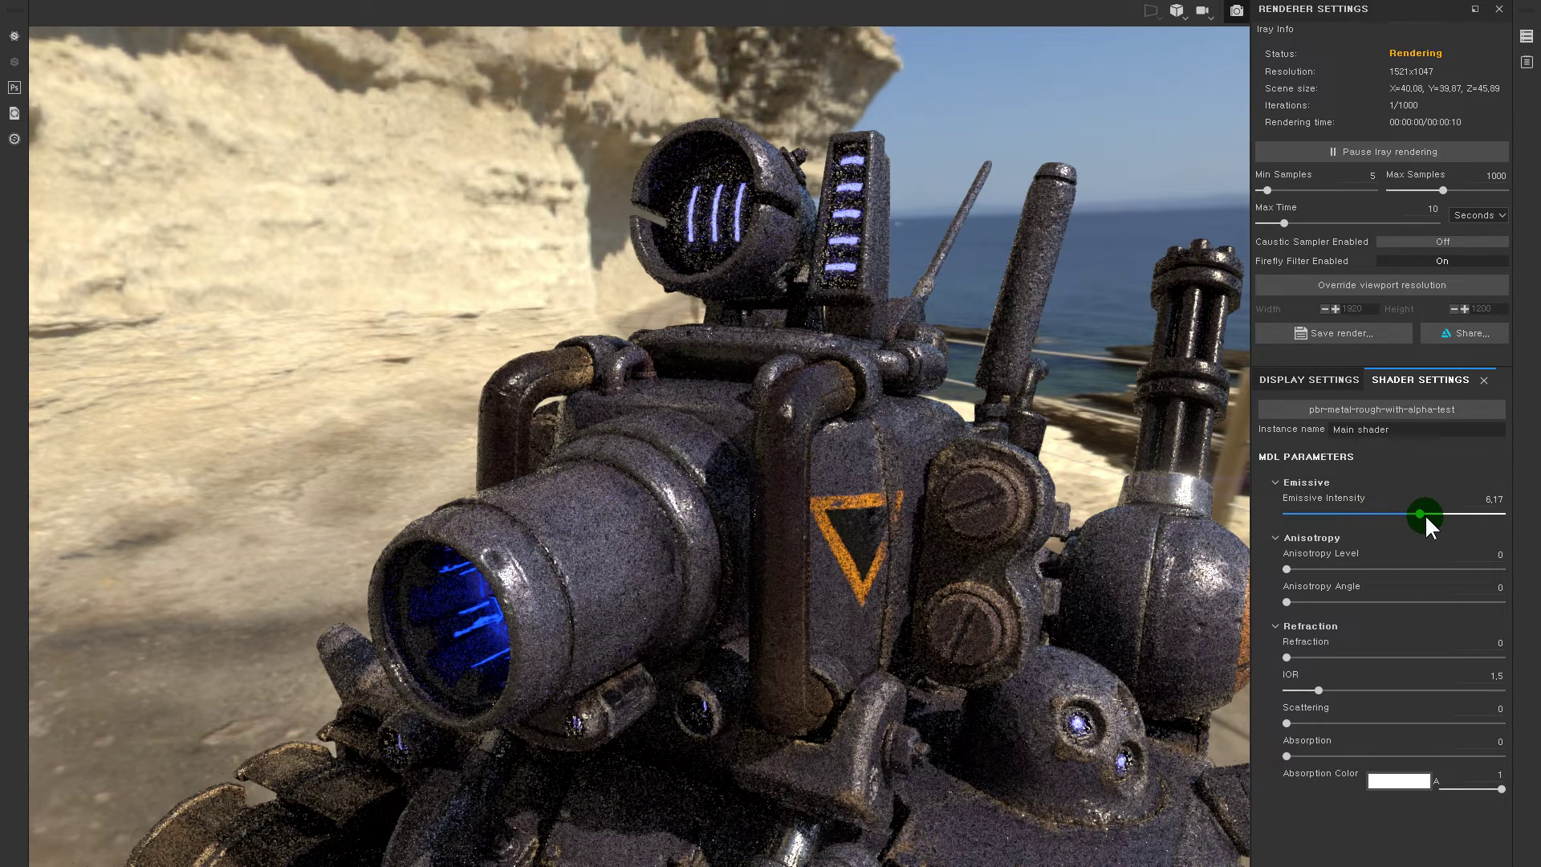
- Push Emissive Intensity from 6.17 to 7.41, then frame the full tank from the front
{"action": "left_click_drag", "start_coordinate": [1426, 520], "coordinate": [1444, 511]}
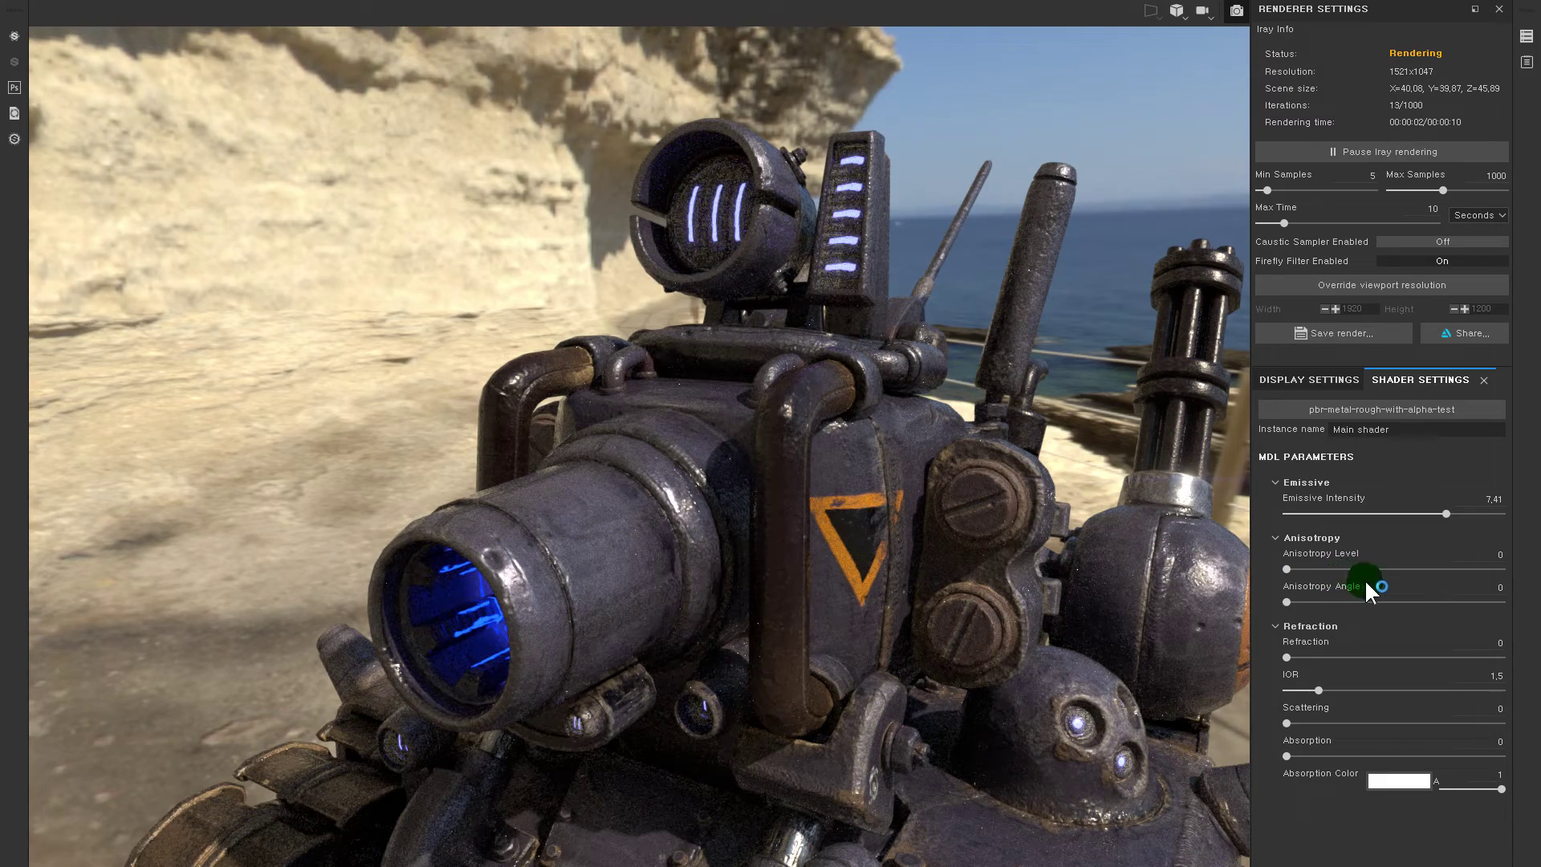
{"action": "mouse_move", "coordinate": [690, 482]}
{"action": "left_mouse_down", "text": "alt"}
{"action": "mouse_move", "coordinate": [711, 456]}
{"action": "mouse_move", "coordinate": [863, 432]}
{"action": "left_mouse_up", "text": "alt"}
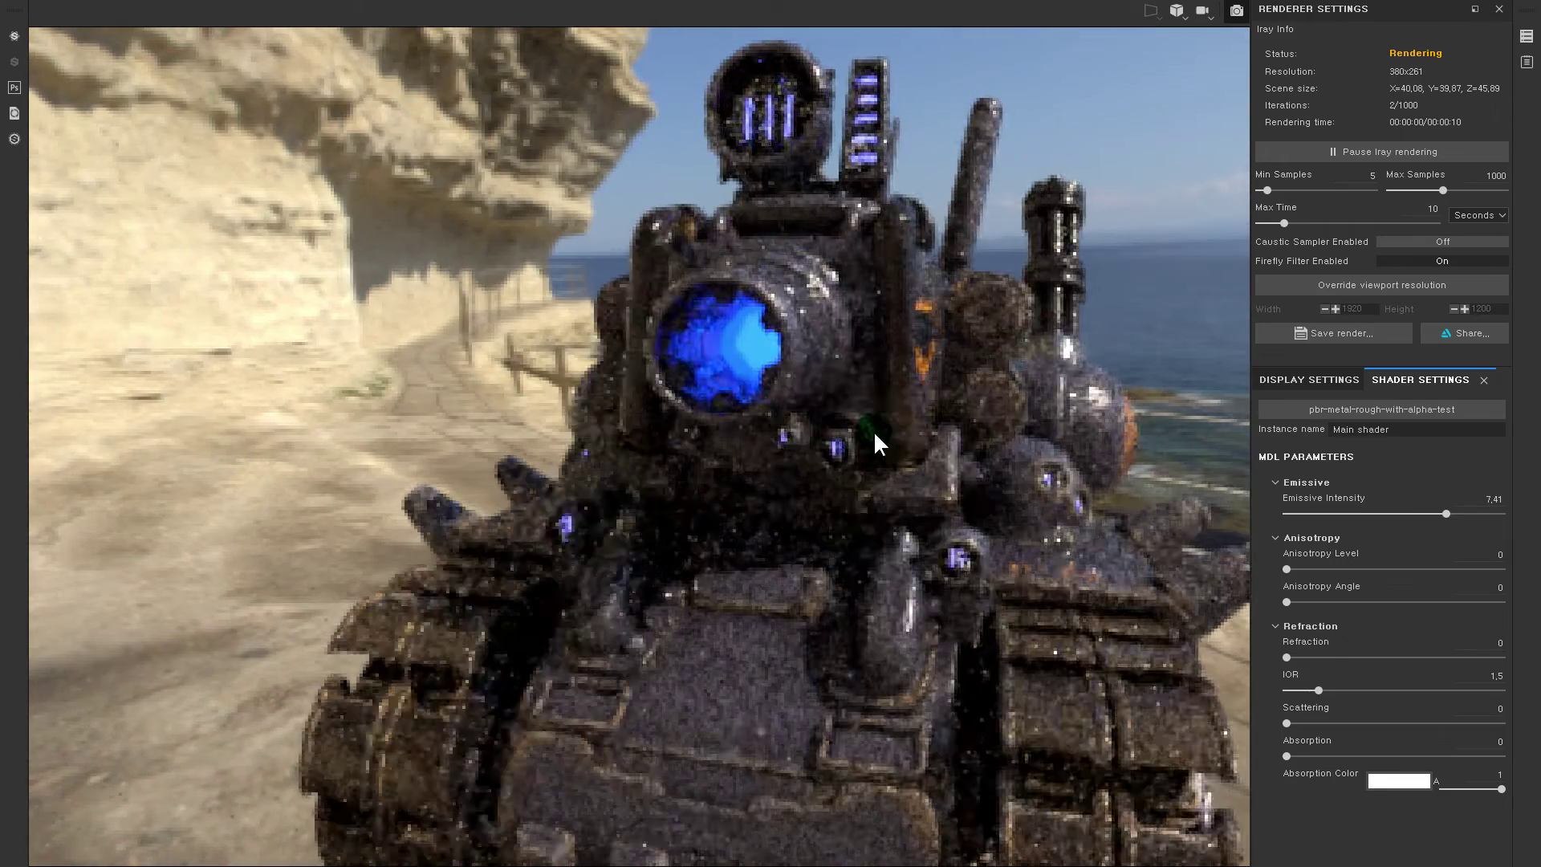
{"action": "left_click_drag", "start_coordinate": [863, 432], "coordinate": [986, 454], "text": "alt"}
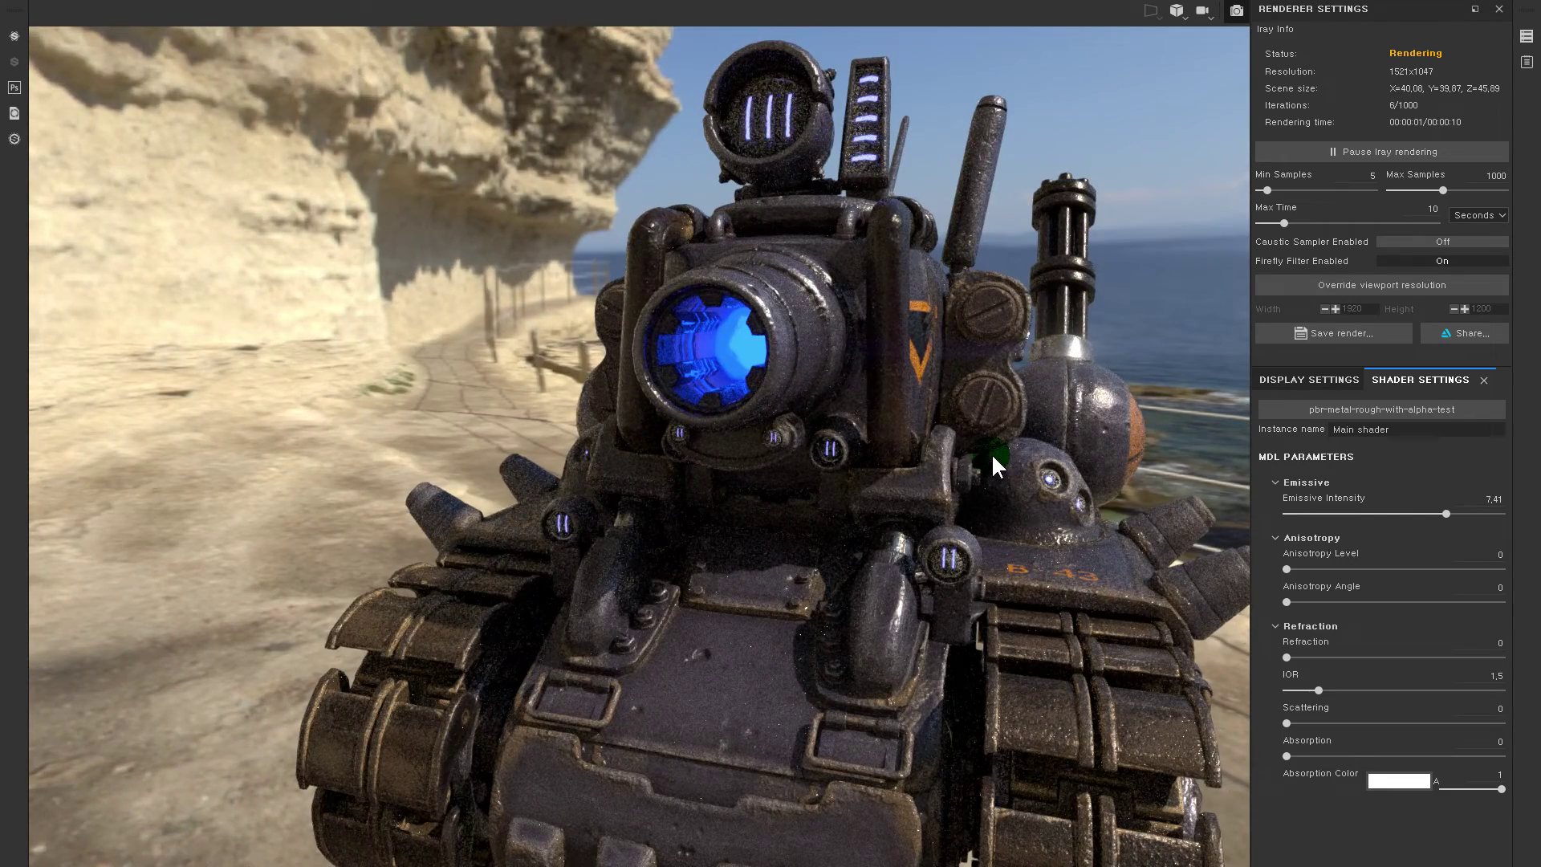
{"action": "right_click_drag", "start_coordinate": [990, 453], "coordinate": [971, 430], "text": "alt"}
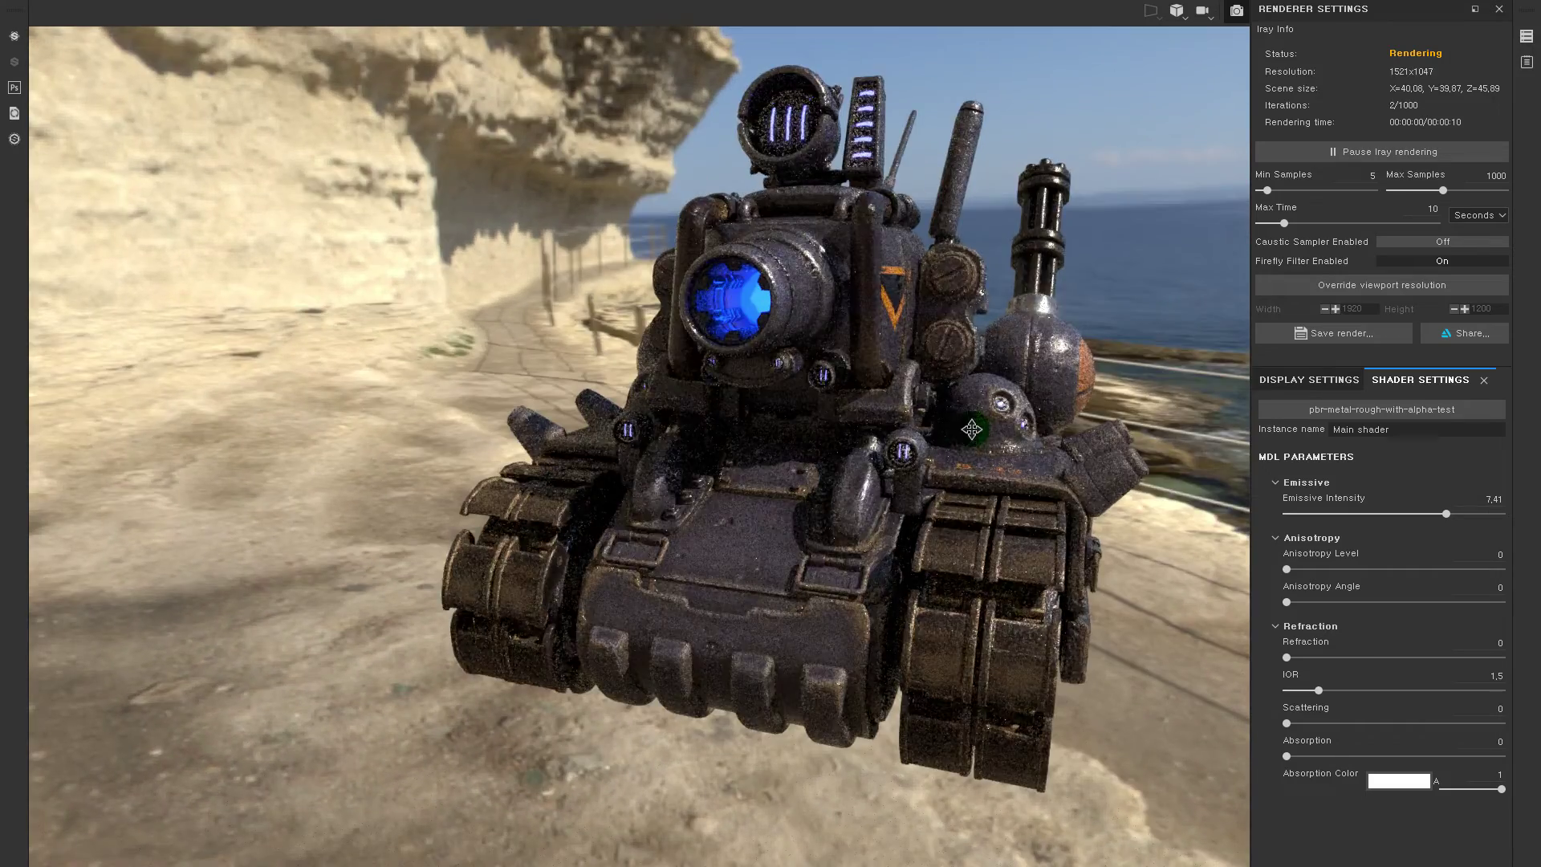
{"action": "middle_click_drag", "start_coordinate": [971, 430], "coordinate": [957, 463], "text": "alt"}
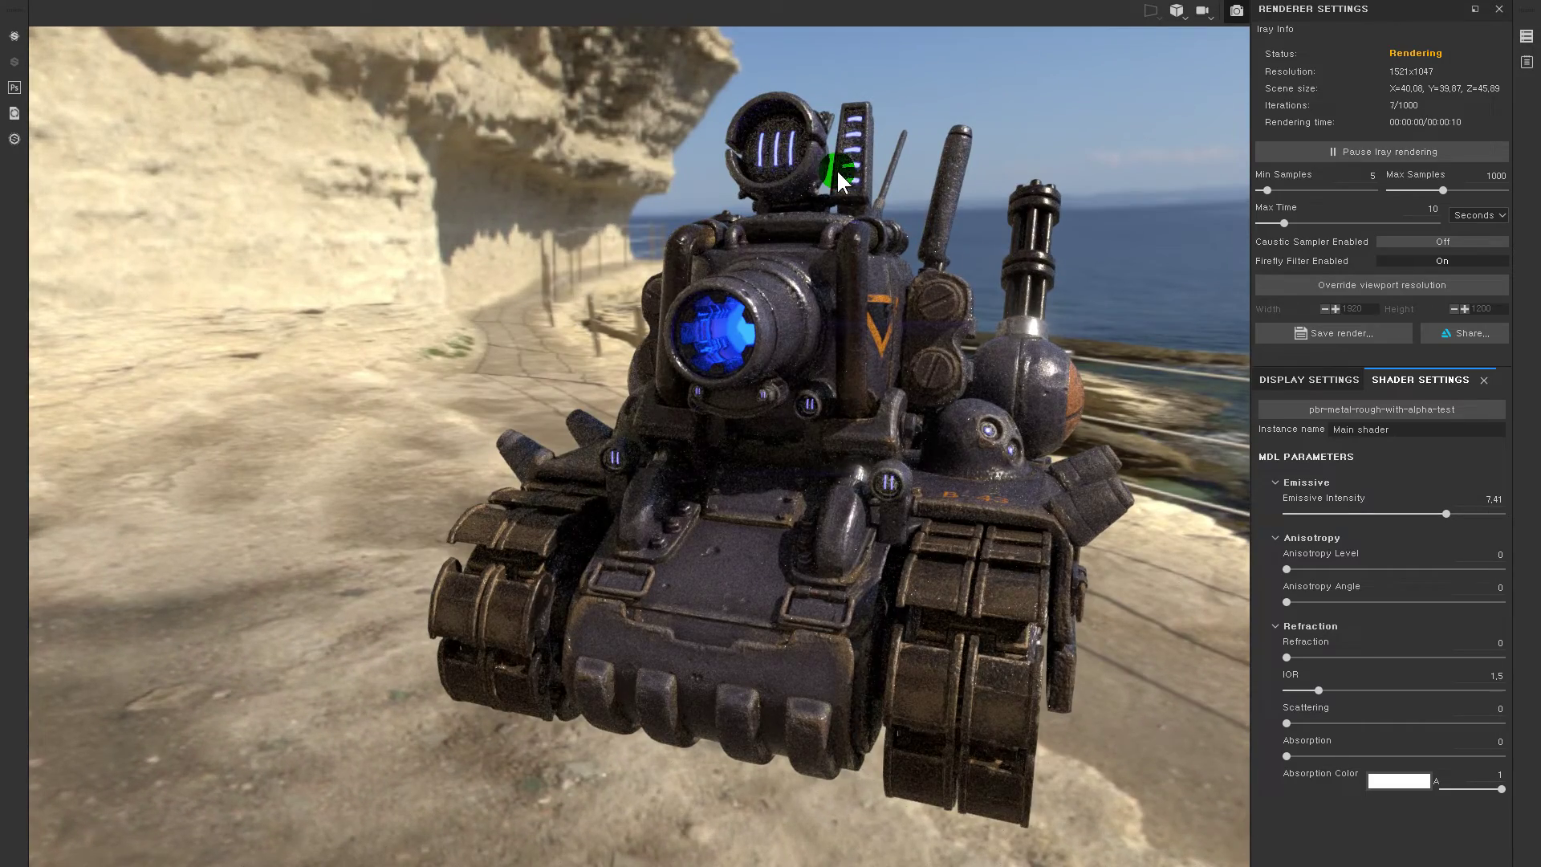
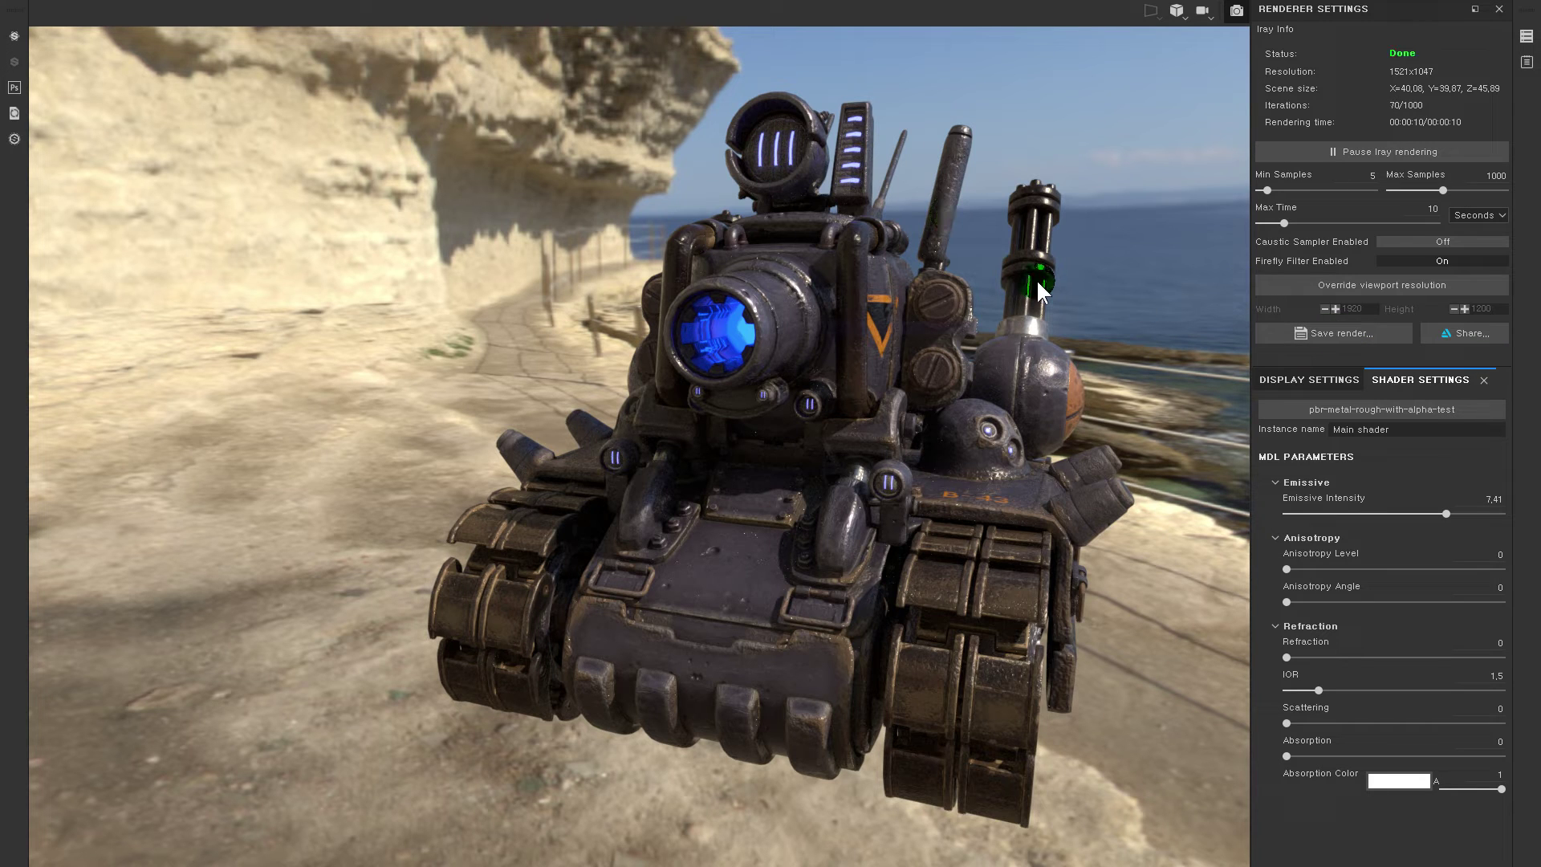
- Switch from Iray rendering back to Painting mode and zoom in on the lens
{"action": "left_click", "coordinate": [78, 1]}
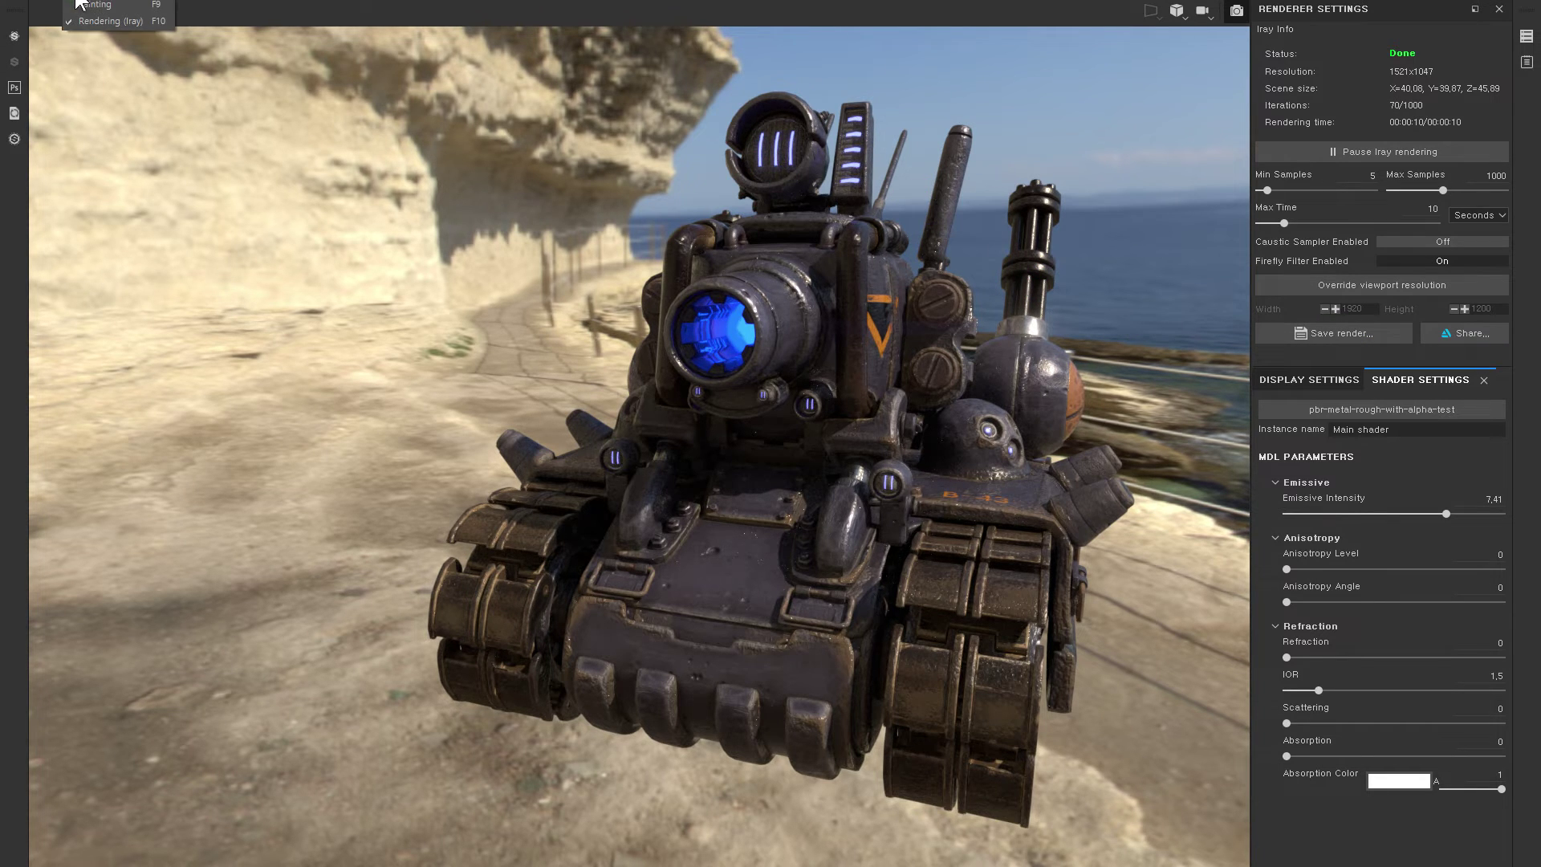
{"action": "left_click", "coordinate": [87, 5]}
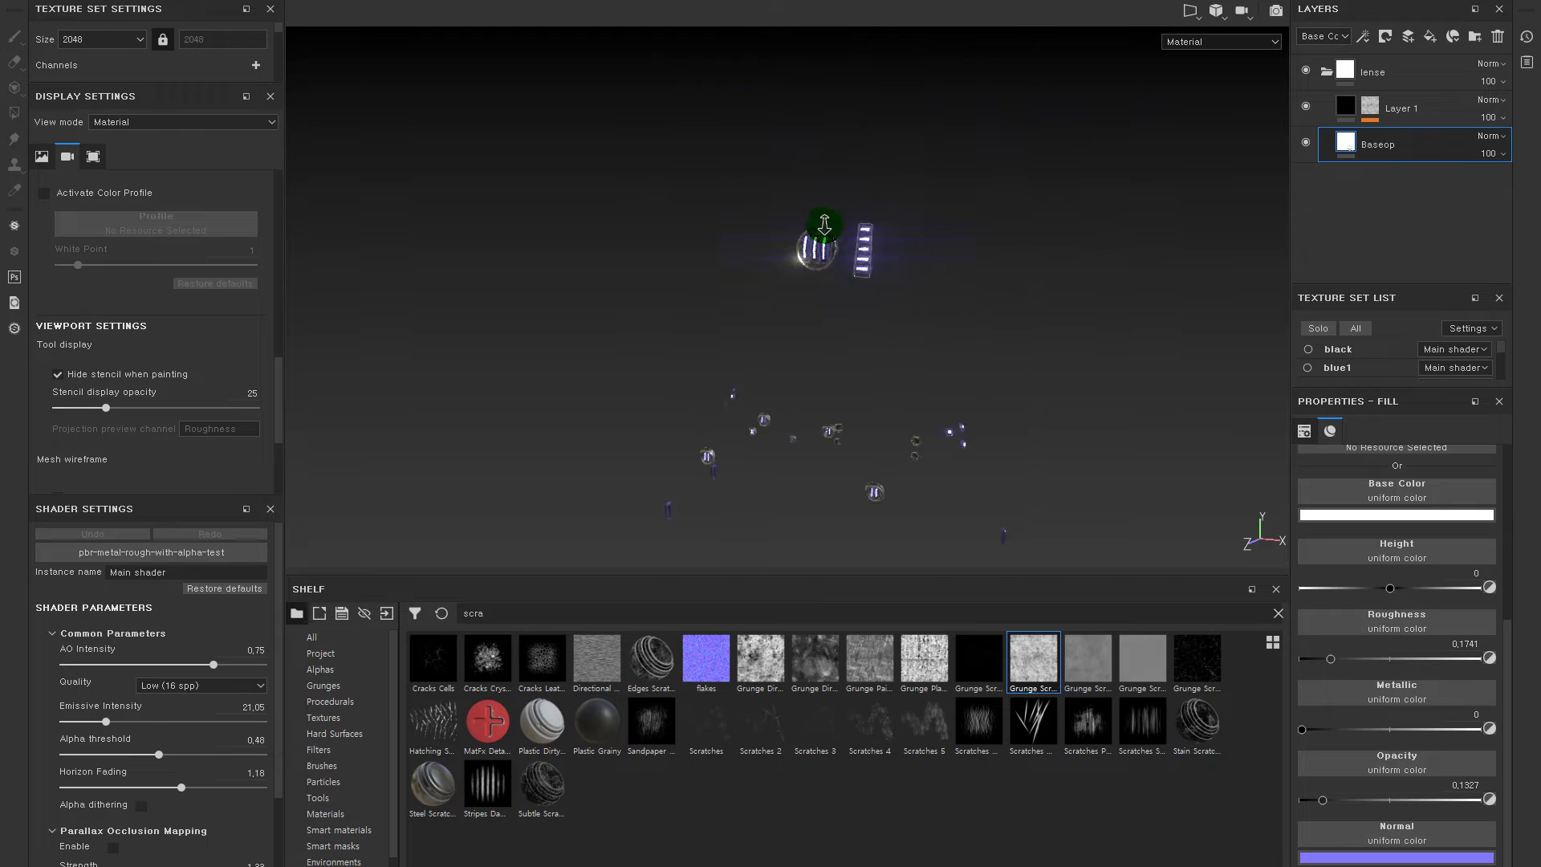
{"action": "scroll", "coordinate": [824, 226], "scroll_direction": "up", "scroll_amount": 6}
{"action": "scroll", "coordinate": [825, 241], "scroll_direction": "up", "scroll_amount": 3}
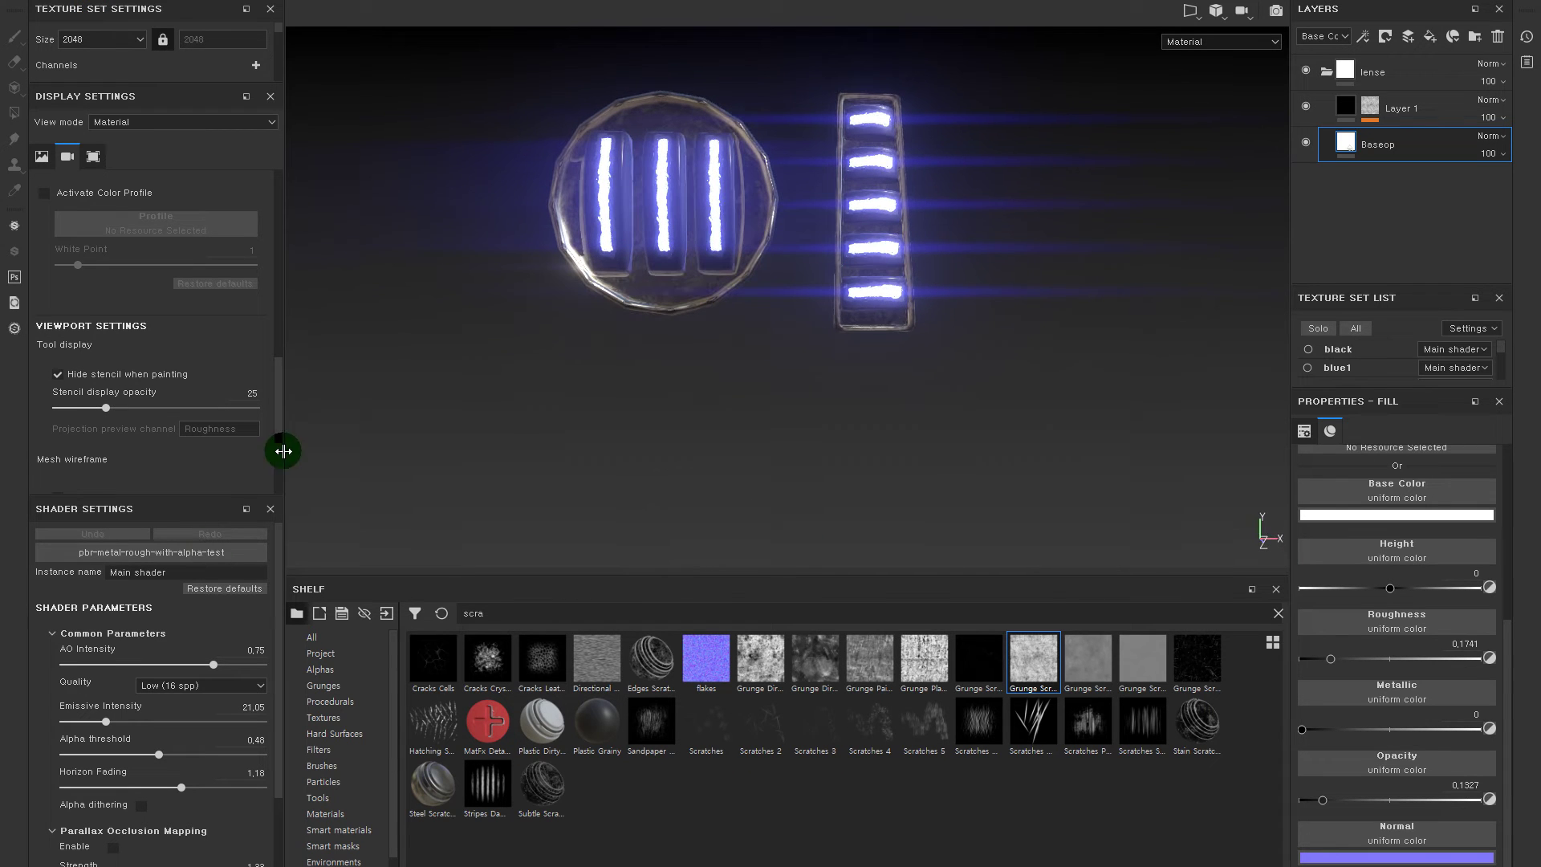
- Raise the shader's Emissive Intensity to 73.28 so the stripes glow brighter
{"action": "left_click_drag", "start_coordinate": [106, 722], "coordinate": [201, 722]}
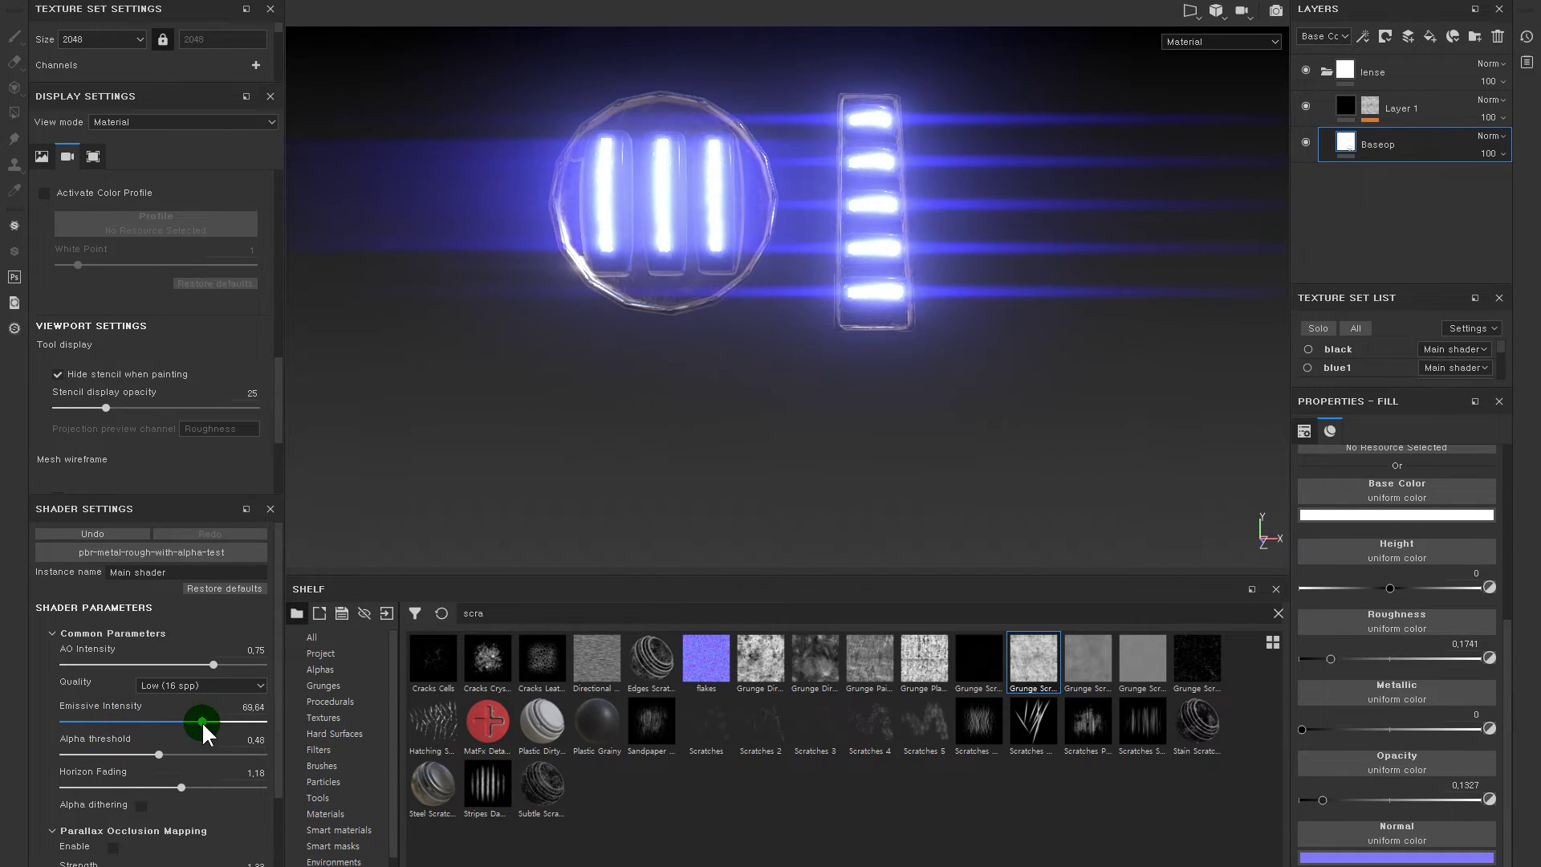
{"action": "scroll", "coordinate": [605, 389], "scroll_direction": "down", "scroll_amount": 5}
{"action": "mouse_move", "coordinate": [870, 295]}
{"action": "middle_mouse_down"}
{"action": "mouse_move", "coordinate": [859, 137]}
{"action": "mouse_move", "coordinate": [853, 320]}
{"action": "middle_mouse_up"}
{"action": "scroll", "coordinate": [835, 289], "scroll_direction": "up", "scroll_amount": 5}
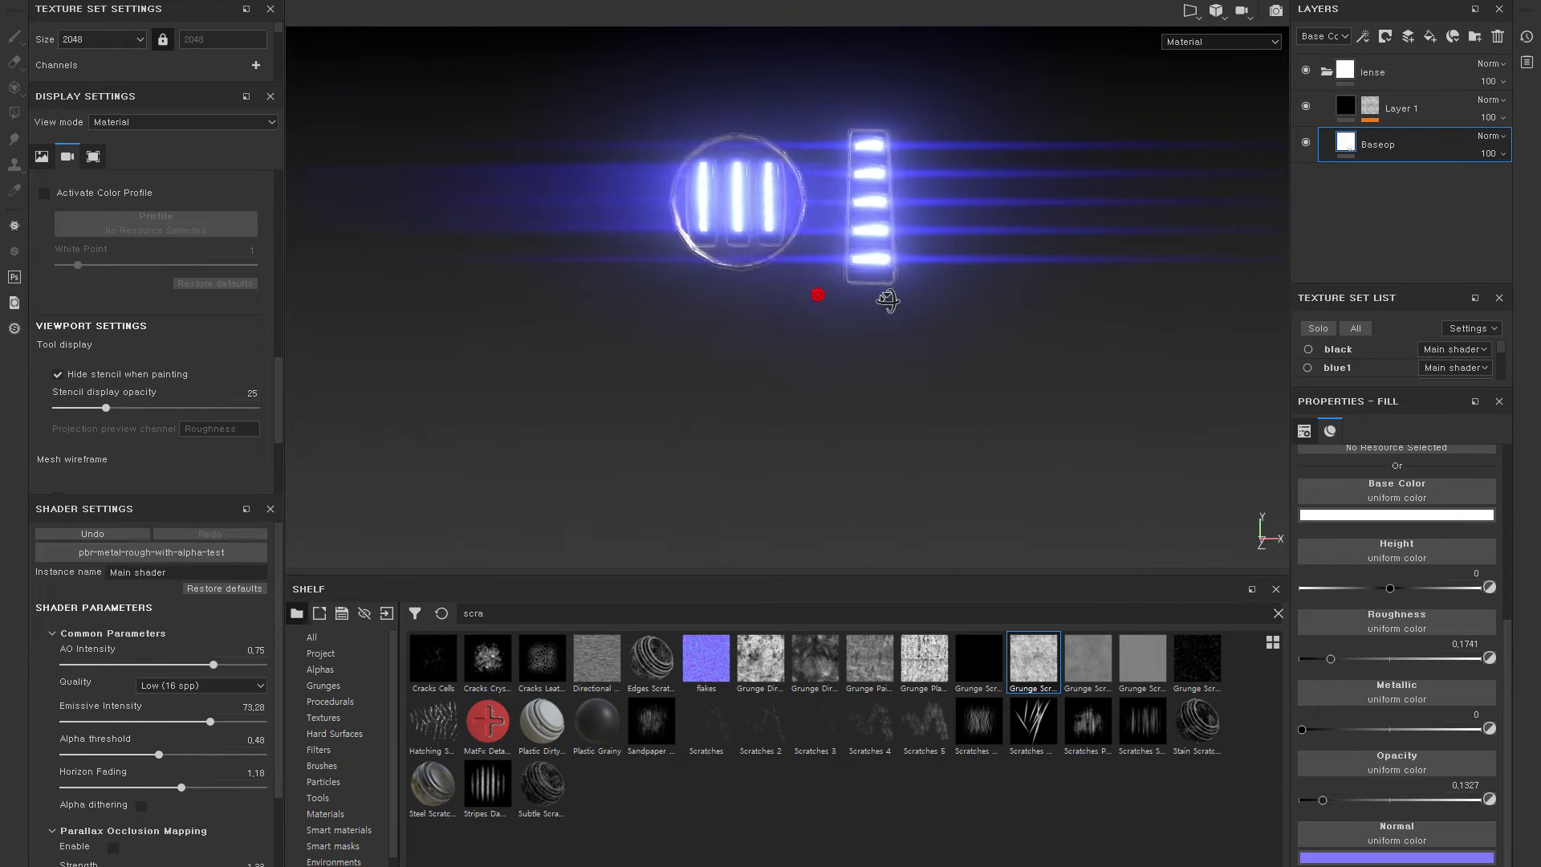
{"action": "scroll", "coordinate": [153, 680], "scroll_direction": "down", "scroll_amount": 3}
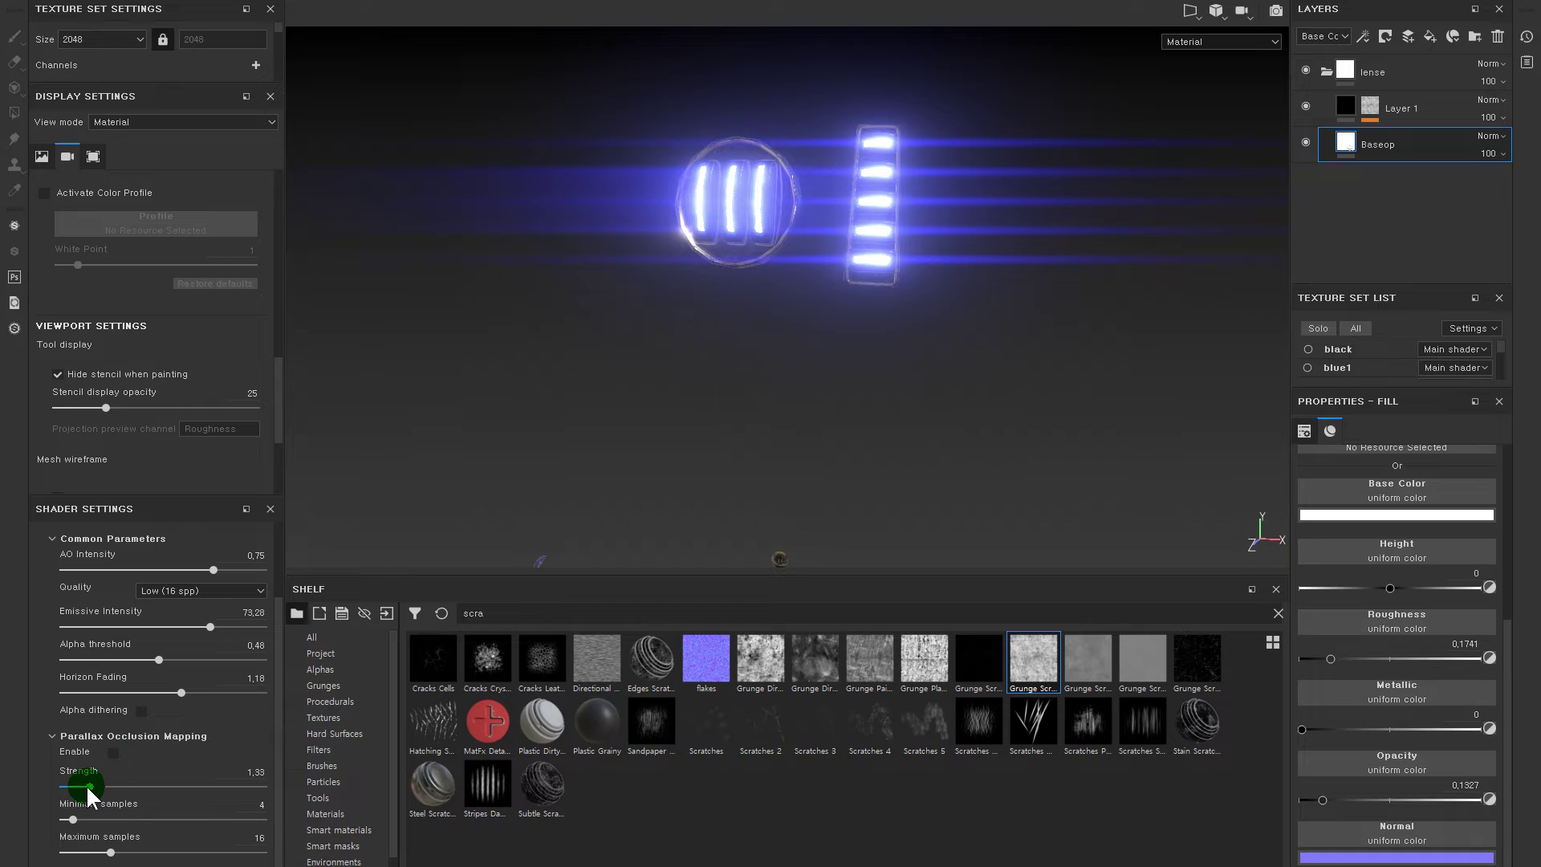
{"action": "scroll", "coordinate": [93, 662], "scroll_direction": "up", "scroll_amount": 3}
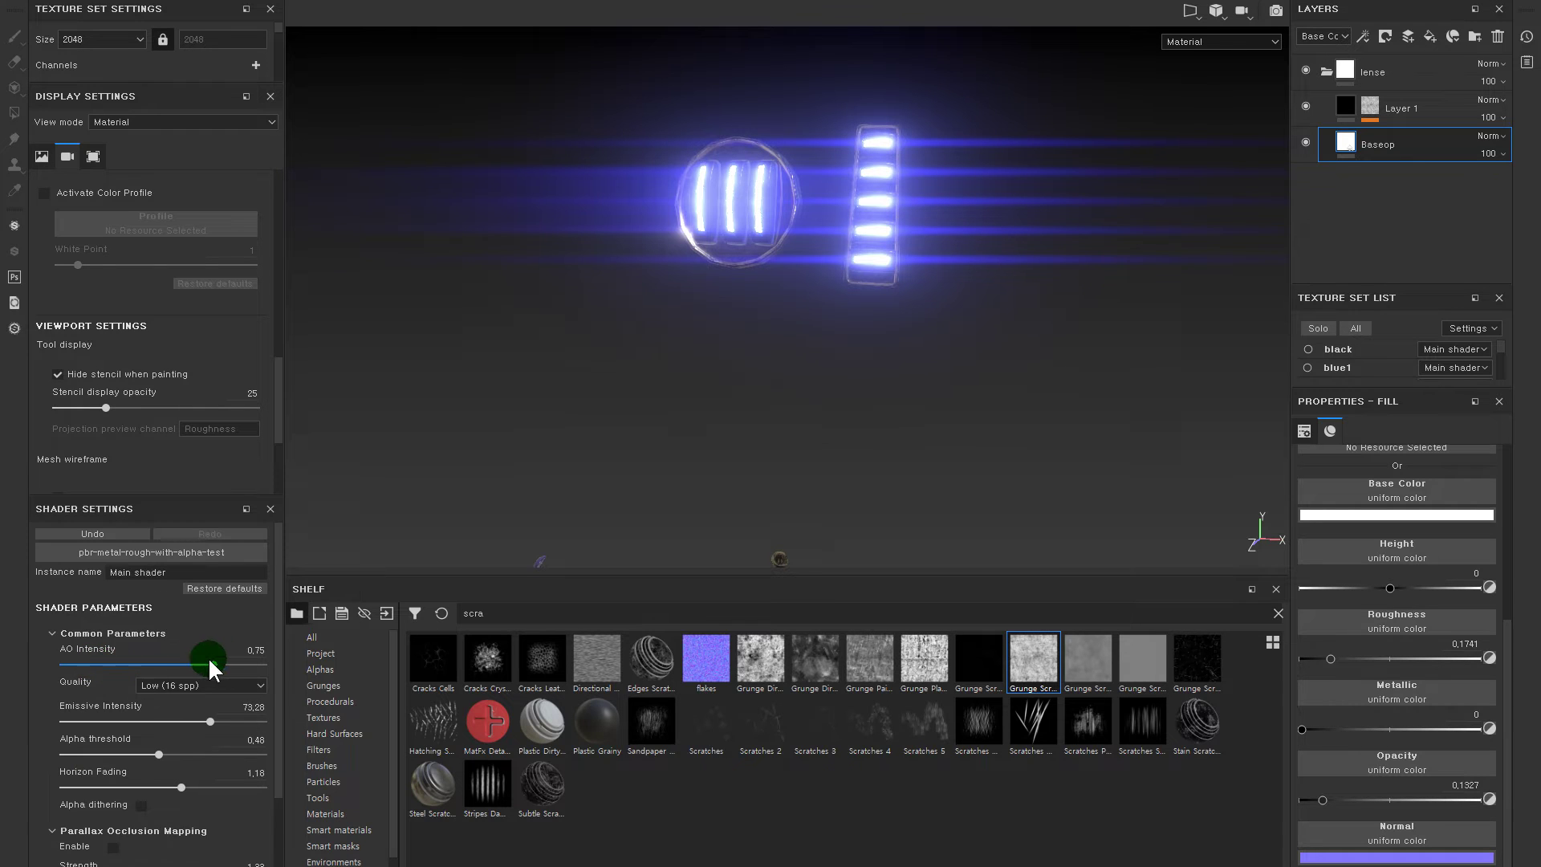
{"action": "scroll", "coordinate": [144, 634], "scroll_direction": "down", "scroll_amount": 3}
{"action": "scroll", "coordinate": [151, 631], "scroll_direction": "up", "scroll_amount": 3}
- Set the shader's Alpha threshold to 0.52
{"action": "mouse_move", "coordinate": [157, 755]}
{"action": "left_mouse_down"}
{"action": "mouse_move", "coordinate": [134, 756]}
{"action": "mouse_move", "coordinate": [165, 745]}
{"action": "left_mouse_up"}
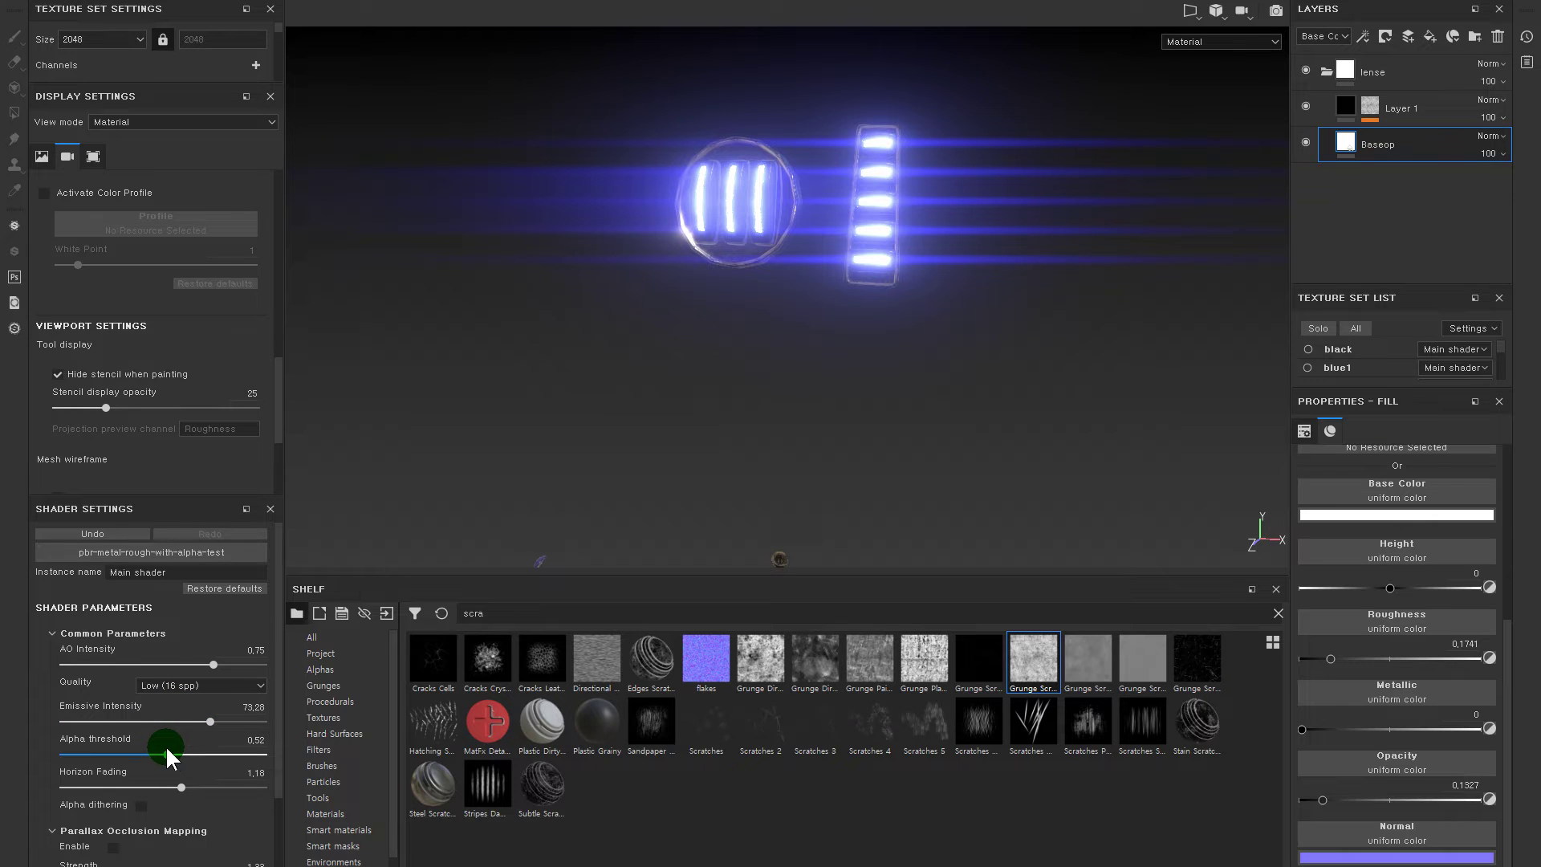
{"action": "scroll", "coordinate": [182, 735], "scroll_direction": "down", "scroll_amount": 3}
{"action": "scroll", "coordinate": [80, 747], "scroll_direction": "up", "scroll_amount": 3}
{"action": "left_click", "coordinate": [115, 542]}
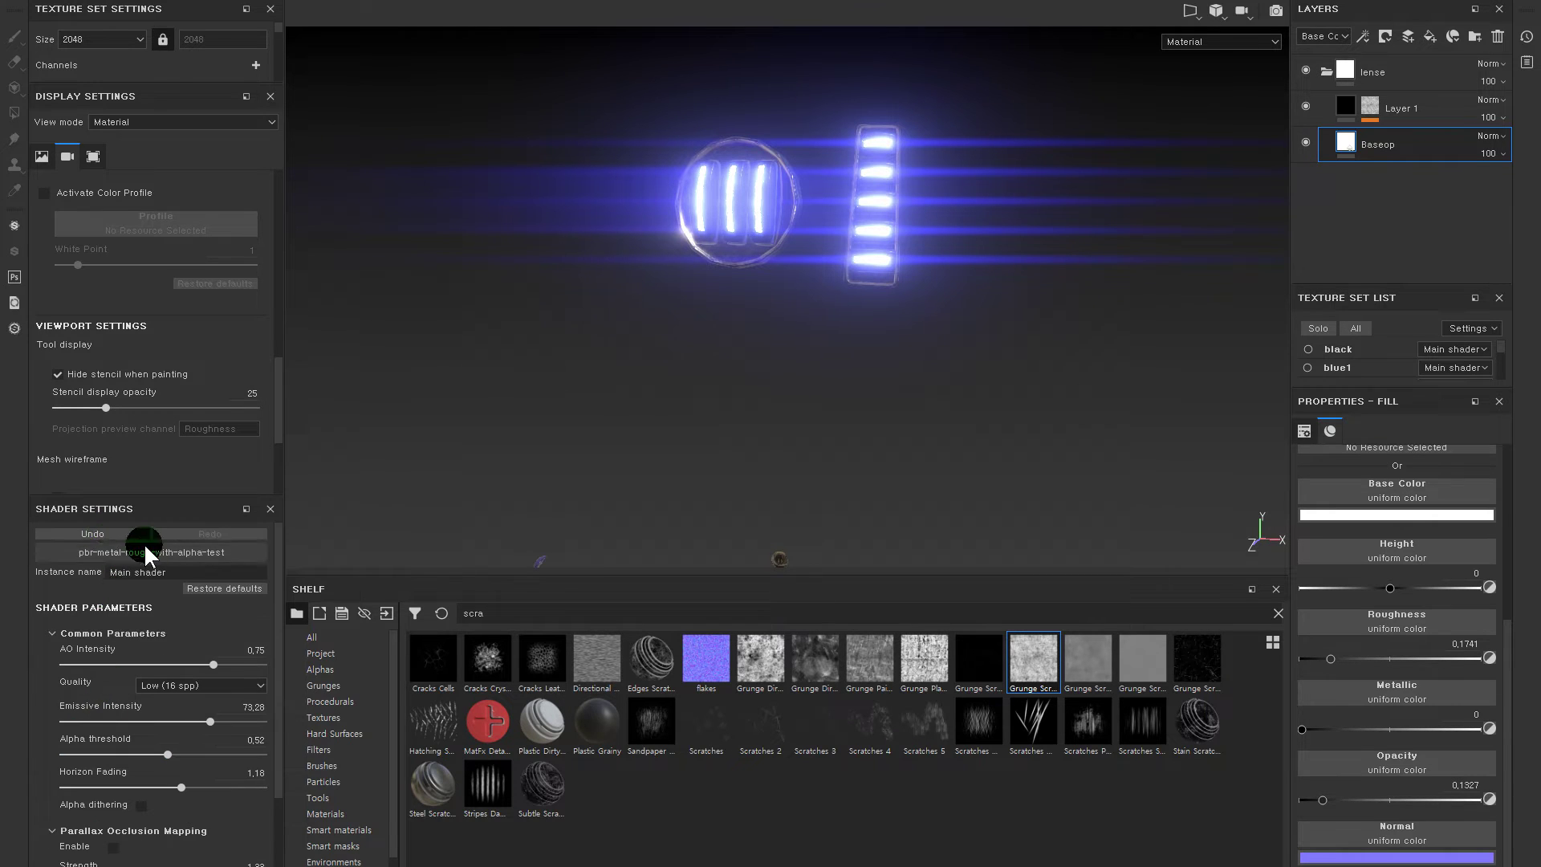
- Expand the Glare section under Camera post effects in Display Settings
{"action": "left_click", "coordinate": [107, 506]}
{"action": "scroll", "coordinate": [133, 345], "scroll_direction": "up", "scroll_amount": 3}
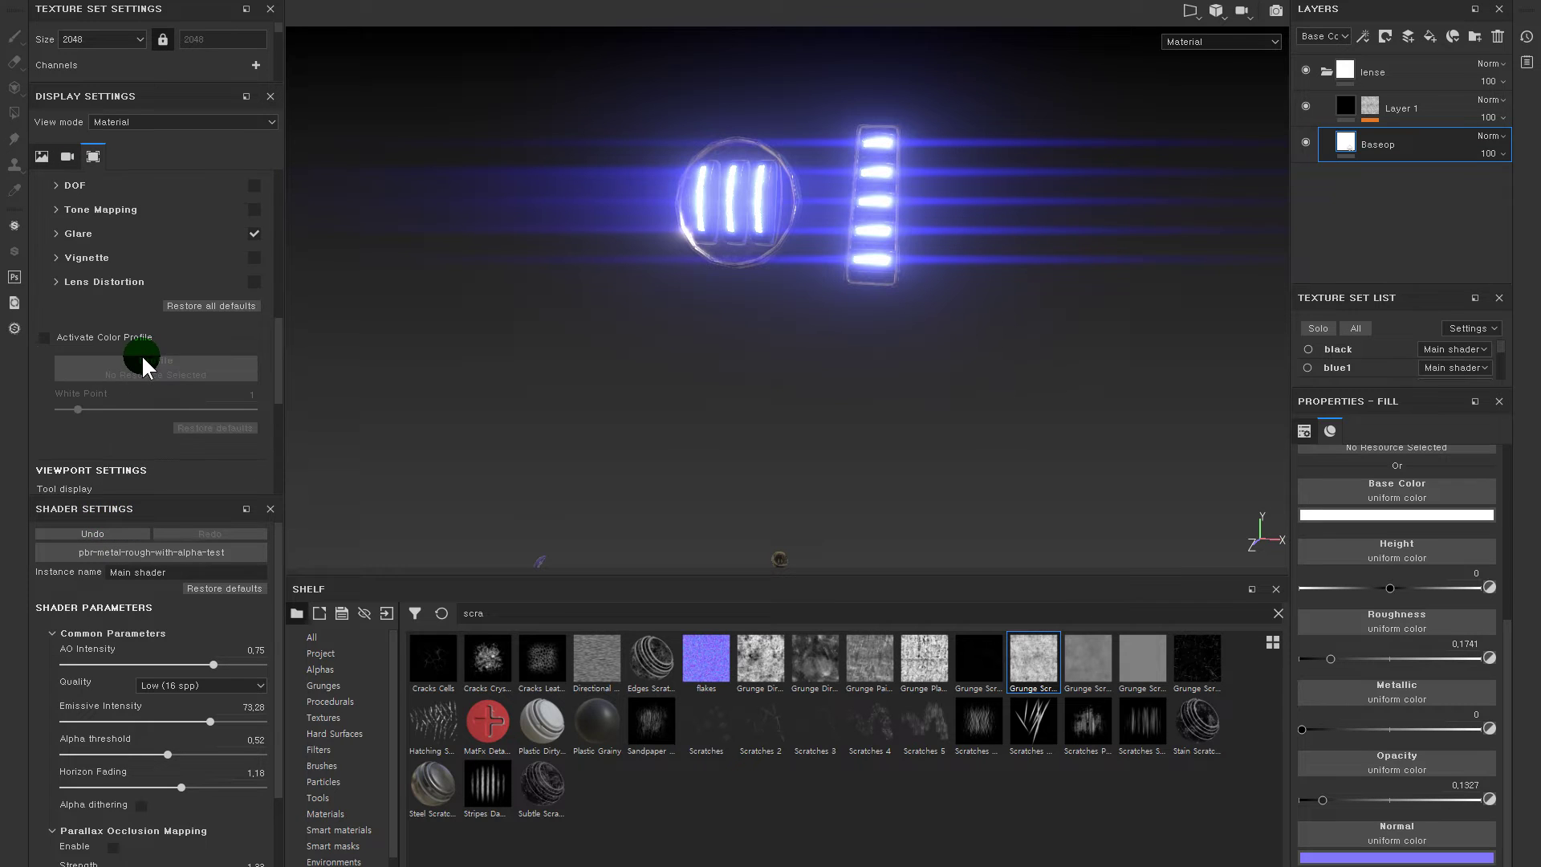
{"action": "scroll", "coordinate": [141, 354], "scroll_direction": "up", "scroll_amount": 3}
{"action": "scroll", "coordinate": [112, 361], "scroll_direction": "up", "scroll_amount": 3}
{"action": "scroll", "coordinate": [122, 362], "scroll_direction": "up", "scroll_amount": 2}
{"action": "scroll", "coordinate": [121, 321], "scroll_direction": "up", "scroll_amount": 3}
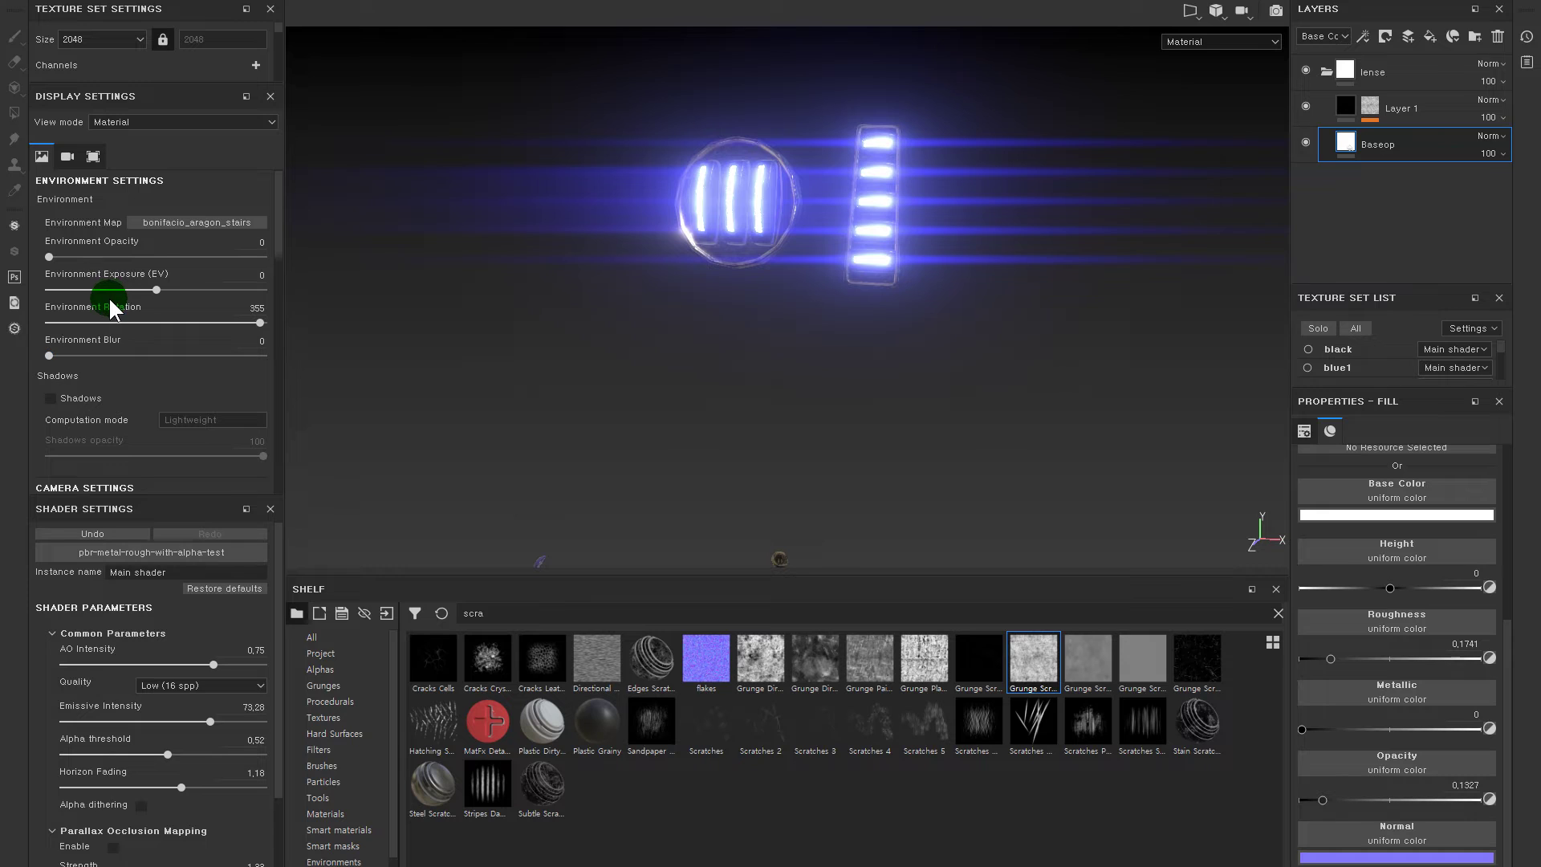
{"action": "scroll", "coordinate": [177, 241], "scroll_direction": "down", "scroll_amount": 5}
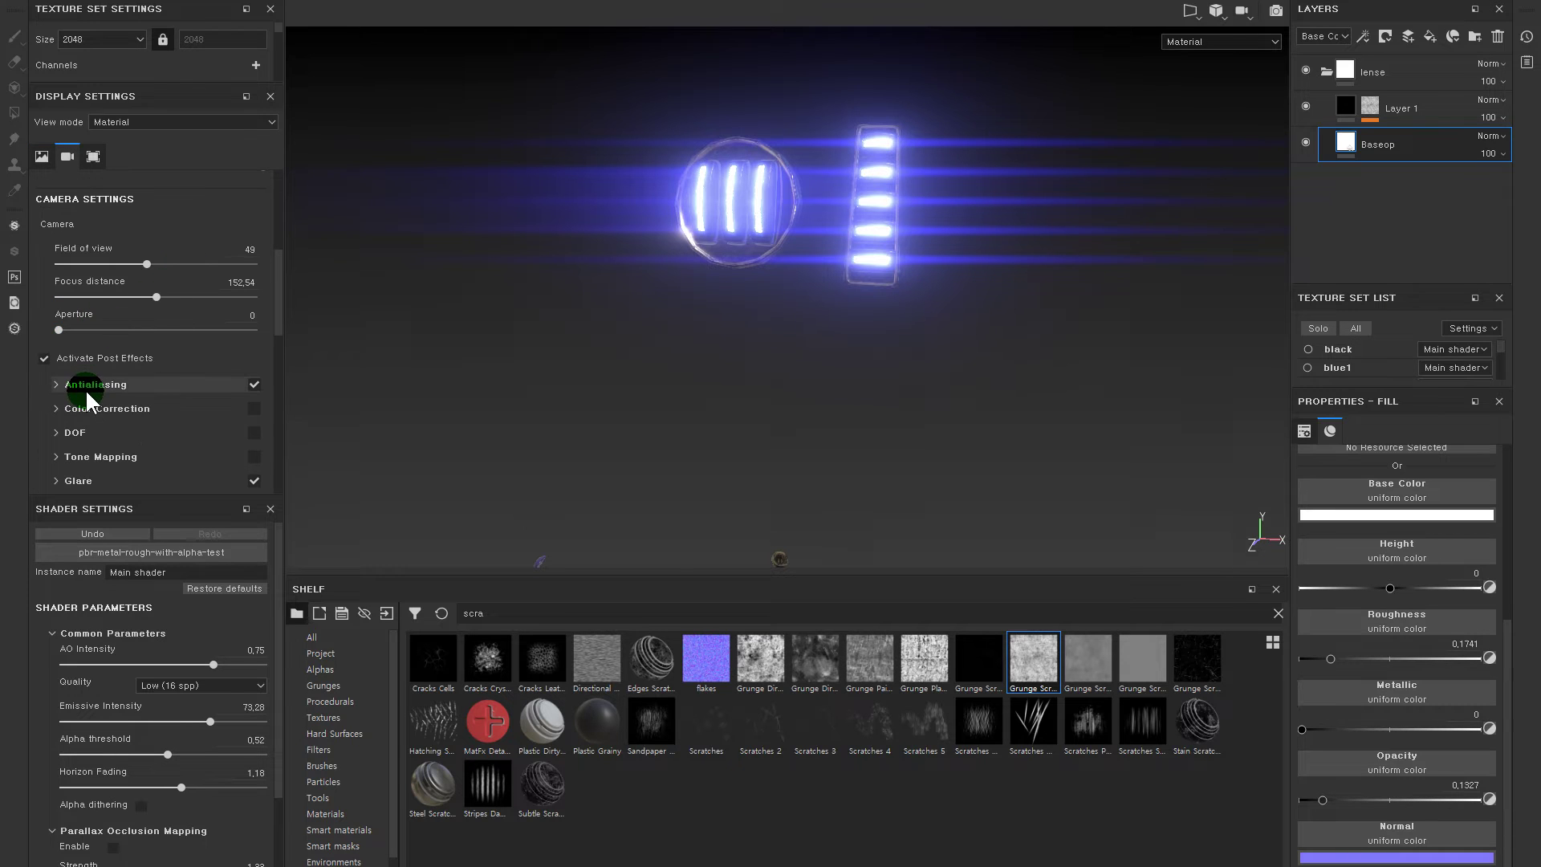
{"action": "scroll", "coordinate": [81, 441], "scroll_direction": "down", "scroll_amount": 1}
{"action": "left_click", "coordinate": [63, 432]}
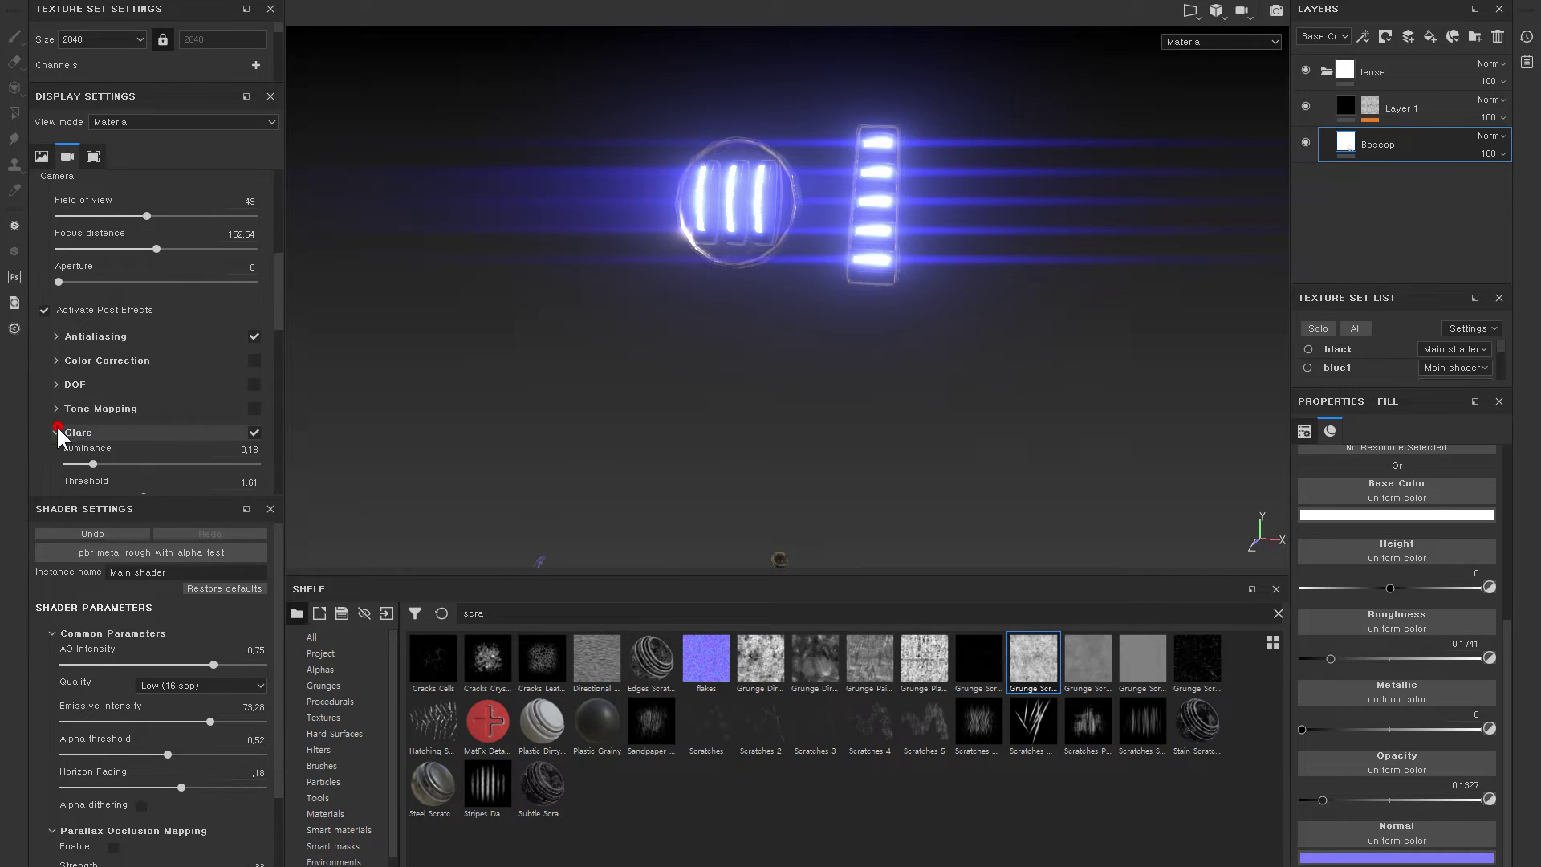
- Set Glare Luminance 0.35, Threshold 2.85 and Remap Factor 4.28
{"action": "left_click_drag", "start_coordinate": [89, 463], "coordinate": [103, 464]}
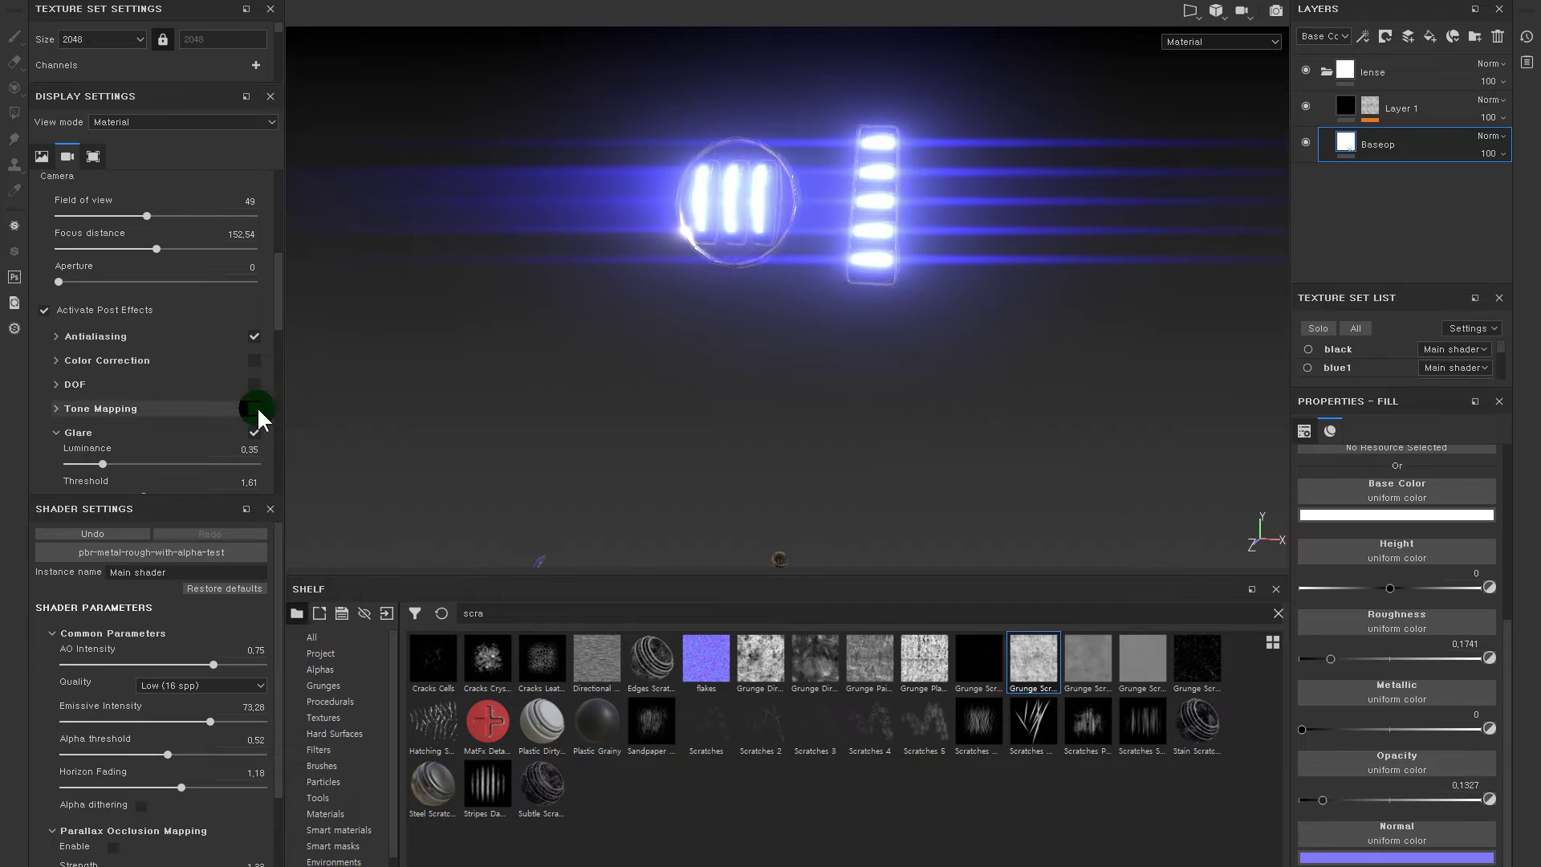
{"action": "left_click_drag", "start_coordinate": [592, 371], "coordinate": [677, 255], "text": "alt"}
{"action": "scroll", "coordinate": [145, 458], "scroll_direction": "down", "scroll_amount": 2}
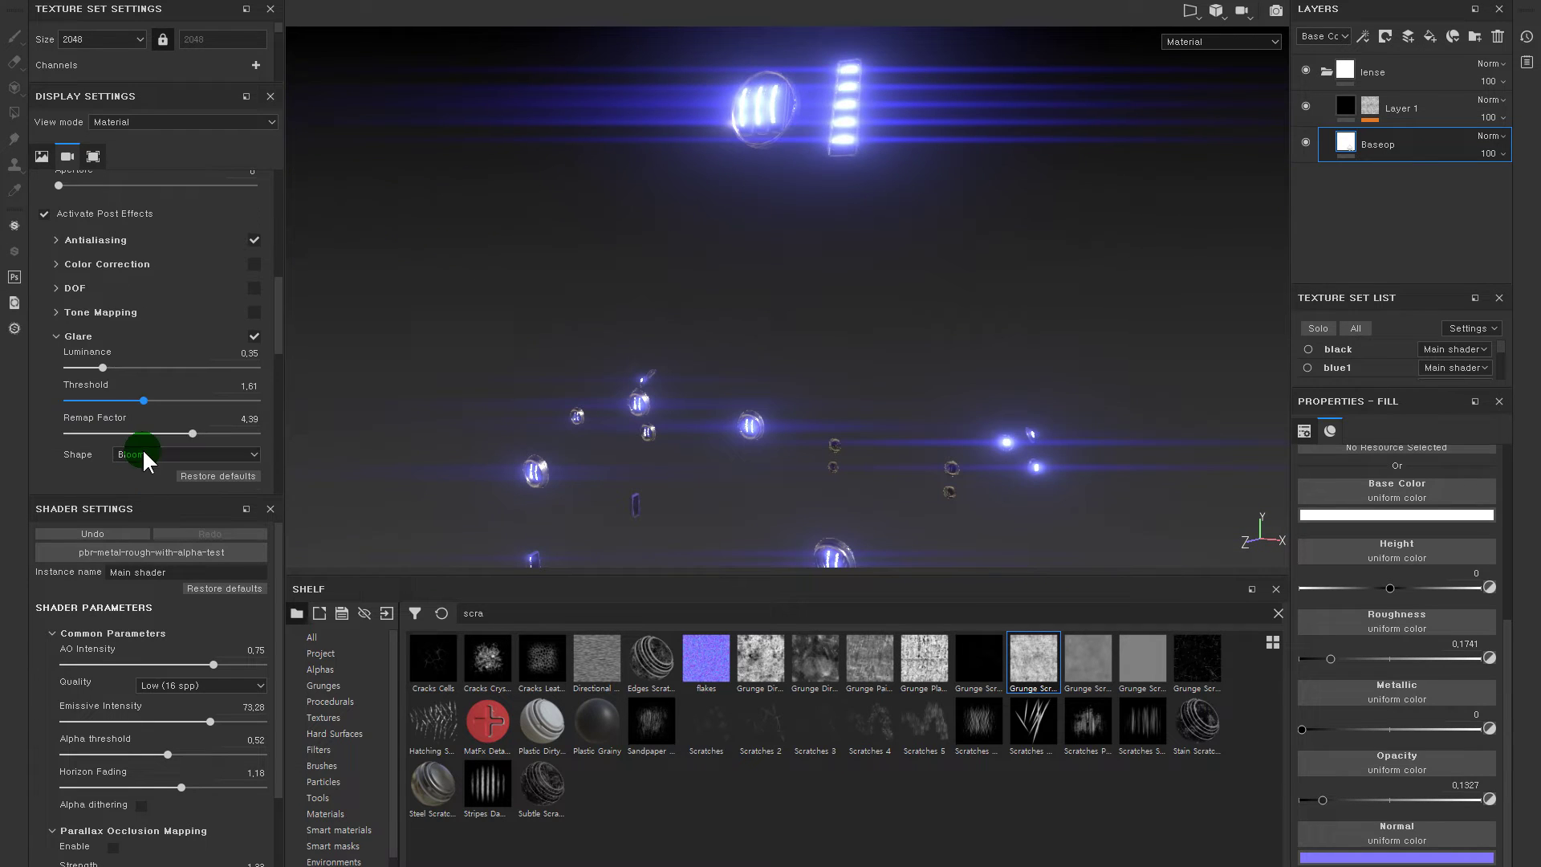
{"action": "left_click_drag", "start_coordinate": [138, 397], "coordinate": [168, 400]}
{"action": "left_click_drag", "start_coordinate": [191, 433], "coordinate": [189, 433]}
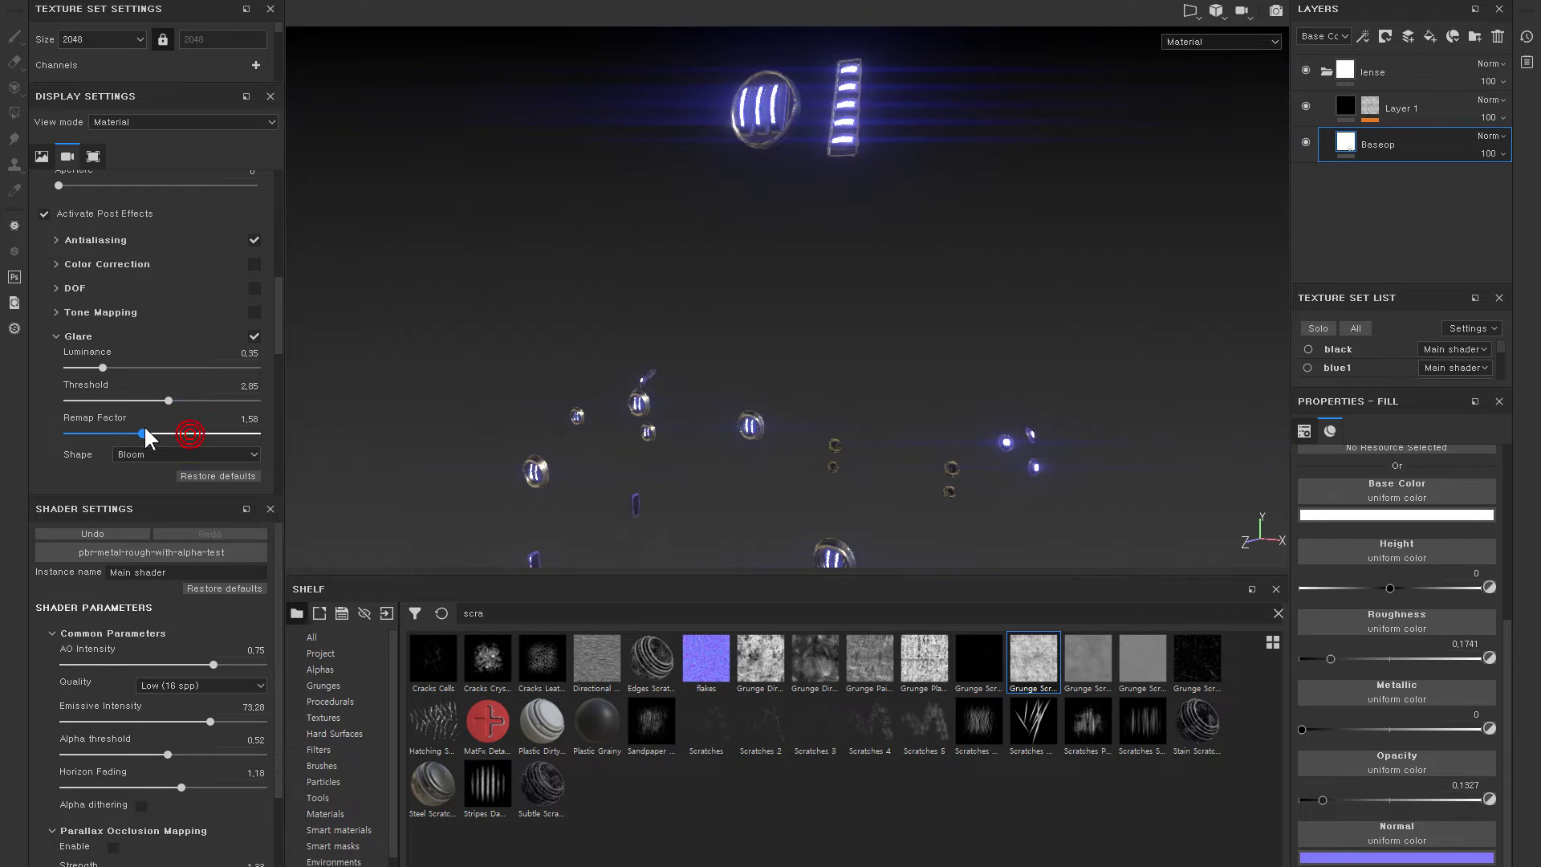
{"action": "left_click", "coordinate": [175, 456]}
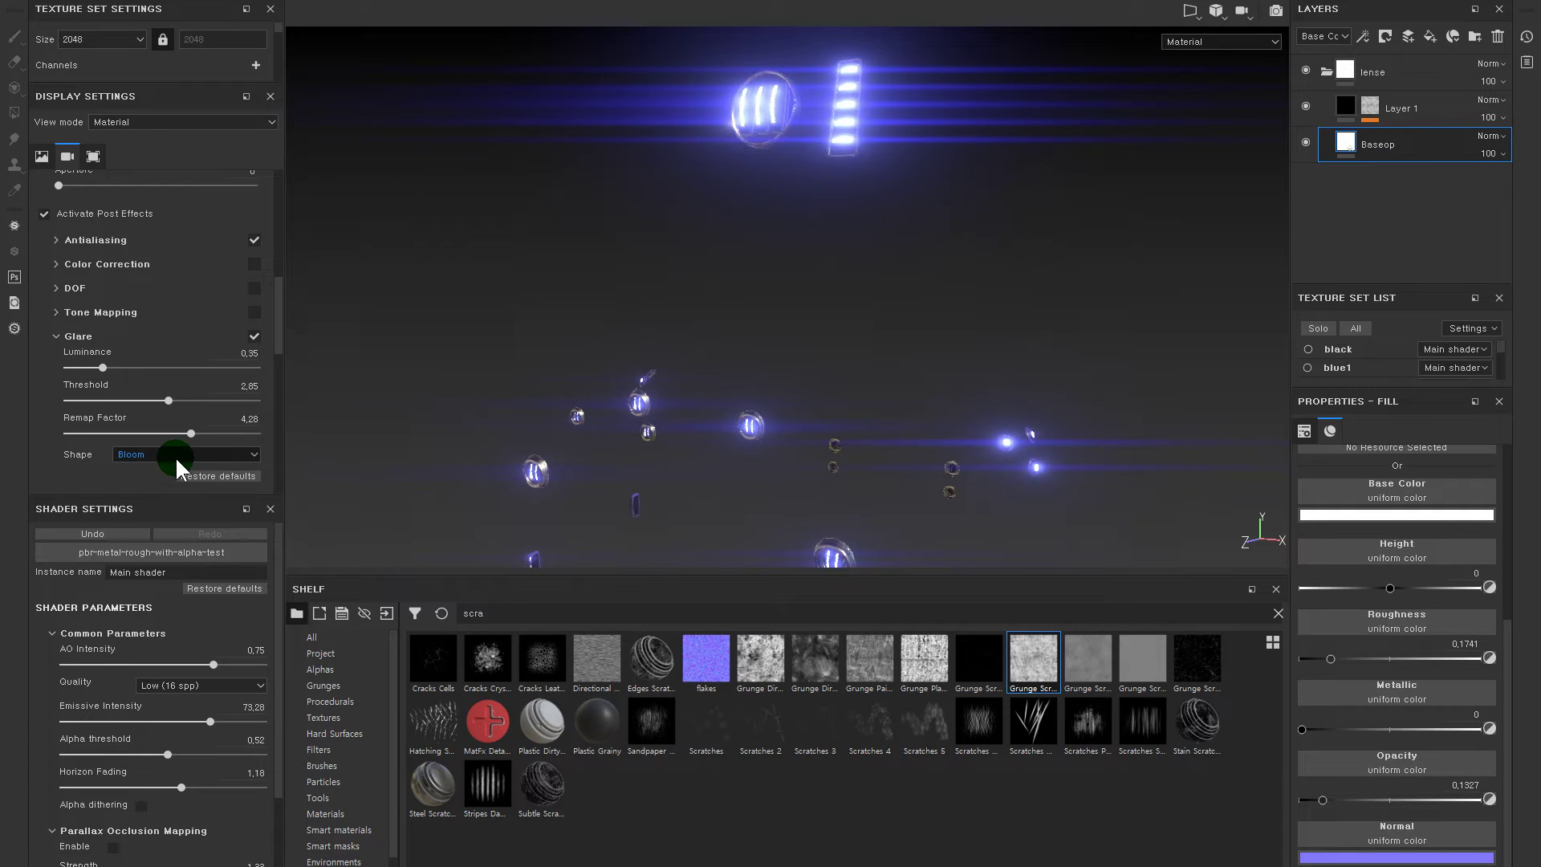
- Set the glare shape to Lens Flare, then preview Standard and Cheap Lens
{"action": "left_click", "coordinate": [143, 451]}
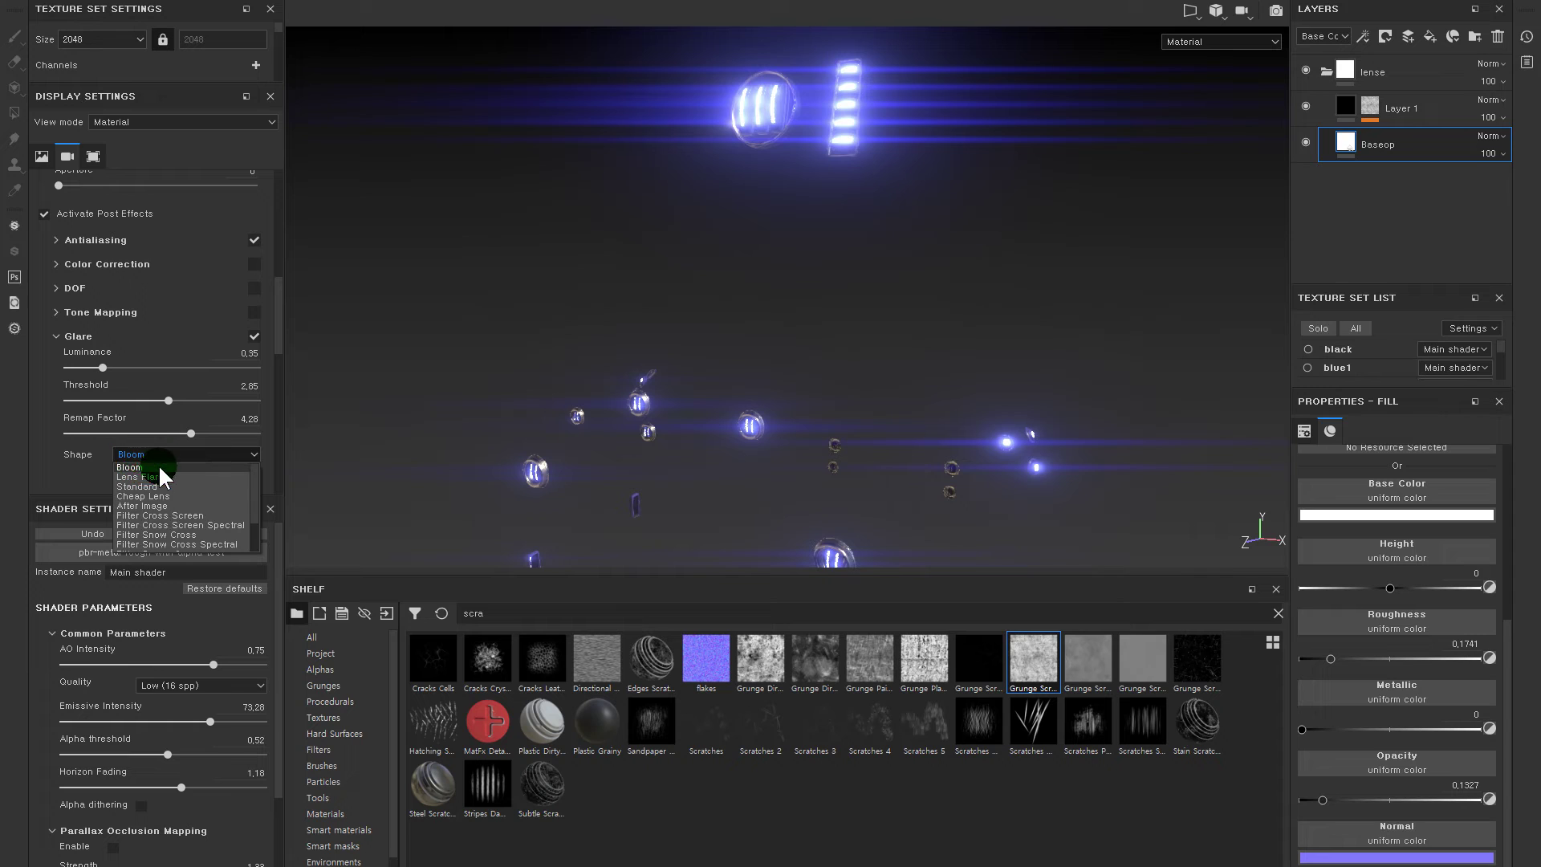
{"action": "left_click", "coordinate": [161, 476]}
{"action": "left_click_drag", "start_coordinate": [512, 342], "coordinate": [515, 345], "text": "alt"}
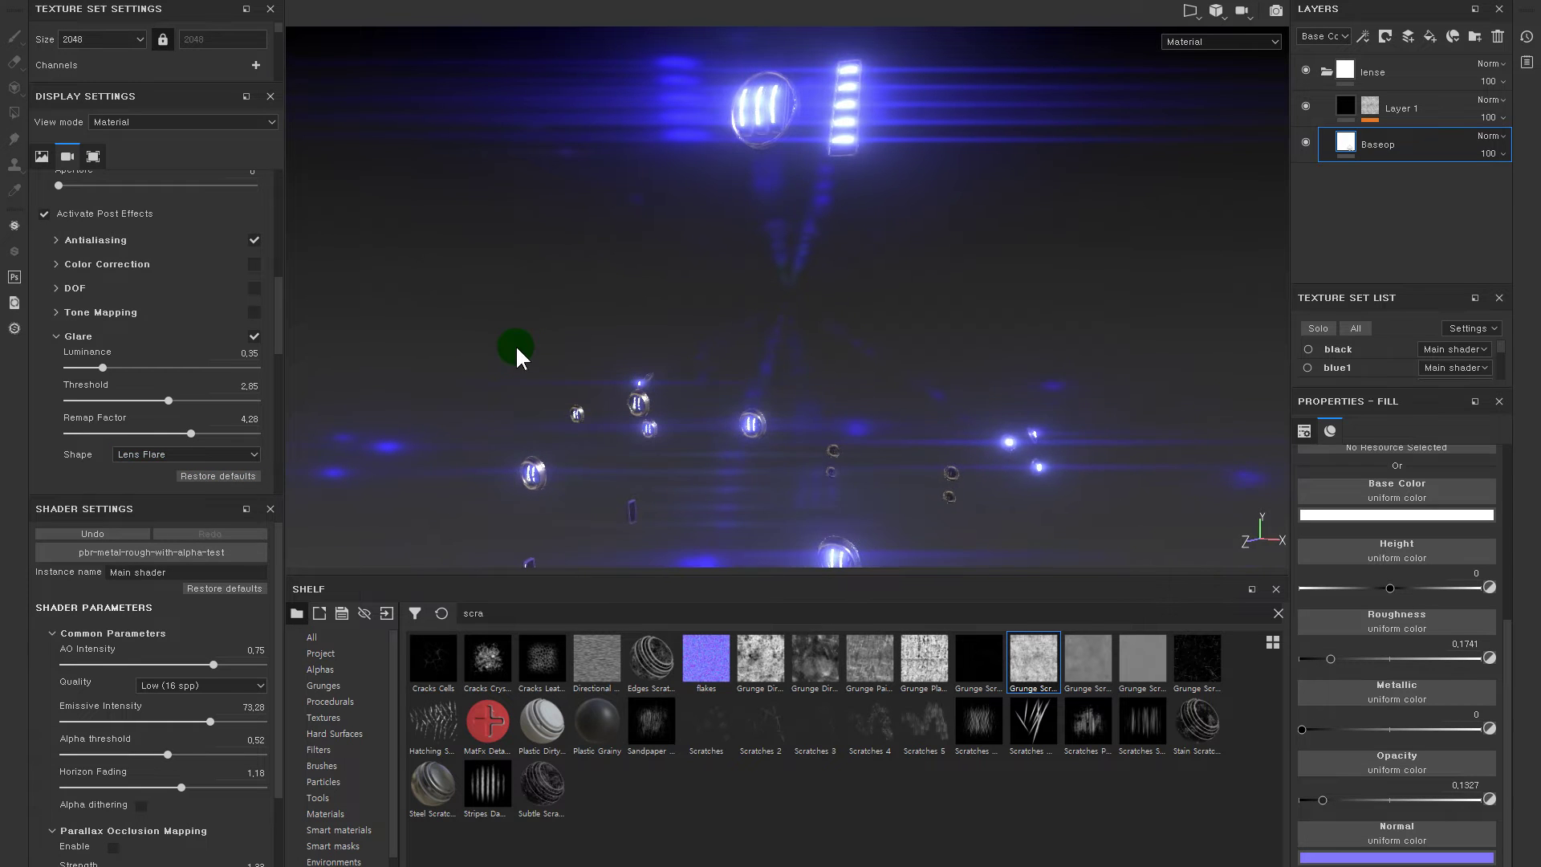
{"action": "left_click", "coordinate": [175, 452]}
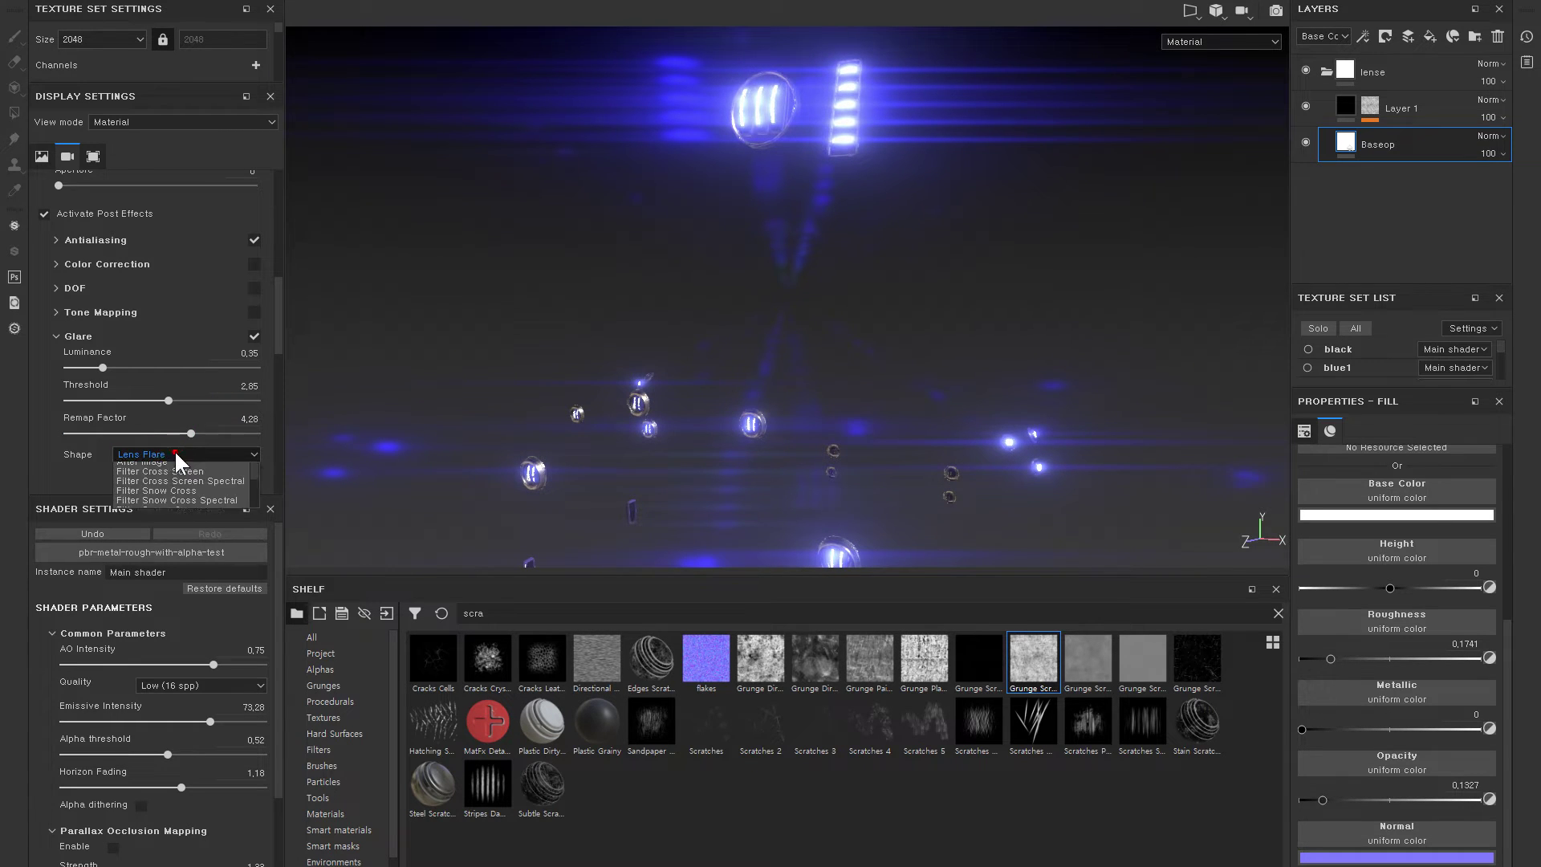
{"action": "left_click", "coordinate": [161, 488]}
{"action": "left_click", "coordinate": [158, 451]}
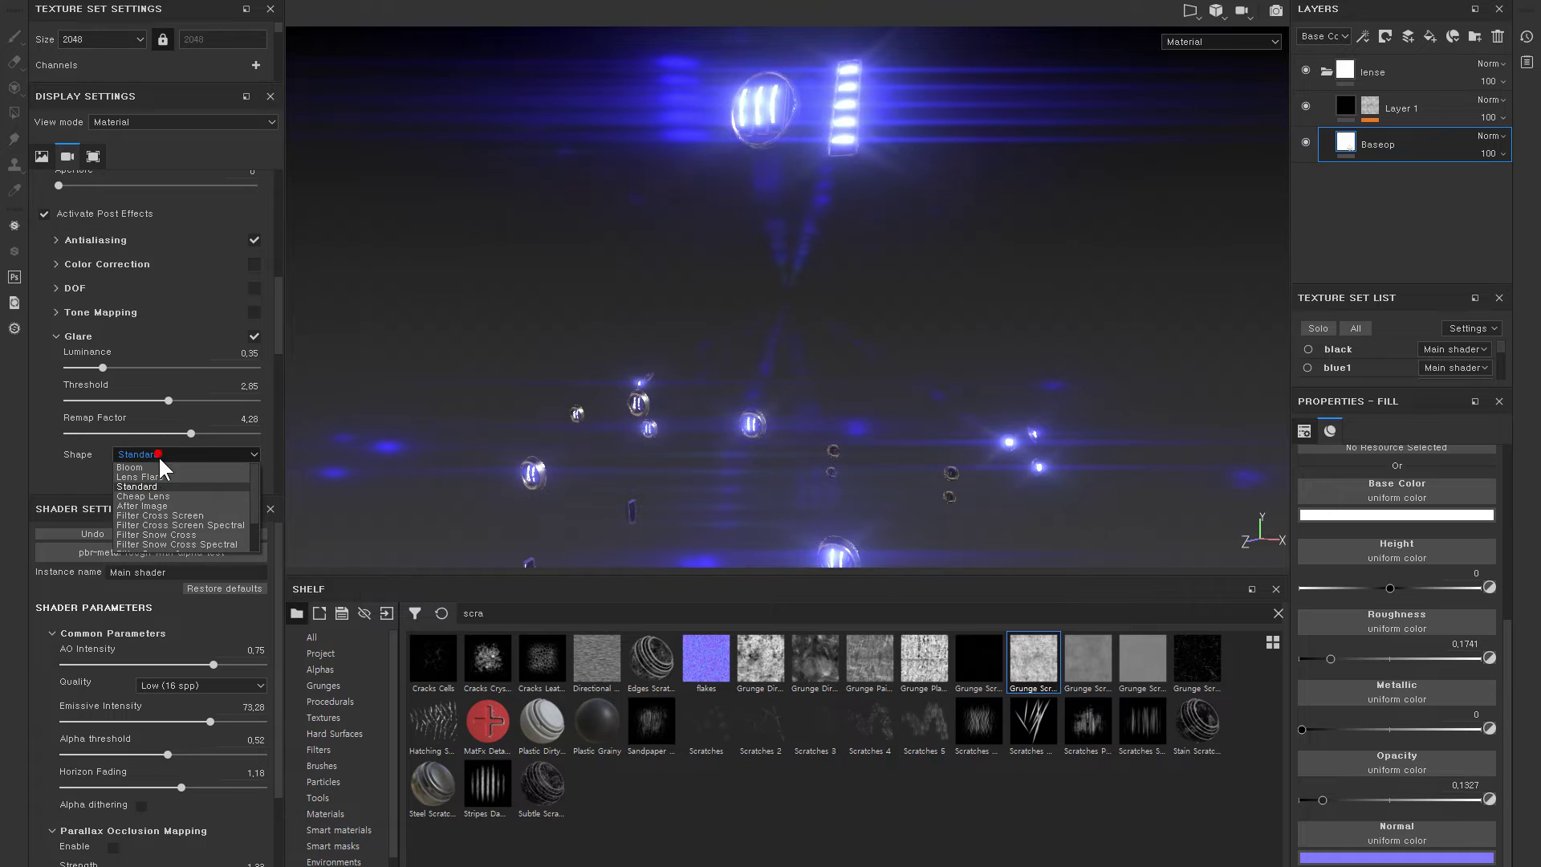
{"action": "left_click", "coordinate": [159, 493]}
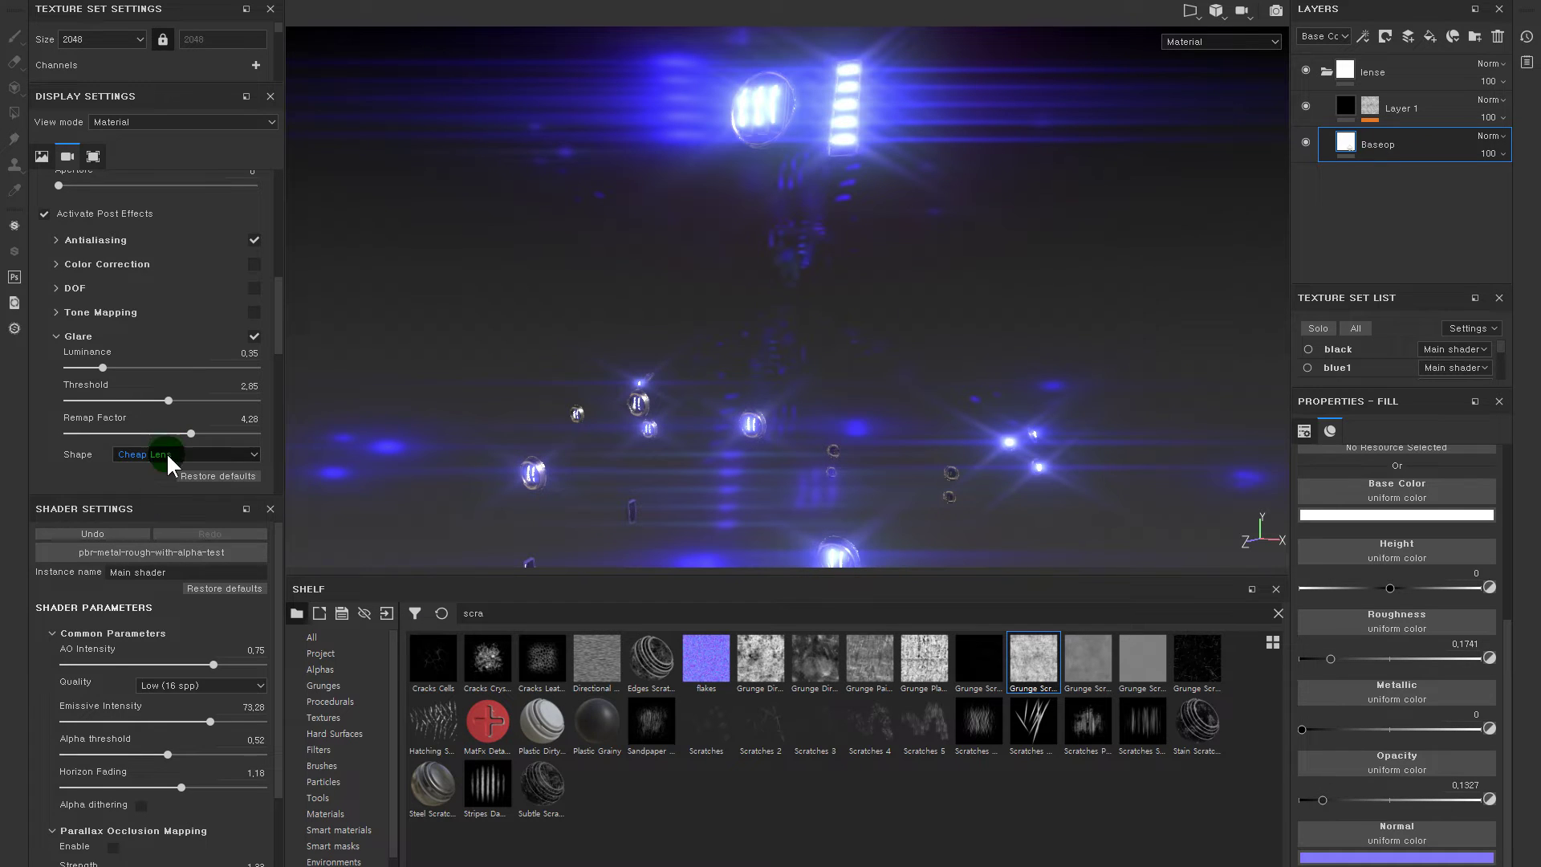
- Preview the Snow Cross, Sunny Cross Spectral, Horizontal Streak and Vertical Streak glare shapes
{"action": "left_click", "coordinate": [166, 453]}
{"action": "left_click", "coordinate": [158, 534]}
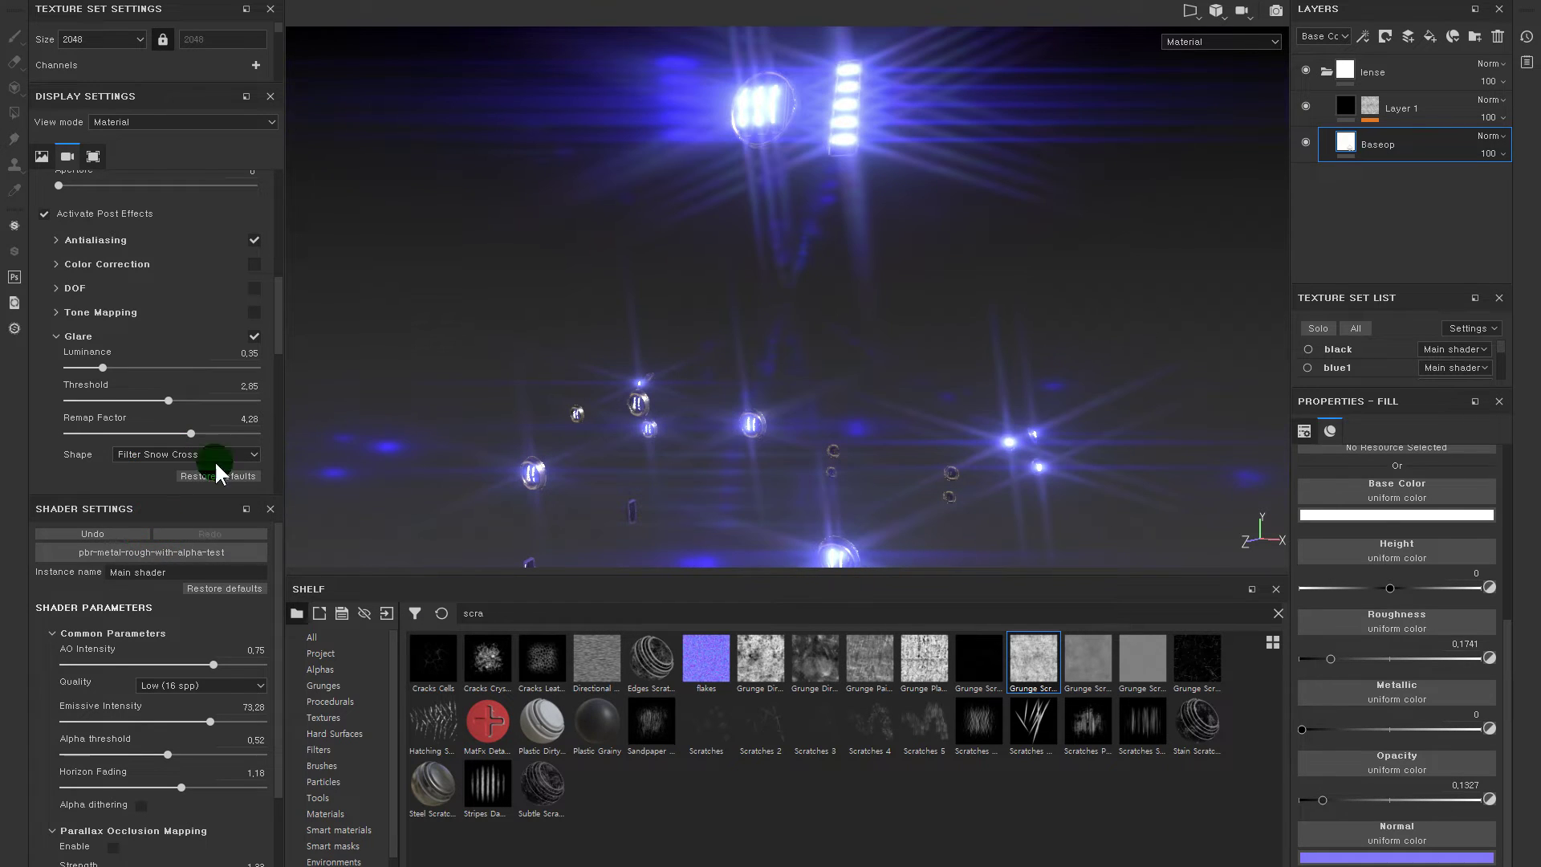
{"action": "left_click", "coordinate": [169, 452]}
{"action": "left_click", "coordinate": [180, 526]}
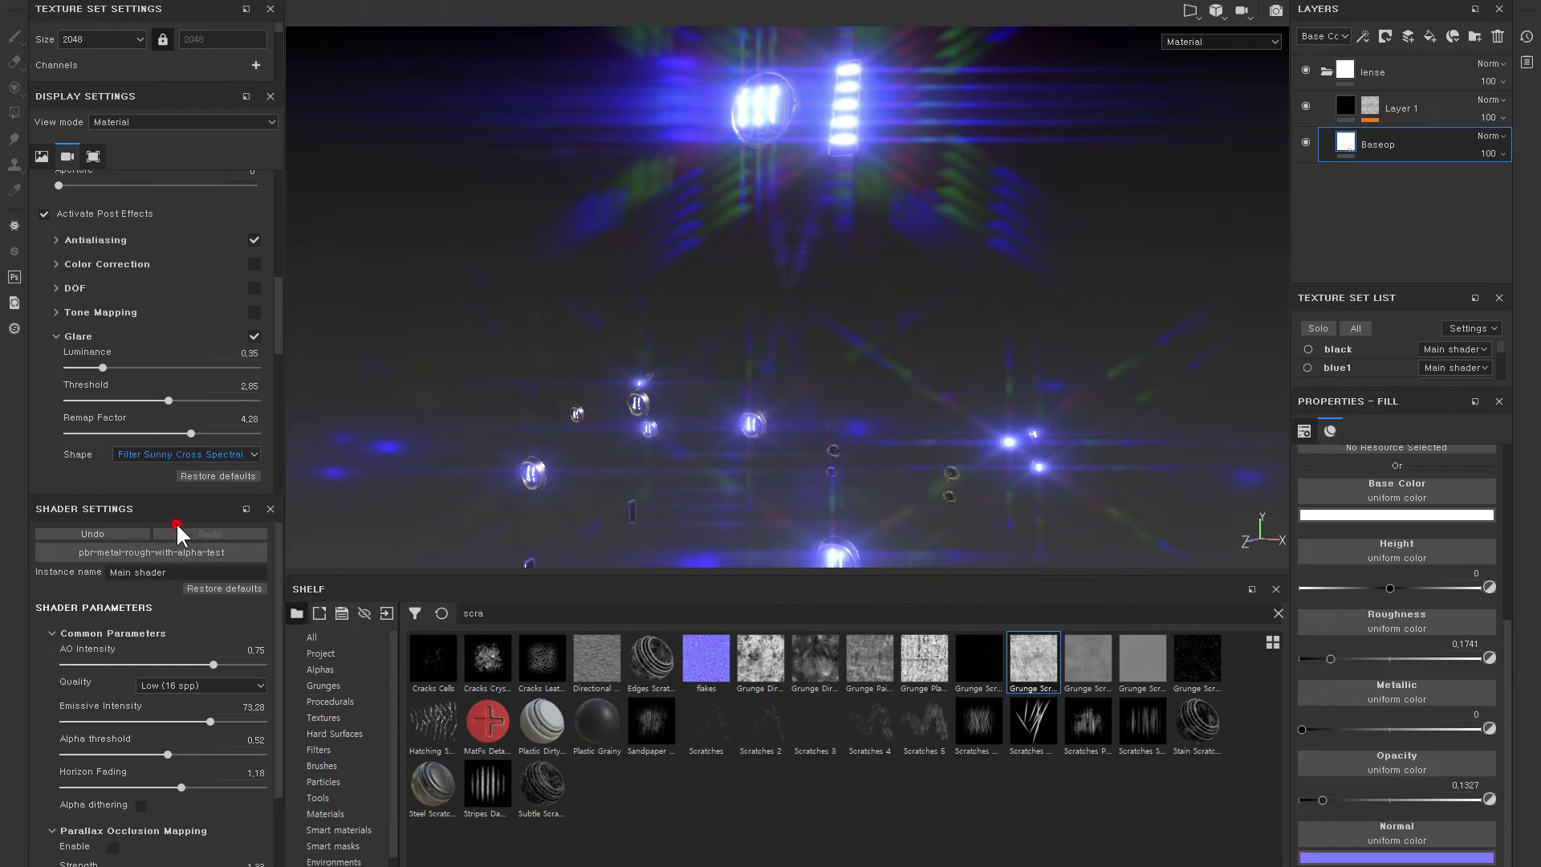
{"action": "left_click", "coordinate": [157, 455]}
{"action": "left_click", "coordinate": [171, 480]}
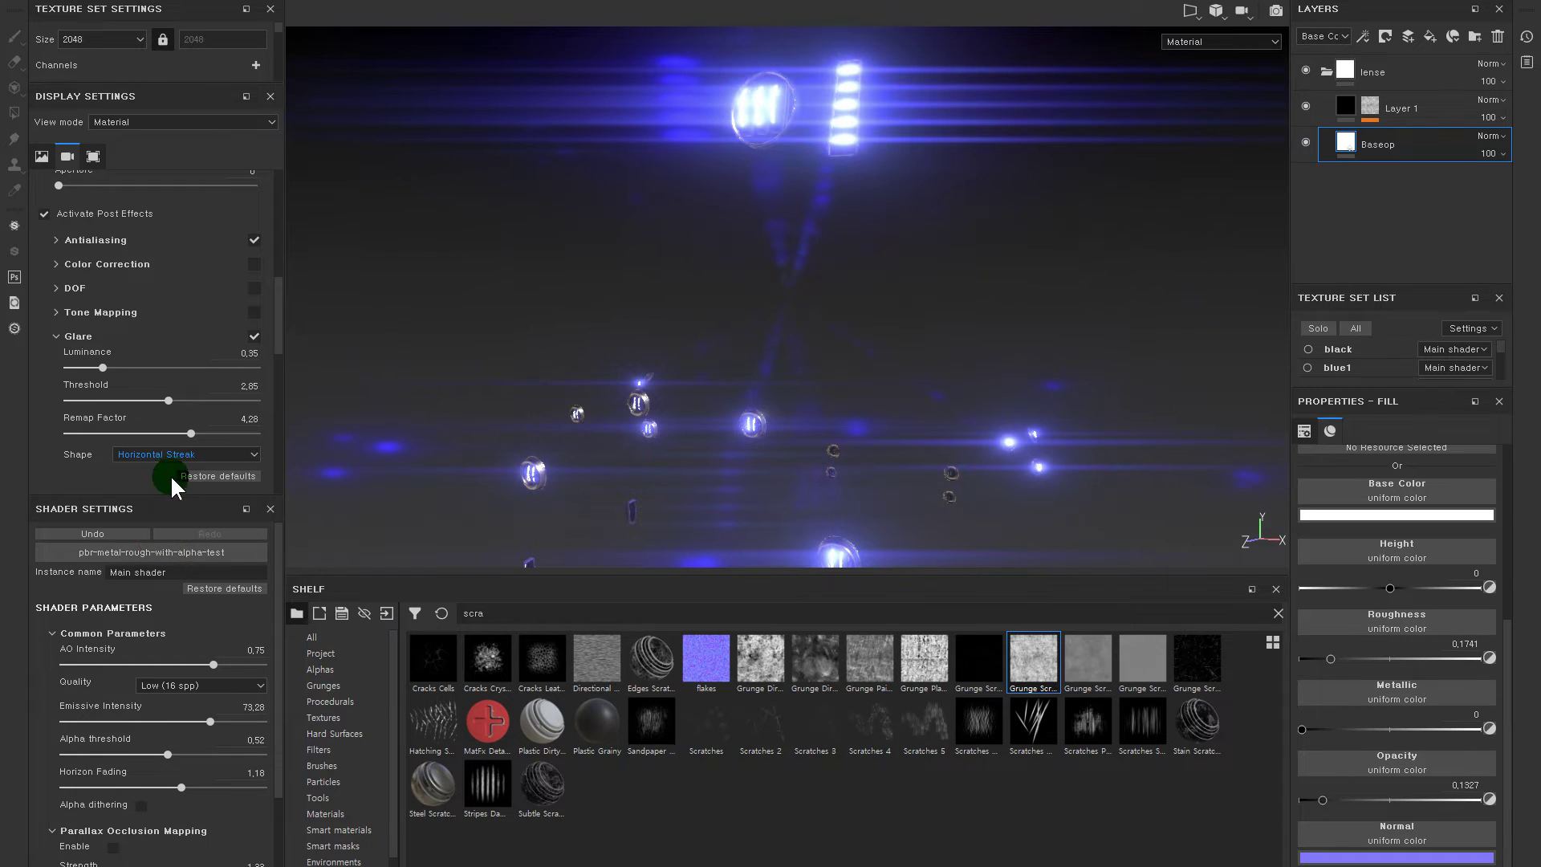
{"action": "left_click", "coordinate": [151, 455]}
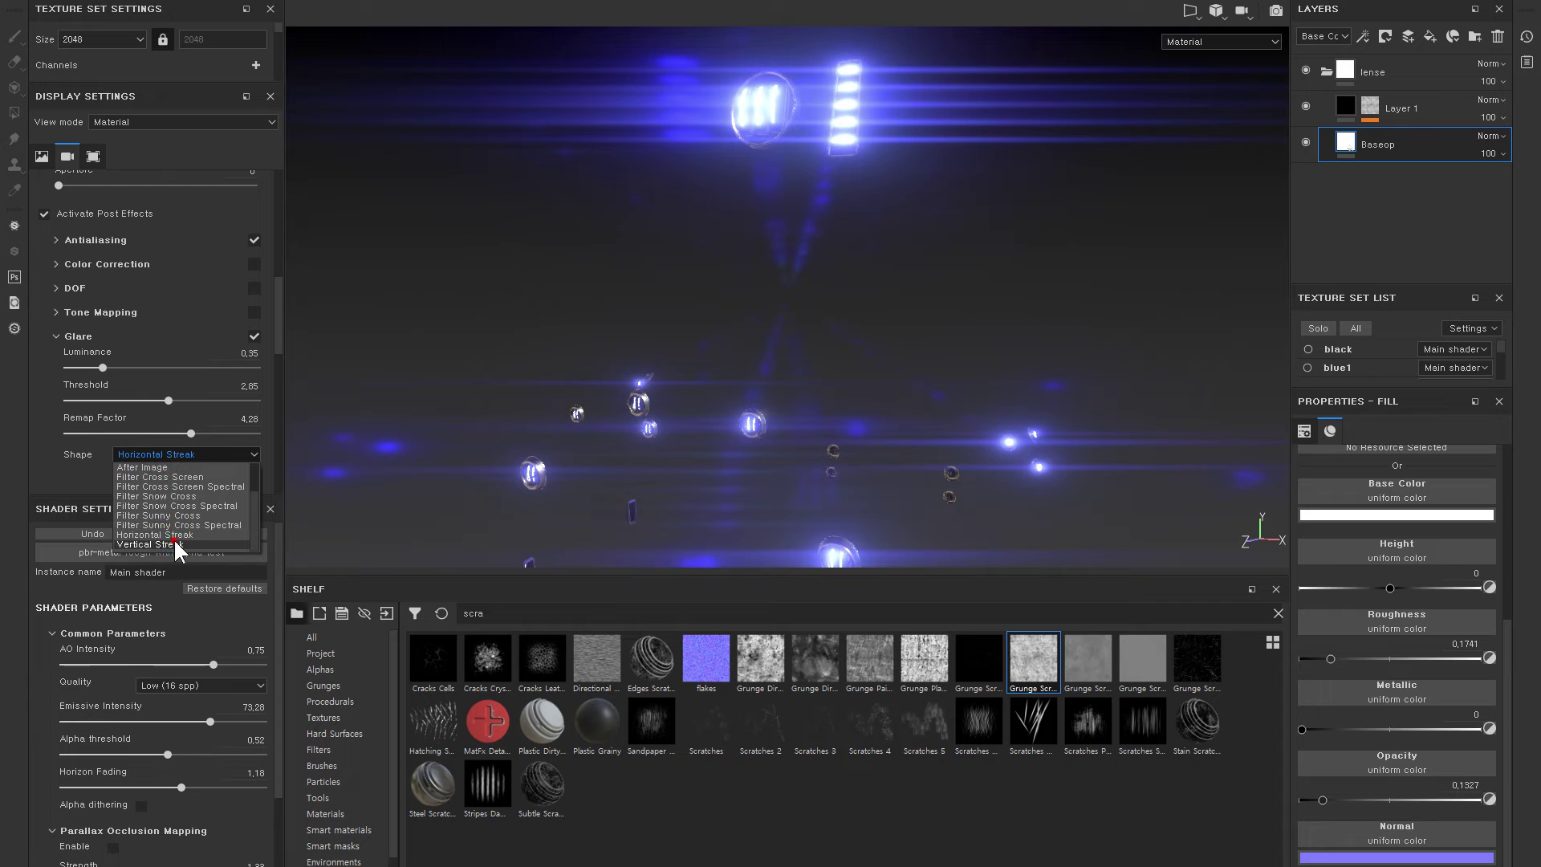
{"action": "left_click", "coordinate": [176, 536]}
- Try Bloom and Standard again, settle on Lens Flare, and orbit to view the flares
{"action": "left_click", "coordinate": [157, 454]}
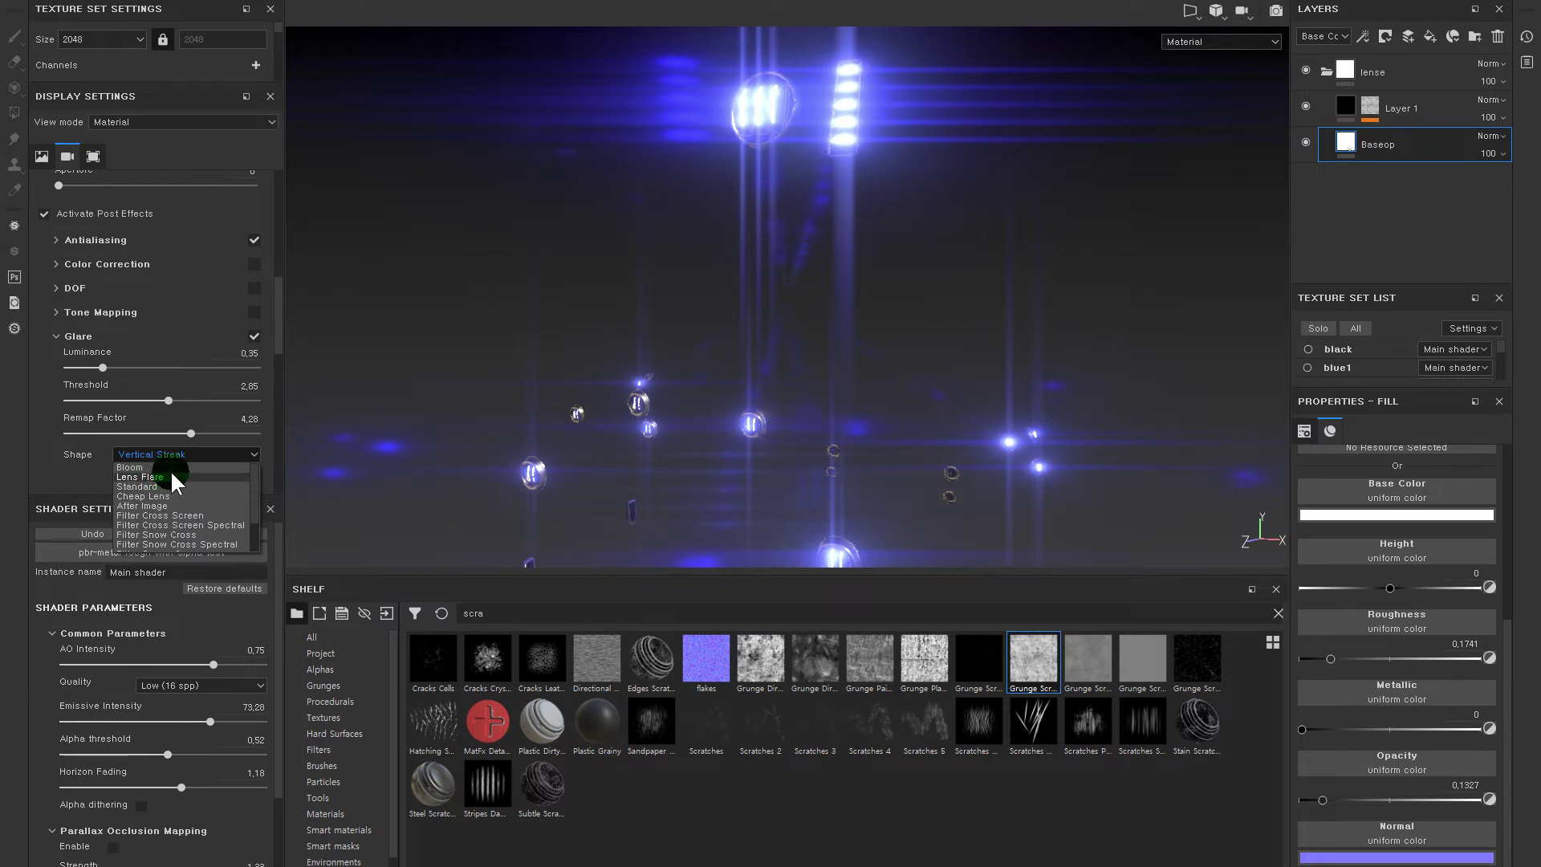
{"action": "left_click", "coordinate": [171, 472]}
{"action": "left_click", "coordinate": [157, 448]}
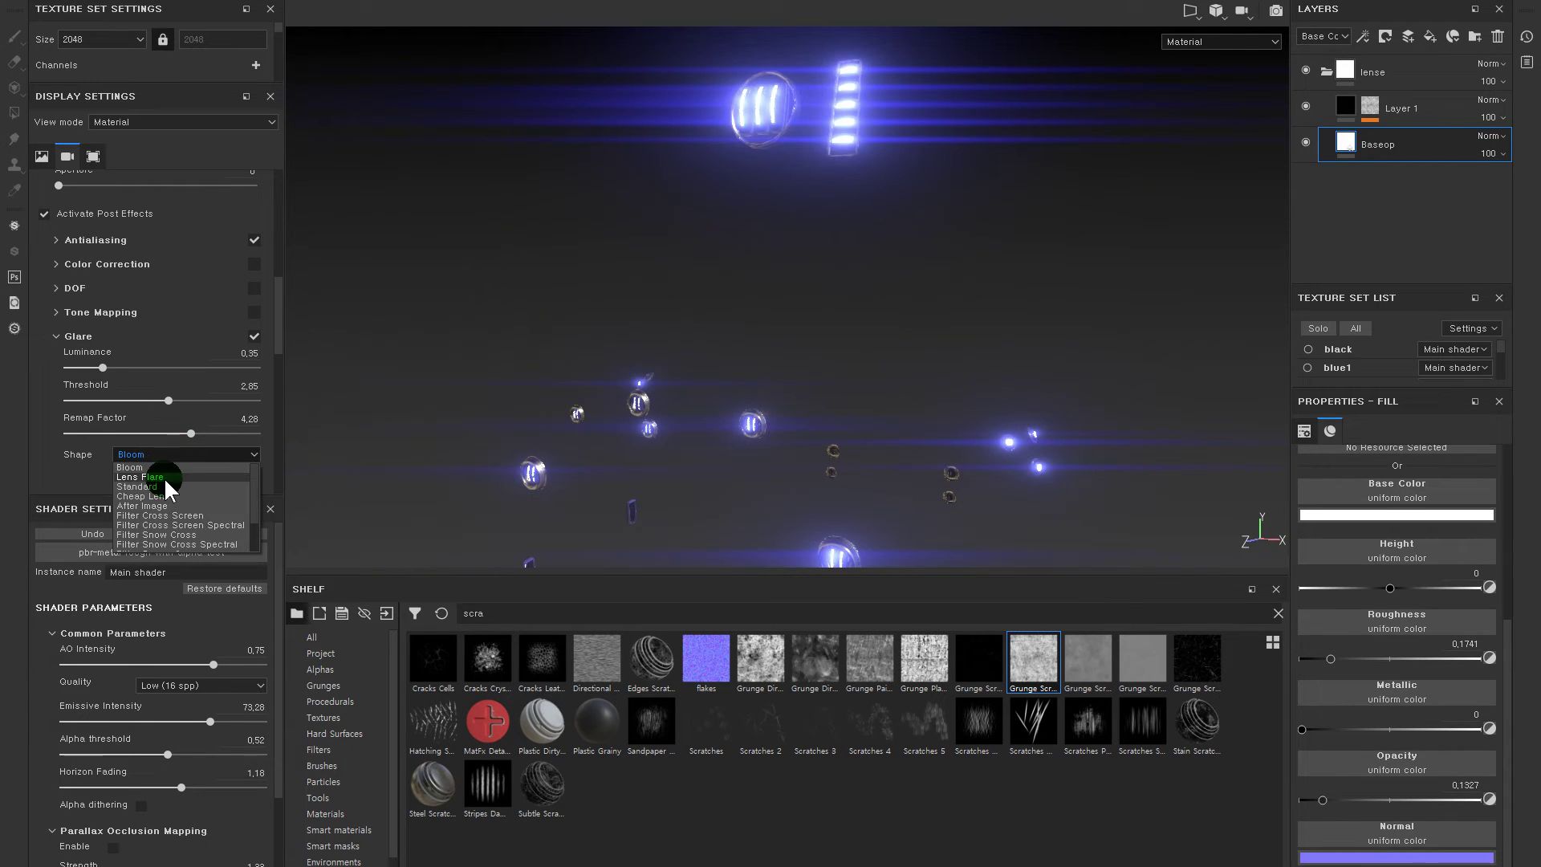
{"action": "left_click", "coordinate": [164, 478]}
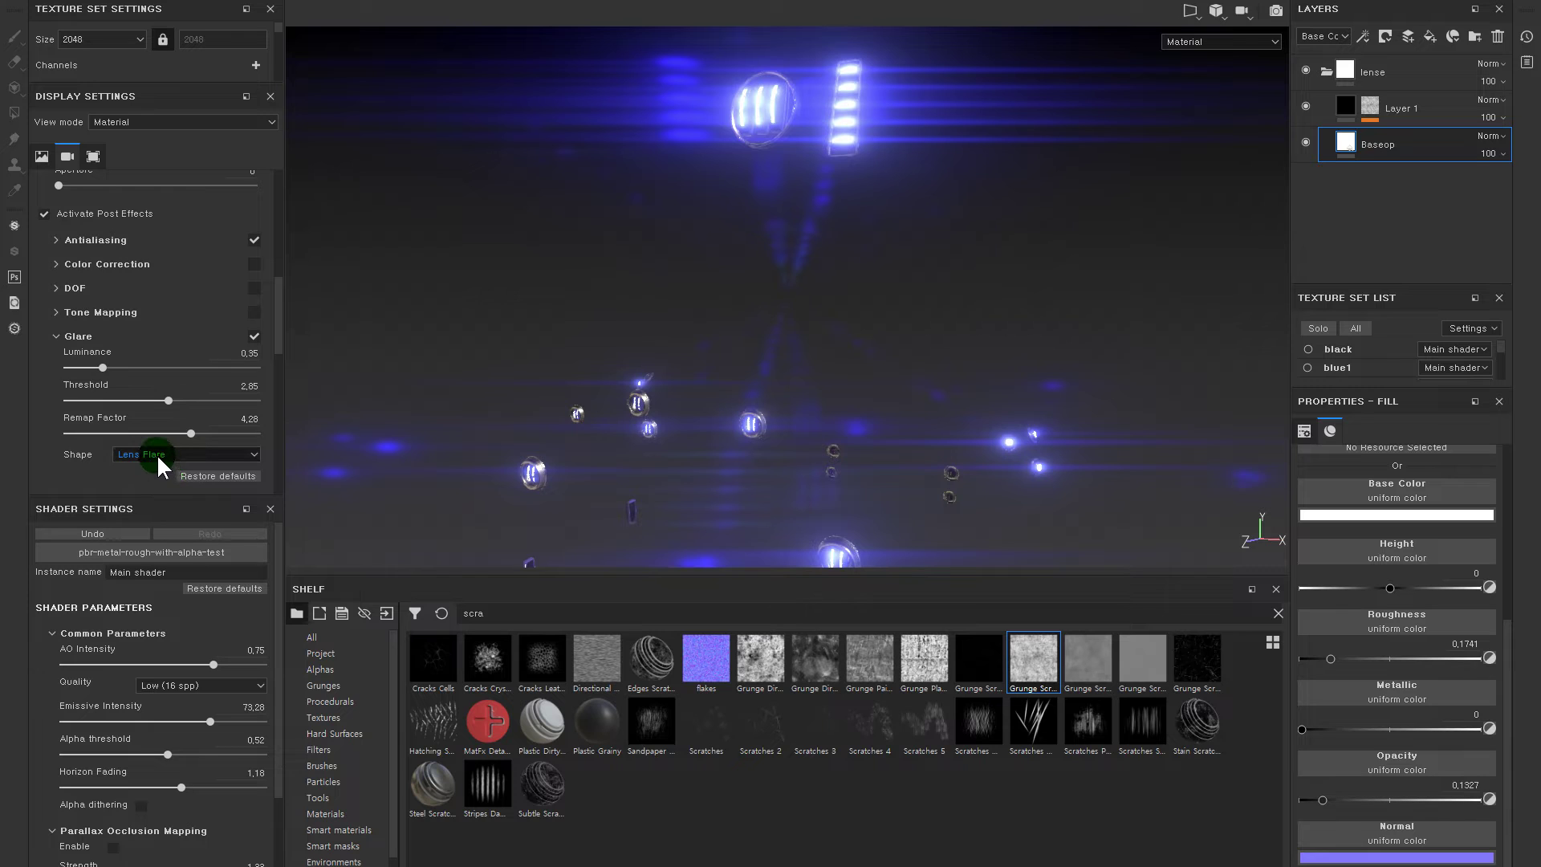
{"action": "left_click", "coordinate": [156, 455]}
{"action": "left_click", "coordinate": [156, 482]}
{"action": "left_click", "coordinate": [156, 453]}
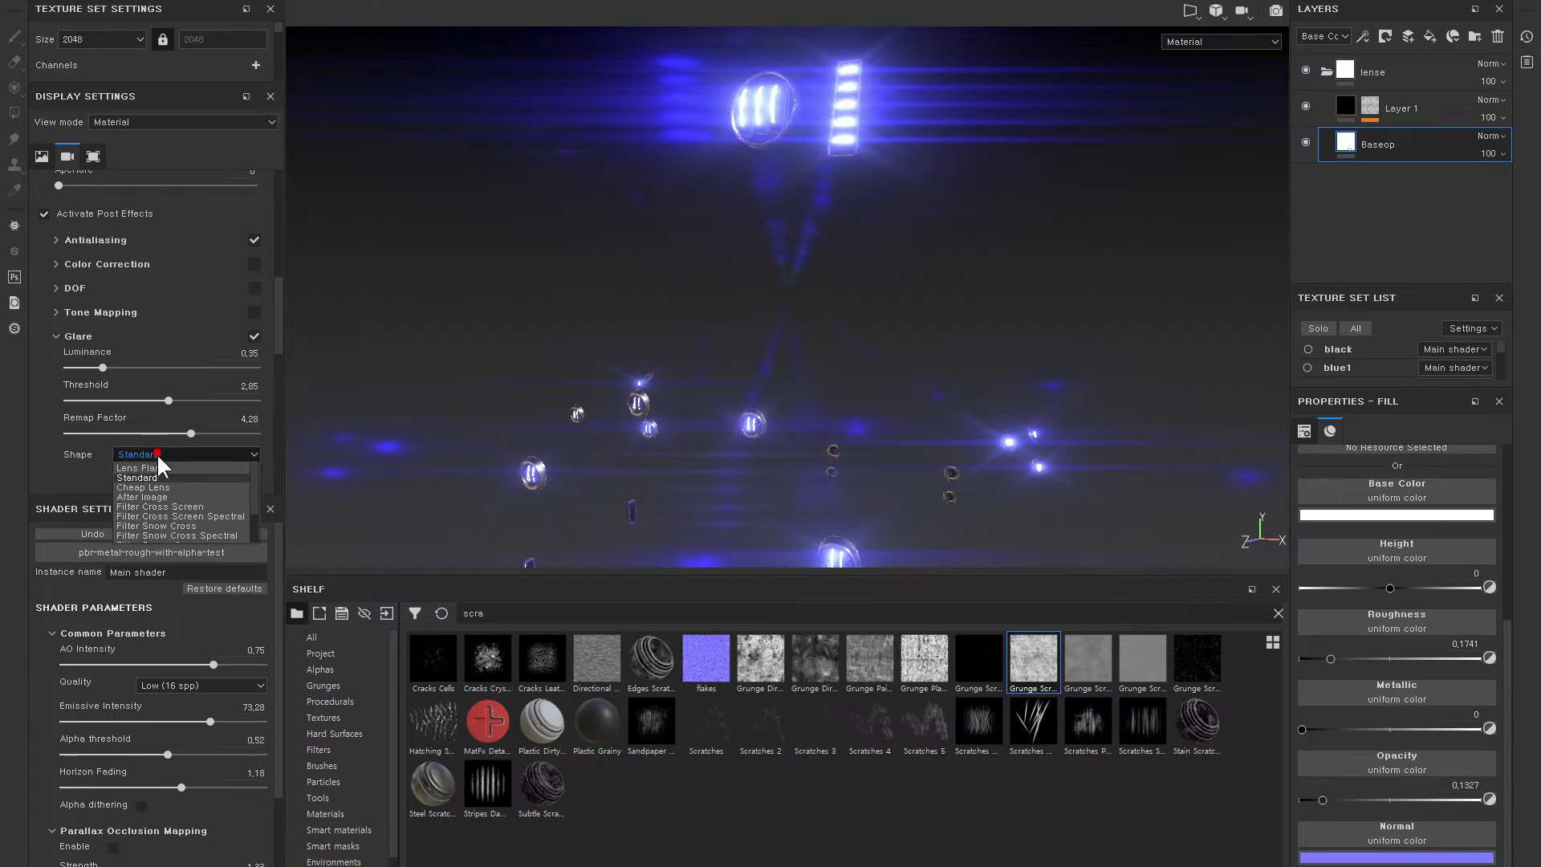
{"action": "left_click", "coordinate": [876, 334]}
{"action": "left_click_drag", "start_coordinate": [875, 335], "coordinate": [742, 250], "text": "alt"}
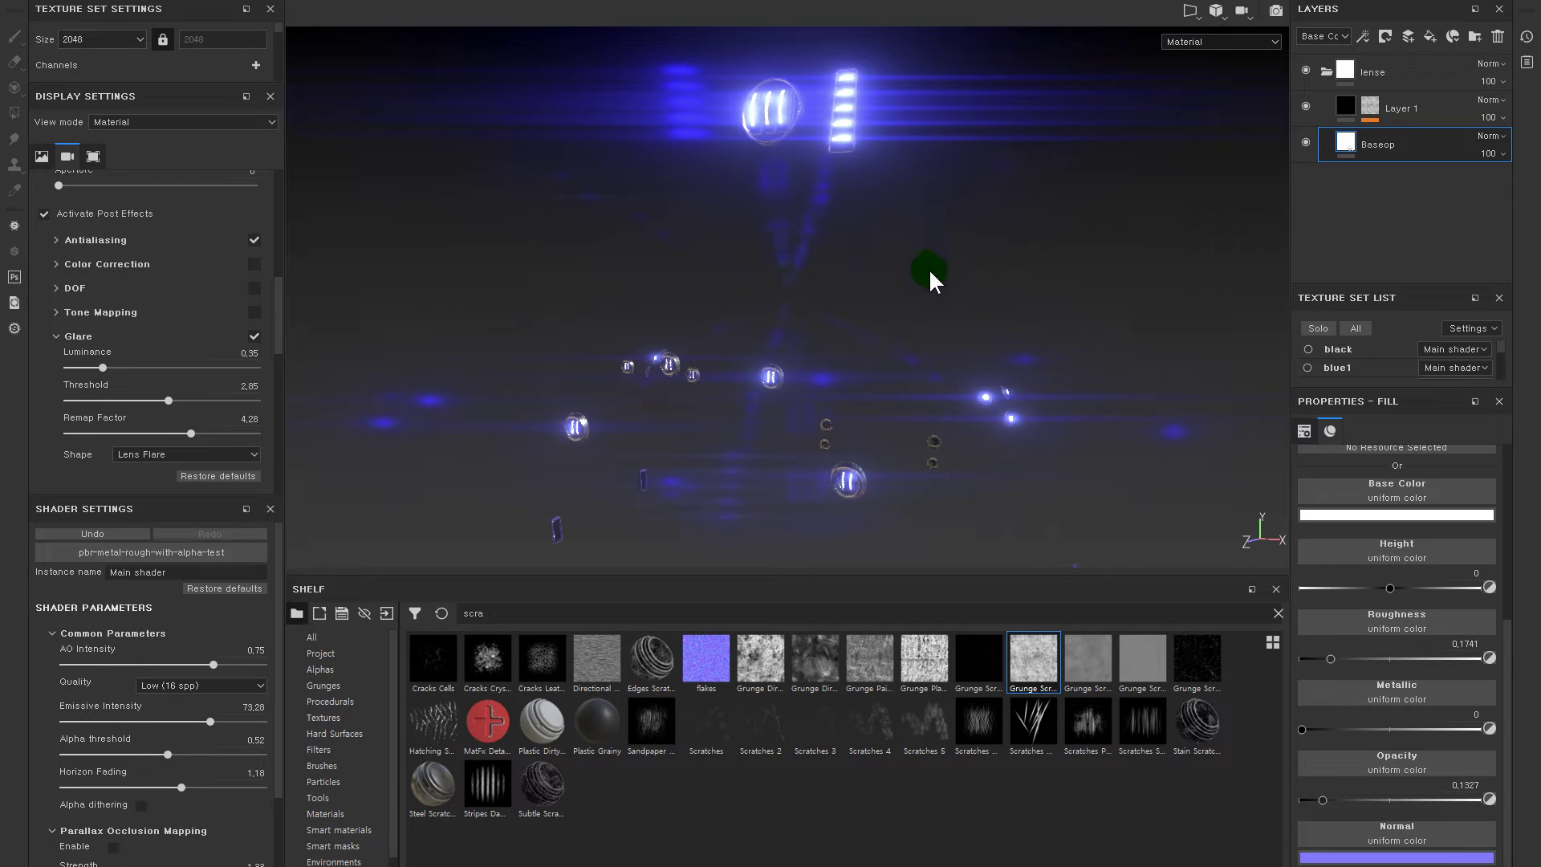
- Compare the Baseop fill on and off, then lower its opacity to about 0.07
{"action": "left_click", "coordinate": [1306, 142]}
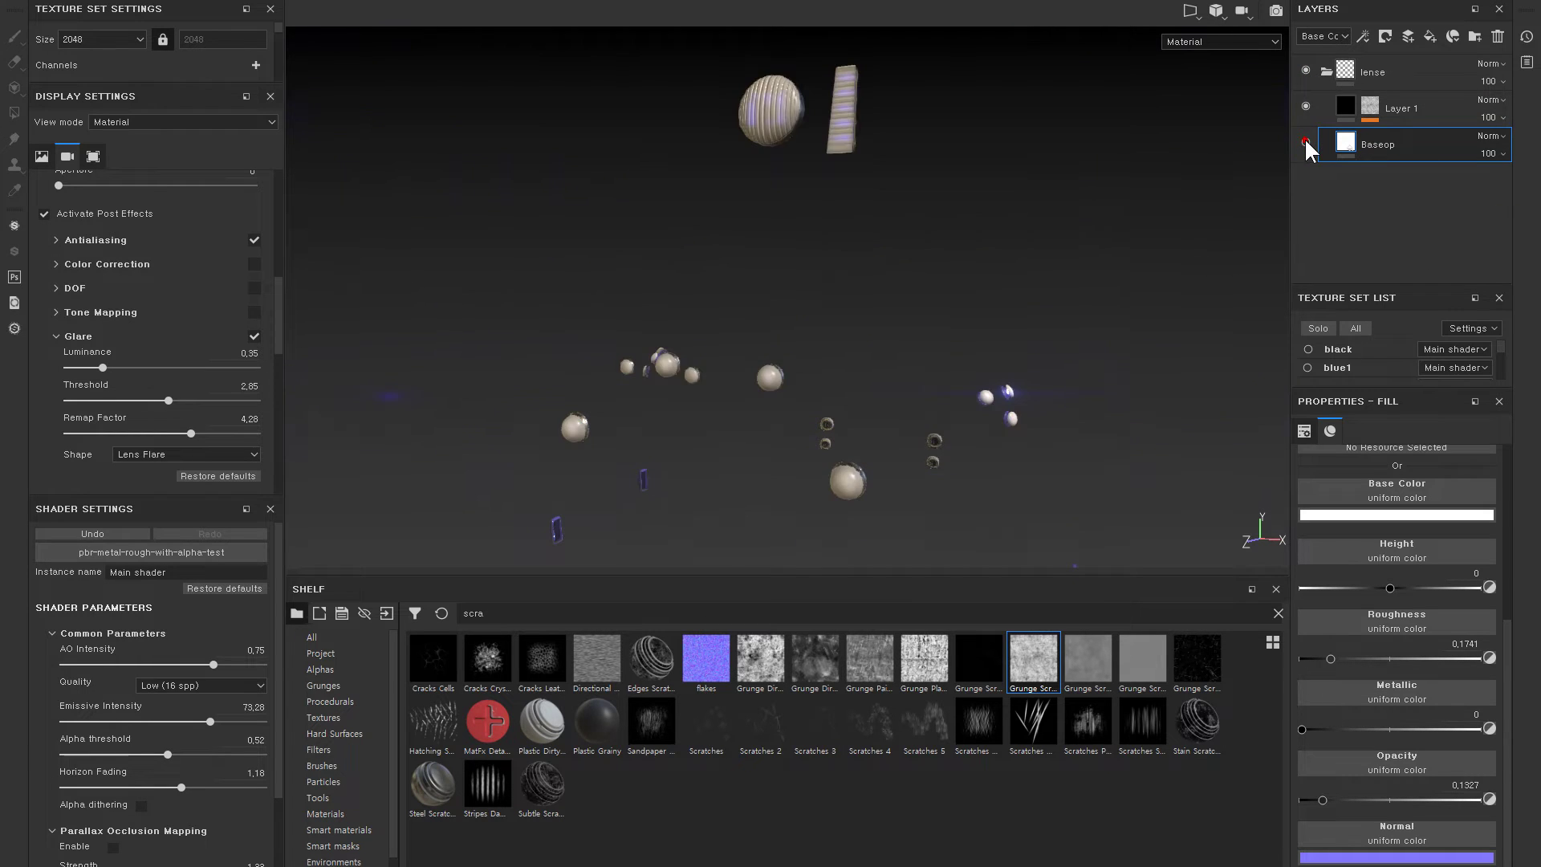
{"action": "left_click", "coordinate": [1305, 142]}
{"action": "left_click", "coordinate": [1305, 142]}
{"action": "left_click", "coordinate": [1306, 142]}
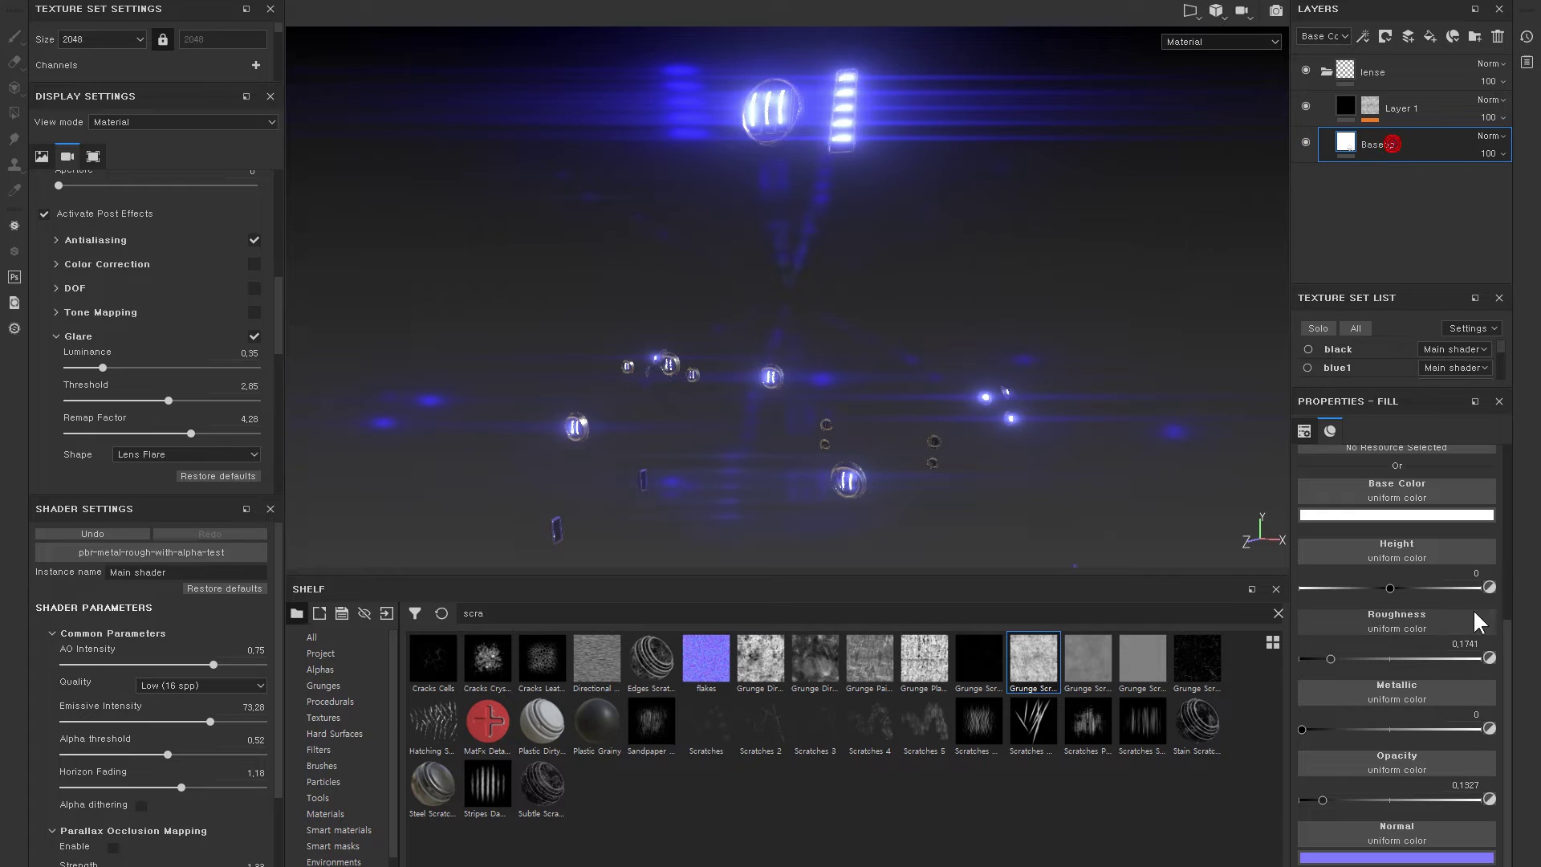
{"action": "left_click_drag", "start_coordinate": [1323, 797], "coordinate": [1315, 804]}
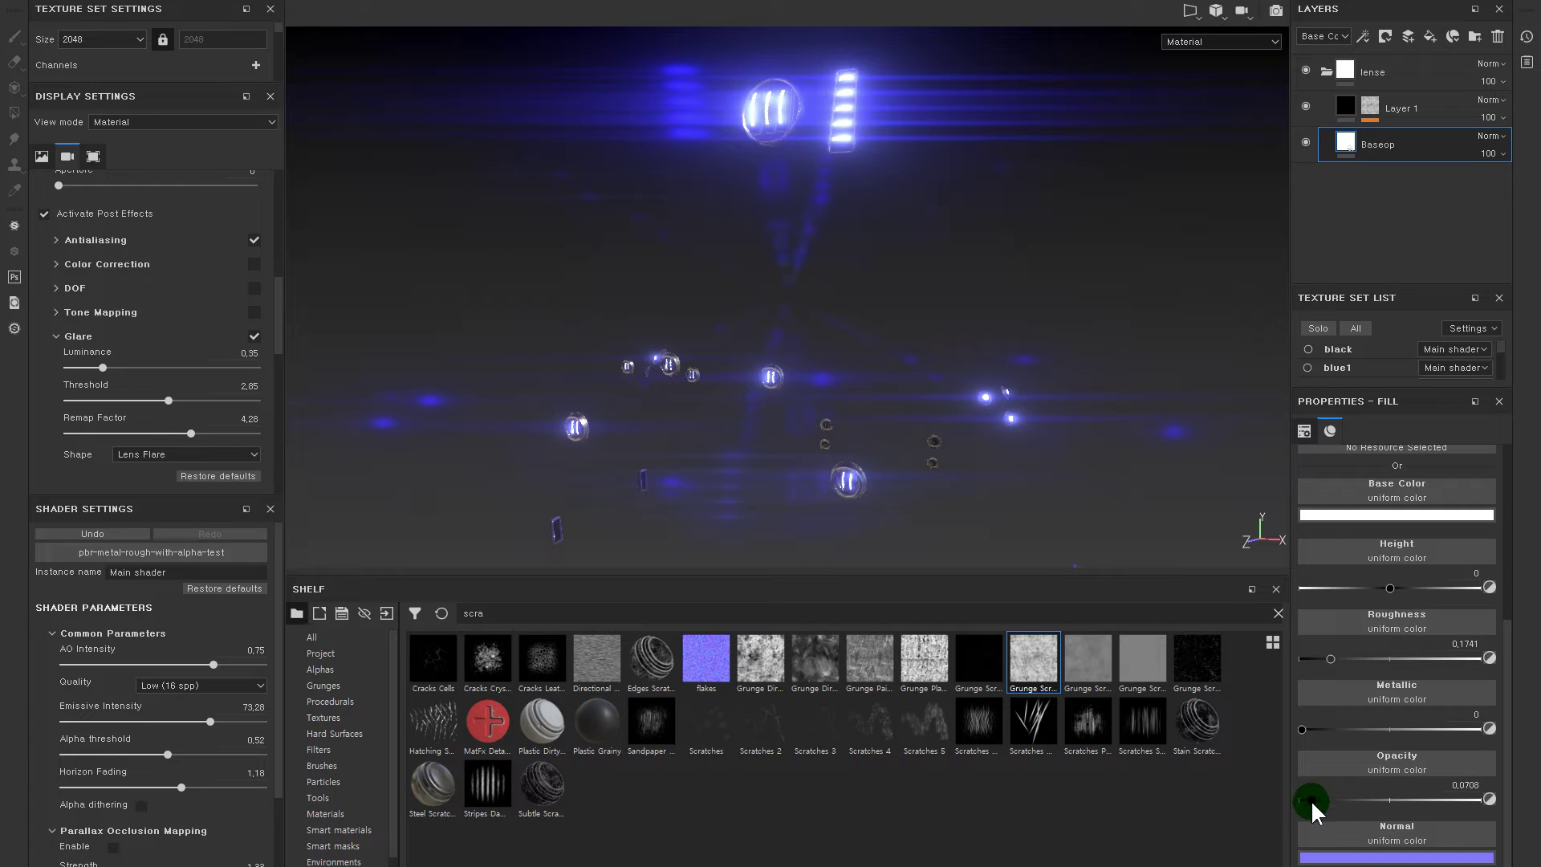
- Select Layer 1 and inspect its grunge mask against the lit material
{"action": "left_click", "coordinate": [1375, 113]}
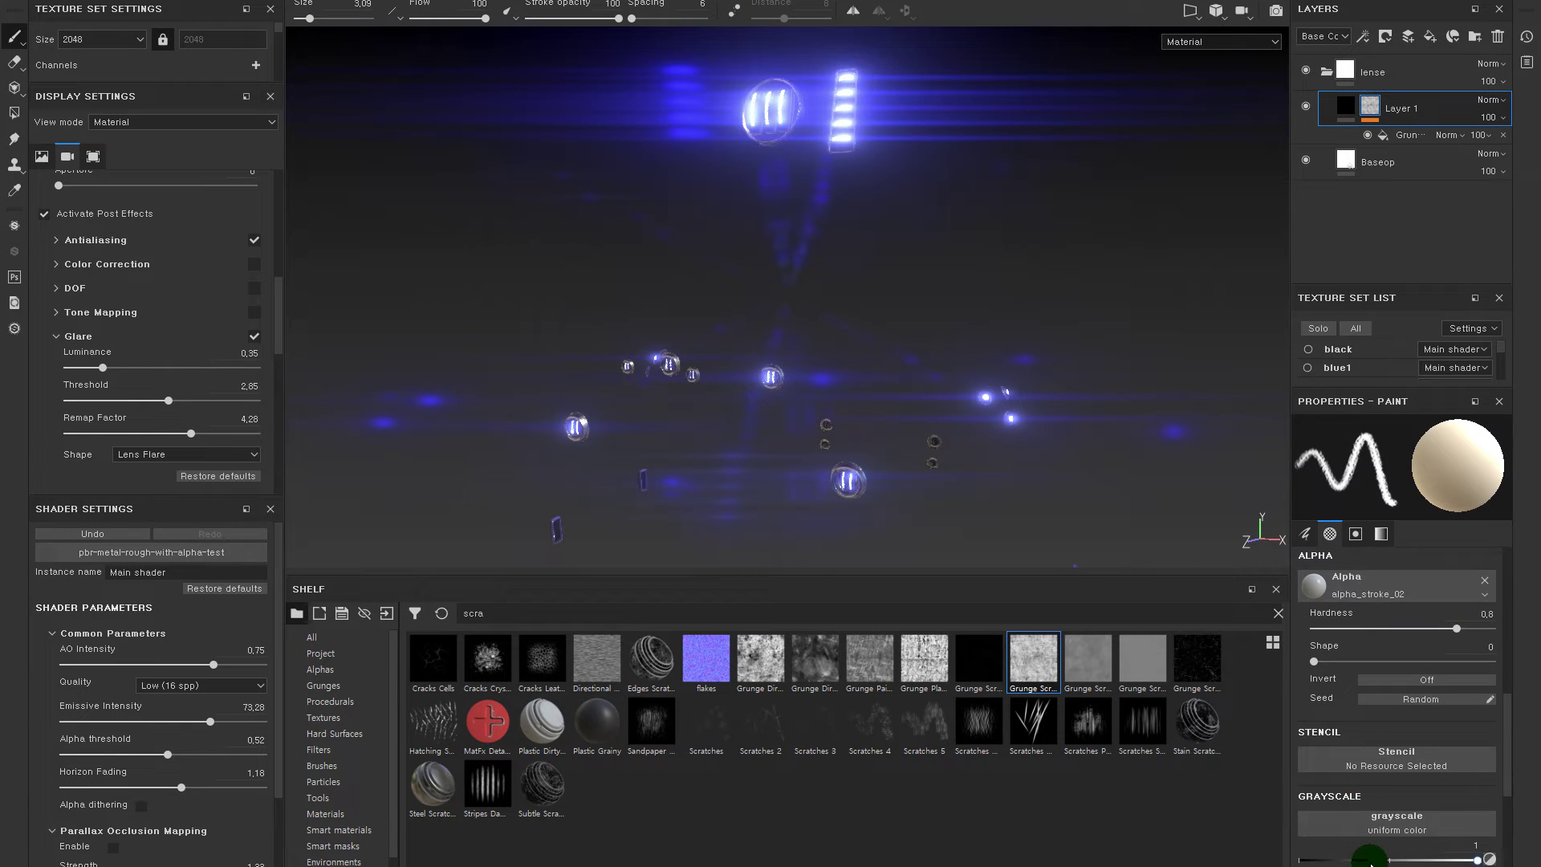
{"action": "scroll", "coordinate": [1433, 783], "scroll_direction": "up", "scroll_amount": 5}
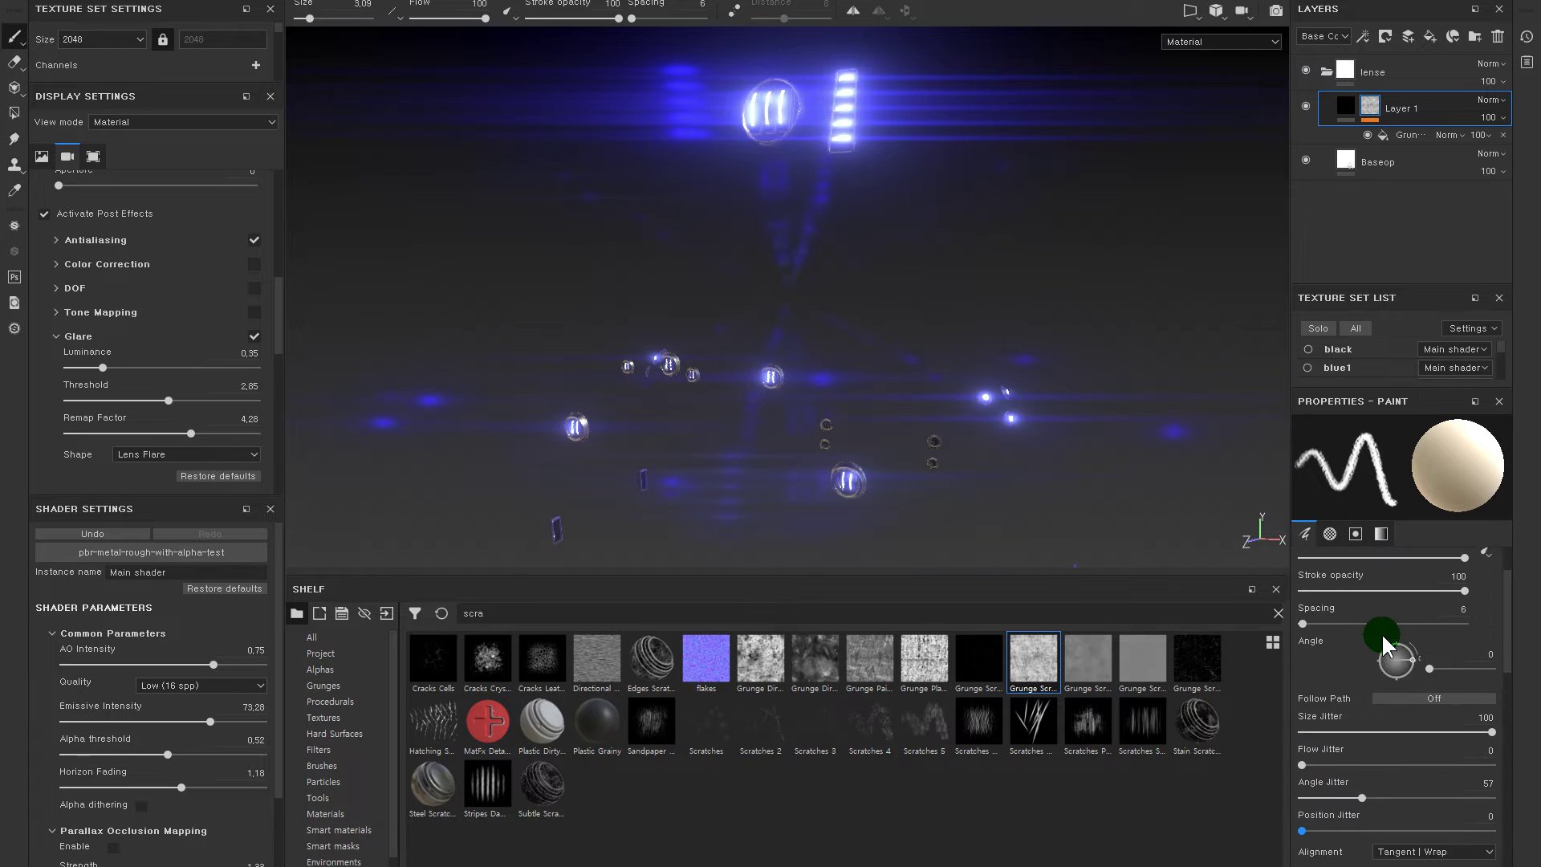
{"action": "left_click", "coordinate": [1373, 106], "text": "alt"}
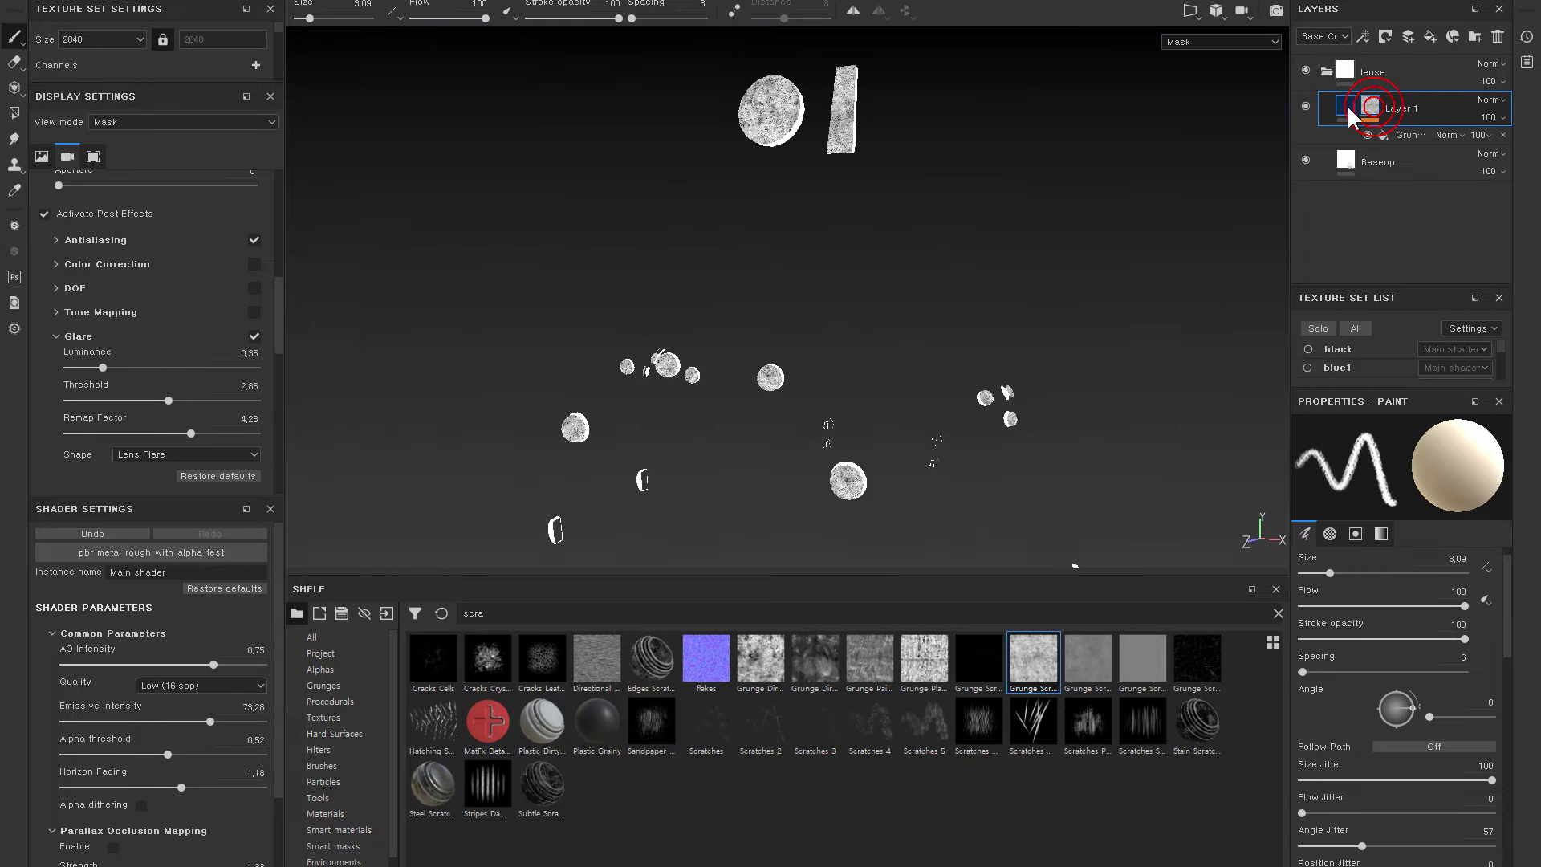
{"action": "key", "text": "f"}
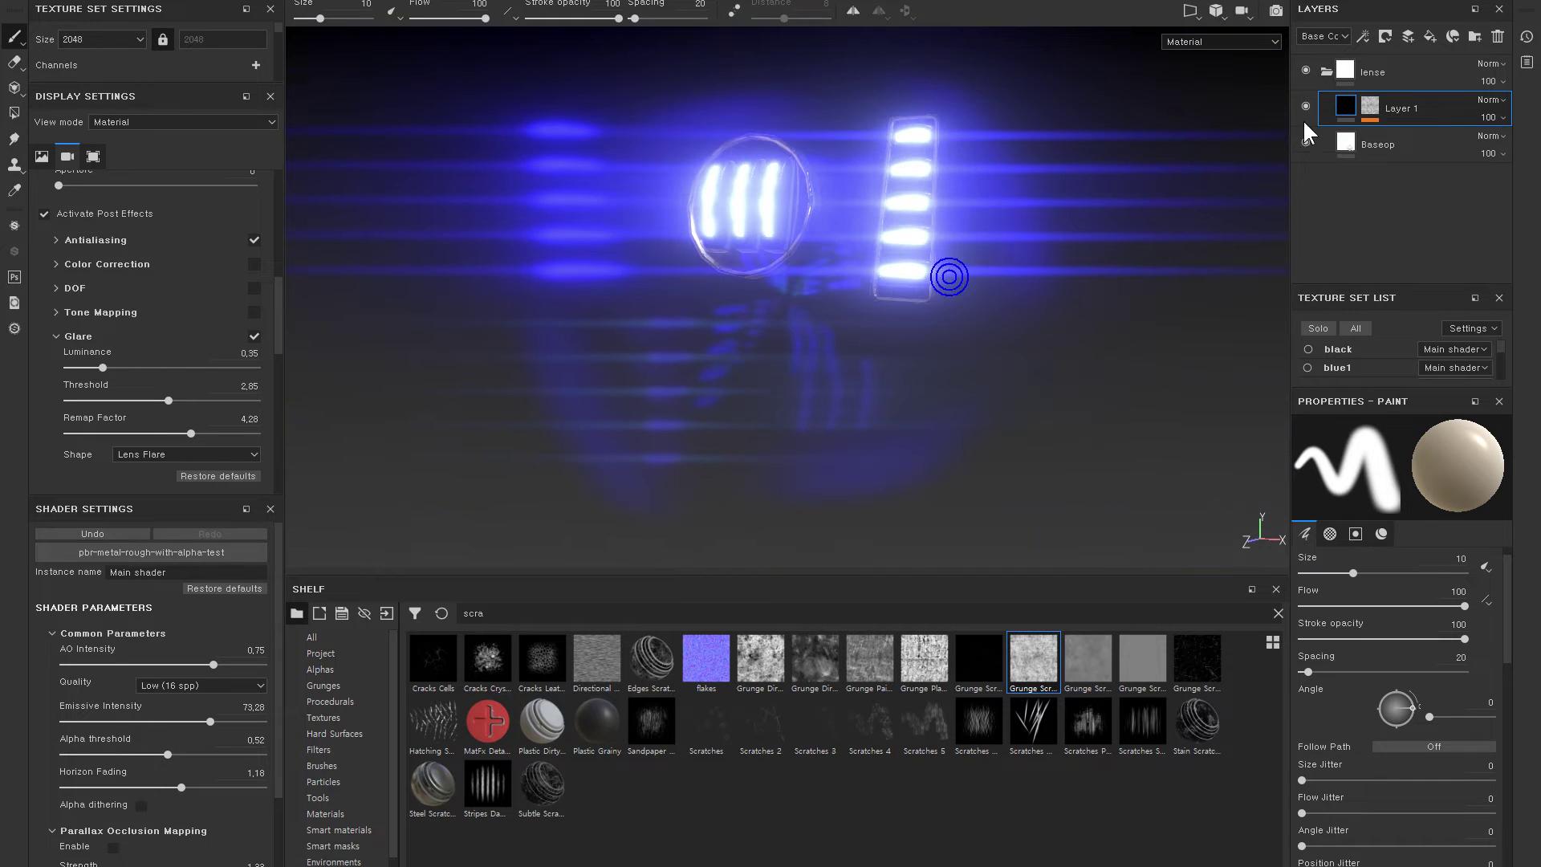
{"action": "left_click", "coordinate": [1369, 104], "text": "alt"}
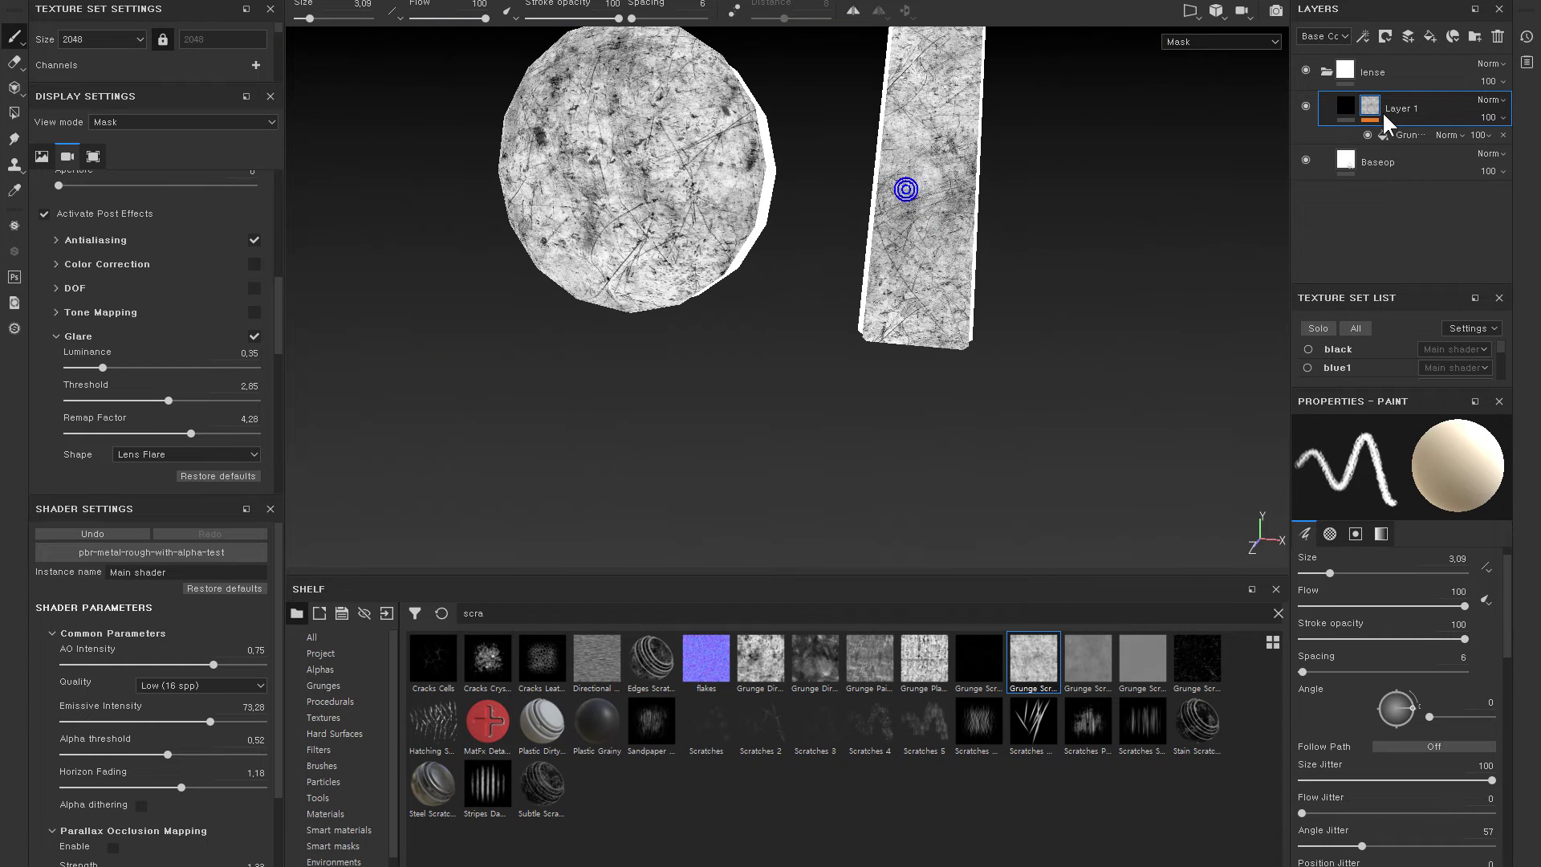
{"action": "left_click", "coordinate": [1341, 113]}
{"action": "scroll", "coordinate": [1414, 717], "scroll_direction": "down", "scroll_amount": 5}
{"action": "scroll", "coordinate": [1414, 722], "scroll_direction": "down", "scroll_amount": 5}
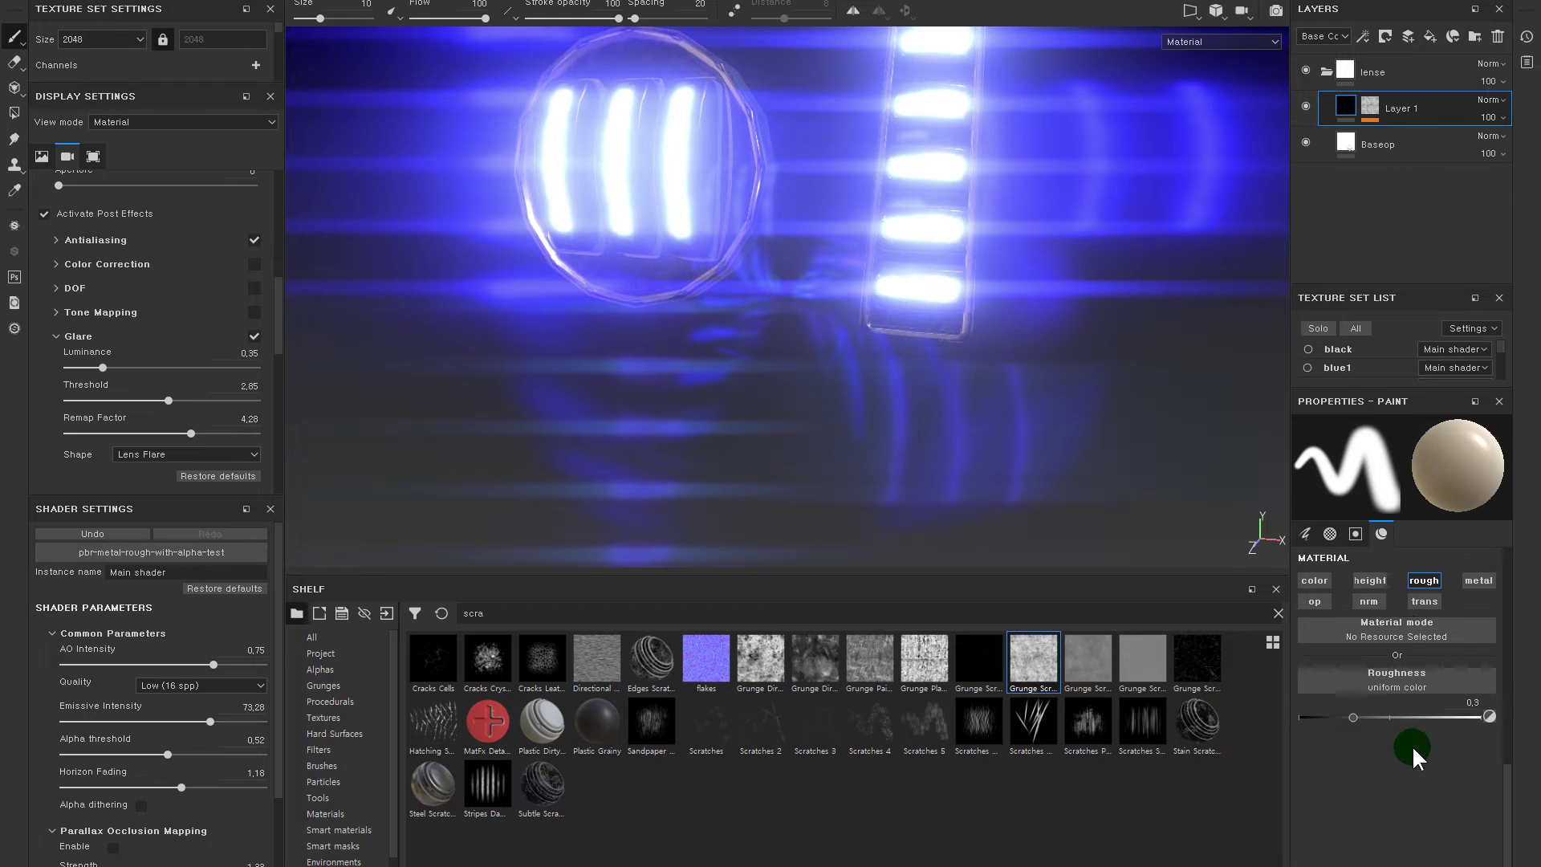
- Add the opacity channel to Layer 1 at full value 1, then switch to Iray rendering
{"action": "left_click", "coordinate": [1313, 601]}
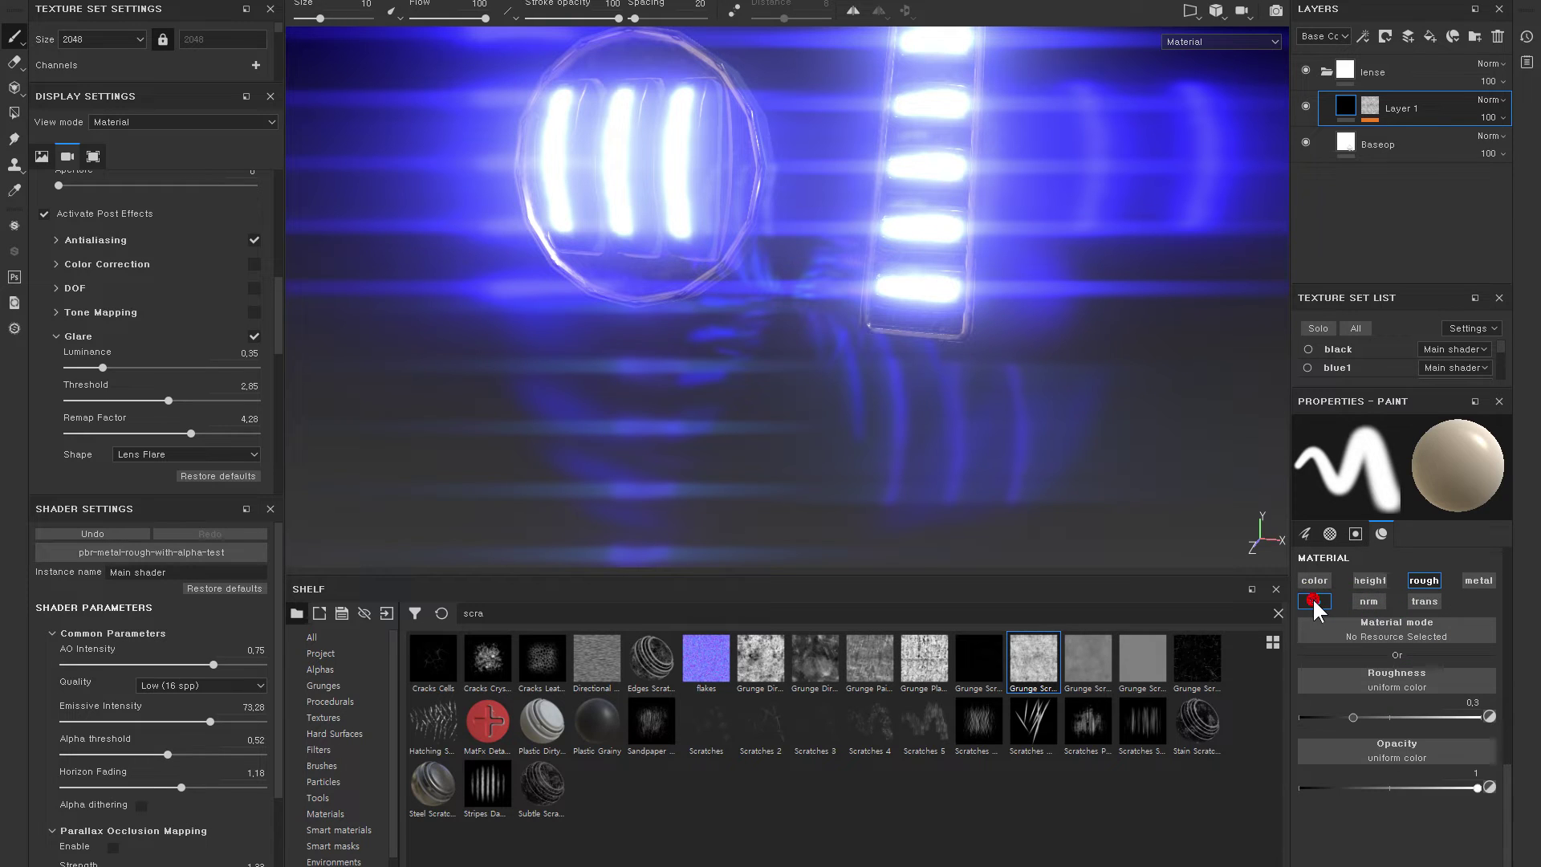
{"action": "left_click", "coordinate": [1487, 787]}
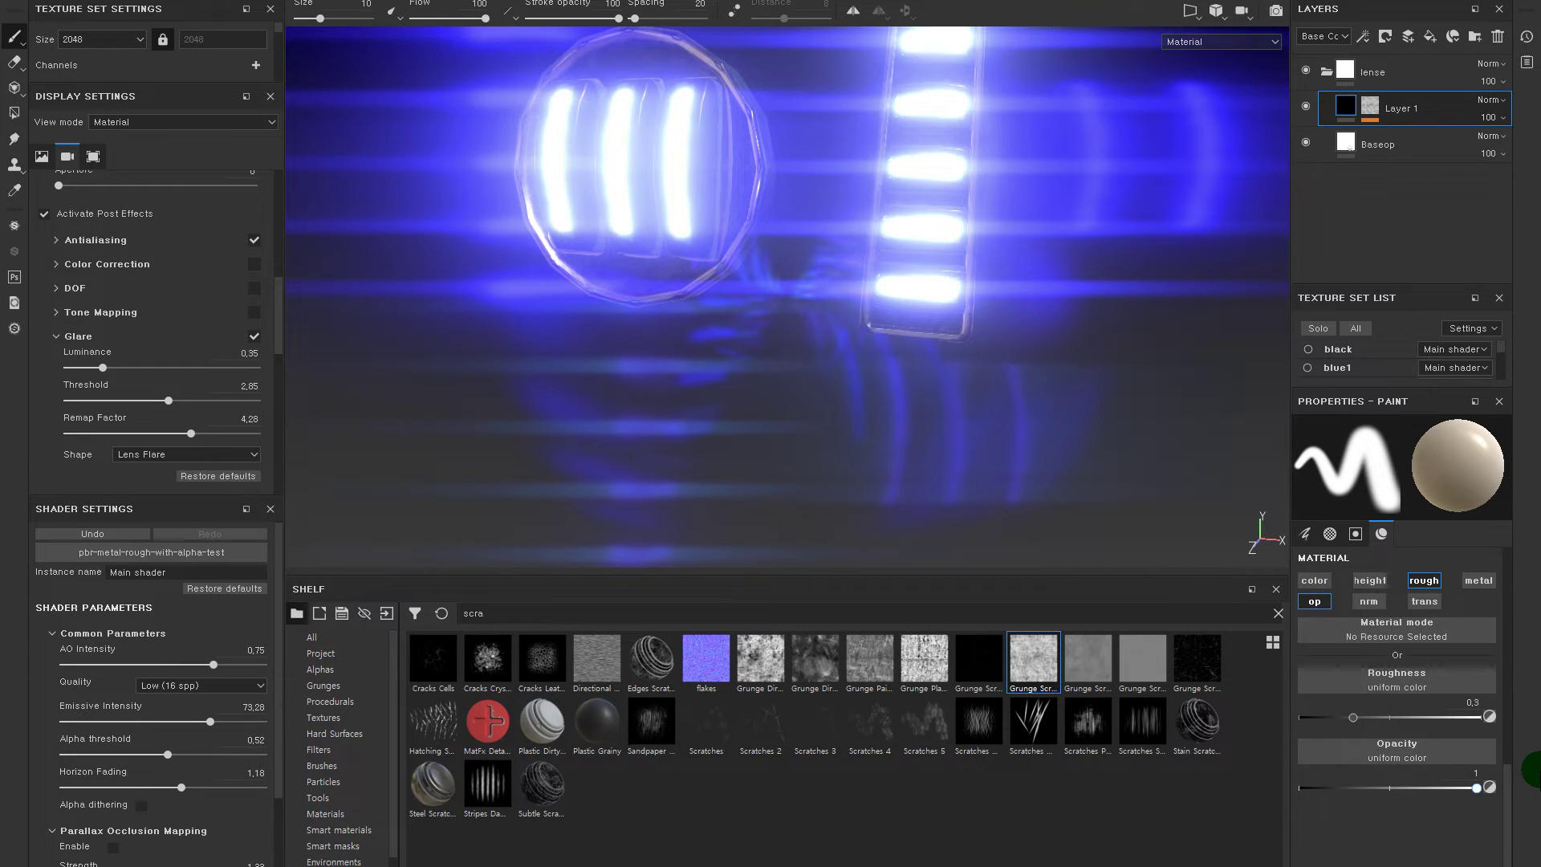
{"action": "scroll", "coordinate": [908, 275], "scroll_direction": "down", "scroll_amount": 2}
{"action": "scroll", "coordinate": [908, 275], "scroll_direction": "down", "scroll_amount": 2}
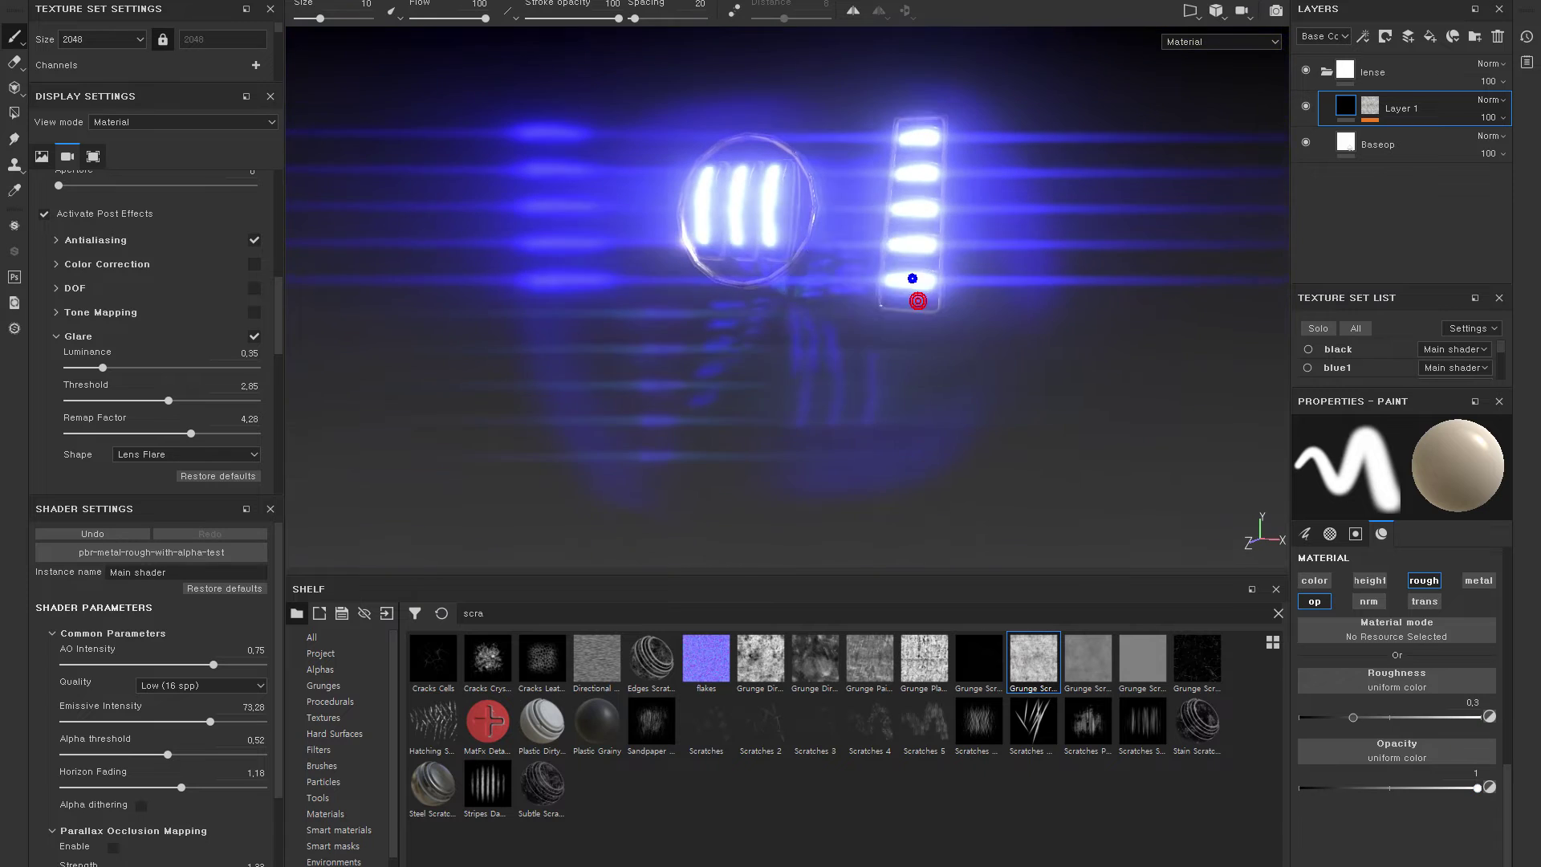
{"action": "scroll", "coordinate": [907, 275], "scroll_direction": "down", "scroll_amount": 1}
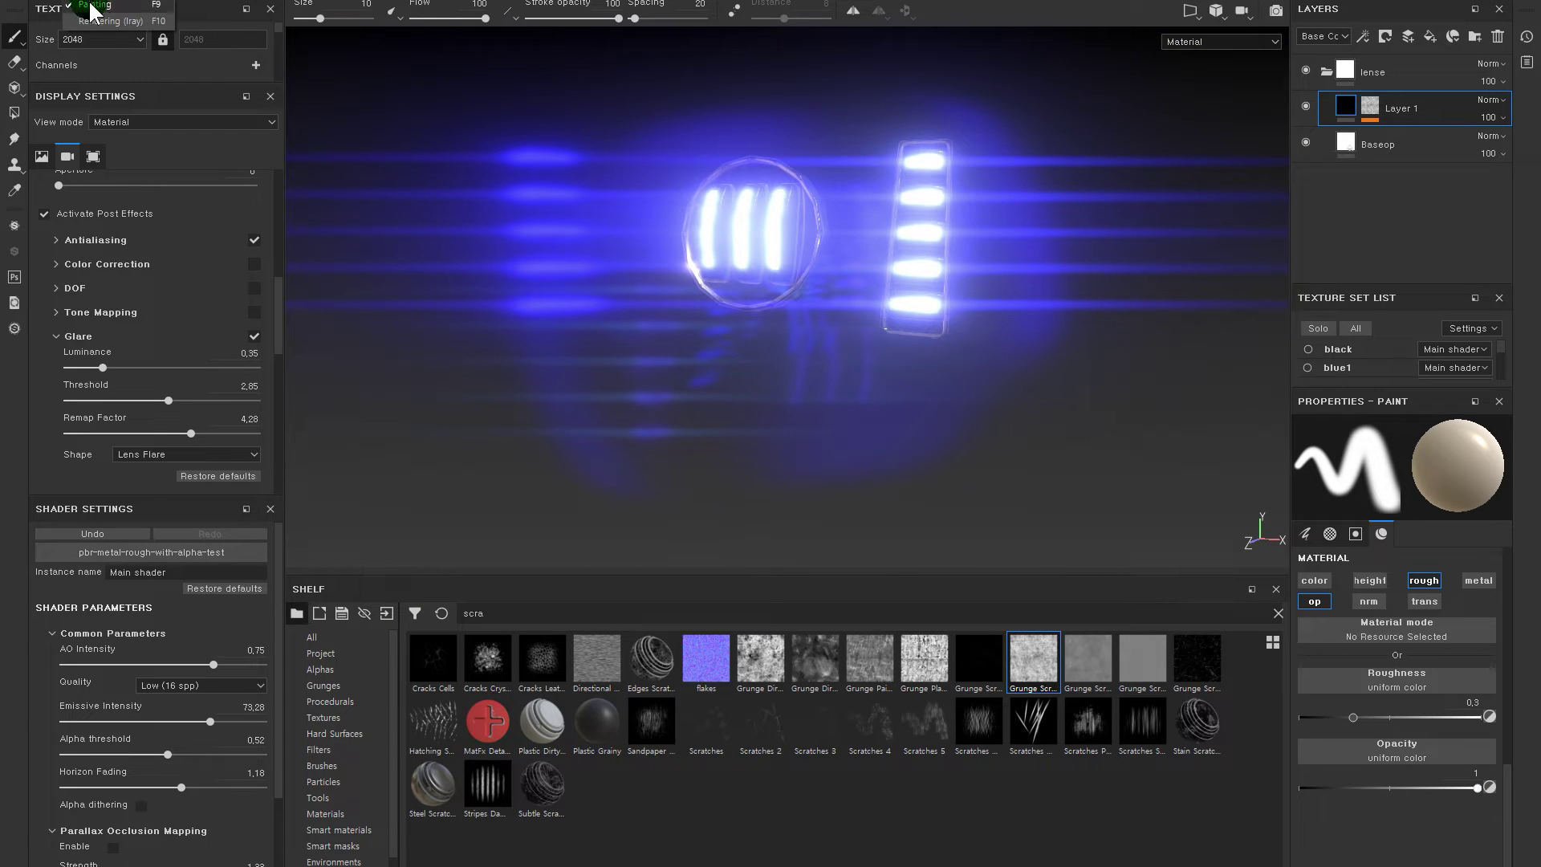
{"action": "left_click", "coordinate": [90, 12]}
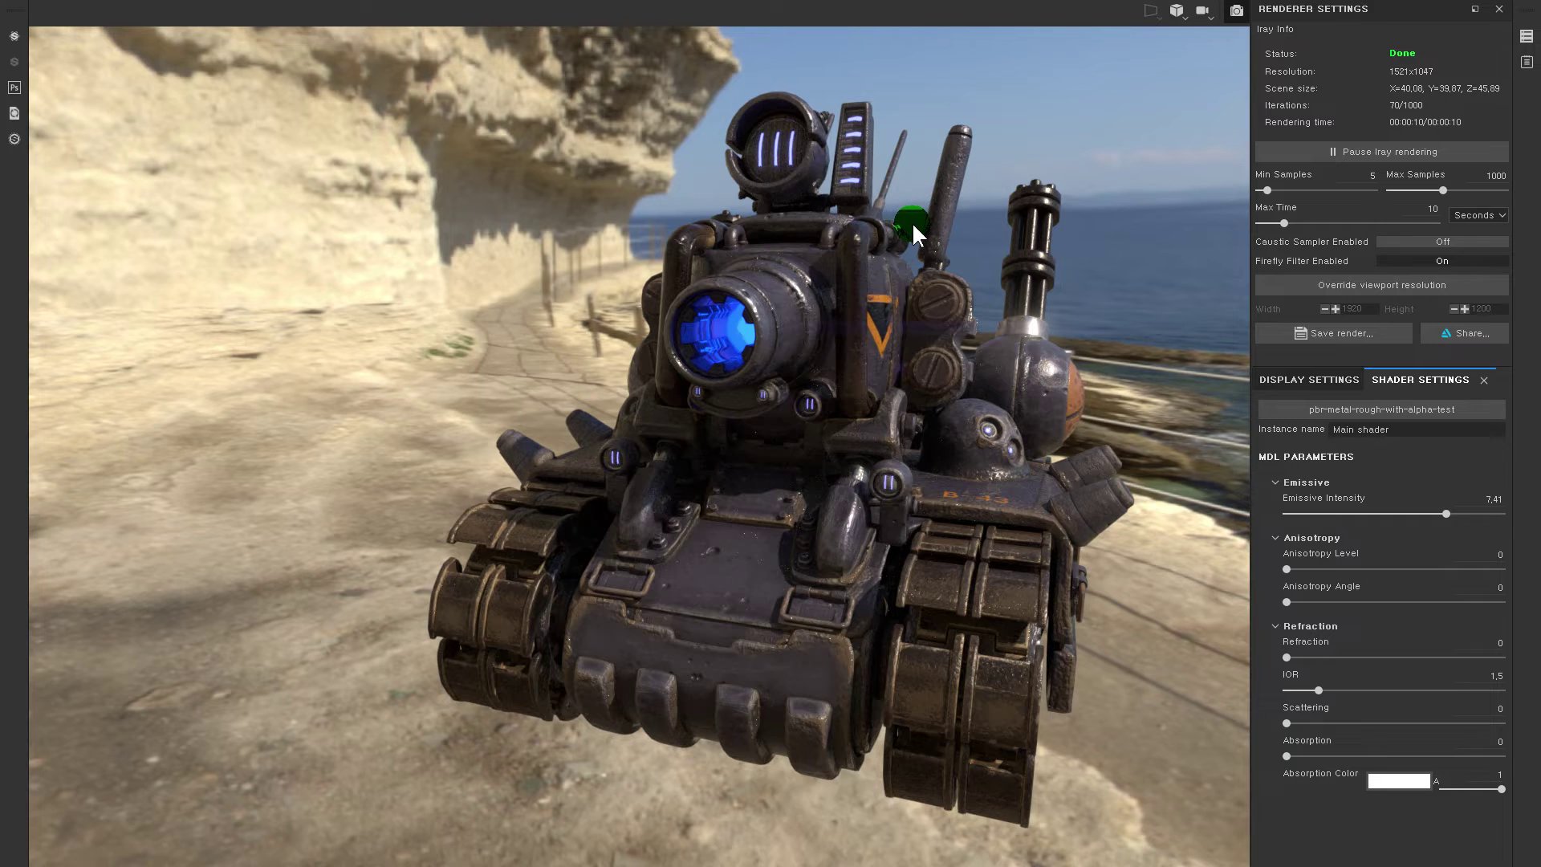
{"action": "scroll", "coordinate": [912, 223], "scroll_direction": "up", "scroll_amount": 5}
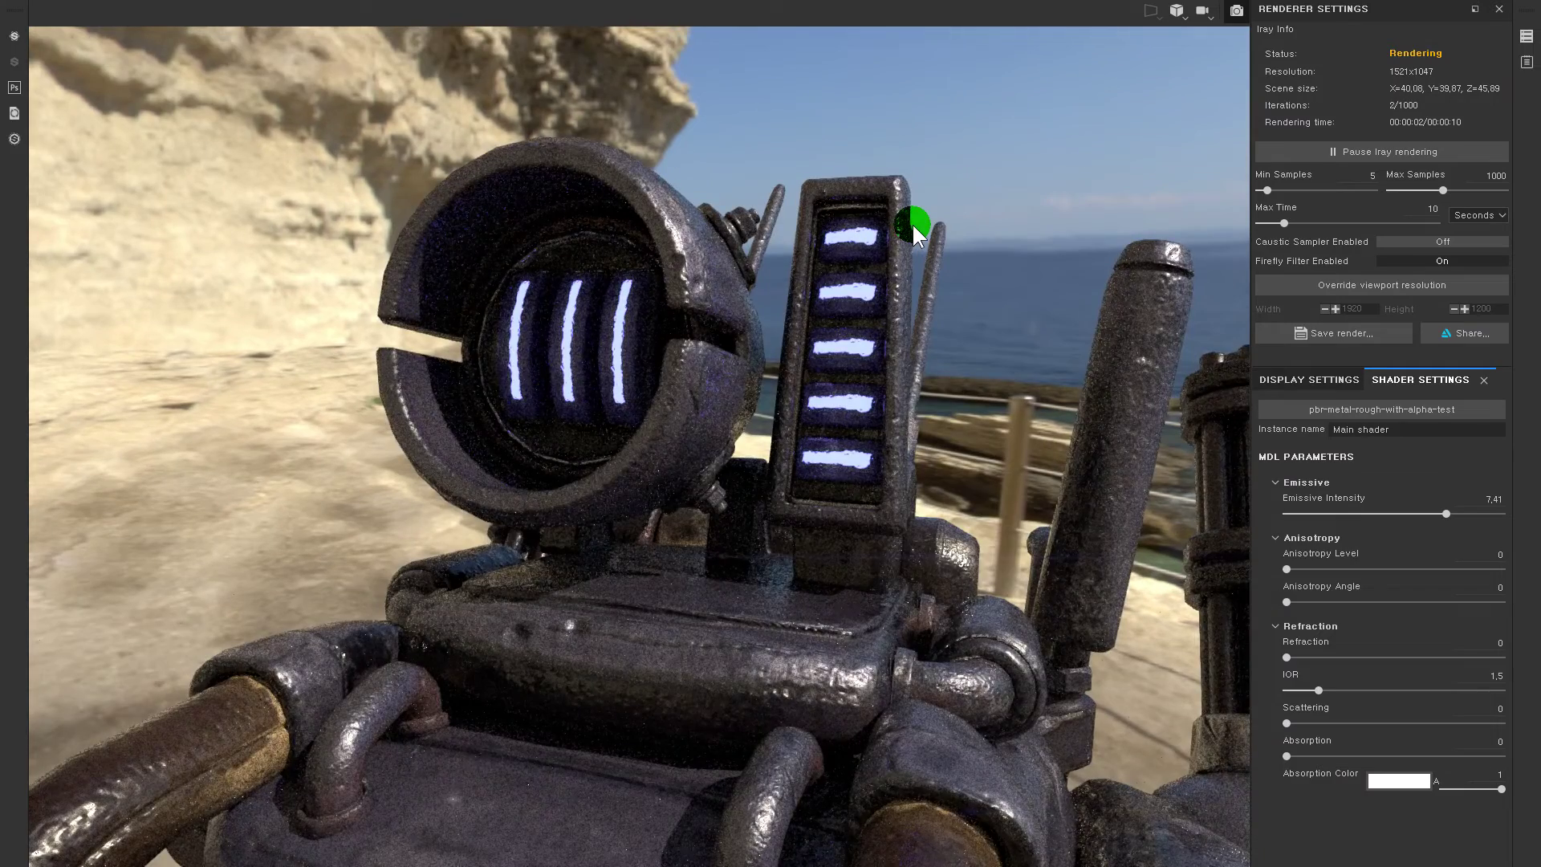
{"action": "mouse_move", "coordinate": [788, 410]}
{"action": "left_mouse_down", "text": "alt"}
{"action": "mouse_move", "coordinate": [240, 362]}
{"action": "mouse_move", "coordinate": [794, 540]}
{"action": "mouse_move", "coordinate": [784, 318]}
{"action": "mouse_move", "coordinate": [804, 423]}
{"action": "left_mouse_up", "text": "alt"}
{"action": "mouse_move", "coordinate": [805, 423]}
{"action": "right_mouse_down", "text": "alt"}
{"action": "mouse_move", "coordinate": [654, 393]}
{"action": "mouse_move", "coordinate": [829, 378]}
{"action": "right_mouse_up", "text": "alt"}
{"action": "mouse_move", "coordinate": [829, 378]}
{"action": "left_mouse_down", "text": "alt"}
{"action": "mouse_move", "coordinate": [805, 522]}
{"action": "mouse_move", "coordinate": [867, 270]}
{"action": "left_mouse_up", "text": "alt"}
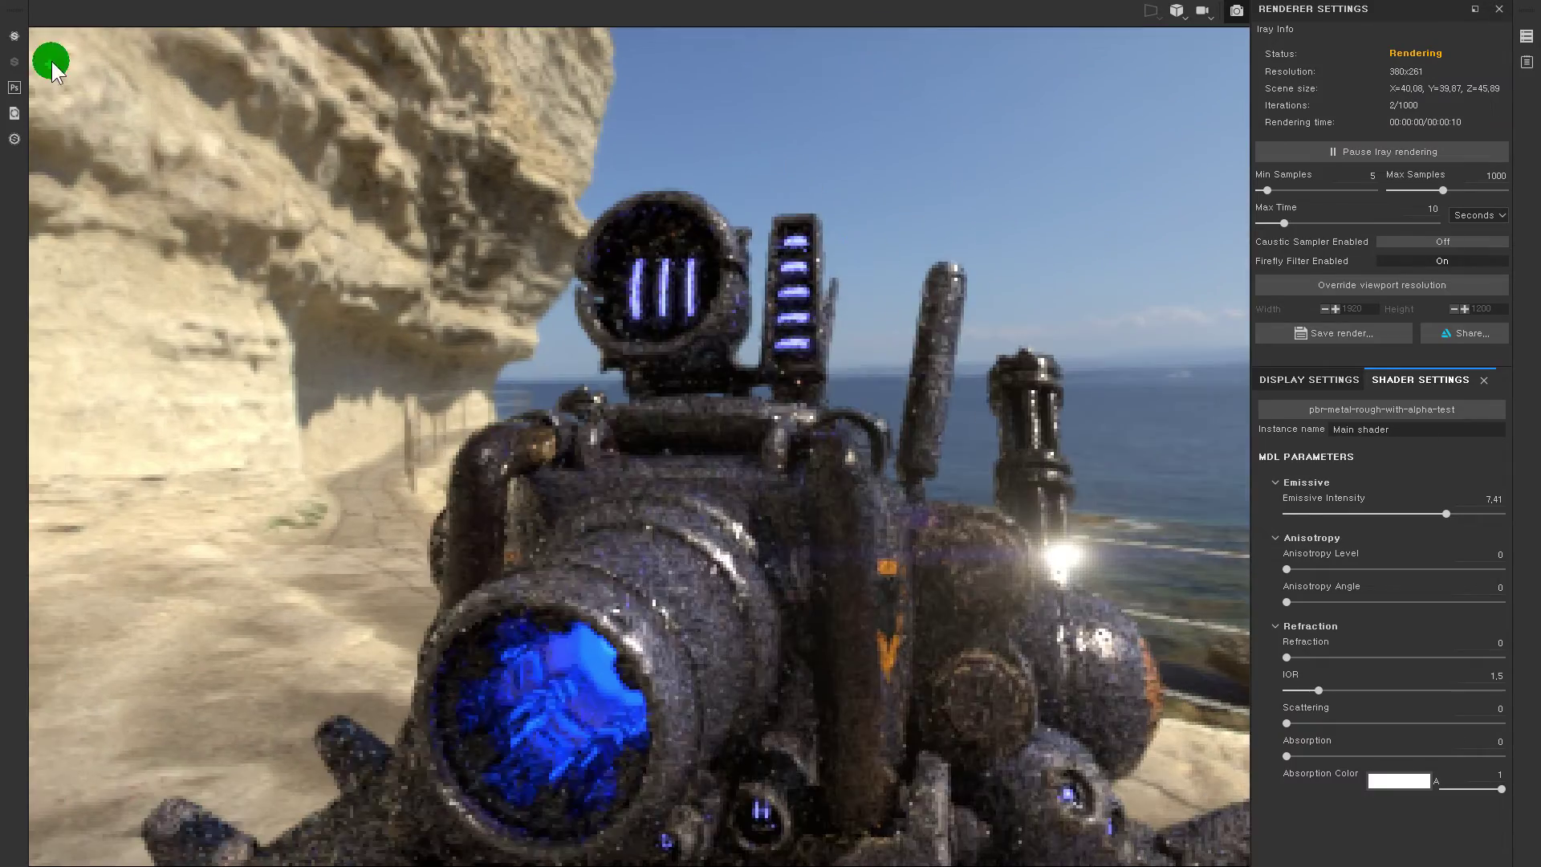
{"action": "left_click", "coordinate": [88, 9]}
- Return to Painting mode, compare the lense group, and enlarge the texture set list
{"action": "left_click", "coordinate": [90, 4]}
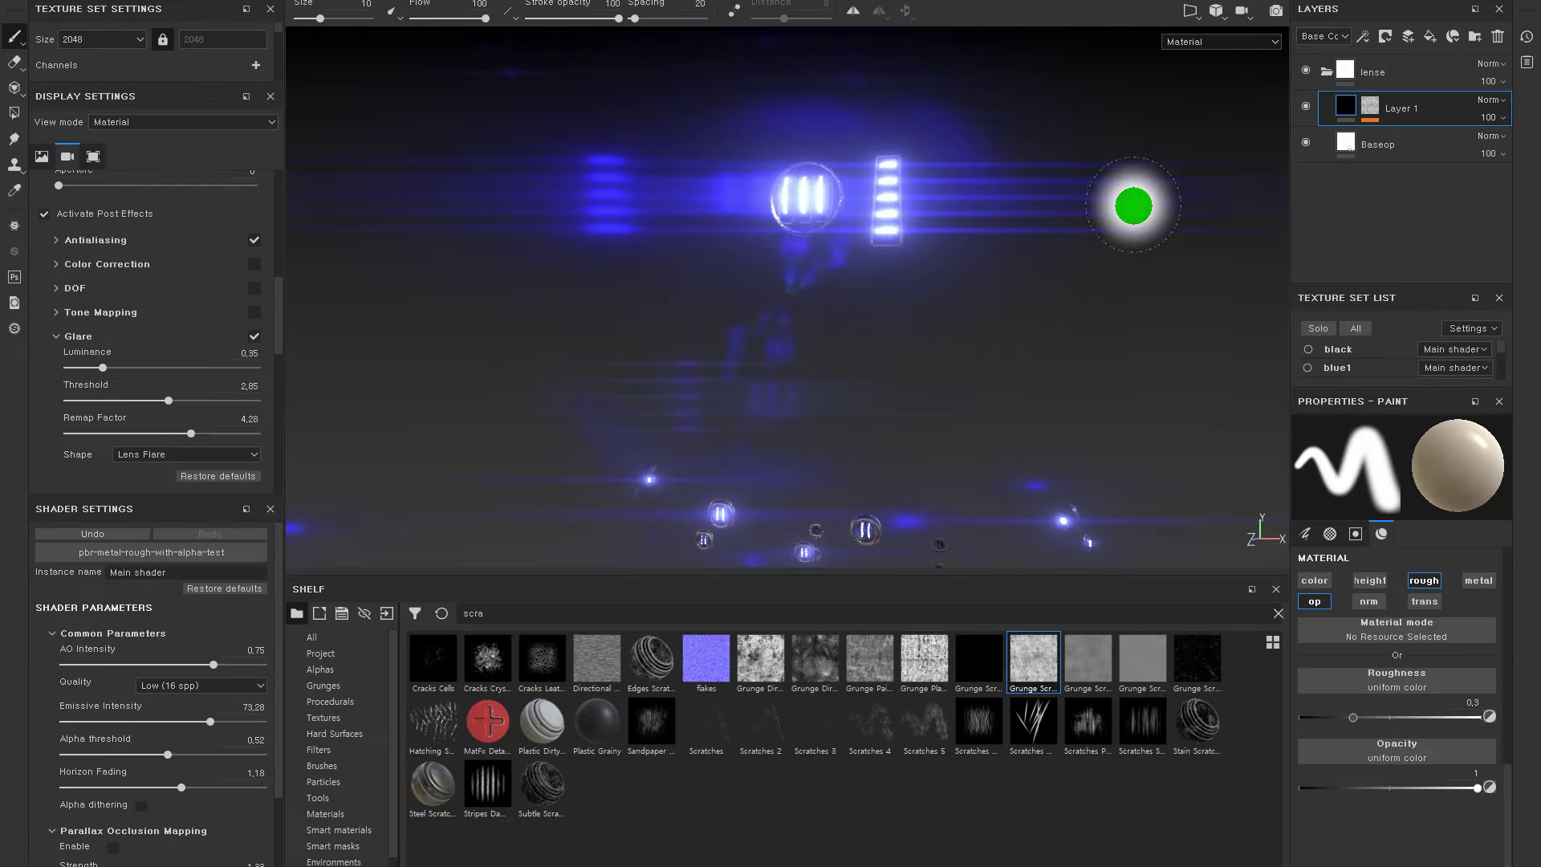
{"action": "left_click", "coordinate": [1307, 71]}
{"action": "left_click", "coordinate": [1306, 71]}
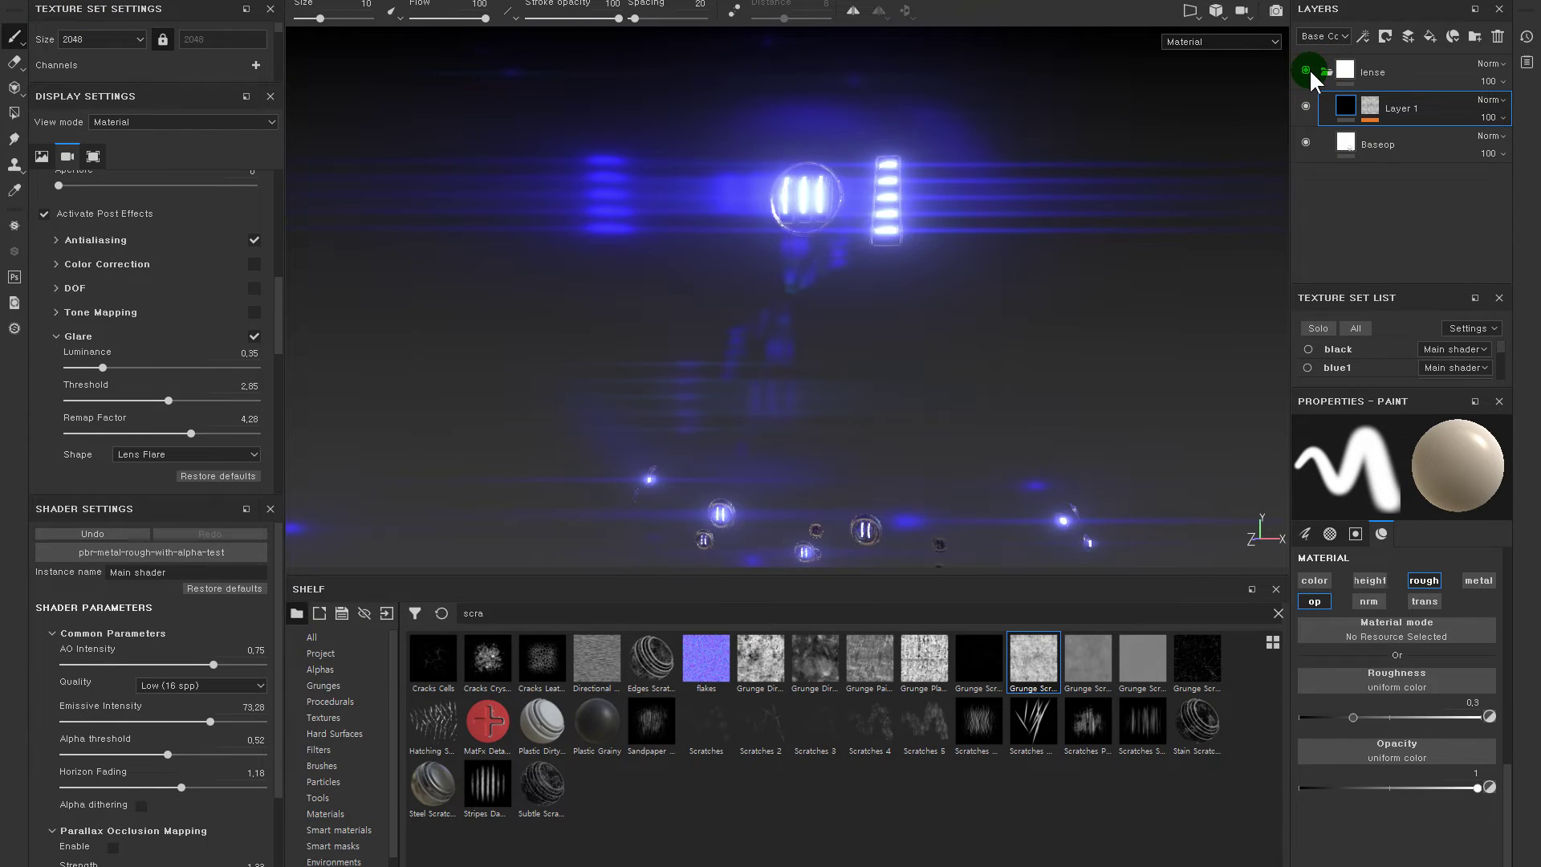
{"action": "left_click", "coordinate": [1324, 71]}
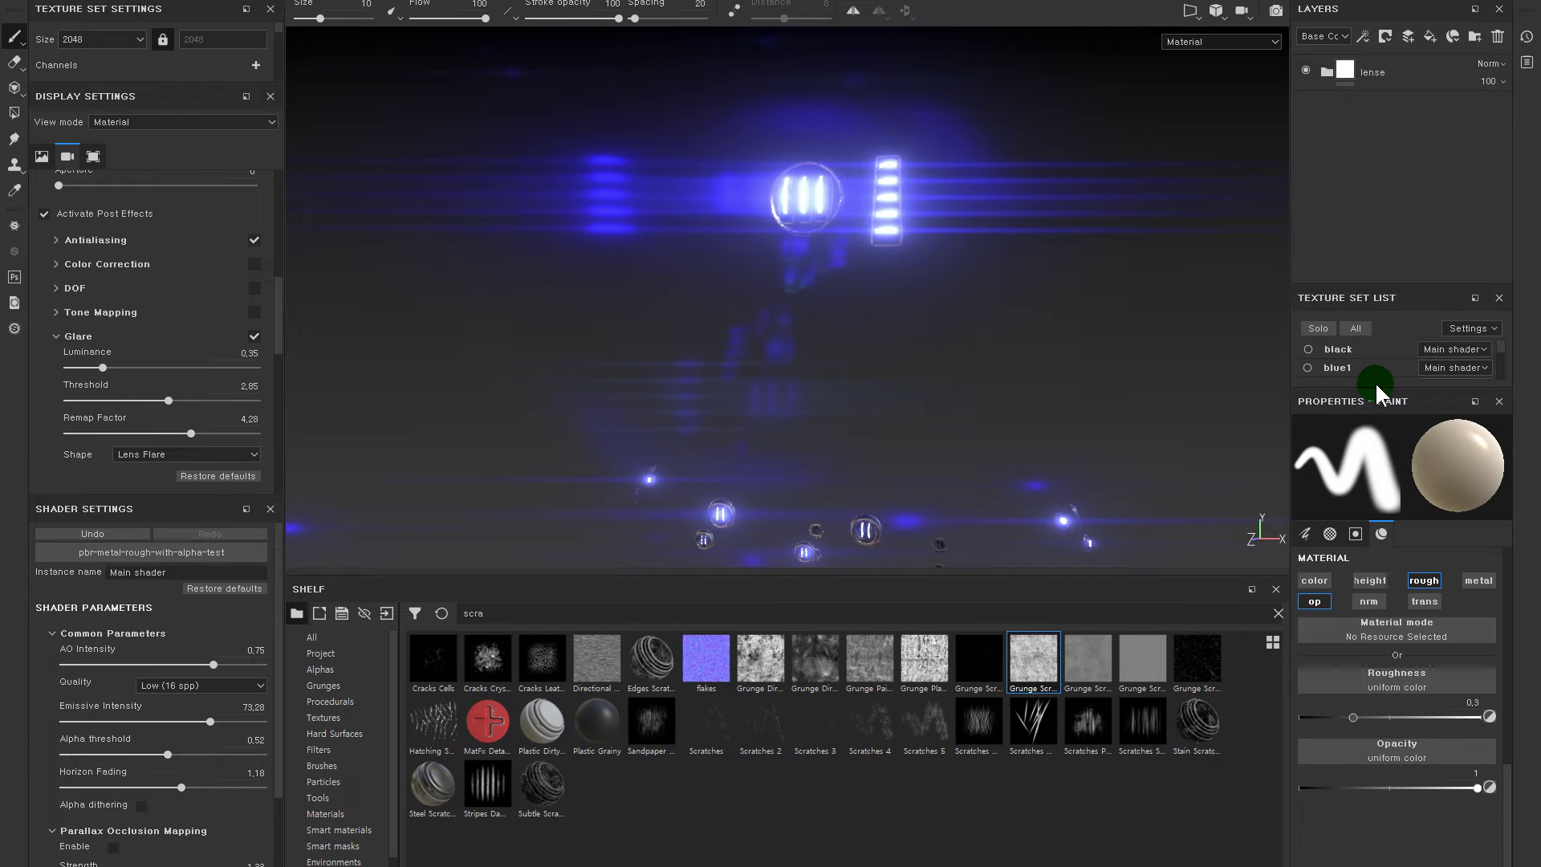
{"action": "left_click_drag", "start_coordinate": [1376, 387], "coordinate": [1380, 532]}
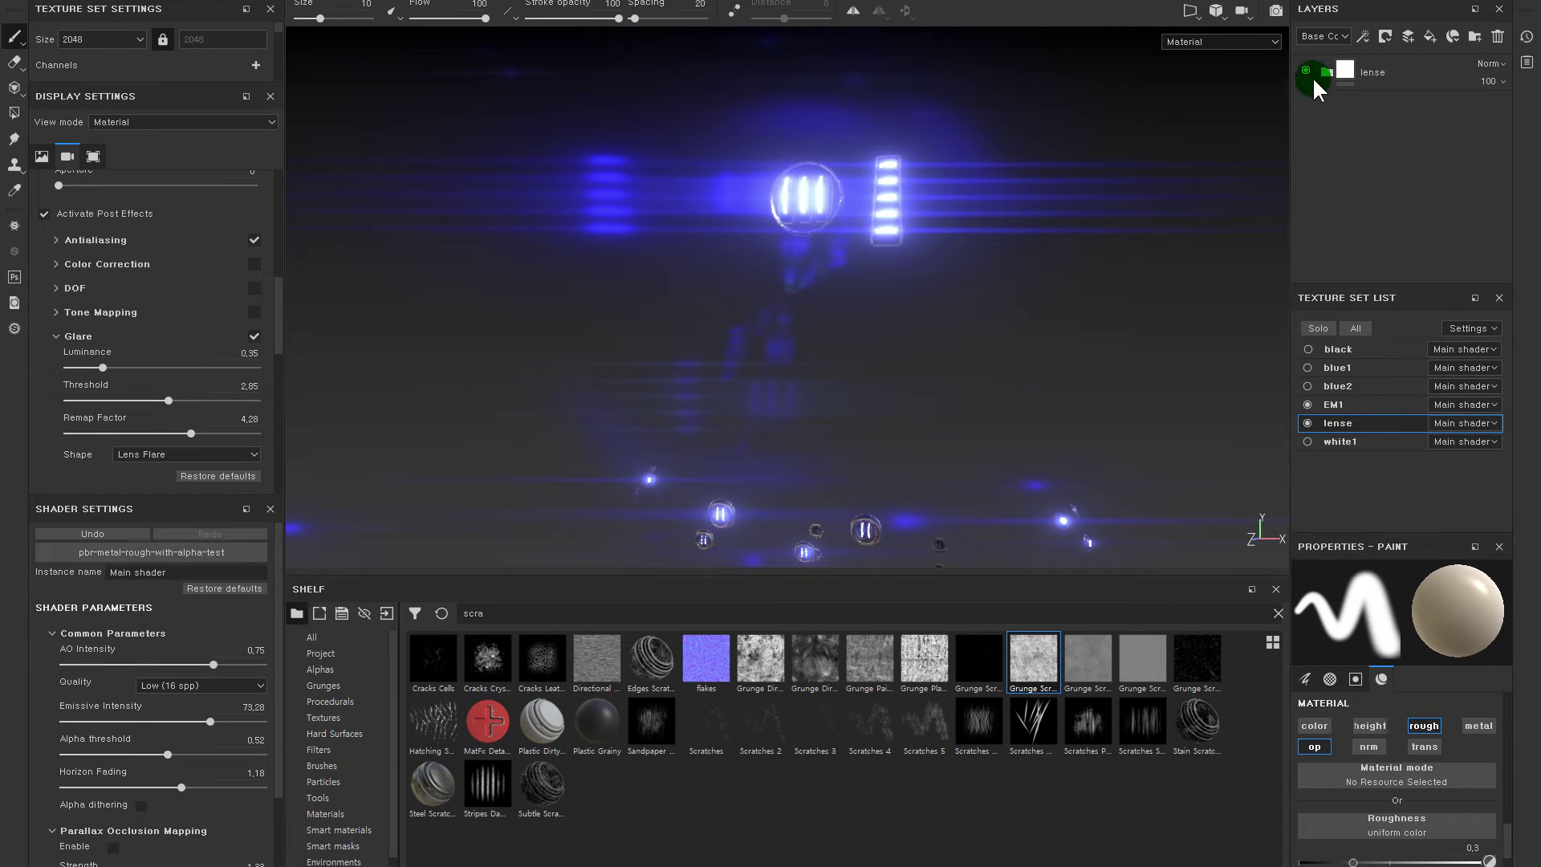
{"action": "left_click", "coordinate": [1316, 75]}
- Hide Layer 1's scratches, set Baseop fill opacity to 0, and render in Iray with F10
{"action": "left_click", "coordinate": [1301, 105]}
{"action": "left_click", "coordinate": [1341, 142]}
{"action": "scroll", "coordinate": [1369, 729], "scroll_direction": "down", "scroll_amount": 5}
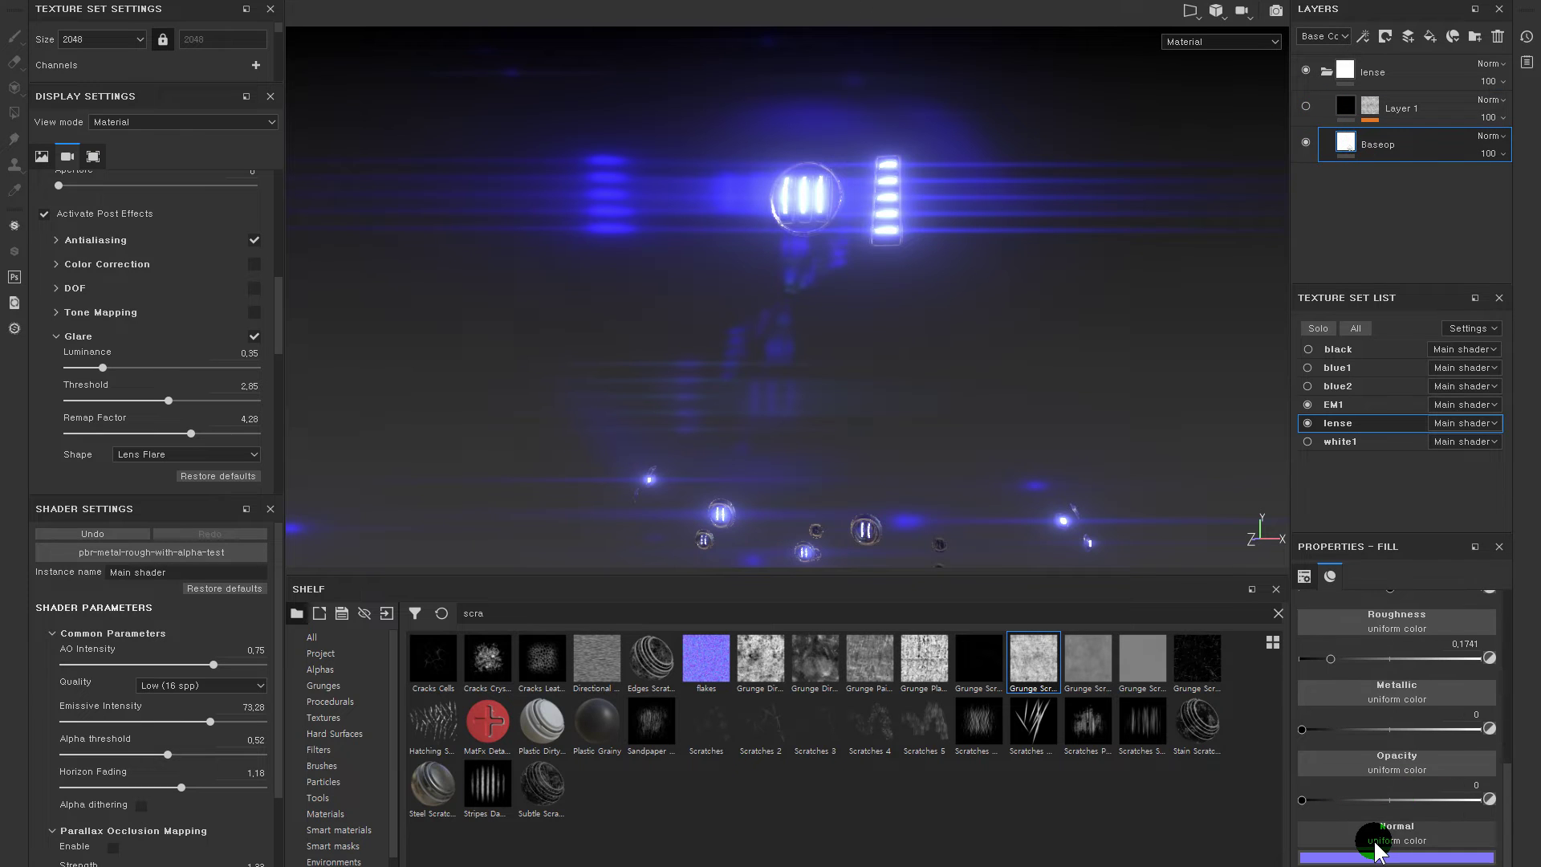
{"action": "mouse_move", "coordinate": [1316, 800]}
{"action": "left_mouse_down"}
{"action": "mouse_move", "coordinate": [1529, 790]}
{"action": "mouse_move", "coordinate": [1300, 800]}
{"action": "left_mouse_up"}
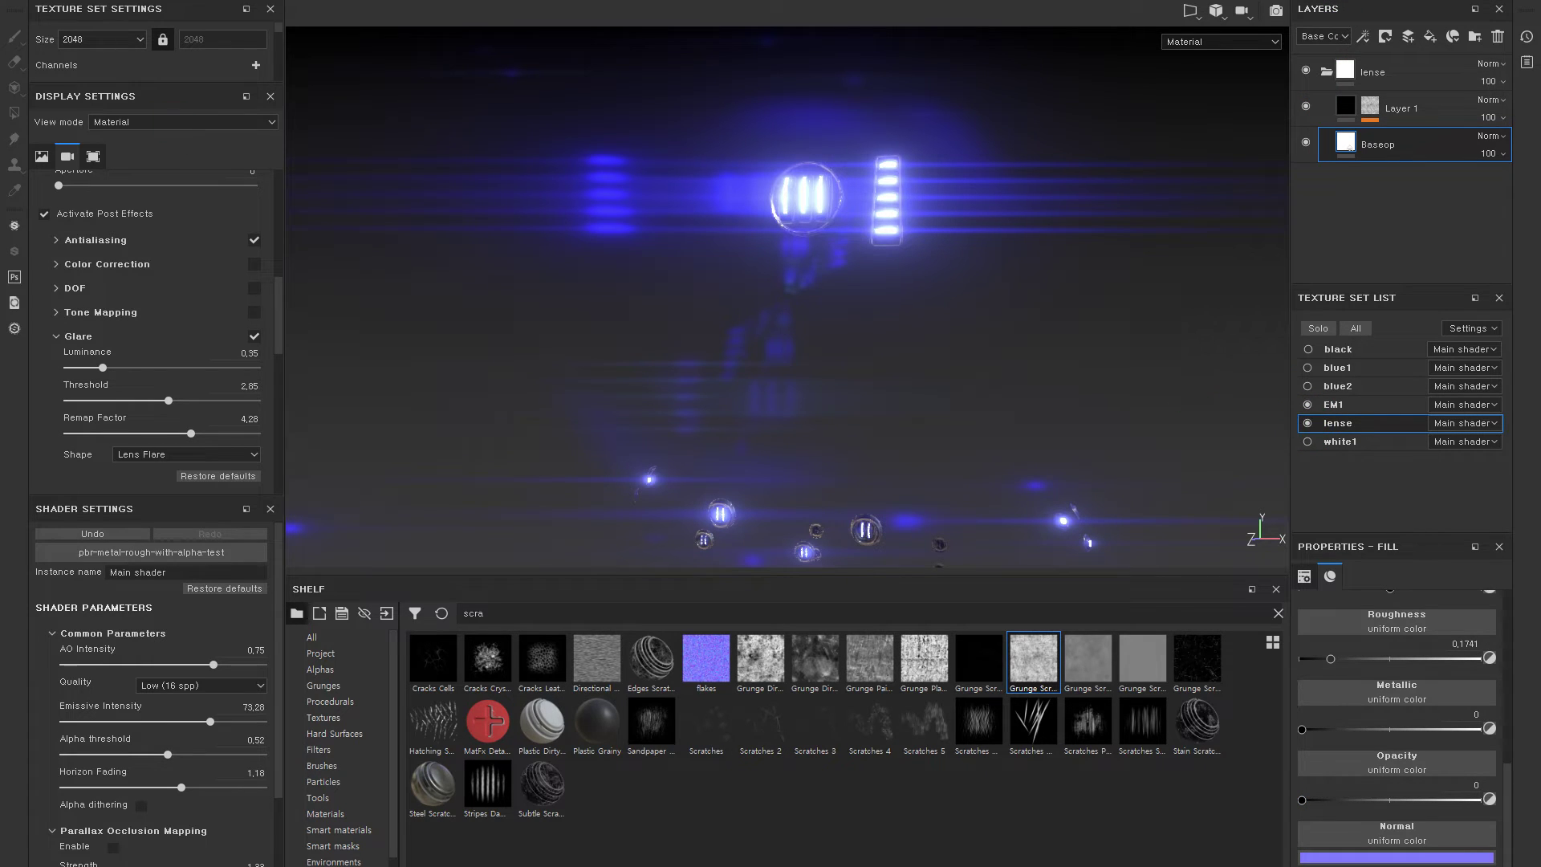
{"action": "left_click", "coordinate": [1043, 321]}
{"action": "key", "text": "F10"}
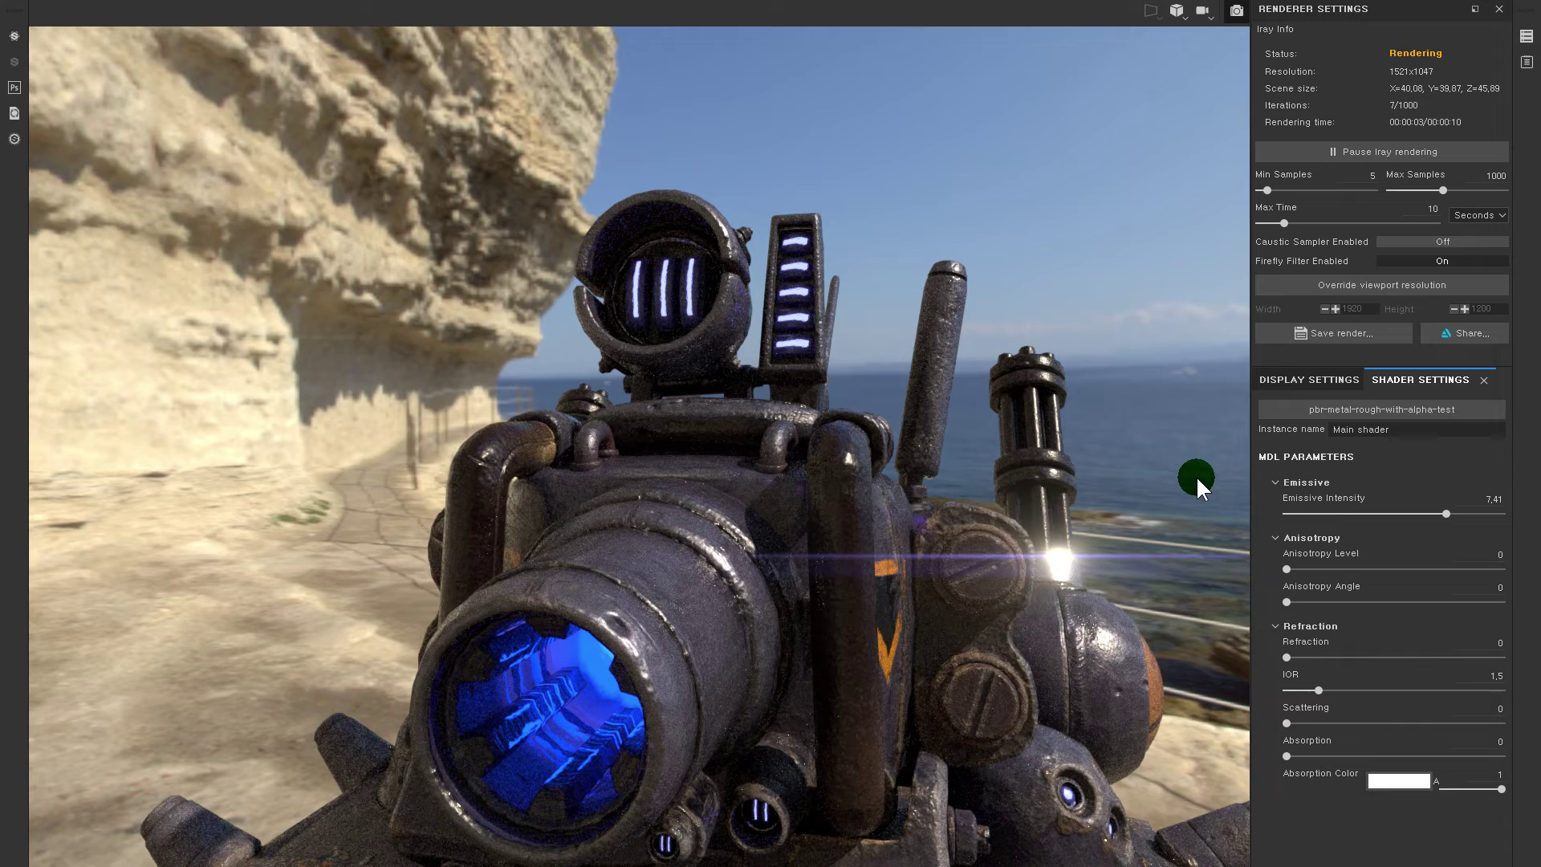
- Raise Emissive Intensity from 7.41 to 10 and orbit the Iray view around the tank
{"action": "left_click_drag", "start_coordinate": [1448, 513], "coordinate": [1501, 513]}
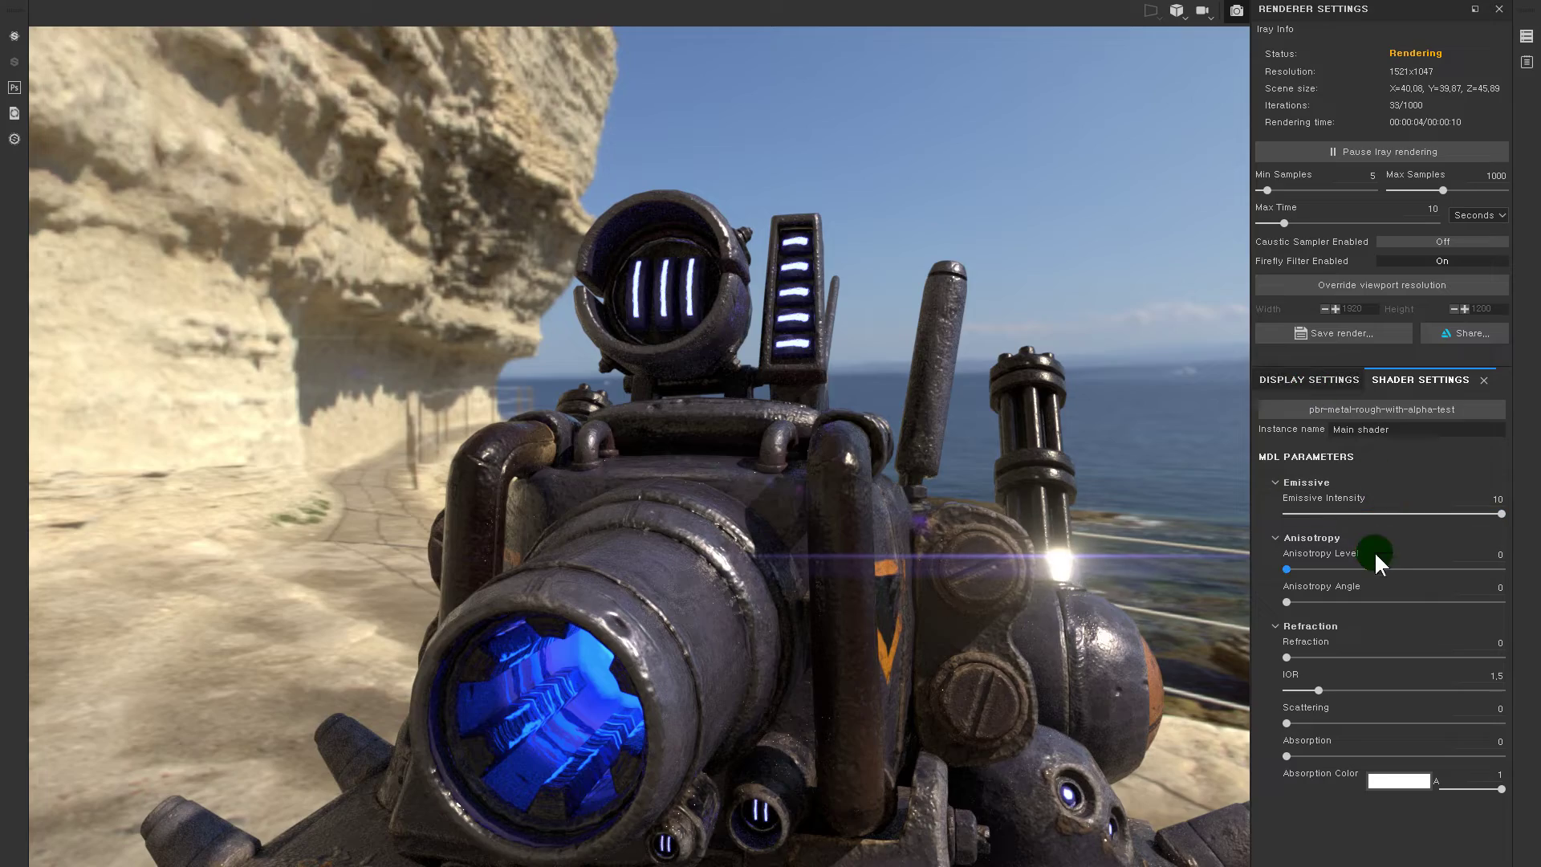
{"action": "left_click_drag", "start_coordinate": [1009, 460], "coordinate": [1001, 444], "text": "alt"}
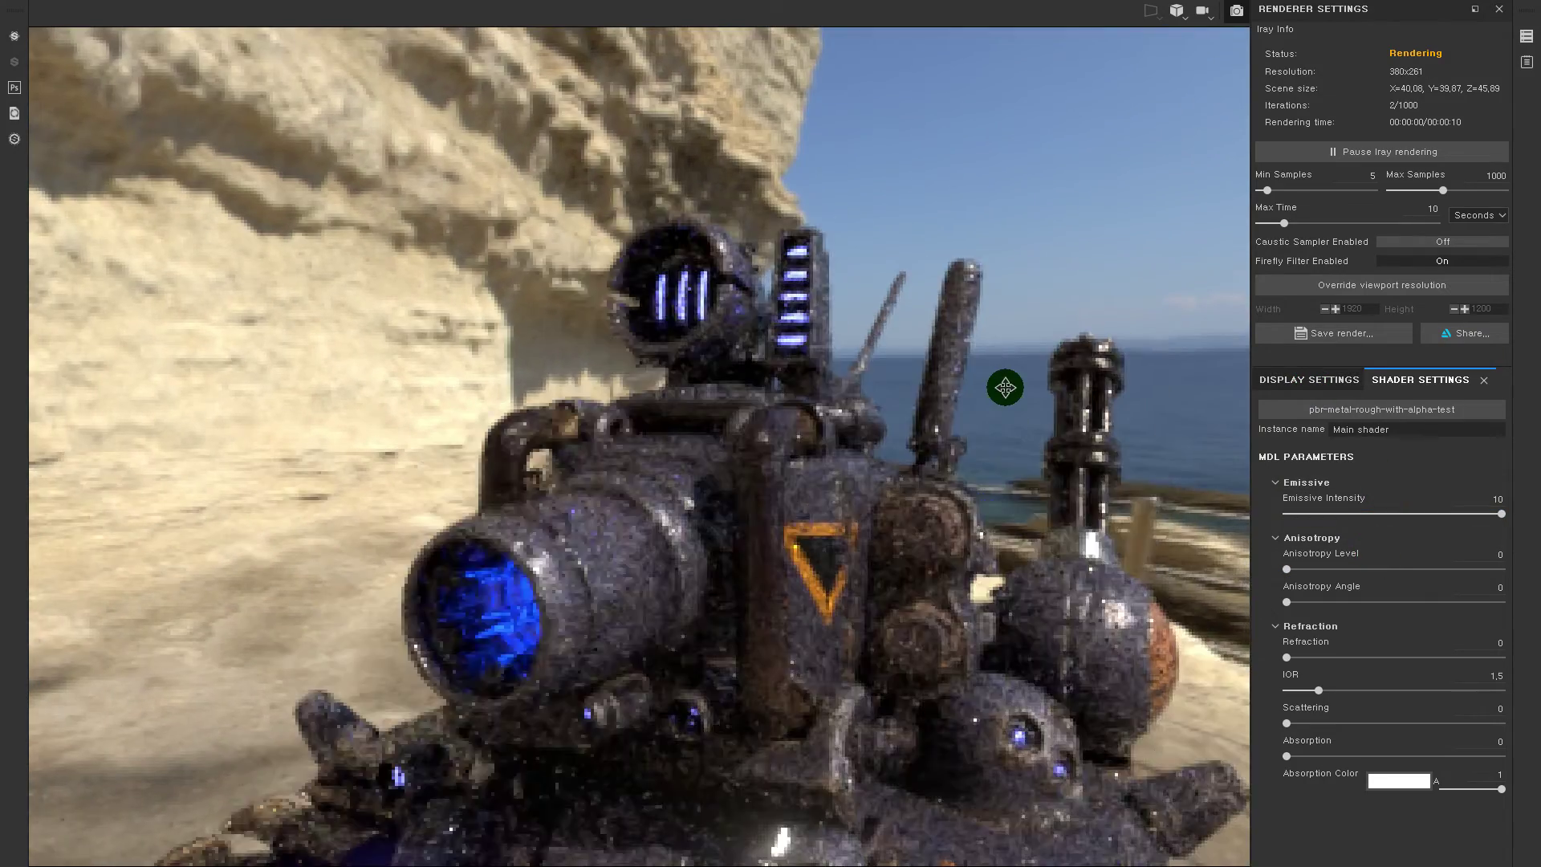
{"action": "right_click_drag", "start_coordinate": [1004, 402], "coordinate": [1004, 368], "text": "alt"}
{"action": "scroll", "coordinate": [1004, 367], "scroll_direction": "down", "scroll_amount": 2}
{"action": "left_click_drag", "start_coordinate": [1018, 368], "coordinate": [1118, 395], "text": "alt"}
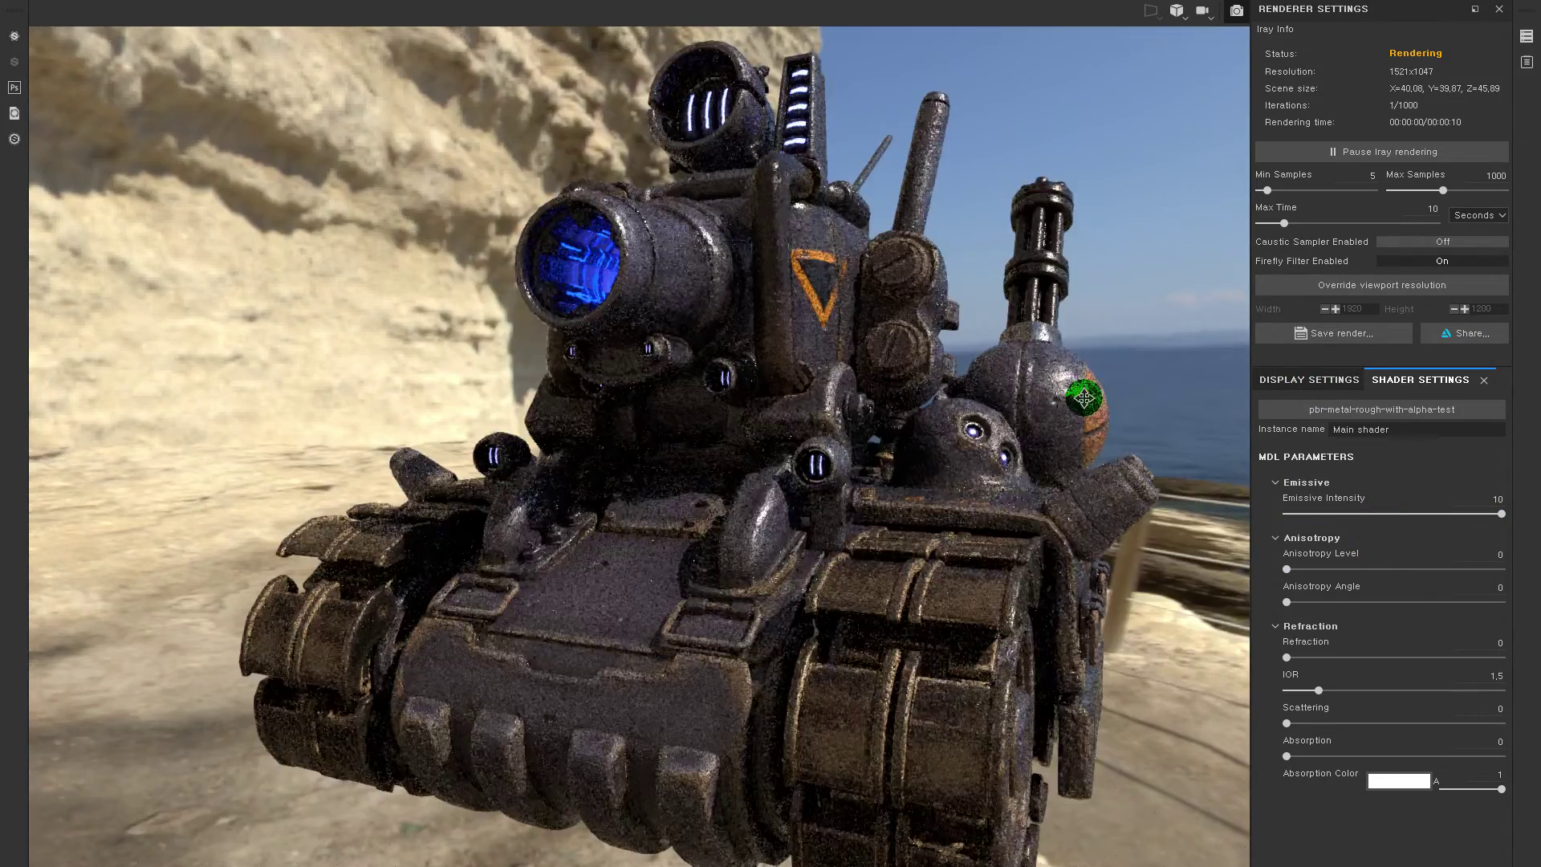
{"action": "right_click_drag", "start_coordinate": [1118, 395], "coordinate": [1089, 405], "text": "alt"}
{"action": "mouse_move", "coordinate": [918, 268]}
{"action": "left_mouse_down", "text": "alt"}
{"action": "mouse_move", "coordinate": [949, 284]}
{"action": "mouse_move", "coordinate": [891, 258]}
{"action": "mouse_move", "coordinate": [884, 285]}
{"action": "left_mouse_up", "text": "alt"}
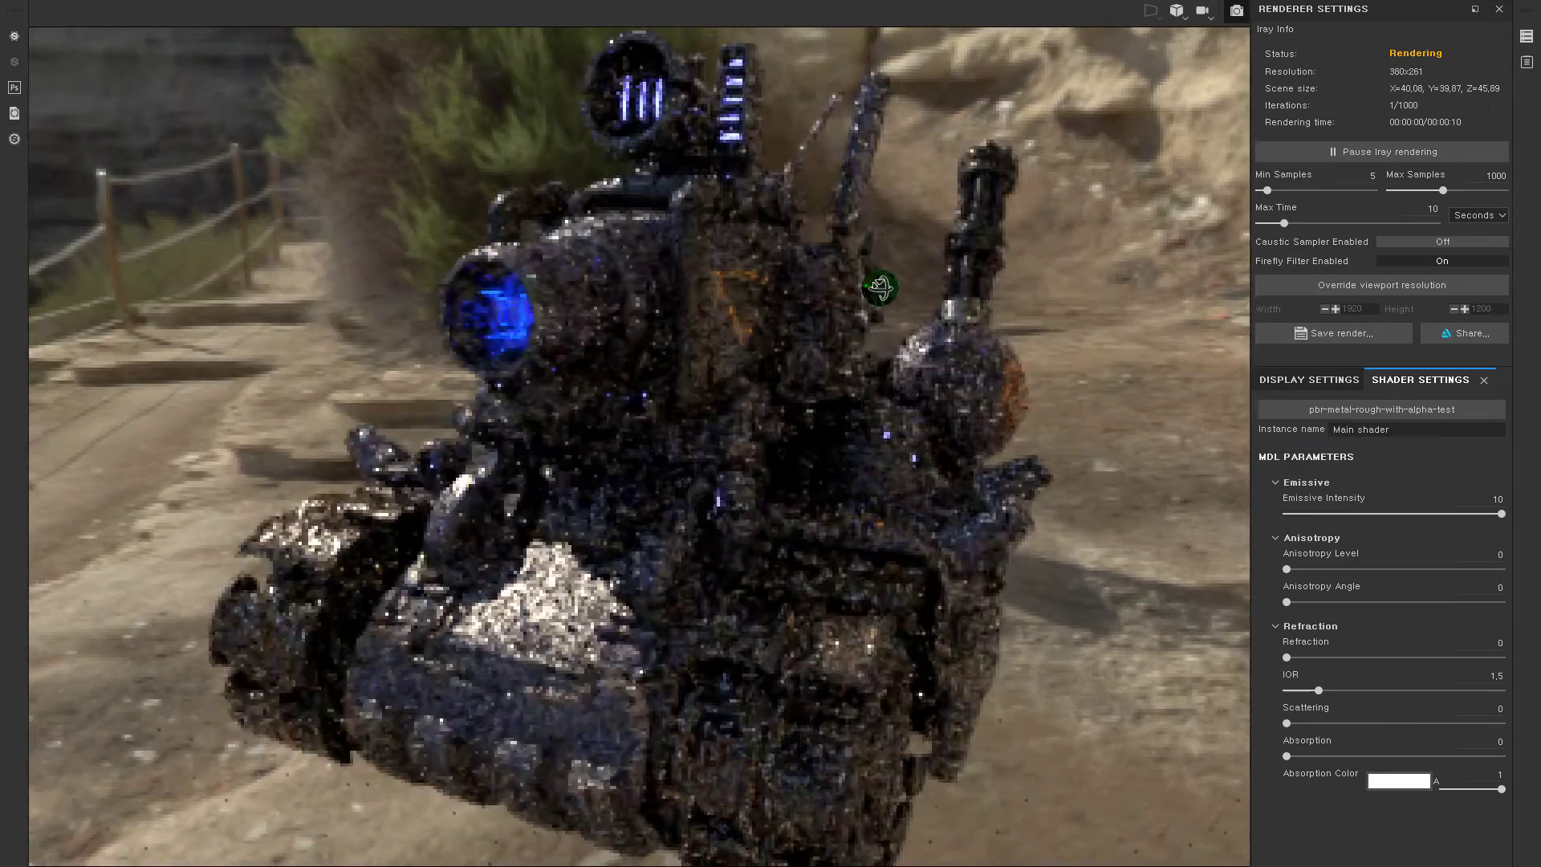
{"action": "right_click_drag", "start_coordinate": [922, 309], "coordinate": [892, 308], "text": "alt"}
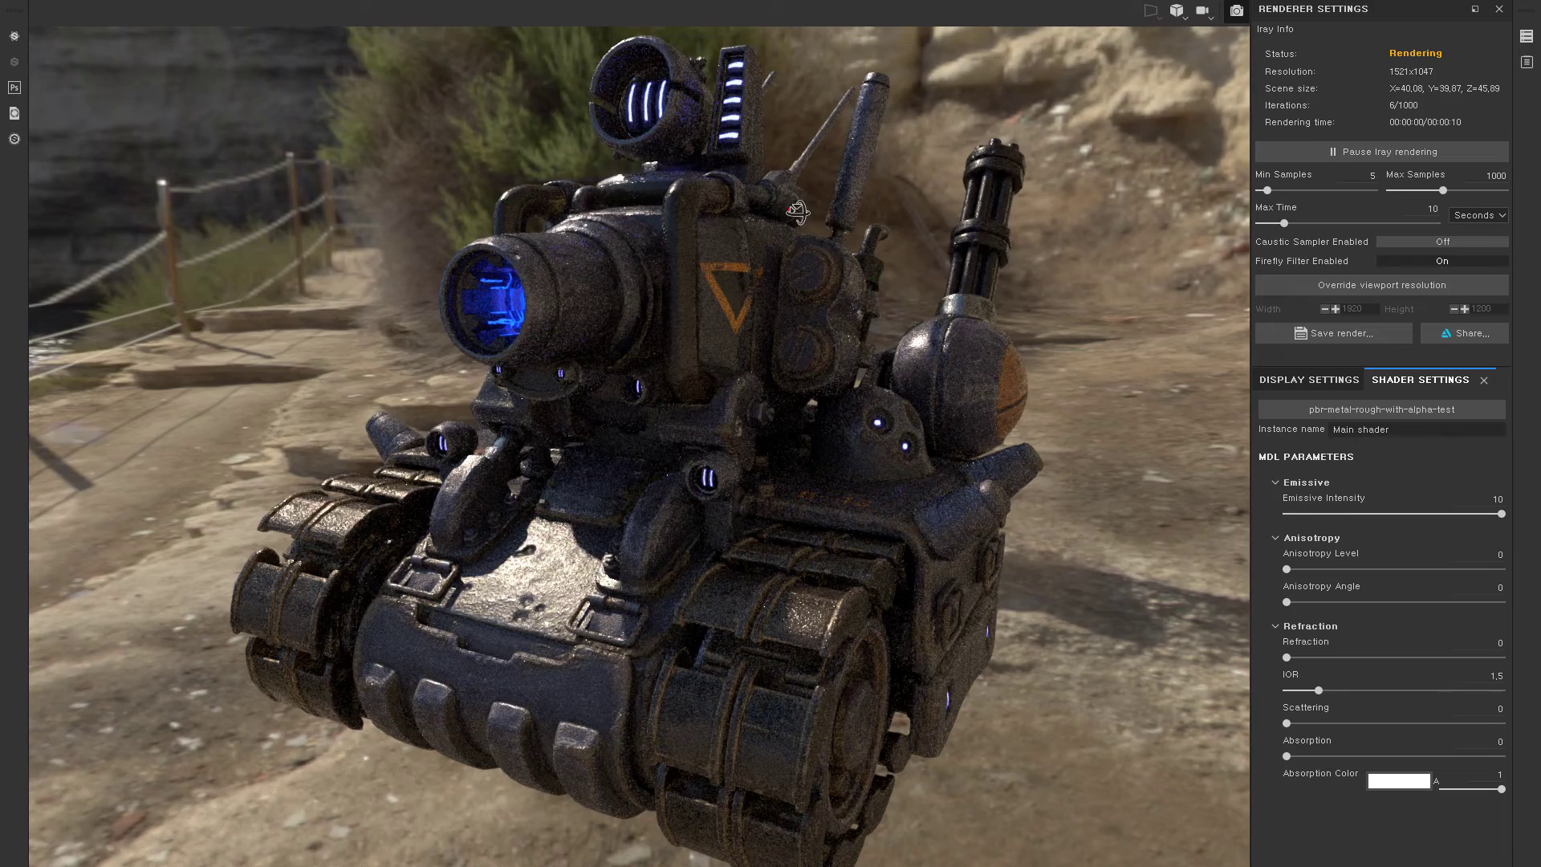
{"action": "left_click_drag", "start_coordinate": [789, 210], "coordinate": [667, 113], "text": "alt"}
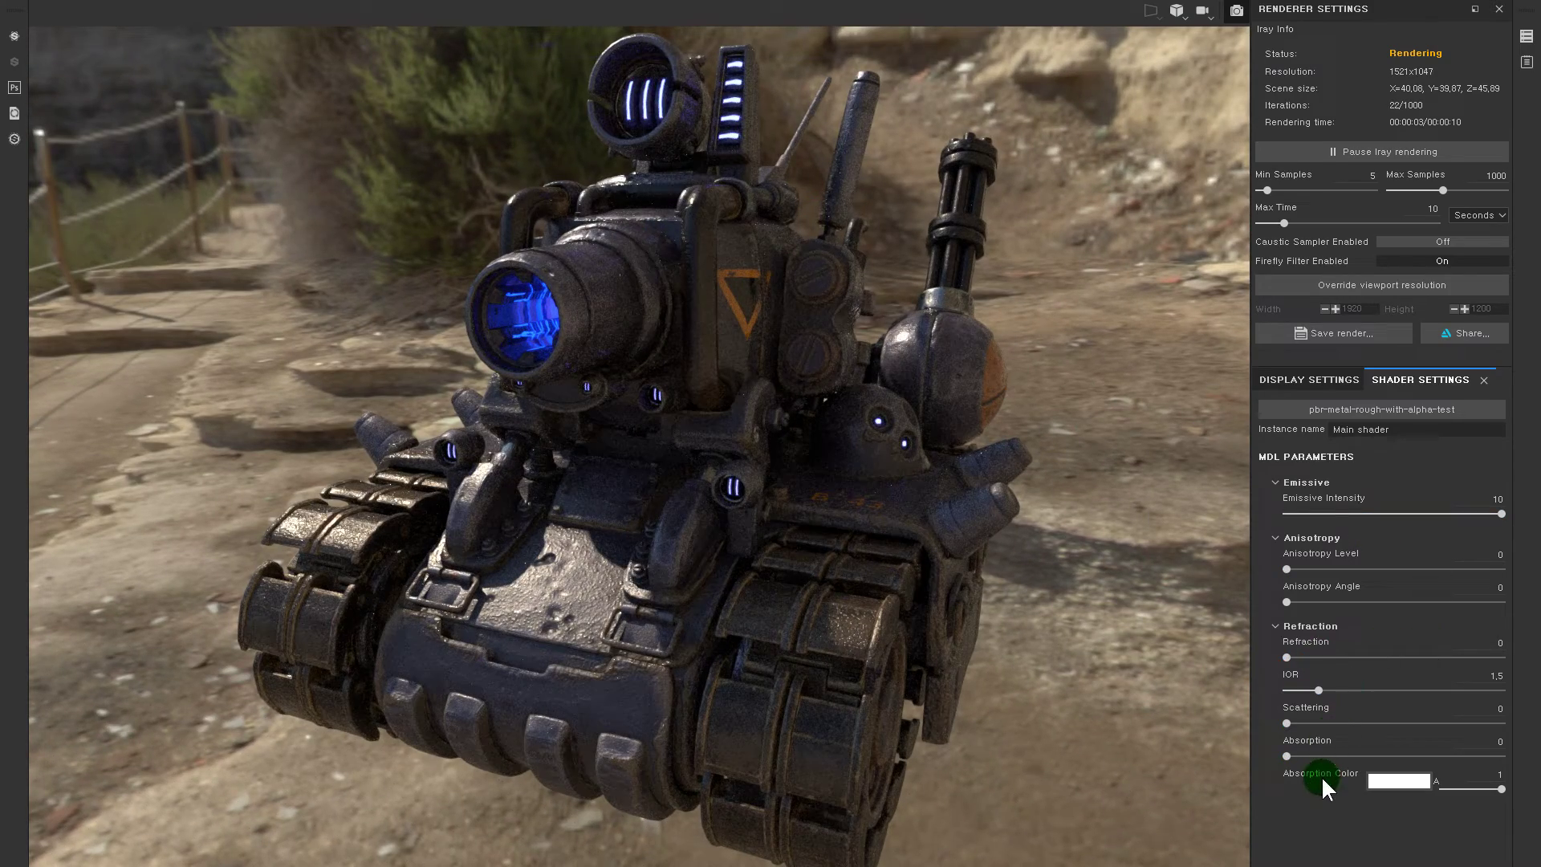
{"action": "left_click", "coordinate": [1331, 377]}
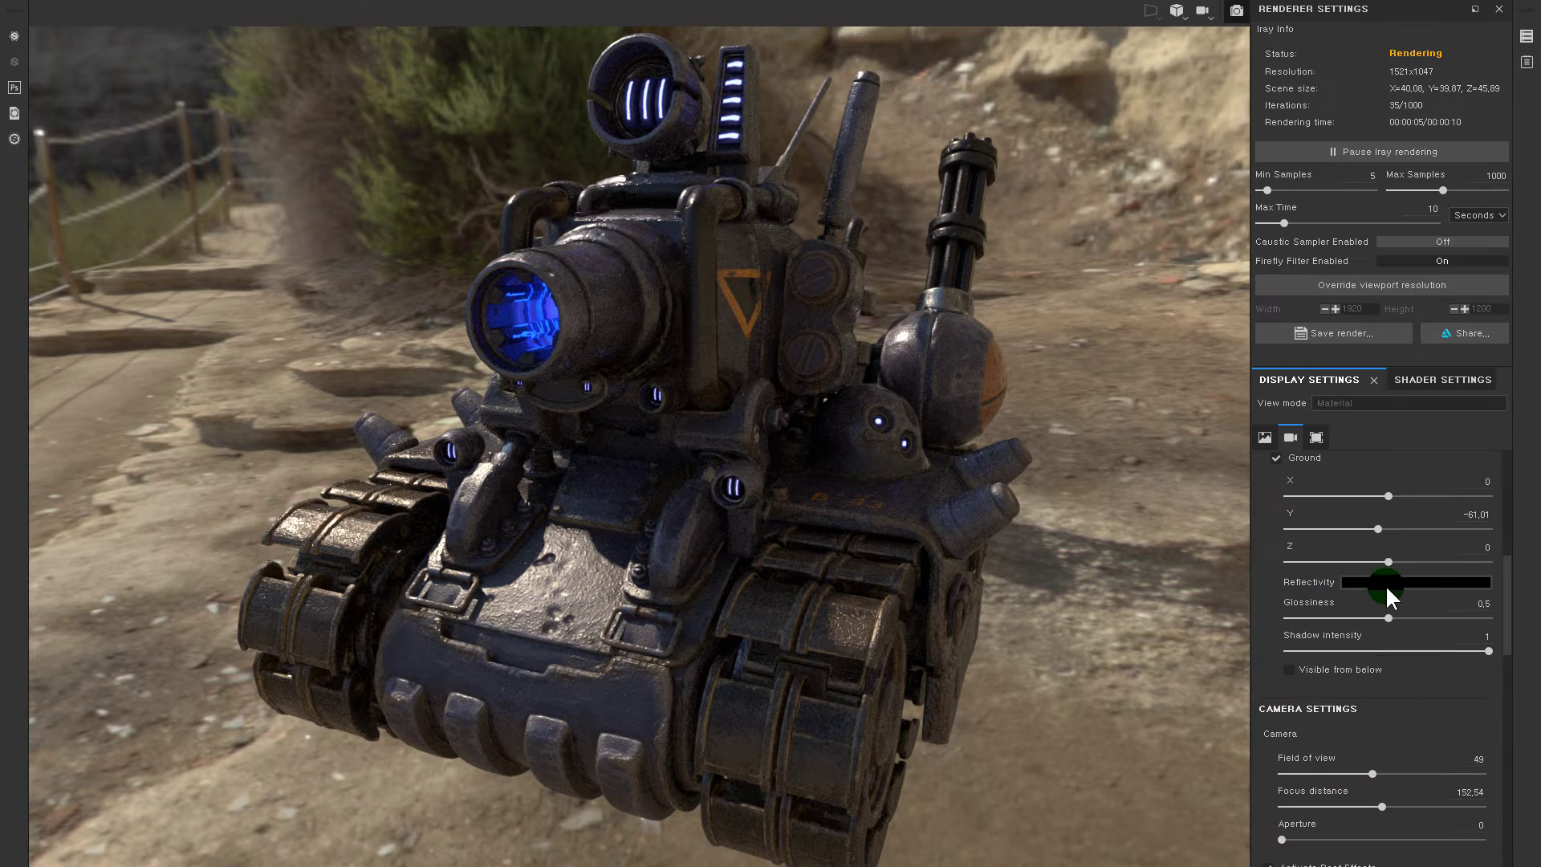
{"action": "left_click", "coordinate": [1340, 671]}
{"action": "mouse_move", "coordinate": [1401, 615]}
{"action": "left_mouse_down"}
{"action": "mouse_move", "coordinate": [1358, 616]}
{"action": "mouse_move", "coordinate": [1395, 616]}
{"action": "left_mouse_up"}
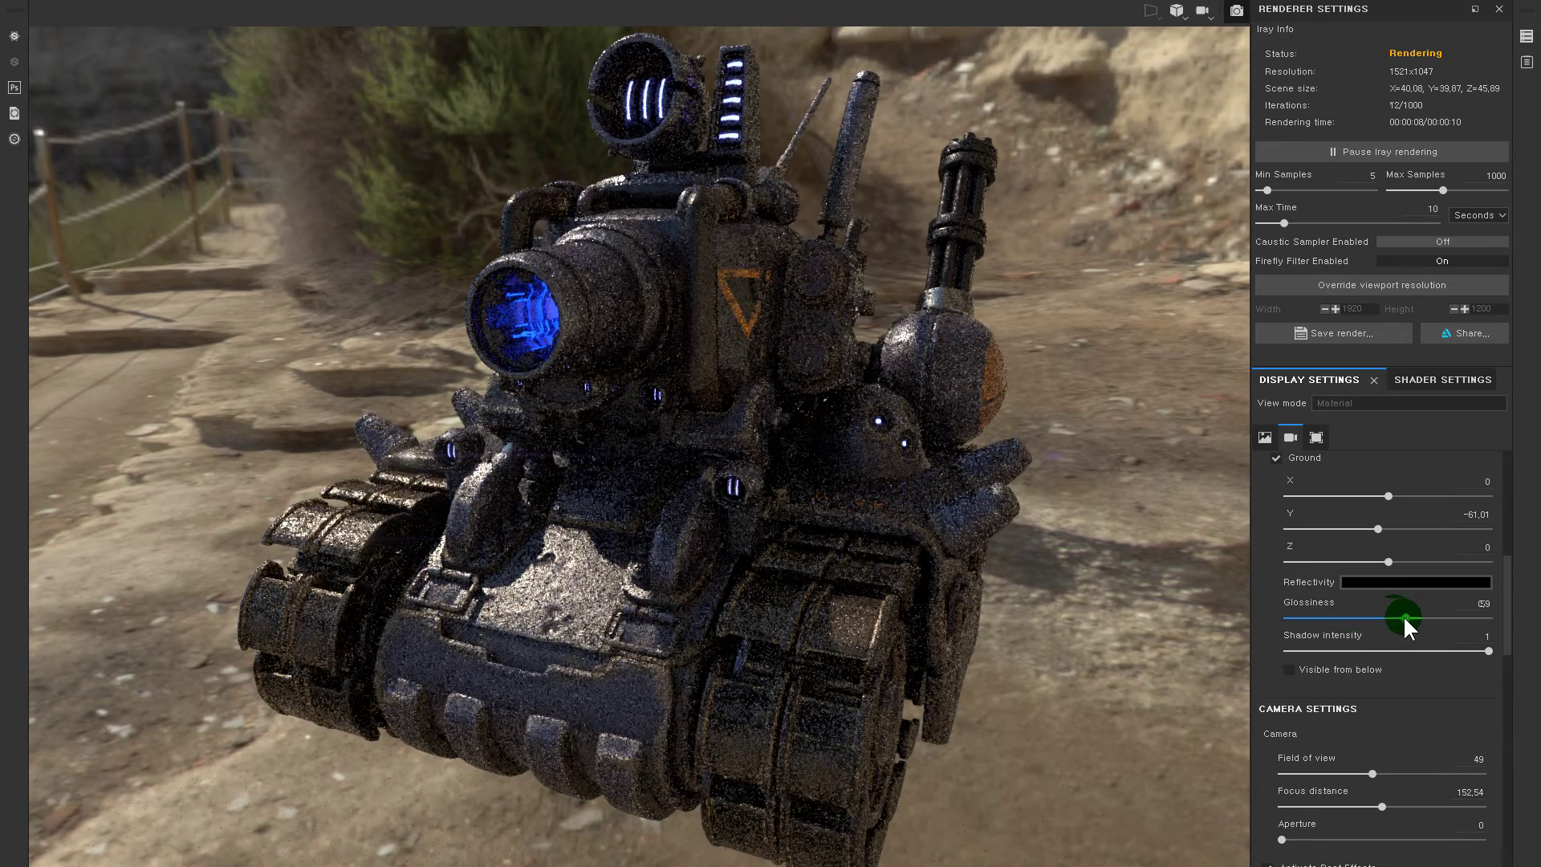
{"action": "scroll", "coordinate": [1400, 634], "scroll_direction": "down", "scroll_amount": 3}
{"action": "left_click", "coordinate": [1382, 613]}
{"action": "scroll", "coordinate": [1392, 692], "scroll_direction": "down", "scroll_amount": 3}
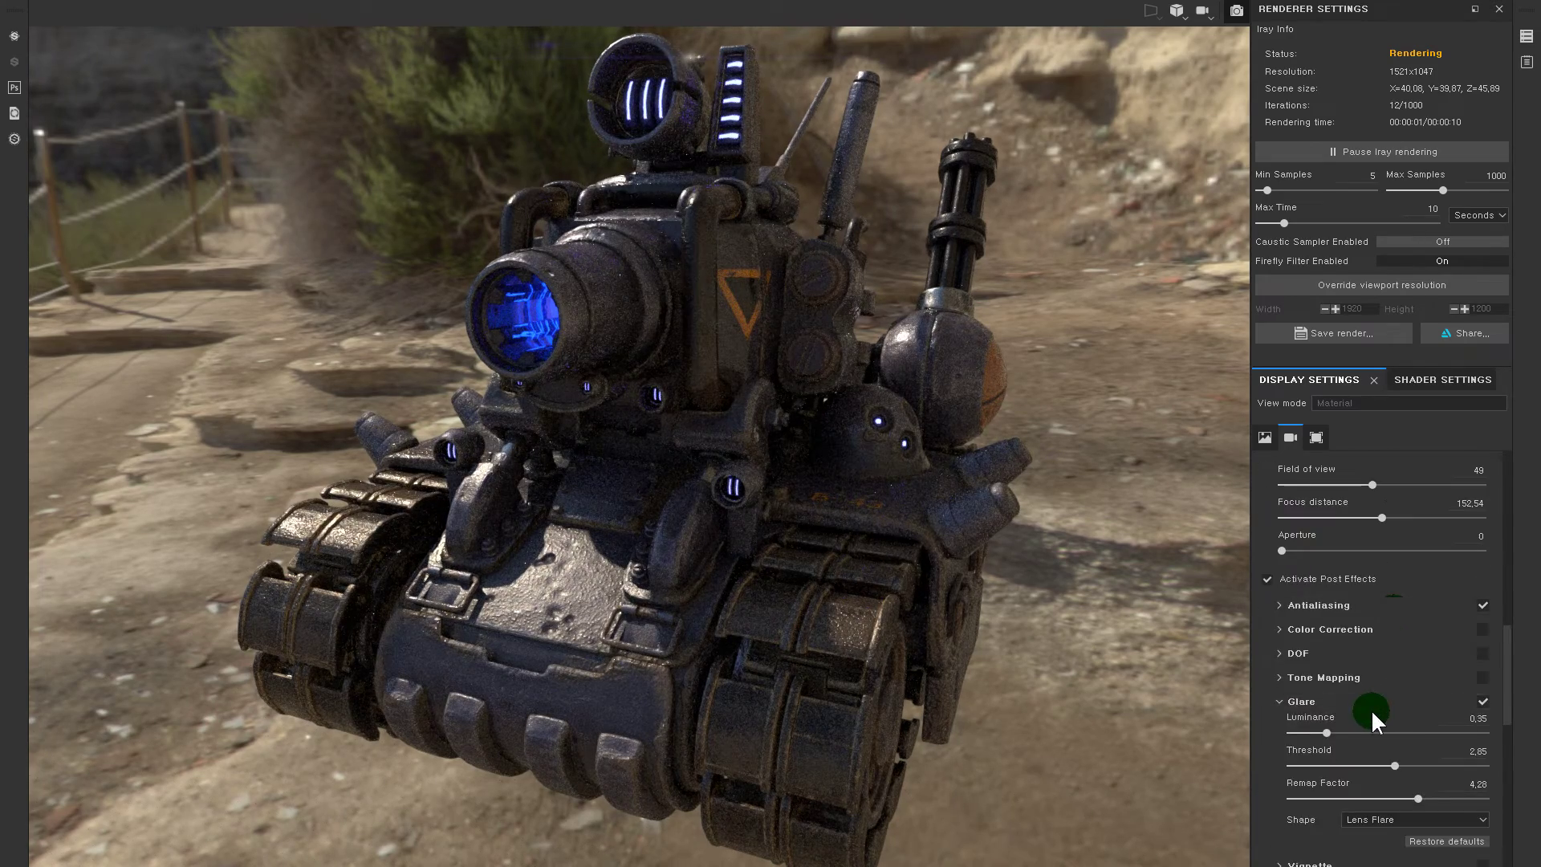
{"action": "scroll", "coordinate": [1371, 709], "scroll_direction": "down", "scroll_amount": 1}
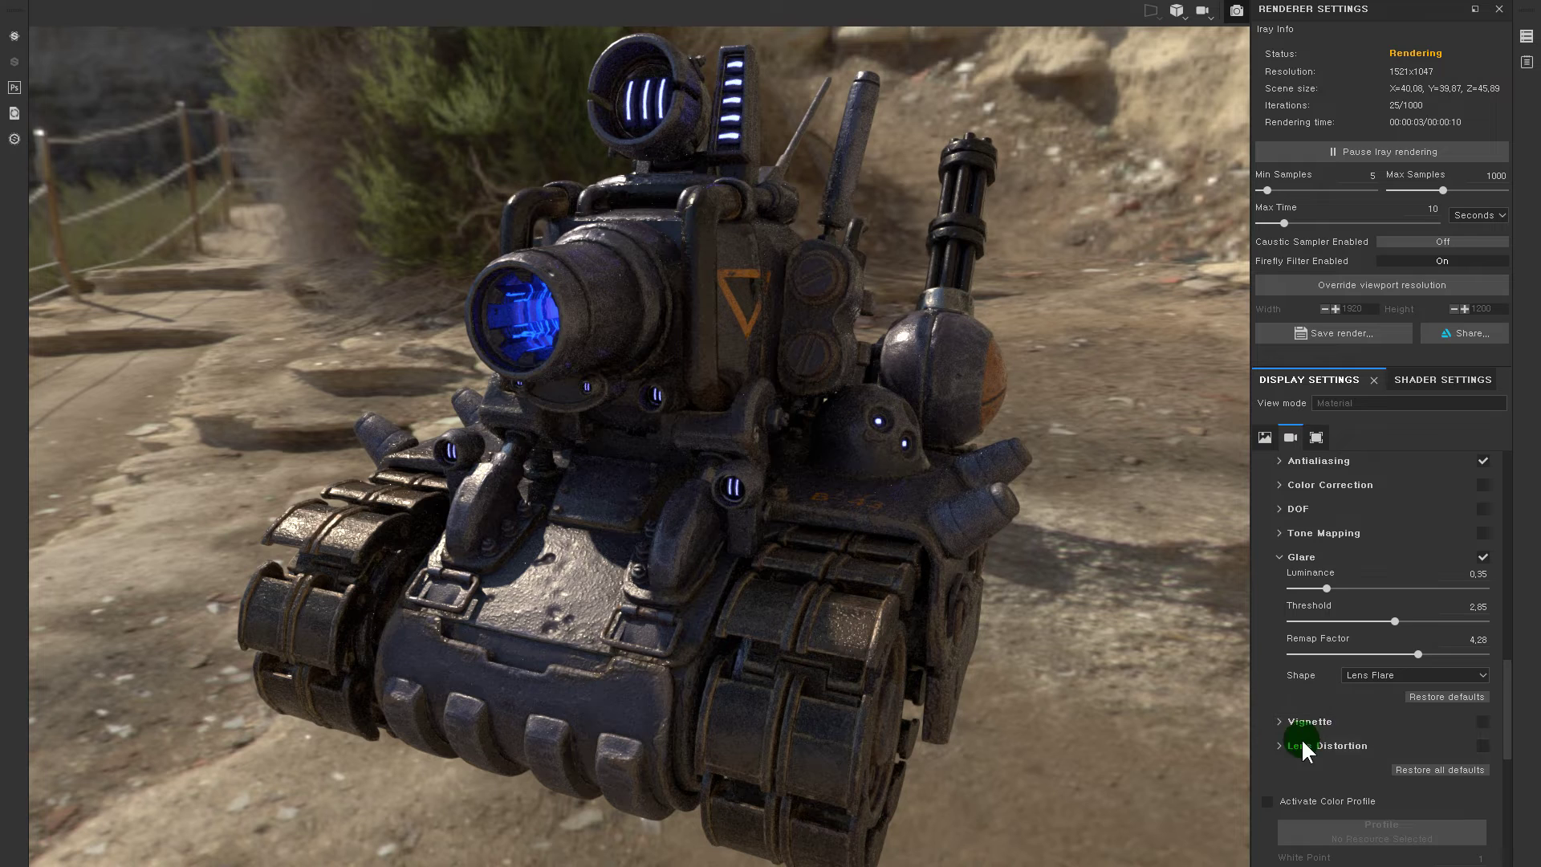
{"action": "scroll", "coordinate": [1302, 738], "scroll_direction": "down", "scroll_amount": 2}
{"action": "left_click", "coordinate": [1277, 660]}
{"action": "scroll", "coordinate": [1316, 695], "scroll_direction": "down", "scroll_amount": 3}
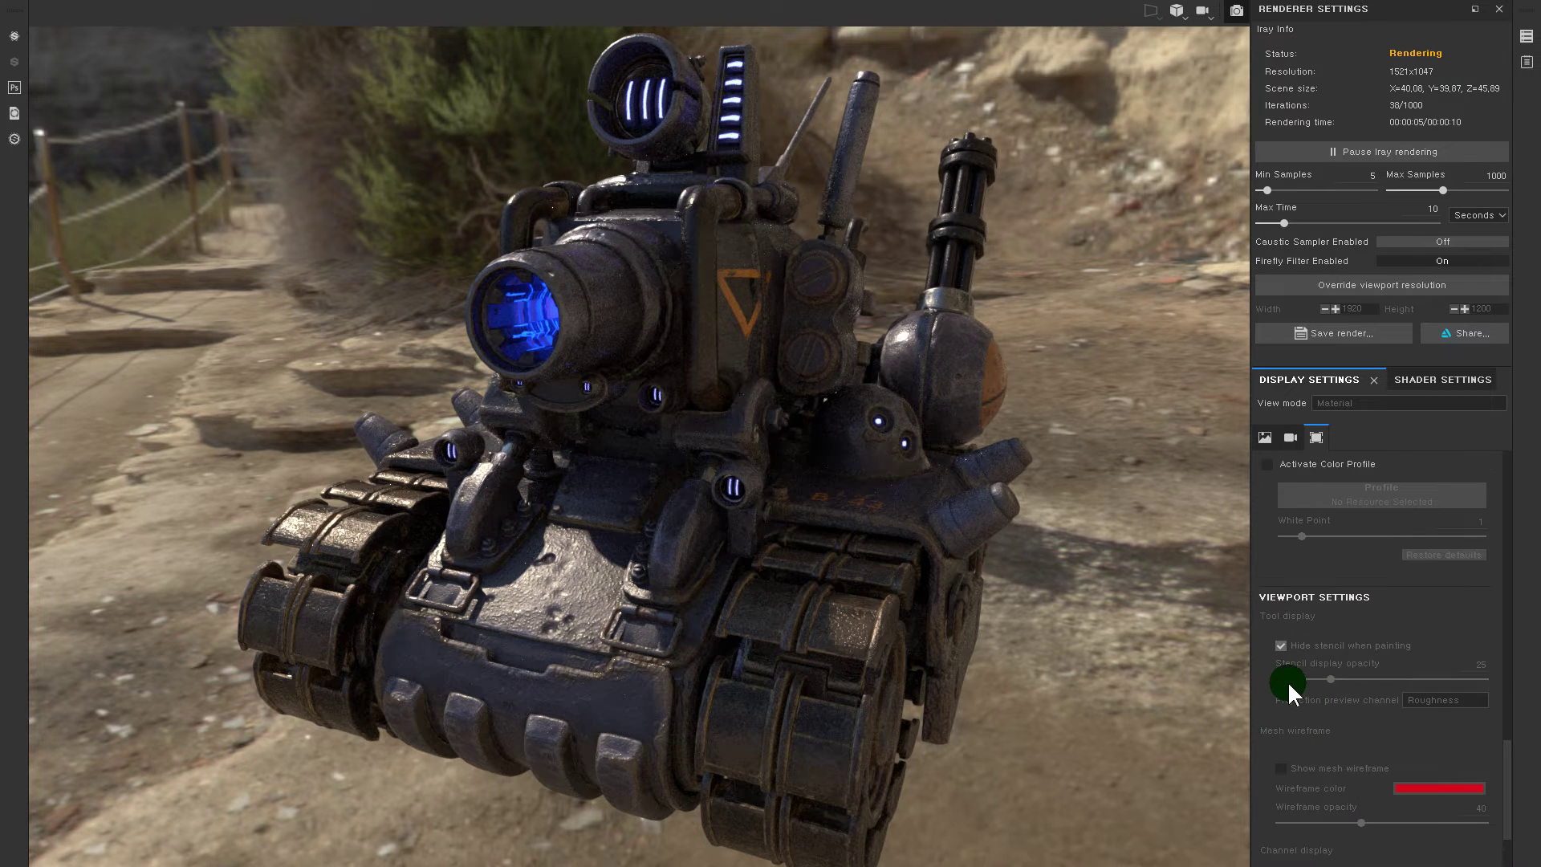
{"action": "scroll", "coordinate": [1289, 690], "scroll_direction": "down", "scroll_amount": 2}
{"action": "scroll", "coordinate": [1316, 759], "scroll_direction": "up", "scroll_amount": 7}
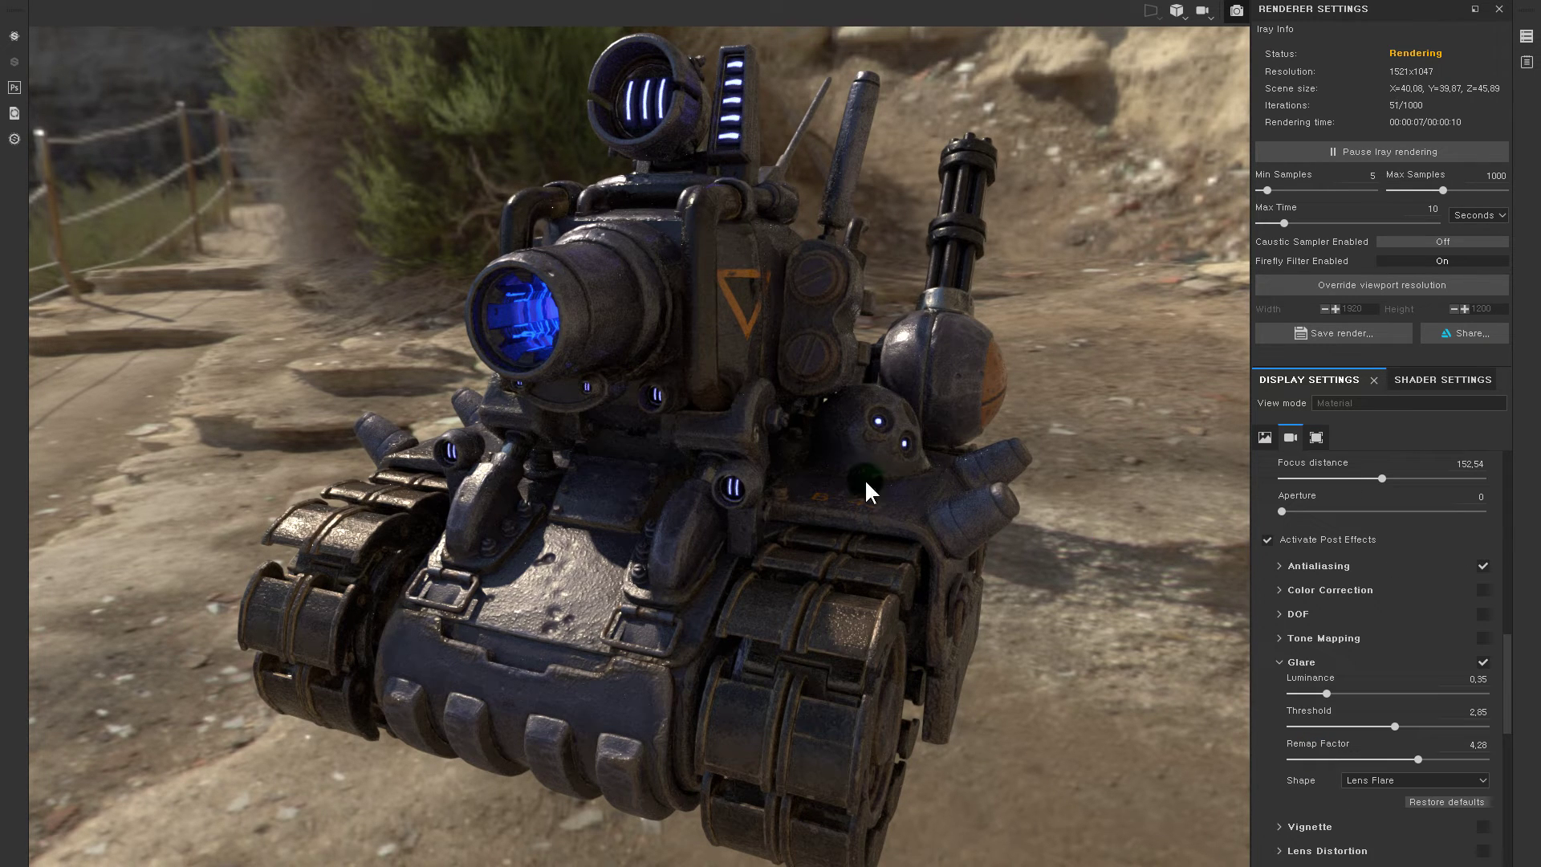
{"action": "scroll", "coordinate": [1374, 571], "scroll_direction": "up", "scroll_amount": 3}
{"action": "scroll", "coordinate": [1429, 534], "scroll_direction": "up", "scroll_amount": 2}
{"action": "scroll", "coordinate": [1407, 541], "scroll_direction": "up", "scroll_amount": 2}
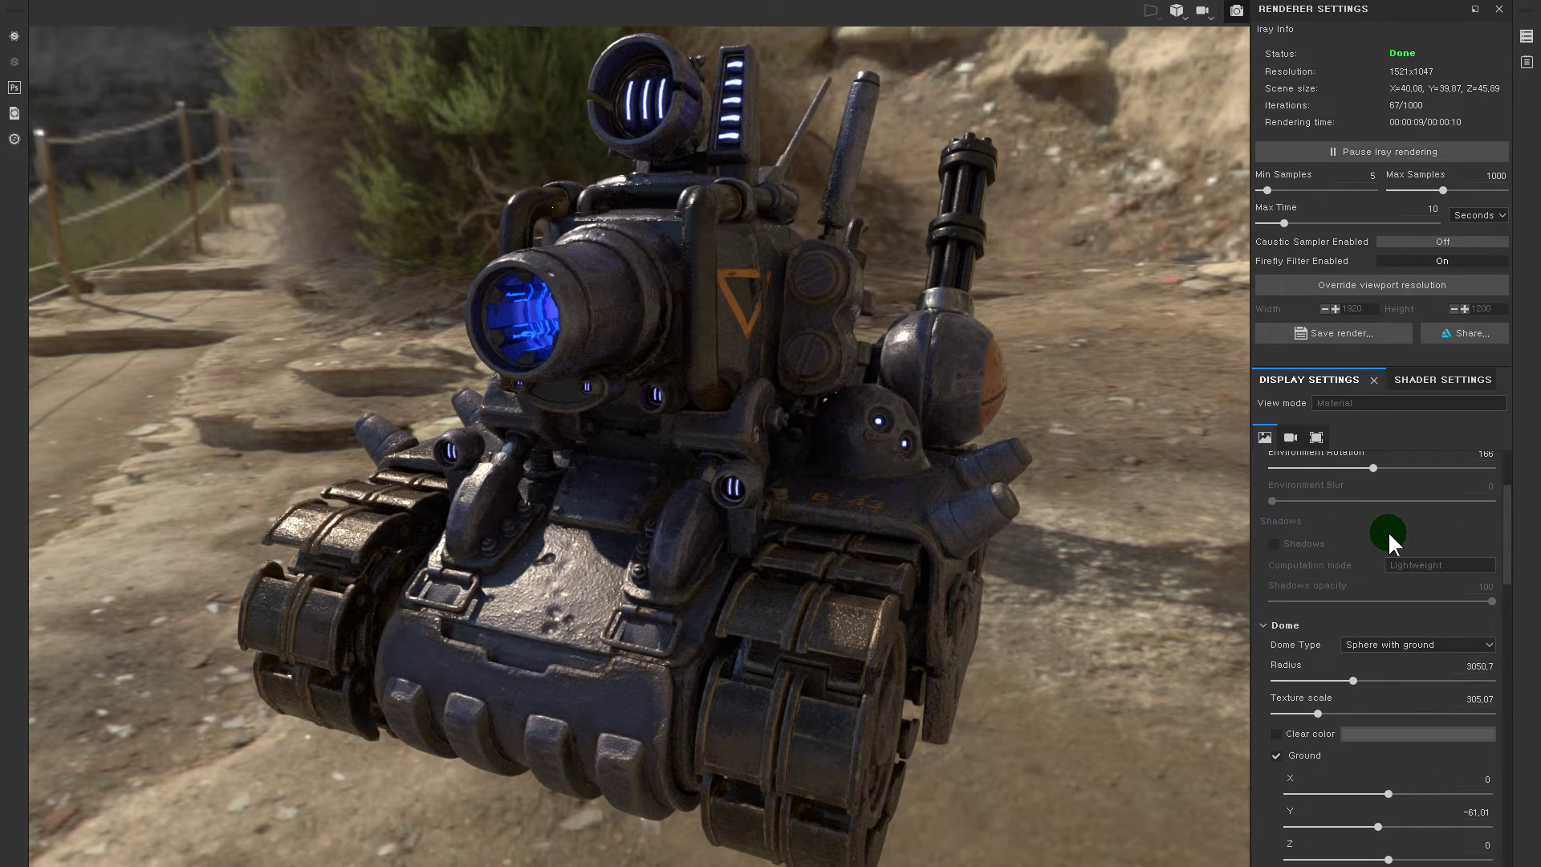
{"action": "left_click", "coordinate": [1409, 382]}
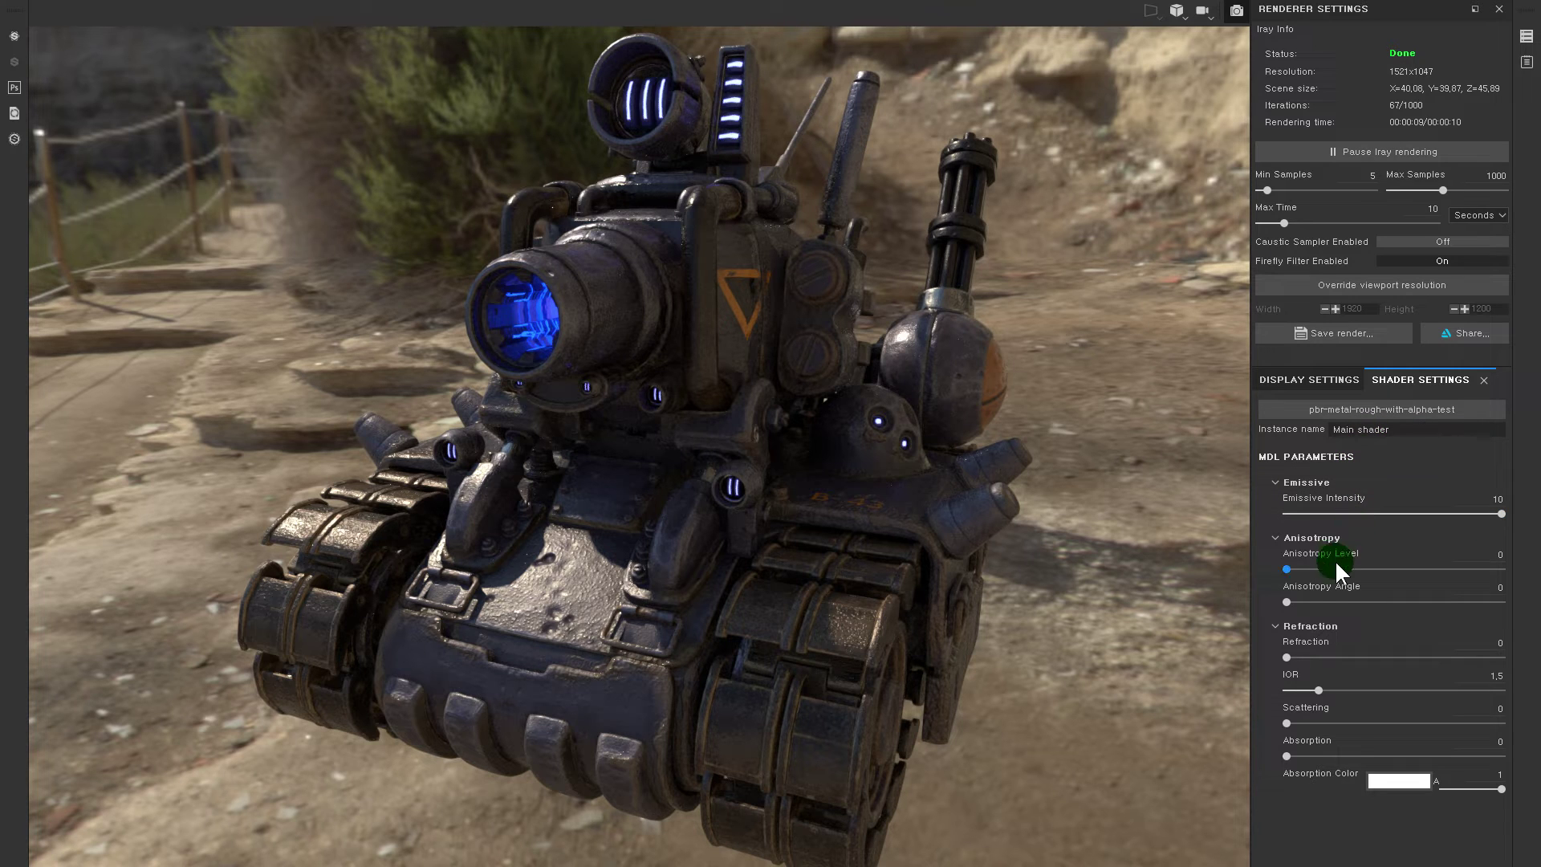
{"action": "left_click", "coordinate": [1326, 379]}
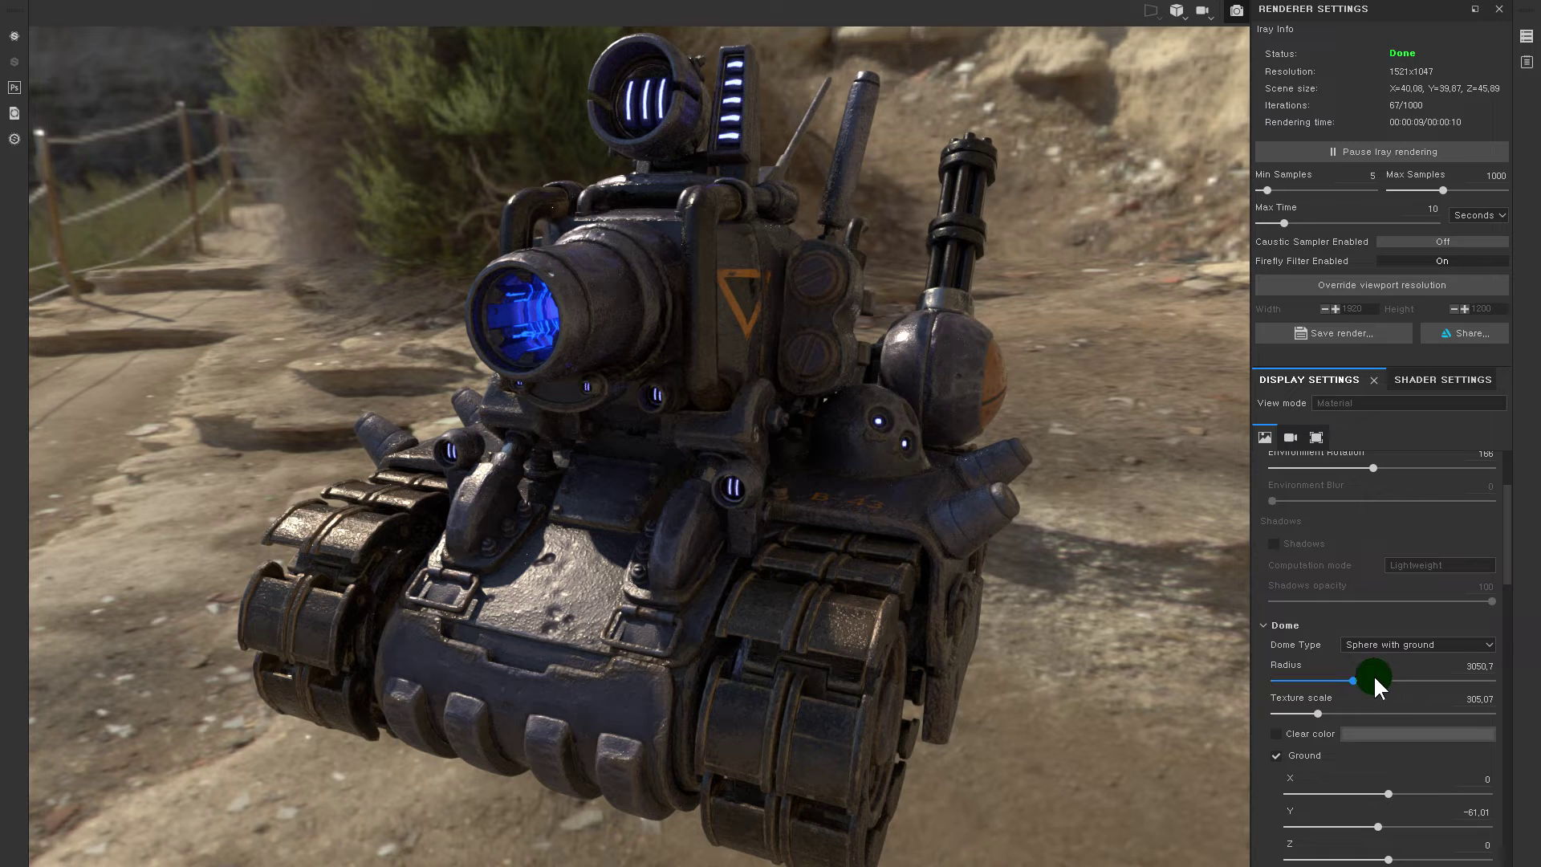
{"action": "scroll", "coordinate": [1383, 658], "scroll_direction": "down", "scroll_amount": 3}
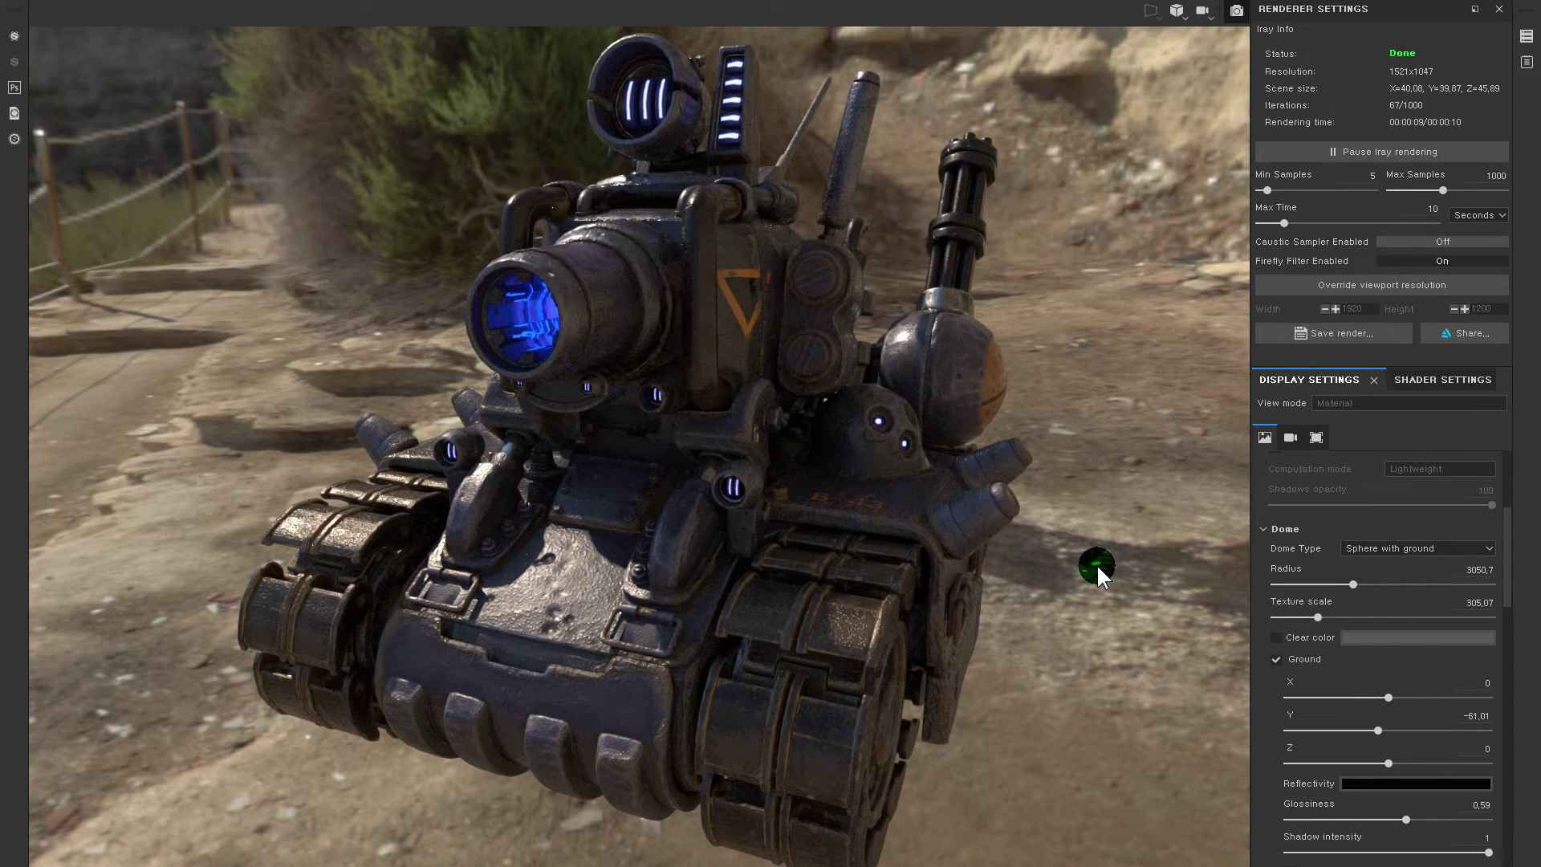
{"action": "left_click_drag", "start_coordinate": [1097, 572], "coordinate": [1013, 568], "text": "alt"}
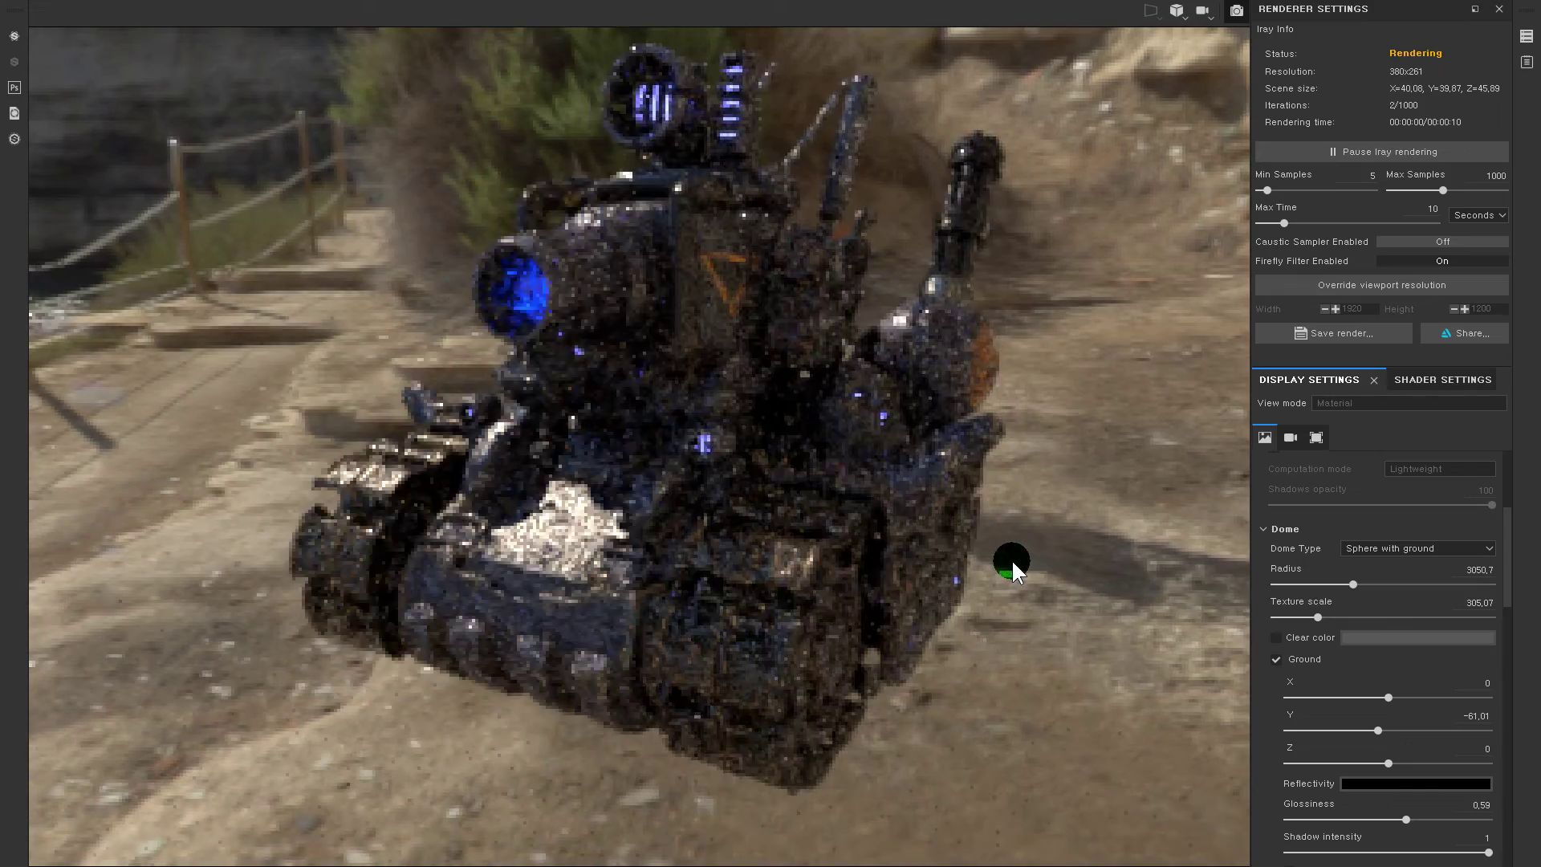
- Try Dome ground heights of 0 and then 20 in the Y field
{"action": "mouse_move", "coordinate": [1017, 584]}
{"action": "left_mouse_down", "text": "alt"}
{"action": "mouse_move", "coordinate": [945, 513]}
{"action": "mouse_move", "coordinate": [843, 481]}
{"action": "mouse_move", "coordinate": [1062, 516]}
{"action": "mouse_move", "coordinate": [921, 560]}
{"action": "mouse_move", "coordinate": [878, 591]}
{"action": "mouse_move", "coordinate": [973, 633]}
{"action": "left_mouse_up", "text": "alt"}
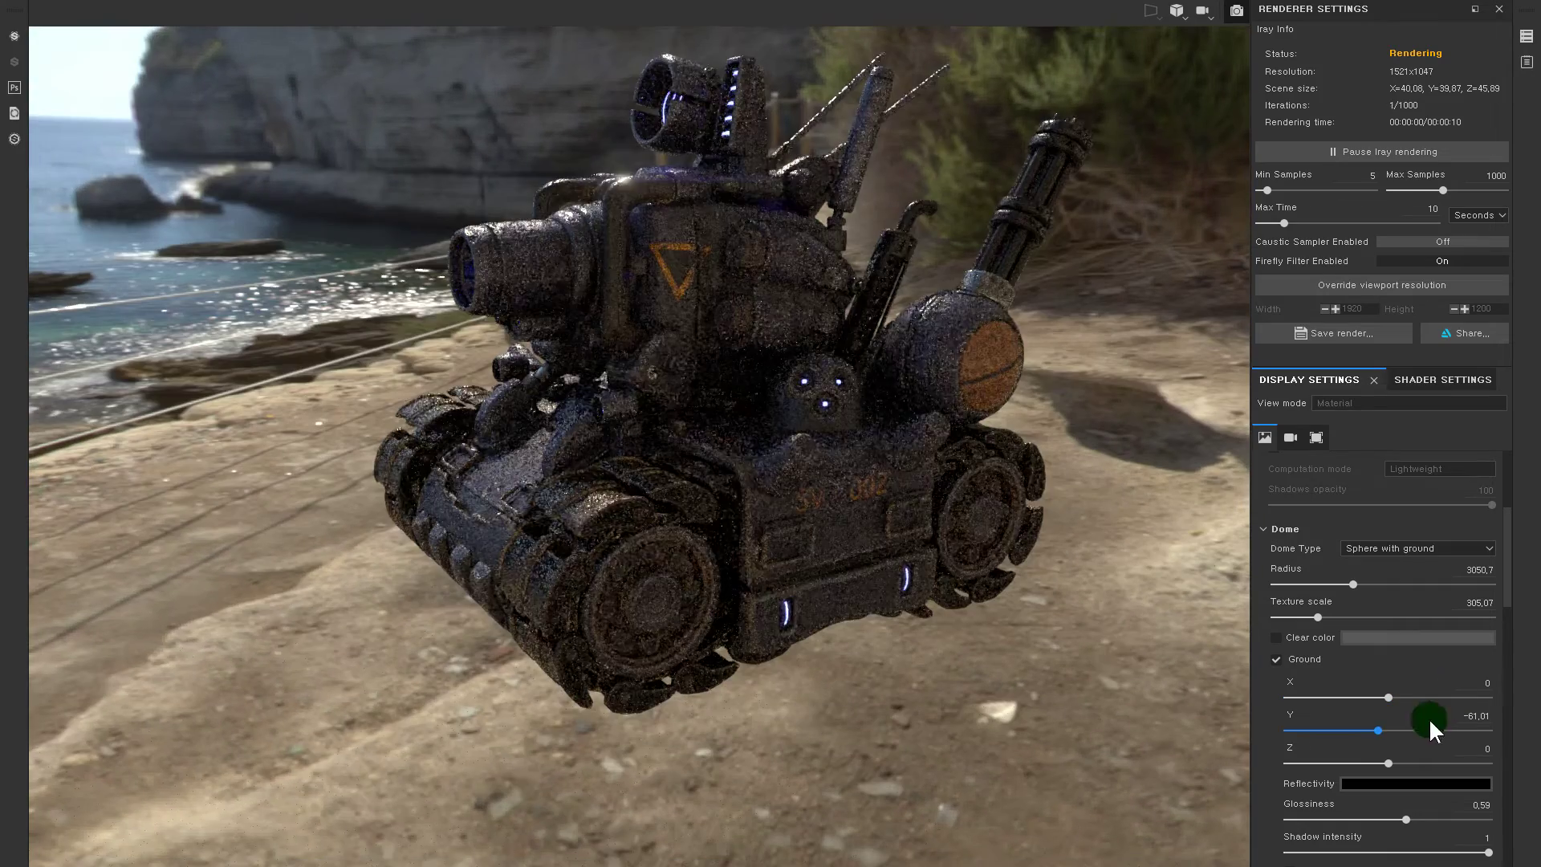
{"action": "left_click", "coordinate": [1475, 717]}
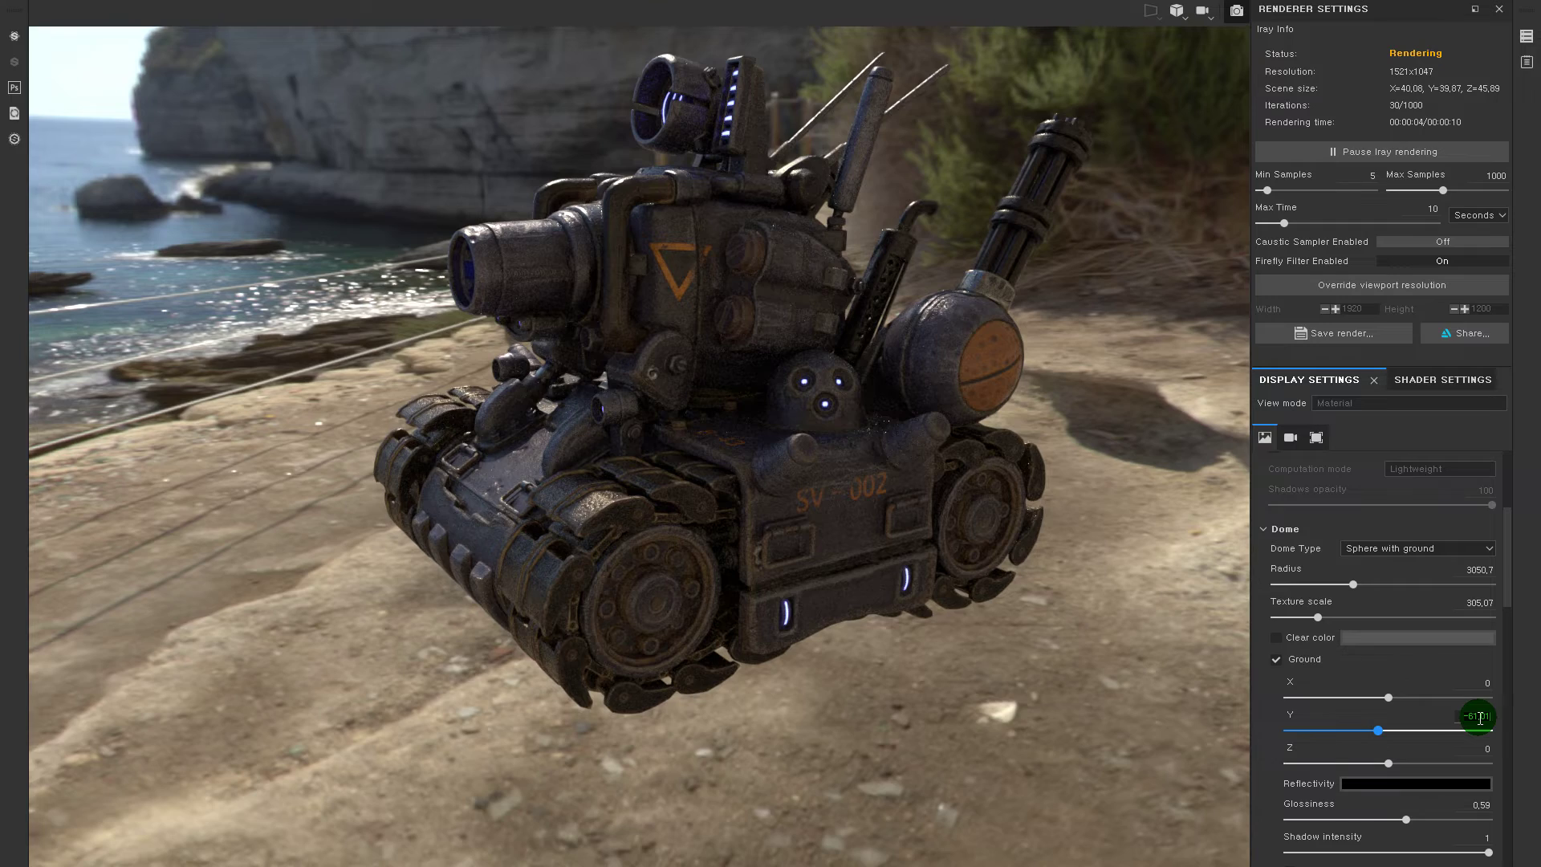
{"action": "type", "text": "0"}
{"action": "key", "text": "Return"}
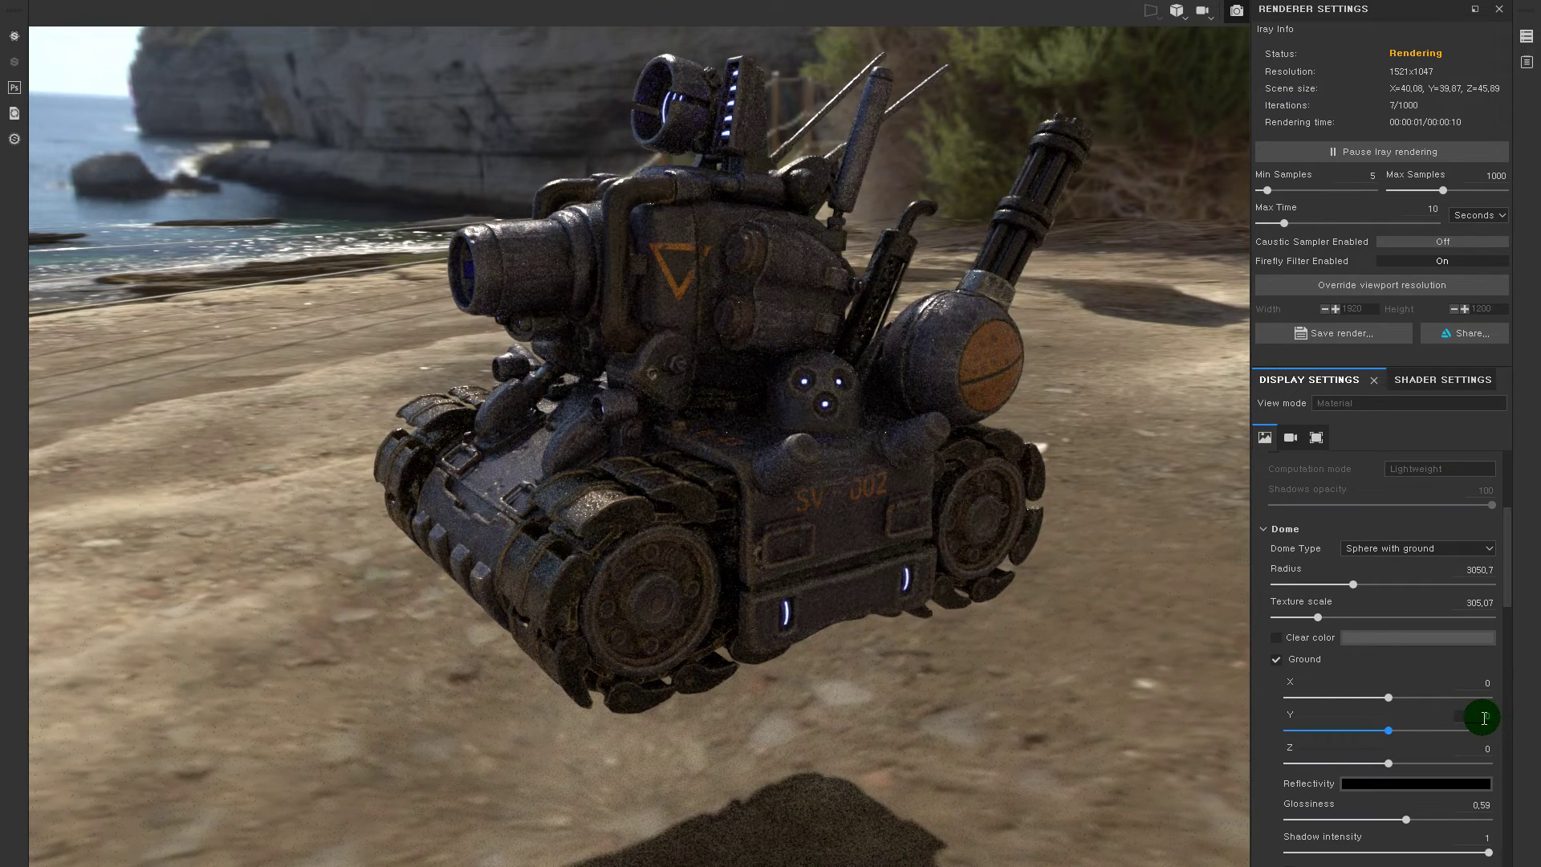
{"action": "left_click", "coordinate": [1484, 717]}
{"action": "left_click_drag", "start_coordinate": [1489, 717], "coordinate": [1499, 726]}
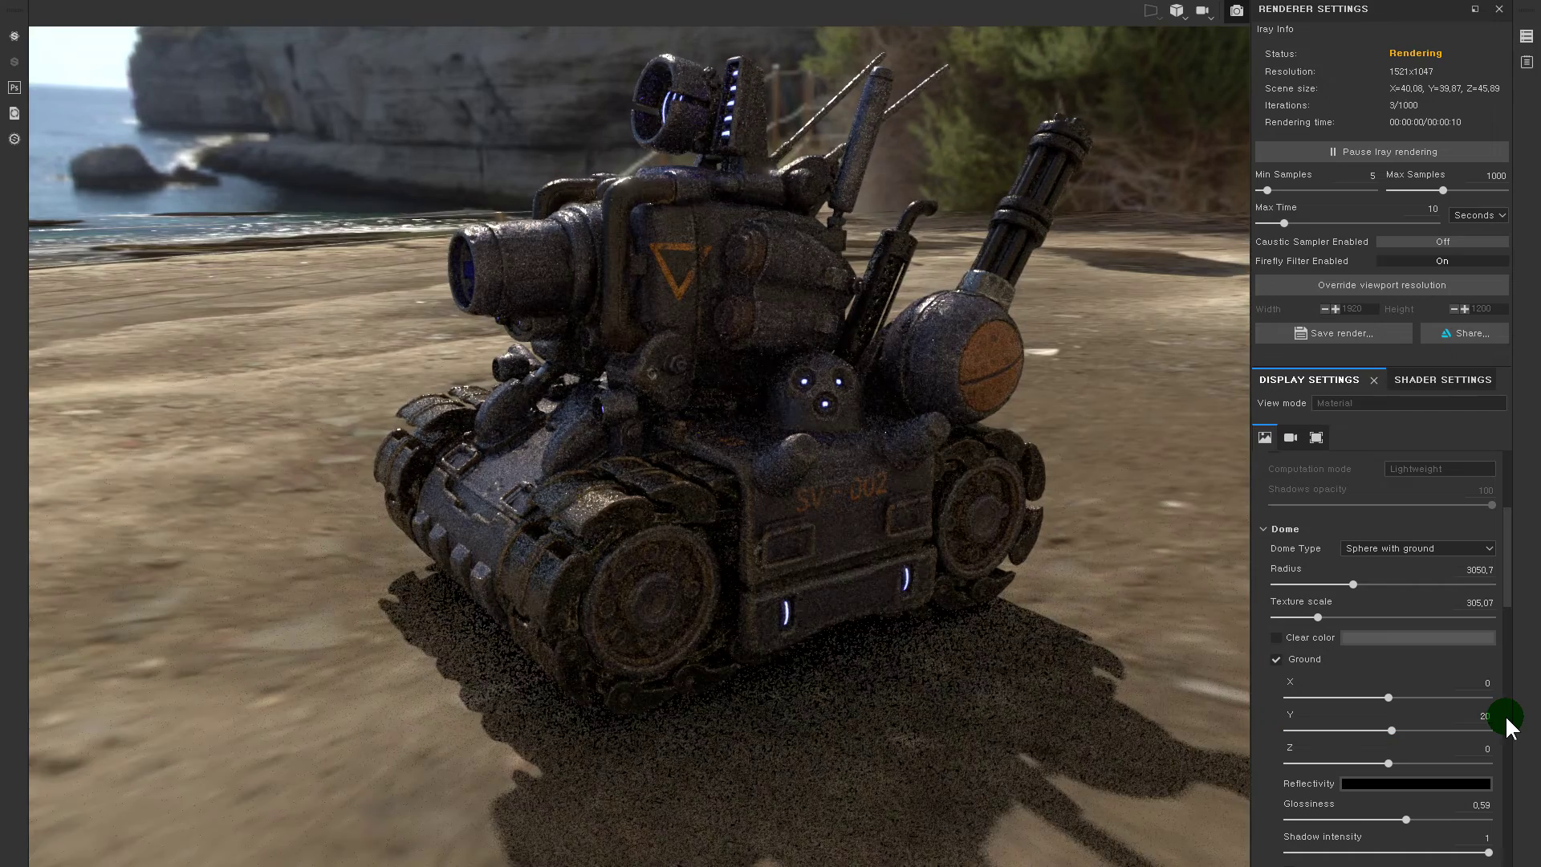
- Set the Dome ground Y height to 21 and check from a low side view
{"action": "mouse_move", "coordinate": [898, 620]}
{"action": "left_mouse_down", "text": "alt"}
{"action": "mouse_move", "coordinate": [894, 643]}
{"action": "mouse_move", "coordinate": [897, 591]}
{"action": "left_mouse_up", "text": "alt"}
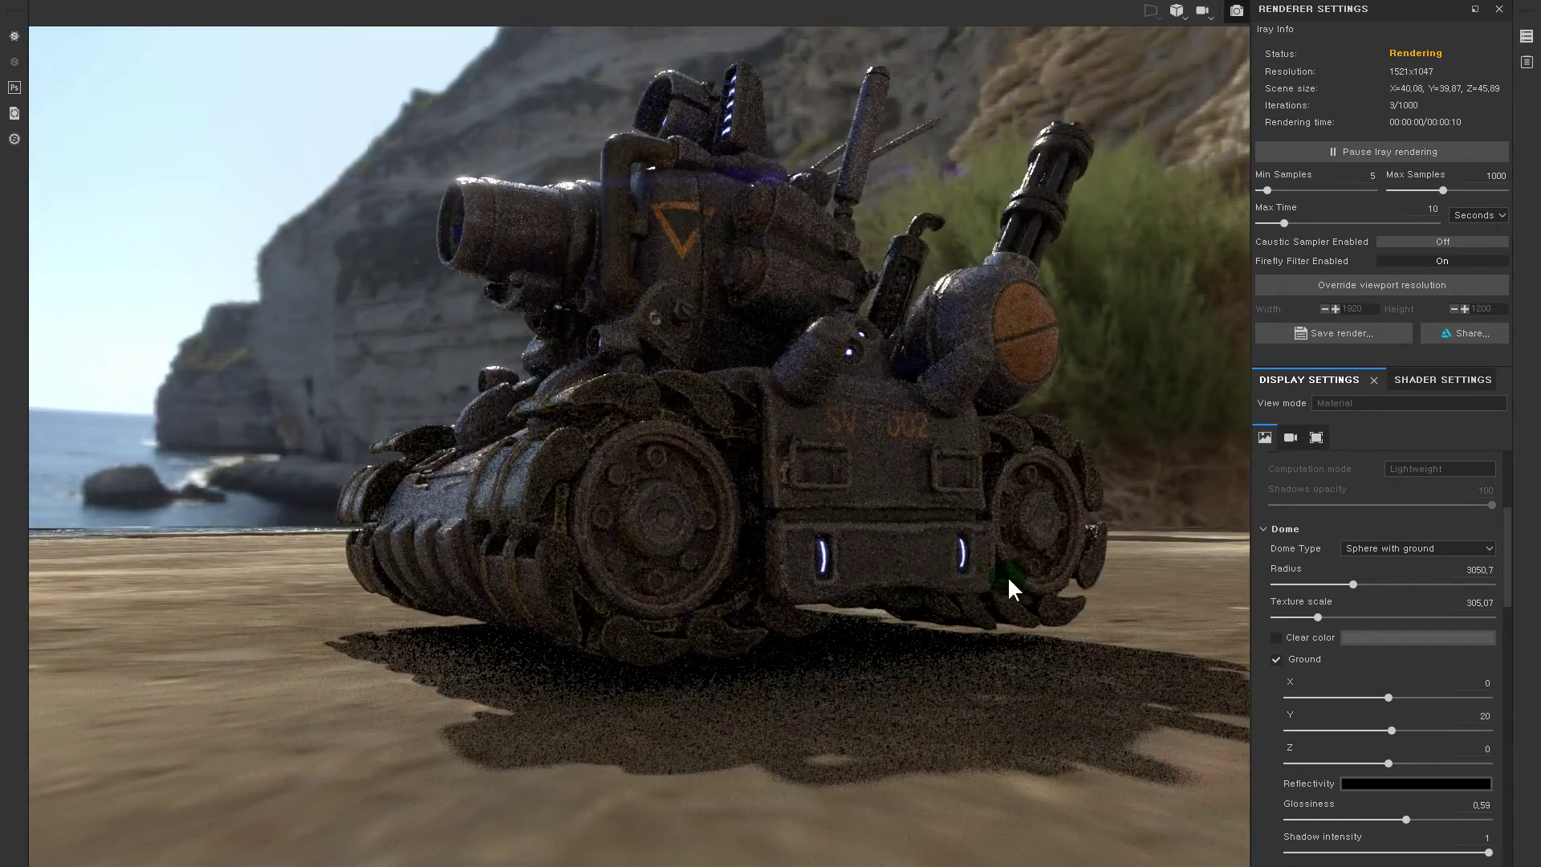
{"action": "left_click", "coordinate": [1486, 717]}
{"action": "type", "text": "21"}
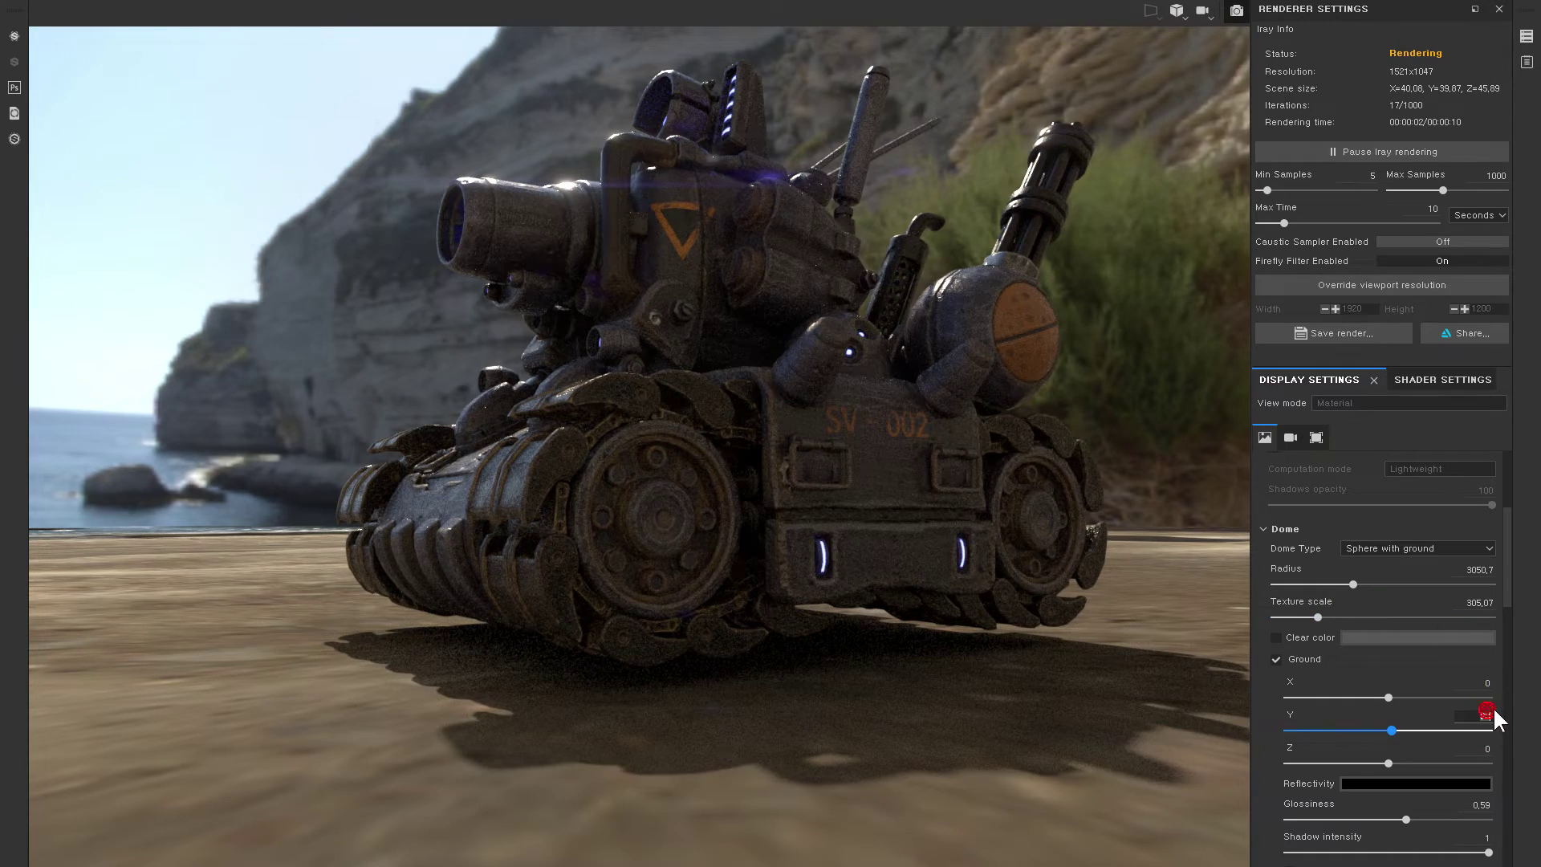
{"action": "key", "text": "Return"}
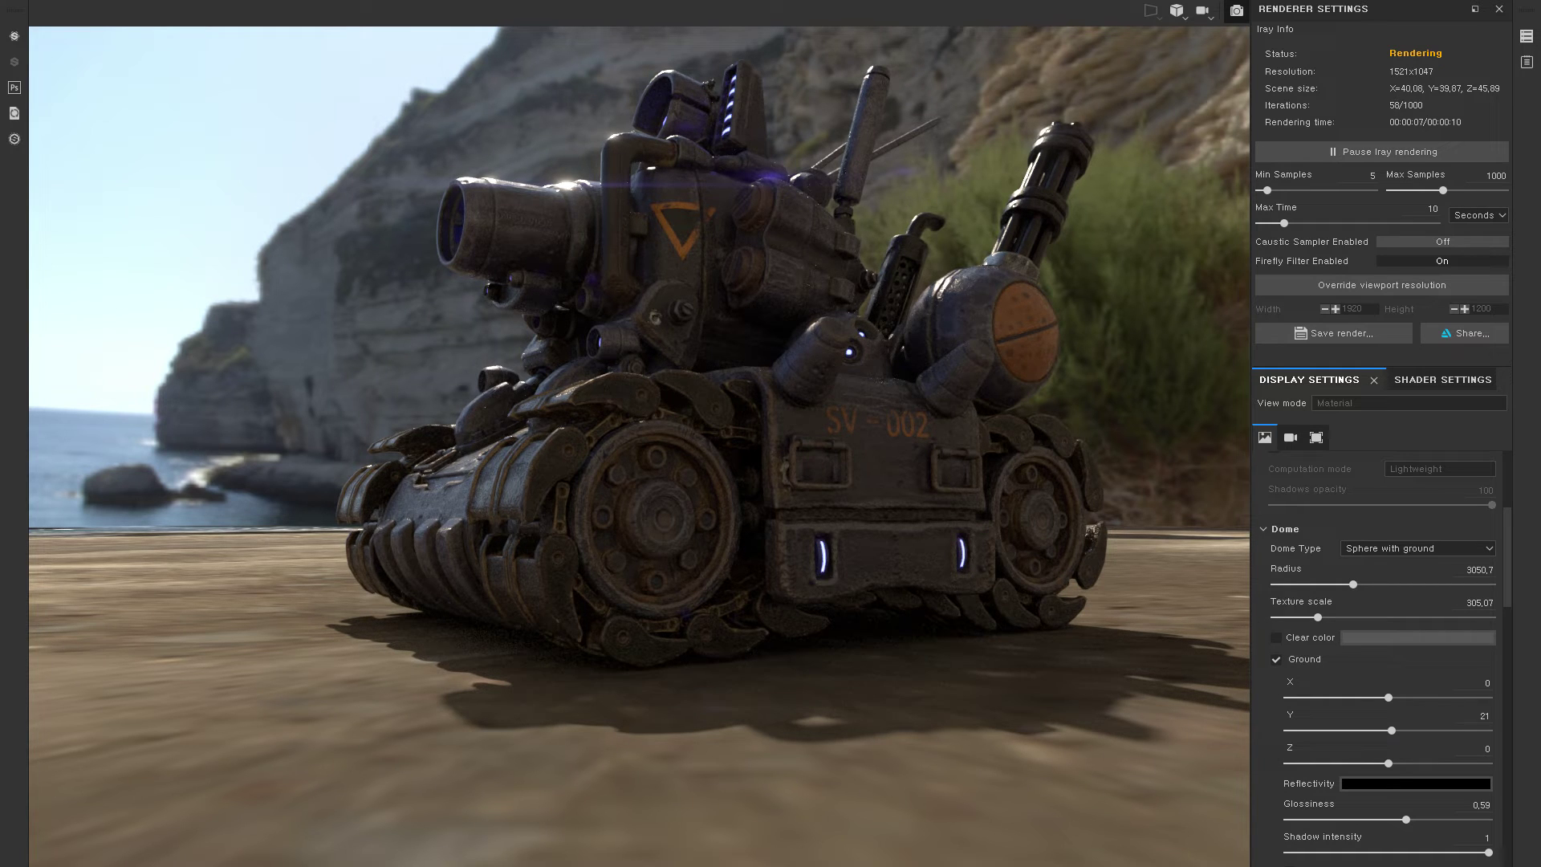
- Orbit around the tank and rotate the environment to show the sandy cliff and sea
{"action": "mouse_move", "coordinate": [763, 629]}
{"action": "left_mouse_down", "text": "alt"}
{"action": "mouse_move", "coordinate": [909, 692]}
{"action": "mouse_move", "coordinate": [1135, 730]}
{"action": "mouse_move", "coordinate": [904, 532]}
{"action": "mouse_move", "coordinate": [951, 427]}
{"action": "mouse_move", "coordinate": [826, 413]}
{"action": "mouse_move", "coordinate": [821, 449]}
{"action": "left_mouse_up", "text": "alt"}
{"action": "right_click_drag", "start_coordinate": [843, 458], "coordinate": [877, 471], "text": "shift"}
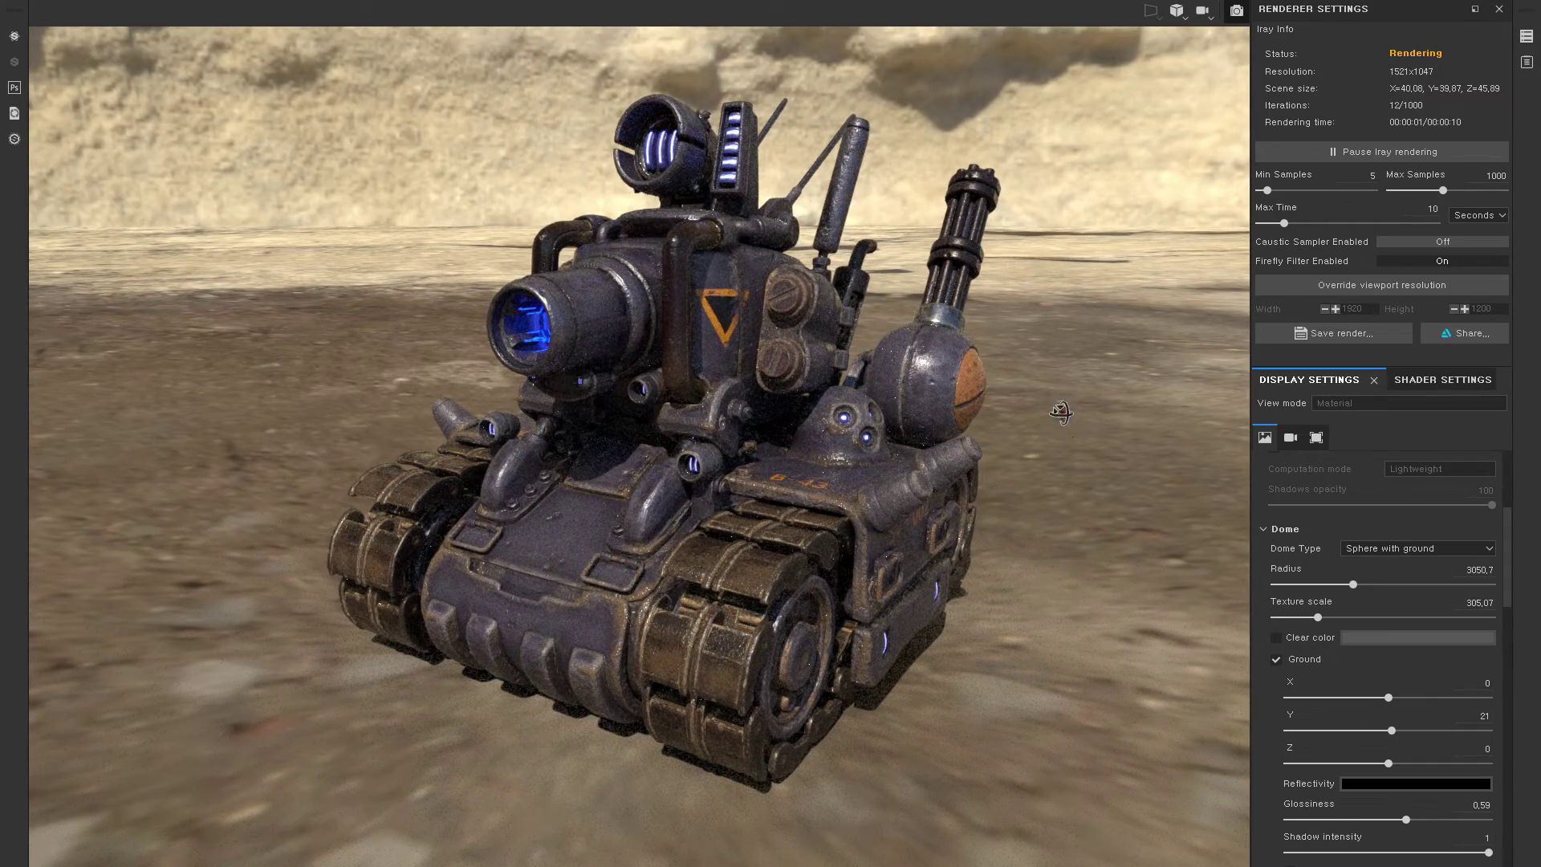
{"action": "left_click_drag", "start_coordinate": [1062, 411], "coordinate": [1000, 436], "text": "alt"}
{"action": "left_click_drag", "start_coordinate": [767, 346], "coordinate": [881, 386], "text": "alt"}
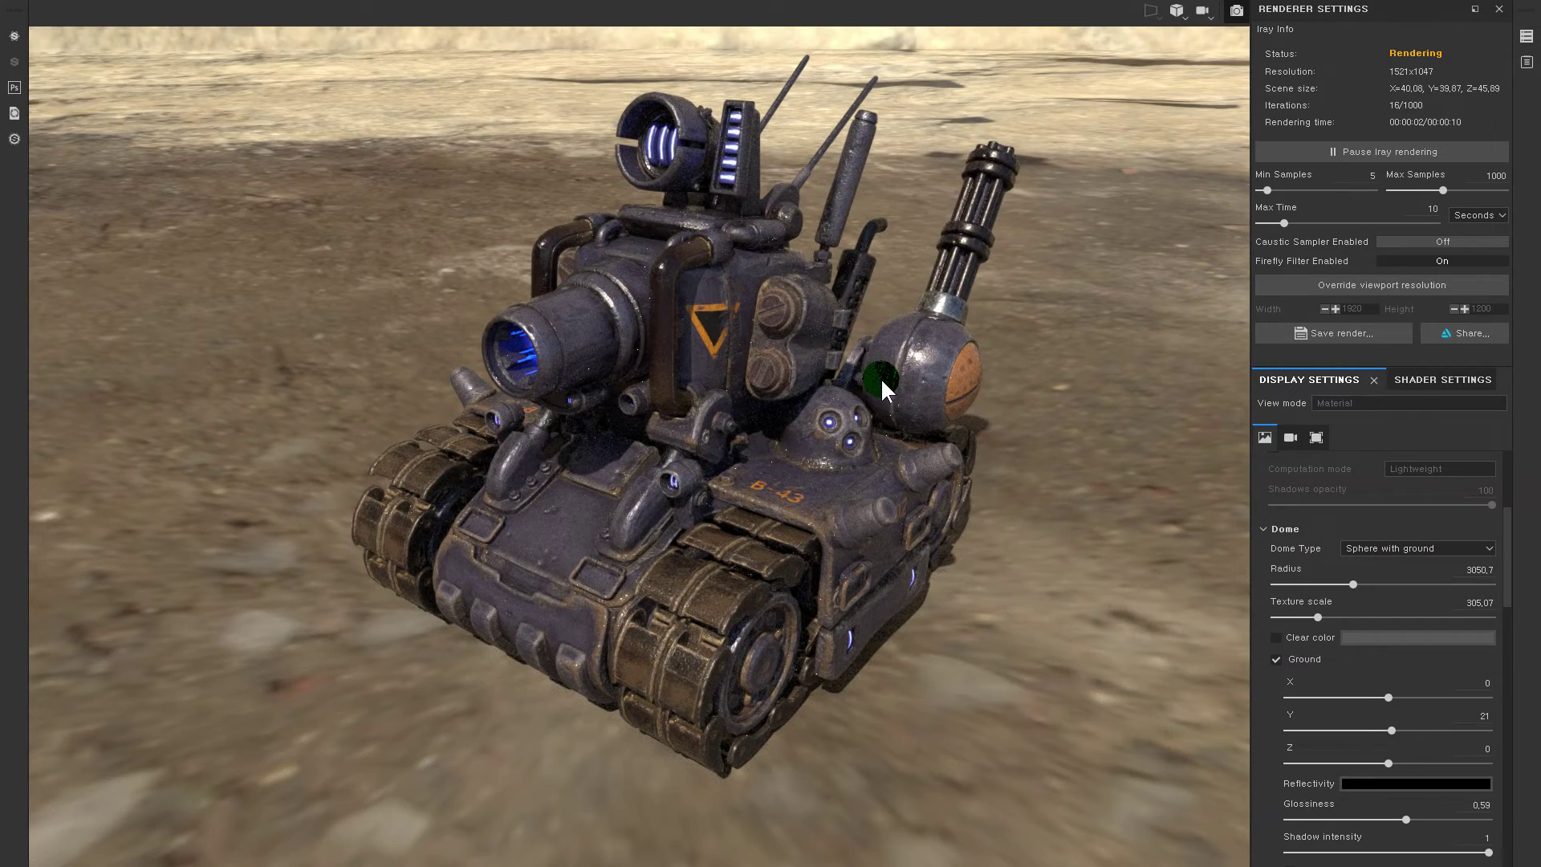
{"action": "mouse_move", "coordinate": [940, 408]}
{"action": "left_mouse_down", "text": "alt"}
{"action": "mouse_move", "coordinate": [750, 261]}
{"action": "mouse_move", "coordinate": [656, 144]}
{"action": "left_mouse_up", "text": "alt"}
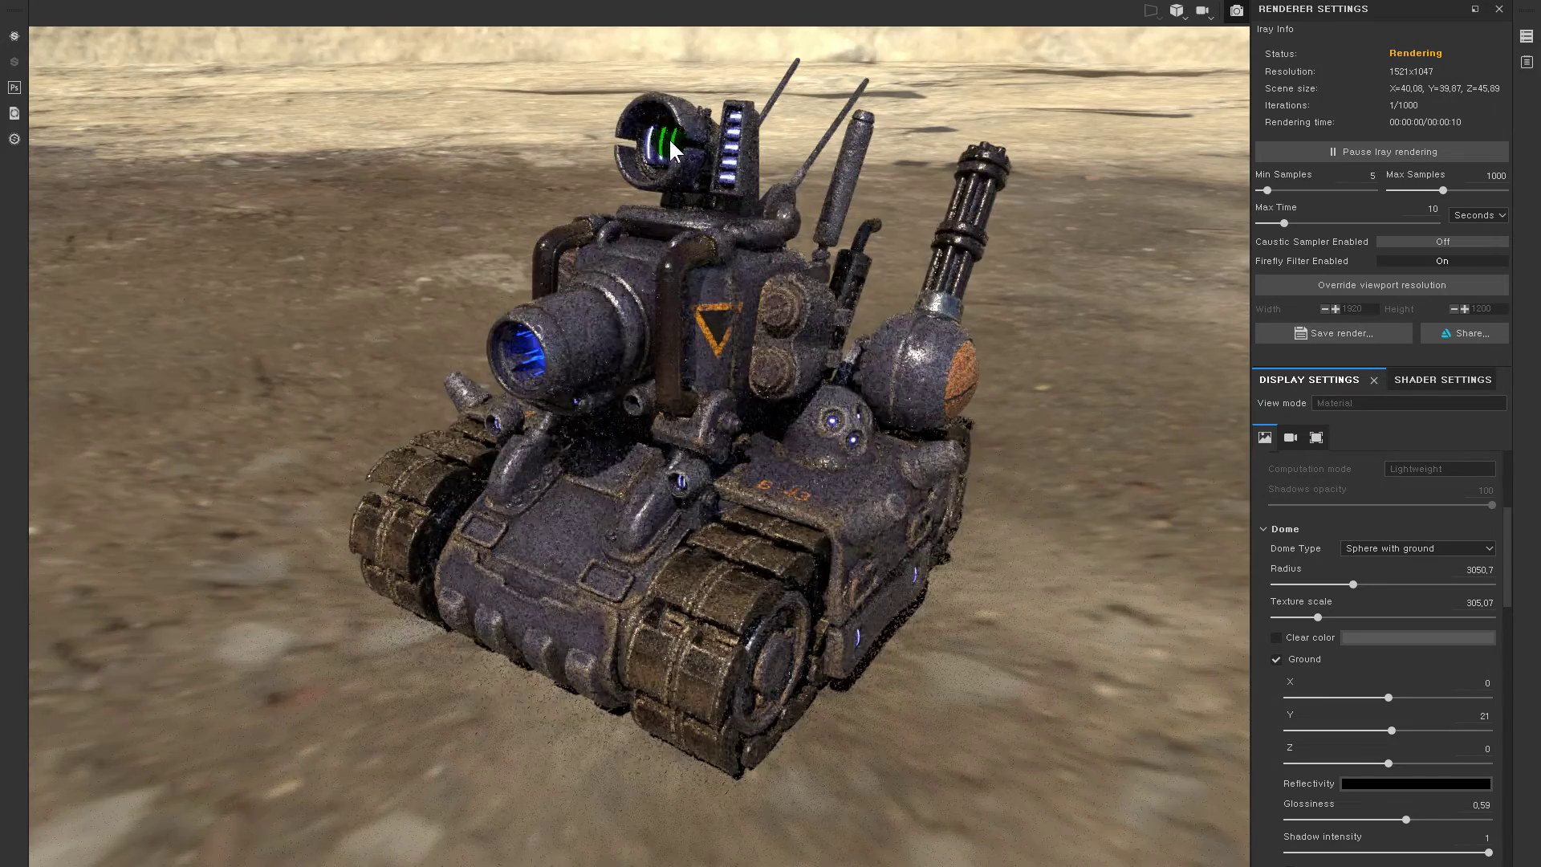
{"action": "mouse_move", "coordinate": [776, 217]}
{"action": "left_mouse_down", "text": "alt"}
{"action": "mouse_move", "coordinate": [1083, 230]}
{"action": "mouse_move", "coordinate": [1090, 179]}
{"action": "mouse_move", "coordinate": [1038, 162]}
{"action": "mouse_move", "coordinate": [1108, 227]}
{"action": "left_mouse_up", "text": "alt"}
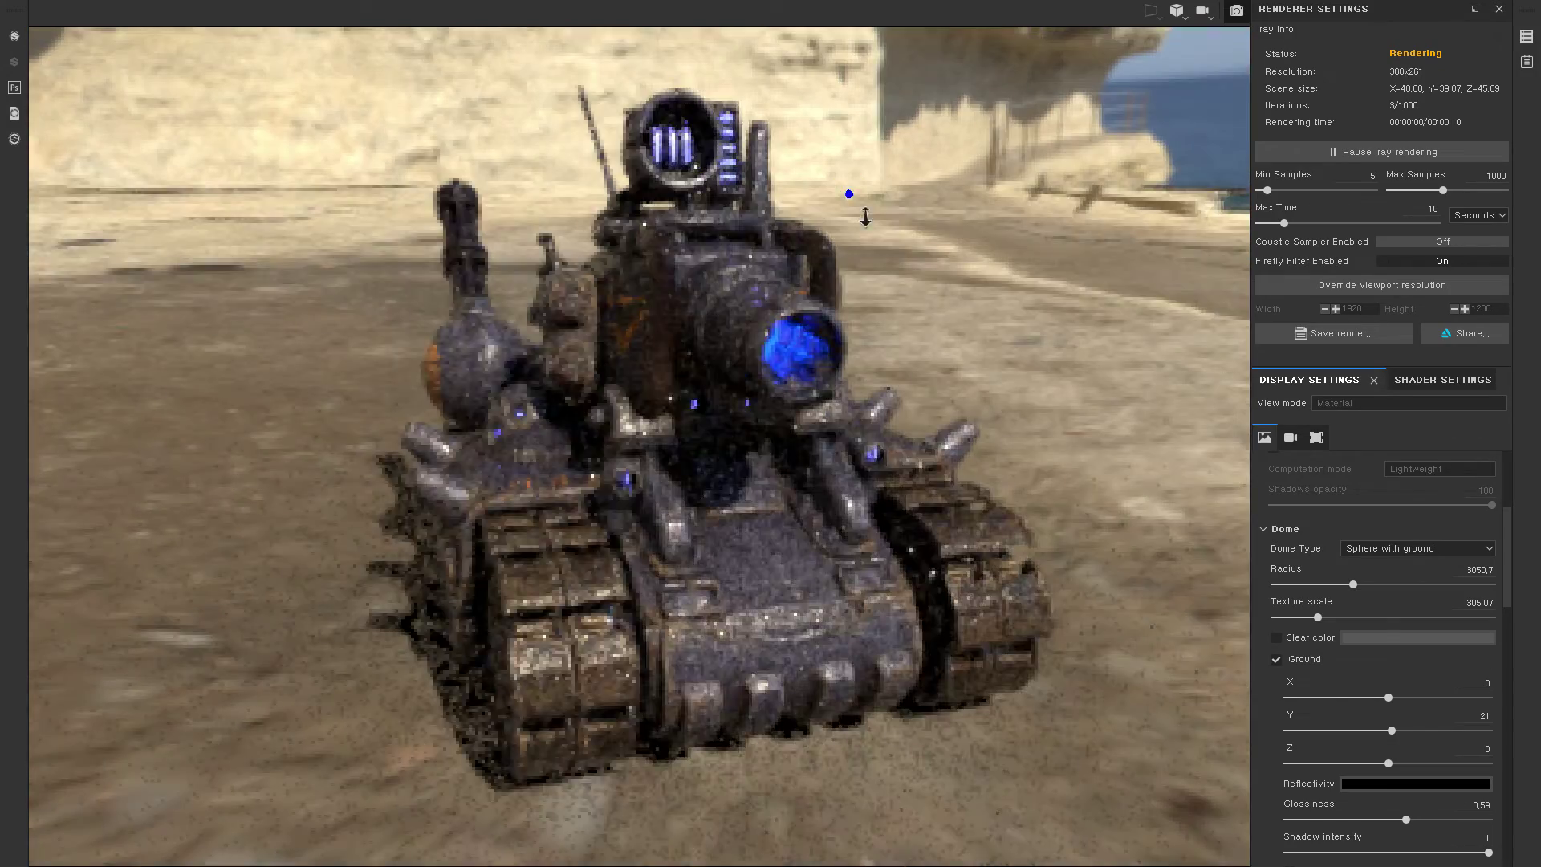
{"action": "mouse_move", "coordinate": [859, 214]}
{"action": "right_mouse_down", "text": "alt"}
{"action": "mouse_move", "coordinate": [901, 334]}
{"action": "mouse_move", "coordinate": [642, 157]}
{"action": "right_mouse_up", "text": "alt"}
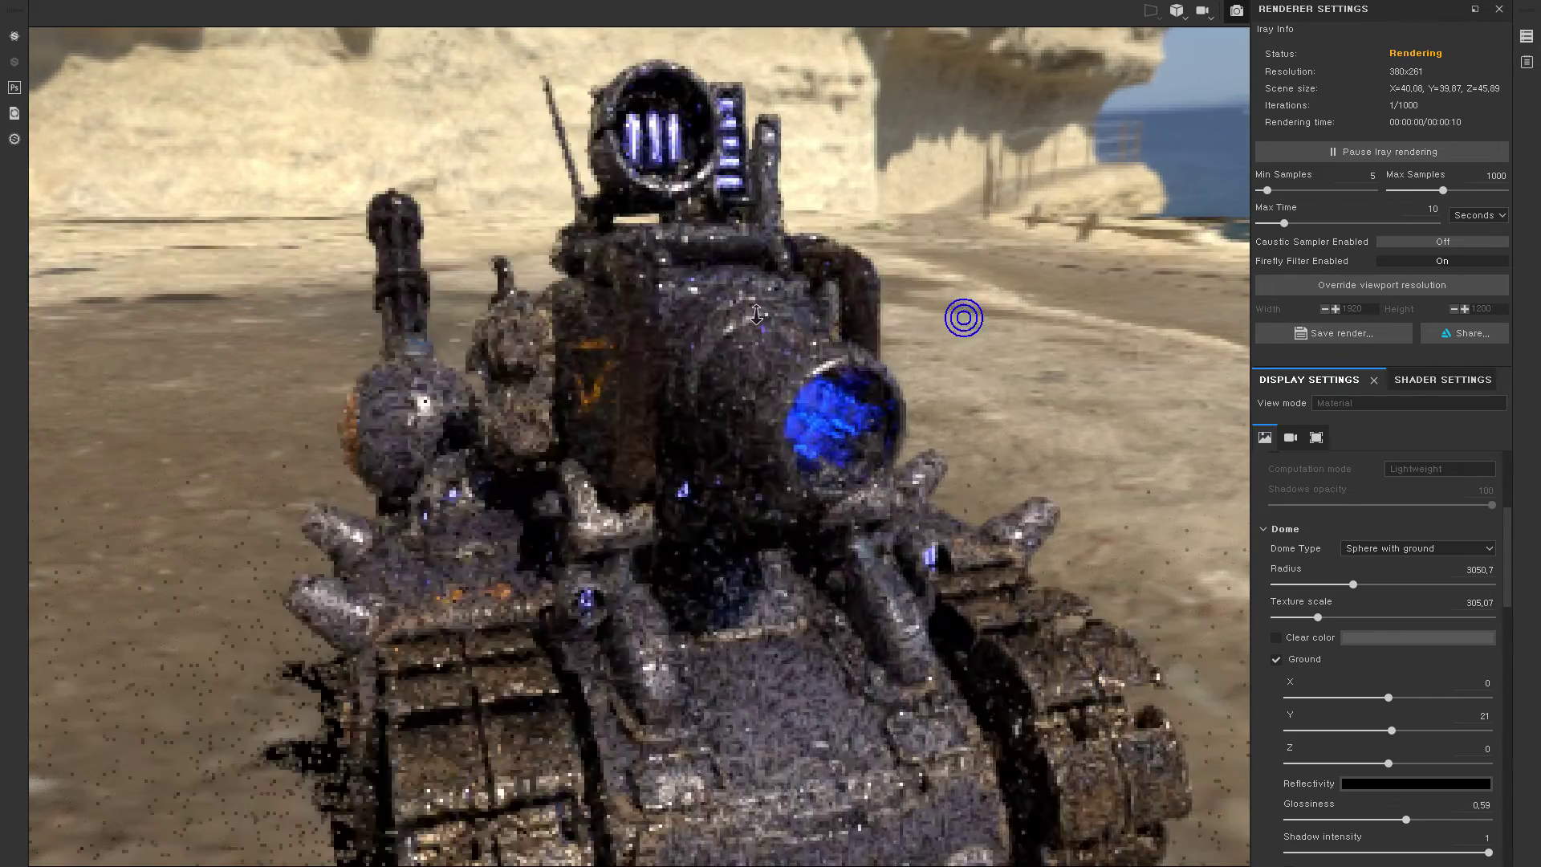
{"action": "mouse_move", "coordinate": [963, 316]}
{"action": "left_mouse_down", "text": "alt"}
{"action": "mouse_move", "coordinate": [855, 431]}
{"action": "mouse_move", "coordinate": [973, 396]}
{"action": "mouse_move", "coordinate": [613, 361]}
{"action": "mouse_move", "coordinate": [669, 373]}
{"action": "mouse_move", "coordinate": [688, 354]}
{"action": "mouse_move", "coordinate": [800, 396]}
{"action": "left_mouse_up", "text": "alt"}
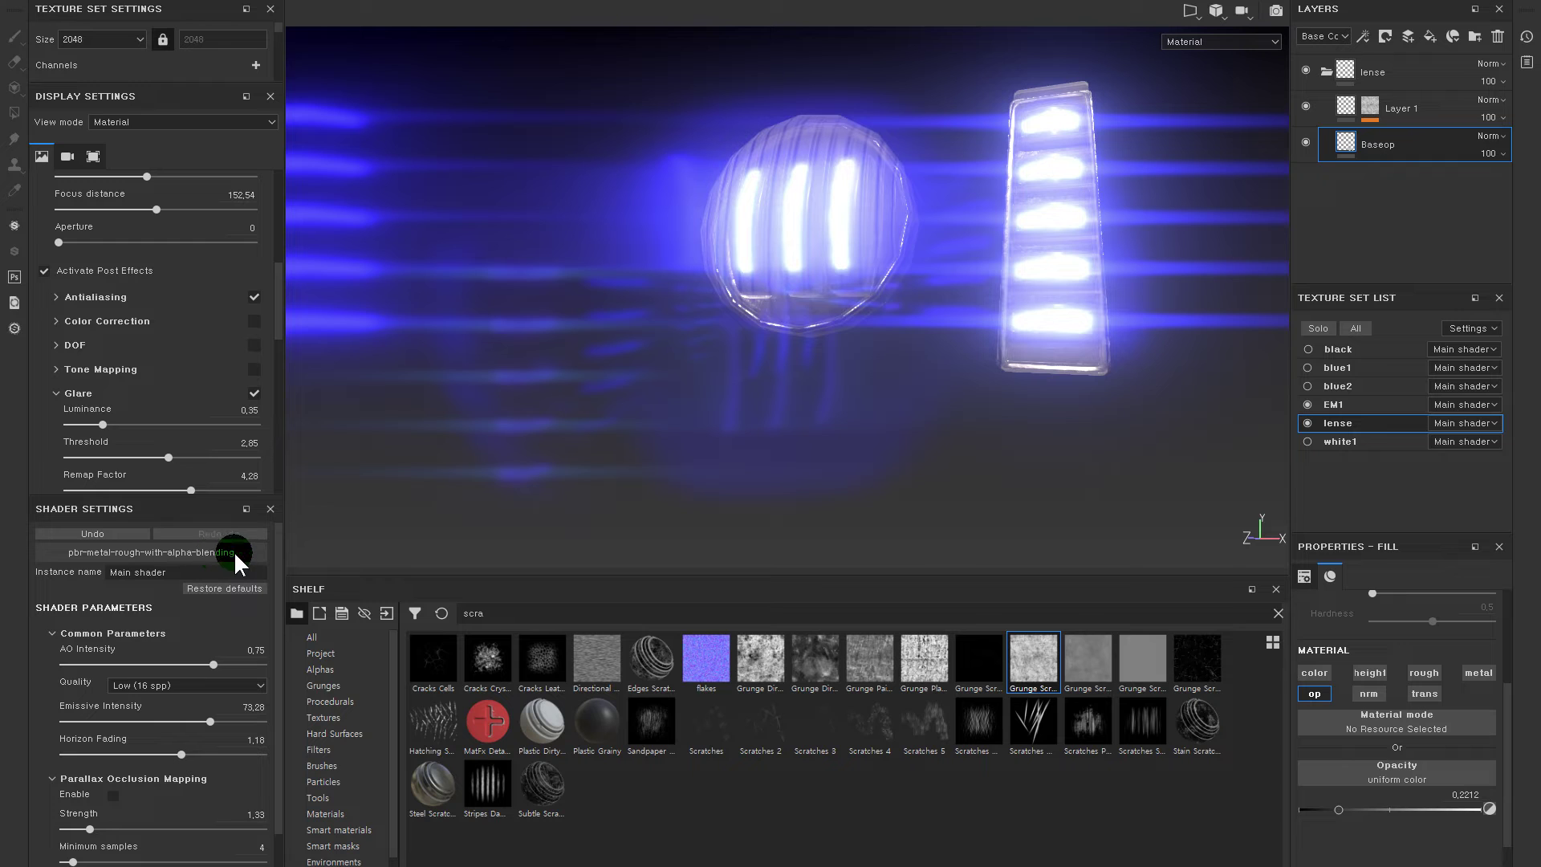
- Set the lens fill opacity to about 0.2434 and toggle layer visibility to compare
{"action": "left_click", "coordinate": [1340, 821]}
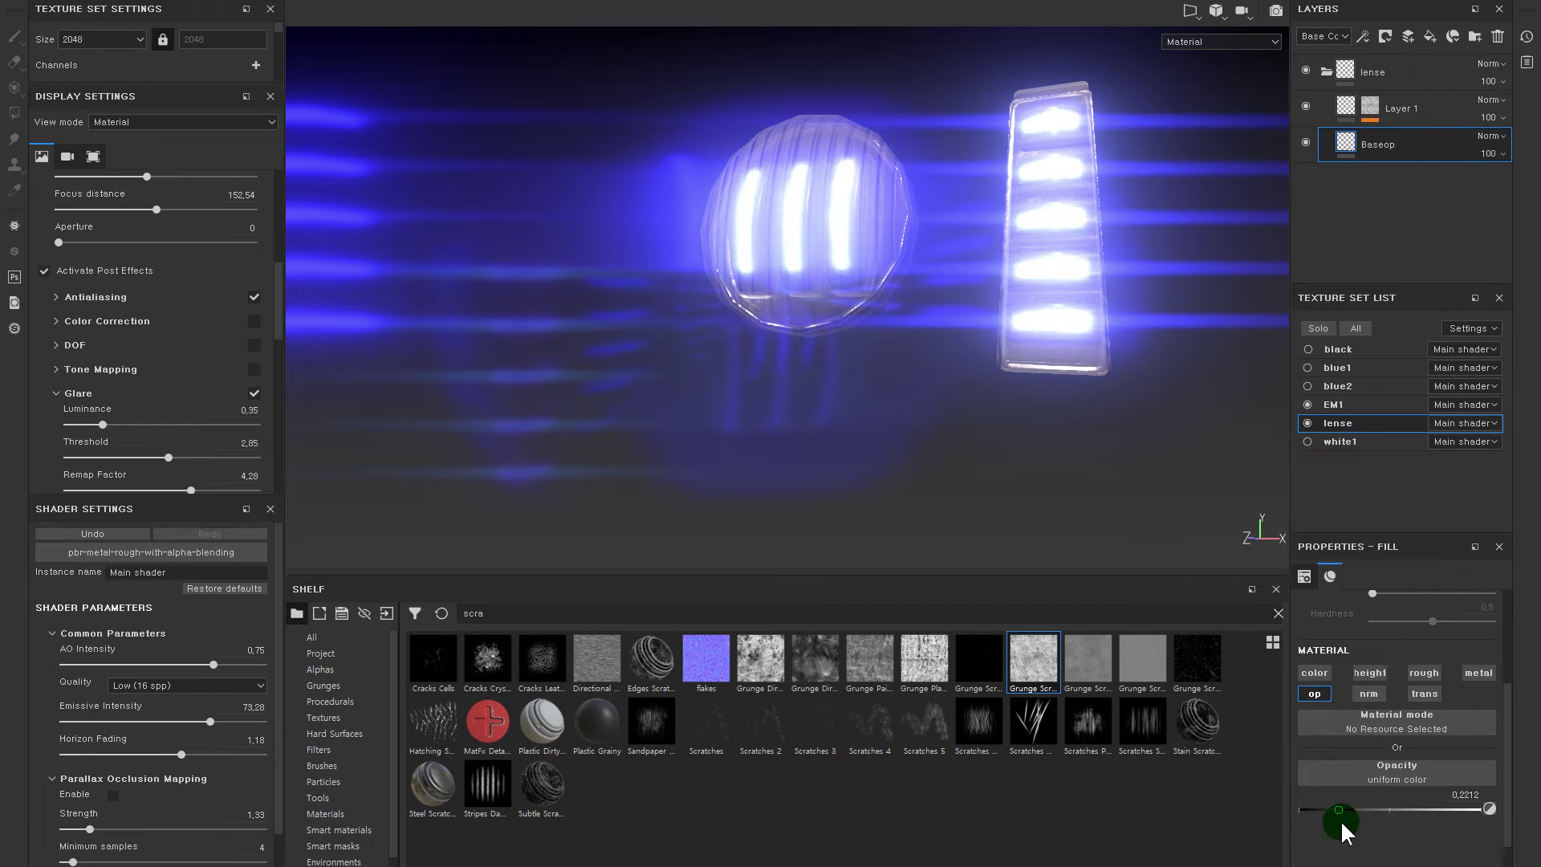
{"action": "mouse_move", "coordinate": [1340, 811]}
{"action": "left_mouse_down"}
{"action": "mouse_move", "coordinate": [1487, 802]}
{"action": "mouse_move", "coordinate": [1277, 806]}
{"action": "mouse_move", "coordinate": [1505, 812]}
{"action": "mouse_move", "coordinate": [1319, 810]}
{"action": "mouse_move", "coordinate": [1342, 811]}
{"action": "left_mouse_up"}
{"action": "mouse_move", "coordinate": [881, 420]}
{"action": "left_mouse_down", "text": "alt"}
{"action": "mouse_move", "coordinate": [772, 187]}
{"action": "mouse_move", "coordinate": [900, 268]}
{"action": "mouse_move", "coordinate": [1293, 156]}
{"action": "left_mouse_up", "text": "alt"}
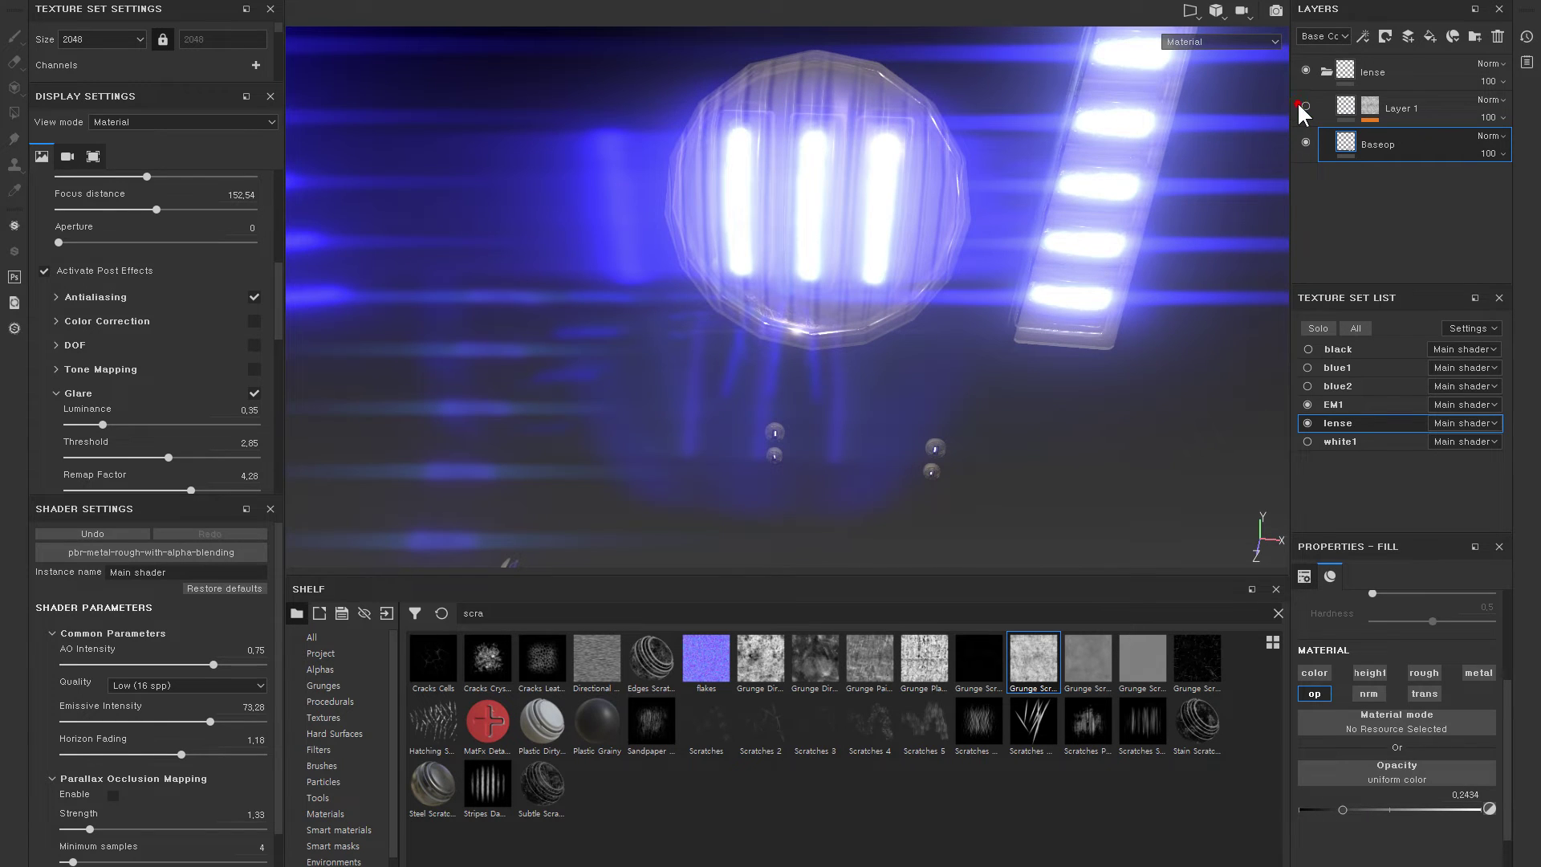
{"action": "left_click", "coordinate": [1306, 142]}
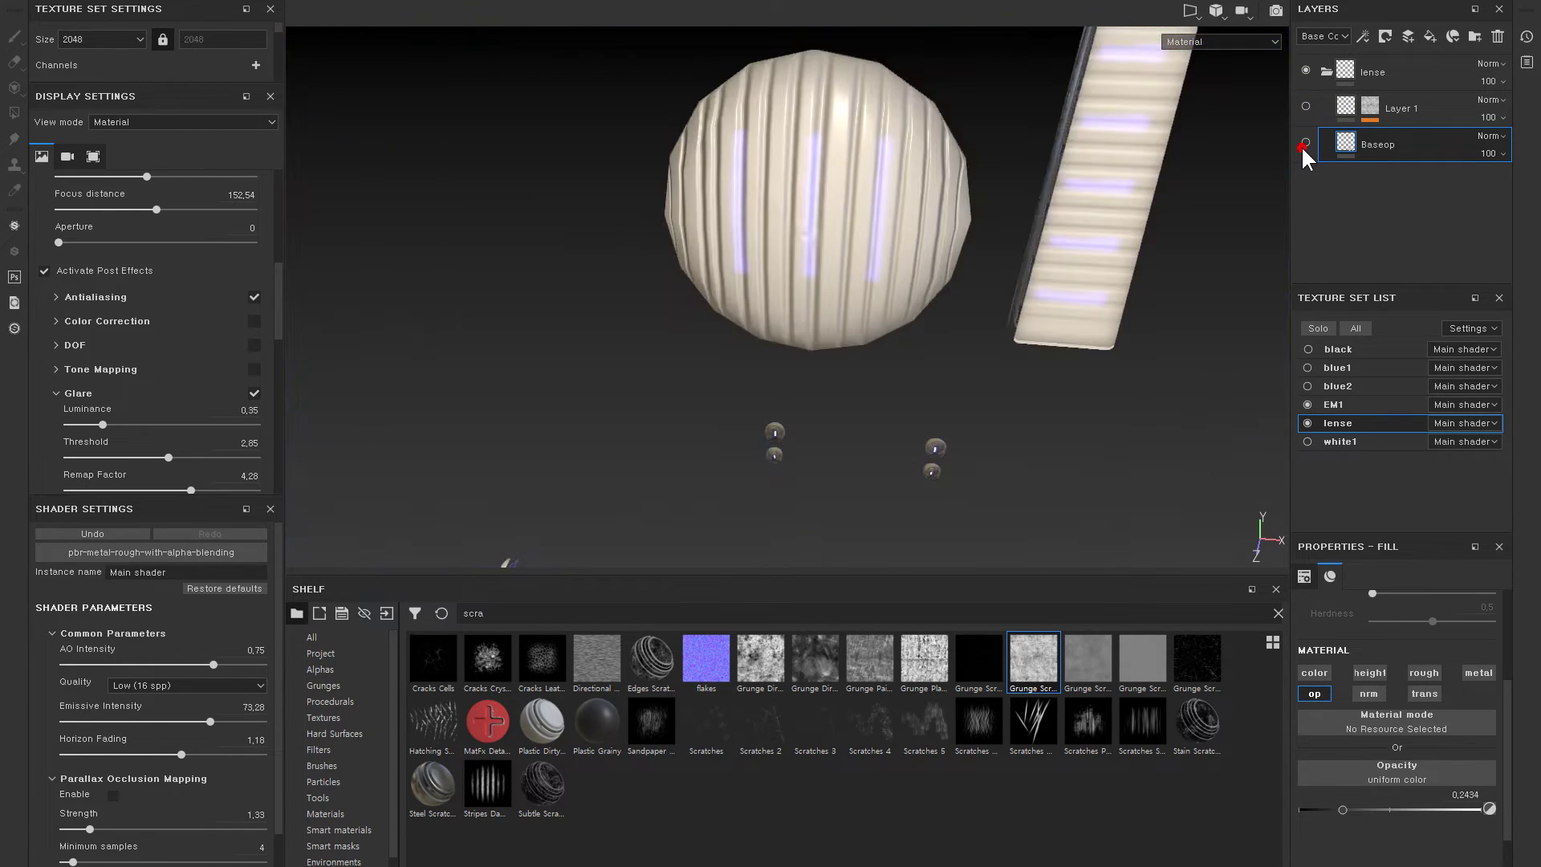
{"action": "left_click", "coordinate": [1306, 106]}
- Hide and reshow the glass lens layers, then move to the EM1 texture set
{"action": "left_click", "coordinate": [1314, 70]}
{"action": "left_click", "coordinate": [1352, 423]}
{"action": "left_click", "coordinate": [1302, 68]}
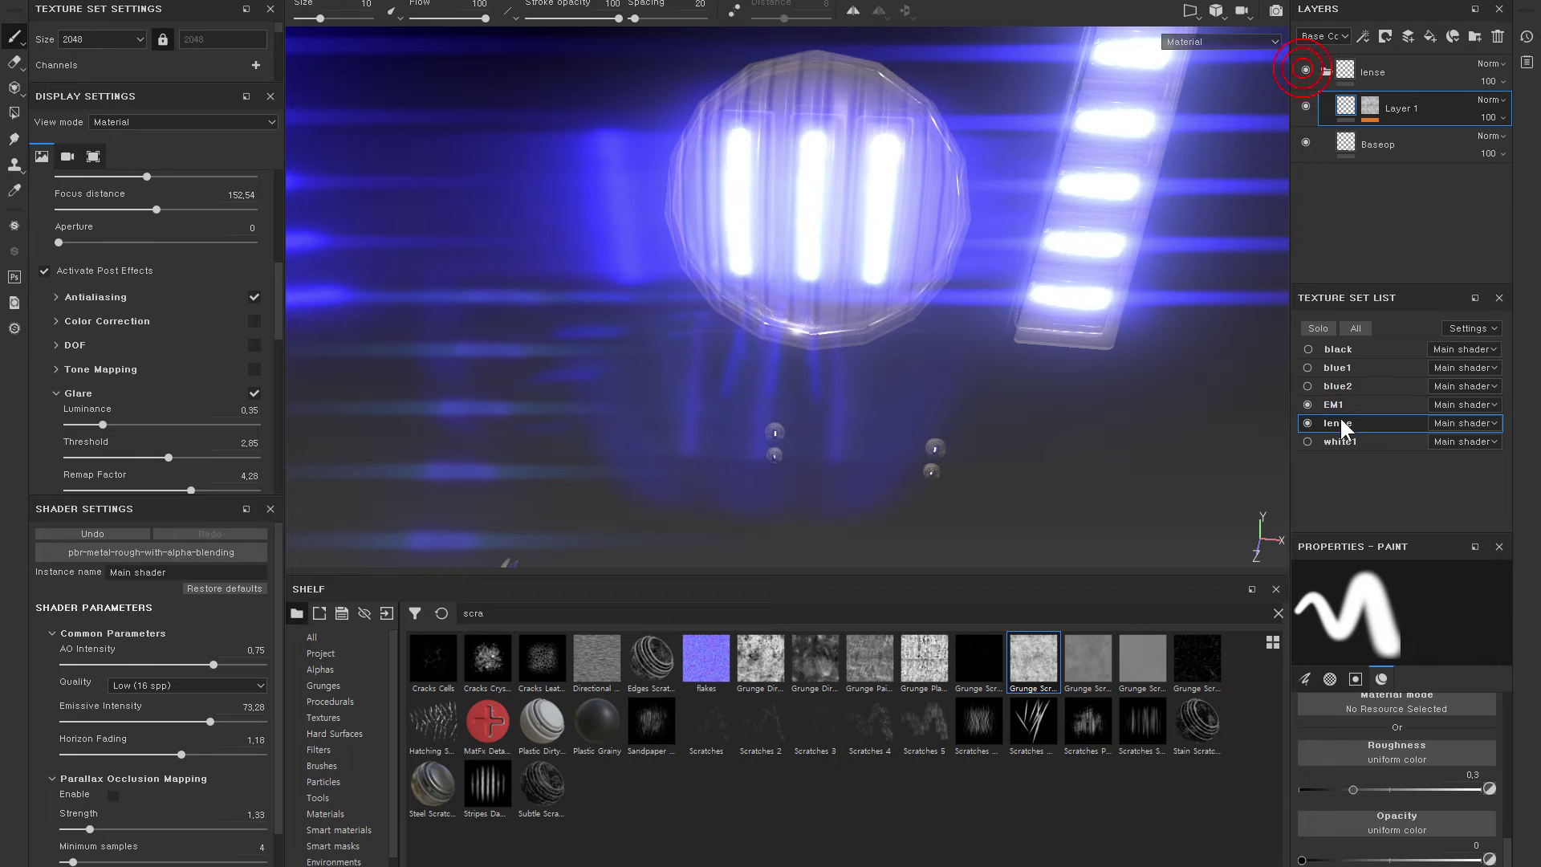
{"action": "left_click", "coordinate": [1340, 403]}
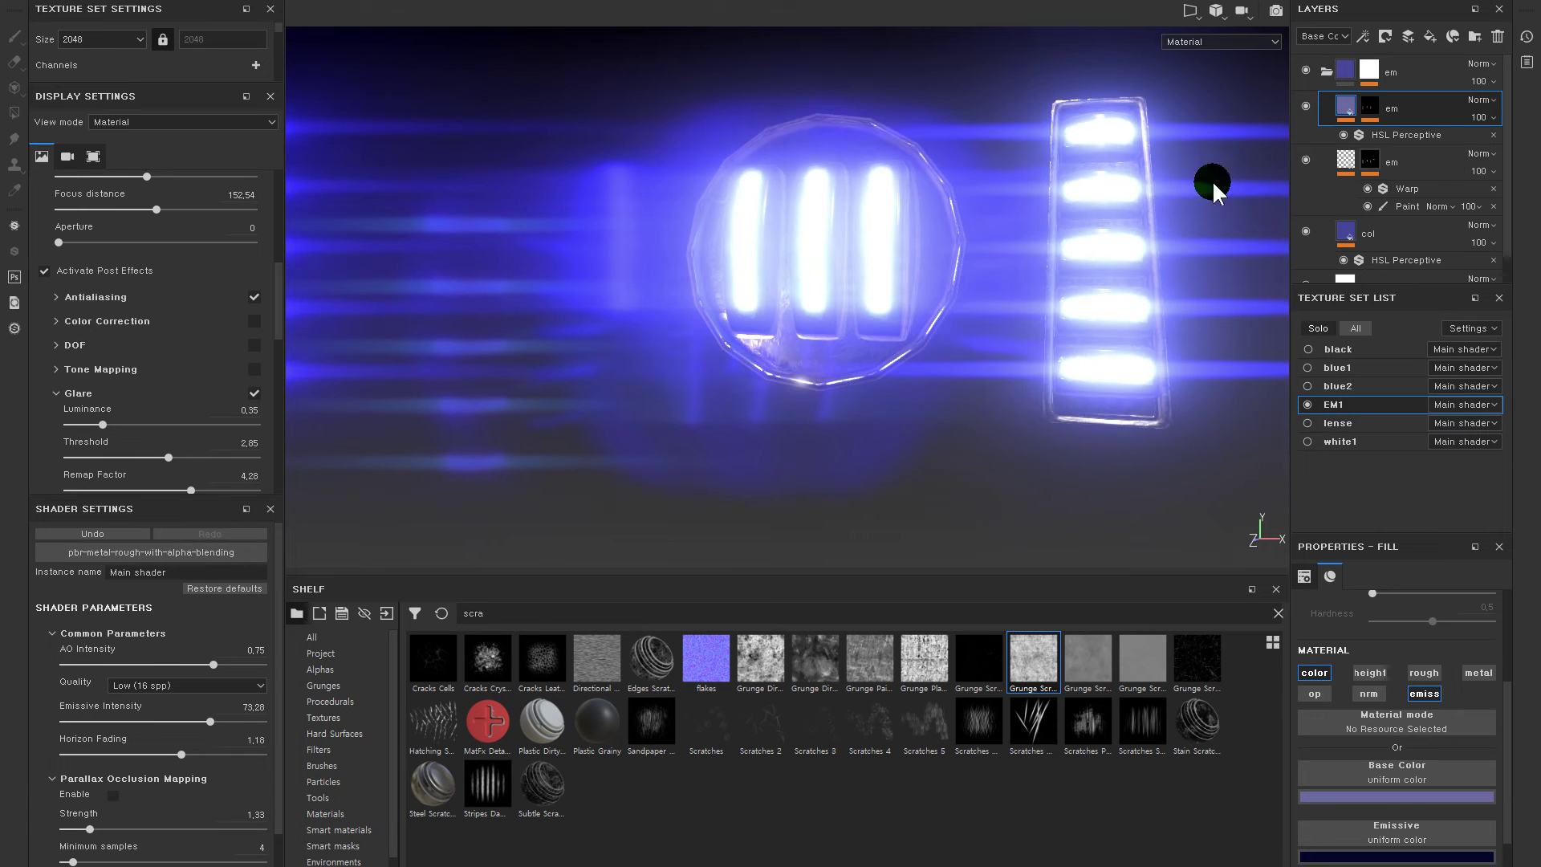
{"action": "left_click_drag", "start_coordinate": [1124, 241], "coordinate": [1000, 218], "text": "alt"}
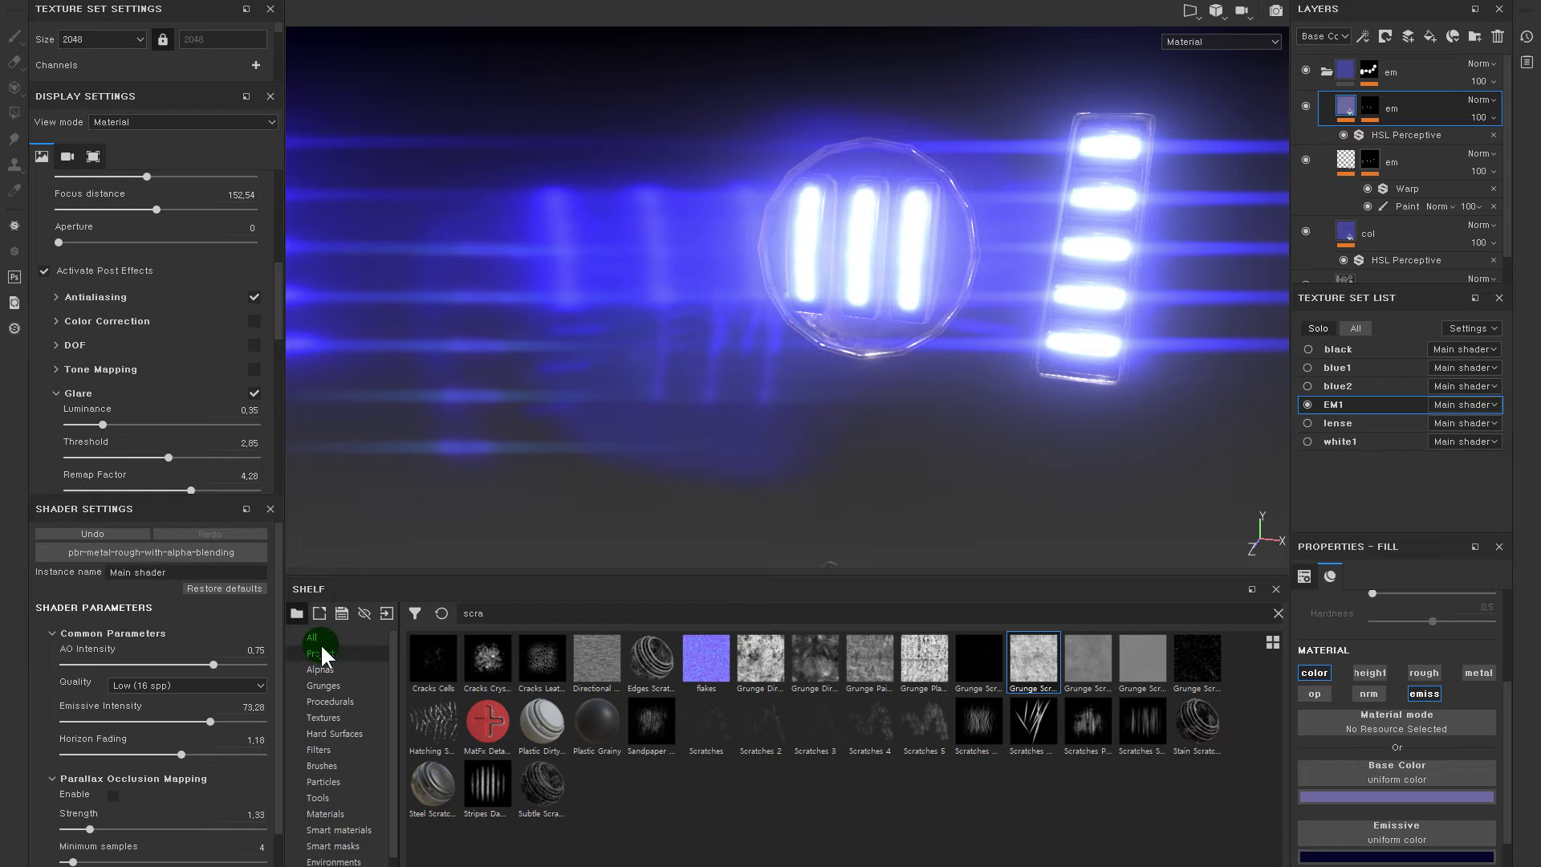
- Lower the emissive intensity to 11.34 and add a paint effect to the third em layer
{"action": "left_click_drag", "start_coordinate": [181, 721], "coordinate": [84, 718]}
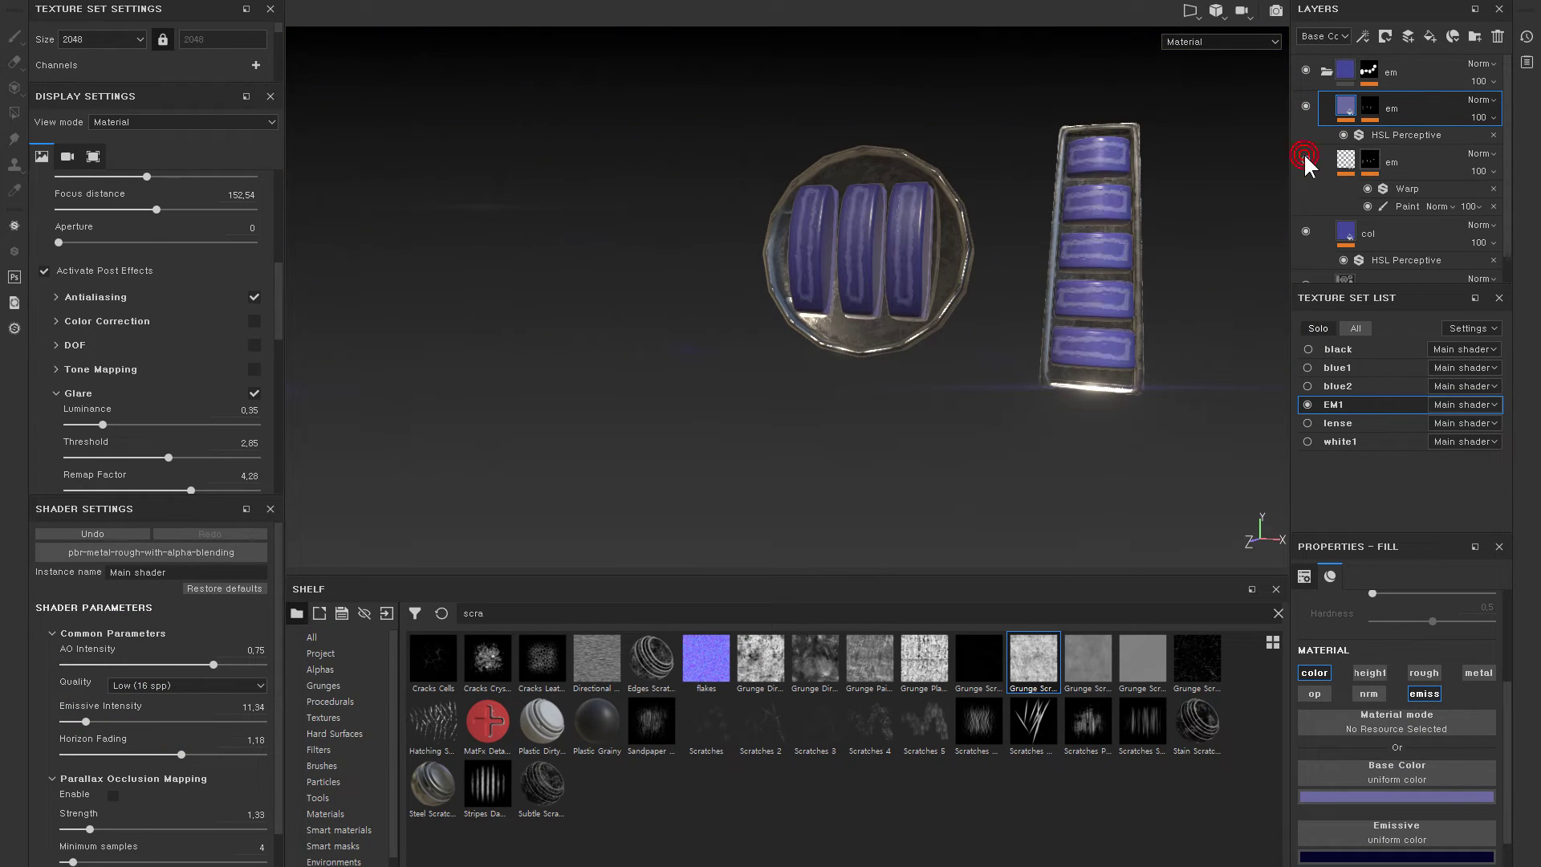
{"action": "left_click", "coordinate": [1344, 160]}
{"action": "right_click", "coordinate": [1364, 156]}
{"action": "left_click", "coordinate": [1397, 207]}
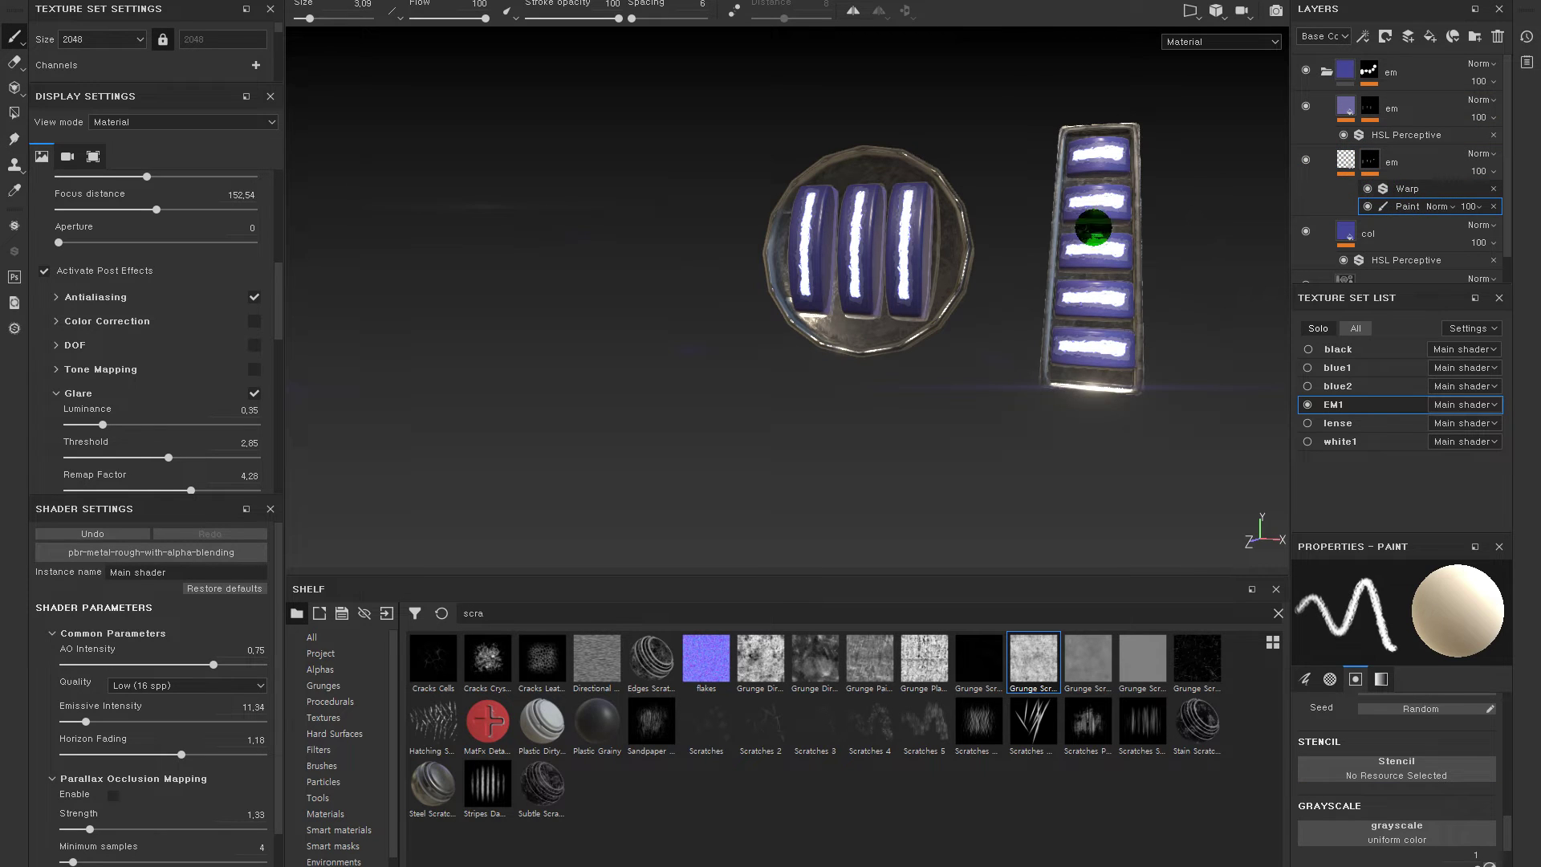
{"action": "left_click_drag", "start_coordinate": [936, 224], "coordinate": [974, 229], "text": "alt"}
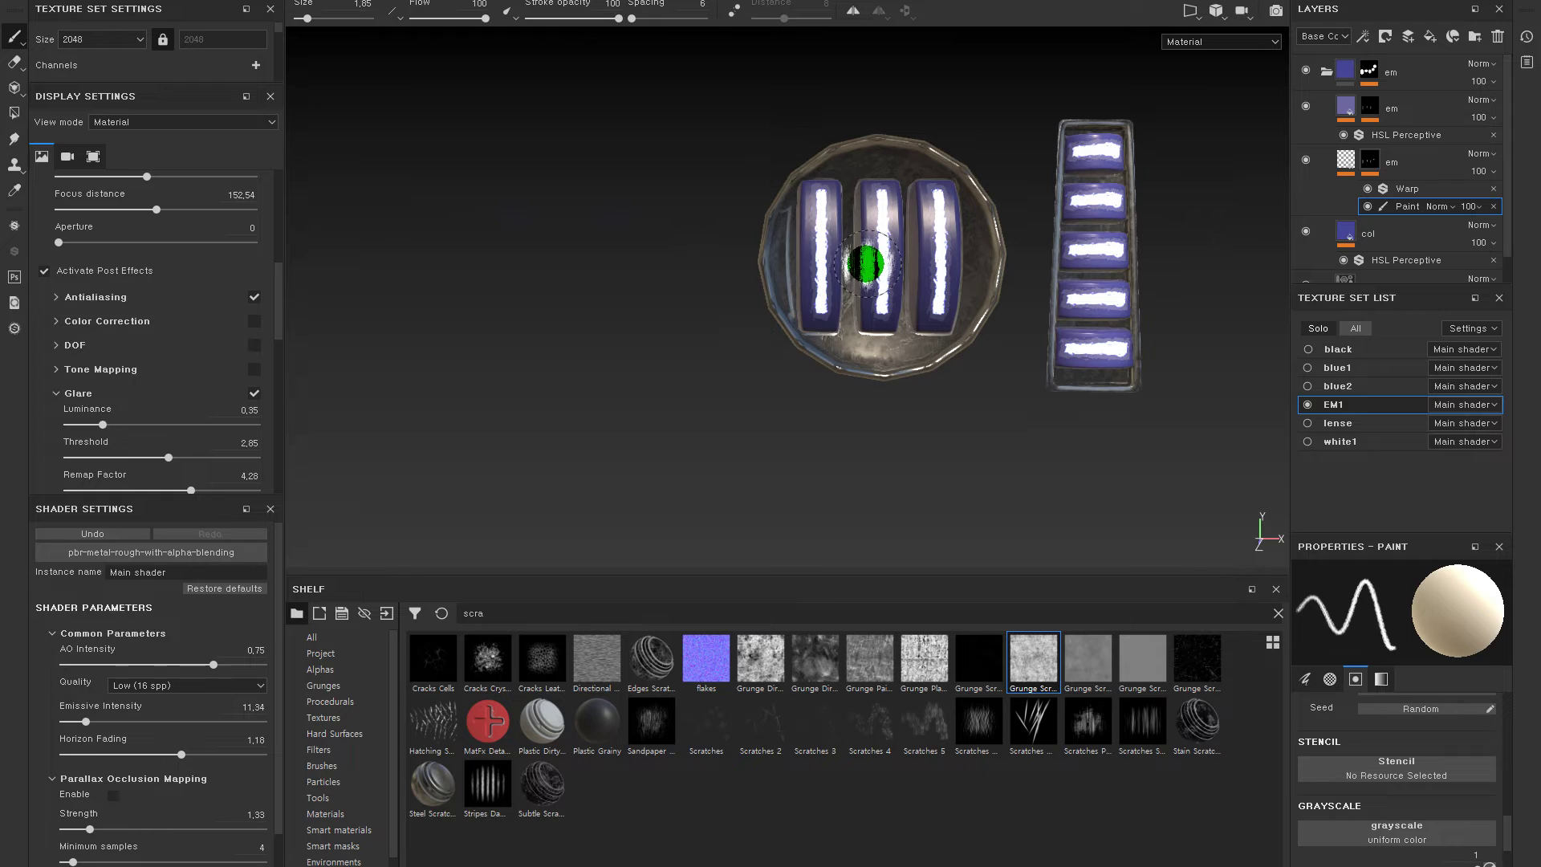
{"action": "left_click_drag", "start_coordinate": [883, 249], "coordinate": [845, 270], "text": "alt"}
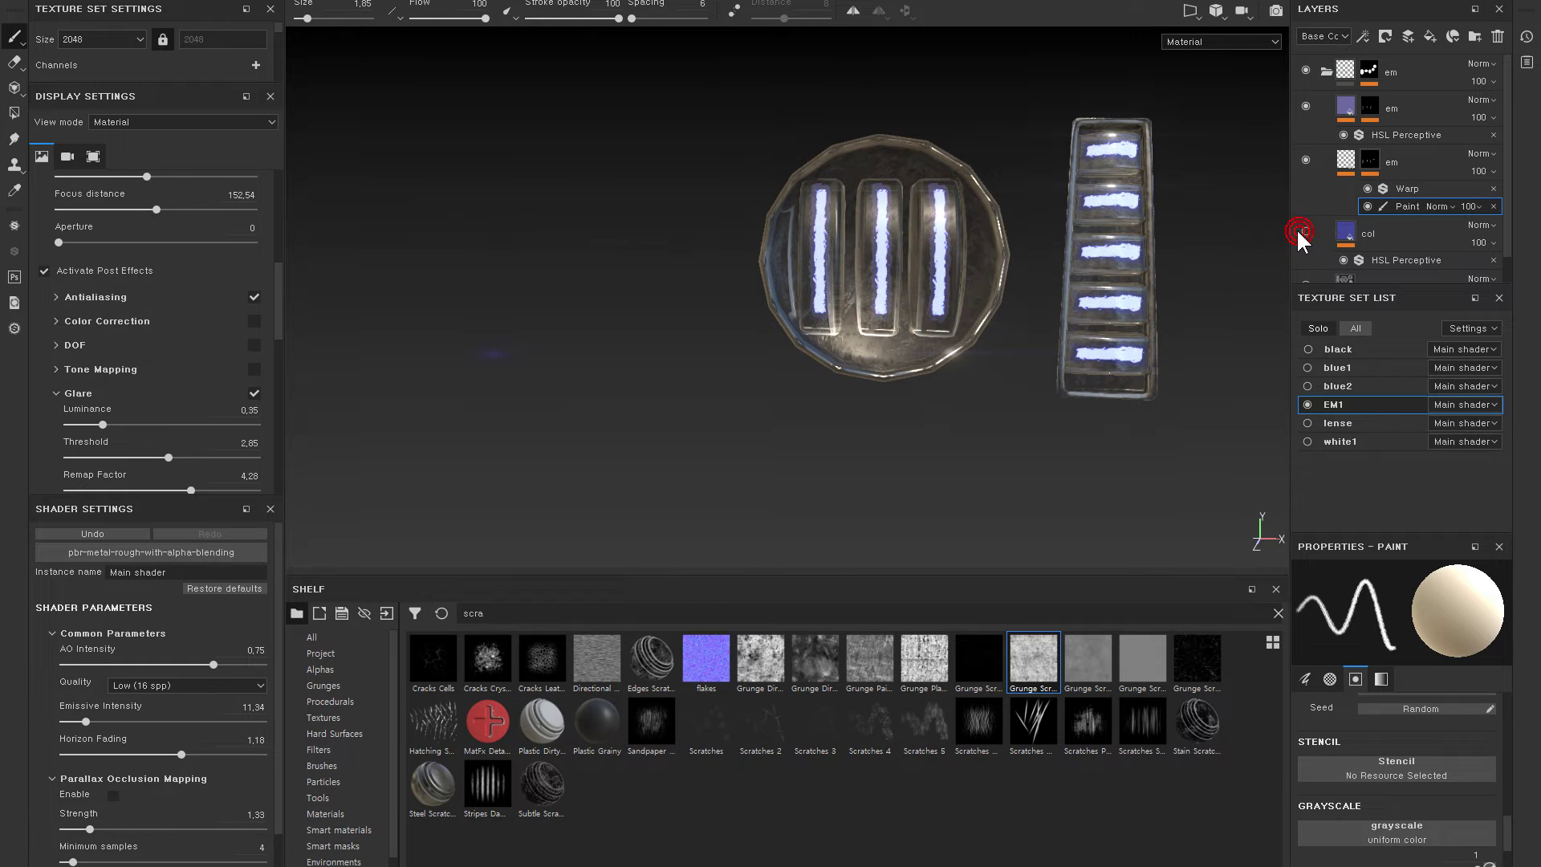
{"action": "left_click_drag", "start_coordinate": [1166, 305], "coordinate": [907, 166], "text": "alt"}
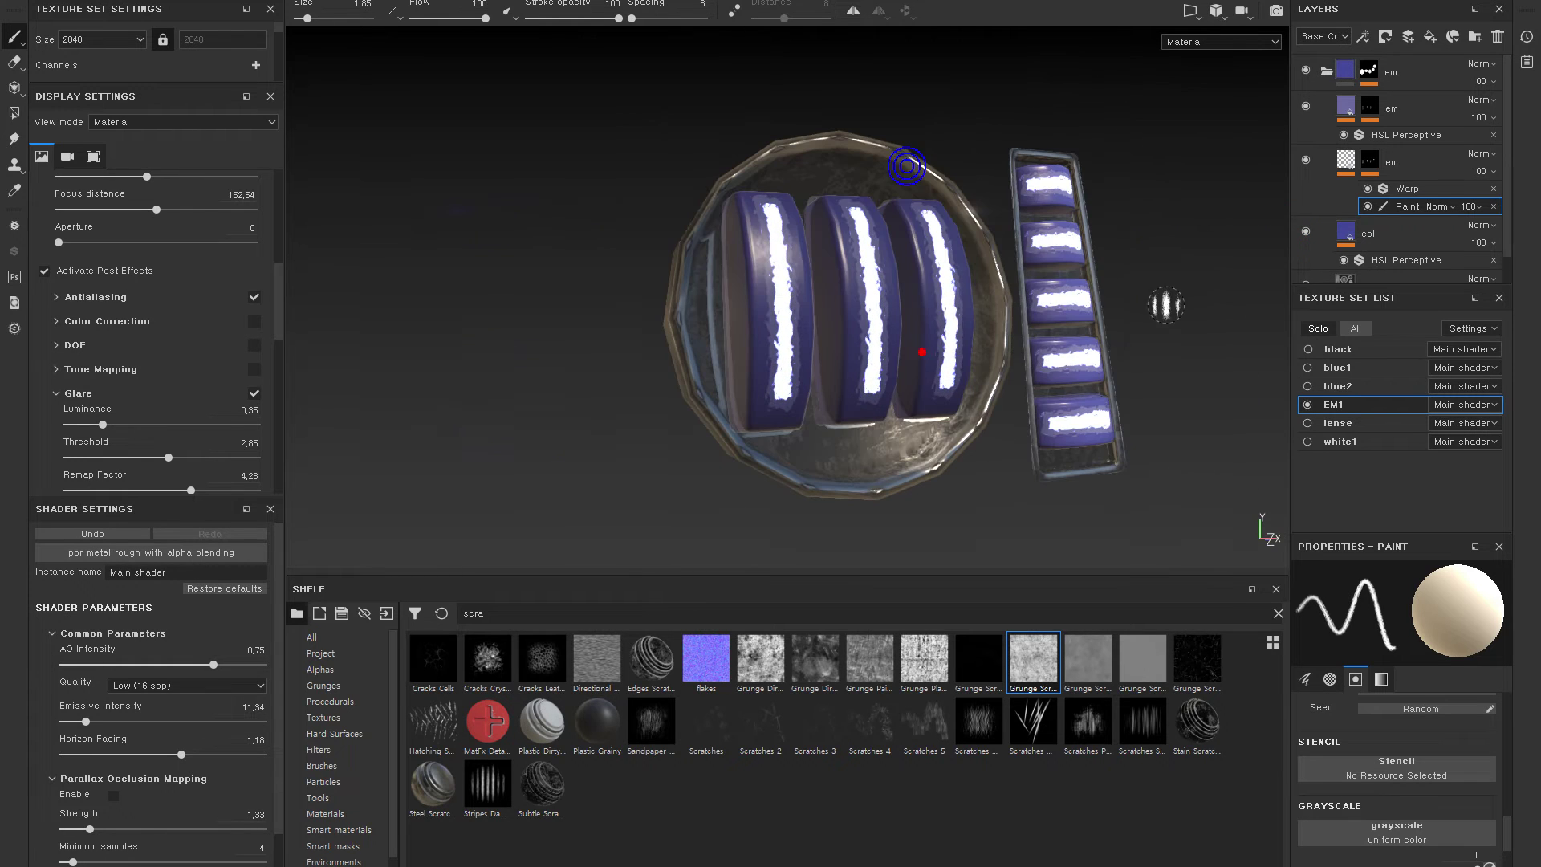
- Toggle the col and em layers' visibility and the disc fill's opacity to compare the glass
{"action": "left_click", "coordinate": [1306, 231]}
{"action": "left_click", "coordinate": [1322, 239]}
{"action": "left_click", "coordinate": [1306, 232]}
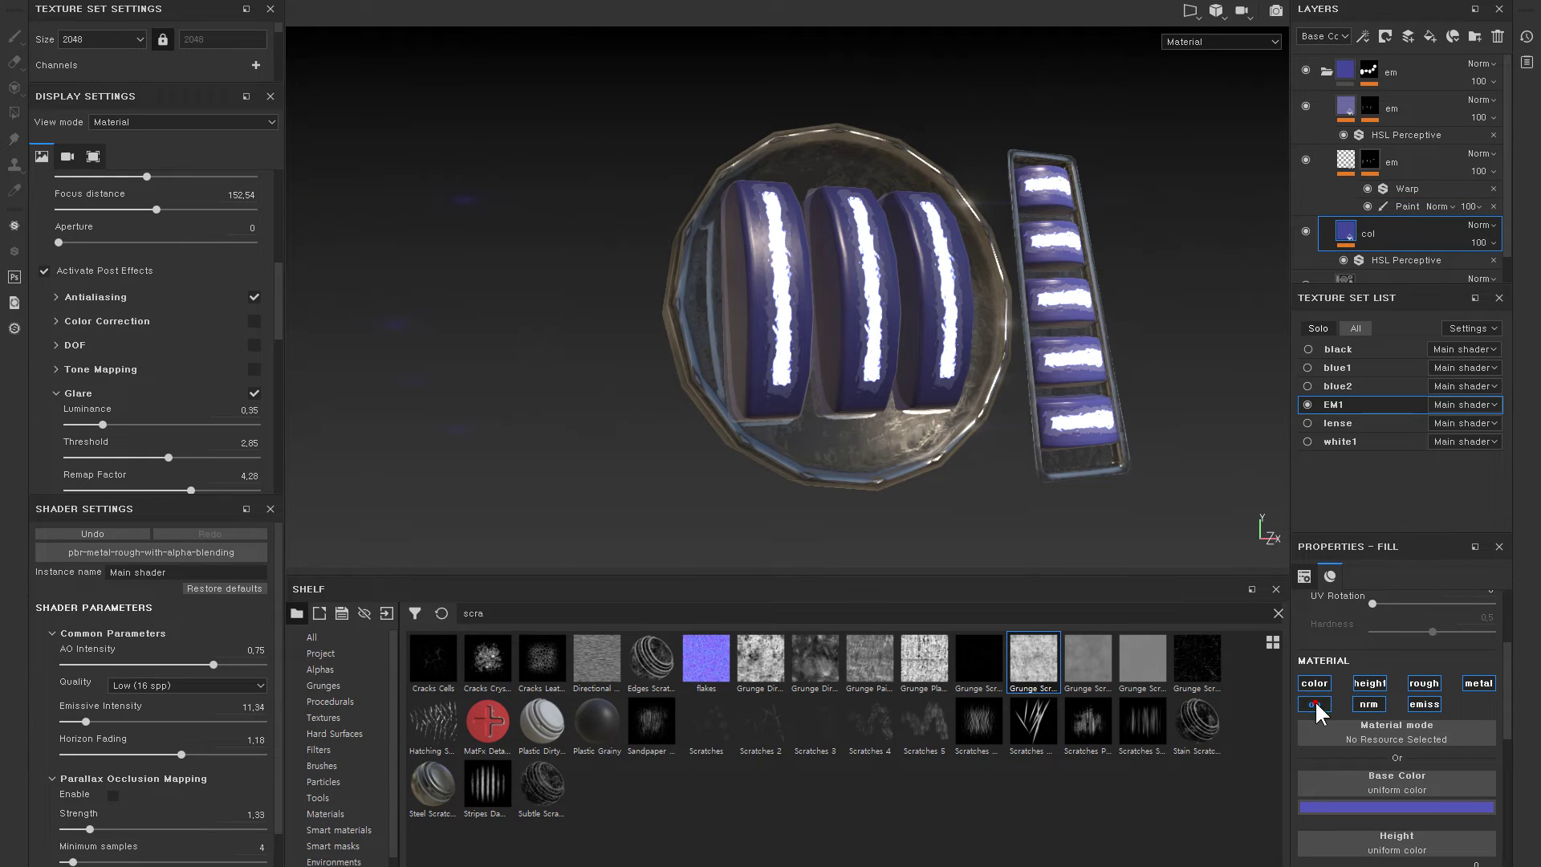
{"action": "left_click", "coordinate": [1313, 705]}
{"action": "left_click", "coordinate": [1314, 703]}
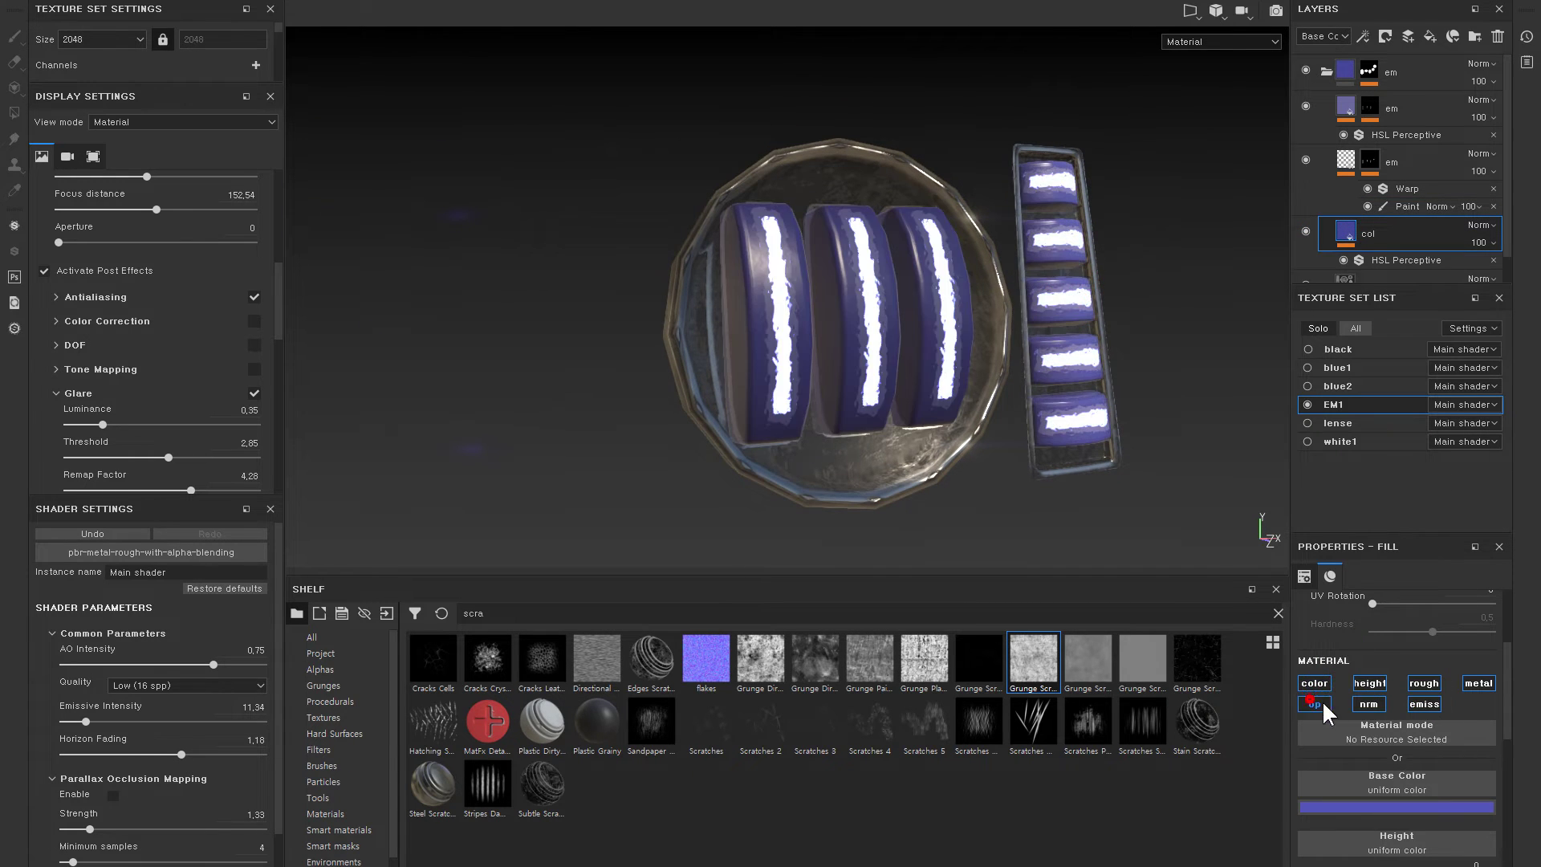
{"action": "left_click", "coordinate": [1320, 704]}
{"action": "left_click", "coordinate": [1494, 203]}
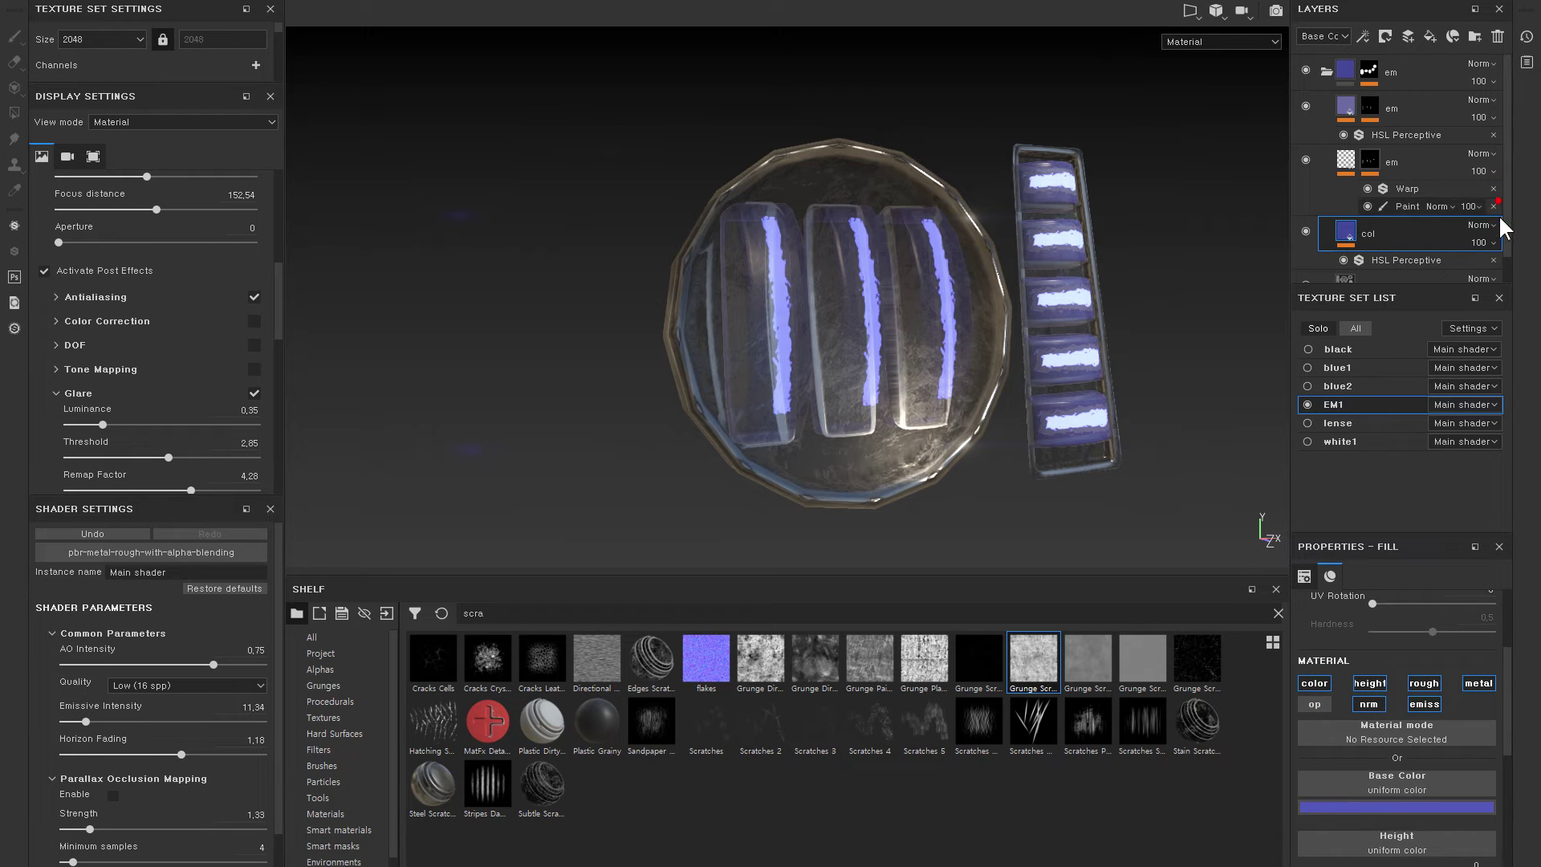
{"action": "scroll", "coordinate": [1412, 209], "scroll_direction": "down", "scroll_amount": 1}
{"action": "left_click", "coordinate": [1323, 259]}
{"action": "left_click", "coordinate": [1306, 257]}
{"action": "left_click", "coordinate": [1305, 203]}
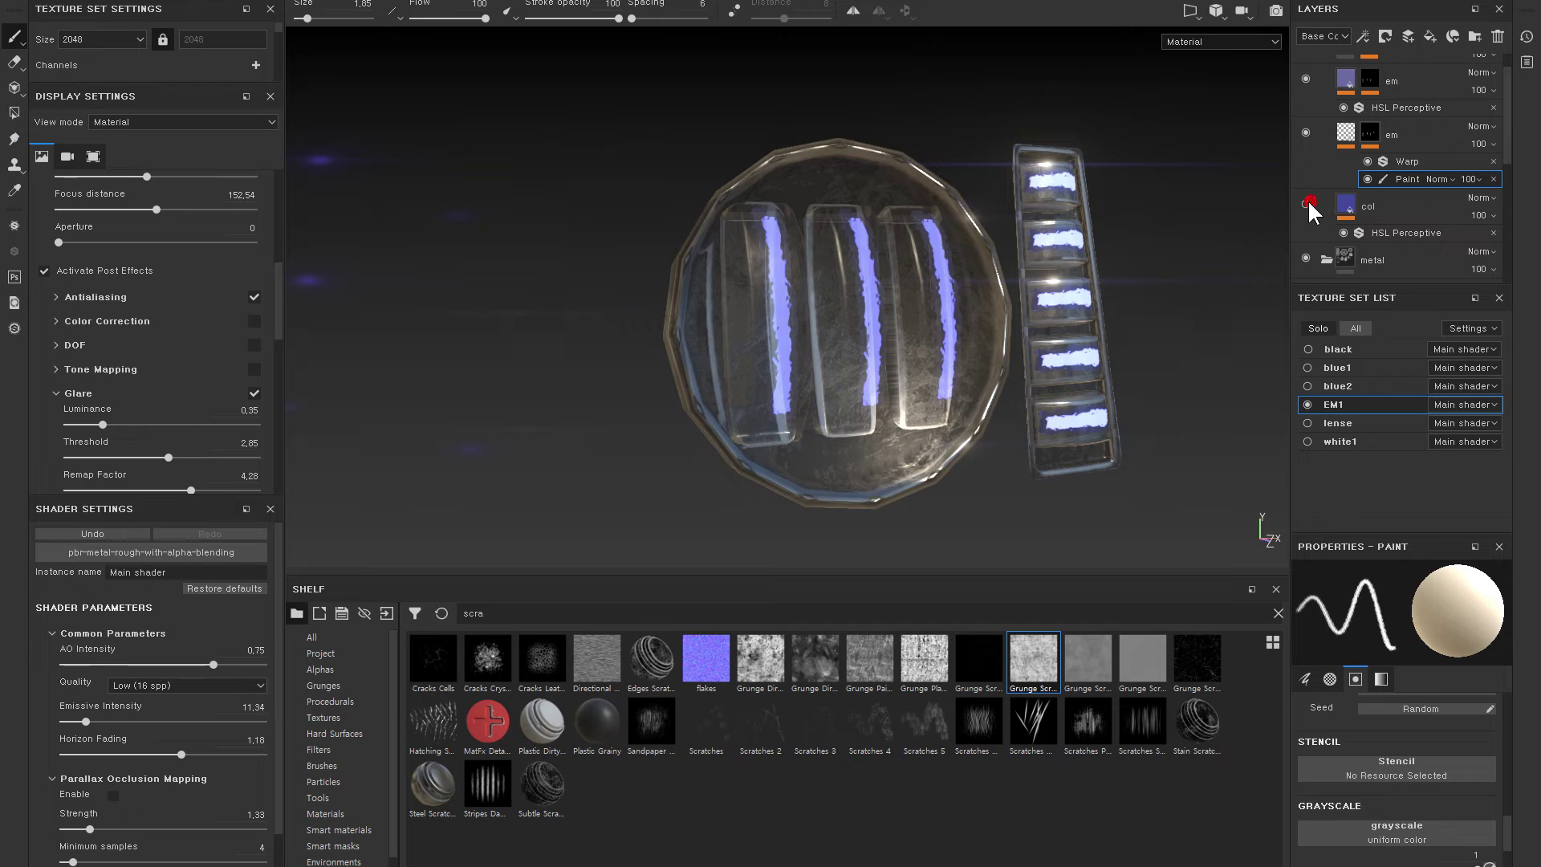
{"action": "left_click", "coordinate": [1360, 426]}
- Enable the col fill layer's opacity channel and set its opacity to maximum
{"action": "left_click", "coordinate": [1342, 207]}
{"action": "left_click", "coordinate": [1328, 700]}
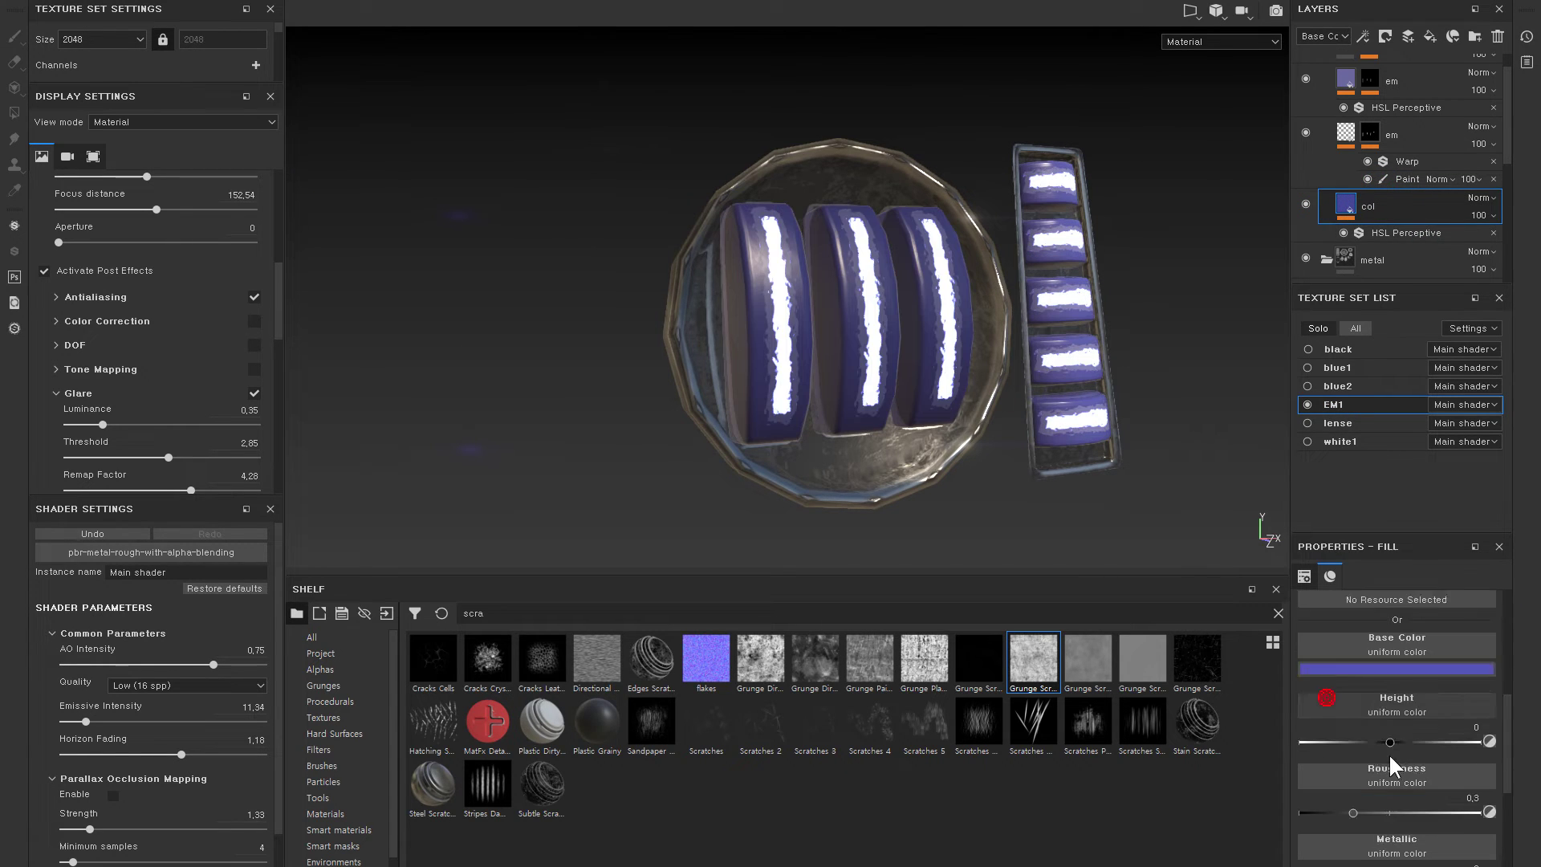
{"action": "scroll", "coordinate": [1389, 752], "scroll_direction": "down", "scroll_amount": 5}
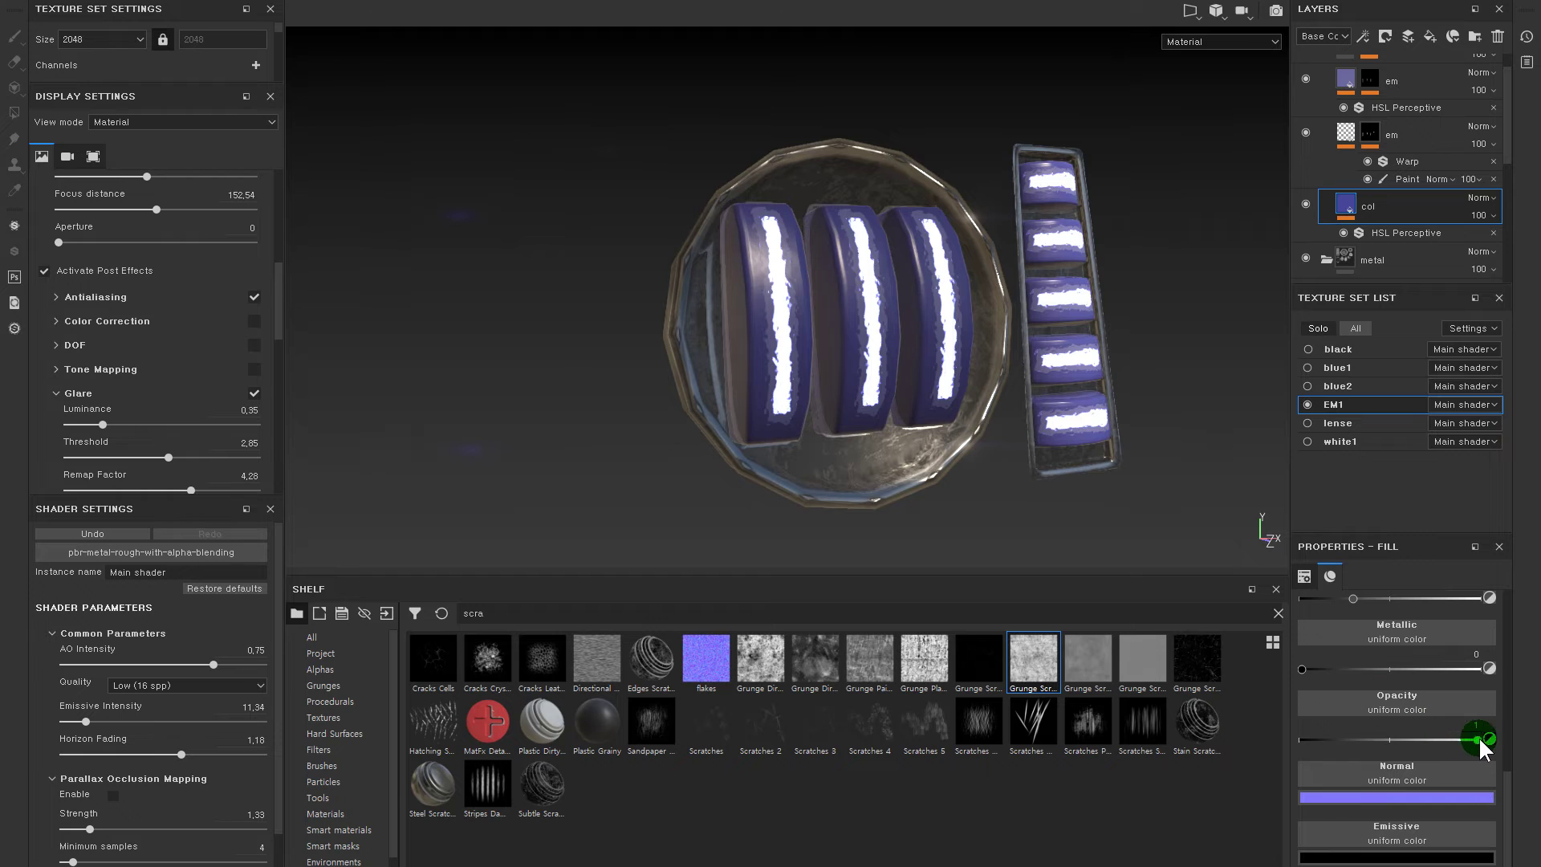
{"action": "left_click", "coordinate": [1489, 668]}
- Hide the second em layer
{"action": "left_click", "coordinate": [1310, 130]}
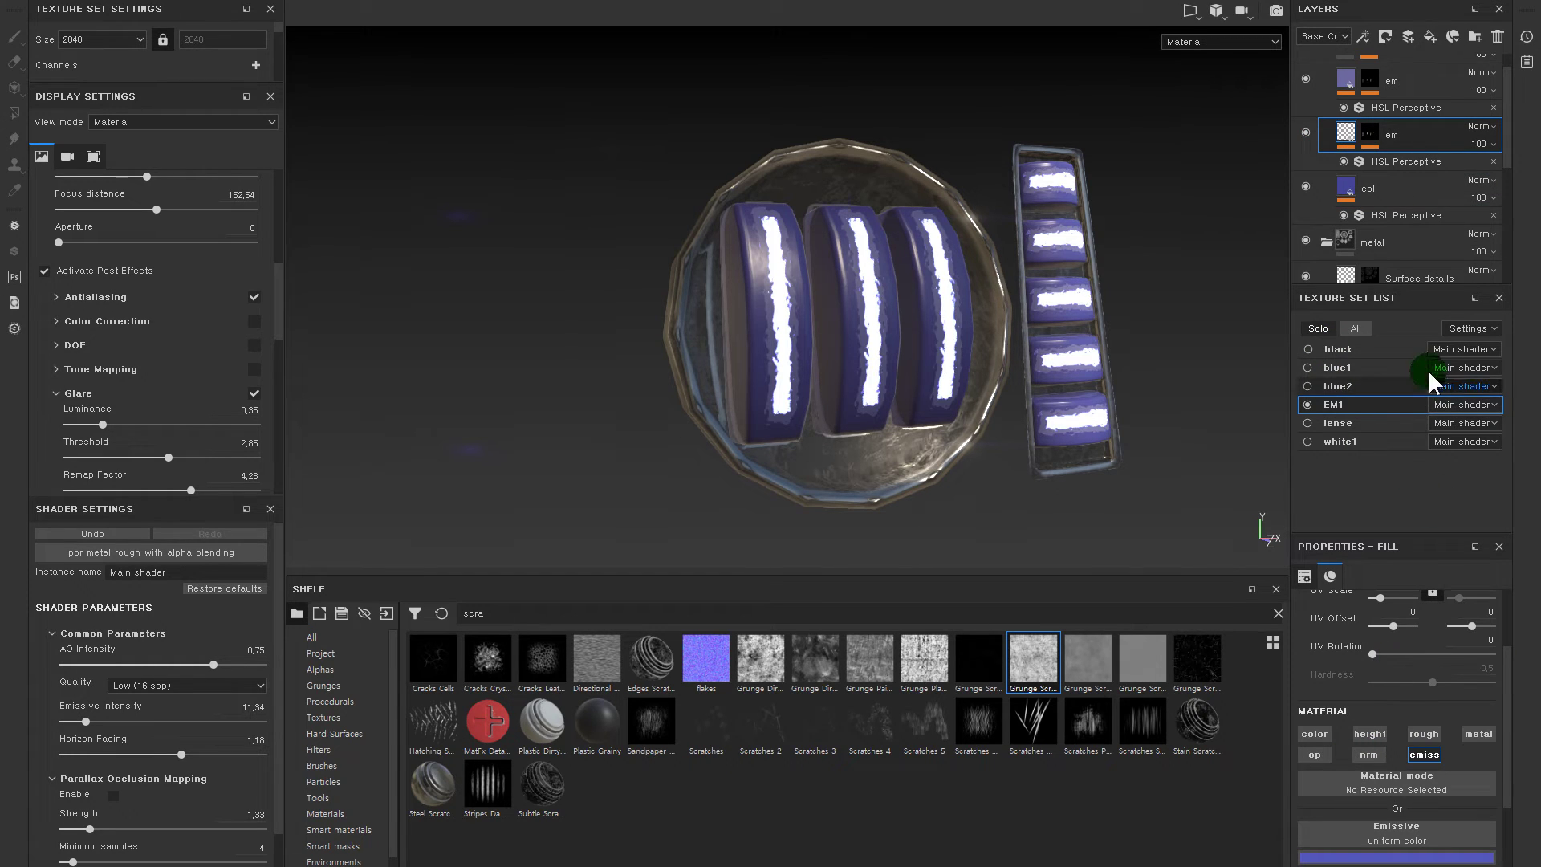
{"action": "scroll", "coordinate": [1329, 138], "scroll_direction": "up", "scroll_amount": 1}
{"action": "left_click", "coordinate": [1307, 110]}
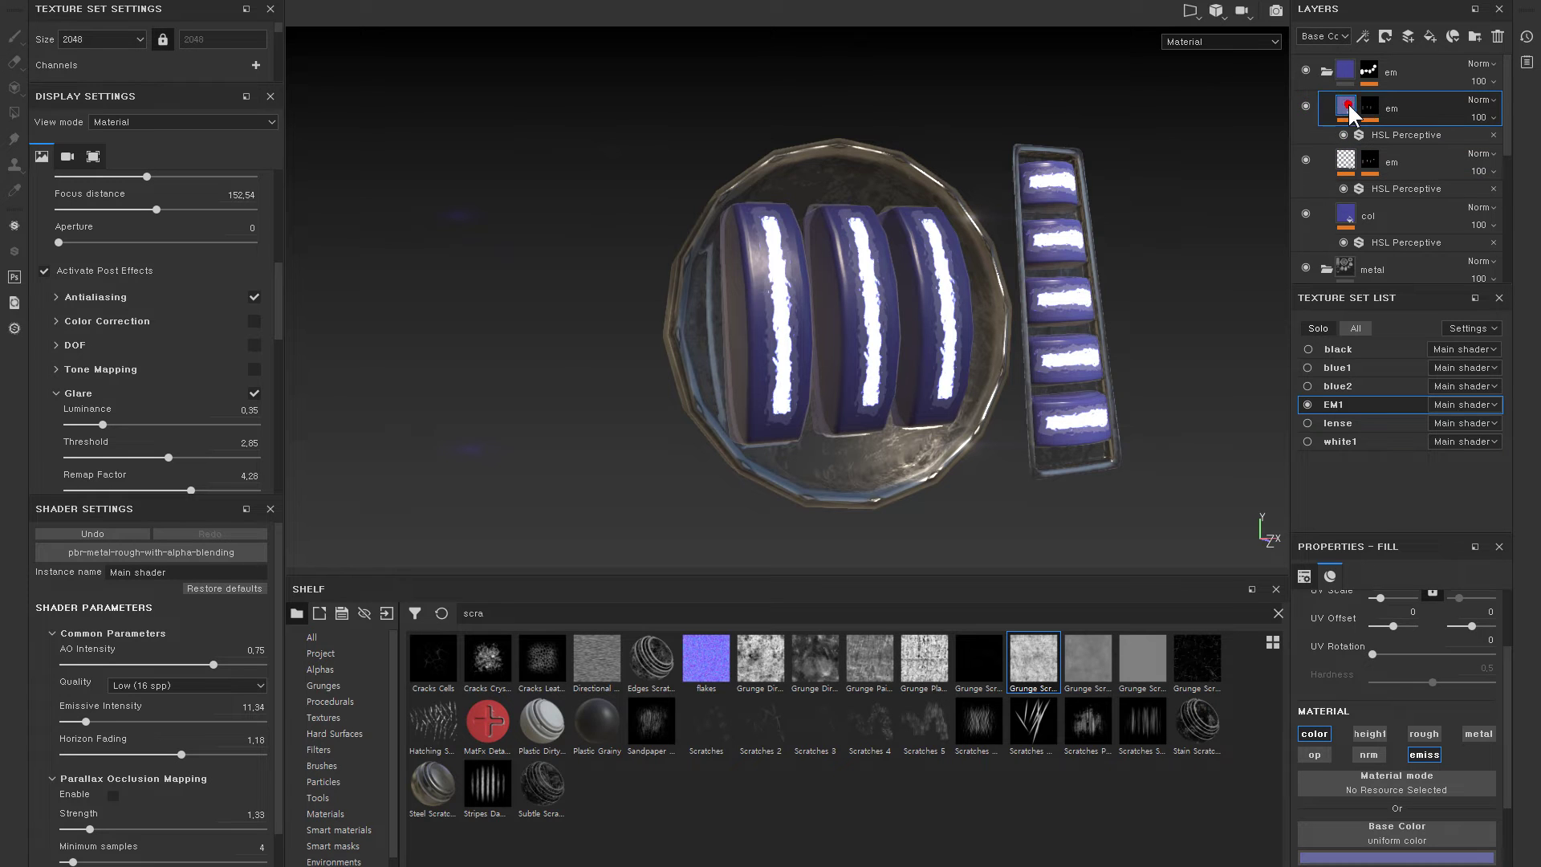
{"action": "left_click", "coordinate": [1305, 106]}
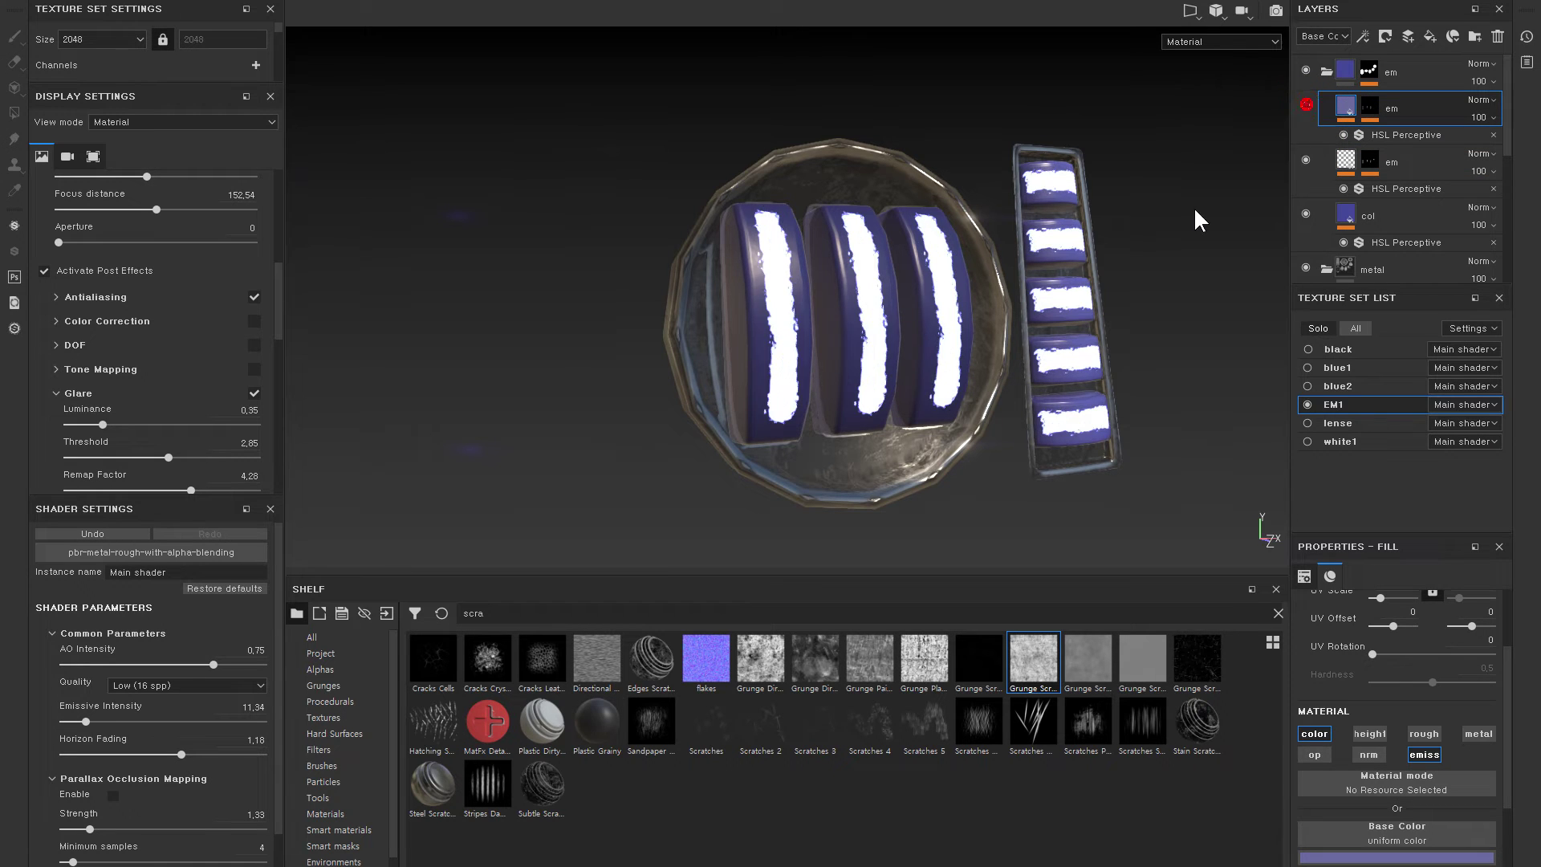
{"action": "left_click_drag", "start_coordinate": [1192, 217], "coordinate": [1168, 392], "text": "alt"}
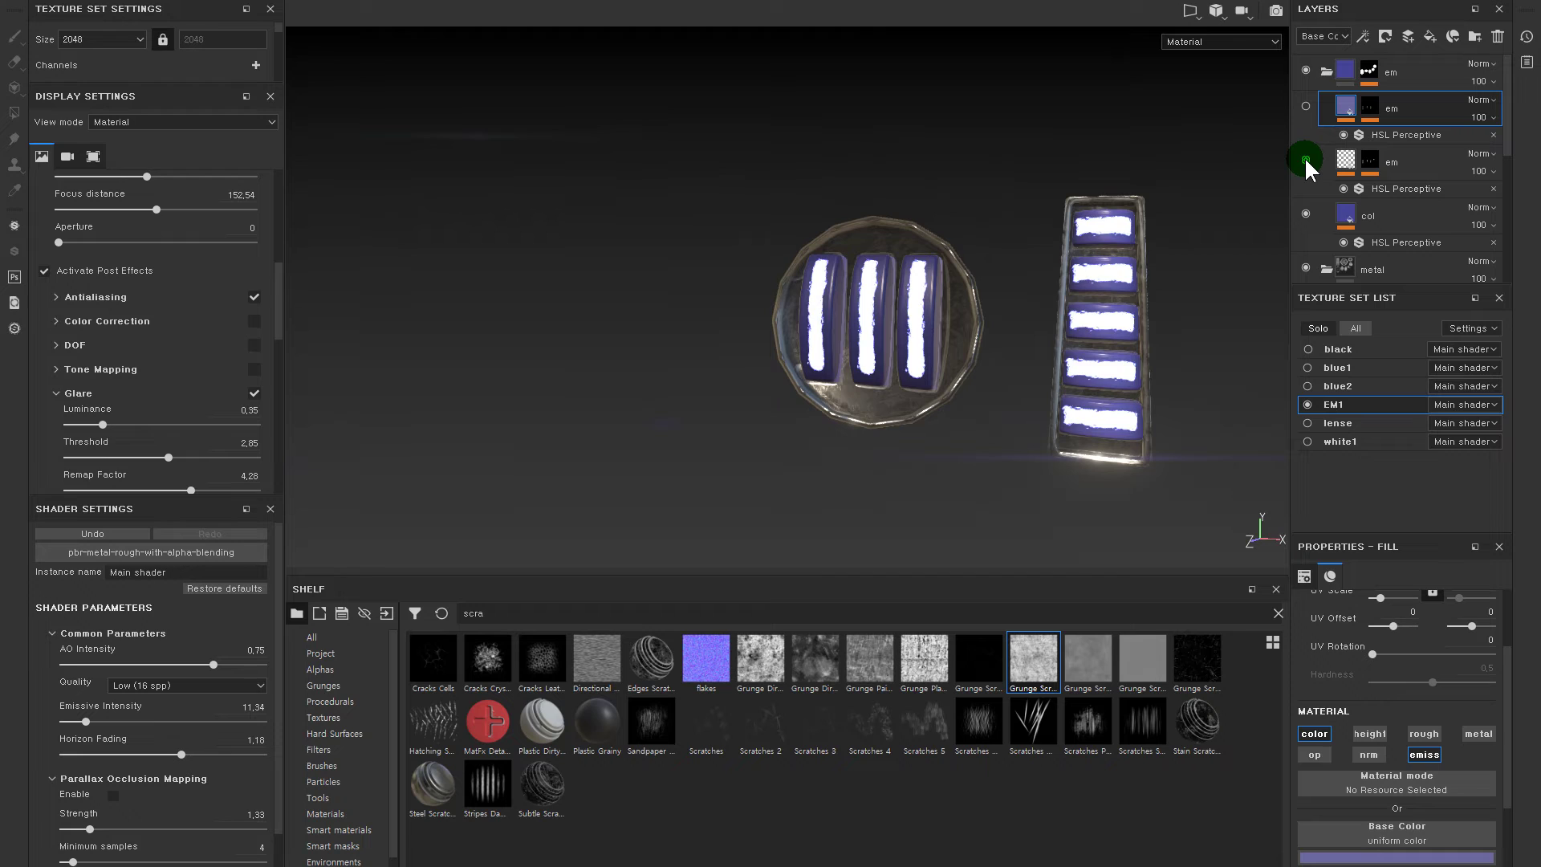
{"action": "left_click", "coordinate": [1342, 164]}
- Point the em layer's HSL Perceptive filter at the emissive channel and raise its lightness
{"action": "left_click", "coordinate": [1385, 188]}
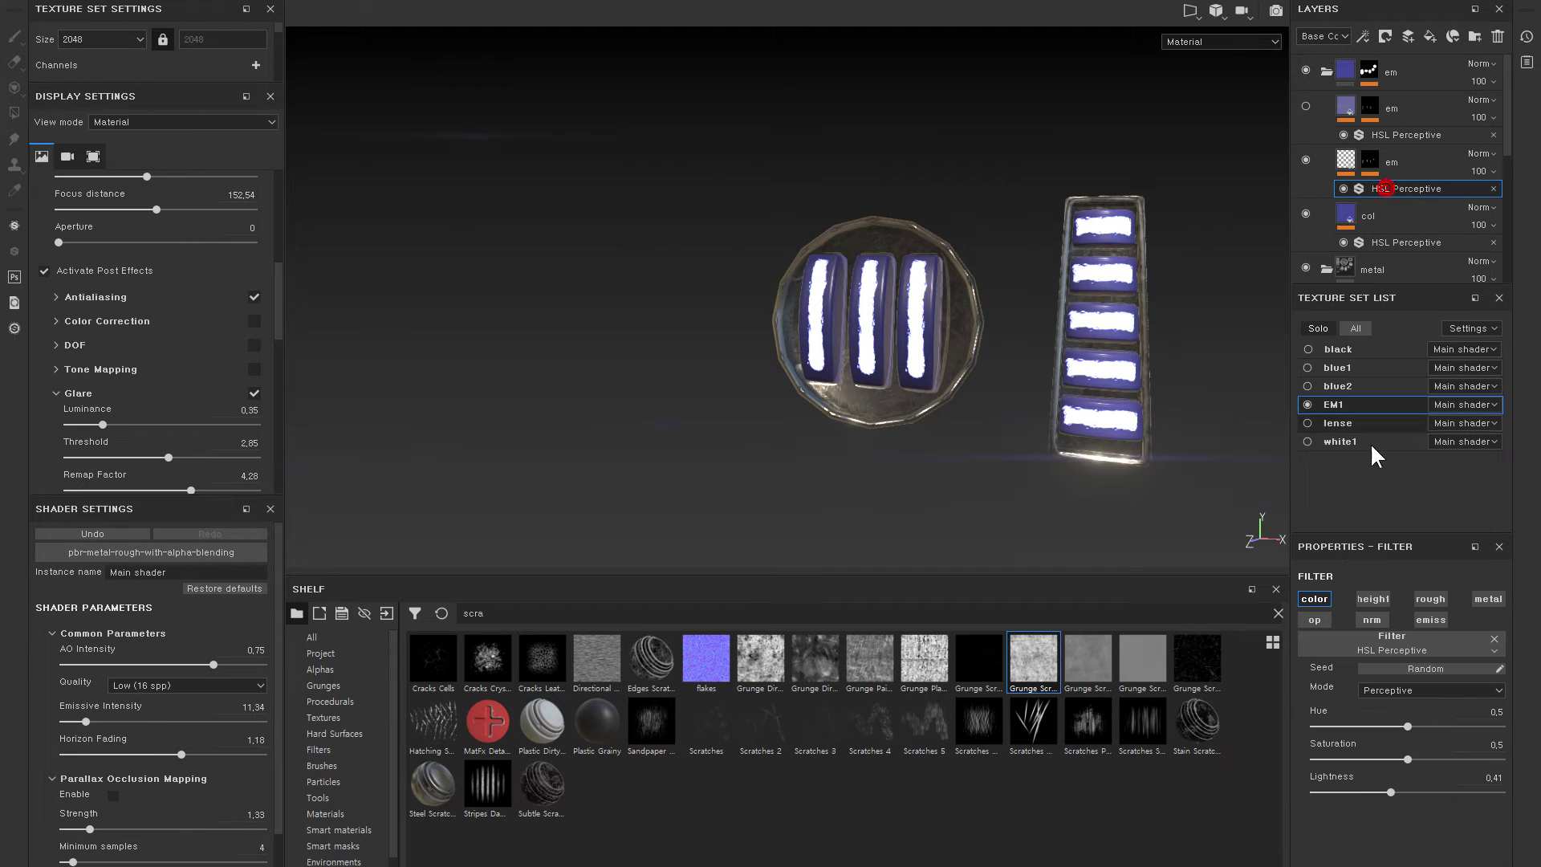
{"action": "left_click_drag", "start_coordinate": [1471, 793], "coordinate": [1466, 793]}
{"action": "left_click", "coordinate": [1322, 599]}
{"action": "left_click", "coordinate": [1431, 619]}
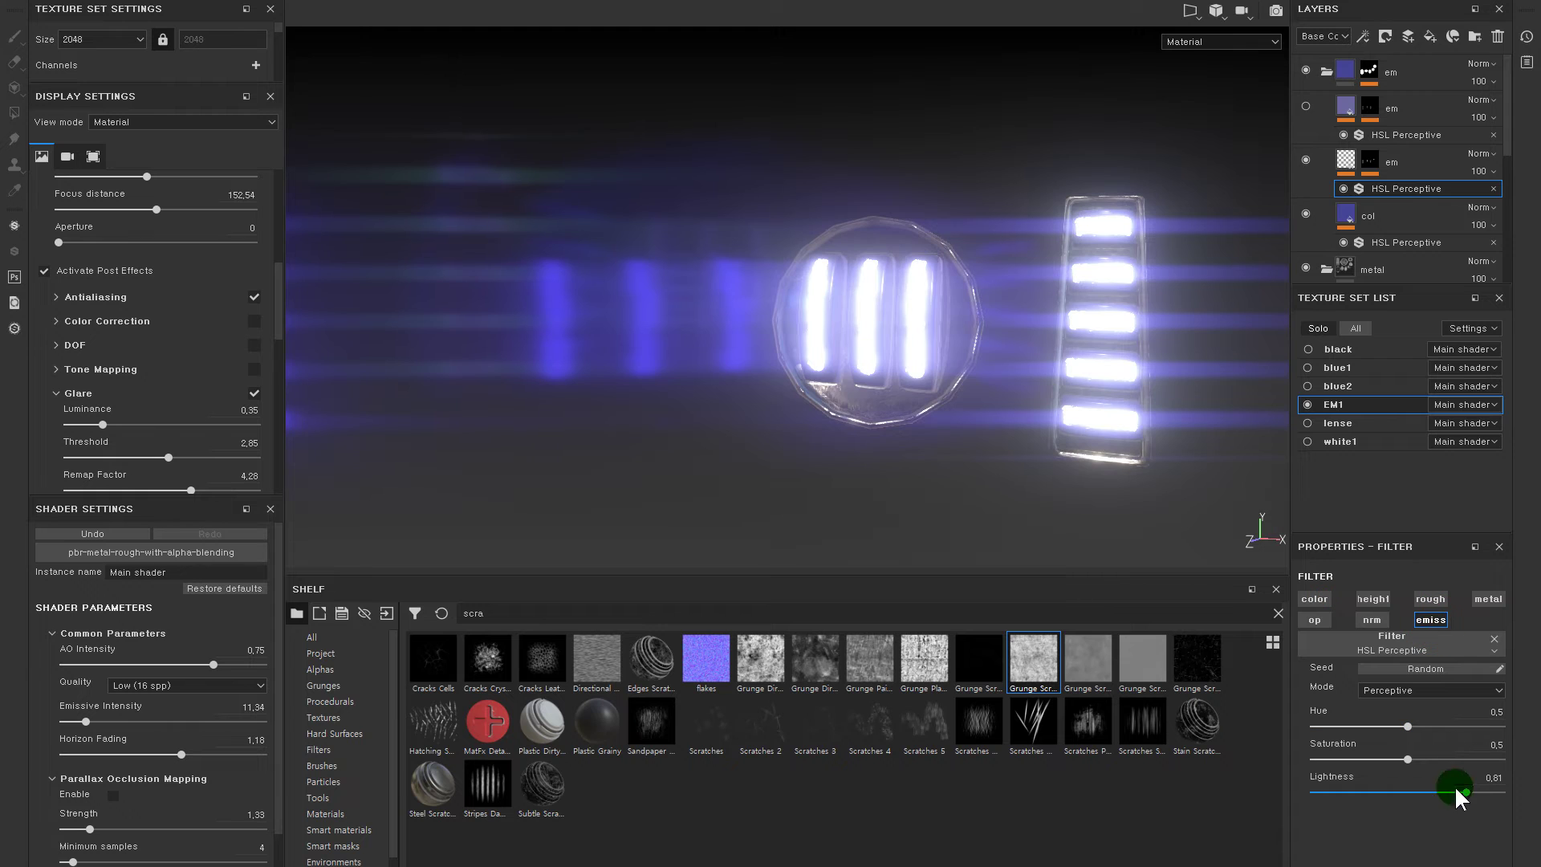
{"action": "mouse_move", "coordinate": [1447, 790]}
{"action": "left_mouse_down"}
{"action": "mouse_move", "coordinate": [1369, 791]}
{"action": "mouse_move", "coordinate": [1463, 800]}
{"action": "left_mouse_up"}
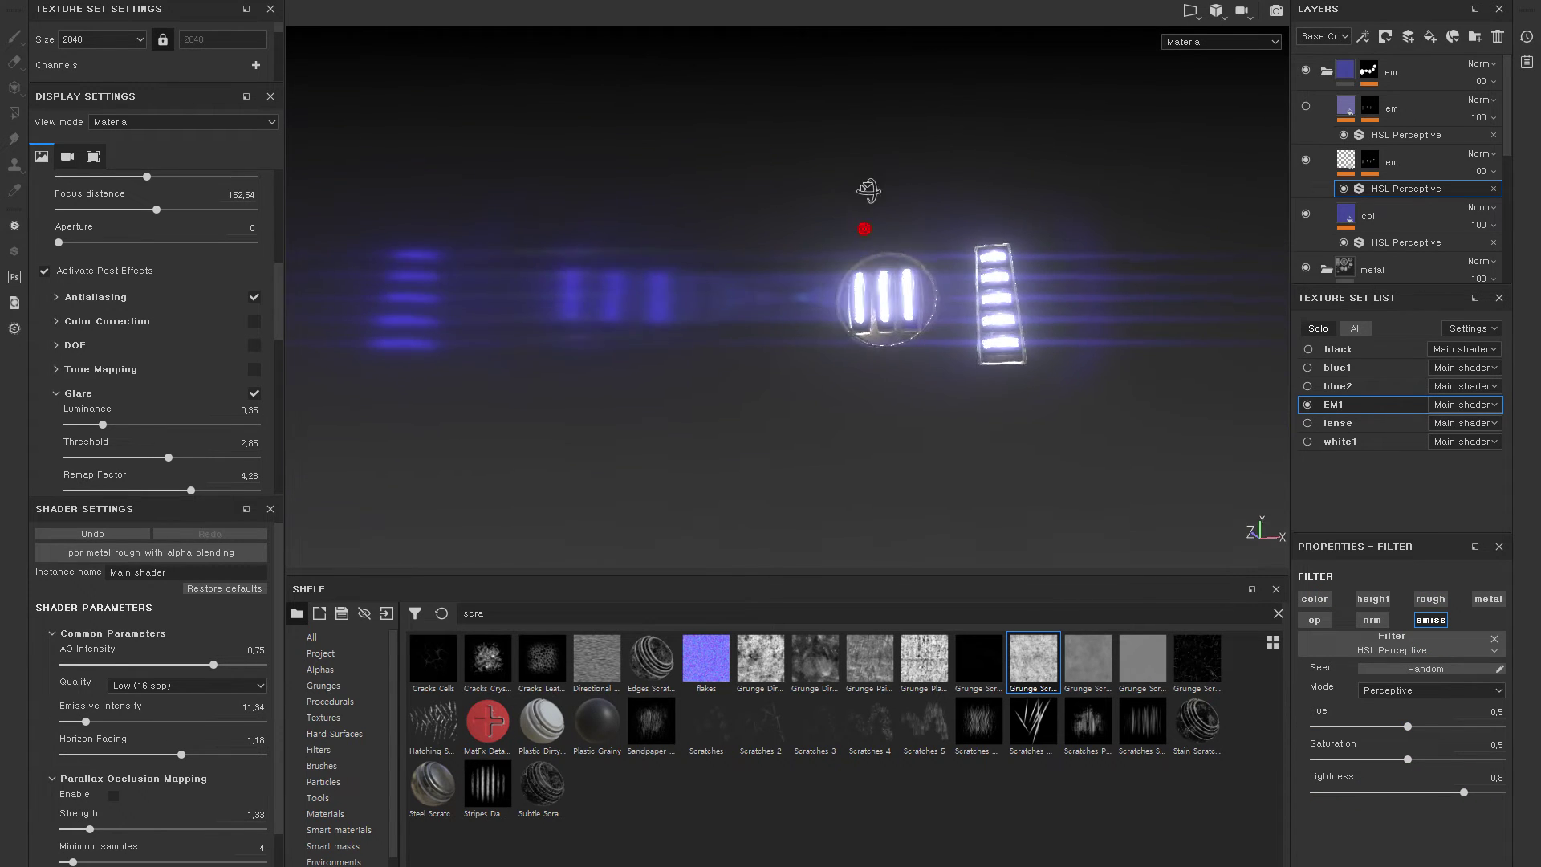
{"action": "left_click_drag", "start_coordinate": [859, 200], "coordinate": [915, 183], "text": "alt"}
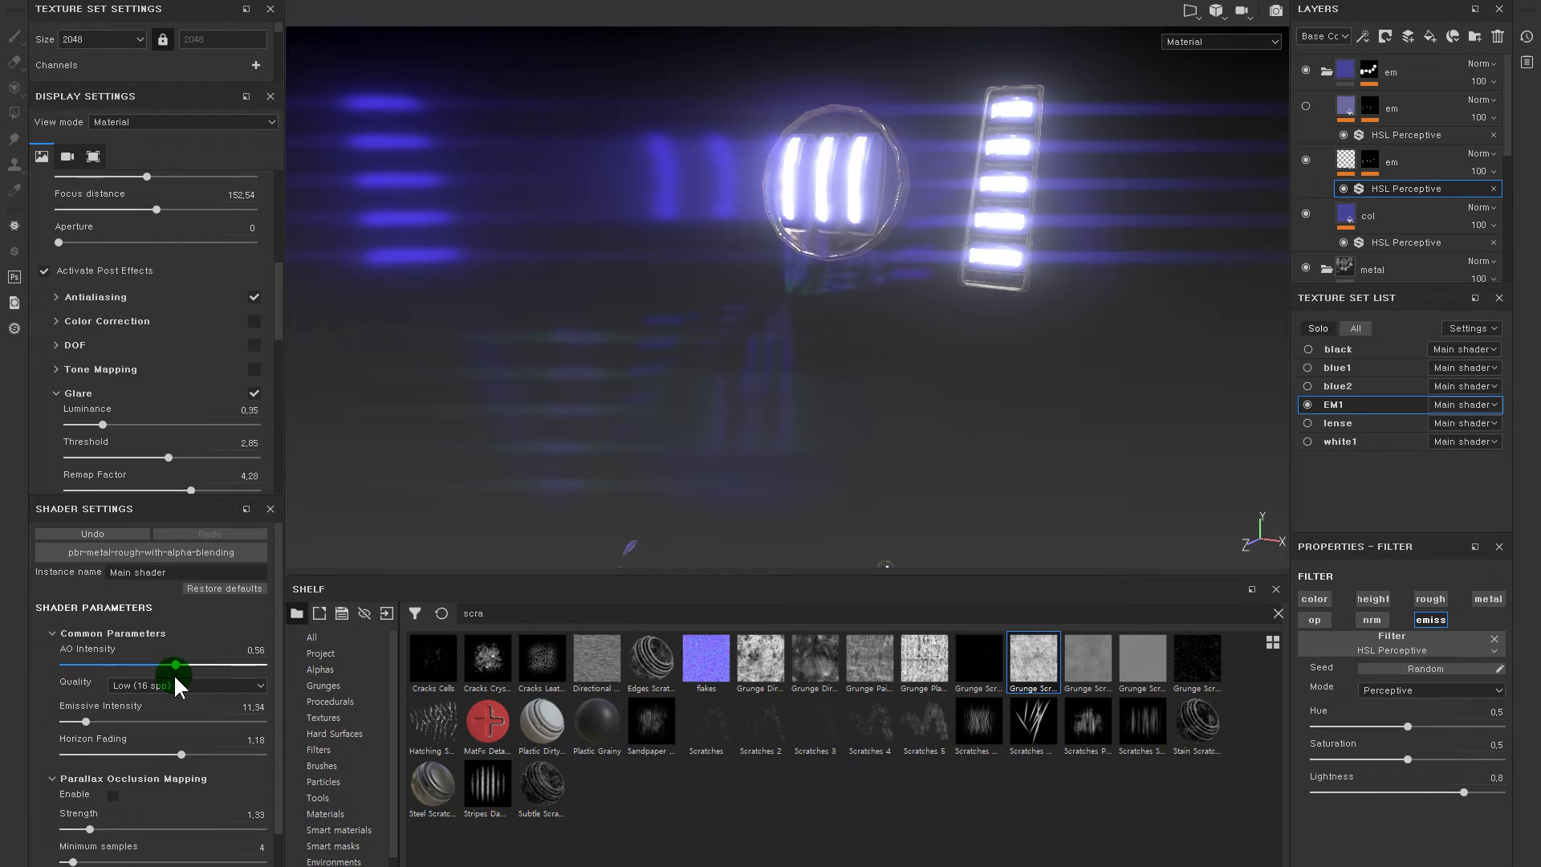
- Set the shader's AO intensity to 0.54 and emissive intensity to 15.79
{"action": "left_click_drag", "start_coordinate": [160, 683], "coordinate": [173, 680]}
{"action": "mouse_move", "coordinate": [84, 722]}
{"action": "left_mouse_down"}
{"action": "mouse_move", "coordinate": [69, 722]}
{"action": "mouse_move", "coordinate": [95, 722]}
{"action": "left_mouse_up"}
{"action": "mouse_move", "coordinate": [623, 477]}
{"action": "left_mouse_down", "text": "alt"}
{"action": "mouse_move", "coordinate": [921, 358]}
{"action": "mouse_move", "coordinate": [915, 217]}
{"action": "mouse_move", "coordinate": [1111, 406]}
{"action": "mouse_move", "coordinate": [1013, 351]}
{"action": "mouse_move", "coordinate": [952, 240]}
{"action": "left_mouse_up", "text": "alt"}
{"action": "middle_click_drag", "start_coordinate": [953, 241], "coordinate": [1135, 372], "text": "alt"}
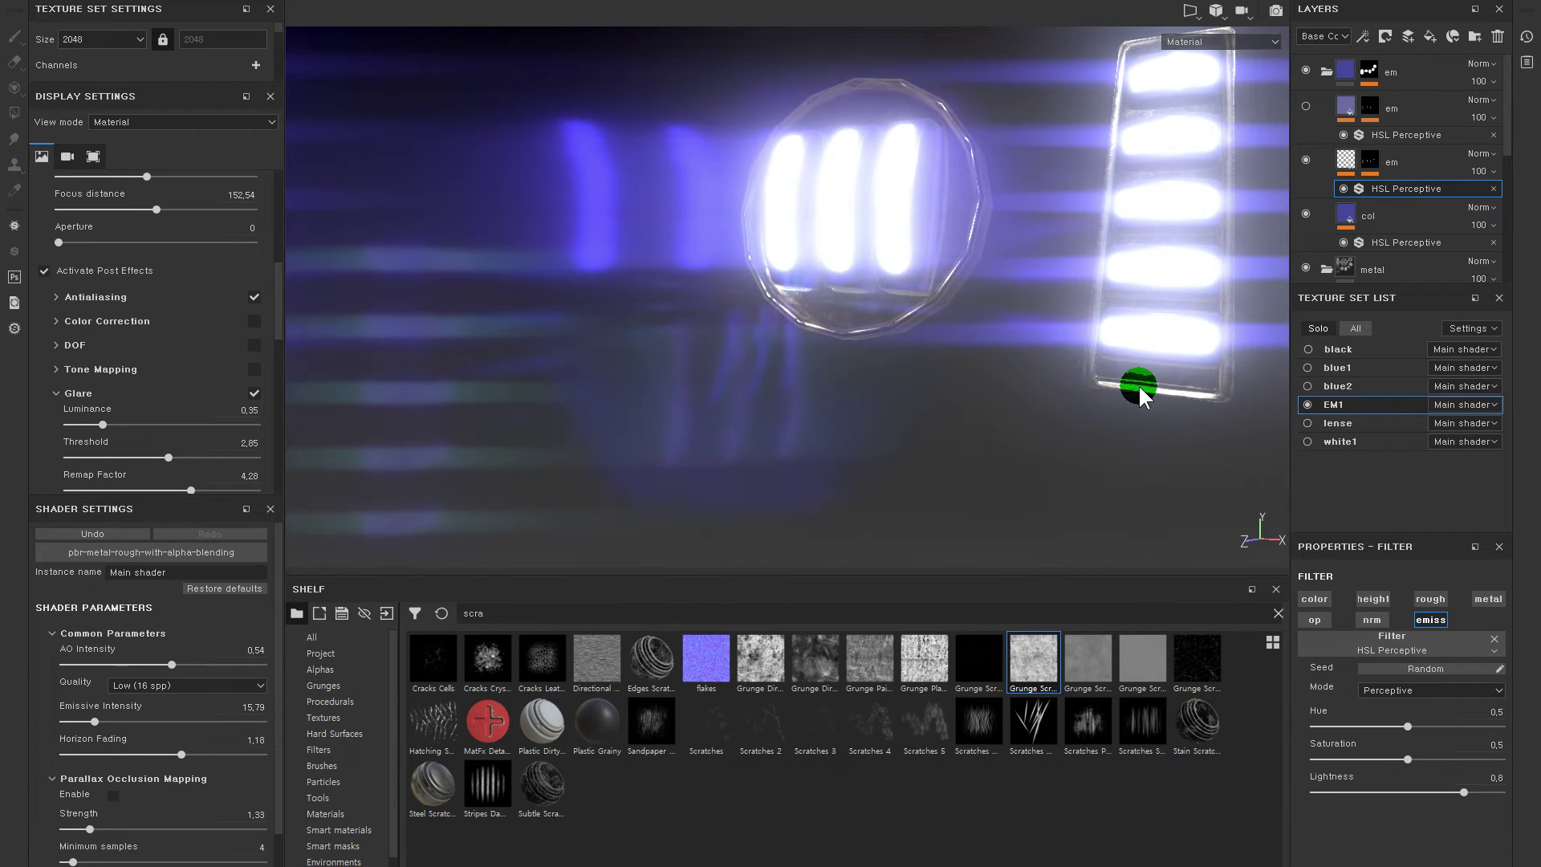
{"action": "right_click_drag", "start_coordinate": [1134, 372], "coordinate": [1203, 337], "text": "alt"}
{"action": "left_click", "coordinate": [1326, 73]}
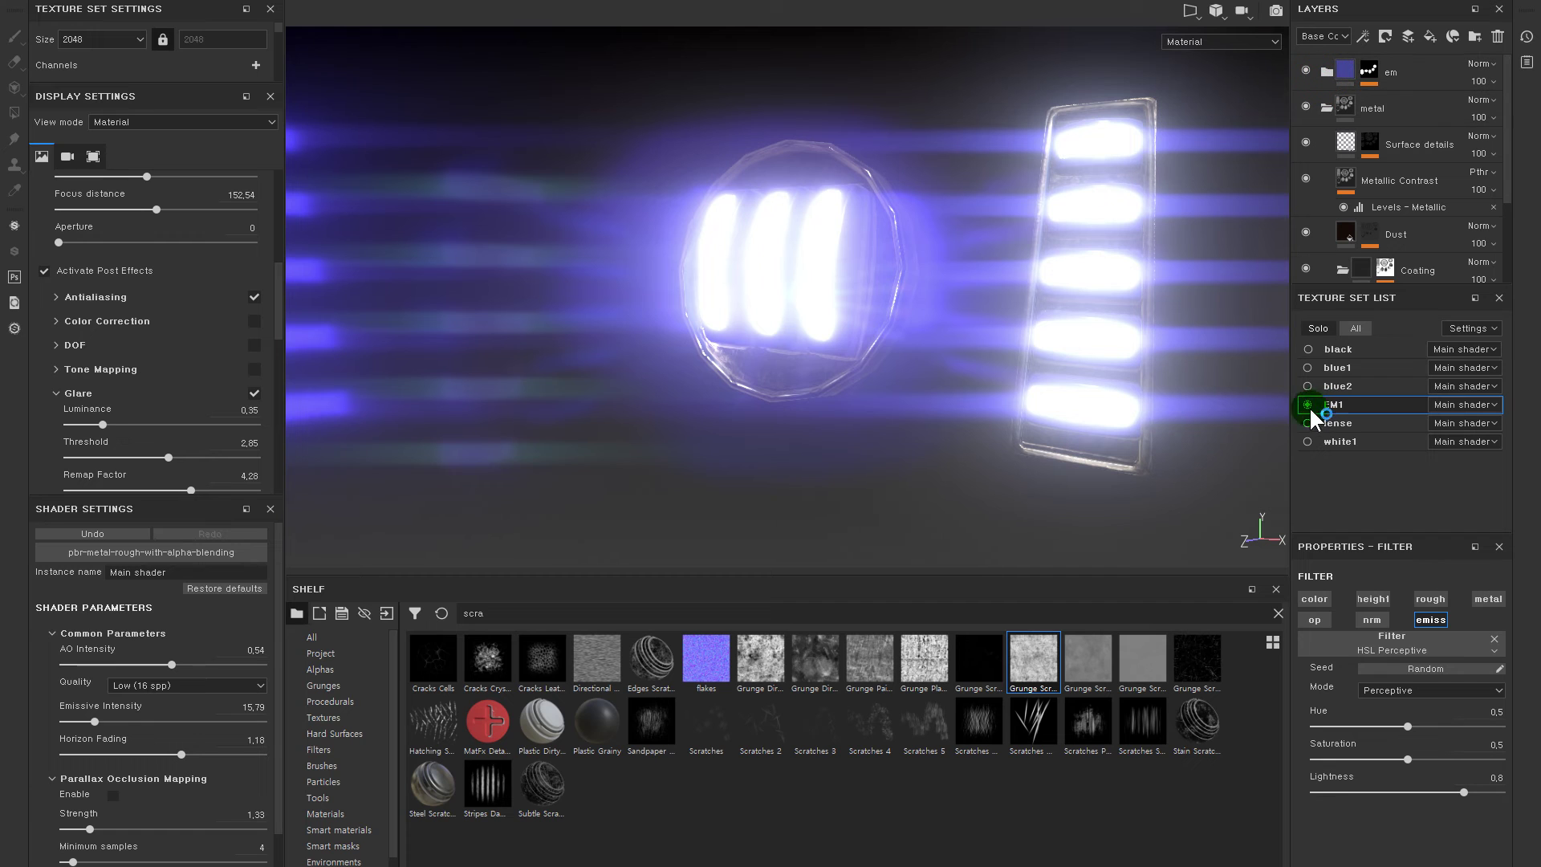
{"action": "left_click", "coordinate": [1339, 424]}
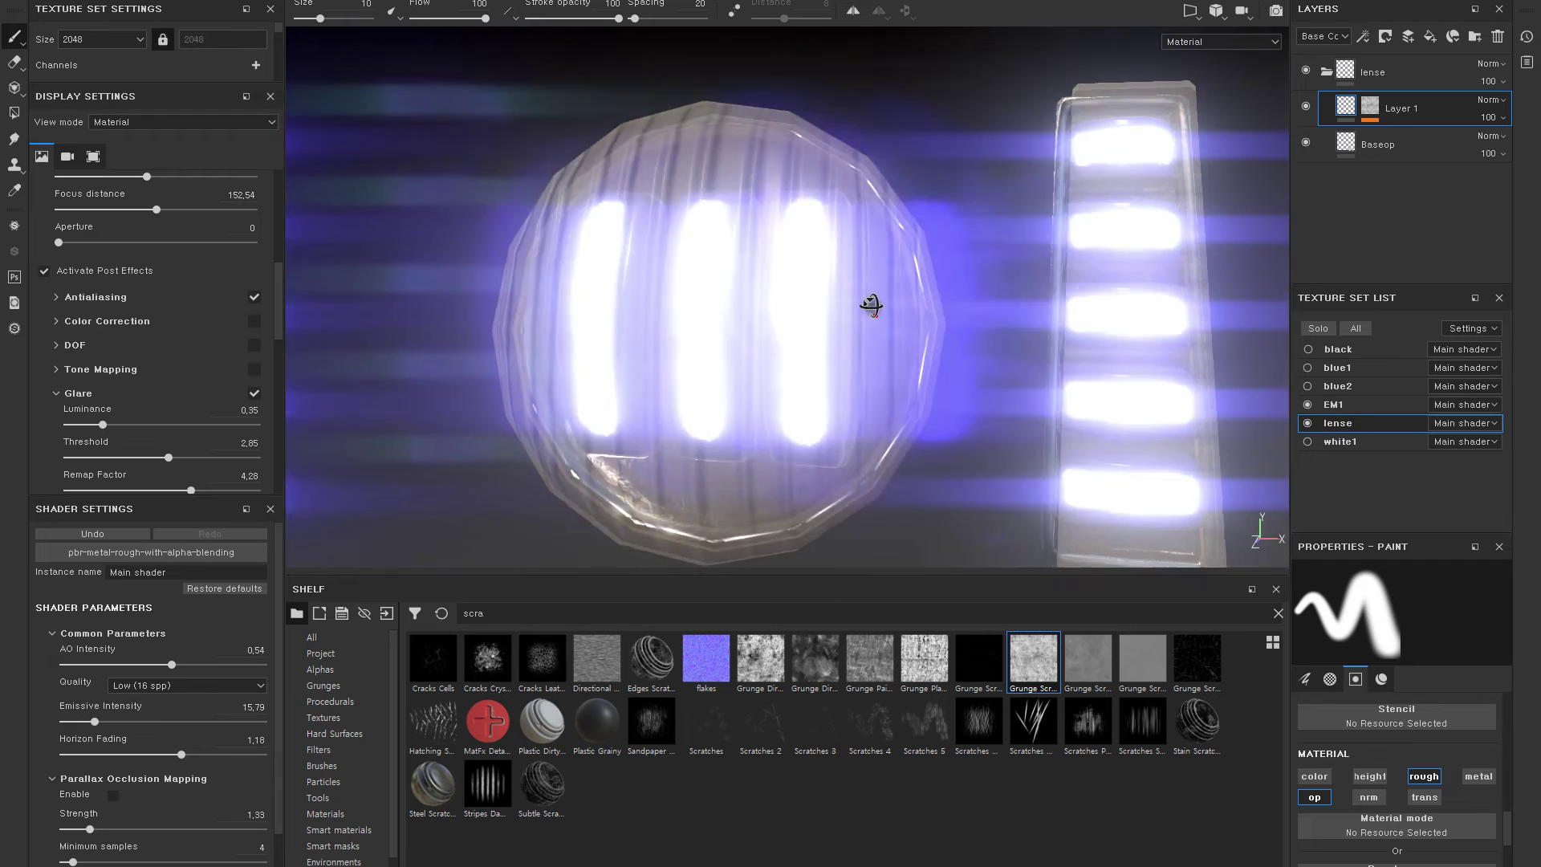
- Show the EM1 parts beside the lens and compare Layer 1 and Baseop visibility
{"action": "left_click_drag", "start_coordinate": [870, 310], "coordinate": [784, 310], "text": "alt"}
{"action": "mouse_move", "coordinate": [785, 310]}
{"action": "right_mouse_down", "text": "ctrl"}
{"action": "mouse_move", "coordinate": [1268, 345]}
{"action": "mouse_move", "coordinate": [1304, 401]}
{"action": "right_mouse_up", "text": "ctrl"}
{"action": "left_click", "coordinate": [1305, 403]}
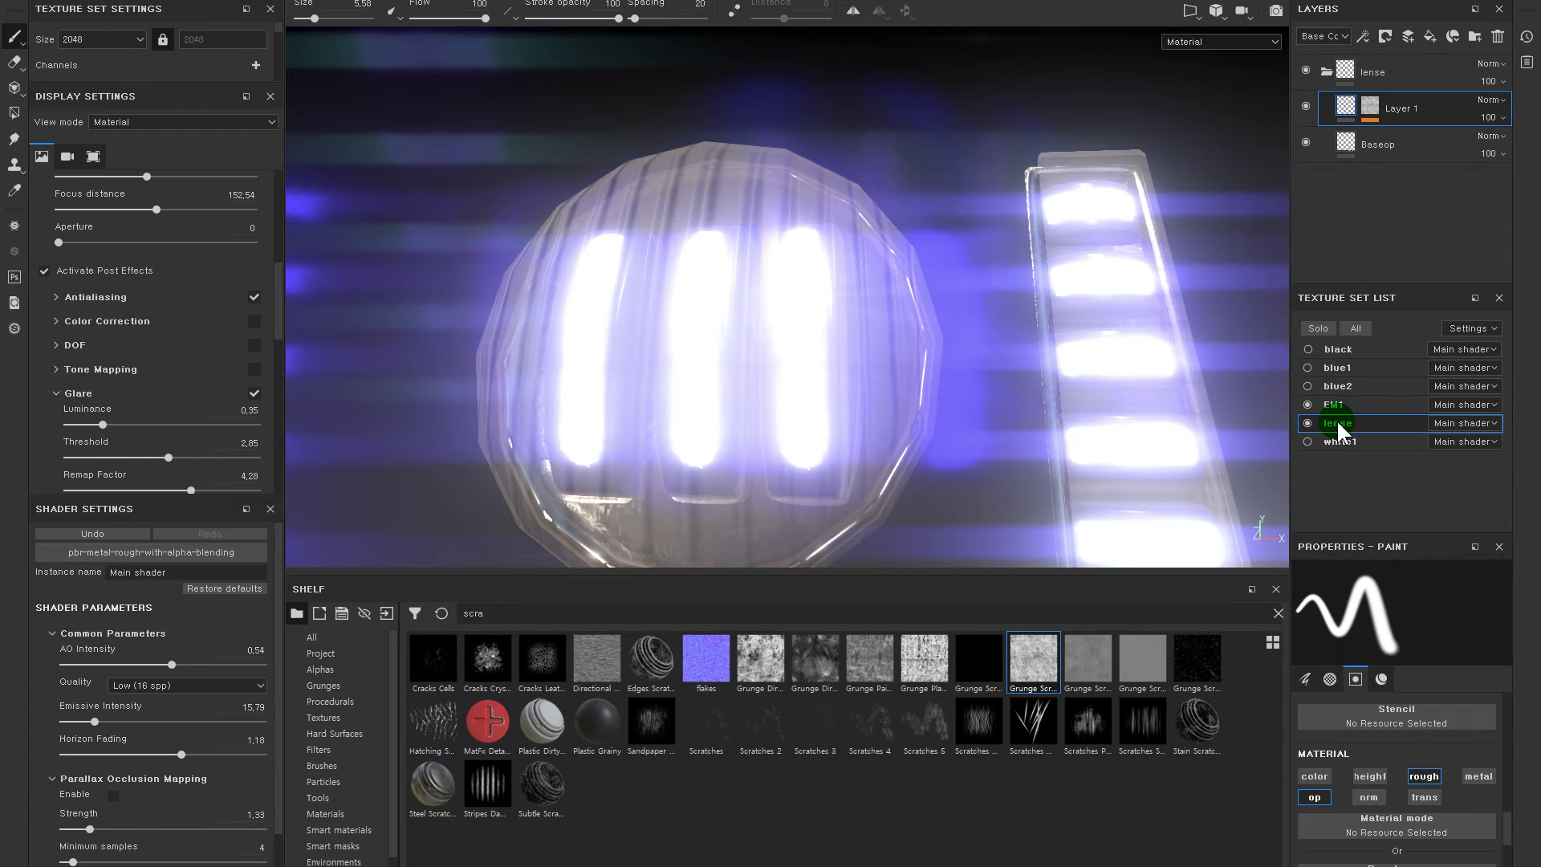
{"action": "left_click_drag", "start_coordinate": [759, 217], "coordinate": [810, 210], "text": "alt"}
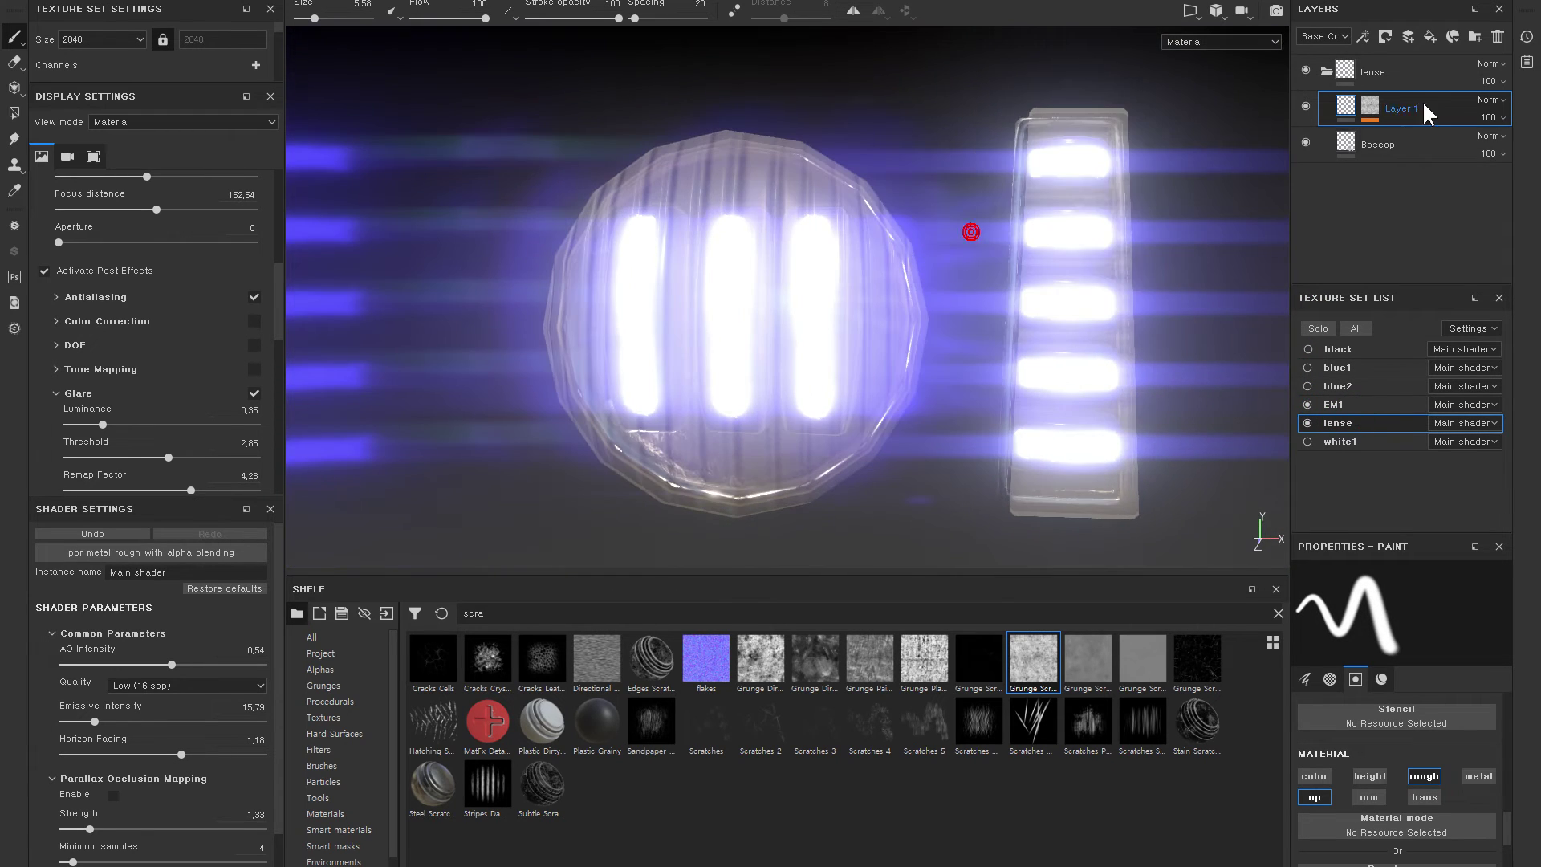
{"action": "left_click", "coordinate": [1307, 105]}
{"action": "left_click", "coordinate": [1306, 143]}
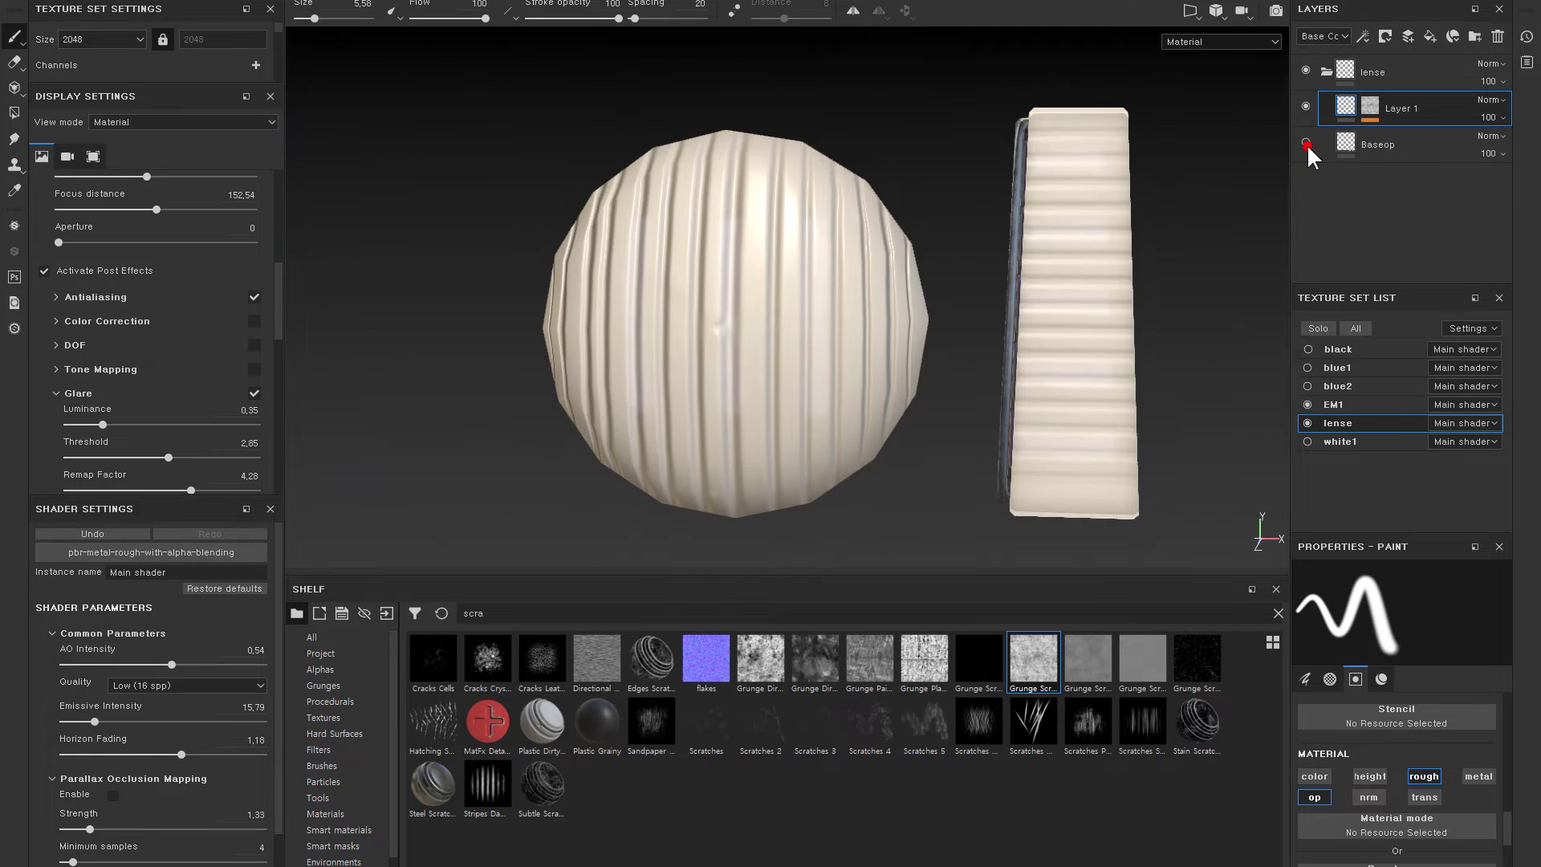
{"action": "left_click", "coordinate": [1306, 143]}
{"action": "left_click", "coordinate": [1361, 146]}
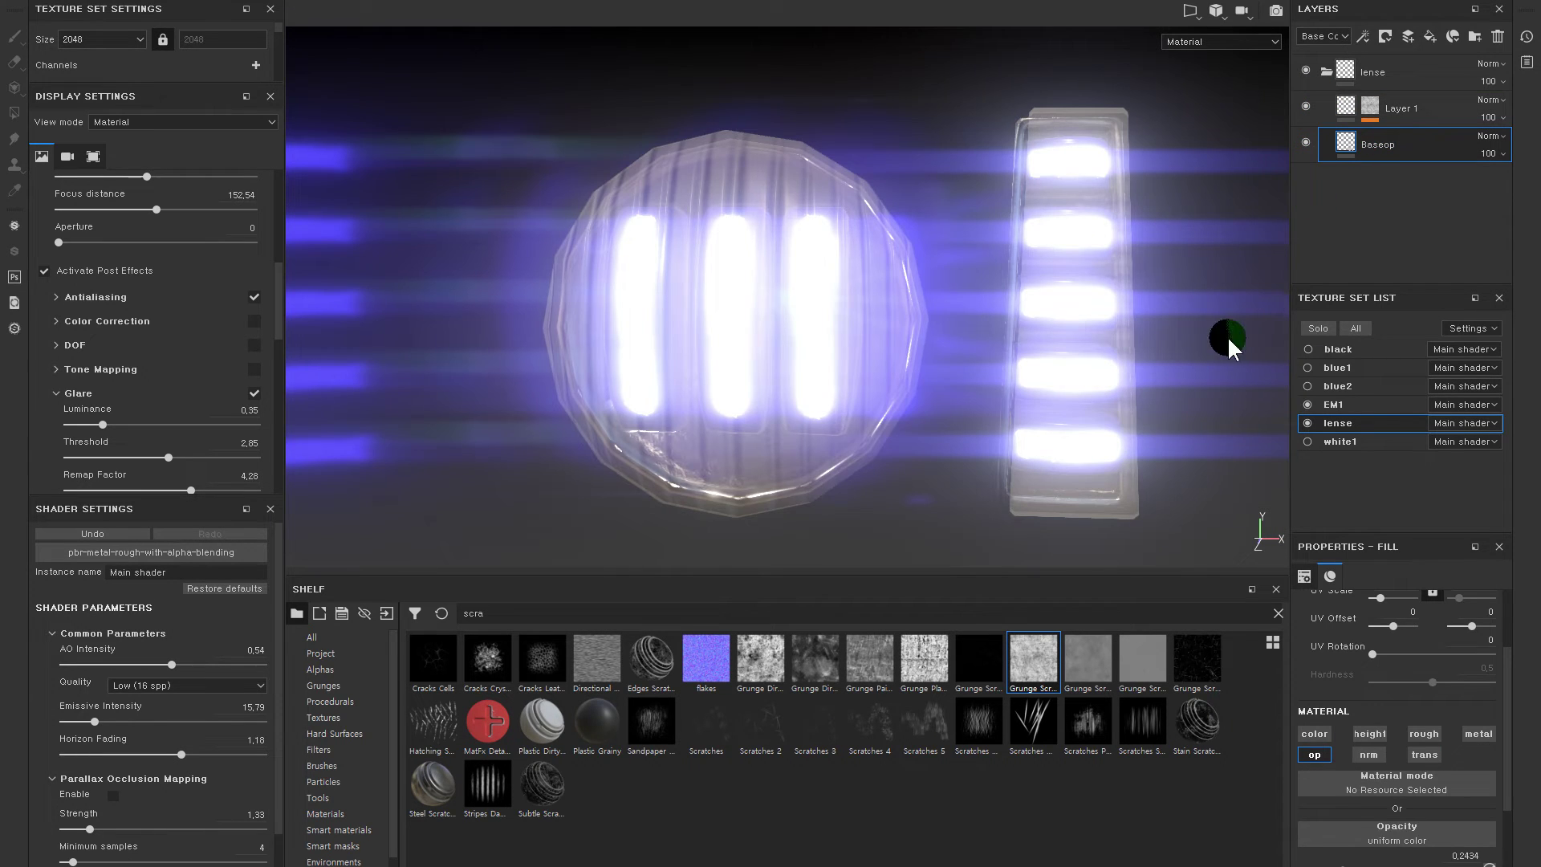
{"action": "left_click_drag", "start_coordinate": [1227, 337], "coordinate": [990, 334], "text": "alt"}
- Browse the shelf categories and bring up the Smart materials library
{"action": "left_click", "coordinate": [346, 689]}
{"action": "left_click", "coordinate": [346, 734]}
{"action": "left_click", "coordinate": [341, 814]}
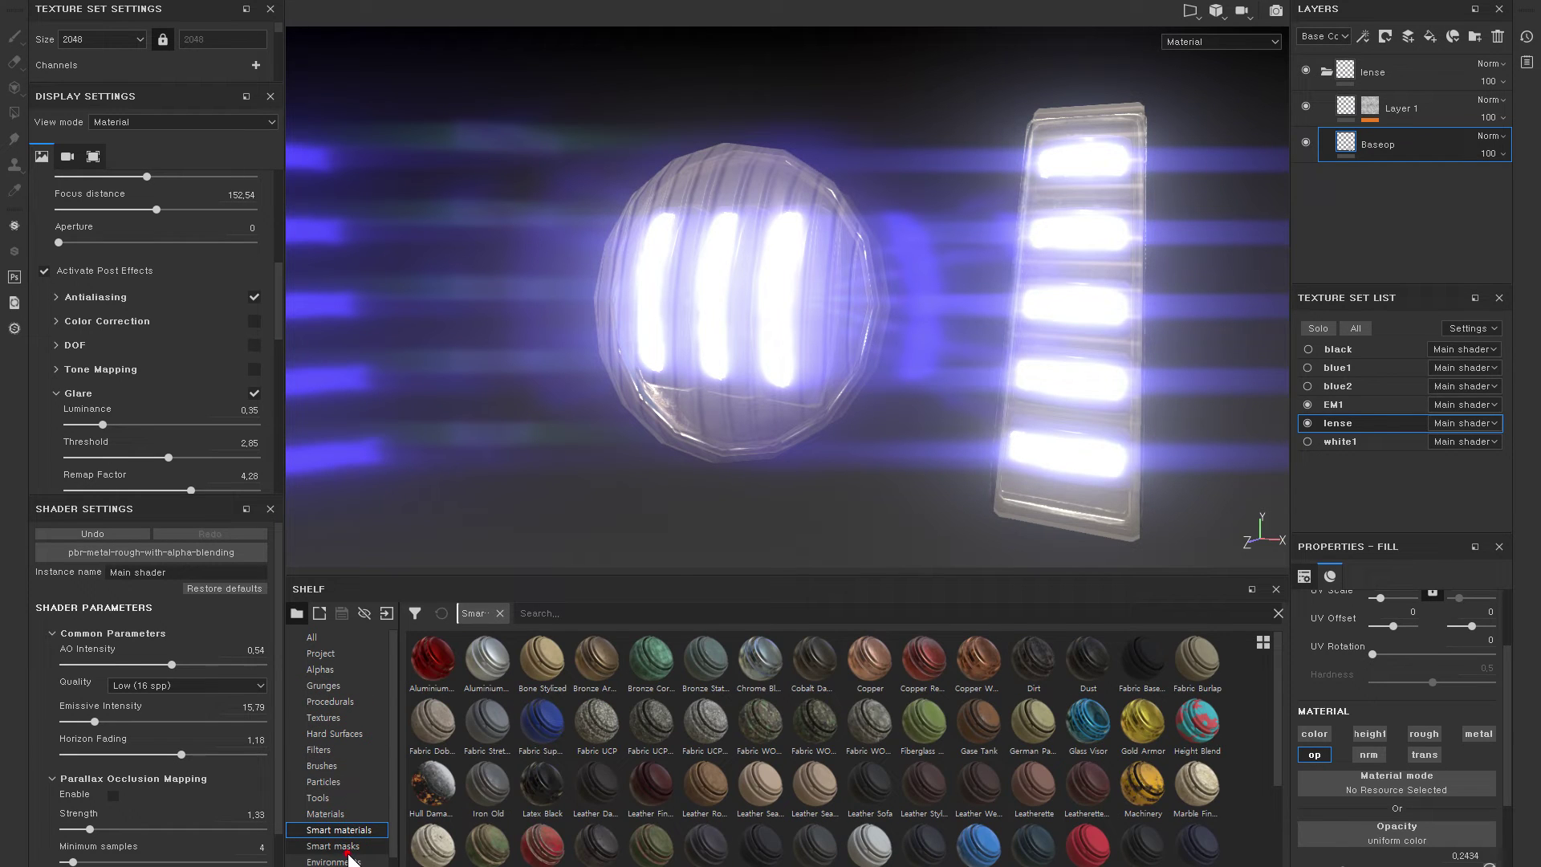
- Add the Glass Visor smart material atop the lens stack and drop Baseop's opacity near zero
{"action": "mouse_move", "coordinate": [1087, 722]}
{"action": "left_click_drag", "start_coordinate": [1088, 720], "coordinate": [1397, 172]}
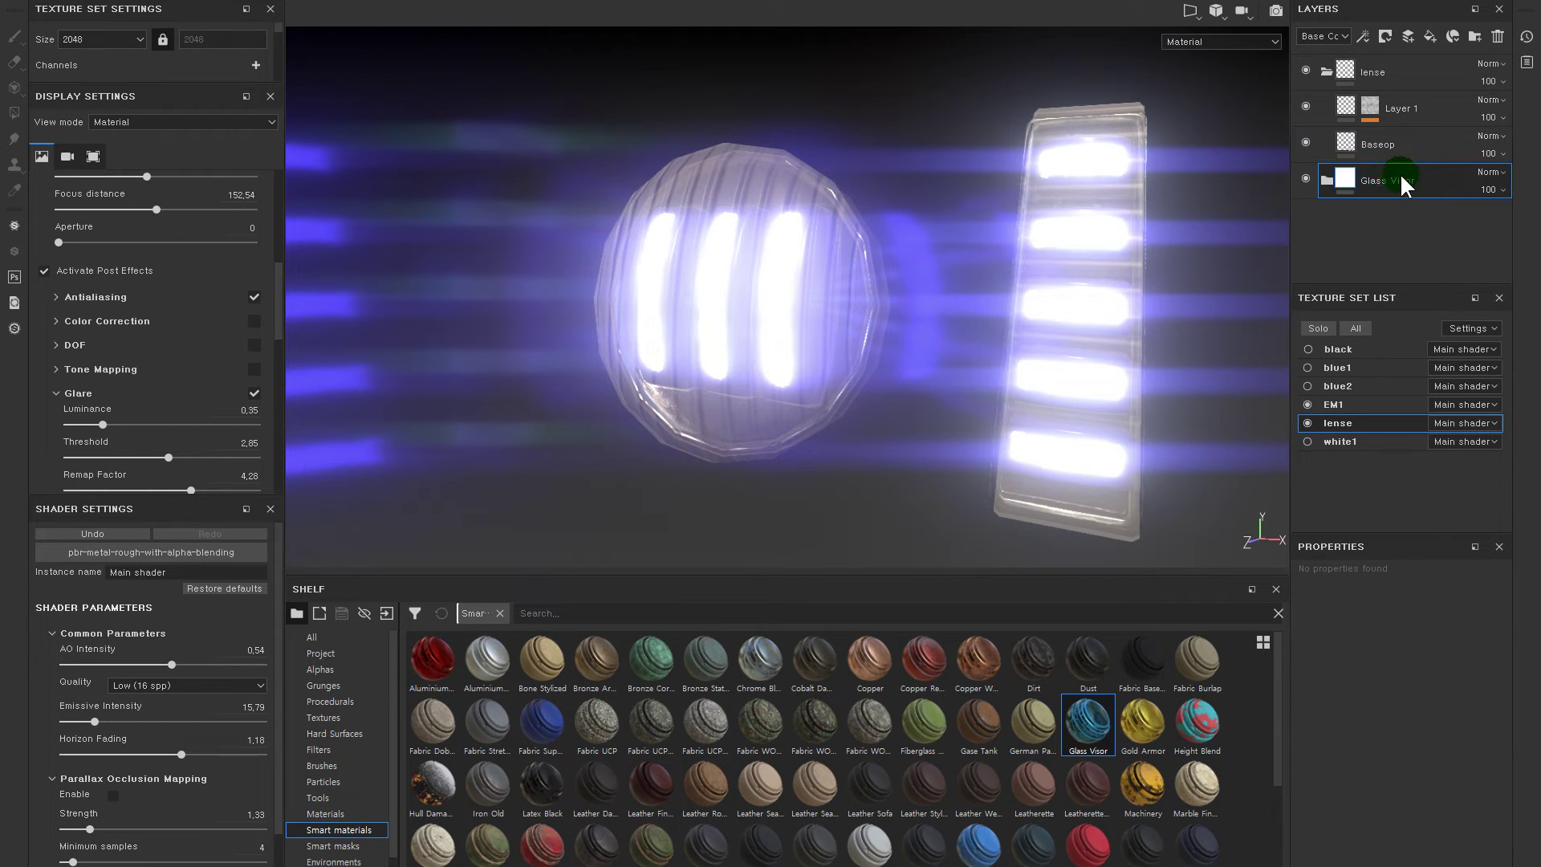
{"action": "left_click_drag", "start_coordinate": [1337, 180], "coordinate": [1351, 88]}
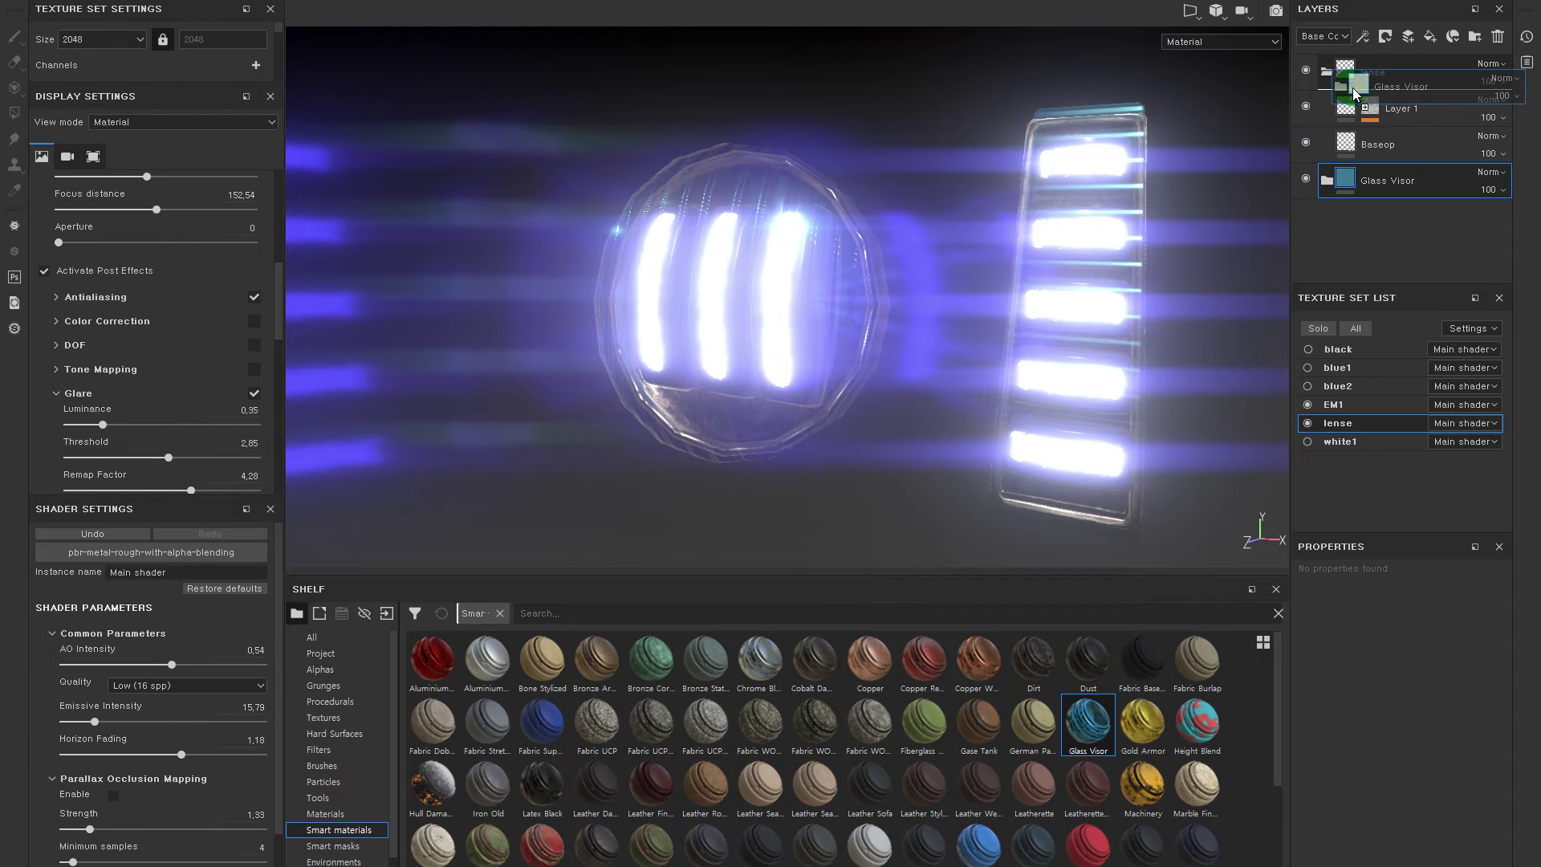
{"action": "mouse_move", "coordinate": [763, 257]}
{"action": "left_mouse_down", "text": "alt"}
{"action": "mouse_move", "coordinate": [803, 297]}
{"action": "mouse_move", "coordinate": [743, 227]}
{"action": "left_mouse_up", "text": "alt"}
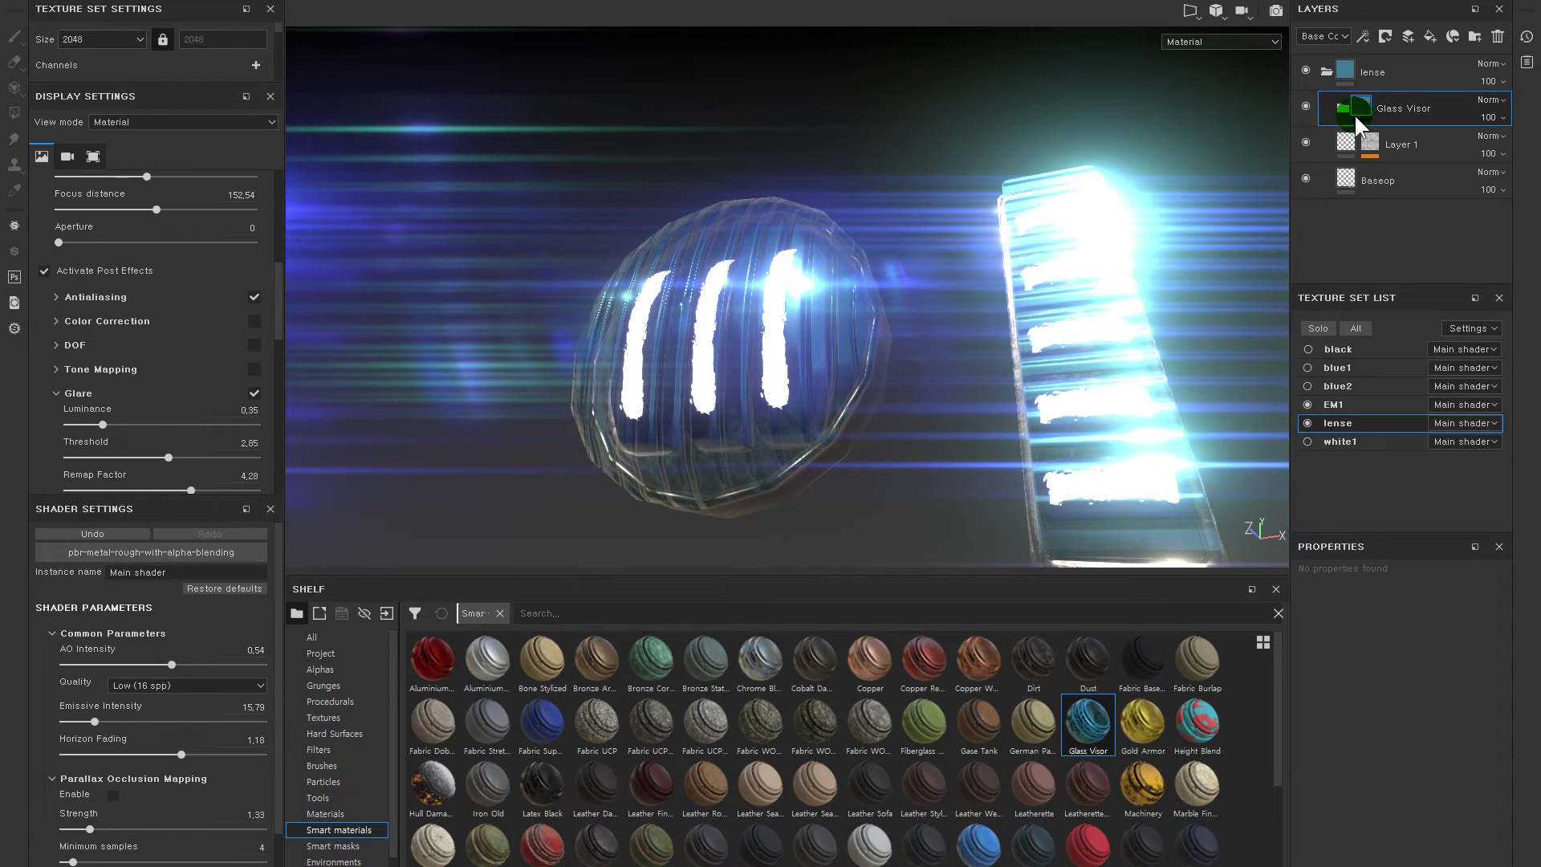
{"action": "left_click_drag", "start_coordinate": [1028, 152], "coordinate": [1043, 212], "text": "alt"}
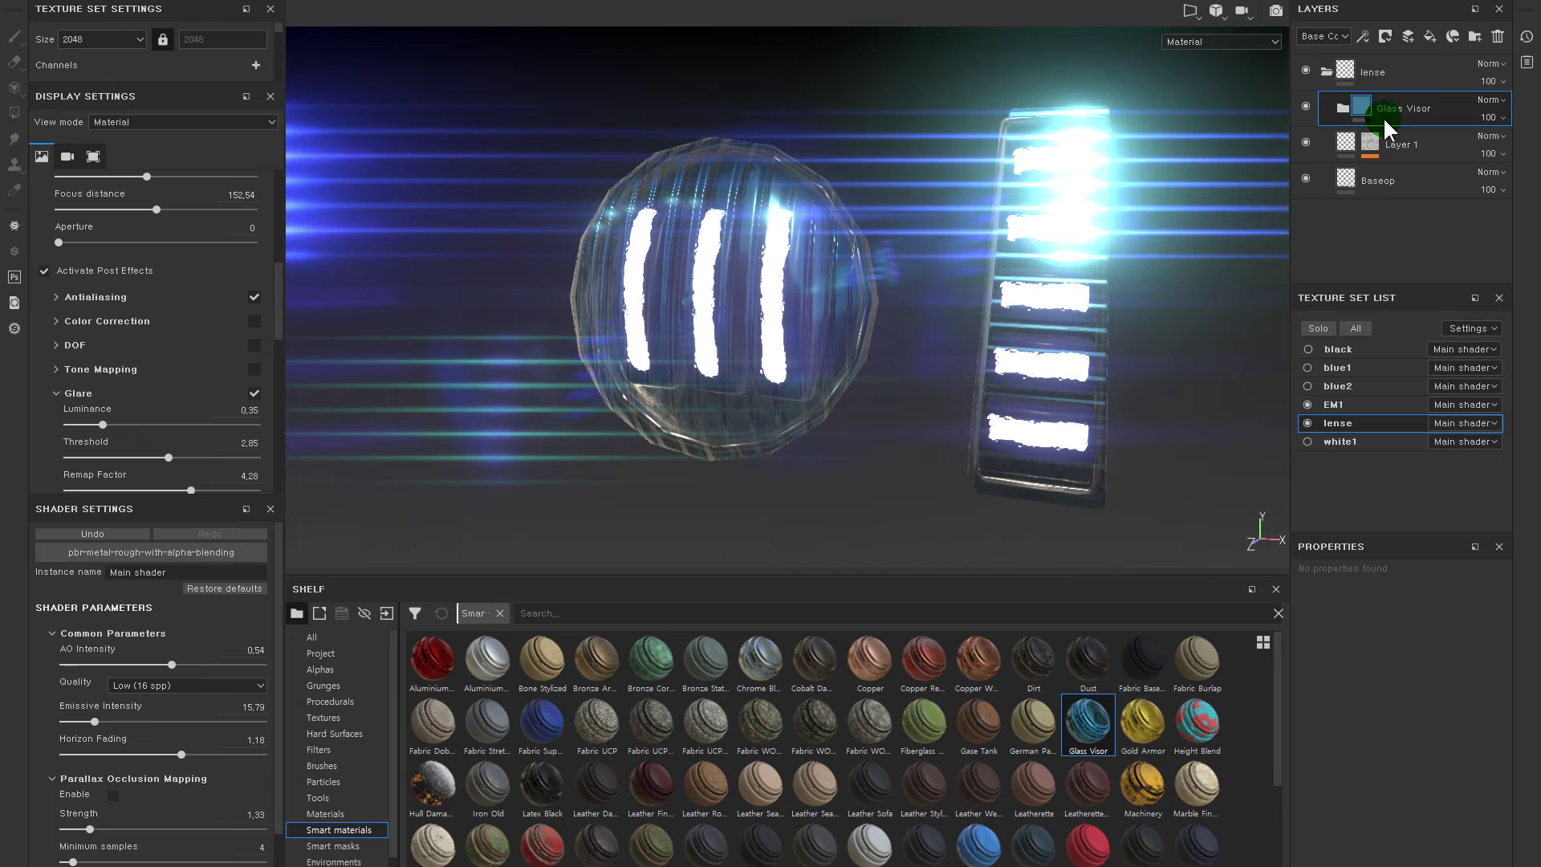
{"action": "left_click", "coordinate": [1341, 108]}
{"action": "left_click", "coordinate": [1345, 255]}
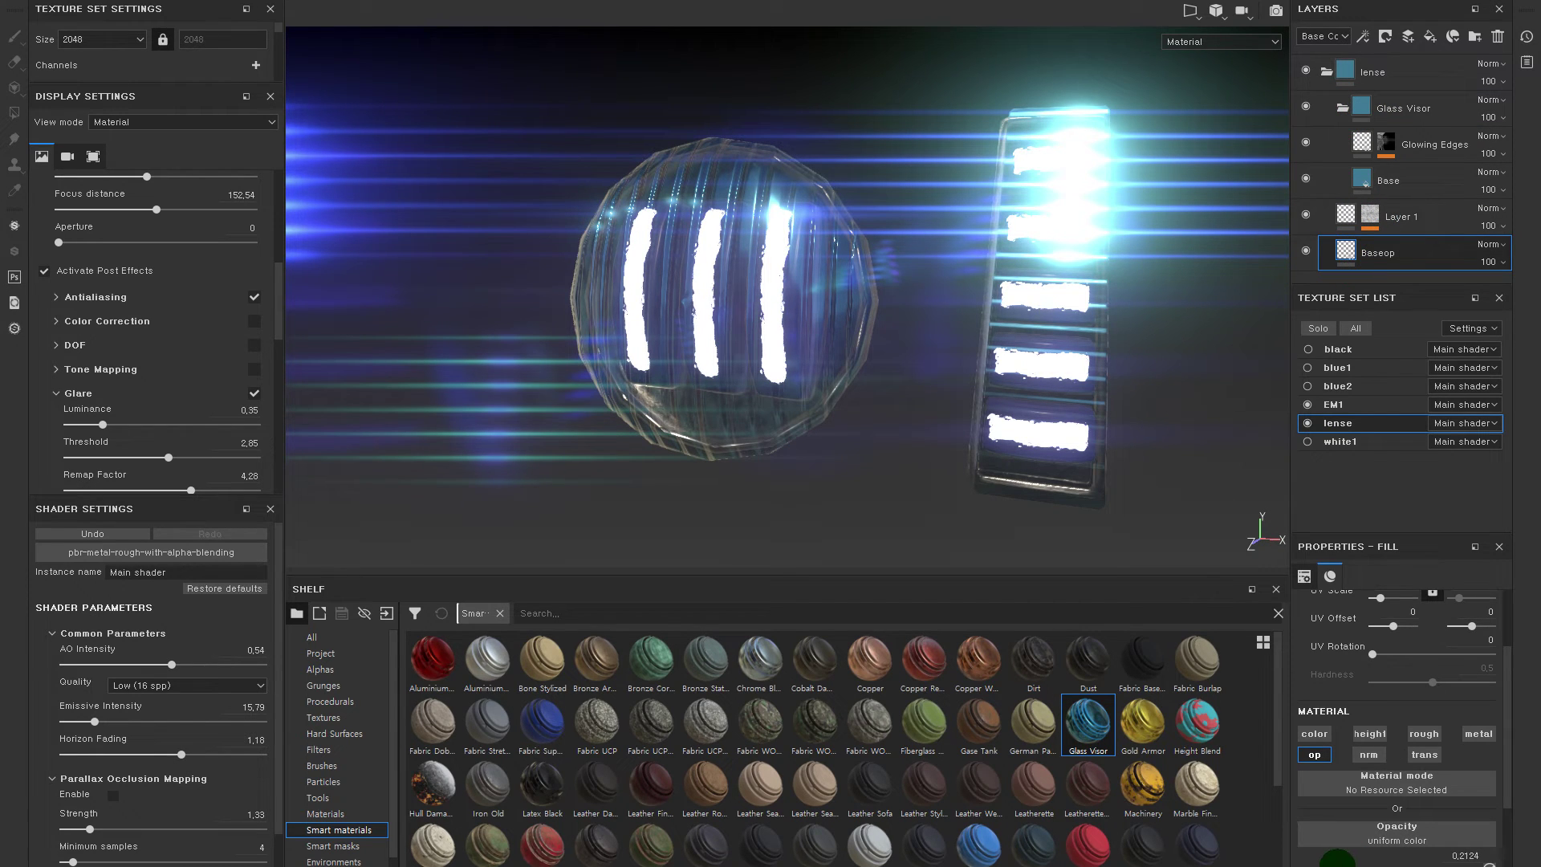
{"action": "left_click_drag", "start_coordinate": [1389, 862], "coordinate": [1307, 862]}
- Move Layer 1 to the top of the Glass Visor group and delete the Baseop layer
{"action": "left_click", "coordinate": [1397, 217]}
{"action": "left_click", "coordinate": [1359, 178]}
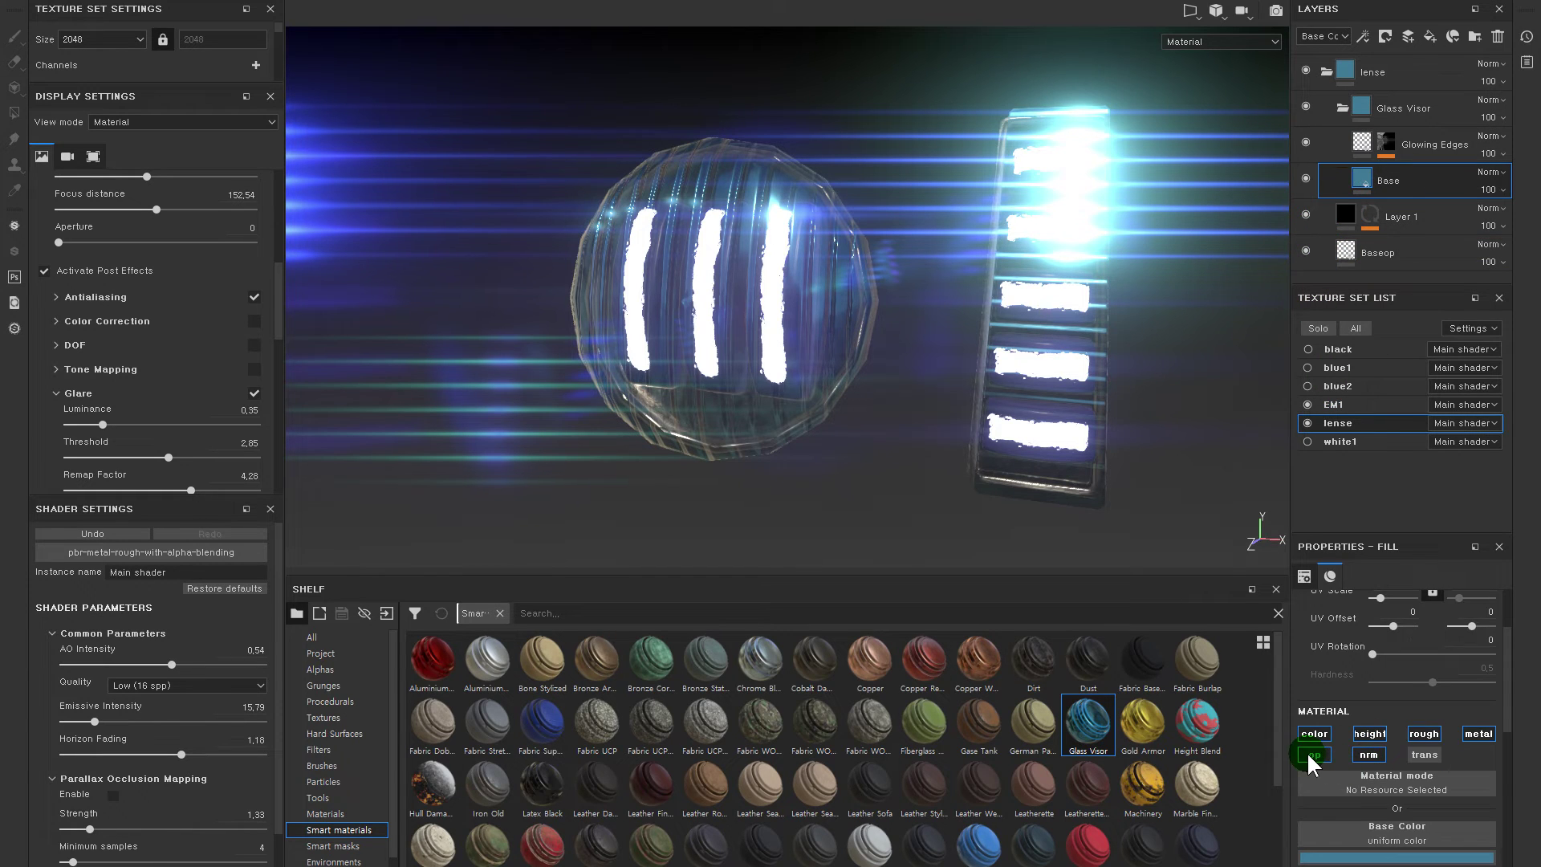
{"action": "scroll", "coordinate": [1313, 762], "scroll_direction": "down", "scroll_amount": 3}
{"action": "scroll", "coordinate": [1354, 821], "scroll_direction": "down", "scroll_amount": 3}
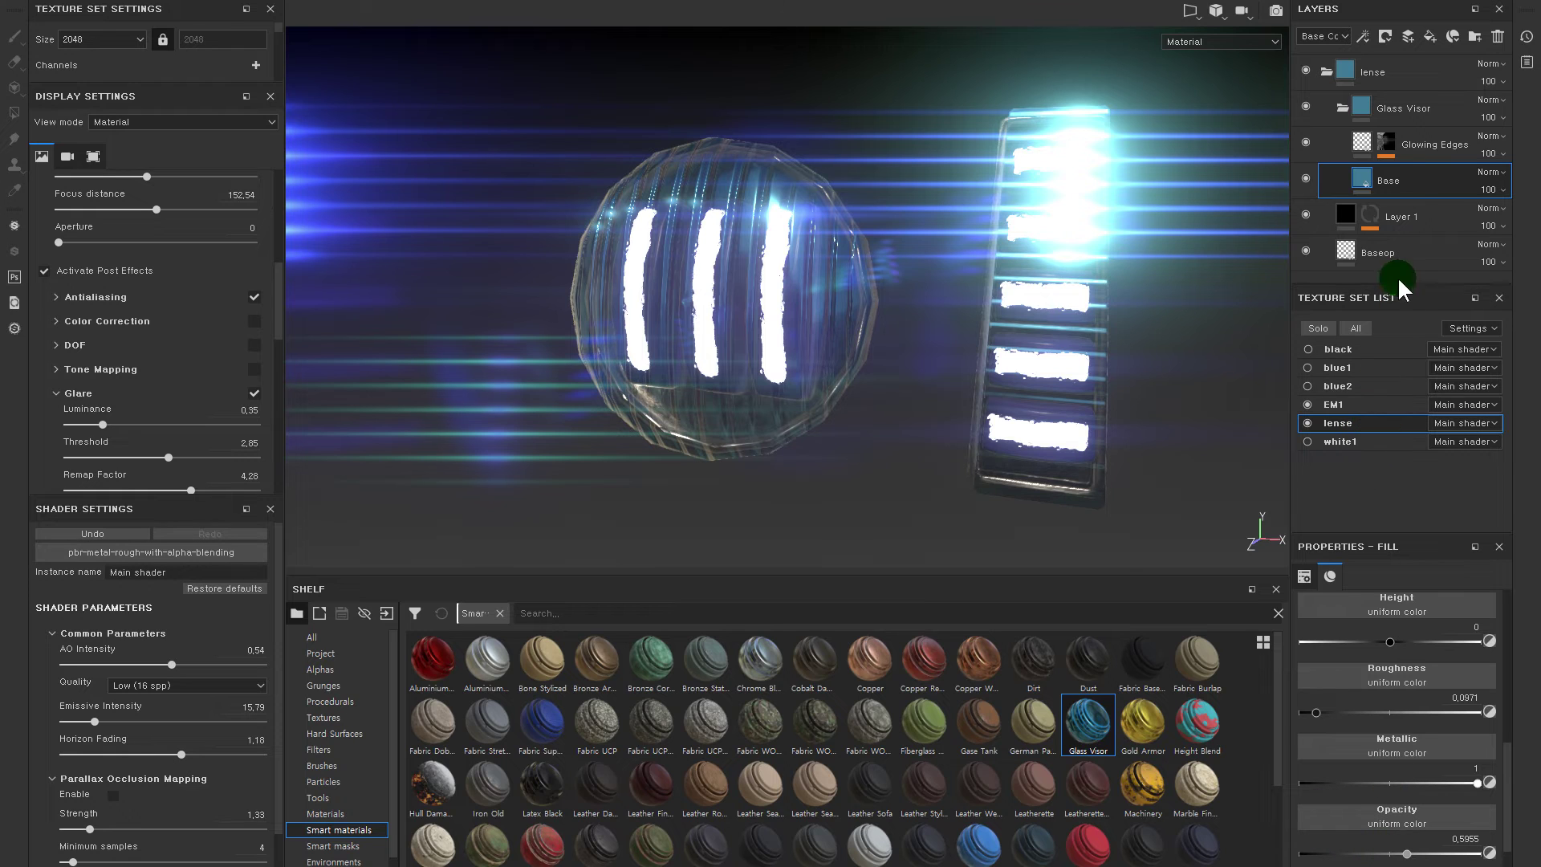
{"action": "left_click", "coordinate": [1342, 217]}
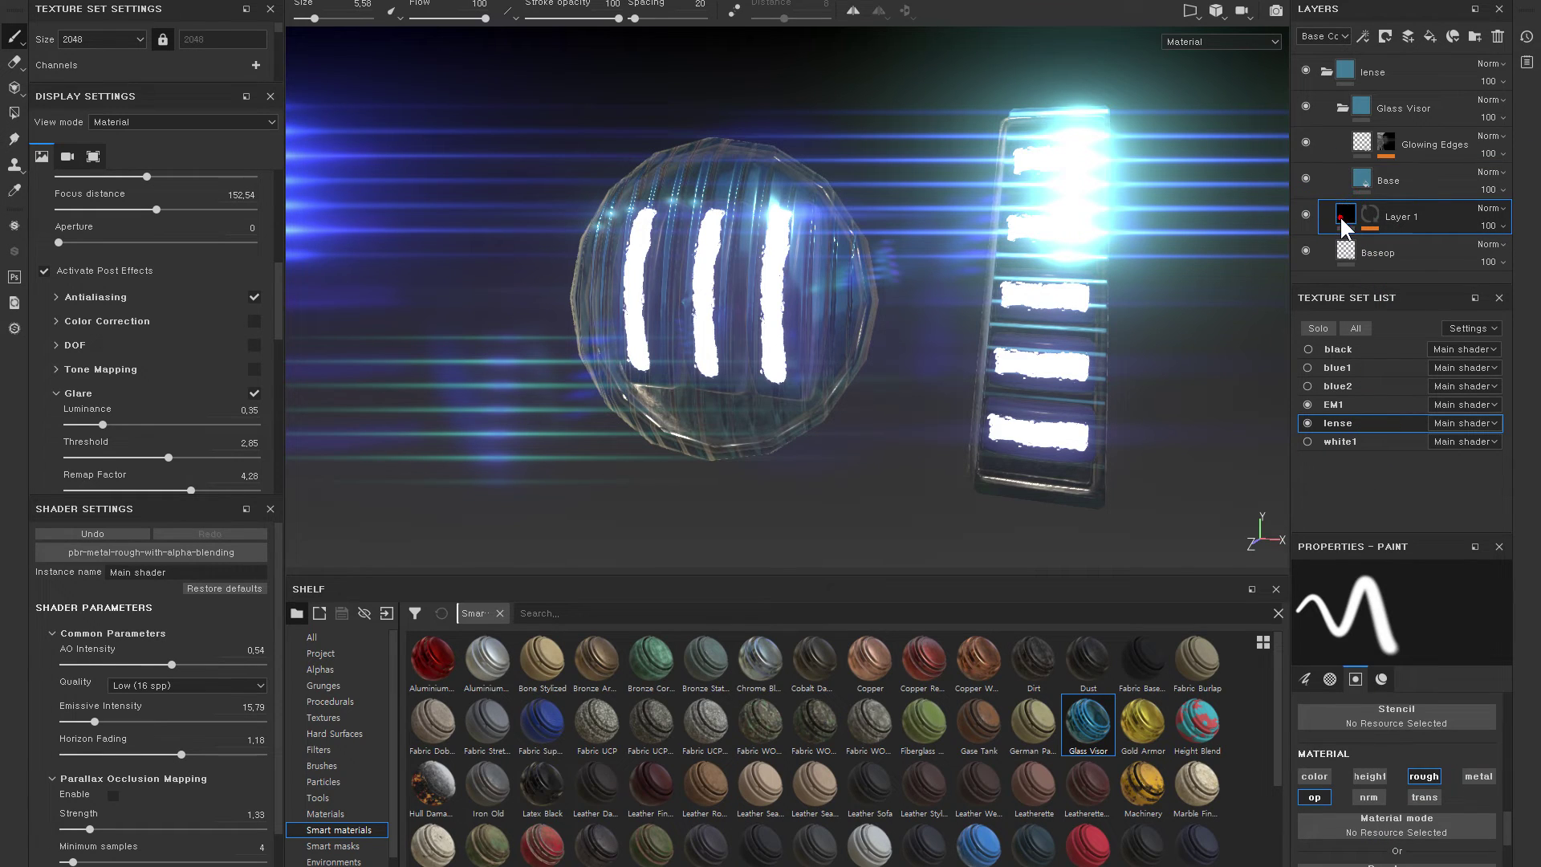
{"action": "left_click_drag", "start_coordinate": [1340, 215], "coordinate": [1369, 128]}
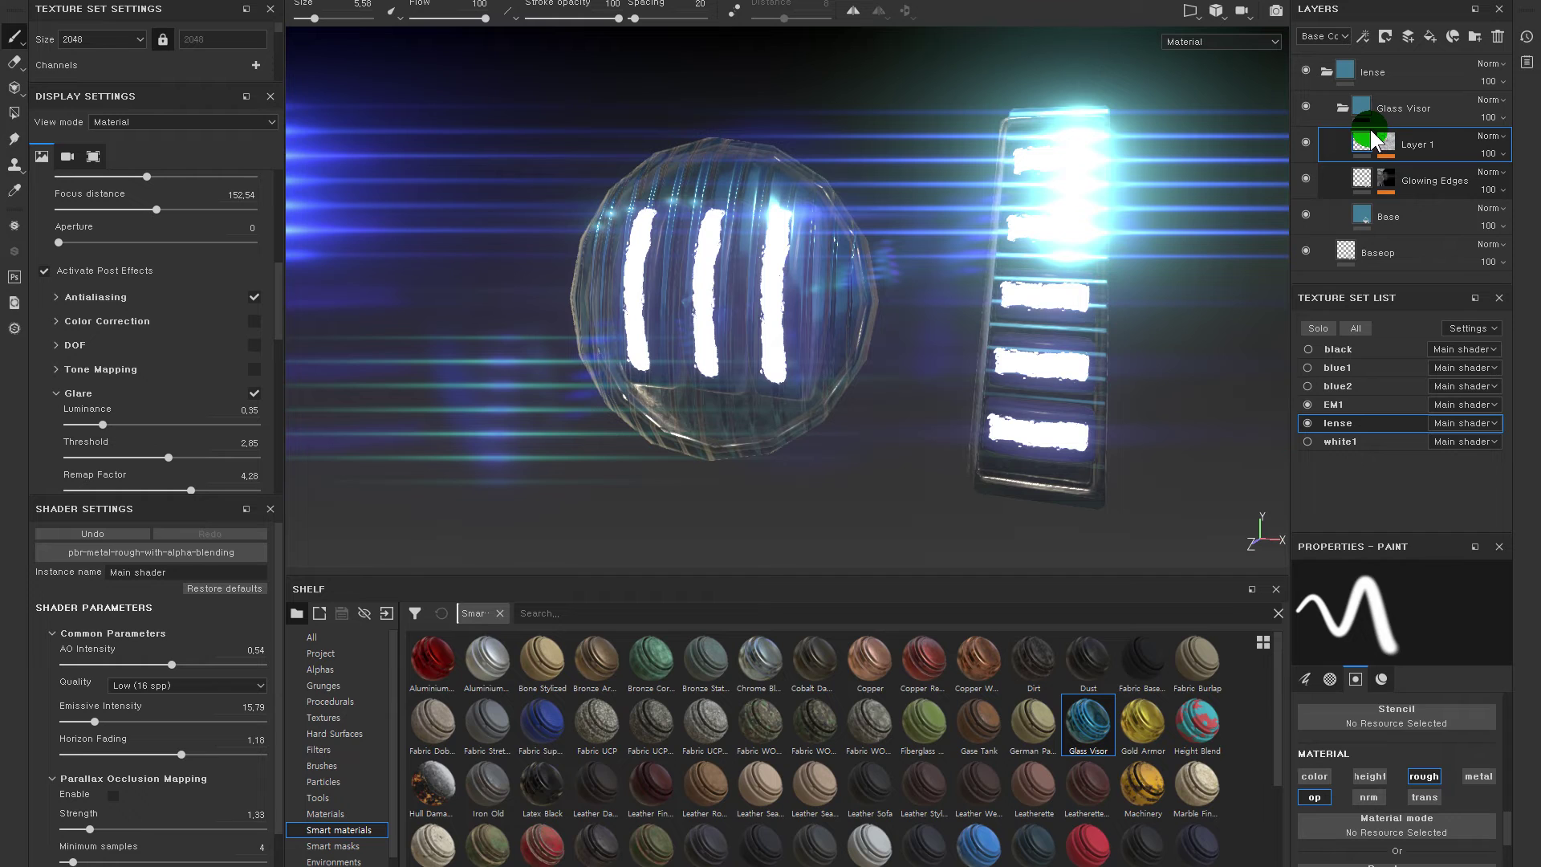
{"action": "left_click", "coordinate": [1354, 250]}
{"action": "key", "text": "Delete"}
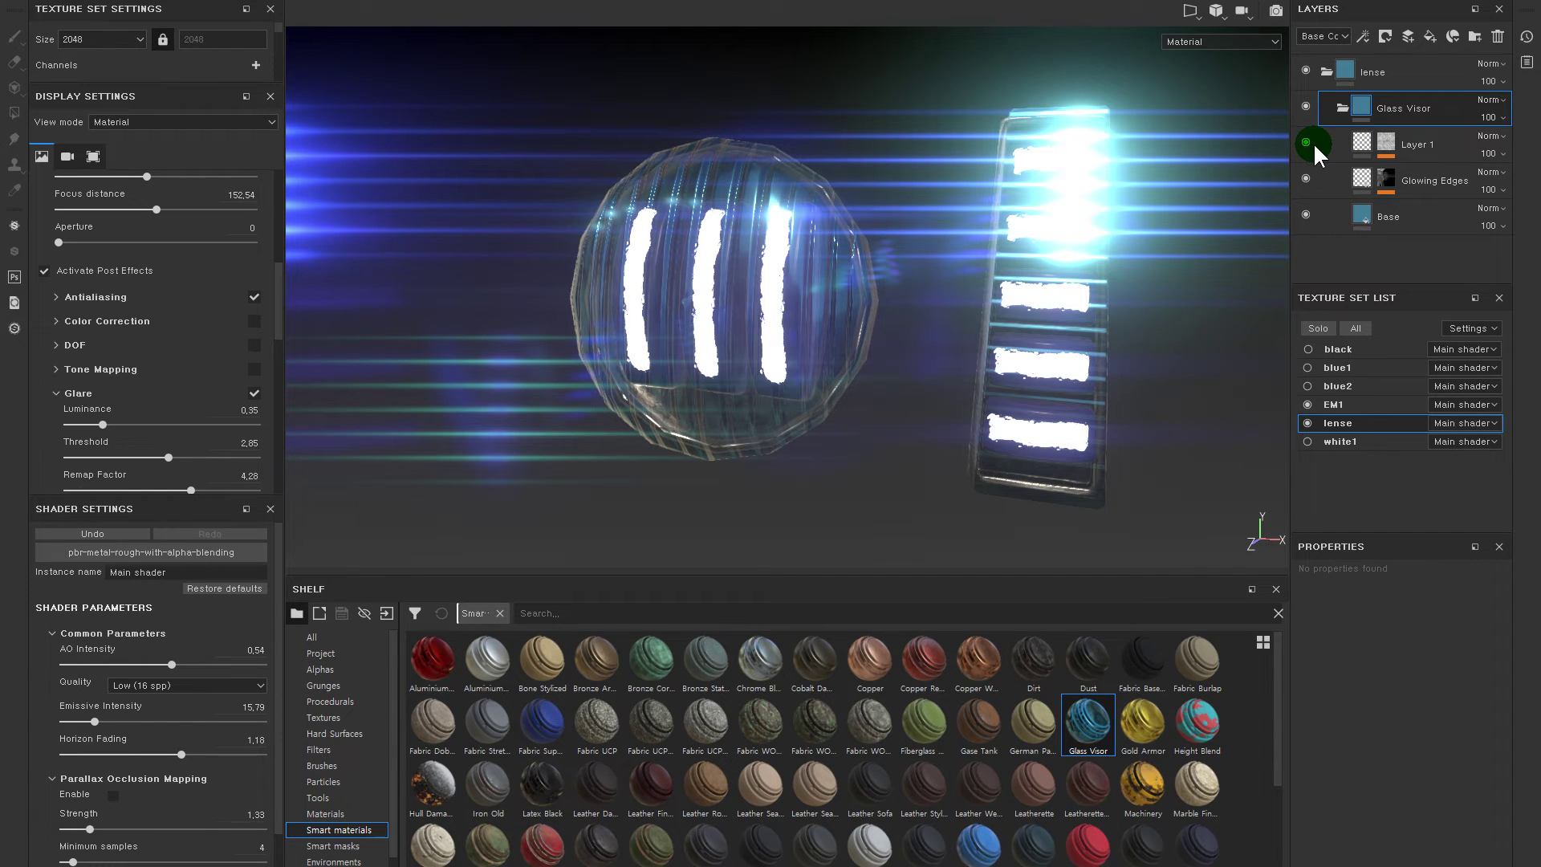
- Add an HSL Perceptive filter to the Base layer with saturation 0
{"action": "left_click", "coordinate": [1366, 146]}
{"action": "left_click", "coordinate": [1350, 210]}
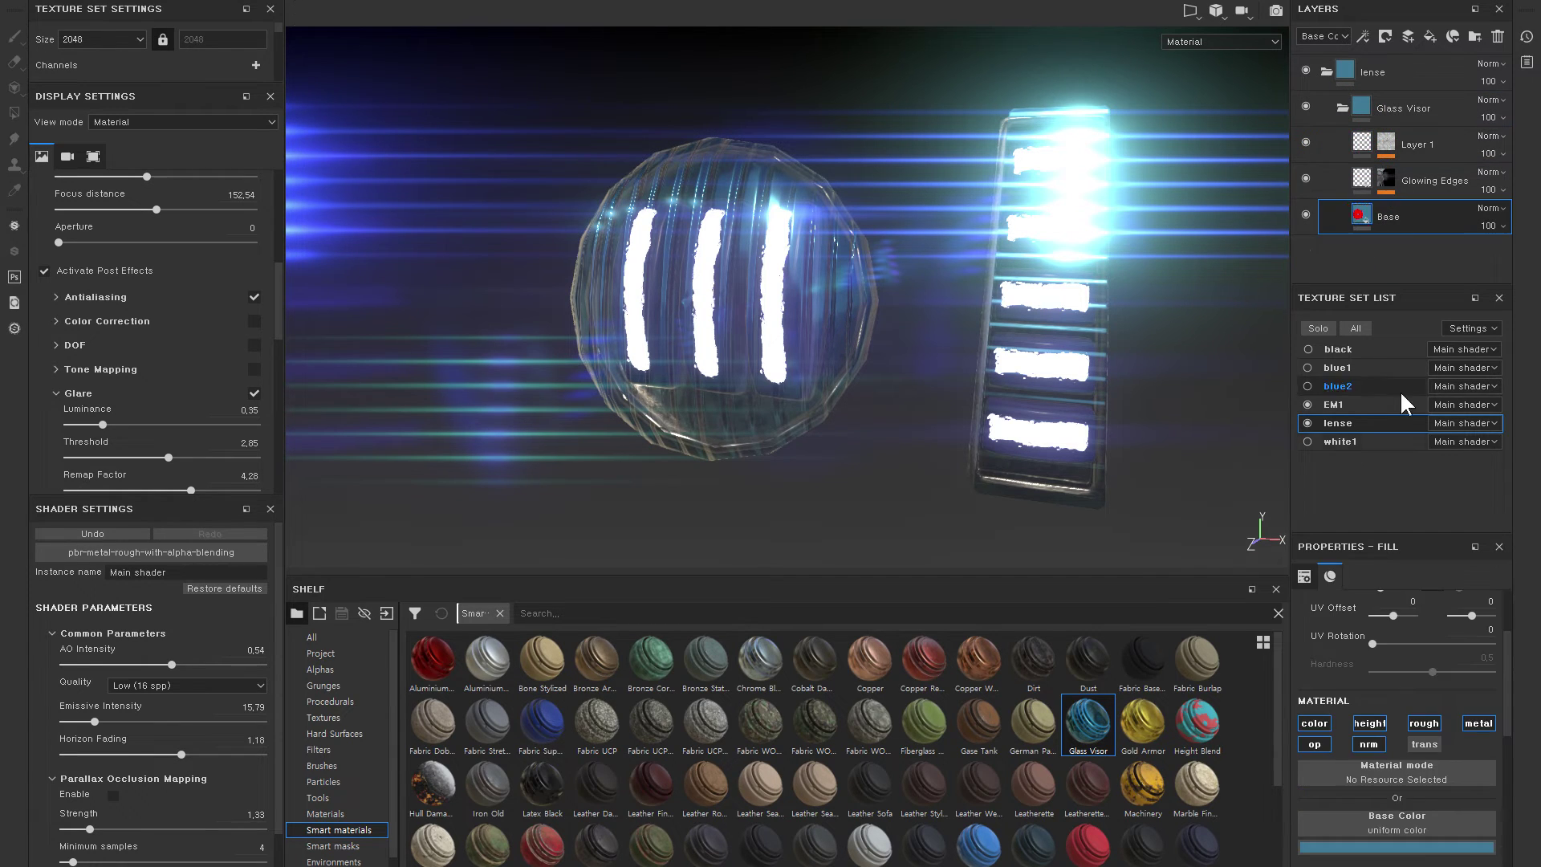
{"action": "left_click", "coordinate": [1390, 676]}
{"action": "left_click", "coordinate": [1362, 329]}
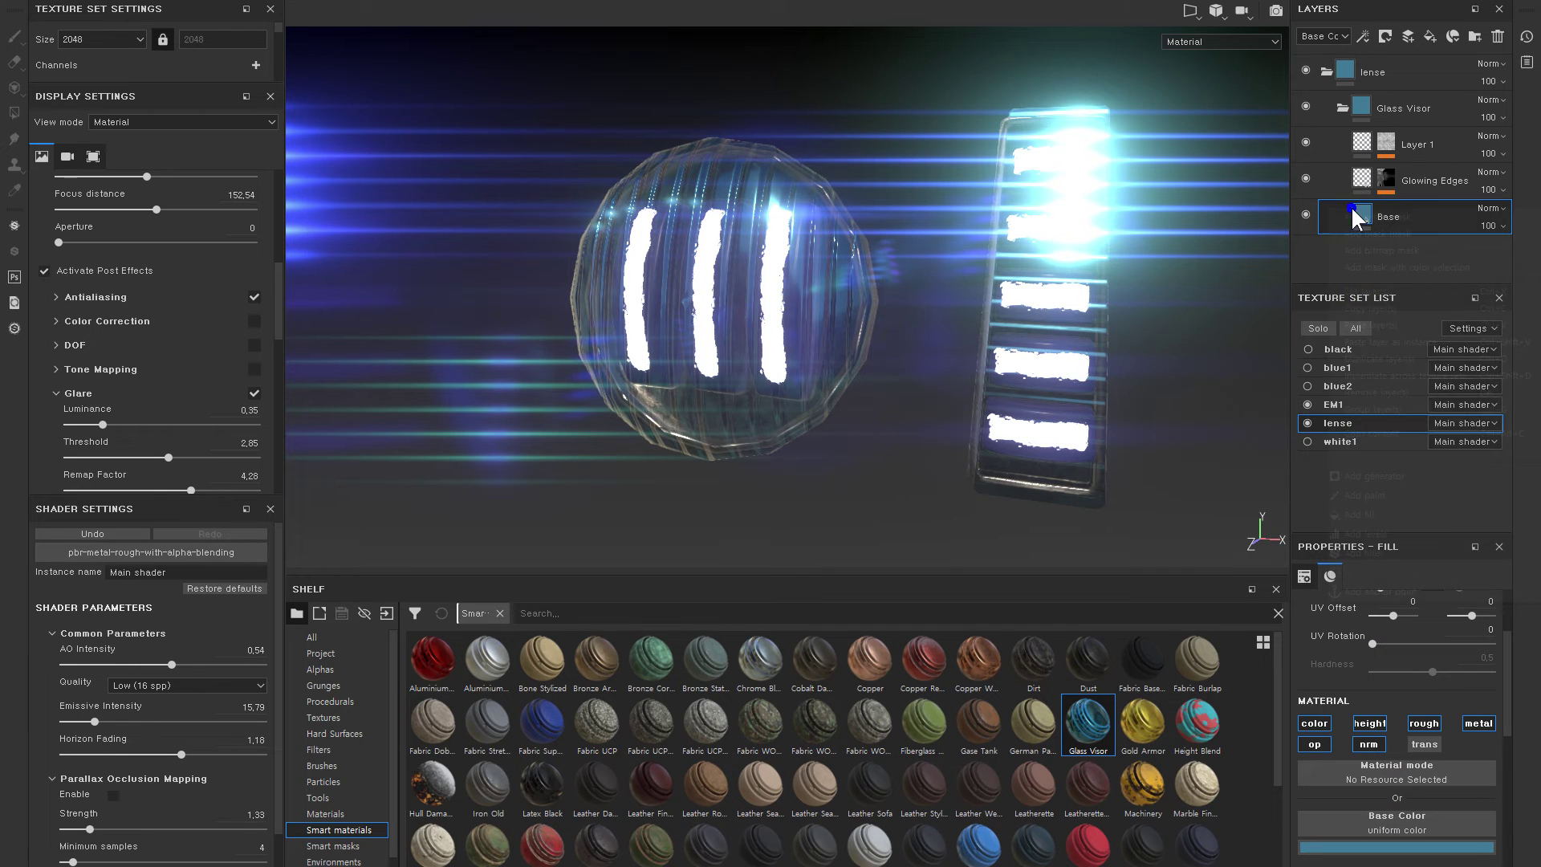
{"action": "left_click", "coordinate": [1424, 552]}
{"action": "left_click", "coordinate": [1414, 634]}
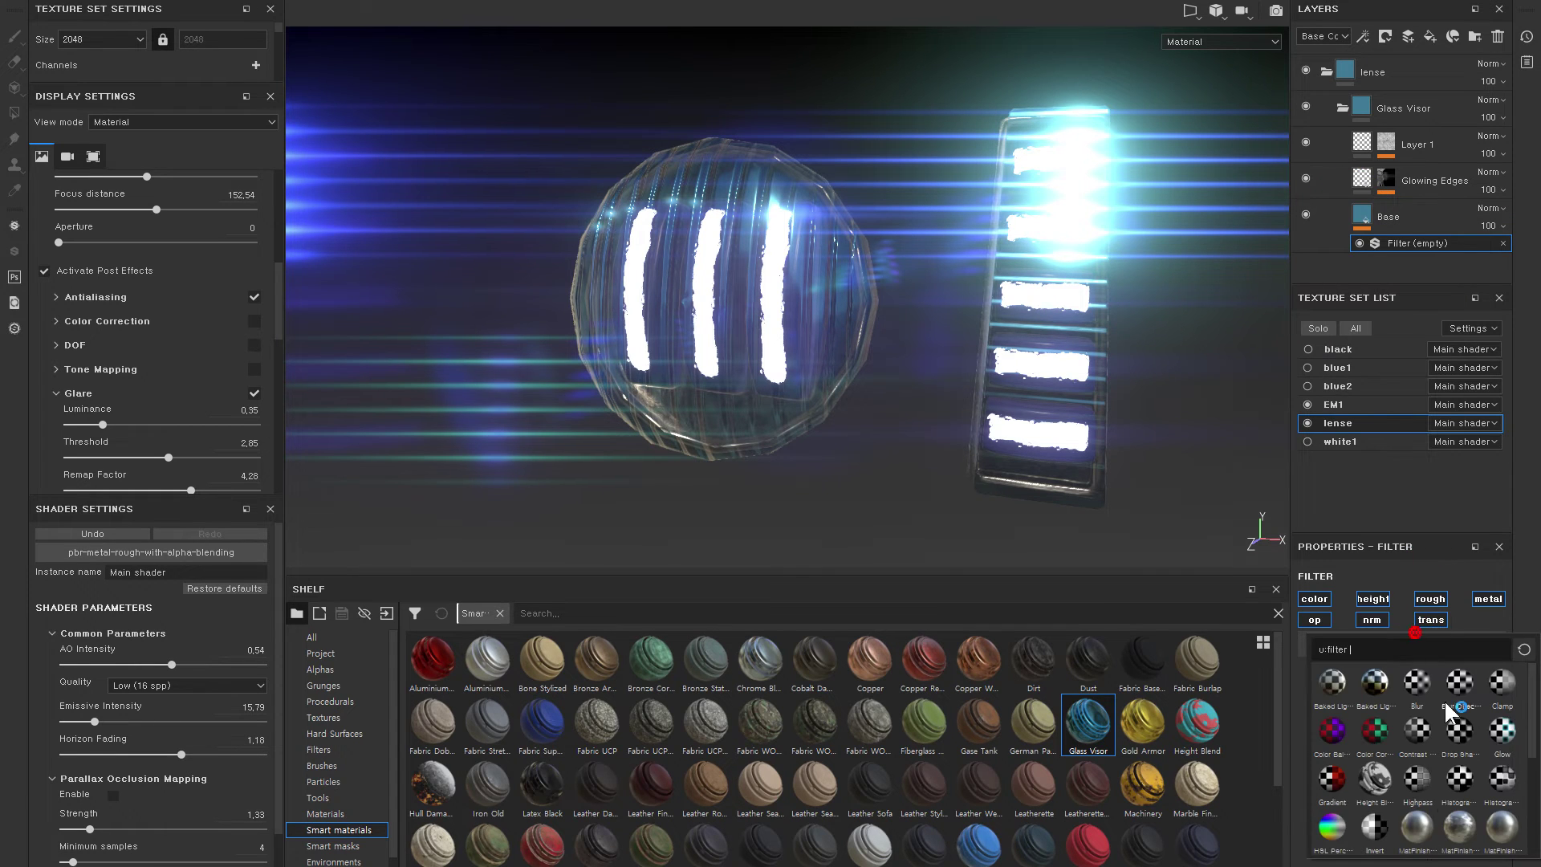
{"action": "left_click", "coordinate": [1350, 826]}
{"action": "left_click_drag", "start_coordinate": [1400, 758], "coordinate": [1308, 759]}
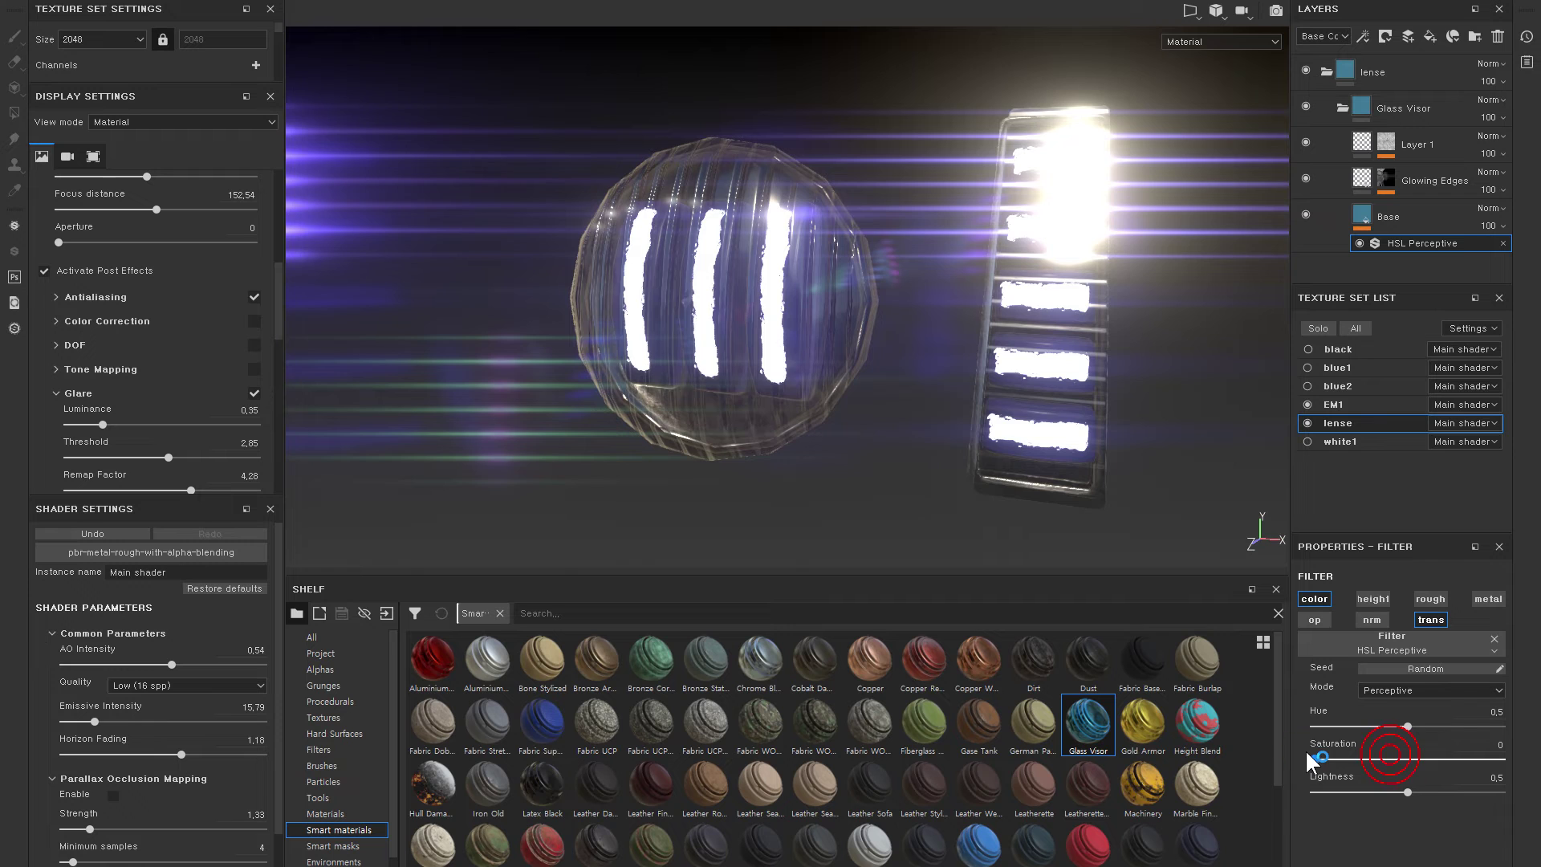
{"action": "mouse_move", "coordinate": [874, 361]}
{"action": "left_mouse_down", "text": "alt"}
{"action": "mouse_move", "coordinate": [1118, 309]}
{"action": "mouse_move", "coordinate": [1183, 345]}
{"action": "mouse_move", "coordinate": [1087, 396]}
{"action": "mouse_move", "coordinate": [922, 430]}
{"action": "left_mouse_up", "text": "alt"}
- Frame the visor and set Layer 1's paint roughness to 0.1549 and opacity to 0.4556
{"action": "scroll", "coordinate": [441, 248], "scroll_direction": "down", "scroll_amount": 3}
{"action": "mouse_move", "coordinate": [440, 248]}
{"action": "left_mouse_down", "text": "alt"}
{"action": "mouse_move", "coordinate": [855, 241]}
{"action": "mouse_move", "coordinate": [811, 207]}
{"action": "mouse_move", "coordinate": [913, 255]}
{"action": "left_mouse_up", "text": "alt"}
{"action": "scroll", "coordinate": [863, 233], "scroll_direction": "down", "scroll_amount": 5}
{"action": "scroll", "coordinate": [835, 213], "scroll_direction": "up", "scroll_amount": 5}
{"action": "scroll", "coordinate": [913, 254], "scroll_direction": "down", "scroll_amount": 3}
{"action": "scroll", "coordinate": [792, 131], "scroll_direction": "down", "scroll_amount": 2}
{"action": "scroll", "coordinate": [781, 131], "scroll_direction": "up", "scroll_amount": 5}
{"action": "middle_click_drag", "start_coordinate": [781, 131], "coordinate": [923, 446], "text": "alt"}
{"action": "scroll", "coordinate": [1094, 320], "scroll_direction": "up", "scroll_amount": 3}
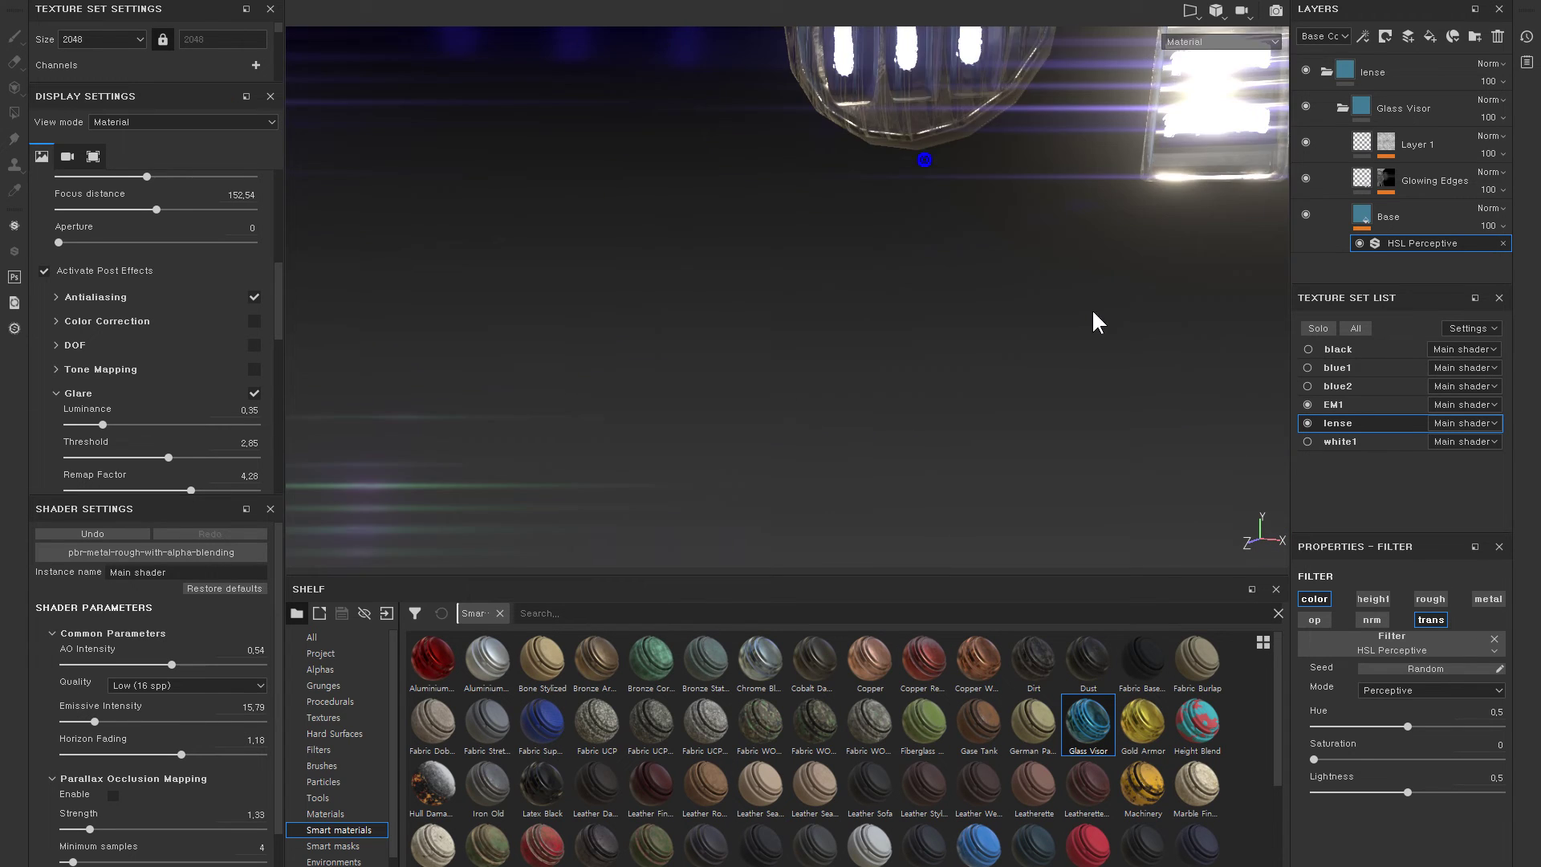
{"action": "left_click_drag", "start_coordinate": [1094, 320], "coordinate": [974, 200], "text": "alt"}
{"action": "left_click", "coordinate": [1307, 141]}
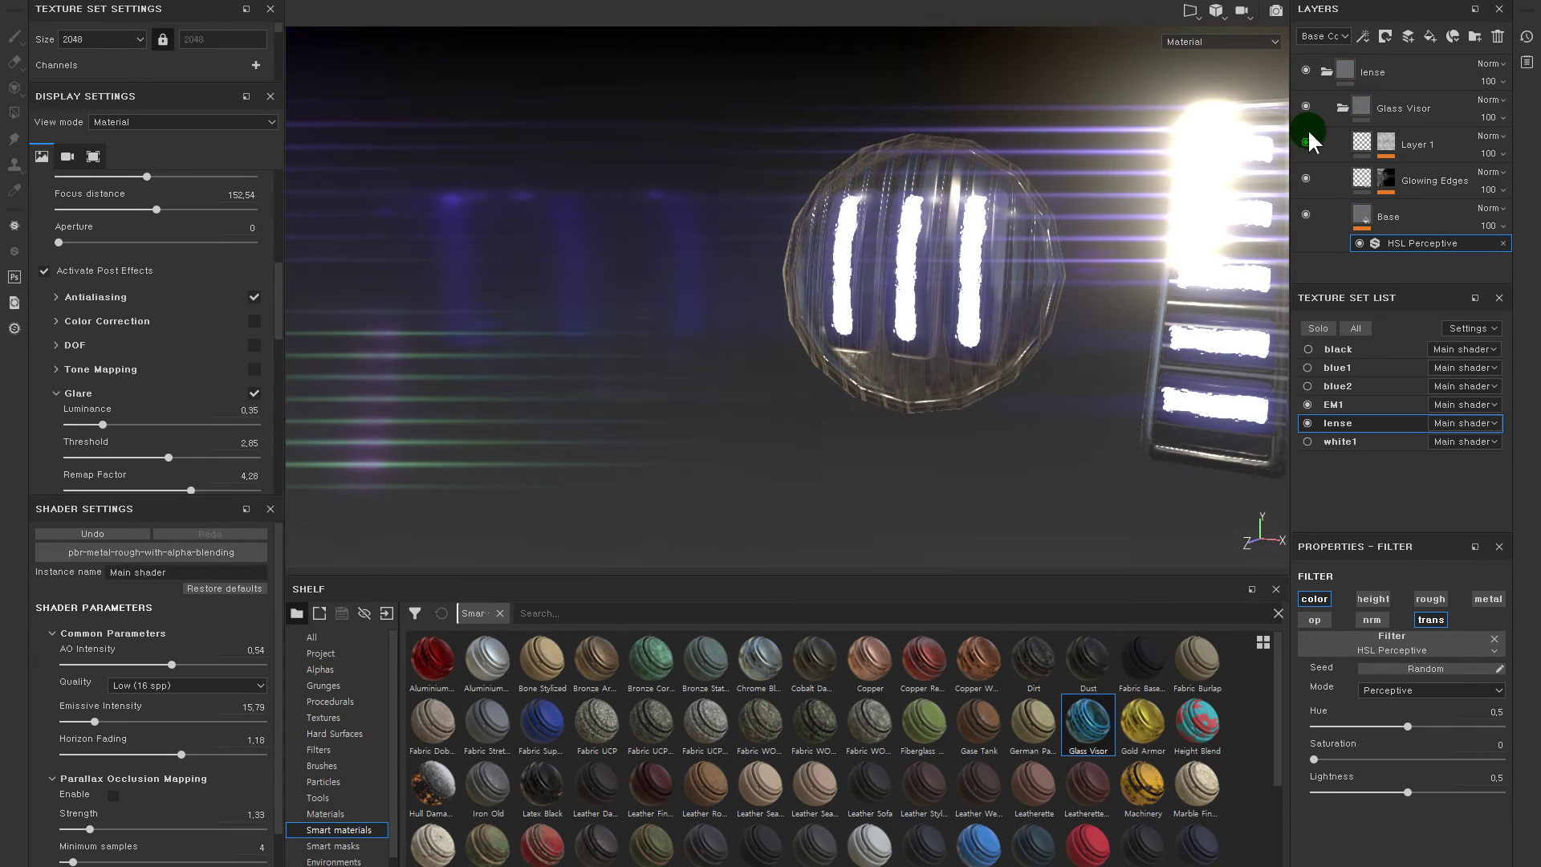
{"action": "left_click", "coordinate": [1384, 138]}
{"action": "left_click", "coordinate": [1381, 679]}
{"action": "scroll", "coordinate": [1438, 774], "scroll_direction": "down", "scroll_amount": 1}
{"action": "left_click_drag", "start_coordinate": [1366, 786], "coordinate": [1322, 780]}
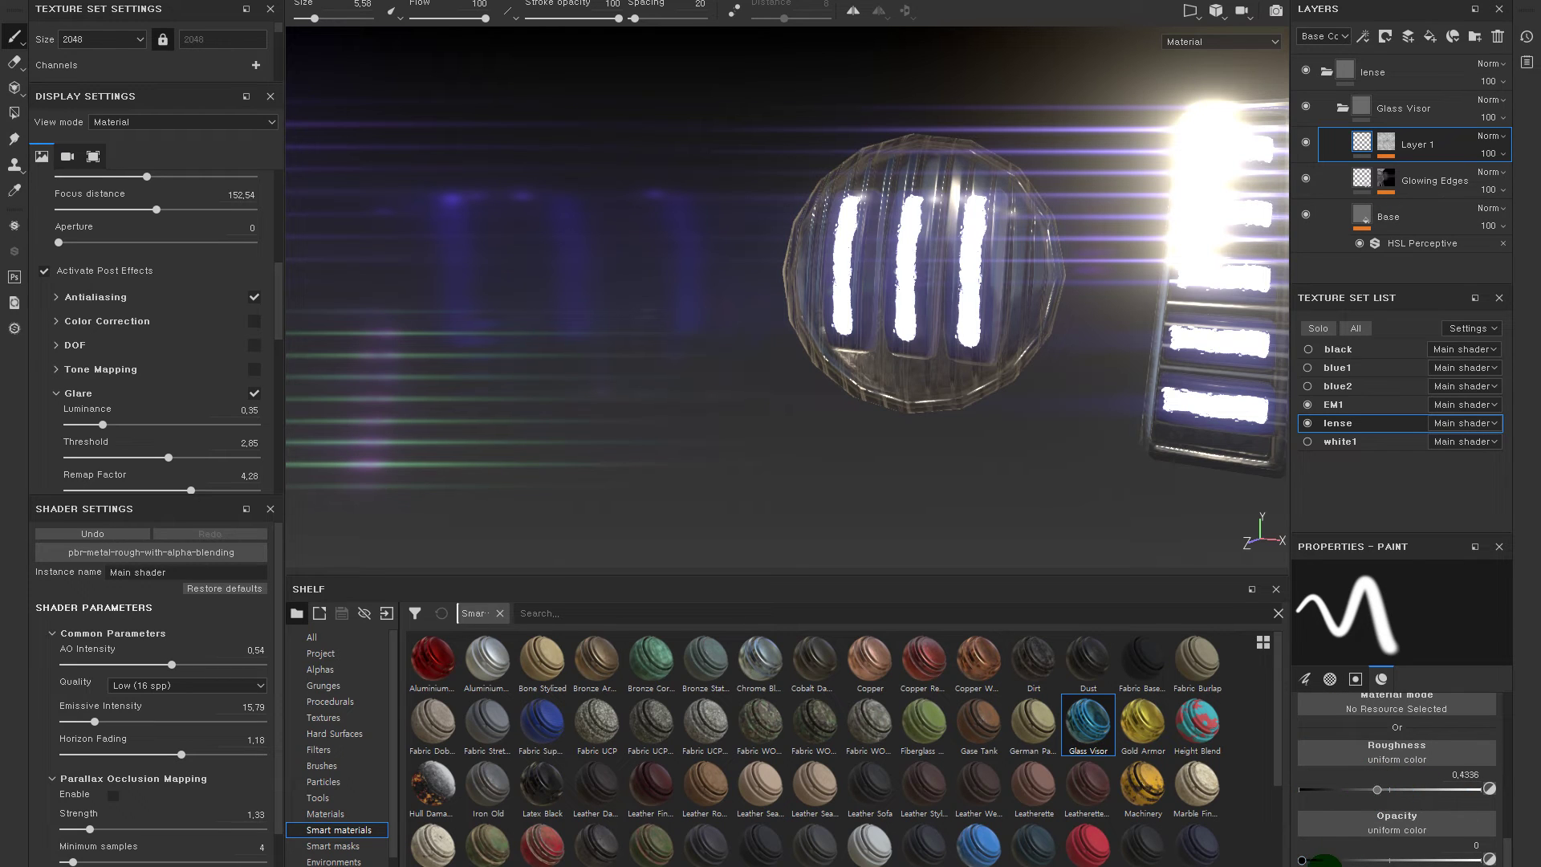
{"action": "left_click_drag", "start_coordinate": [1314, 860], "coordinate": [1394, 859]}
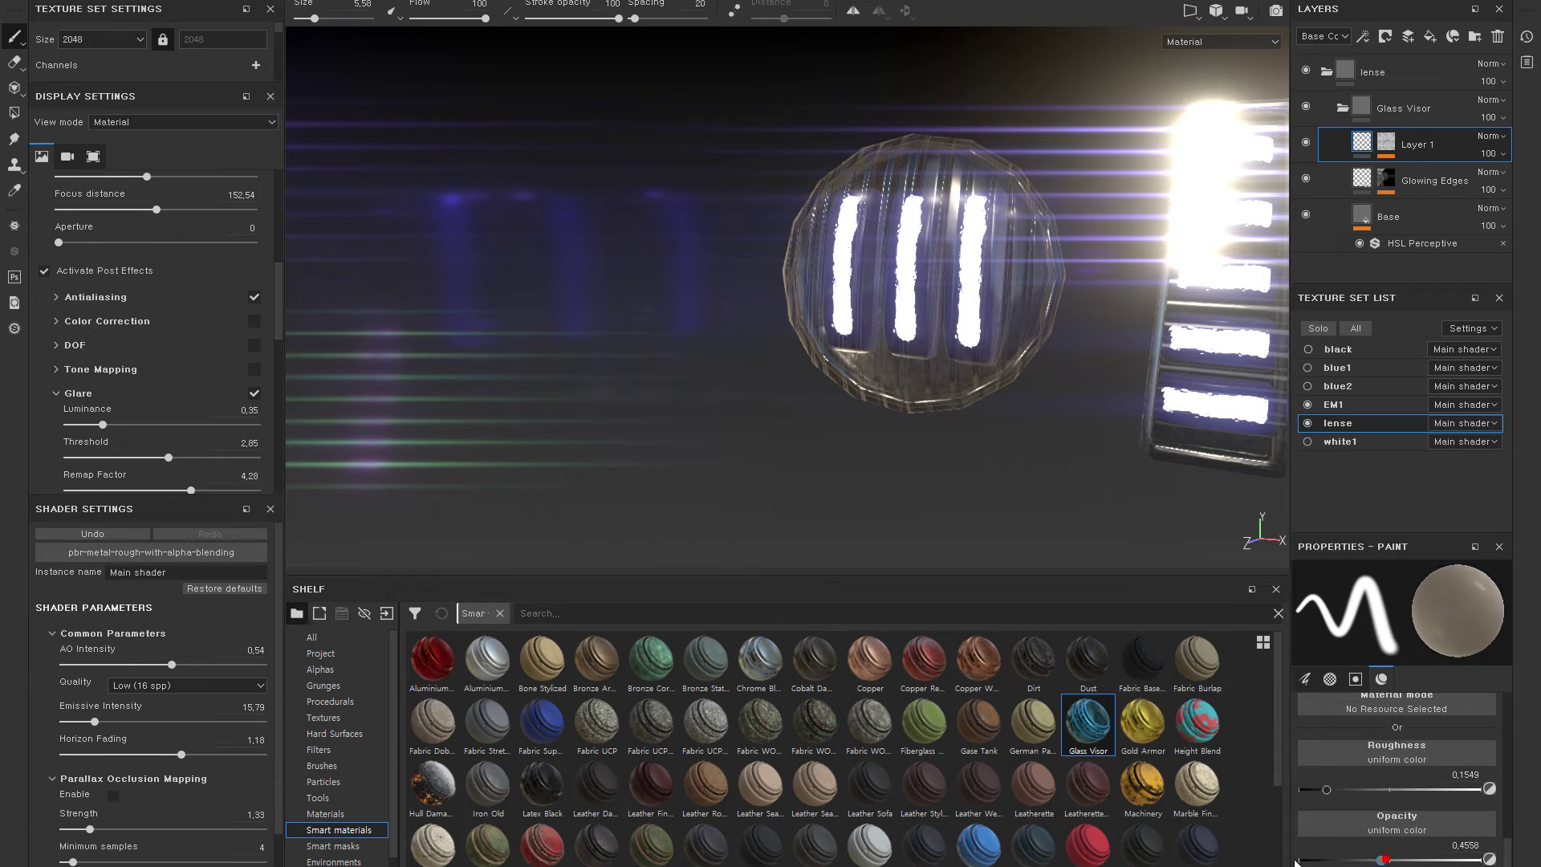
- Reset the paint opacity to 0 and add a new fill layer named 'rou'
{"action": "left_click_drag", "start_coordinate": [1295, 862], "coordinate": [1299, 861]}
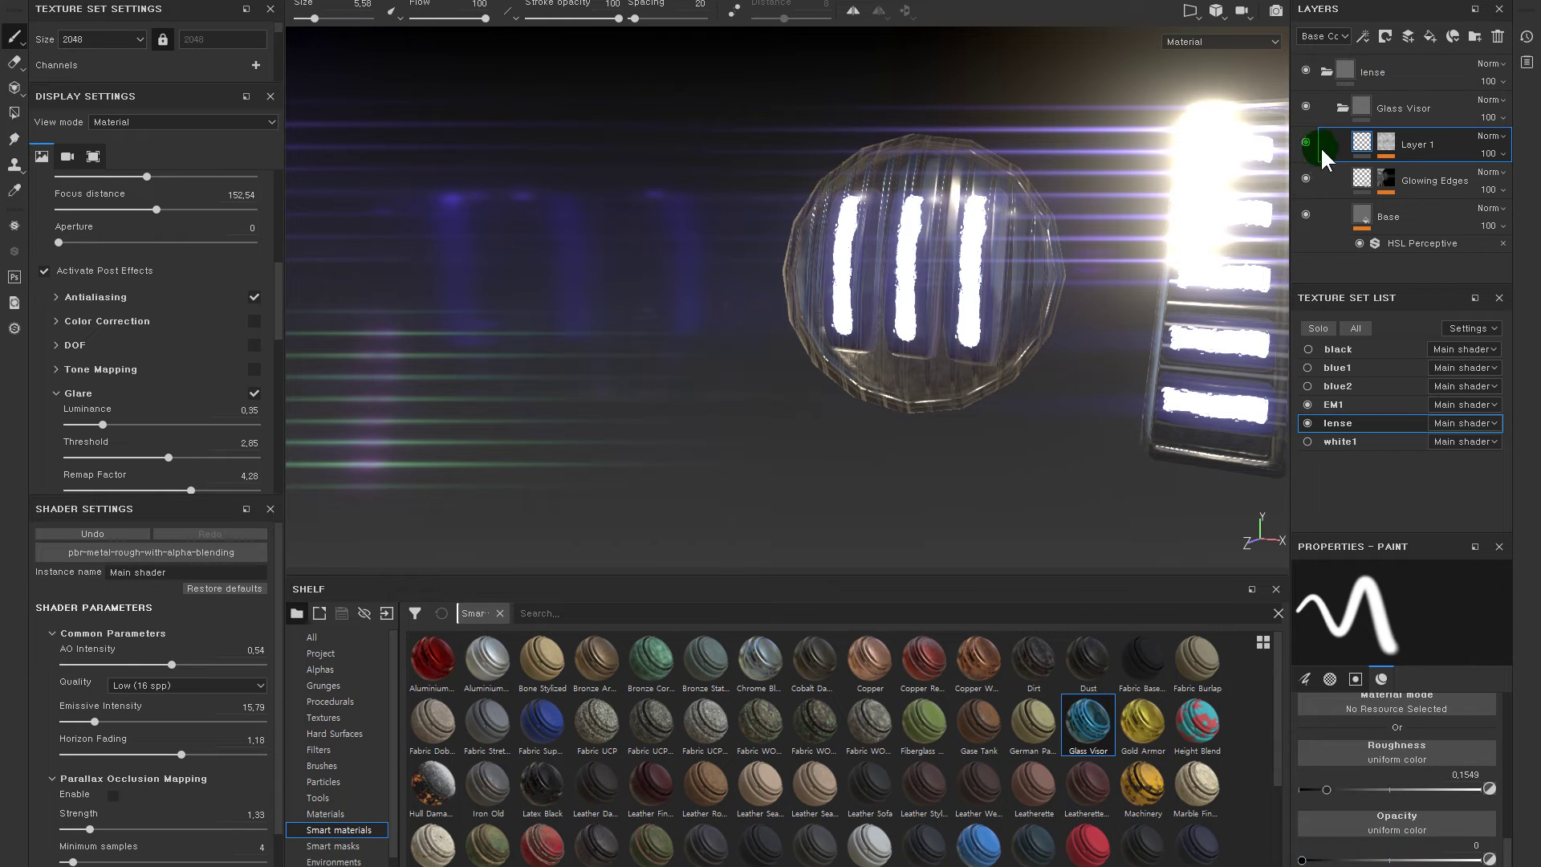
{"action": "left_click", "coordinate": [1427, 38]}
{"action": "double_click", "coordinate": [1380, 143]}
{"action": "left_click_drag", "start_coordinate": [1379, 143], "coordinate": [1393, 112]}
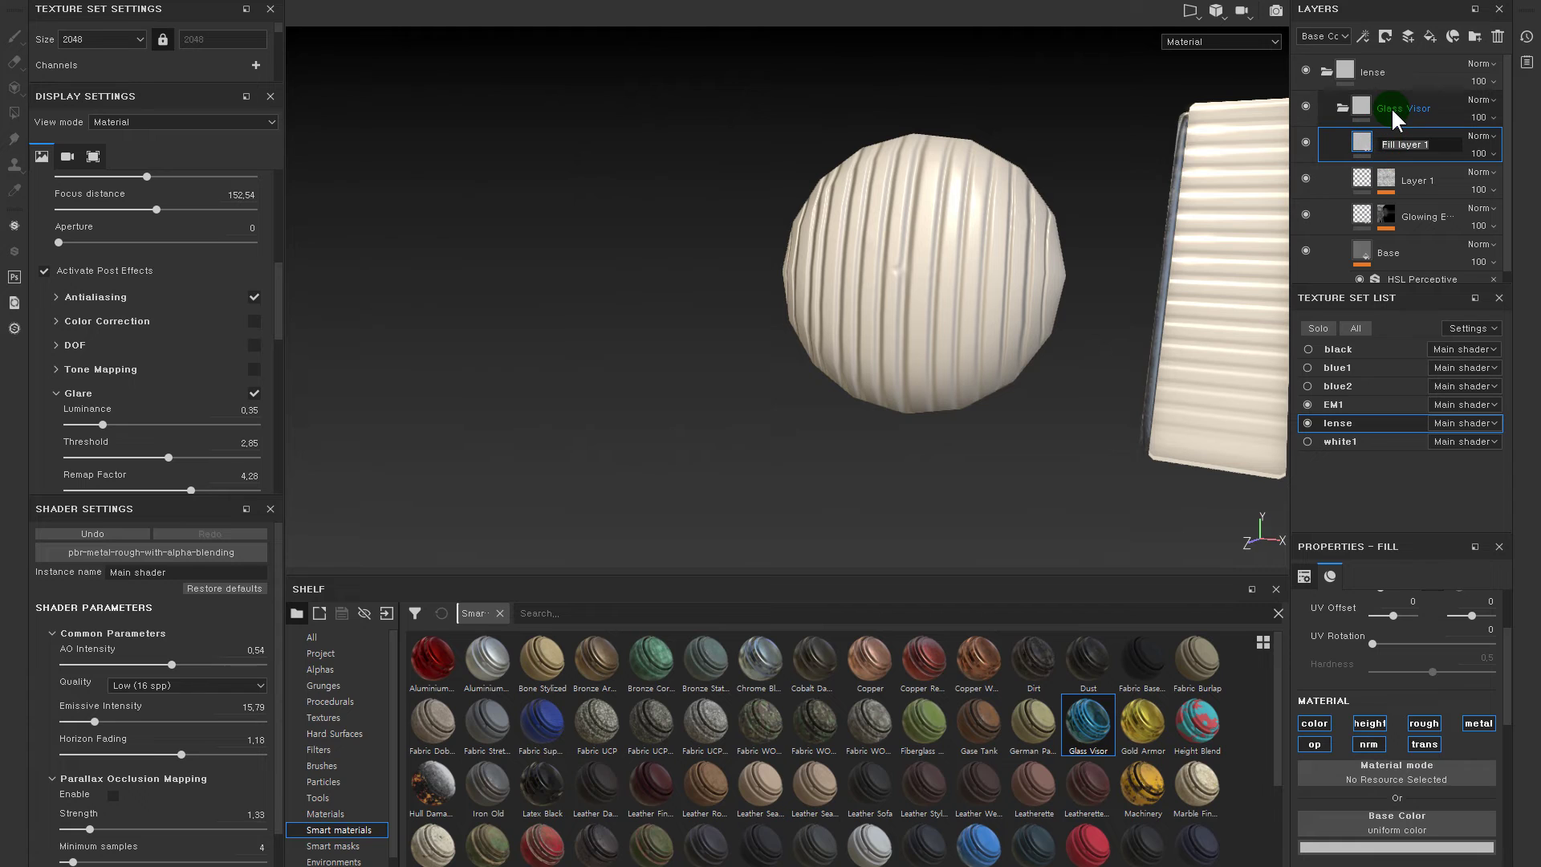
{"action": "type", "text": "u"}
- Give 'rou' a black mask, limit it to roughness, and add a paint layer inside the mask
{"action": "right_click", "coordinate": [1343, 141]}
{"action": "left_click", "coordinate": [1383, 165]}
{"action": "right_click", "coordinate": [1388, 140]}
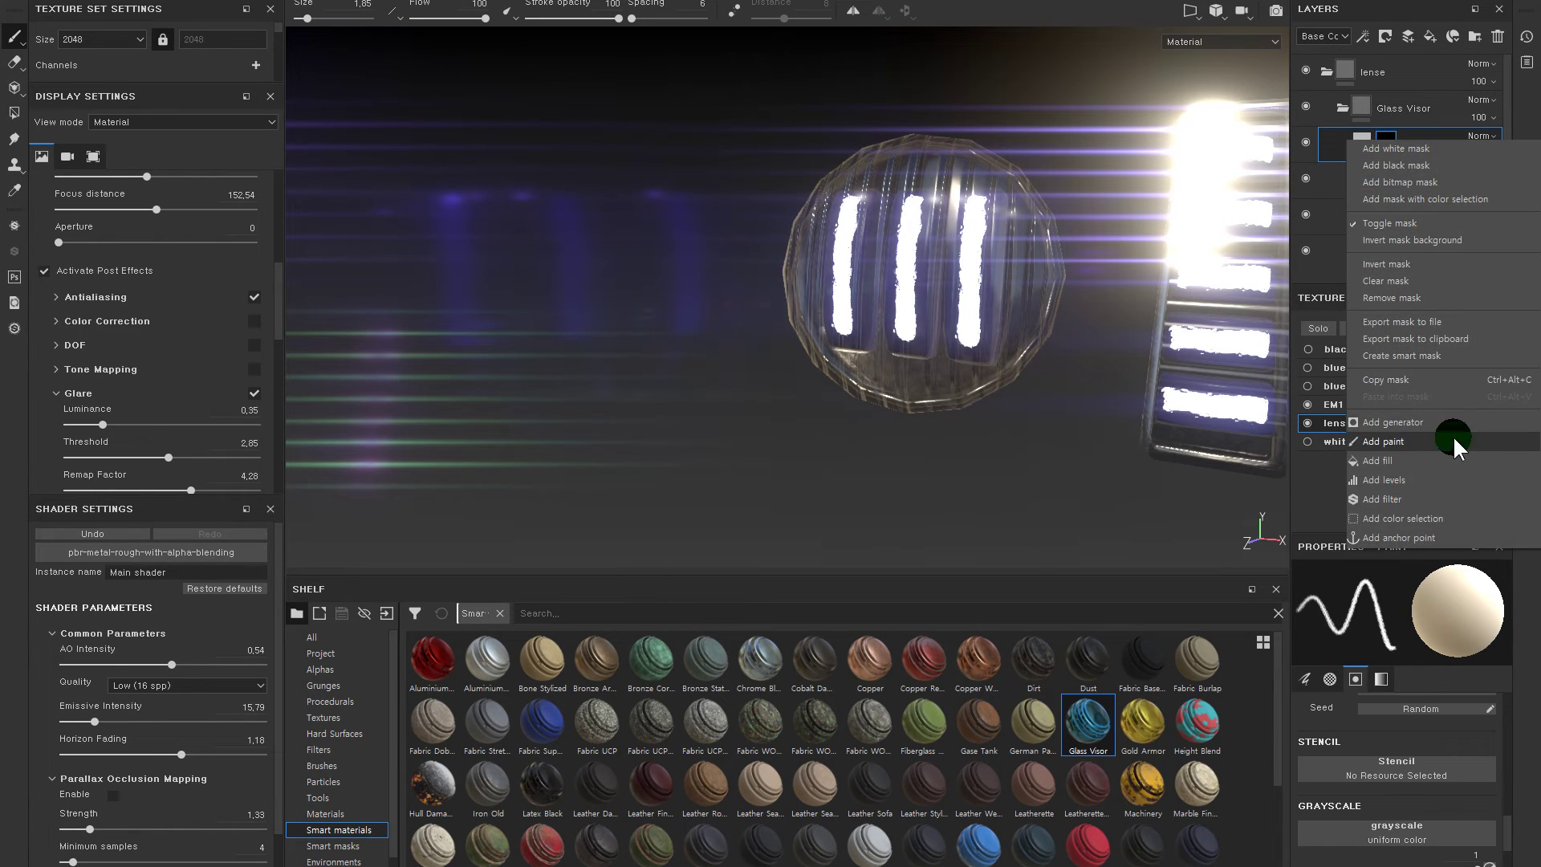
{"action": "left_click", "coordinate": [1362, 141]}
{"action": "left_click", "coordinate": [1316, 744]}
{"action": "left_click", "coordinate": [1372, 722]}
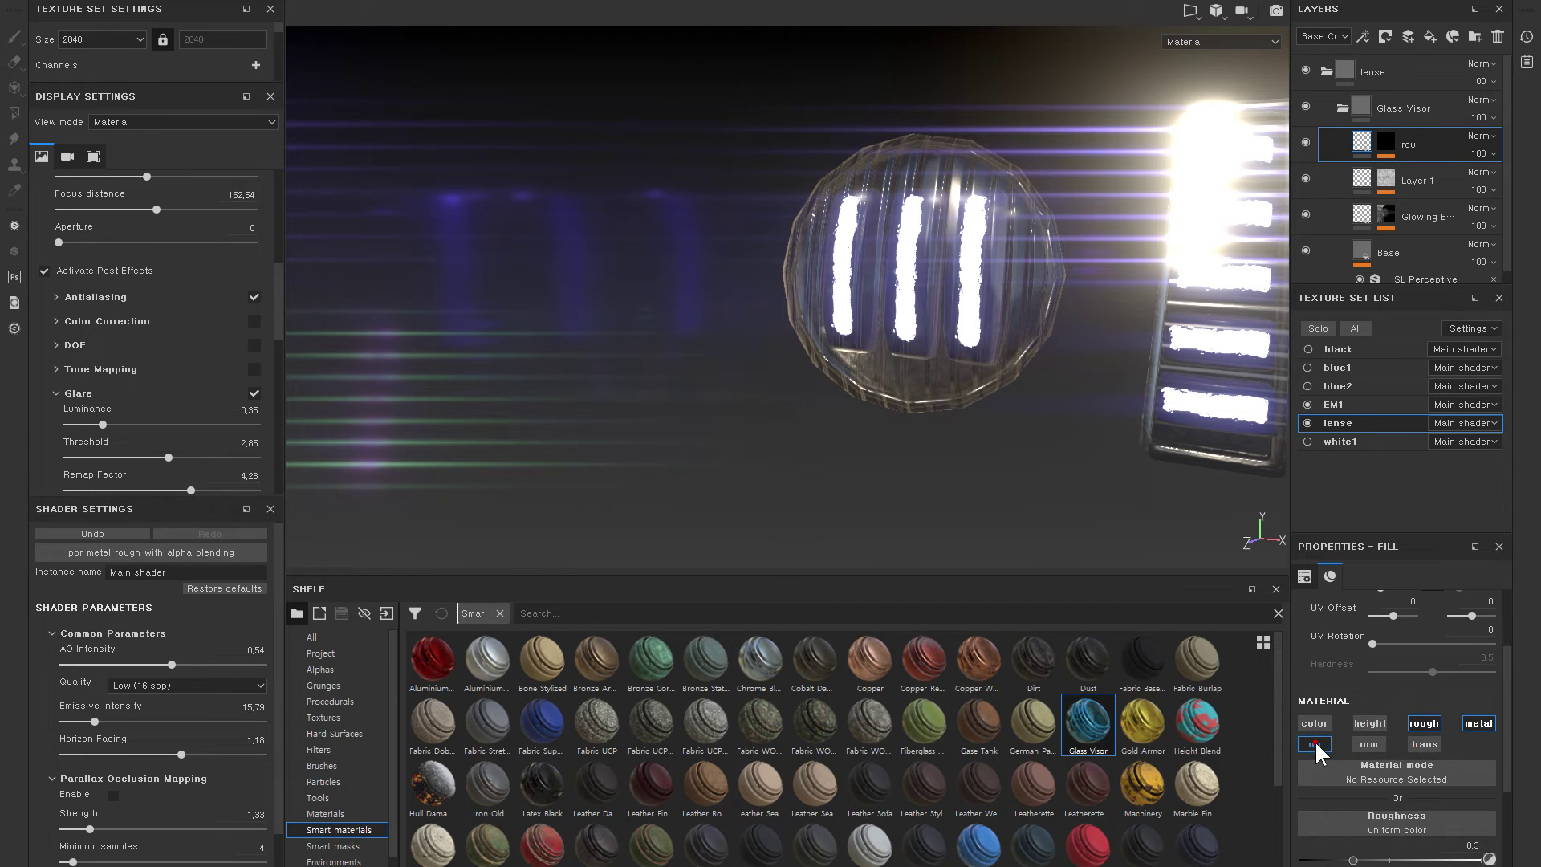
{"action": "right_click", "coordinate": [1384, 137]}
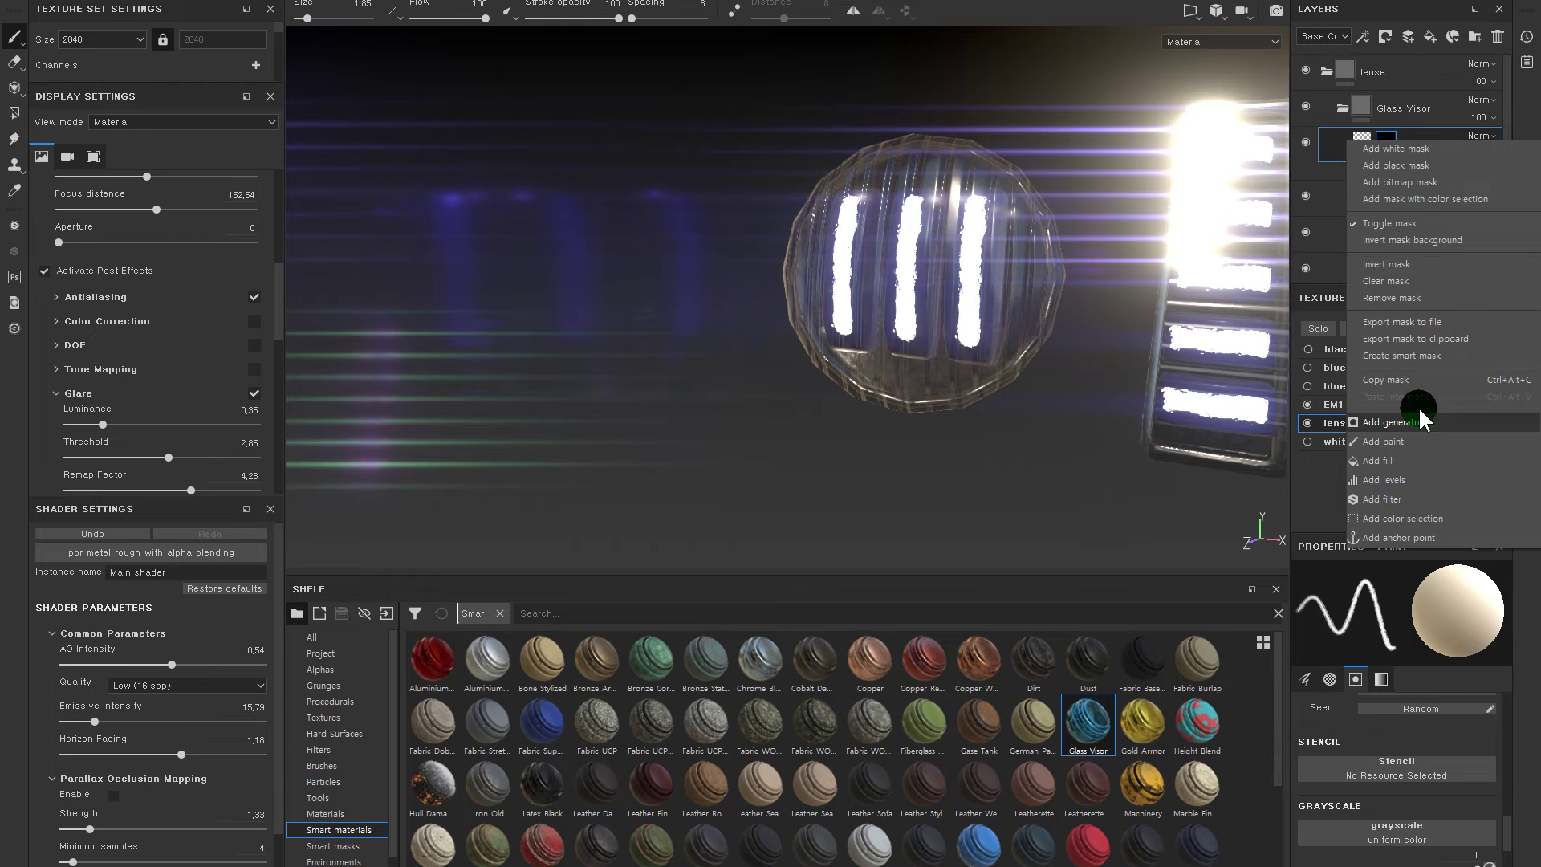
{"action": "left_click", "coordinate": [1398, 150]}
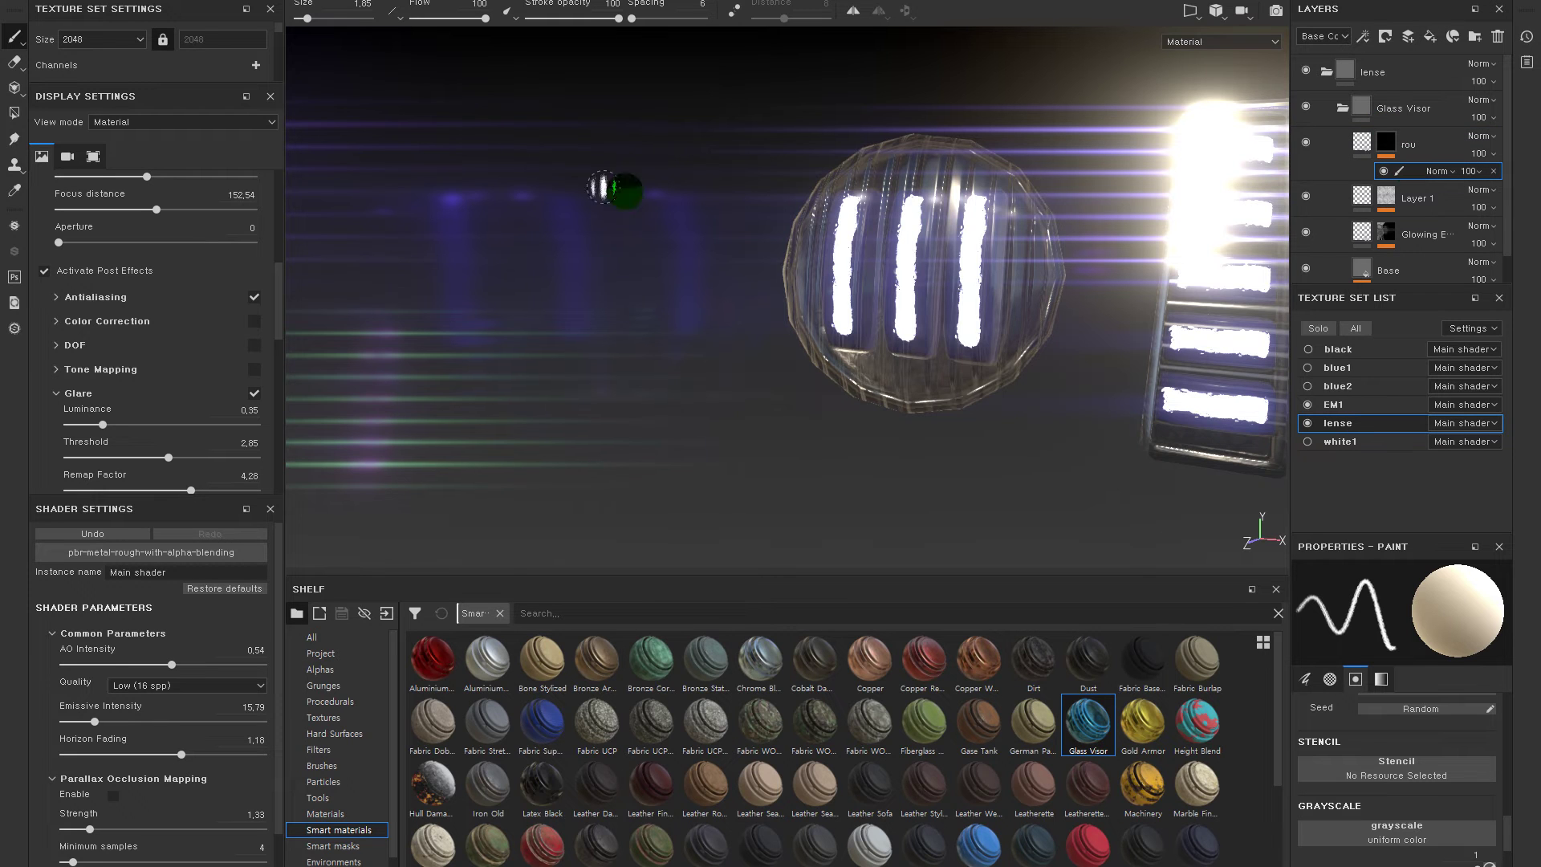
{"action": "left_click_drag", "start_coordinate": [842, 241], "coordinate": [945, 245], "text": "alt"}
- Paint white roughness streaks across the lens top and above the side panel
{"action": "left_click_drag", "start_coordinate": [827, 128], "coordinate": [784, 164], "text": "alt"}
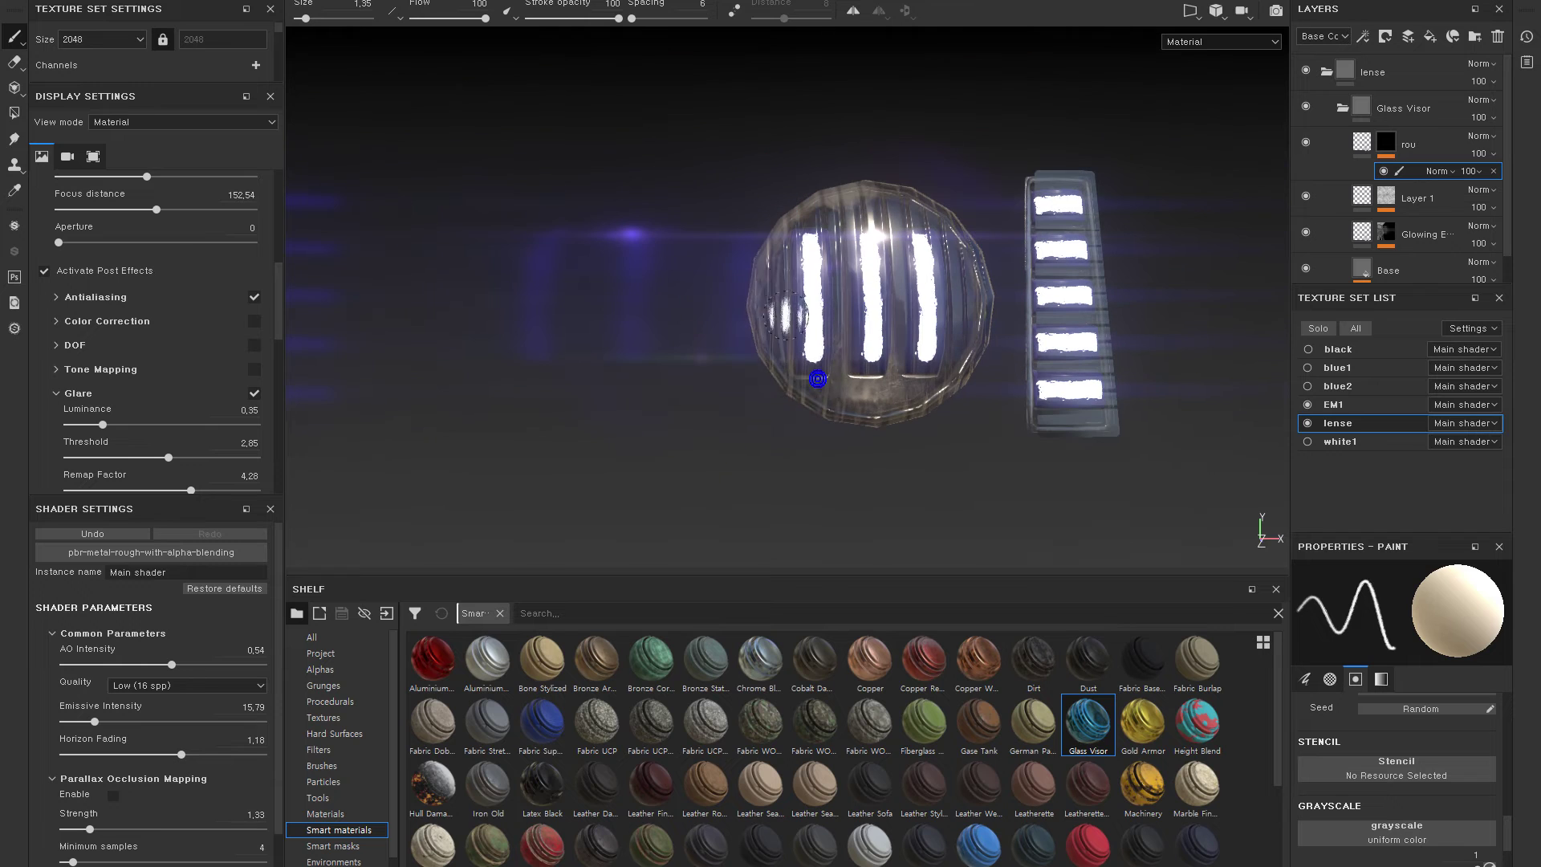
{"action": "mouse_move", "coordinate": [756, 300]}
{"action": "left_mouse_down", "text": "alt"}
{"action": "mouse_move", "coordinate": [843, 427]}
{"action": "mouse_move", "coordinate": [960, 415]}
{"action": "mouse_move", "coordinate": [976, 385]}
{"action": "mouse_move", "coordinate": [895, 453]}
{"action": "left_mouse_up", "text": "alt"}
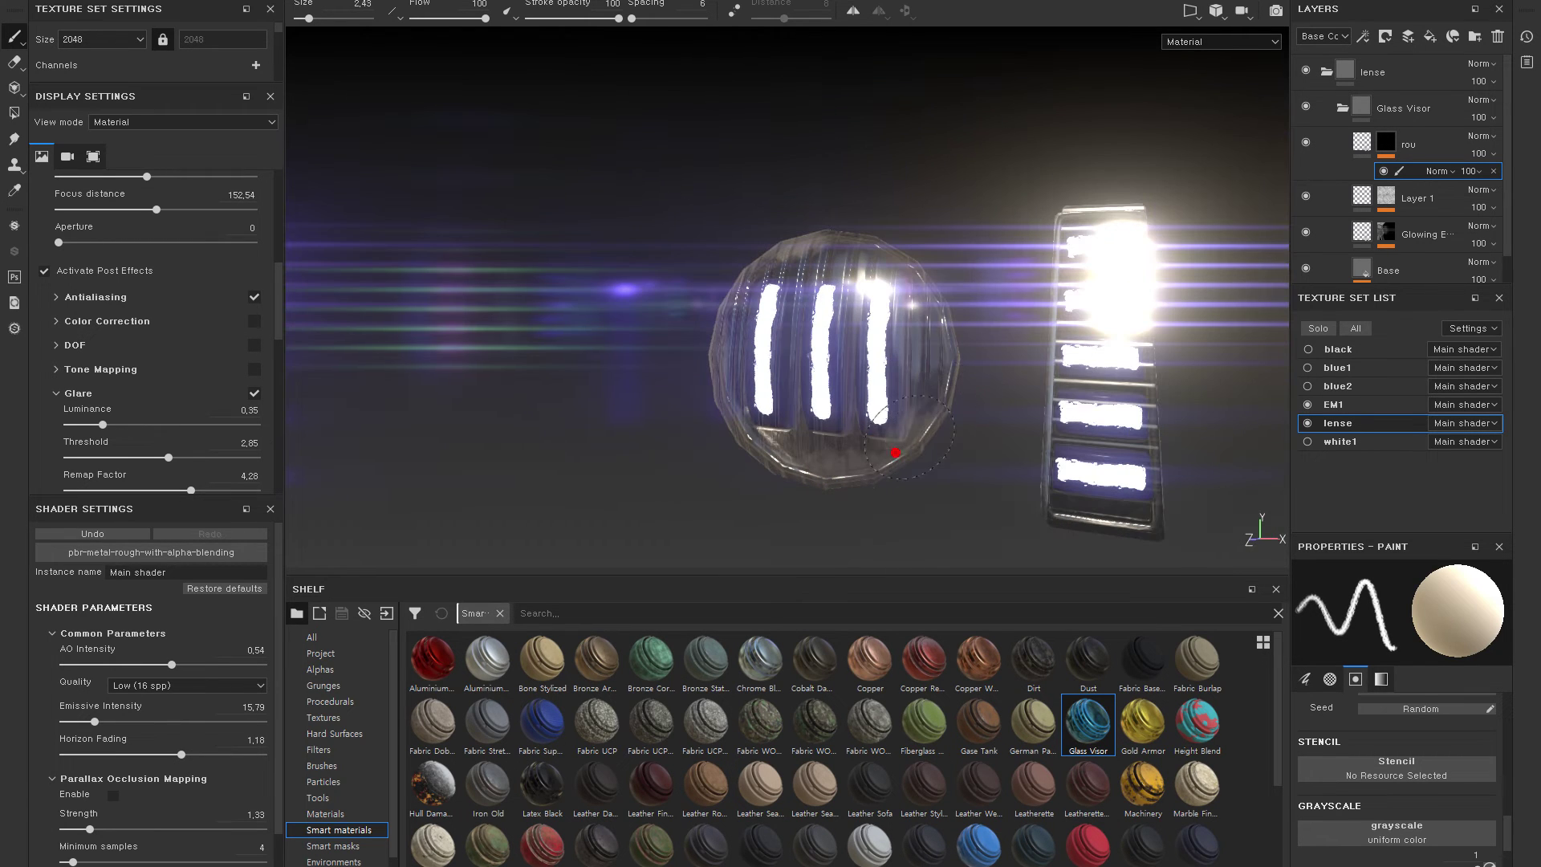
{"action": "left_click_drag", "start_coordinate": [960, 297], "coordinate": [954, 329], "text": "alt"}
{"action": "mouse_move", "coordinate": [902, 242]}
{"action": "left_mouse_down", "text": "alt"}
{"action": "mouse_move", "coordinate": [942, 302]}
{"action": "mouse_move", "coordinate": [860, 303]}
{"action": "mouse_move", "coordinate": [787, 355]}
{"action": "left_mouse_up", "text": "alt"}
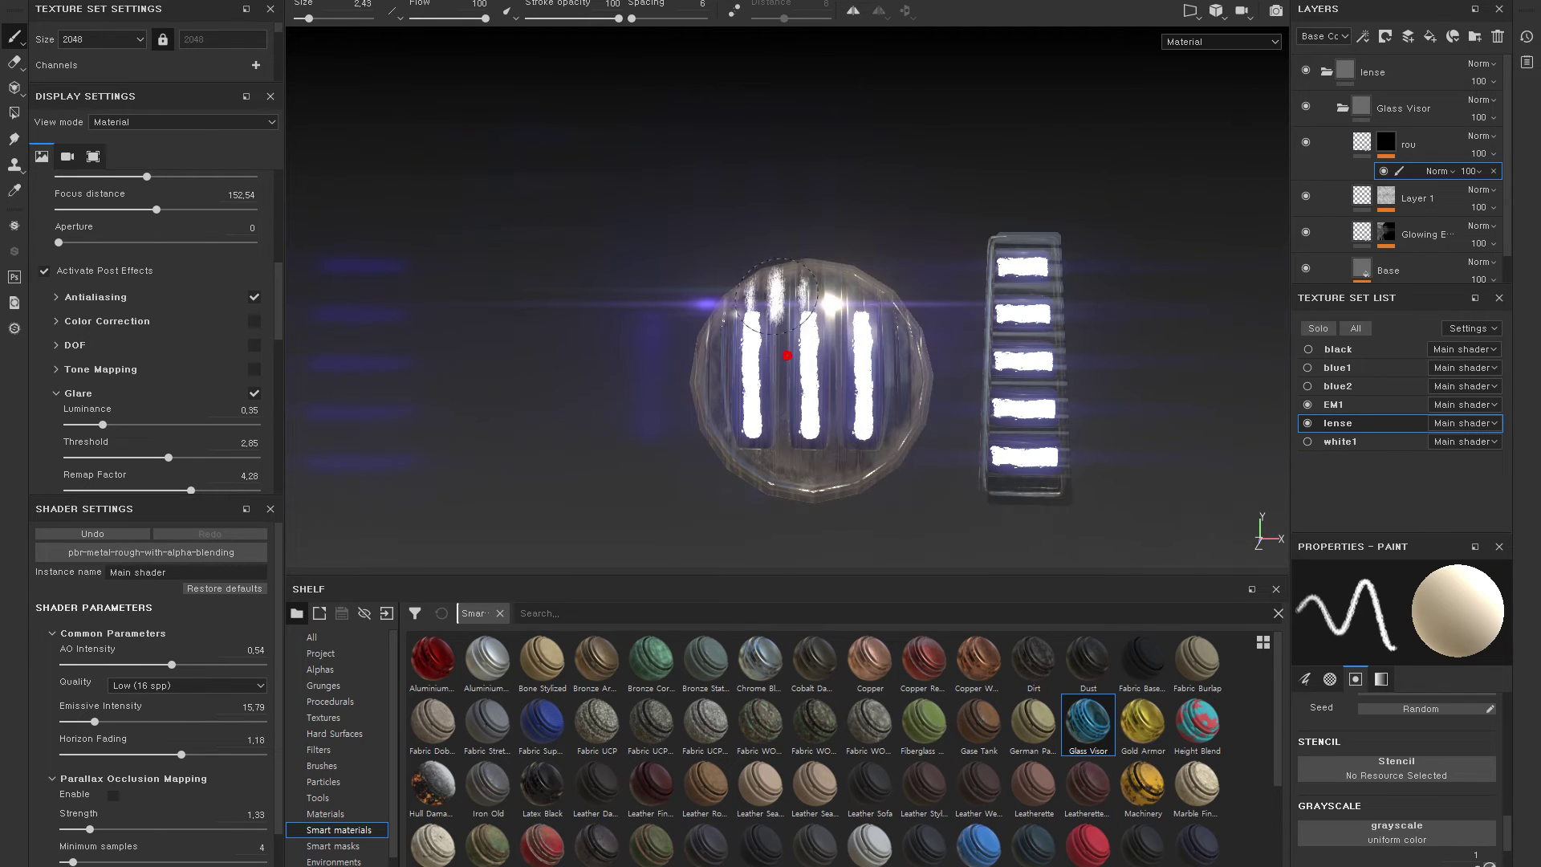
{"action": "mouse_move", "coordinate": [722, 450]}
{"action": "left_mouse_down", "text": "alt"}
{"action": "mouse_move", "coordinate": [866, 449]}
{"action": "mouse_move", "coordinate": [860, 474]}
{"action": "left_mouse_up", "text": "alt"}
{"action": "mouse_move", "coordinate": [962, 262]}
{"action": "left_mouse_down", "text": "alt"}
{"action": "mouse_move", "coordinate": [974, 249]}
{"action": "mouse_move", "coordinate": [922, 272]}
{"action": "left_mouse_up", "text": "alt"}
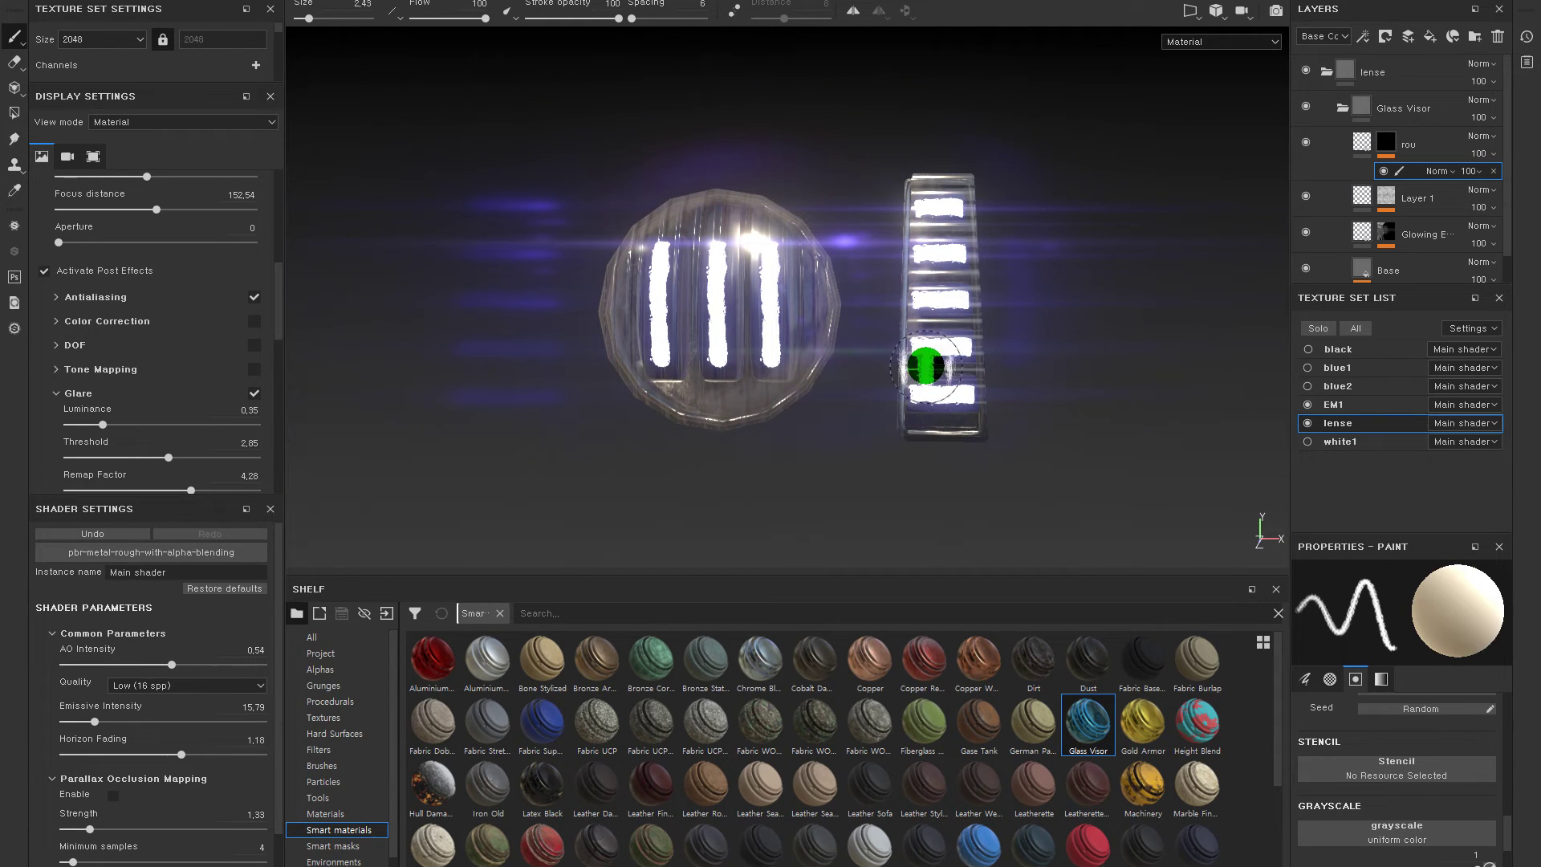
- Paint dark streaks on the lower panel and white streaks along the panel's top
{"action": "key", "text": "x"}
{"action": "key", "text": "x"}
{"action": "mouse_move", "coordinate": [973, 285]}
{"action": "left_mouse_down", "text": "alt"}
{"action": "mouse_move", "coordinate": [995, 223]}
{"action": "mouse_move", "coordinate": [1078, 344]}
{"action": "mouse_move", "coordinate": [1042, 241]}
{"action": "left_mouse_up", "text": "alt"}
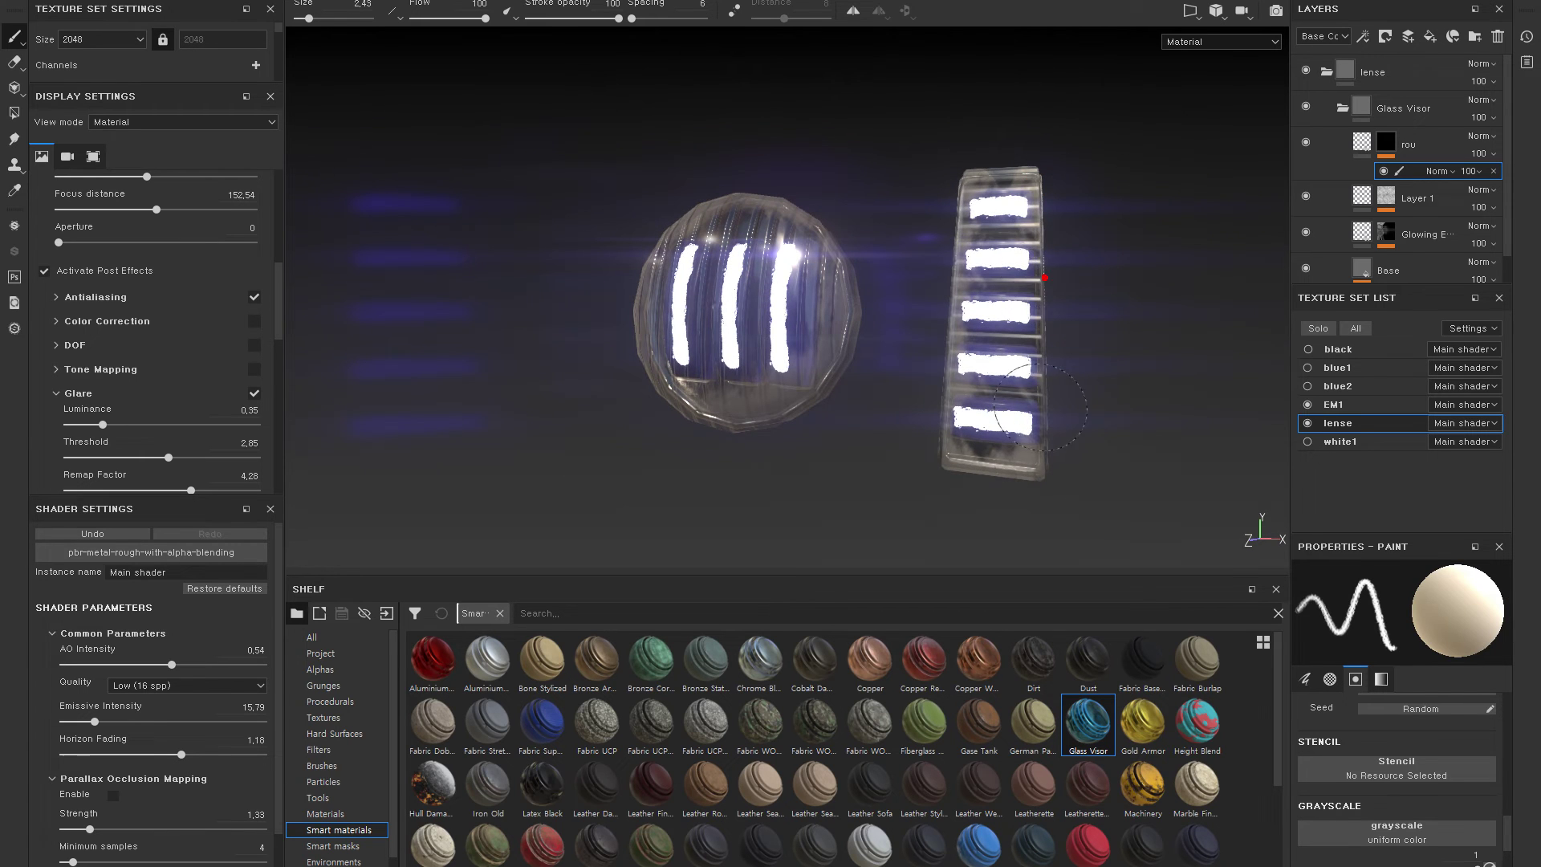
{"action": "key", "text": "x"}
{"action": "left_click_drag", "start_coordinate": [1001, 426], "coordinate": [935, 441]}
{"action": "key", "text": "x"}
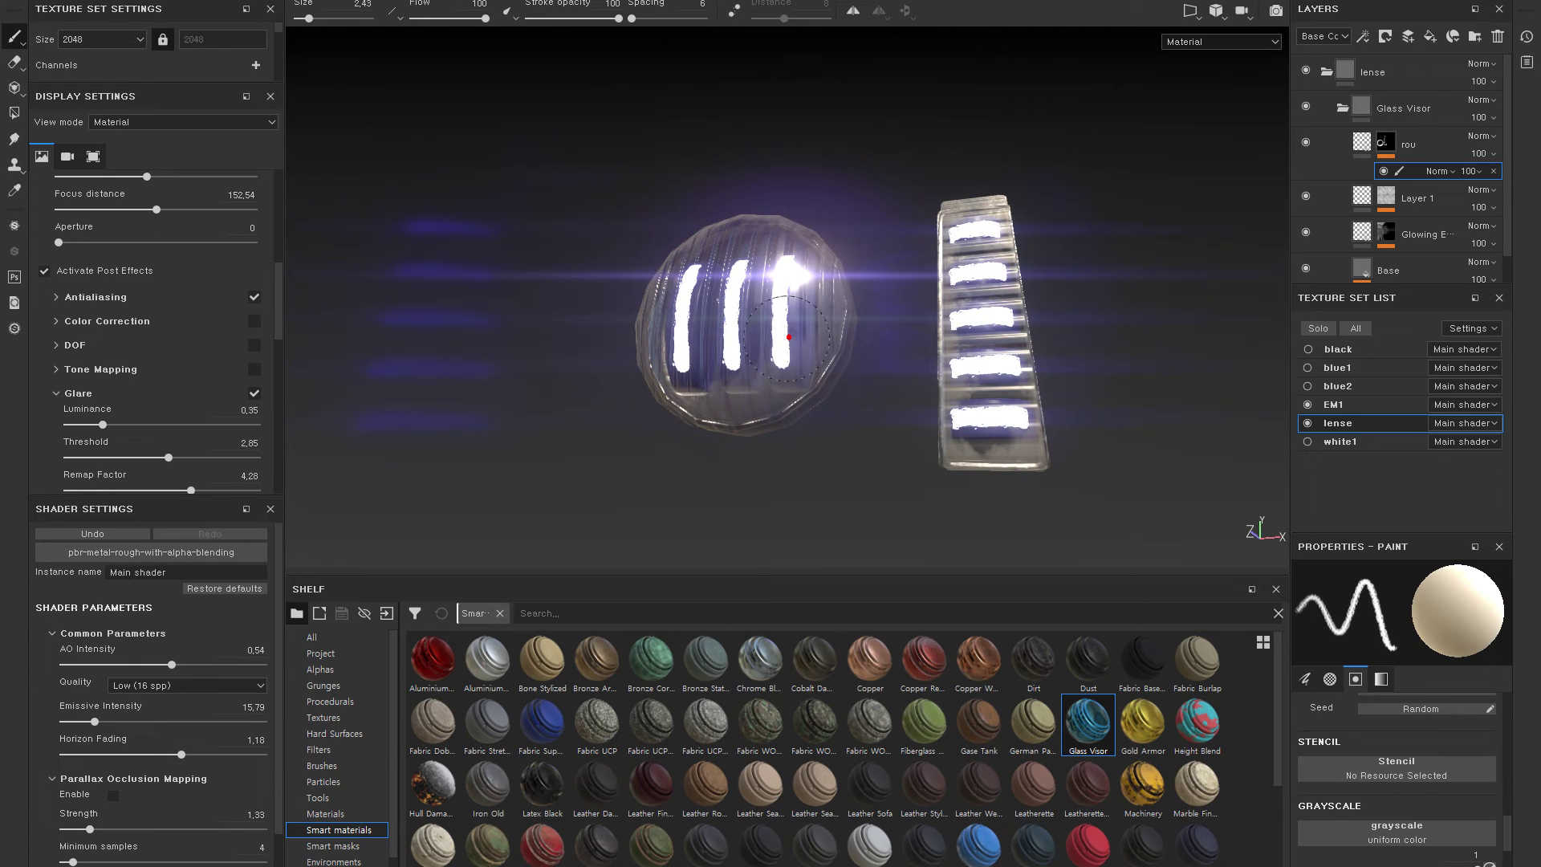
{"action": "key", "text": "x"}
{"action": "mouse_move", "coordinate": [780, 310]}
{"action": "left_mouse_down", "text": "alt"}
{"action": "mouse_move", "coordinate": [1068, 197]}
{"action": "mouse_move", "coordinate": [983, 166]}
{"action": "mouse_move", "coordinate": [1019, 211]}
{"action": "left_mouse_up", "text": "alt"}
{"action": "key", "text": "x"}
{"action": "key", "text": "x"}
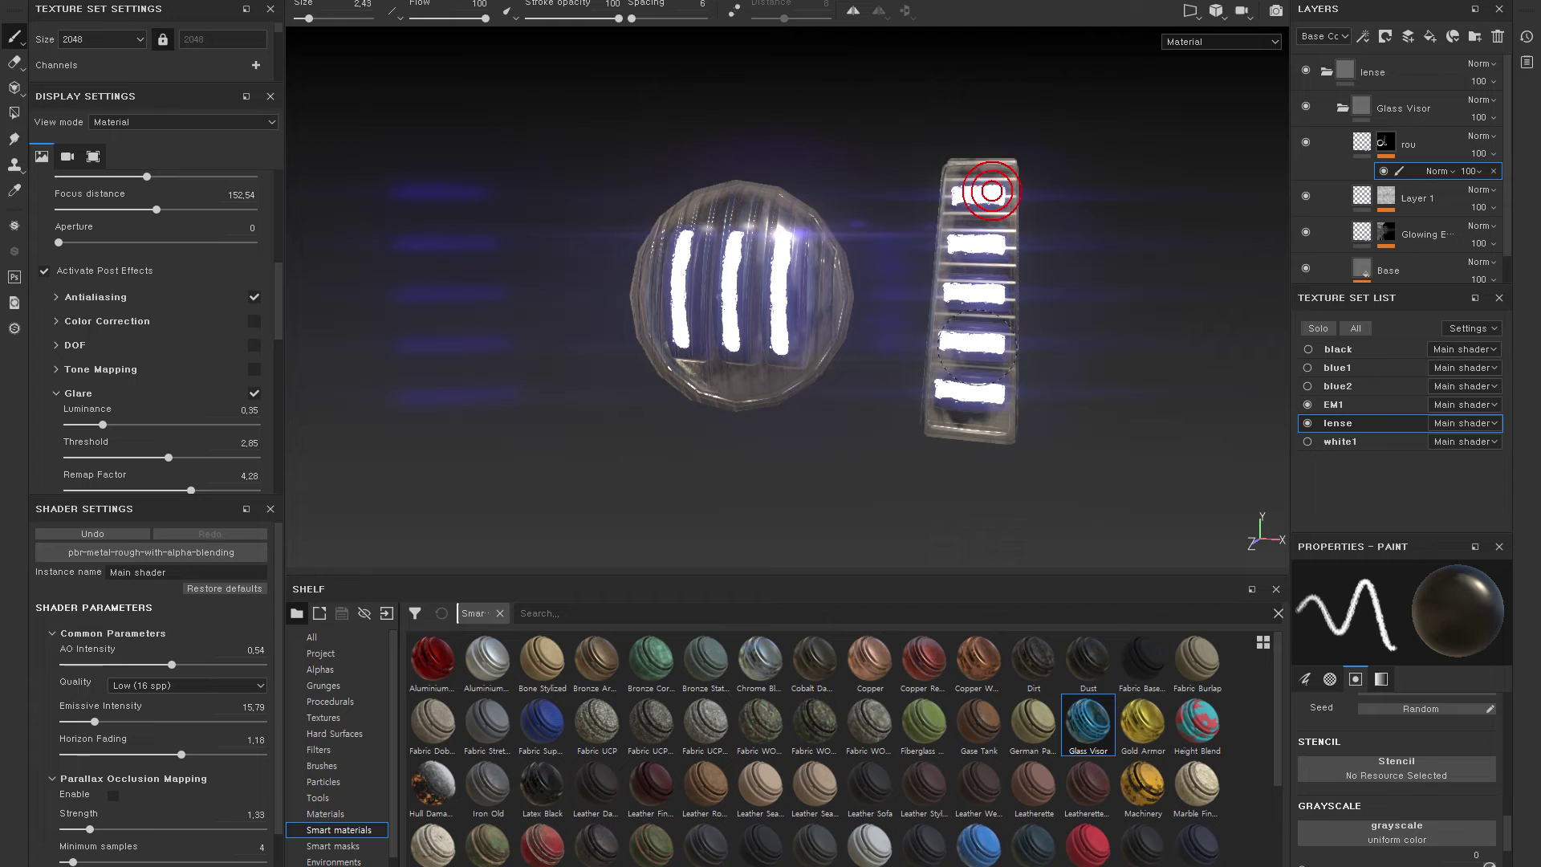
- Shrink the brush to 1.35, swap the black/white paint value, and orbit around the visor
{"action": "scroll", "coordinate": [990, 411], "scroll_direction": "down", "scroll_amount": 3}
{"action": "left_click_drag", "start_coordinate": [989, 412], "coordinate": [905, 307], "text": "alt"}
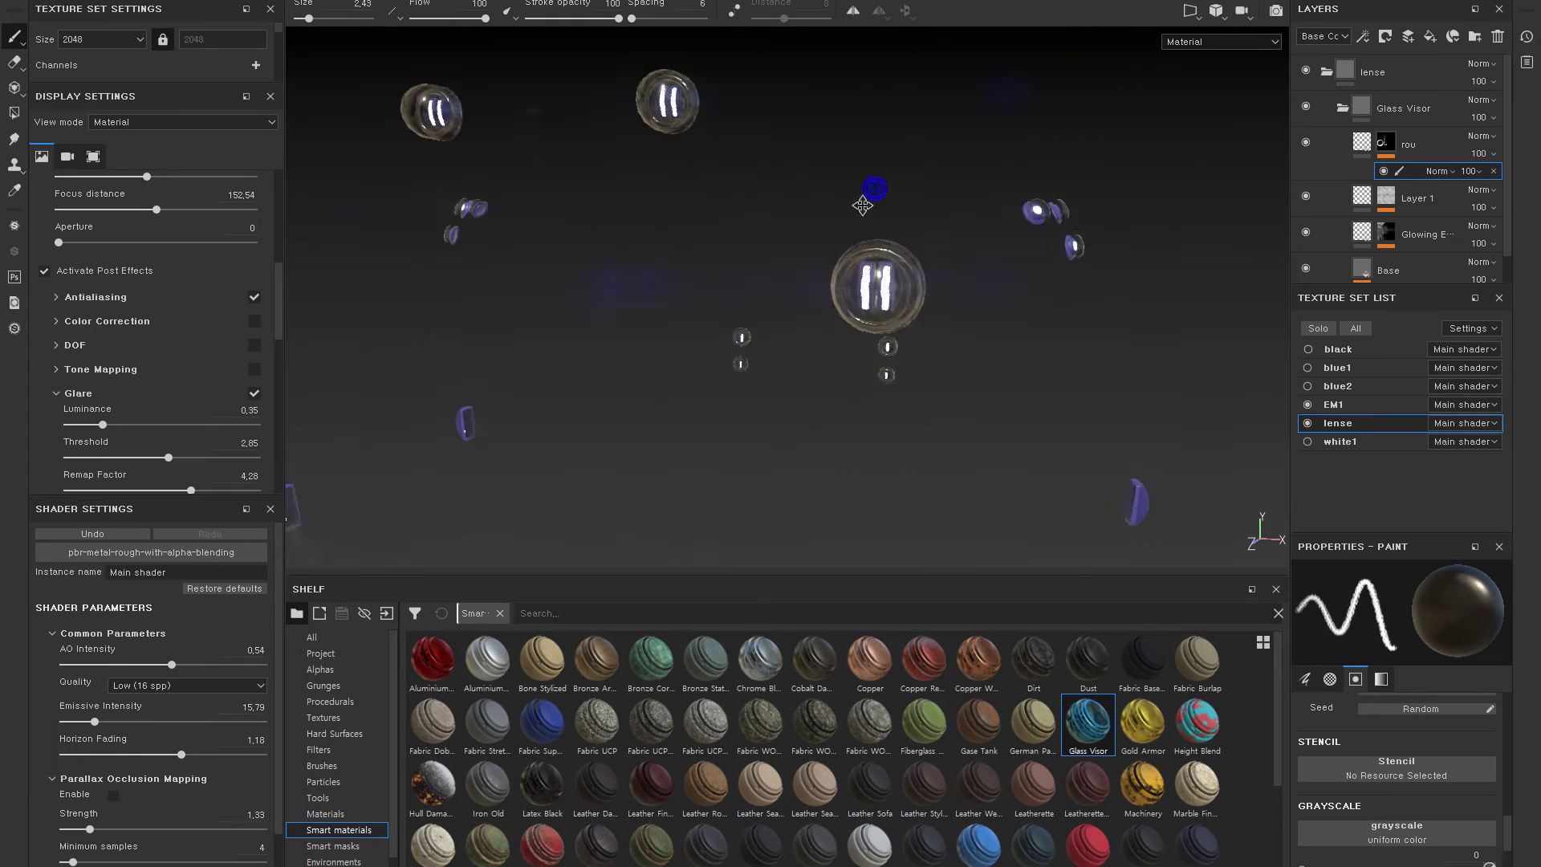
{"action": "key", "text": "x"}
{"action": "key", "text": "x"}
{"action": "key", "text": "bracketleft"}
{"action": "key", "text": "x"}
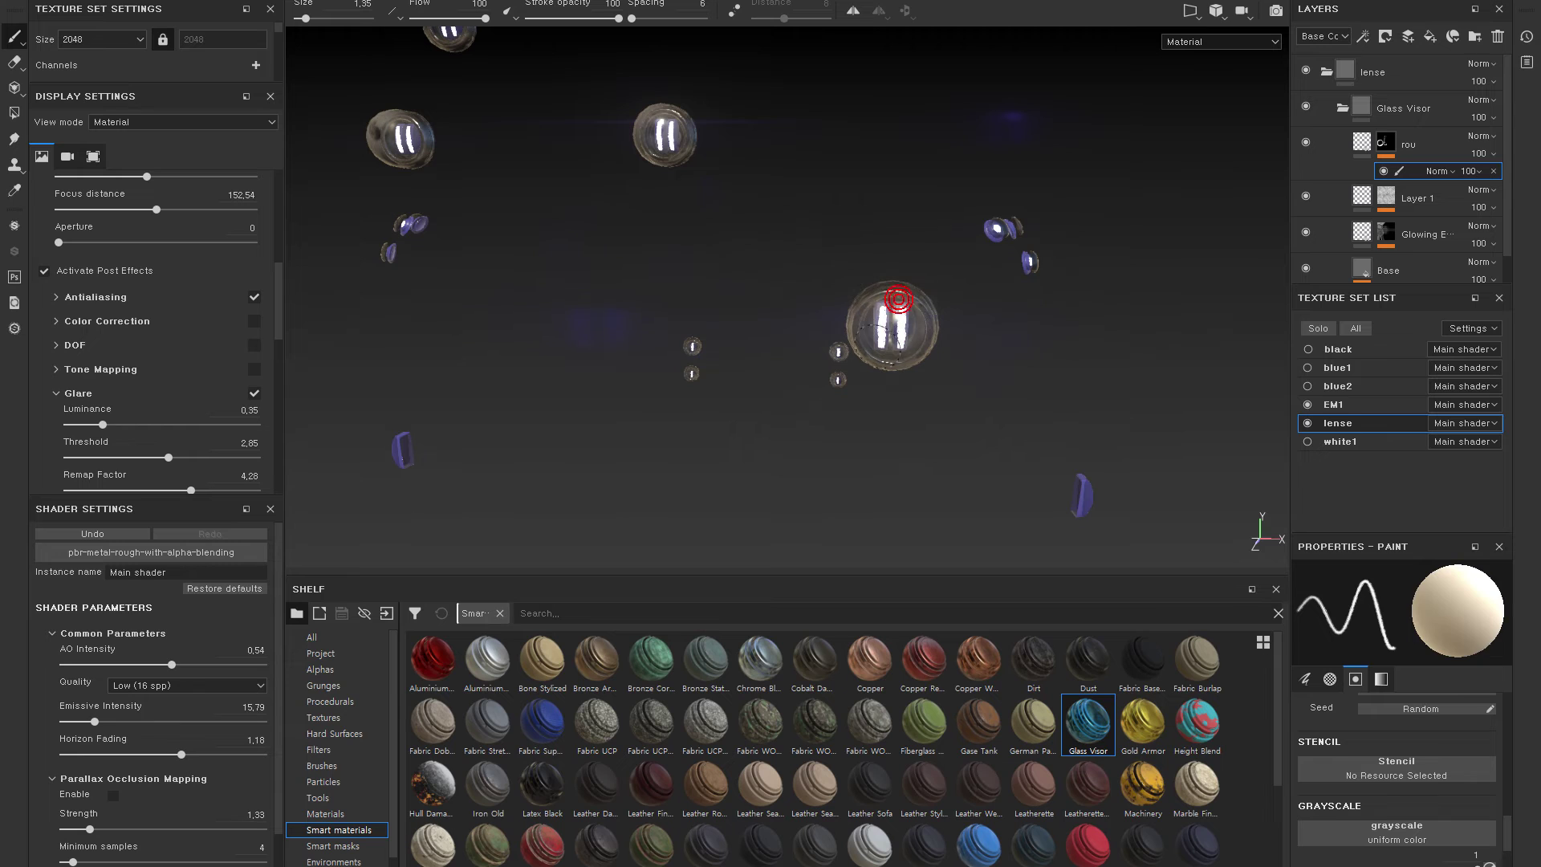
{"action": "key", "text": "x"}
{"action": "left_click_drag", "start_coordinate": [911, 336], "coordinate": [933, 313], "text": "alt"}
{"action": "key", "text": "x"}
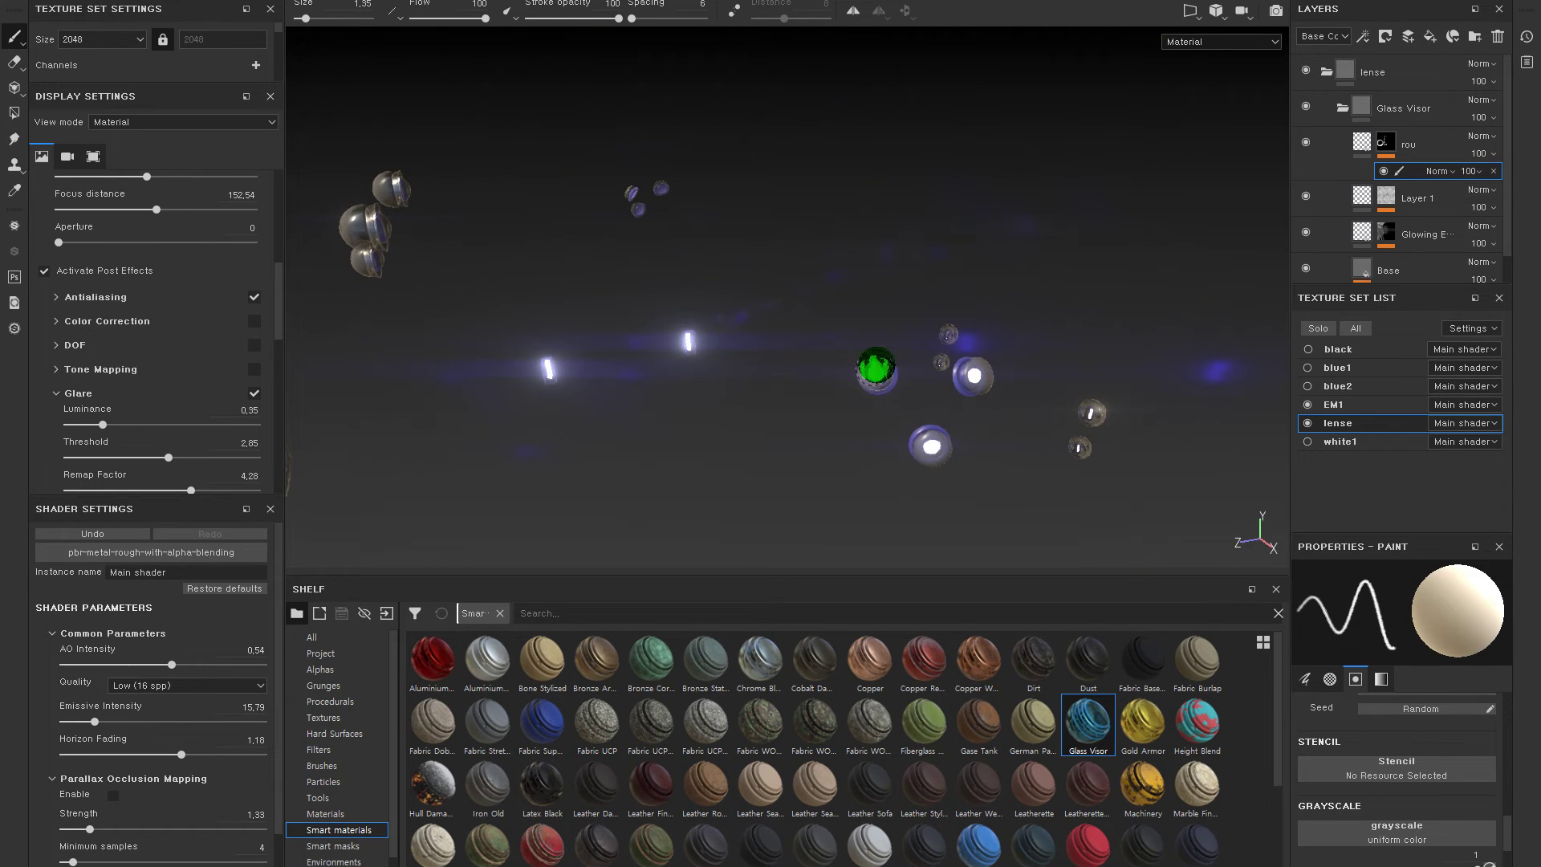
{"action": "key", "text": "x"}
{"action": "left_click_drag", "start_coordinate": [876, 374], "coordinate": [1024, 327], "text": "alt"}
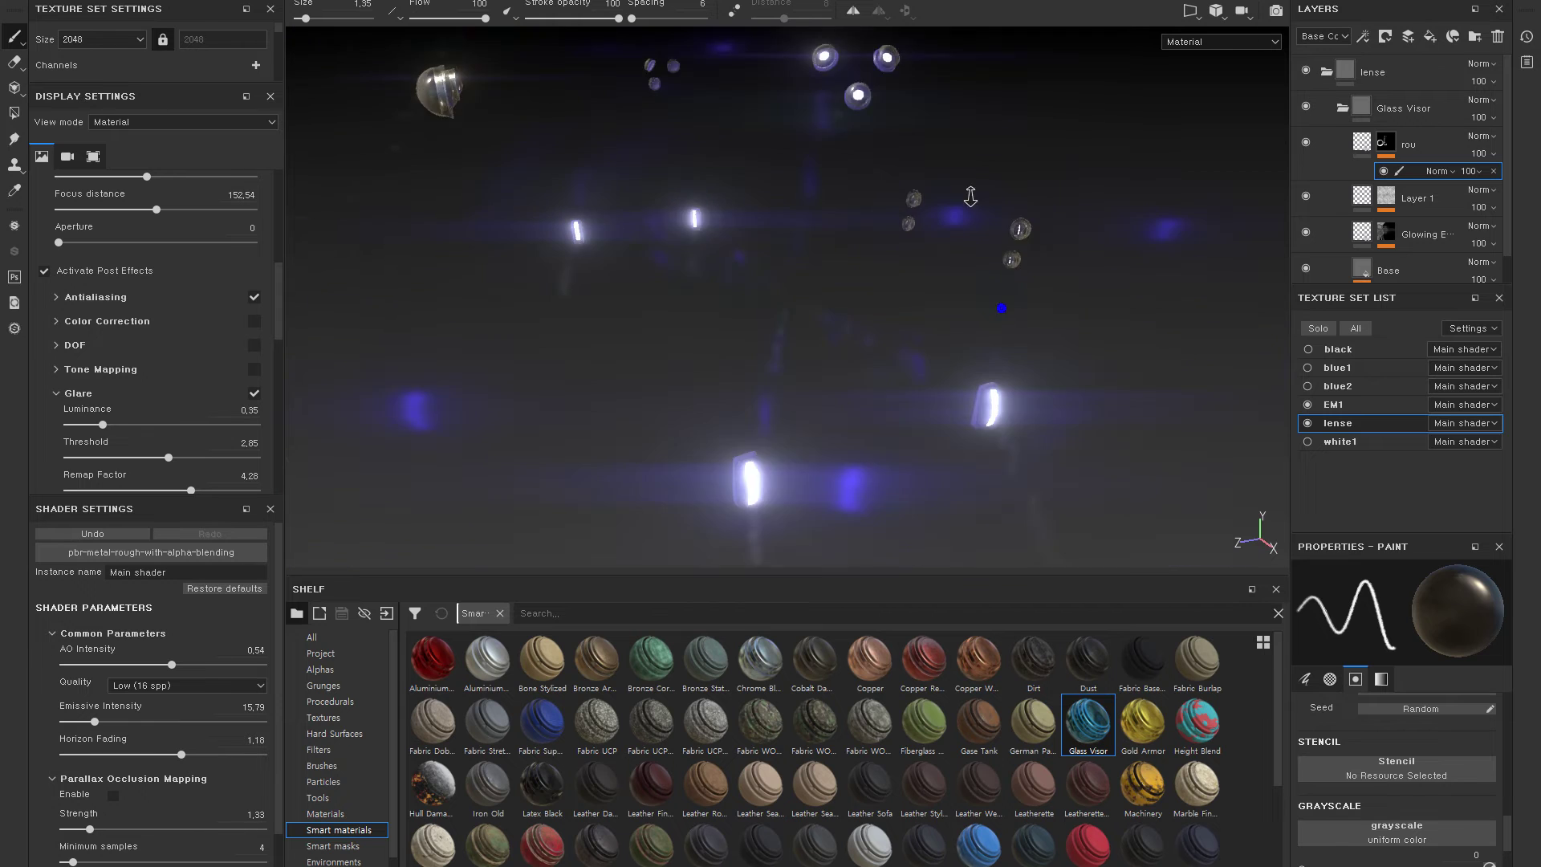
{"action": "right_click_drag", "start_coordinate": [1021, 339], "coordinate": [766, 388], "text": "alt"}
{"action": "mouse_move", "coordinate": [765, 387]}
{"action": "left_mouse_down", "text": "alt"}
{"action": "mouse_move", "coordinate": [975, 187]}
{"action": "mouse_move", "coordinate": [957, 263]}
{"action": "left_mouse_up", "text": "alt"}
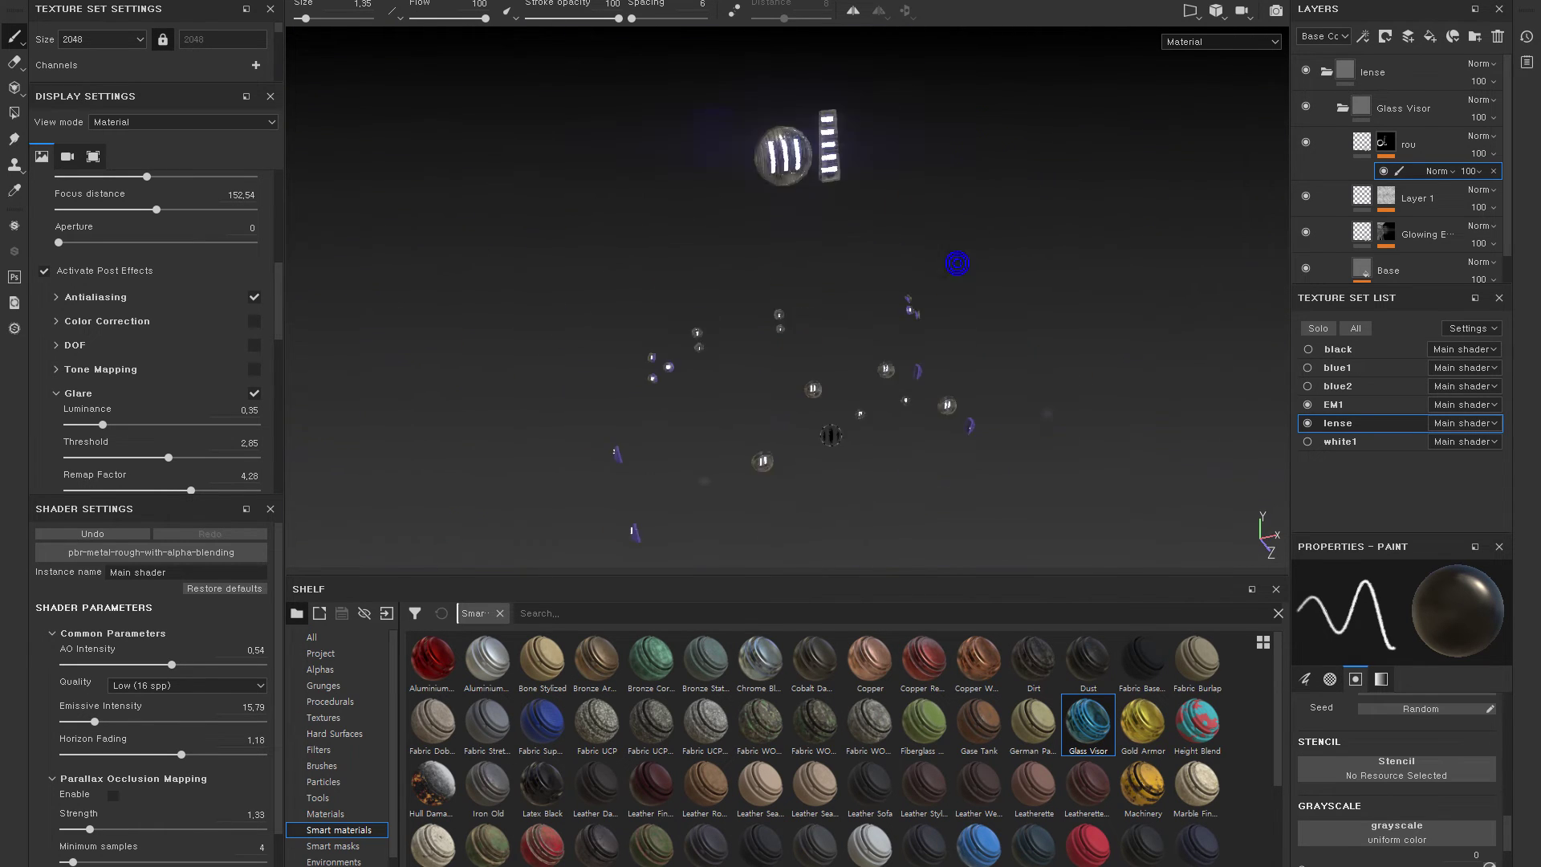
{"action": "left_click_drag", "start_coordinate": [949, 113], "coordinate": [764, 257], "text": "alt"}
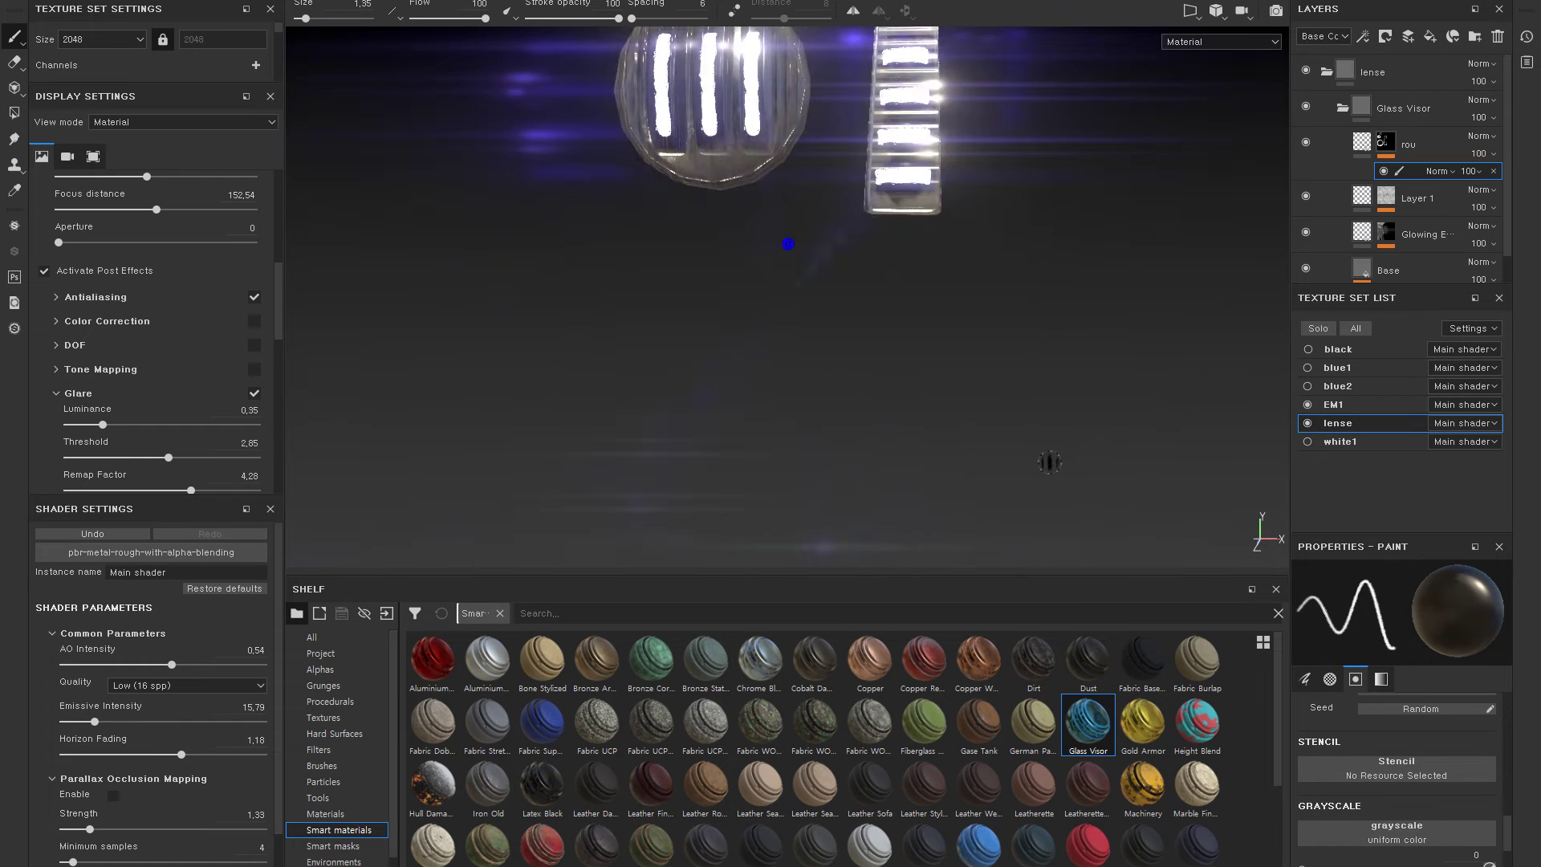
{"action": "scroll", "coordinate": [764, 257], "scroll_direction": "up", "scroll_amount": 5}
- Rename Layer 1 to 'sc'
{"action": "left_click", "coordinate": [1372, 196]}
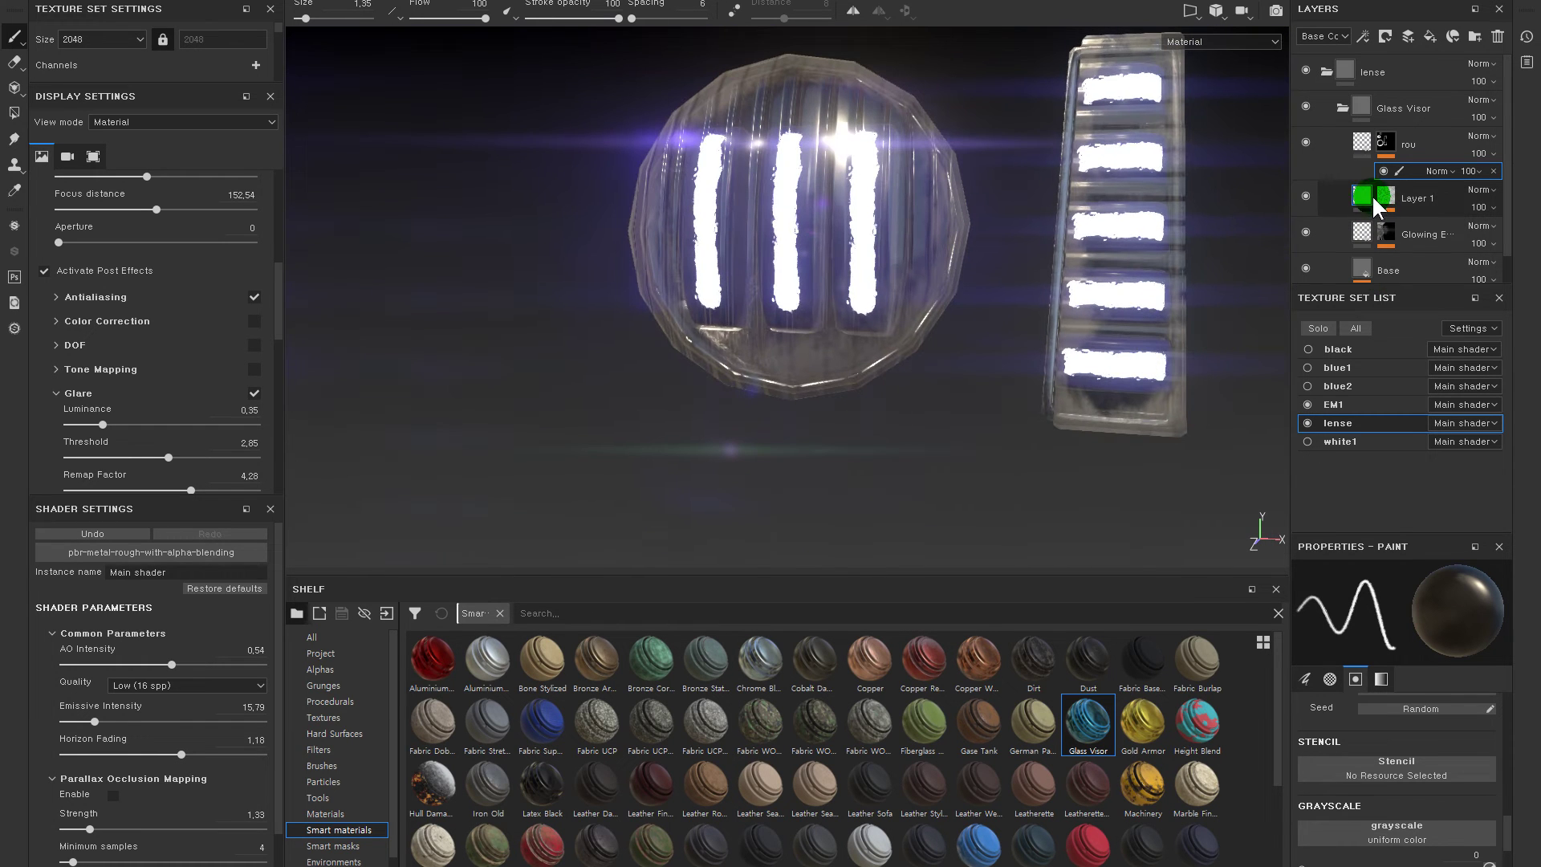
{"action": "double_click", "coordinate": [1388, 199]}
{"action": "type", "text": "sc"}
{"action": "left_click", "coordinate": [1472, 793]}
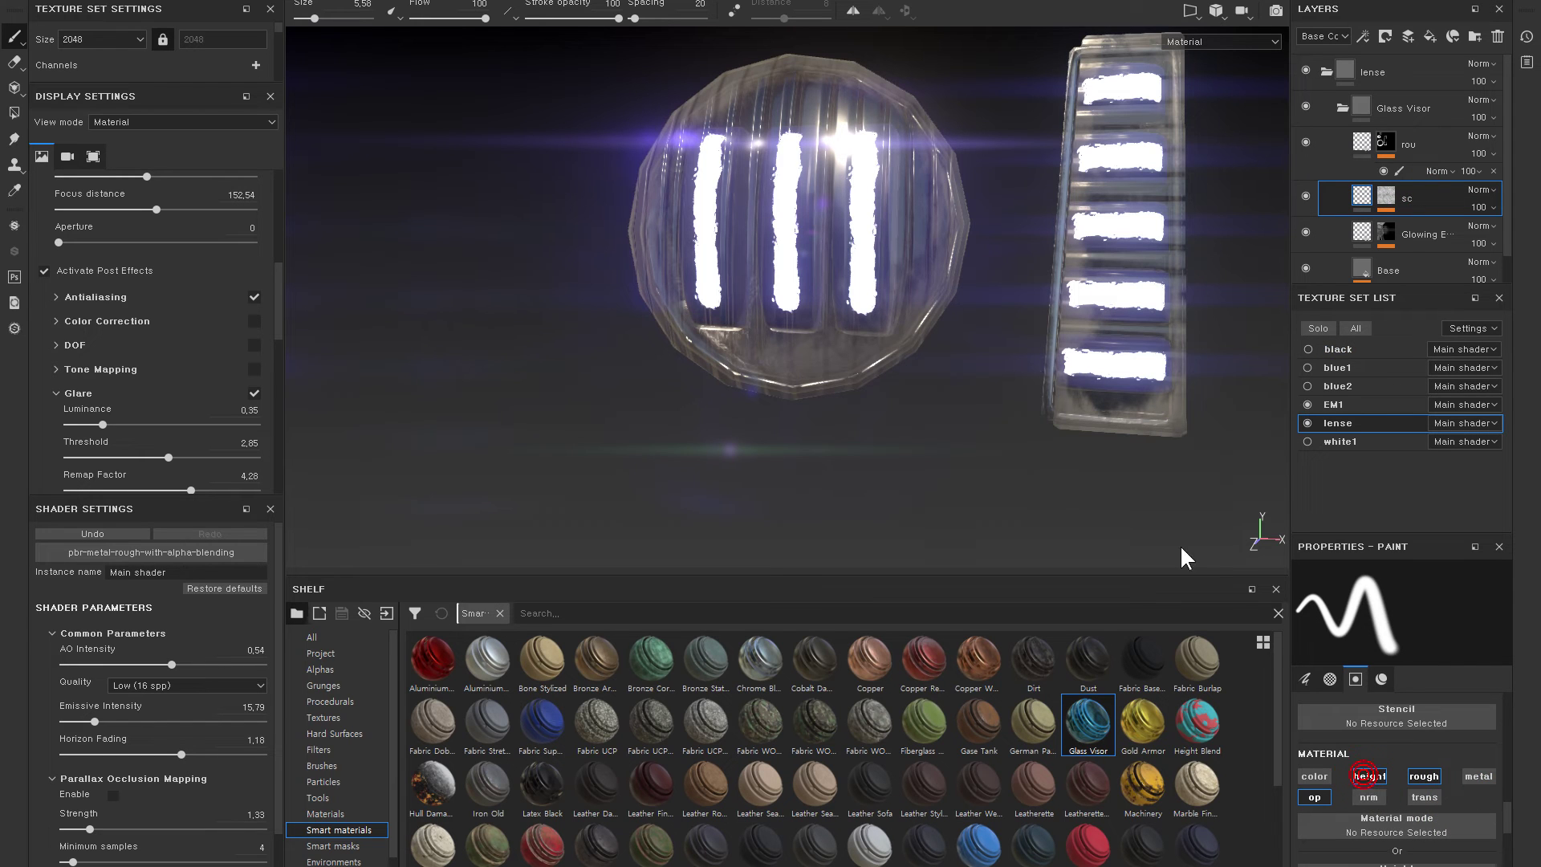
- Lower the sc layer's height to -0.0531 and turn its colour channel back on
{"action": "left_click_drag", "start_coordinate": [1181, 558], "coordinate": [976, 371], "text": "alt"}
{"action": "scroll", "coordinate": [1410, 825], "scroll_direction": "down", "scroll_amount": 3}
{"action": "scroll", "coordinate": [1403, 790], "scroll_direction": "down", "scroll_amount": 2}
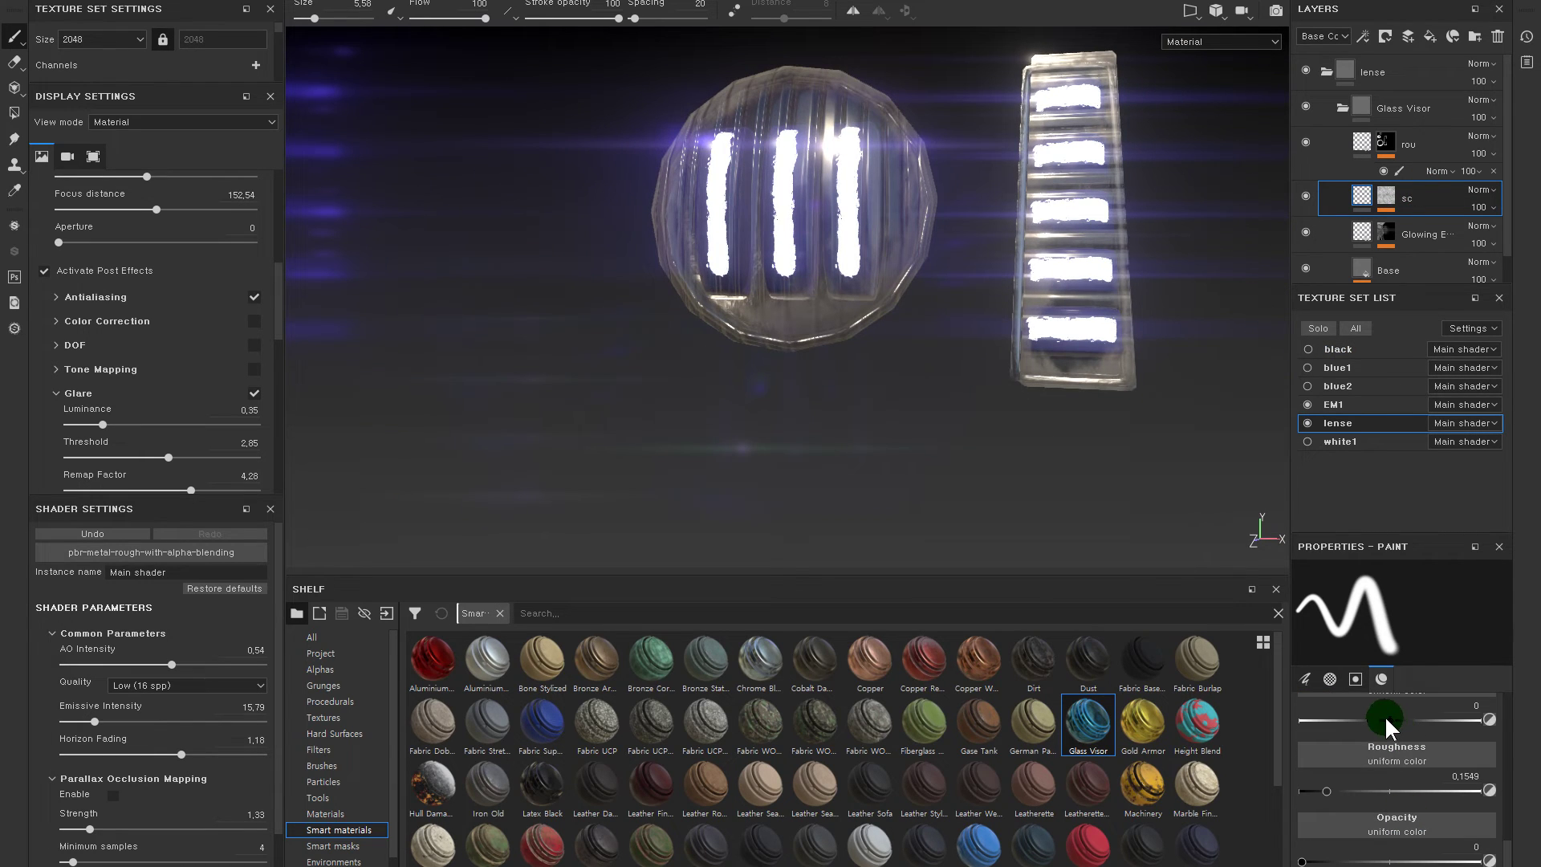
{"action": "left_click_drag", "start_coordinate": [1382, 727], "coordinate": [1384, 719]}
{"action": "scroll", "coordinate": [1049, 265], "scroll_direction": "up", "scroll_amount": 3}
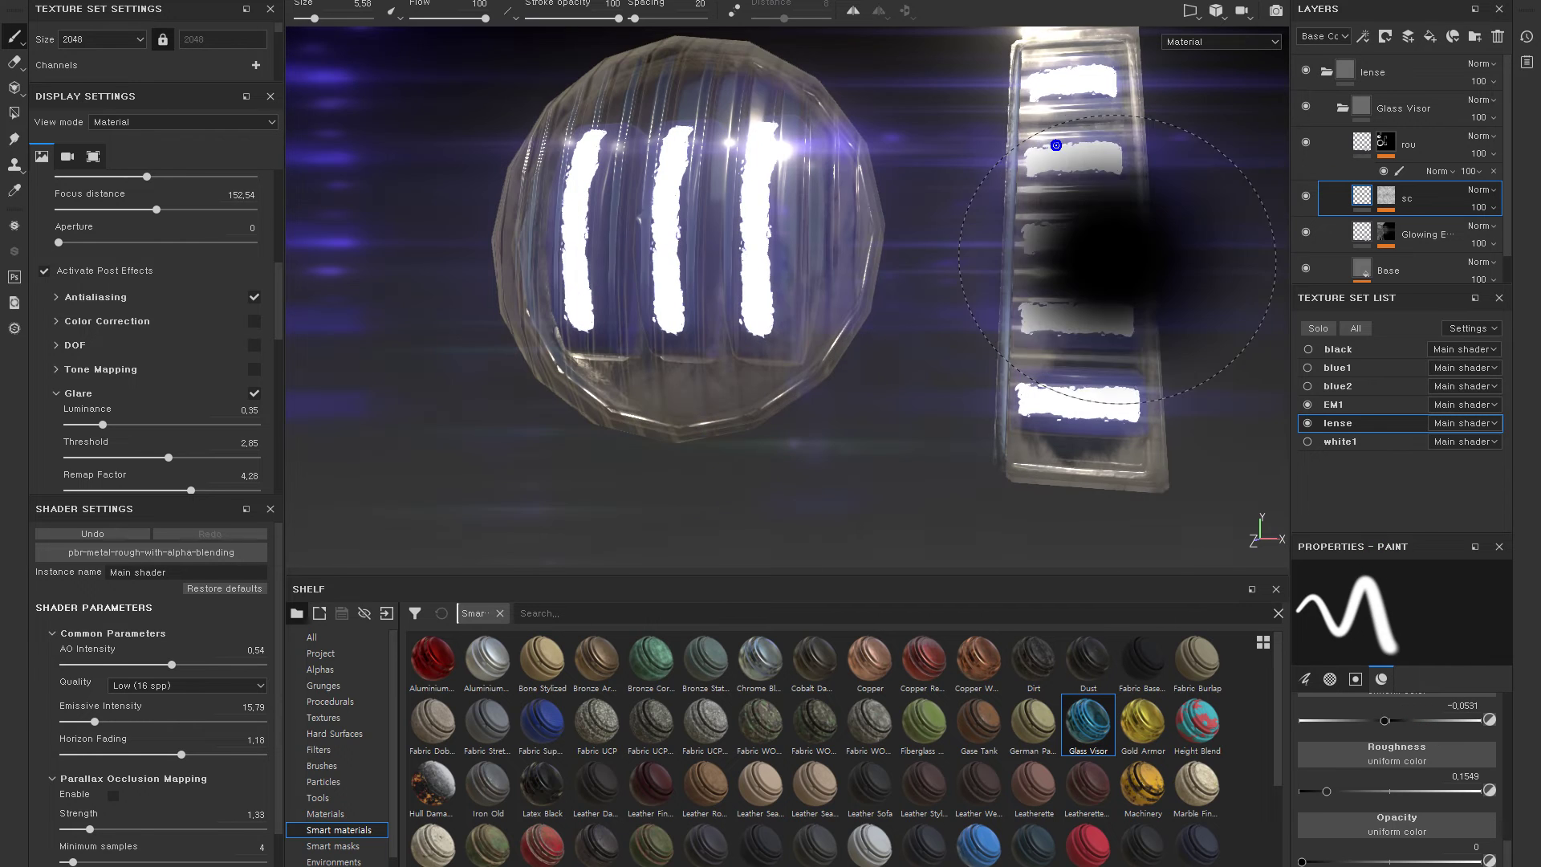
{"action": "left_click", "coordinate": [1380, 202], "text": "alt"}
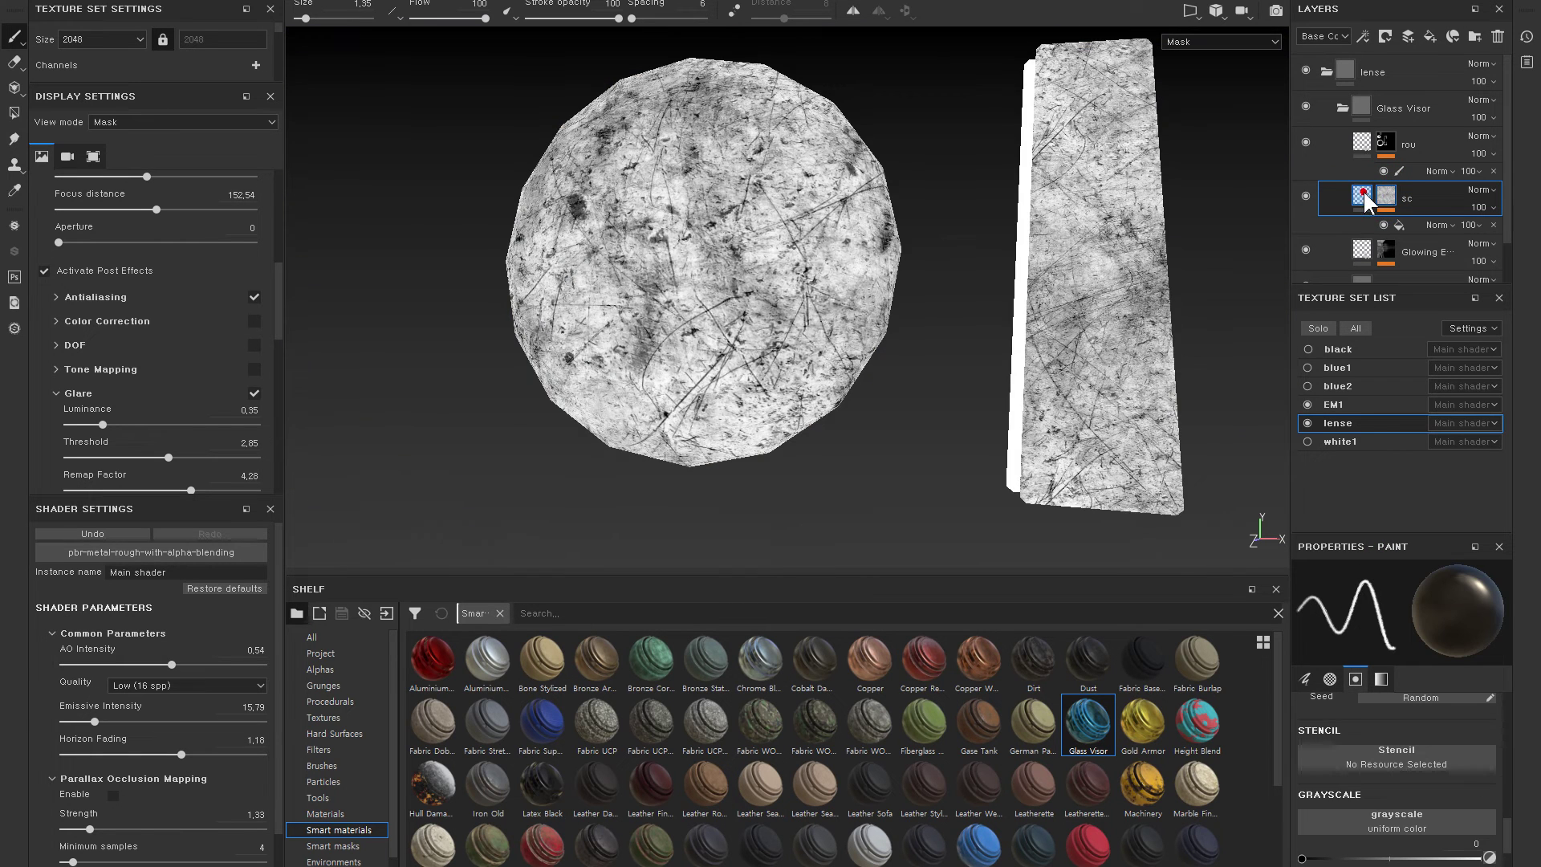
{"action": "left_click", "coordinate": [1365, 195]}
{"action": "left_click", "coordinate": [1316, 765]}
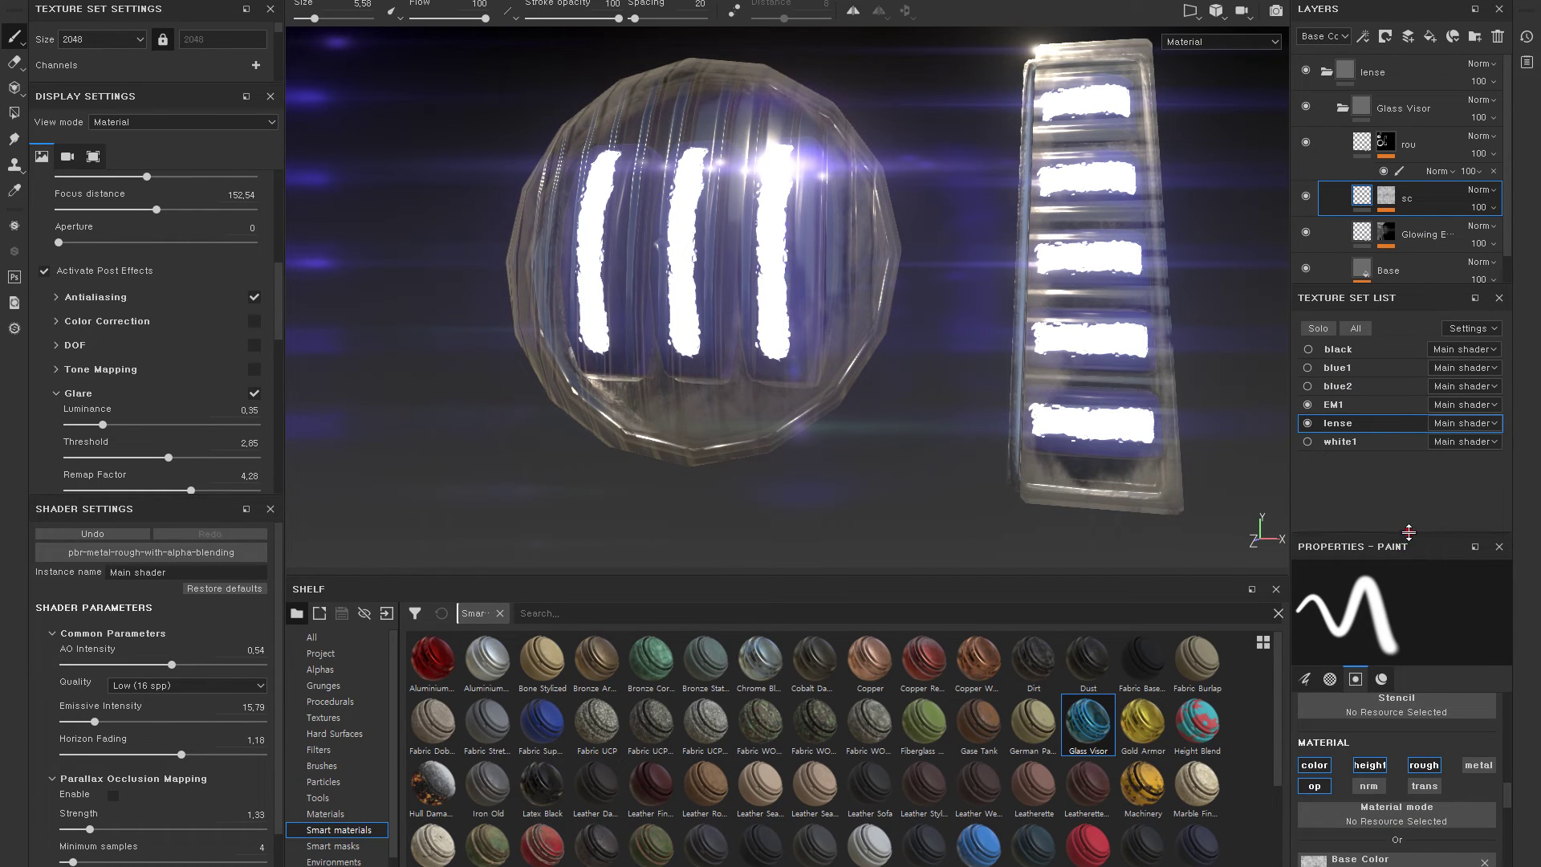
- Move the sc layer out of the Glass Visor group to sit directly above it
{"action": "left_click_drag", "start_coordinate": [1408, 532], "coordinate": [1407, 430]}
{"action": "scroll", "coordinate": [1375, 750], "scroll_direction": "down", "scroll_amount": 3}
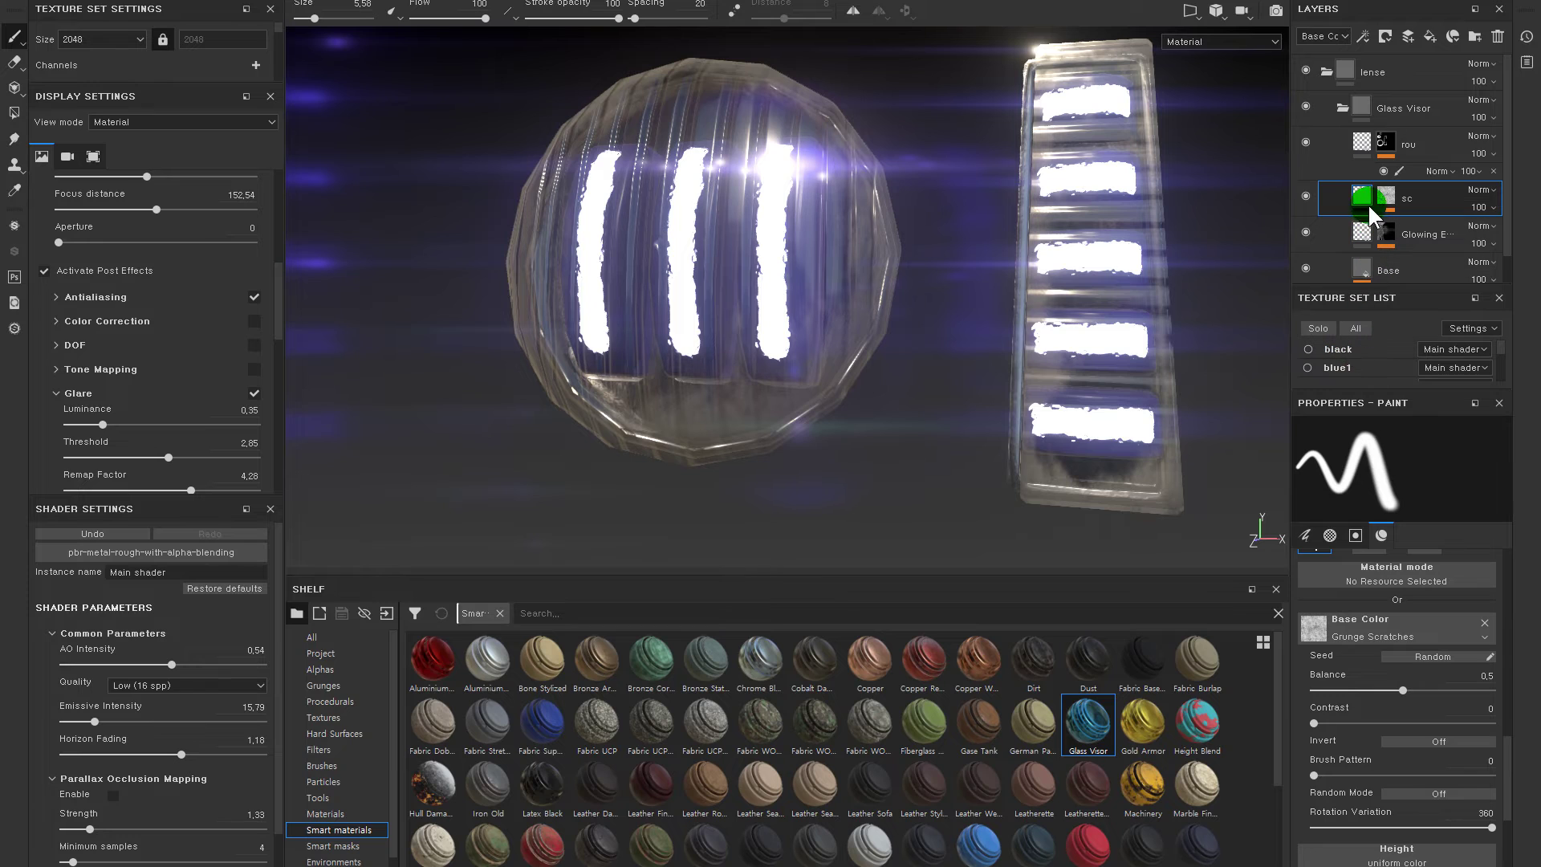
{"action": "scroll", "coordinate": [1405, 683], "scroll_direction": "down", "scroll_amount": 4}
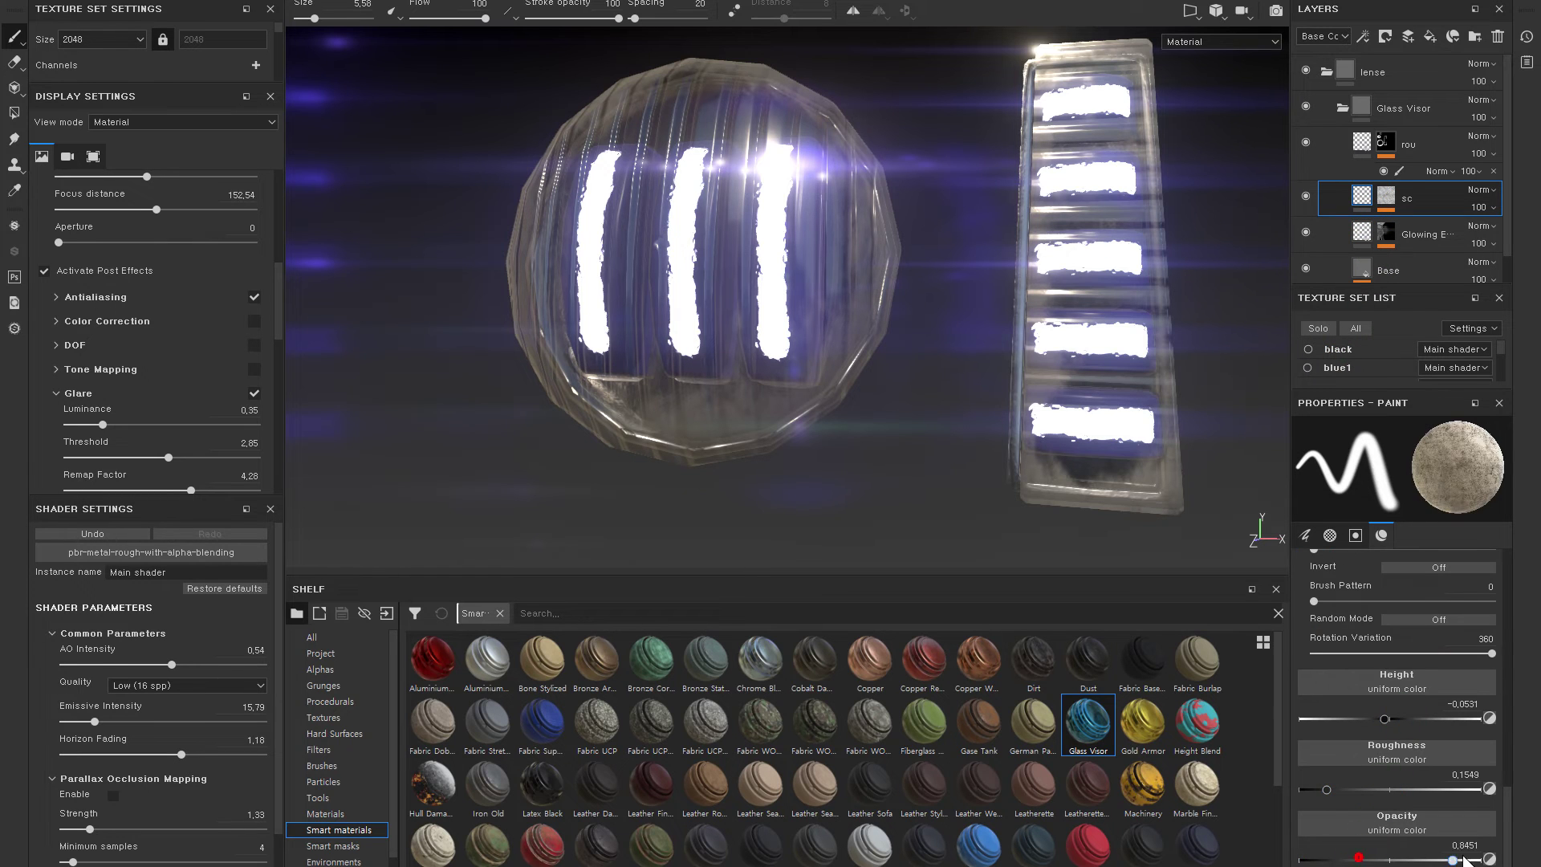
{"action": "scroll", "coordinate": [1416, 670], "scroll_direction": "up", "scroll_amount": 3}
{"action": "scroll", "coordinate": [1358, 706], "scroll_direction": "up", "scroll_amount": 2}
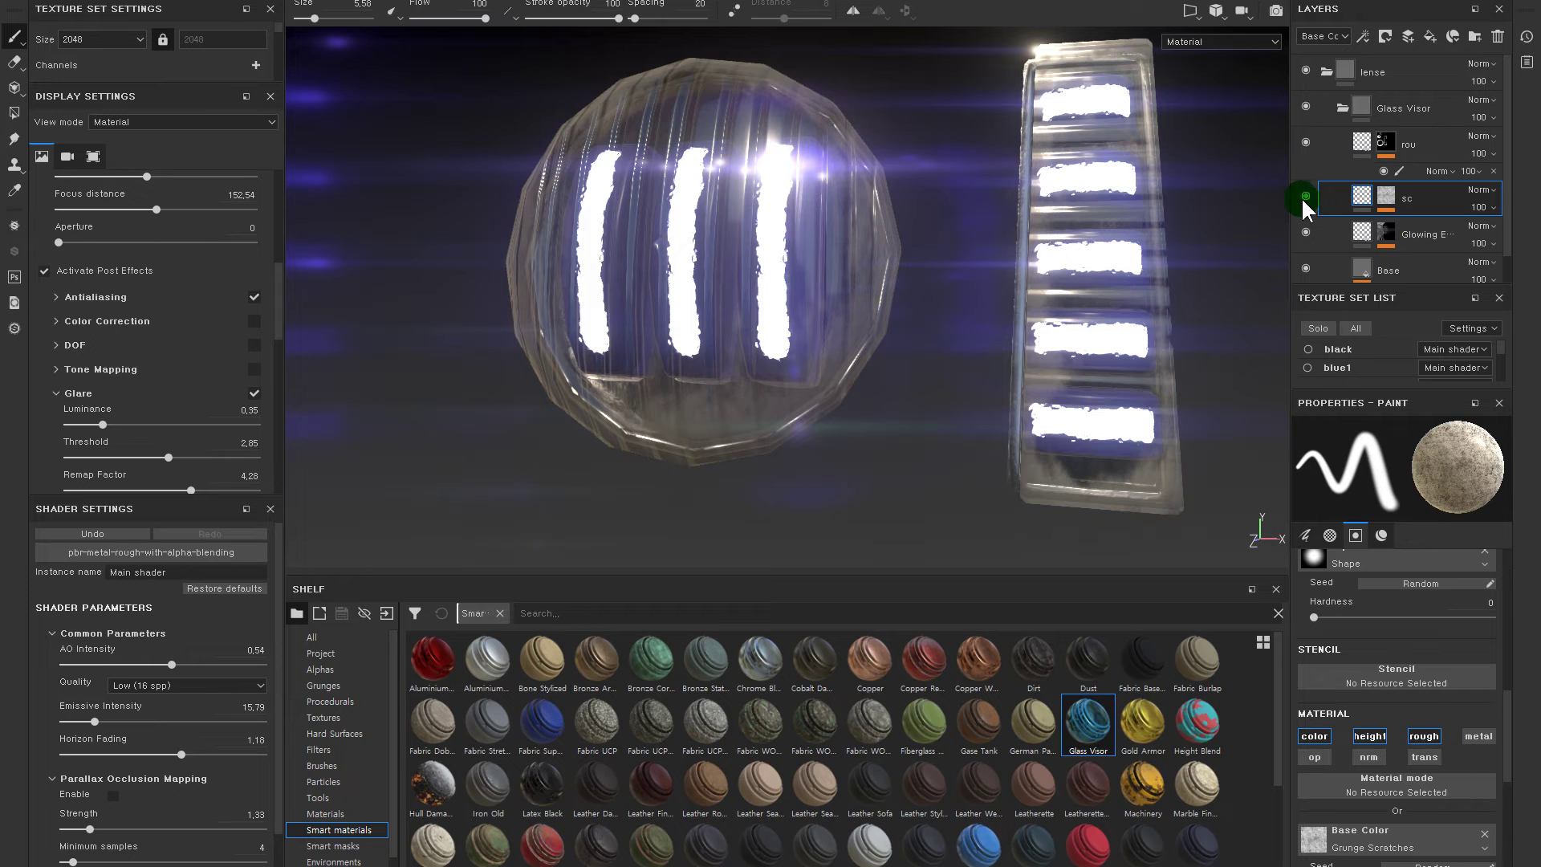
{"action": "left_click_drag", "start_coordinate": [1366, 205], "coordinate": [1339, 116]}
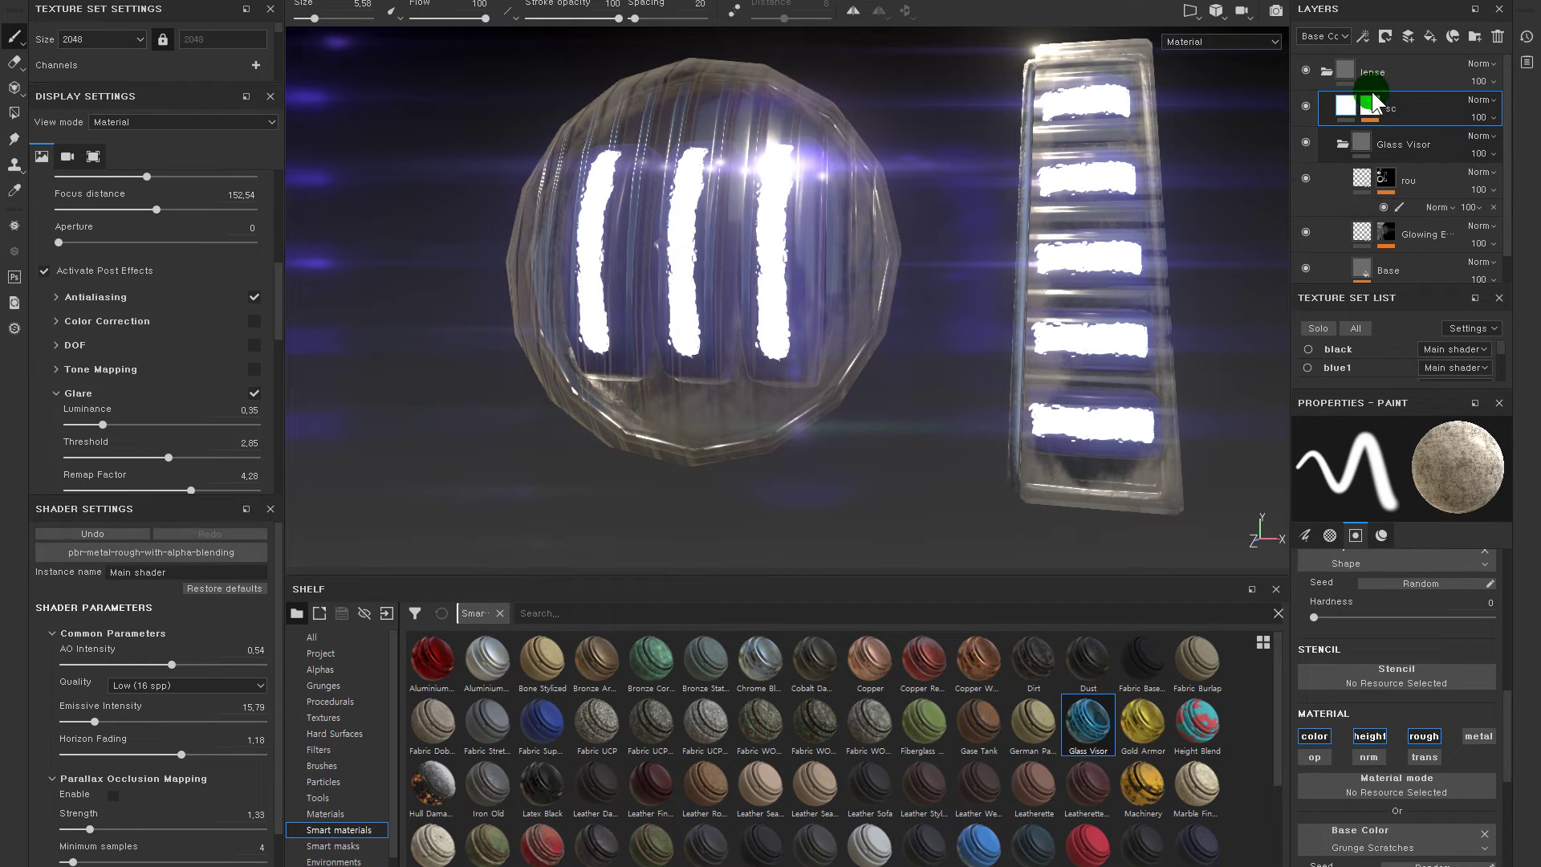
- Invert the Grunge Scratches mask on the sc layer
{"action": "left_click", "coordinate": [1339, 115]}
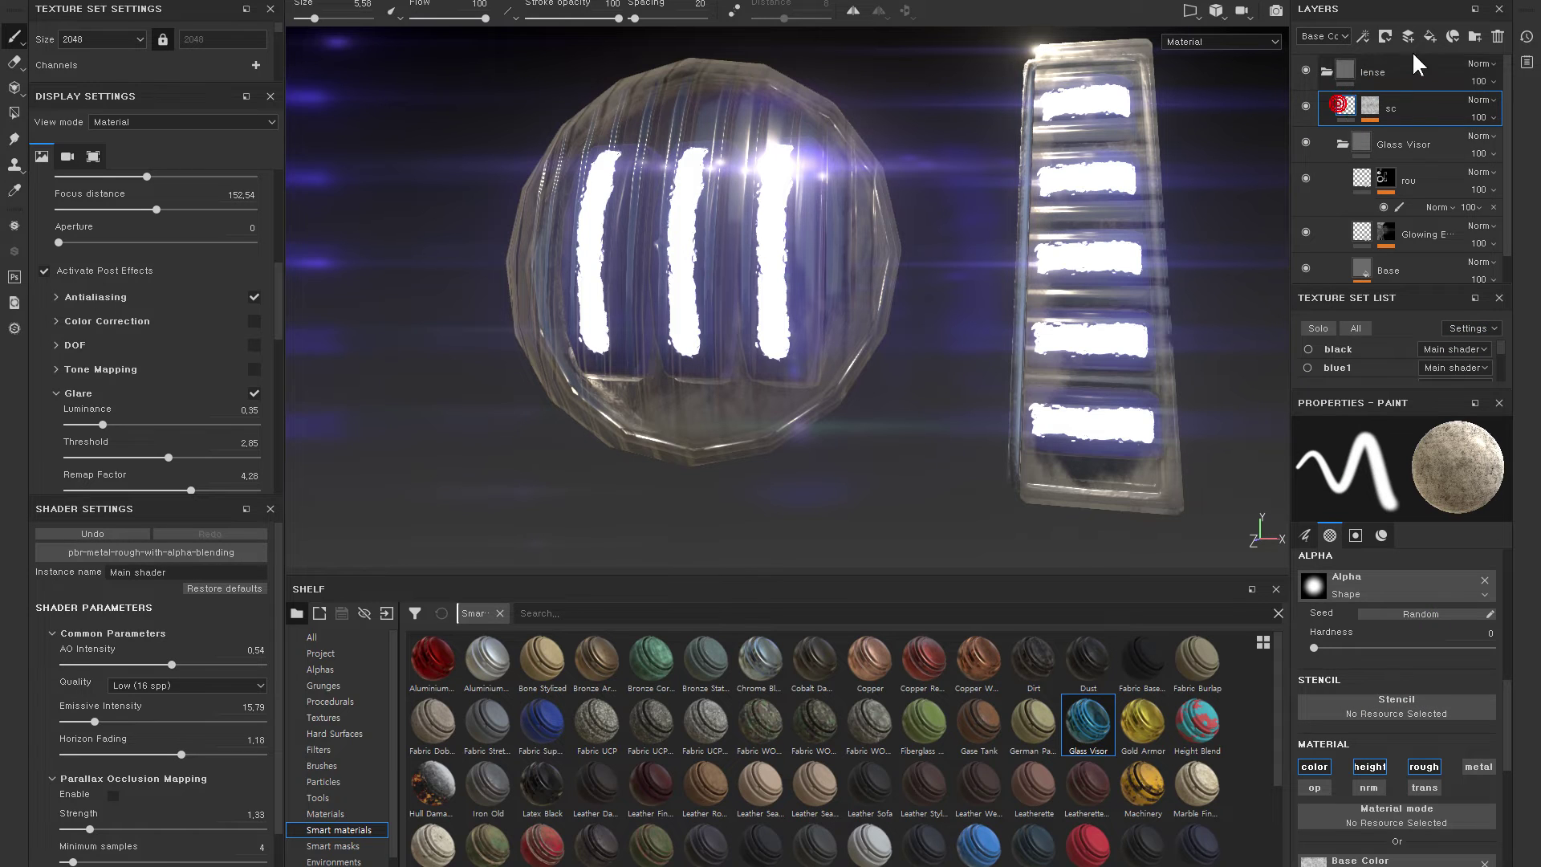
{"action": "left_click", "coordinate": [1369, 106], "text": "alt"}
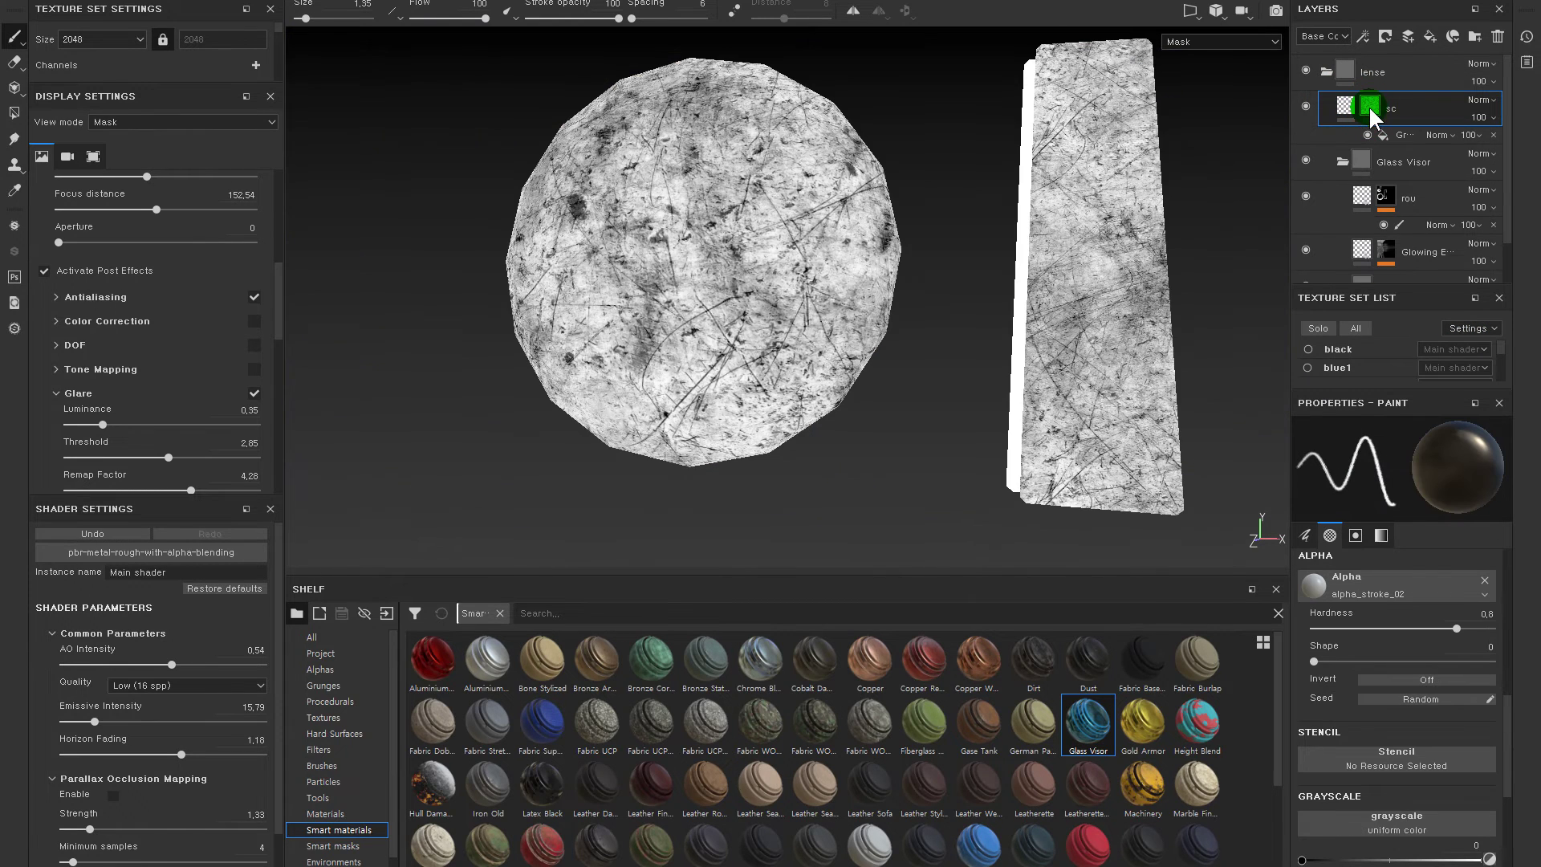
{"action": "left_click", "coordinate": [1391, 132]}
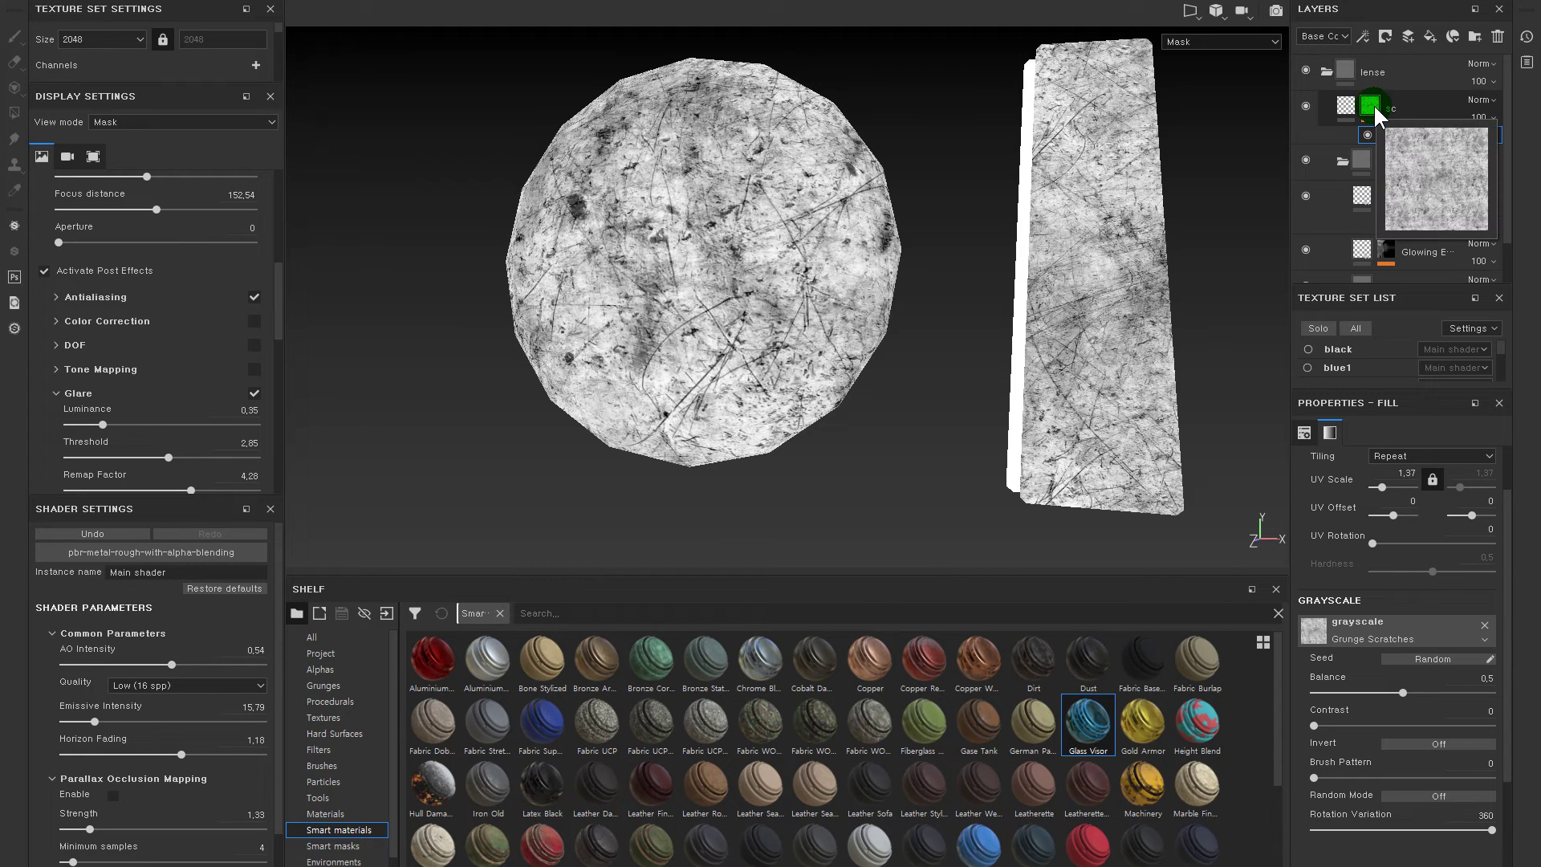
{"action": "left_click", "coordinate": [1432, 743]}
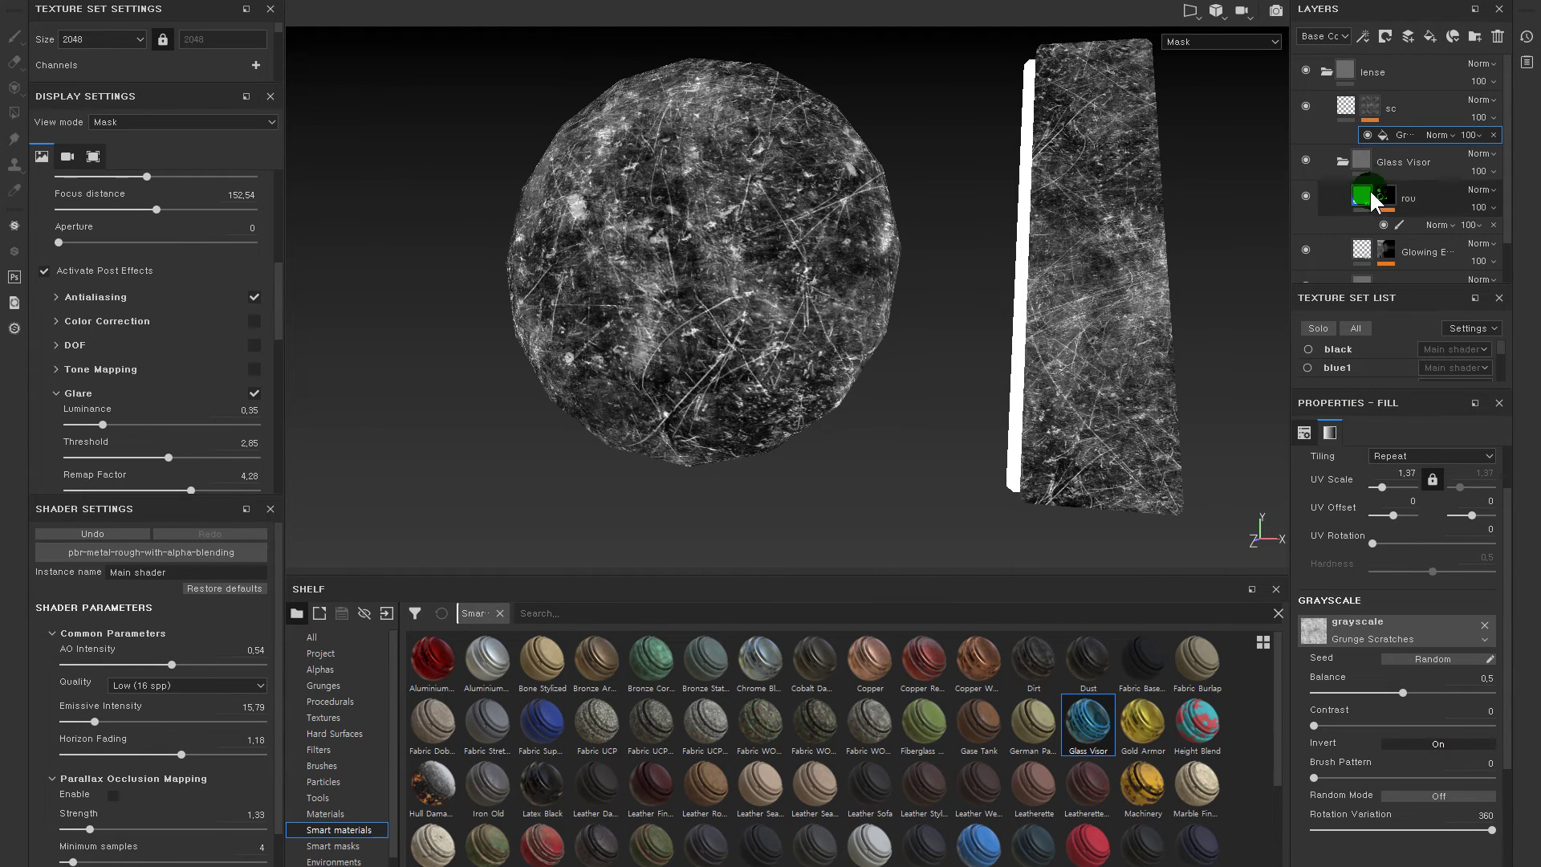
{"action": "left_click", "coordinate": [1345, 106]}
- Add a new fill layer above the sc layer
{"action": "scroll", "coordinate": [1115, 215], "scroll_direction": "up", "scroll_amount": 2}
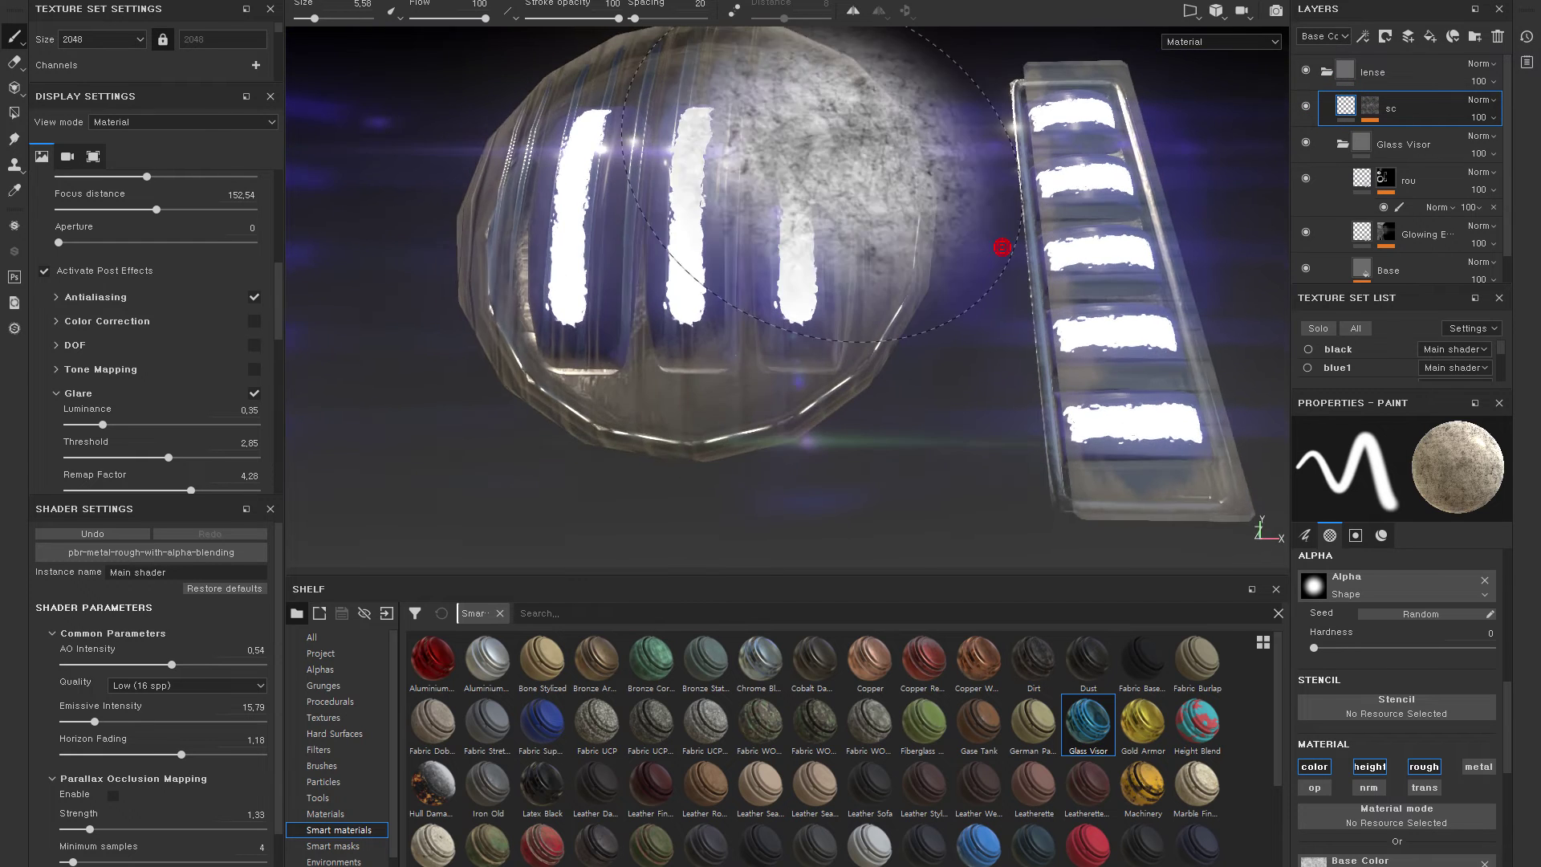
{"action": "scroll", "coordinate": [997, 241], "scroll_direction": "up", "scroll_amount": 2}
{"action": "scroll", "coordinate": [836, 152], "scroll_direction": "up", "scroll_amount": 2}
{"action": "scroll", "coordinate": [1022, 251], "scroll_direction": "up", "scroll_amount": 2}
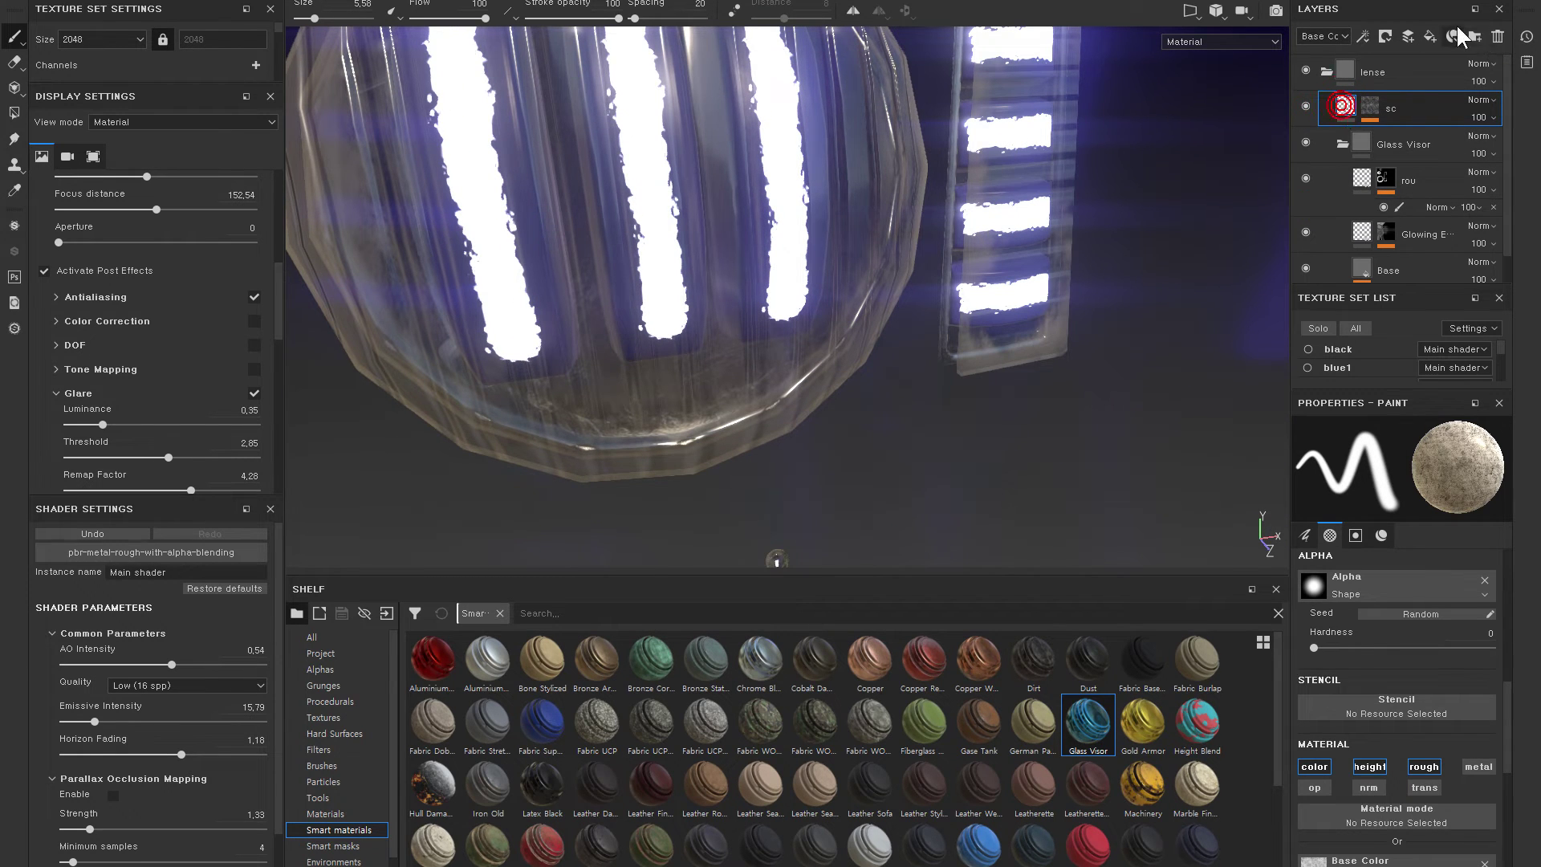
{"action": "left_click", "coordinate": [1377, 104]}
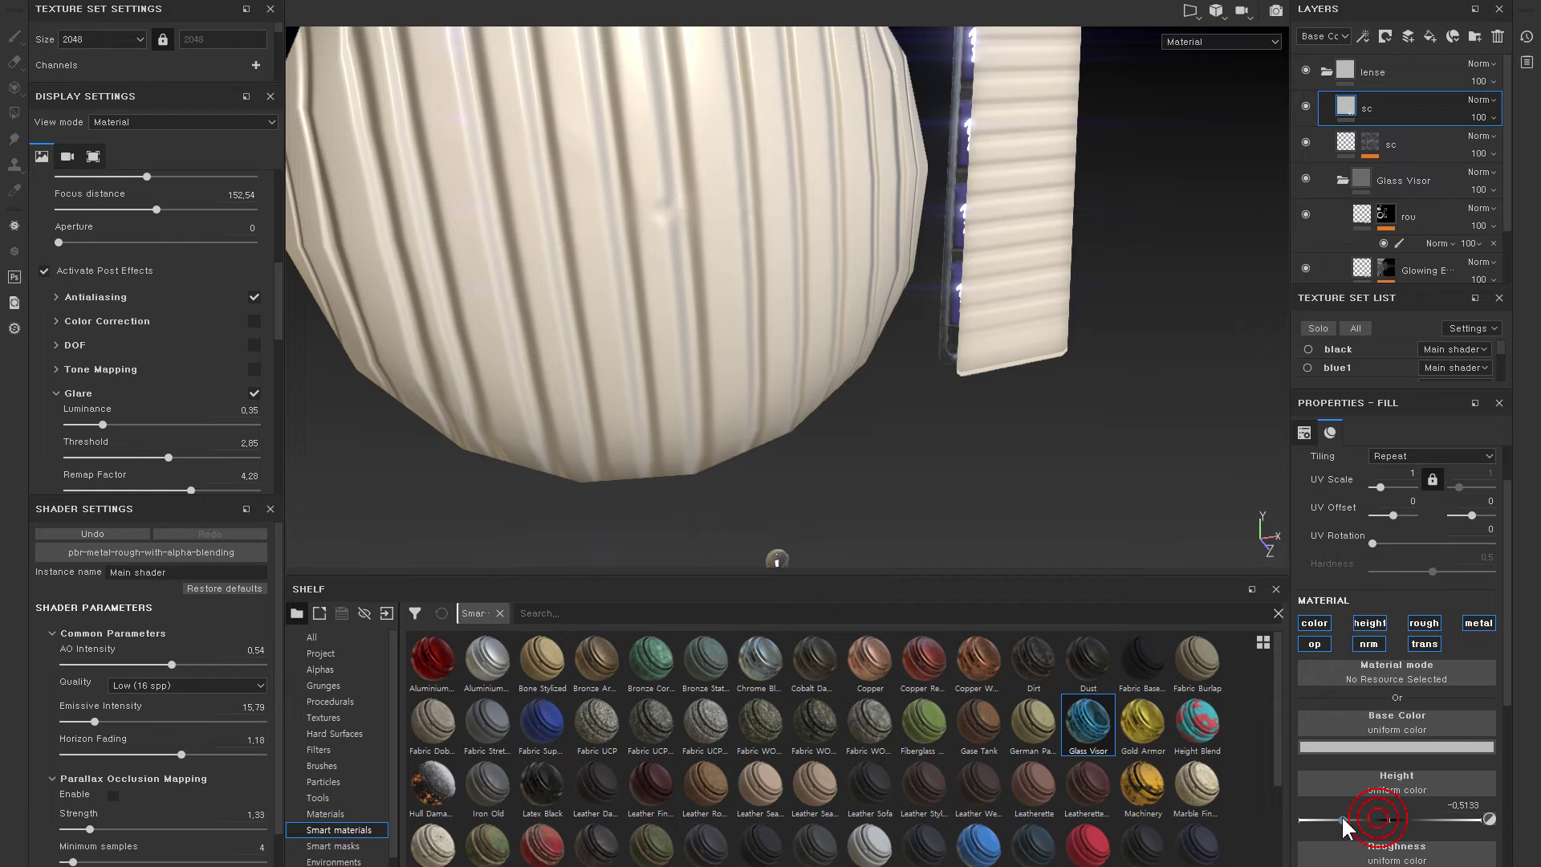
- Give the new fill layer a black mask filled with Grunge Scratches, found by searching 'scra'
{"action": "right_click", "coordinate": [1361, 110]}
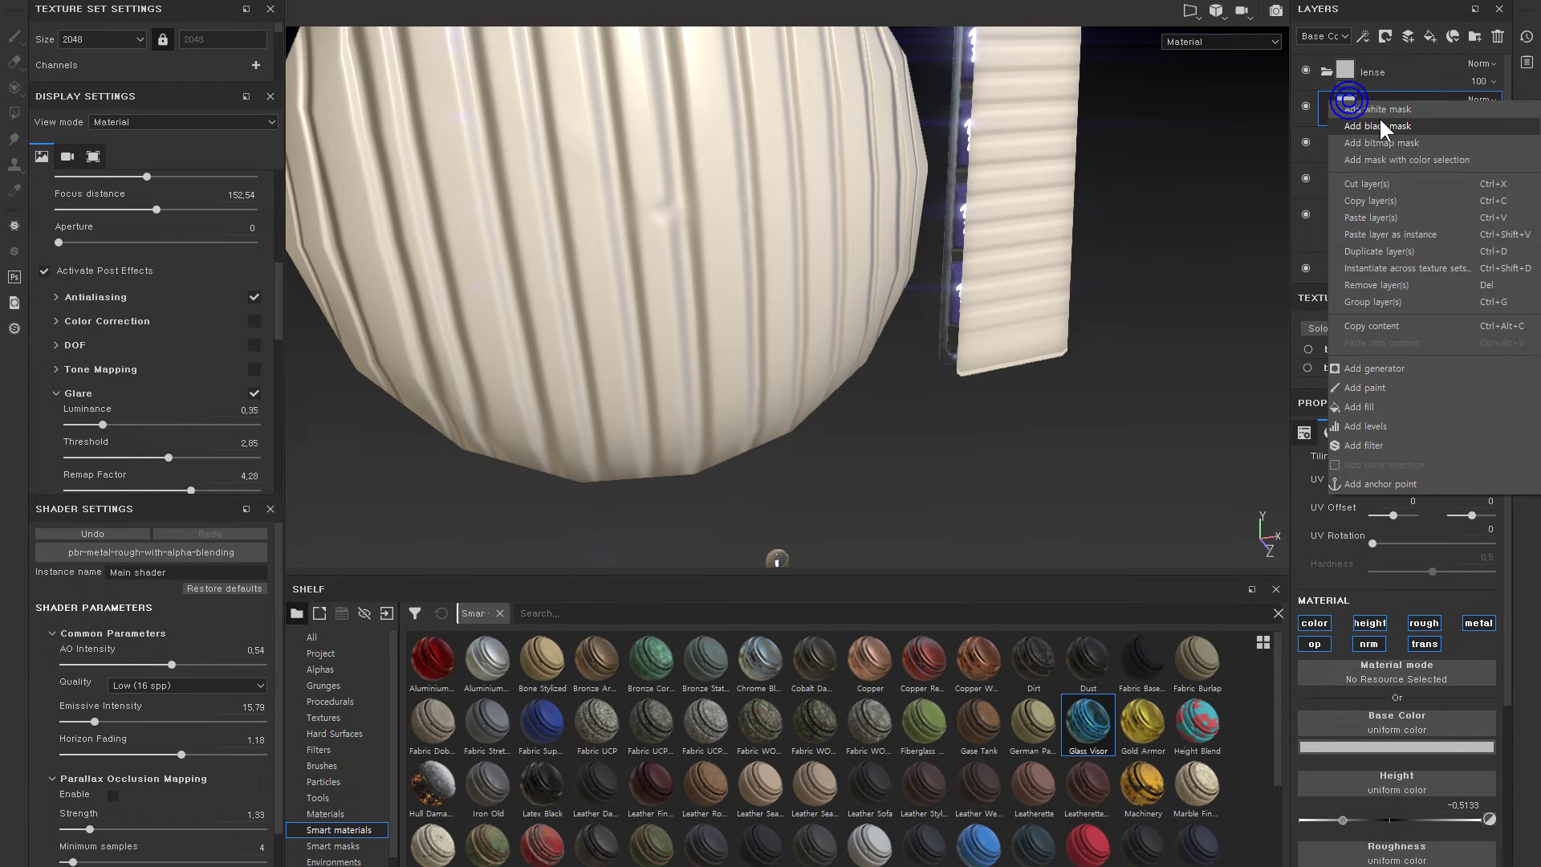
{"action": "left_click", "coordinate": [1385, 113]}
{"action": "right_click", "coordinate": [1365, 106]}
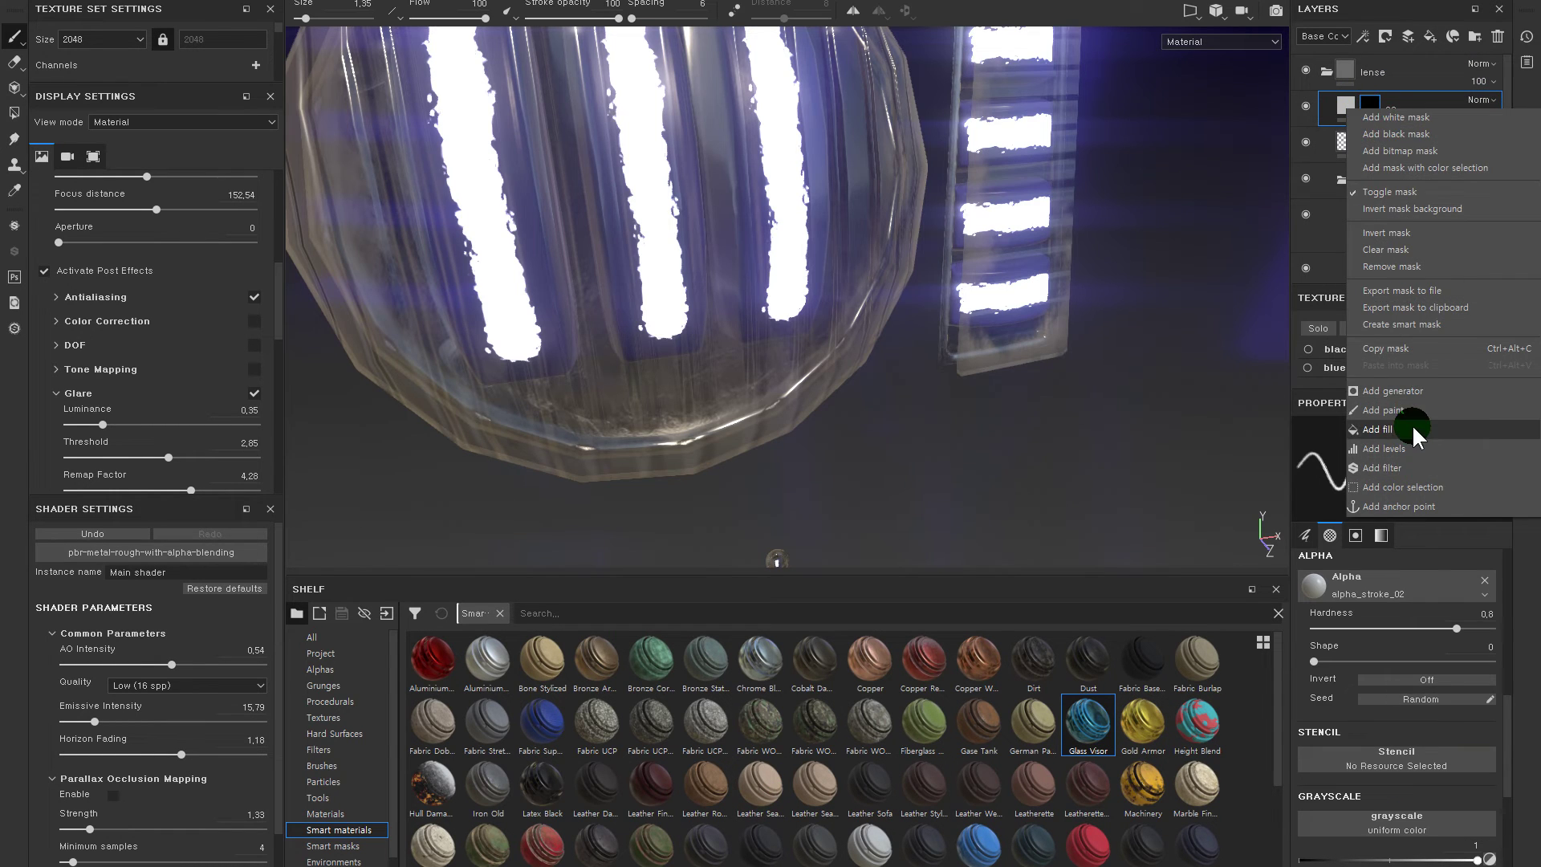
{"action": "left_click", "coordinate": [1400, 429]}
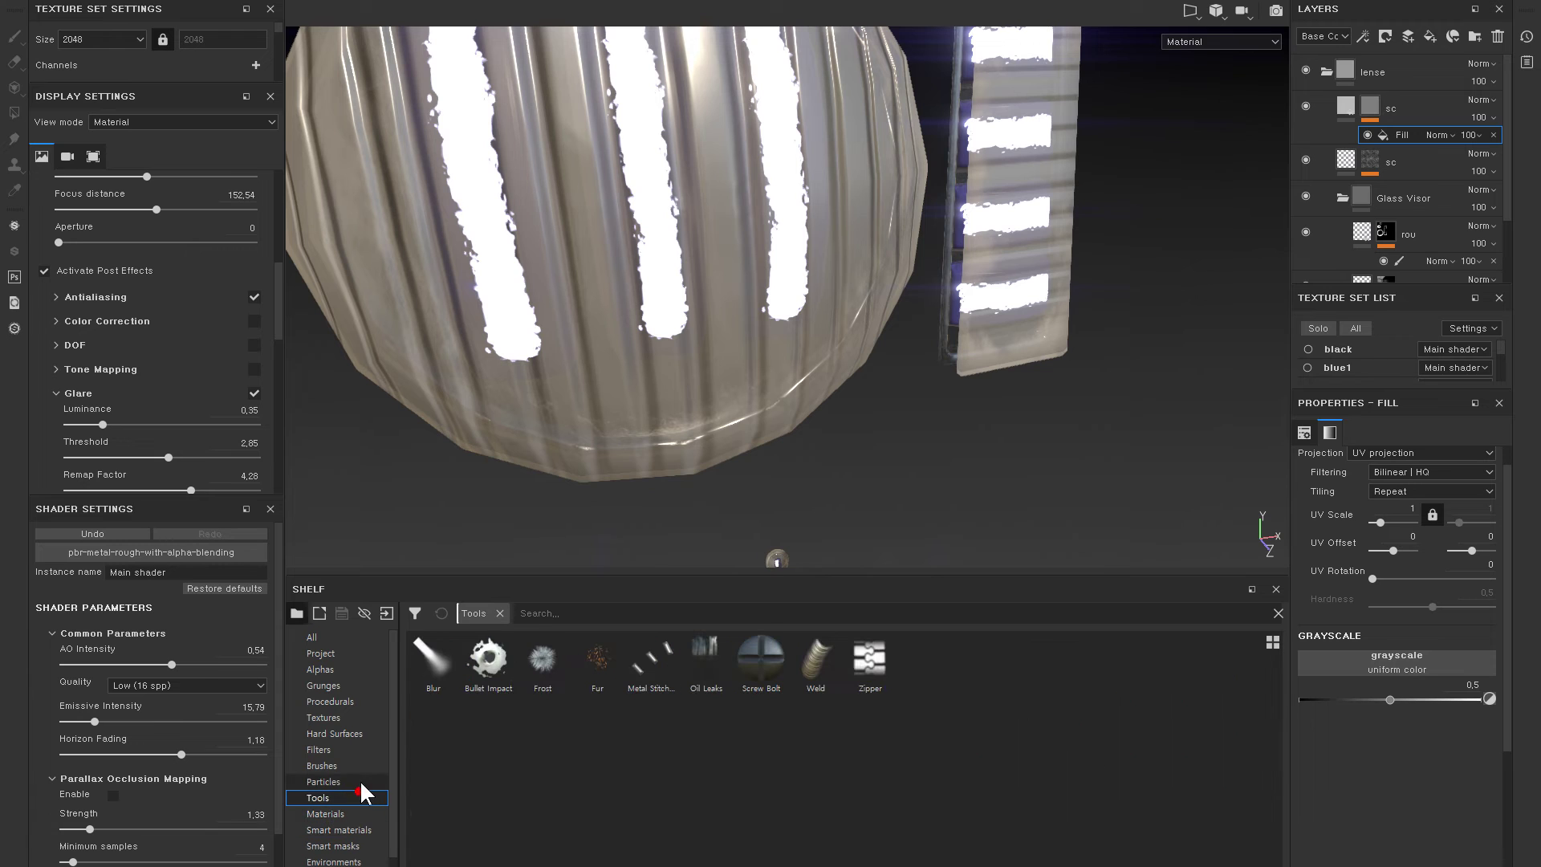
{"action": "left_click", "coordinate": [313, 637]}
{"action": "left_click", "coordinate": [552, 615]}
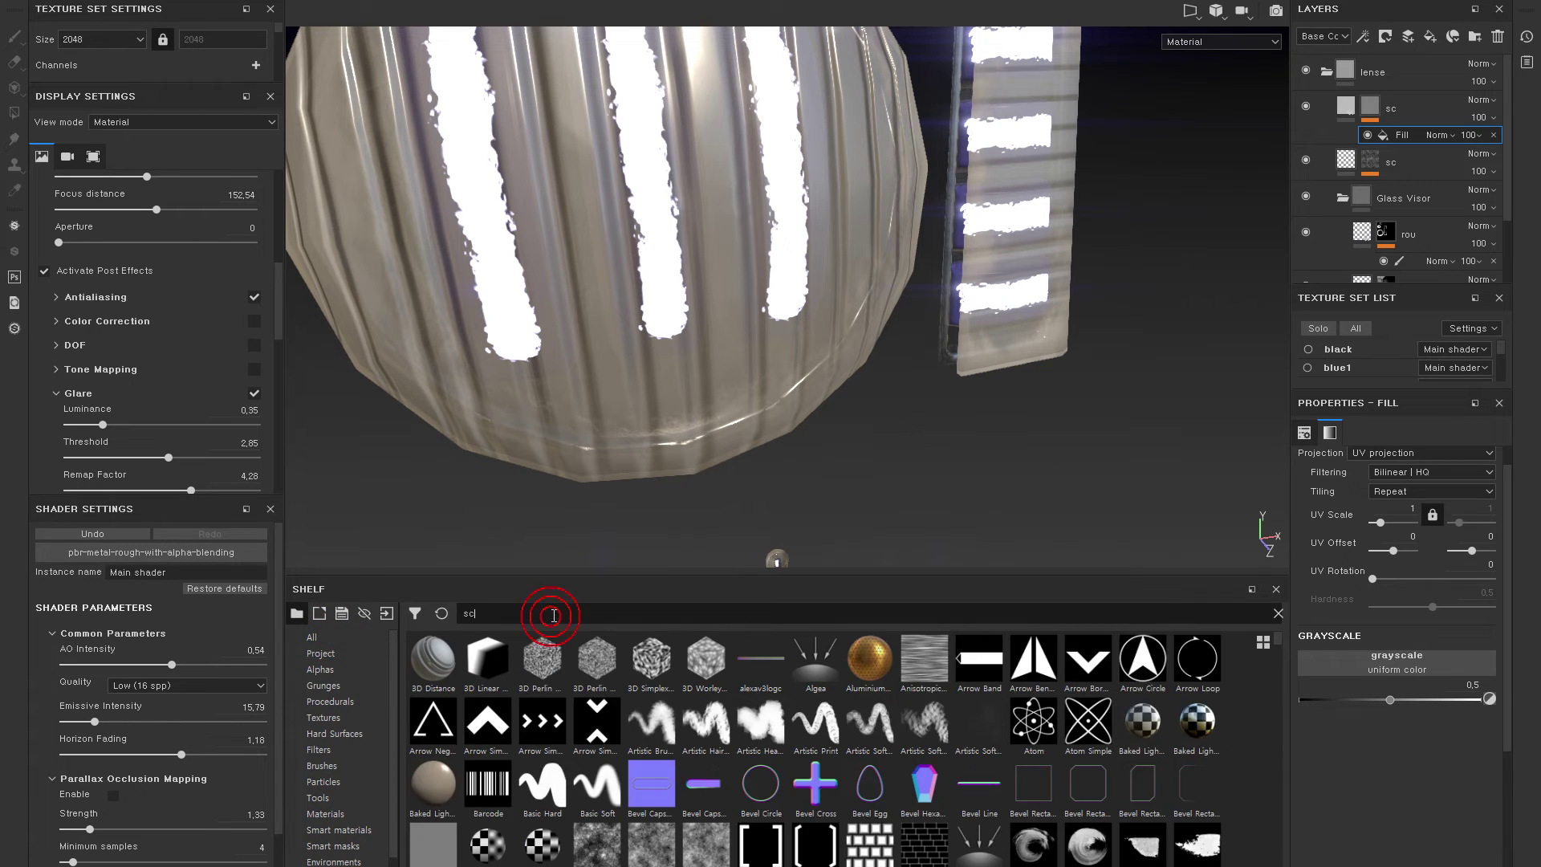
{"action": "type", "text": "scra"}
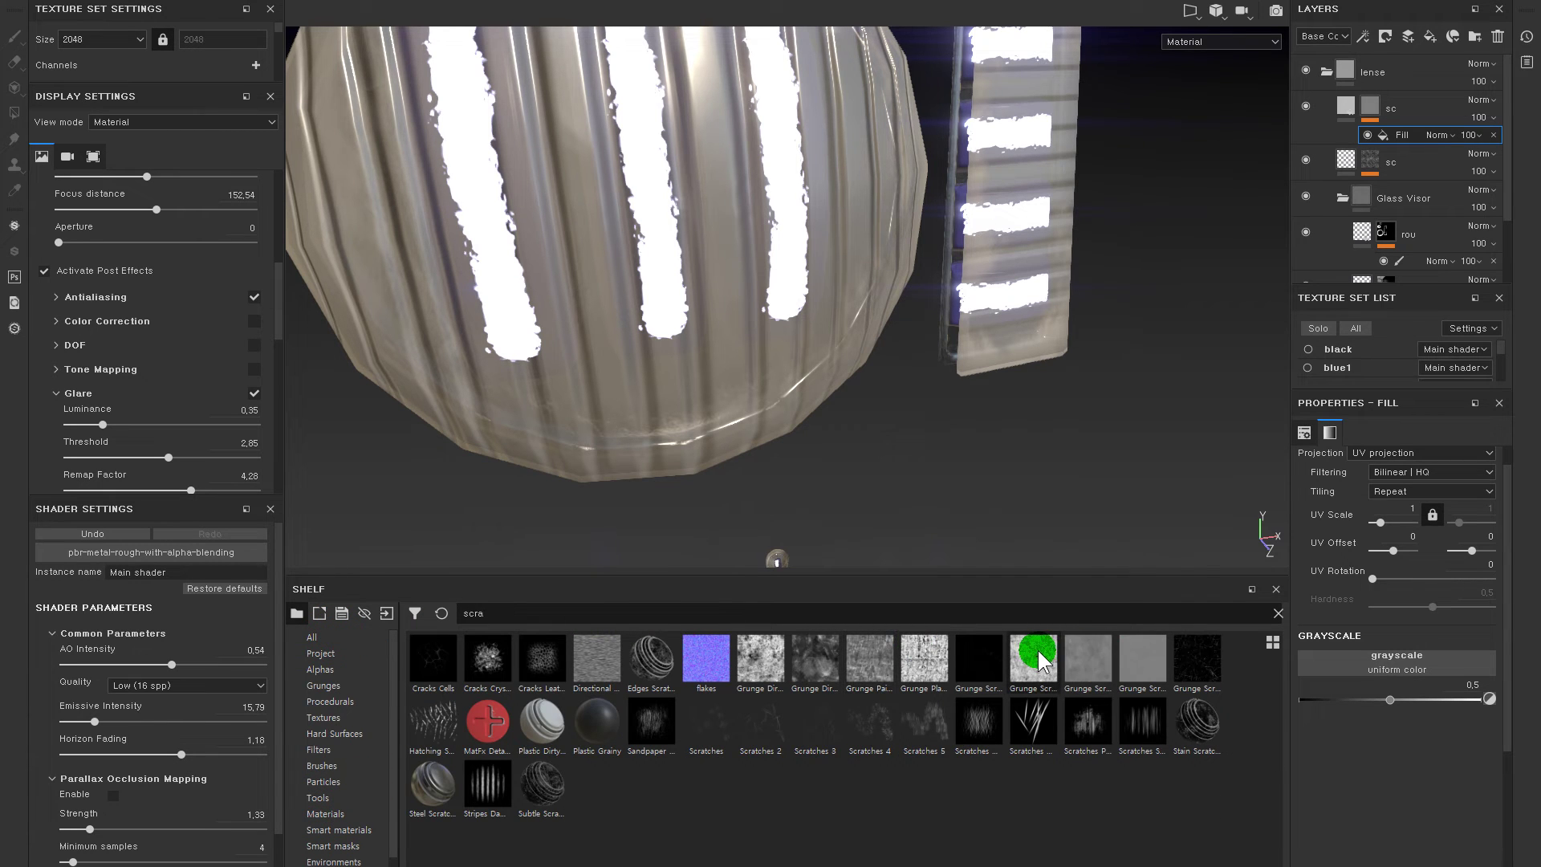
{"action": "left_click_drag", "start_coordinate": [1039, 662], "coordinate": [1396, 662]}
- Delete the older sc layer and select the remaining sc layer
{"action": "scroll", "coordinate": [867, 413], "scroll_direction": "down", "scroll_amount": 5}
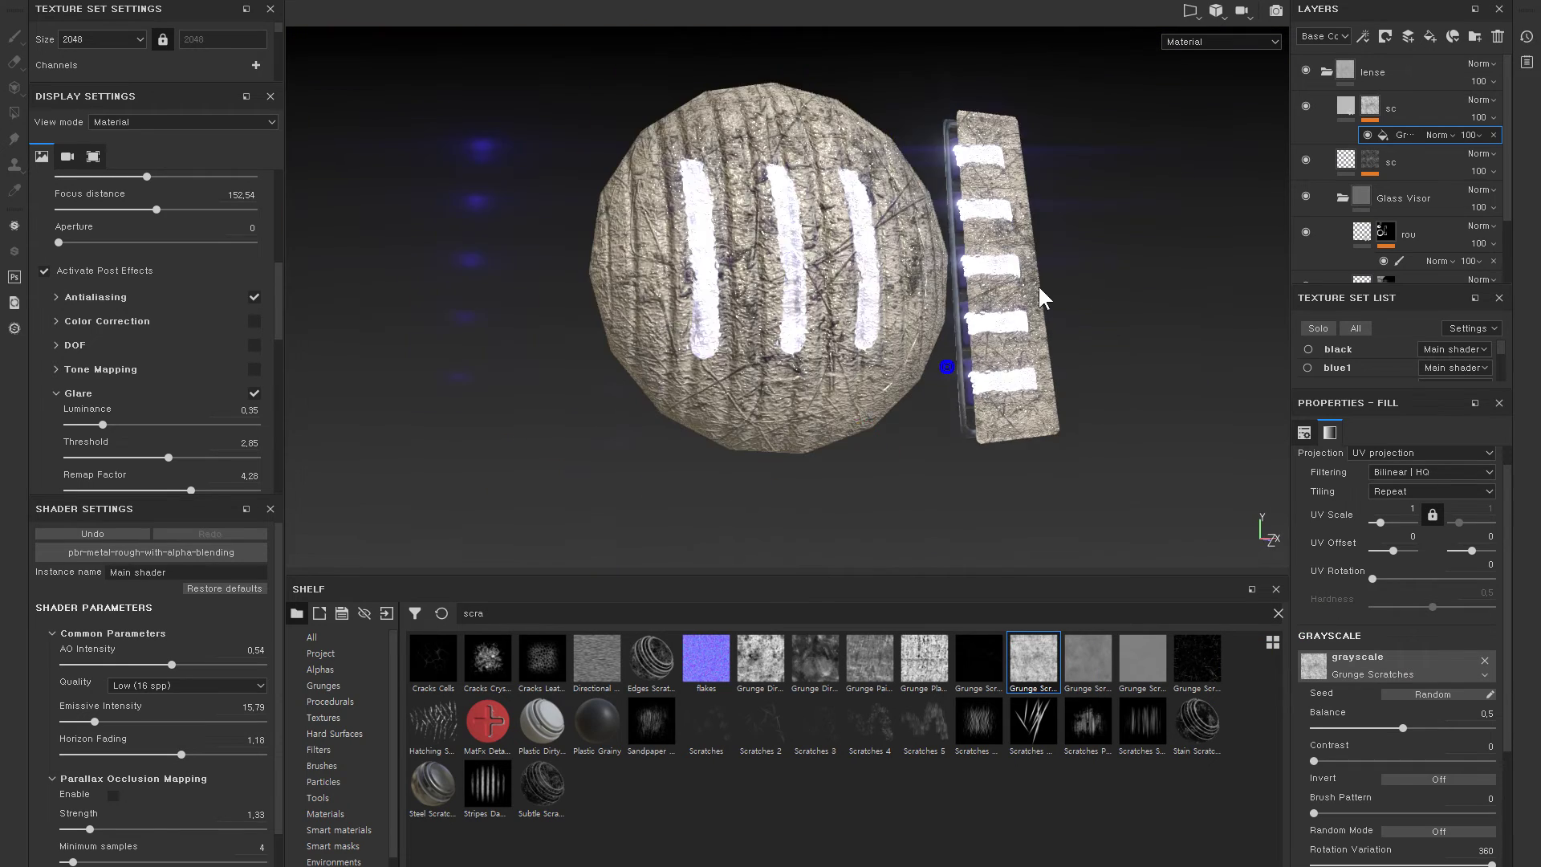
{"action": "left_click", "coordinate": [1352, 165]}
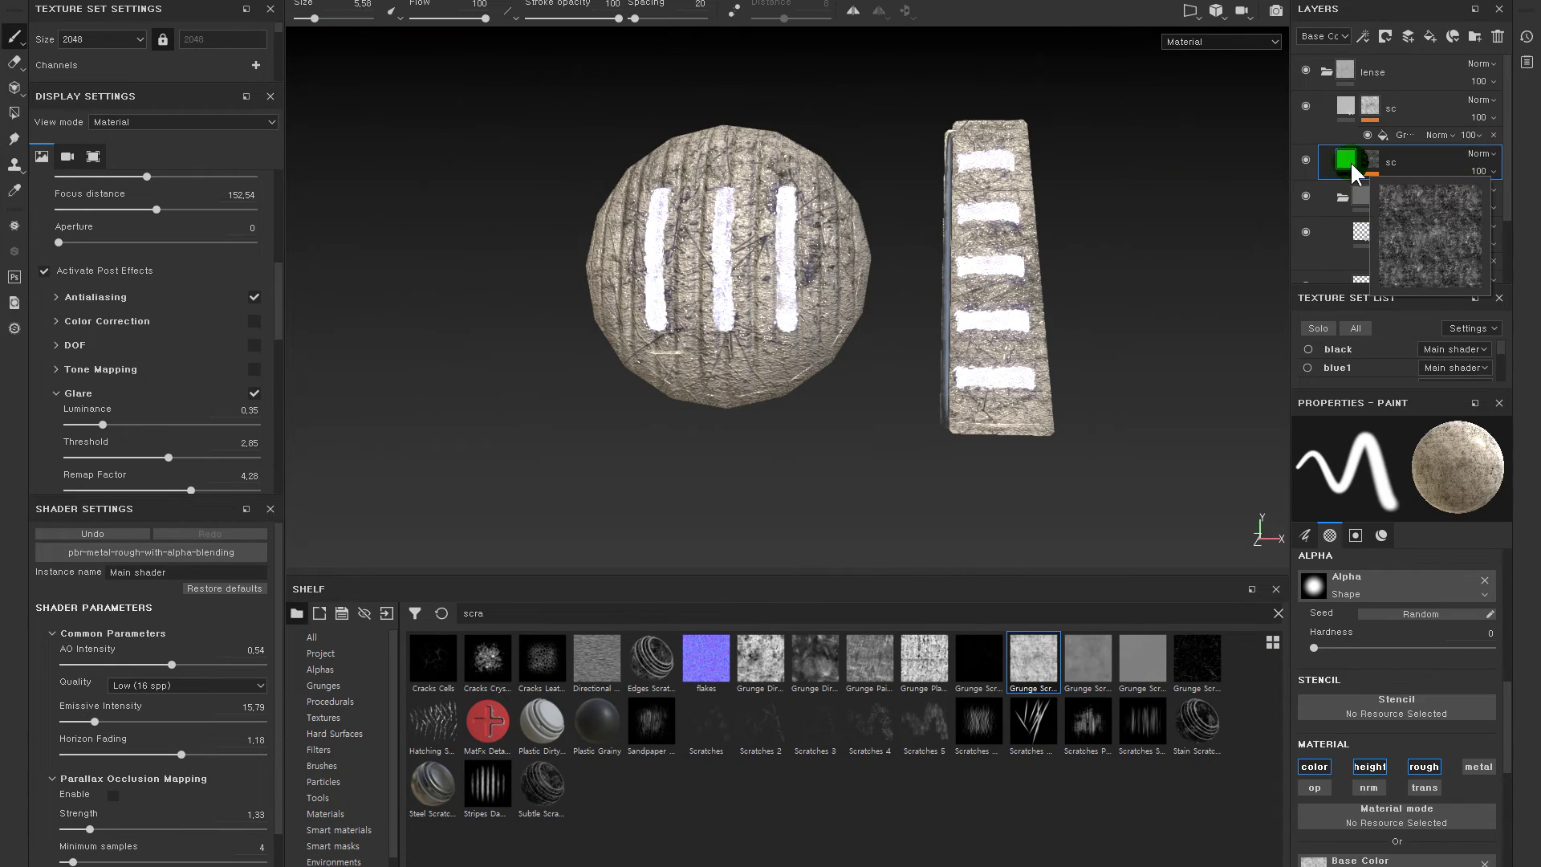
{"action": "scroll", "coordinate": [1084, 301], "scroll_direction": "up", "scroll_amount": 3}
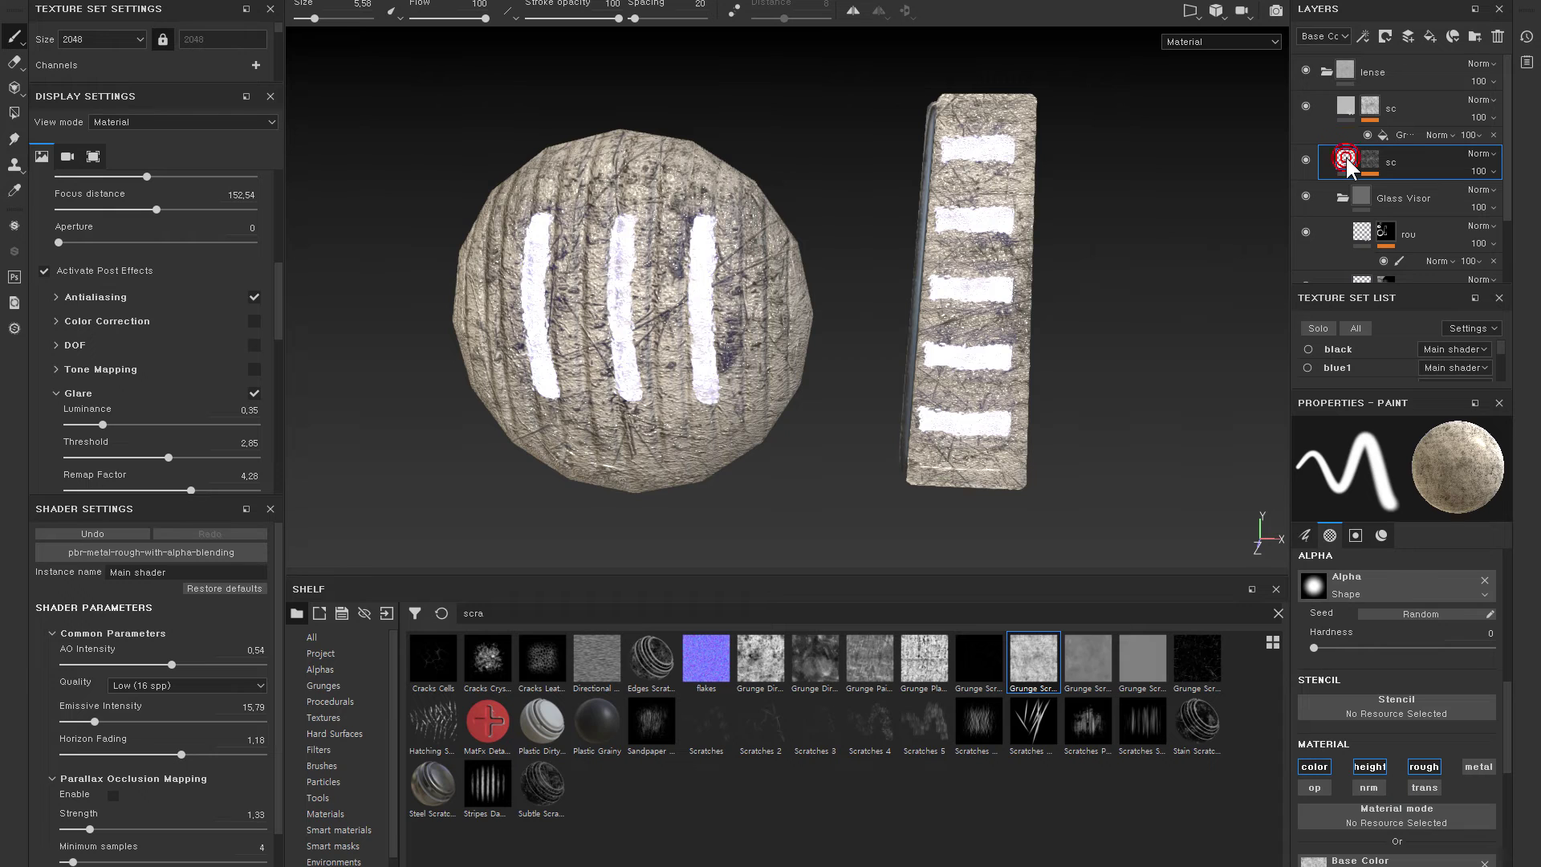
{"action": "key", "text": "Delete"}
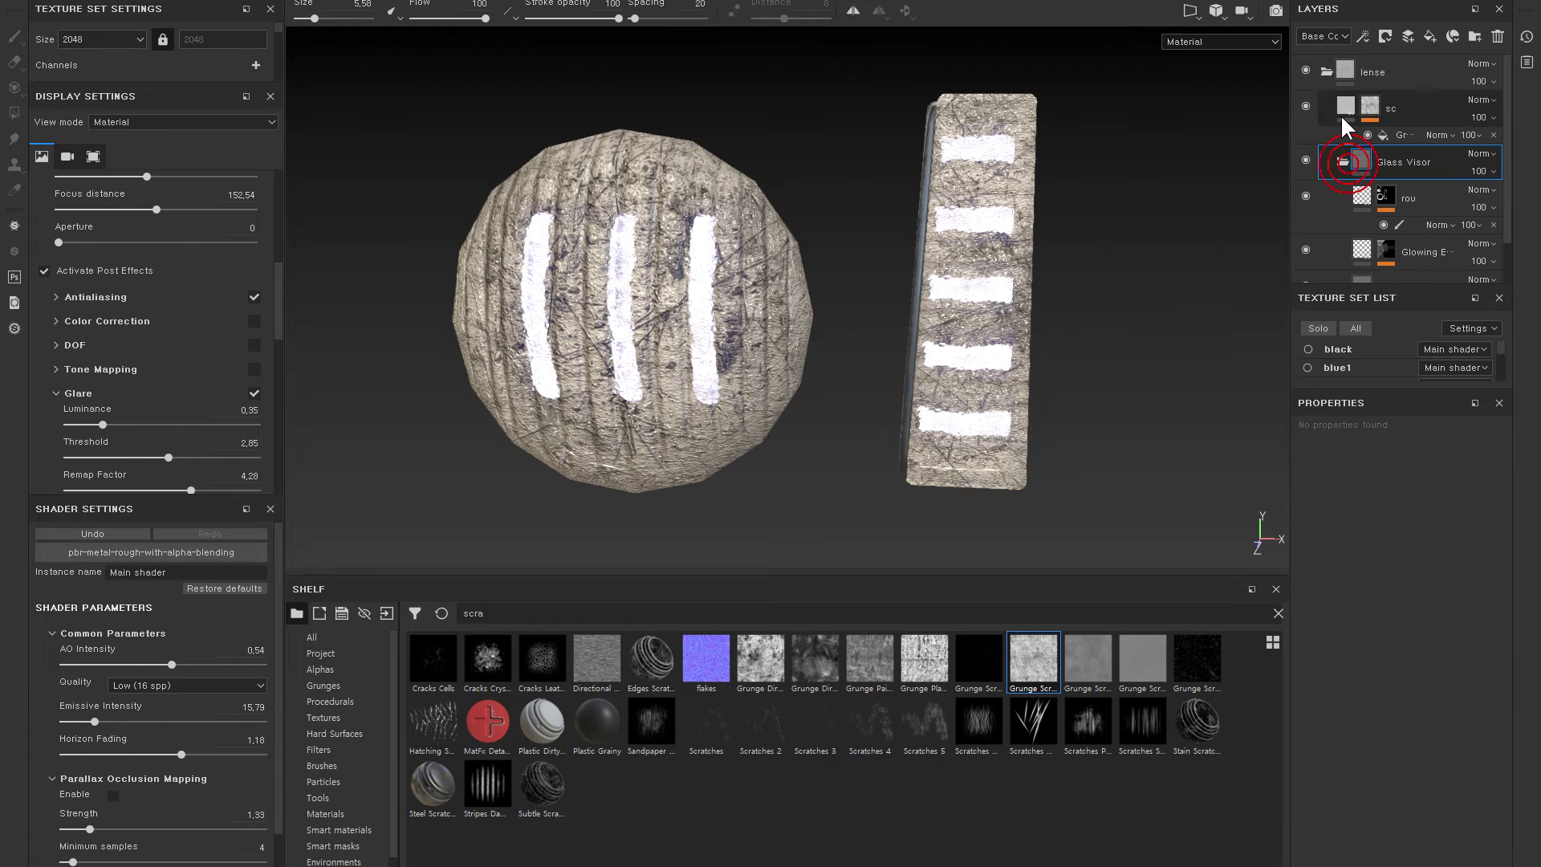
{"action": "left_click", "coordinate": [1369, 107]}
{"action": "scroll", "coordinate": [688, 158], "scroll_direction": "up", "scroll_amount": 2}
- Invert the Grunge Scratches mask and lower its balance to 0.33
{"action": "left_click", "coordinate": [1385, 136]}
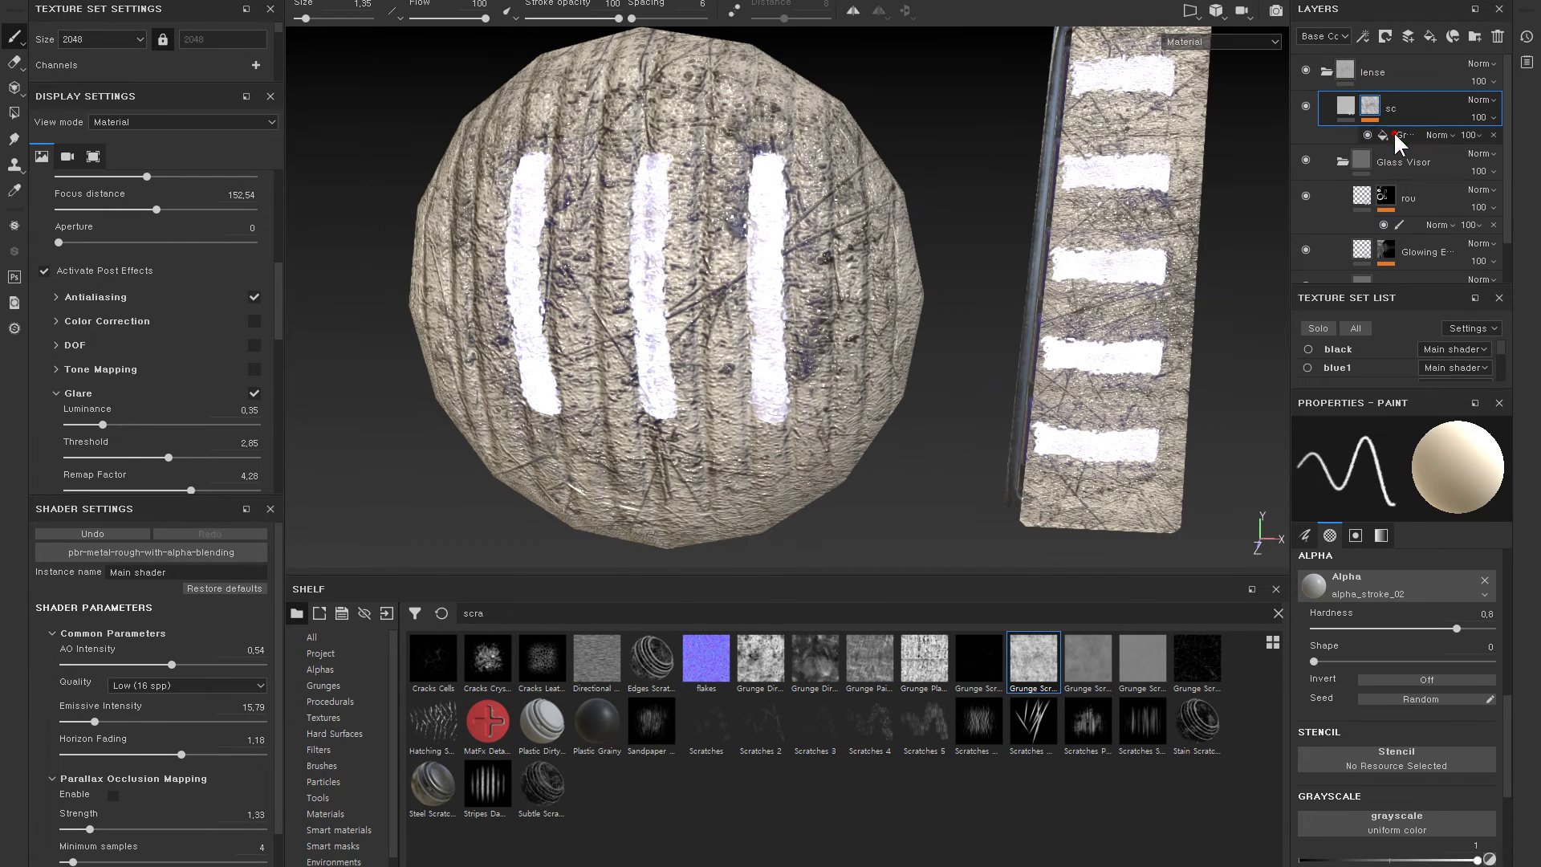
{"action": "left_click", "coordinate": [1427, 790]}
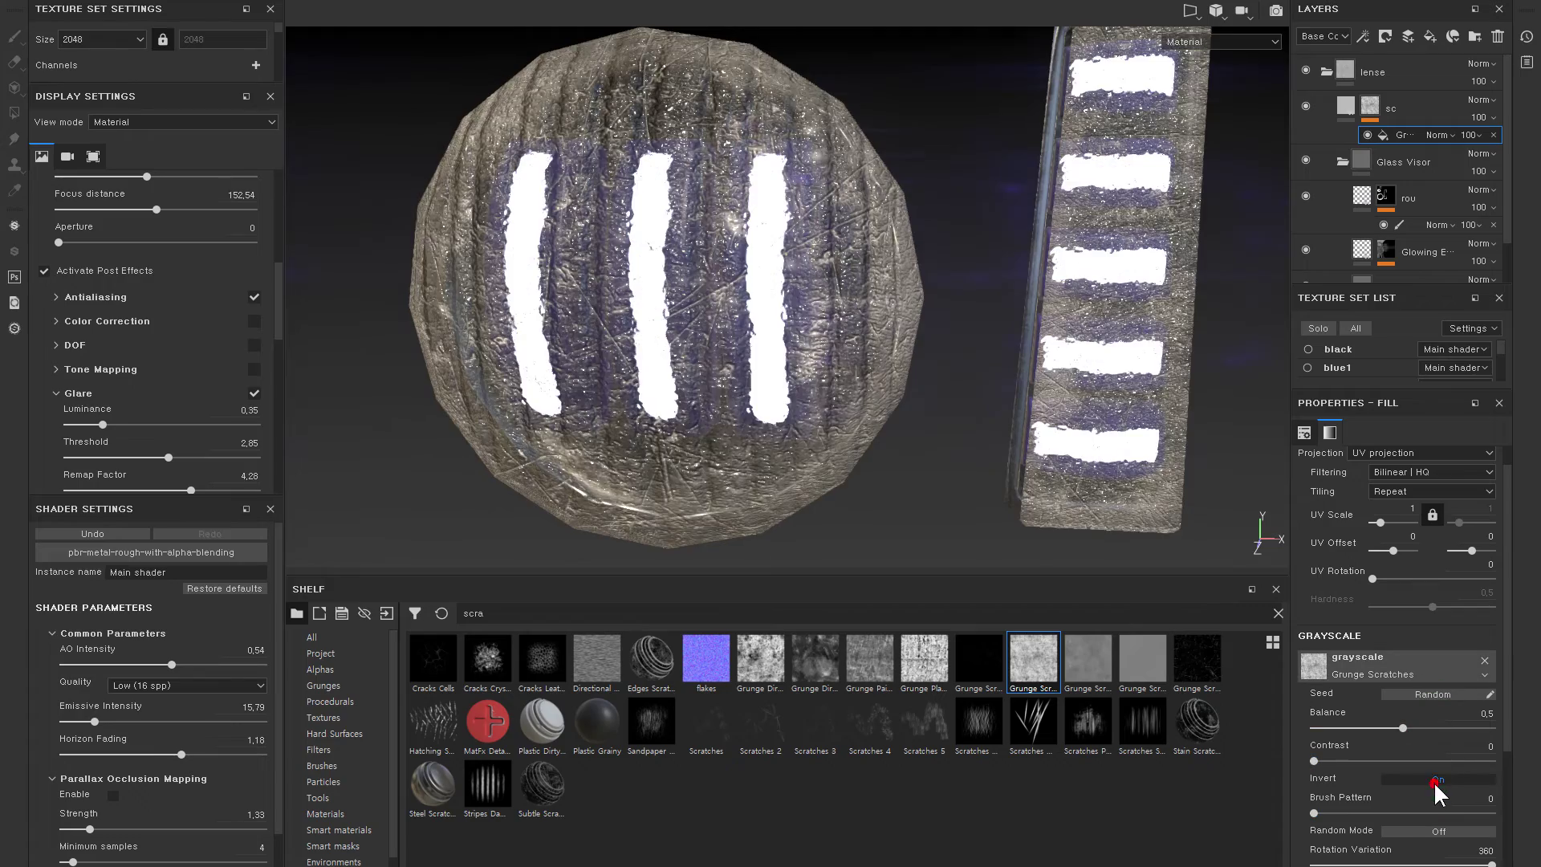
{"action": "mouse_move", "coordinate": [936, 343]}
{"action": "left_mouse_down", "text": "alt"}
{"action": "mouse_move", "coordinate": [843, 347]}
{"action": "mouse_move", "coordinate": [922, 372]}
{"action": "mouse_move", "coordinate": [1000, 441]}
{"action": "mouse_move", "coordinate": [1122, 436]}
{"action": "left_mouse_up", "text": "alt"}
{"action": "left_click_drag", "start_coordinate": [1402, 728], "coordinate": [1370, 729]}
{"action": "mouse_move", "coordinate": [677, 299]}
{"action": "left_mouse_down", "text": "alt"}
{"action": "mouse_move", "coordinate": [929, 289]}
{"action": "mouse_move", "coordinate": [900, 397]}
{"action": "left_mouse_up", "text": "alt"}
{"action": "right_click_drag", "start_coordinate": [900, 397], "coordinate": [488, 289], "text": "alt"}
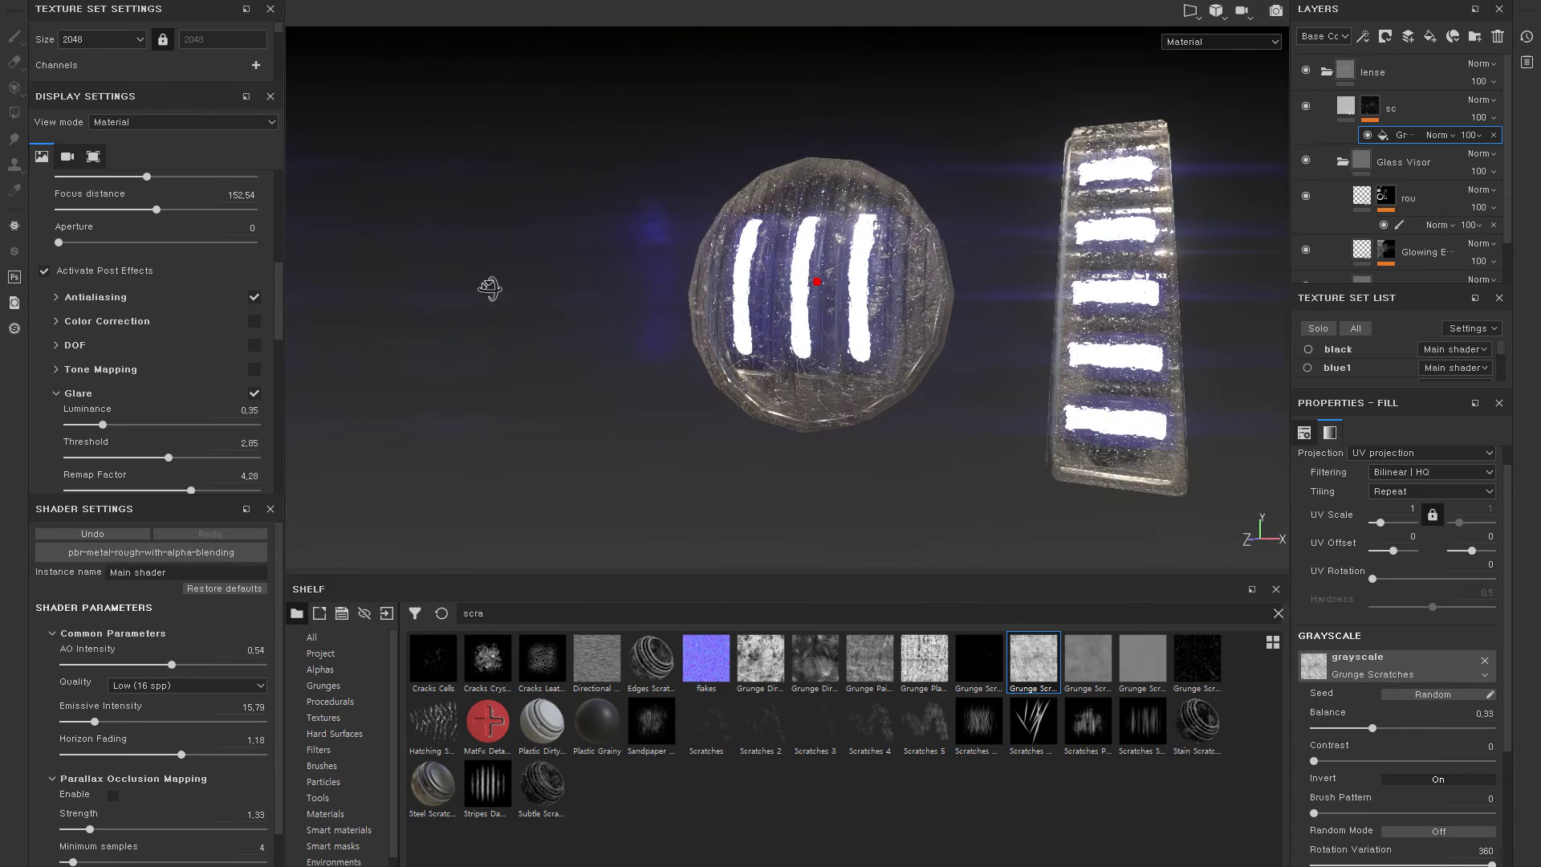
{"action": "left_click_drag", "start_coordinate": [488, 289], "coordinate": [1024, 293], "text": "alt"}
- Adjust the scratches' tiling scale, rotation variation and pattern amount
{"action": "left_click_drag", "start_coordinate": [1385, 527], "coordinate": [1384, 522]}
{"action": "right_click_drag", "start_coordinate": [973, 309], "coordinate": [1019, 365], "text": "alt"}
{"action": "left_click_drag", "start_coordinate": [1020, 366], "coordinate": [1016, 354], "text": "alt"}
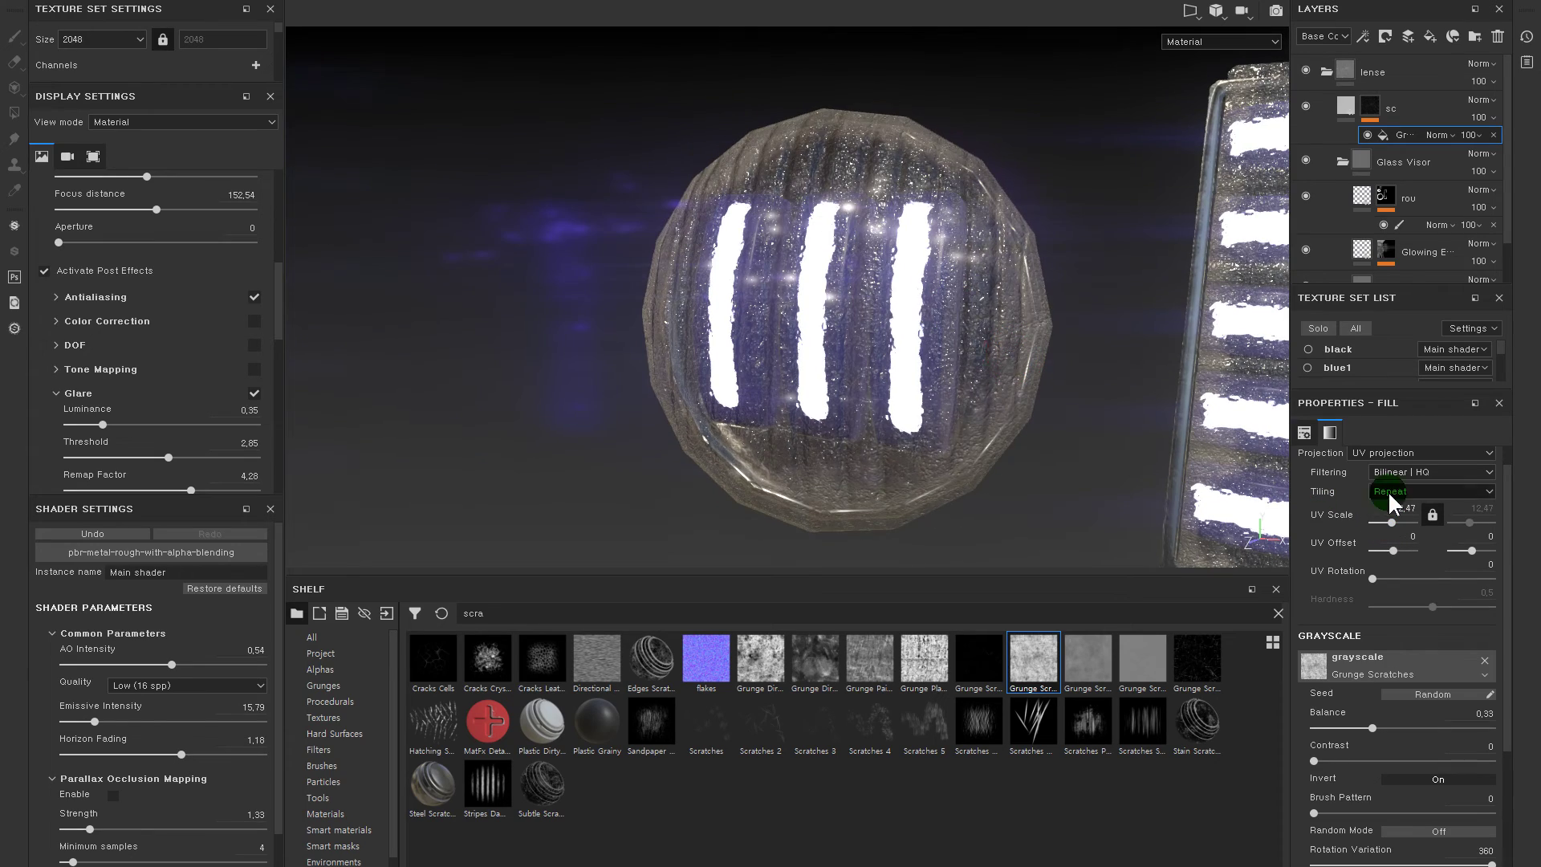
{"action": "left_click_drag", "start_coordinate": [1385, 517], "coordinate": [1380, 518]}
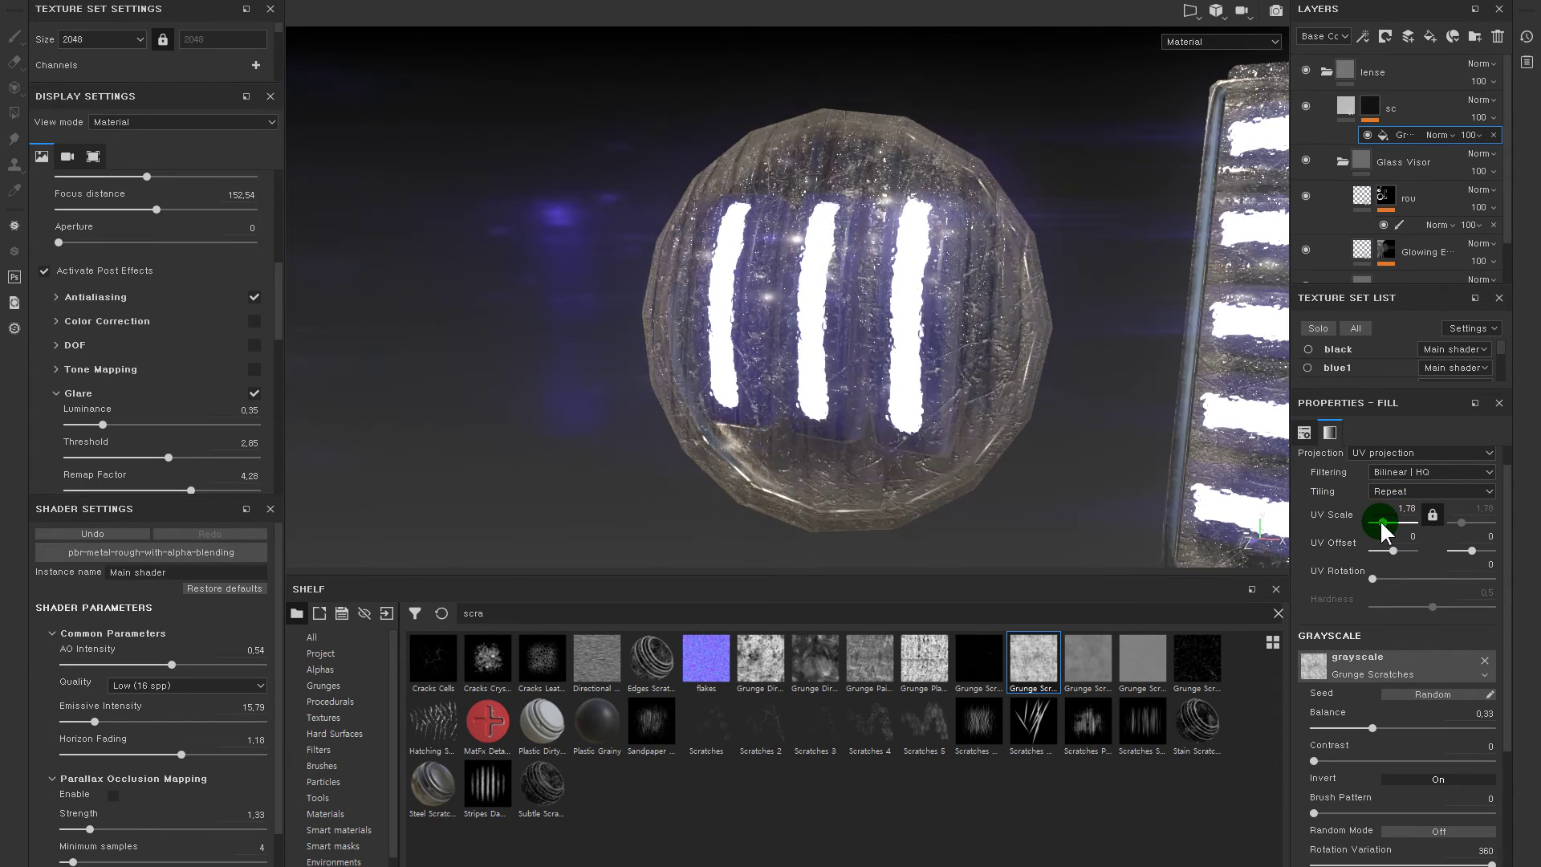
{"action": "scroll", "coordinate": [1470, 768], "scroll_direction": "down", "scroll_amount": 1}
{"action": "scroll", "coordinate": [1358, 770], "scroll_direction": "down", "scroll_amount": 2}
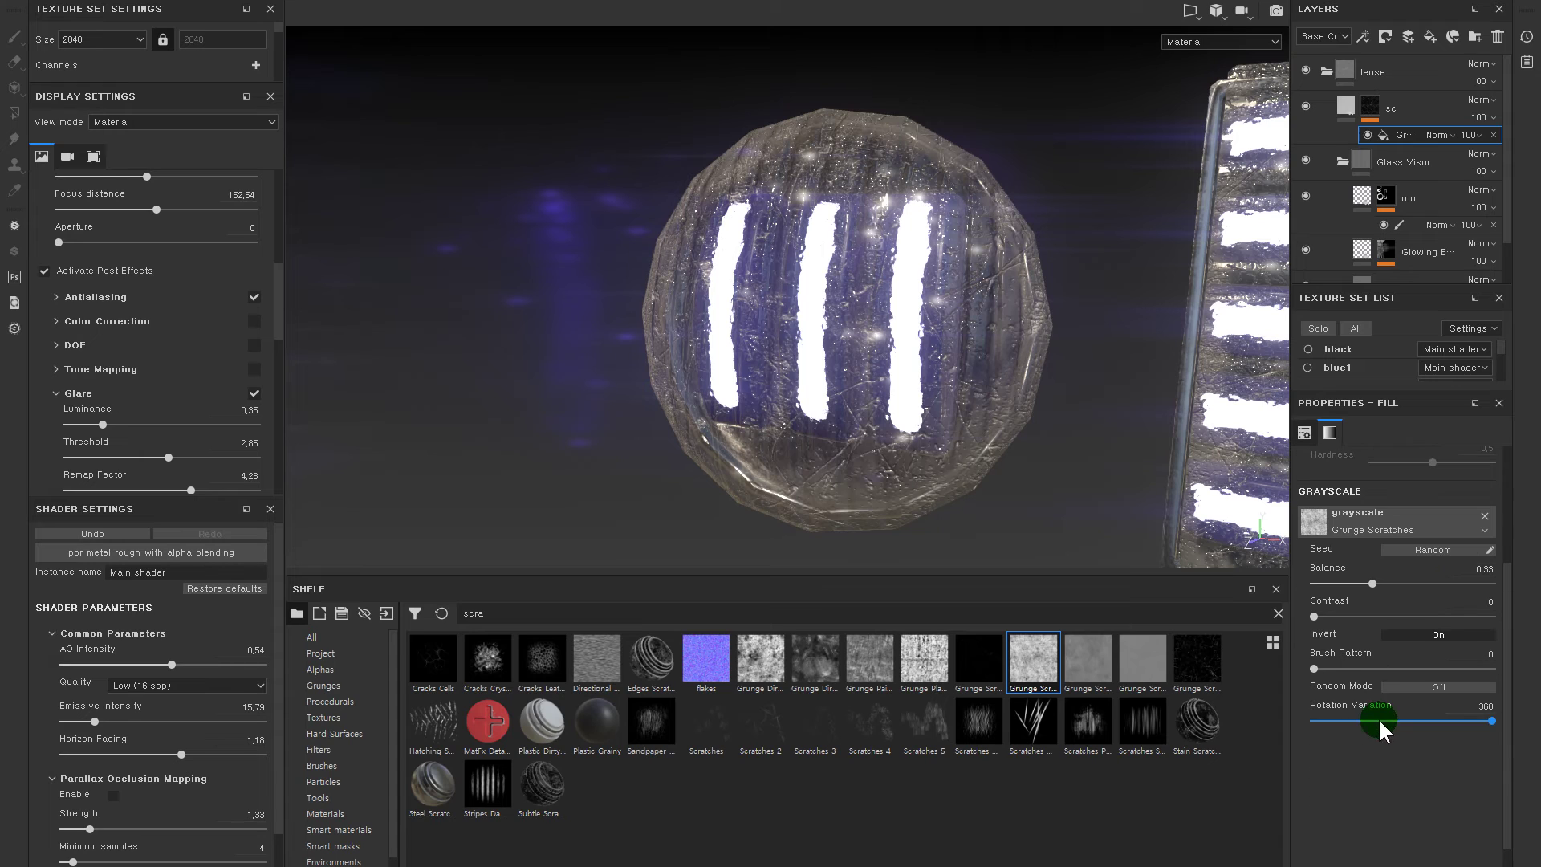
{"action": "left_click_drag", "start_coordinate": [1486, 721], "coordinate": [1362, 723]}
{"action": "mouse_move", "coordinate": [1332, 668]}
{"action": "left_mouse_down"}
{"action": "mouse_move", "coordinate": [1296, 657]}
{"action": "mouse_move", "coordinate": [1456, 617]}
{"action": "left_mouse_up"}
- Raise the scratch contrast to 0.8, inspect the glass lens, and try a darker scratch texture
{"action": "right_click_drag", "start_coordinate": [815, 447], "coordinate": [982, 297], "text": "alt"}
{"action": "mouse_move", "coordinate": [981, 297]}
{"action": "left_mouse_down", "text": "alt"}
{"action": "mouse_move", "coordinate": [646, 17]}
{"action": "mouse_move", "coordinate": [794, 419]}
{"action": "left_mouse_up", "text": "alt"}
{"action": "right_click_drag", "start_coordinate": [795, 418], "coordinate": [925, 315], "text": "alt"}
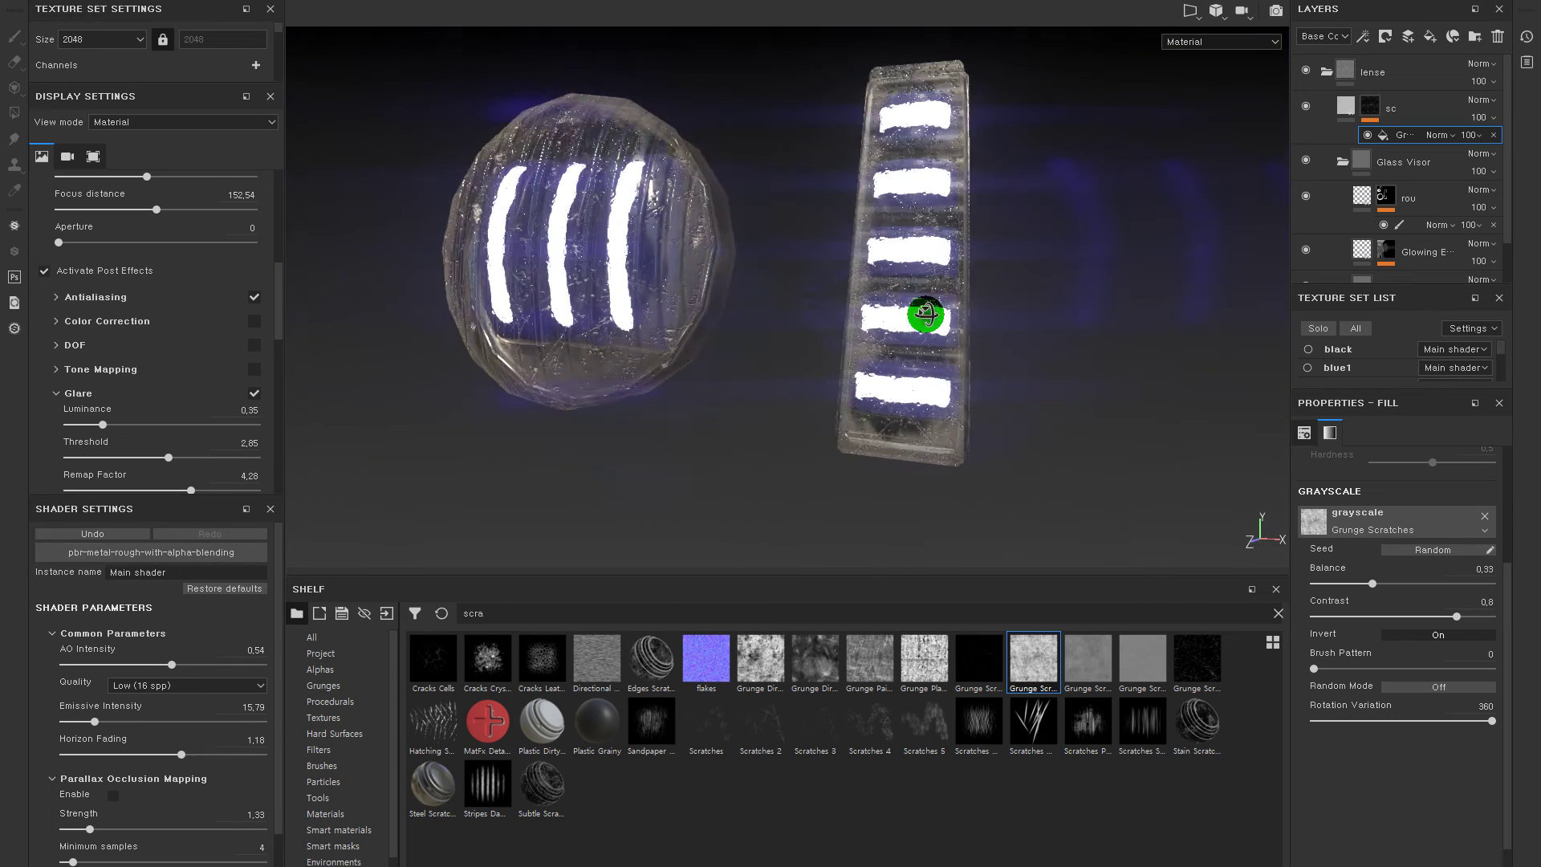
{"action": "left_click_drag", "start_coordinate": [925, 314], "coordinate": [1204, 186], "text": "alt"}
{"action": "right_click_drag", "start_coordinate": [939, 186], "coordinate": [976, 196], "text": "alt"}
{"action": "left_click_drag", "start_coordinate": [977, 196], "coordinate": [1008, 199], "text": "alt"}
{"action": "mouse_move", "coordinate": [1197, 658]}
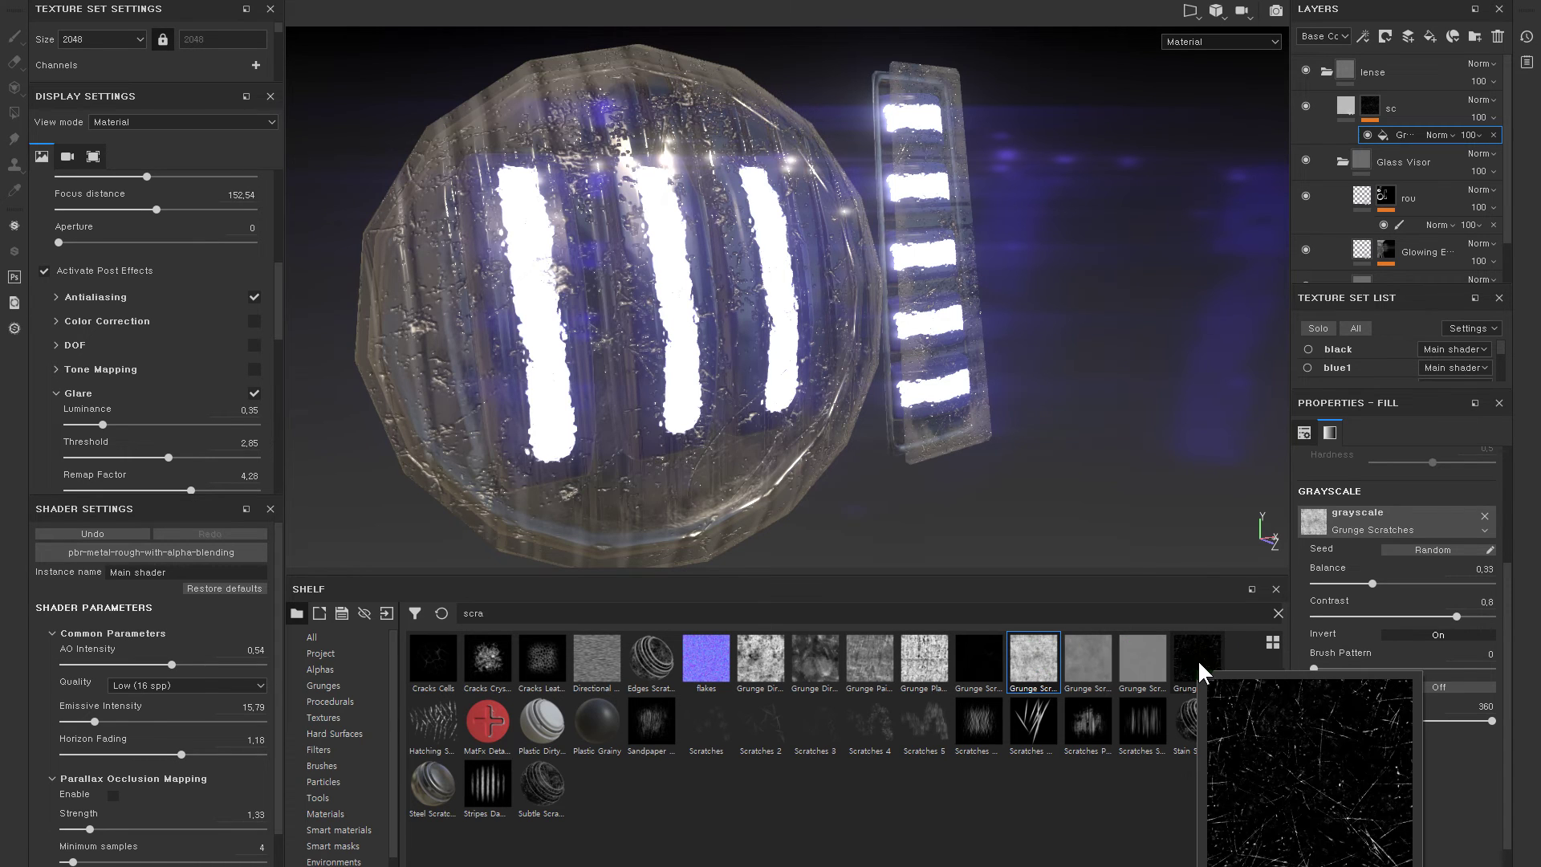
{"action": "left_click_drag", "start_coordinate": [1197, 658], "coordinate": [1213, 670]}
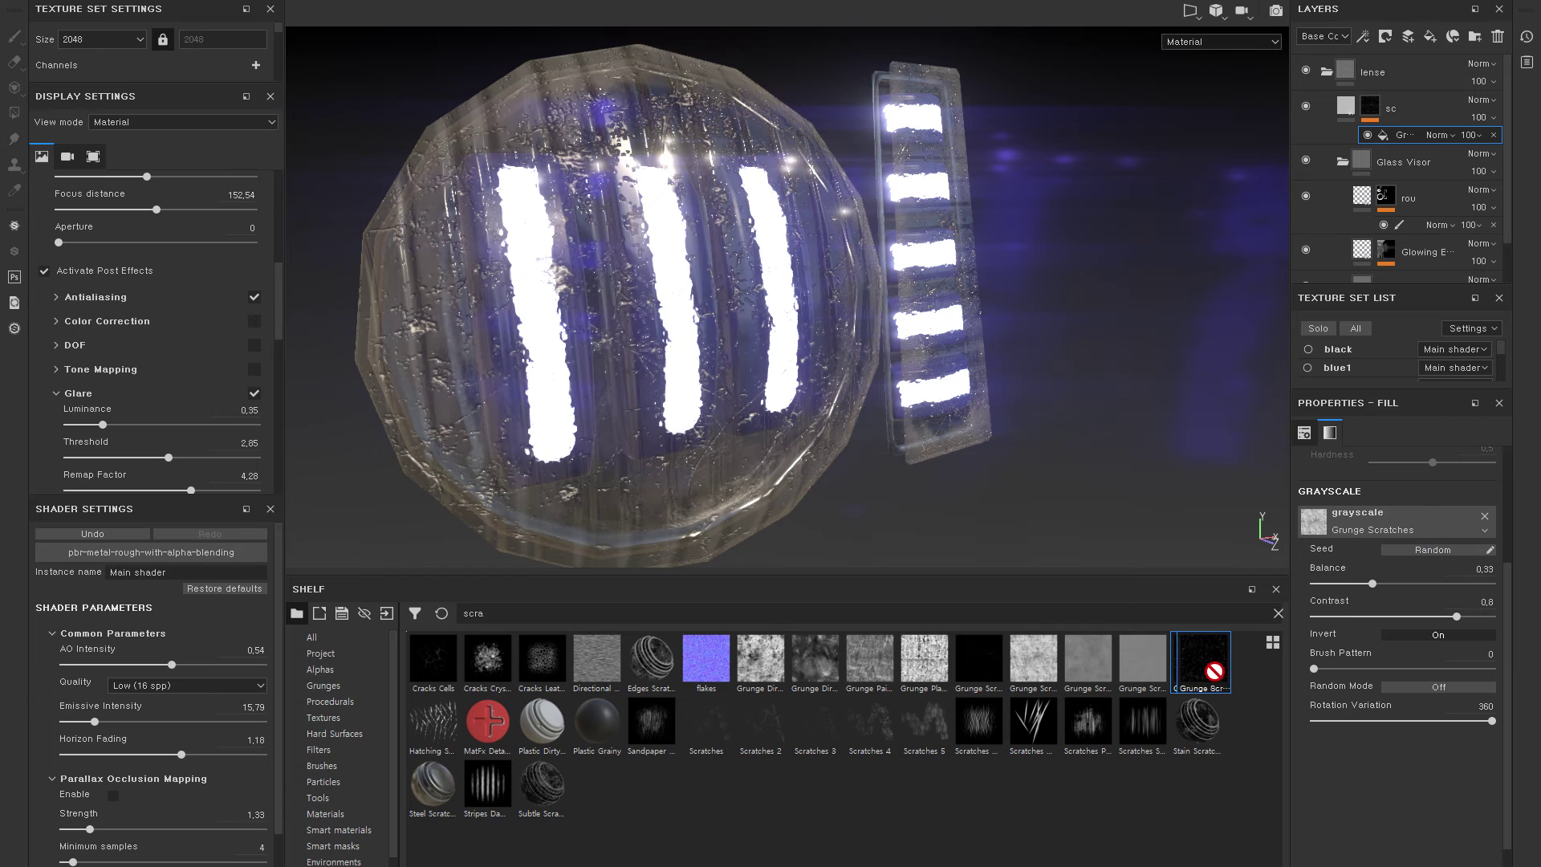
- Swap the mask to Grunge Scratches Rough with Balance 0.75 and Scratch Quantity 0.85
{"action": "left_click", "coordinate": [1151, 664]}
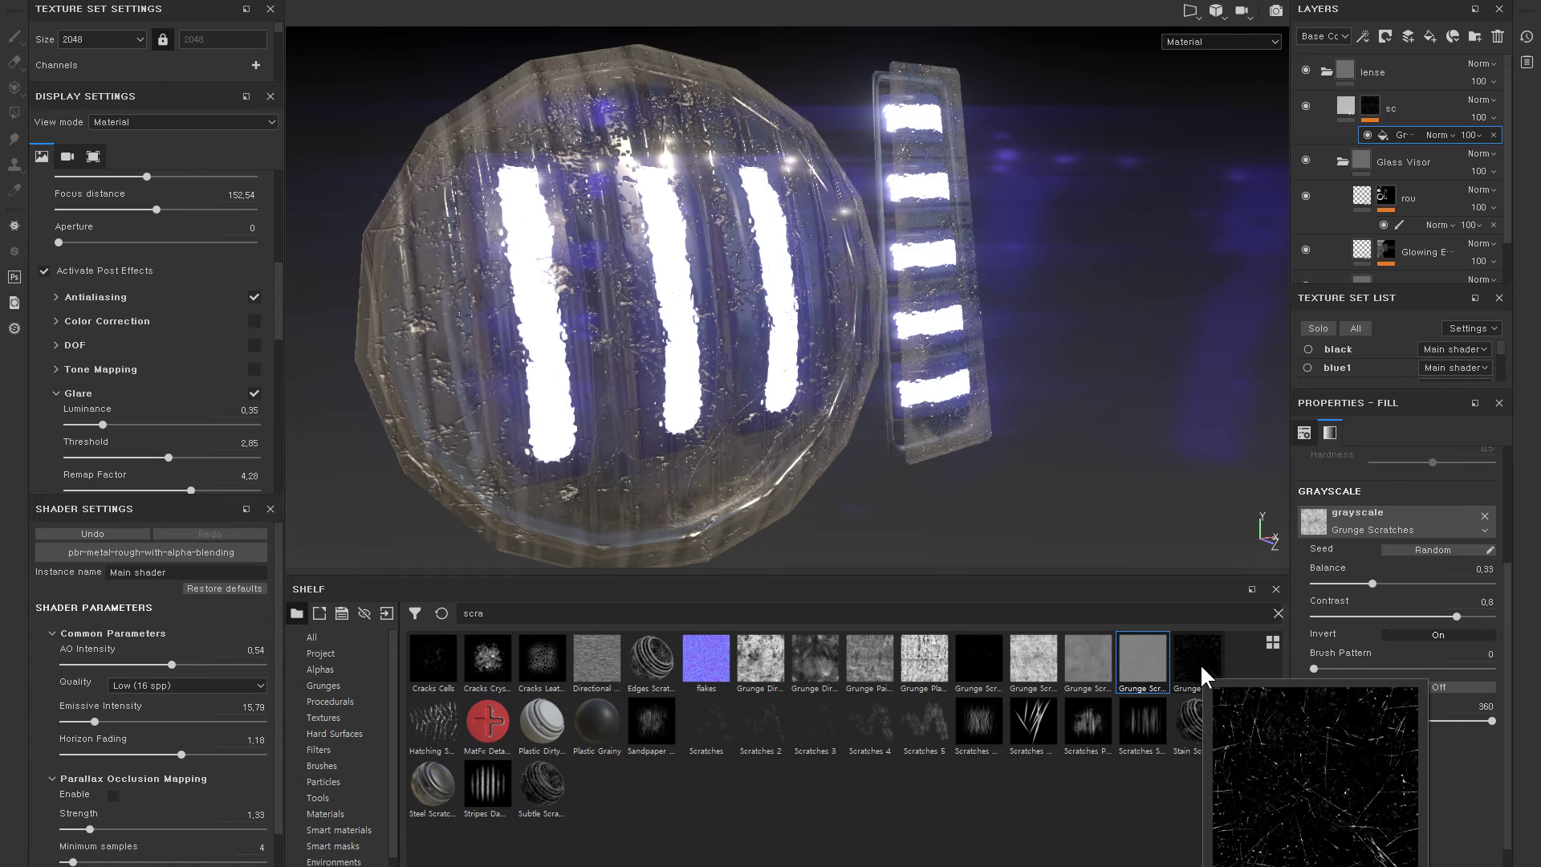
{"action": "left_click_drag", "start_coordinate": [1201, 663], "coordinate": [1360, 532]}
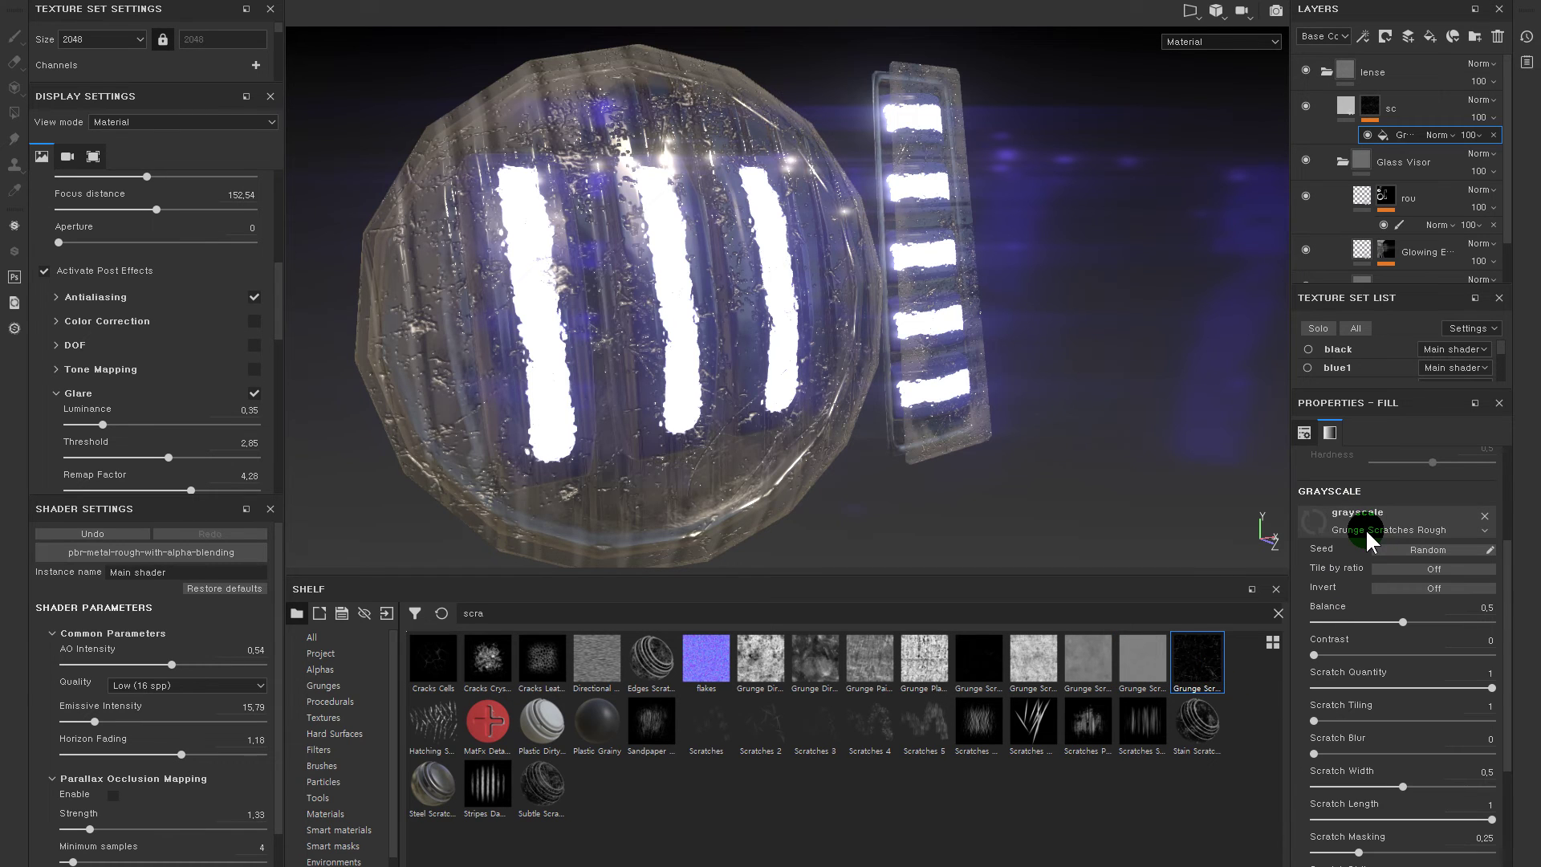
{"action": "left_click_drag", "start_coordinate": [1087, 494], "coordinate": [1065, 482], "text": "alt"}
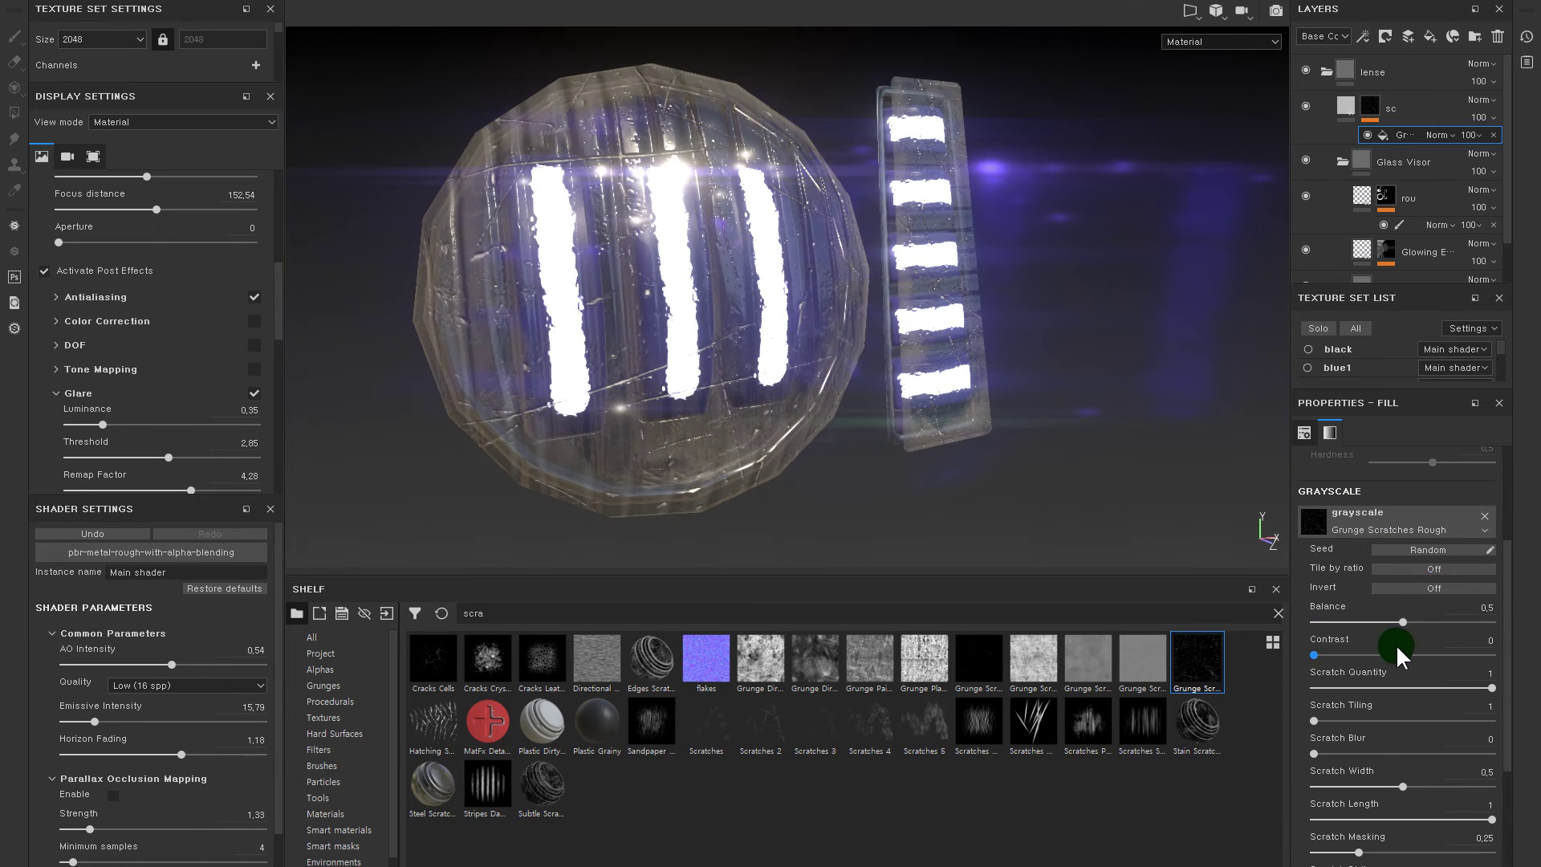
{"action": "left_click_drag", "start_coordinate": [1391, 625], "coordinate": [1455, 622]}
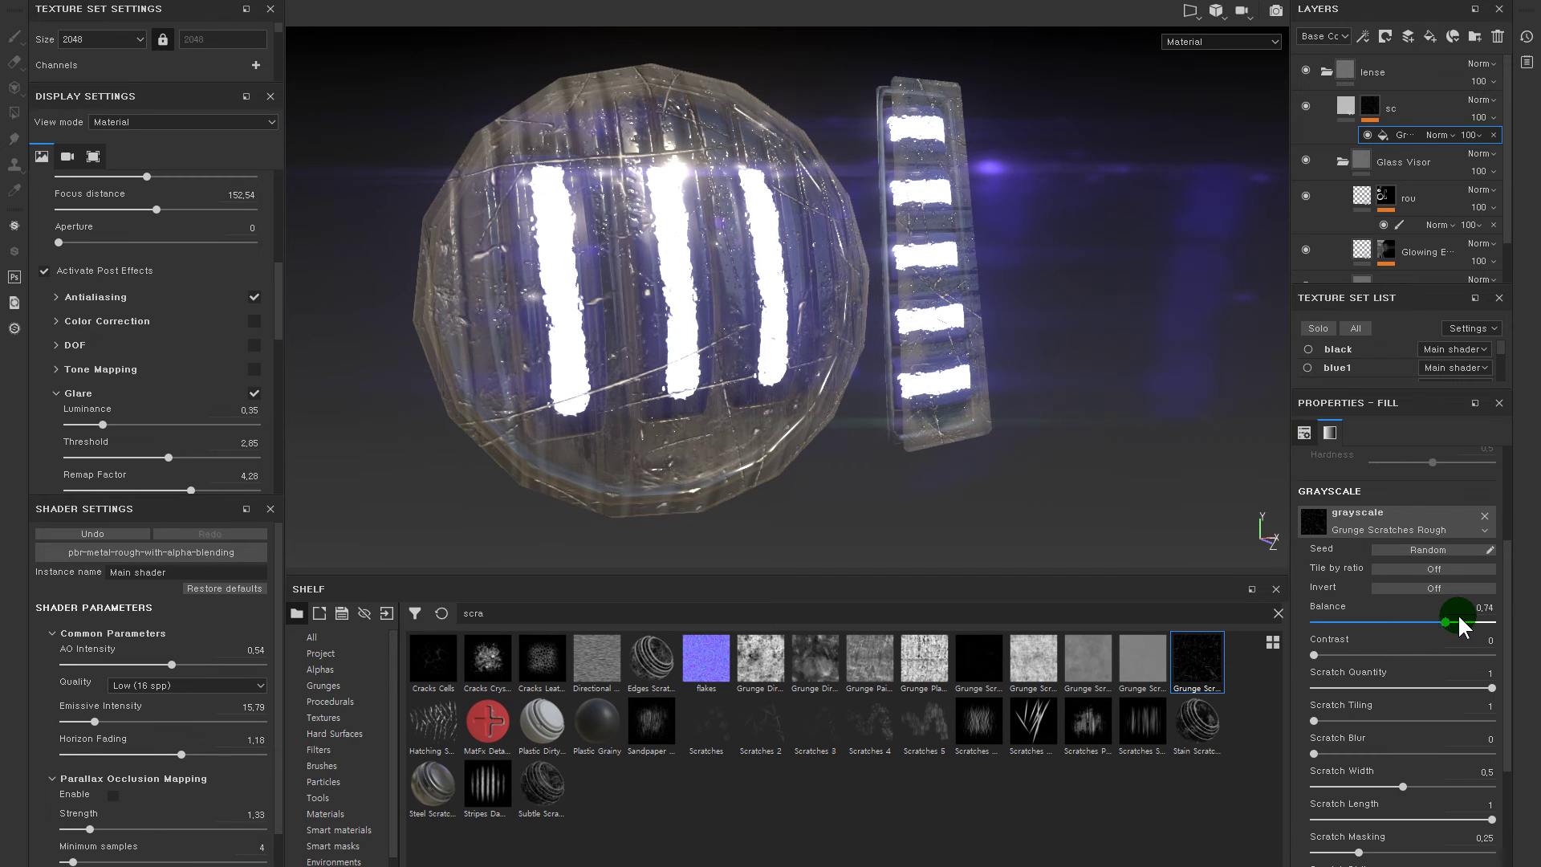
{"action": "scroll", "coordinate": [1350, 450], "scroll_direction": "up", "scroll_amount": 5}
{"action": "left_click_drag", "start_coordinate": [1356, 549], "coordinate": [1385, 551]}
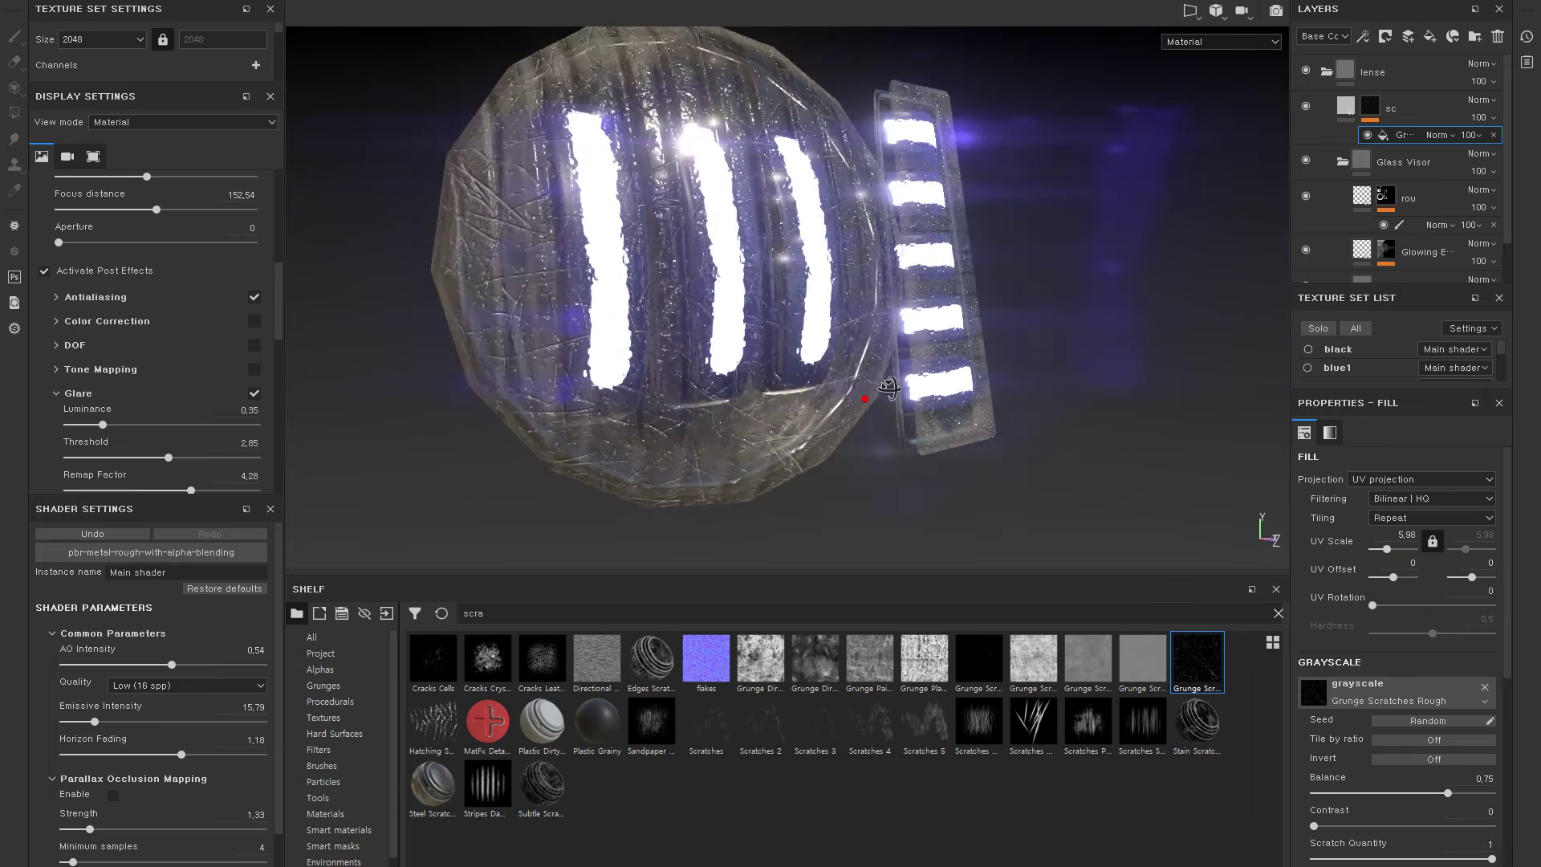
- Set the scratch Contrast to 1 and switch the viewport to Iray rendering
{"action": "left_click_drag", "start_coordinate": [912, 372], "coordinate": [901, 389], "text": "alt"}
{"action": "scroll", "coordinate": [1372, 690], "scroll_direction": "down", "scroll_amount": 3}
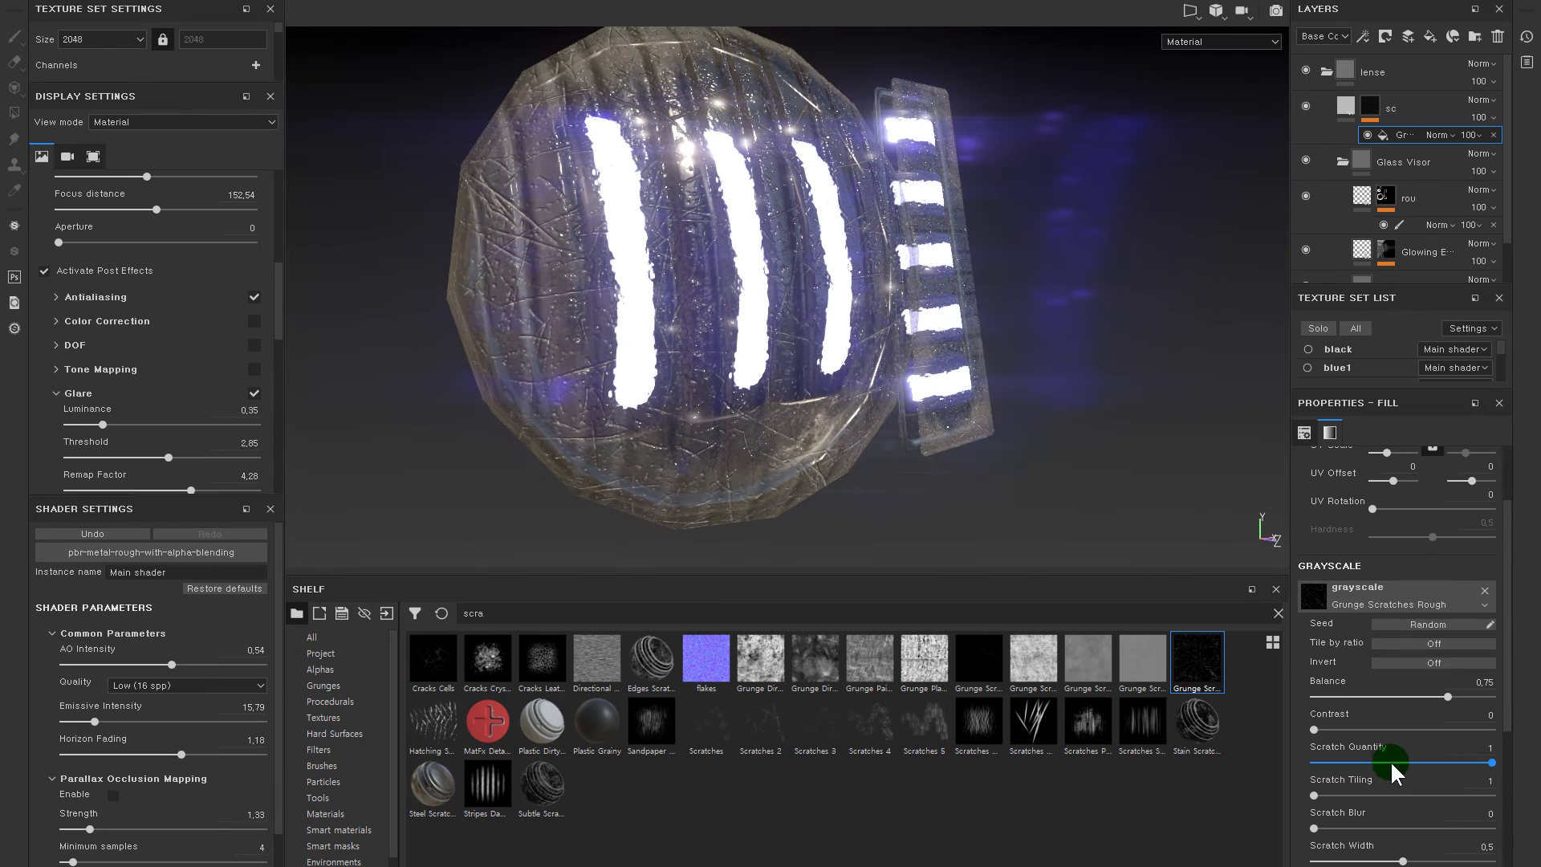
{"action": "mouse_move", "coordinate": [1315, 729]}
{"action": "left_mouse_down"}
{"action": "mouse_move", "coordinate": [1491, 729]}
{"action": "mouse_move", "coordinate": [1393, 762]}
{"action": "mouse_move", "coordinate": [1440, 762]}
{"action": "left_mouse_up"}
{"action": "left_click", "coordinate": [1316, 730]}
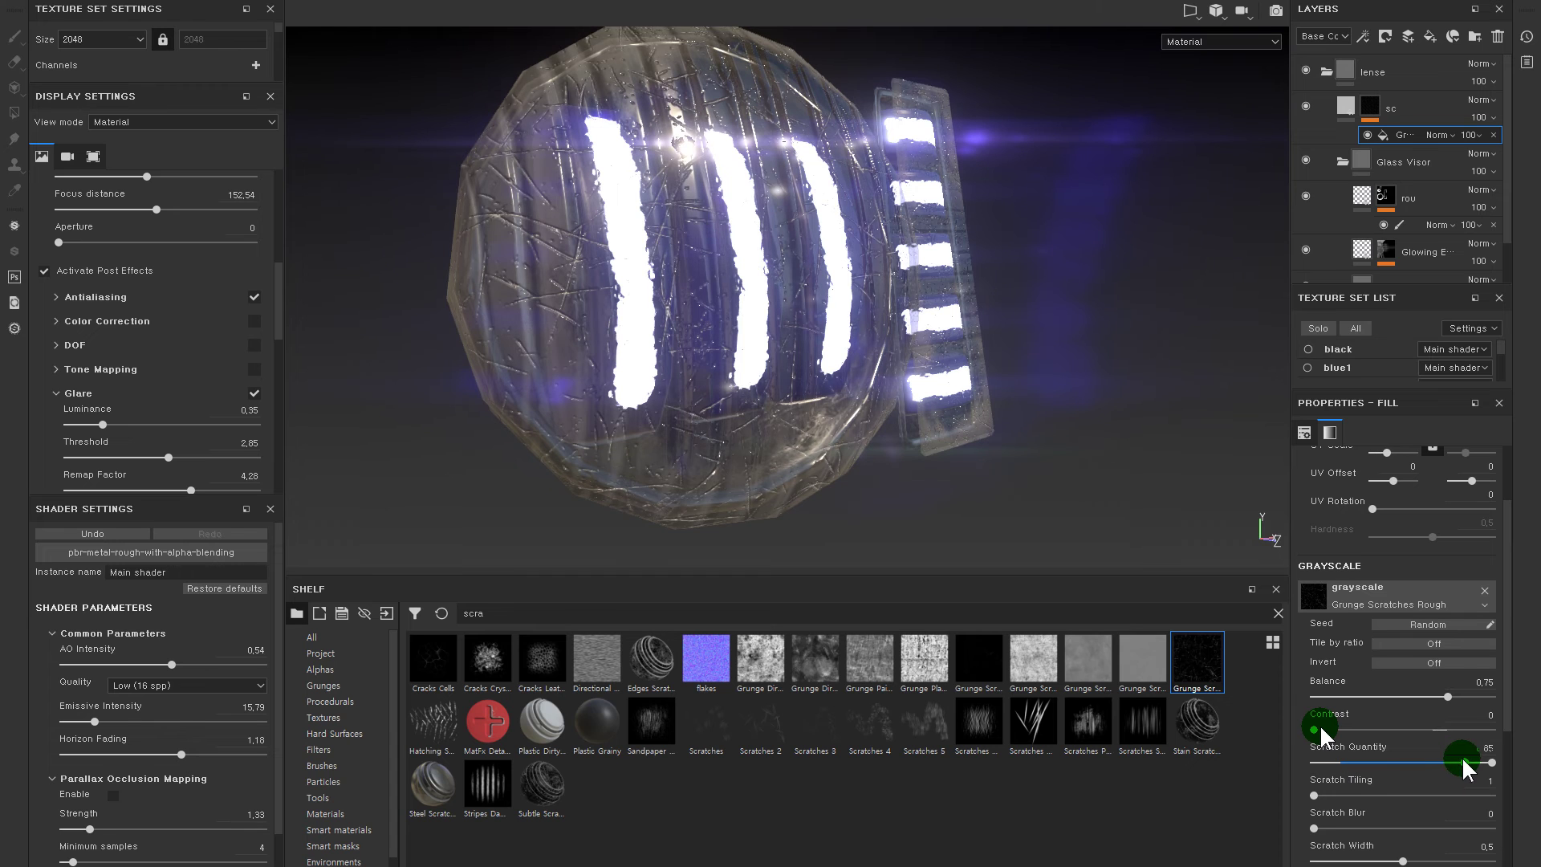
{"action": "left_click", "coordinate": [1316, 795]}
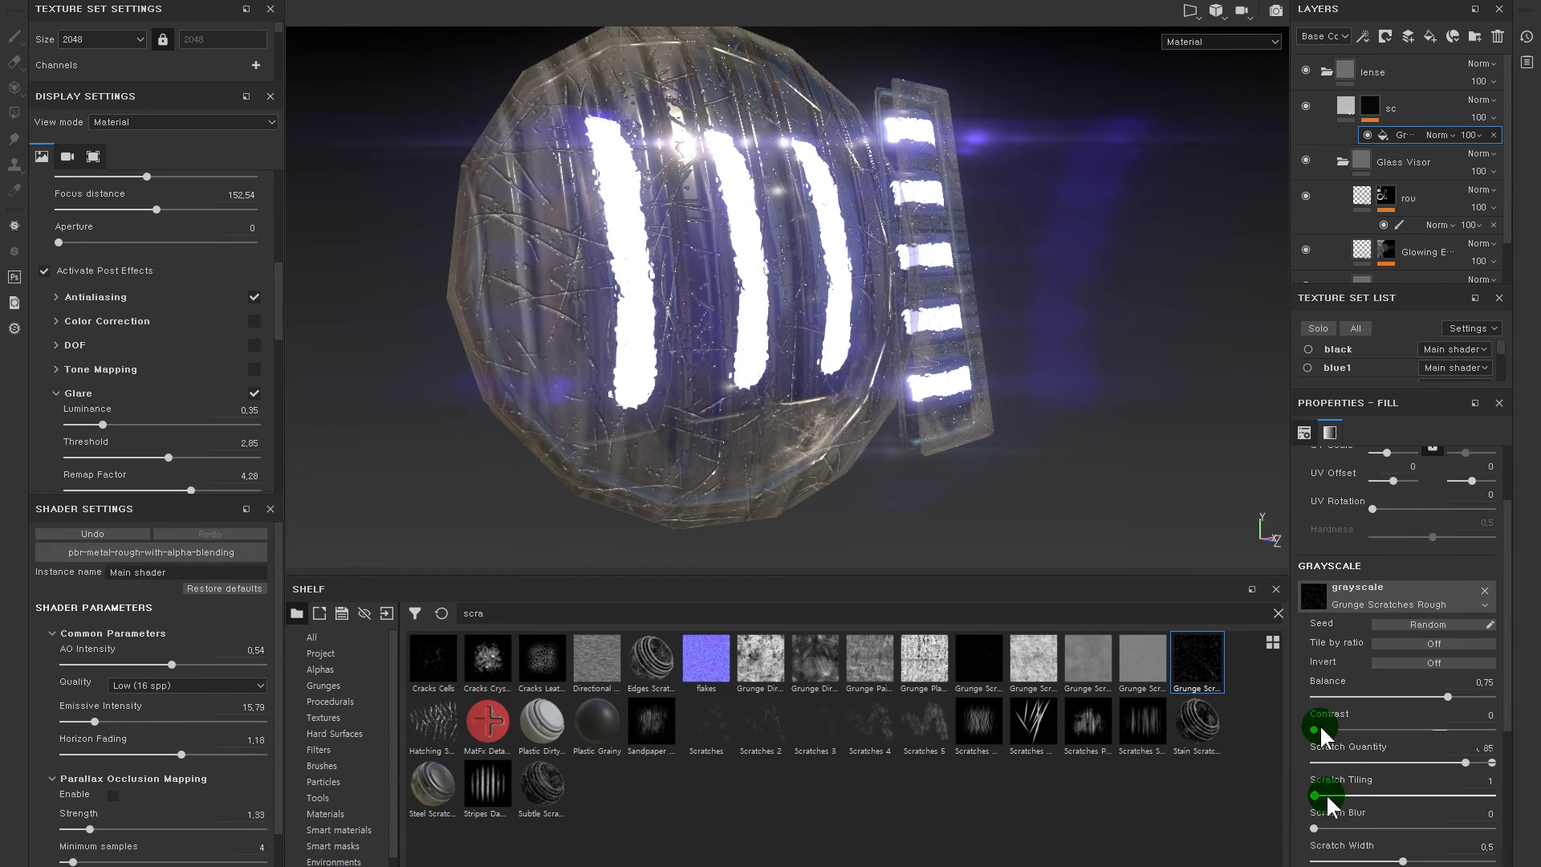
{"action": "mouse_move", "coordinate": [1069, 462]}
{"action": "left_mouse_down", "text": "alt"}
{"action": "mouse_move", "coordinate": [963, 329]}
{"action": "mouse_move", "coordinate": [1019, 310]}
{"action": "mouse_move", "coordinate": [1180, 310]}
{"action": "mouse_move", "coordinate": [1101, 334]}
{"action": "mouse_move", "coordinate": [909, 341]}
{"action": "mouse_move", "coordinate": [919, 286]}
{"action": "mouse_move", "coordinate": [950, 261]}
{"action": "mouse_move", "coordinate": [961, 300]}
{"action": "left_mouse_up", "text": "alt"}
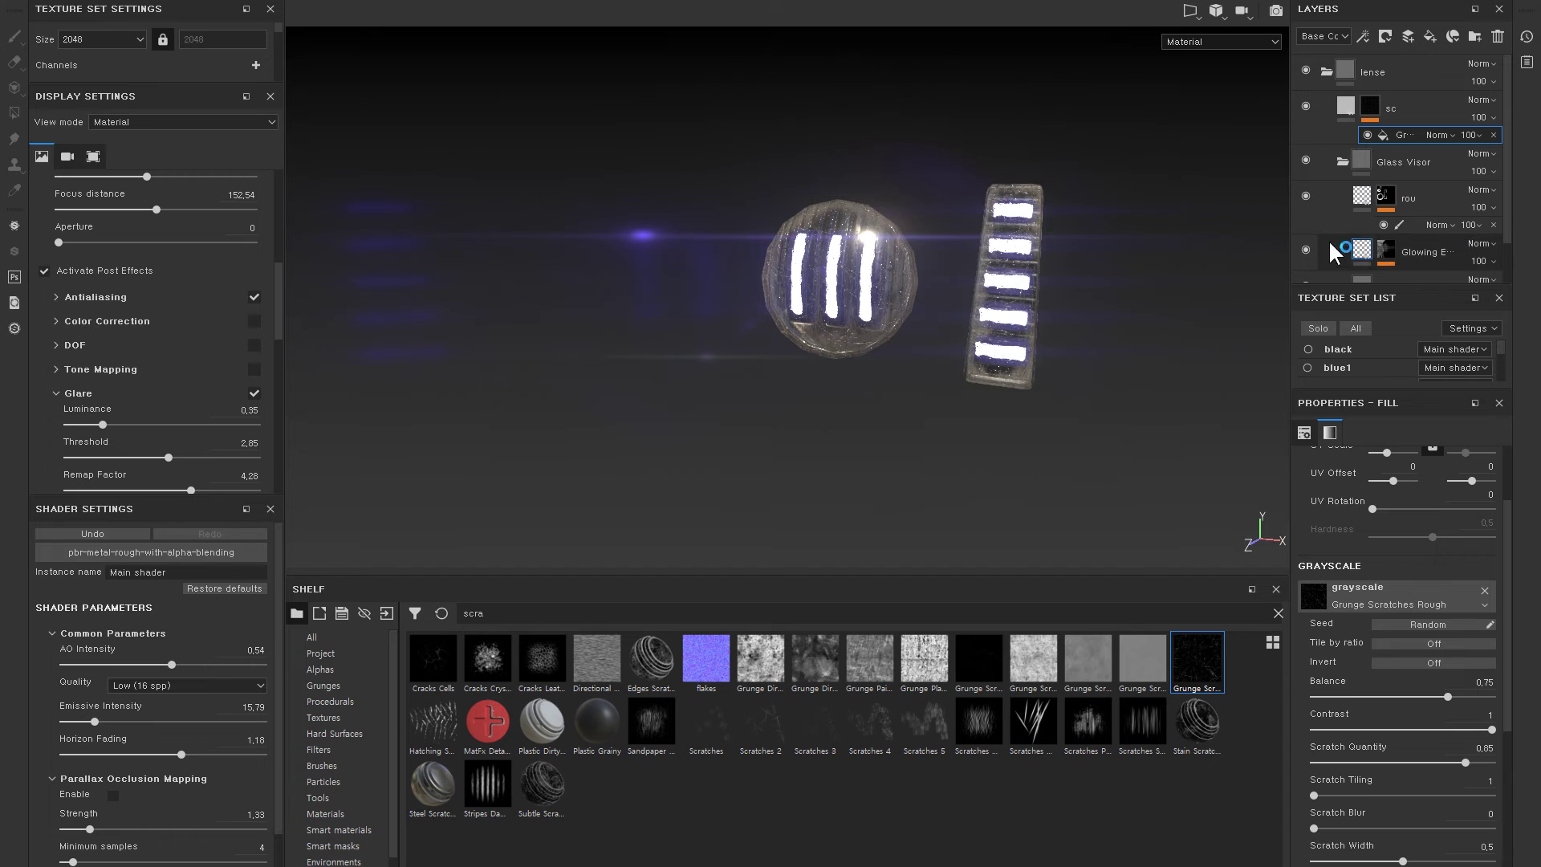
{"action": "mouse_move", "coordinate": [894, 257]}
{"action": "left_mouse_down", "text": "alt"}
{"action": "mouse_move", "coordinate": [977, 285]}
{"action": "mouse_move", "coordinate": [966, 321]}
{"action": "left_mouse_up", "text": "alt"}
{"action": "left_click", "coordinate": [154, 2]}
{"action": "left_click", "coordinate": [94, 17]}
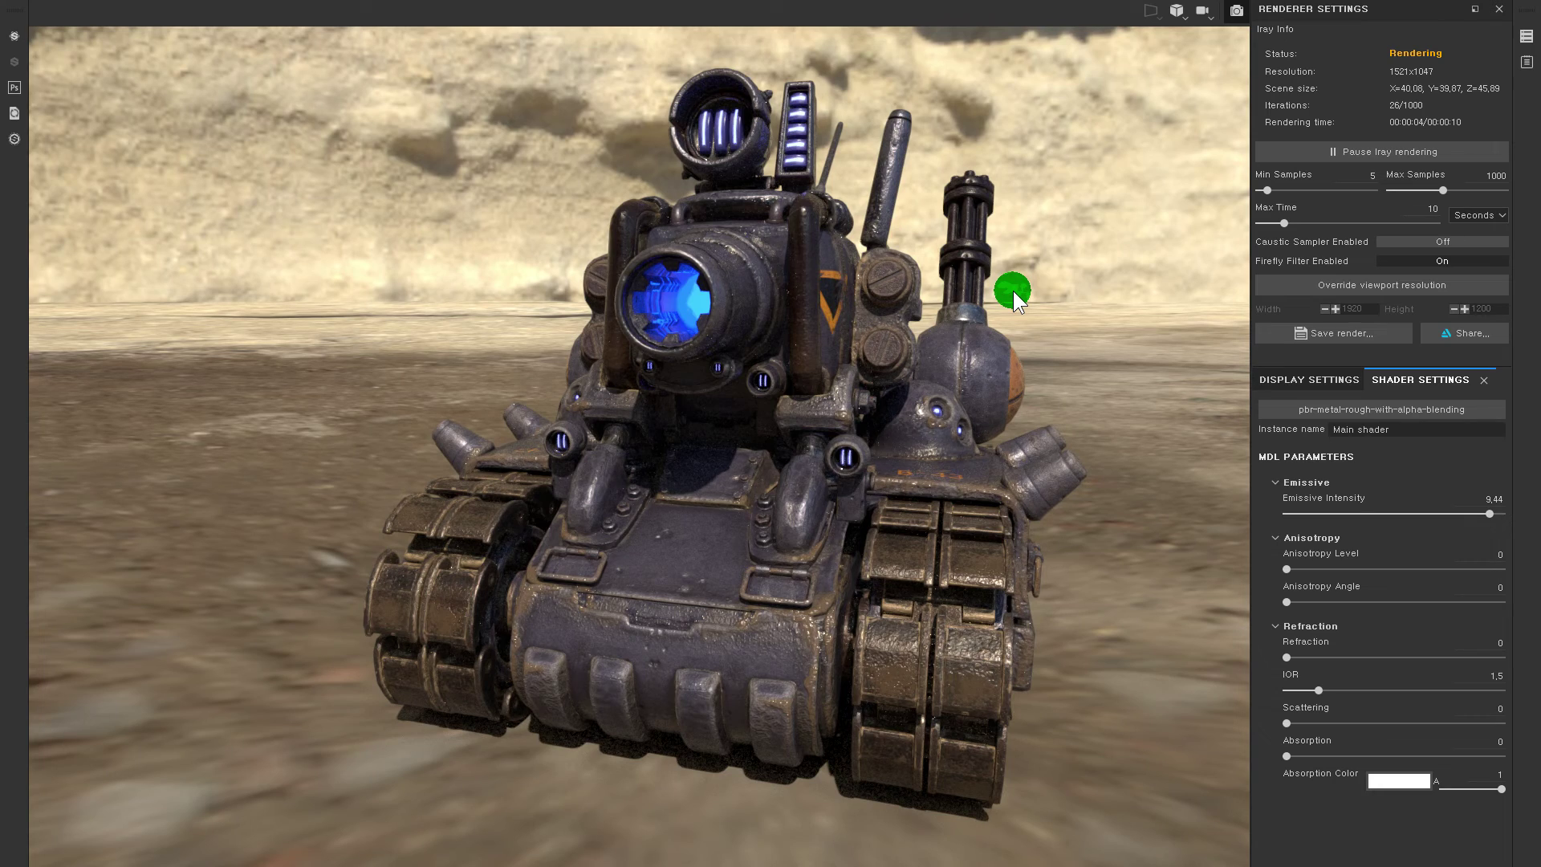
- Orbit and zoom the Iray view around the tank's turret head to inspect the scratched visor
{"action": "right_click_drag", "start_coordinate": [1013, 290], "coordinate": [740, 344], "text": "alt"}
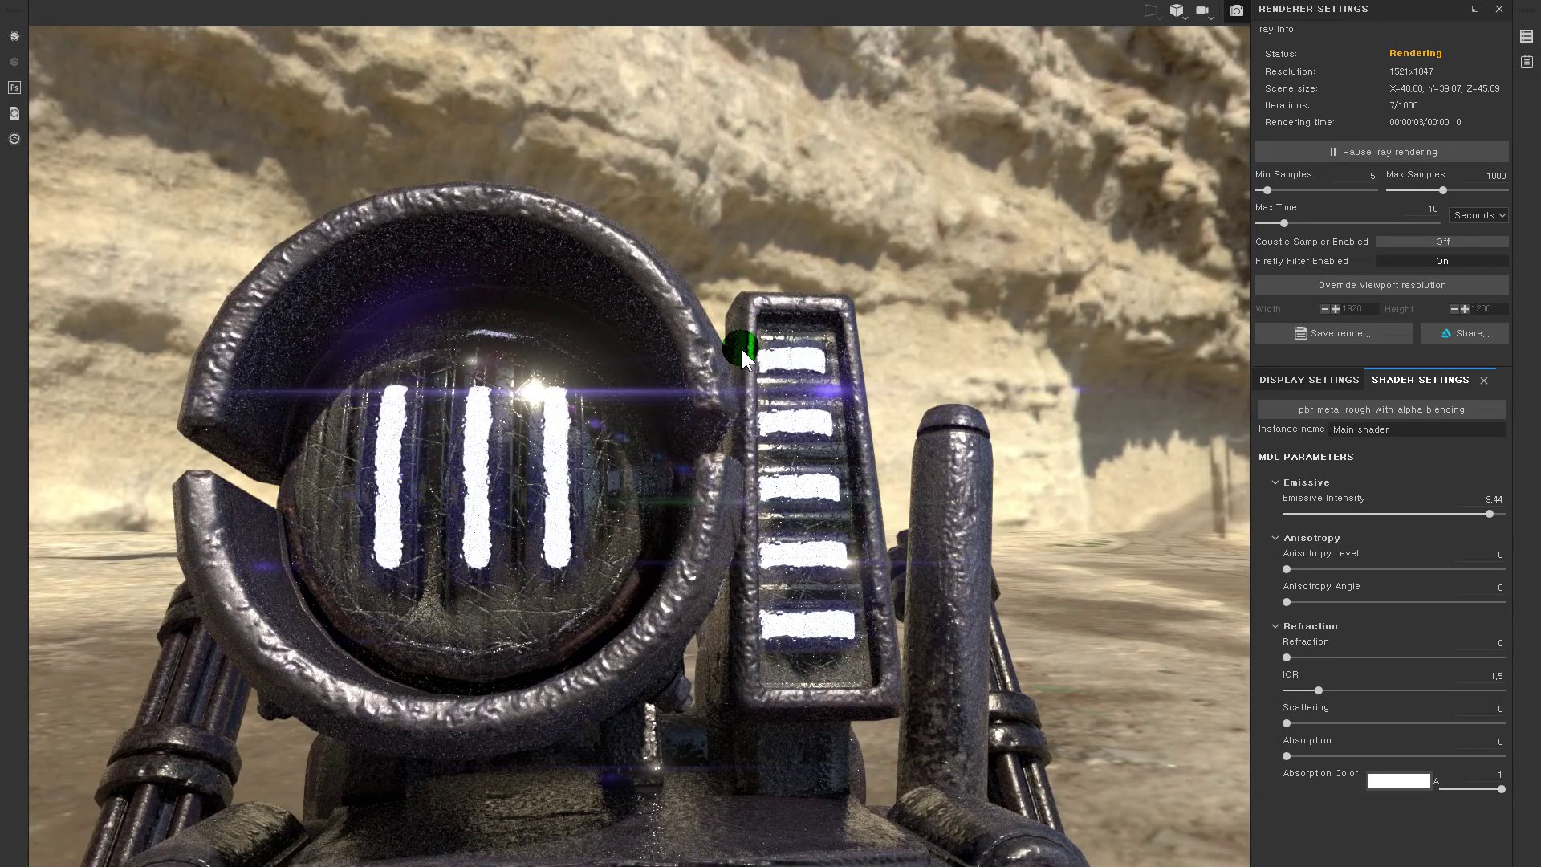
{"action": "right_click_drag", "start_coordinate": [912, 388], "coordinate": [939, 406], "text": "alt"}
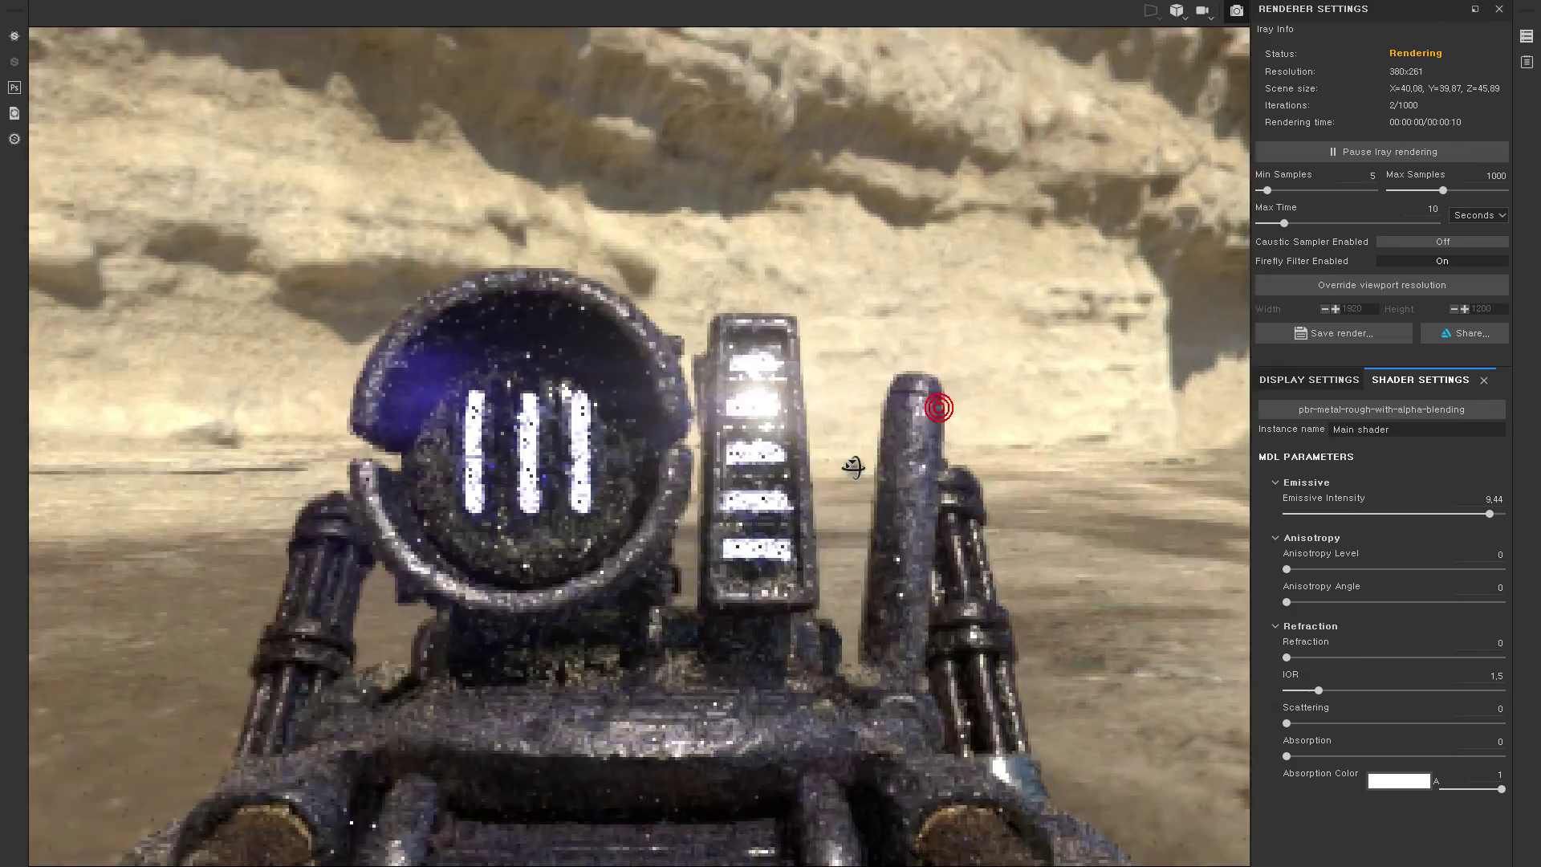
{"action": "mouse_move", "coordinate": [940, 407]}
{"action": "left_mouse_down", "text": "alt"}
{"action": "mouse_move", "coordinate": [796, 342]}
{"action": "mouse_move", "coordinate": [795, 286]}
{"action": "left_mouse_up", "text": "alt"}
{"action": "mouse_move", "coordinate": [794, 286]}
{"action": "right_mouse_down", "text": "alt"}
{"action": "mouse_move", "coordinate": [614, 507]}
{"action": "mouse_move", "coordinate": [196, 485]}
{"action": "mouse_move", "coordinate": [361, 440]}
{"action": "right_mouse_up", "text": "alt"}
{"action": "mouse_move", "coordinate": [361, 440]}
{"action": "left_mouse_down", "text": "alt"}
{"action": "mouse_move", "coordinate": [768, 354]}
{"action": "mouse_move", "coordinate": [877, 371]}
{"action": "left_mouse_up", "text": "alt"}
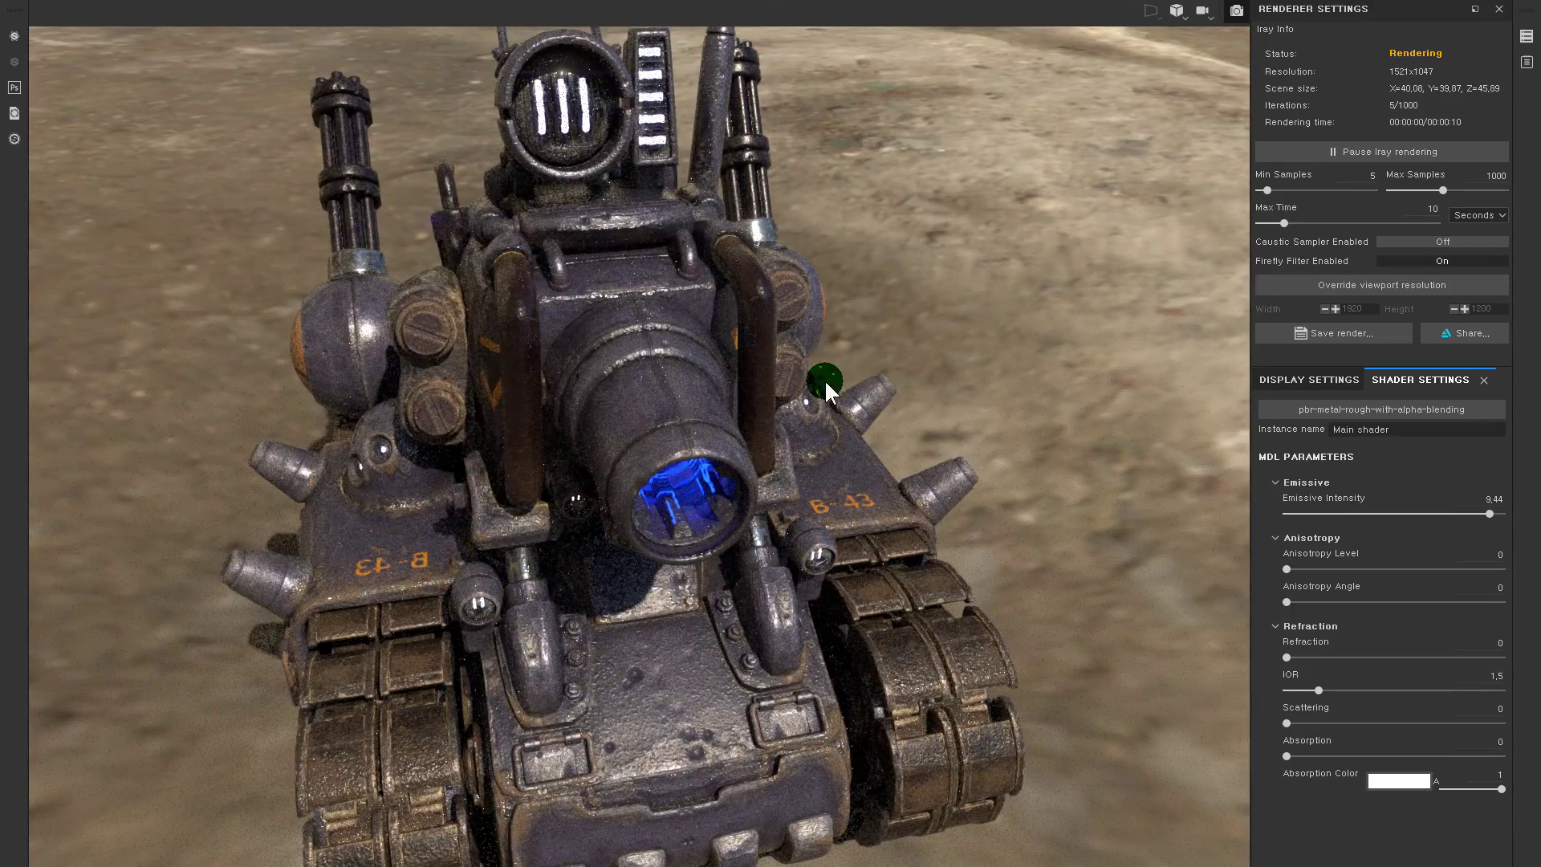
{"action": "mouse_move", "coordinate": [753, 365]}
{"action": "left_mouse_down", "text": "alt"}
{"action": "mouse_move", "coordinate": [739, 343]}
{"action": "mouse_move", "coordinate": [760, 302]}
{"action": "mouse_move", "coordinate": [894, 366]}
{"action": "left_mouse_up", "text": "alt"}
{"action": "right_click_drag", "start_coordinate": [894, 367], "coordinate": [739, 354], "text": "alt"}
{"action": "mouse_move", "coordinate": [739, 354]}
{"action": "left_mouse_down", "text": "alt"}
{"action": "mouse_move", "coordinate": [763, 371]}
{"action": "mouse_move", "coordinate": [690, 178]}
{"action": "mouse_move", "coordinate": [743, 389]}
{"action": "mouse_move", "coordinate": [612, 334]}
{"action": "left_mouse_up", "text": "alt"}
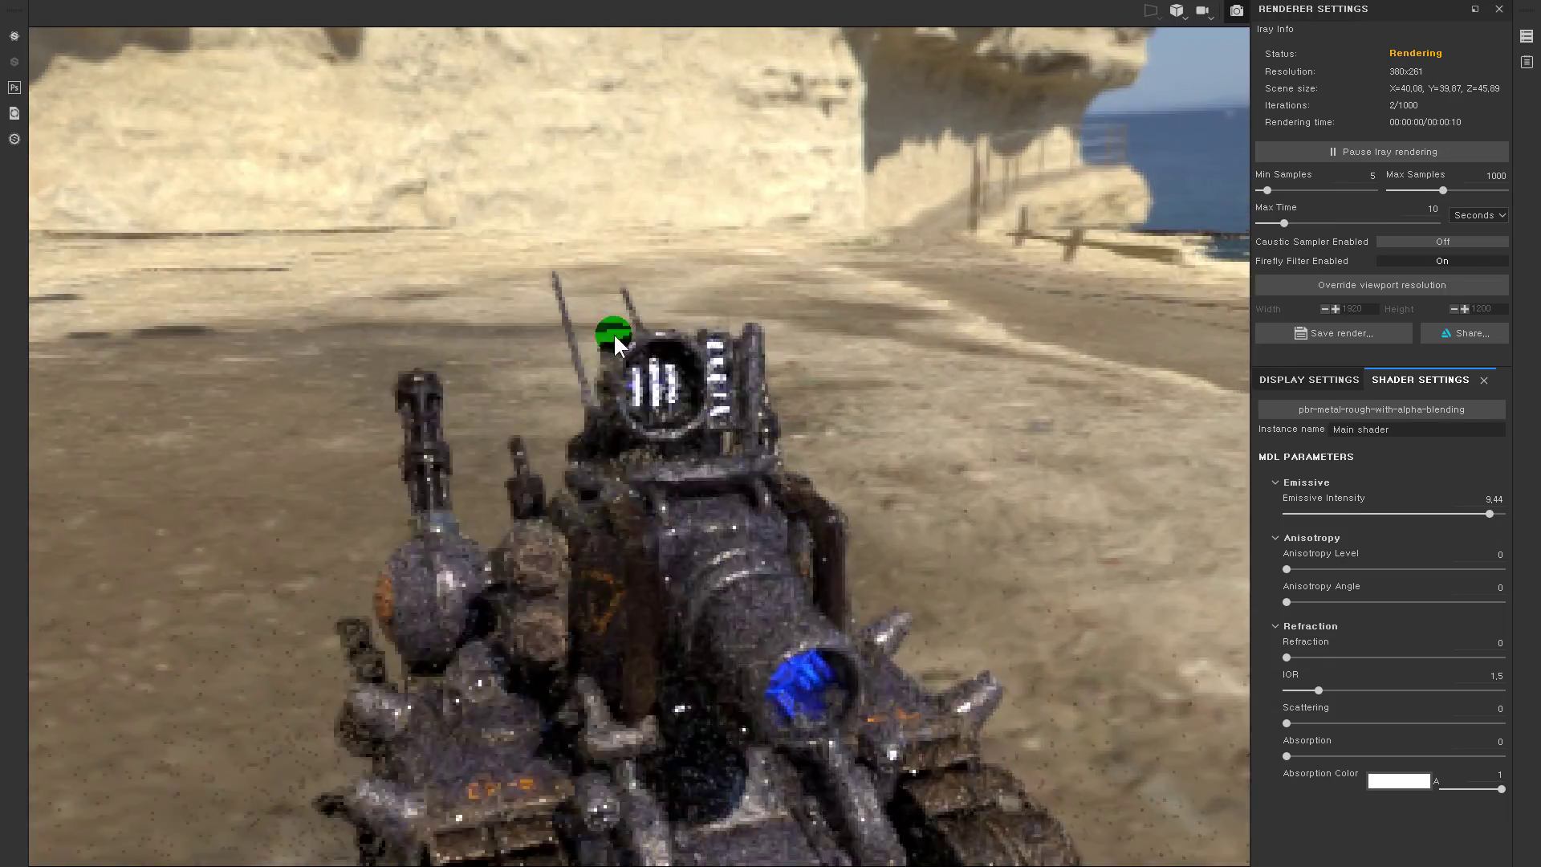
{"action": "mouse_move", "coordinate": [612, 320]}
{"action": "right_mouse_down", "text": "alt"}
{"action": "mouse_move", "coordinate": [791, 506]}
{"action": "mouse_move", "coordinate": [871, 530]}
{"action": "mouse_move", "coordinate": [844, 520]}
{"action": "right_mouse_up", "text": "alt"}
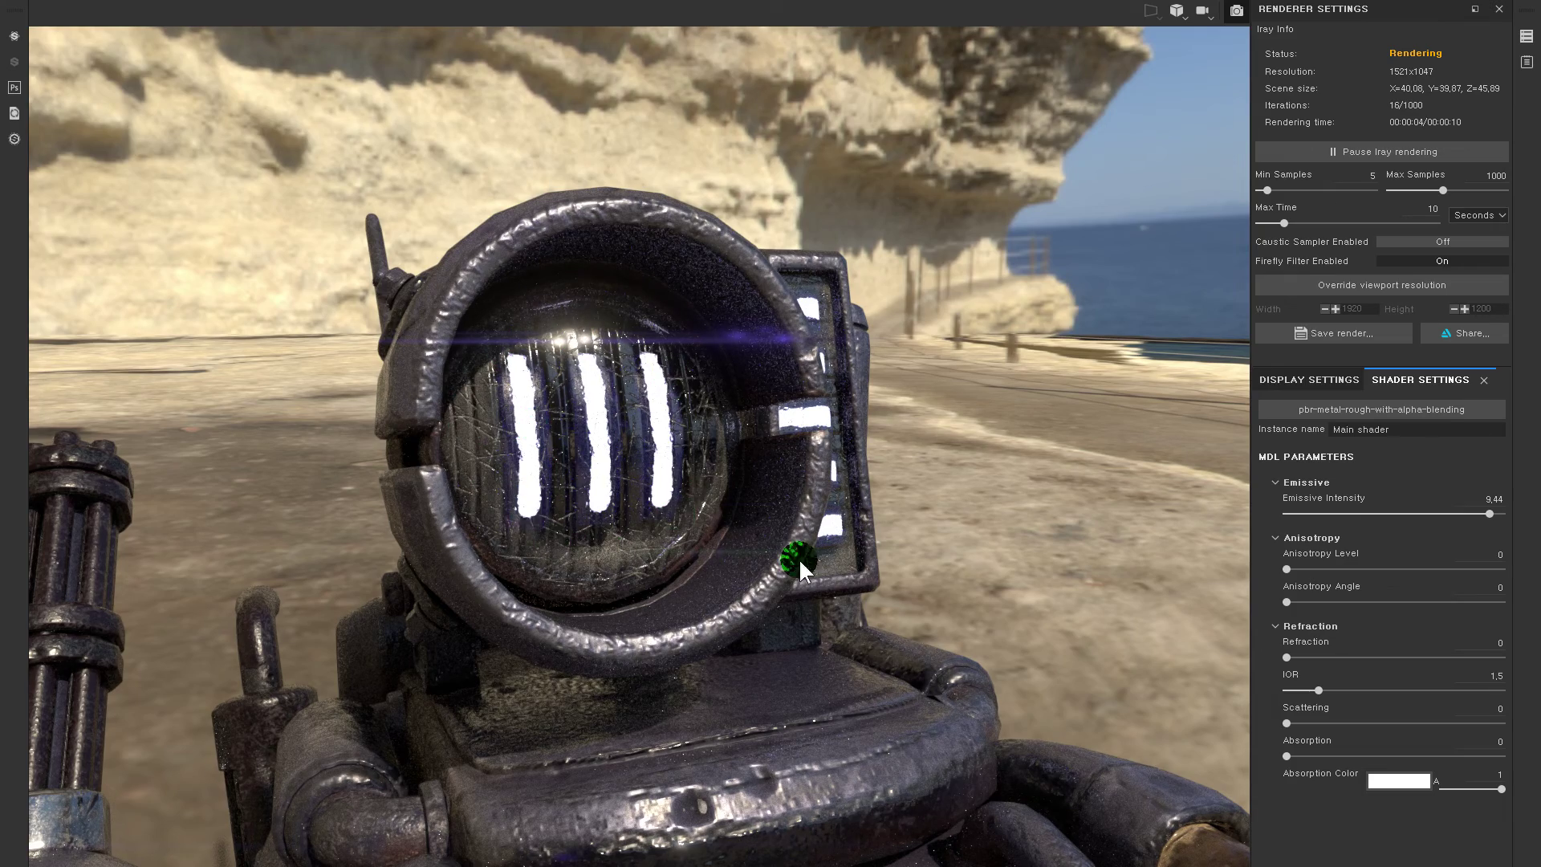
{"action": "mouse_move", "coordinate": [822, 557]}
{"action": "left_mouse_down", "text": "alt"}
{"action": "mouse_move", "coordinate": [733, 550]}
{"action": "mouse_move", "coordinate": [540, 410]}
{"action": "left_mouse_up", "text": "alt"}
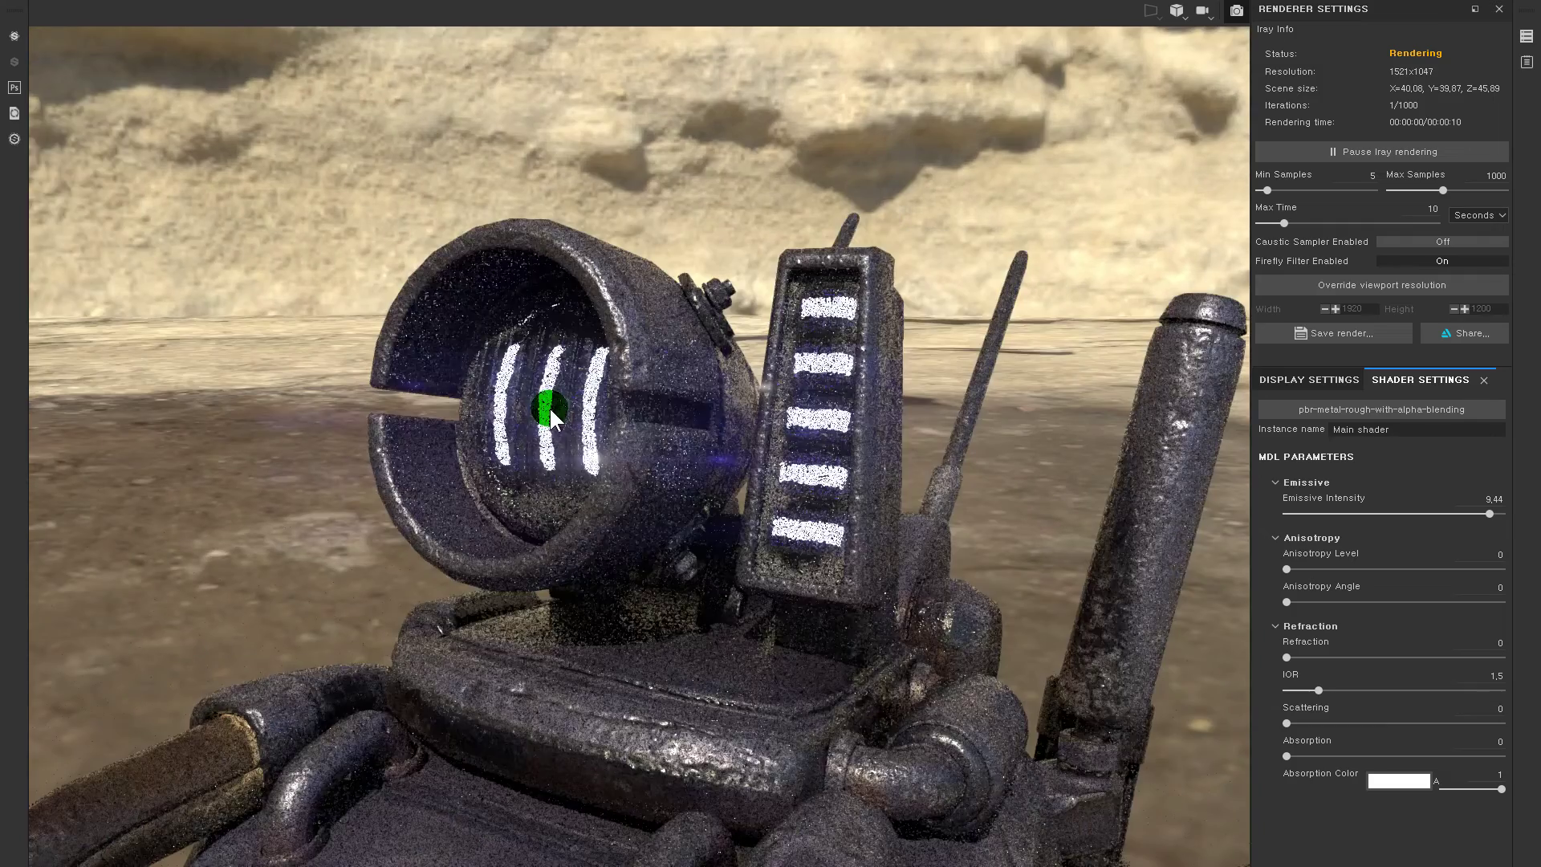
{"action": "mouse_move", "coordinate": [797, 367]}
{"action": "left_mouse_down", "text": "alt"}
{"action": "mouse_move", "coordinate": [894, 537]}
{"action": "mouse_move", "coordinate": [822, 622]}
{"action": "mouse_move", "coordinate": [797, 204]}
{"action": "left_mouse_up", "text": "alt"}
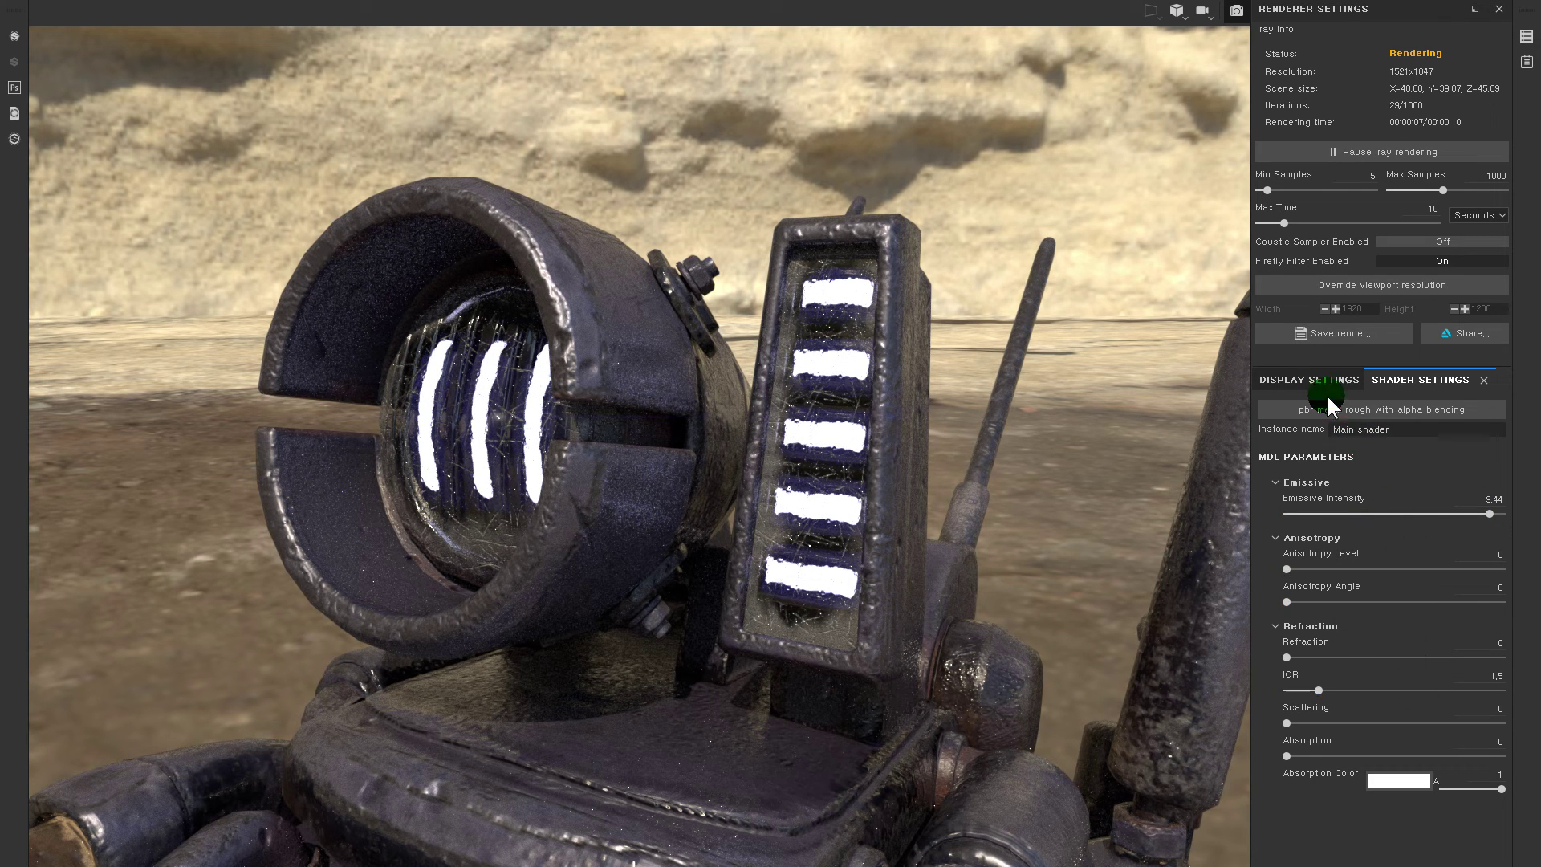
- Try a strong glare Luminance in Display Settings while orbiting the tank
{"action": "left_click", "coordinate": [1309, 380]}
{"action": "scroll", "coordinate": [1386, 608], "scroll_direction": "down", "scroll_amount": 5}
{"action": "scroll", "coordinate": [1388, 608], "scroll_direction": "down", "scroll_amount": 1}
{"action": "mouse_move", "coordinate": [1309, 679]}
{"action": "left_mouse_down"}
{"action": "mouse_move", "coordinate": [1459, 696]}
{"action": "mouse_move", "coordinate": [1447, 701]}
{"action": "left_mouse_up"}
{"action": "right_click_drag", "start_coordinate": [648, 483], "coordinate": [734, 523], "text": "alt"}
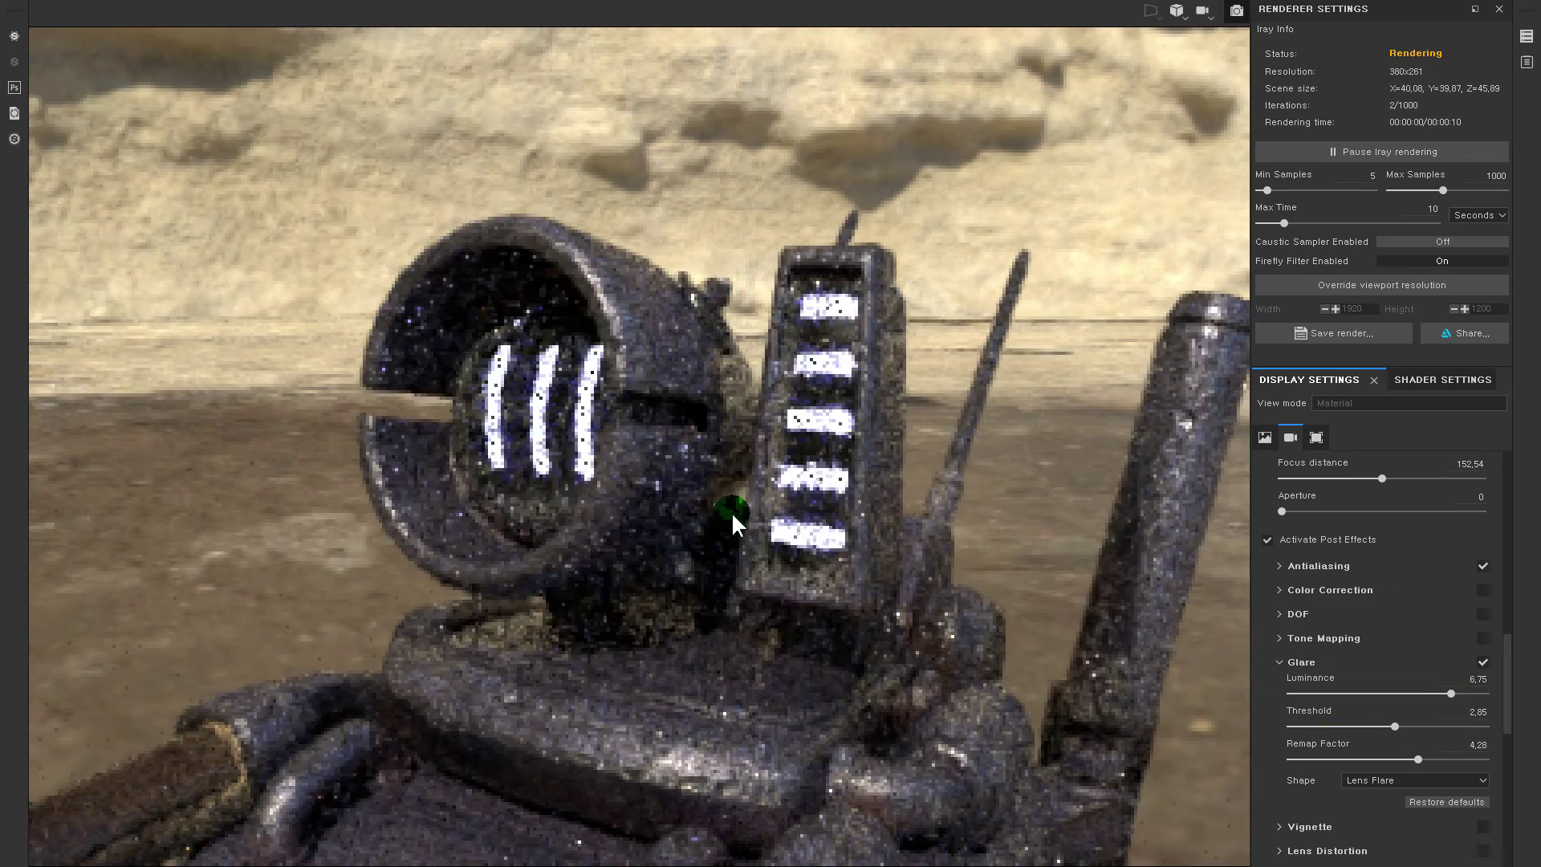
{"action": "left_click_drag", "start_coordinate": [734, 523], "coordinate": [976, 570], "text": "alt"}
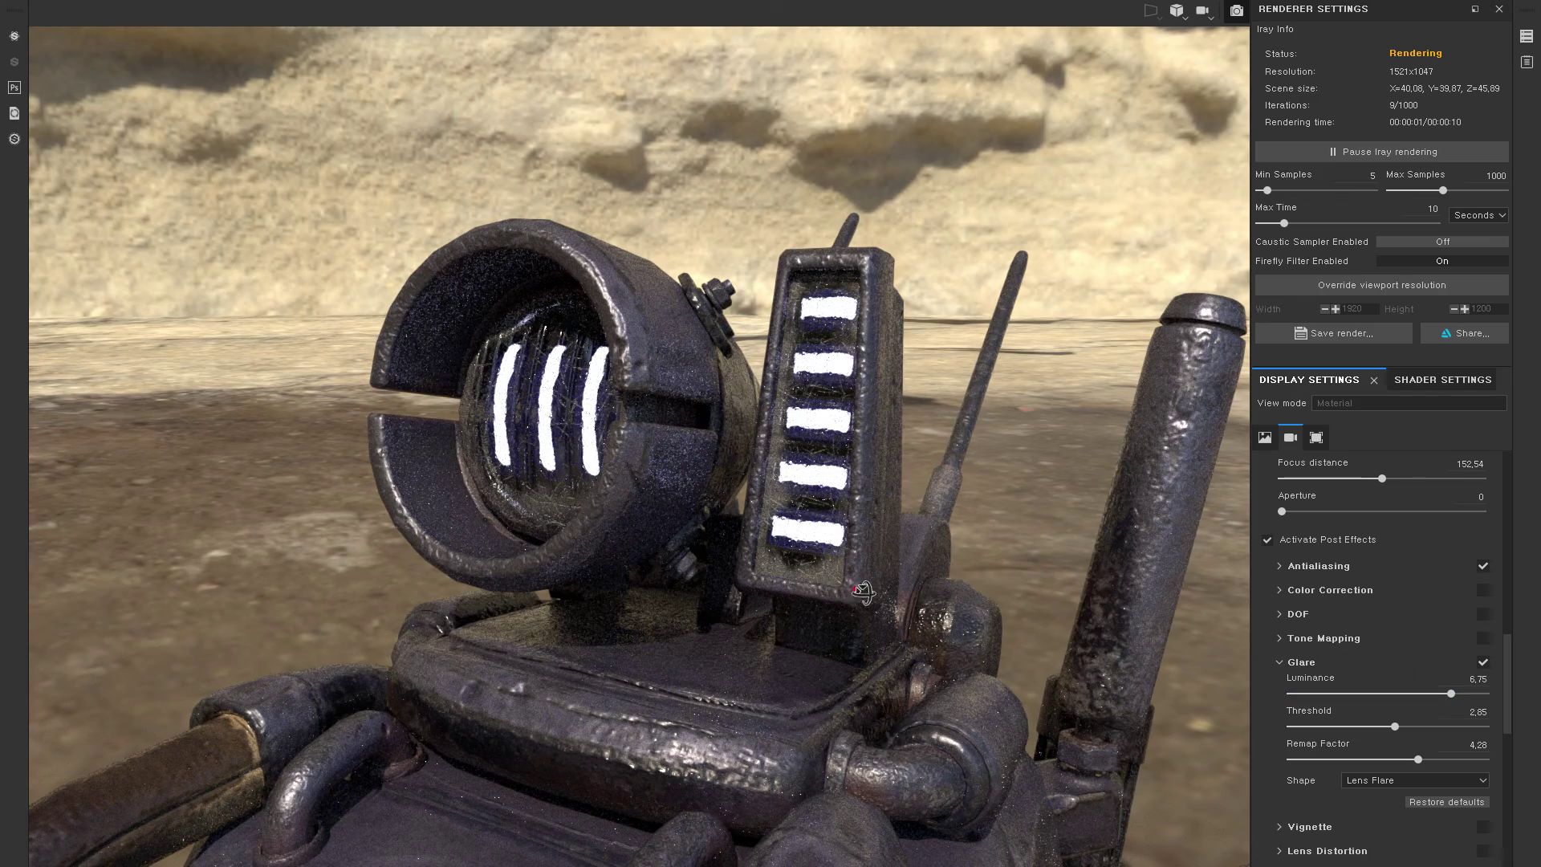
{"action": "mouse_move", "coordinate": [1223, 621]}
{"action": "left_mouse_down", "text": "alt"}
{"action": "mouse_move", "coordinate": [406, 533]}
{"action": "mouse_move", "coordinate": [1018, 629]}
{"action": "mouse_move", "coordinate": [919, 141]}
{"action": "left_mouse_up", "text": "alt"}
{"action": "right_click_drag", "start_coordinate": [918, 142], "coordinate": [984, 366], "text": "alt"}
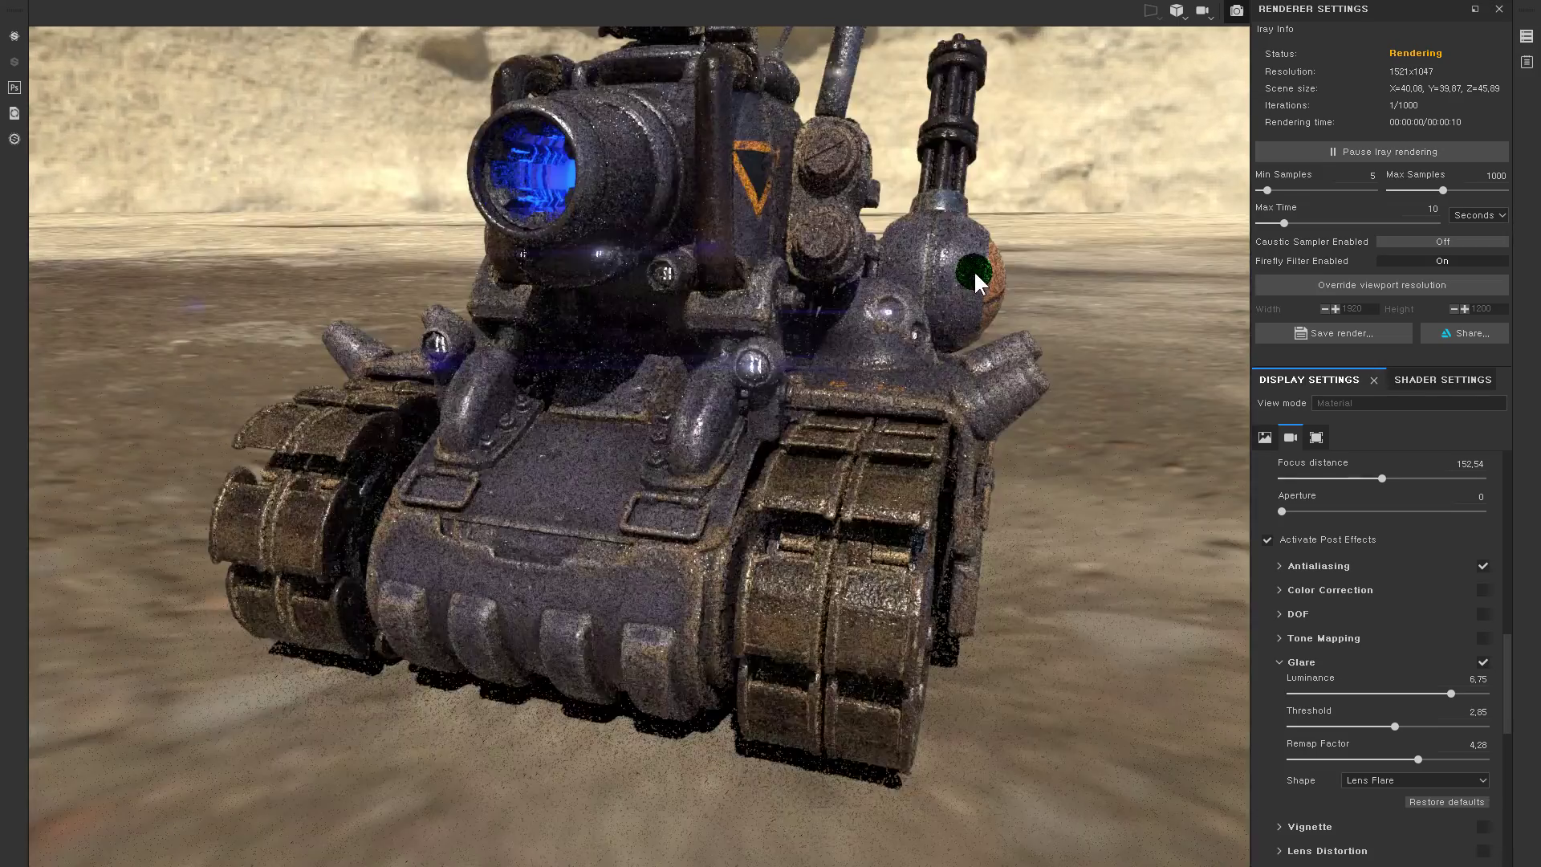
{"action": "left_click_drag", "start_coordinate": [941, 355], "coordinate": [1036, 430], "text": "alt"}
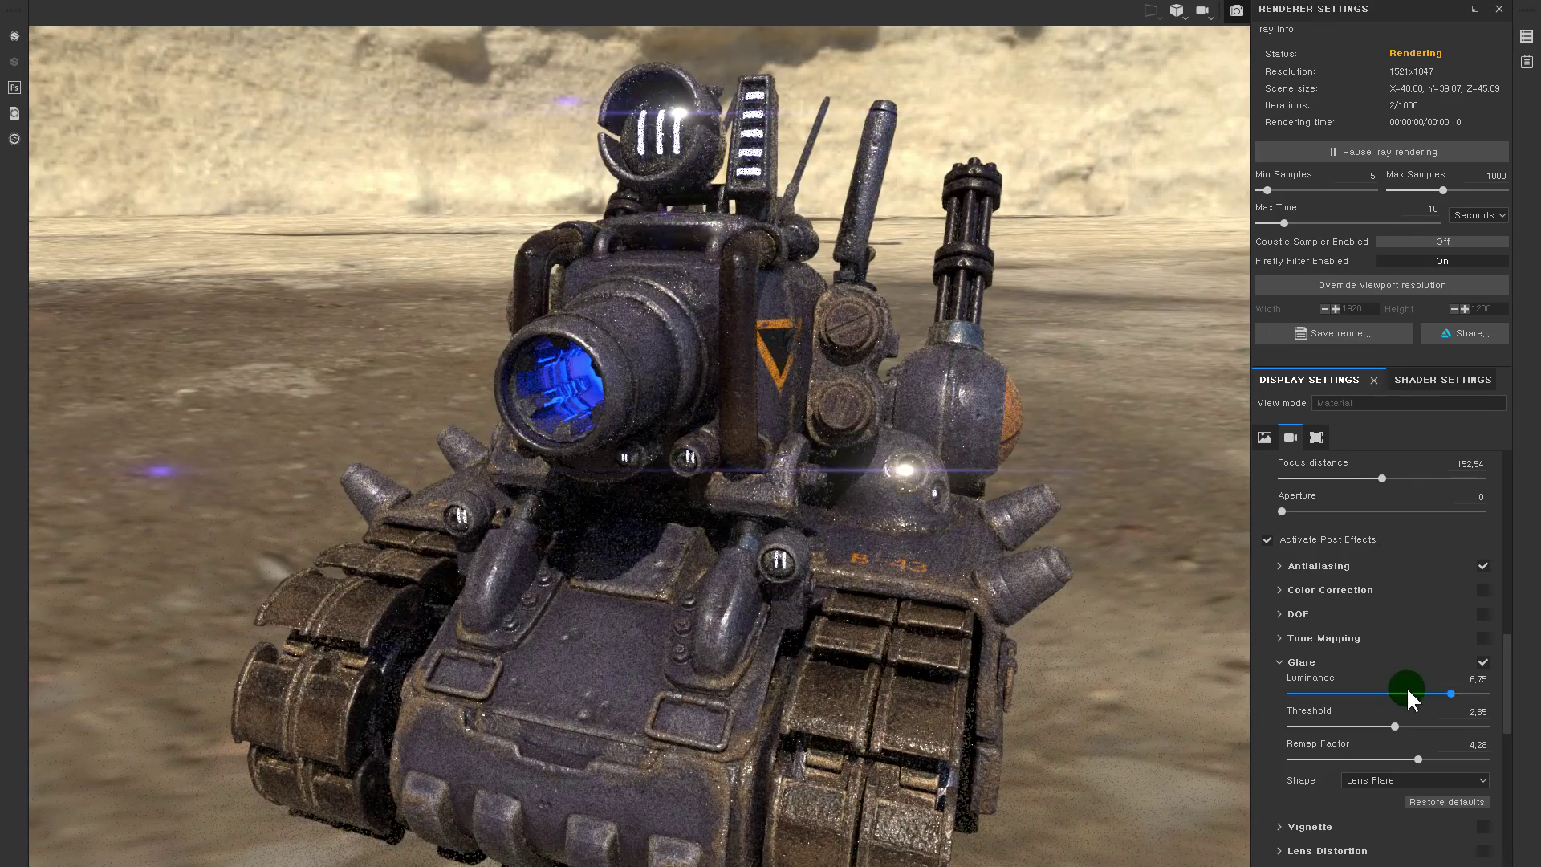
- Lower the glare Luminance to 0.12 and Threshold to 0.07
{"action": "left_click", "coordinate": [1406, 692]}
{"action": "left_click_drag", "start_coordinate": [1383, 694], "coordinate": [1312, 693]}
{"action": "mouse_move", "coordinate": [1394, 726]}
{"action": "left_mouse_down"}
{"action": "mouse_move", "coordinate": [1427, 732]}
{"action": "mouse_move", "coordinate": [1286, 732]}
{"action": "left_mouse_up"}
{"action": "mouse_move", "coordinate": [1418, 759]}
{"action": "left_mouse_down"}
{"action": "mouse_move", "coordinate": [1308, 758]}
{"action": "mouse_move", "coordinate": [1465, 761]}
{"action": "left_mouse_up"}
{"action": "scroll", "coordinate": [1384, 619], "scroll_direction": "up", "scroll_amount": 3}
{"action": "left_click", "coordinate": [1382, 623]}
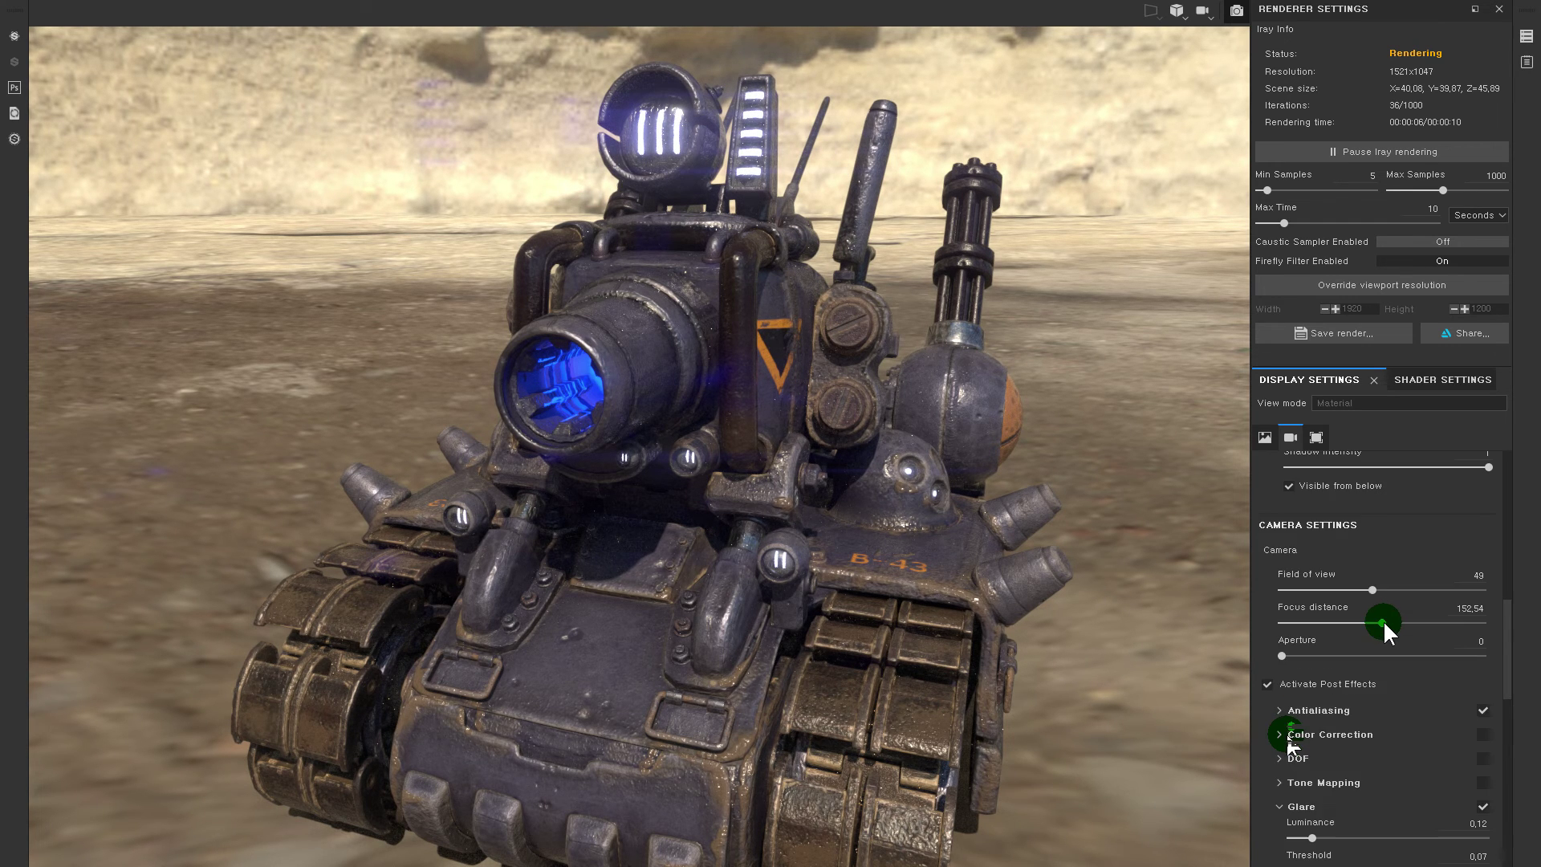
{"action": "scroll", "coordinate": [1384, 619], "scroll_direction": "up", "scroll_amount": 3}
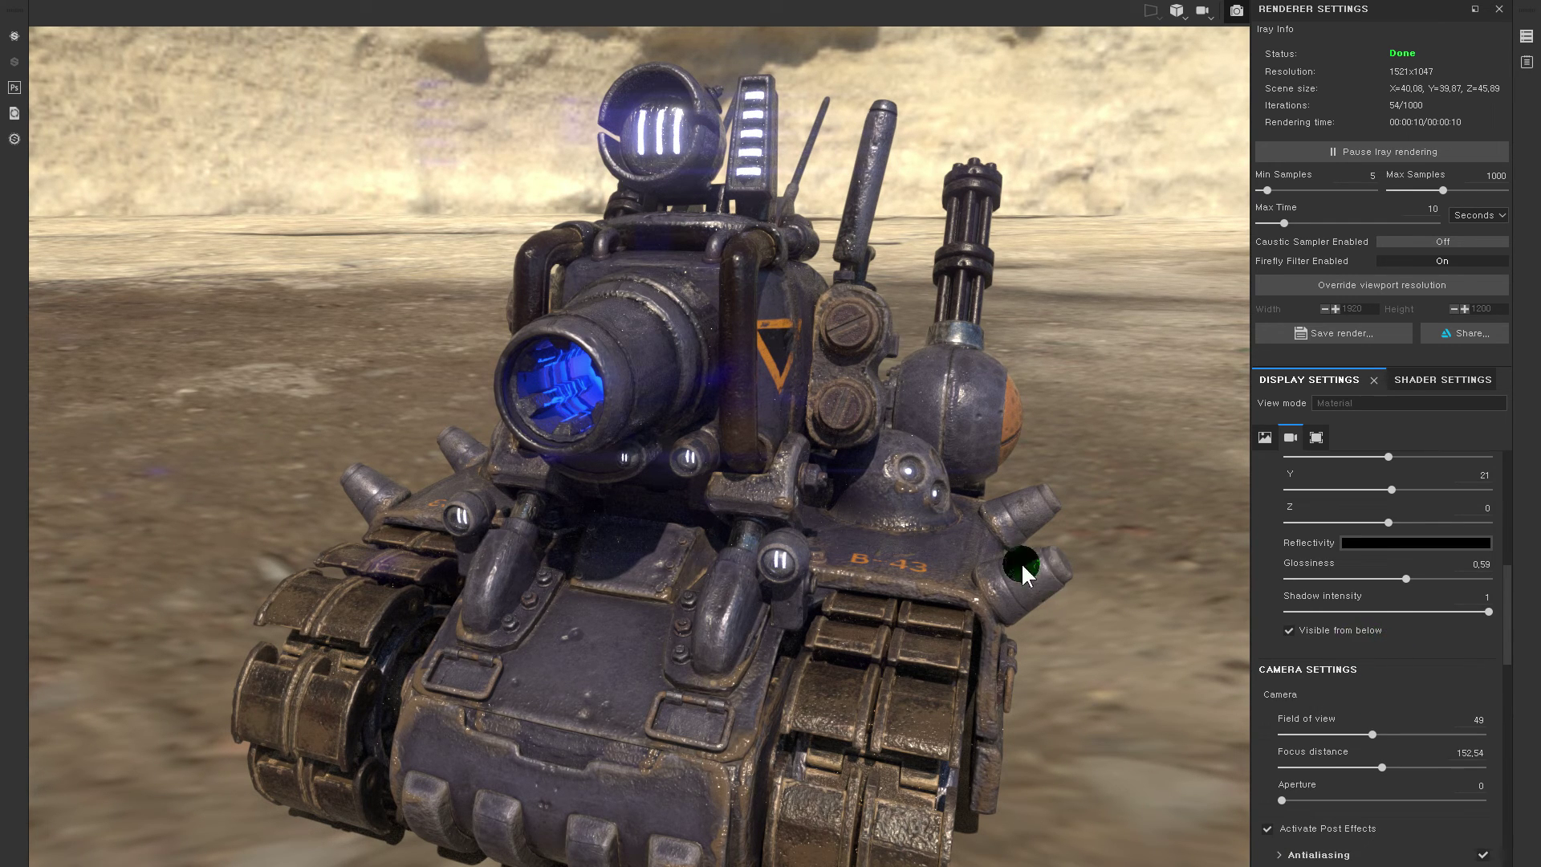
{"action": "mouse_move", "coordinate": [1009, 523]}
{"action": "left_mouse_down"}
{"action": "mouse_move", "coordinate": [969, 489]}
{"action": "mouse_move", "coordinate": [1024, 504]}
{"action": "mouse_move", "coordinate": [929, 510]}
{"action": "mouse_move", "coordinate": [895, 401]}
{"action": "mouse_move", "coordinate": [910, 409]}
{"action": "left_mouse_up"}
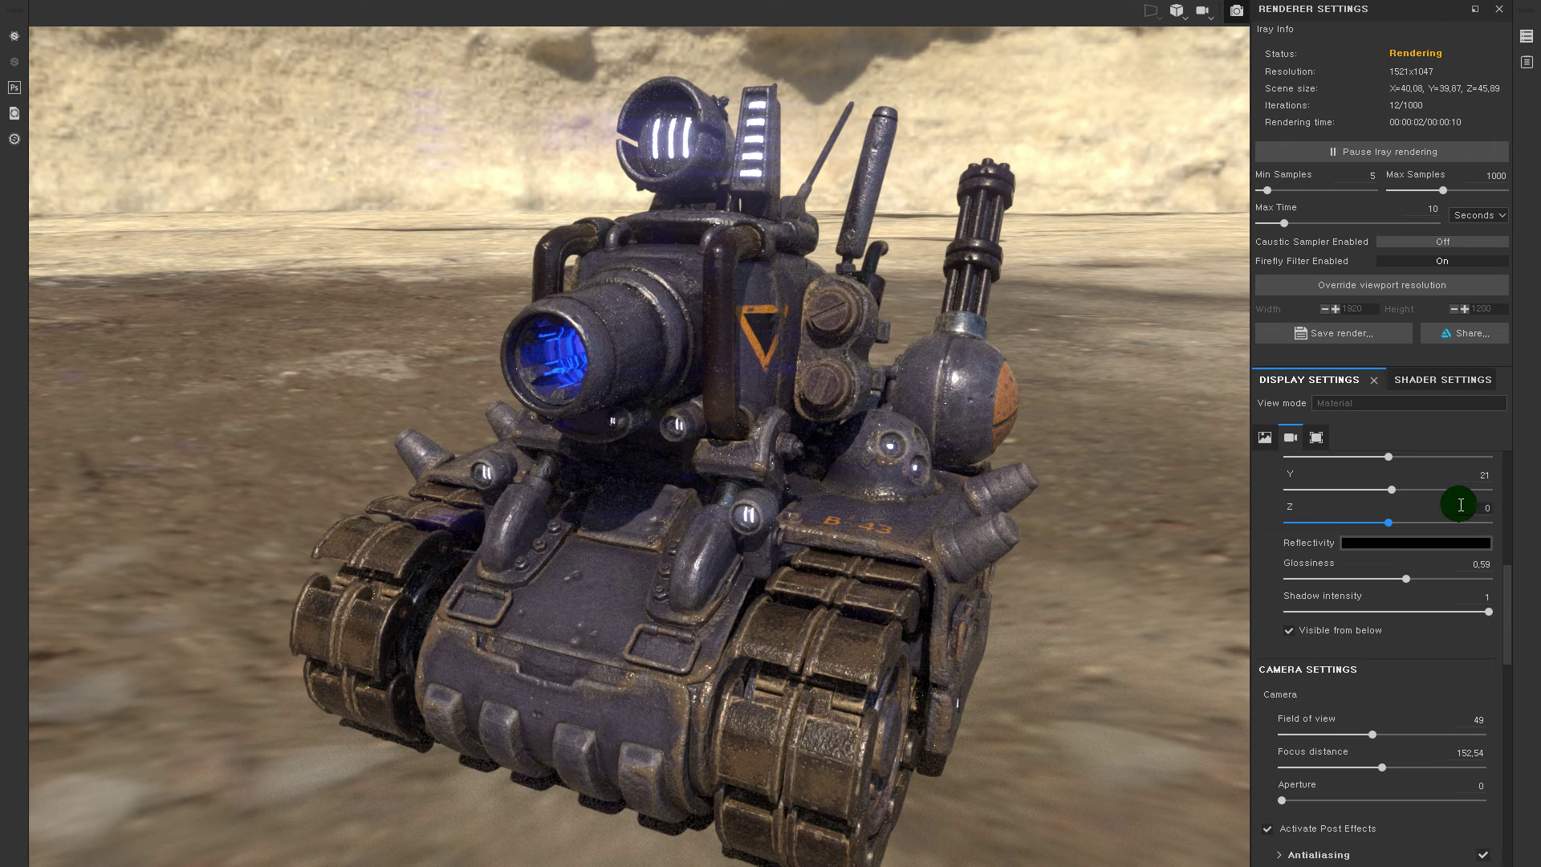
- Bring back the camera settings and test glare Luminance values from 0.35 to 0.77
{"action": "scroll", "coordinate": [1453, 494], "scroll_direction": "up", "scroll_amount": 3}
{"action": "scroll", "coordinate": [1336, 585], "scroll_direction": "up", "scroll_amount": 2}
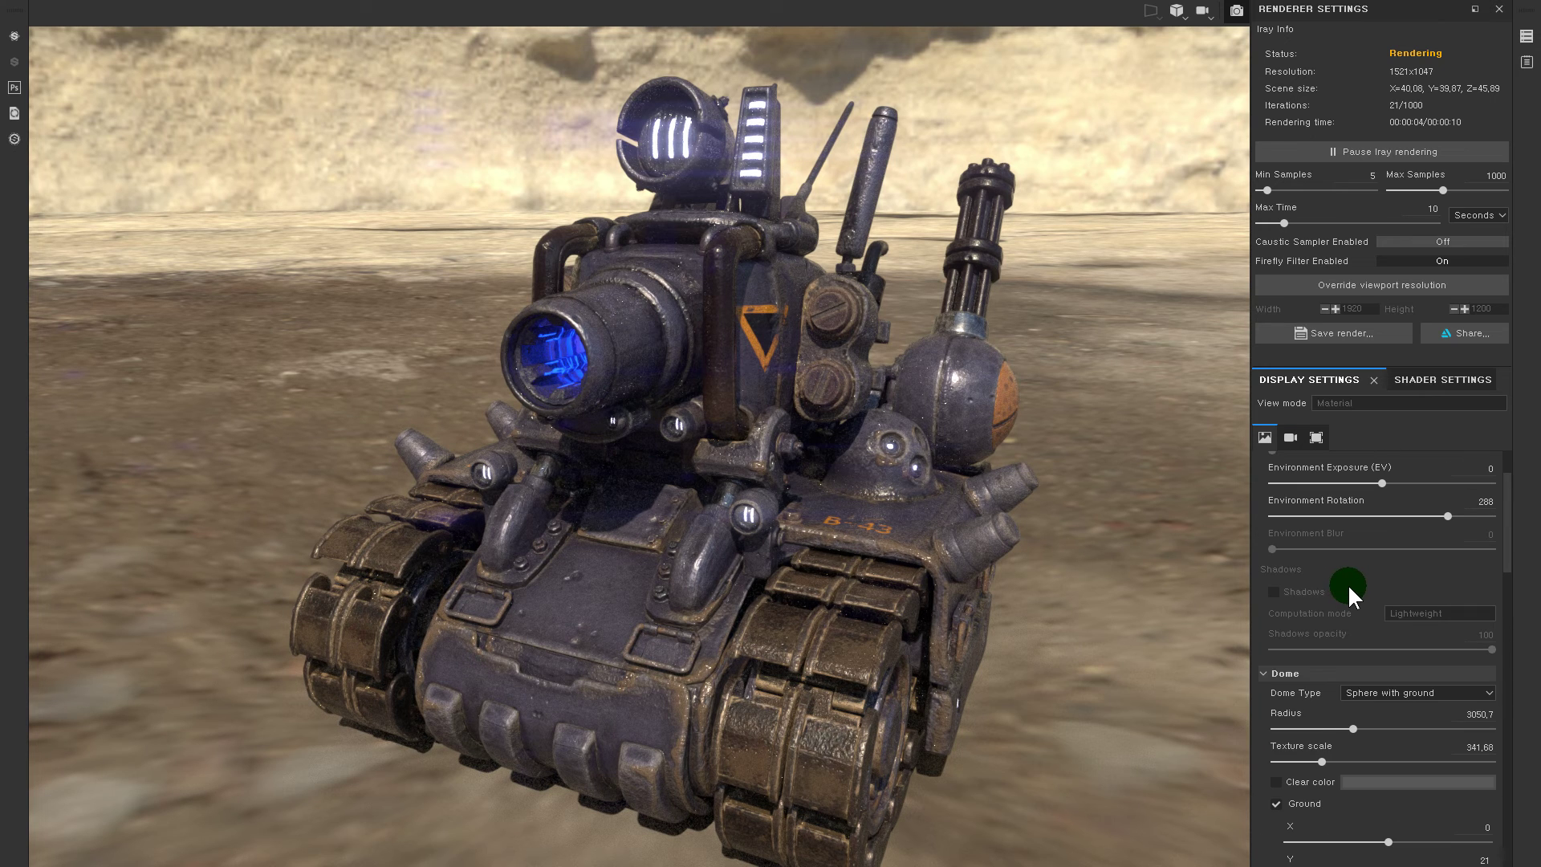
{"action": "scroll", "coordinate": [1356, 579], "scroll_direction": "up", "scroll_amount": 1}
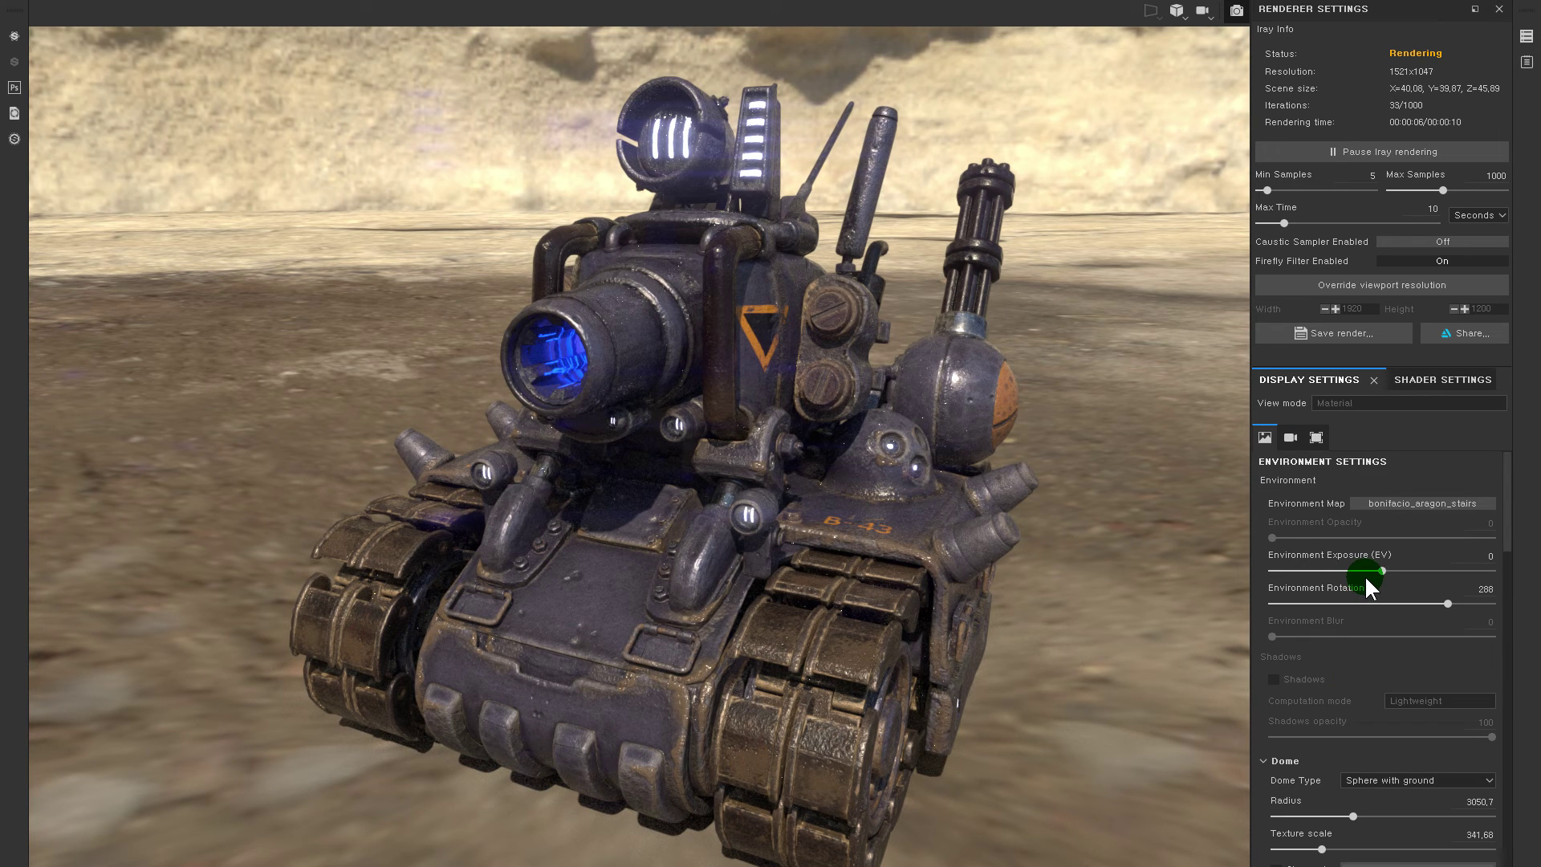
{"action": "left_click", "coordinate": [1293, 435]}
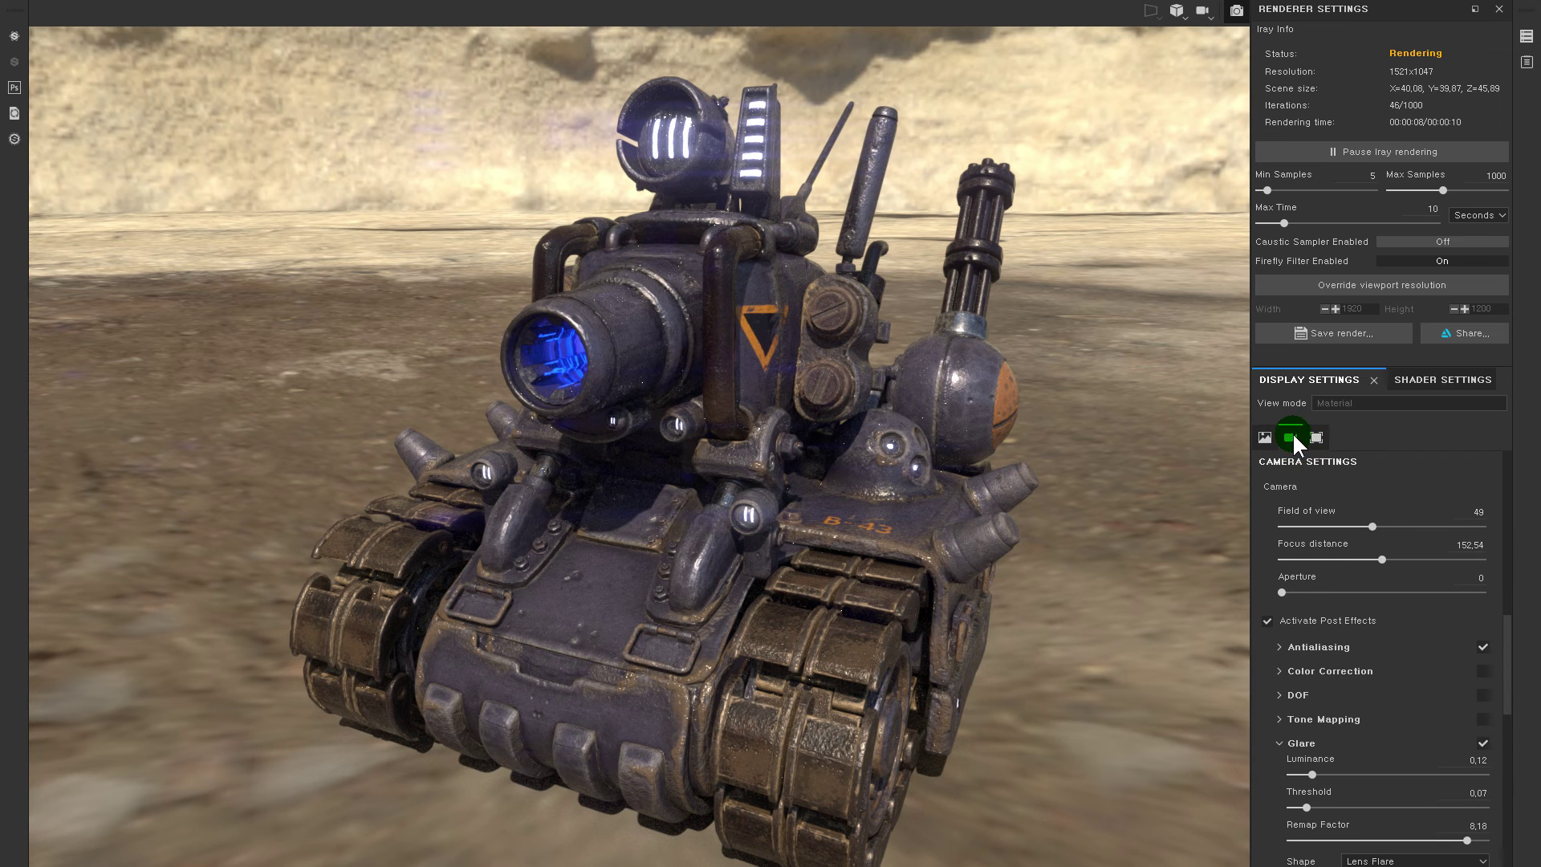
{"action": "scroll", "coordinate": [1411, 748], "scroll_direction": "down", "scroll_amount": 1}
{"action": "scroll", "coordinate": [1500, 638], "scroll_direction": "down", "scroll_amount": 1}
{"action": "left_click_drag", "start_coordinate": [1334, 680], "coordinate": [1327, 678]}
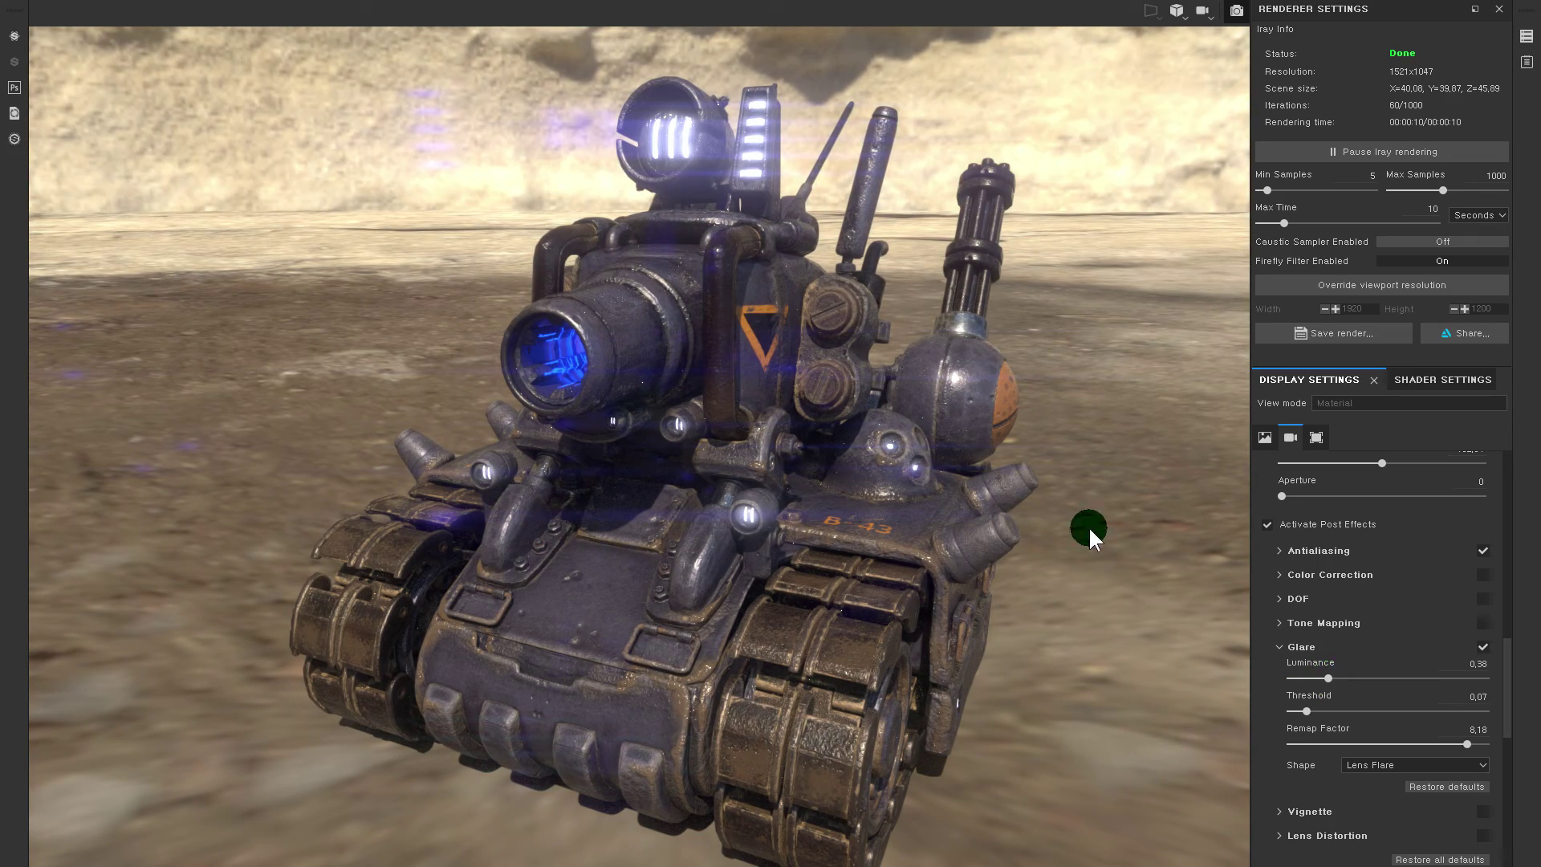
{"action": "left_click_drag", "start_coordinate": [875, 419], "coordinate": [937, 431], "text": "alt"}
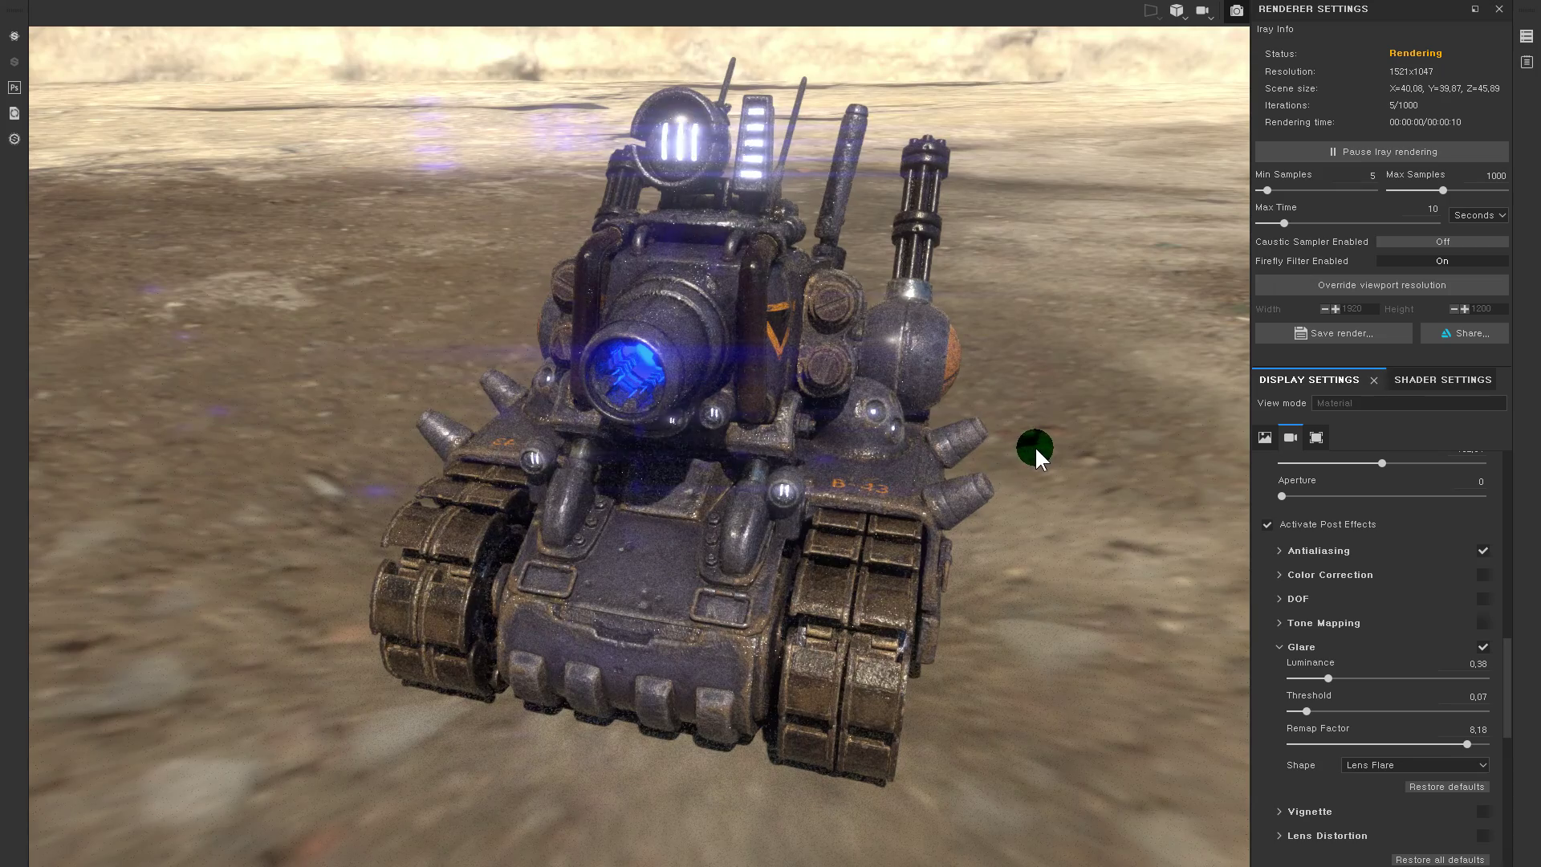
{"action": "left_click_drag", "start_coordinate": [1336, 678], "coordinate": [1330, 678]}
{"action": "left_click_drag", "start_coordinate": [955, 475], "coordinate": [927, 491], "text": "alt"}
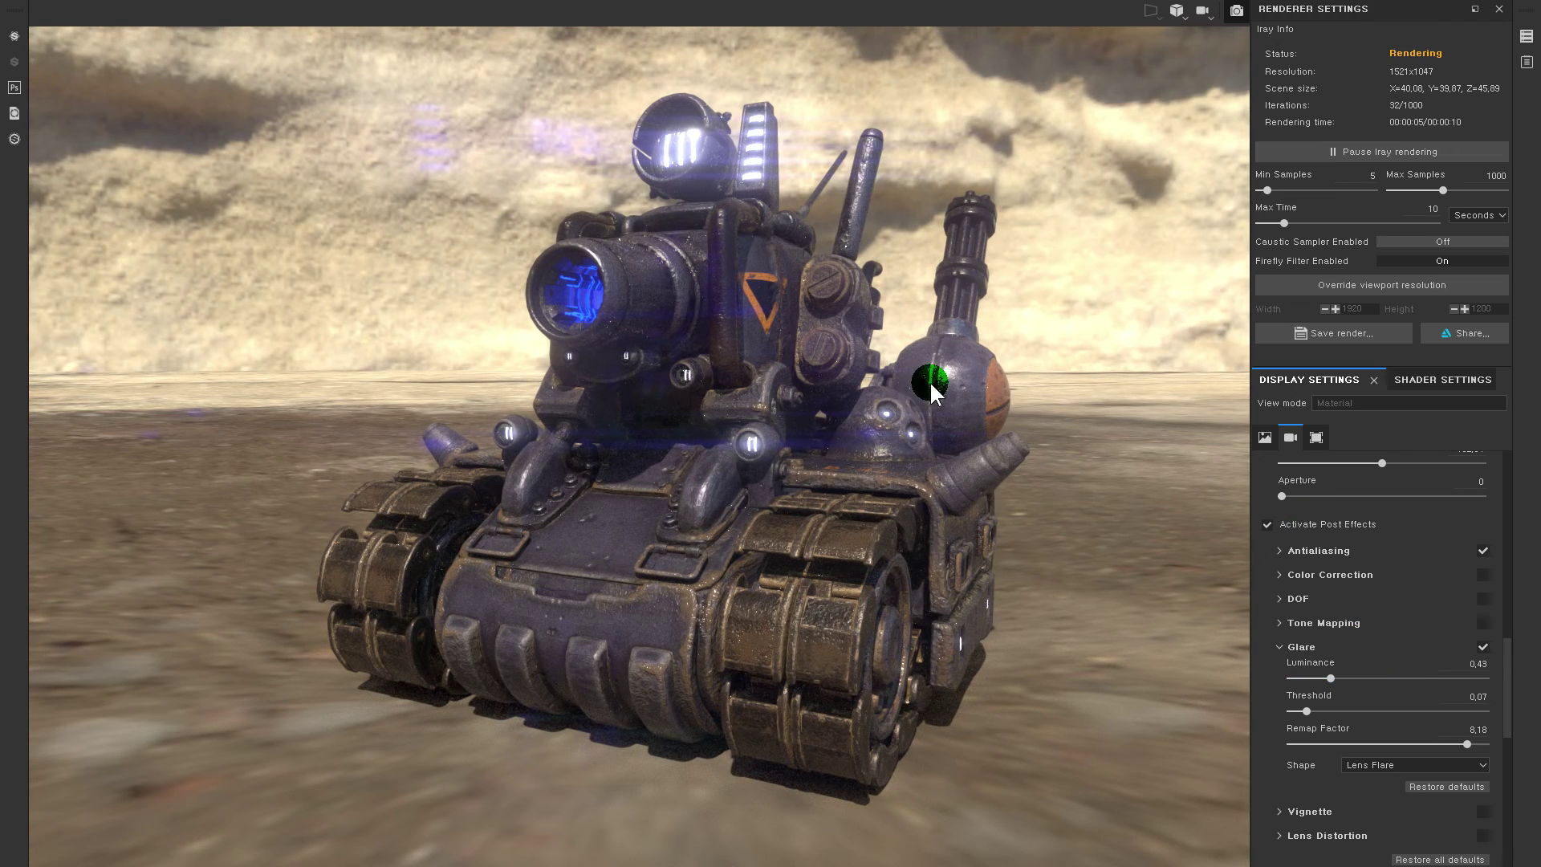
- Reframe the tank from the front and settle the glare Luminance at 0.45
{"action": "left_click_drag", "start_coordinate": [951, 385], "coordinate": [1093, 401], "text": "alt"}
{"action": "right_click_drag", "start_coordinate": [1095, 403], "coordinate": [1094, 403], "text": "alt"}
{"action": "left_click_drag", "start_coordinate": [1095, 403], "coordinate": [1116, 394], "text": "alt"}
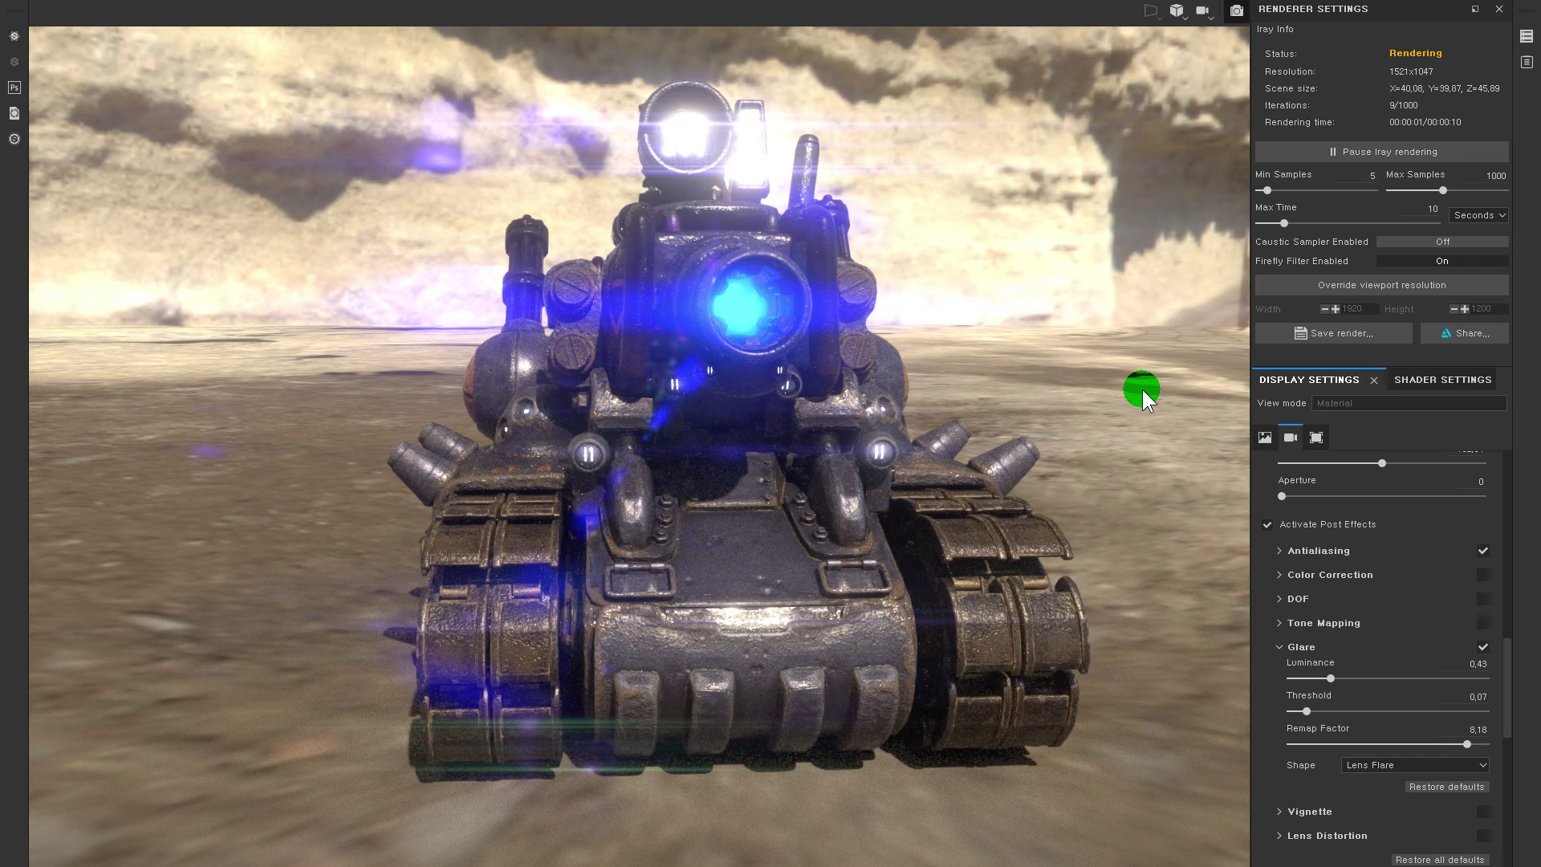
{"action": "left_click_drag", "start_coordinate": [1331, 681], "coordinate": [1317, 674]}
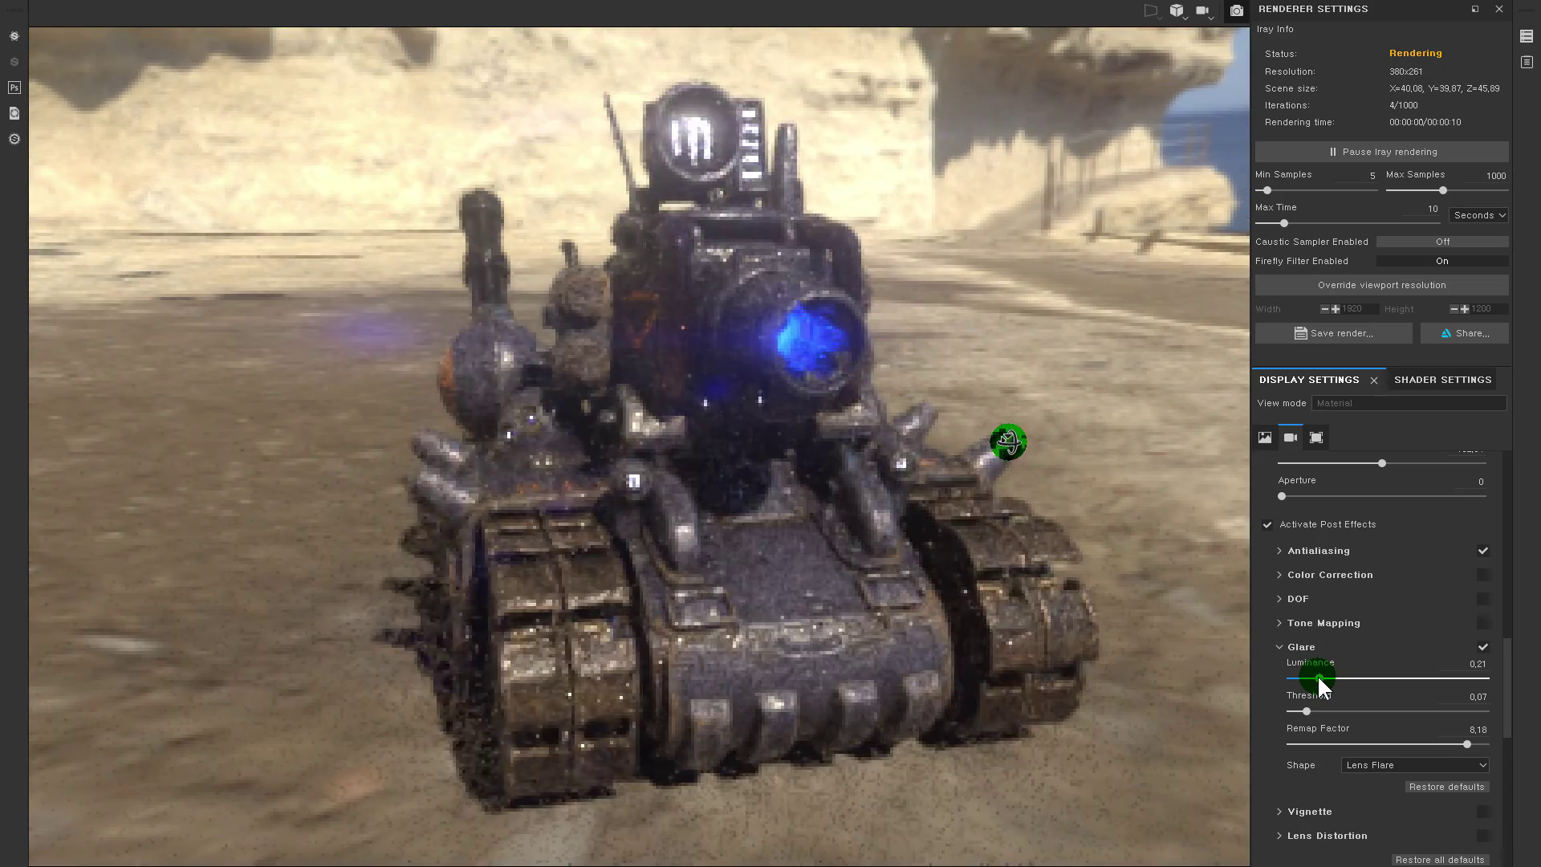
{"action": "left_click_drag", "start_coordinate": [1317, 675], "coordinate": [1330, 674]}
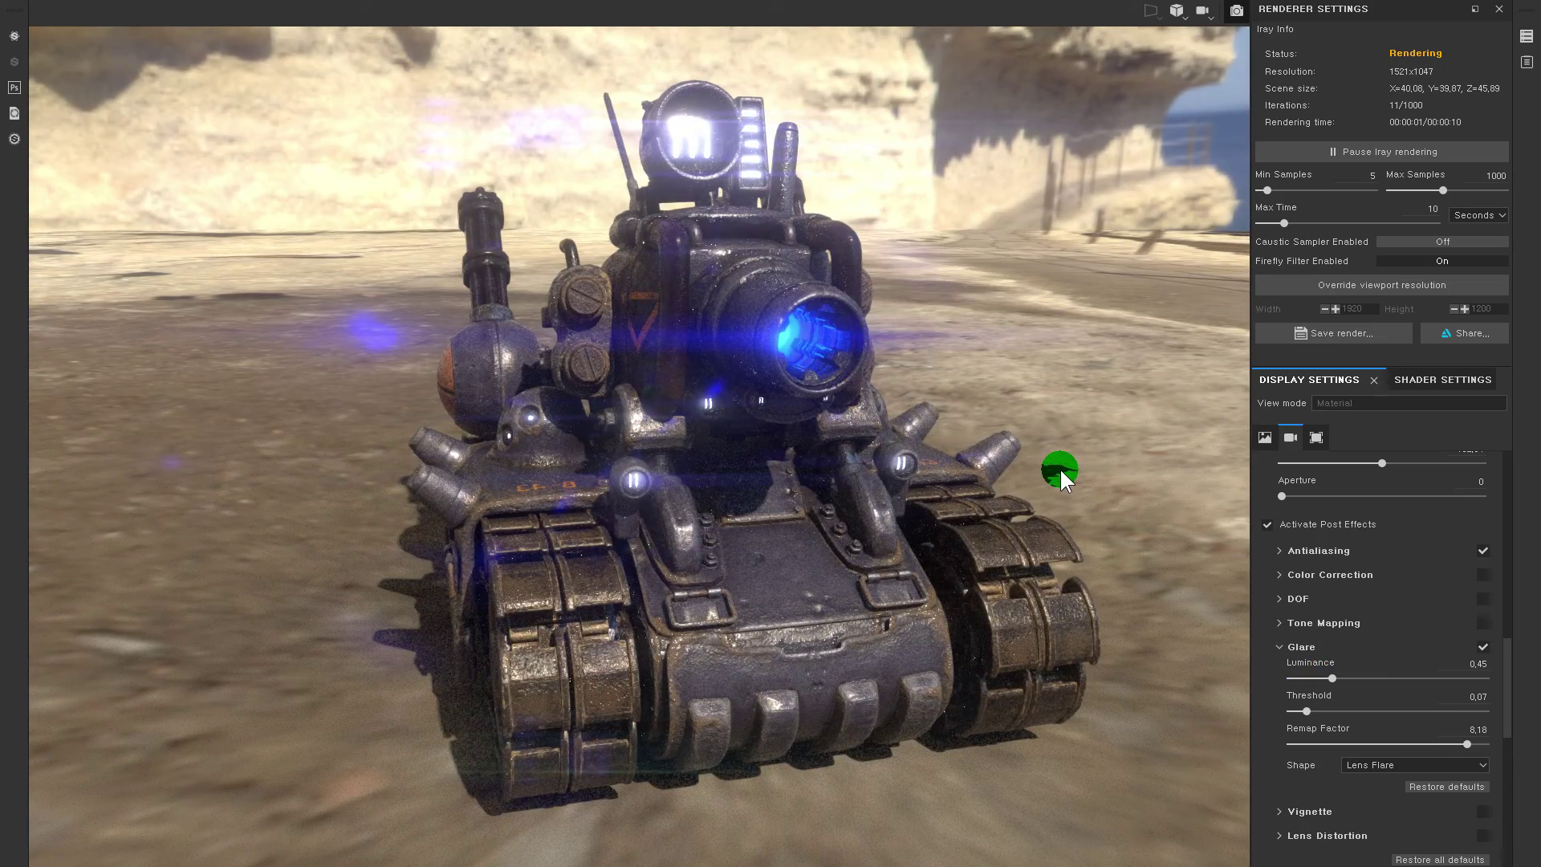